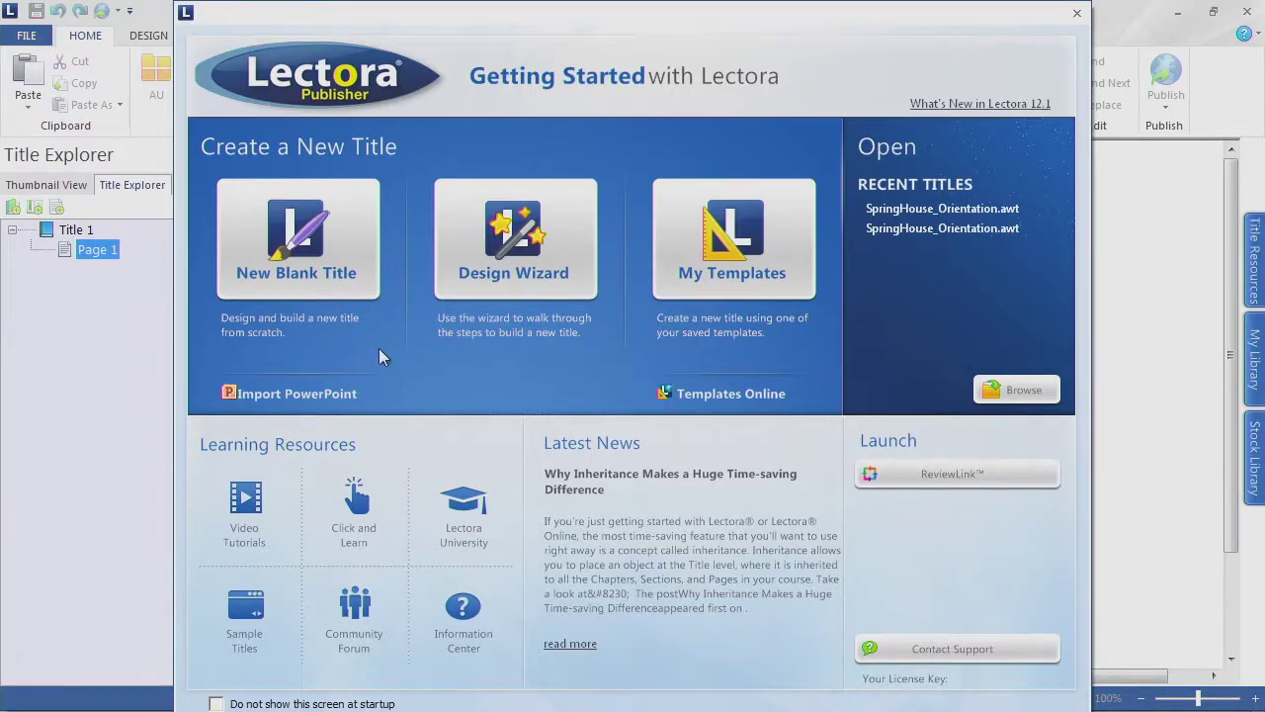
Step: Create a new blank title from the Getting Started screen
click(334, 258)
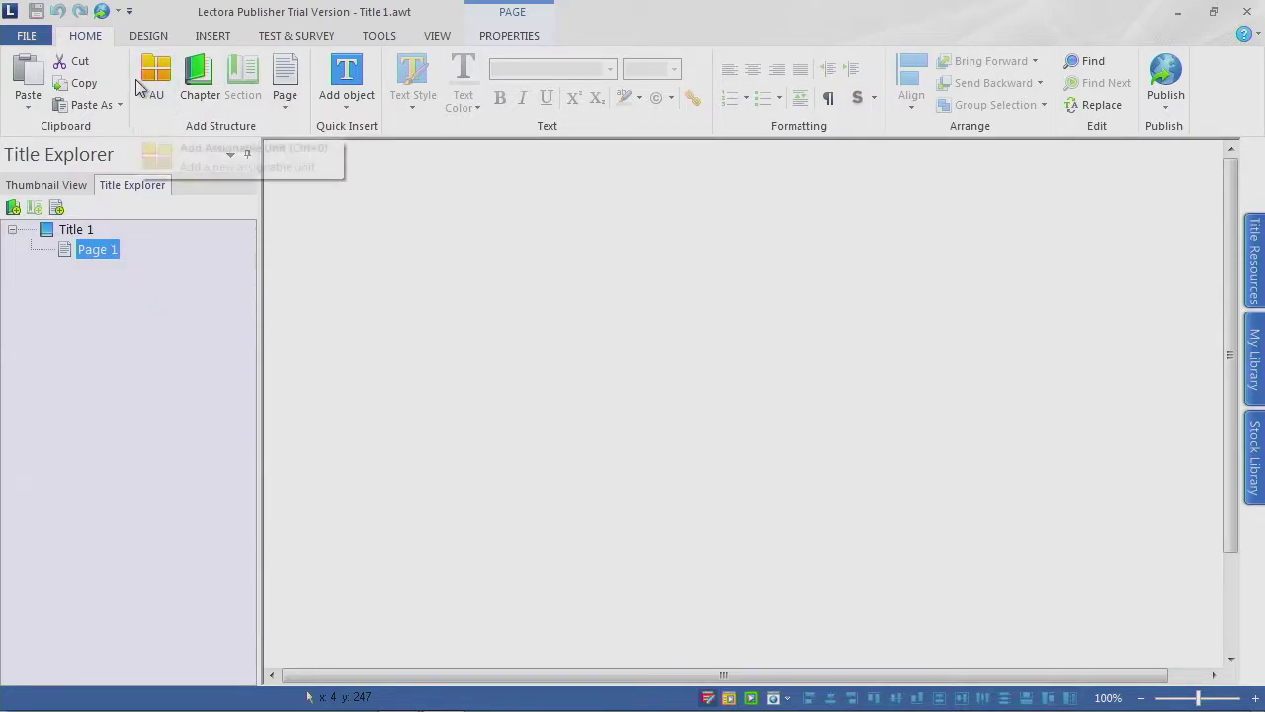
Step: Examine the available commands for design, inserting objects, tests and surveys, tools, view and page properties
click(150, 37)
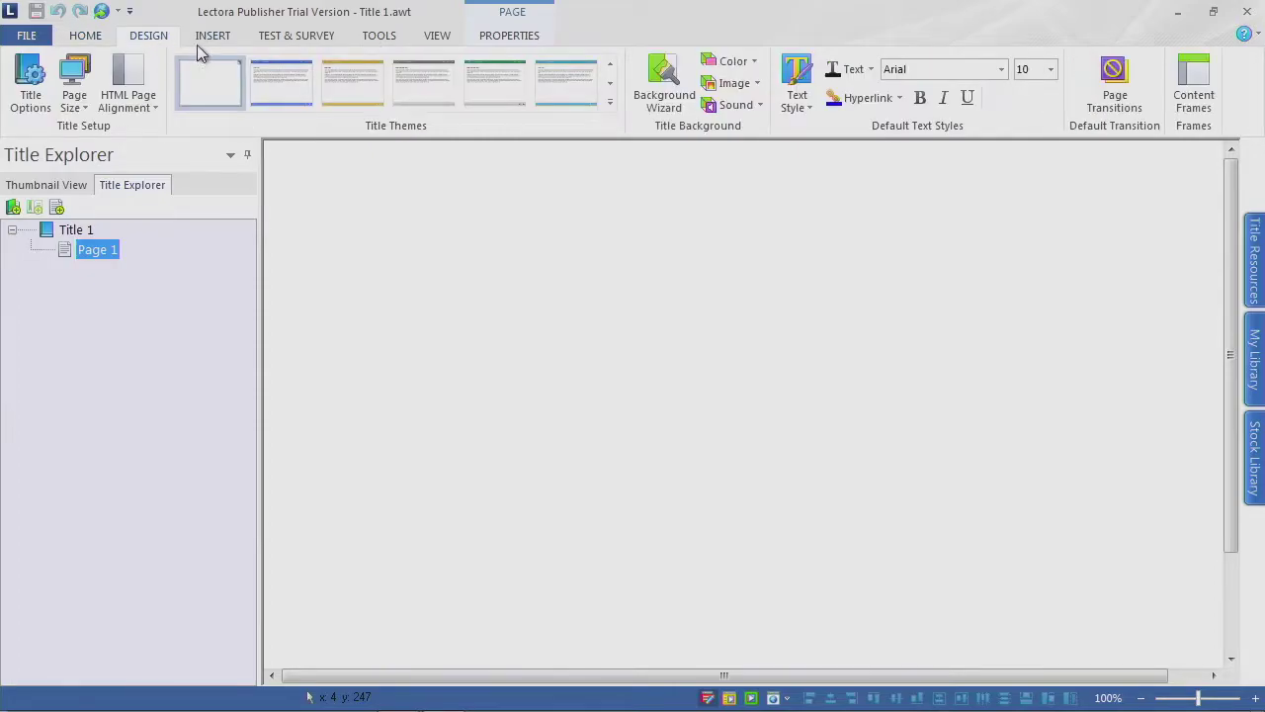
click(206, 40)
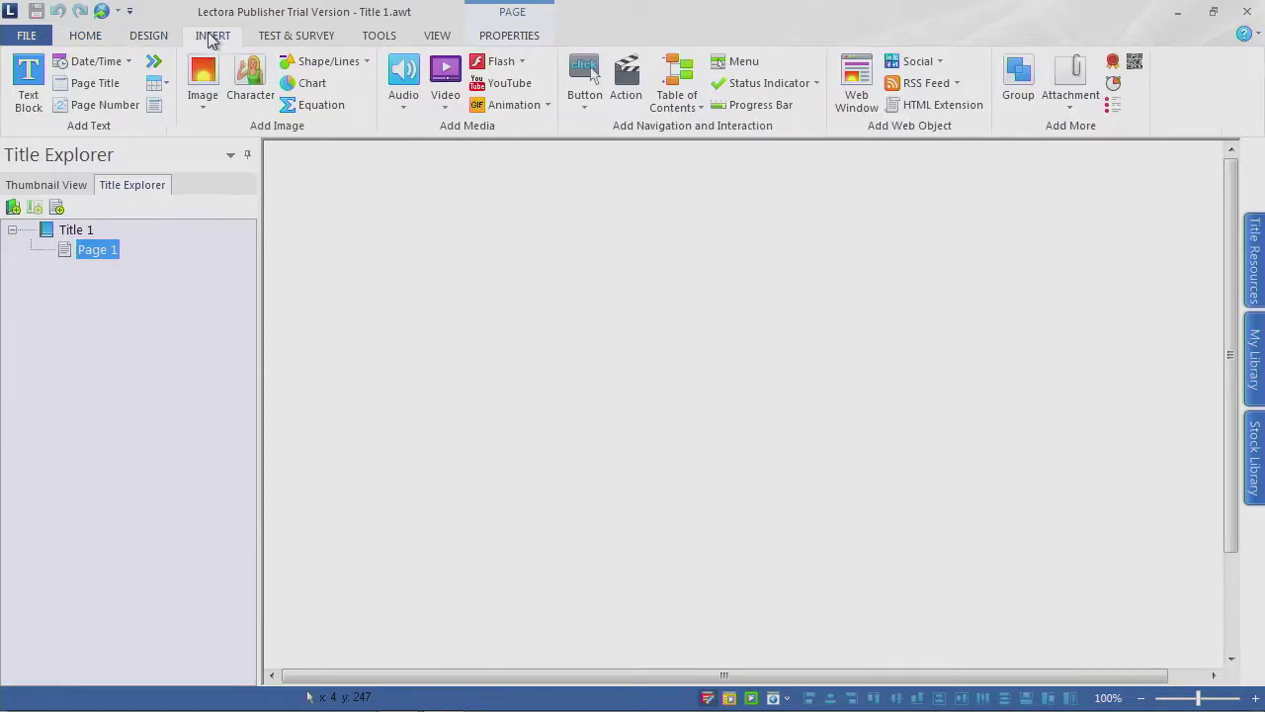
click(279, 39)
click(378, 38)
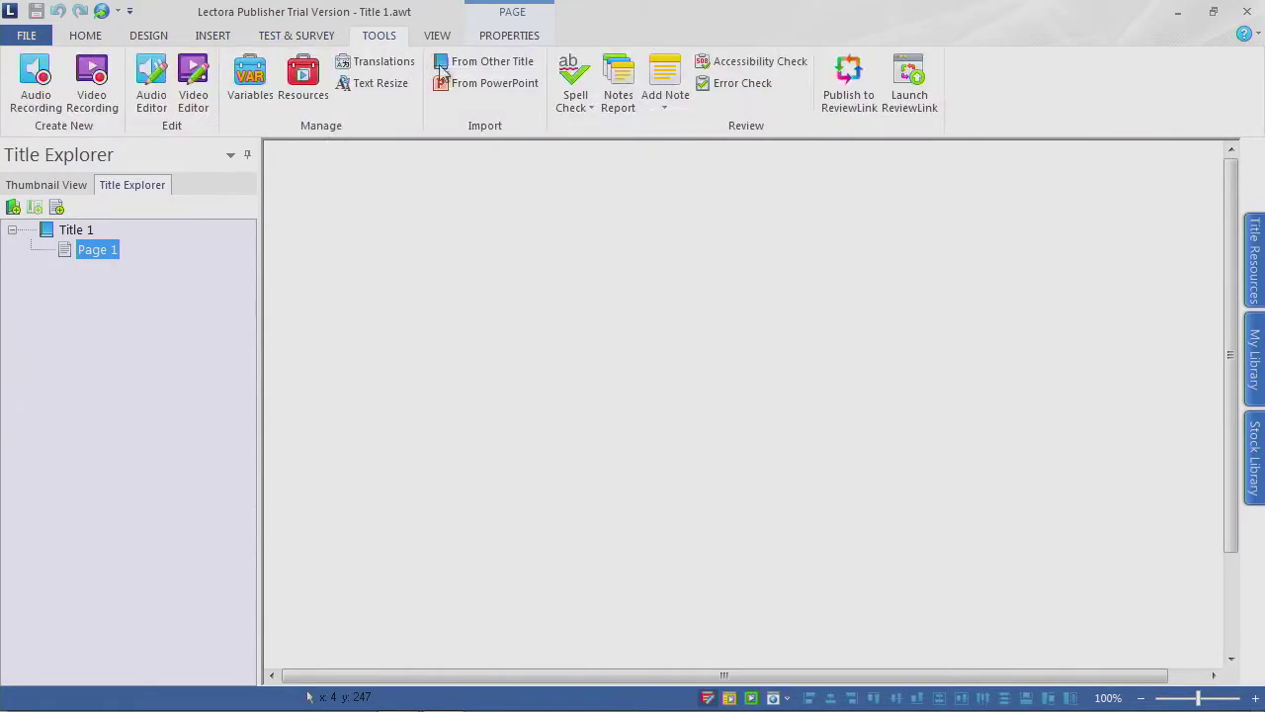
click(438, 37)
click(507, 40)
click(436, 38)
click(382, 39)
click(300, 39)
click(214, 37)
click(147, 39)
click(86, 37)
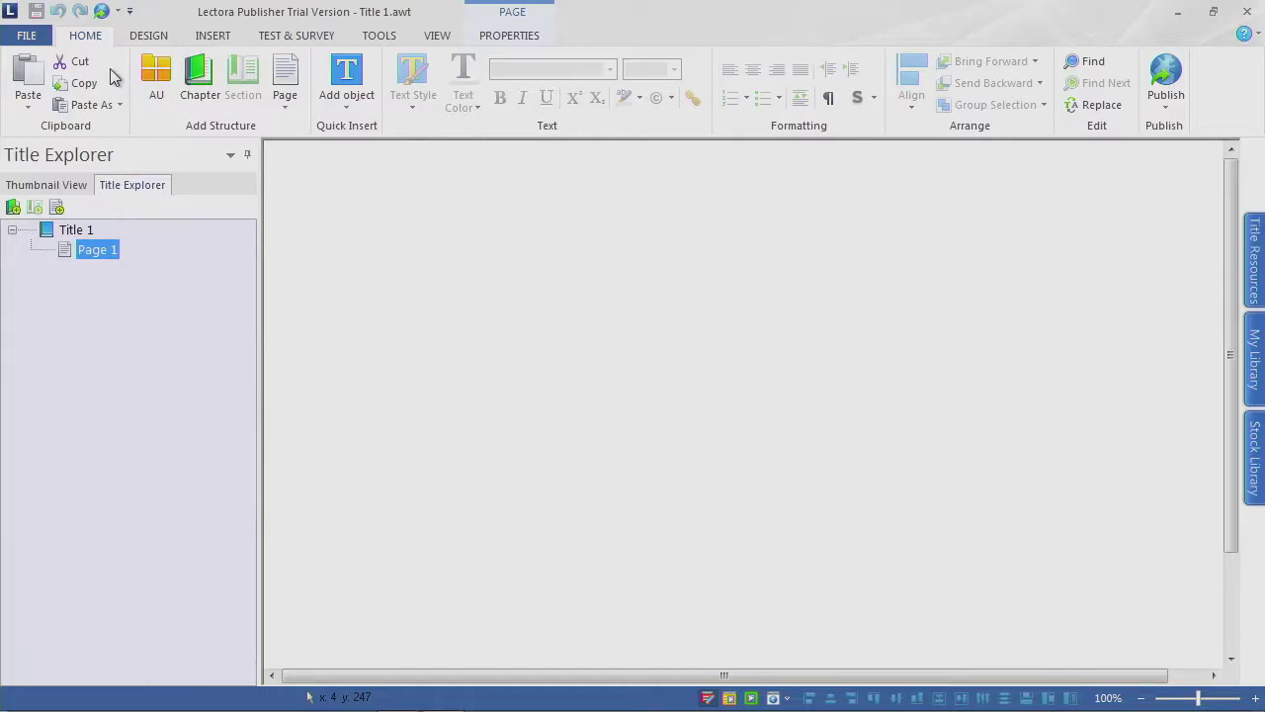
Step: Switch to Windows Explorer, open SpringHouse_Storyboard_intro.pdf from the Lesson 1 folder of Lectora_Publisher_12_Sprint, and review its storyboard table
key(super+e)
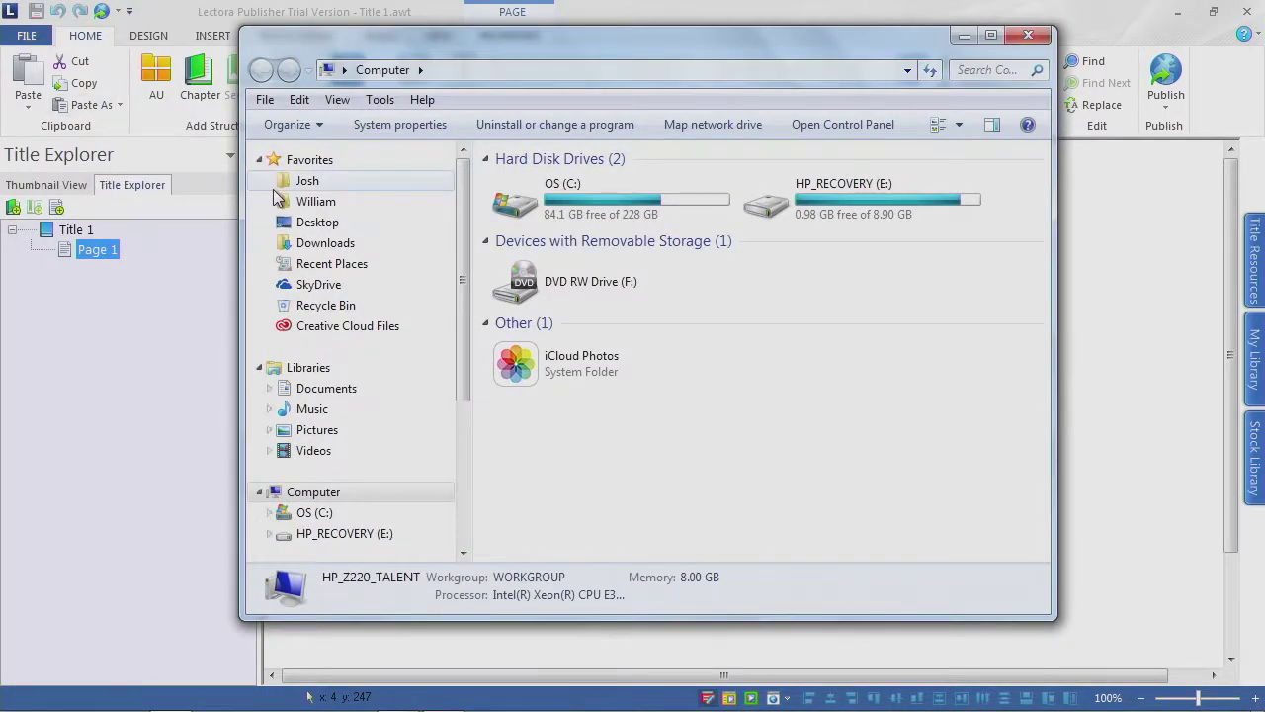
click(296, 182)
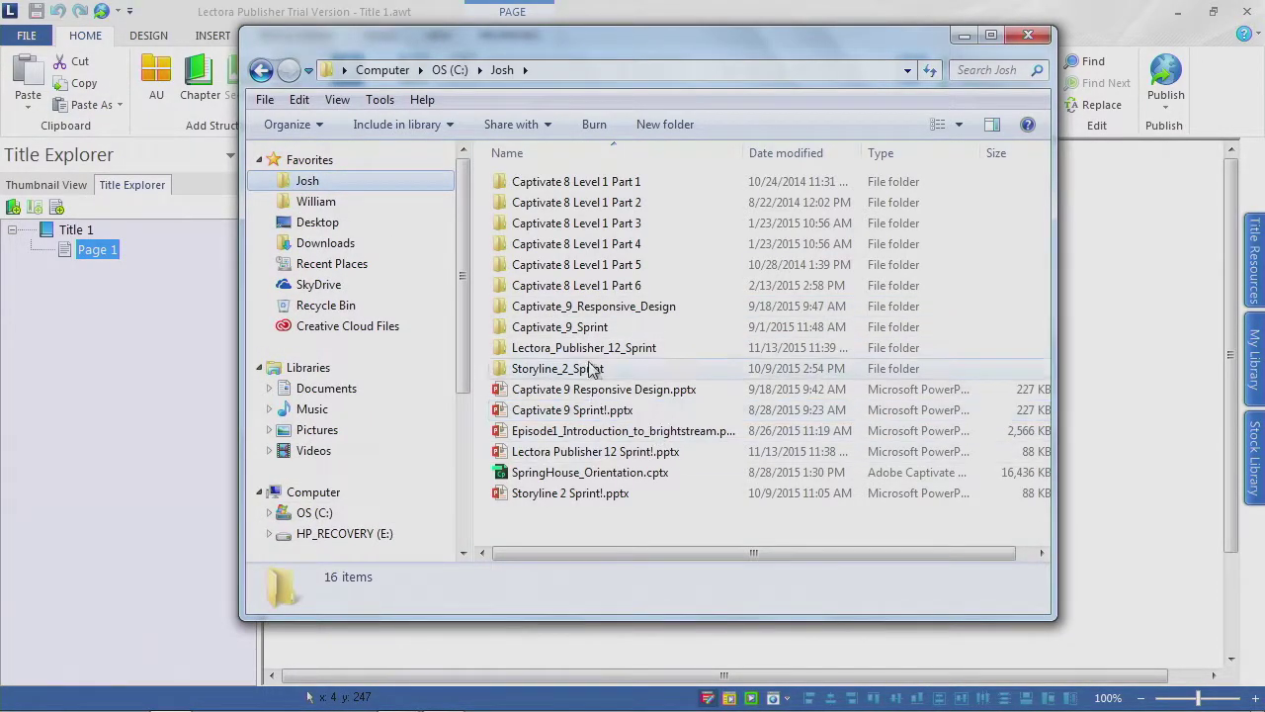
double_click(583, 348)
double_click(583, 181)
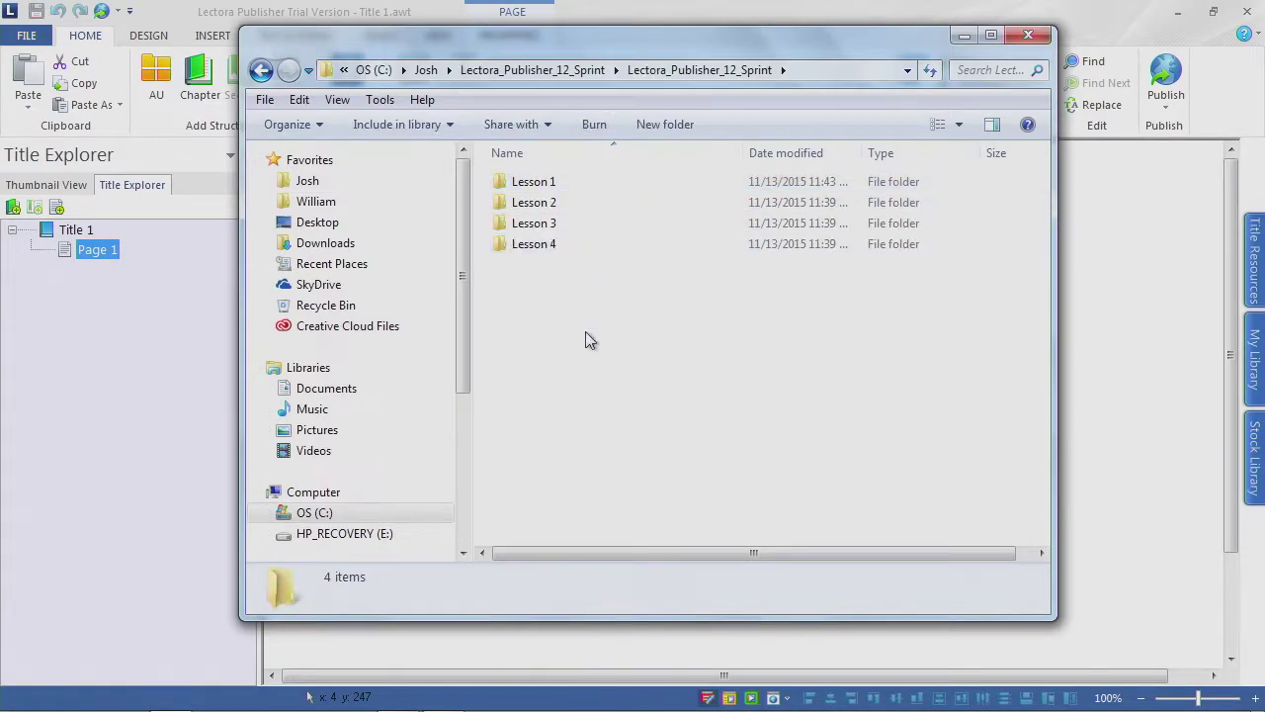
double_click(551, 183)
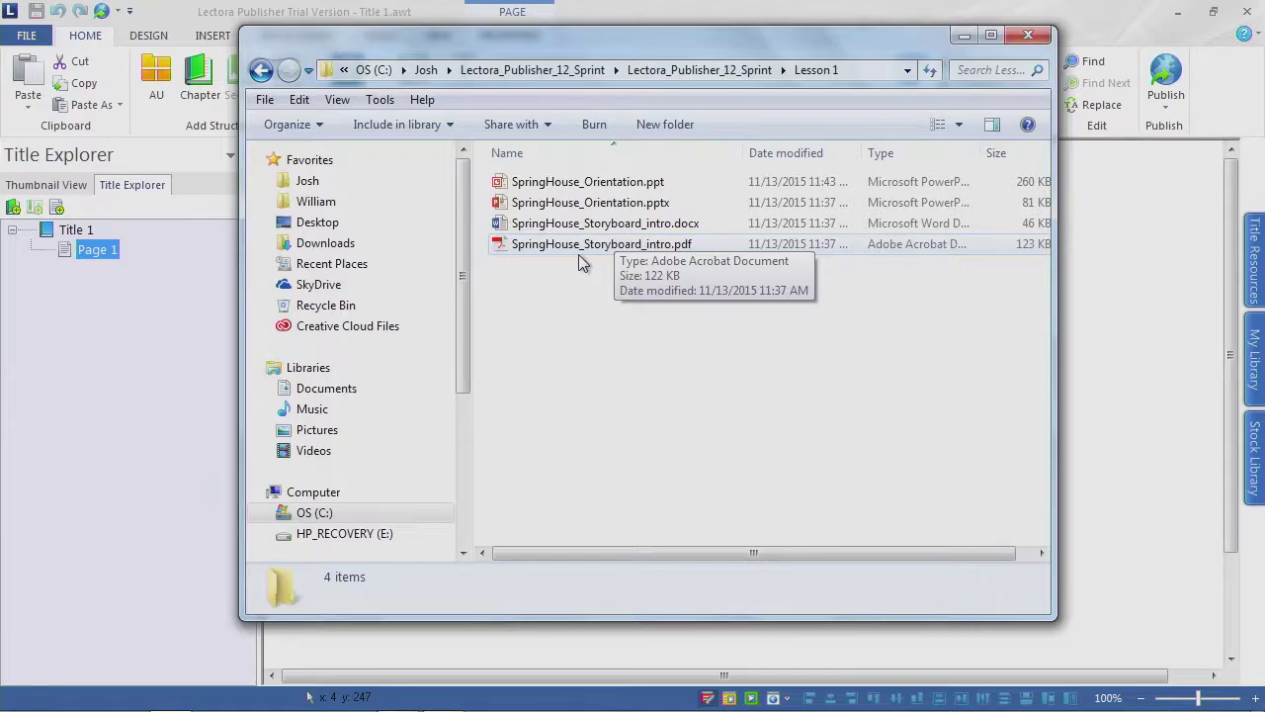
double_click(578, 244)
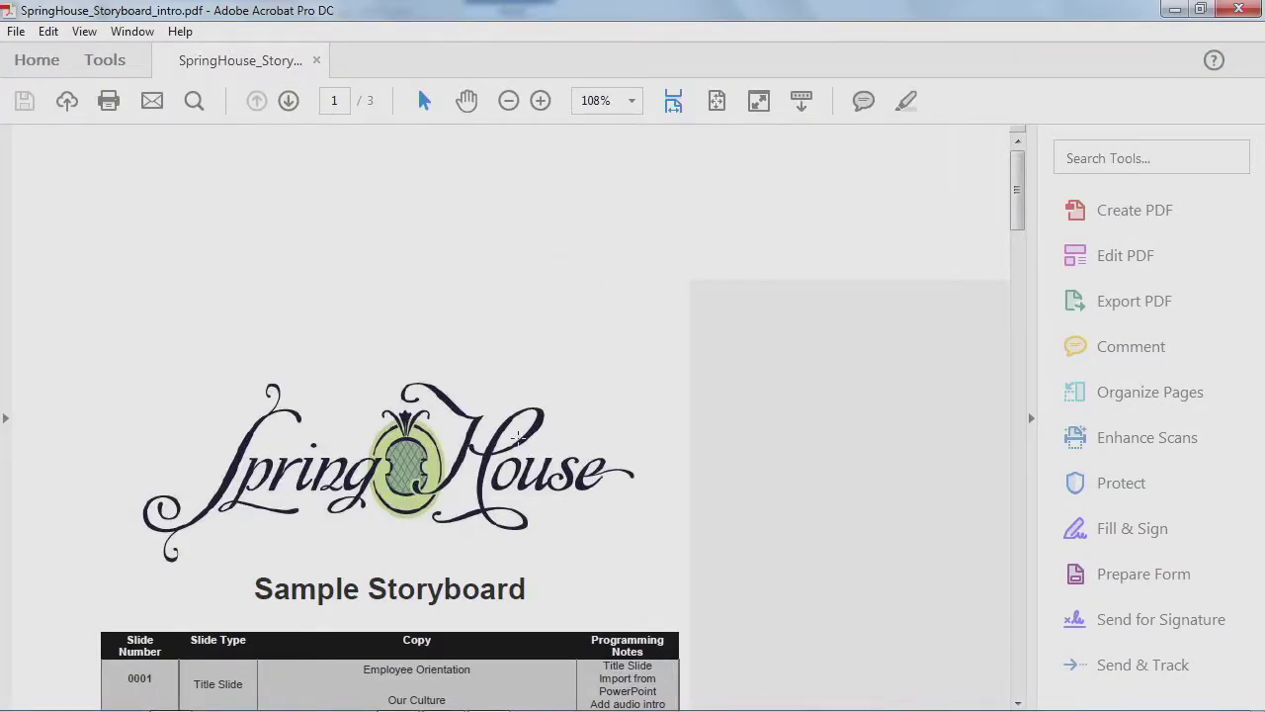
scroll(515, 436, up, 3)
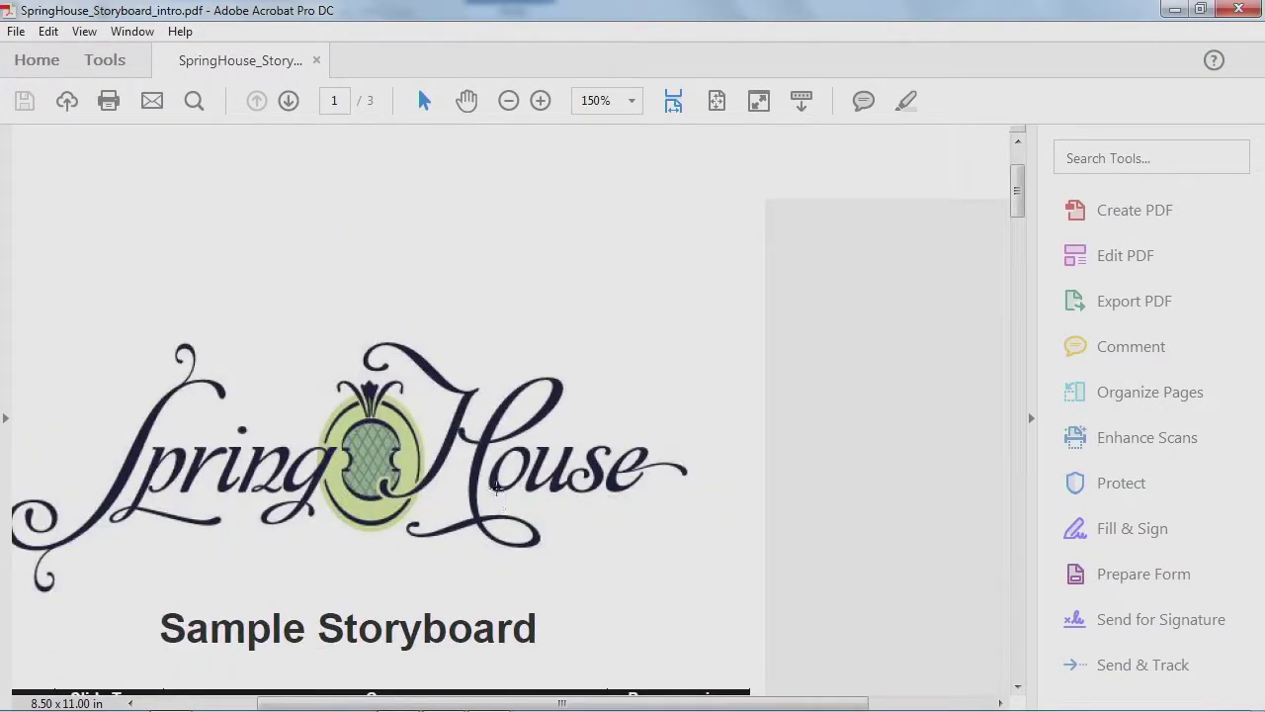
scroll(495, 486, down, 1)
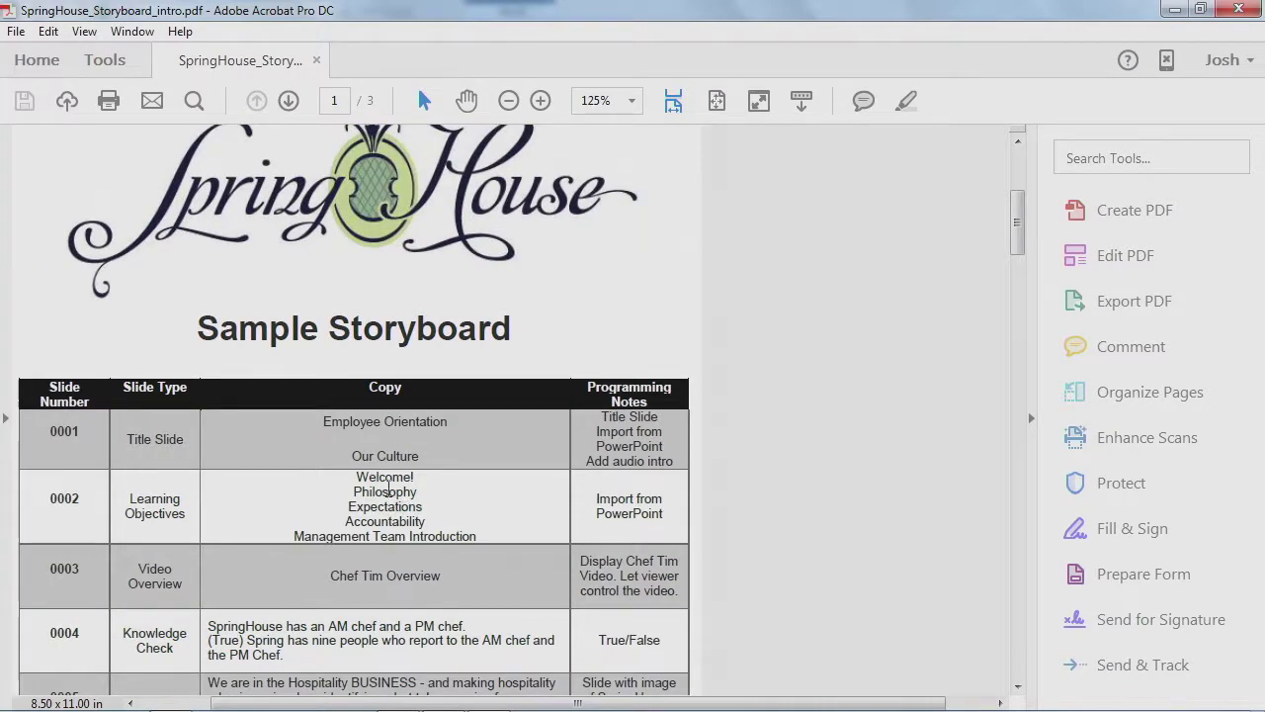
scroll(386, 488, down, 4)
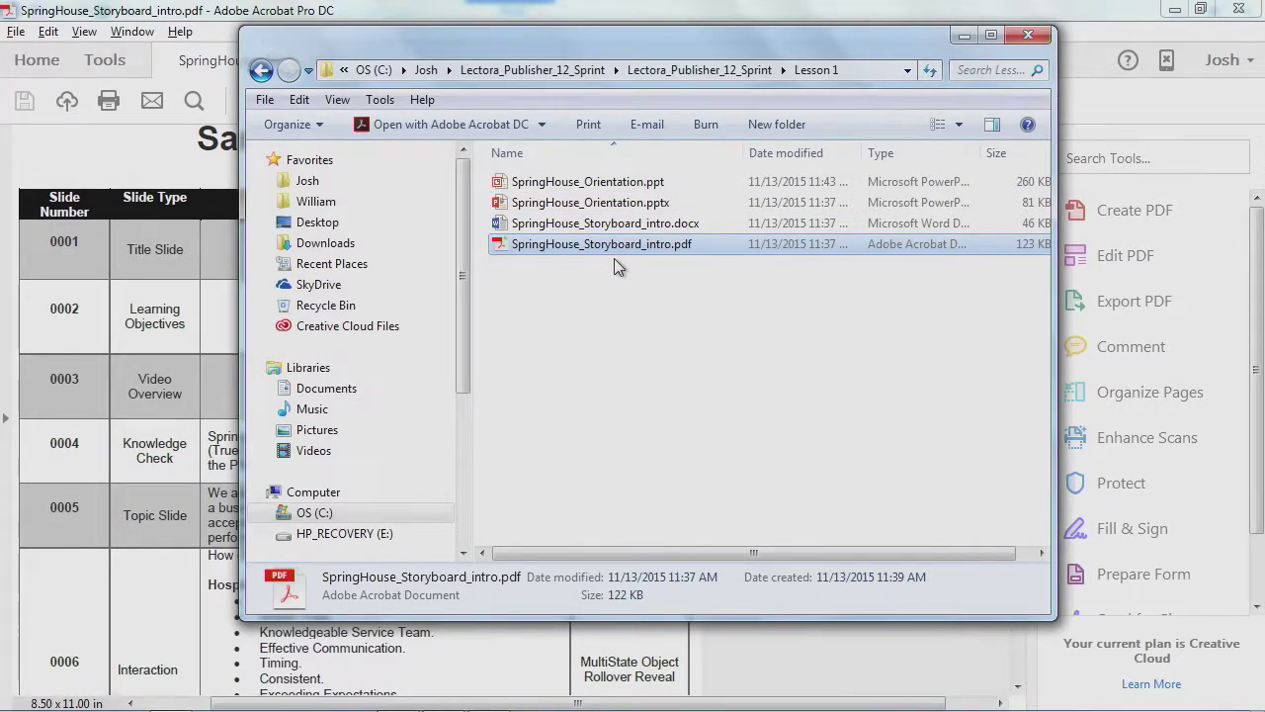
Step: Look through the audio, images and video folders of Lesson 2 in Windows Explorer
click(260, 73)
double_click(534, 204)
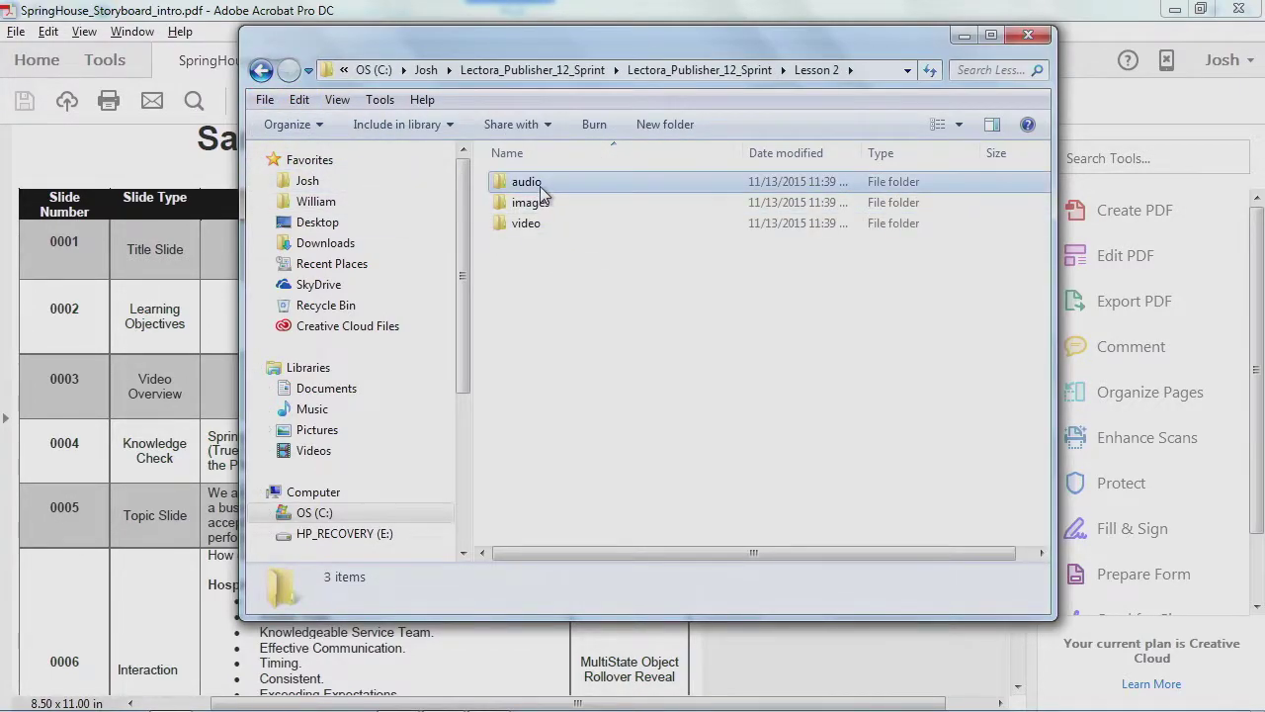
double_click(539, 186)
click(261, 70)
click(525, 210)
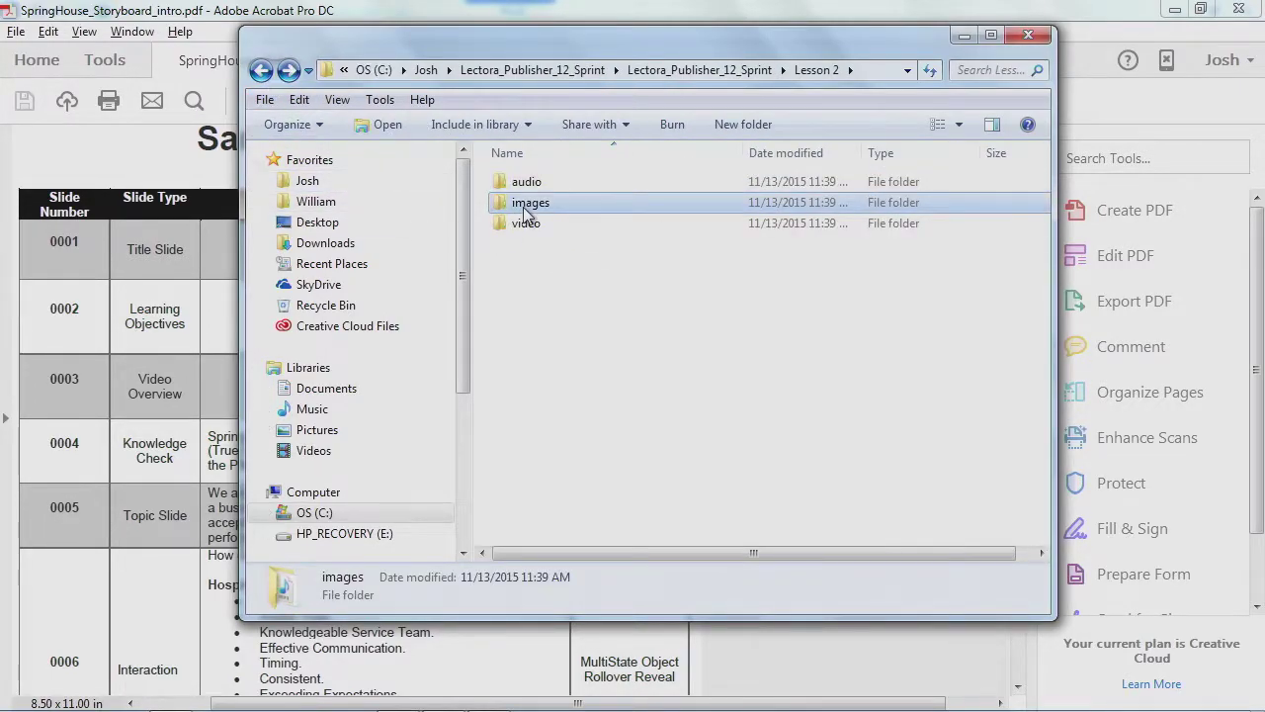
double_click(525, 210)
click(261, 70)
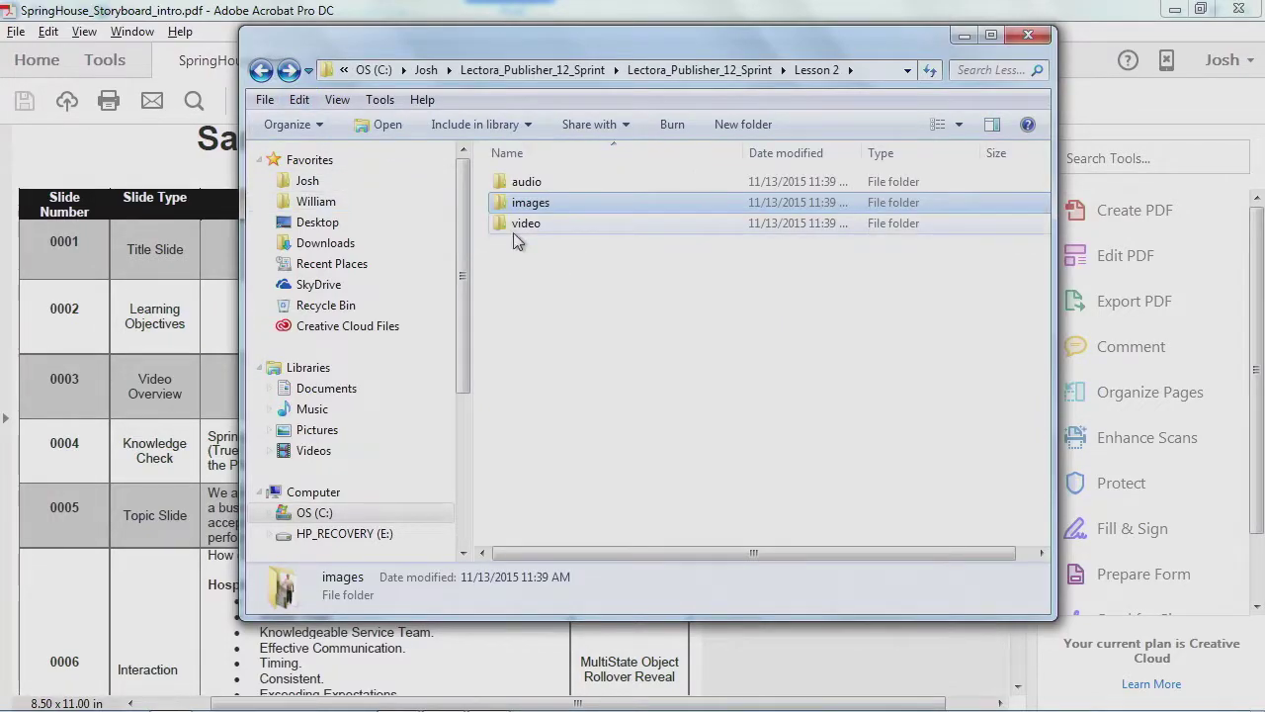
double_click(516, 227)
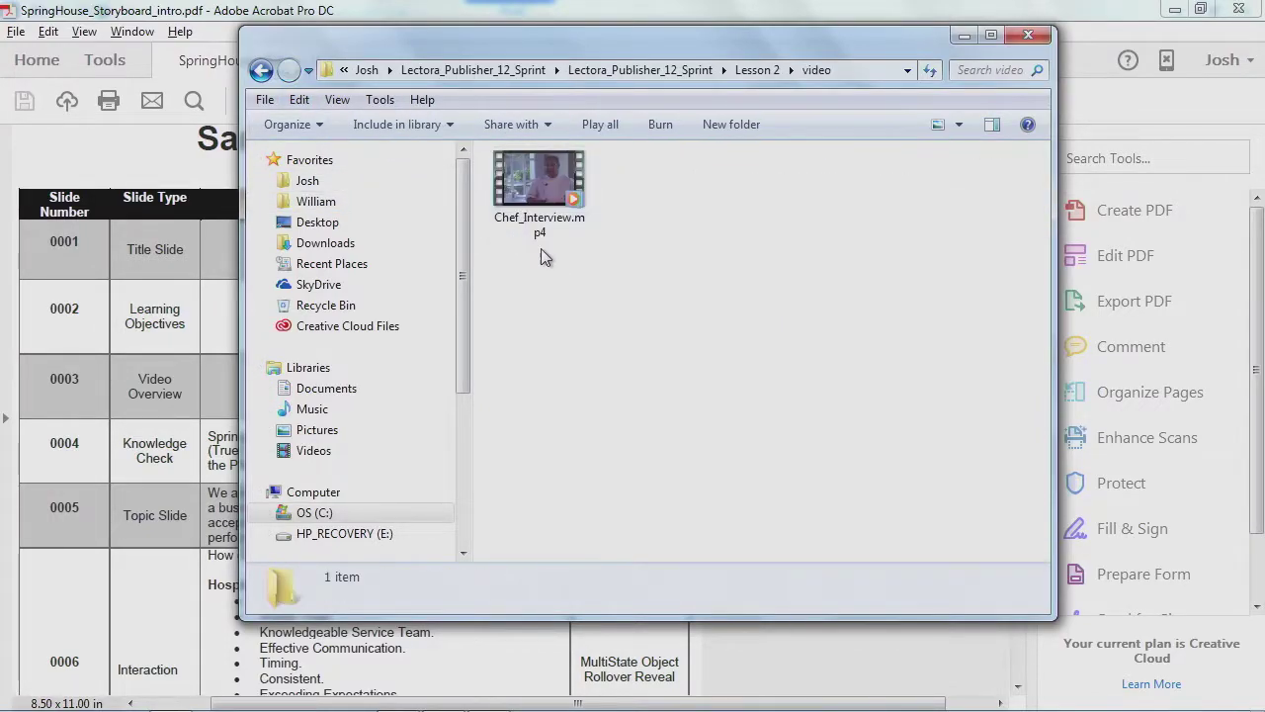
click(261, 70)
click(261, 71)
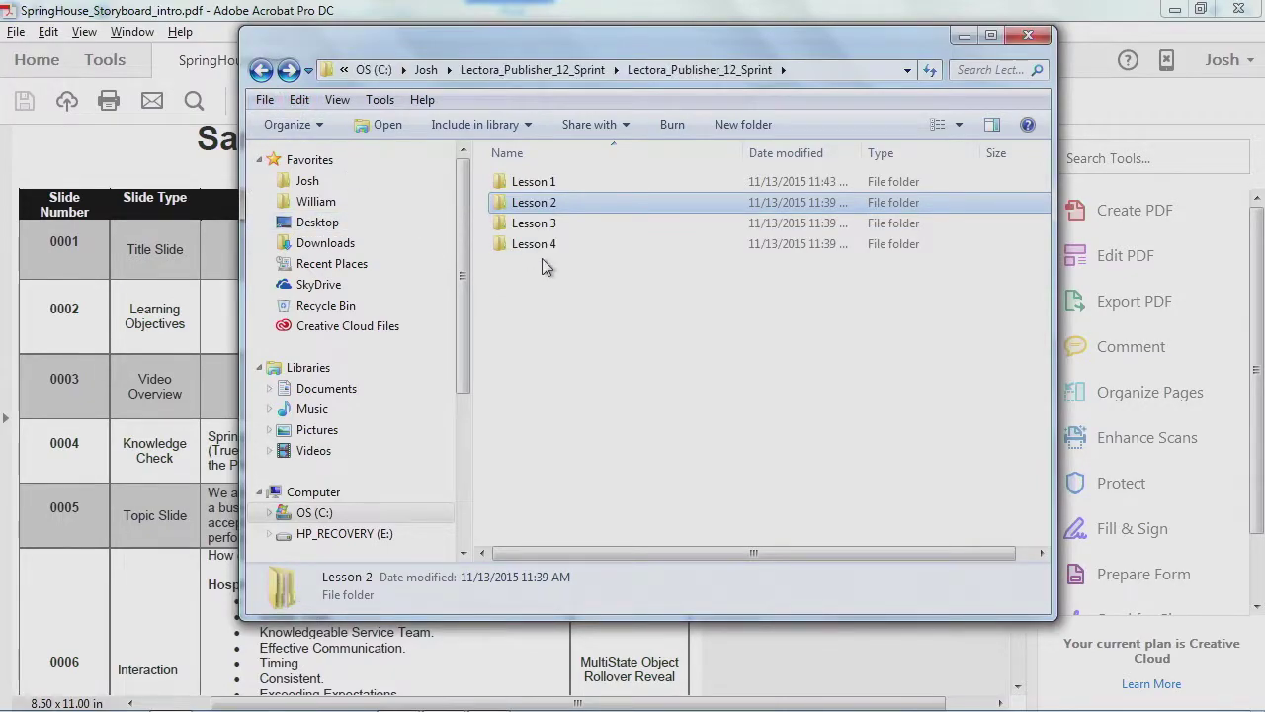
Step: Look through the images folders of Lesson 3 and Lesson 4
double_click(538, 224)
double_click(519, 185)
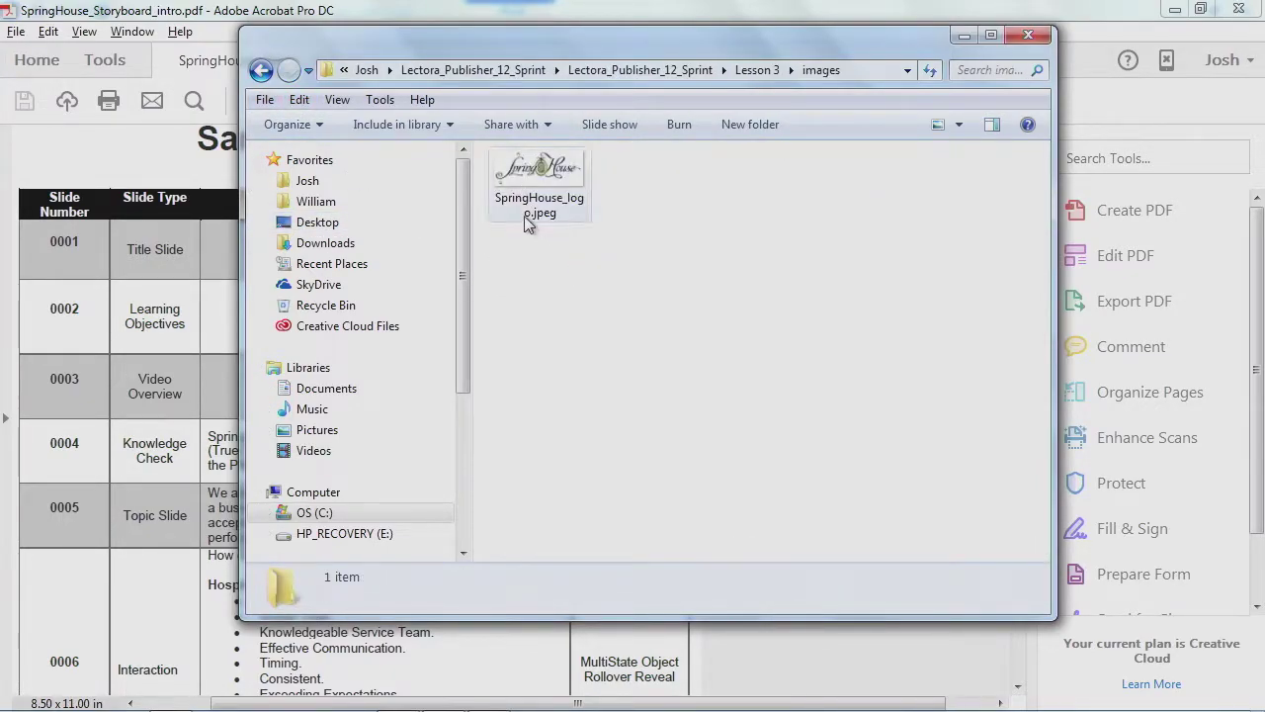
click(261, 70)
click(261, 70)
double_click(540, 243)
click(535, 187)
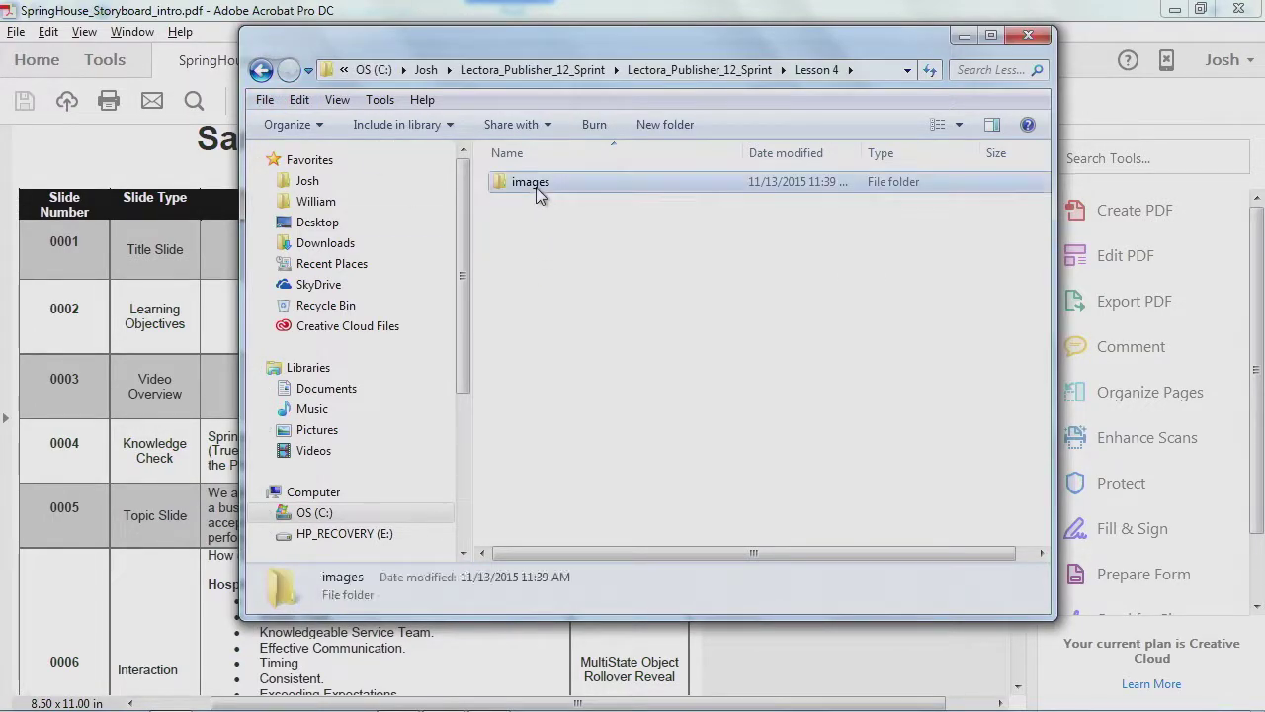
double_click(536, 187)
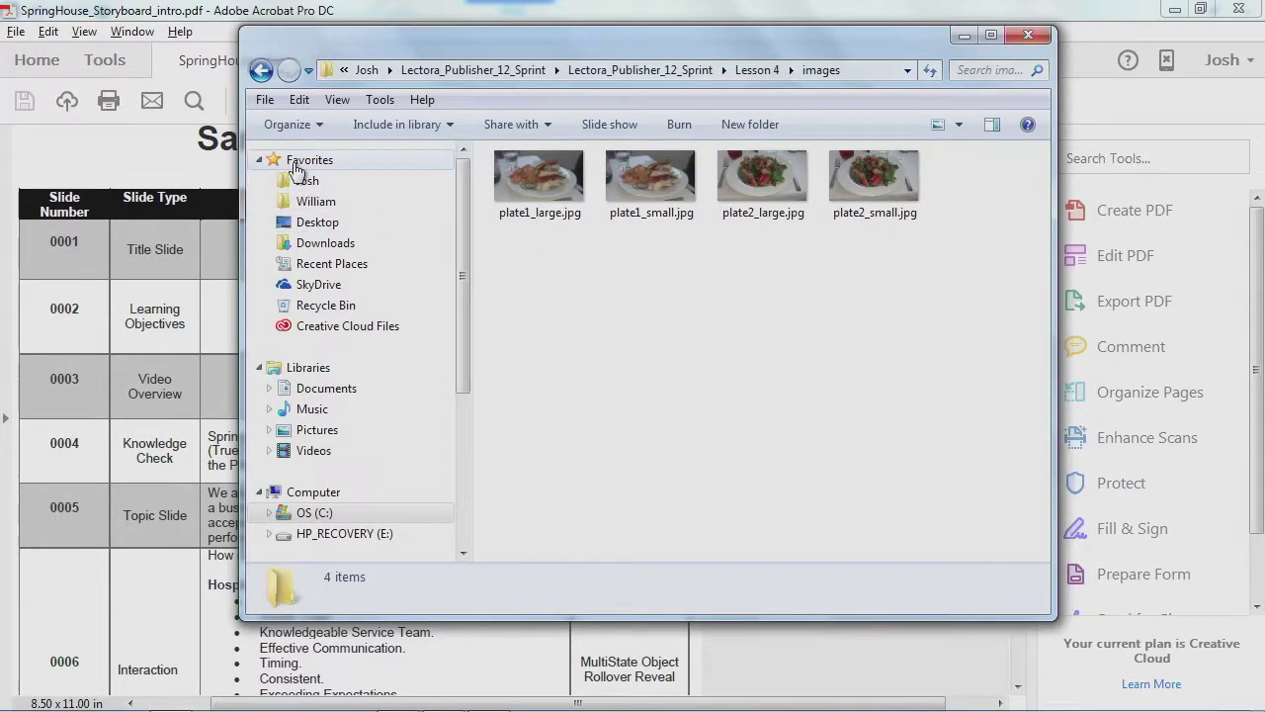
Step: Open SpringHouse_Storyboard_intro.docx in Word, enable editing, and dismiss the Adobe Acrobat Reader update notification
click(261, 71)
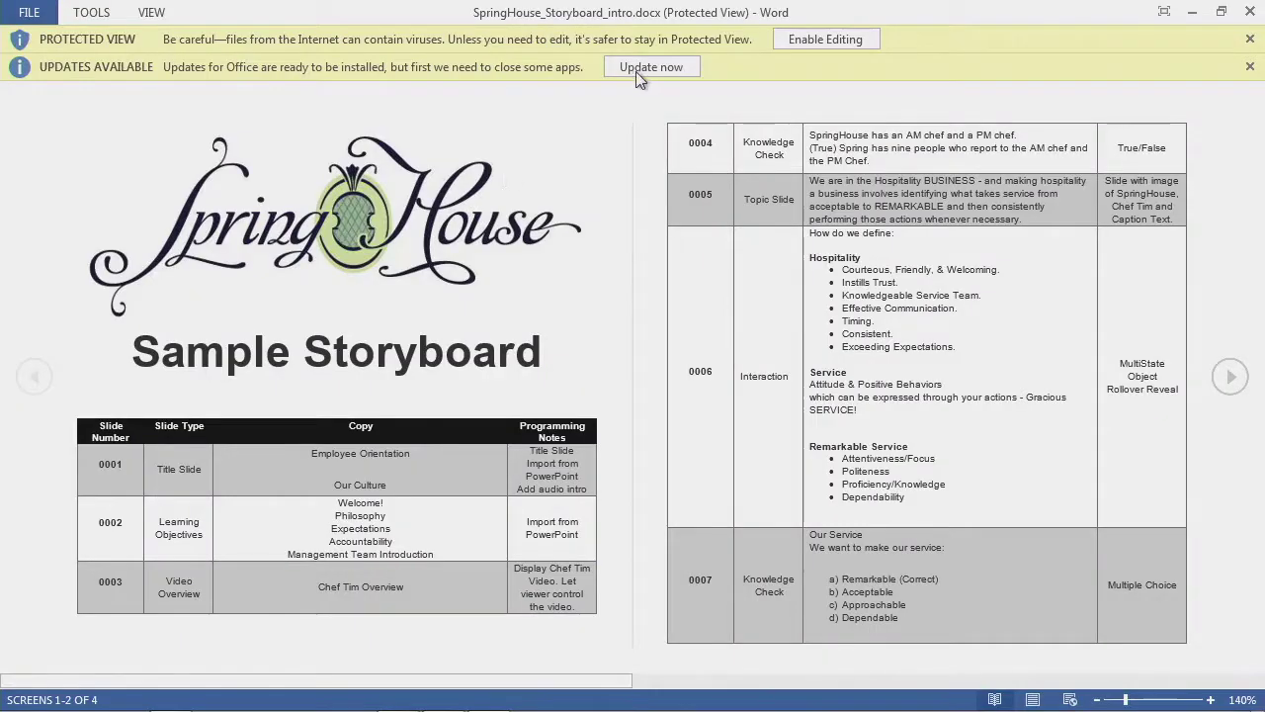
click(833, 40)
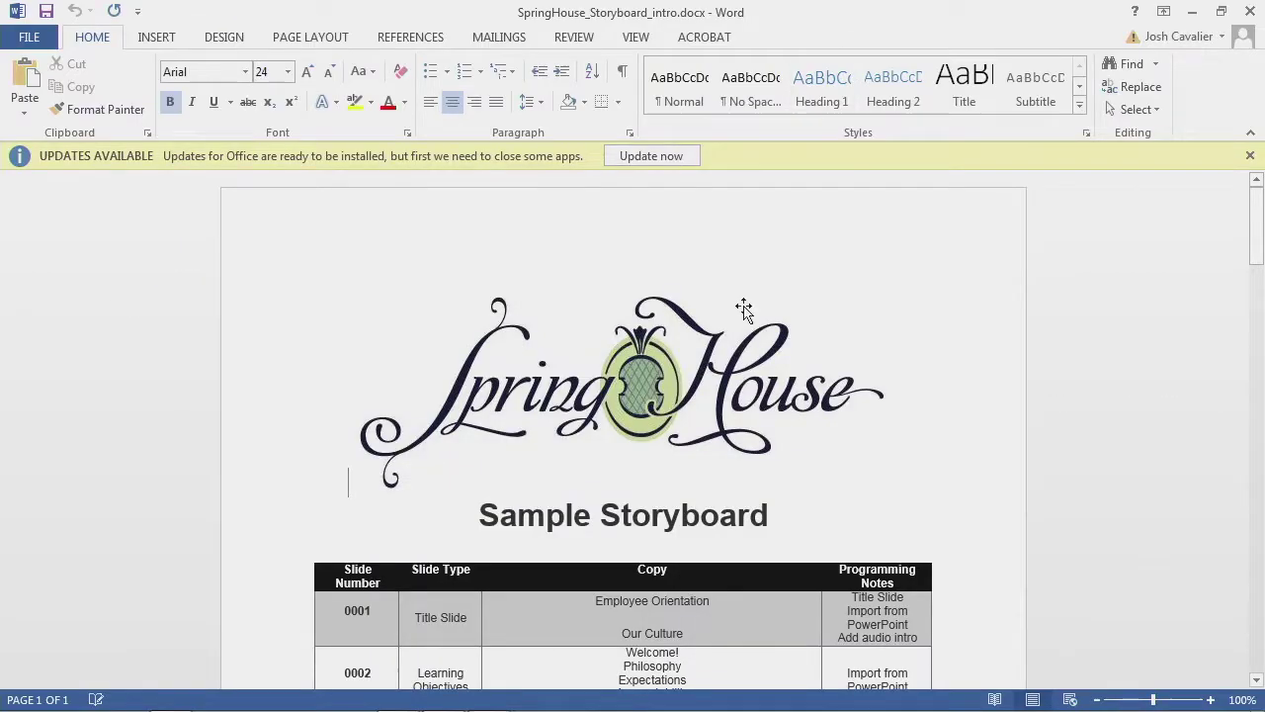
scroll(710, 326, down, 2)
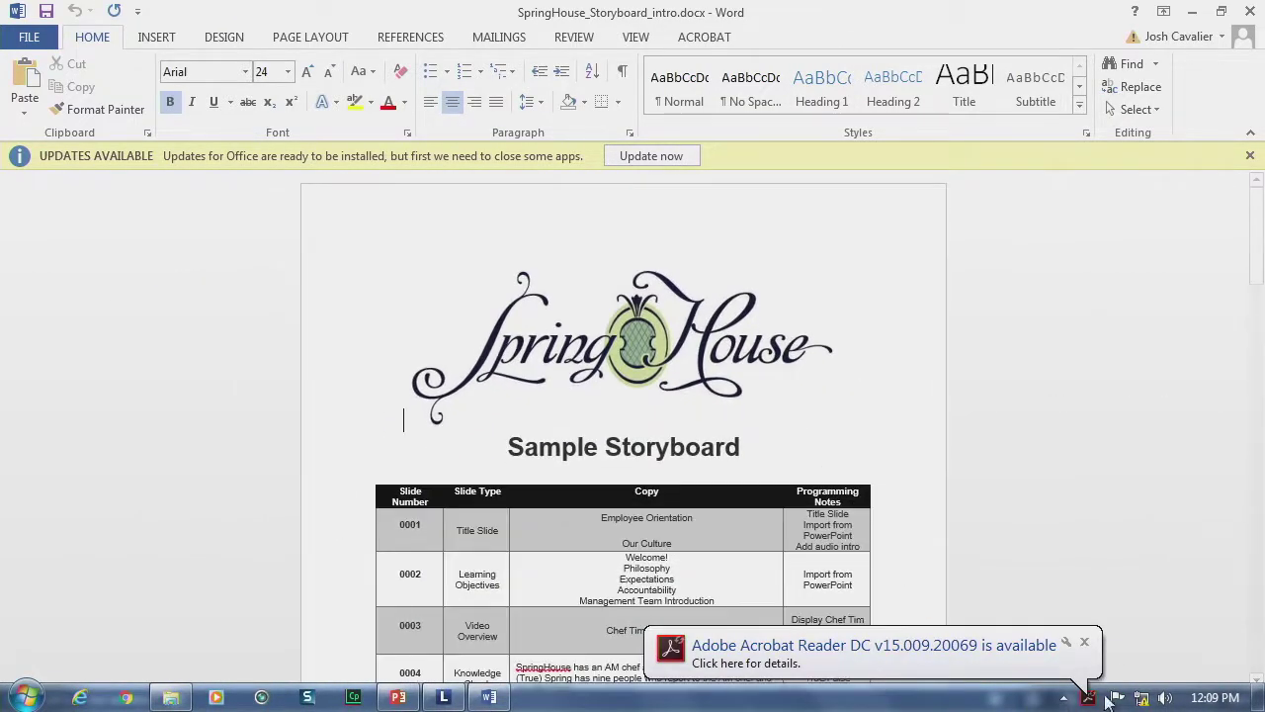
click(1084, 642)
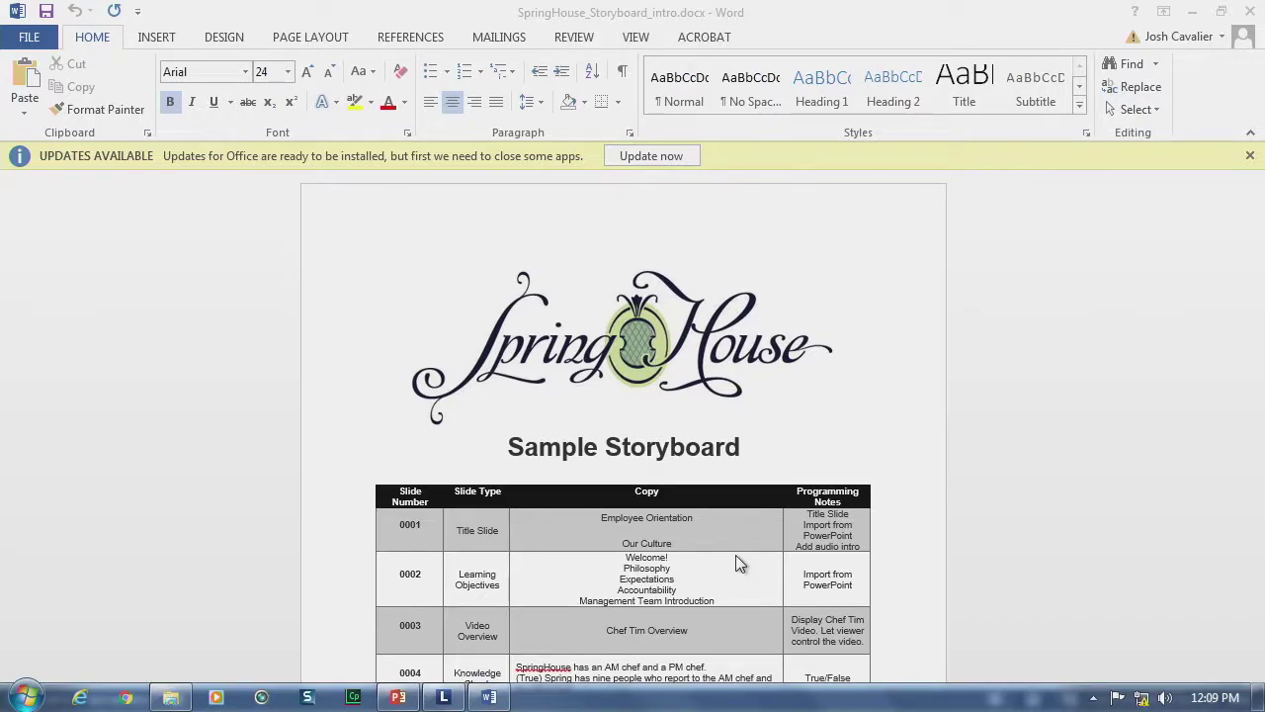
click(785, 445)
scroll(788, 446, up, 2)
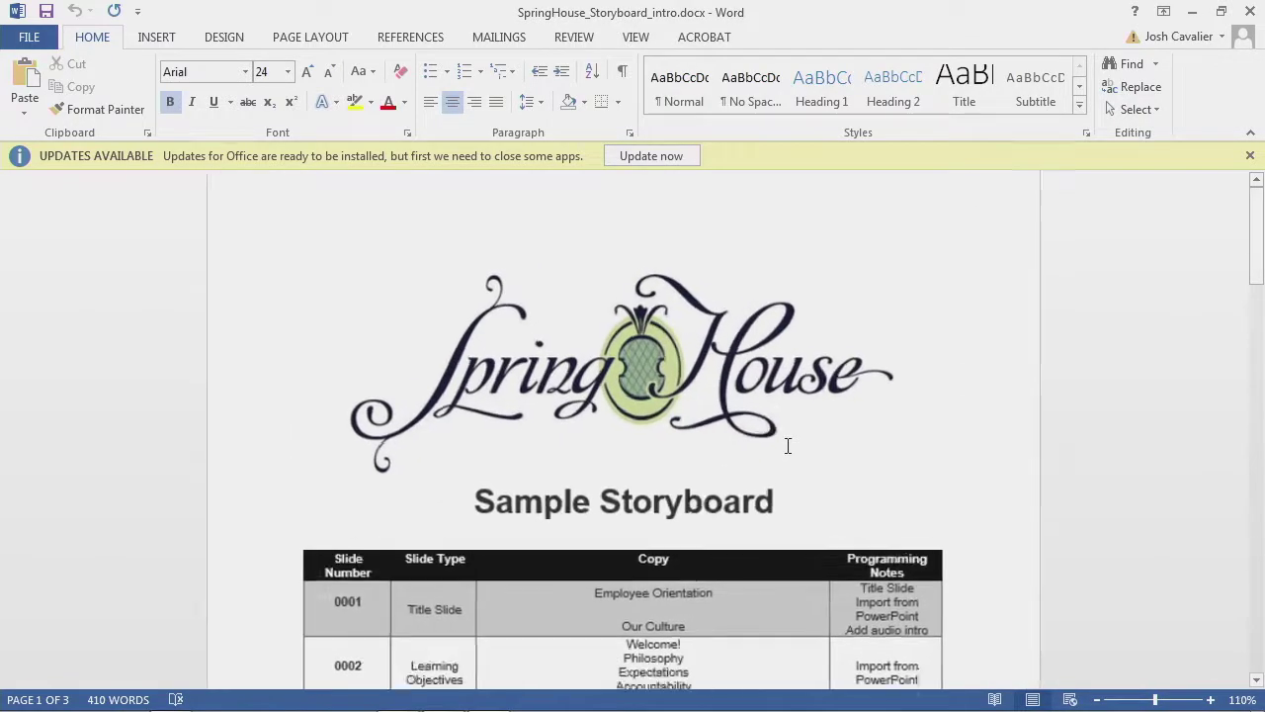
scroll(787, 446, up, 3)
mouse_move(1260, 255)
mouse_down()
mouse_move(1259, 295)
mouse_move(1259, 276)
mouse_up()
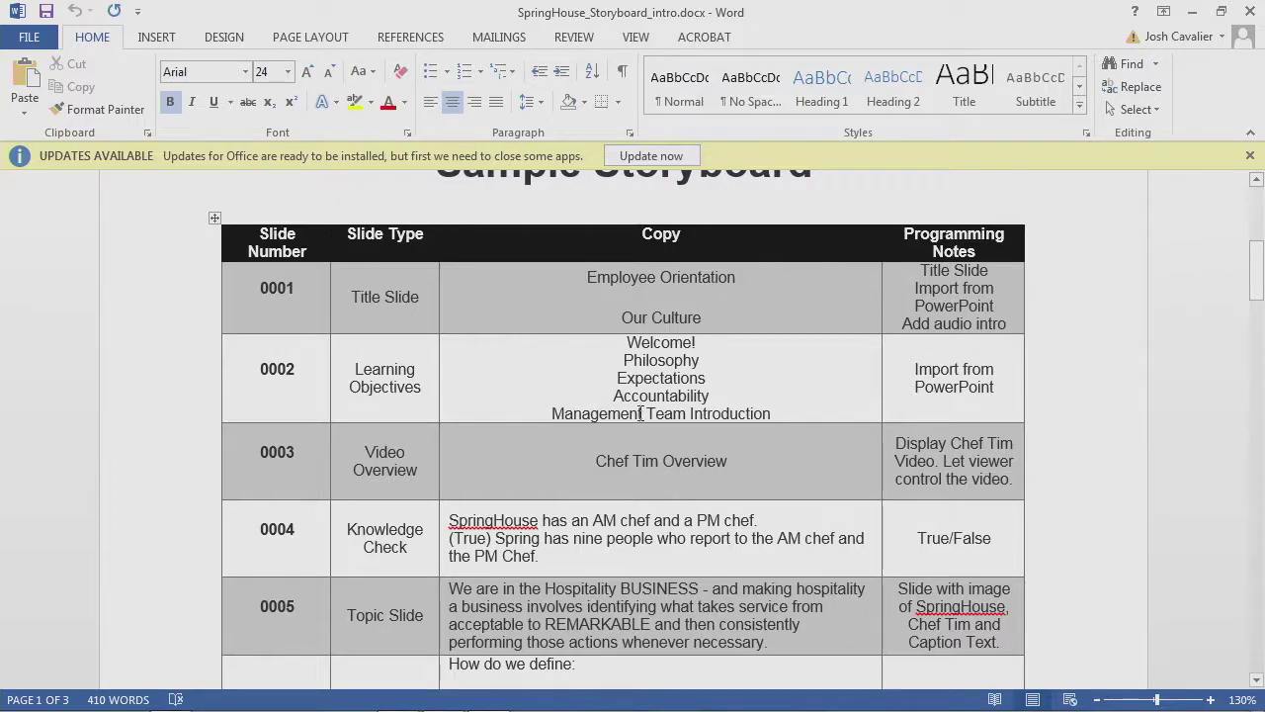
Step: Review the slide types, copy and programming notes in the storyboard table through the final Resources slide
scroll(651, 429, down, 3)
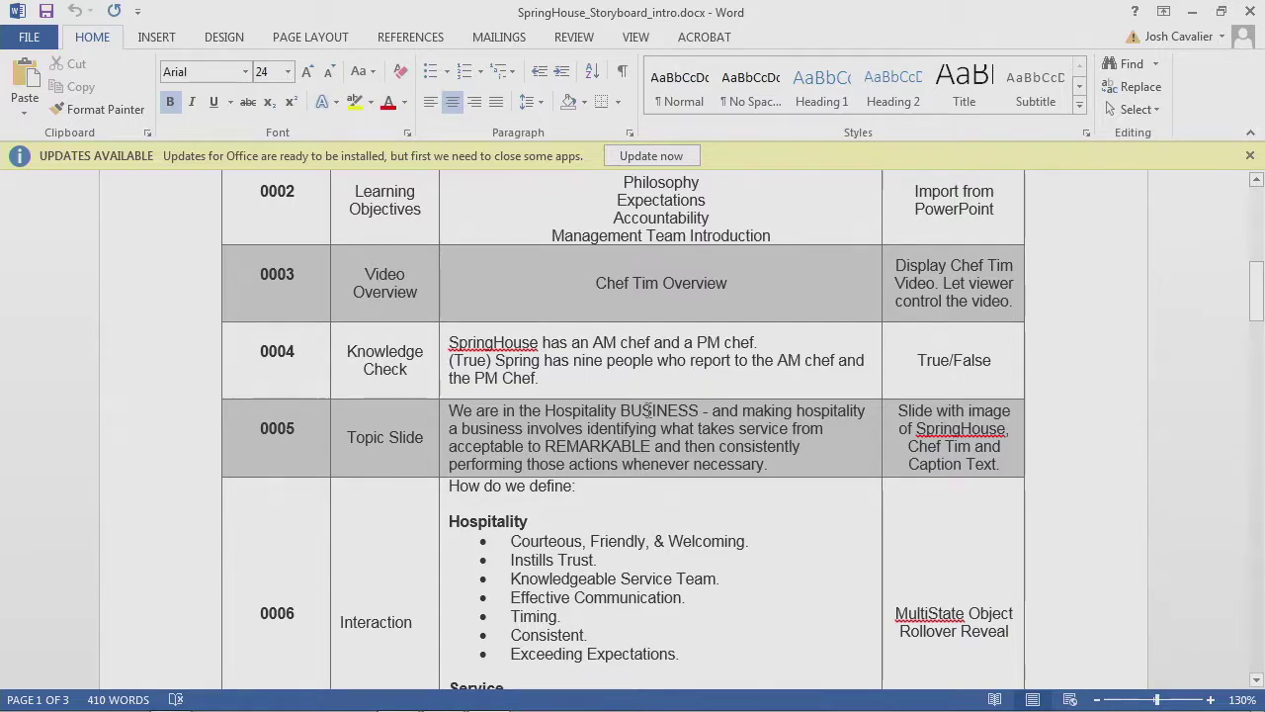
scroll(643, 393, down, 6)
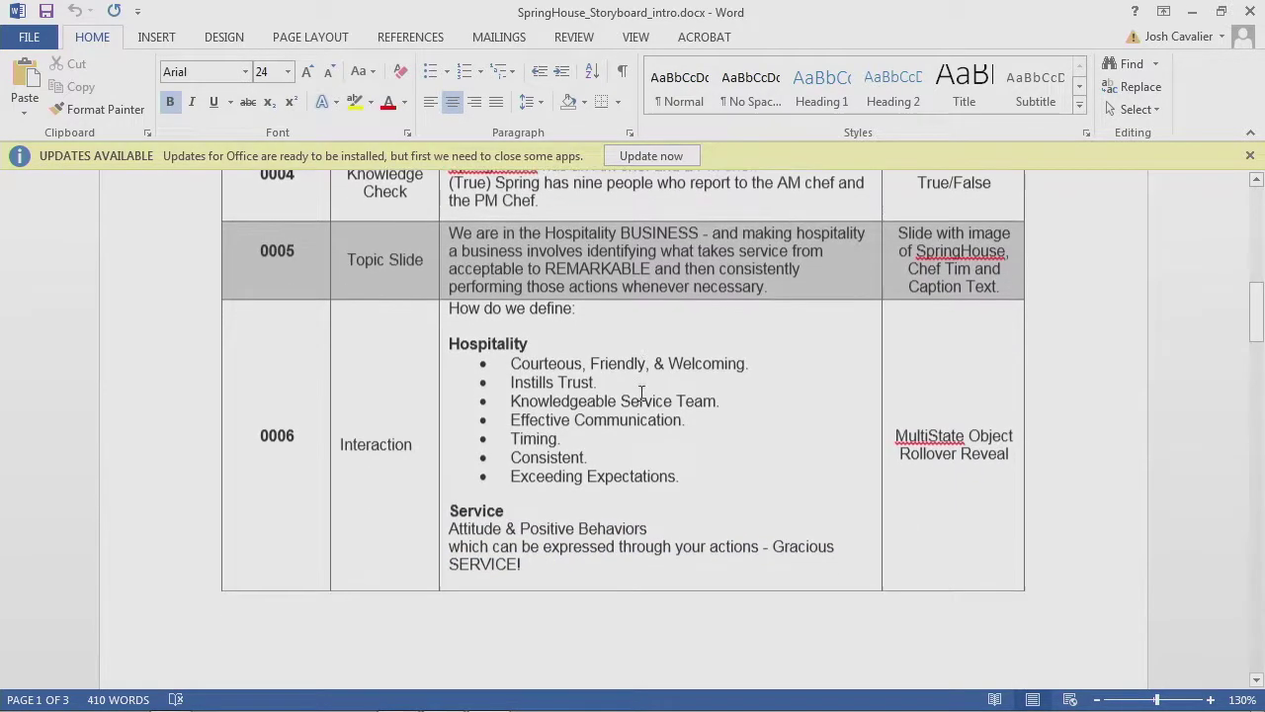
scroll(640, 393, down, 12)
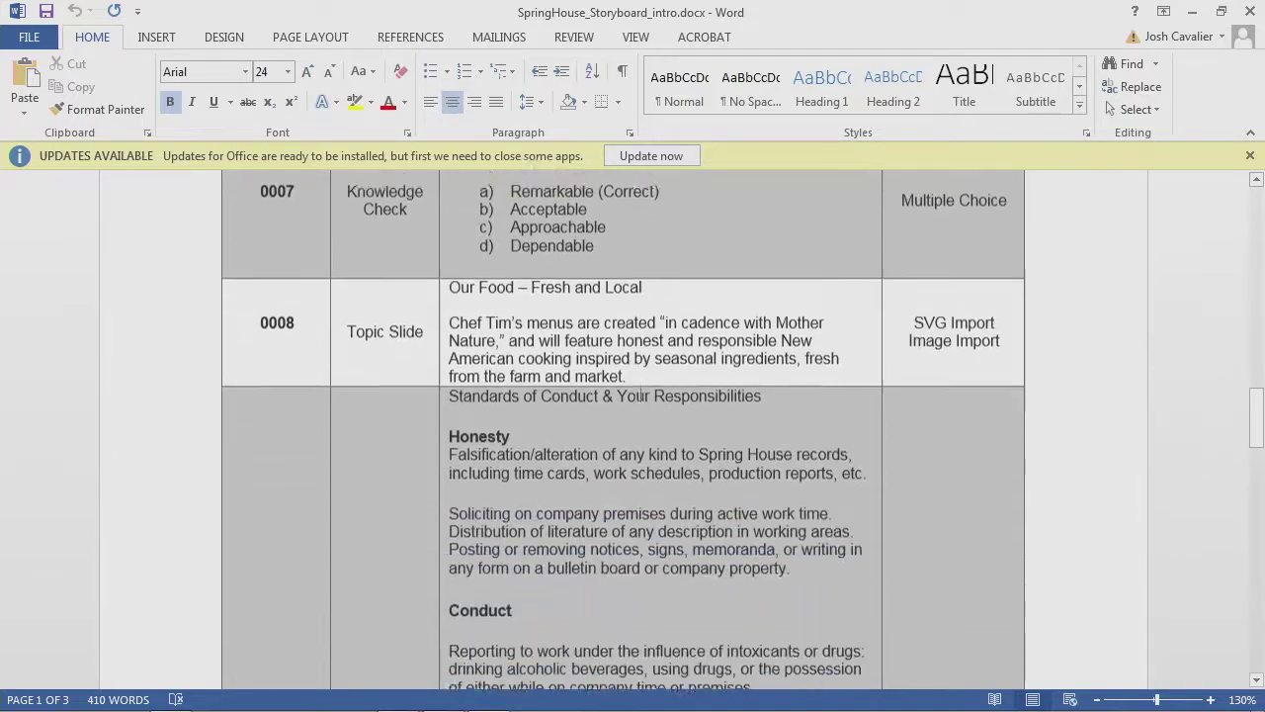
scroll(598, 395, down, 8)
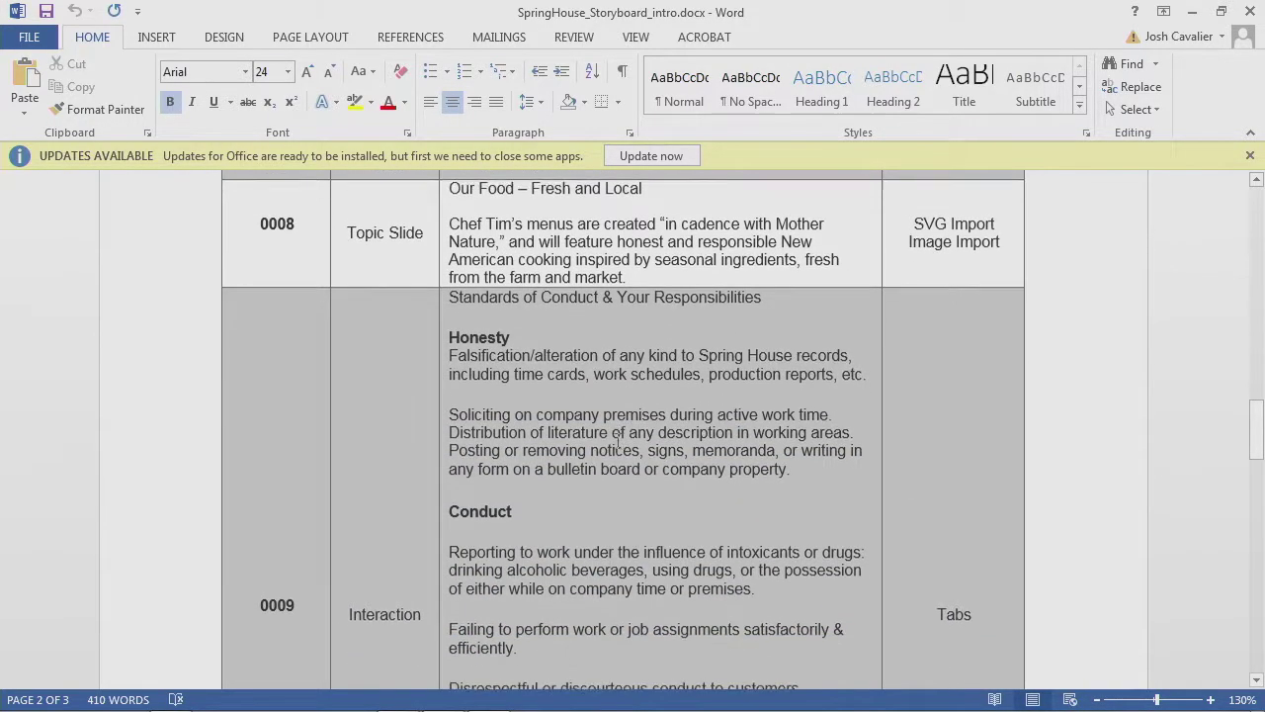
scroll(613, 441, down, 10)
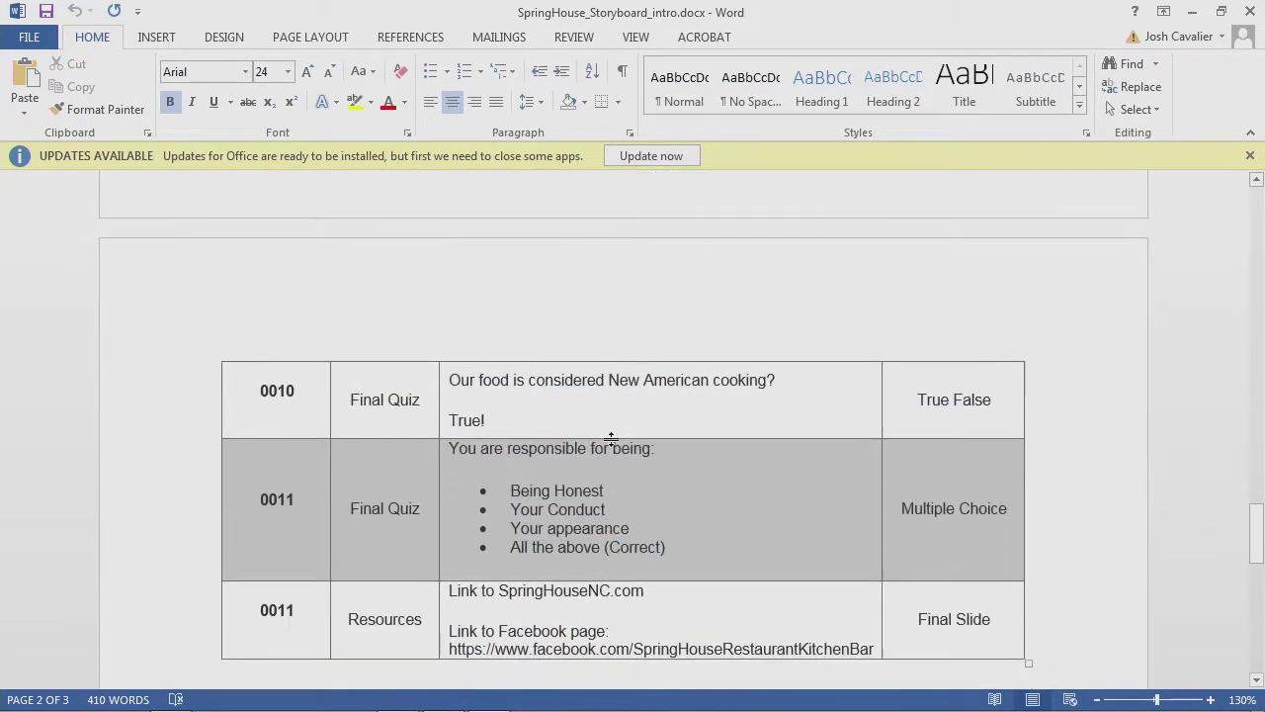
scroll(613, 441, up, 15)
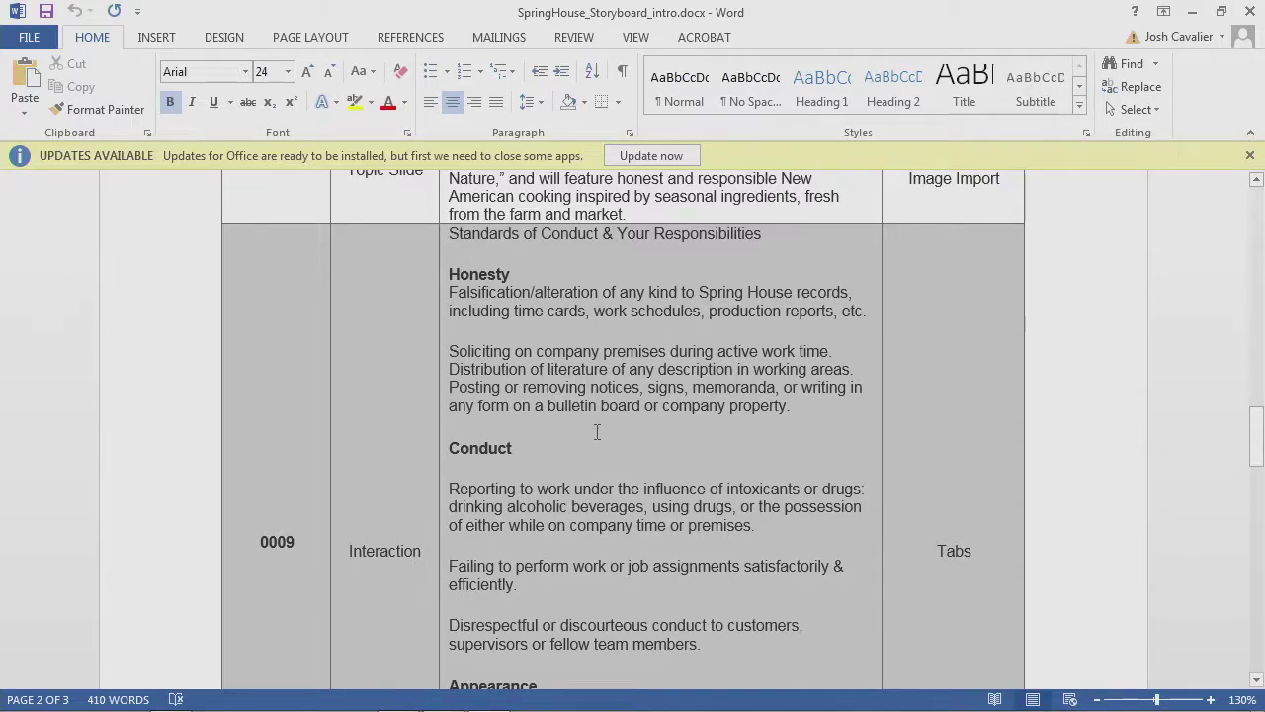
scroll(680, 448, up, 18)
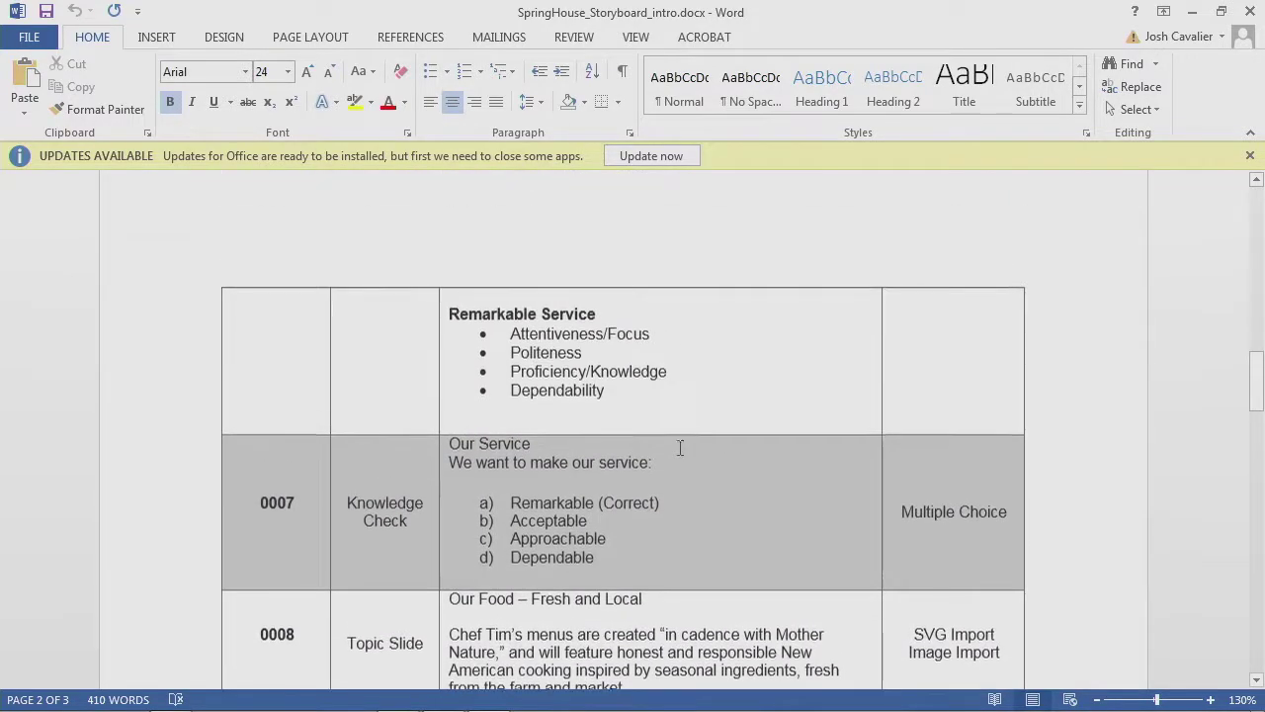
scroll(680, 448, up, 15)
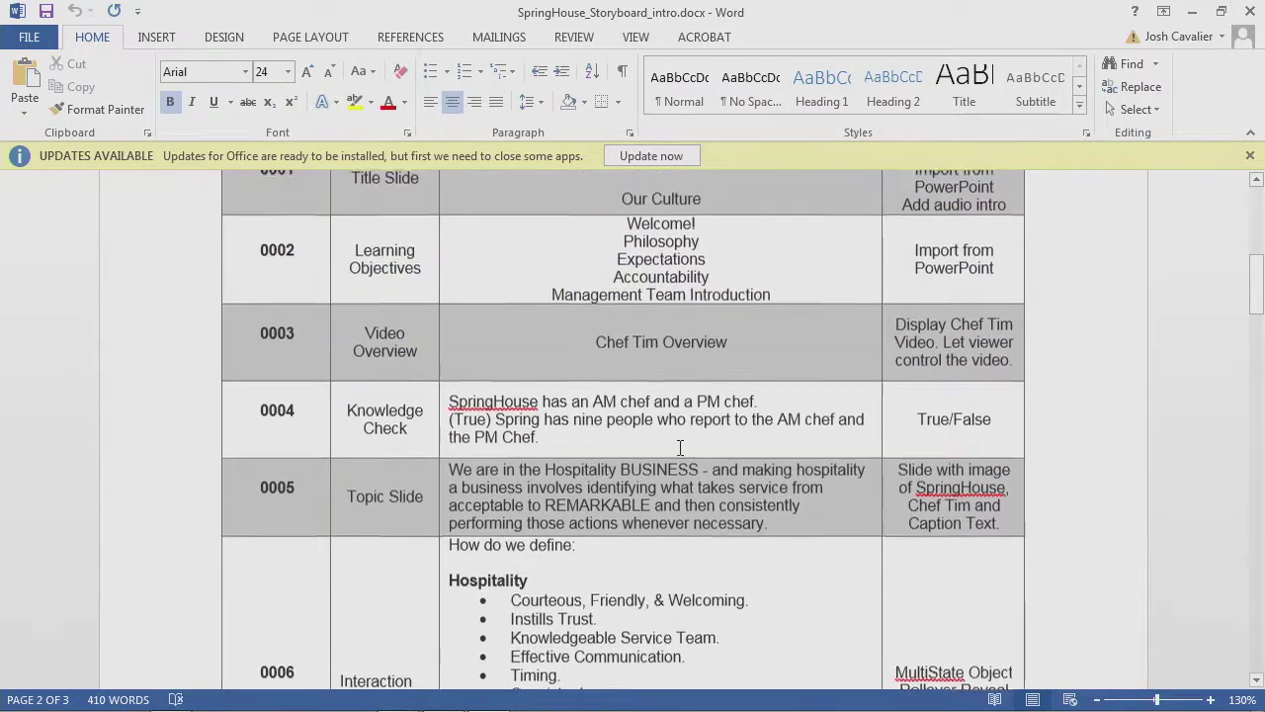
Step: Return to the beginning of the storyboard and switch to Lectora Publisher
scroll(678, 450, up, 1)
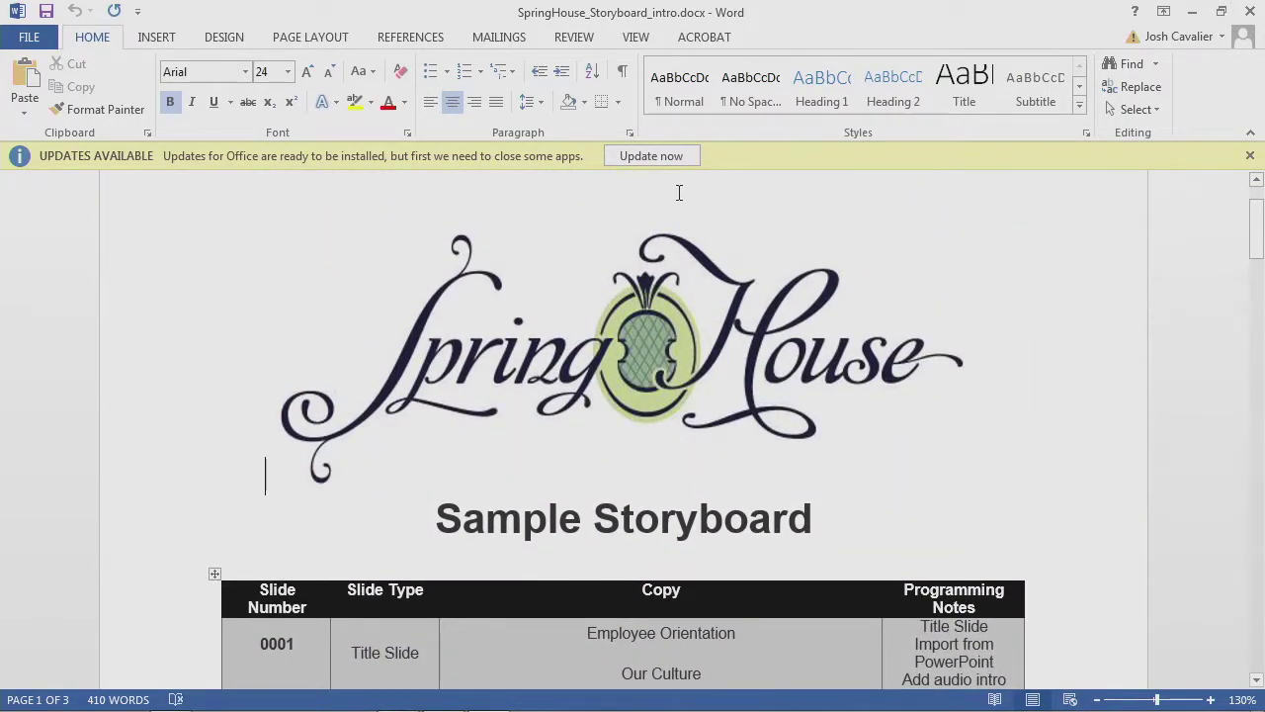
key(alt+Tab)
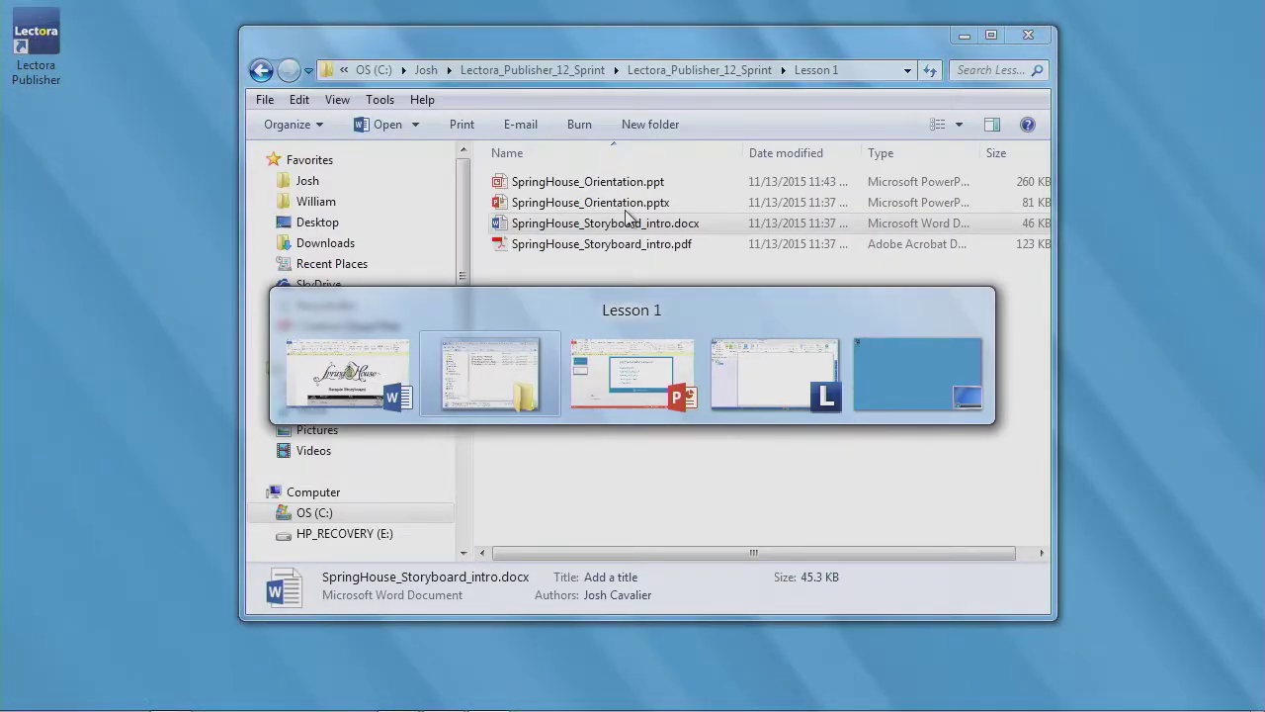
key(alt+Tab)
key(alt+Tab)
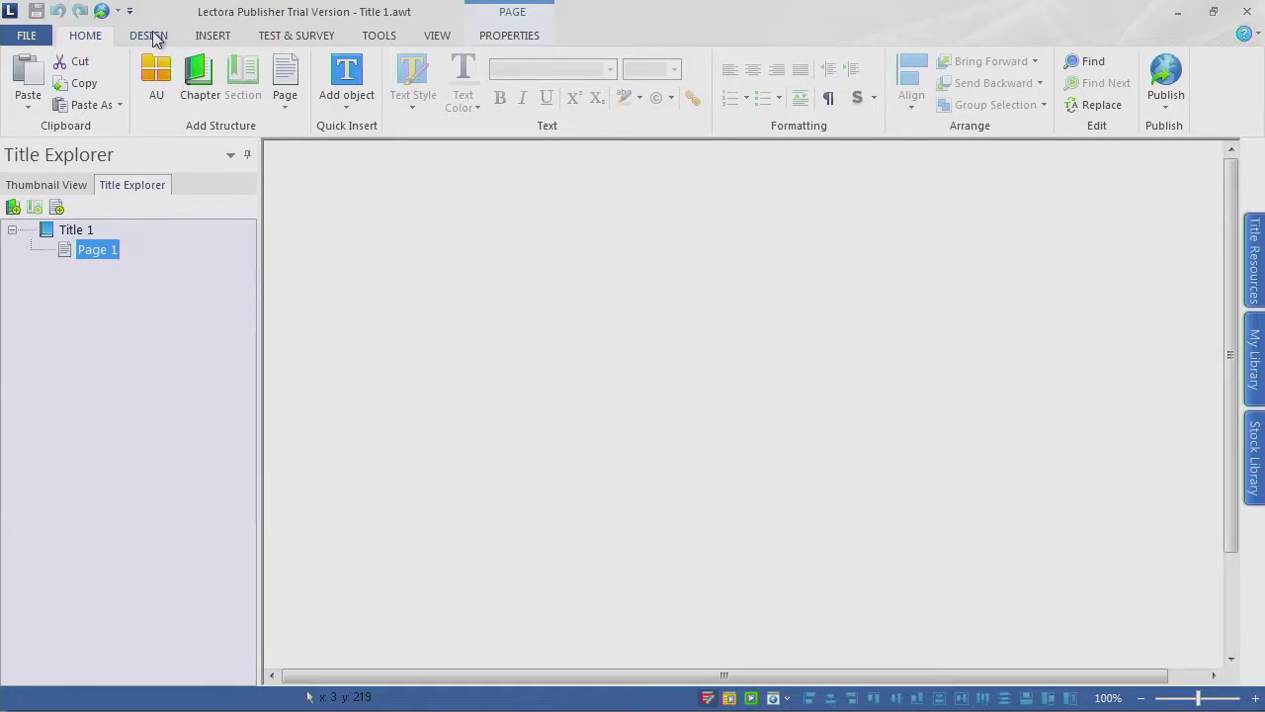
Step: Look through the design, insert, test and survey, tools, view and page properties commands
click(155, 39)
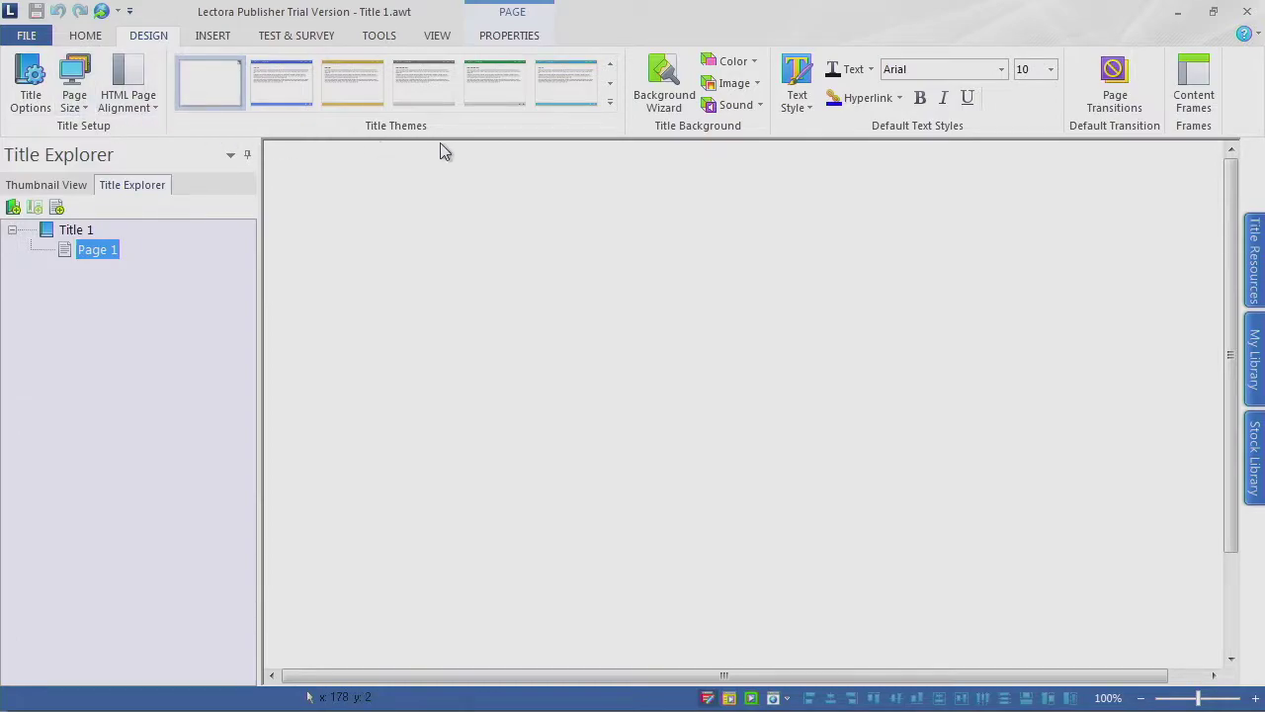
click(212, 36)
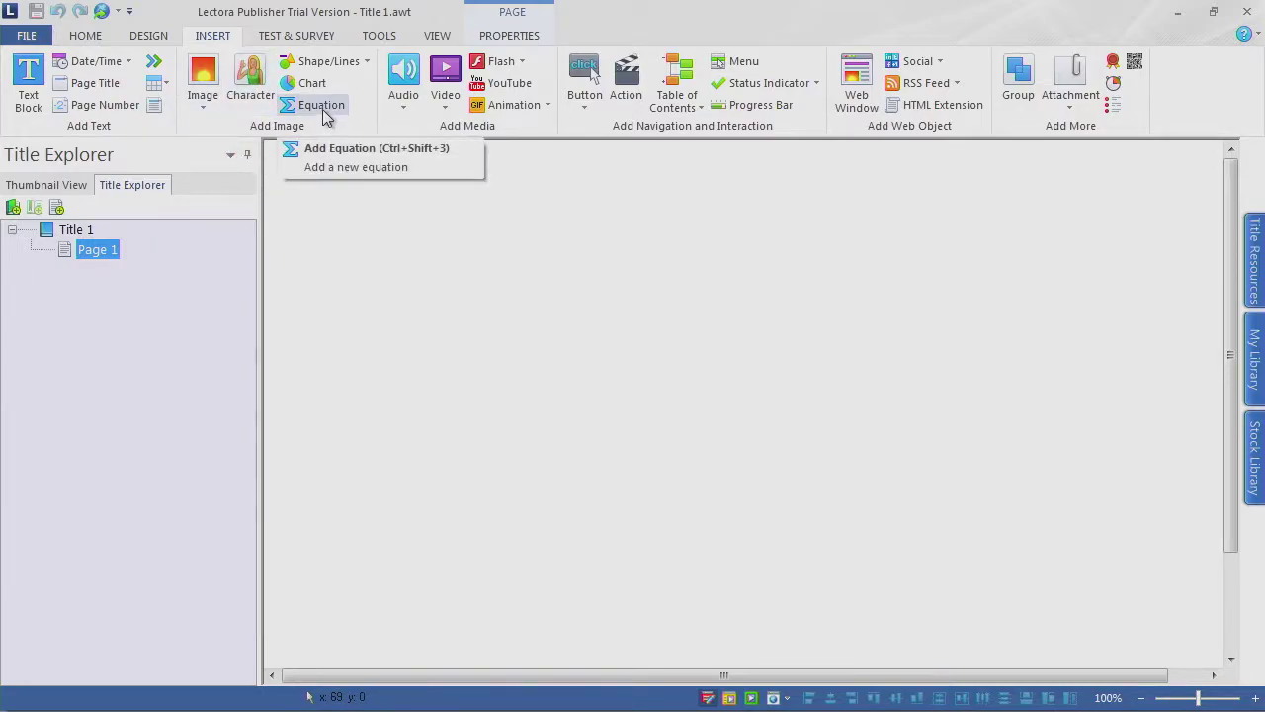
click(302, 37)
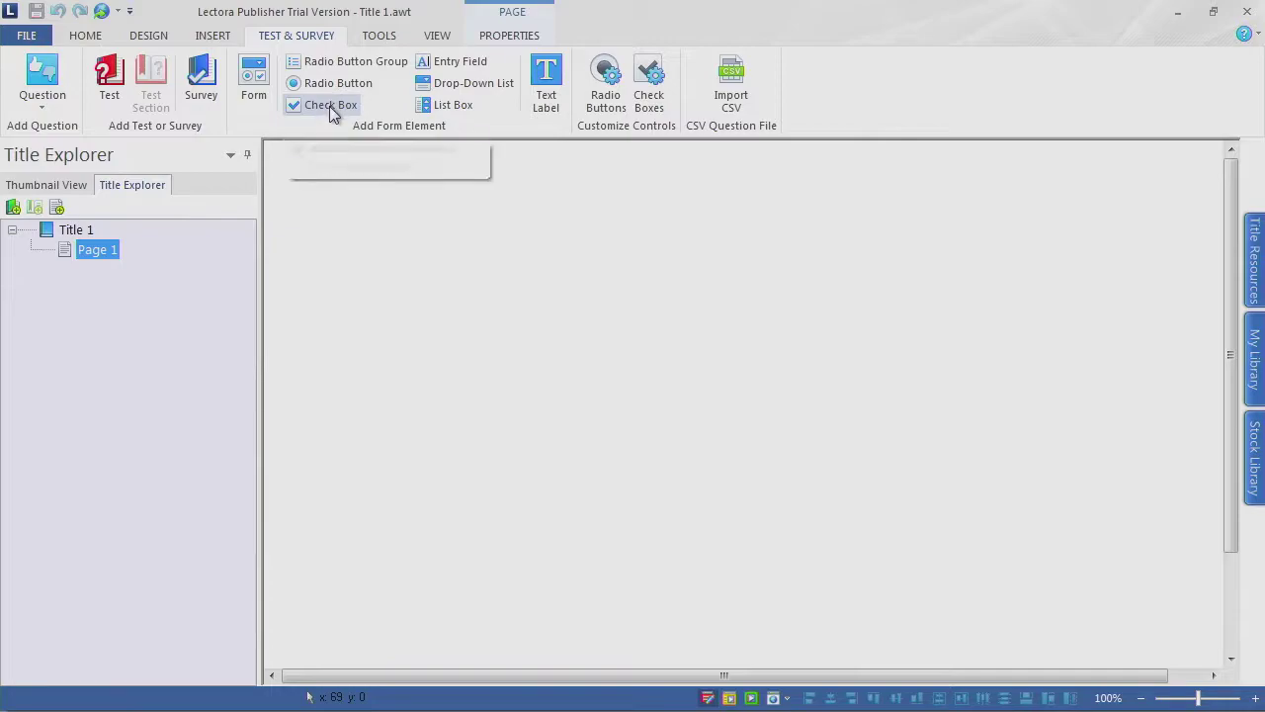
click(384, 38)
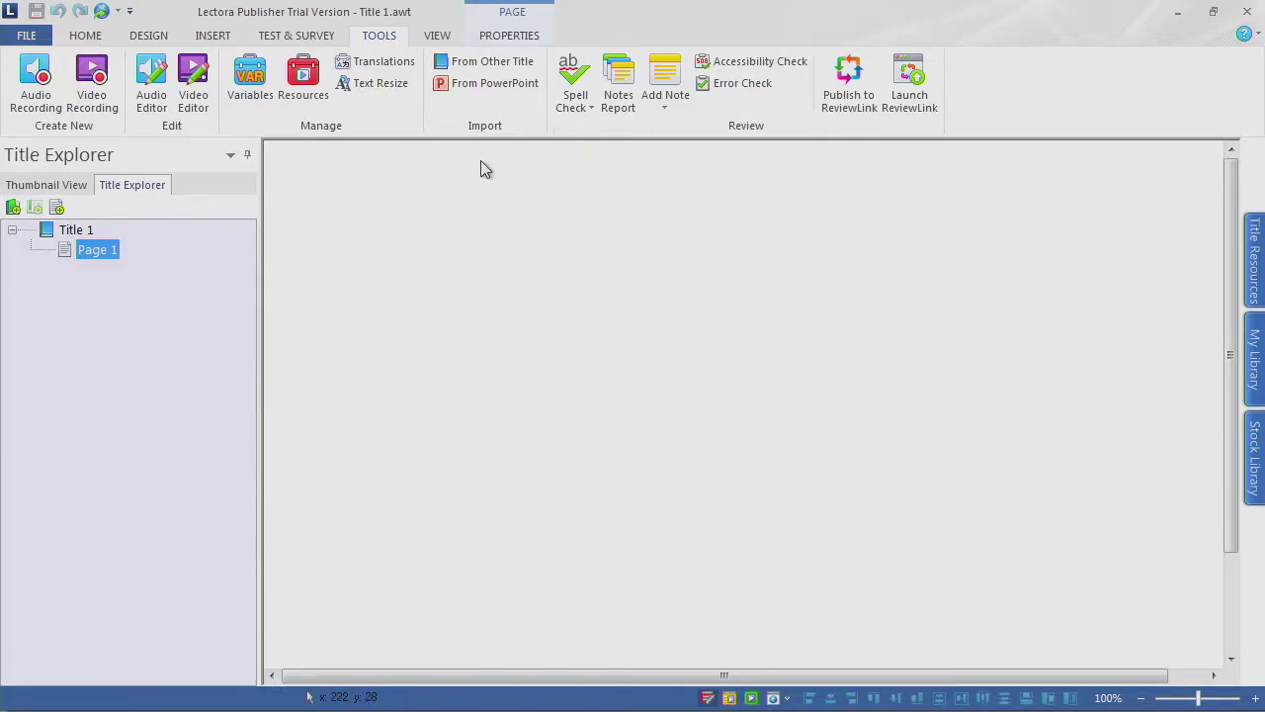
click(443, 37)
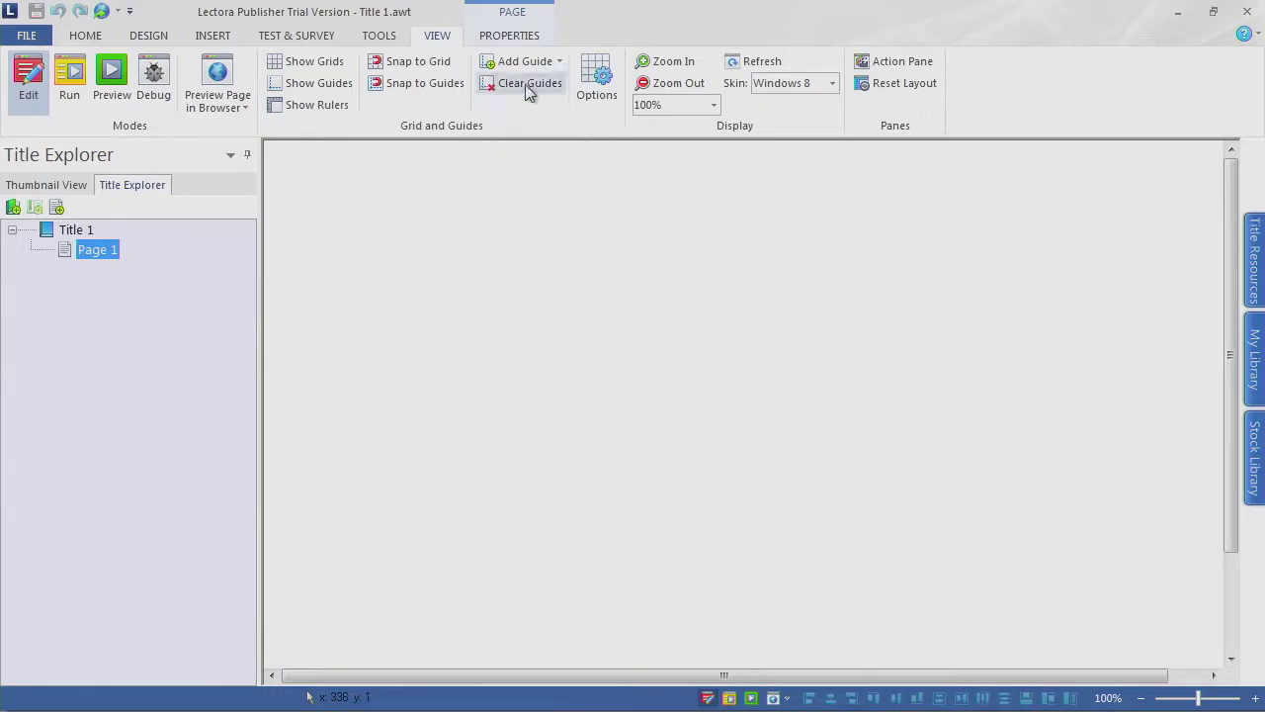
click(510, 37)
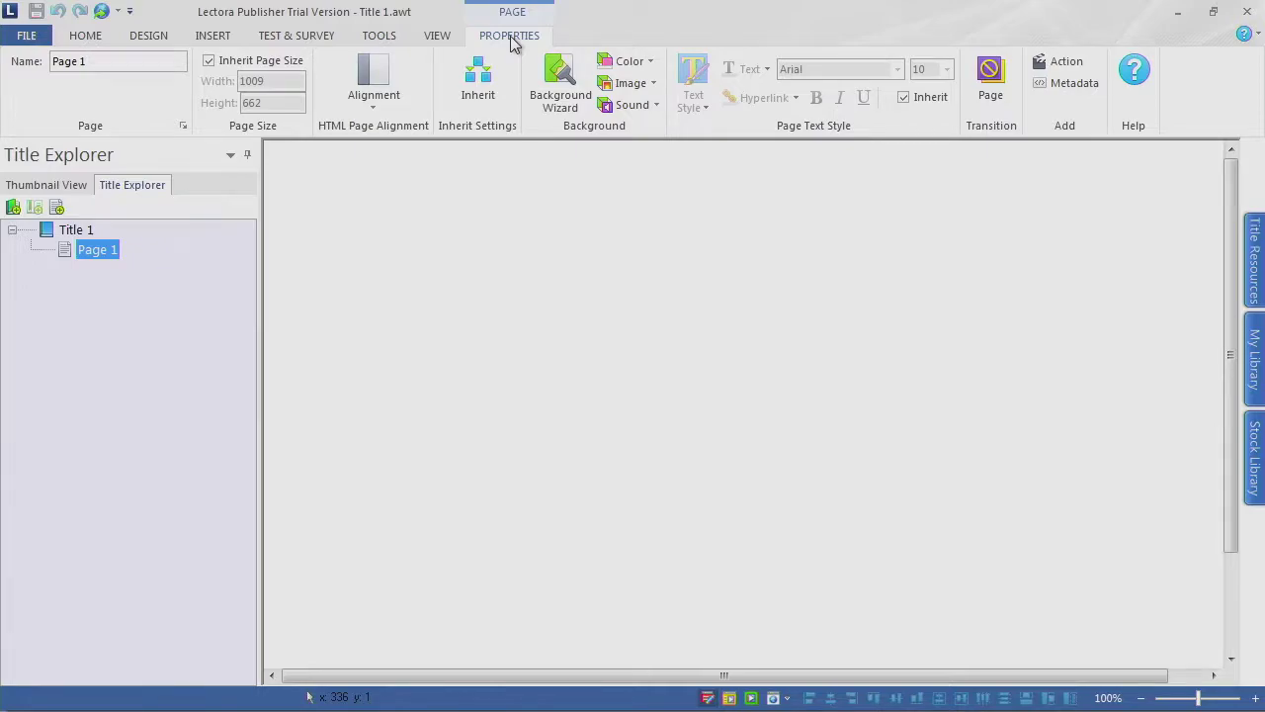
click(87, 40)
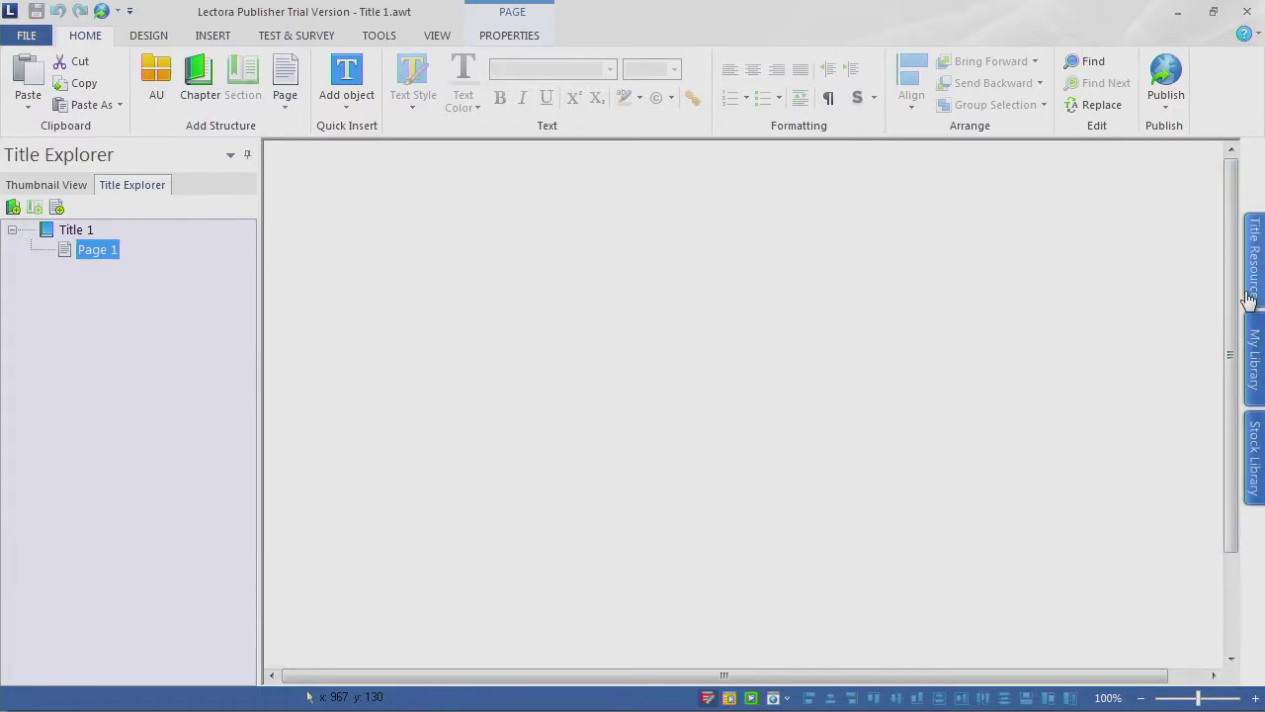
Step: Examine the Title Resources, My Library and Stock Library sections of the Media Library
click(1251, 253)
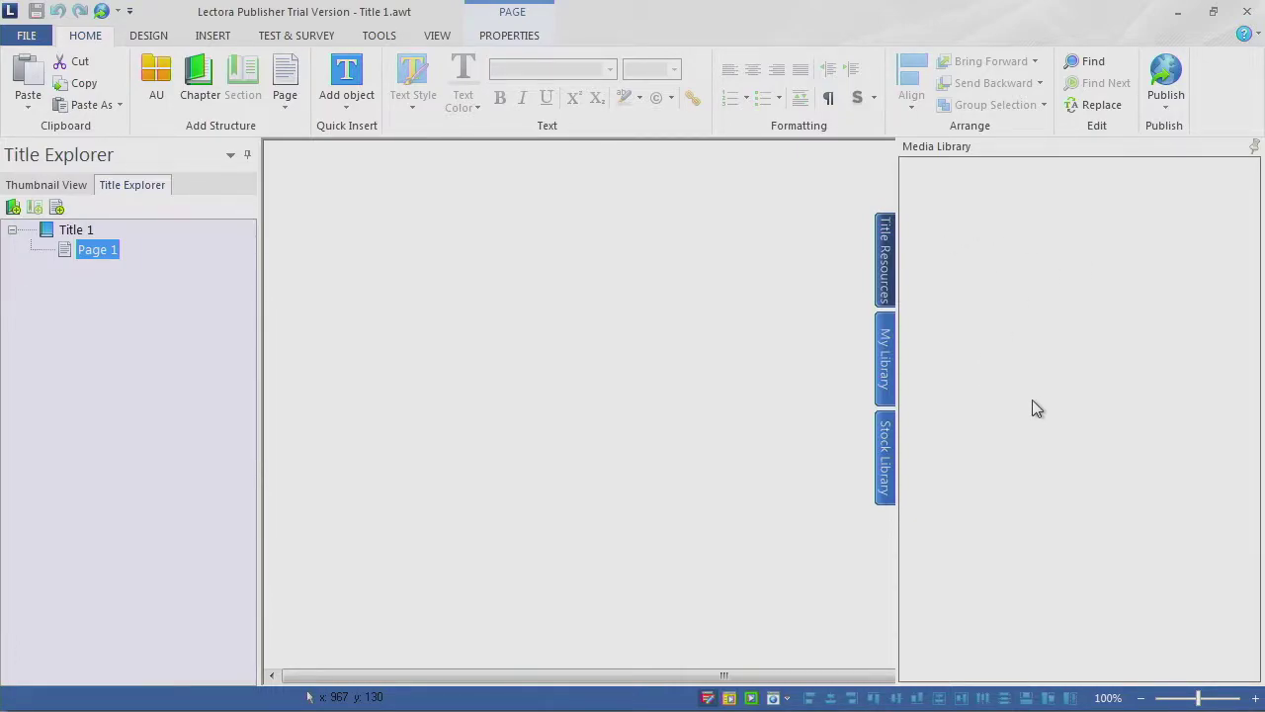
click(886, 366)
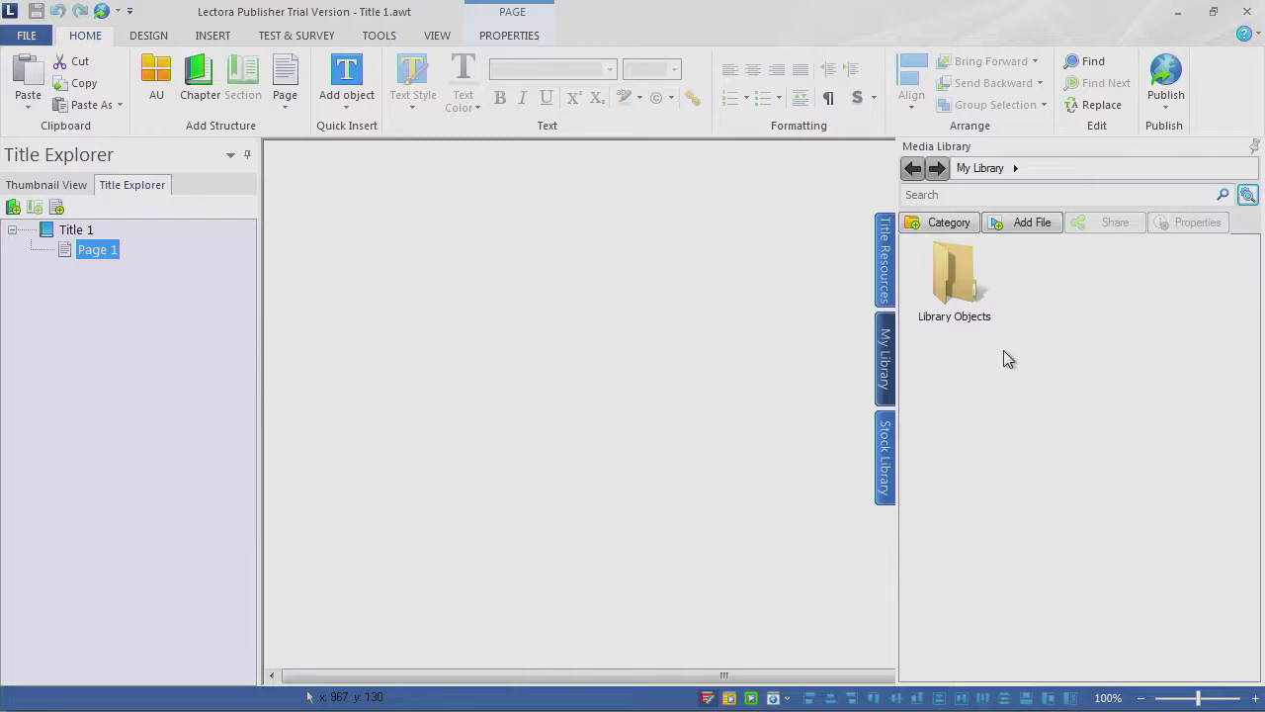
click(888, 458)
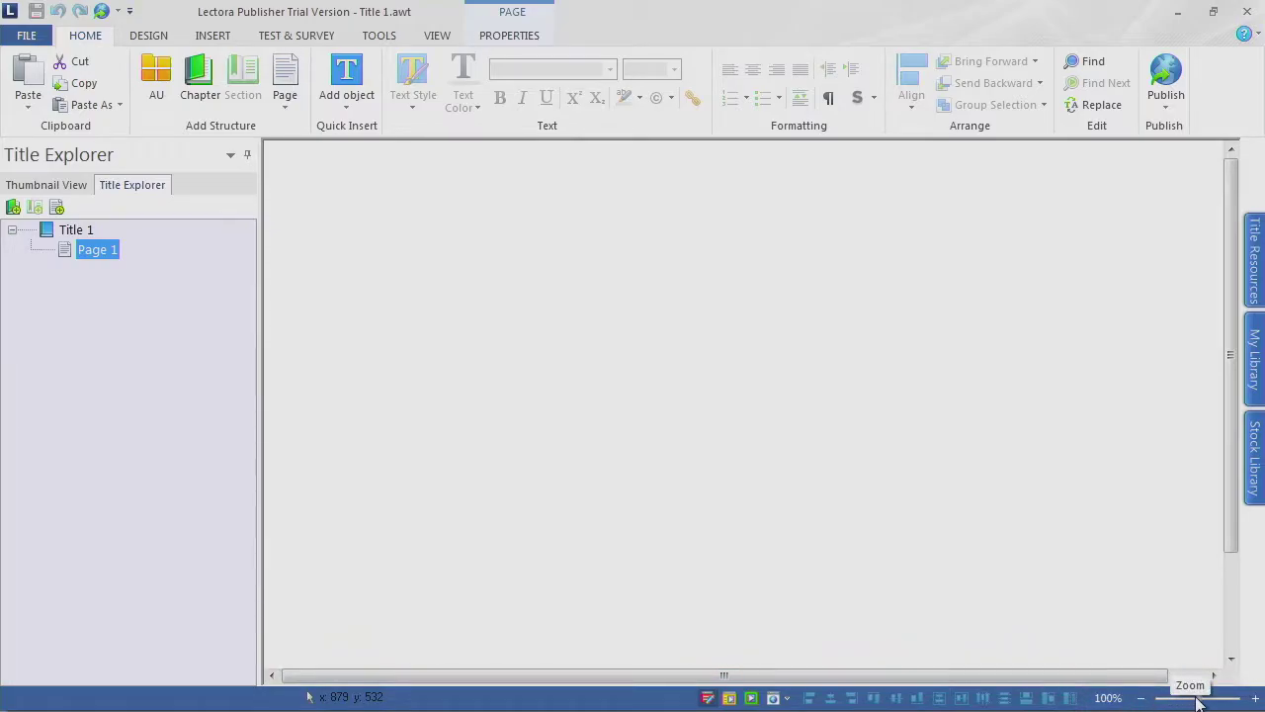
Step: Add a chapter to the title and a section inside that chapter
click(1140, 698)
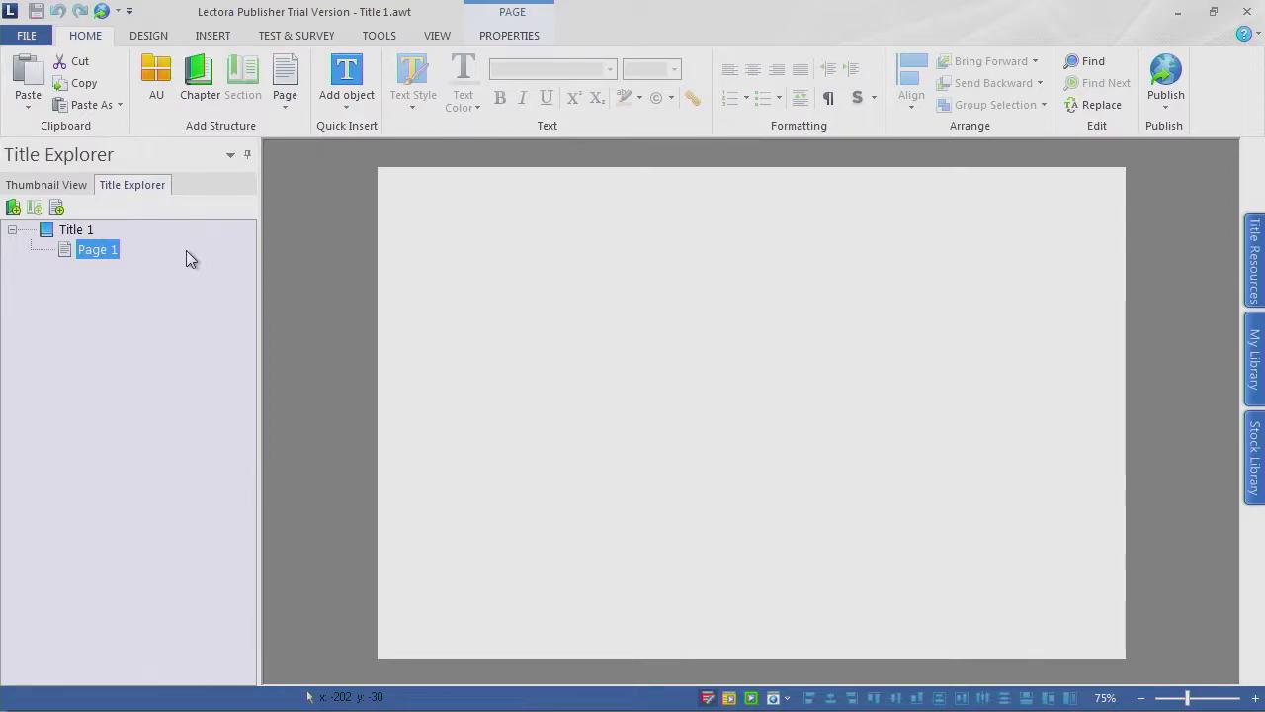
click(79, 230)
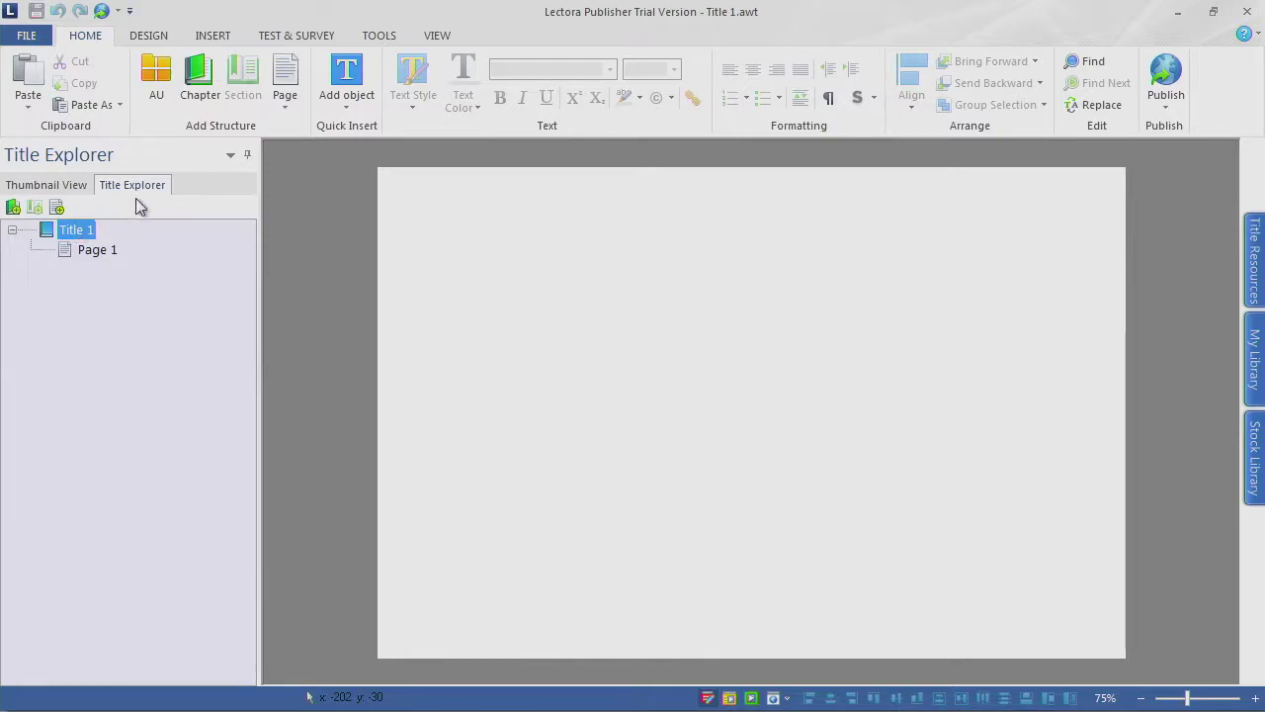
click(199, 74)
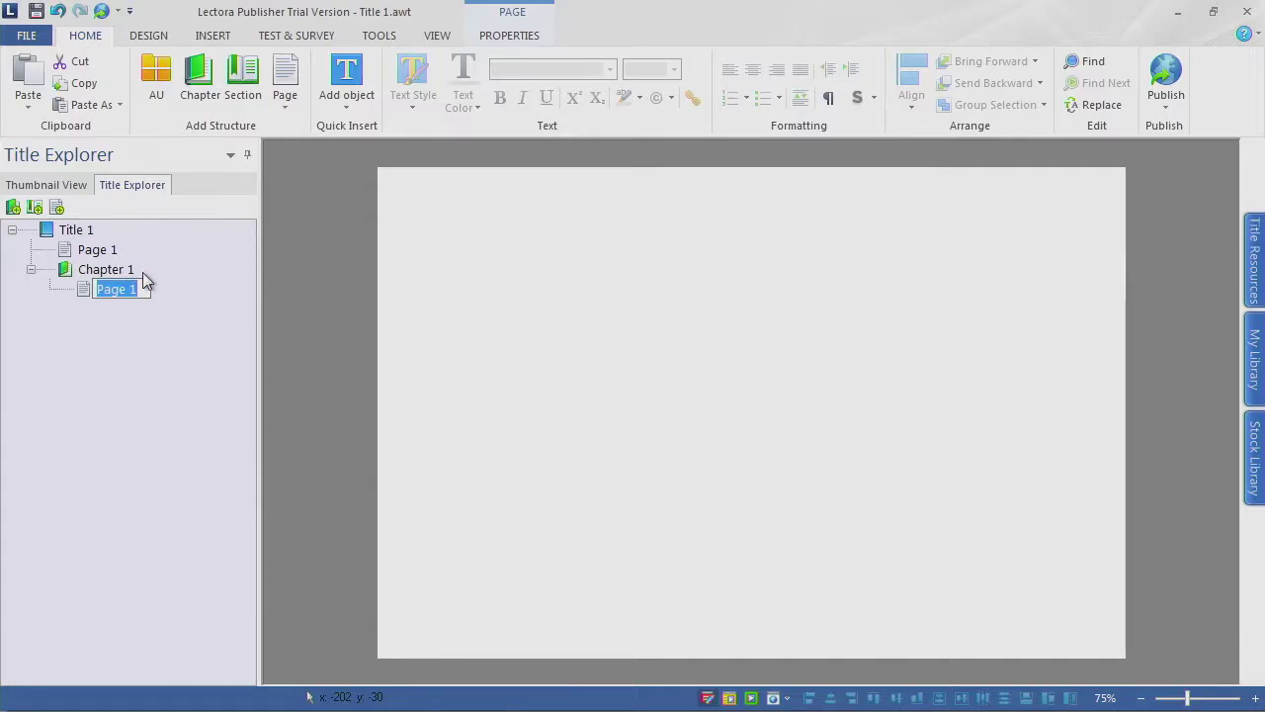
click(110, 271)
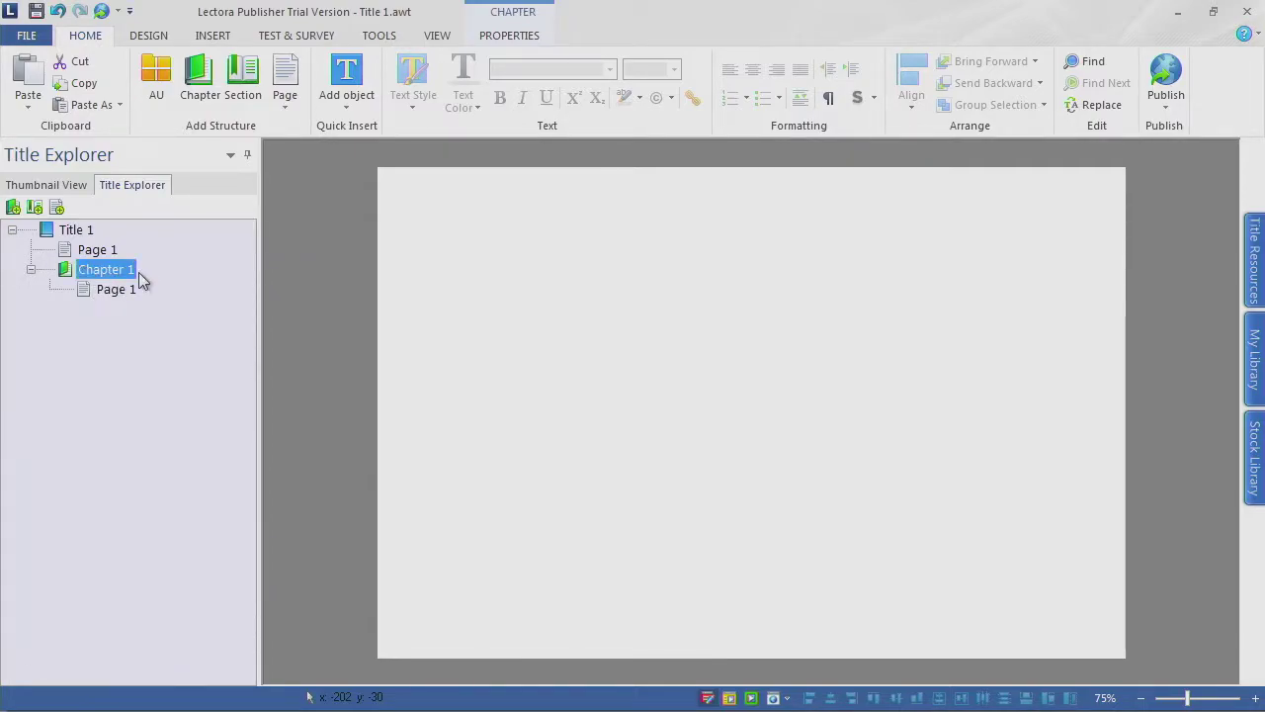
click(247, 73)
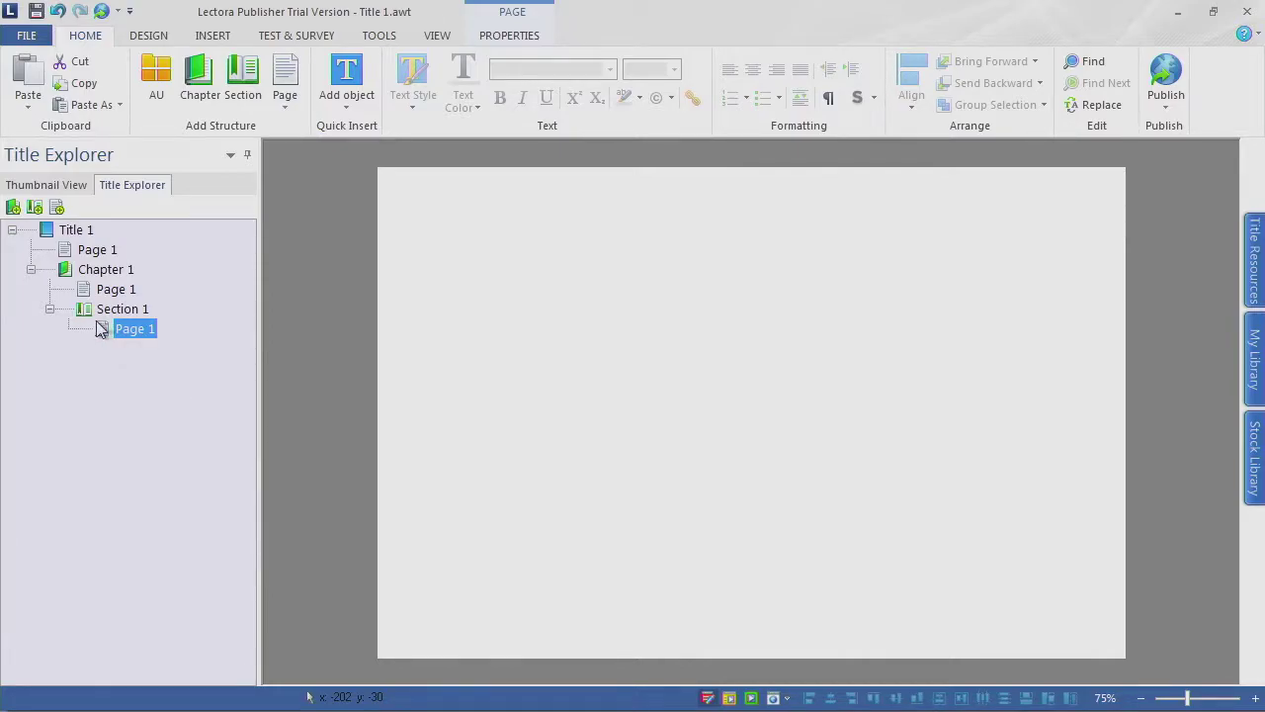
Step: Examine the title, chapter and section levels of the course structure one after another
click(81, 231)
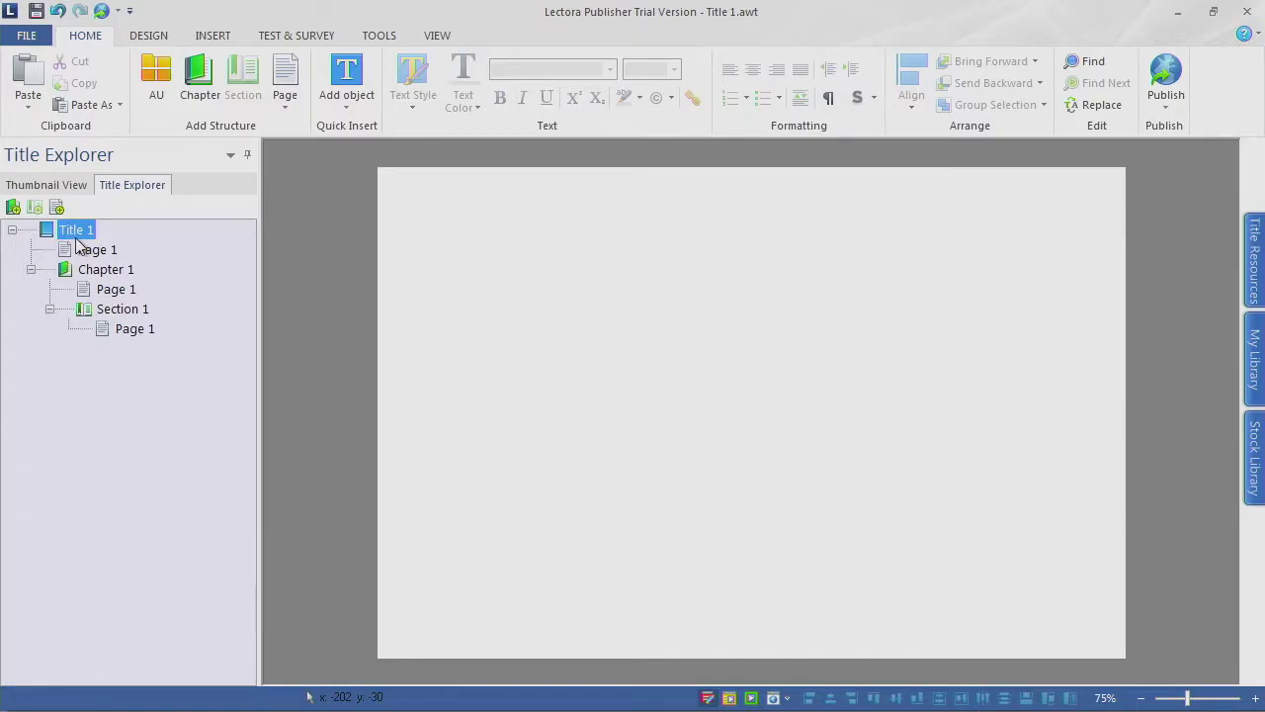
click(102, 272)
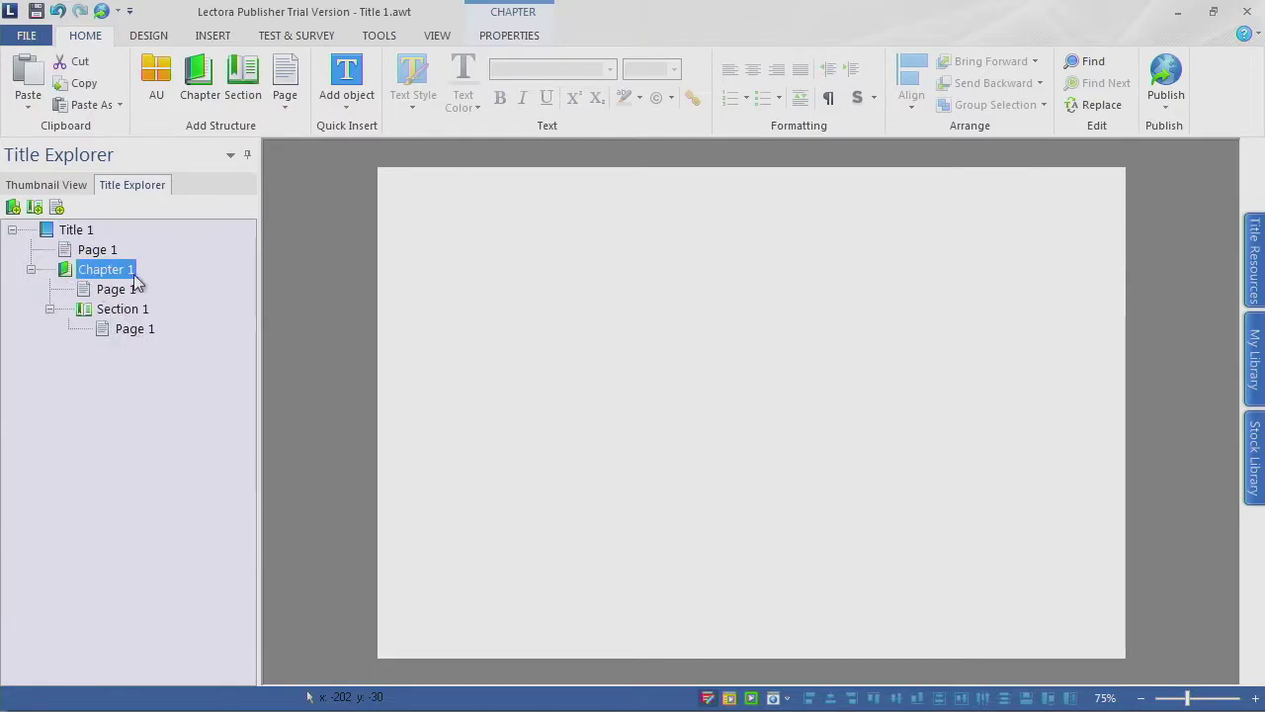
click(126, 312)
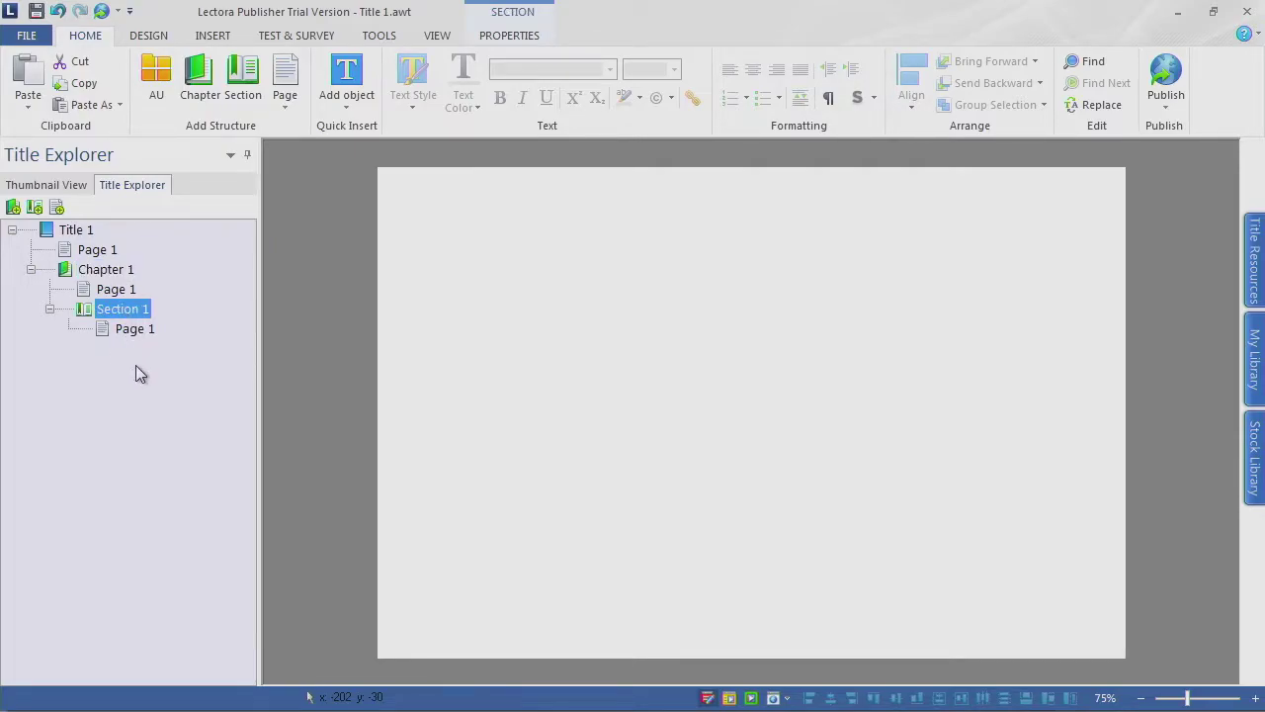
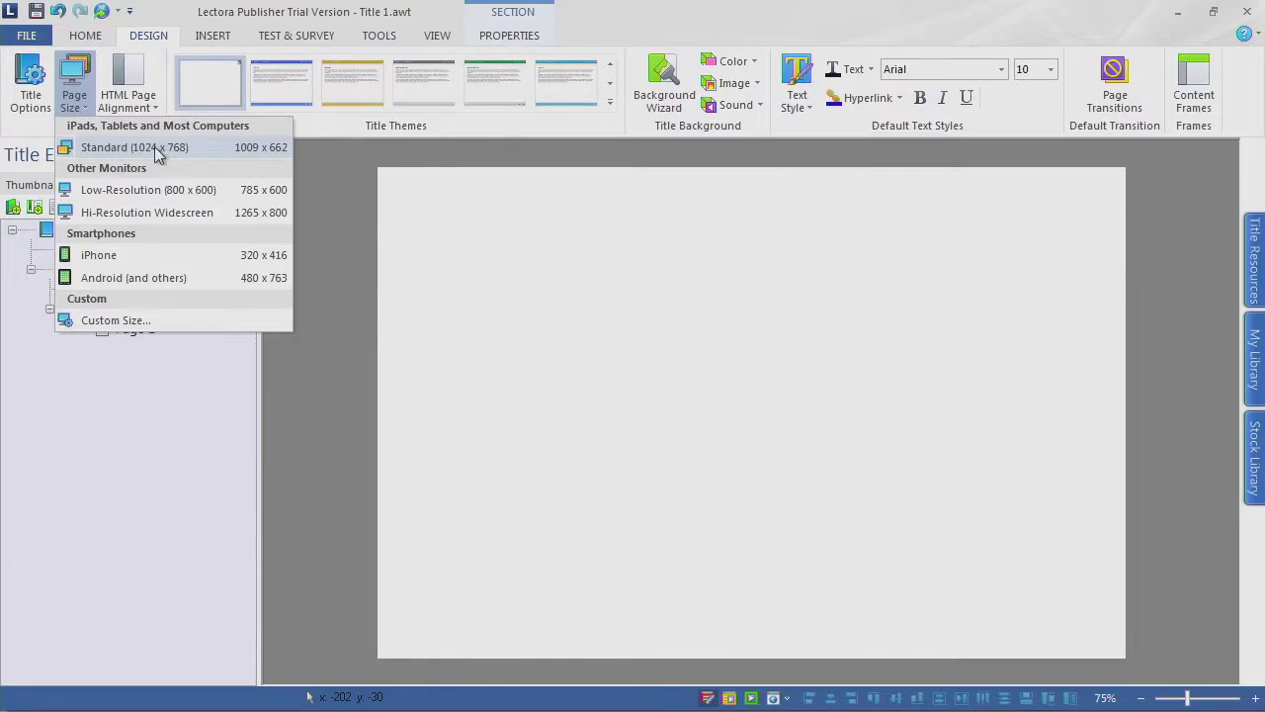
Step: Set the title's page size to Standard (1024 x 768)
click(156, 155)
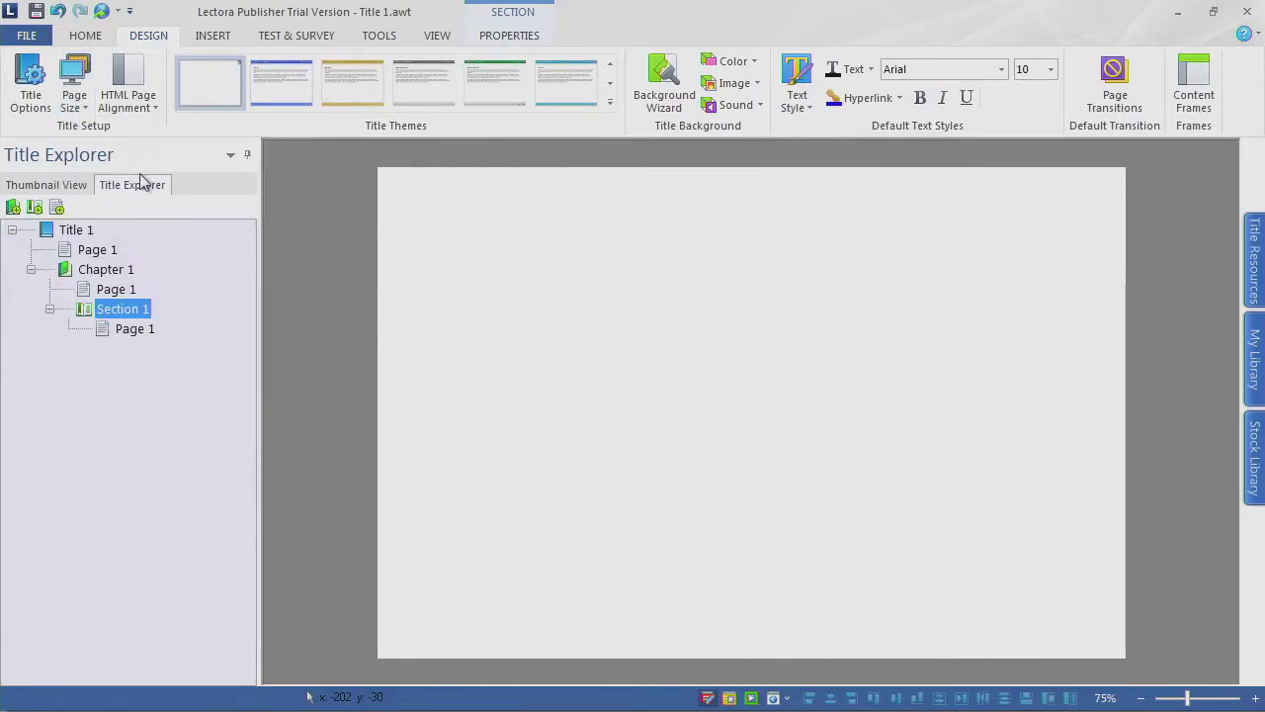
click(72, 99)
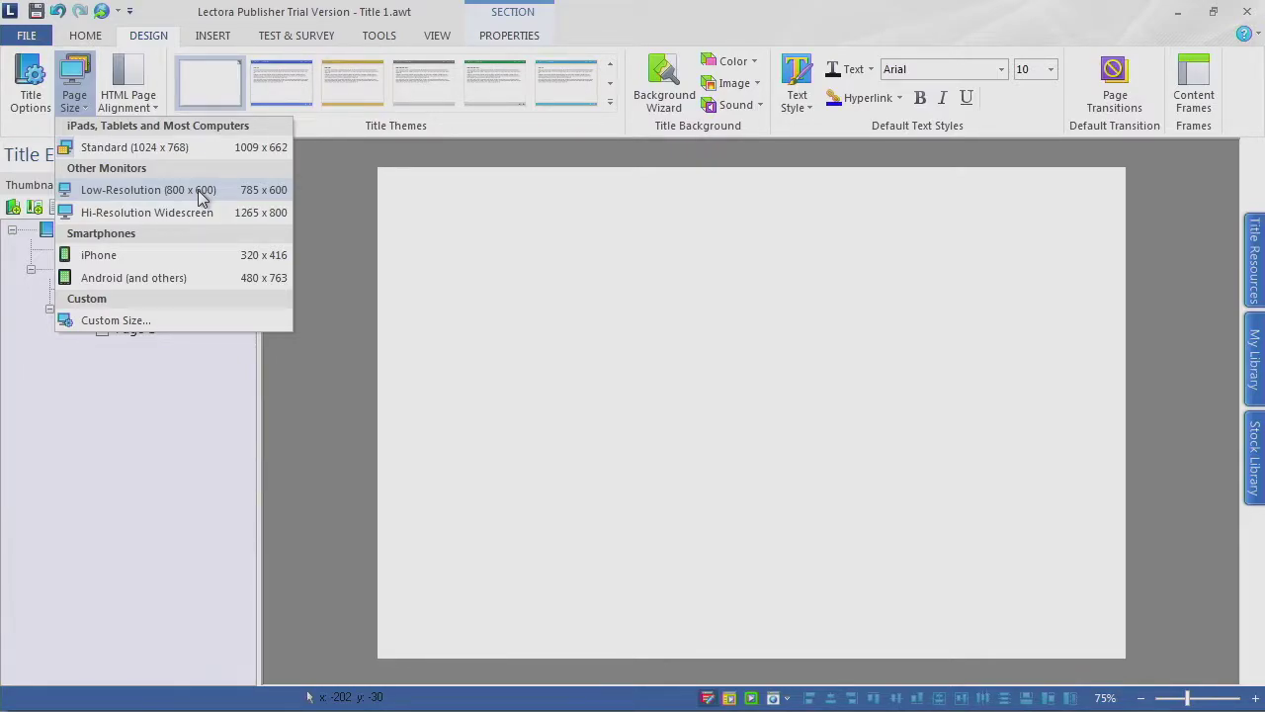
click(191, 150)
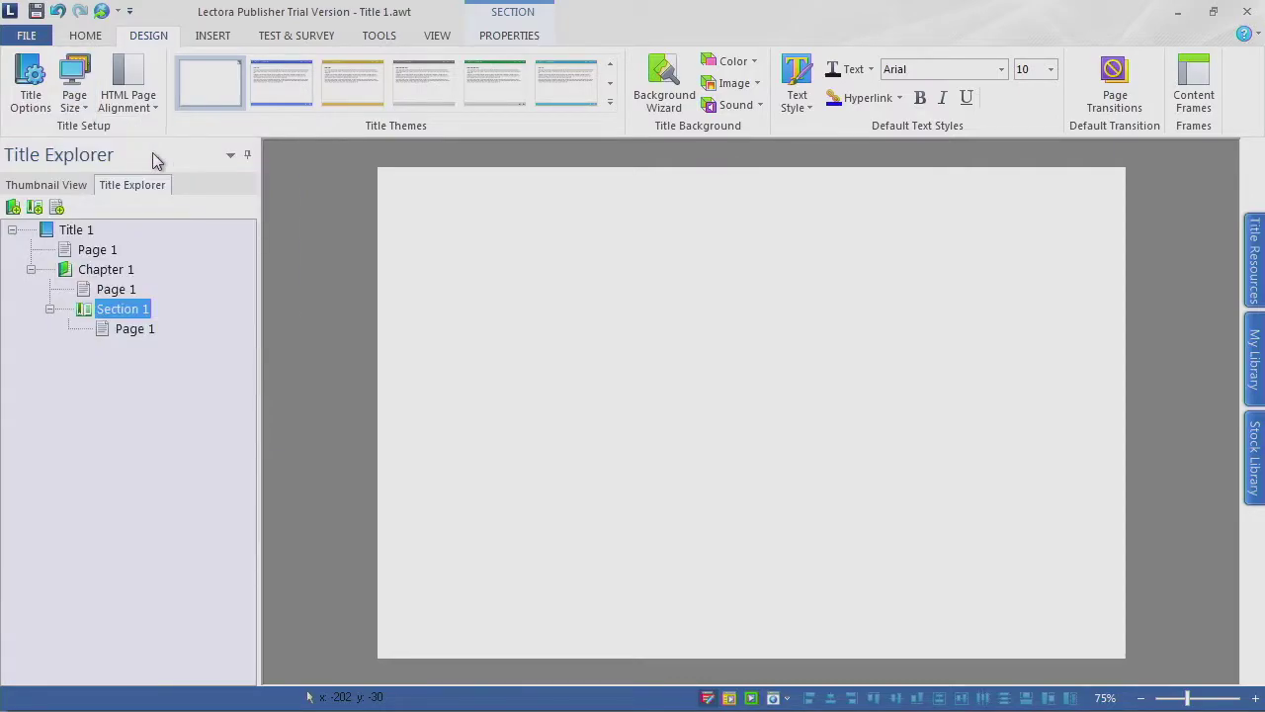
click(86, 110)
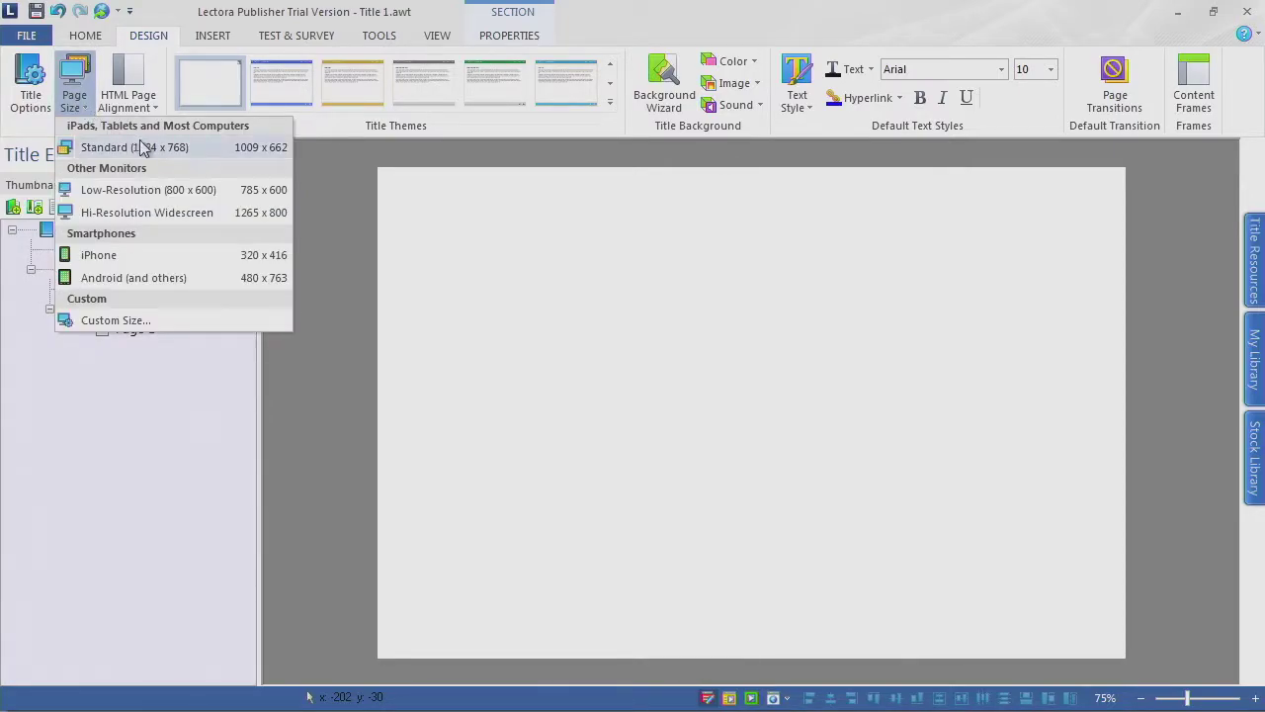
click(200, 148)
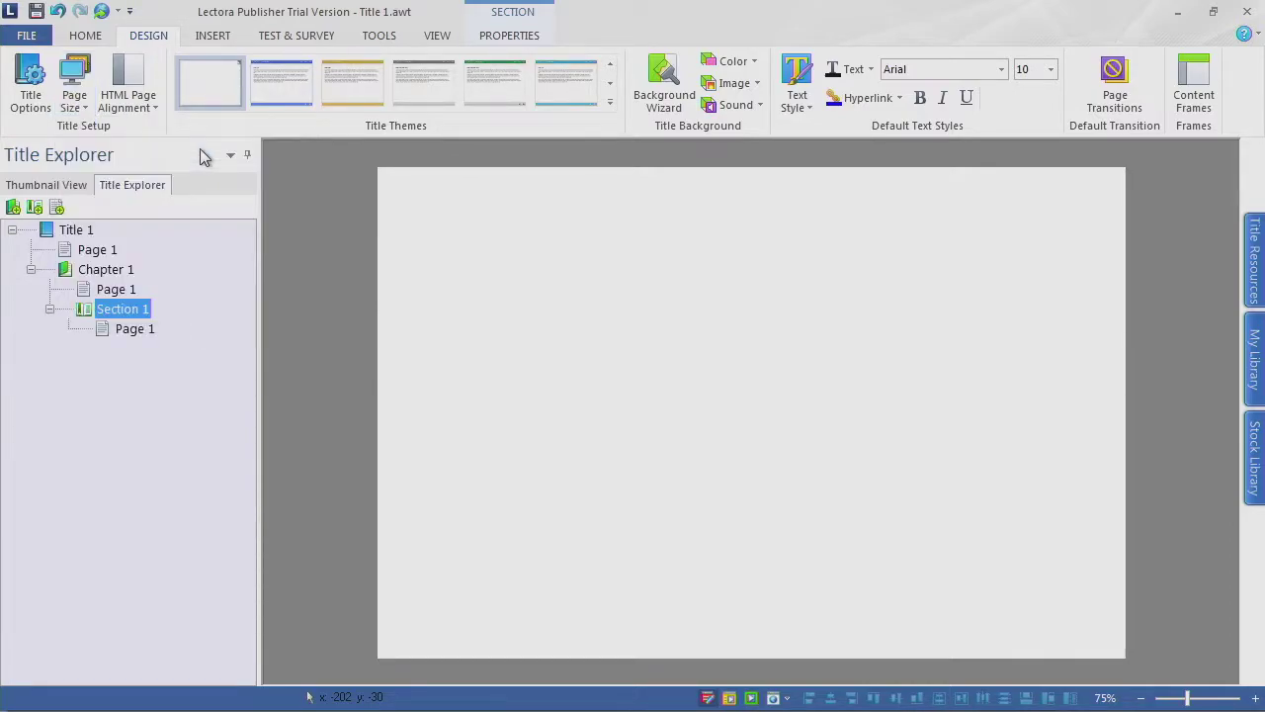
Step: Name the title SpringHouse and set its title type to AICC/SCORM/xAPI for LMS/LRS
click(31, 98)
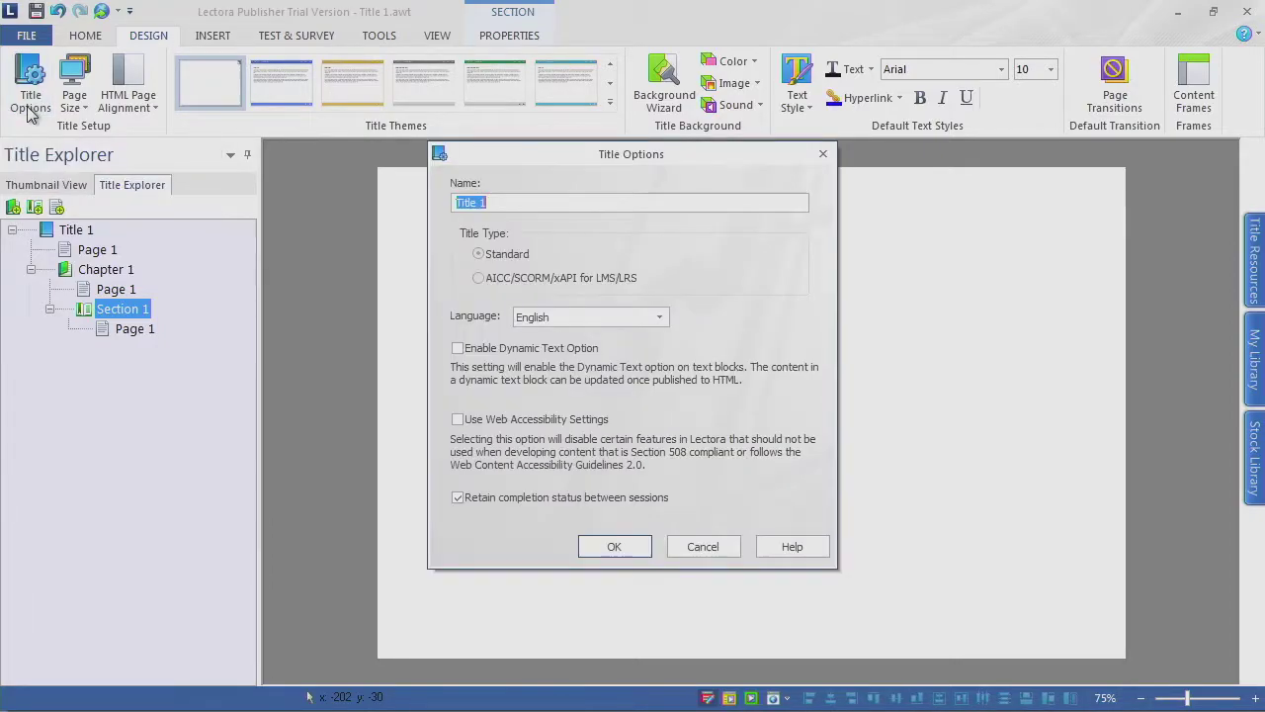
drag(533, 151, 450, 94)
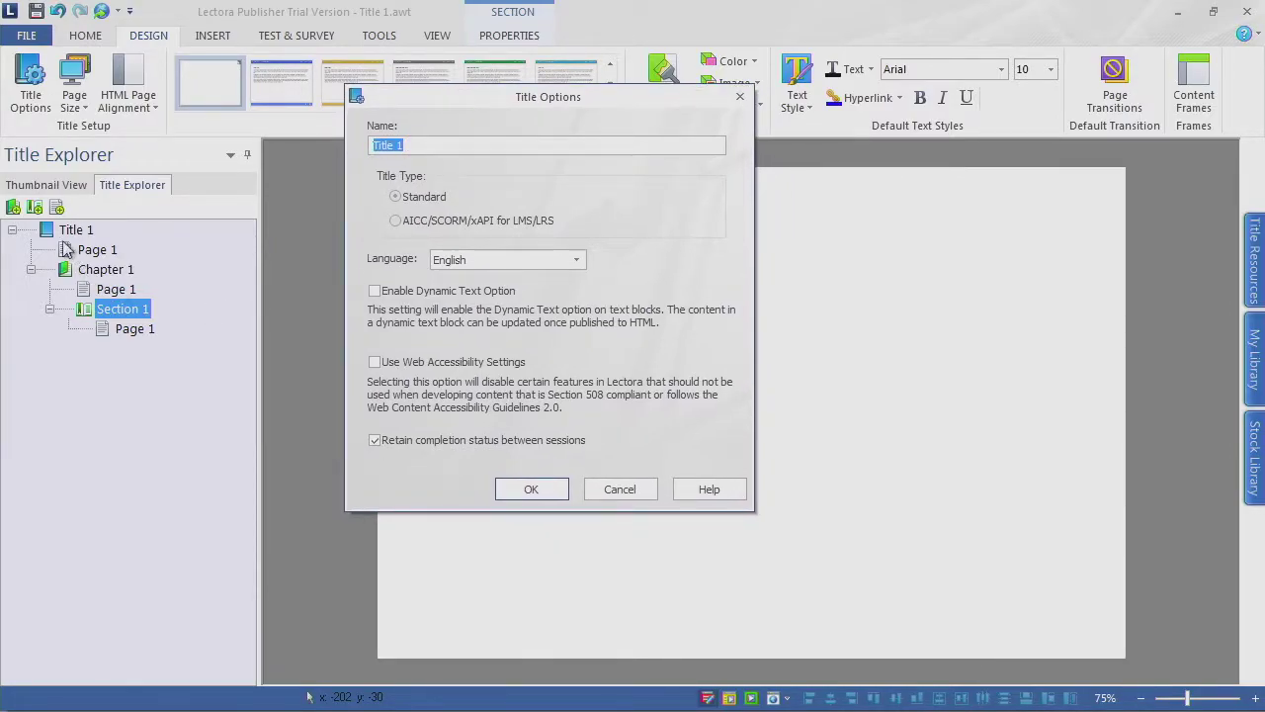
click(436, 144)
drag(439, 144, 371, 146)
text(Sptri)
key(BackSpace)
key(BackSpace)
key(BackSpace)
text(ringHouse)
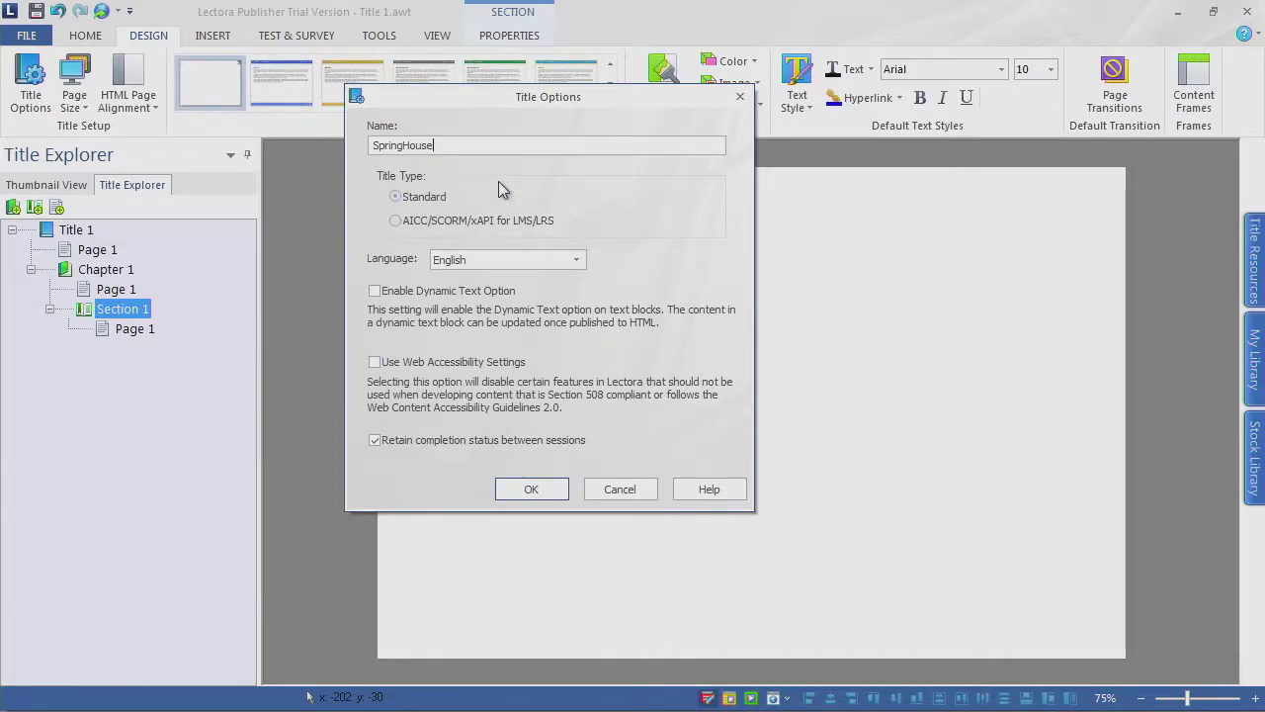
click(405, 223)
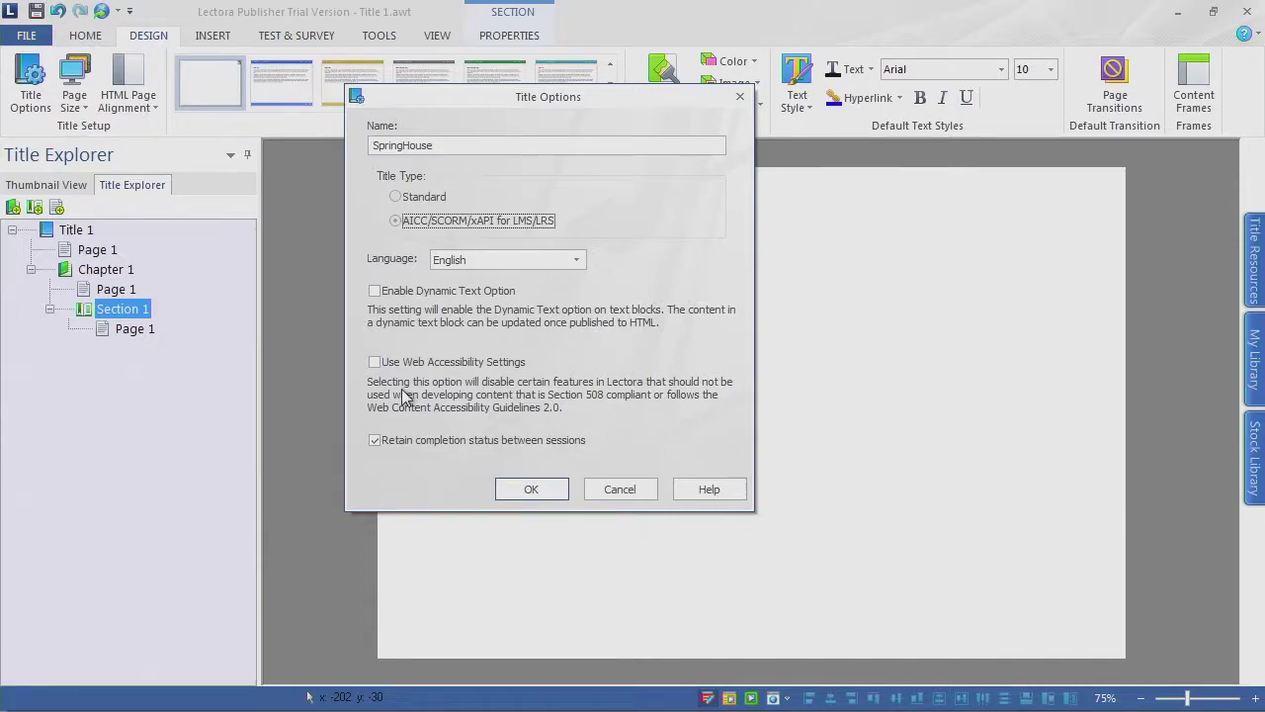
click(530, 488)
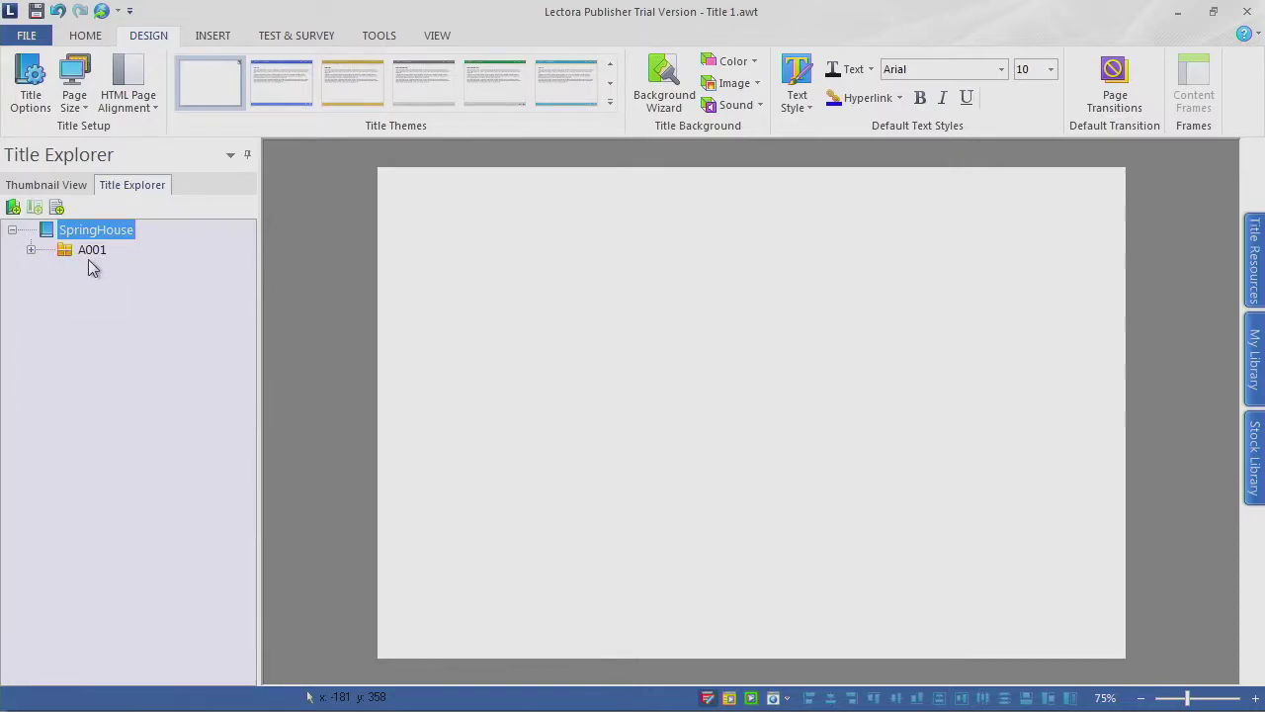
Step: Expand the A001 assignable unit in the title structure and set the HTML page alignment to Centered
click(31, 250)
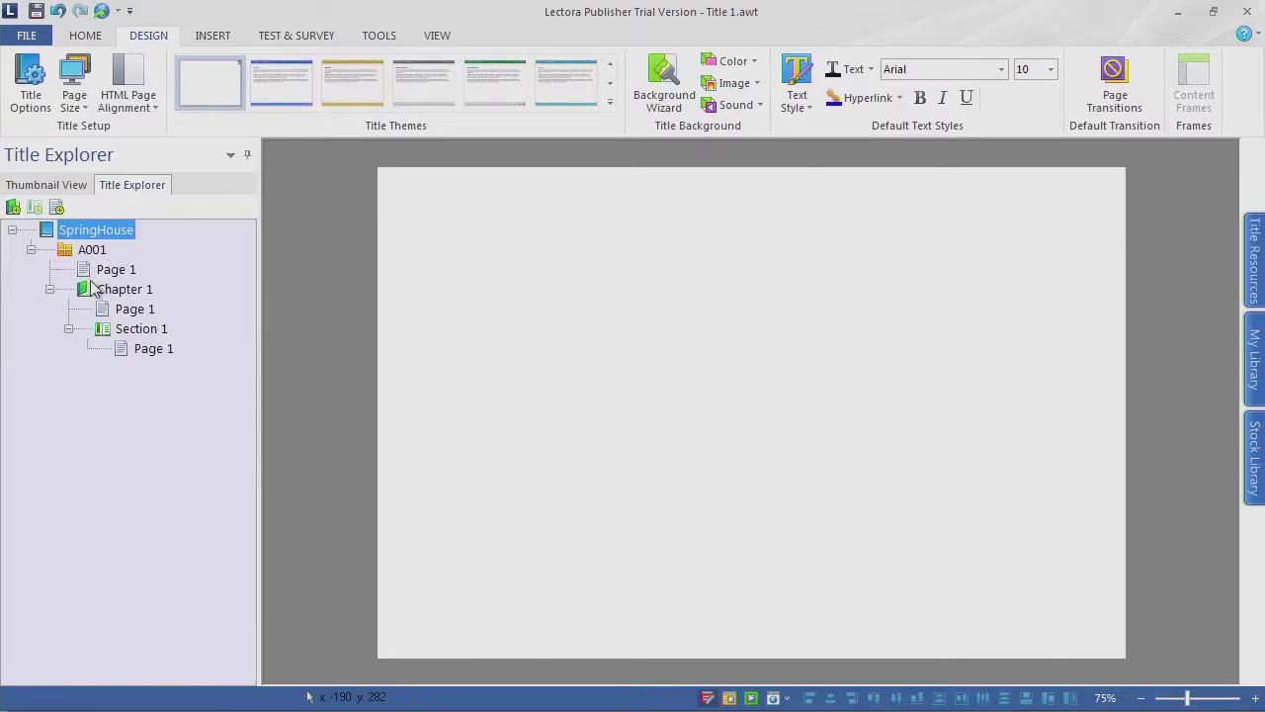
click(148, 111)
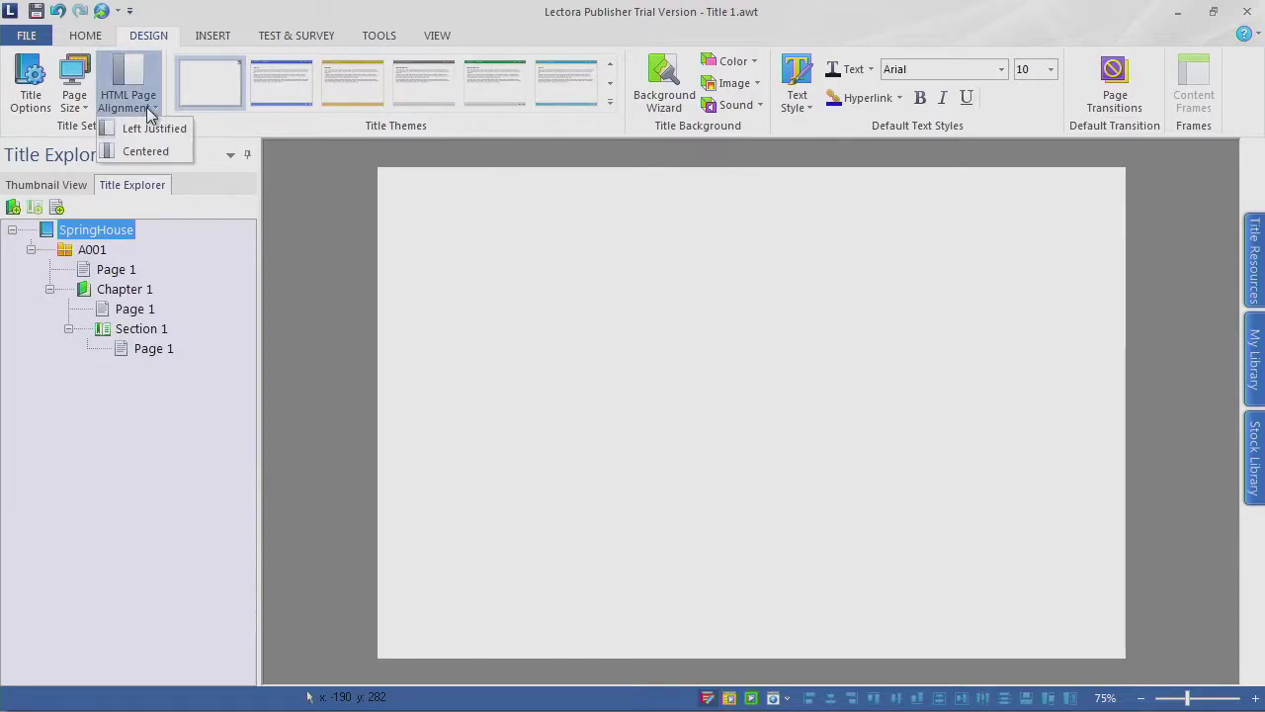
click(183, 156)
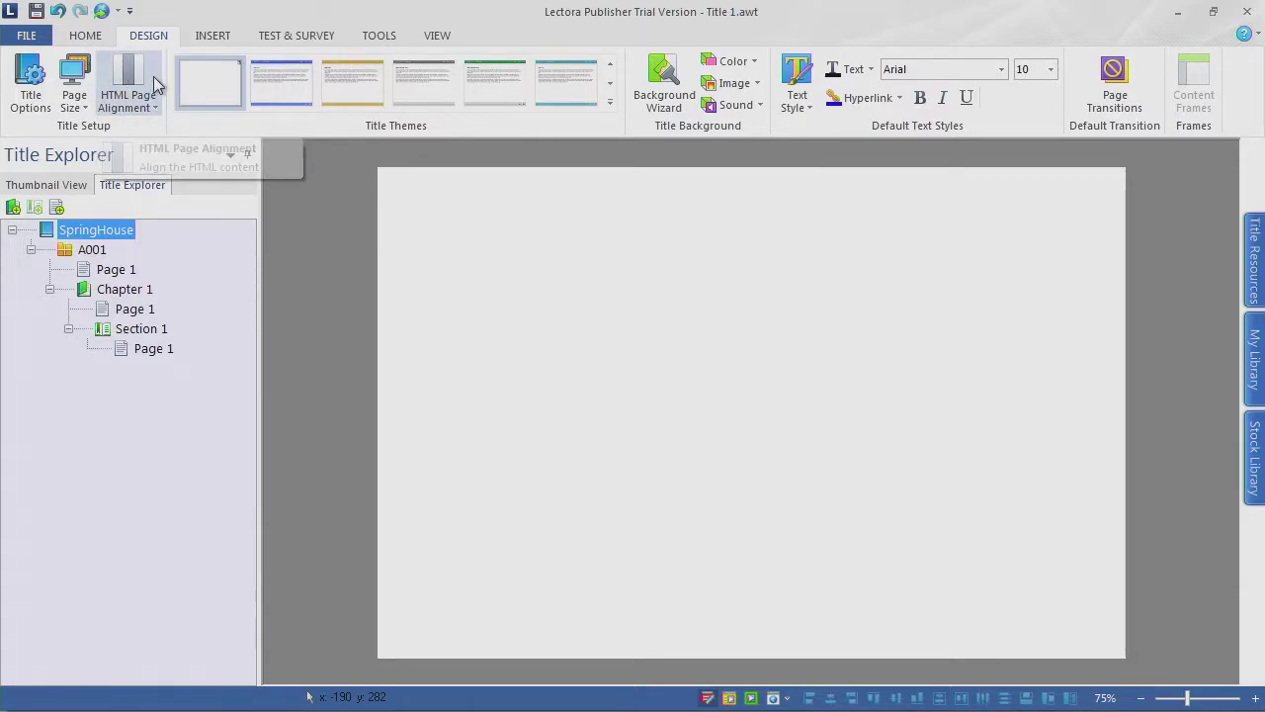
Step: Keep the HTML page alignment set to Centered and apply the green title theme with header and footer bars and navigation buttons
click(142, 113)
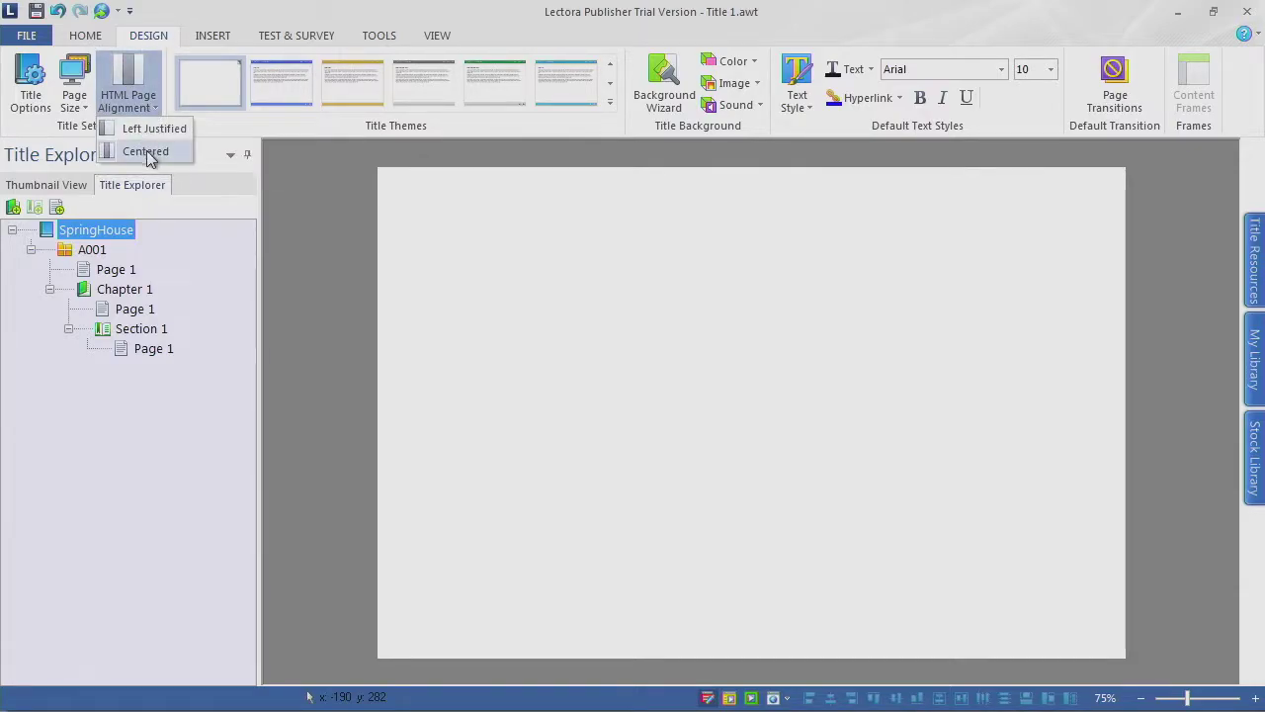
click(149, 155)
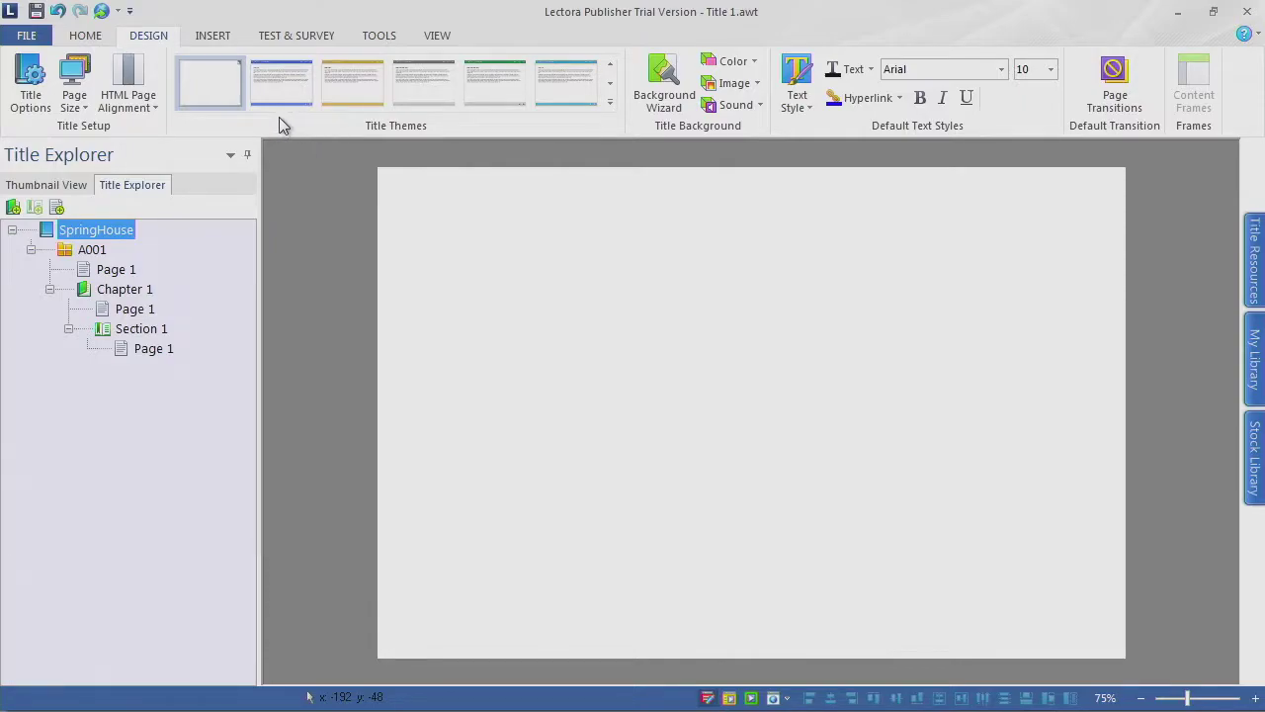
click(610, 107)
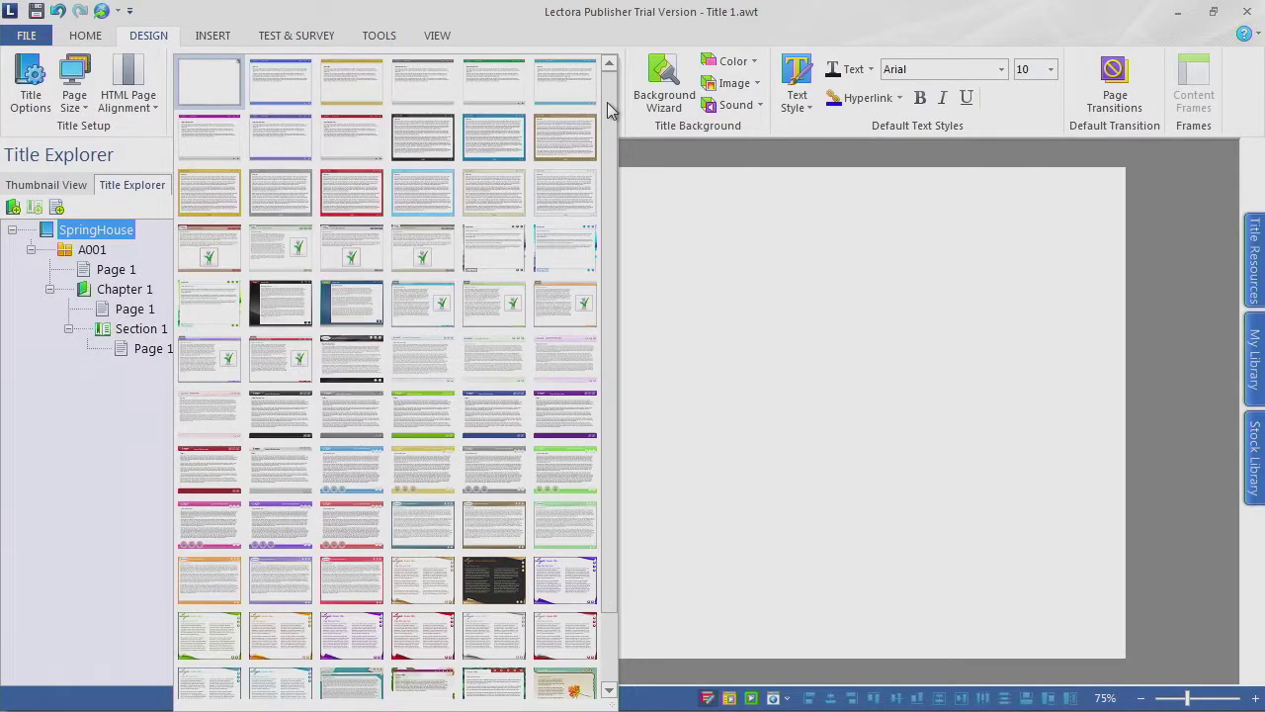
drag(613, 139, 601, 215)
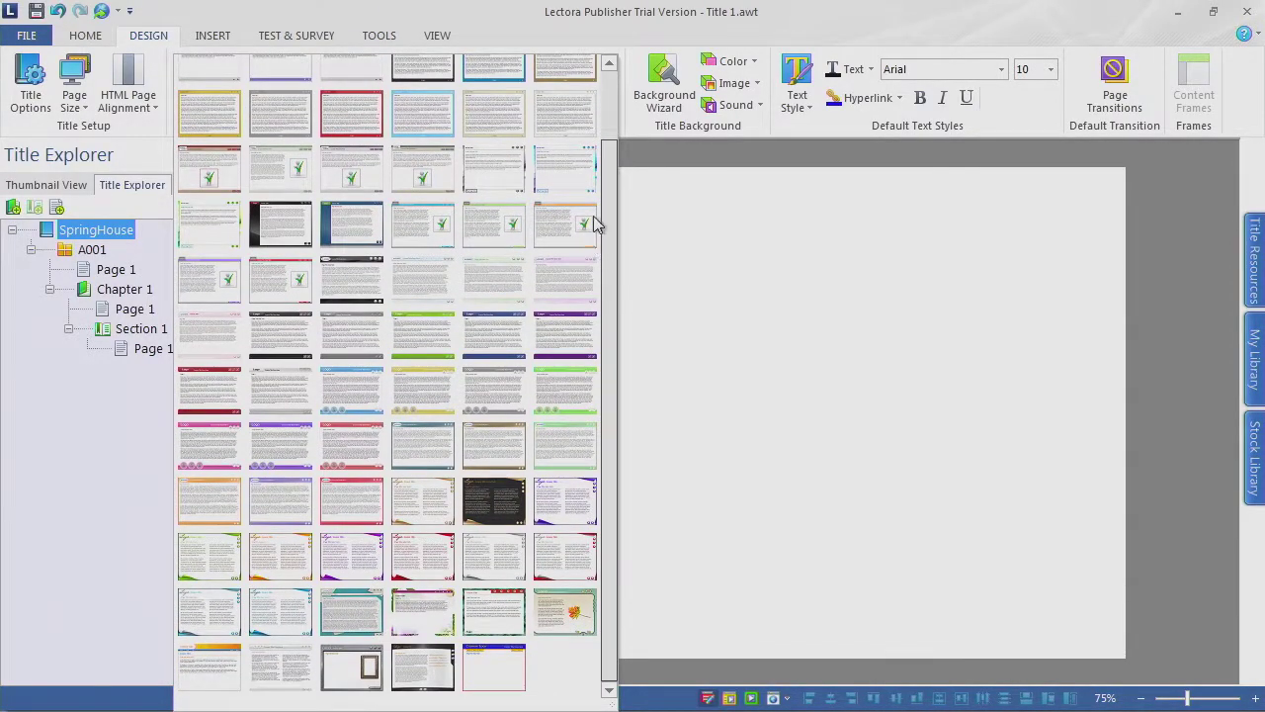
scroll(593, 225, up, 2)
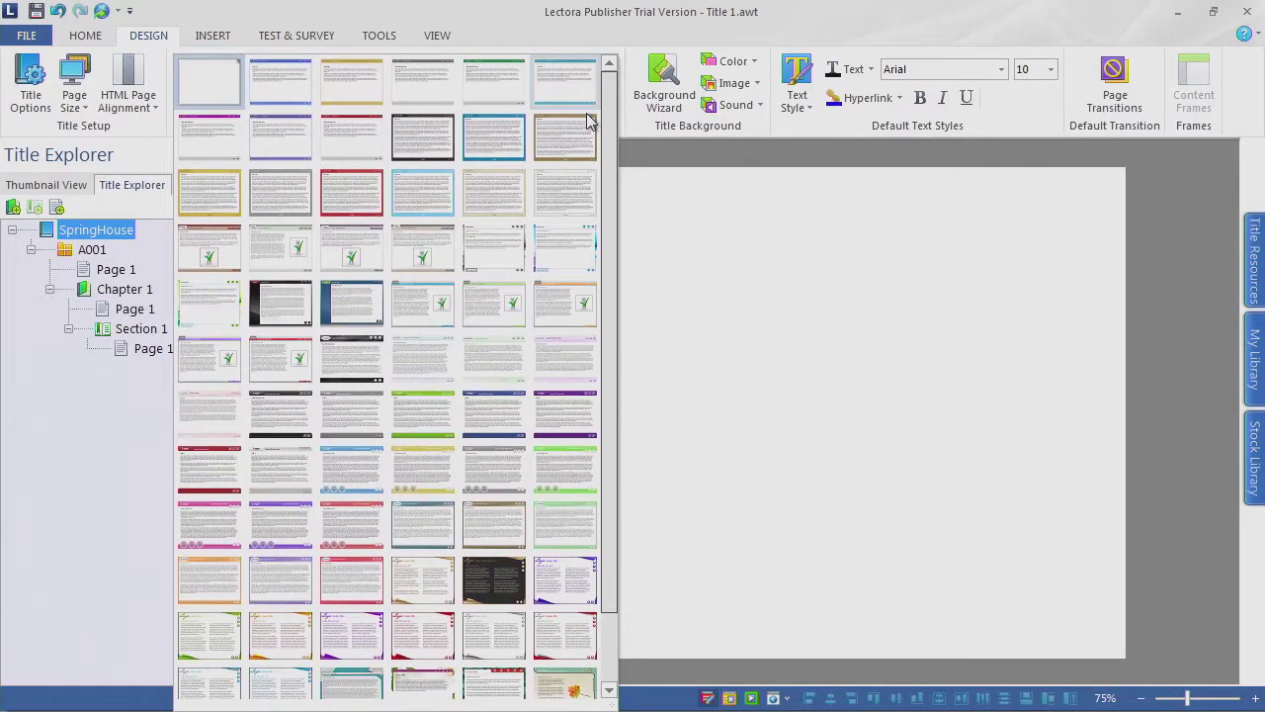
click(418, 415)
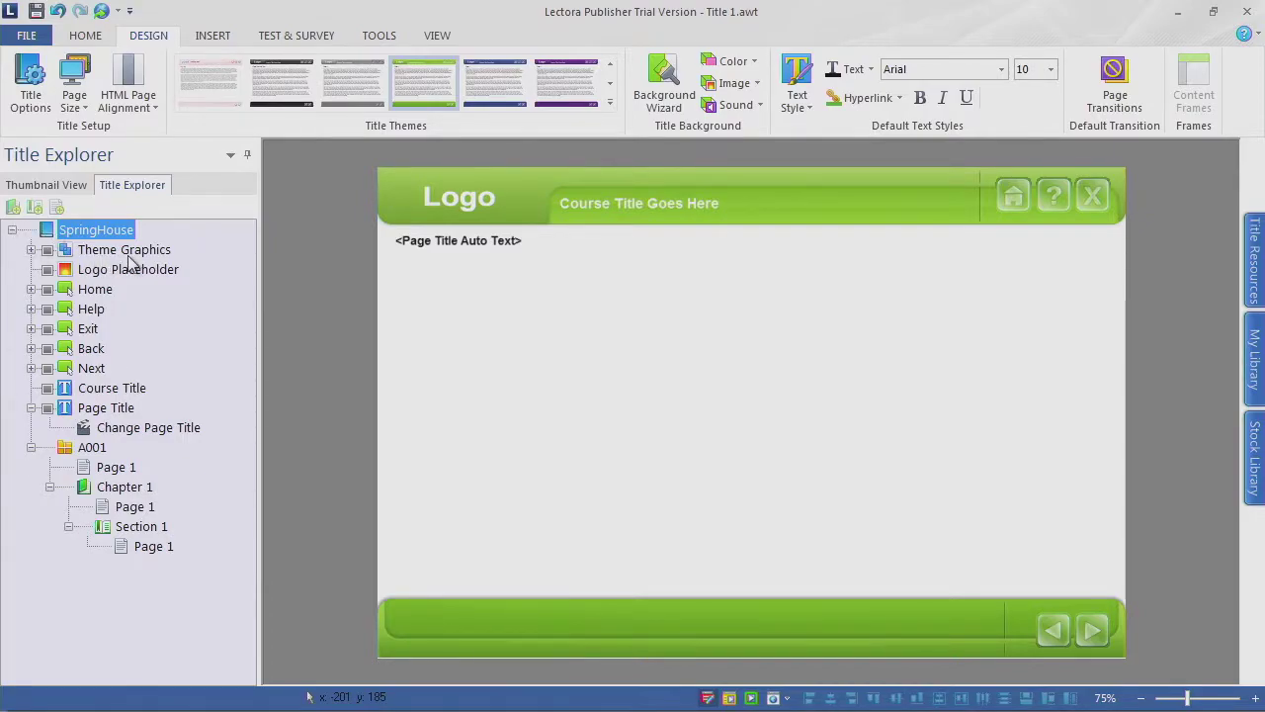
Step: Expand the Theme Graphics group and examine each graphic on the page, from Top Bar to Next Disabled, and the group as a whole
click(31, 250)
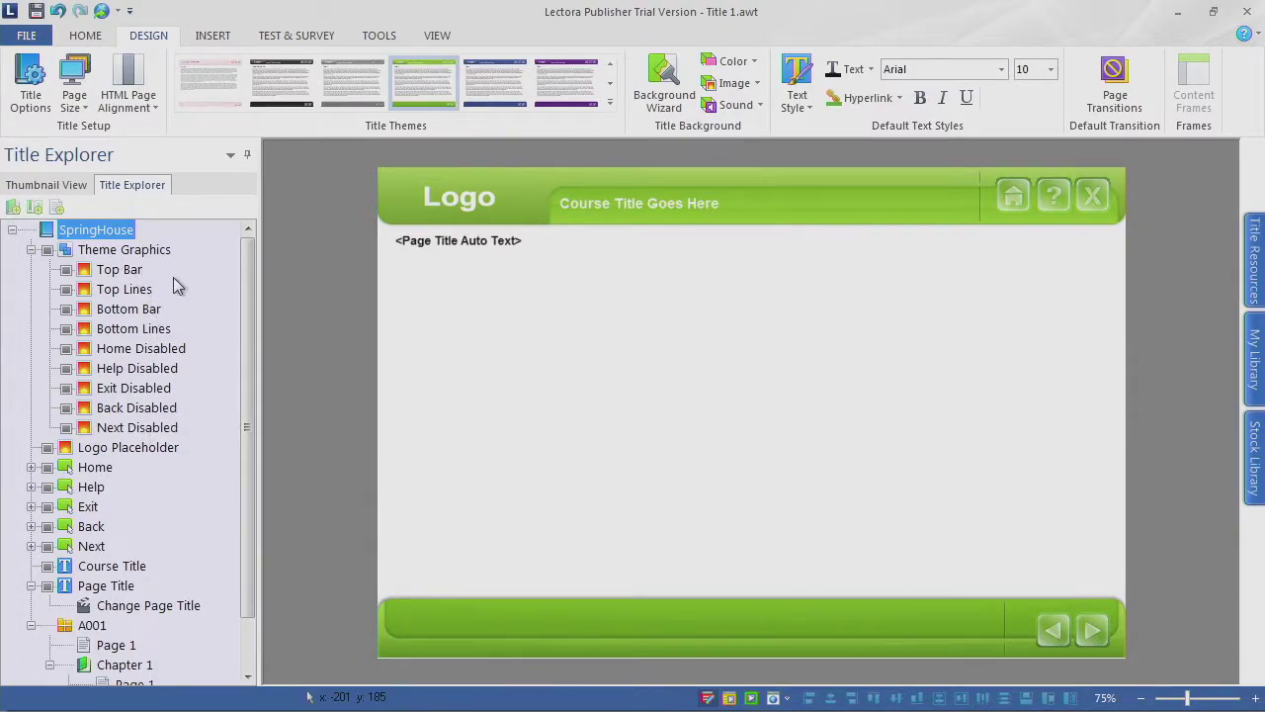
click(122, 270)
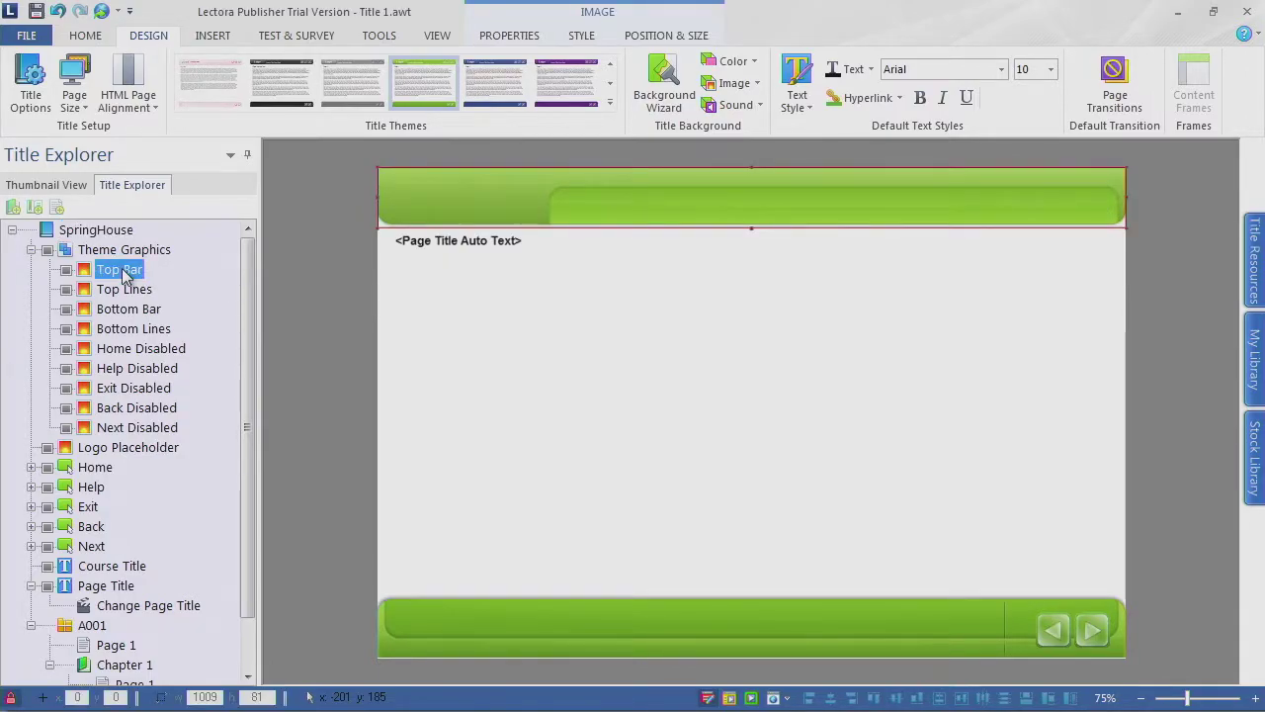
click(129, 292)
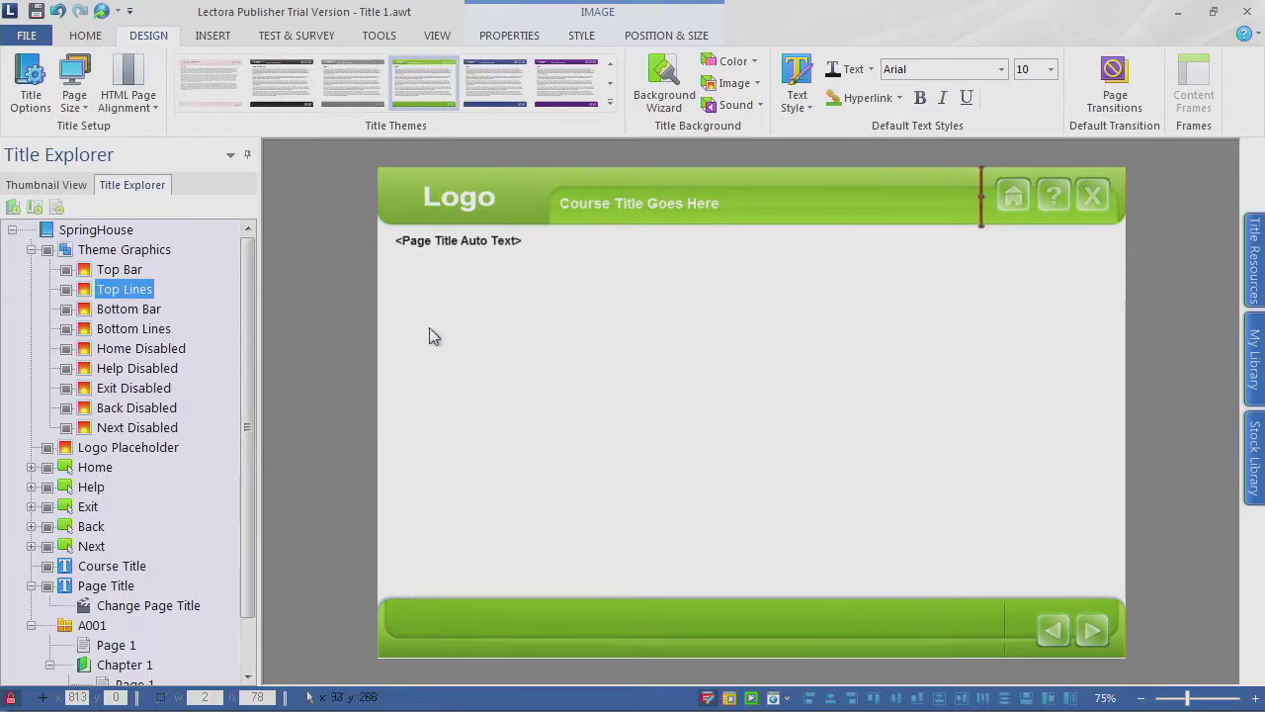
click(129, 310)
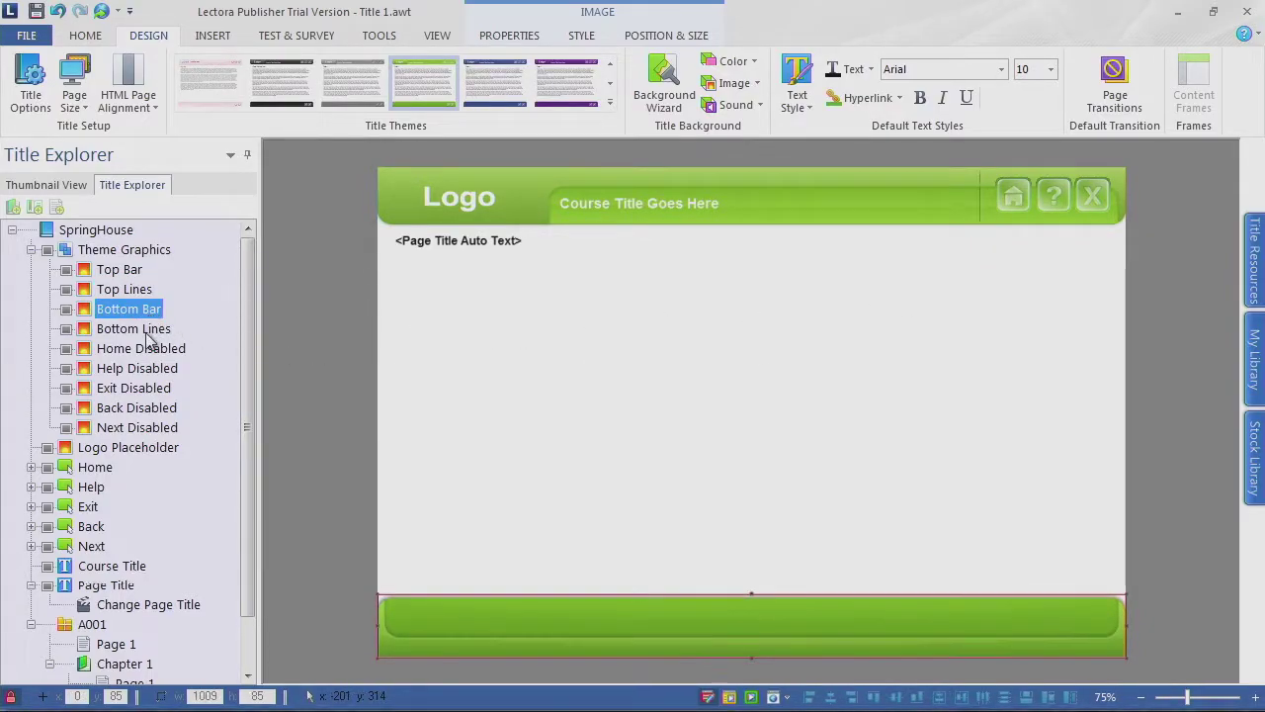
click(140, 336)
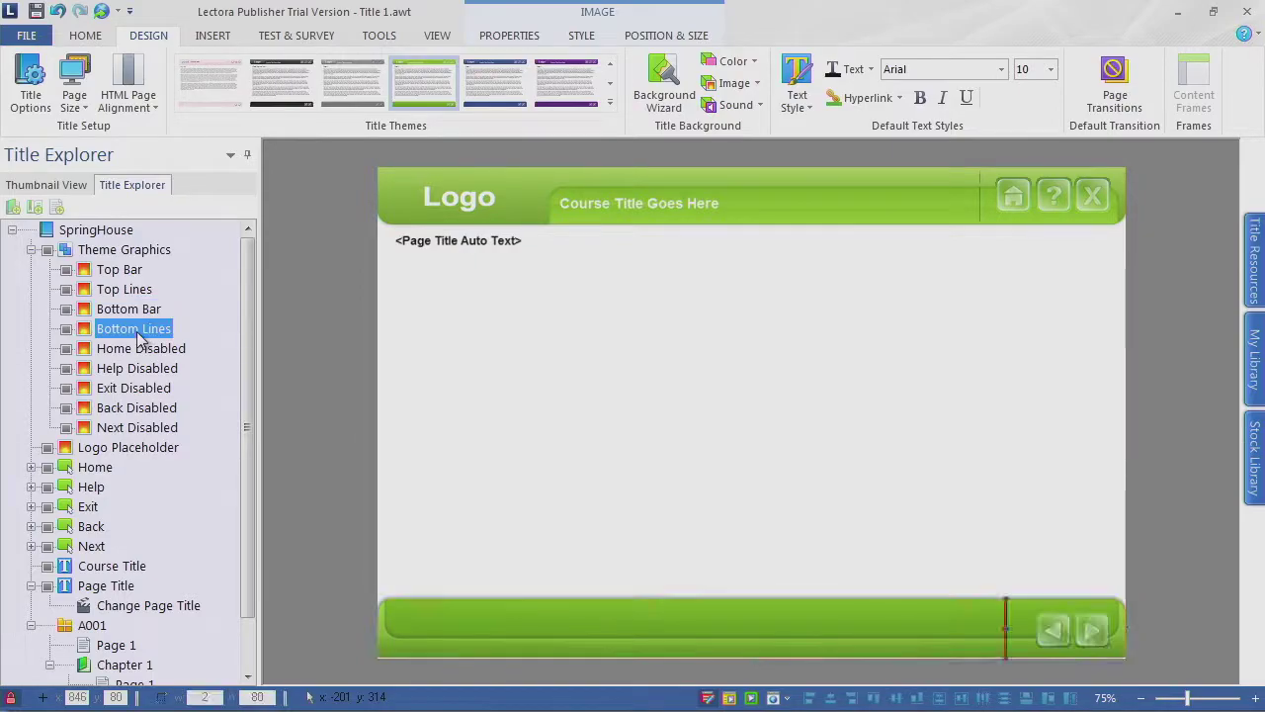
click(140, 348)
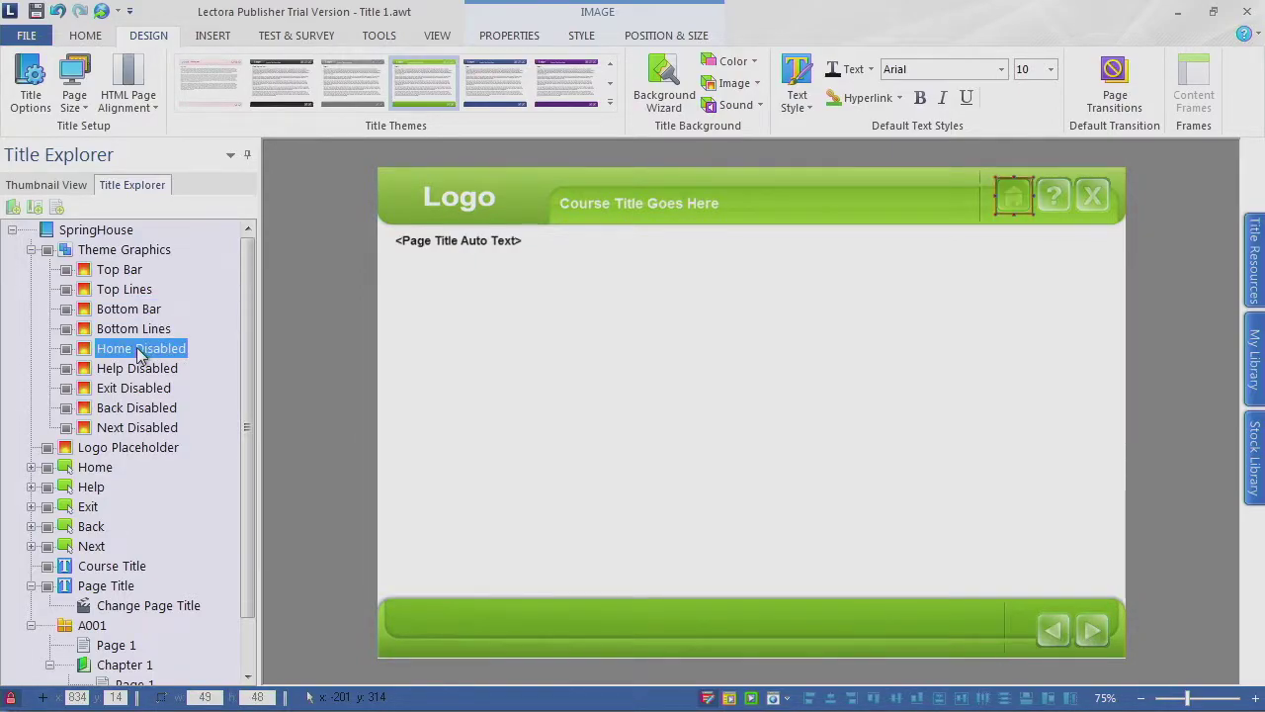
click(139, 370)
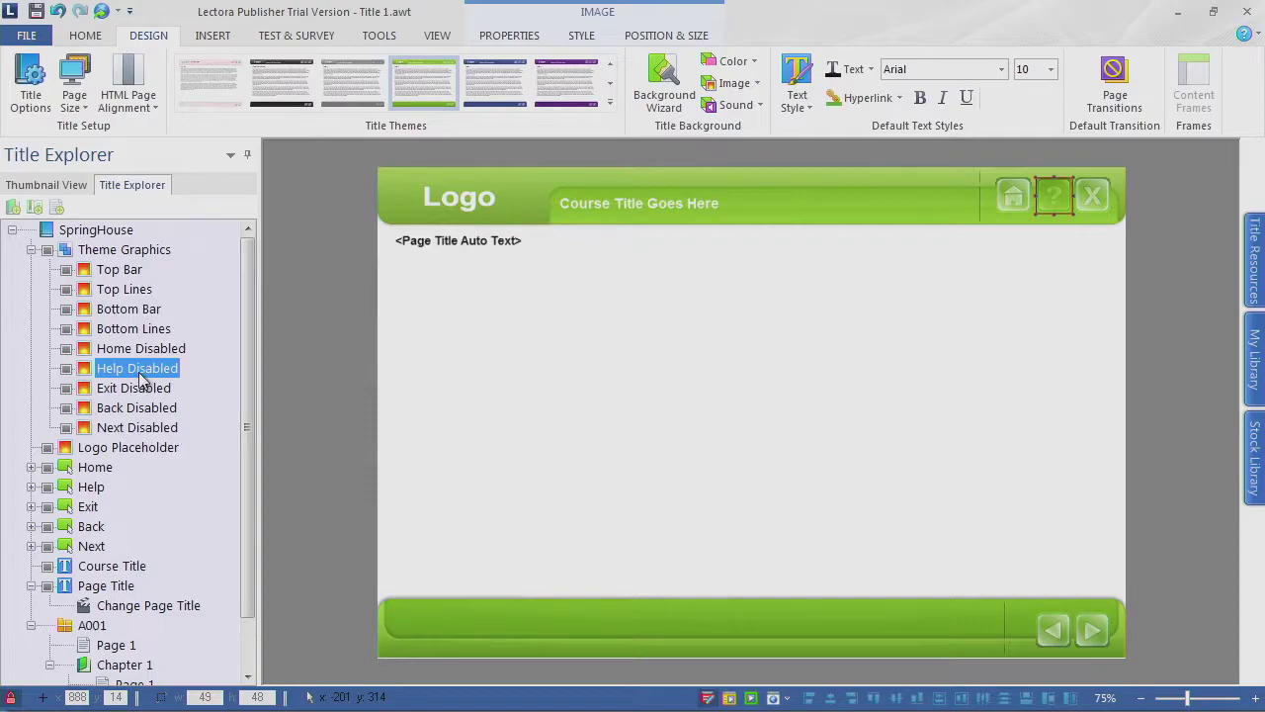
click(139, 392)
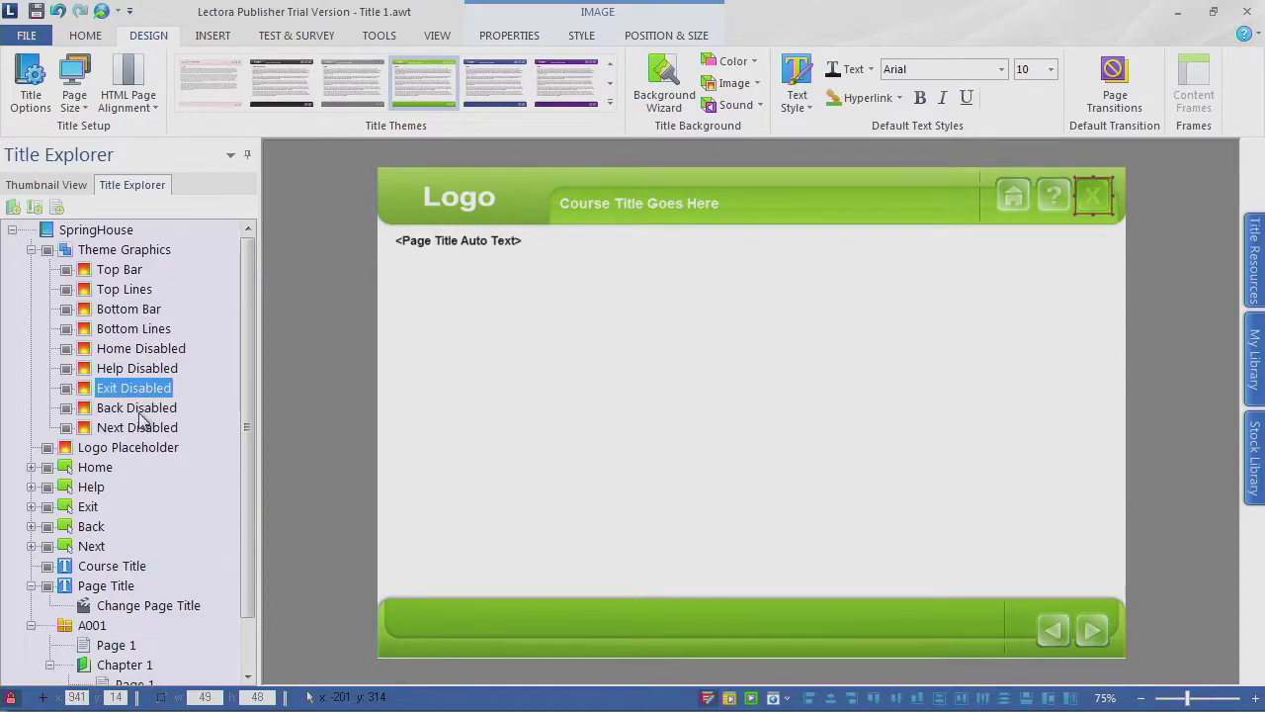
click(127, 409)
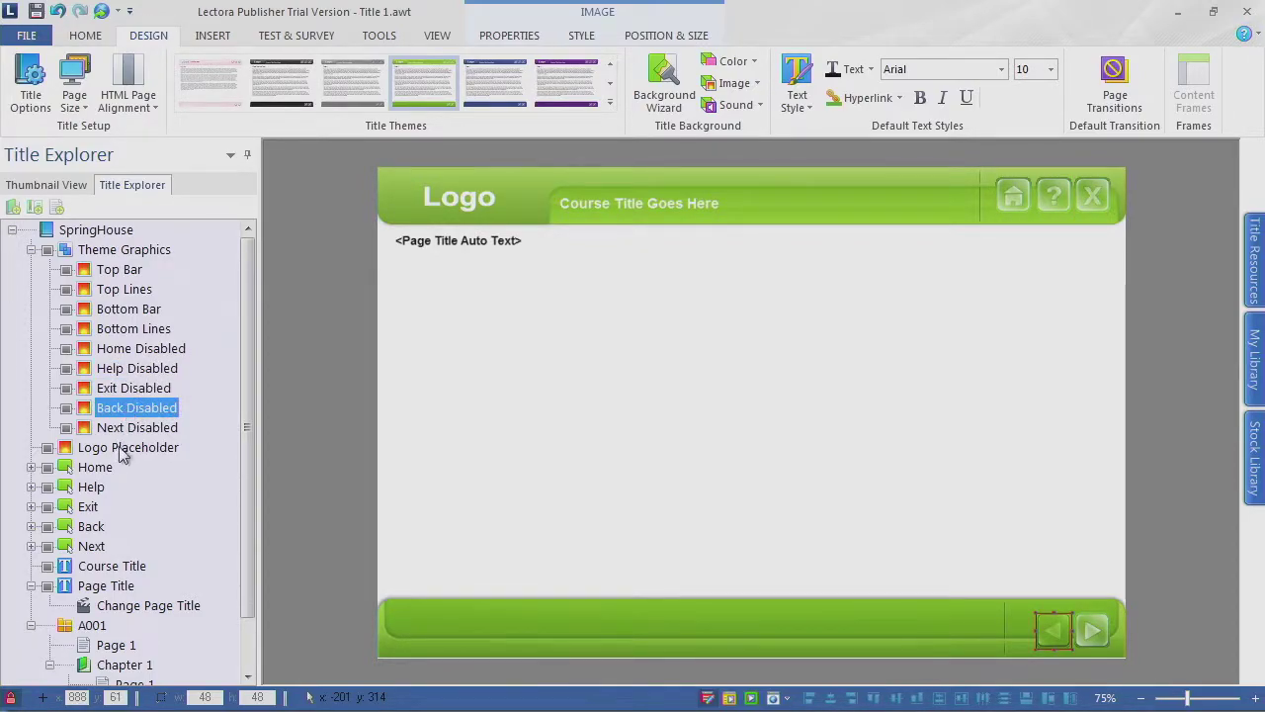
click(112, 431)
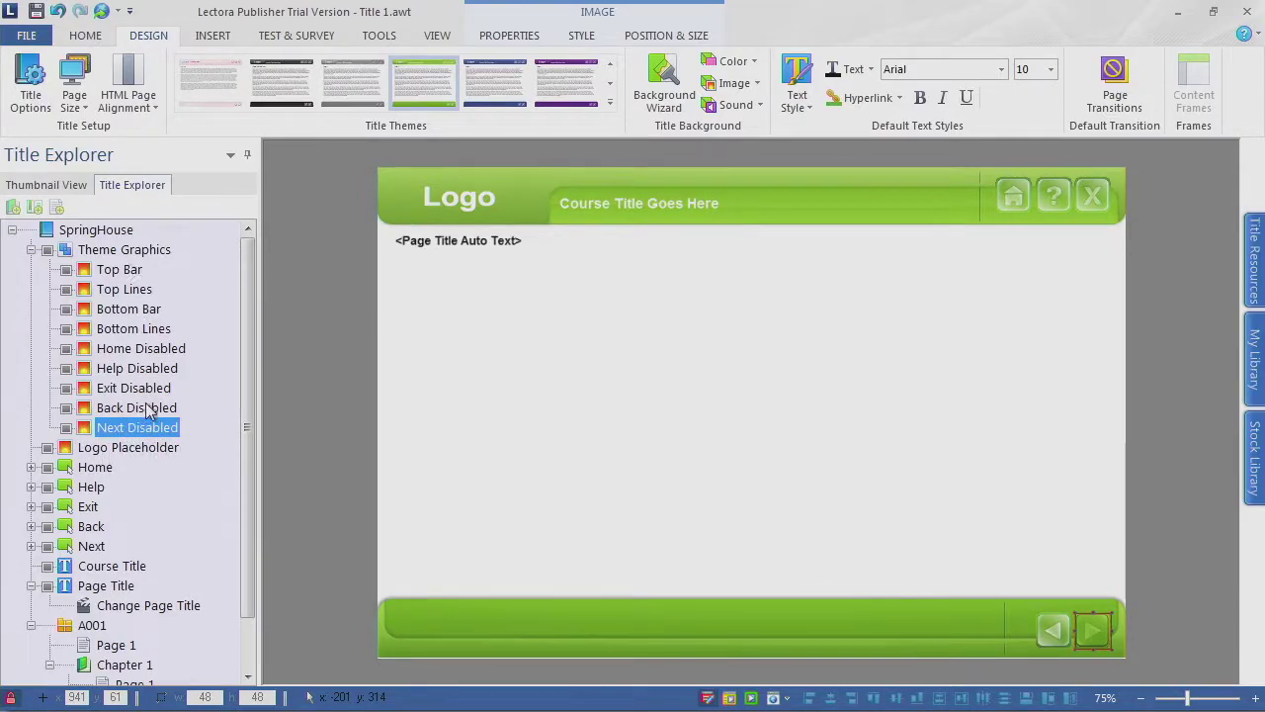
click(77, 251)
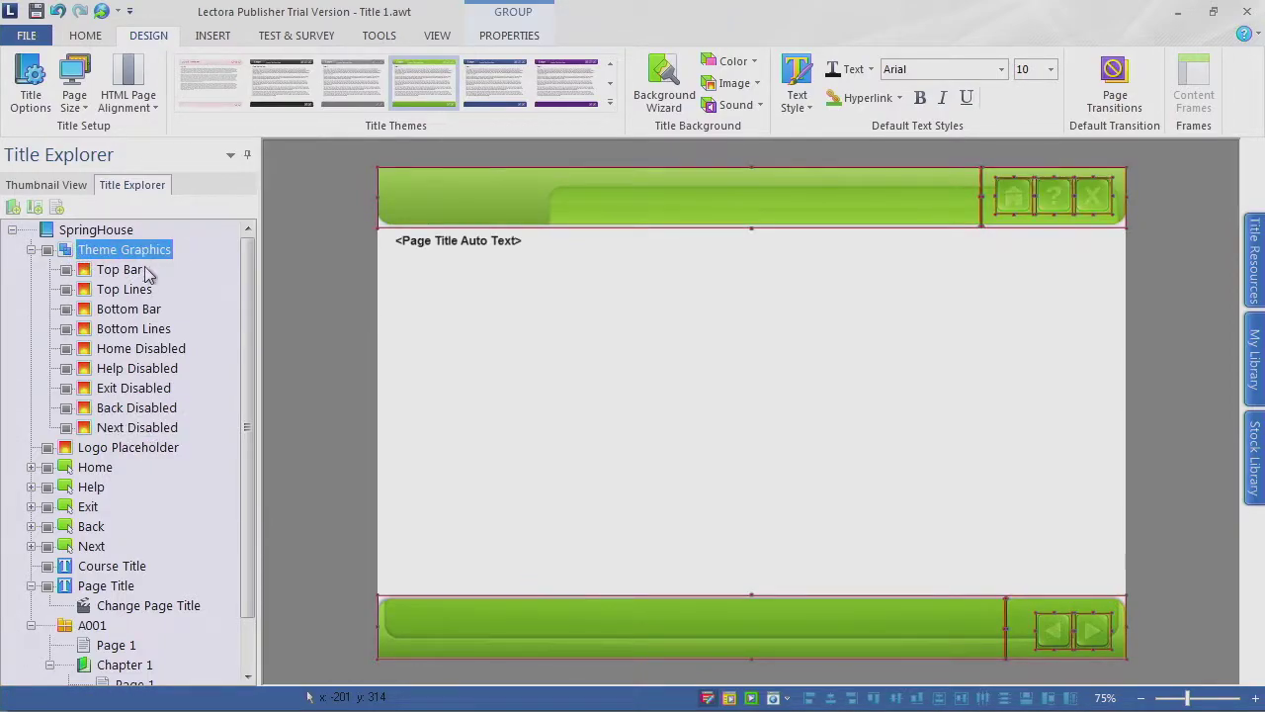
Step: Hide and reshow the whole Theme Graphics group, and hide its individual graphics one by one, from Top Bar to Next Disabled
click(48, 252)
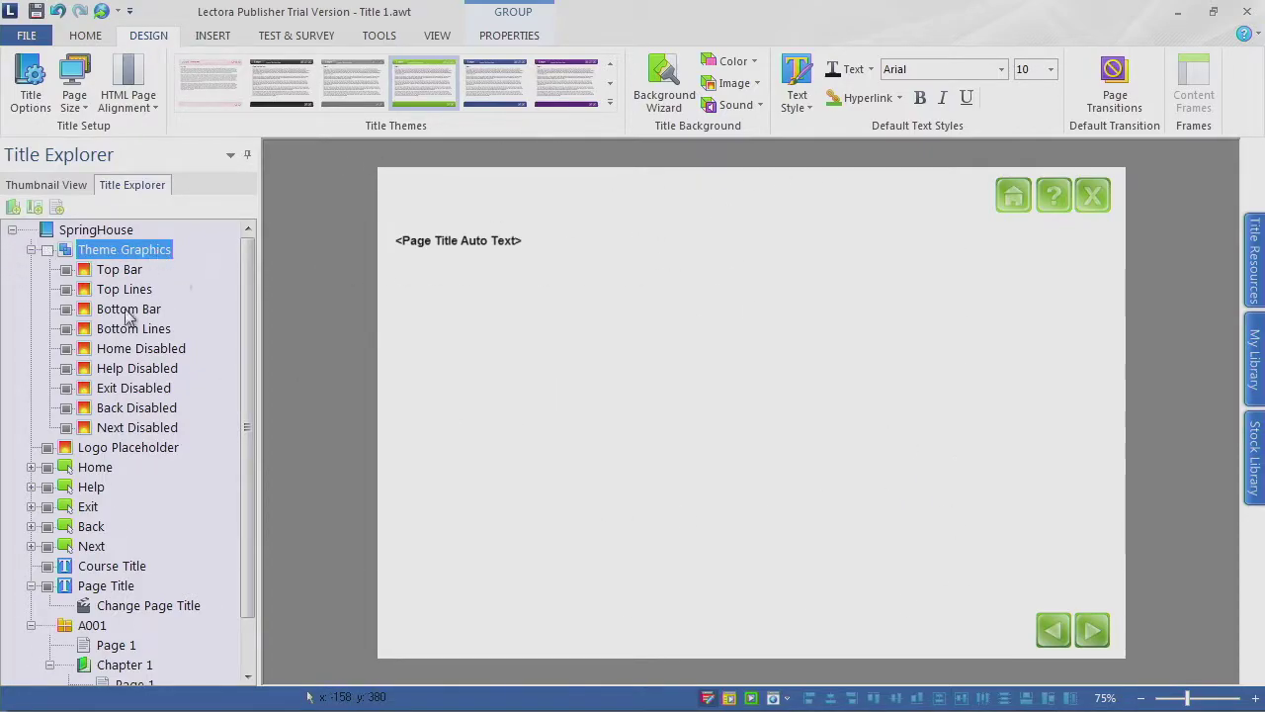
click(47, 250)
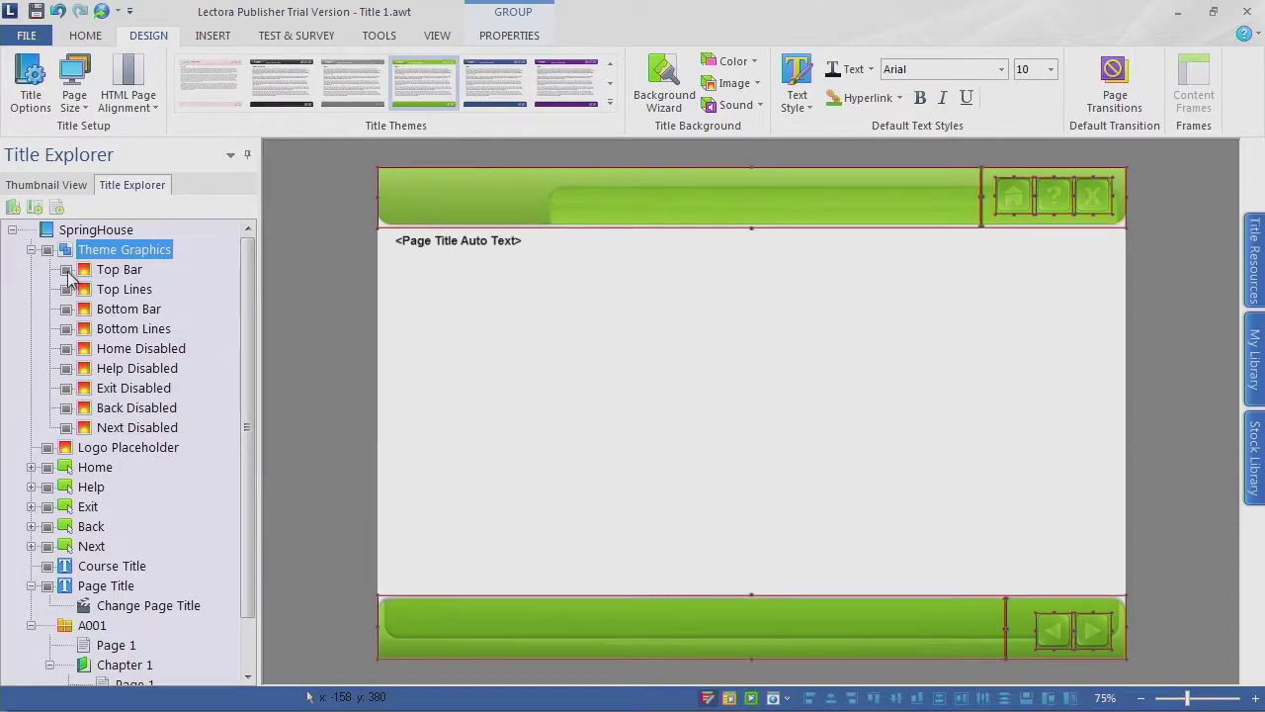
click(66, 270)
click(66, 290)
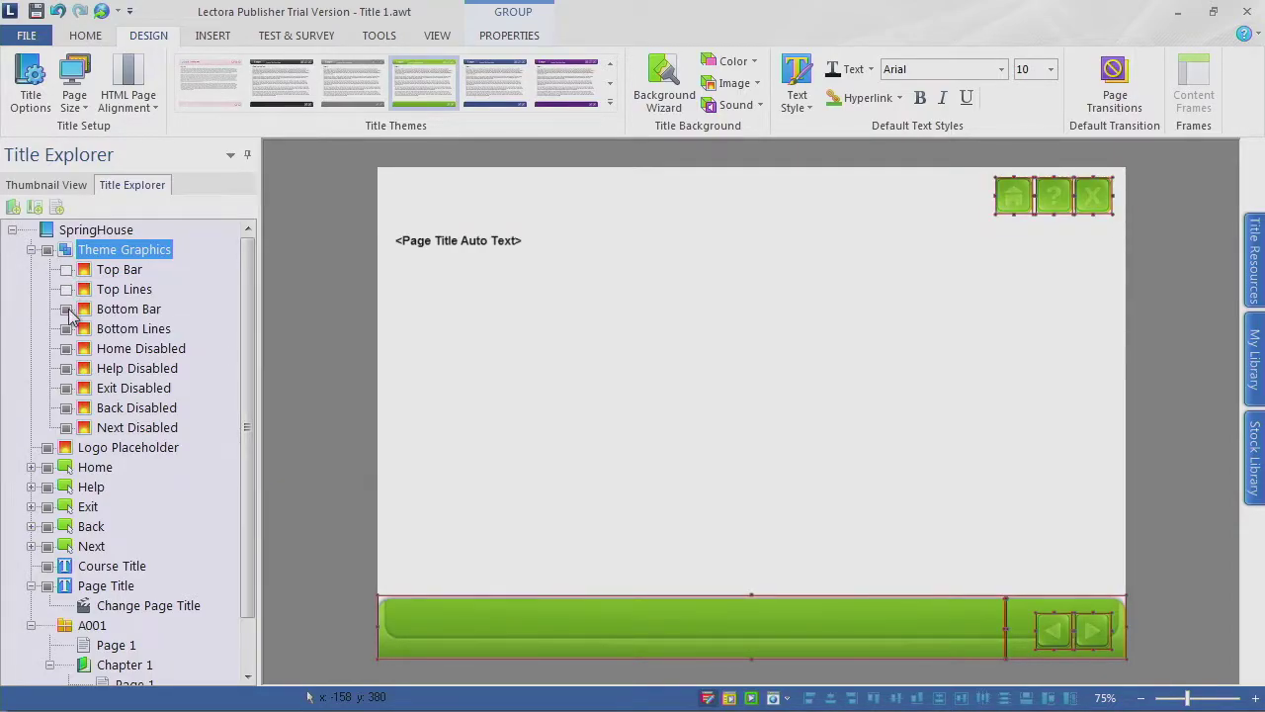
click(66, 309)
click(67, 329)
click(66, 349)
click(66, 369)
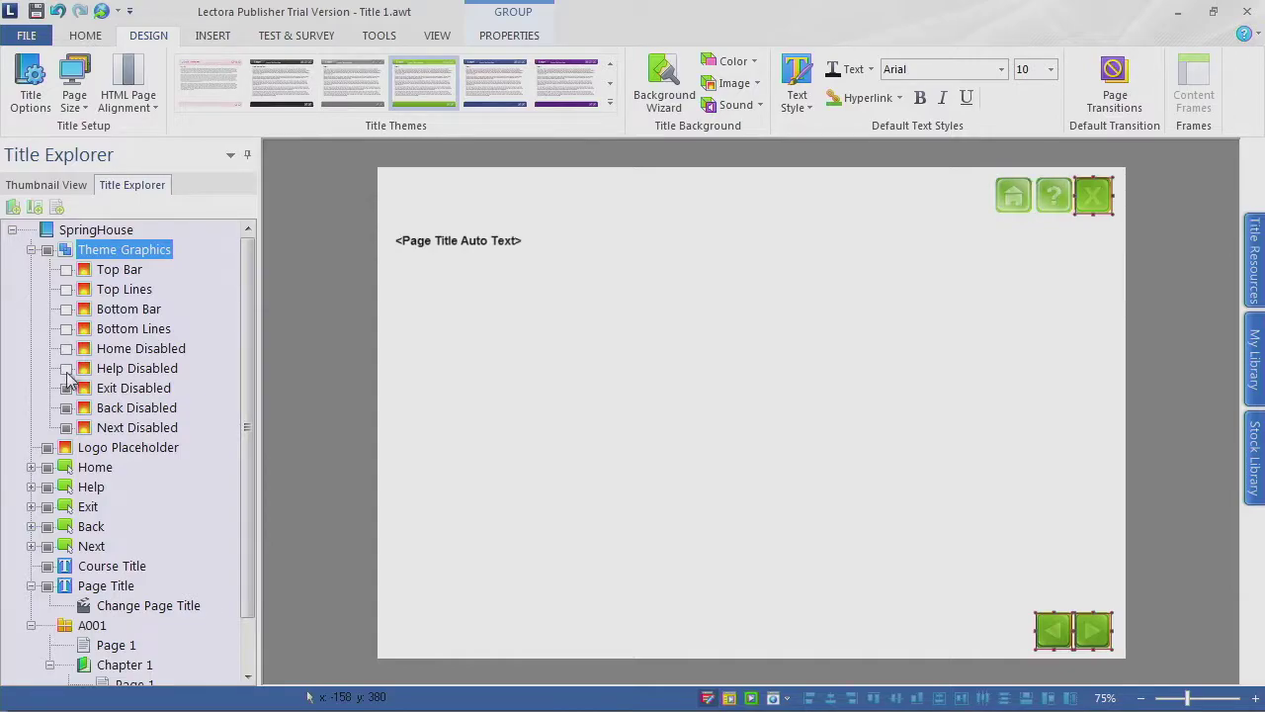
click(66, 388)
click(66, 408)
click(66, 428)
Step: Show the individual theme graphics again one by one, from Next Disabled up to Top Bar
click(67, 428)
click(66, 408)
click(66, 389)
click(66, 369)
click(66, 349)
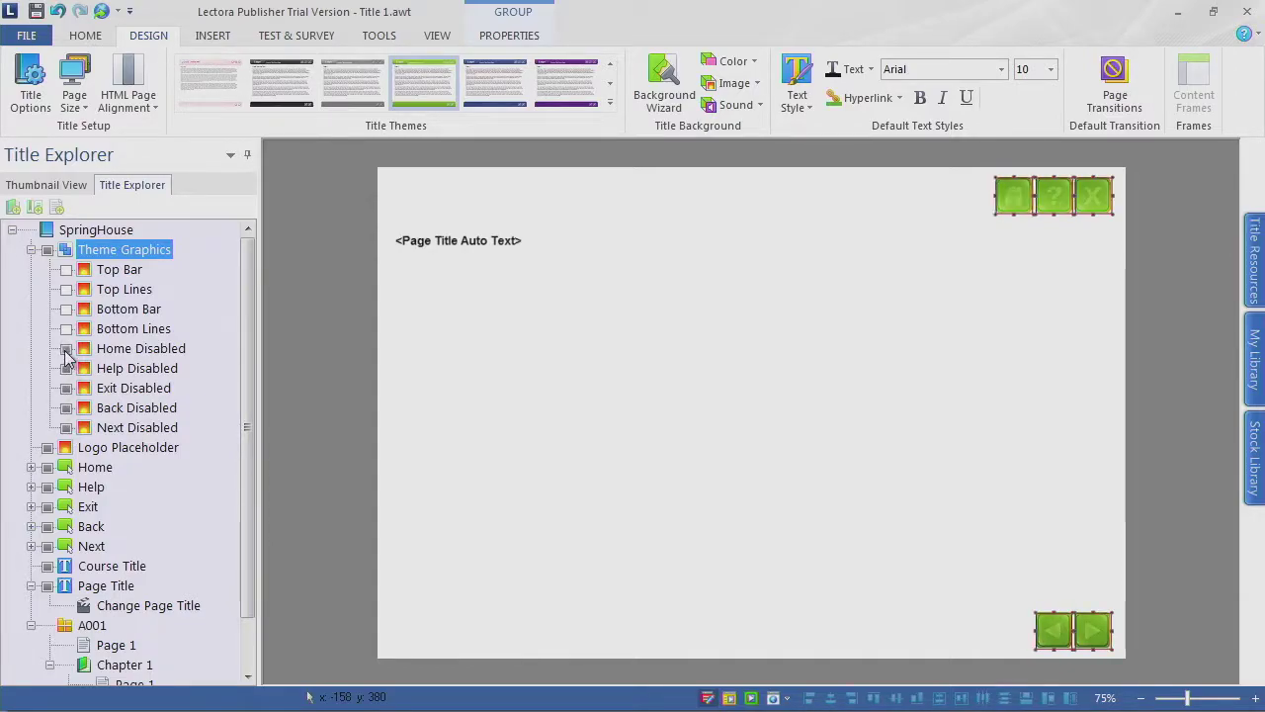
click(66, 329)
click(66, 309)
click(66, 289)
click(66, 270)
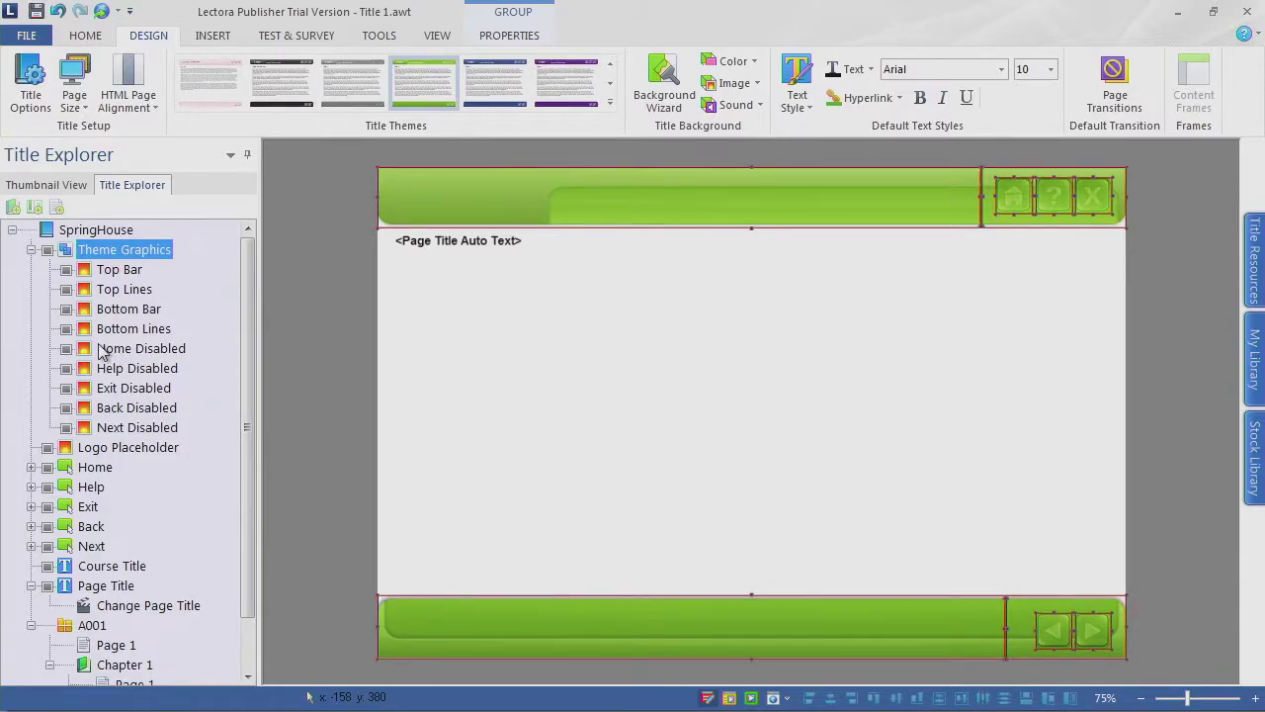
Step: Temporarily hide the Top Bar, Top Lines and Bottom Bar graphics, and show all three again
click(65, 269)
click(65, 289)
click(66, 308)
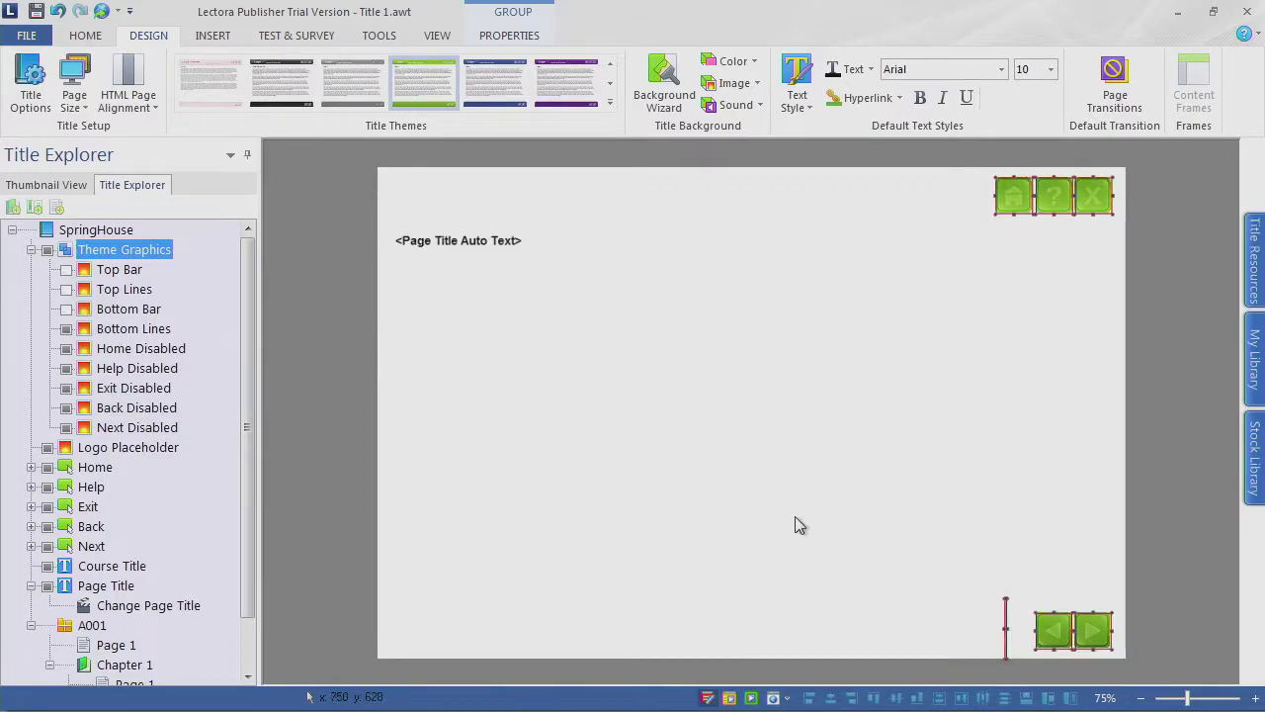
click(66, 308)
click(65, 289)
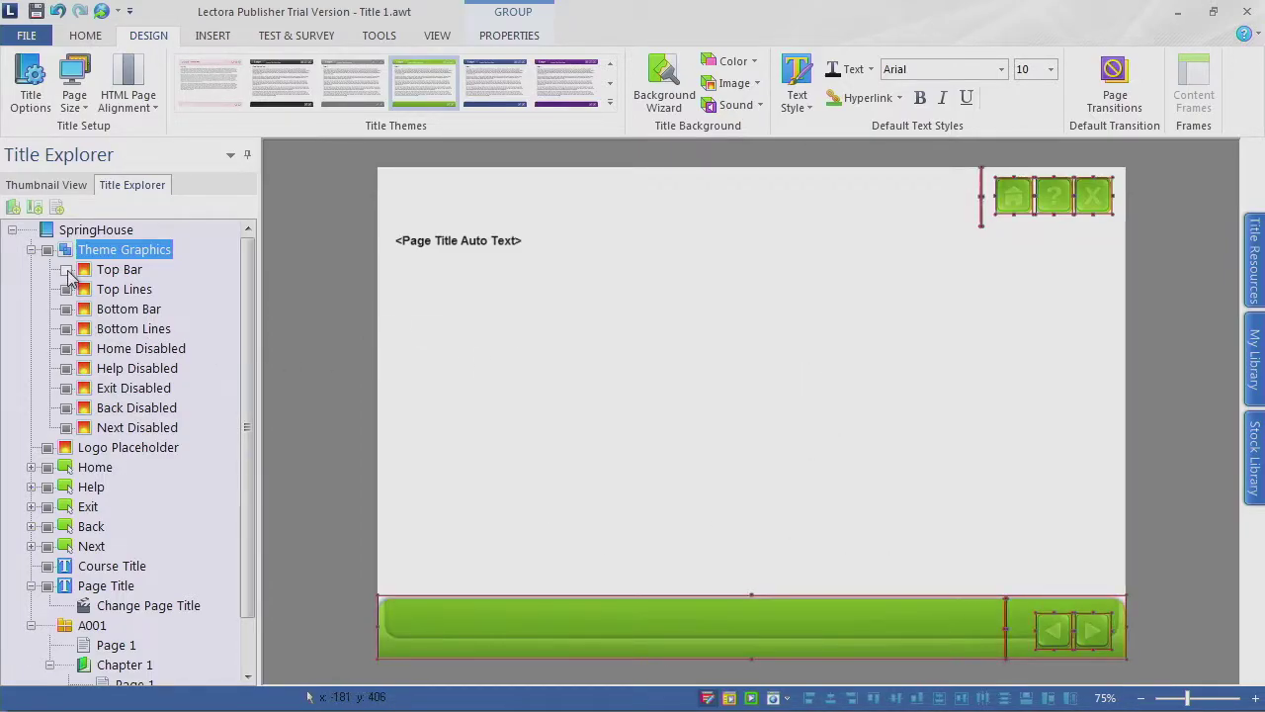
click(65, 269)
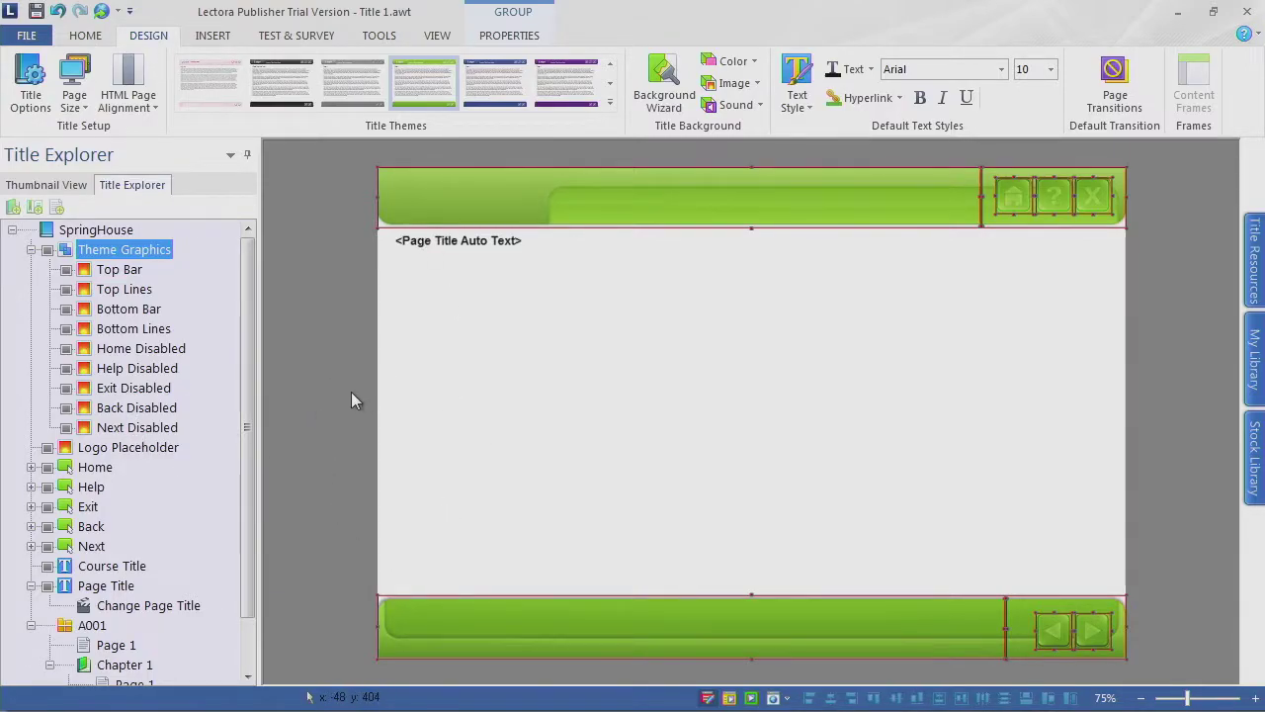
Step: Collapse the Theme Graphics group and examine the remaining theme objects one by one, from Logo Placeholder and the navigation buttons to the Change Page Title action
click(31, 249)
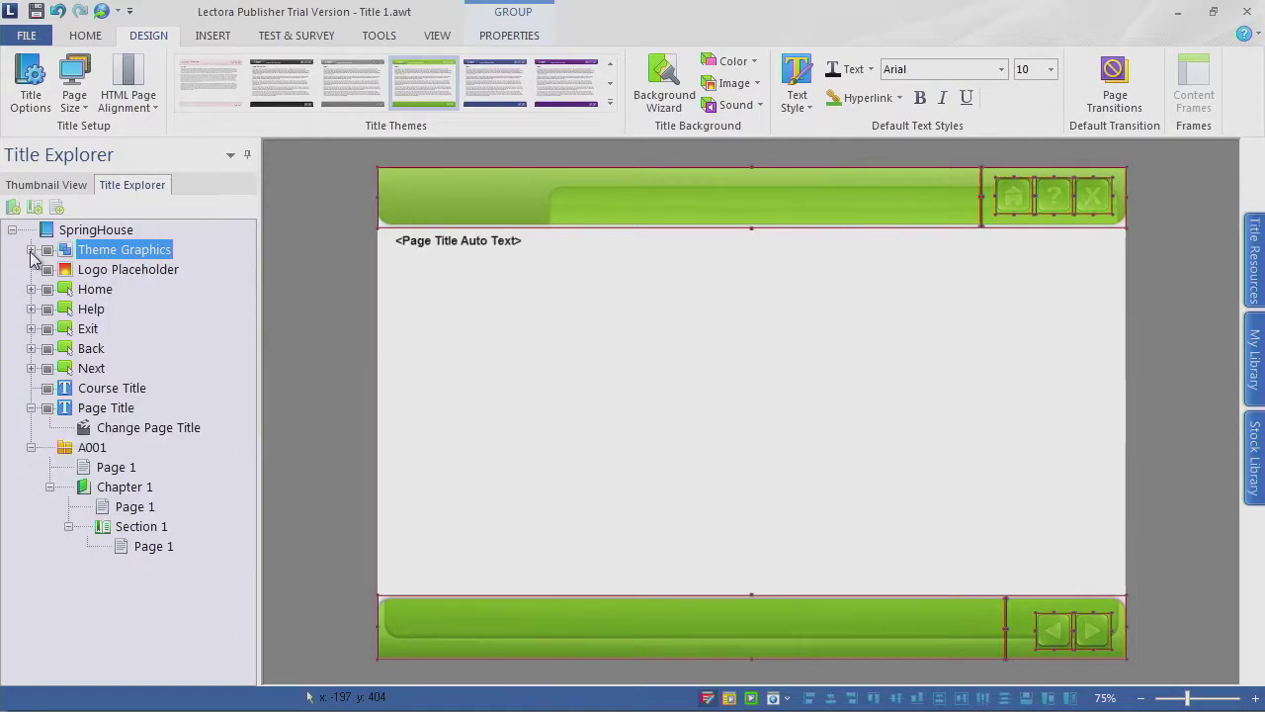
click(125, 277)
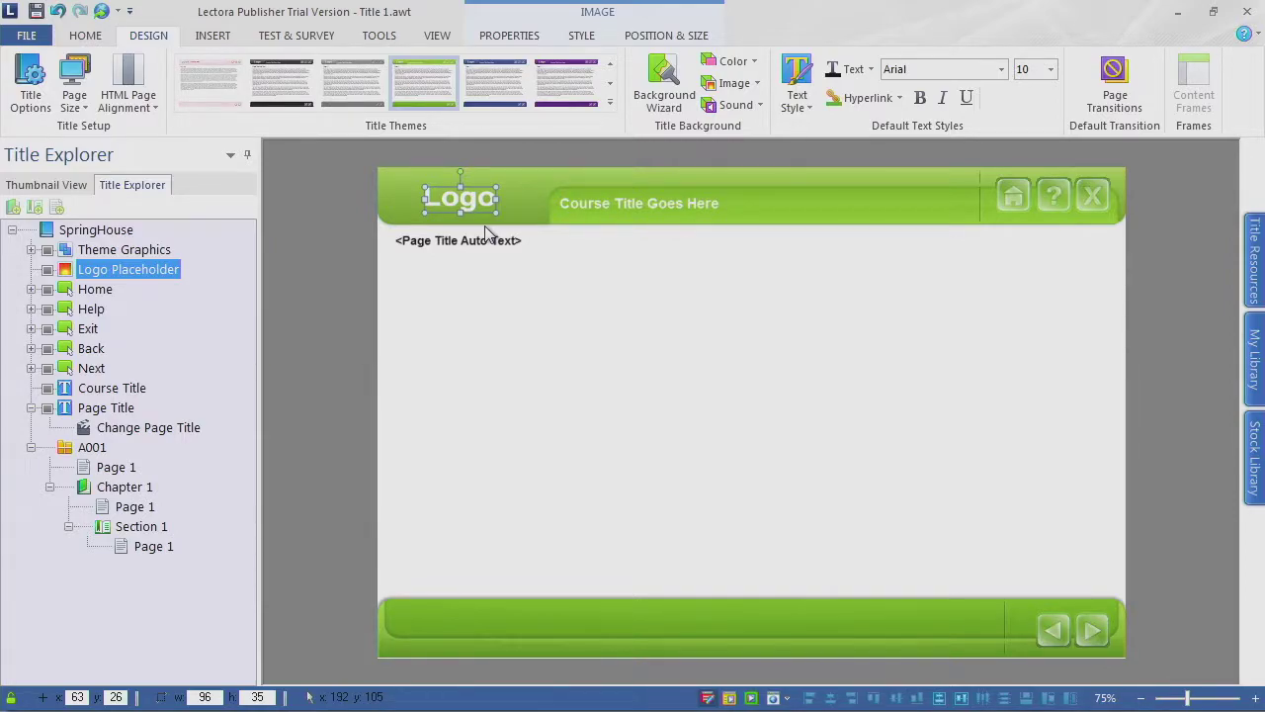
click(91, 292)
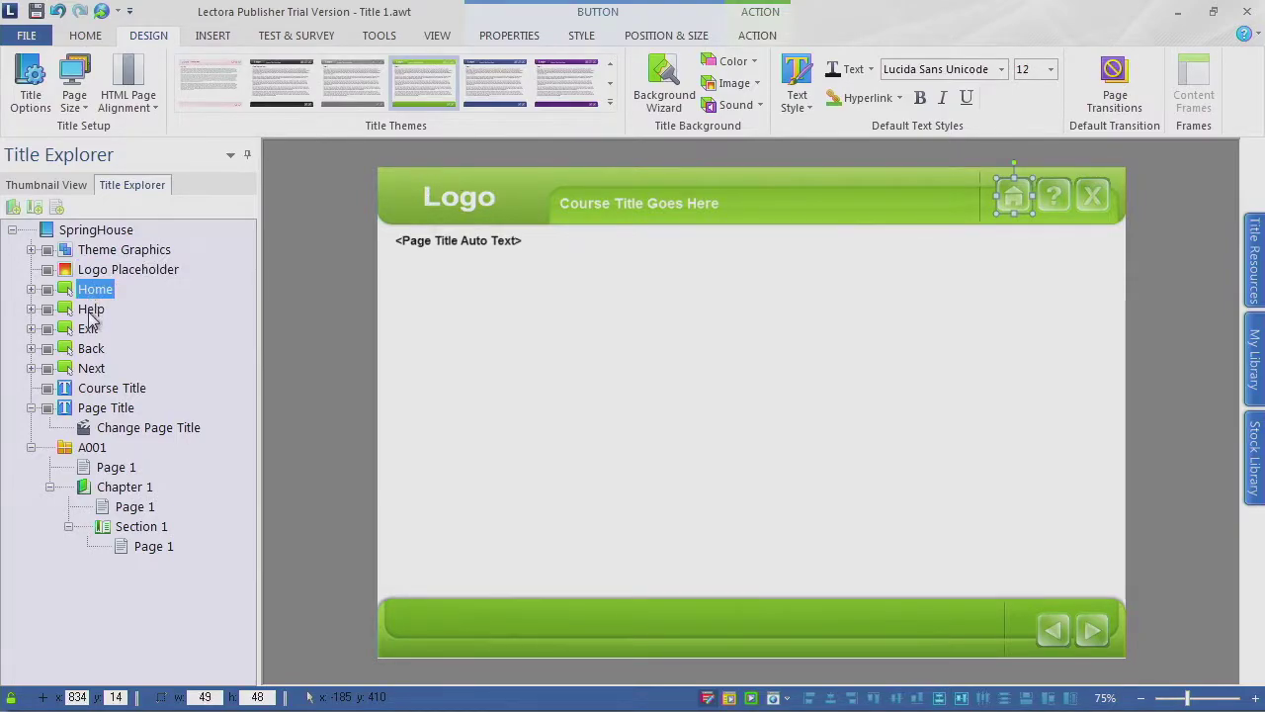
click(91, 312)
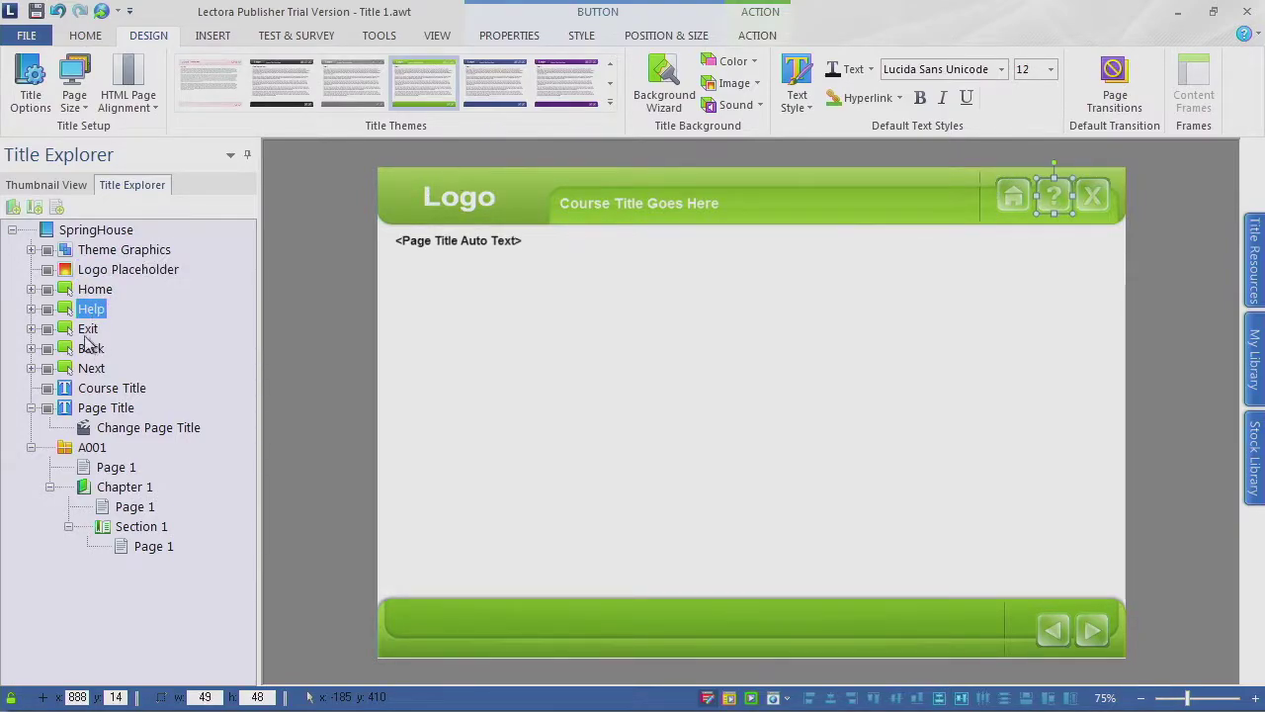
click(87, 333)
click(91, 351)
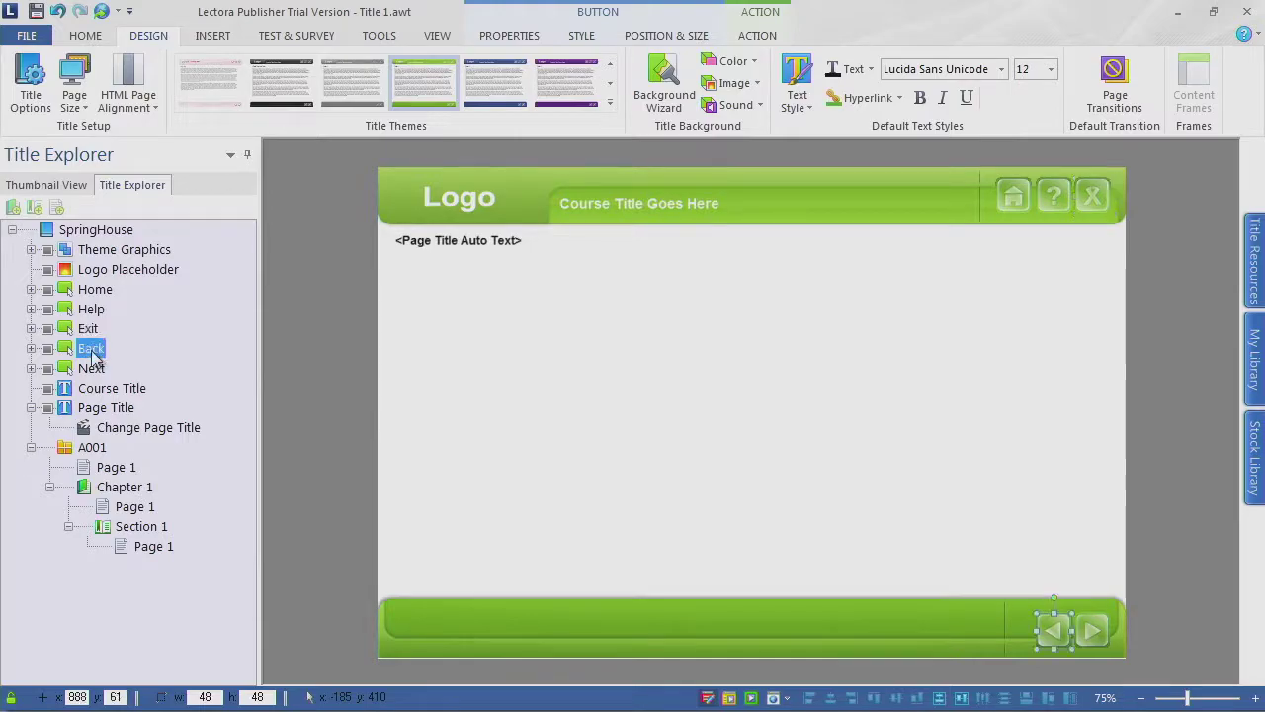
click(92, 372)
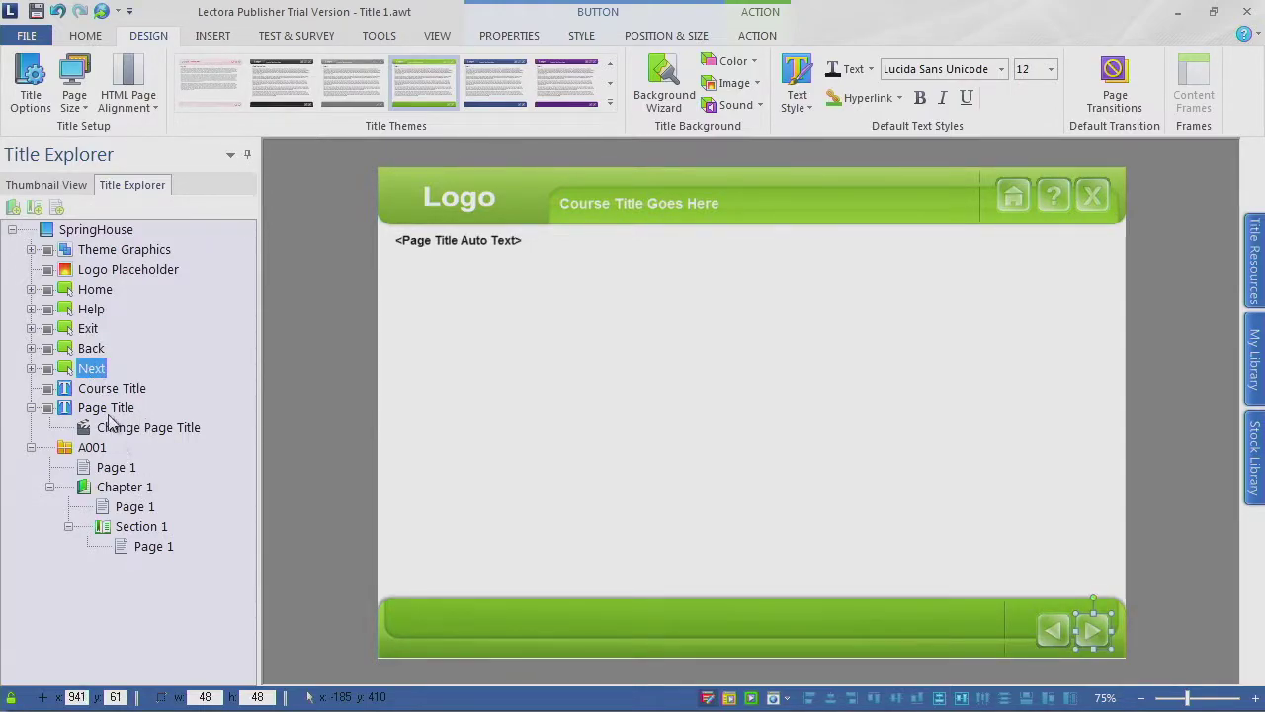
click(108, 391)
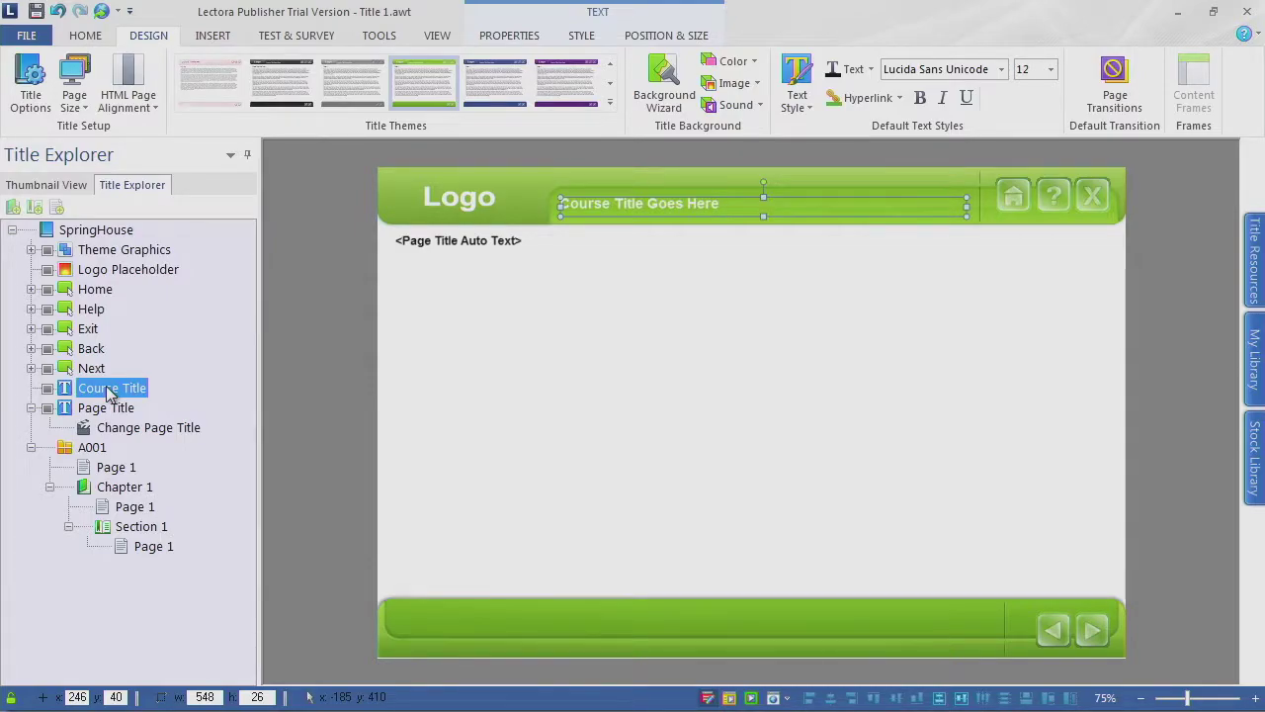
click(107, 413)
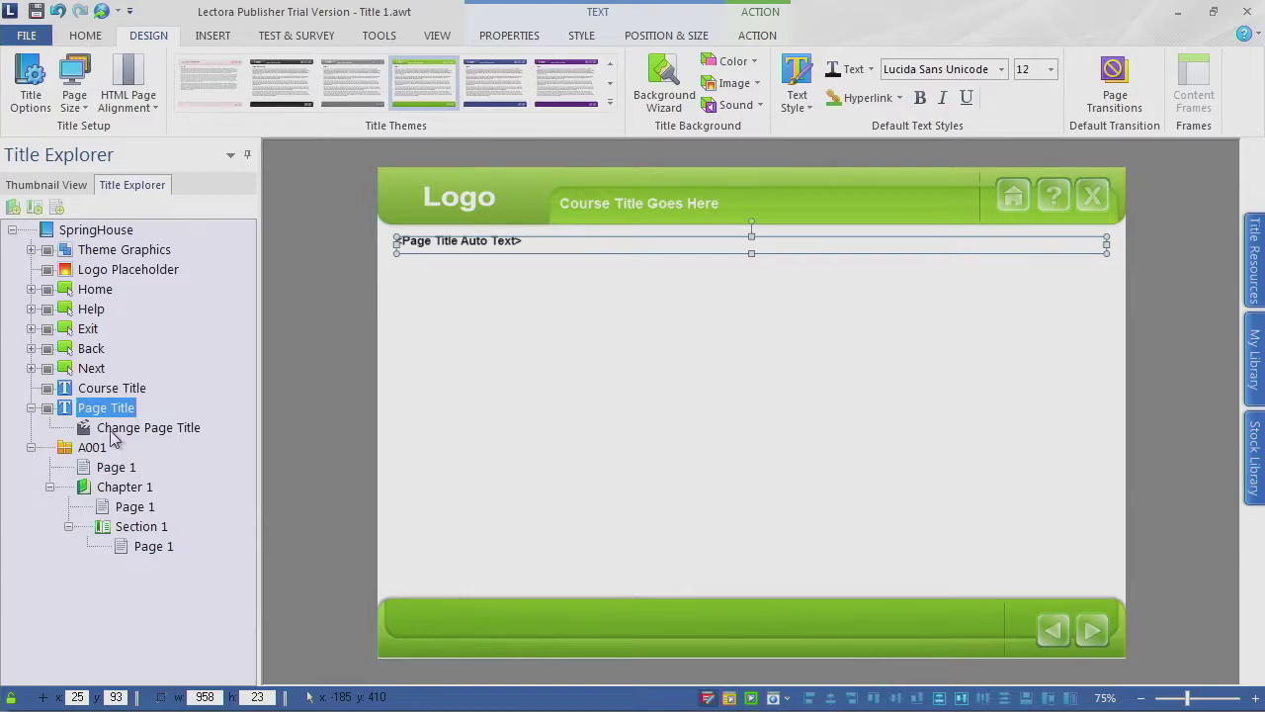
click(87, 431)
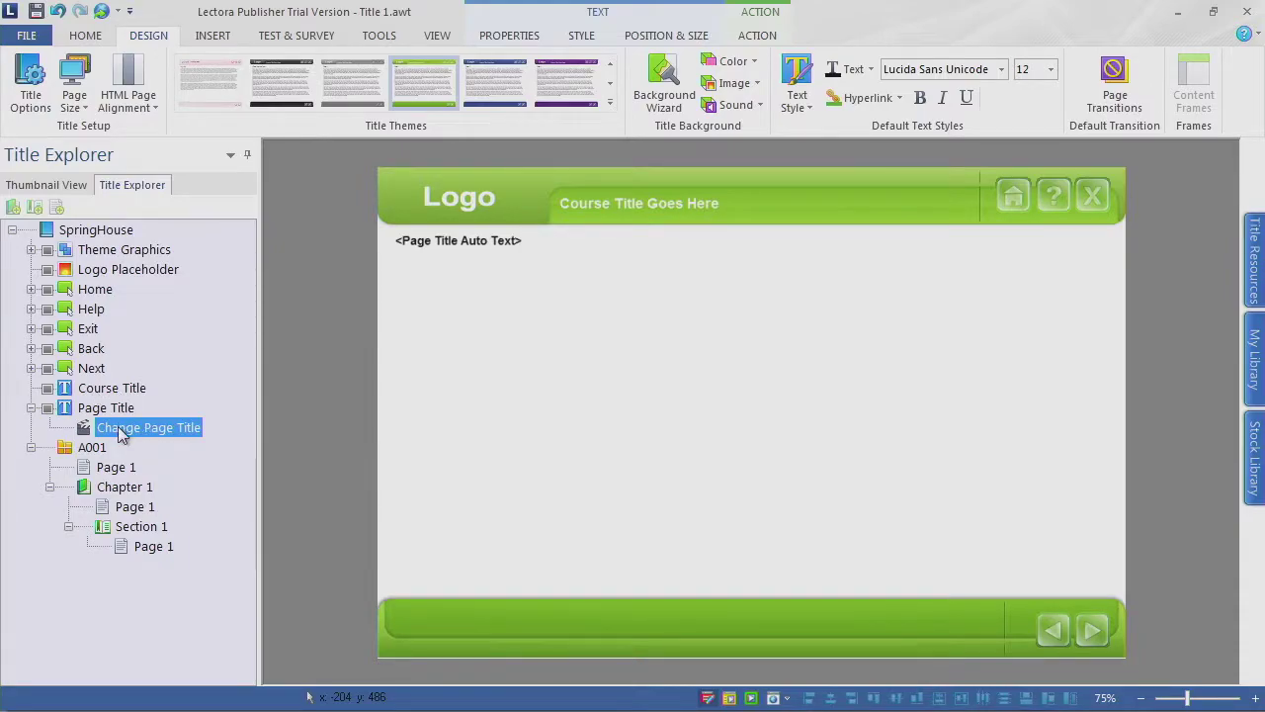
Step: Collapse the Page Title object and view Page 1 of A001, of Chapter 1 and of Section 1 in turn
click(30, 407)
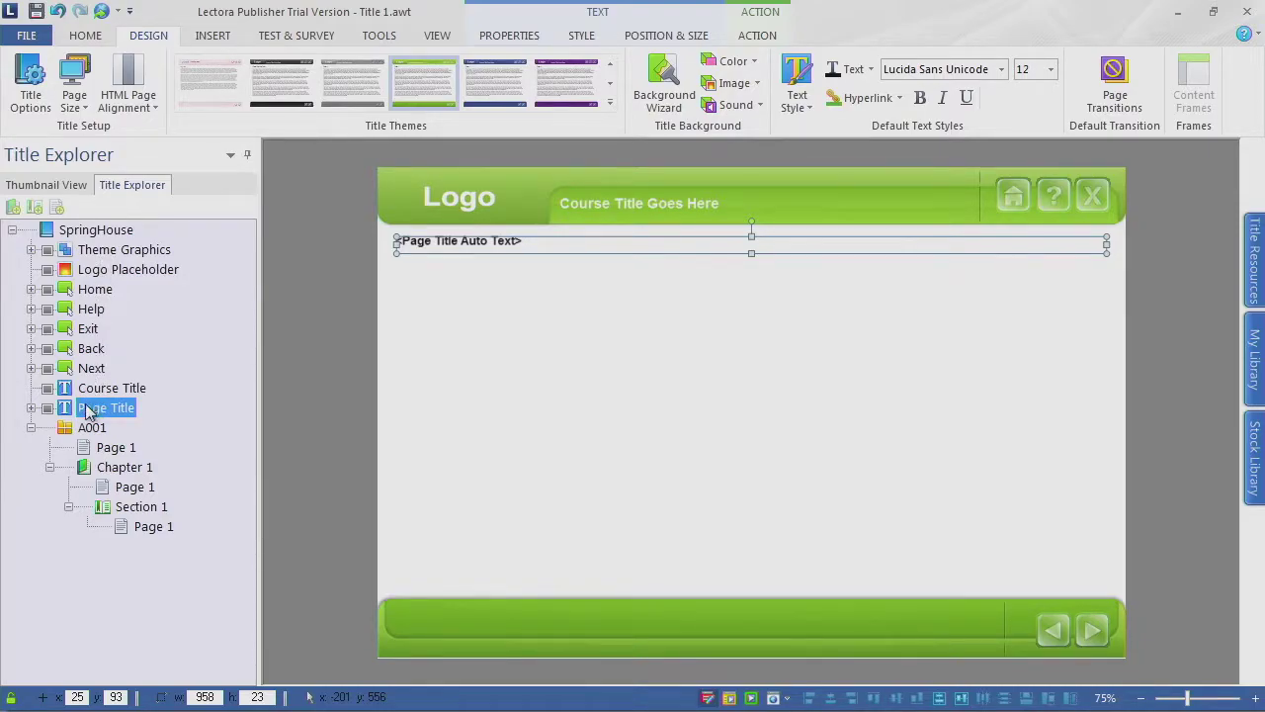
click(121, 452)
click(136, 489)
click(156, 529)
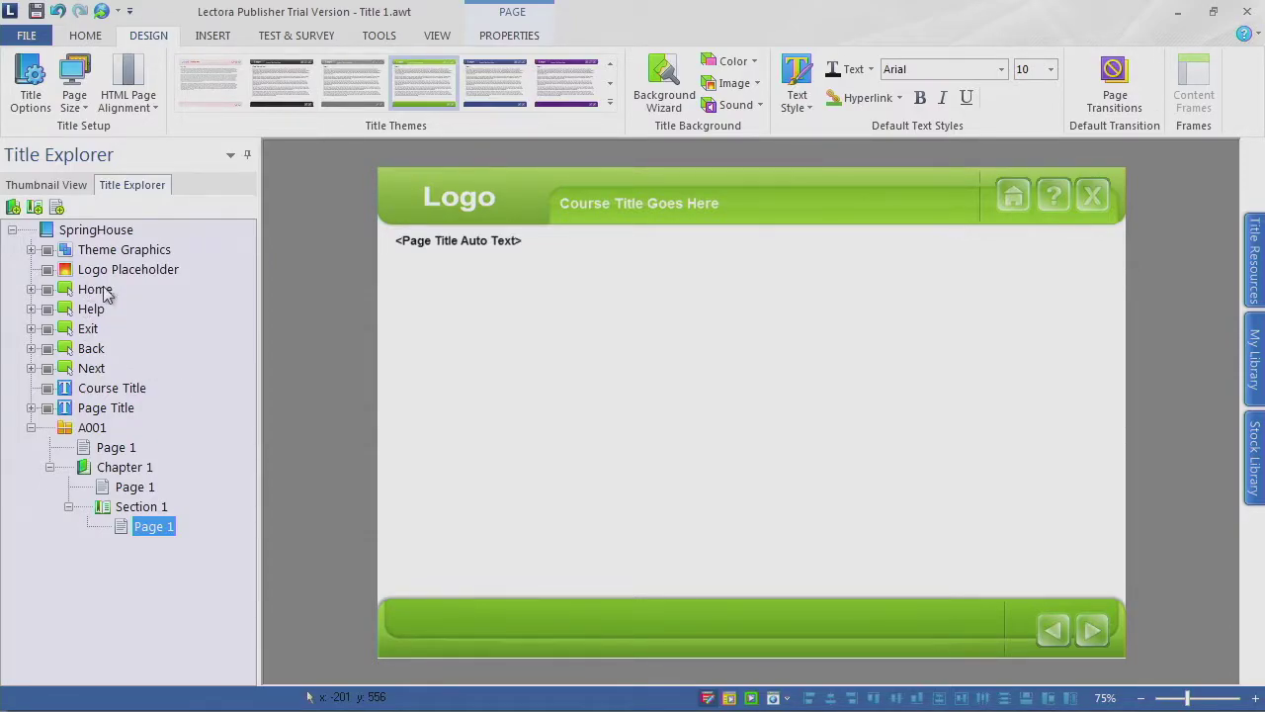
Step: Examine the Home button's Go to Home Page action, including its trigger and target, and compare the target with the first page under A001
click(30, 289)
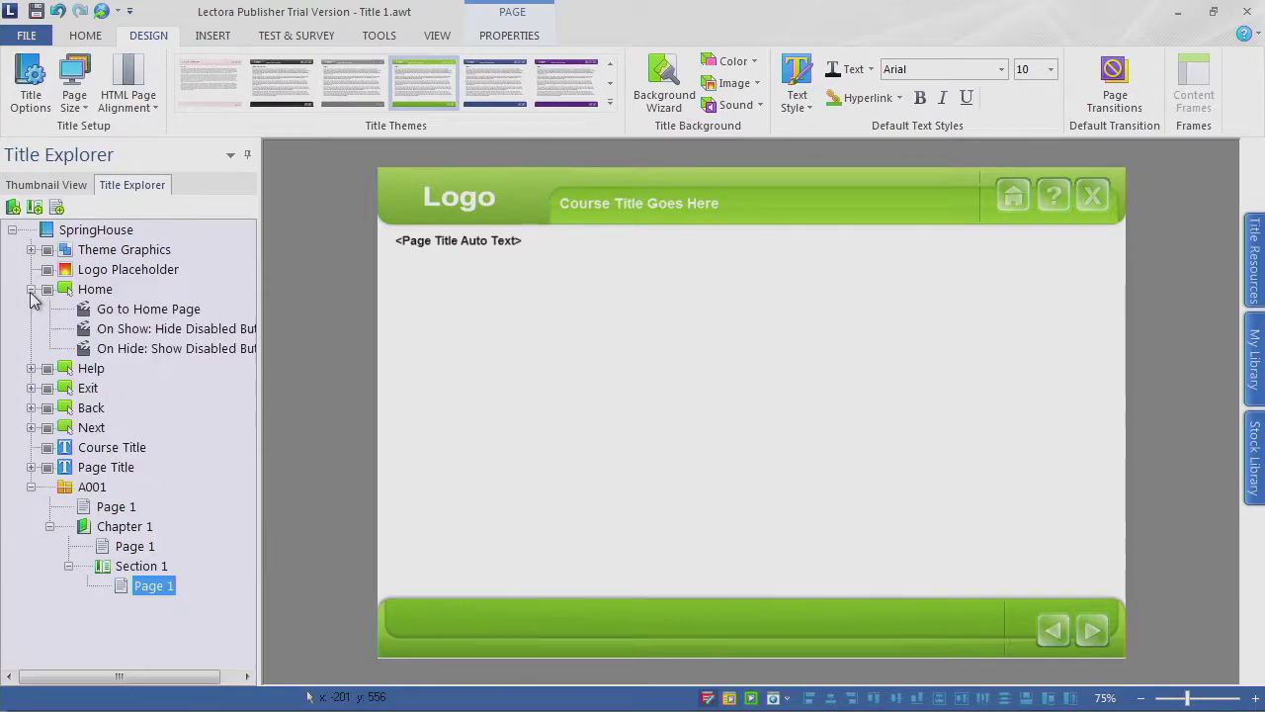
click(87, 311)
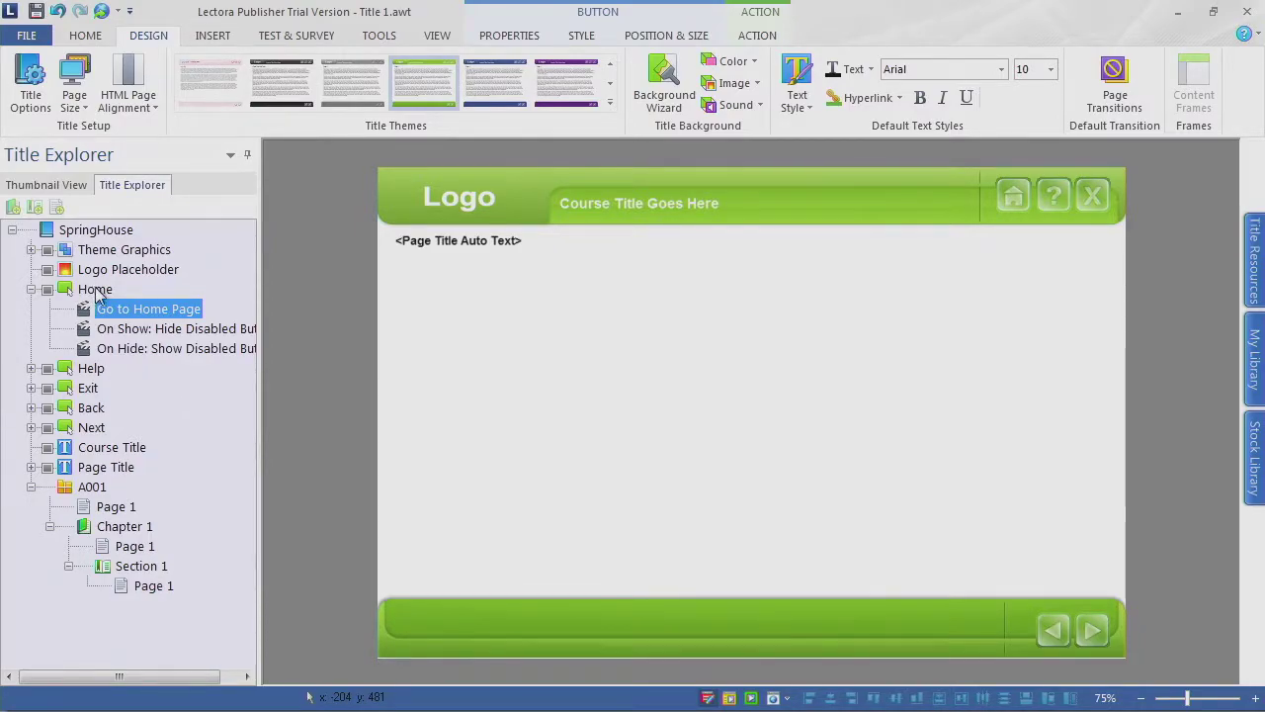
click(97, 291)
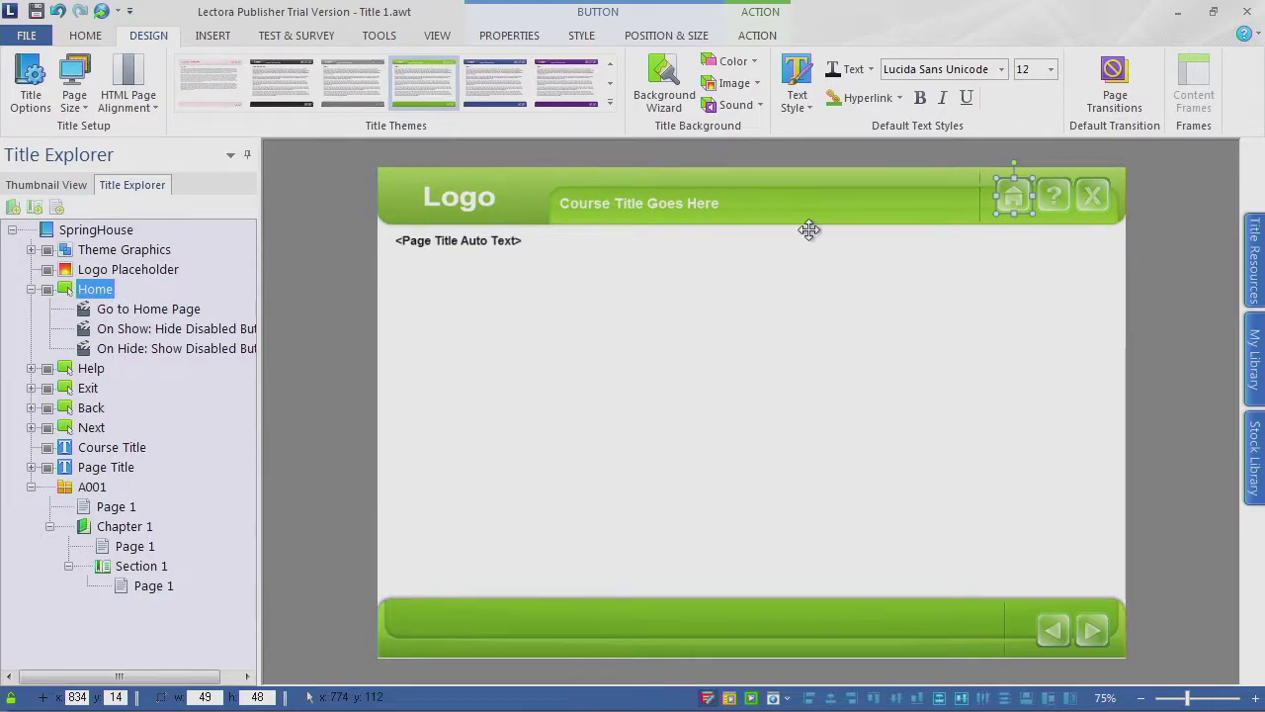
click(111, 310)
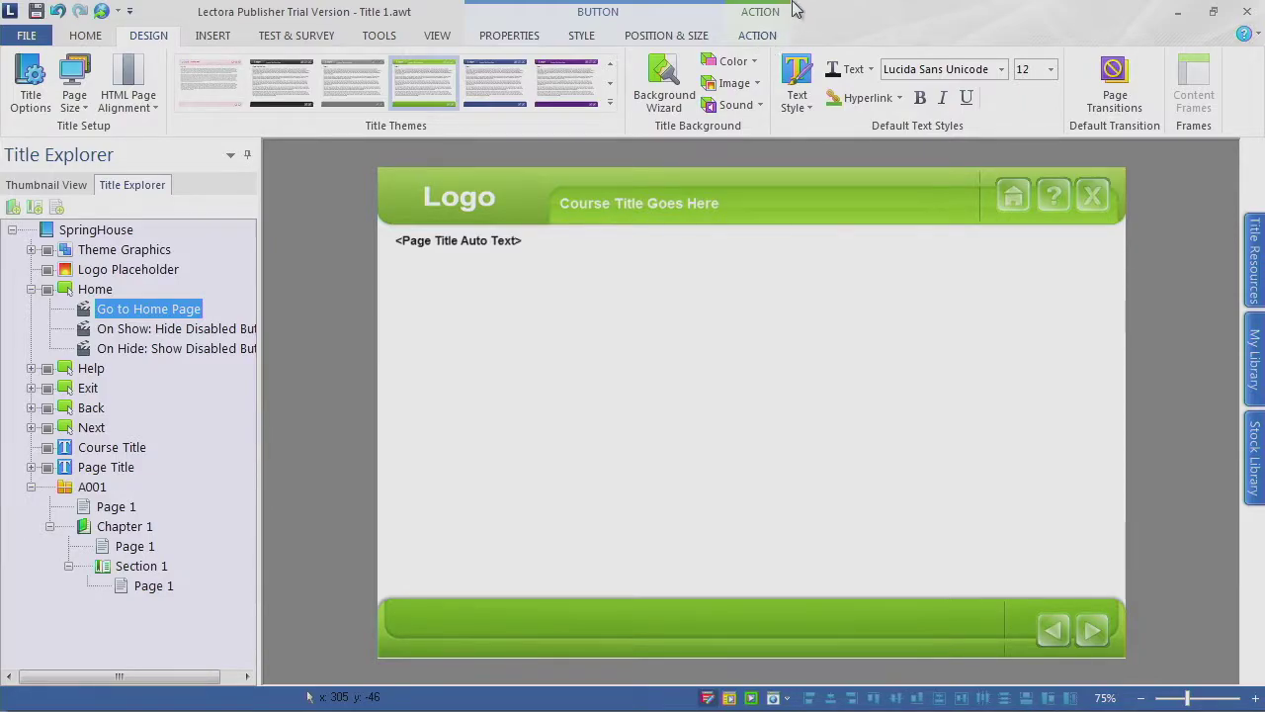
click(757, 35)
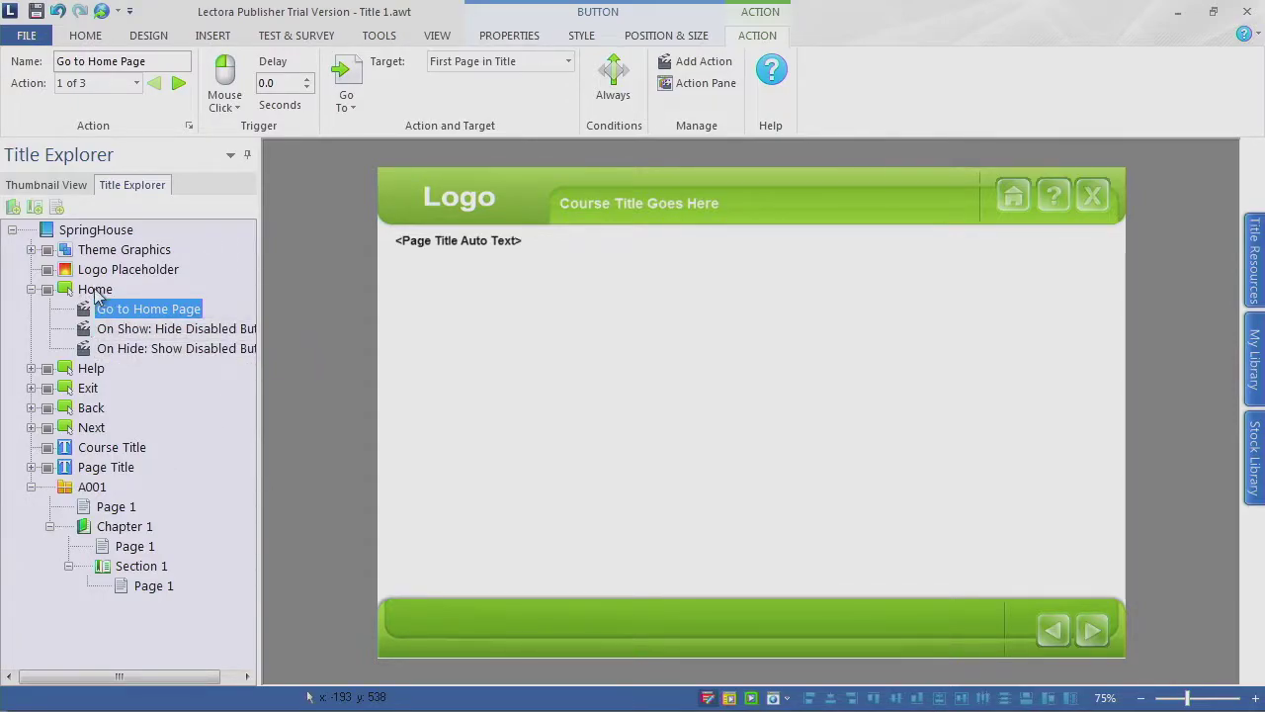
click(230, 112)
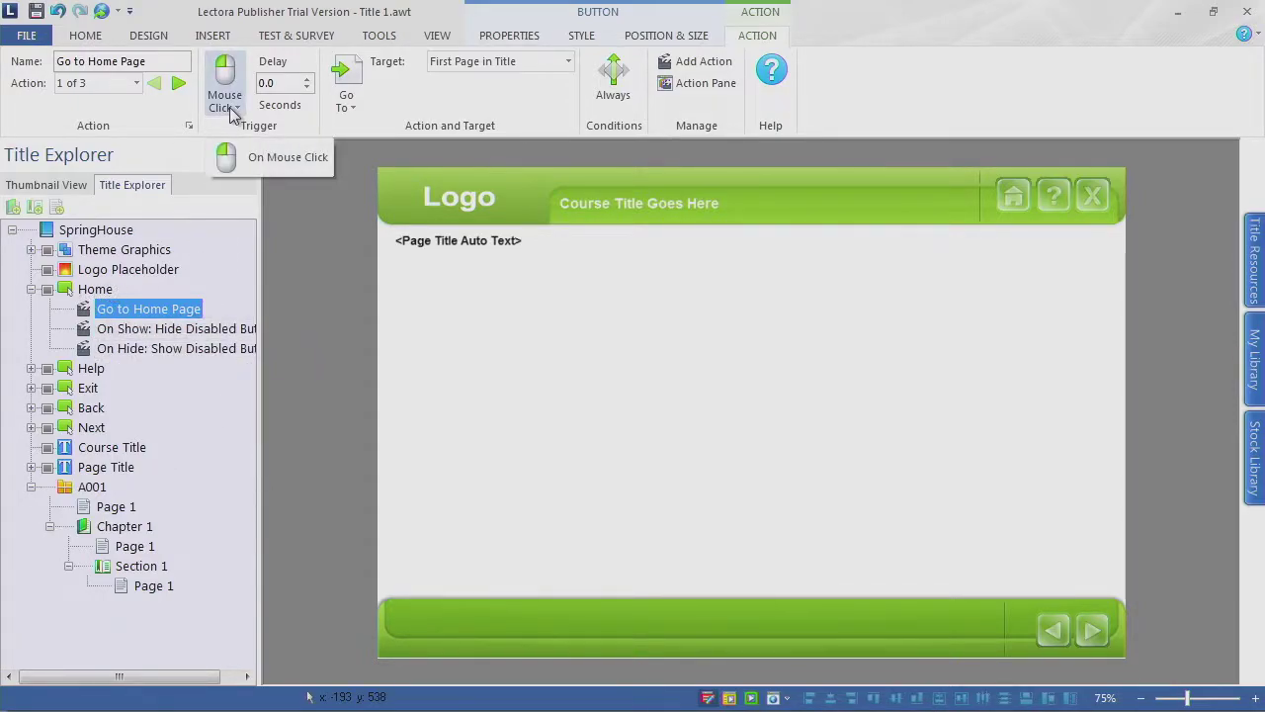
click(170, 308)
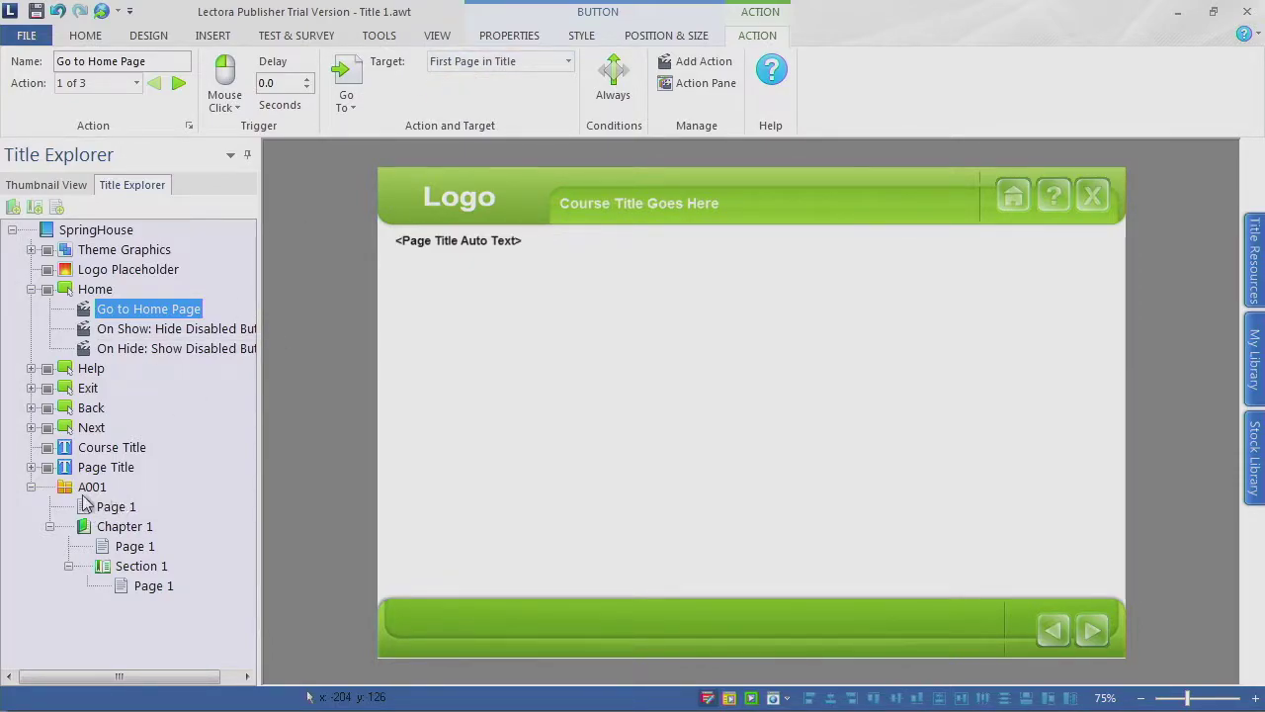
click(121, 508)
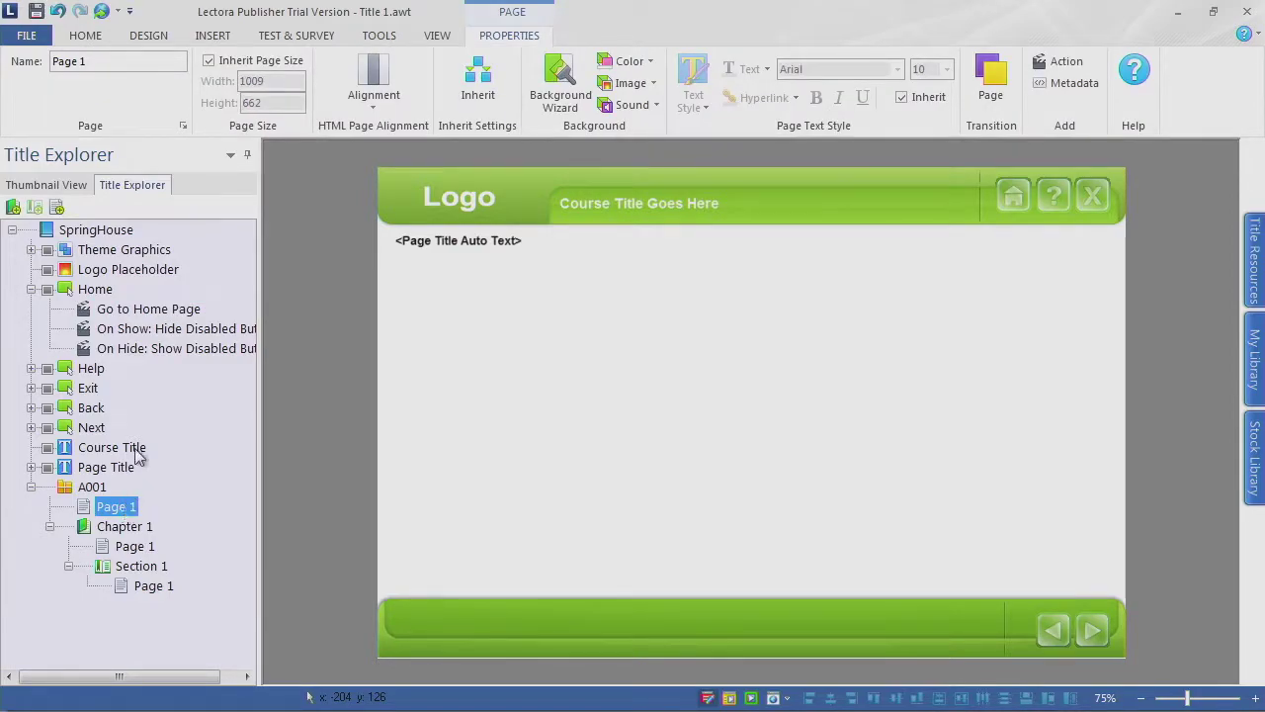
click(150, 310)
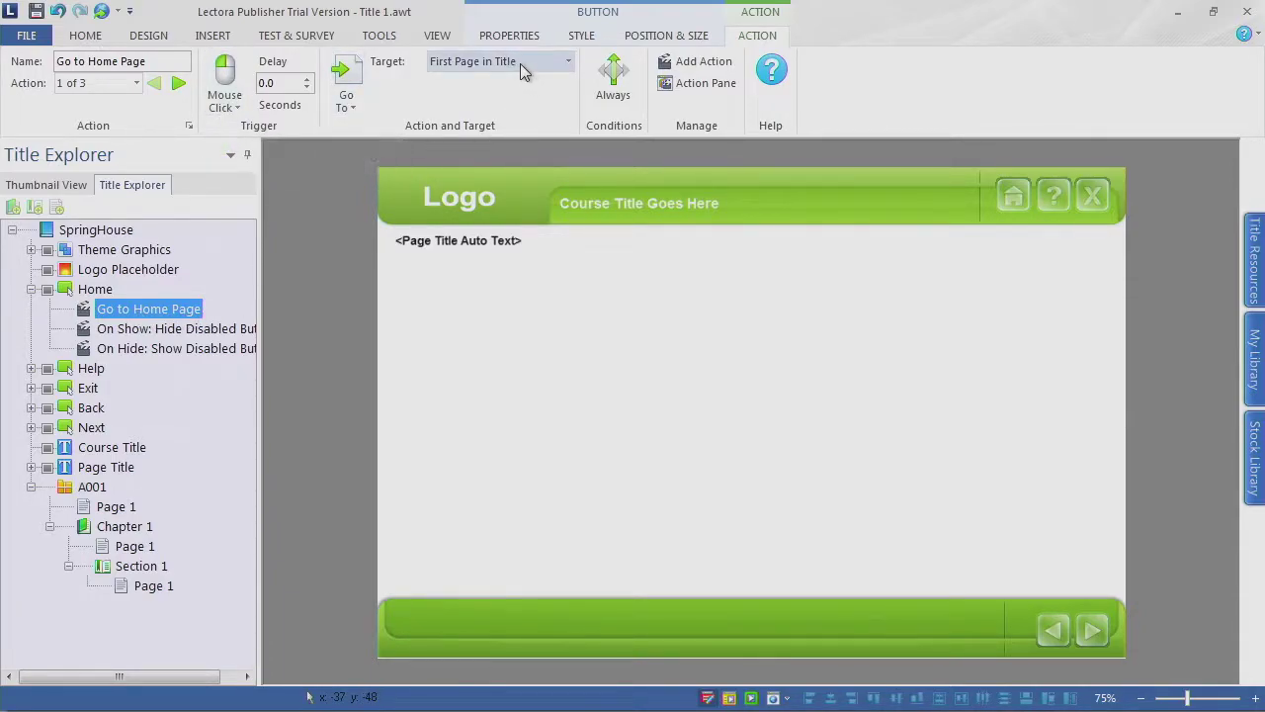
click(30, 288)
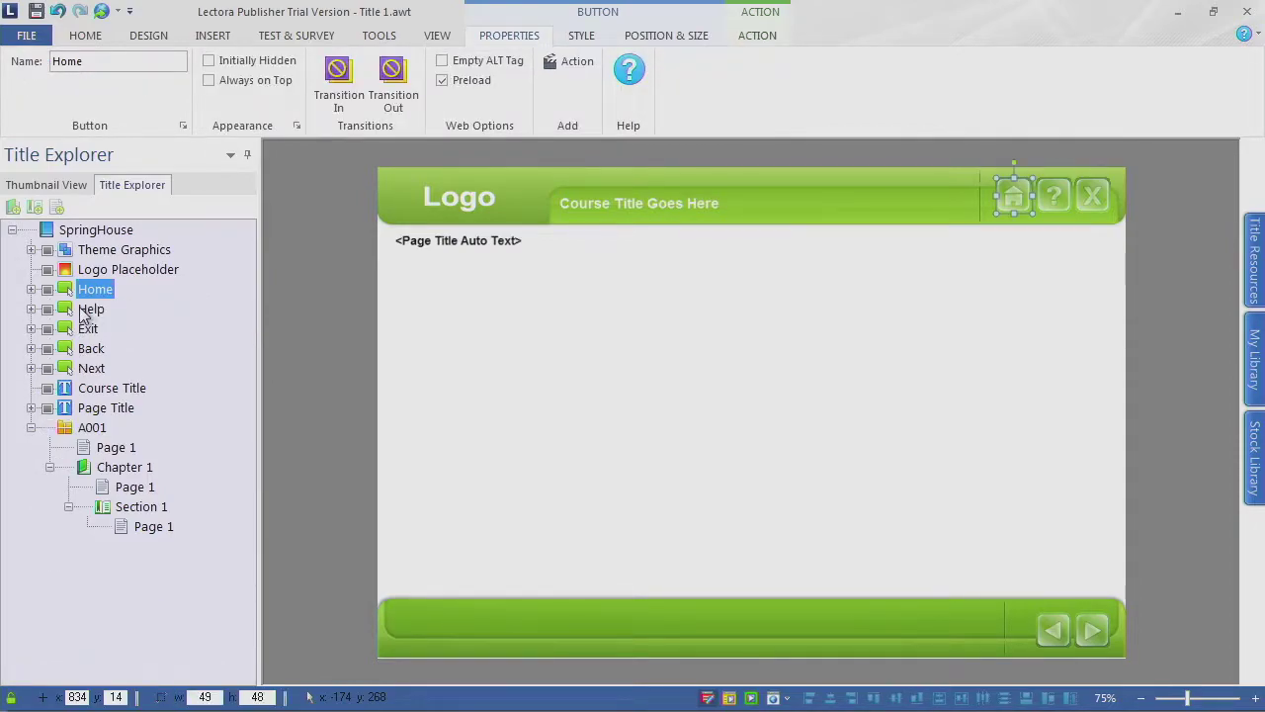
Step: Examine the trigger and action type of the Help button's Help Action, and collapse the button's action list again
click(87, 310)
click(30, 308)
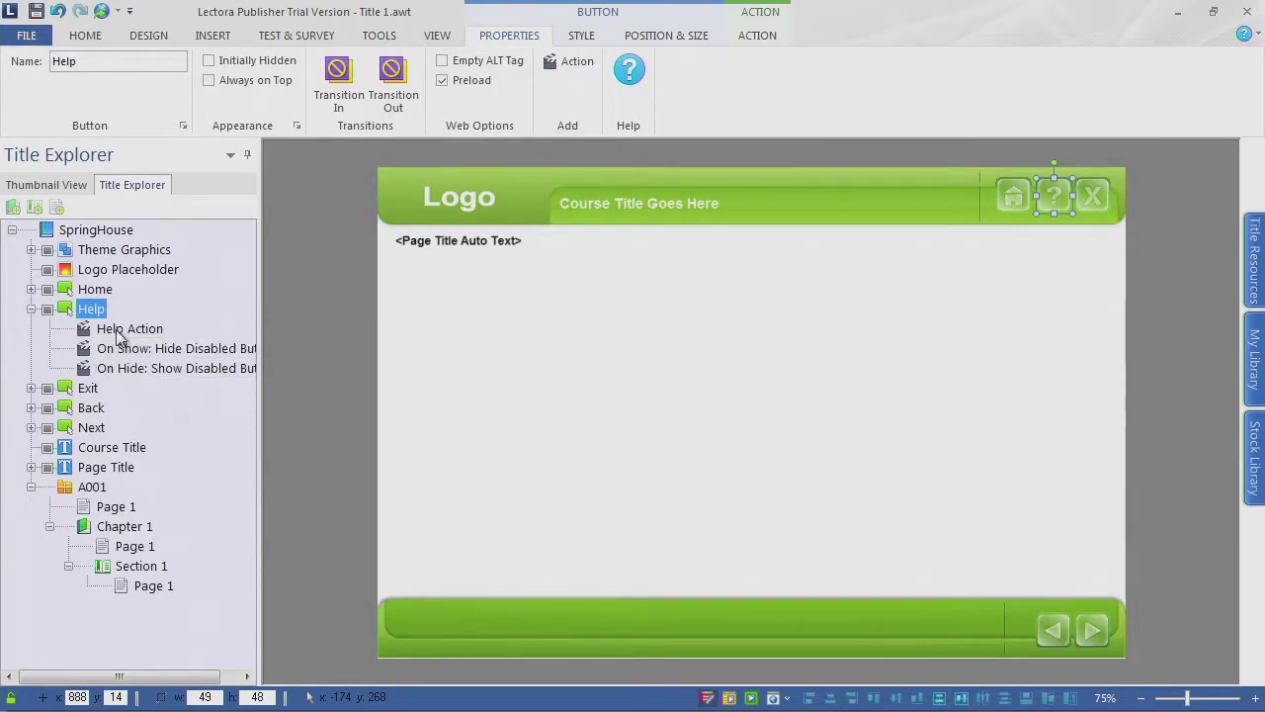
click(119, 330)
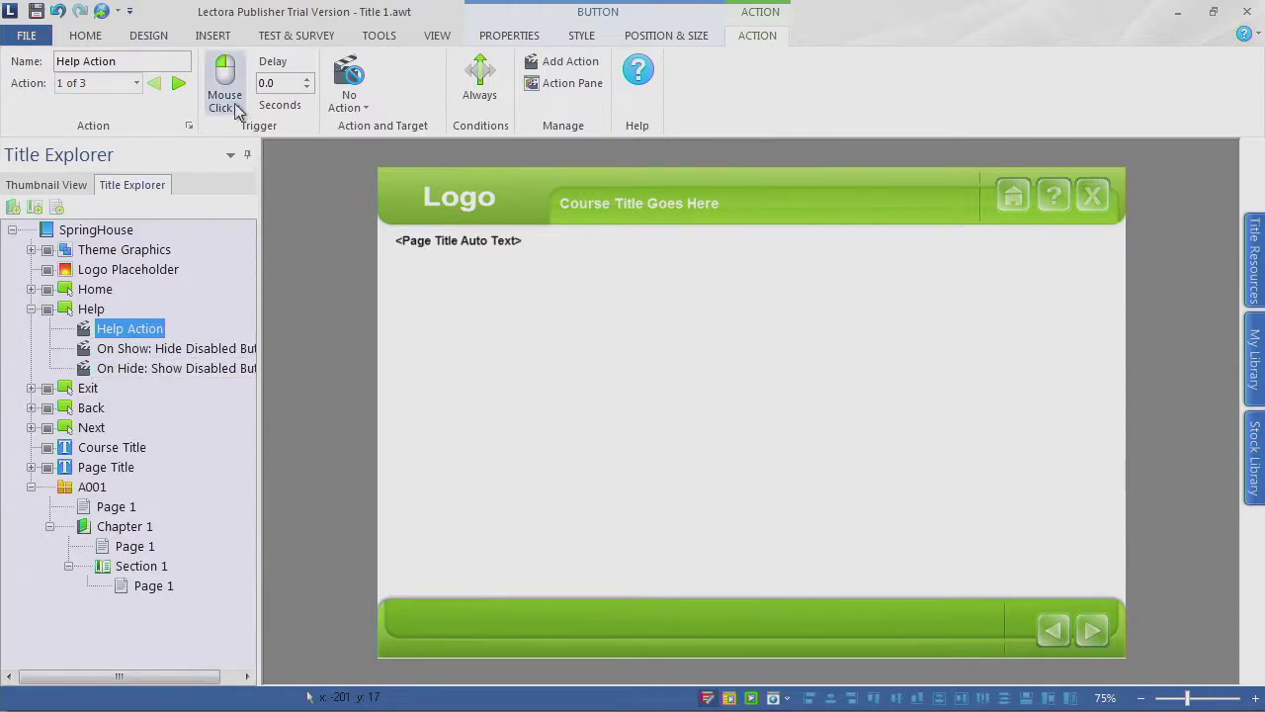
click(351, 104)
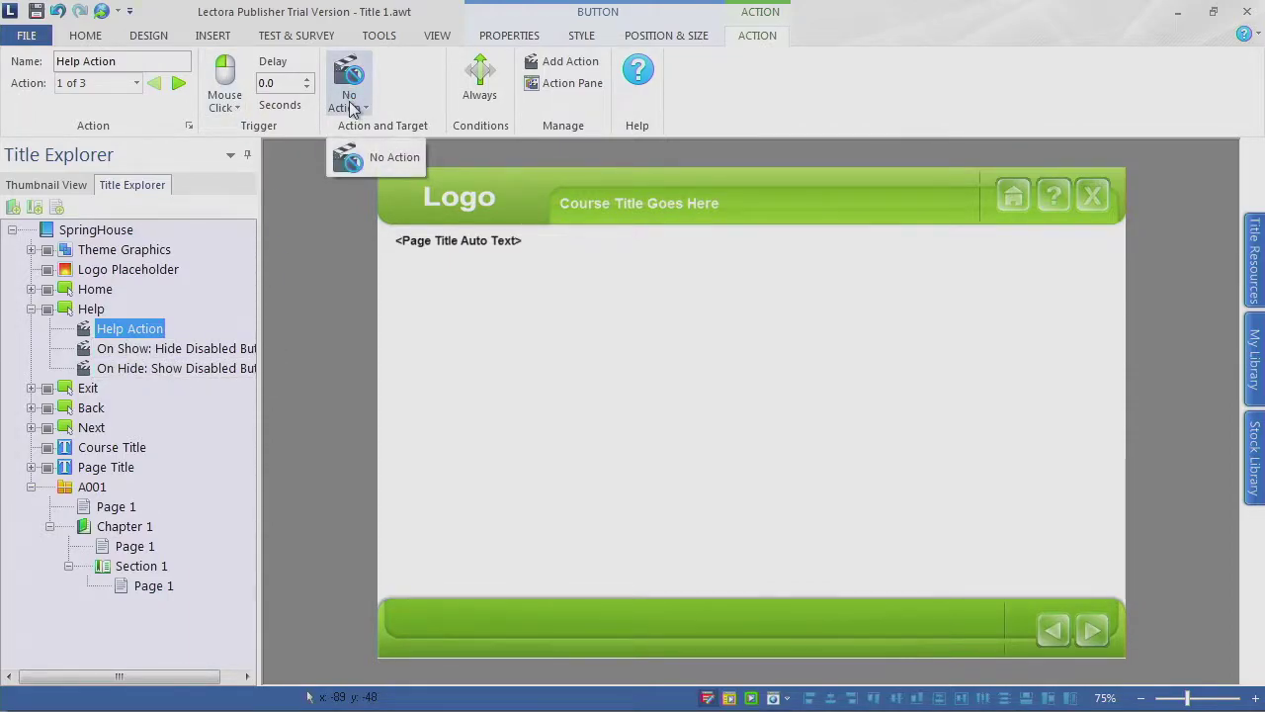
click(248, 342)
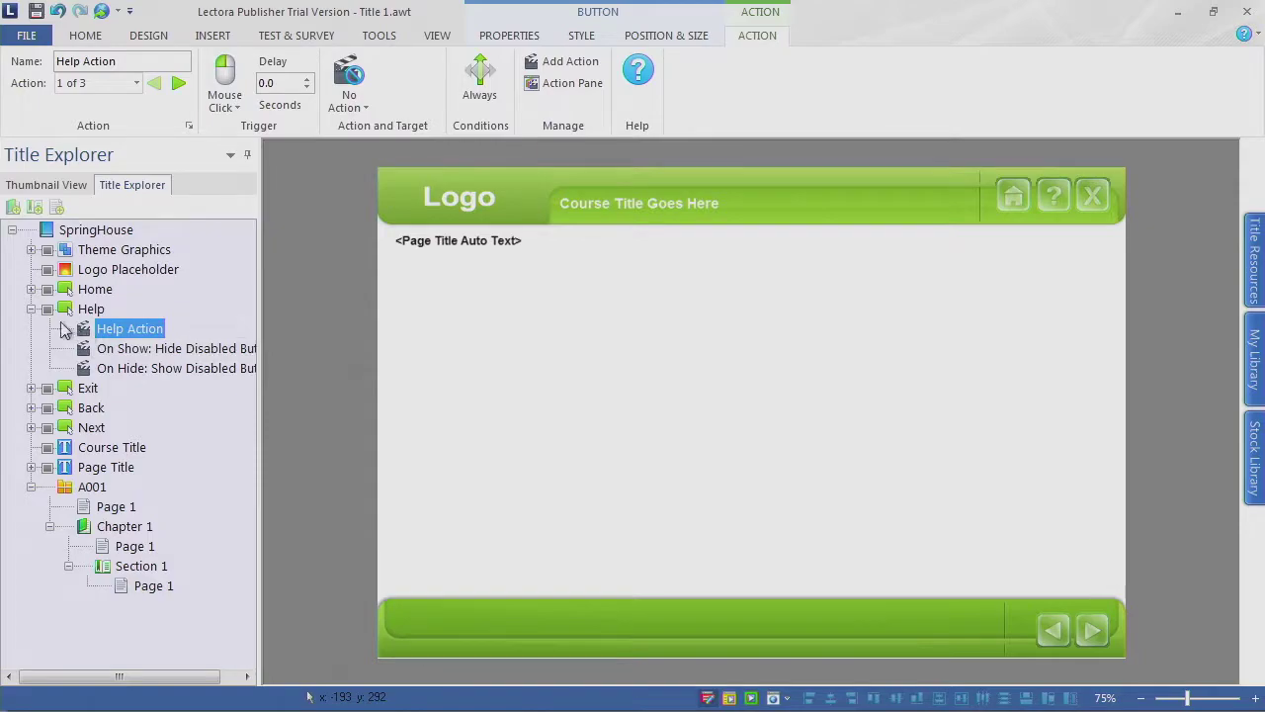
click(30, 309)
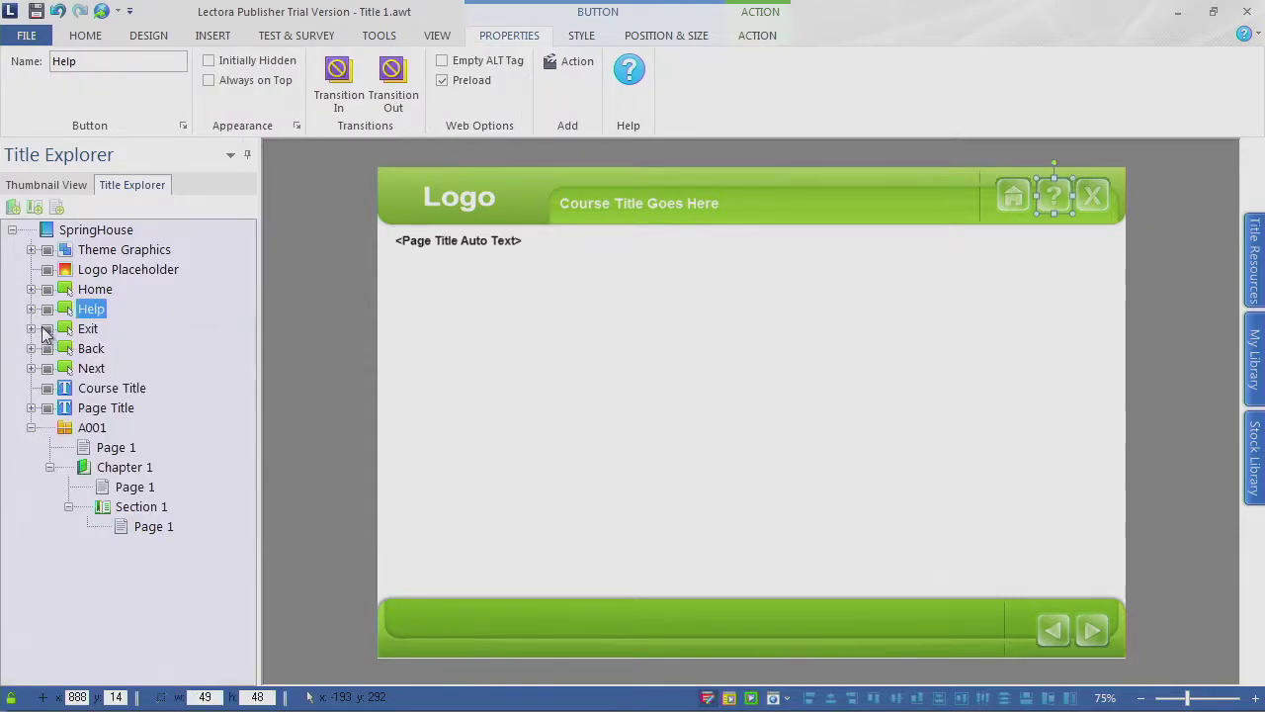
Step: Examine what the Exit button's Exit Title action does, and collapse the button's action list again
click(31, 329)
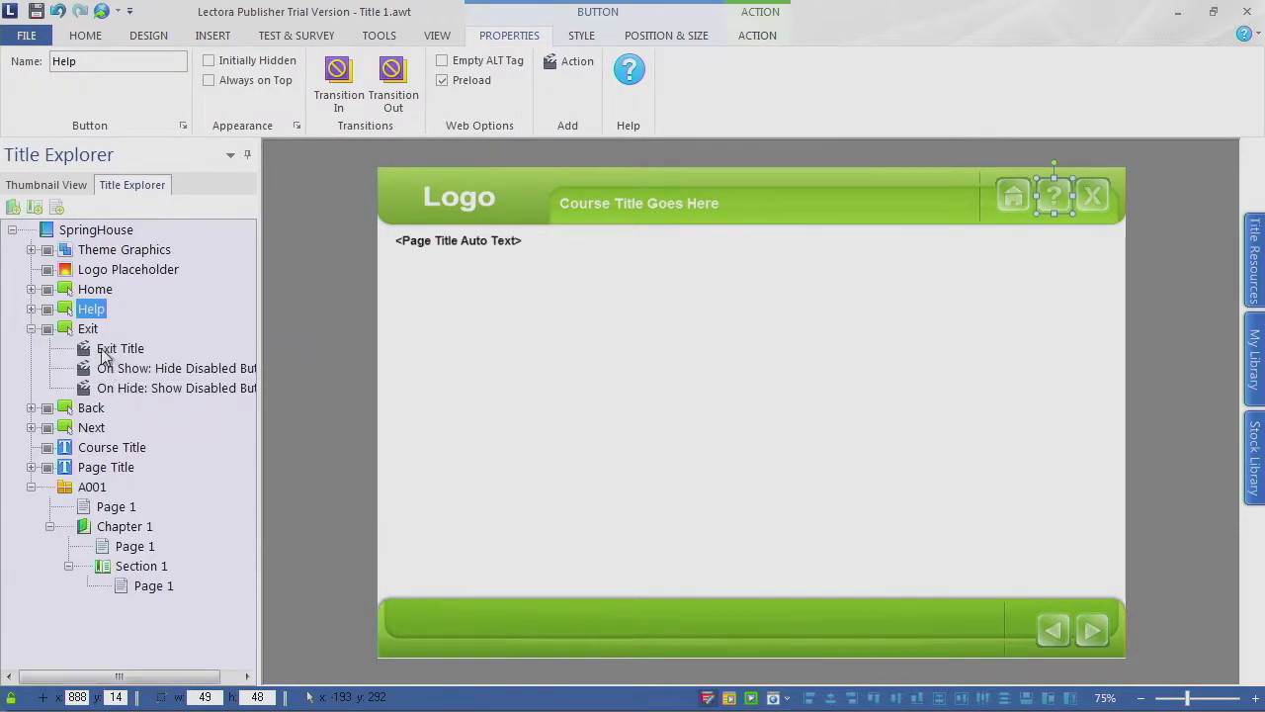
click(109, 348)
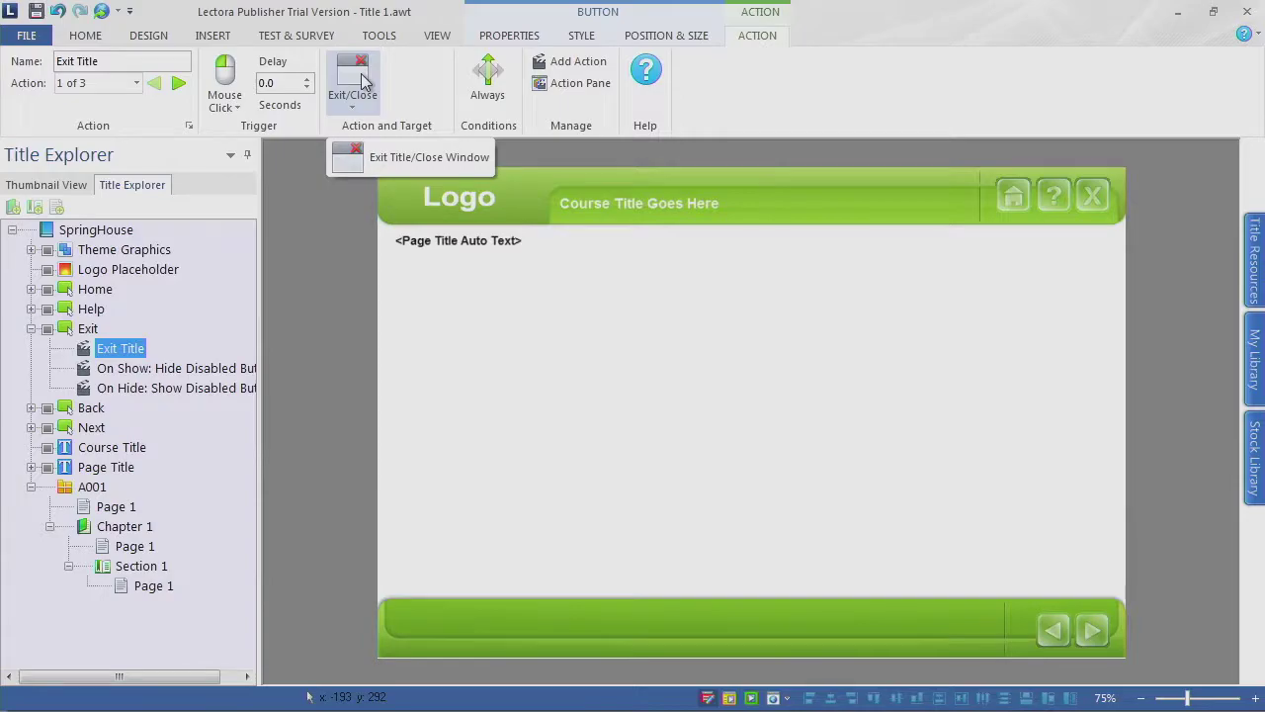
click(31, 329)
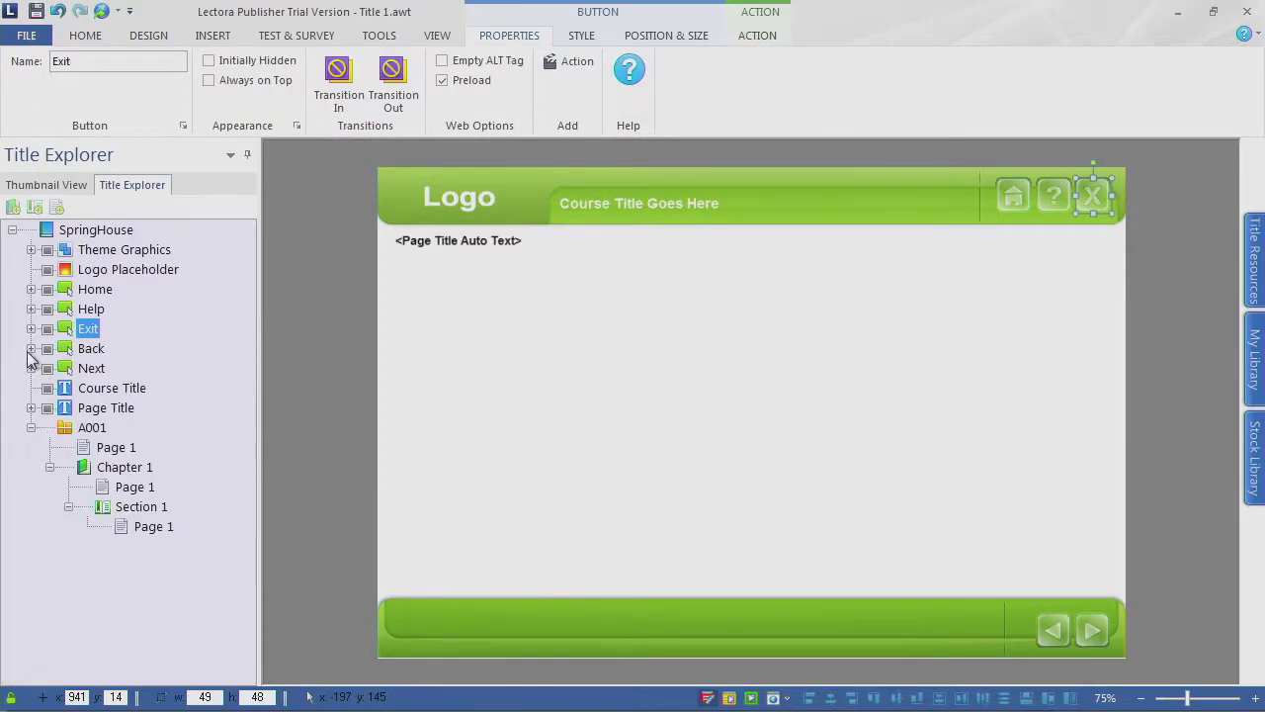
Step: Examine the targets of the Back button's Go to Previous Page action and the Next button's Go to Next Page action
click(31, 349)
click(119, 370)
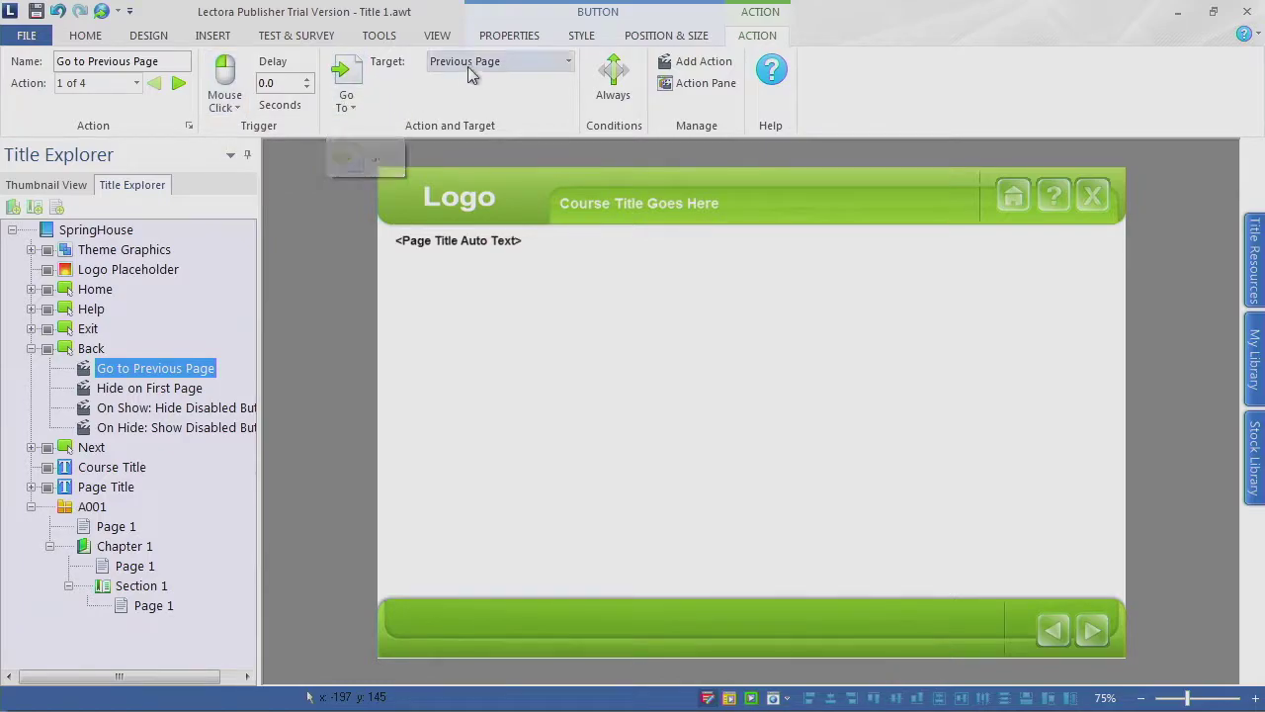
click(31, 348)
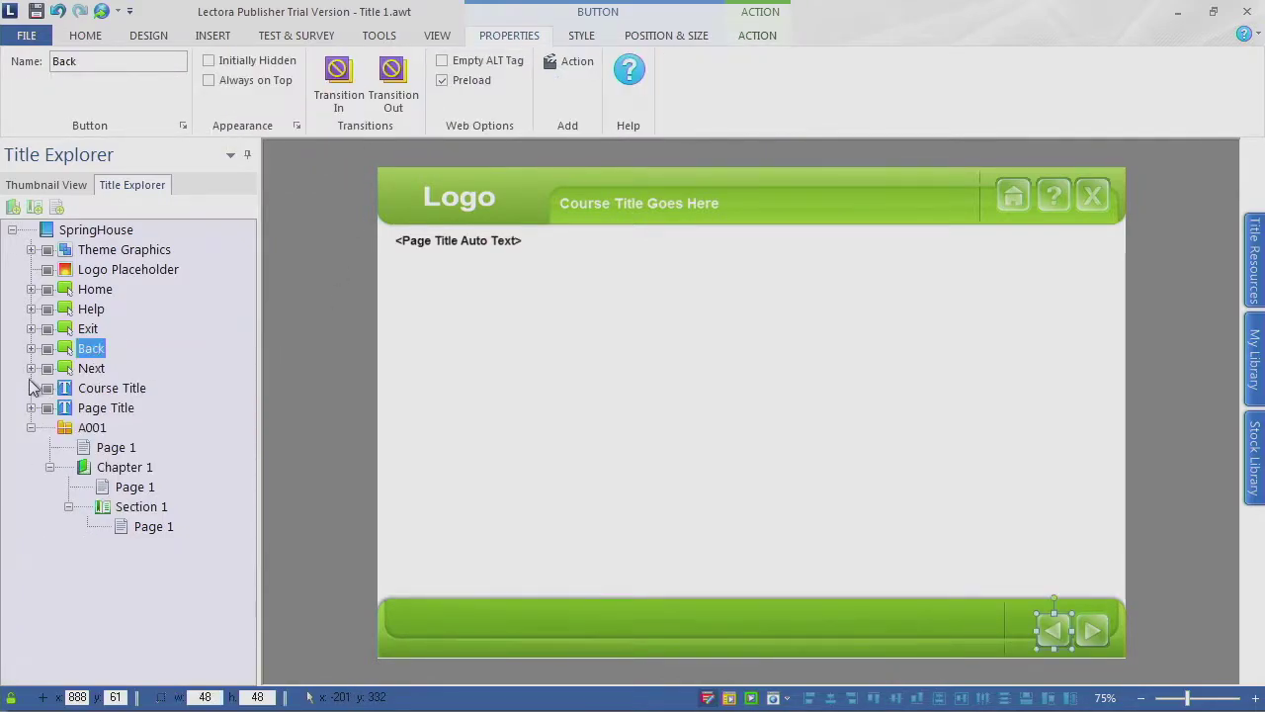
click(30, 368)
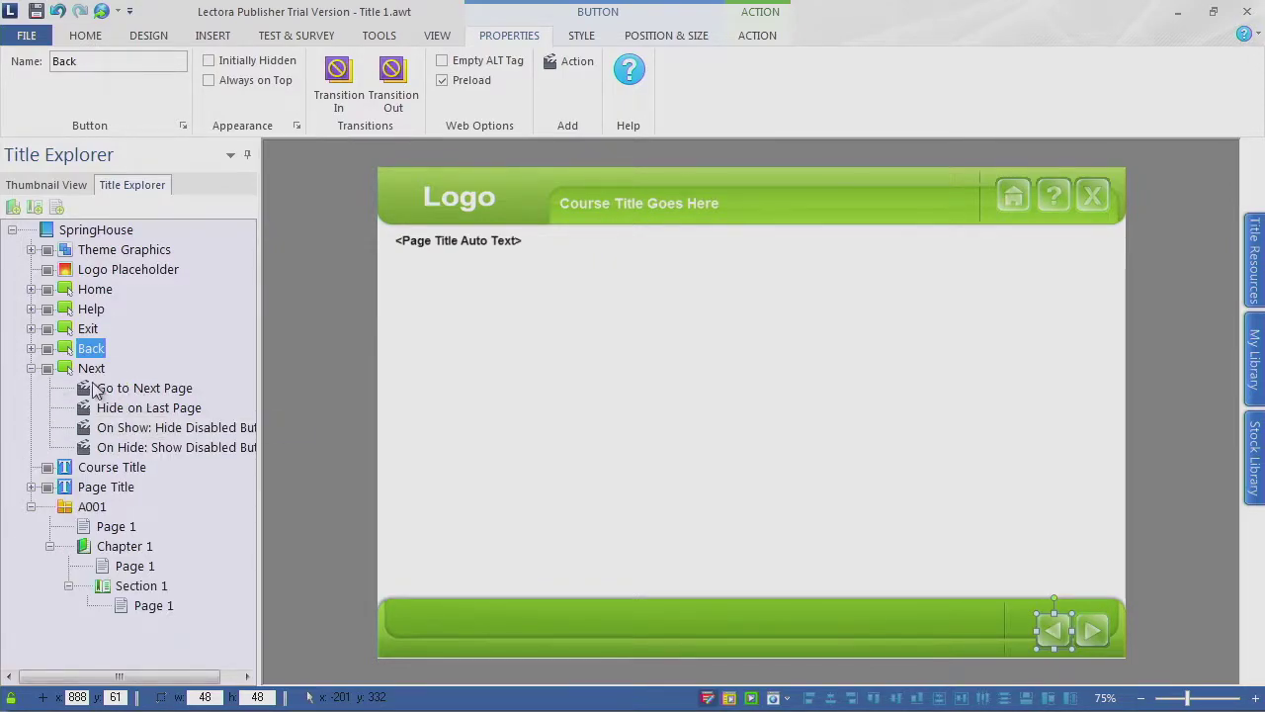
click(170, 395)
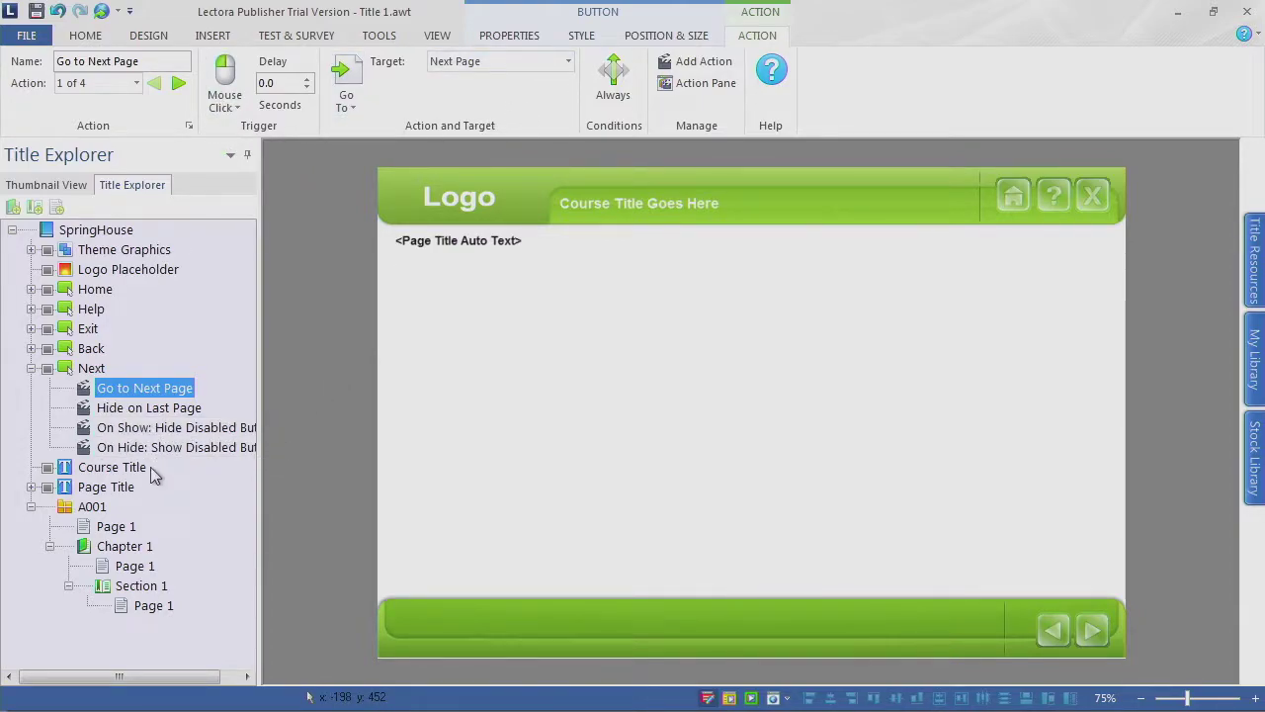
click(32, 368)
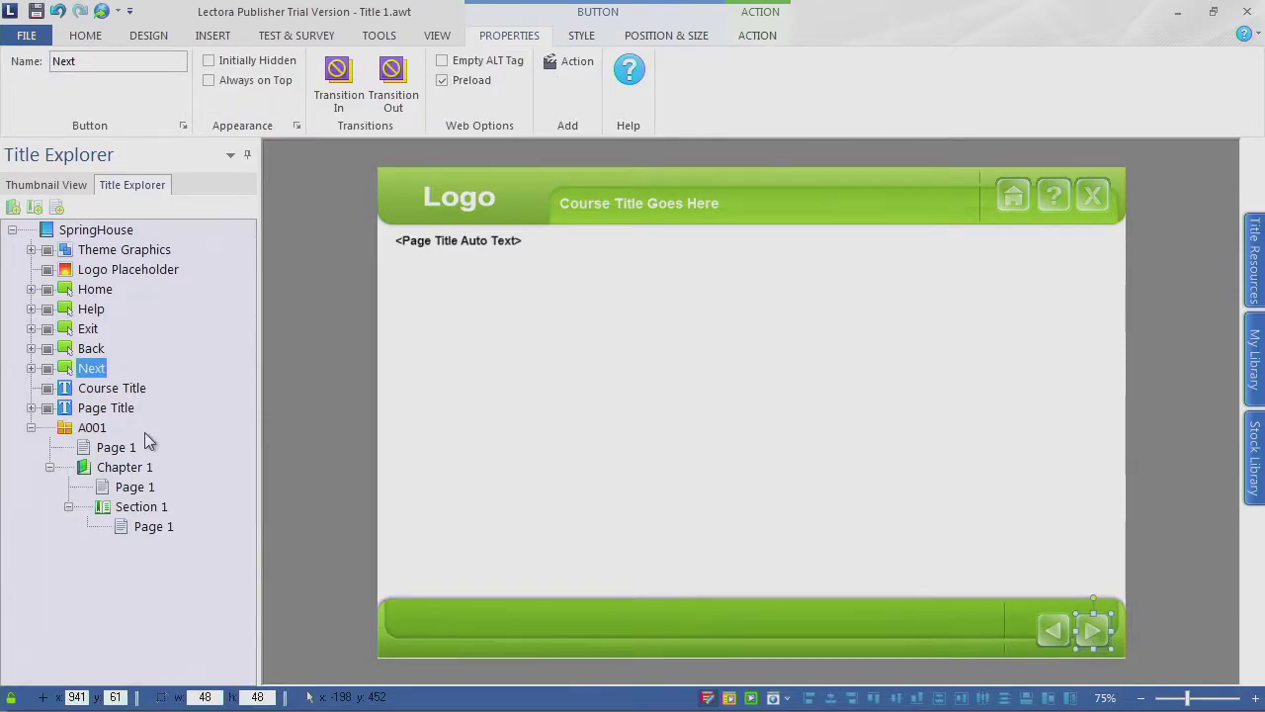
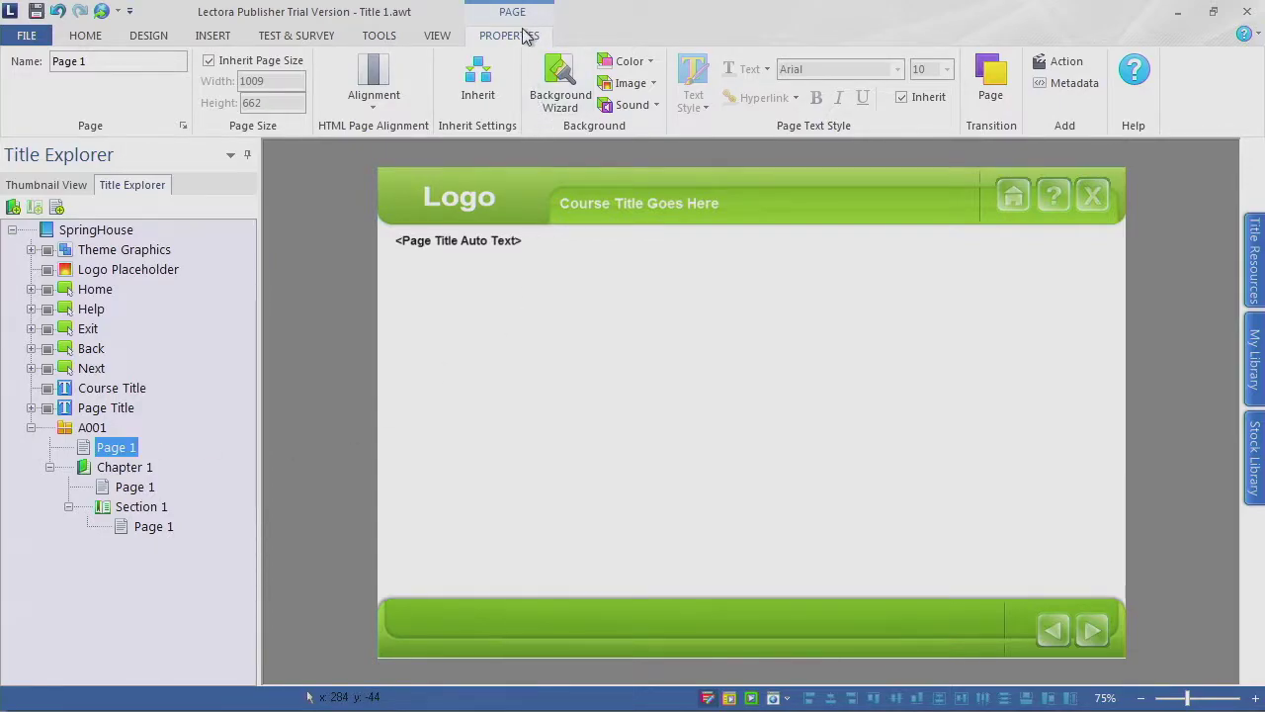
Step: Set the inheritance of Page 1 under A001 to NO objects from parents
click(481, 95)
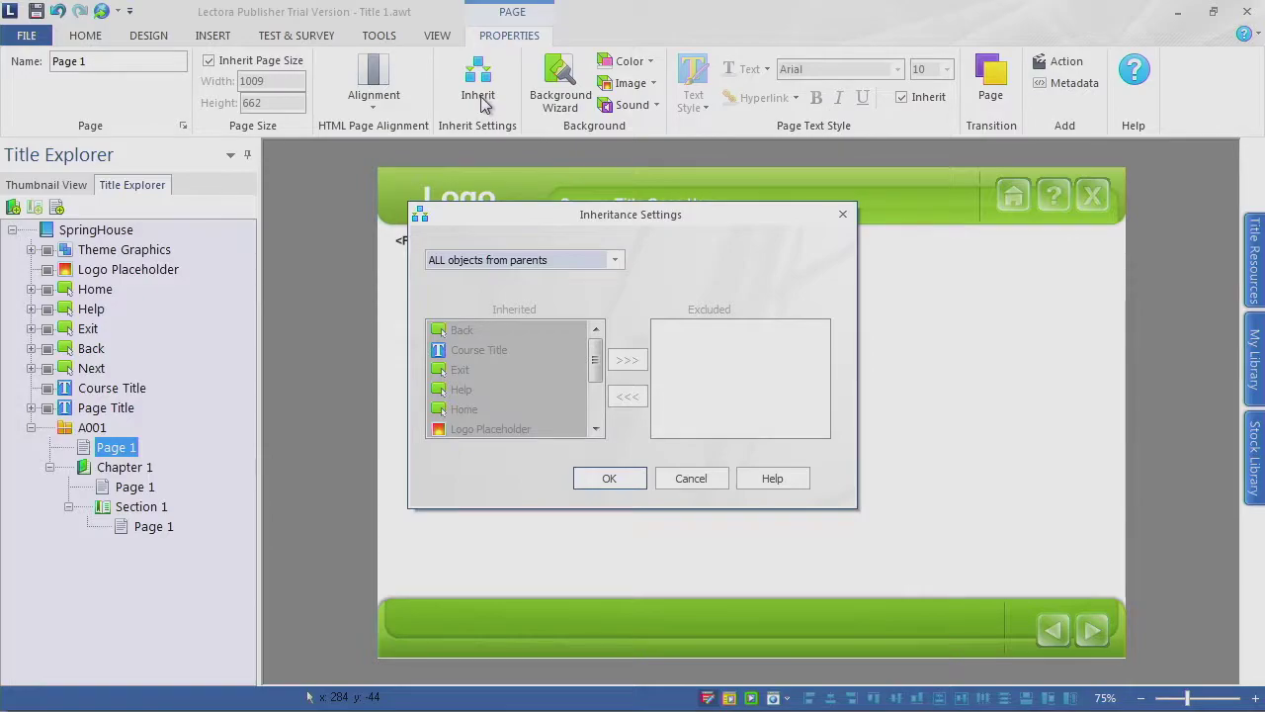
drag(527, 223, 532, 92)
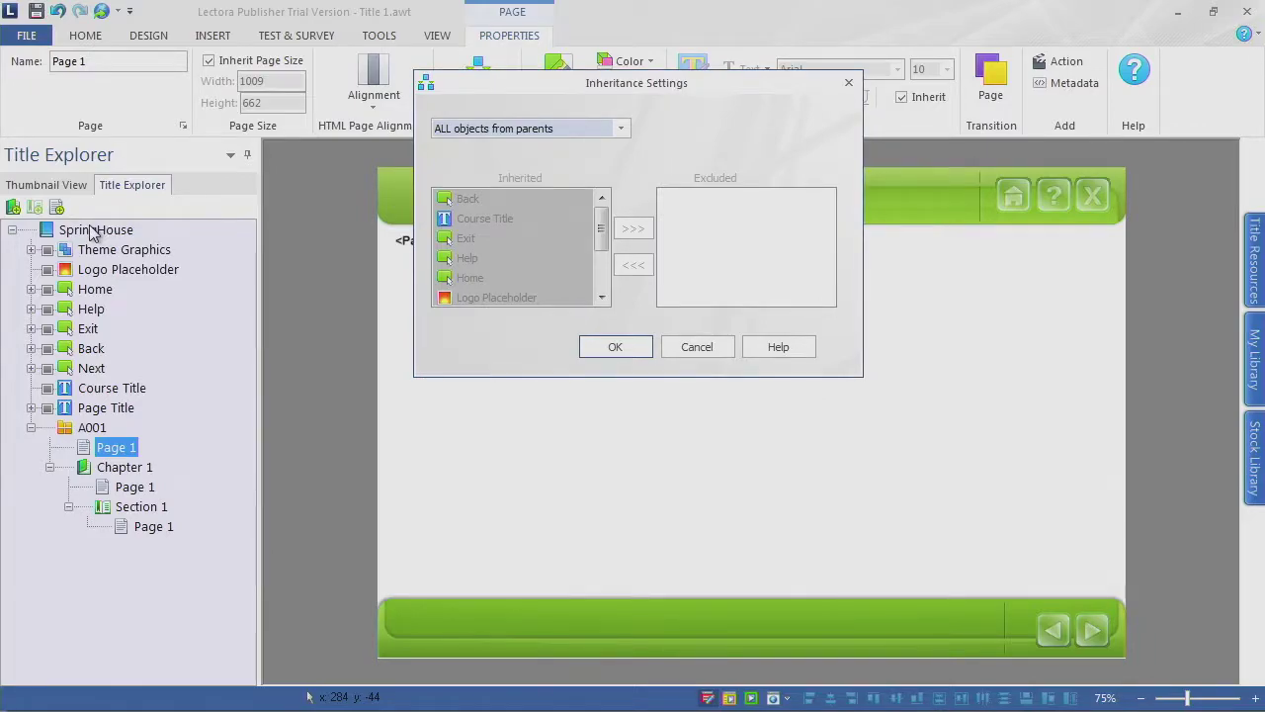
click(629, 125)
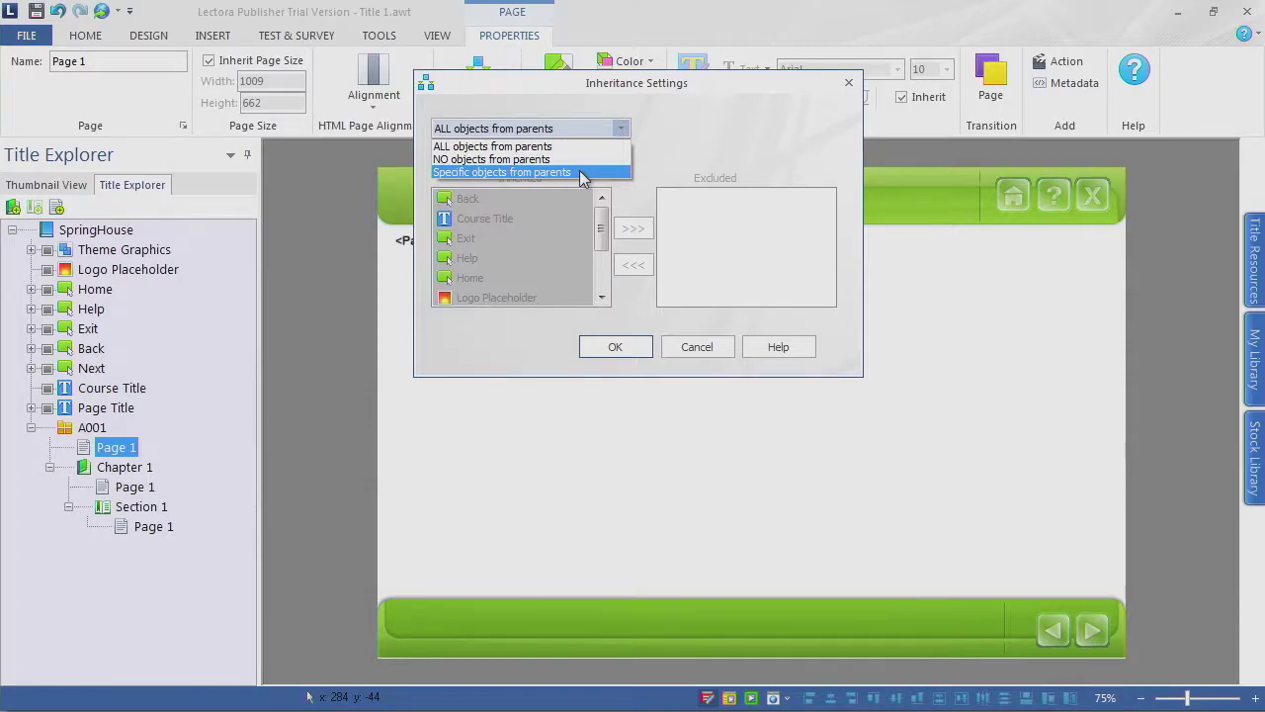
click(530, 159)
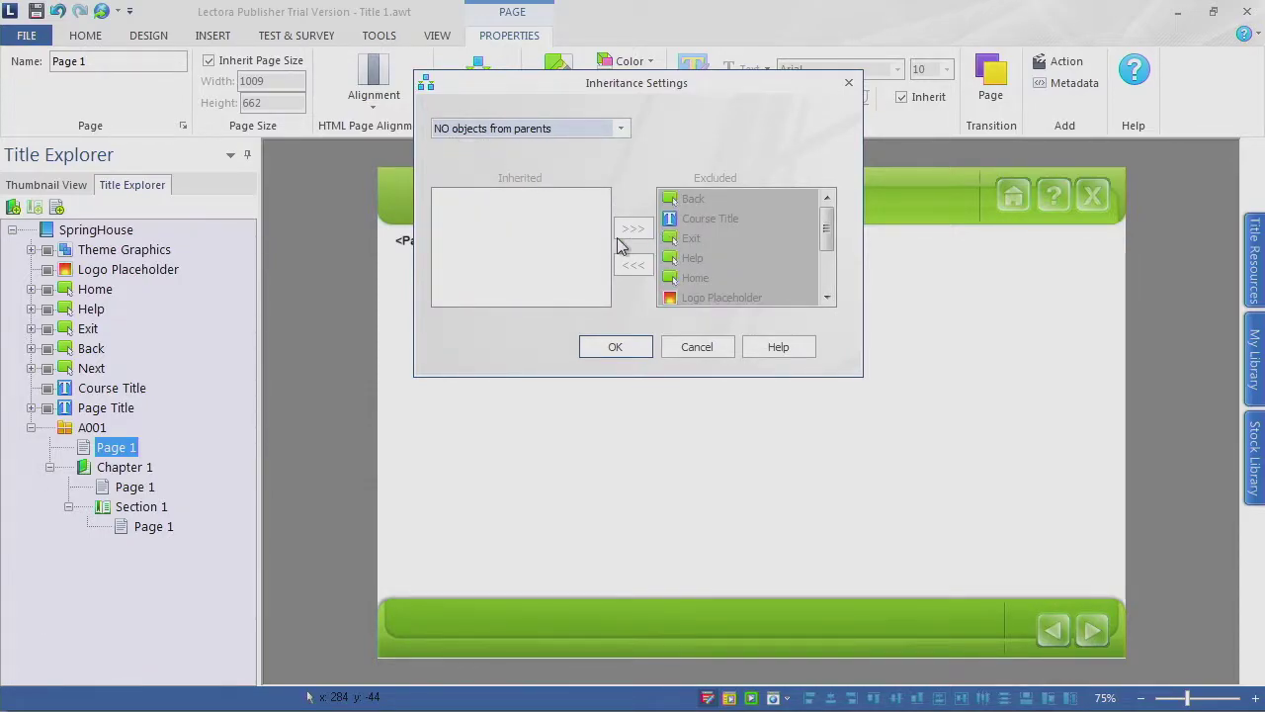
click(616, 347)
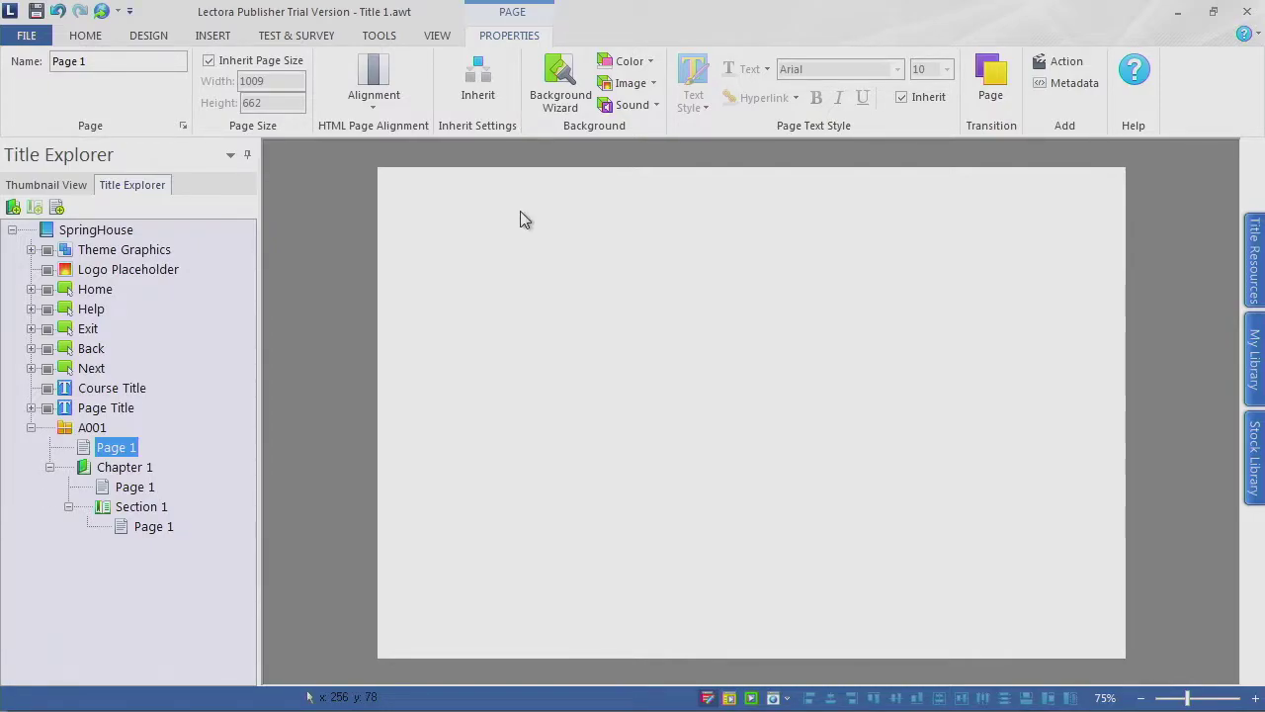
Step: Set the inheritance of Page 1 under A001 back to ALL objects from parents
click(477, 84)
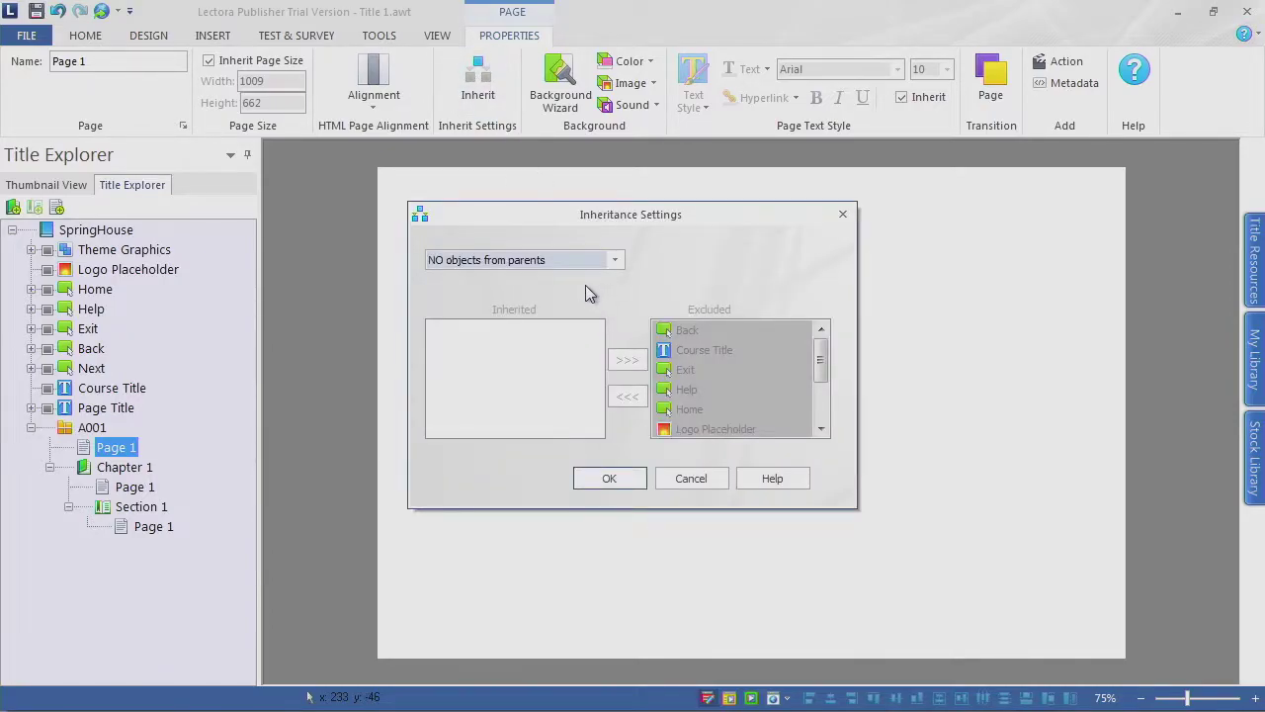
click(614, 260)
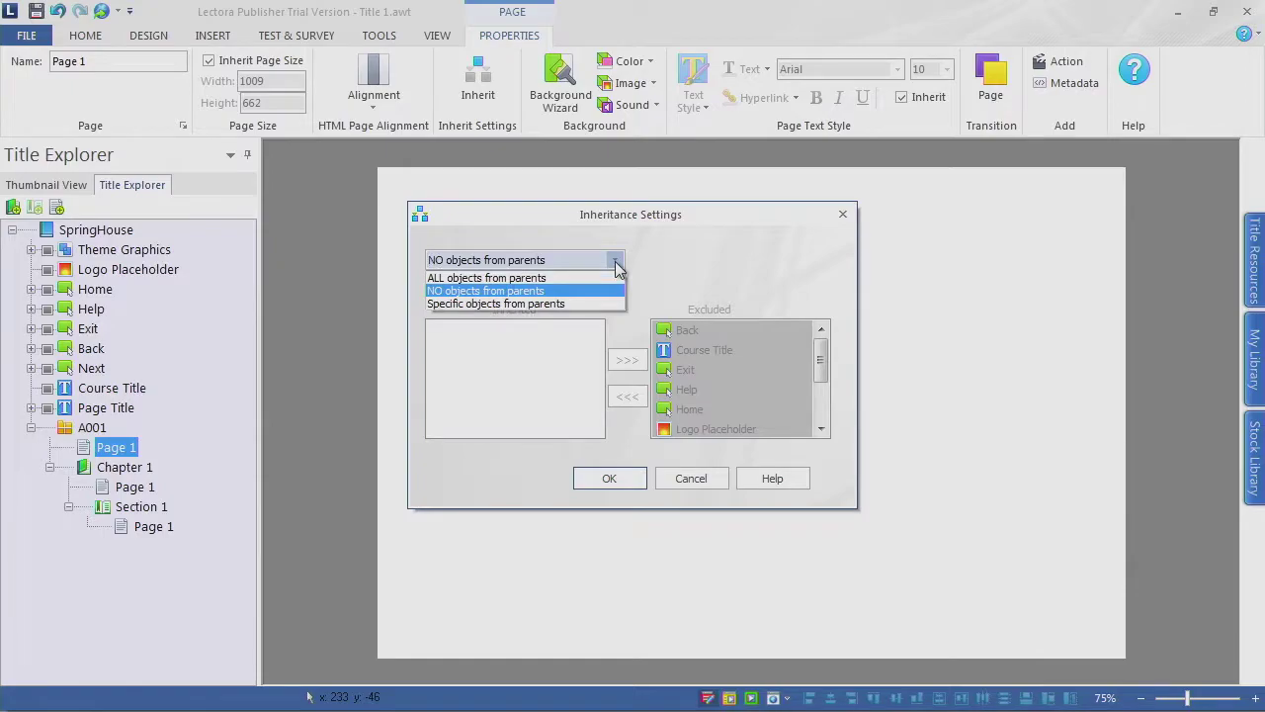
click(557, 280)
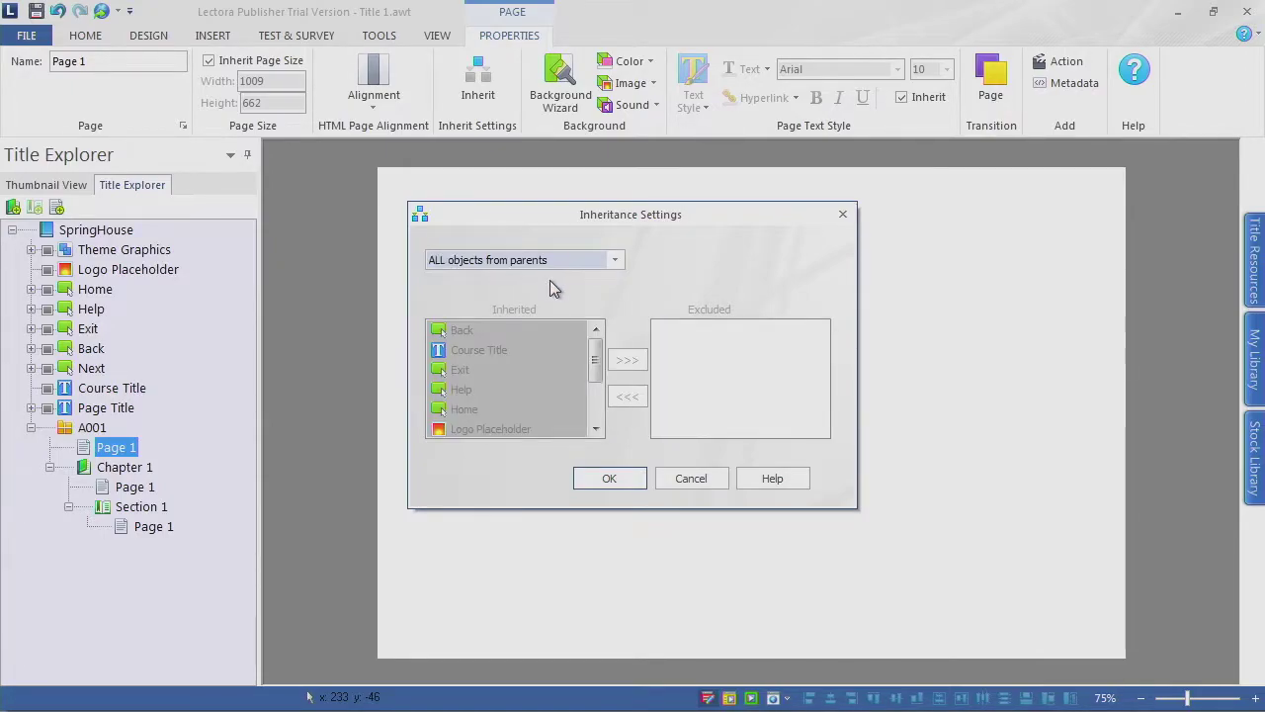
click(611, 478)
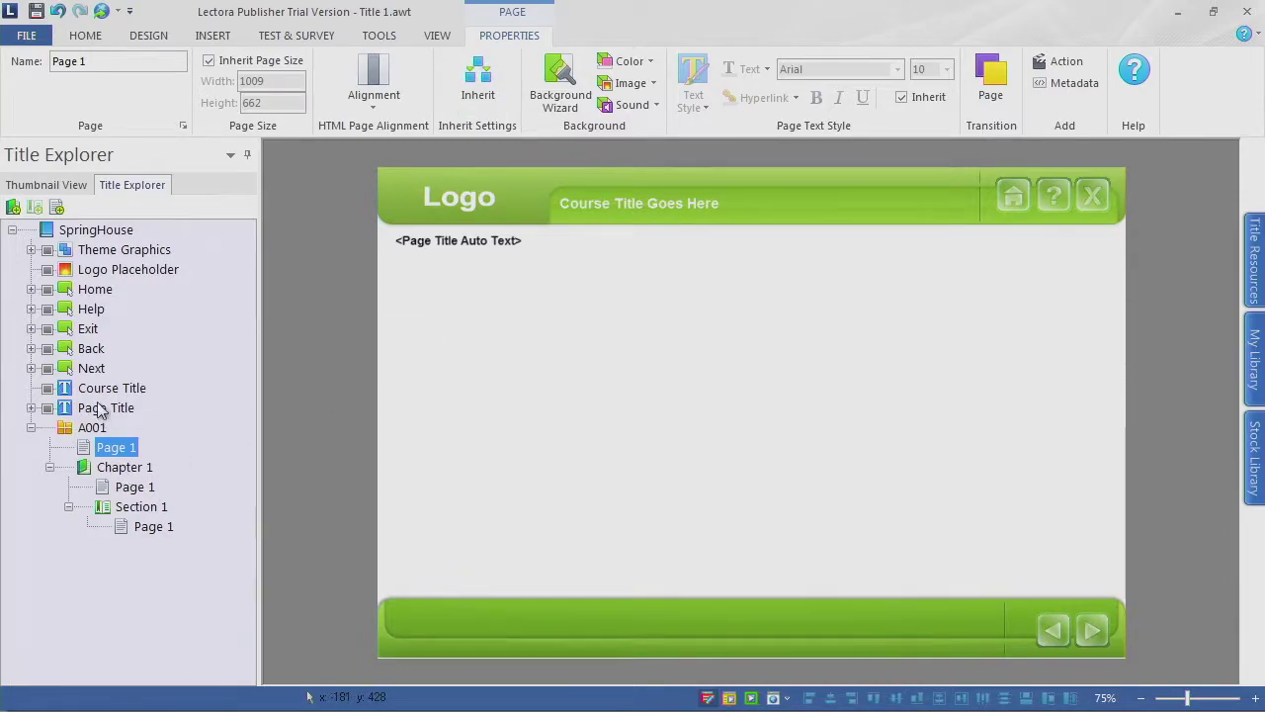
Step: Rename Page 1 directly under A001 as Title, with a capital T
click(99, 234)
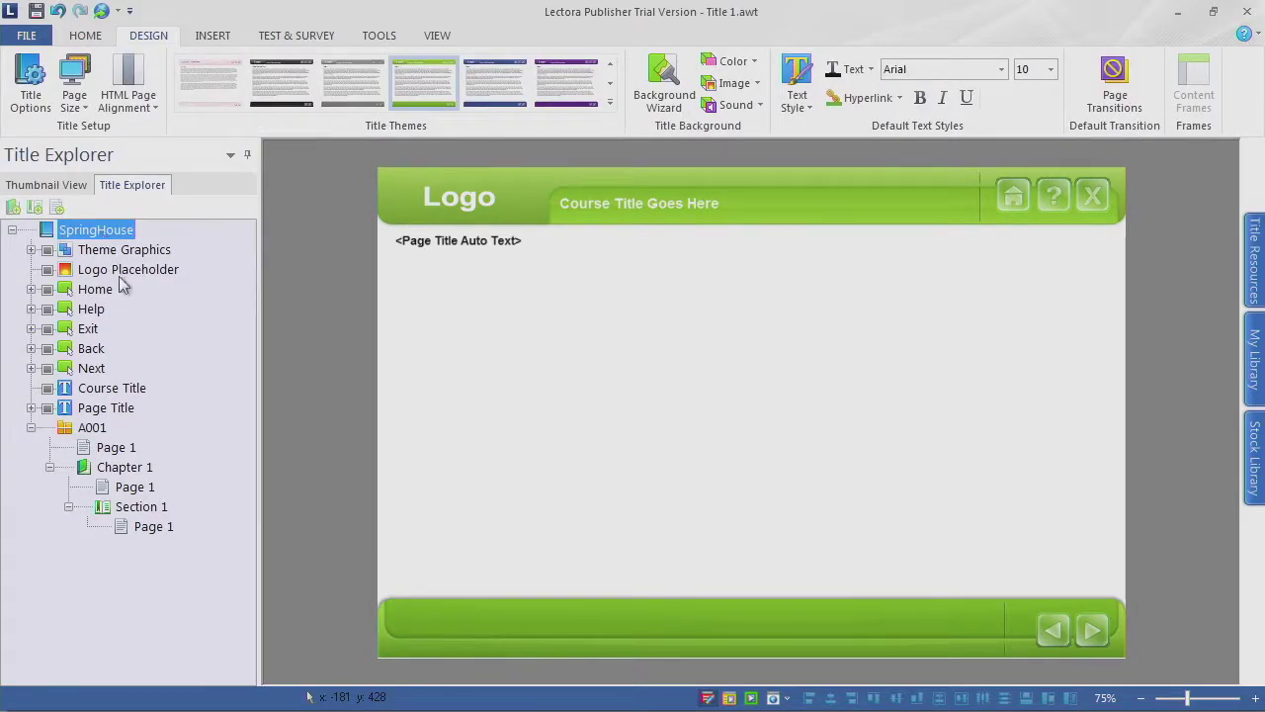
click(122, 451)
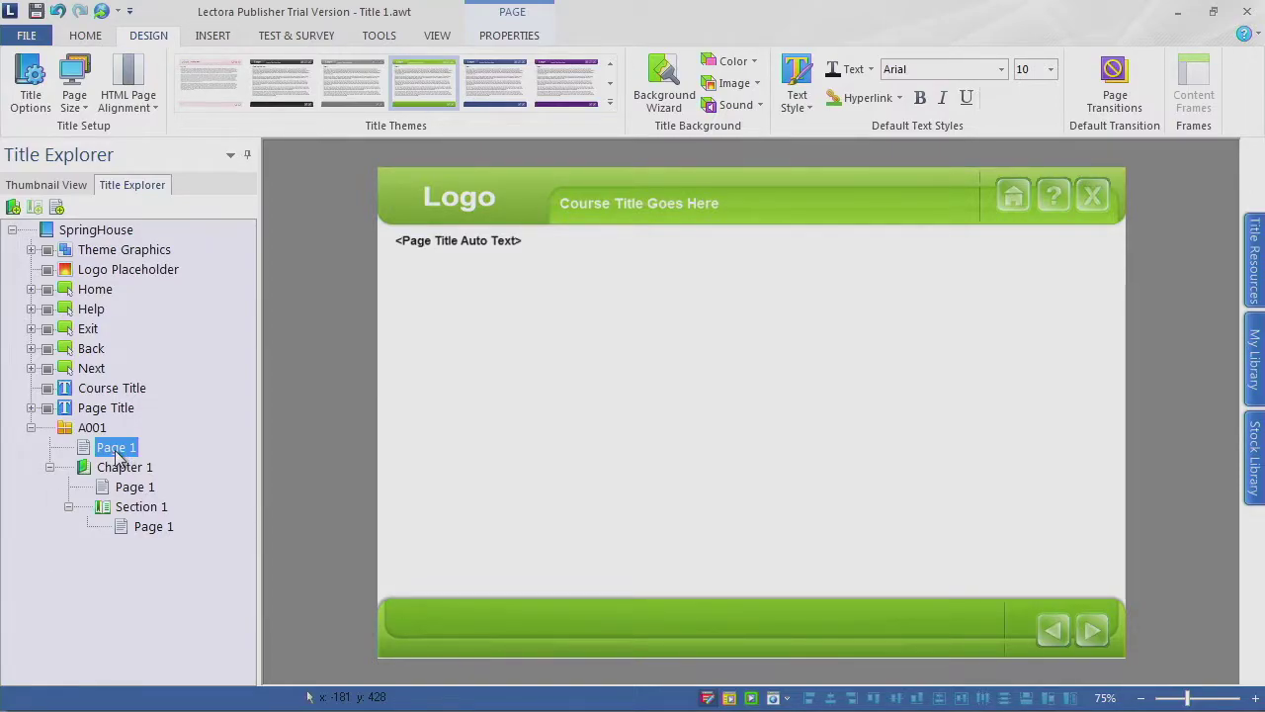
click(117, 450)
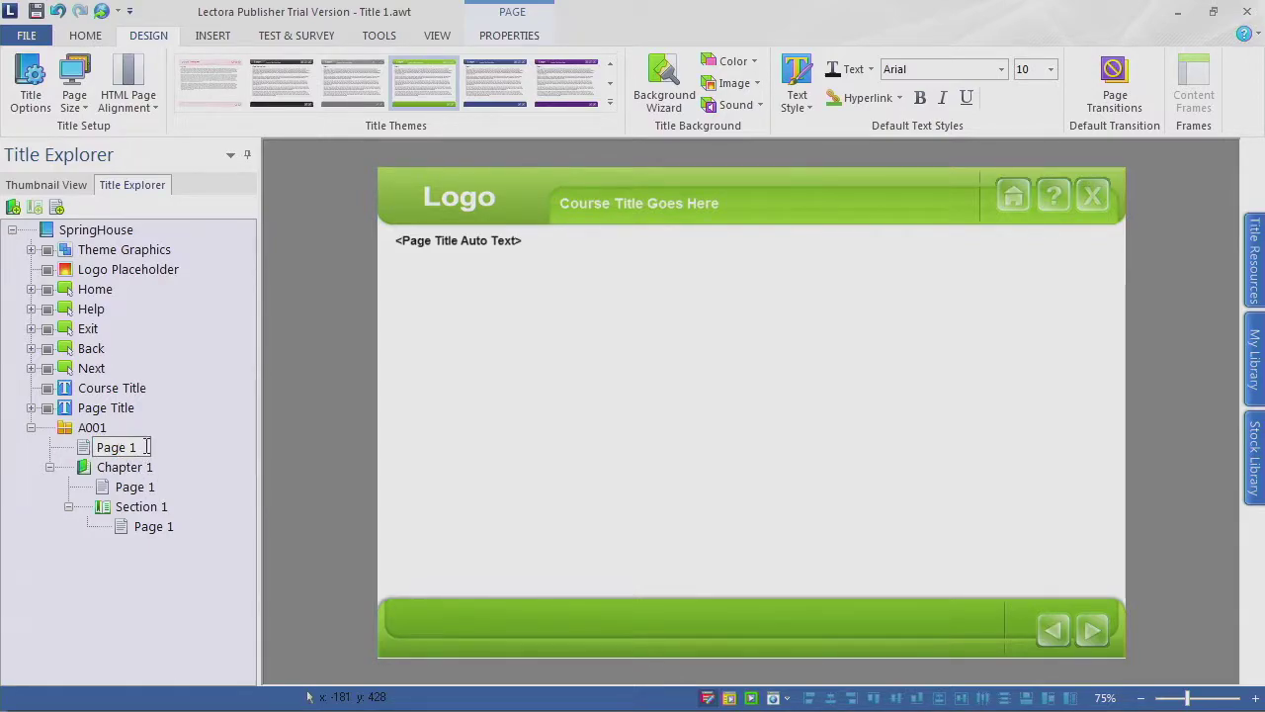
drag(147, 447, 51, 476)
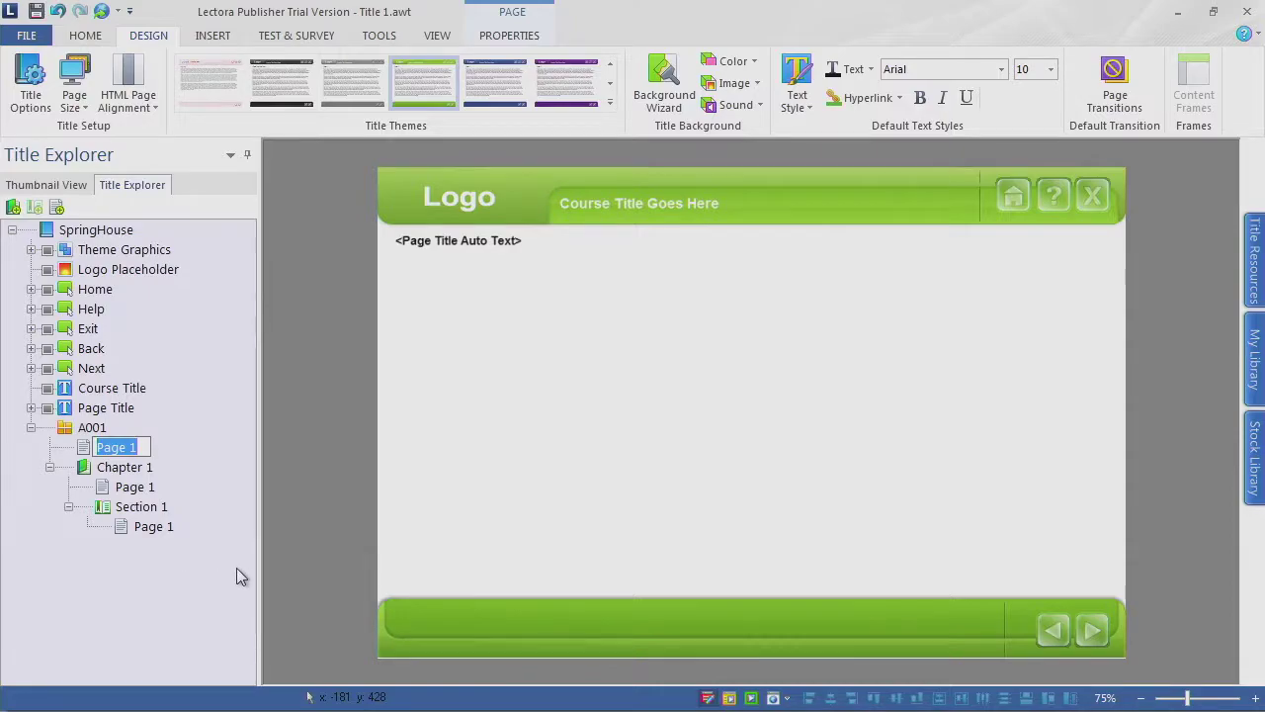
text(title)
key(Return)
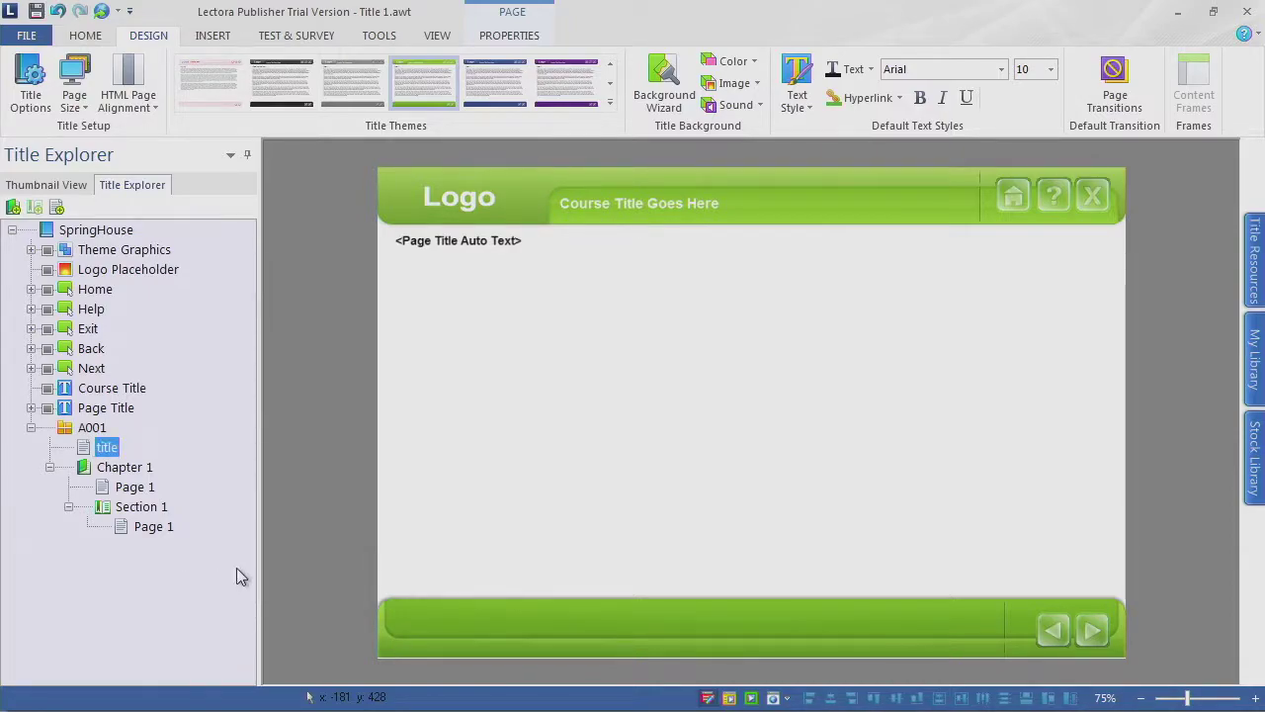
click(107, 450)
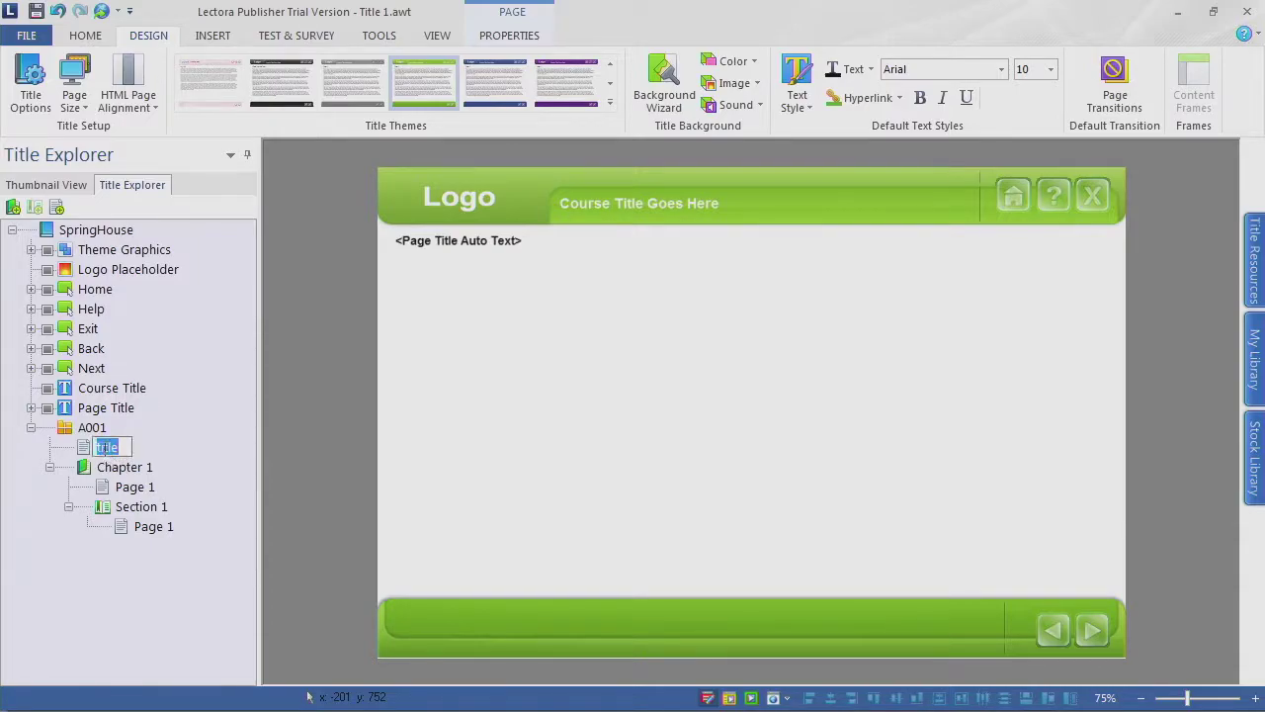
click(102, 450)
key(BackSpace)
text(T)
key(Return)
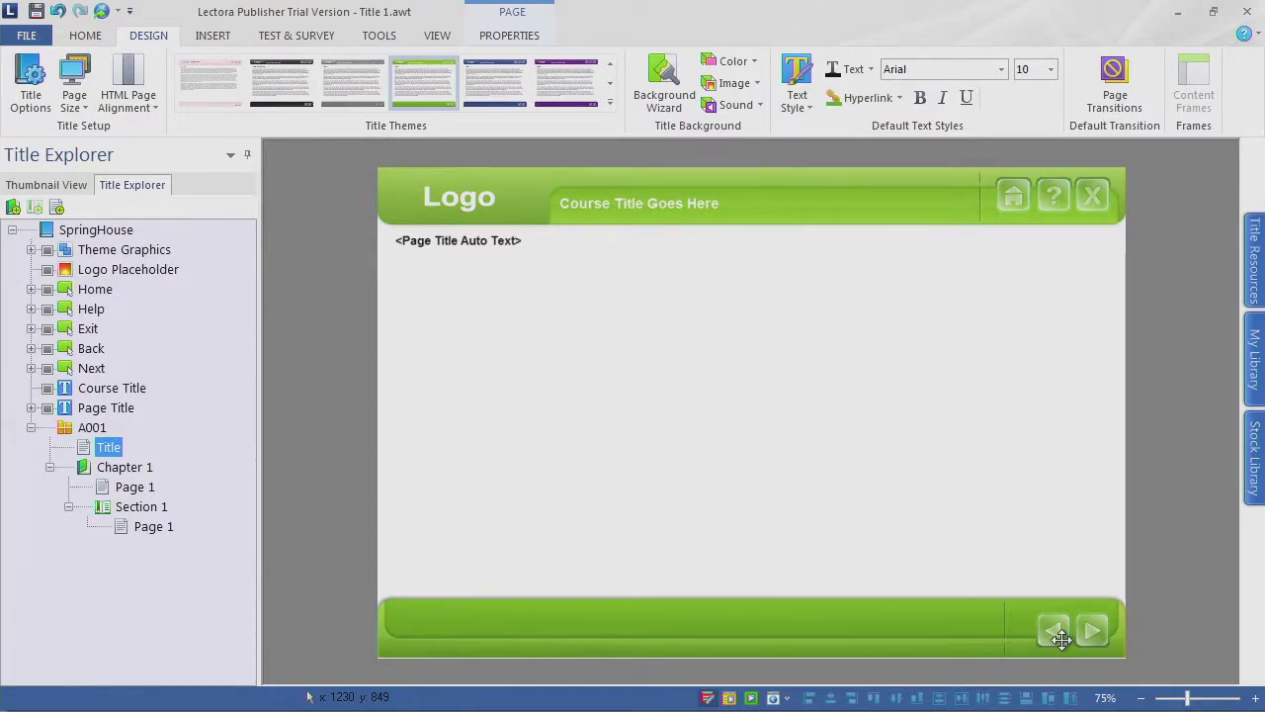
Step: Set the Title page to inherit specific objects from parents and exclude the Back button
click(511, 36)
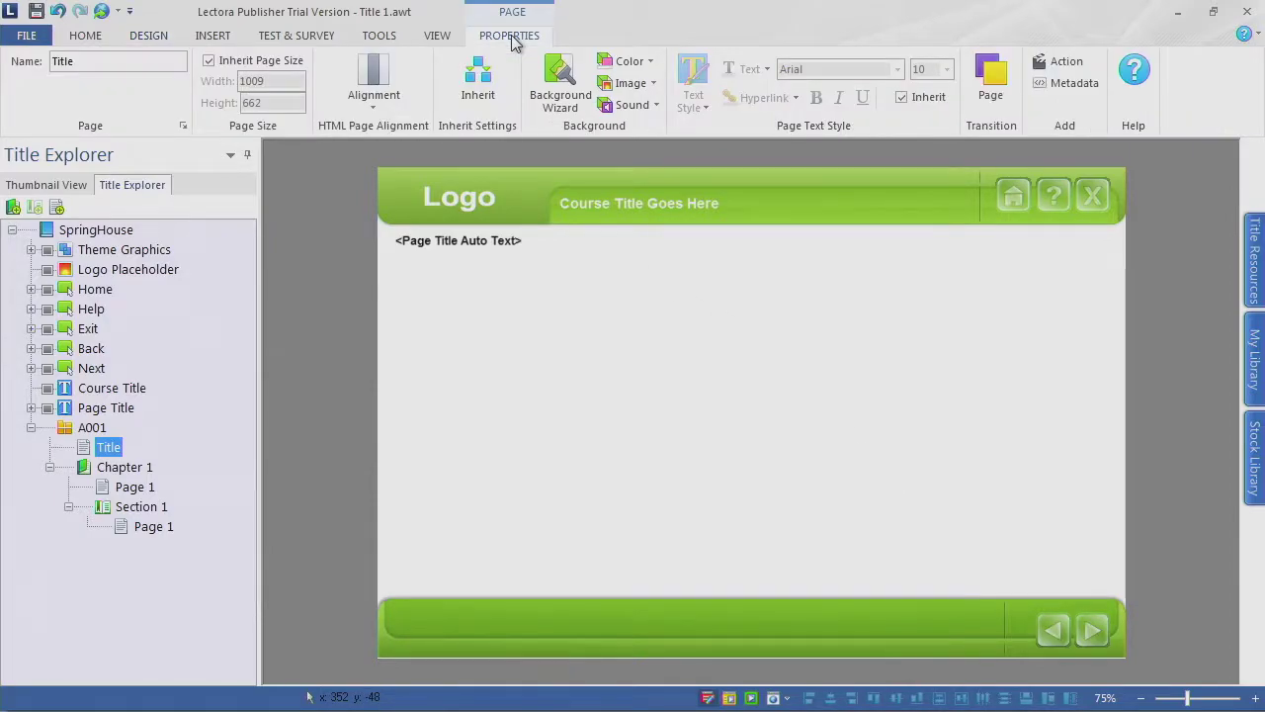
click(481, 96)
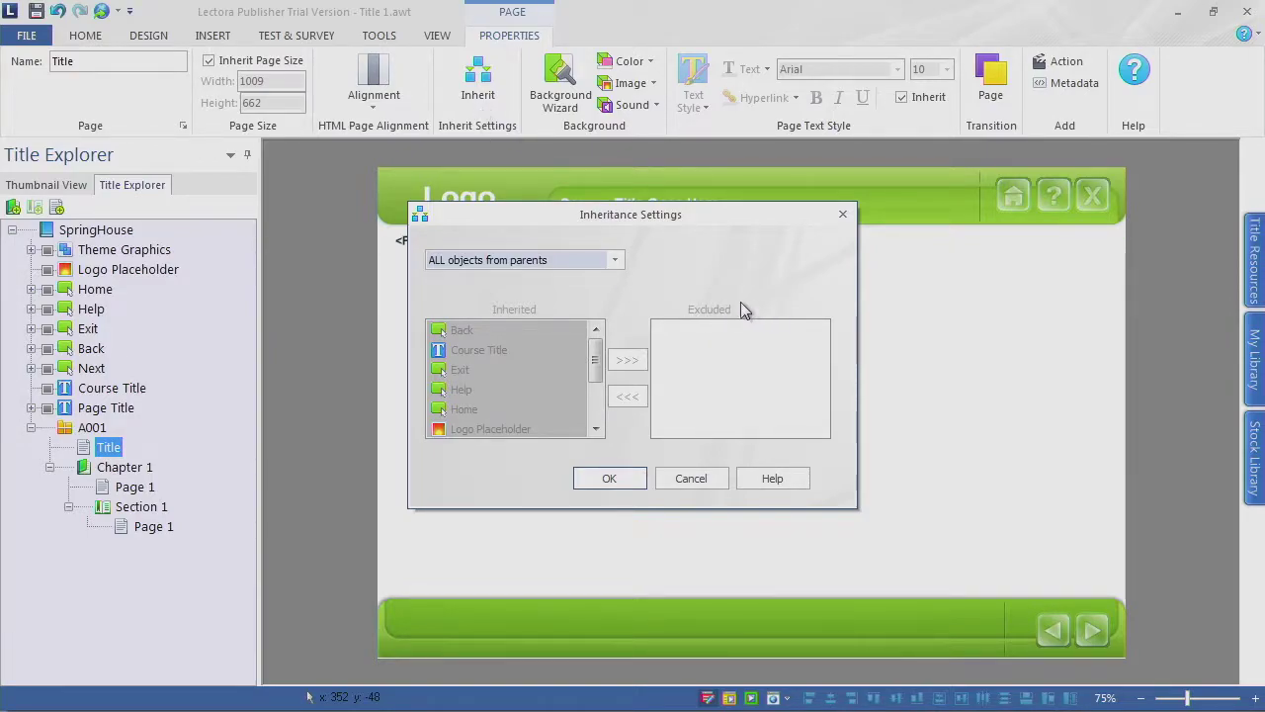
click(615, 260)
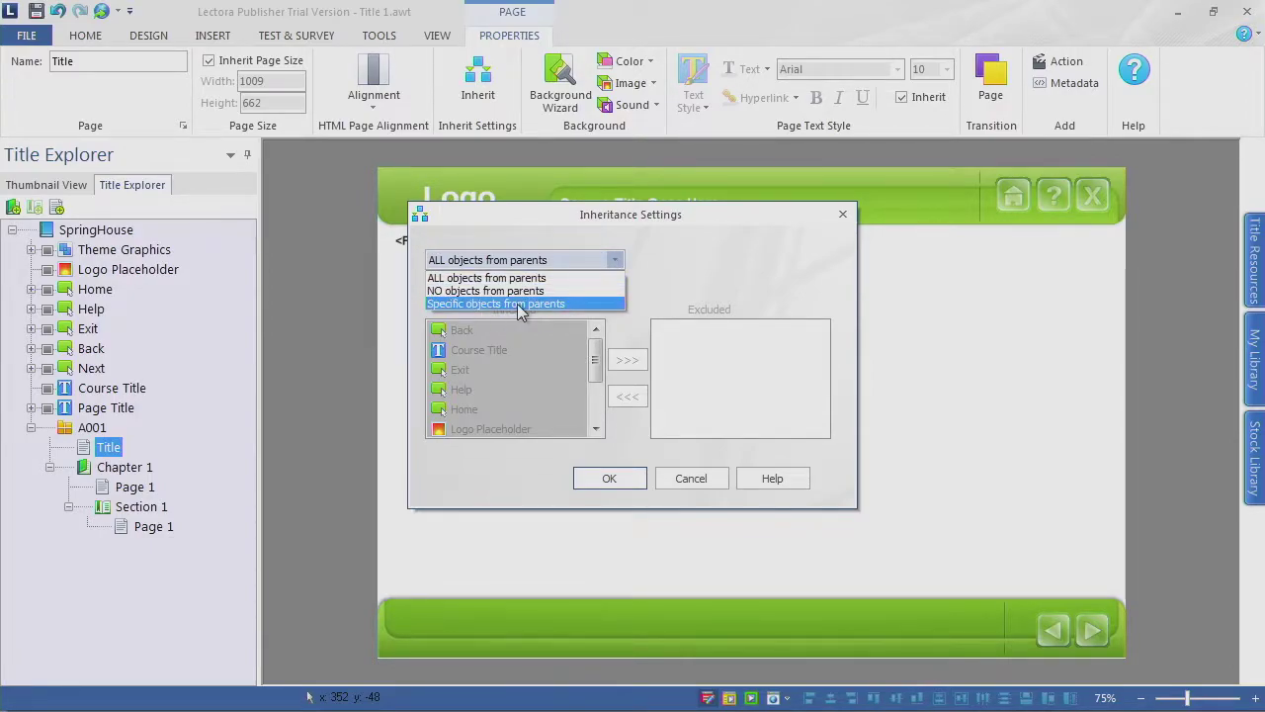
click(556, 305)
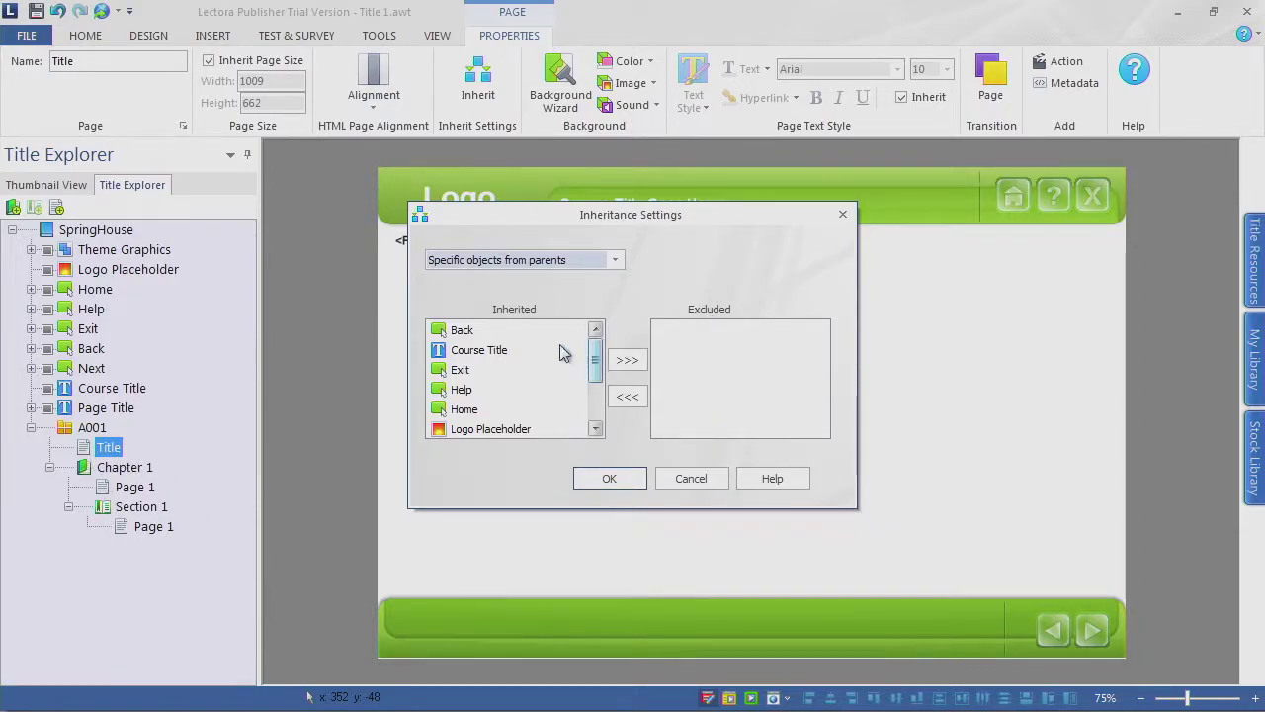
click(499, 334)
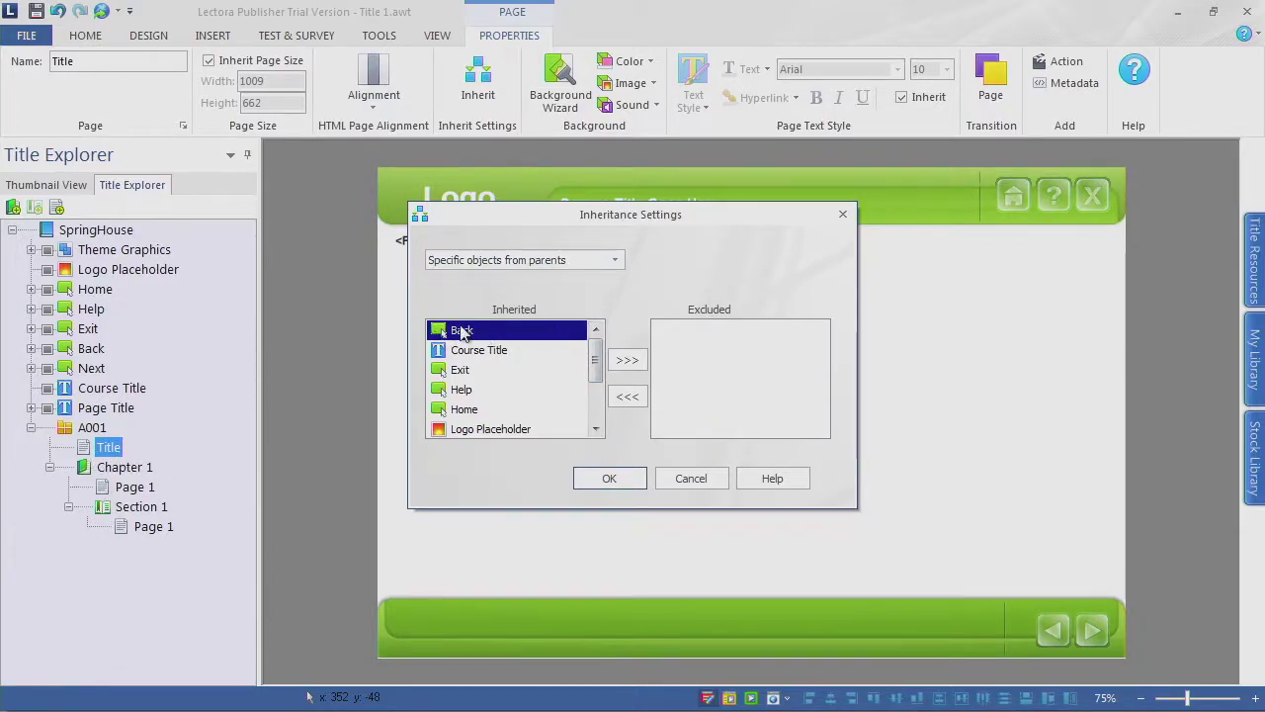
click(634, 363)
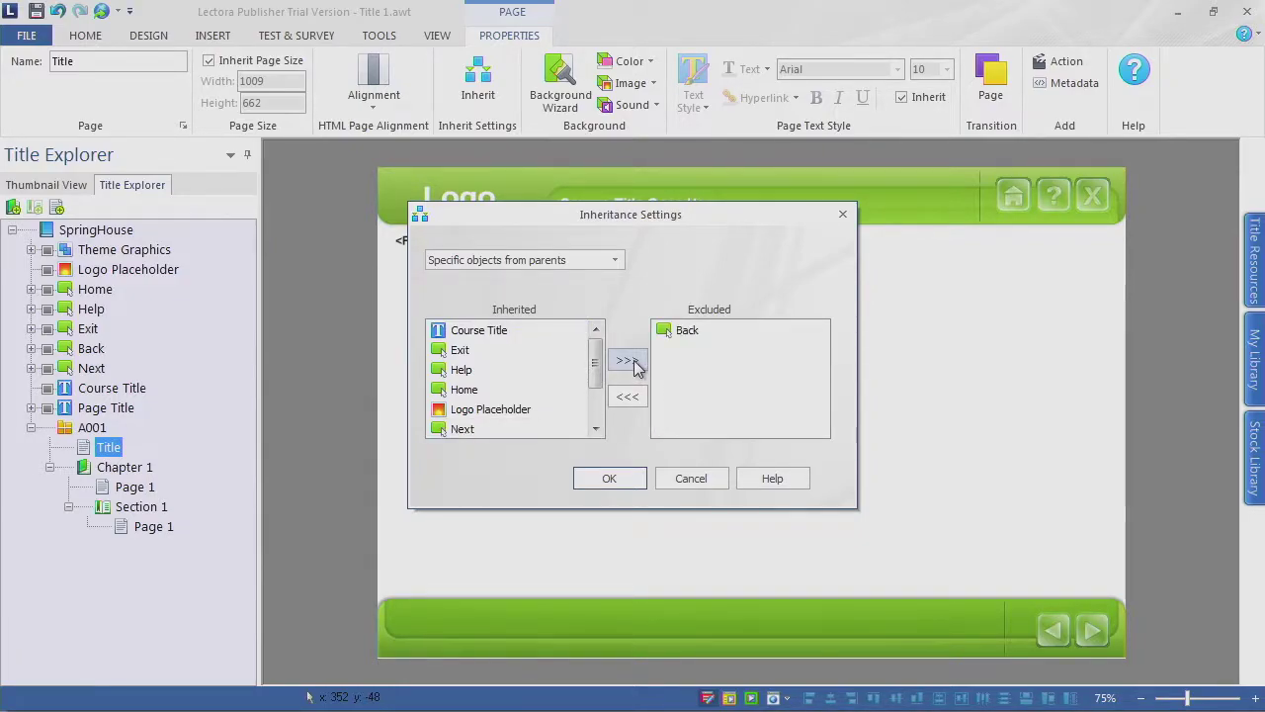
click(615, 480)
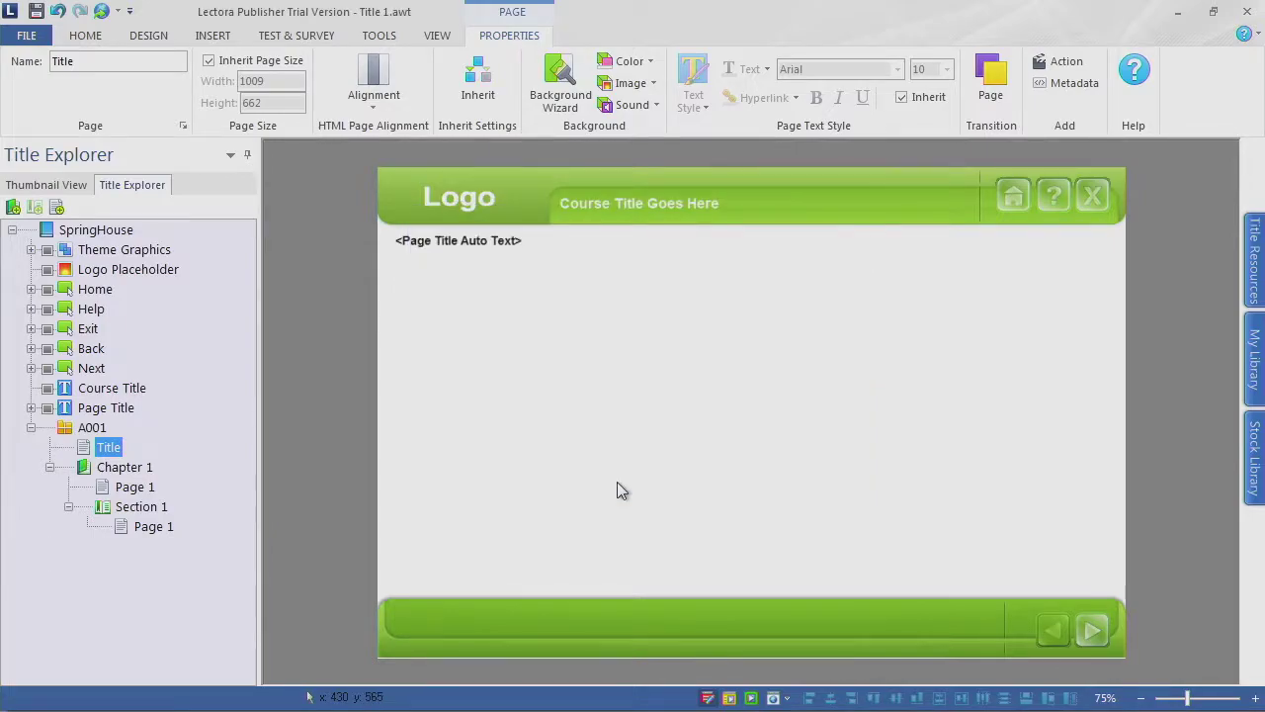
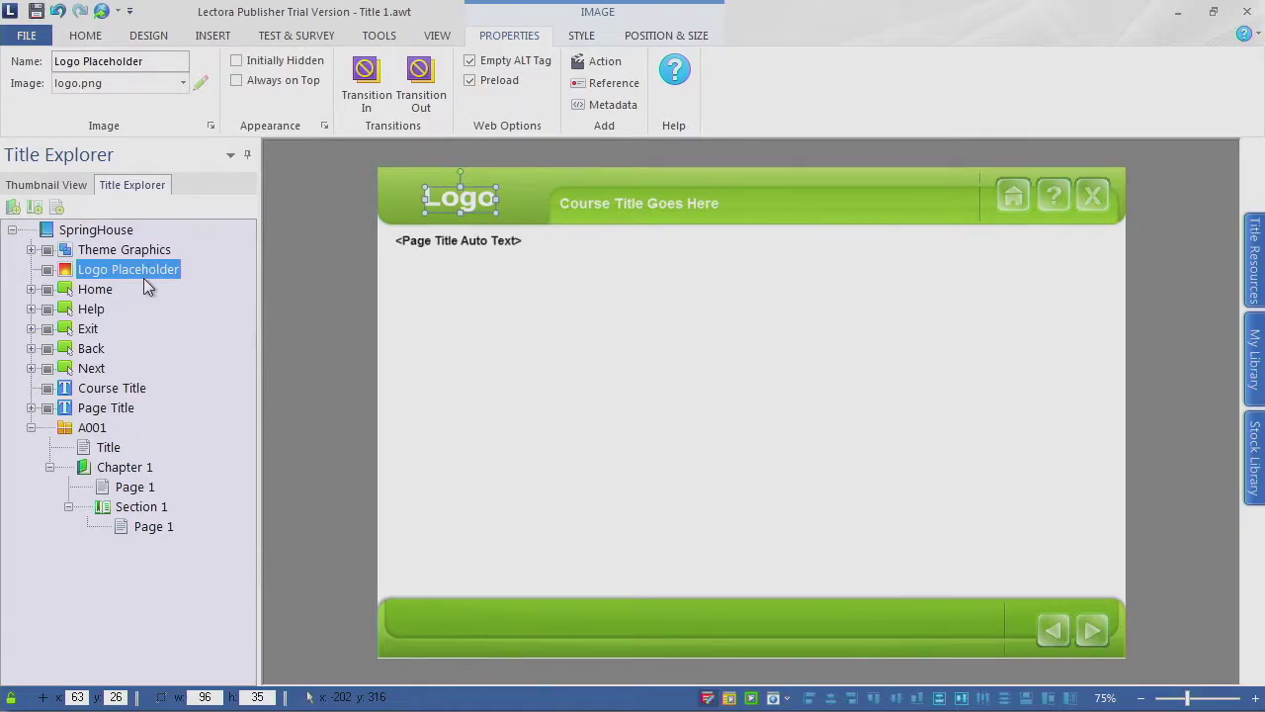
Step: Replace the title-level Logo Placeholder with Spring_House_Logo.jpg from the Lesson 2 images folder, inserted into the Theme Graphics group
key(Delete)
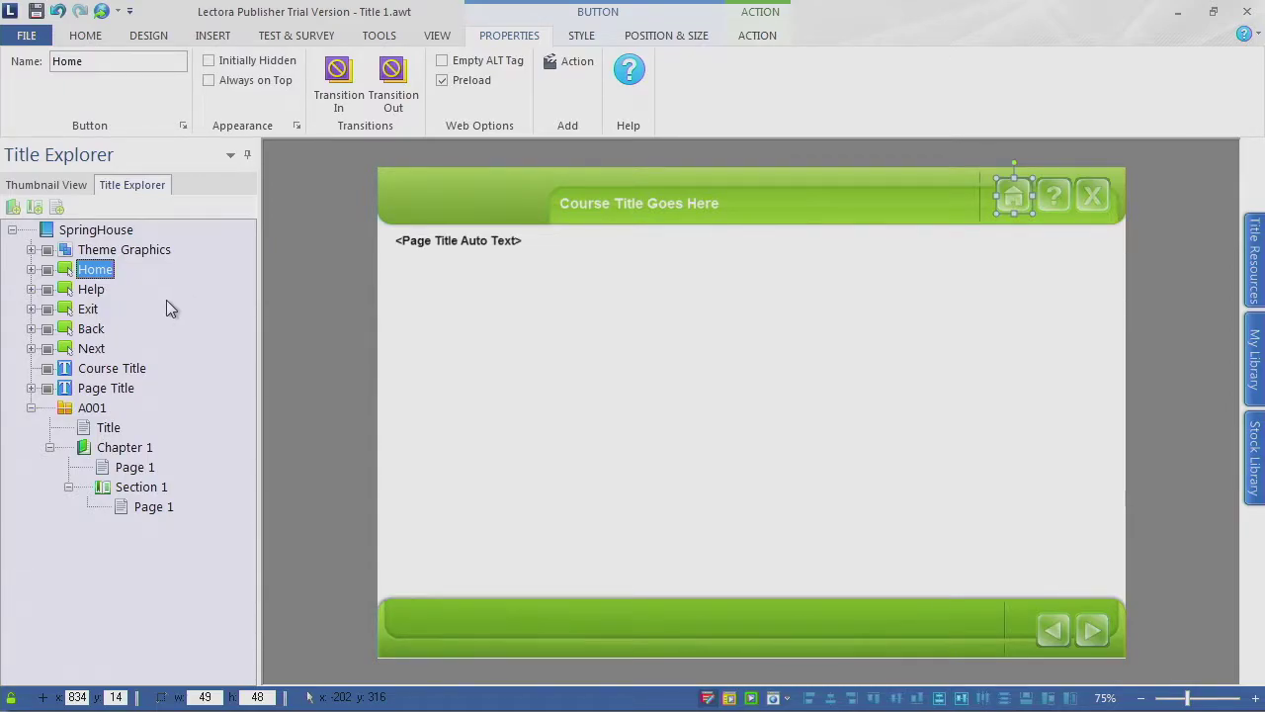
click(136, 253)
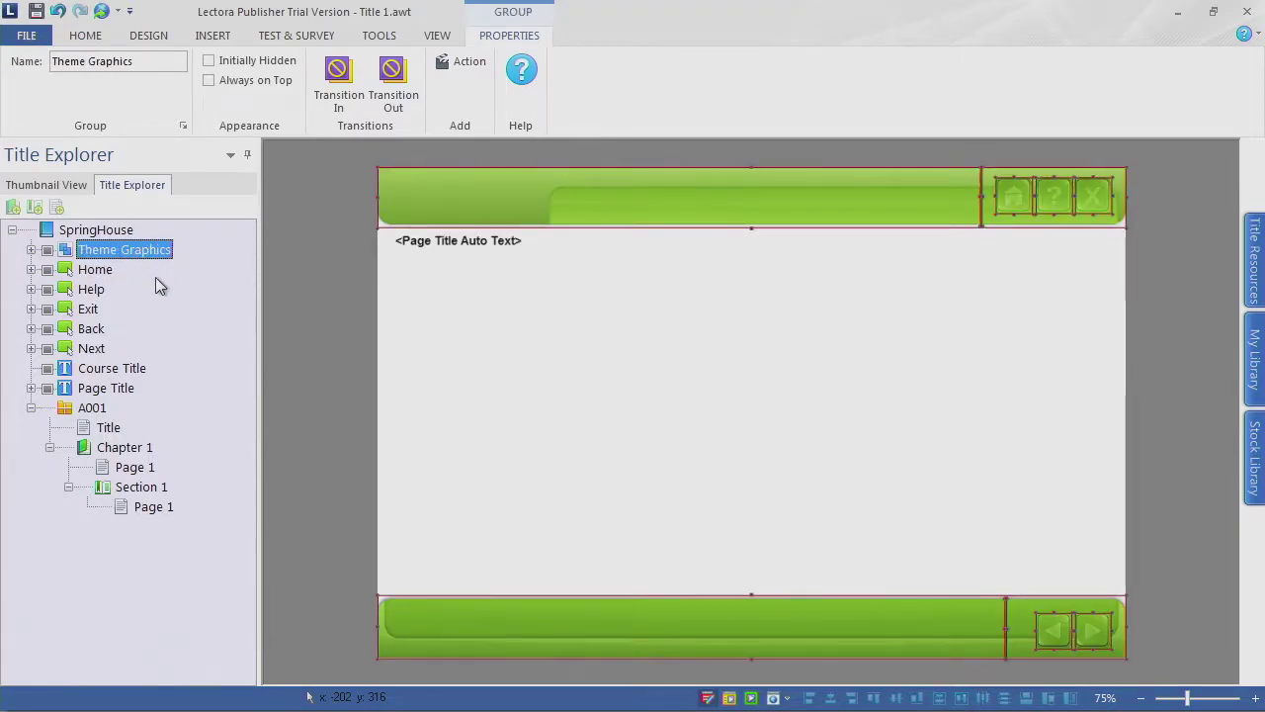
click(210, 38)
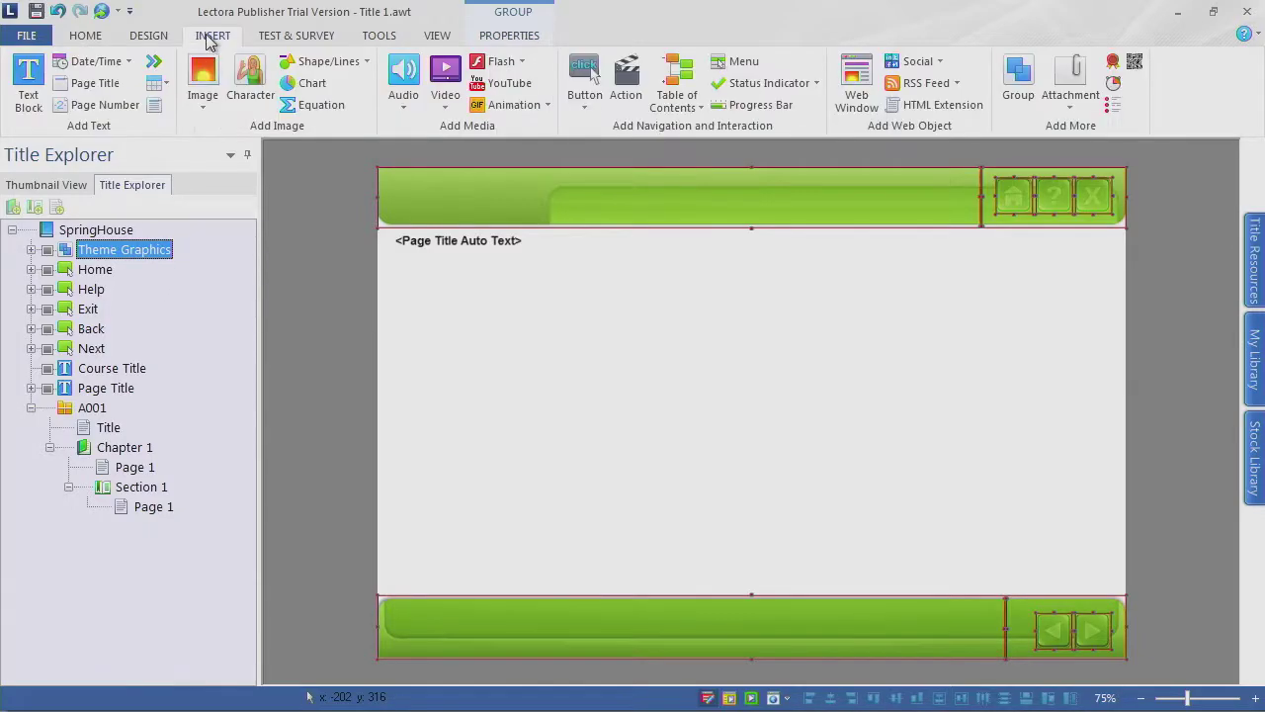
click(206, 107)
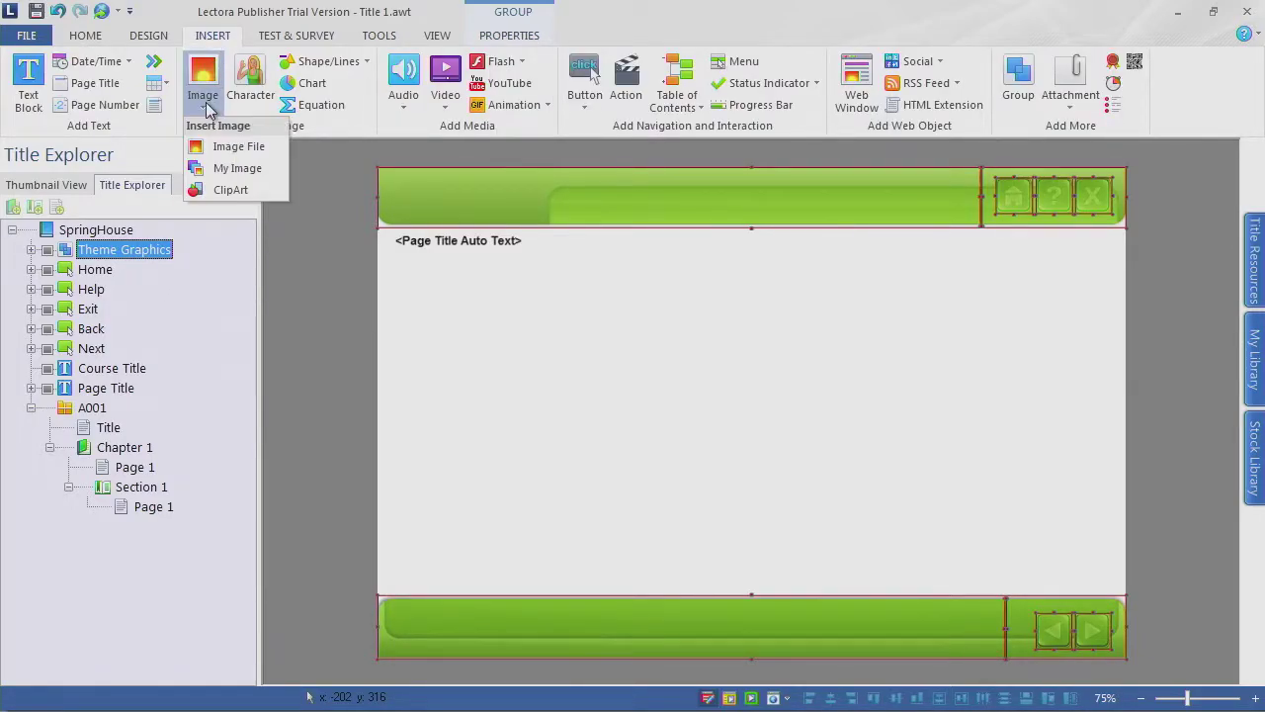
click(262, 151)
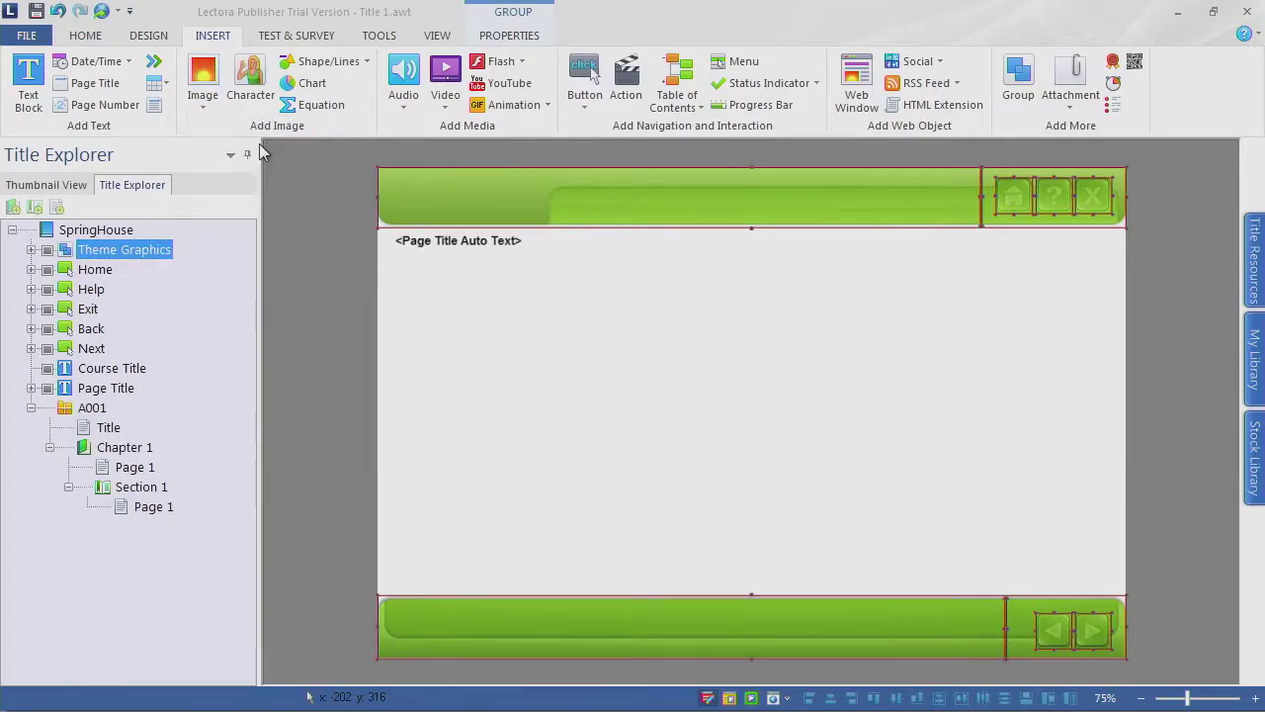
double_click(469, 238)
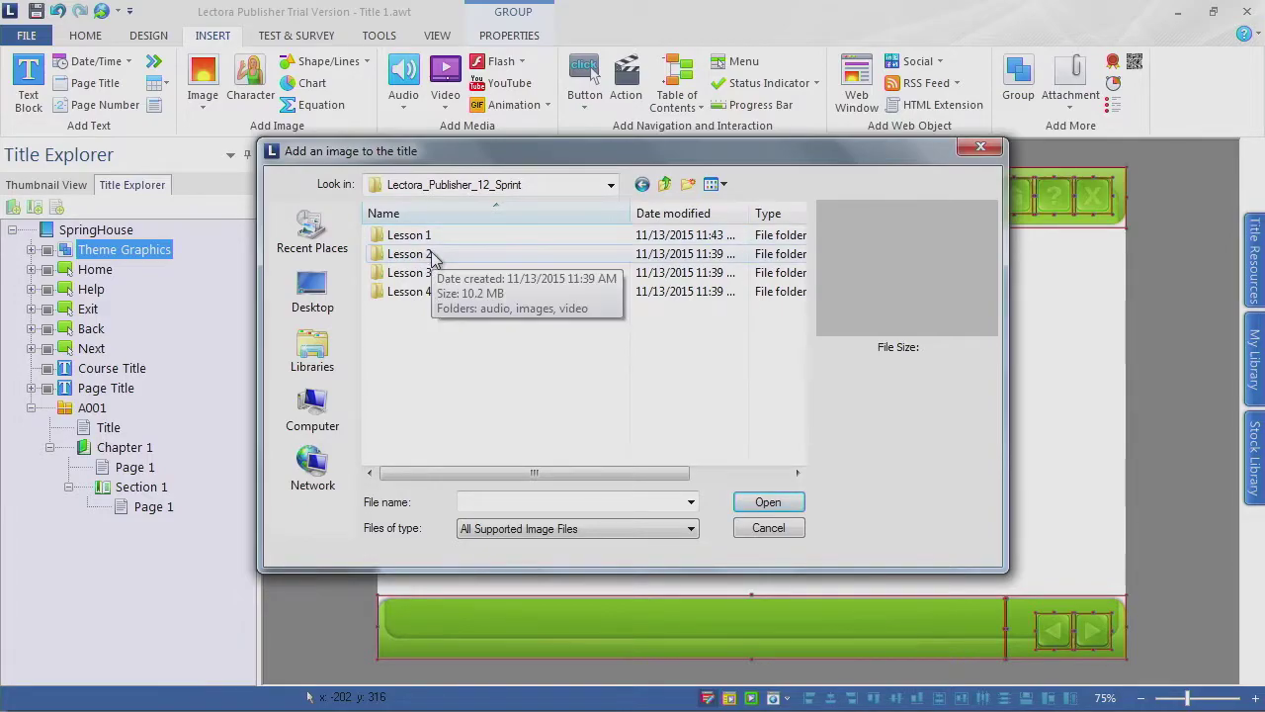
double_click(433, 255)
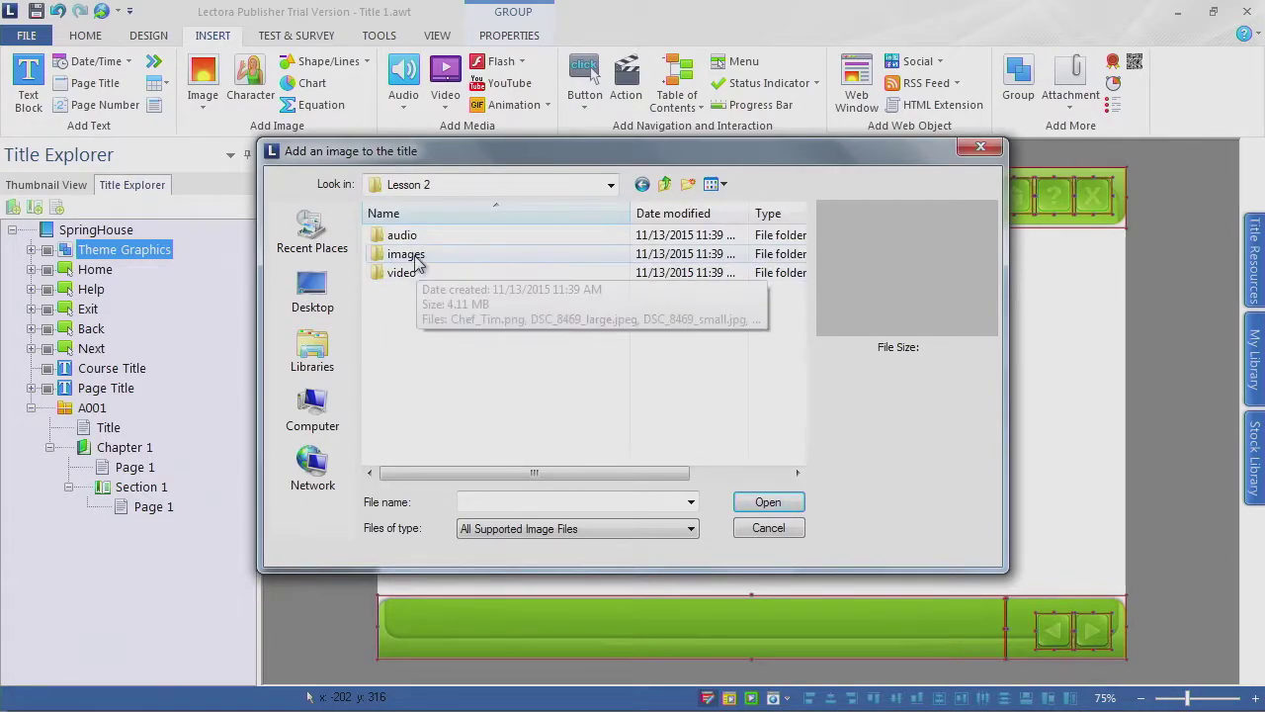
double_click(420, 255)
click(728, 284)
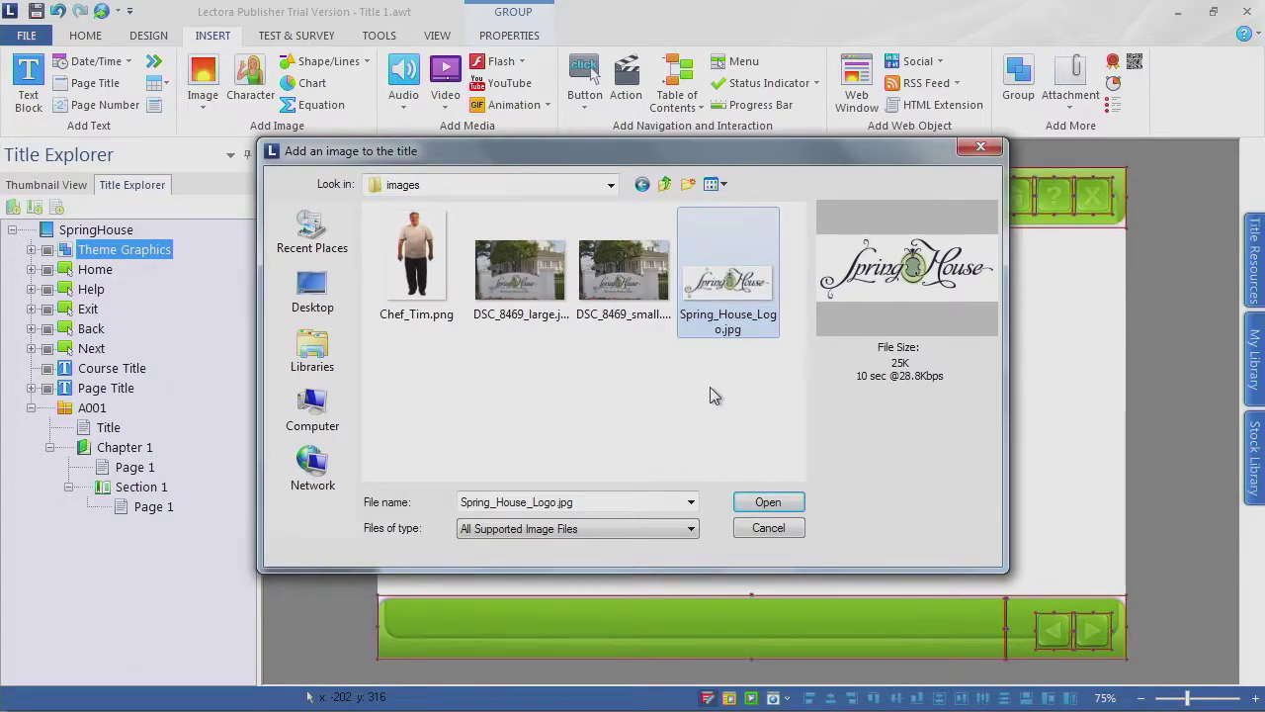
click(767, 502)
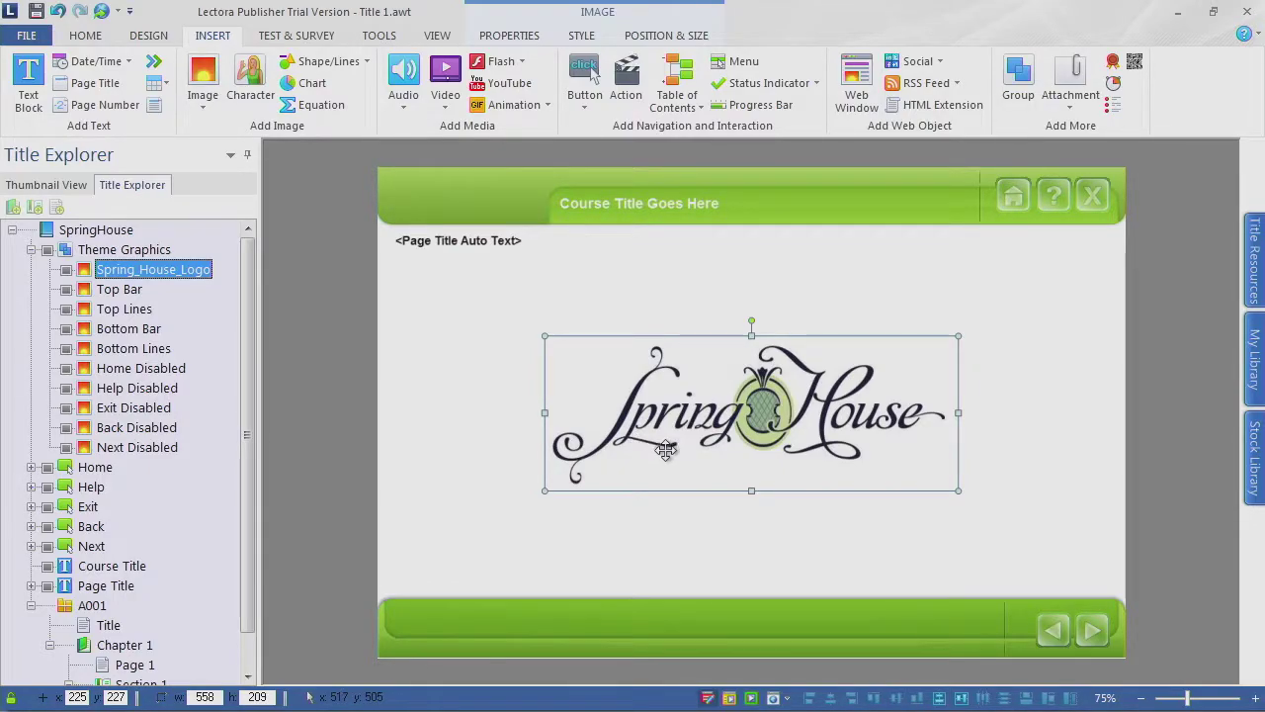
Step: Shrink the Spring House logo to about 150 by 57 and place it in the header's logo area, at about x 24, y 10
drag(781, 420, 665, 270)
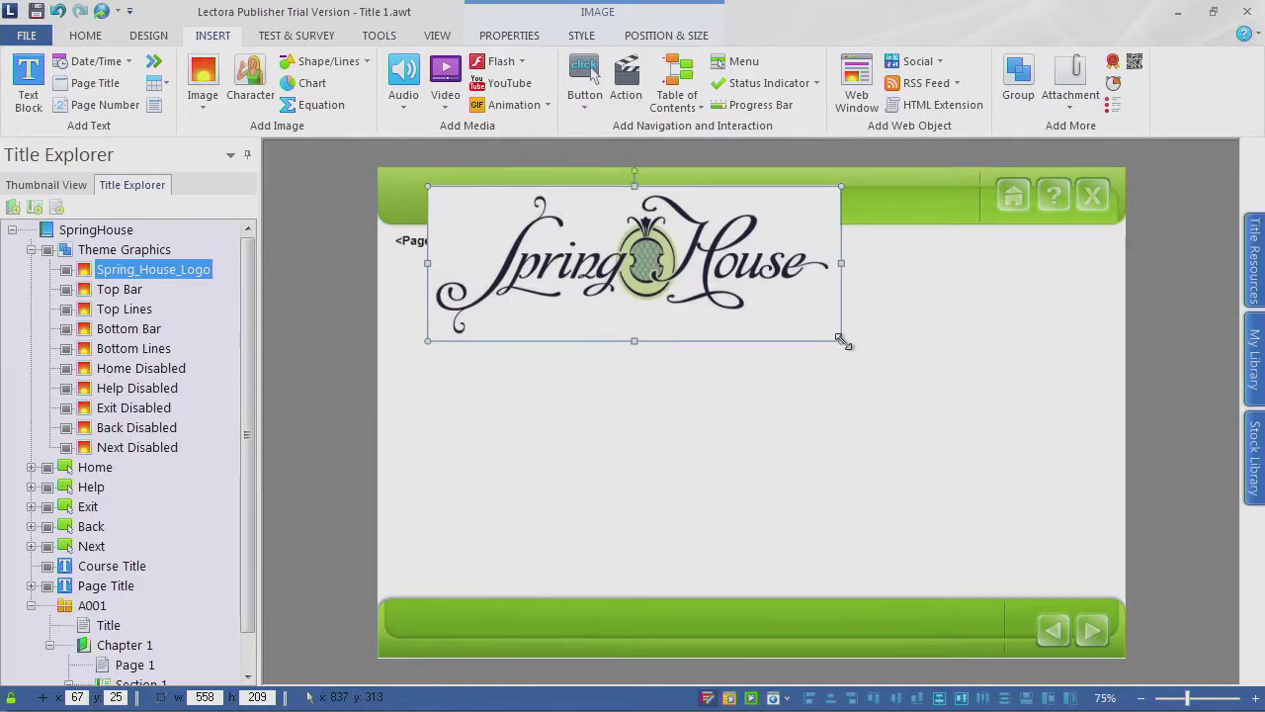
drag(840, 341, 577, 285)
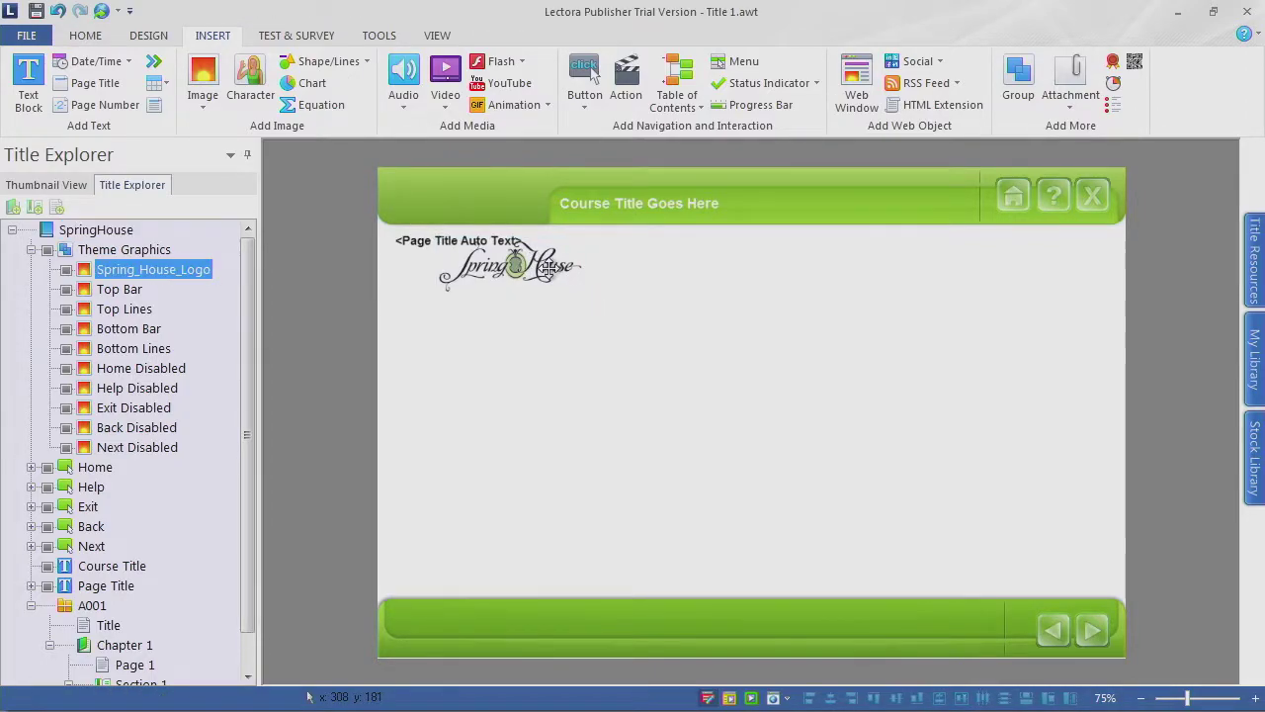
drag(585, 292, 454, 197)
click(580, 312)
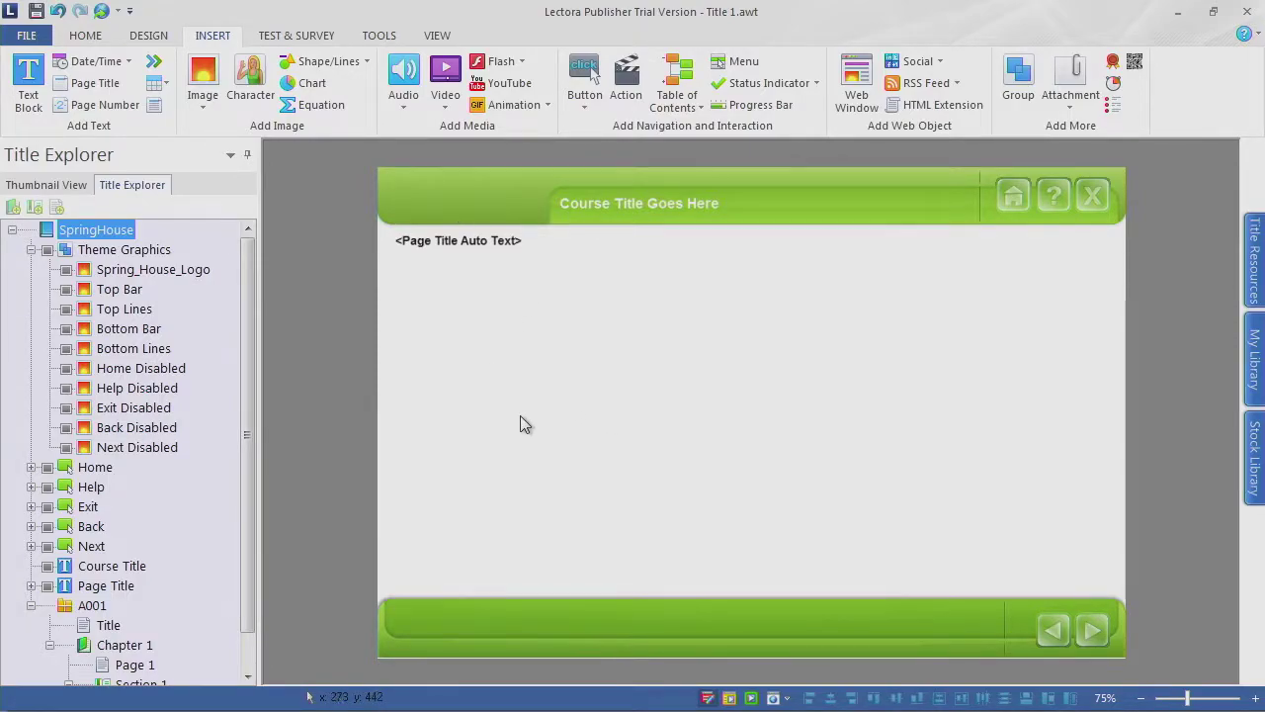
Step: Examine the stacking order in the Theme Graphics group by comparing Spring_House_Logo with the Top Bar, Top Lines, Bottom Bar and Bottom Lines
click(114, 252)
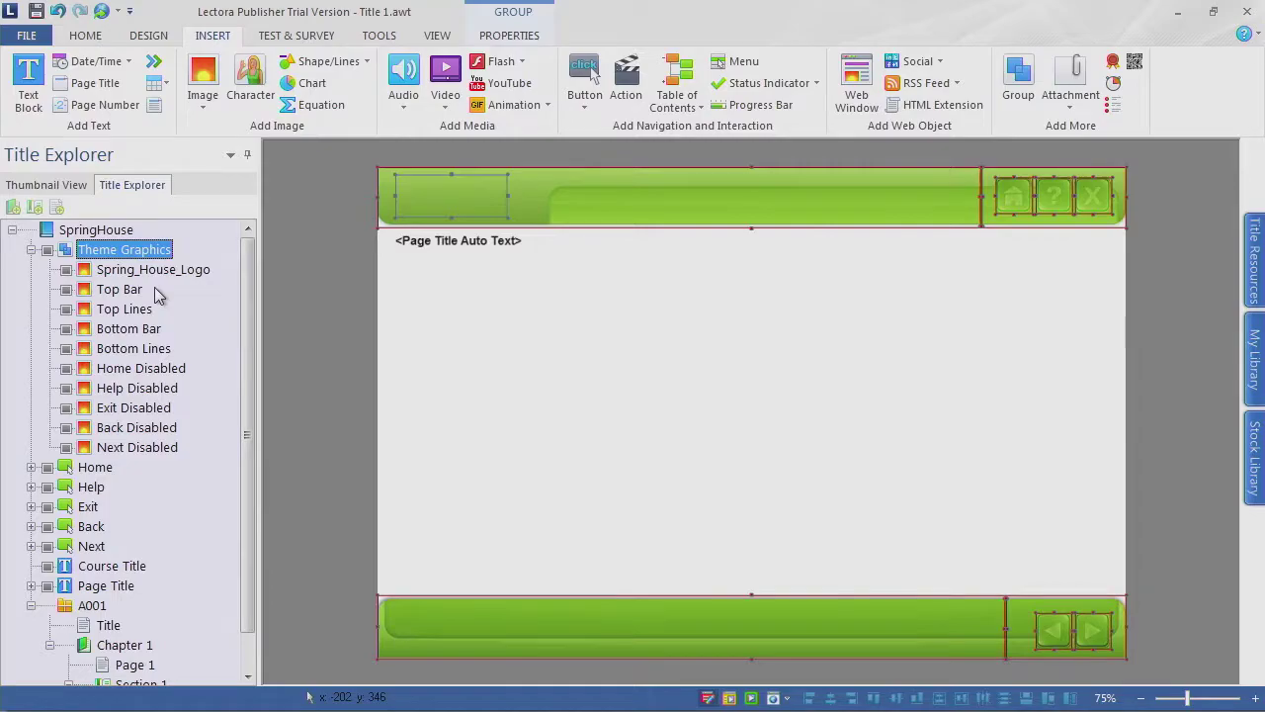
click(123, 270)
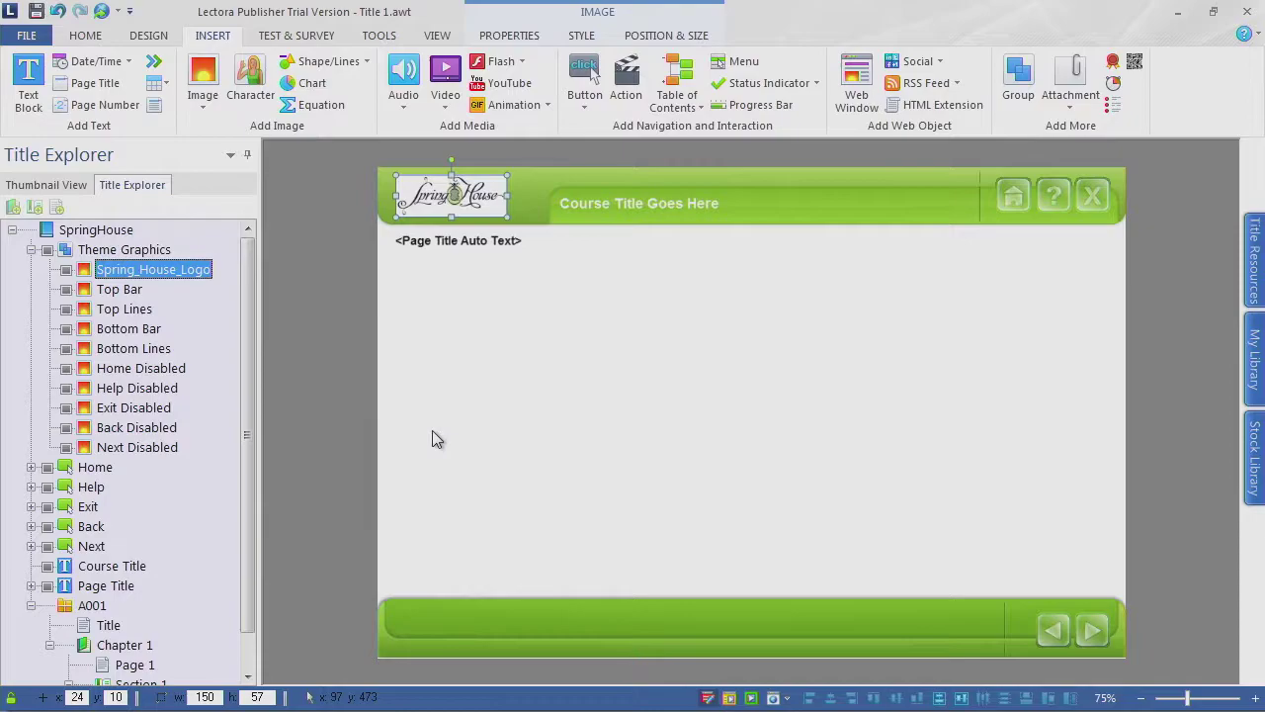
click(129, 291)
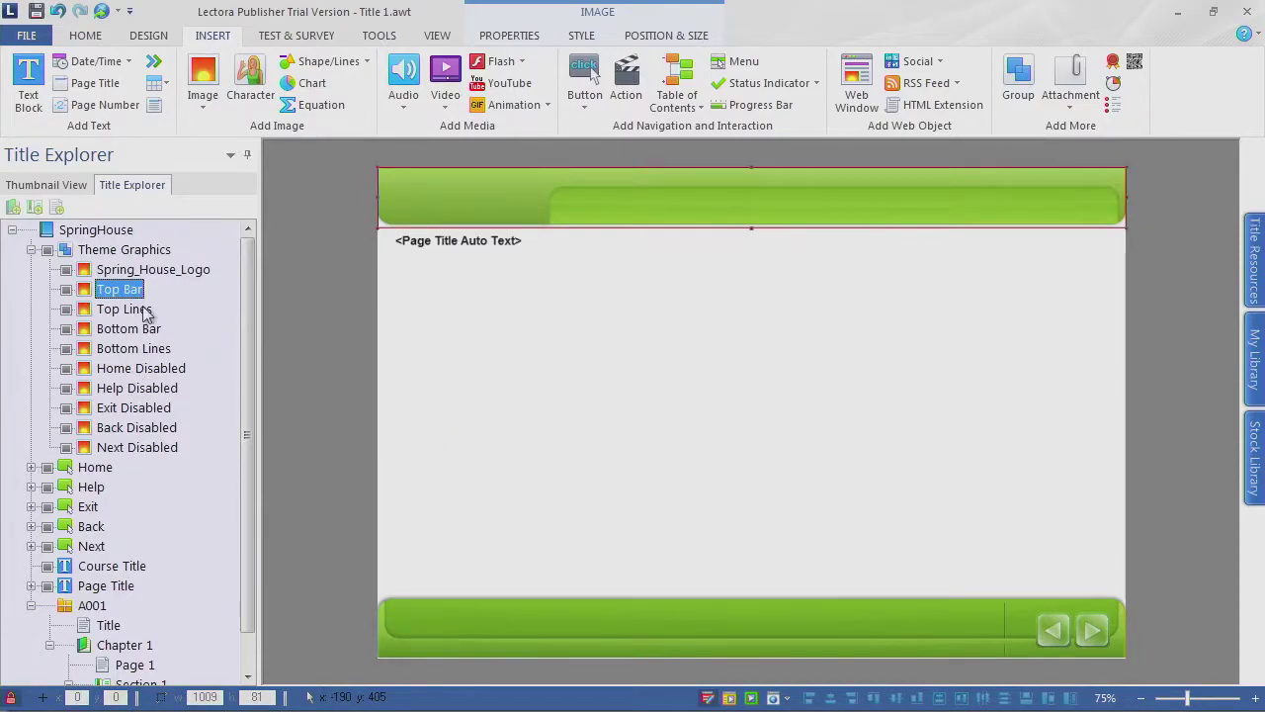
click(146, 313)
click(153, 331)
click(156, 350)
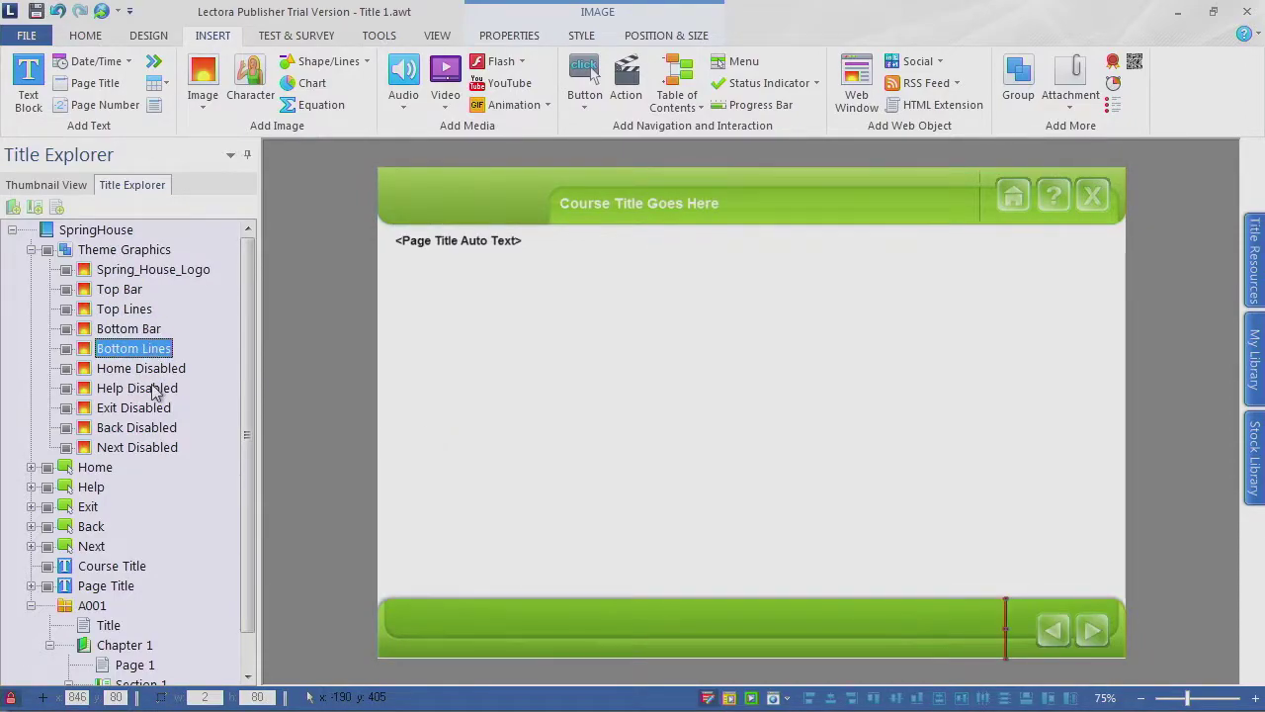
click(136, 269)
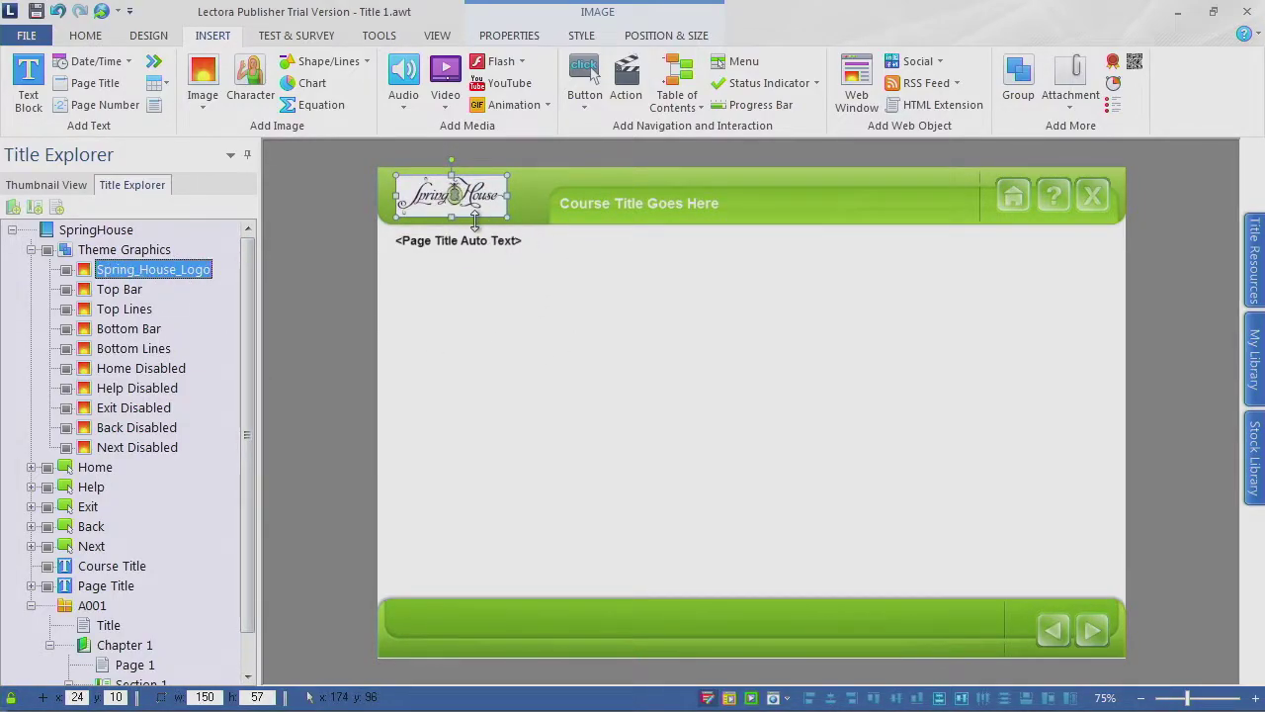
click(135, 292)
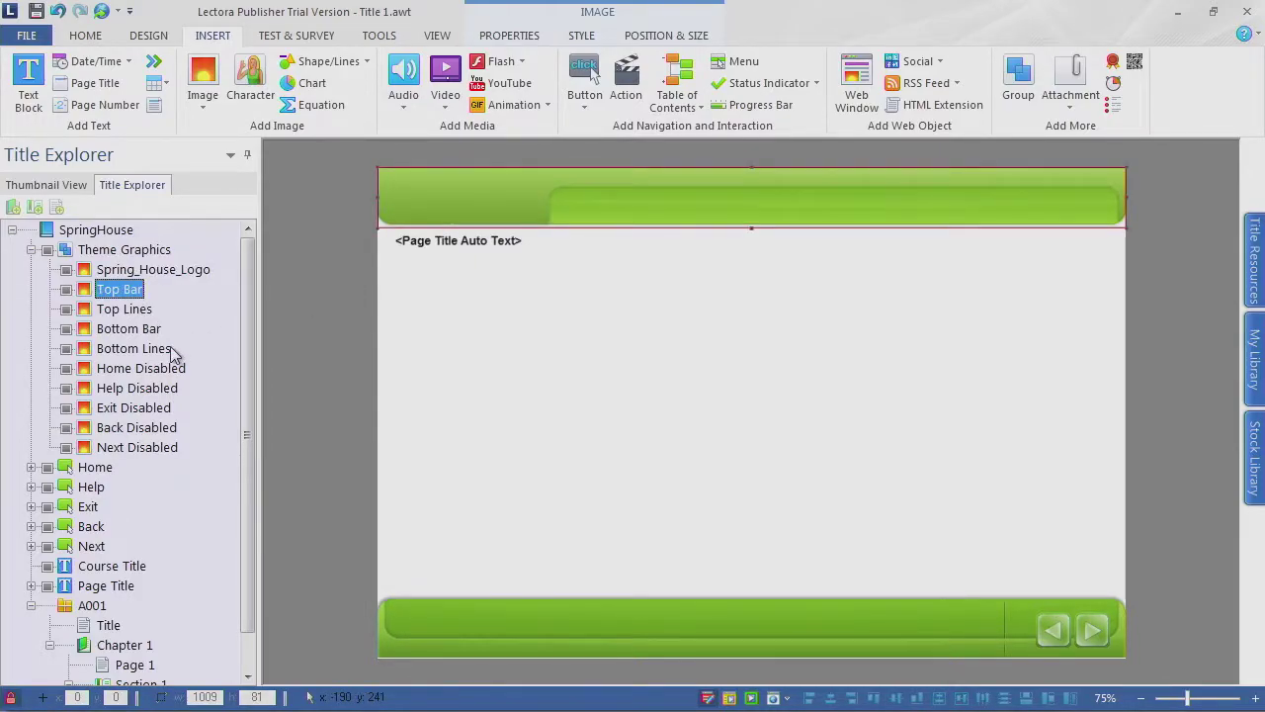
Step: Move Spring_House_Logo to the end of the Theme Graphics group, below Next Disabled
click(124, 271)
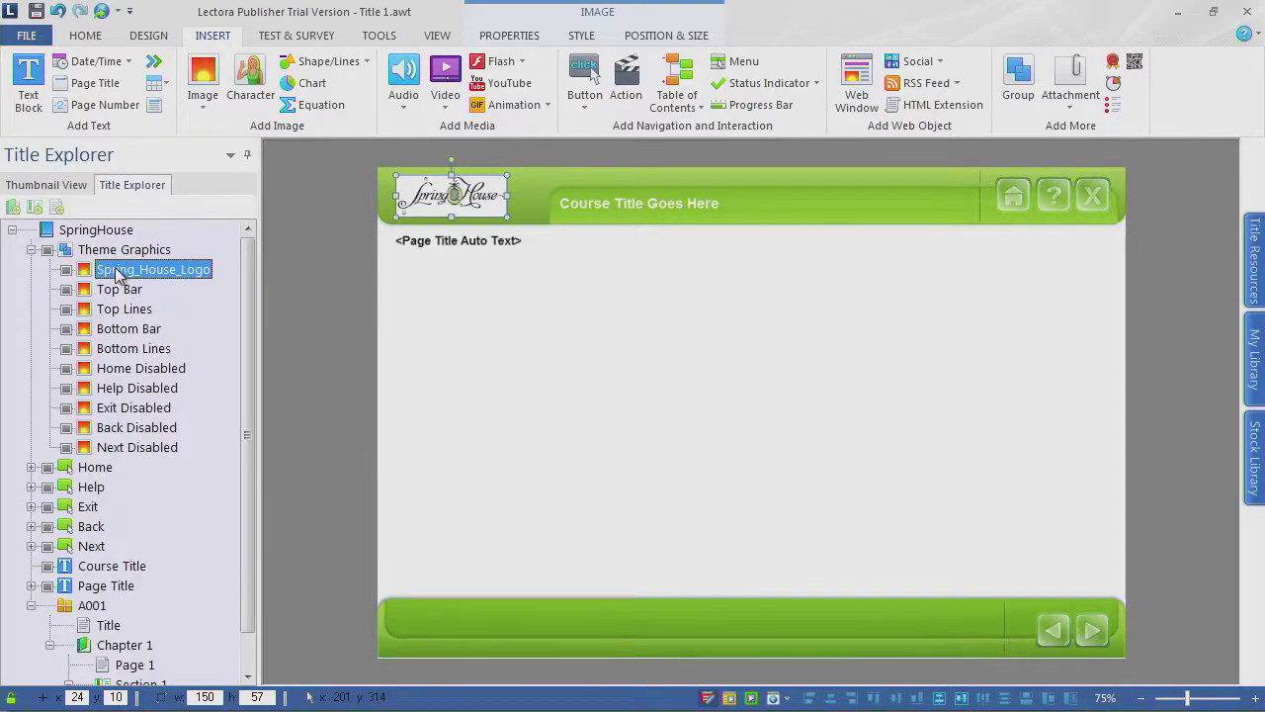
drag(116, 276, 112, 453)
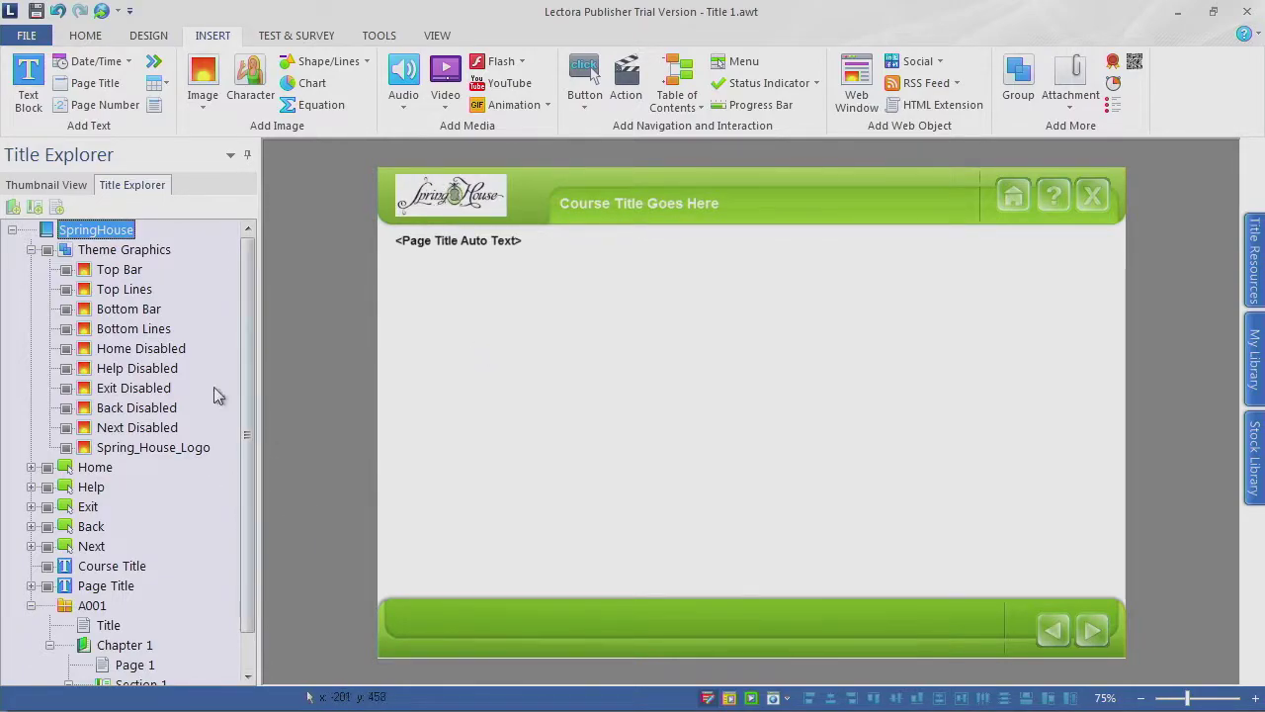
Step: Set the Spring House logo's width to 160 with its aspect ratio maintained
click(120, 270)
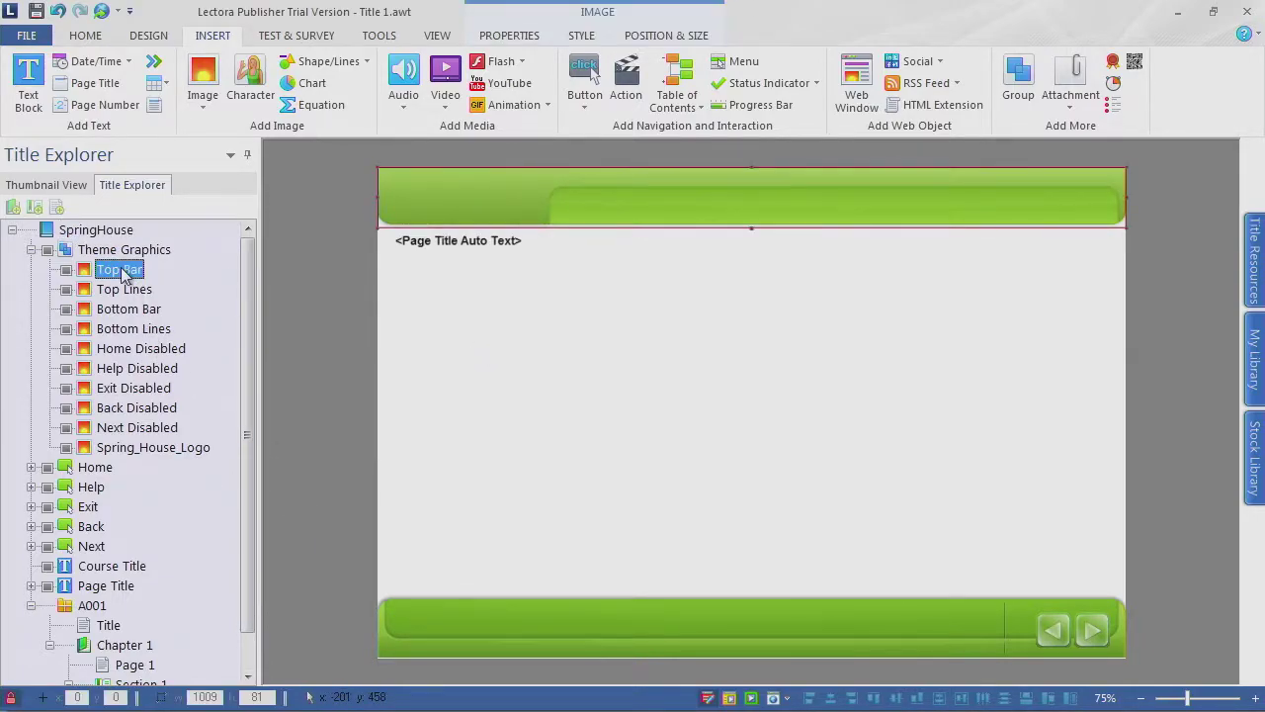
click(125, 289)
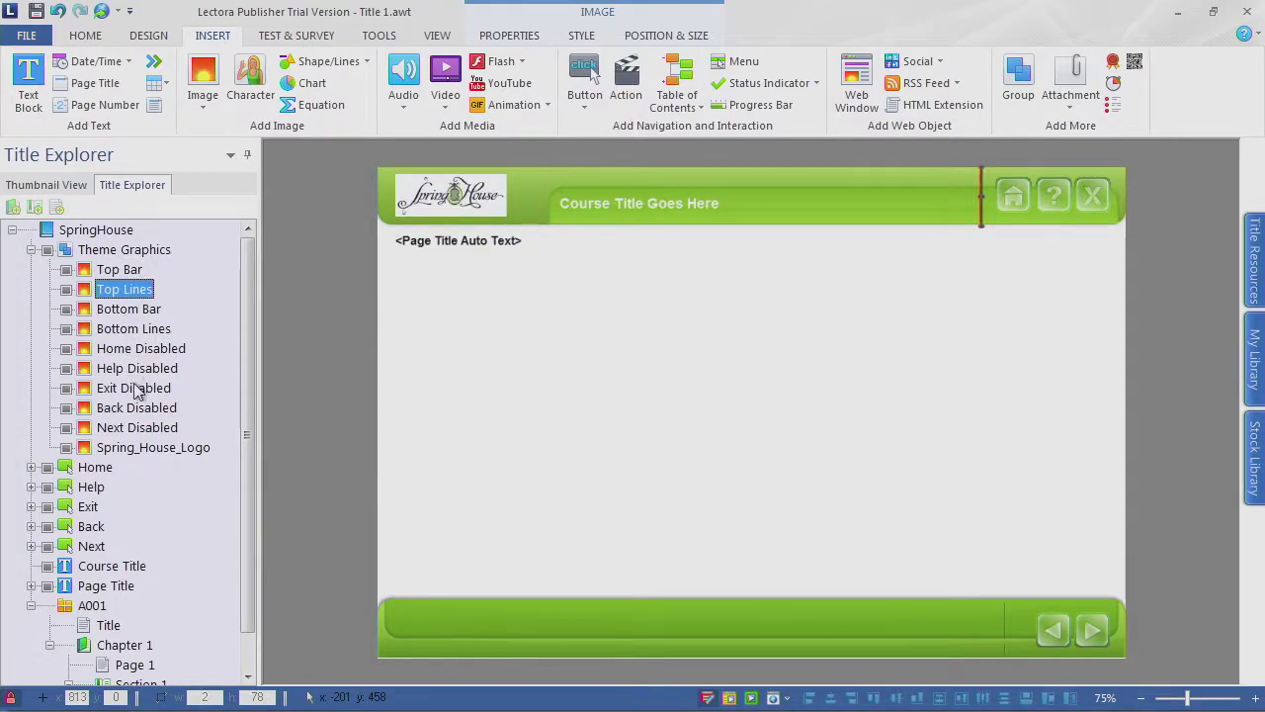
click(138, 450)
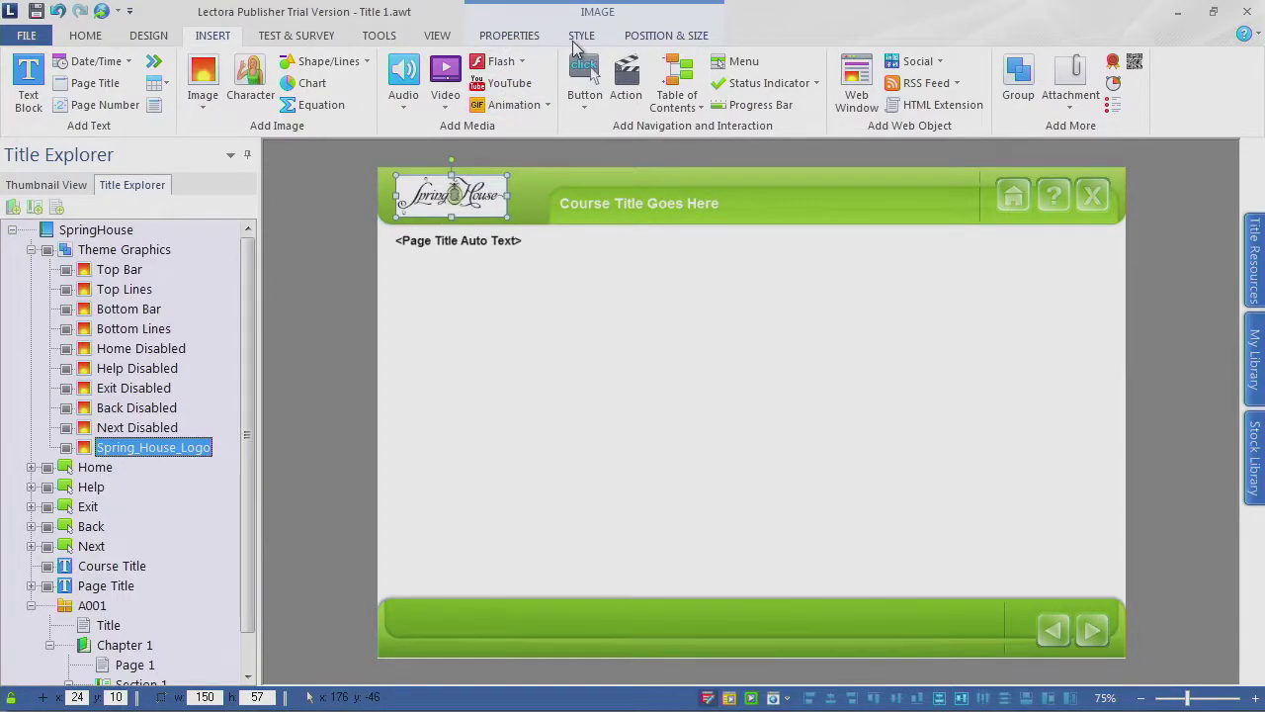
click(524, 38)
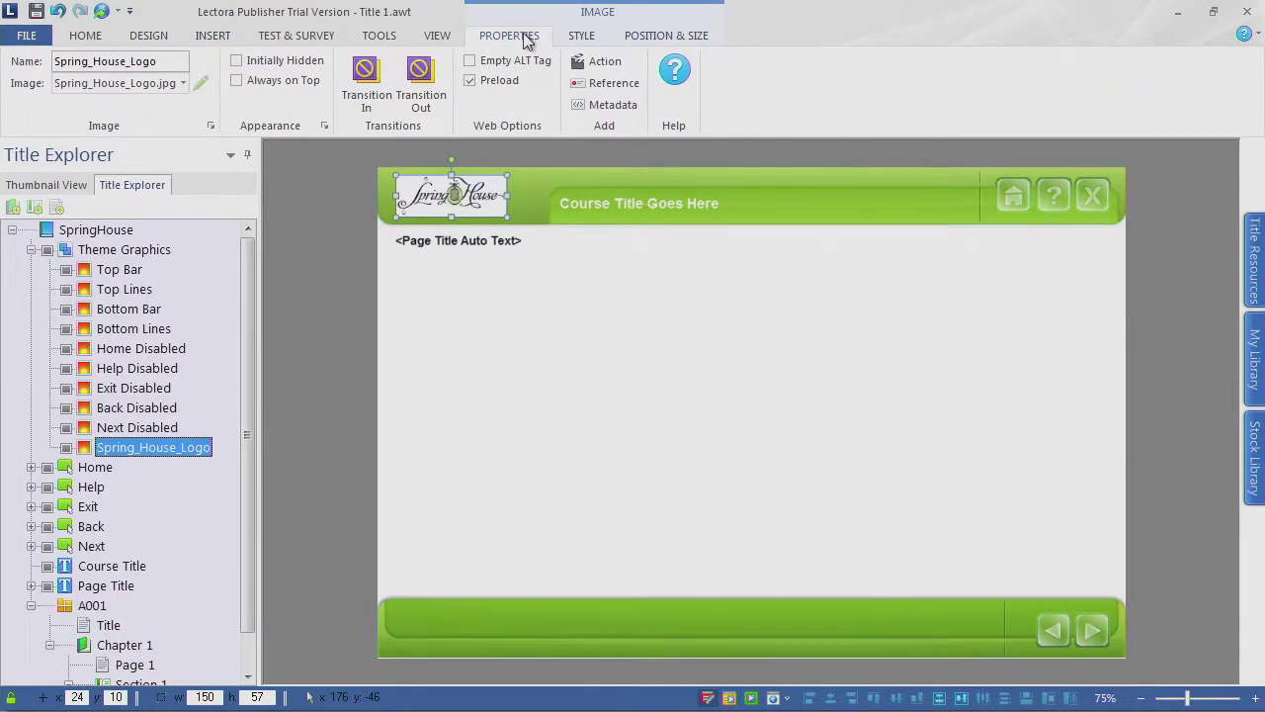
click(587, 38)
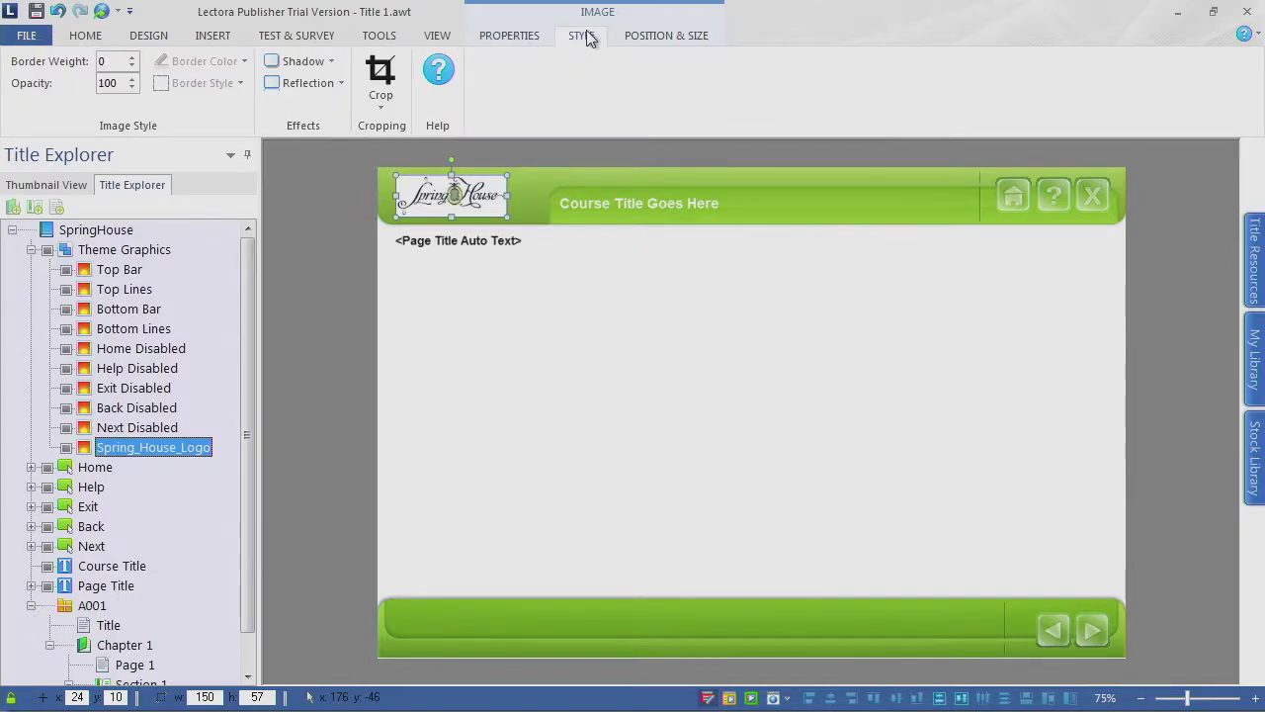
click(678, 39)
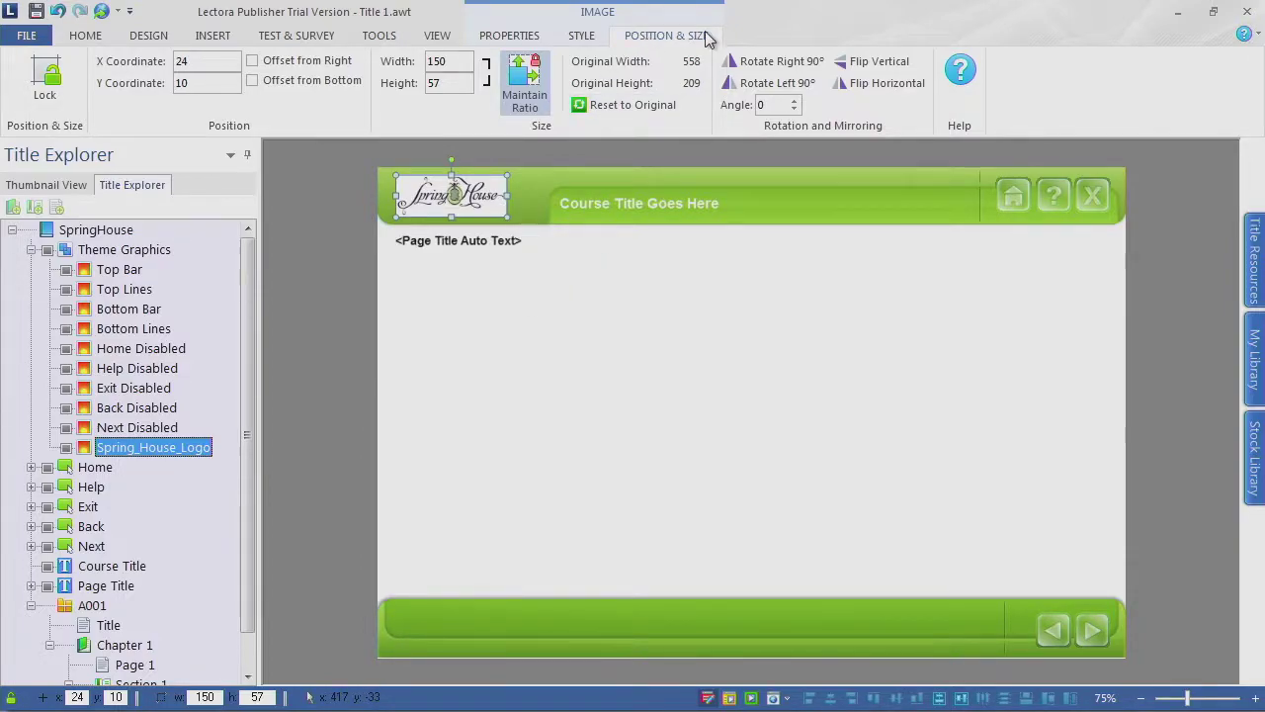
click(440, 61)
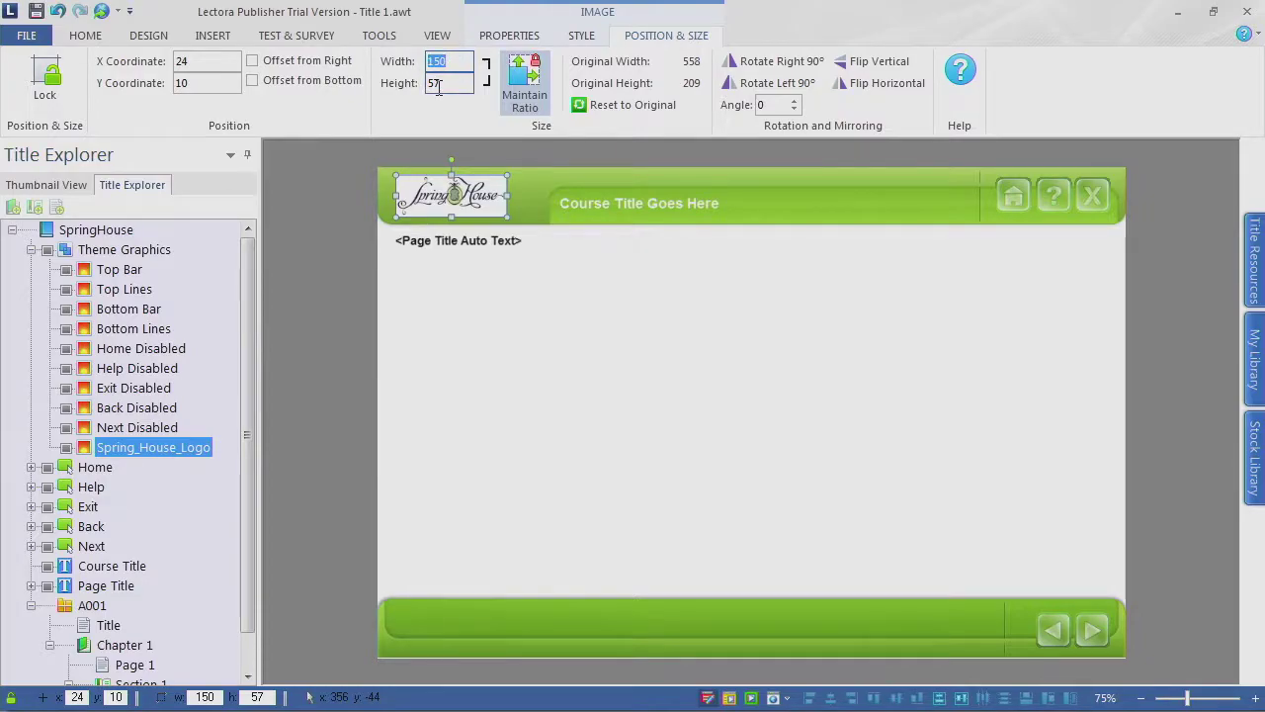
text(1)
scroll(440, 87, up, 2)
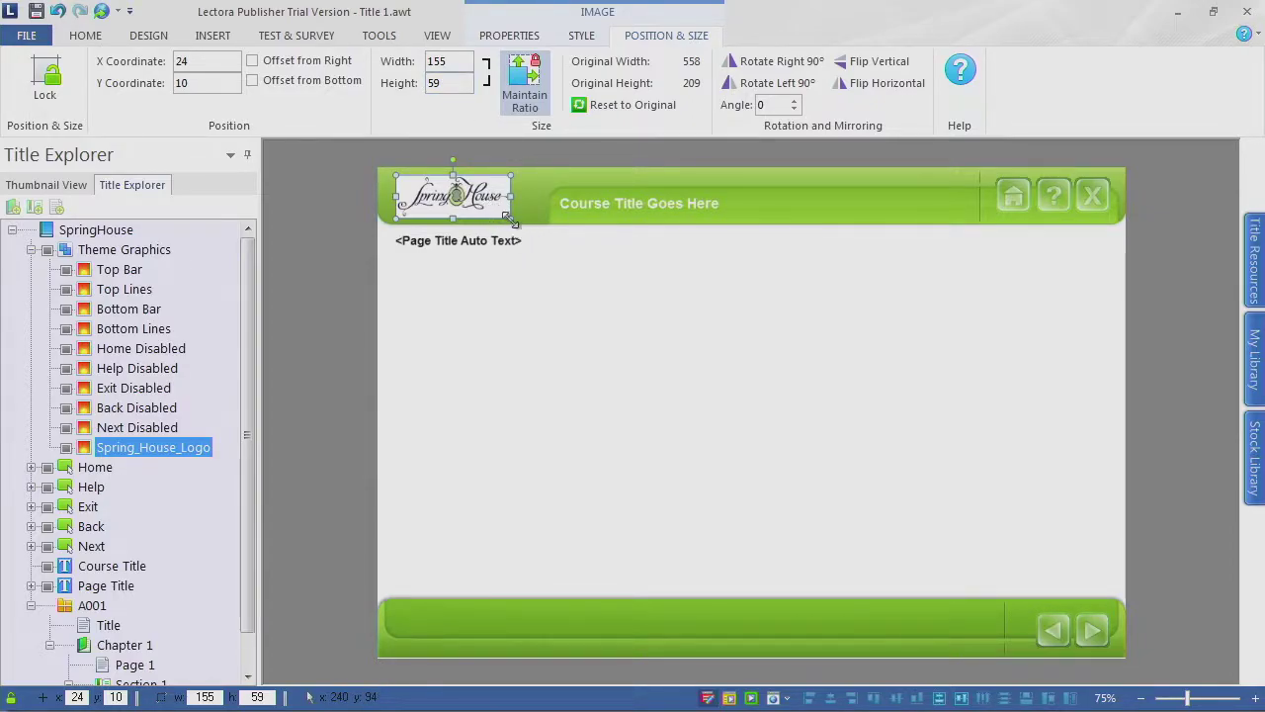
double_click(447, 62)
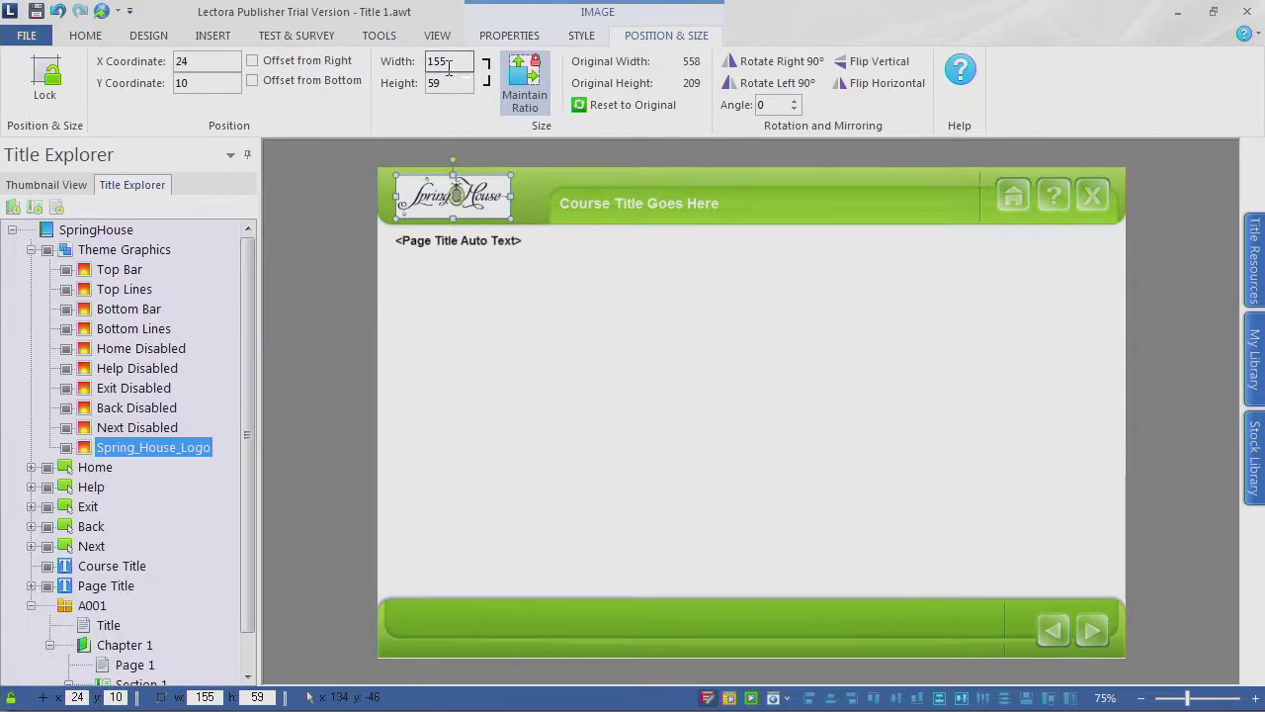
text(160)
key(Return)
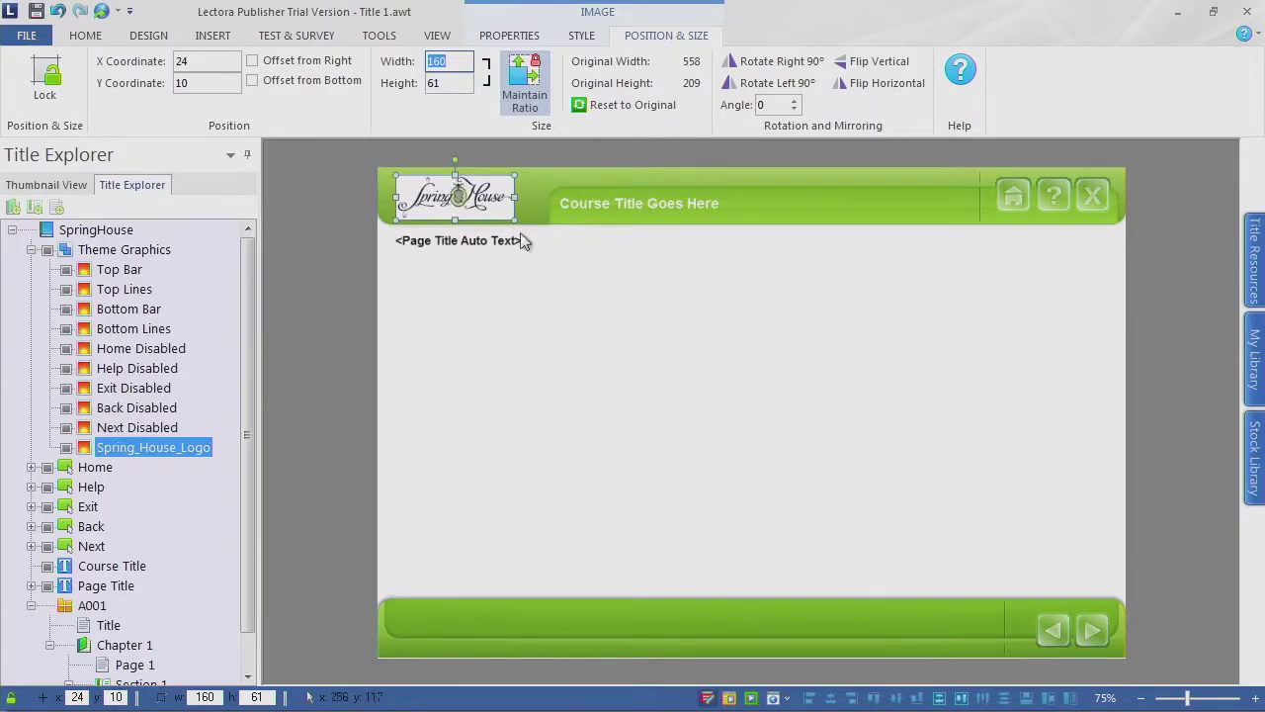
Step: Set the Spring House logo's X coordinate to 26 and lock its position and size
click(205, 61)
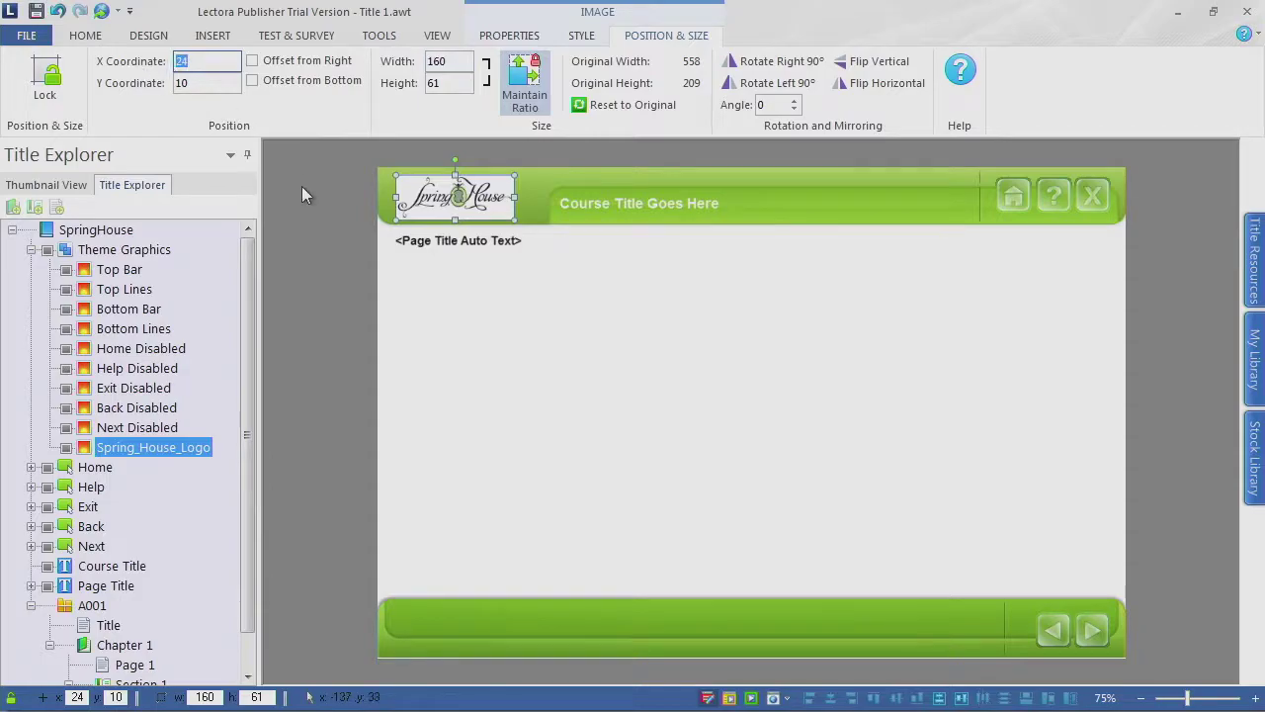
text(26)
key(Return)
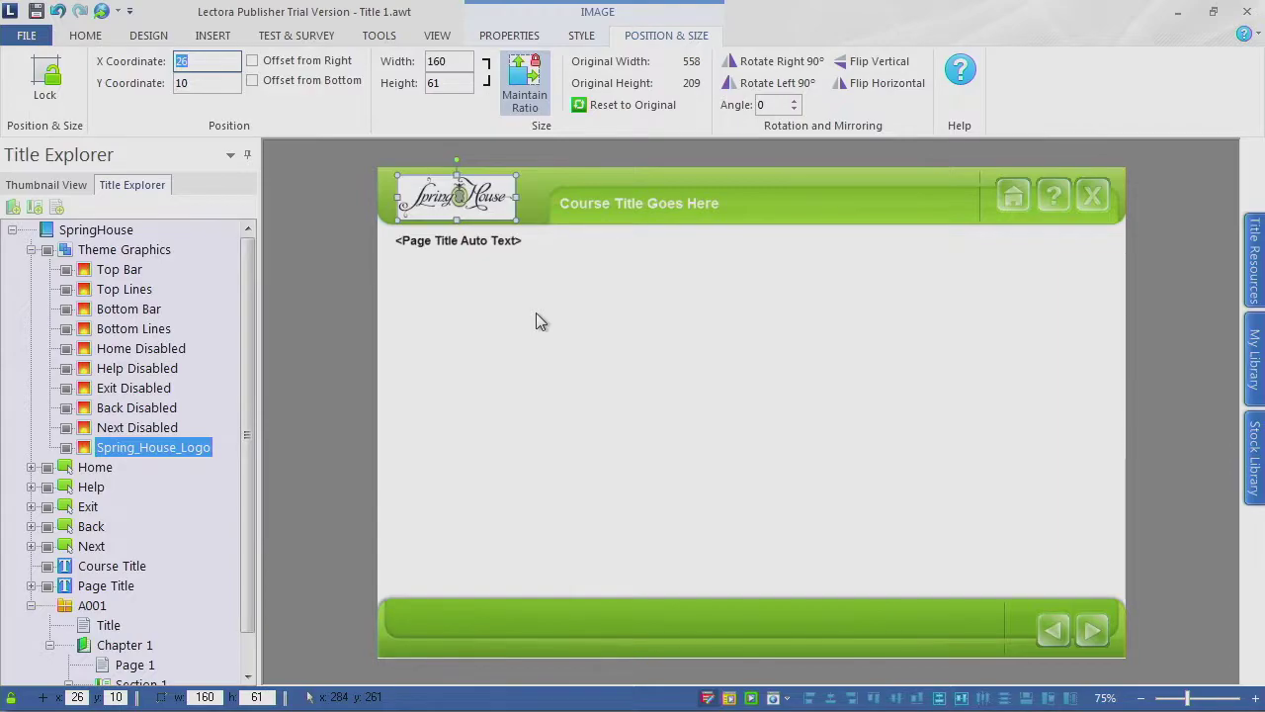
click(49, 79)
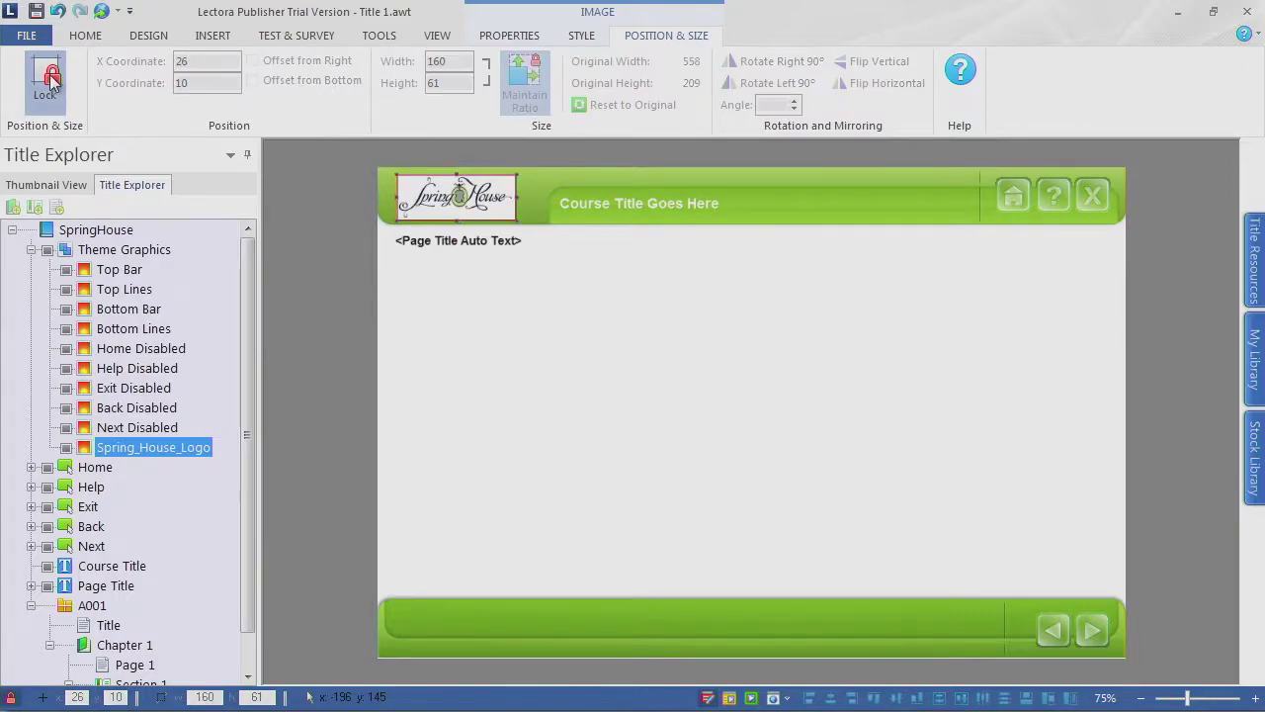
click(482, 216)
click(483, 214)
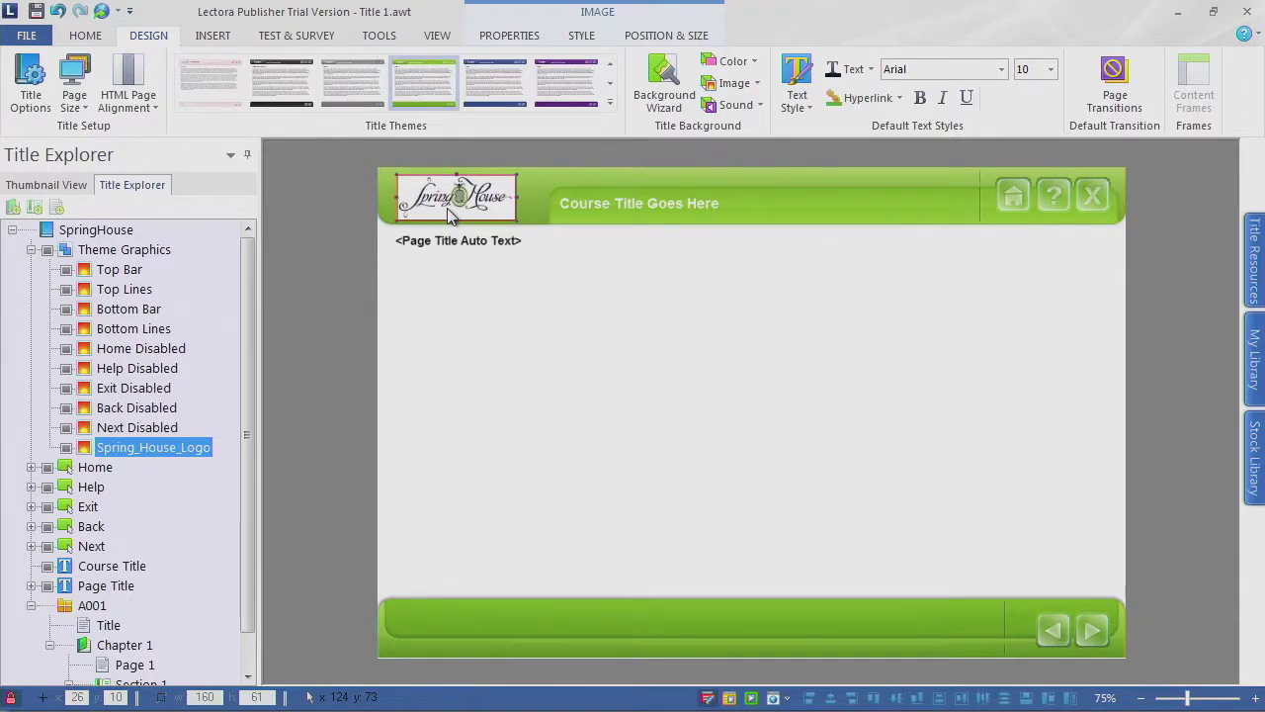
click(660, 36)
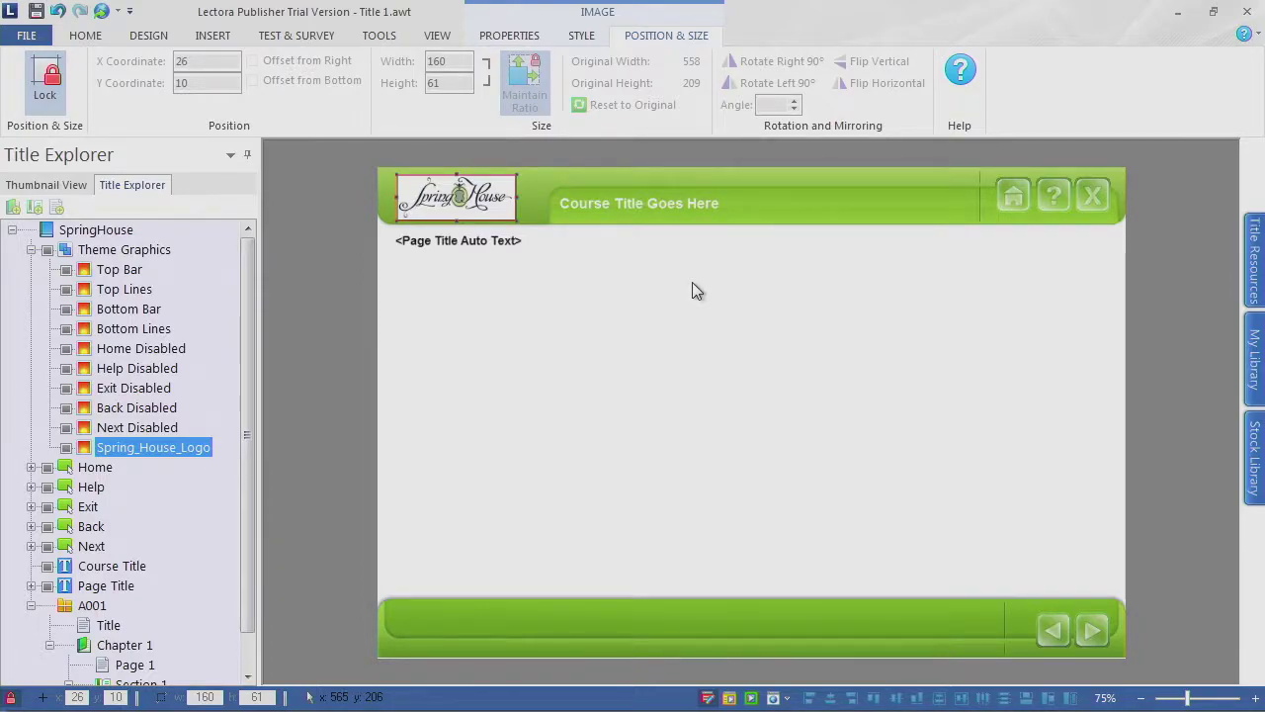
Step: Examine the position and size of the page title, Spring House logo, course title and Home button
click(513, 239)
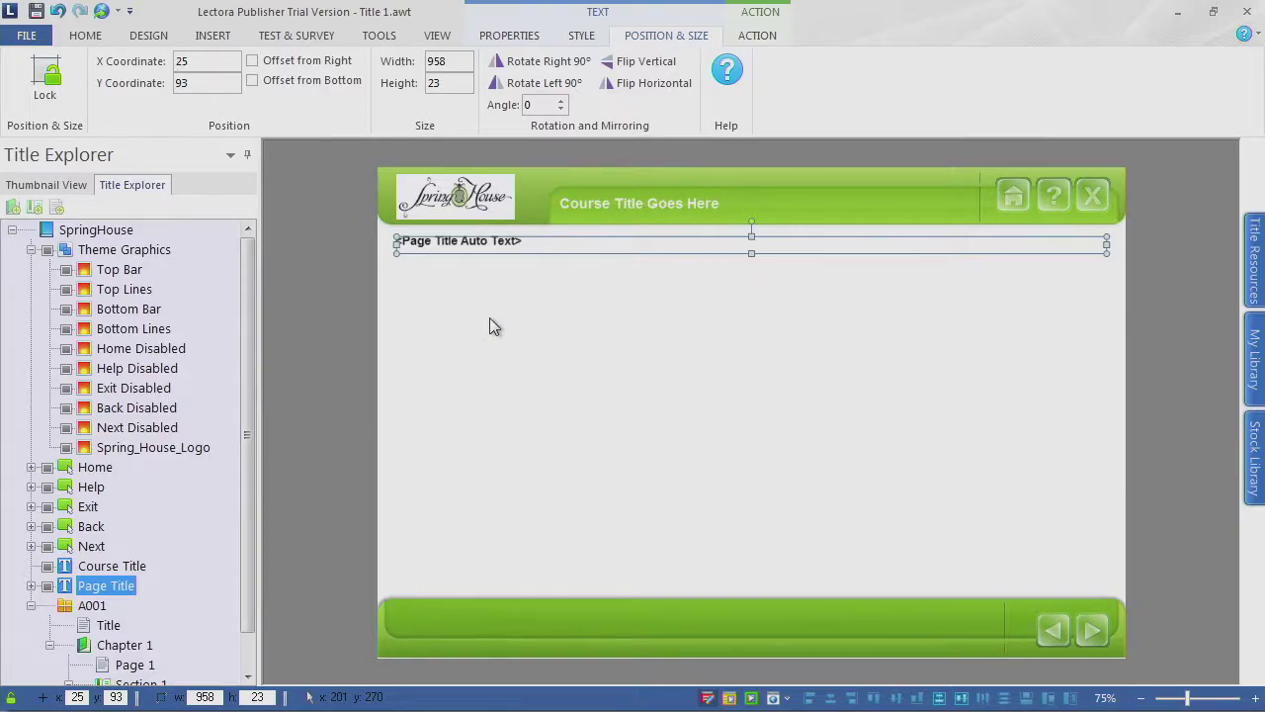
click(462, 199)
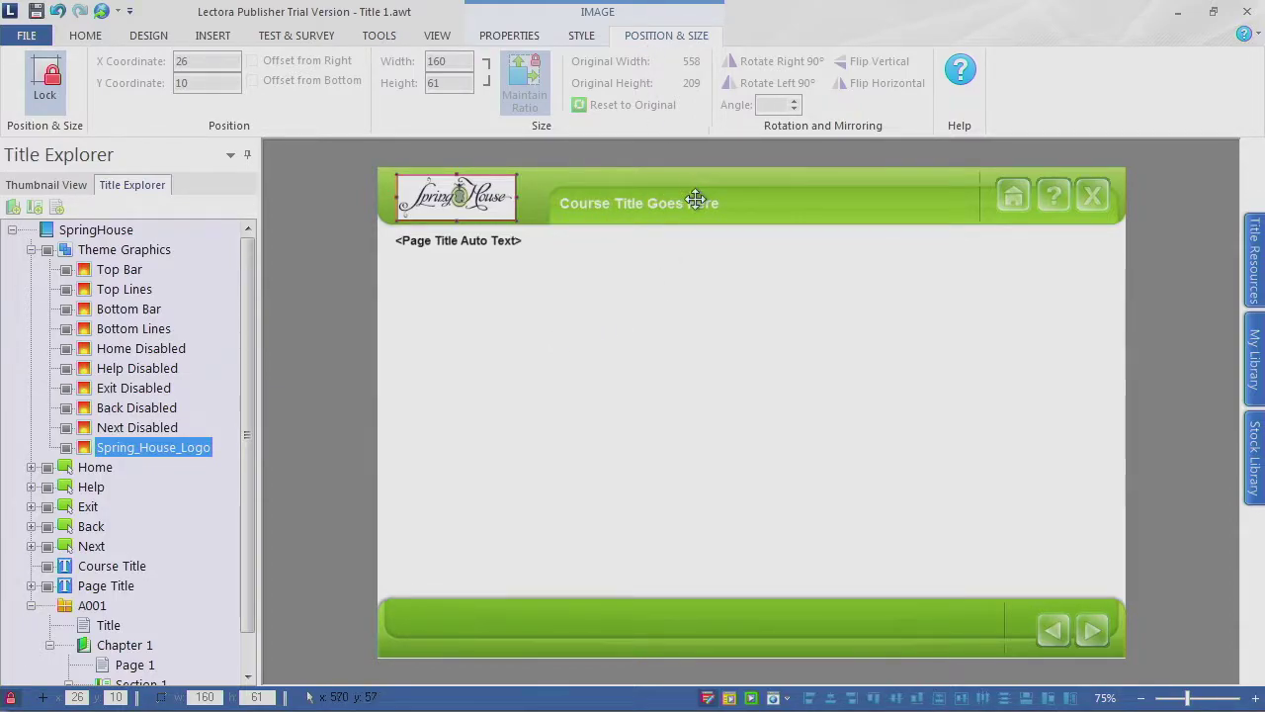
click(665, 199)
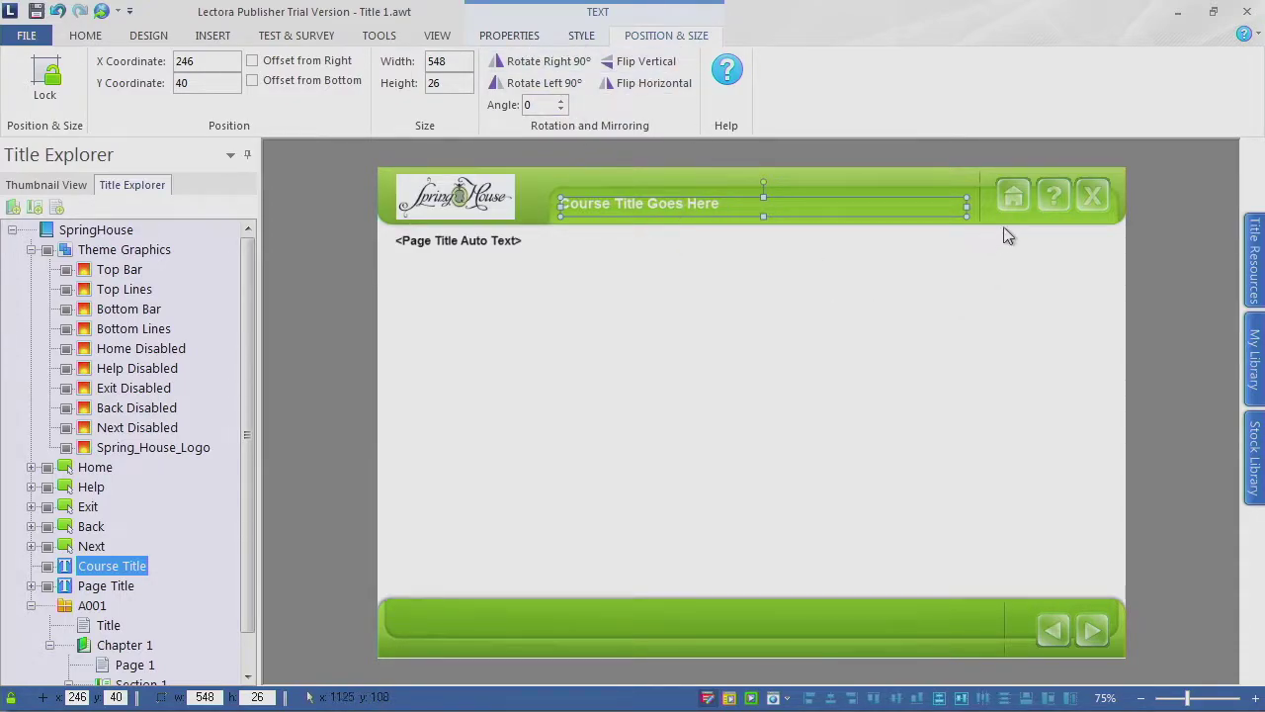
click(1013, 195)
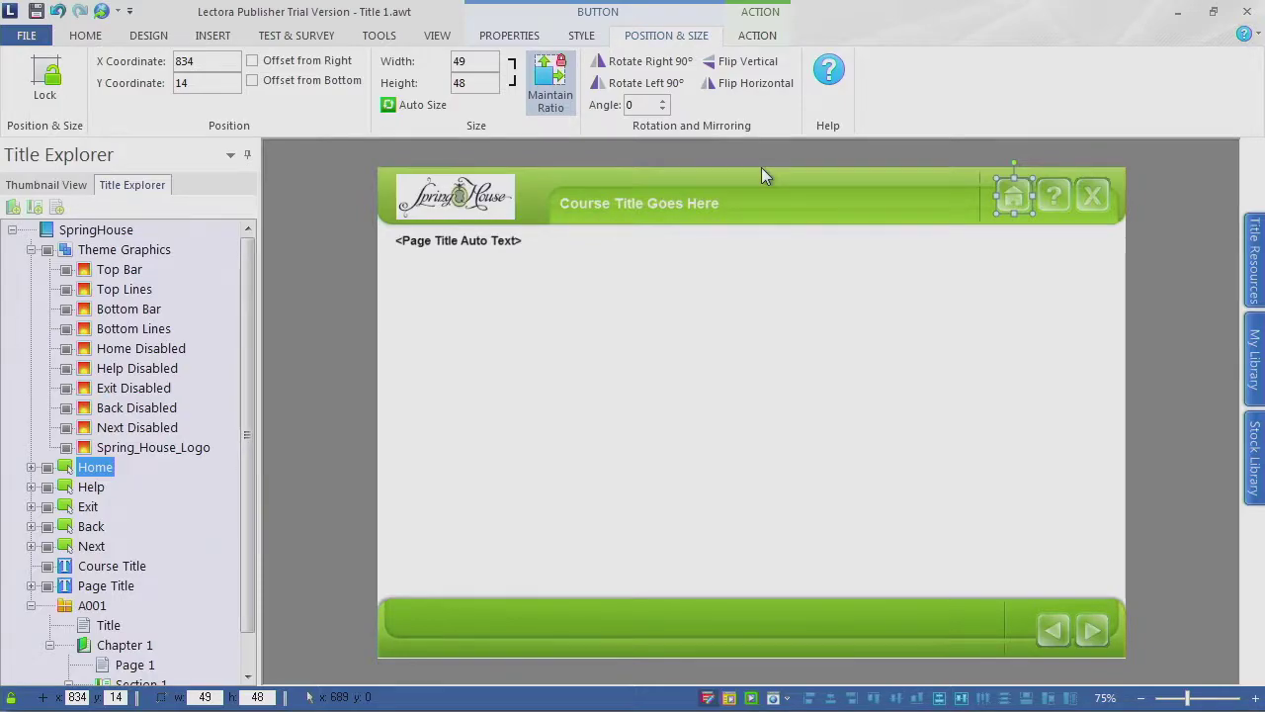
Step: Show A001's Title page and switch to SpringHouse_Storyboard_intro.docx in Word to read the storyboard's opening slides
click(109, 625)
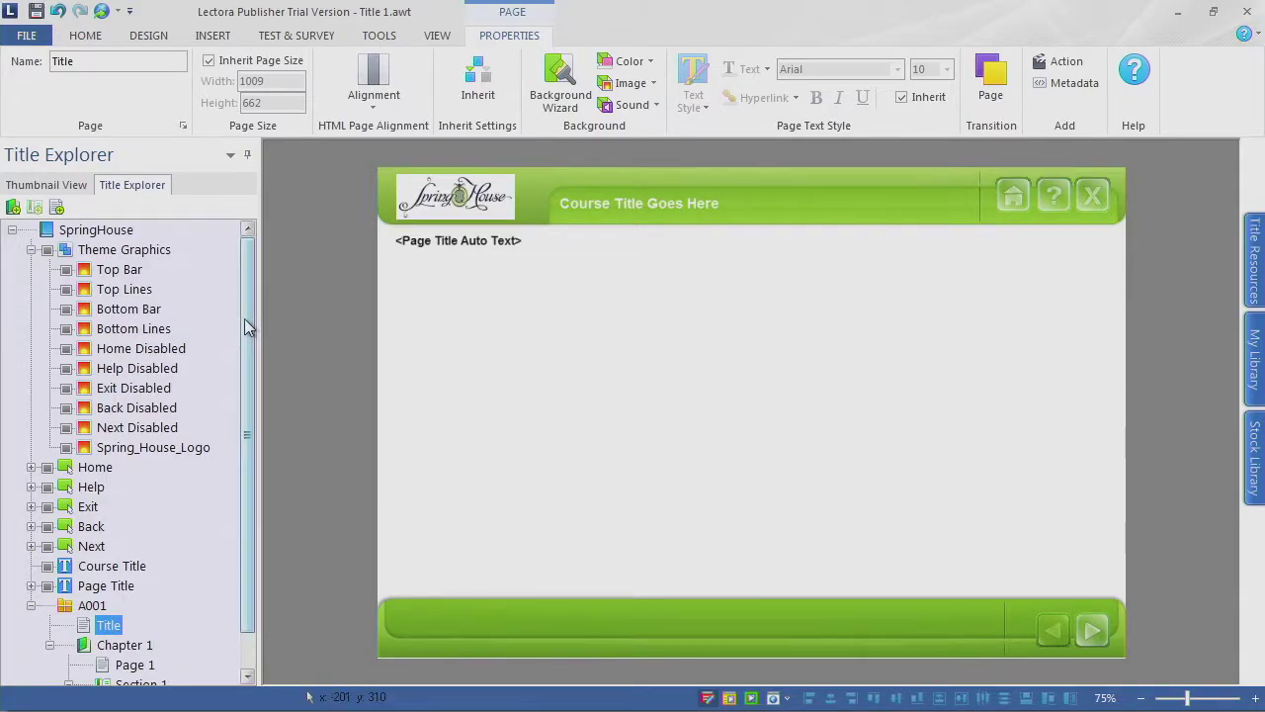
drag(244, 318, 246, 370)
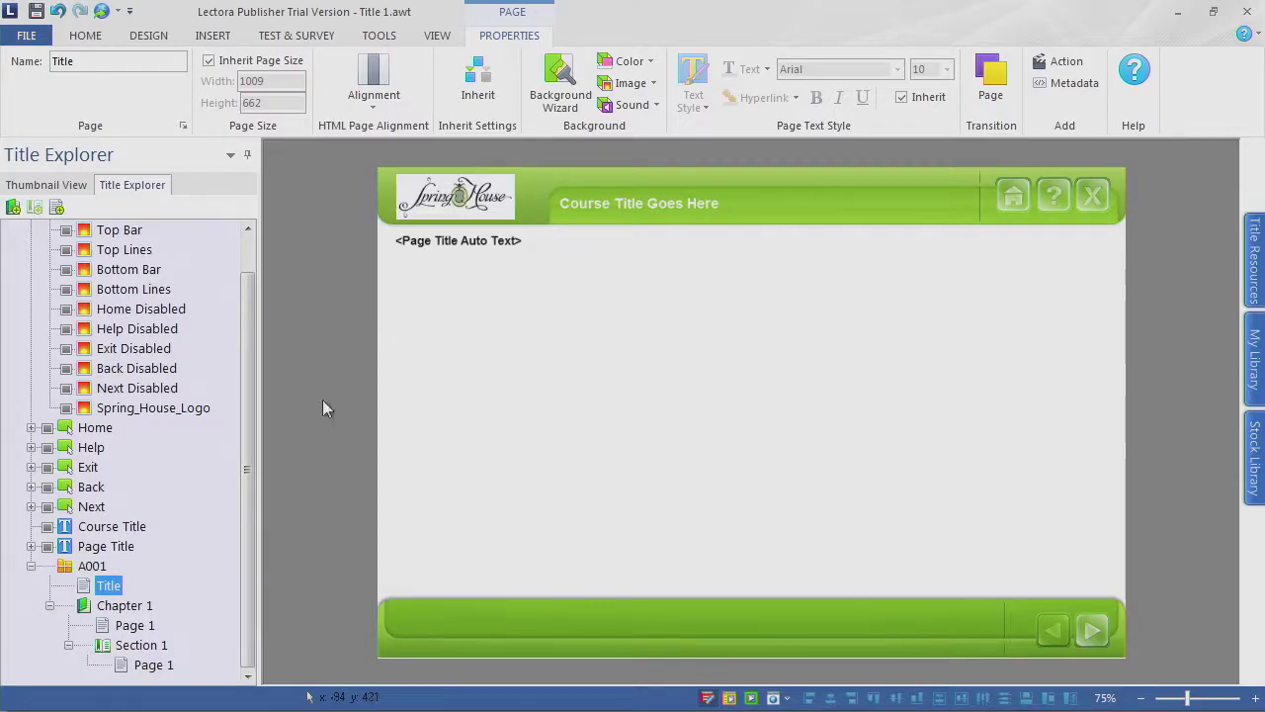
key(alt+Tab)
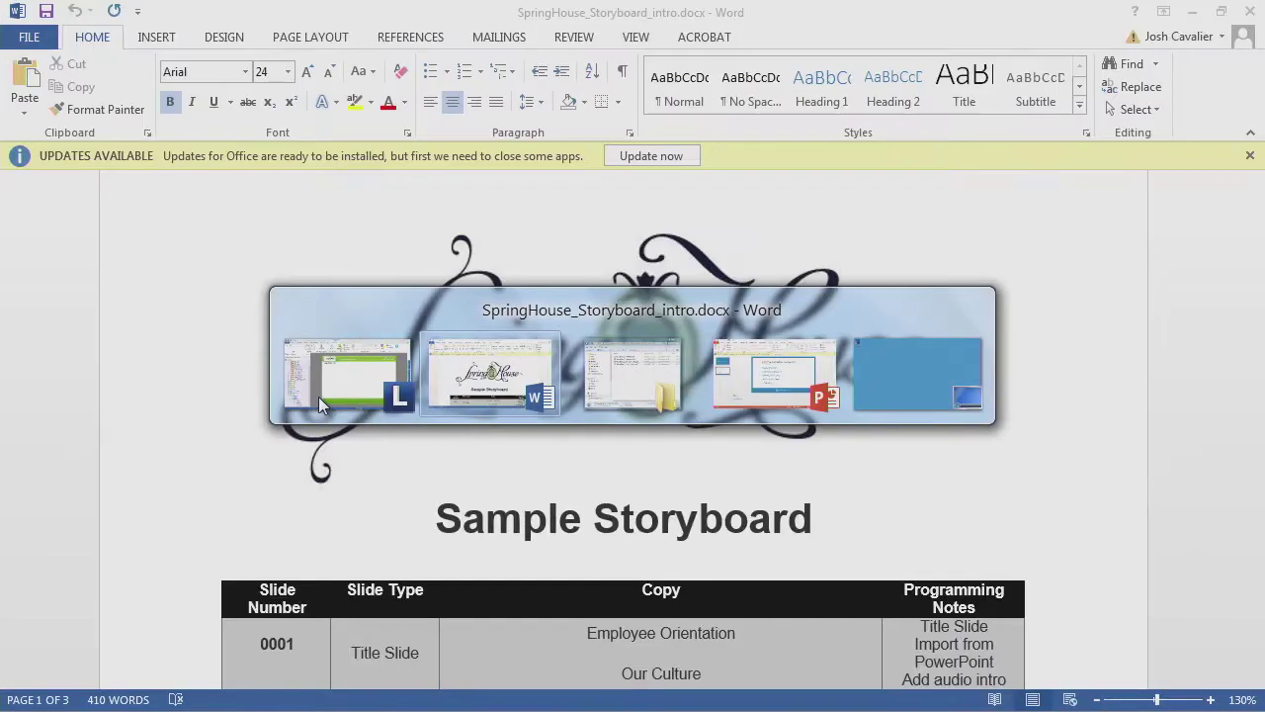
key(alt+Tab)
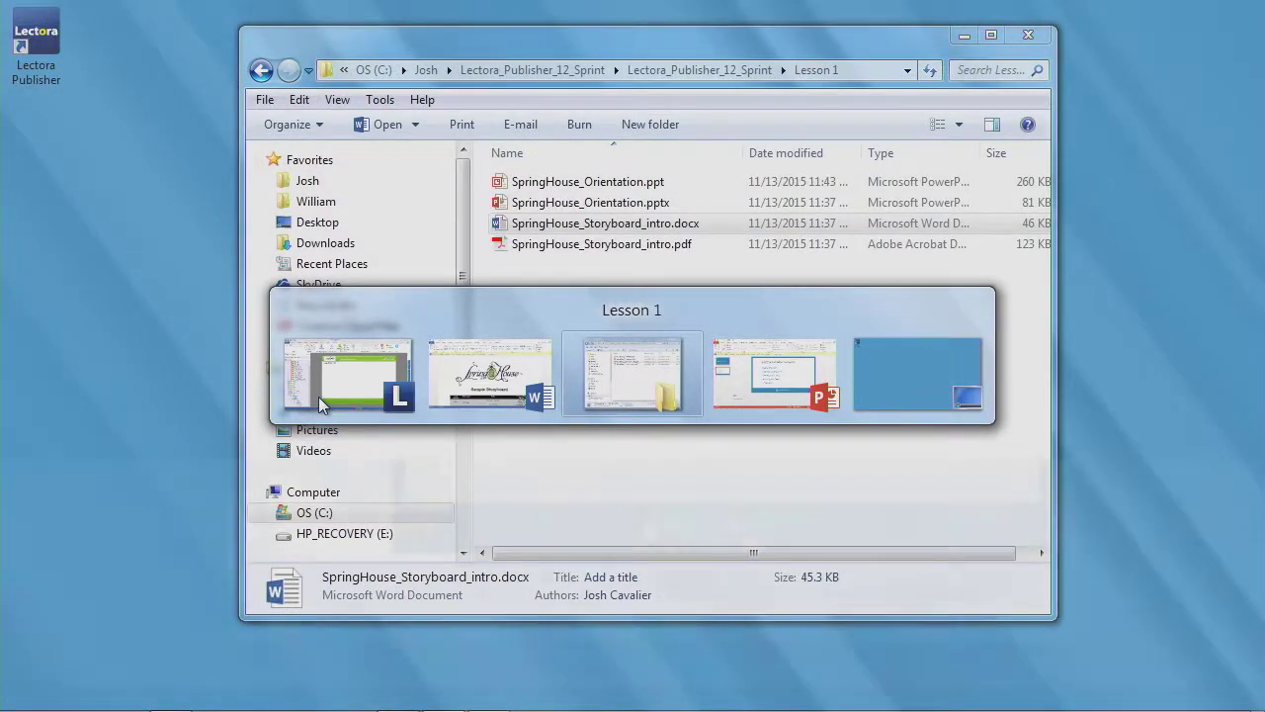
key(alt+shift+Tab)
key(alt+shift+Tab)
key(alt+Tab)
scroll(600, 499, down, 3)
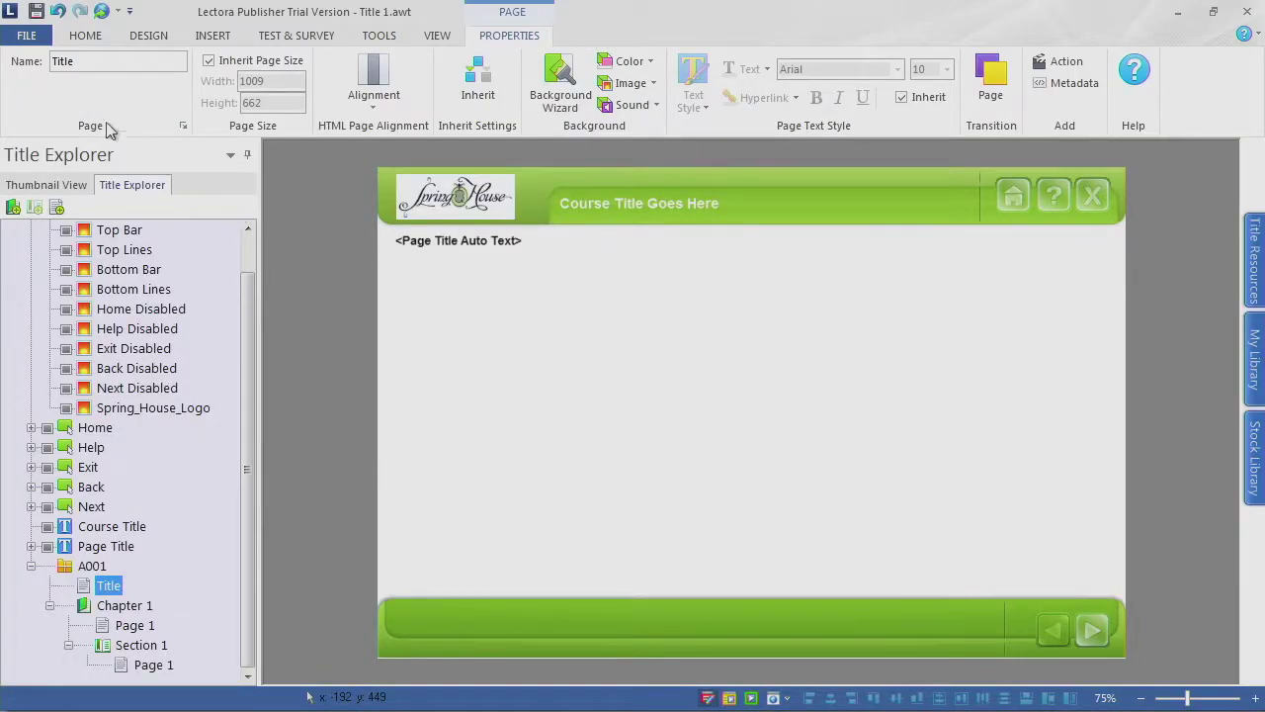
Step: Examine the PowerPoint import's naming, title size, transition and image format options for SpringHouse_Orientation.ppt, leaving without importing
click(36, 38)
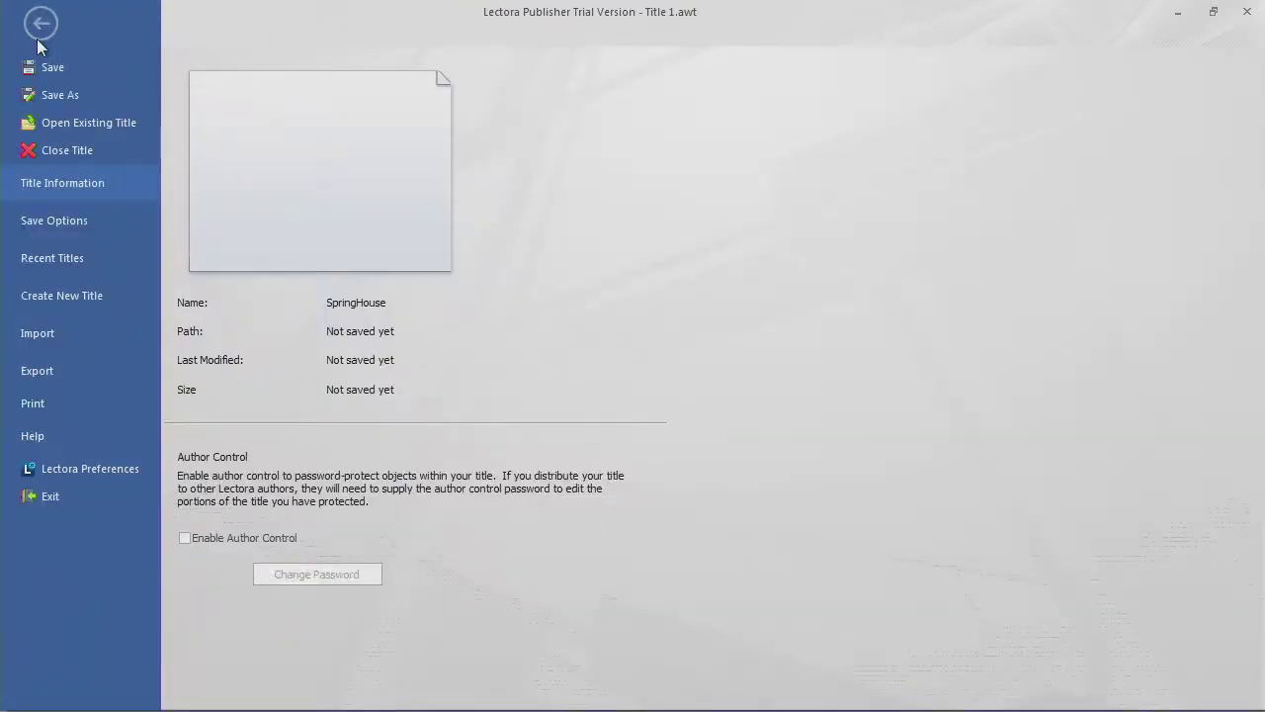
click(69, 335)
click(307, 151)
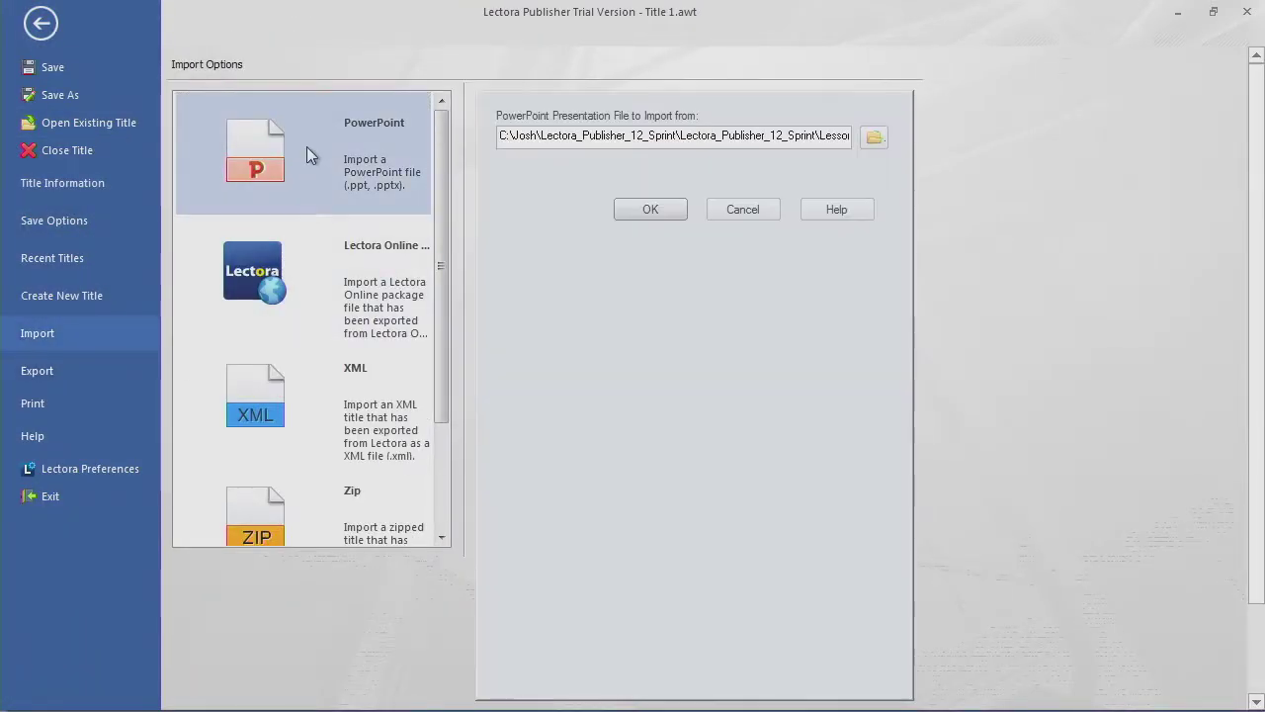
drag(729, 142, 898, 136)
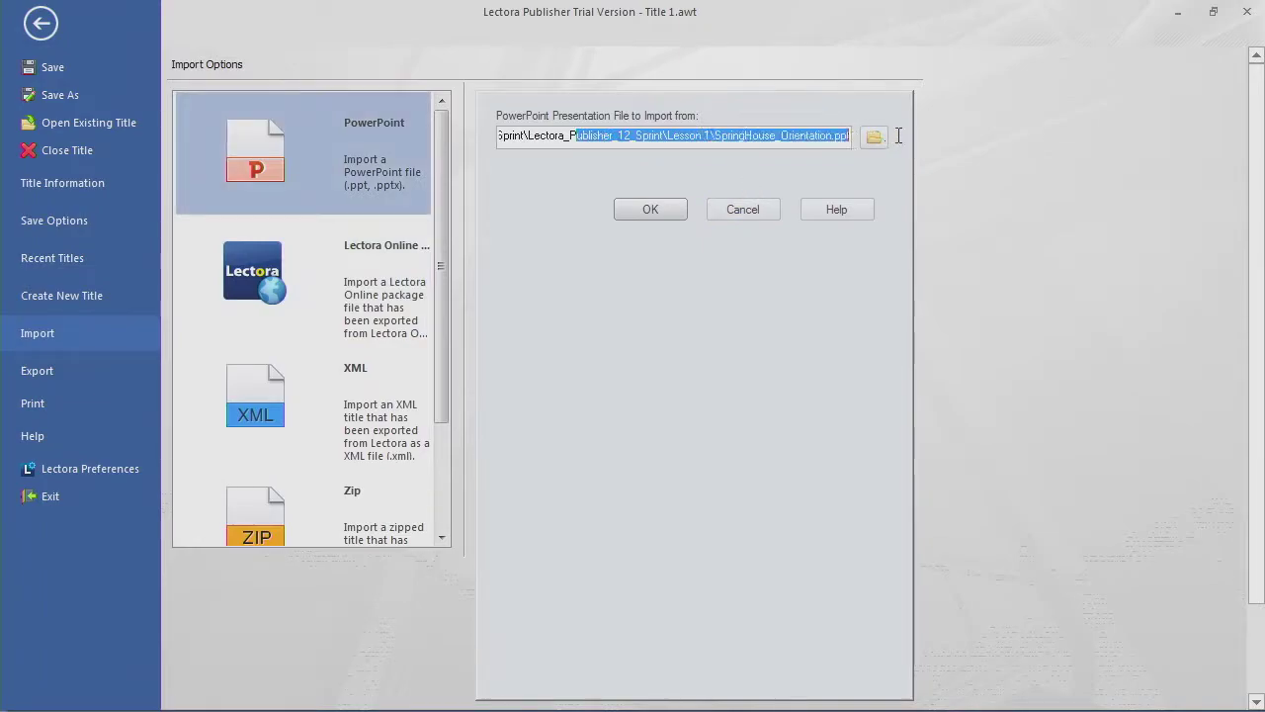
click(781, 144)
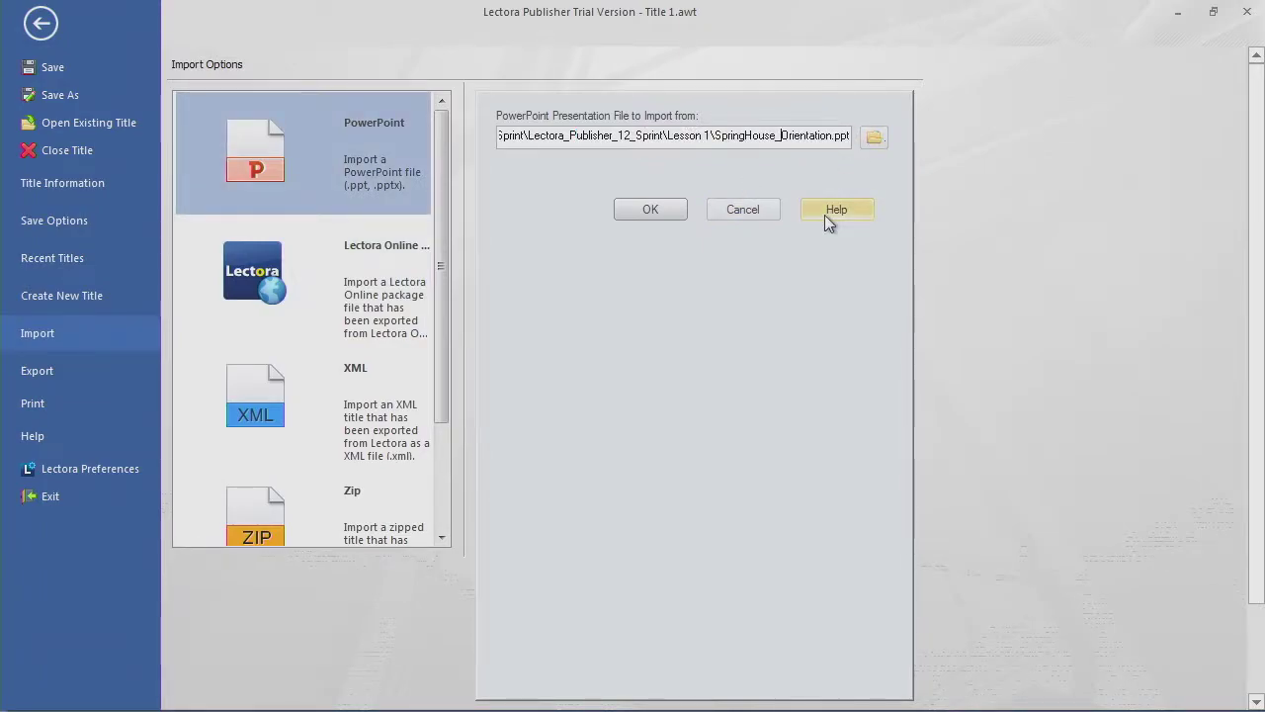
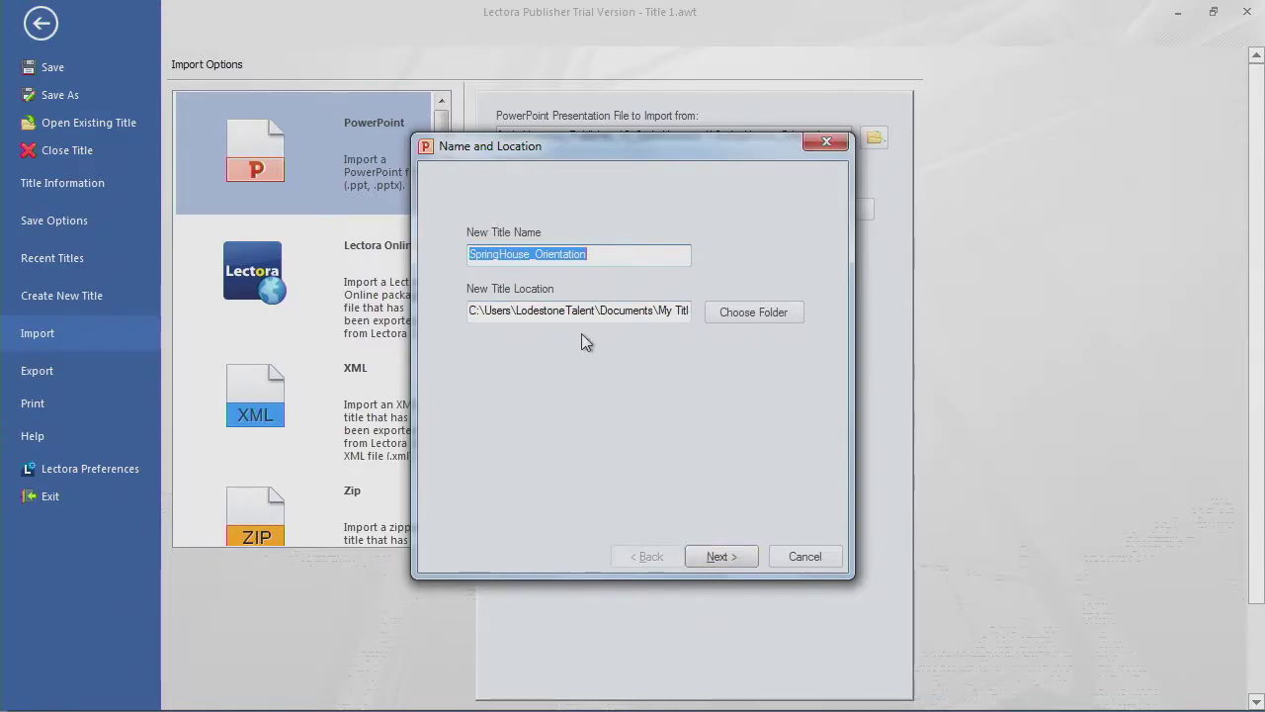
click(726, 560)
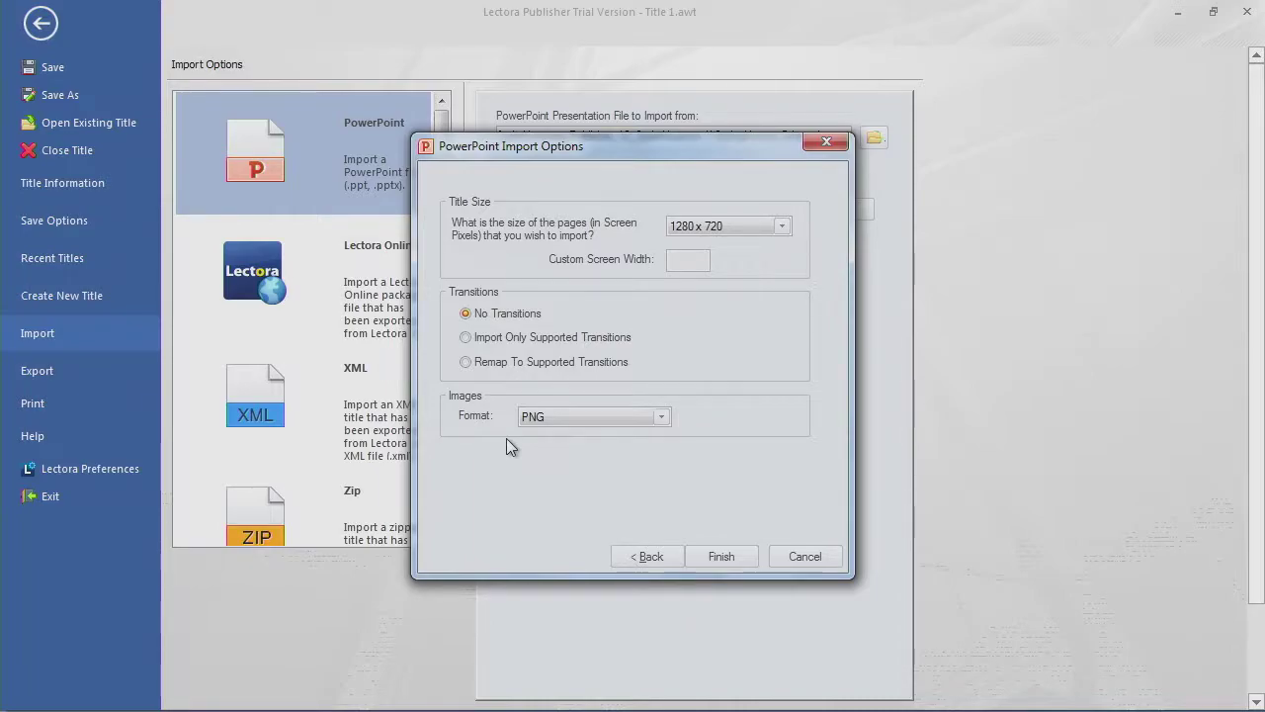
click(808, 557)
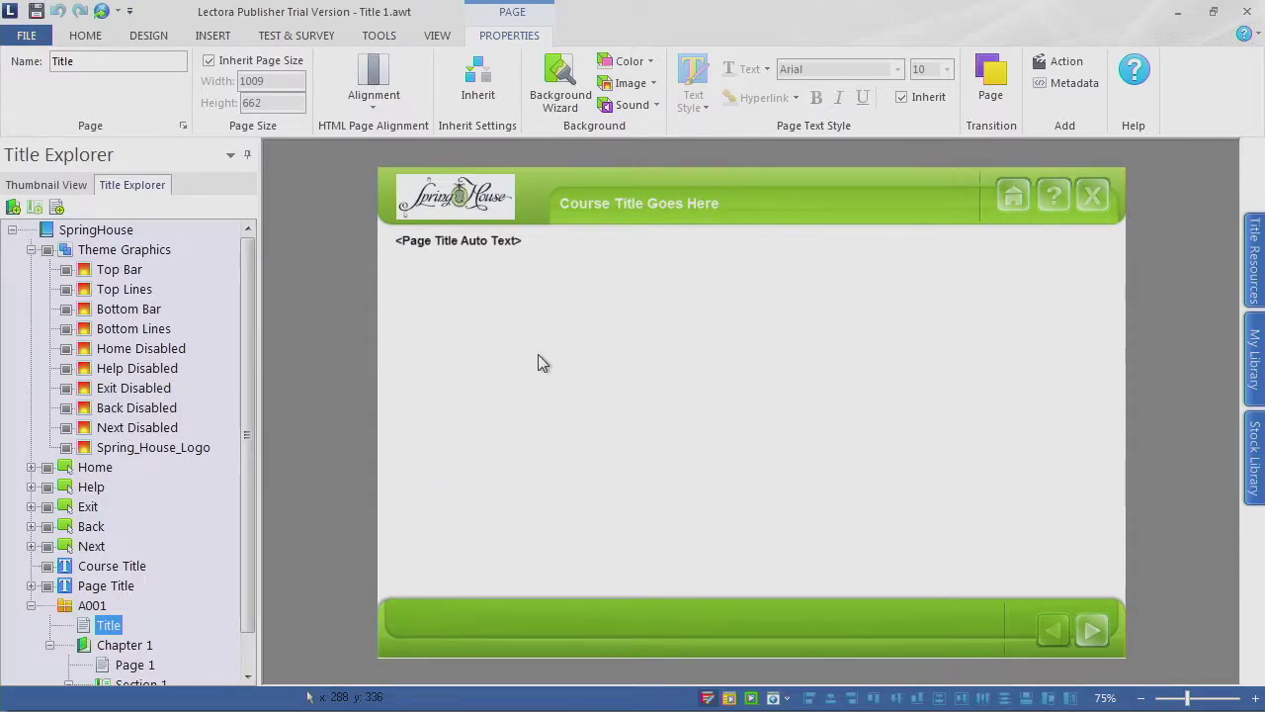
Step: Check the title slide copy in the Word storyboard, return to Lectora and insert a text block on A001's Title page
key(alt+Tab)
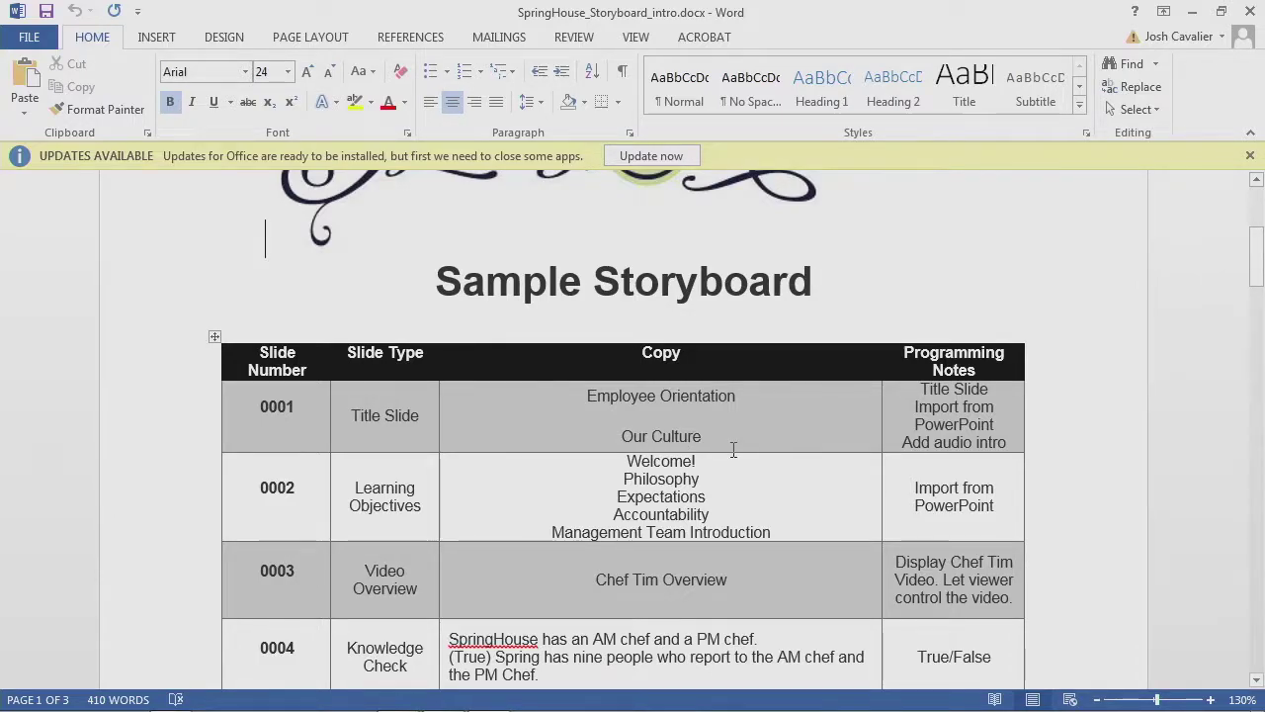
key(alt+Tab)
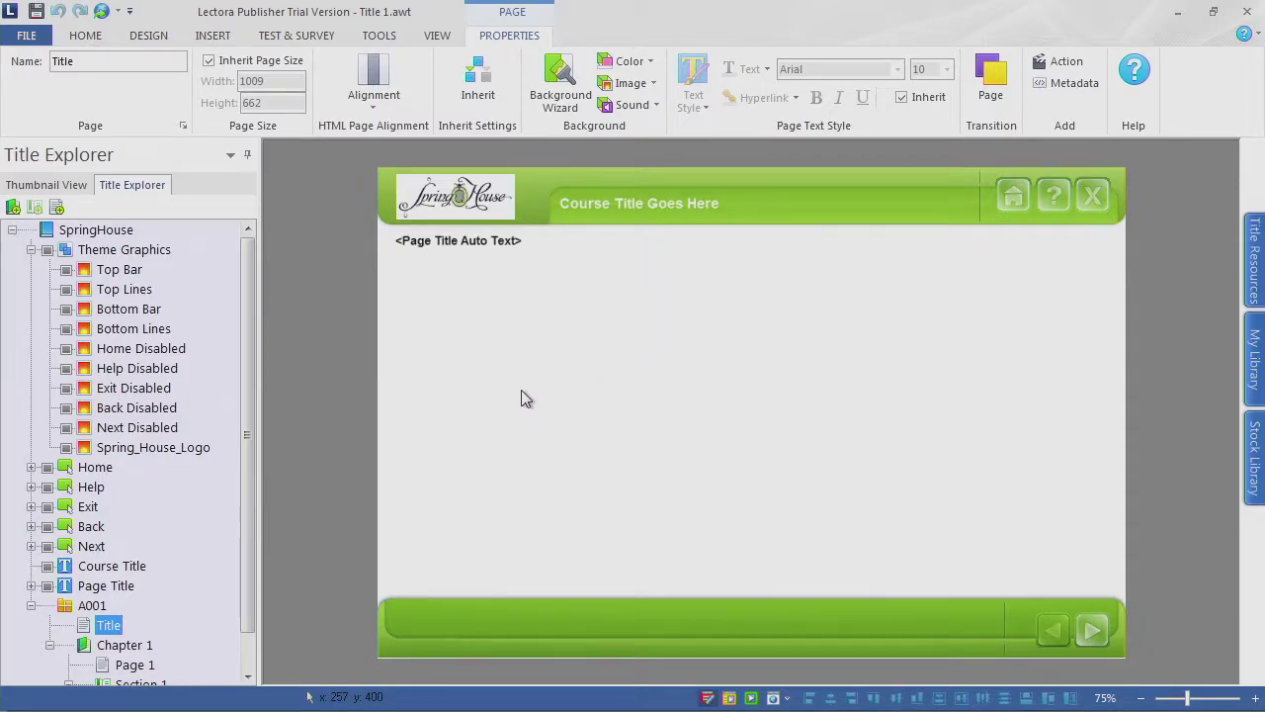
click(213, 35)
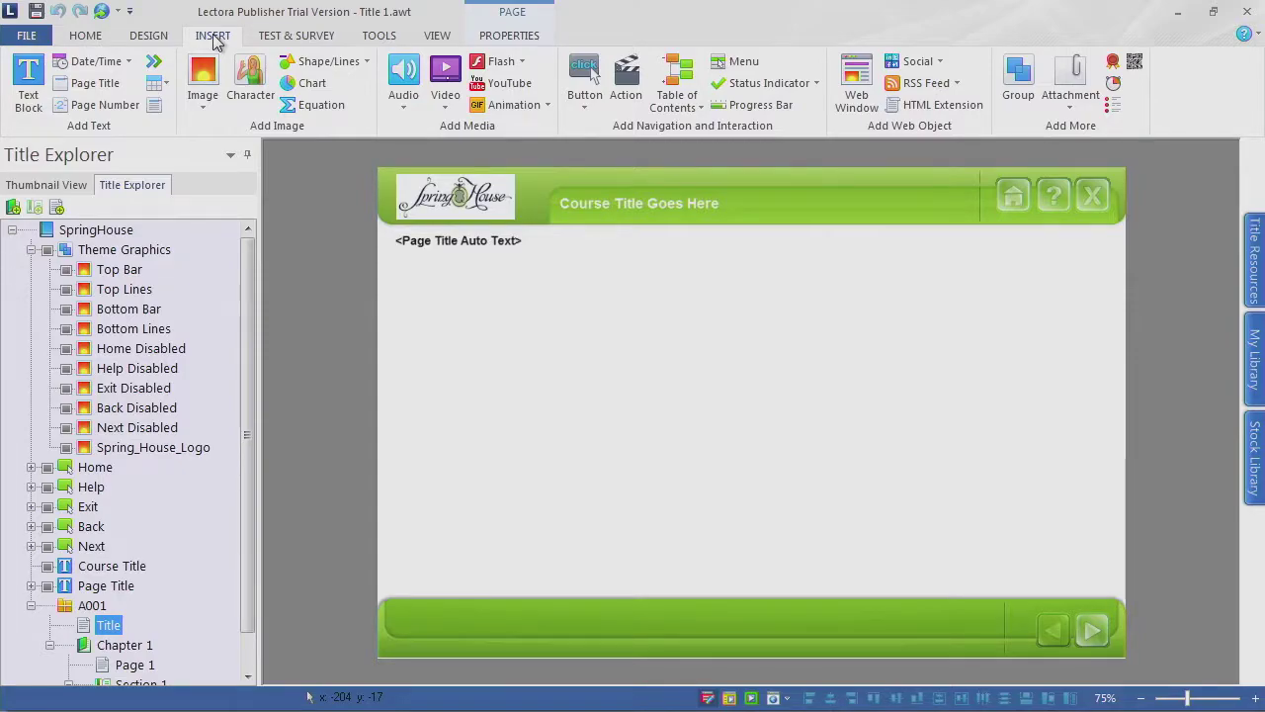
click(29, 87)
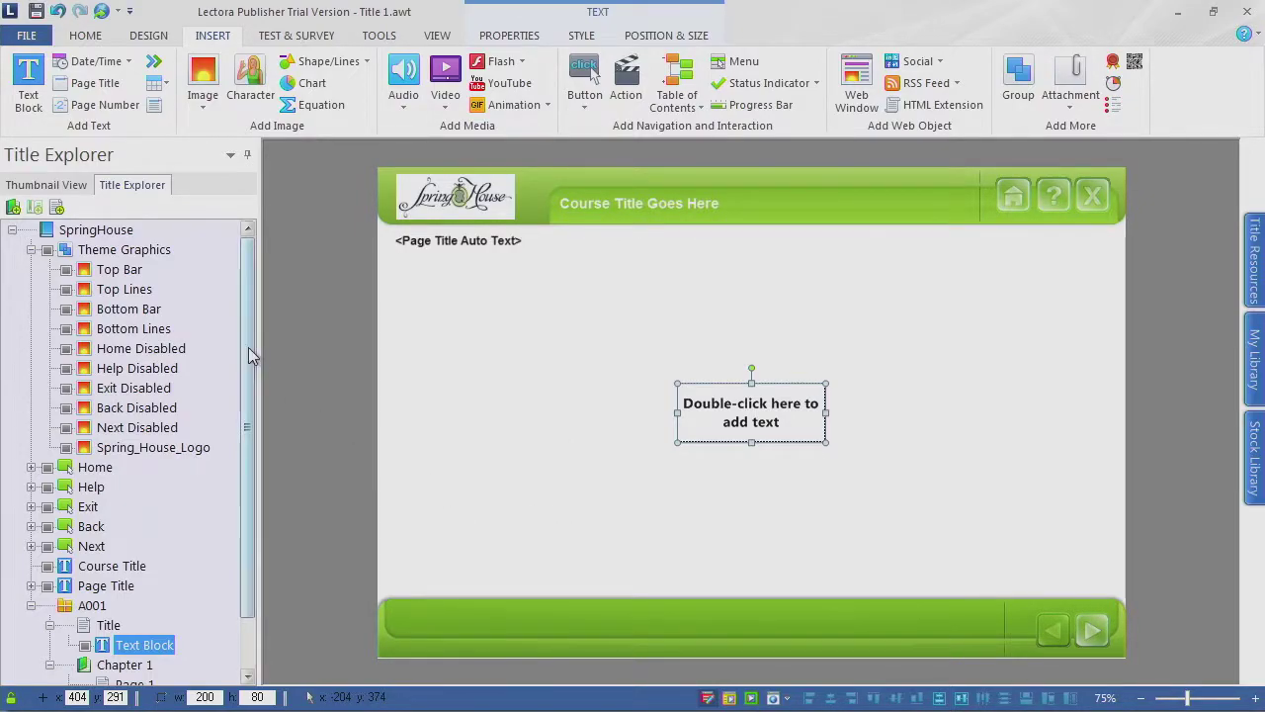
Step: Rename the new text block on A001's Title page as Main Title
drag(247, 336, 235, 433)
click(94, 564)
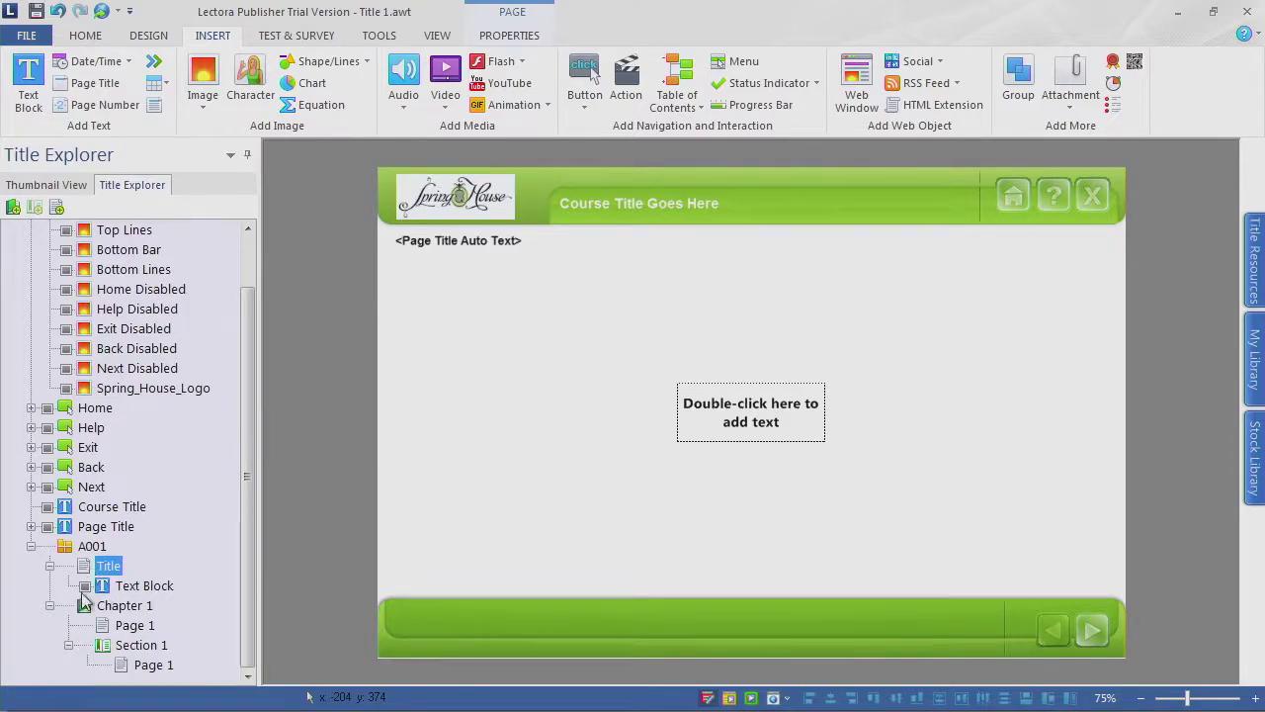
click(158, 588)
click(161, 589)
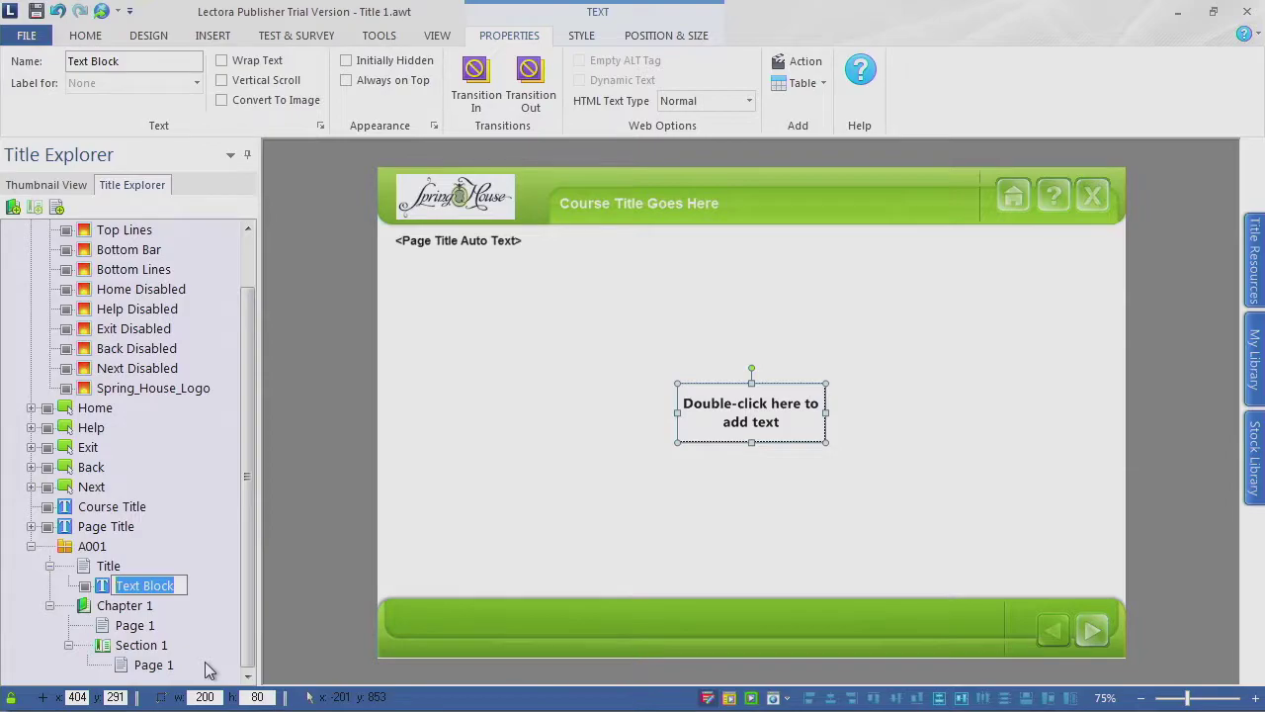
text(Main Title)
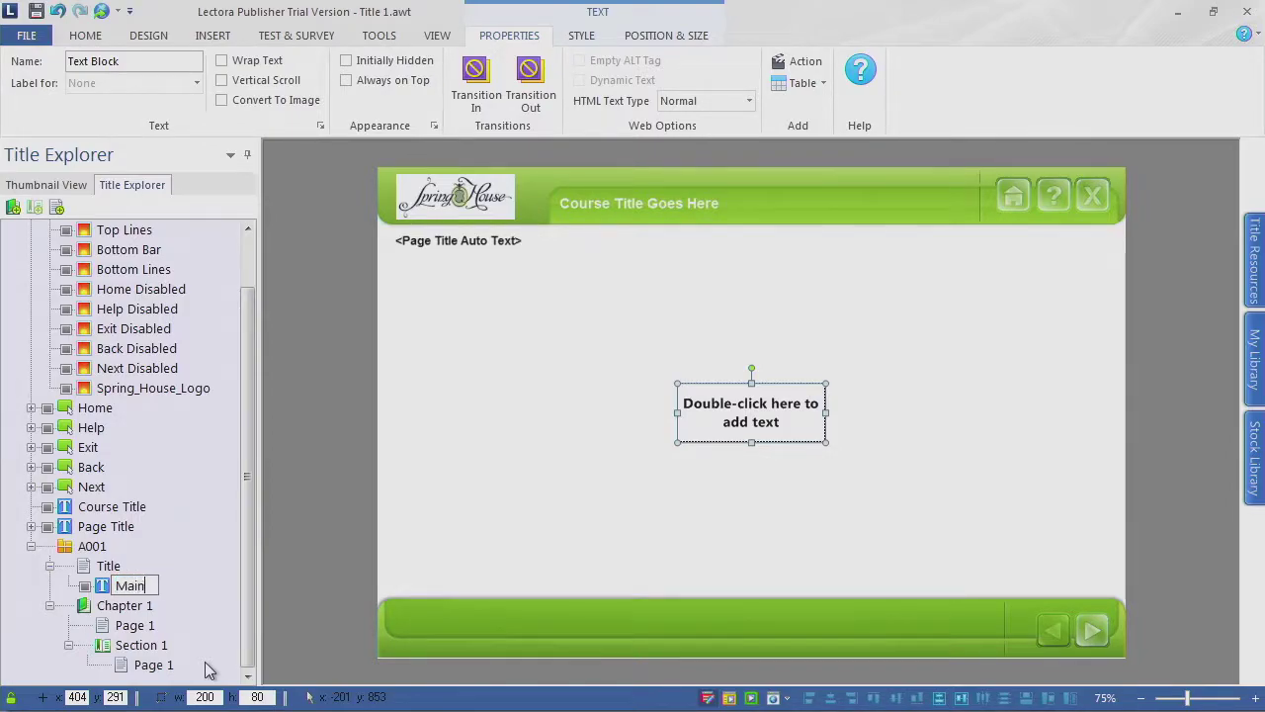
key(Return)
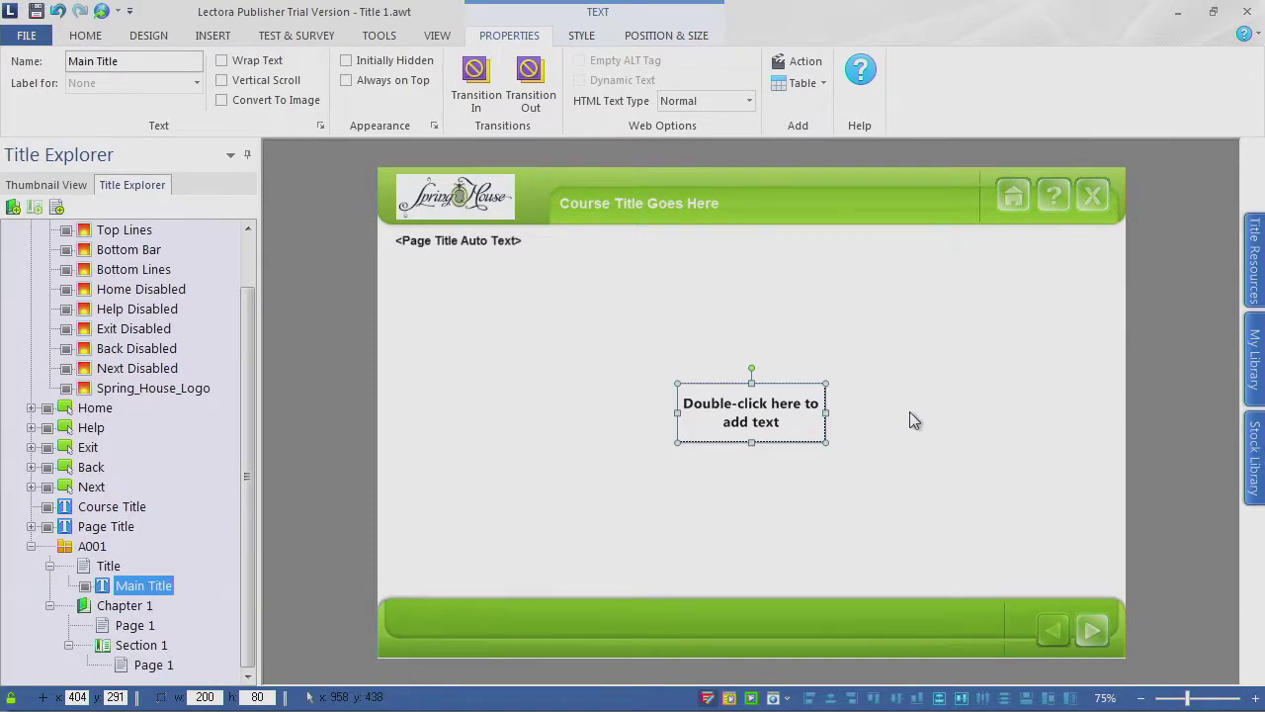
Step: Copy "Employee Orientation" from the Word storyboard's title slide row and paste it, centered, into the Main Title block in Lectora
key(alt+Tab)
drag(740, 398, 590, 405)
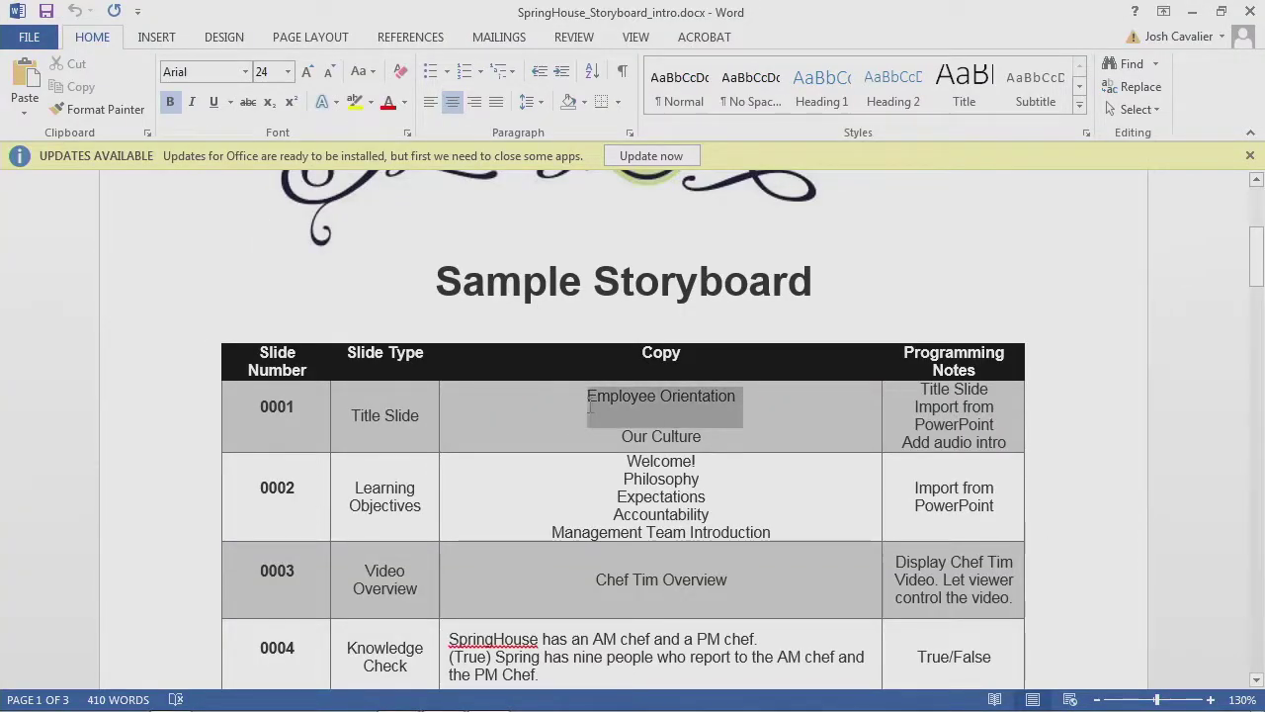
right_click(651, 401)
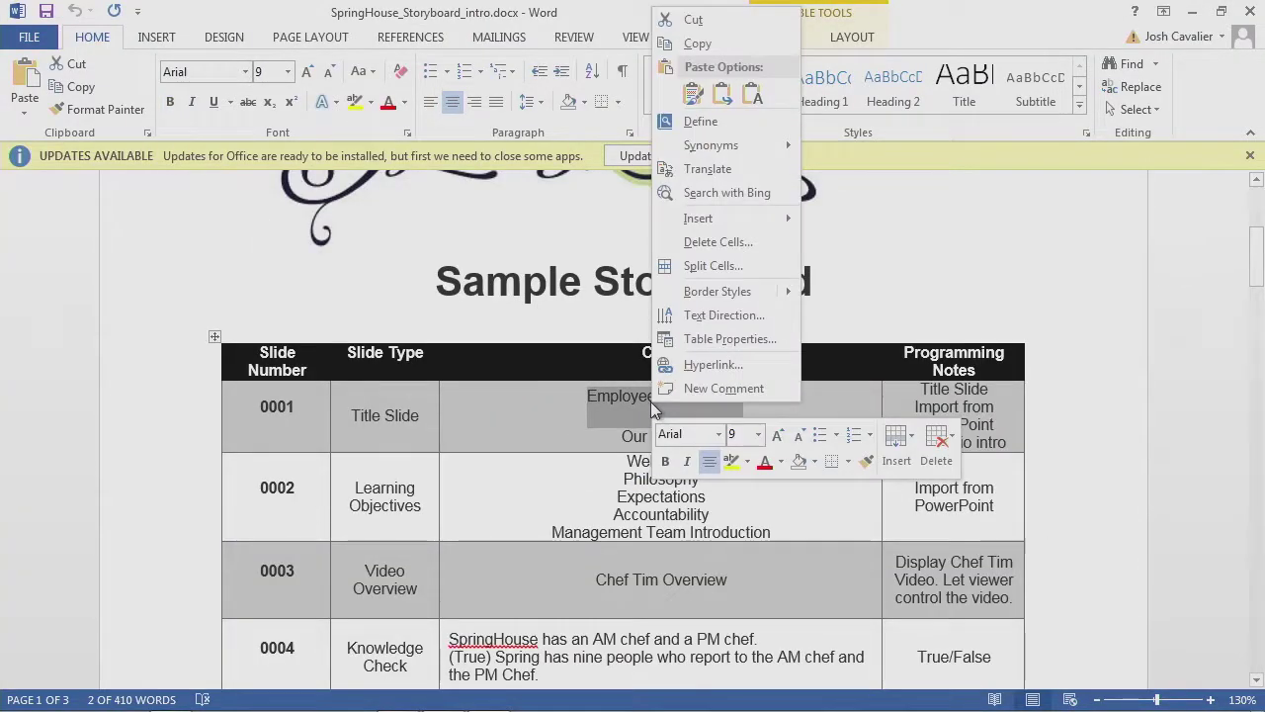
click(704, 44)
key(alt+Tab)
double_click(750, 419)
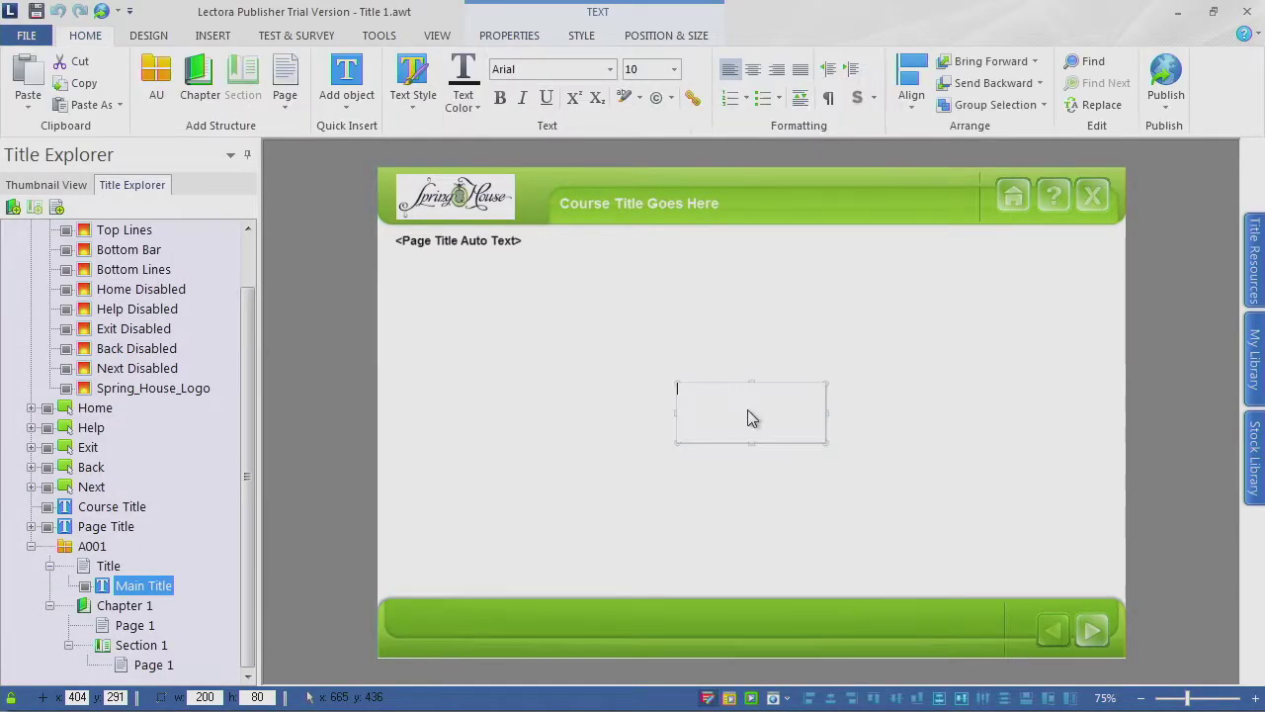
key(ctrl+v)
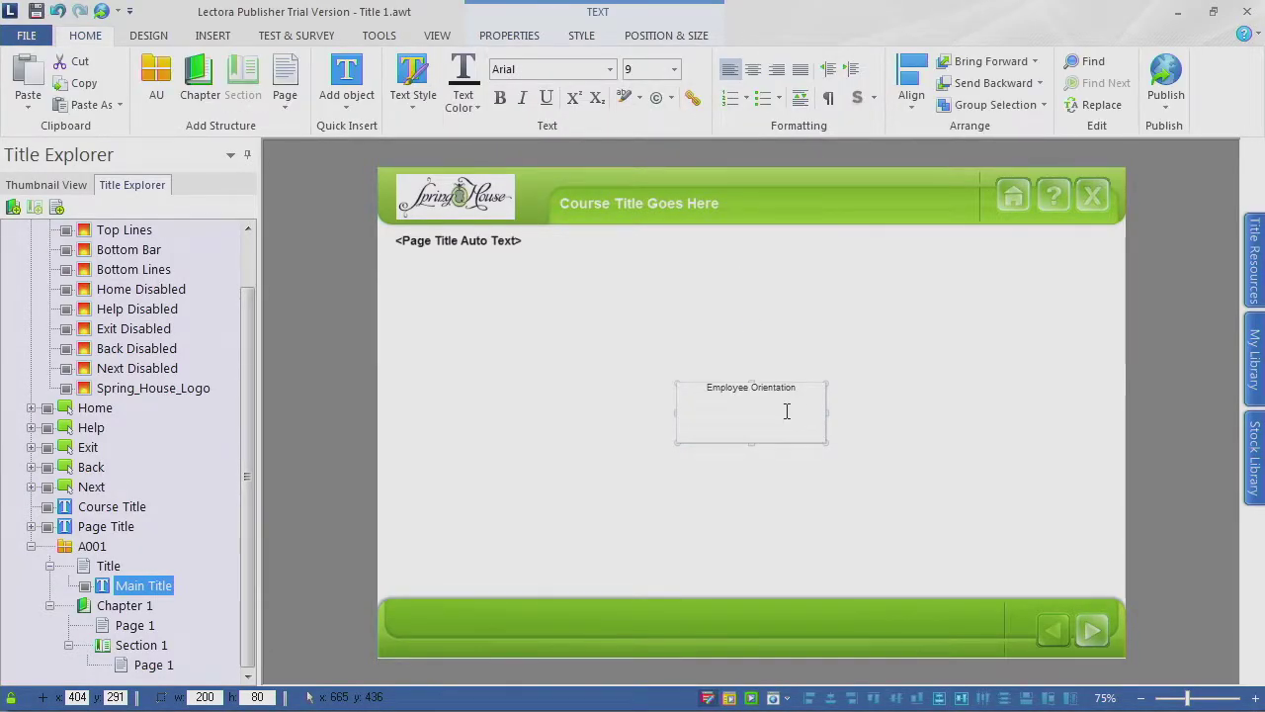
key(ctrl+e)
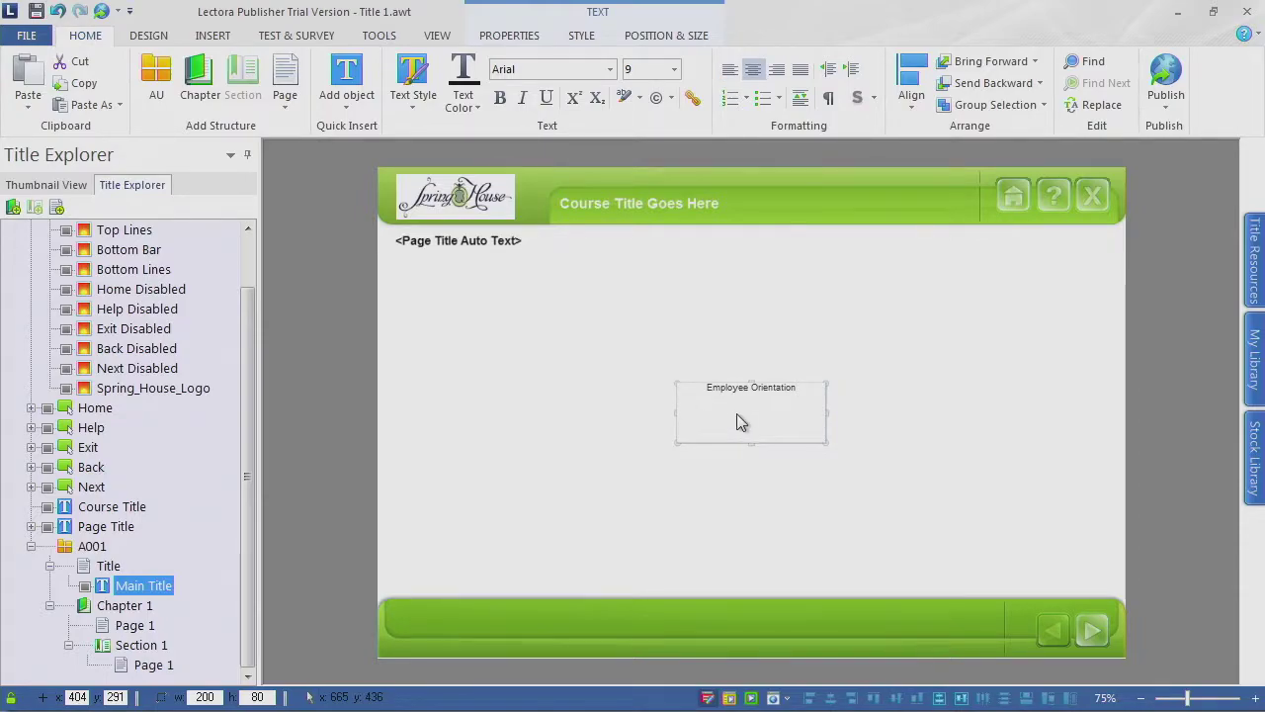
click(781, 452)
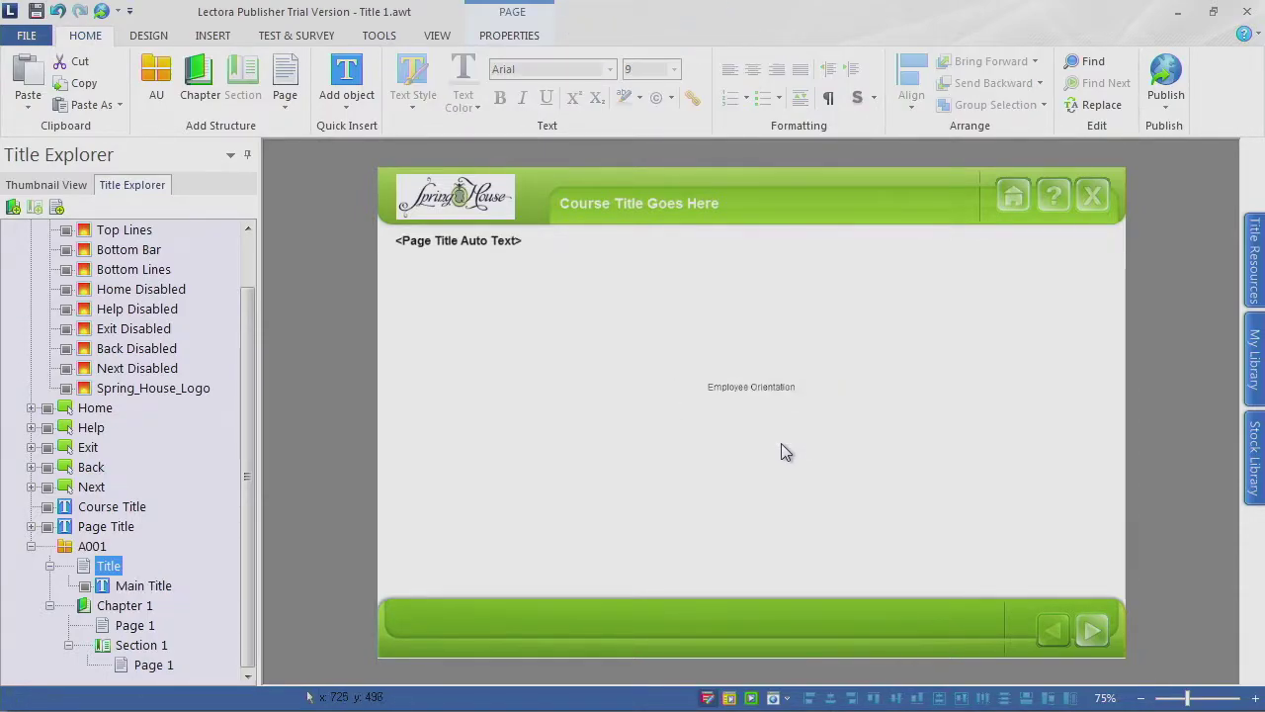
Step: Set the Main Title text to the Arial Black font at size 72
click(766, 398)
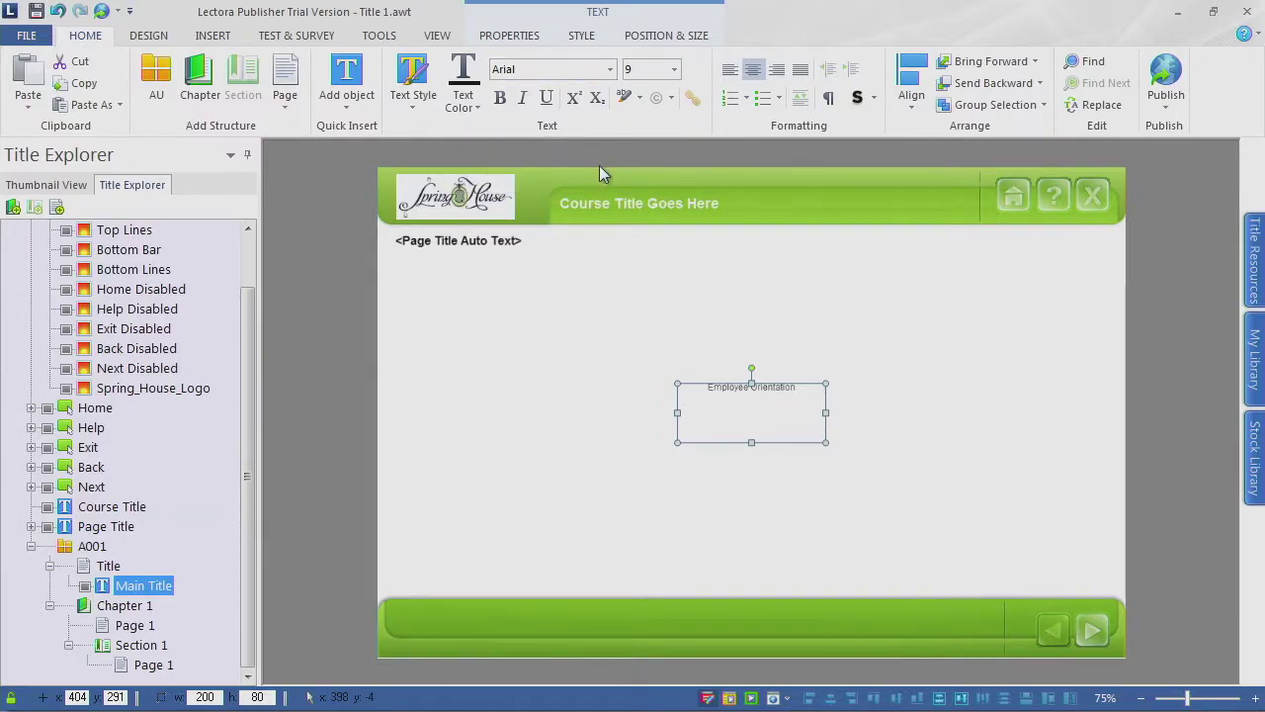
click(610, 69)
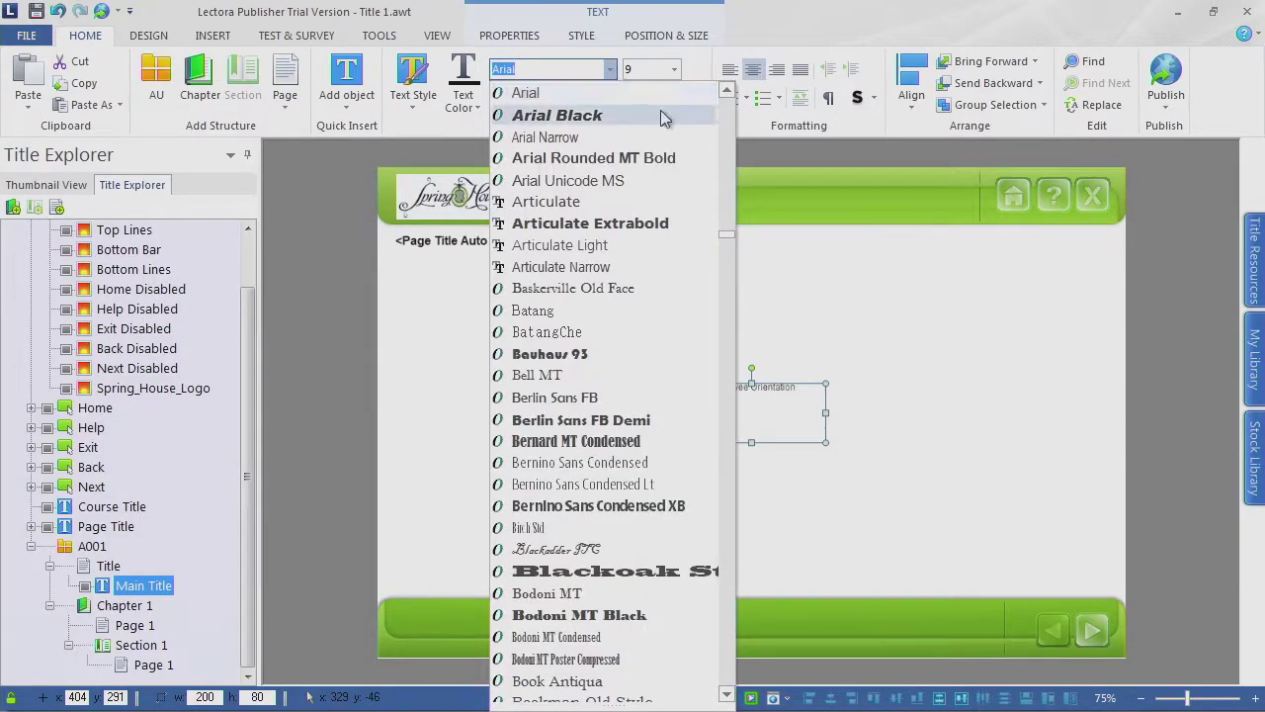
click(642, 115)
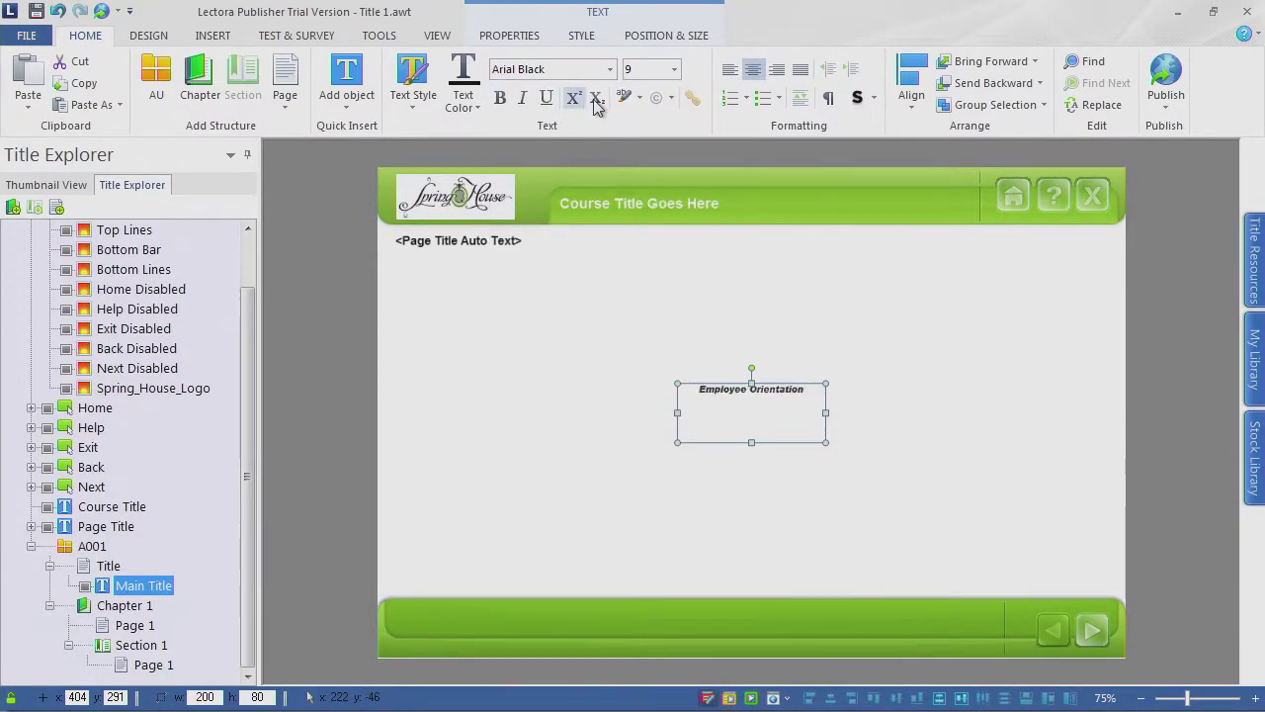
click(674, 69)
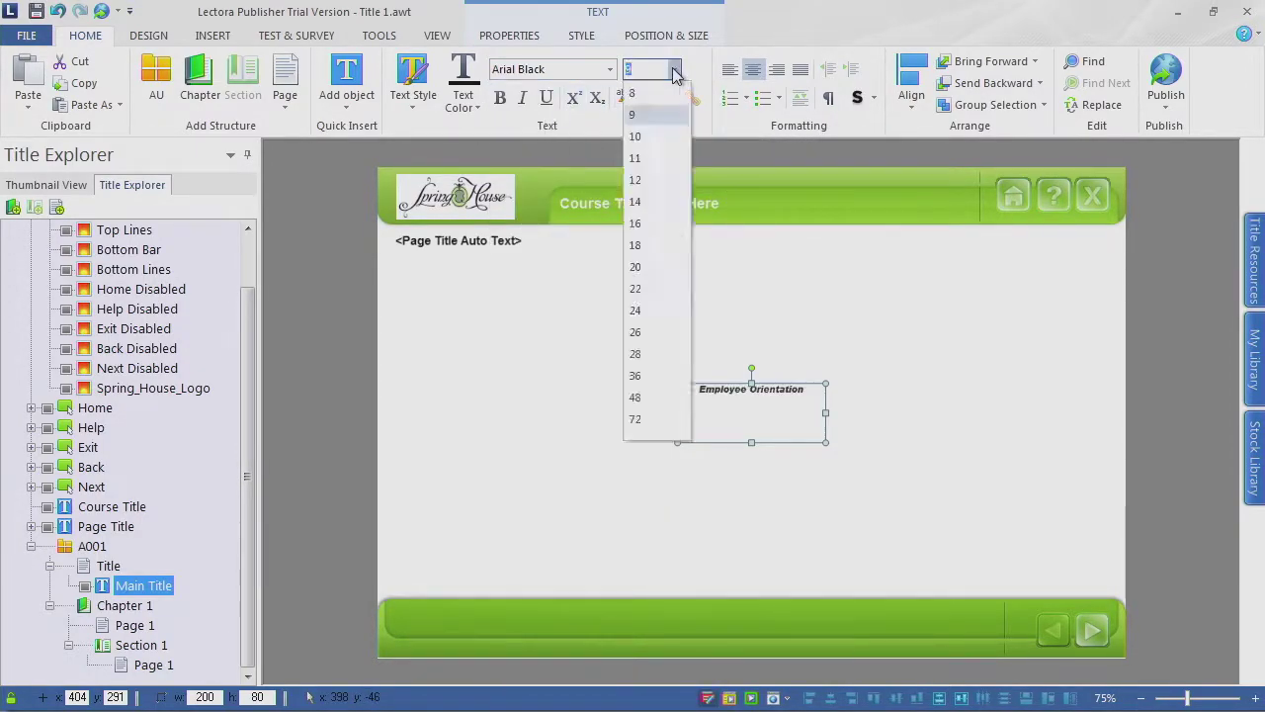
click(663, 426)
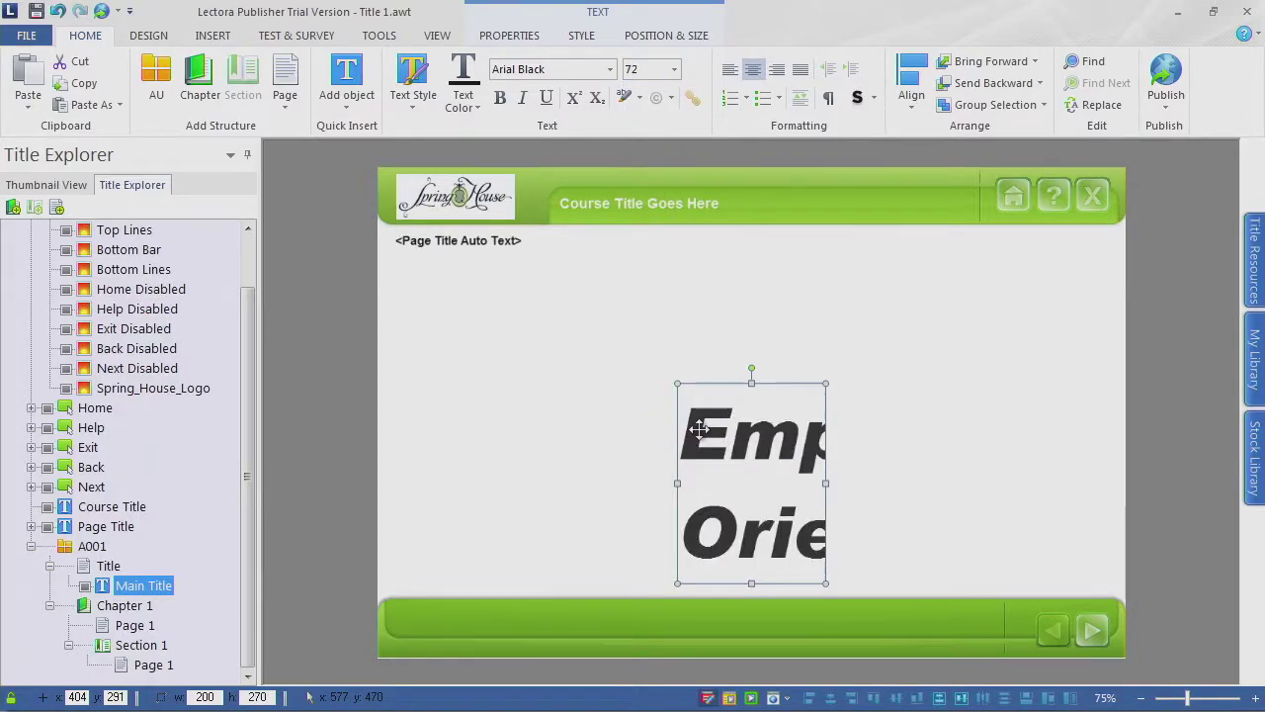
Step: Move the Main Title block to the page's upper left, widen it to about 723 and reduce its text size to 48
drag(721, 382, 466, 282)
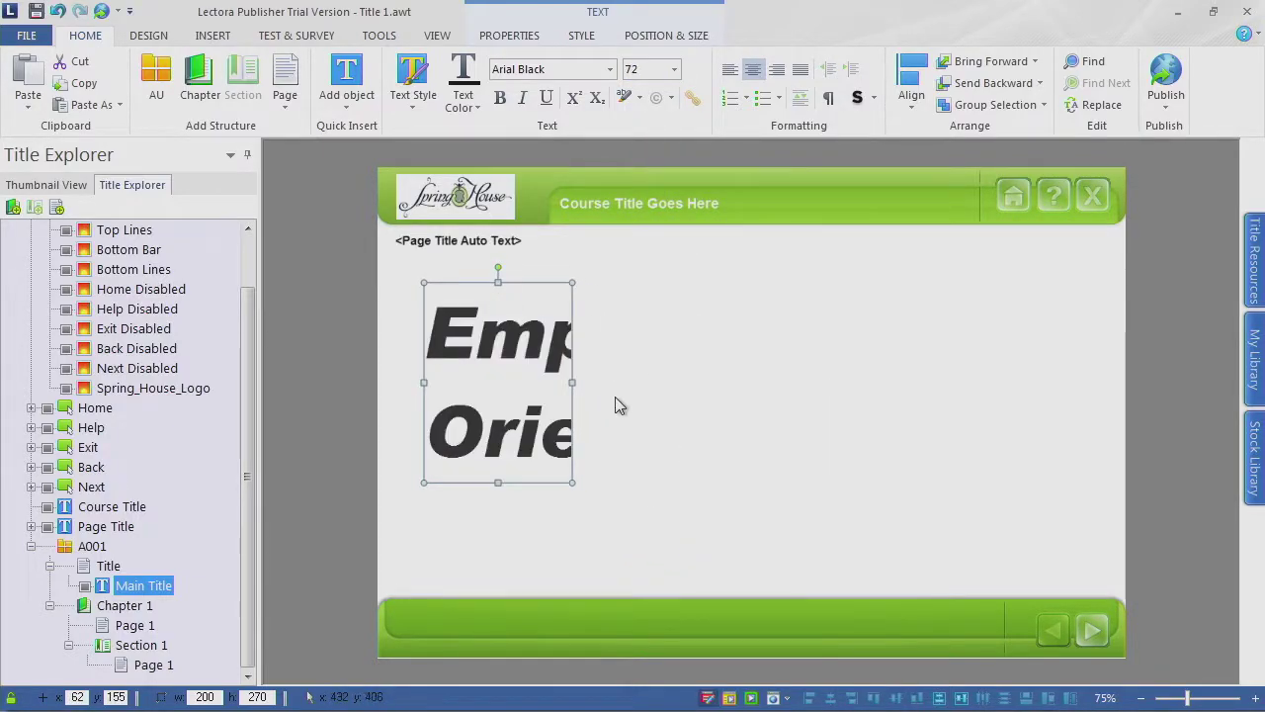
drag(573, 383, 961, 386)
click(675, 69)
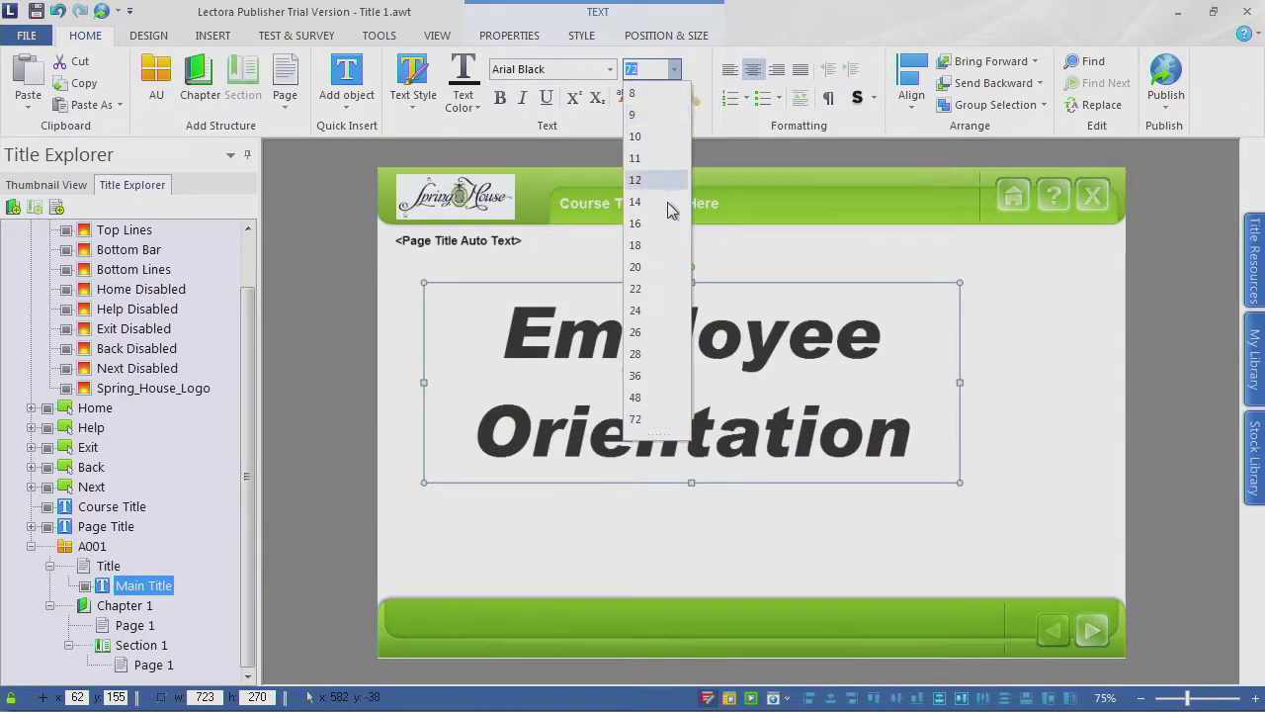
click(655, 398)
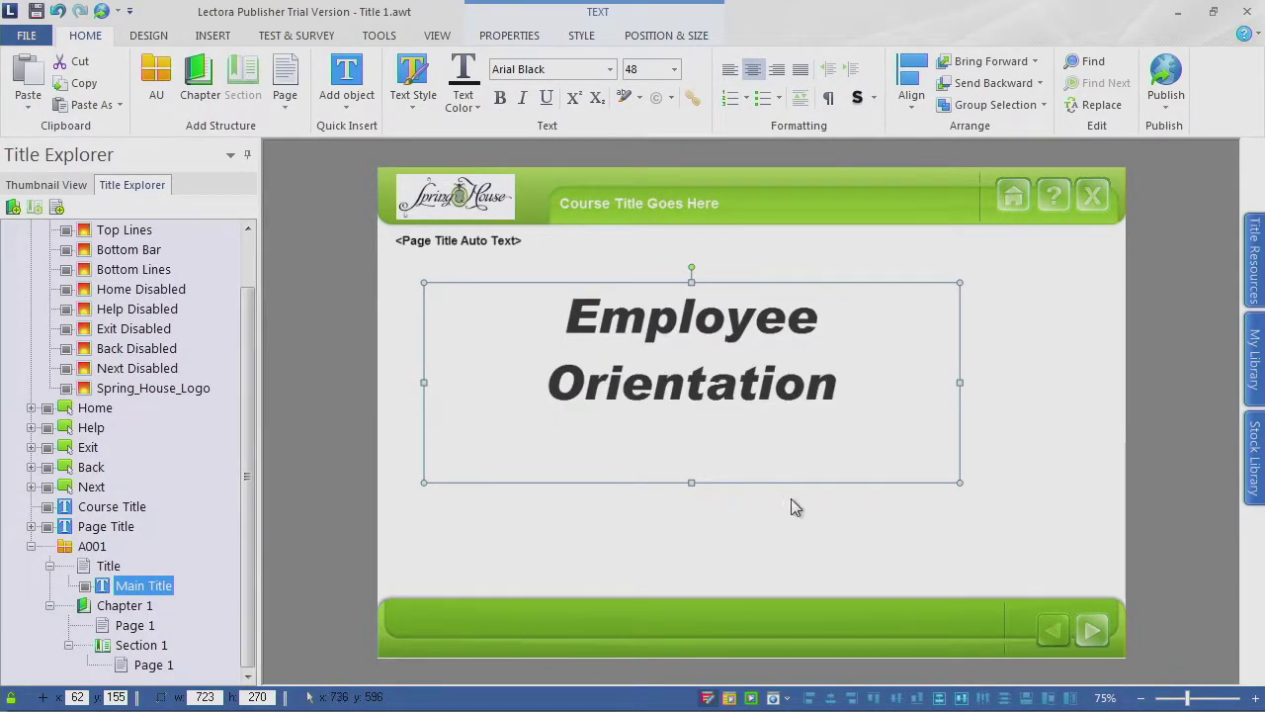
Step: Shorten the Main Title block to about 189 high, stretch it across the full page width and move it up to about y 128
drag(691, 477, 691, 423)
drag(425, 353, 379, 351)
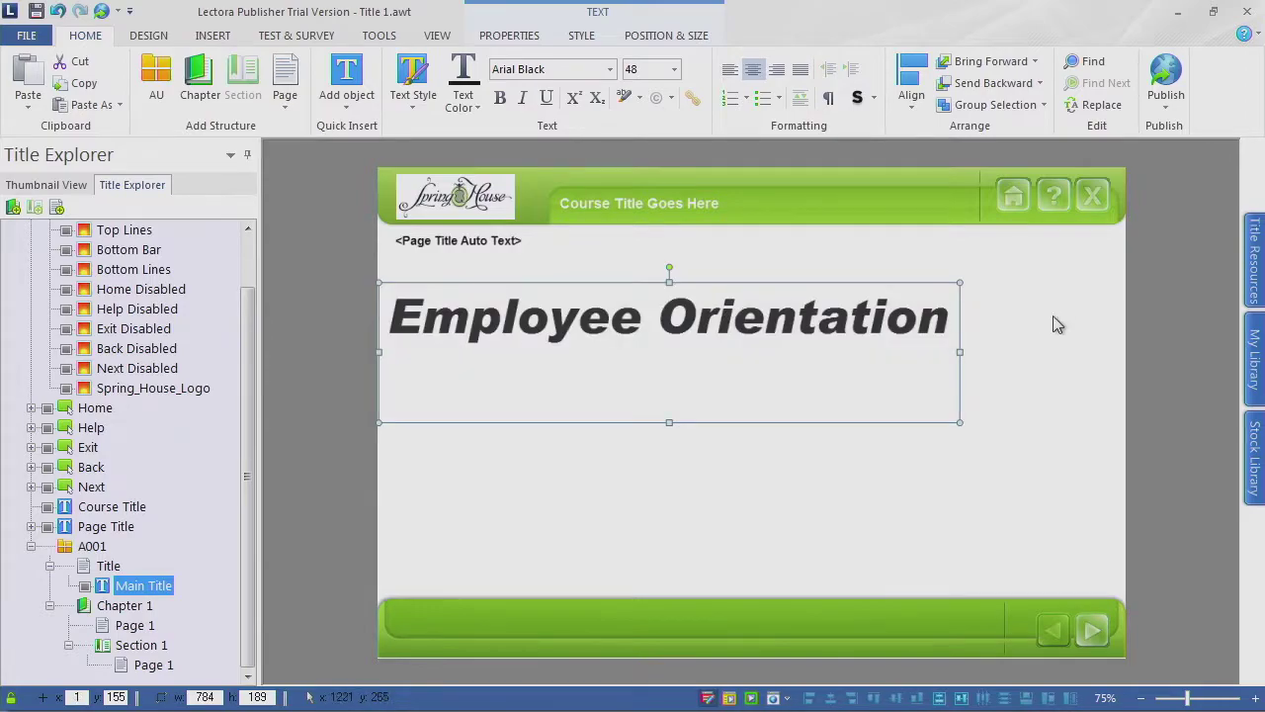
drag(964, 351, 1128, 363)
drag(864, 324, 866, 304)
click(835, 433)
click(861, 385)
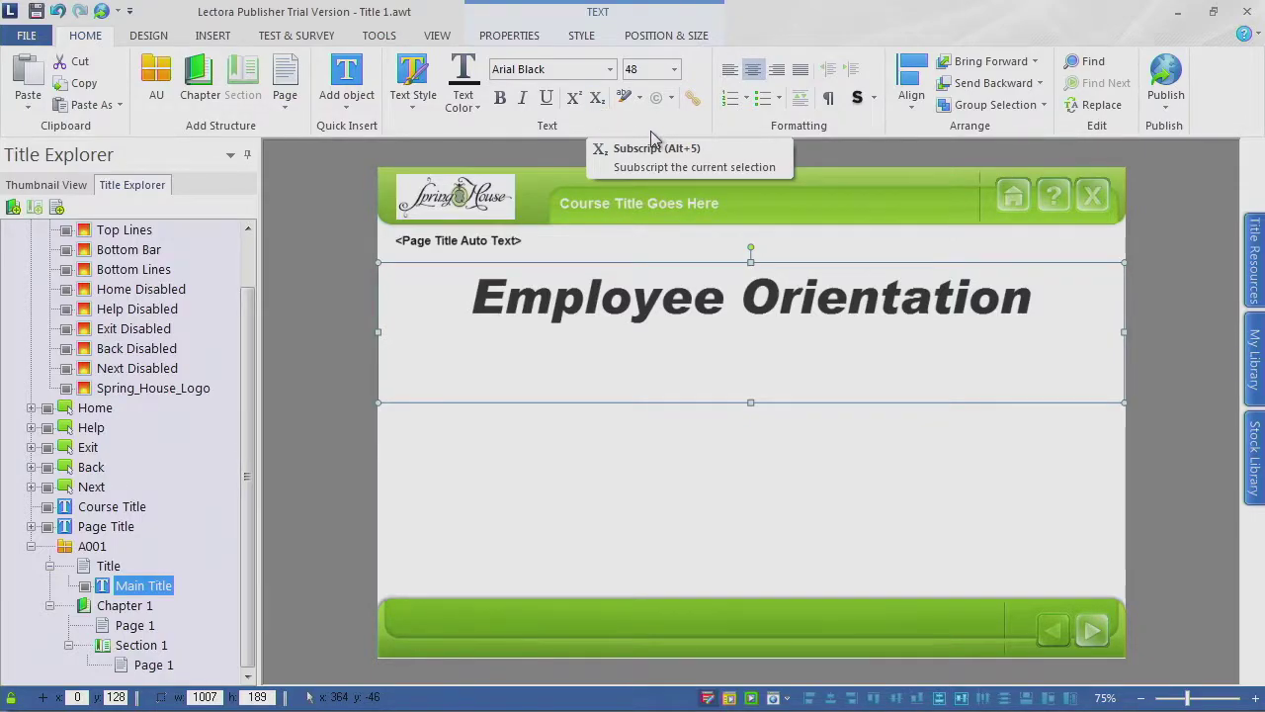
click(479, 112)
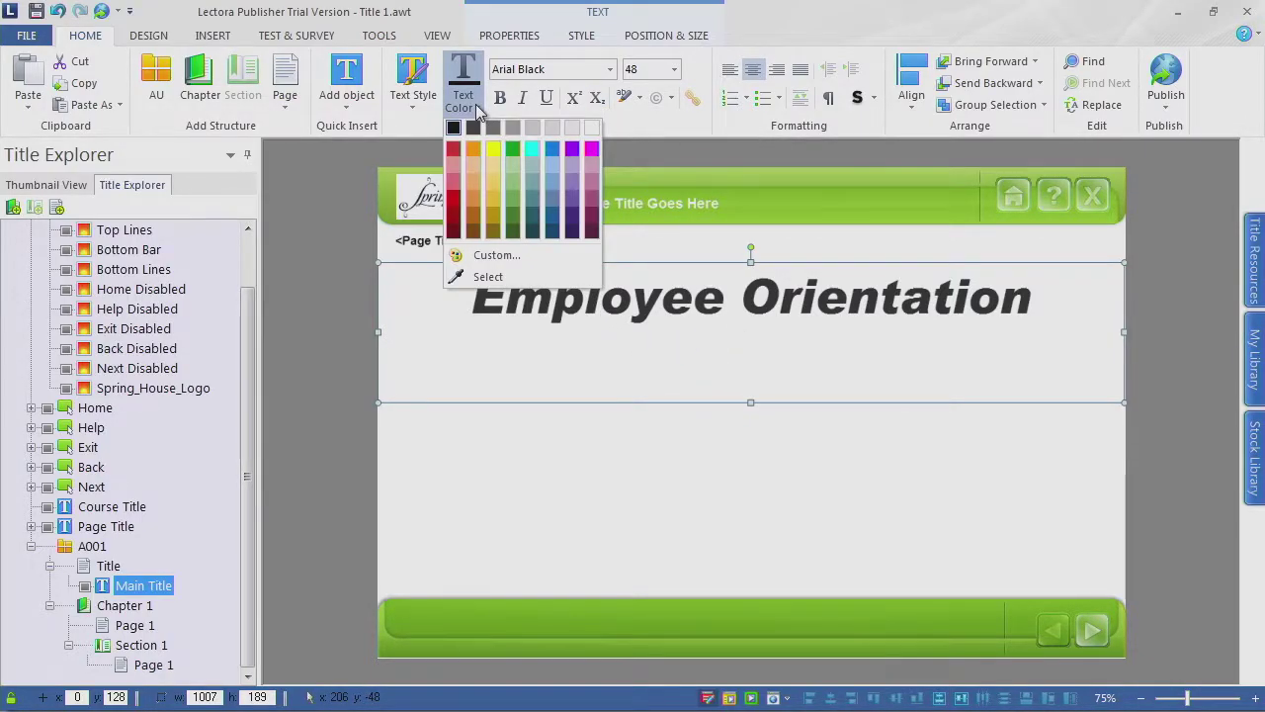
click(506, 259)
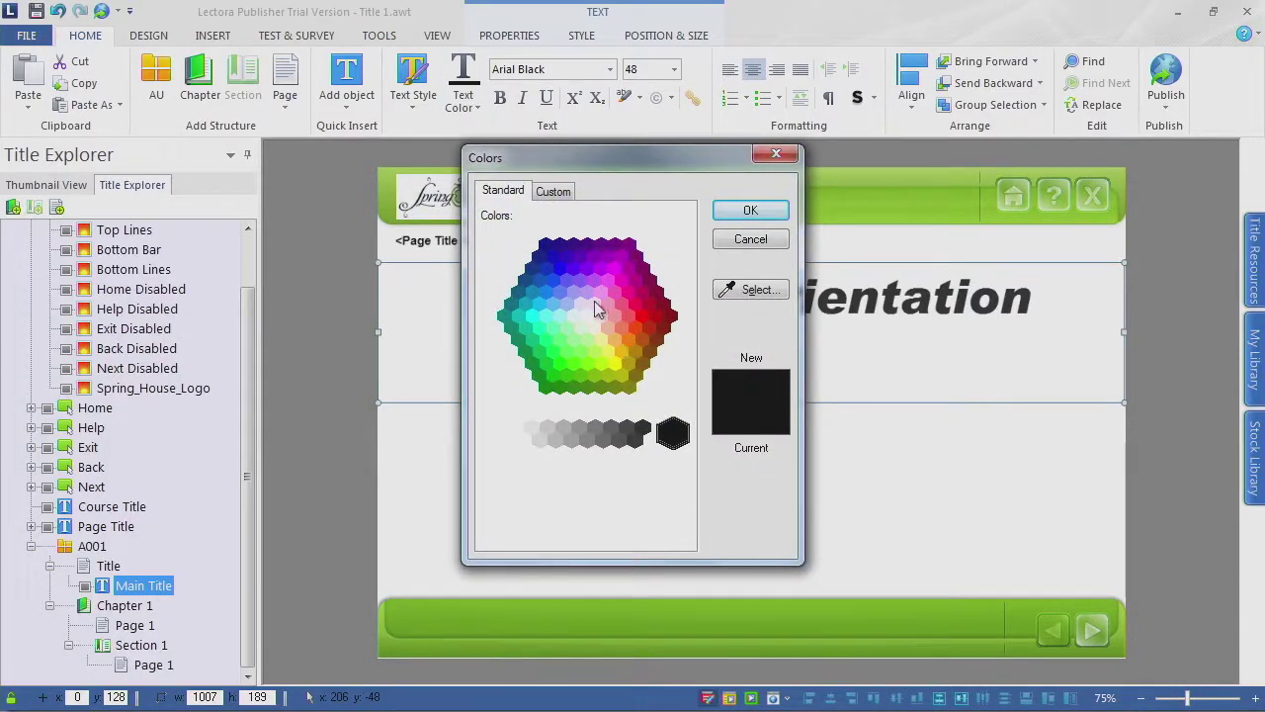
click(552, 190)
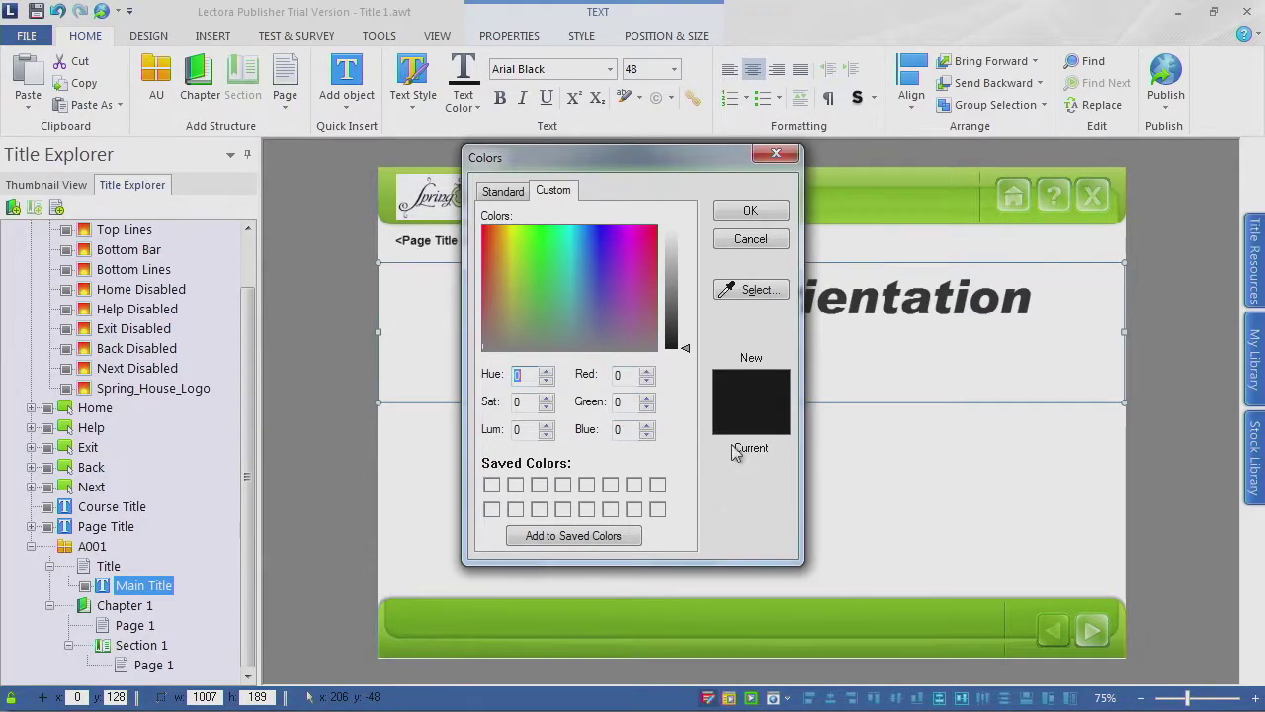
click(760, 251)
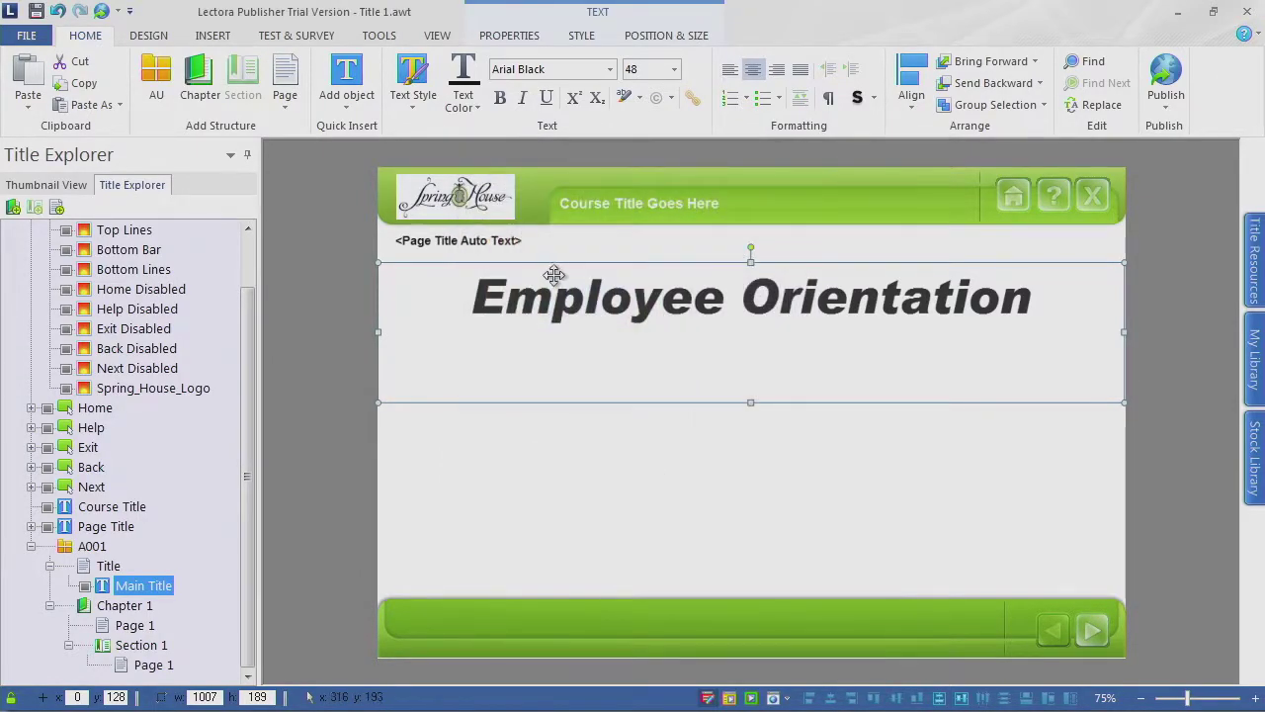
Step: Try coloring the Main Title text with colors sampled from the Spring House logo, first from its green emblem and again from its lettering
click(478, 109)
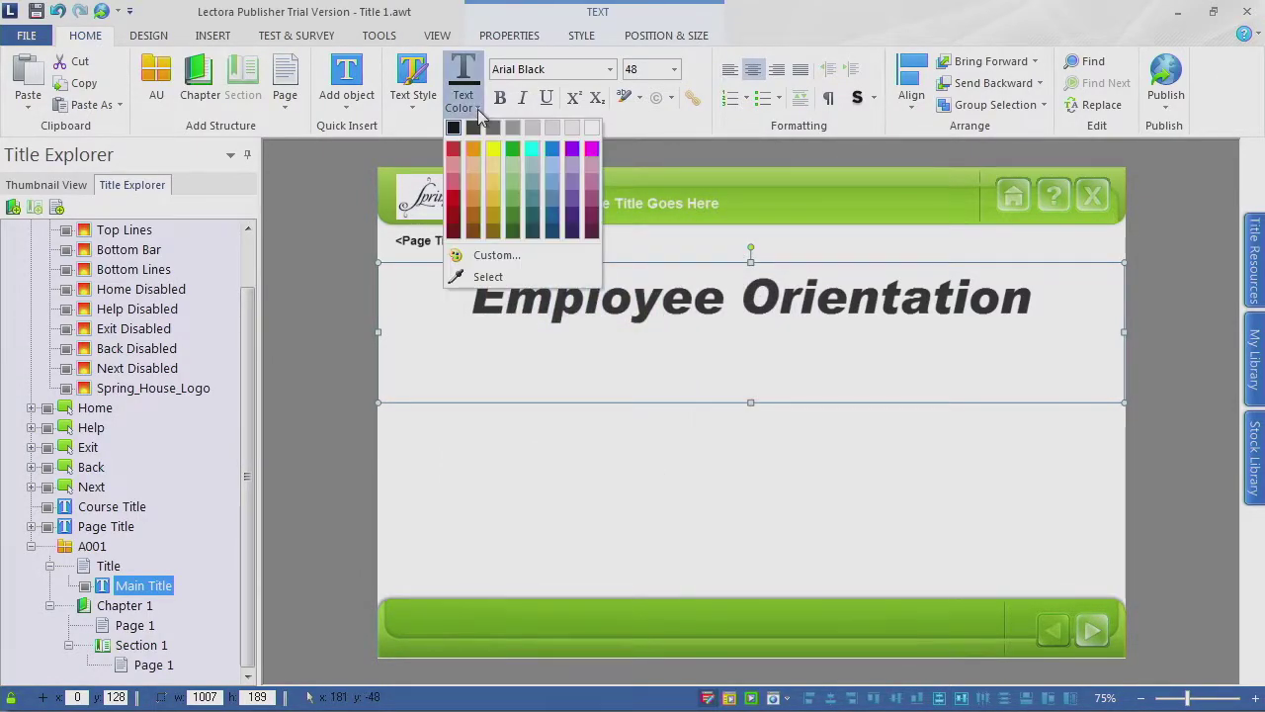
click(484, 277)
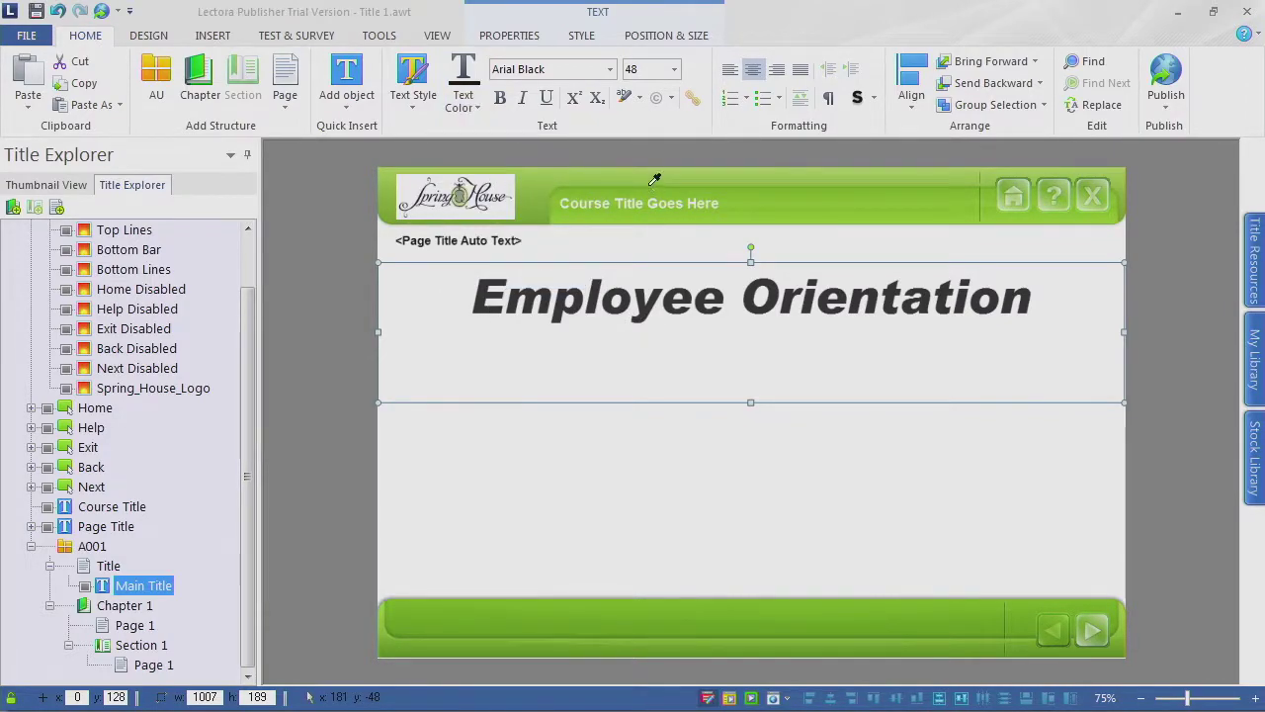
click(461, 196)
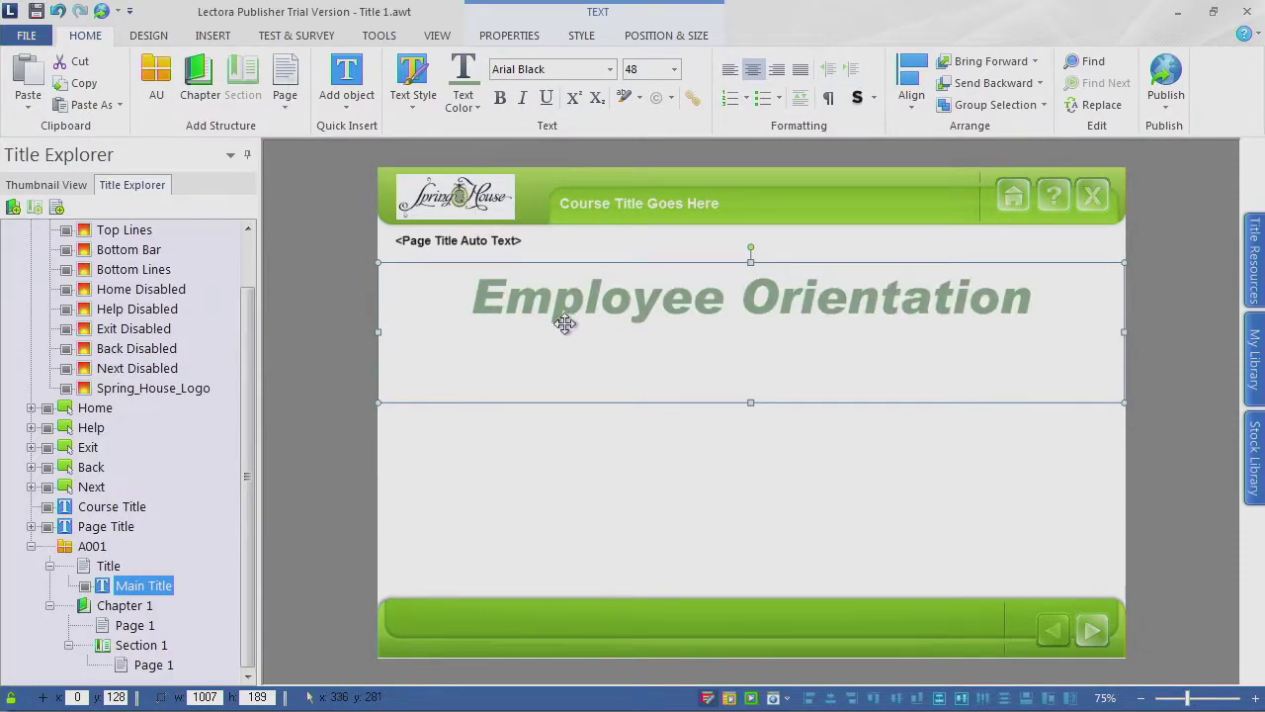
click(473, 111)
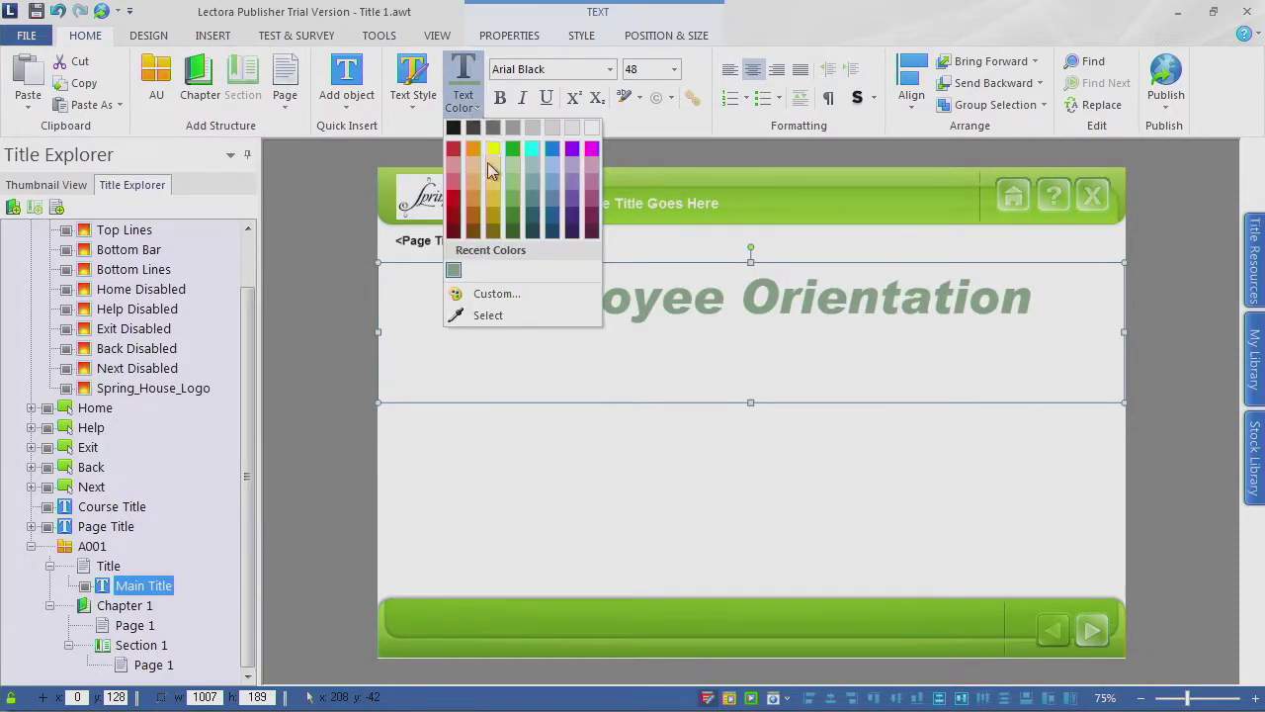
click(440, 237)
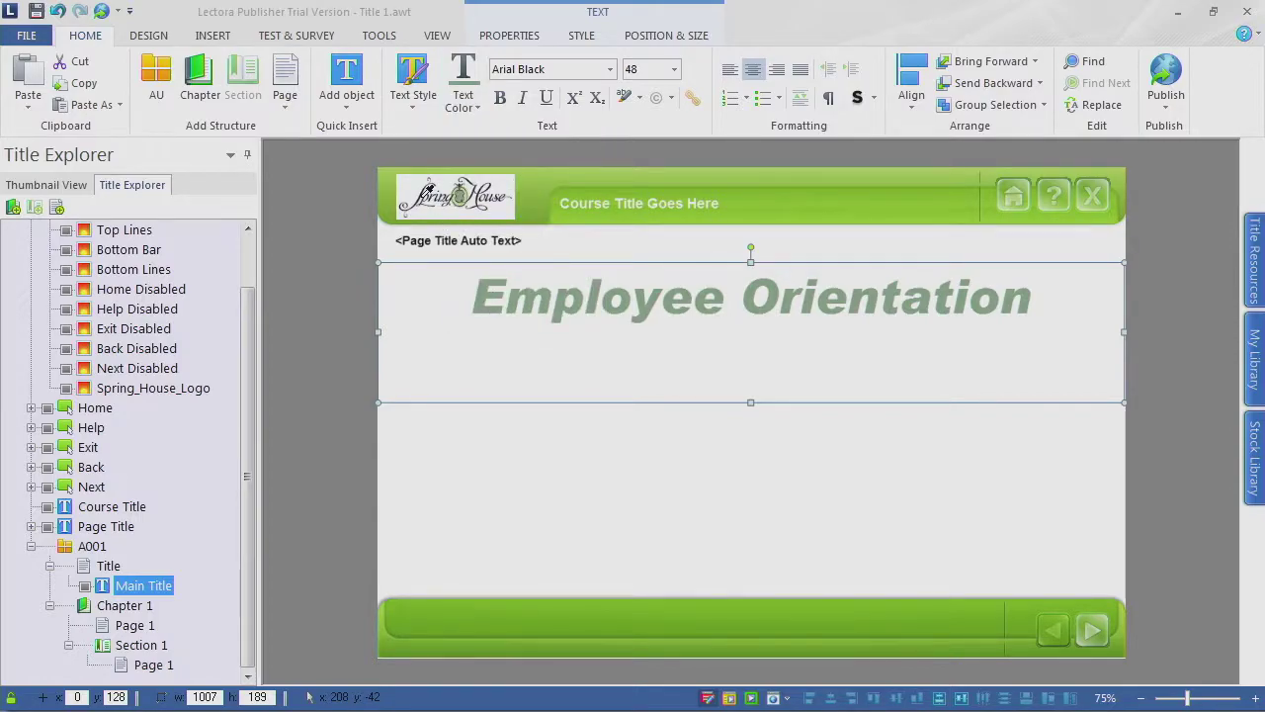
Step: Color the Main Title text with the dark gray sampled from the Spring House logo's lettering
click(464, 99)
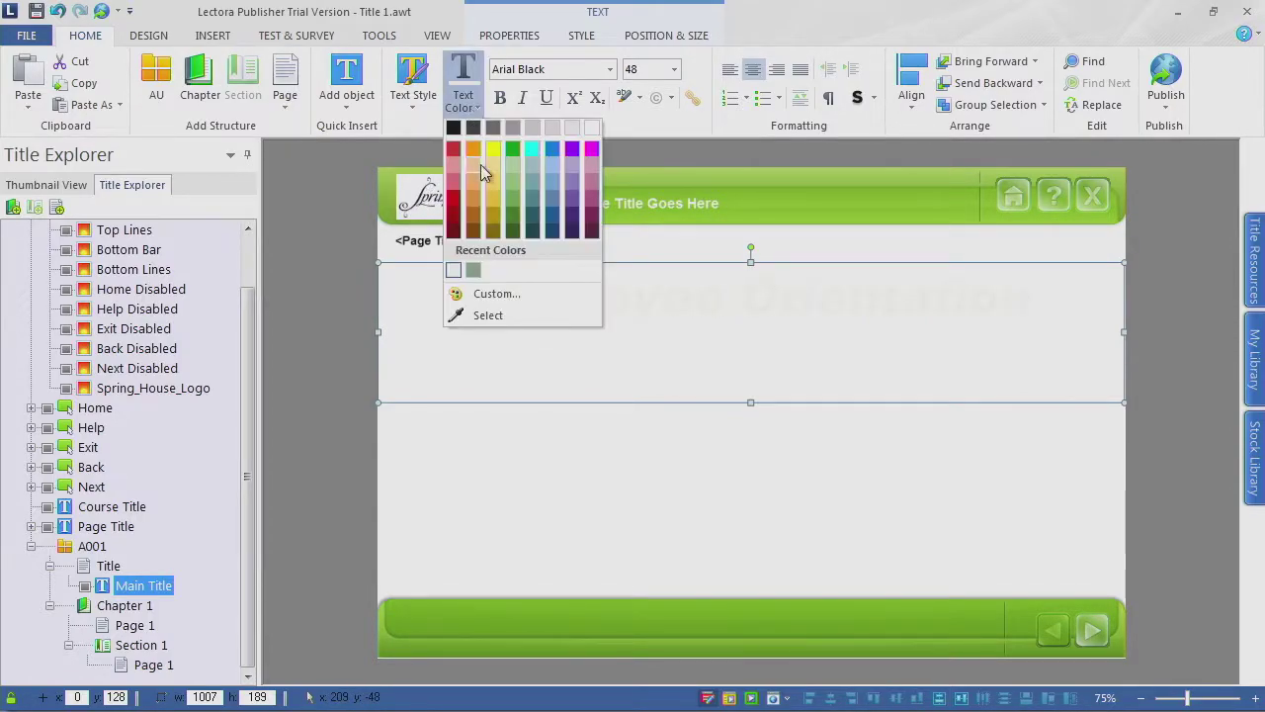
click(491, 313)
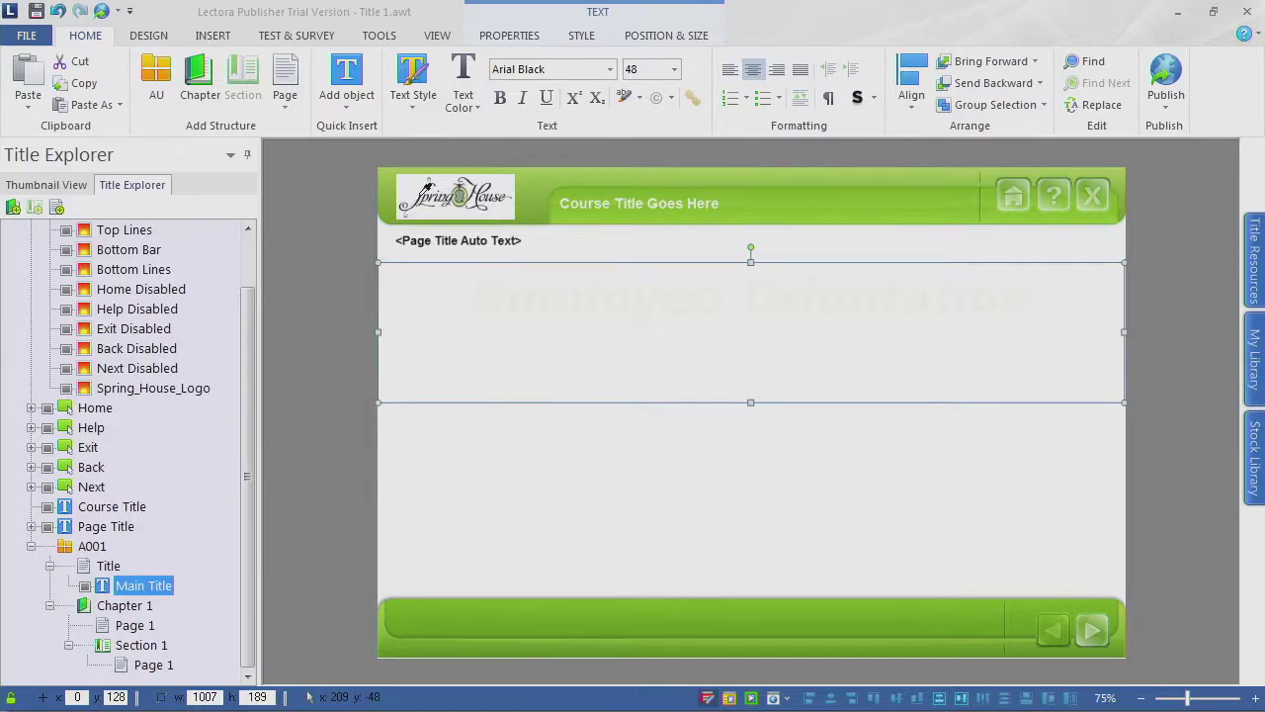
click(425, 193)
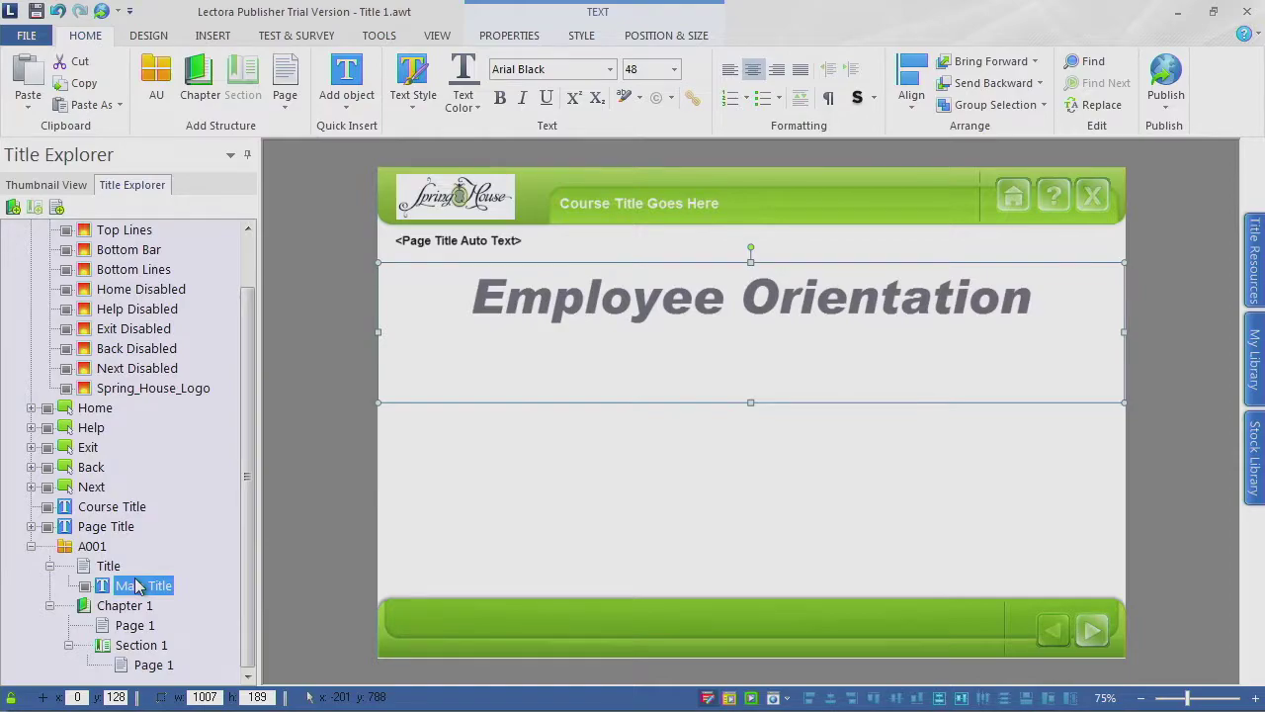
Step: Insert the image file DSC_8469_small.jpg on the Title page
click(214, 37)
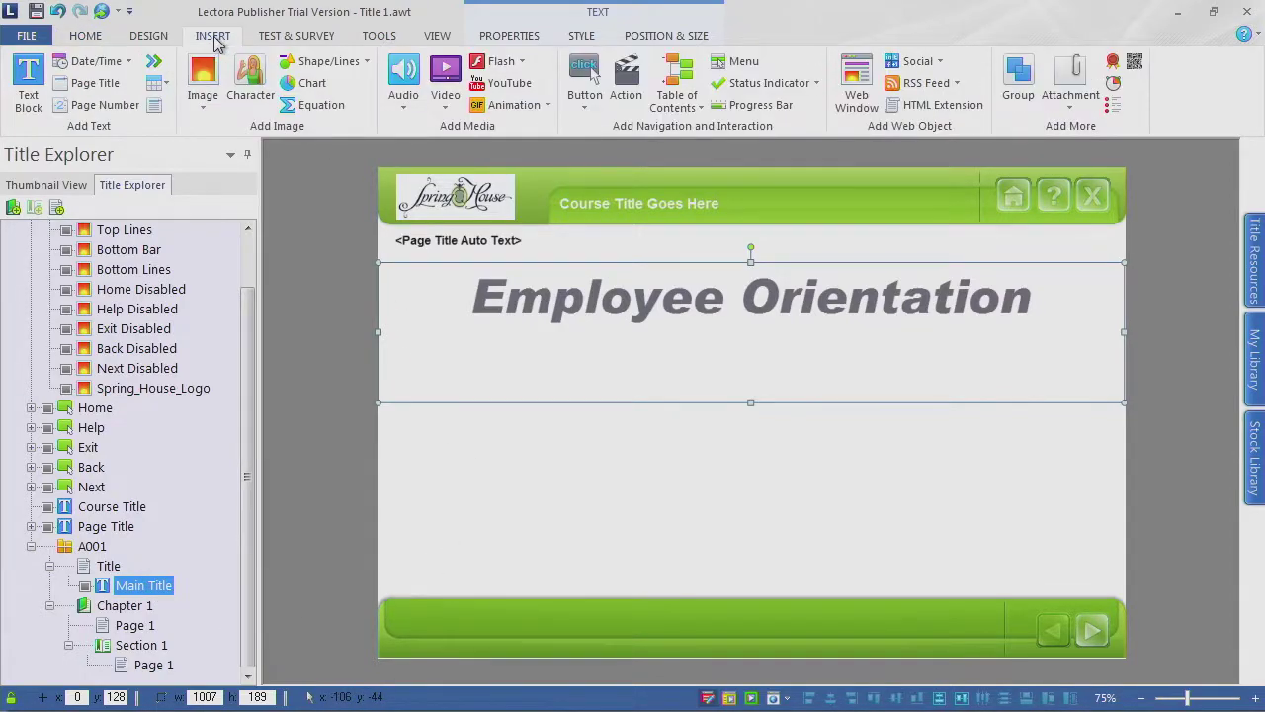
click(203, 109)
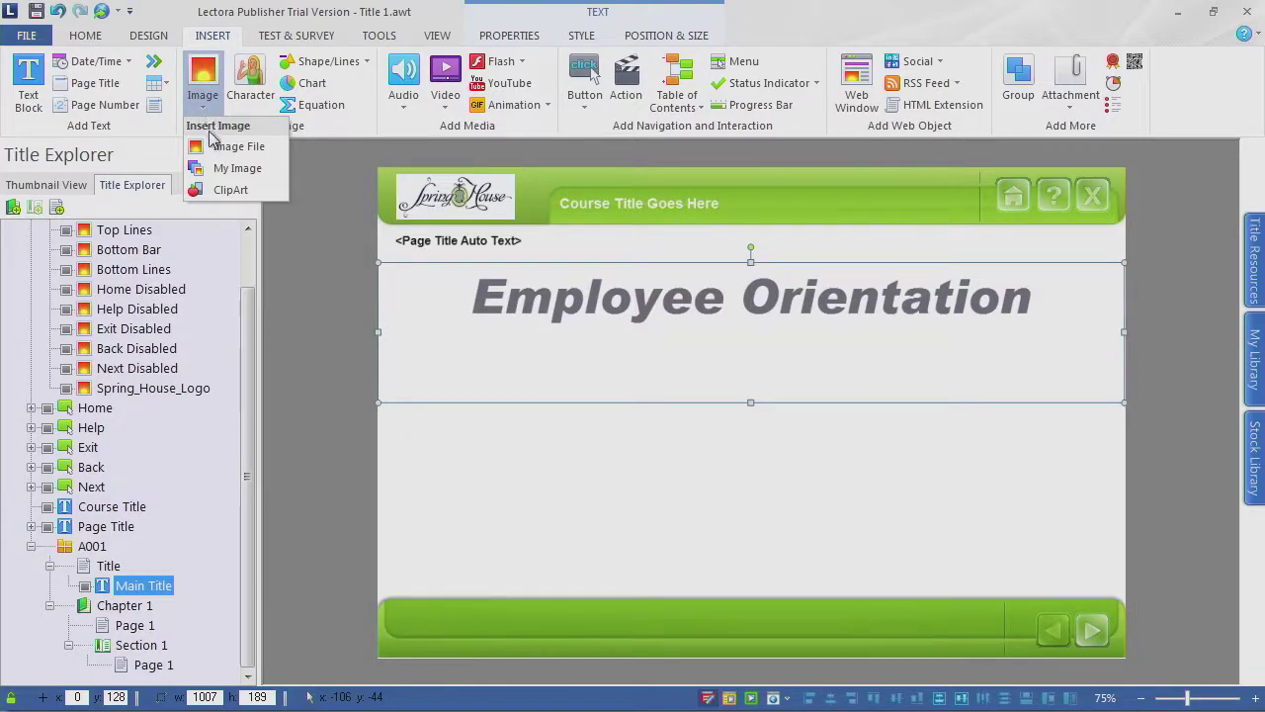
click(236, 148)
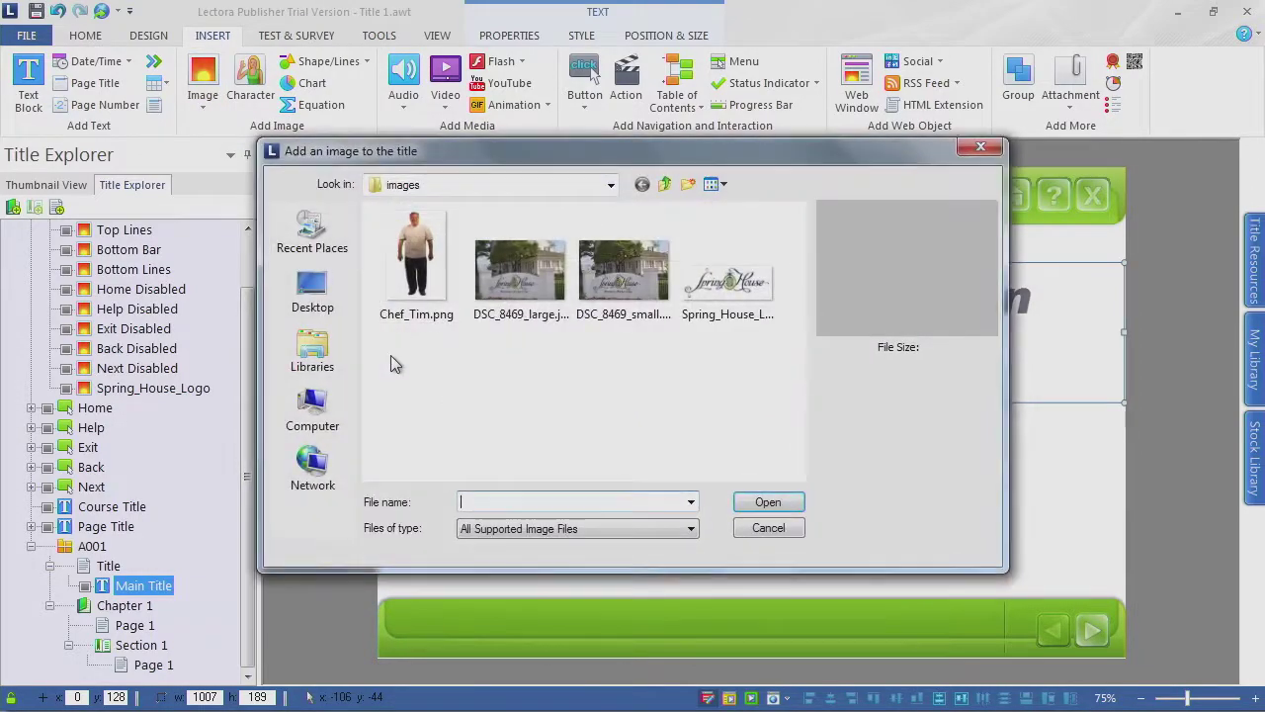
click(635, 288)
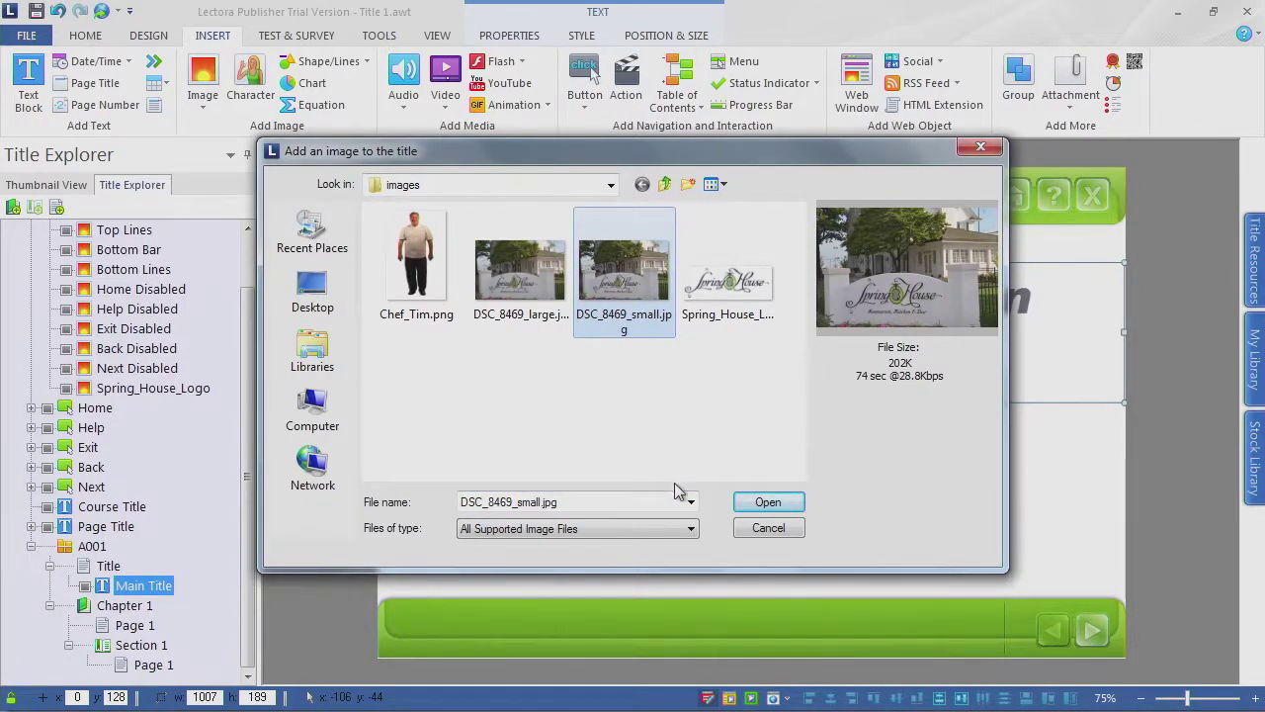
click(779, 504)
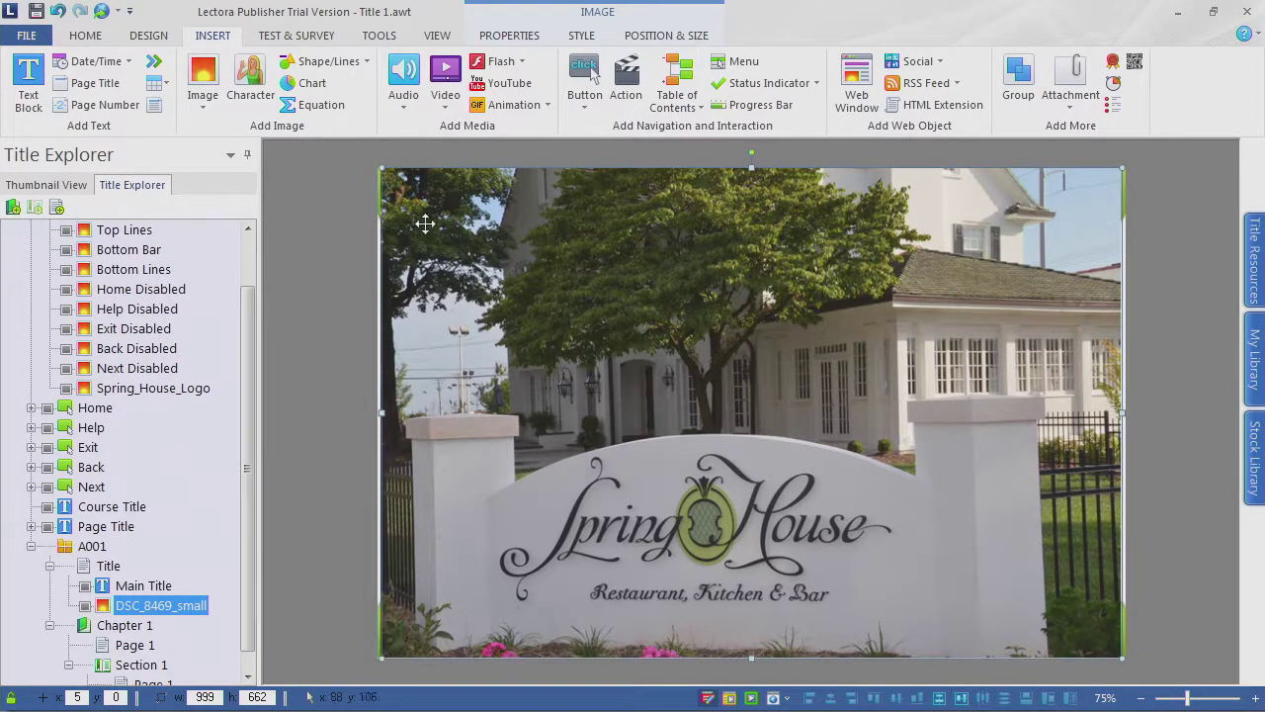
Step: Shrink the image to about 503 by 334, place it beneath the main title and center it horizontally on the page
drag(380, 165, 763, 532)
drag(958, 540, 782, 456)
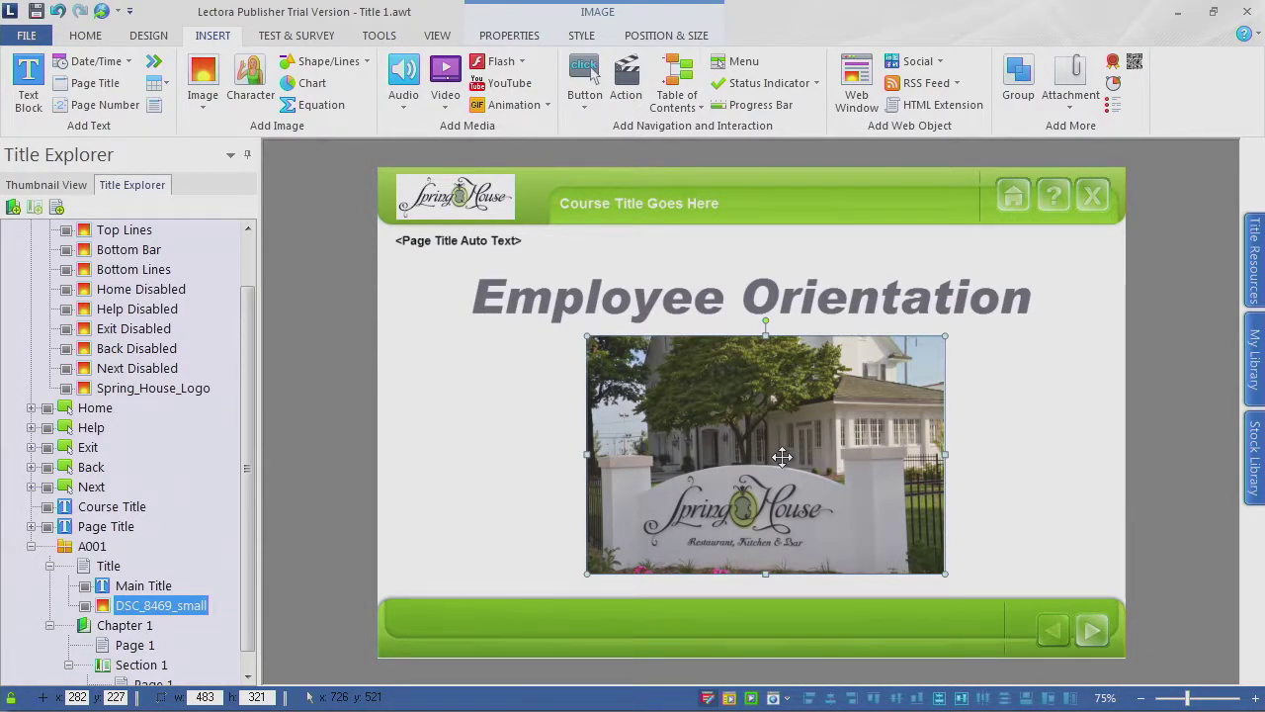
drag(782, 455, 813, 457)
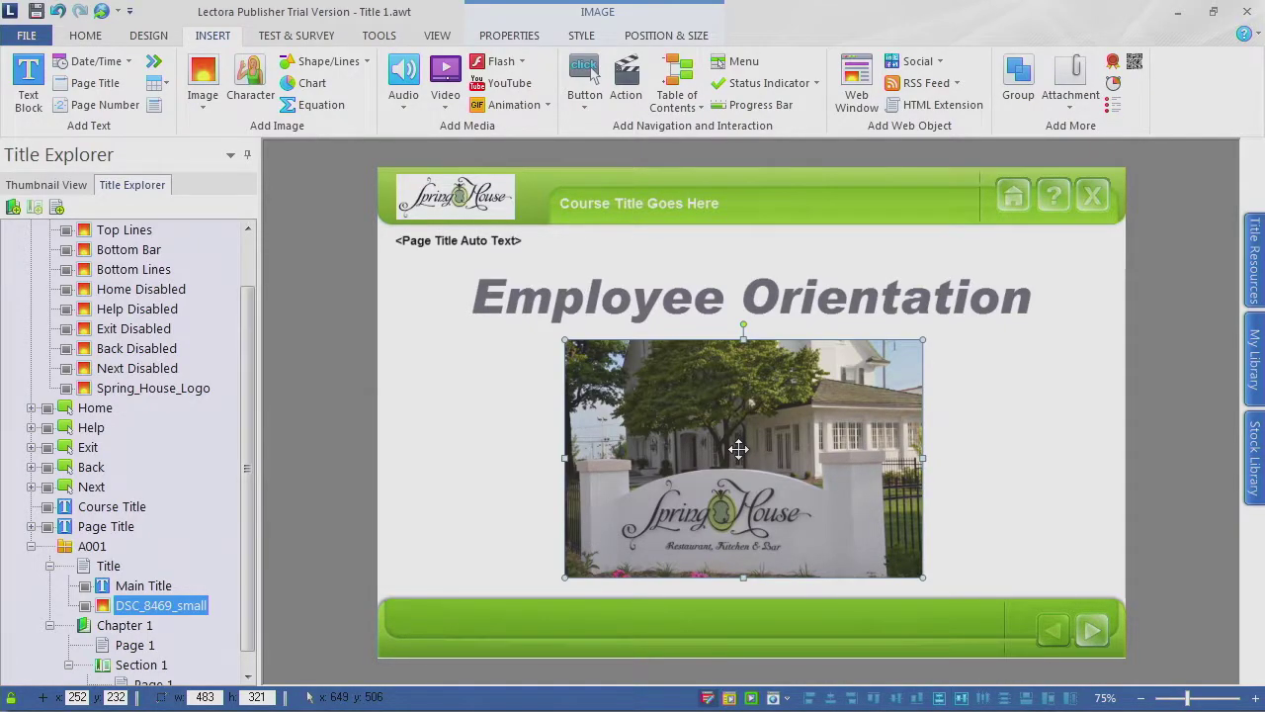
mouse_move(565, 339)
mouse_down()
mouse_move(546, 327)
mouse_move(561, 334)
mouse_up()
drag(715, 440, 729, 447)
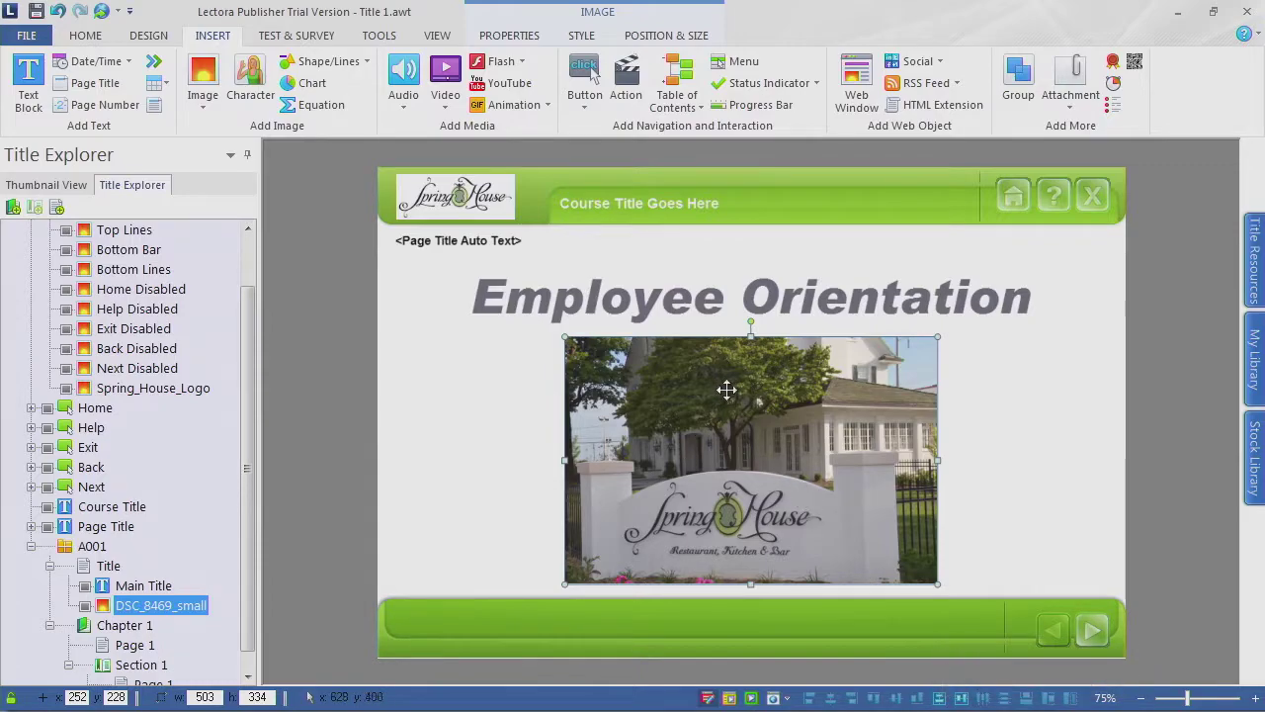
click(941, 698)
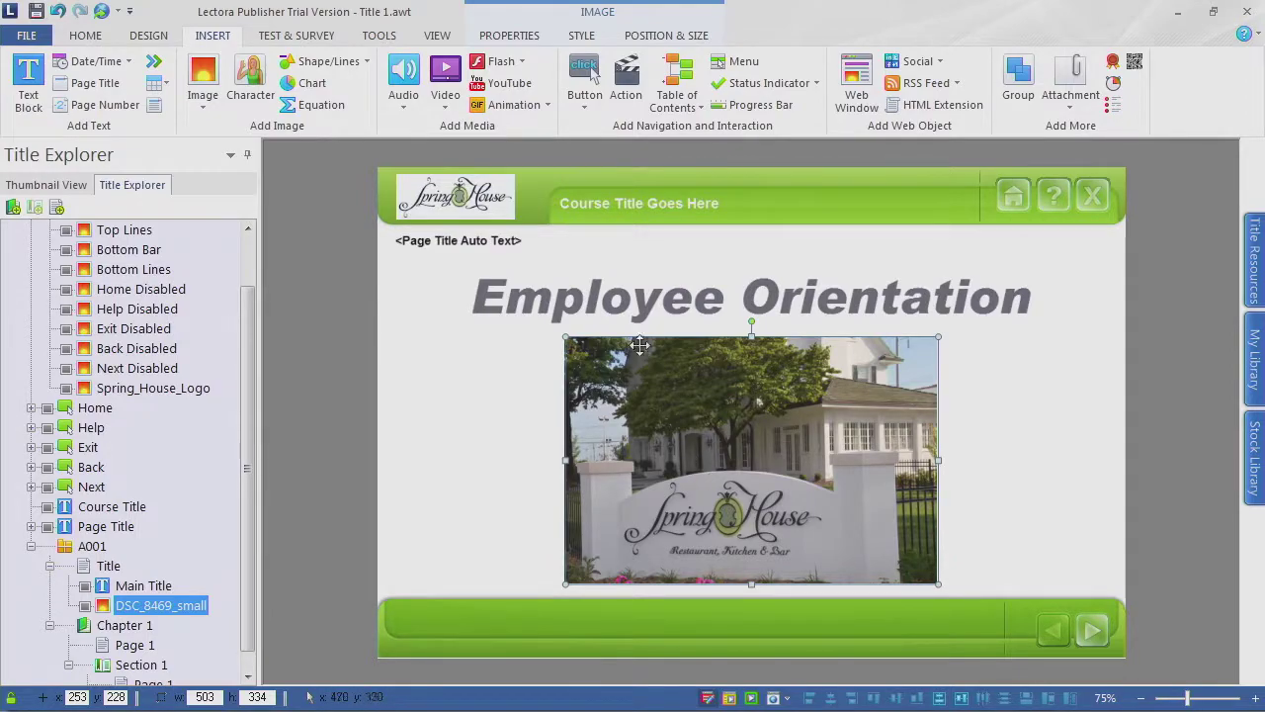
Step: Review the image's properties, style and position settings, and nudge the image to about x 252, y 229
click(506, 37)
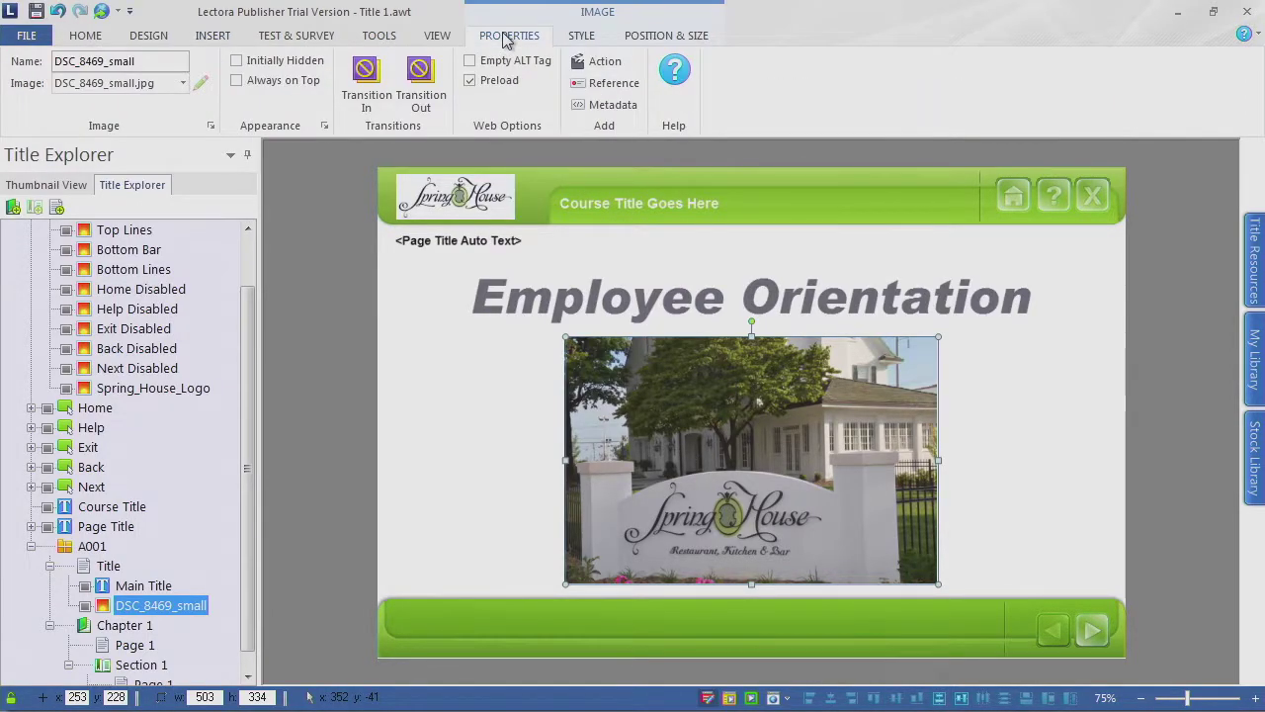
click(583, 38)
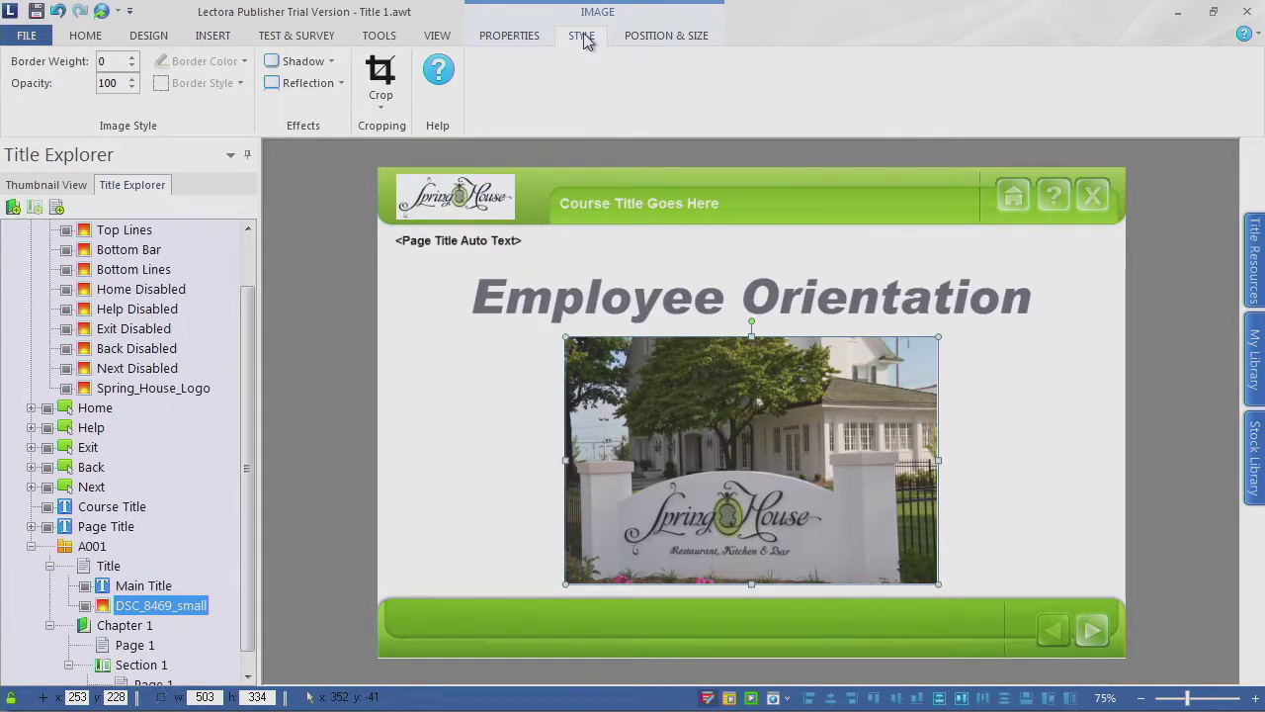
click(660, 38)
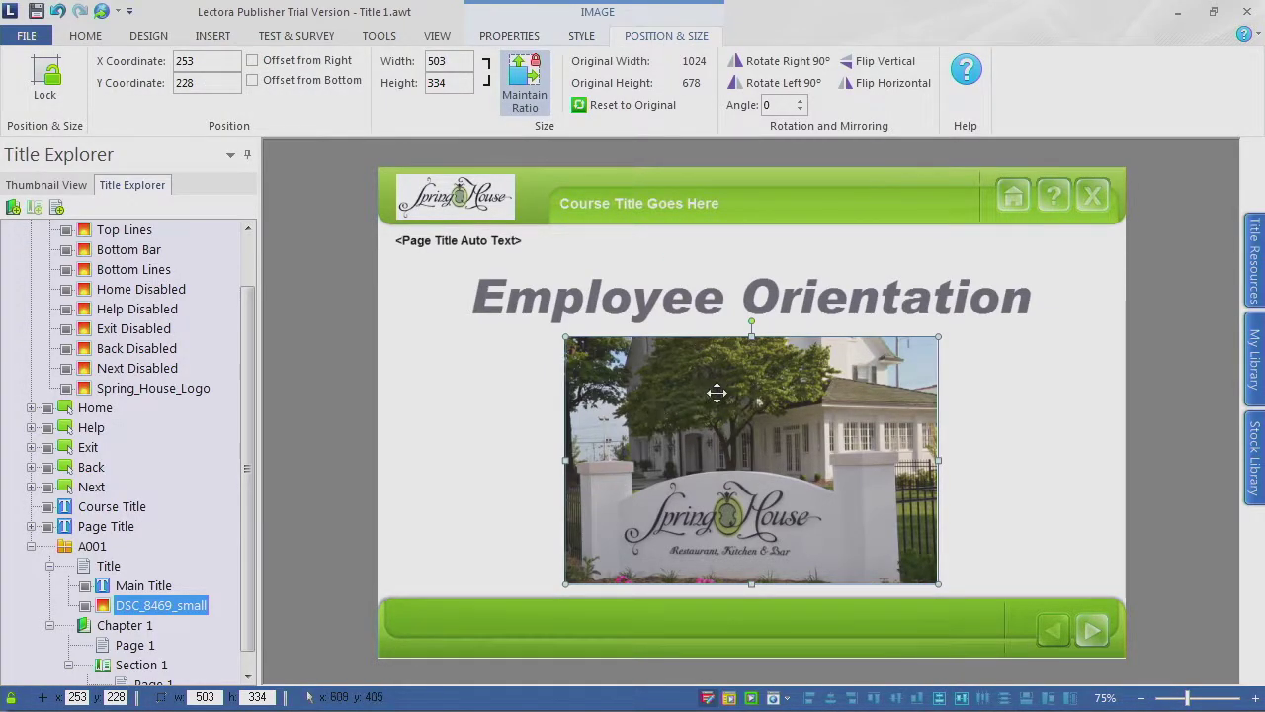
drag(714, 386, 718, 399)
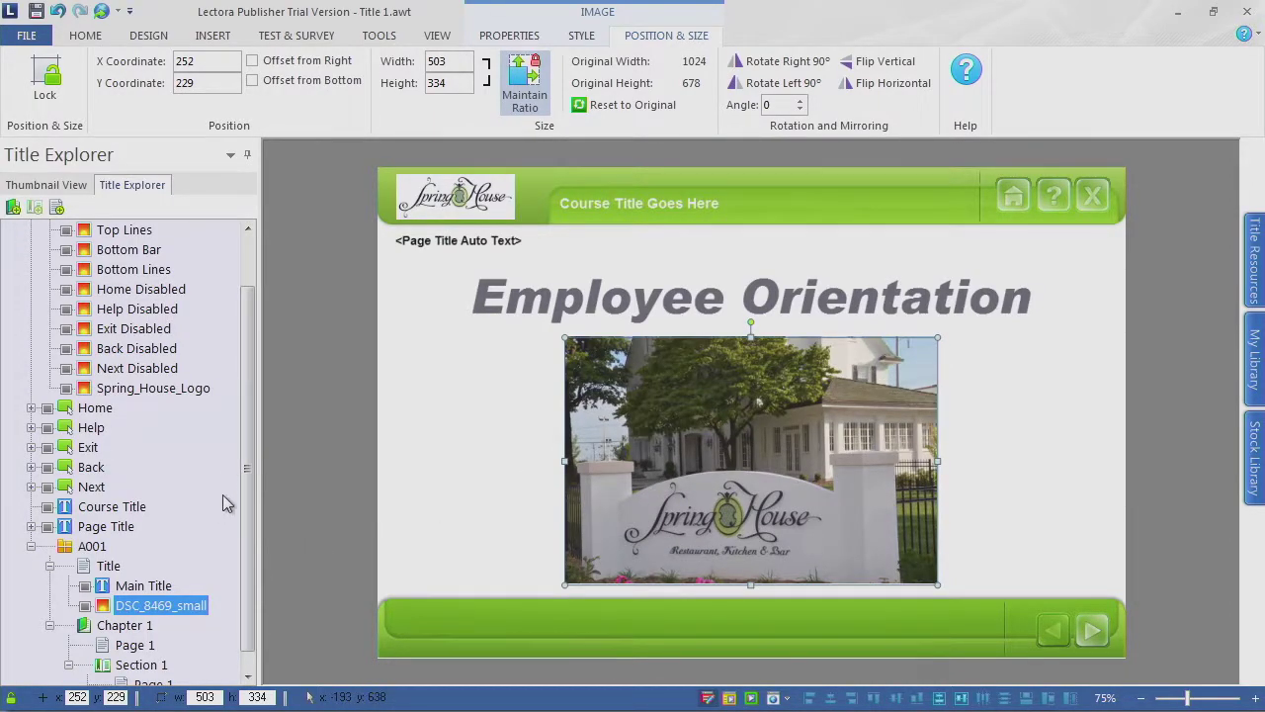
Step: Check the storyboard in Word for the slide that follows the title slide, and return to the Lectora title structure
drag(250, 480, 256, 498)
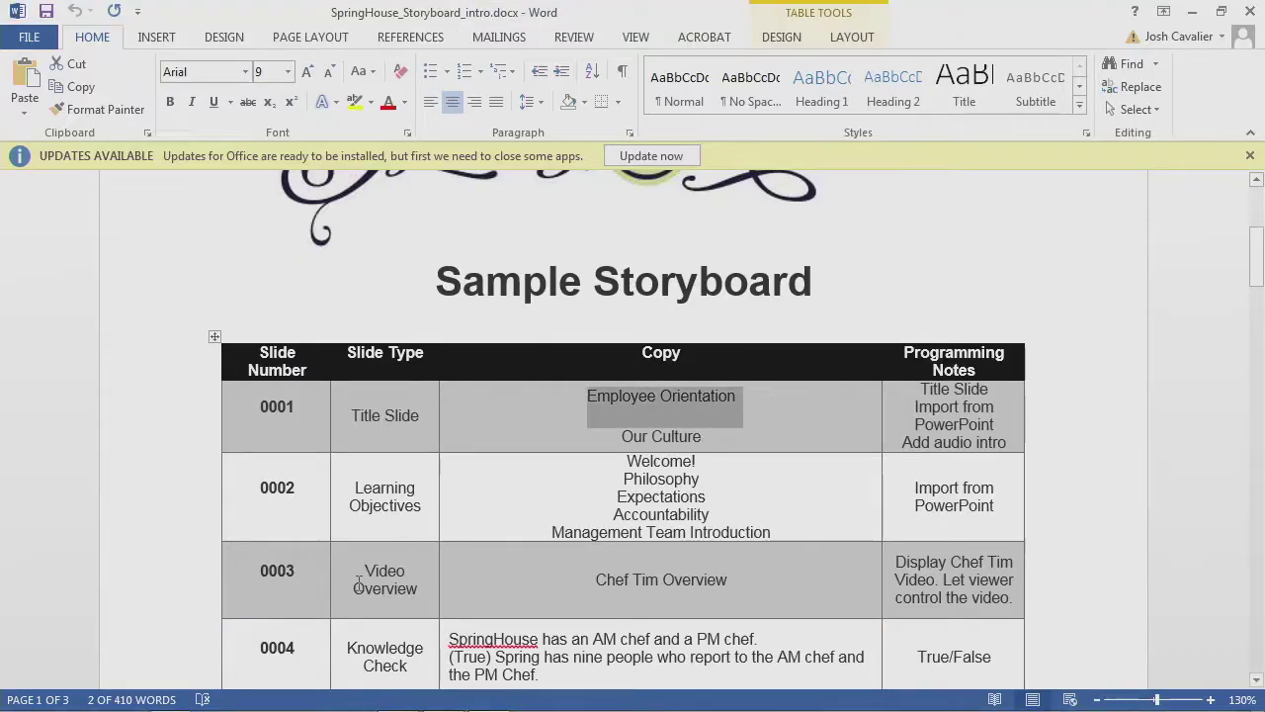
scroll(545, 458, down, 2)
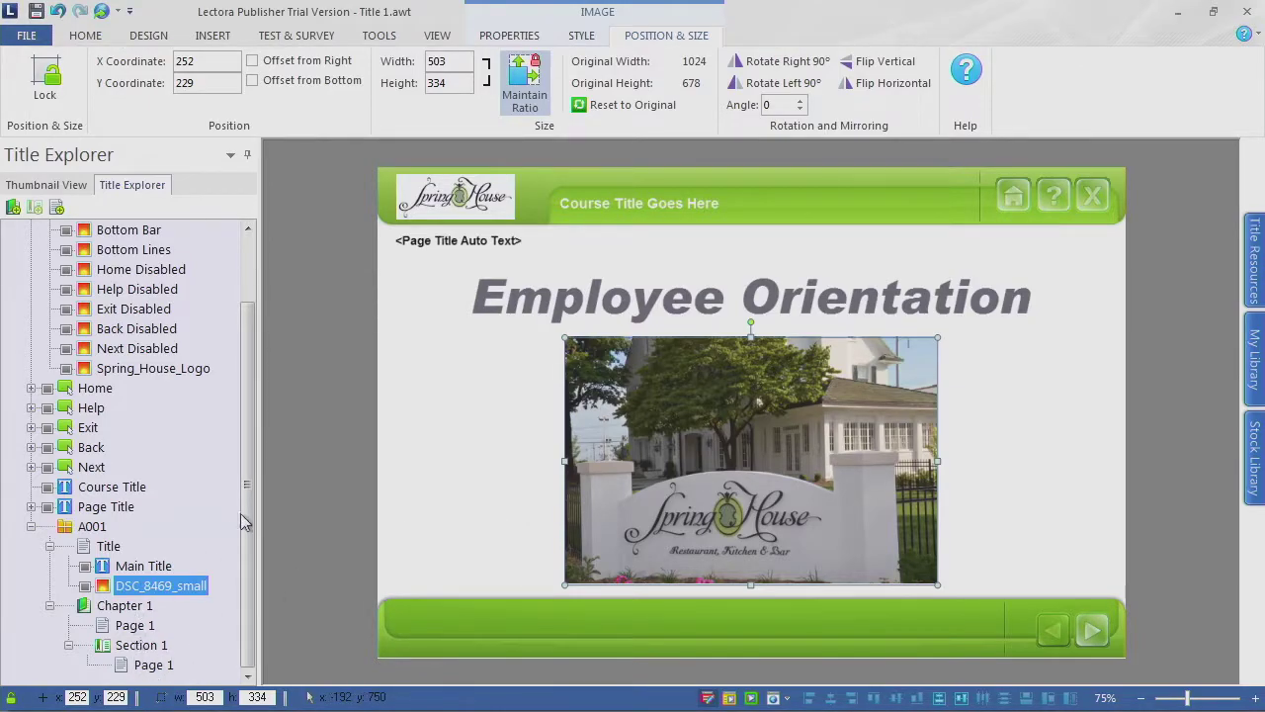
click(134, 607)
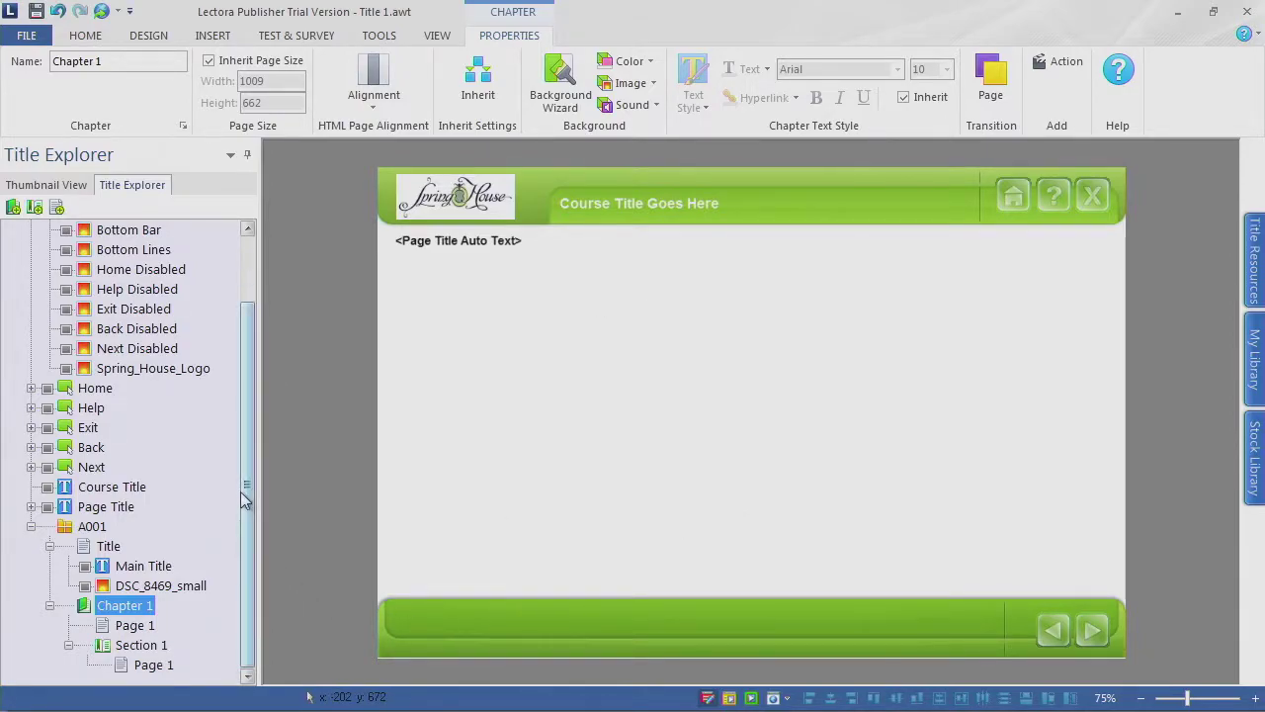
Step: Add a page directly after the Title page using the Image and text column layout
click(108, 549)
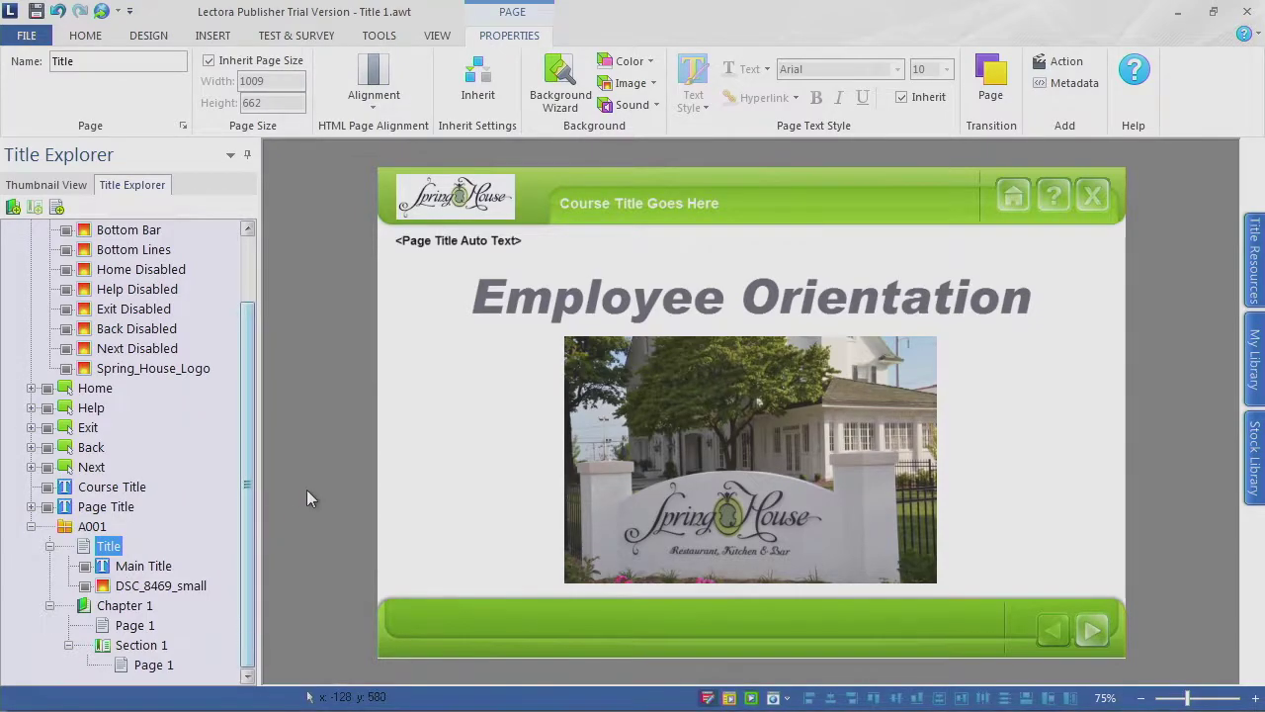
click(86, 36)
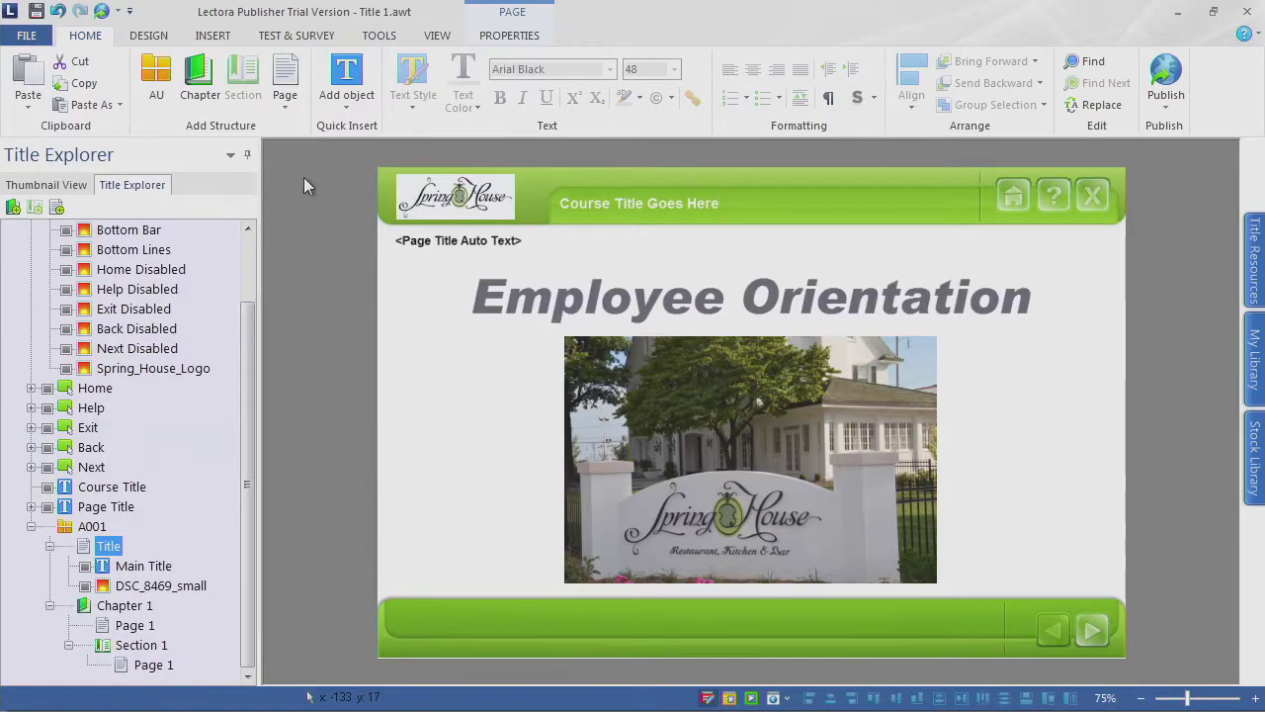
click(293, 115)
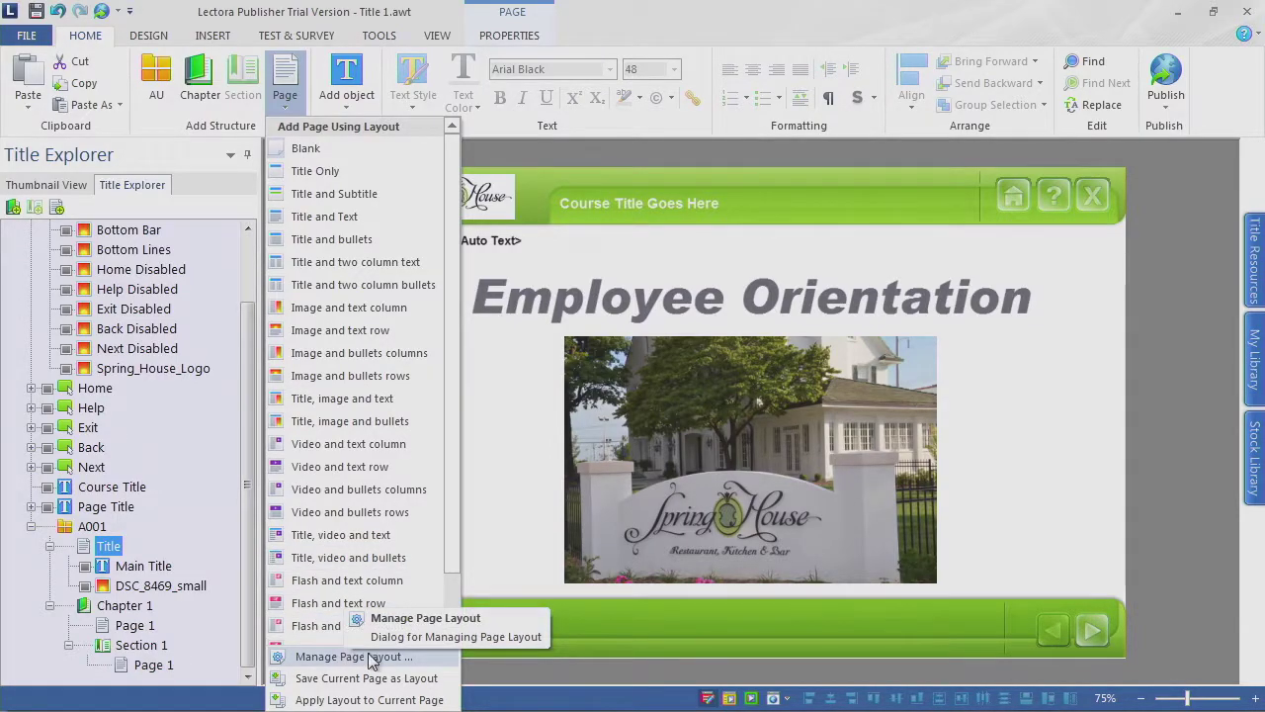
drag(455, 547, 455, 613)
scroll(416, 539, up, 1)
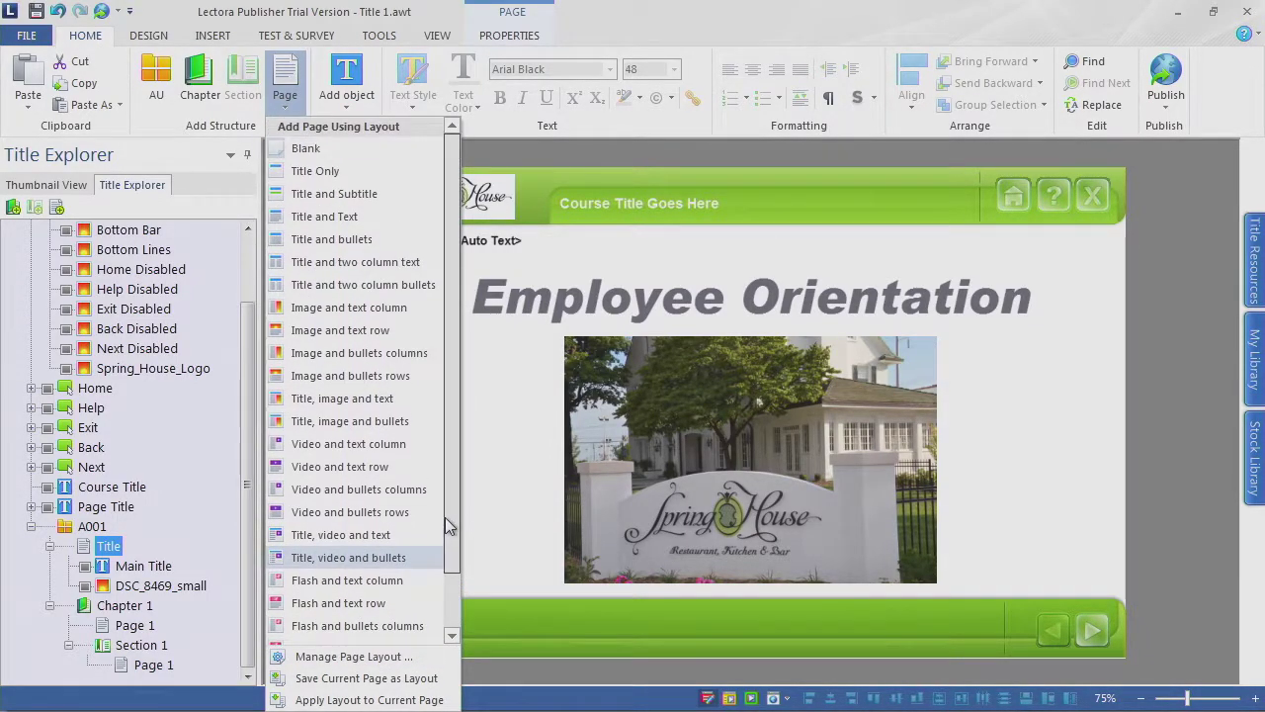
click(351, 310)
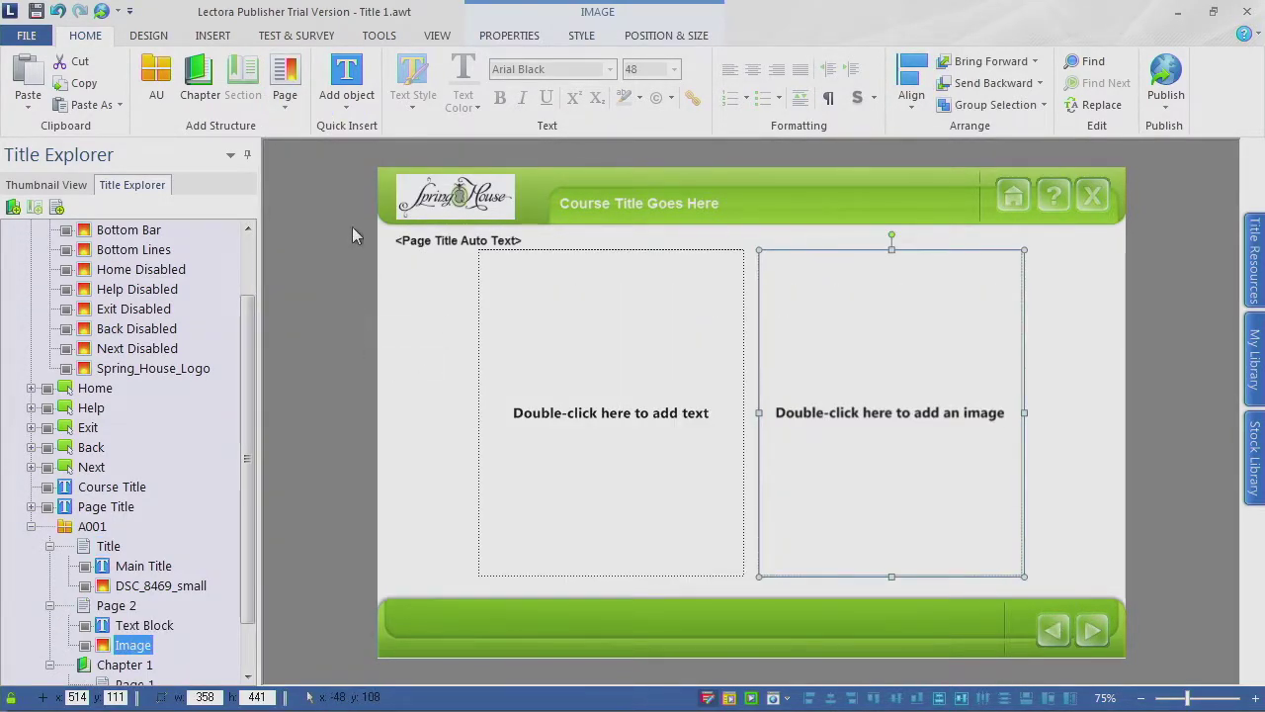
click(285, 101)
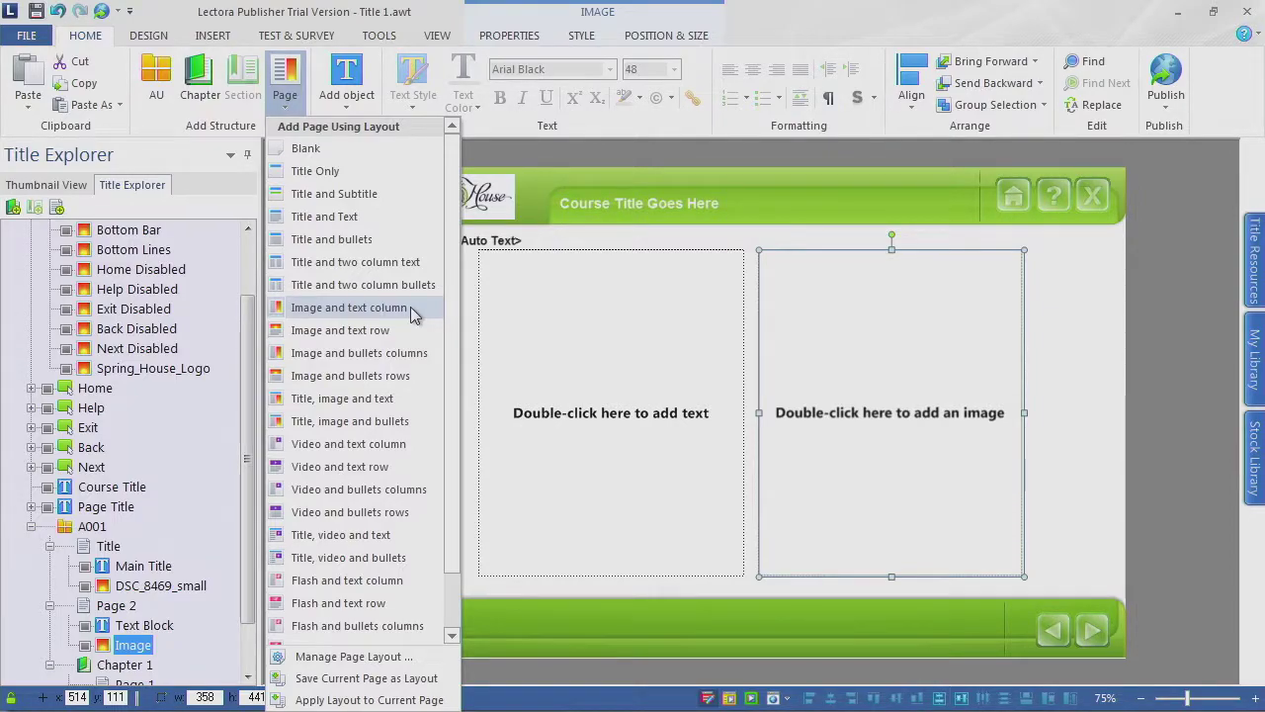
click(473, 295)
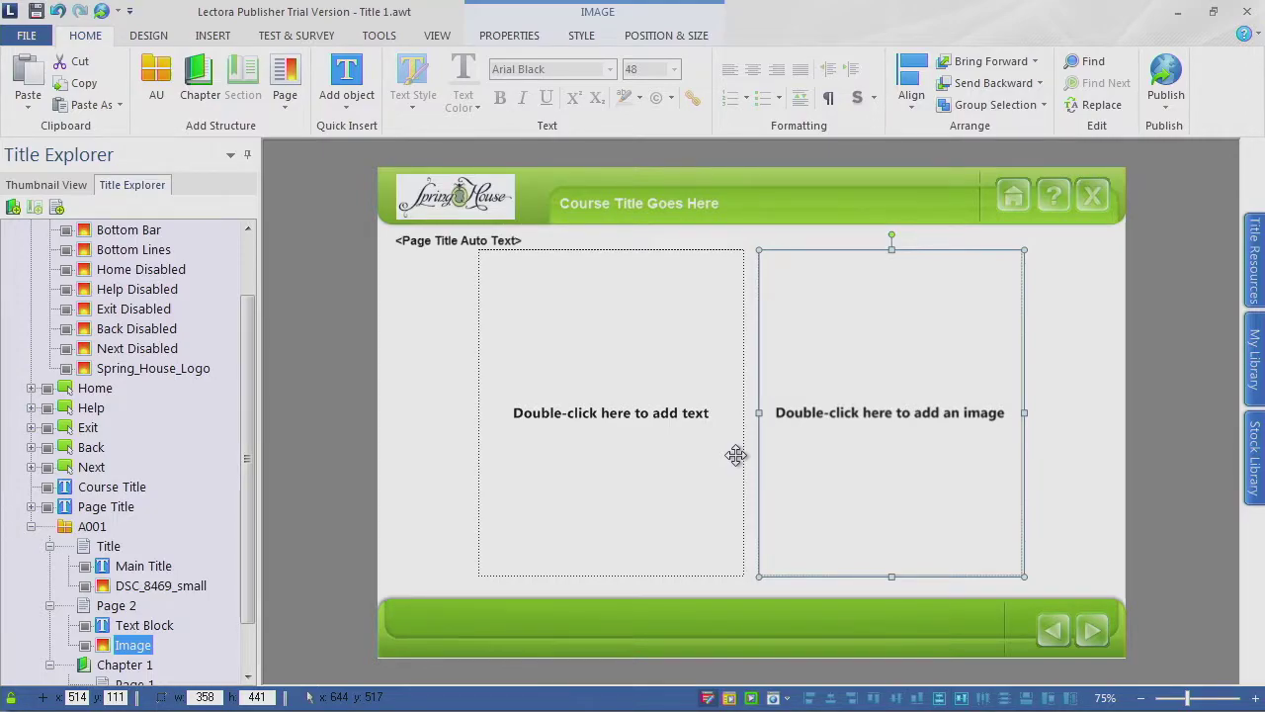
Step: Rename Page 2 as Learning Objectives
scroll(237, 533, down, 1)
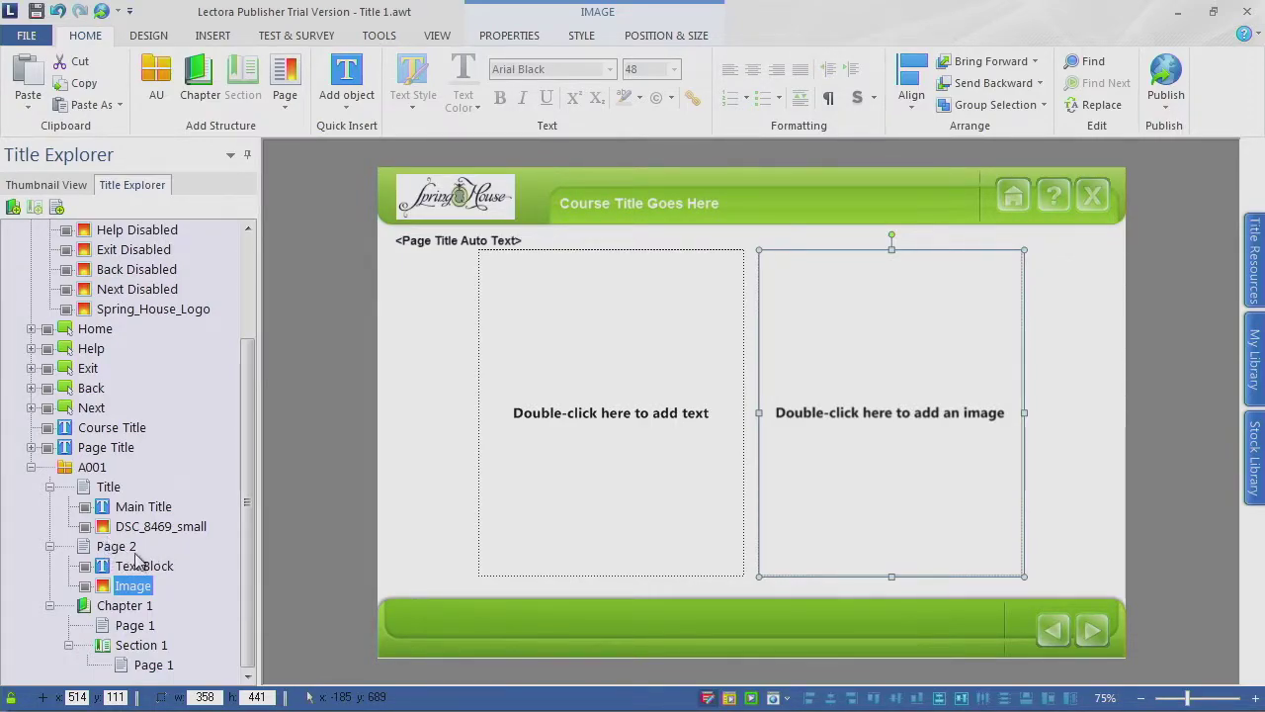
click(127, 552)
double_click(126, 552)
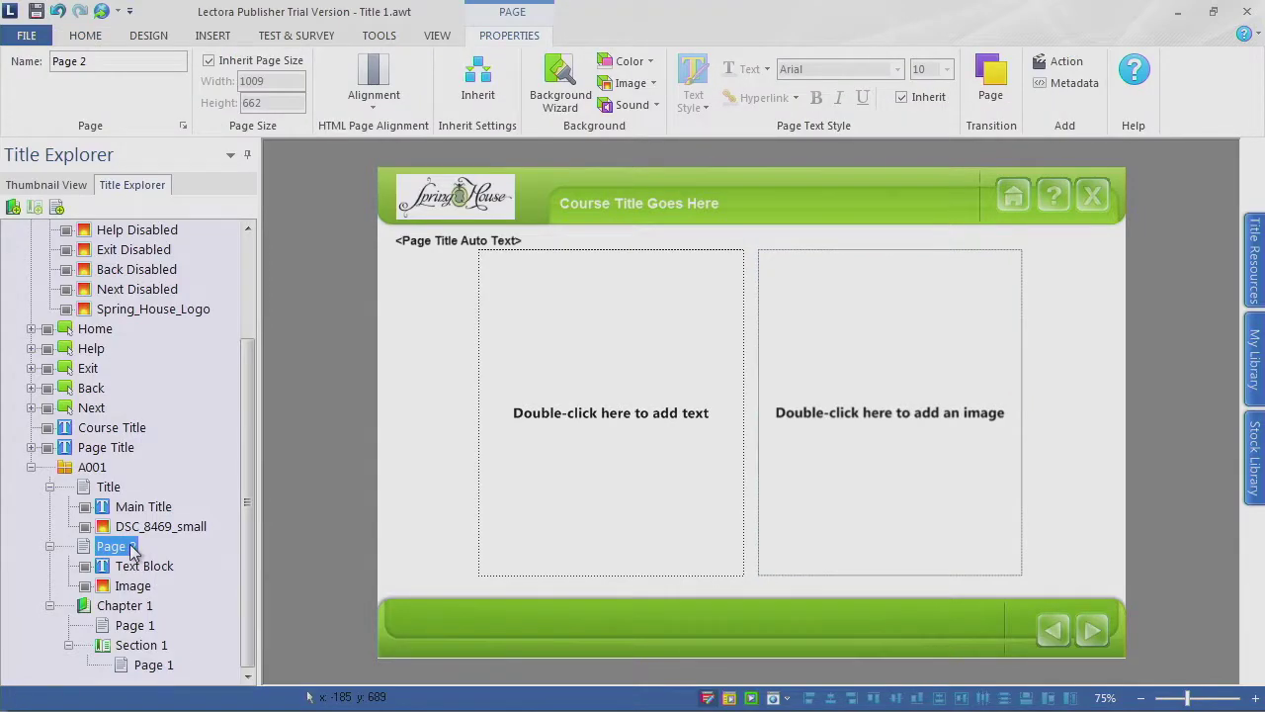
text(Le)
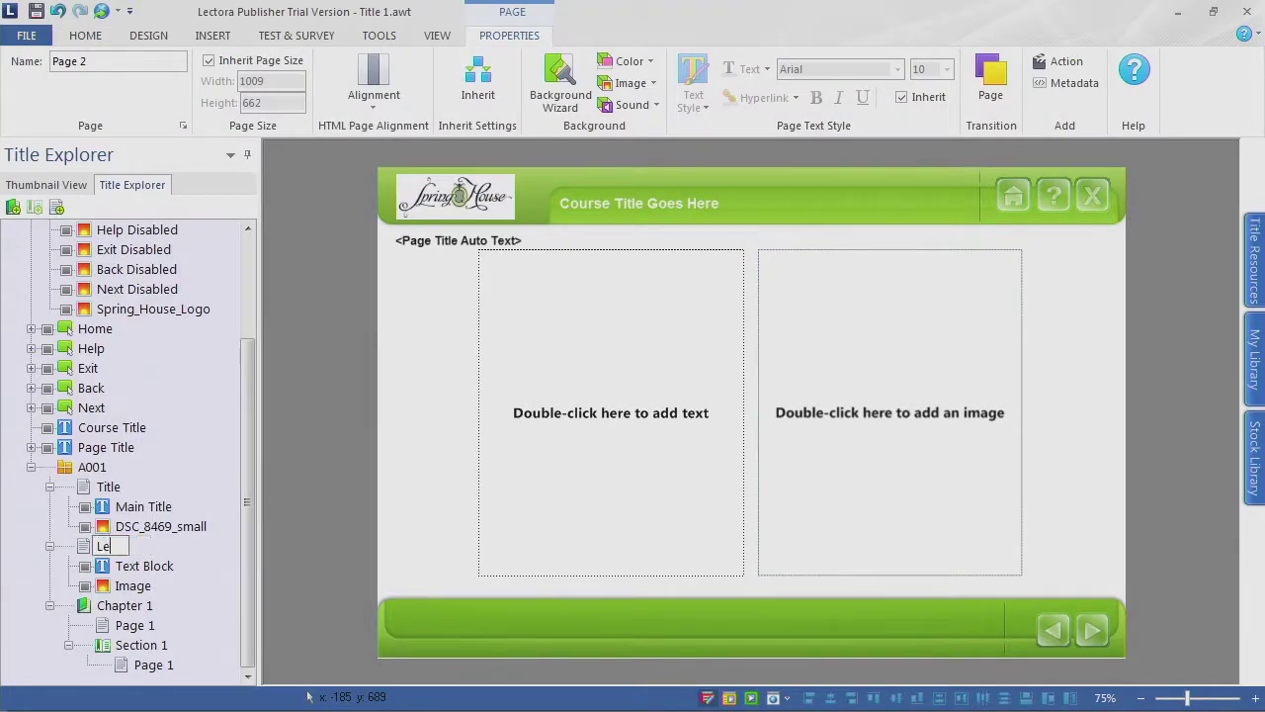
text(arning Objectives)
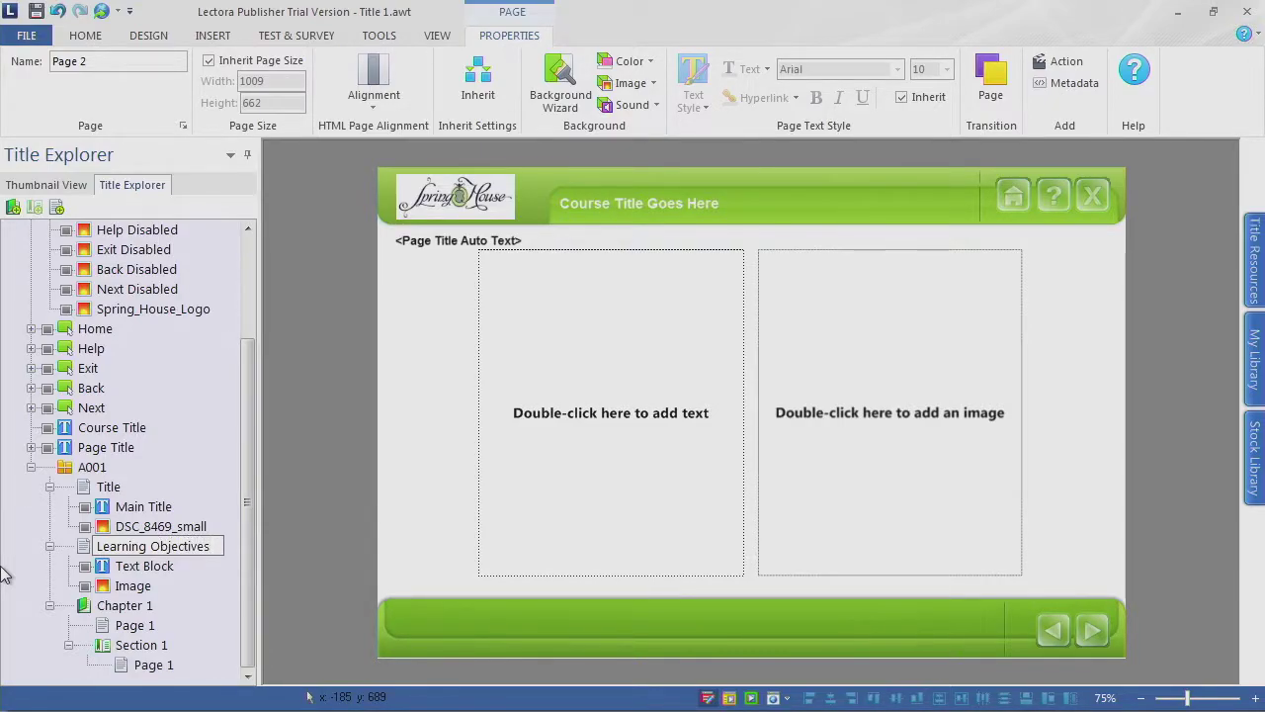
key(Return)
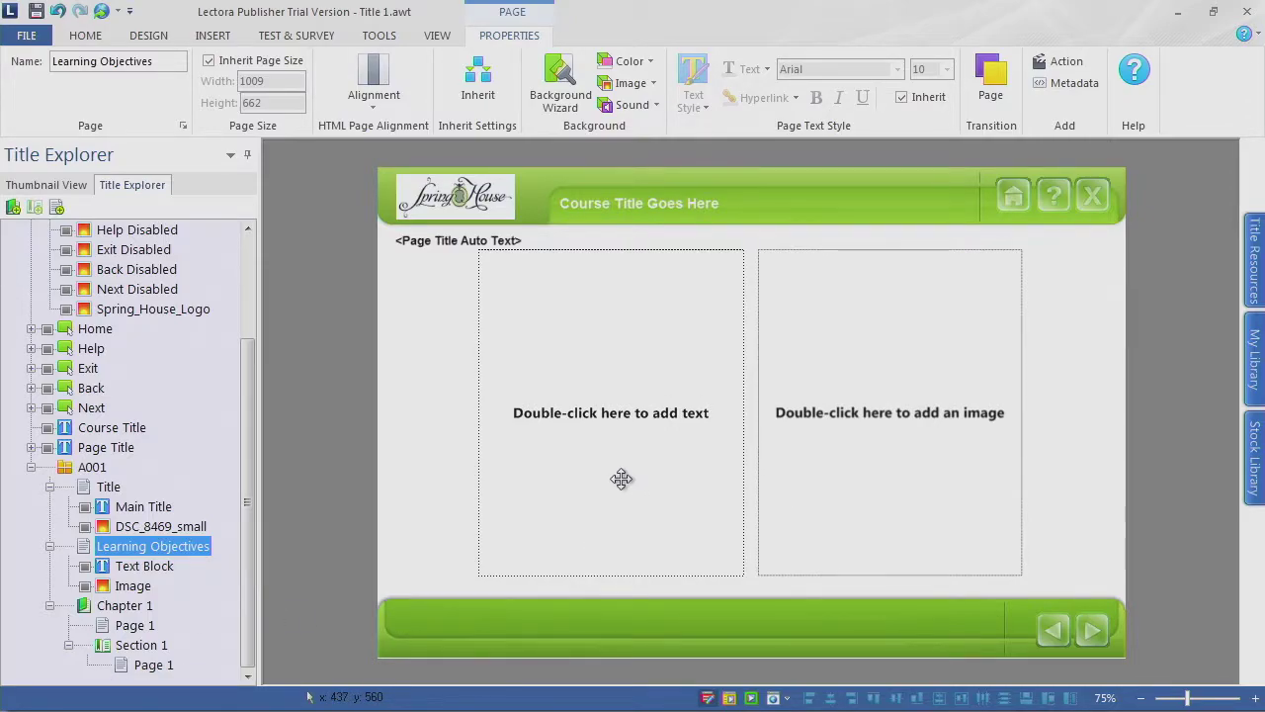
Step: Switch to the Word storyboard and copy slide 0002's text from "Welcome!" through "Management Team Introduction"
key(alt+Tab)
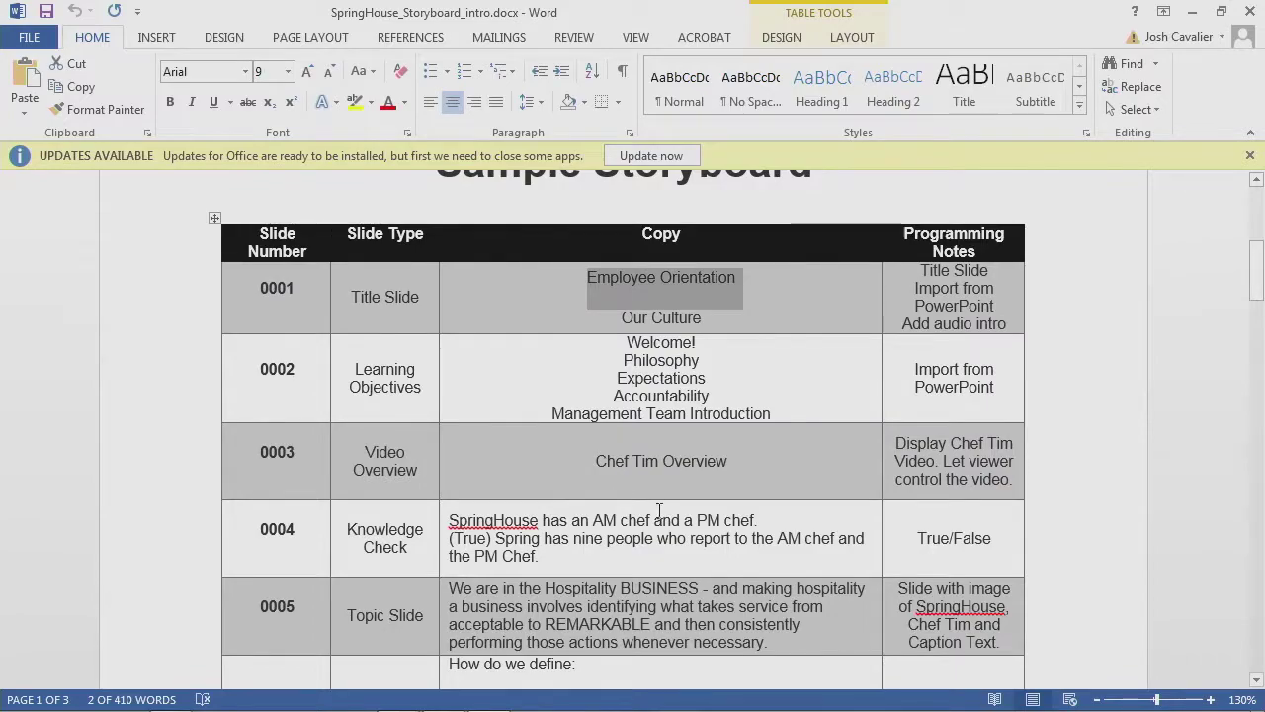
drag(789, 413, 672, 392)
right_click(672, 392)
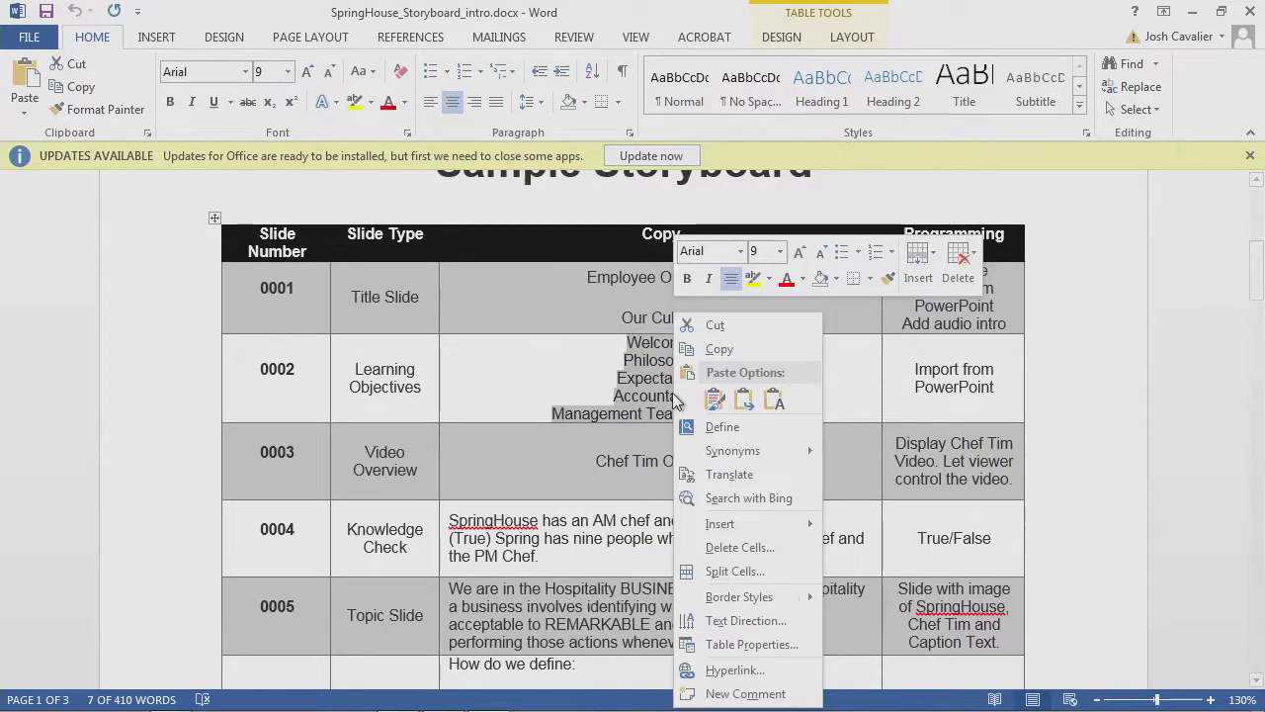
click(740, 349)
Step: Return to Lectora and paste the copied storyboard lines into the text placeholder on the Learning Objectives page
key(alt+Tab)
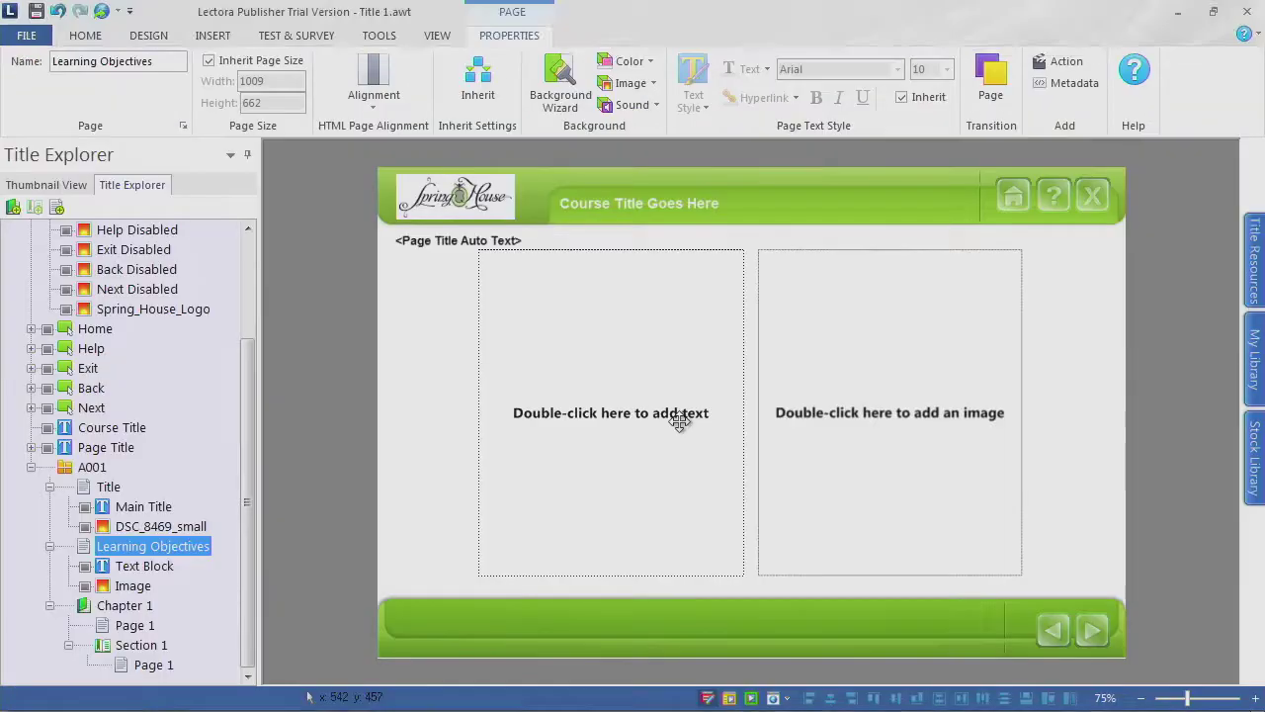
double_click(679, 422)
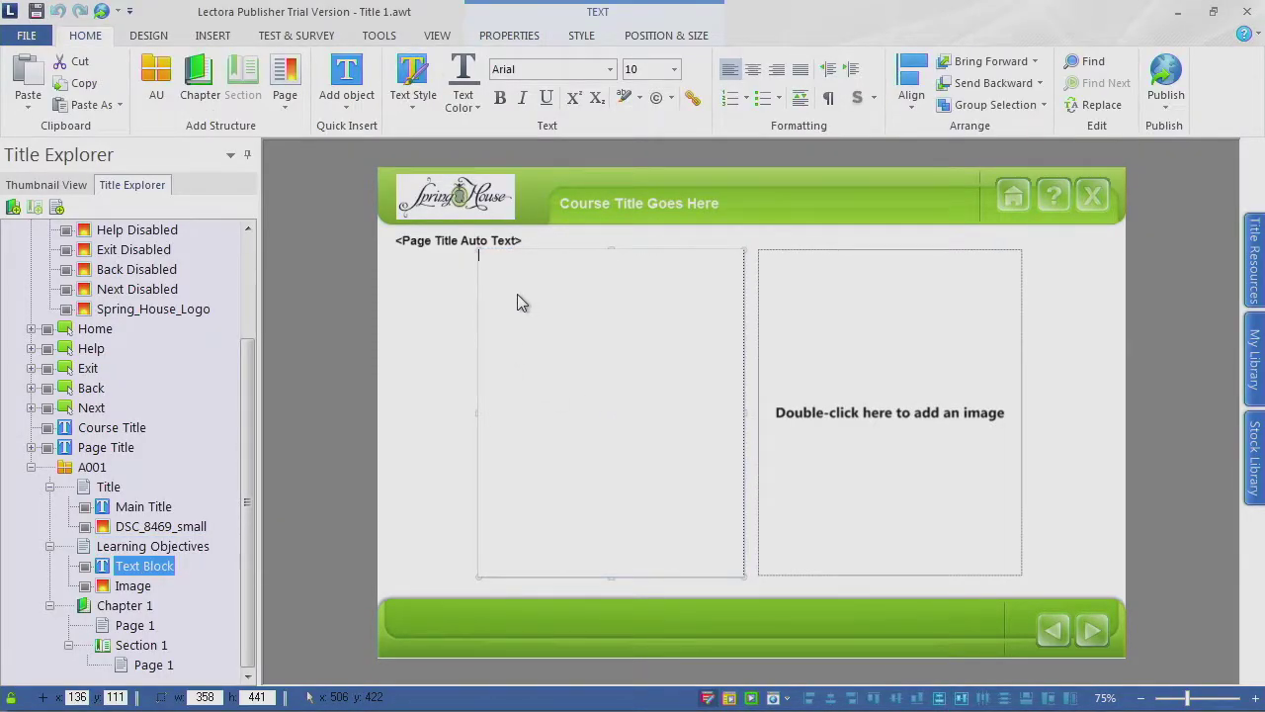
key(ctrl+v)
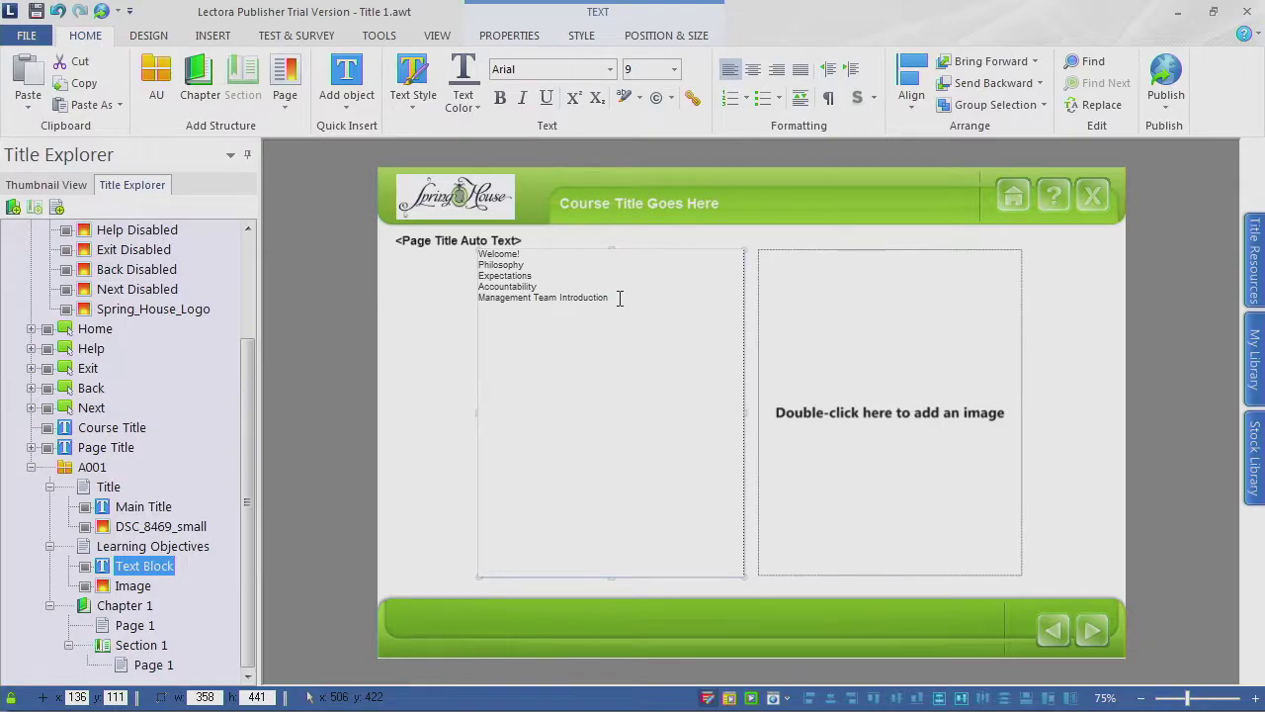
Step: Insert a blank line below "Welcome!" in the Learning Objectives text block and format that heading as 24-point bold
click(529, 259)
key(Return)
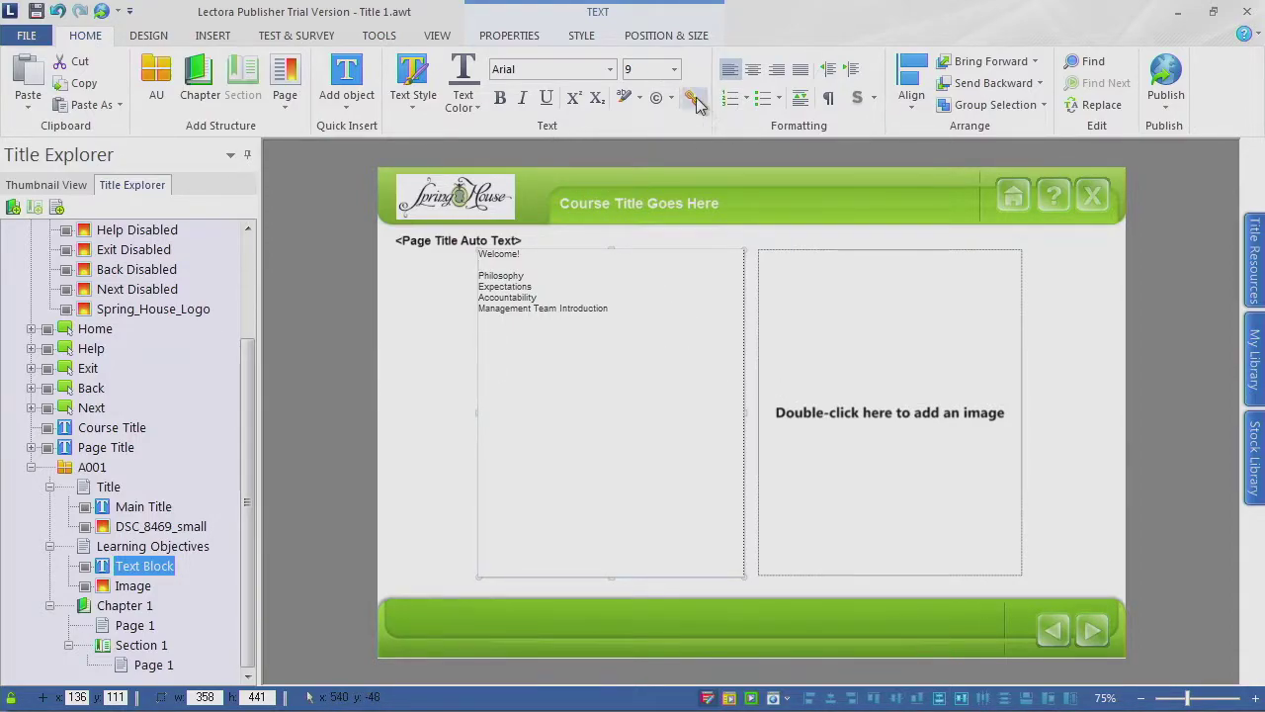
drag(534, 255, 478, 255)
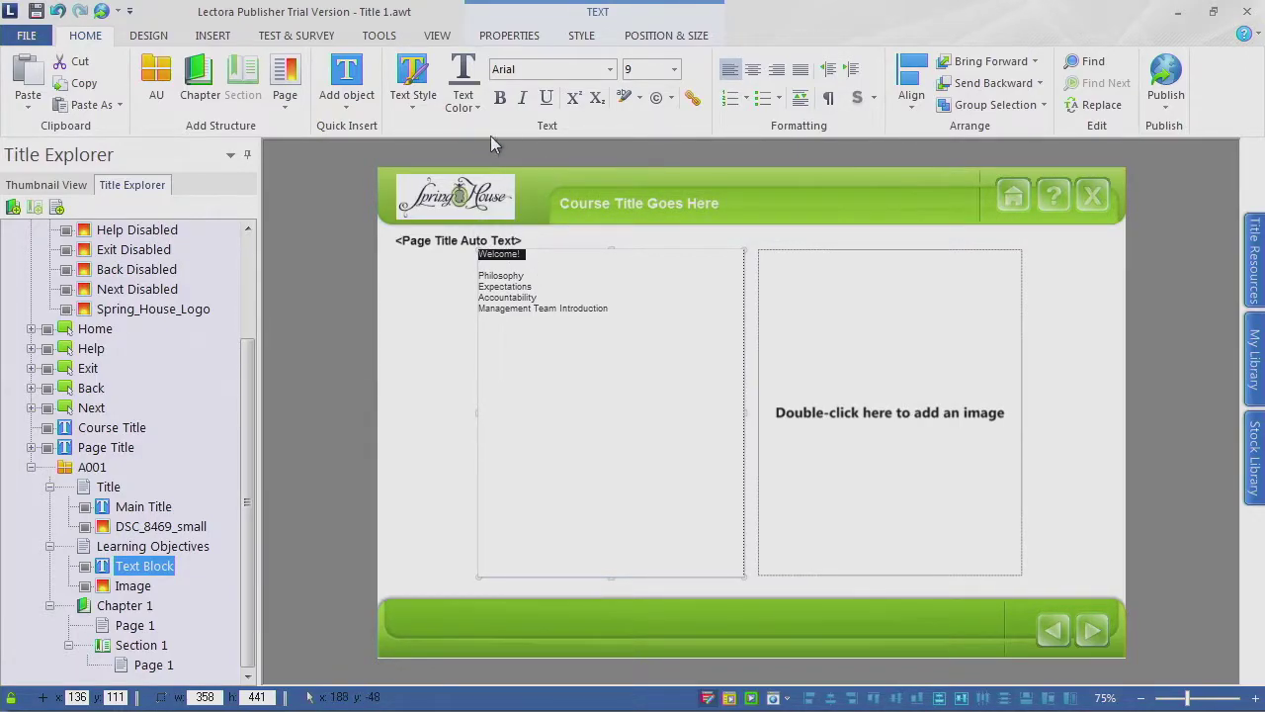
click(674, 71)
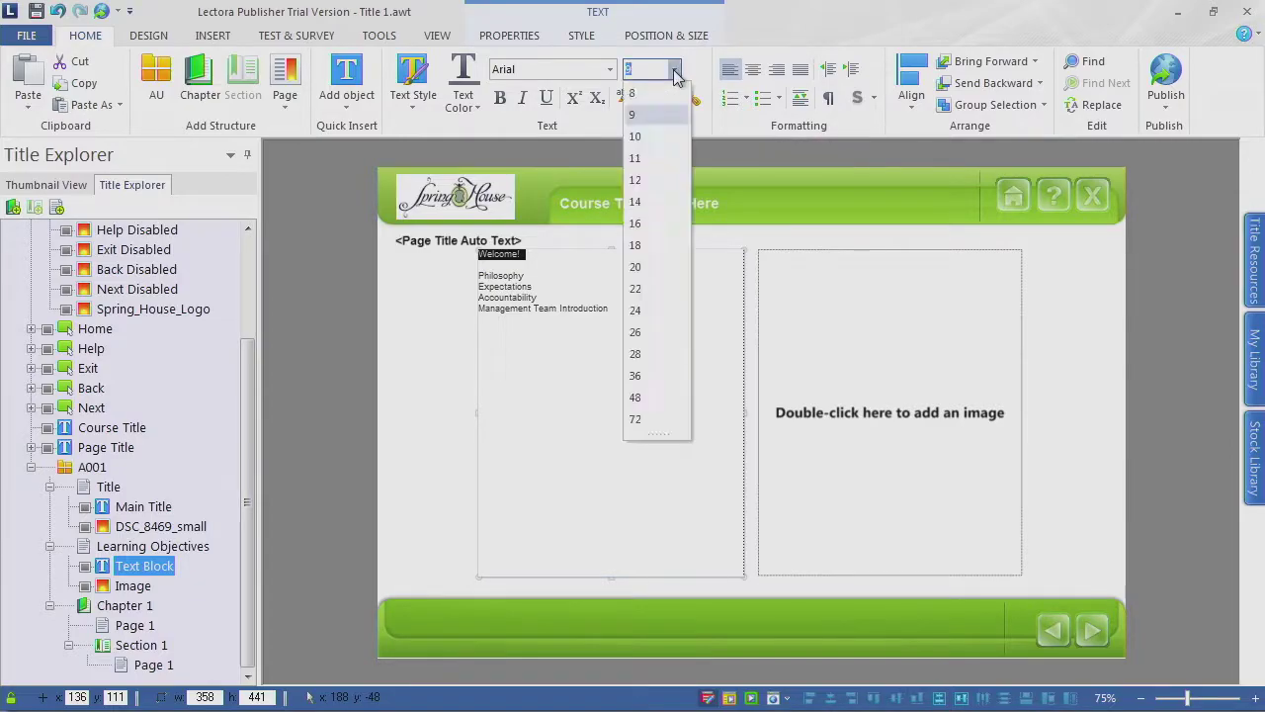
click(646, 309)
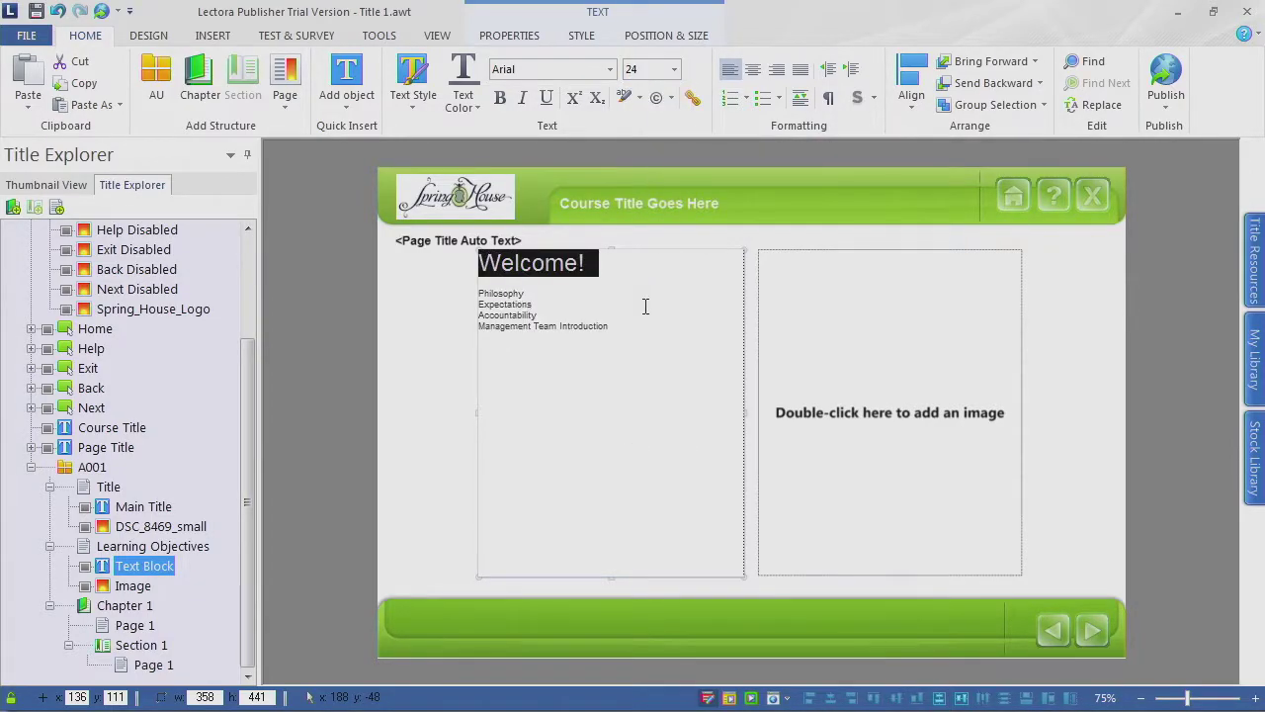
click(504, 97)
Step: Set the lines from "Philosophy" through "Management Team Introduction" to 22 points and format them as a bulleted list
click(581, 358)
drag(613, 327, 434, 293)
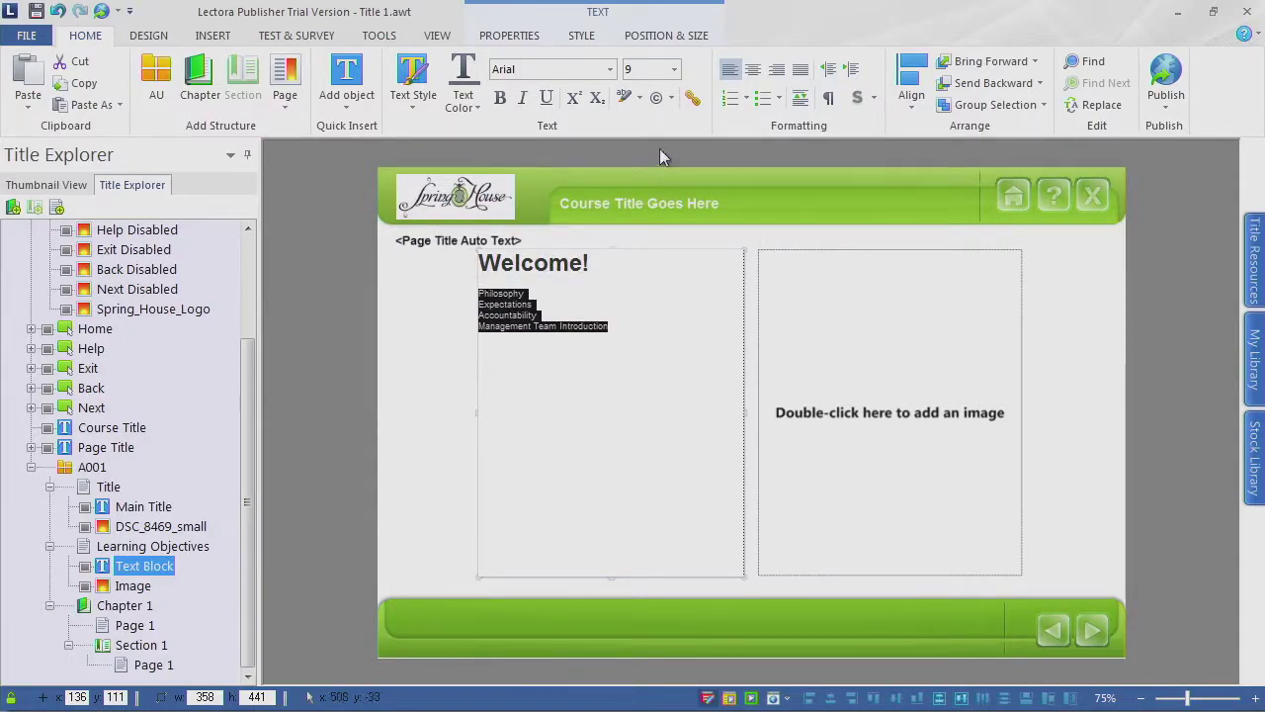
click(674, 70)
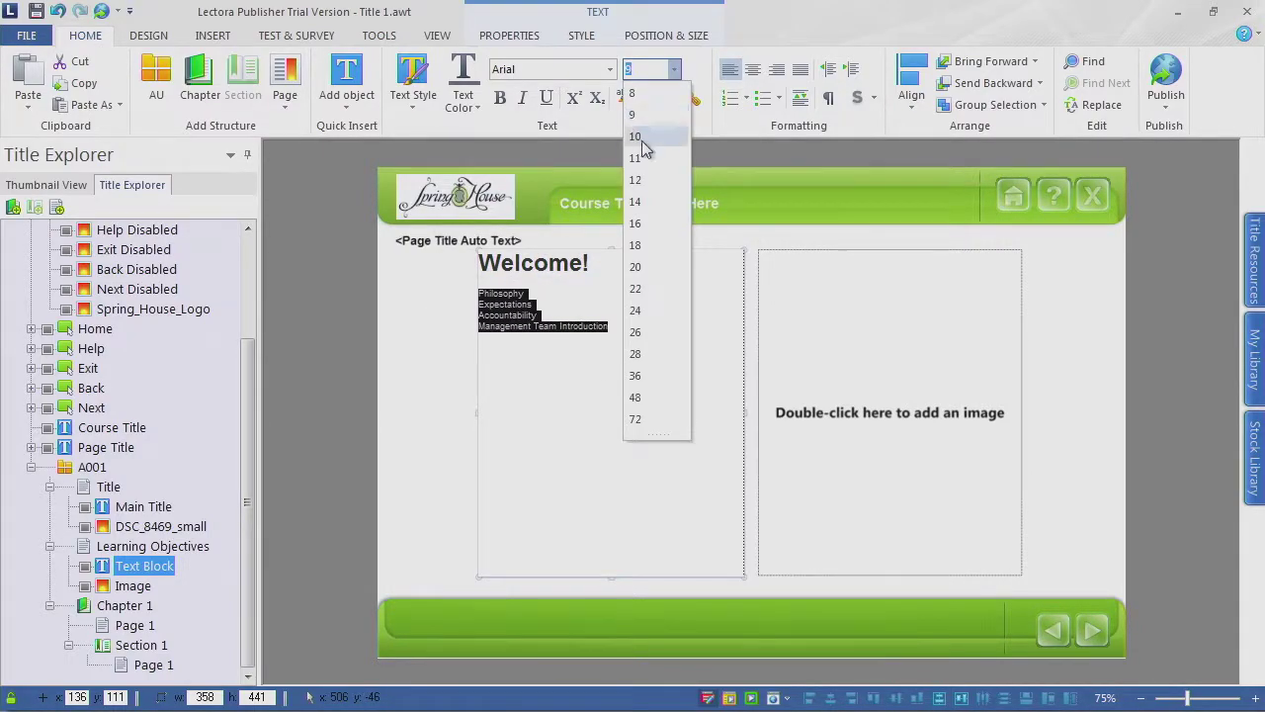
click(656, 288)
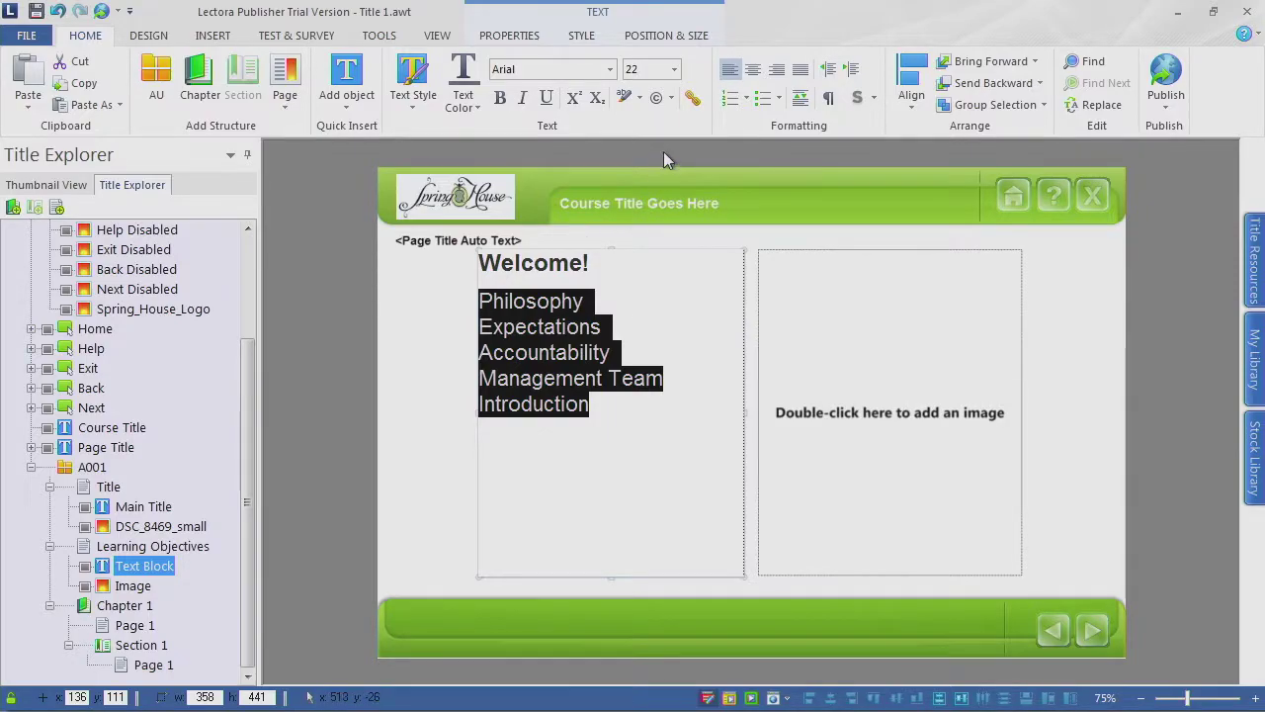
click(759, 103)
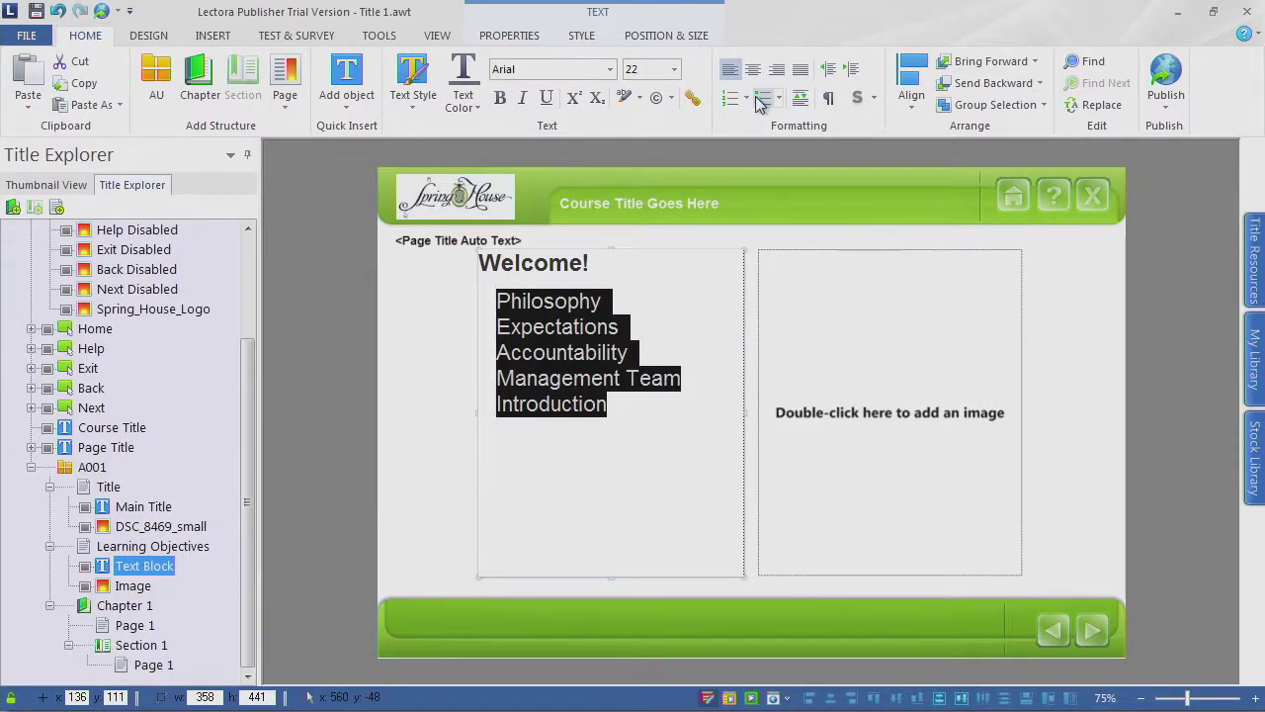
click(597, 405)
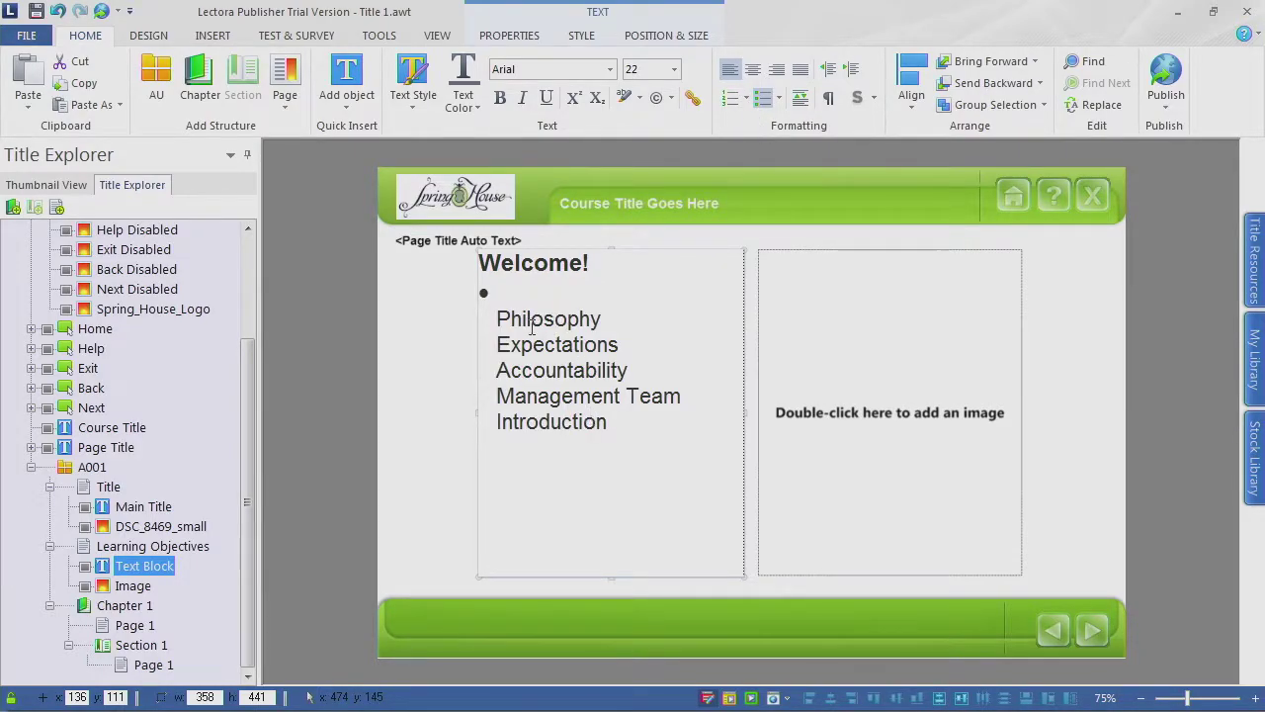
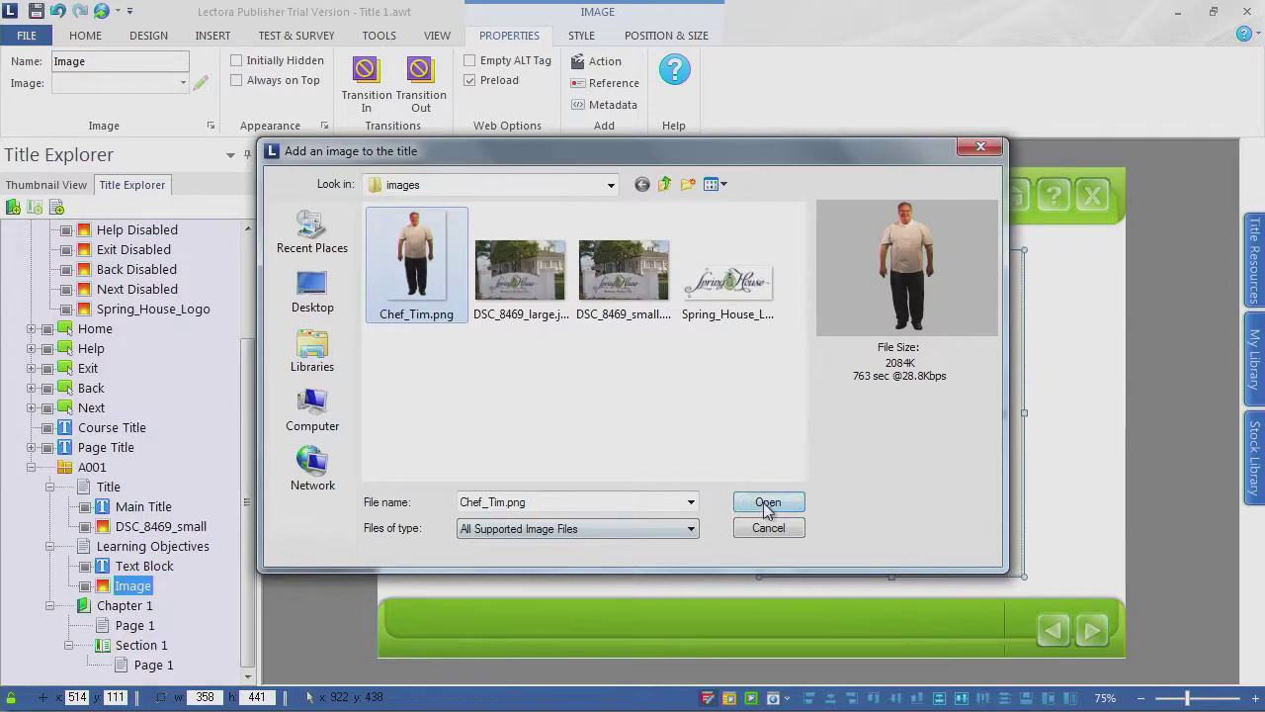
Step: Fill the image placeholder with Chef_Tim.png, reset it to its original size, and set its width to 300 with the ratio maintained
click(768, 504)
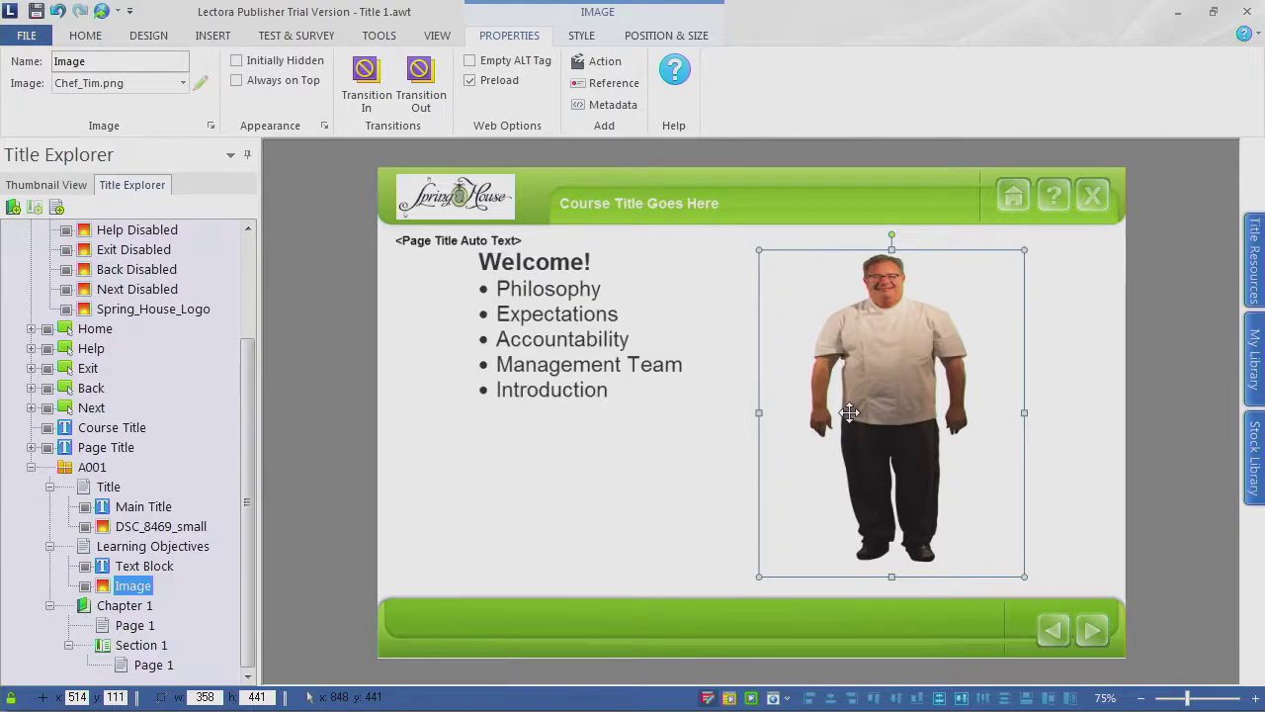
click(689, 35)
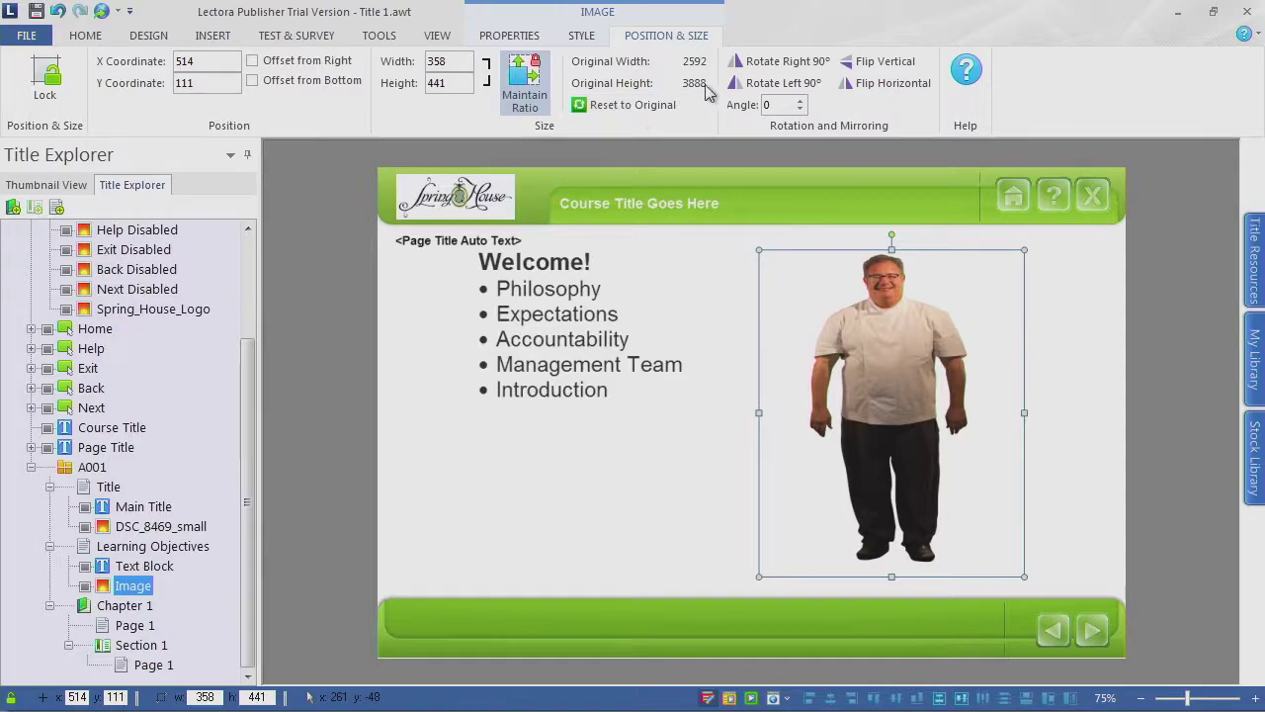
click(644, 106)
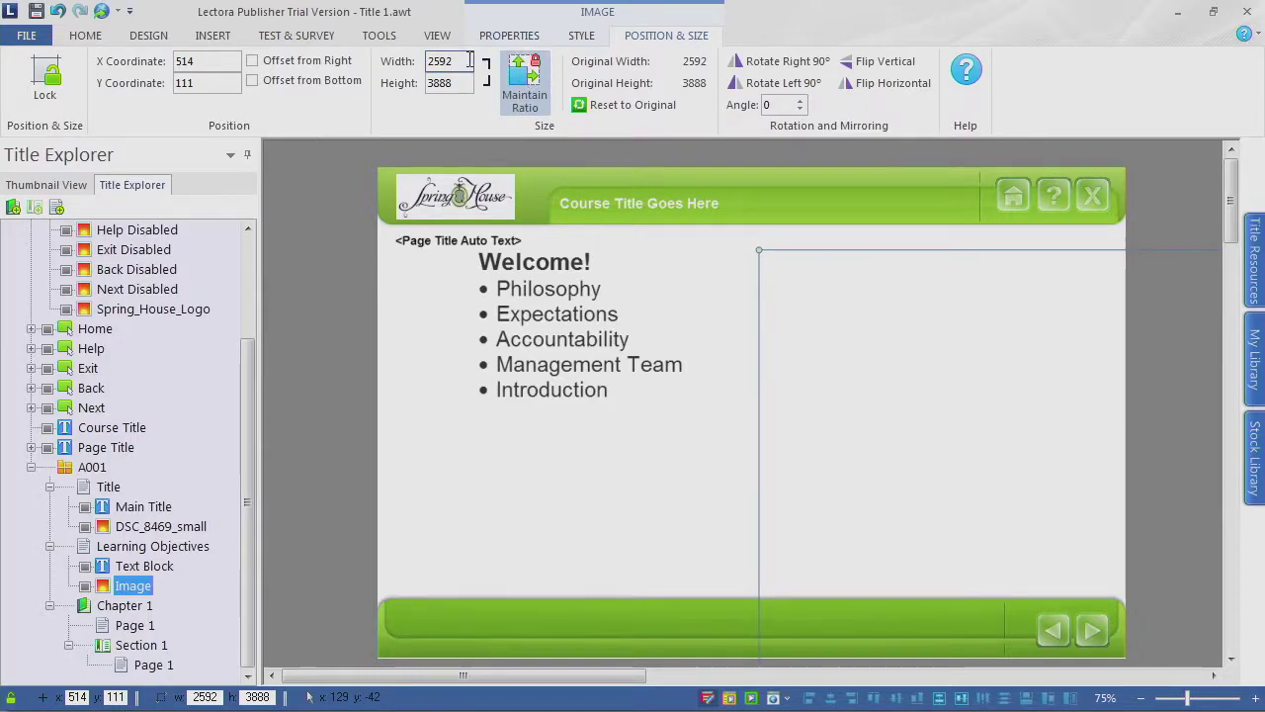
drag(470, 61, 401, 69)
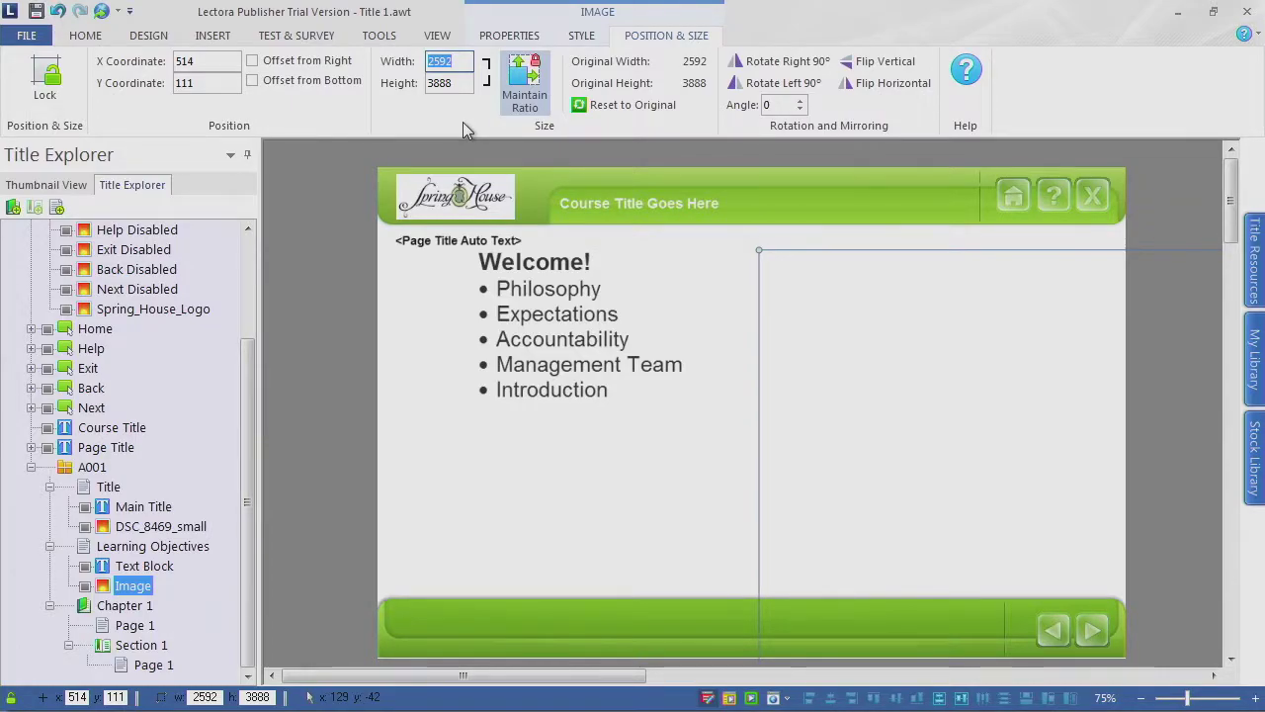
text(300)
key(Tab)
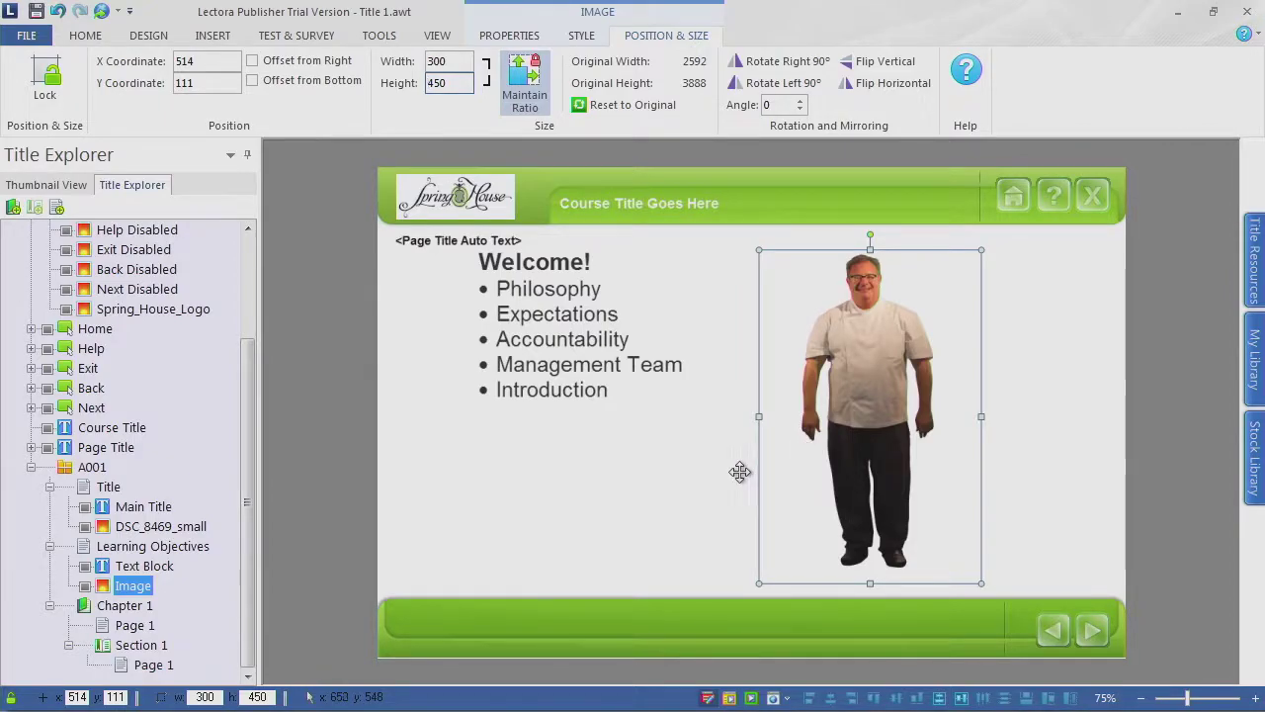
Step: Resize the Learning Objectives text block to about 354 by 385 and position it at about X 195, Y 173
click(596, 338)
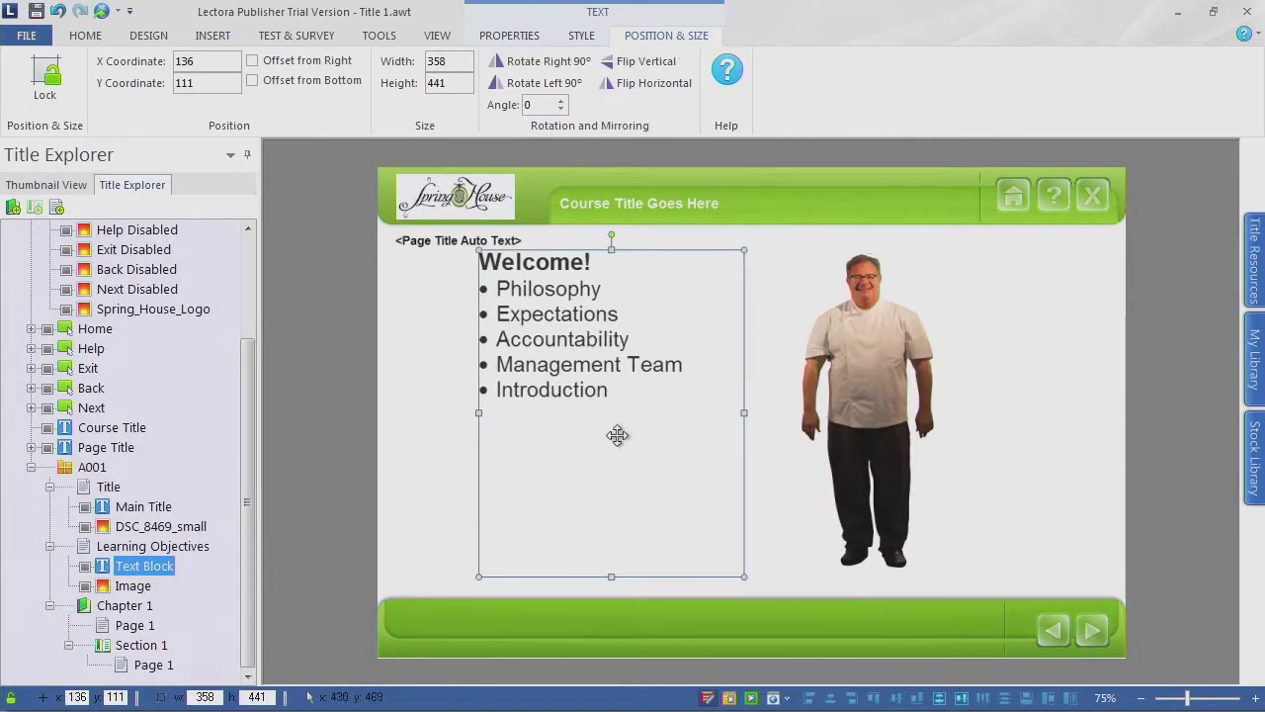
drag(612, 248, 613, 291)
drag(478, 433, 520, 434)
drag(744, 433, 783, 436)
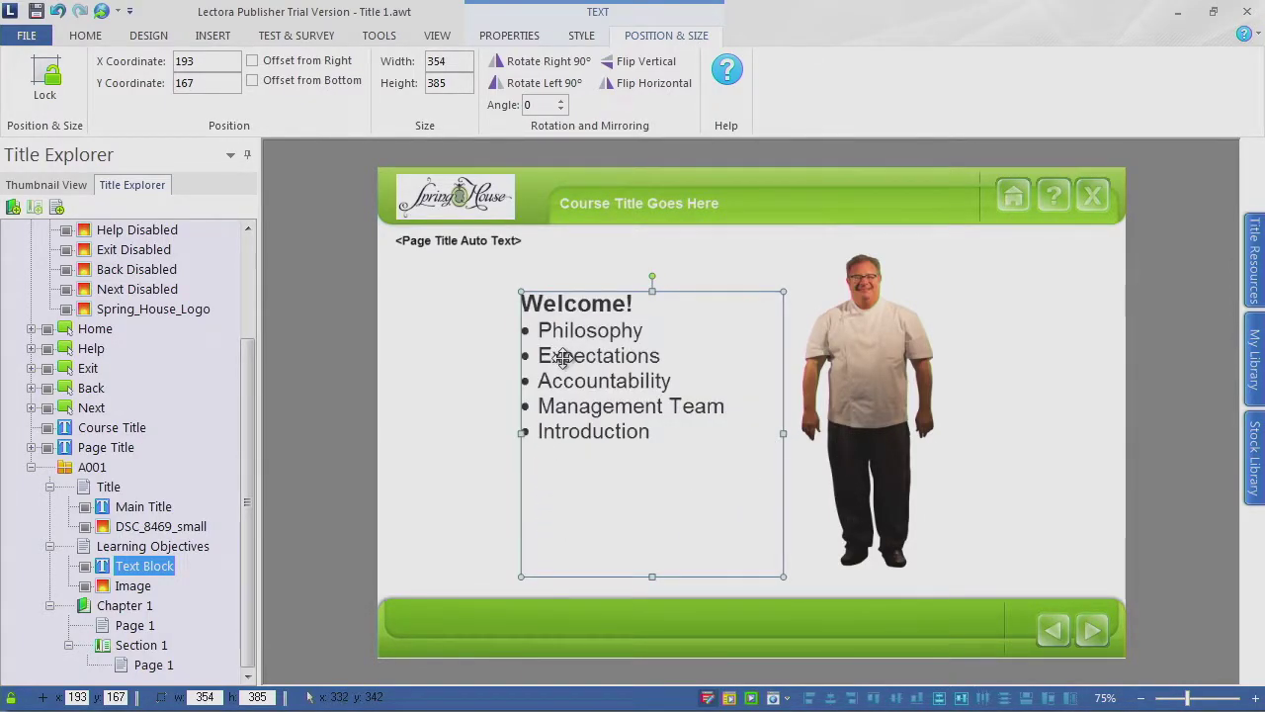
mouse_move(585, 359)
mouse_down()
mouse_move(562, 346)
mouse_move(587, 366)
mouse_move(601, 355)
mouse_move(589, 368)
mouse_up()
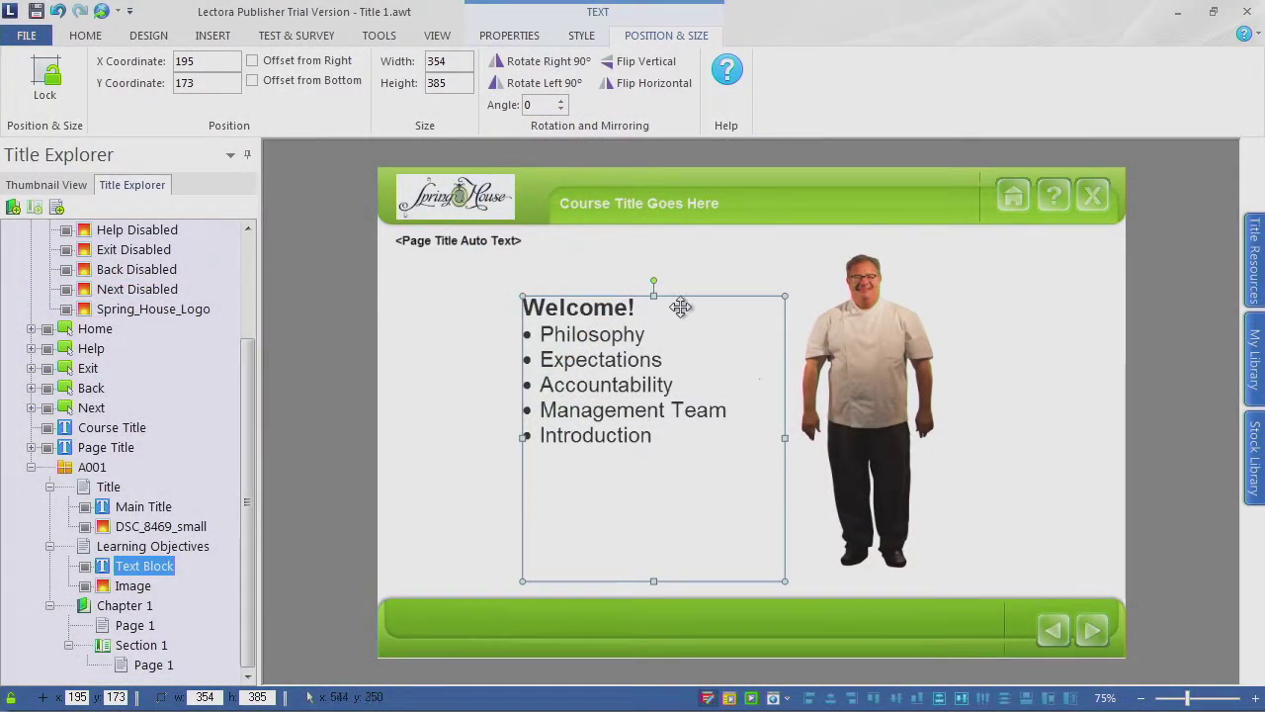
Step: Test the title in Run mode, going from Learning Objectives forward to Page 1 and back to the Title page, and return to Edit mode
click(444, 37)
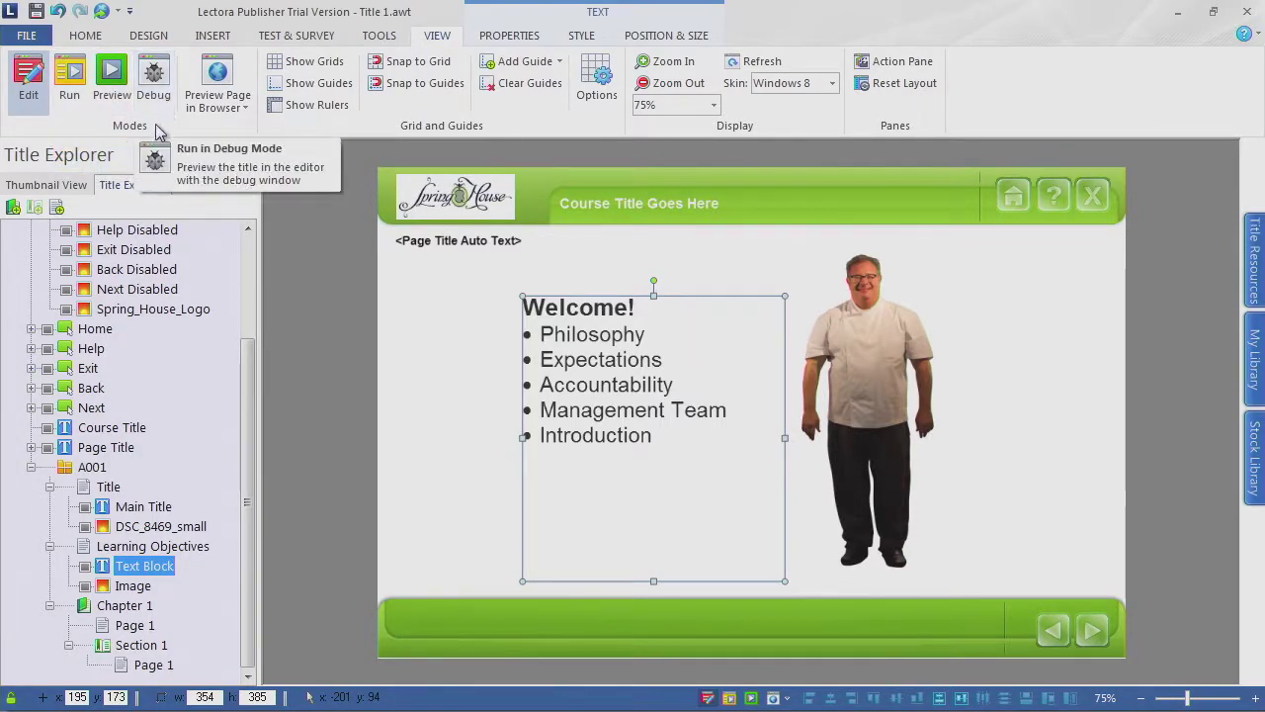
click(72, 79)
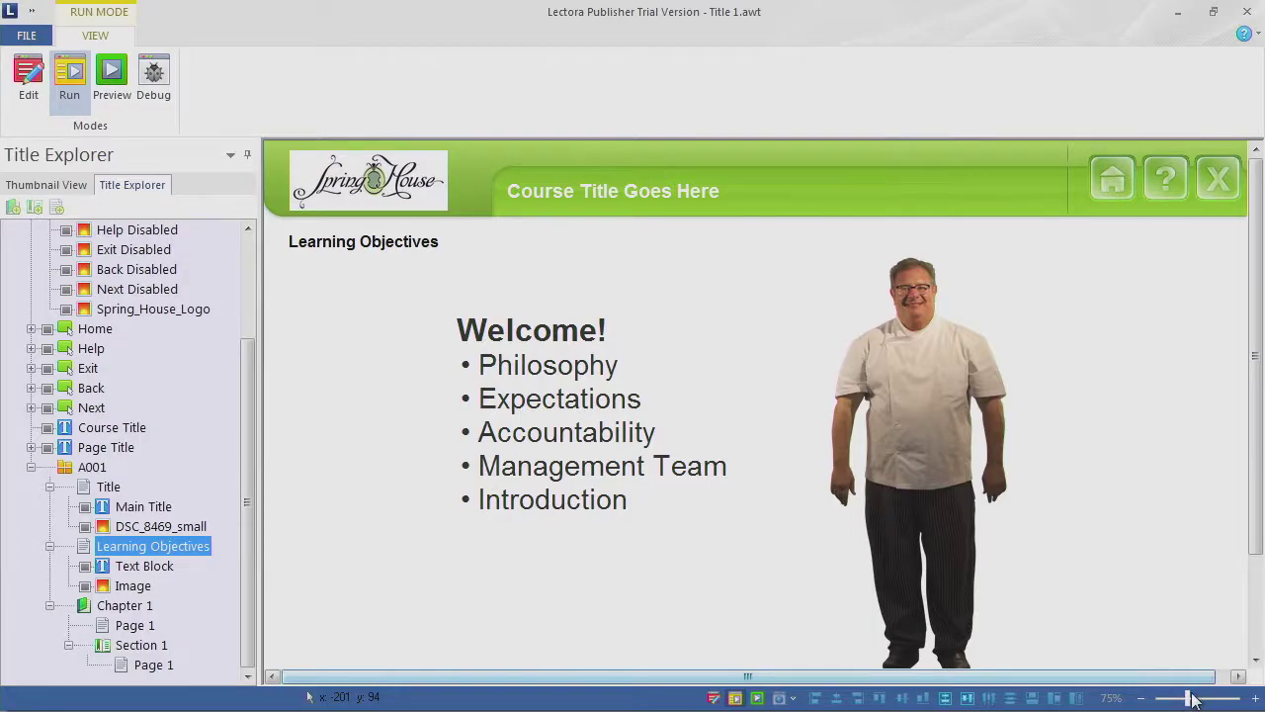
mouse_move(1257, 481)
mouse_down()
mouse_move(1258, 598)
mouse_move(1261, 462)
mouse_up()
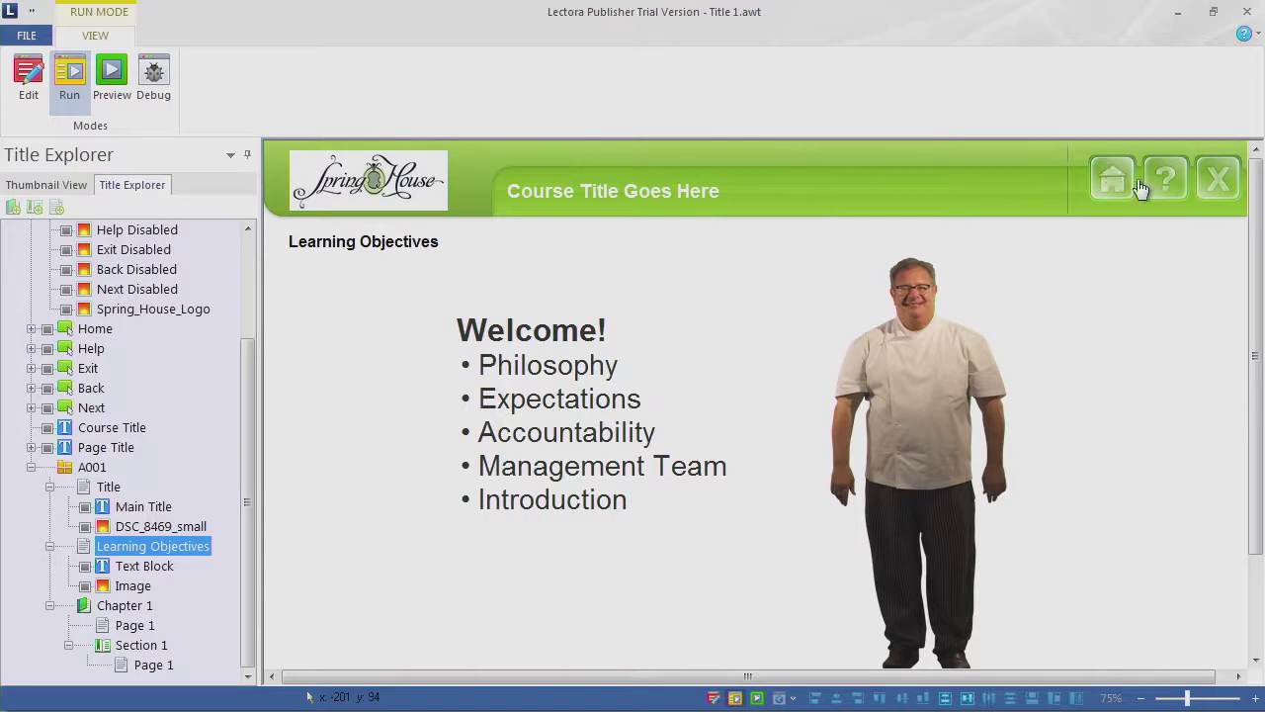
drag(1259, 336, 1258, 435)
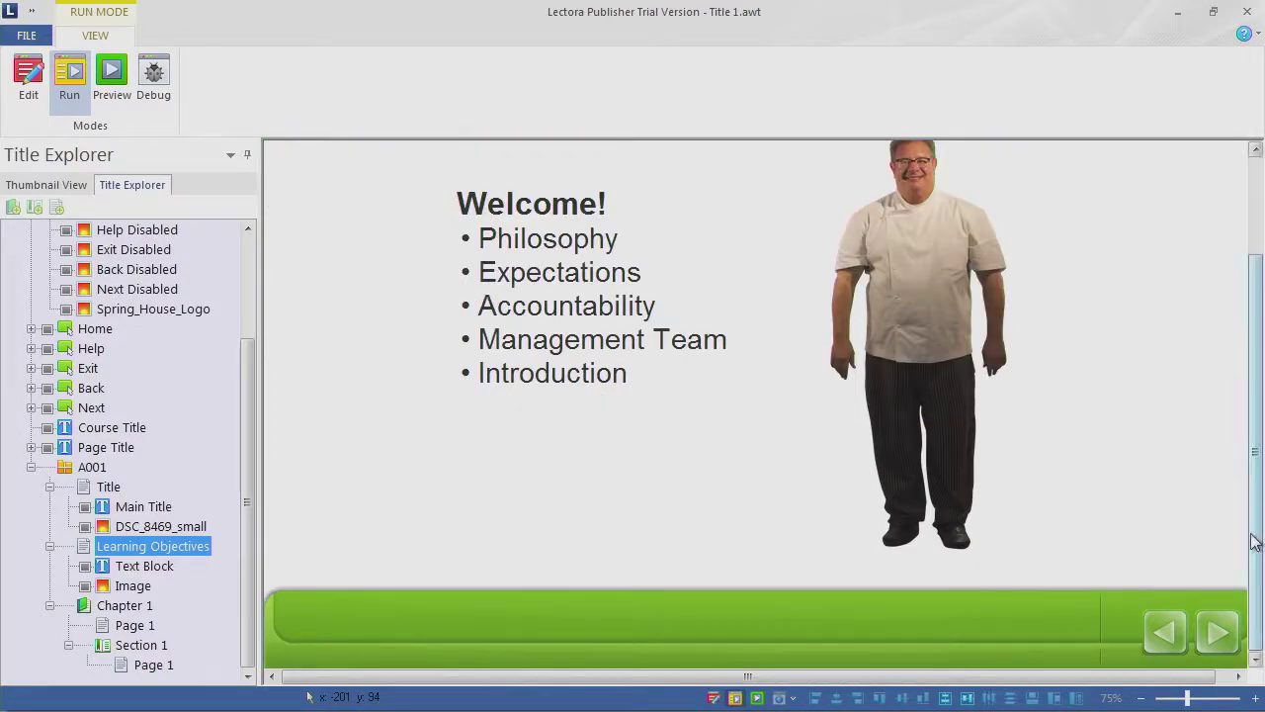
click(1223, 642)
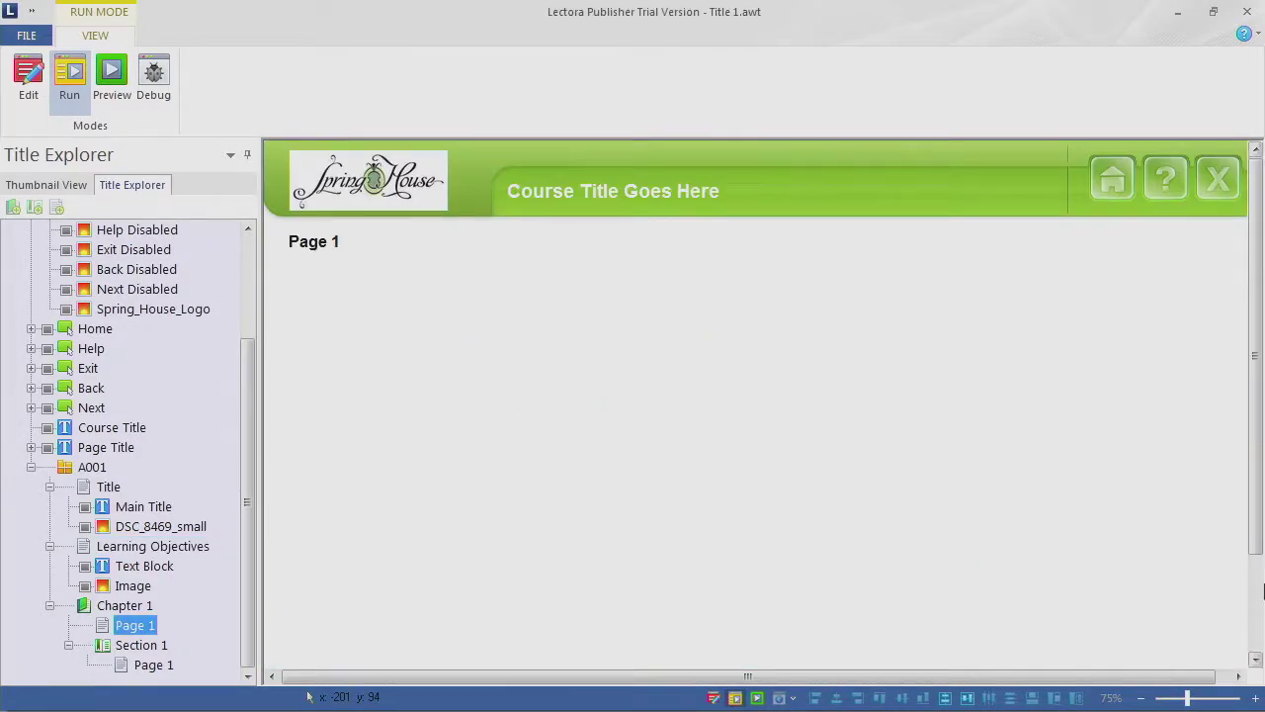
drag(1260, 511, 1259, 637)
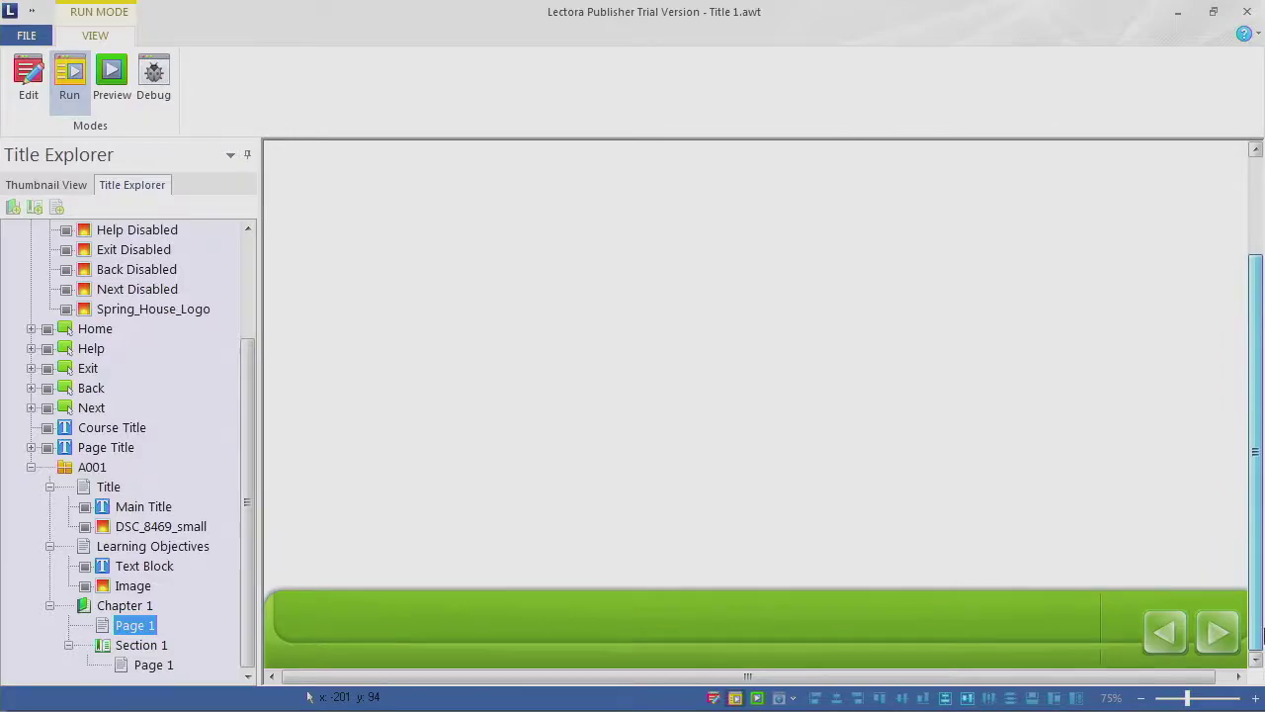
click(1168, 634)
drag(1259, 525, 1258, 640)
click(1166, 632)
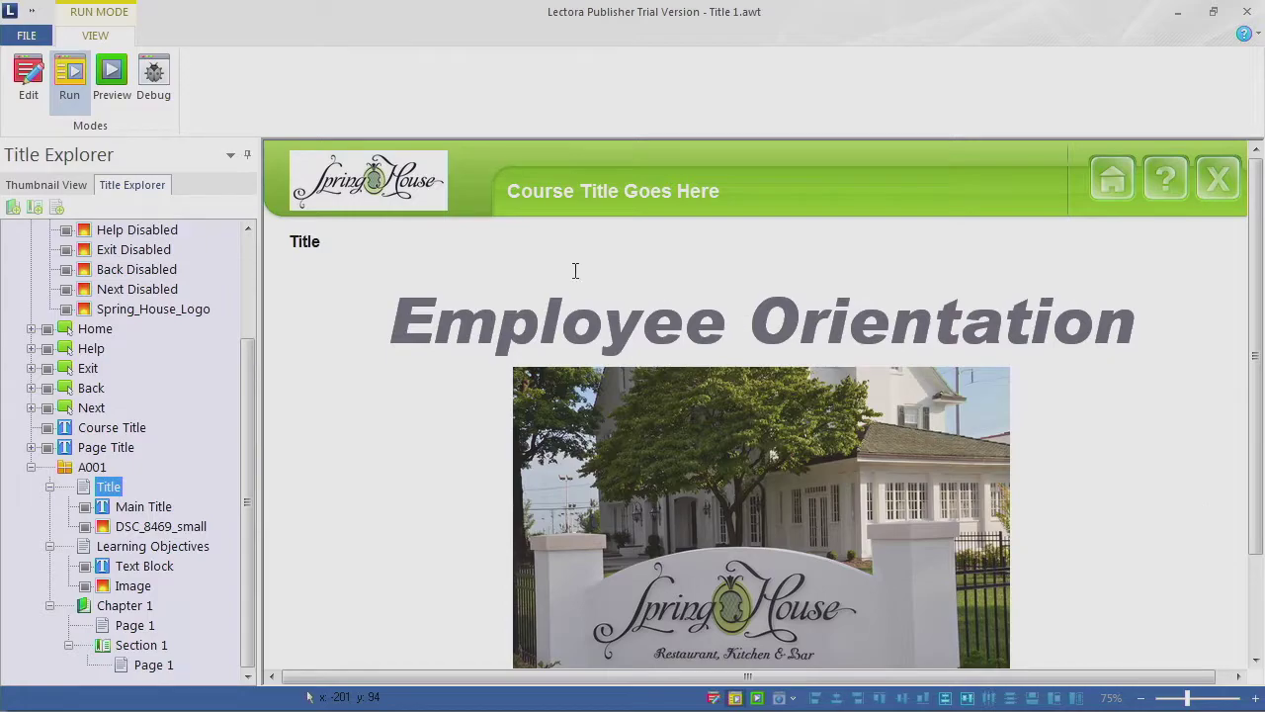
scroll(988, 460, down, 3)
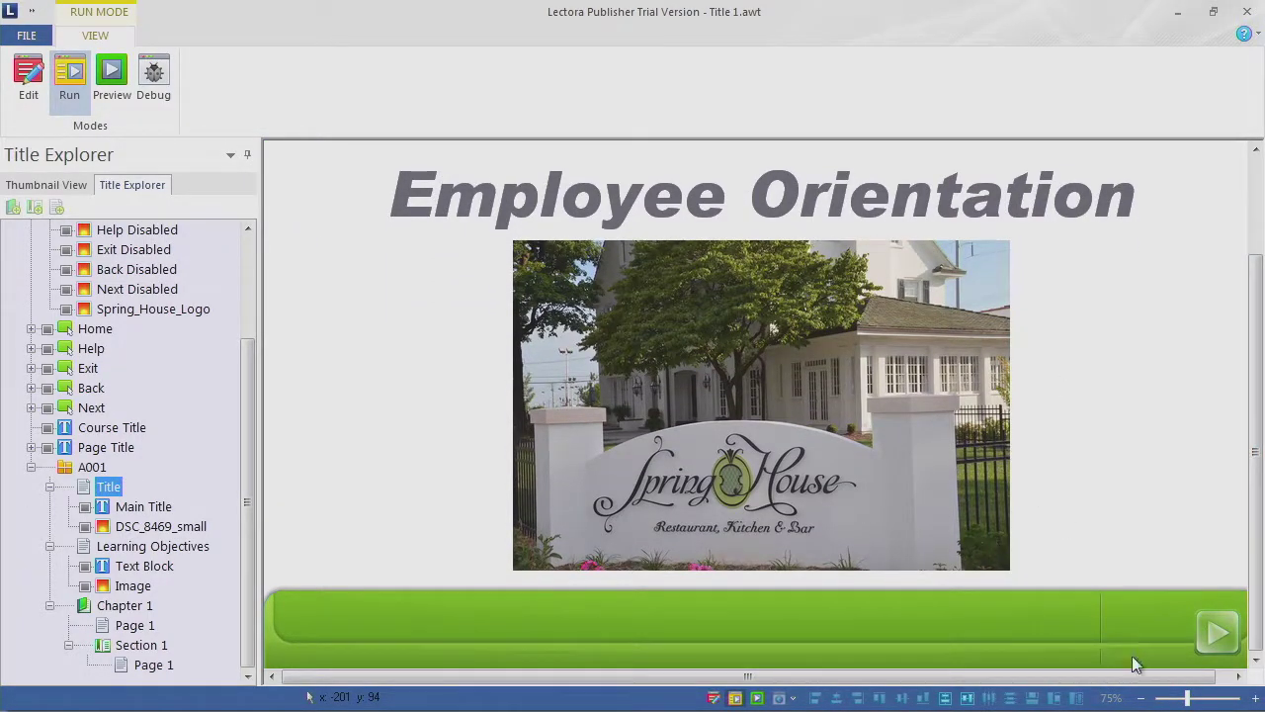
drag(1251, 590, 1228, 462)
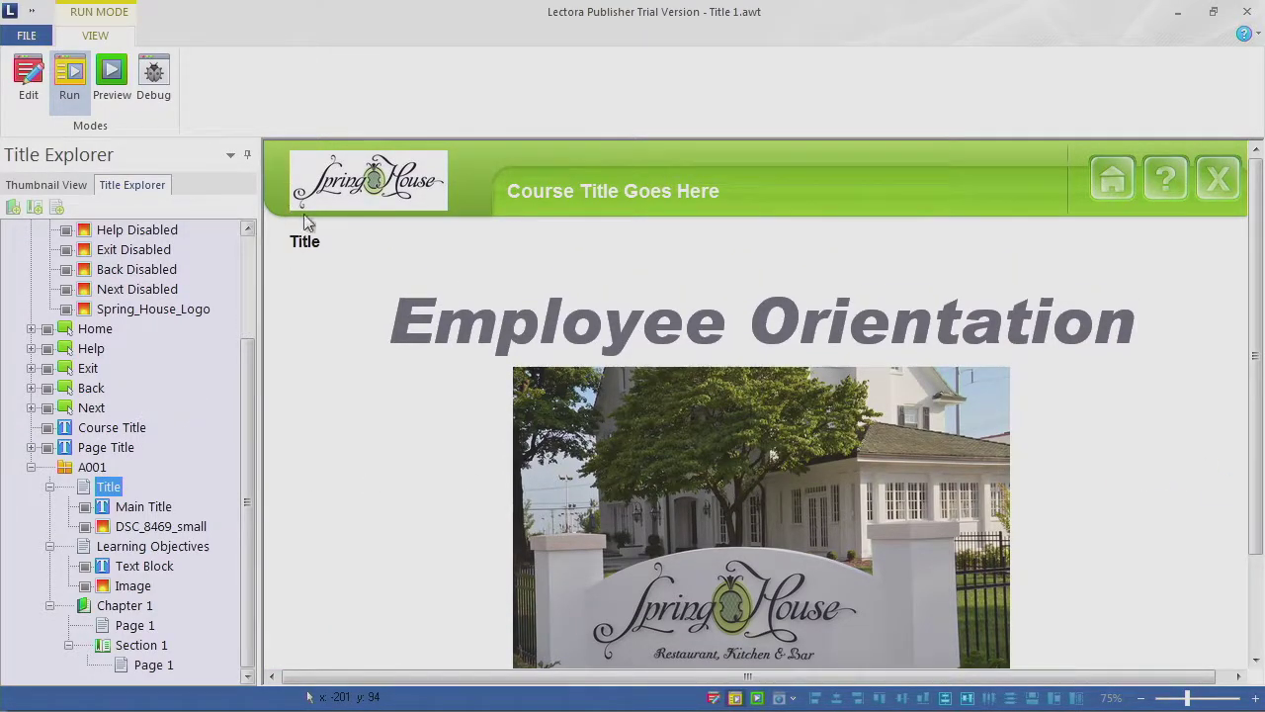
click(34, 83)
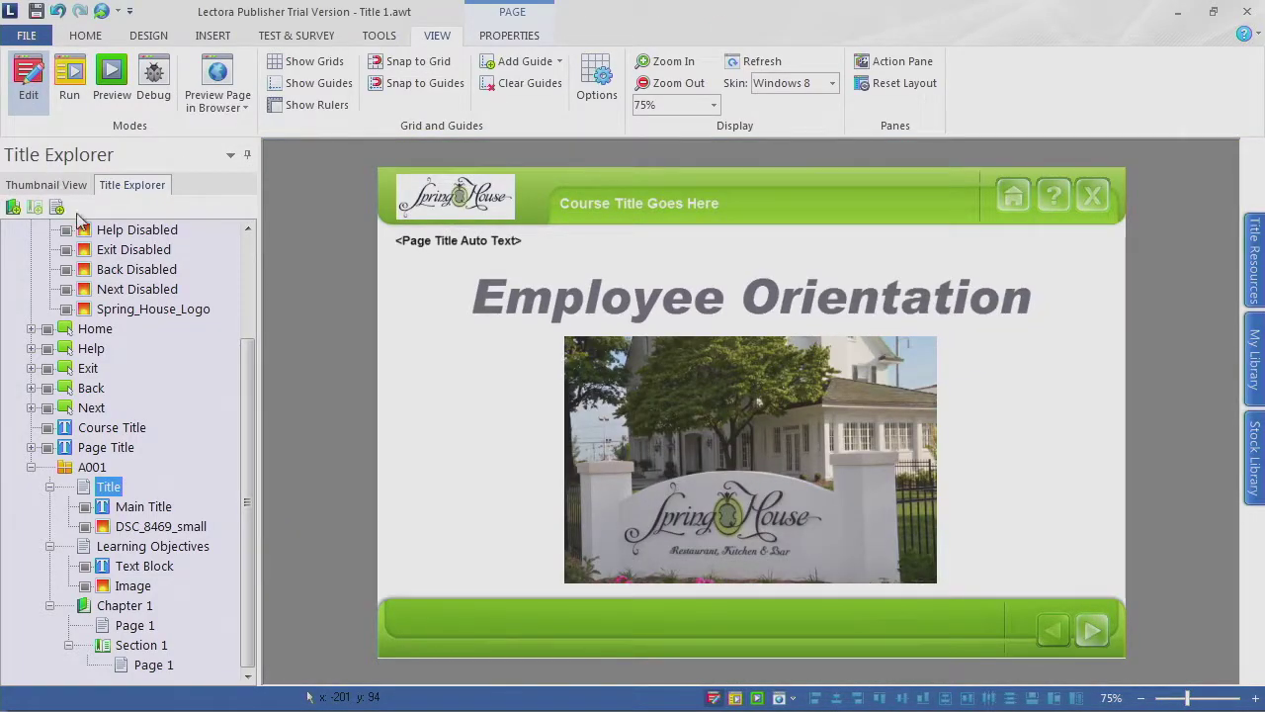
Step: Preview the title, going forward from the Title page to Page 1 and back, and exit using the course's own Exit control
click(111, 79)
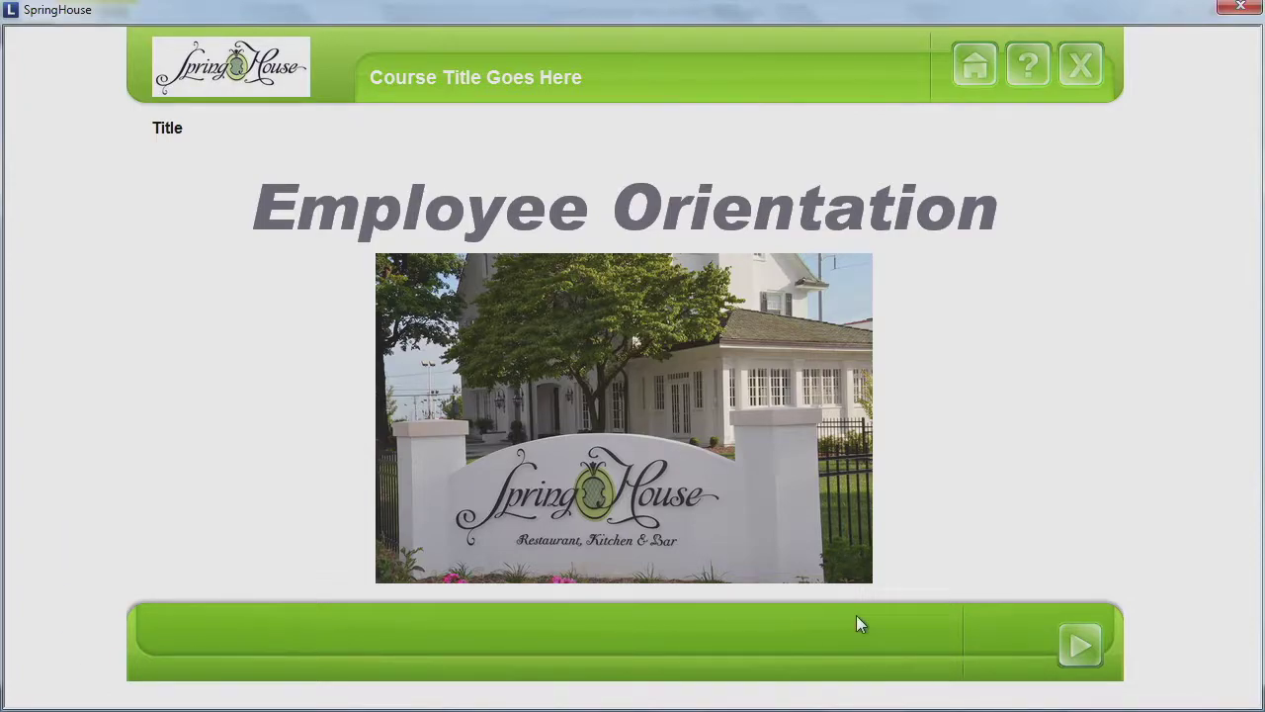
click(1092, 648)
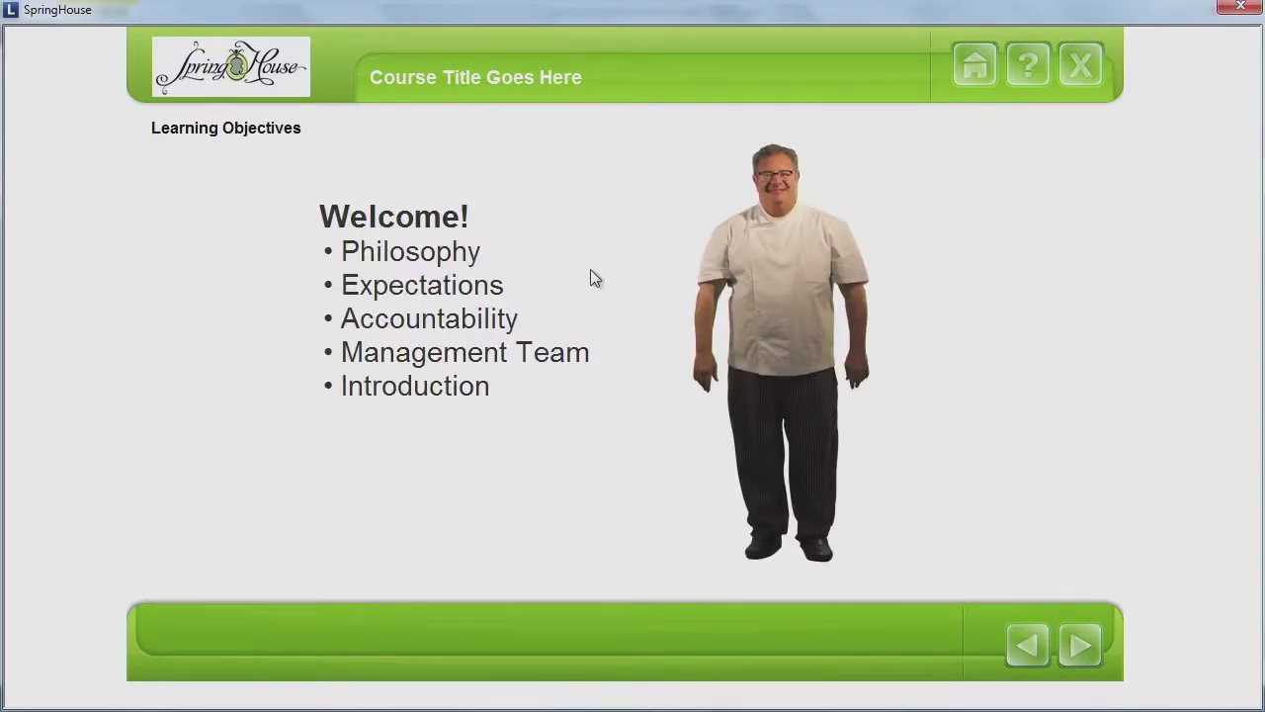
click(1082, 652)
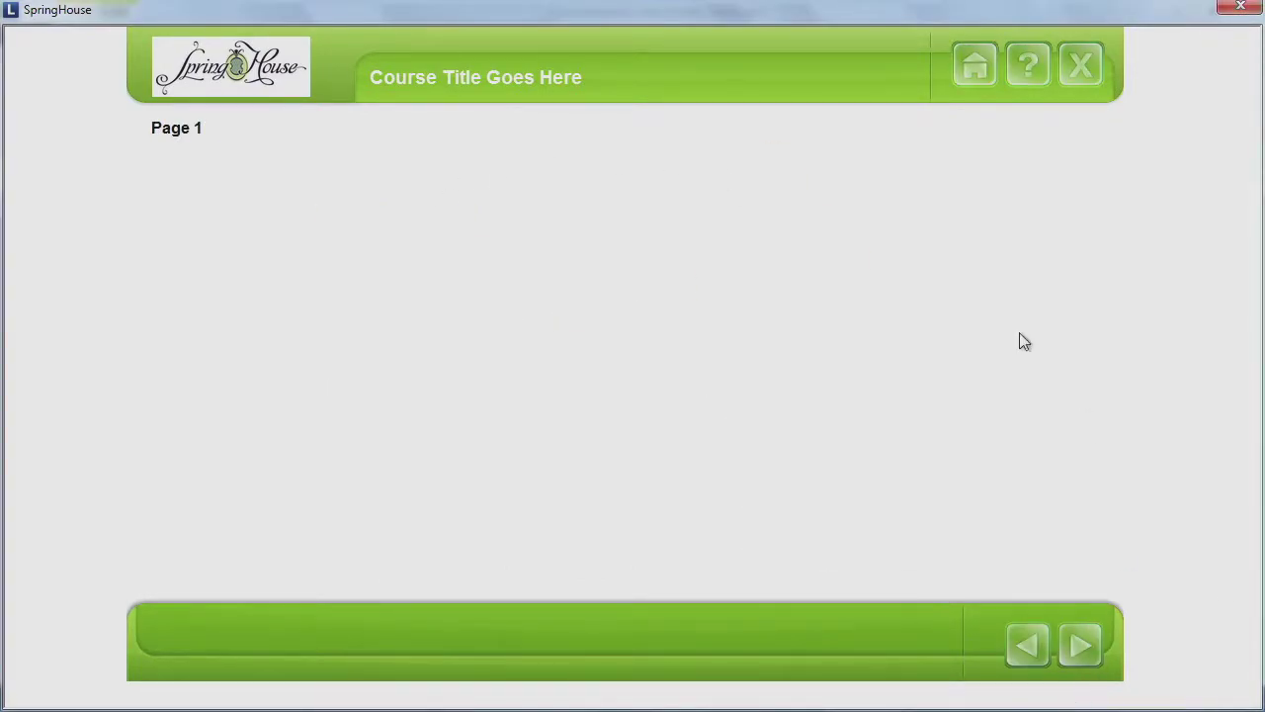
click(1029, 643)
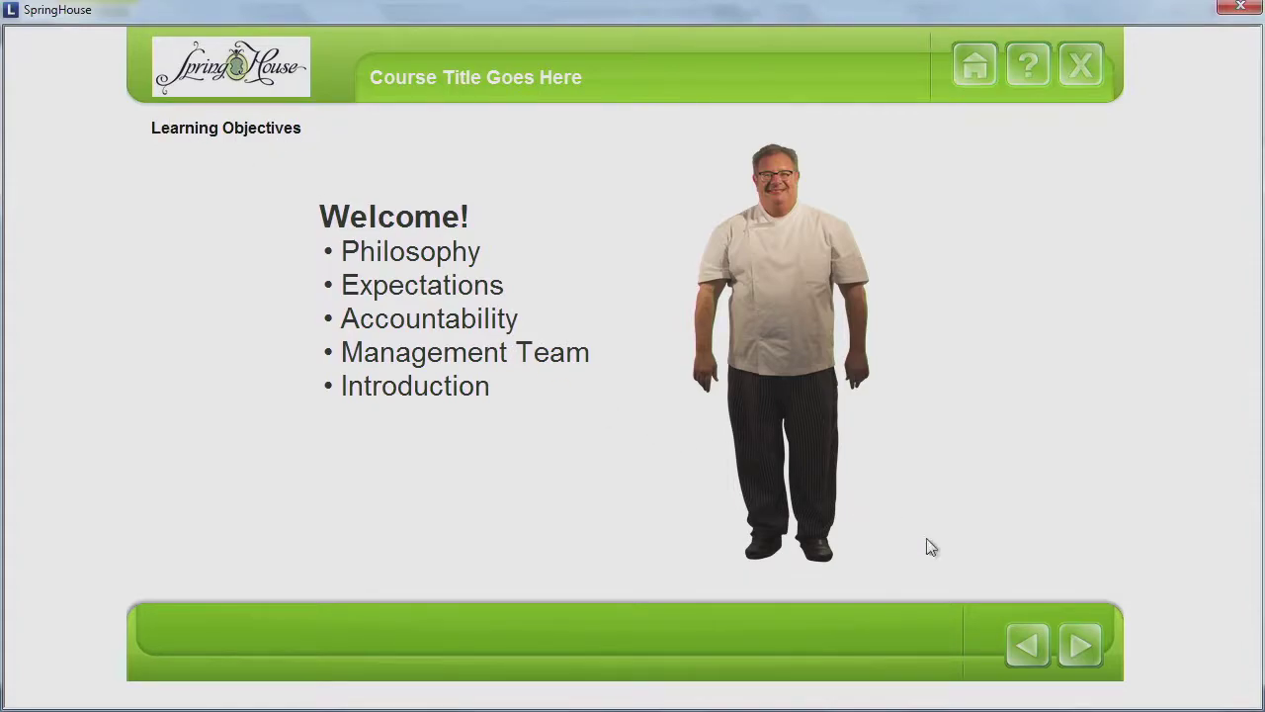
click(1022, 644)
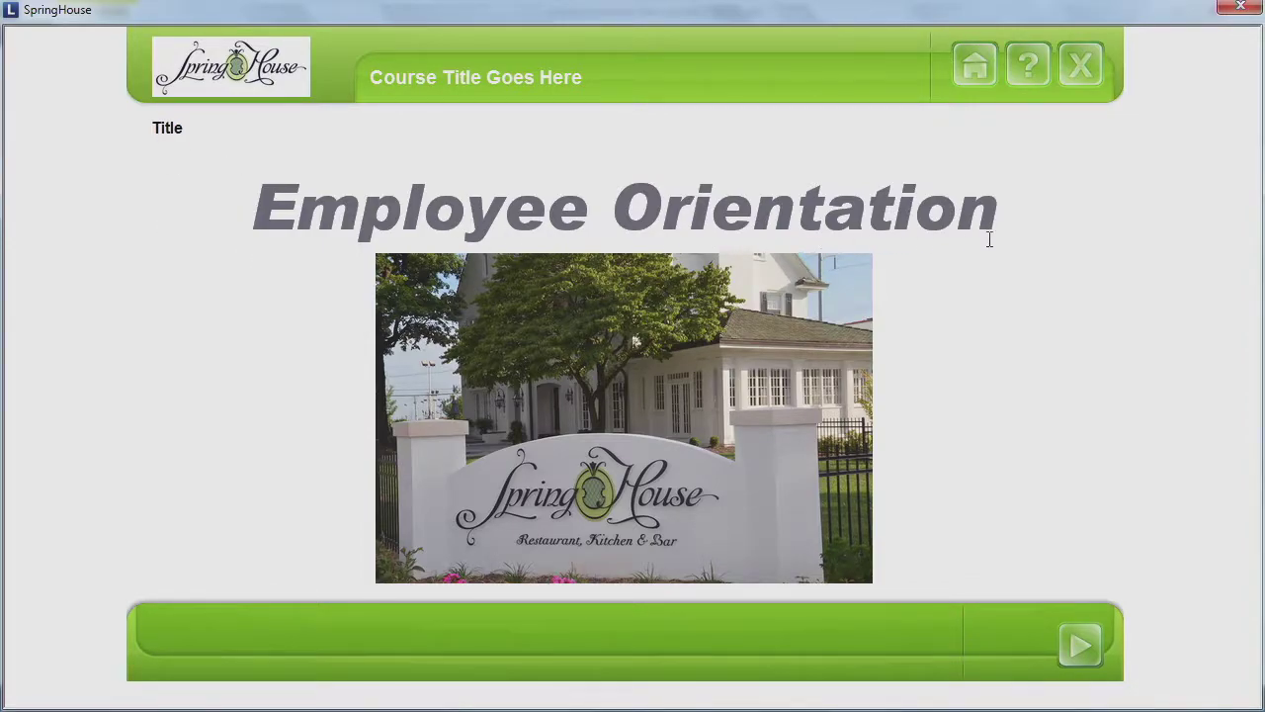
click(1080, 67)
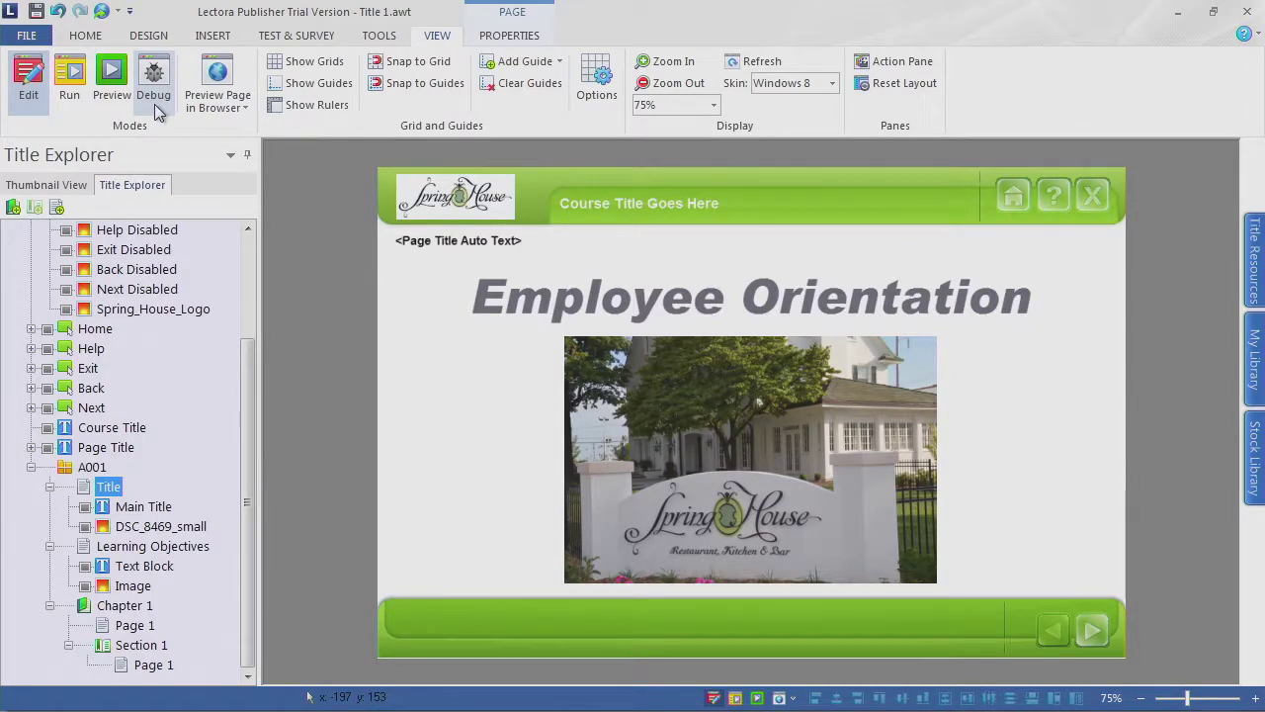
Step: Preview the Title page in Google Chrome, testing its forward control, and check the title again in Preview mode before returning to Edit mode
click(235, 107)
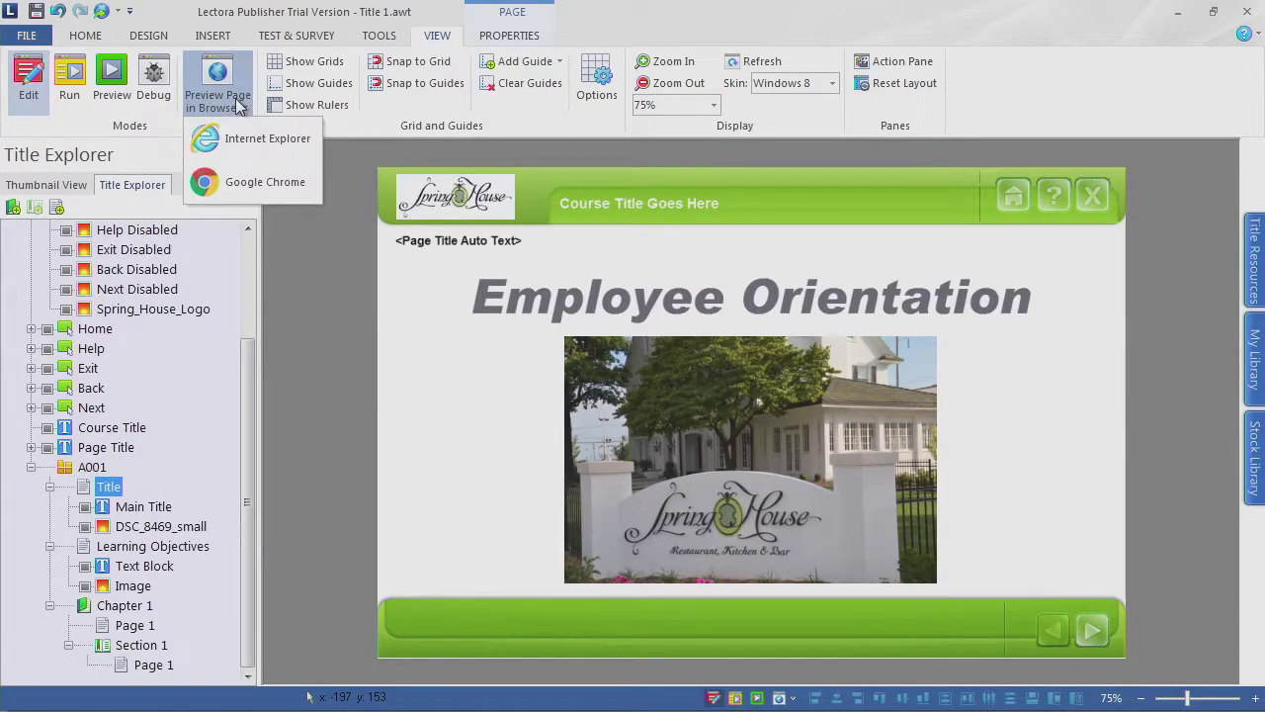
click(275, 182)
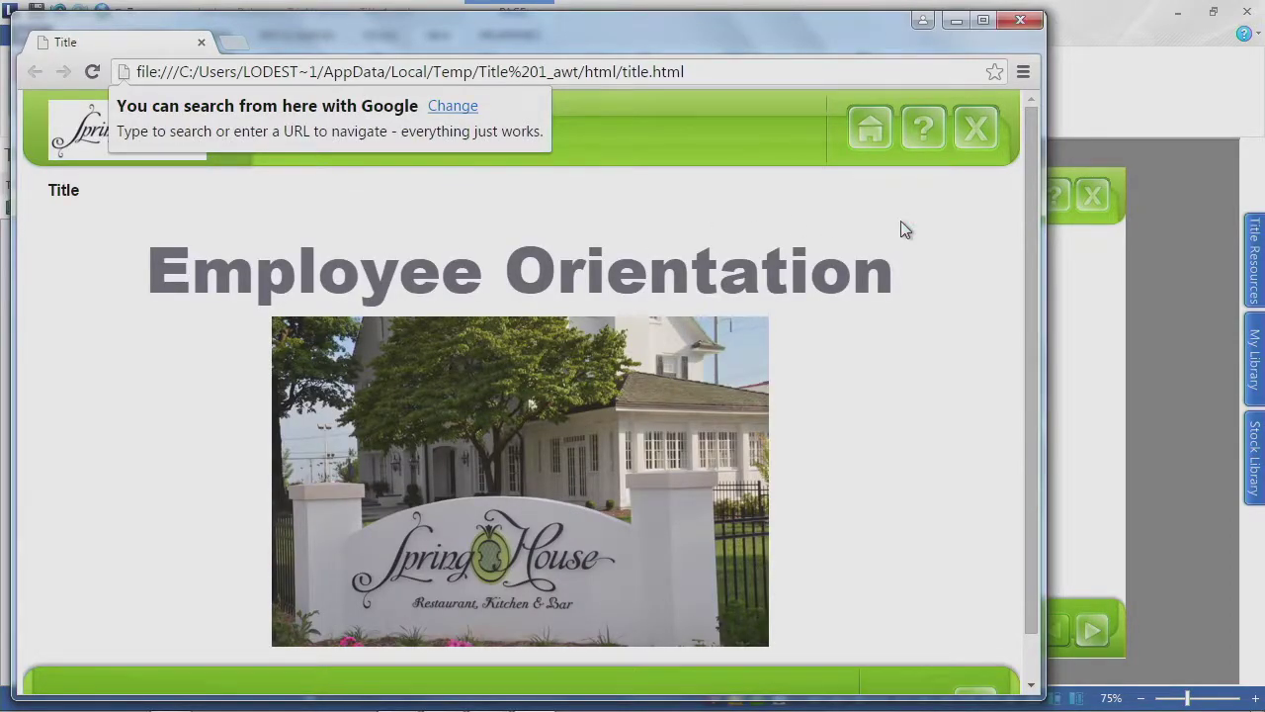
drag(807, 45, 911, 32)
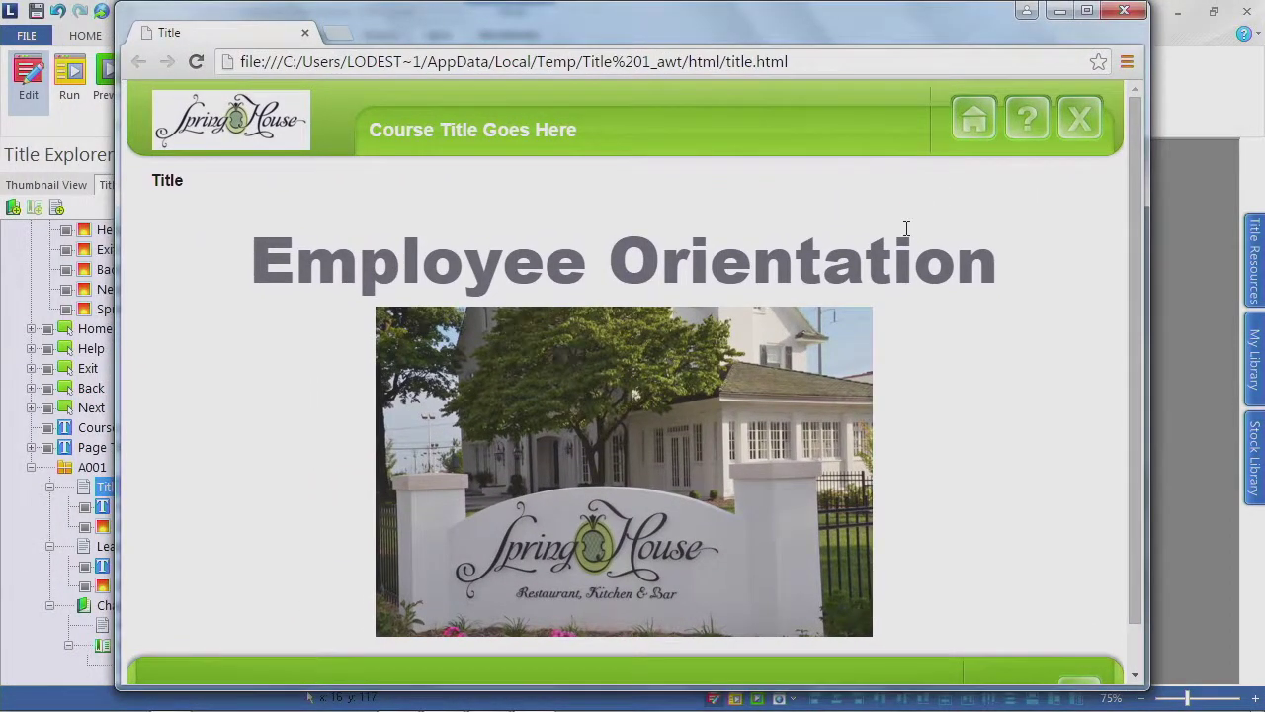
drag(1137, 221, 1159, 330)
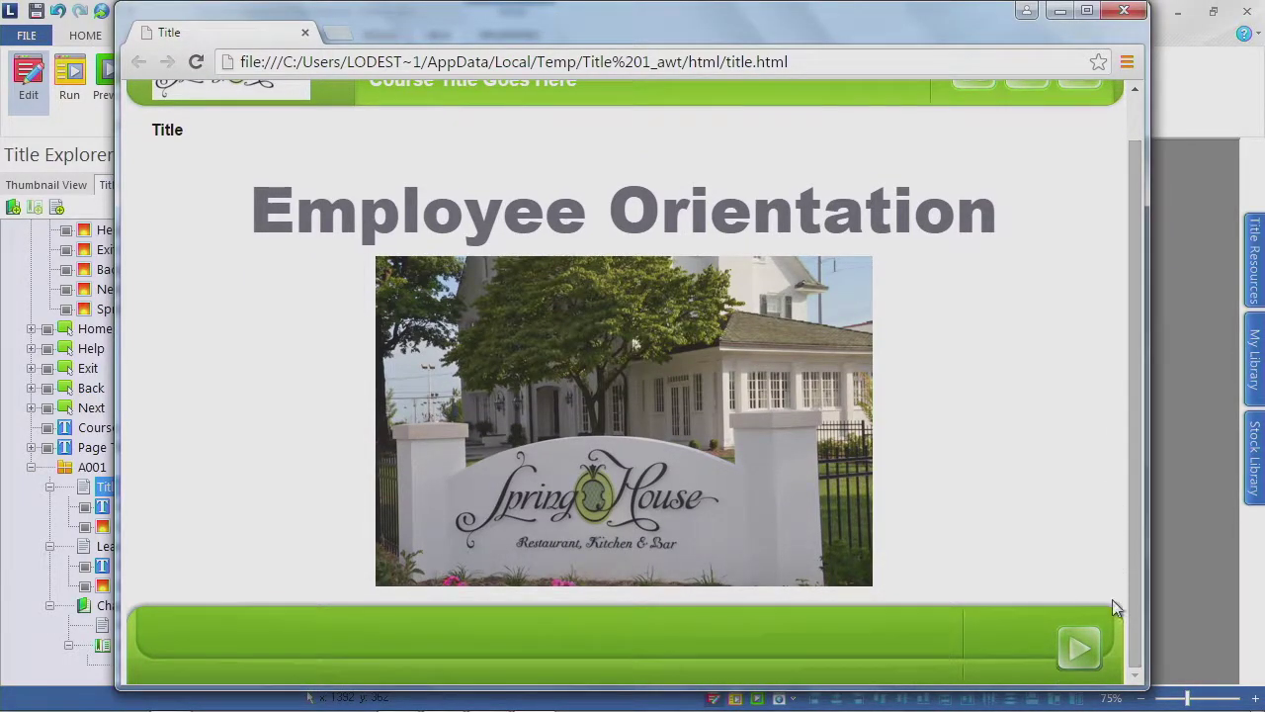
click(1078, 647)
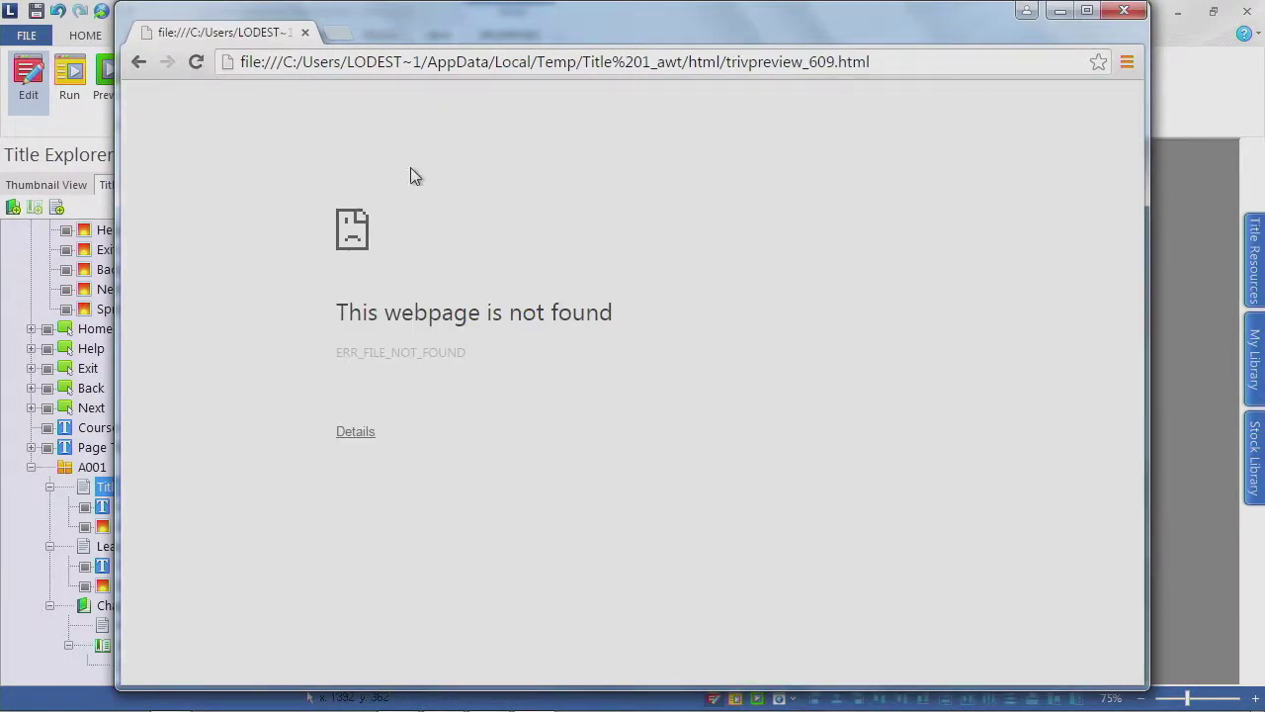
click(139, 62)
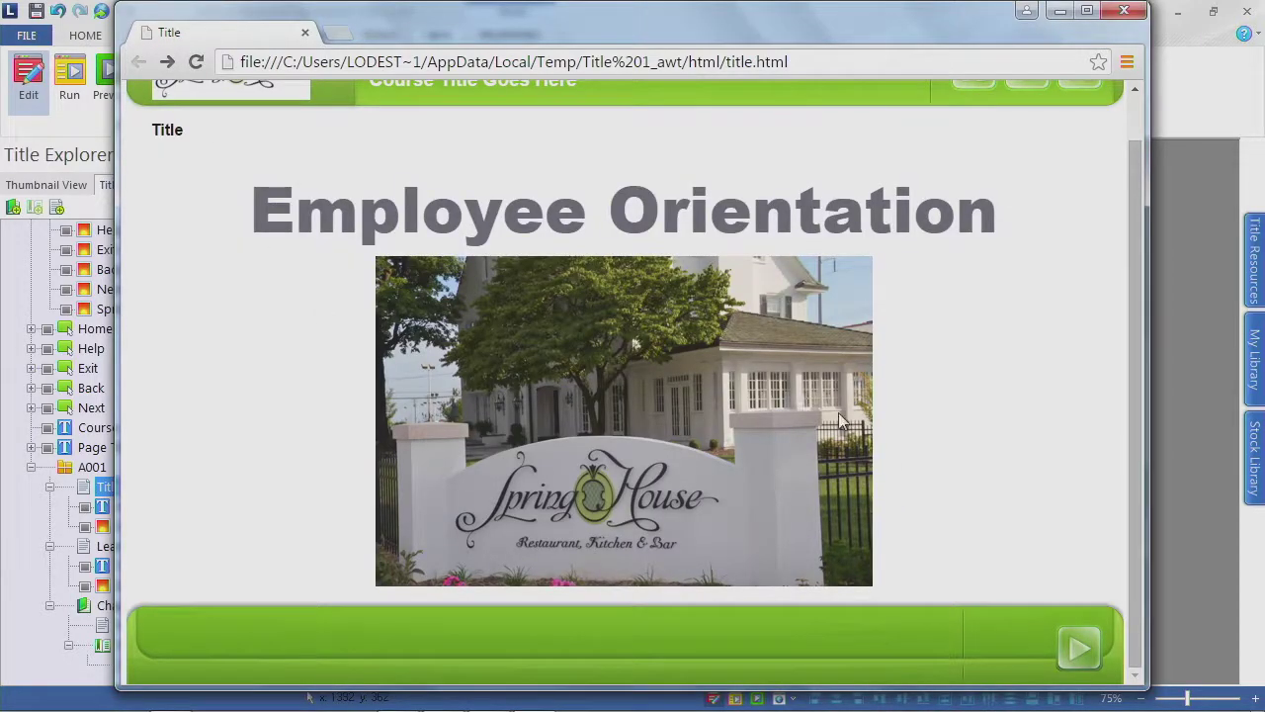
click(1078, 649)
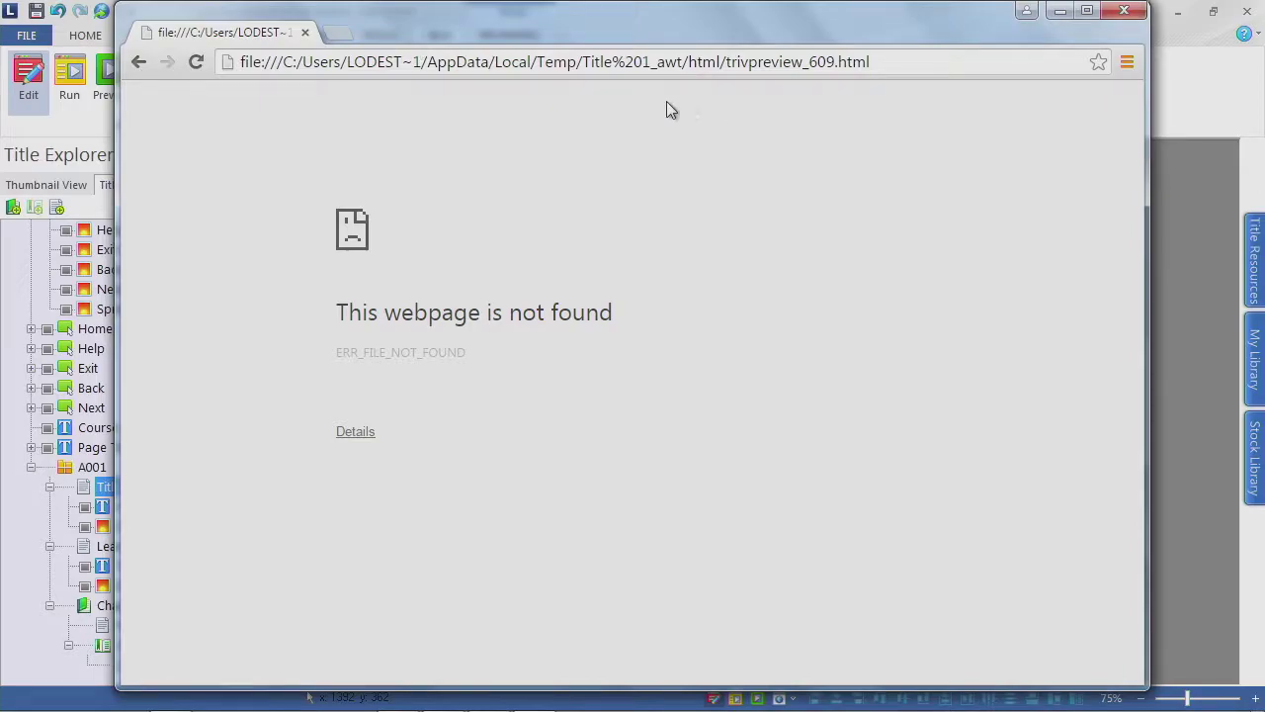
click(140, 62)
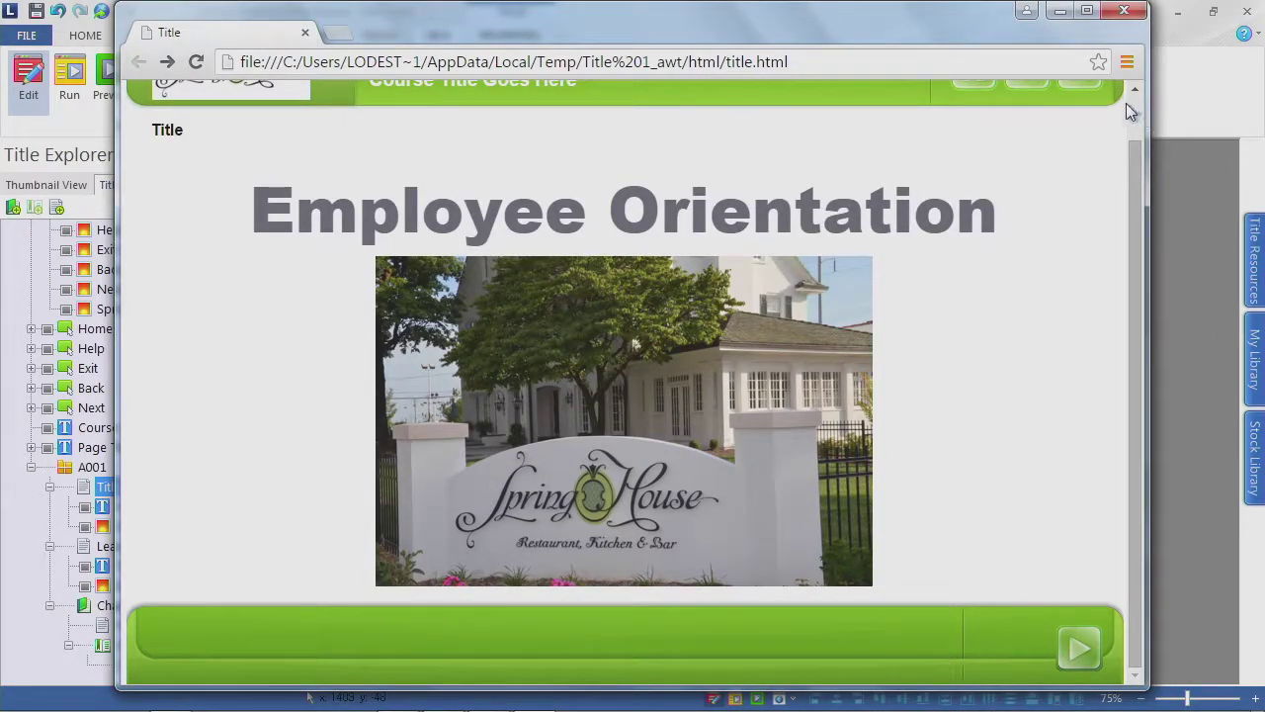
click(1124, 11)
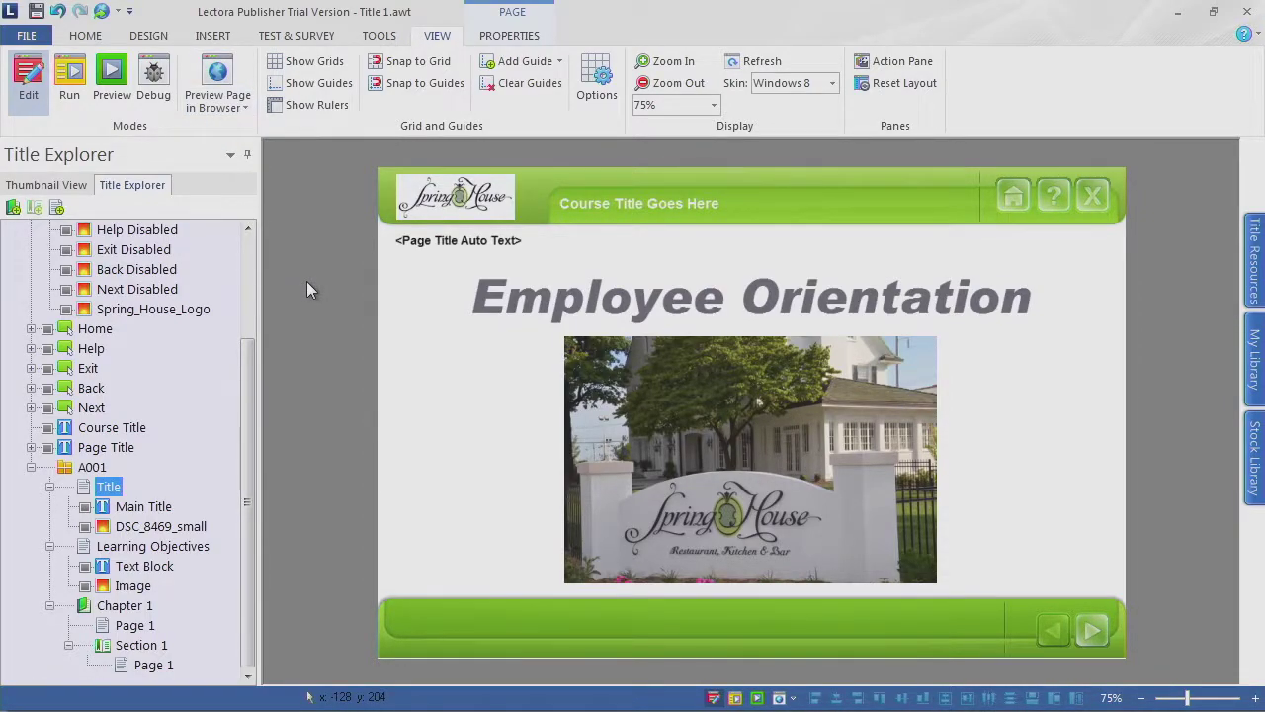
key(F10)
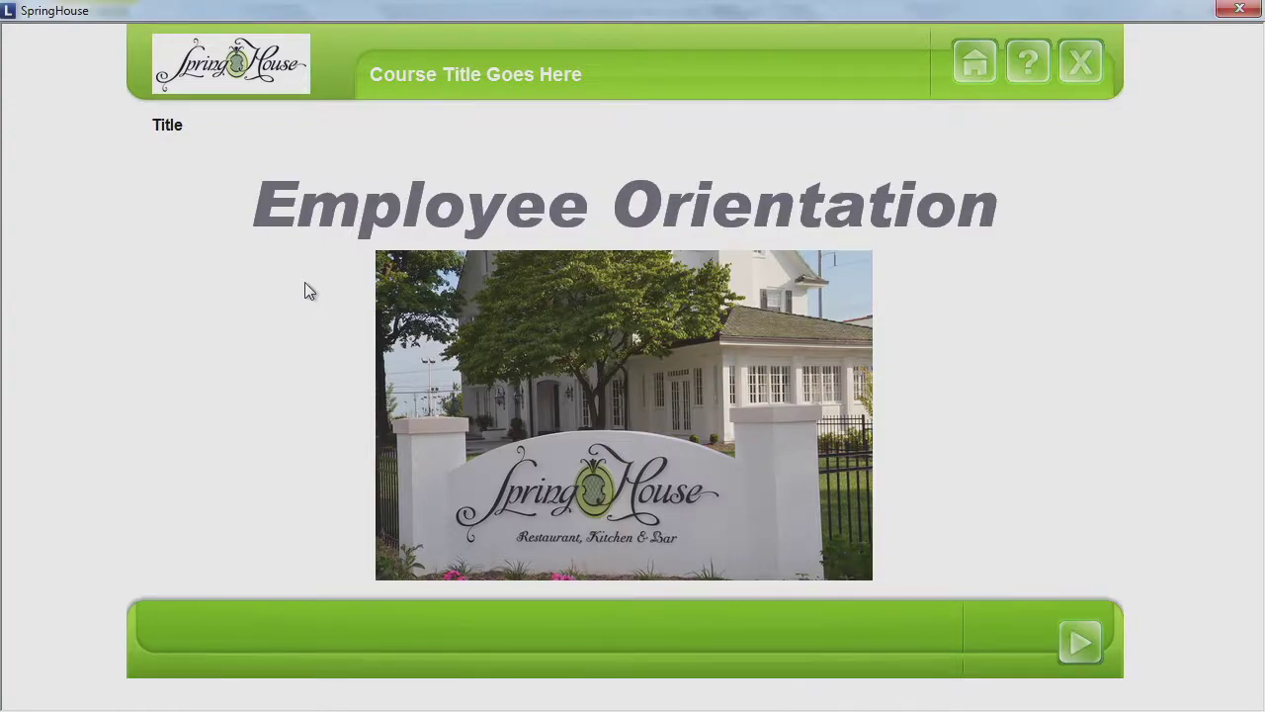
key(Escape)
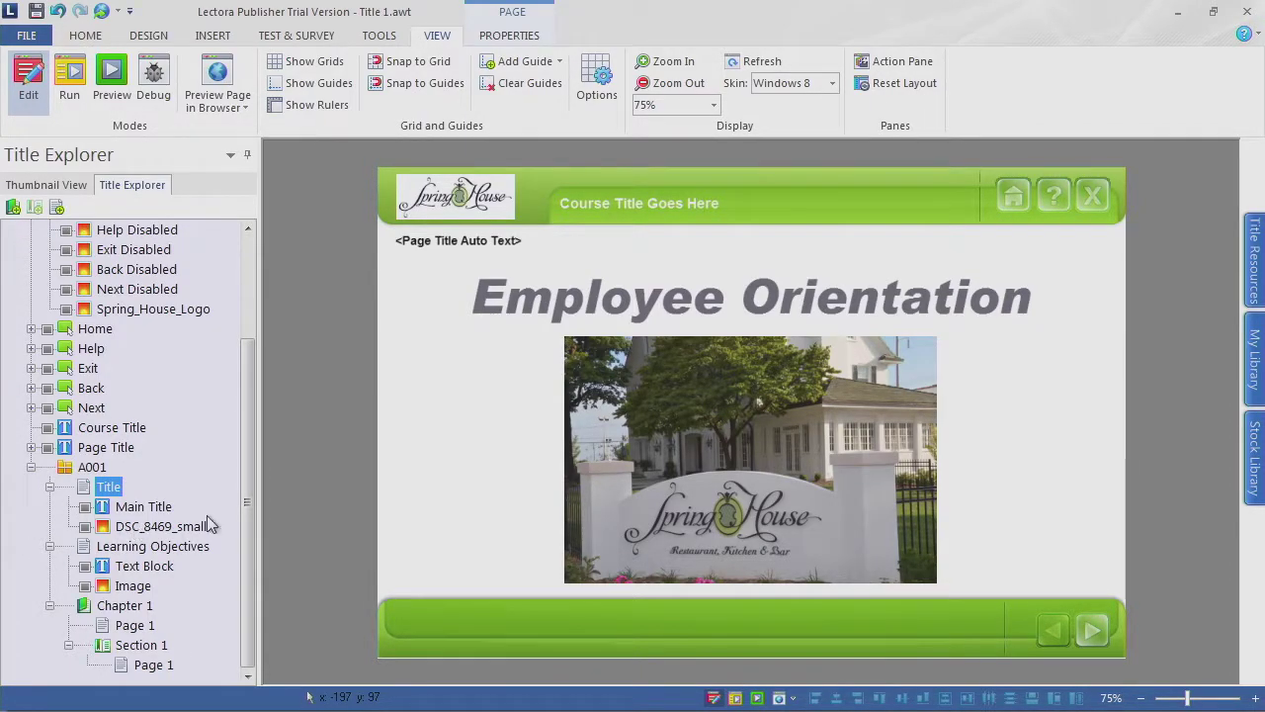
Step: Collapse the Theme Graphics group in the title structure and examine the actions under the Home, Help and Exit buttons
scroll(237, 267, up, 3)
scroll(238, 277, down, 3)
scroll(215, 285, up, 3)
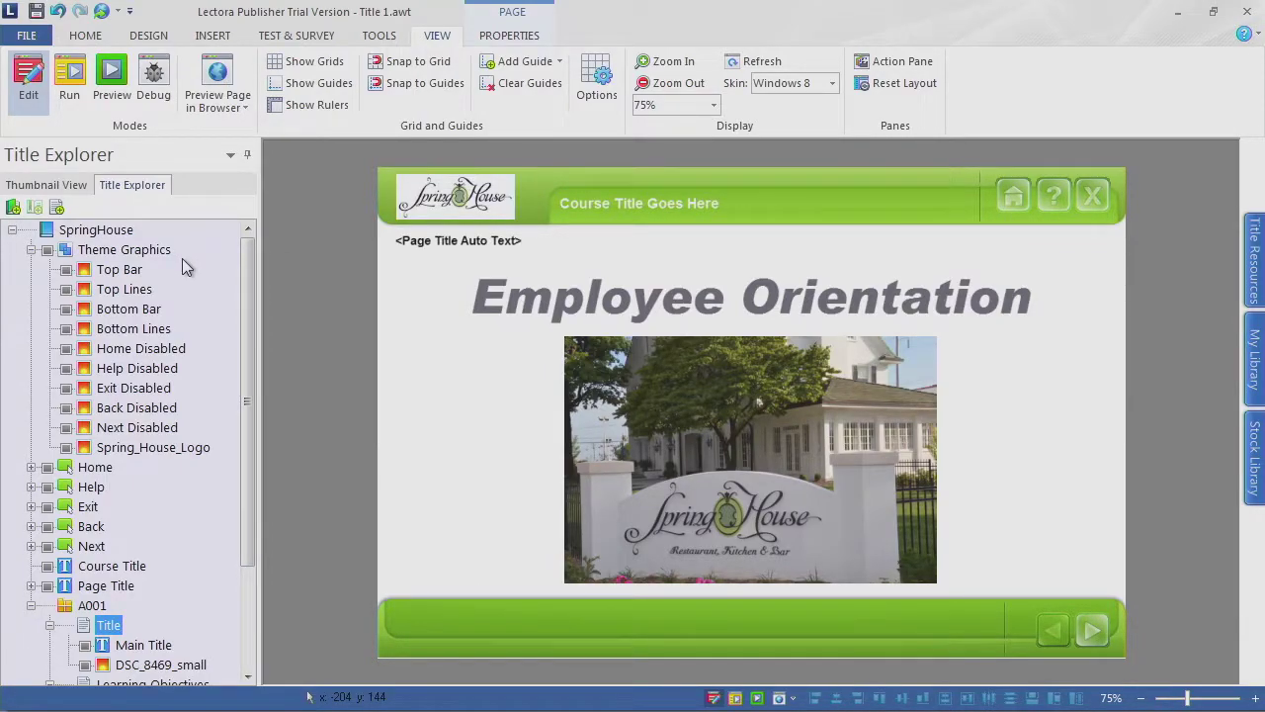
click(30, 250)
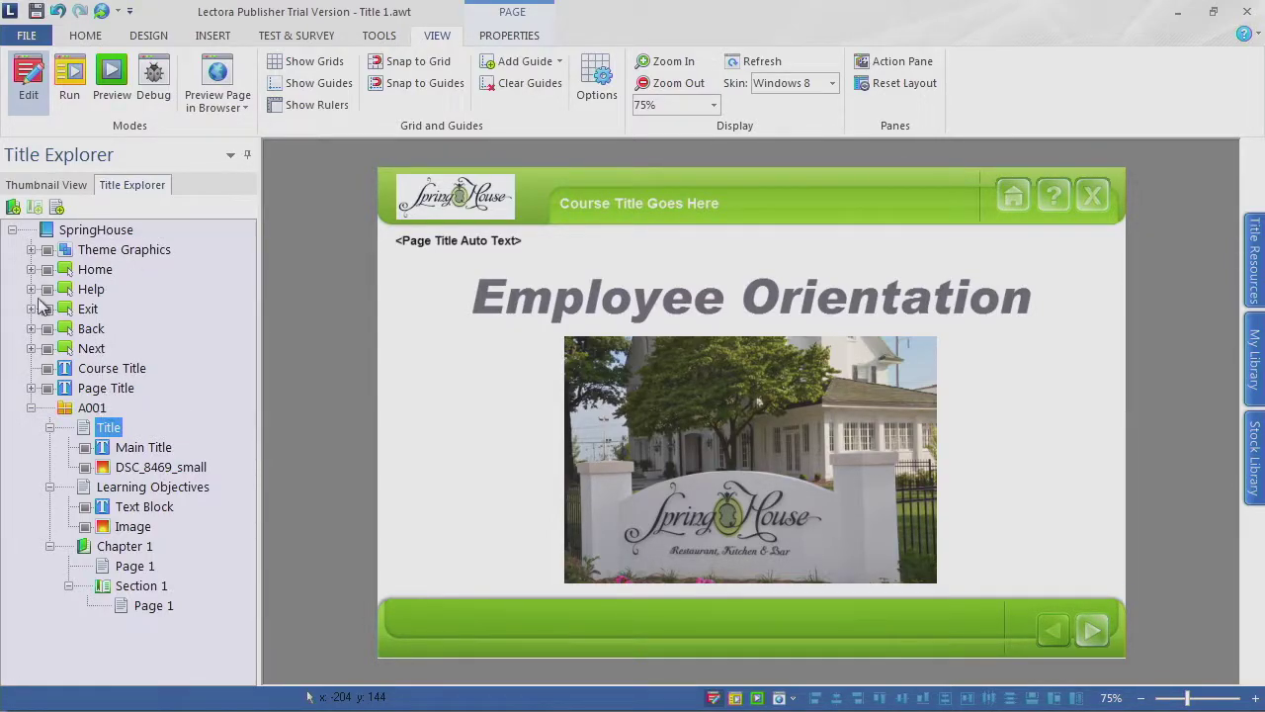
click(30, 269)
click(31, 348)
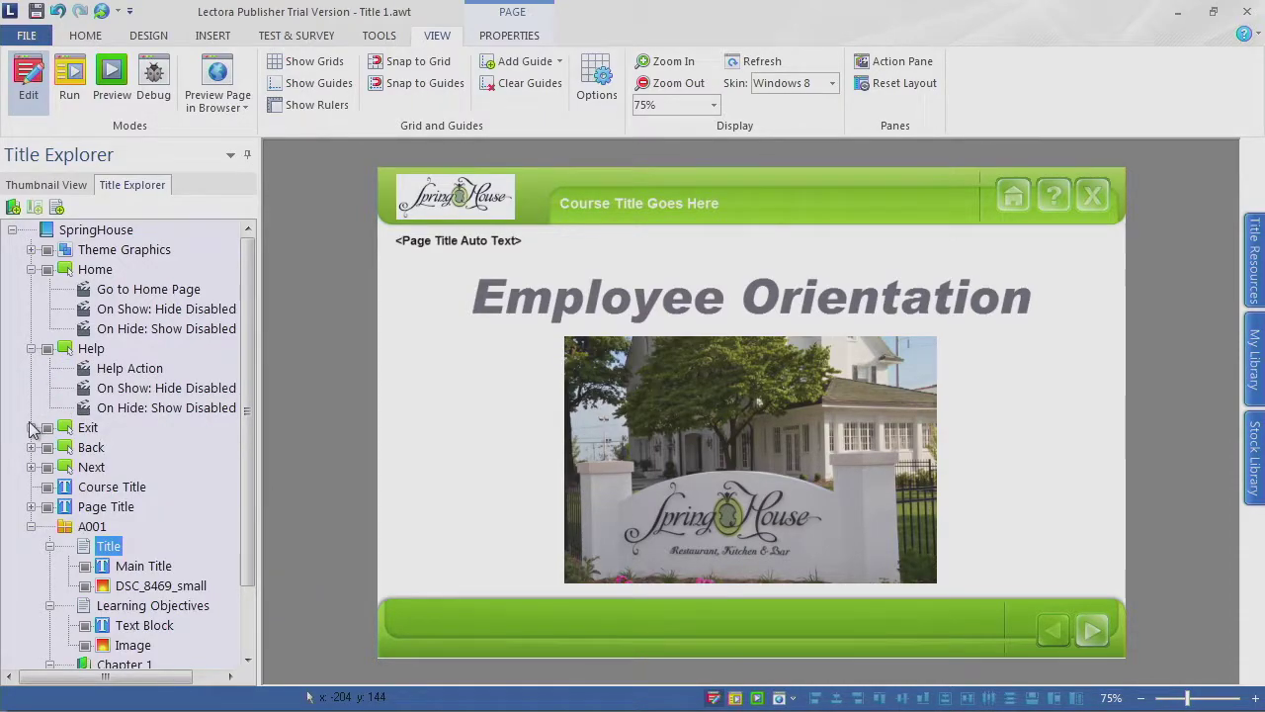
click(31, 427)
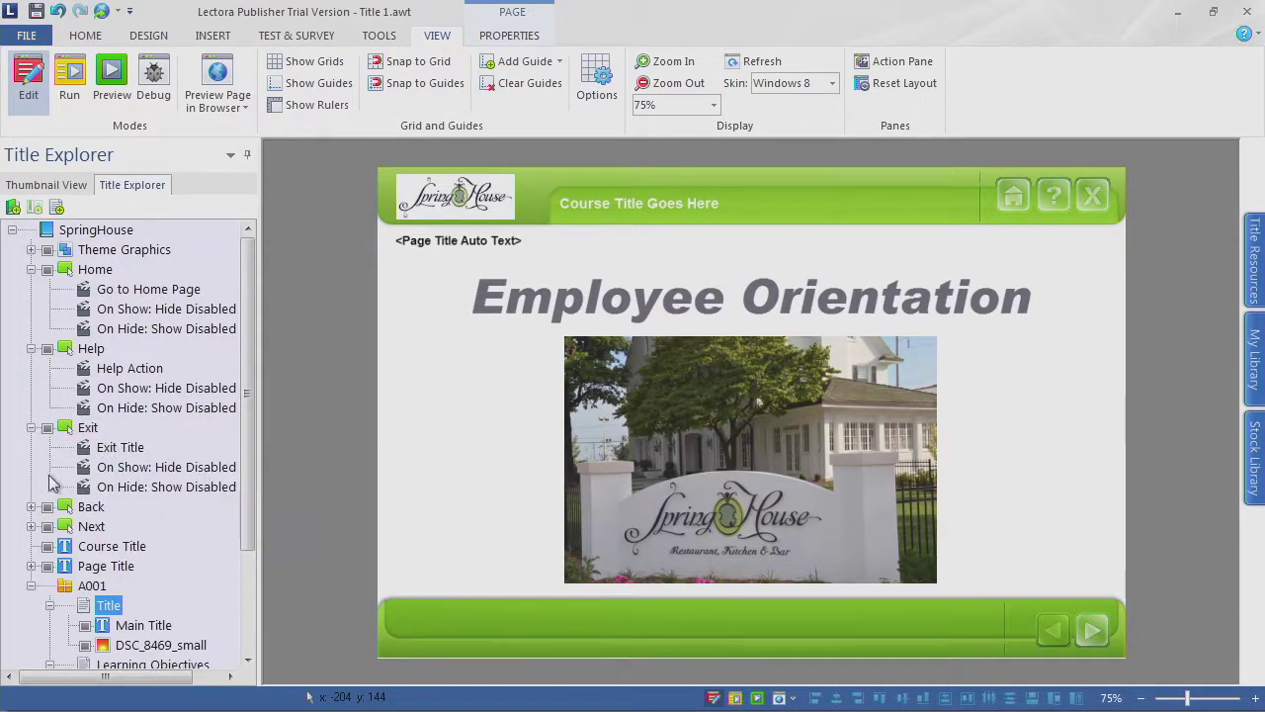
click(30, 427)
click(31, 348)
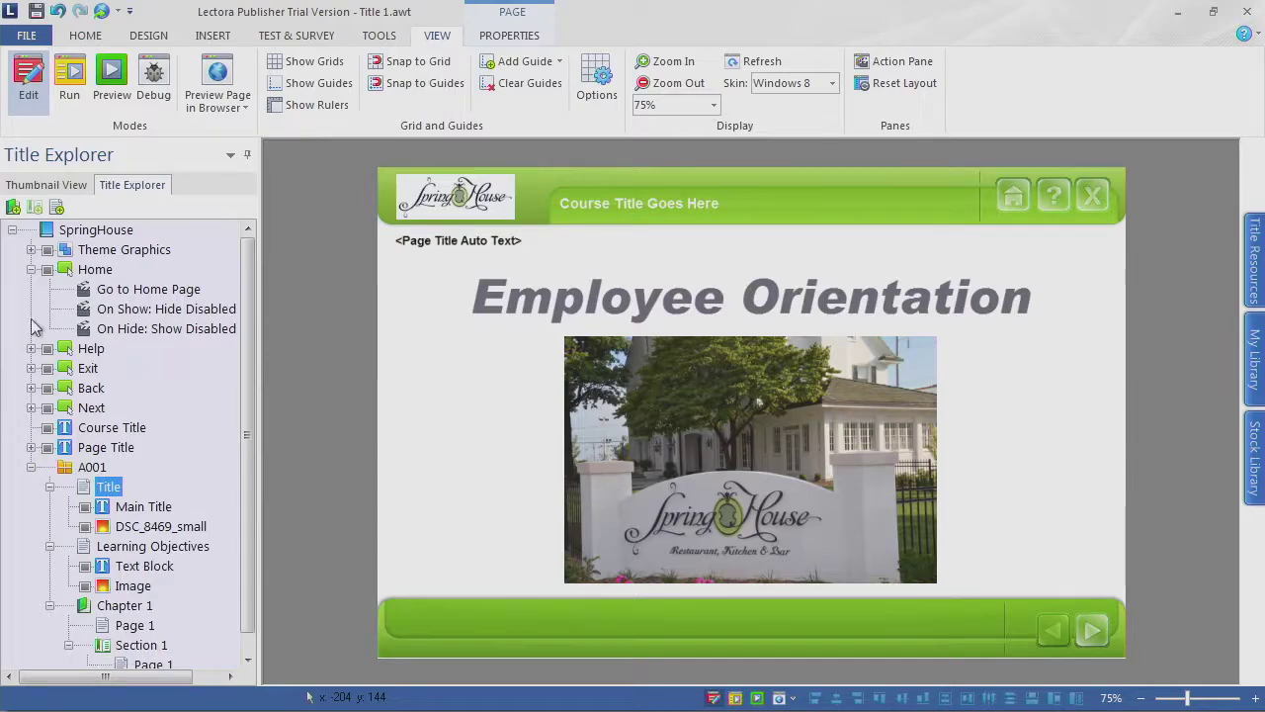
click(31, 269)
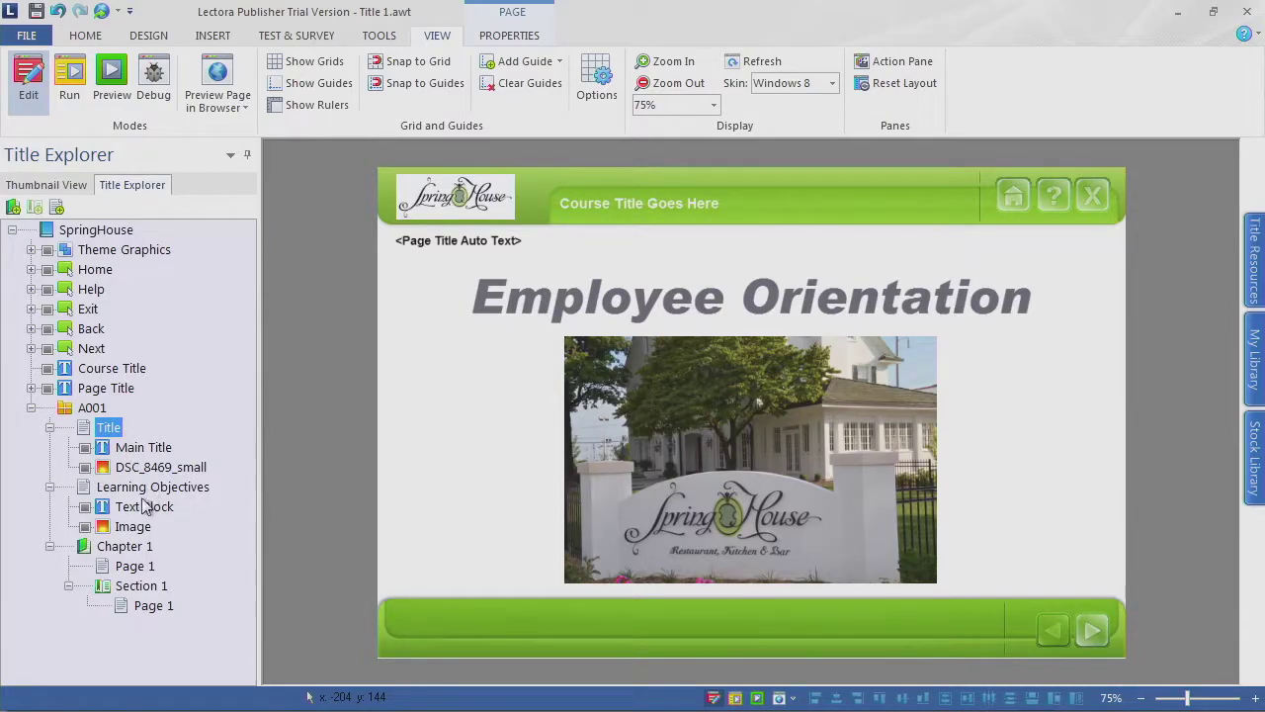
Step: Collapse the Title and Learning Objectives pages in the title structure, with the Learning Objectives page displayed
click(49, 427)
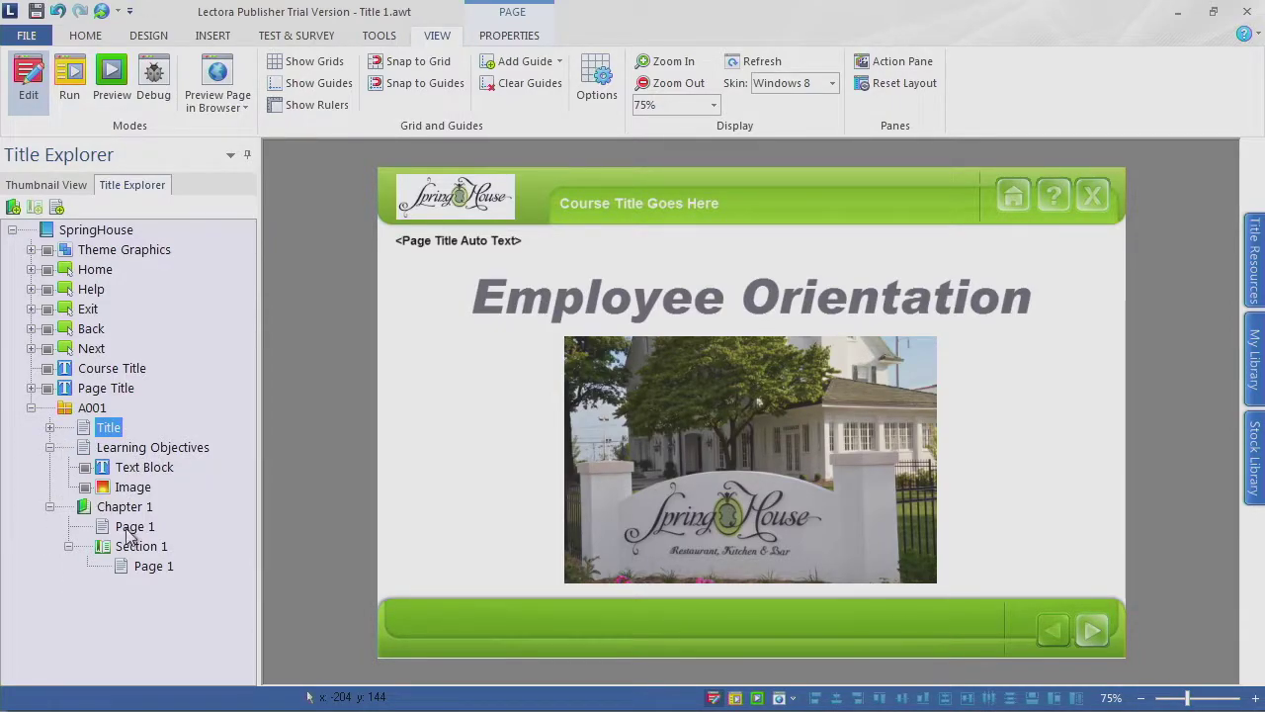
click(173, 452)
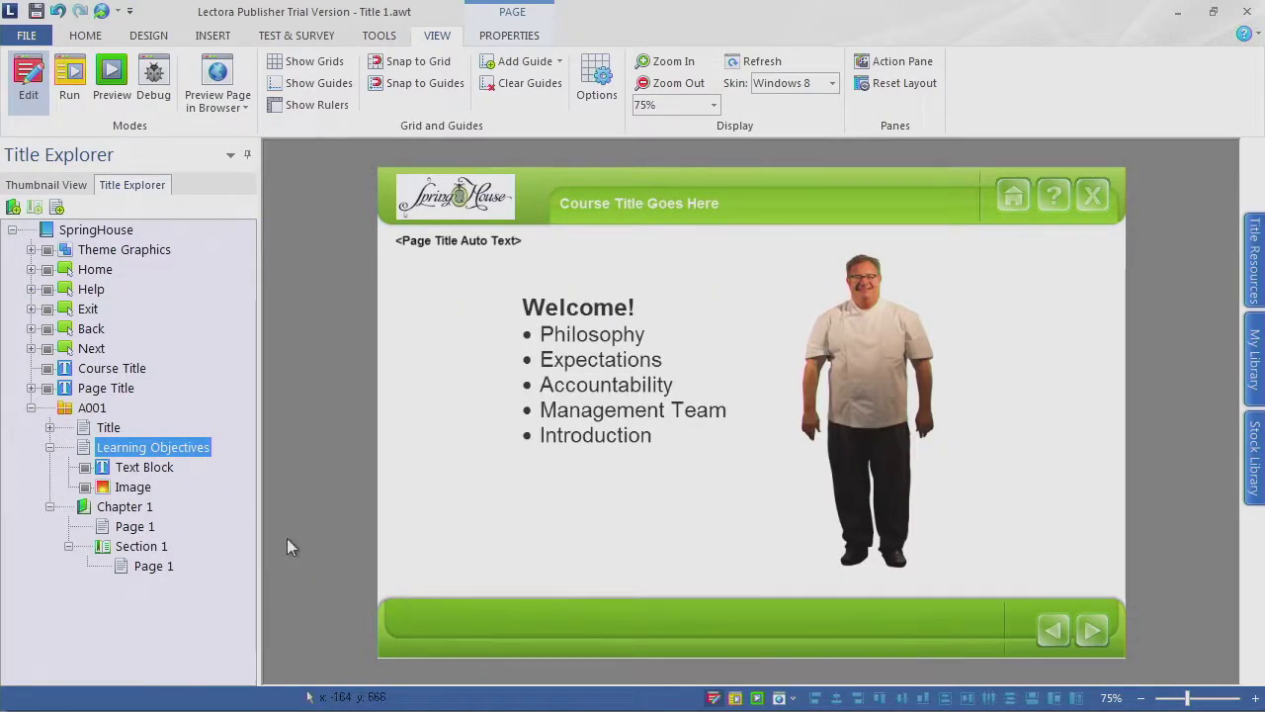
click(49, 448)
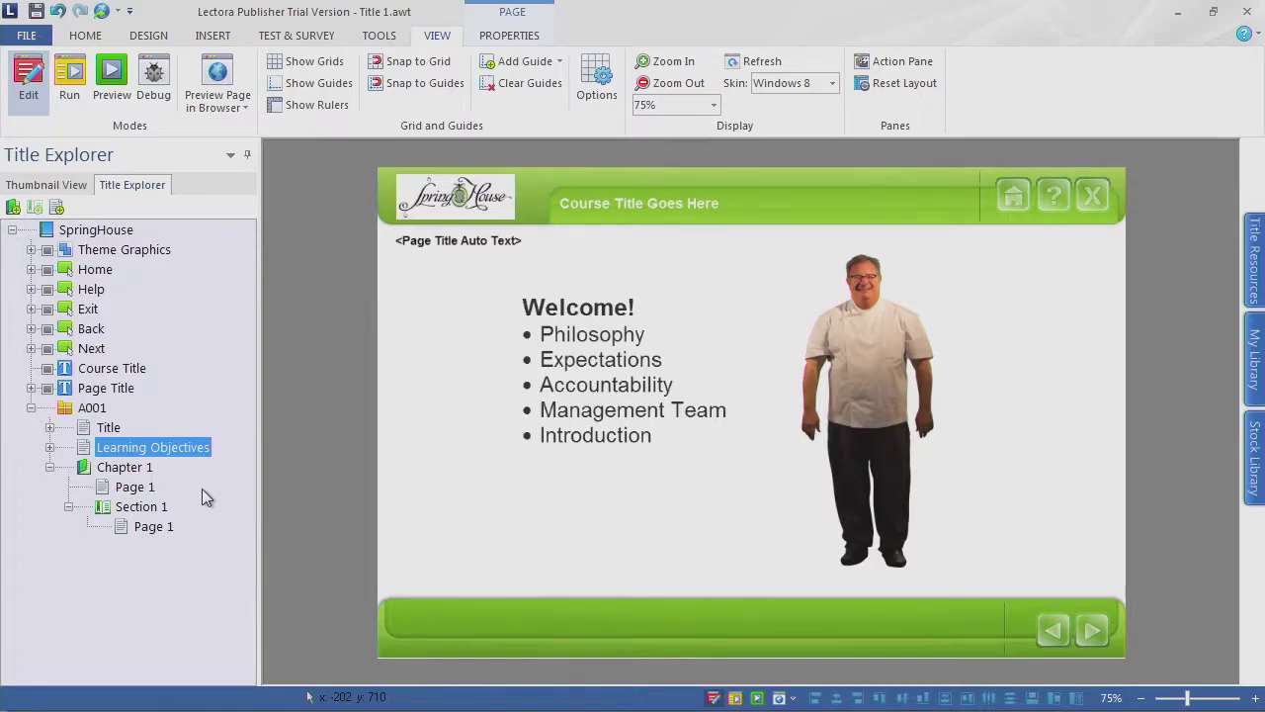
Step: Rename Chapter 1 as Course Content
click(122, 472)
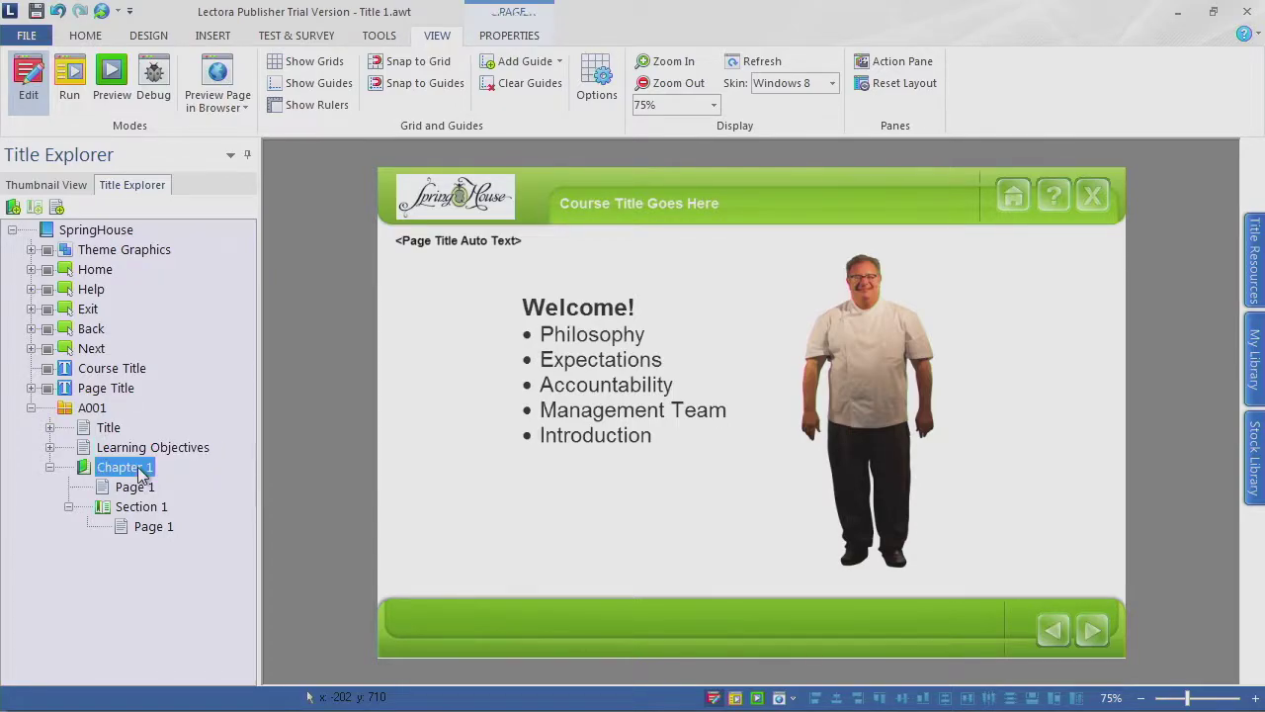
click(124, 471)
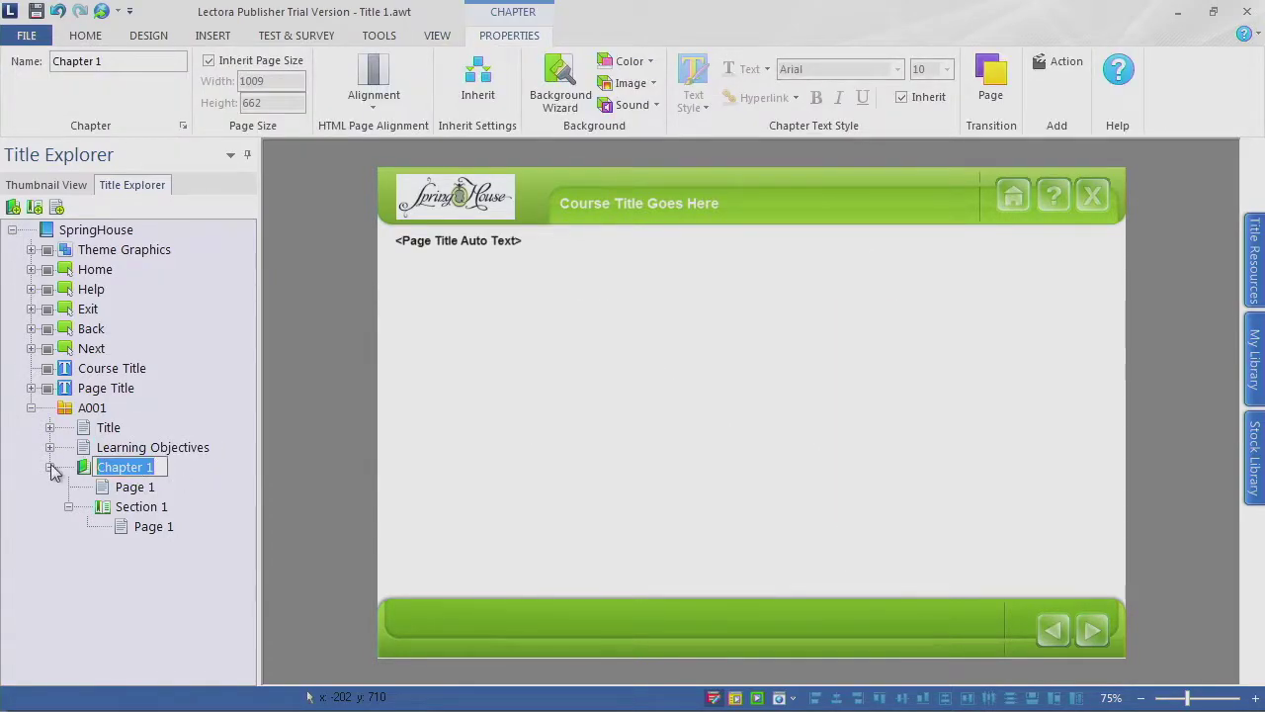
text(Course COnt)
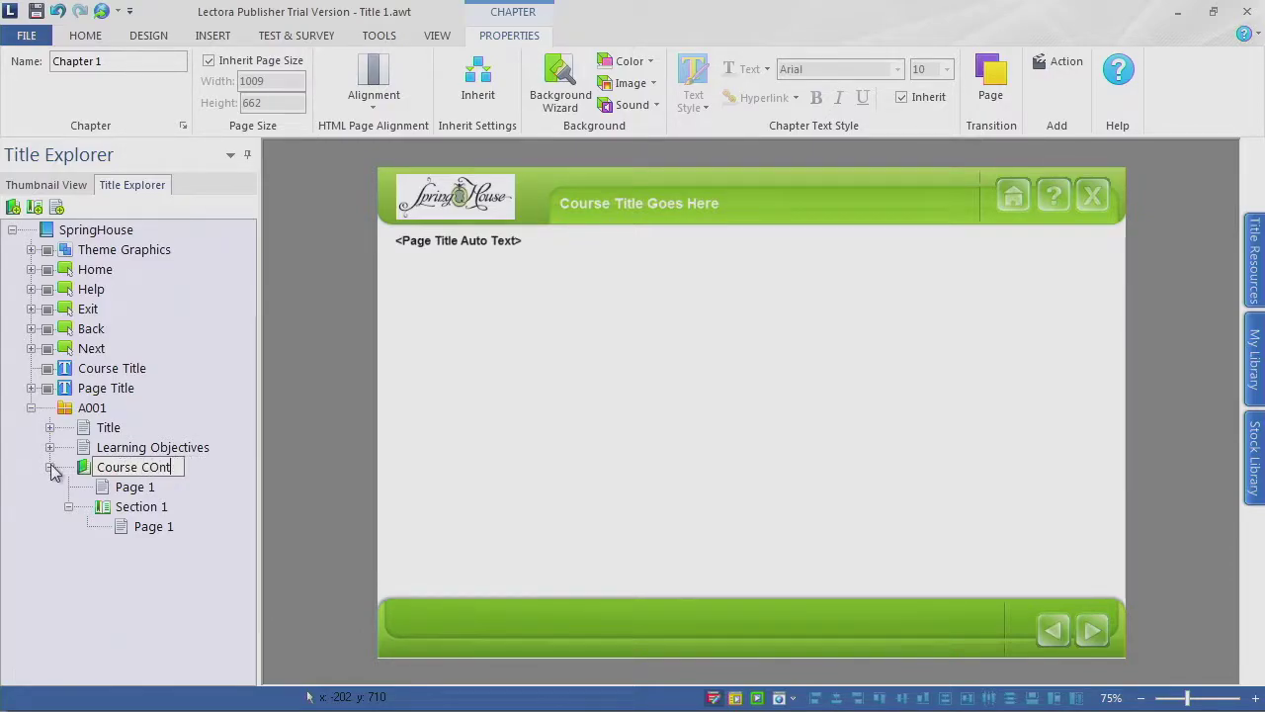
text(ony)
text(t)
text(ent)
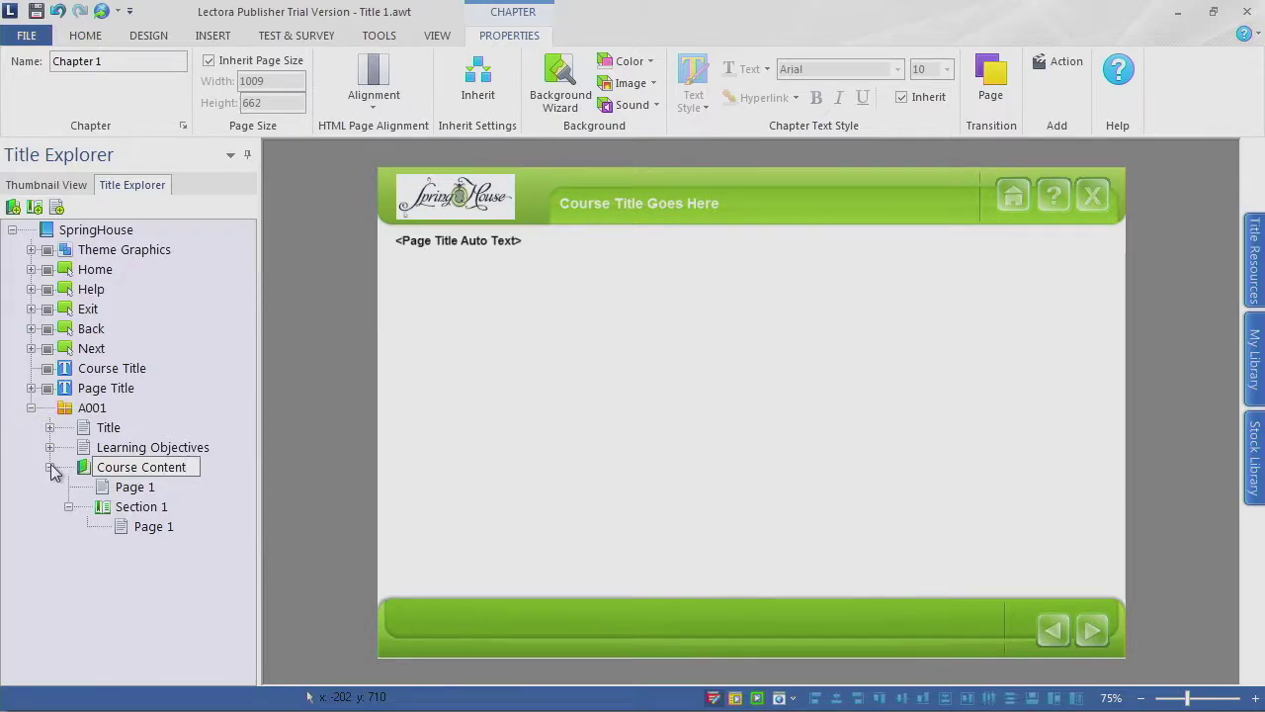
key(Return)
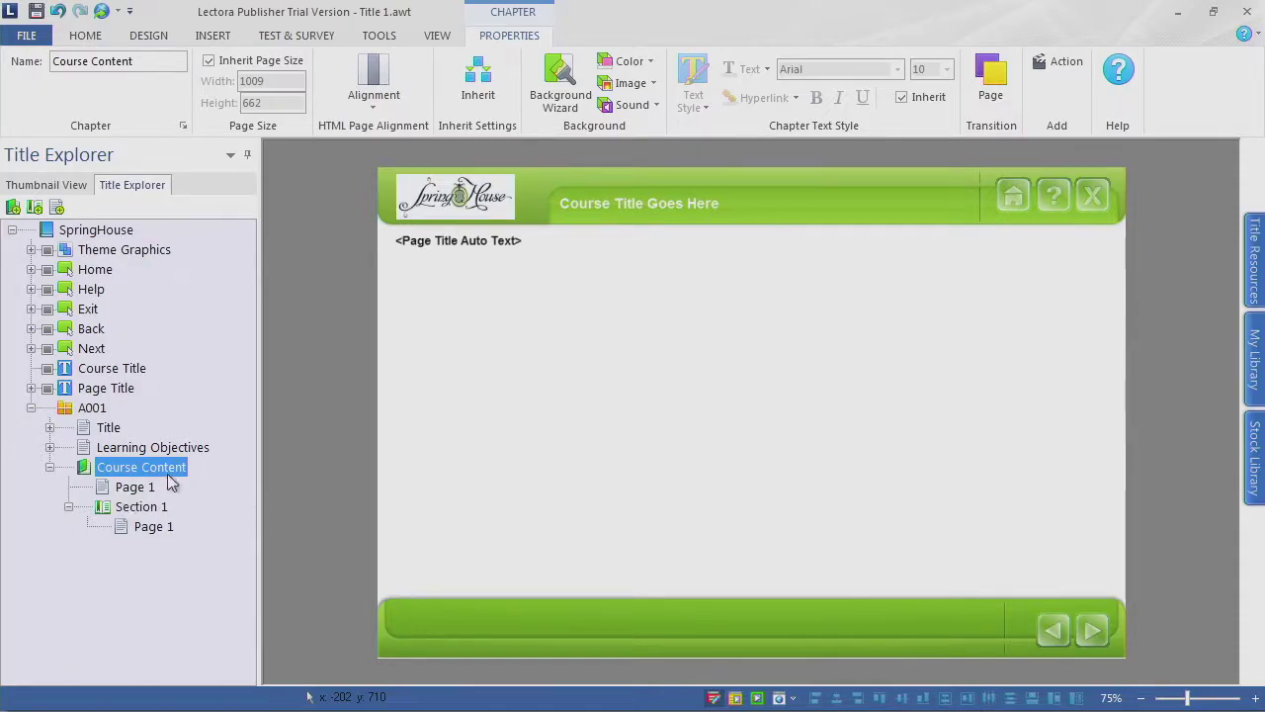
Step: Switch to Word, review the remaining storyboard rows from the video overview through the final resources slide, and return to Lectora
key(alt+Tab)
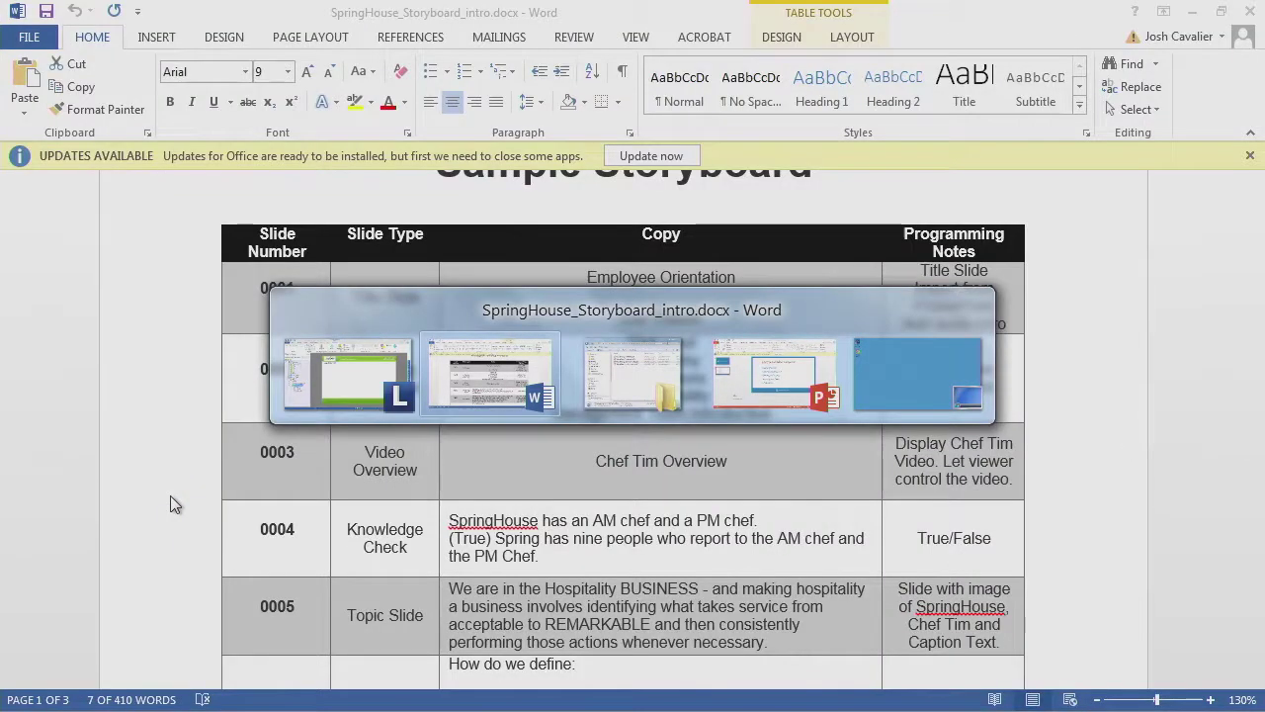
scroll(494, 445, down, 4)
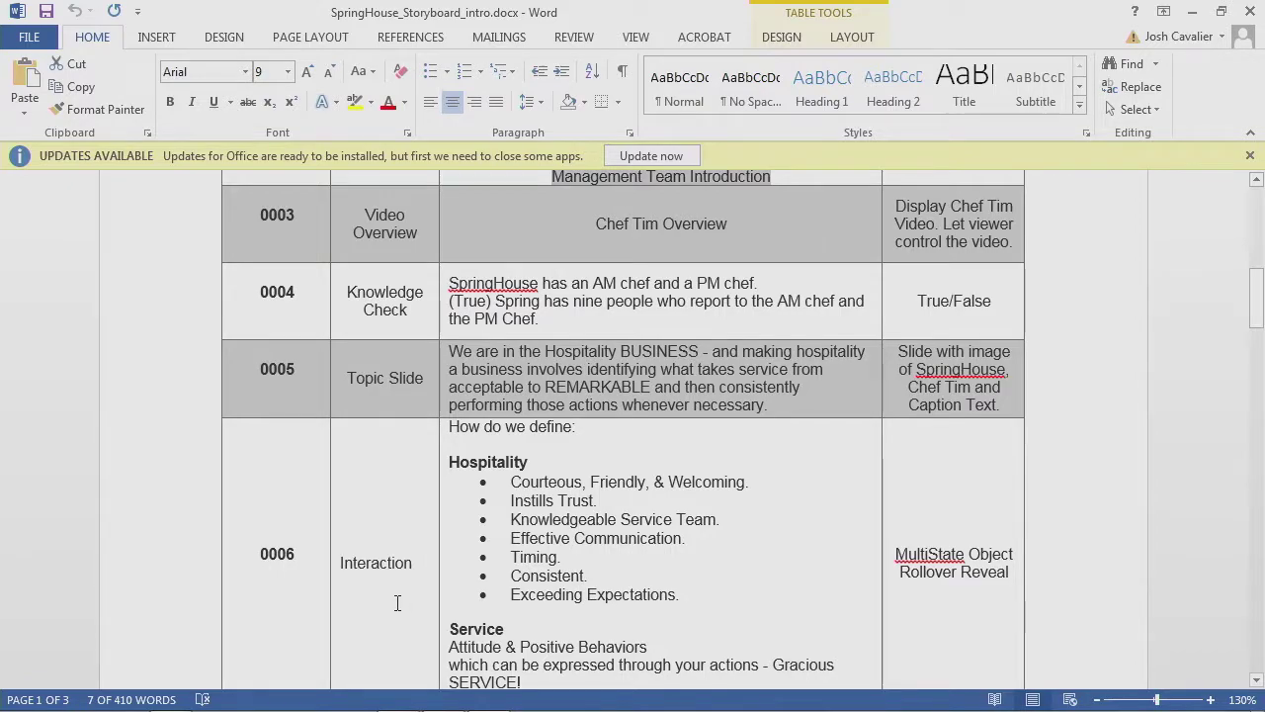
scroll(389, 587, down, 20)
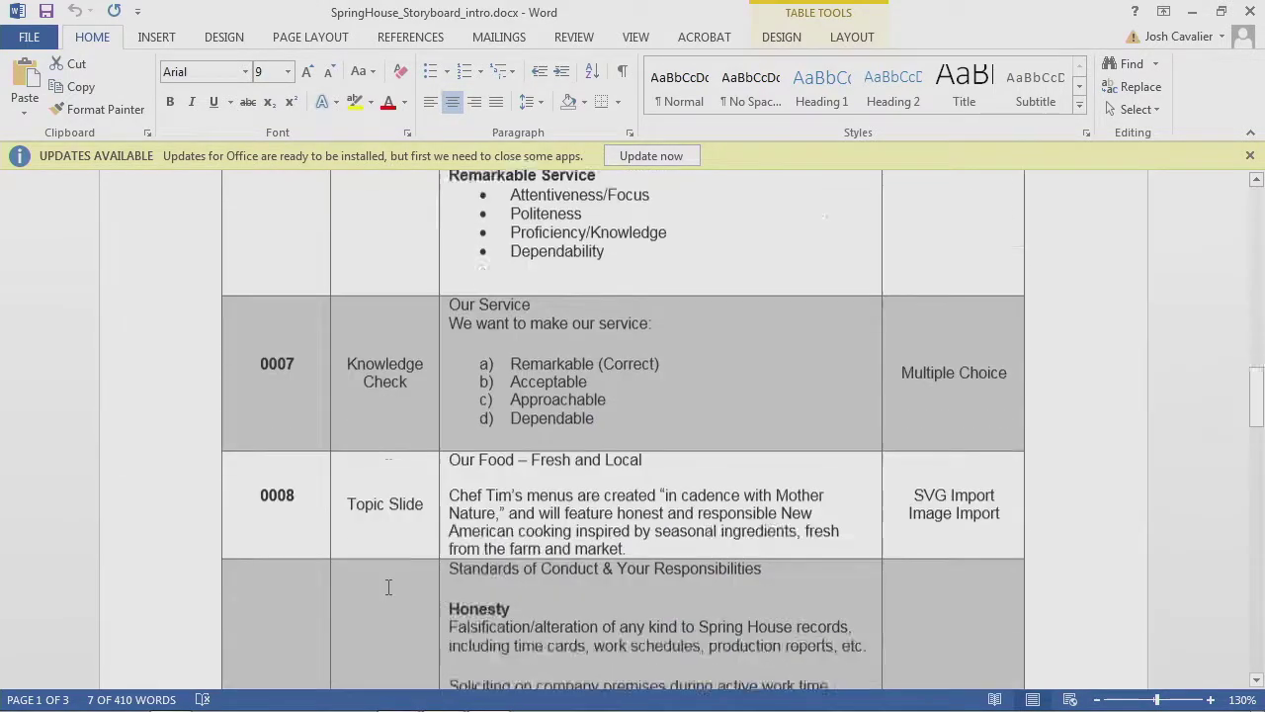
scroll(389, 587, down, 15)
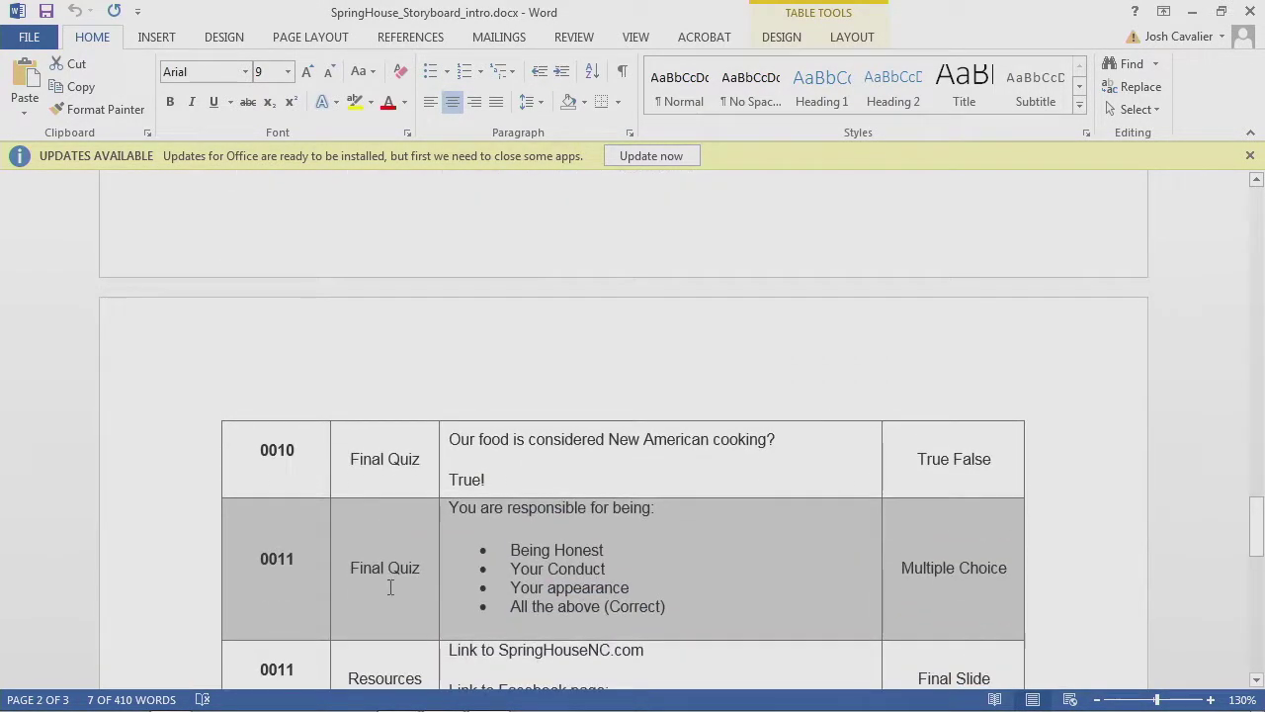
scroll(419, 605, down, 3)
scroll(458, 392, up, 5)
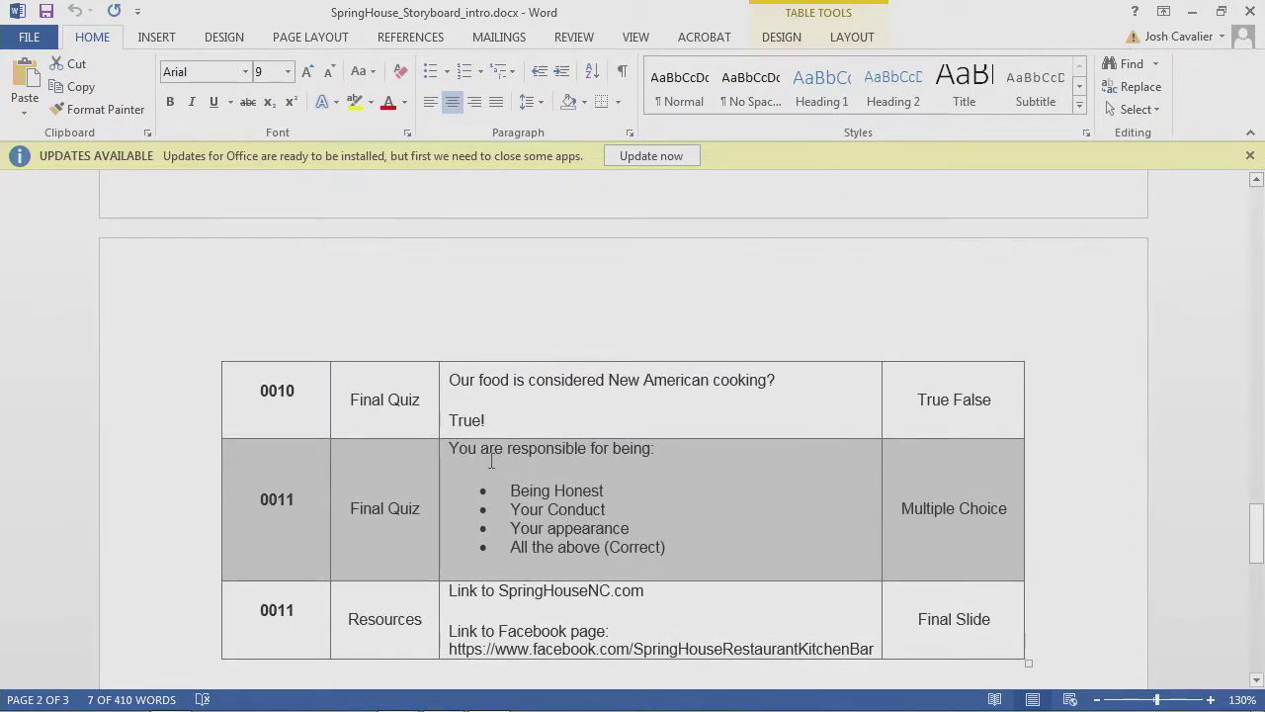
scroll(491, 462, up, 15)
scroll(489, 460, up, 10)
key(alt+Tab)
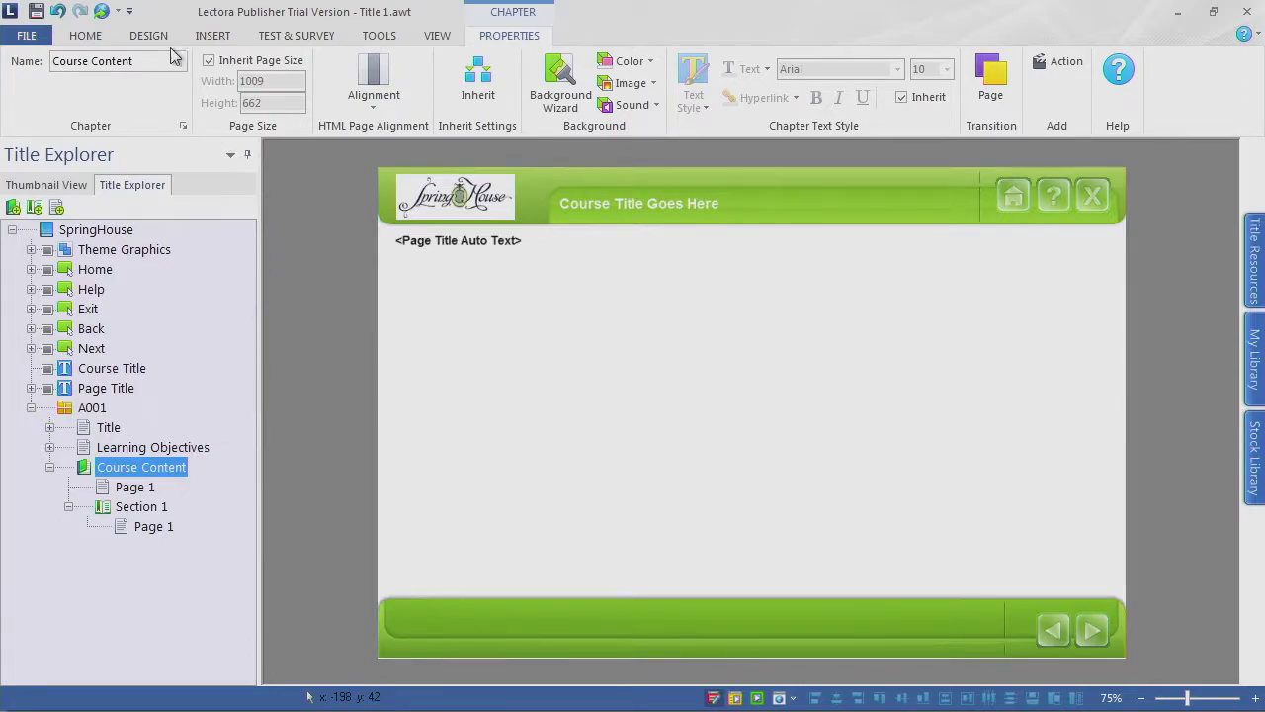
Step: Add a text block reading "Course Content" at the Course Content chapter level, positioned at about X 789, Y 86 below the header buttons
click(213, 34)
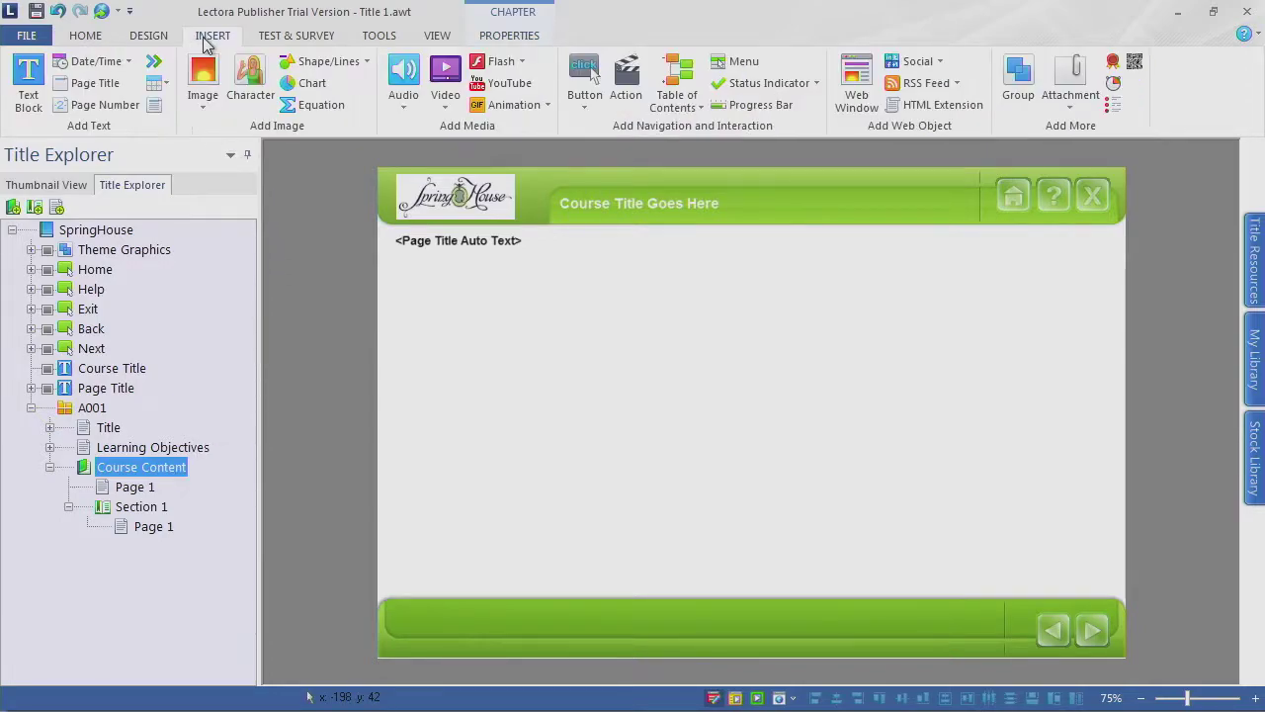
click(32, 97)
drag(731, 409, 1018, 257)
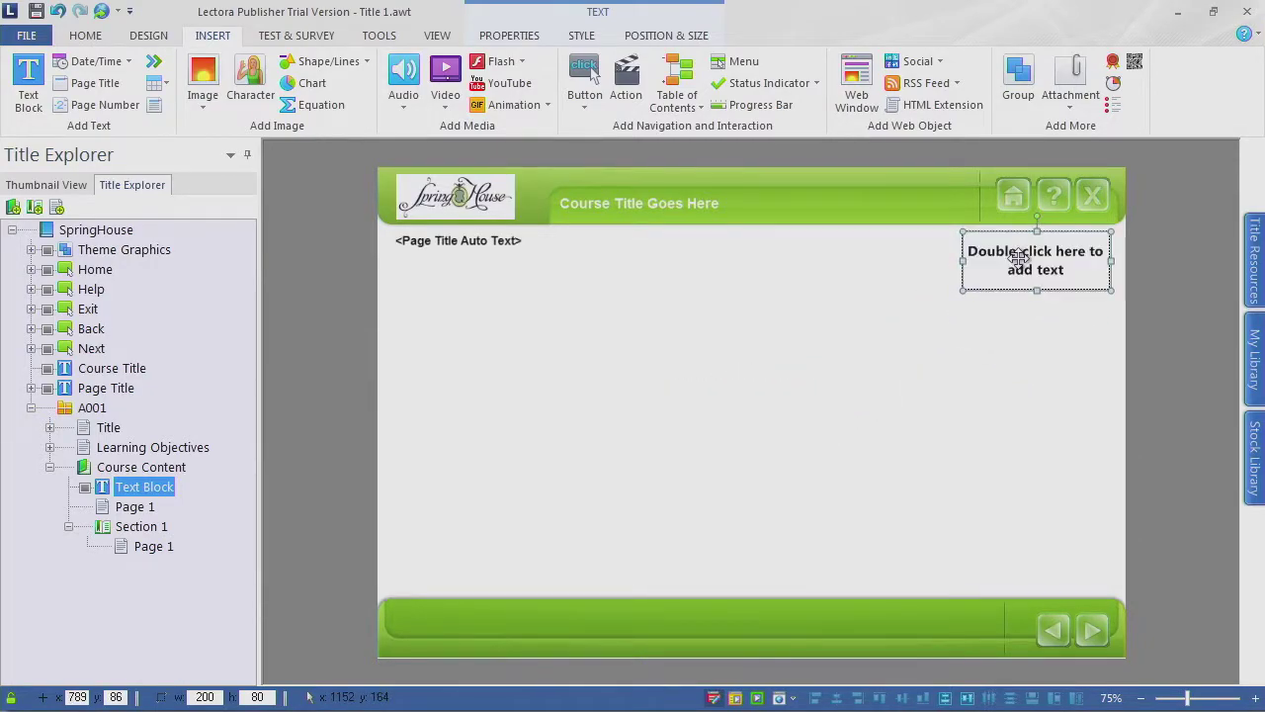
double_click(1042, 263)
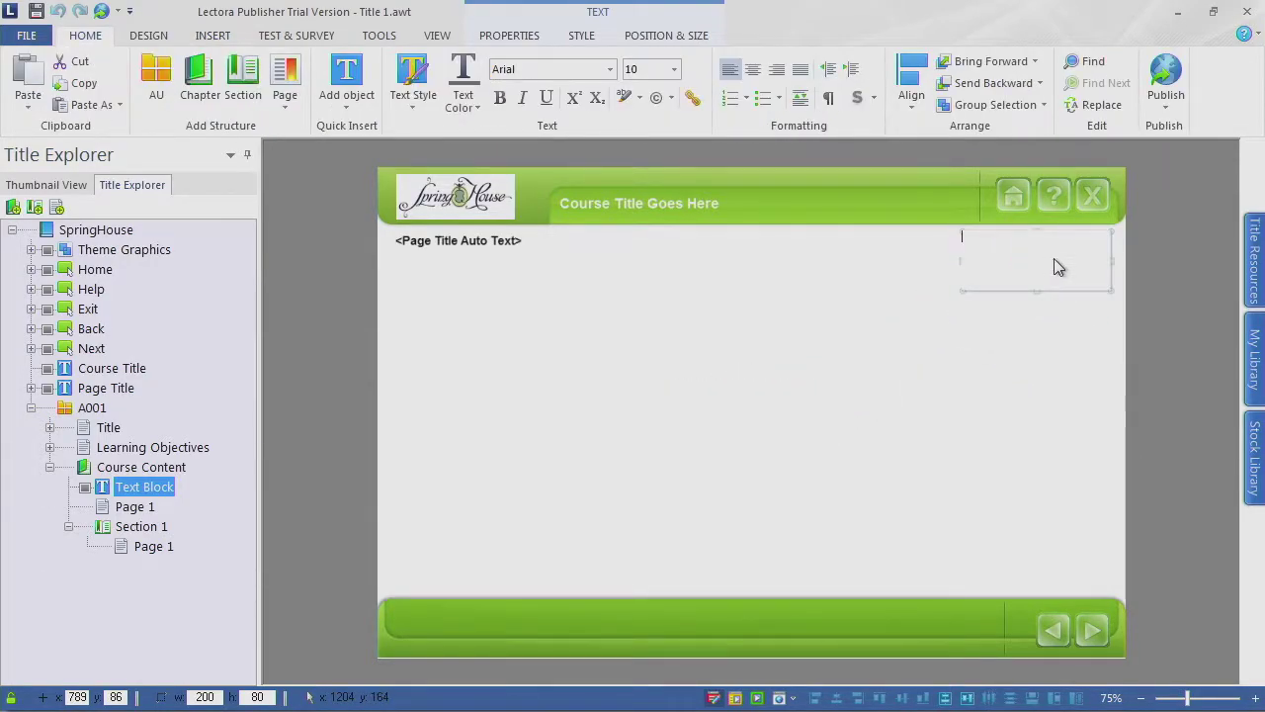
text(Course Content)
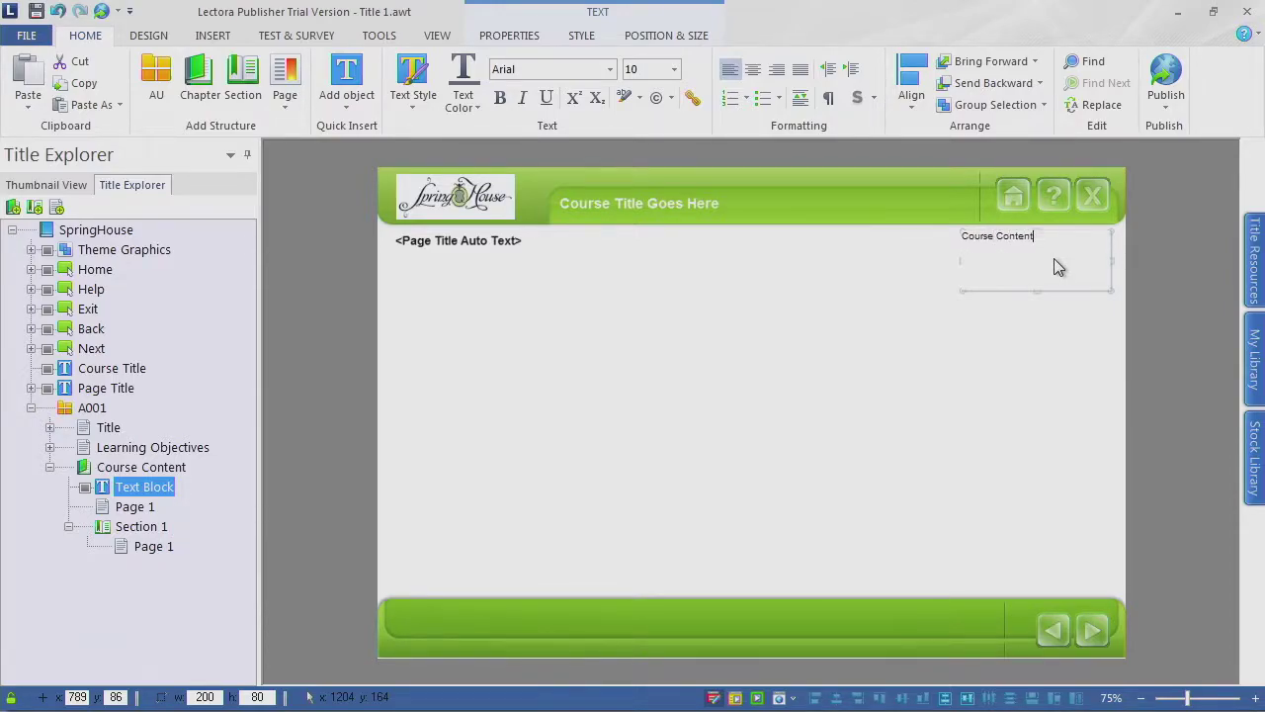
click(1043, 318)
Step: Set the font size of the Course Content text block to 14
click(990, 244)
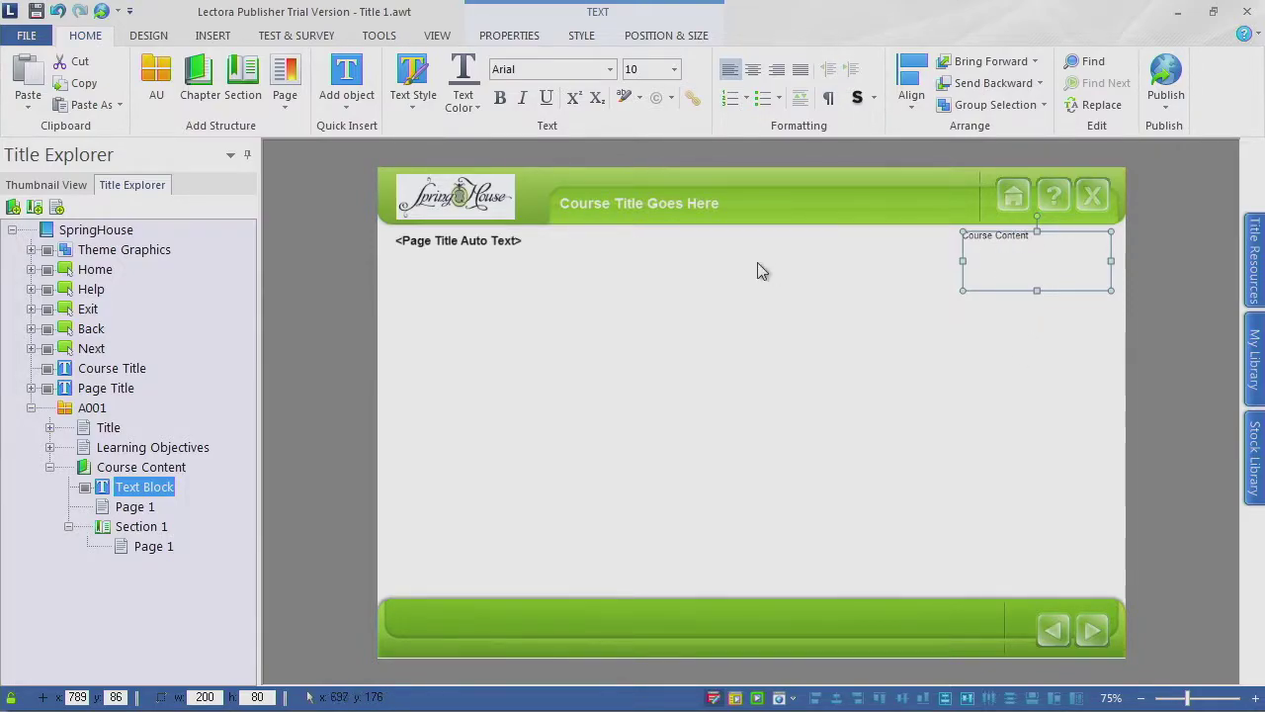
click(674, 69)
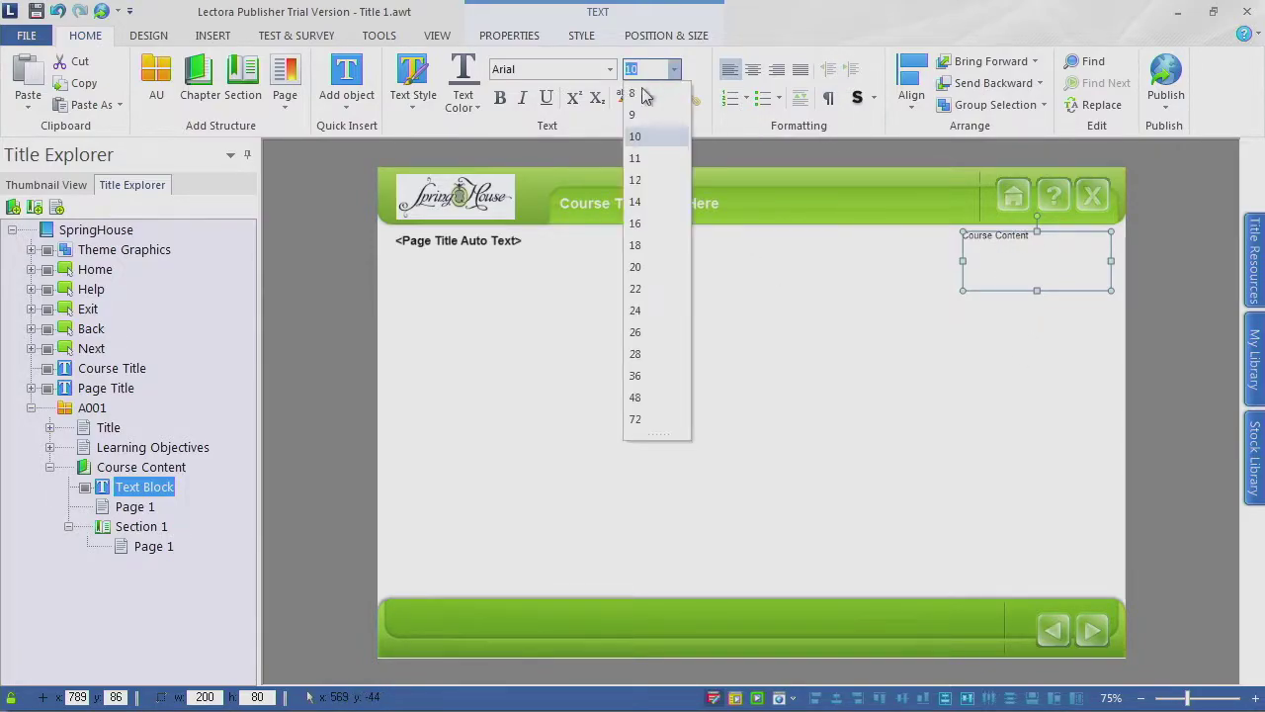
click(648, 193)
click(977, 373)
click(1006, 258)
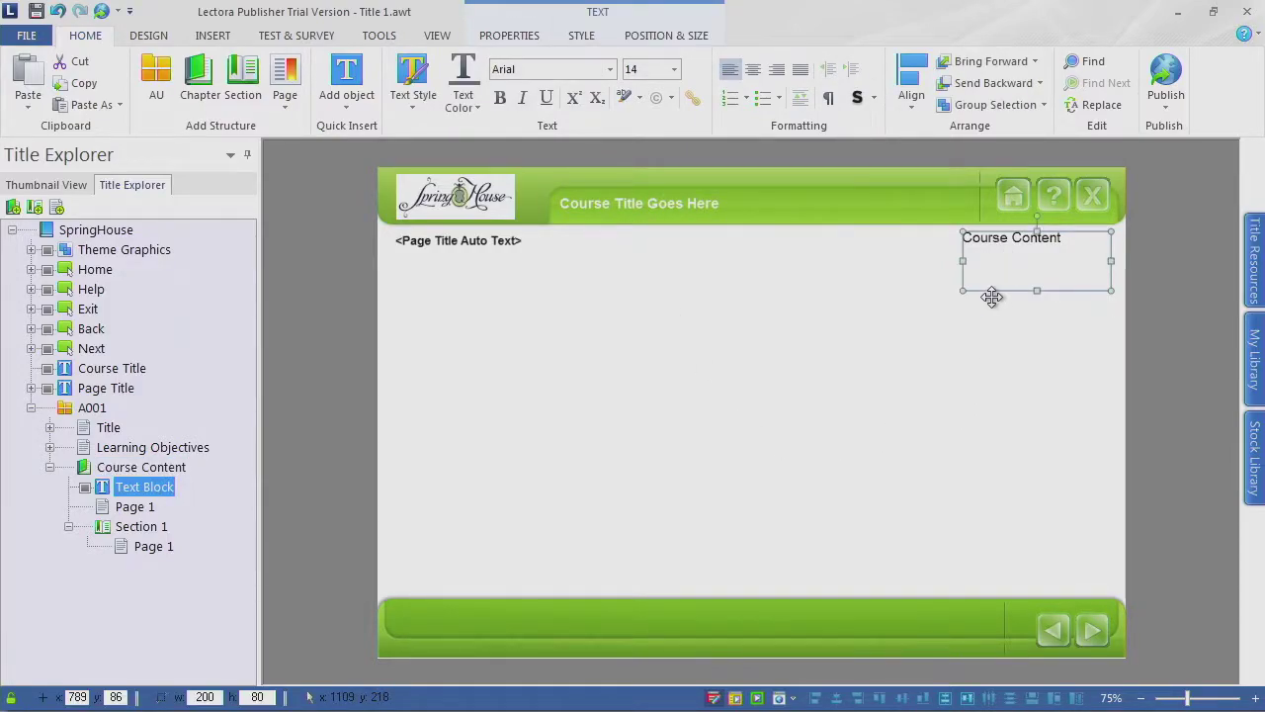
Step: Display the chapter's Page 1 and Section 1's Page 1 to check how they inherit the chapter text block
click(136, 508)
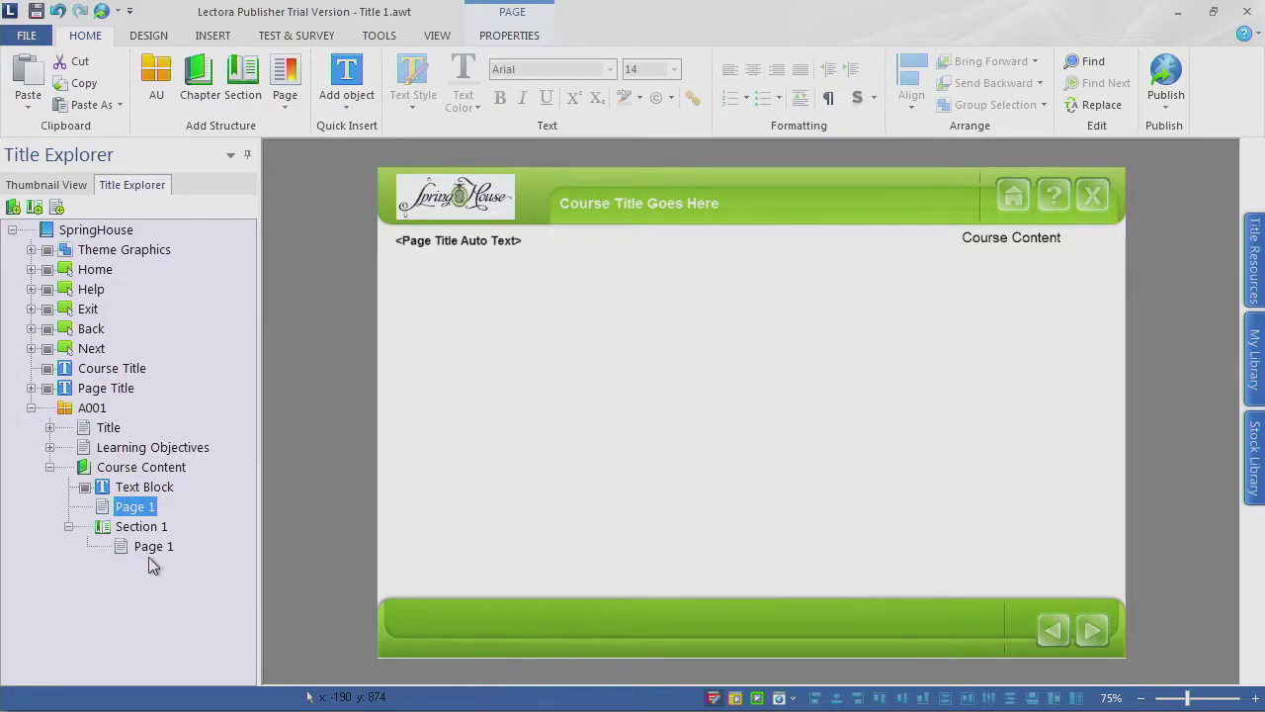
click(158, 550)
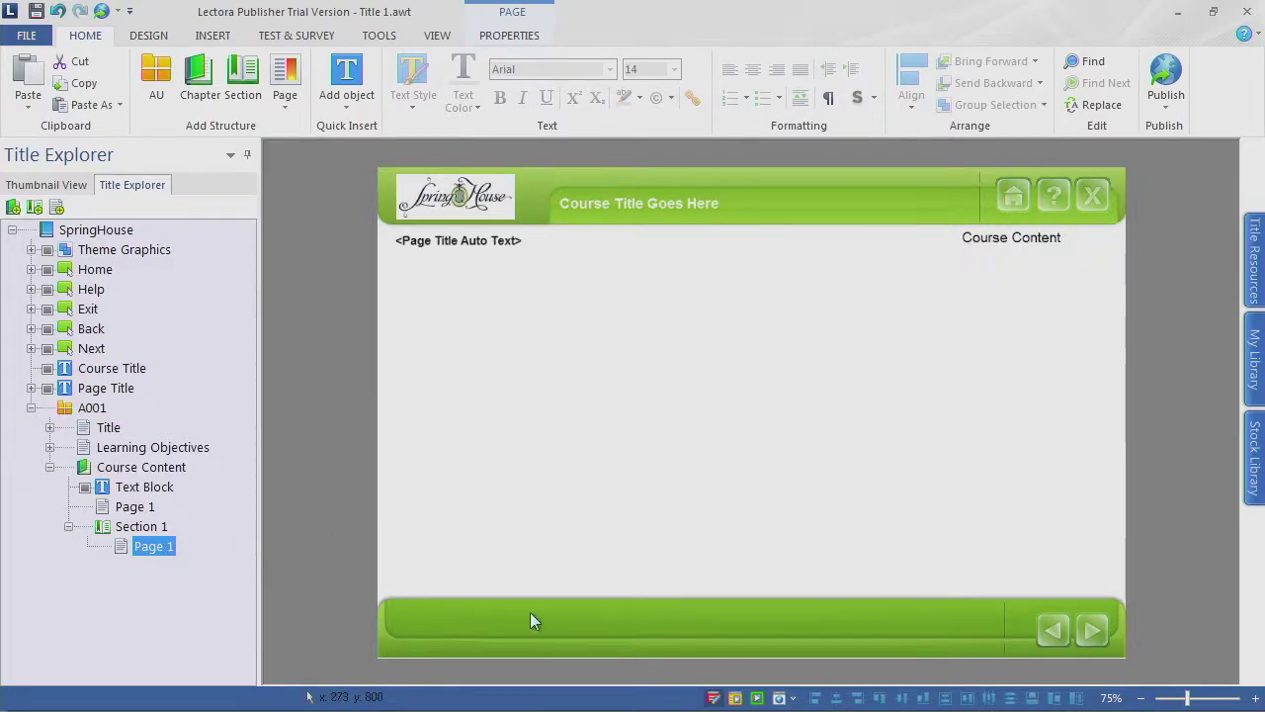
Step: Set Section 1 to inherit specific objects from its parents and exclude the Text Block from inheritance
click(148, 532)
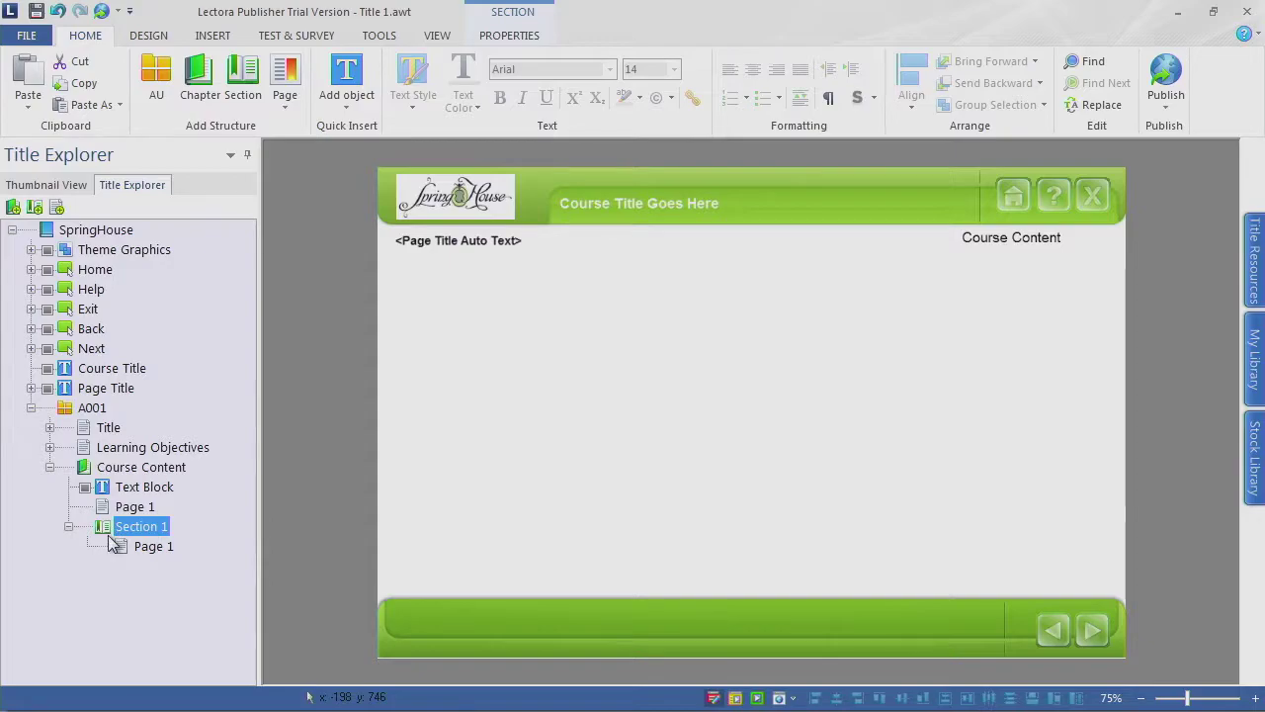
click(518, 38)
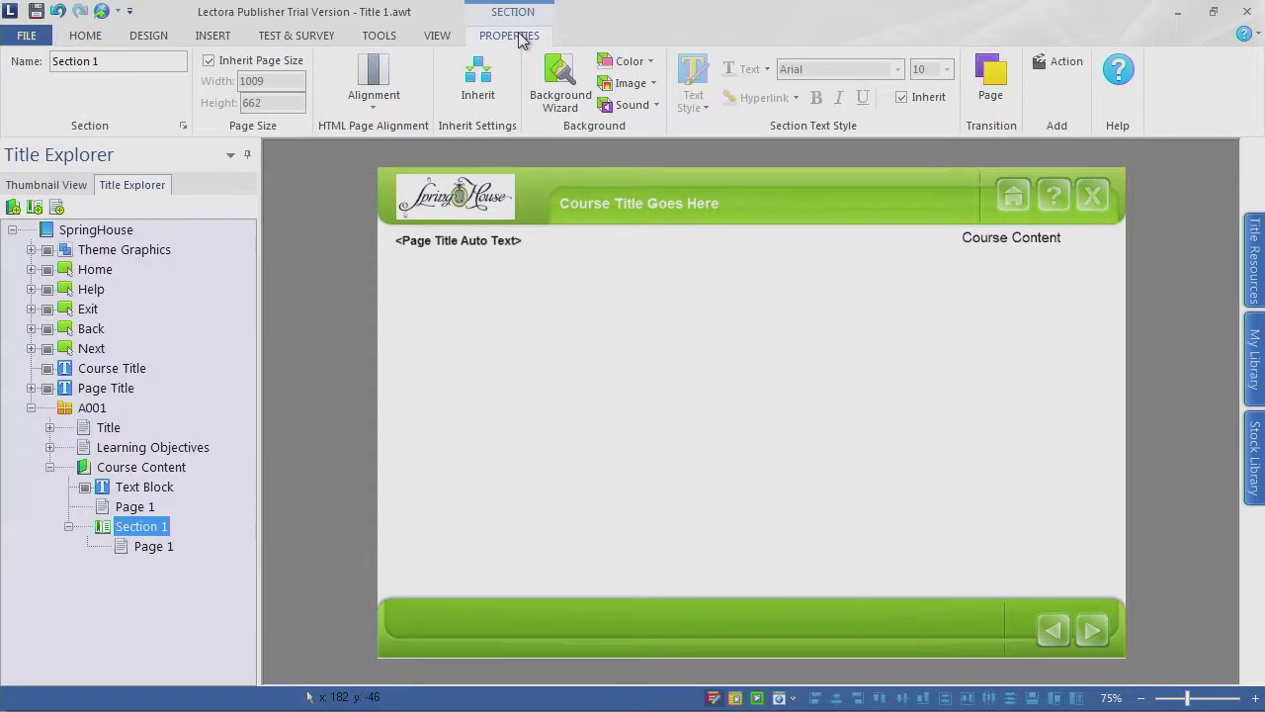
click(486, 106)
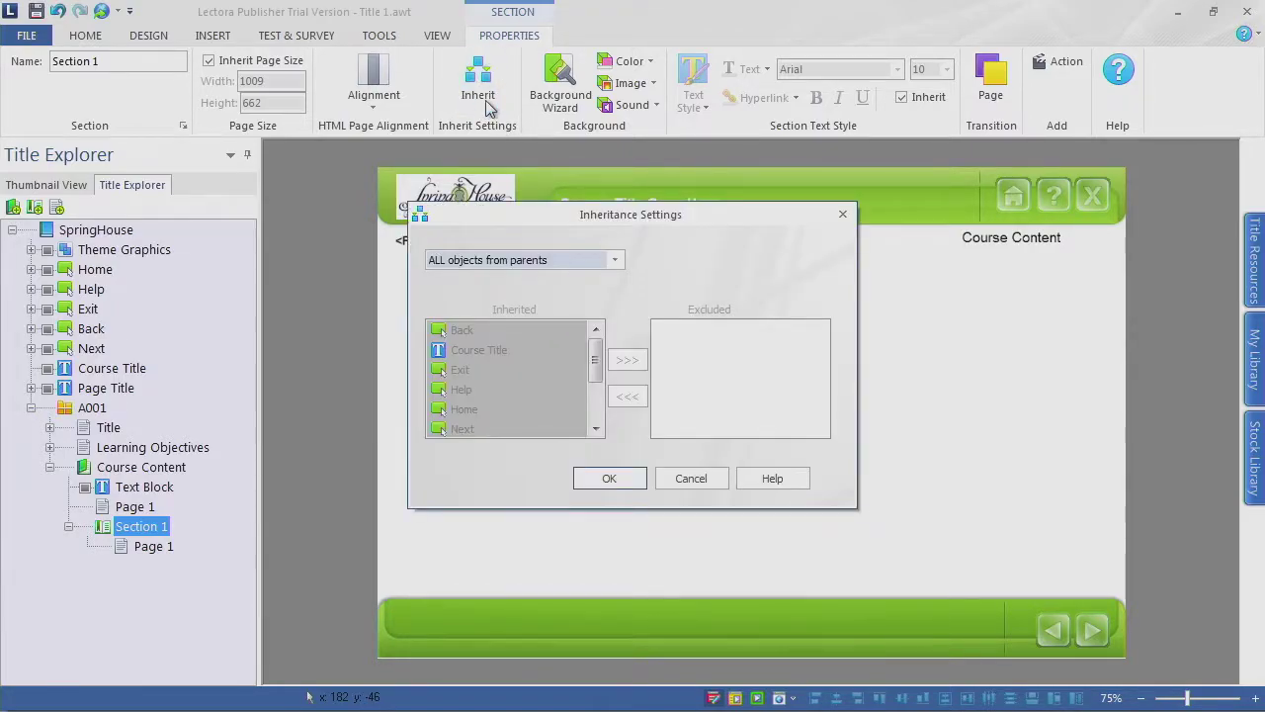
click(615, 261)
click(548, 303)
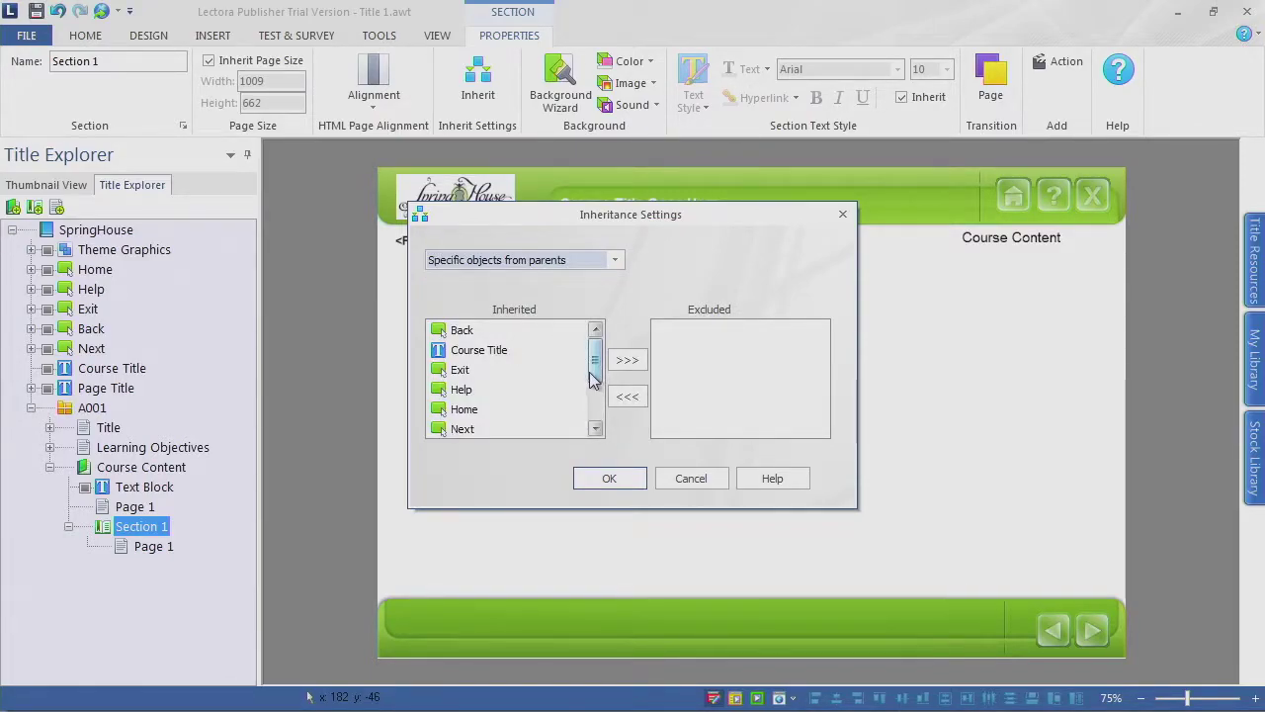
drag(596, 368, 603, 423)
click(499, 390)
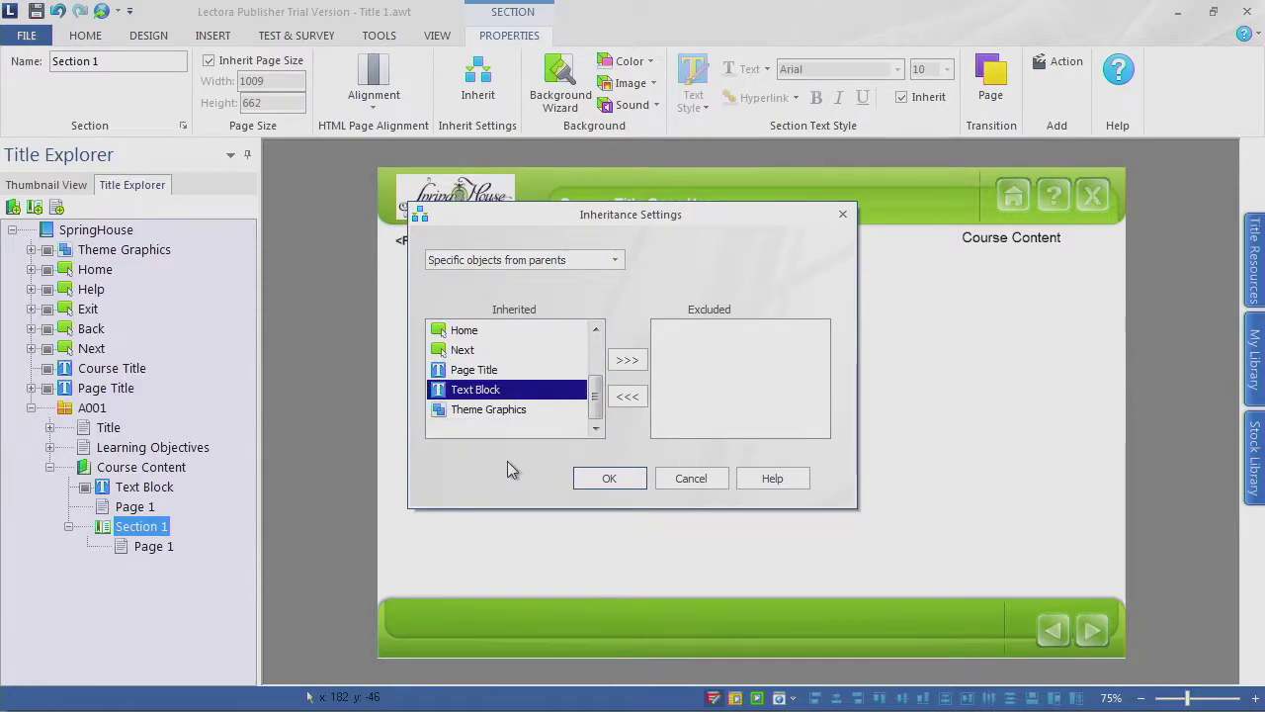
click(633, 362)
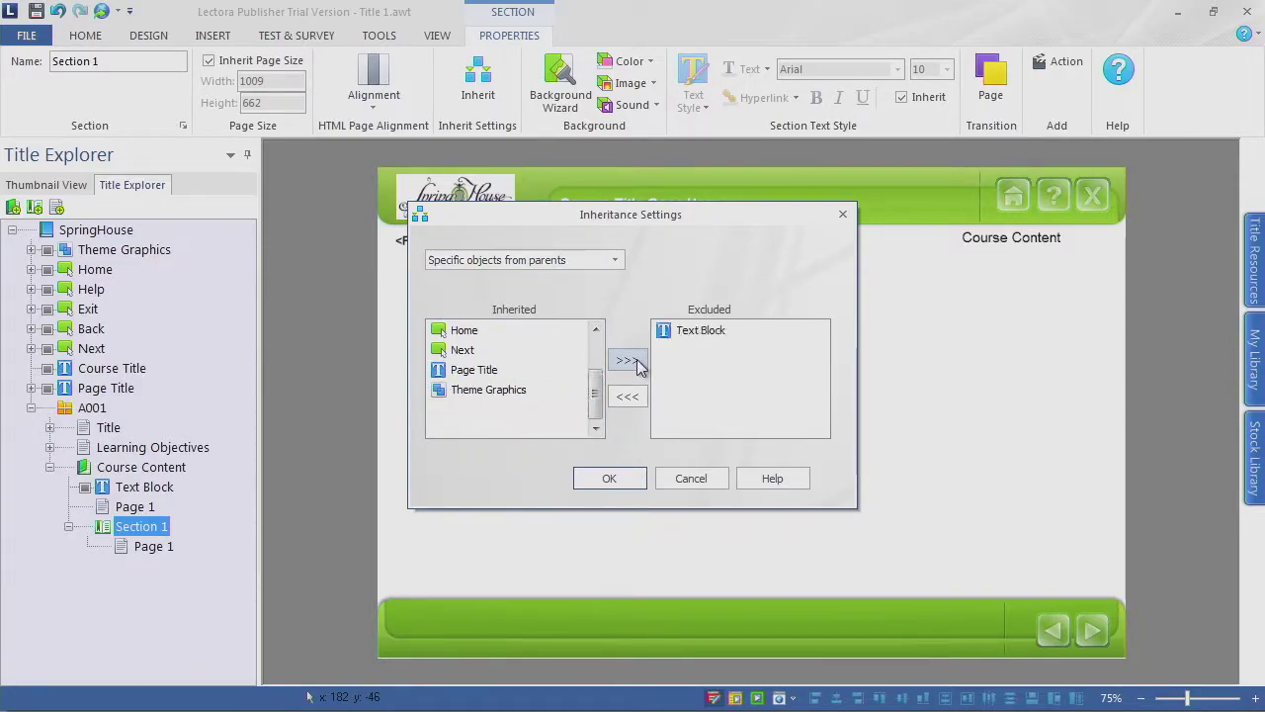
click(614, 477)
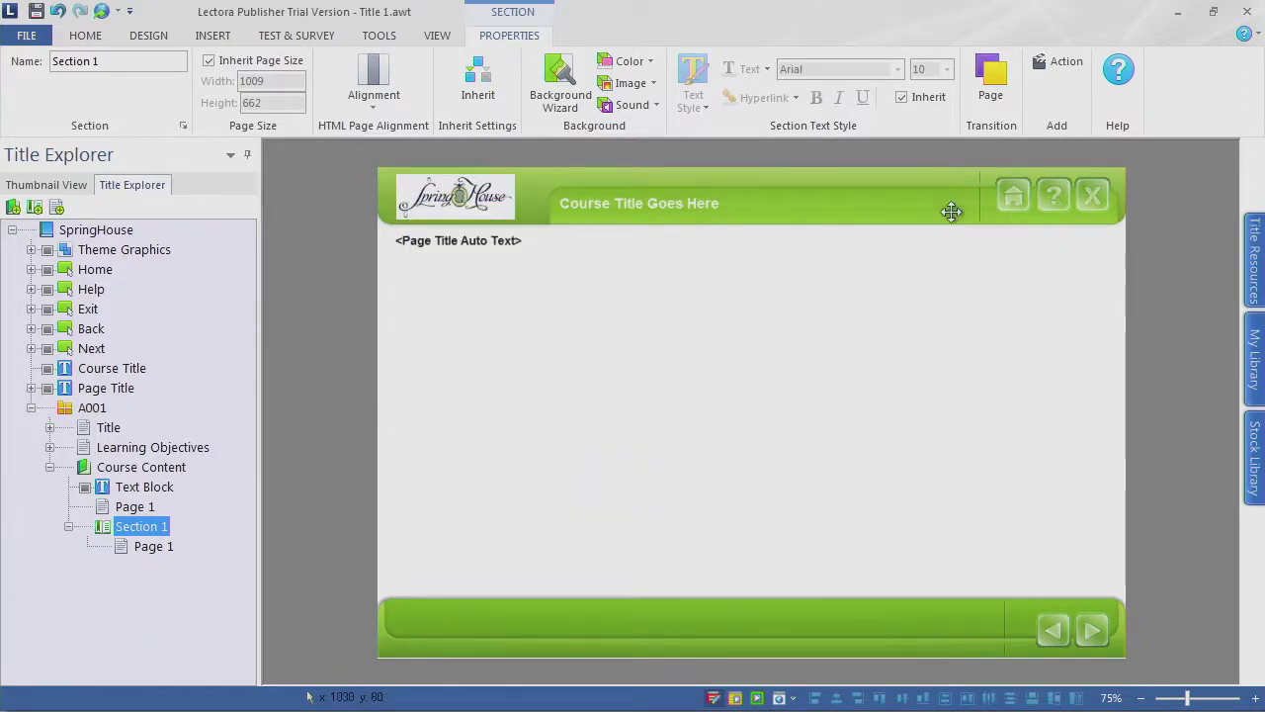
Step: Compare how the Text Block shows on the Course Content chapter, its page and Section 1, and delete that Text Block
click(149, 468)
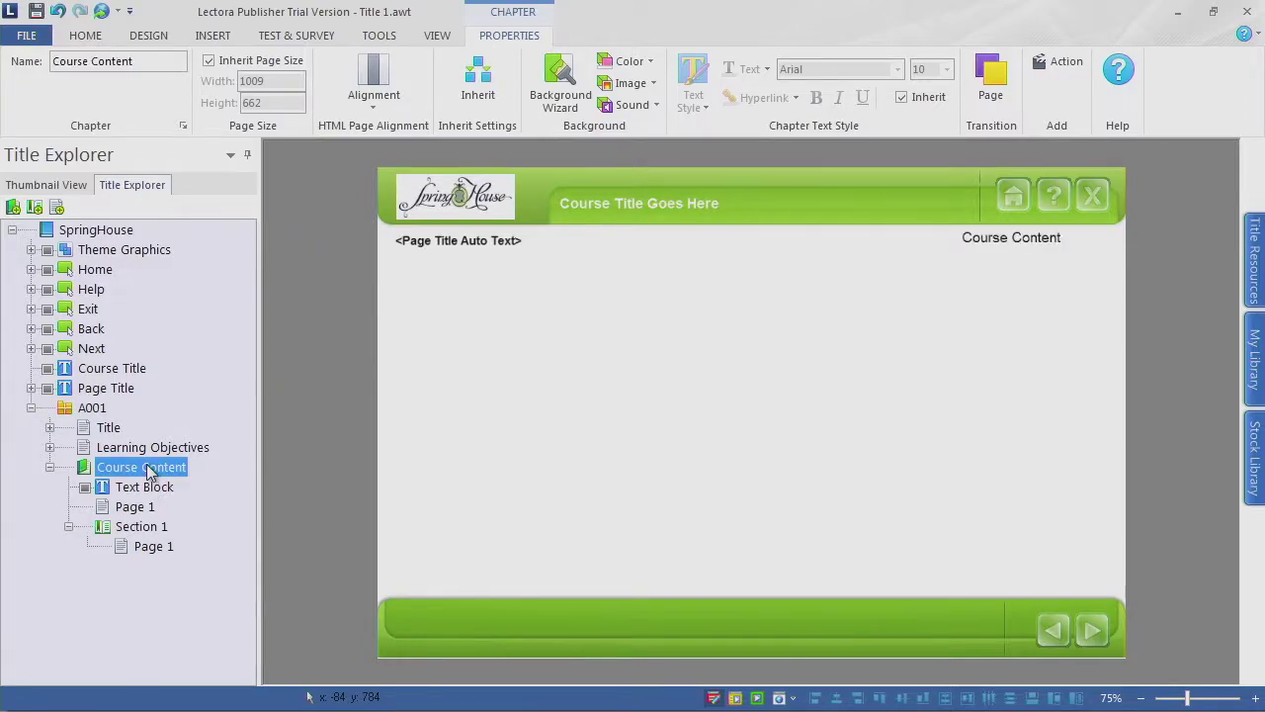
click(145, 488)
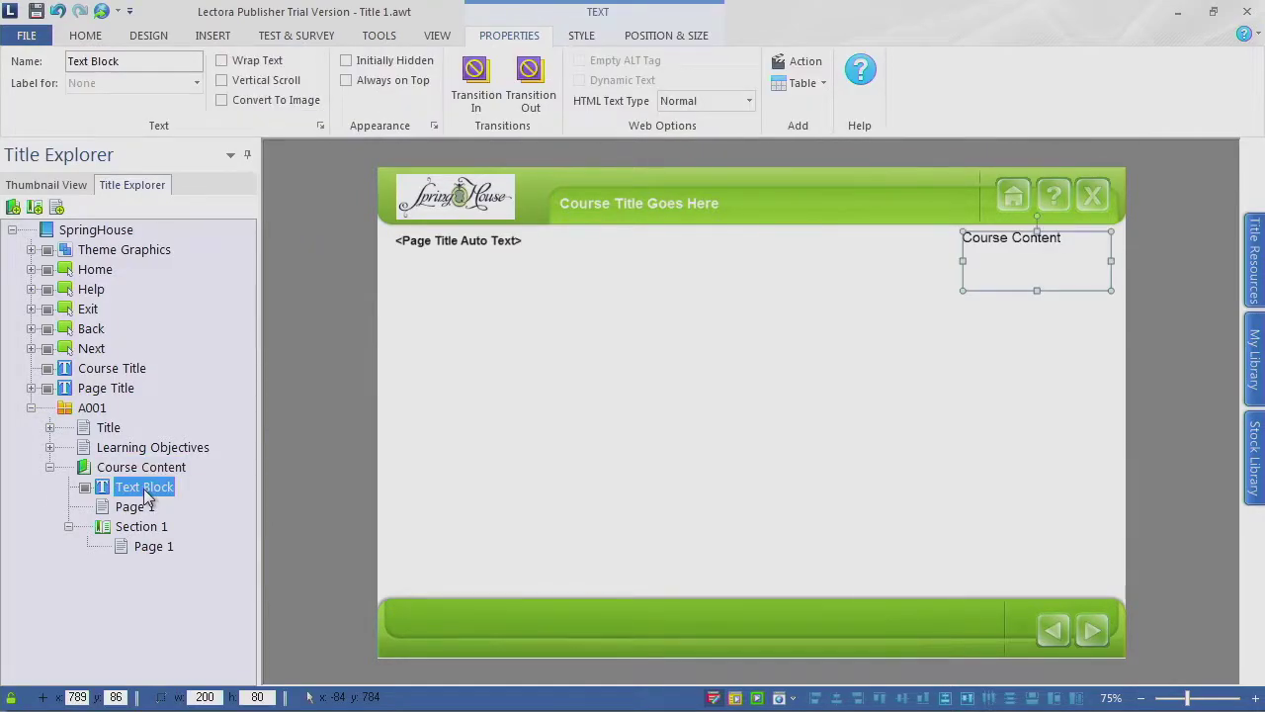
click(143, 508)
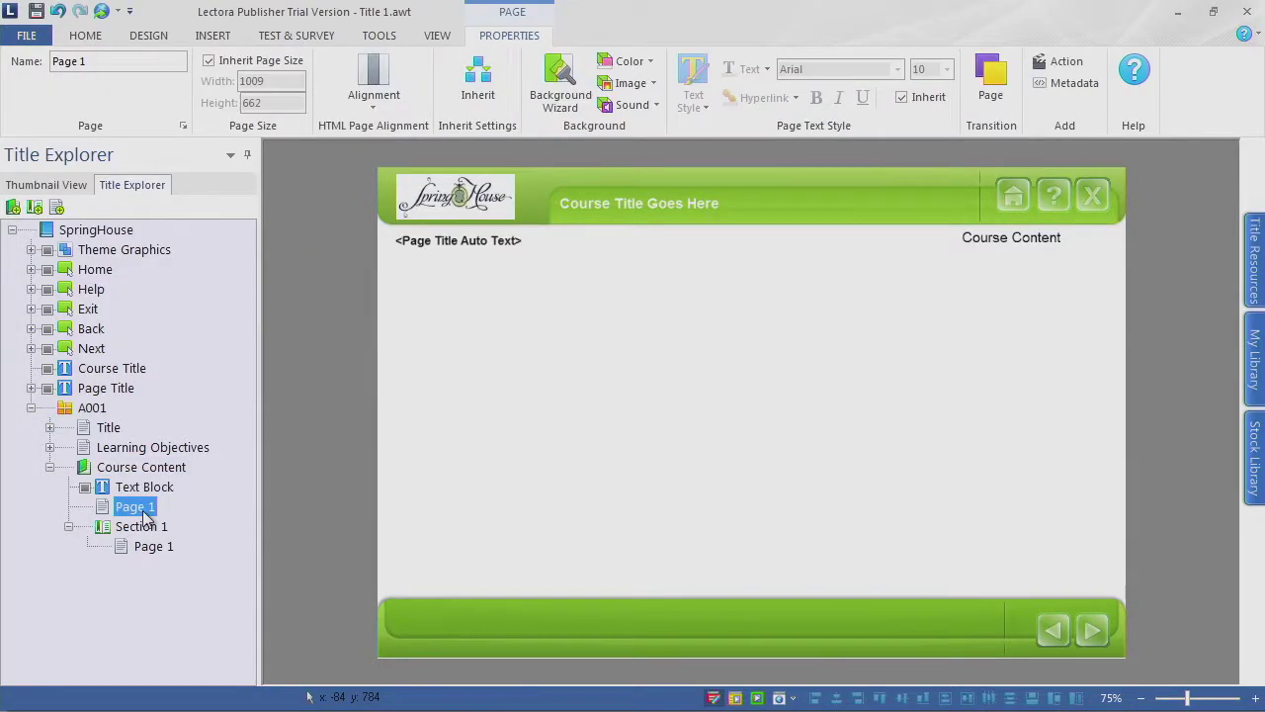
click(147, 529)
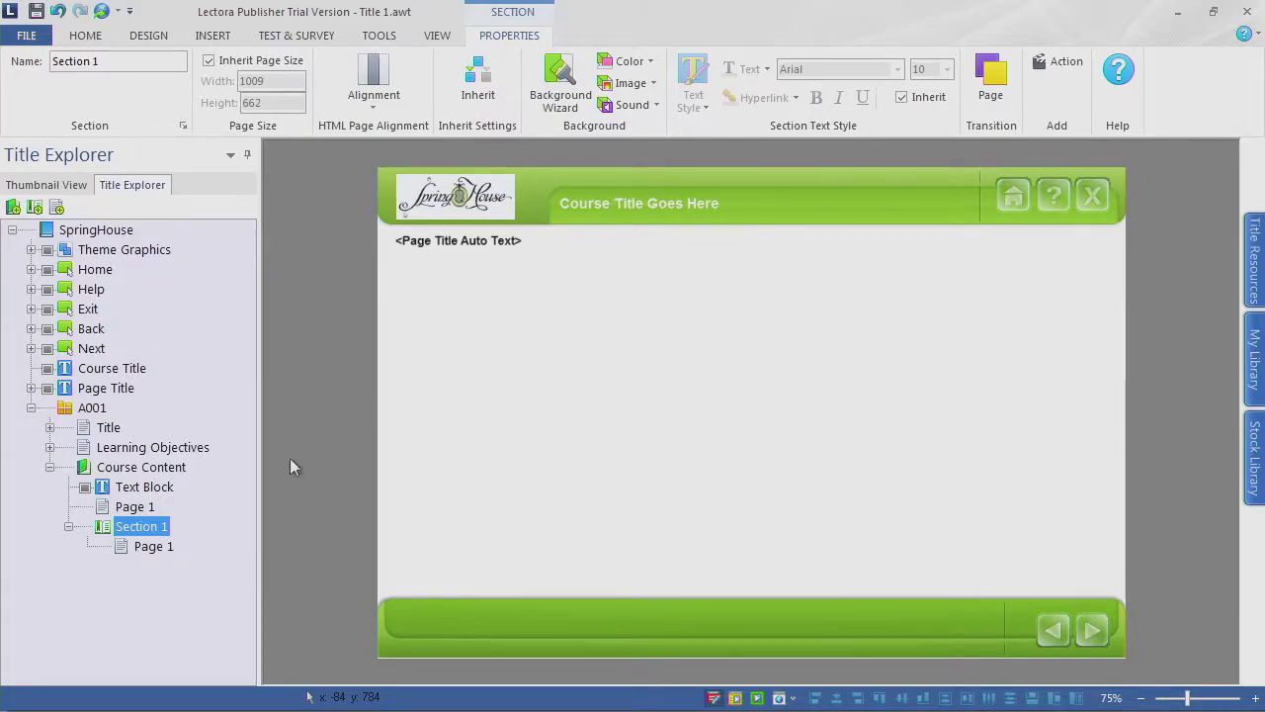
click(130, 488)
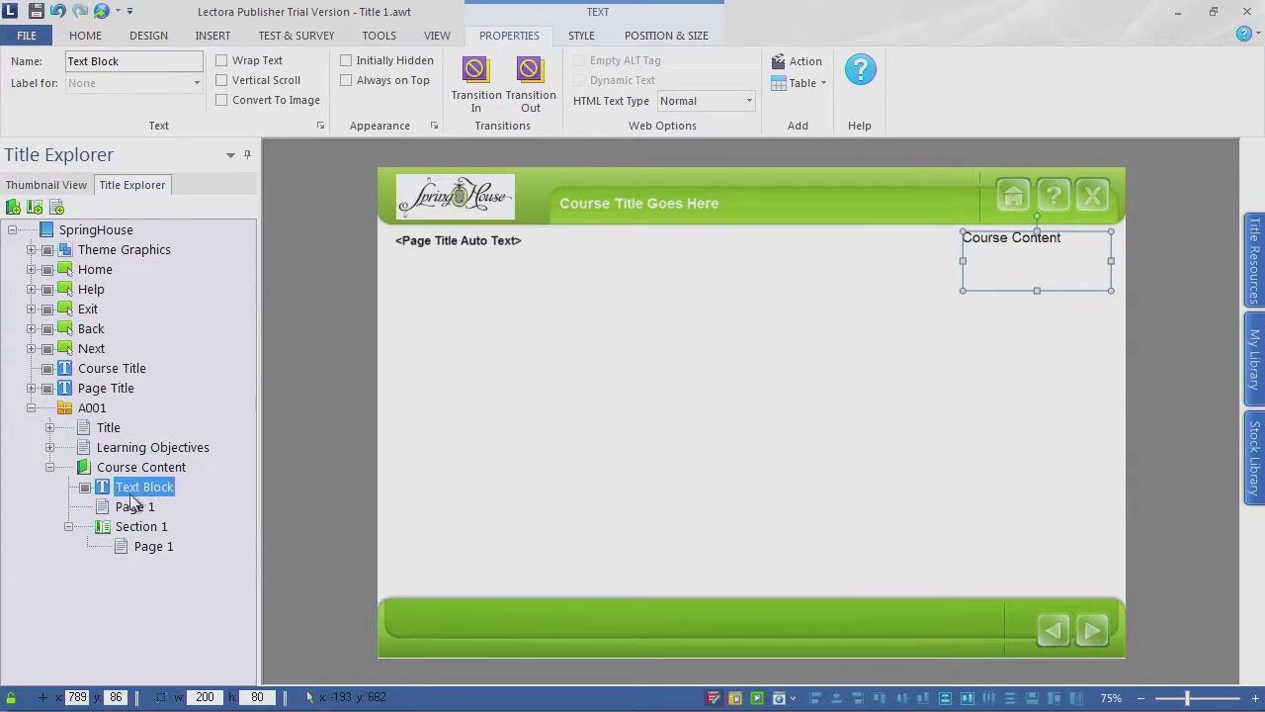
key(Delete)
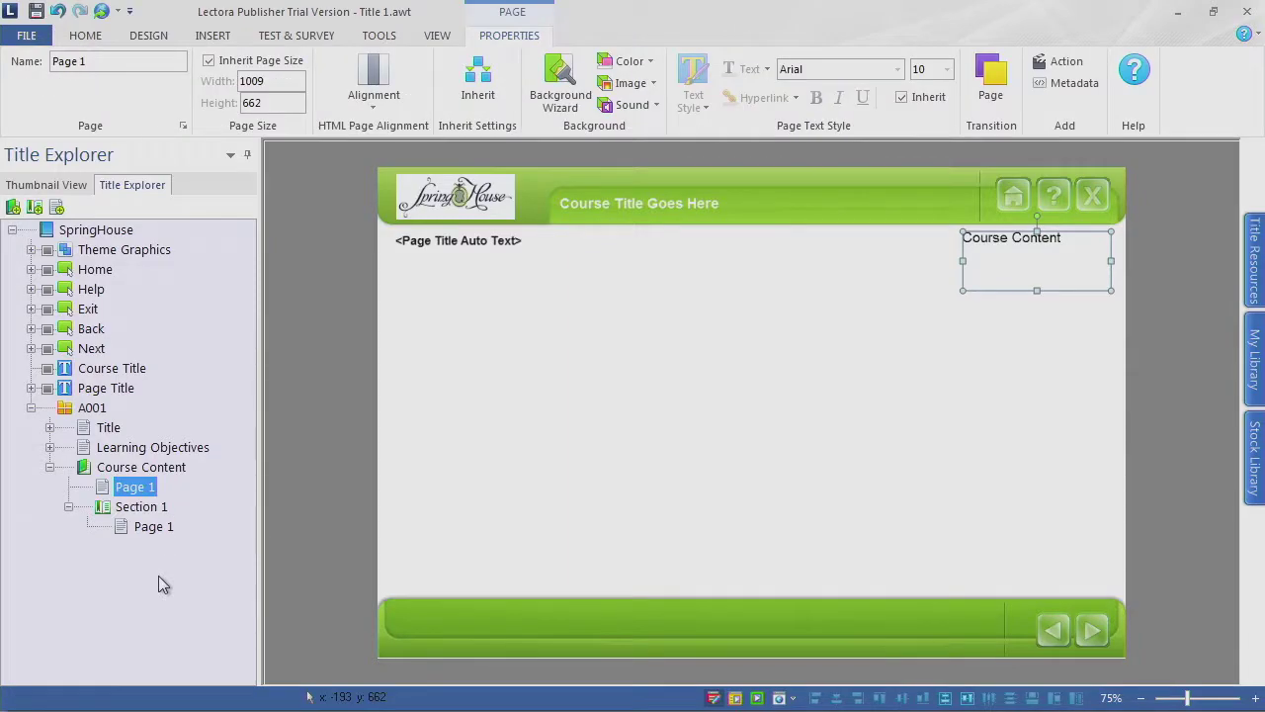
Step: Add a new section inside Section 1 and another section nested within that new one
click(139, 506)
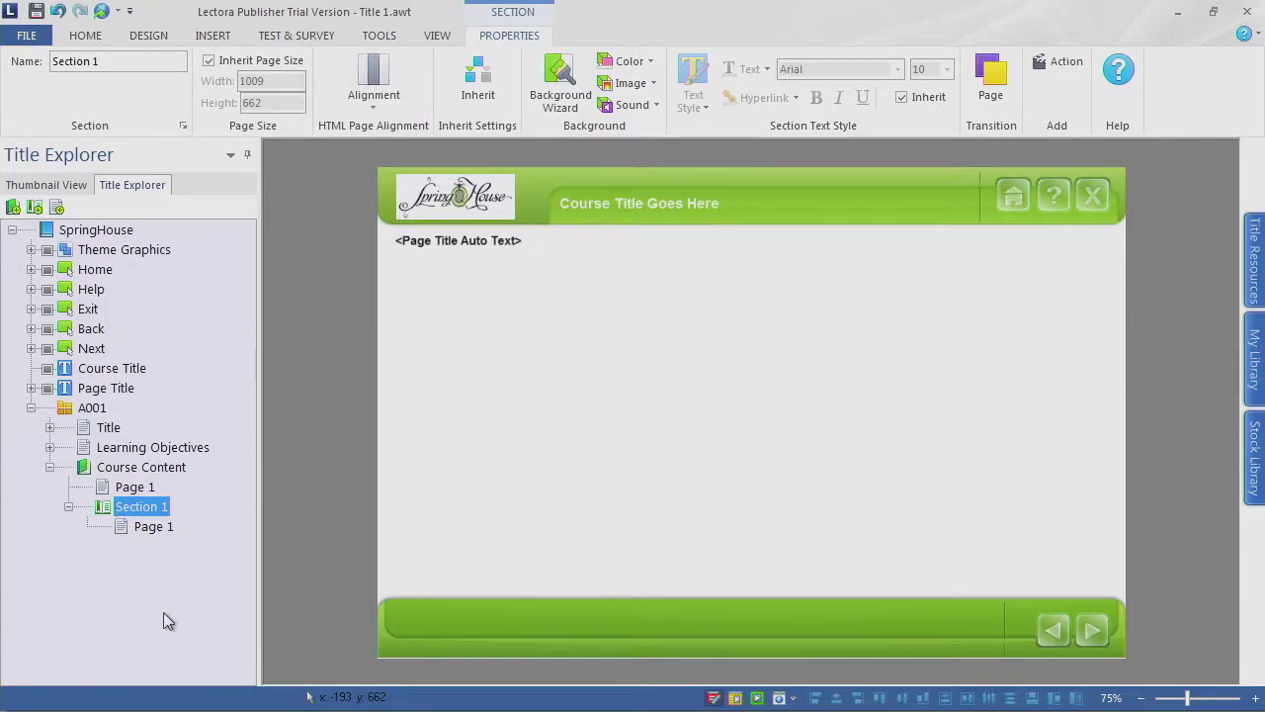
click(136, 509)
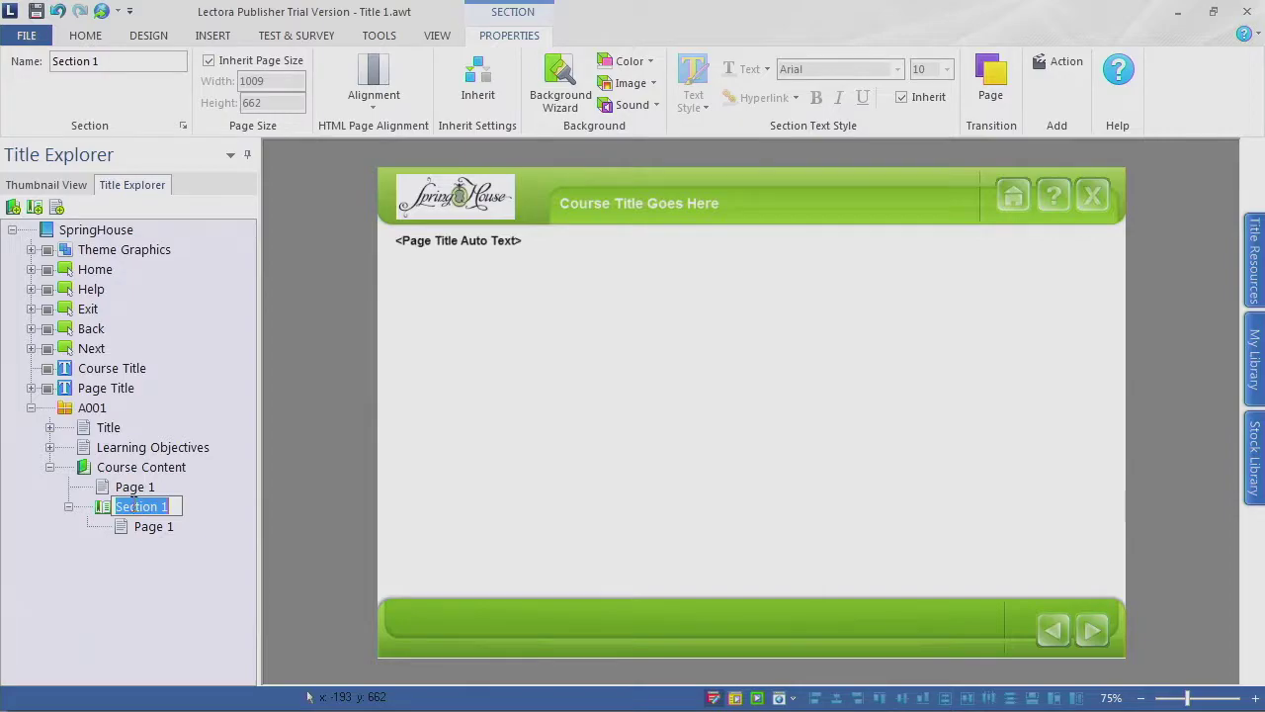
click(150, 566)
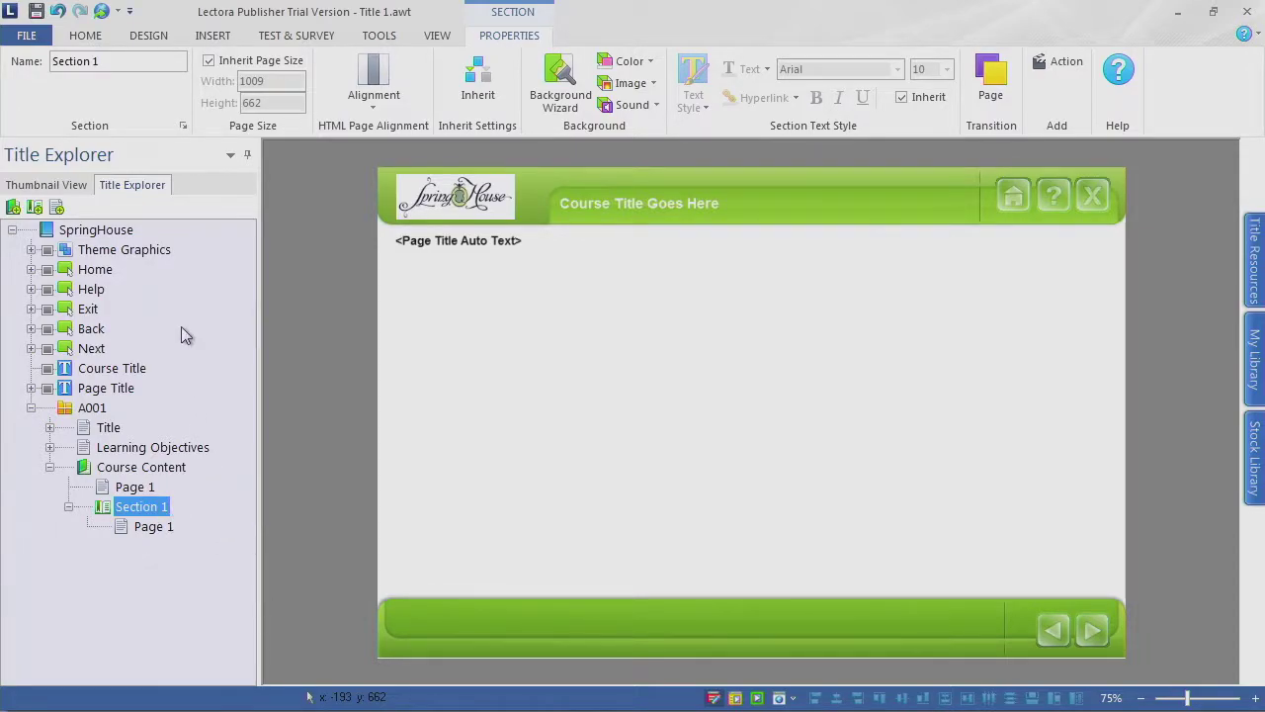
click(86, 35)
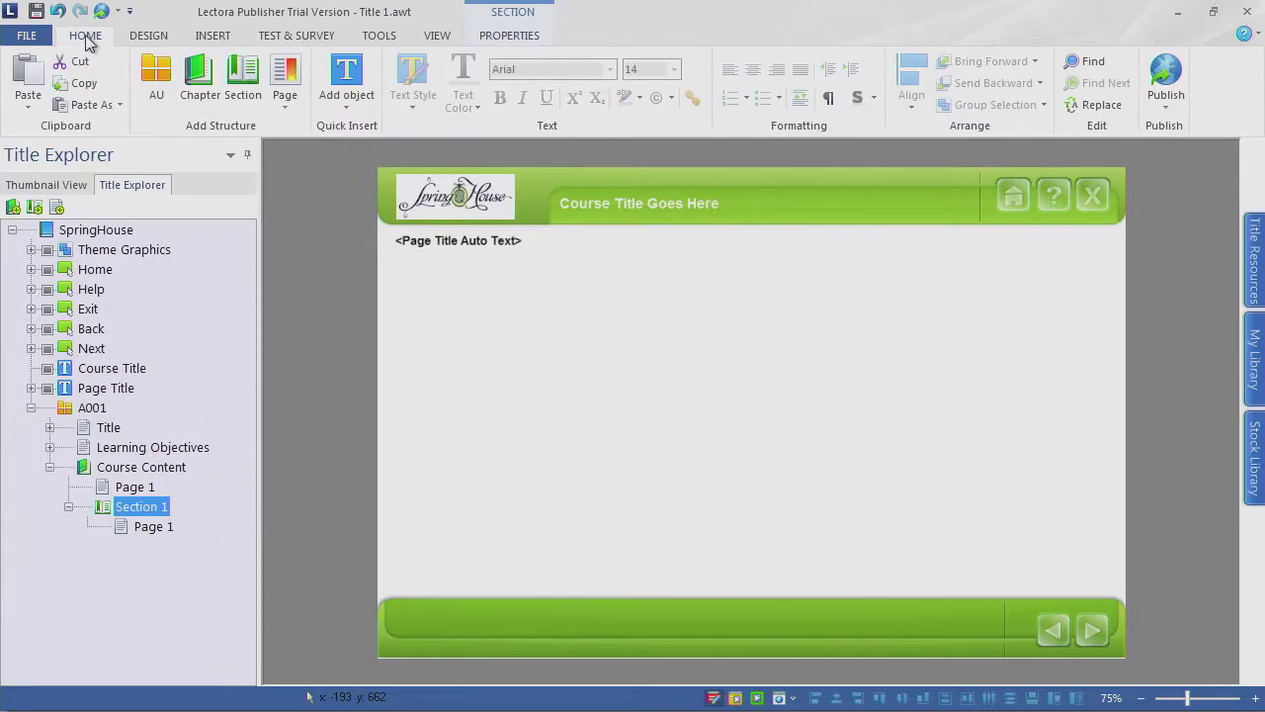
click(255, 91)
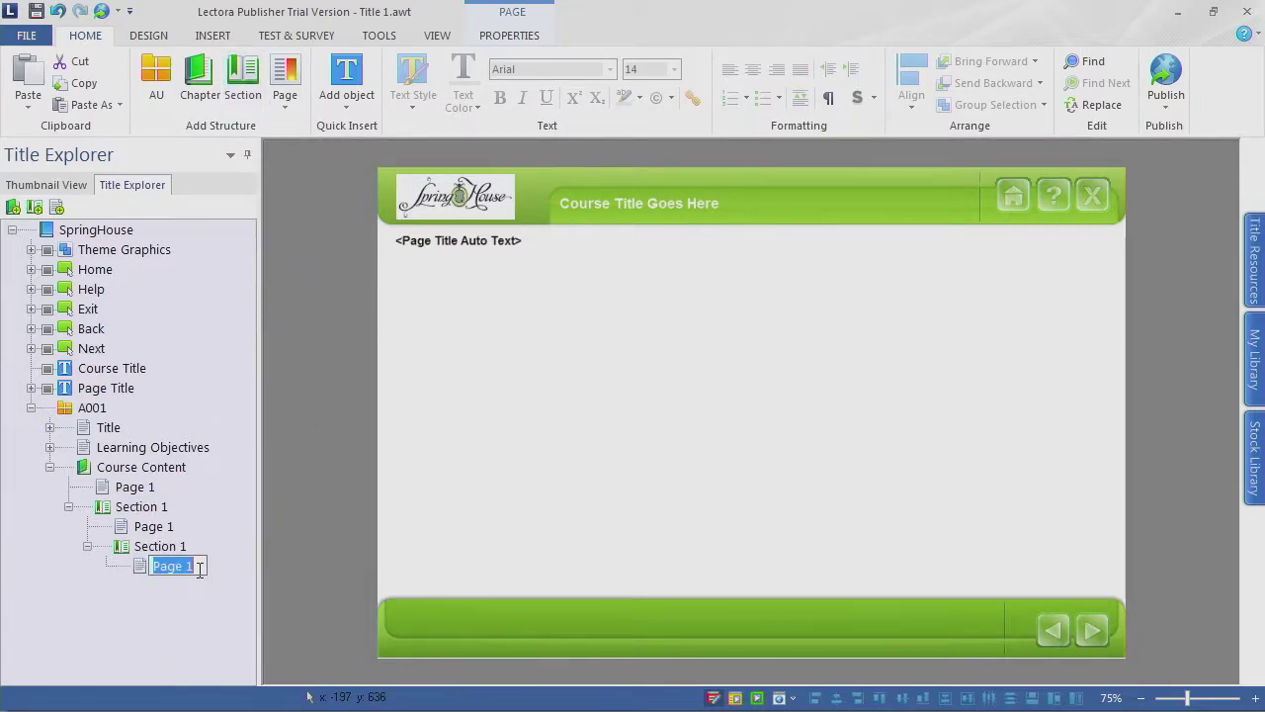
click(168, 549)
click(245, 85)
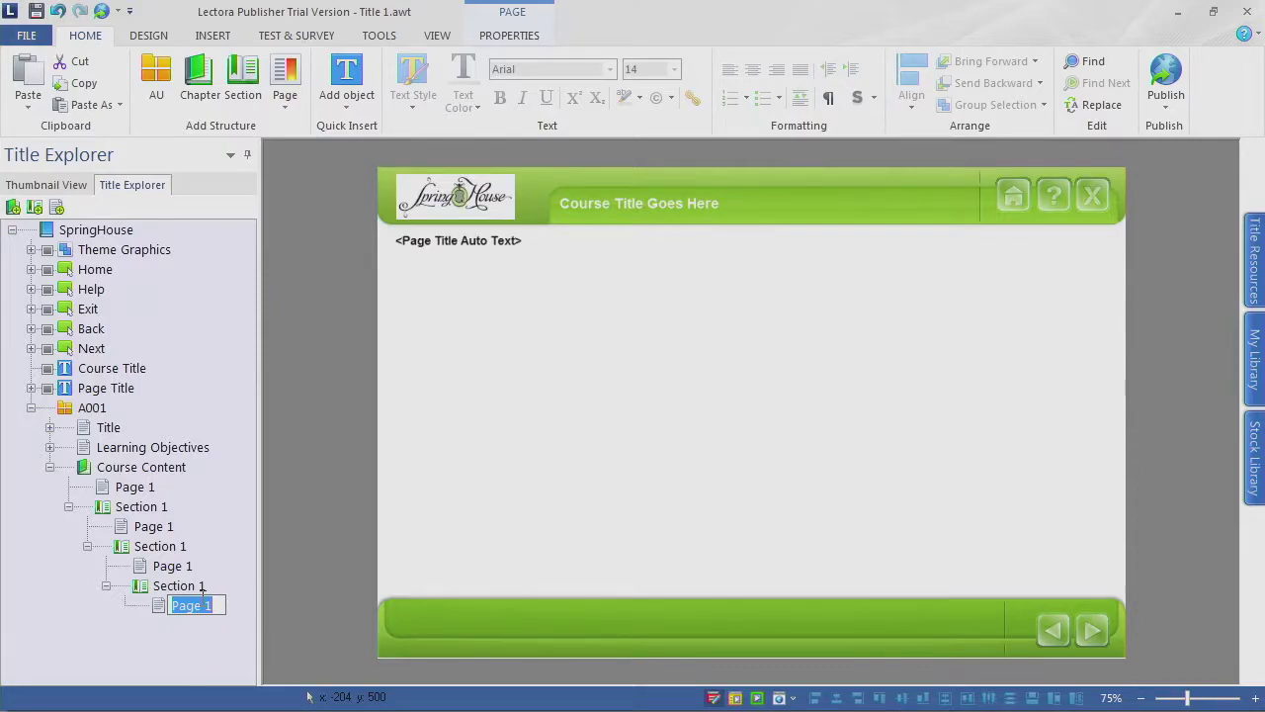
click(181, 638)
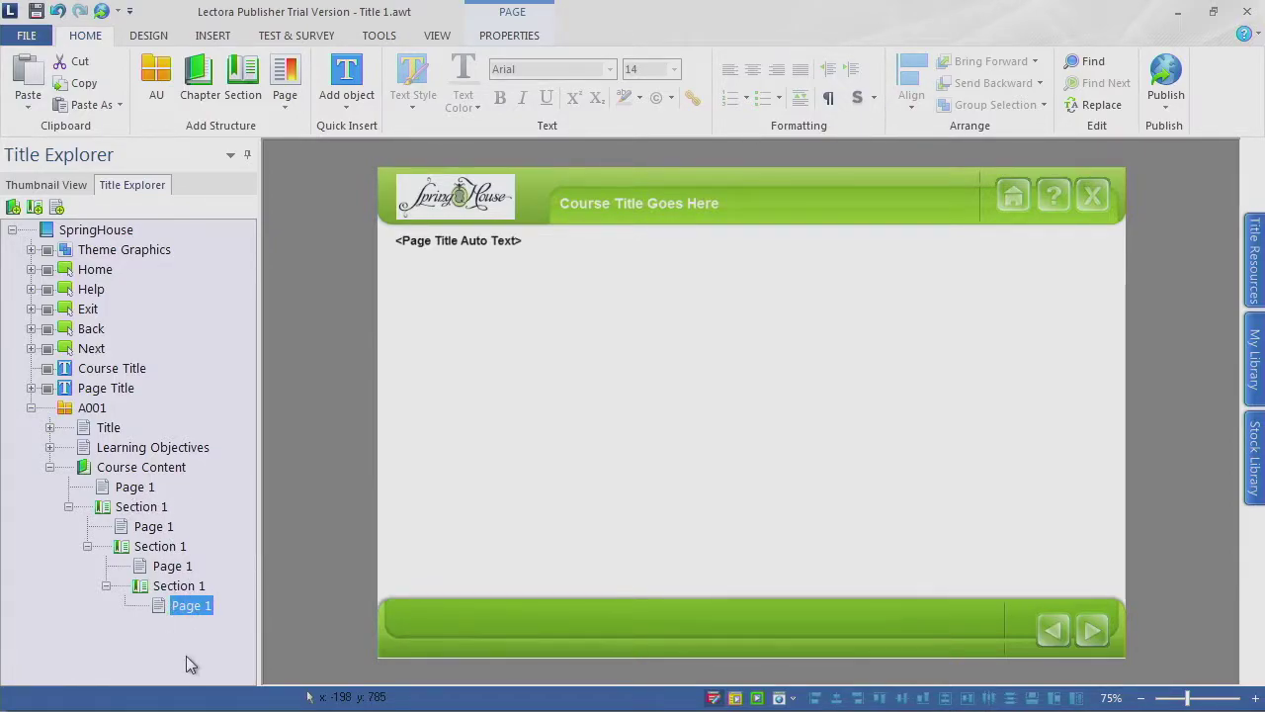
Step: Delete all sections under the Course Content chapter, from the innermost nested one up to the outermost Section 1
click(188, 584)
key(Delete)
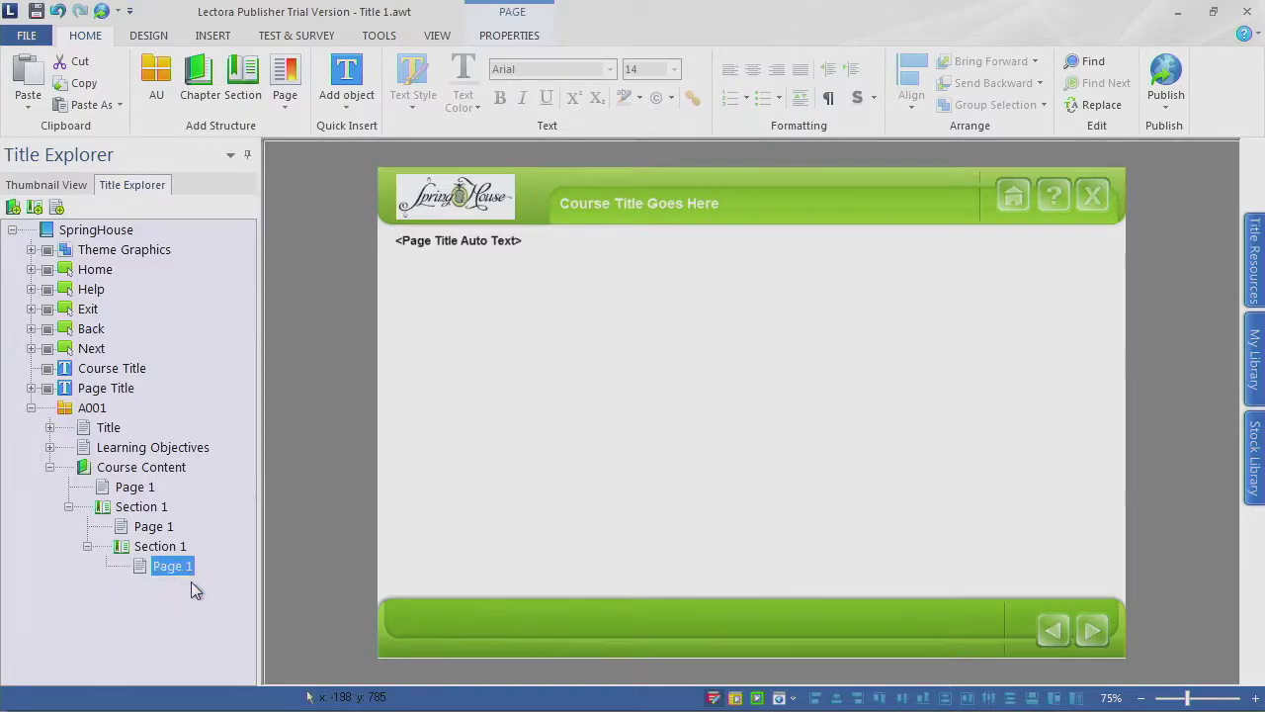
click(156, 546)
key(Delete)
click(148, 508)
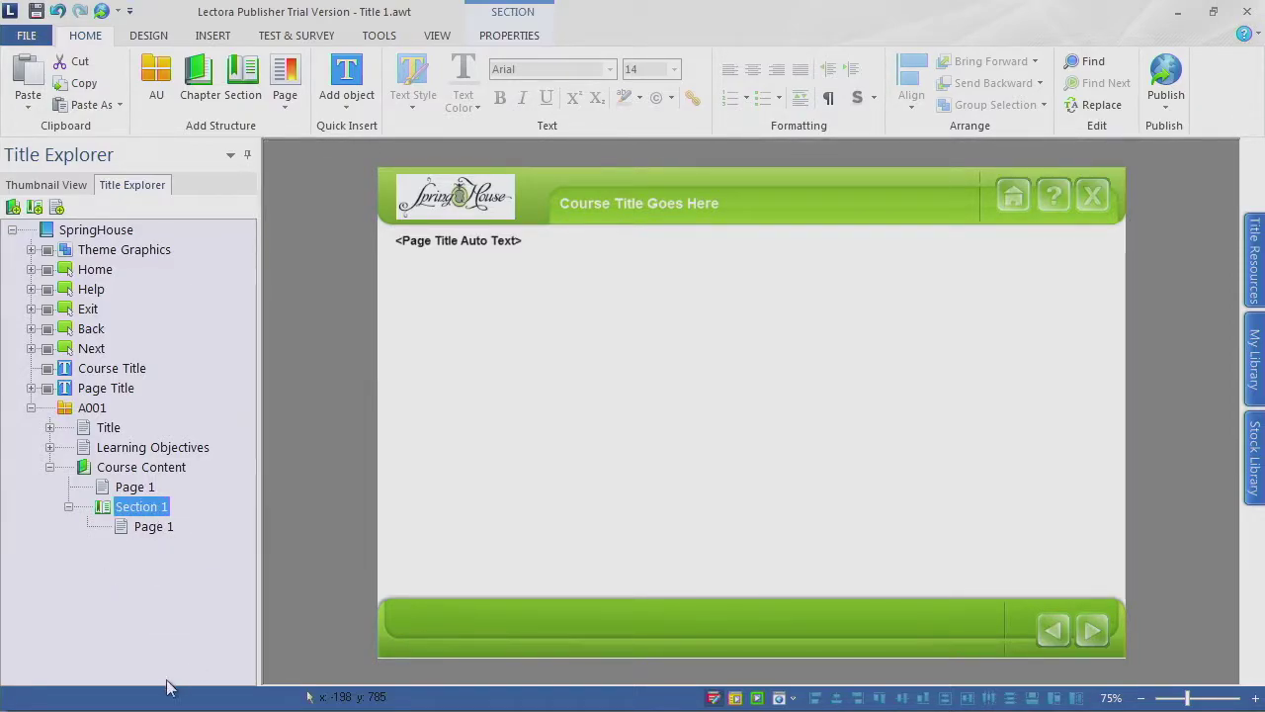
key(Delete)
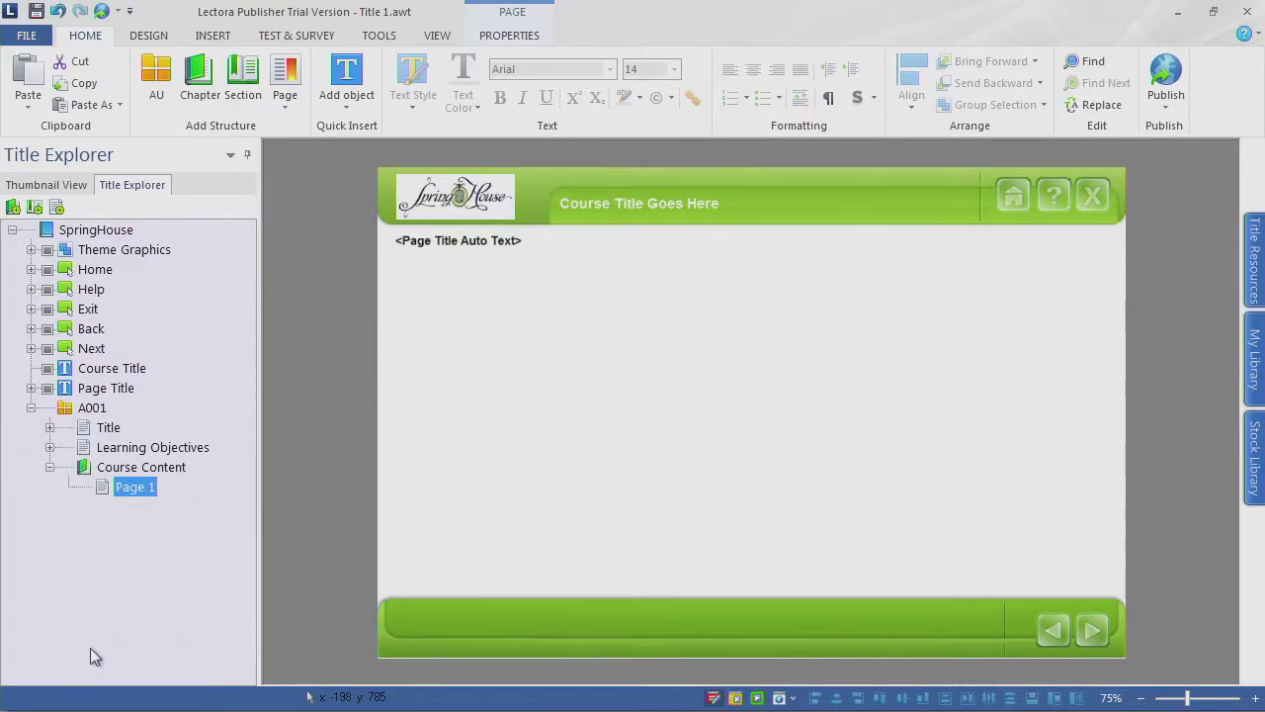
Step: Rename the page under the Course Content chapter to Video
click(149, 486)
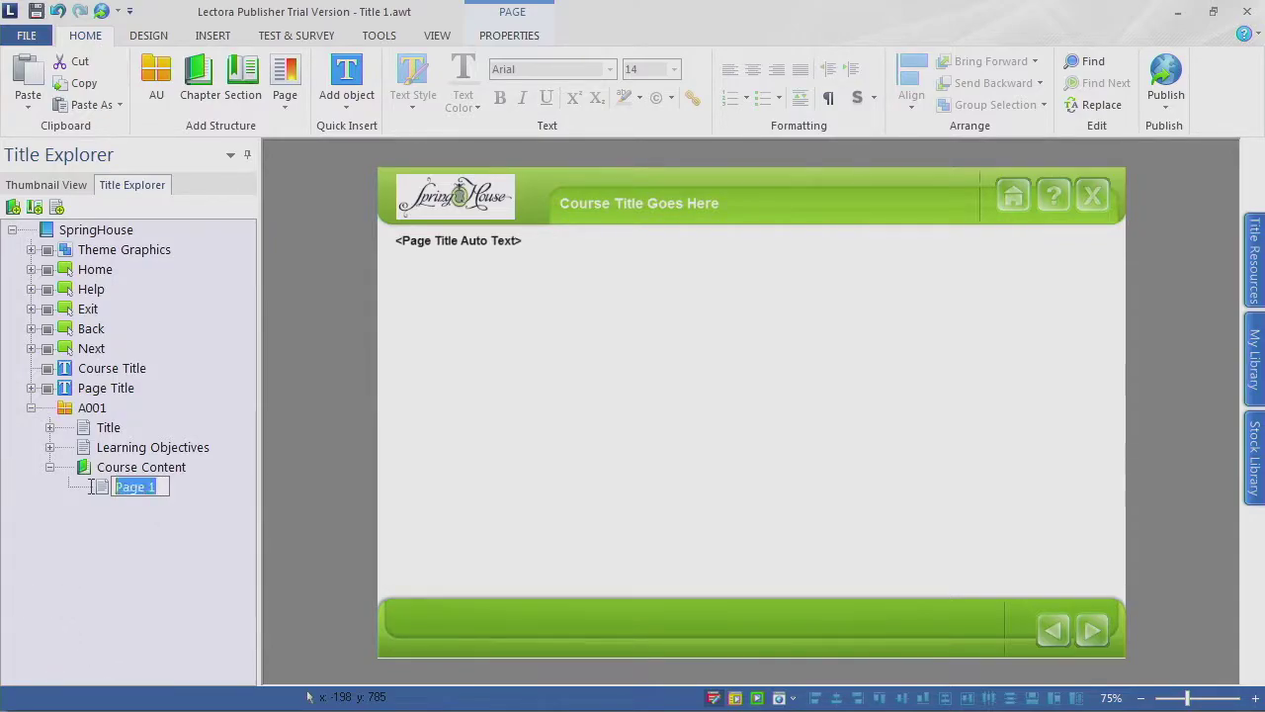
text(Video)
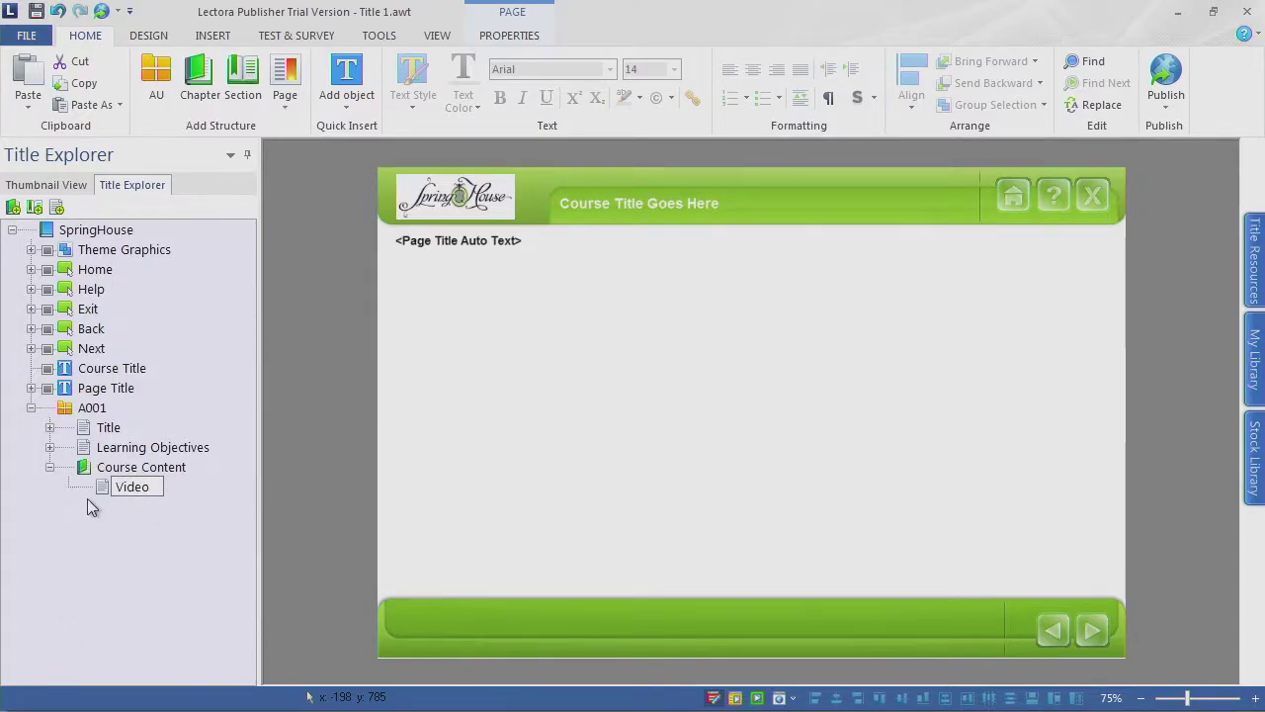
key(Return)
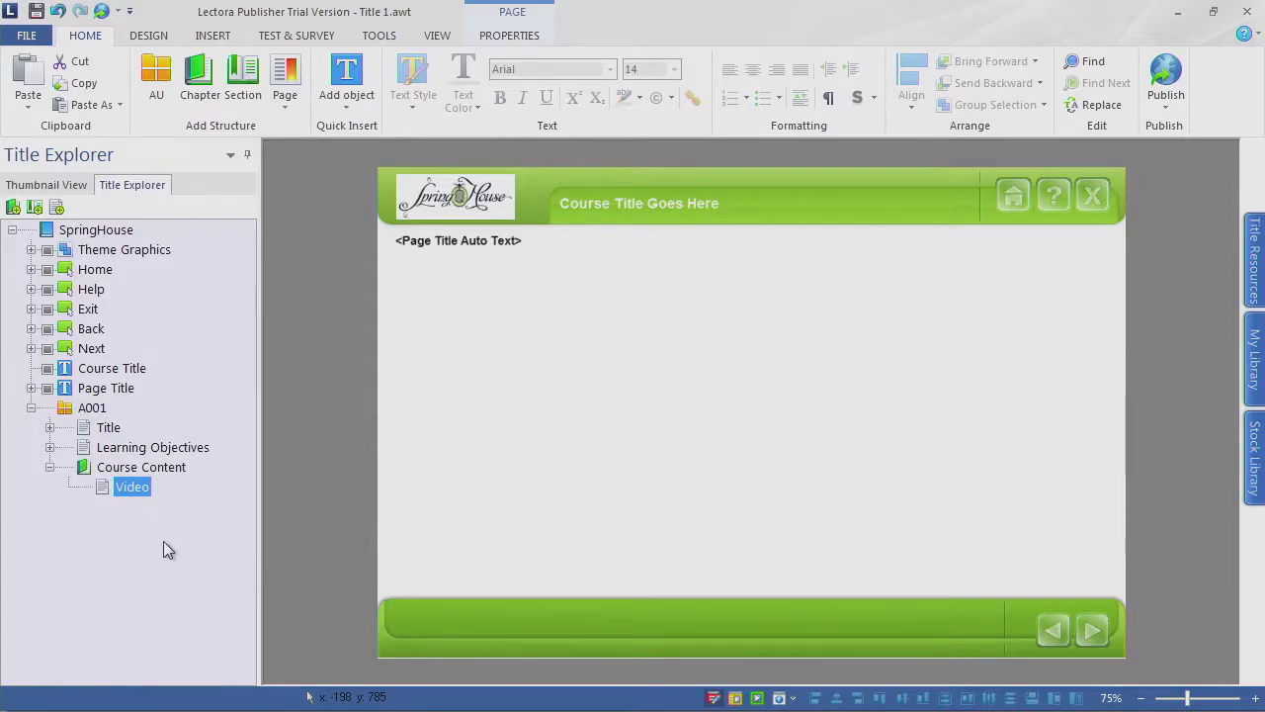
Step: Insert Chef_Interview.mp4 from the Lesson 2 video folder onto the Video page, with the file type set to MPEG
click(213, 36)
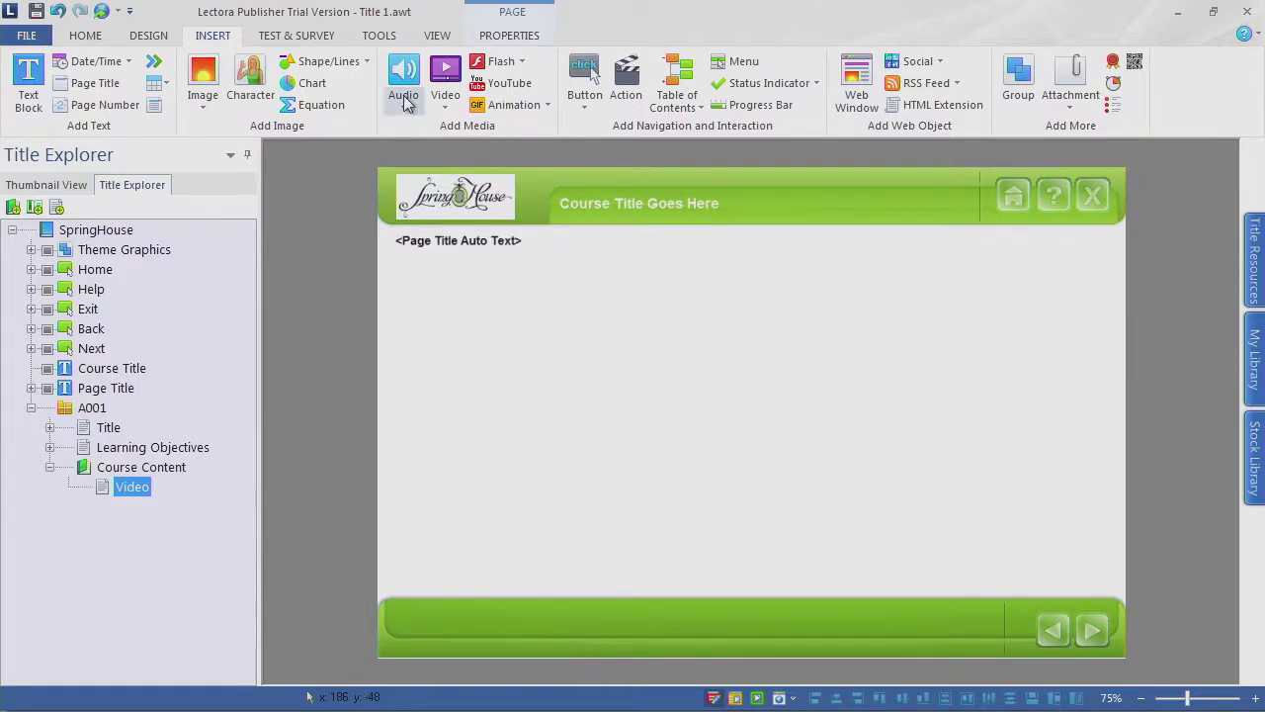
click(451, 113)
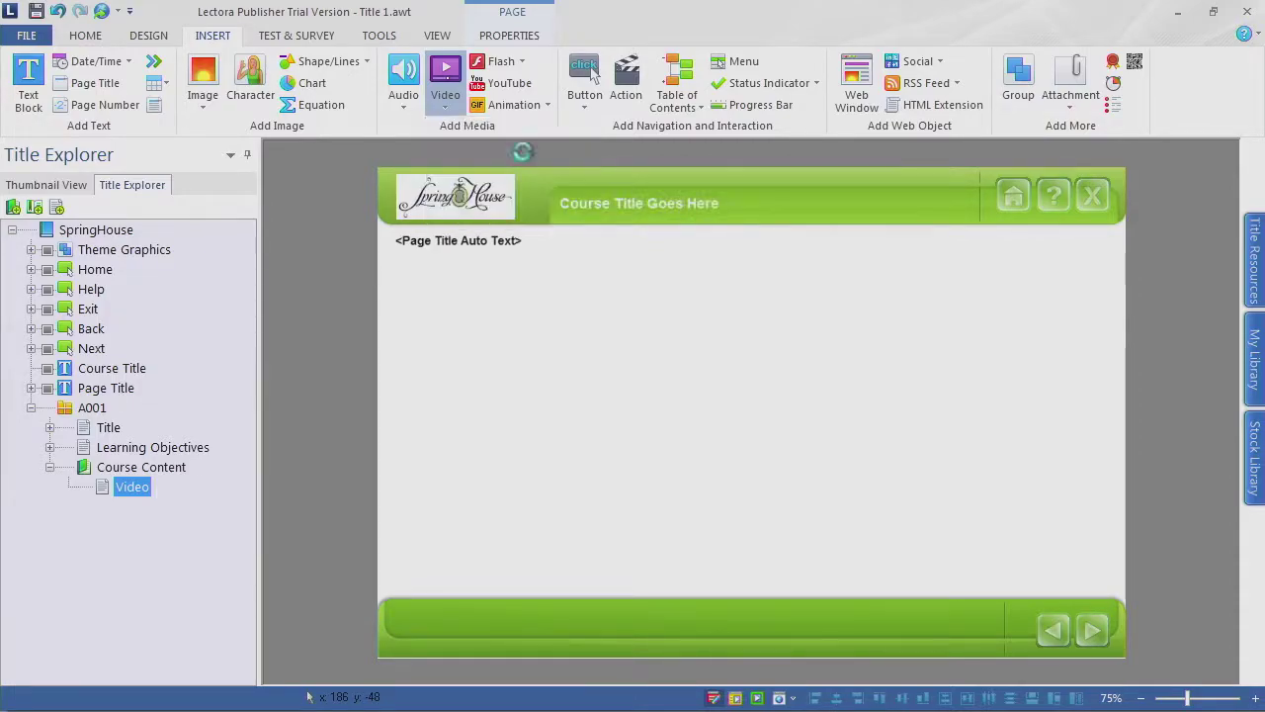
click(523, 155)
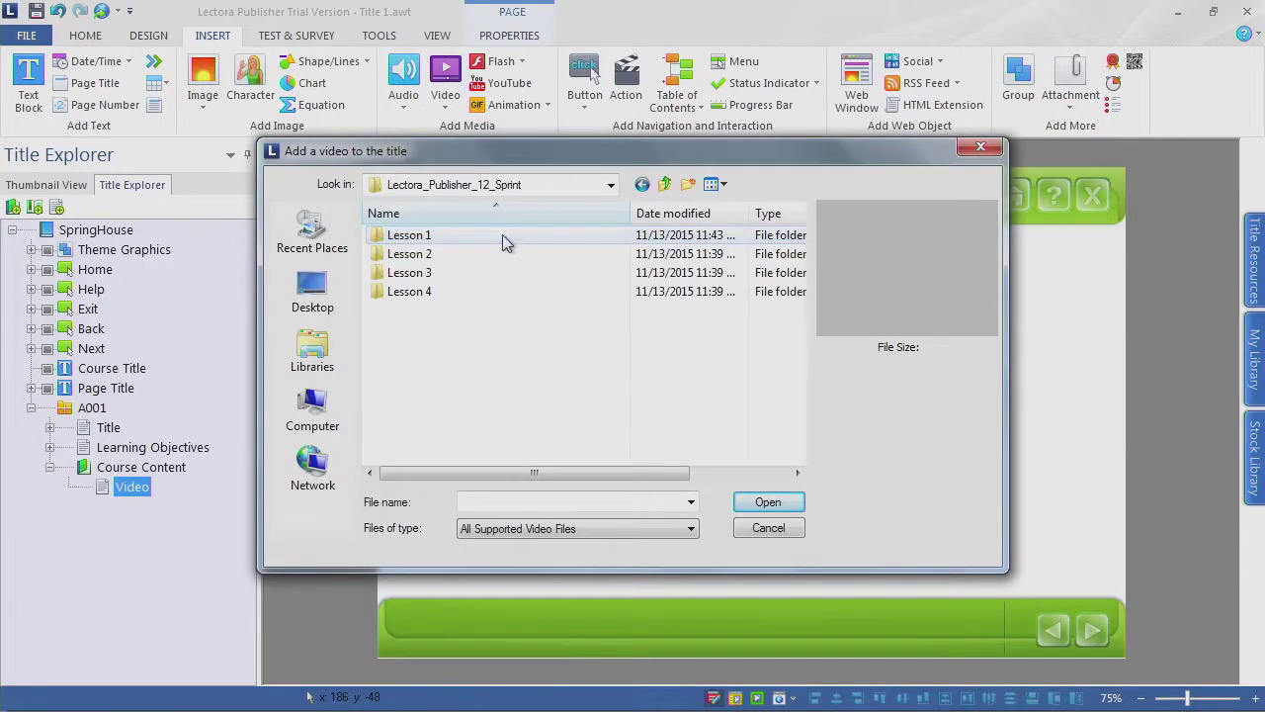
double_click(438, 251)
double_click(426, 273)
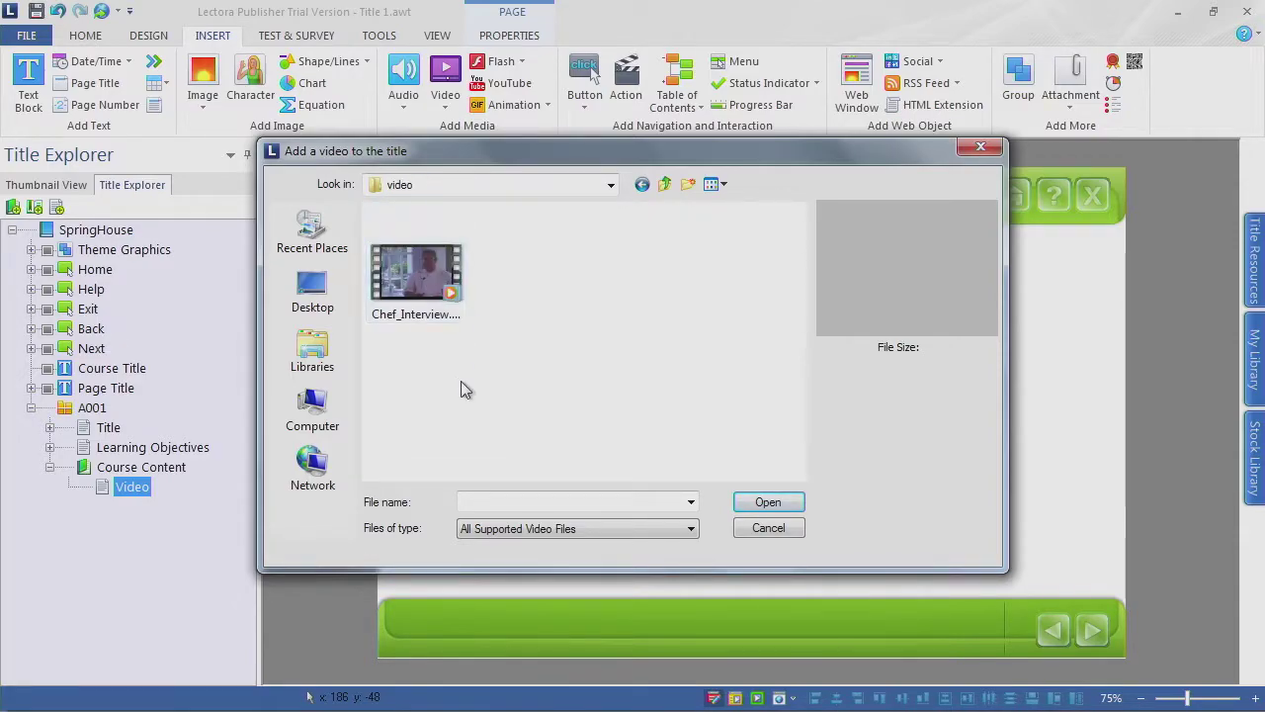
click(423, 289)
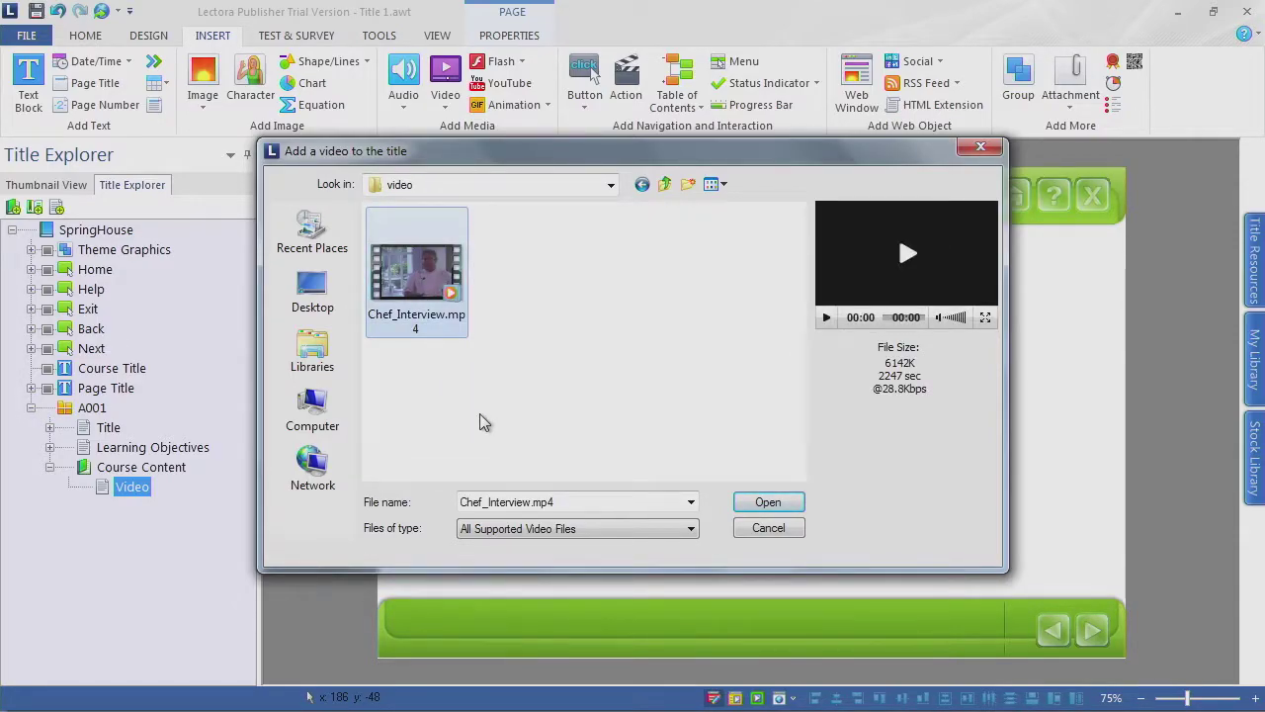
click(698, 530)
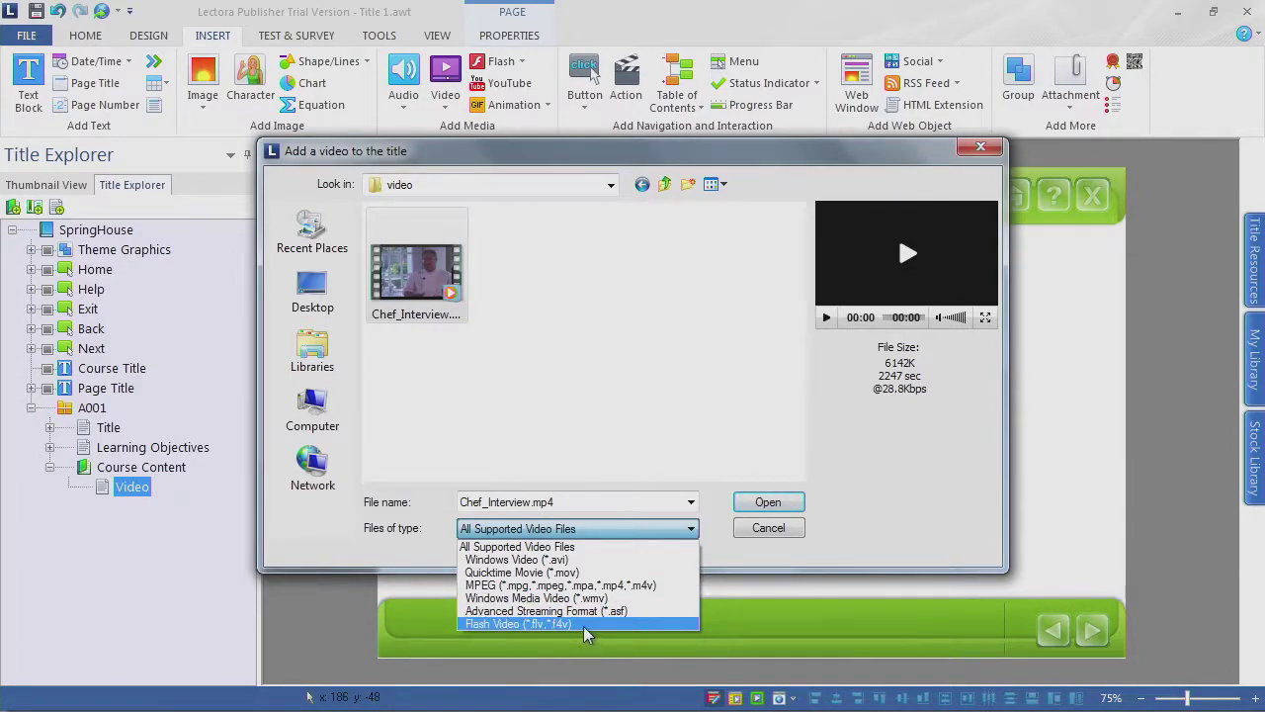
click(588, 585)
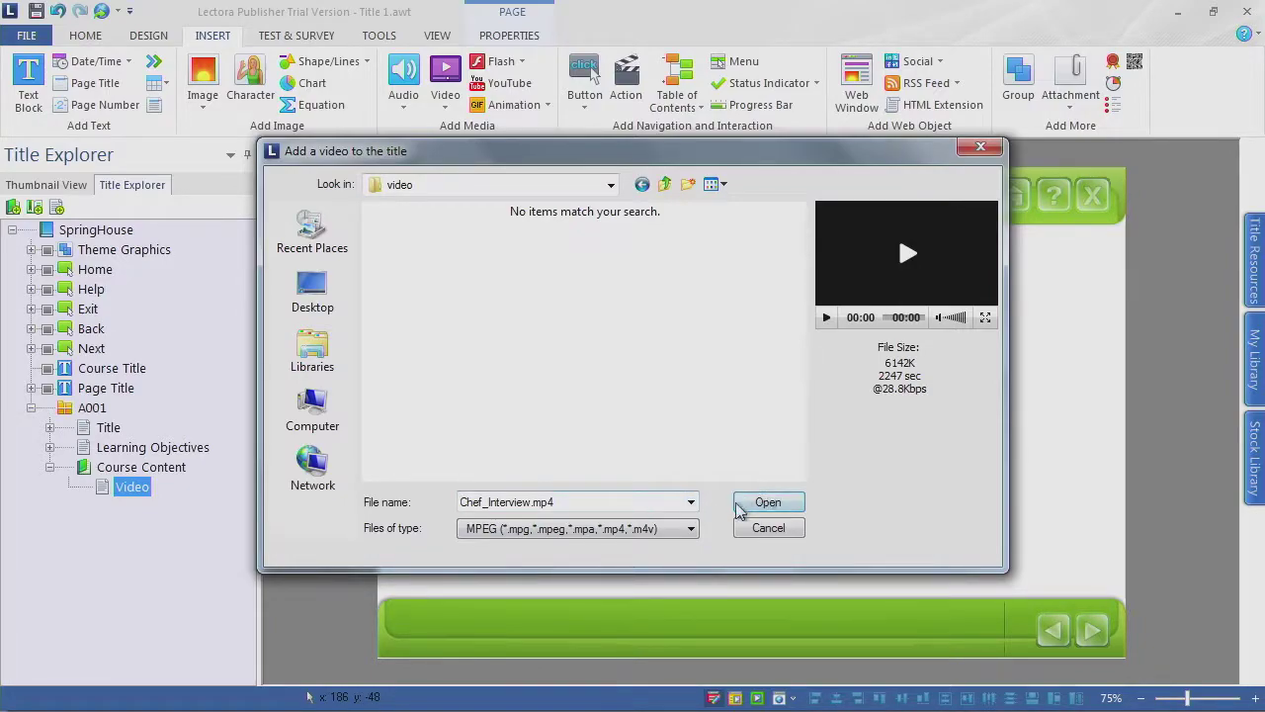
click(769, 503)
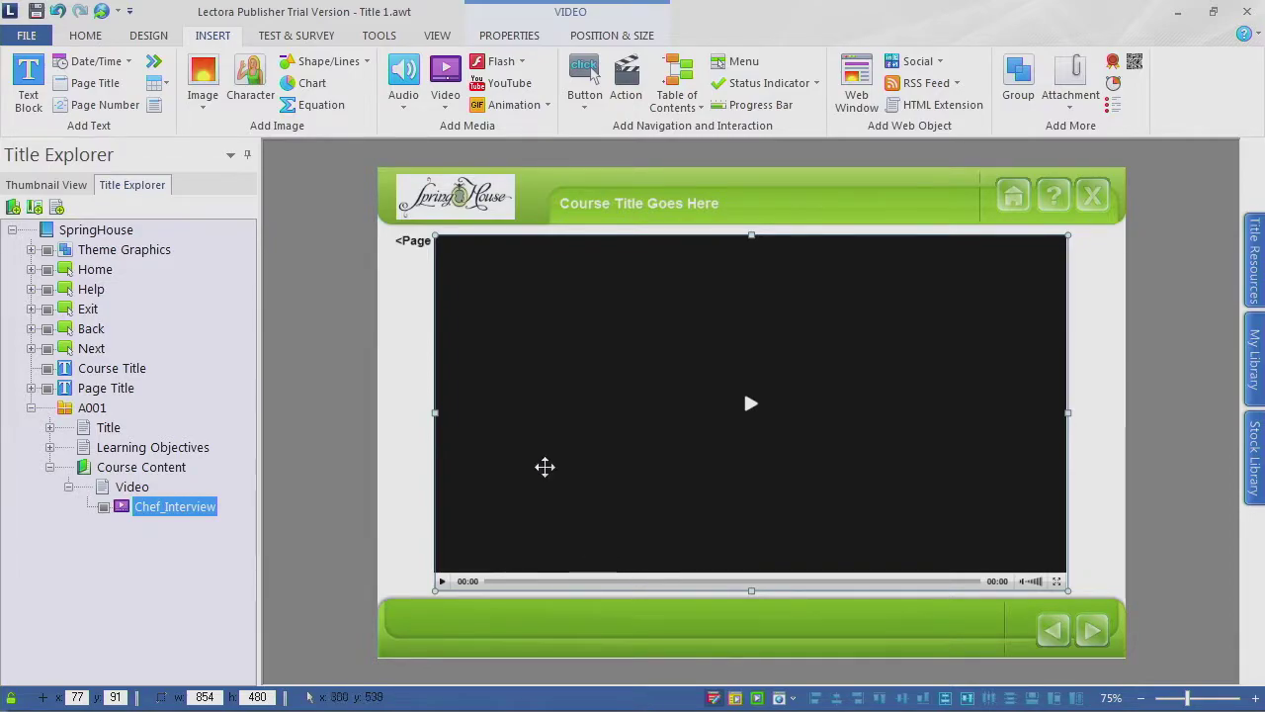
Step: Shrink the Chef_Interview video to about 820 × 452 and position it below the page title at about x 93, y 116
click(509, 35)
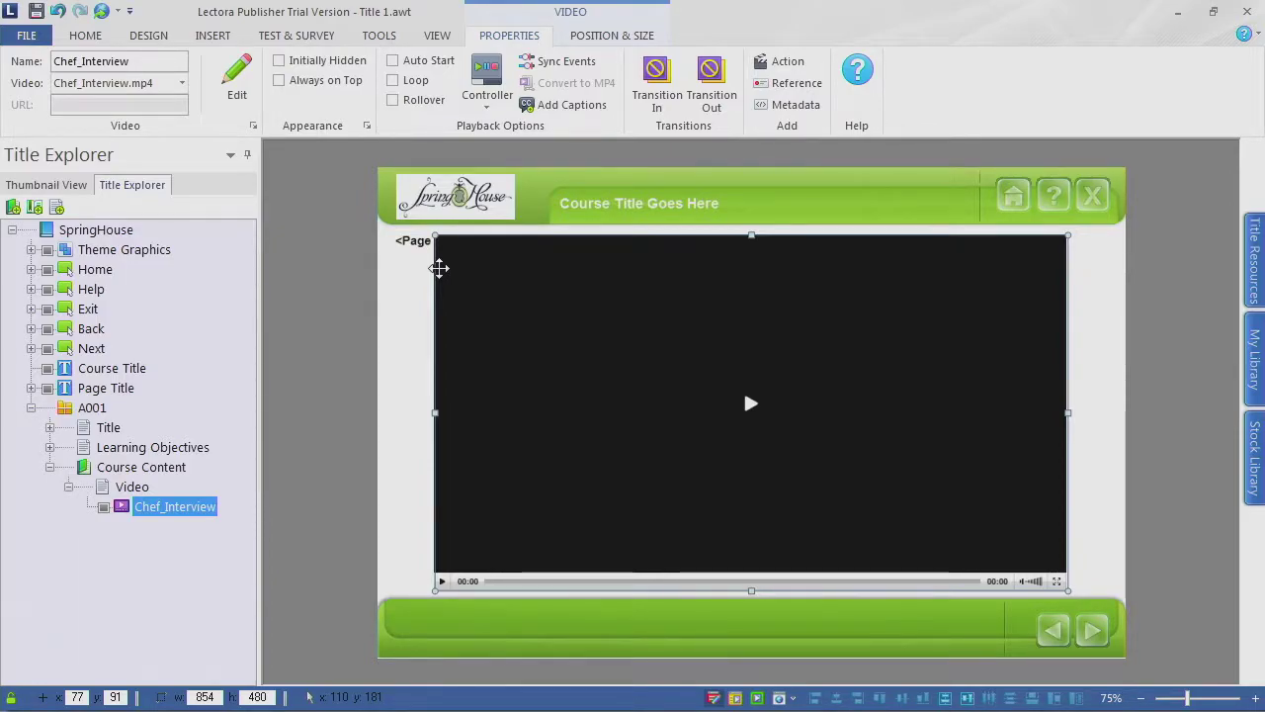
drag(436, 233, 457, 261)
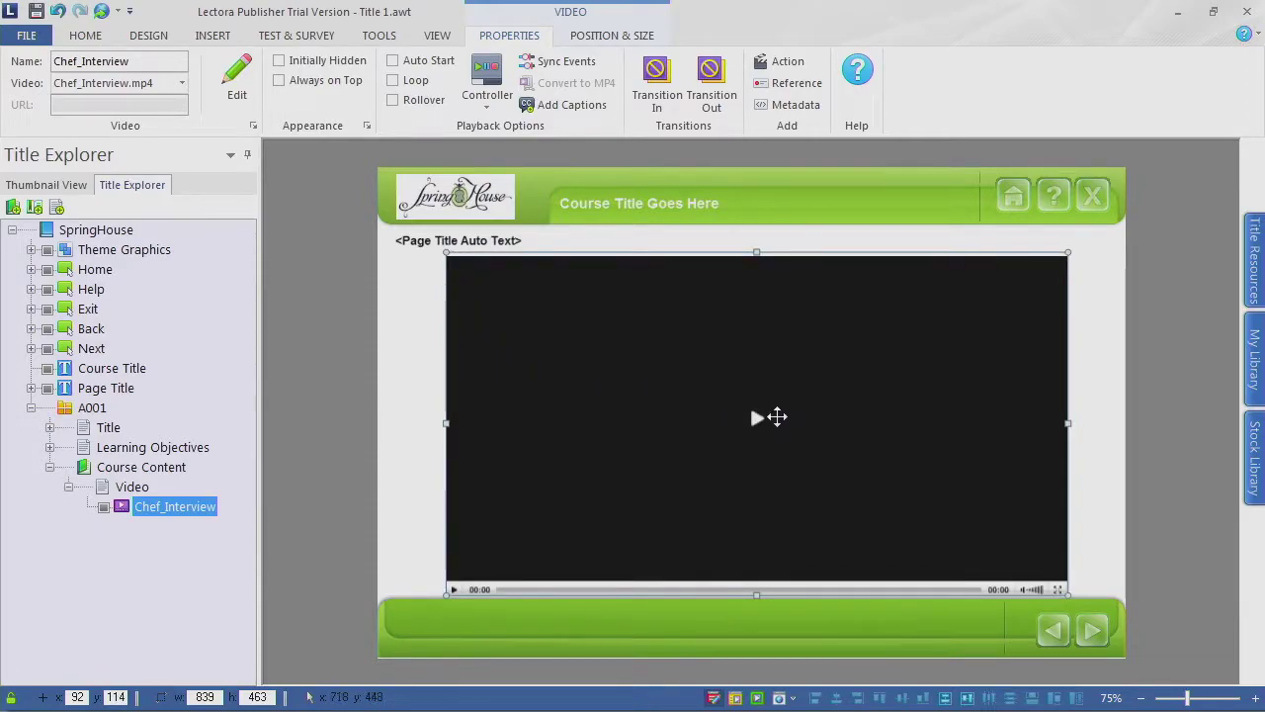
mouse_move(446, 252)
mouse_down()
mouse_move(476, 259)
mouse_move(447, 261)
mouse_move(469, 269)
mouse_move(461, 260)
mouse_up()
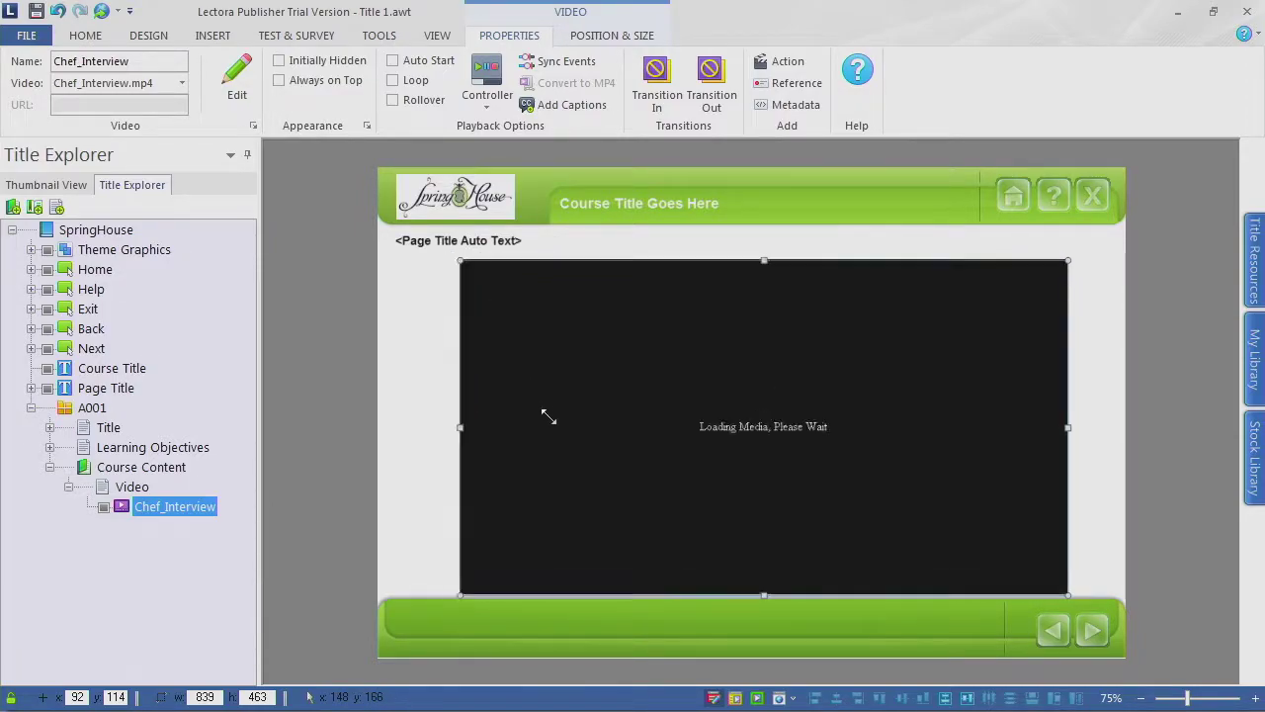
drag(560, 441, 542, 430)
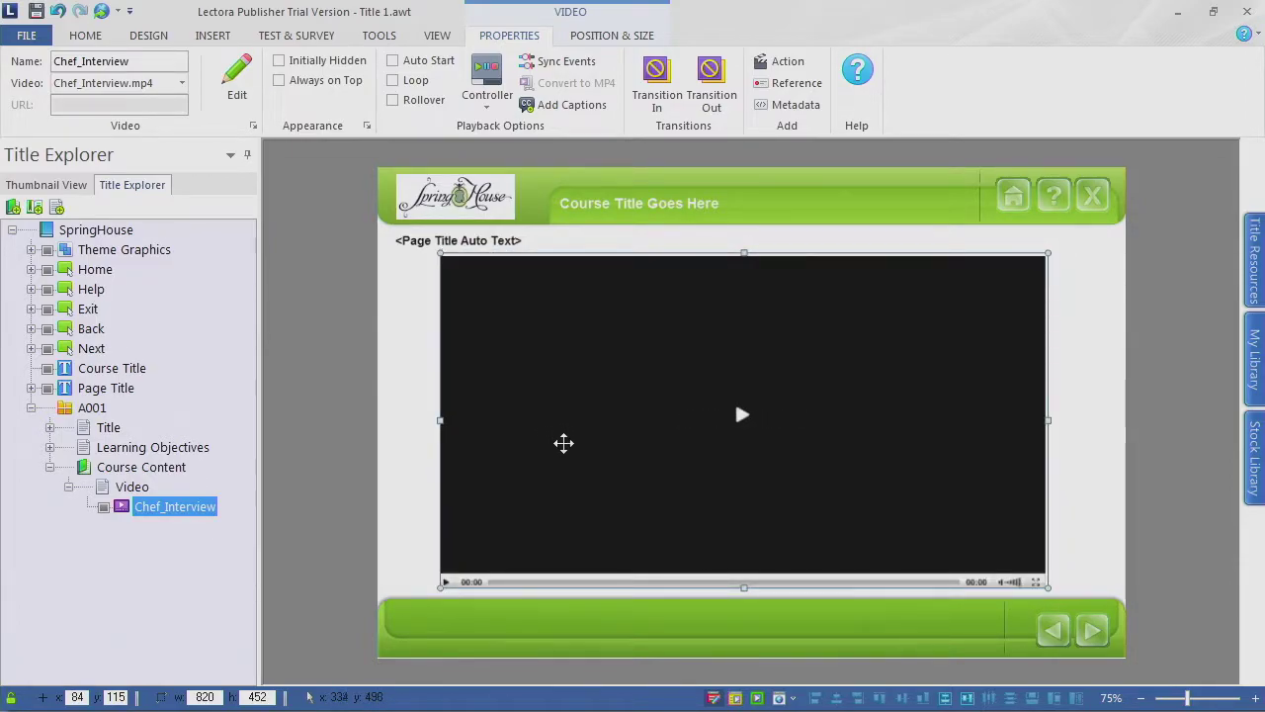
drag(604, 418, 608, 422)
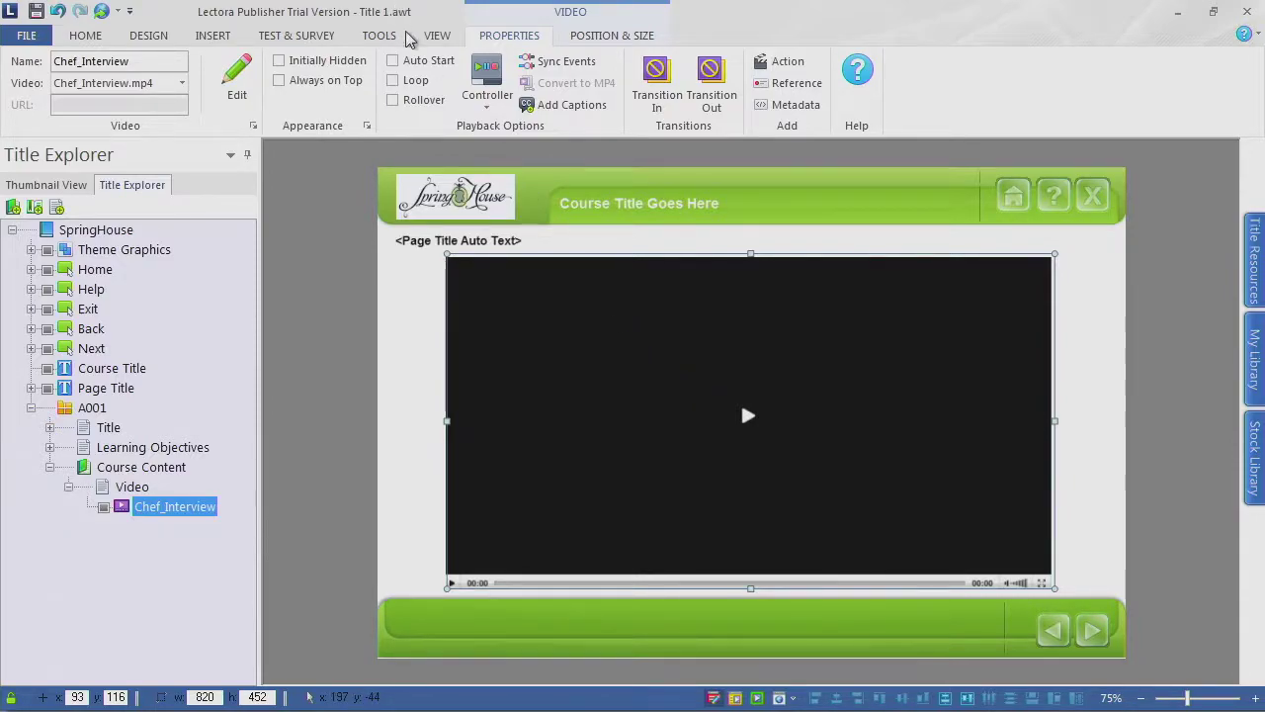
Step: Make the Chef_Interview video start automatically and give its playback controller the Whotube skin
click(396, 61)
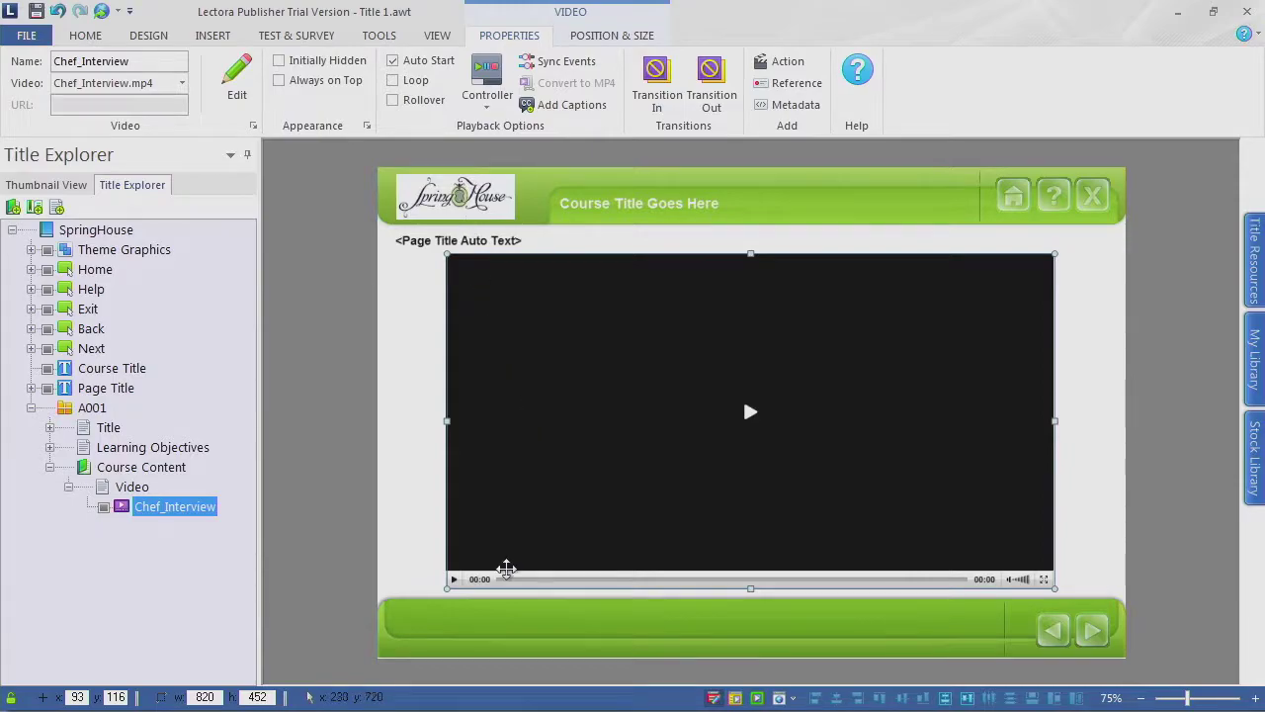
click(485, 108)
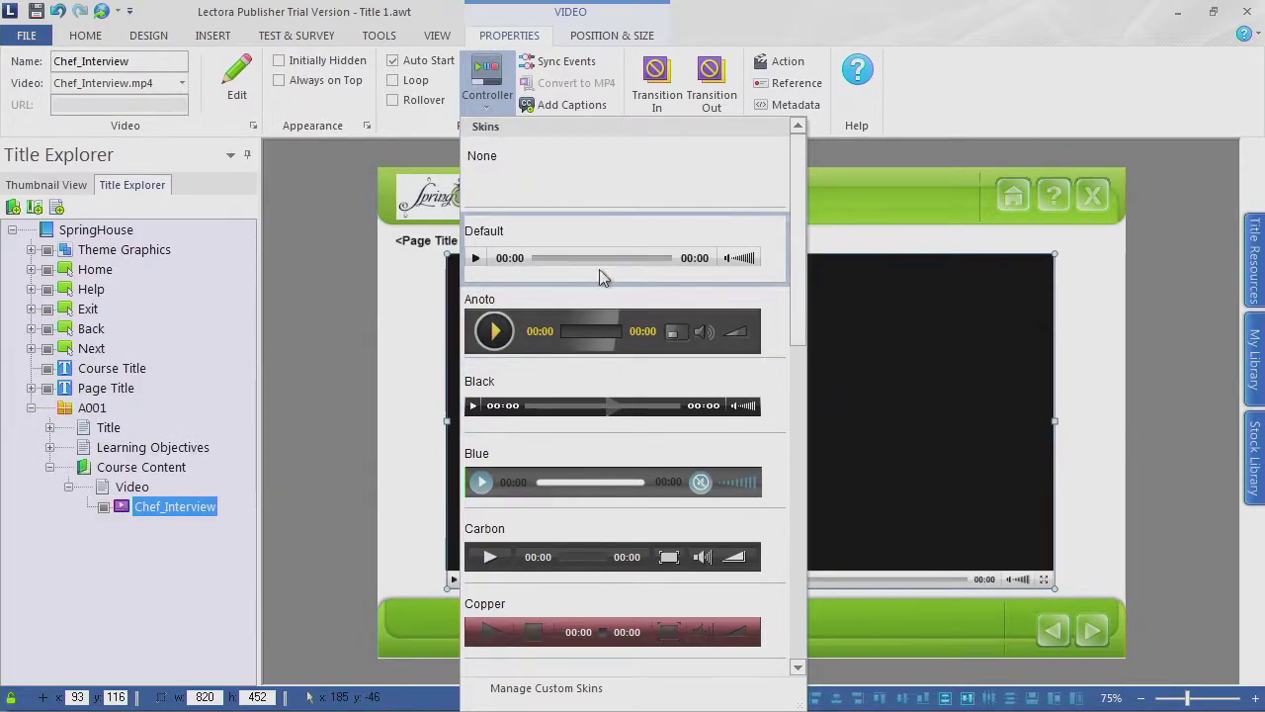
drag(799, 283, 805, 635)
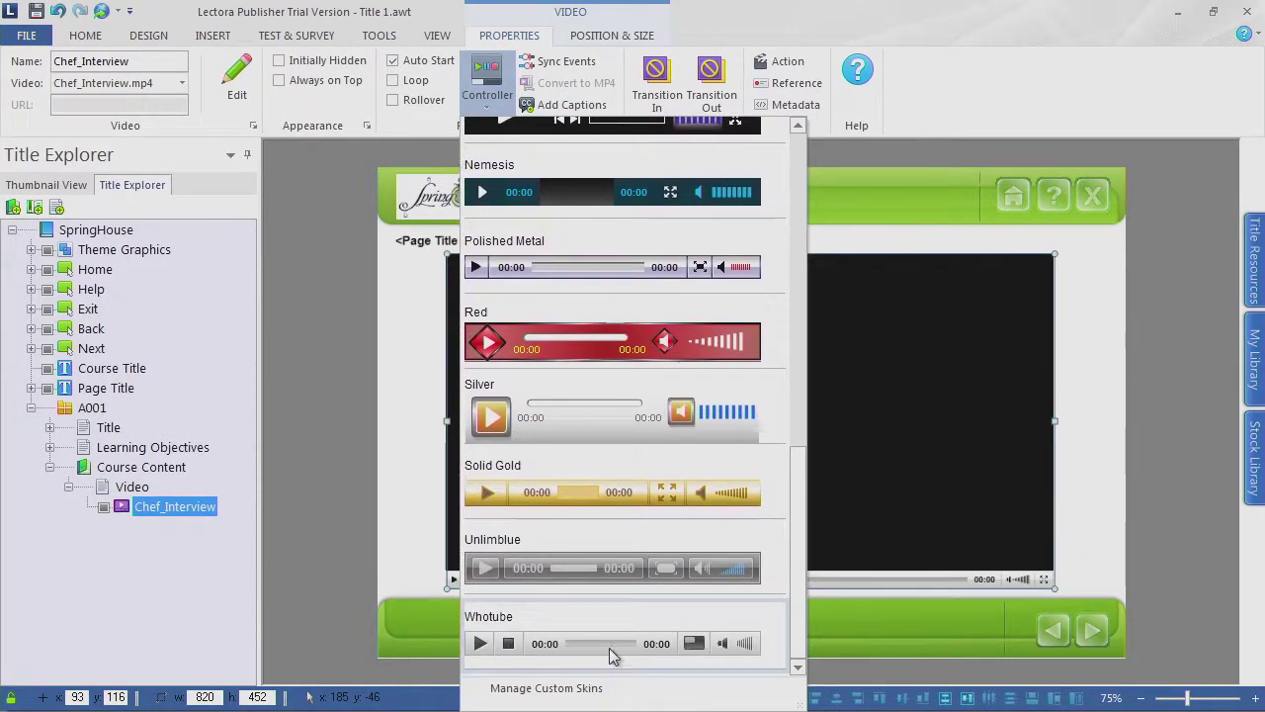
click(546, 614)
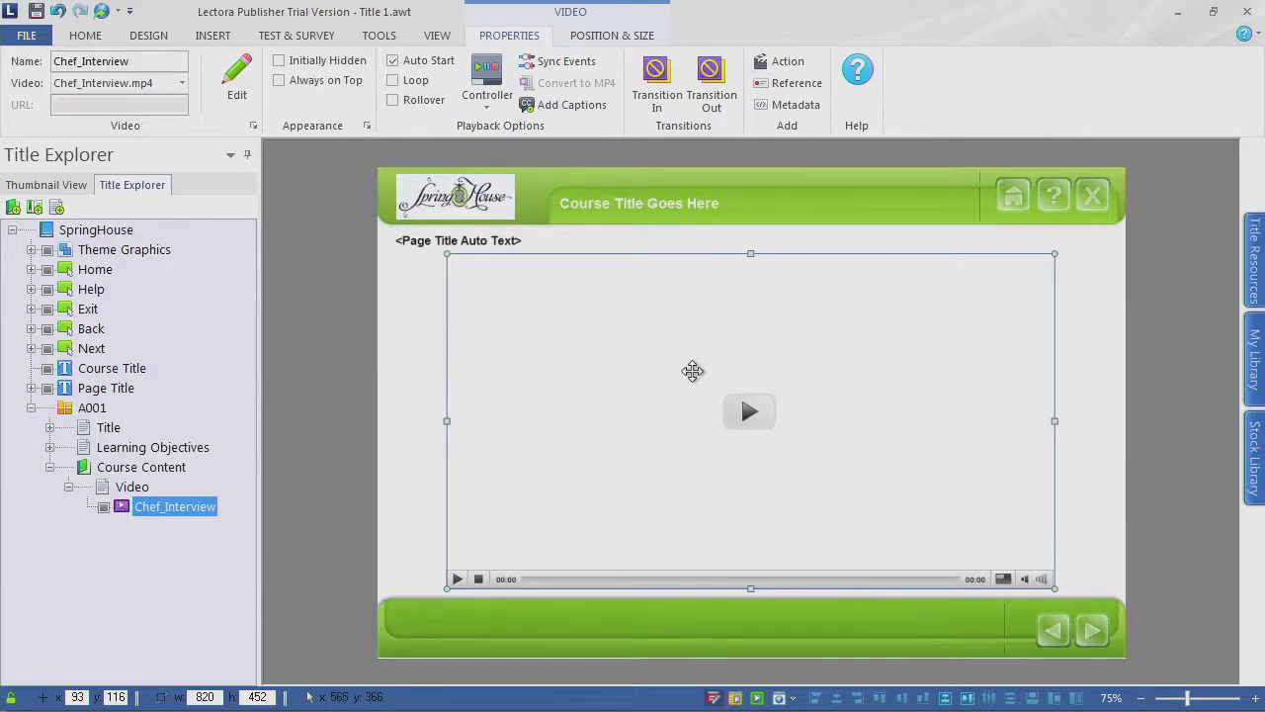
Step: Play the Video page in Run mode and return to editing
click(438, 37)
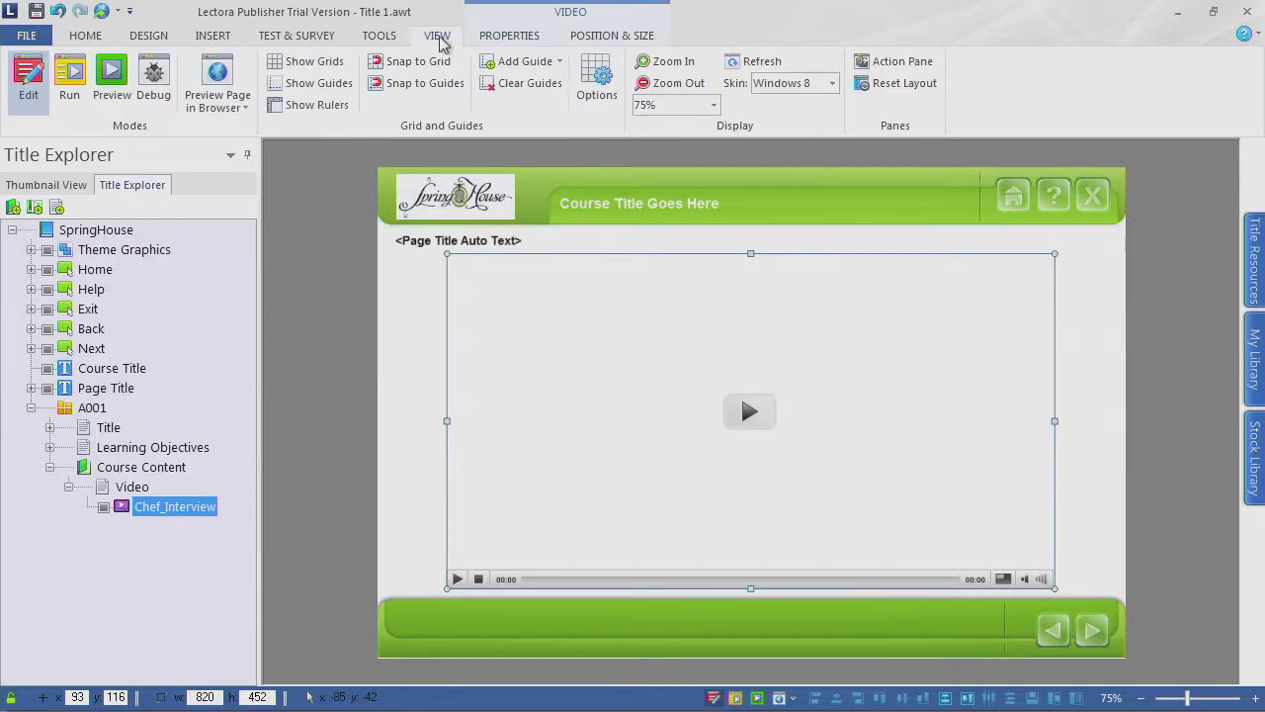
click(82, 100)
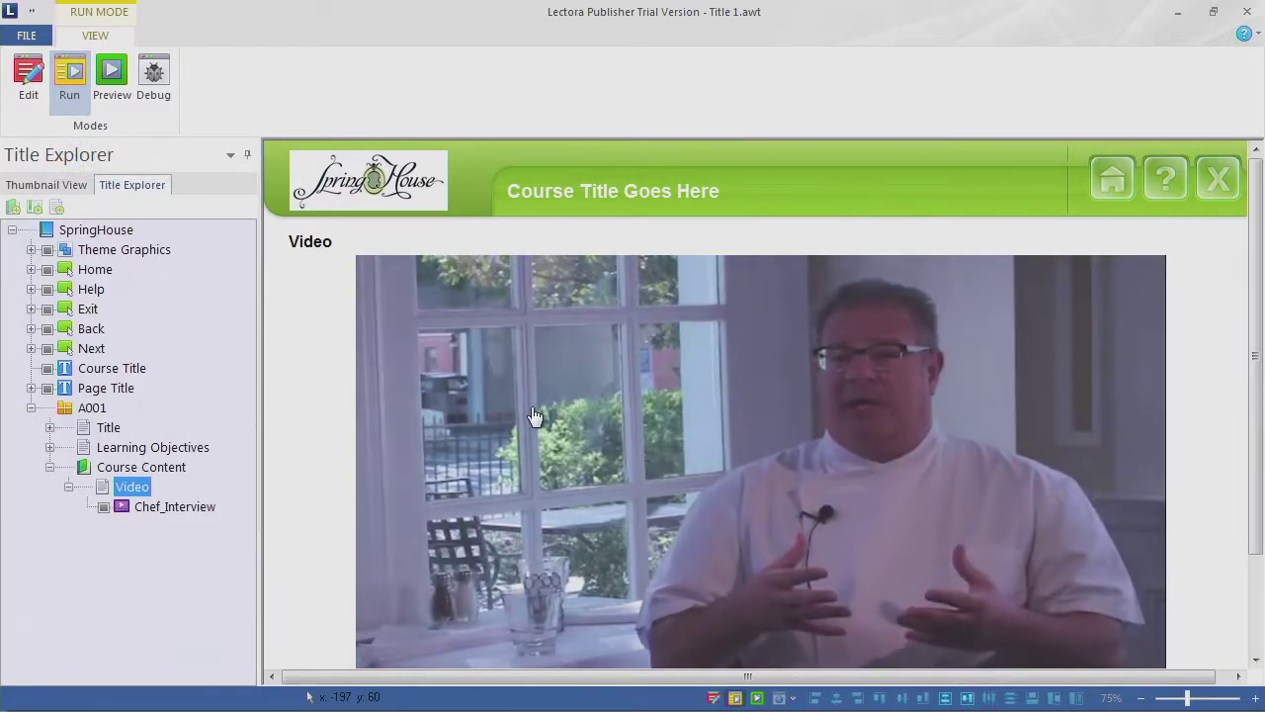
key(F10)
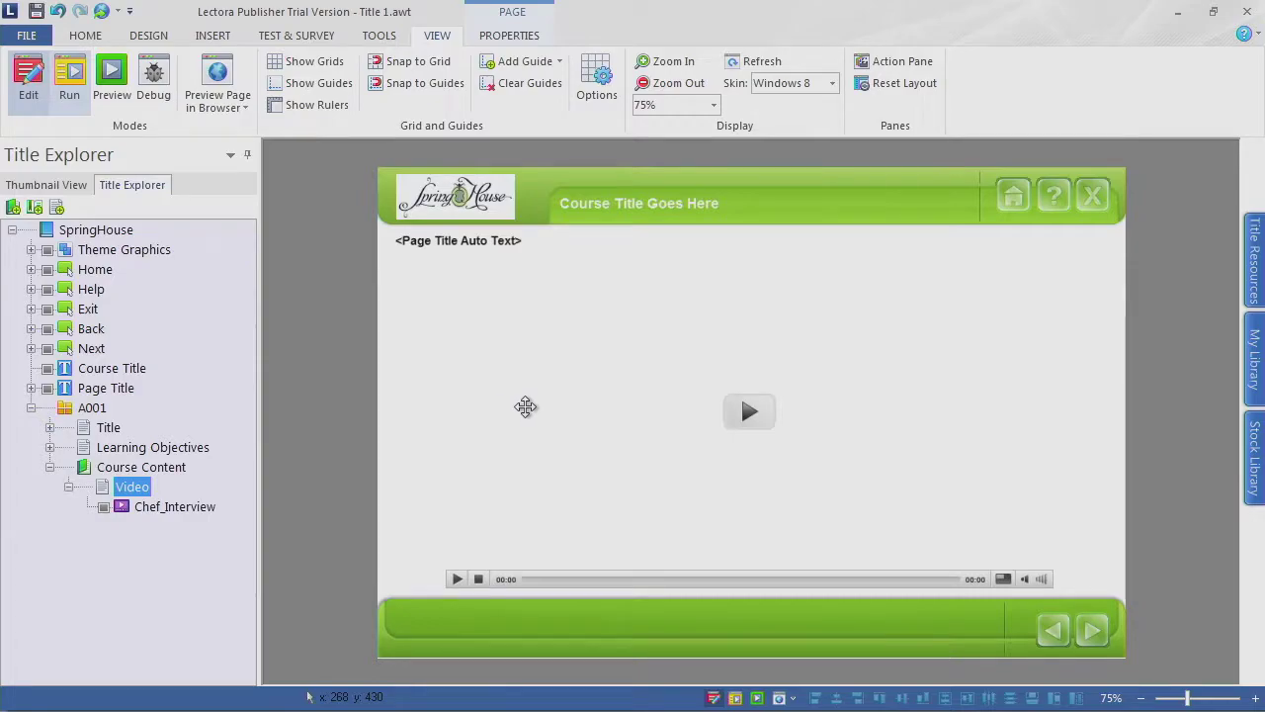
Step: Preview the Video page, test the video's pause, play, stop, full-screen and volume controls, and close the preview
key(F10)
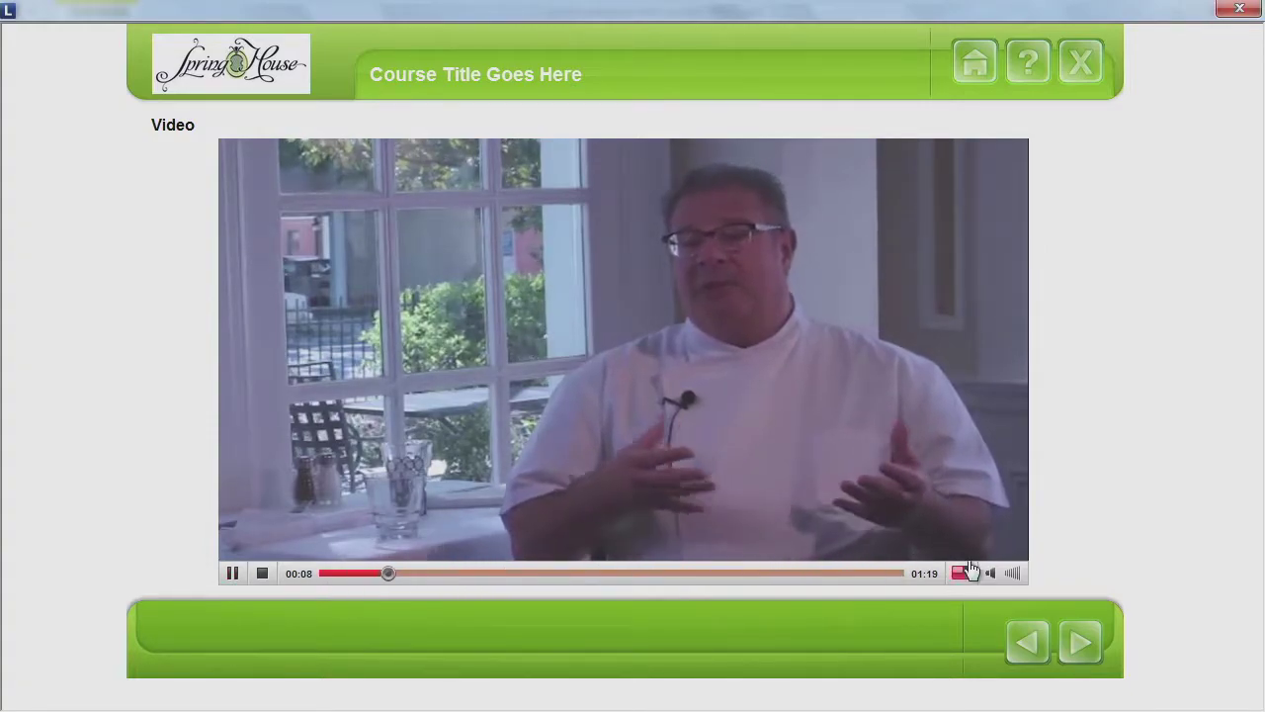
click(233, 576)
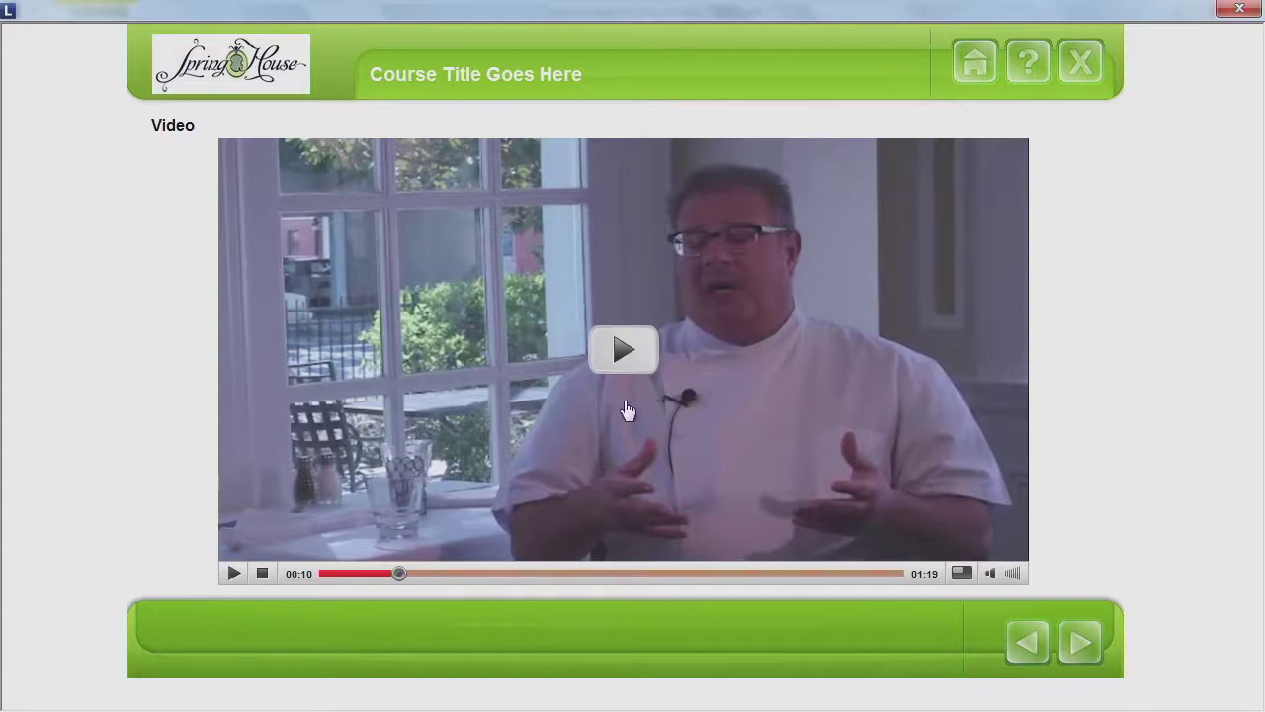
click(234, 576)
click(264, 579)
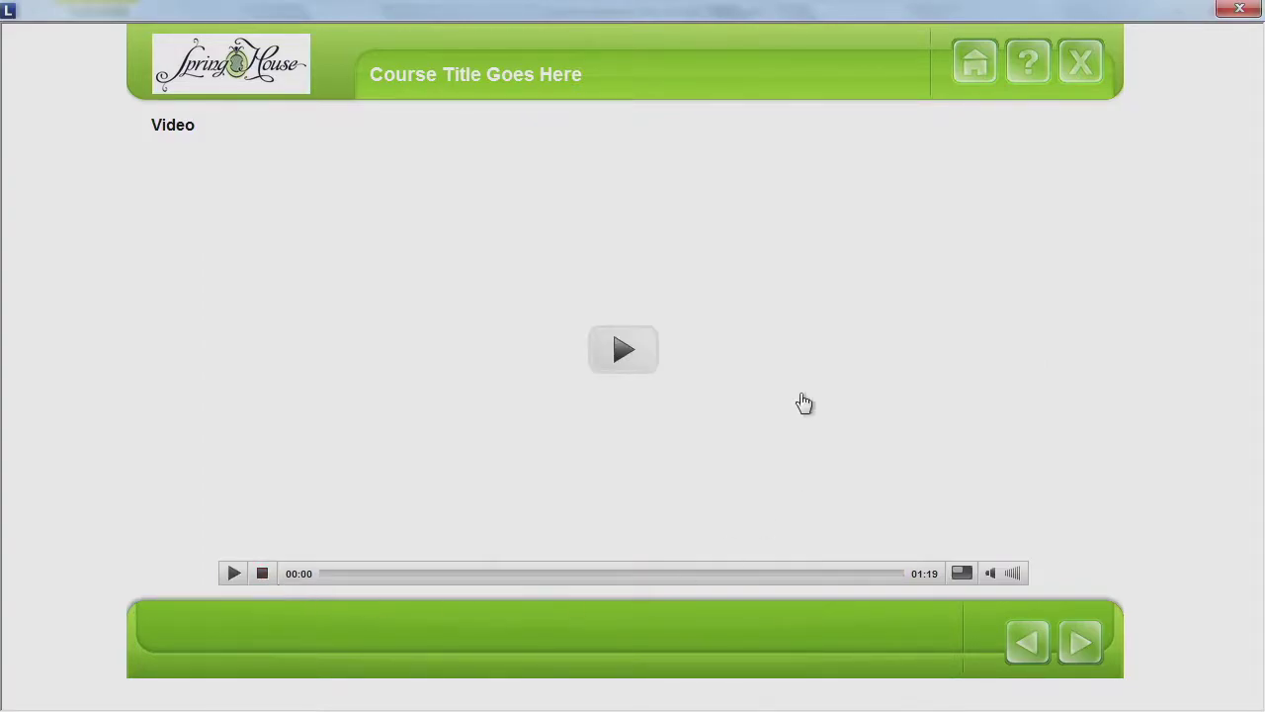
click(236, 575)
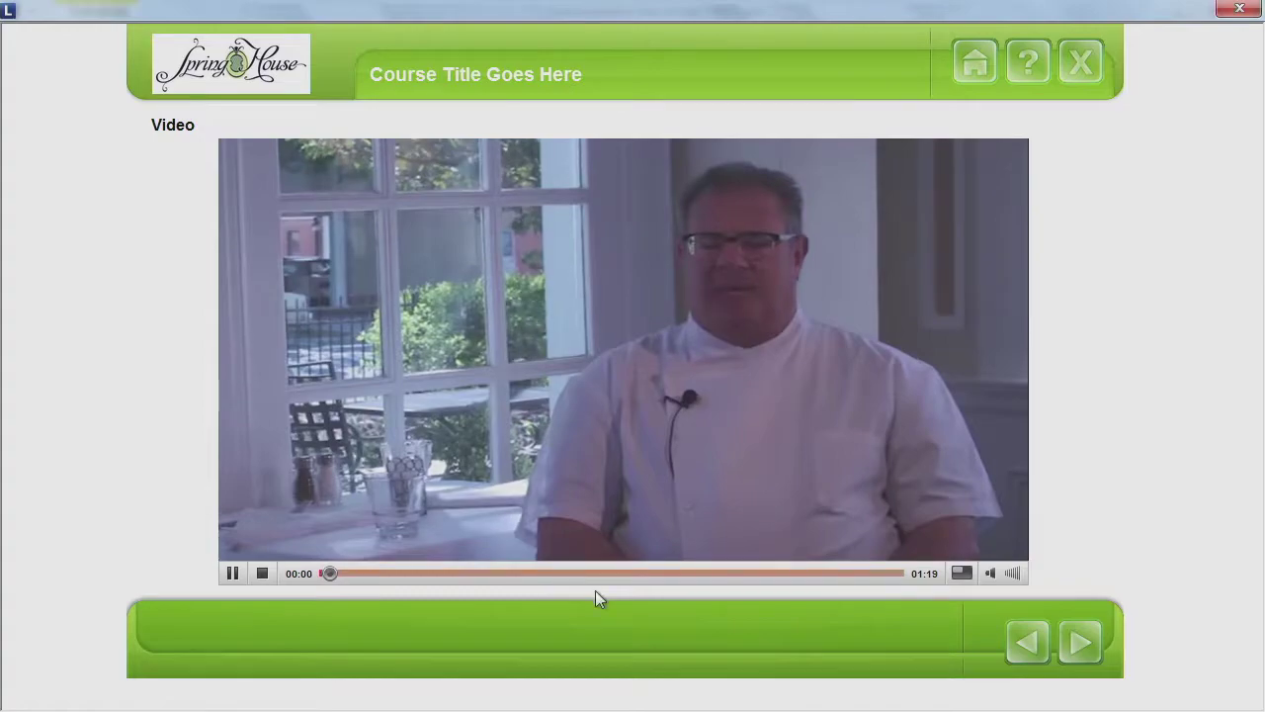
click(962, 573)
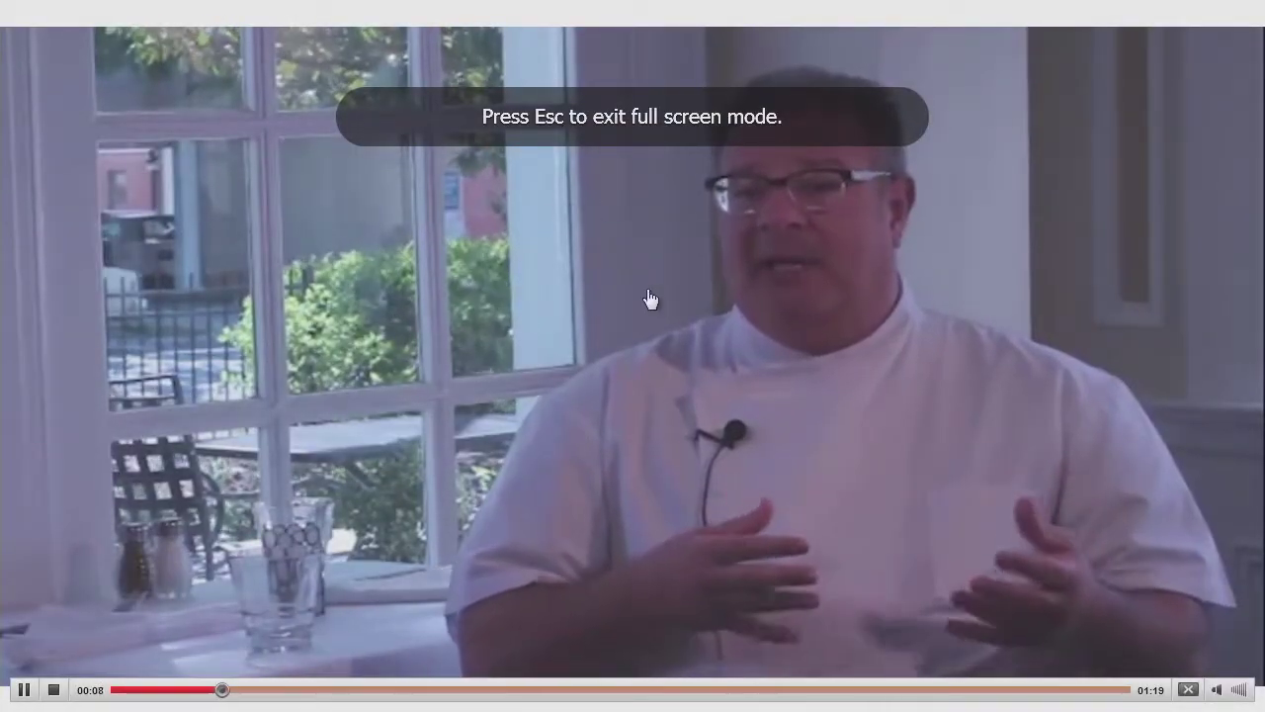
key(Escape)
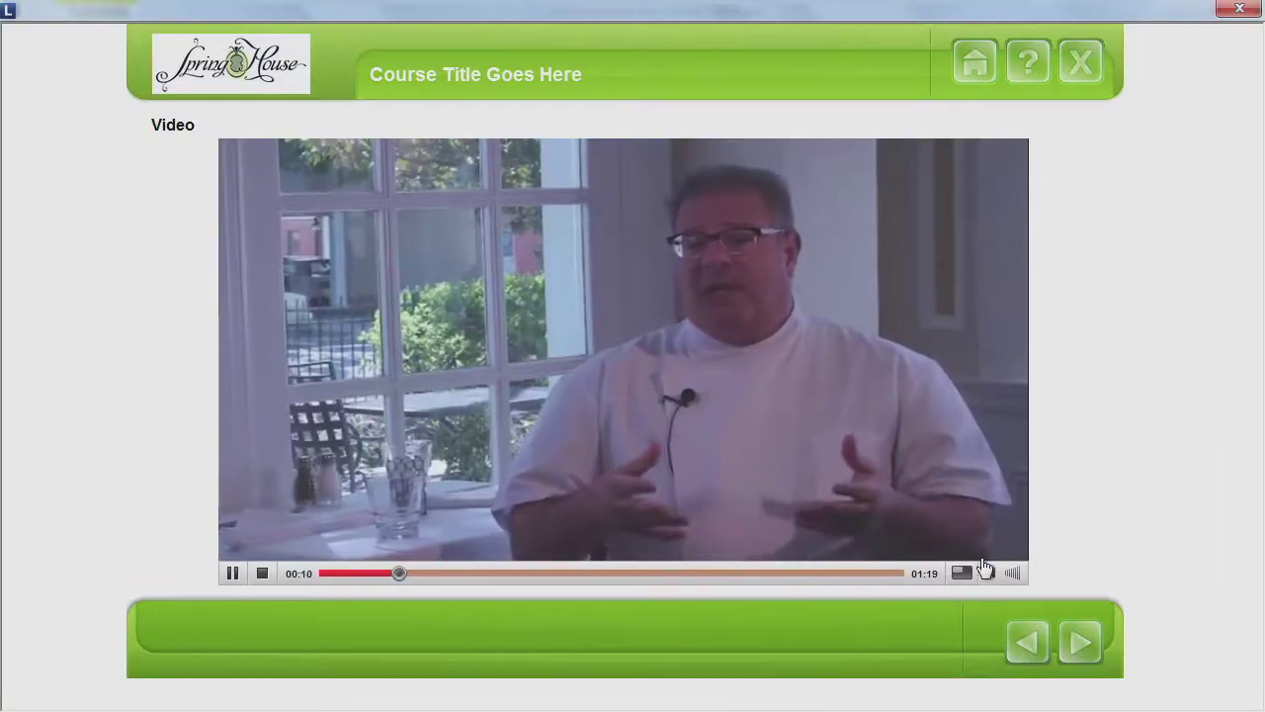
click(1012, 573)
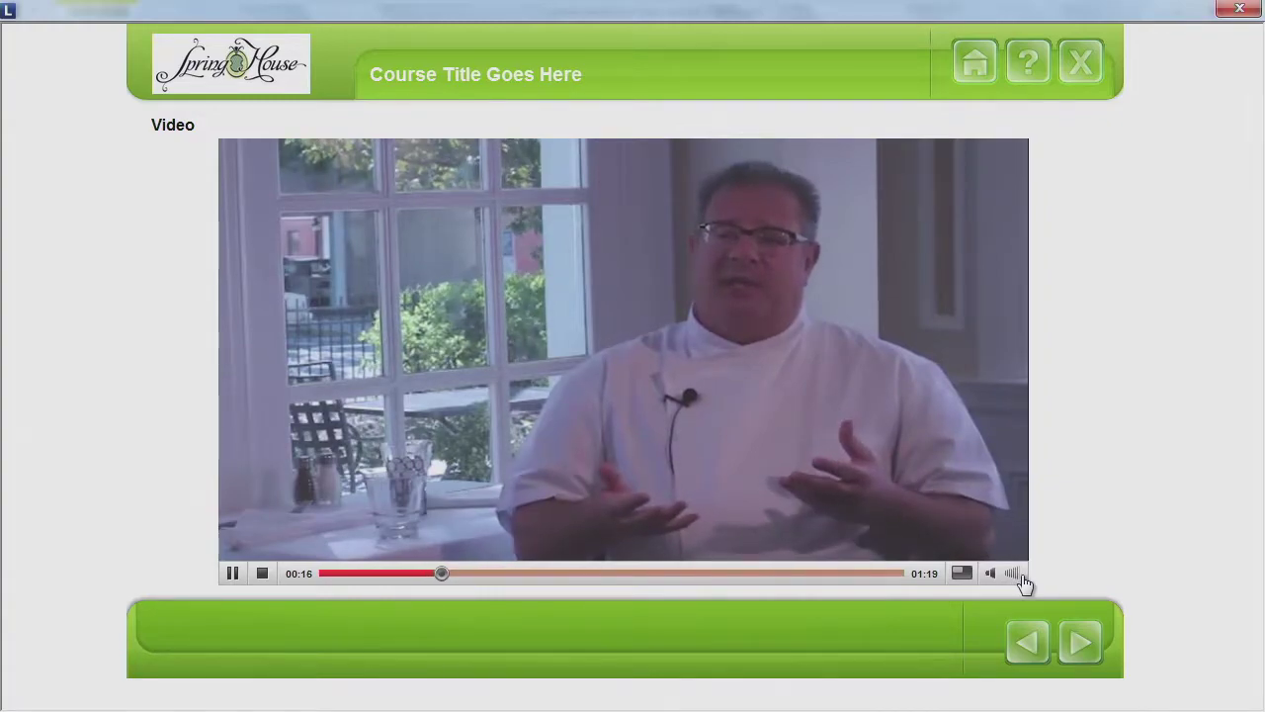
click(233, 573)
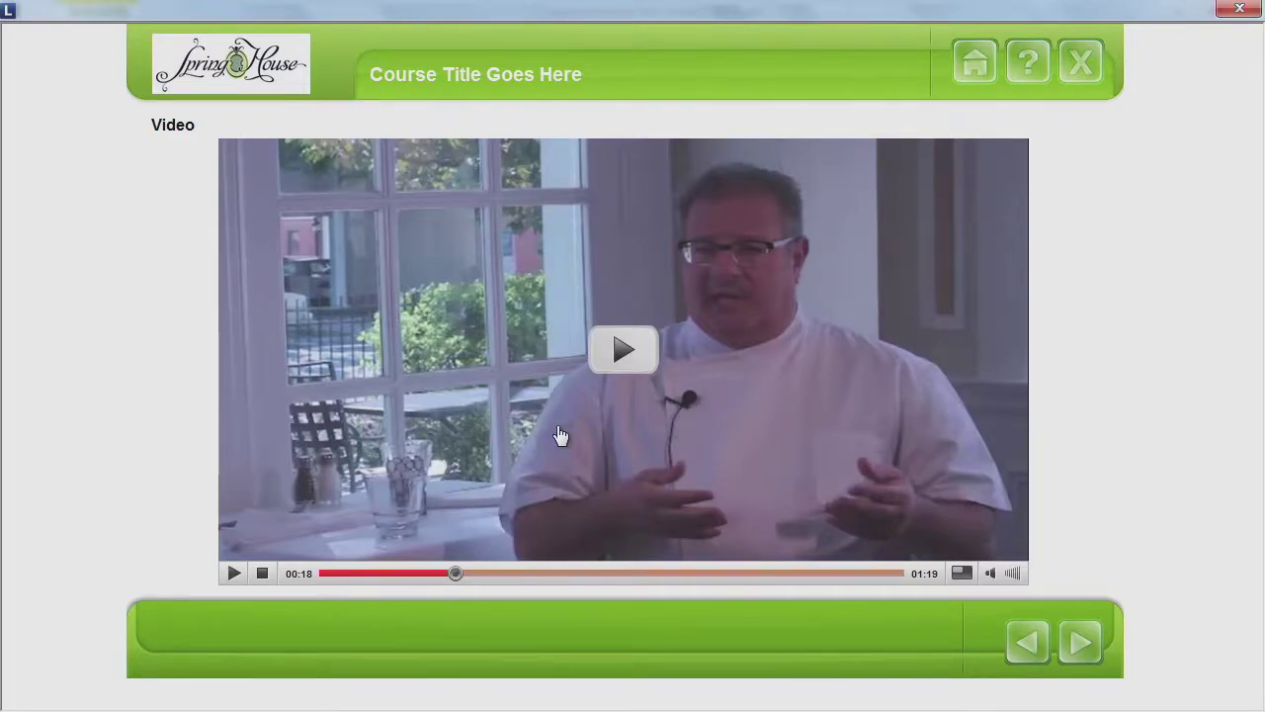
click(1231, 10)
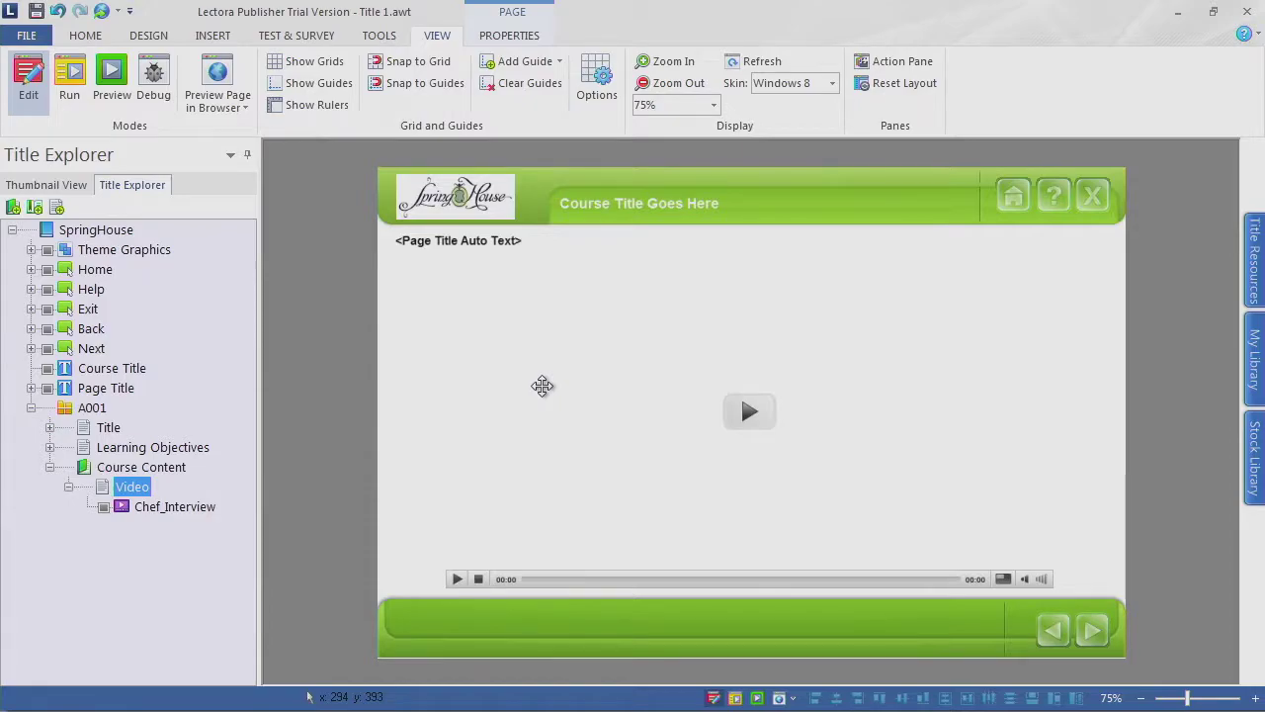
Step: Collapse the Video page in the title tree and check the SpringHouse storyboard in Word for the slide following the video
click(68, 486)
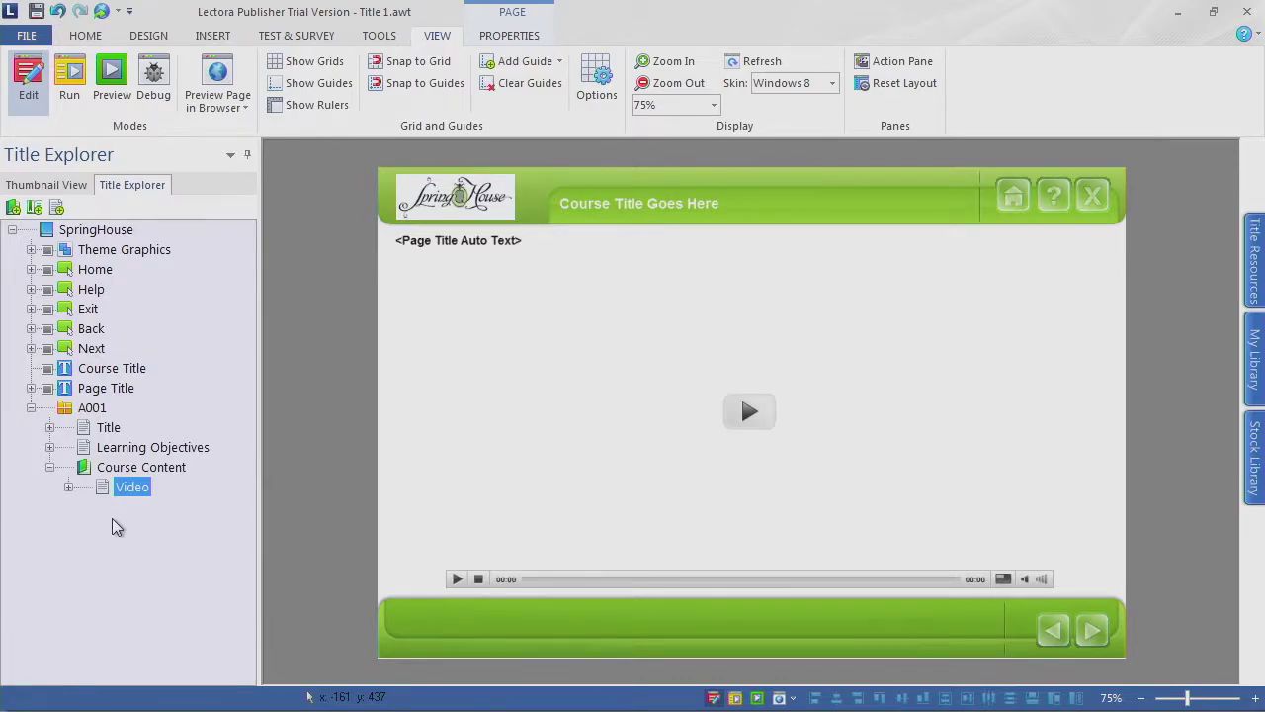
key(alt+Tab)
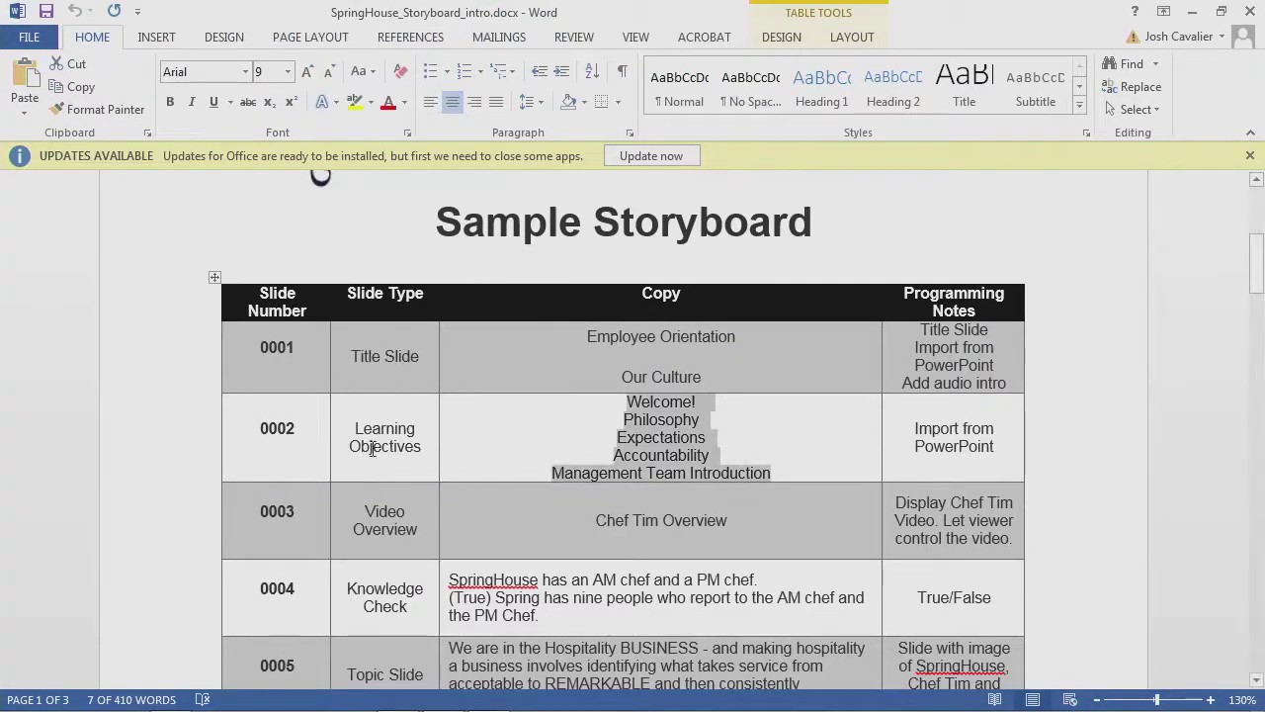
scroll(475, 452, down, 2)
scroll(475, 452, down, 2)
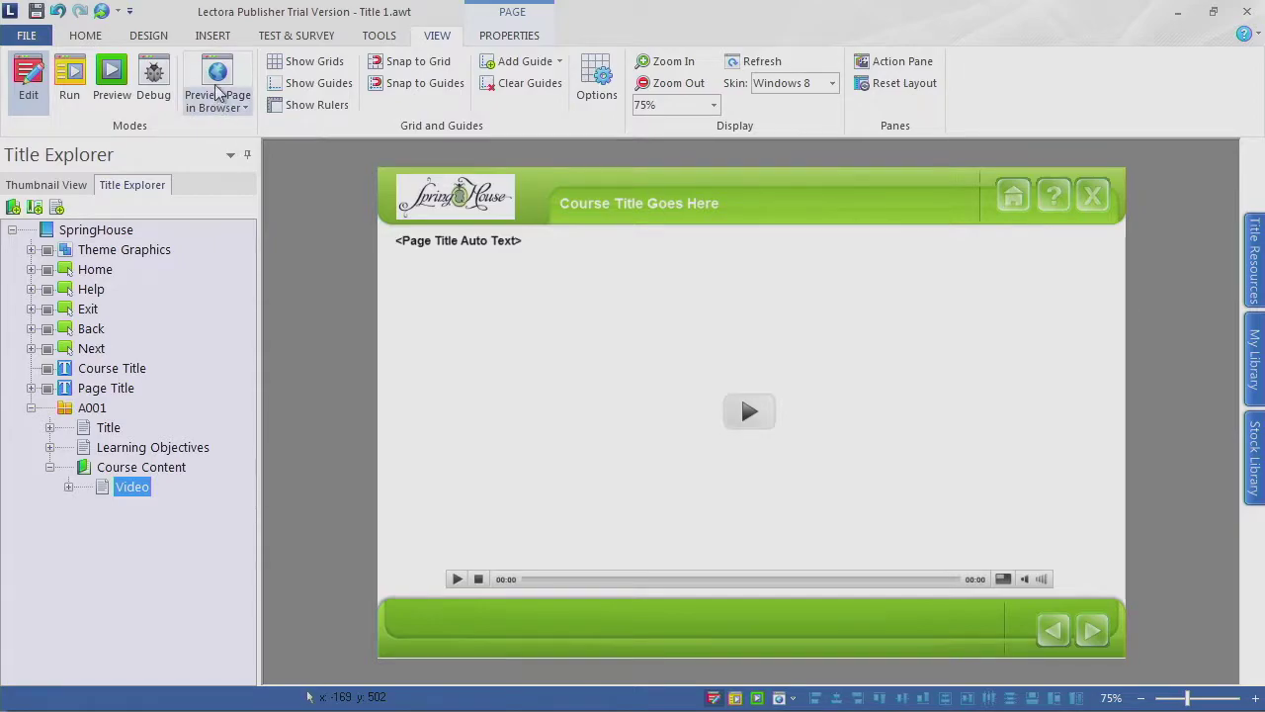
Step: Switch back to Lectora and start a new True or False question
click(85, 38)
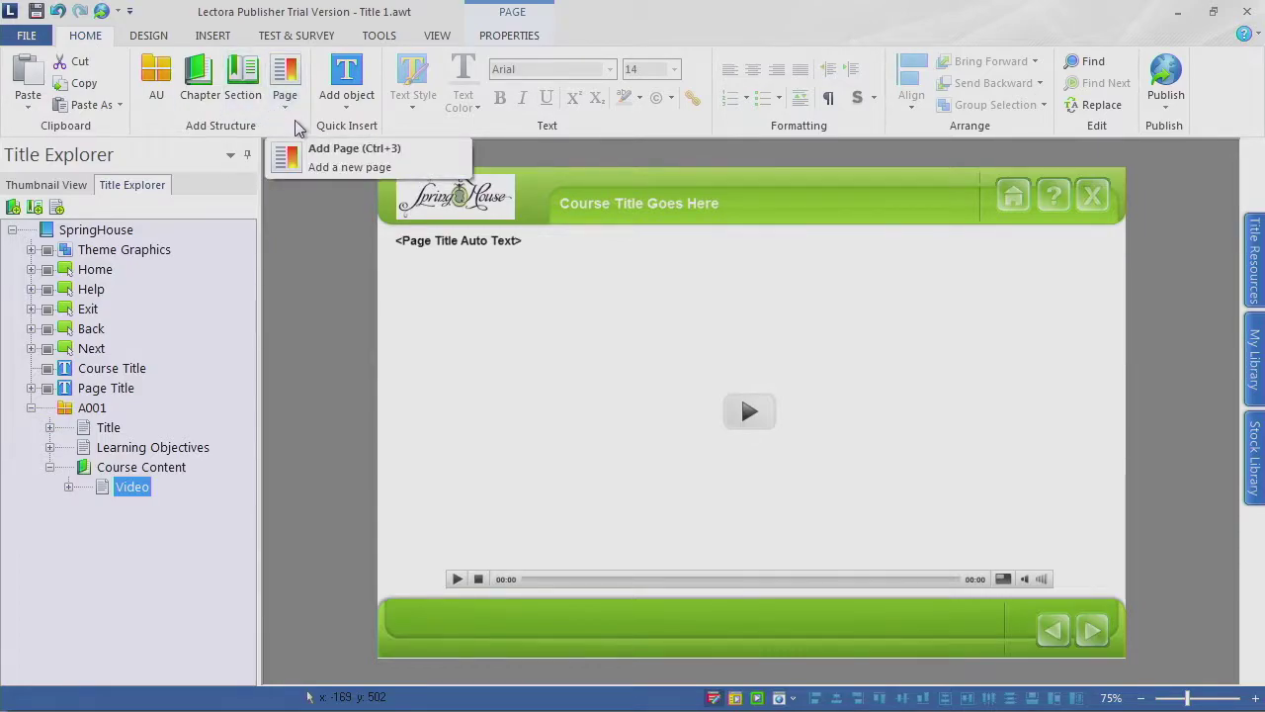
click(312, 39)
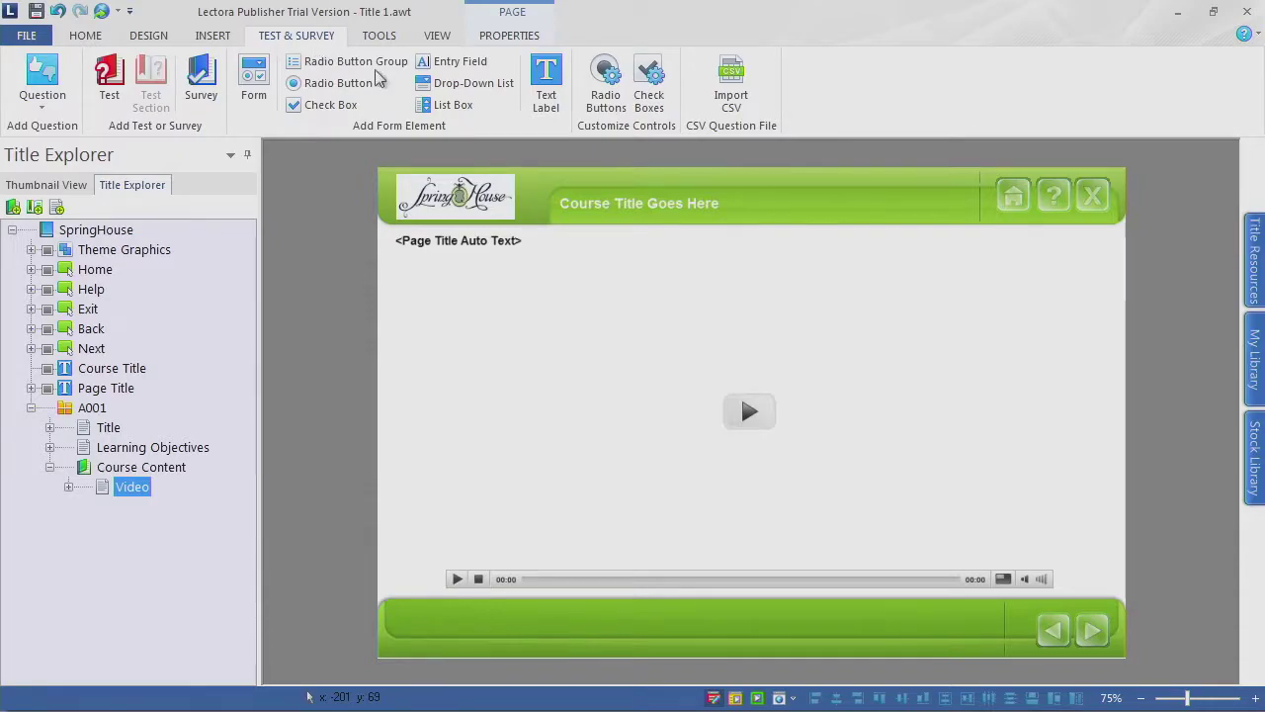
click(43, 99)
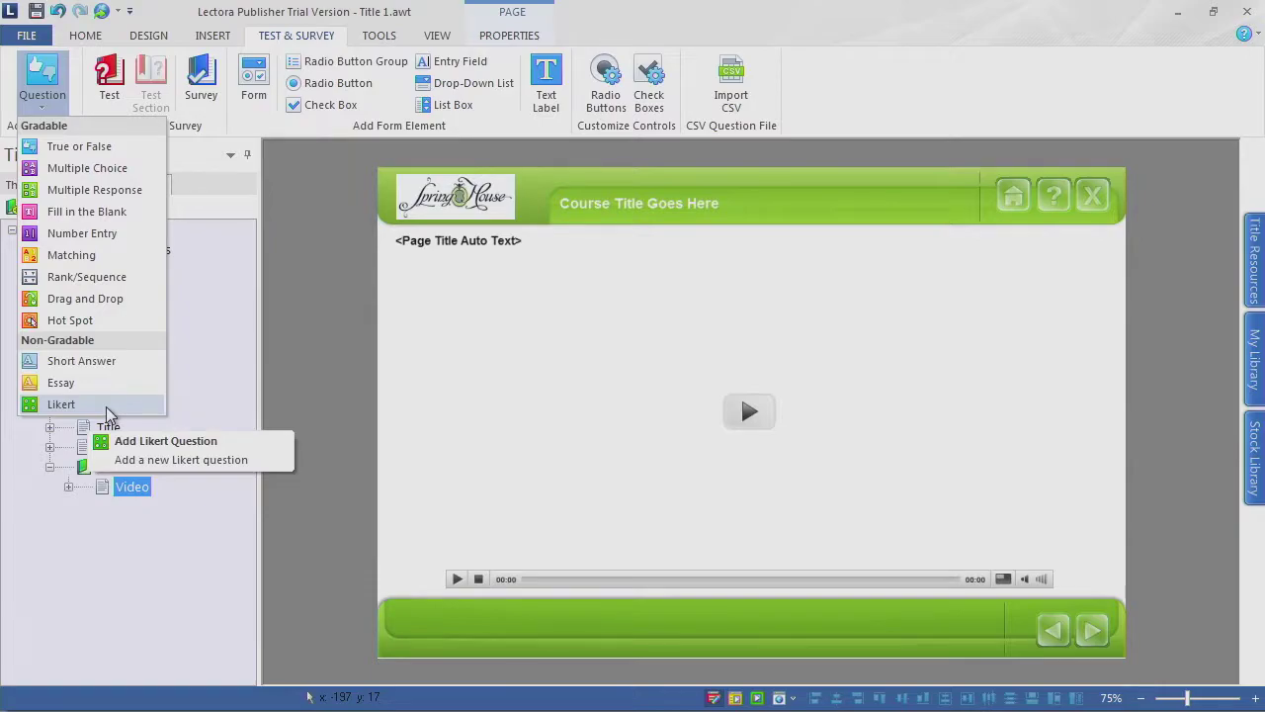
click(69, 155)
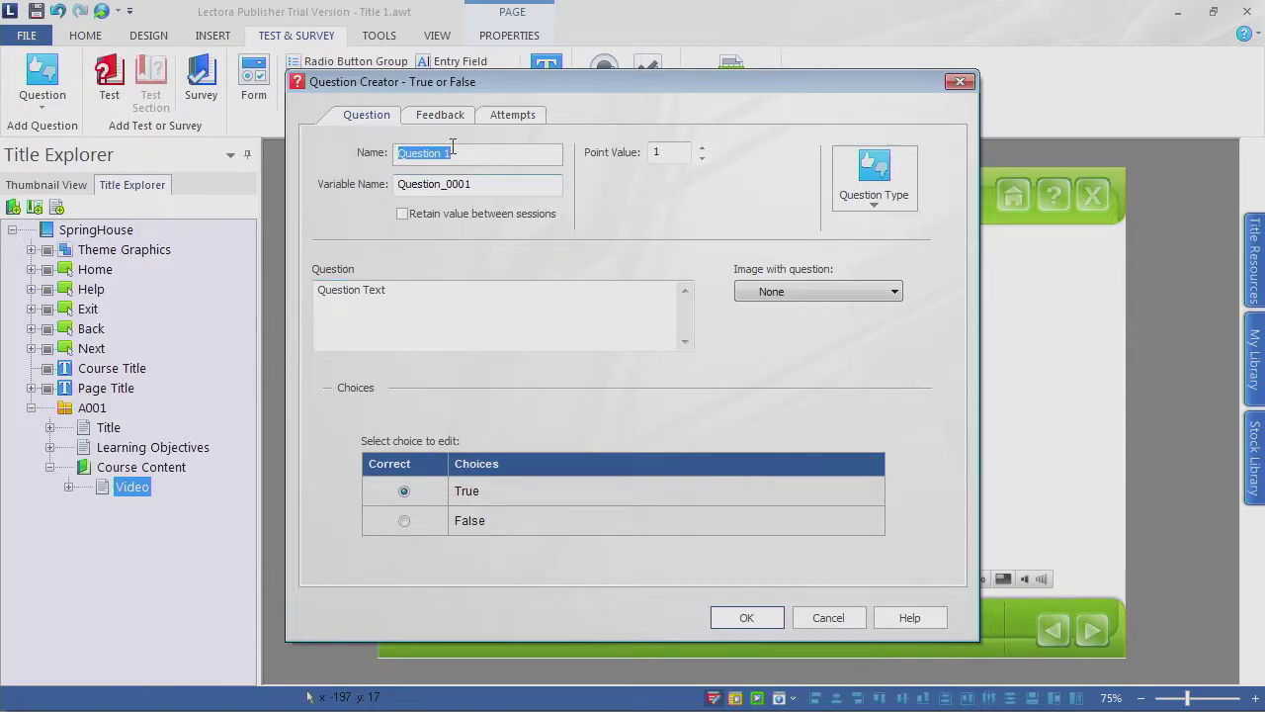
Step: Look through the question's feedback and attempts settings and name the question Knowledge Check 1
click(441, 116)
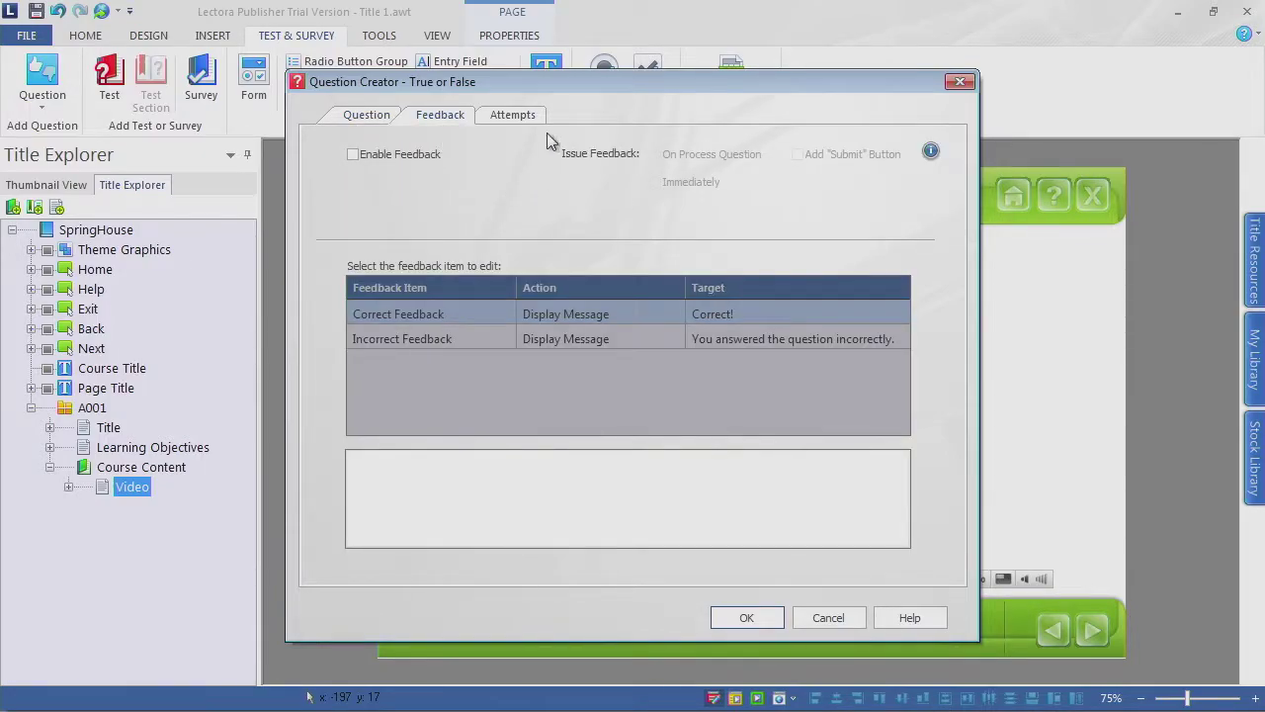
click(531, 118)
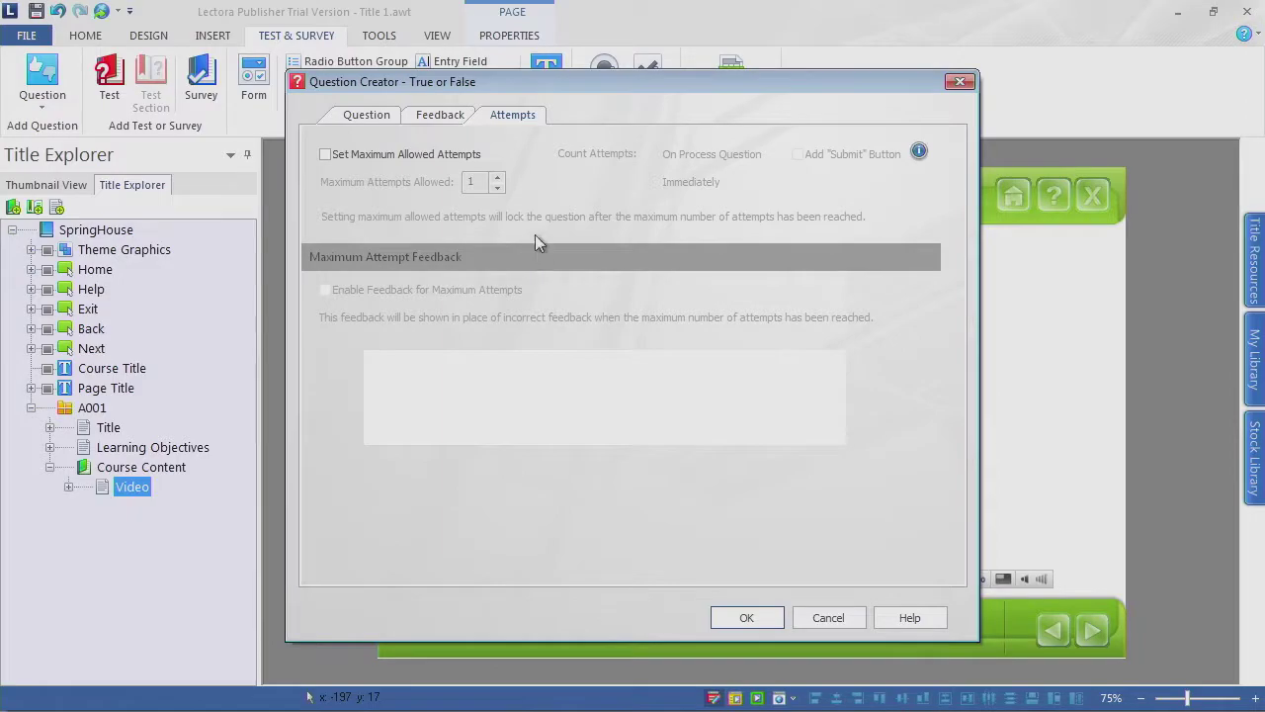
click(354, 121)
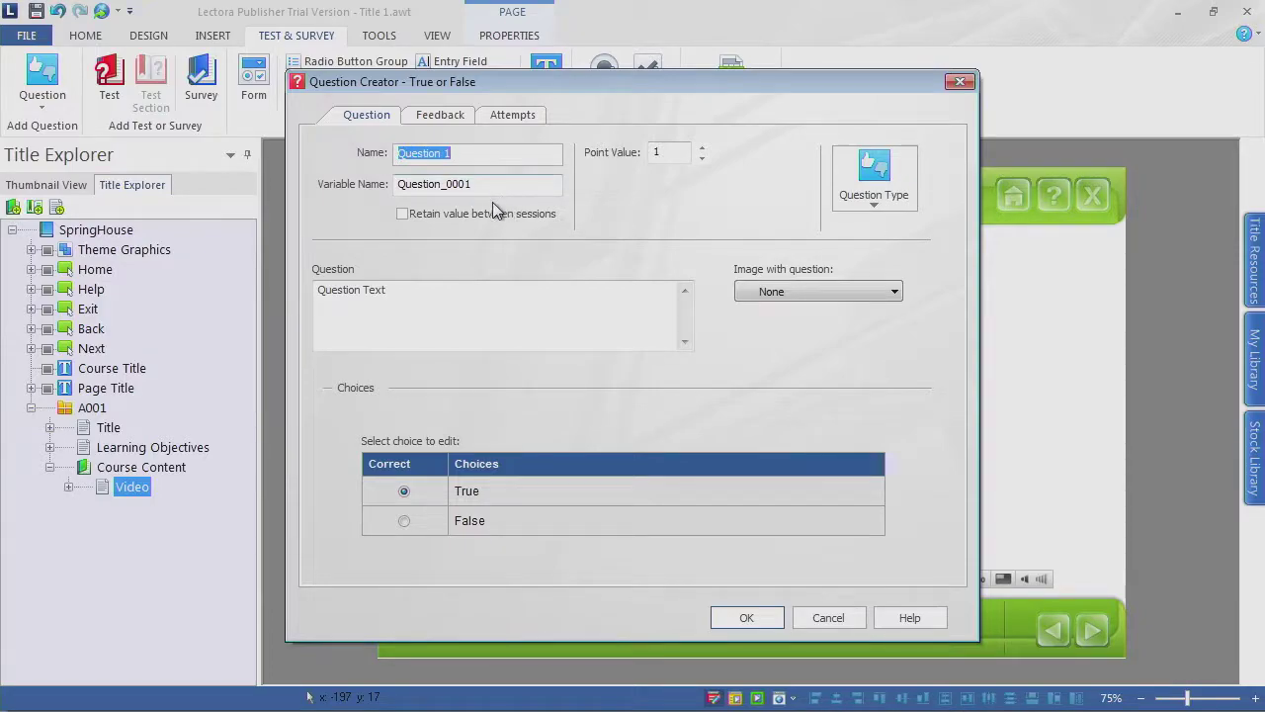
click(494, 153)
drag(494, 153, 387, 156)
text(K)
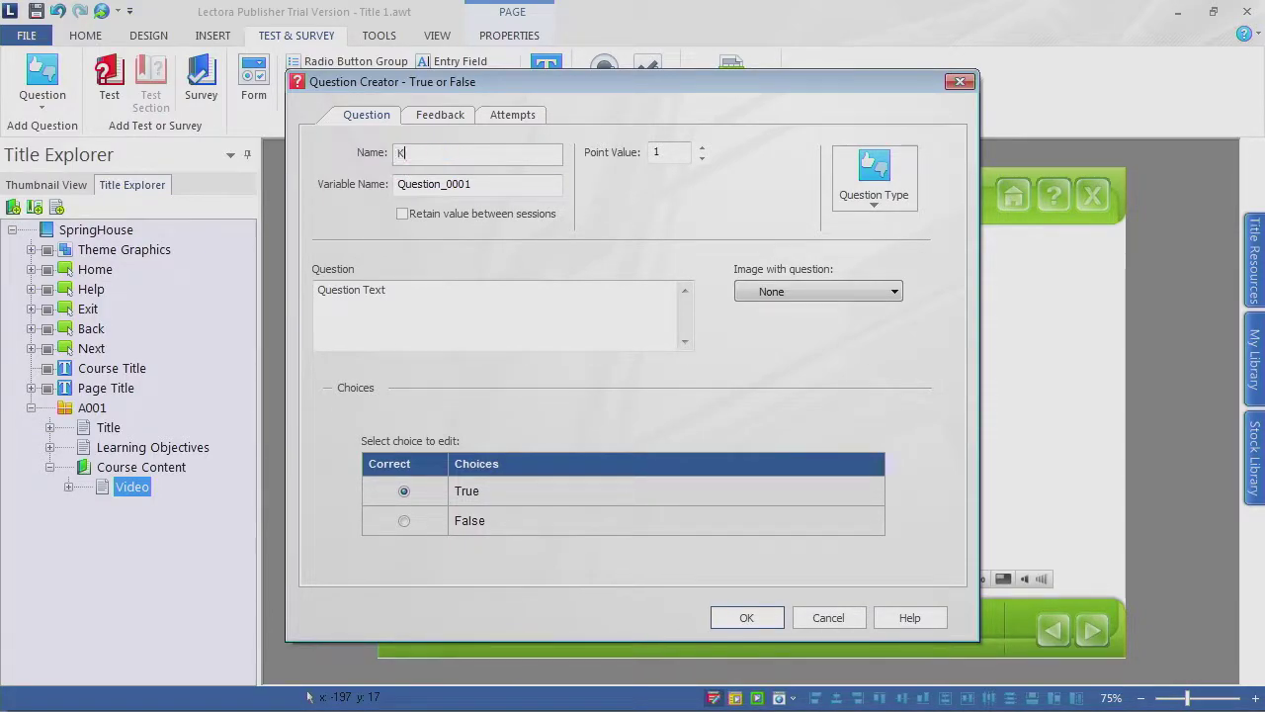
text(nowledge Check 1)
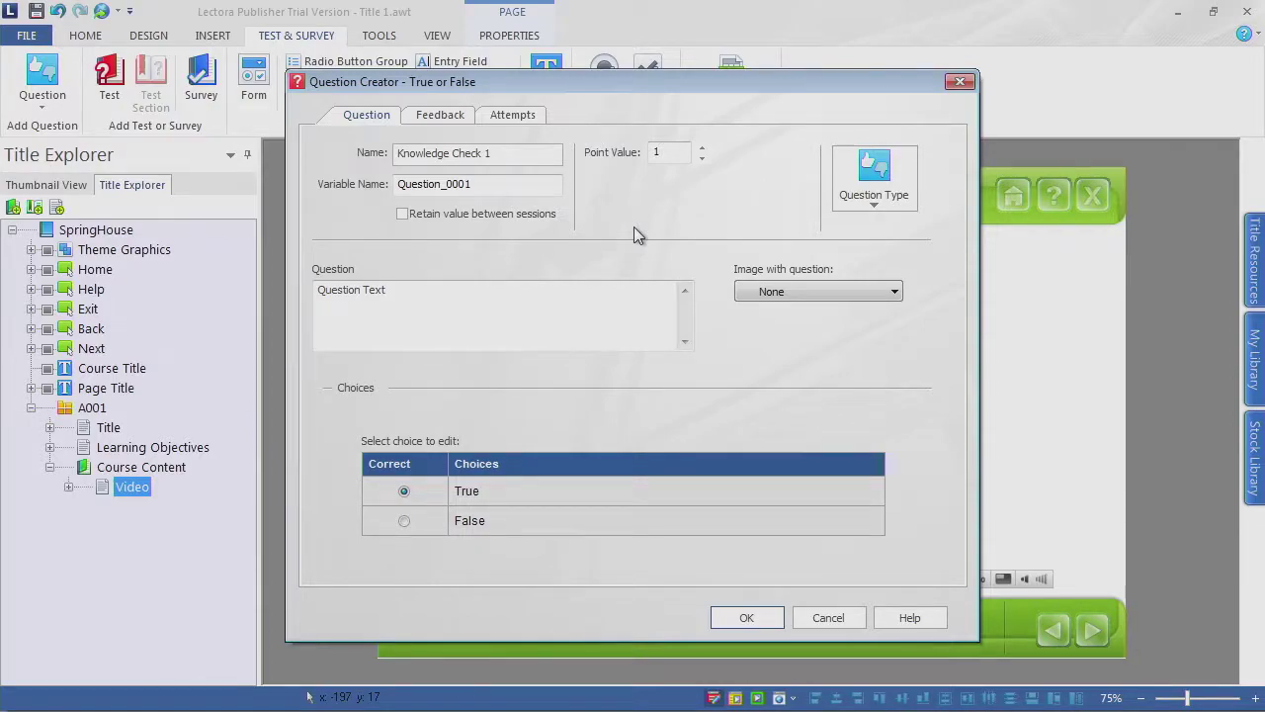
Step: Try a point value of 100 for the question and return it to 1
drag(688, 150, 642, 170)
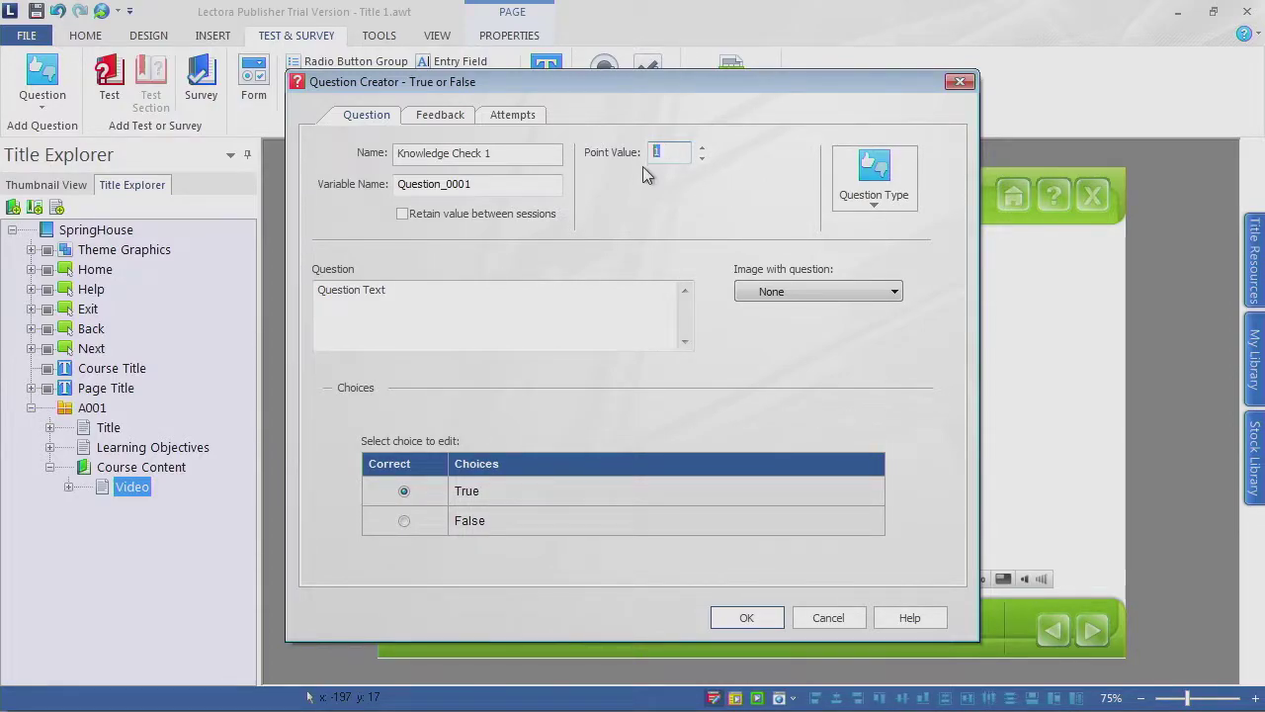
text(100)
key(BackSpace)
key(BackSpace)
Step: Copy "SpringHouse has an AM chef and a PM chef." from the Word storyboard's row 0004 and paste it as the question text in Lectora
click(355, 344)
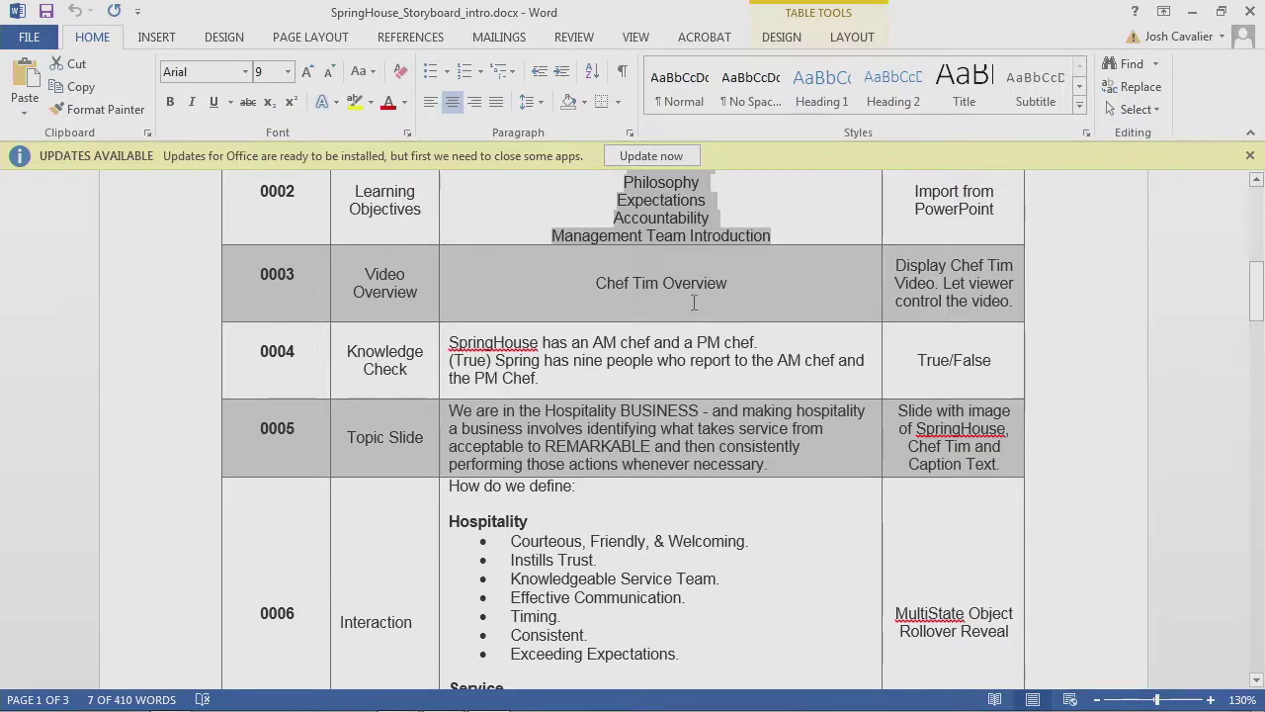
click(626, 378)
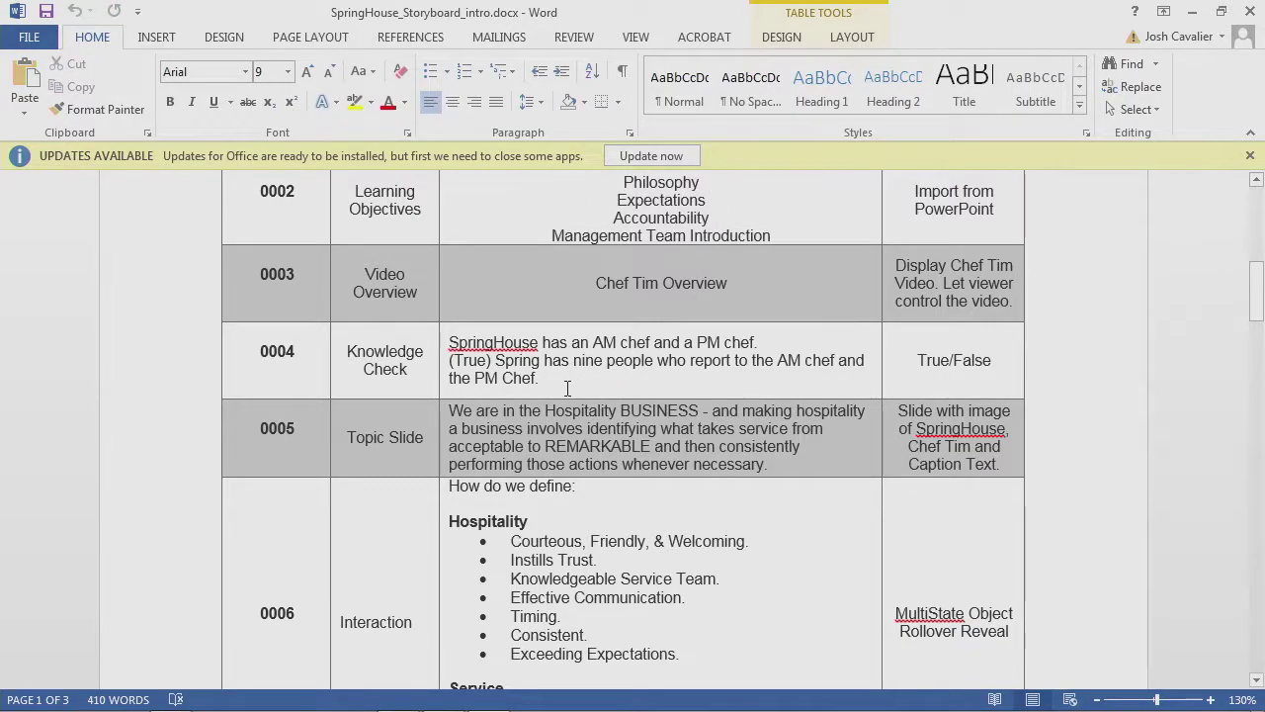
drag(567, 388, 450, 342)
drag(700, 340, 441, 342)
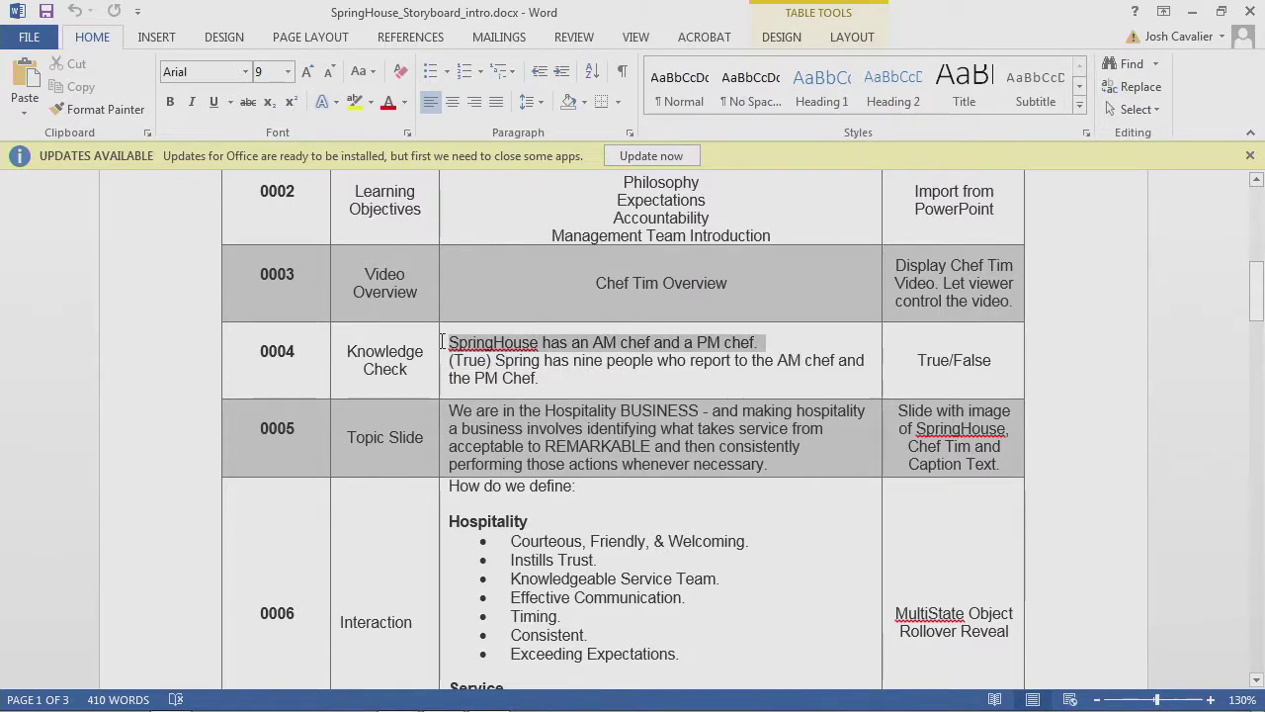
right_click(657, 342)
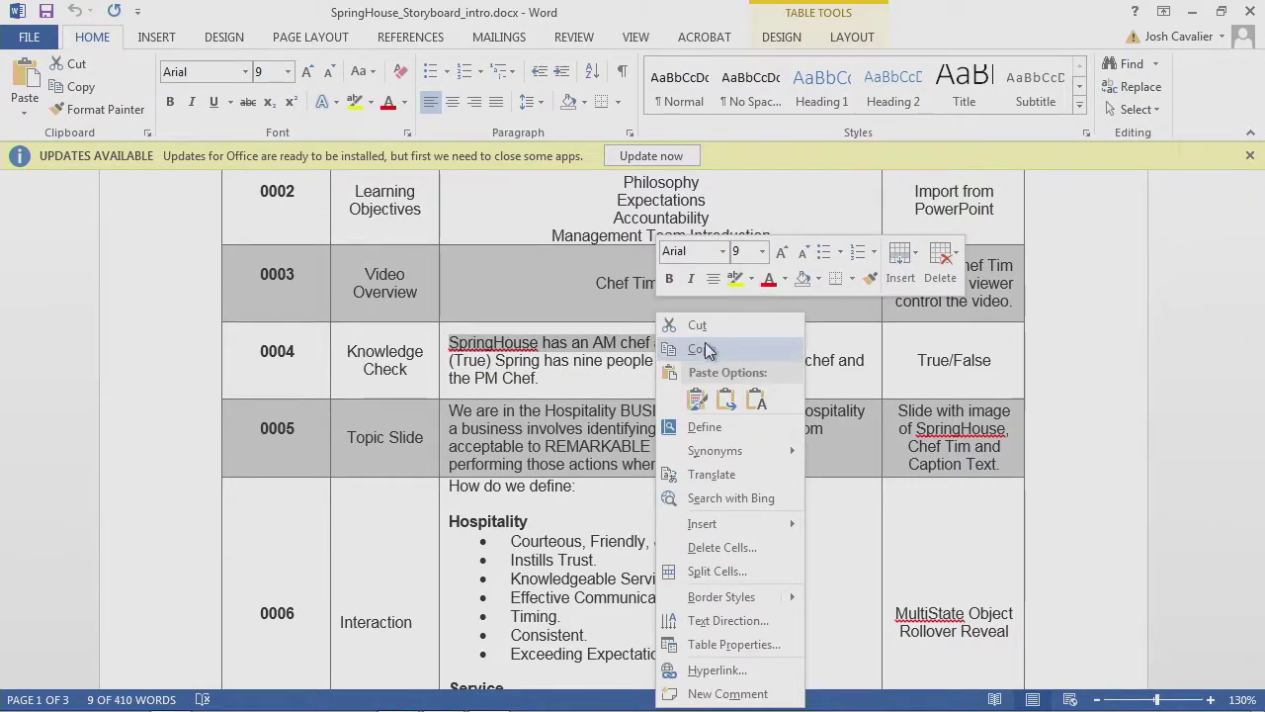
click(708, 351)
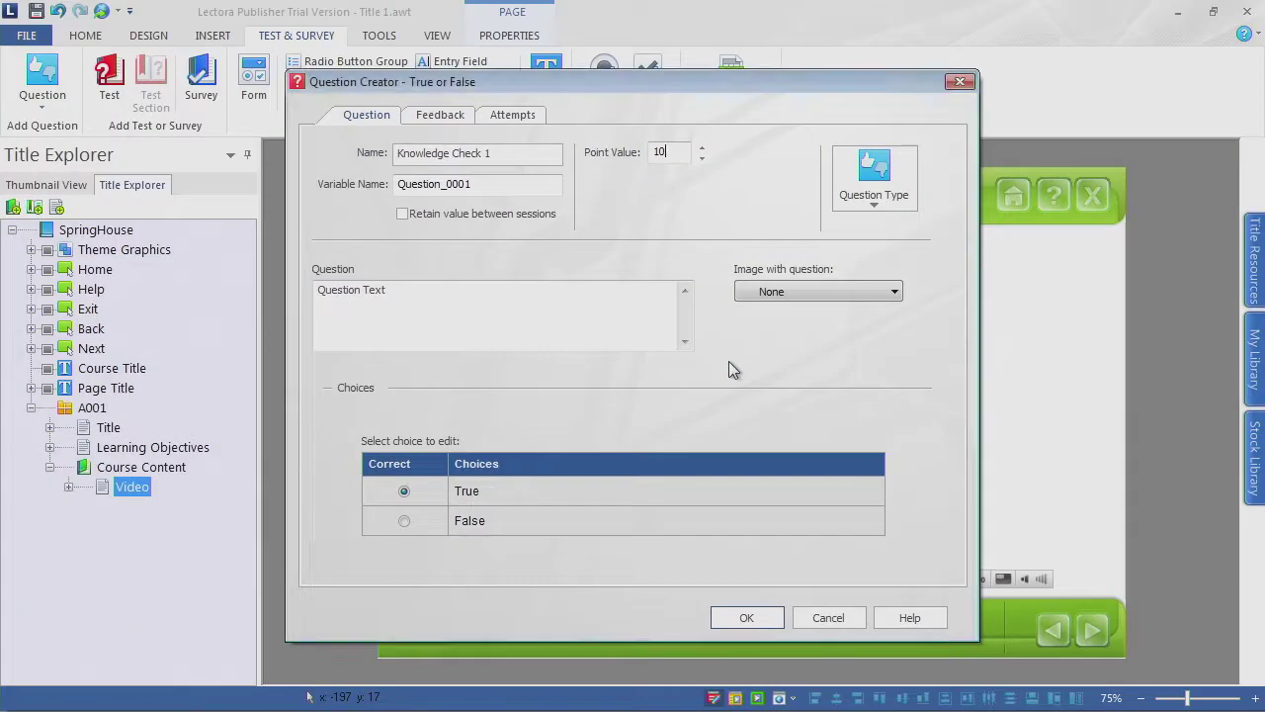
drag(452, 302, 231, 328)
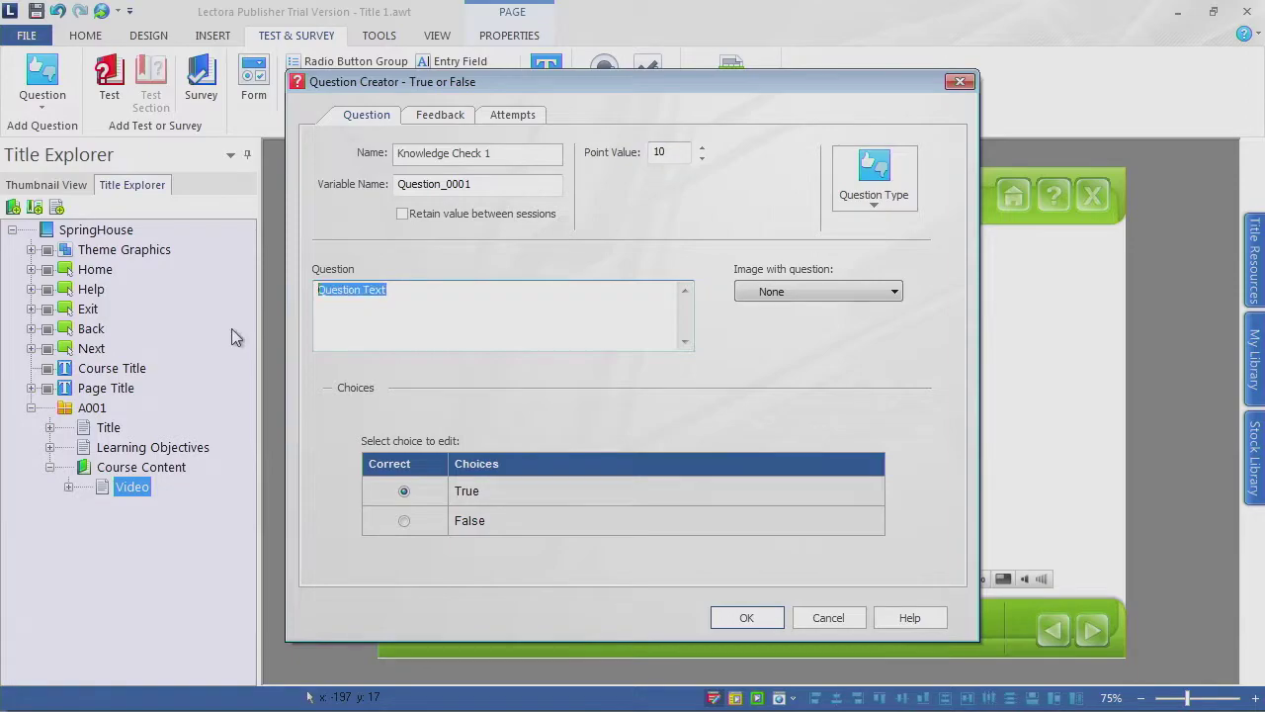
key(ctrl+v)
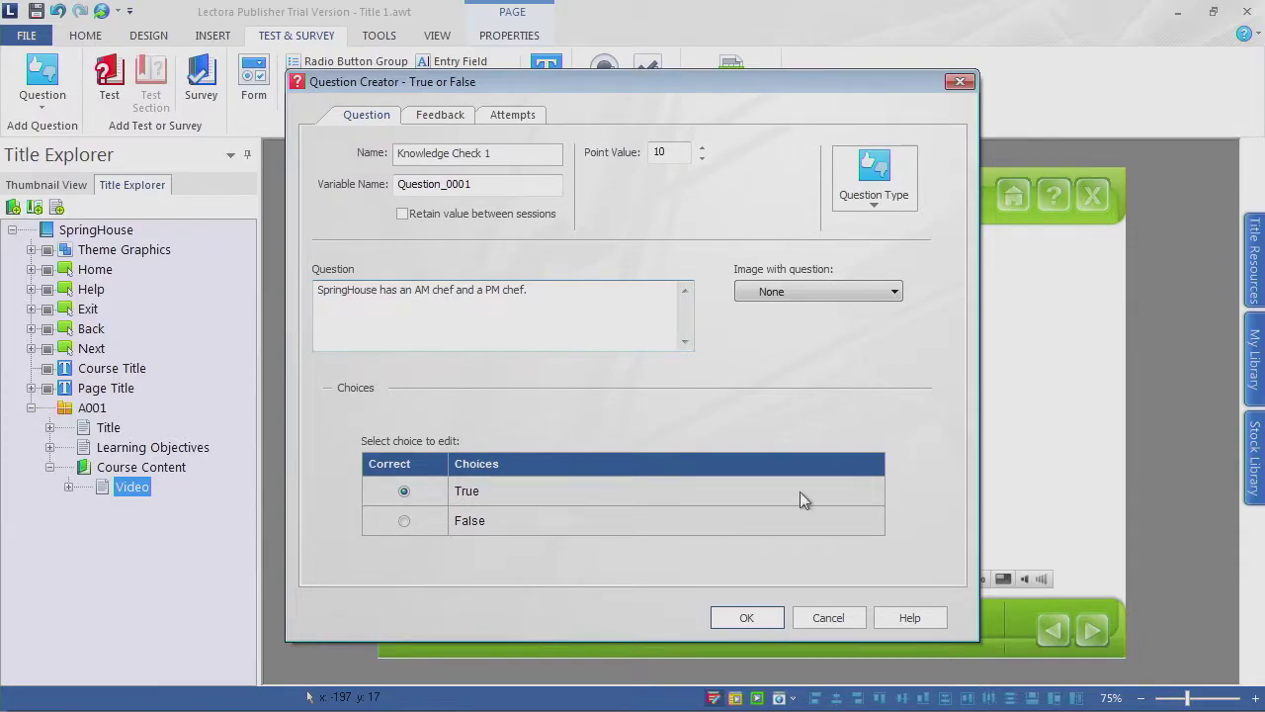
Step: Enable feedback for the question and copy "Spring has nine people who report to the AM chef and the PM Chef." from the Word storyboard
click(438, 116)
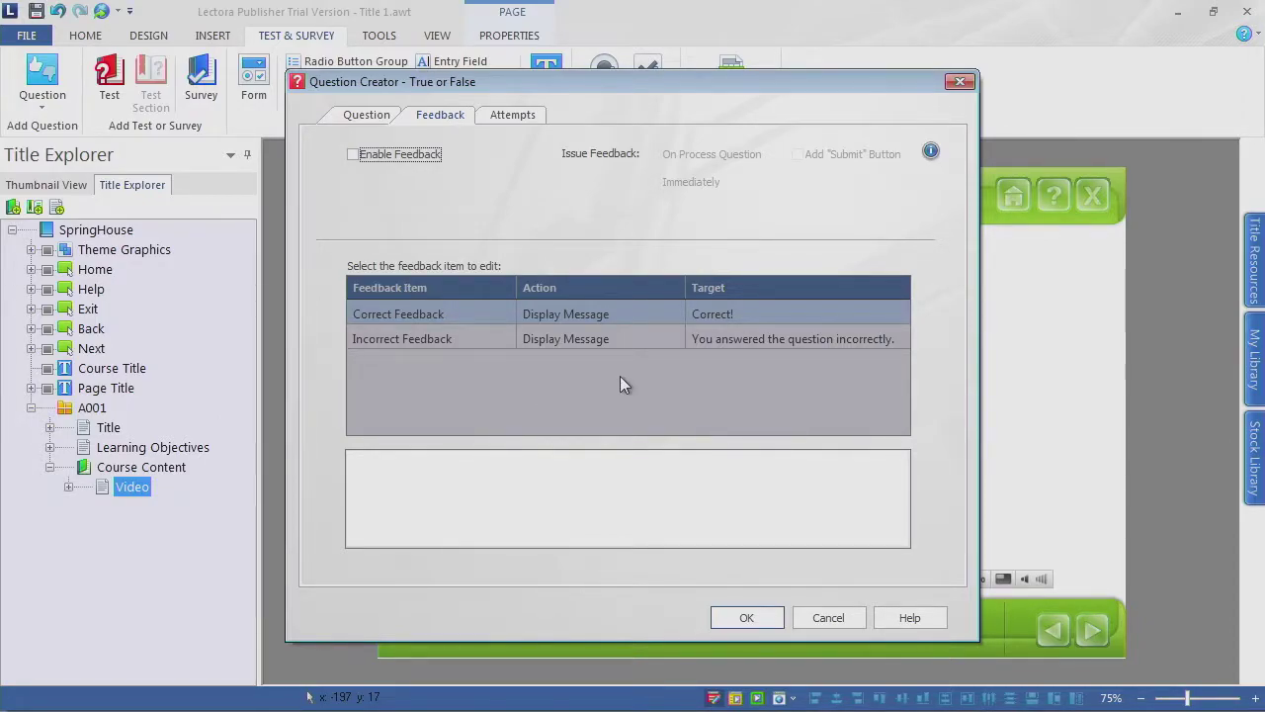
click(353, 154)
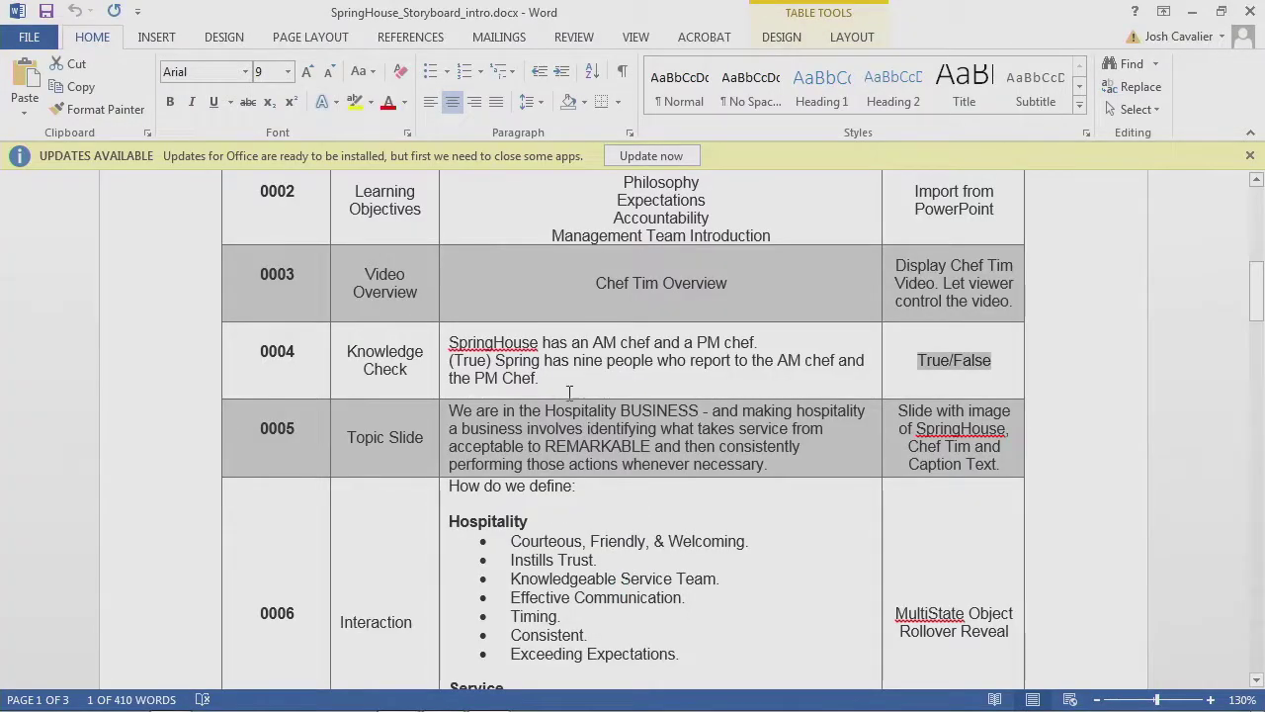
drag(548, 378, 495, 360)
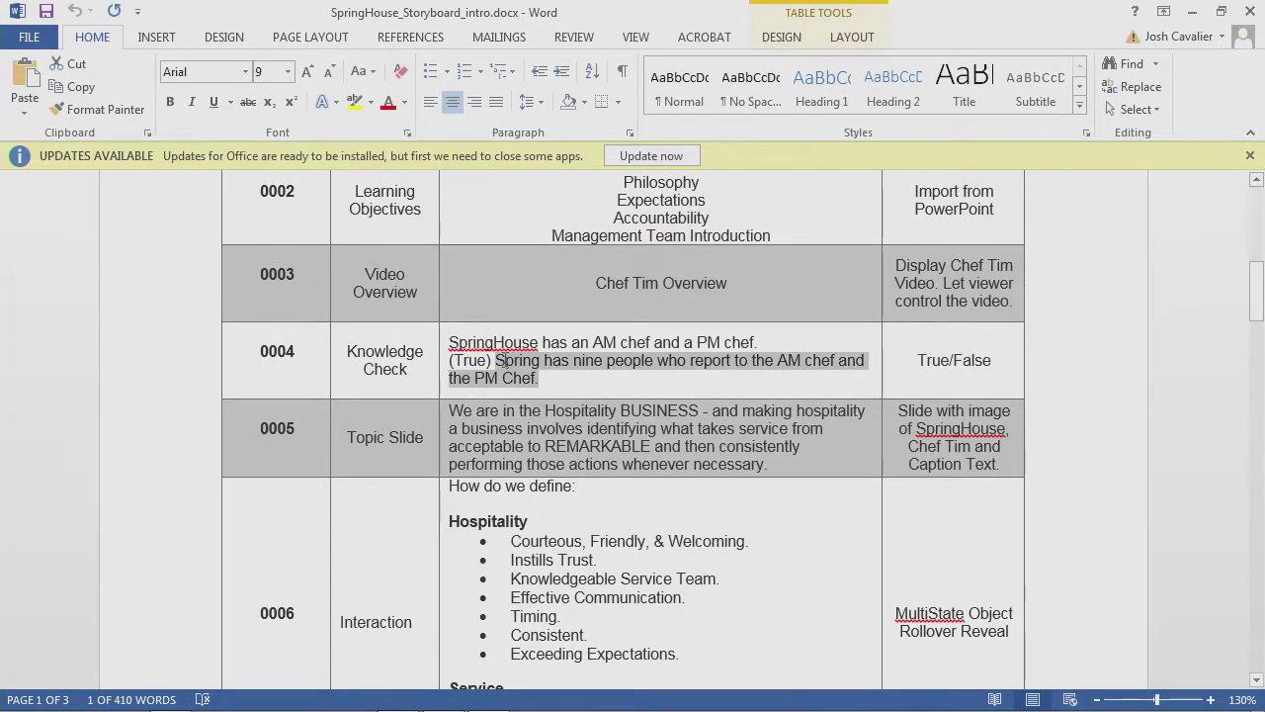
right_click(508, 379)
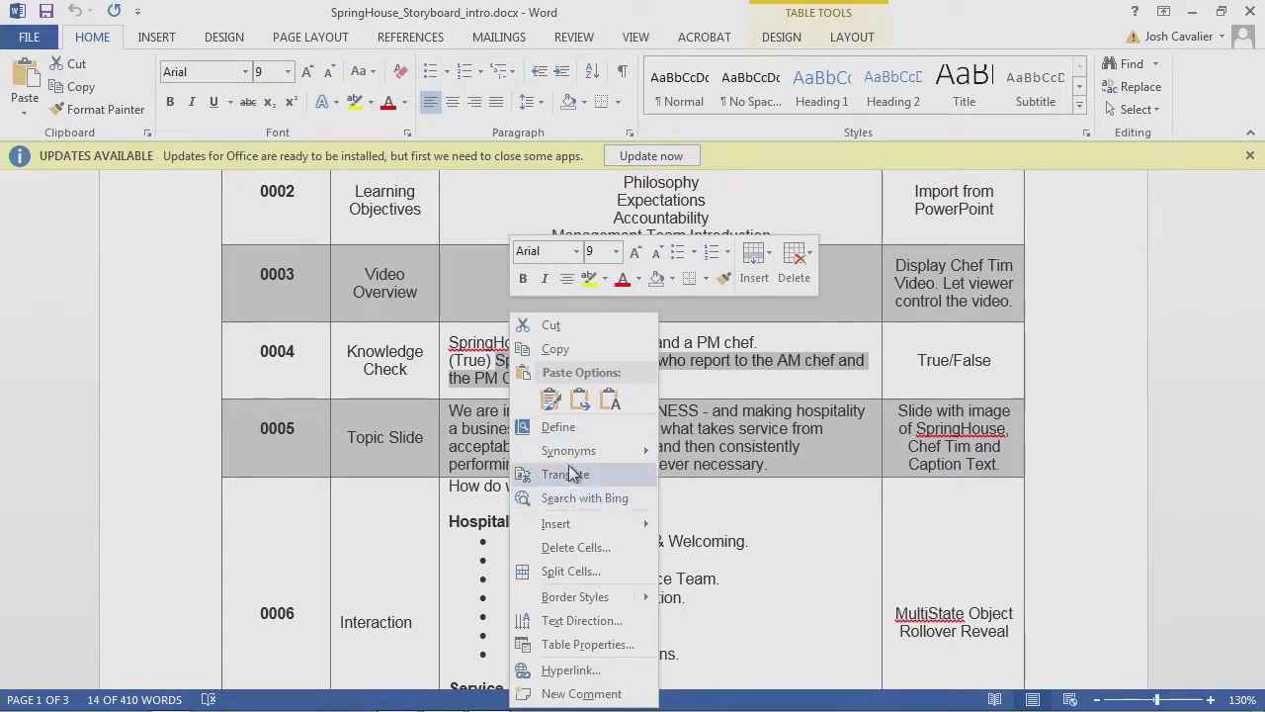
click(556, 348)
key(alt+Tab)
Step: Replace the Correct Feedback message with "Yes! SpringHouse has nine people who report to the AM chef and the PM Chef."
click(723, 319)
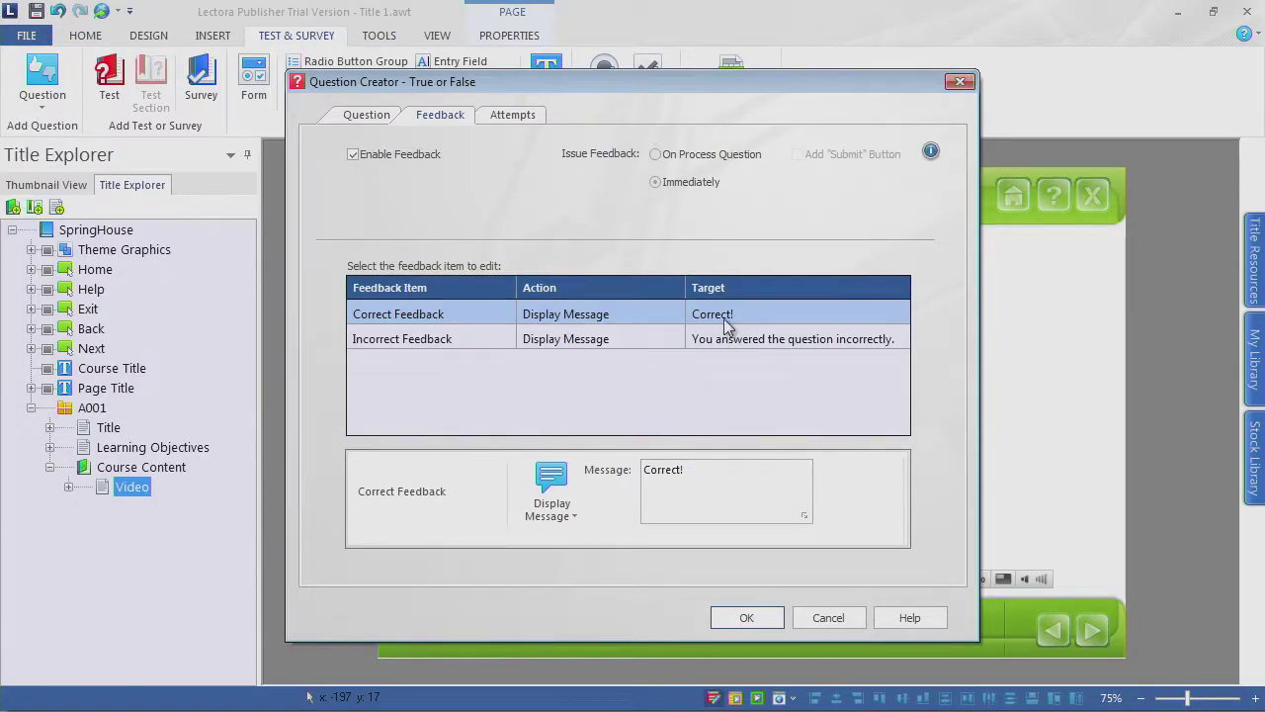
click(701, 472)
key(ctrl+a)
key(BackSpace)
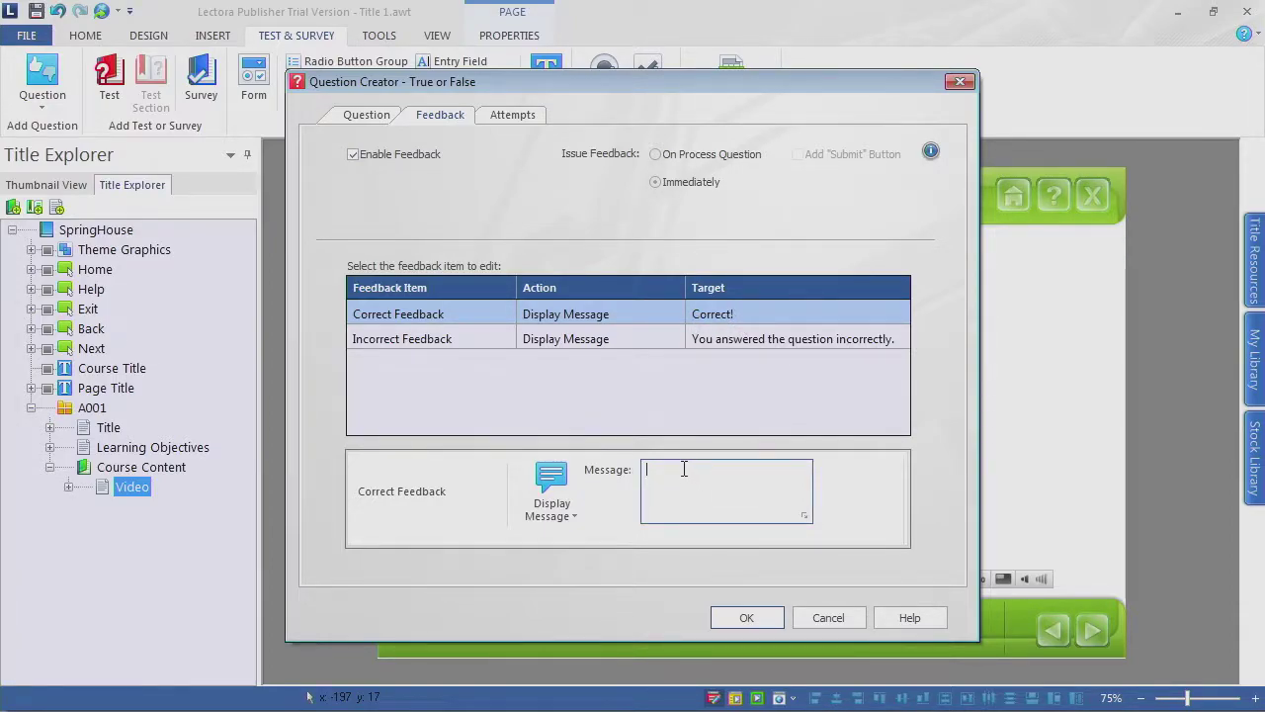
text(Yes!)
key(ctrl+v)
click(704, 471)
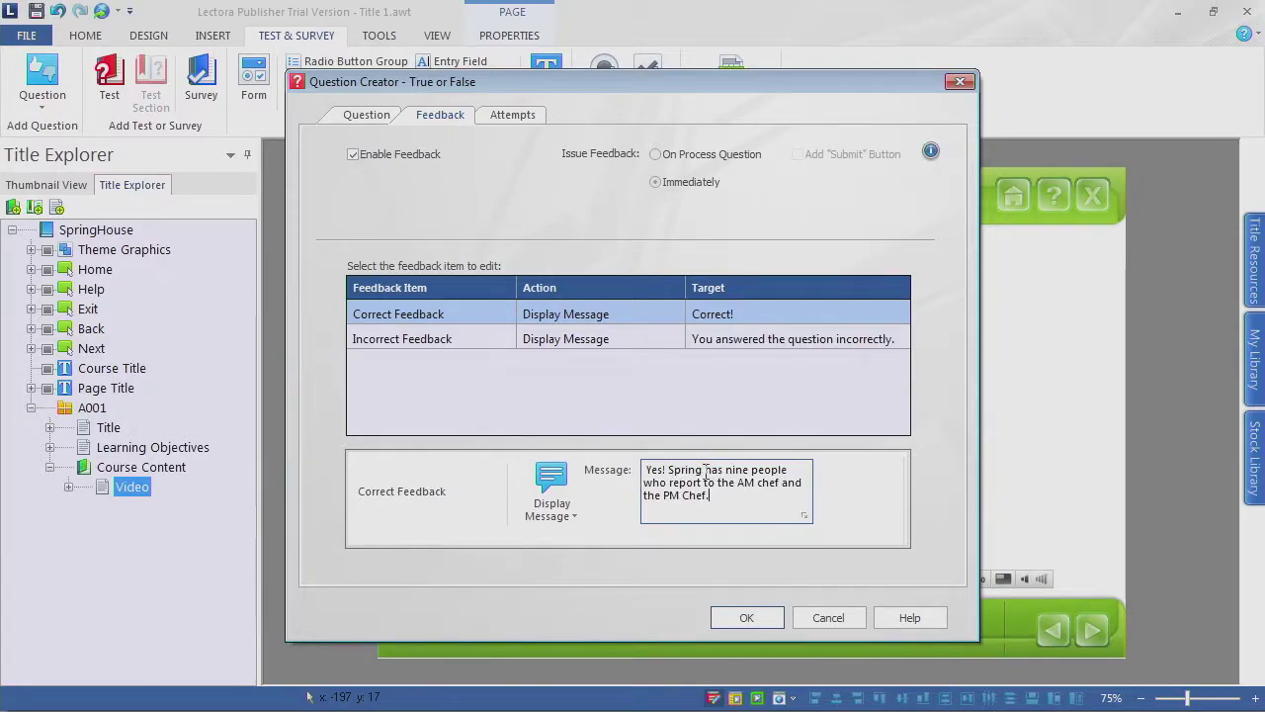
text(House)
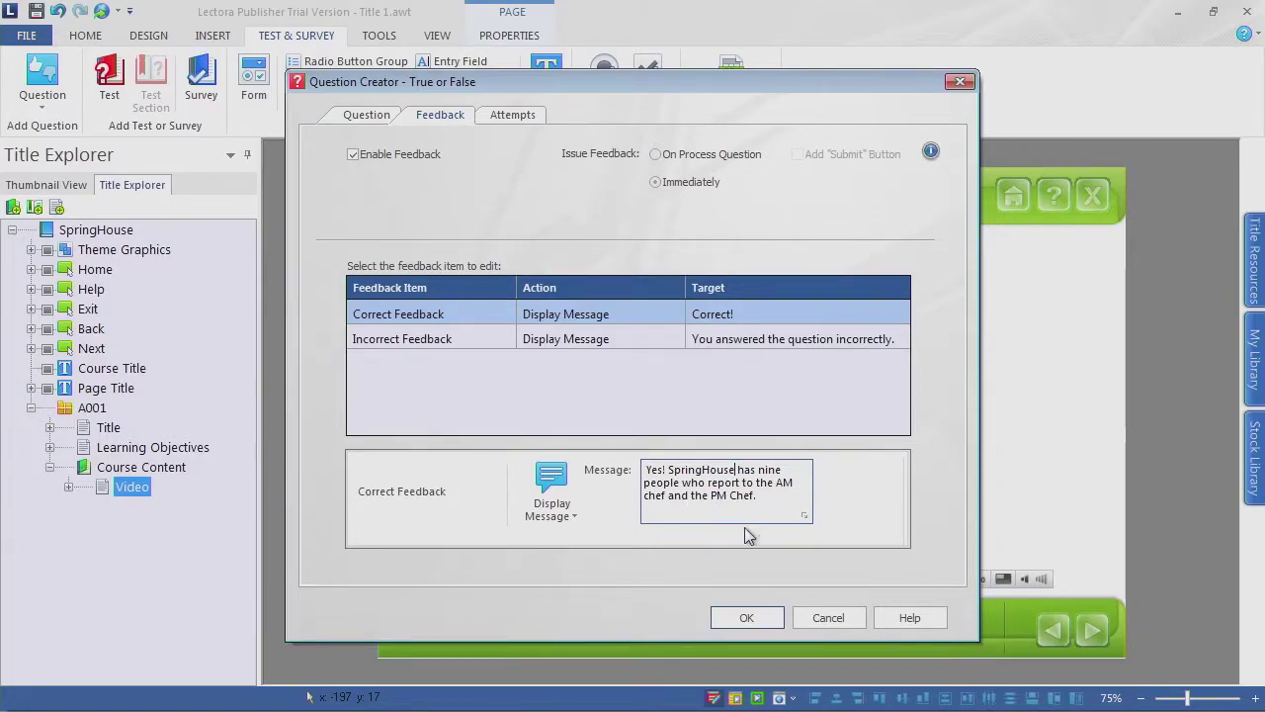
click(842, 518)
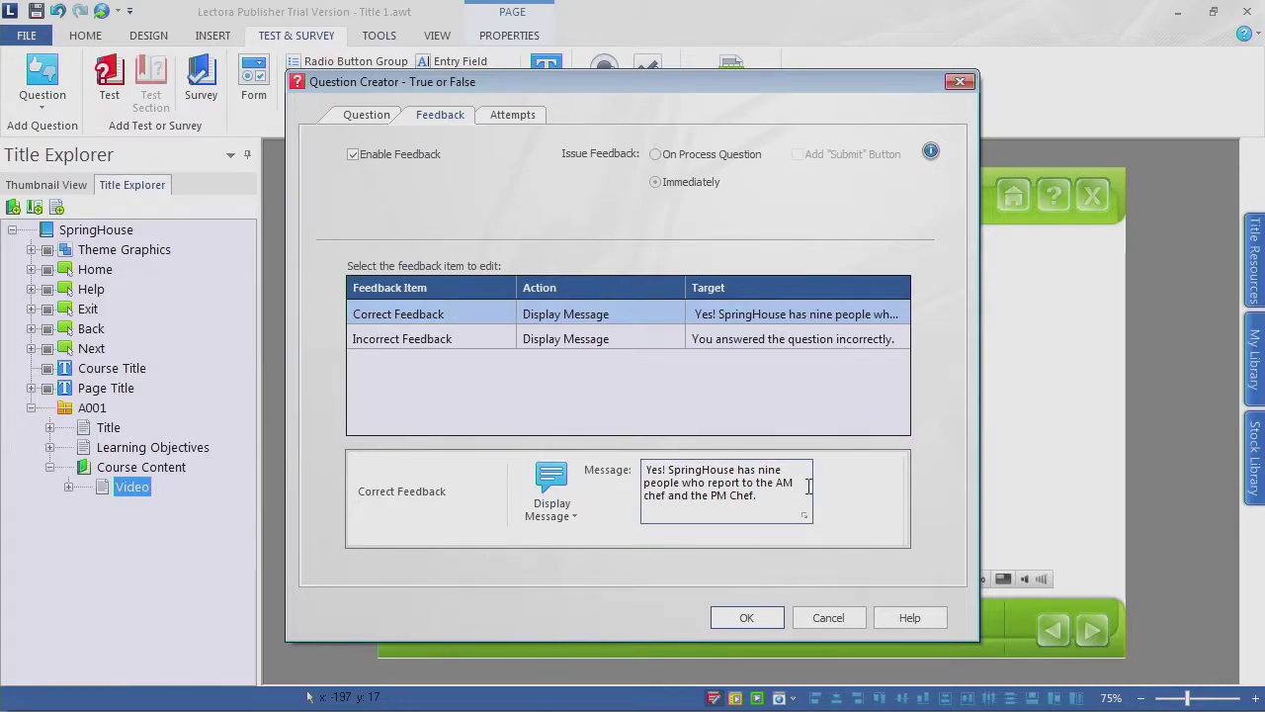
Step: Reuse the correct feedback text as the Incorrect Feedback message, changing it to "No! SpringHouse has nine people who report to the AM chef and the PM Chef."
drag(756, 497, 645, 470)
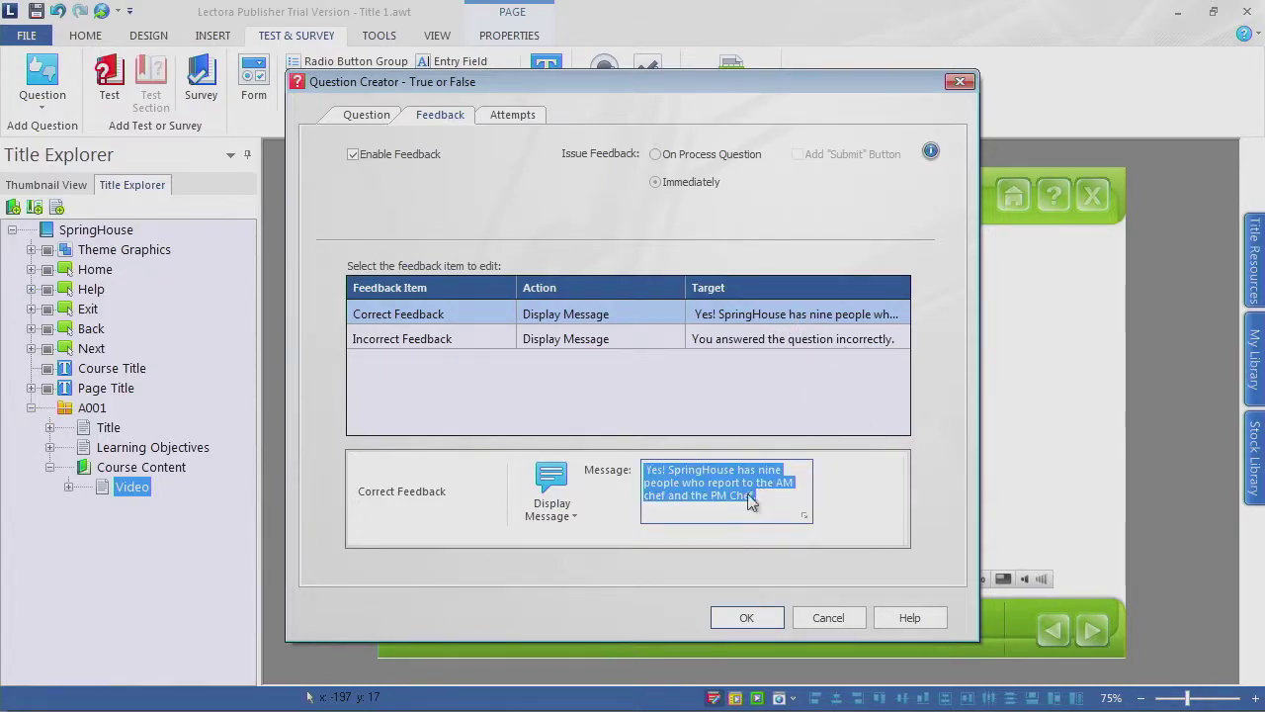
click(742, 341)
drag(743, 487, 629, 489)
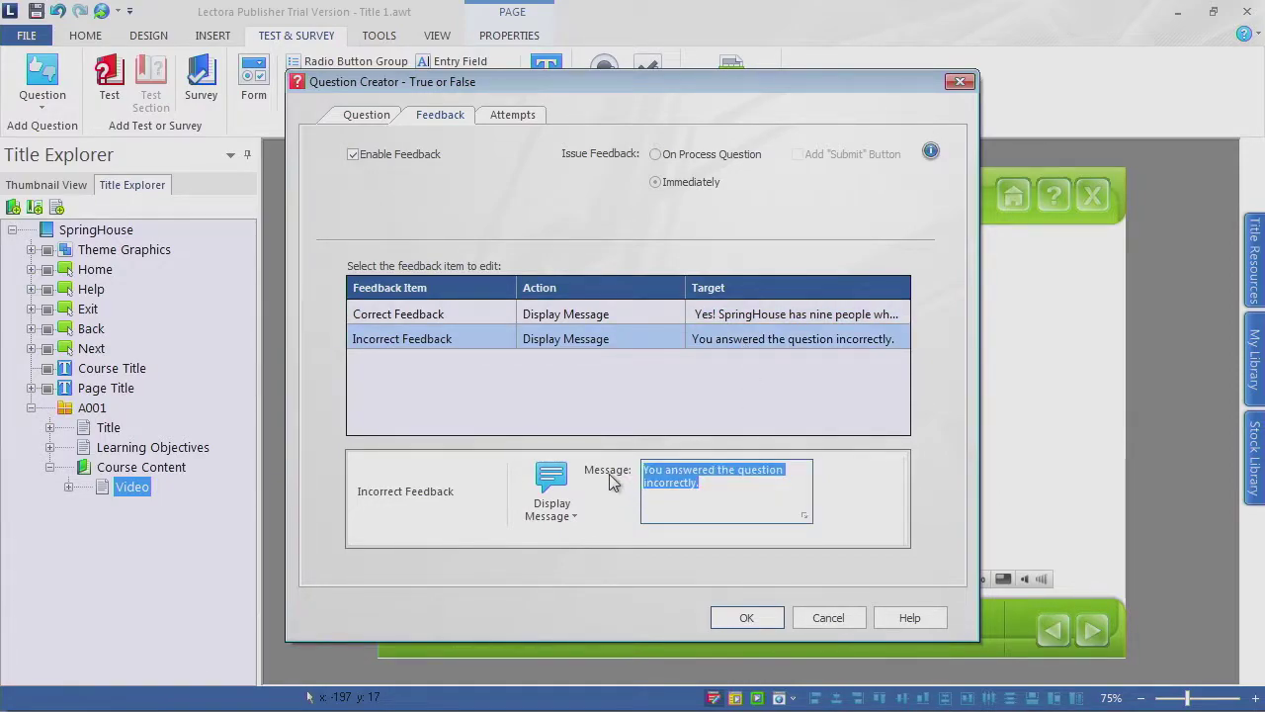
key(ctrl+v)
double_click(657, 471)
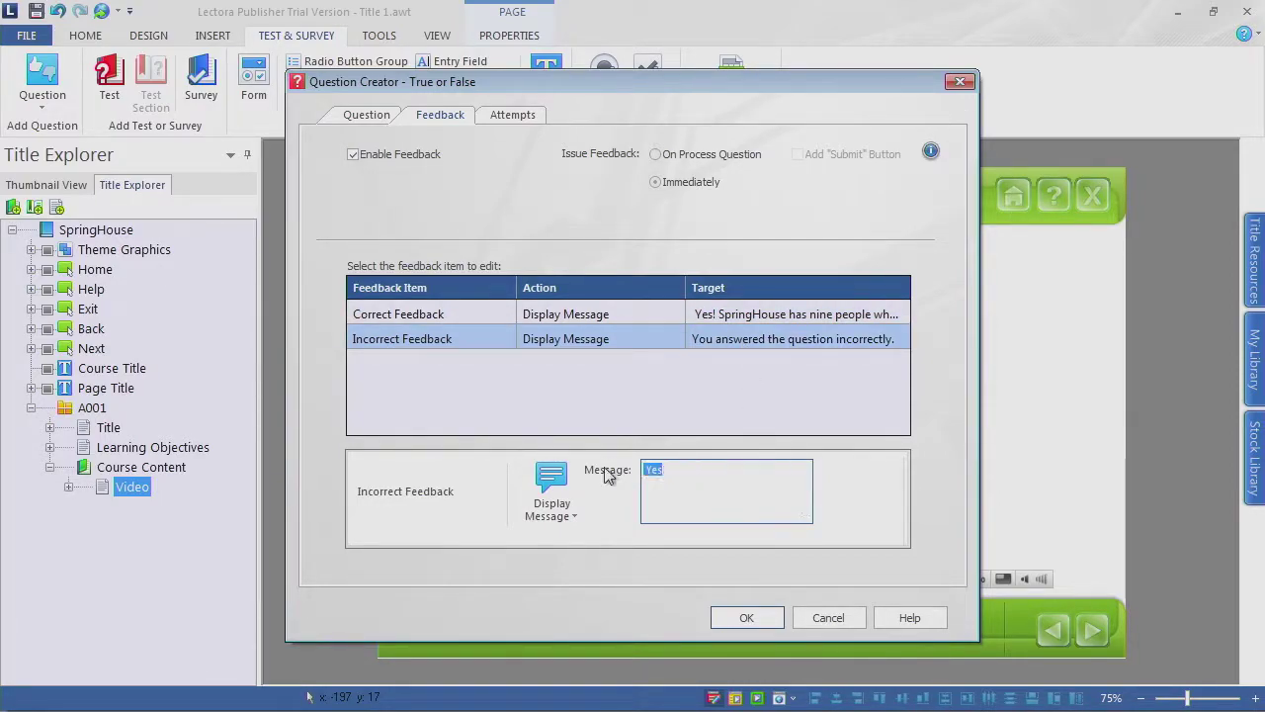
text(No)
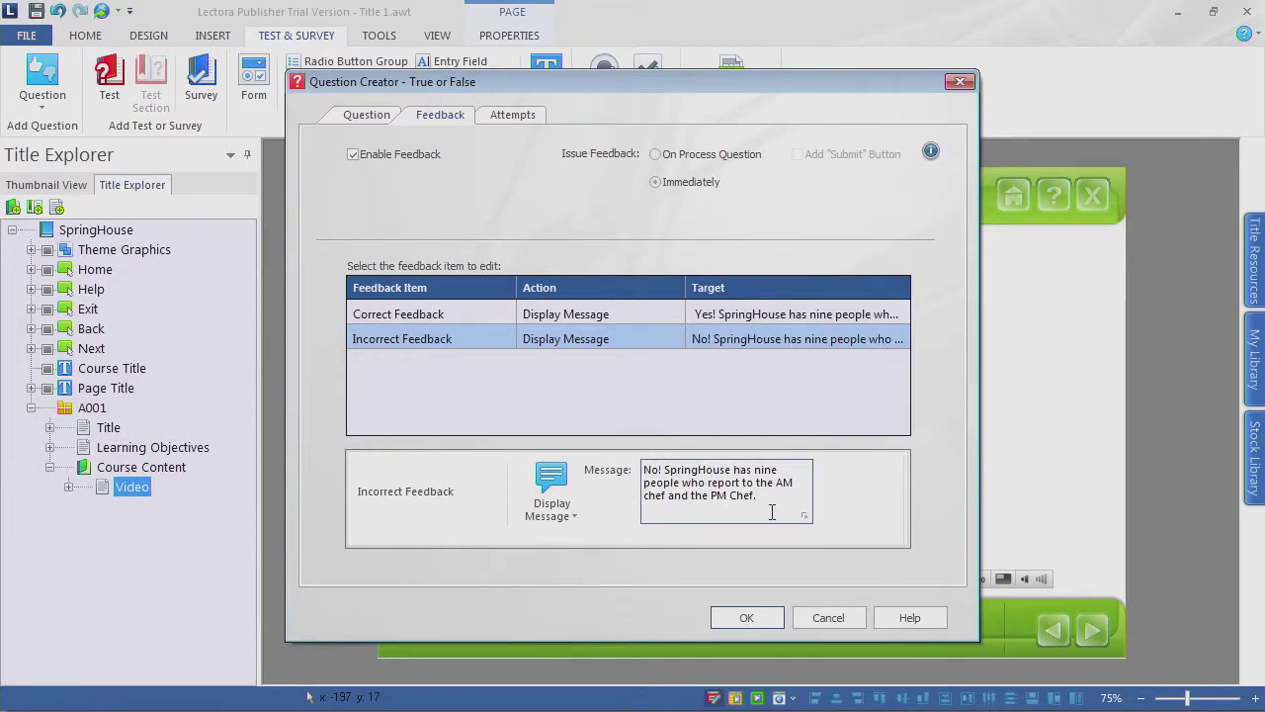
Step: Remove the leading space before "Yes!" in the Correct Feedback message
click(738, 321)
triple_click(650, 475)
click(649, 467)
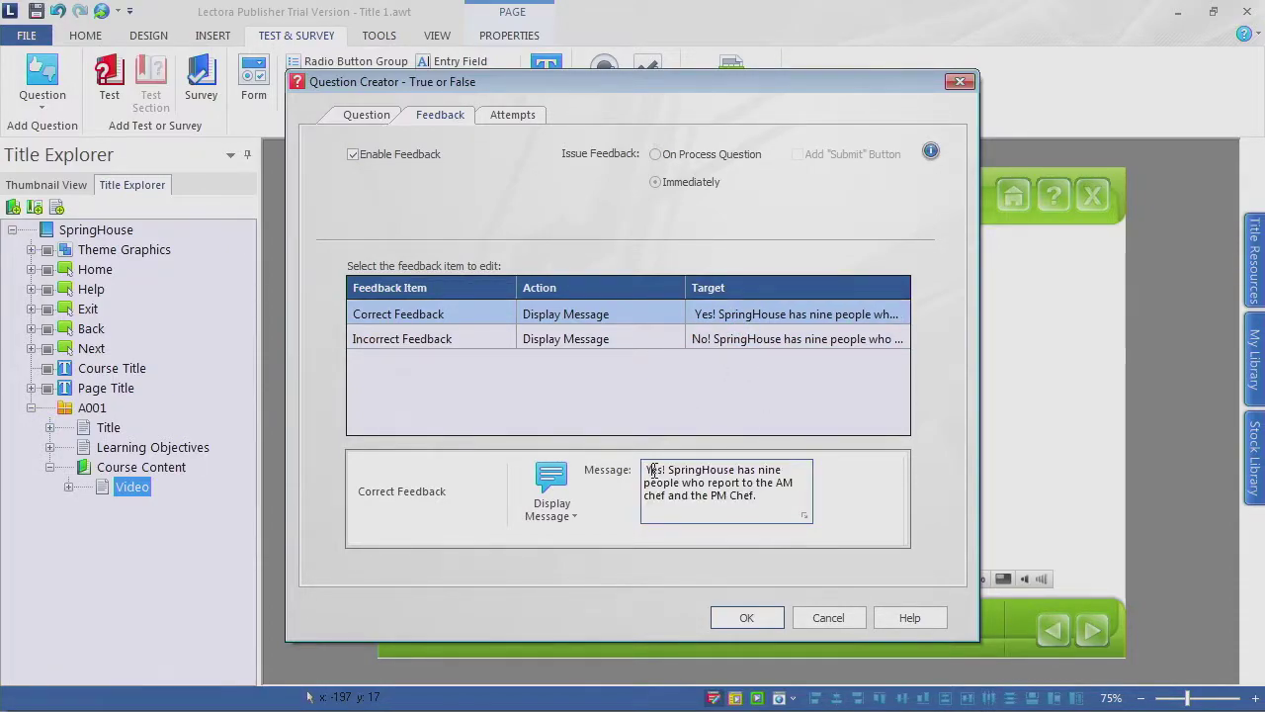
click(771, 512)
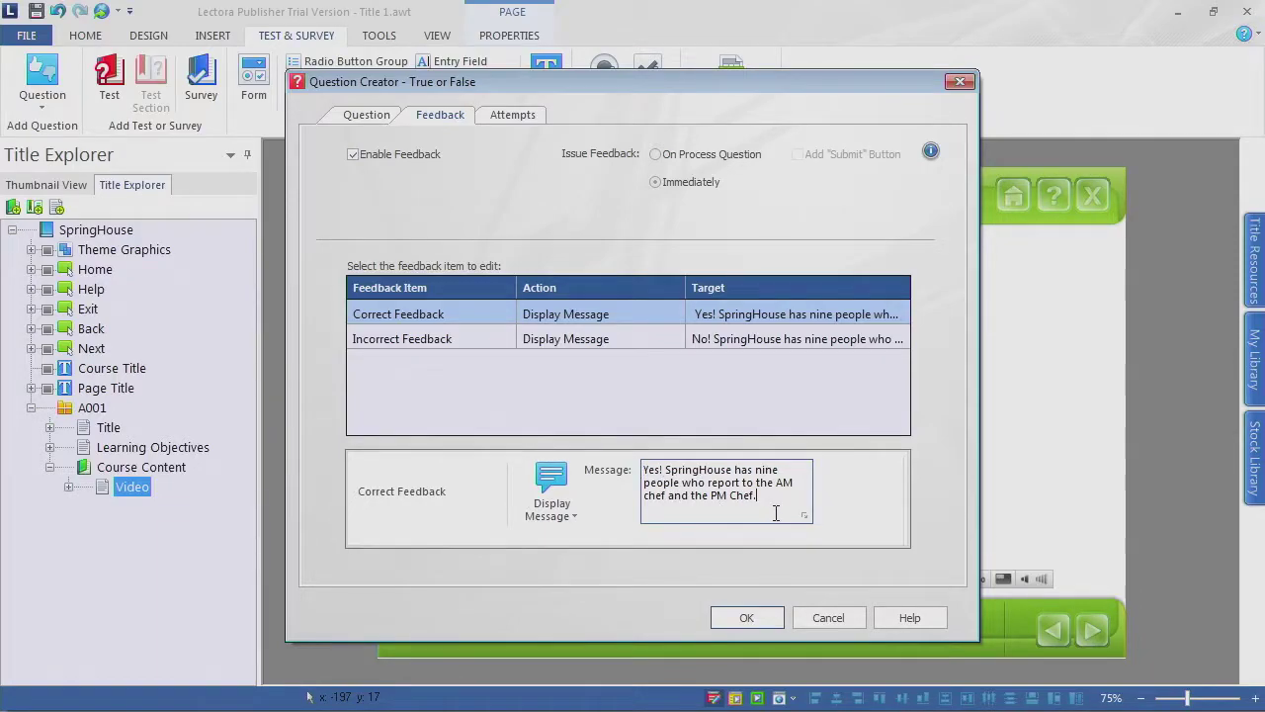
click(665, 552)
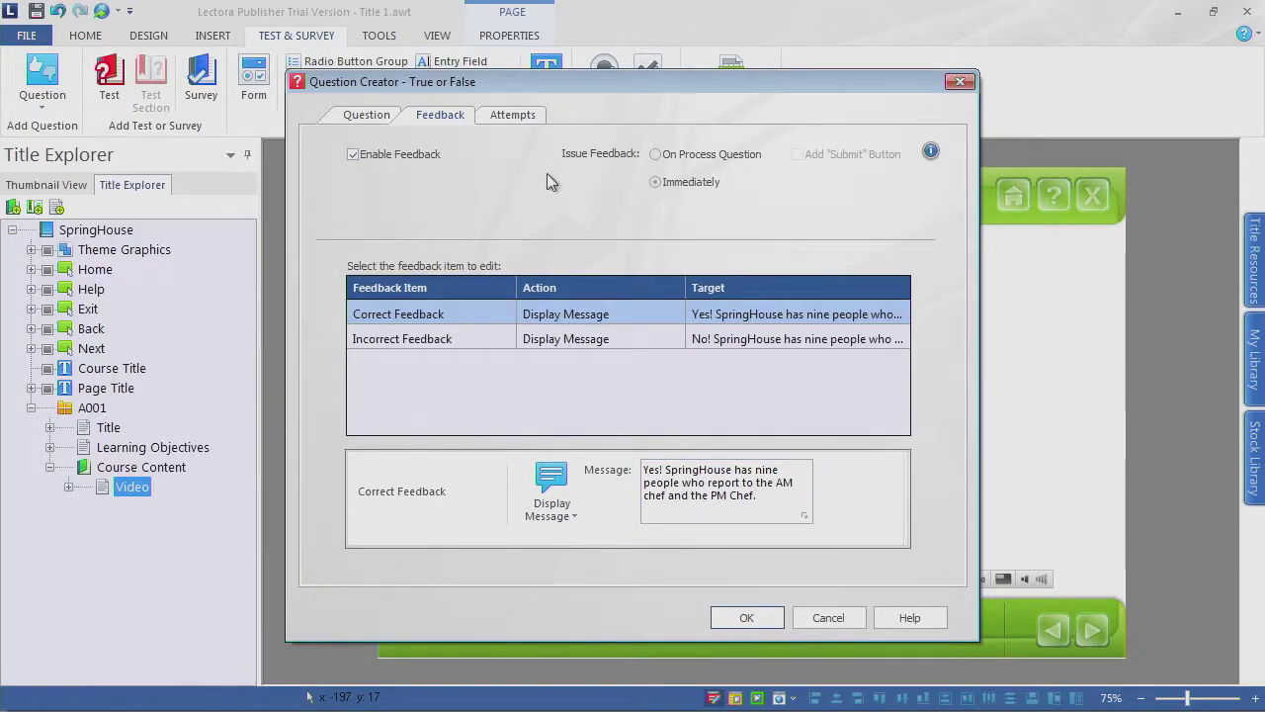
Step: Limit the question to a maximum of 1 attempt and create it on the Video page
click(539, 117)
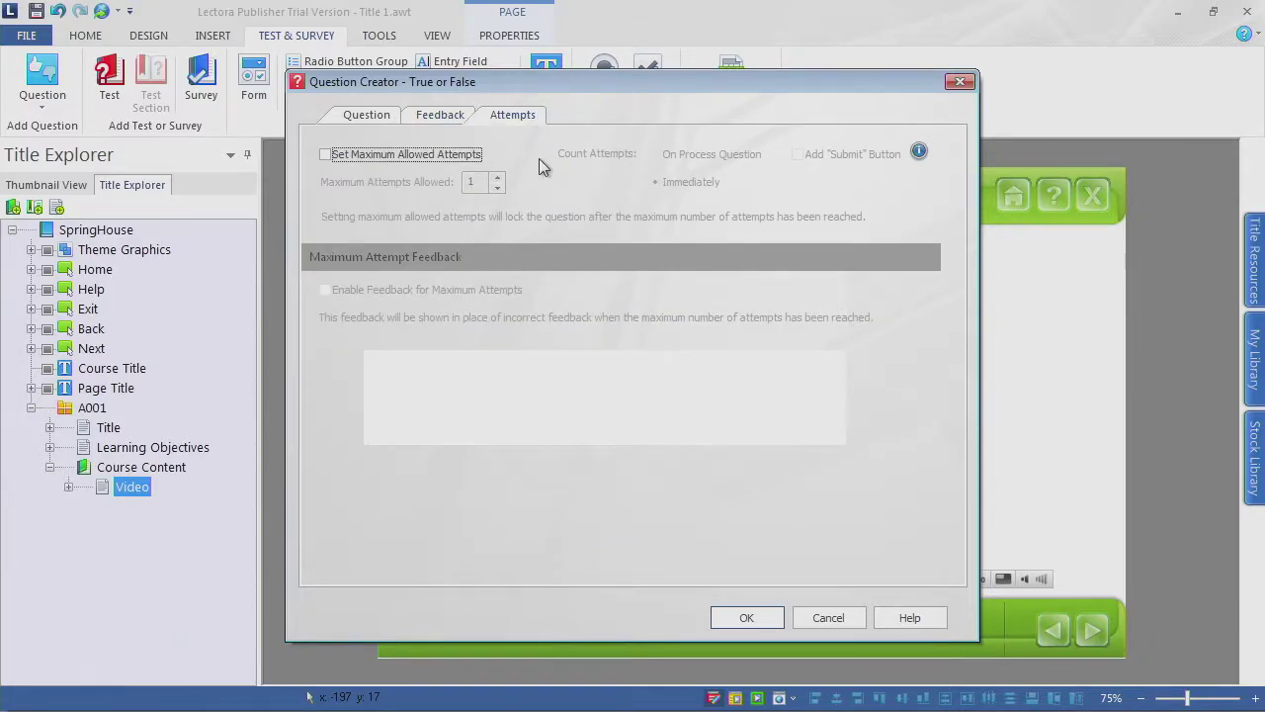
click(326, 155)
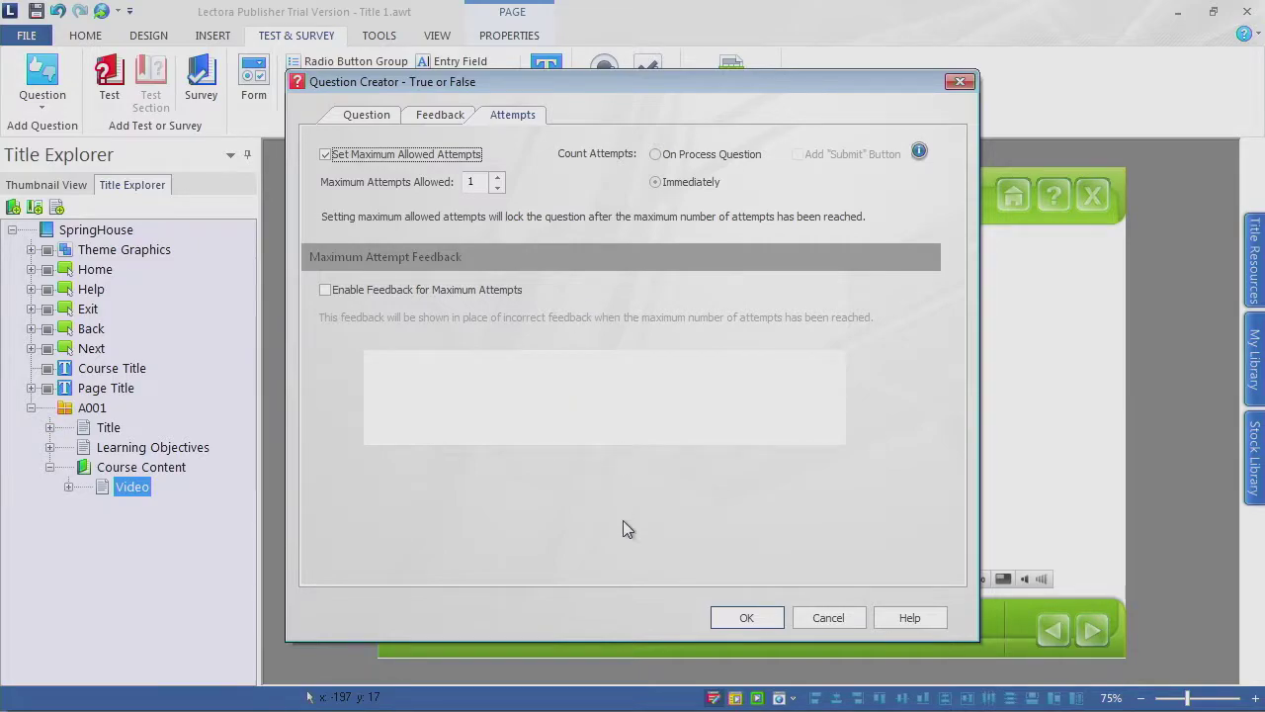
click(753, 620)
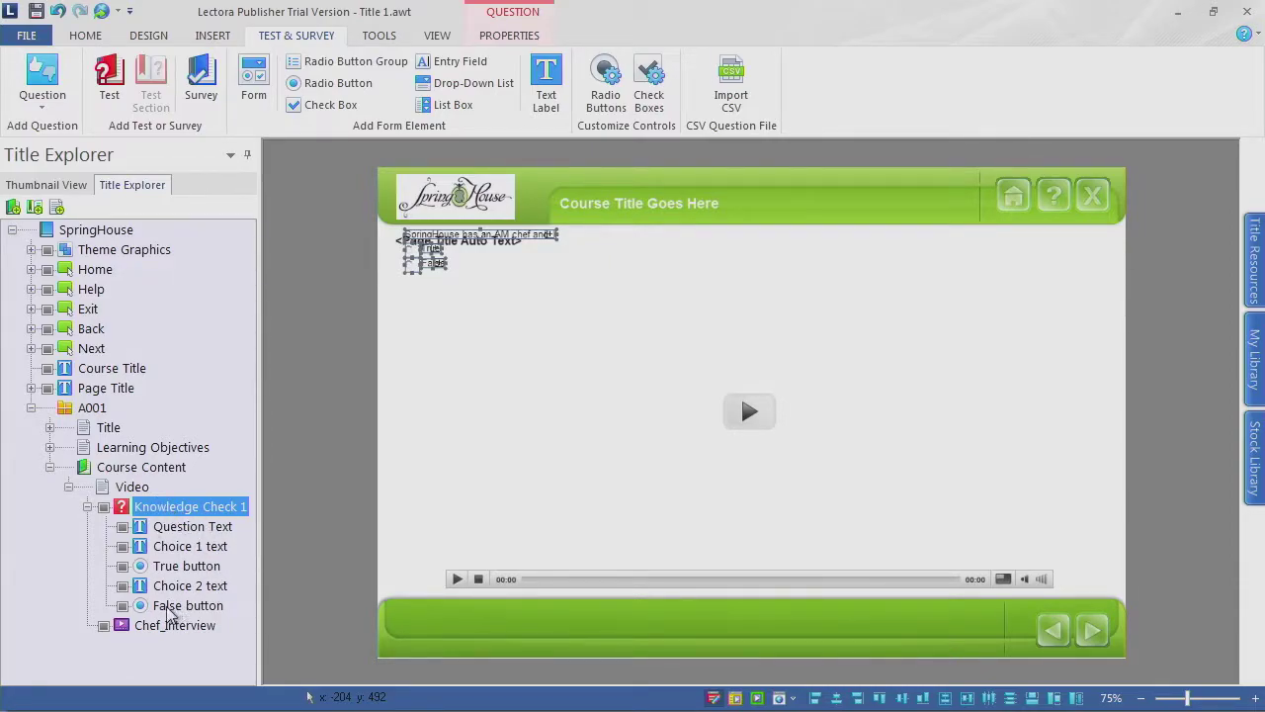
Step: Collapse Knowledge Check 1 in the title tree and add a blank page named KC 1 after the Video page
click(87, 507)
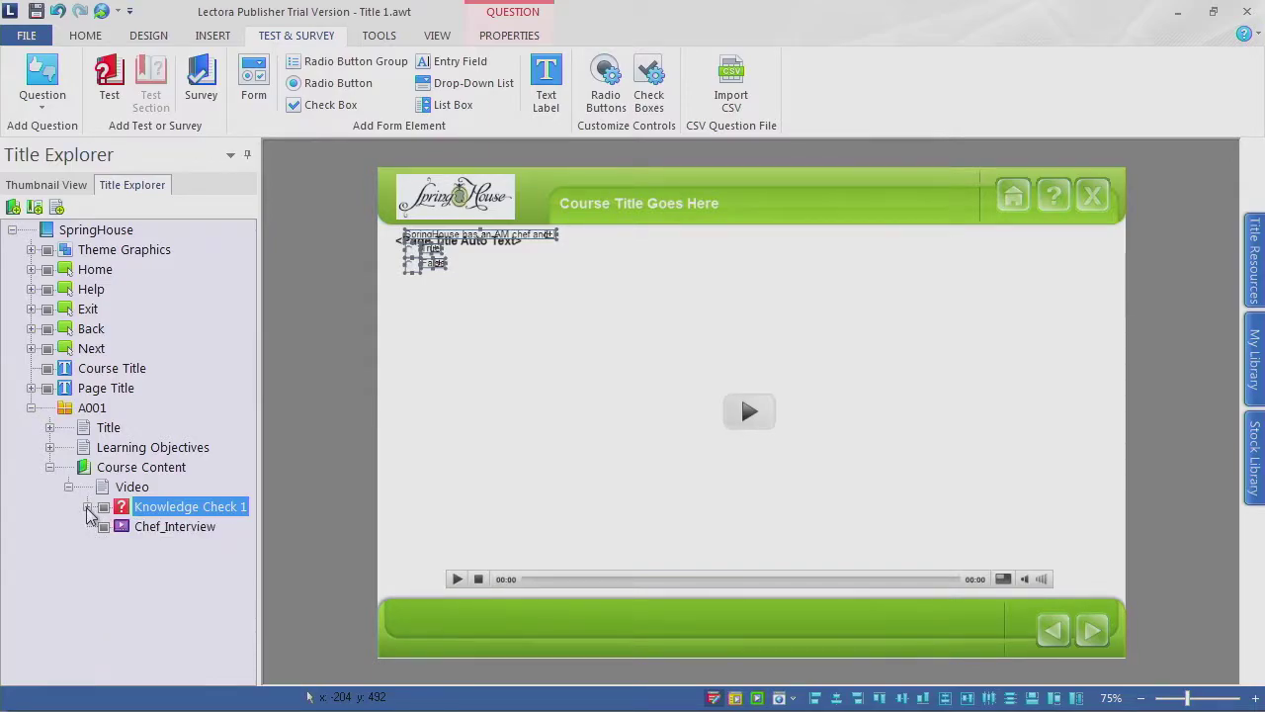
click(134, 488)
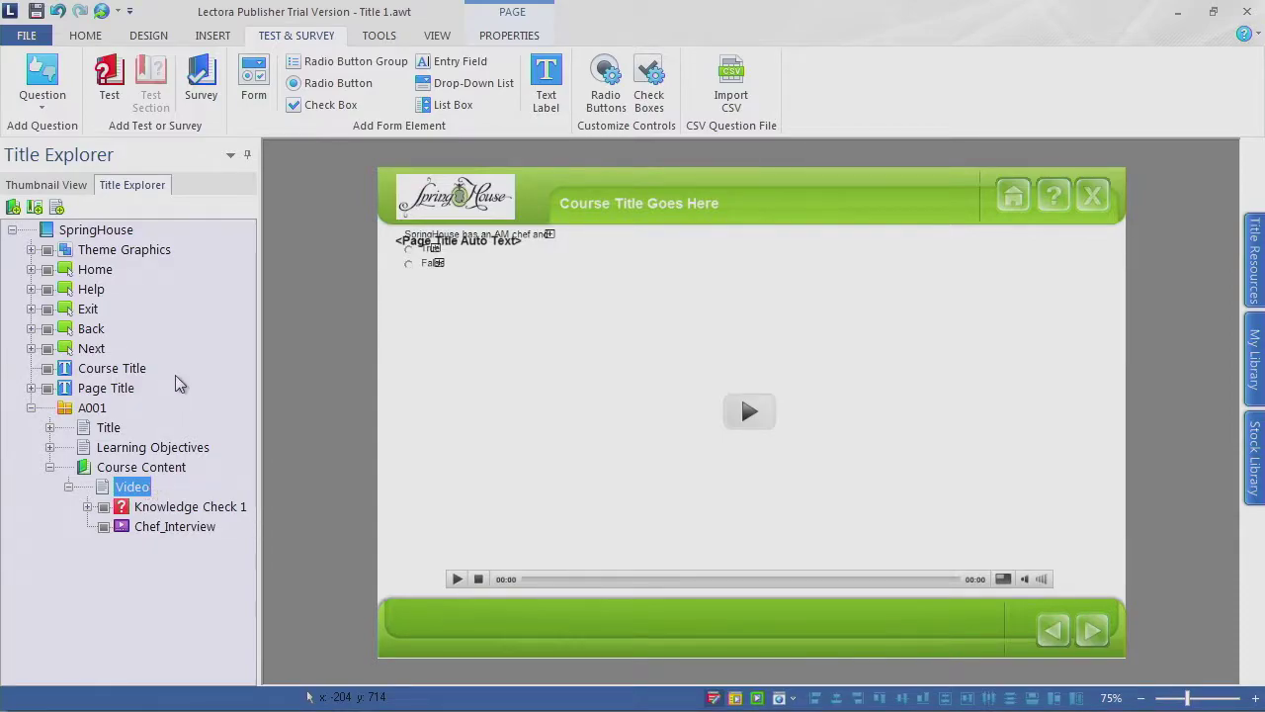
click(86, 35)
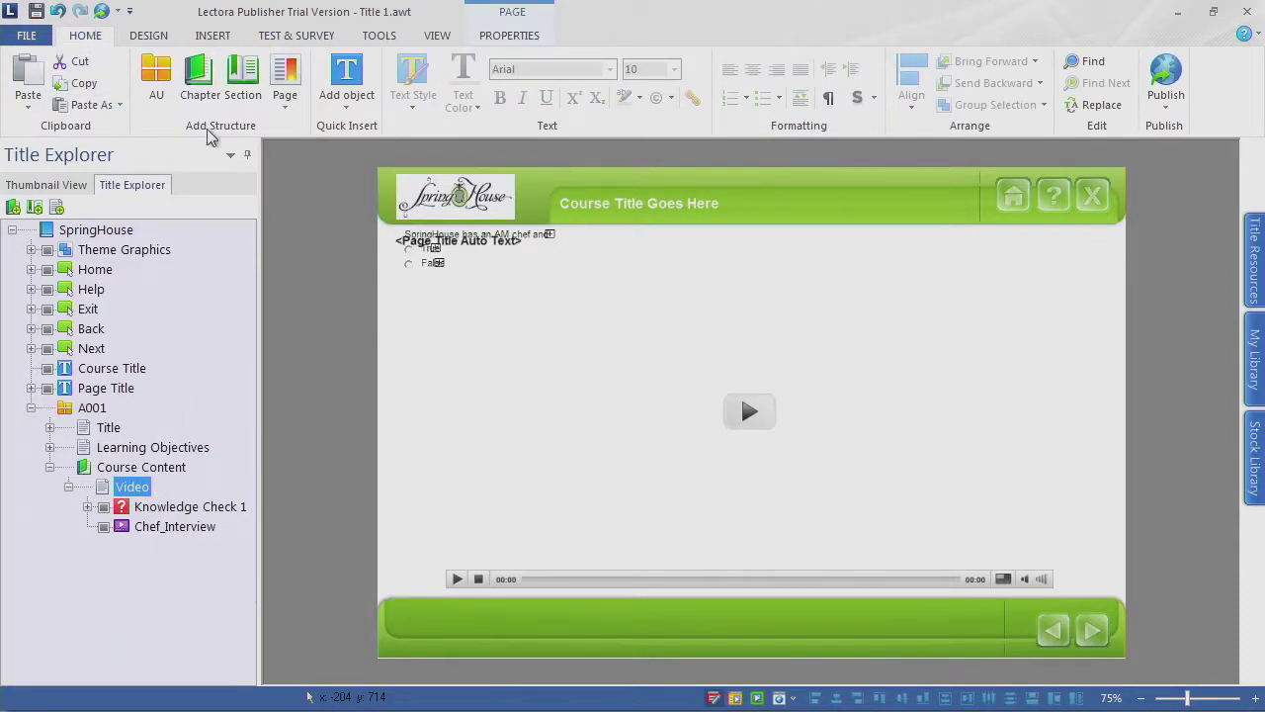
click(284, 99)
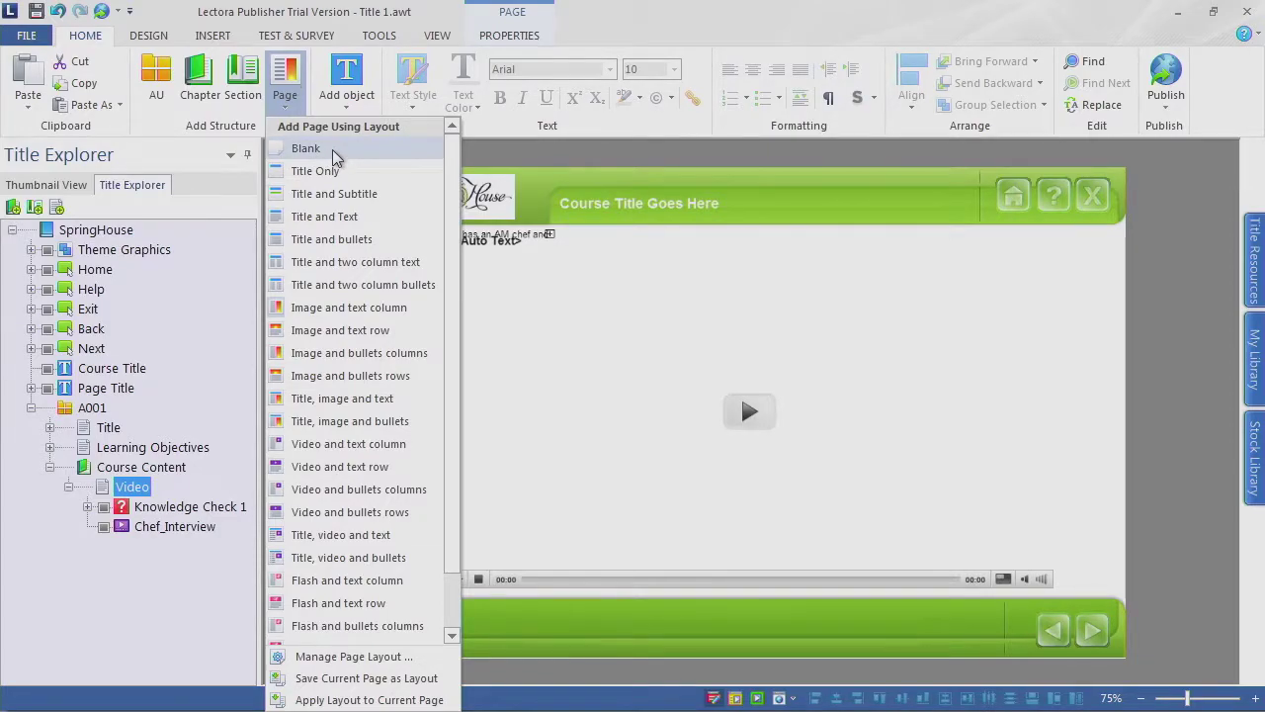
click(305, 149)
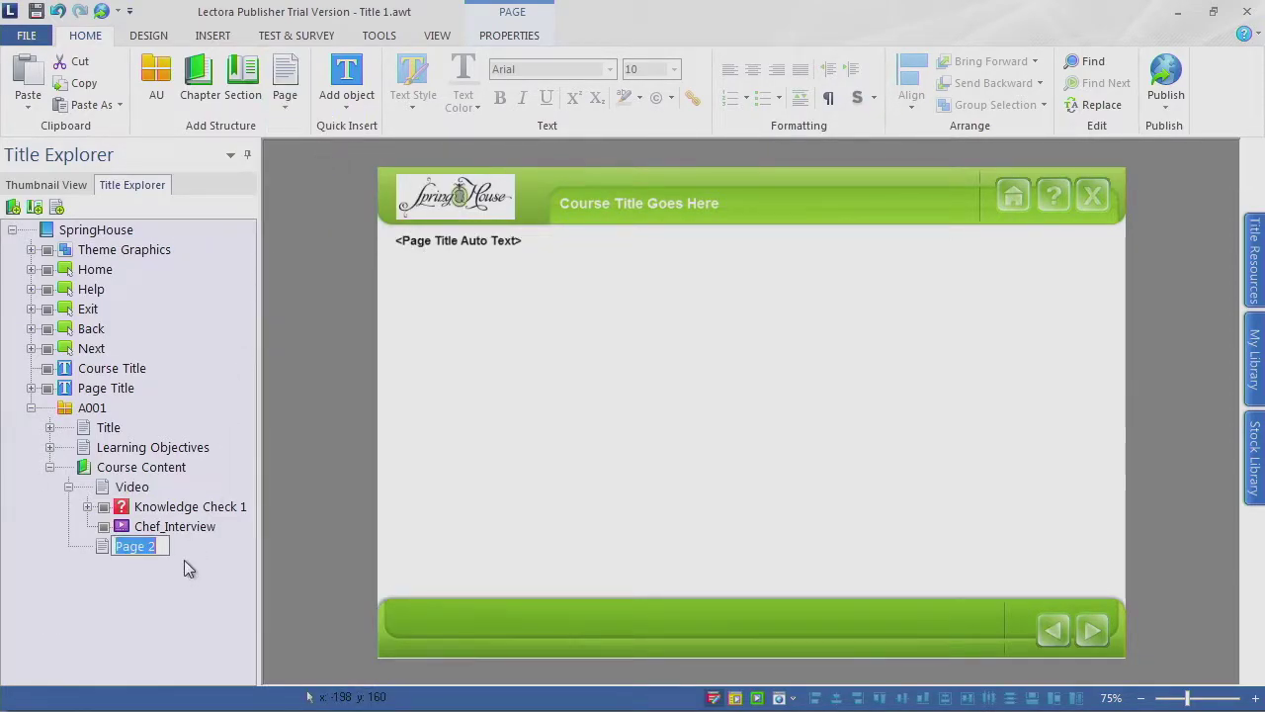
text(KC 1)
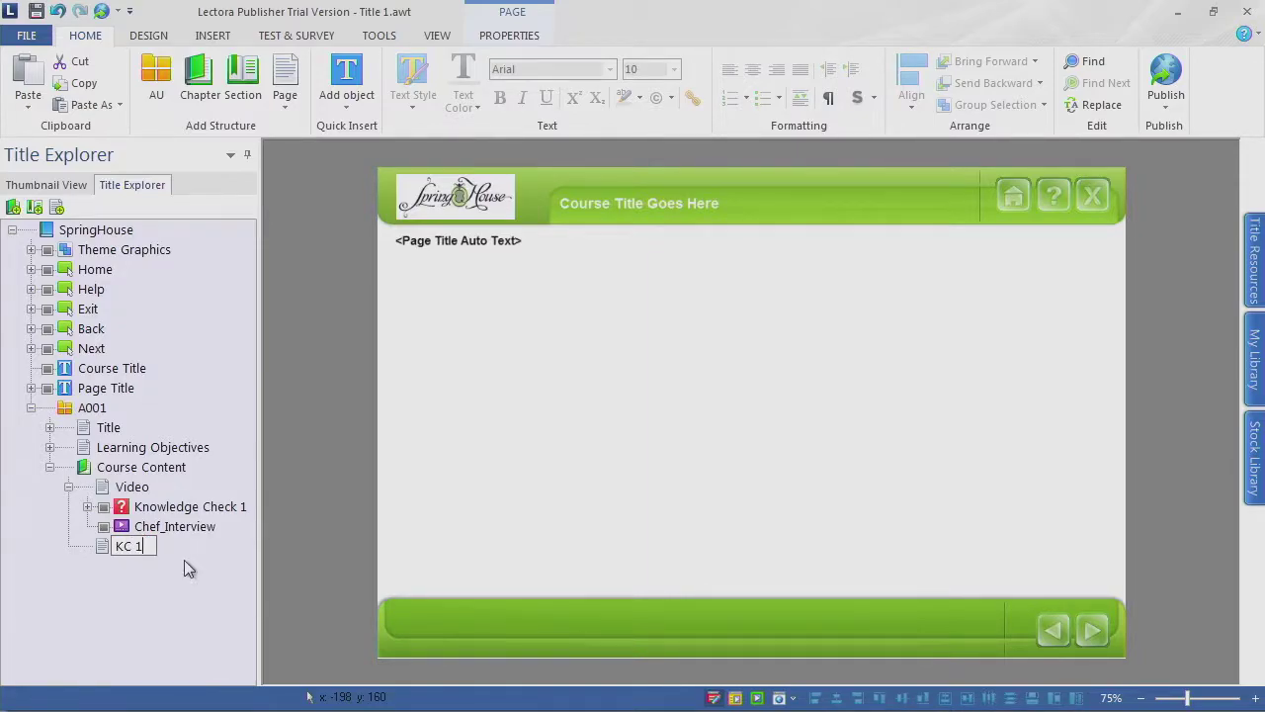
key(Return)
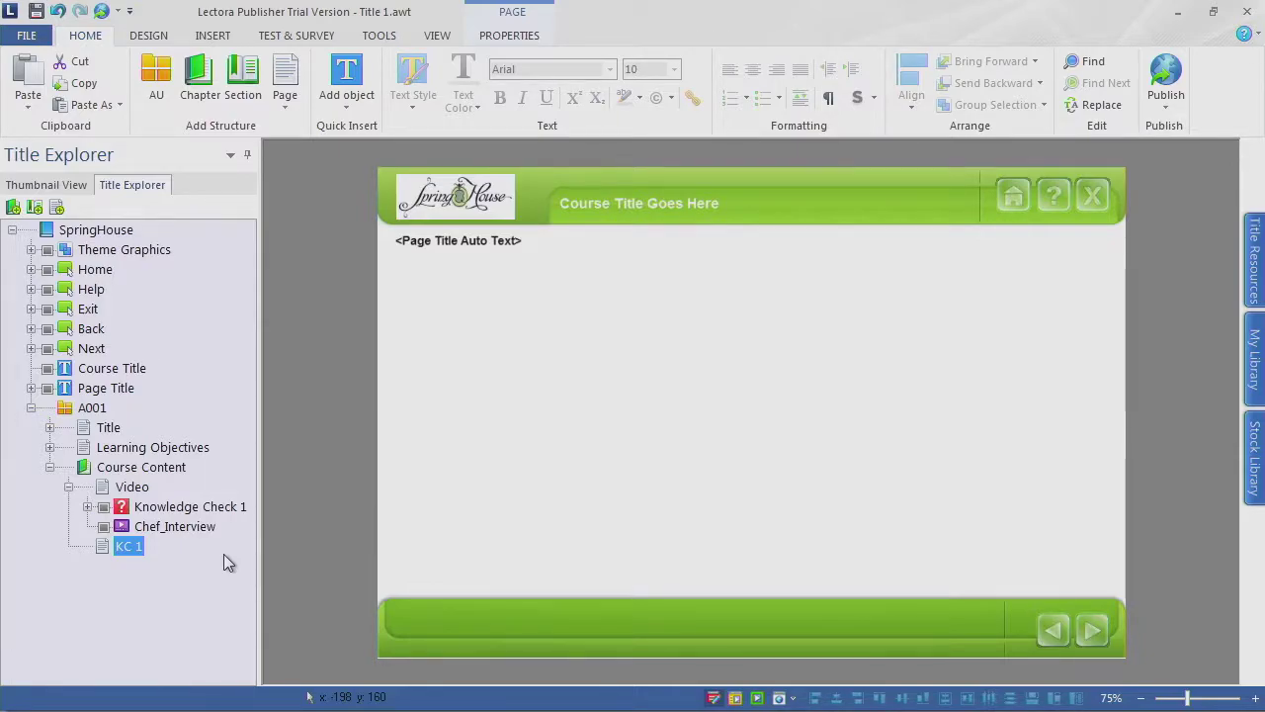
click(32, 252)
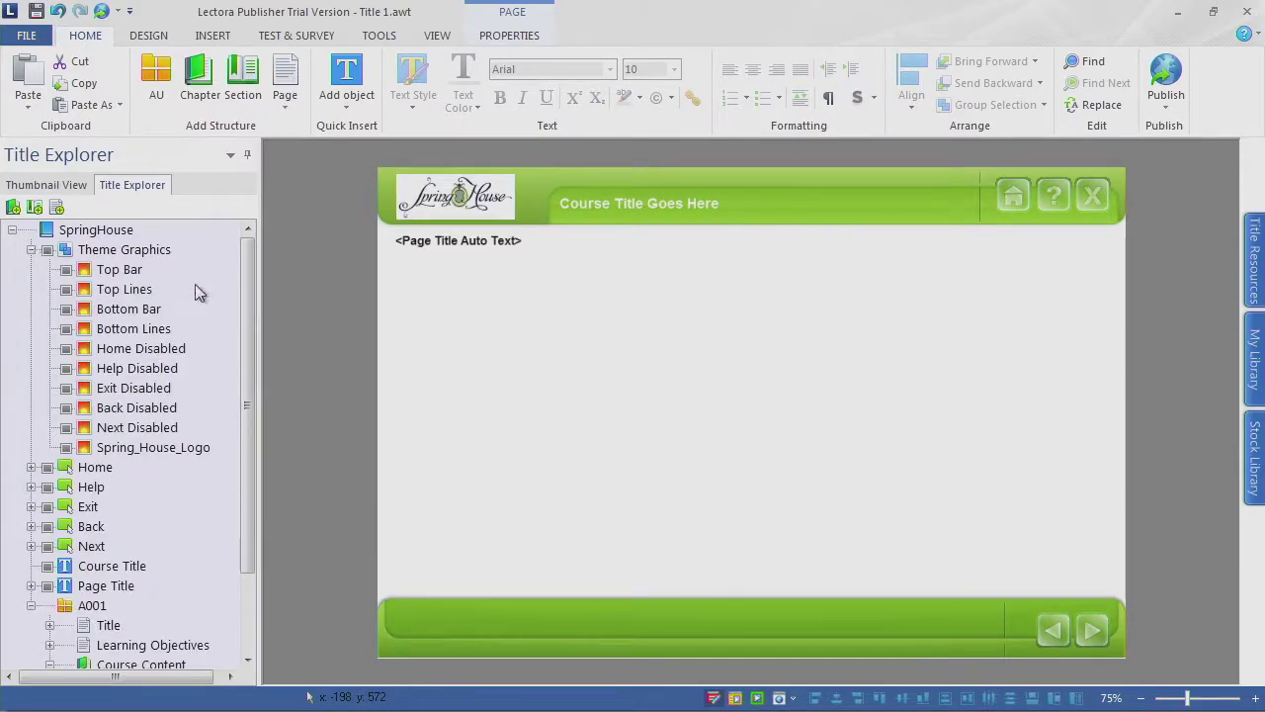
click(33, 252)
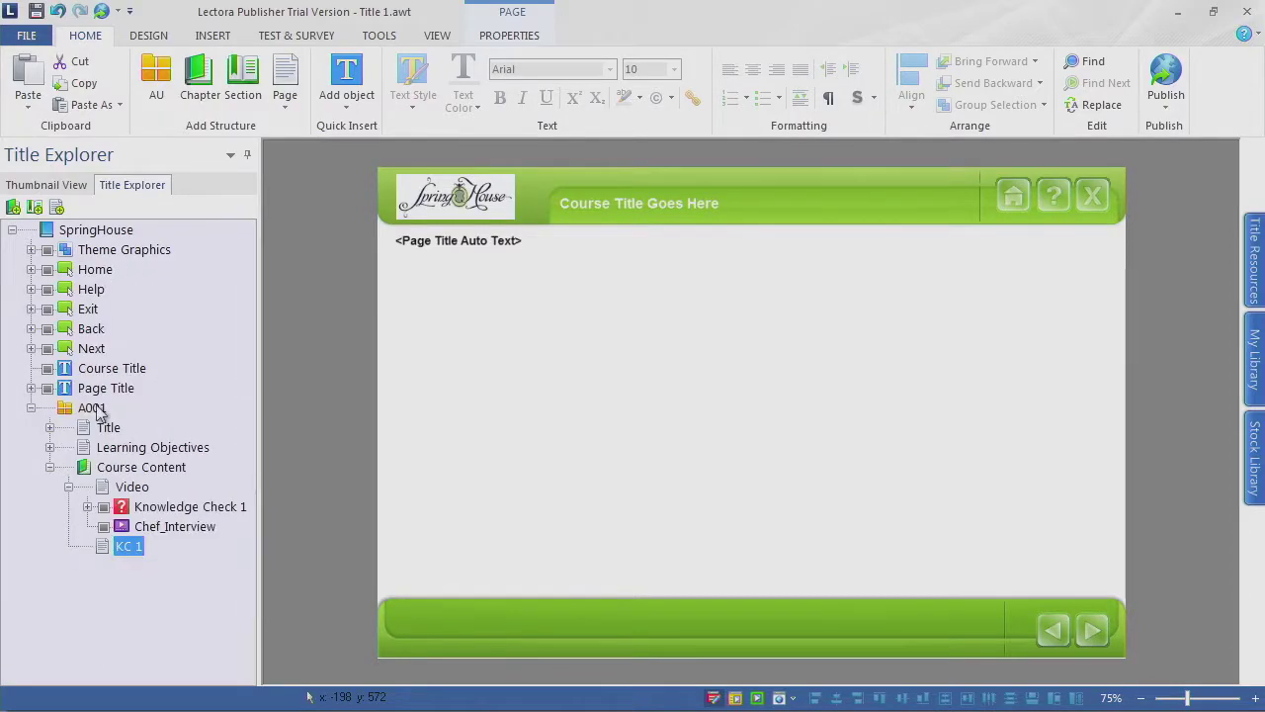
Step: Move Knowledge Check 1 from the Video page into the KC 1 page and collapse the Video page in the title tree
click(176, 509)
mouse_move(135, 550)
mouse_down()
mouse_move(146, 589)
mouse_move(134, 554)
mouse_up()
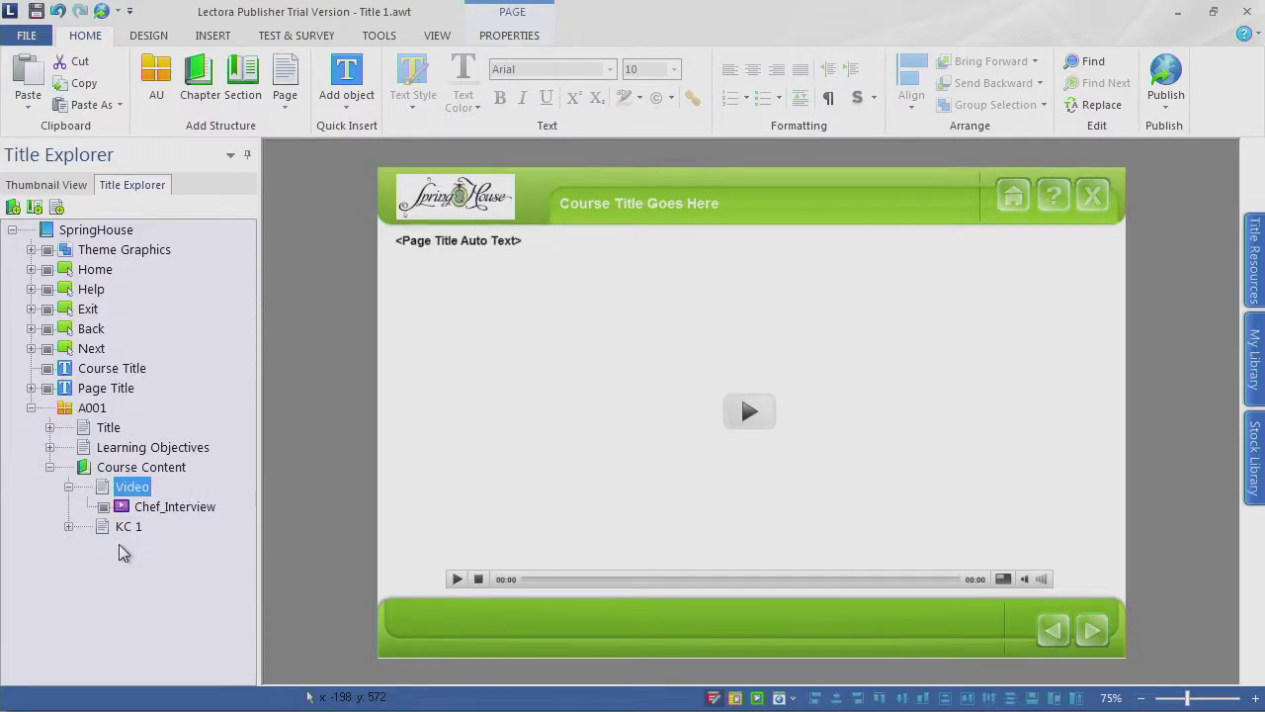
click(68, 527)
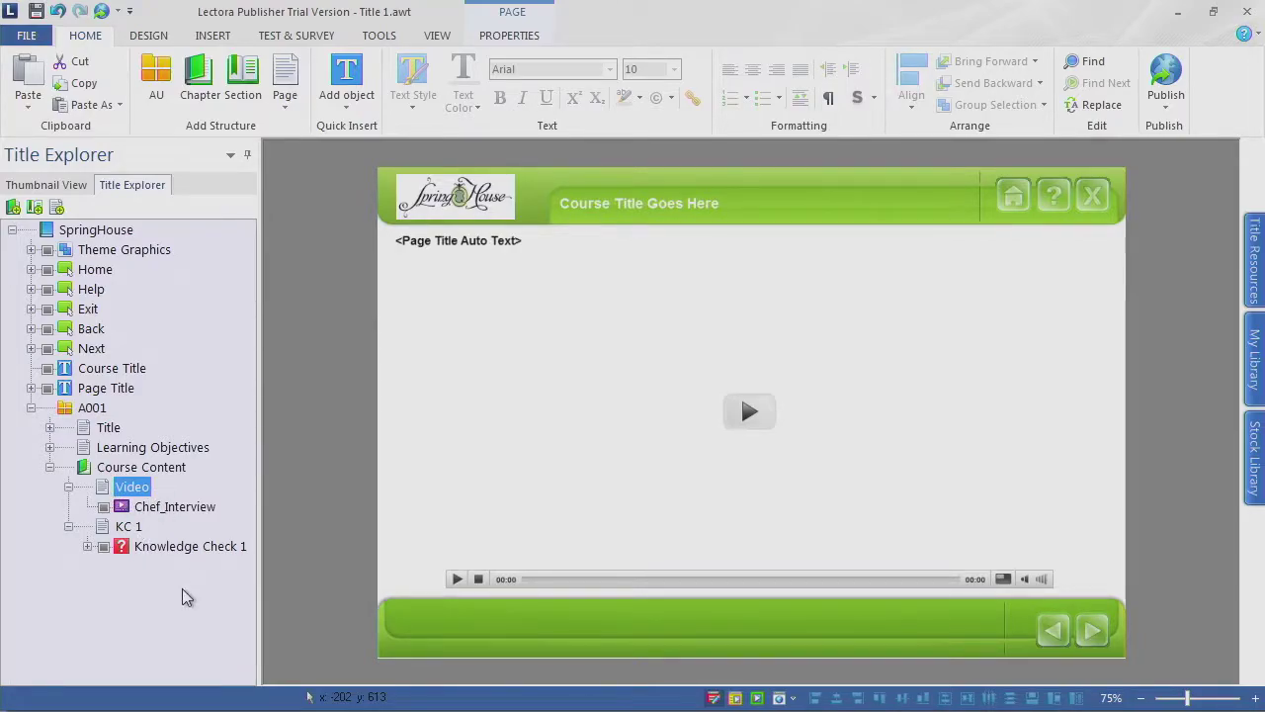
click(69, 487)
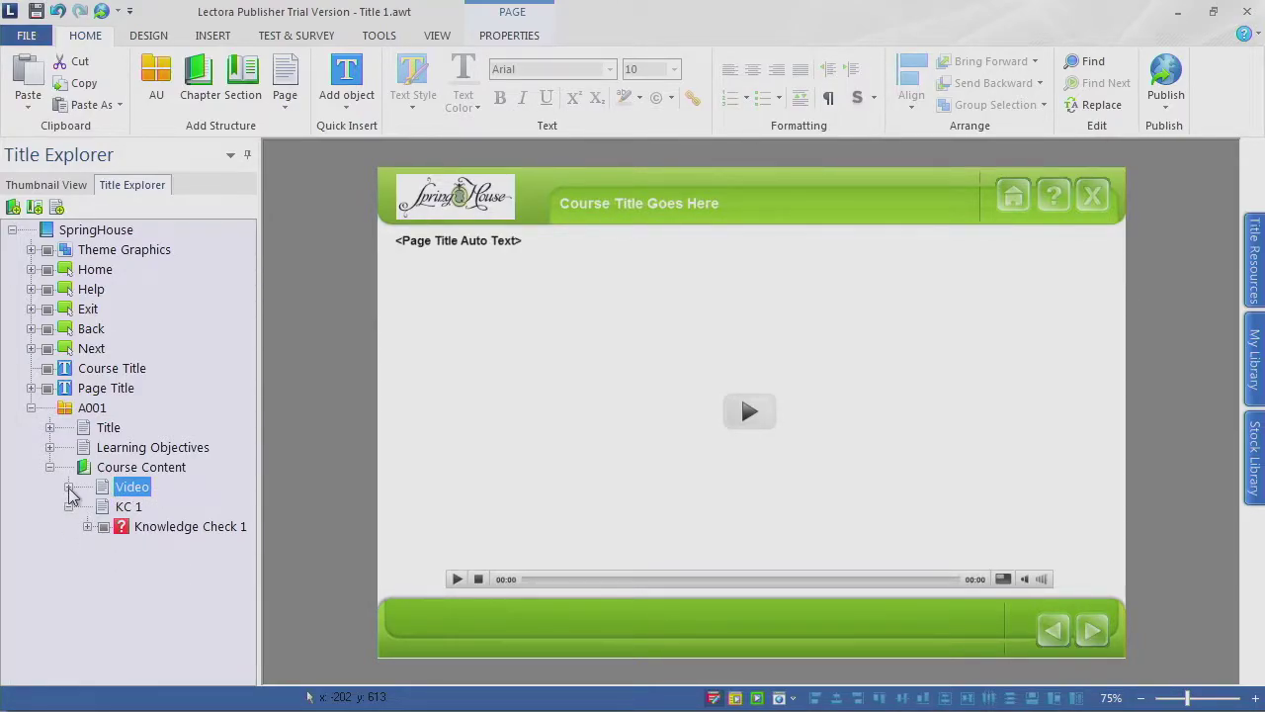
Step: Move the whole Knowledge Check 1 question on the KC 1 page down and inward, clear of the page title
click(129, 506)
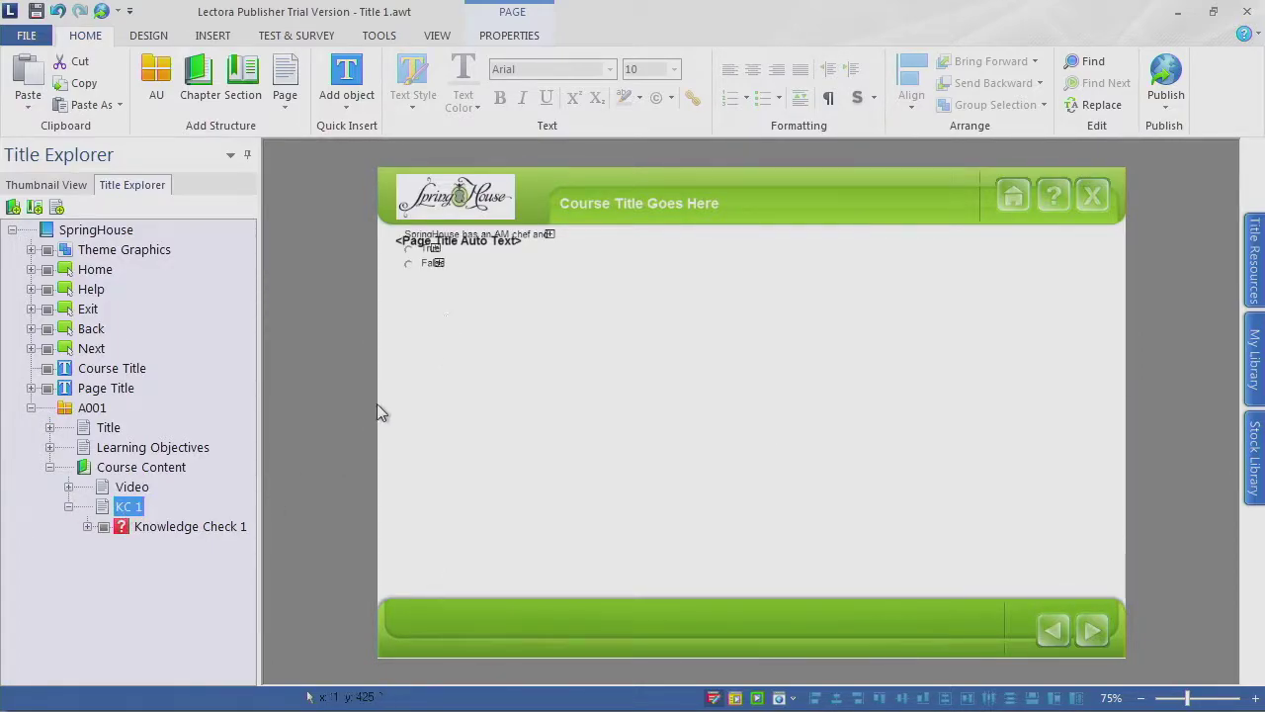
click(176, 530)
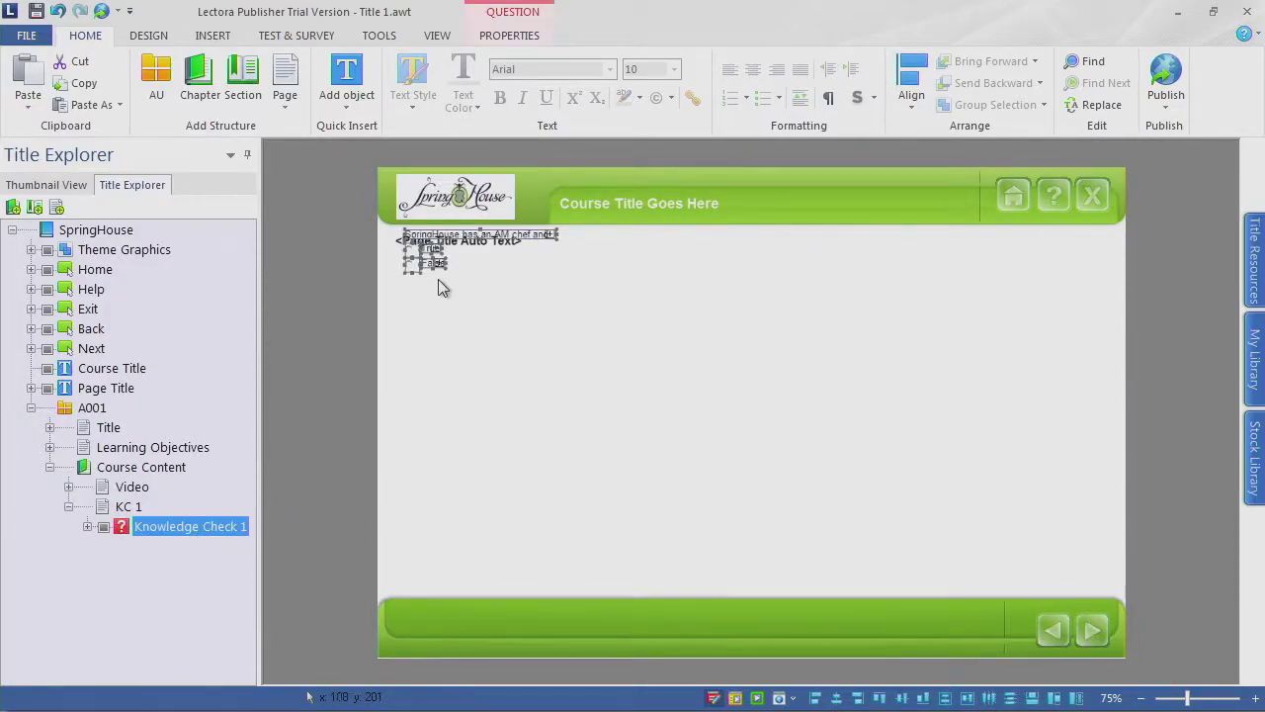
drag(429, 263, 460, 309)
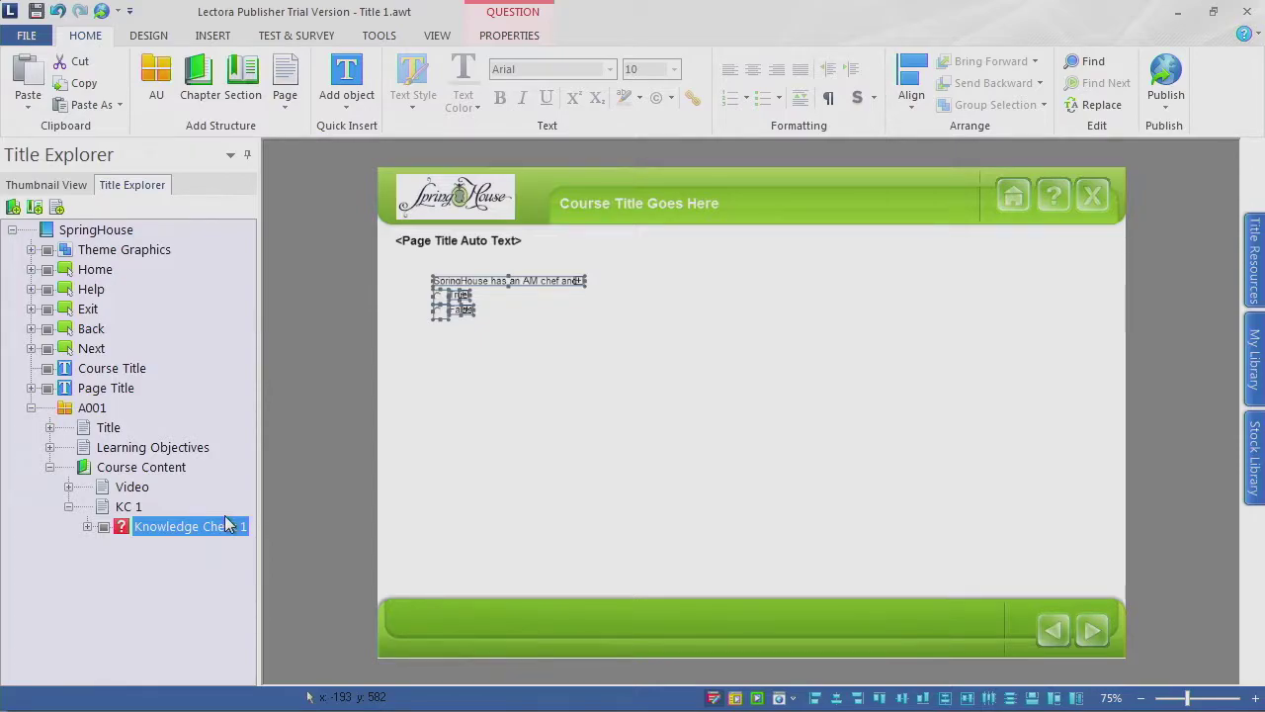
drag(478, 282, 497, 297)
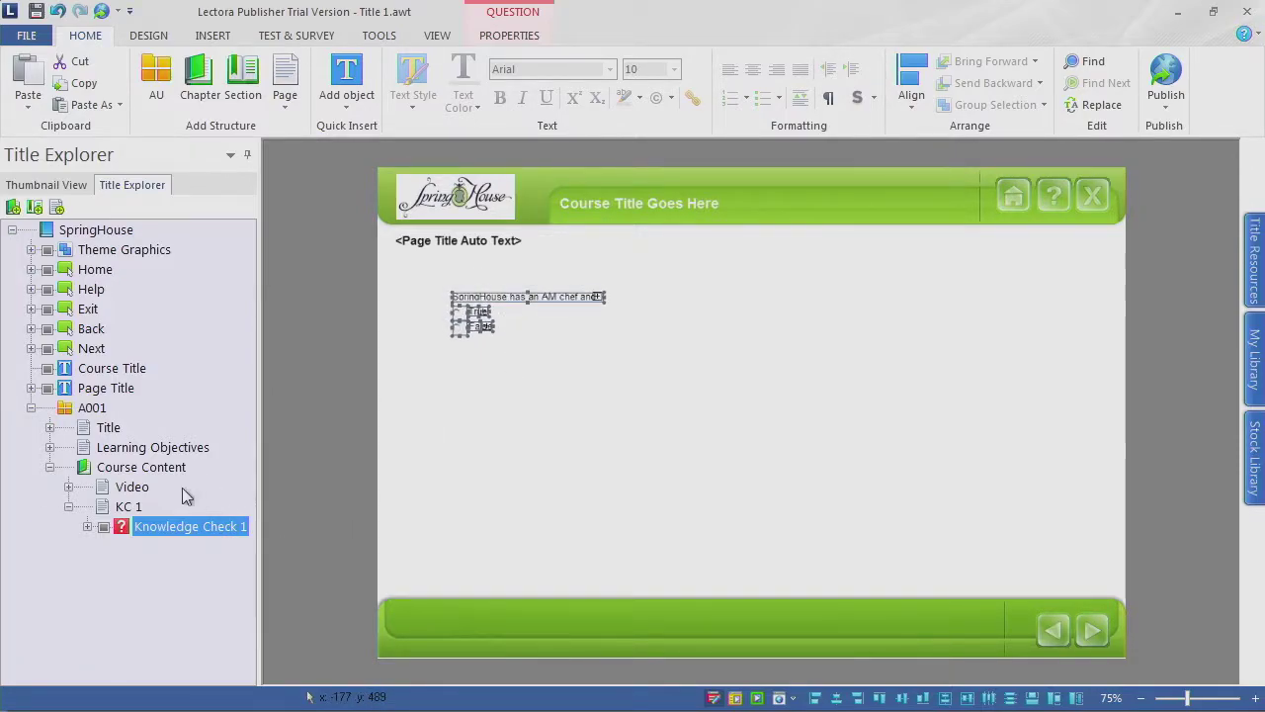
Step: Set the Question Text of Knowledge Check 1 to font size 18 and widen its box to about 544 to fit one line
click(87, 525)
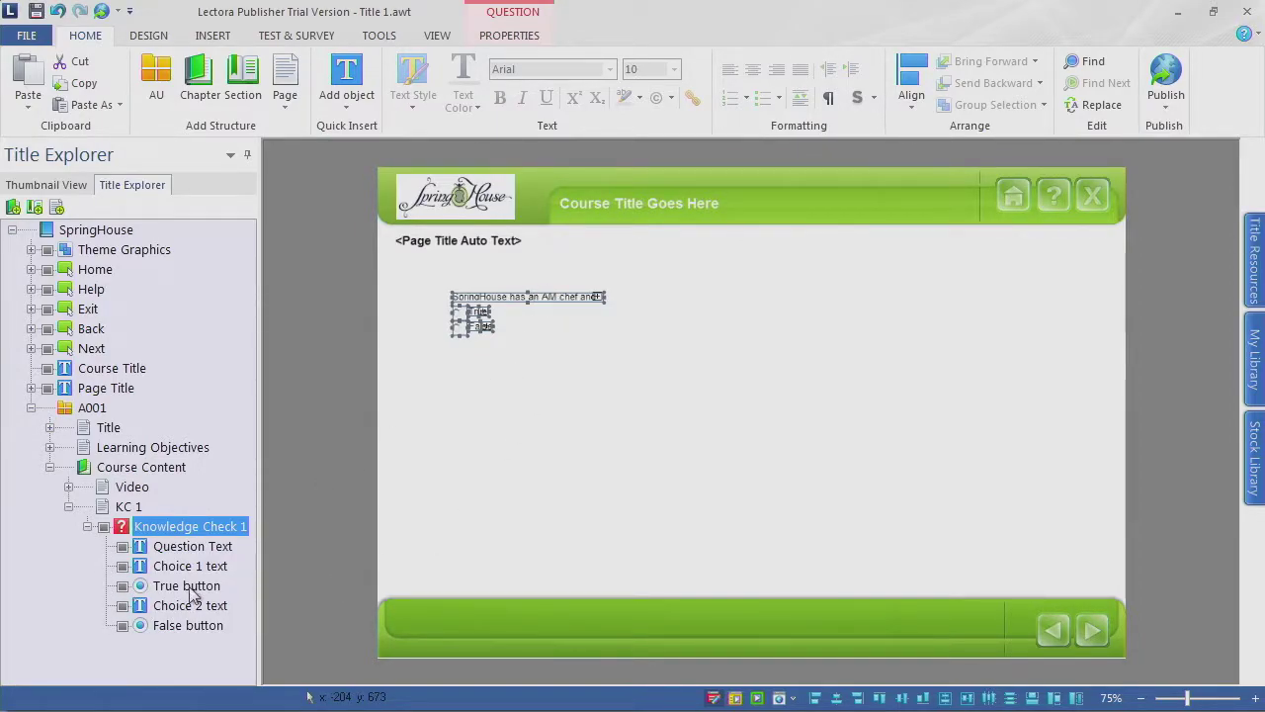
click(193, 547)
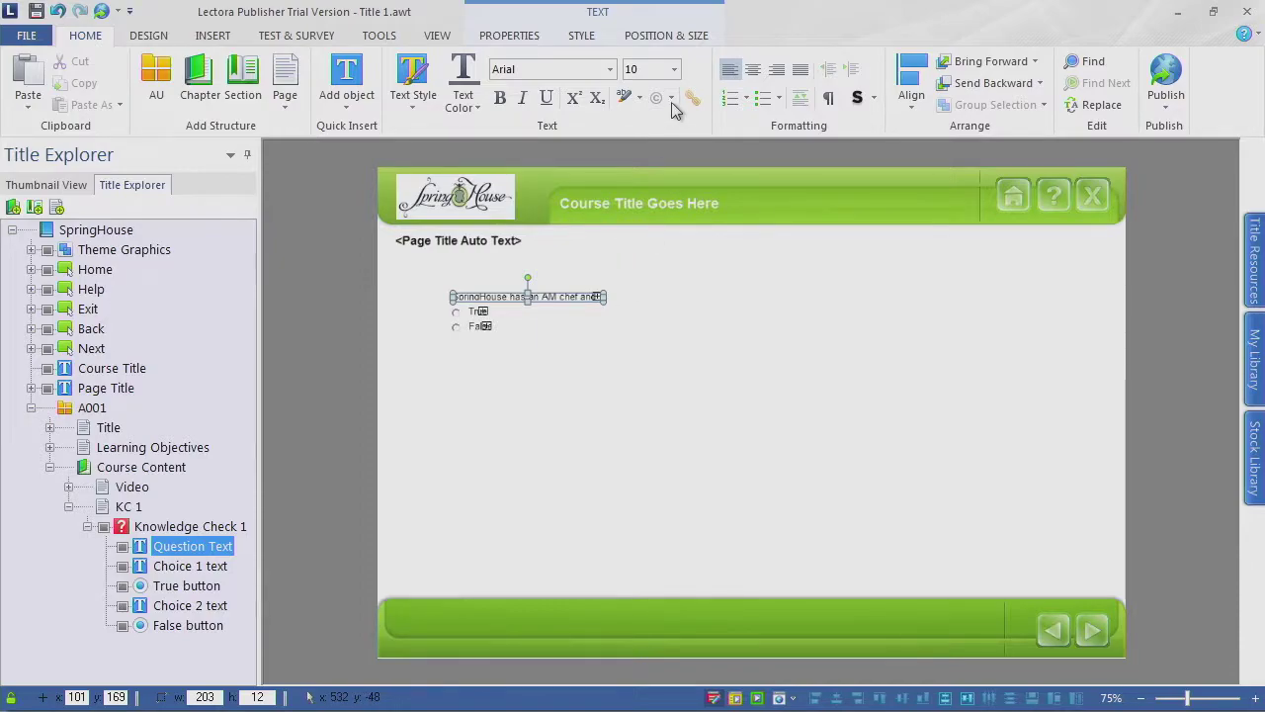
click(676, 70)
click(671, 245)
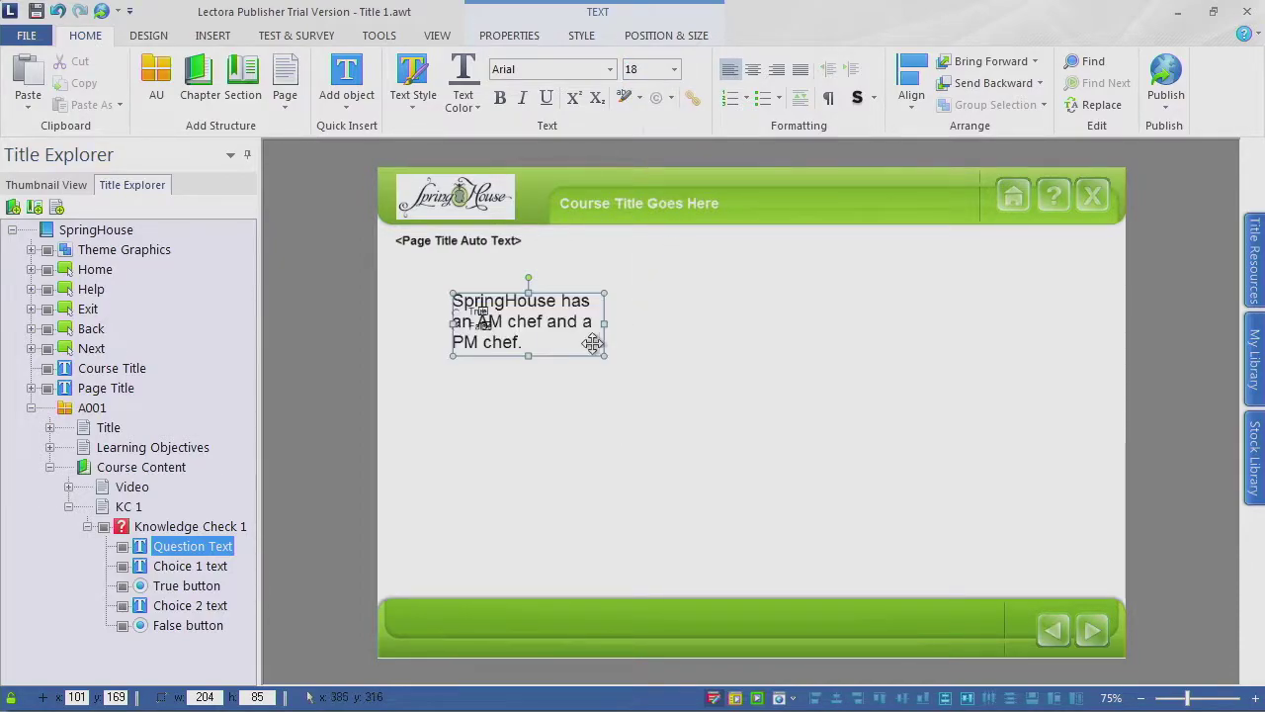
drag(604, 323, 921, 322)
click(729, 411)
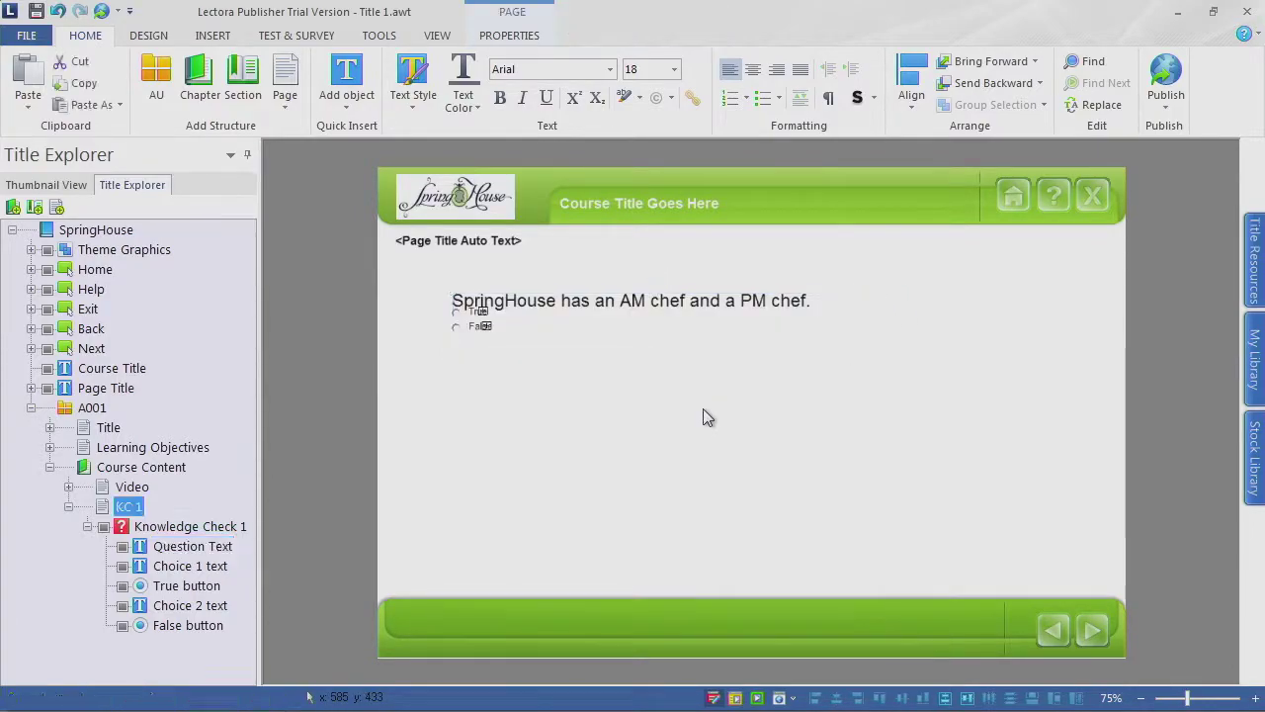
Step: Move both choice texts and their radio buttons together just below the question, and shrink the question text box to a height of about 27
click(459, 314)
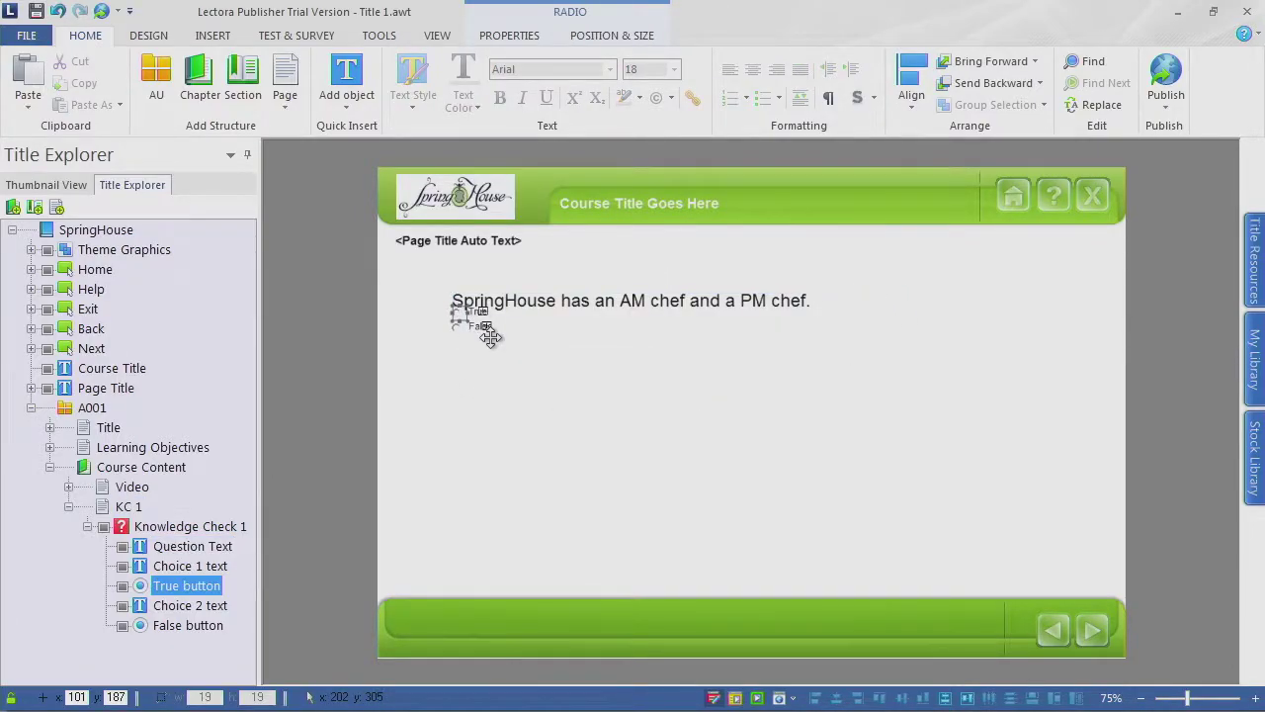
click(460, 330)
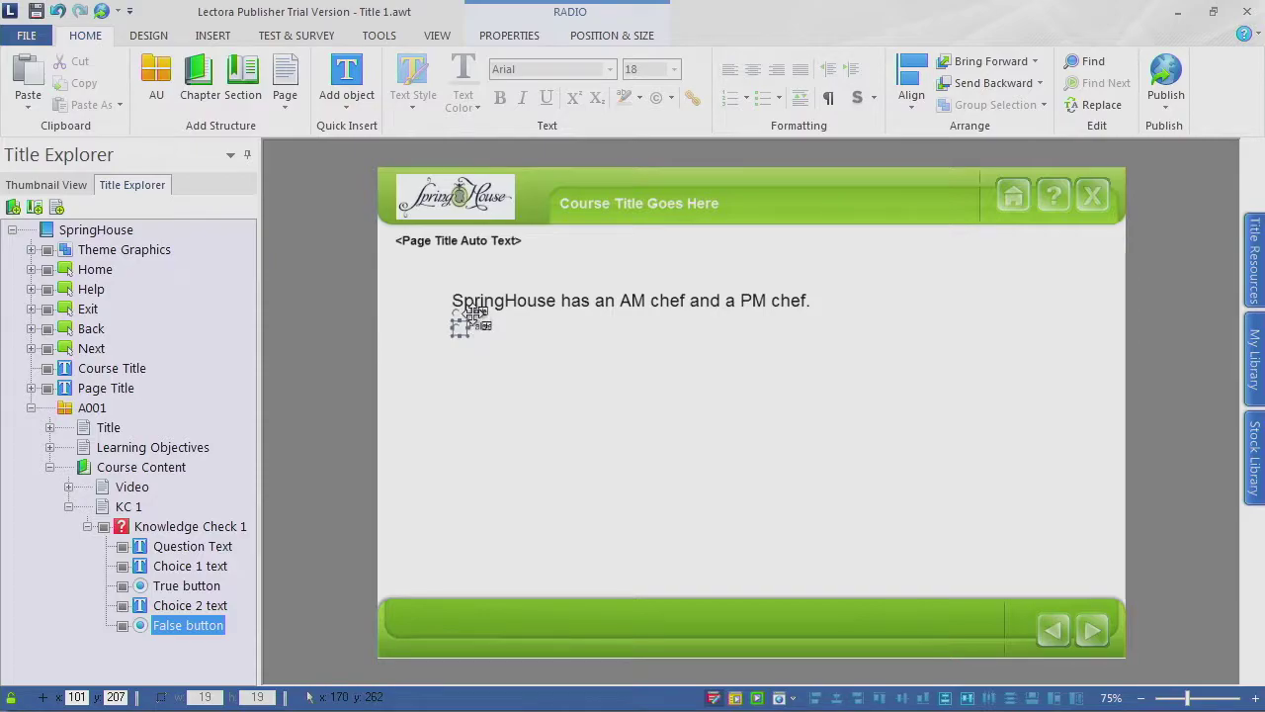
click(479, 315)
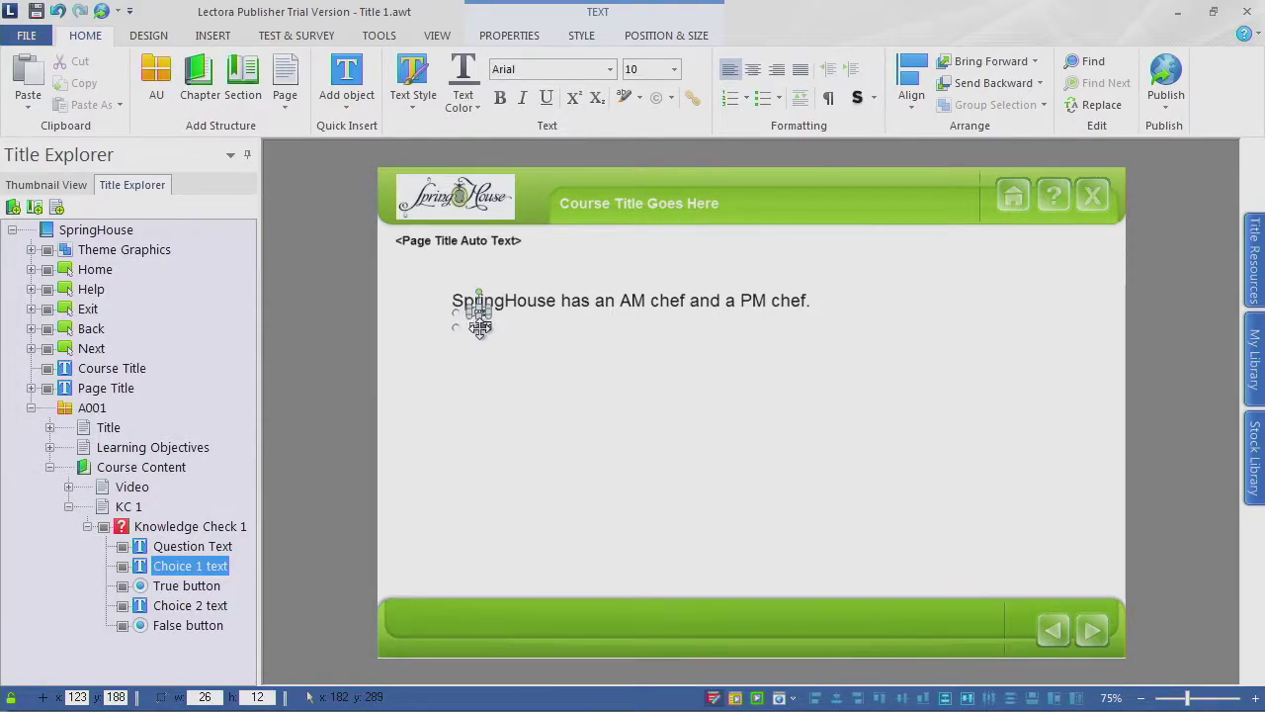
click(456, 312)
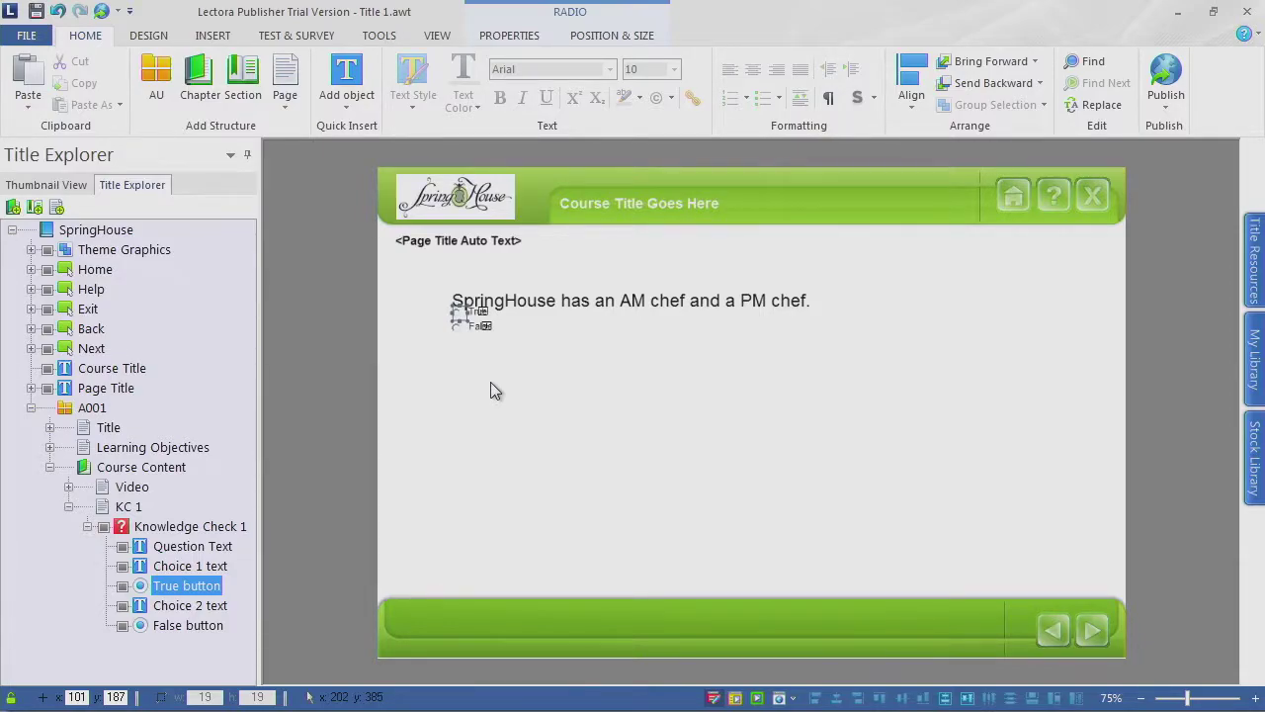
click(466, 315)
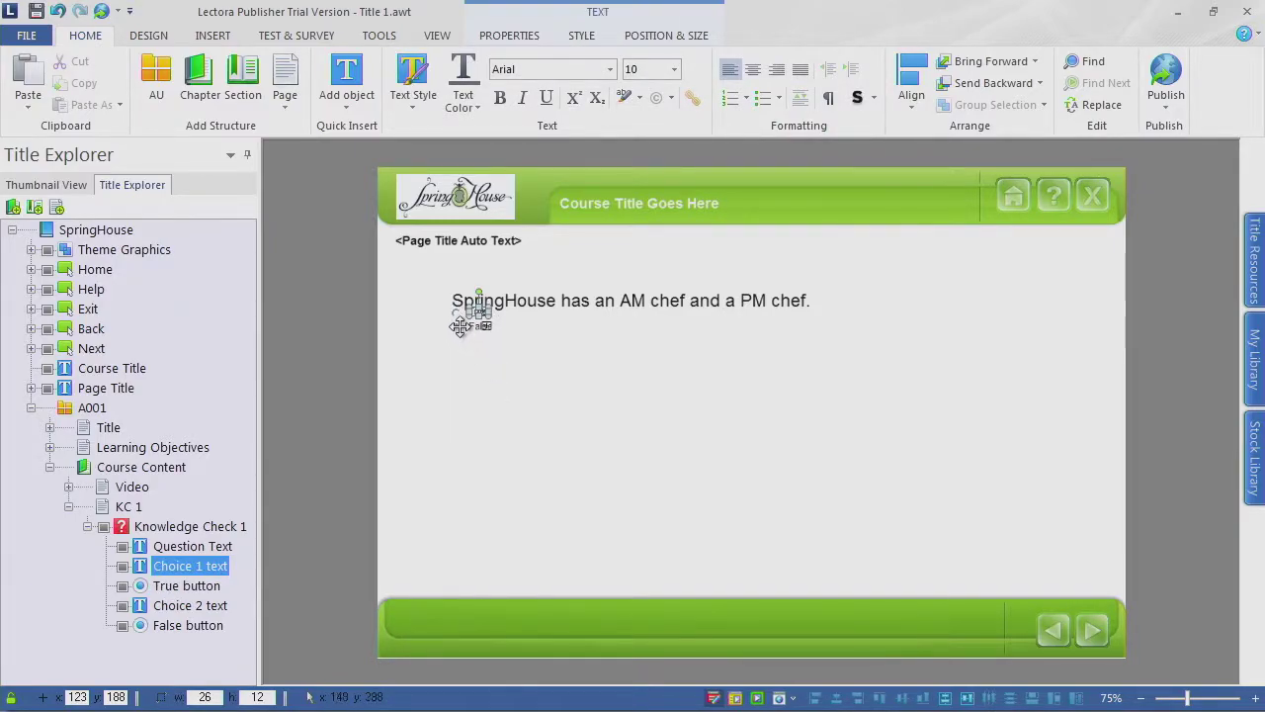
ctrl+click(460, 327)
ctrl+click(481, 327)
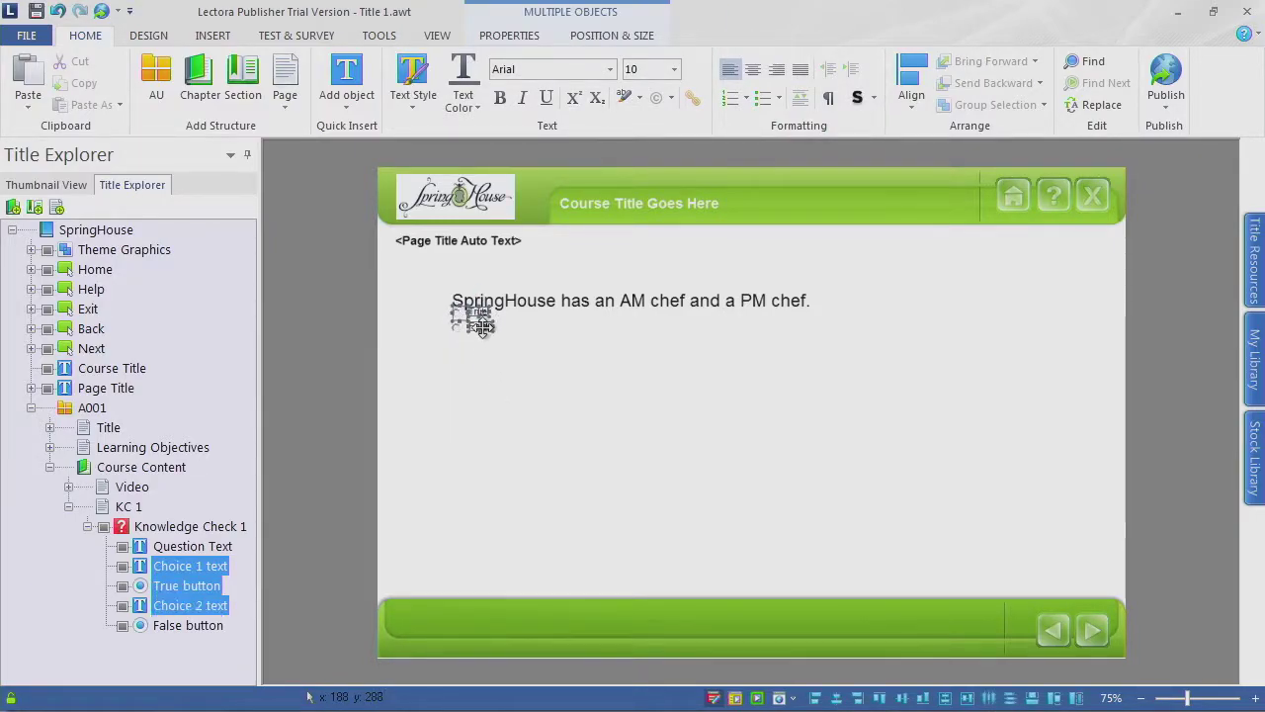
ctrl+click(459, 332)
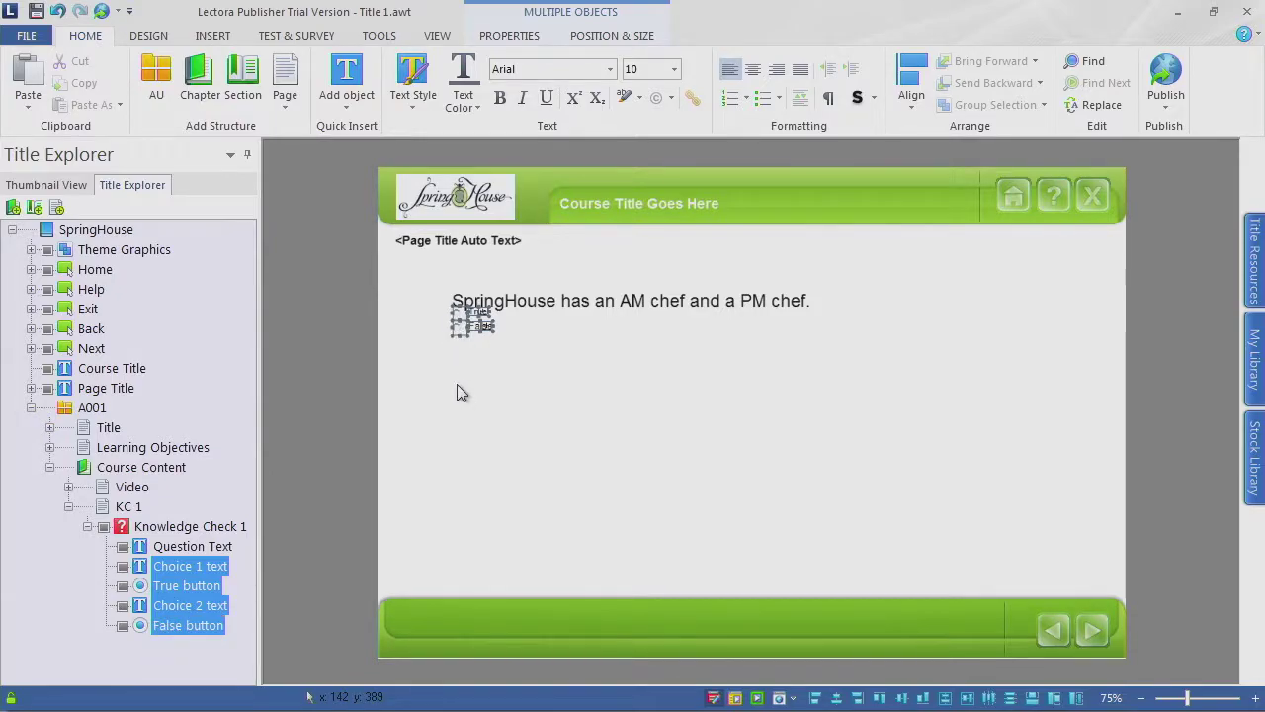
drag(460, 331, 462, 343)
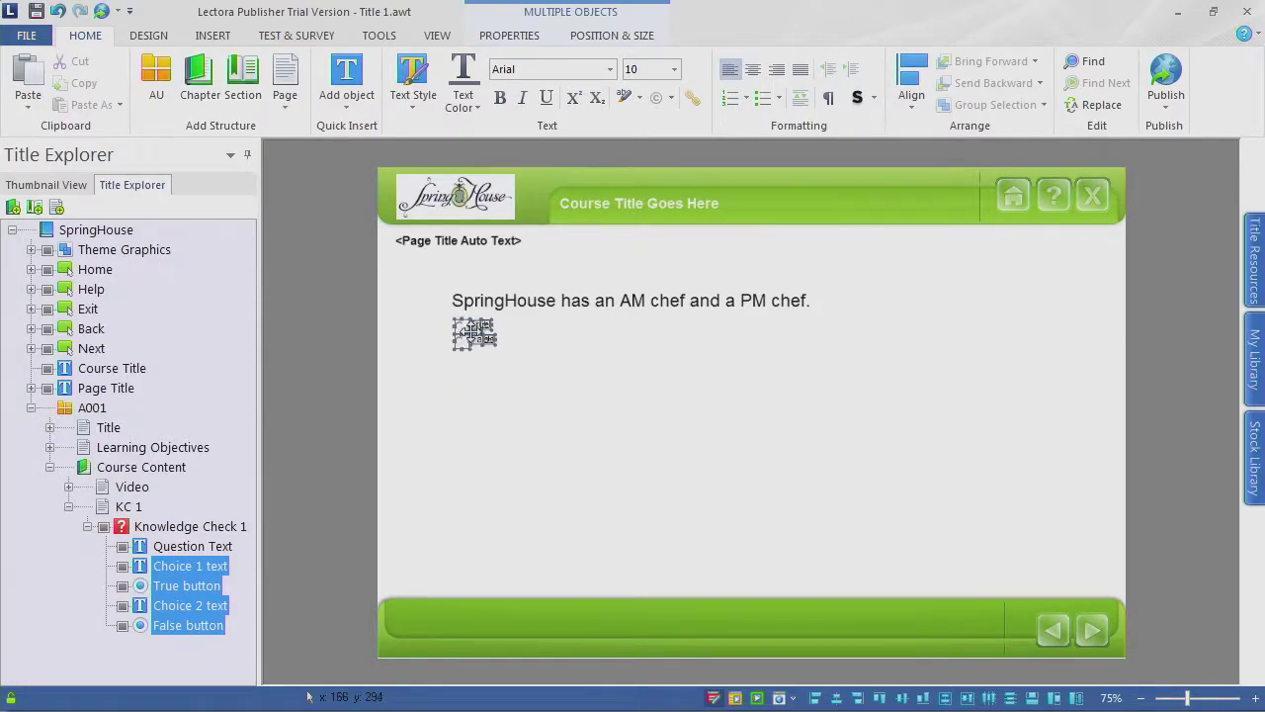
click(515, 376)
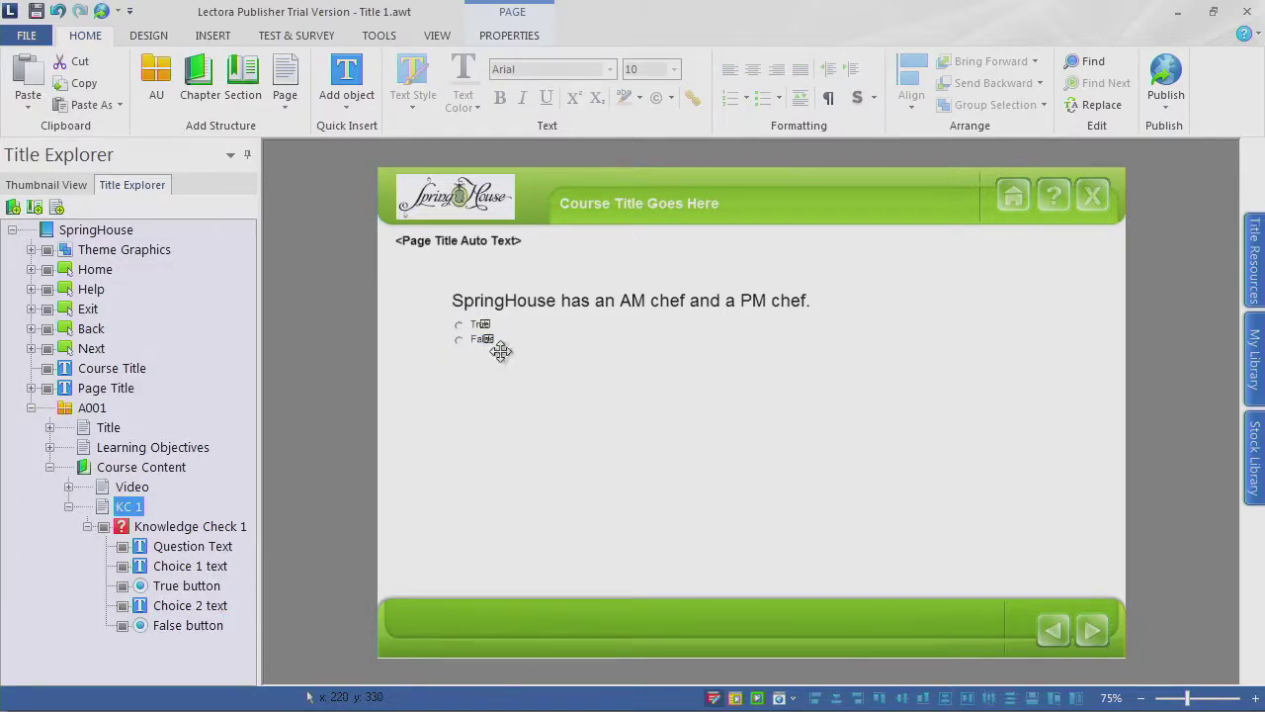
click(478, 326)
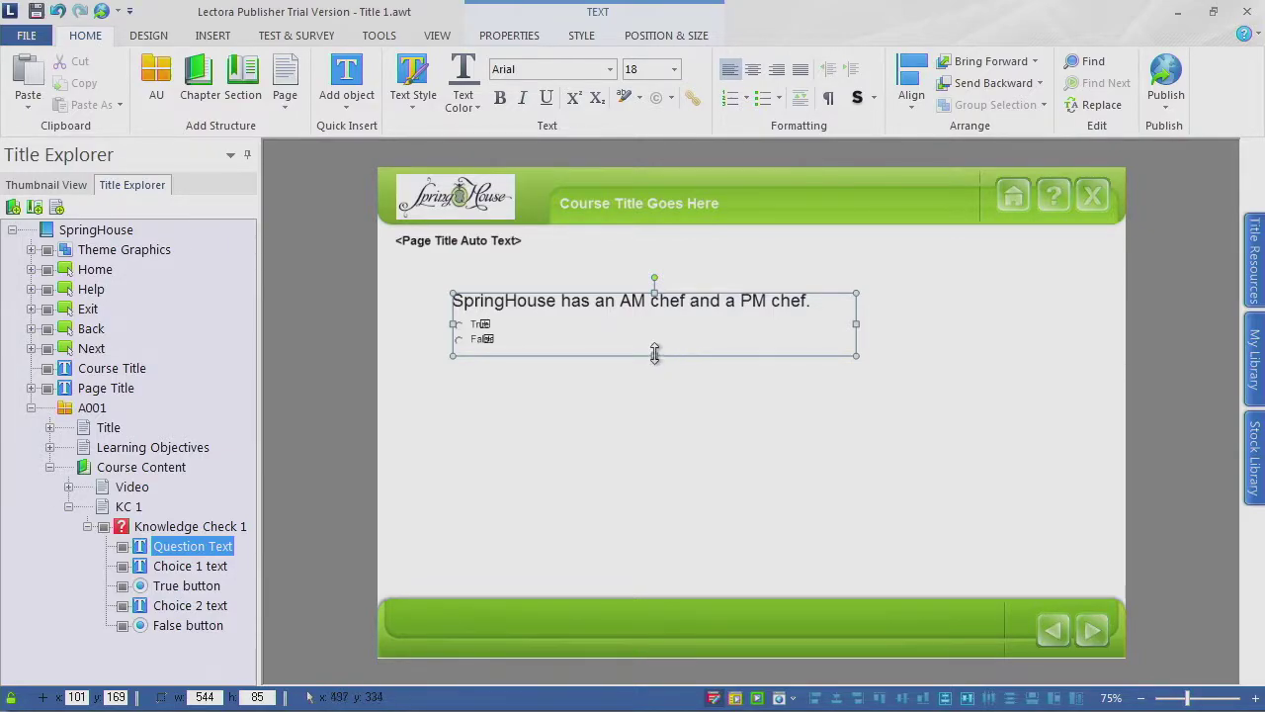
drag(654, 355, 654, 325)
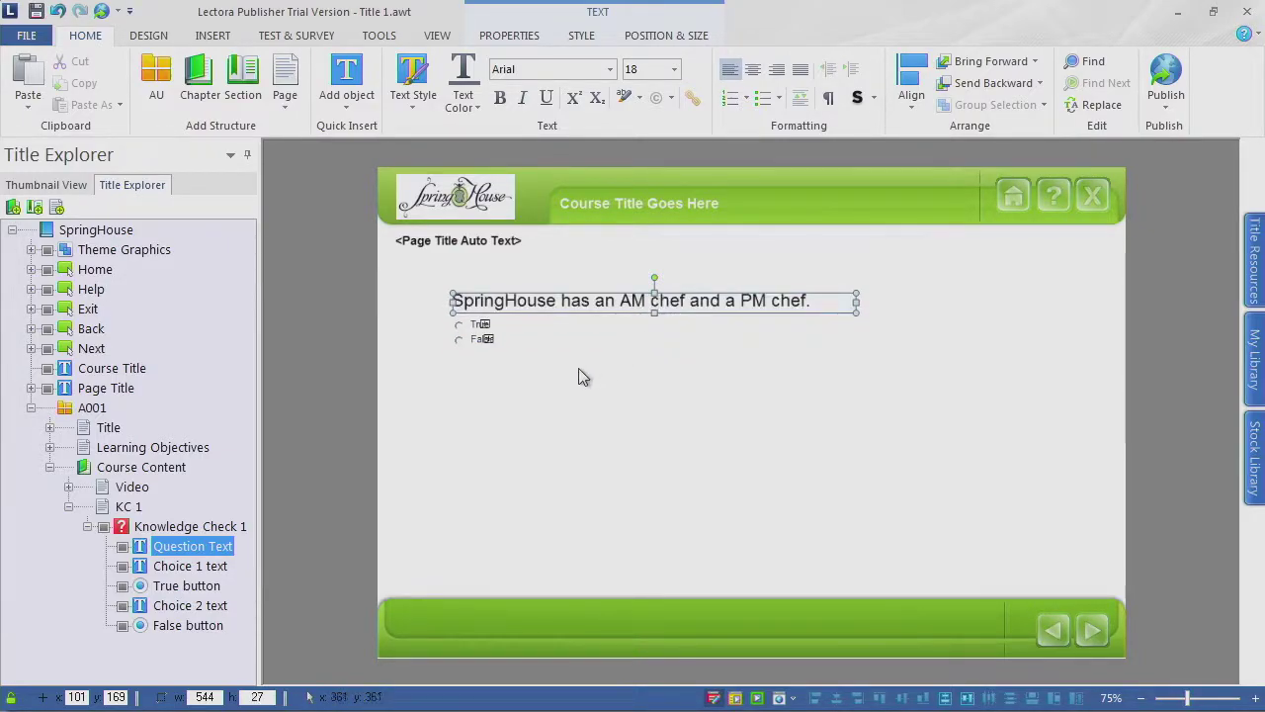
Step: Set the True and False choice texts together to font size 16
click(482, 323)
ctrl+click(481, 339)
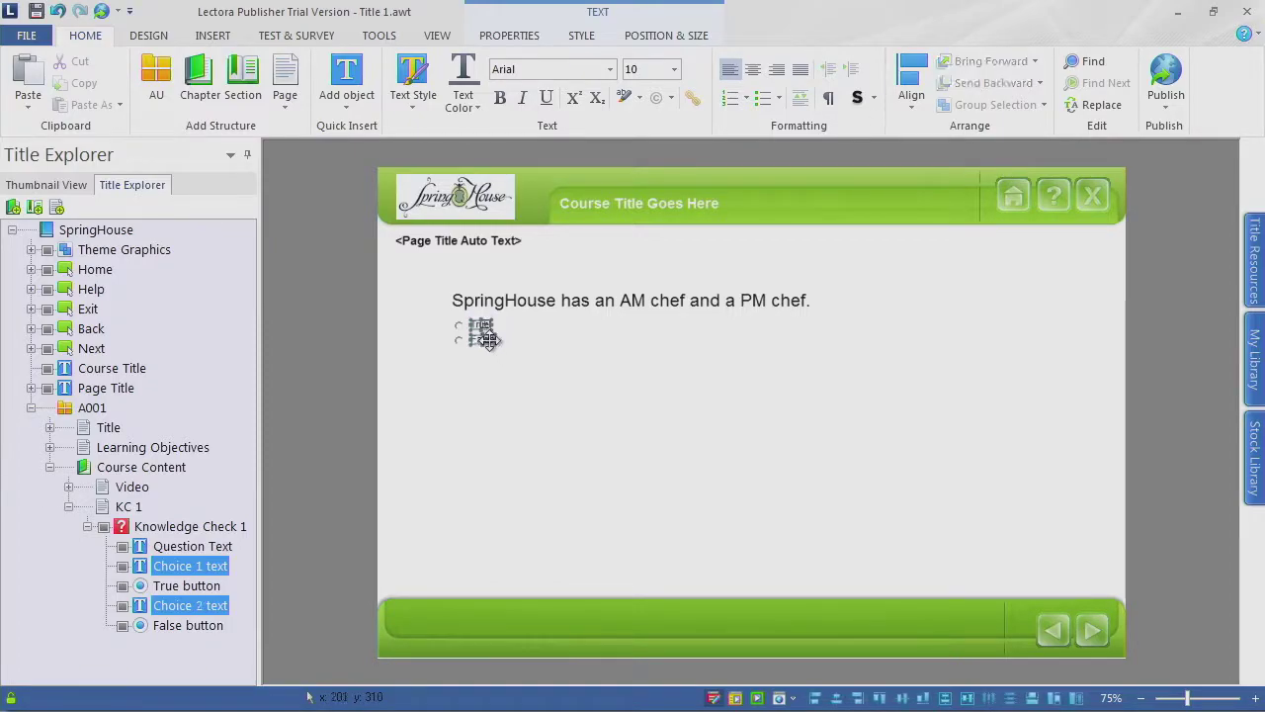
click(674, 69)
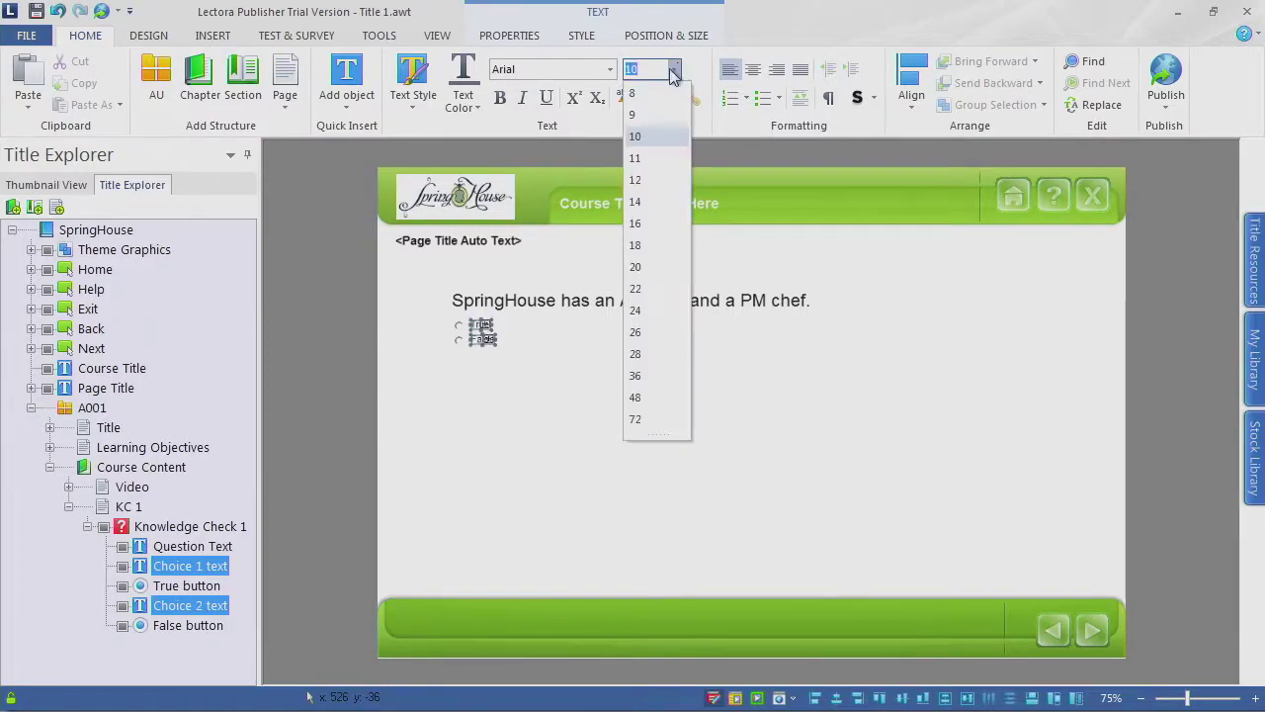
click(643, 273)
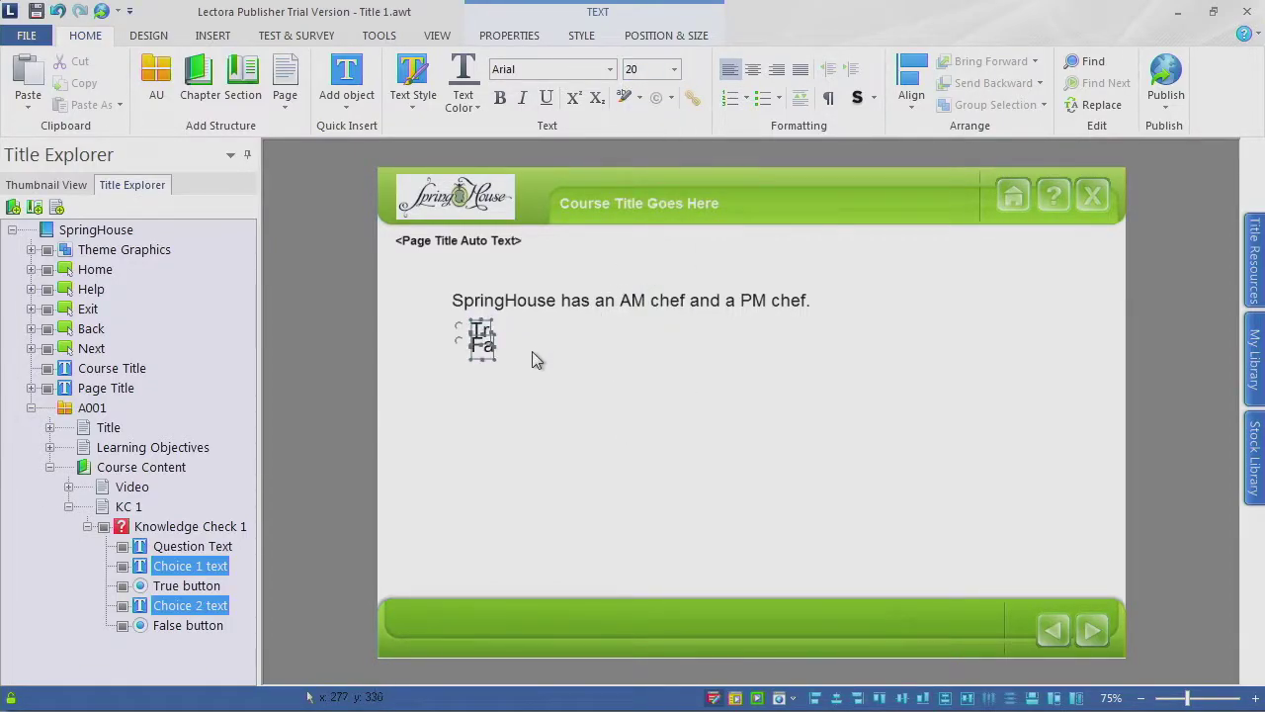
click(674, 69)
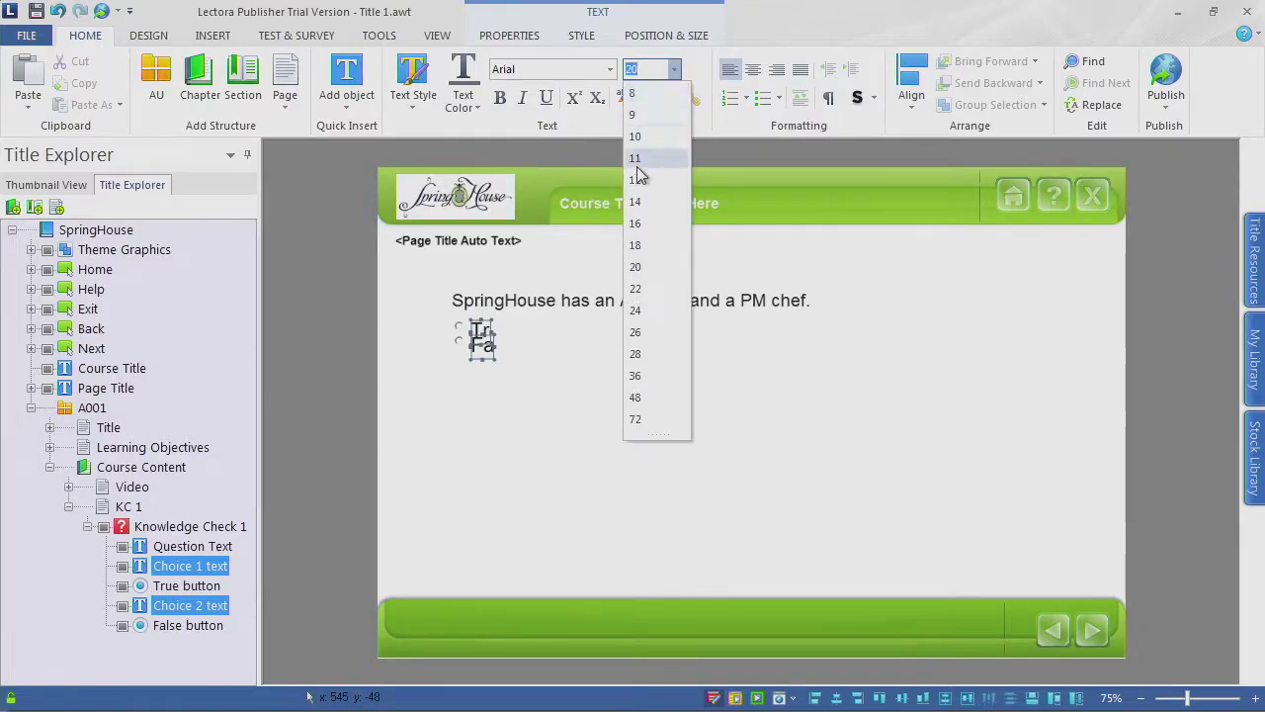
click(643, 231)
click(506, 339)
Step: Widen the Choice 1 text box to fit the whole word True, undoing the accidental move of the False text
click(480, 327)
drag(481, 342, 534, 338)
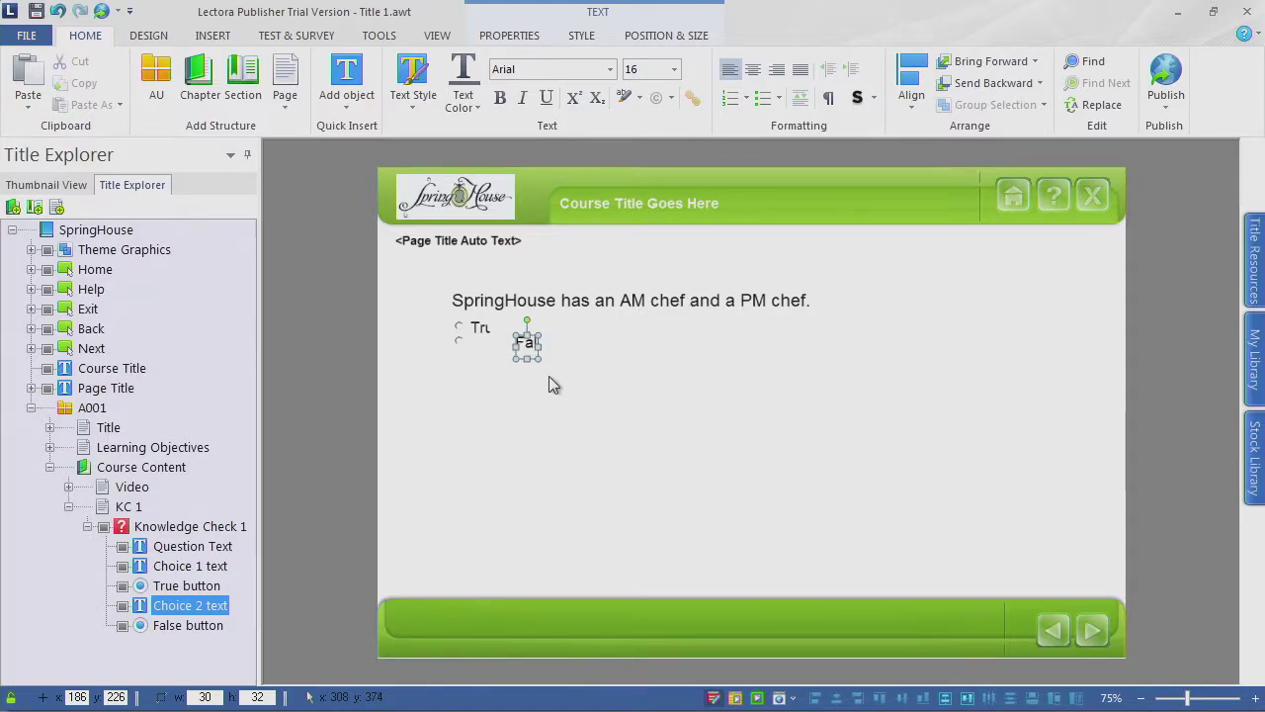
key(ctrl+z)
click(480, 327)
drag(497, 334, 524, 334)
click(512, 380)
Step: Nudge the Choice 2 text and the False button down together to y 237 for the text, adding space below True
click(458, 341)
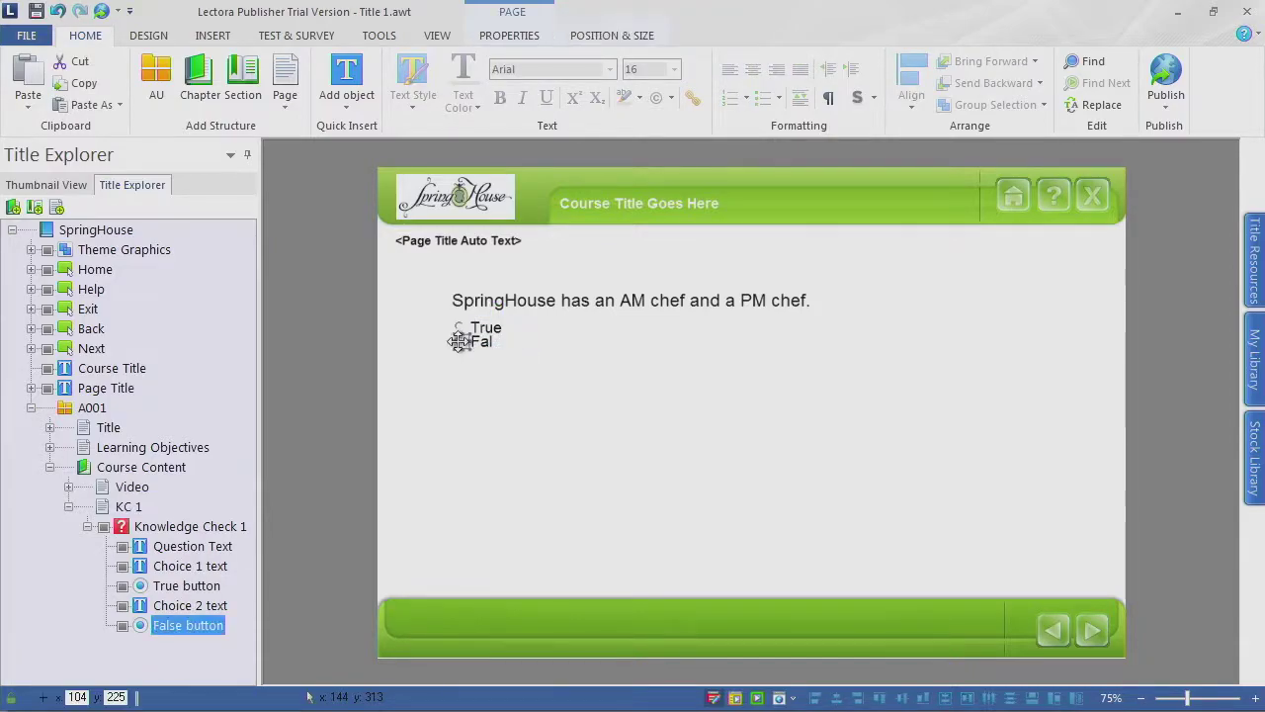
click(483, 348)
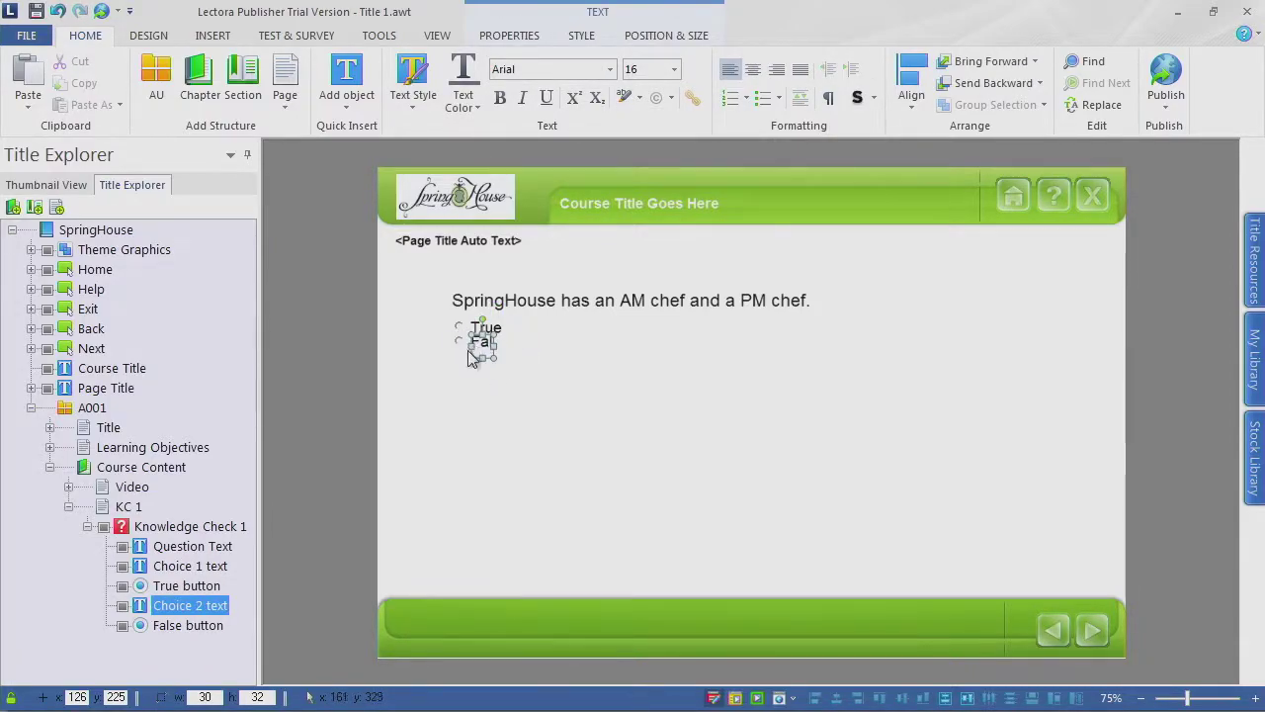
ctrl+click(458, 341)
key(Down)
key(Down)
key(Down)
key(Down)
key(Down)
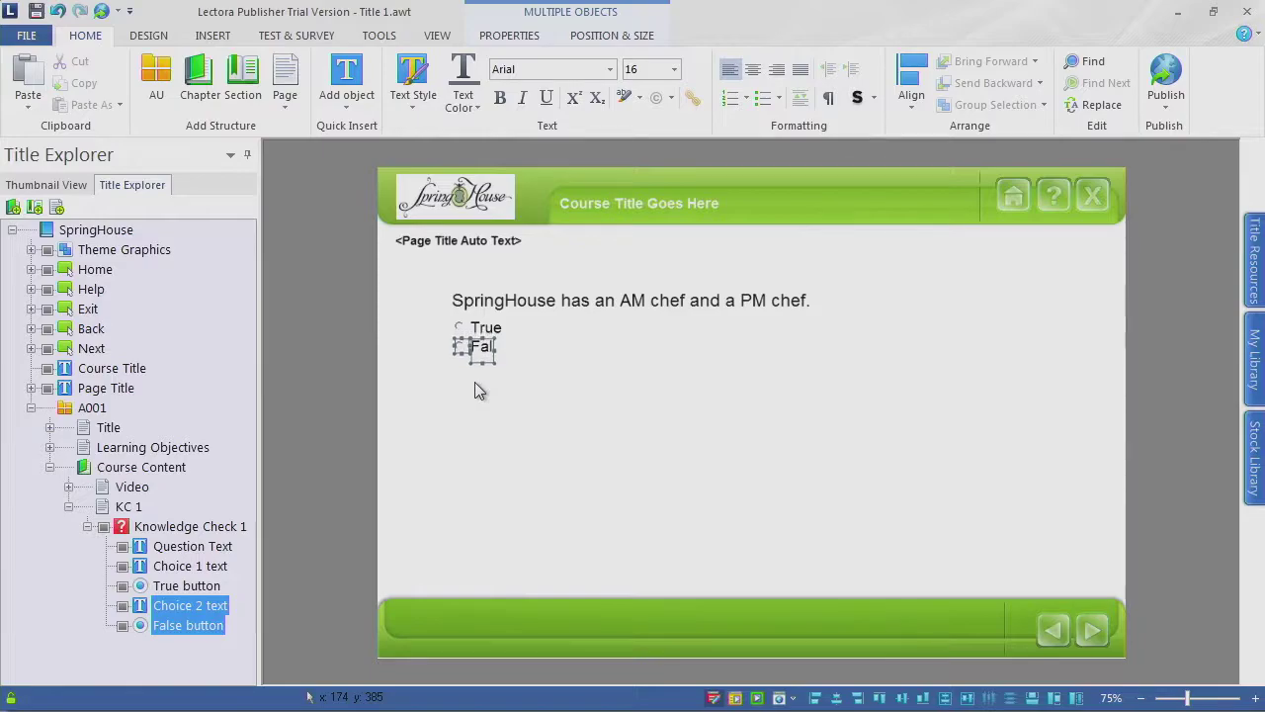
key(Down)
key(Down)
key(Down)
key(Down)
key(Down)
key(Down)
key(Down)
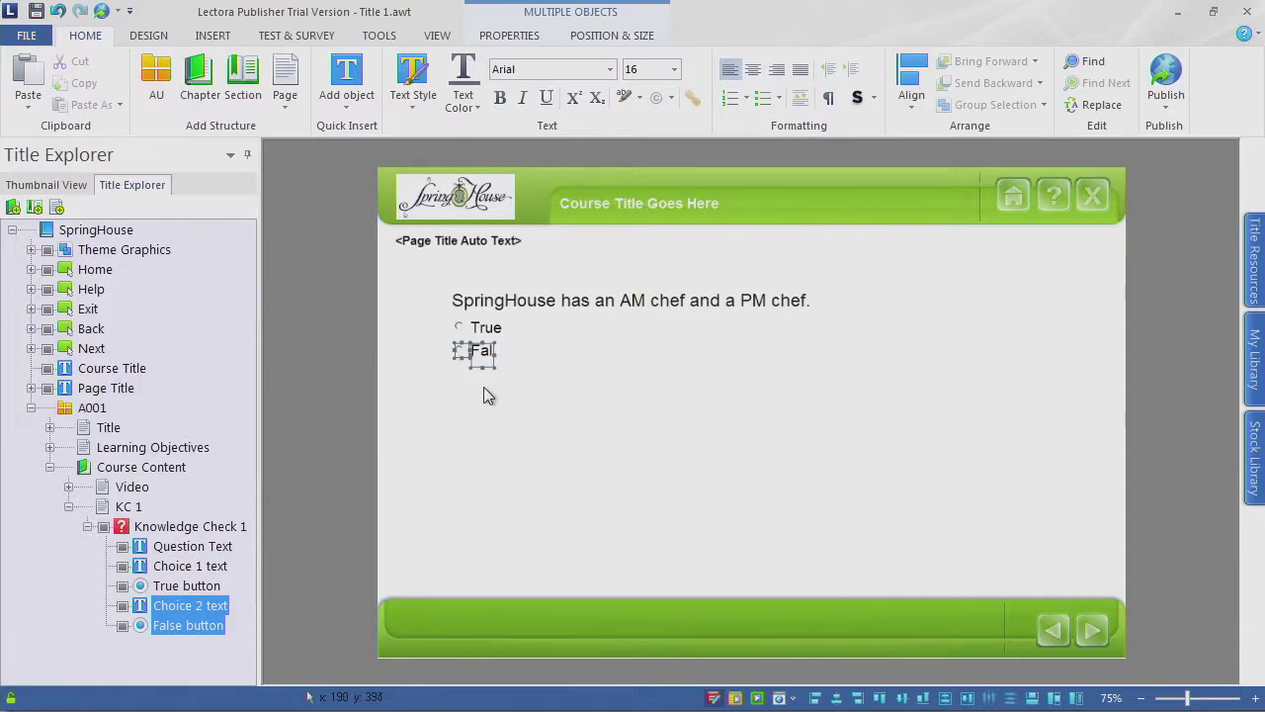
click(484, 395)
Step: Widen the Choice 2 text box to about 70 to fit the word False, and collapse the KC 1 page in the title tree
click(494, 354)
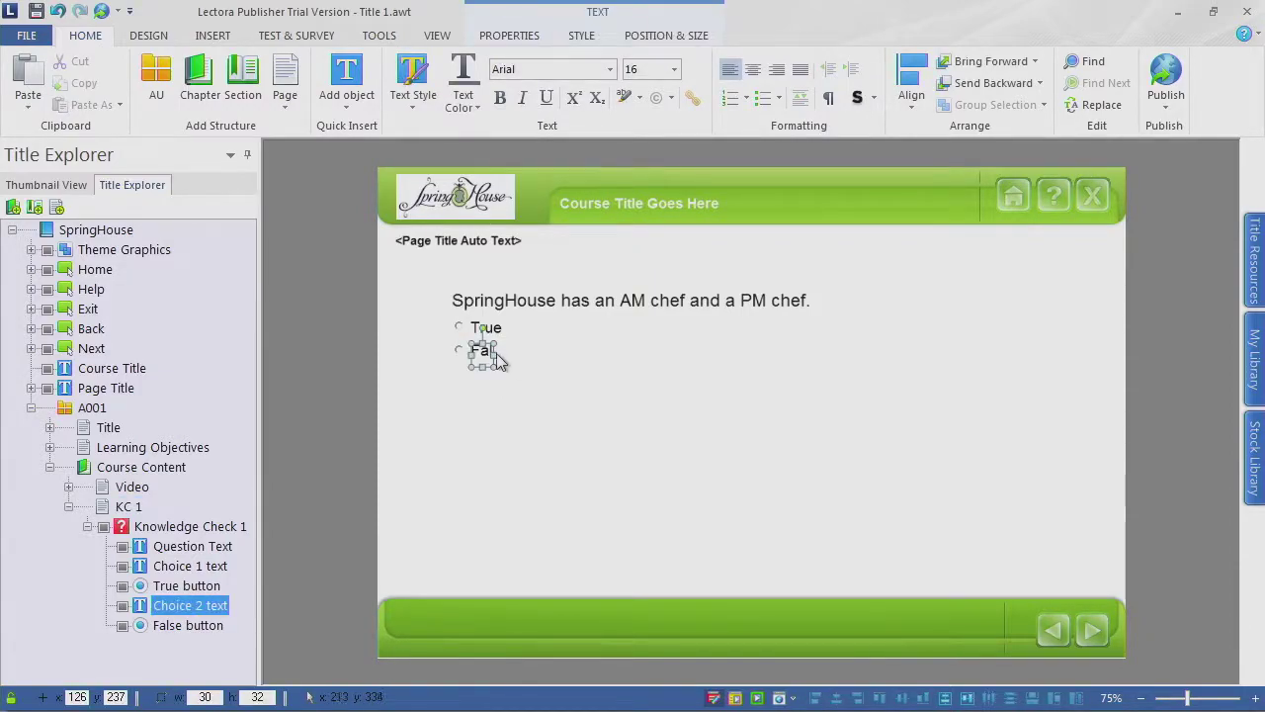
drag(497, 353, 531, 353)
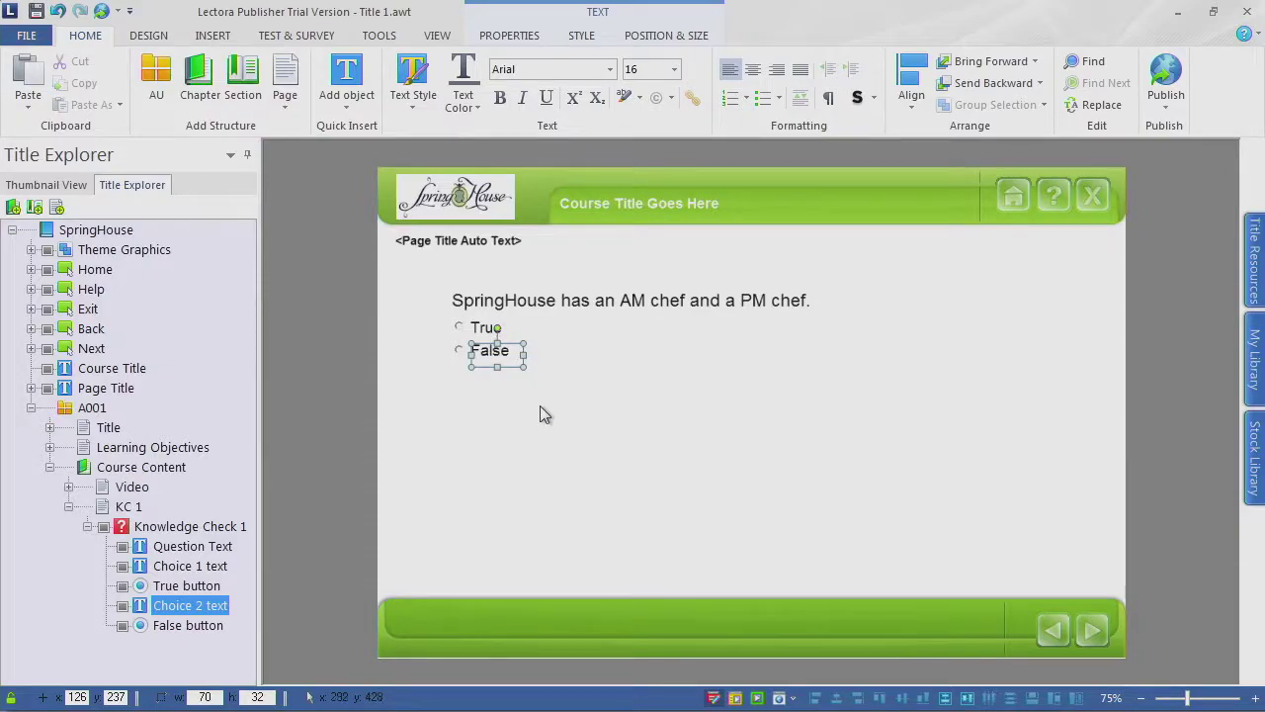
click(537, 407)
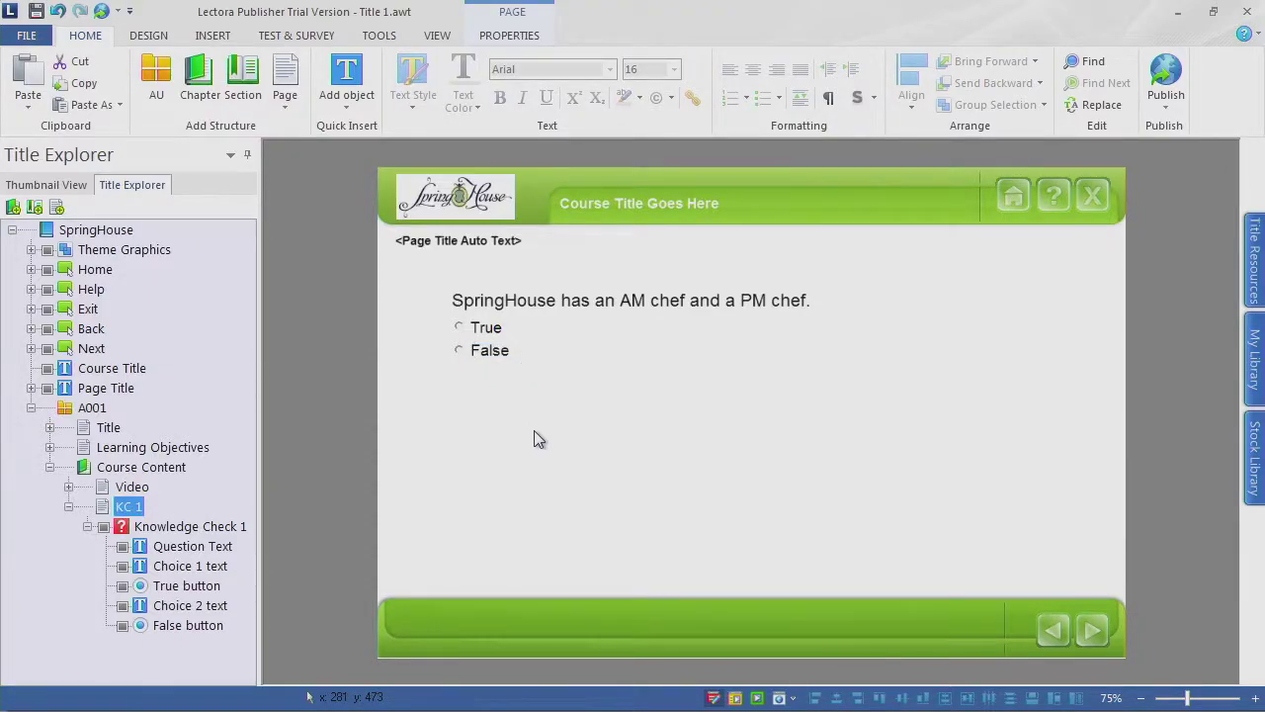
click(70, 507)
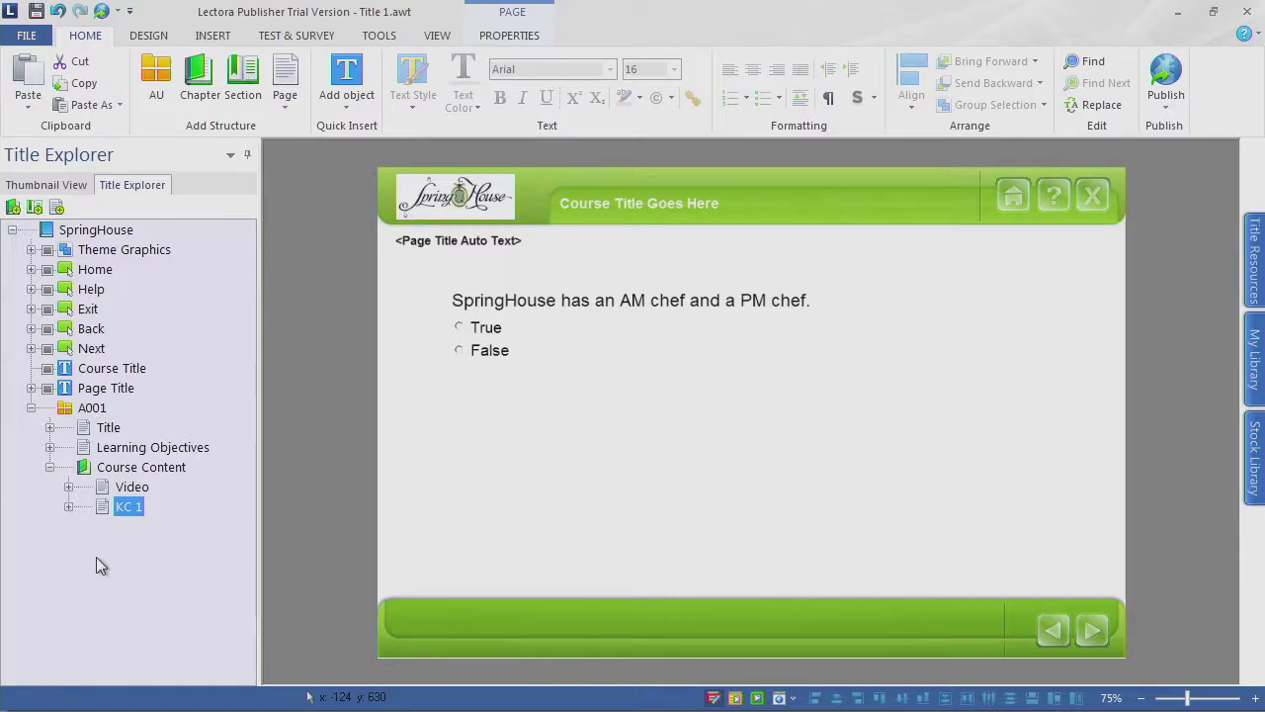
Step: Preview the KC 1 page, answer the question with True, dismiss the feedback message and close the preview
key(F10)
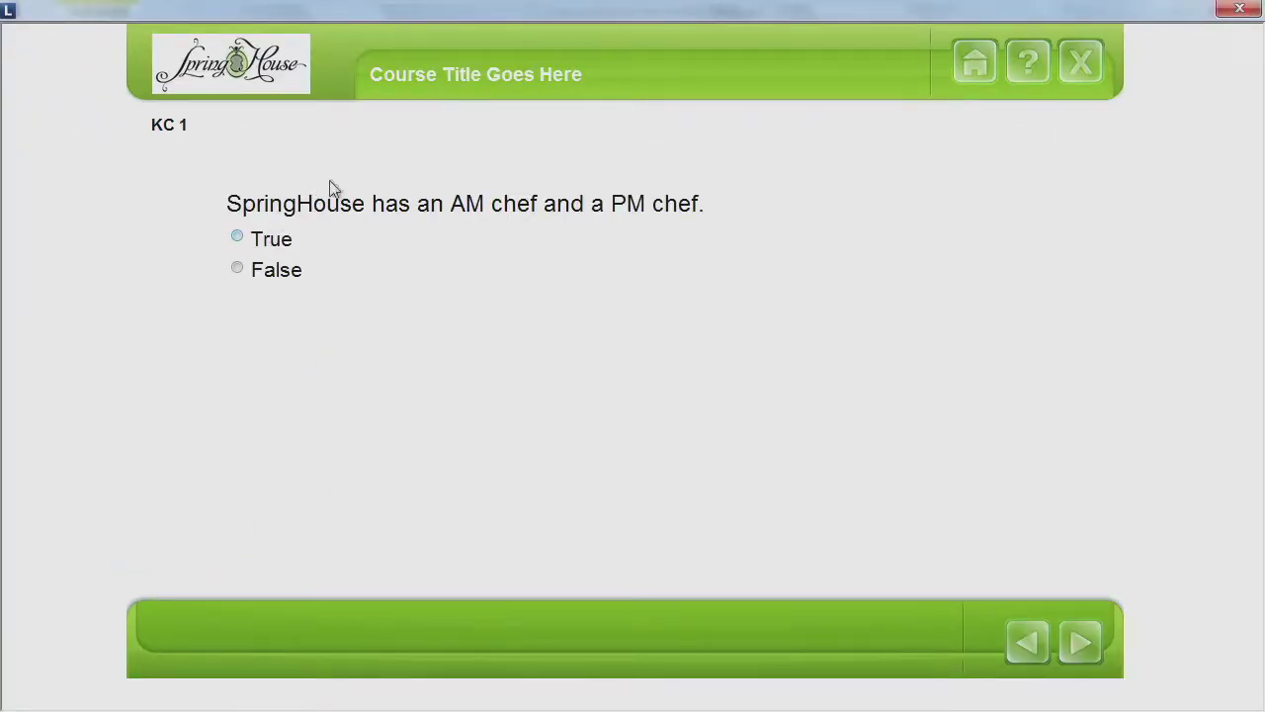
click(238, 236)
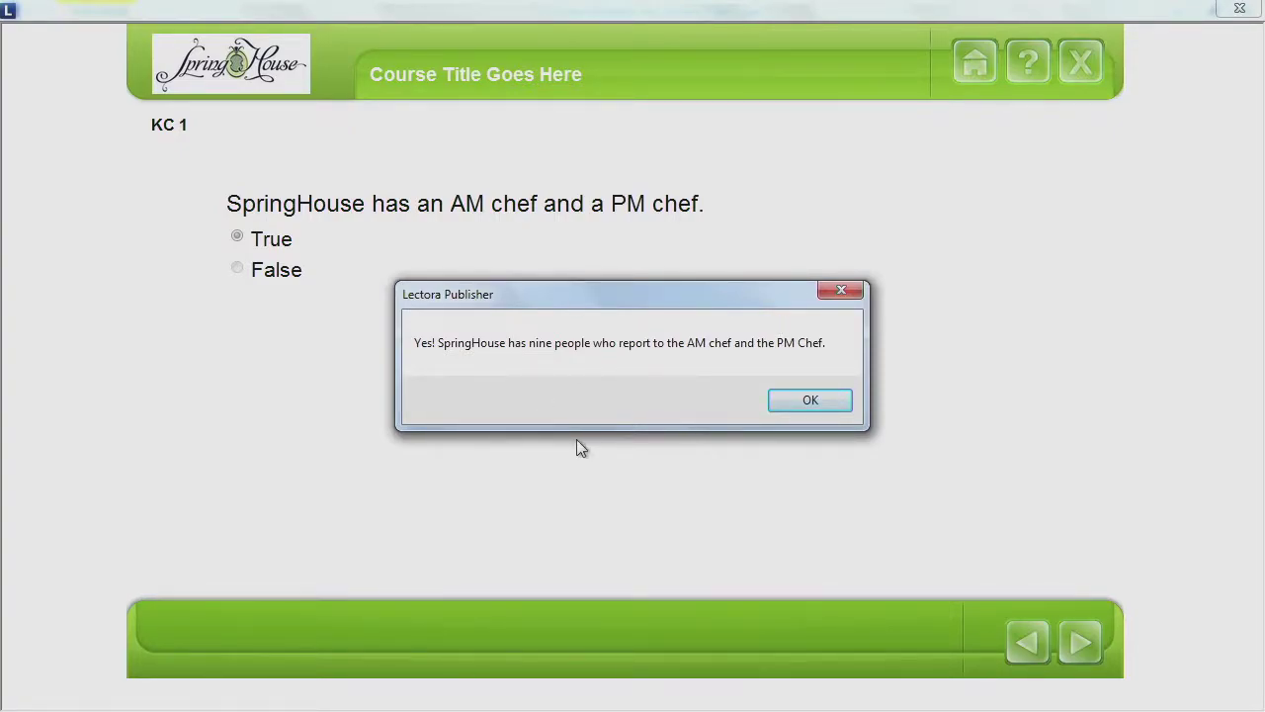
click(813, 400)
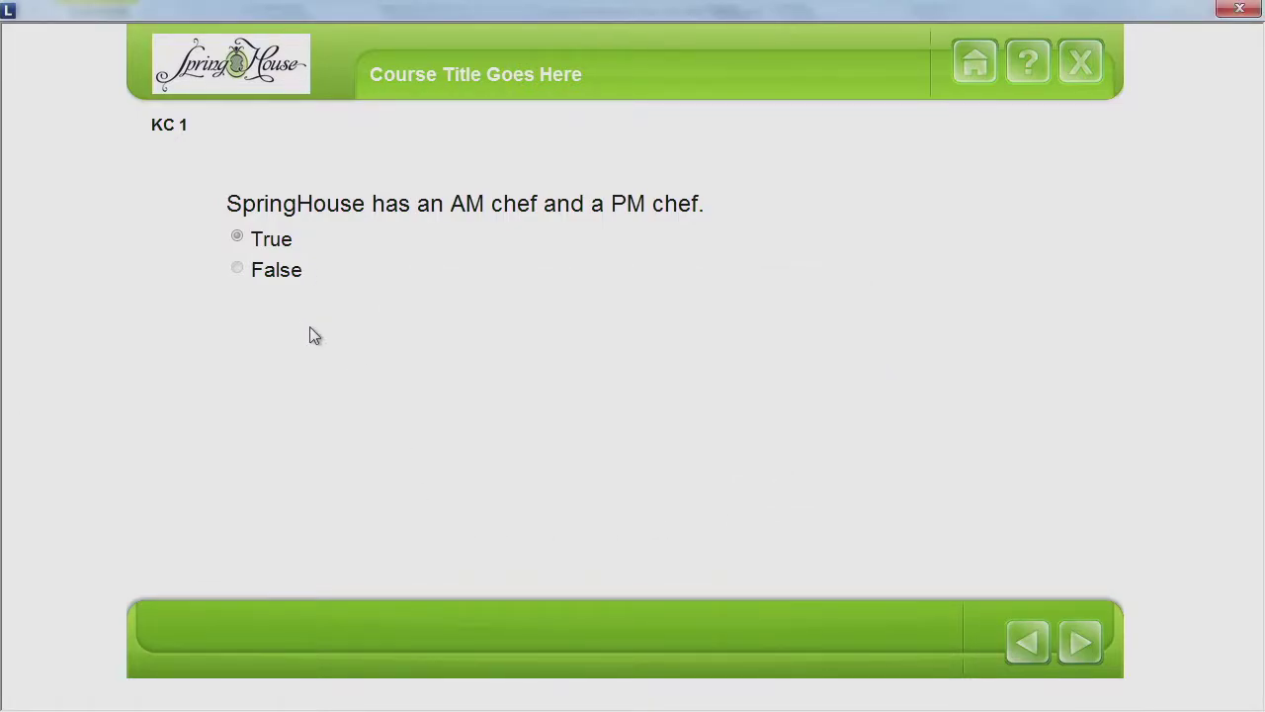
key(alt+F4)
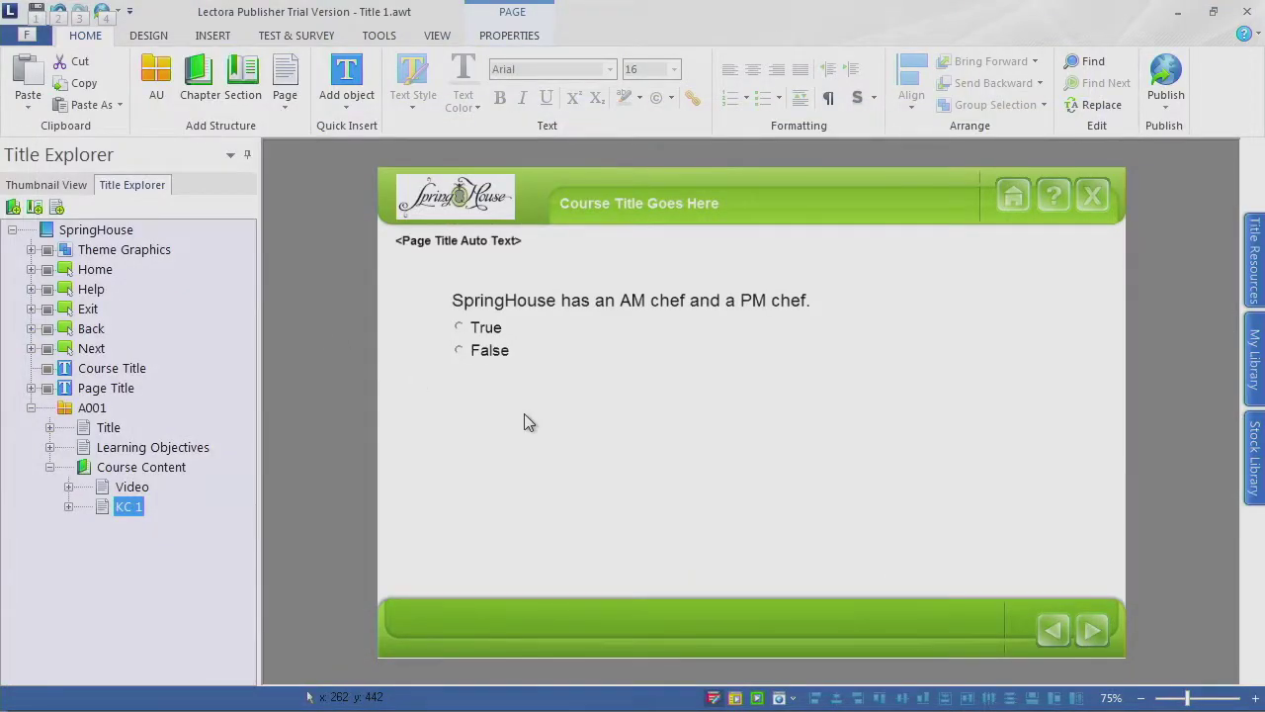
Step: Check the entry following the knowledge check in the Word storyboard, and add a blank page after KC 1 in Lectora
key(alt+Tab)
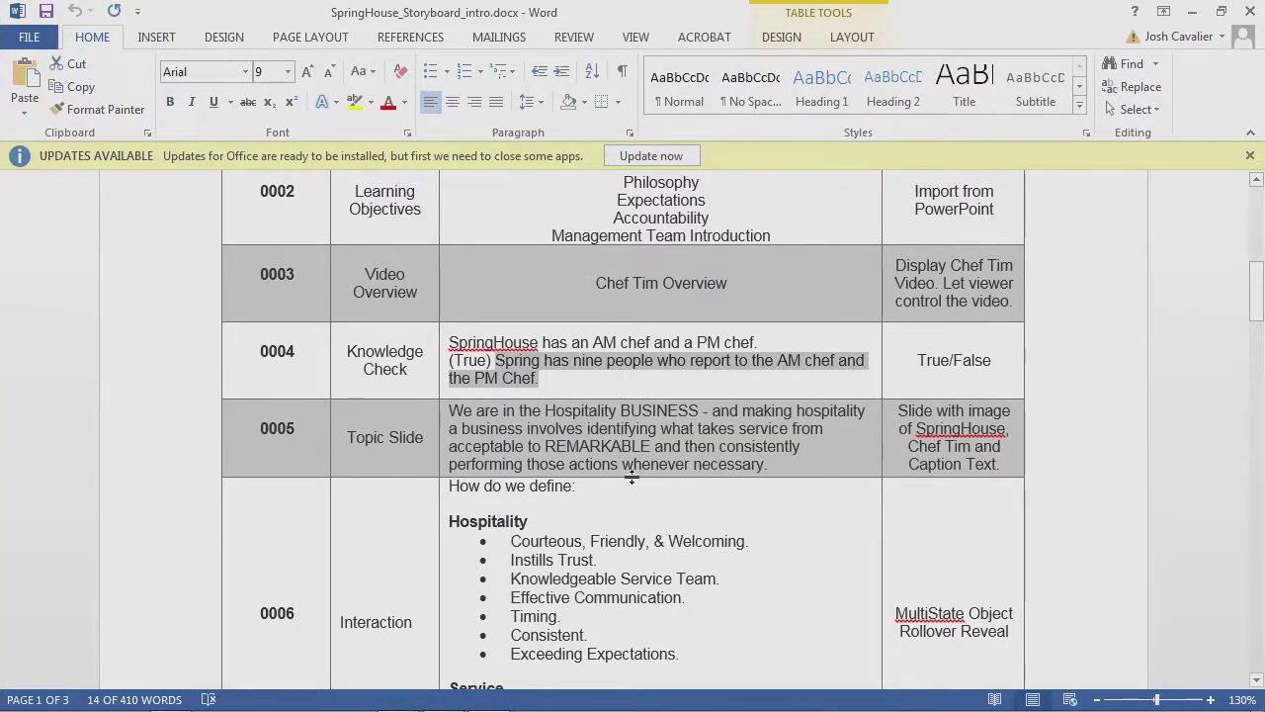
scroll(621, 470, down, 3)
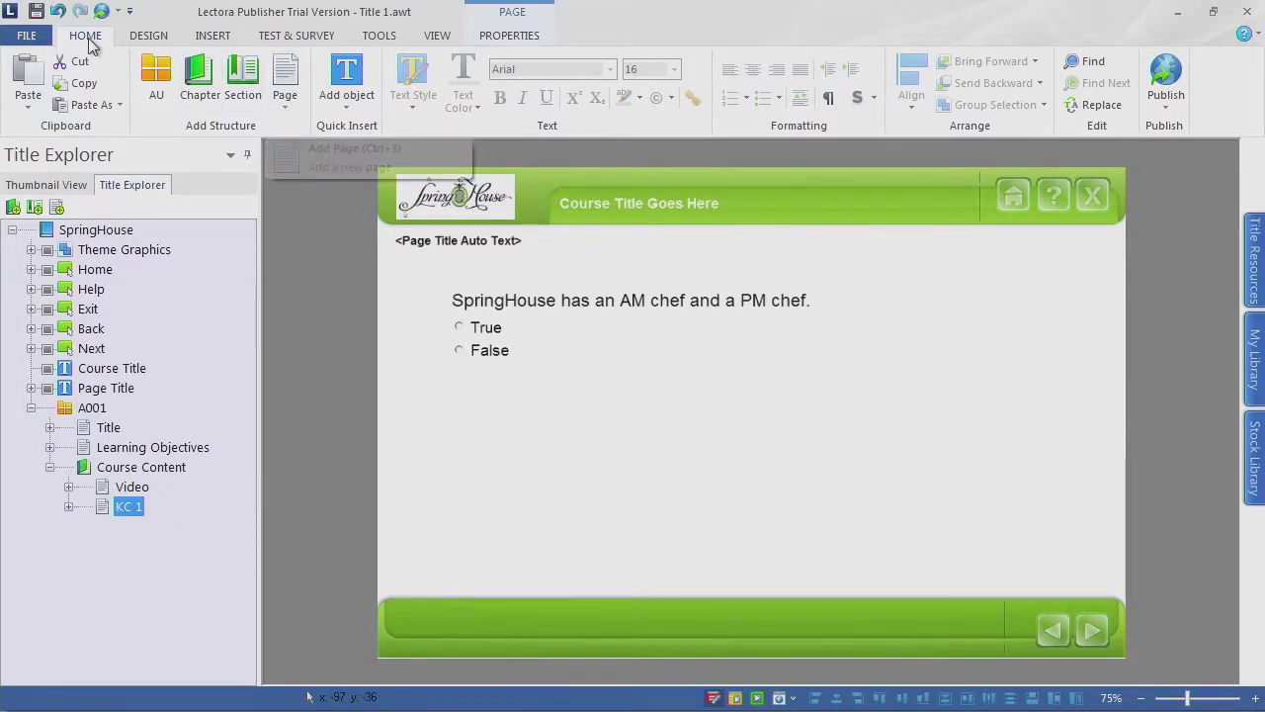
click(288, 109)
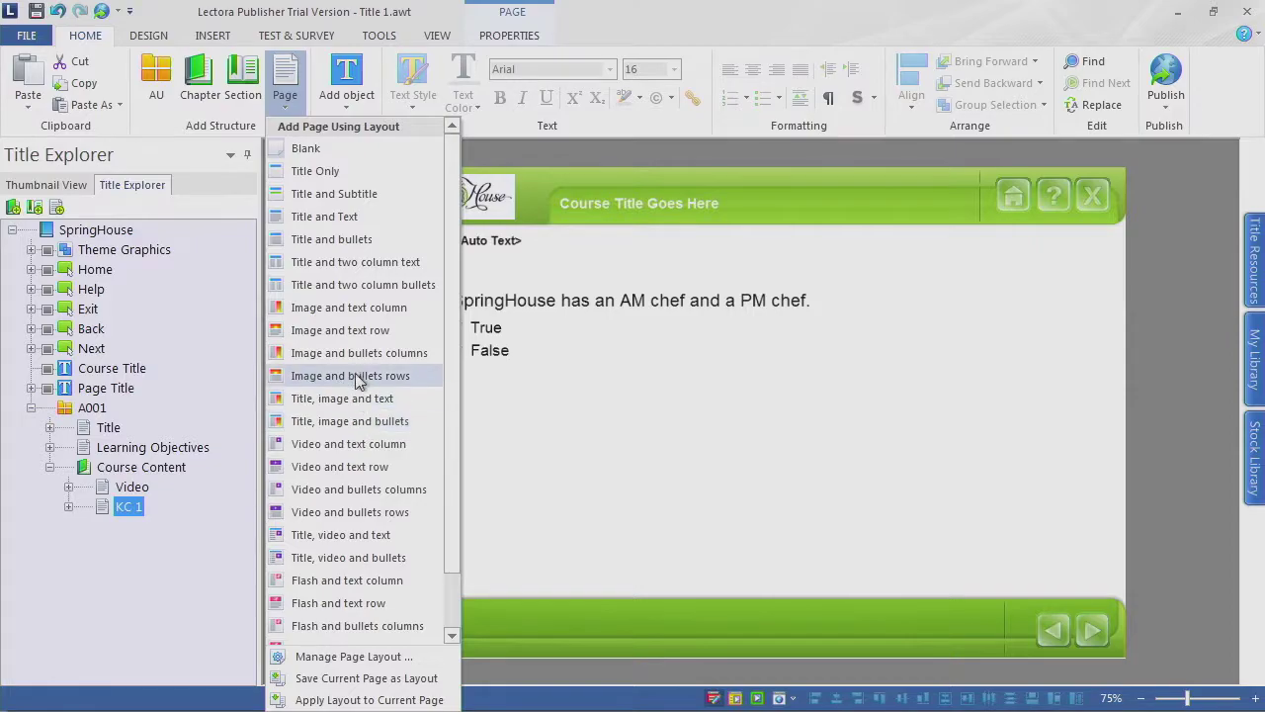
click(319, 156)
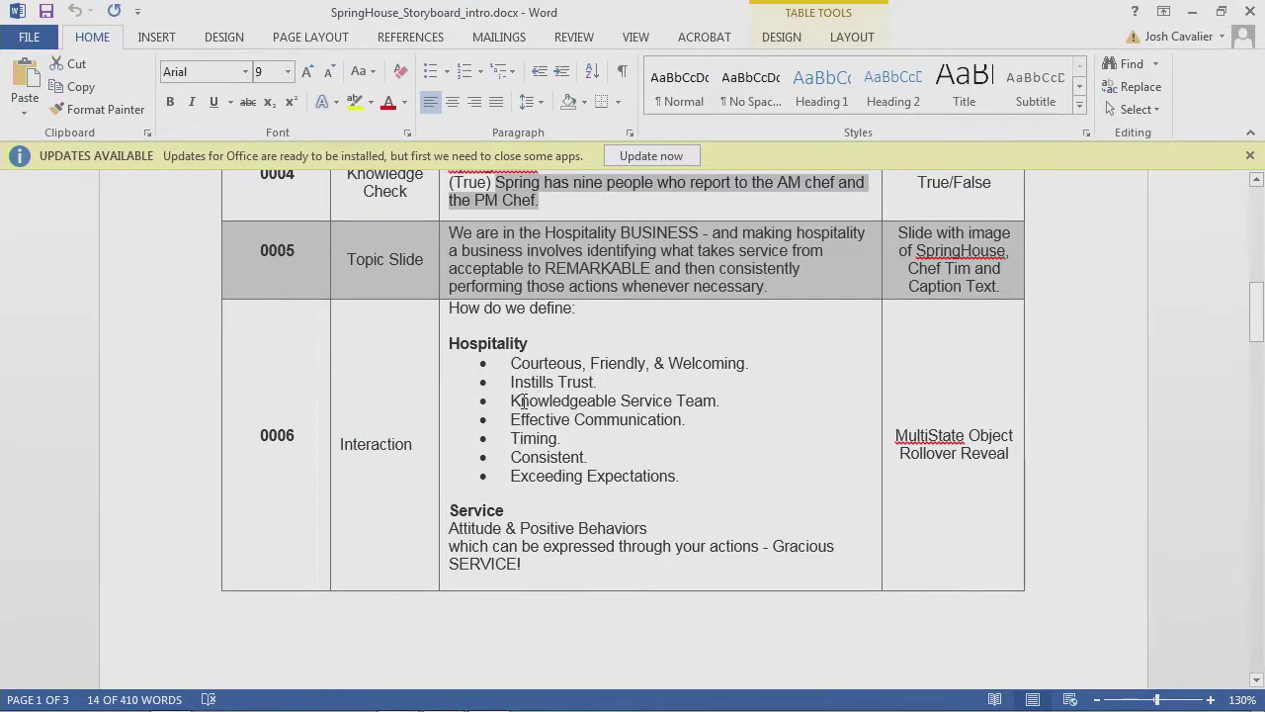
Step: Copy "Hospitality BUSINESS" from row 0005 of the Word storyboard and paste it as the new page's name in Lectora
scroll(420, 373, up, 2)
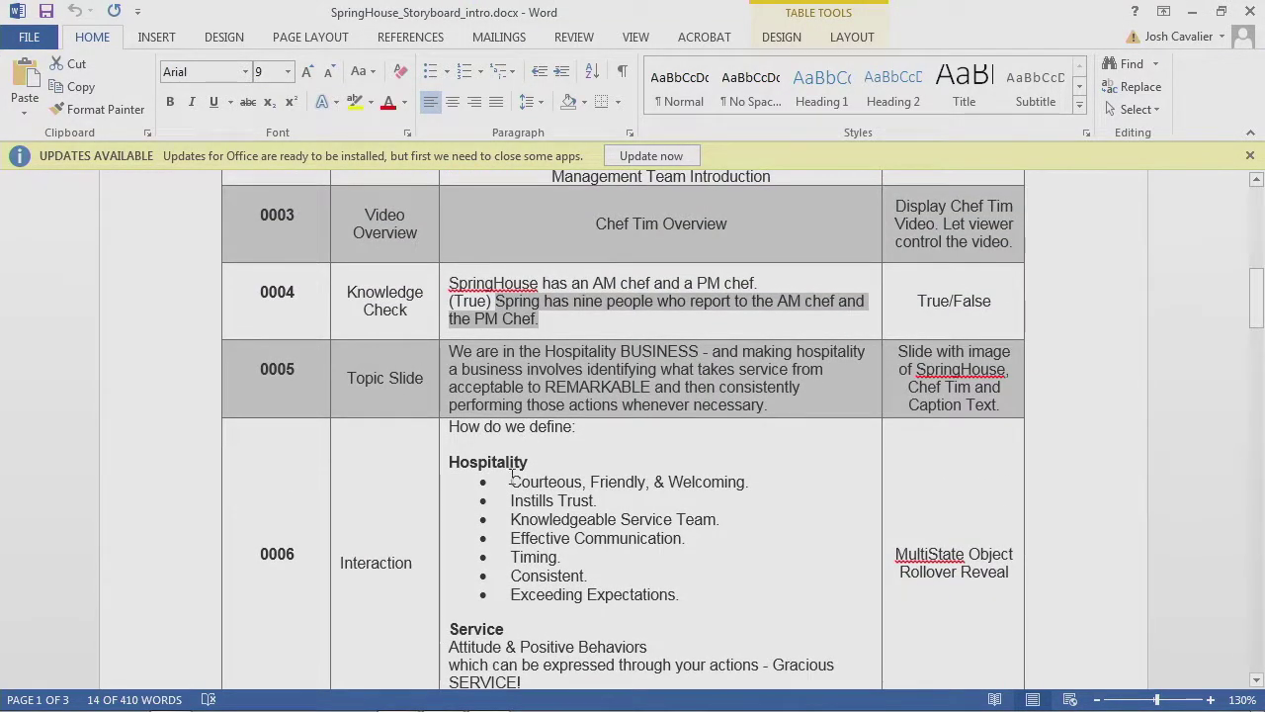
scroll(629, 420, down, 1)
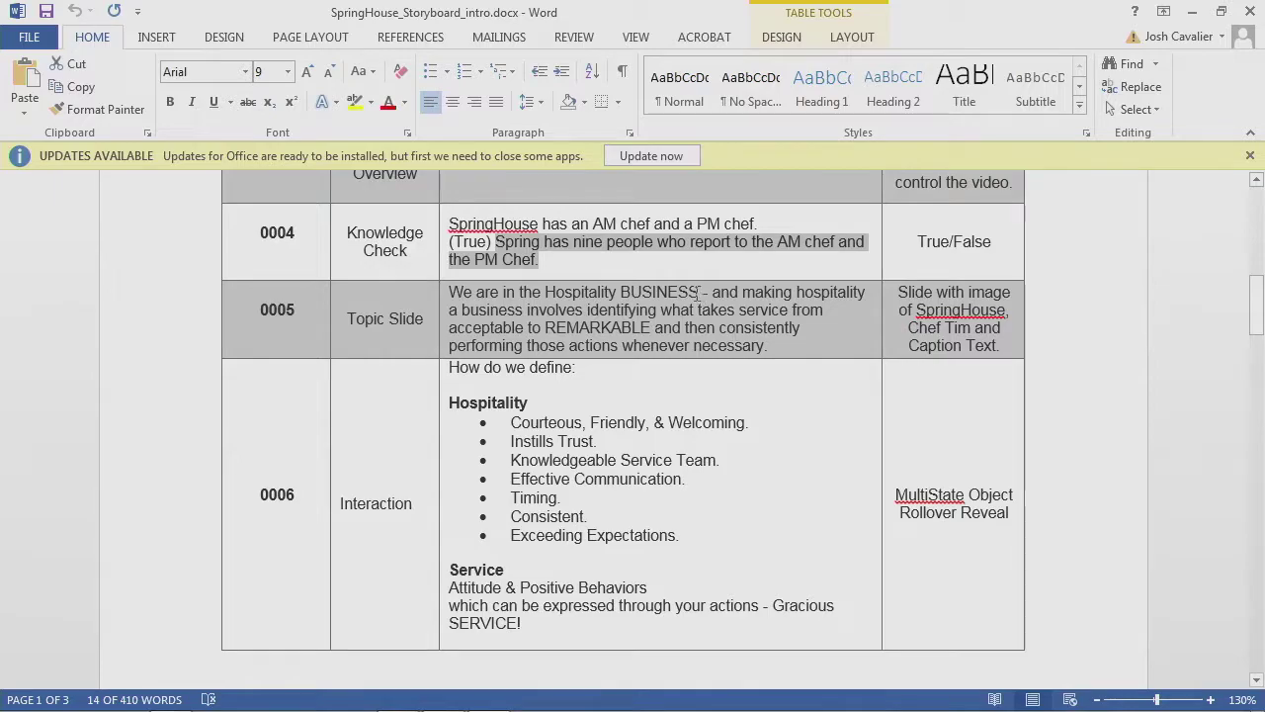
drag(700, 292, 583, 286)
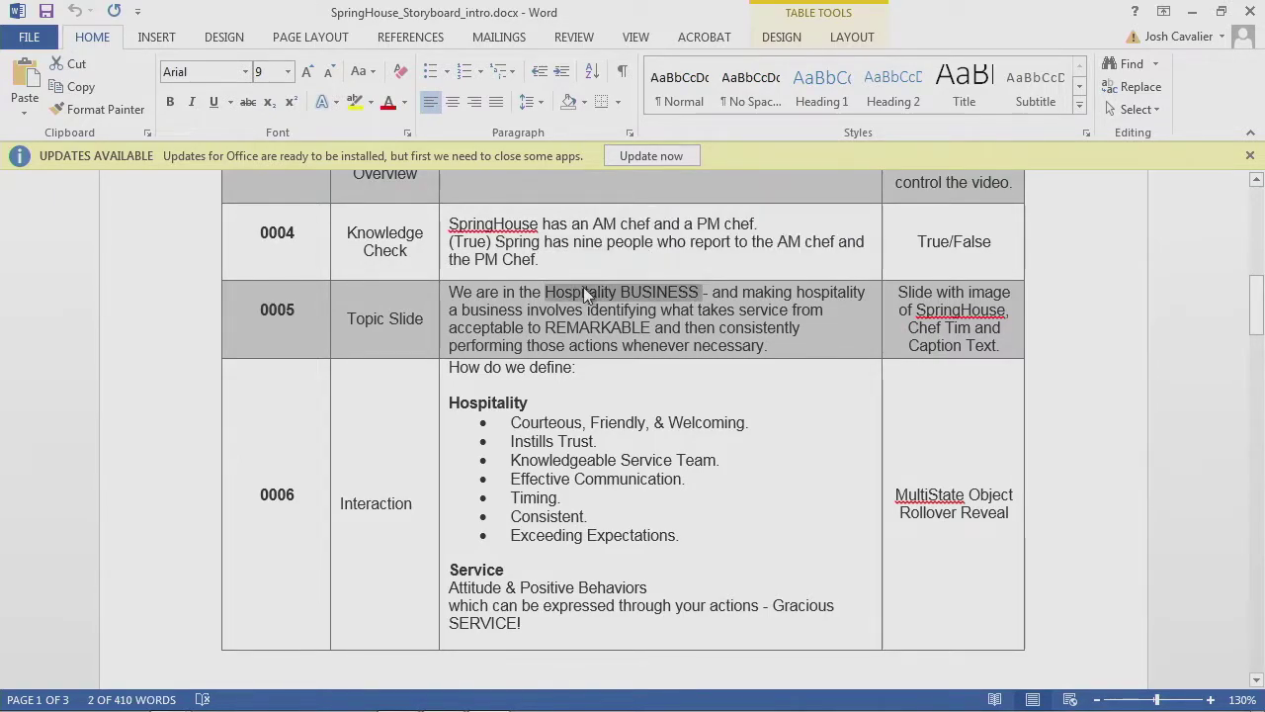
right_click(583, 287)
click(630, 325)
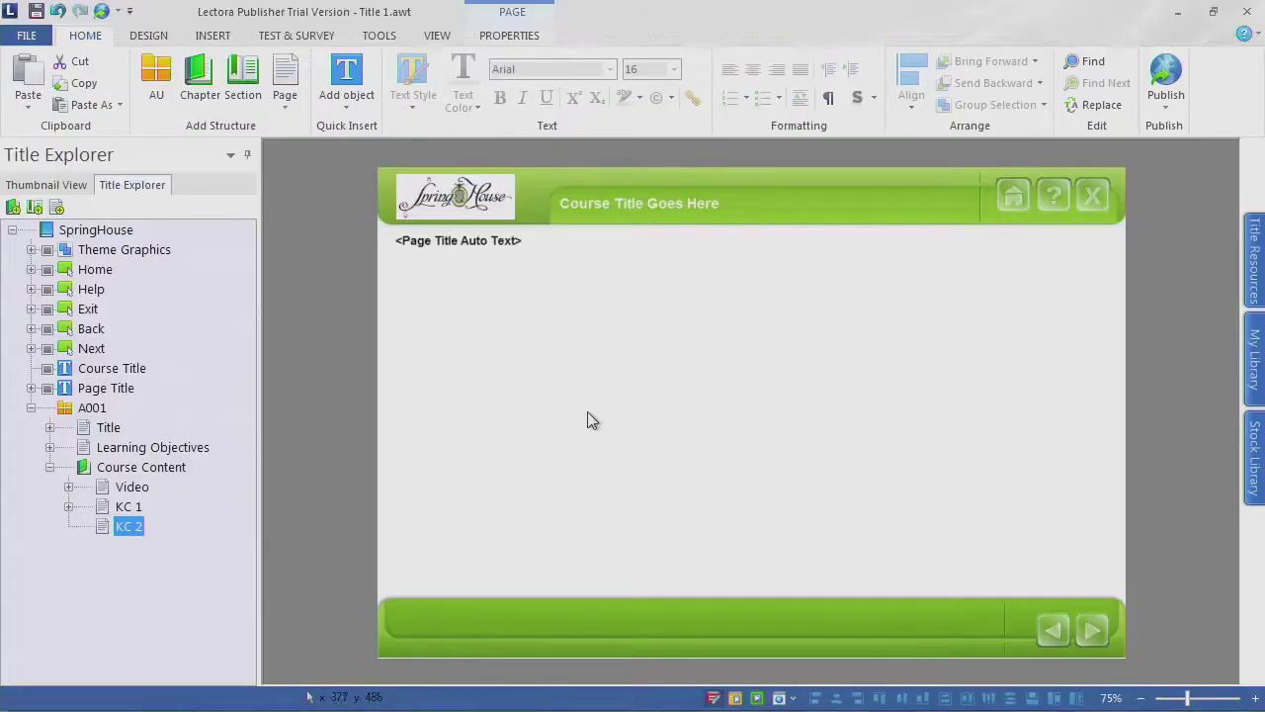
click(133, 525)
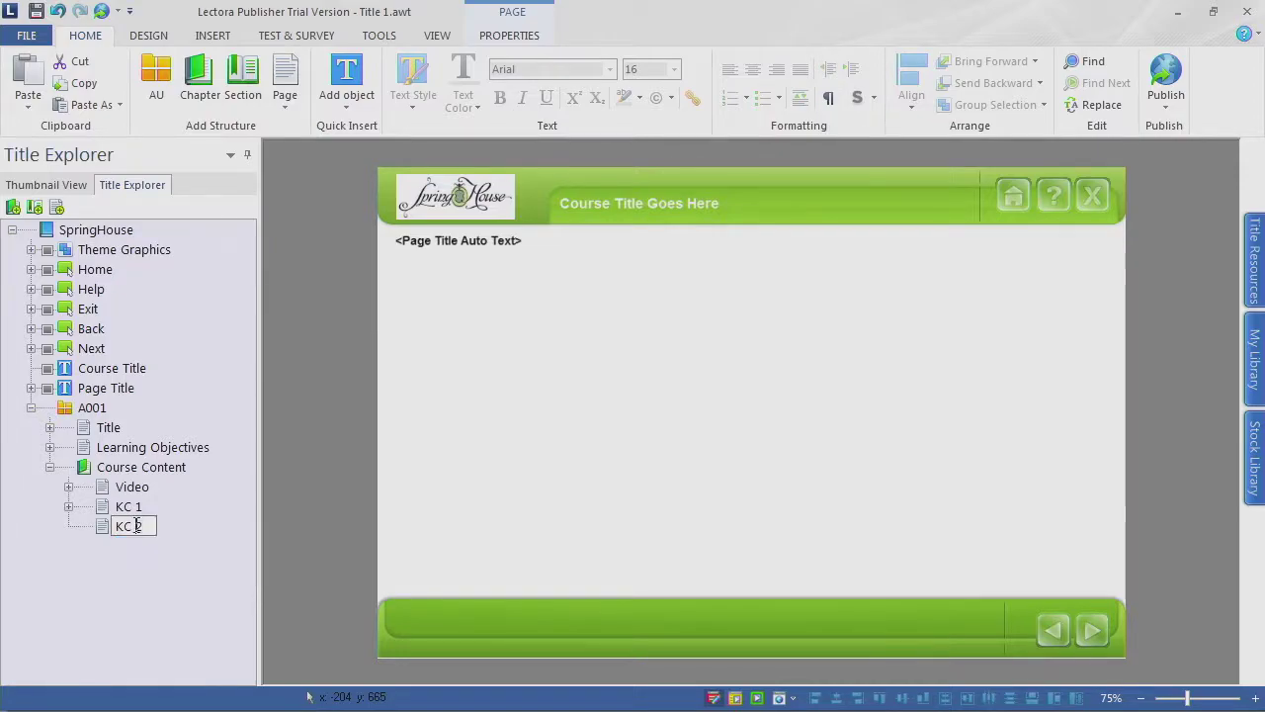
key(ctrl+v)
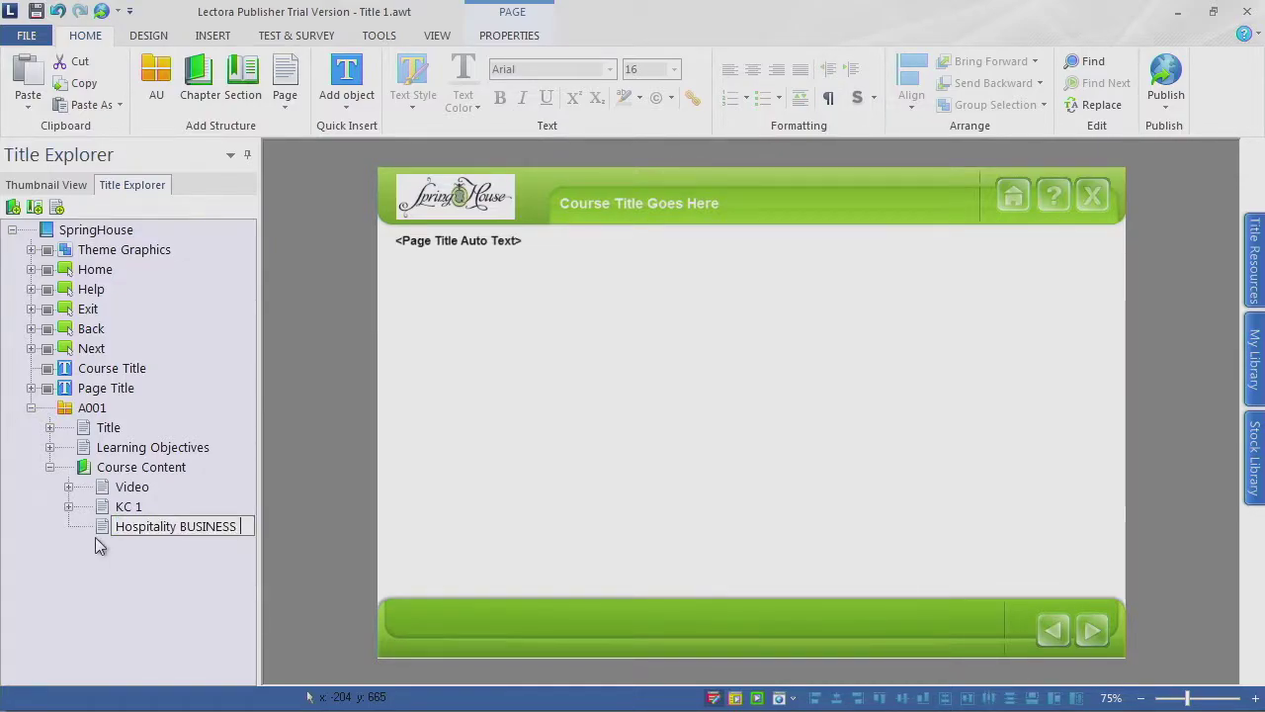
key(Return)
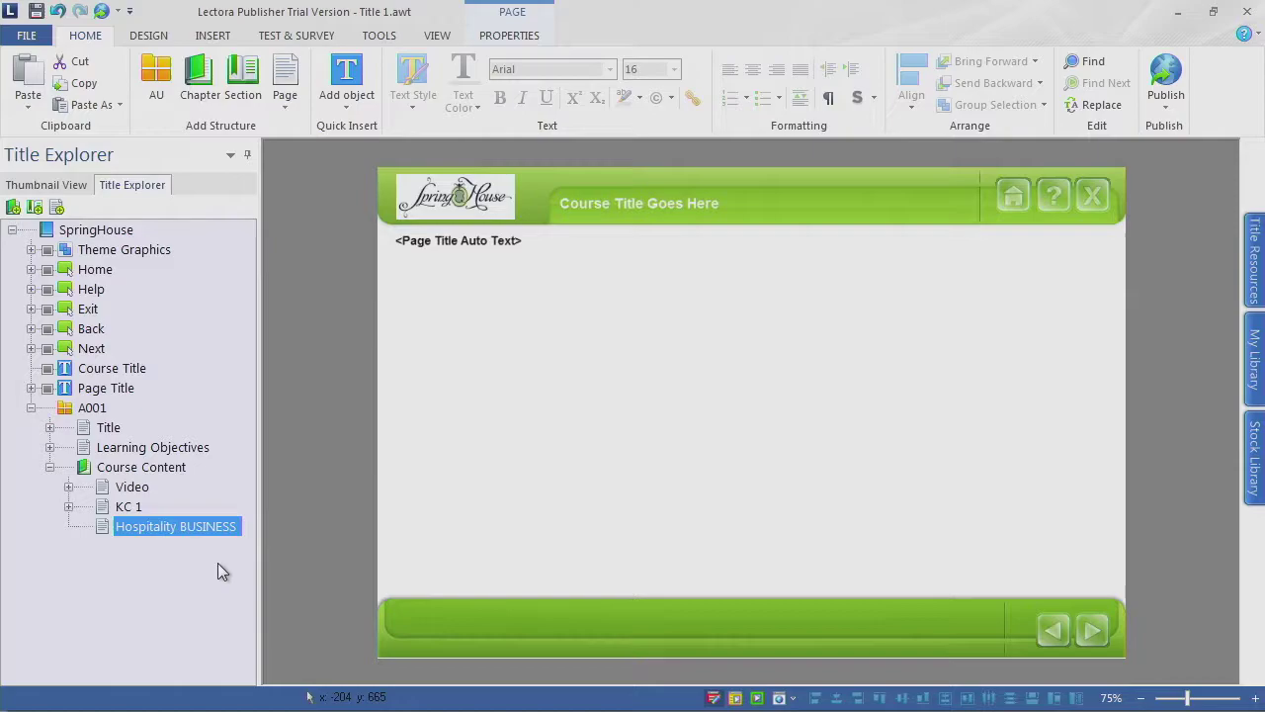
Step: Correct the capitalization of the new page's name so it reads Hospitality Business
click(234, 537)
drag(240, 525, 184, 526)
text(usiness)
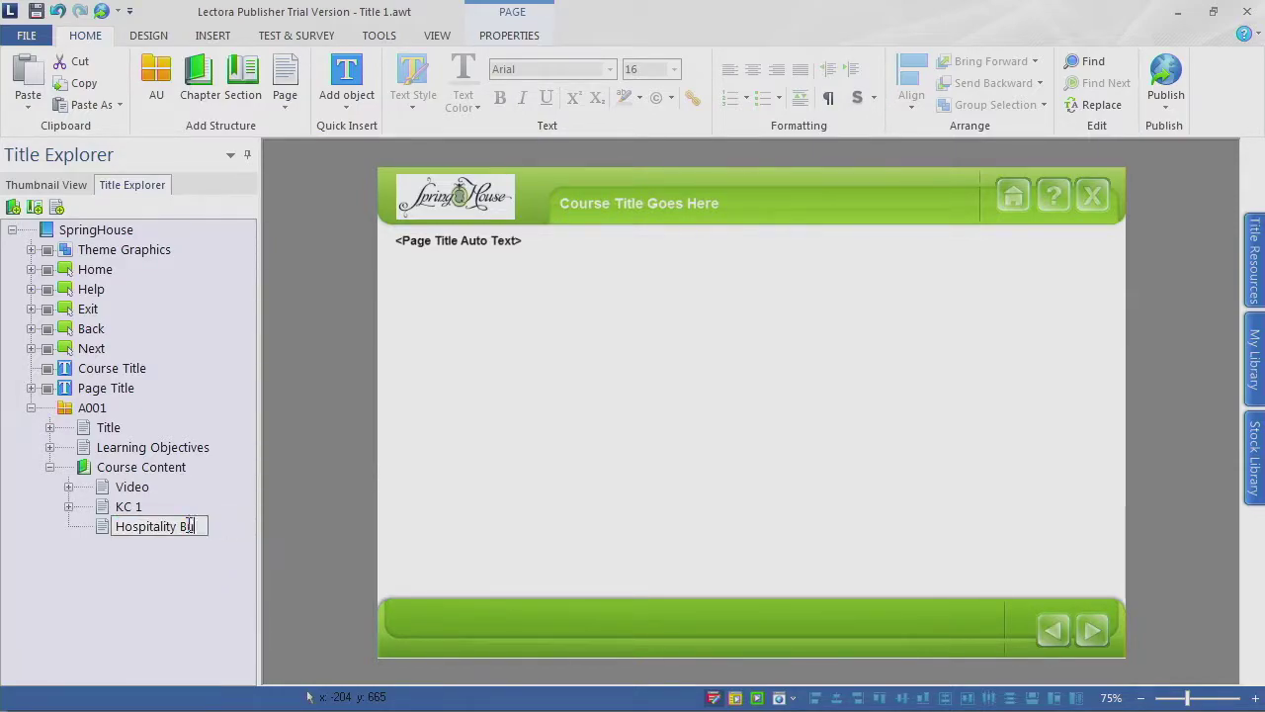
click(145, 576)
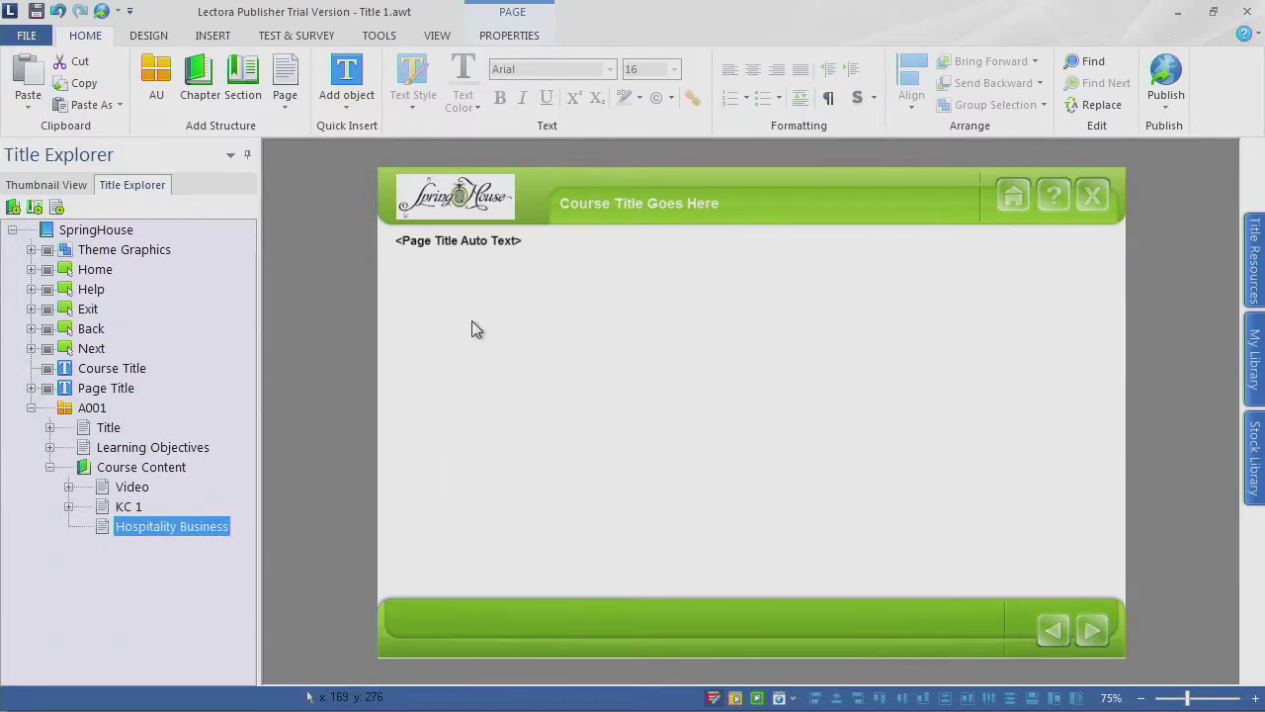
key(alt+Tab)
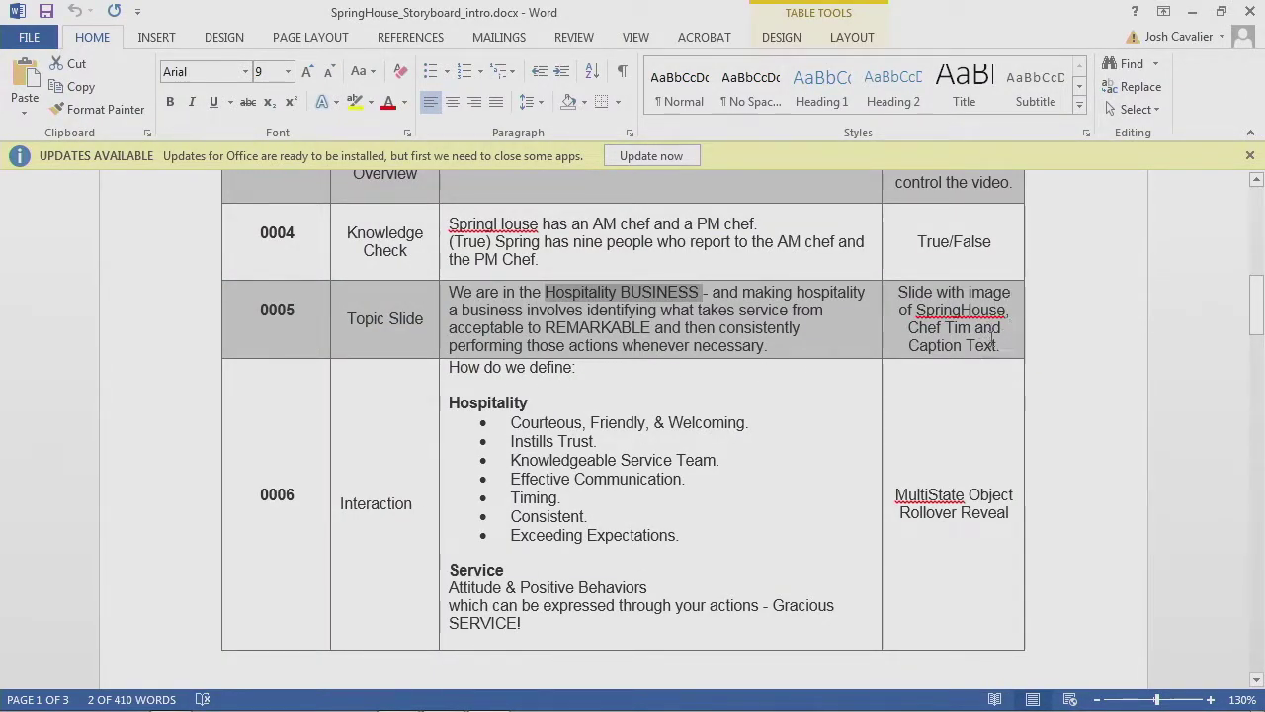
key(alt+Tab)
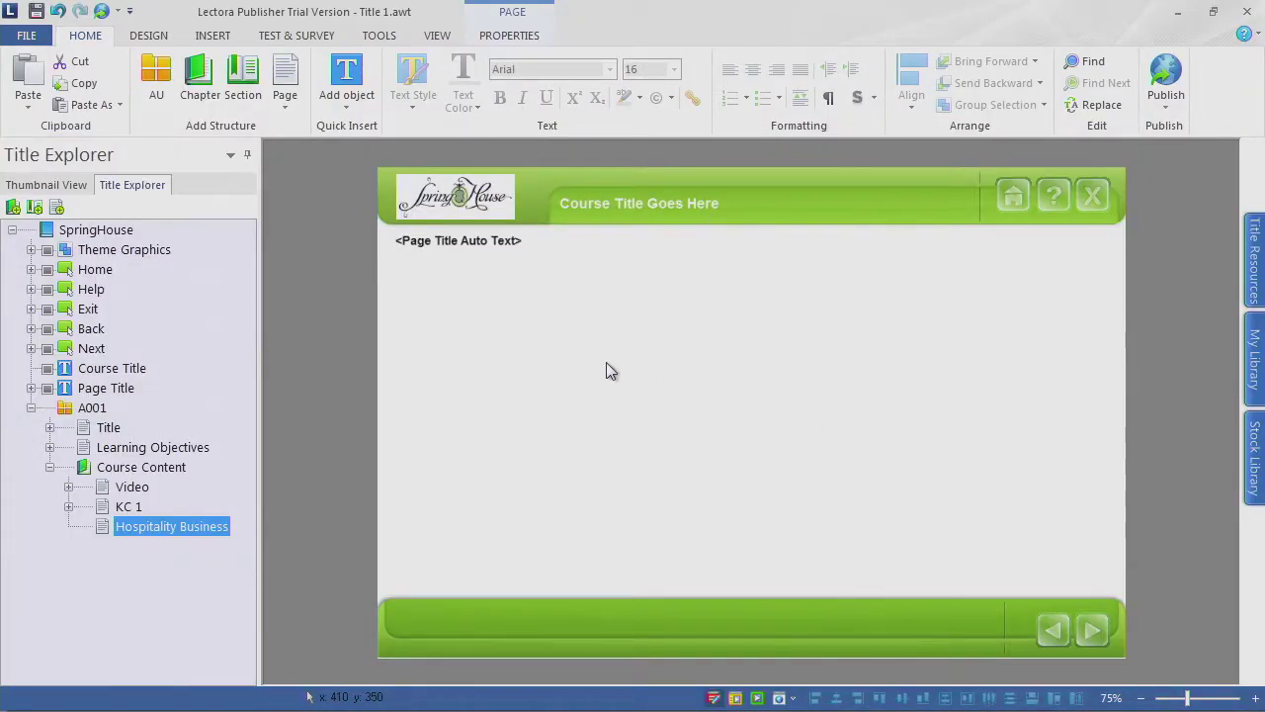
click(214, 40)
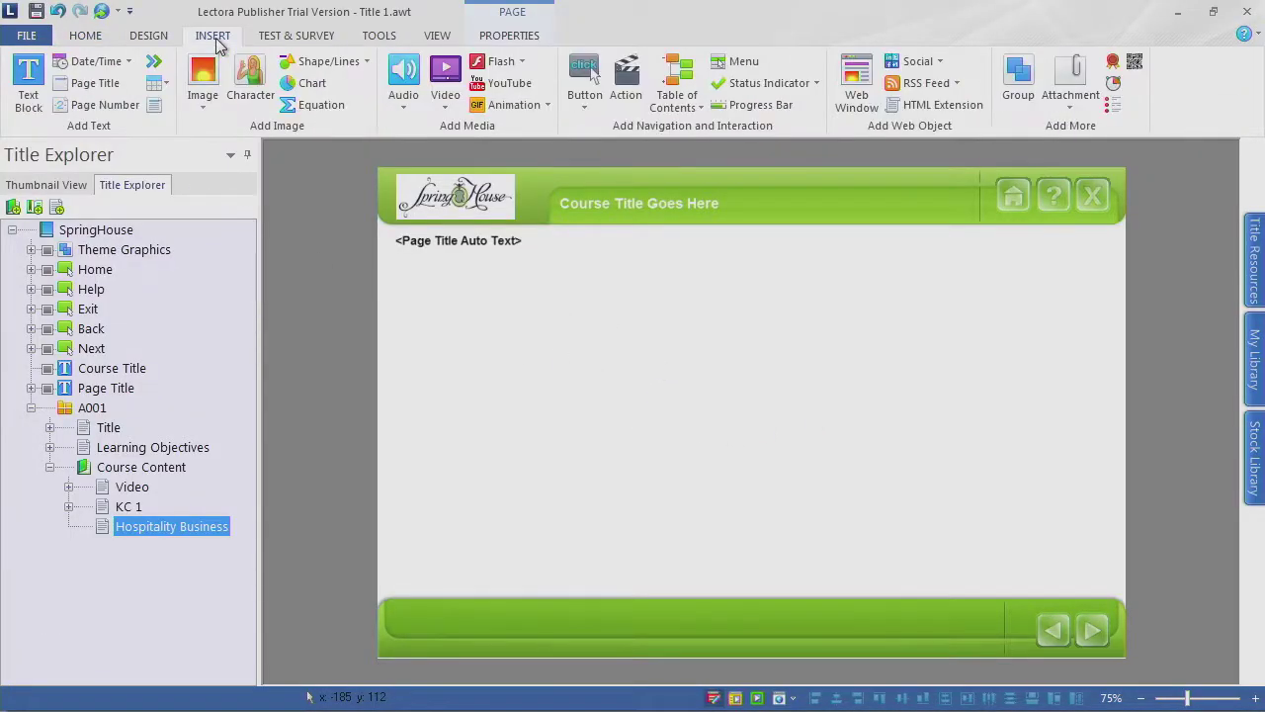
click(198, 109)
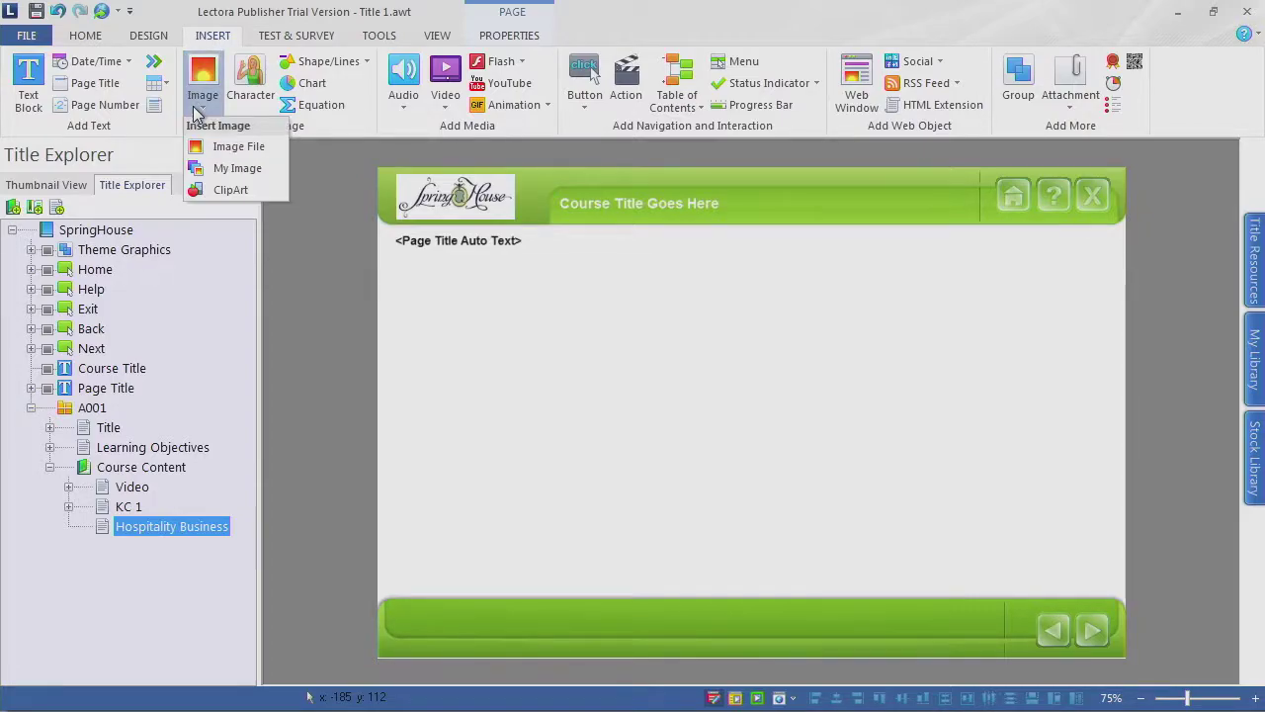
click(263, 154)
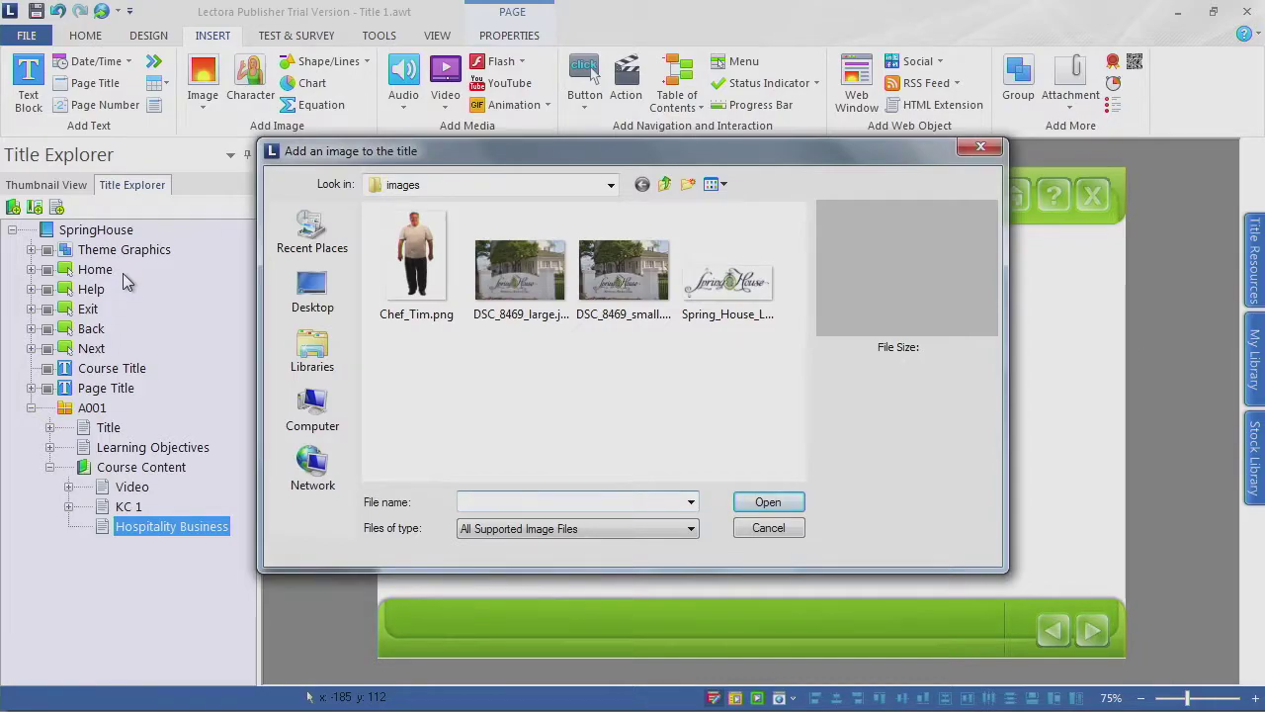
click(780, 529)
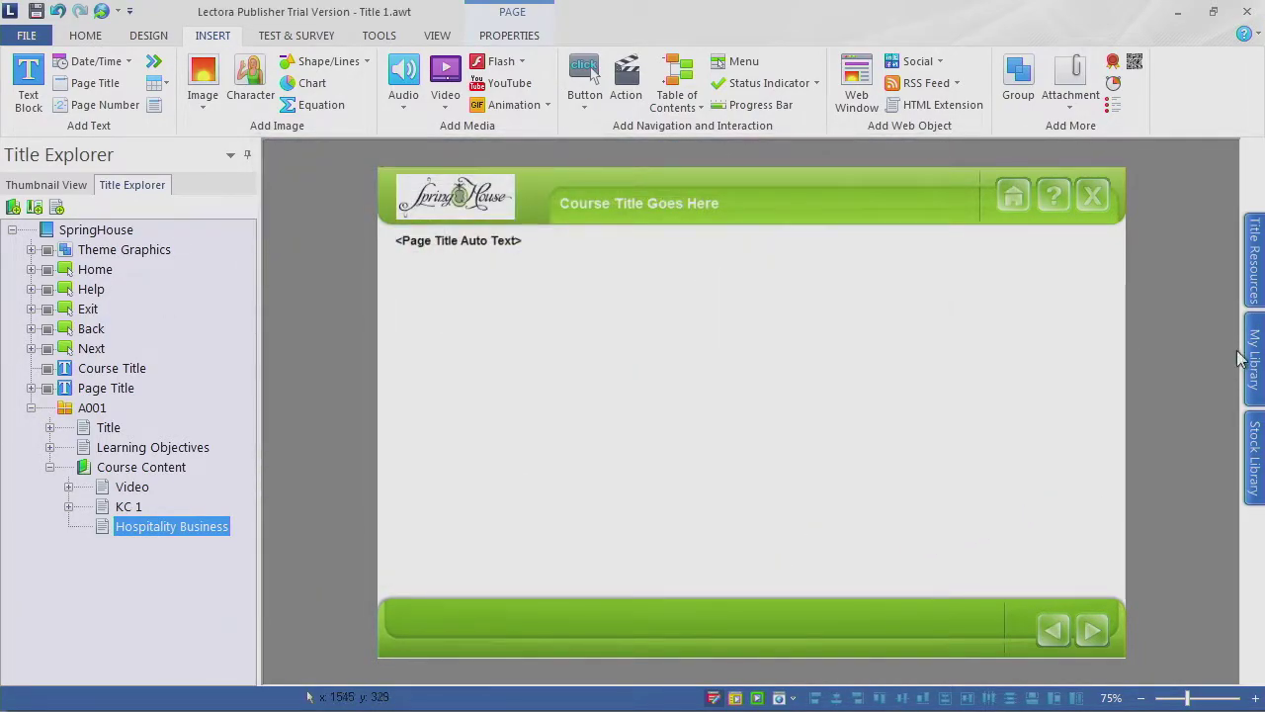
Step: Add the DSC_8469_small image from the title resources, scale it to about 652 by 433 and place it at about x 341, y 115
click(1253, 272)
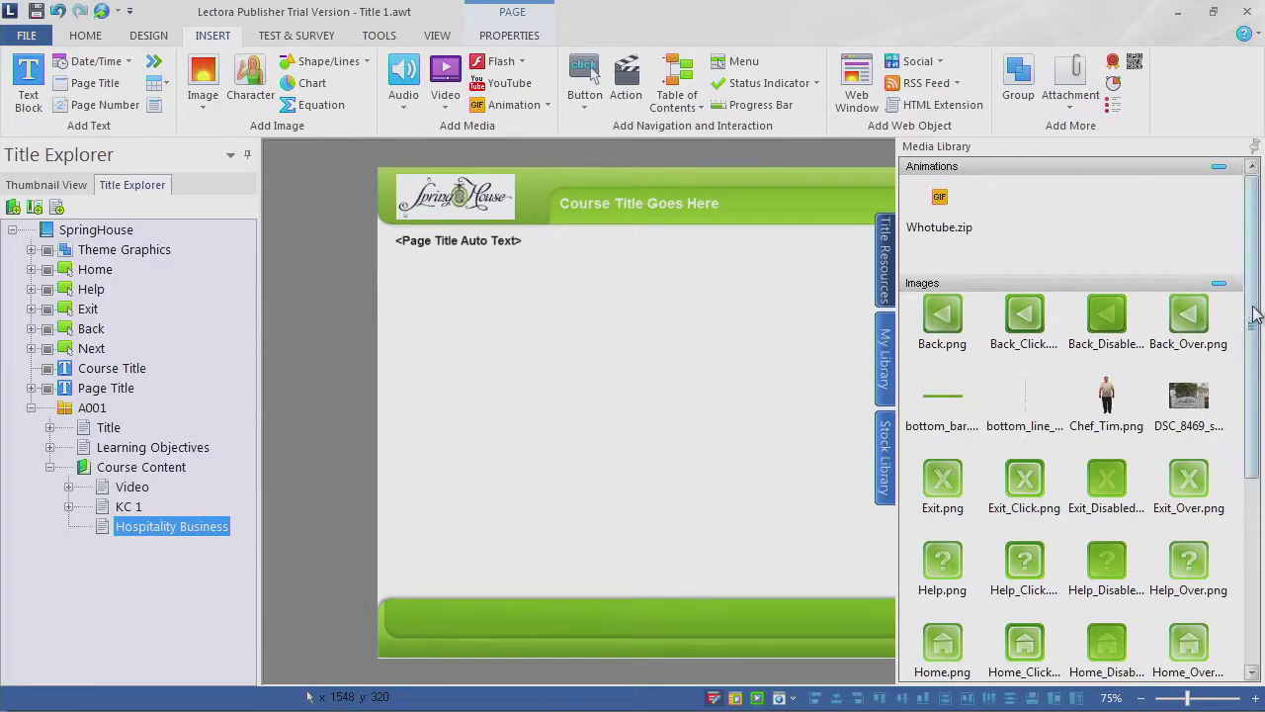
drag(1248, 292, 1264, 477)
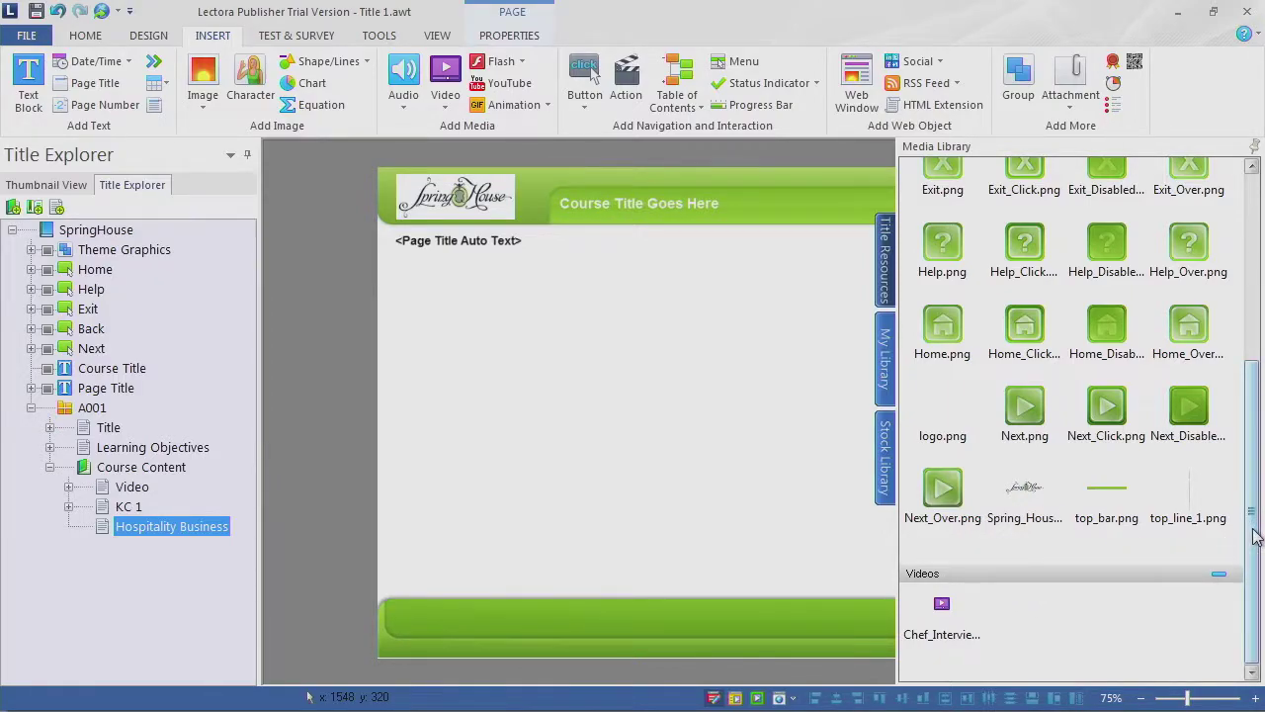
scroll(1256, 535, up, 5)
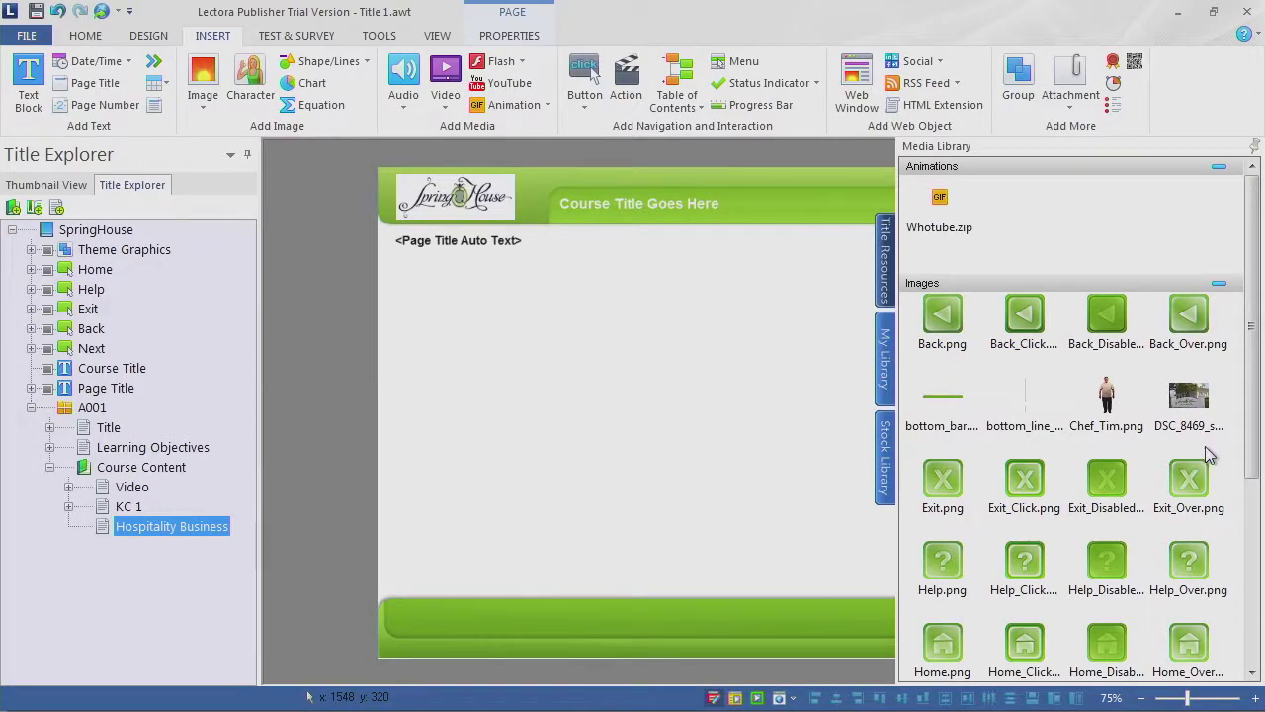
drag(1205, 404, 522, 393)
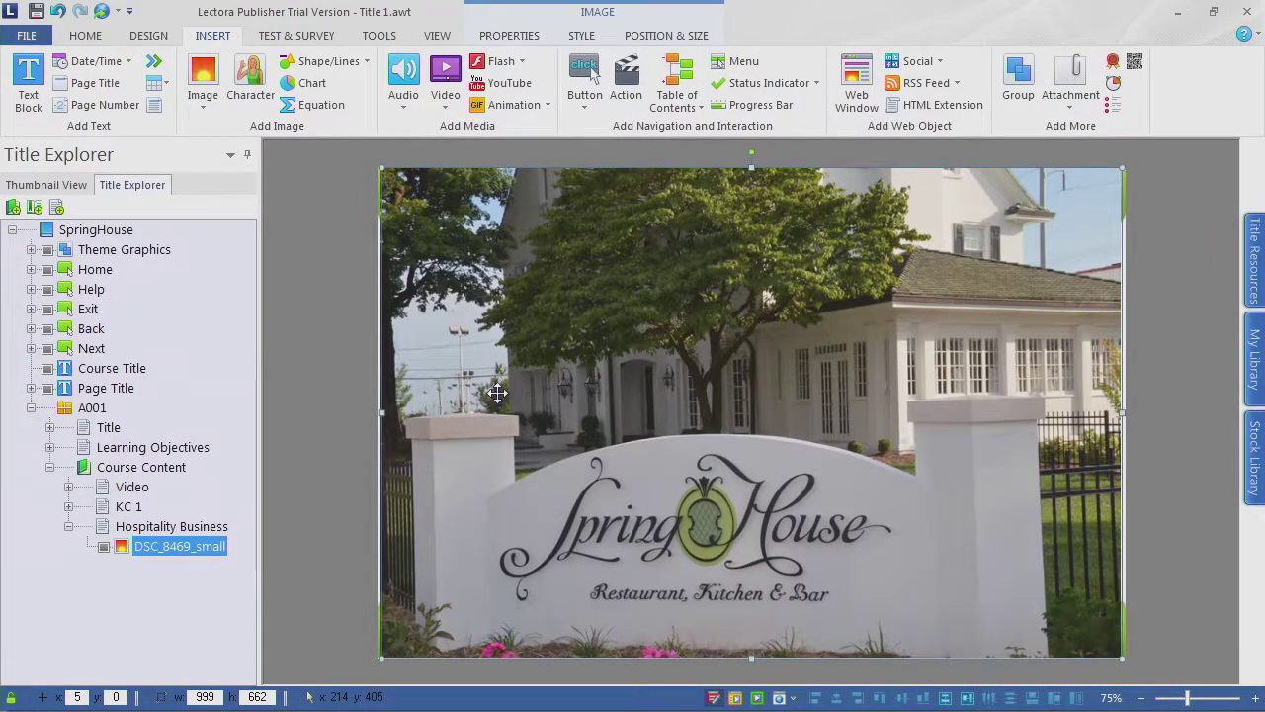
drag(379, 164, 638, 337)
drag(842, 526, 841, 430)
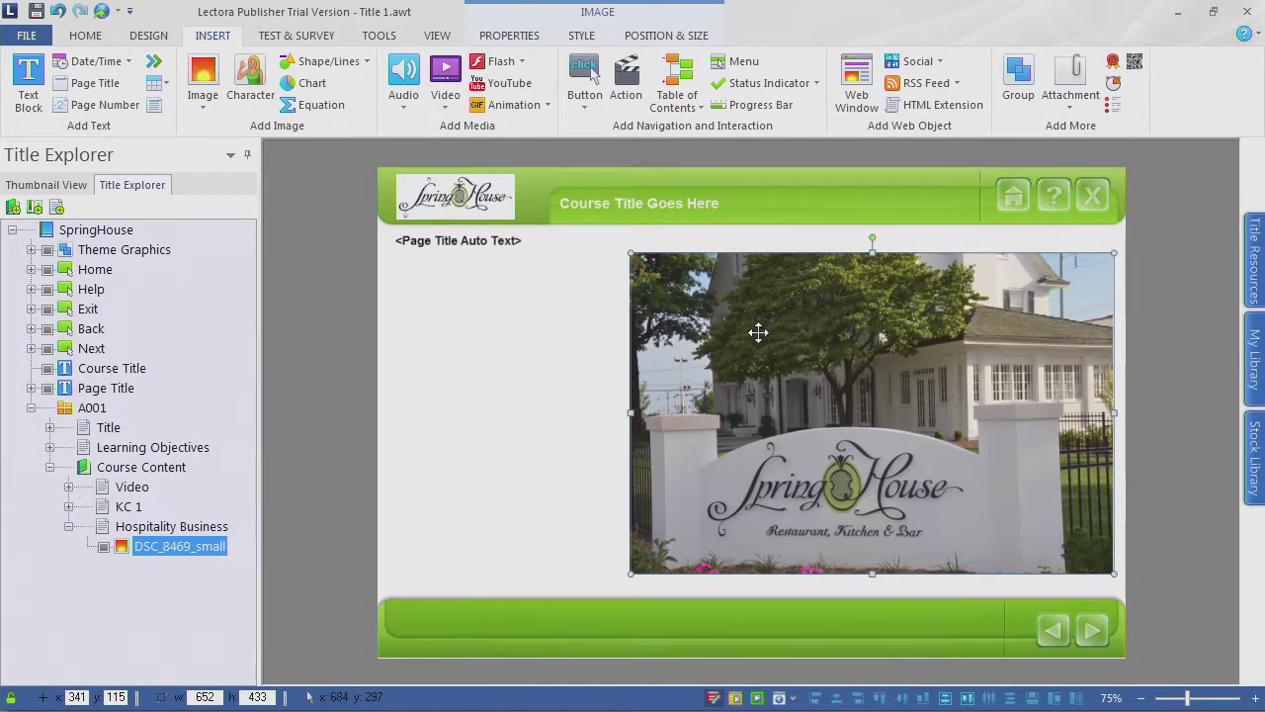
Step: Add the Chef_Tim image from the title resources, scale it to about 289 by 434 and place it beside the building photo at x 48, y 134
click(1253, 286)
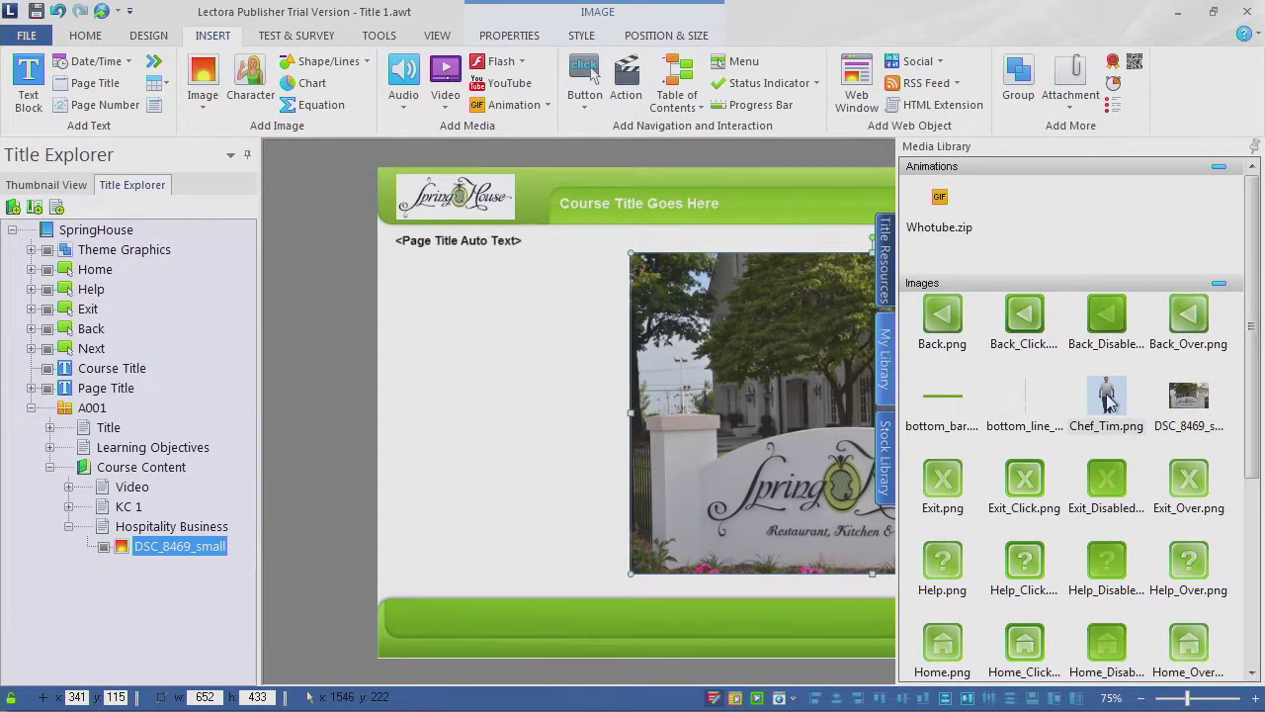
drag(1107, 396, 515, 399)
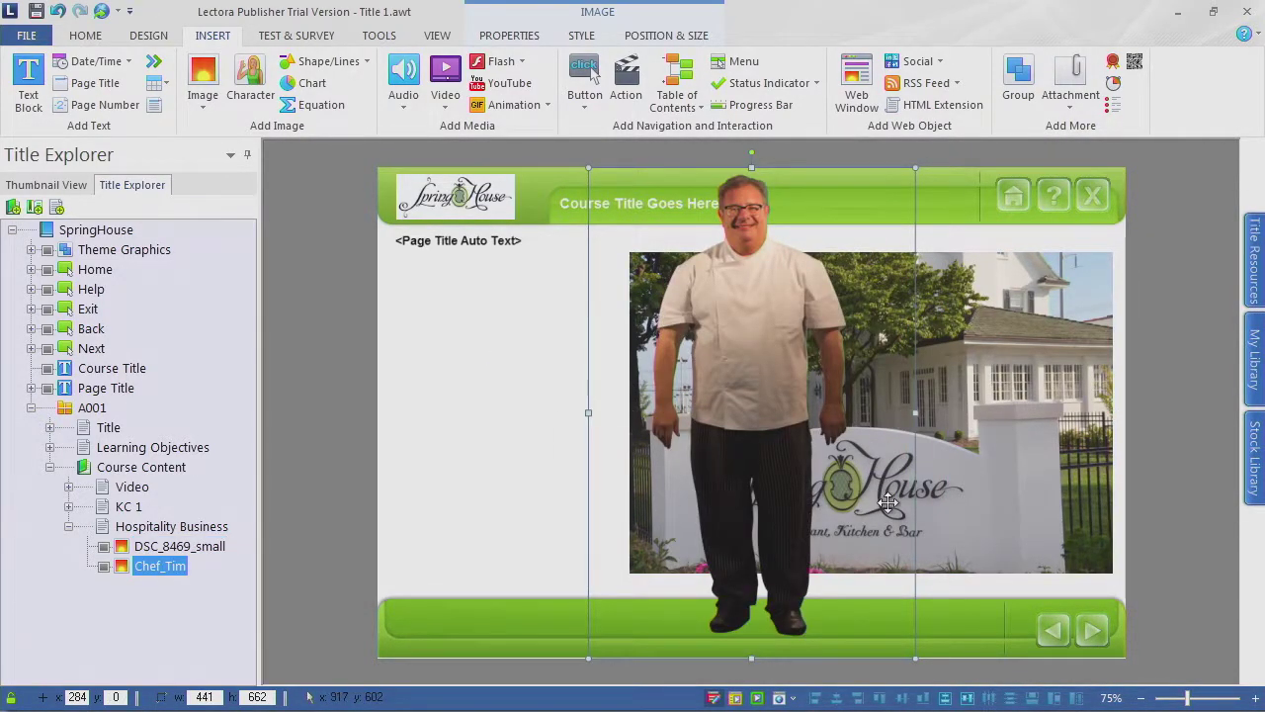
drag(912, 161, 845, 273)
drag(741, 425, 504, 392)
drag(622, 618, 580, 556)
drag(481, 372, 506, 404)
key(ctrl+z)
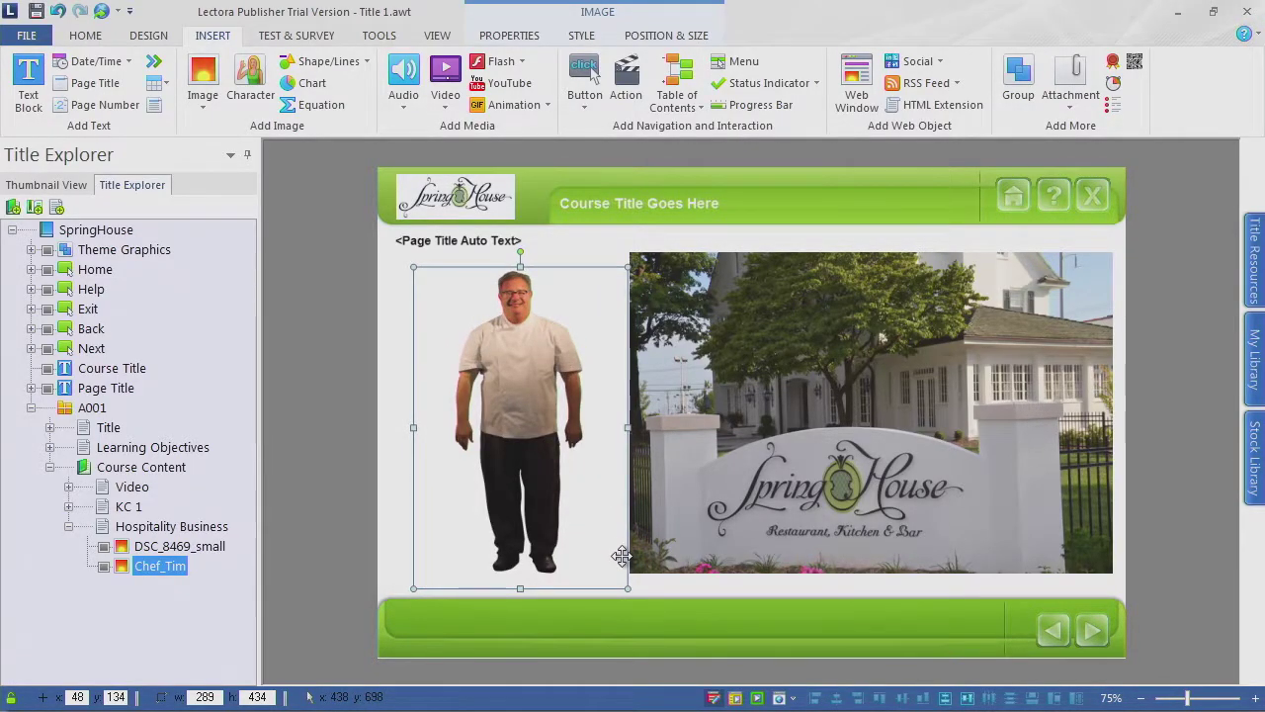
Step: Copy the full topic slide paragraph from row 0005 of the Word storyboard and return to Lectora
key(alt+Tab)
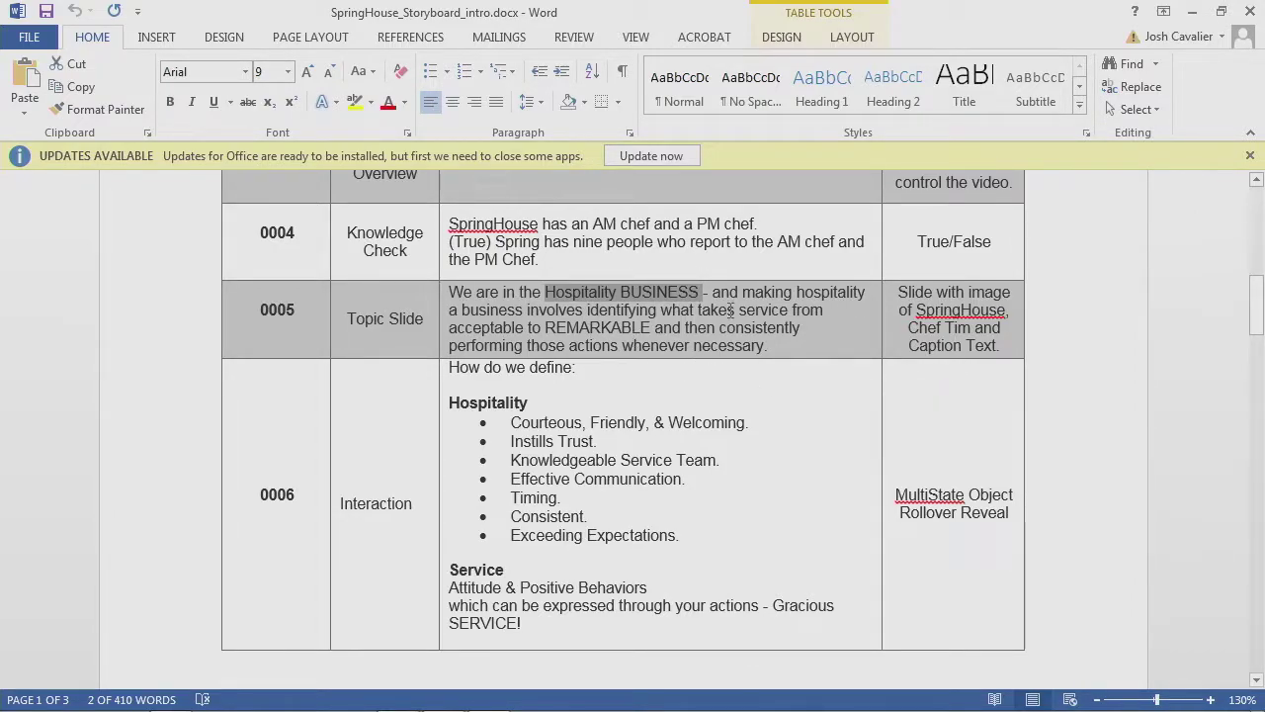
drag(776, 348, 468, 296)
right_click(556, 304)
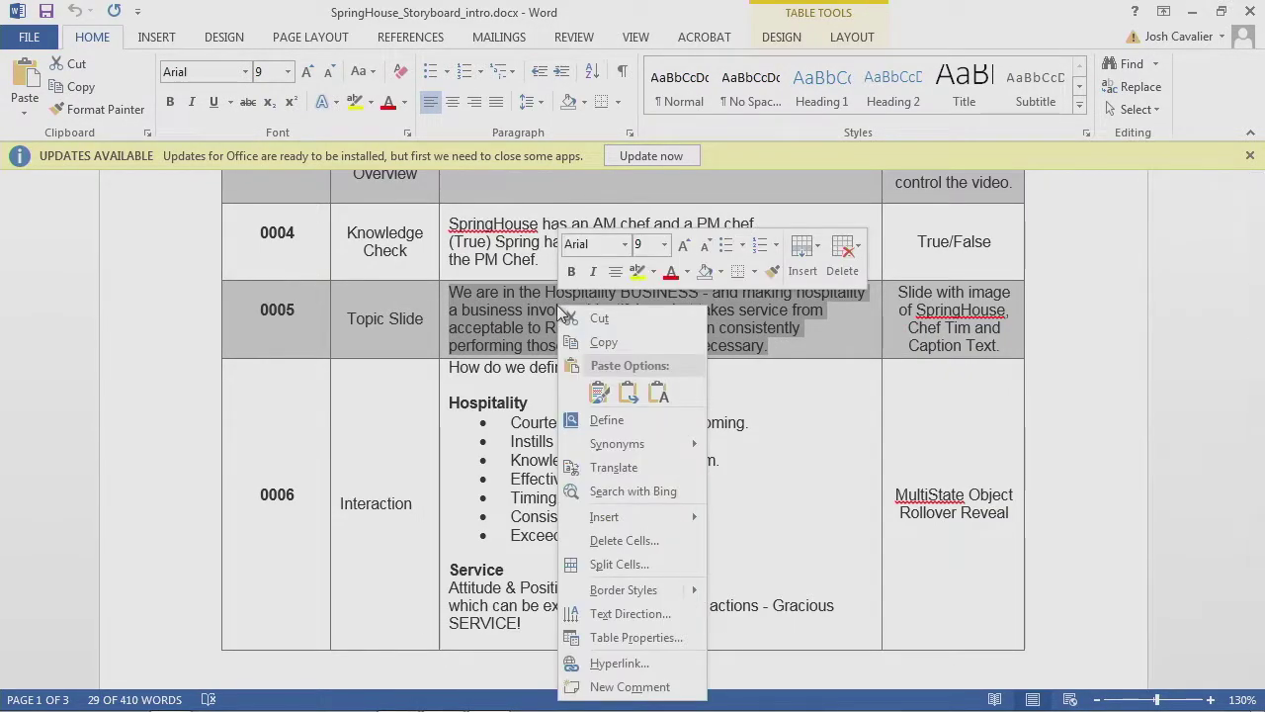
click(601, 341)
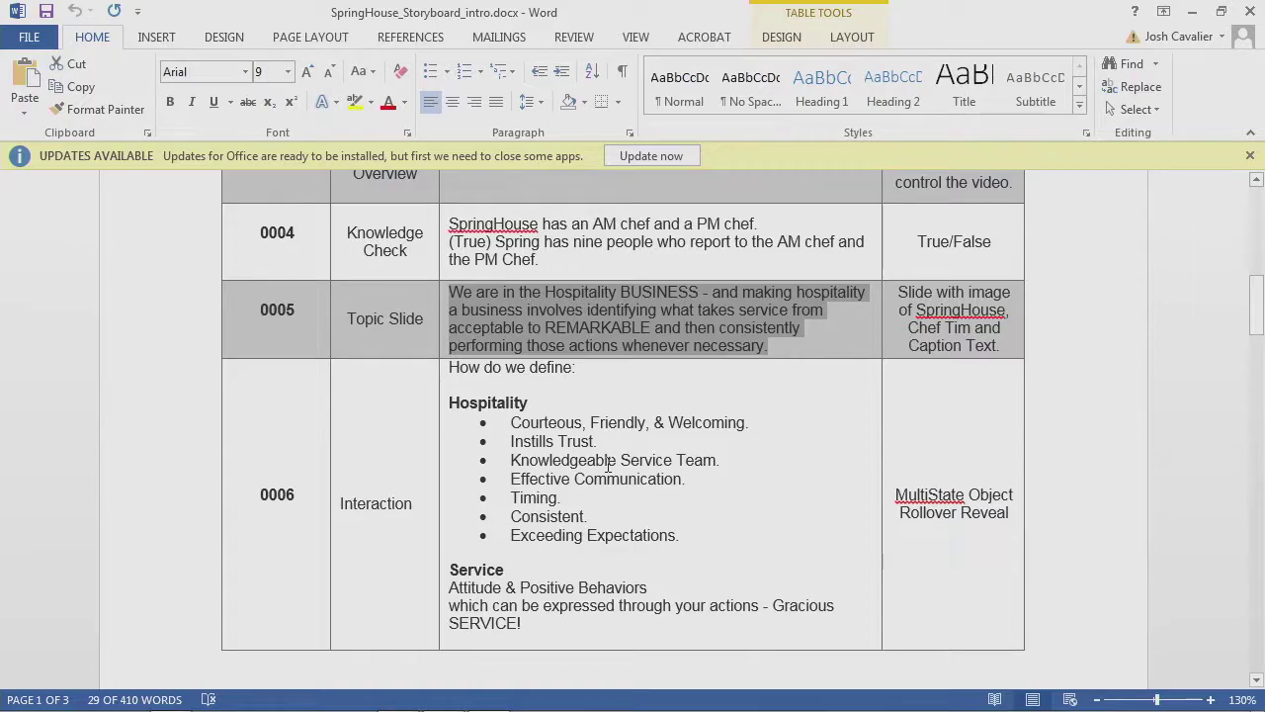
key(alt+Tab)
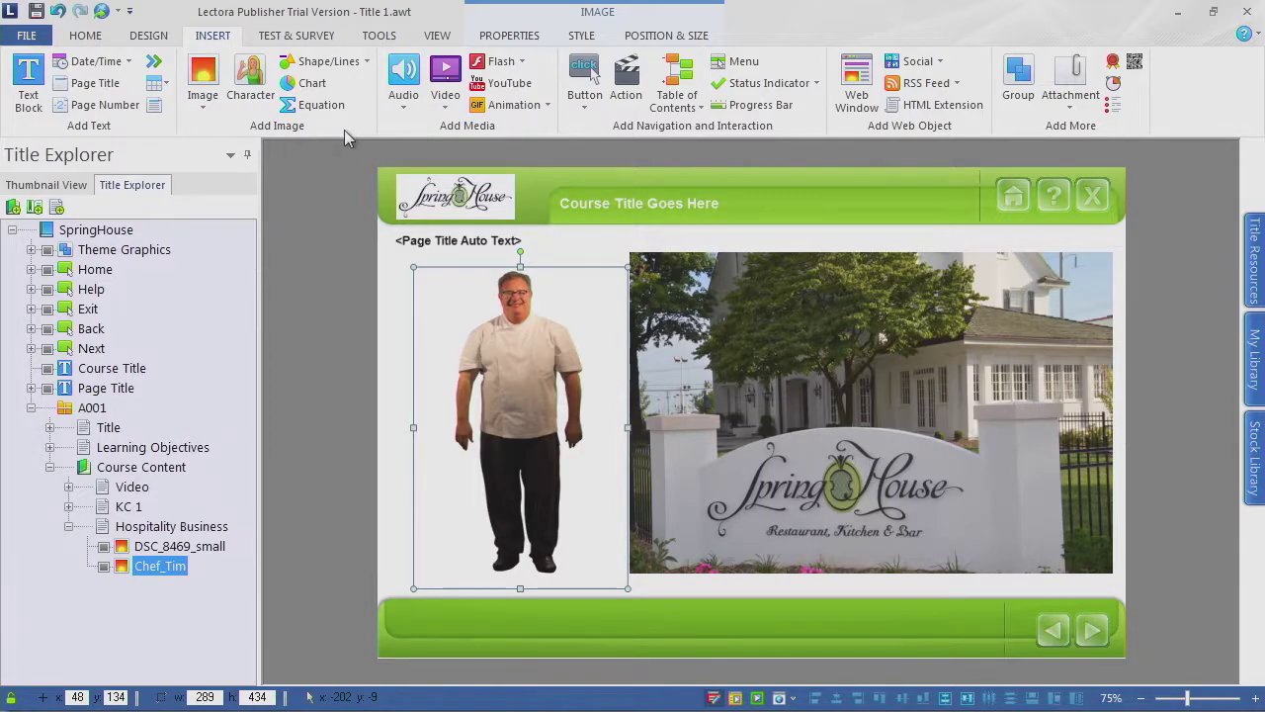
Step: Insert a rounded rectangular callout about 286 by 124 over the building photo's upper edge, at about x 325, y 88
click(368, 66)
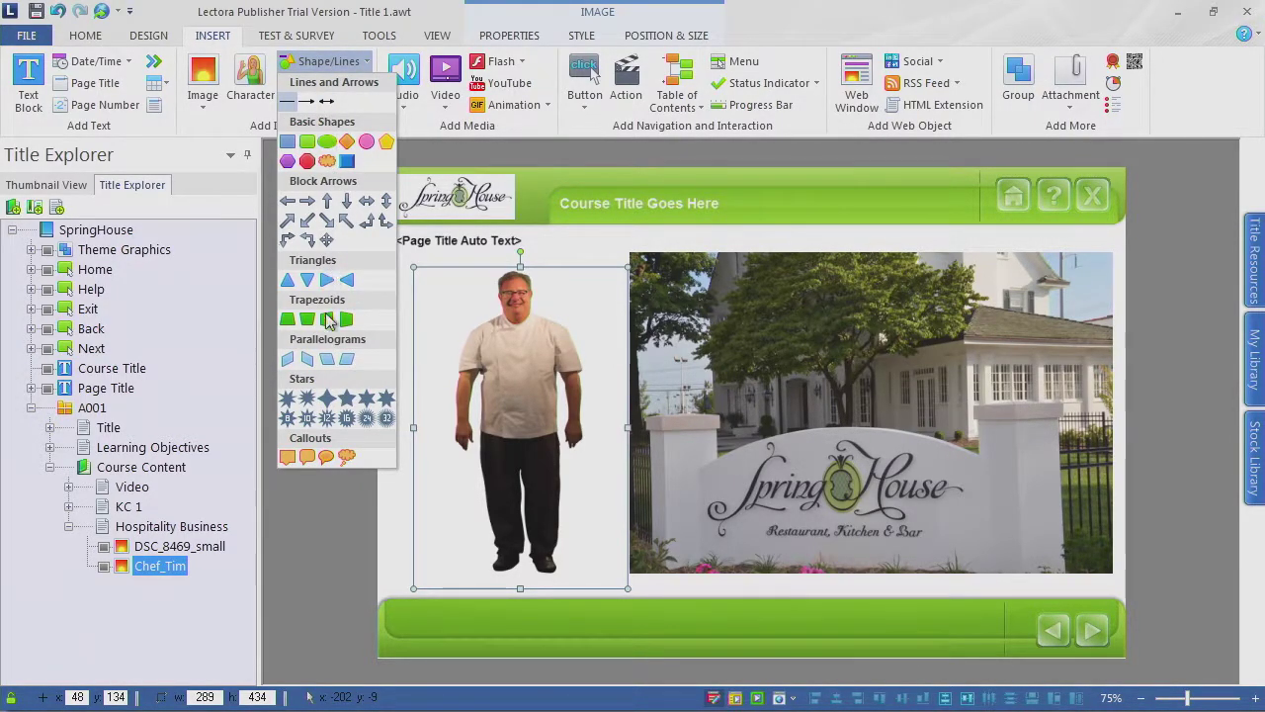
click(307, 457)
drag(830, 235, 619, 324)
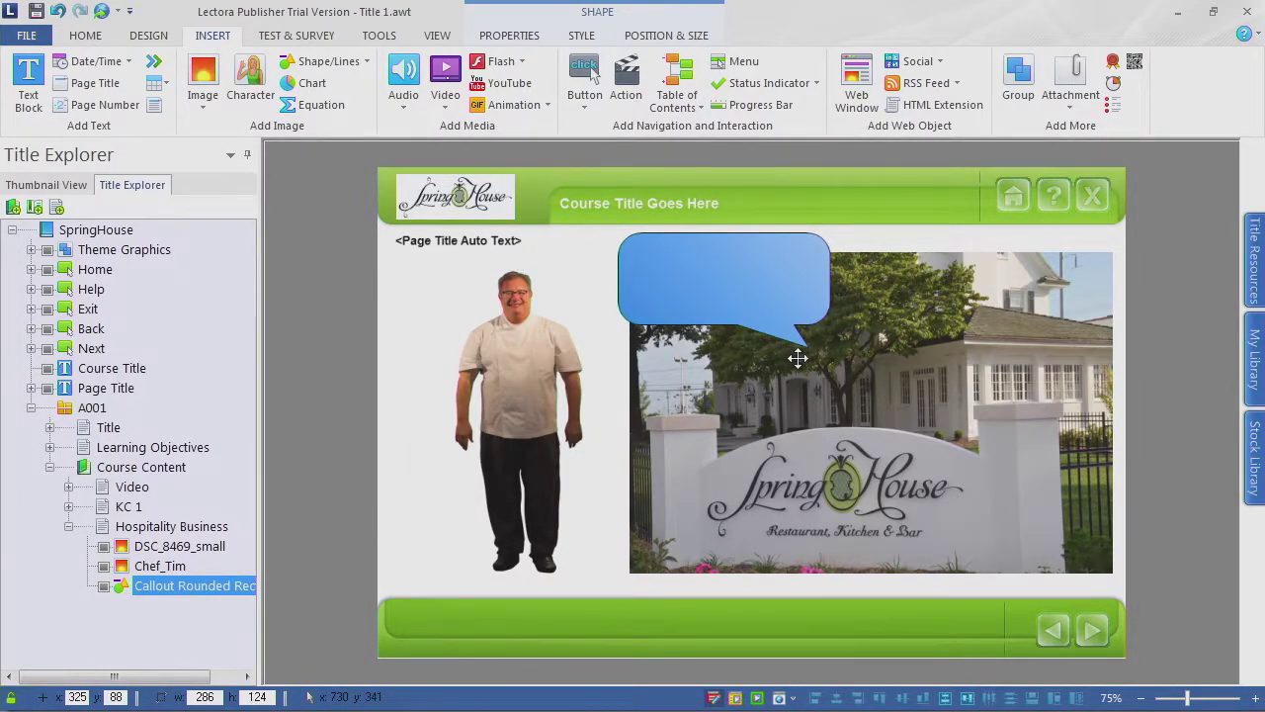
Step: Paste the copied storyboard paragraph into the rounded callout
click(689, 283)
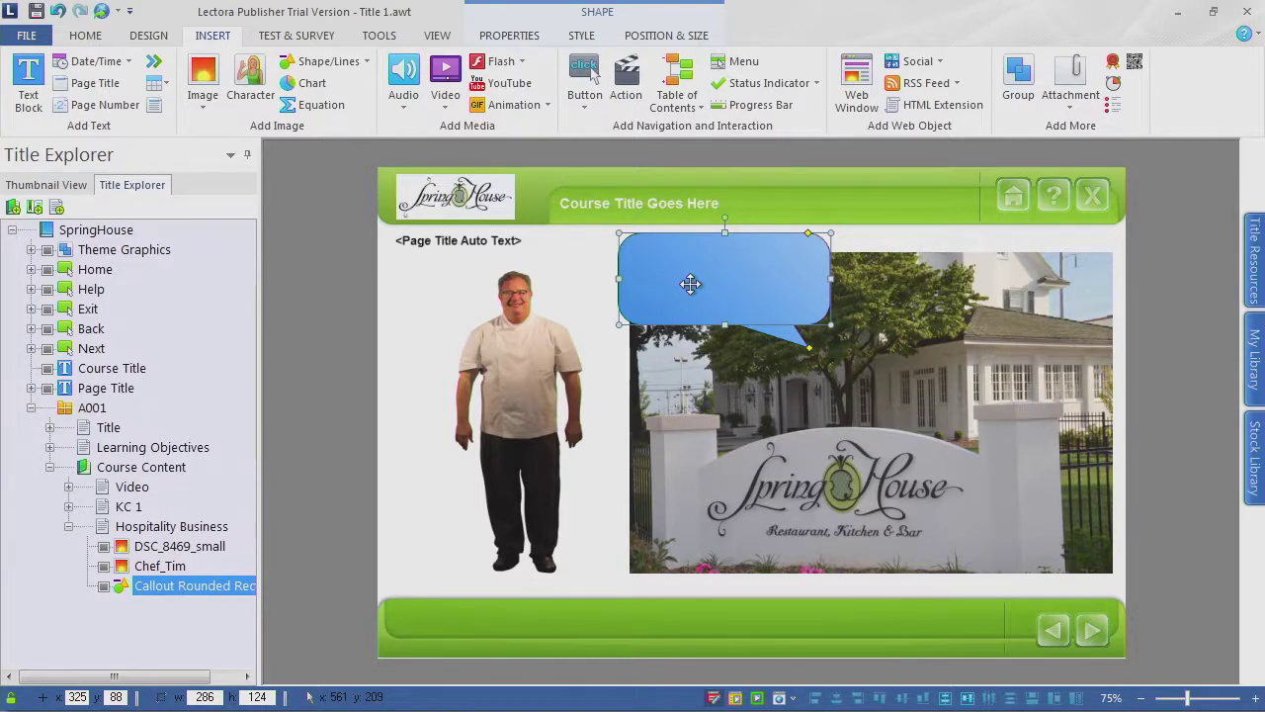
double_click(699, 274)
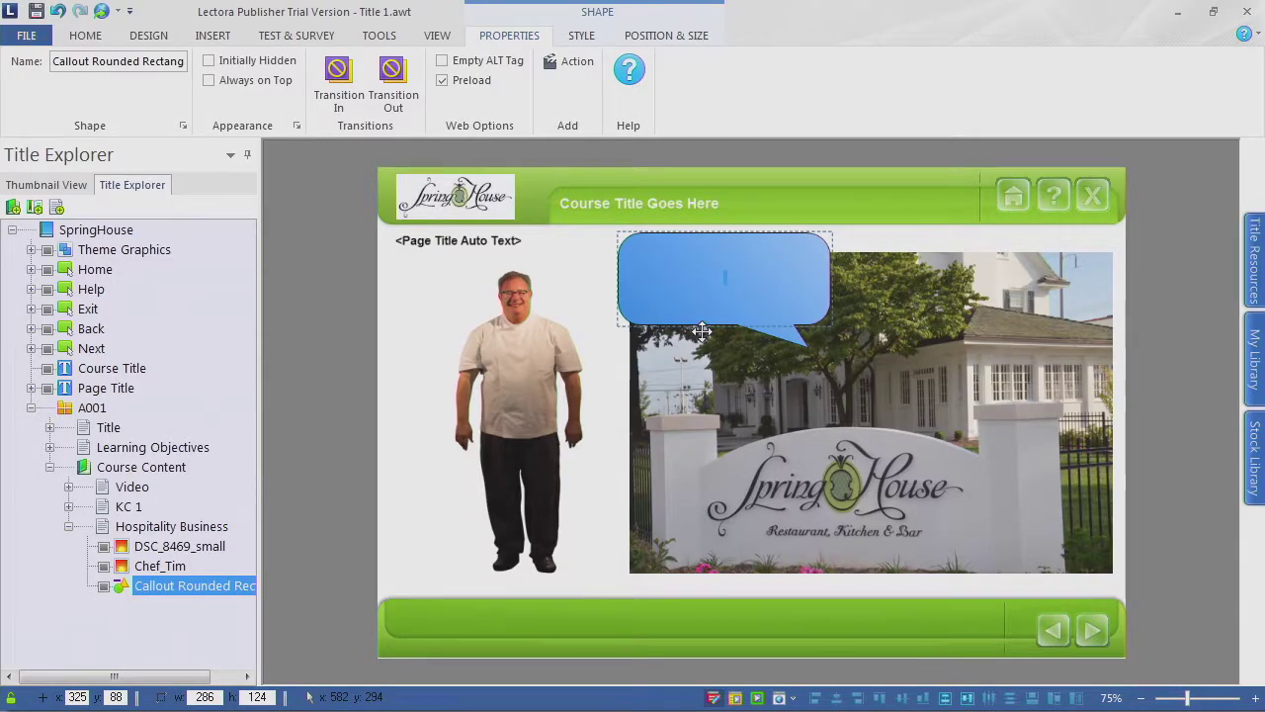
key(ctrl+v)
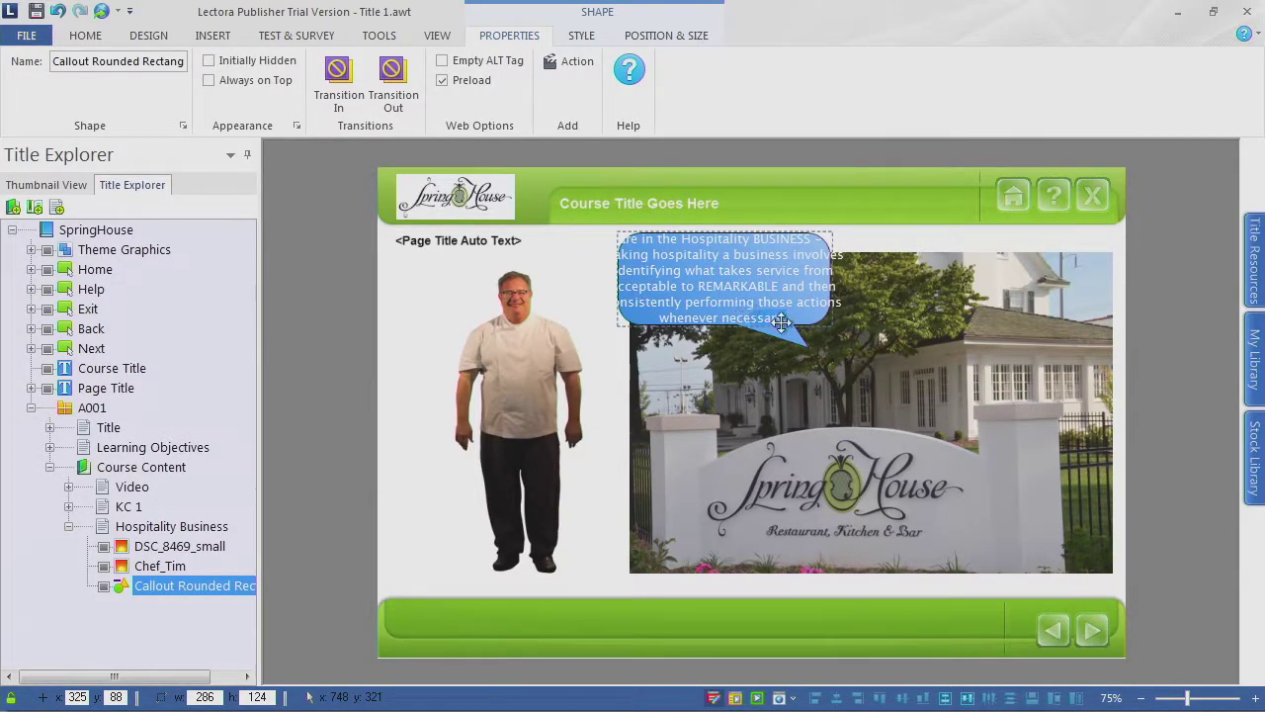
Step: Change the whole callout paragraph's text color to a dark color
drag(782, 316, 594, 213)
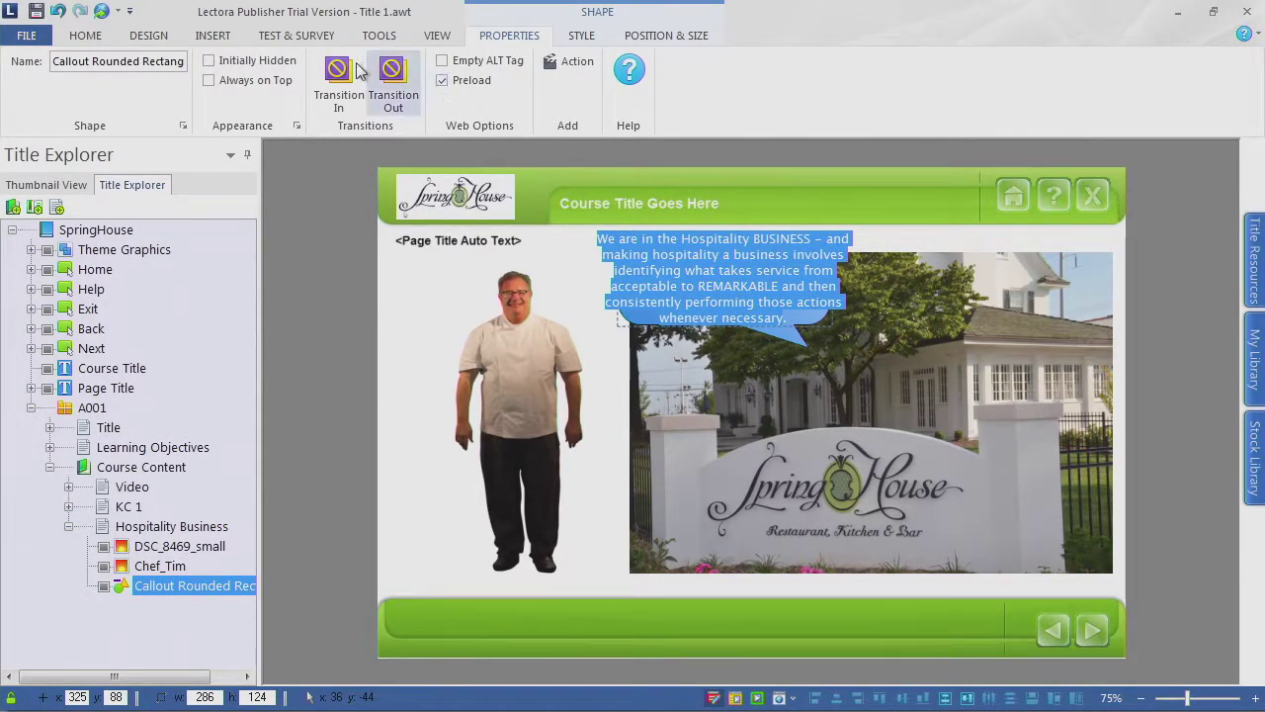
click(87, 36)
click(508, 37)
click(581, 36)
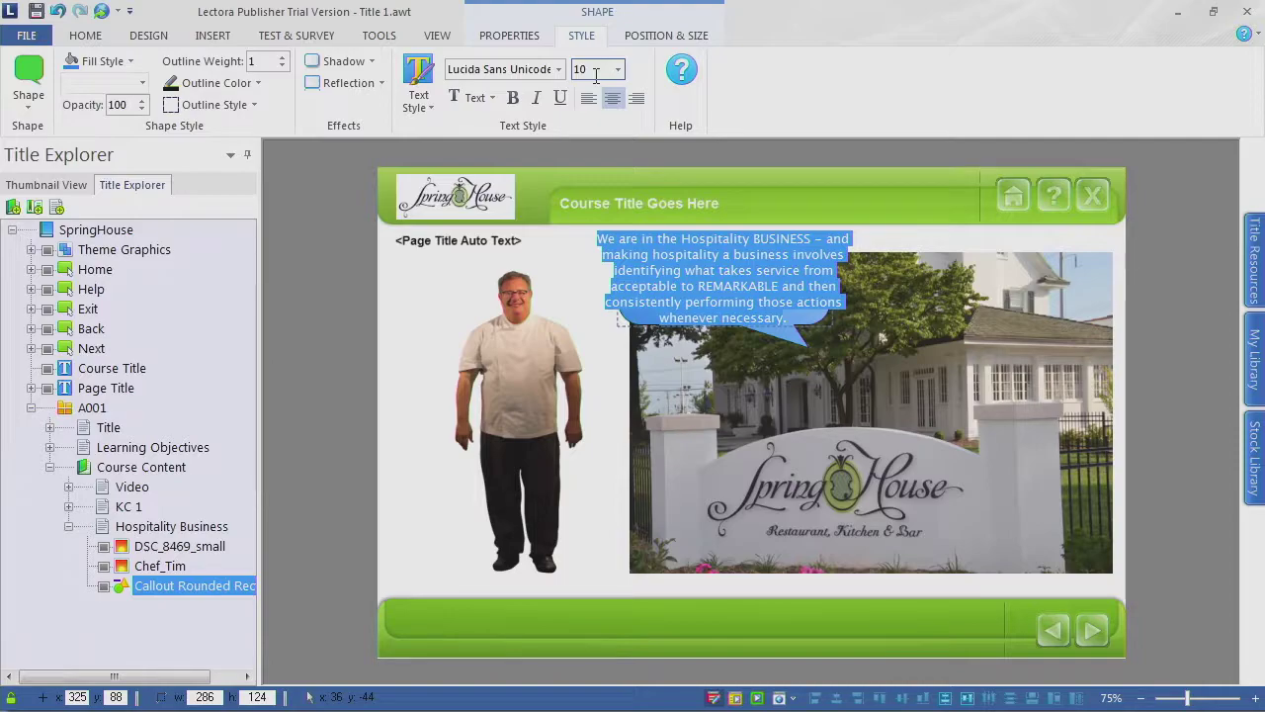
click(494, 95)
click(478, 121)
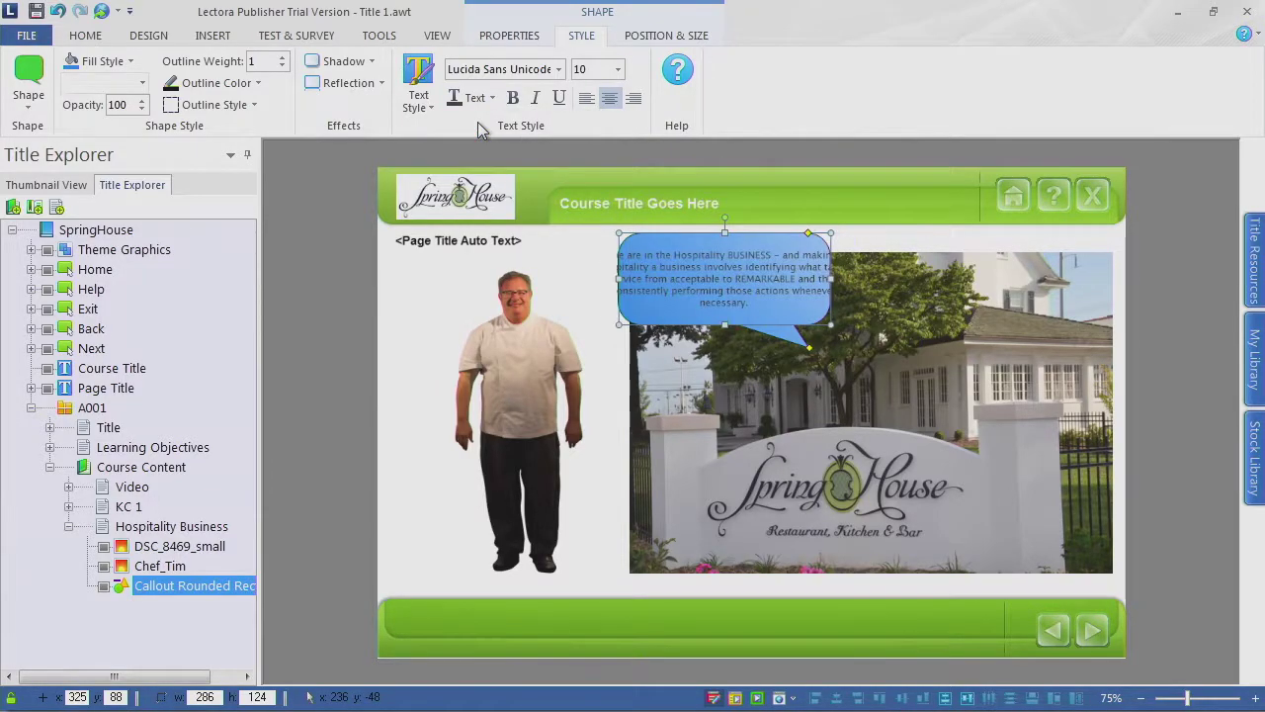
Step: Set the callout text to Arial at 14 points
click(618, 69)
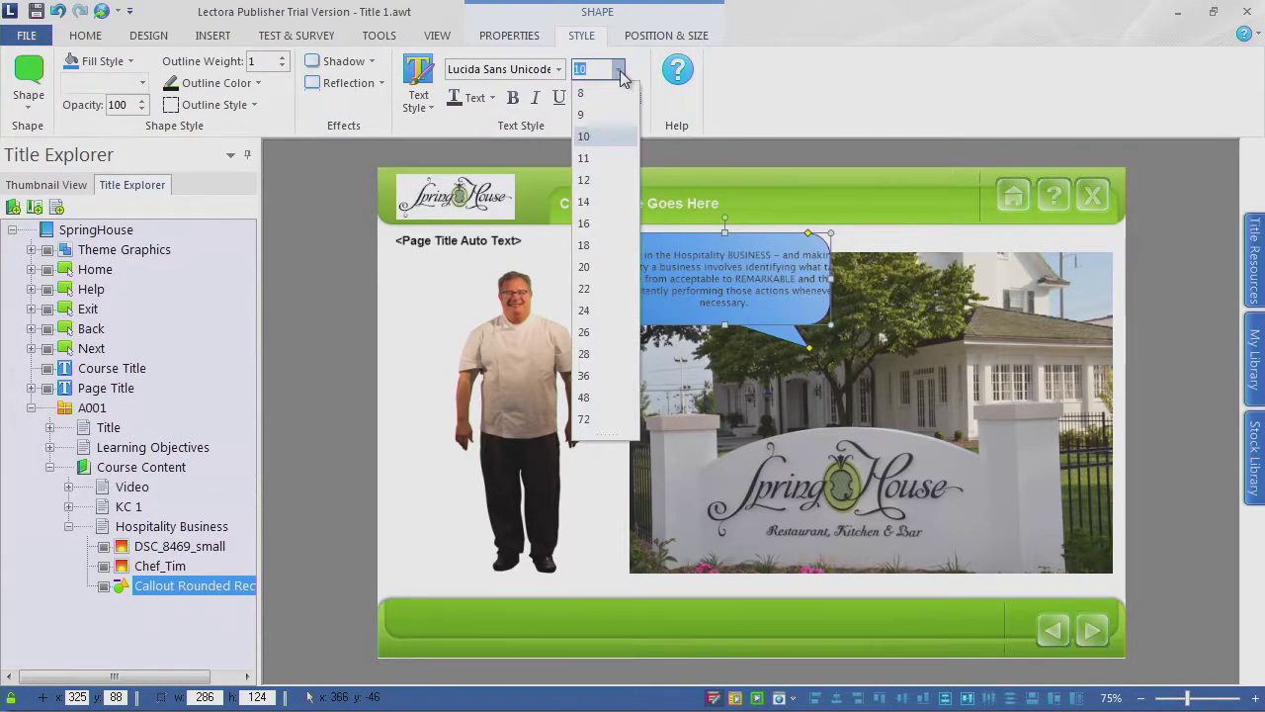
click(602, 224)
click(618, 69)
click(594, 203)
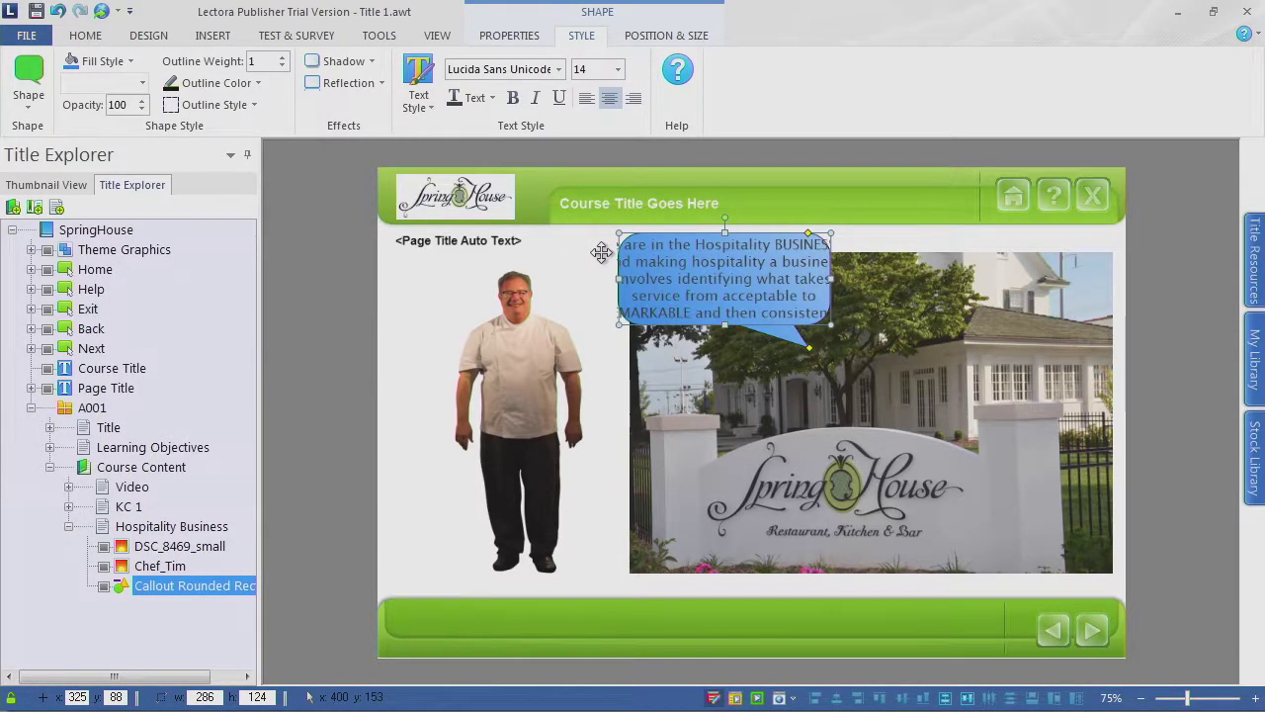
click(558, 69)
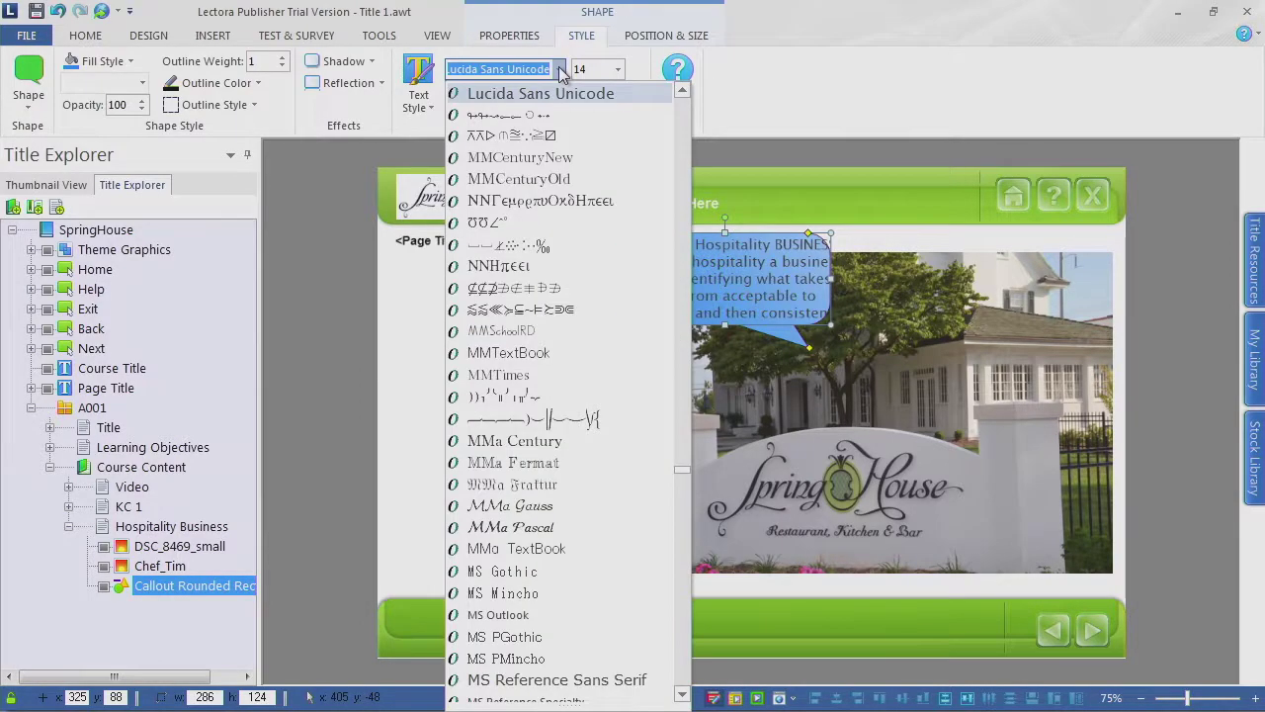
drag(684, 464, 687, 224)
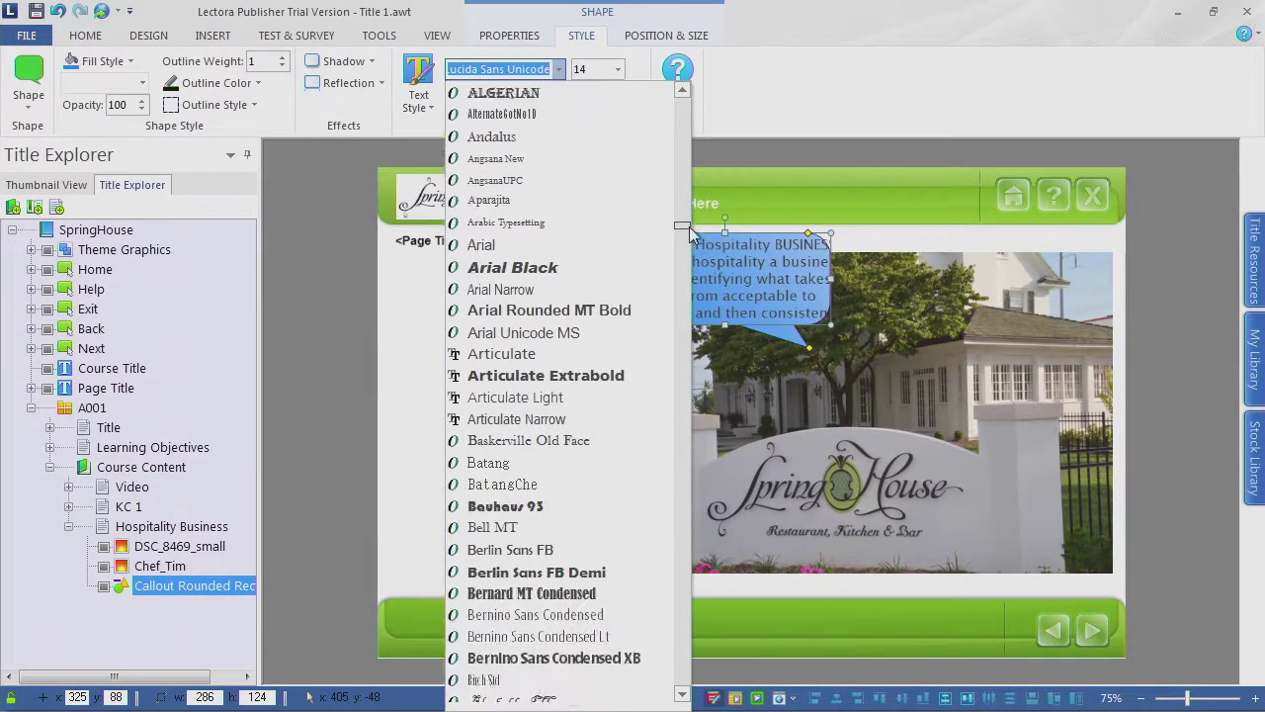
click(562, 244)
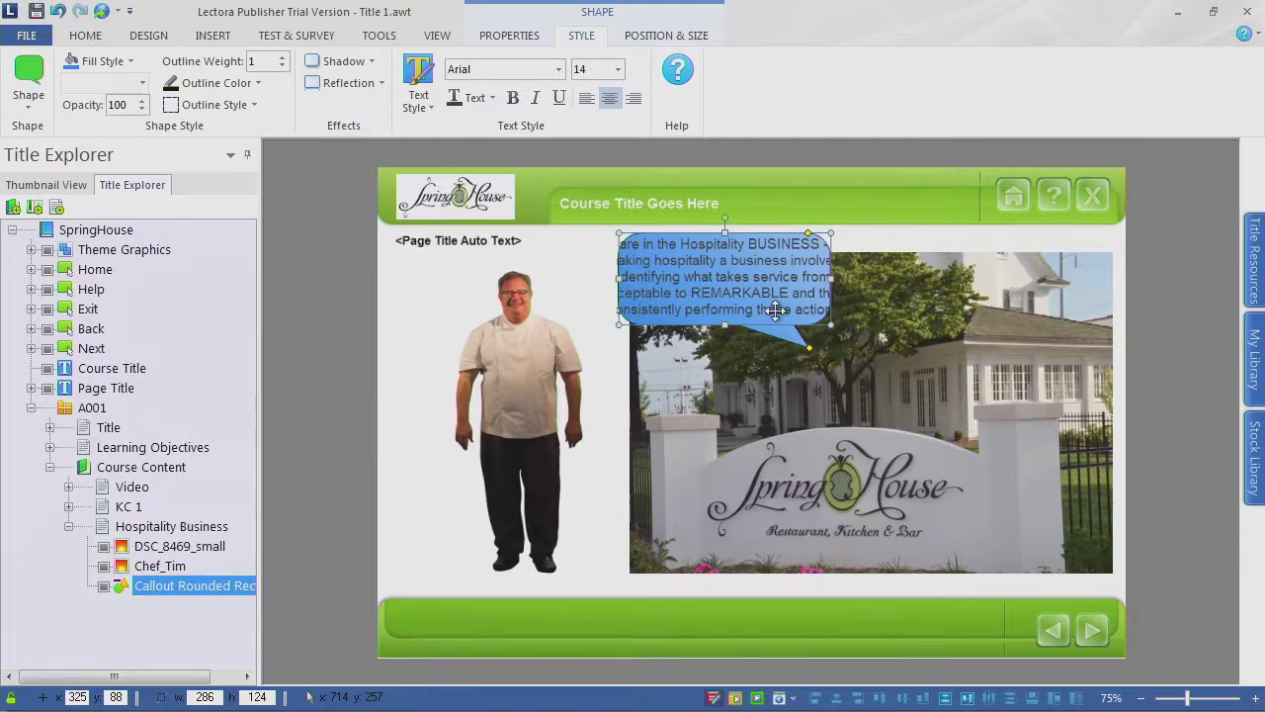
Step: Widen the callout toward both sides to about 481 by 124, with its corner at about x 287, y 88
click(597, 277)
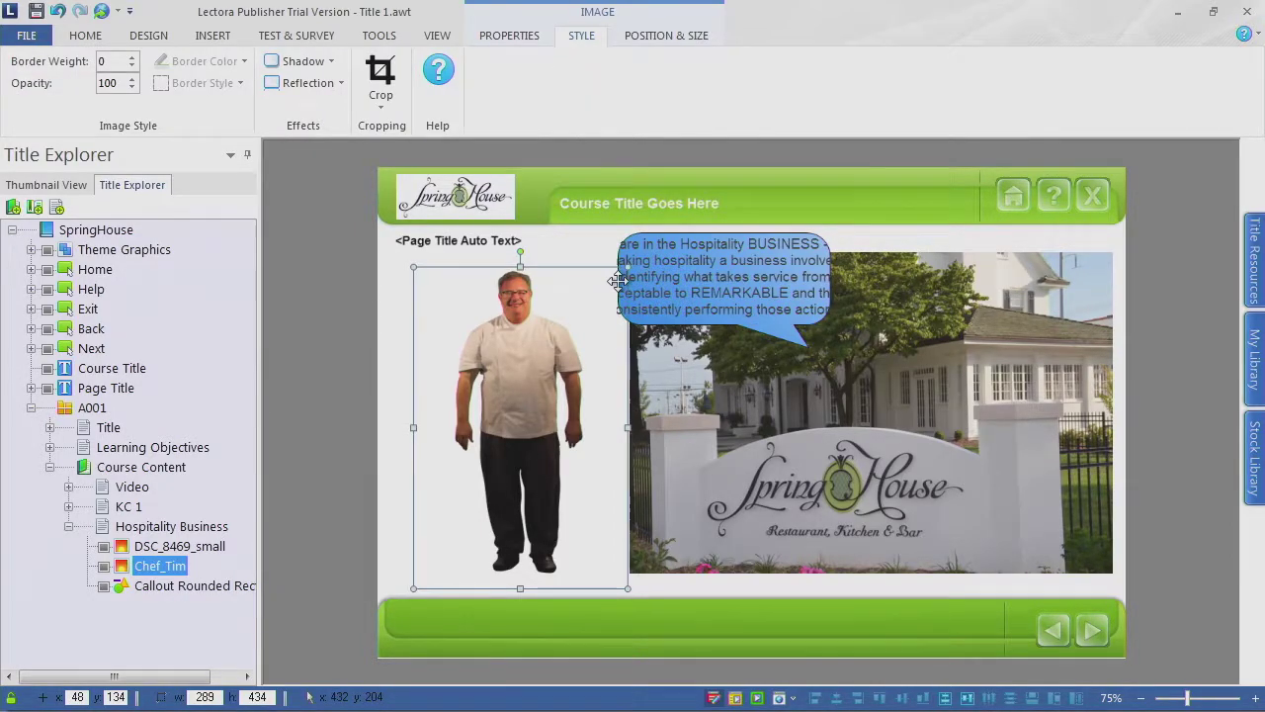
click(680, 269)
drag(617, 280, 591, 280)
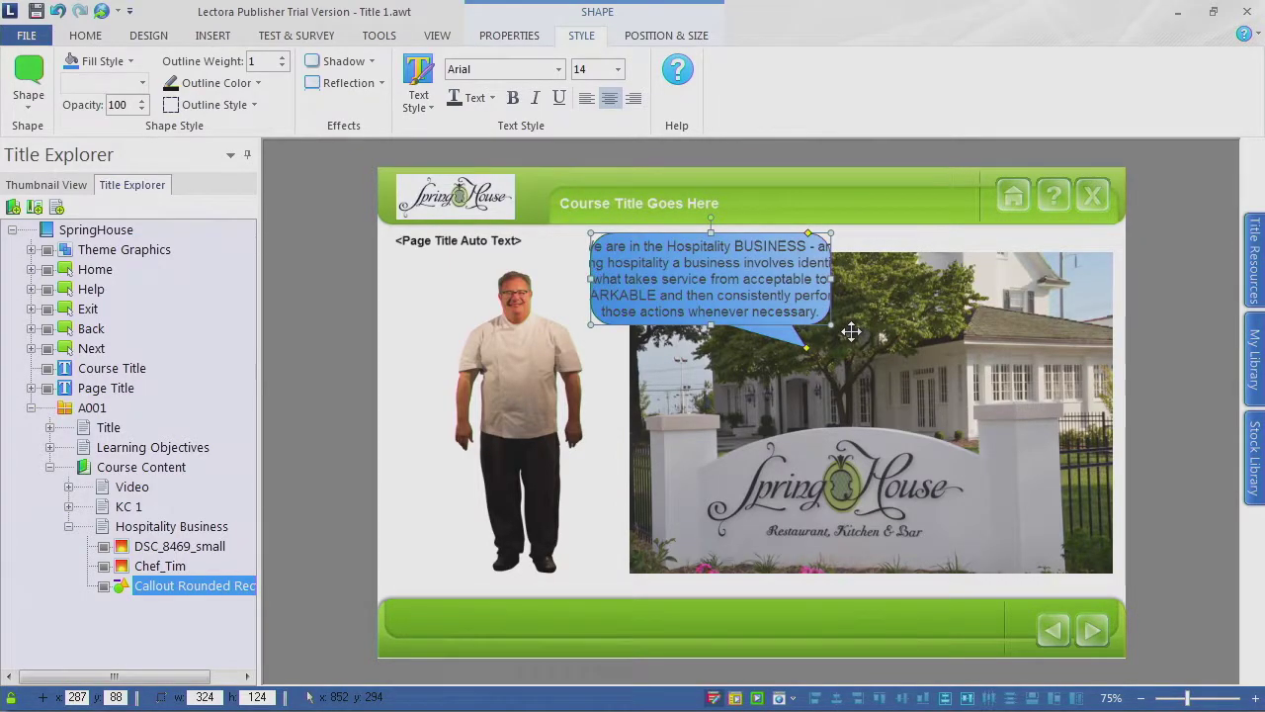
click(835, 281)
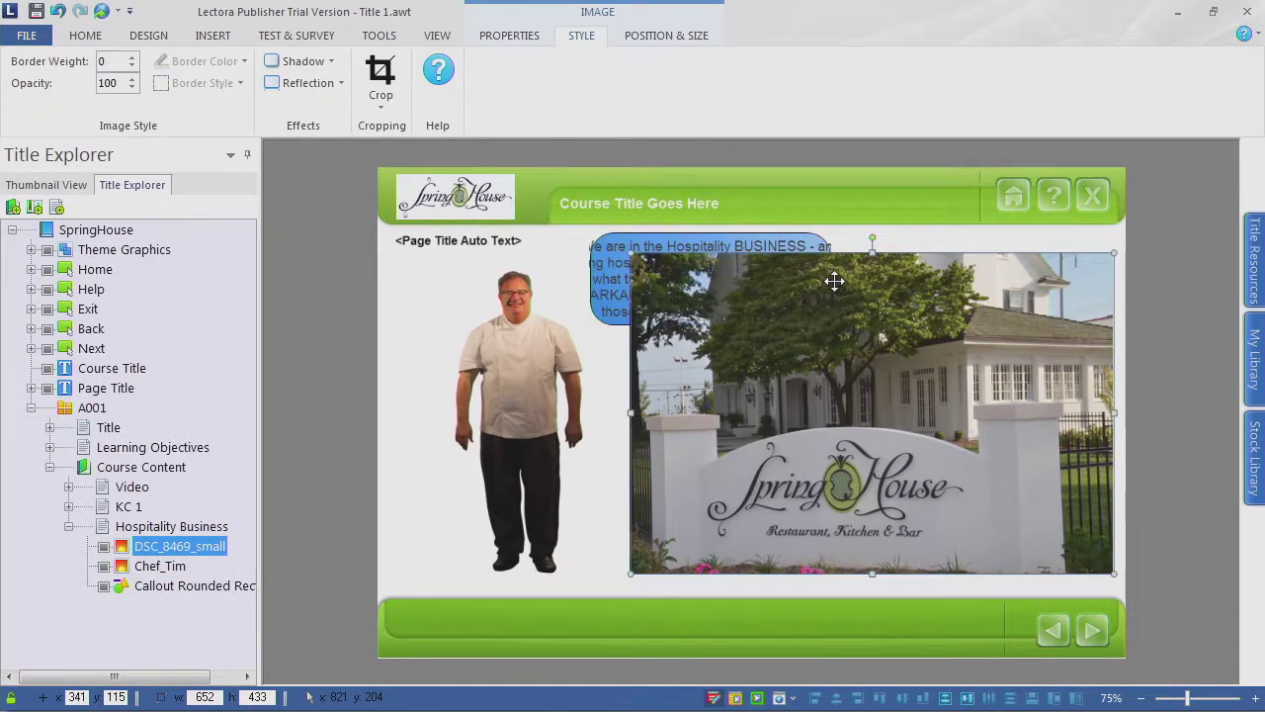
click(742, 247)
drag(833, 280, 916, 276)
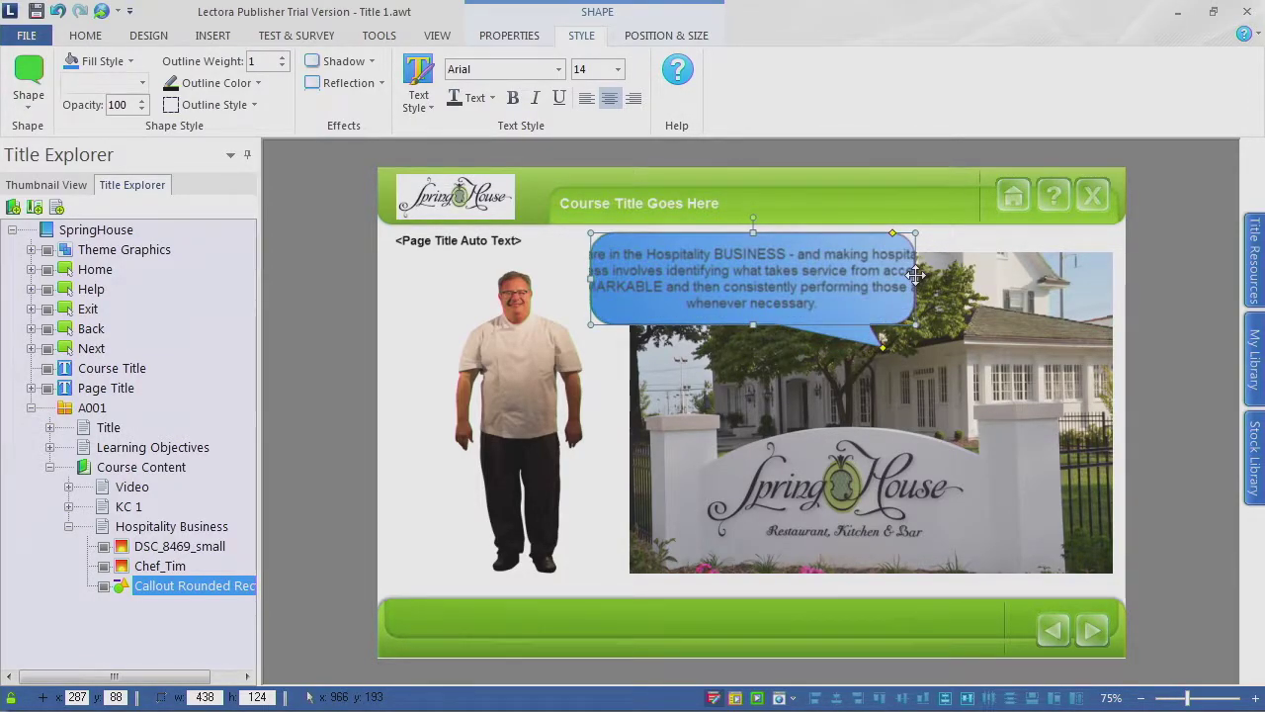
drag(919, 279, 947, 279)
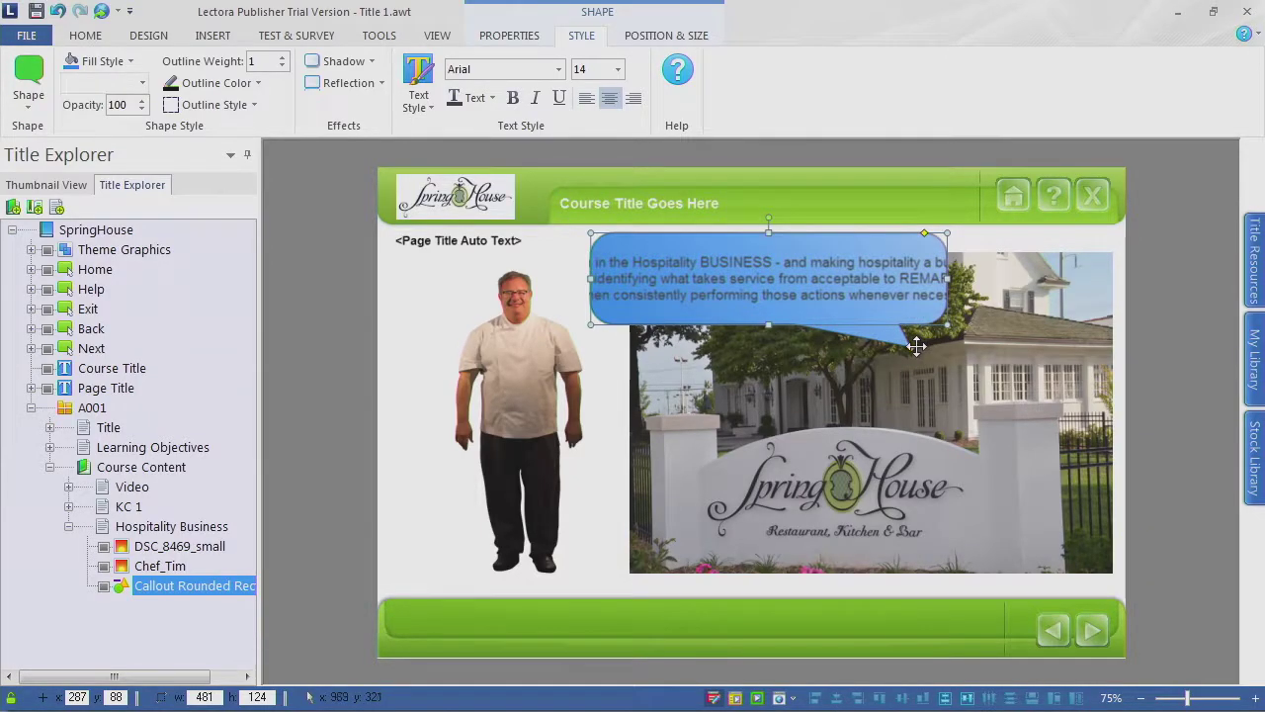
Step: Reposition the callout's tail so it points at the chef's face
click(909, 349)
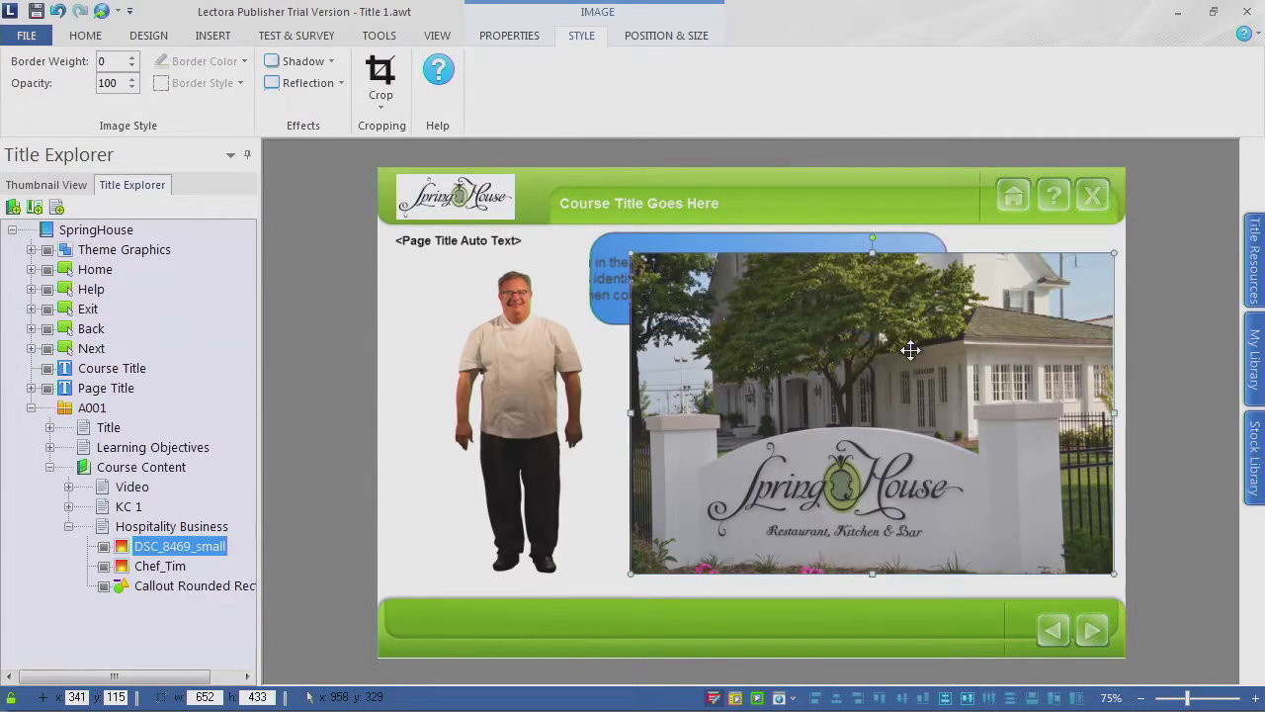
click(783, 243)
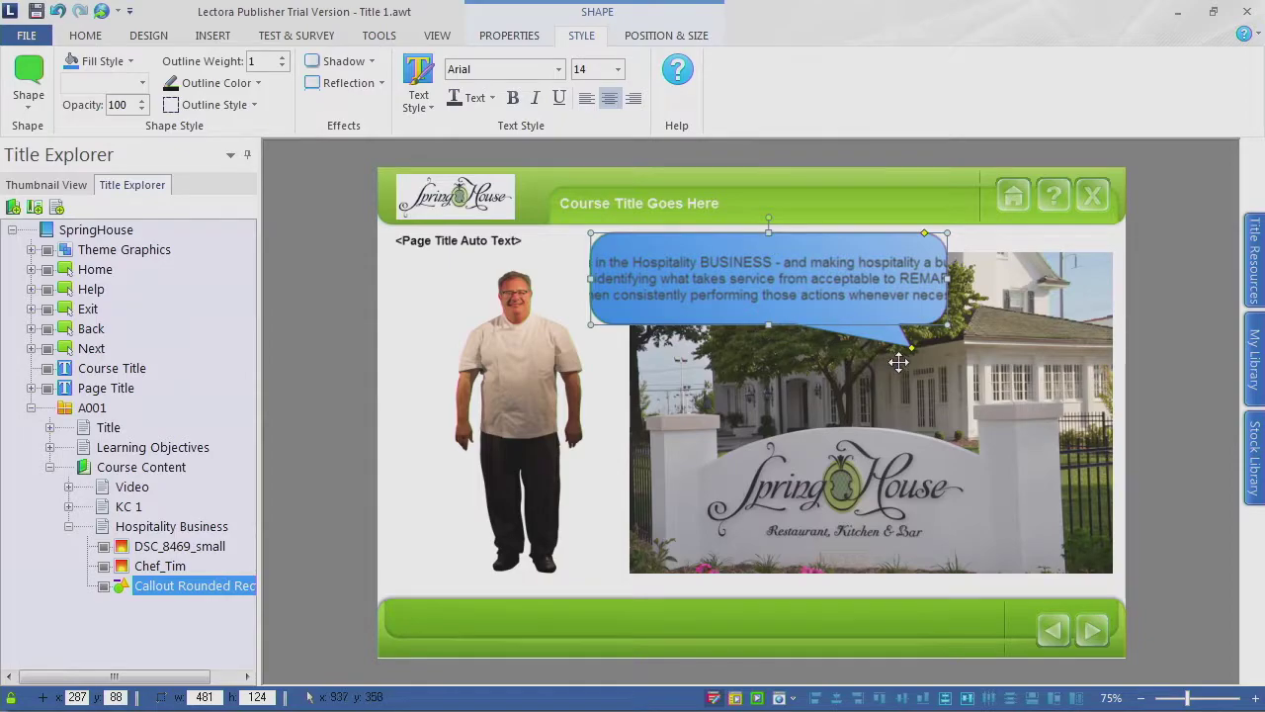
drag(909, 346, 541, 299)
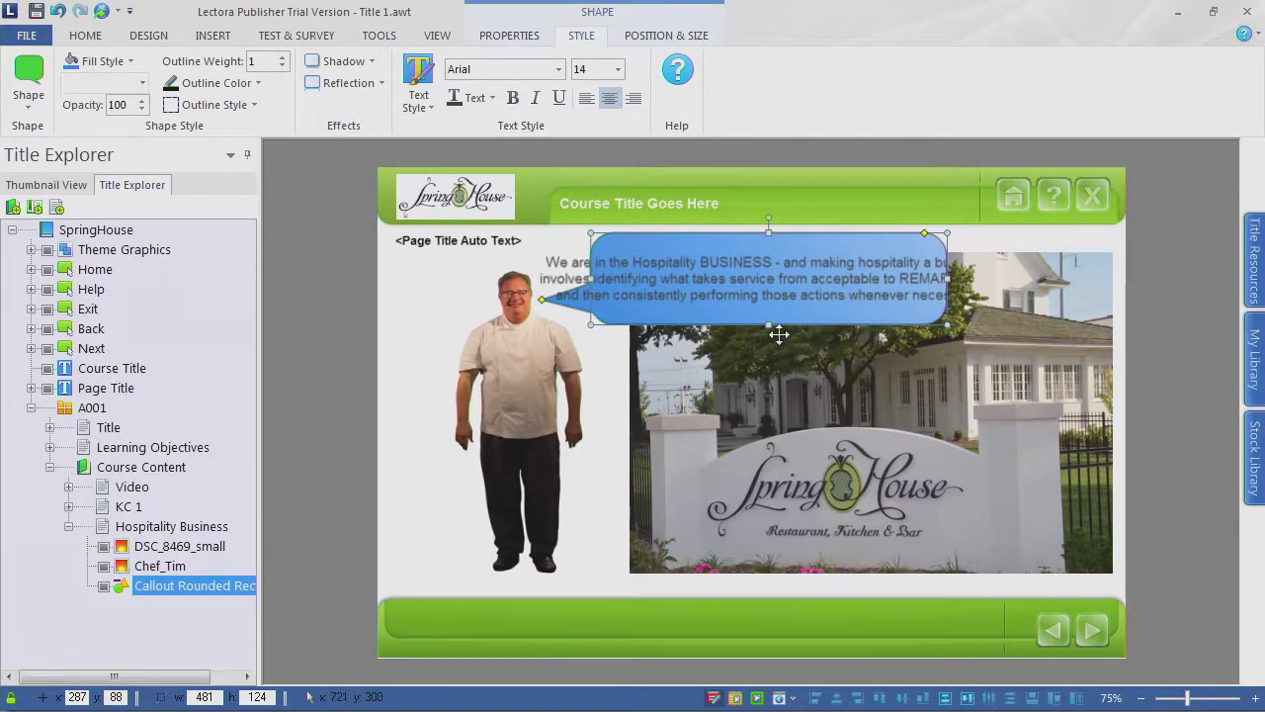
Step: Reduce the callout paragraph to 10 points and apply the Body Text style to it
click(549, 251)
click(612, 334)
double_click(726, 292)
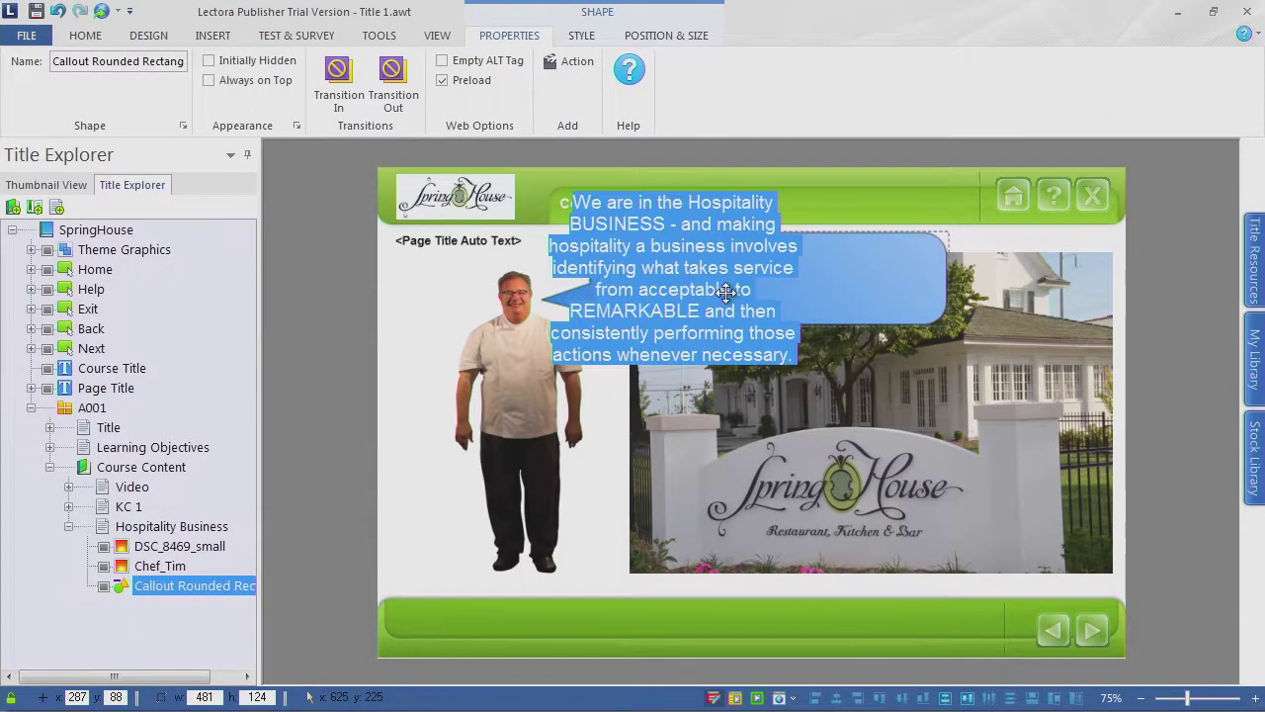
click(839, 306)
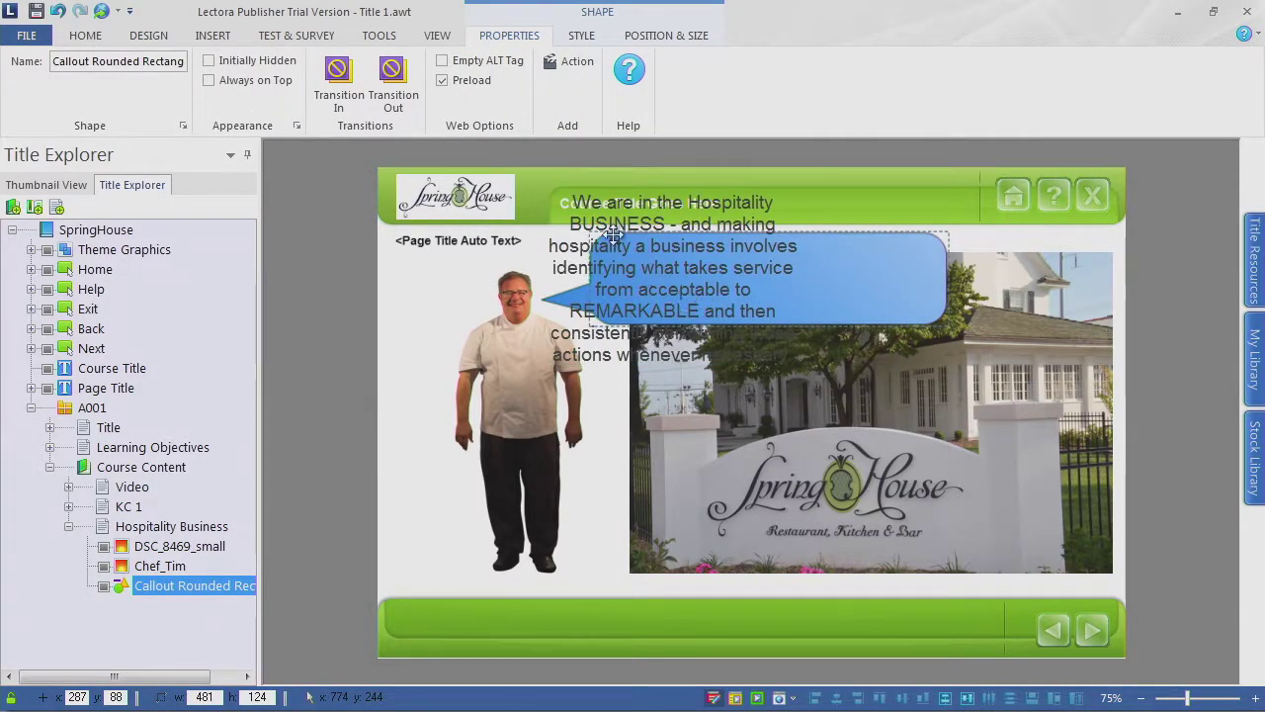
double_click(570, 199)
click(575, 201)
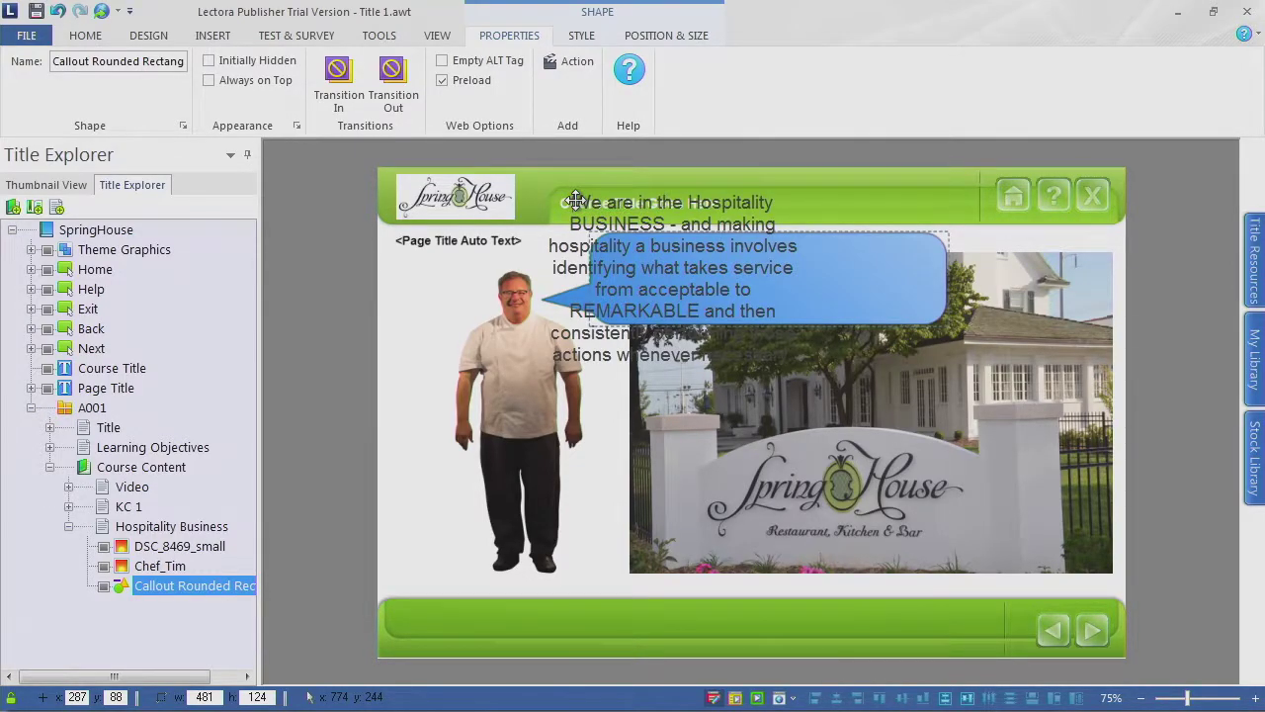
drag(591, 208, 842, 370)
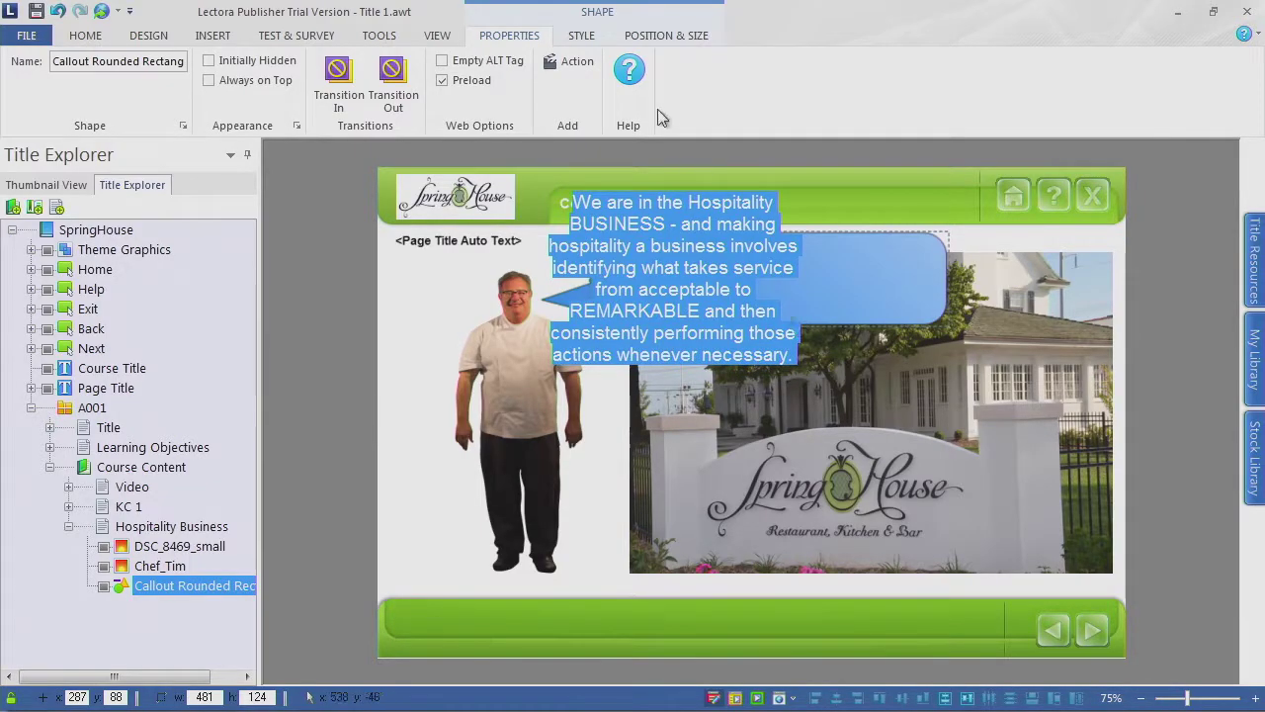
click(581, 35)
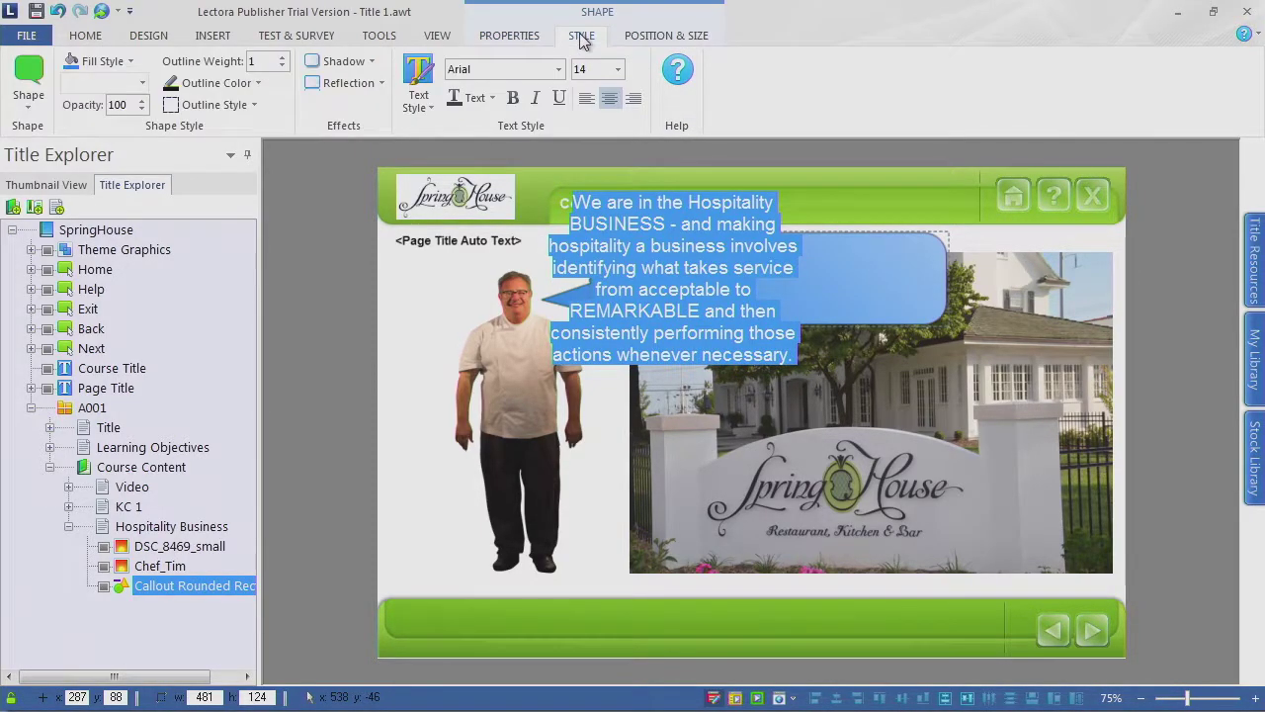
click(617, 69)
click(596, 140)
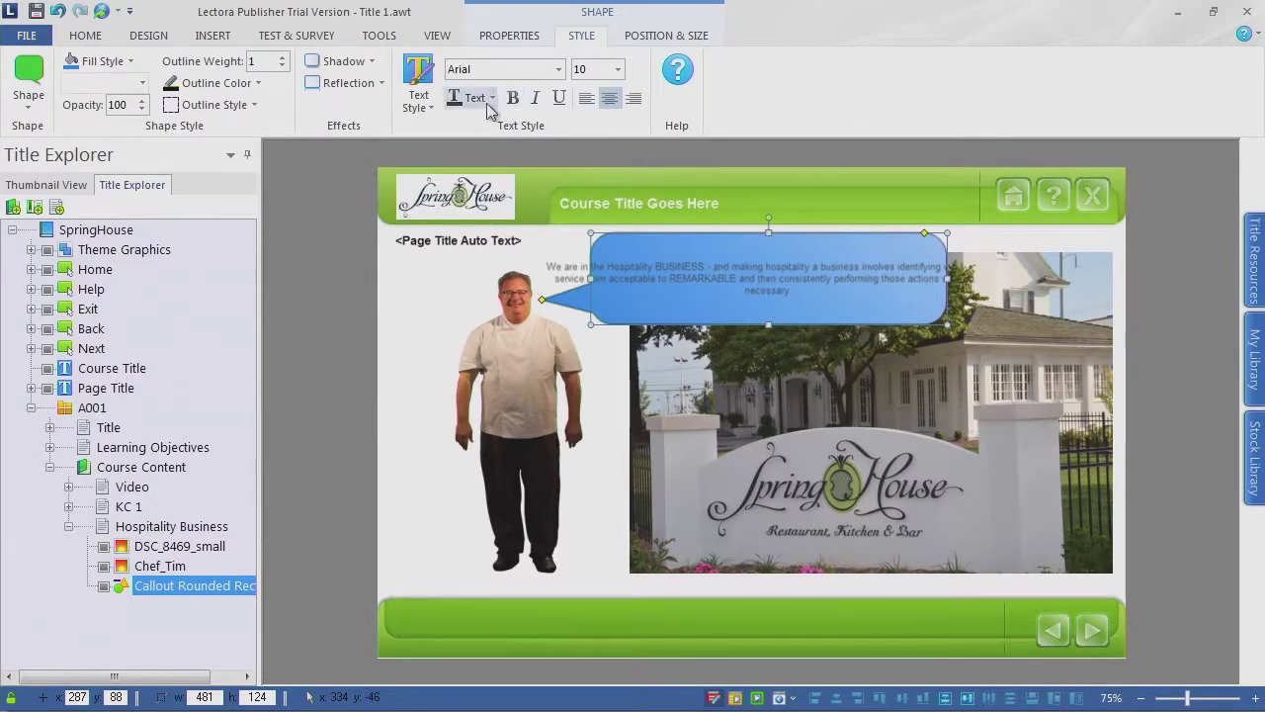
click(430, 109)
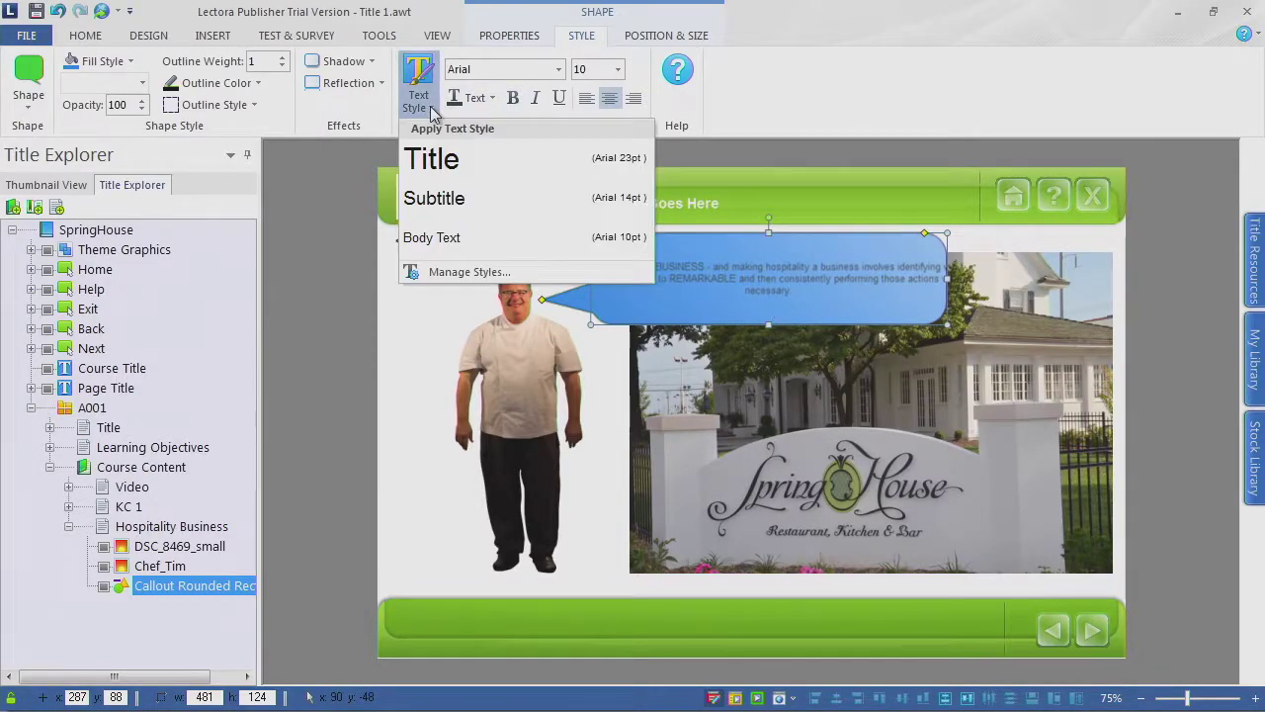
click(498, 238)
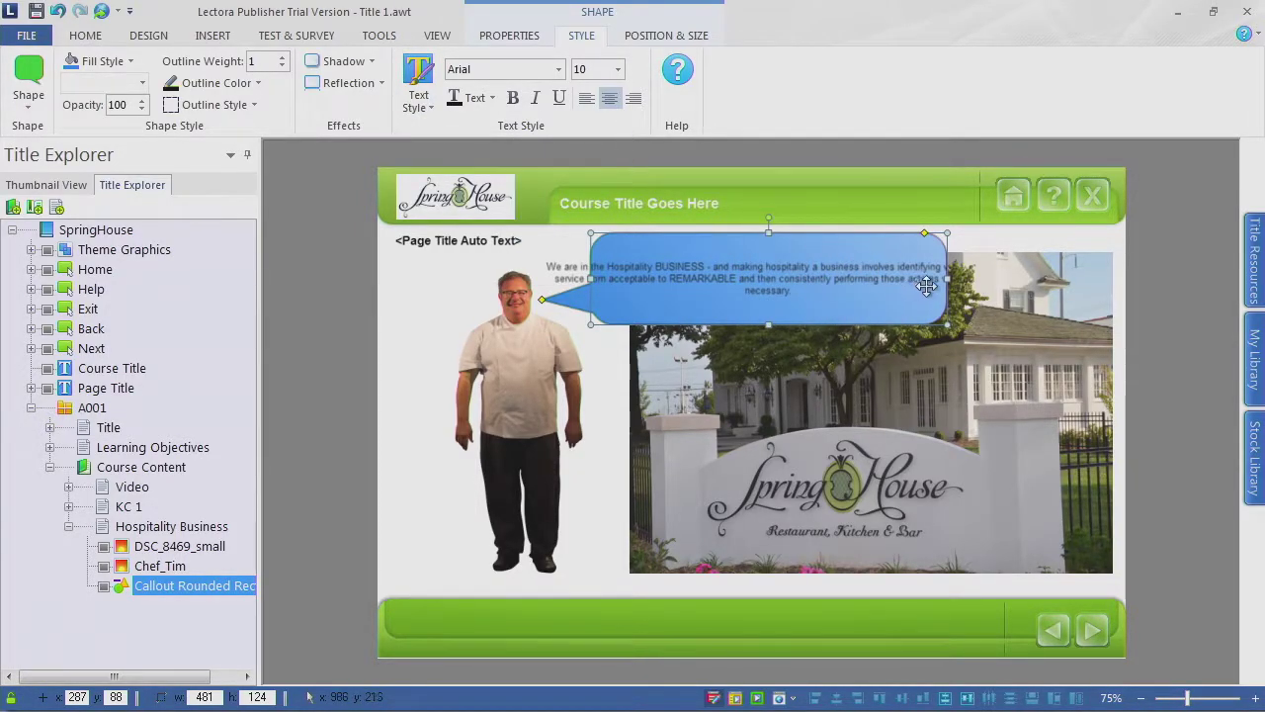
Step: Change the callout's shape from rounded to the plain rectangular callout
click(698, 348)
double_click(605, 306)
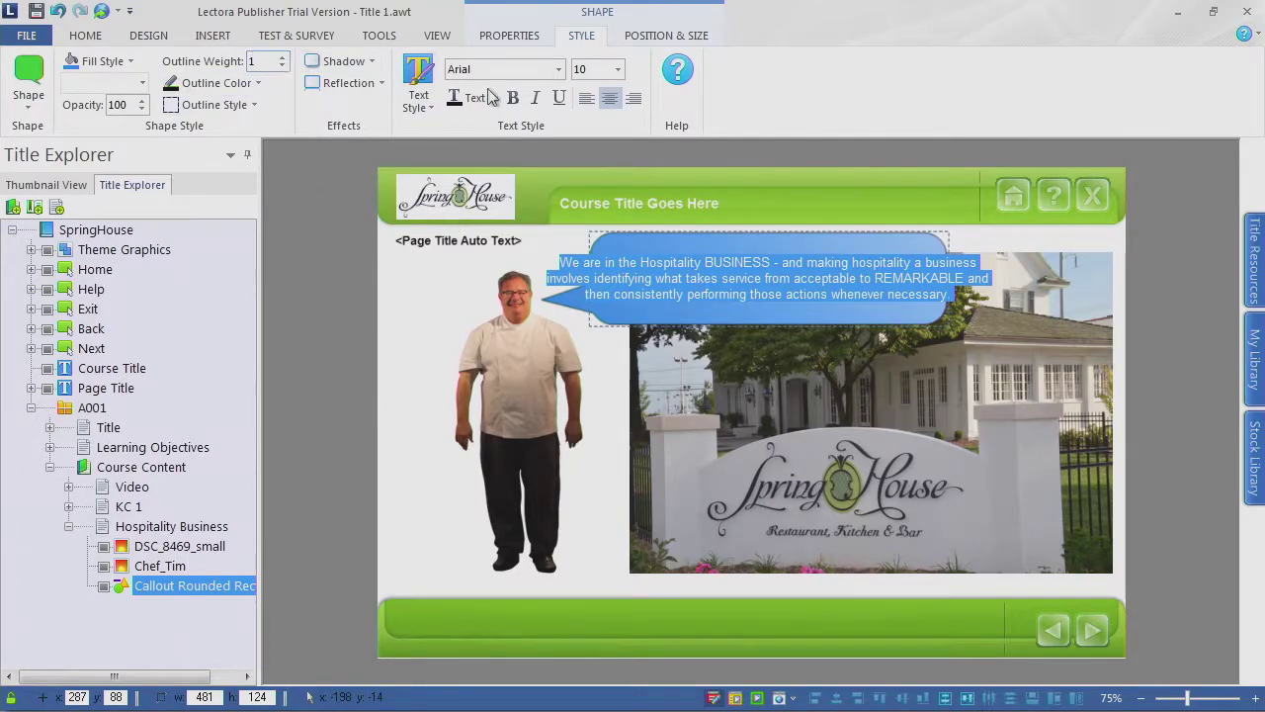
click(509, 36)
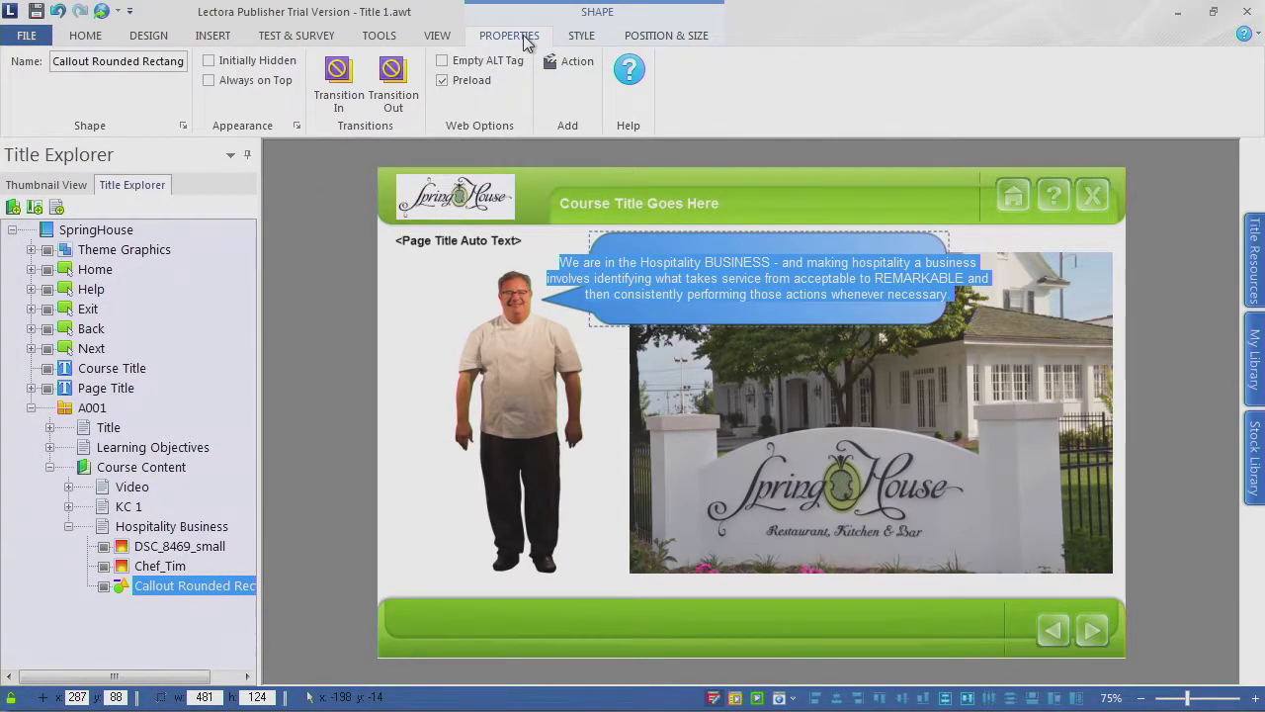
click(647, 36)
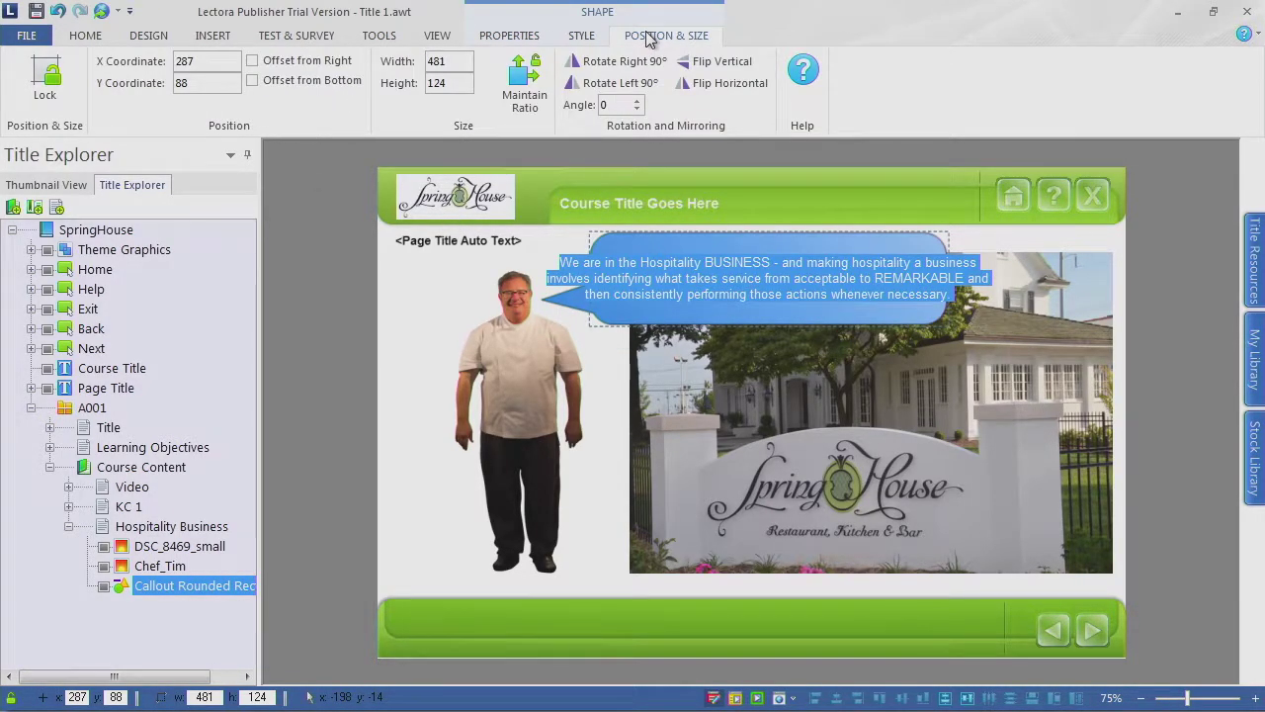
click(582, 37)
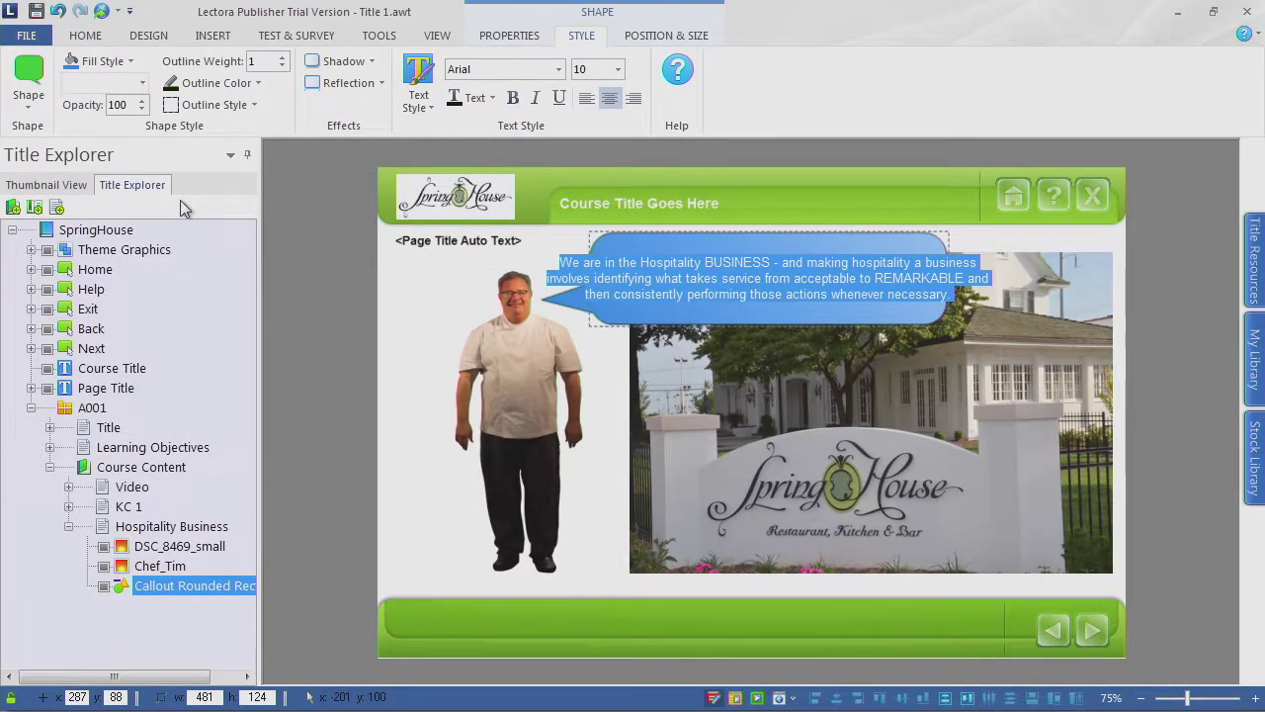
click(28, 84)
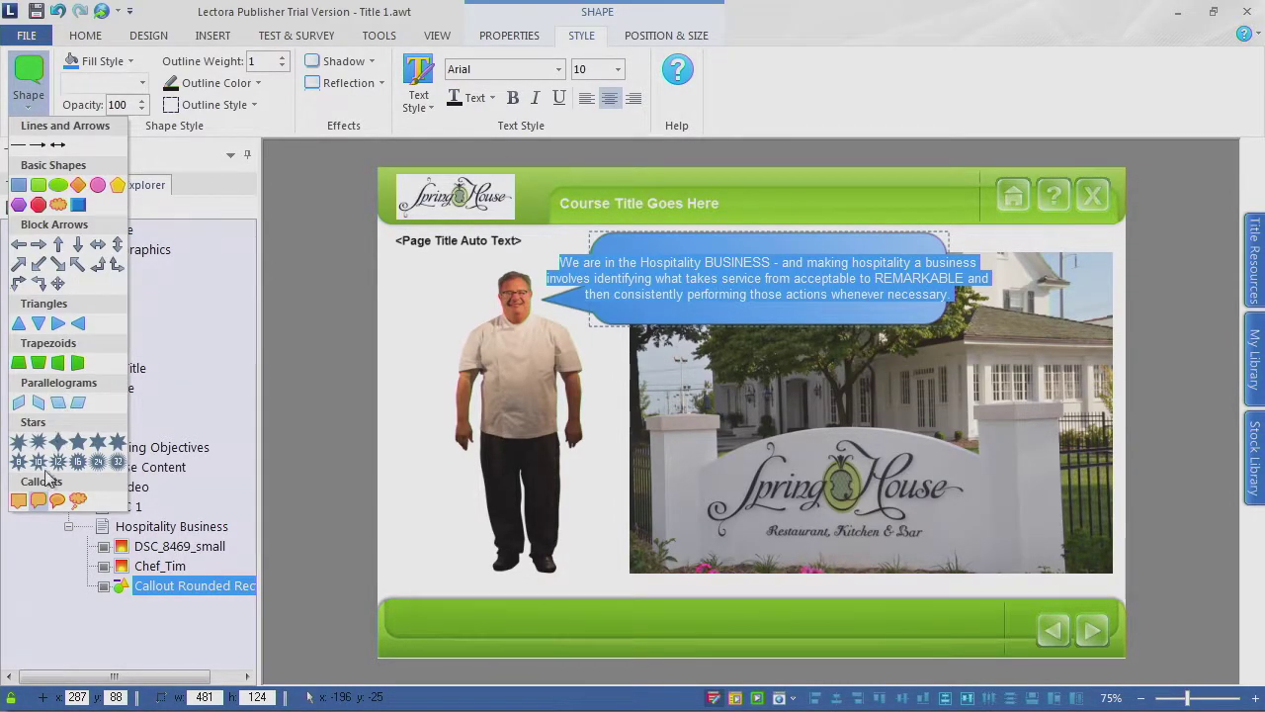
click(18, 500)
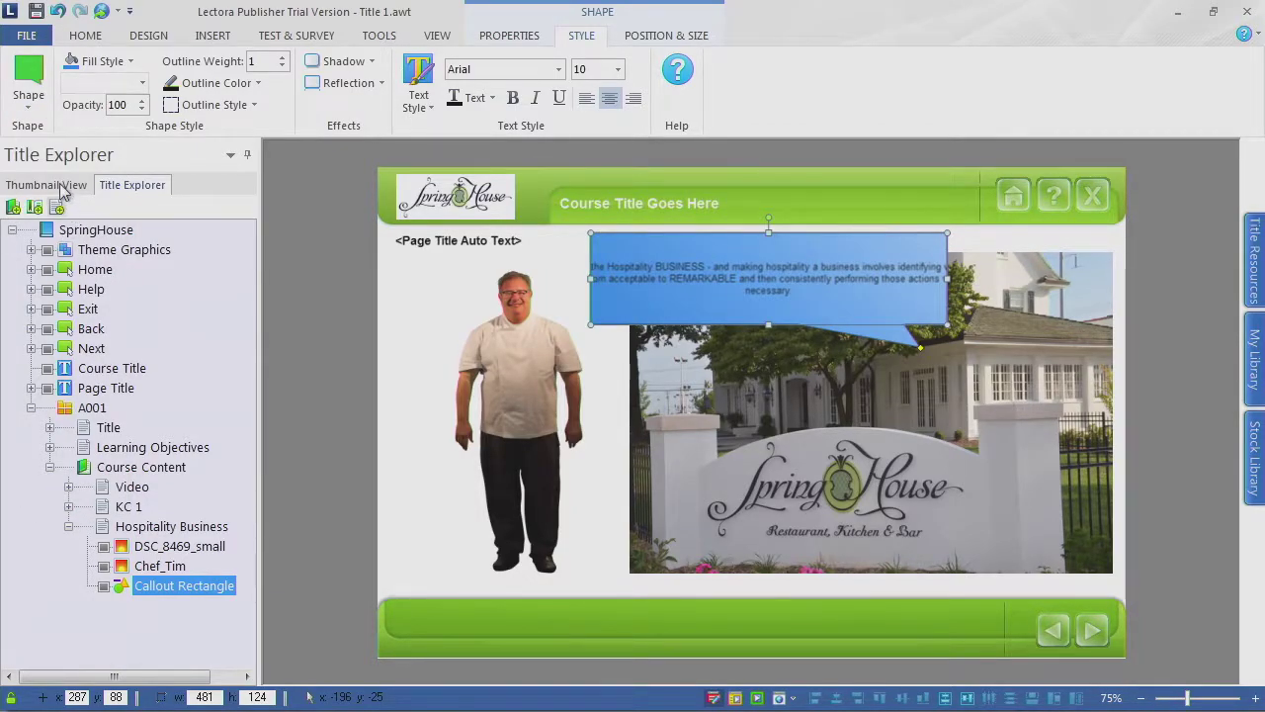
Step: Try the elliptical callout shape, and settle on the rounded rectangular callout instead
click(27, 89)
click(65, 506)
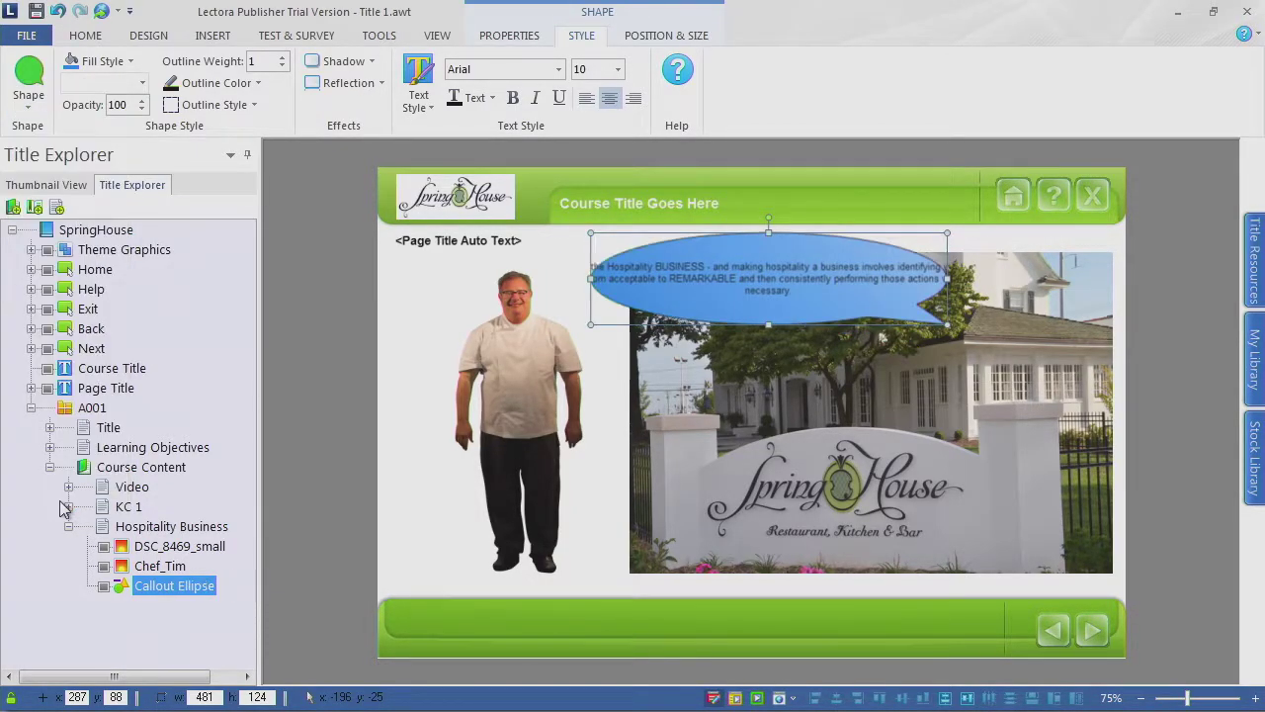
click(27, 87)
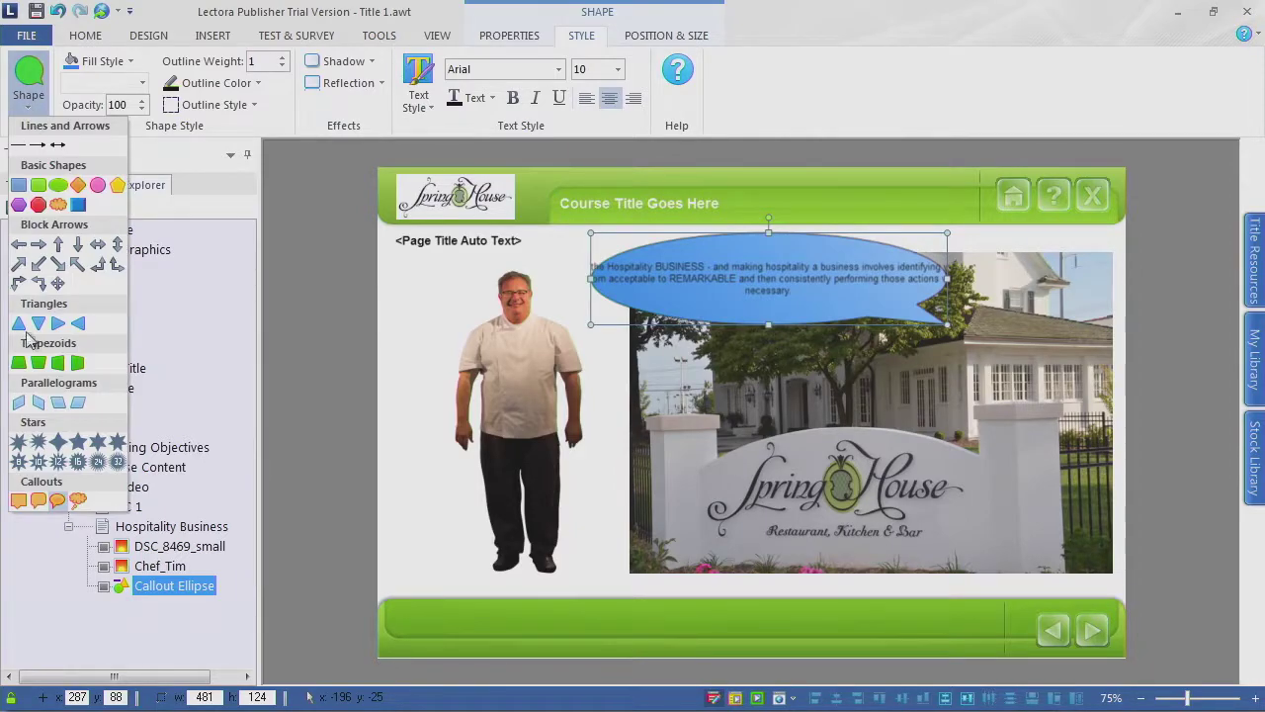
click(42, 506)
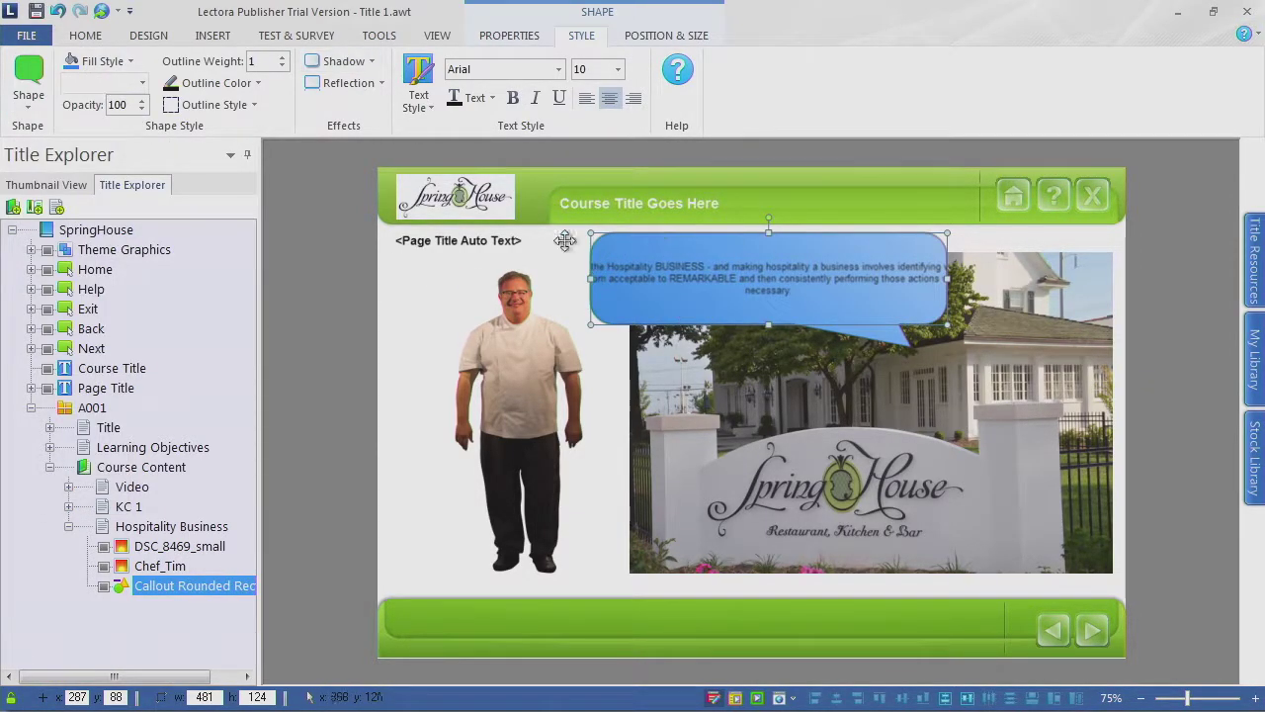
Step: Try white and pale yellow fills on the callout, test reduced opacity, and set the opacity back to 100
click(132, 64)
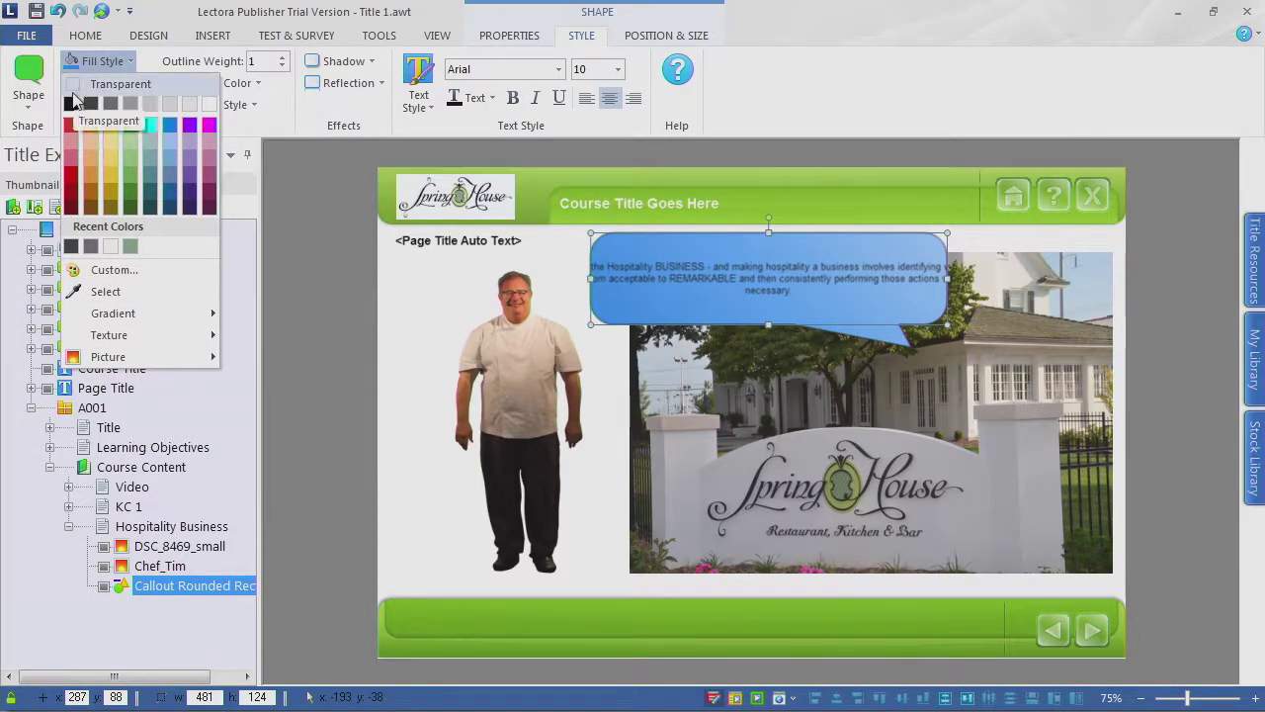
click(203, 107)
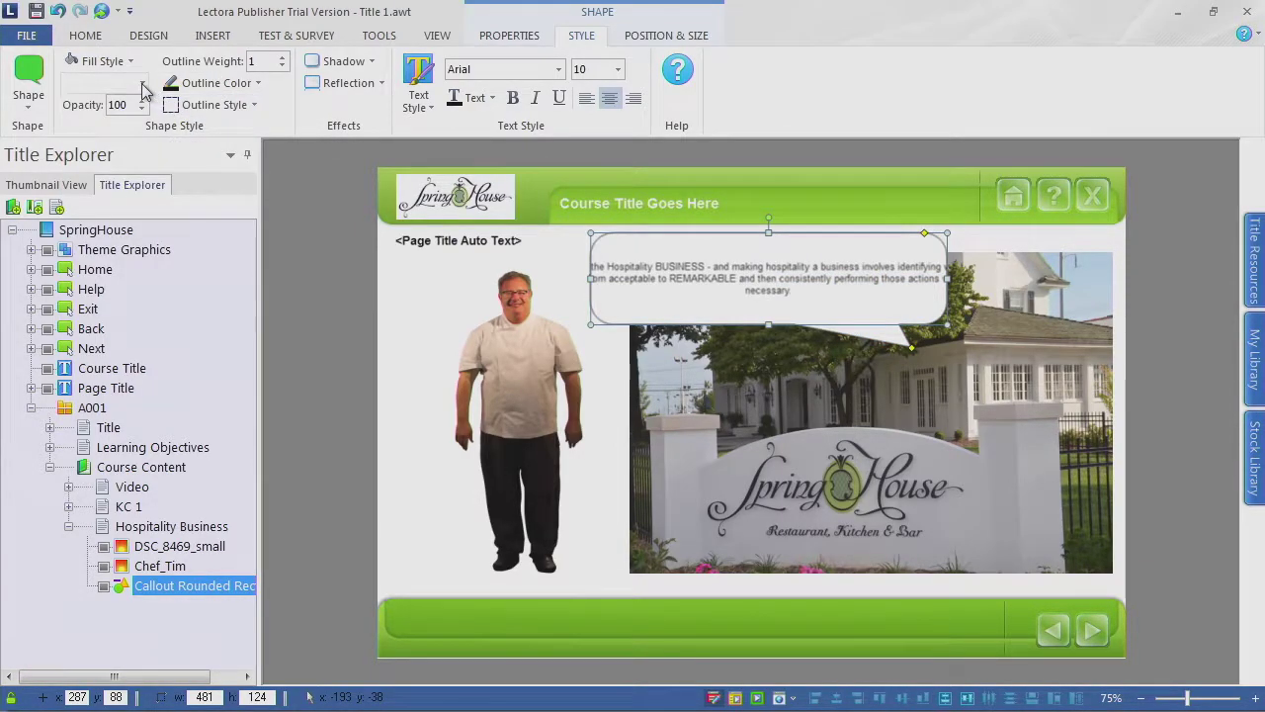
click(102, 60)
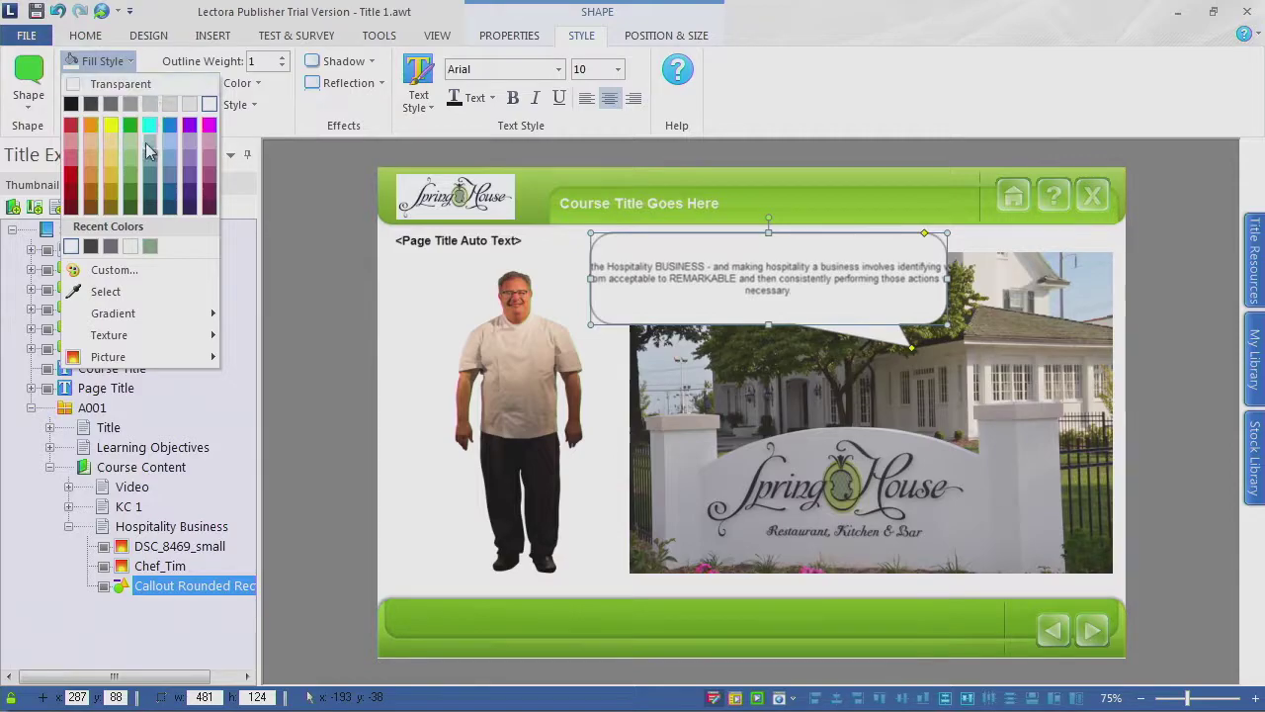
click(109, 145)
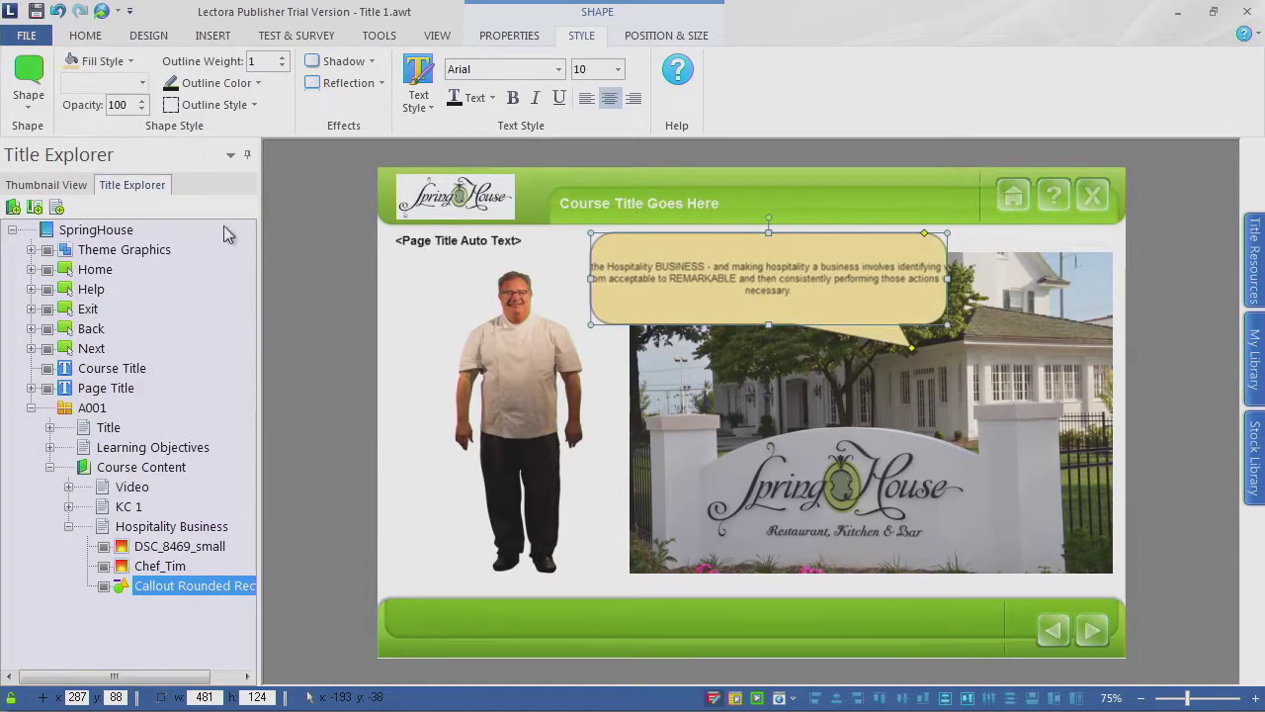
click(141, 108)
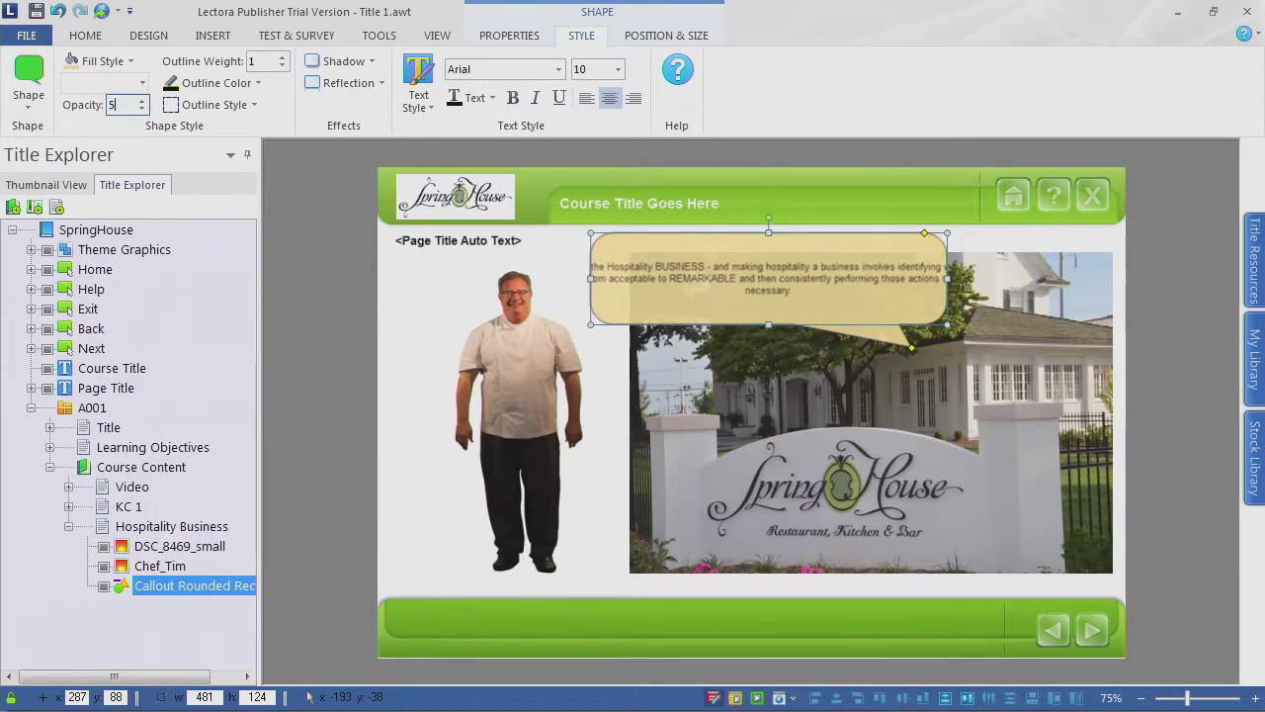
key(Return)
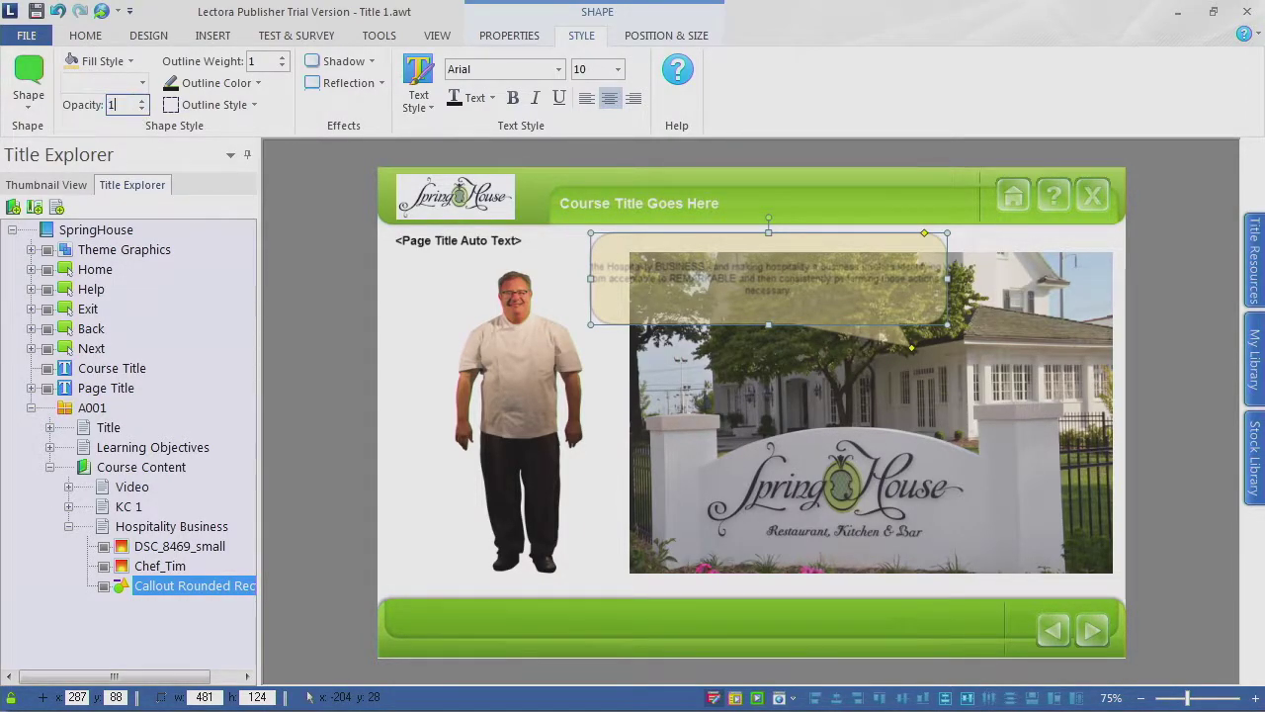
key(Return)
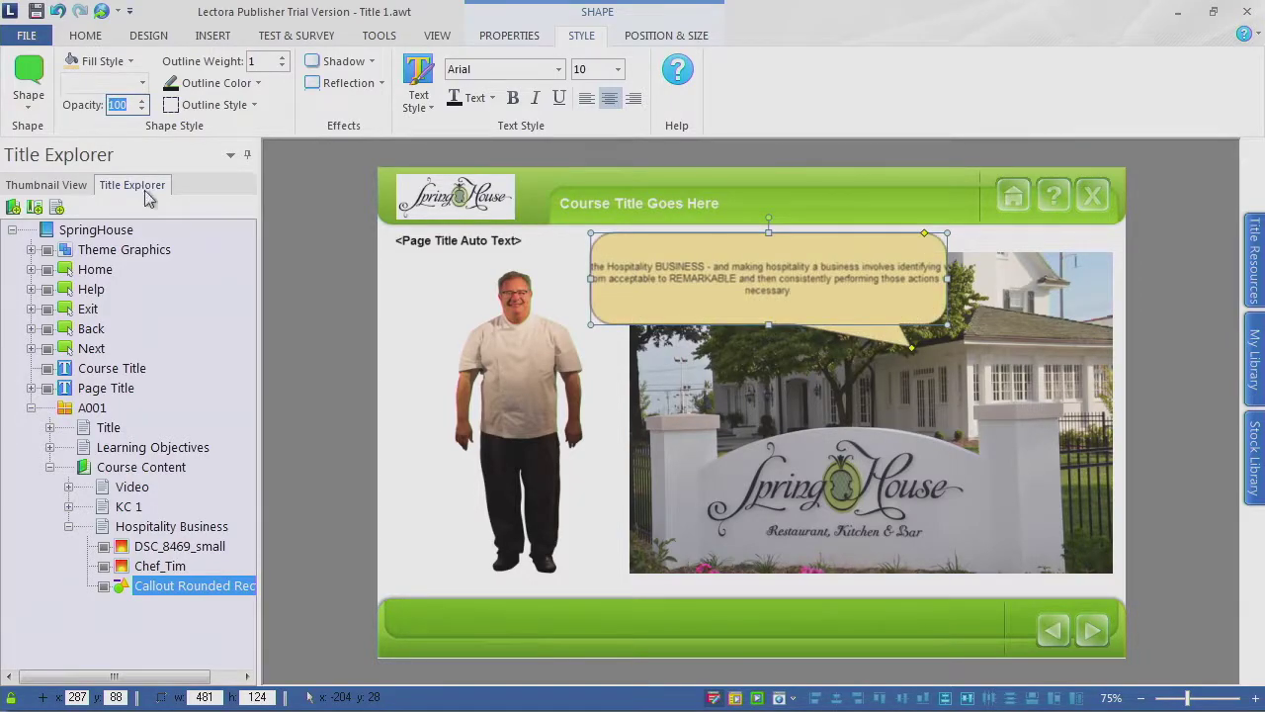
Step: Fill the callout with solid white
click(129, 62)
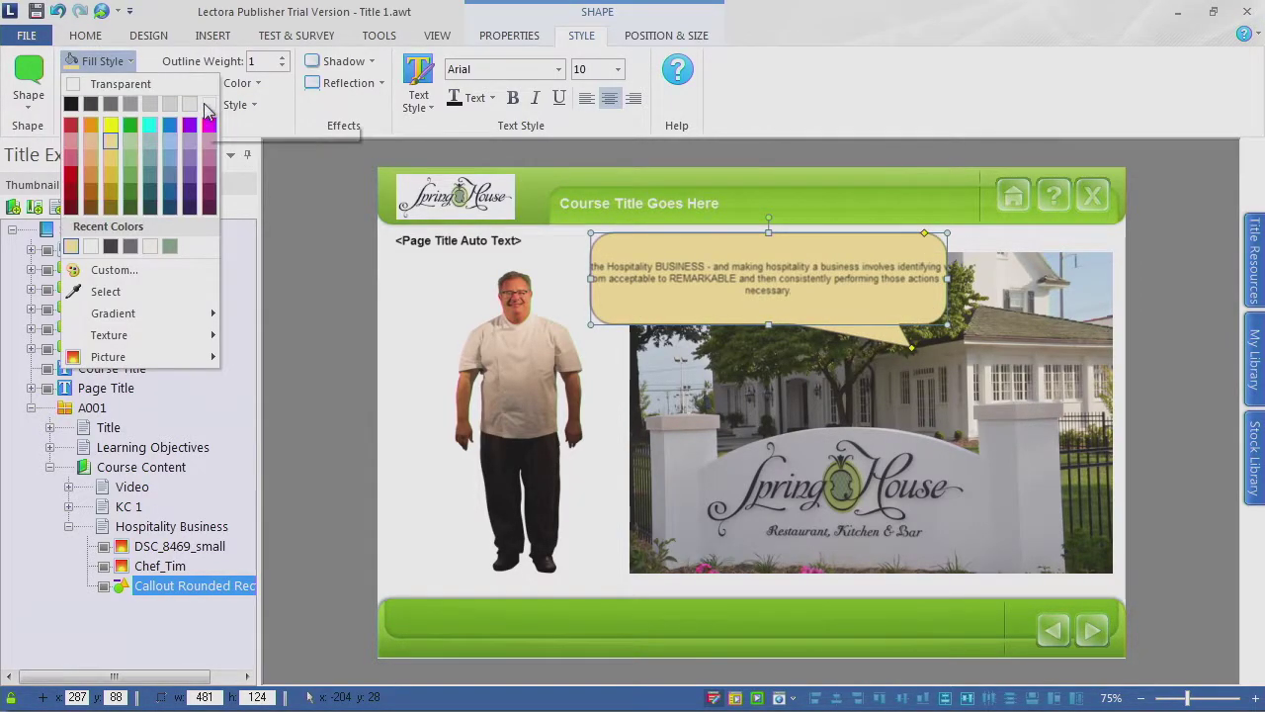
click(110, 82)
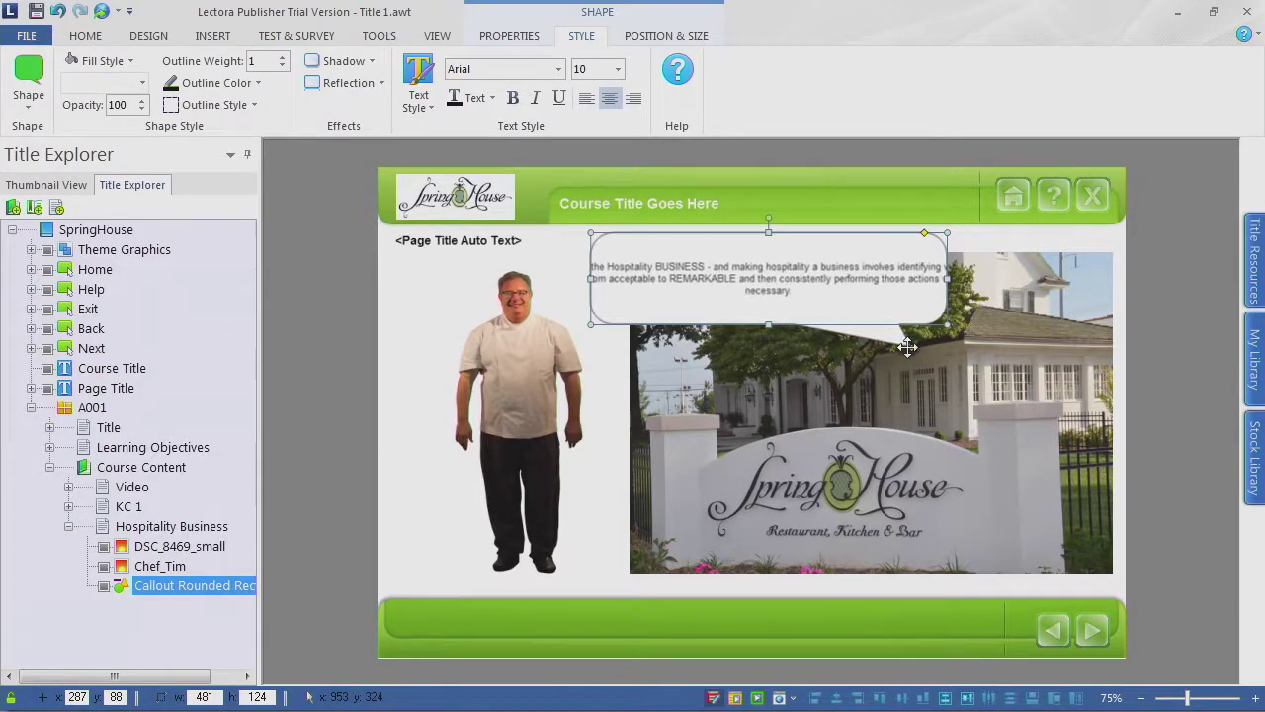
Step: Try the callout's tail at the chef's face, and pull its tip down to just below the callout beside his shoulder
drag(914, 349, 550, 300)
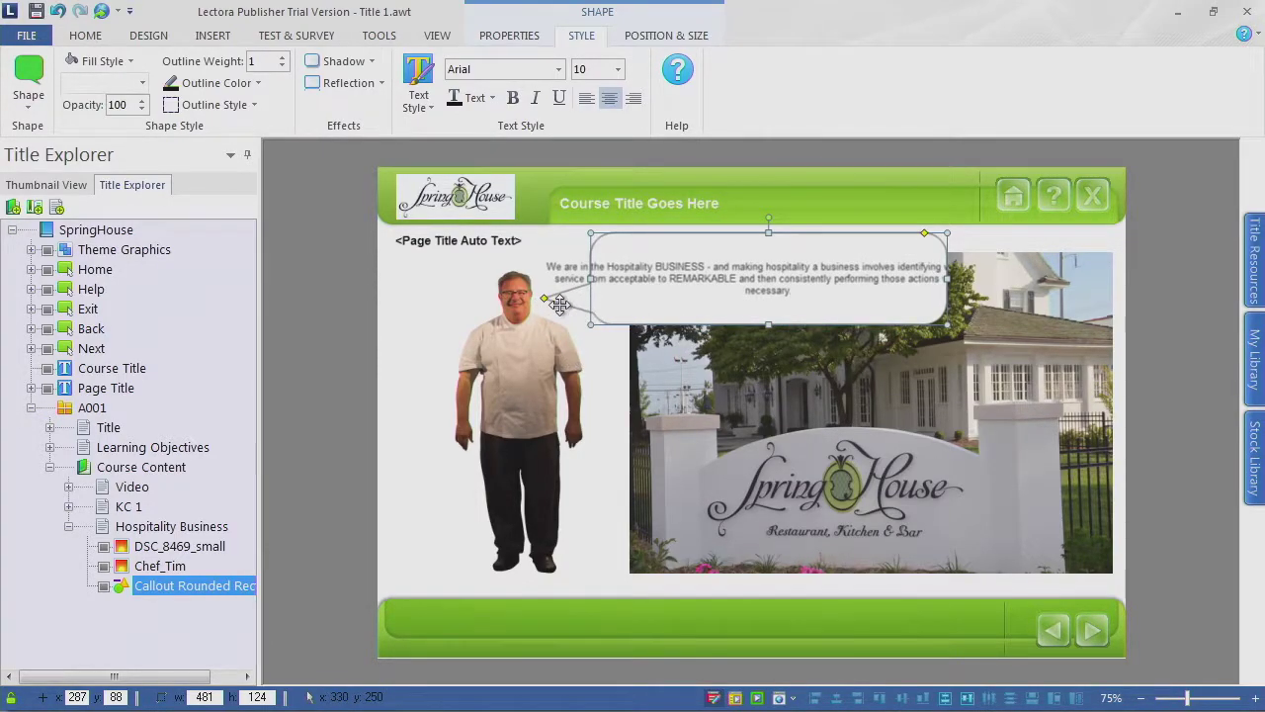
drag(551, 309, 621, 350)
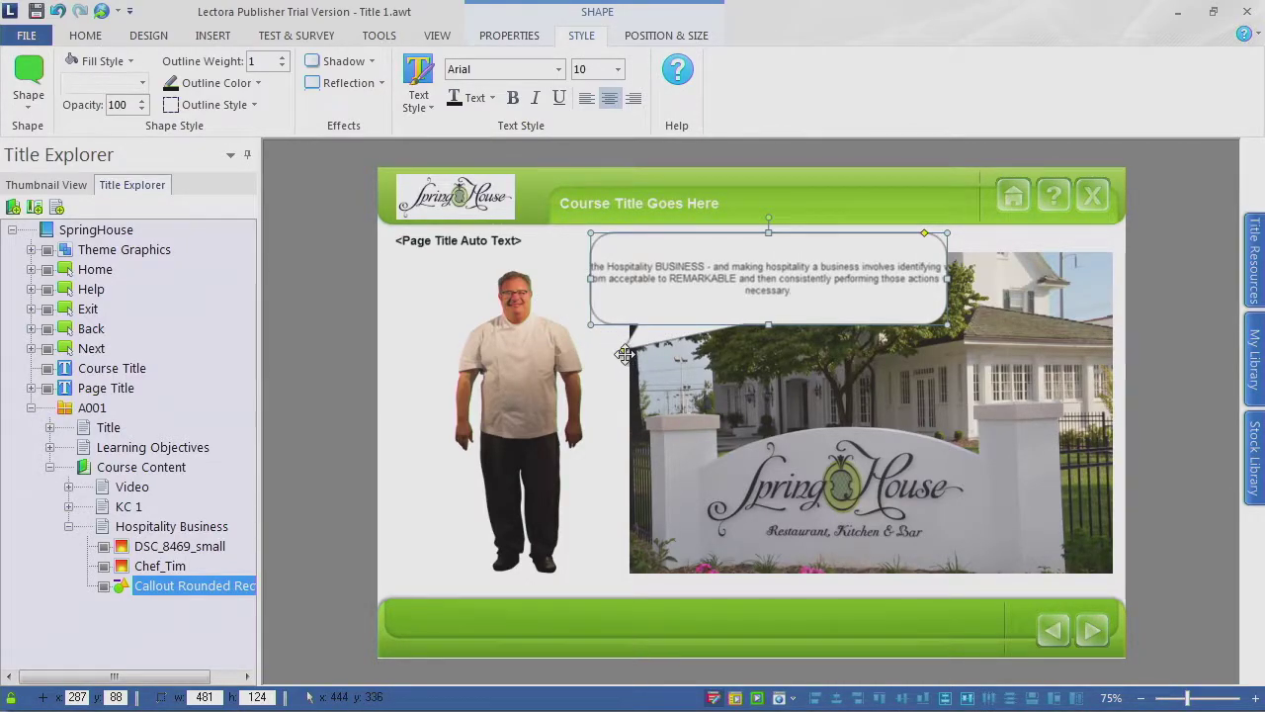
drag(625, 351, 614, 352)
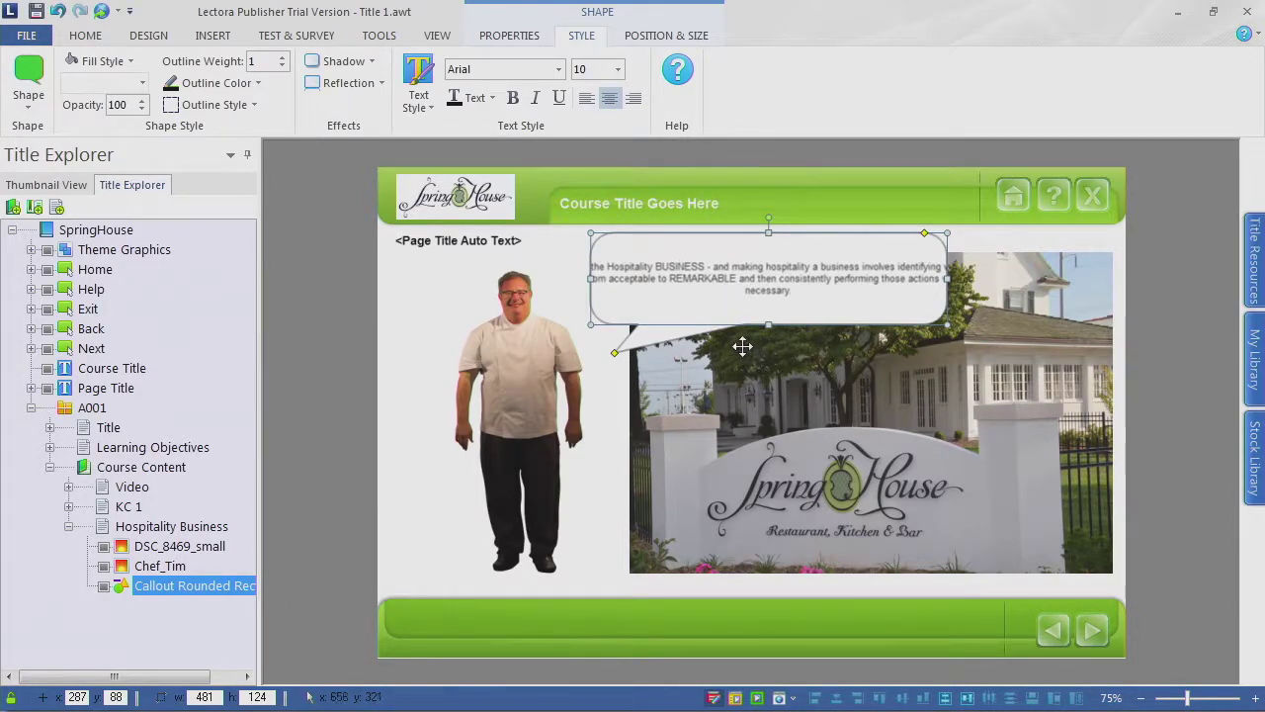
Step: Examine the callout's text, properties, and position and size settings for a way to fit the text inside the shape
double_click(754, 275)
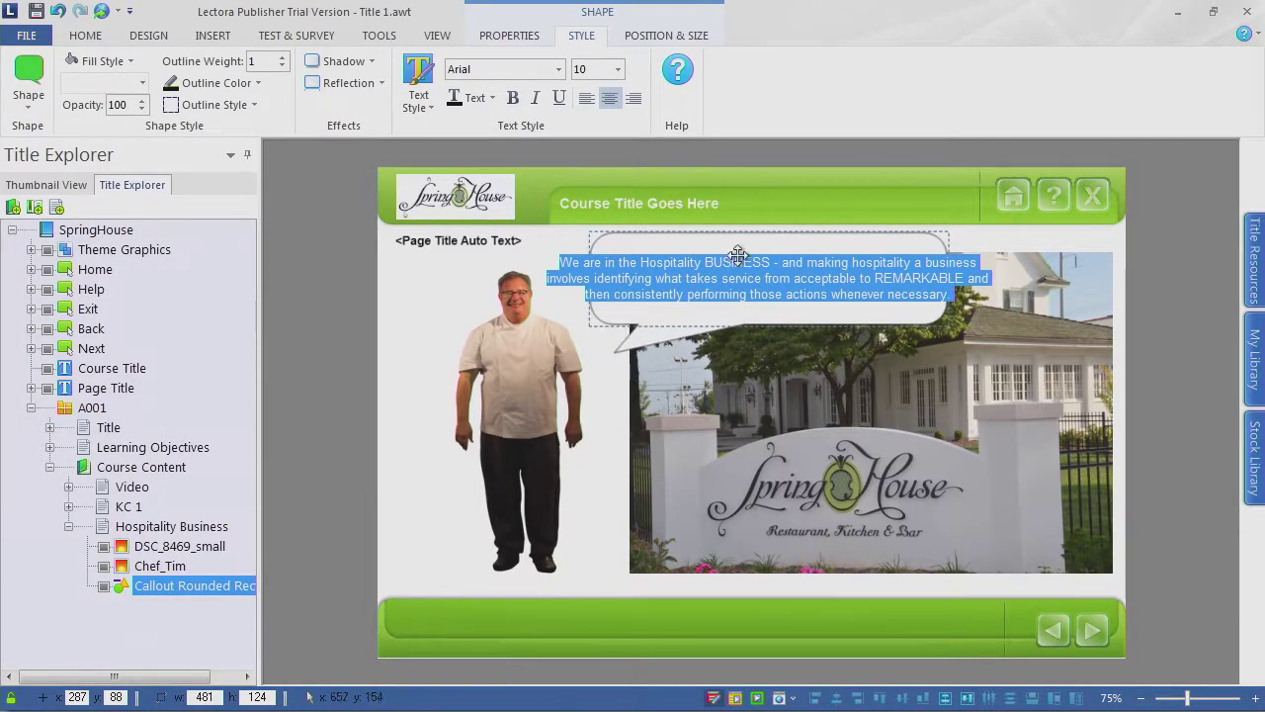
click(620, 362)
click(749, 272)
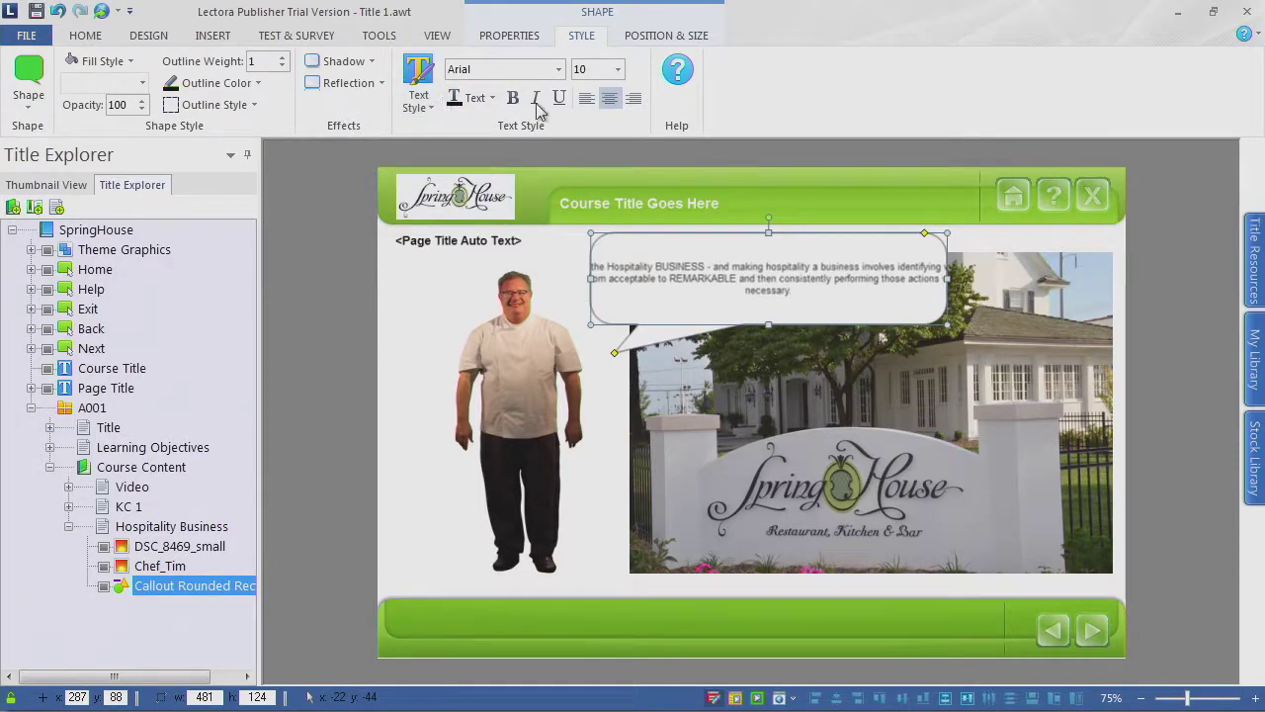
click(509, 35)
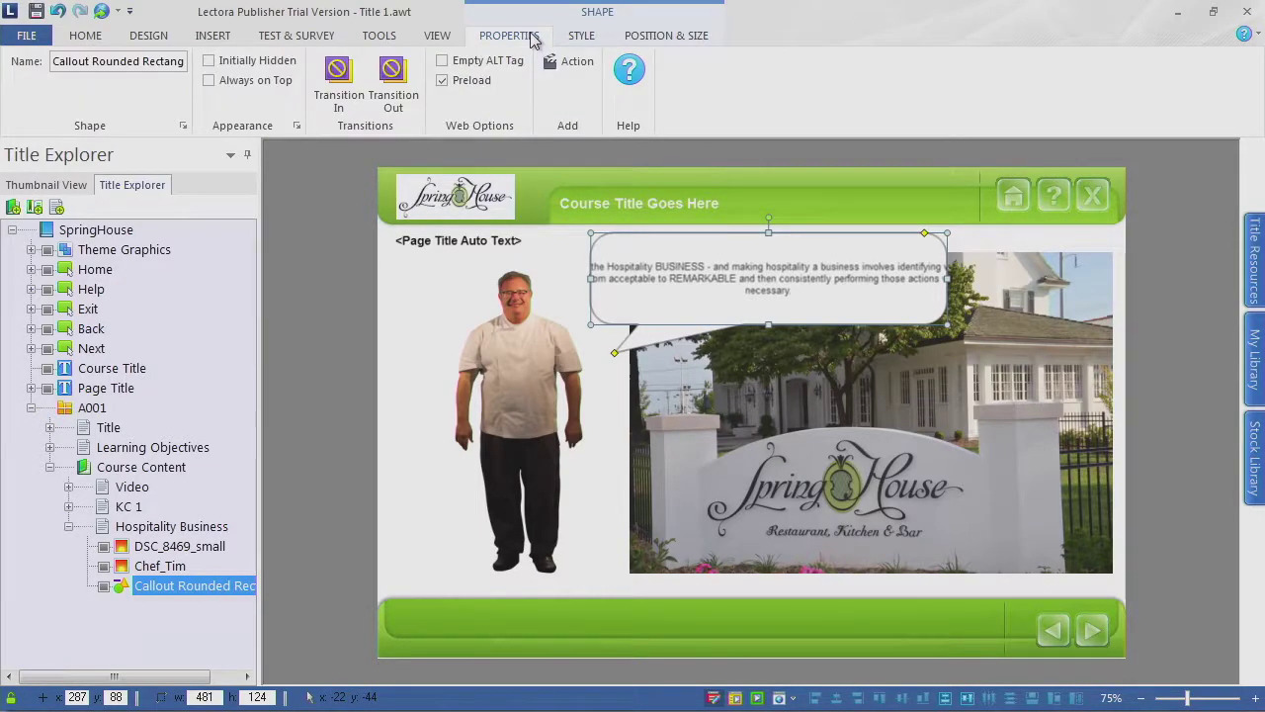
click(632, 37)
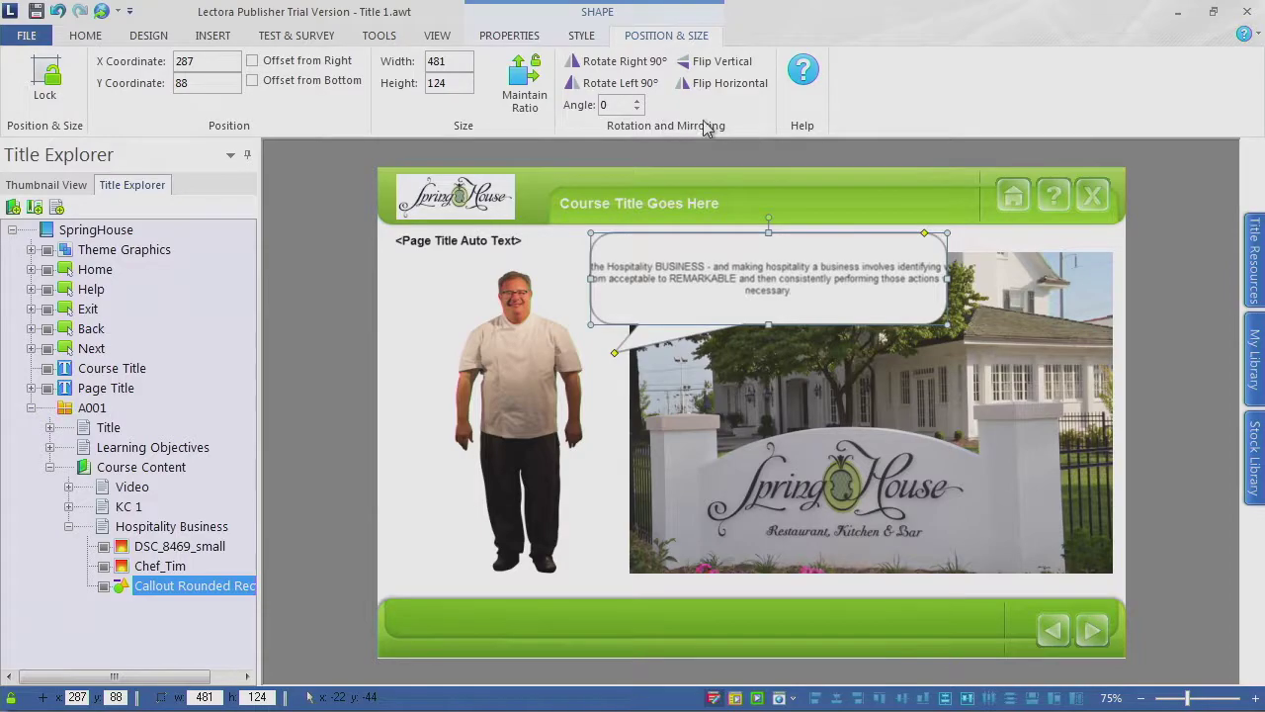
click(662, 288)
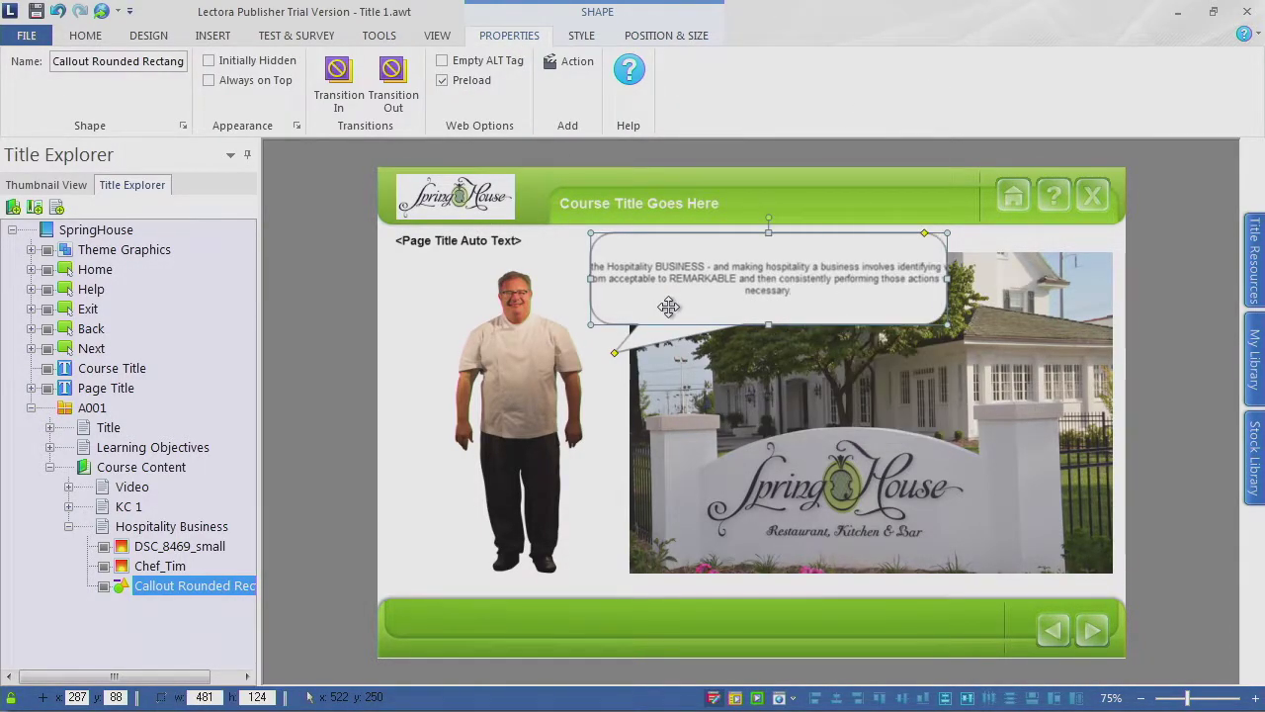
right_click(669, 306)
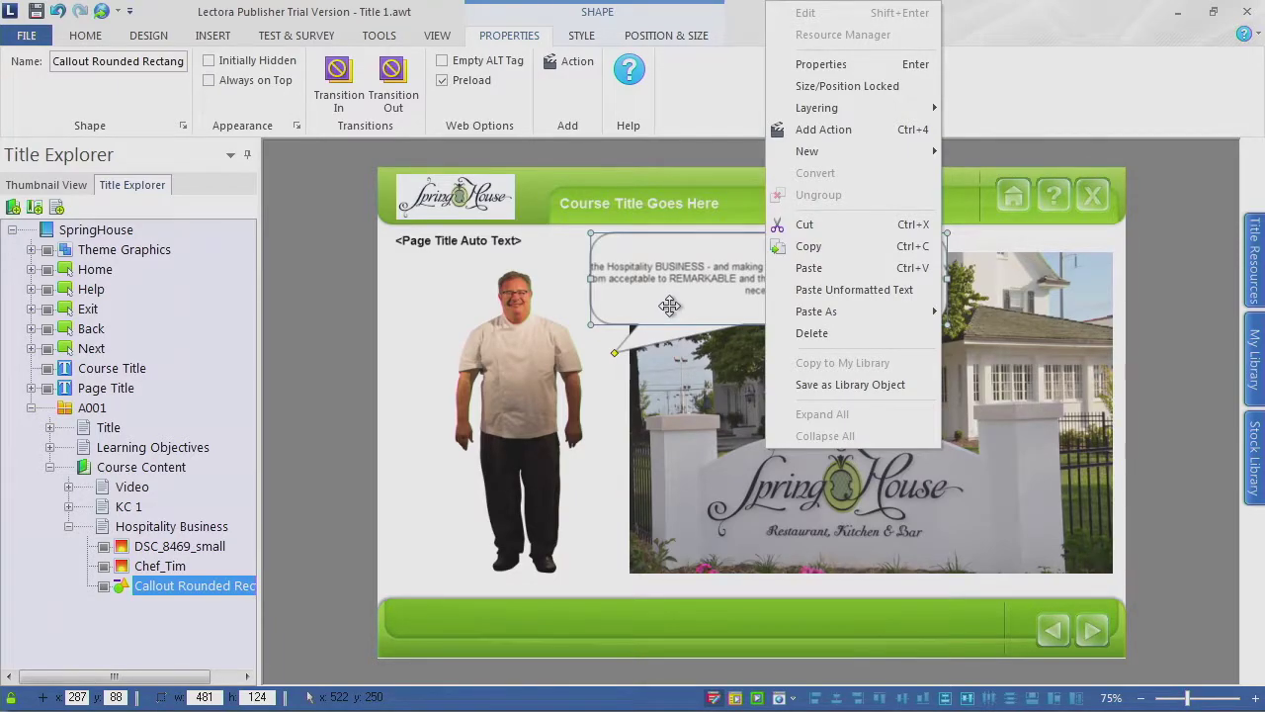
click(834, 67)
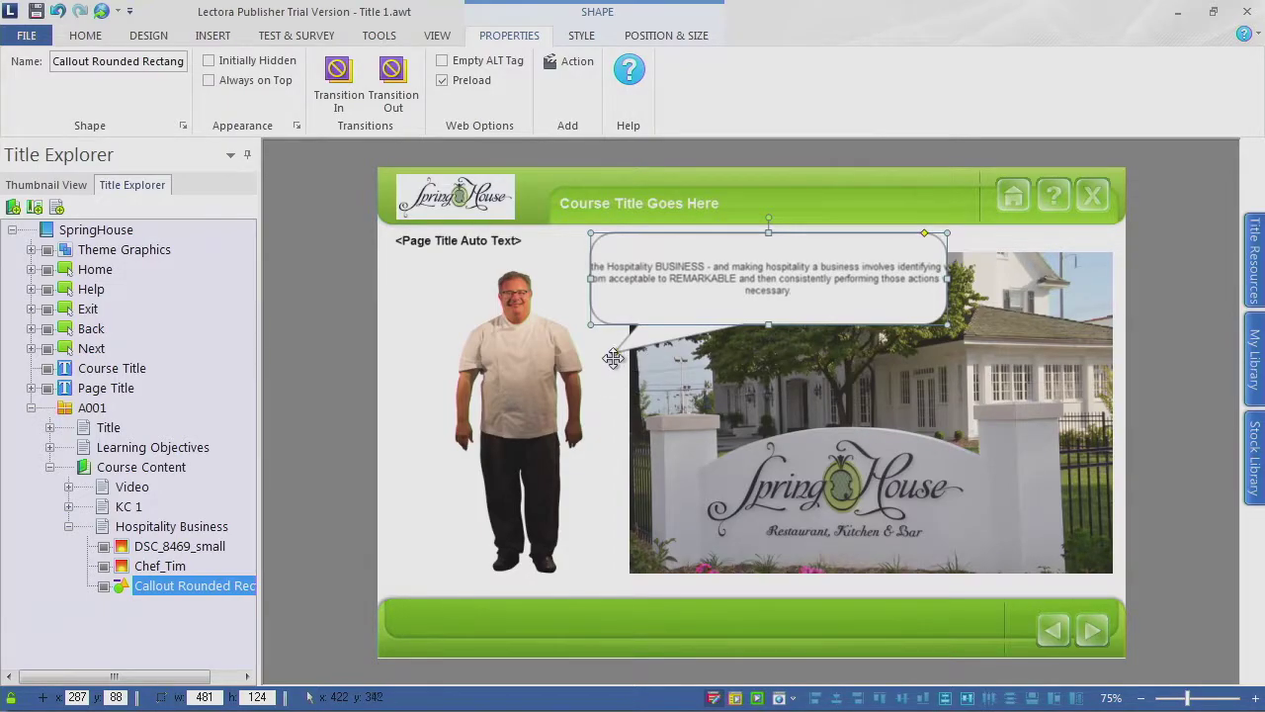
Step: Point the callout's tail at the chef's face and delete the paragraph inside the callout
drag(613, 355, 567, 312)
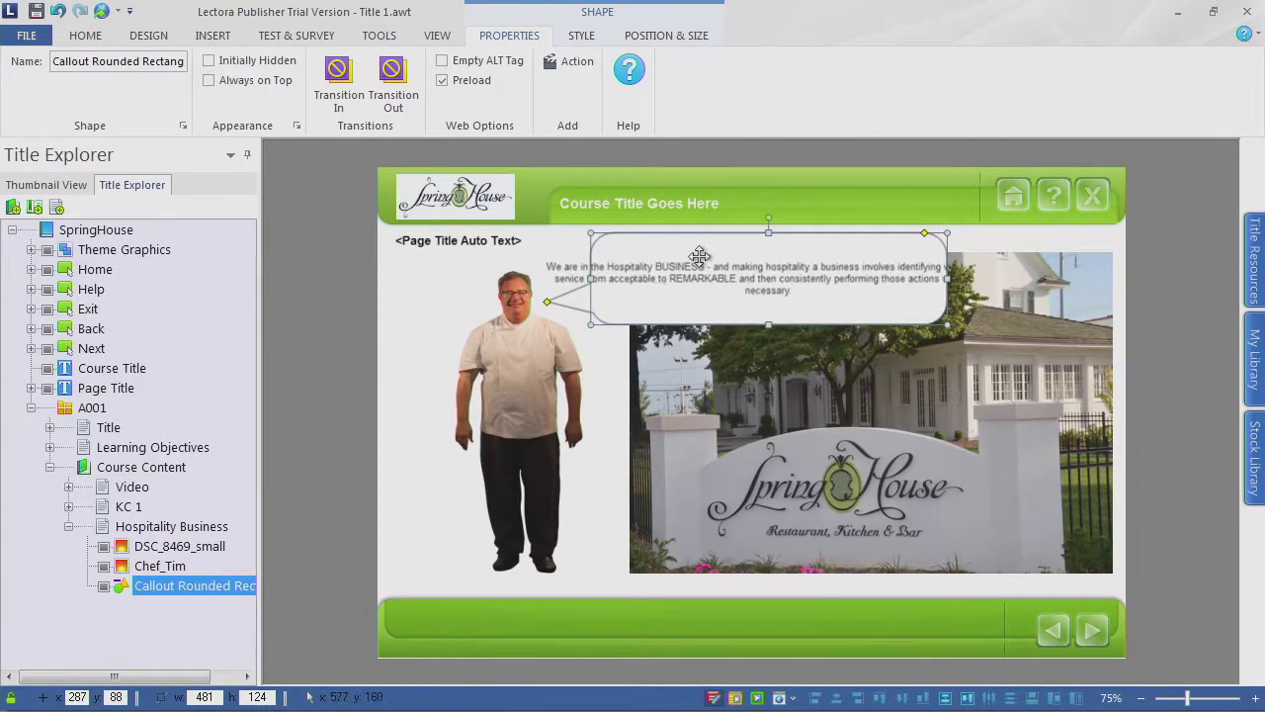
double_click(779, 293)
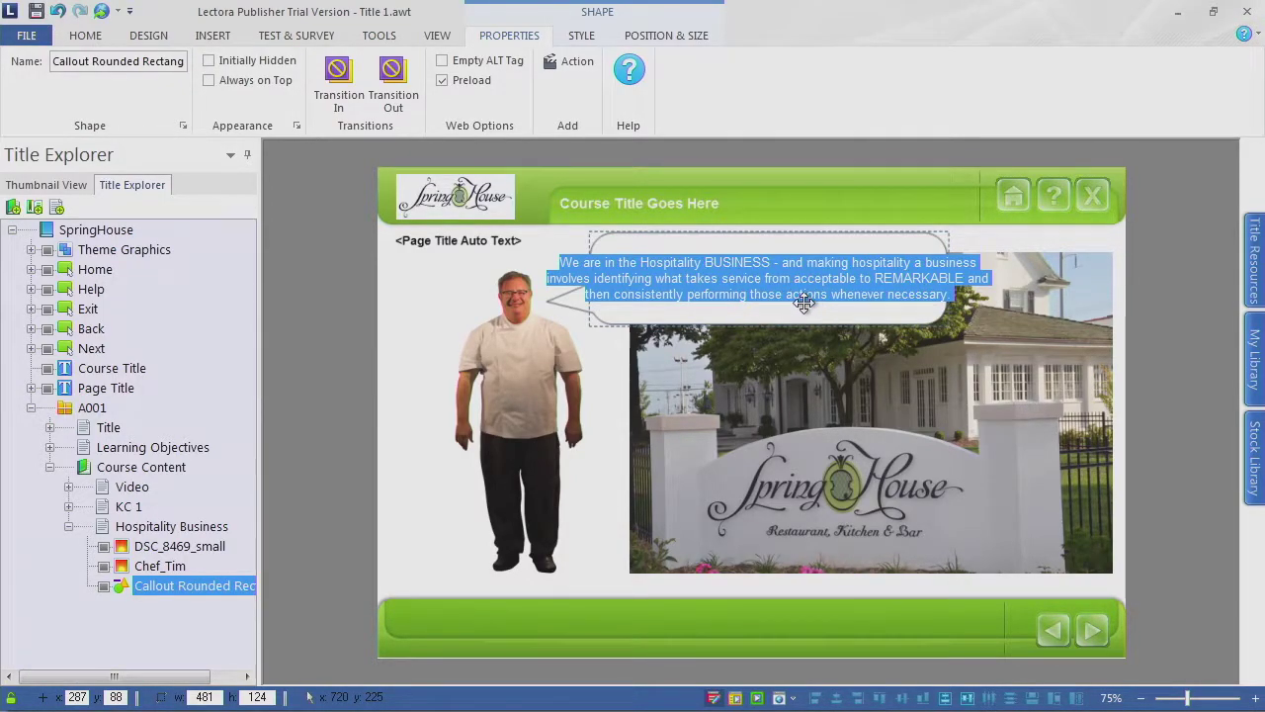
key(Delete)
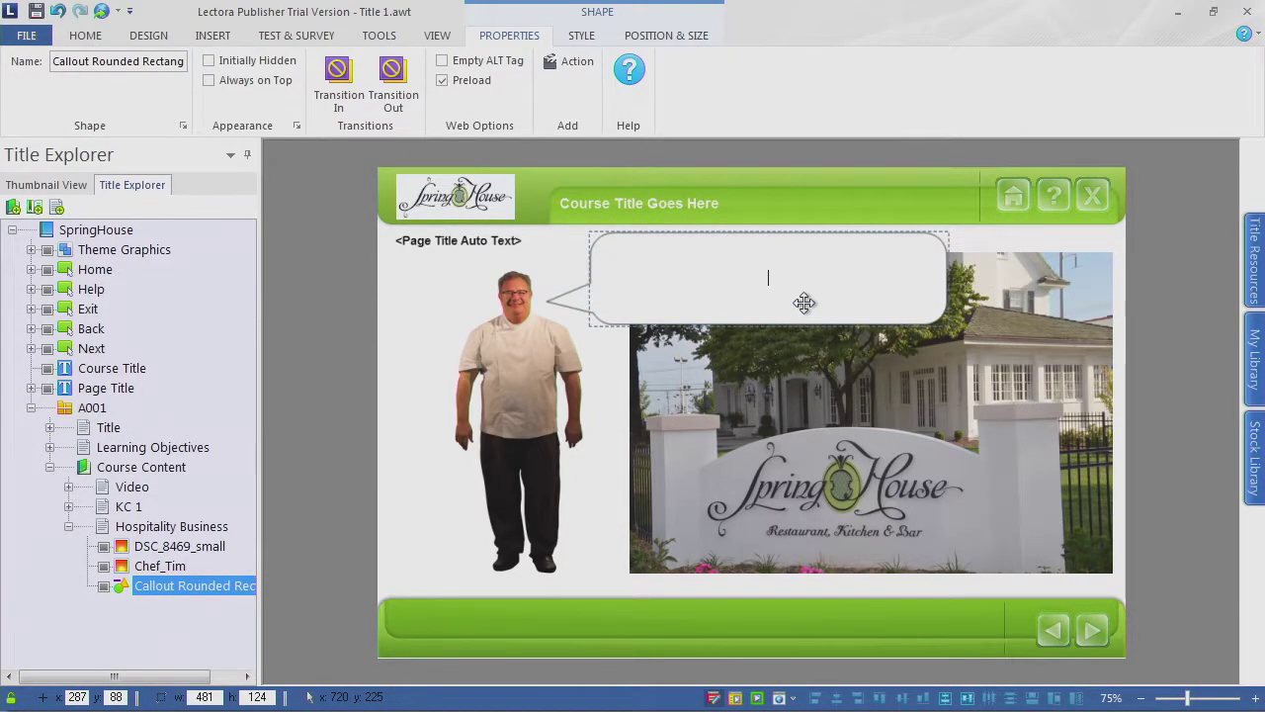
click(621, 427)
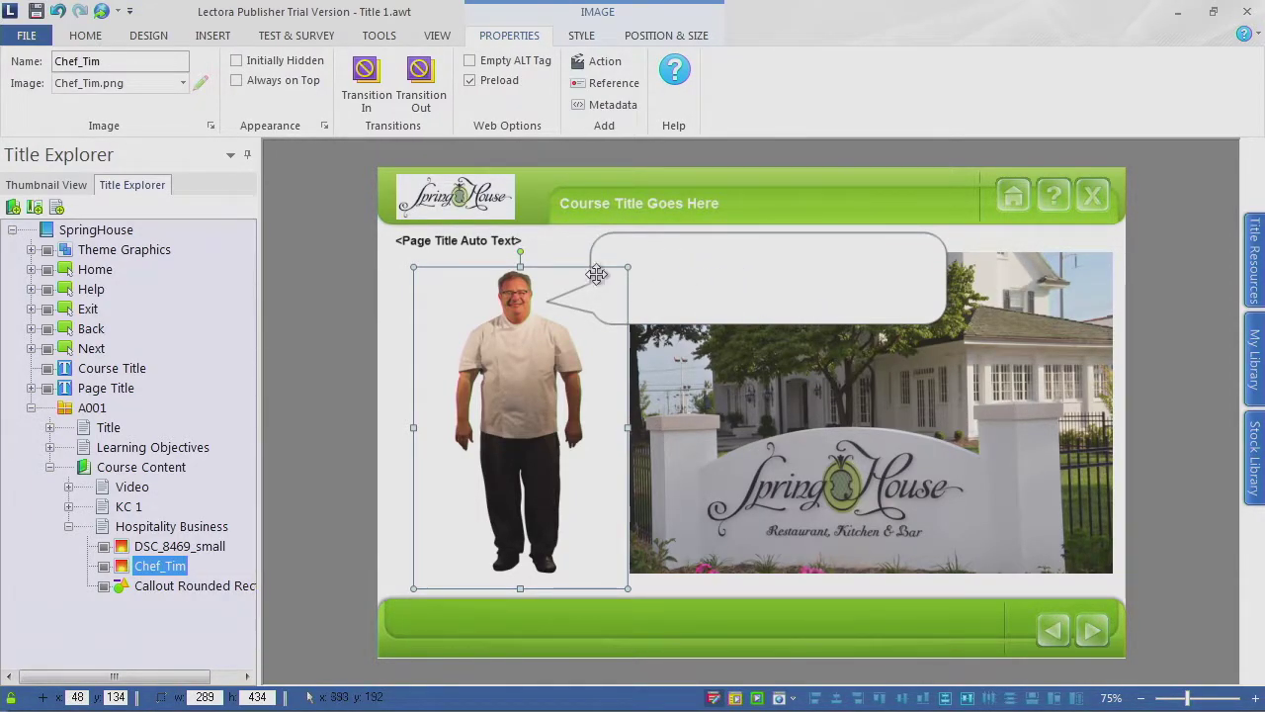
Step: Add a separate text block inside the callout at about x 307, y 103, and paste the hospitality business paragraph into it
click(214, 36)
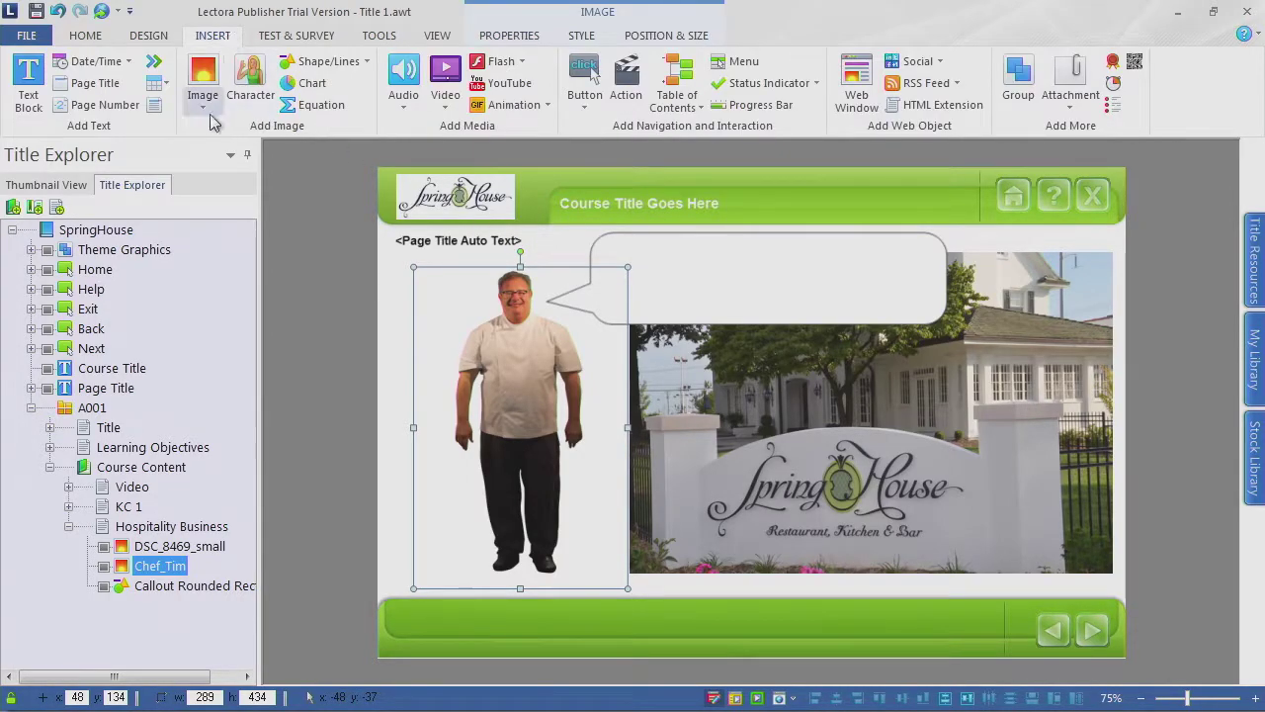
click(29, 78)
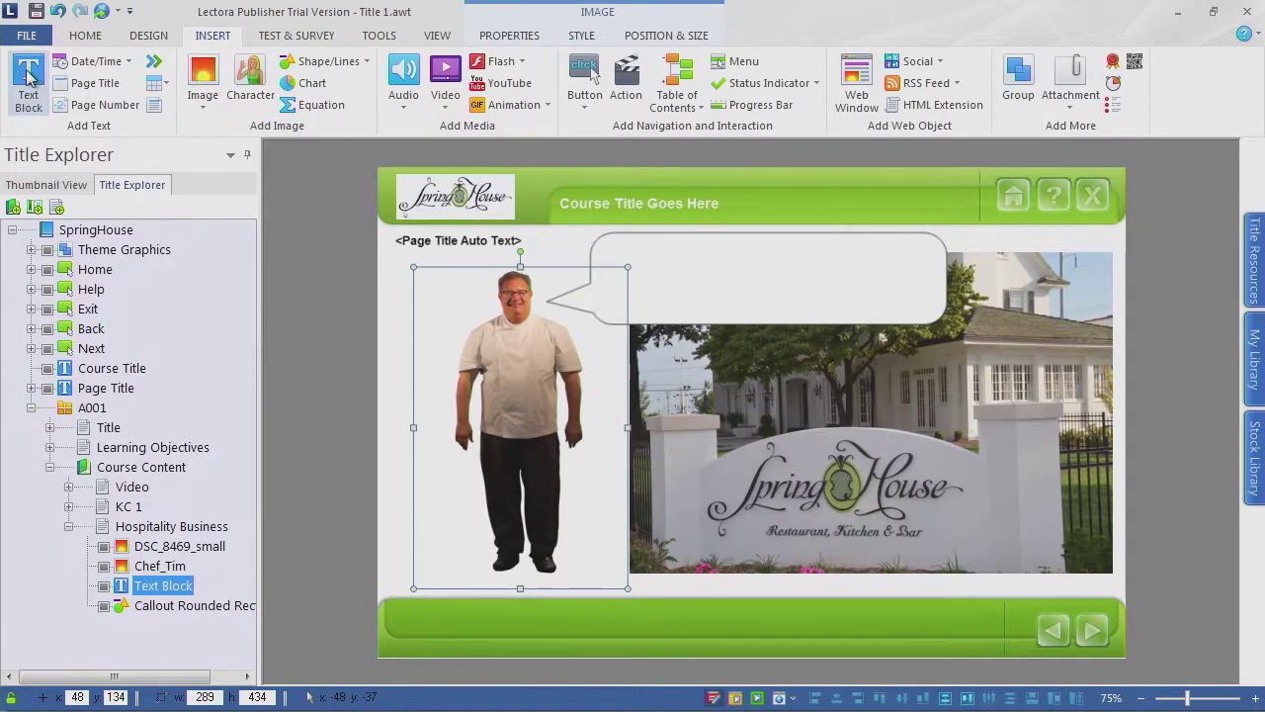
drag(672, 280, 683, 247)
double_click(673, 277)
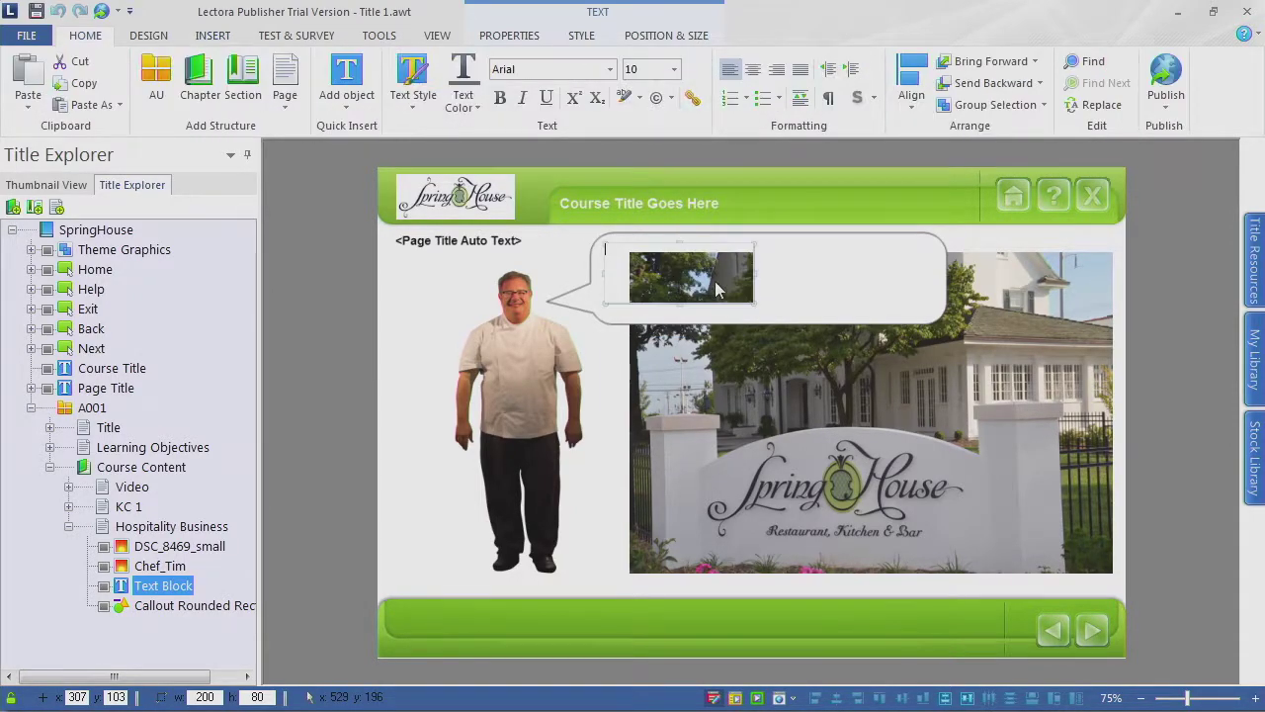
key(ctrl+v)
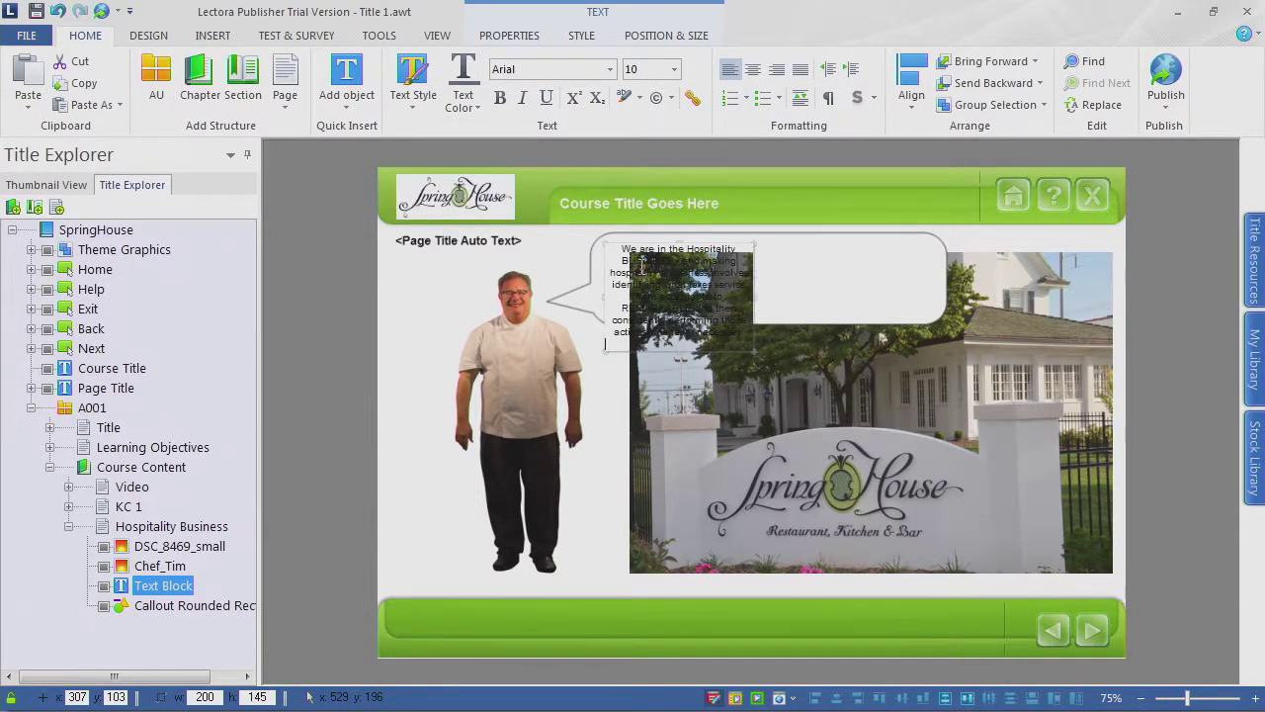
Step: Resize the text block to about 441 by 98 so it fits within the callout
drag(751, 346, 932, 313)
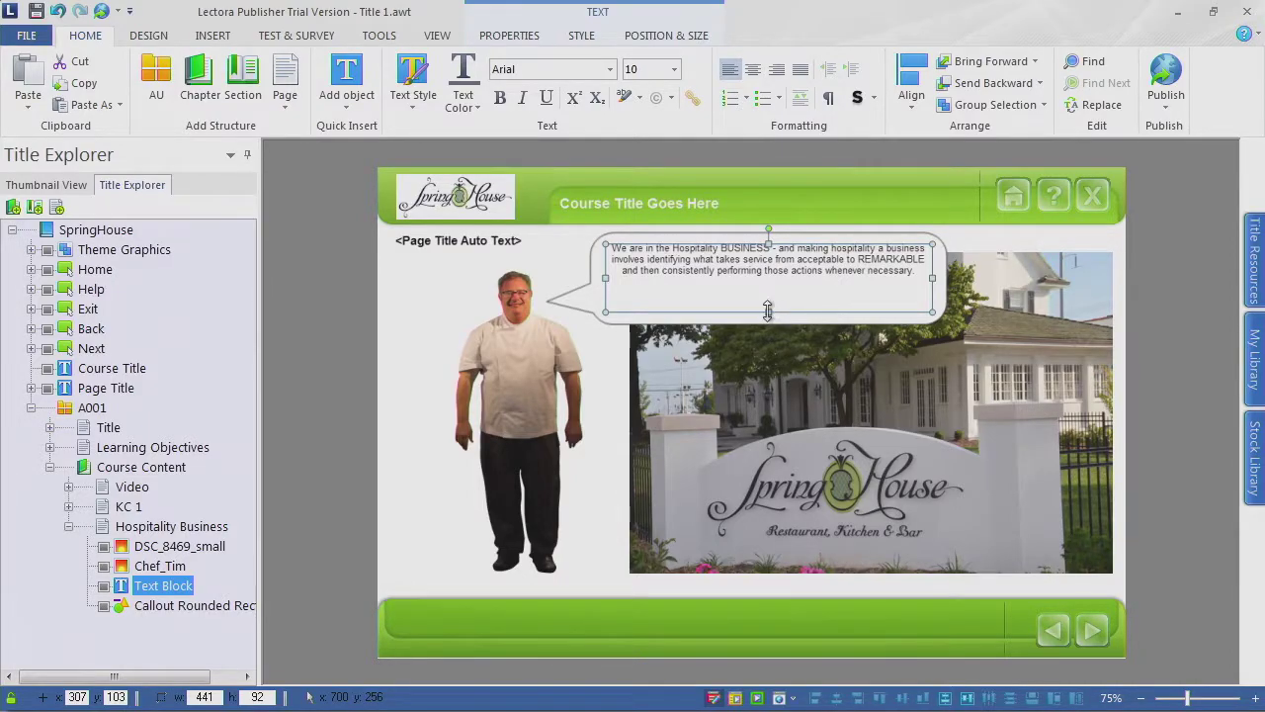
drag(768, 312, 768, 316)
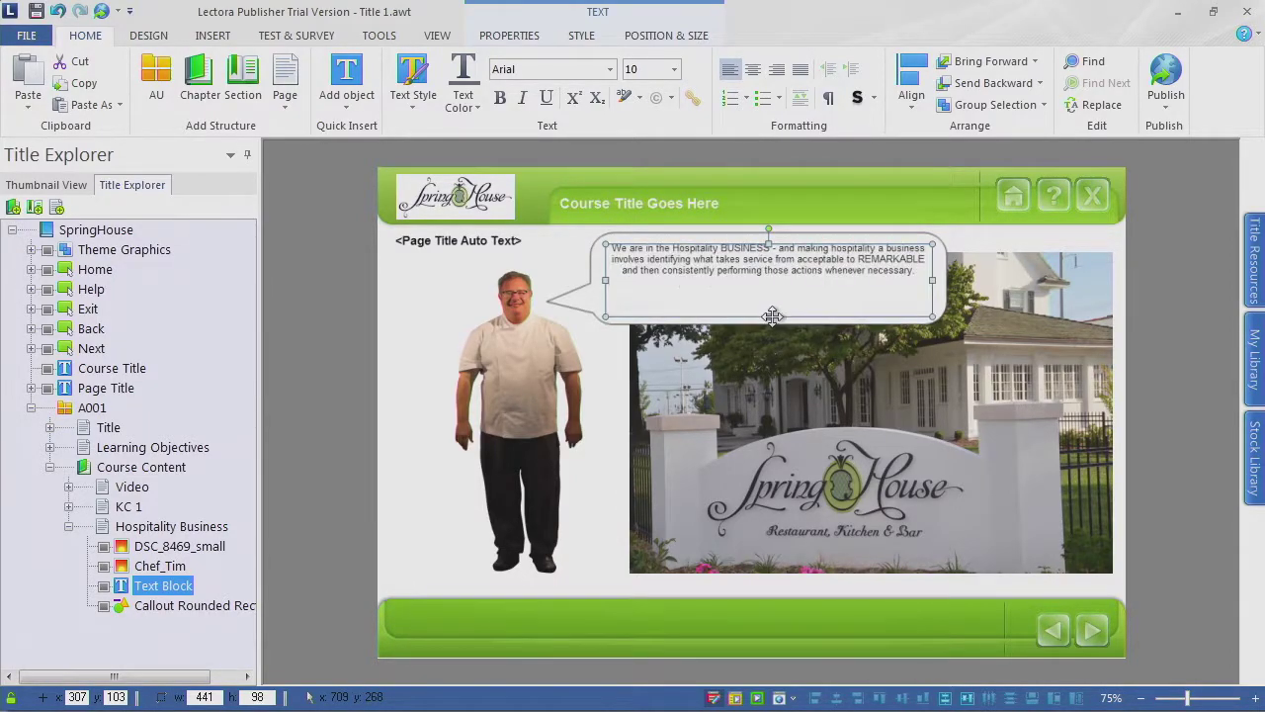
Step: Set the whole paragraph in the text block to 14 points
double_click(783, 269)
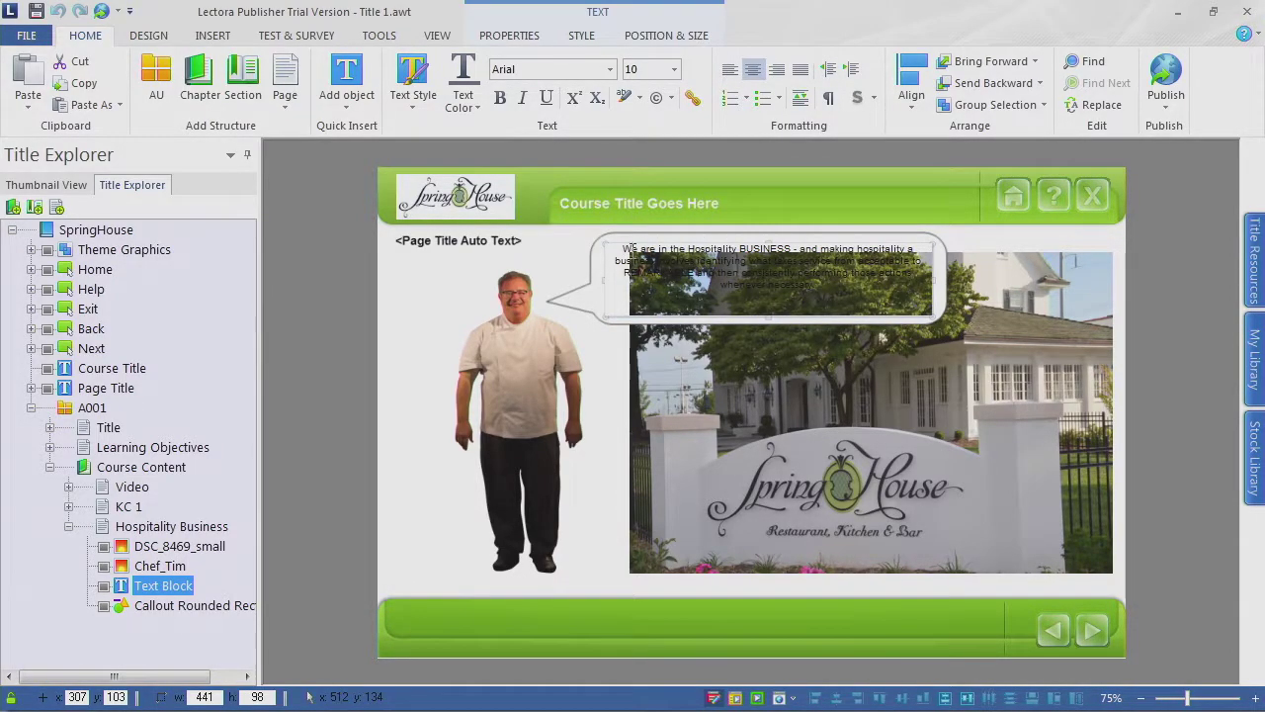
drag(621, 249, 819, 292)
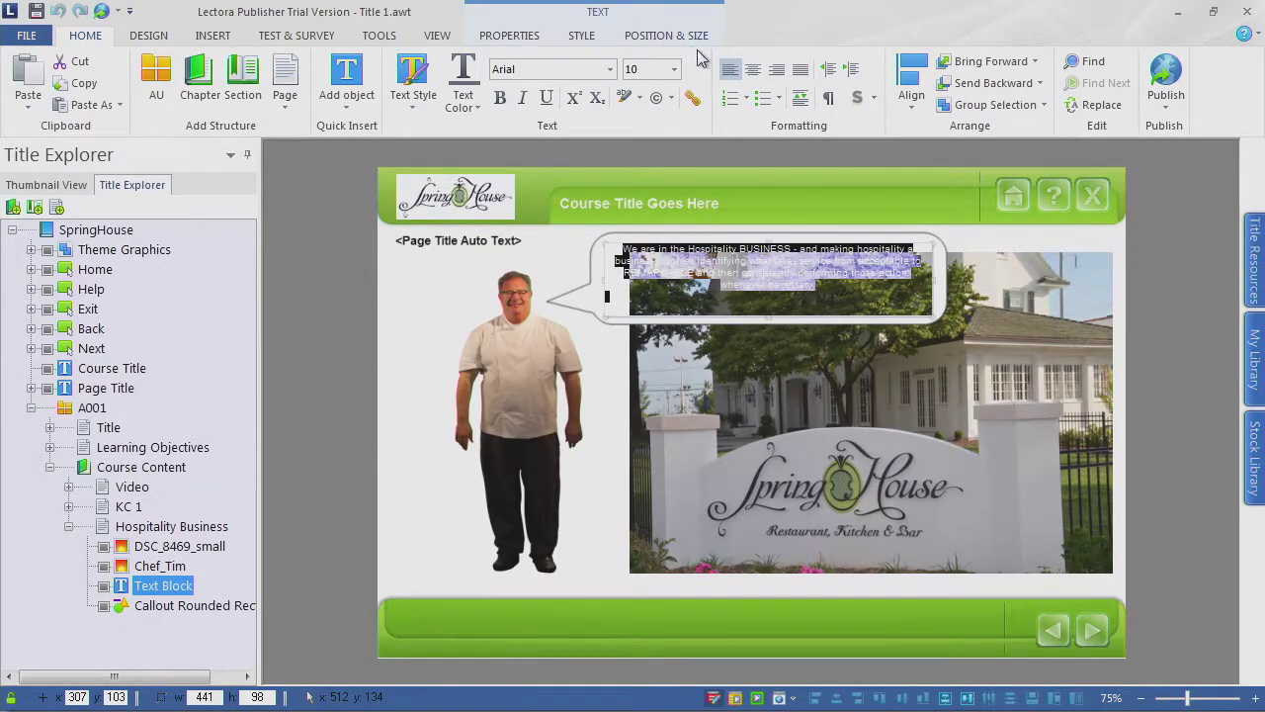
click(673, 69)
click(650, 200)
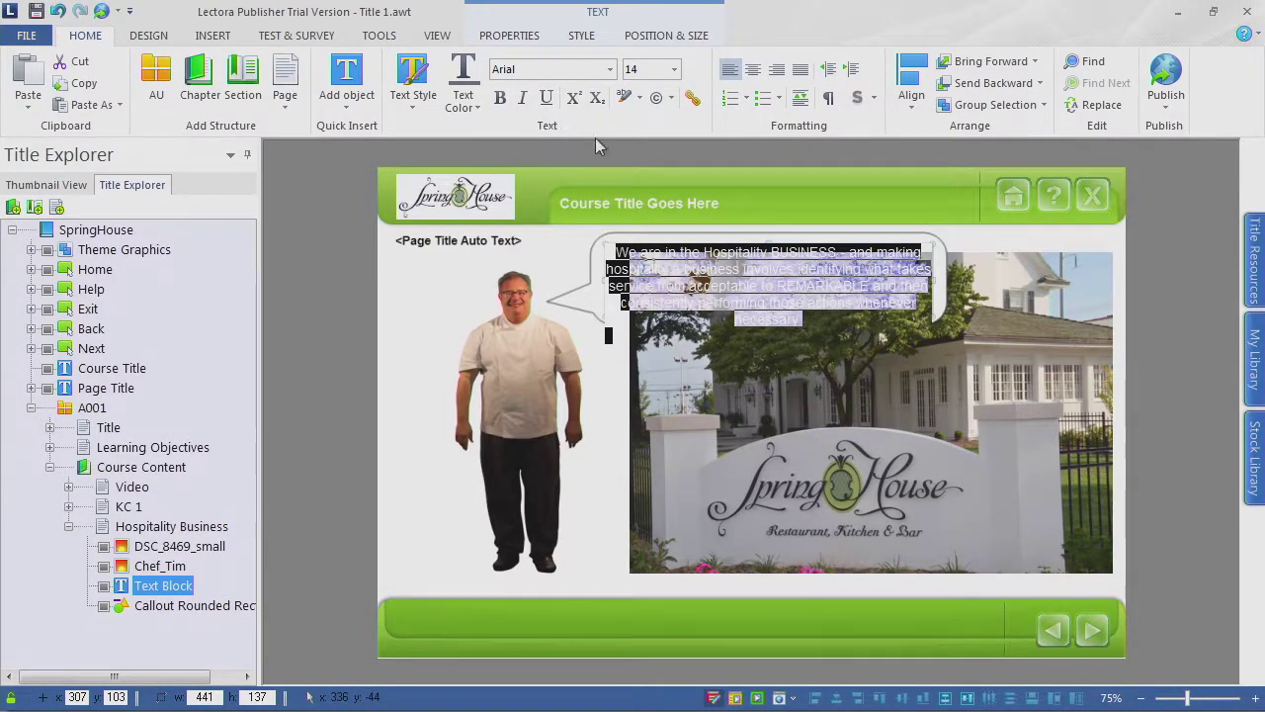
Step: Justify the hospitality business paragraph in the text block
click(800, 69)
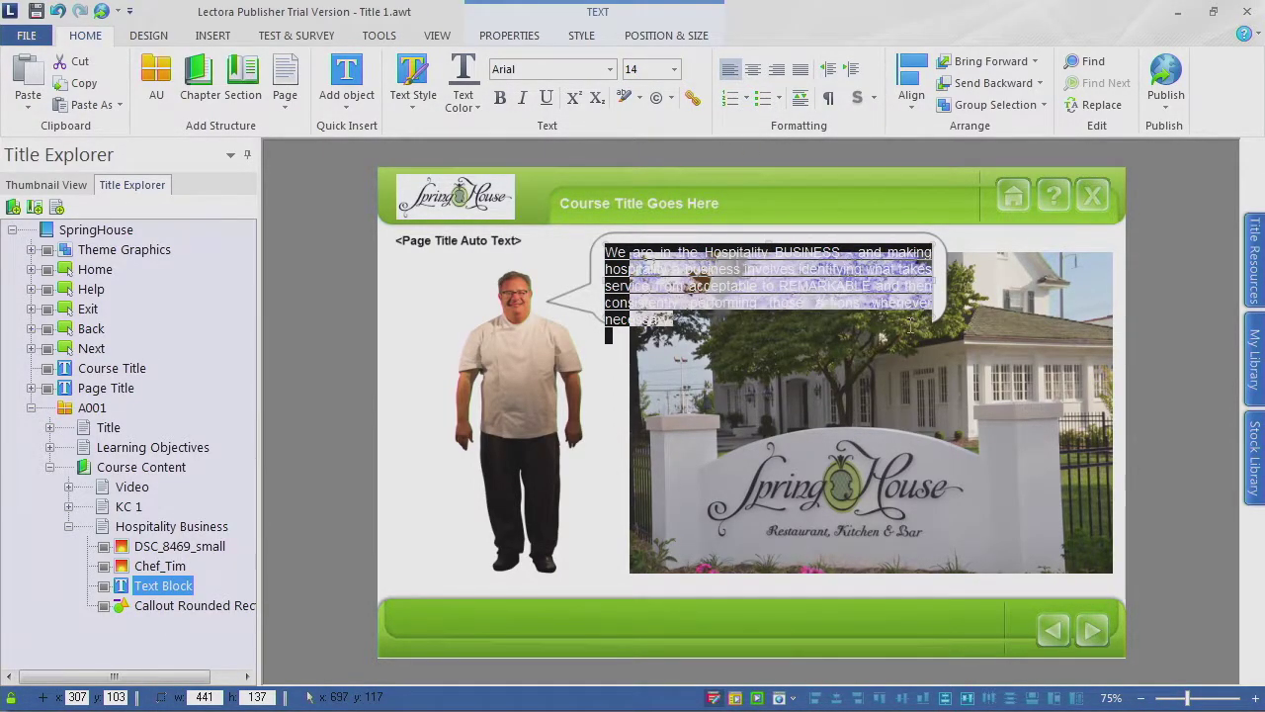
click(654, 408)
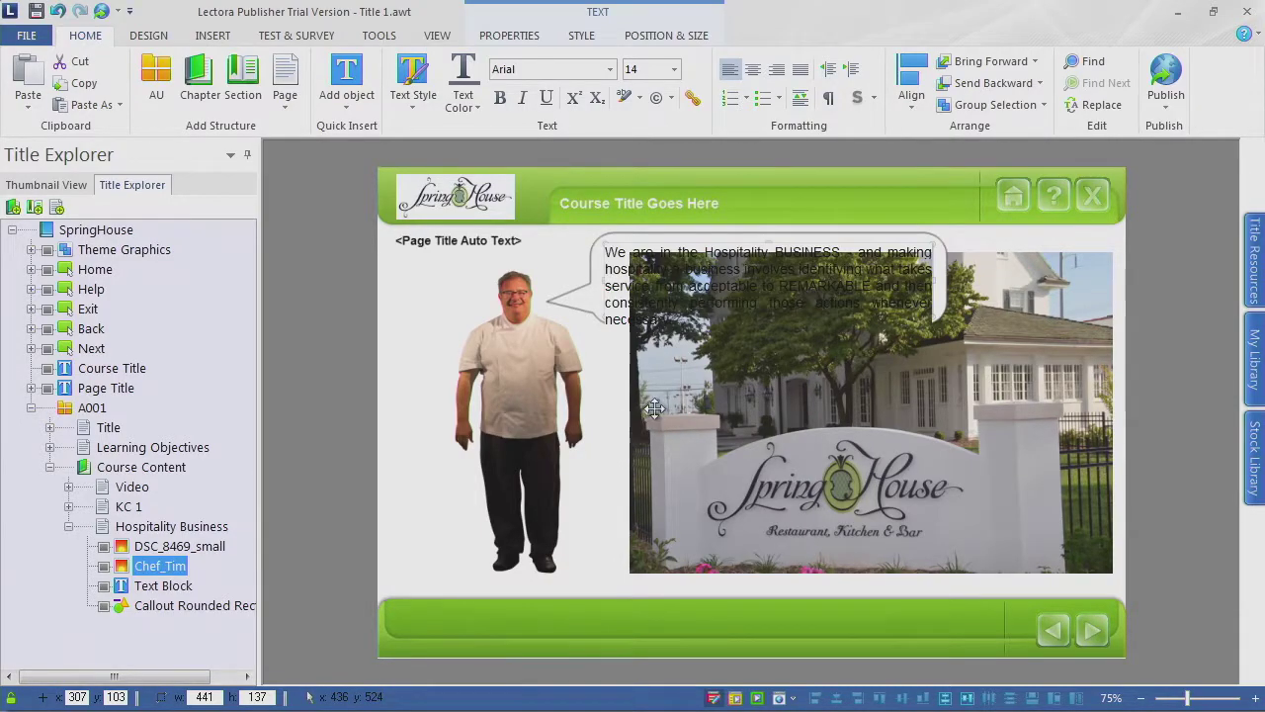
Step: Reorder the Hospitality Business page's objects so the rounded rectangle callout comes before the text block and sits behind it
click(681, 282)
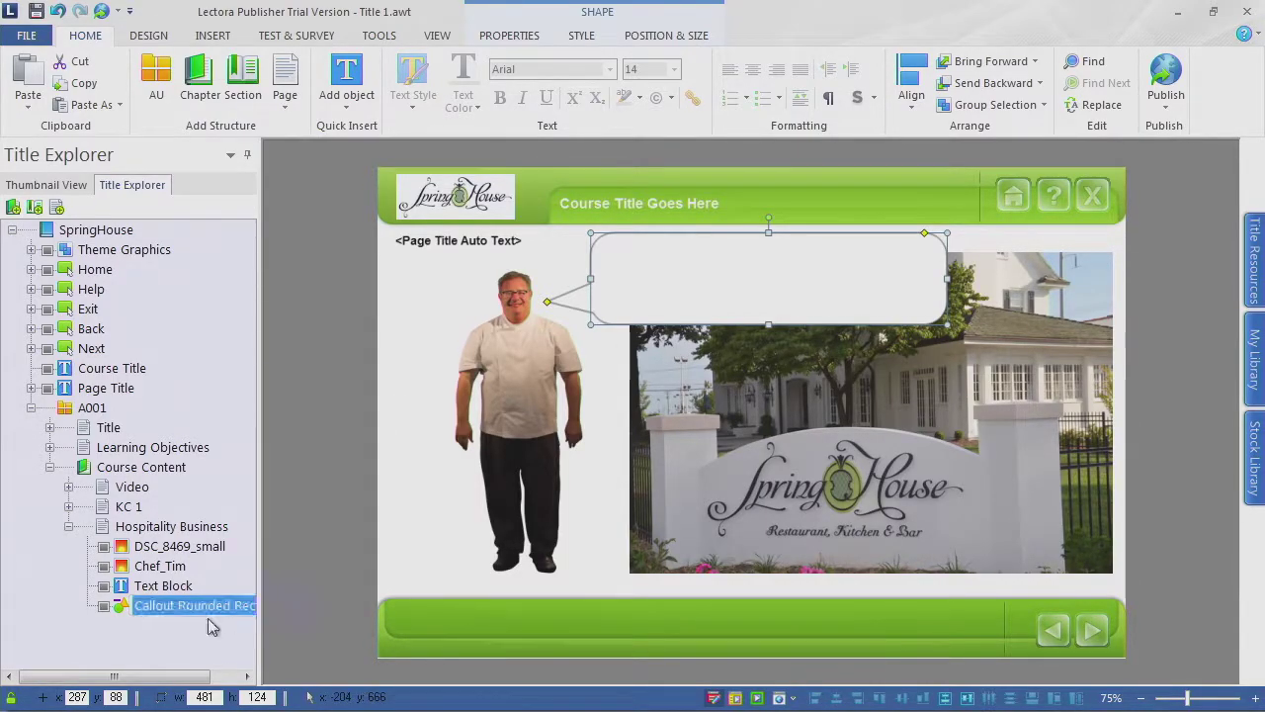
click(163, 587)
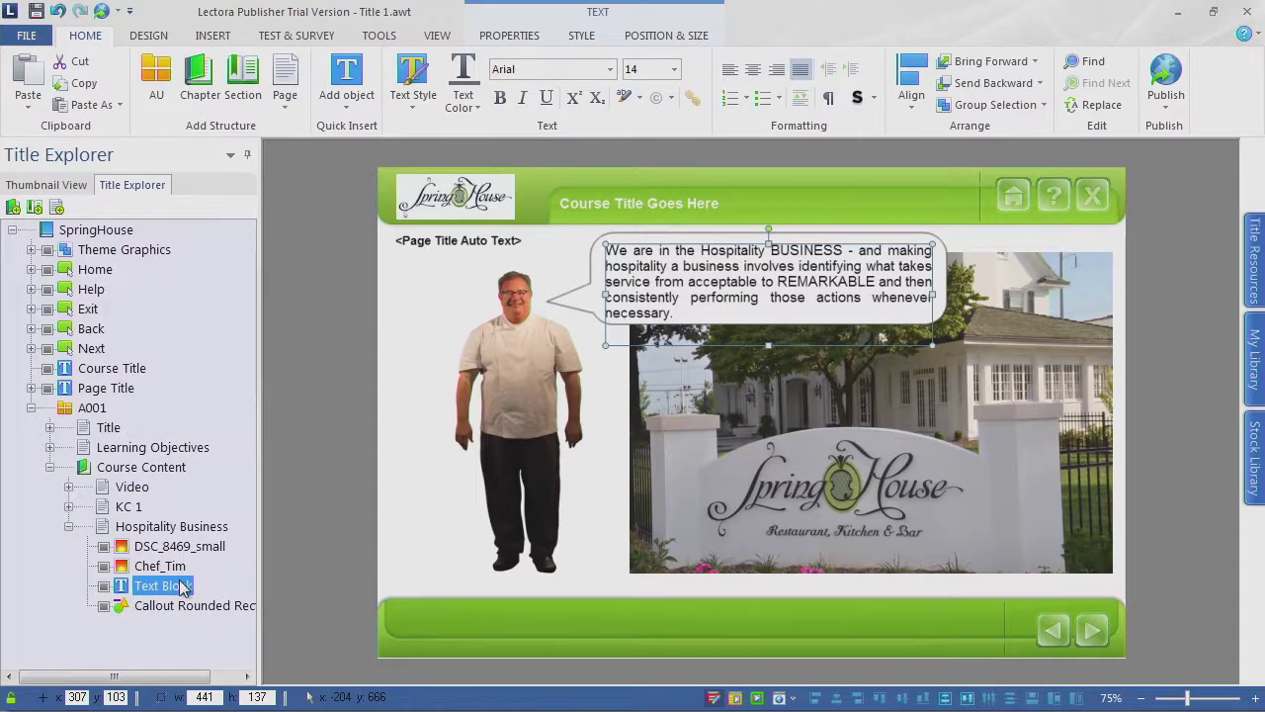
click(168, 607)
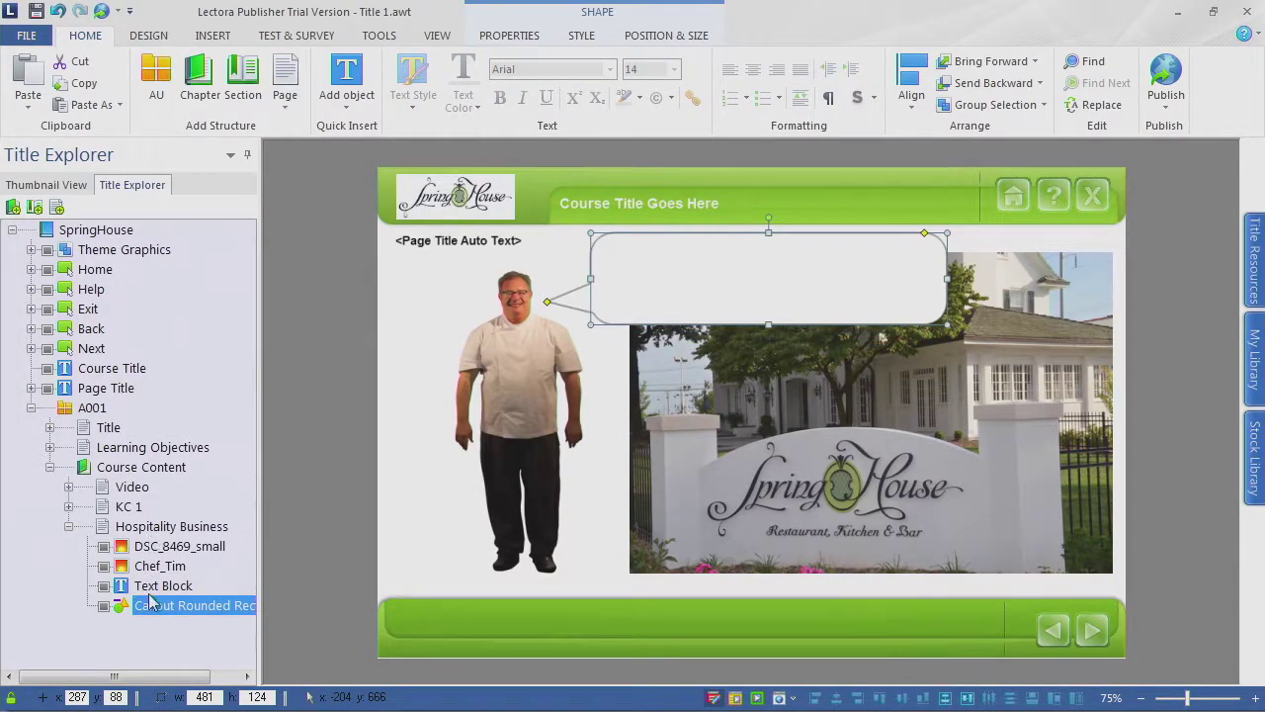
click(150, 588)
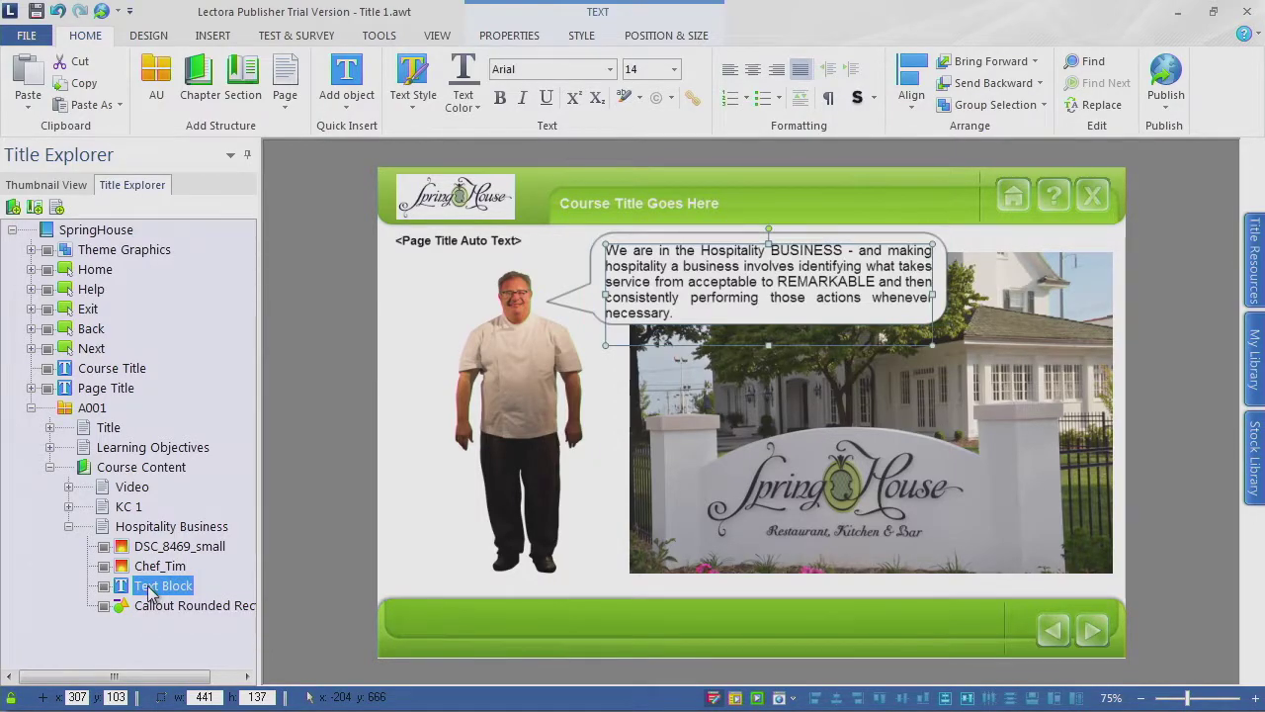
click(149, 608)
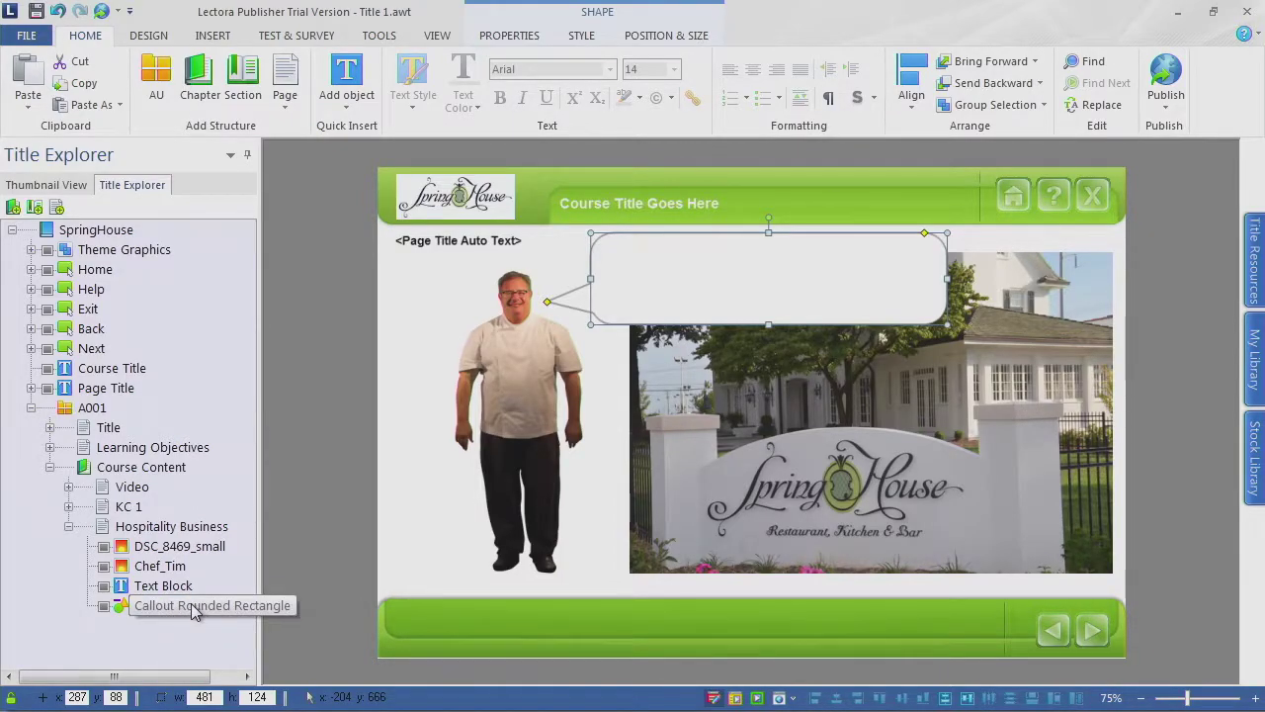
drag(161, 608, 148, 576)
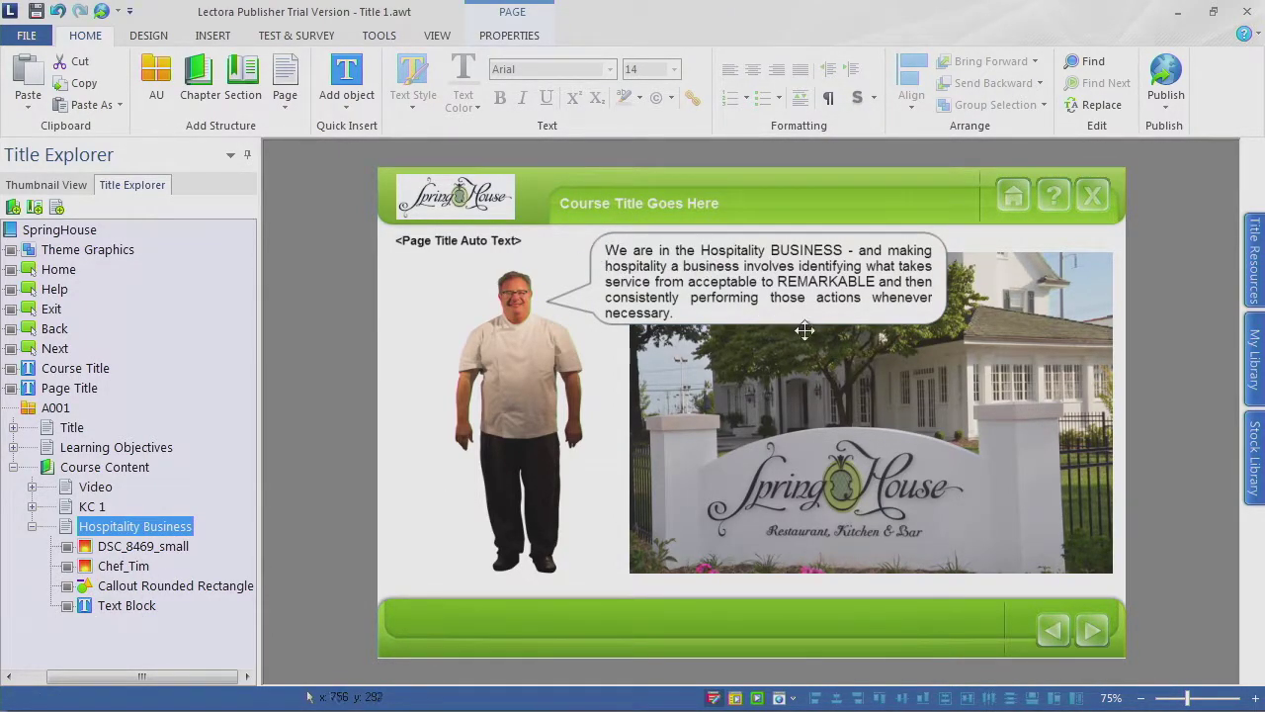
Step: Extend the callout downward to a height of about 141, keeping its width
click(597, 265)
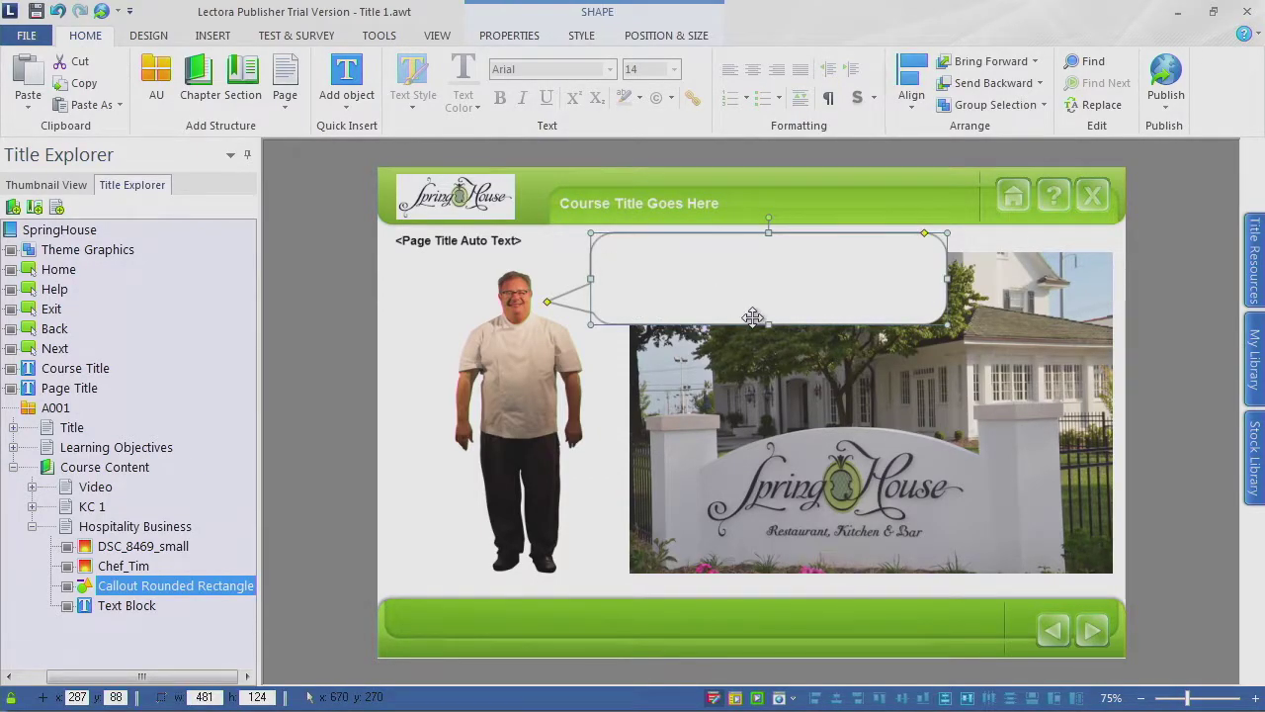
drag(767, 327, 767, 338)
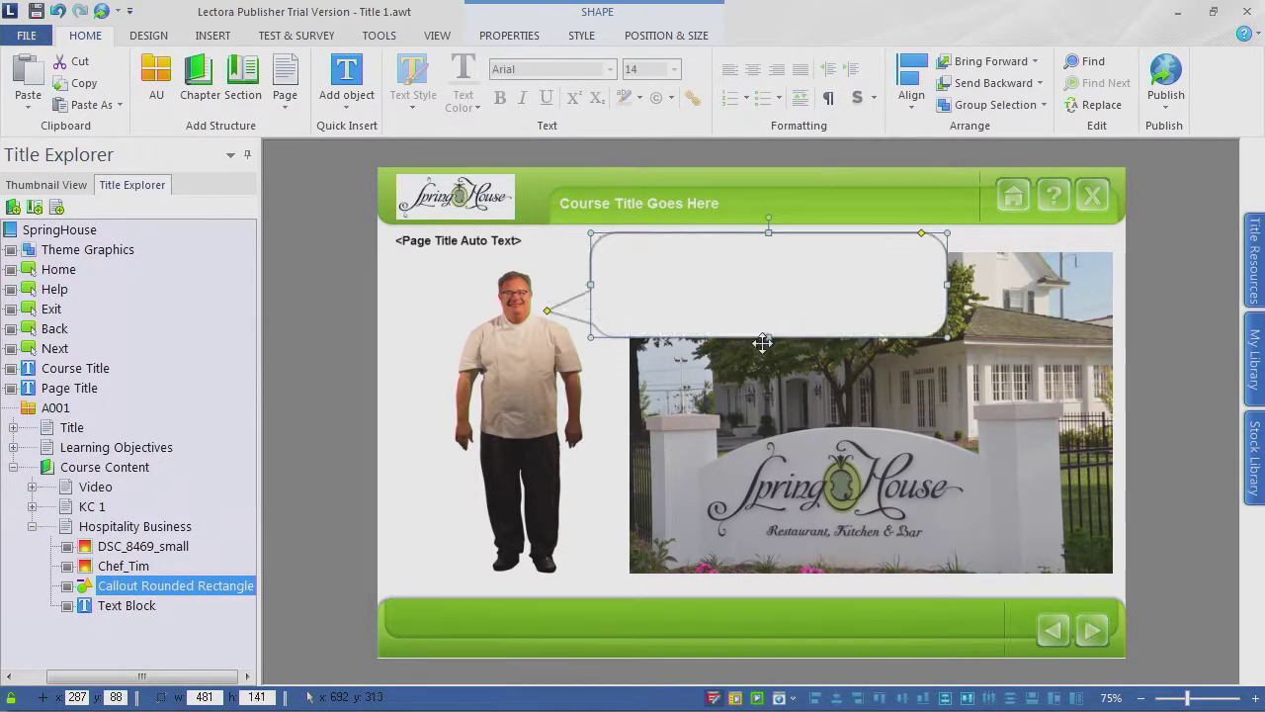
click(605, 467)
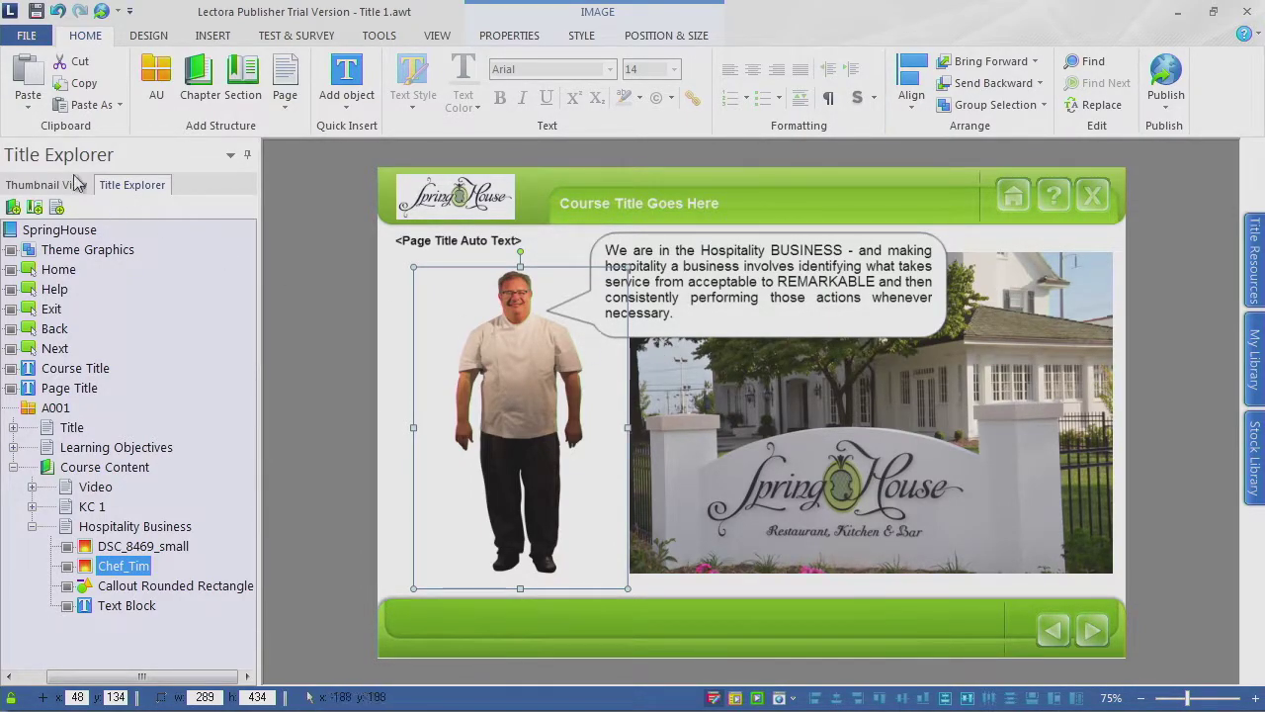
Step: Save the title as SpringHouse in Documents\My Titles\SpringHouse and collapse the A001 unit
click(34, 12)
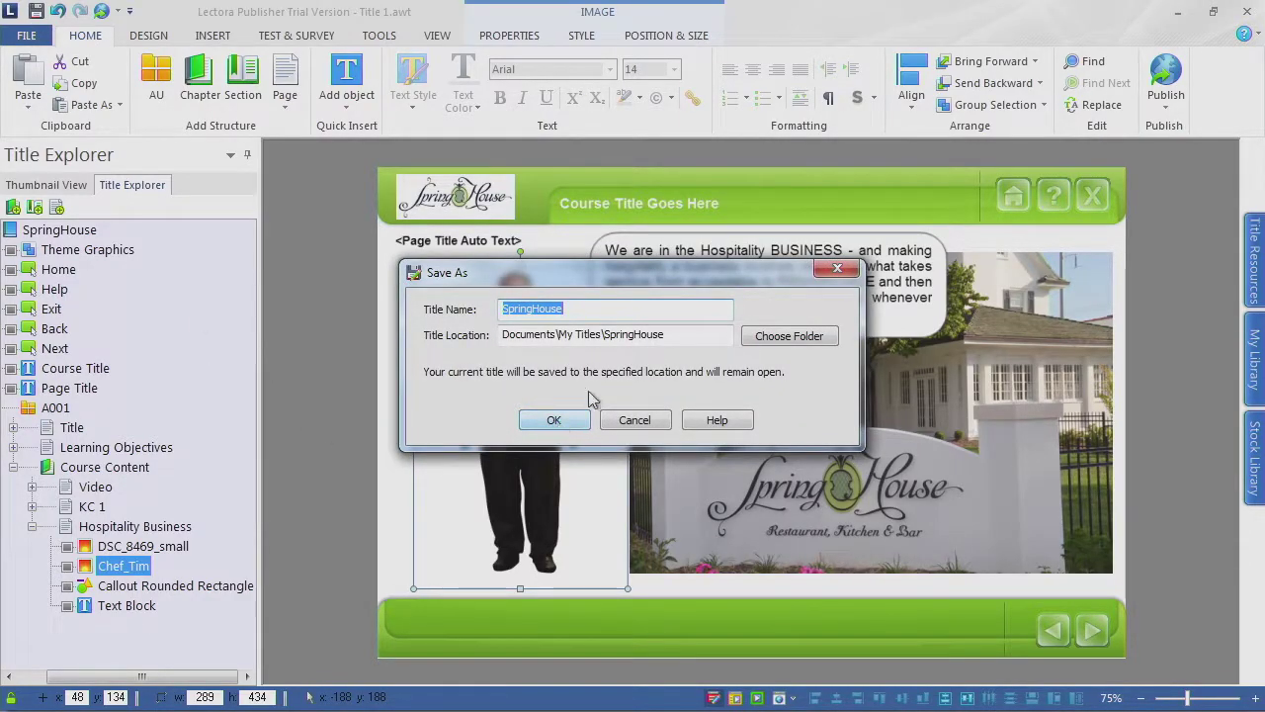
click(553, 420)
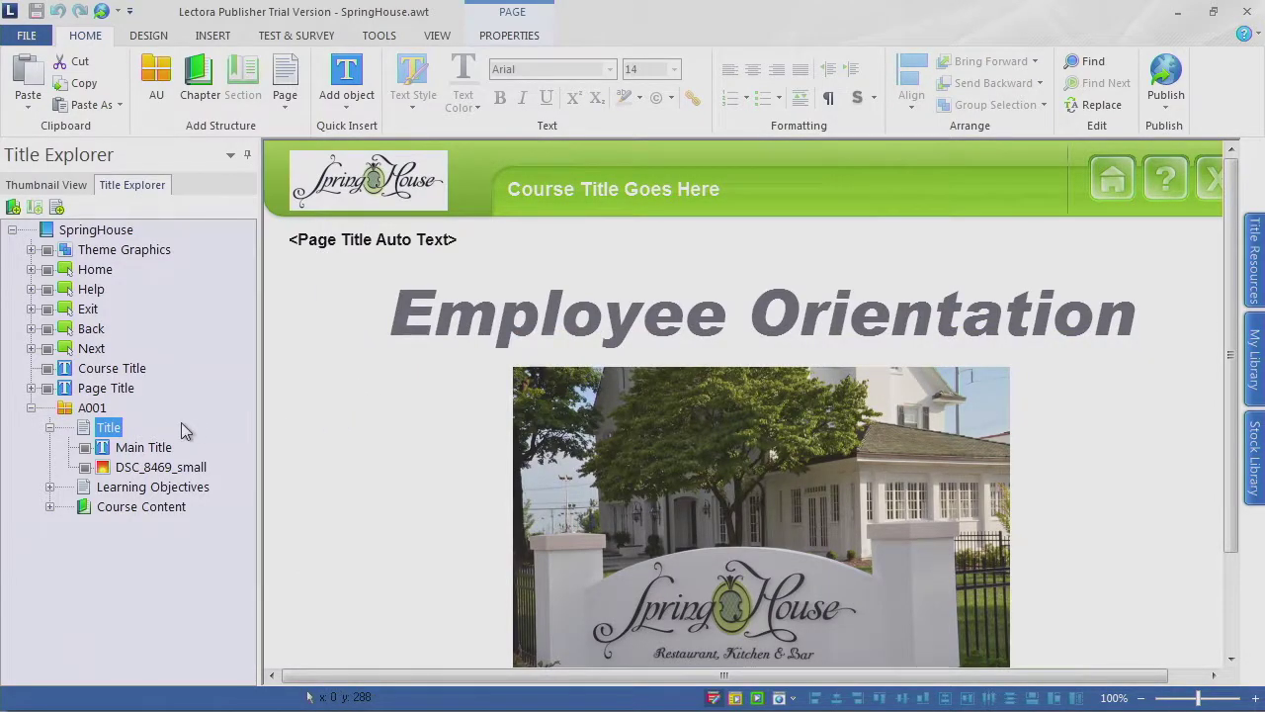
click(32, 411)
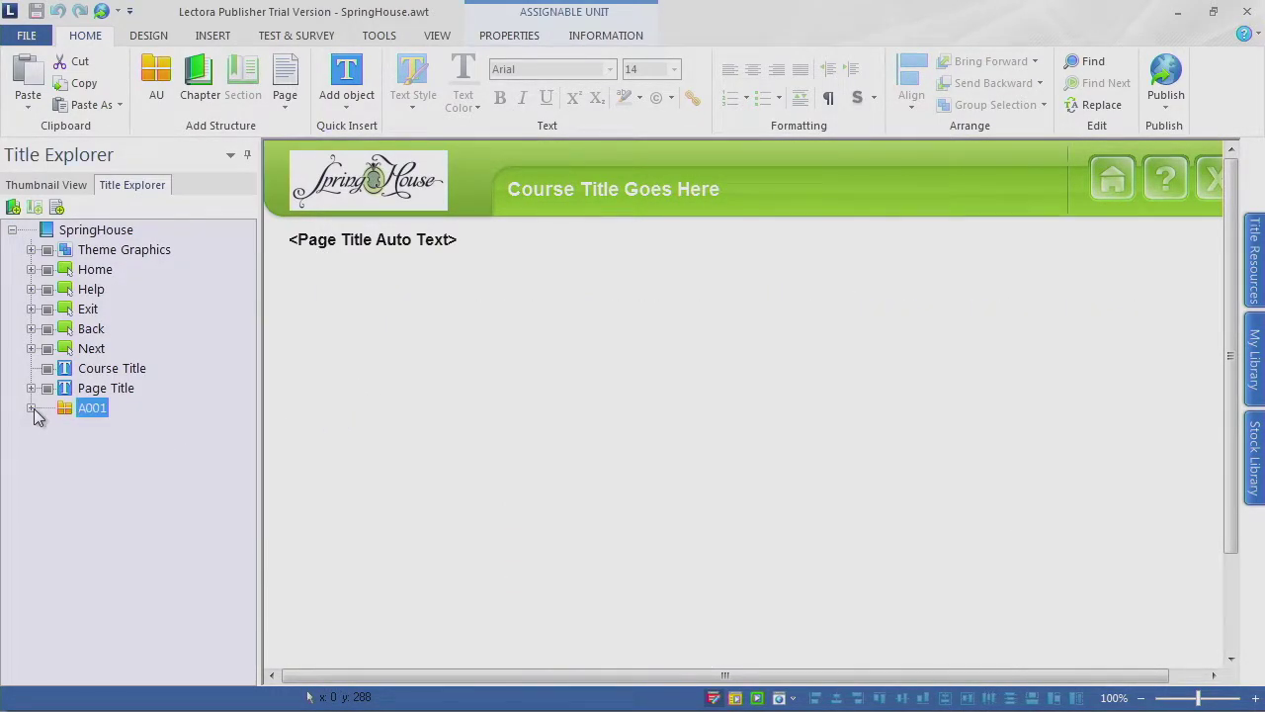
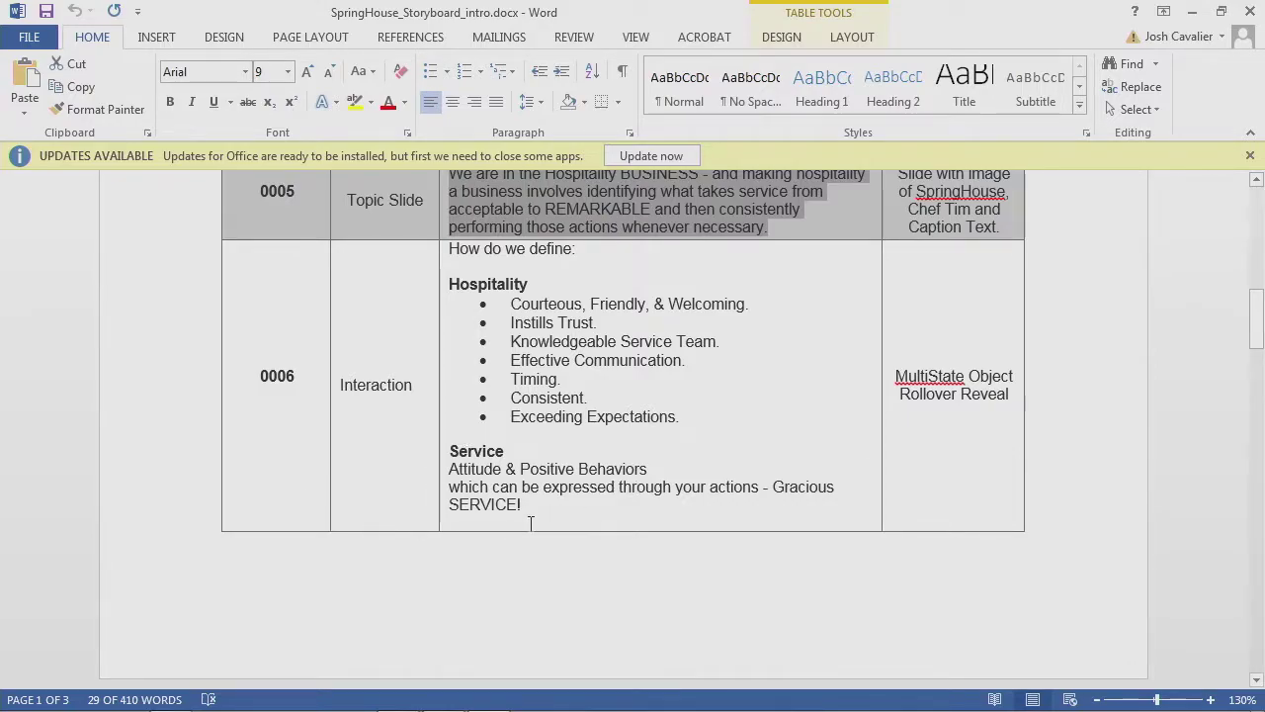
Step: Check storyboard item 0006 and rename Page 4 in the Course Content chapter as How We Do Things
scroll(531, 523, down, 6)
scroll(531, 524, up, 8)
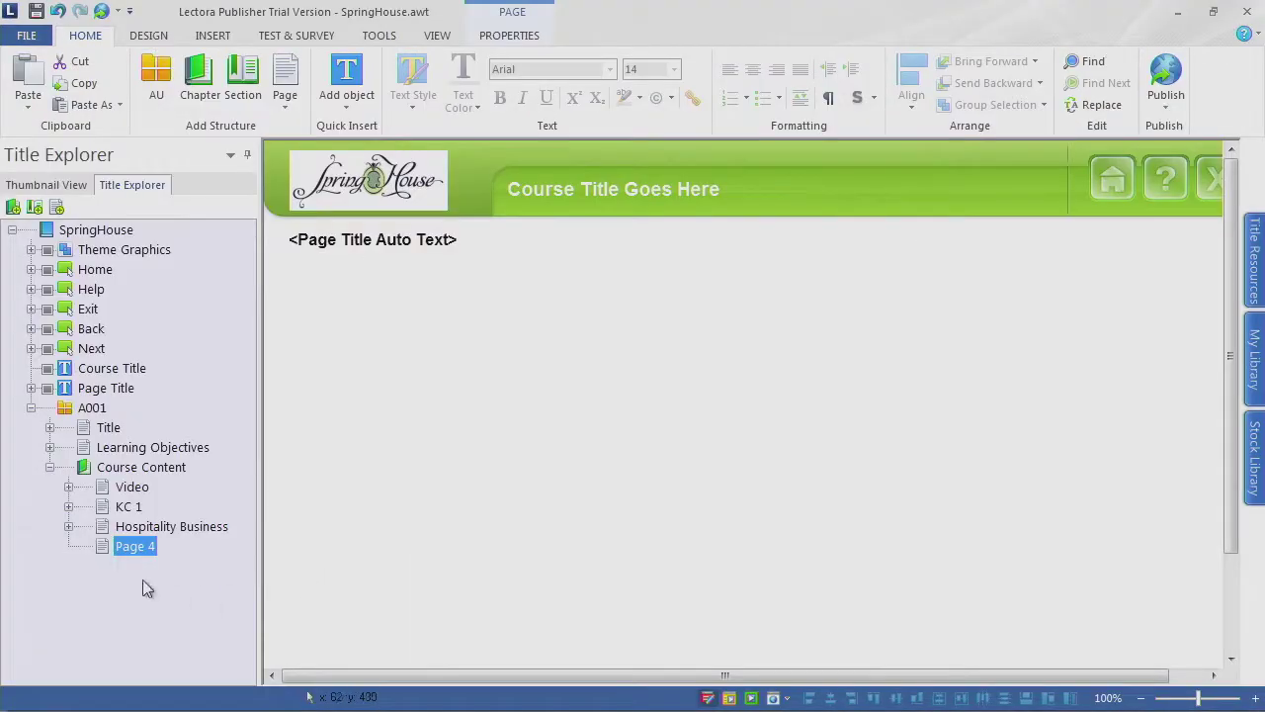
click(148, 546)
drag(165, 546, 105, 548)
text(How We Do )
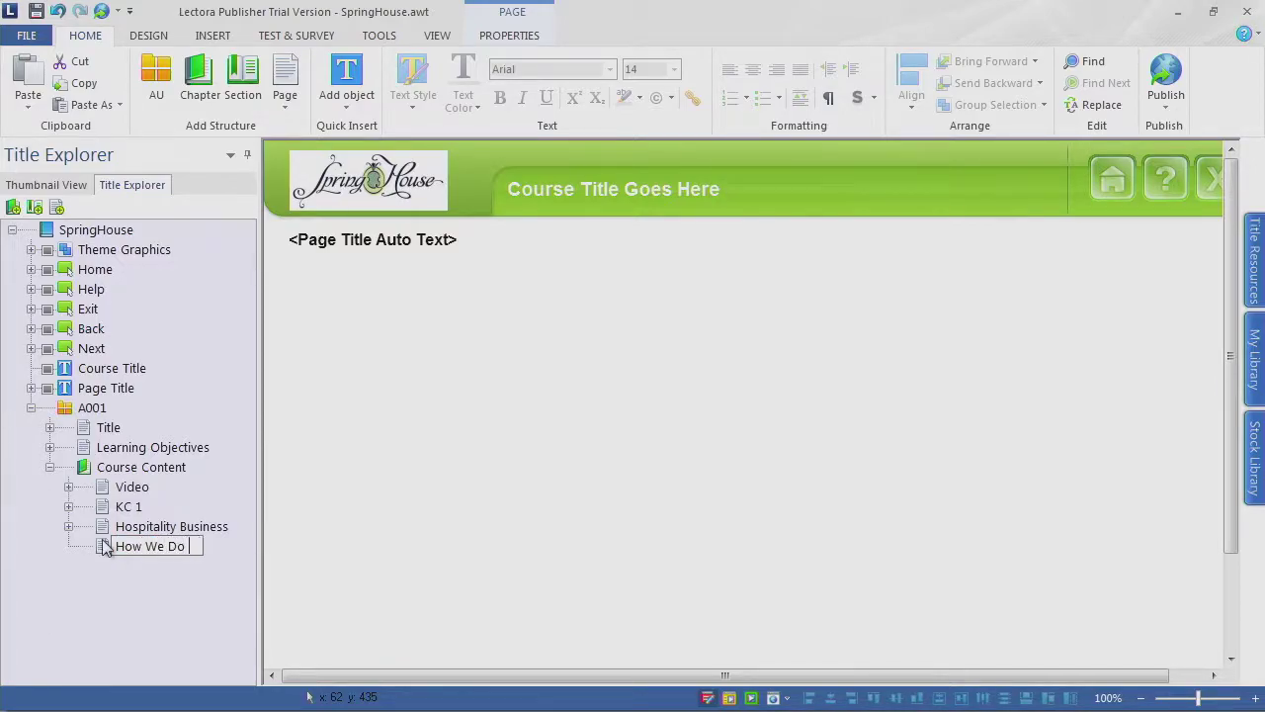
text(Things)
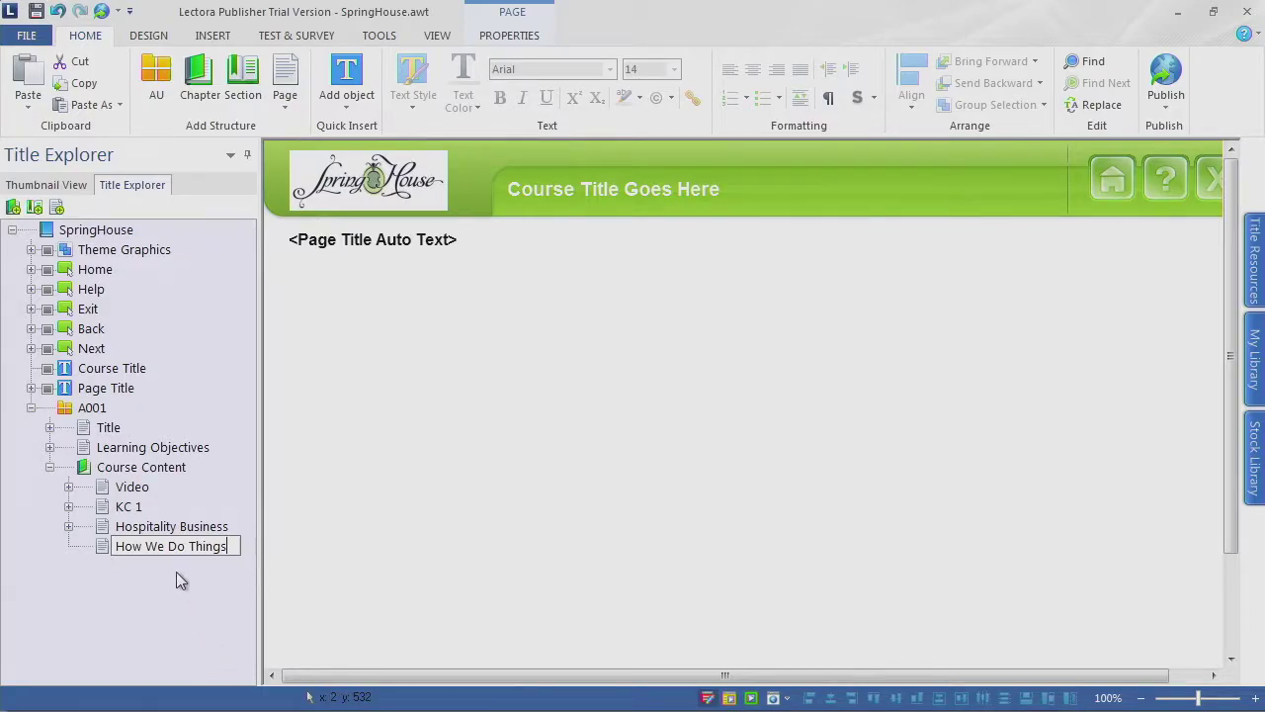
key(Return)
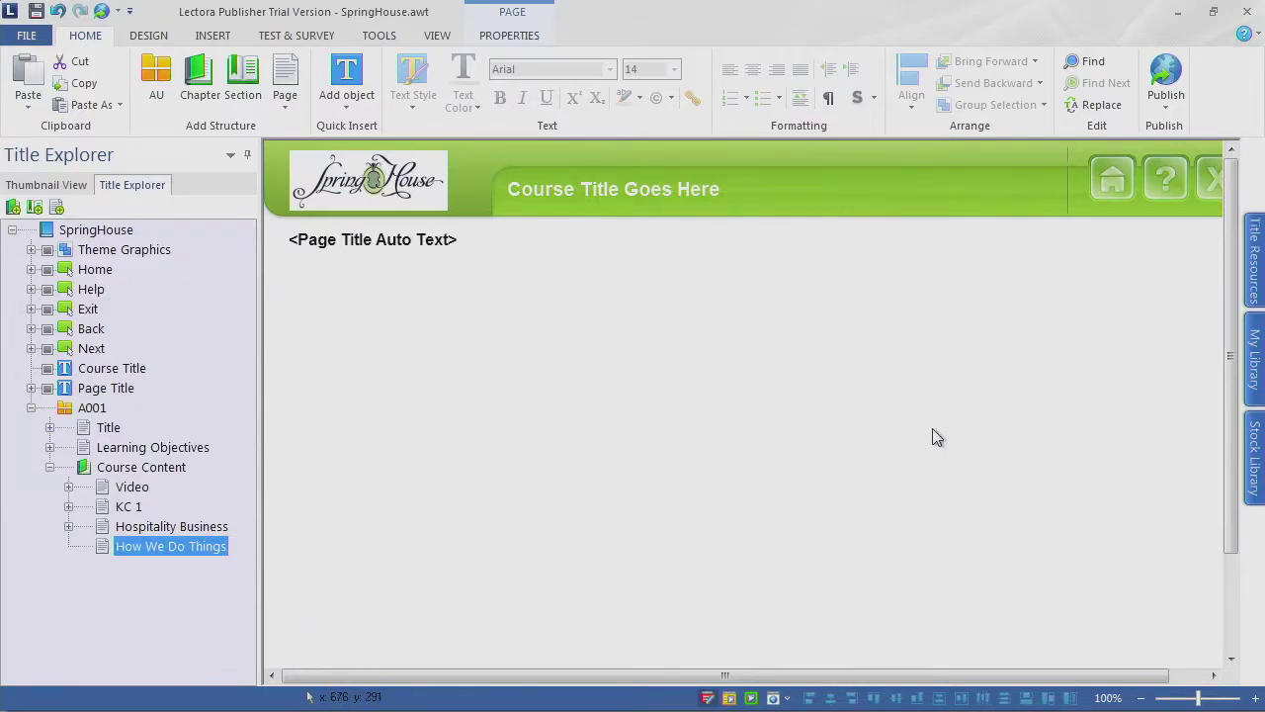
Step: Insert a text button on the How We Do Things page and place it at about x 174, y 164
scroll(1233, 475, down, 1)
scroll(1235, 504, down, 1)
scroll(1235, 494, up, 1)
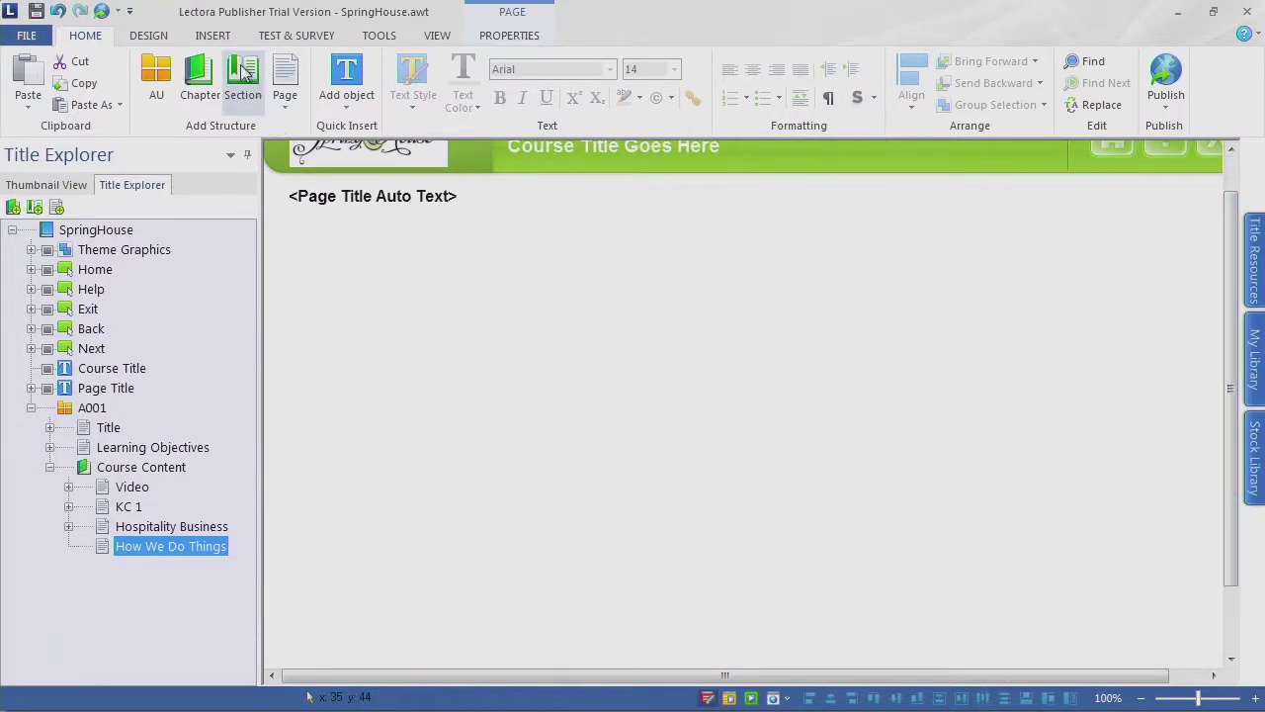
click(213, 36)
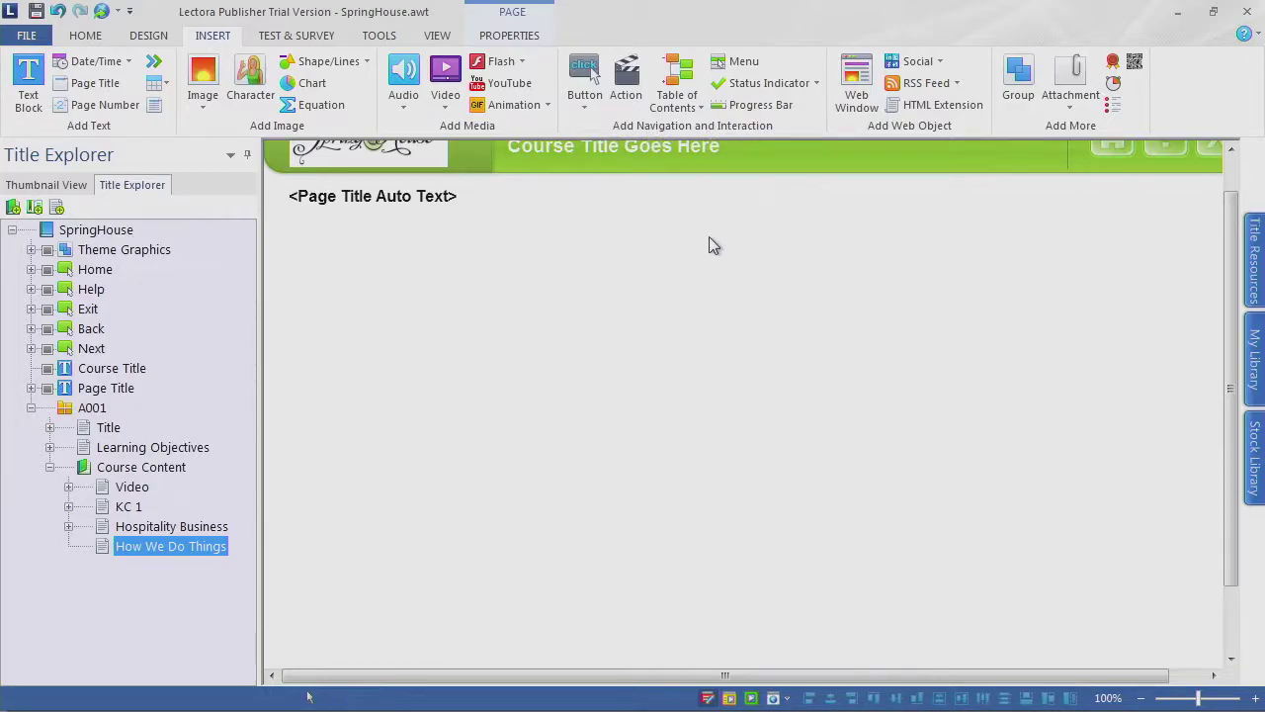
click(588, 106)
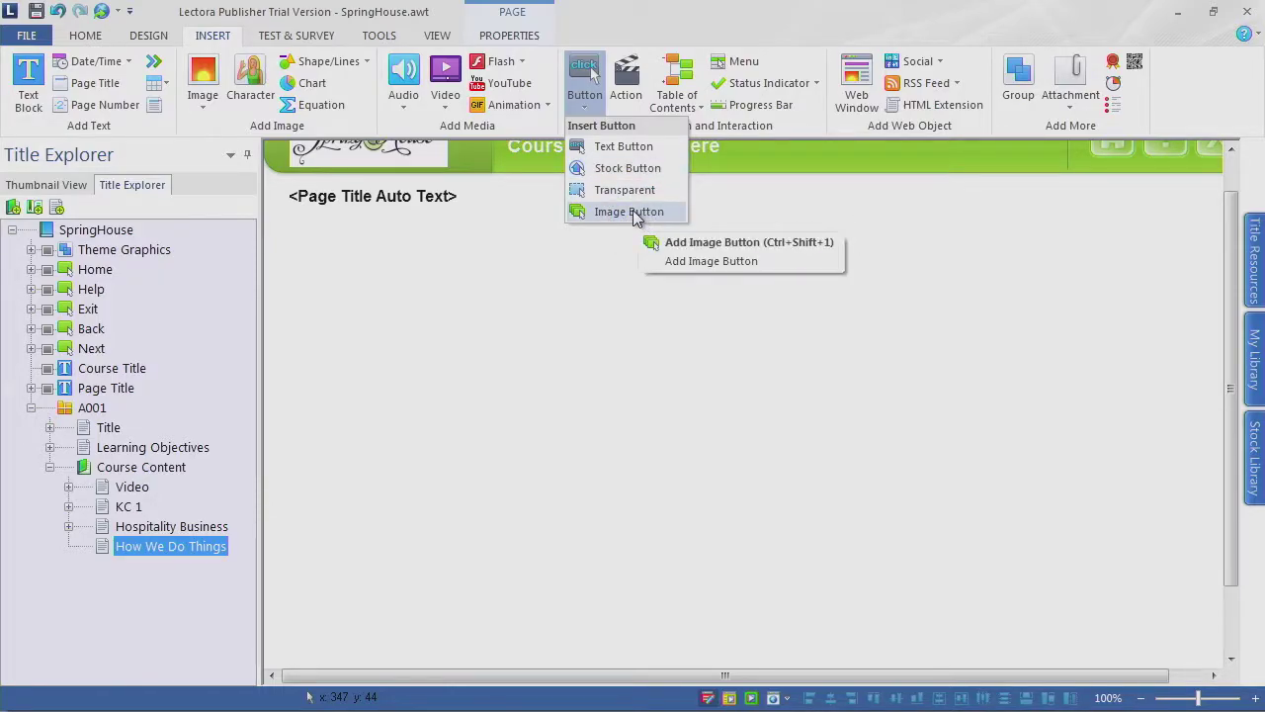
click(620, 147)
drag(724, 402, 475, 278)
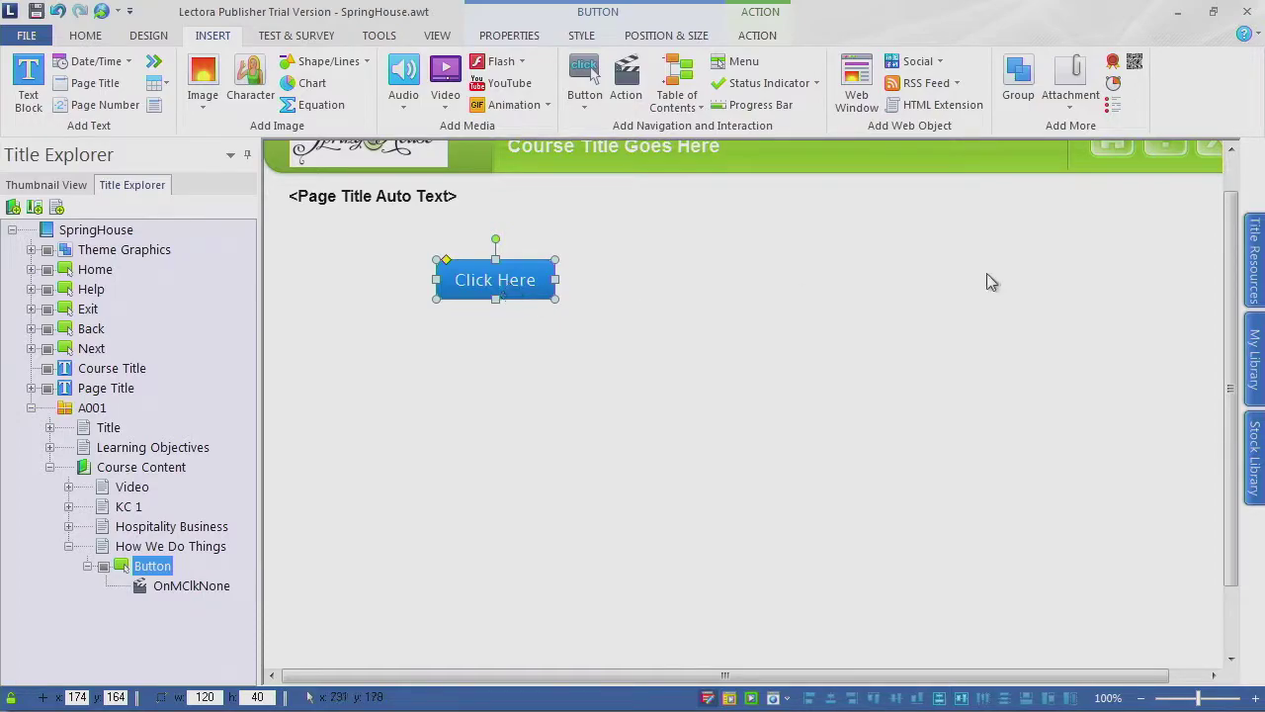
Step: Set the trigger of the button's action to Mouse Enter
click(757, 40)
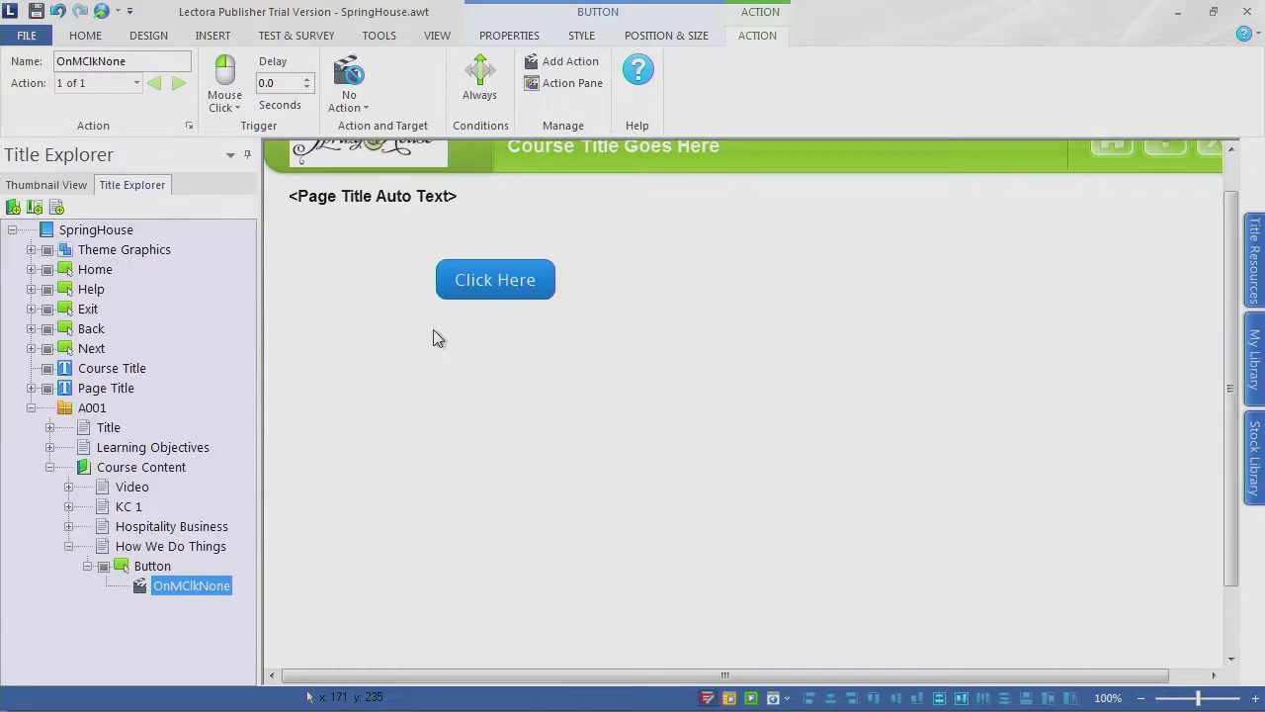
click(224, 99)
click(282, 158)
click(234, 107)
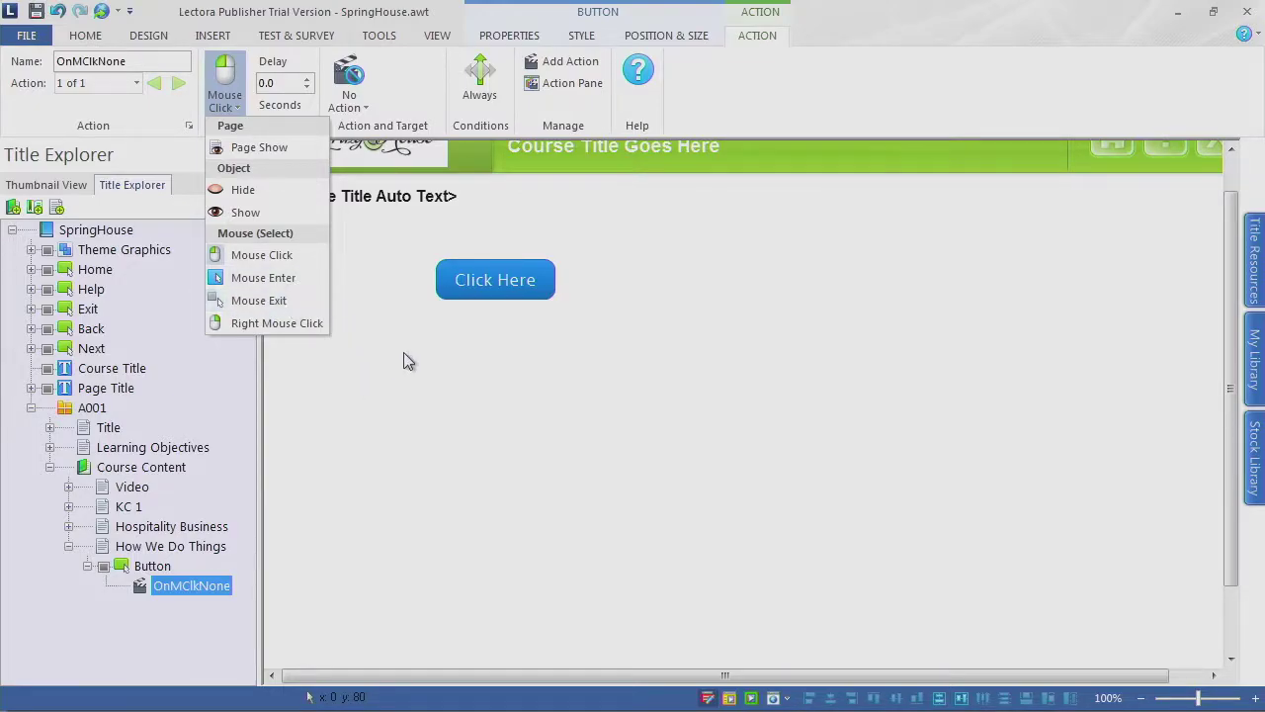
click(263, 278)
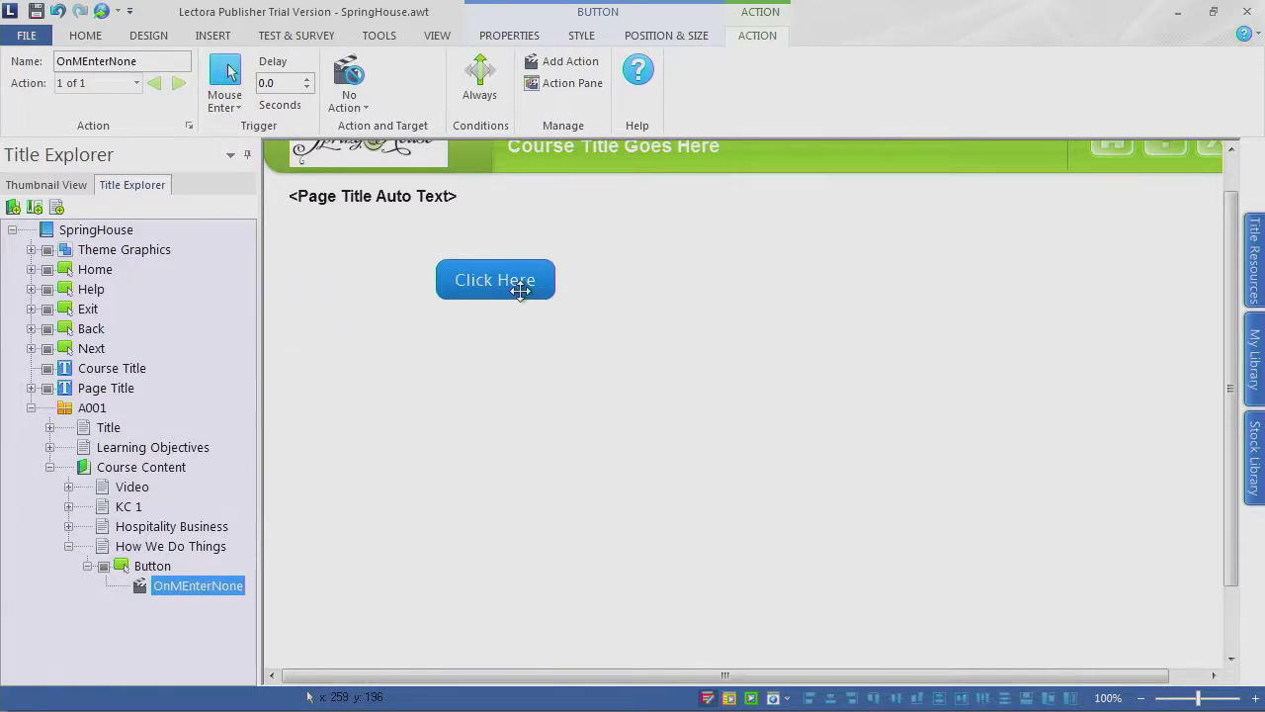
Step: Look over the available button actions and read the Hospitality, Service and Remarkable Service content of storyboard item 0006
click(351, 99)
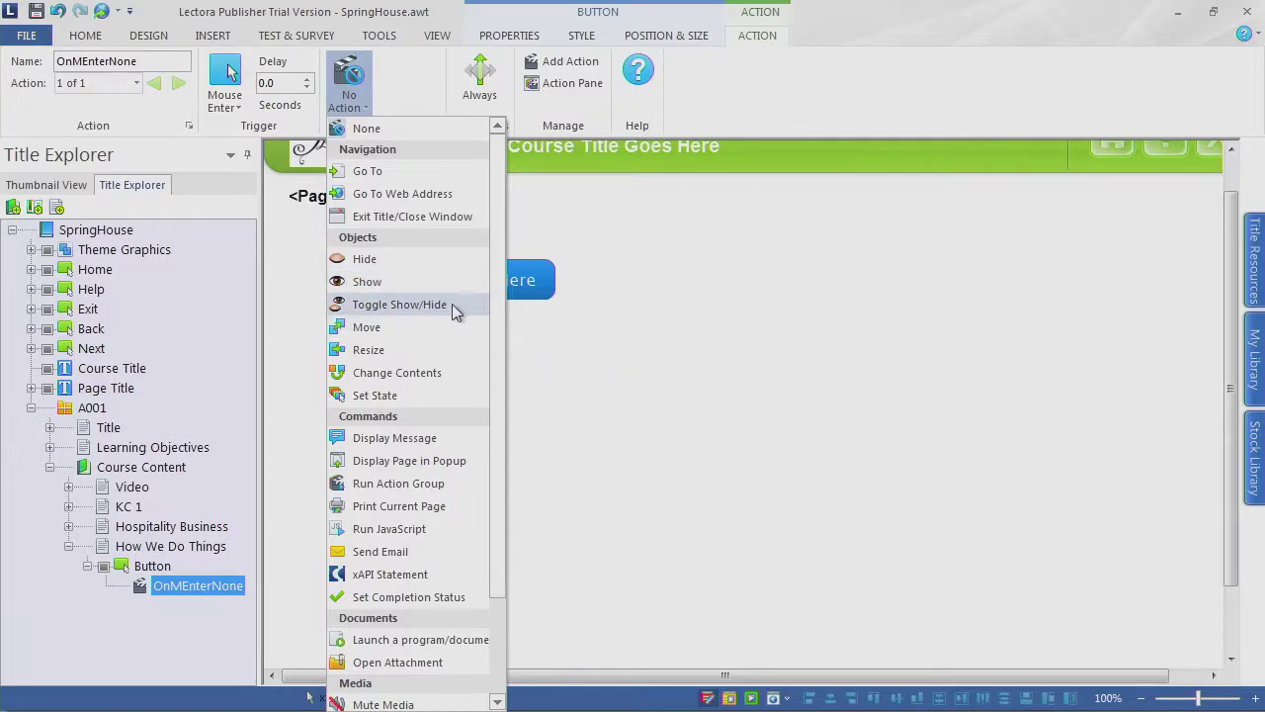
click(601, 342)
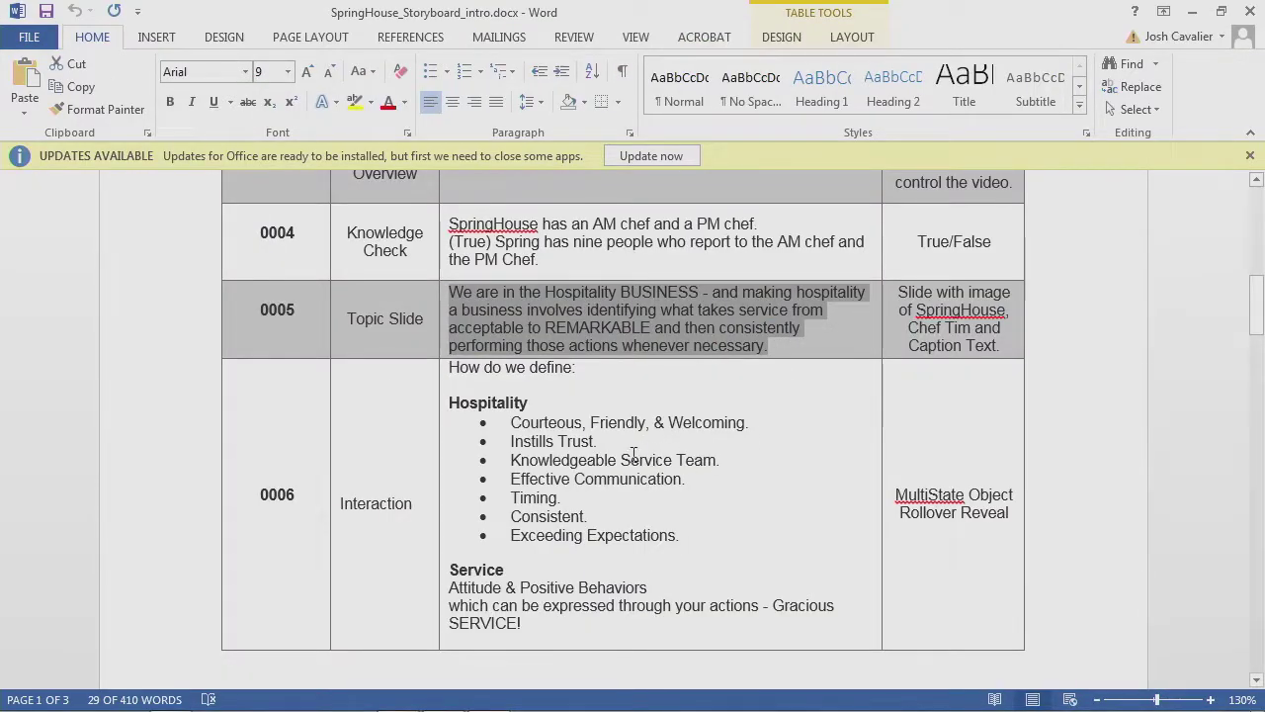
scroll(632, 455, down, 3)
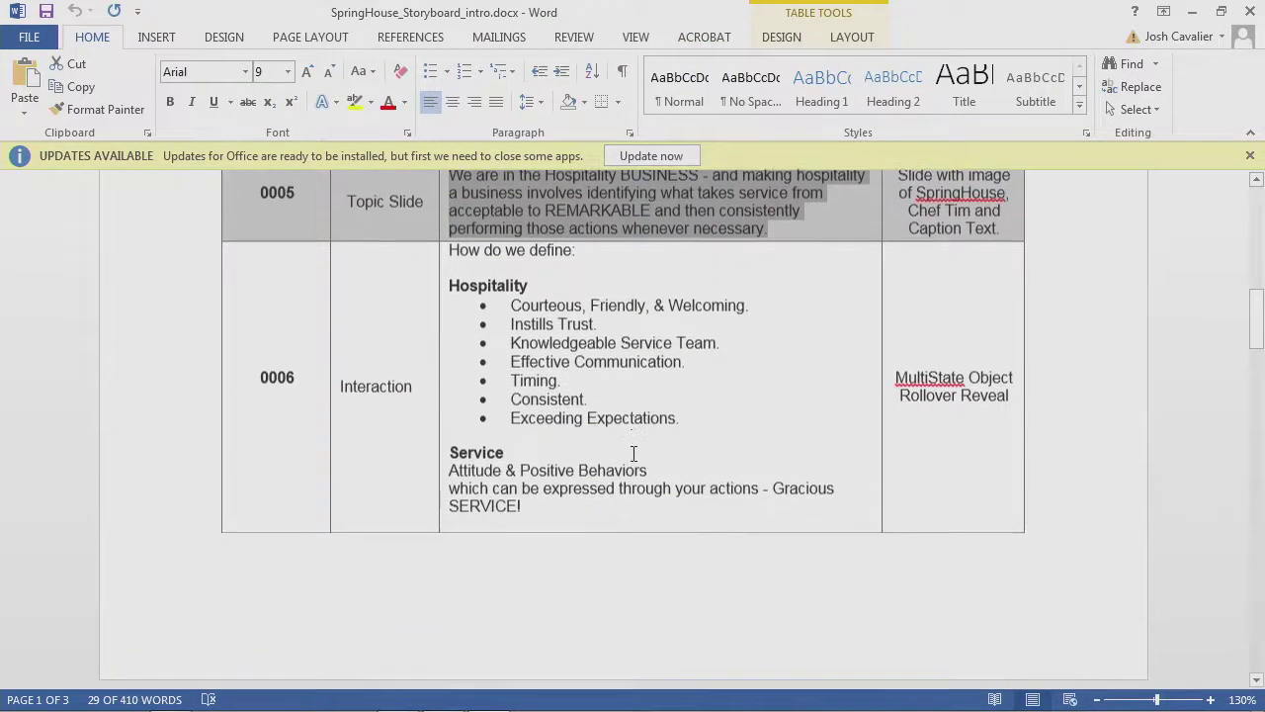
click(532, 229)
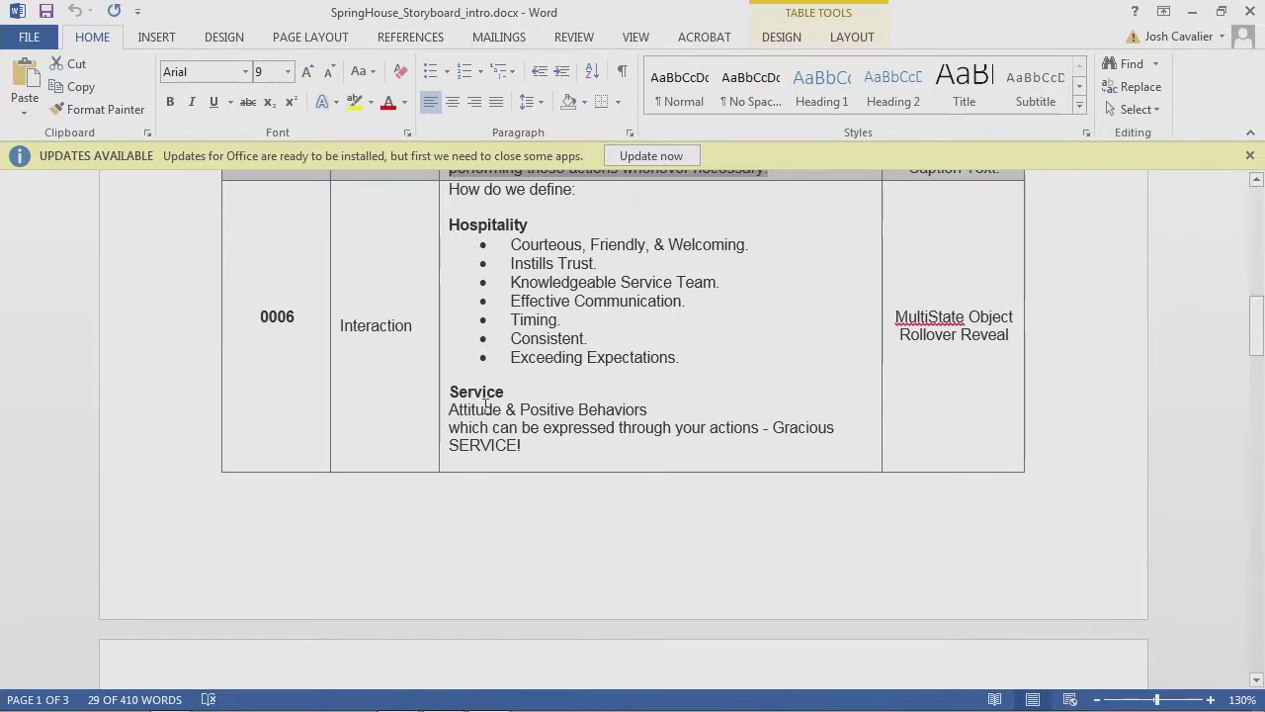
scroll(554, 419, down, 6)
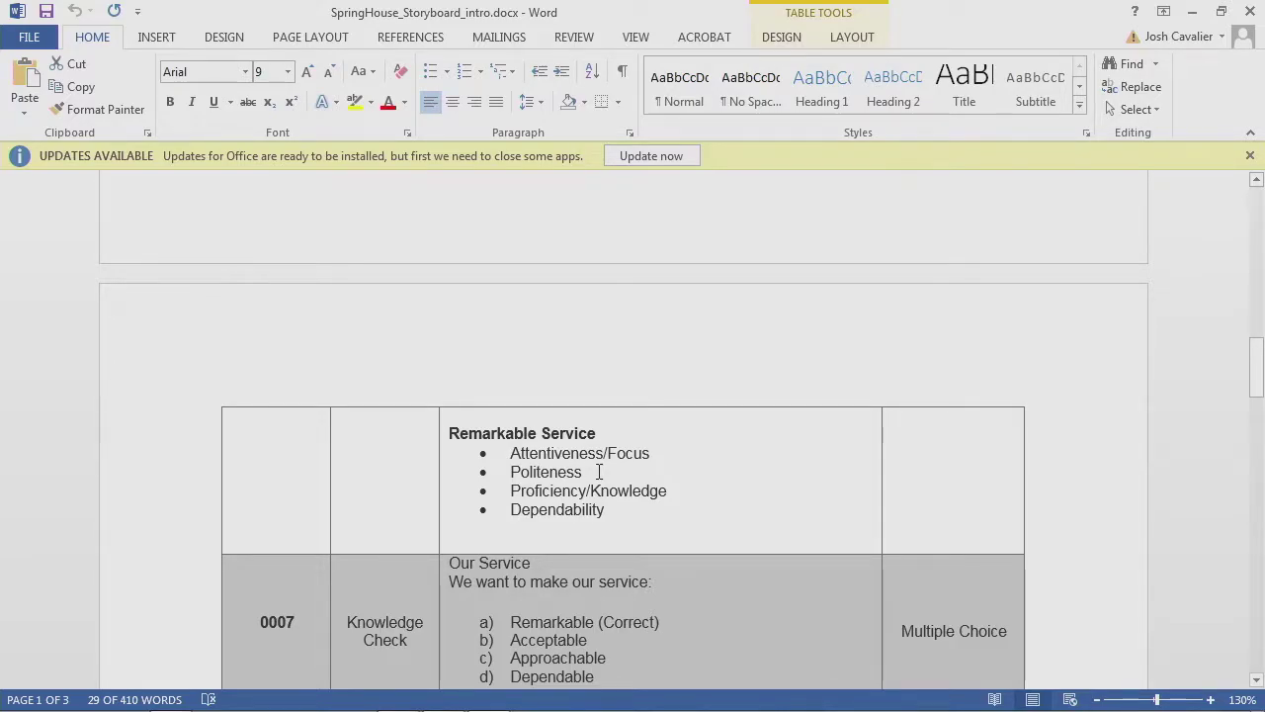
scroll(586, 470, up, 6)
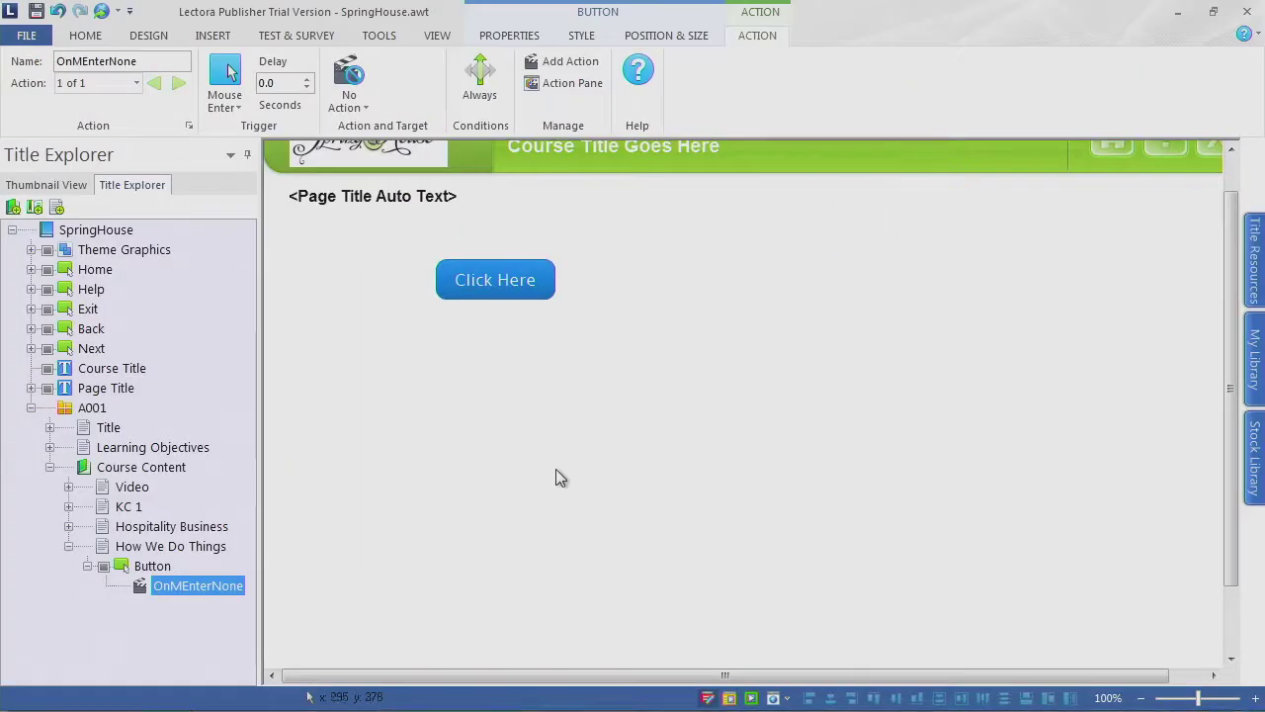
Step: Move the button to about x 119, y 158 and replace its label with Hospitality
drag(531, 292, 480, 282)
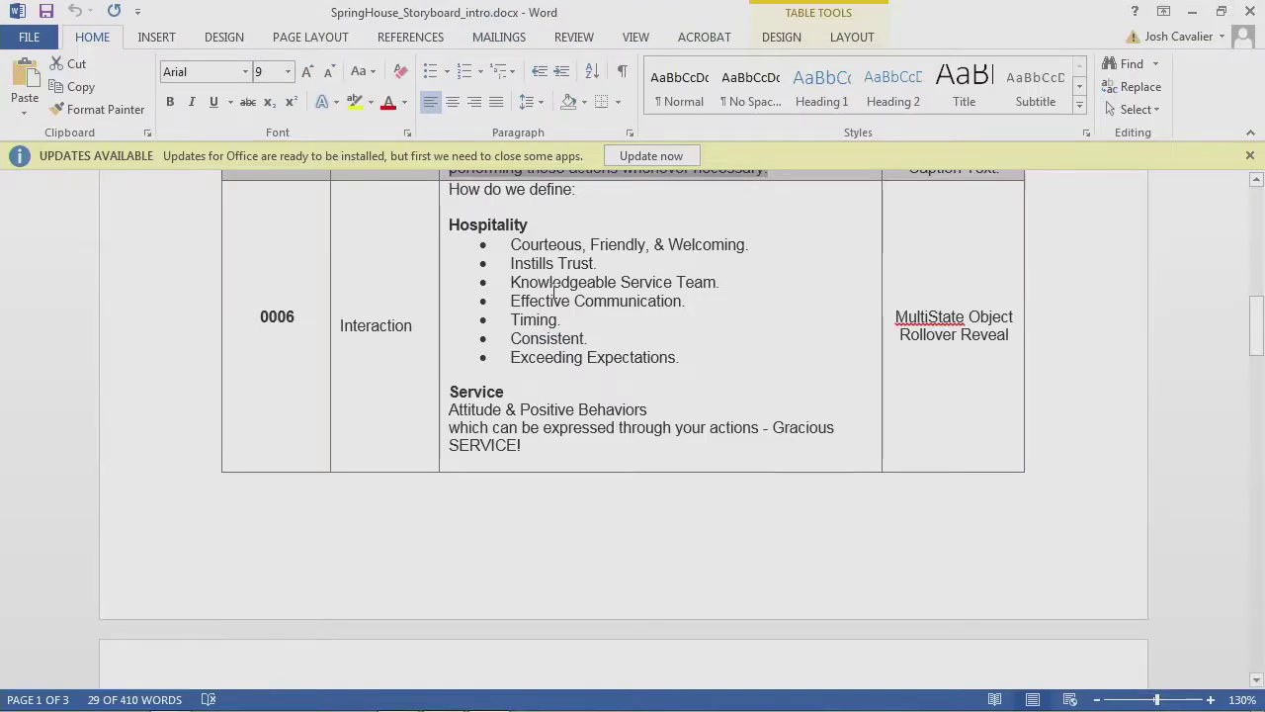
drag(538, 225, 451, 230)
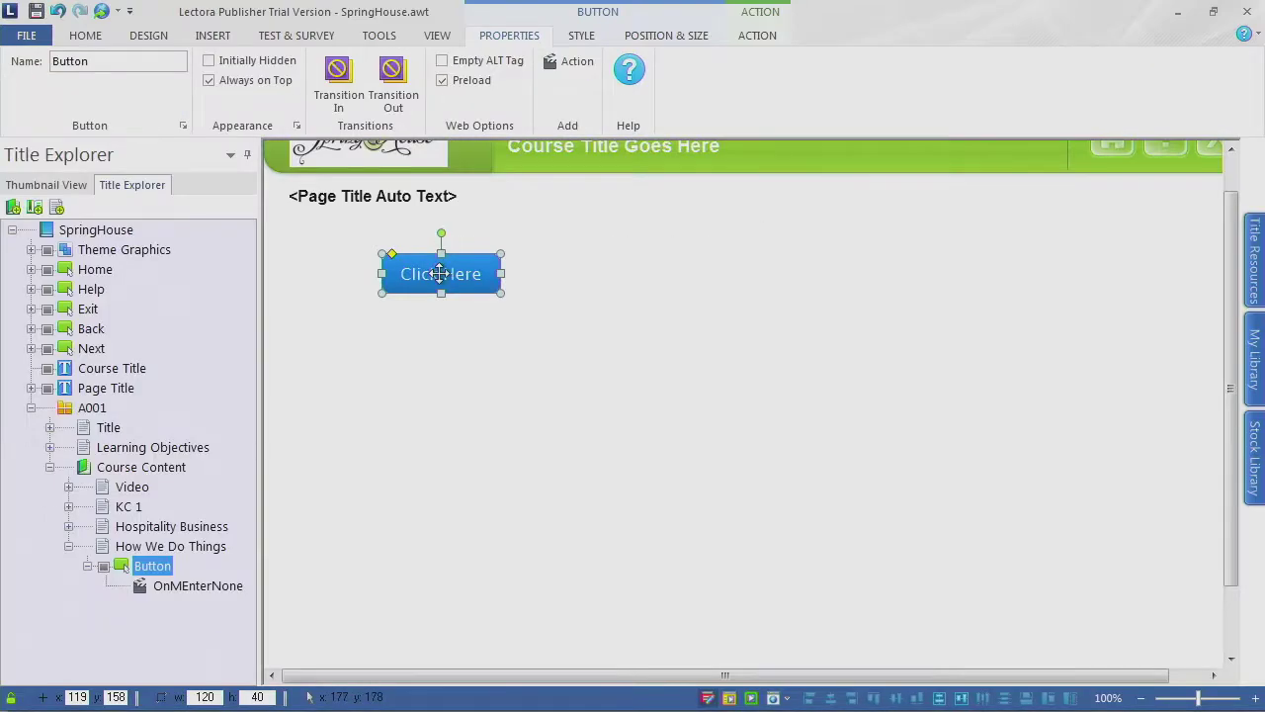
text(Hospitality)
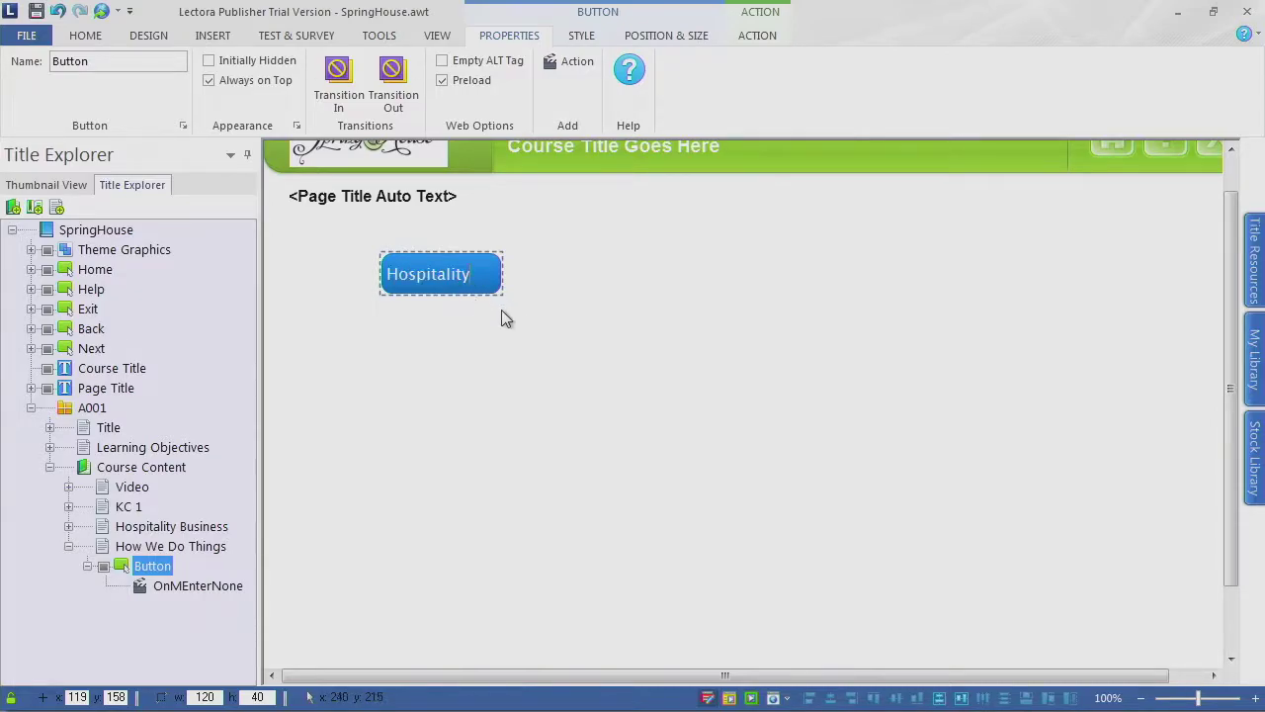
Step: Widen the Hospitality button to about 151 so its label has more room
click(502, 314)
click(496, 274)
drag(501, 274, 532, 264)
click(547, 339)
click(491, 279)
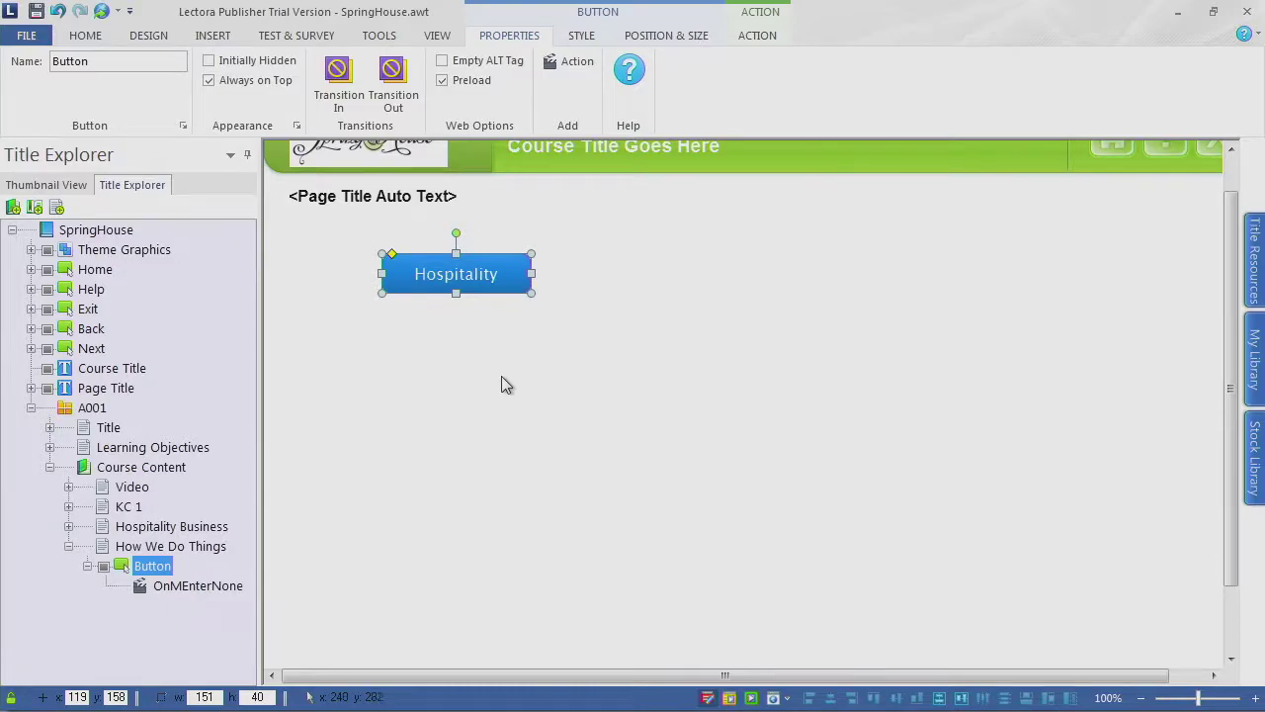
Step: Duplicate the Hospitality button and place the copy beside it at about x 395, y 156
right_click(440, 296)
click(478, 252)
right_click(478, 260)
click(499, 271)
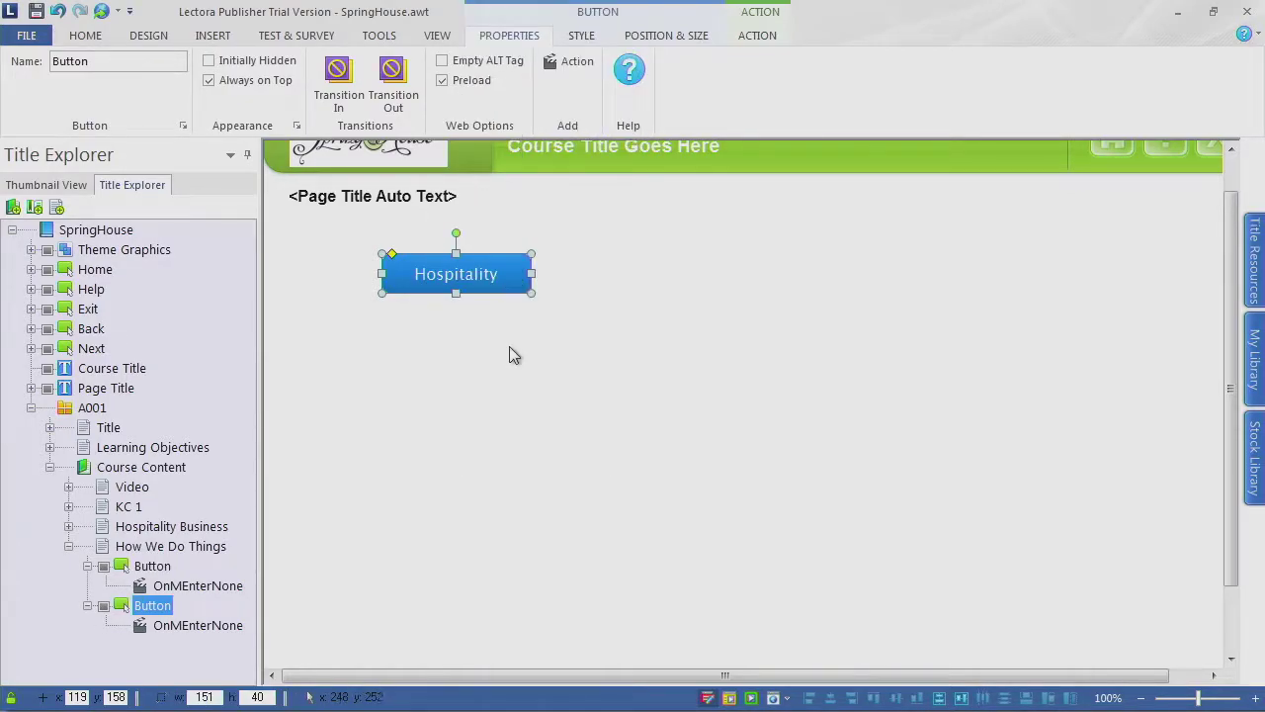
drag(456, 277, 729, 277)
Step: Copy the Service heading from the Word storyboard and use it as the duplicated button's label in Lectora
key(alt+Tab)
drag(506, 392, 448, 392)
key(ctrl+c)
key(alt+Tab)
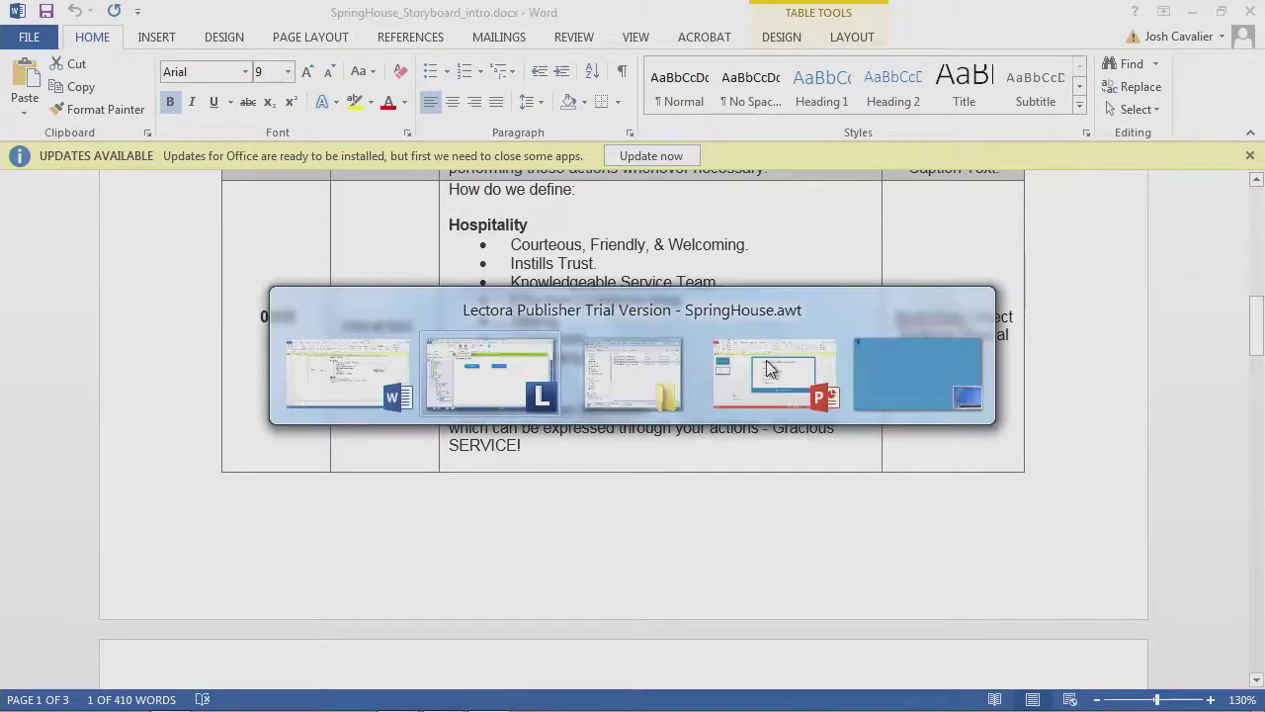
key(ctrl+v)
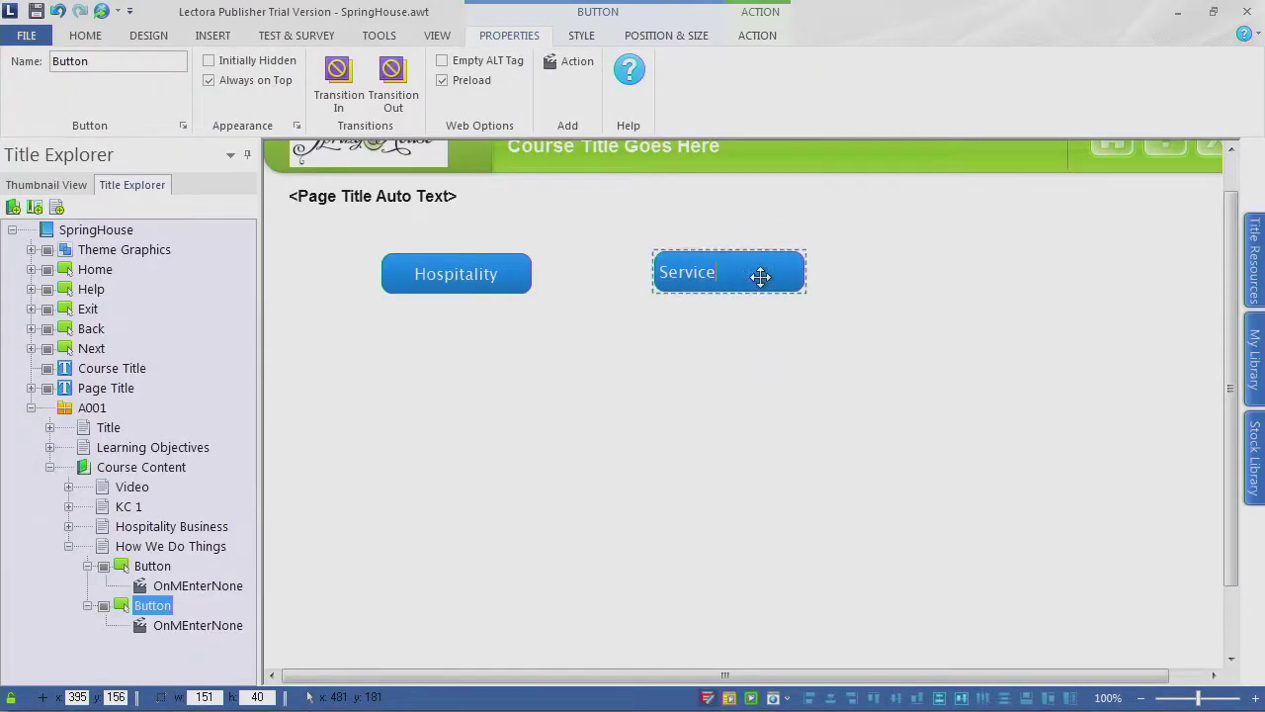
click(719, 330)
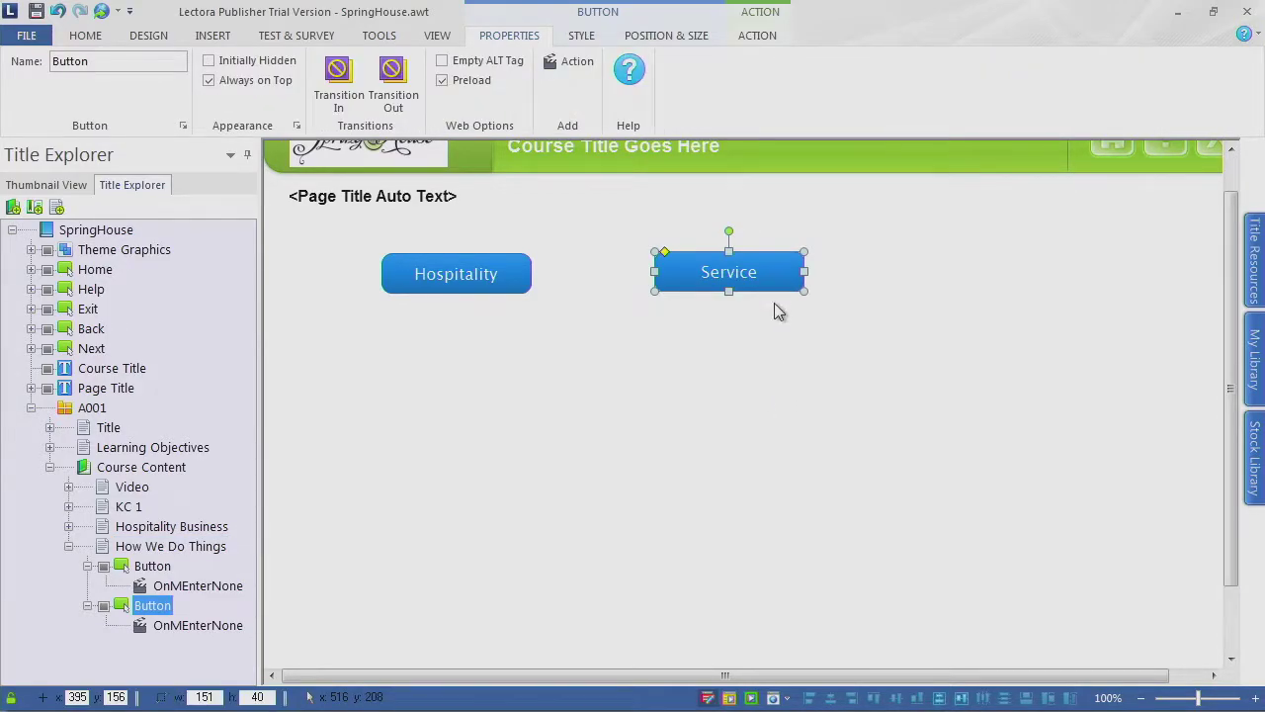
Step: Add a third button copy at about x 679, y 158 and relabel it Remarkable Service with the heading copied from the Word storyboard
key(ctrl+v)
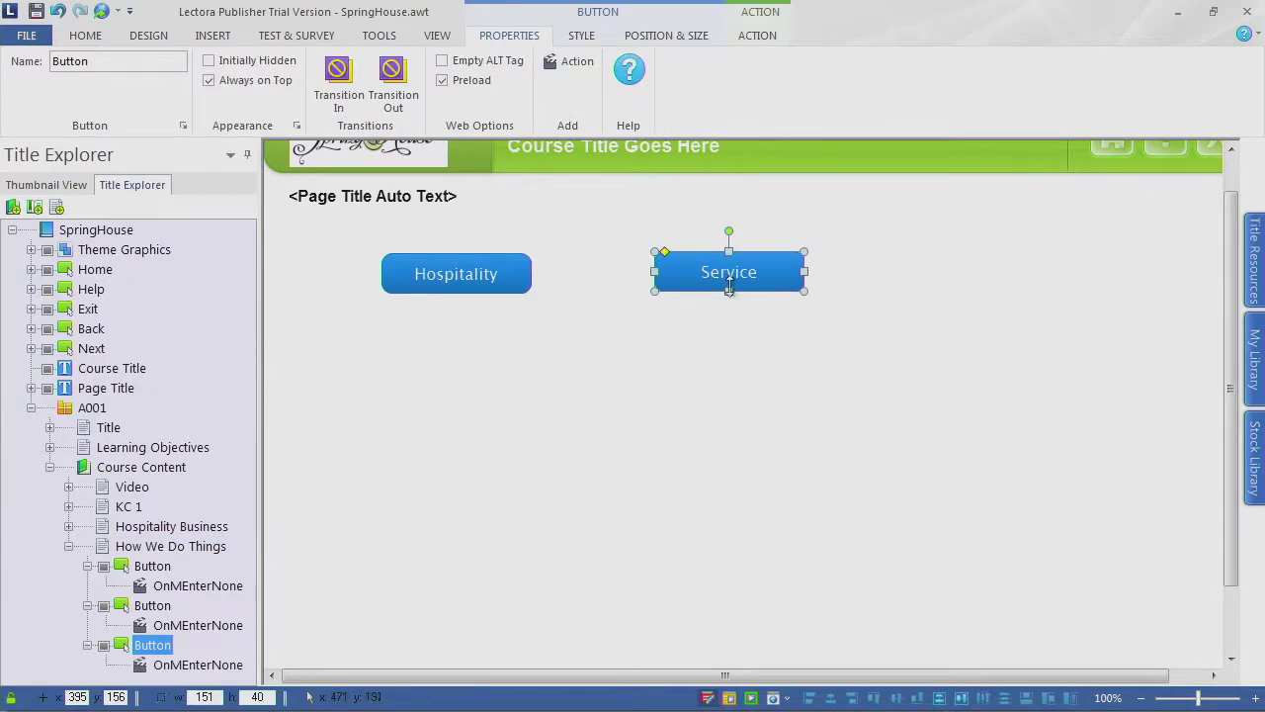
drag(742, 268, 1023, 269)
key(alt+Tab)
scroll(578, 438, down, 5)
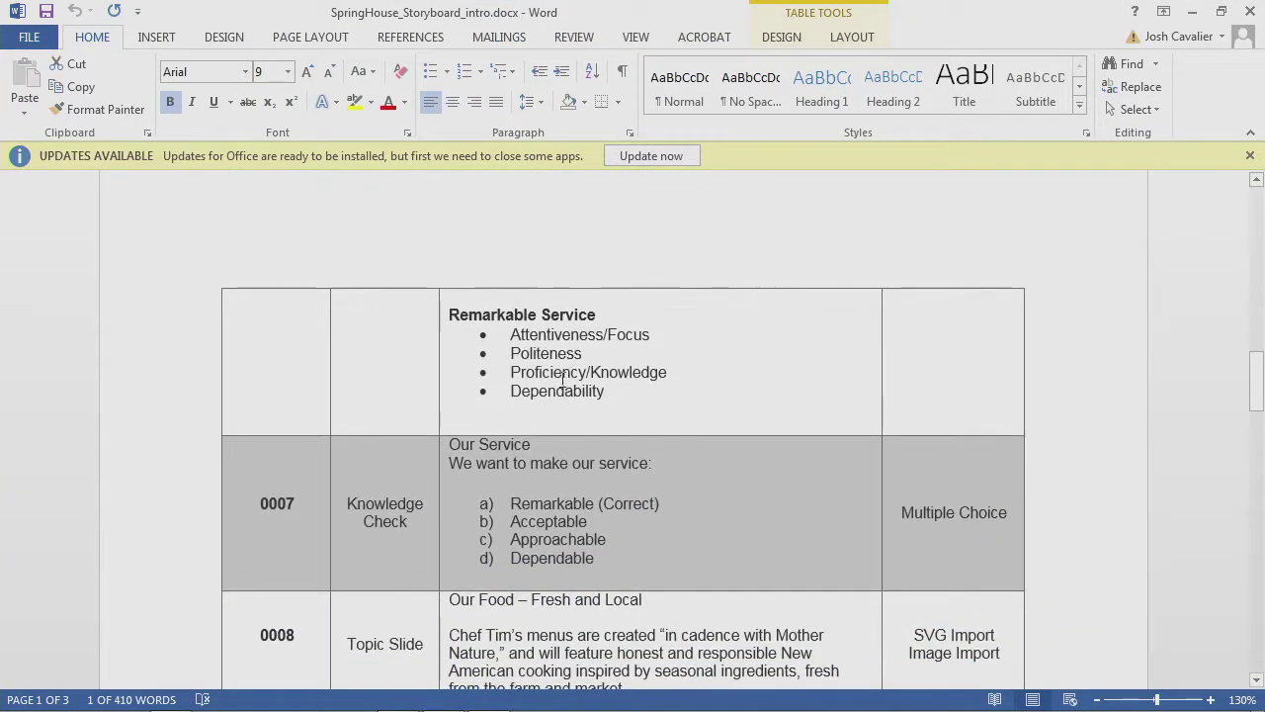
drag(599, 316, 486, 314)
right_click(487, 314)
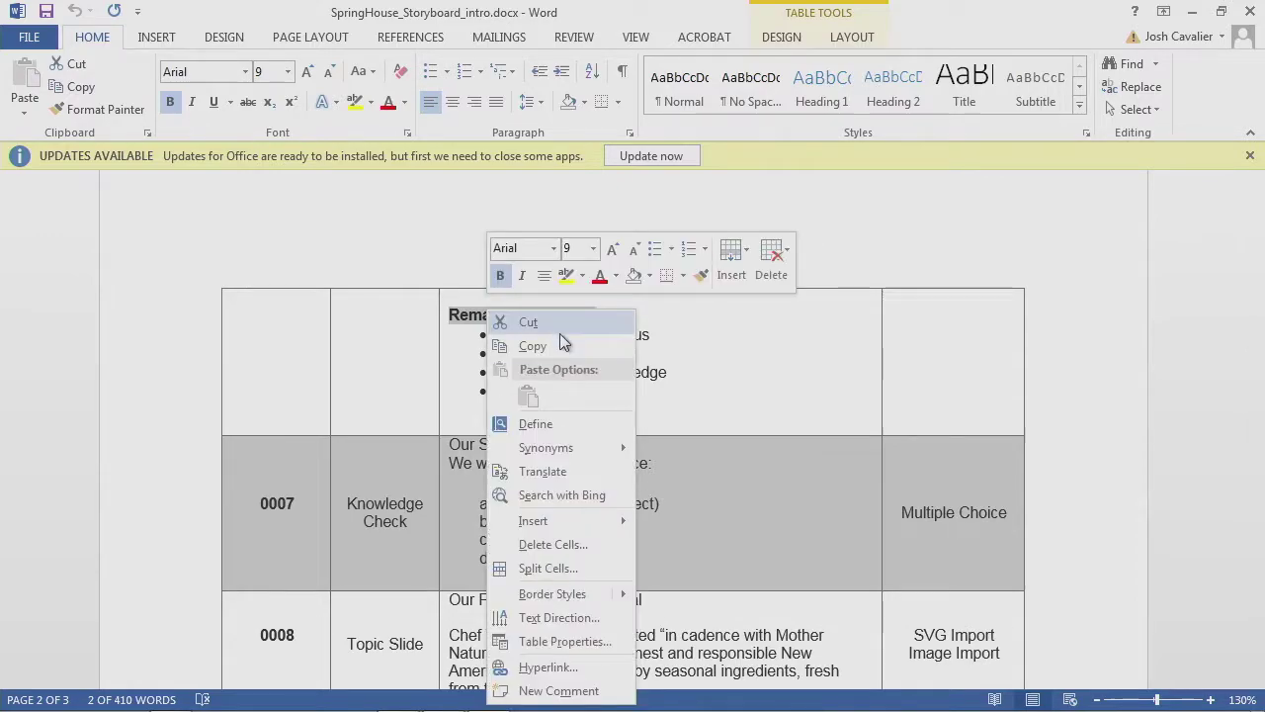
click(539, 346)
key(alt+Tab)
click(992, 270)
double_click(991, 270)
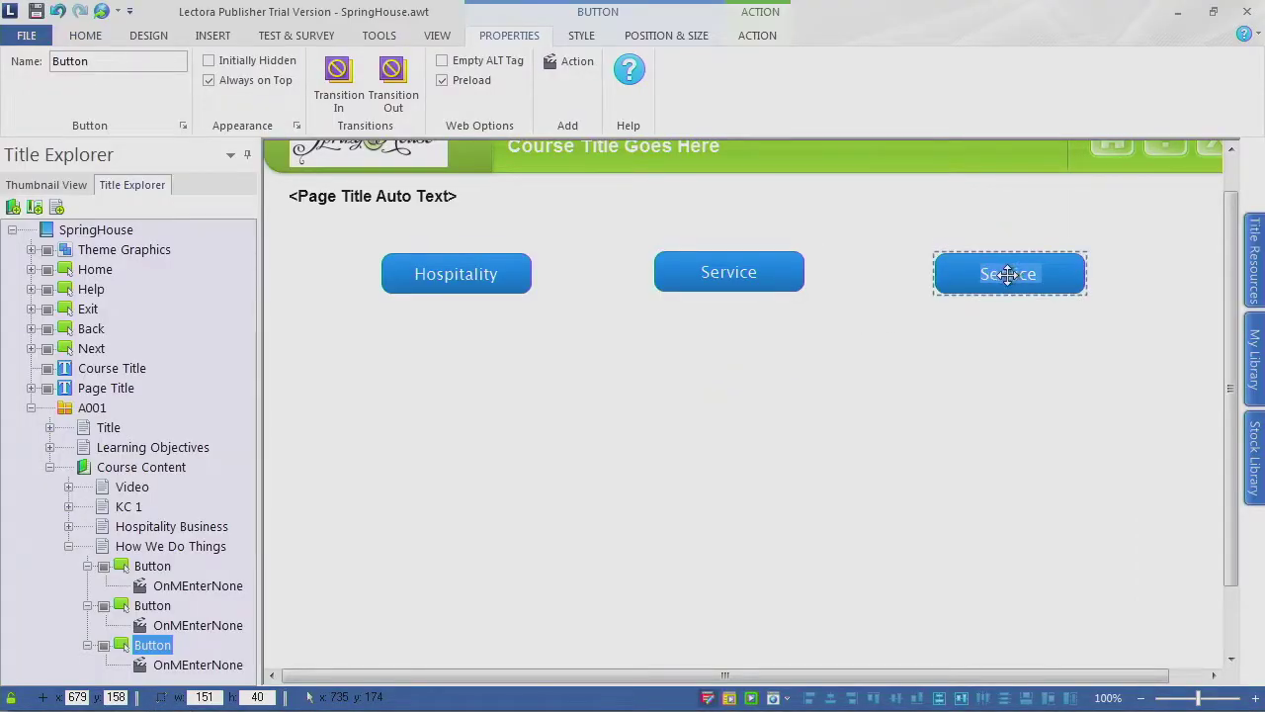
key(ctrl+v)
click(1098, 302)
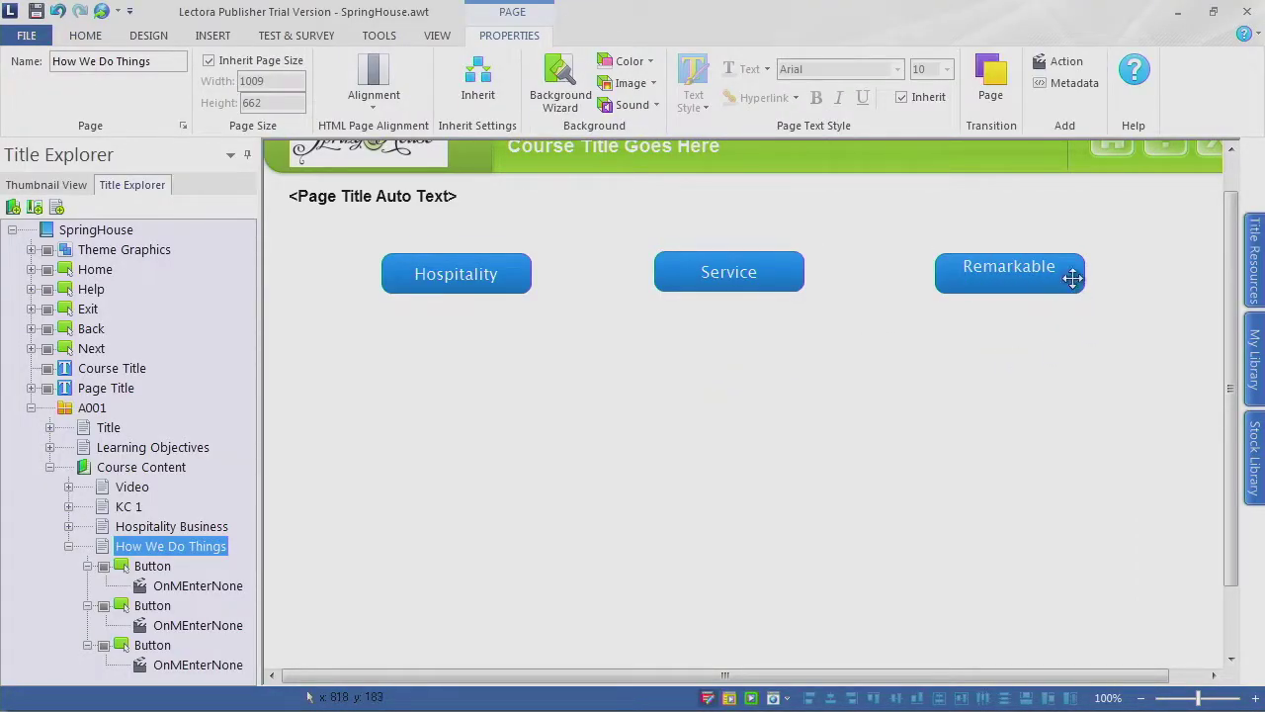
Step: Widen the Remarkable Service button to about 185 so its label fits on one line
click(1069, 276)
drag(1085, 274, 1118, 276)
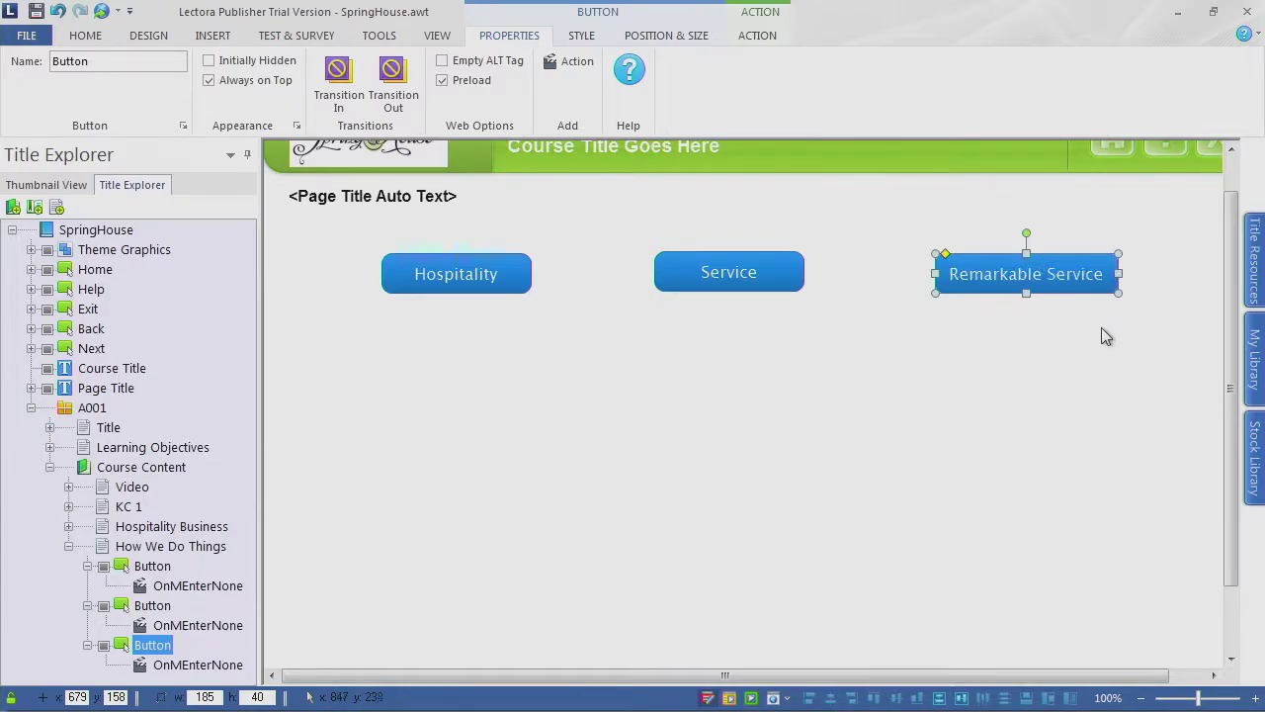
click(1032, 363)
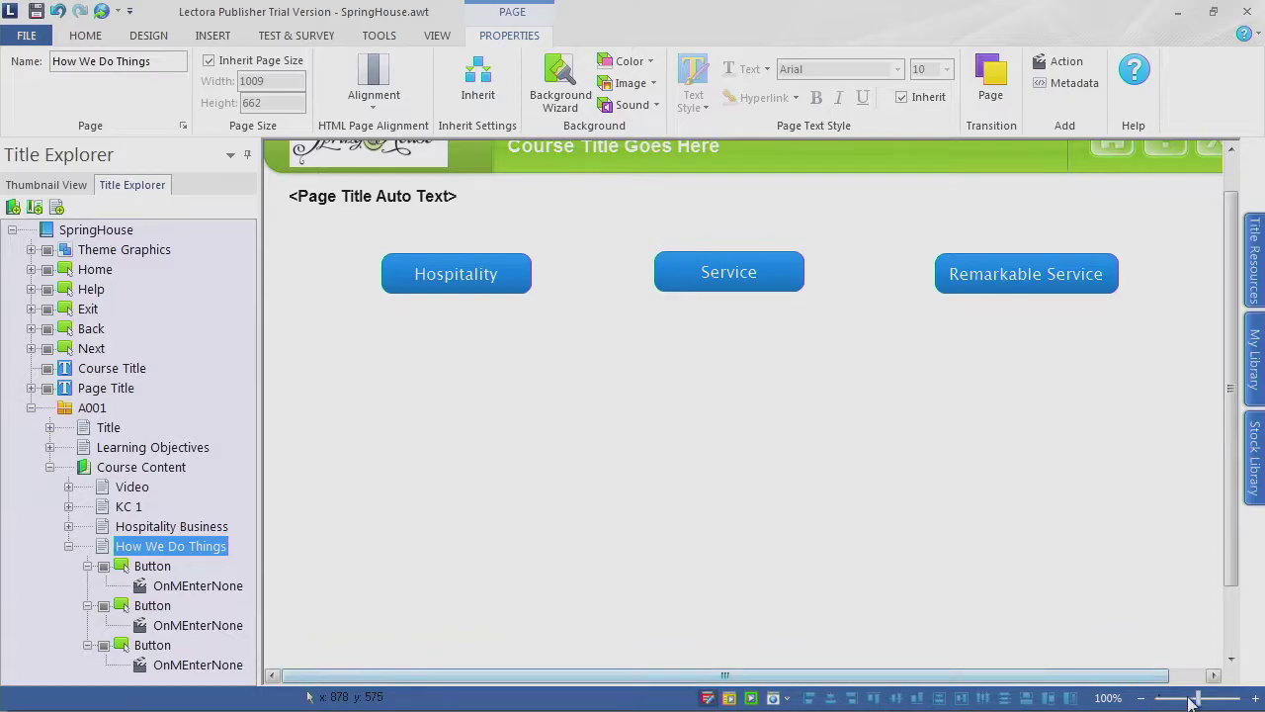
Step: Select the Hospitality, Service and Remarkable Service buttons together and align their top edges
click(1145, 699)
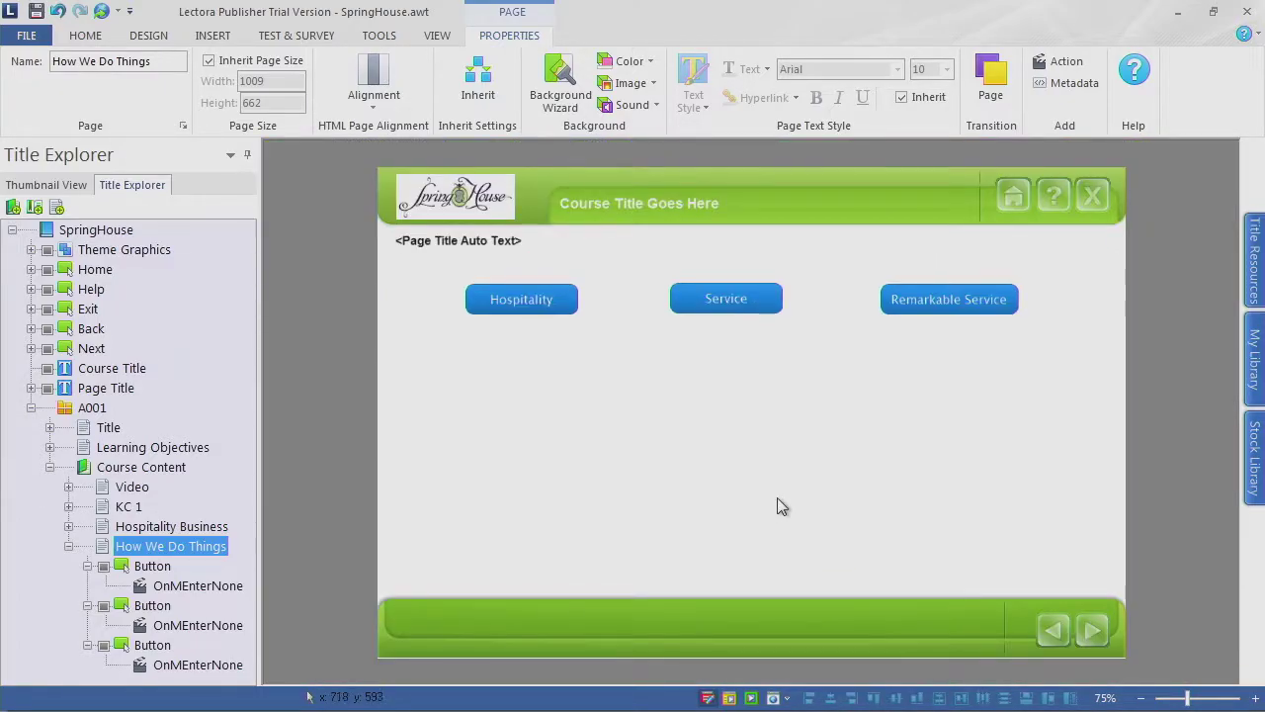
click(533, 295)
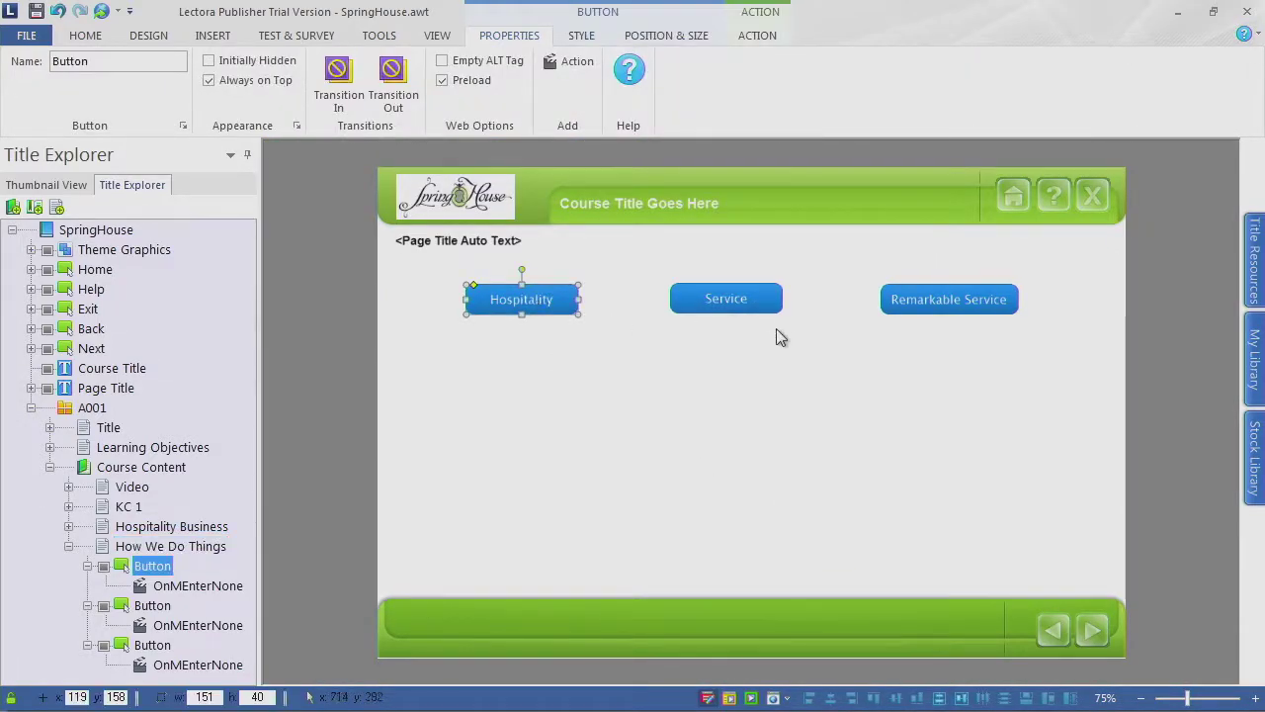
click(753, 296)
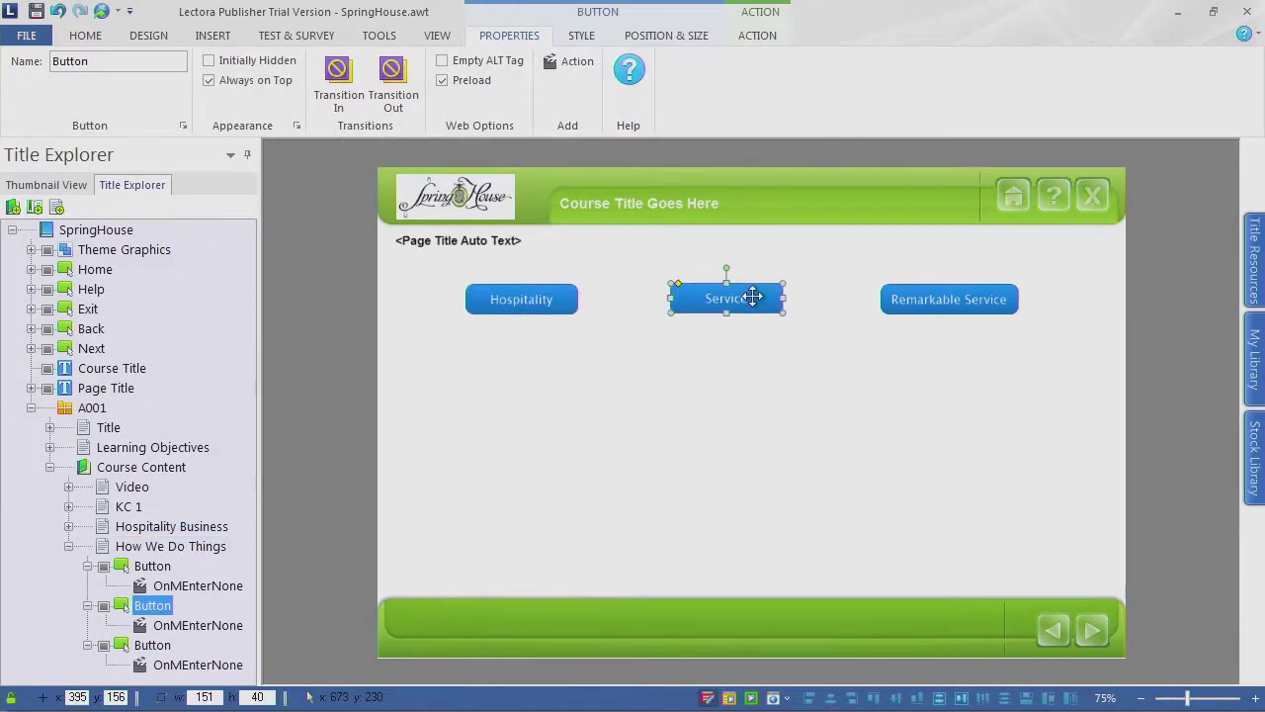
ctrl+click(551, 302)
ctrl+click(929, 299)
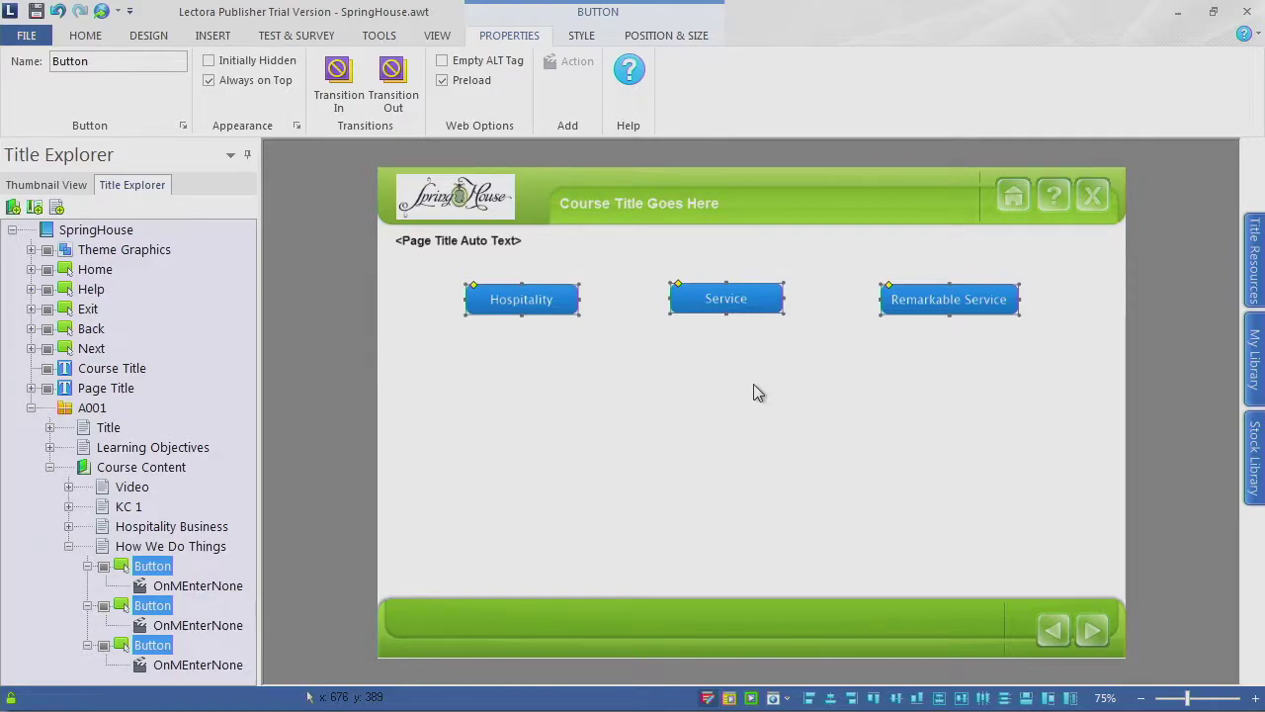
click(874, 699)
click(875, 700)
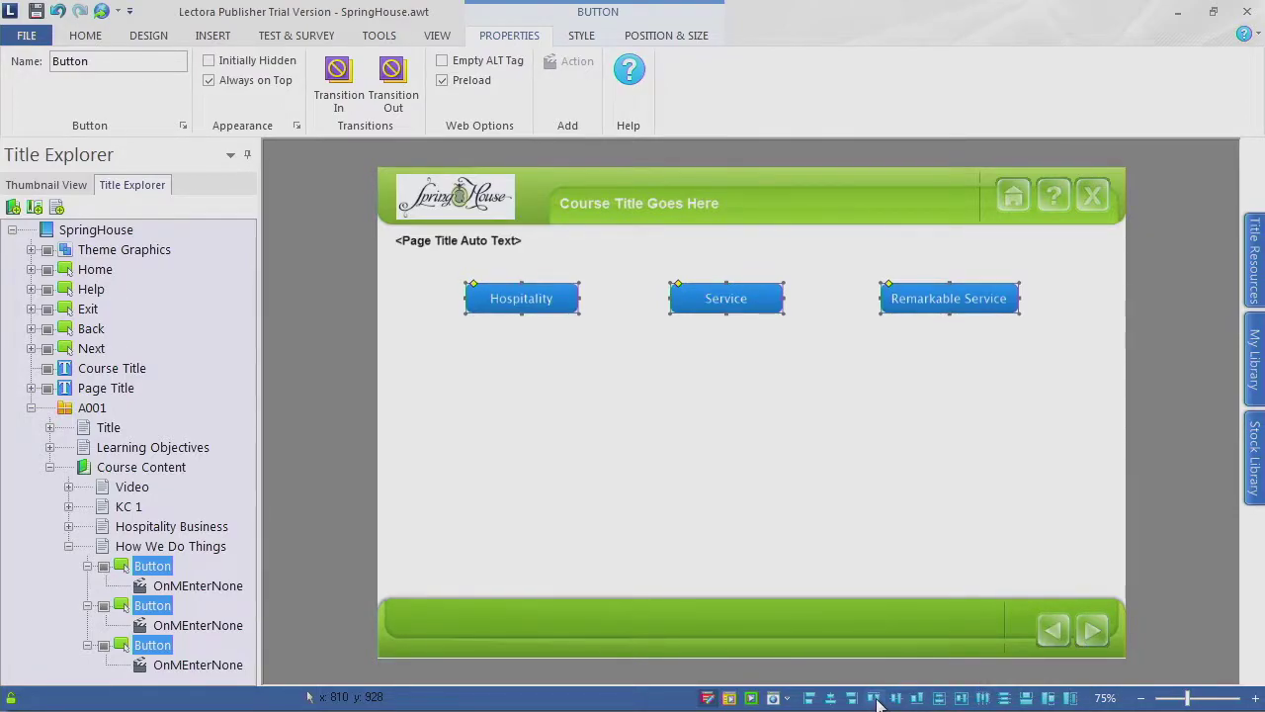
Step: Space the three selected buttons evenly across the page and shift them slightly to the right as a group
click(984, 699)
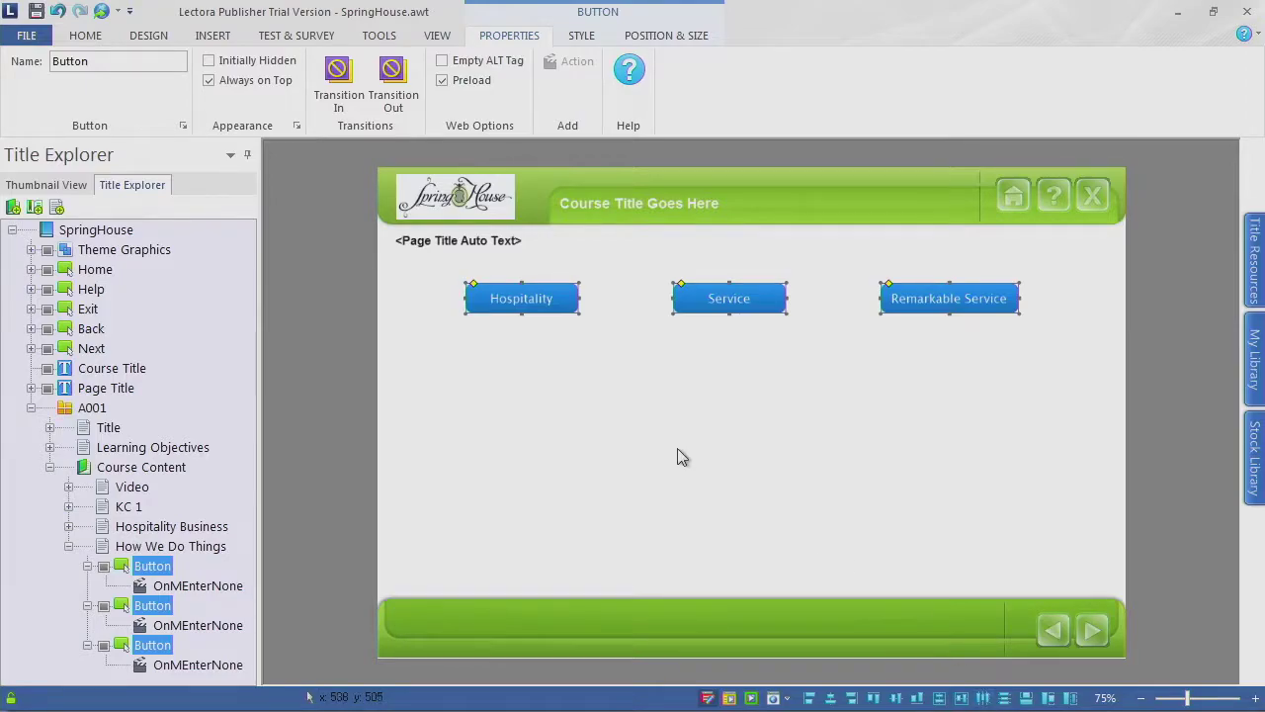
drag(543, 298, 563, 300)
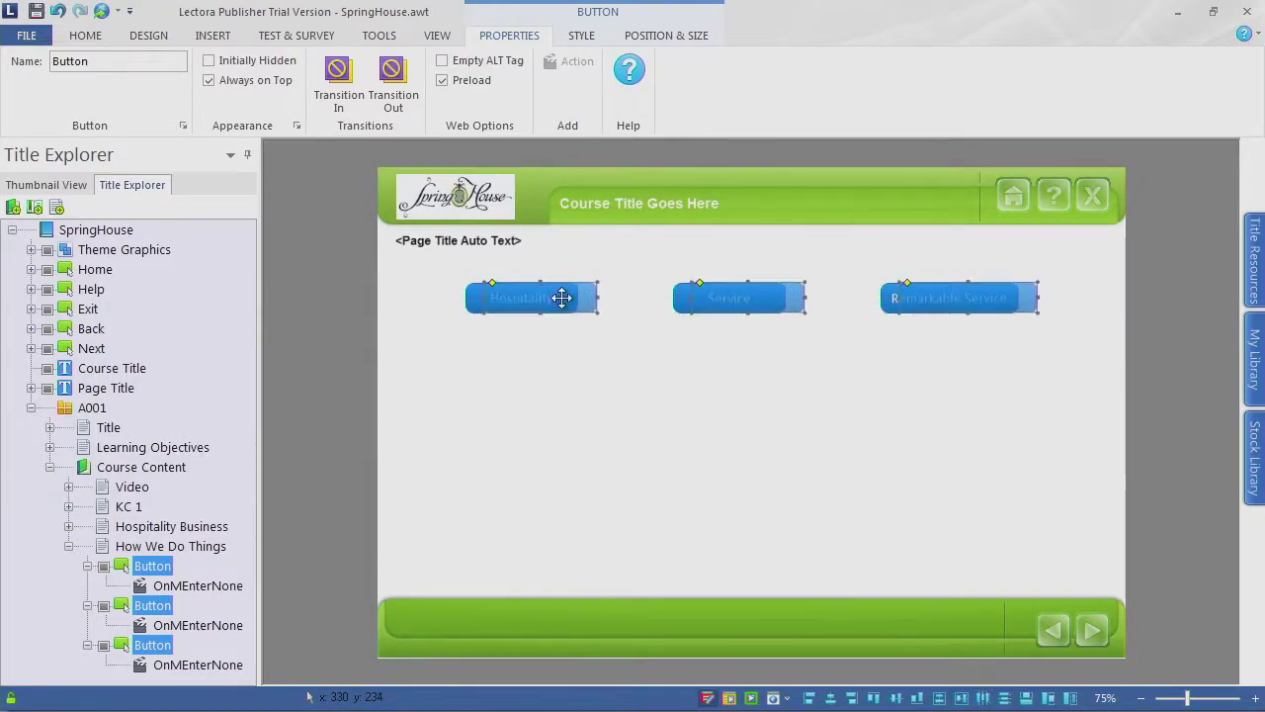
click(604, 403)
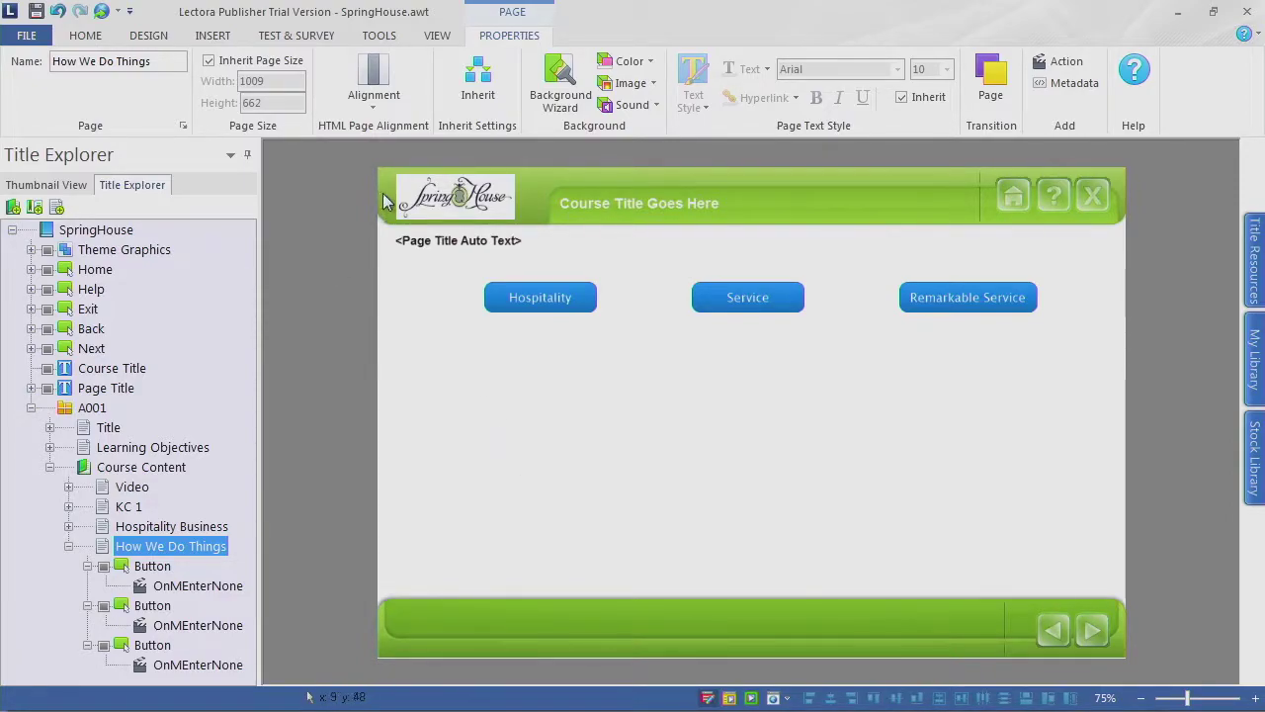
Step: Insert a text block and place it below the Hospitality button at about x 126, y 262
click(214, 36)
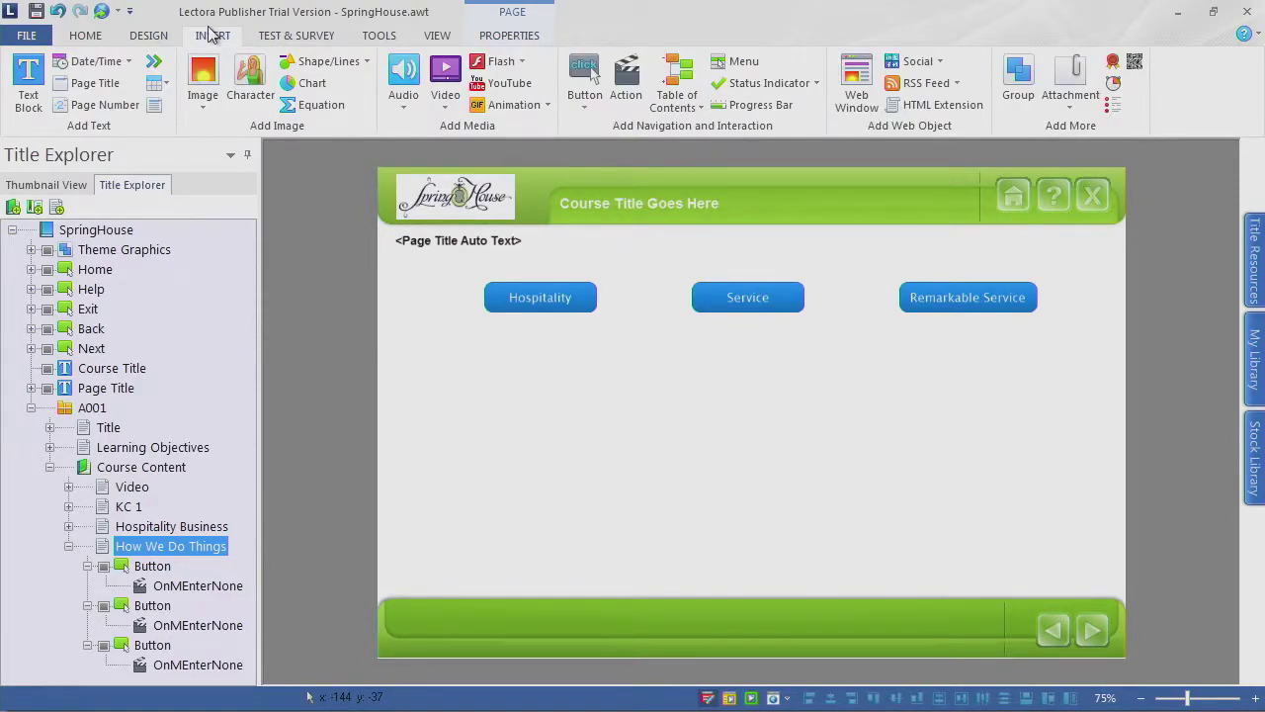
click(29, 97)
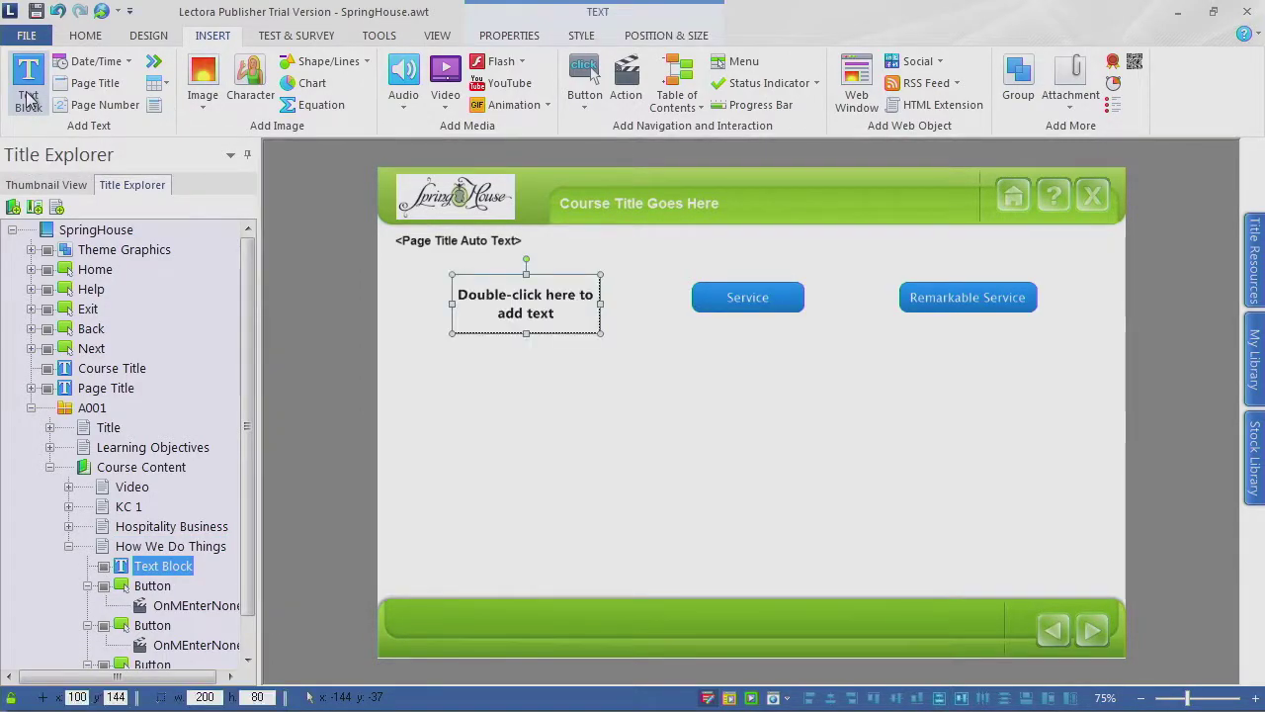
drag(561, 309, 579, 410)
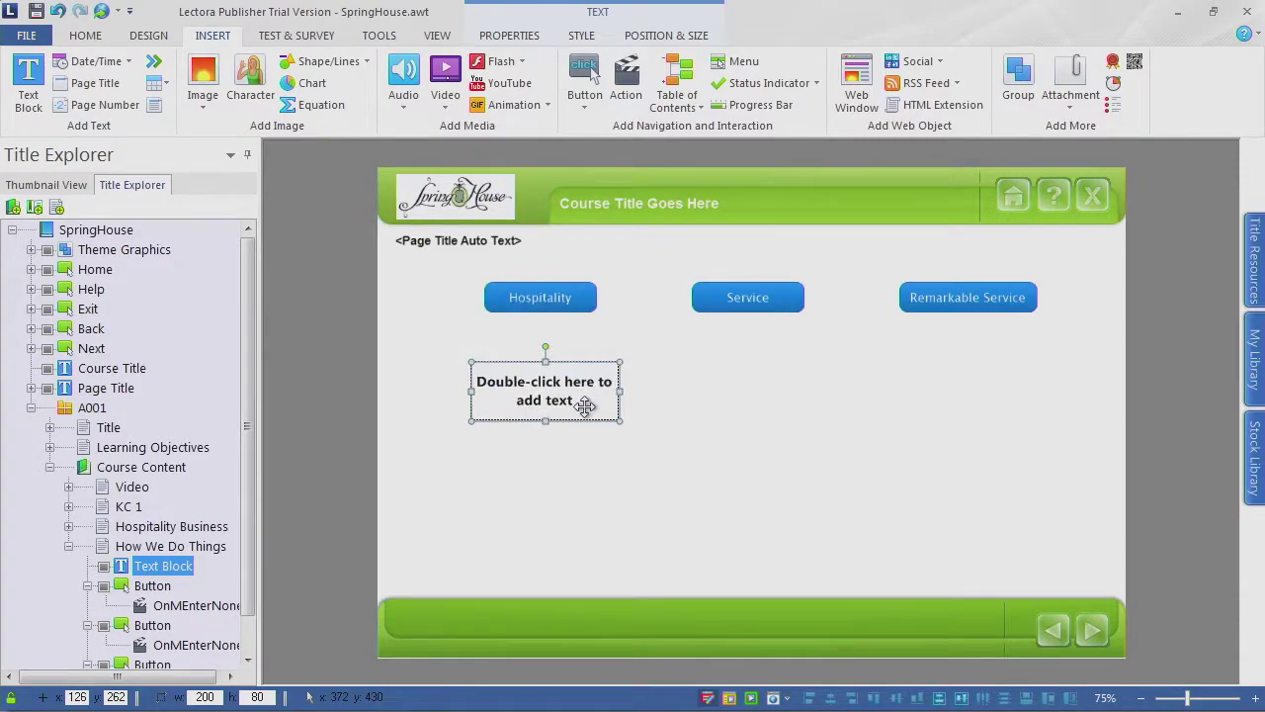
Step: Fill the text block with the seven Hospitality bullets copied from the Word storyboard and enlarge it to about 255 by 190
key(alt+Tab)
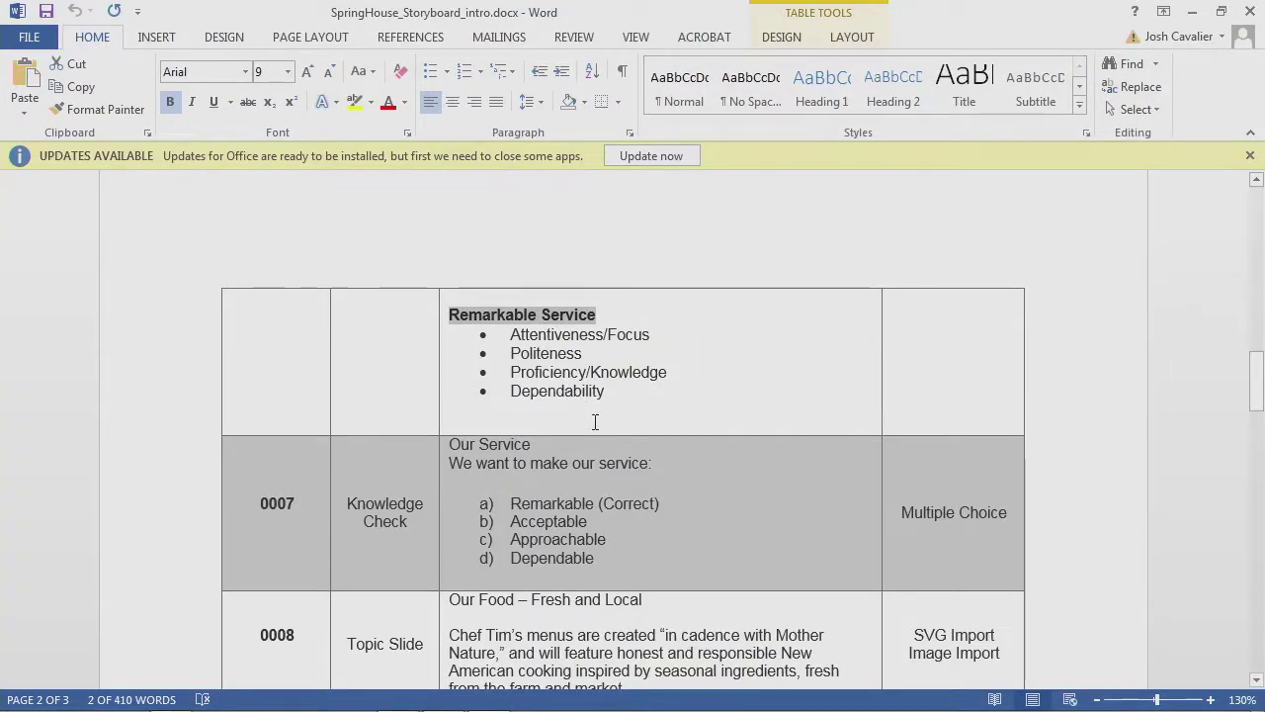
scroll(590, 420, up, 1)
scroll(590, 420, up, 11)
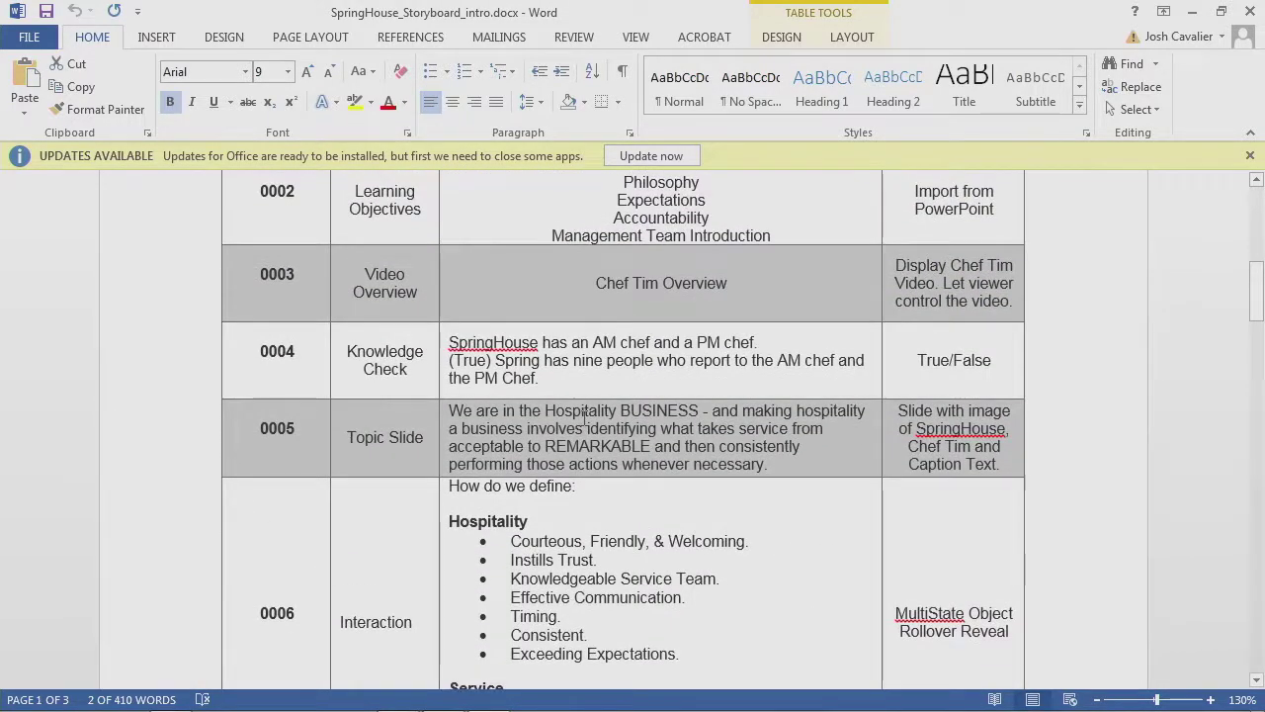
scroll(673, 475, down, 2)
drag(675, 476, 508, 364)
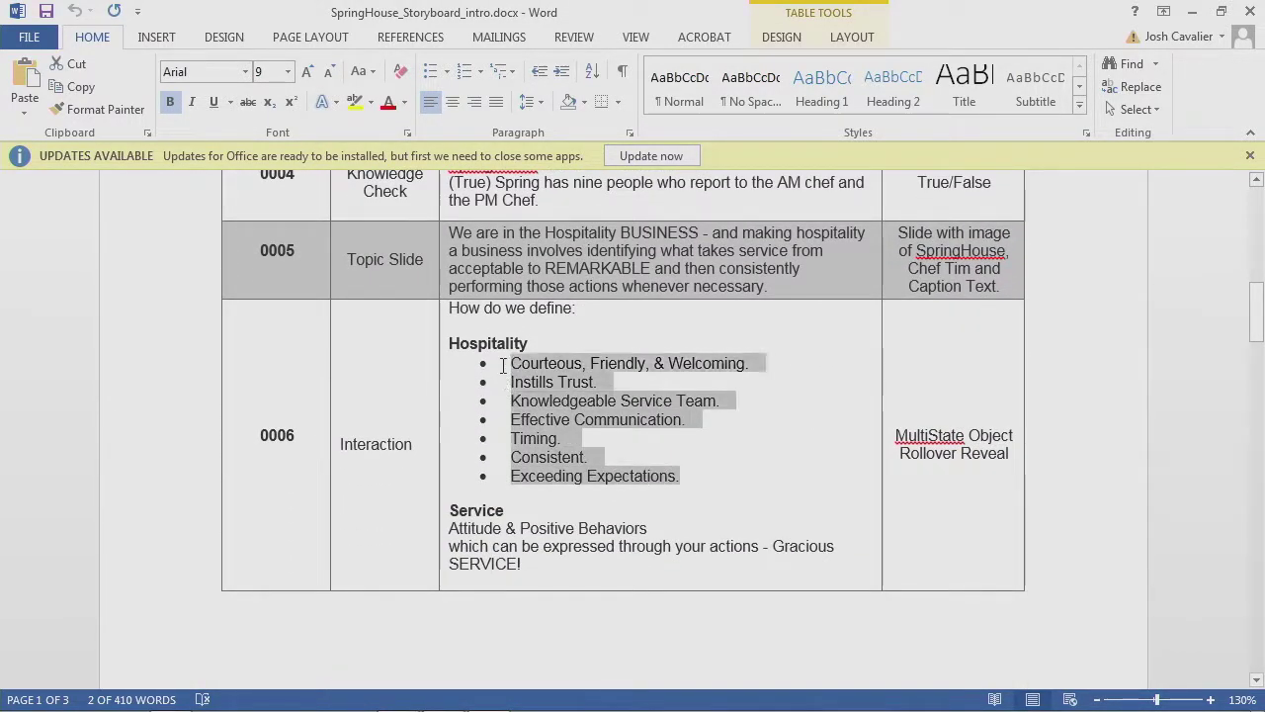
right_click(577, 420)
click(623, 192)
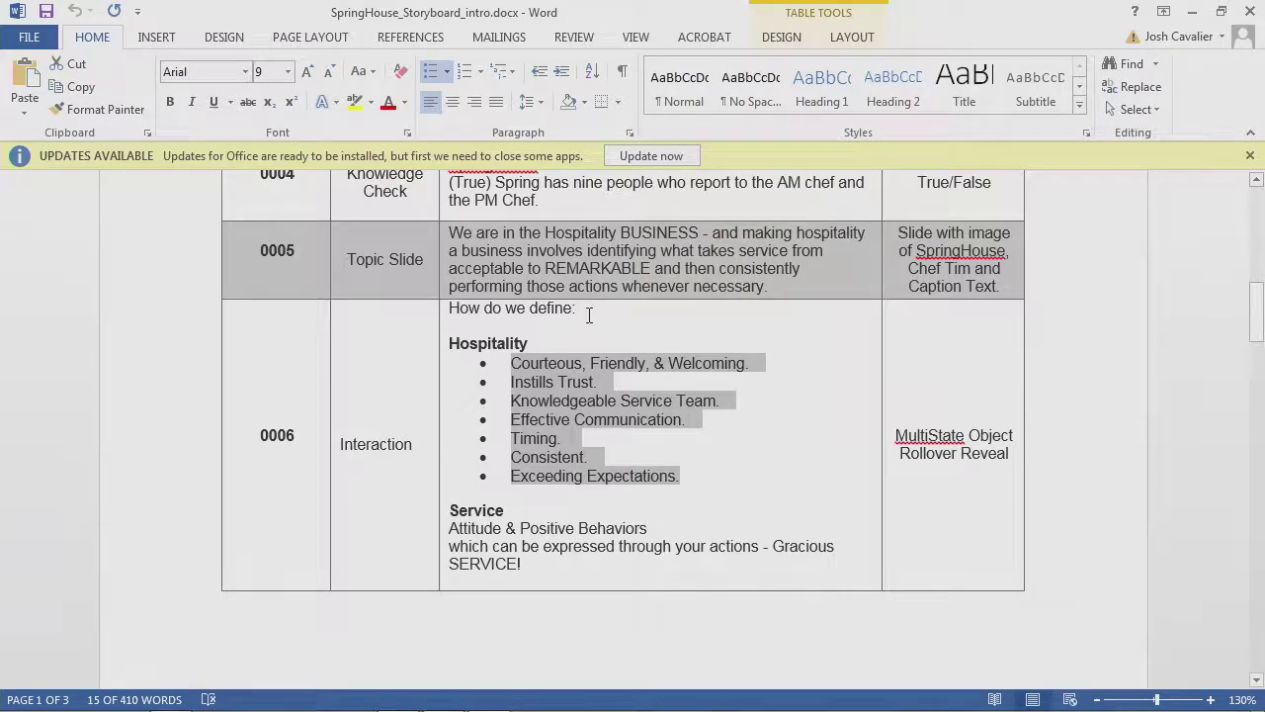
key(alt+Tab)
double_click(540, 381)
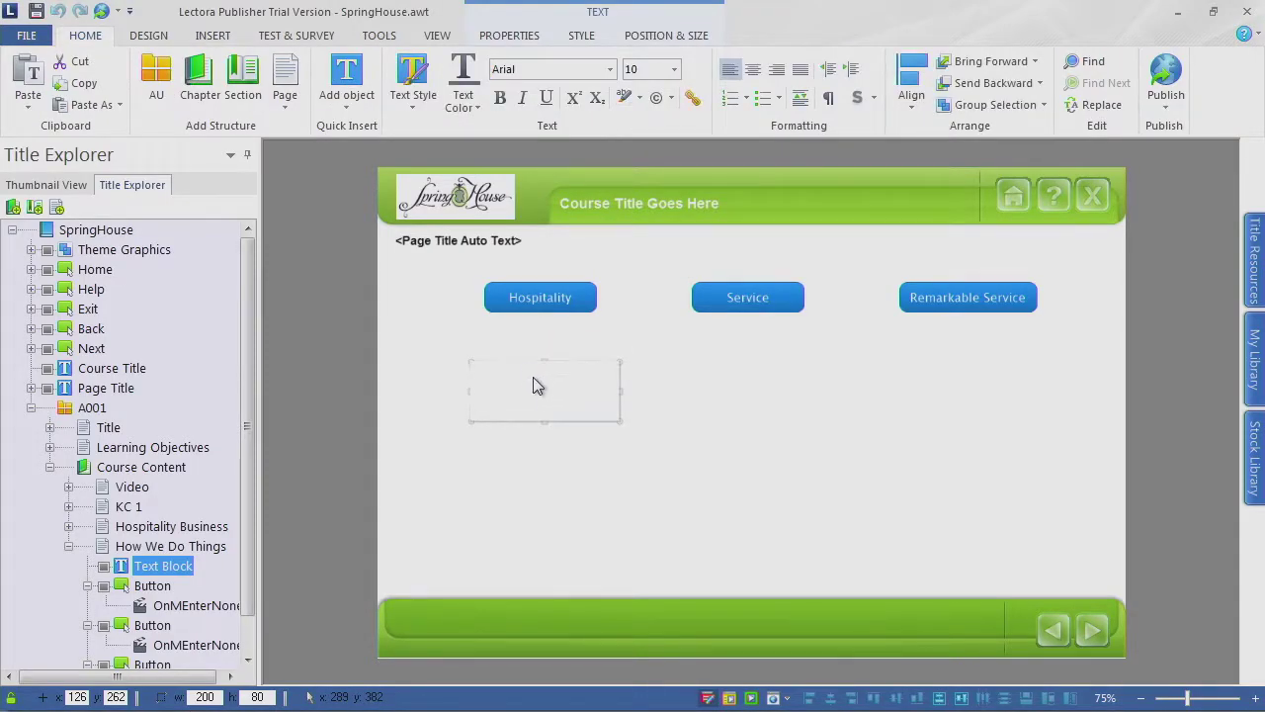
key(ctrl+v)
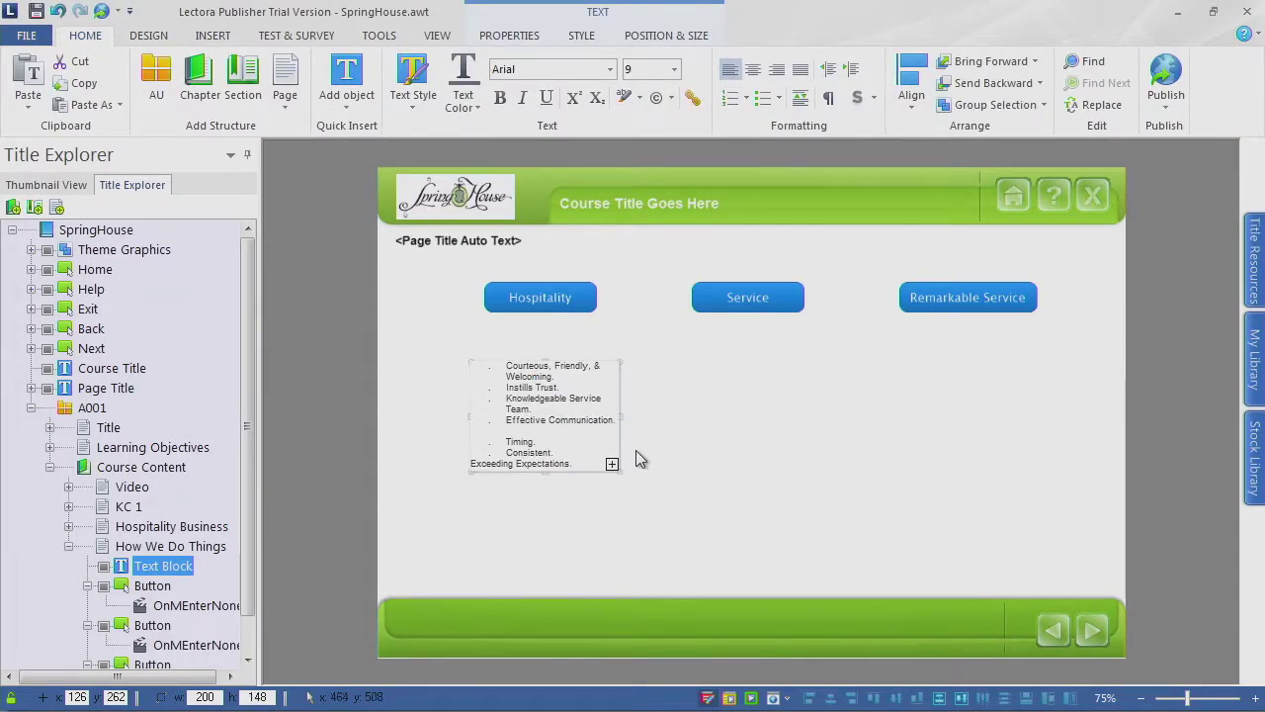
drag(619, 471, 661, 503)
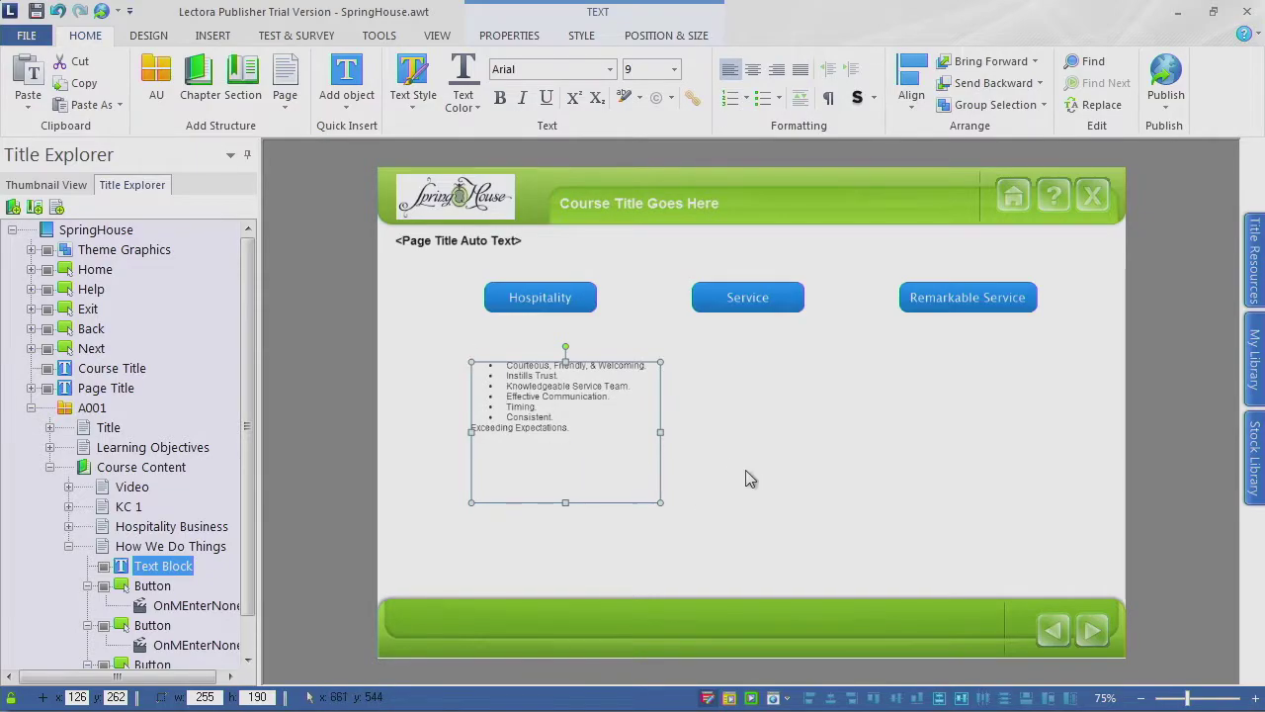
click(712, 438)
Step: Check the Service wording in the Word storyboard and insert a second text block on the How We Do Things page in Lectora
key(alt+Tab)
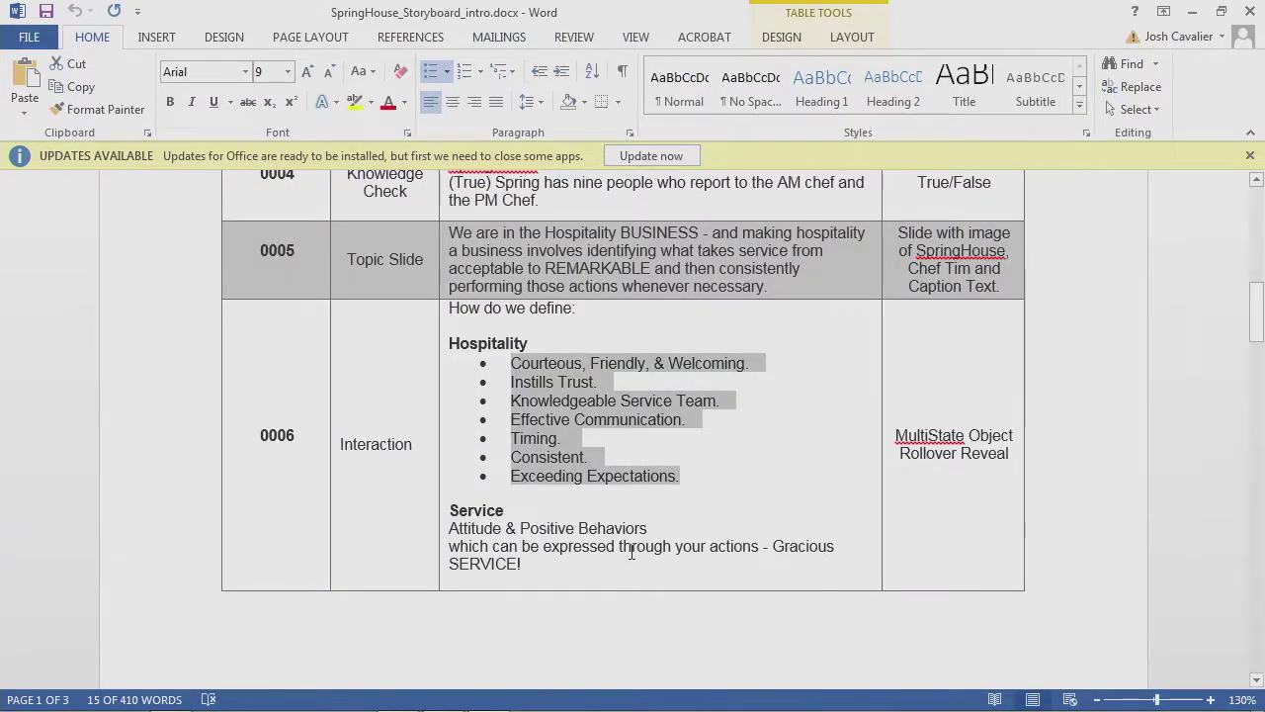
scroll(652, 528, down, 3)
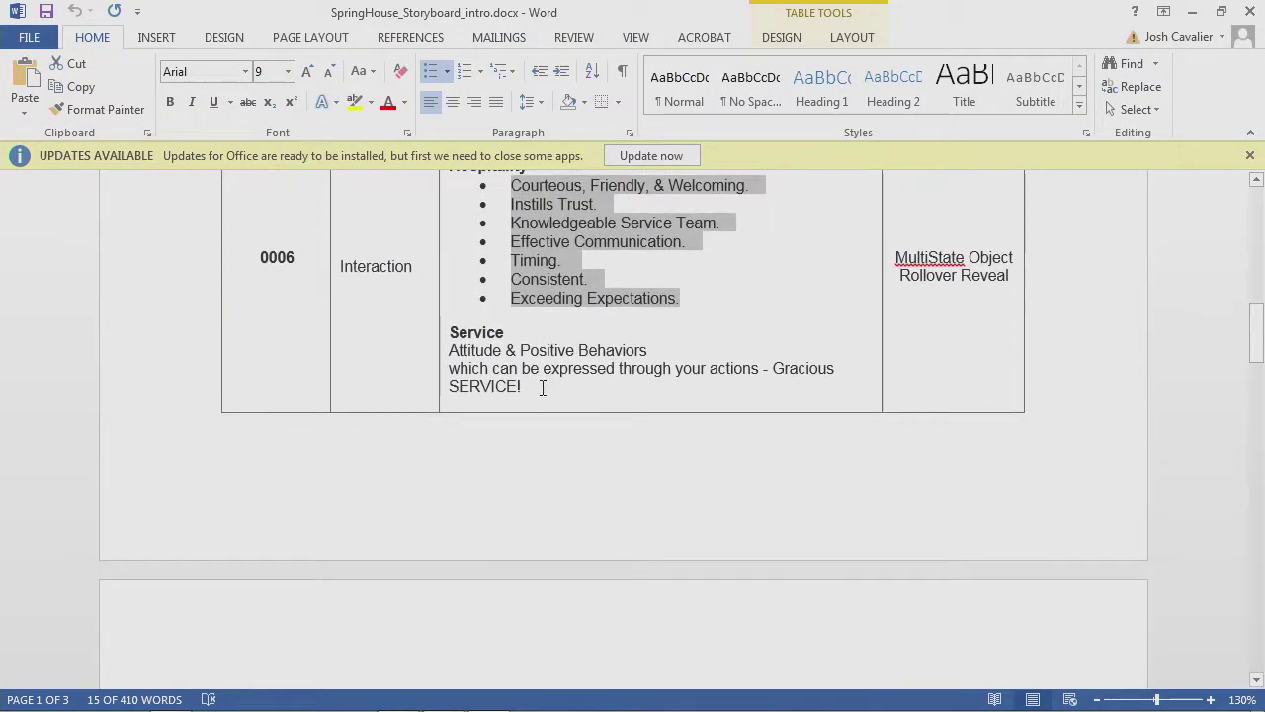
key(alt+Tab)
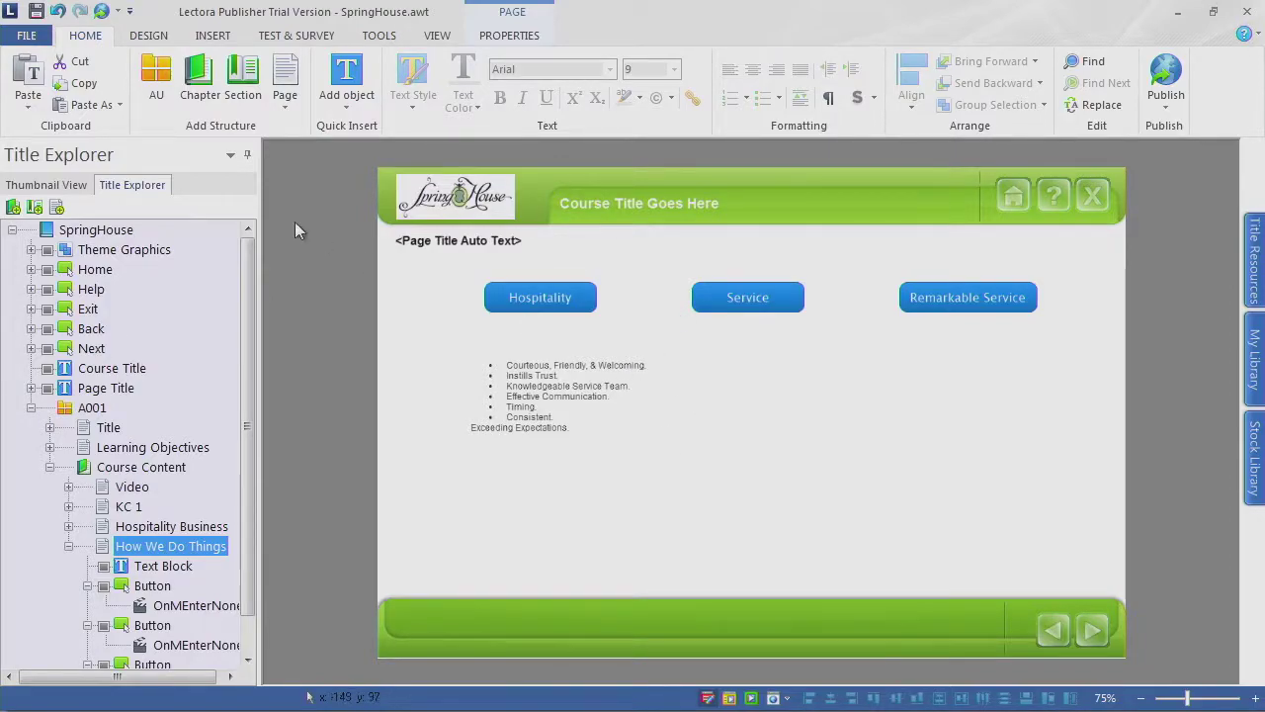
click(213, 35)
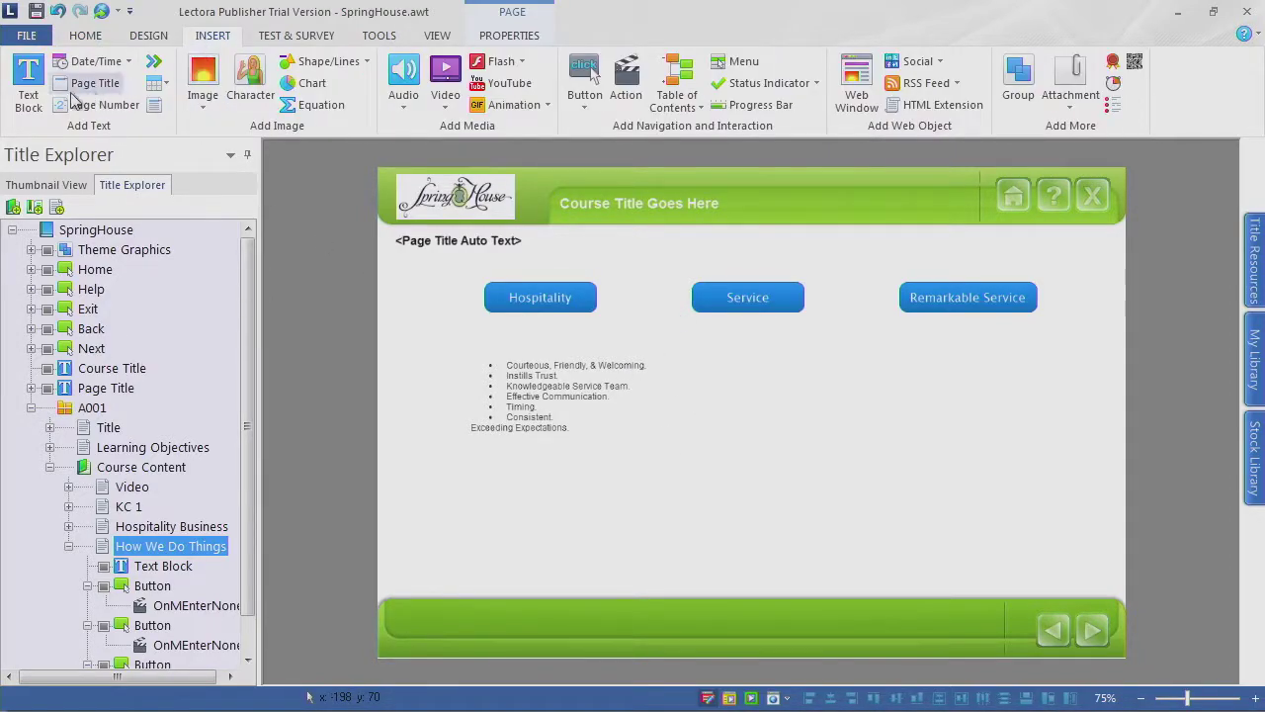
click(28, 79)
Step: Fill the new text block with the text under the Service heading, copied from the Word storyboard
key(alt+Tab)
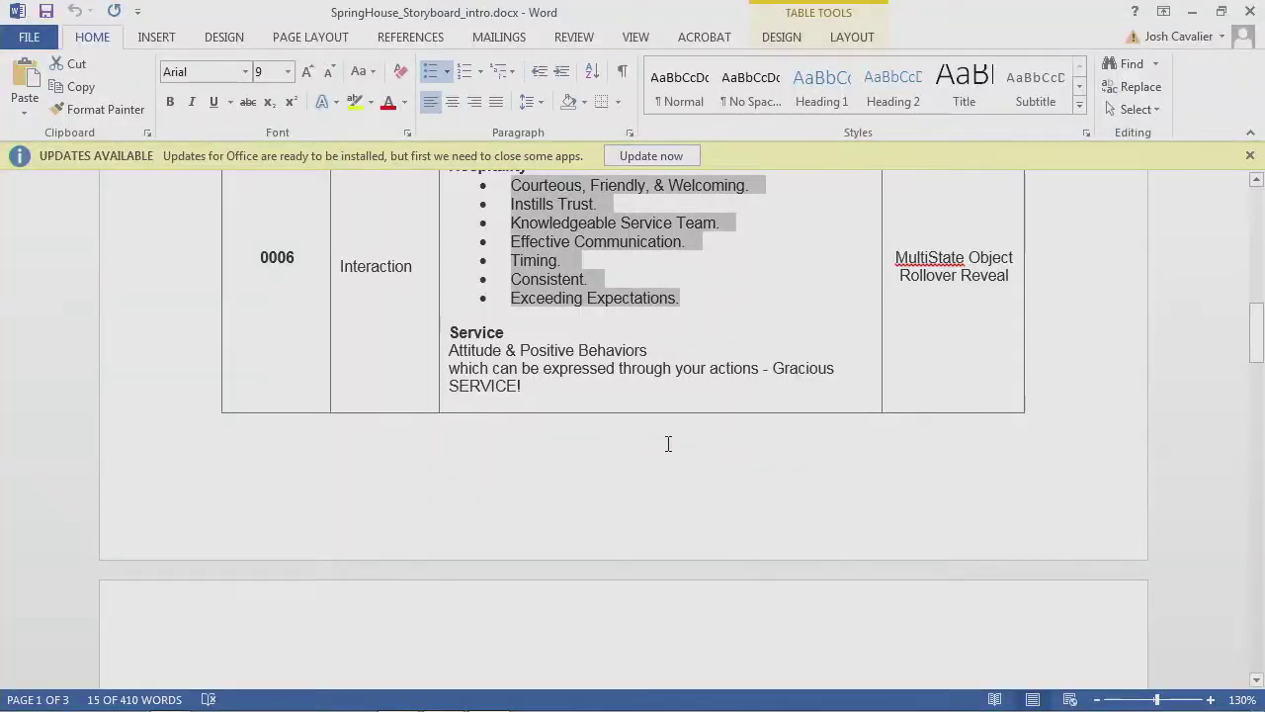
drag(579, 384, 455, 354)
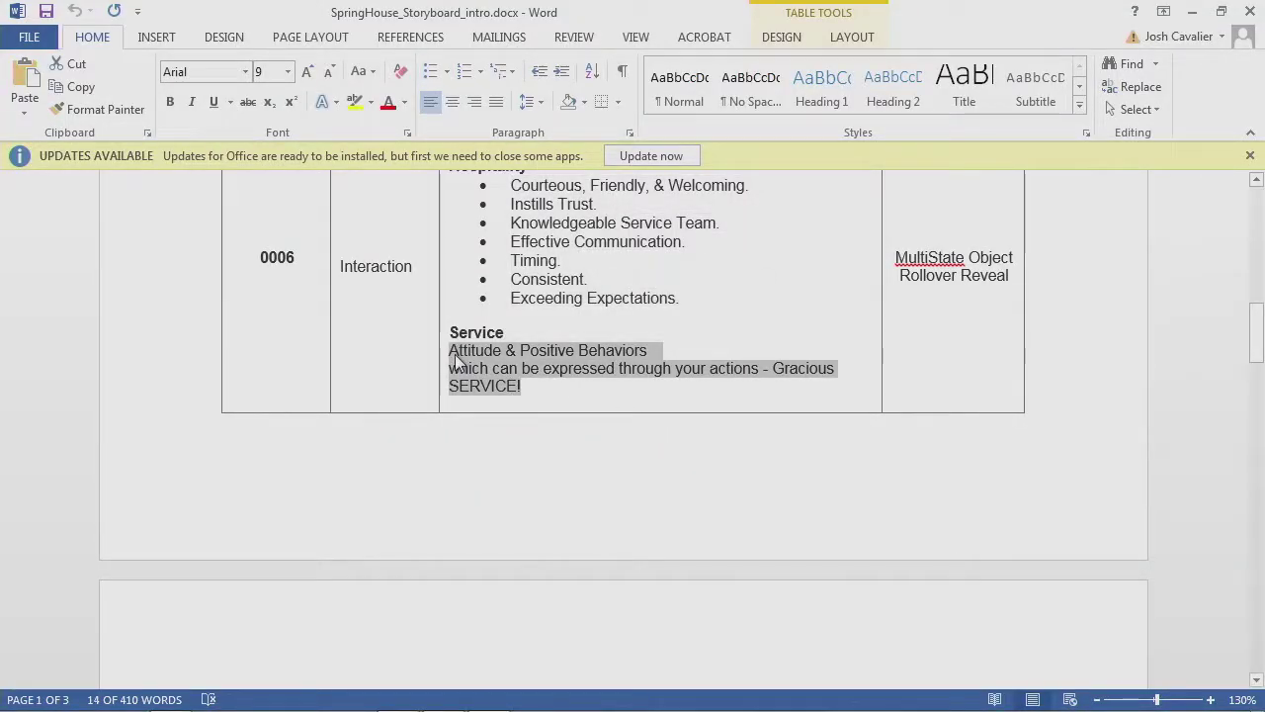
right_click(489, 314)
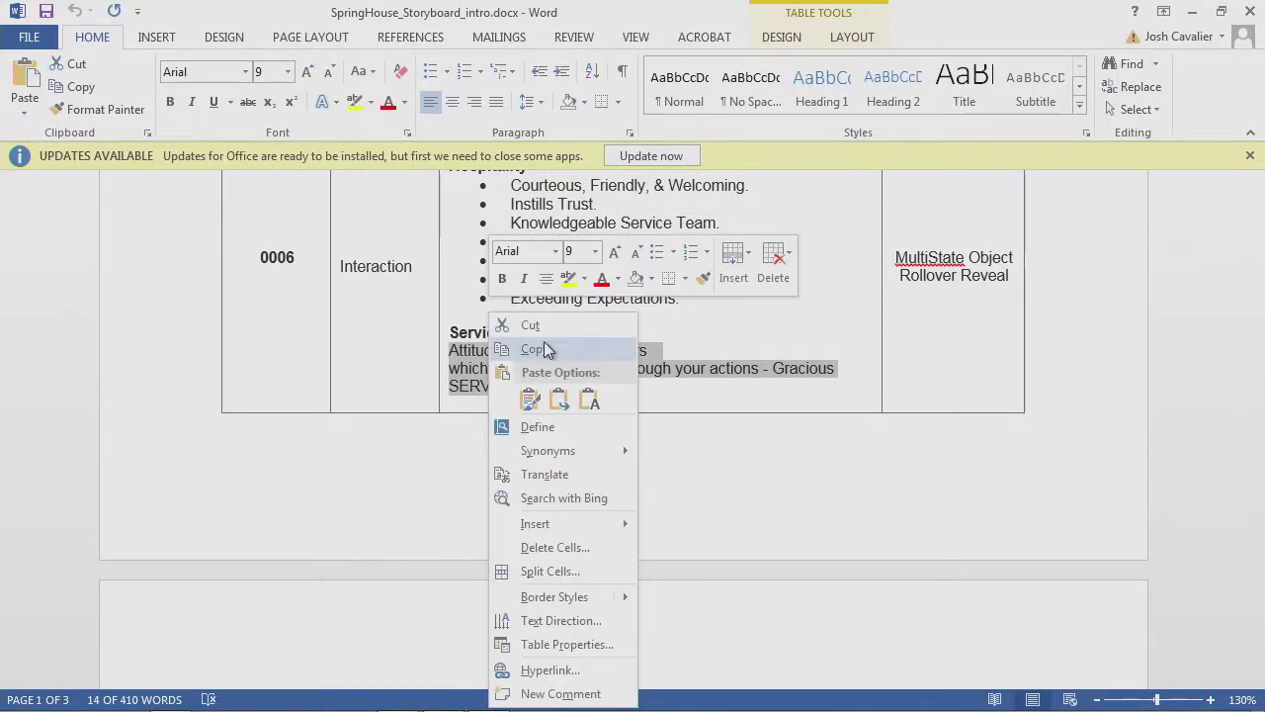
click(544, 350)
key(alt+Tab)
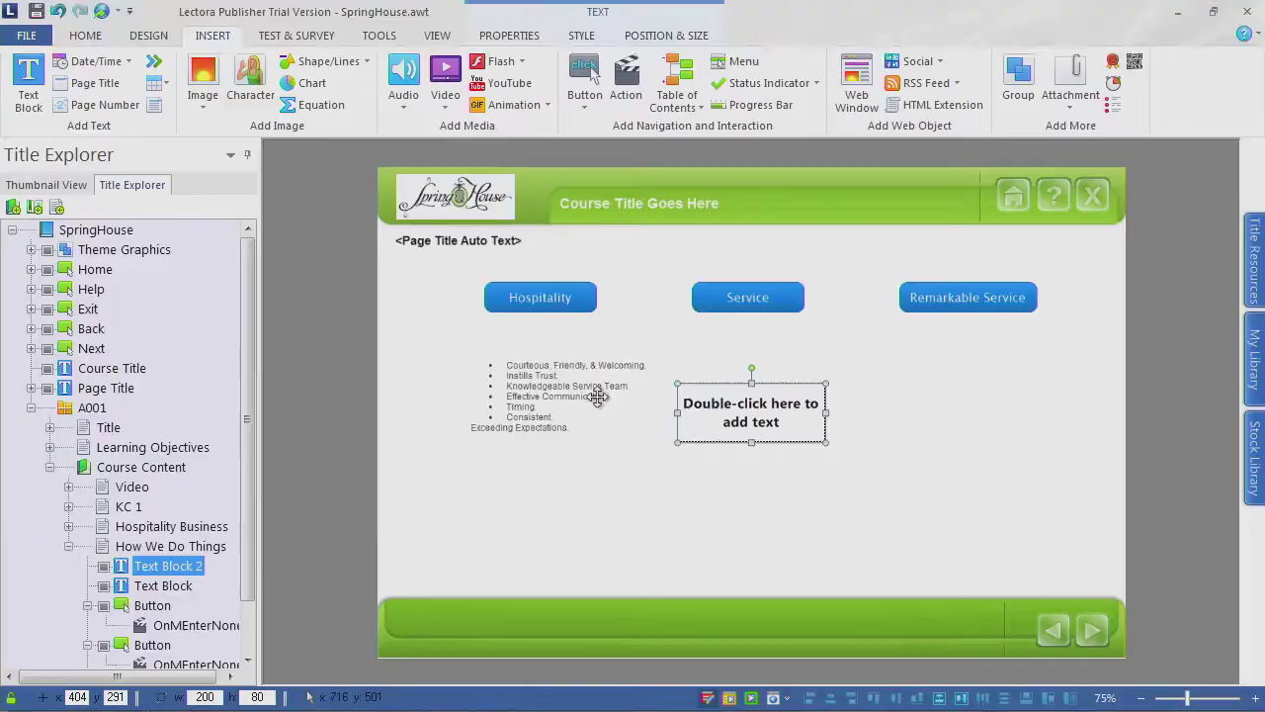
double_click(737, 420)
key(ctrl+v)
Step: Move the Service text block below the Service button to about x 414, y 263
click(747, 465)
click(733, 427)
click(724, 444)
click(723, 437)
click(726, 435)
click(730, 405)
drag(728, 382, 739, 366)
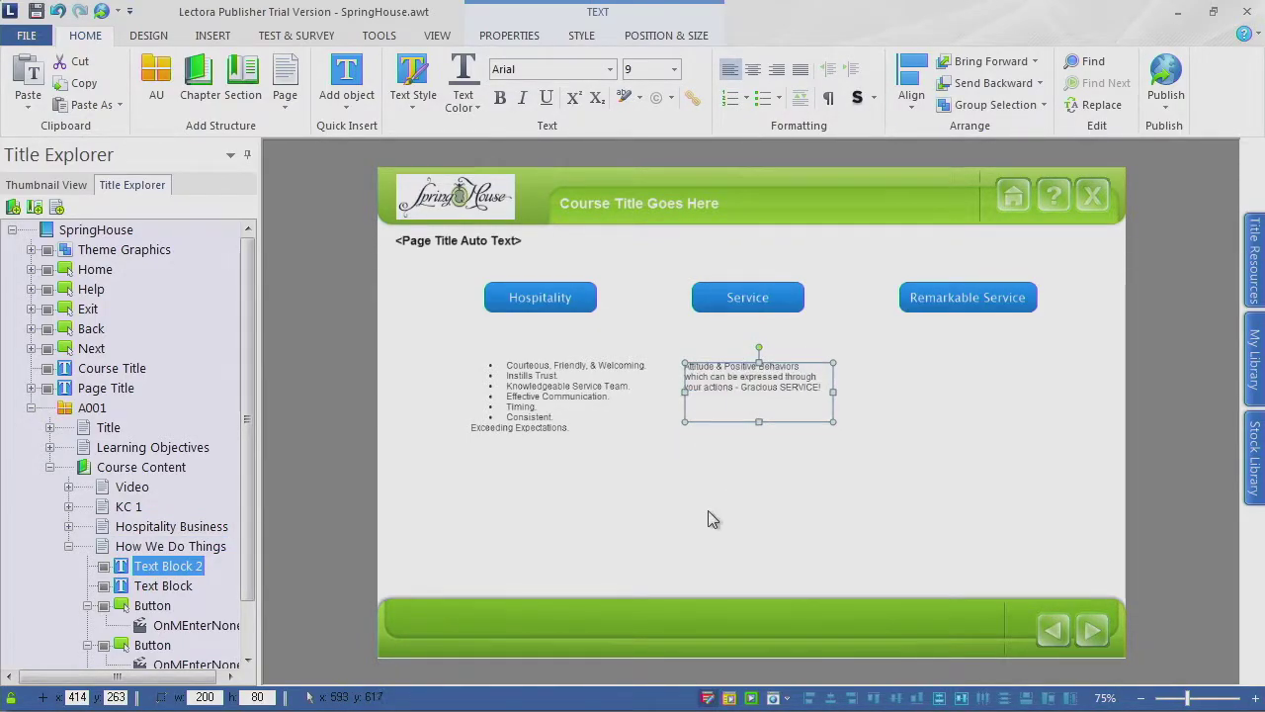
Step: Copy the four Remarkable Service bullets from the Word storyboard and return to Lectora
key(alt+Tab)
scroll(544, 527, down, 5)
drag(643, 571, 509, 514)
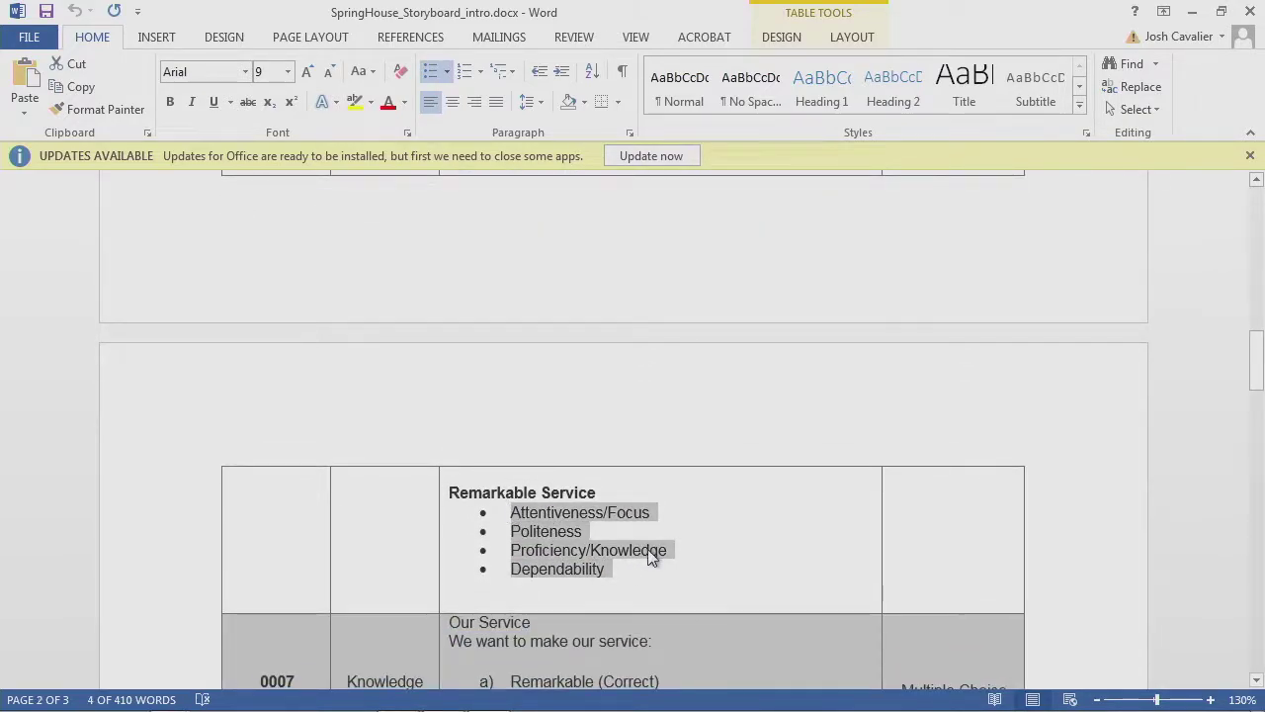
key(alt+Tab)
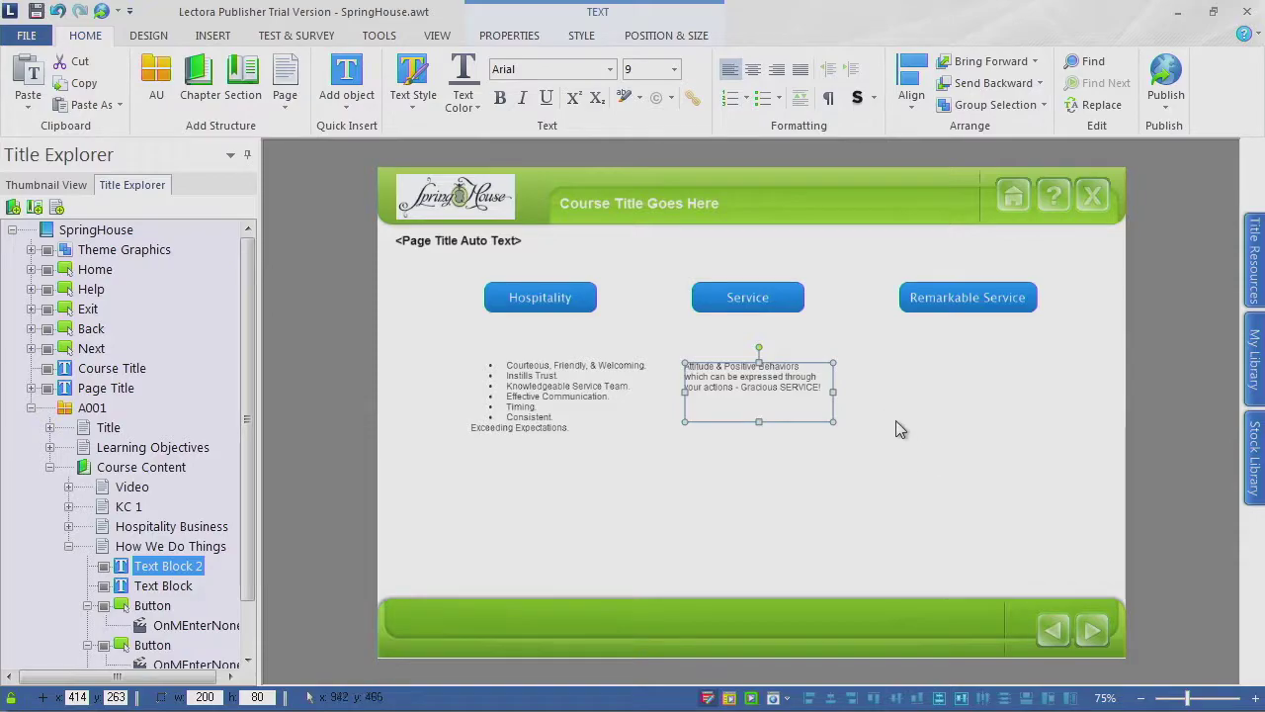
Step: Insert a third text block and place it below the Remarkable Service button at about x 702, y 256
click(212, 36)
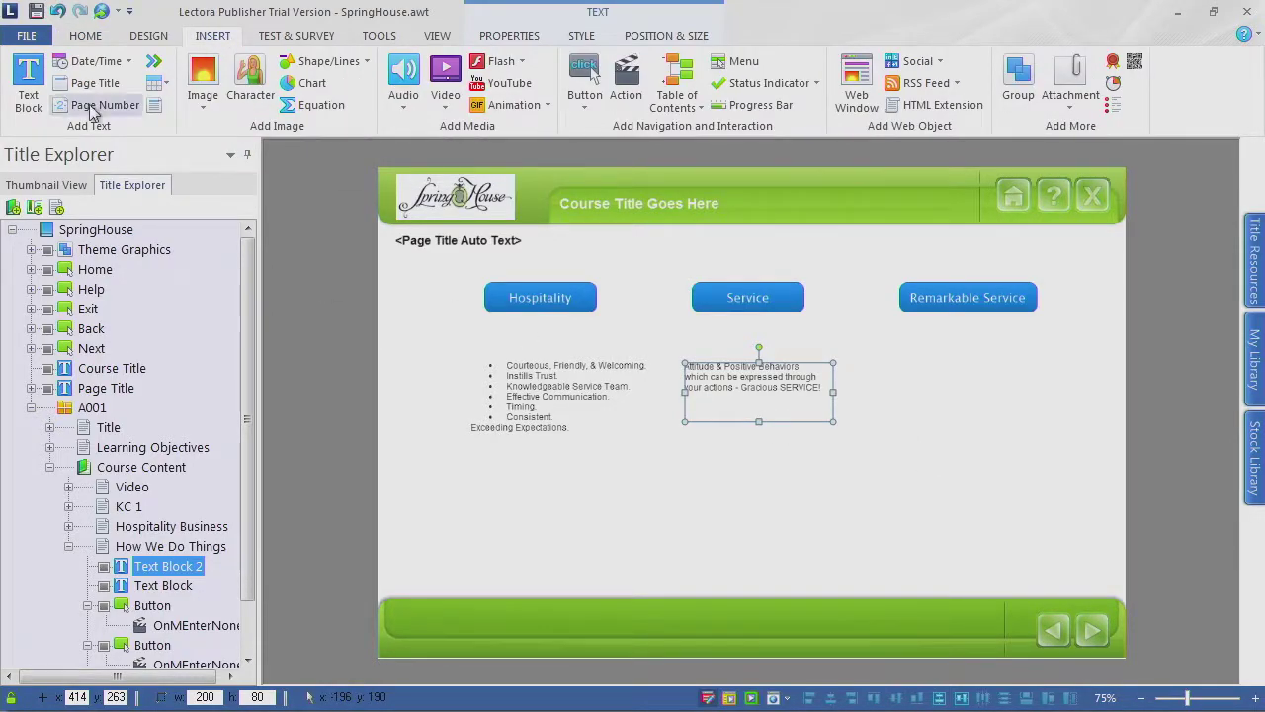
click(28, 81)
drag(740, 407, 949, 377)
Step: Paste the four Remarkable Service bullets into the third text block and finish editing it
double_click(949, 378)
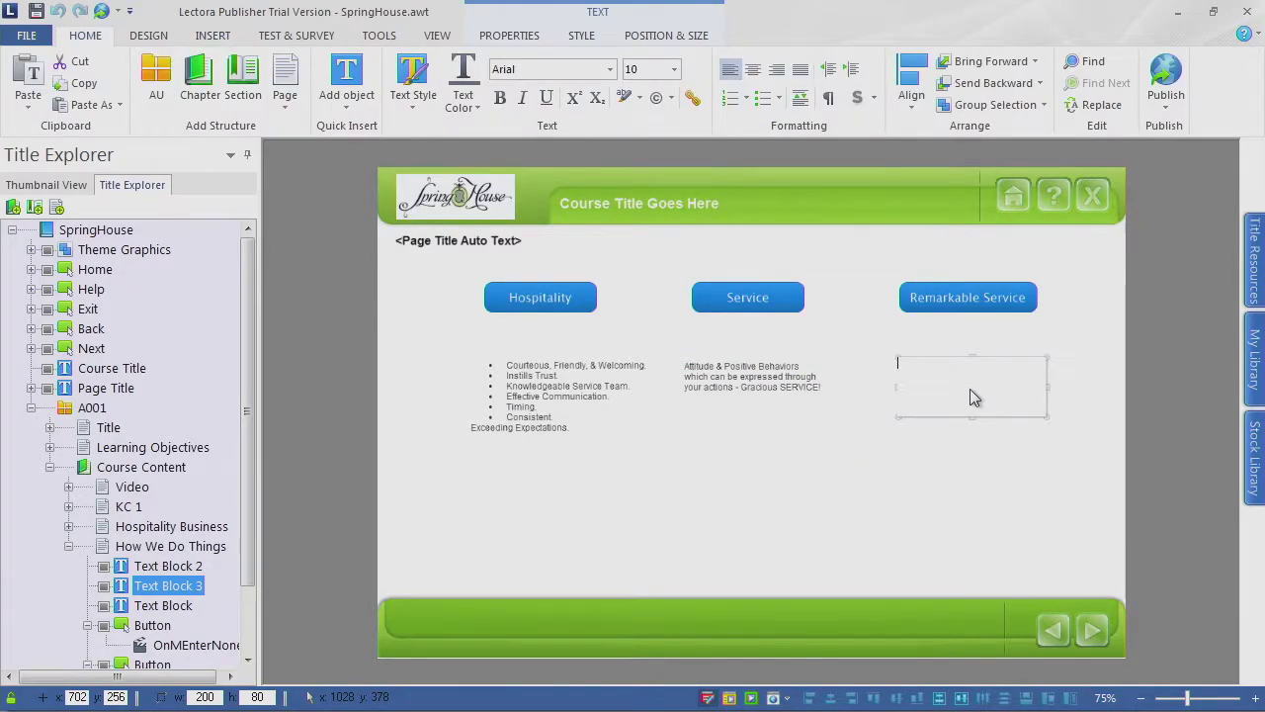
key(ctrl+v)
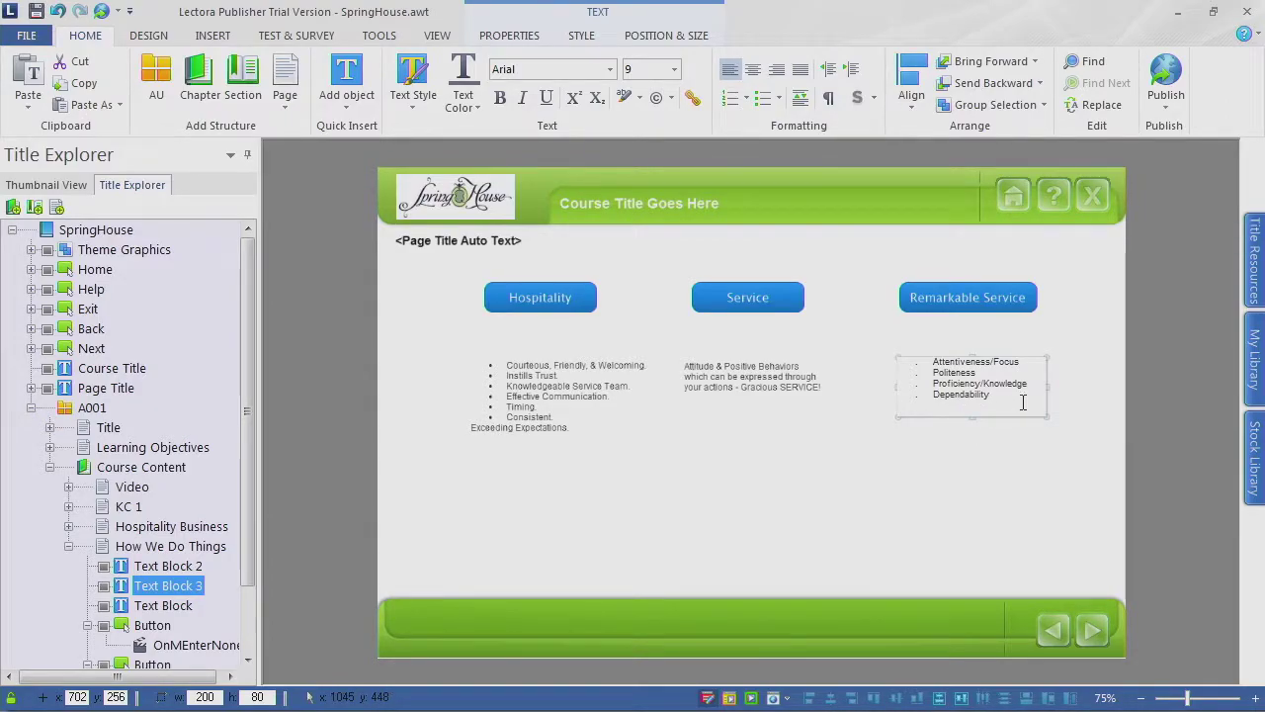
drag(1023, 402, 931, 359)
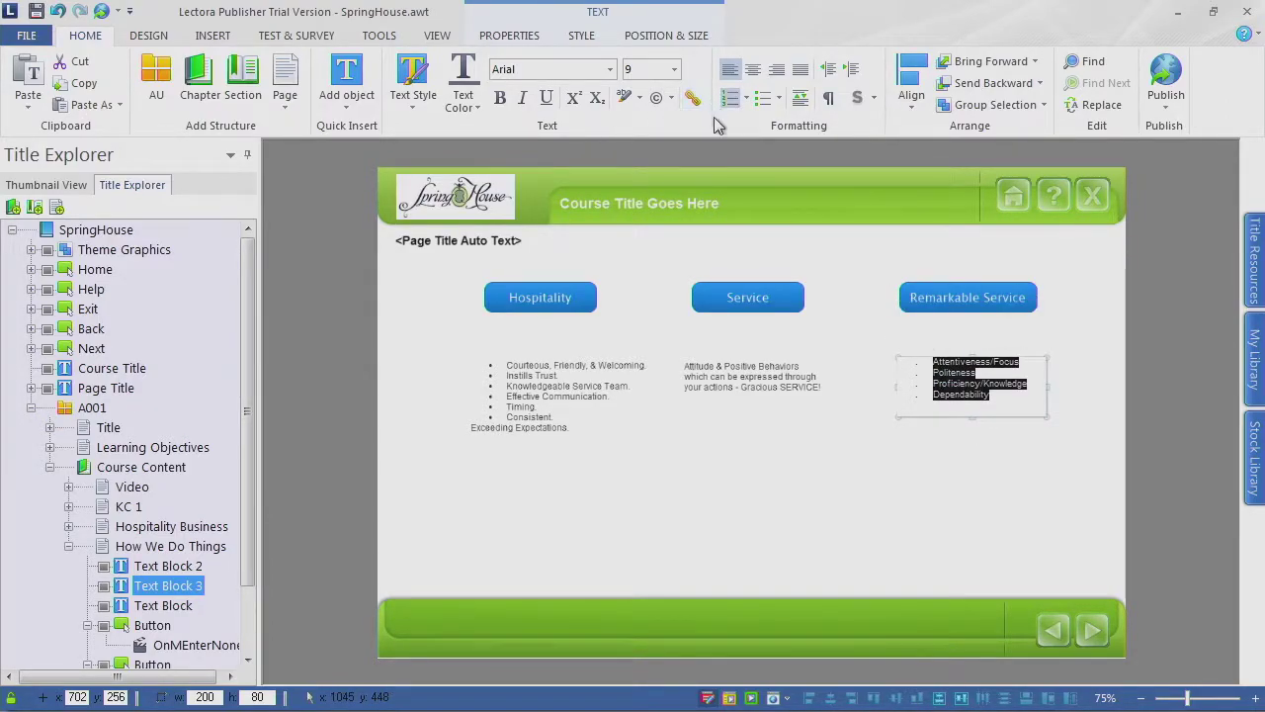
click(980, 395)
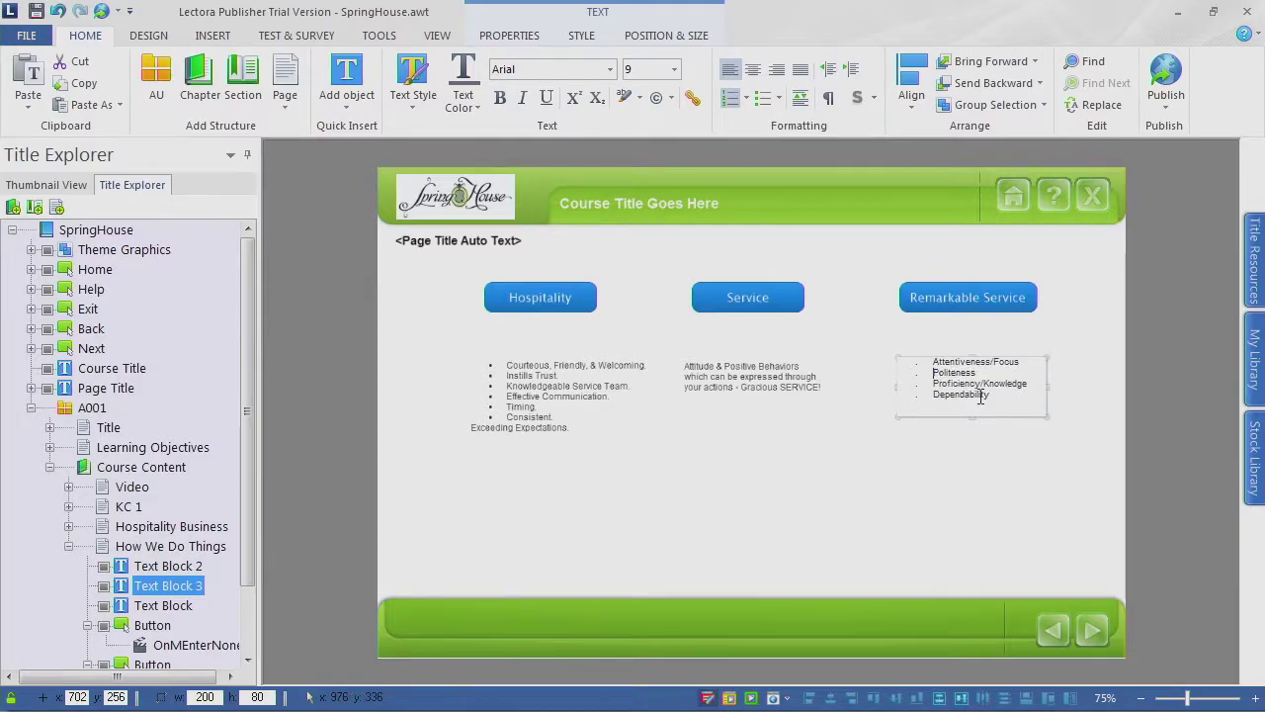
click(945, 452)
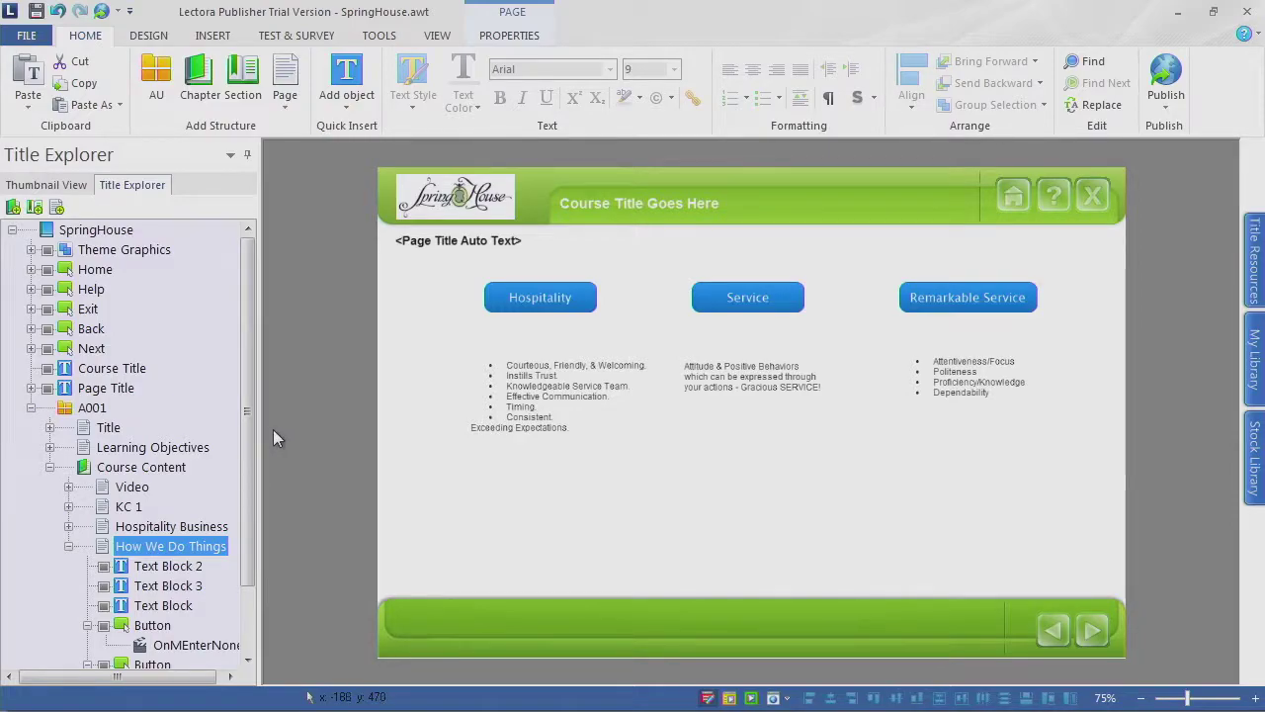
Step: Widen the Title Explorer and collapse the three button entries under the How We Do Things page
drag(272, 428, 291, 427)
scroll(270, 445, down, 1)
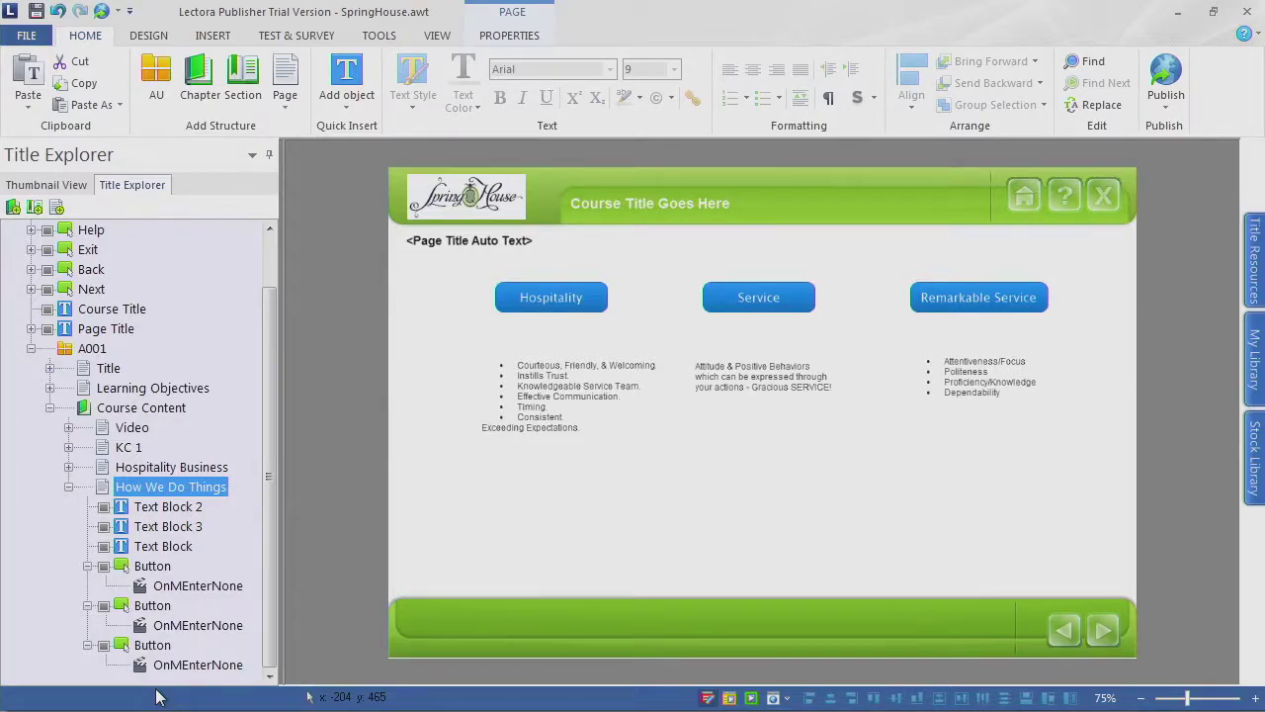
click(87, 566)
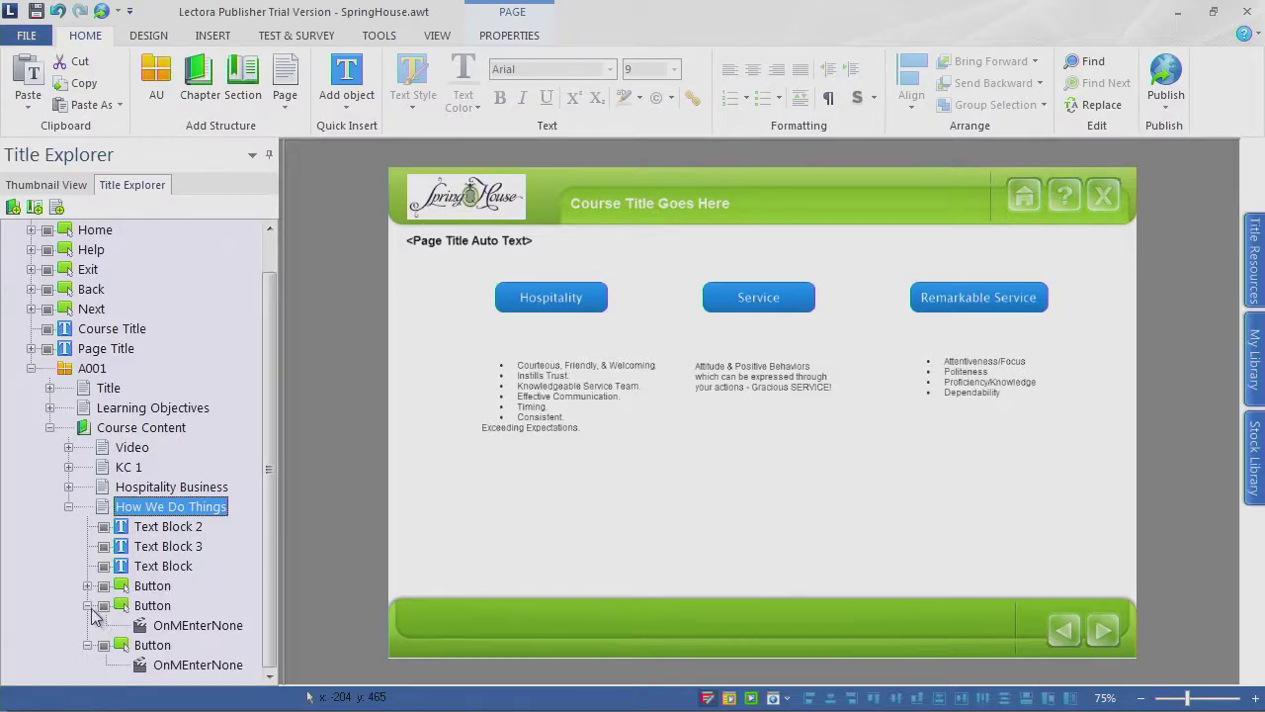
click(87, 605)
click(87, 645)
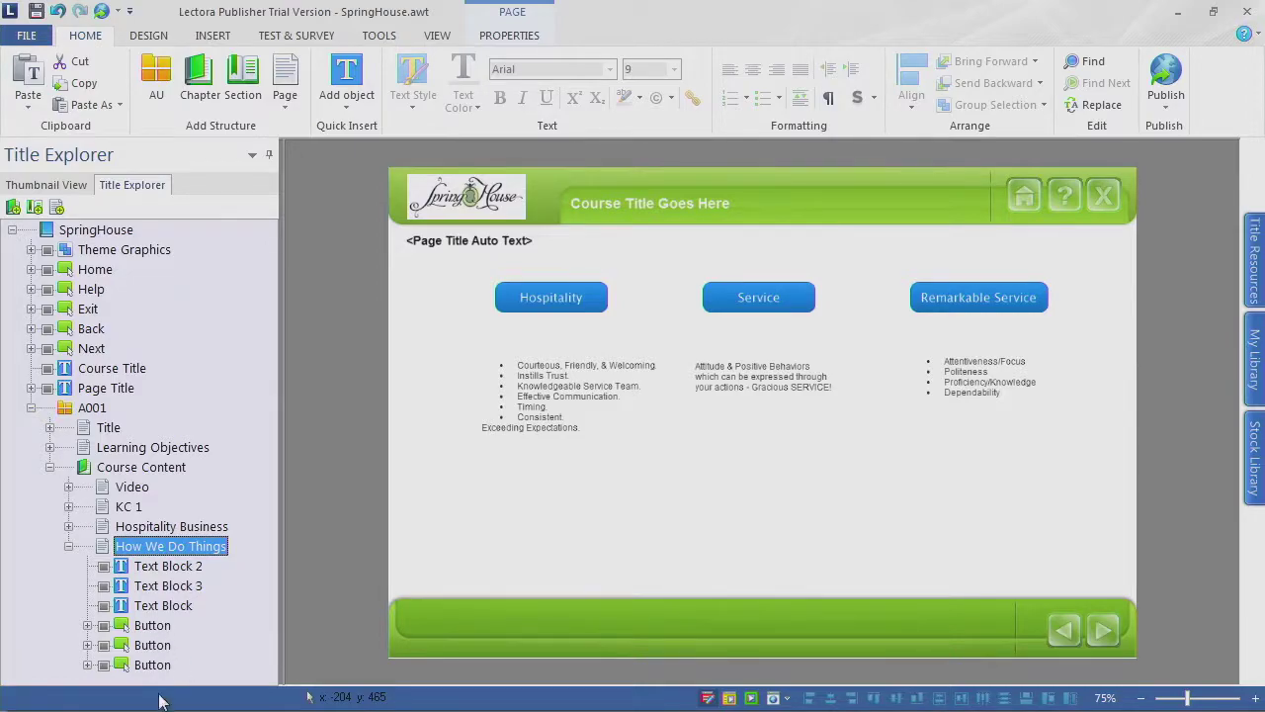
Step: Rename the Hospitality button's object to Hosp in the page outline
click(156, 625)
click(158, 627)
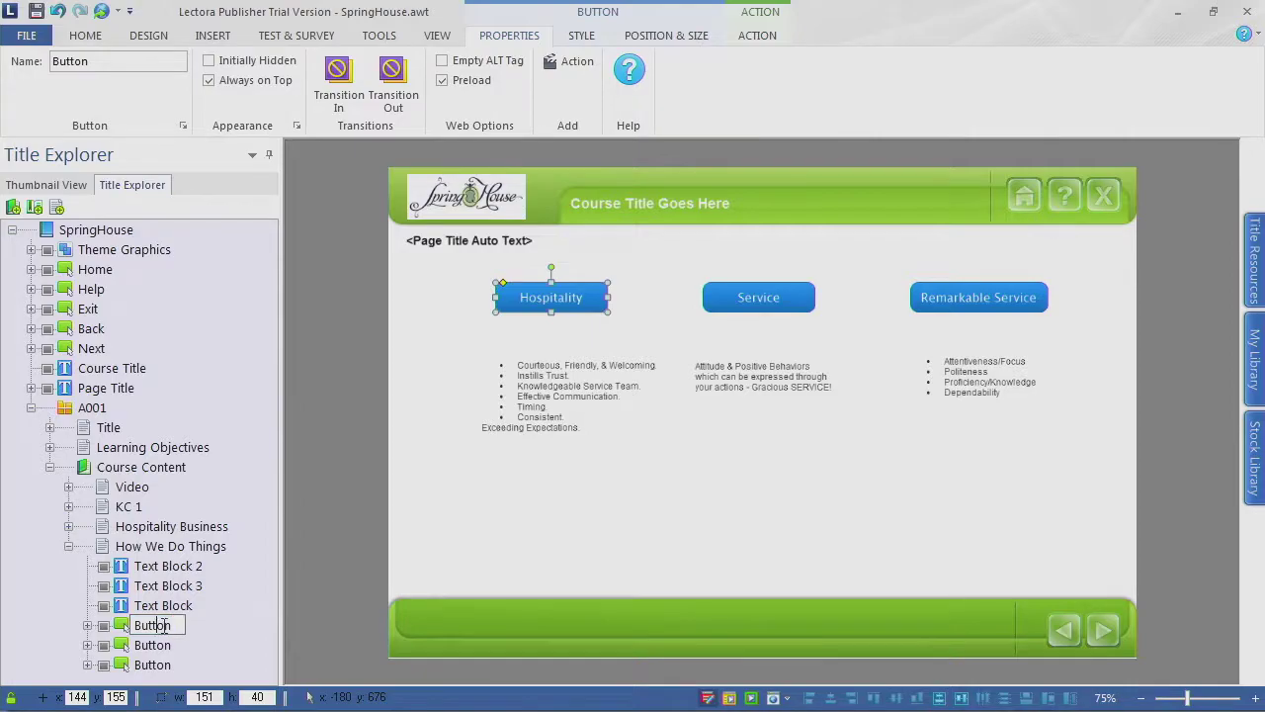
text(Hosp)
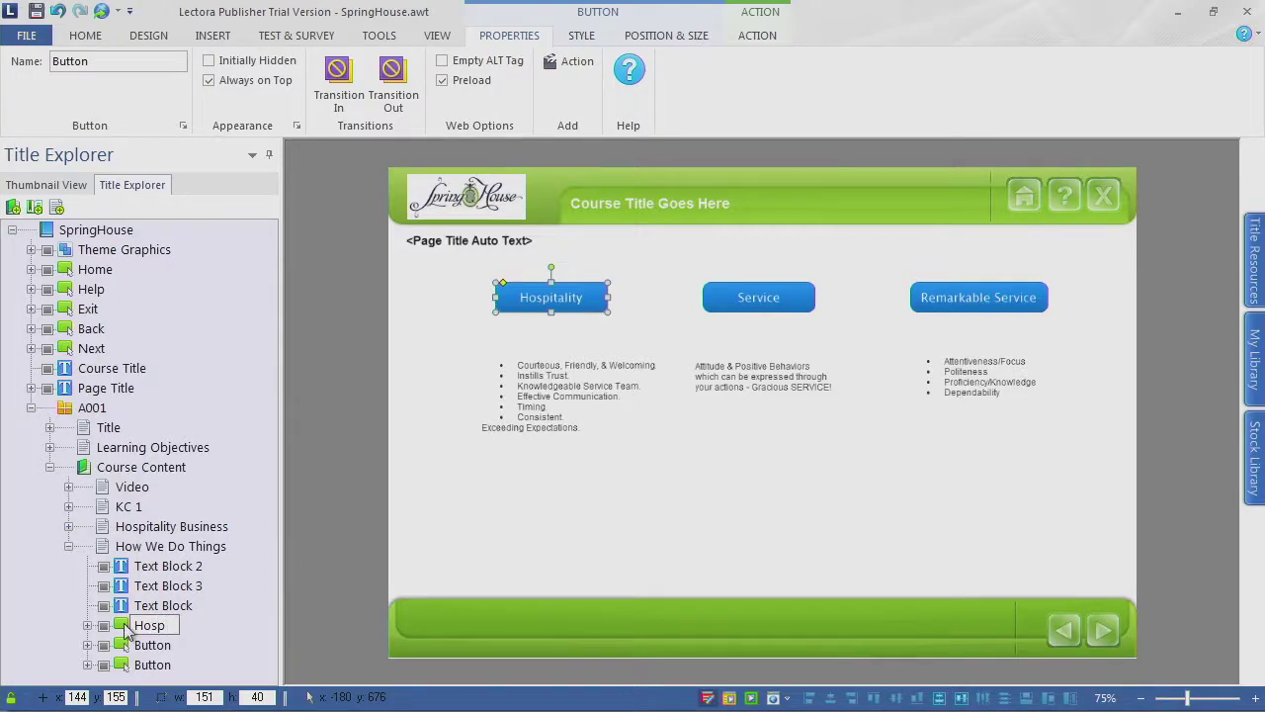
key(Return)
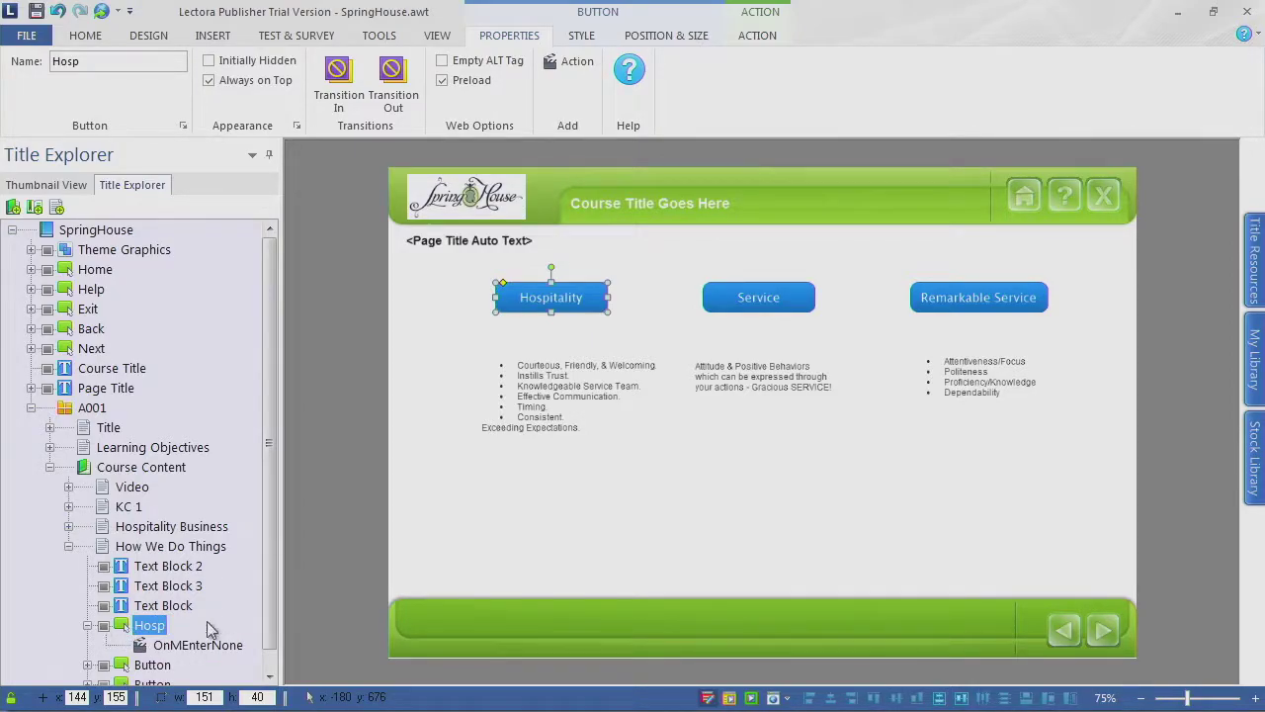
Step: Rename the Service button's object to Service in the page outline
click(153, 645)
click(156, 646)
double_click(173, 644)
text(S)
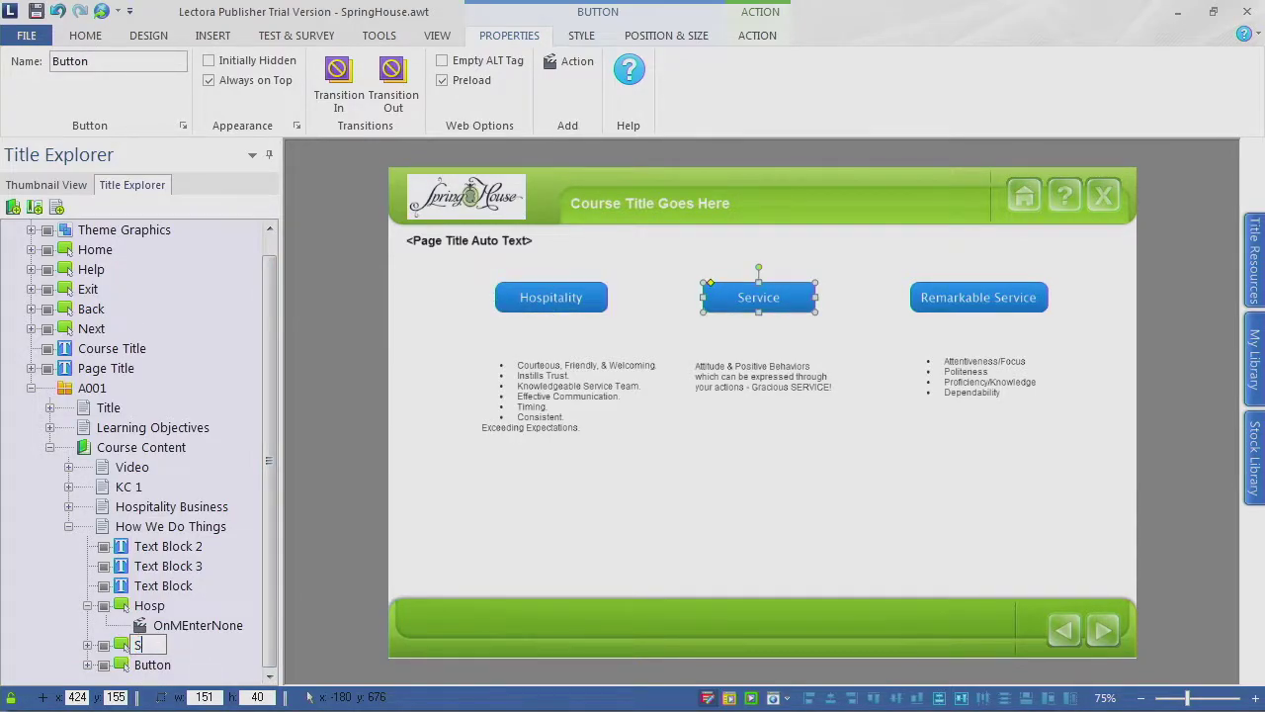
text(ervice)
key(Return)
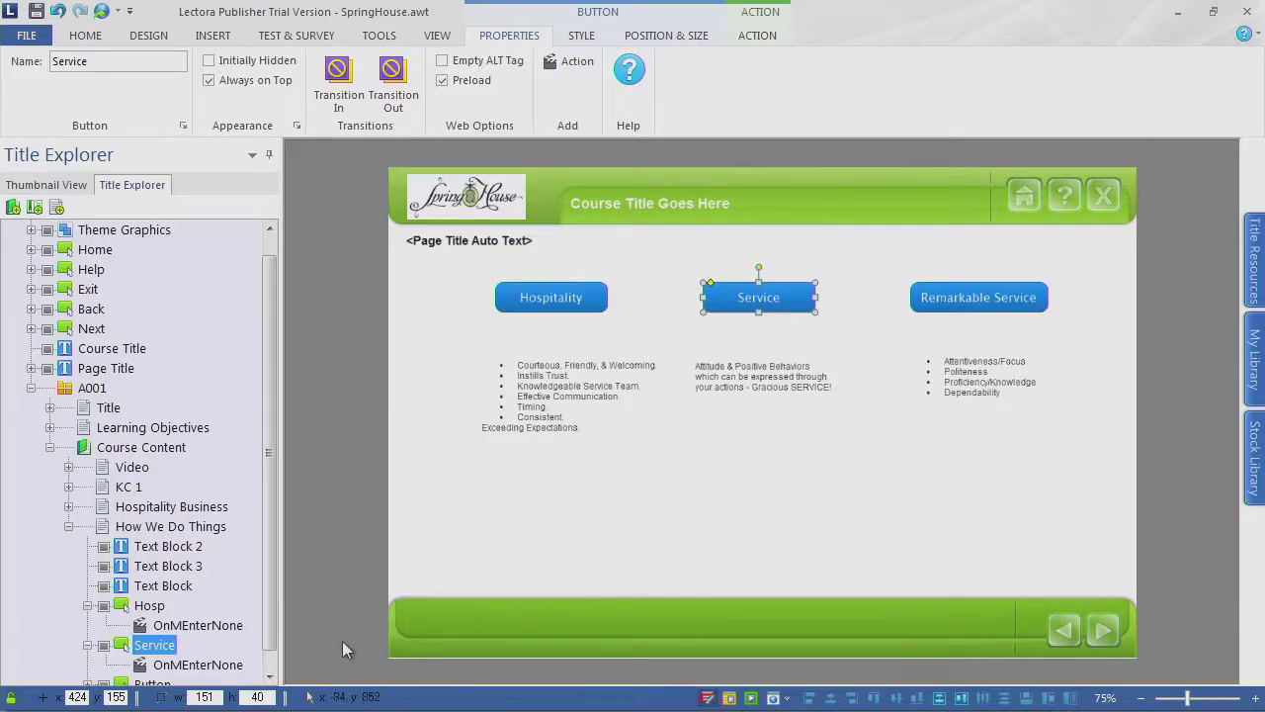
Step: Rename the Remarkable Service button's object to Rem Service in the page outline
click(153, 665)
click(143, 666)
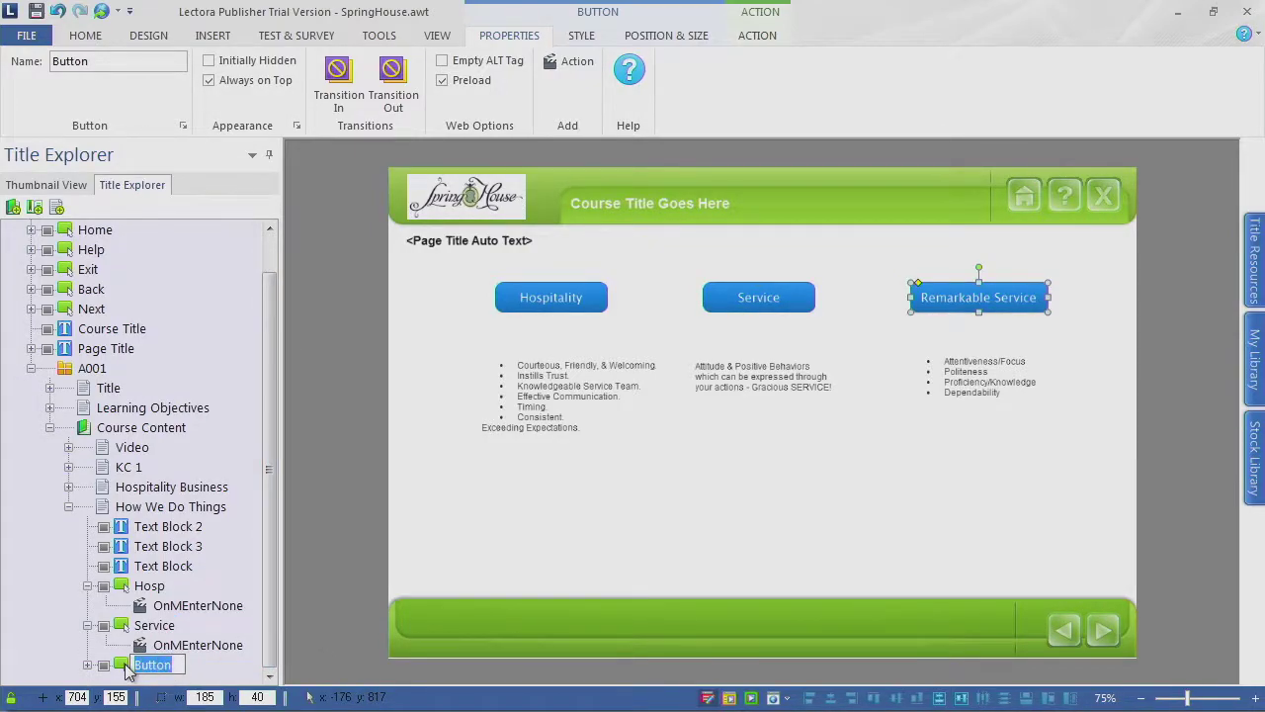
text(Rem Service)
key(Return)
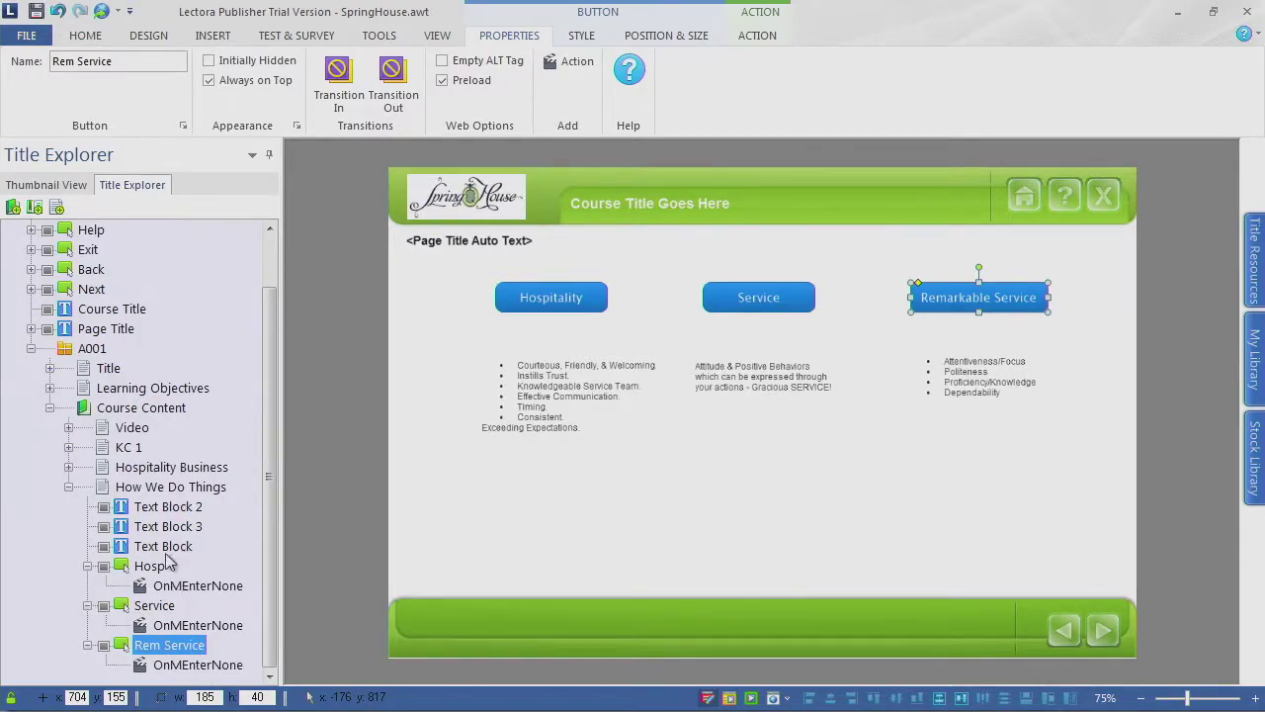
Step: Rename the text block holding the Hospitality bullets to Hosp Text
click(170, 553)
click(178, 548)
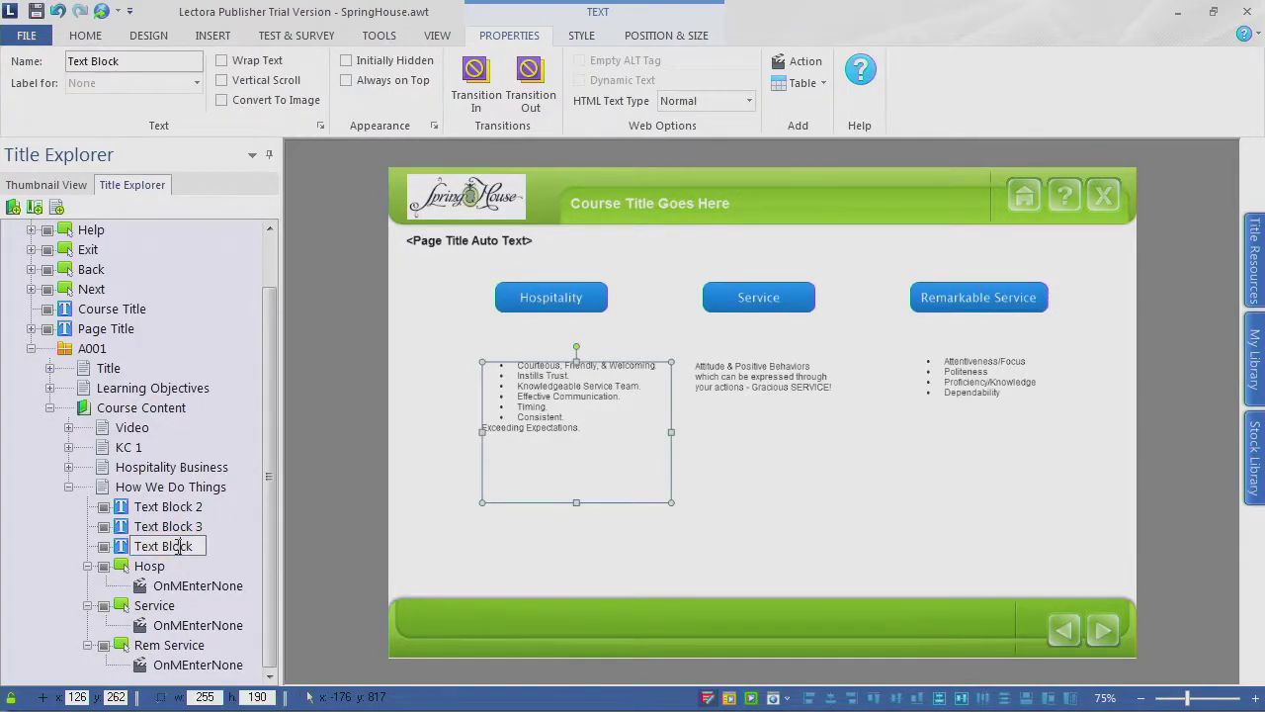
drag(194, 546, 103, 545)
text(H)
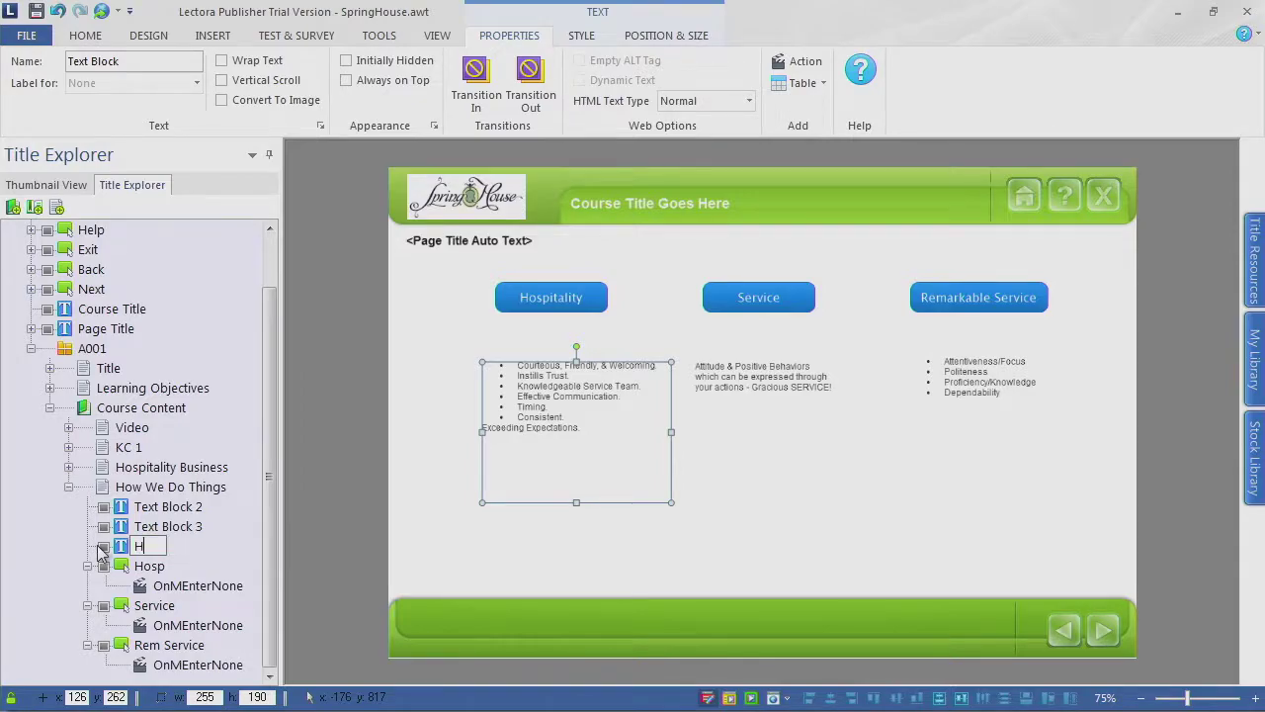
text(osp Text)
key(Return)
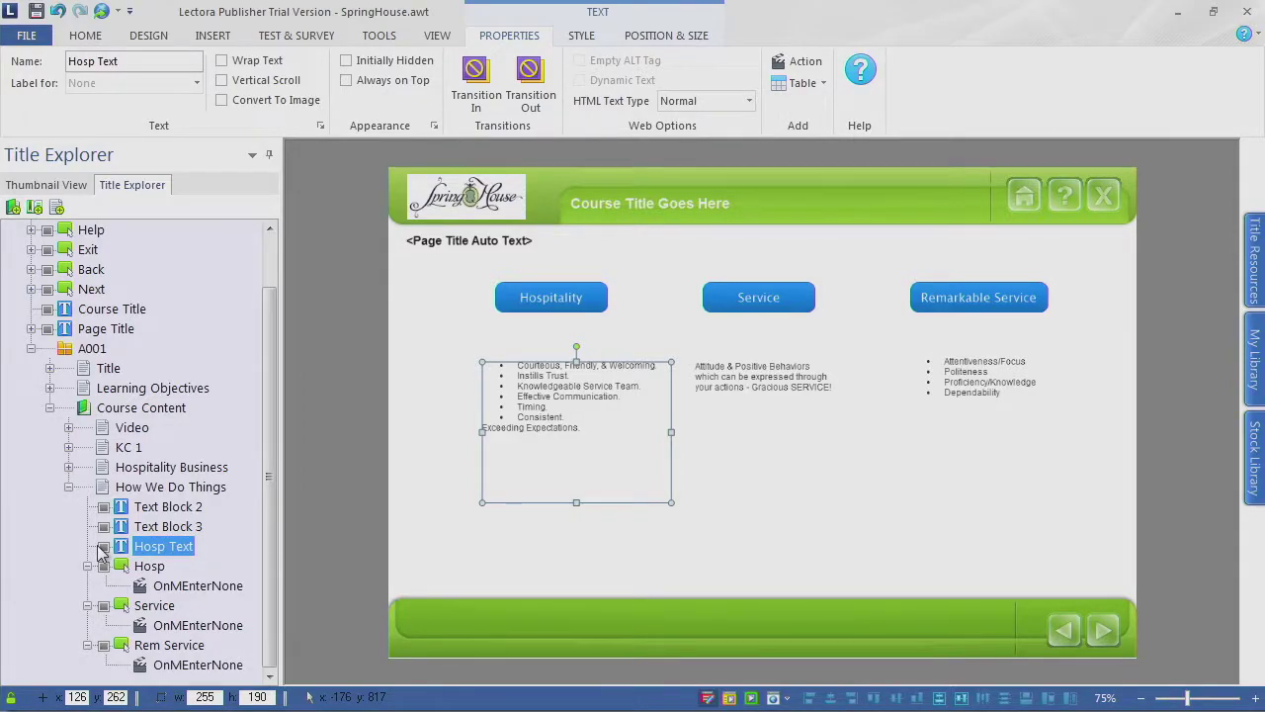
Step: Rename the text block below the Service button, Text Block 2, to Service Text
click(170, 529)
click(198, 533)
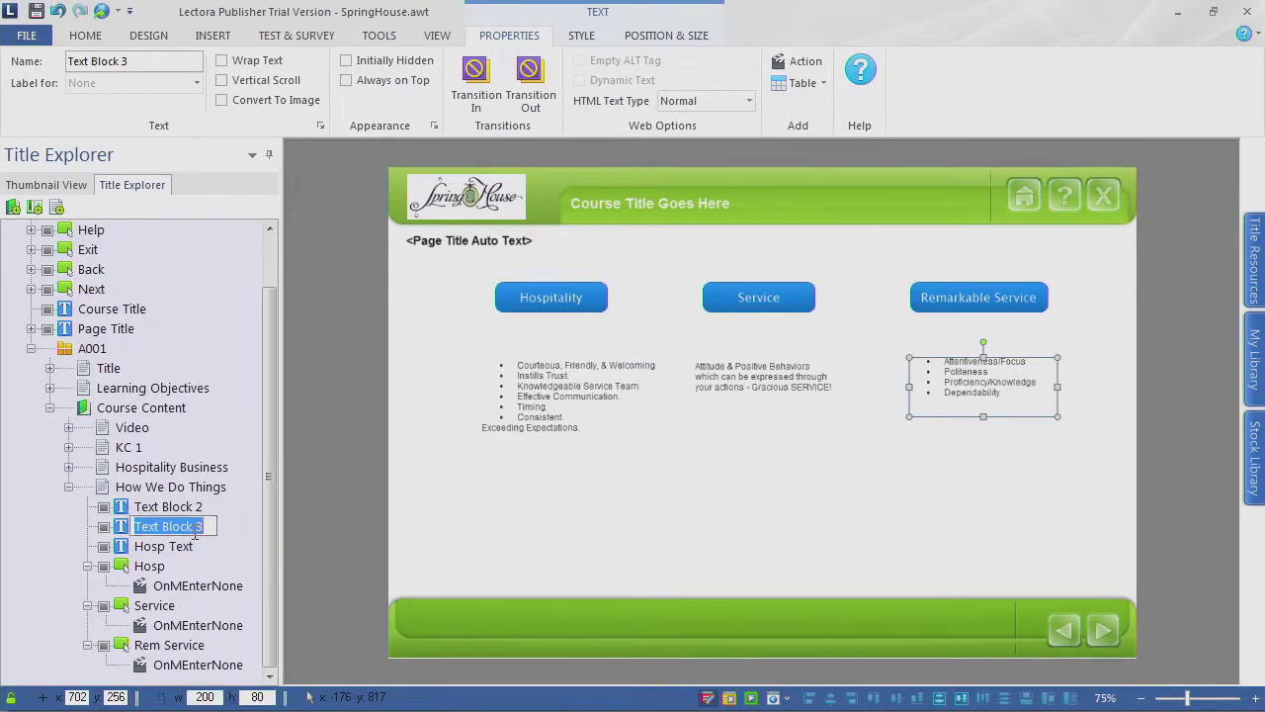
click(175, 513)
click(176, 511)
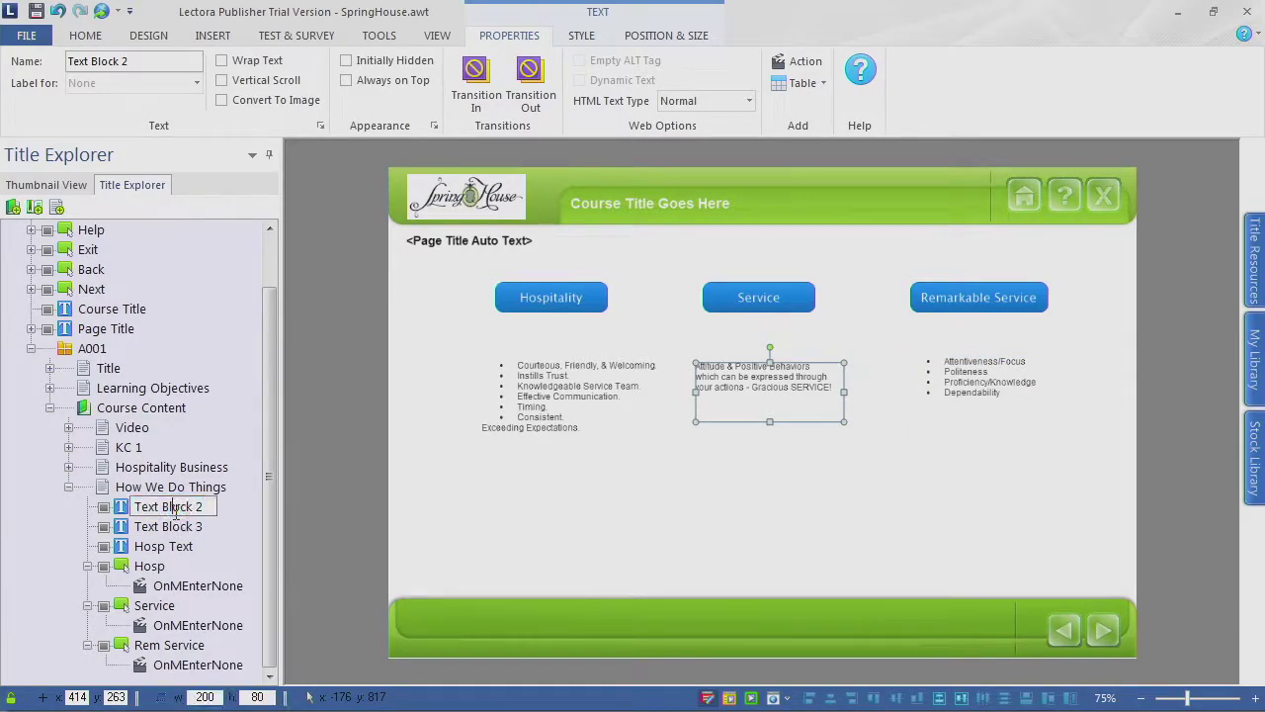
drag(198, 506, 121, 506)
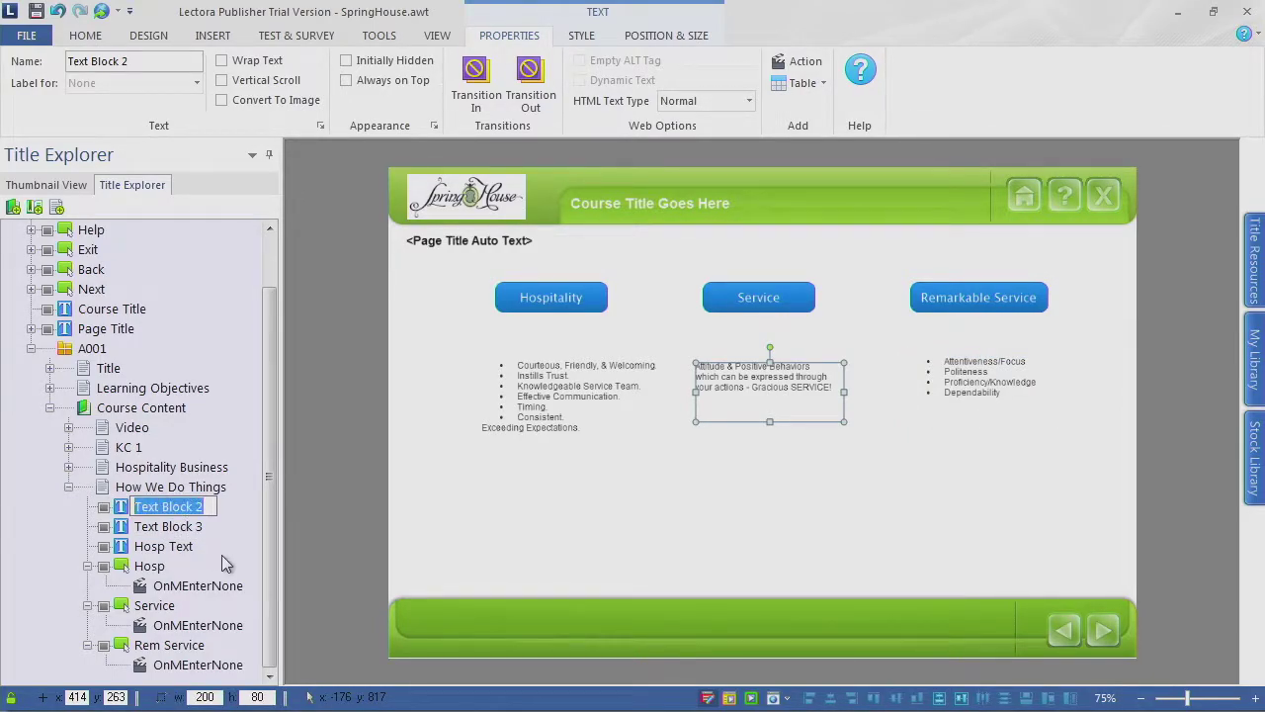
text(Servi)
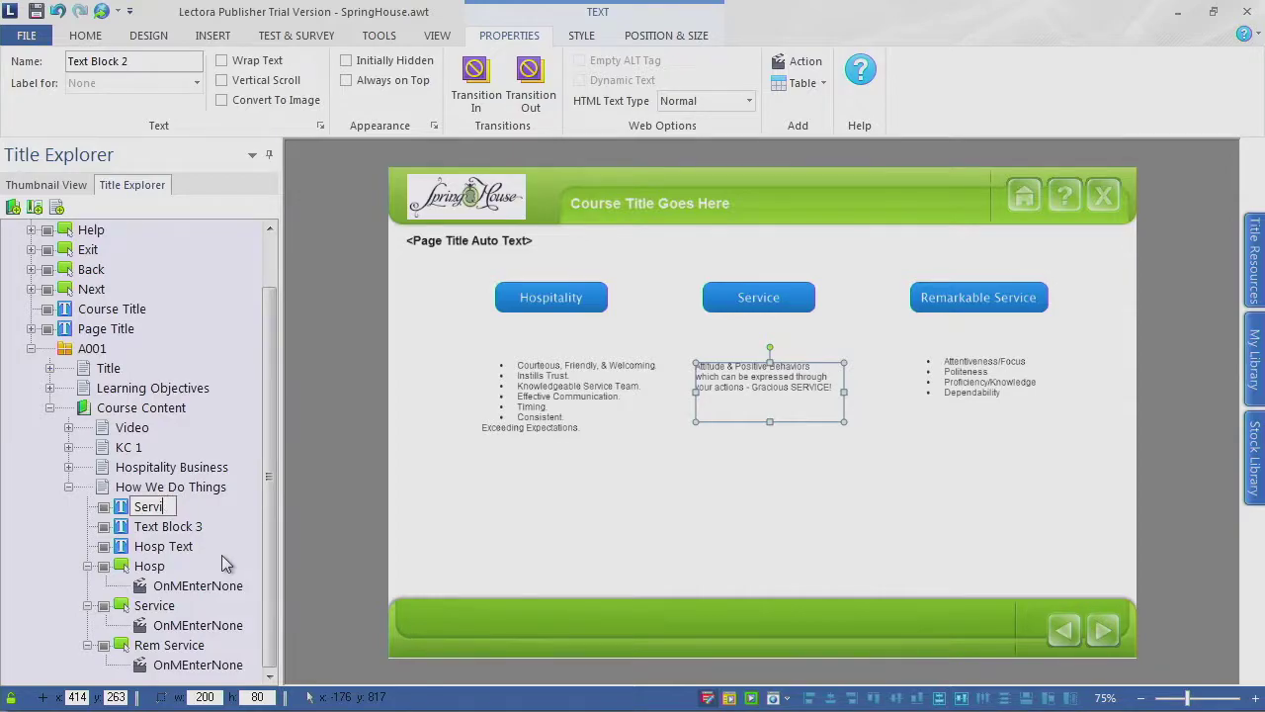
text(ce Text)
key(Return)
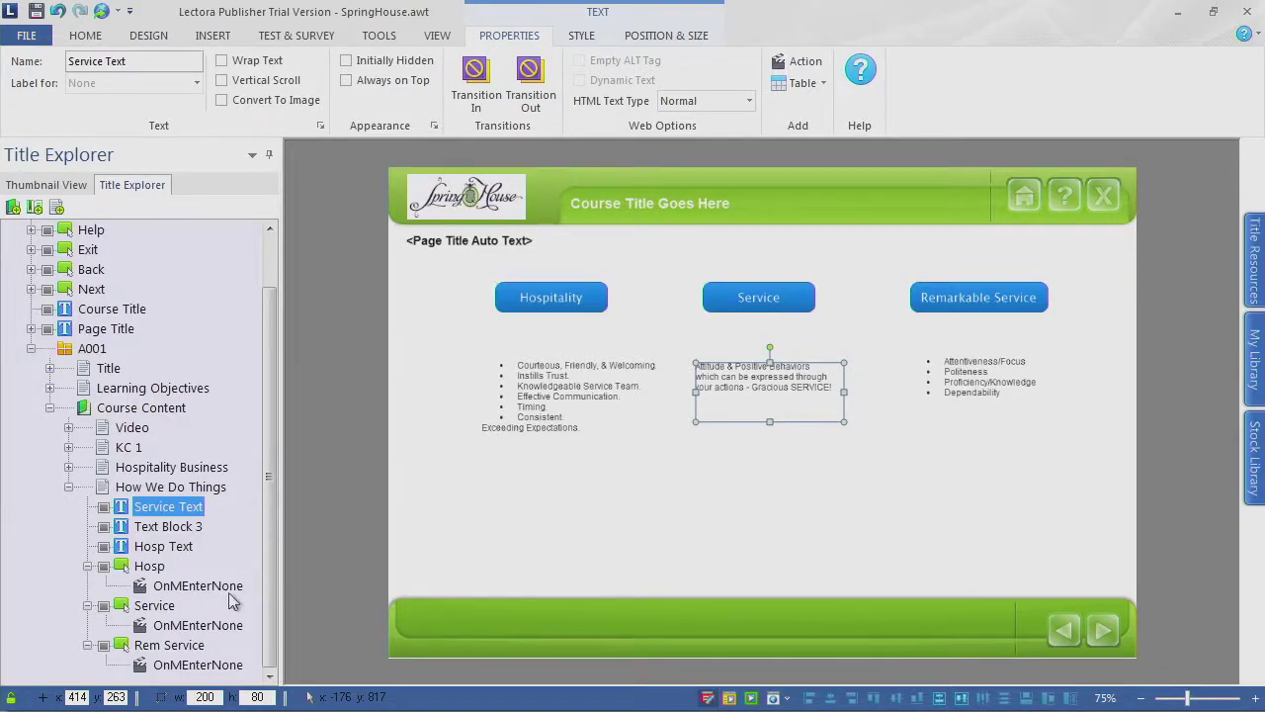
Step: Rename the text block below the Remarkable Service button, Text Block 3, to Rem Service Text
click(193, 527)
click(194, 526)
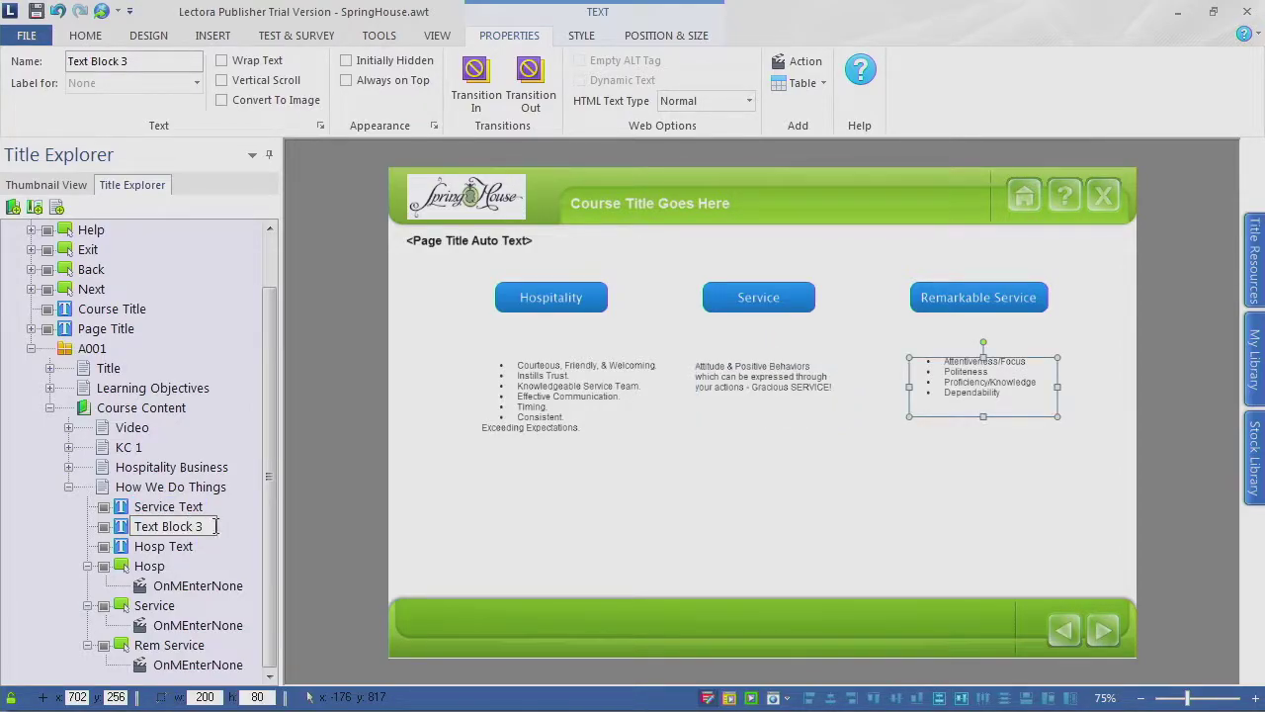
drag(214, 527, 139, 527)
key(BackSpace)
key(BackSpace)
text(Rem Service Tex)
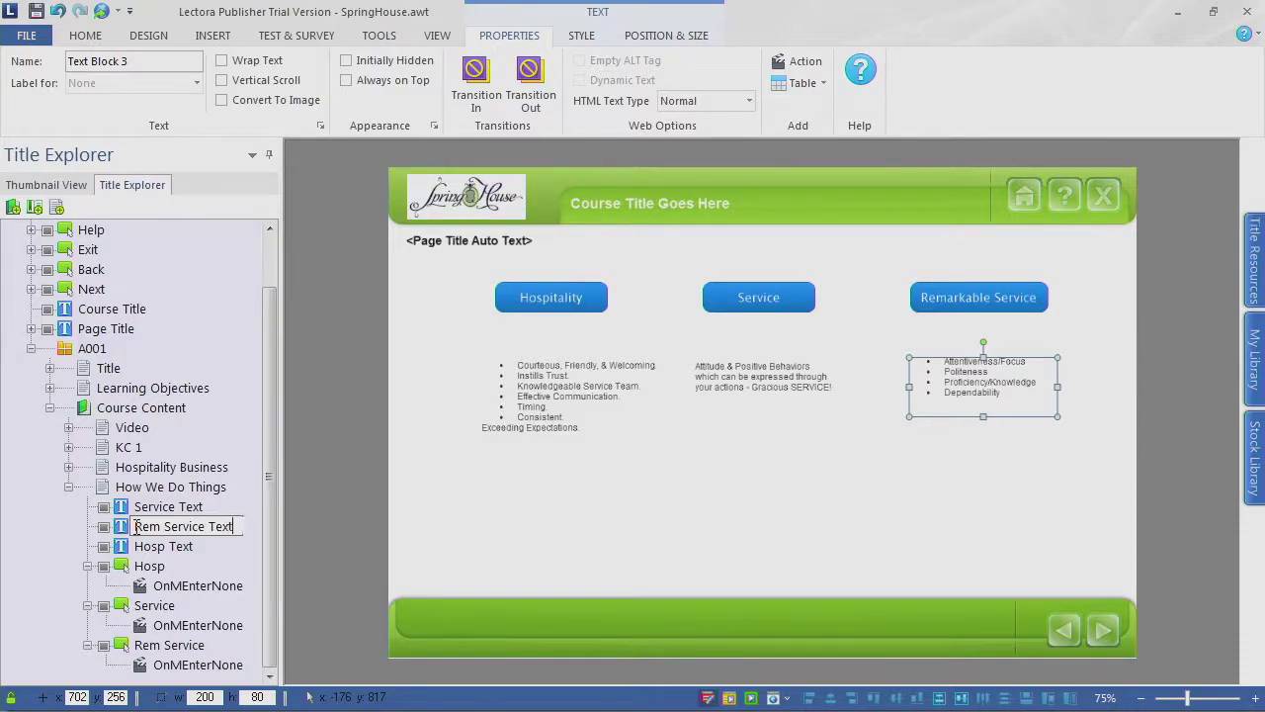
text(t)
key(Return)
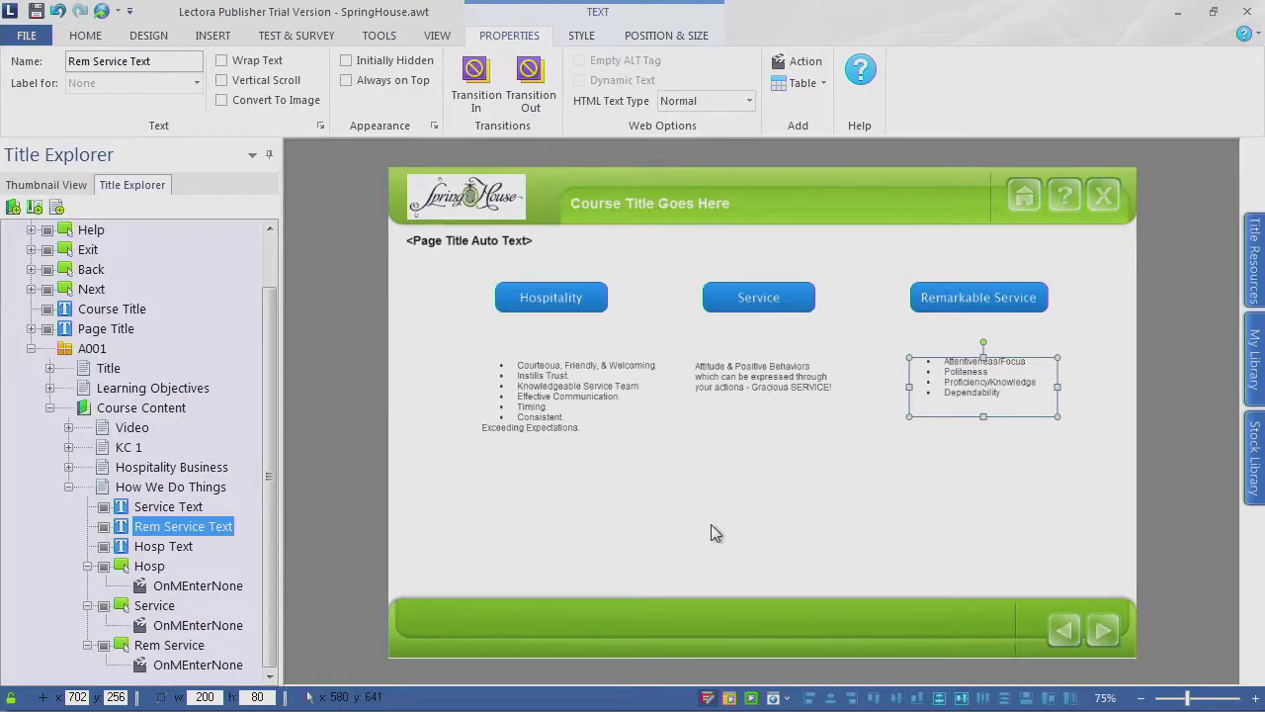
Step: Make the Hosp Text and Service Text blocks initially hidden on the page
click(695, 493)
click(588, 396)
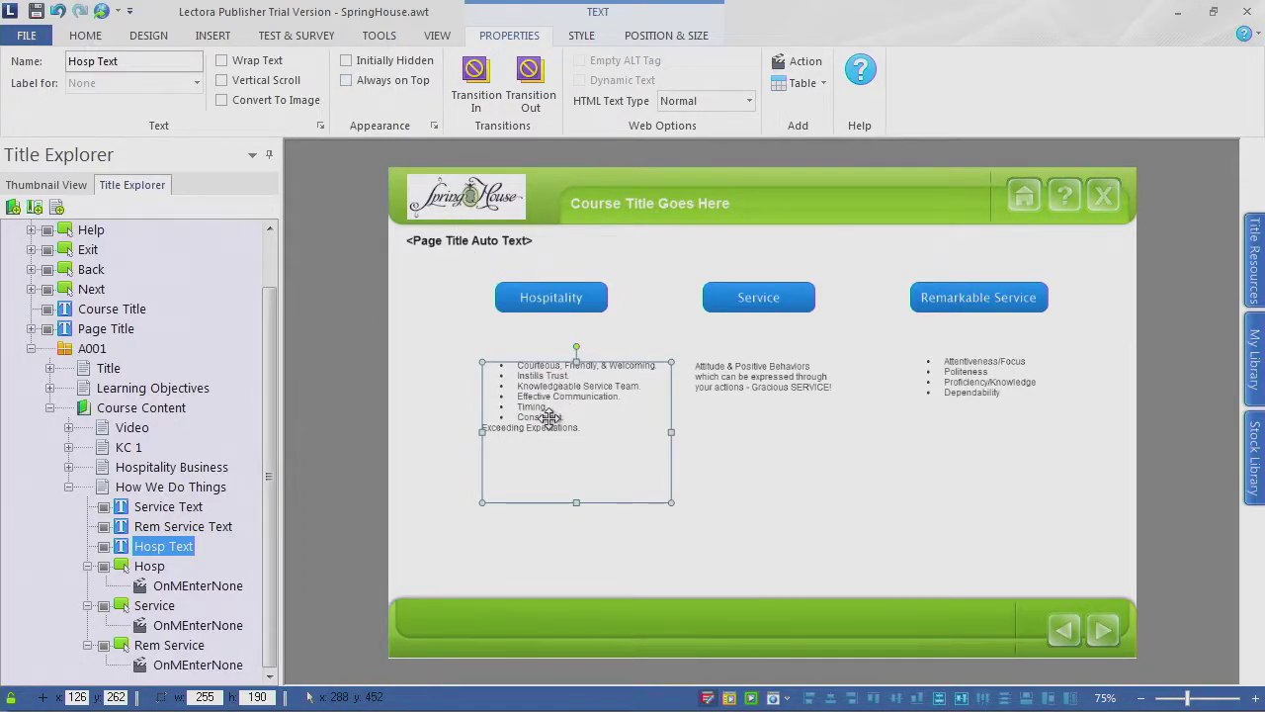
click(347, 61)
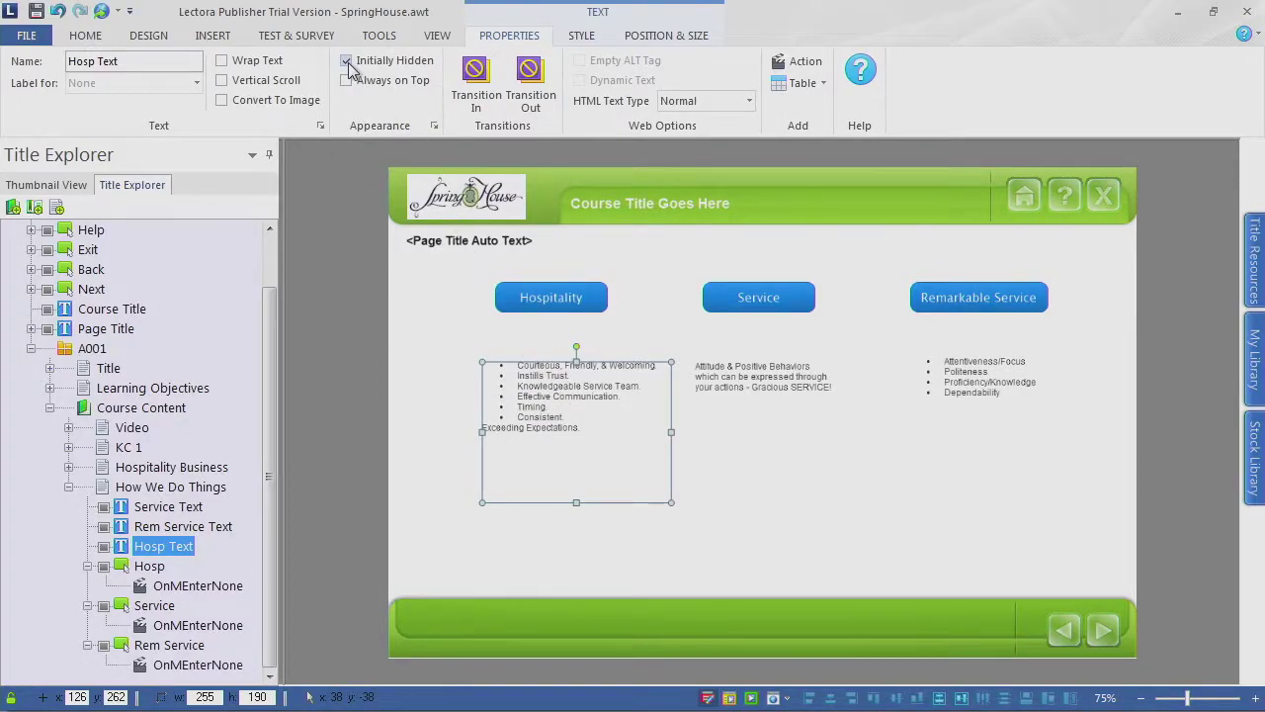
click(785, 380)
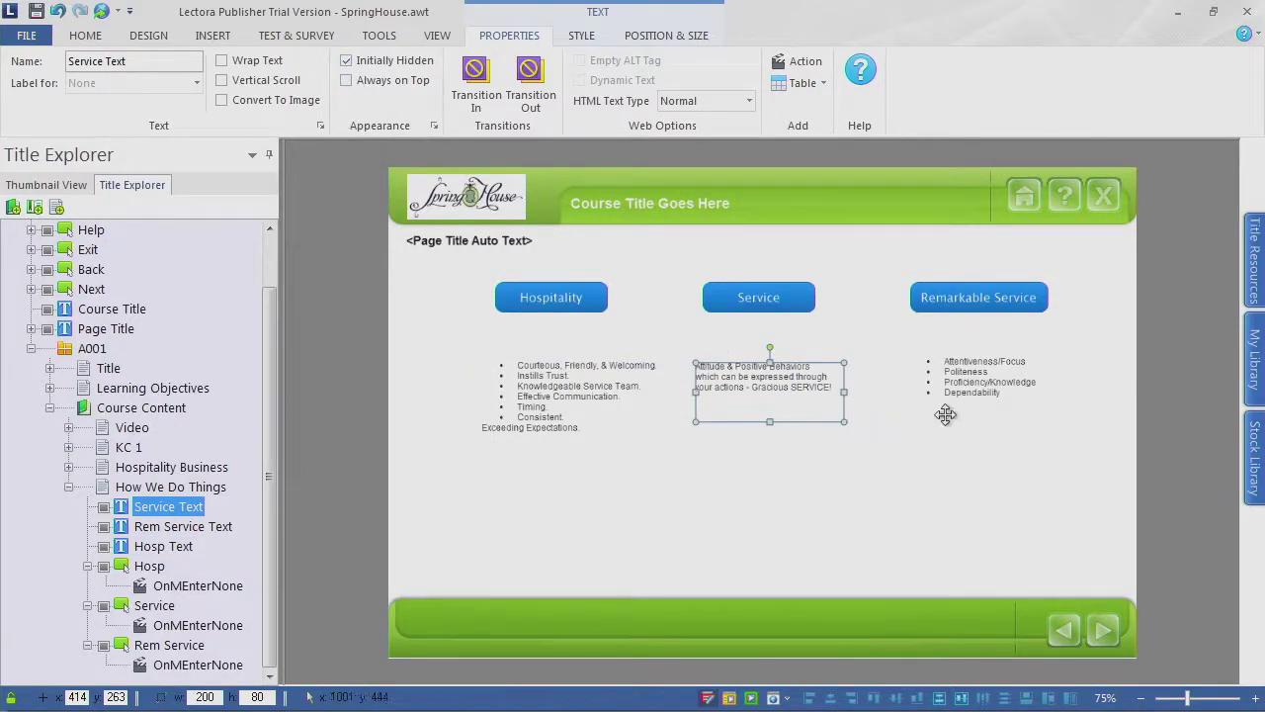
Step: Make the Remarkable Service text block initially hidden and check the page in preview
click(988, 390)
click(346, 61)
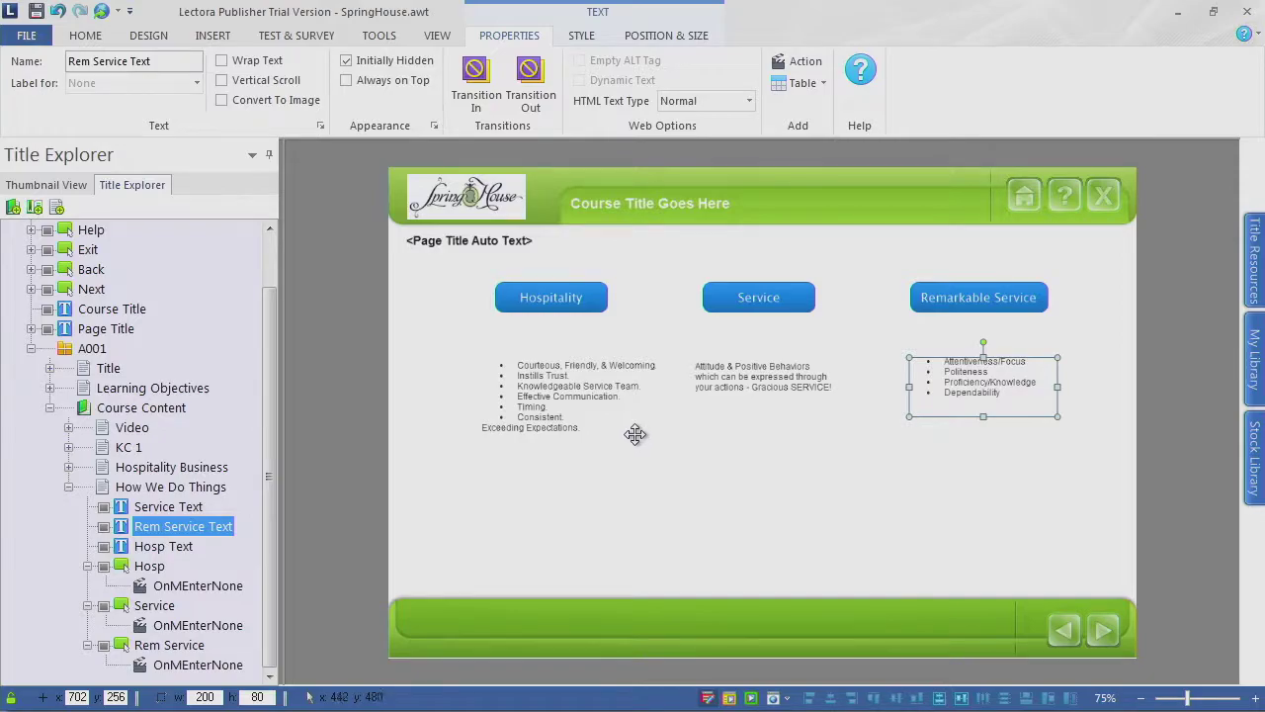
key(F10)
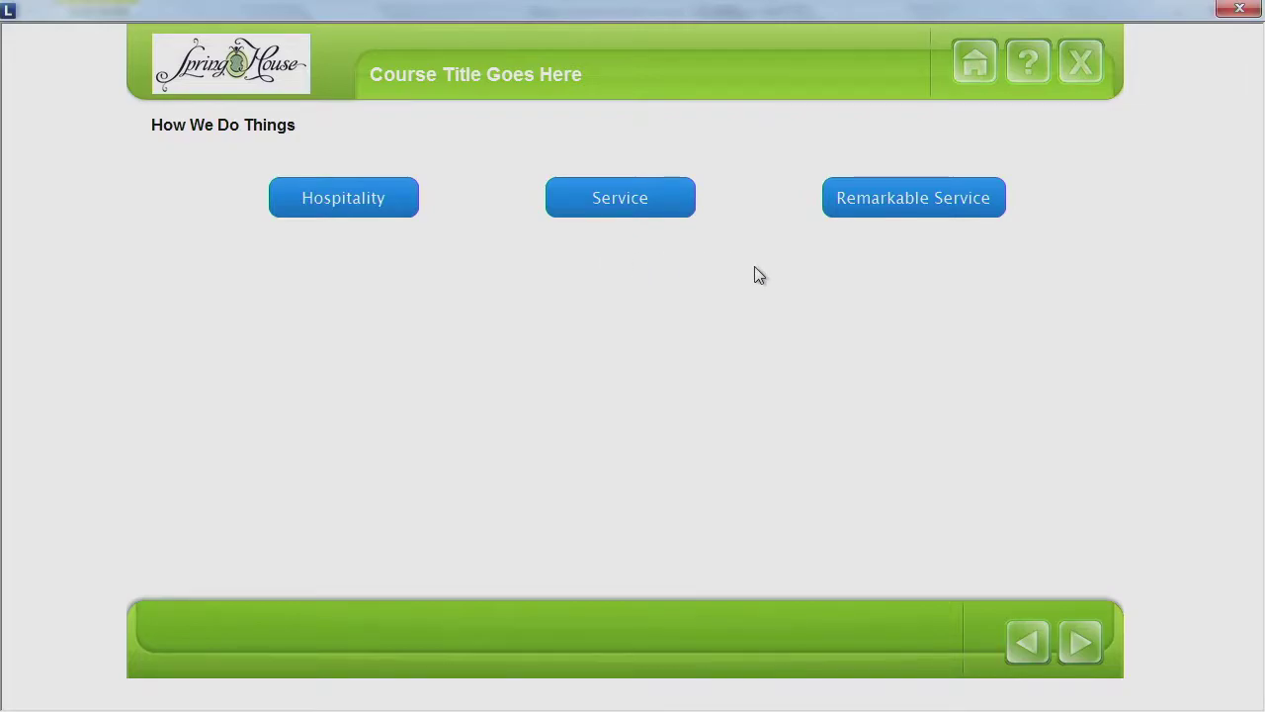
click(1250, 12)
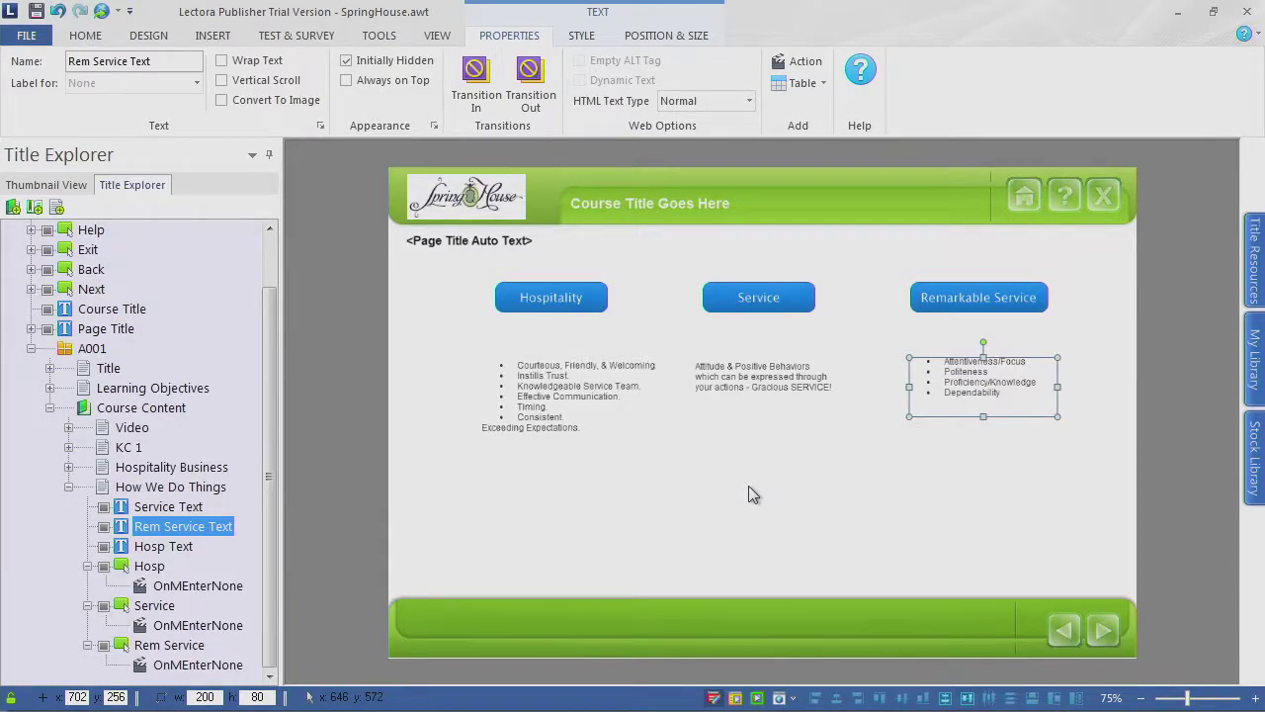
Step: Set the Hospitality button's mouse-enter action to Toggle Show/Hide with Hosp Text as the target
click(593, 298)
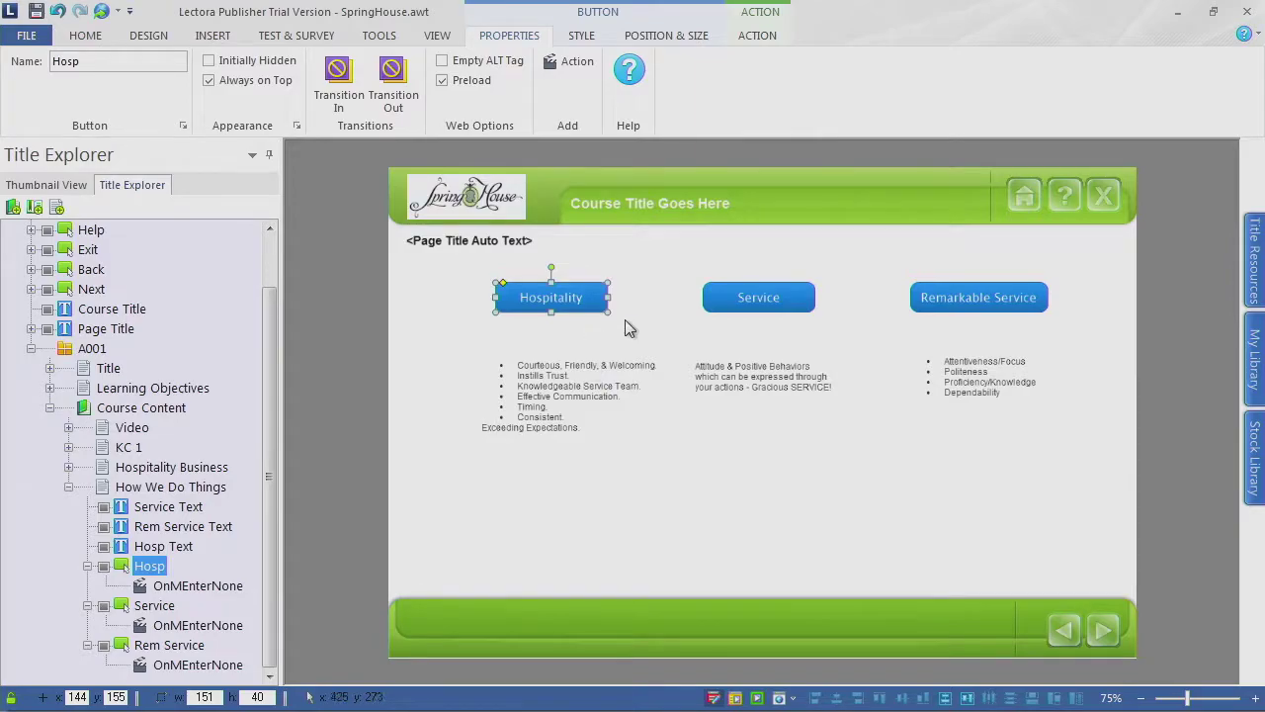
click(757, 35)
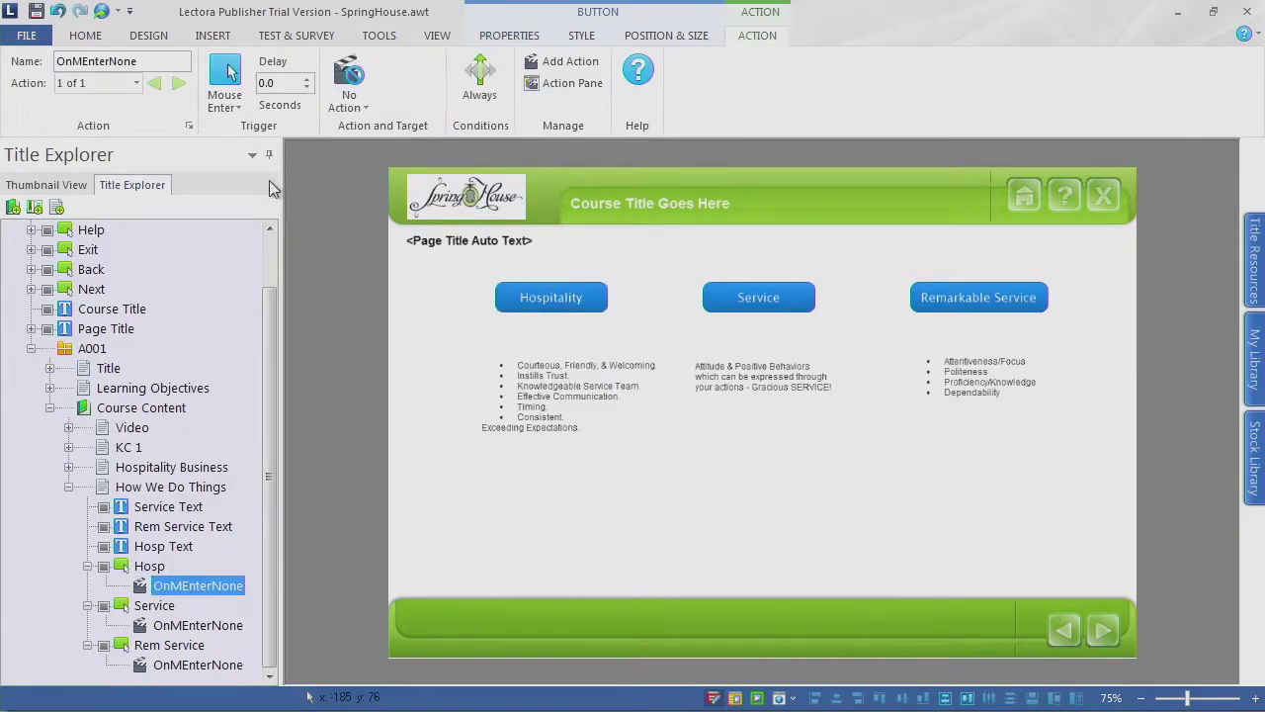
click(229, 105)
click(228, 107)
click(228, 107)
click(229, 106)
click(351, 99)
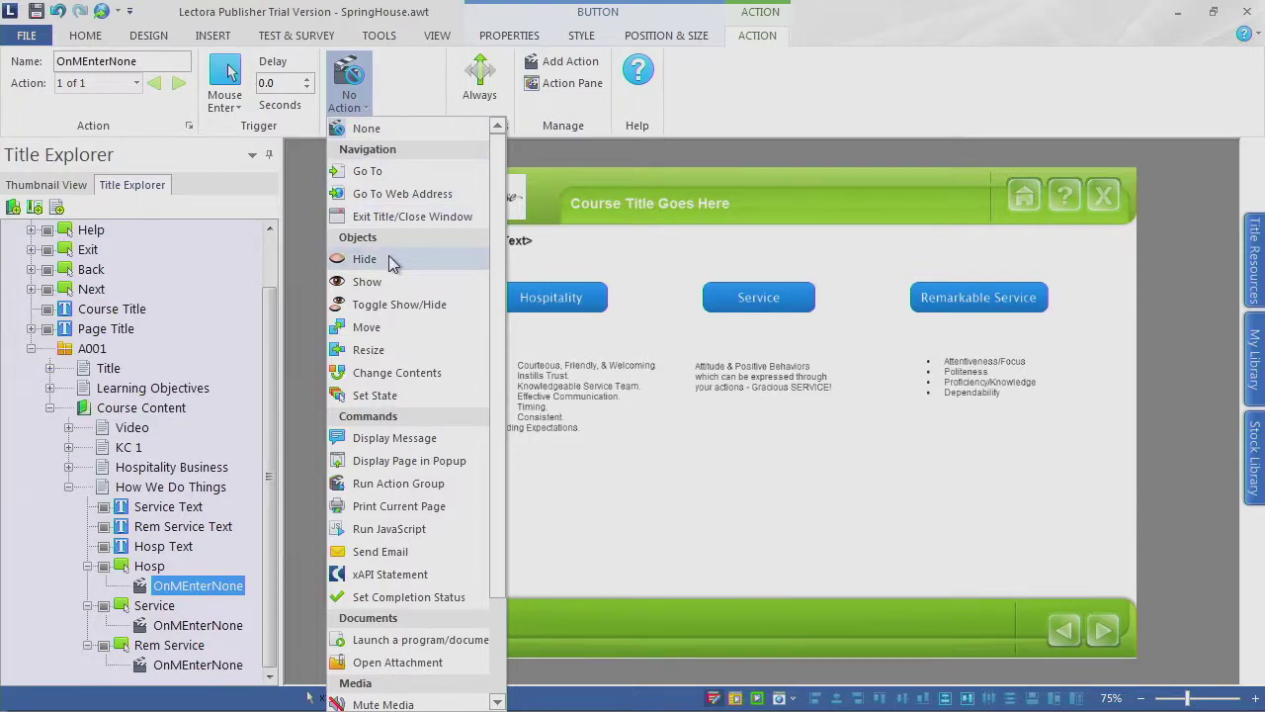
click(427, 309)
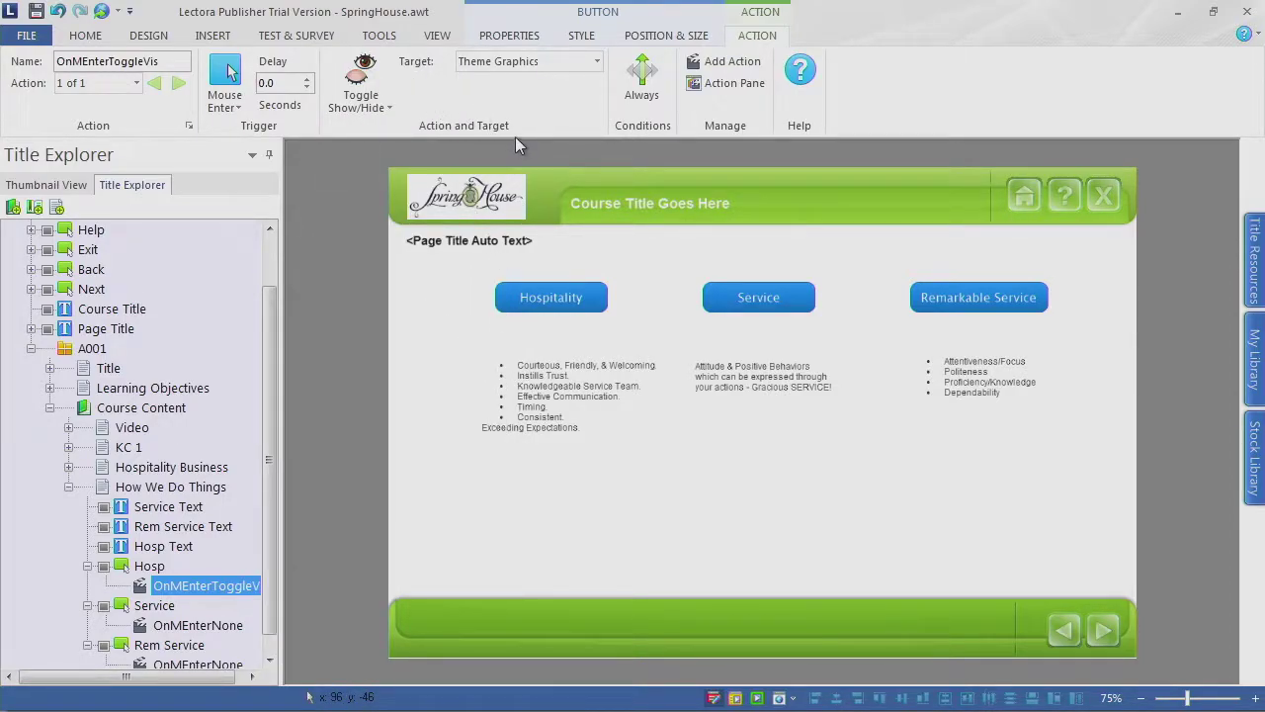
click(596, 61)
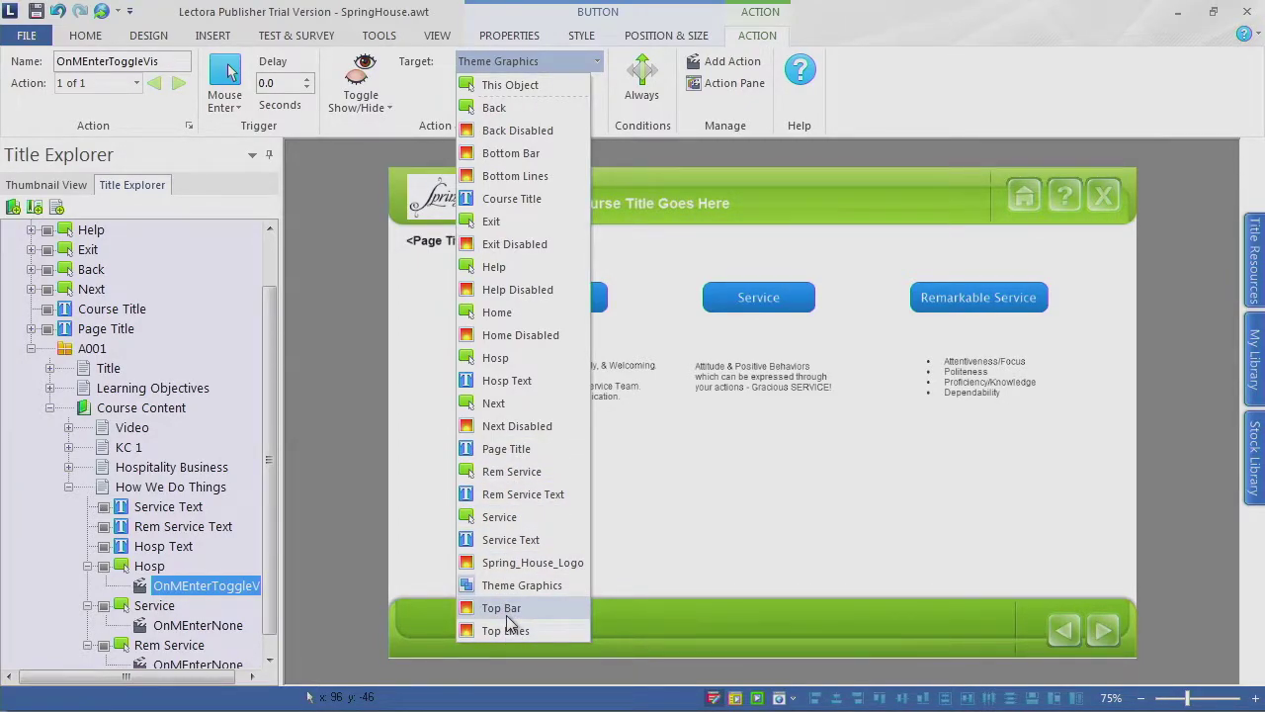
click(531, 387)
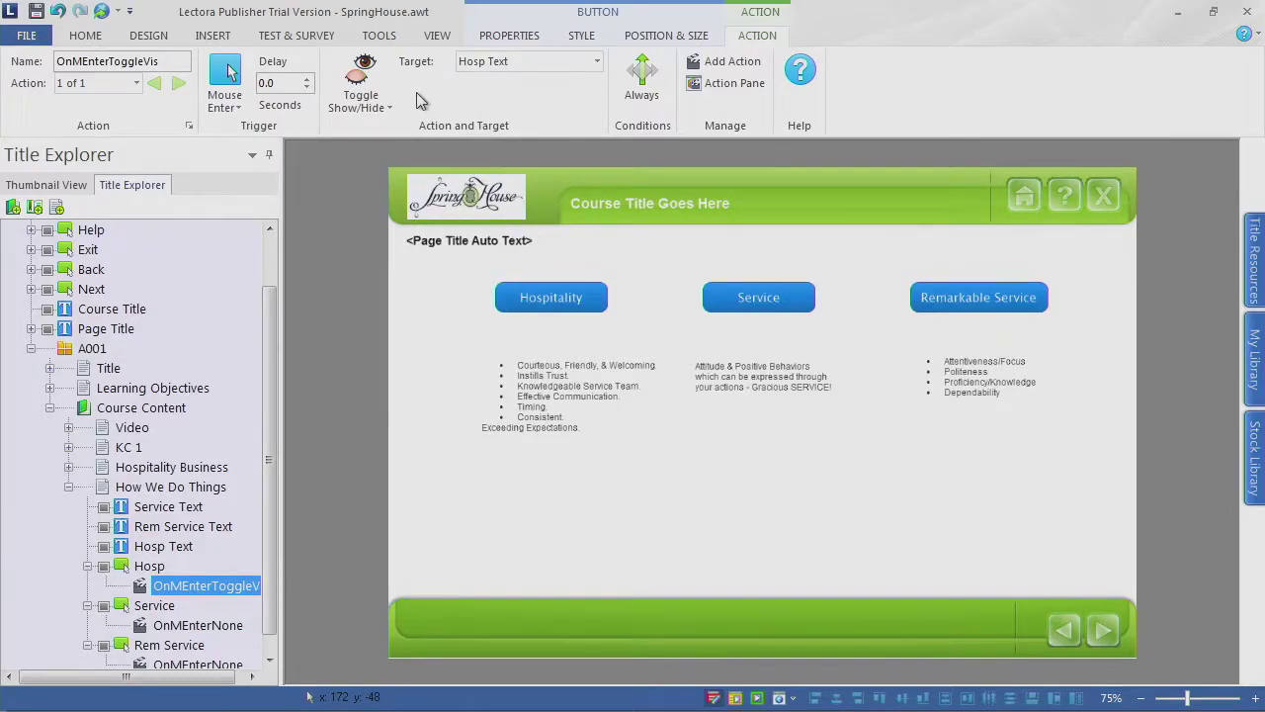
Step: Preview the page and repeatedly test the Hospitality button's show/hide rollover, closing the preview when done
click(437, 36)
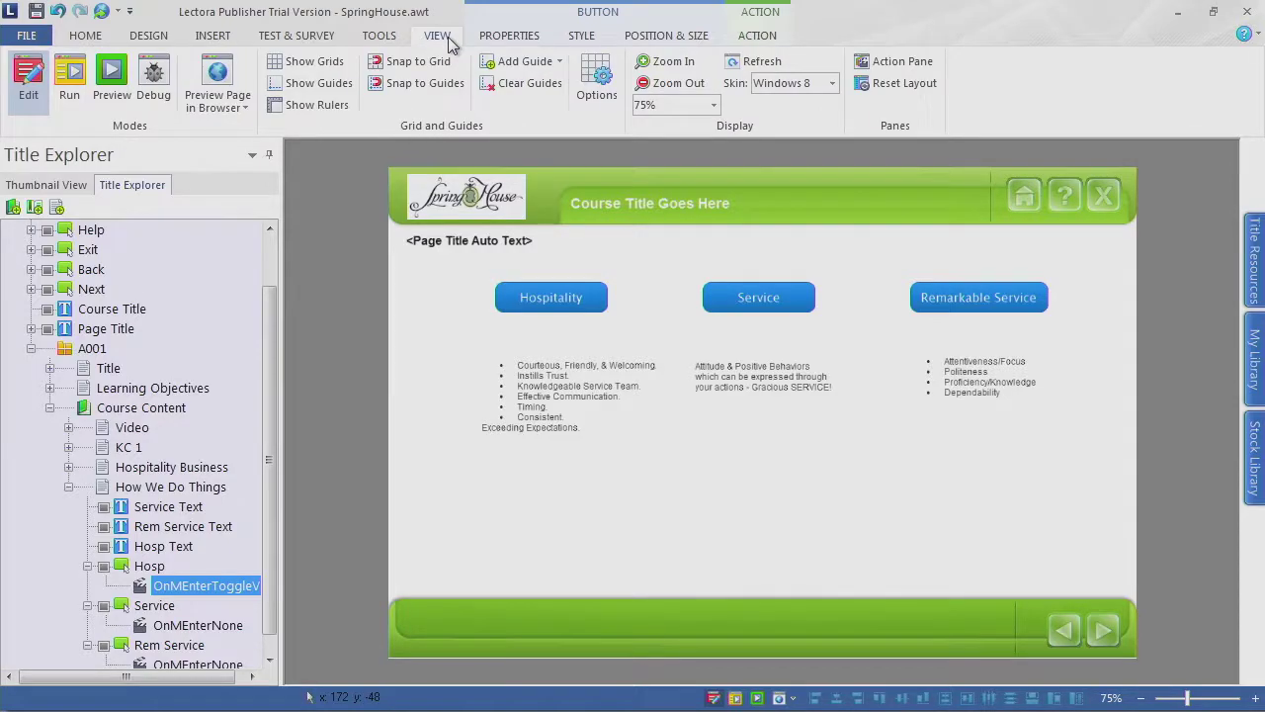
click(114, 89)
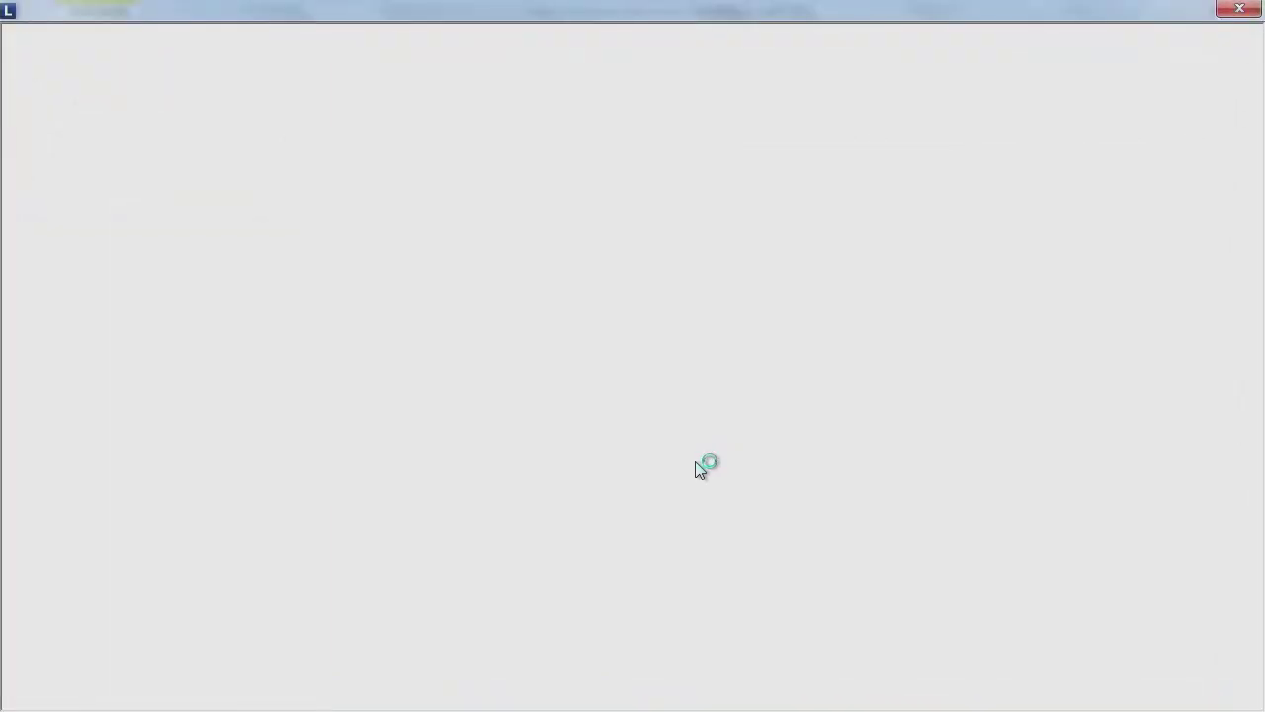
click(390, 208)
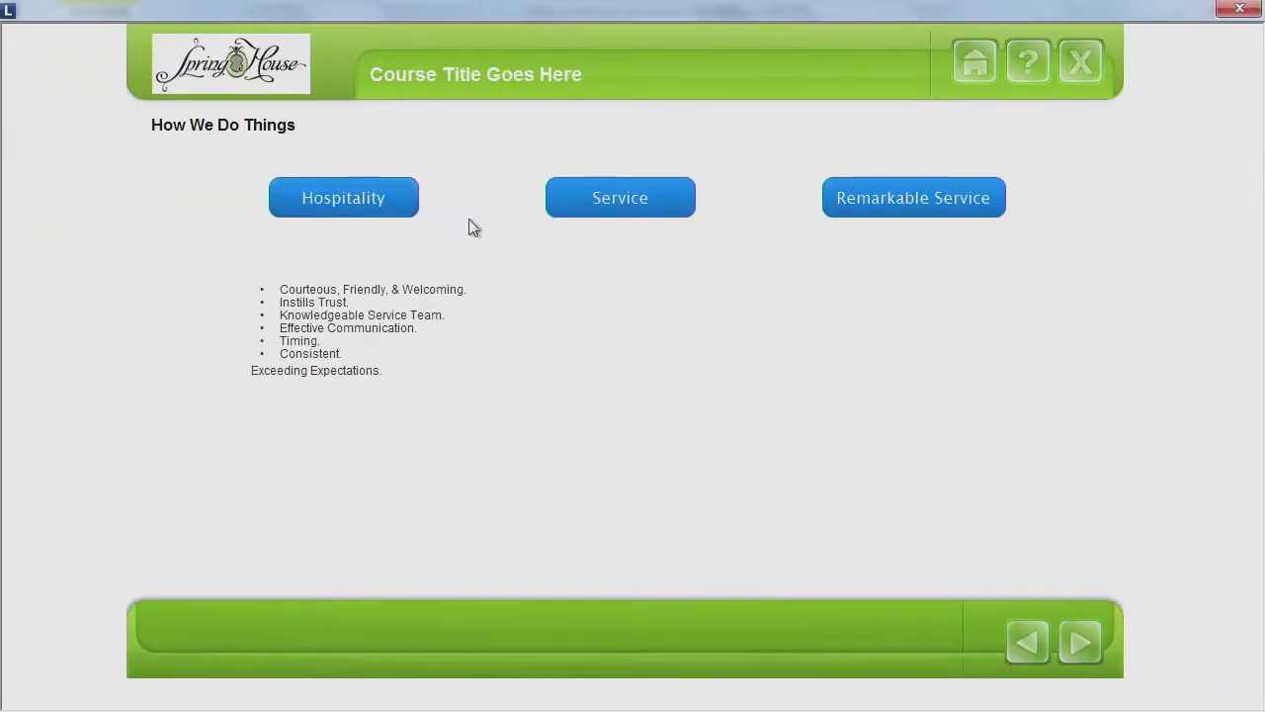
click(408, 207)
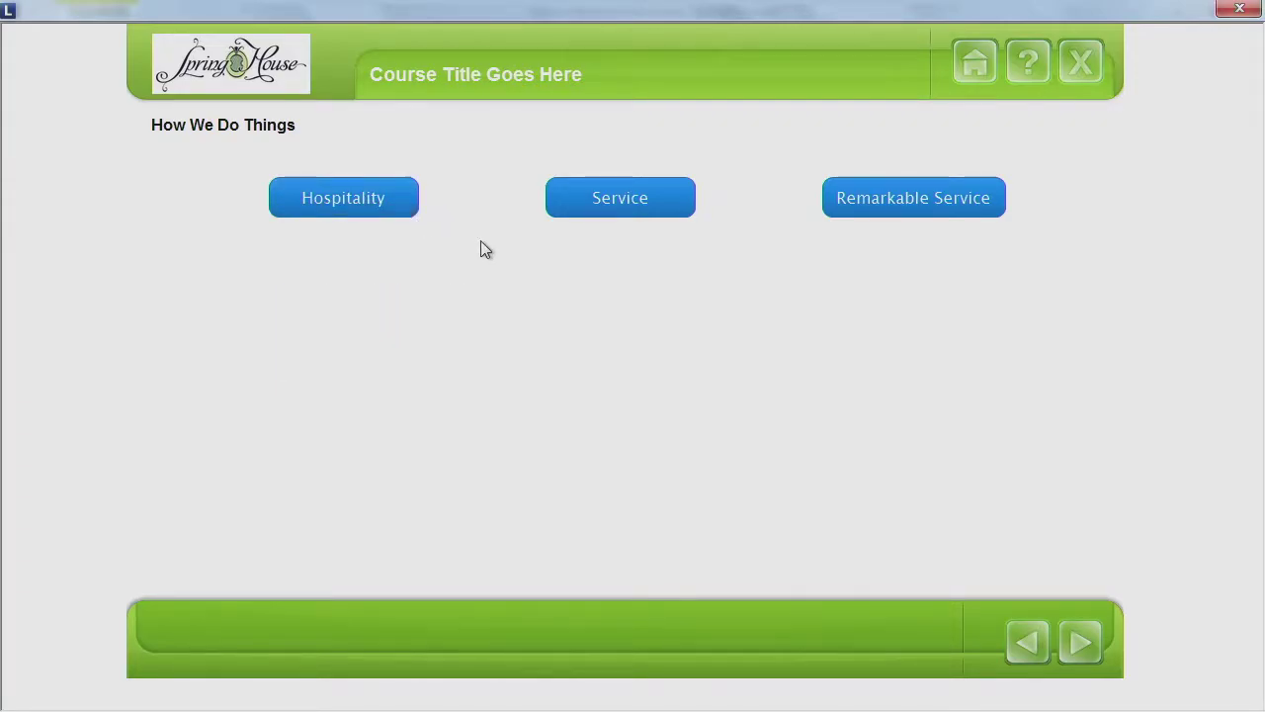
click(392, 190)
click(375, 184)
click(346, 199)
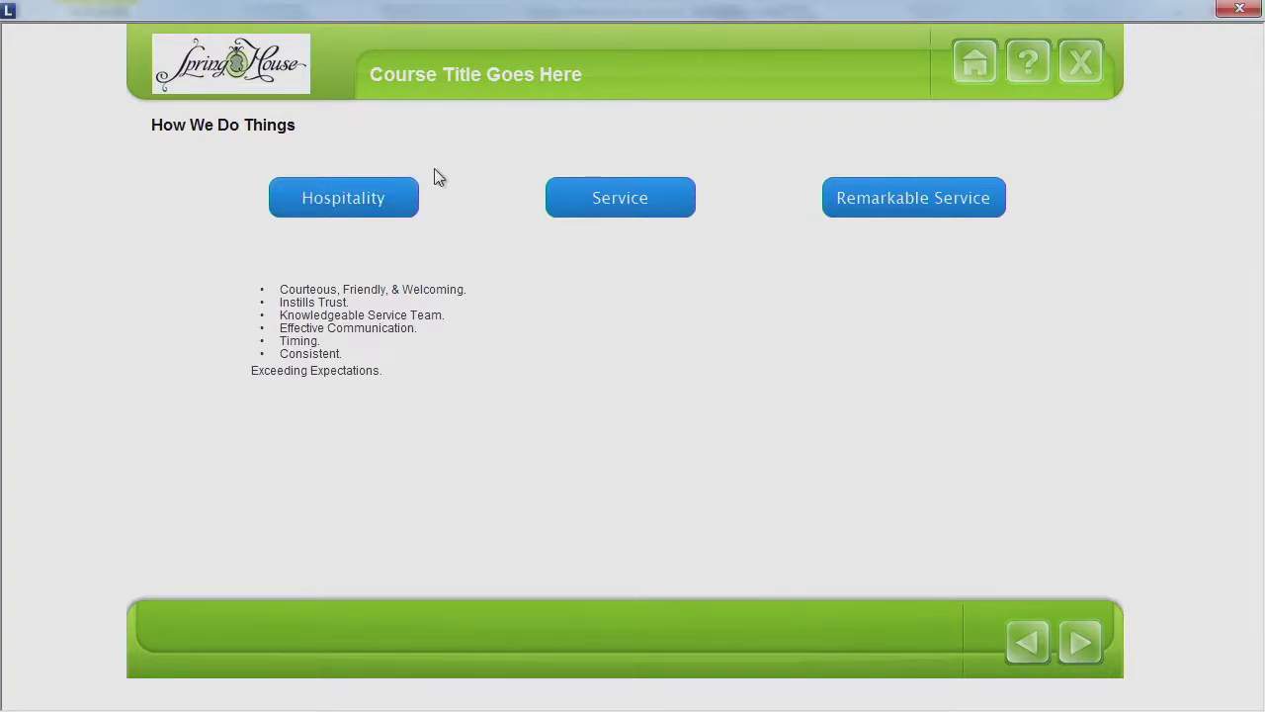
click(398, 201)
click(395, 203)
click(371, 210)
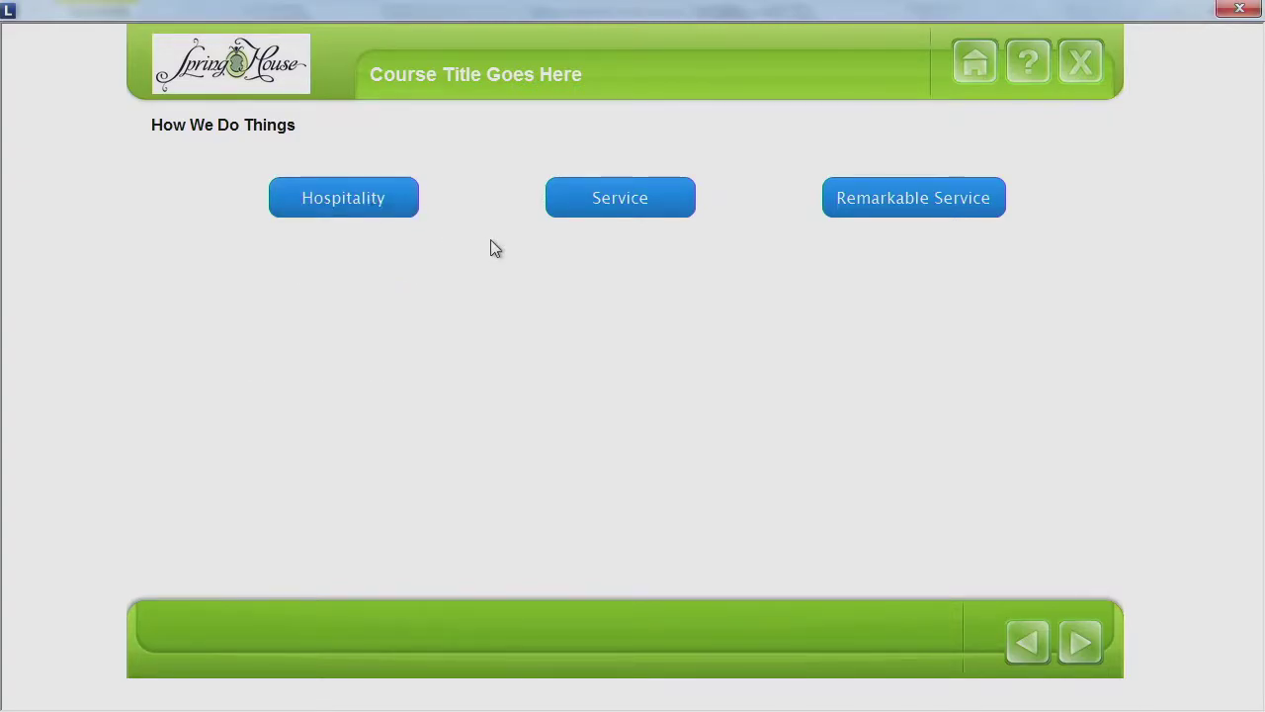
click(373, 198)
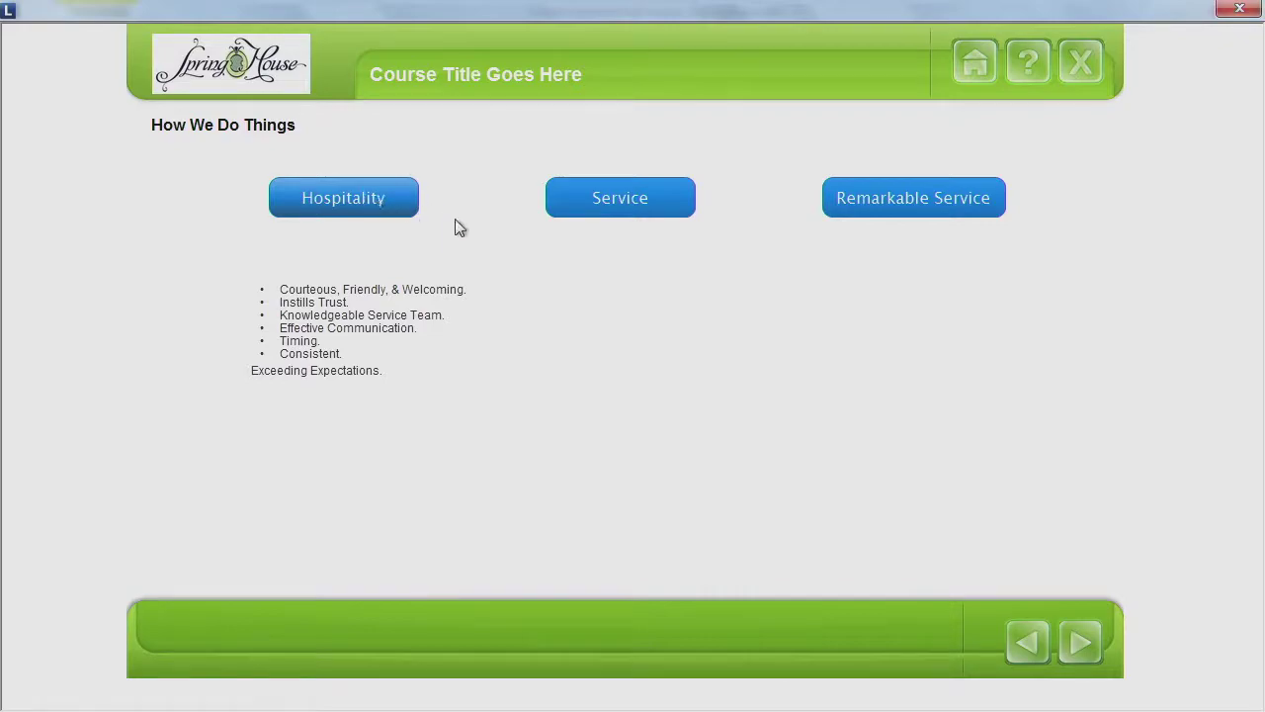
click(366, 211)
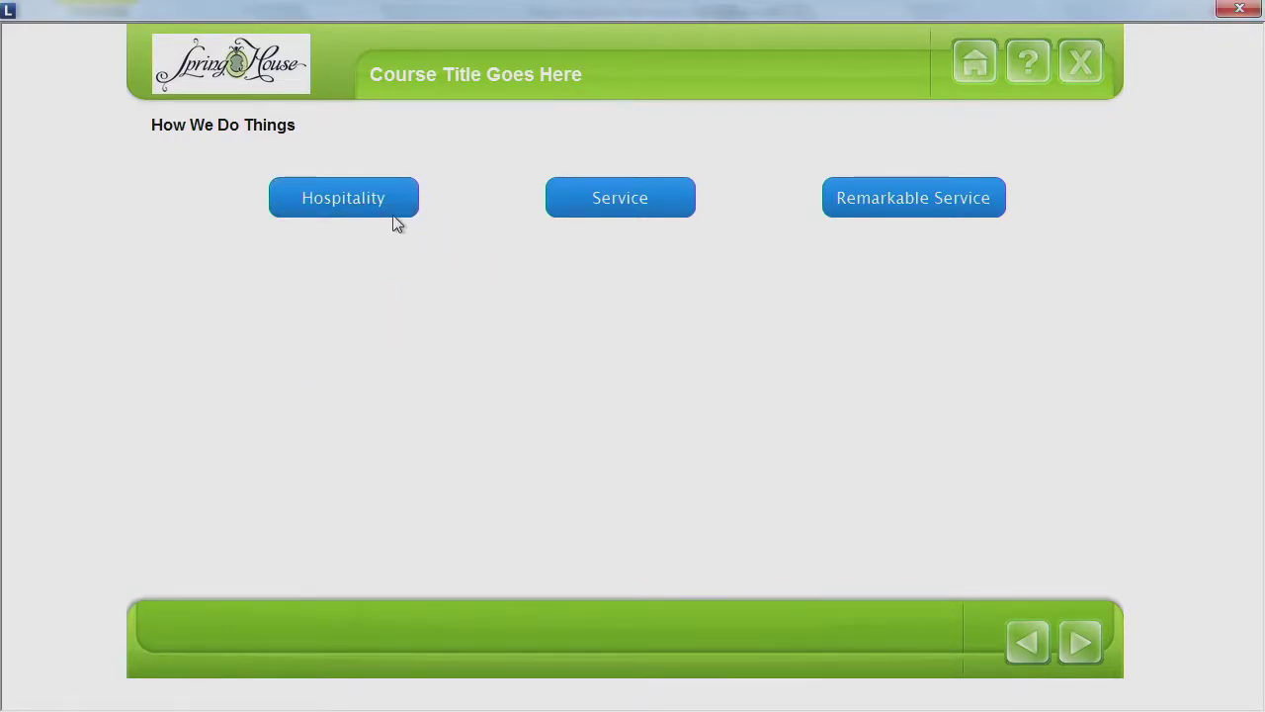
click(344, 206)
click(369, 197)
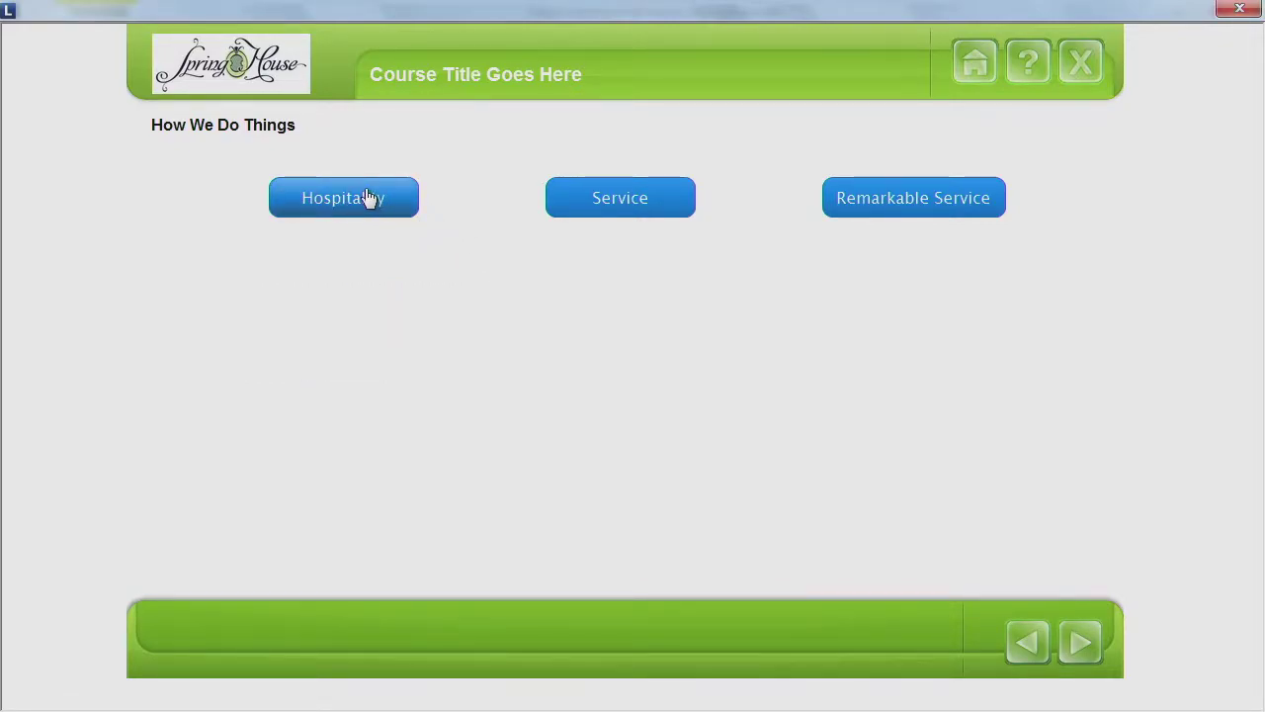
click(370, 203)
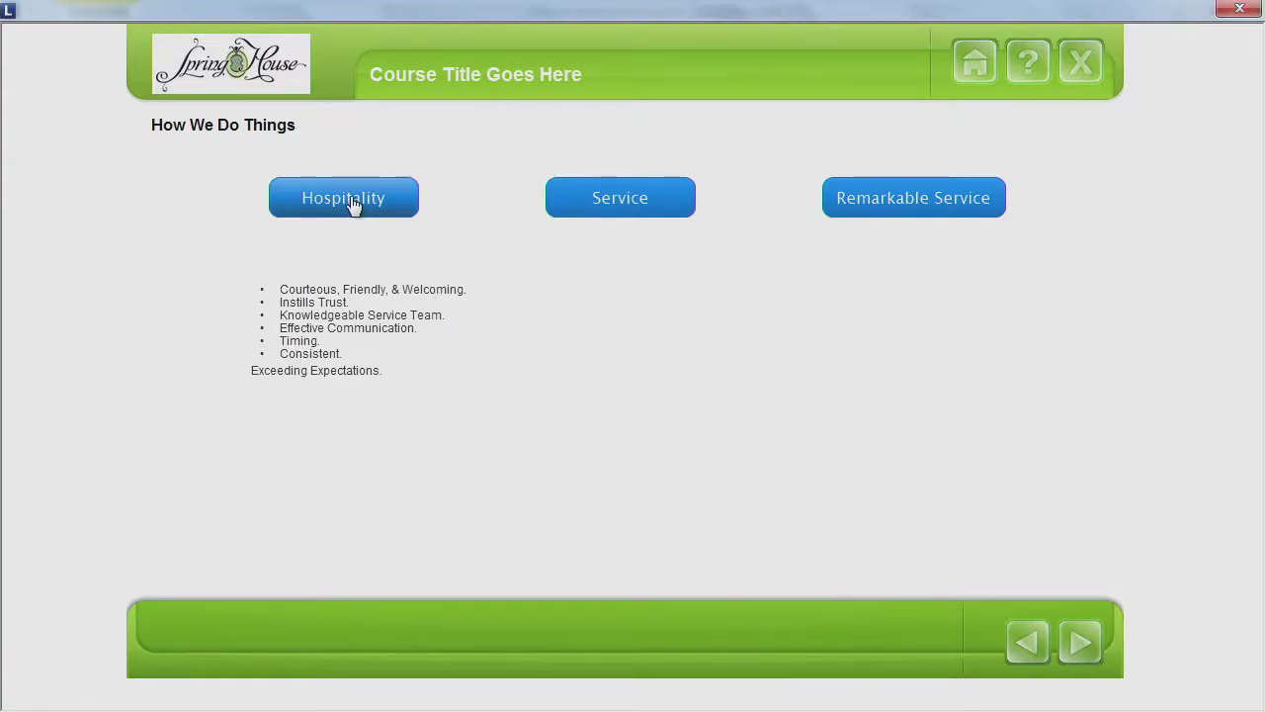
click(341, 203)
click(327, 208)
click(334, 199)
click(351, 198)
click(346, 197)
click(334, 190)
click(348, 203)
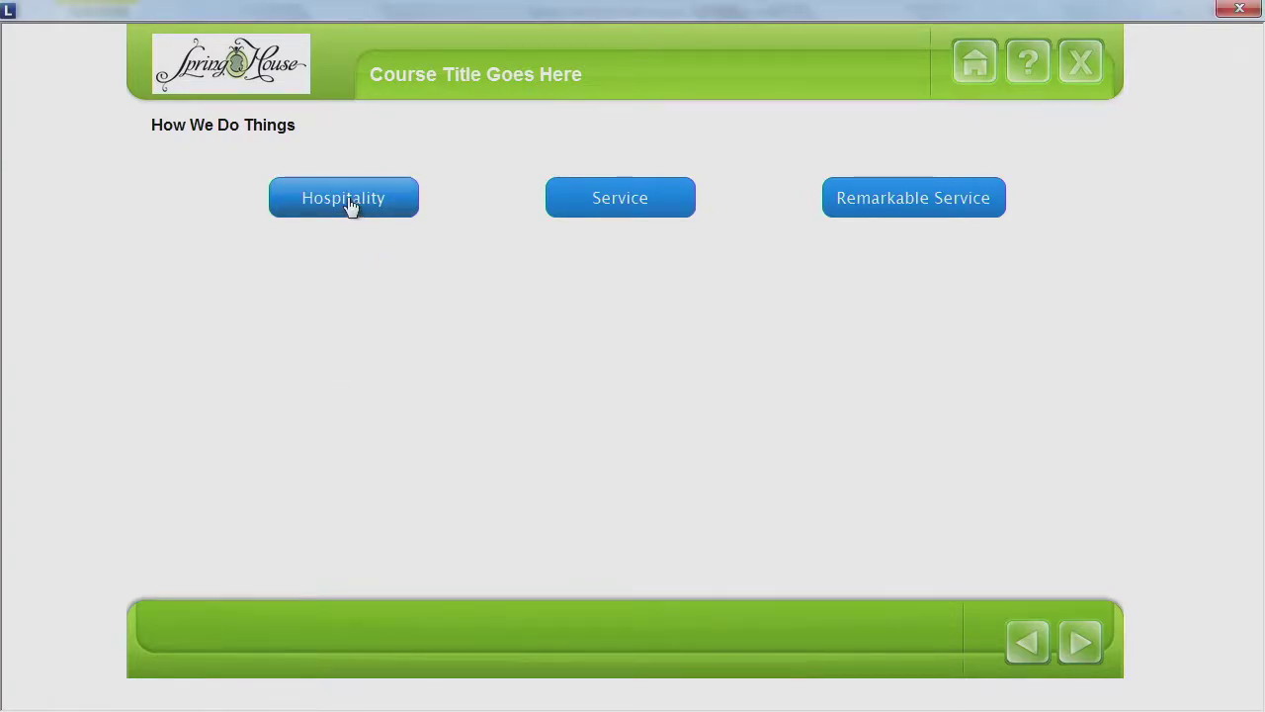
click(311, 197)
click(336, 203)
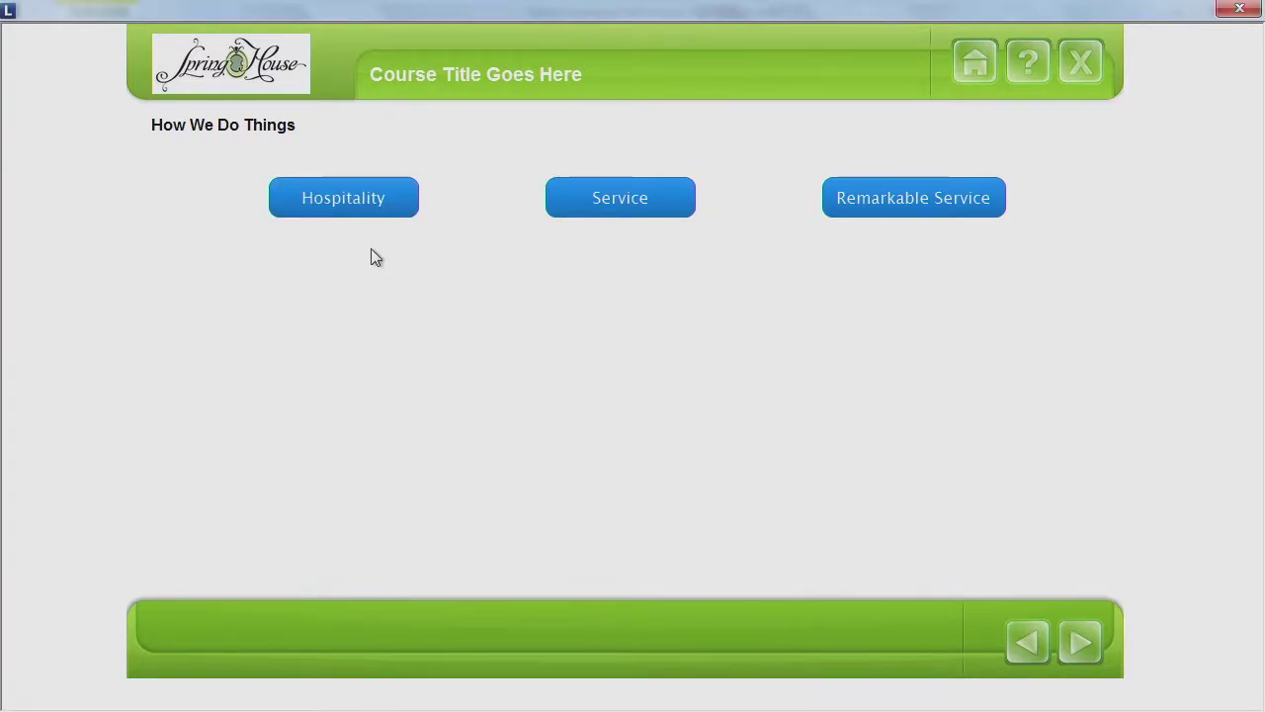
click(339, 197)
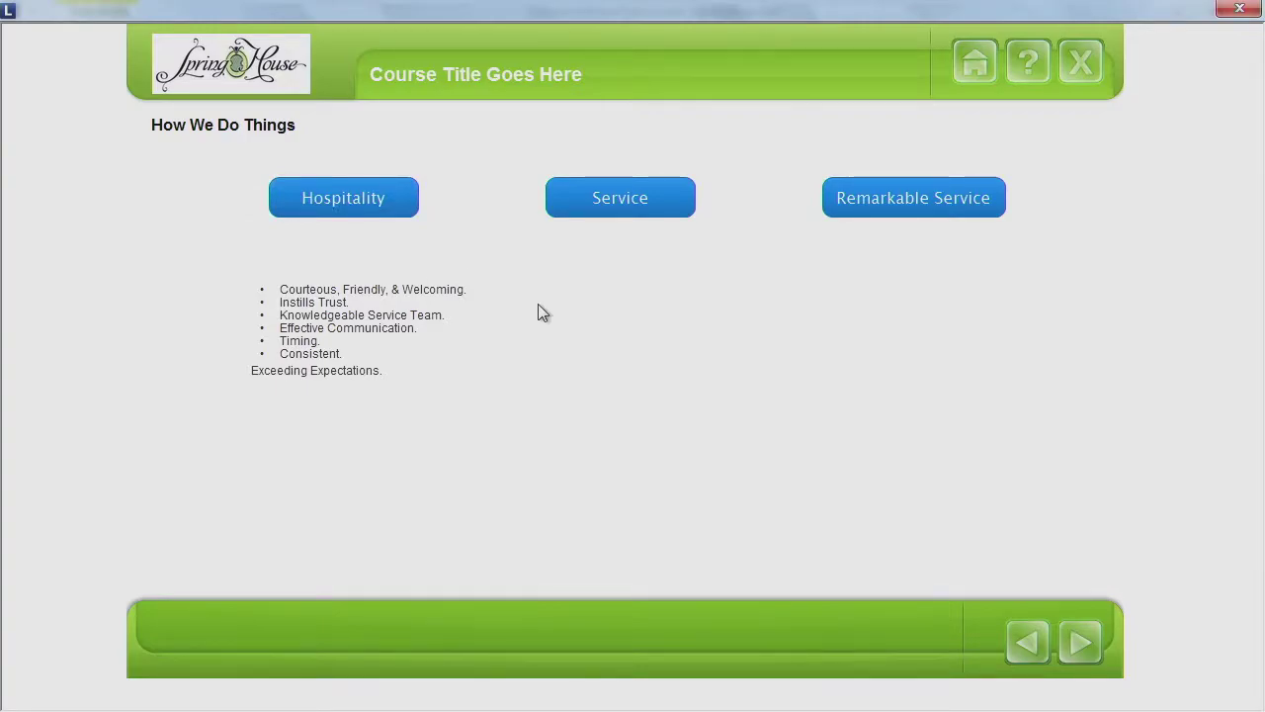
click(1239, 8)
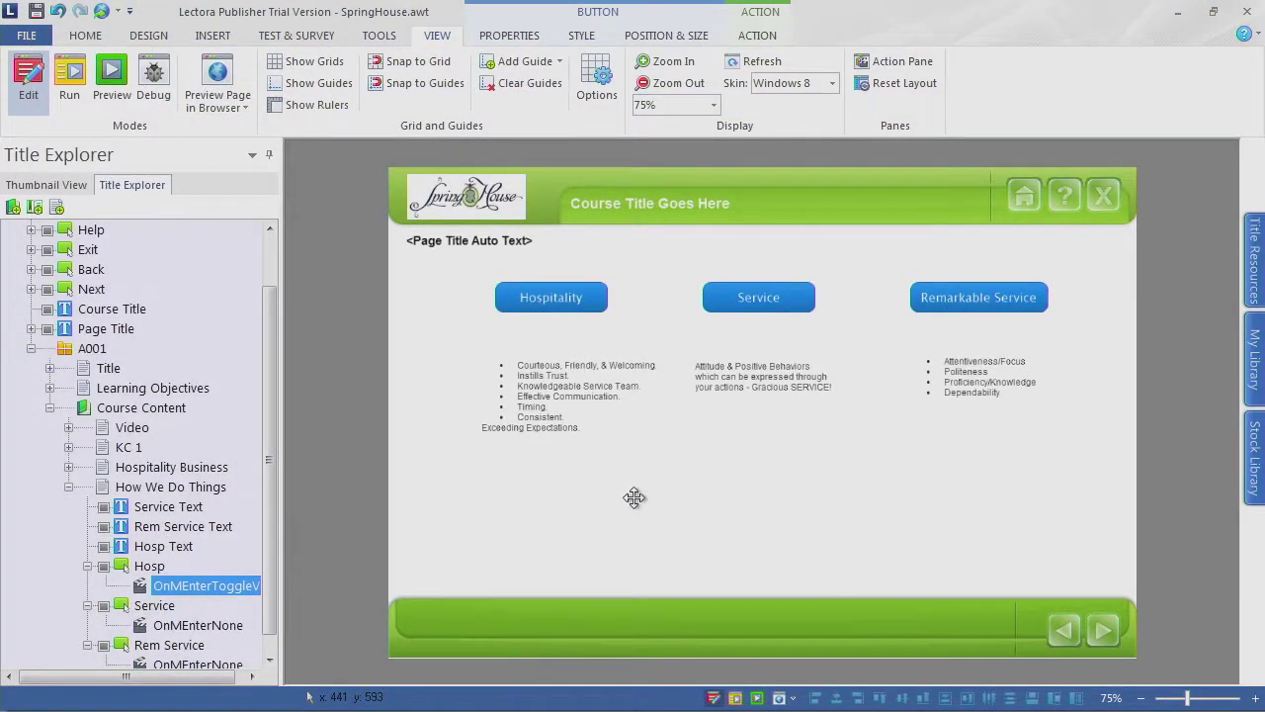
Step: Change the Hospitality button's mouse-enter action on Hosp Text to Show
click(597, 299)
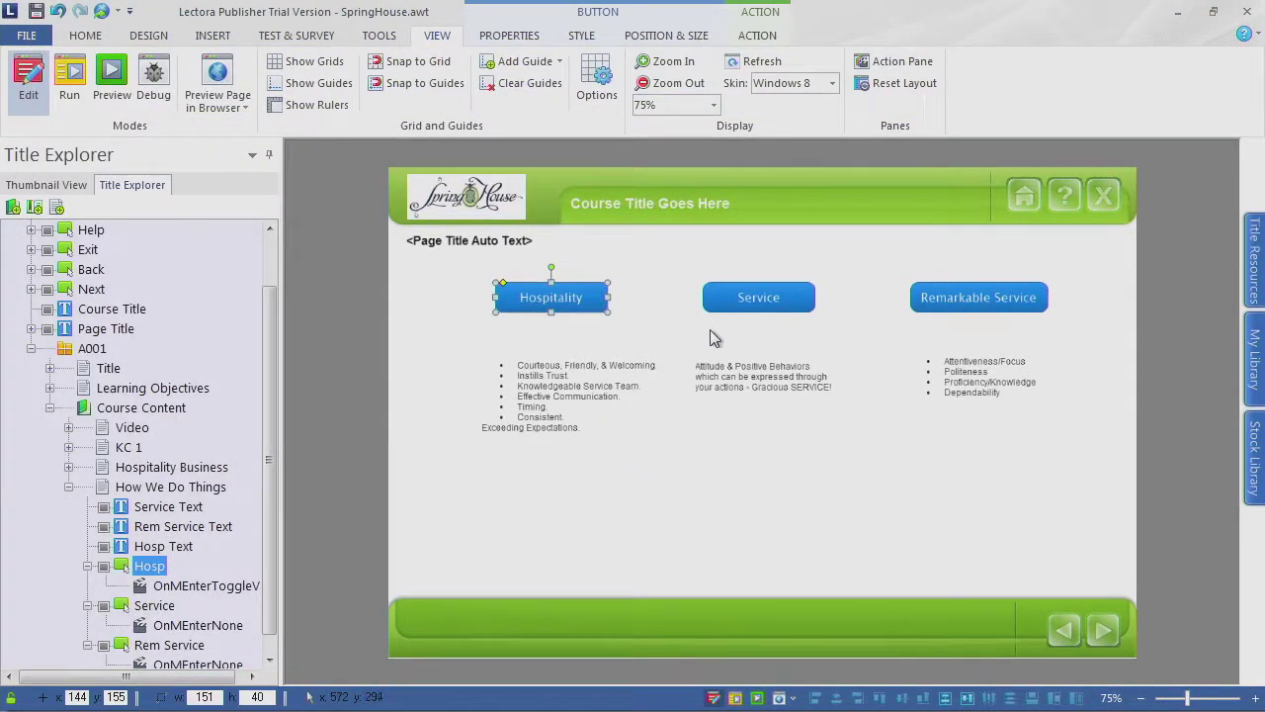
click(757, 35)
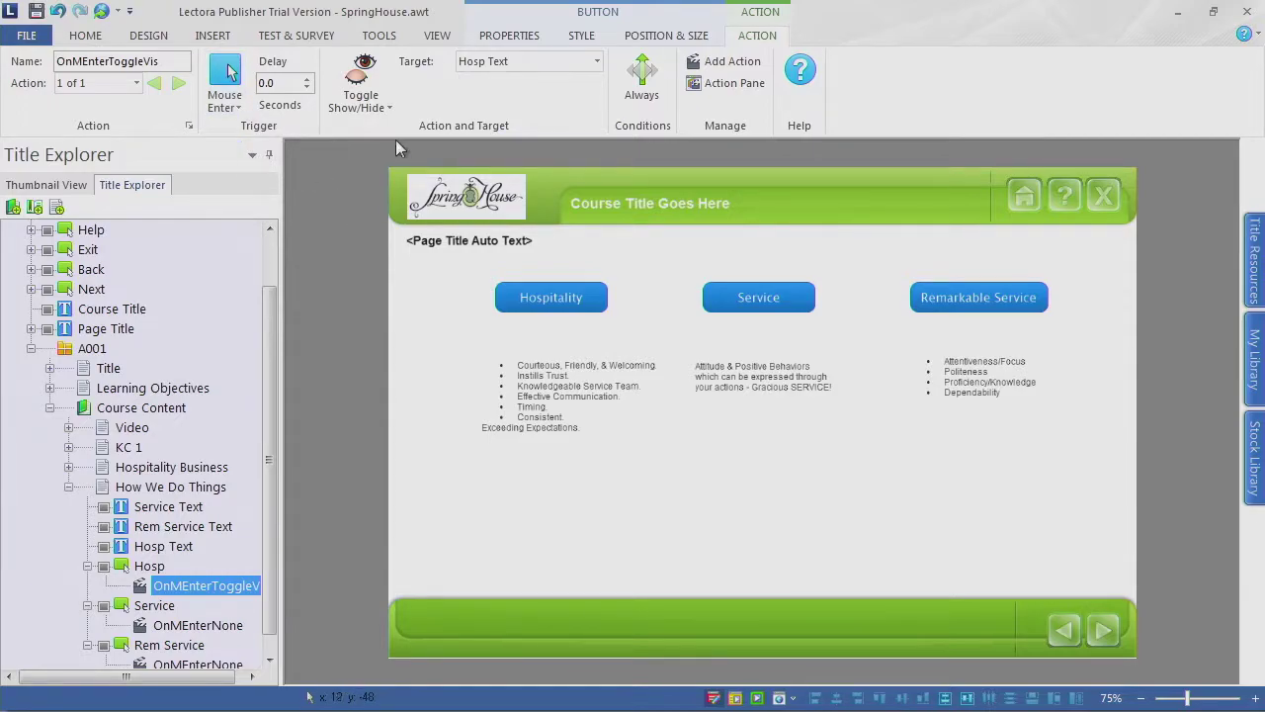
click(387, 109)
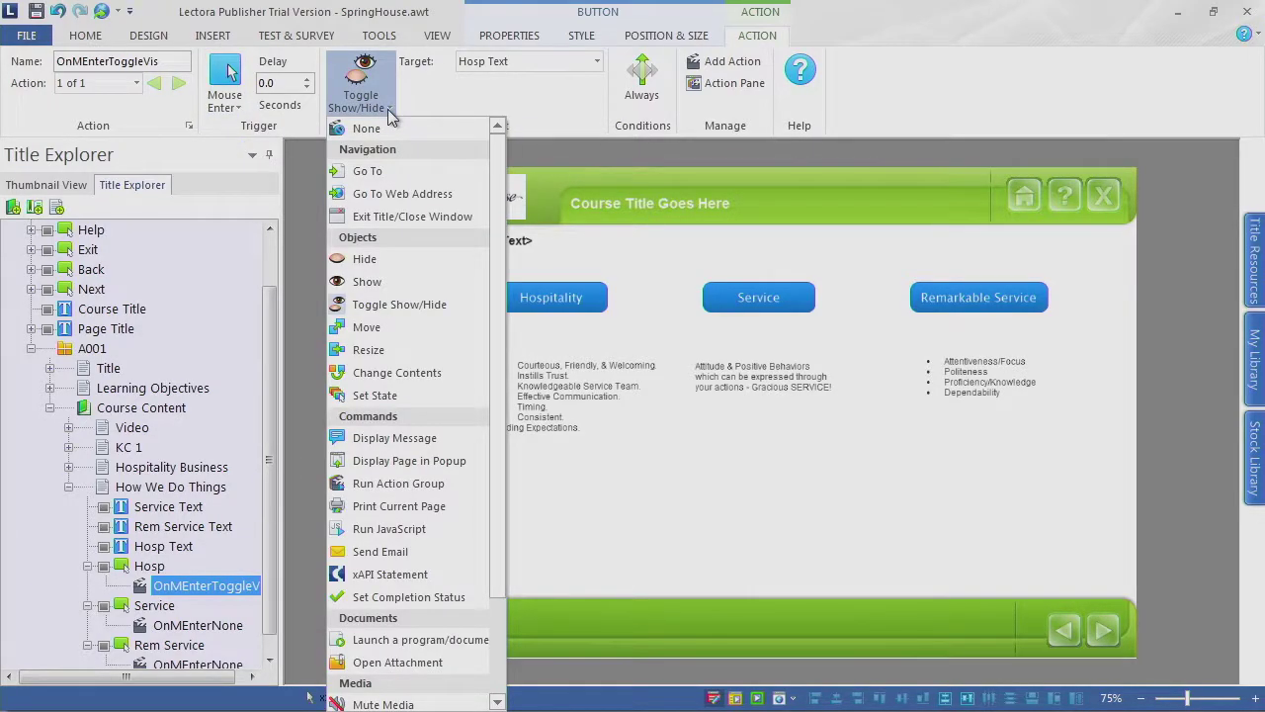
click(399, 280)
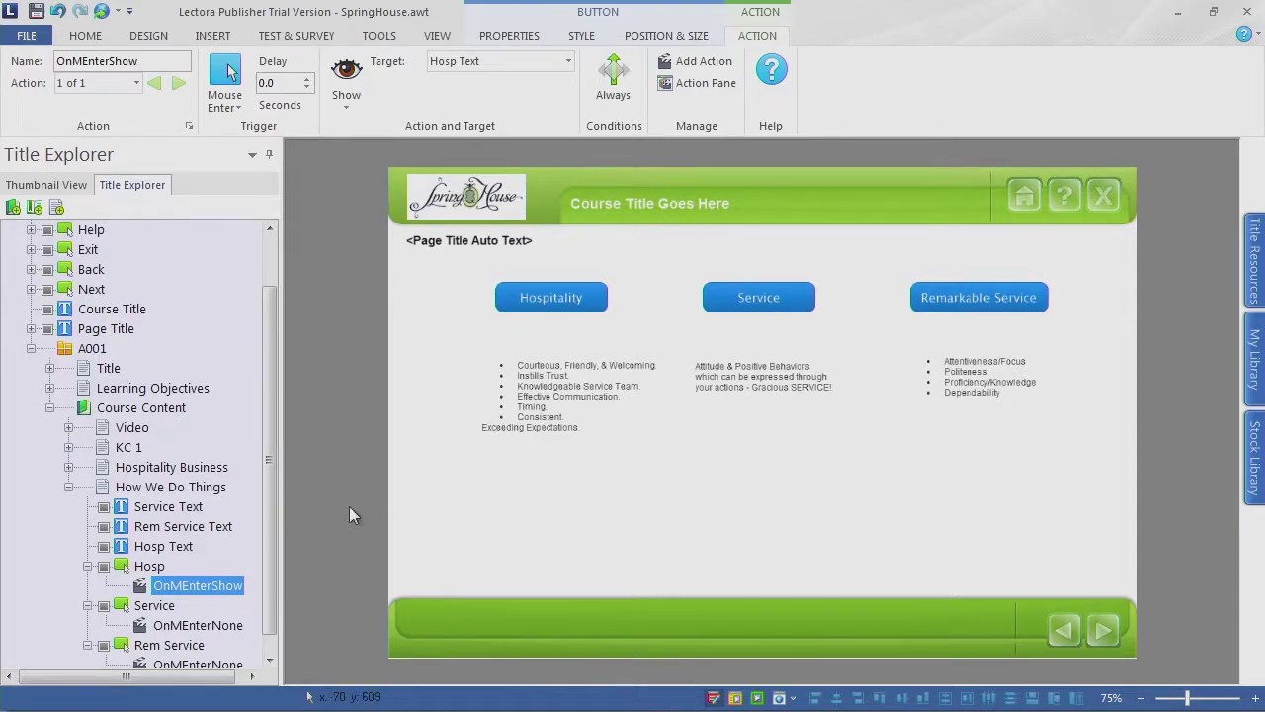
Step: Add a second action to the Hospitality button that hides Hosp Text on Mouse Exit
scroll(268, 495, down, 1)
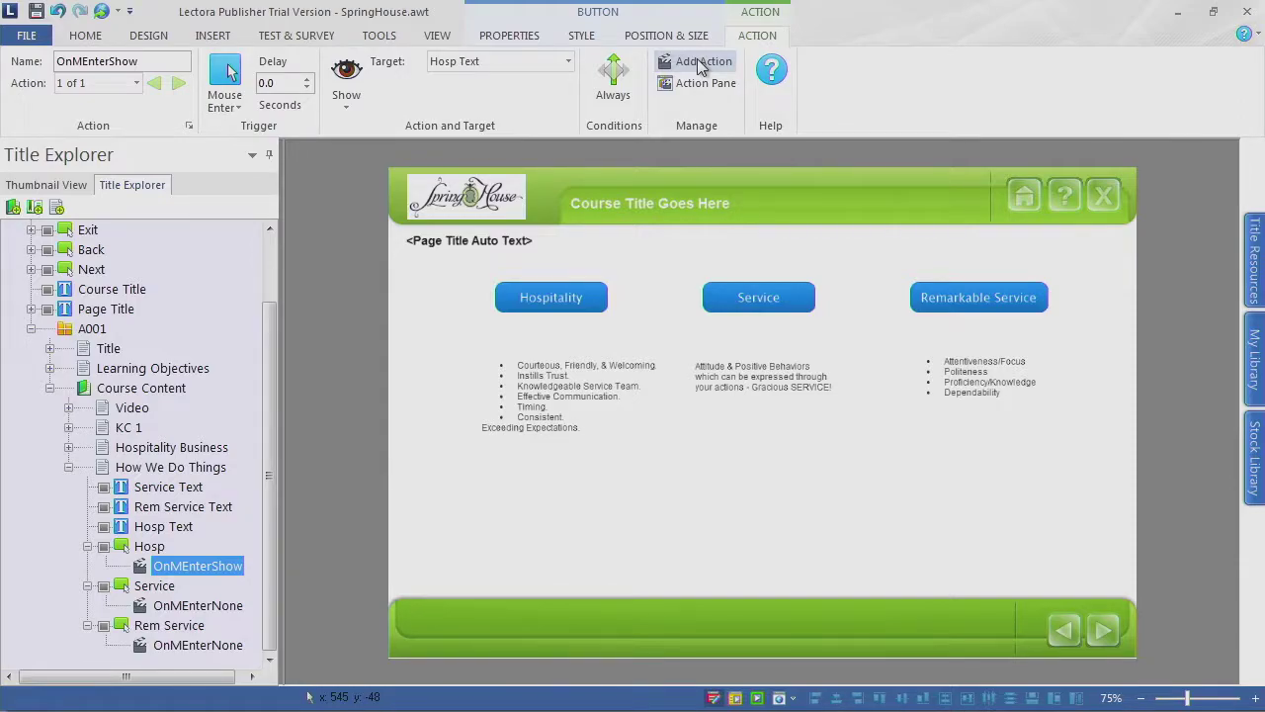
click(728, 63)
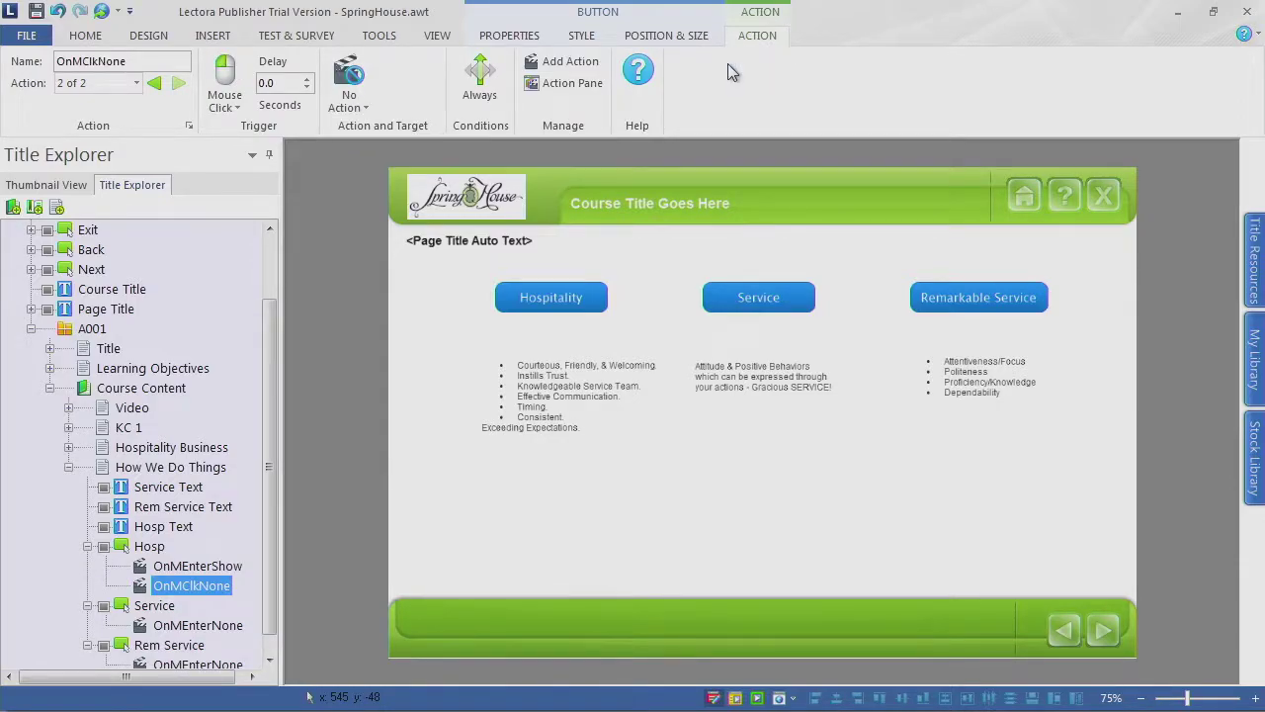
click(229, 107)
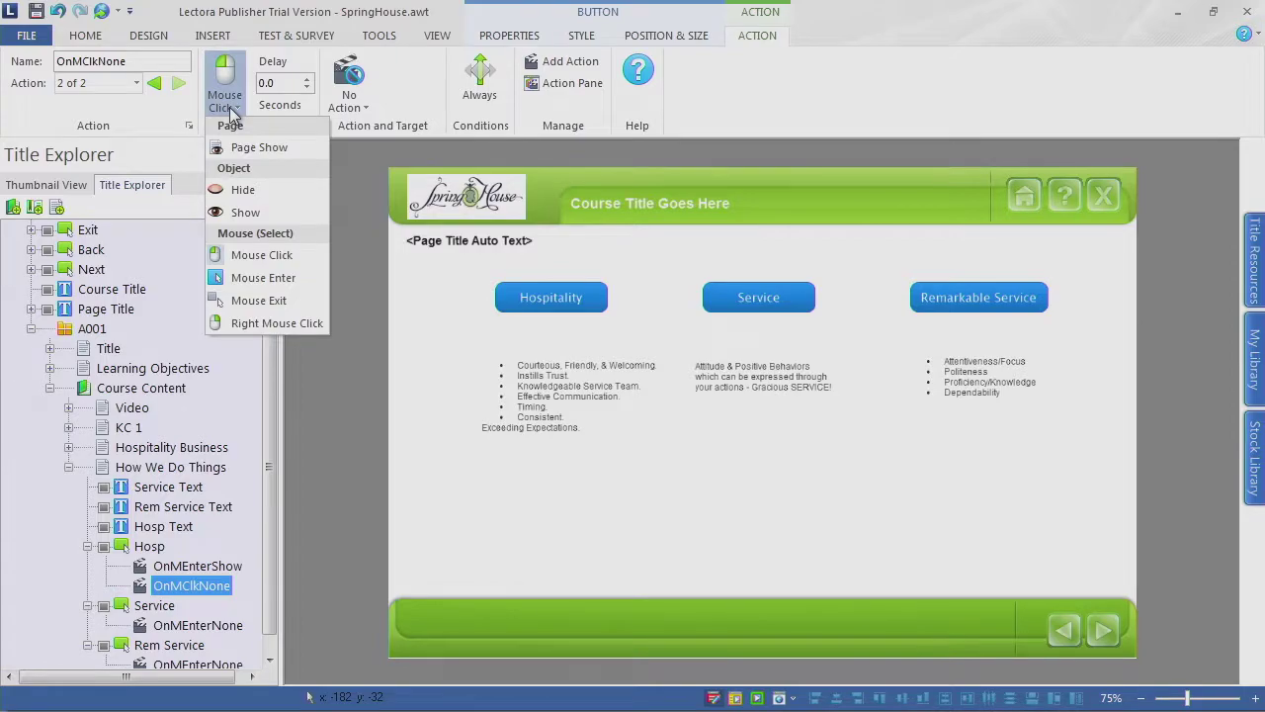
click(259, 299)
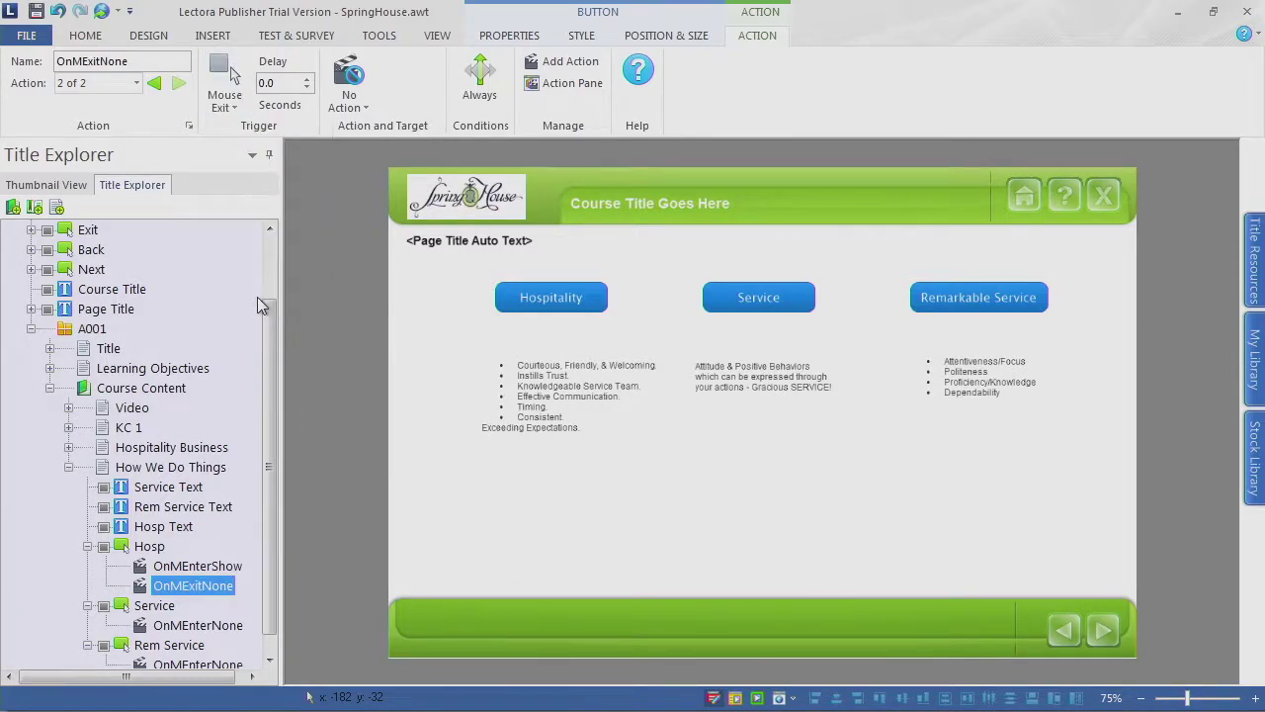
click(349, 84)
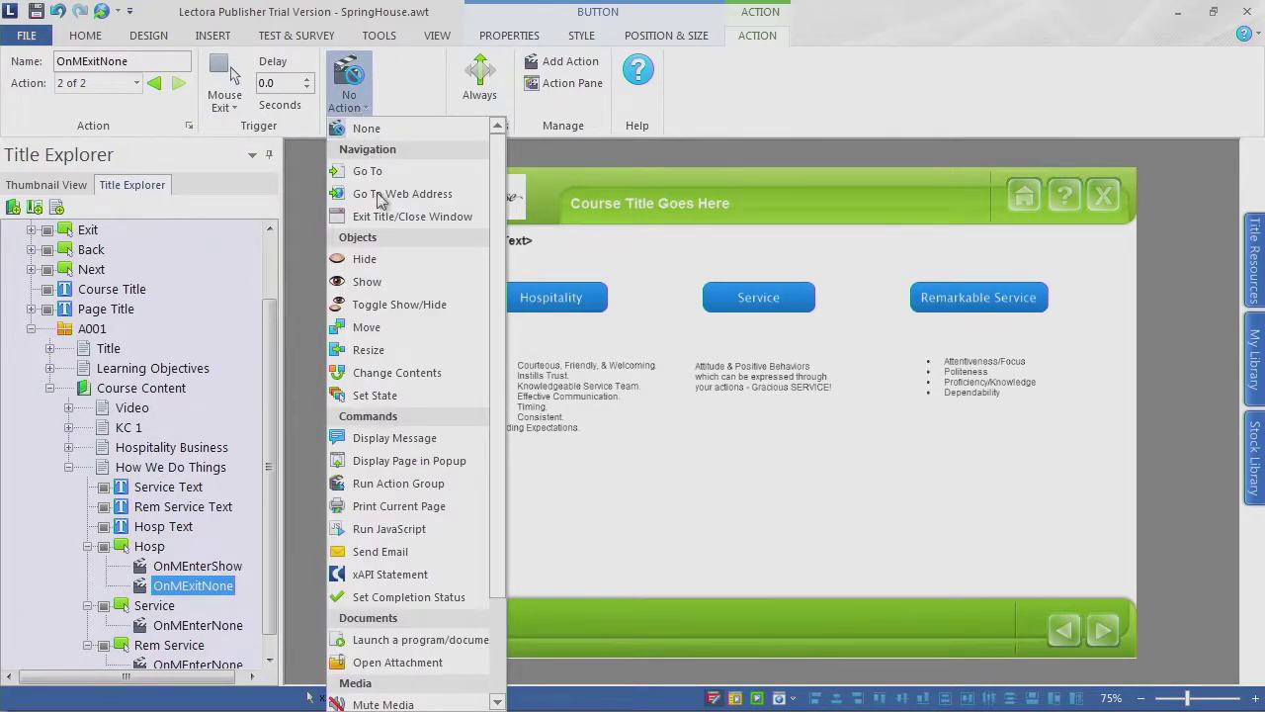
click(386, 261)
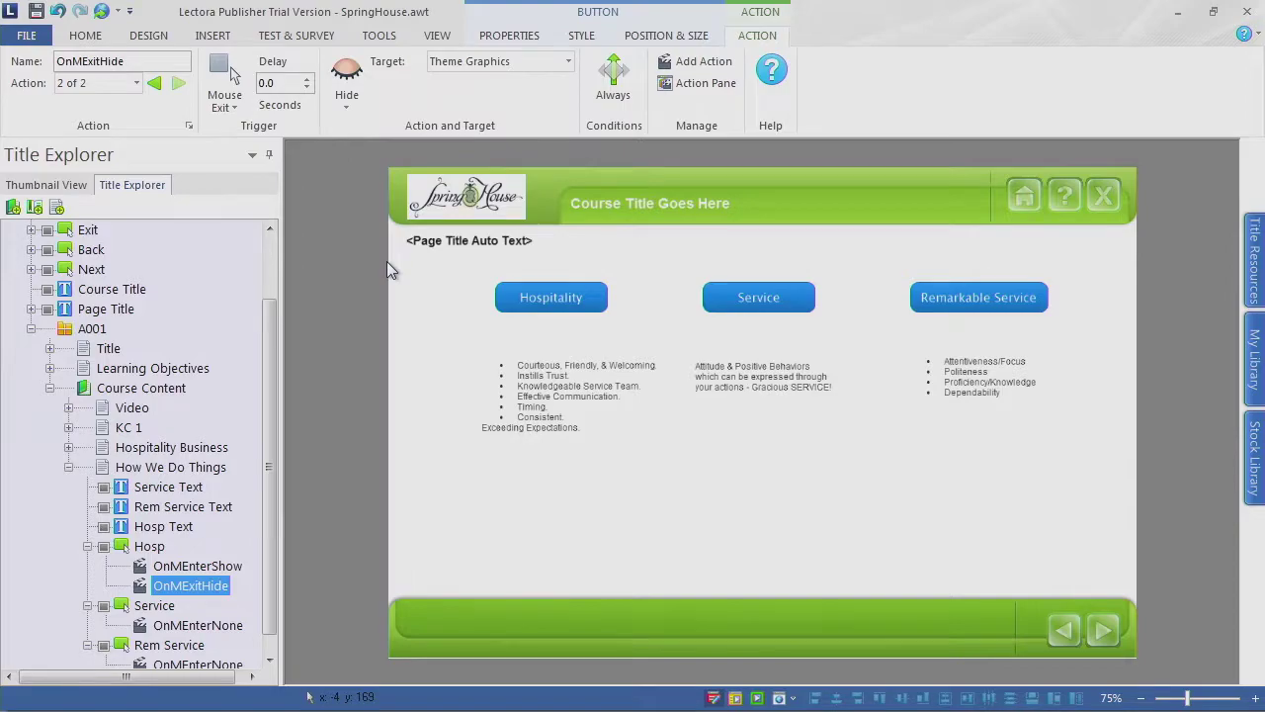
click(571, 65)
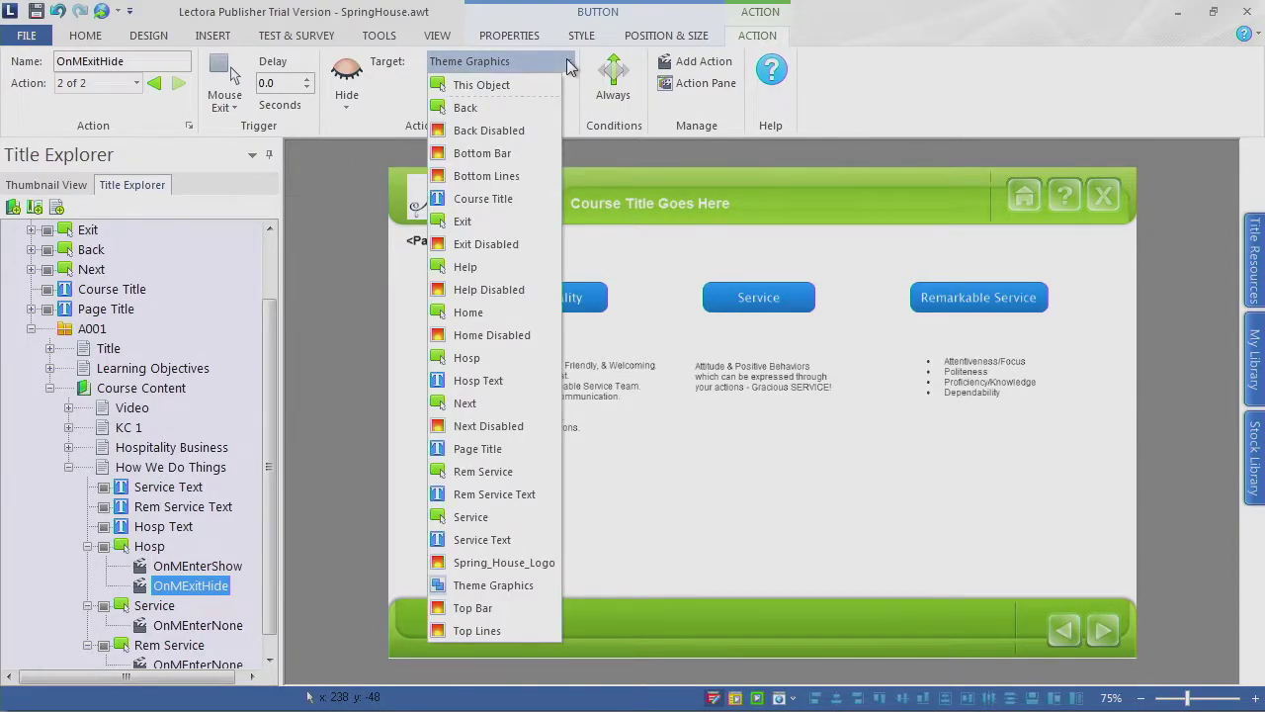
click(511, 381)
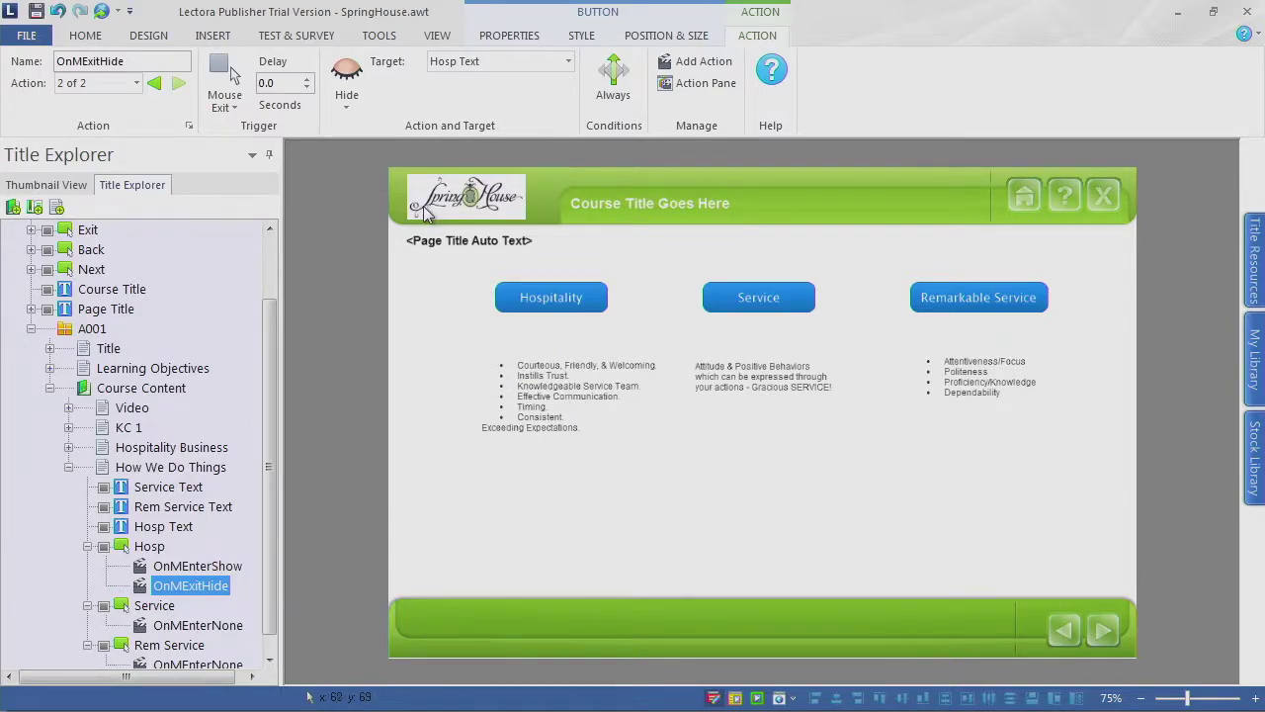
Step: Preview the page, test the Hospitality button's mouse-enter and mouse-exit behavior, and close the preview
key(F10)
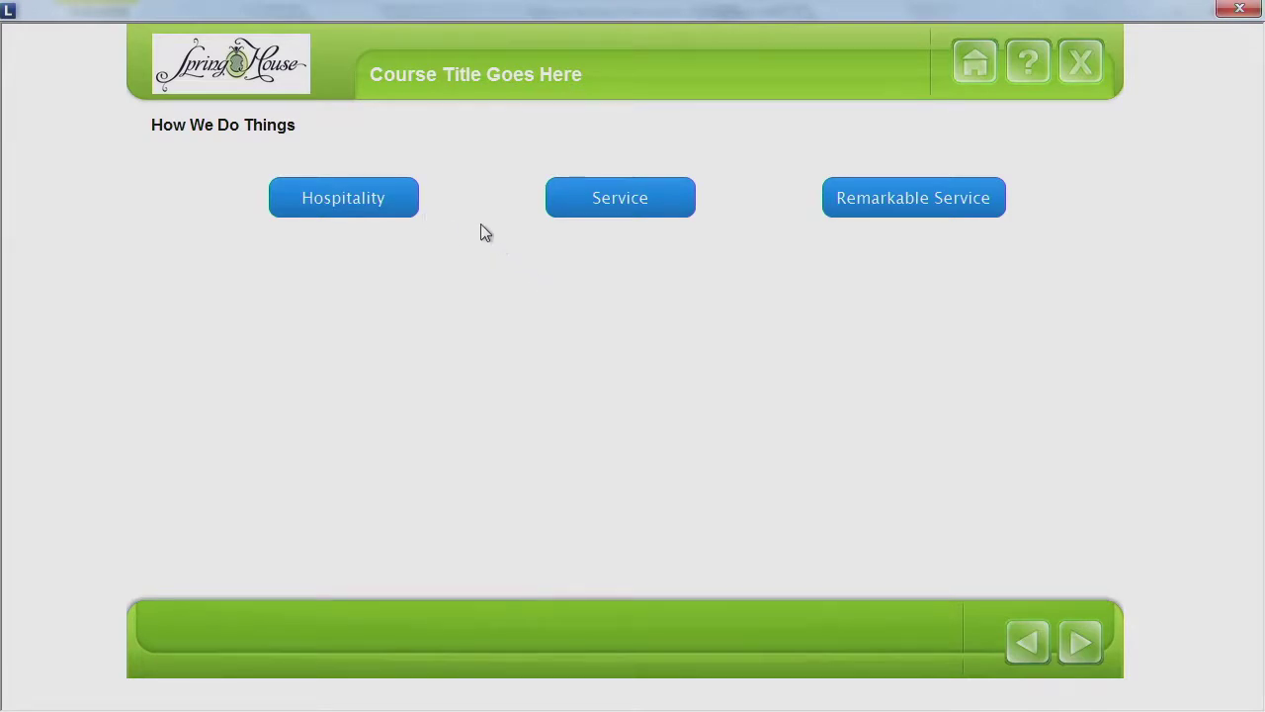
click(393, 209)
mouse_move(334, 202)
mouse_move(441, 195)
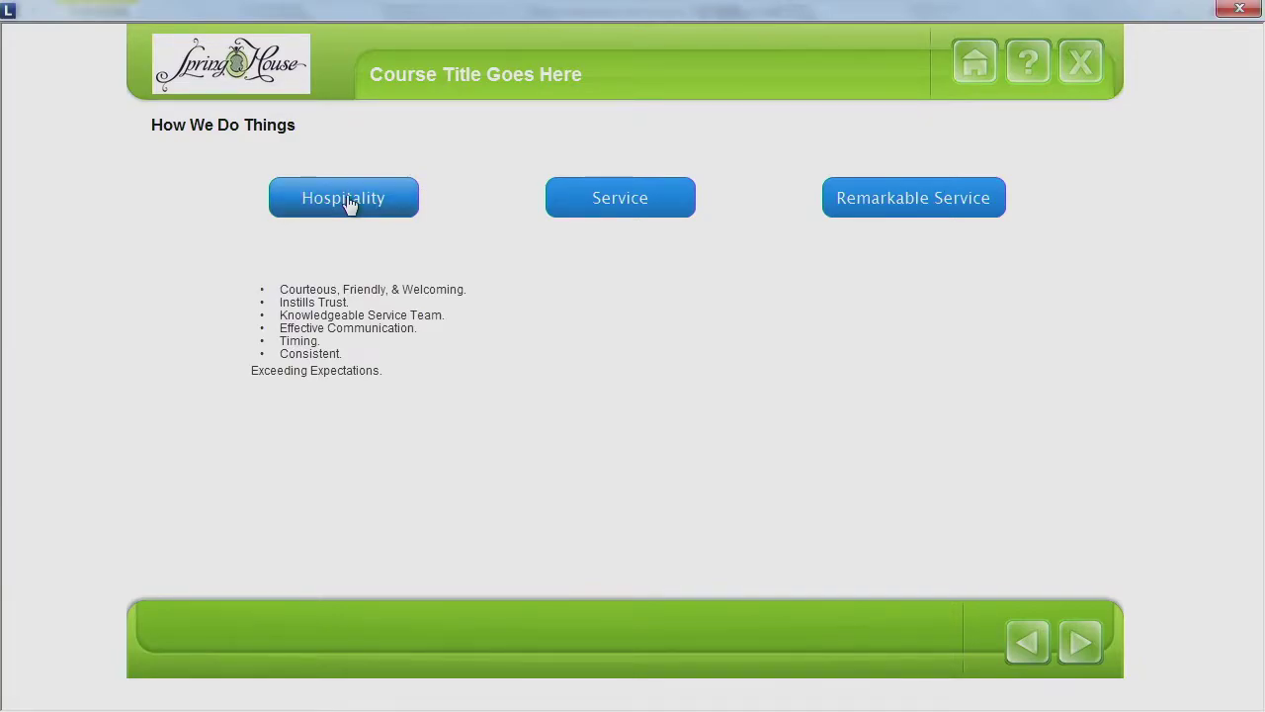
click(1249, 15)
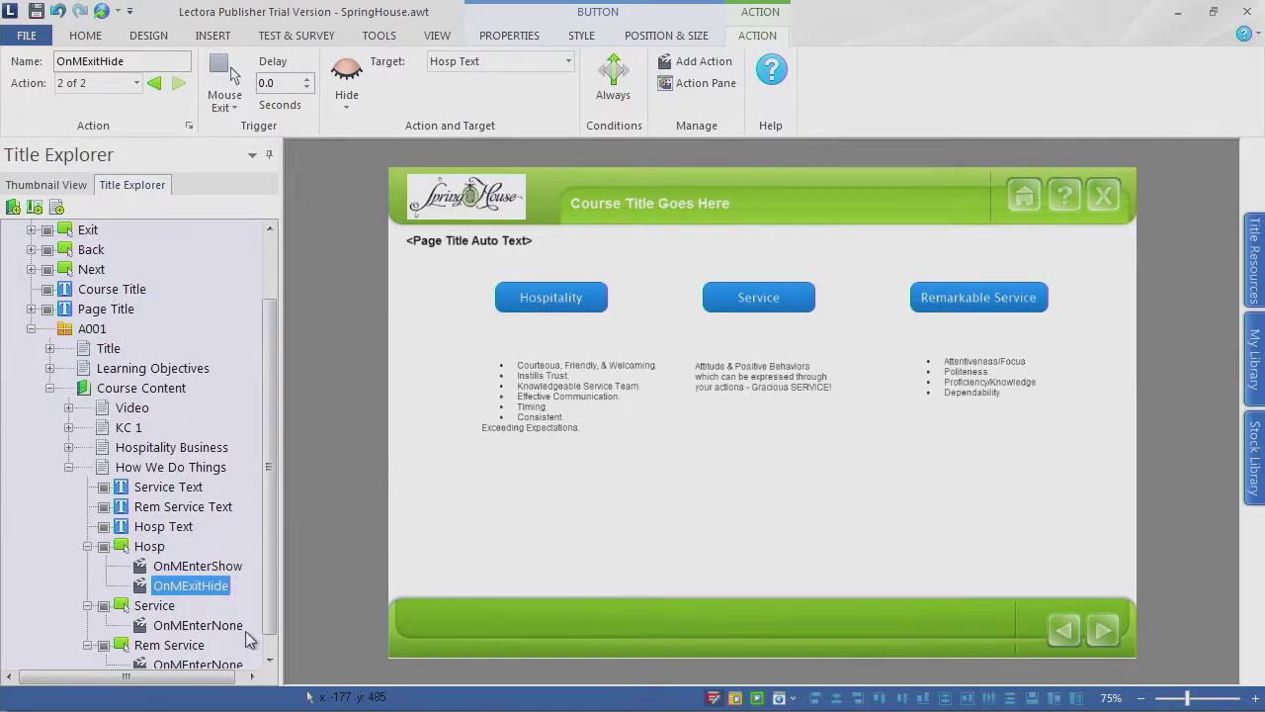
Step: Widen the Title Explorer and rename the Hosp button's mouse-enter action as Show Mouse Enter Text
drag(279, 602, 320, 603)
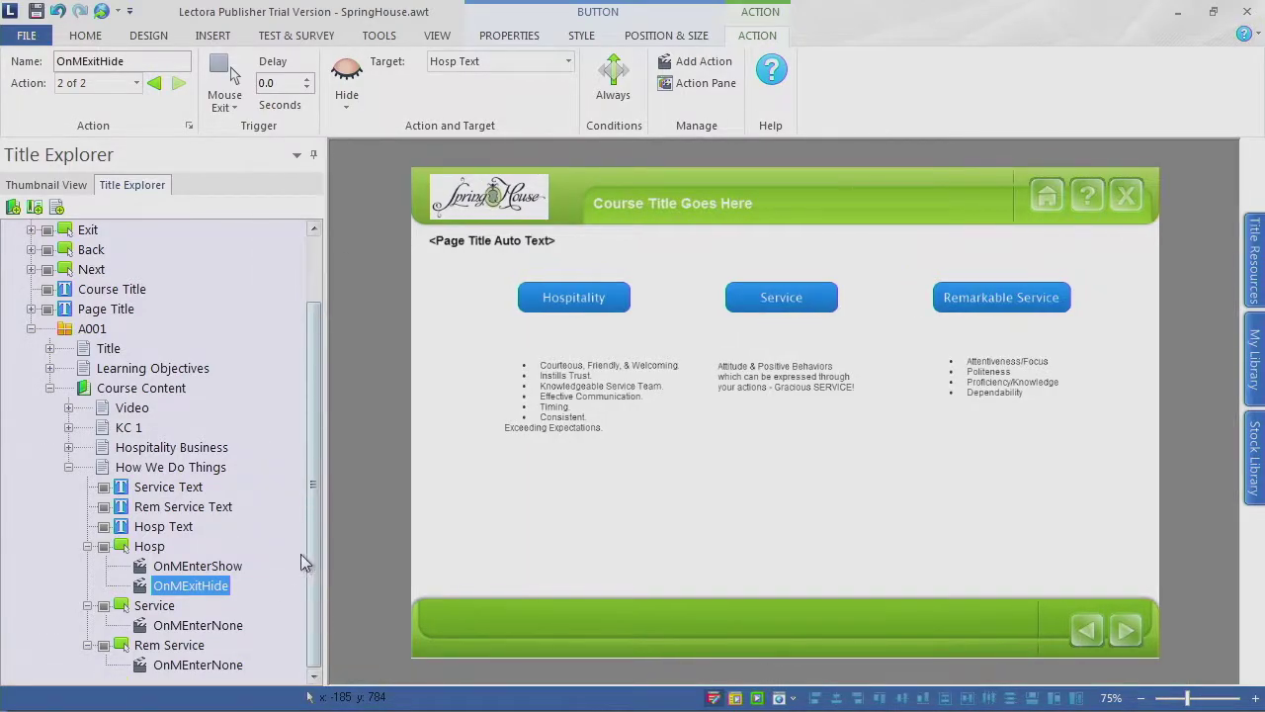
click(180, 567)
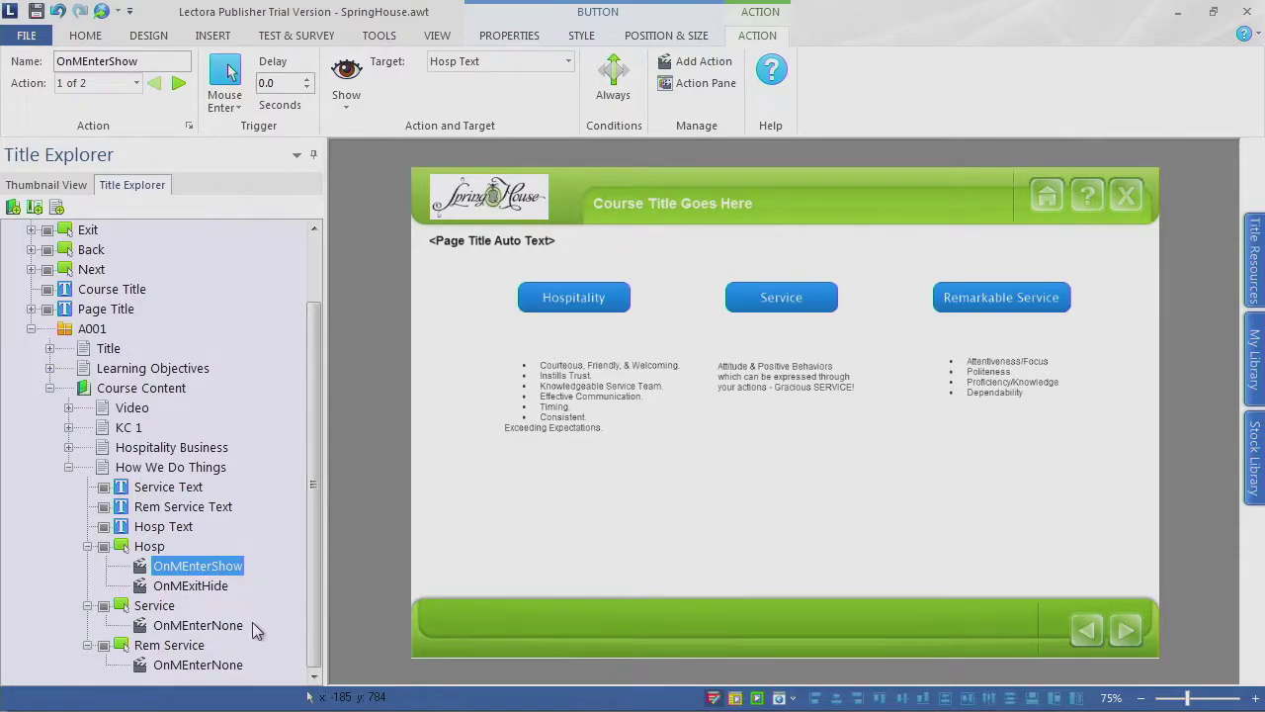
click(221, 571)
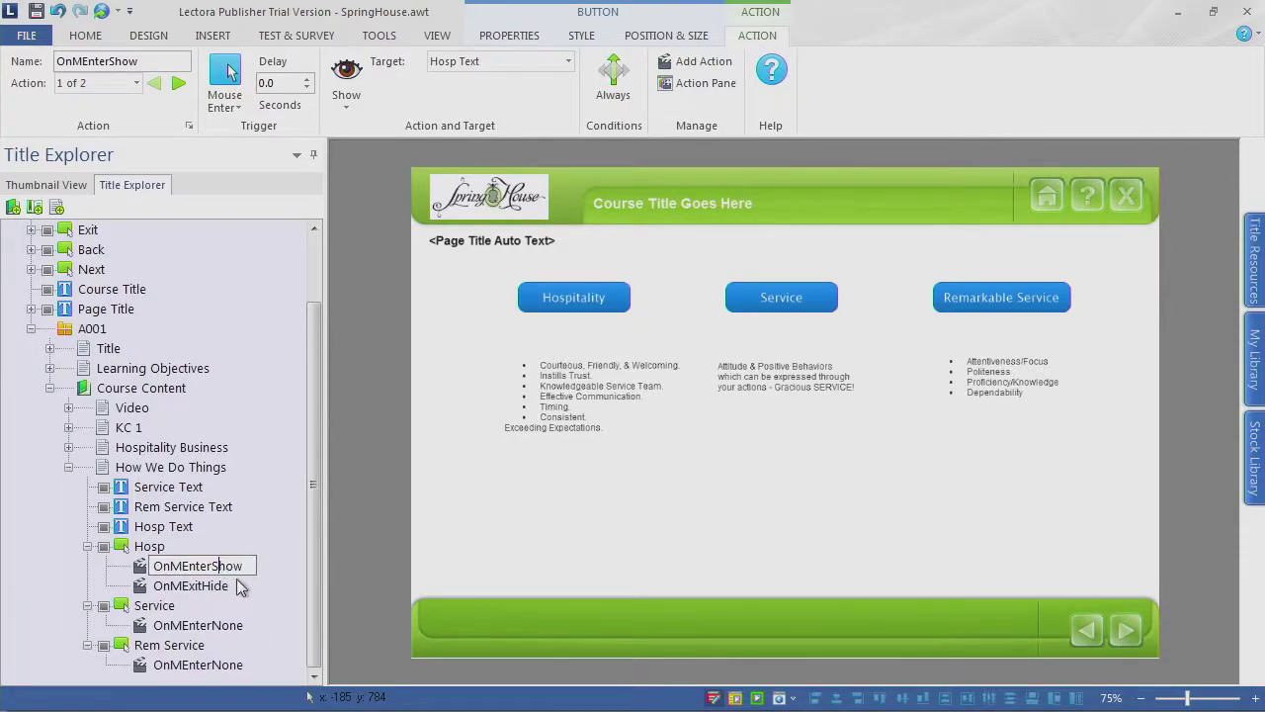
double_click(245, 564)
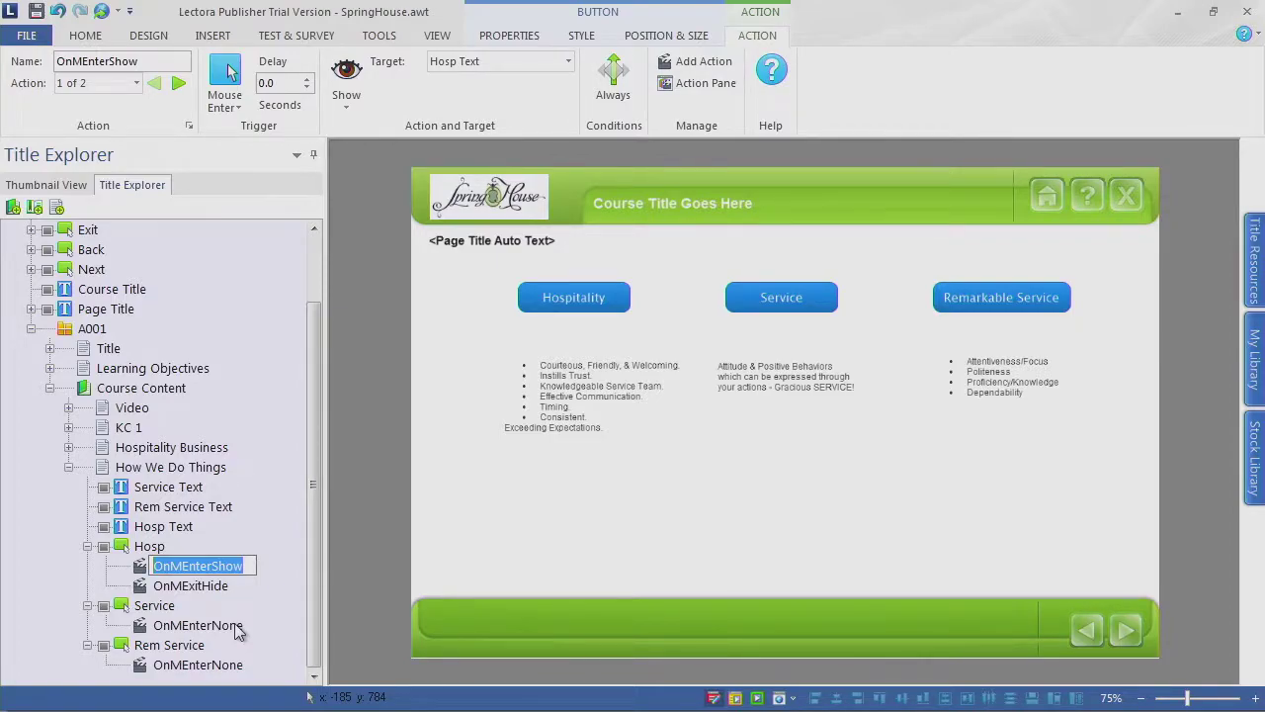
text(Show)
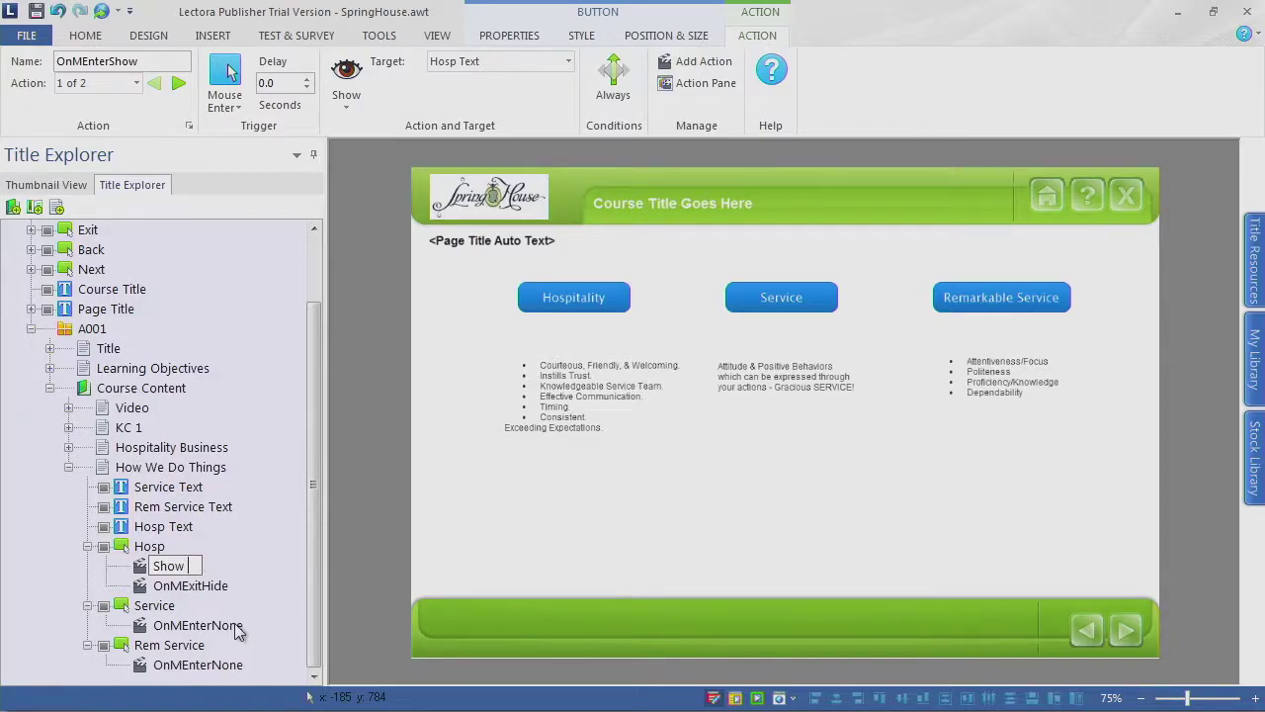
text( Mouse )
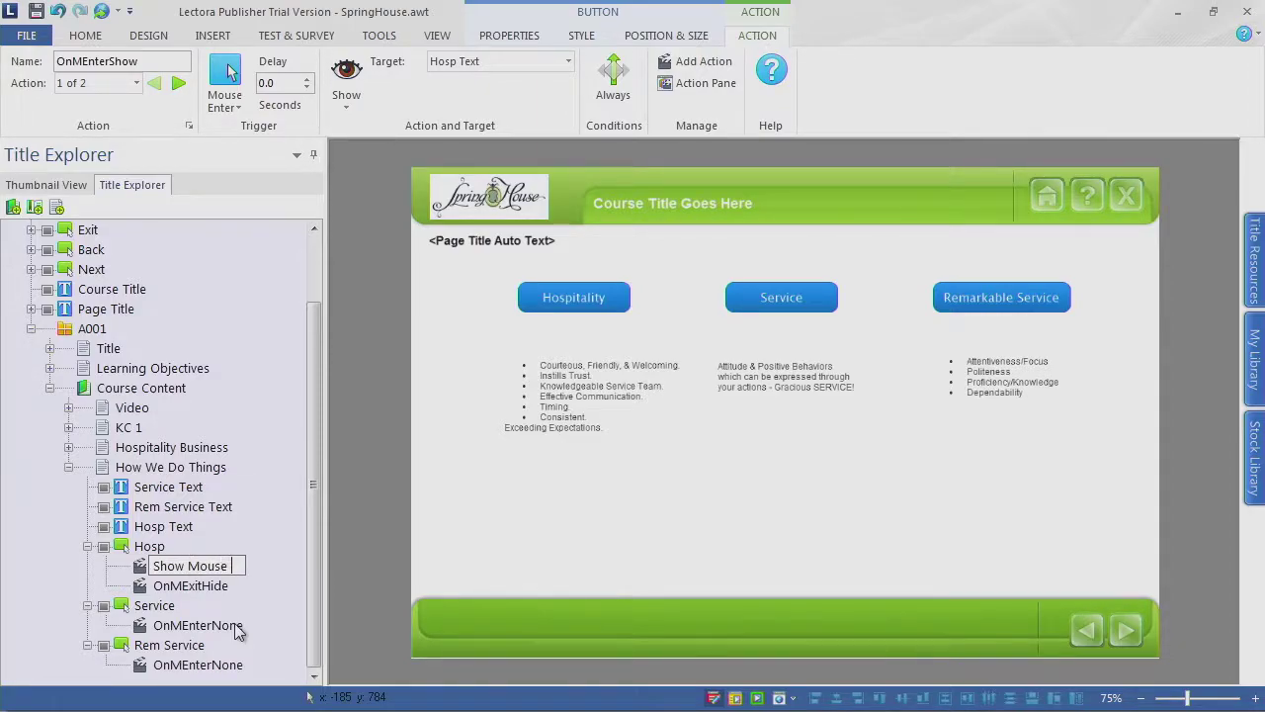
text(Enter Text)
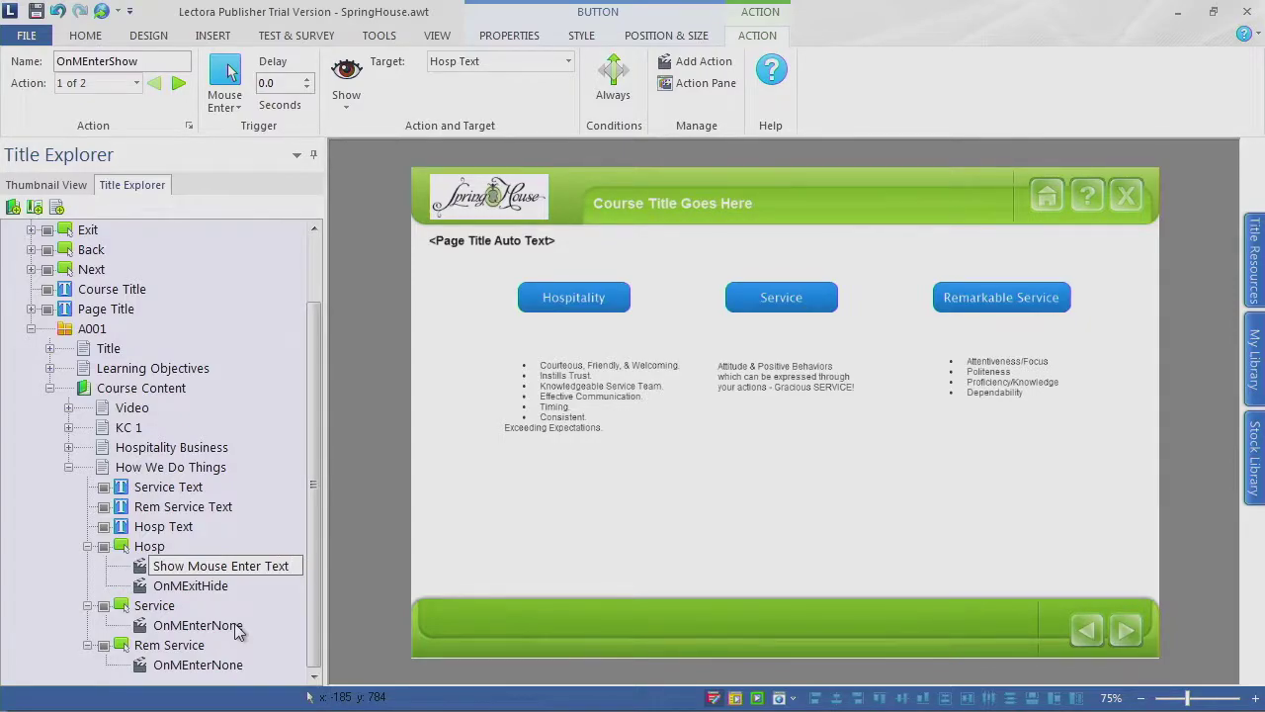
Step: Rename the Hosp button's mouse-exit action as Hide Mouse Enter Text
click(223, 587)
click(223, 587)
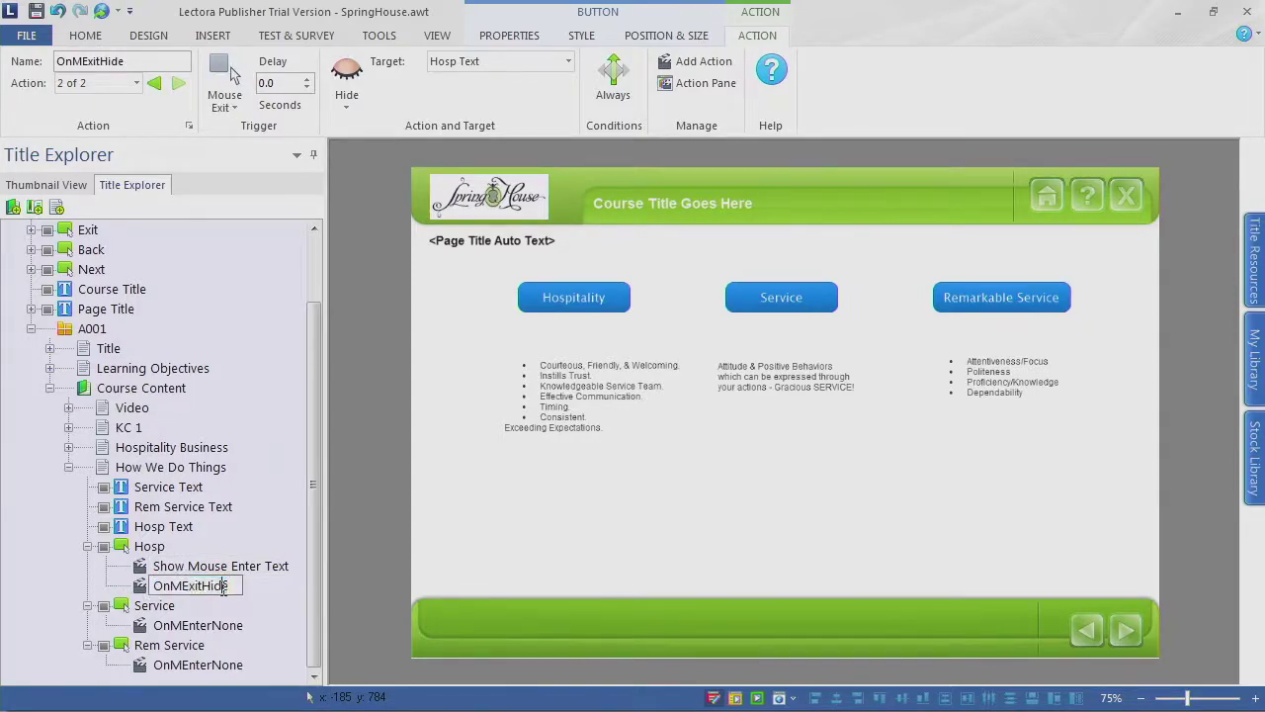
drag(224, 583, 74, 596)
text(H)
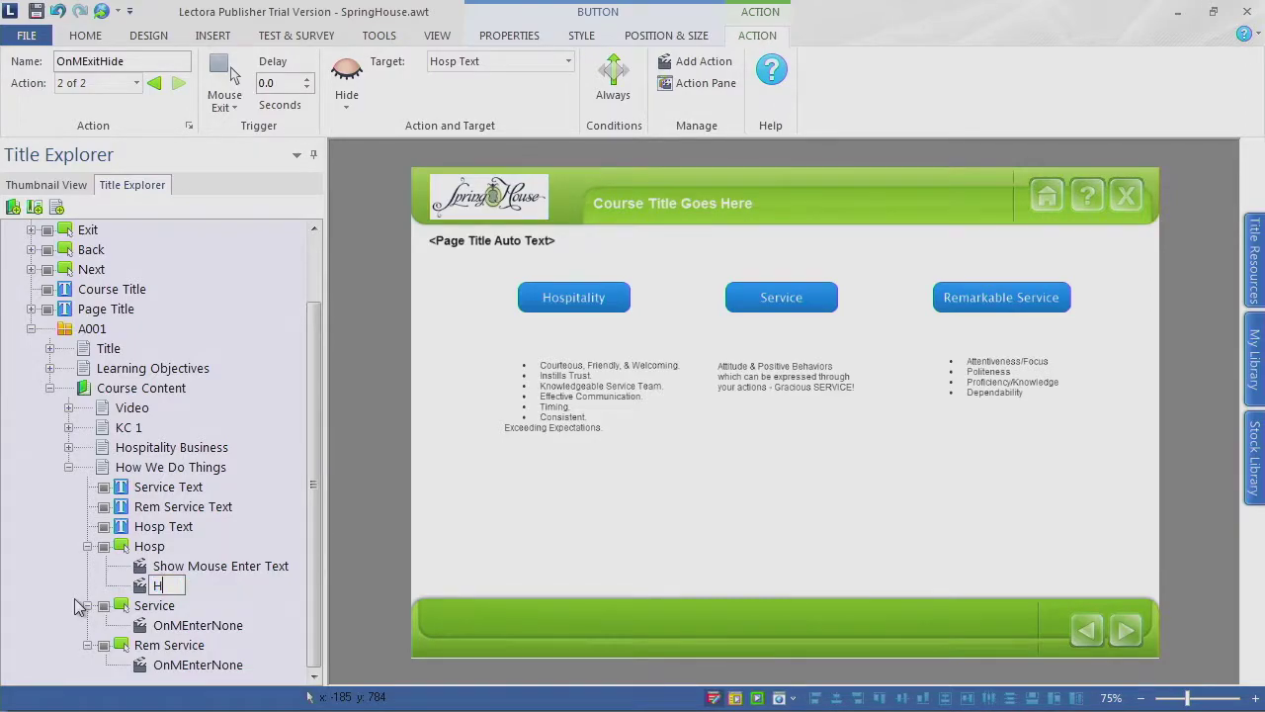
text(ide Mouse Enter Text)
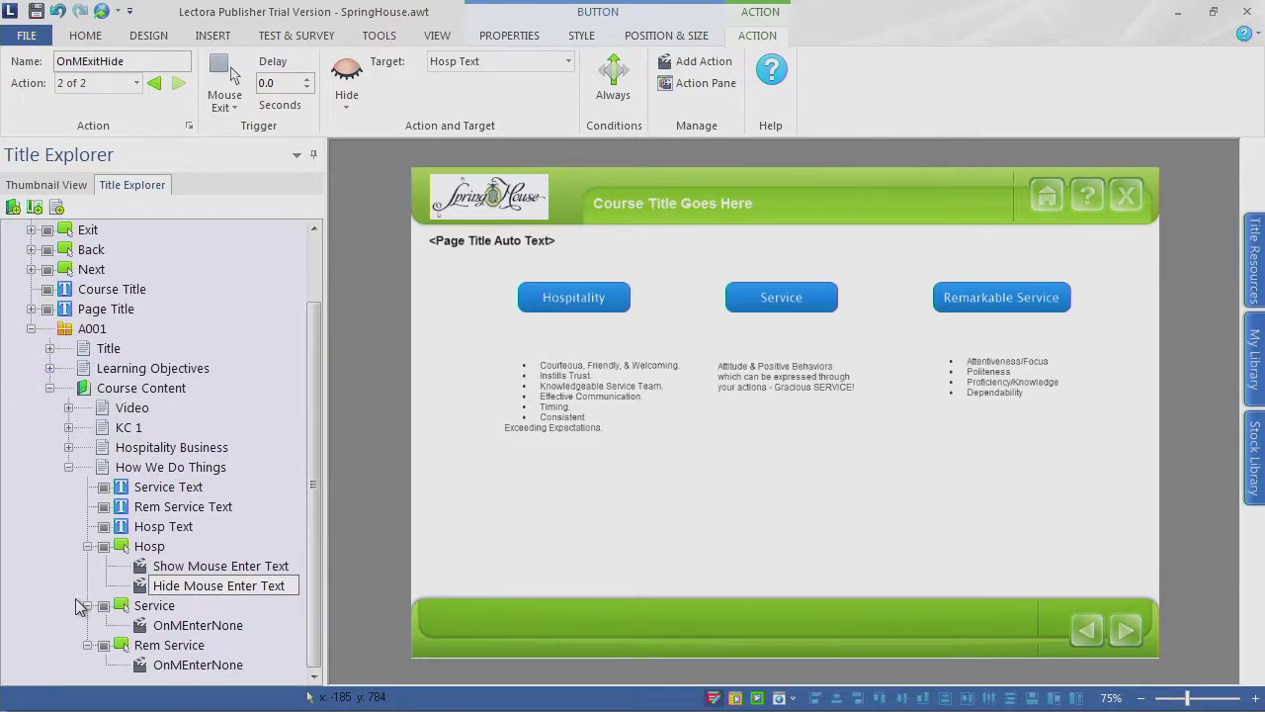
key(Return)
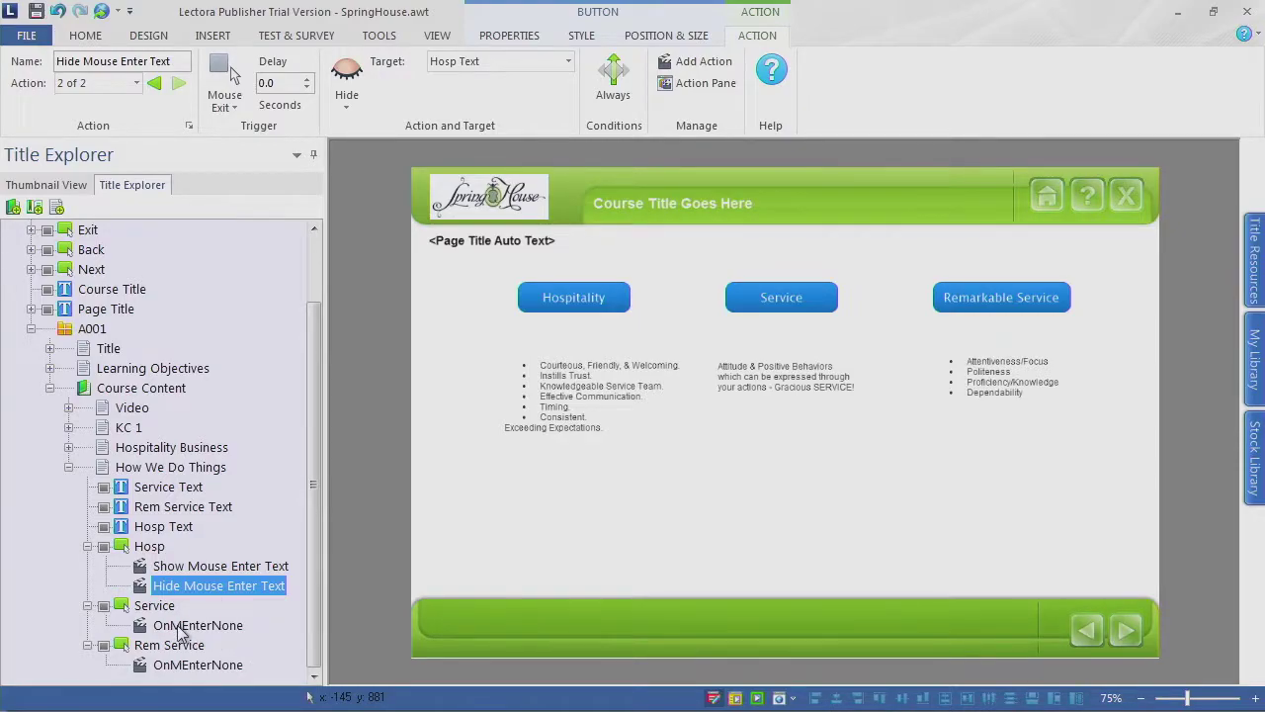
Step: Delete the empty OnMEnterNone actions from the Service and Rem Service buttons
click(203, 571)
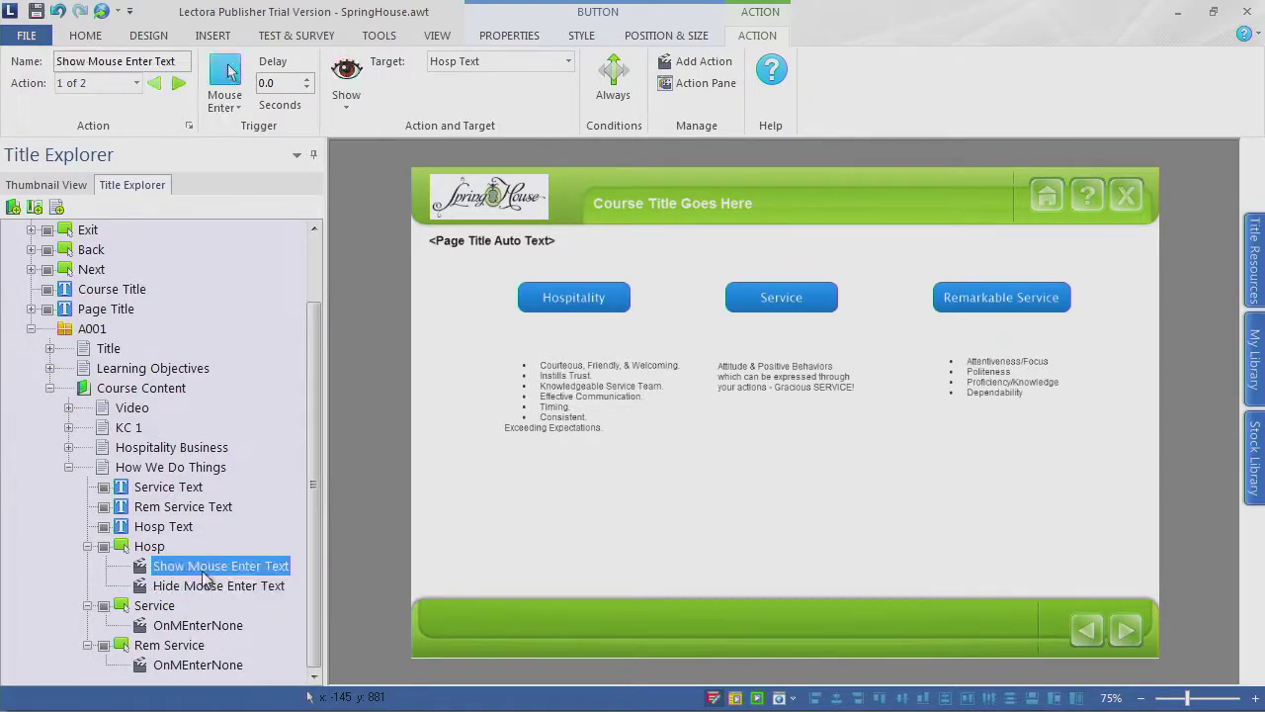
click(209, 590)
click(198, 566)
click(189, 627)
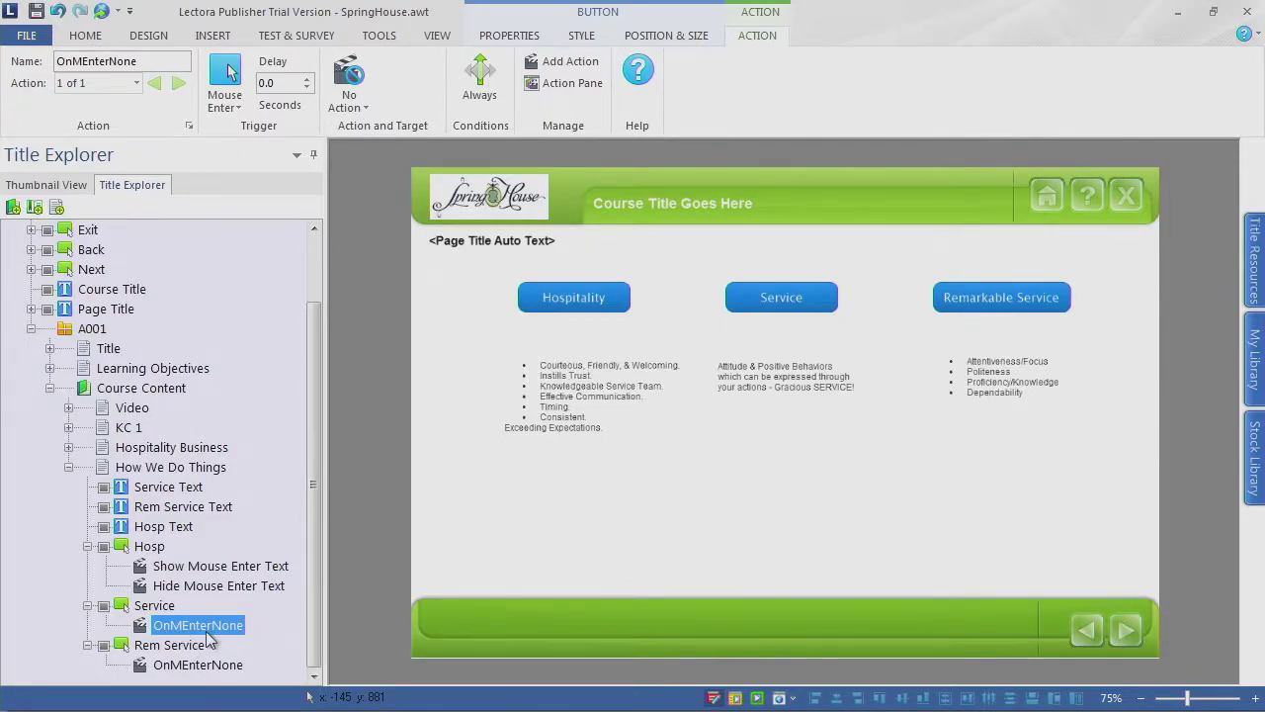
key(Delete)
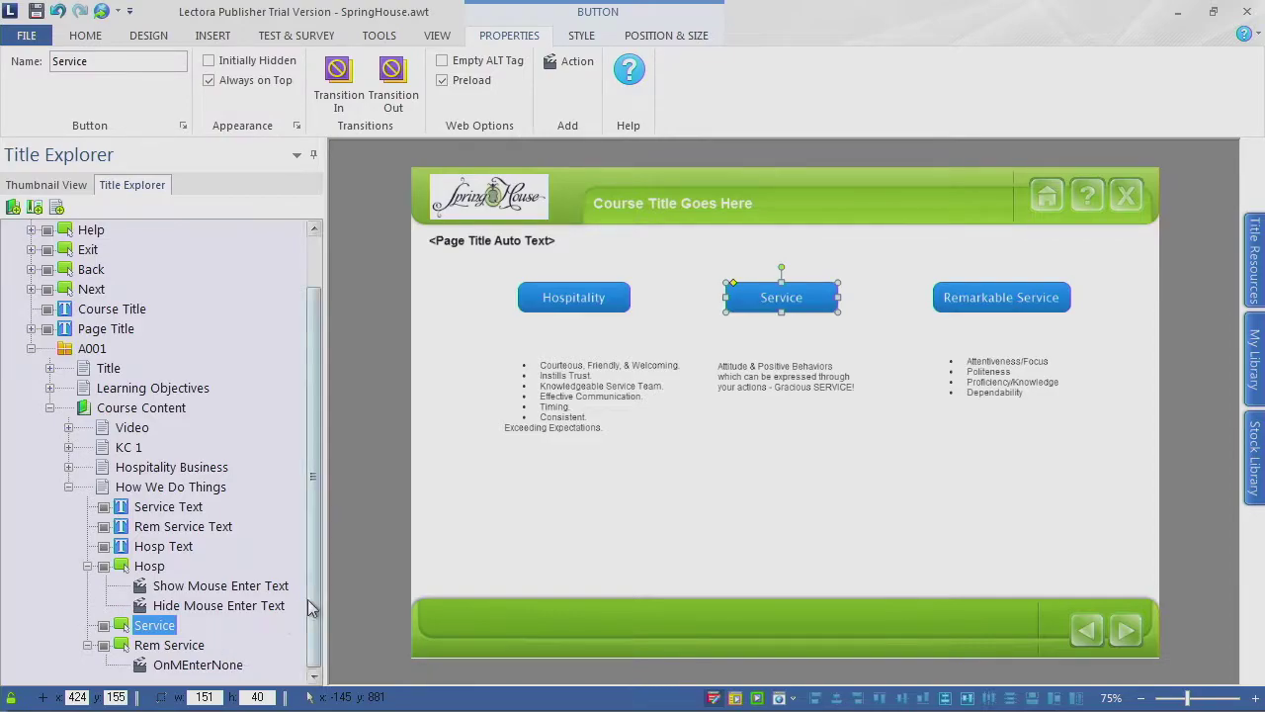
click(184, 664)
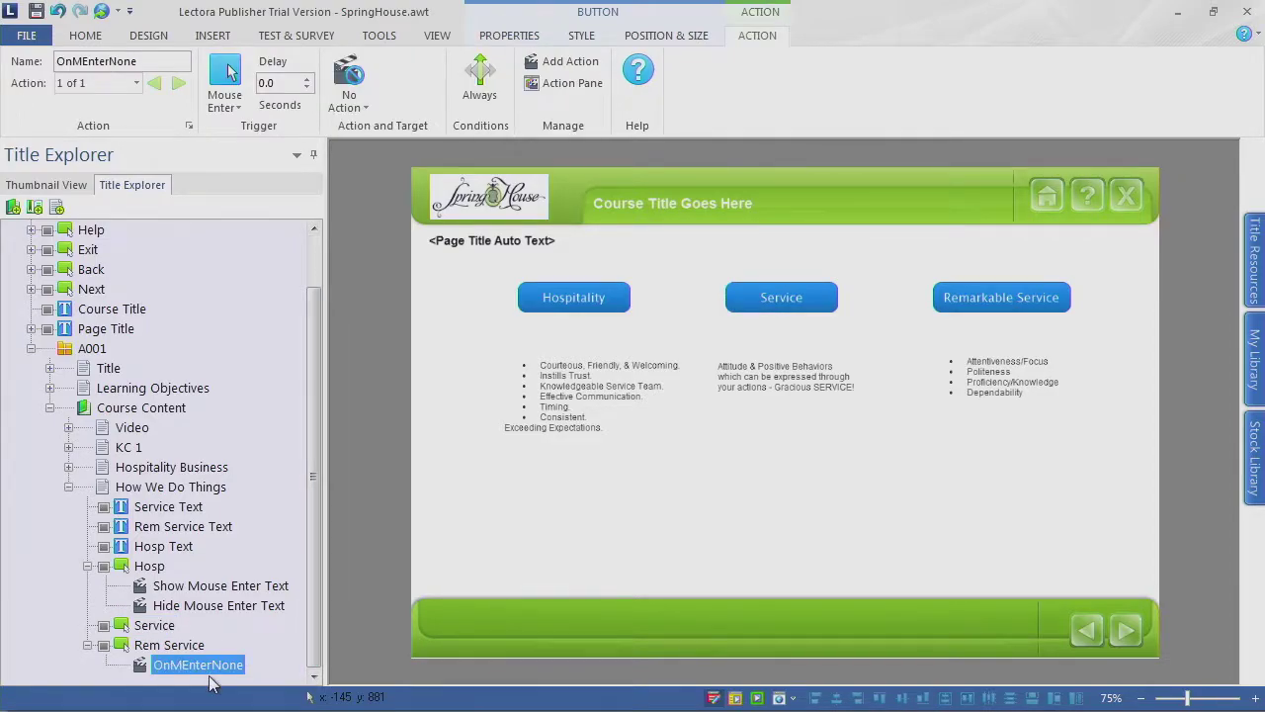
key(Delete)
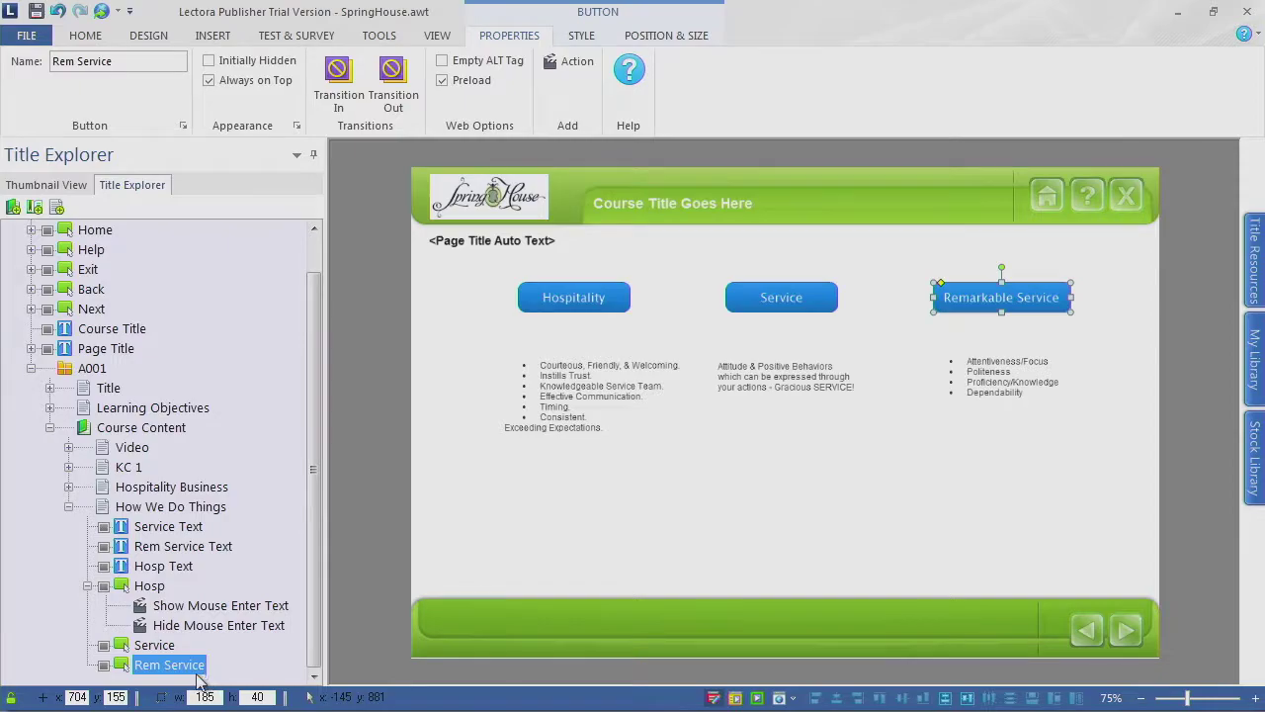
Step: Copy the Hosp button's Show Mouse Enter Text action onto the Service and Rem Service buttons
click(227, 608)
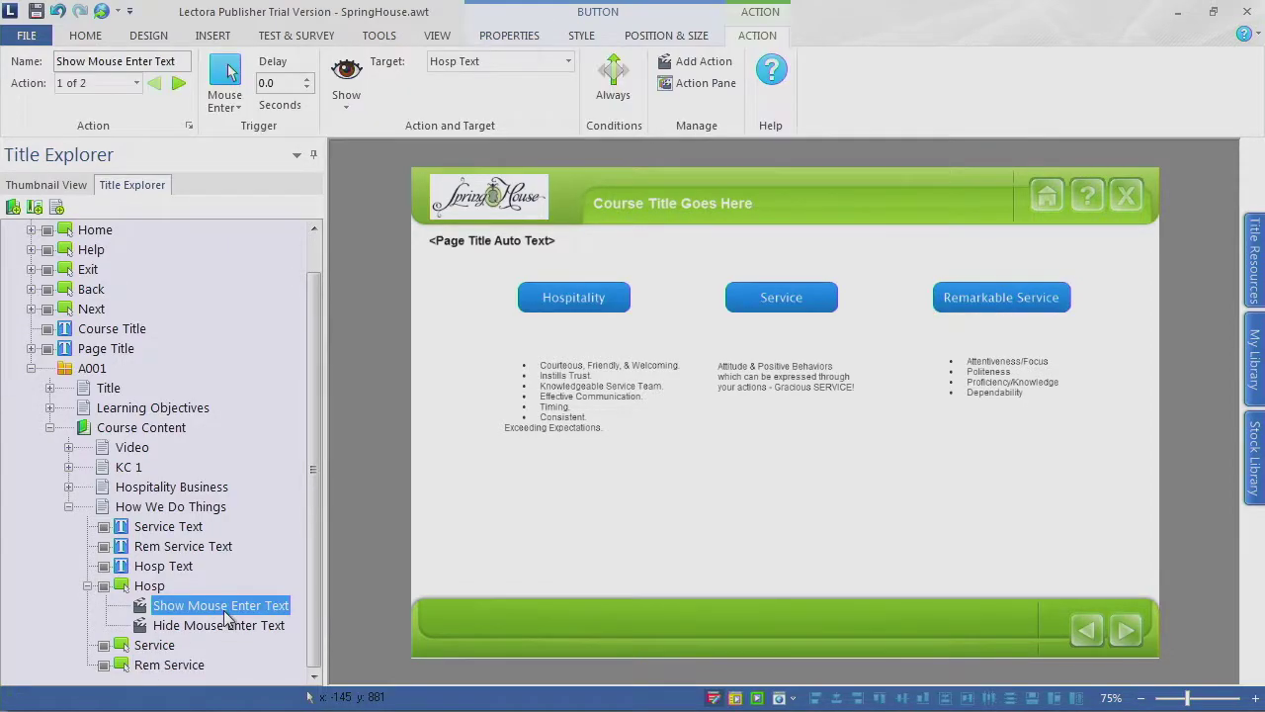
right_click(220, 609)
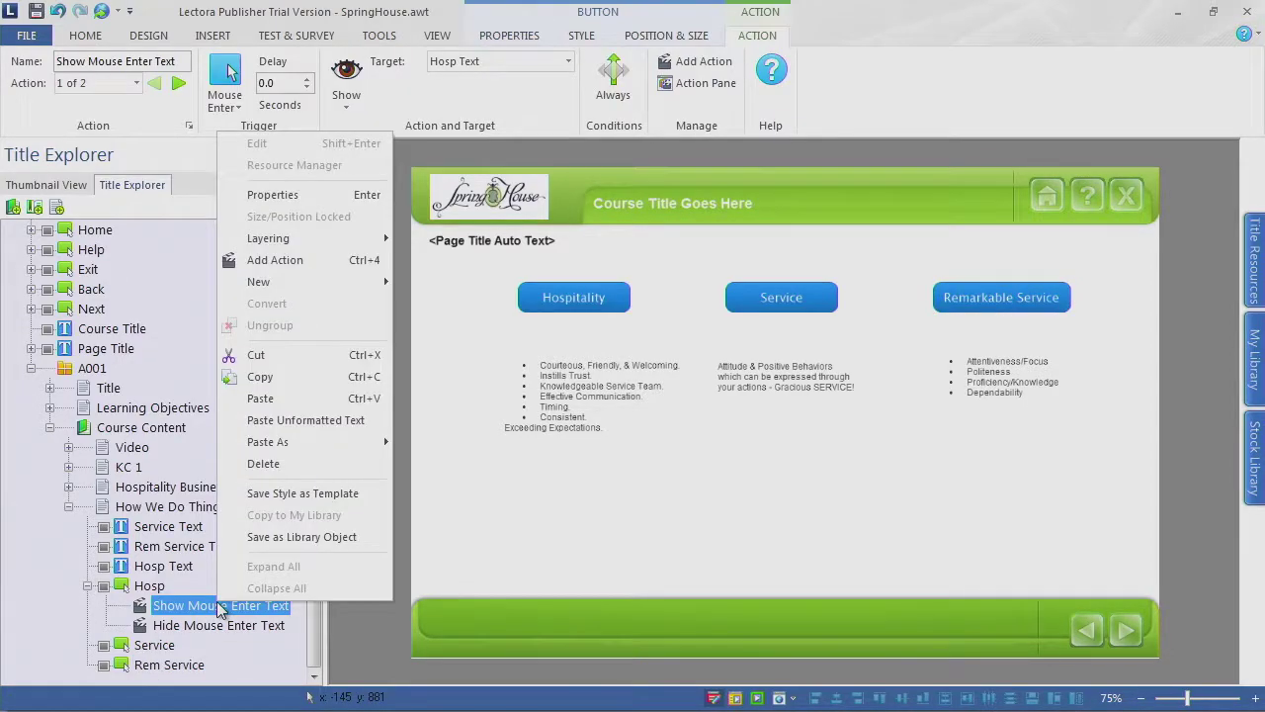
click(274, 383)
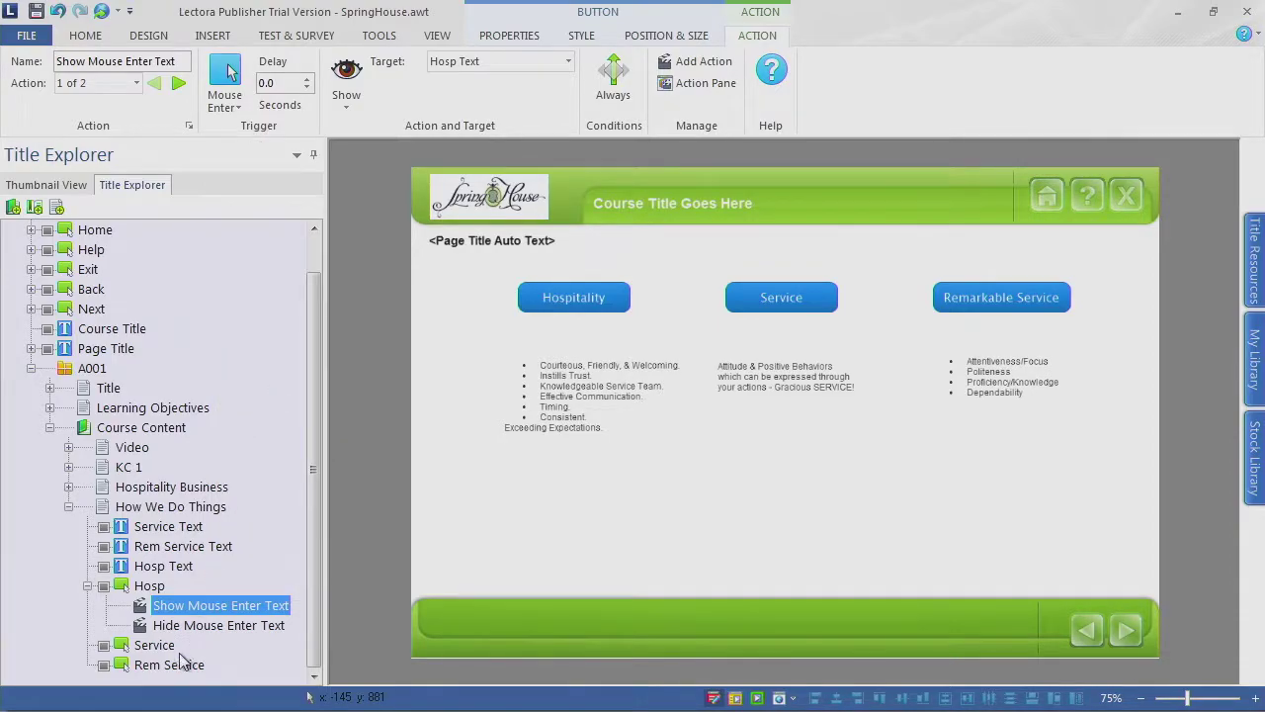
click(153, 644)
right_click(156, 644)
click(217, 442)
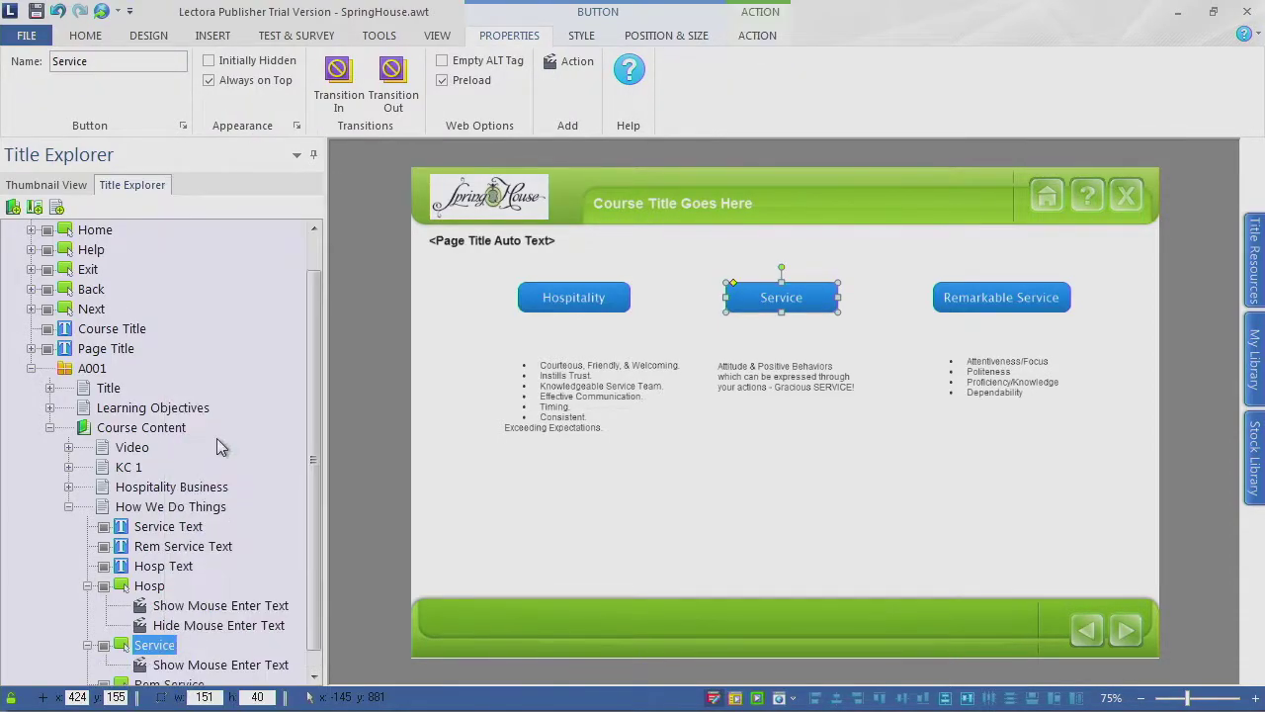
scroll(277, 652, down, 1)
click(169, 664)
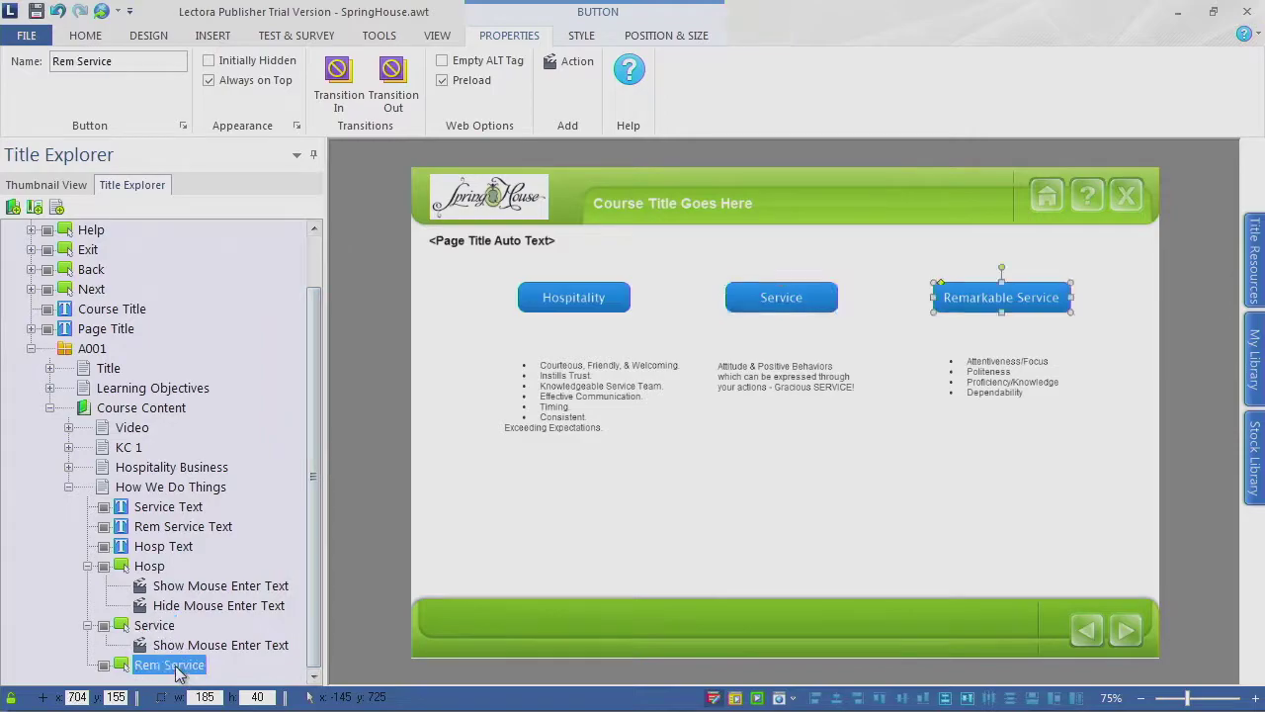
right_click(176, 667)
click(248, 460)
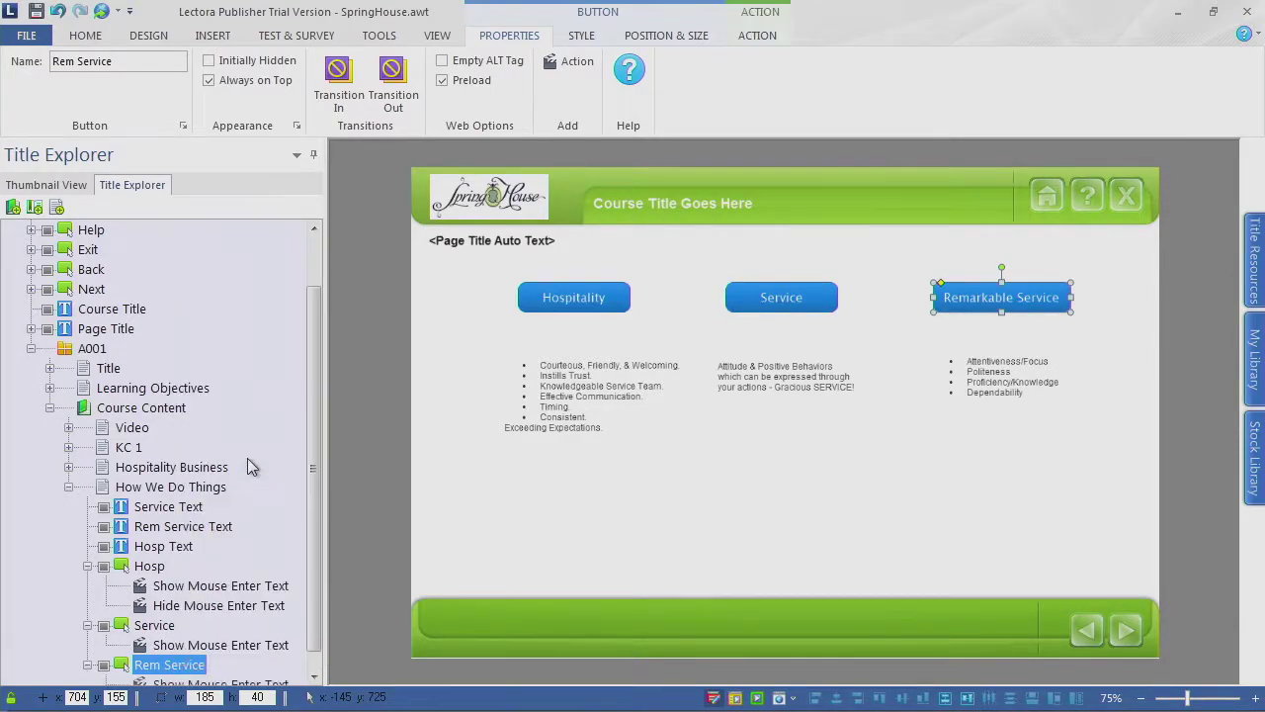
Step: Copy the Hosp button's Hide Mouse Enter Text action onto the Service and Rem Service buttons
click(237, 607)
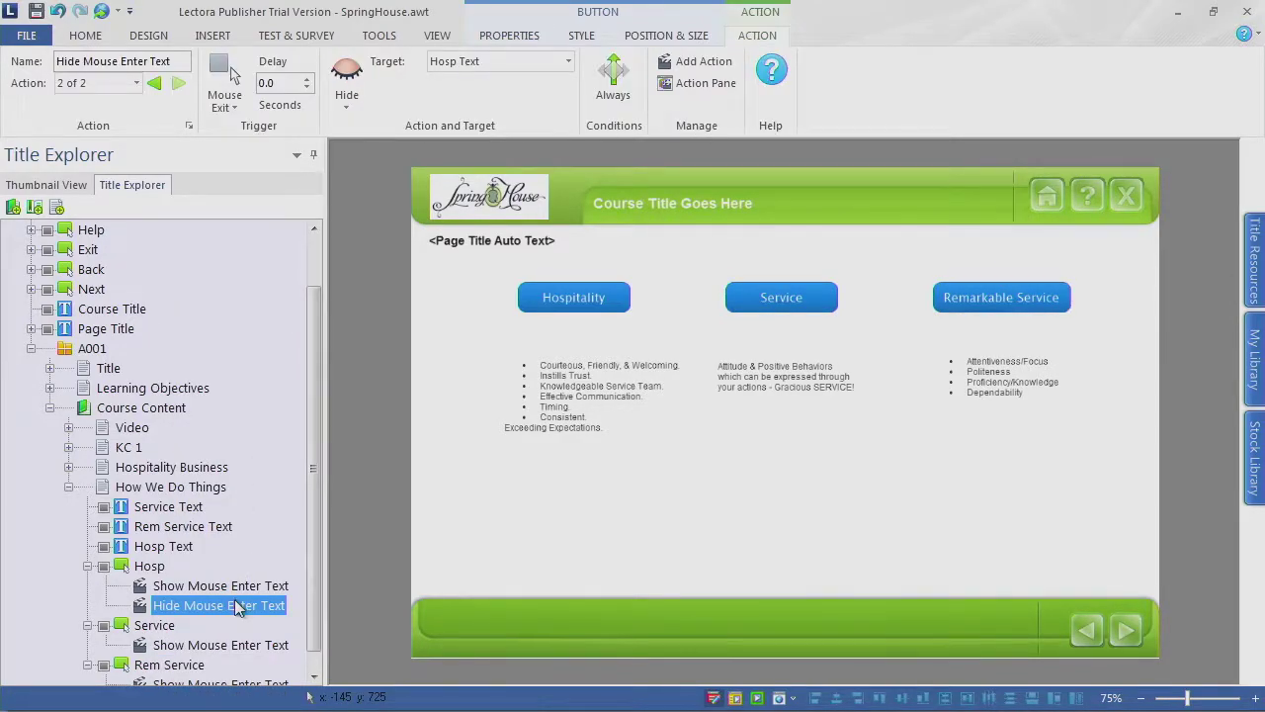
right_click(237, 607)
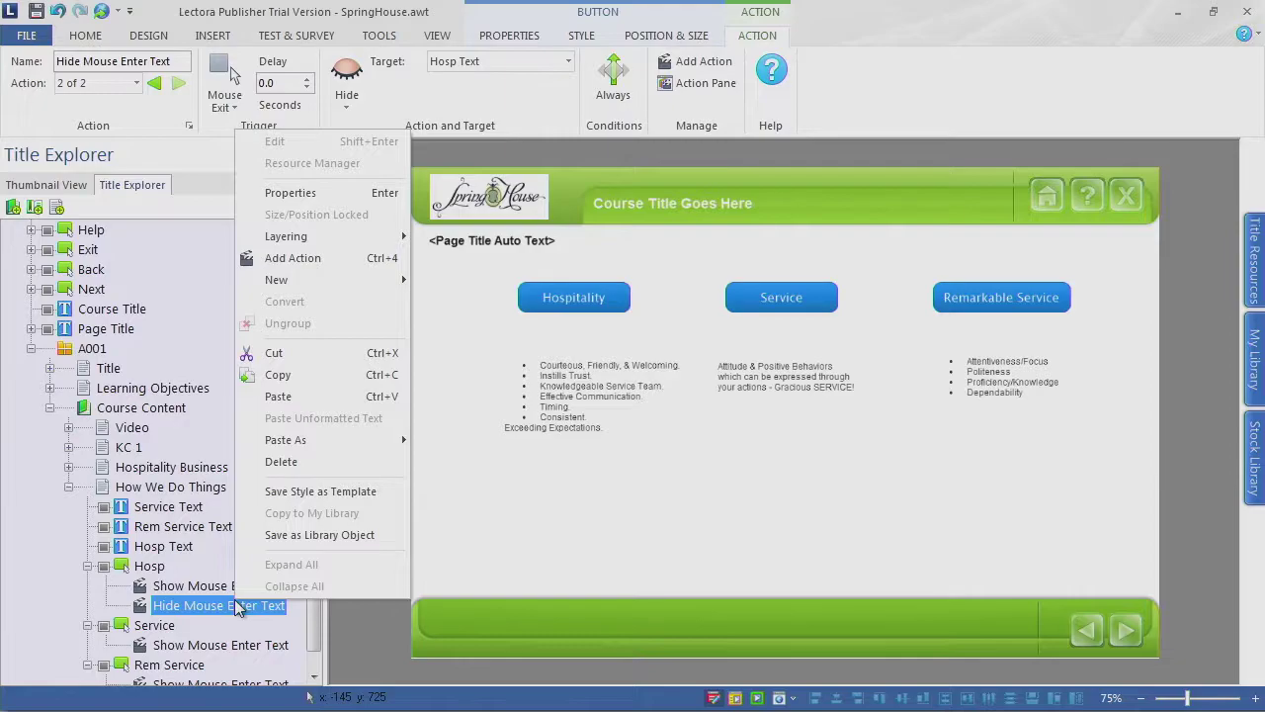
click(282, 380)
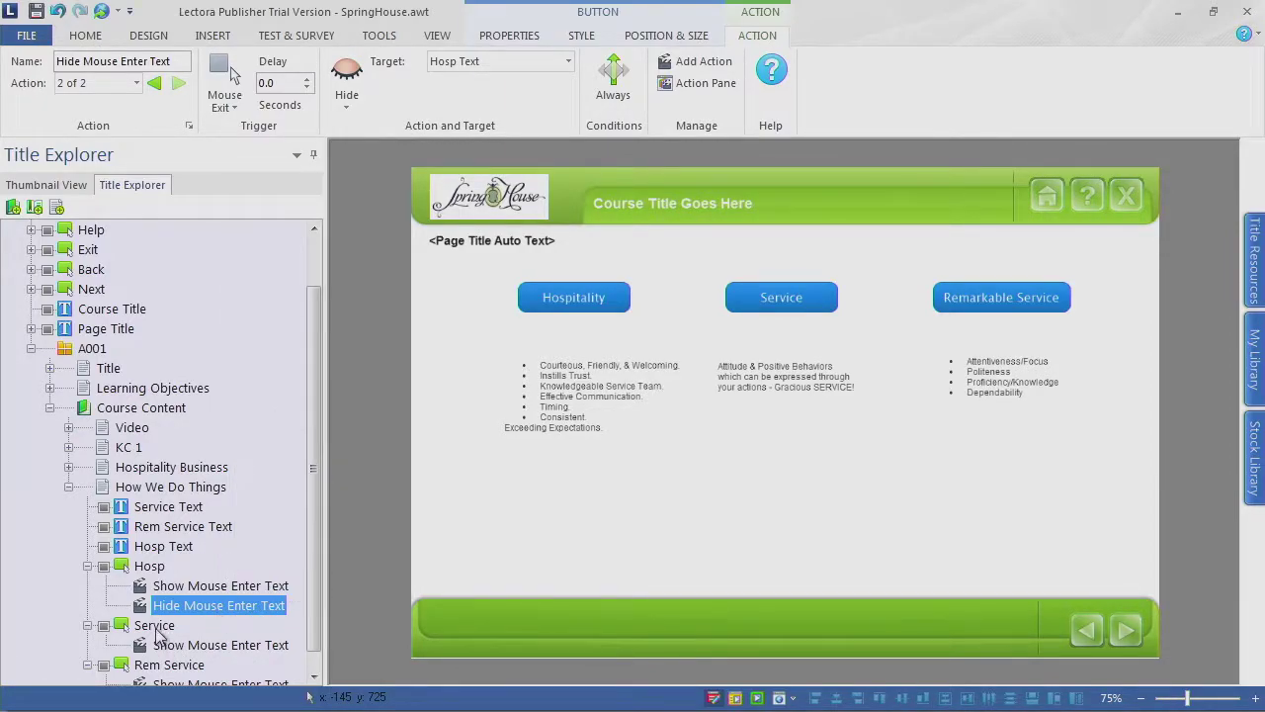
click(155, 626)
right_click(158, 632)
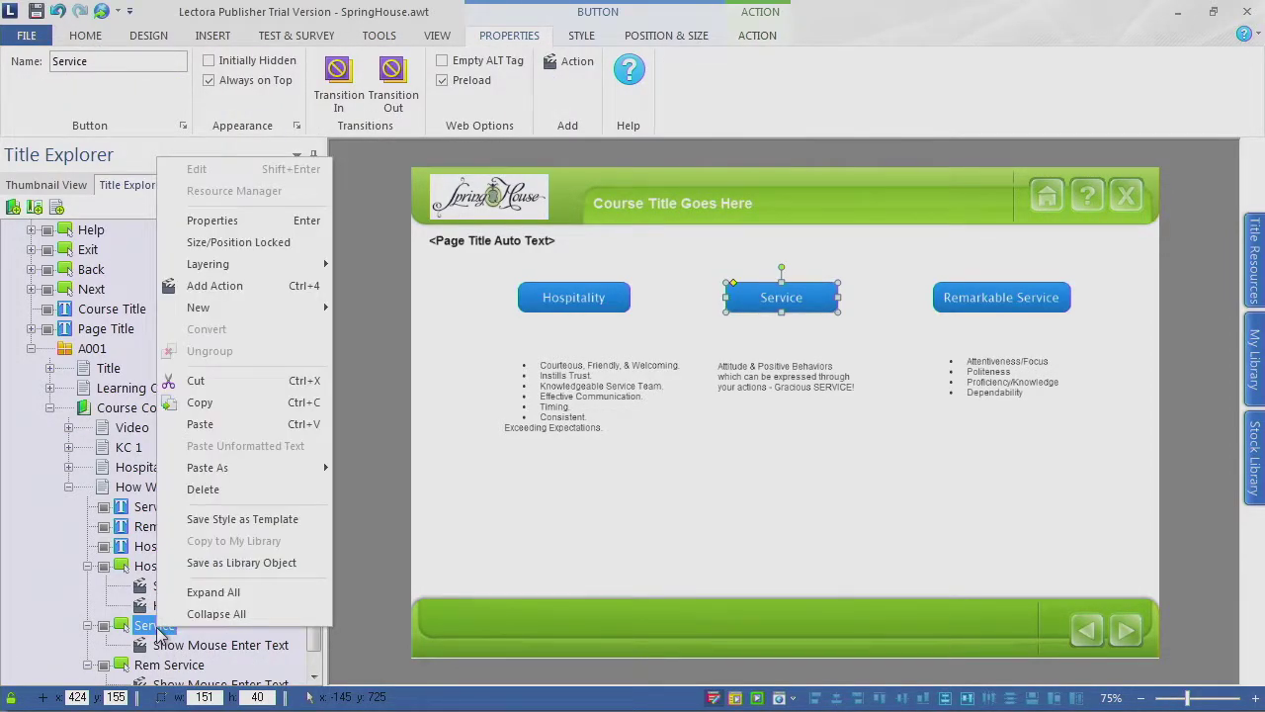
click(235, 423)
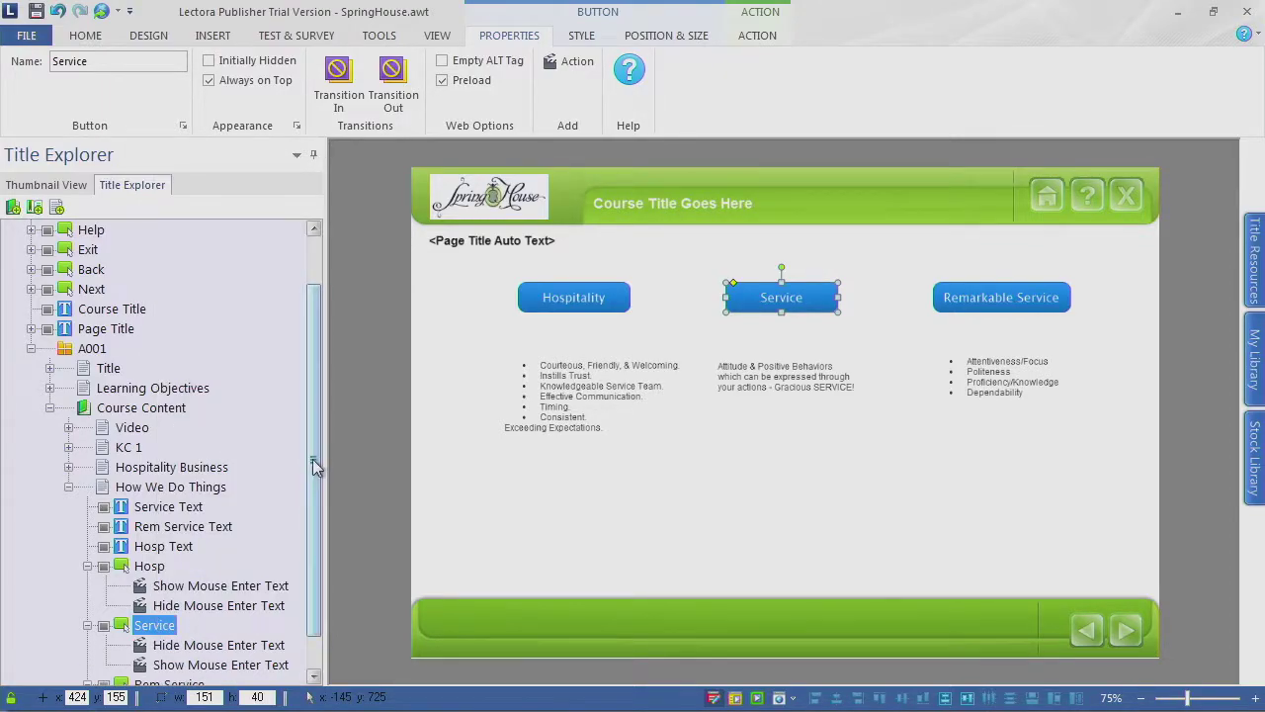
drag(313, 458, 313, 490)
click(174, 649)
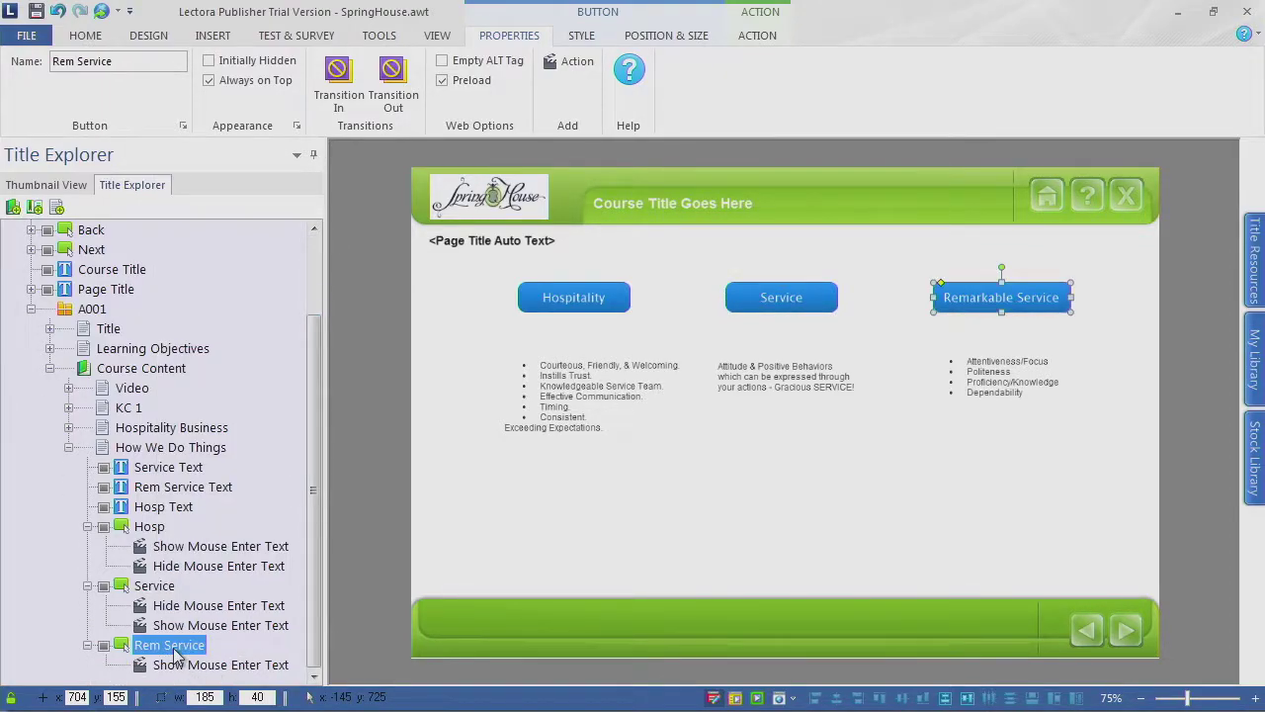
right_click(176, 652)
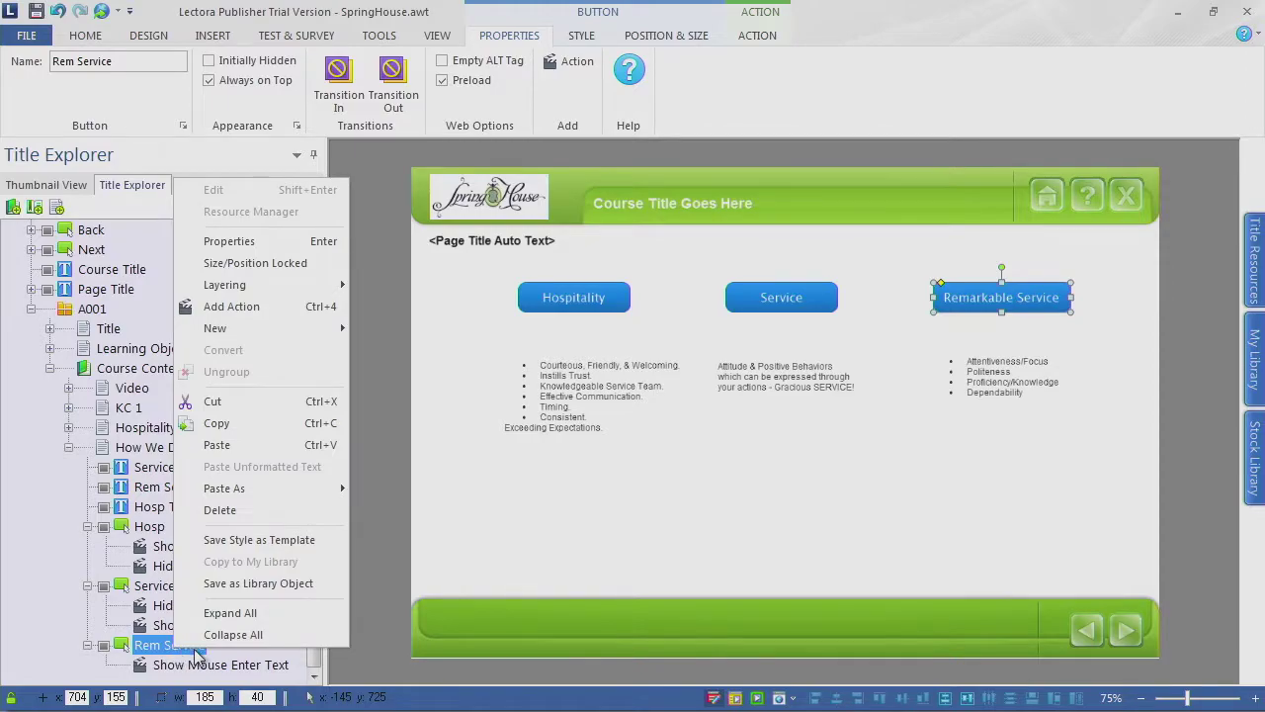
click(253, 444)
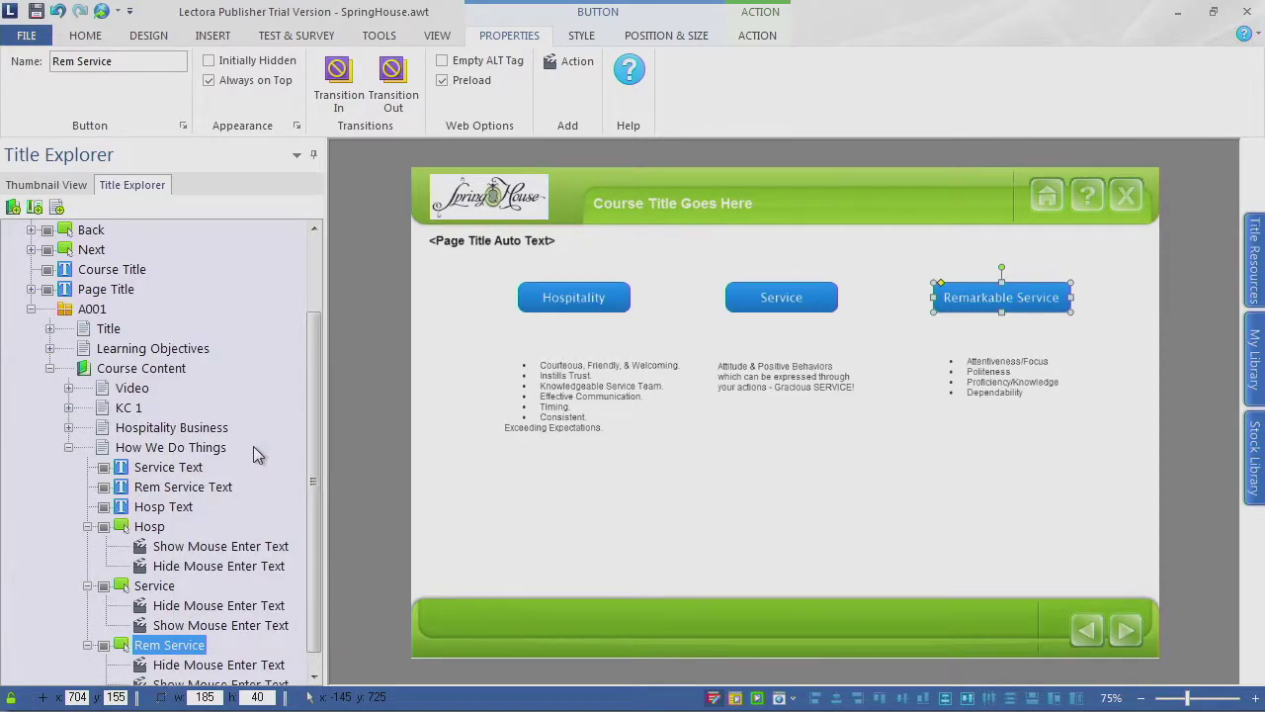
Step: Reorder the Service button's actions so that Show Mouse Enter Text comes before Hide Mouse Enter Text
drag(317, 557, 317, 571)
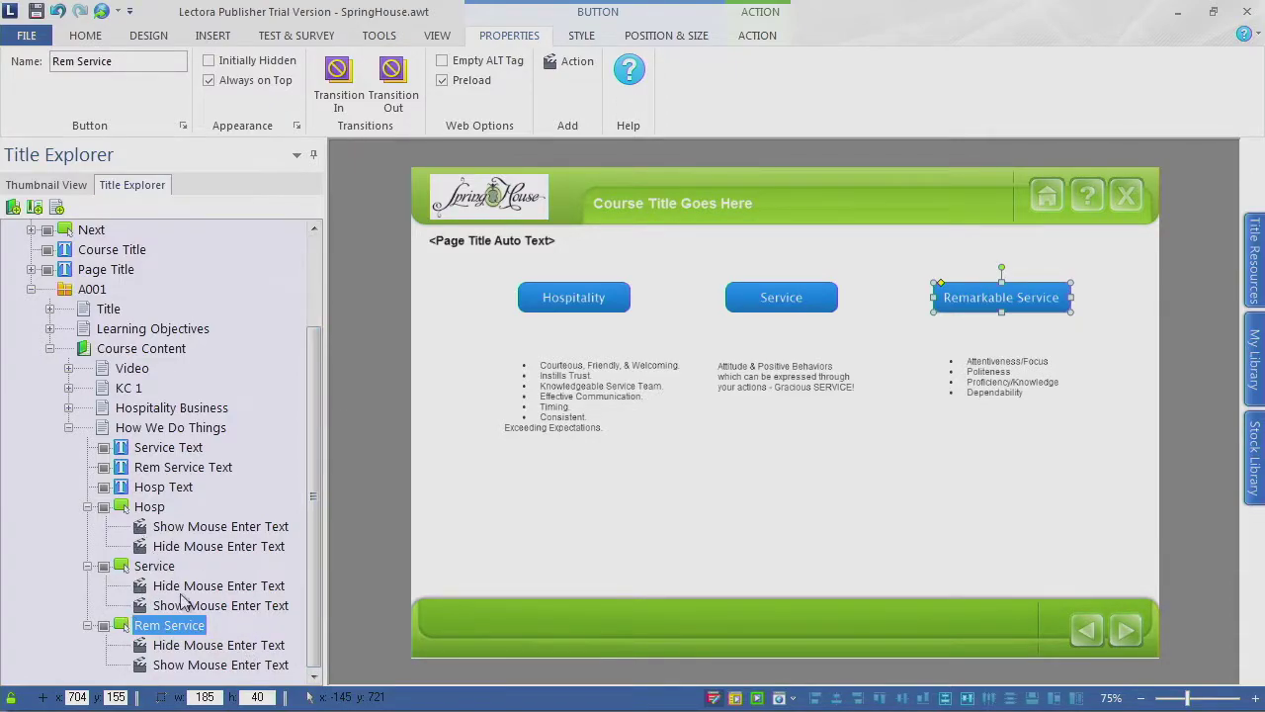
click(183, 605)
drag(179, 607, 168, 574)
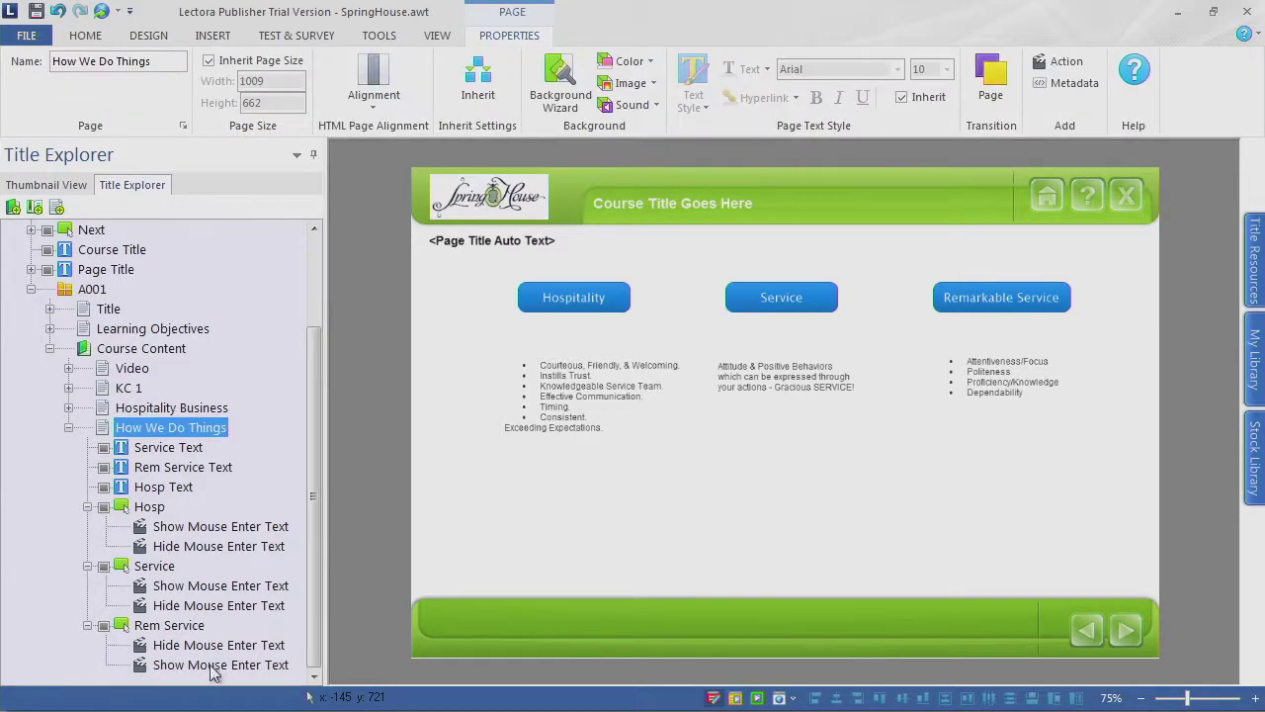
Step: Reorder Rem Service's actions so Show Mouse Enter Text comes first, and target both of the Service button's actions at Service Text
drag(172, 666, 166, 631)
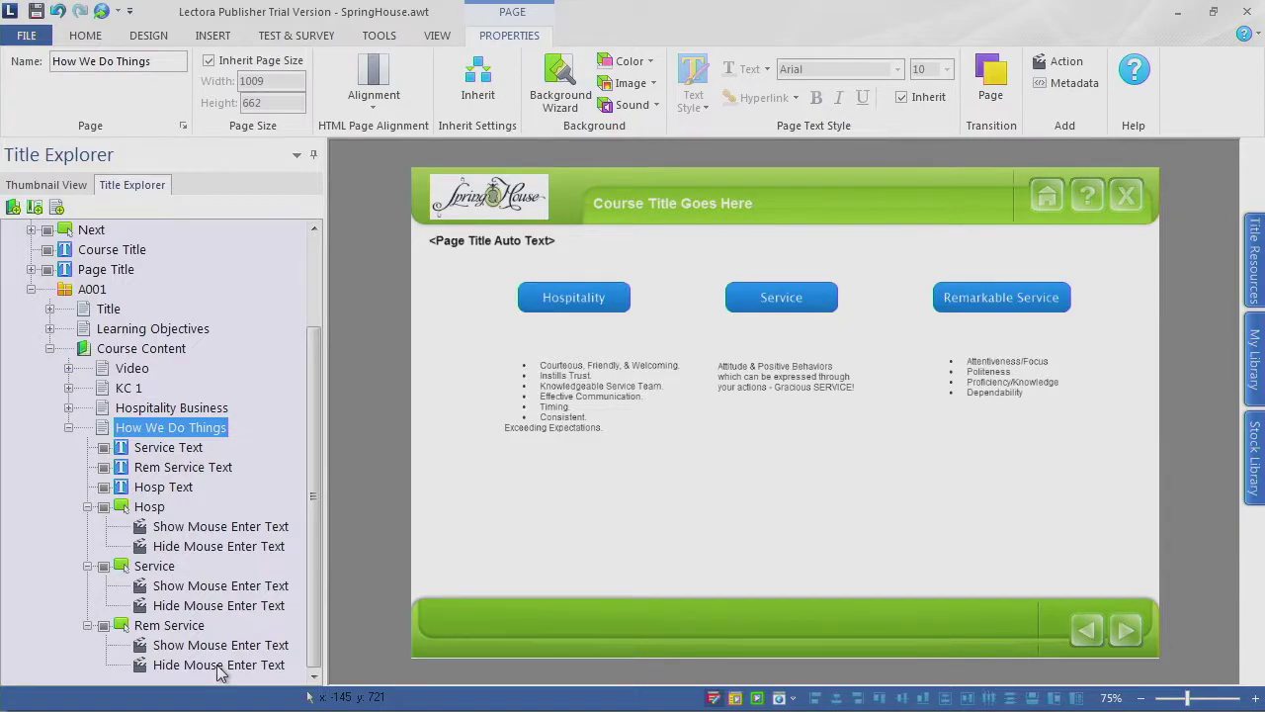
click(183, 590)
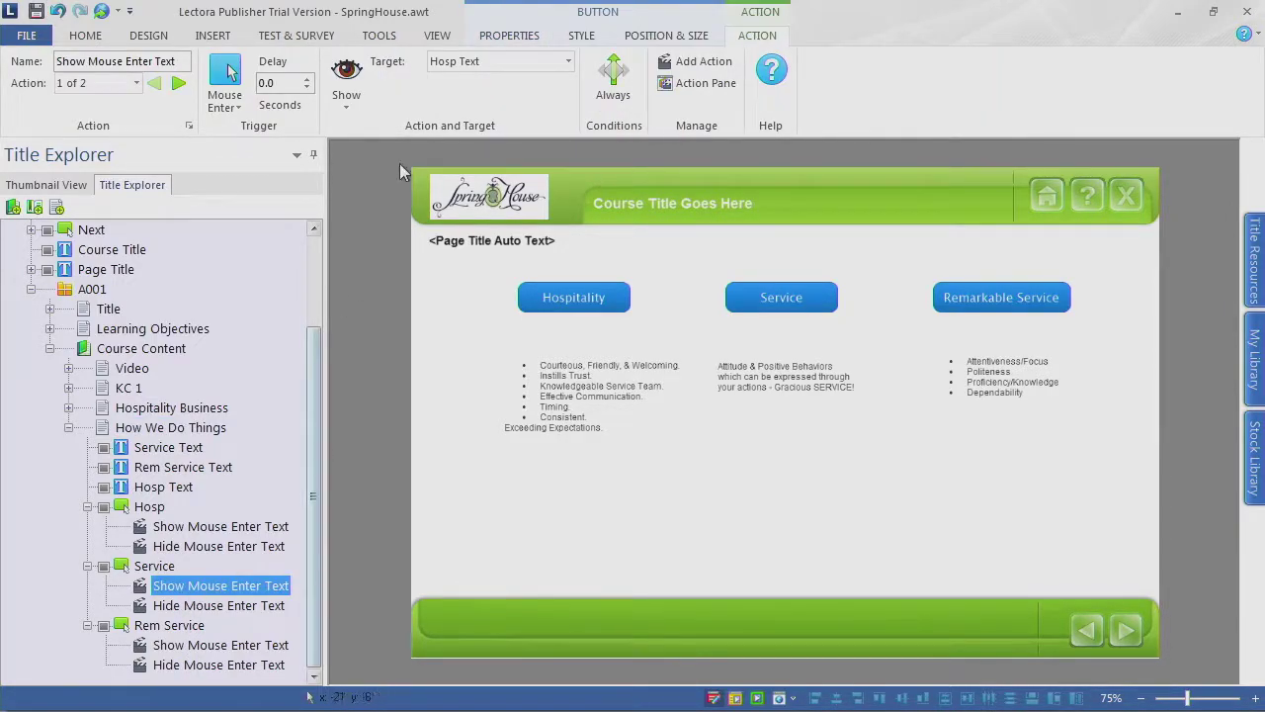
click(567, 61)
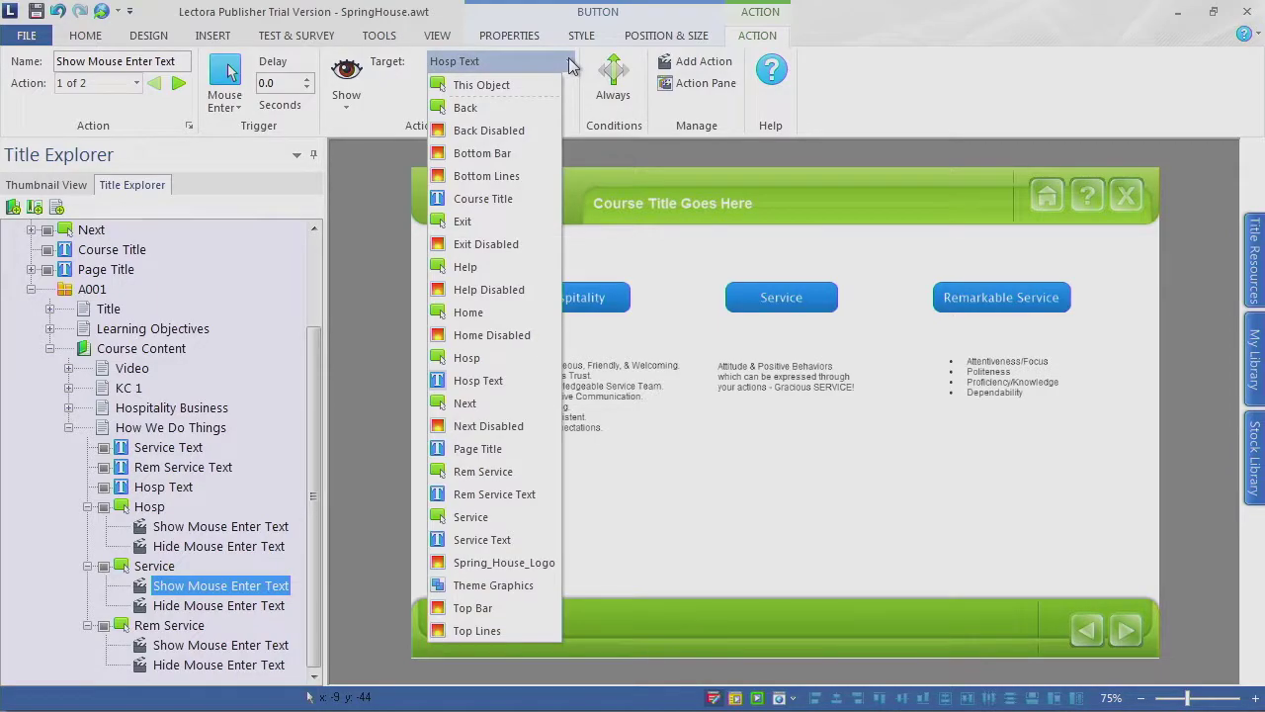
click(482, 539)
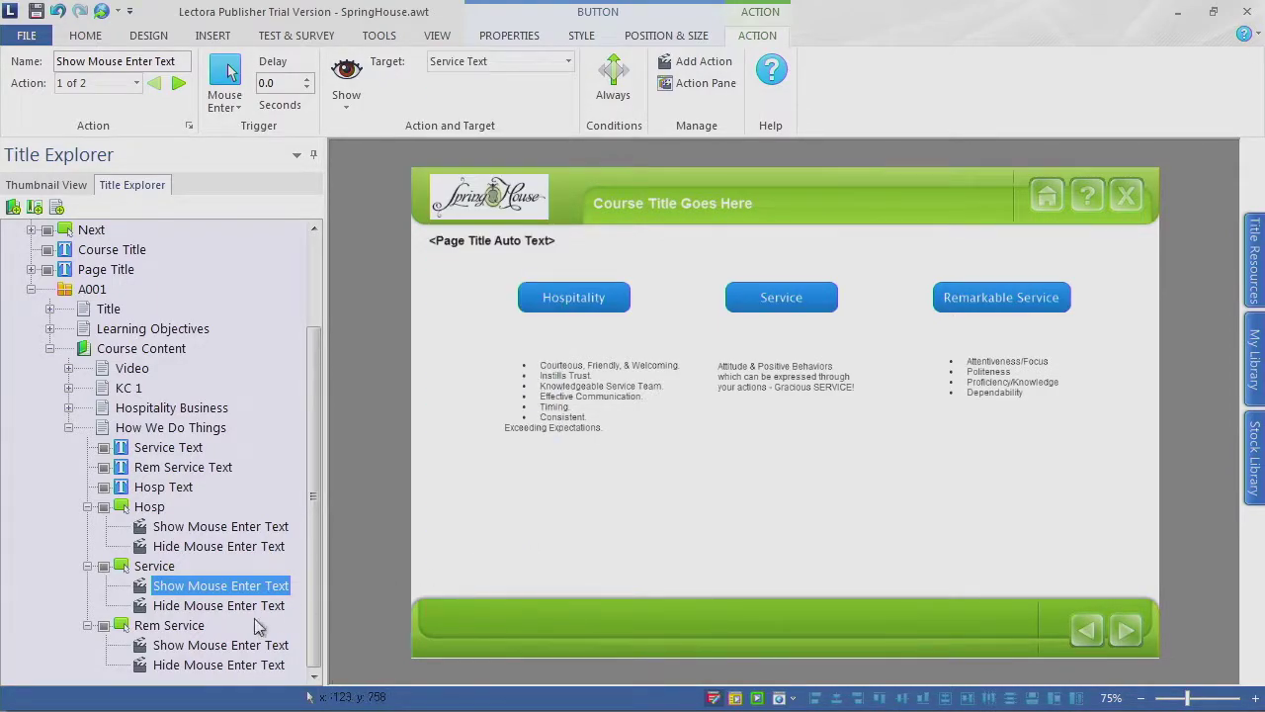
click(247, 607)
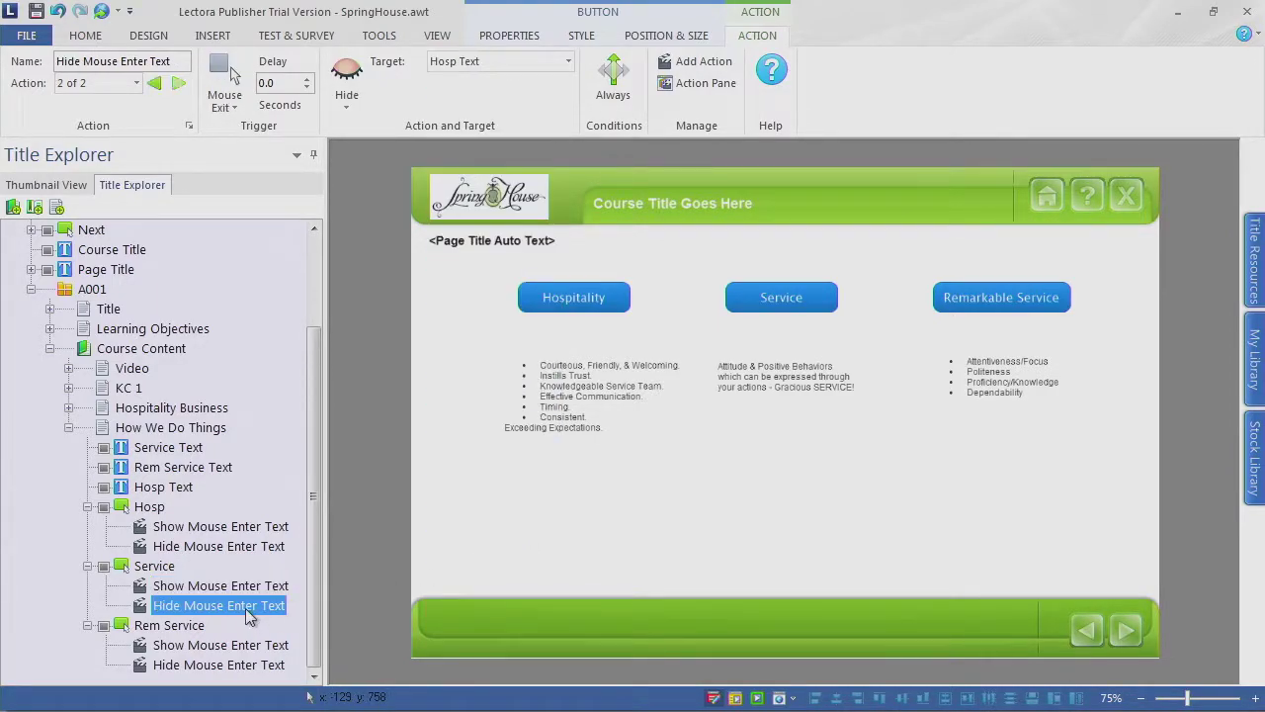
click(567, 61)
click(498, 541)
Step: Set the target of the Rem Service button's Show and Hide Mouse Enter Text actions to Rem Service Text
click(219, 647)
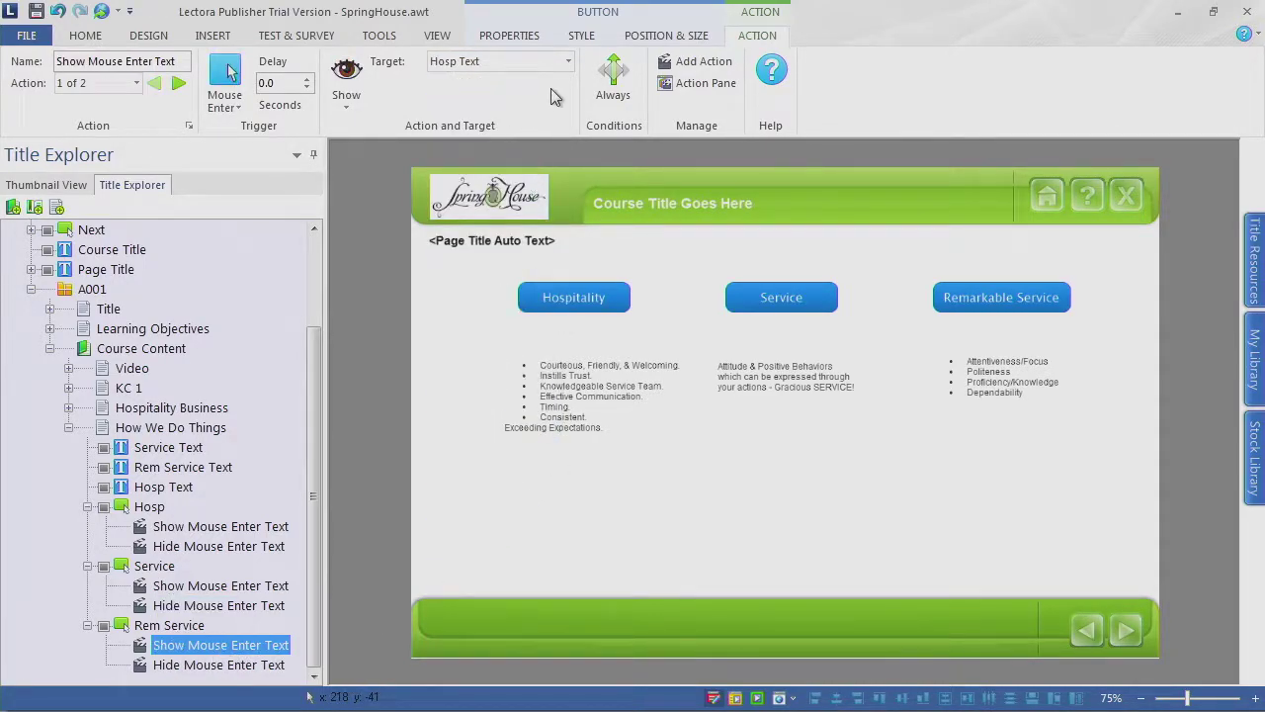
click(568, 62)
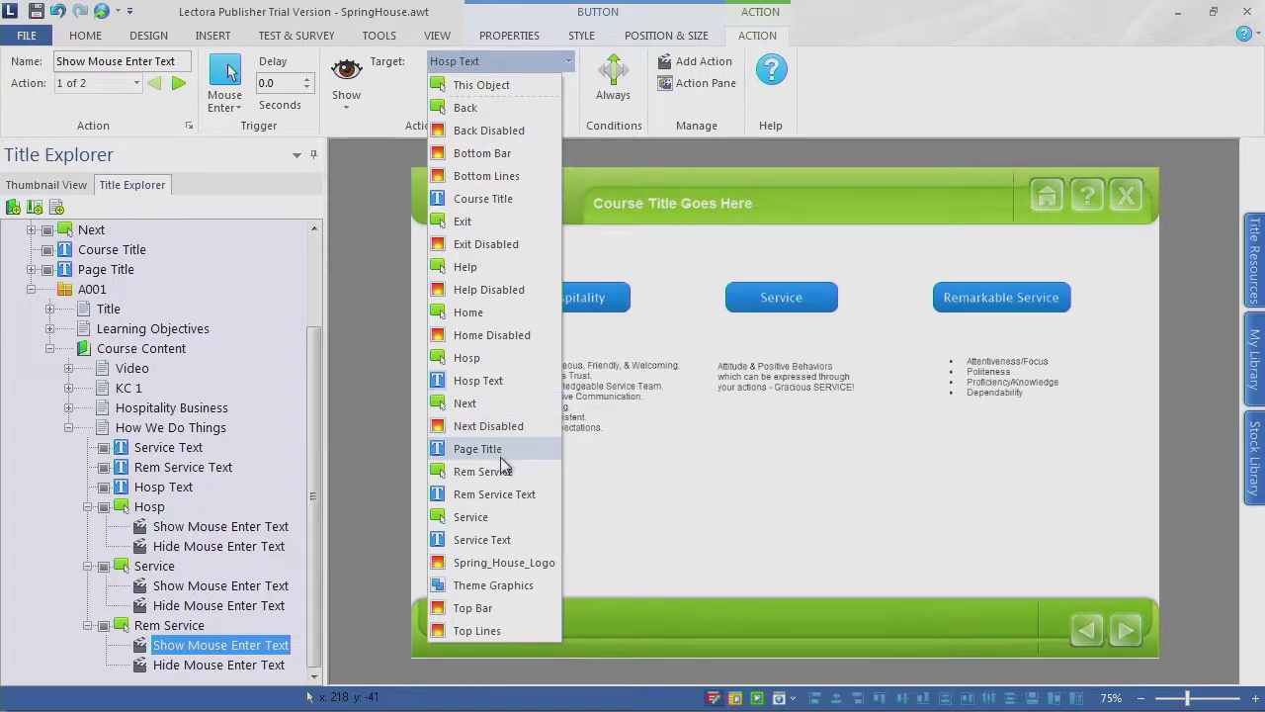
click(506, 494)
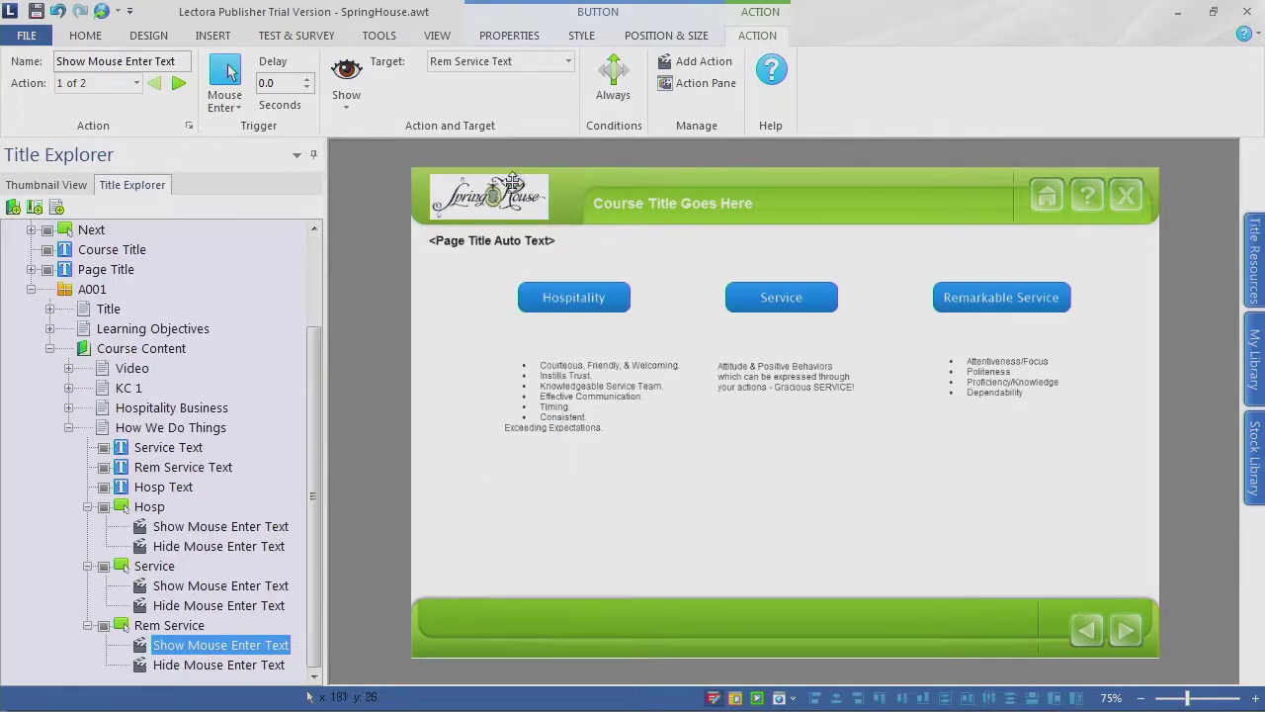
click(237, 664)
click(561, 65)
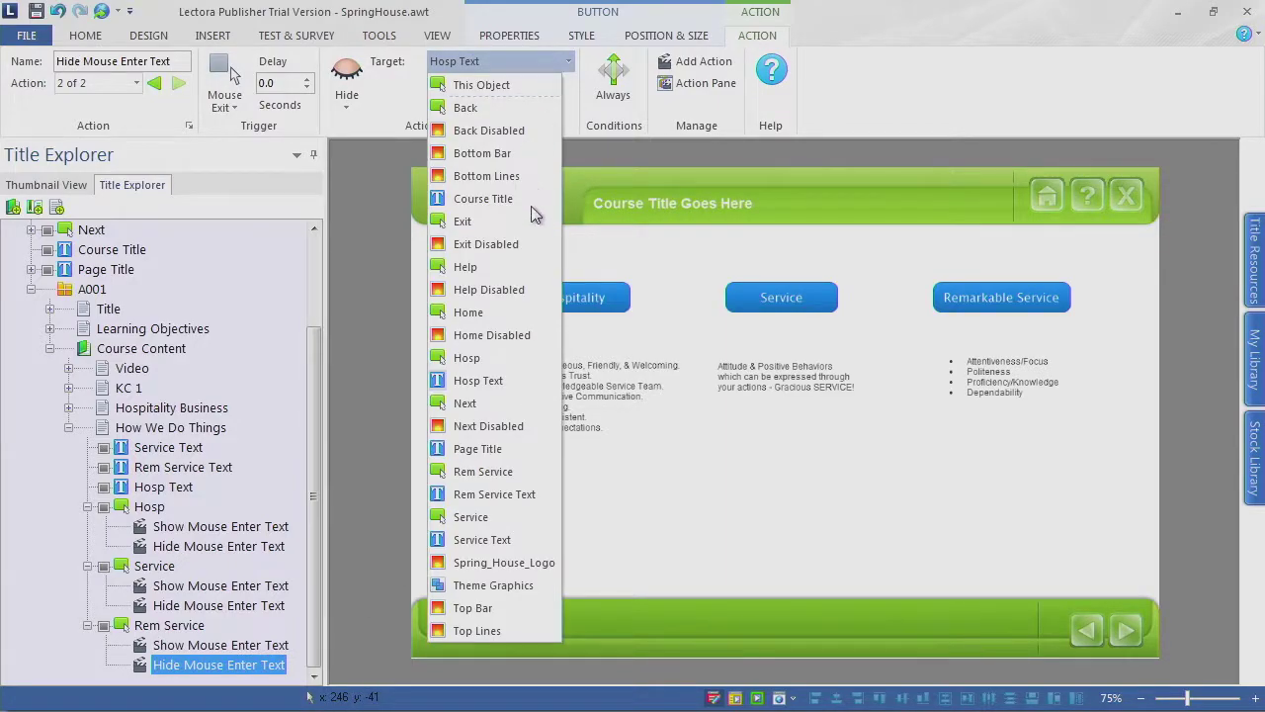
click(497, 494)
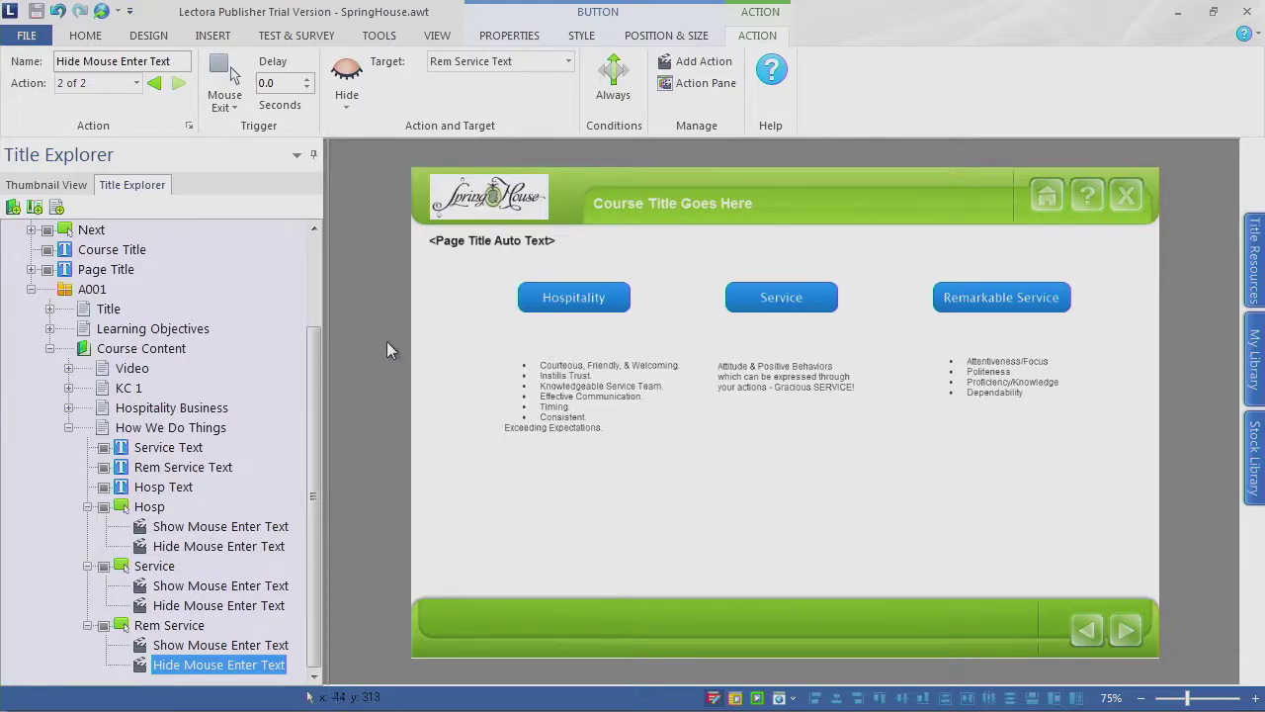
Step: Preview the page, test the rollovers of the Hospitality, Service and Remarkable Service buttons, and close the preview
key(F10)
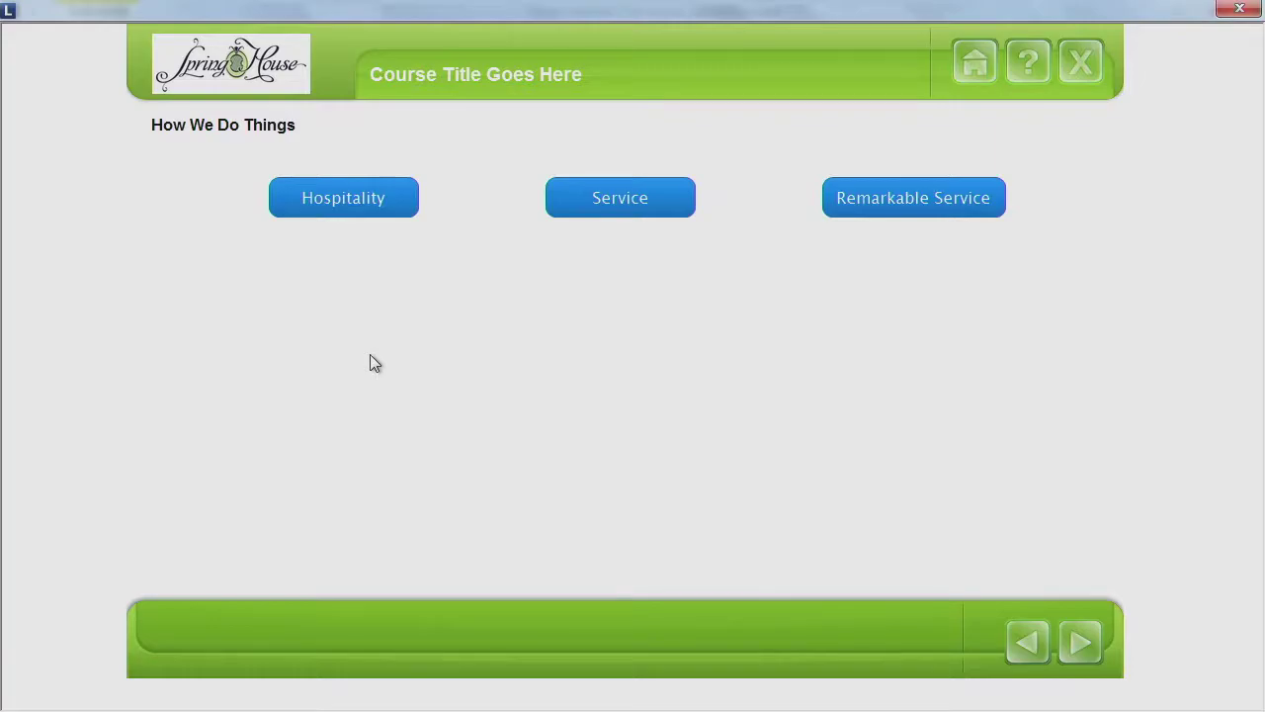
click(364, 210)
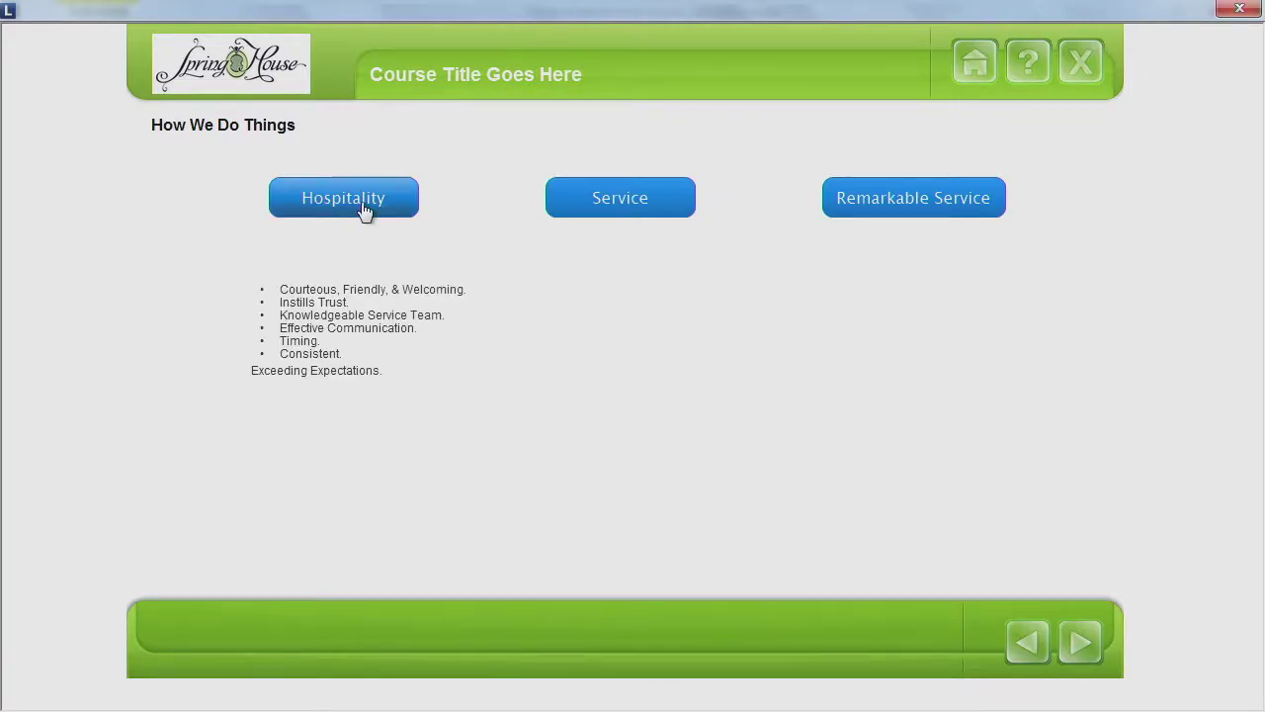
mouse_move(644, 201)
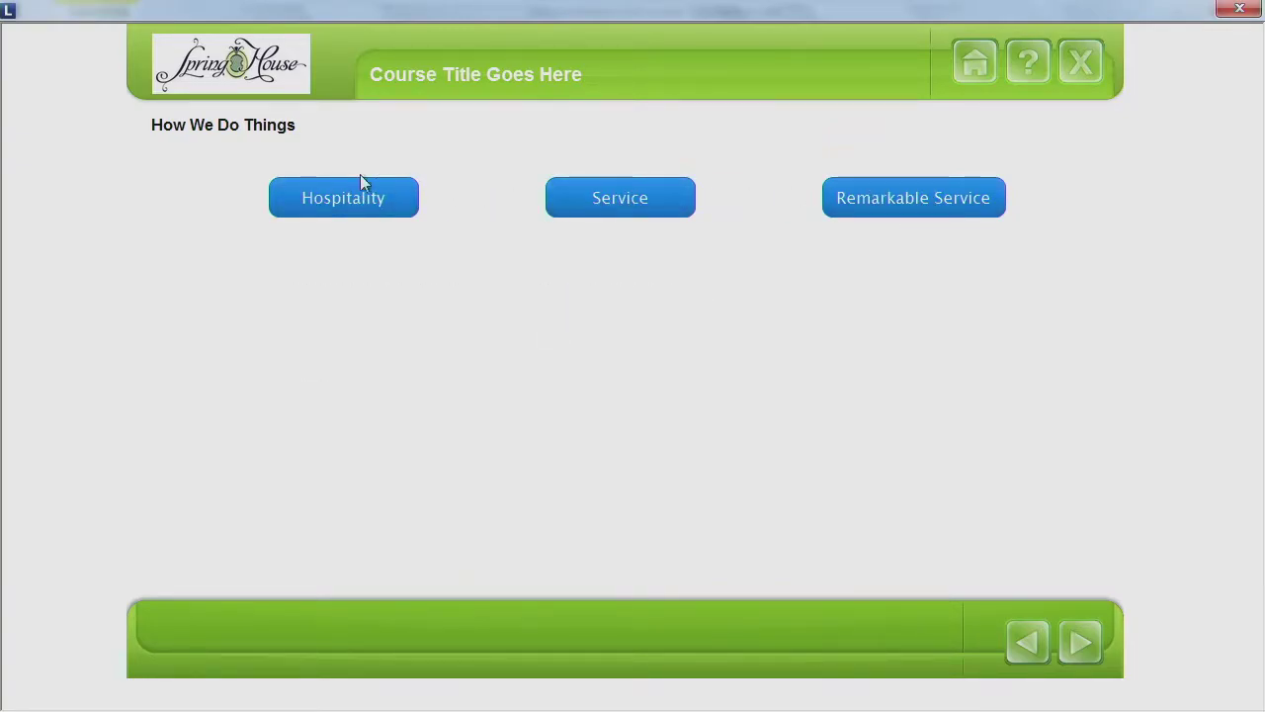
mouse_move(885, 215)
key(alt+F4)
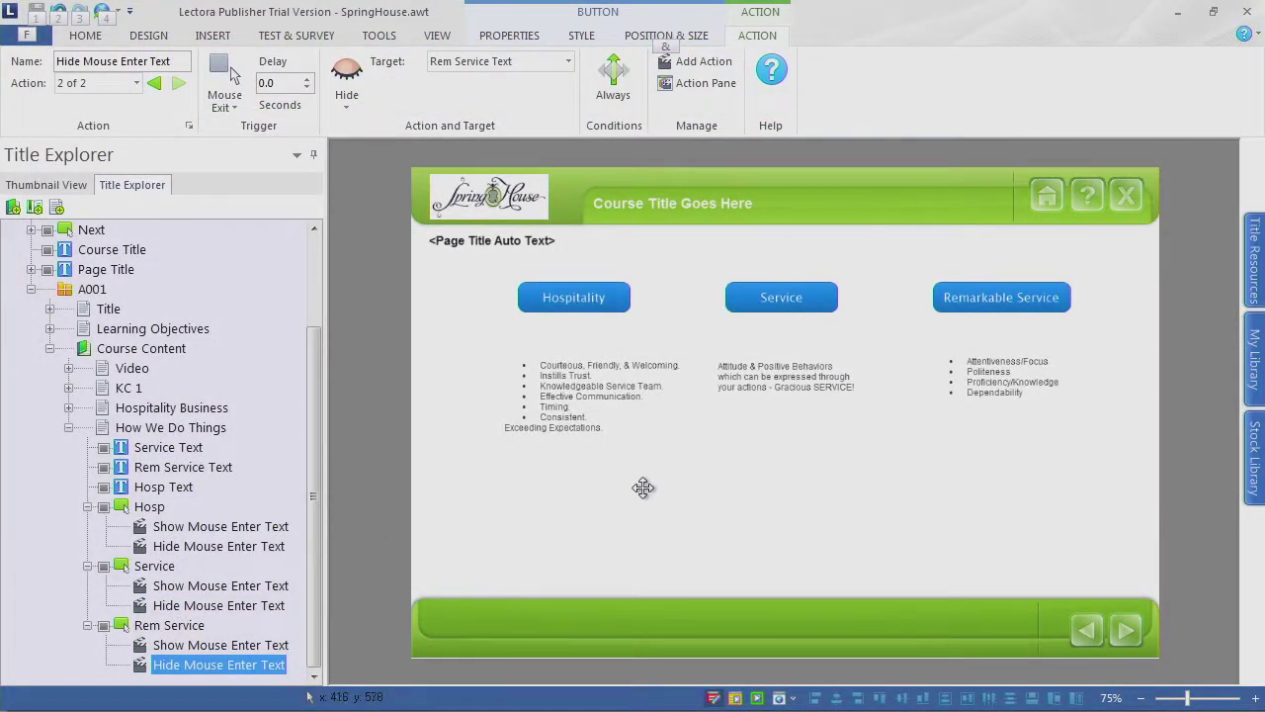
Step: Set the font size of the Hosp Text block to 16
click(596, 389)
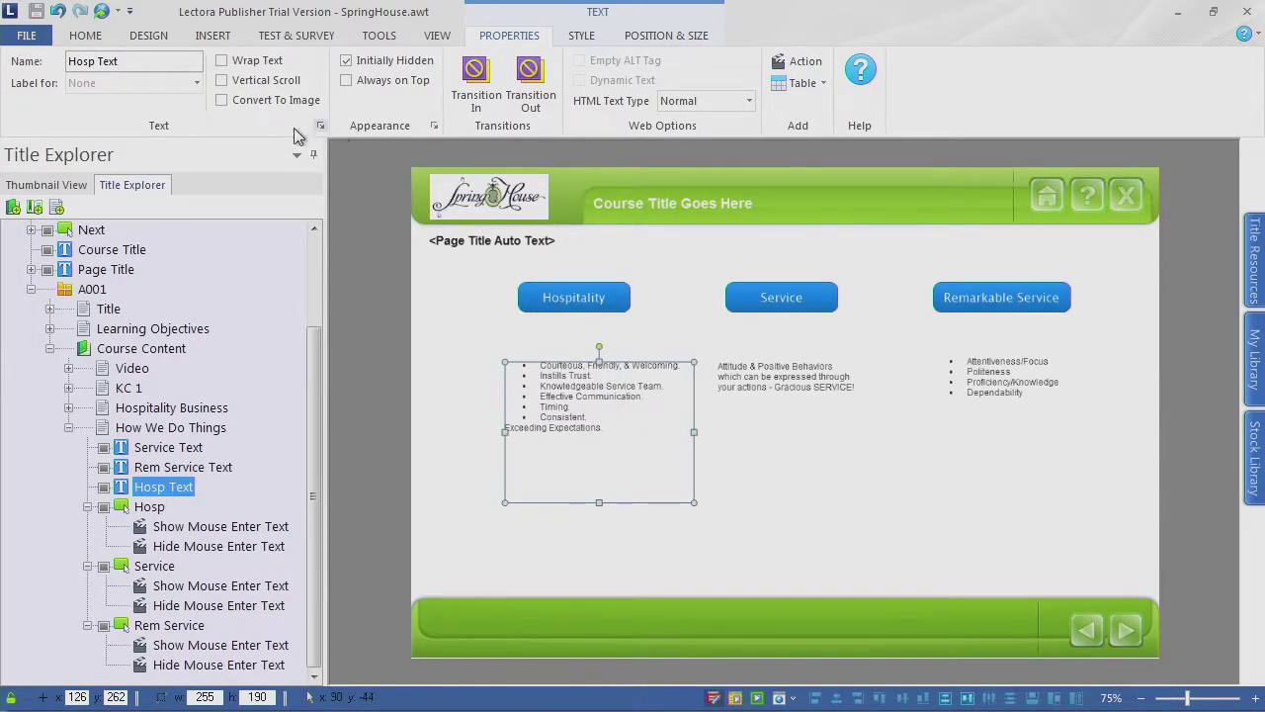
click(87, 37)
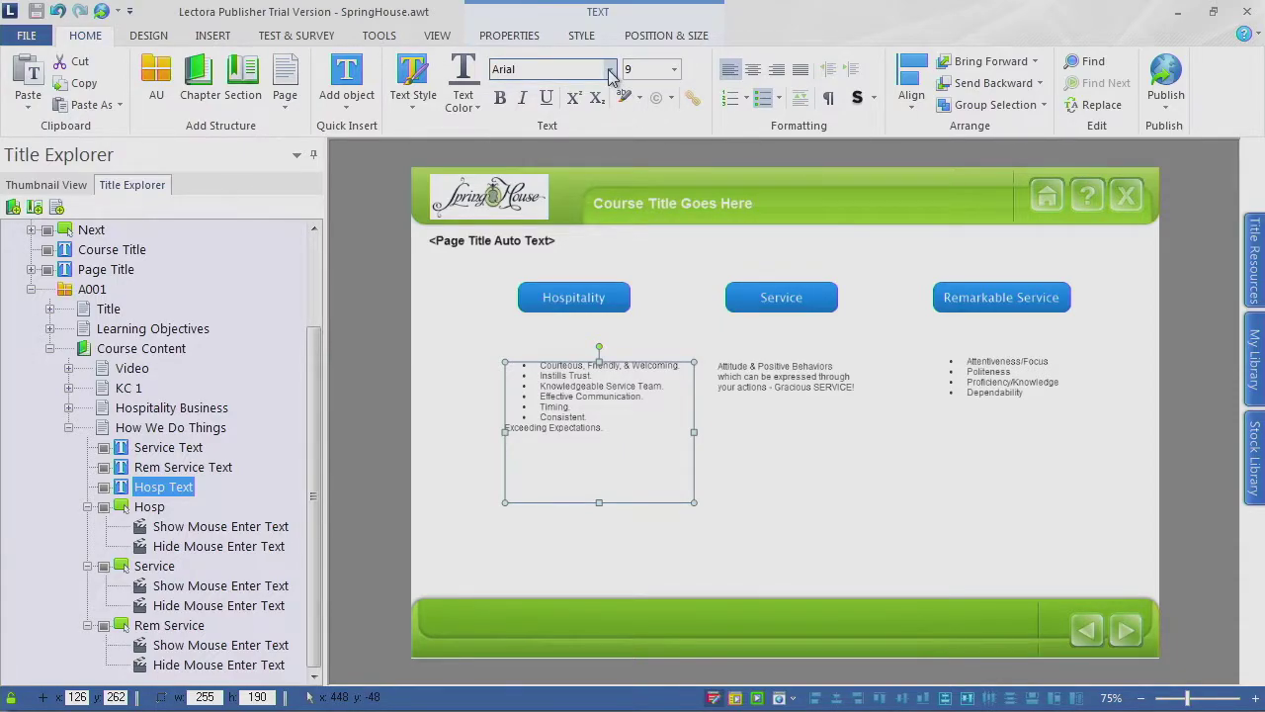
click(675, 71)
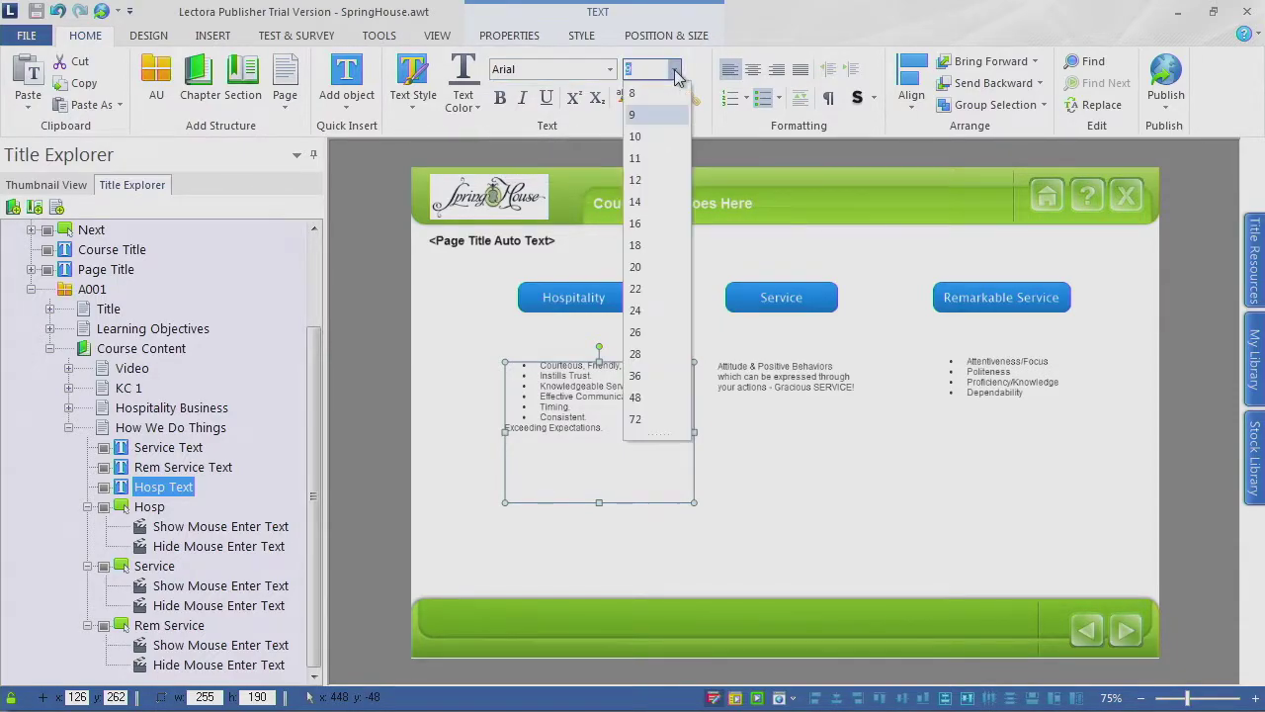
click(644, 245)
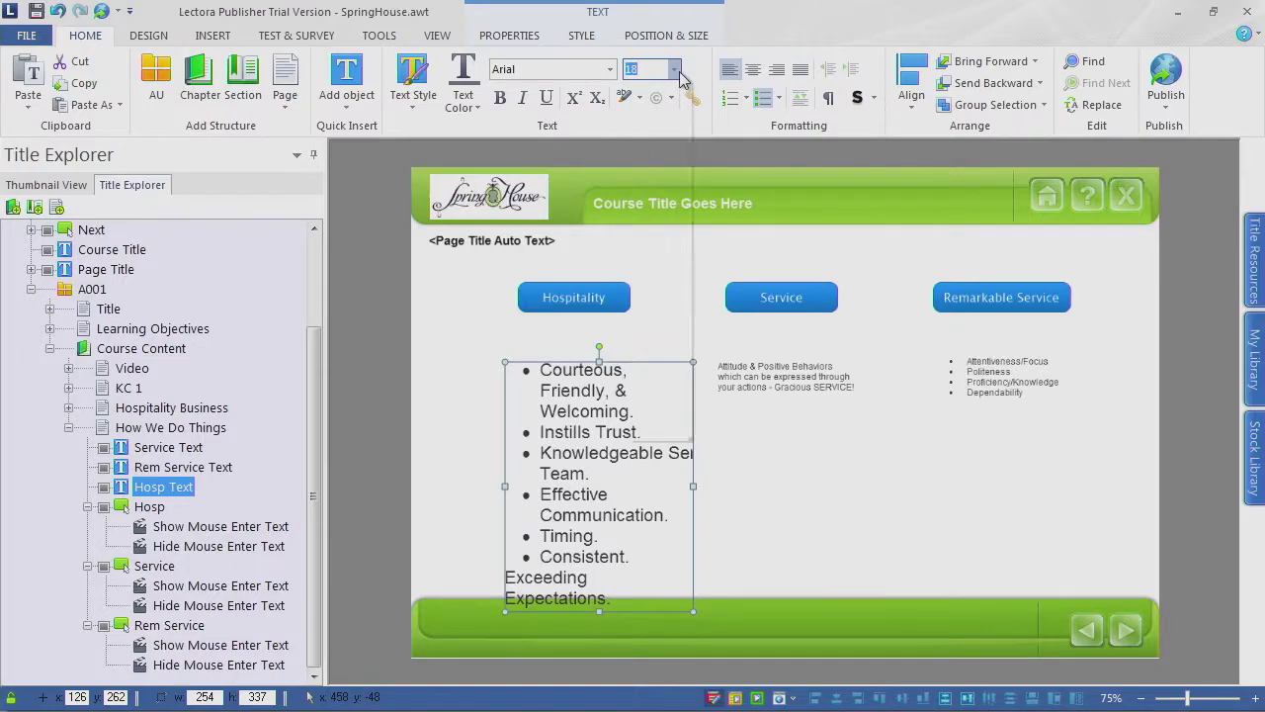
click(675, 70)
click(649, 227)
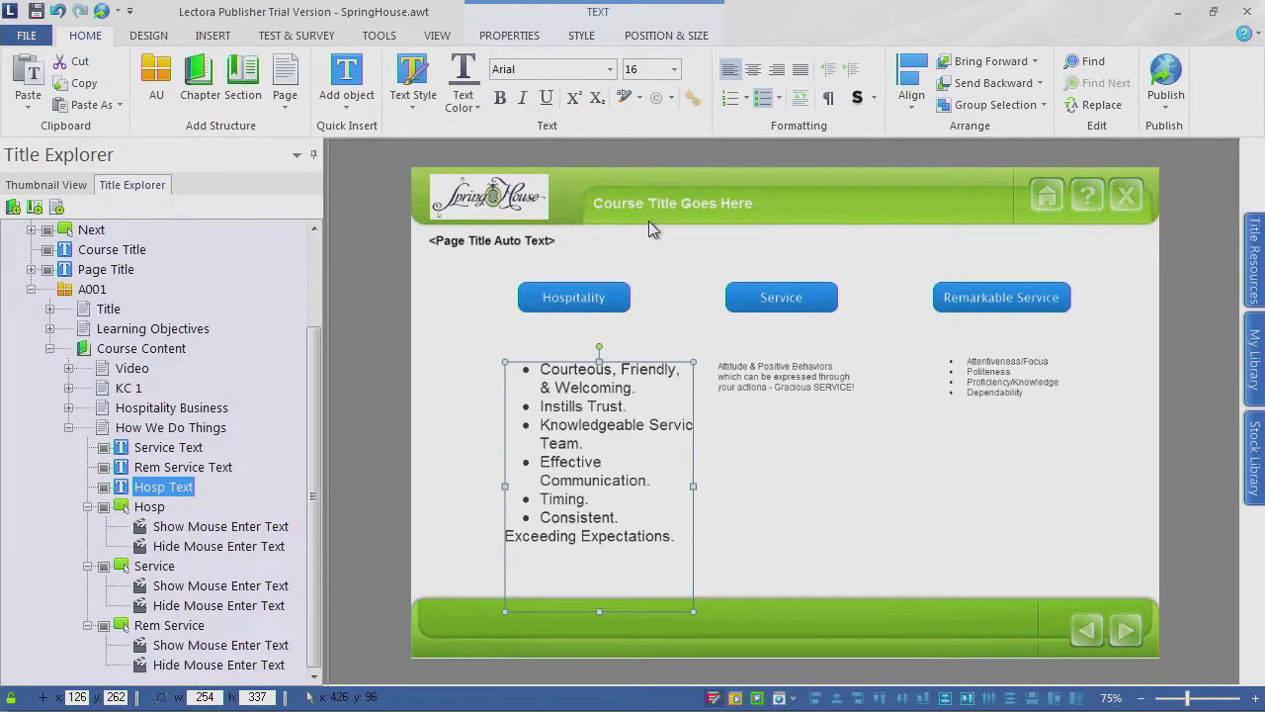
Step: Widen the Hosp Text block to about 395 pixels and move it up beneath the Hospitality button, to about x 81, y 231
drag(505, 482, 457, 482)
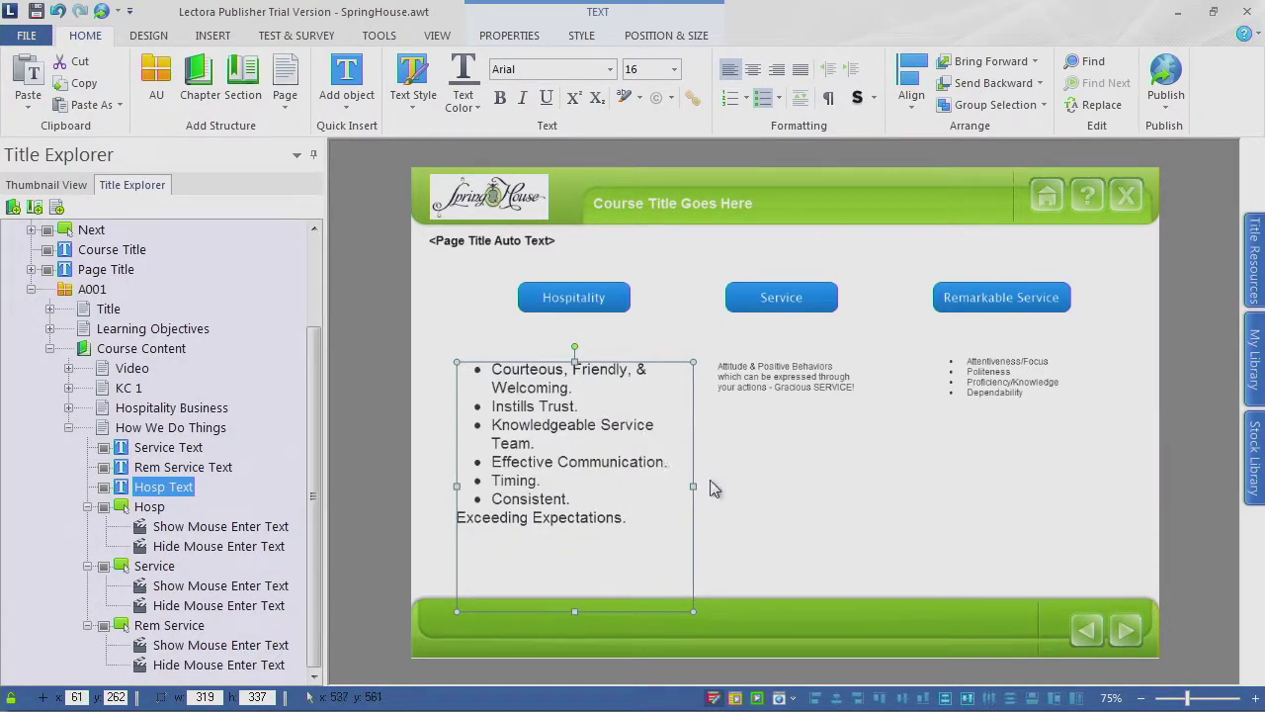
drag(695, 485, 749, 485)
drag(525, 447, 561, 400)
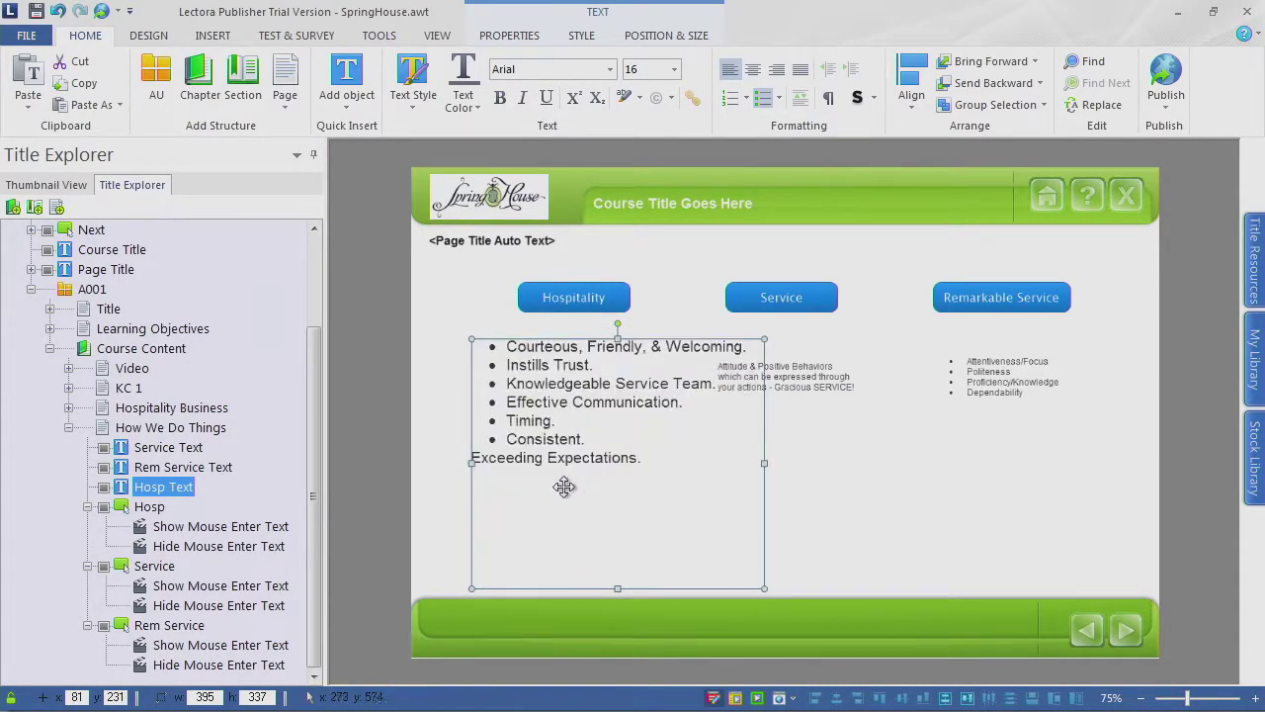
Step: Turn the Exceeding Expectations line at the end of Hosp Text into a bullet of the list above it
double_click(481, 458)
click(474, 467)
key(BackSpace)
key(Return)
click(640, 462)
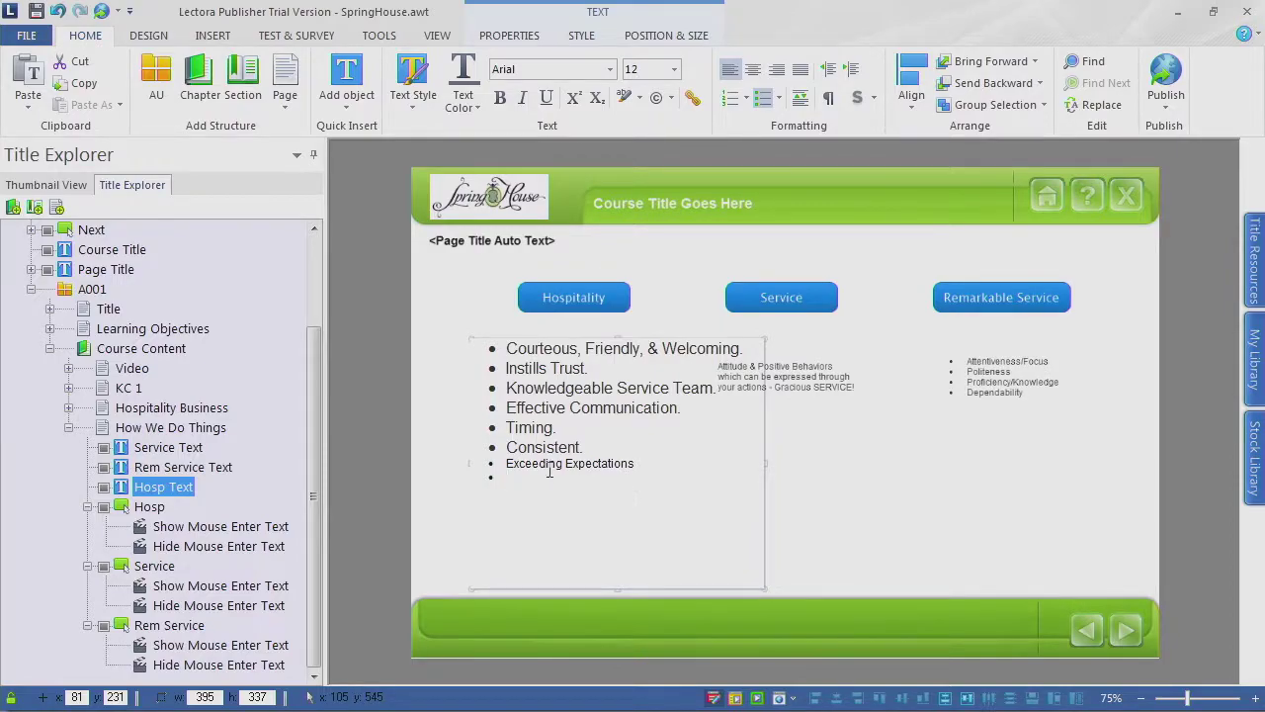
Step: Try to set all the bullets in Hosp Text to font size 16
drag(508, 475, 494, 346)
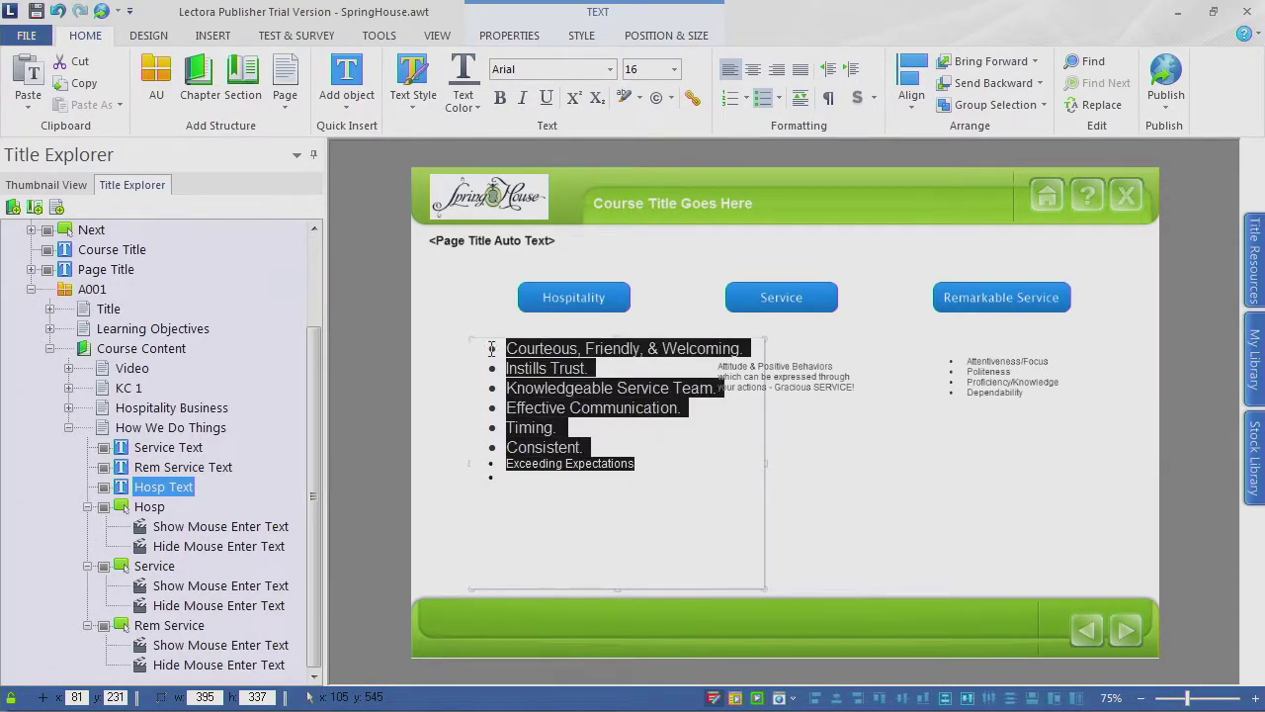
click(676, 69)
click(644, 227)
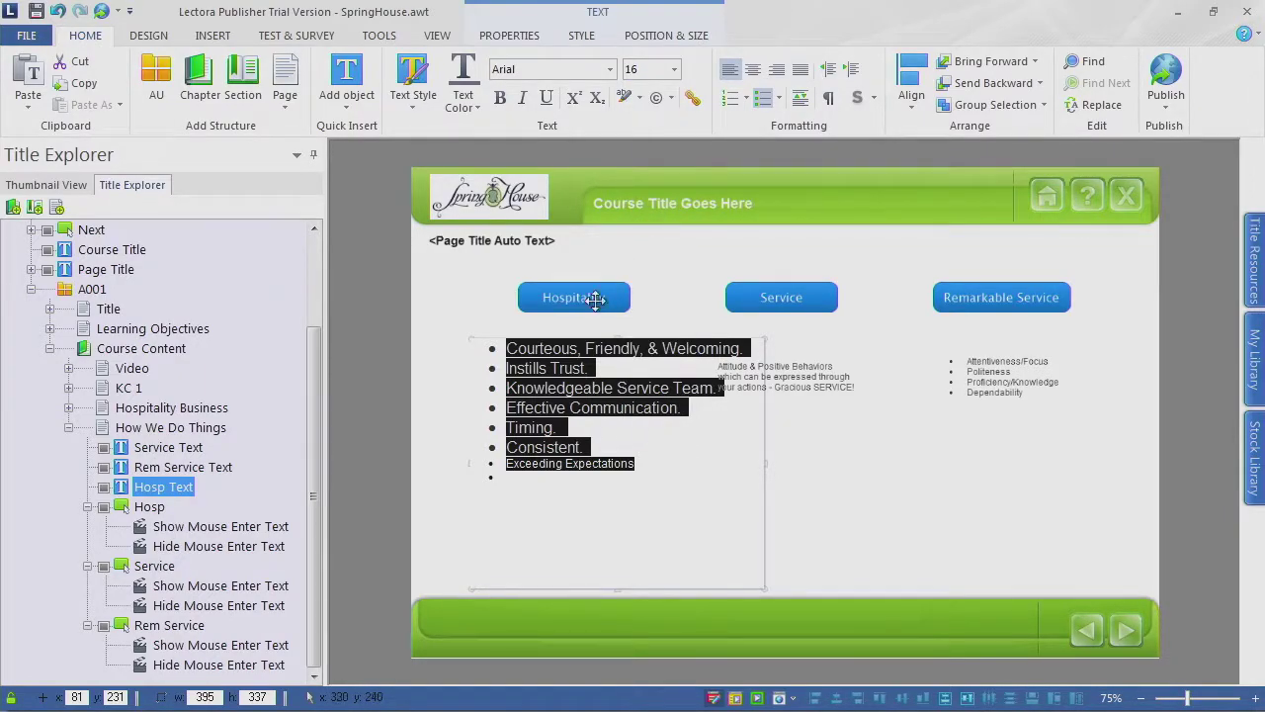
click(609, 456)
drag(533, 483, 494, 346)
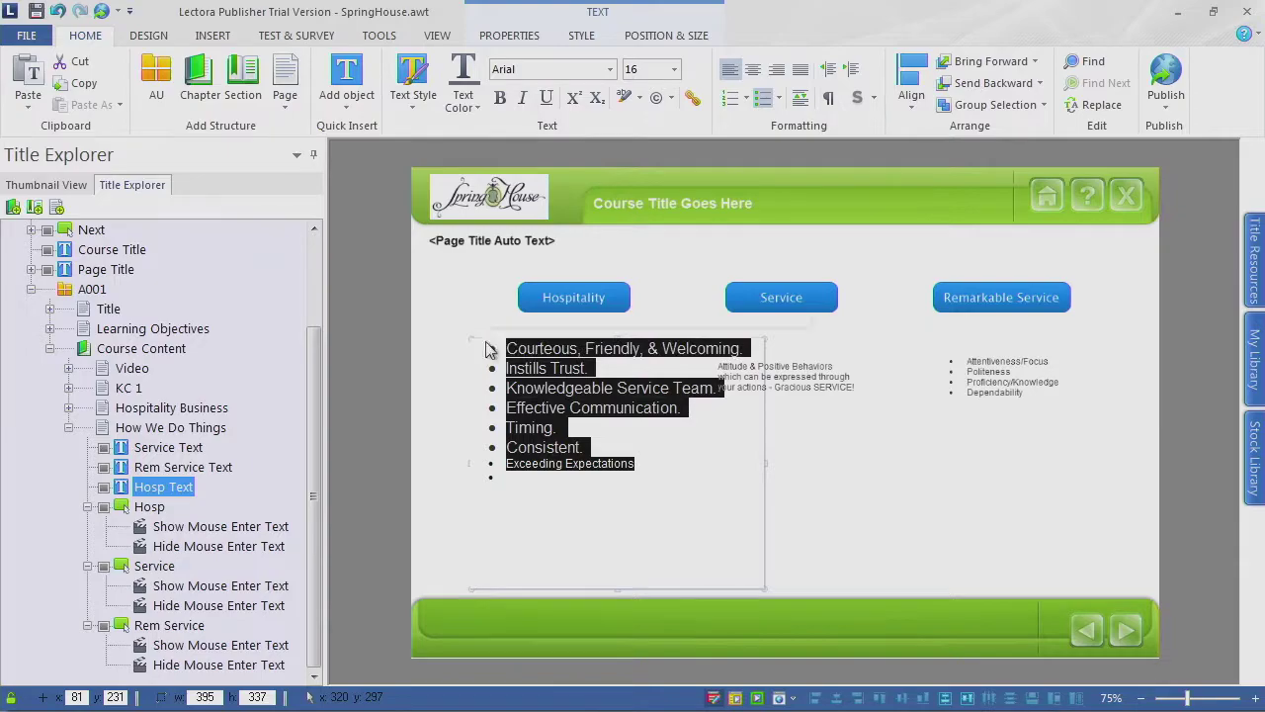
click(676, 69)
click(643, 221)
Step: Remove the period after Consistent in Hosp Text and add an empty bullet directly below it
click(512, 477)
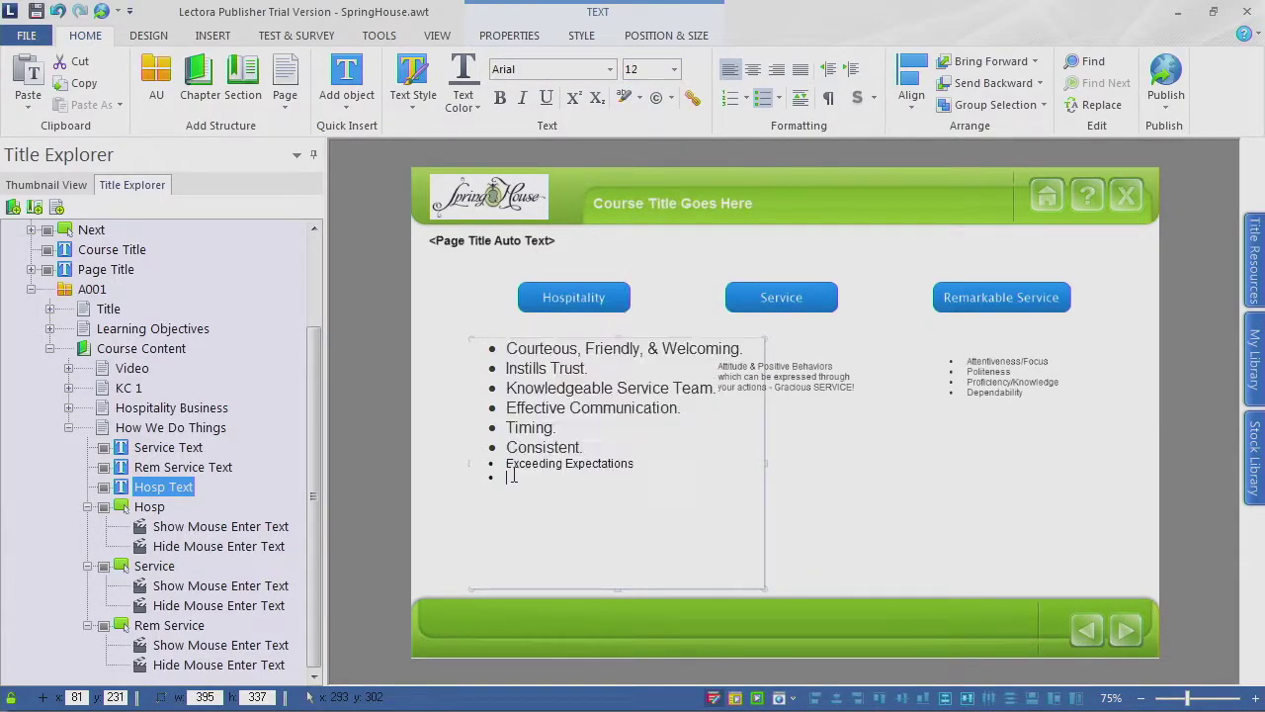
key(BackSpace)
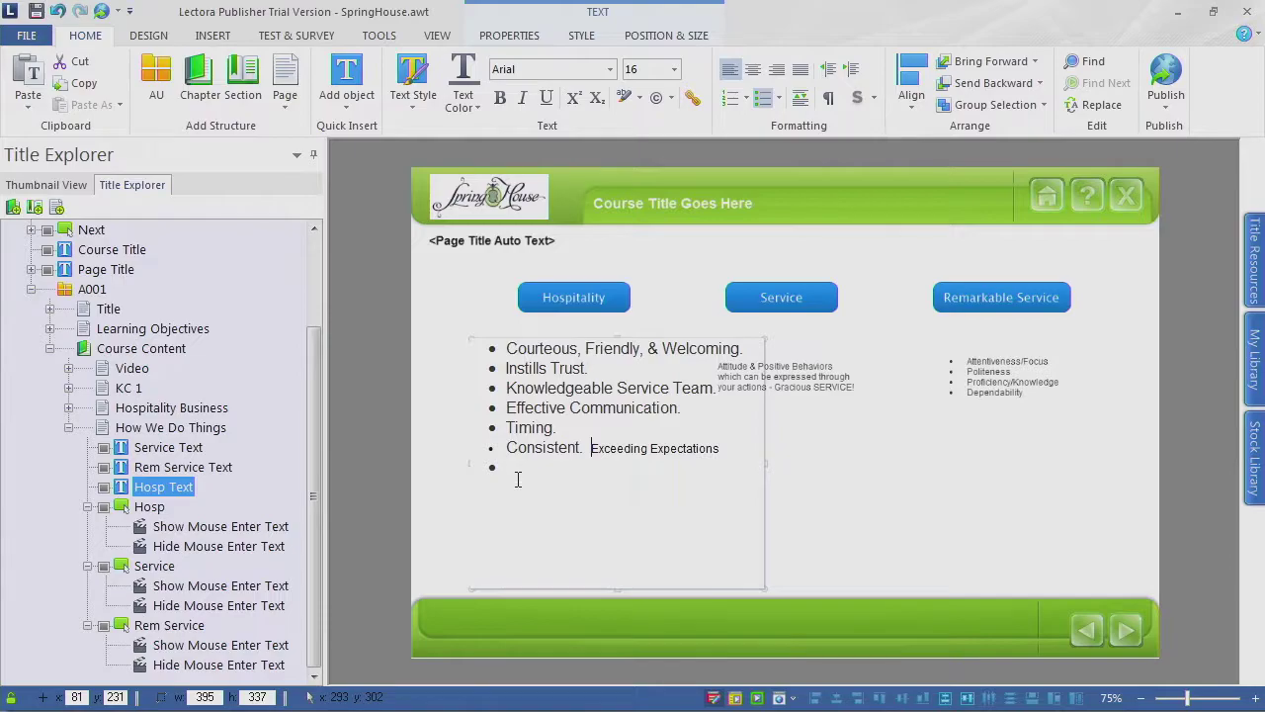
key(BackSpace)
key(Return)
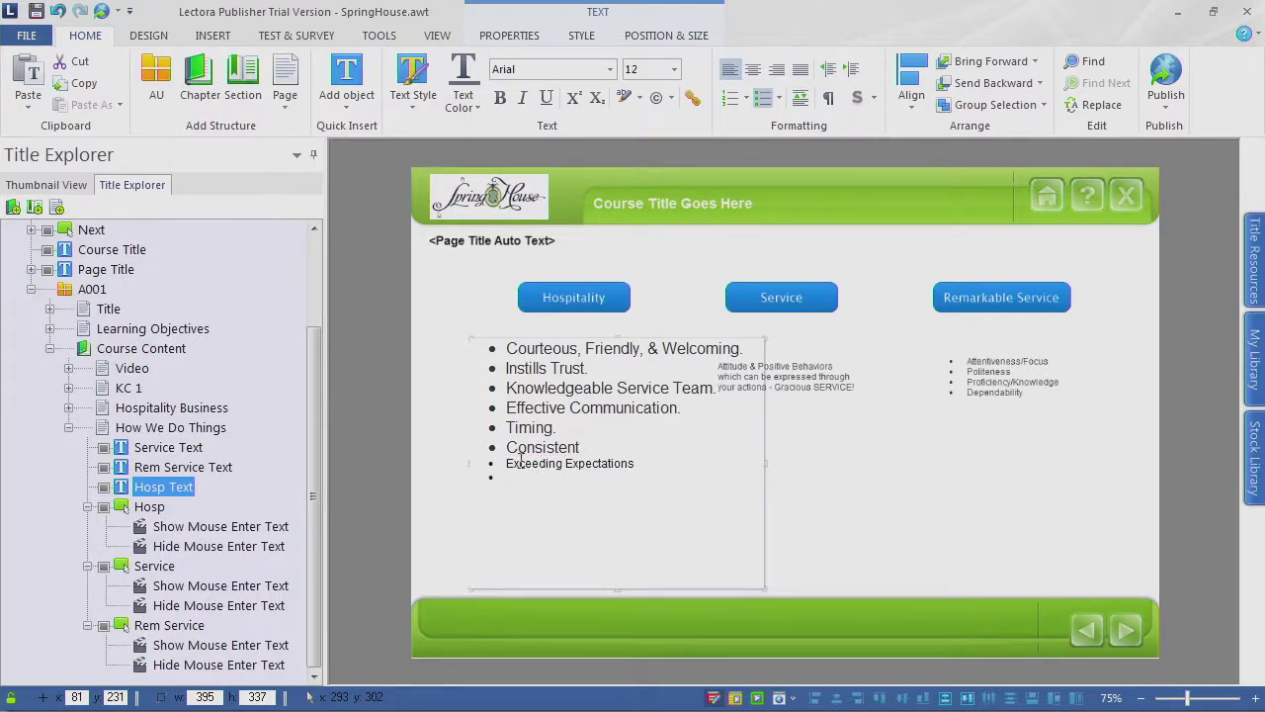
click(591, 450)
key(Return)
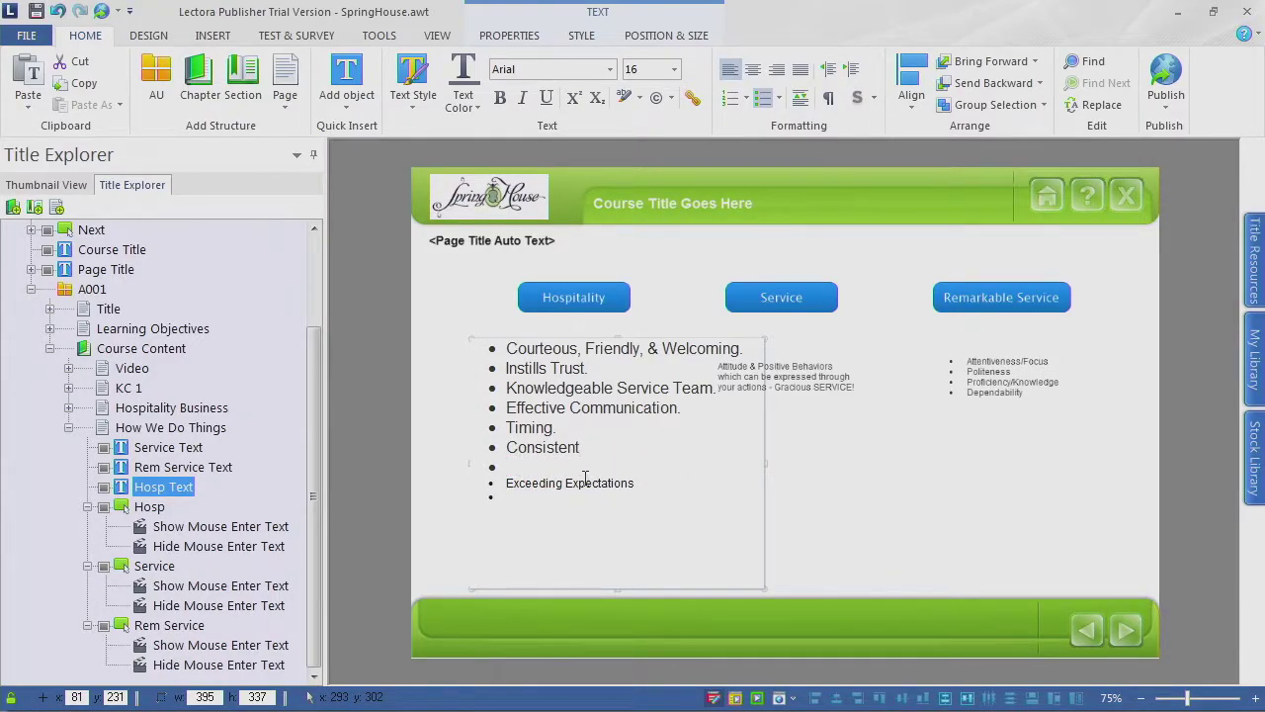
Step: Enter "Exceeding Expections" in the empty bullet, and delete the smaller Exceeding Expectations line and the blank bullet below it
drag(667, 483, 513, 491)
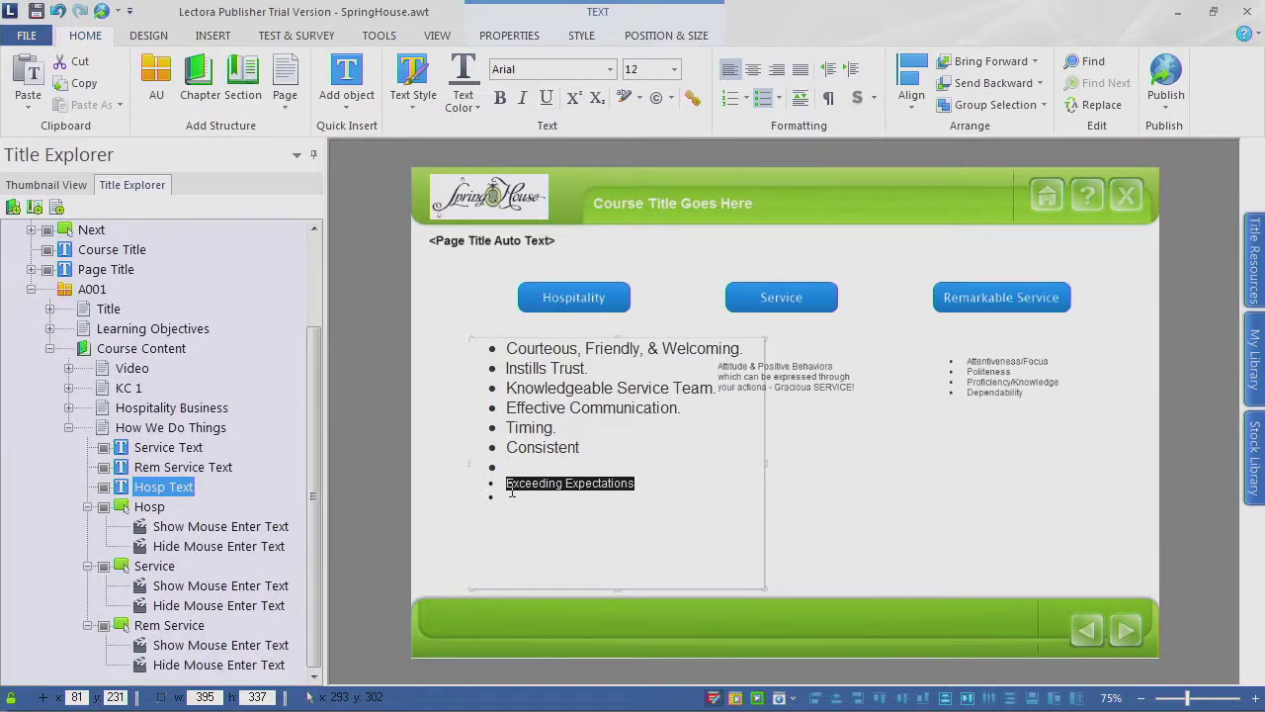
click(476, 466)
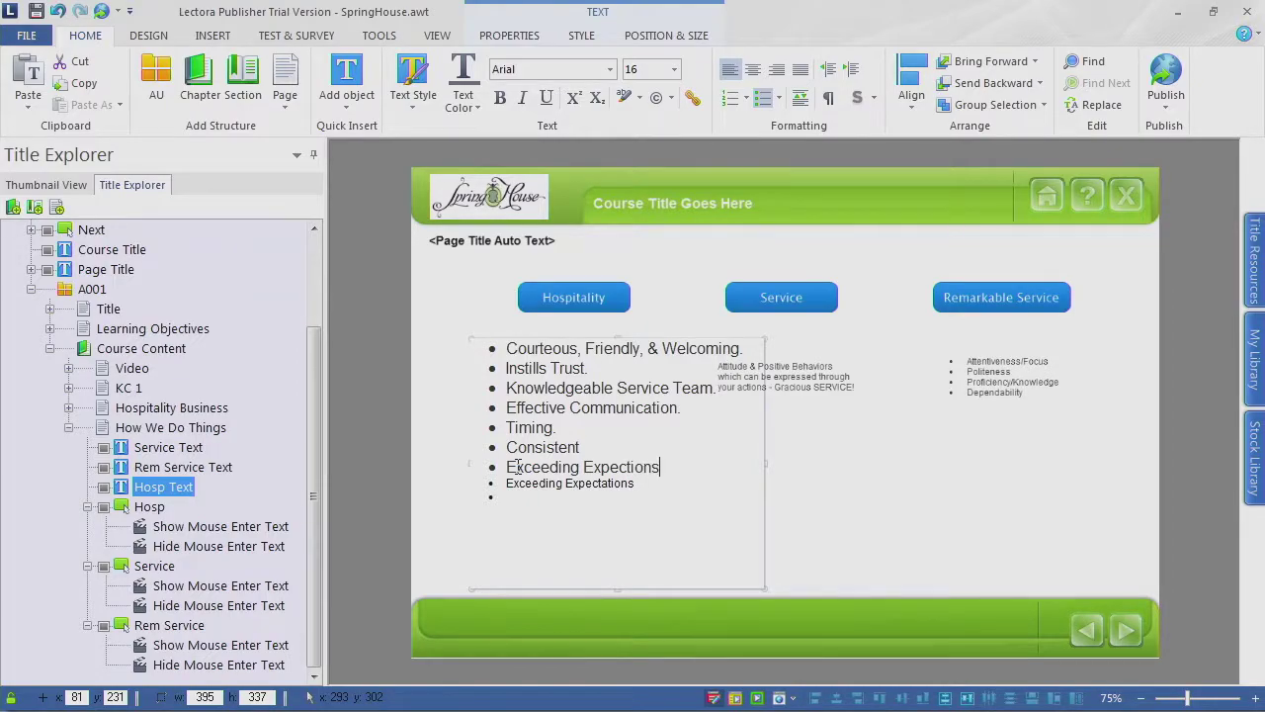
key(BackSpace)
key(BackSpace)
key(BackSpace)
key(BackSpace)
key(BackSpace)
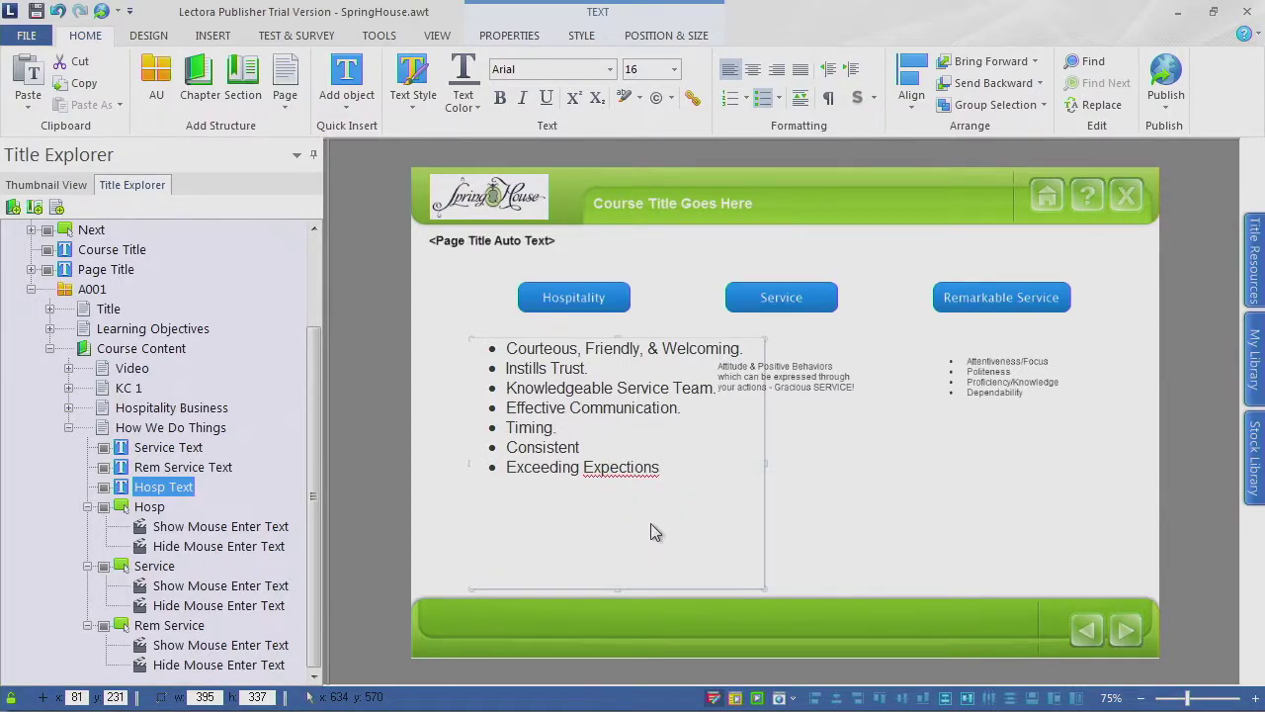
Step: Correct the misspelled Expections in the last bullet of Hosp Text to Expectations
double_click(620, 464)
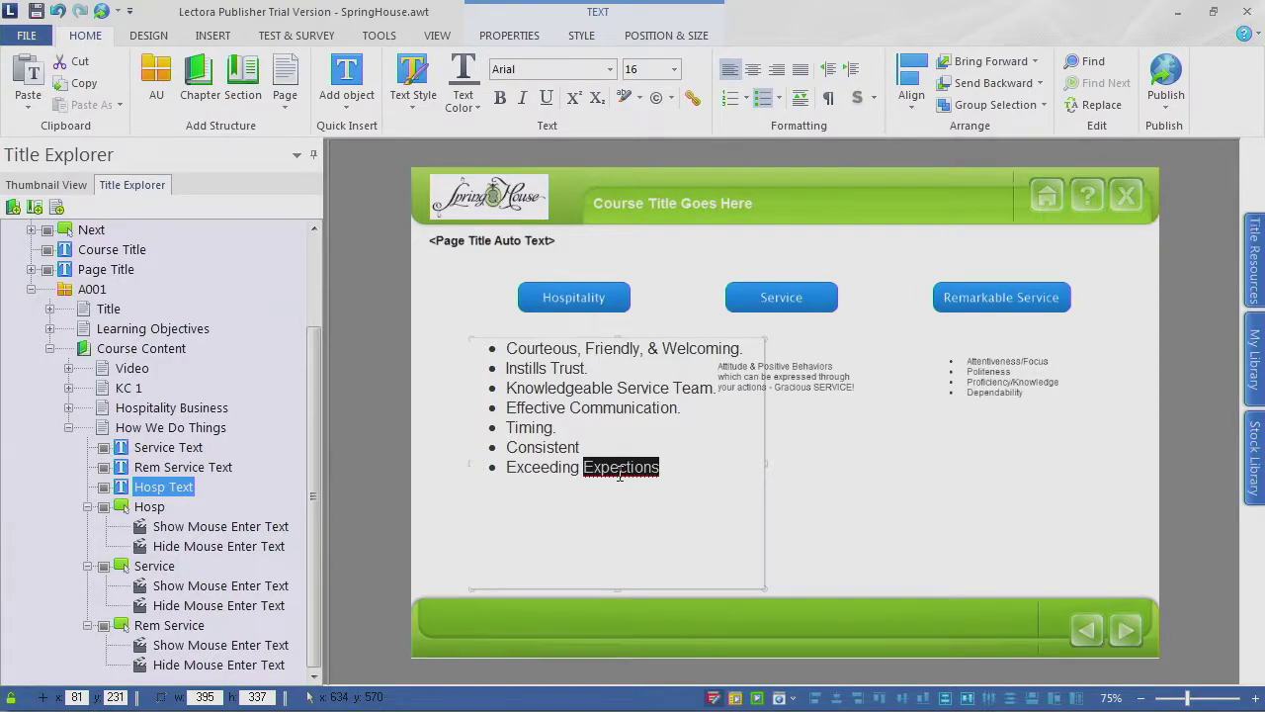
right_click(620, 470)
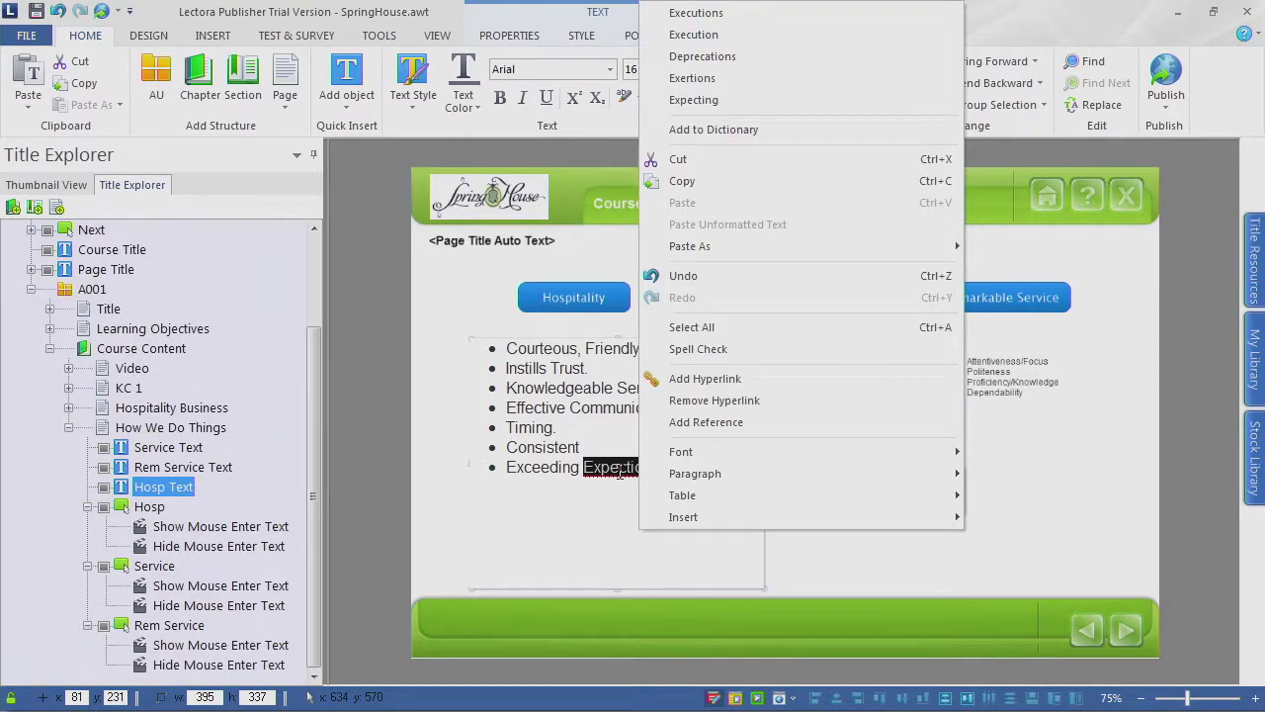
key(Escape)
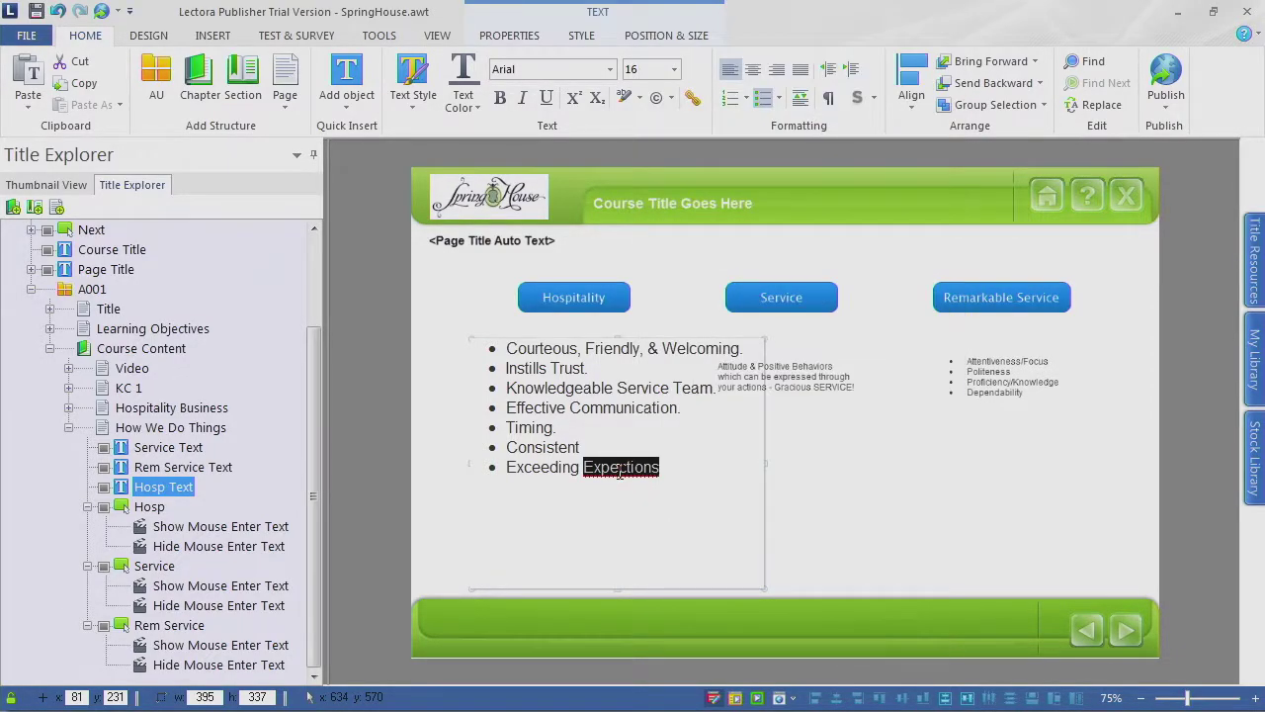
right_click(619, 471)
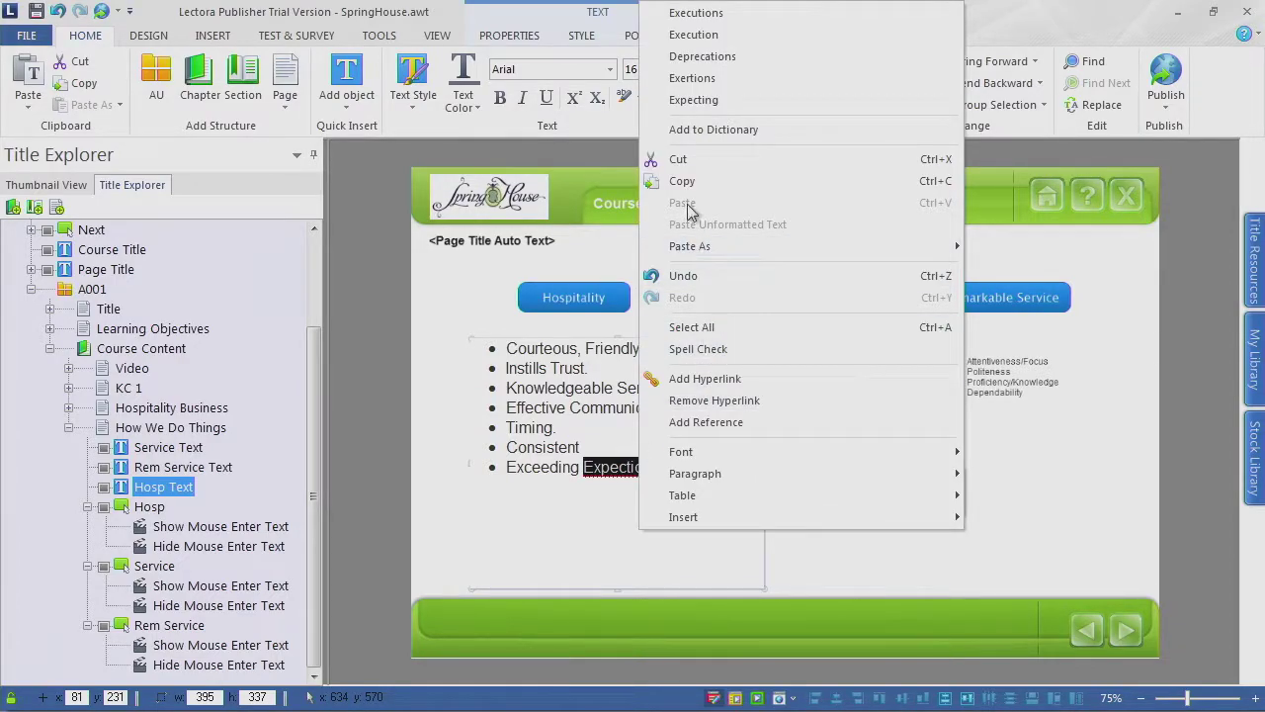
click(693, 99)
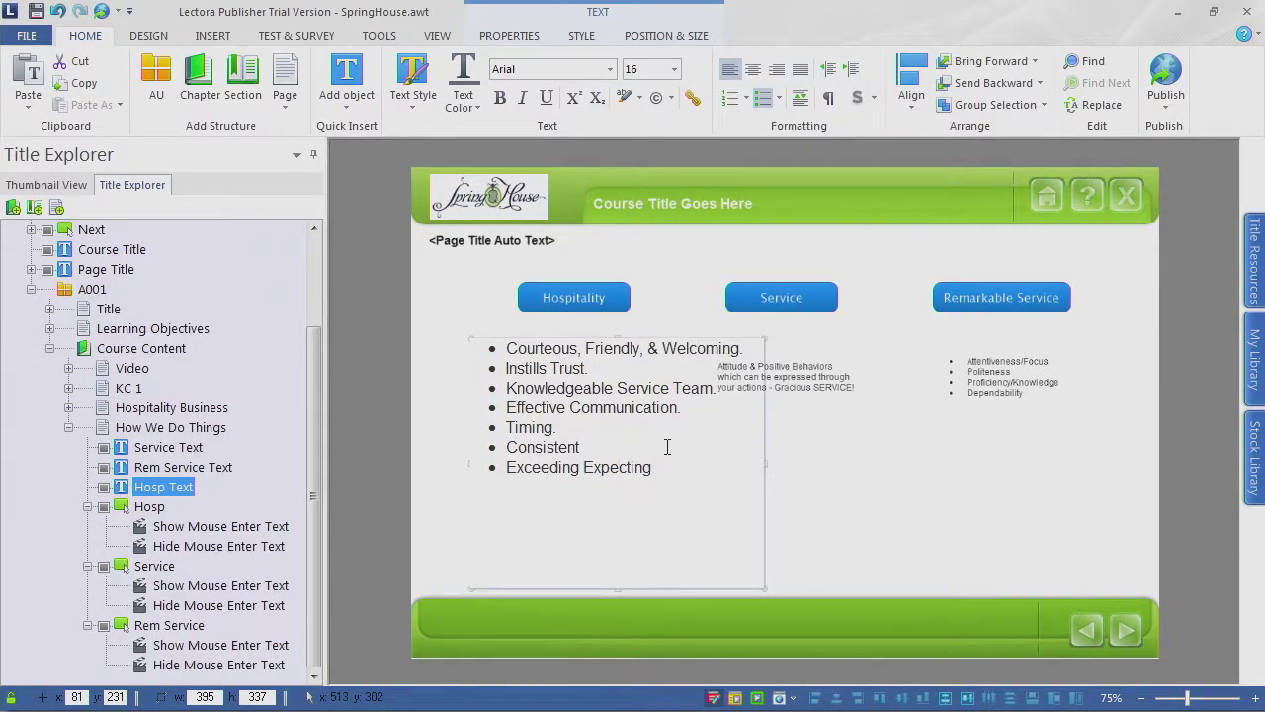
key(BackSpace)
Step: Remove the comma after Friendly and the periods at the ends of the bullets in Hosp Text
click(646, 351)
key(BackSpace)
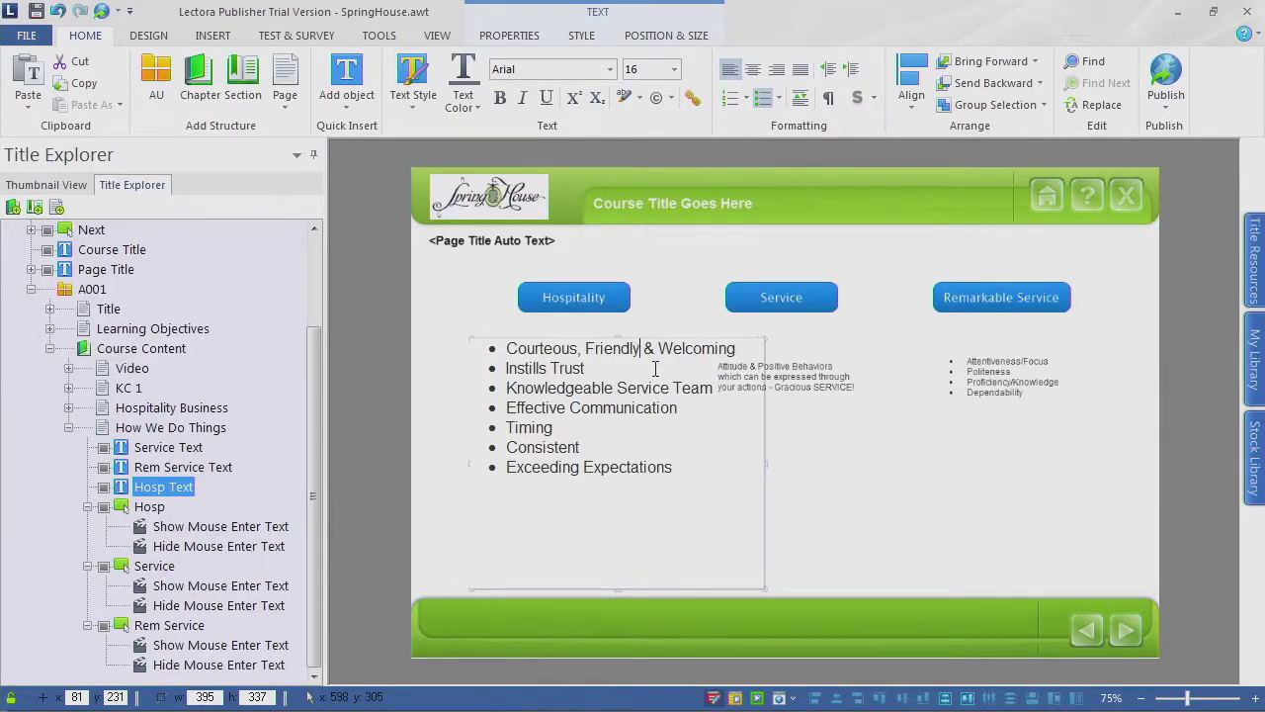
click(812, 509)
click(534, 374)
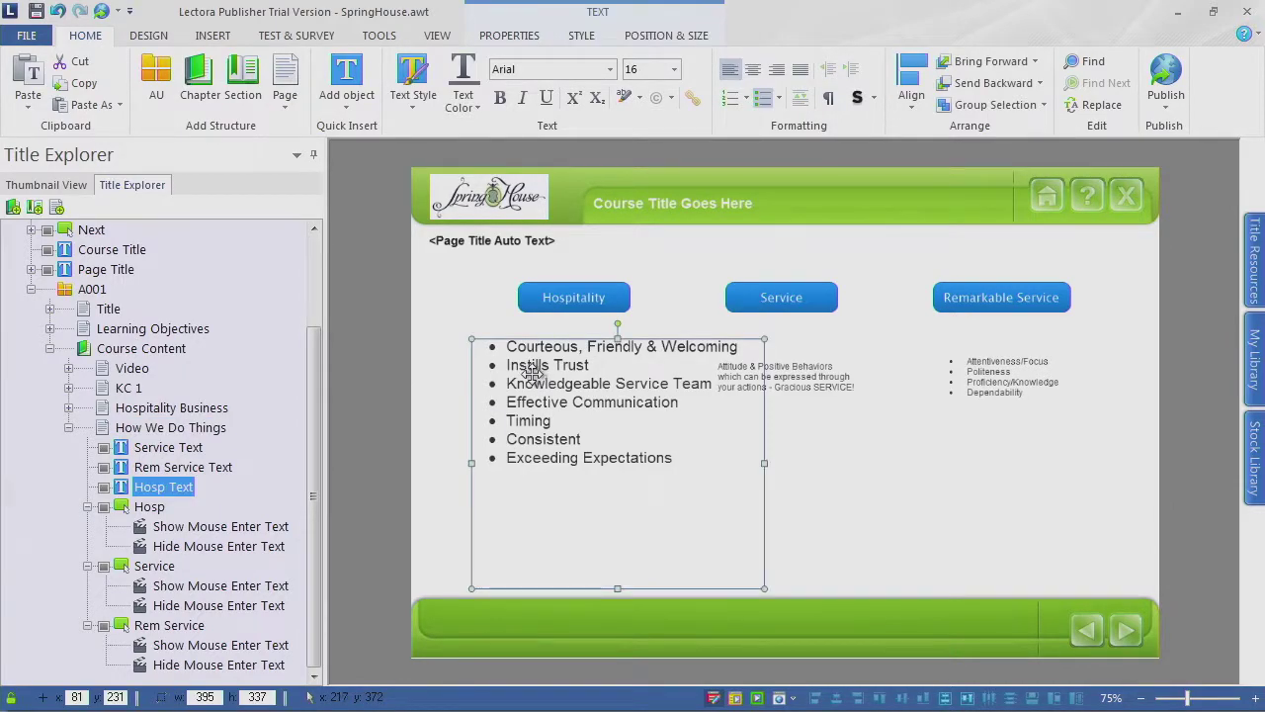
Step: Set Service Text to font size 16
click(829, 386)
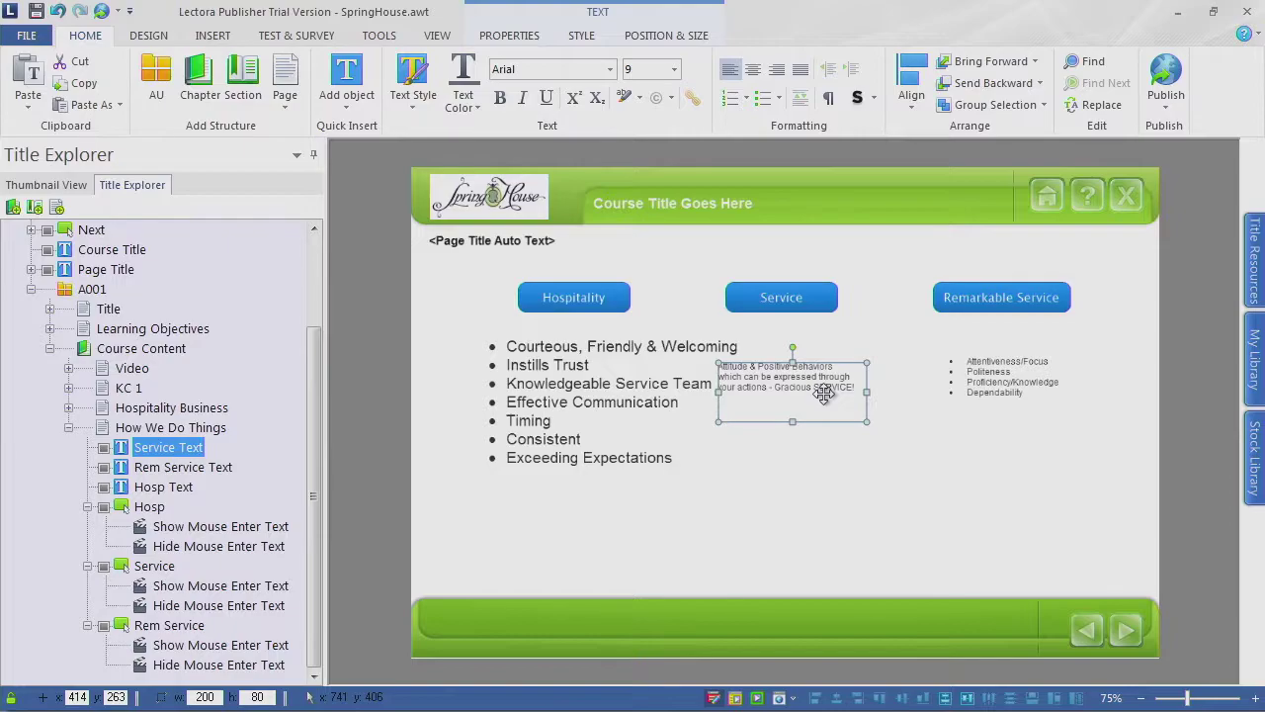
click(674, 68)
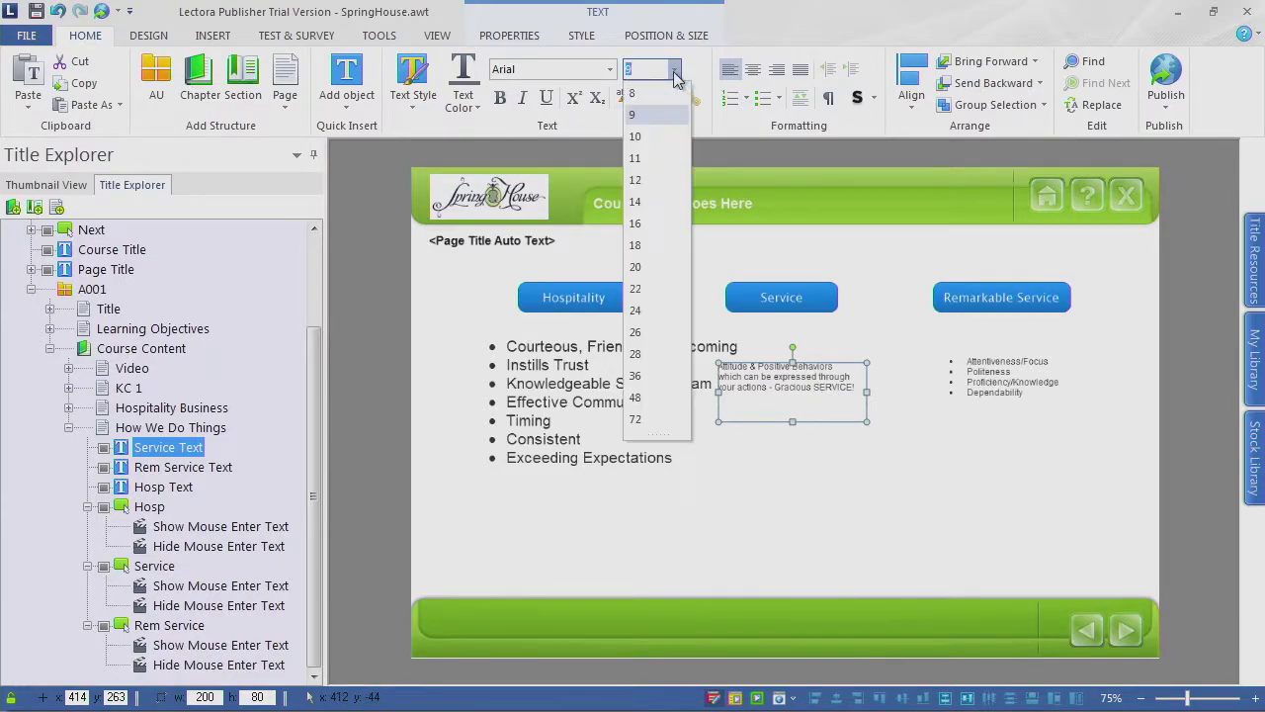
click(652, 225)
Step: Widen Service Text to about 243 and move it up beneath the Service button, level with Hosp Text
drag(865, 419, 899, 424)
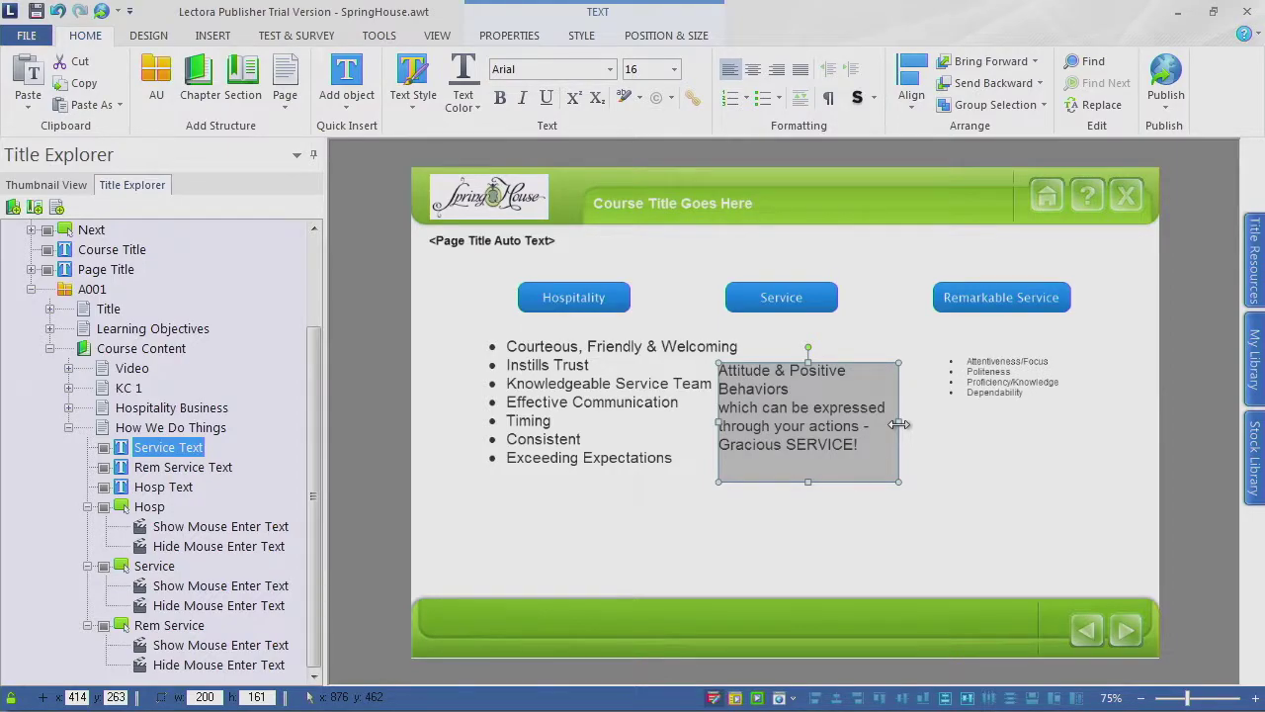
drag(899, 424, 898, 424)
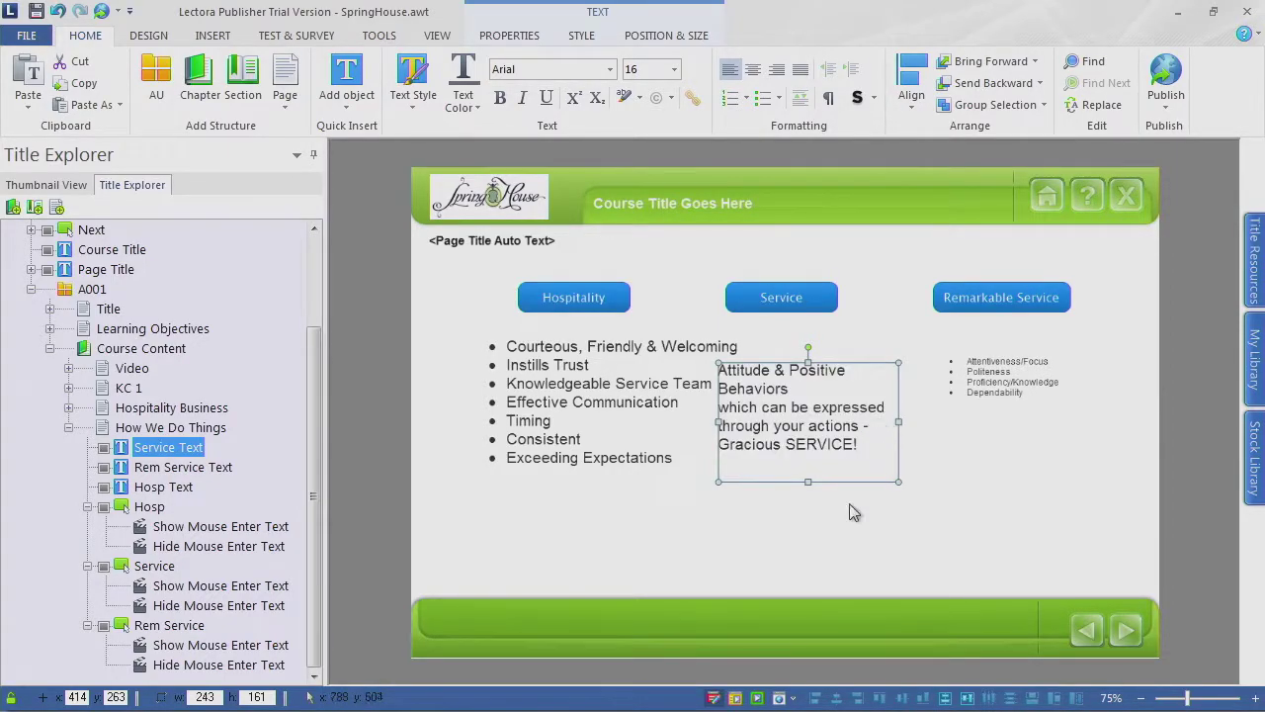
drag(800, 429, 779, 405)
Step: Set all the bullets in Rem Service Text to font size 16
double_click(990, 387)
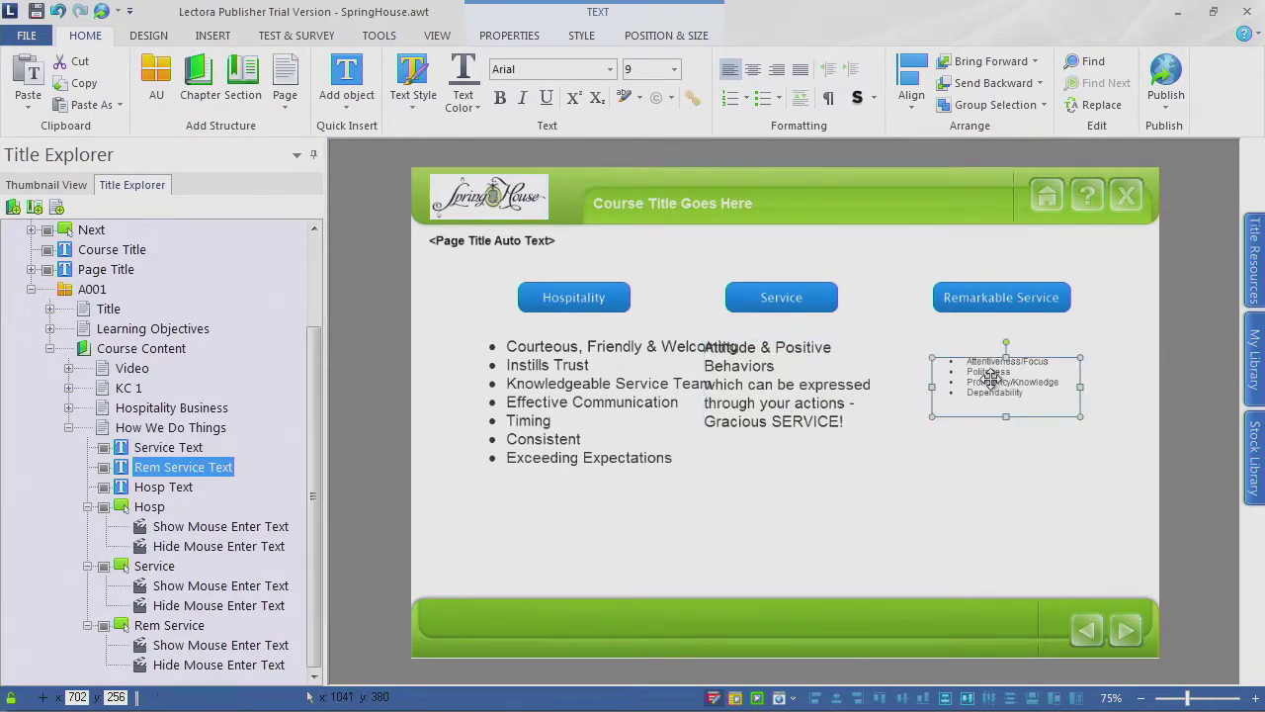
drag(1040, 399, 901, 353)
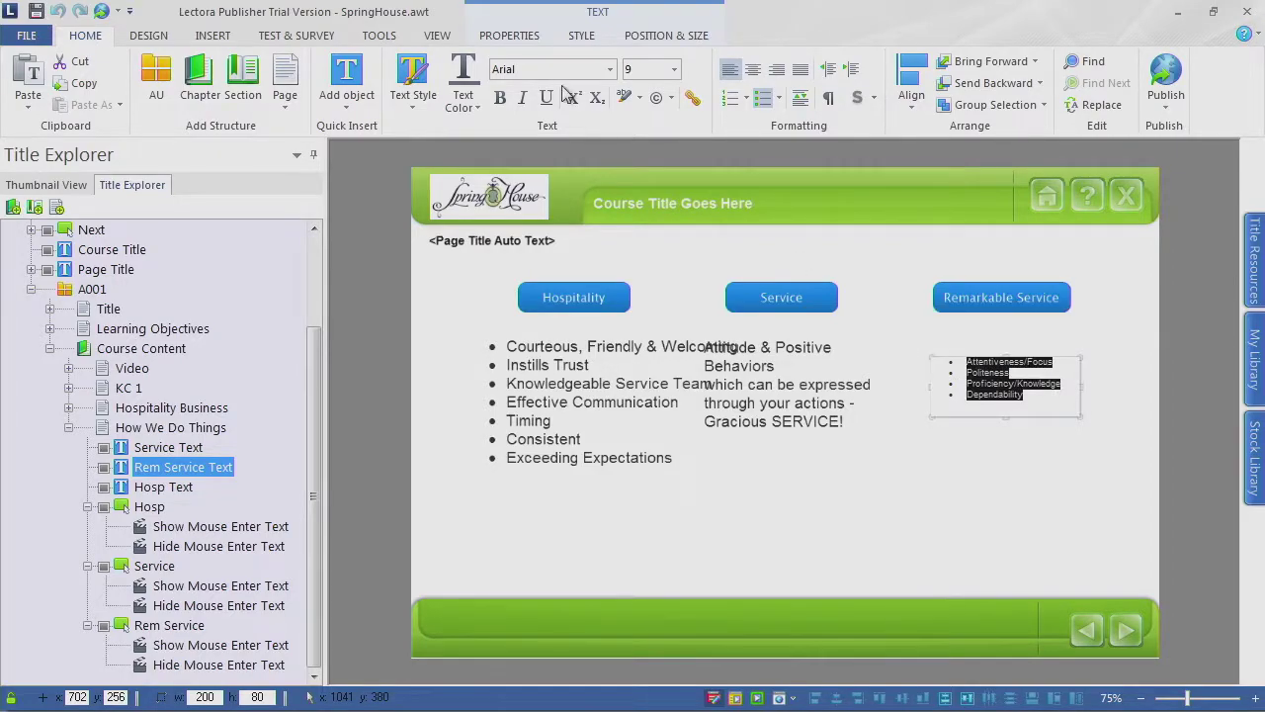
click(674, 69)
click(644, 217)
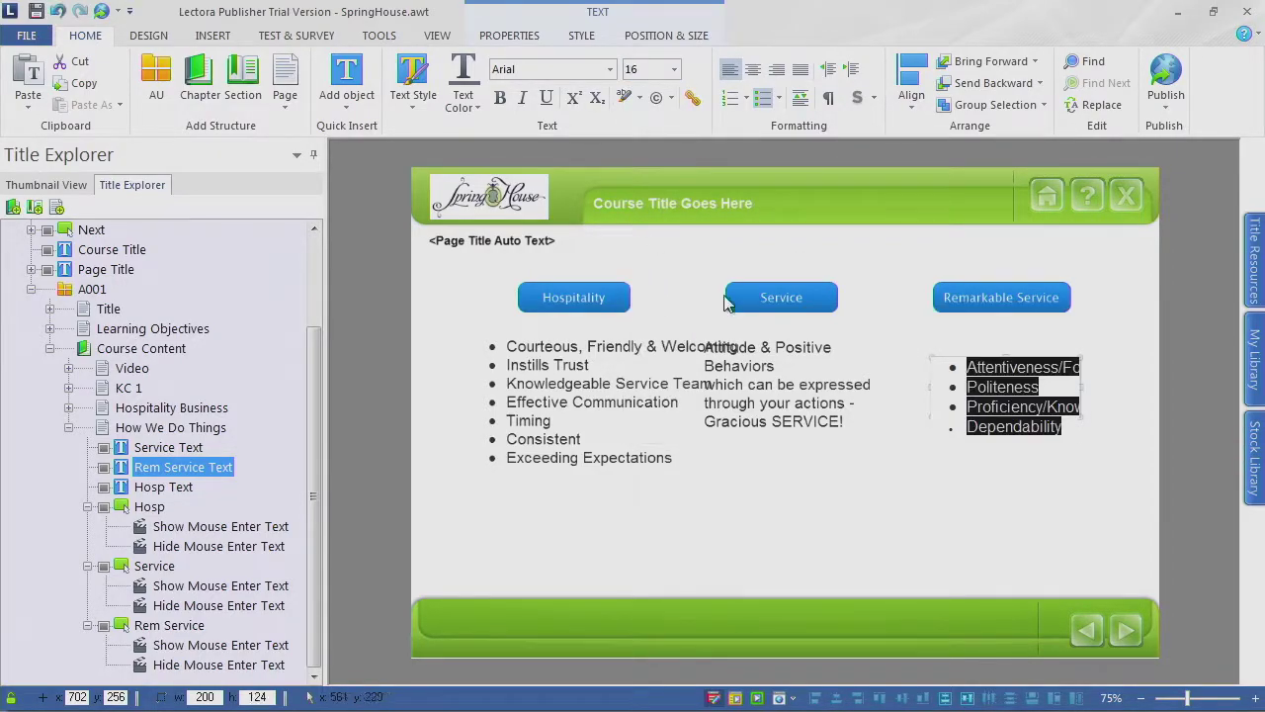
click(1009, 453)
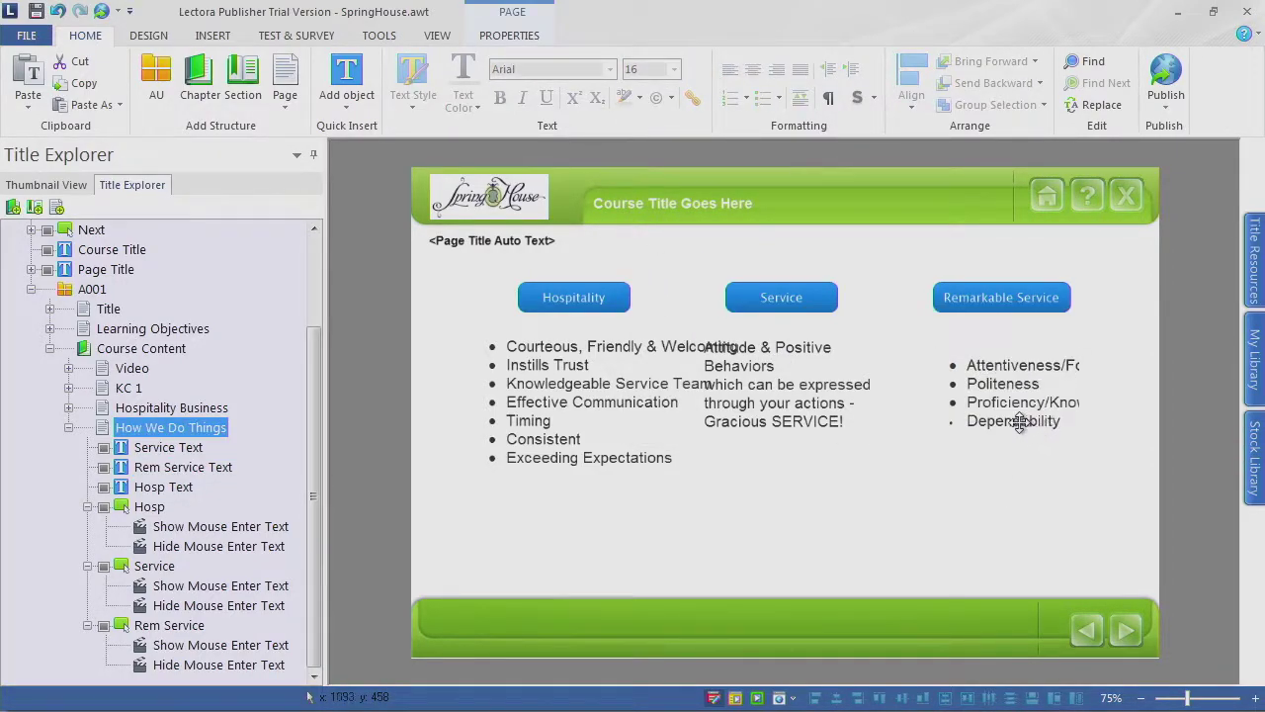
Step: Try to fix the small bullet of Dependability by joining its line to the one above and splitting it off again
click(983, 422)
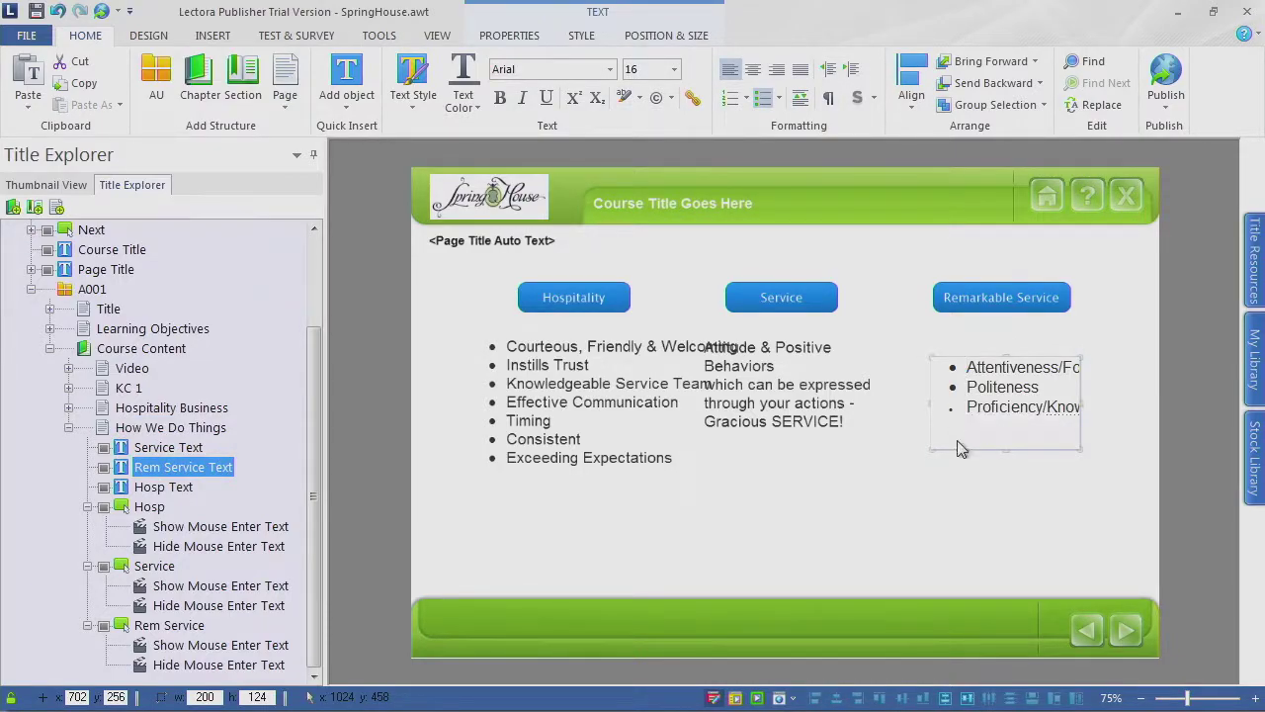
key(BackSpace)
key(Return)
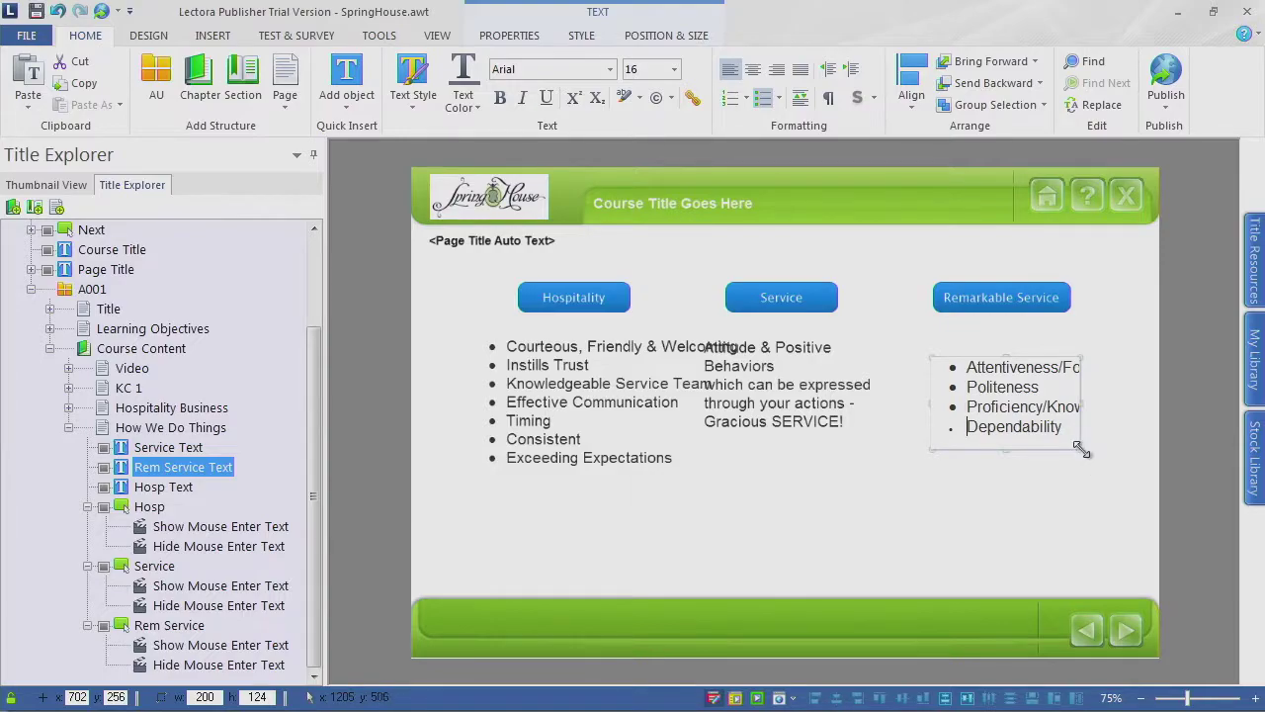
Step: Enlarge Rem Service Text to about 297 by 179 and move Dependability into a new full-size bullet, removing the leftover empty one
drag(1080, 449, 1153, 489)
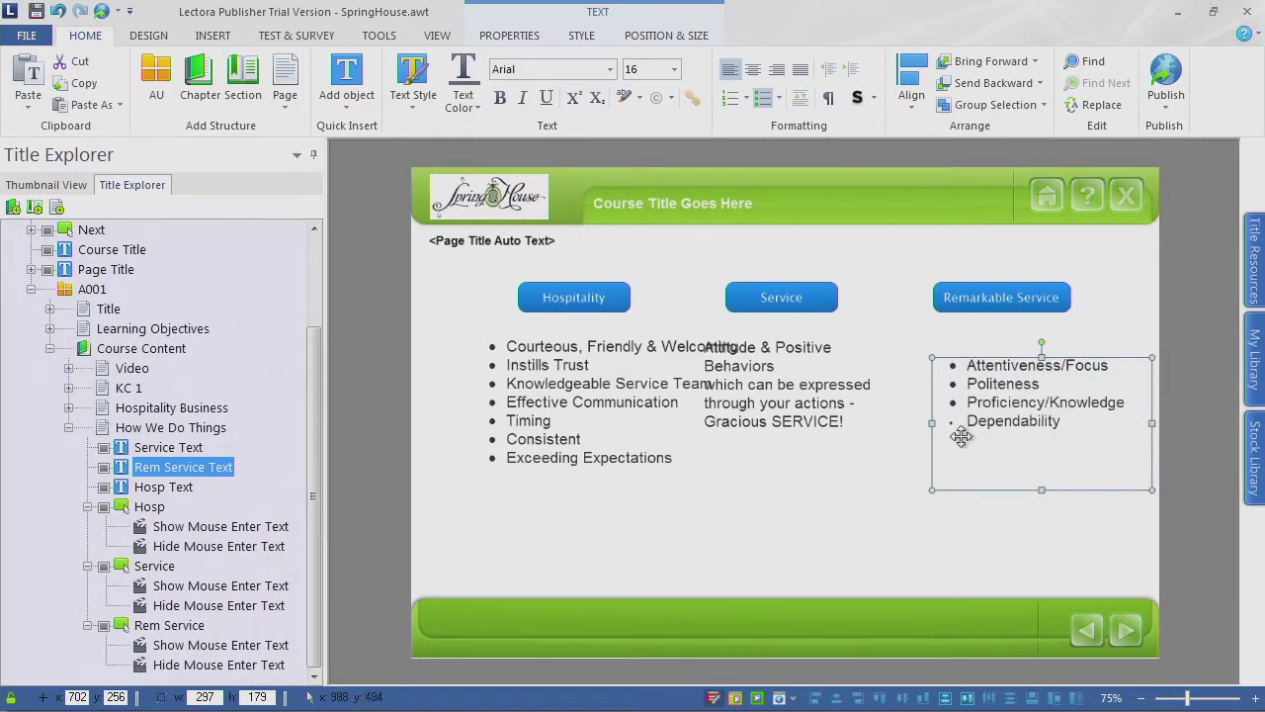
double_click(1128, 408)
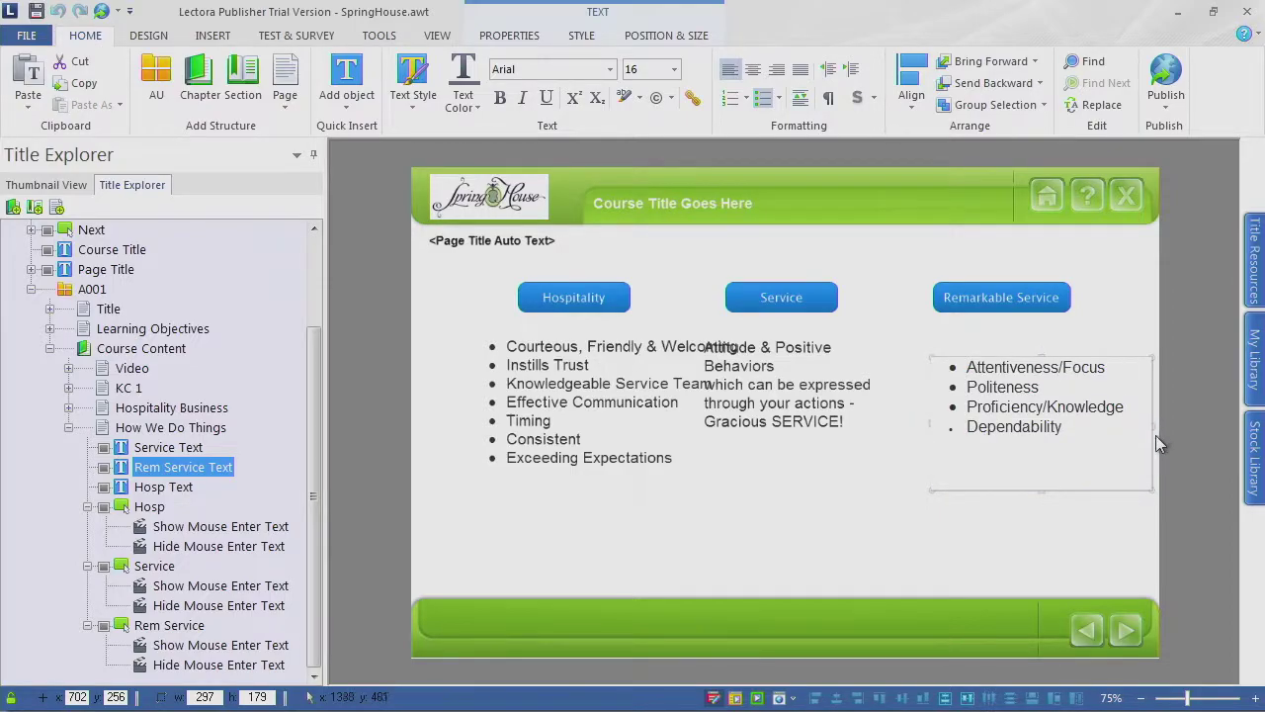
key(Return)
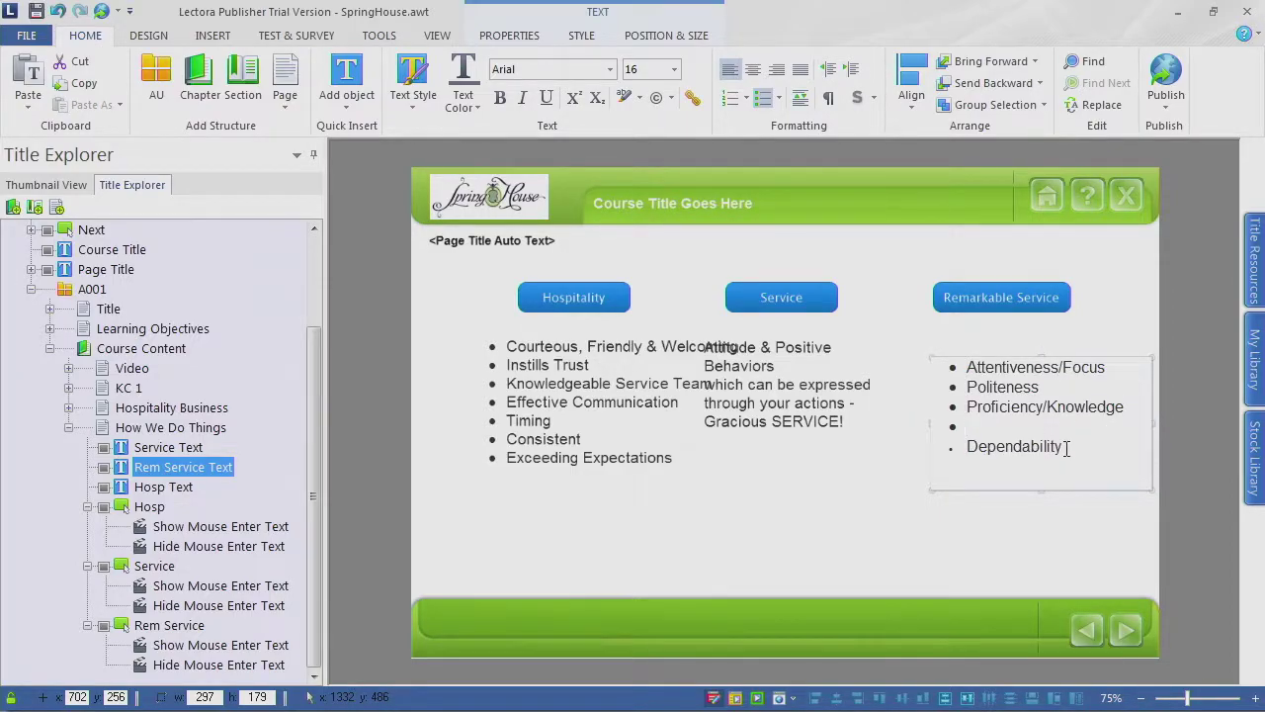
drag(1065, 448, 965, 447)
key(ctrl+x)
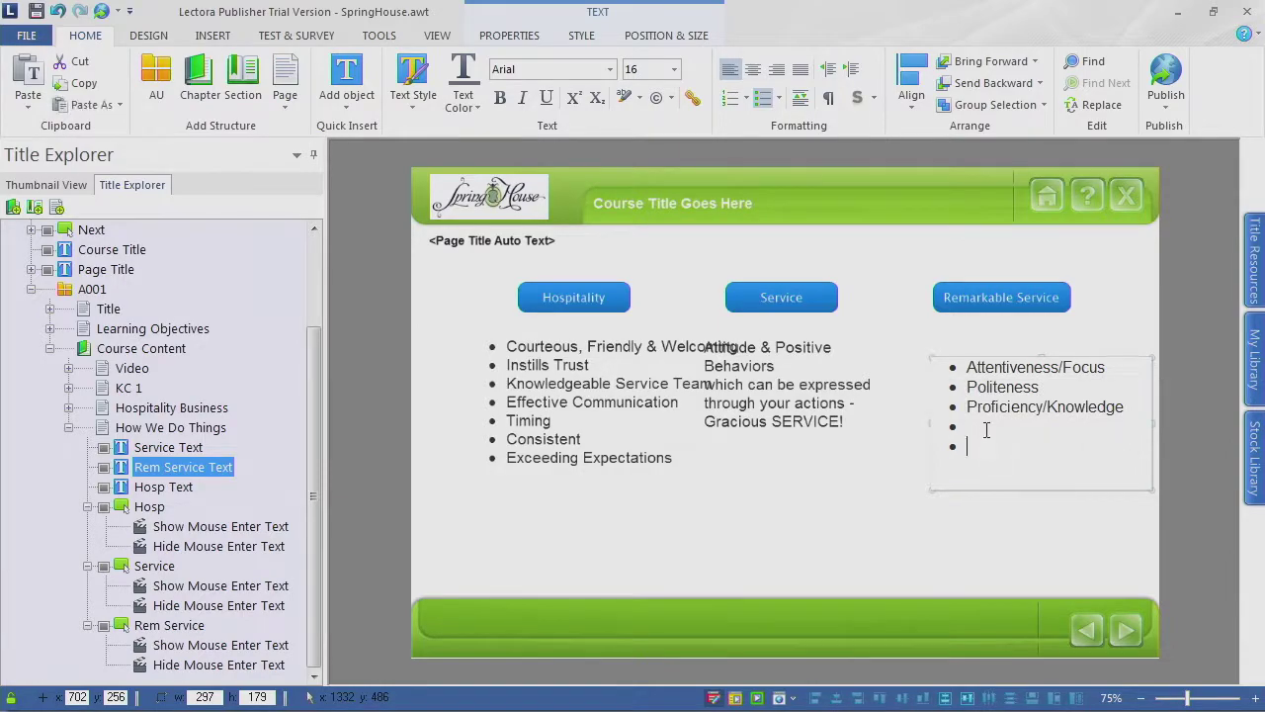
key(ctrl+v)
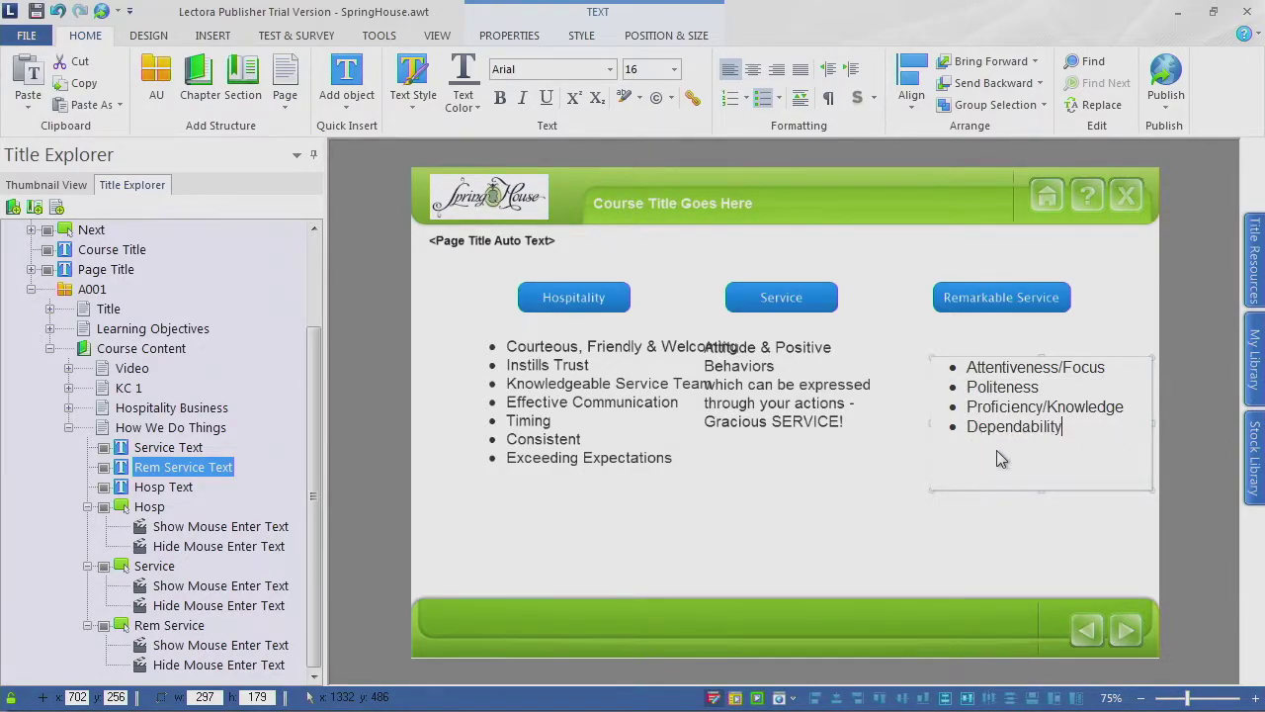
Step: Move Rem Service Text to about x 653, y 235 and align its center with the Remarkable Service button
click(994, 496)
click(987, 447)
drag(987, 446, 957, 435)
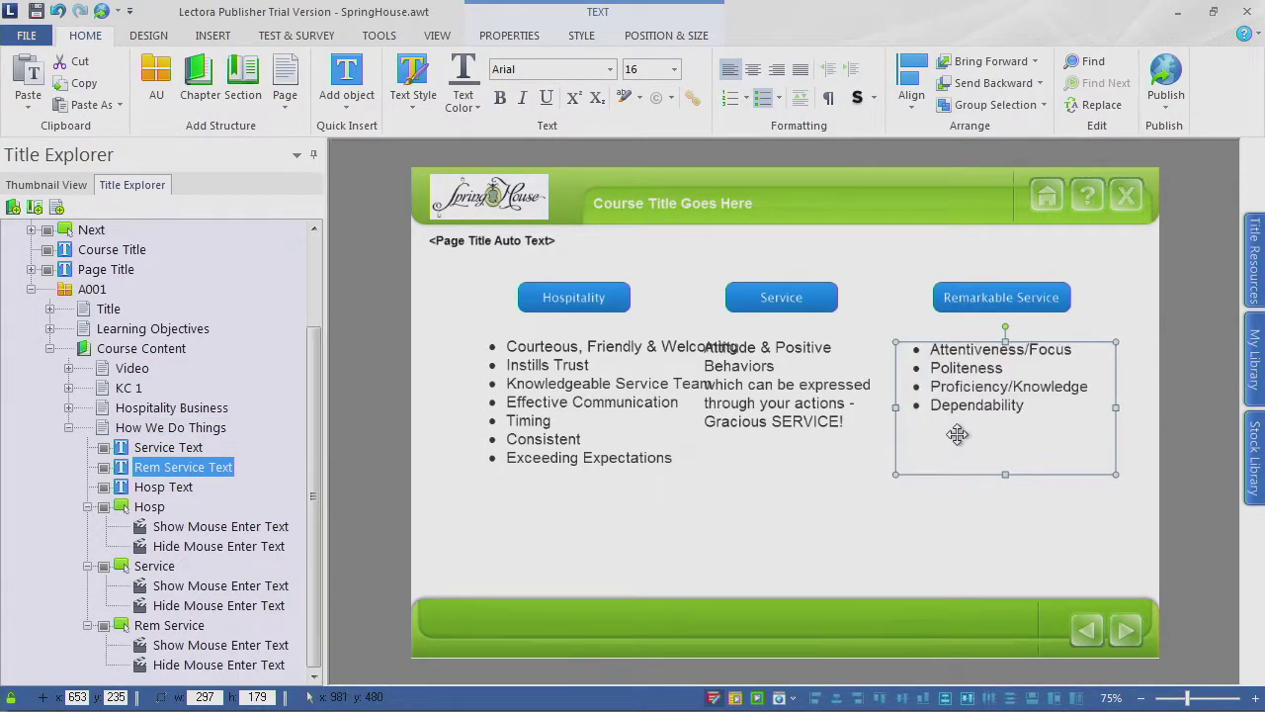
ctrl+click(1023, 298)
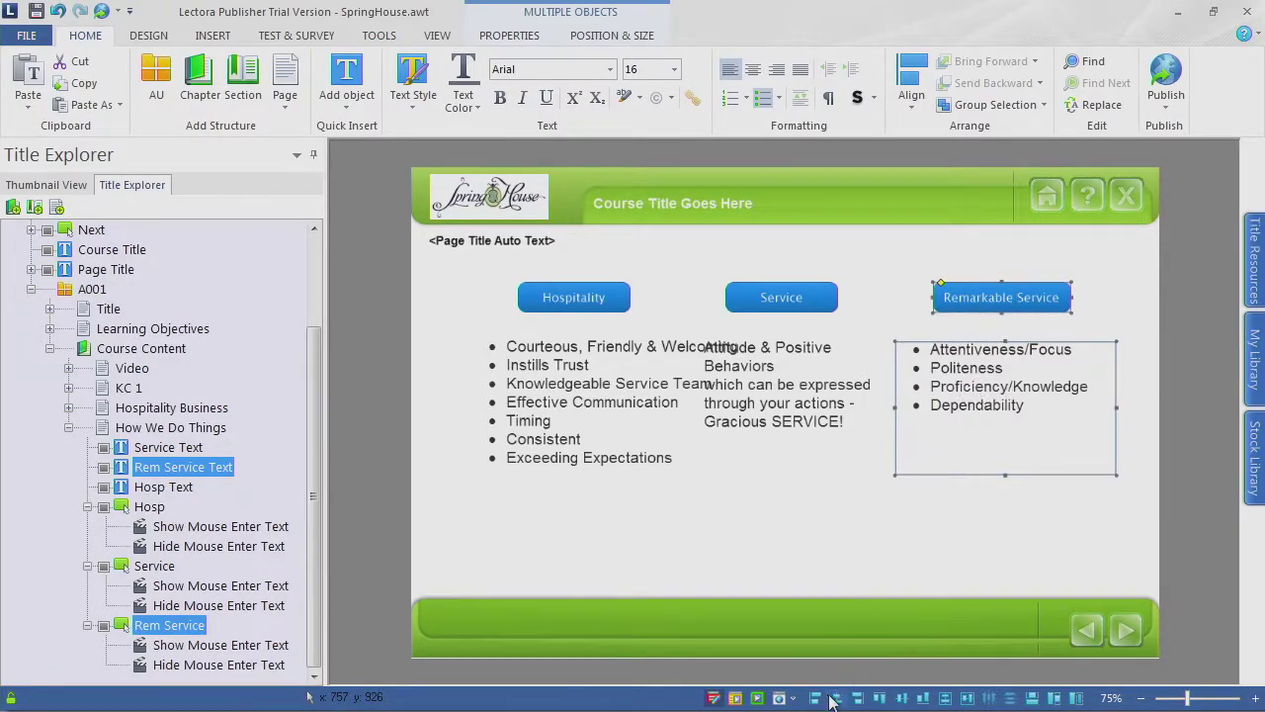
Step: Center the Service button horizontally over Service Text
click(781, 294)
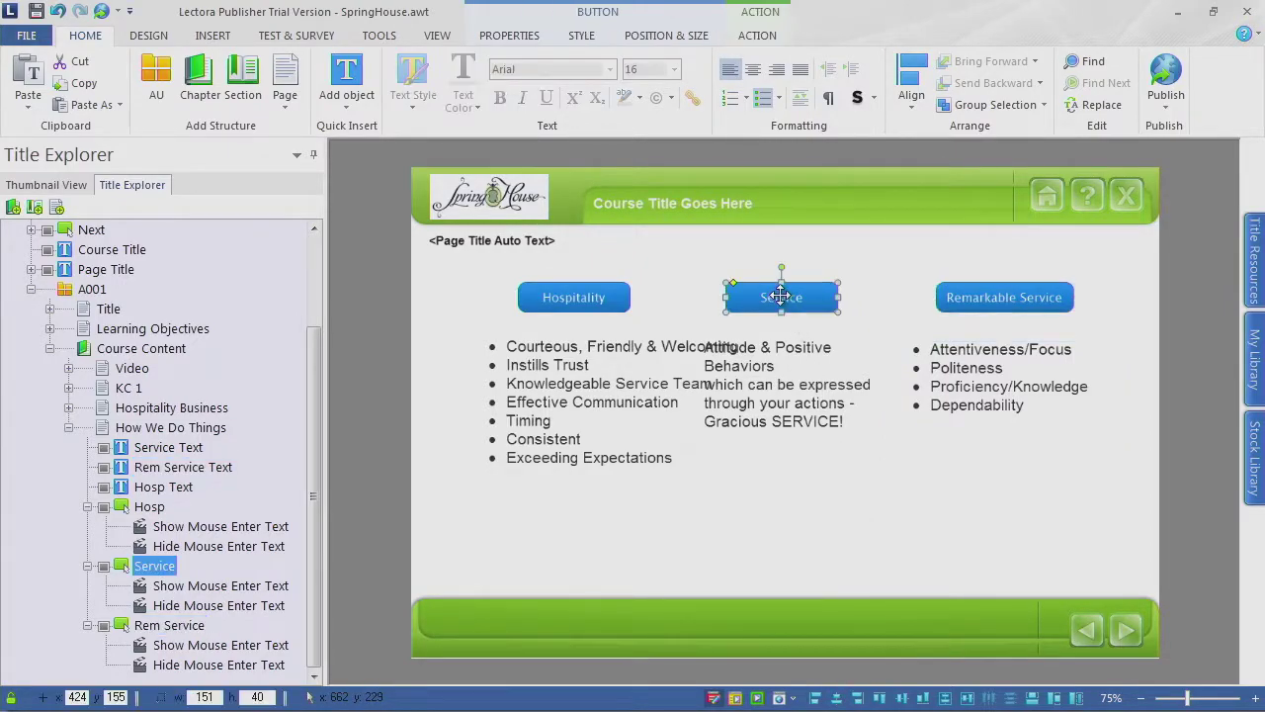
ctrl+click(757, 398)
ctrl+click(822, 405)
ctrl+click(621, 435)
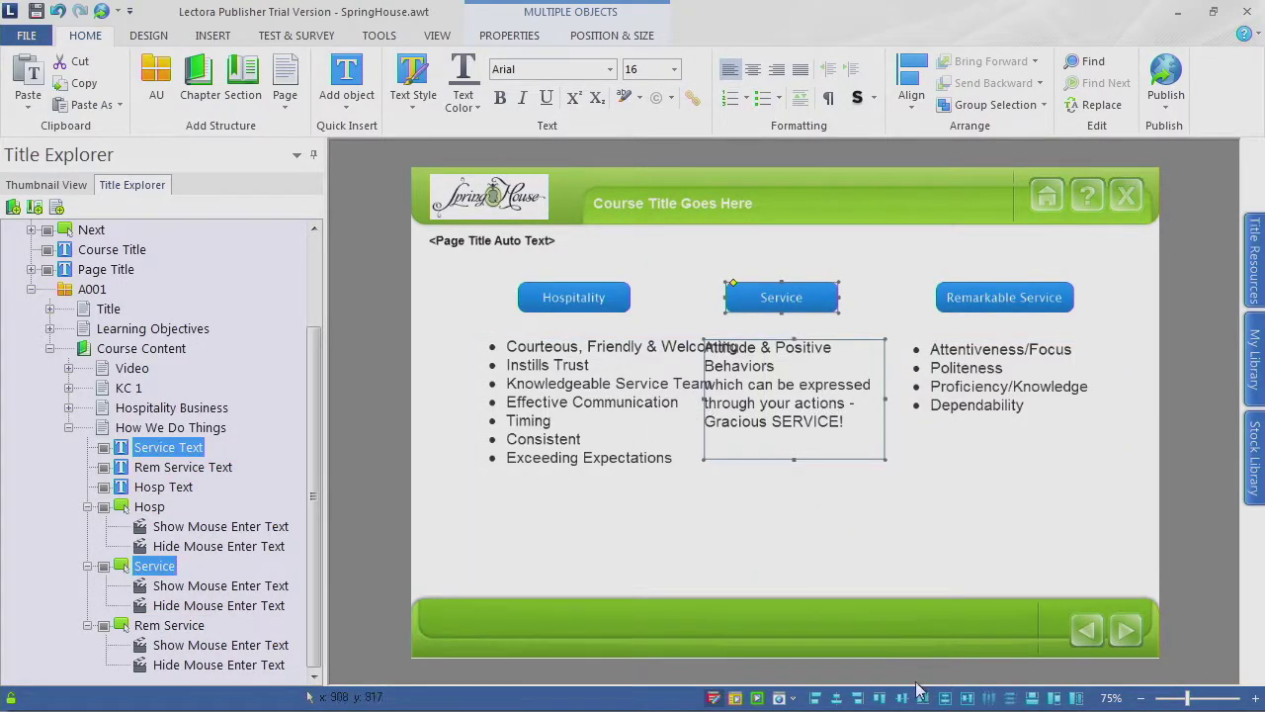
click(858, 698)
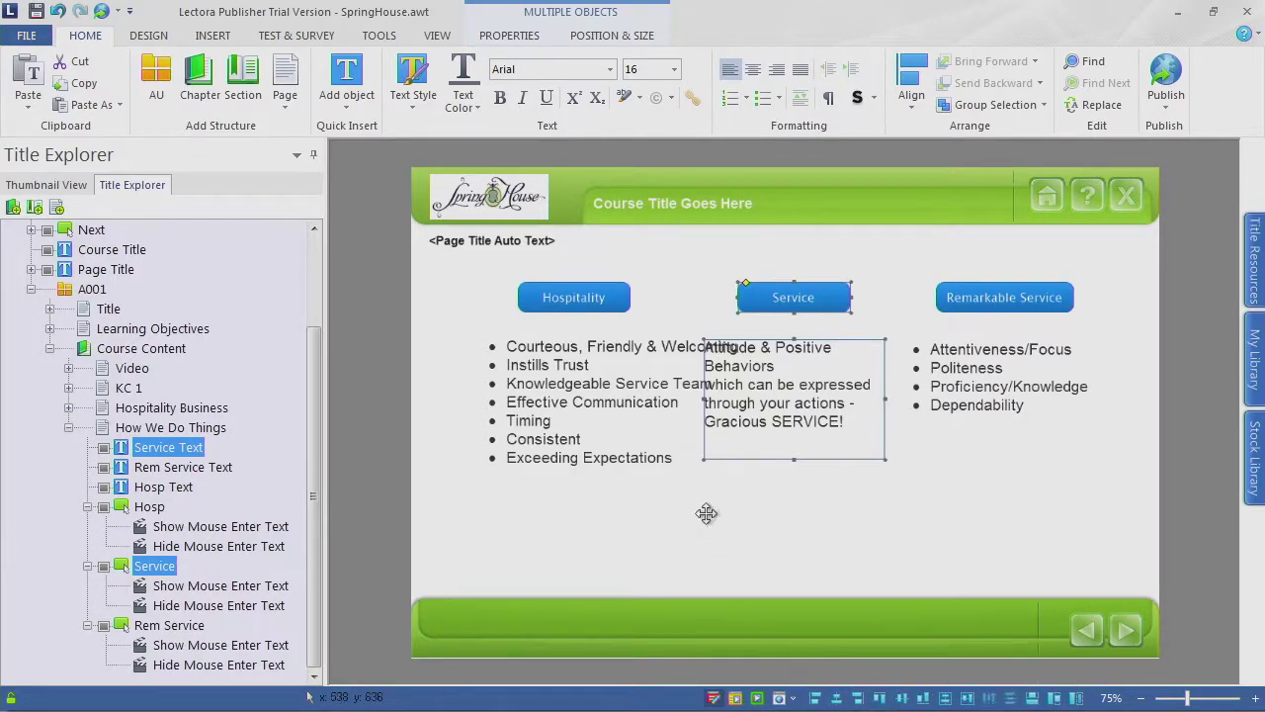
Step: Center the Hospitality button horizontally over Hosp Text
click(546, 289)
ctrl+click(542, 367)
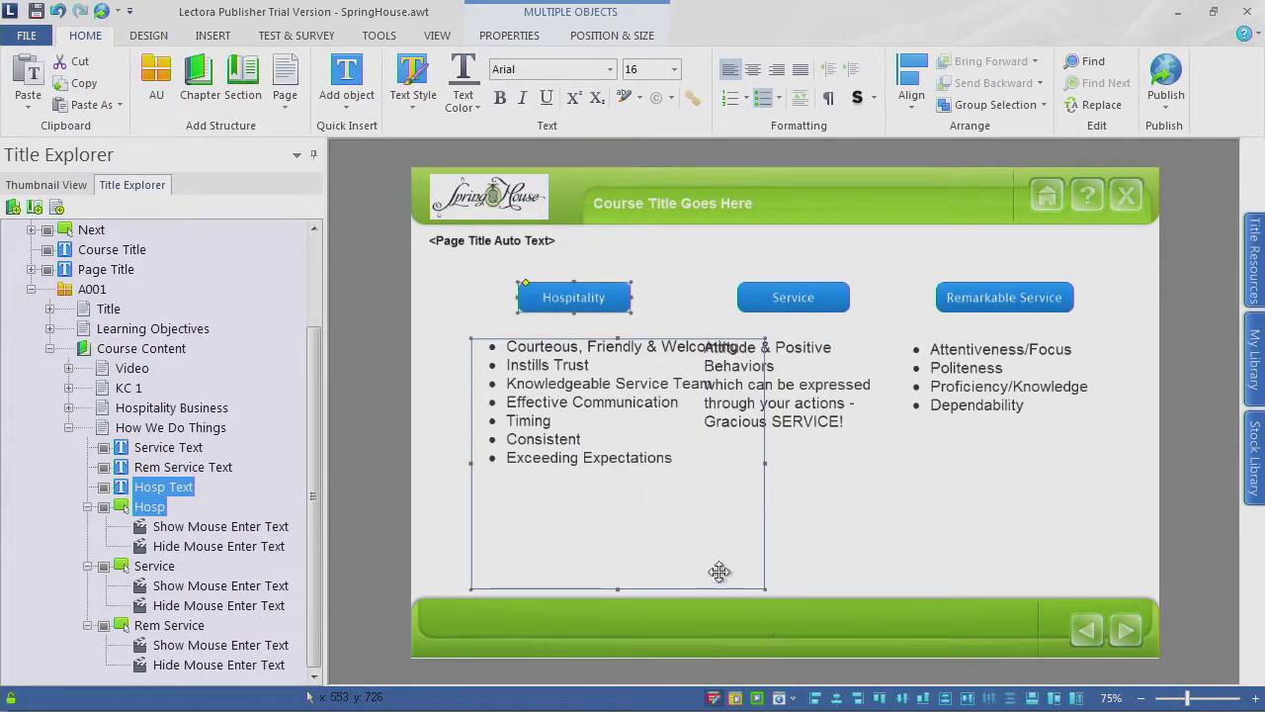
click(837, 698)
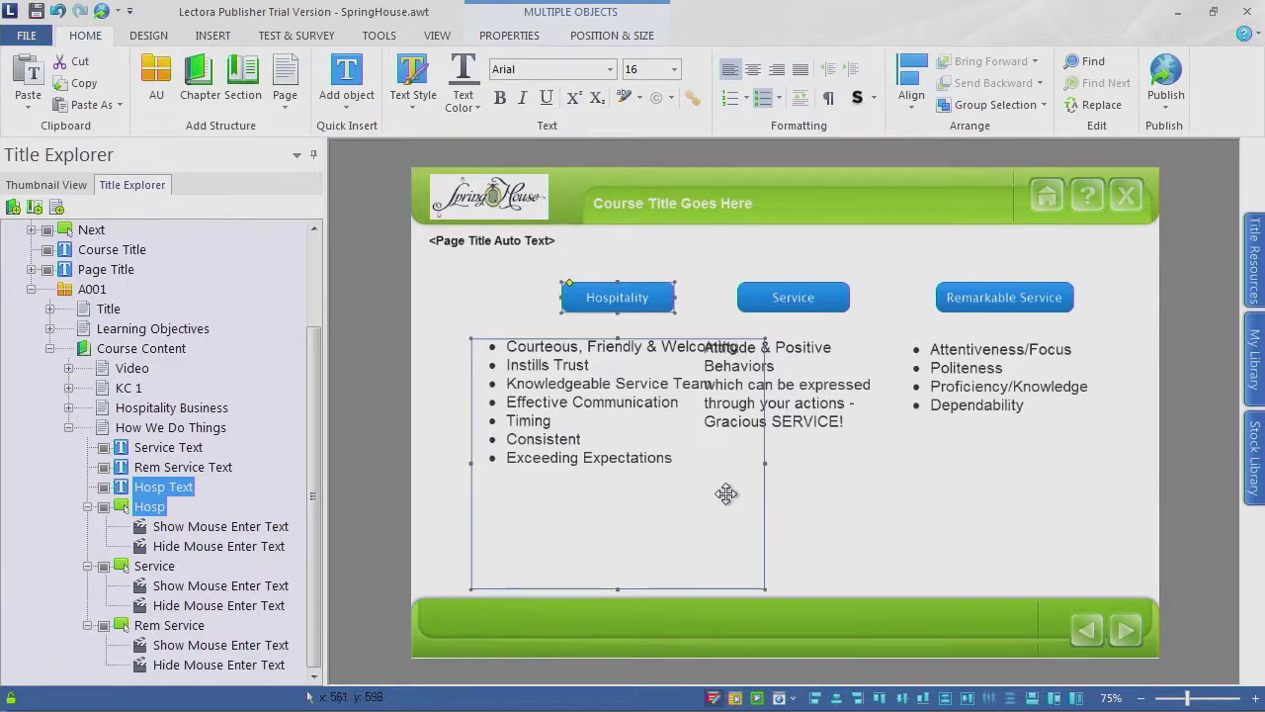
click(805, 491)
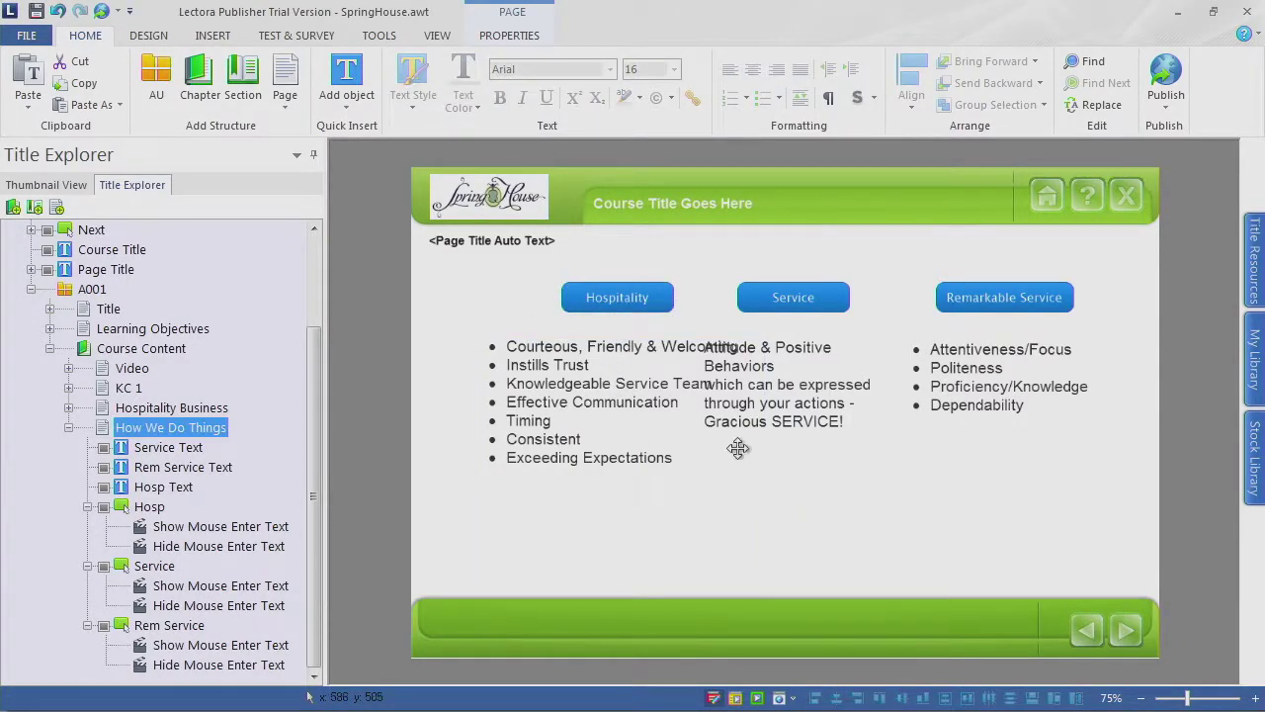
Step: Shift the Hospitality button with Hosp Text left, clear of Service Text, and the Remarkable Service button with its text slightly right
click(617, 295)
shift+click(571, 386)
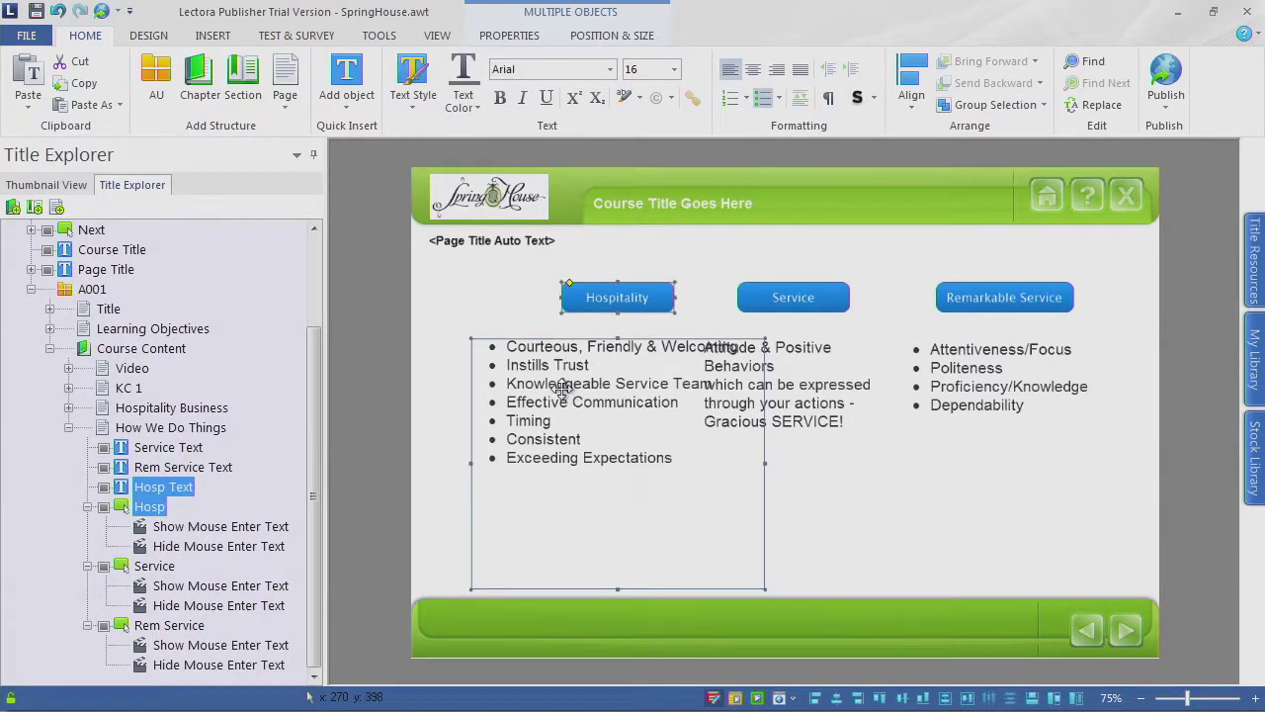
drag(559, 387, 524, 387)
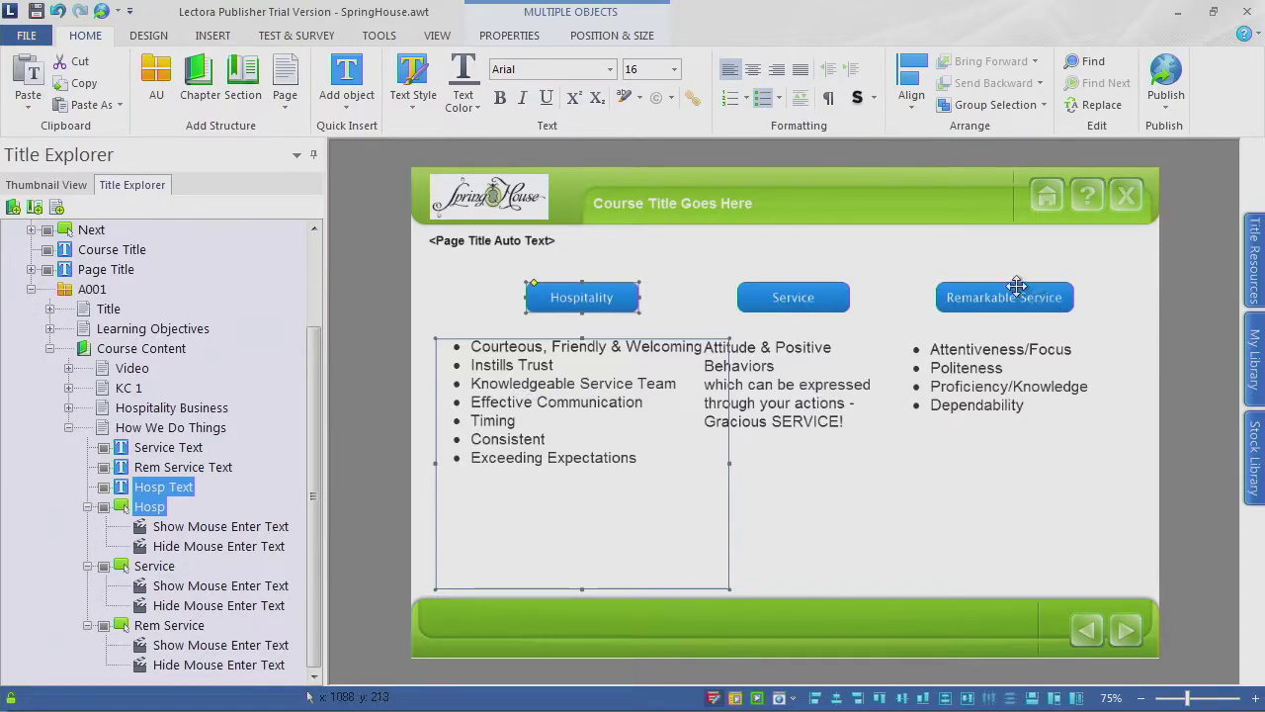
click(1045, 298)
shift+click(964, 381)
drag(964, 381, 978, 380)
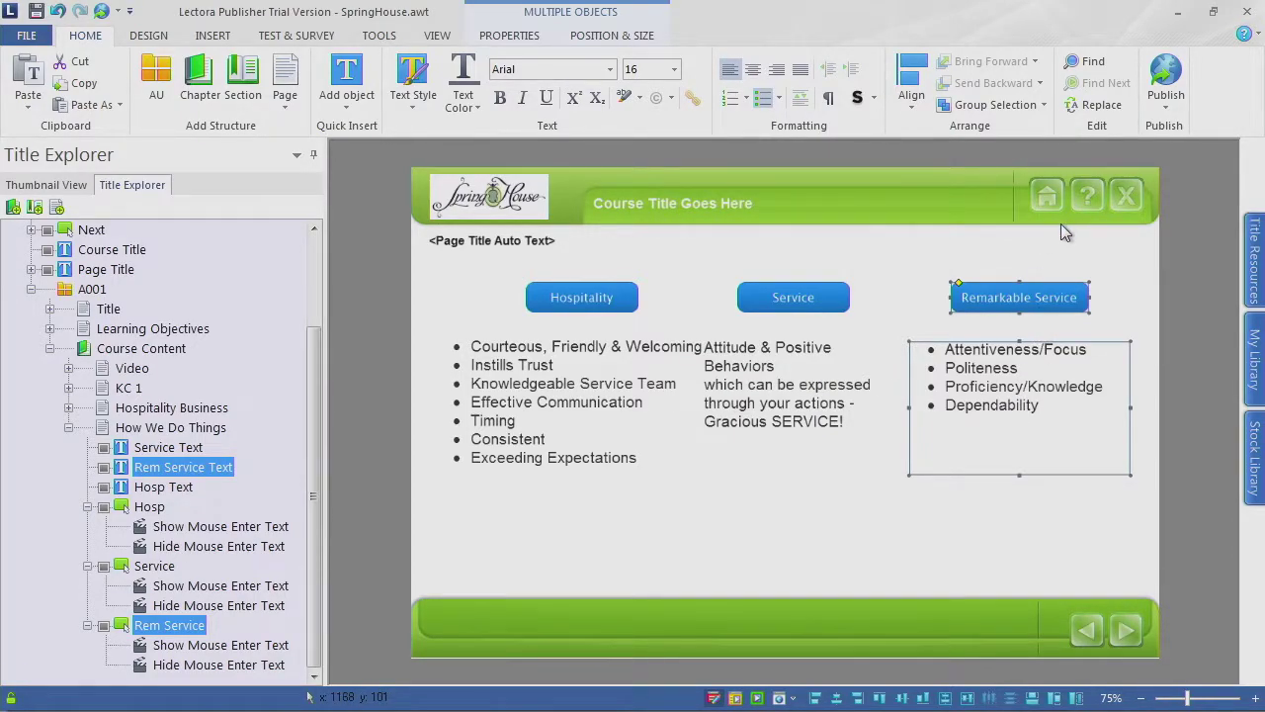
Step: Preview the How We Do Things page
click(437, 36)
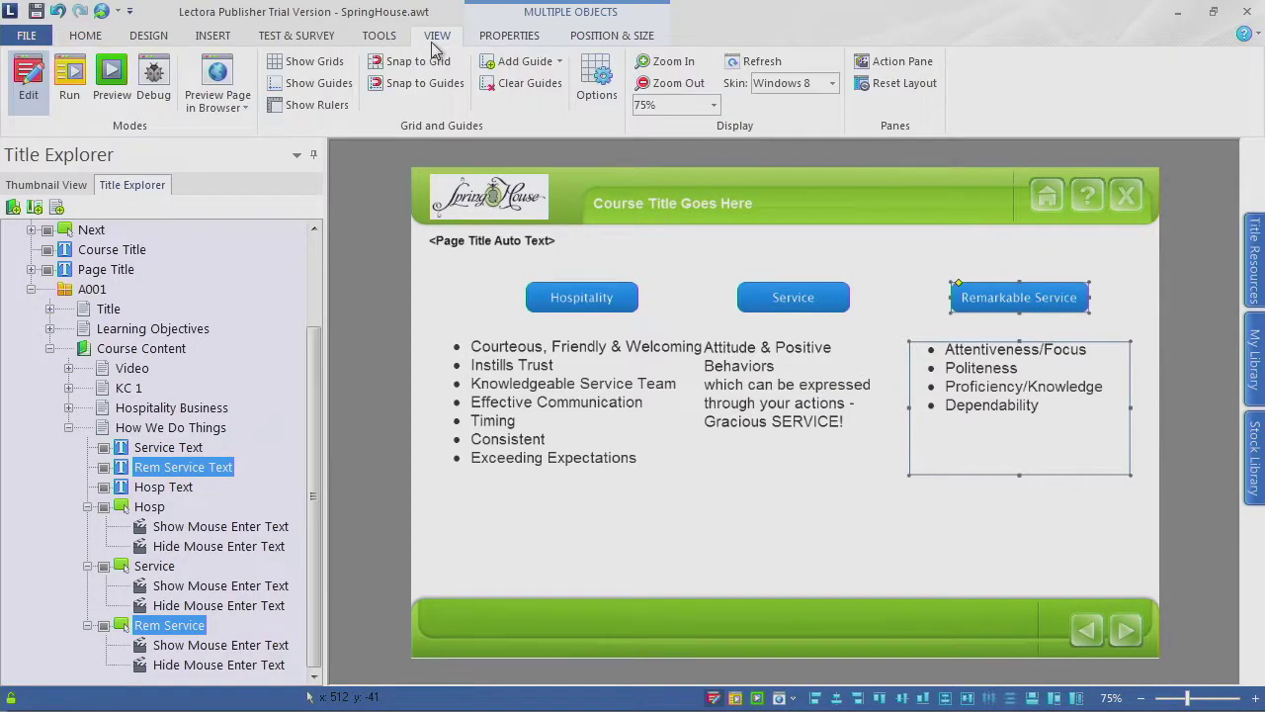
click(111, 79)
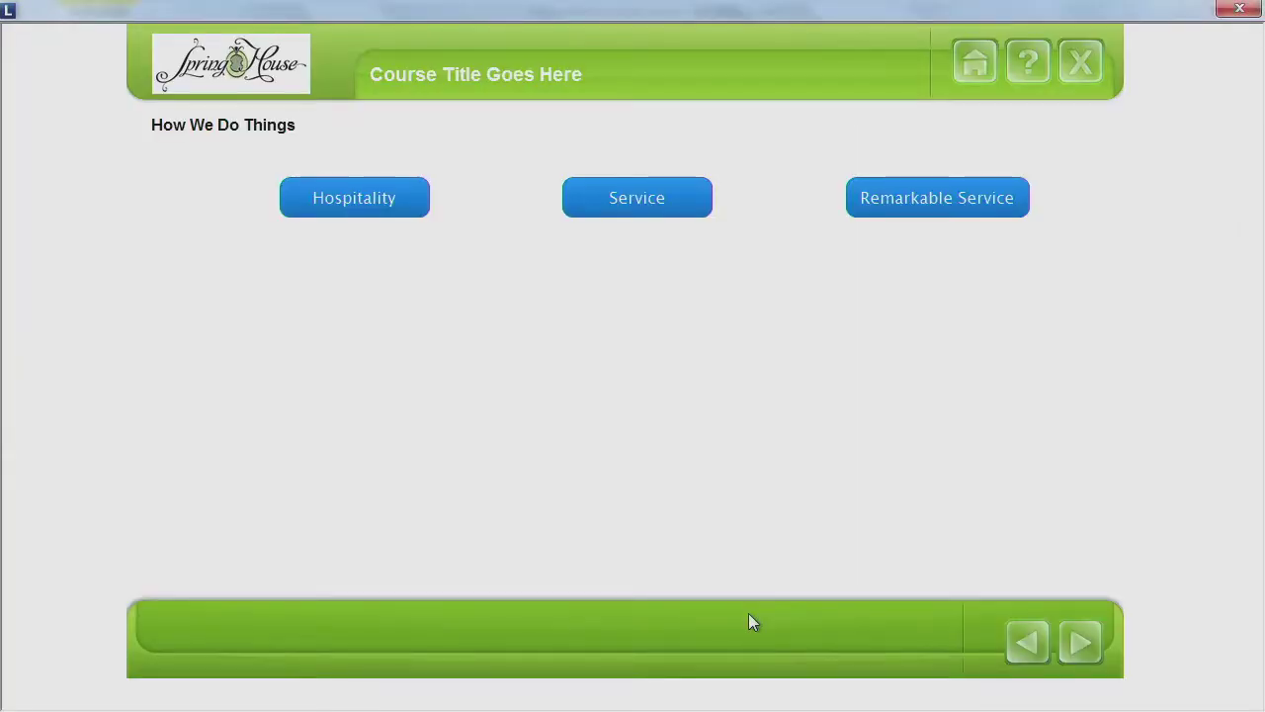
Step: Test the Hospitality, Service and Remarkable Service rollover buttons in the preview and close it
click(362, 208)
mouse_move(608, 216)
mouse_move(924, 205)
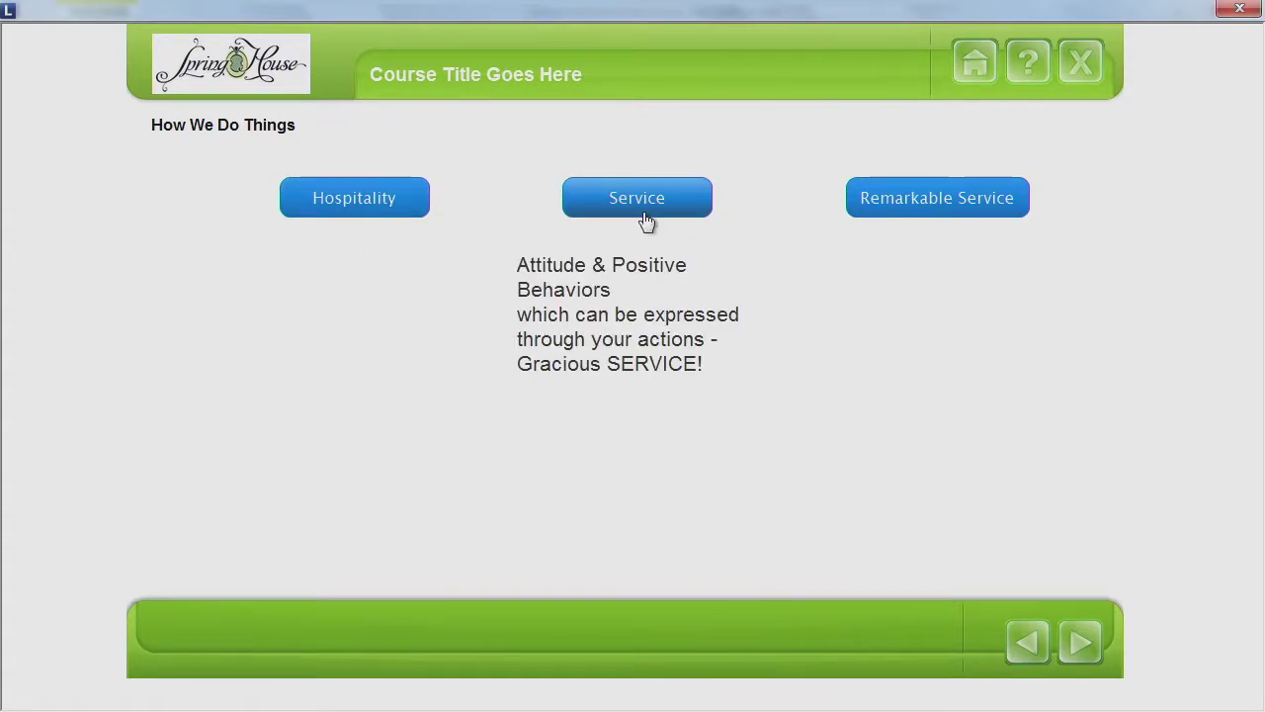
mouse_move(390, 201)
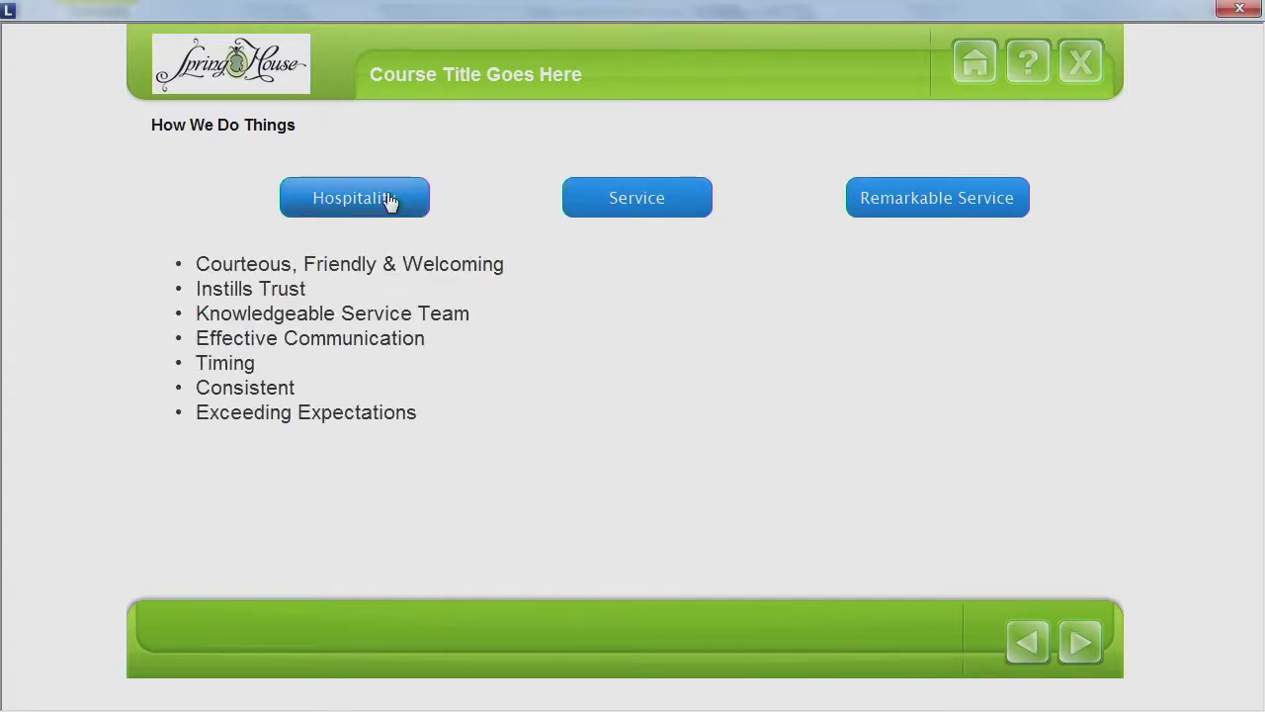
click(1239, 10)
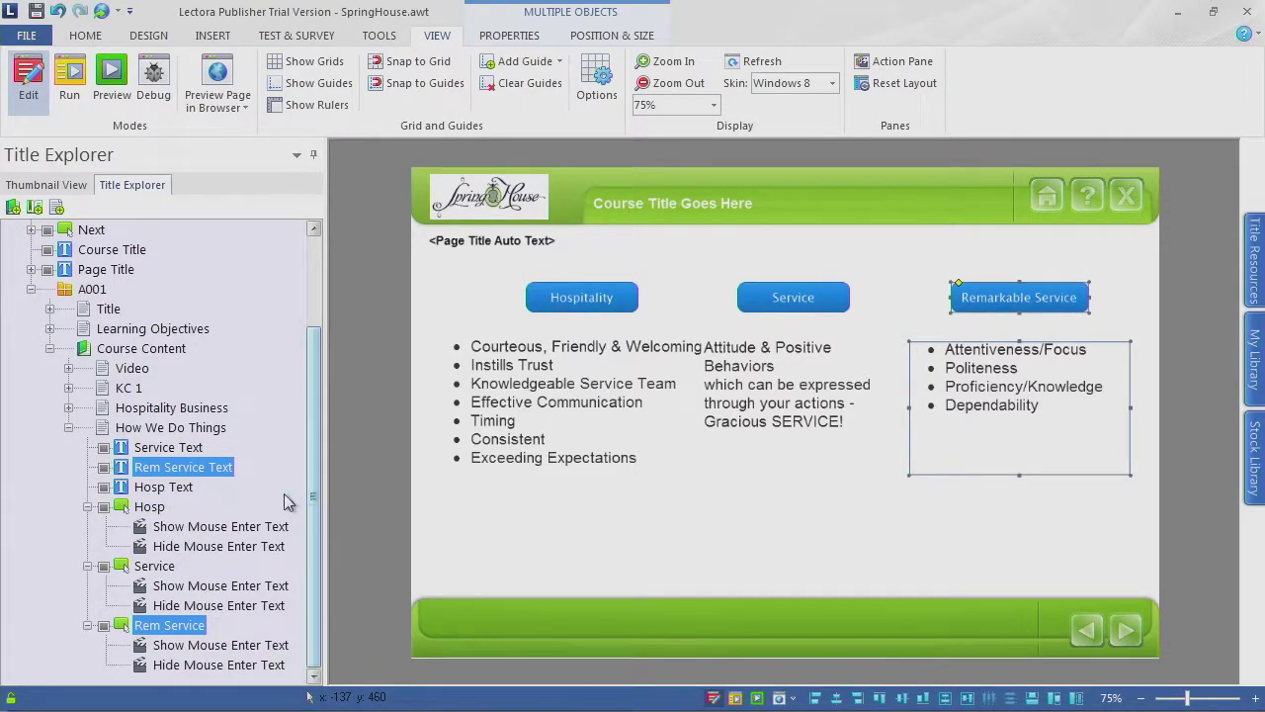
Step: Review the Hosp button's show and hide actions and collapse the Hosp, Service and Rem Service buttons in the title structure
click(223, 531)
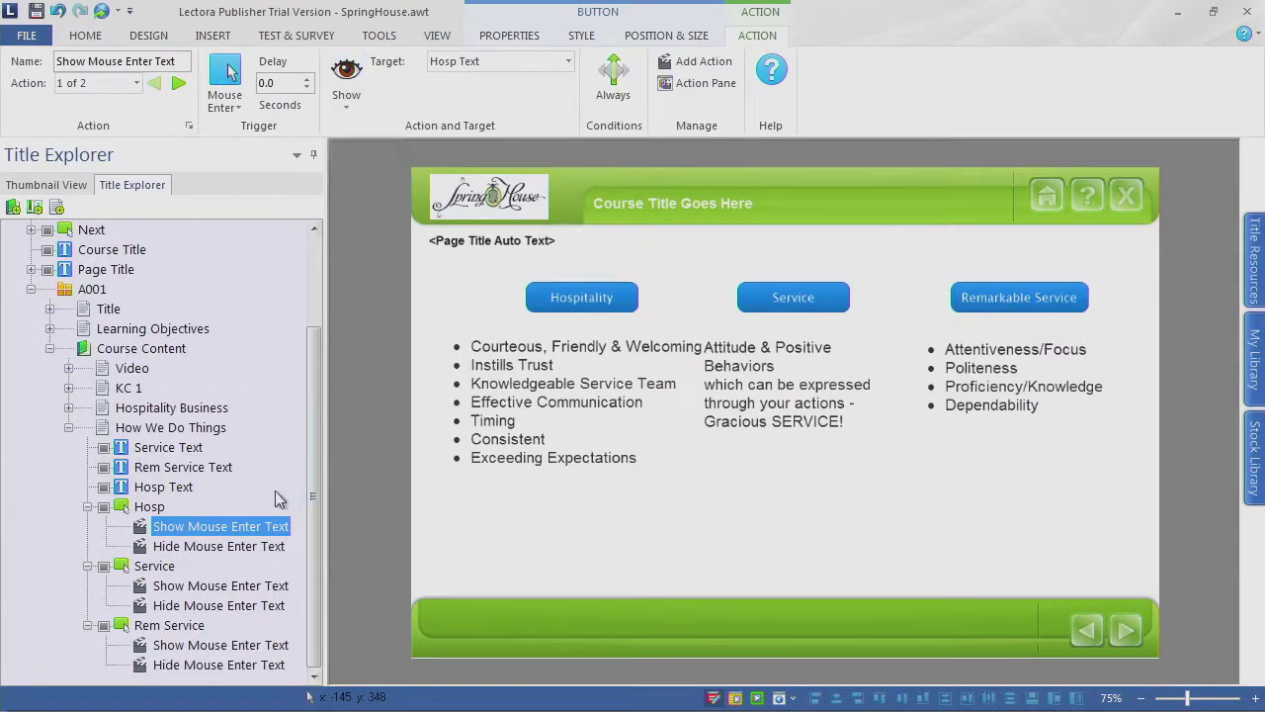
click(204, 550)
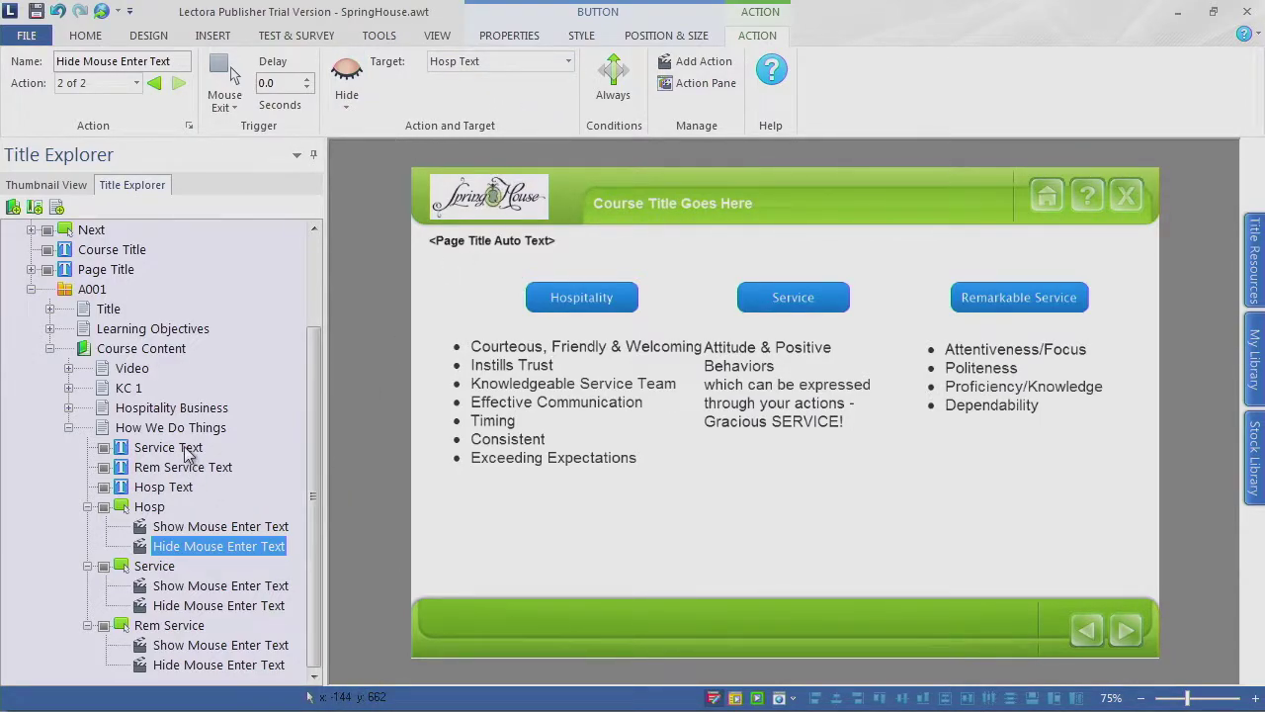
click(87, 506)
click(87, 565)
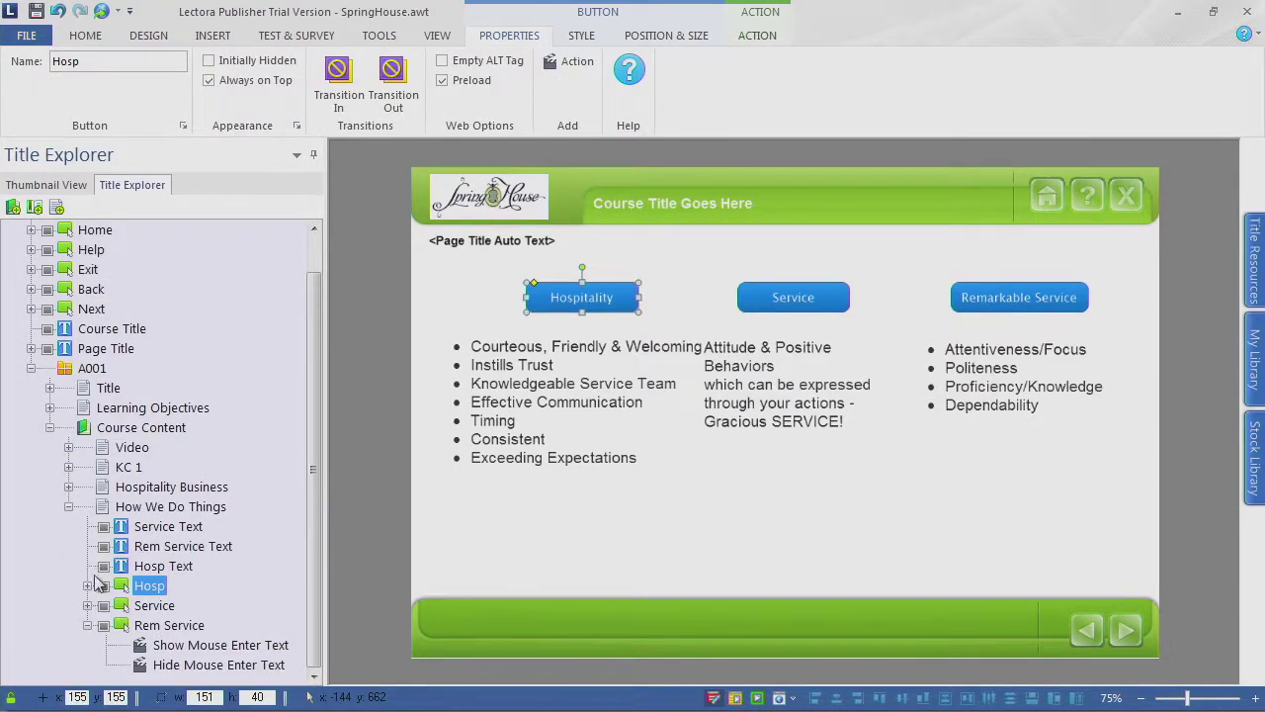
click(88, 624)
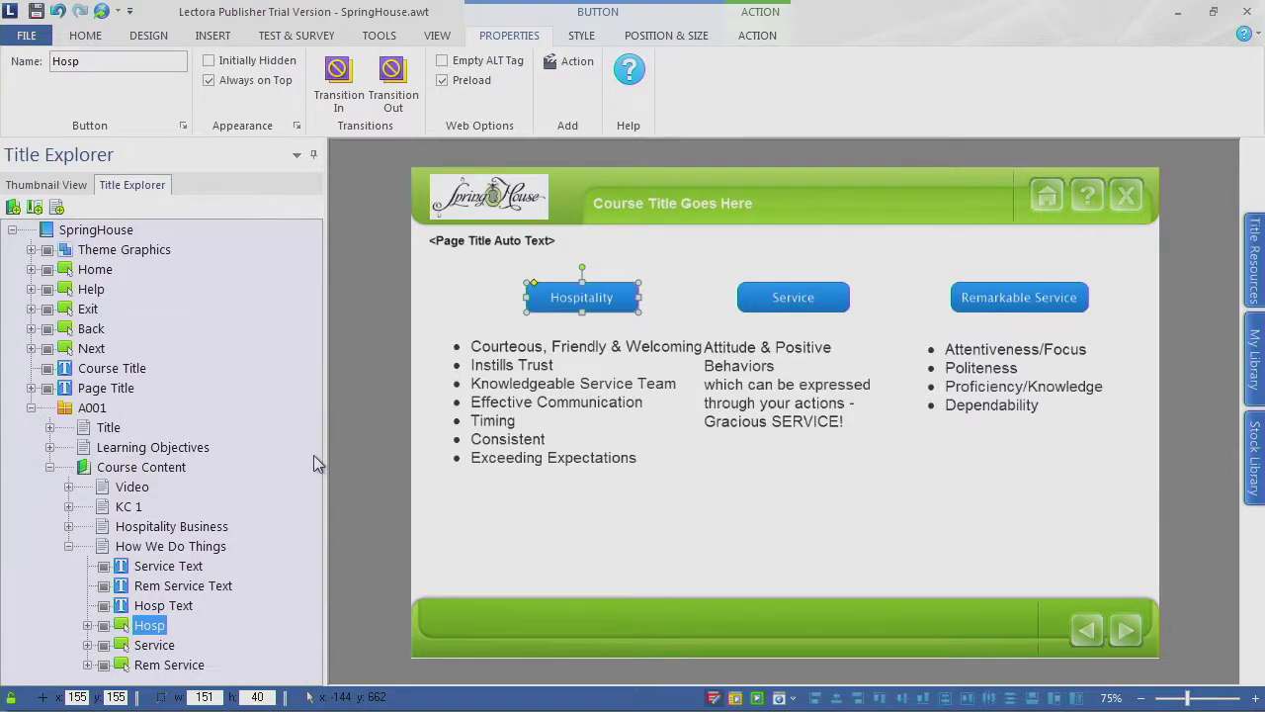
Step: Switch to the Word storyboard and look up knowledge check 0007, the multiple-choice question about service
key(alt+Tab)
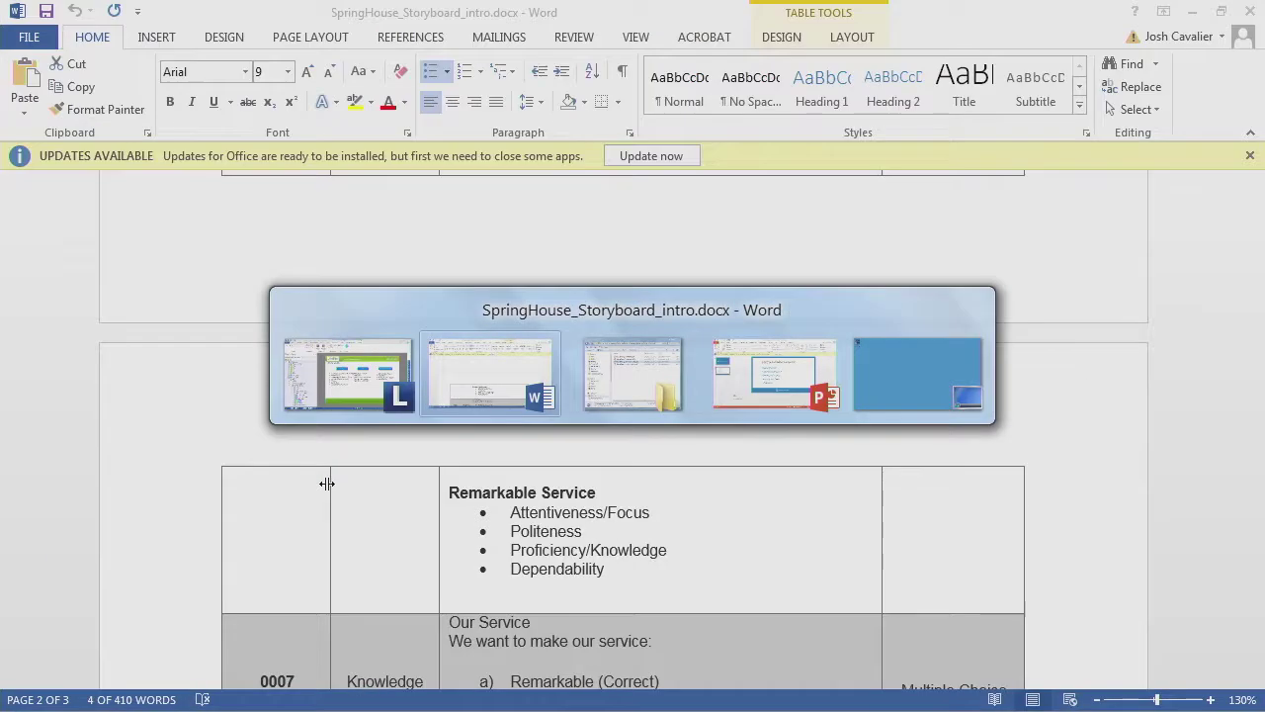
scroll(433, 549, down, 8)
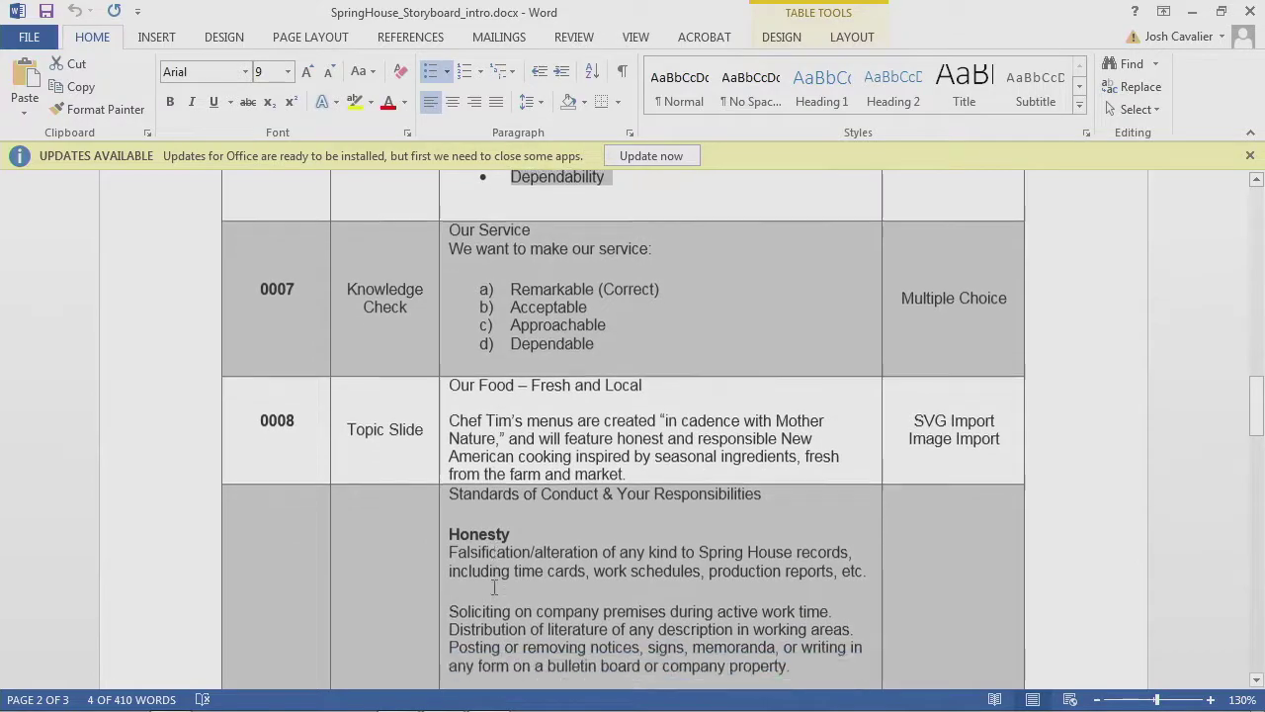
scroll(530, 292, up, 1)
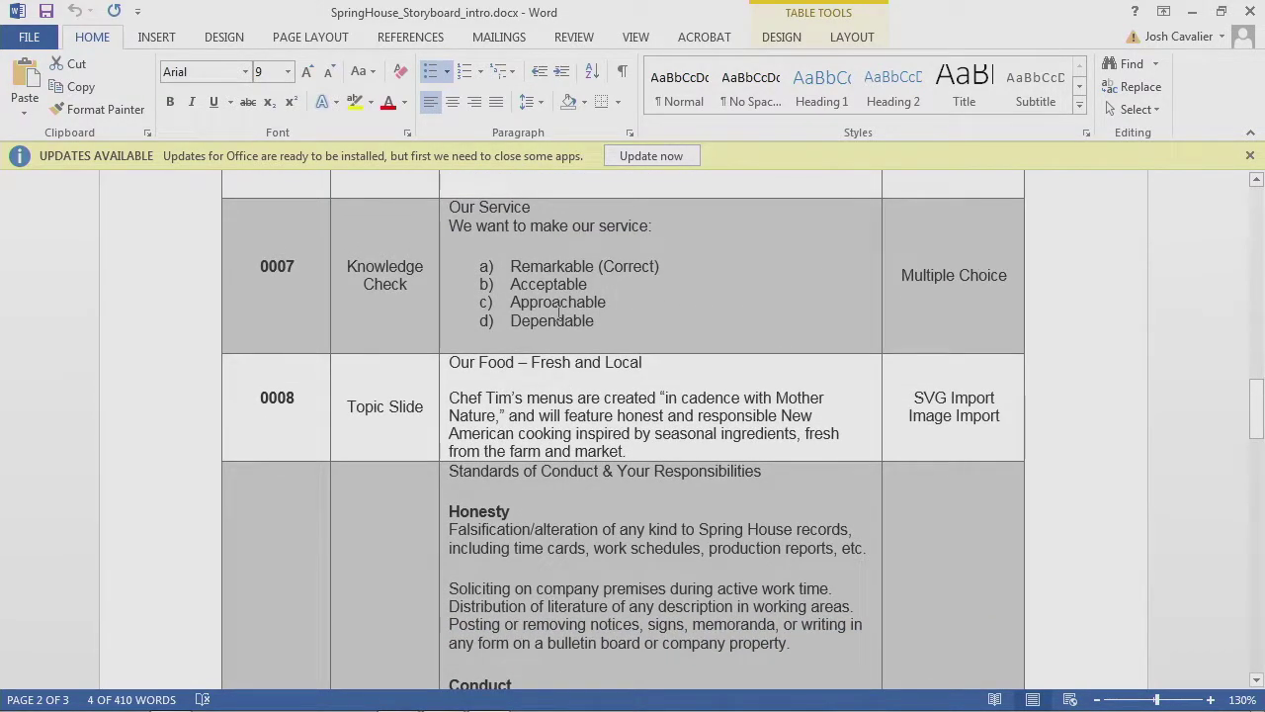
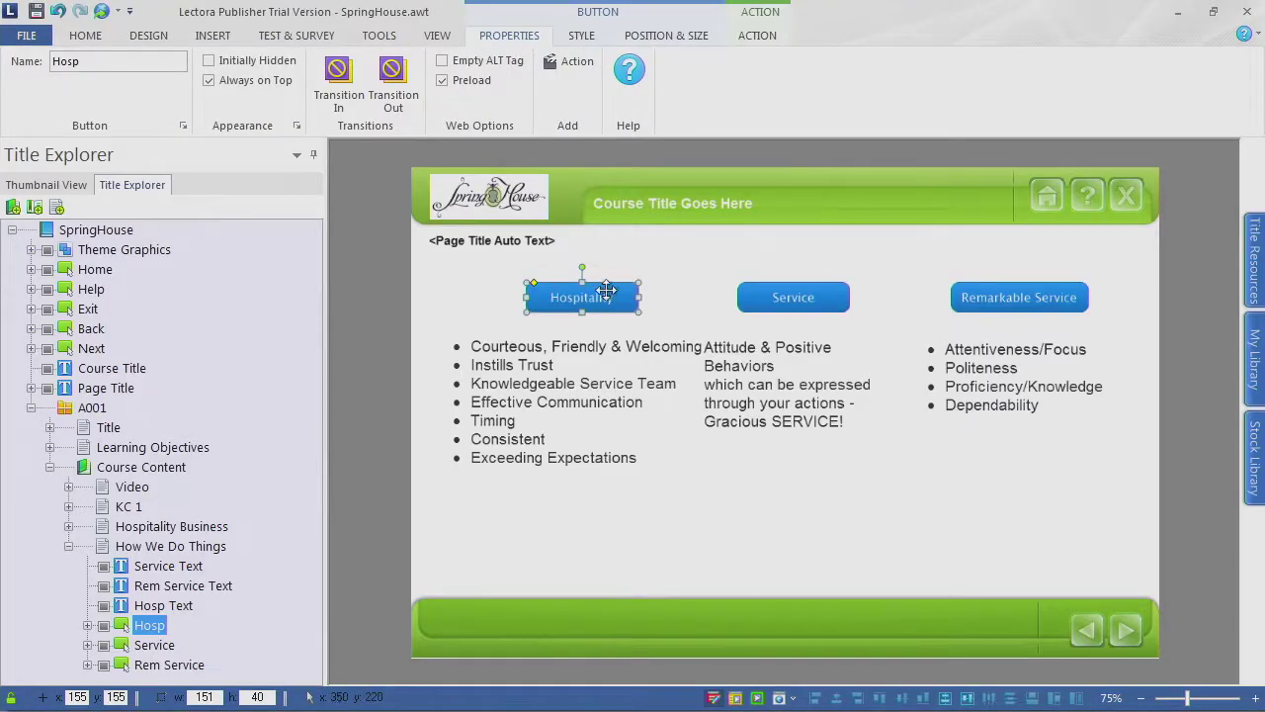
Step: Collapse the How We Do Things page and add a blank page named KC 2 after it
click(68, 546)
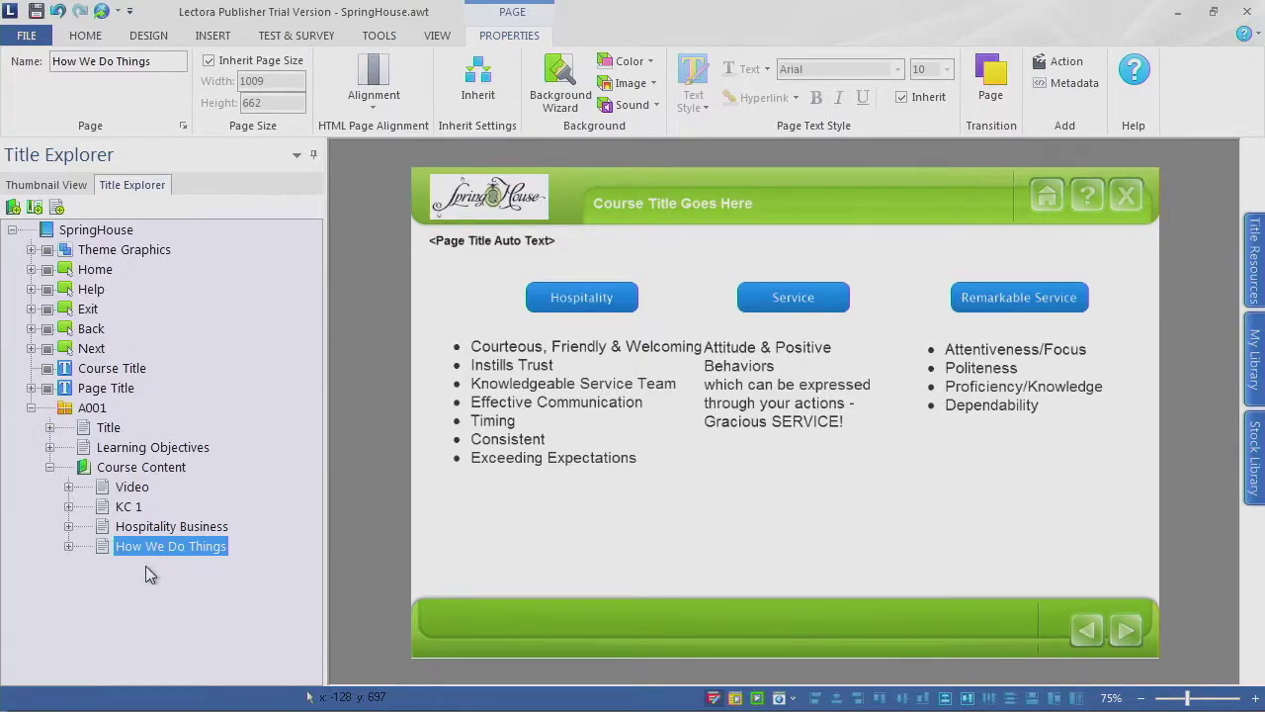
click(215, 38)
click(85, 36)
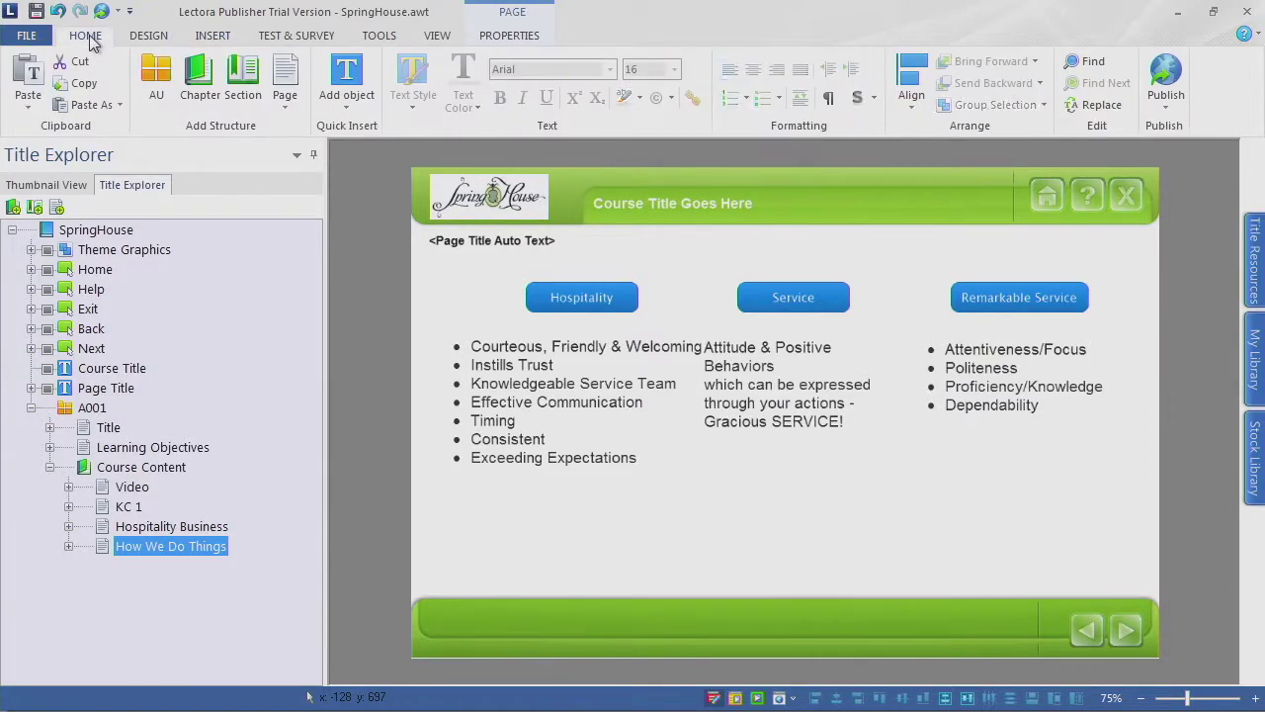
click(285, 99)
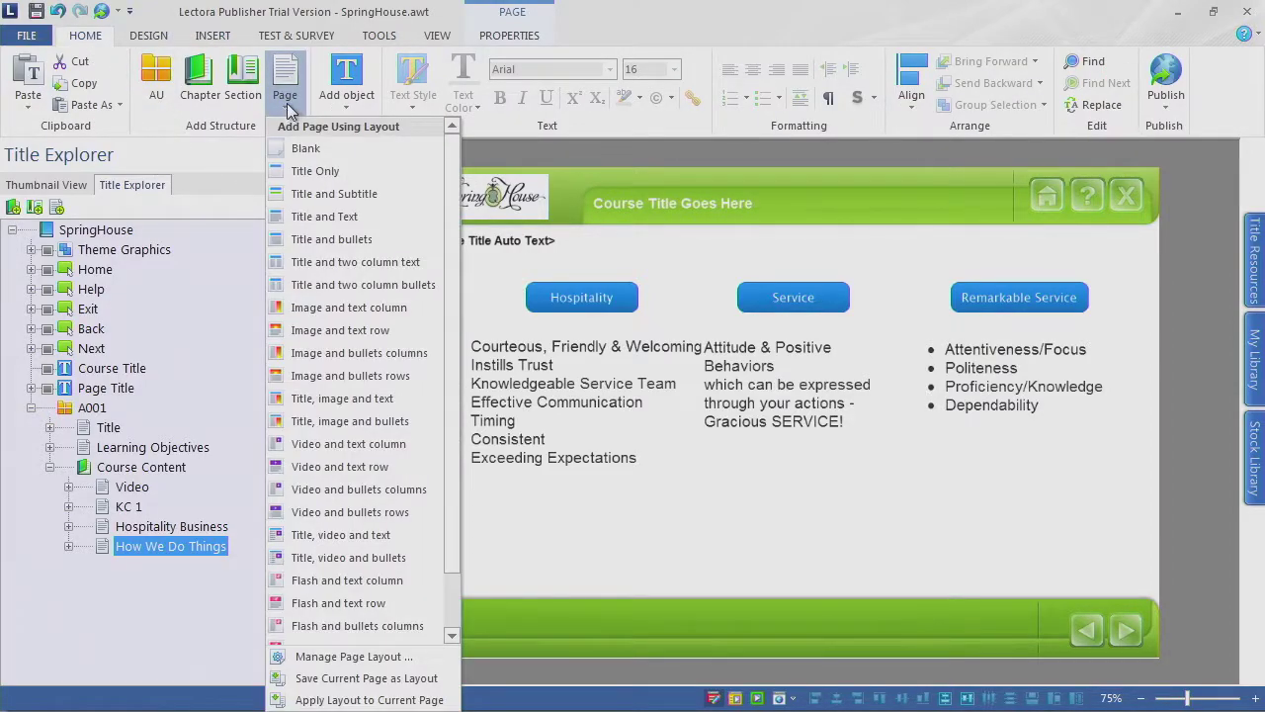
click(296, 153)
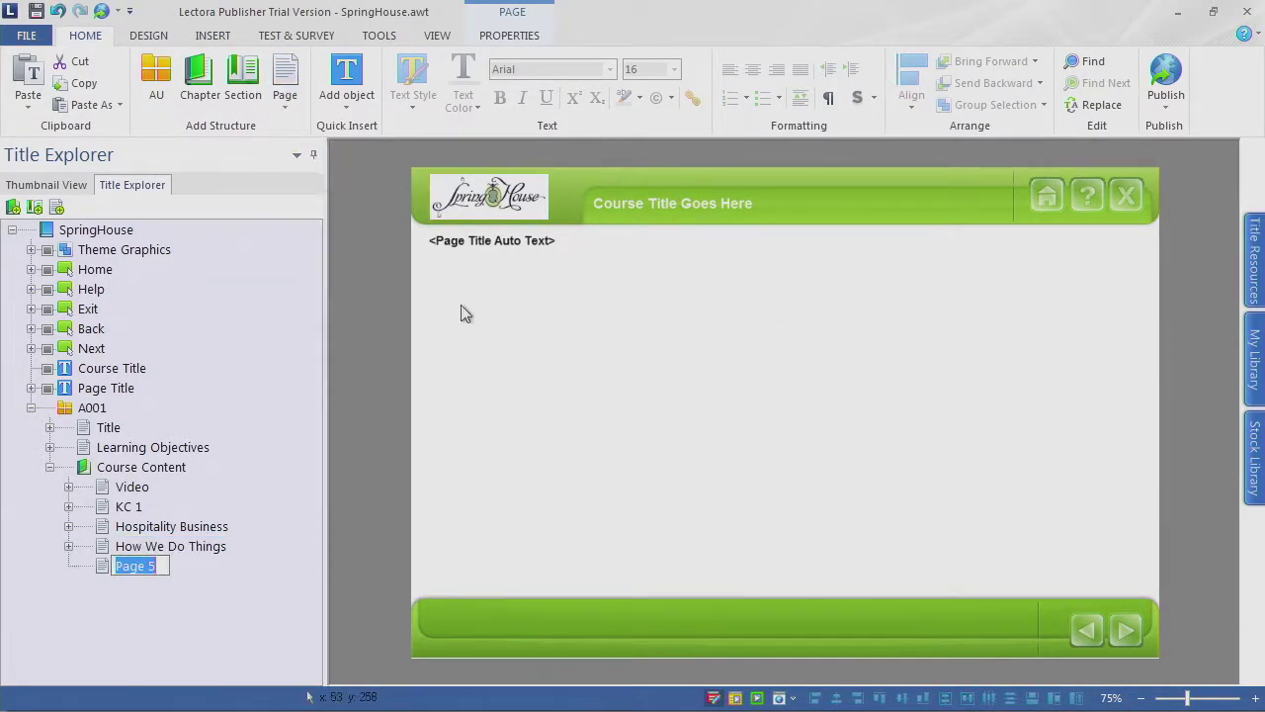
text(KC 2)
key(Return)
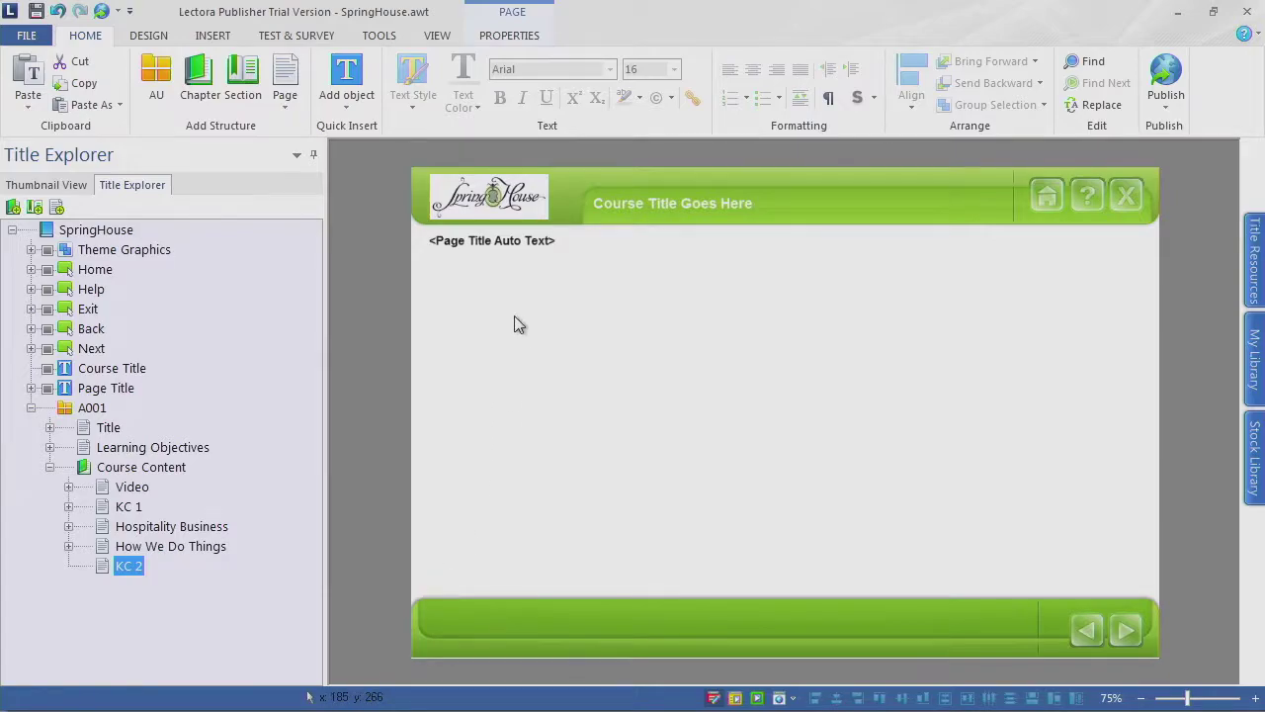
Step: Add a multiple choice question to KC 2, named Knowledge Check 2, with a point value of 10
click(295, 36)
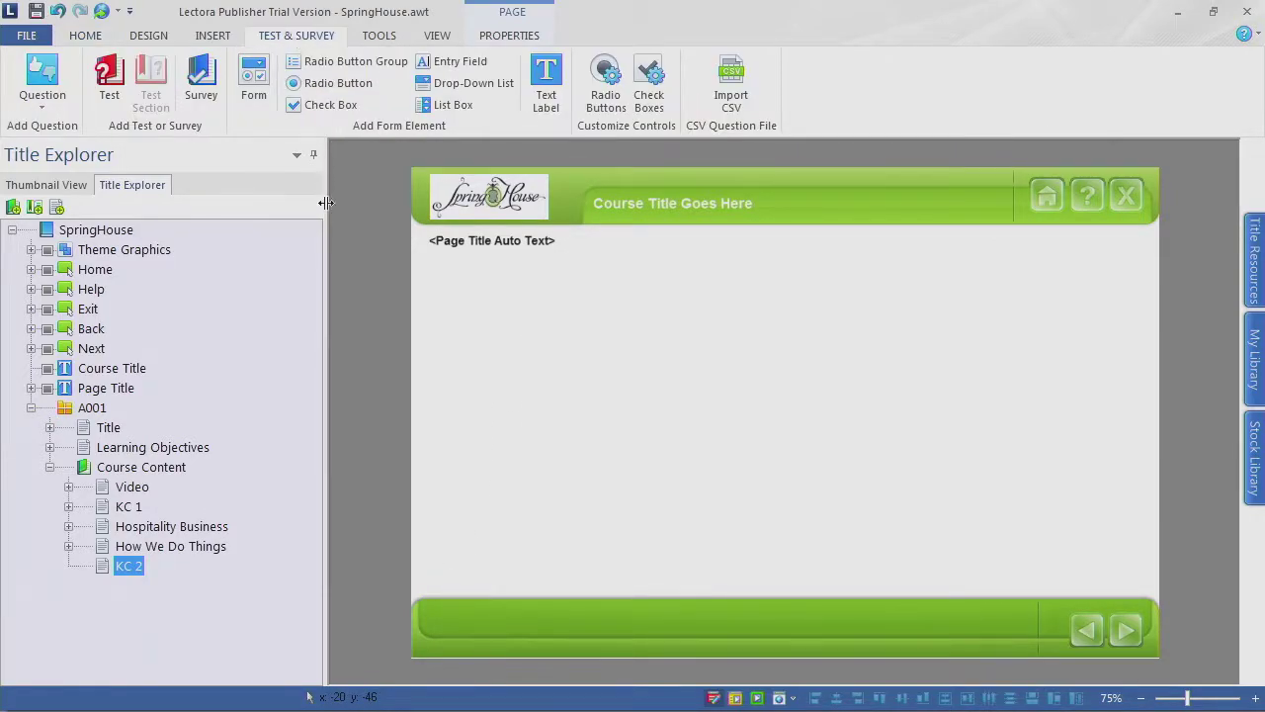
click(44, 99)
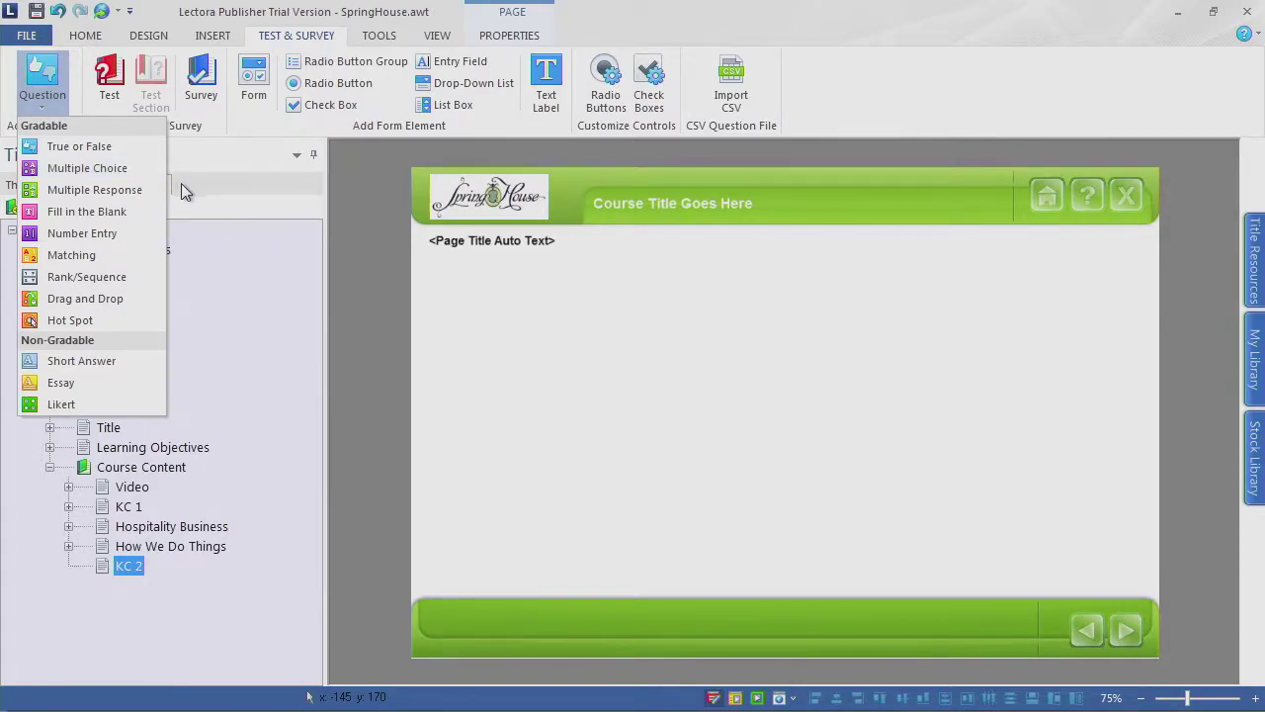
click(99, 170)
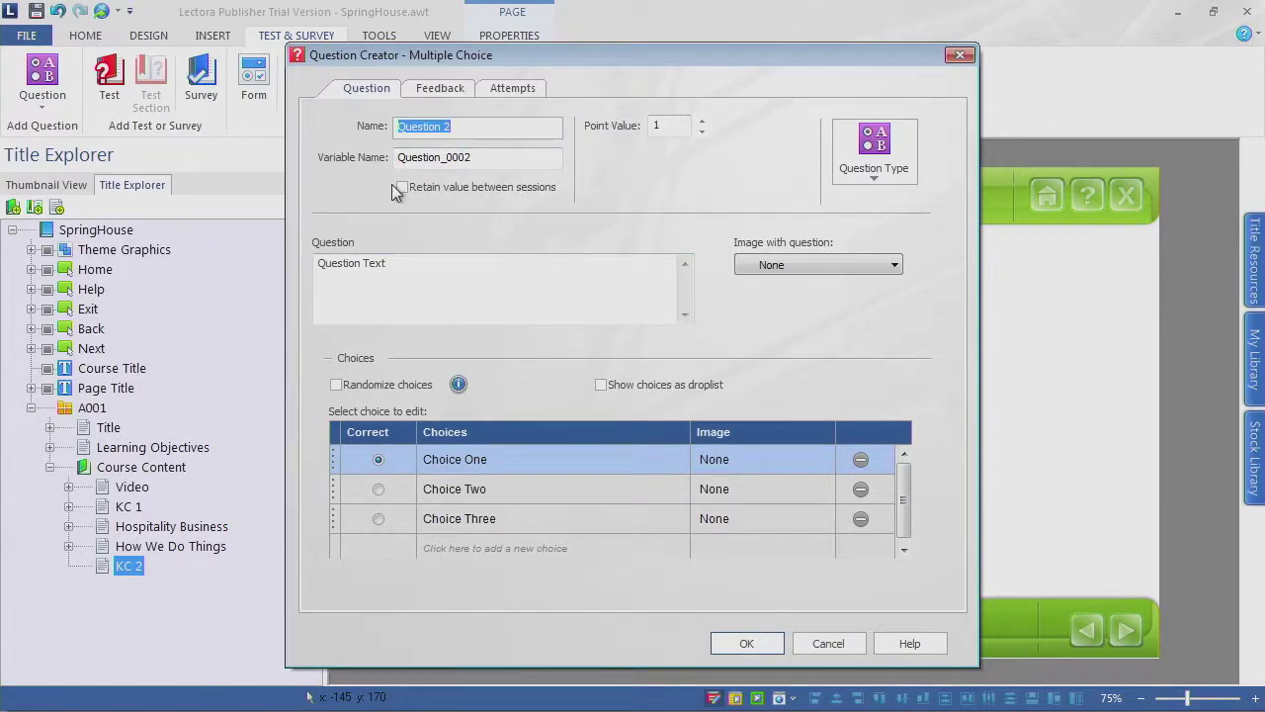
click(497, 127)
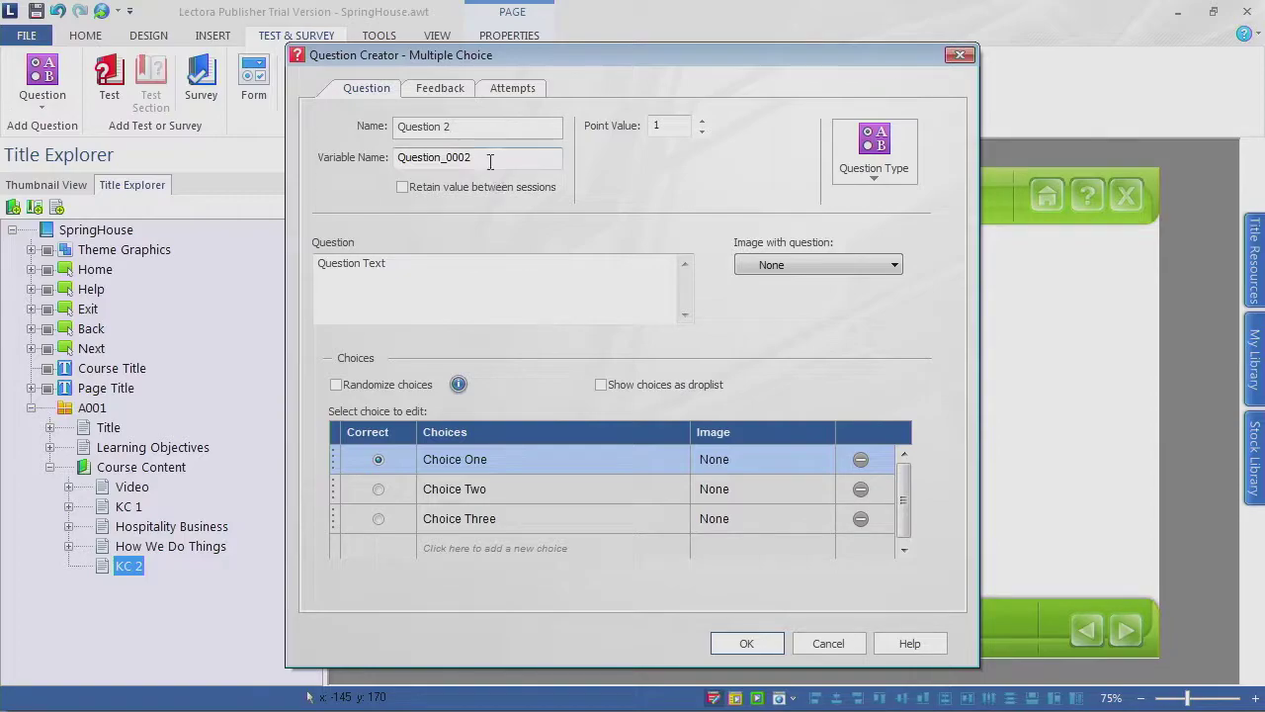
drag(479, 129, 361, 136)
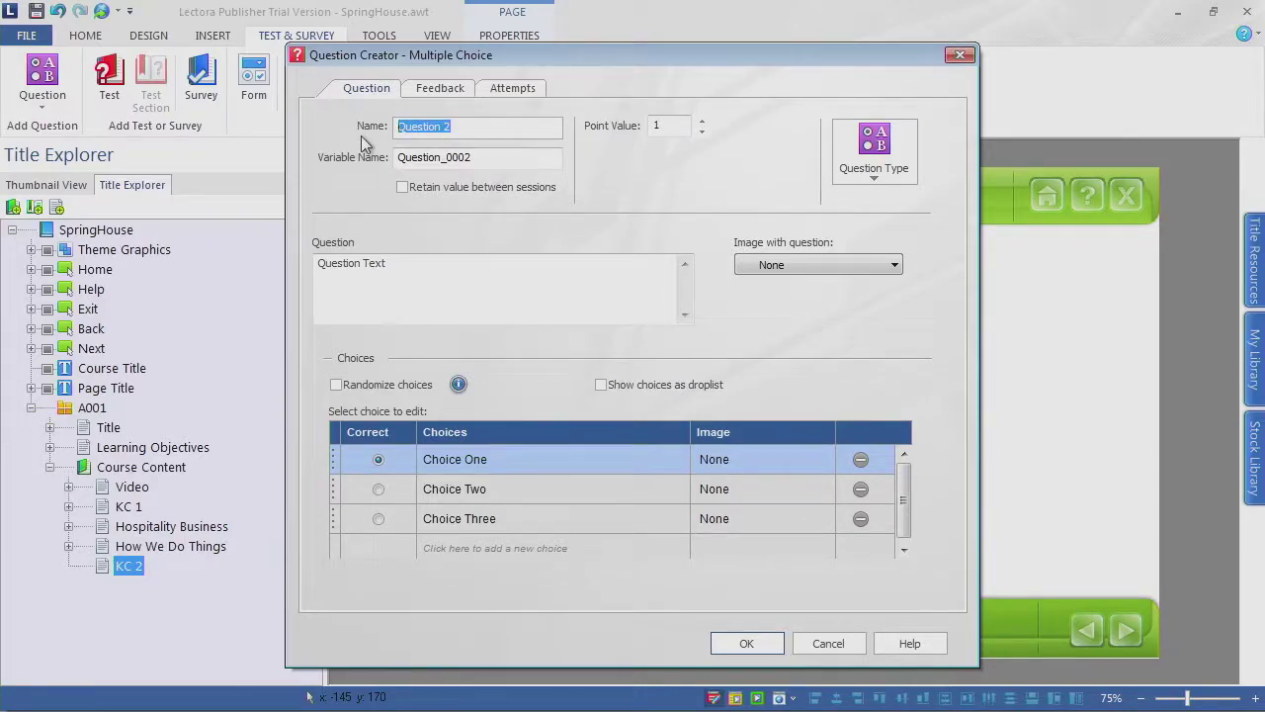
text(Knowledge Check)
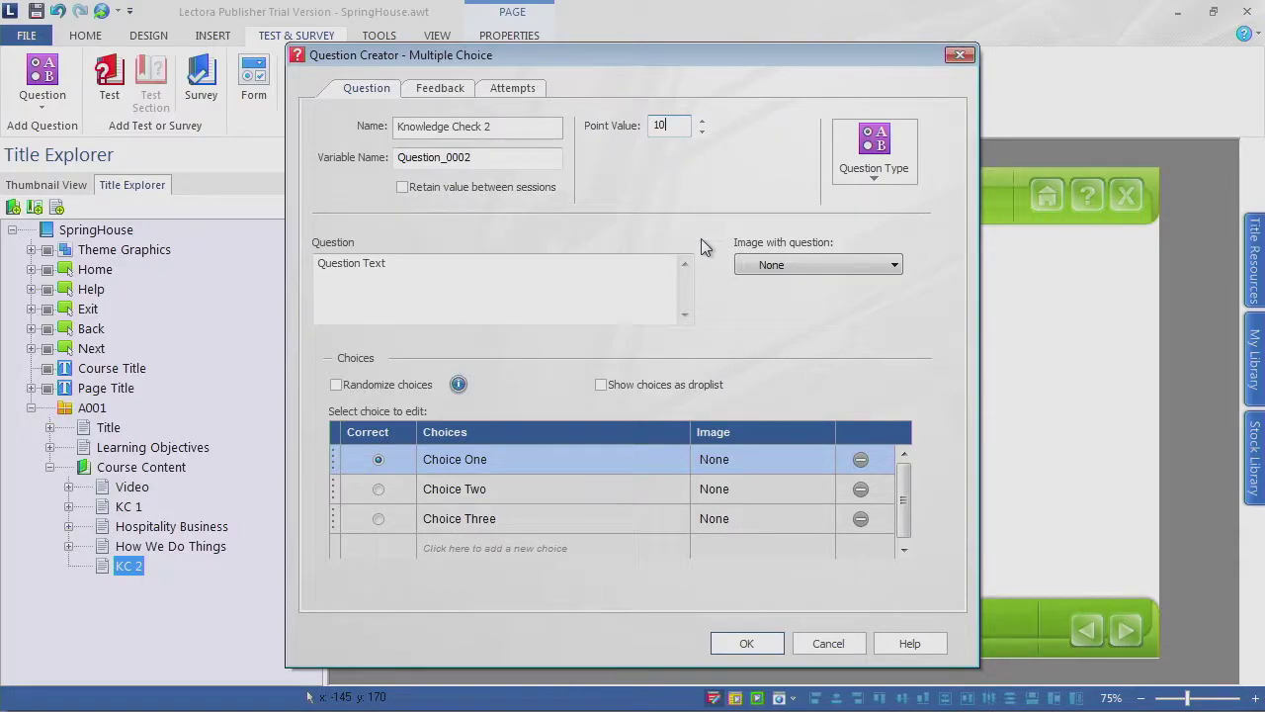
Step: Copy "Our Service" and "We want to make our service:" from the Word storyboard as the question text, and randomize the choices
key(alt+Tab)
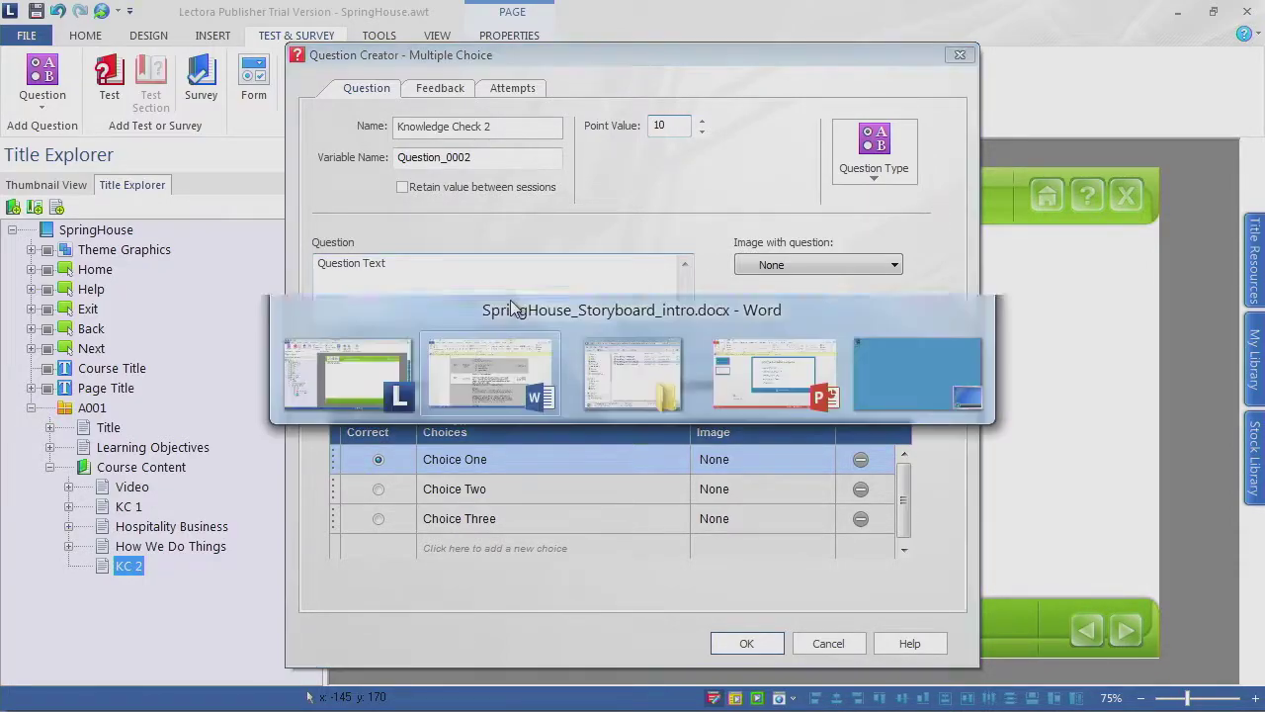
drag(455, 247, 443, 216)
key(ctrl+c)
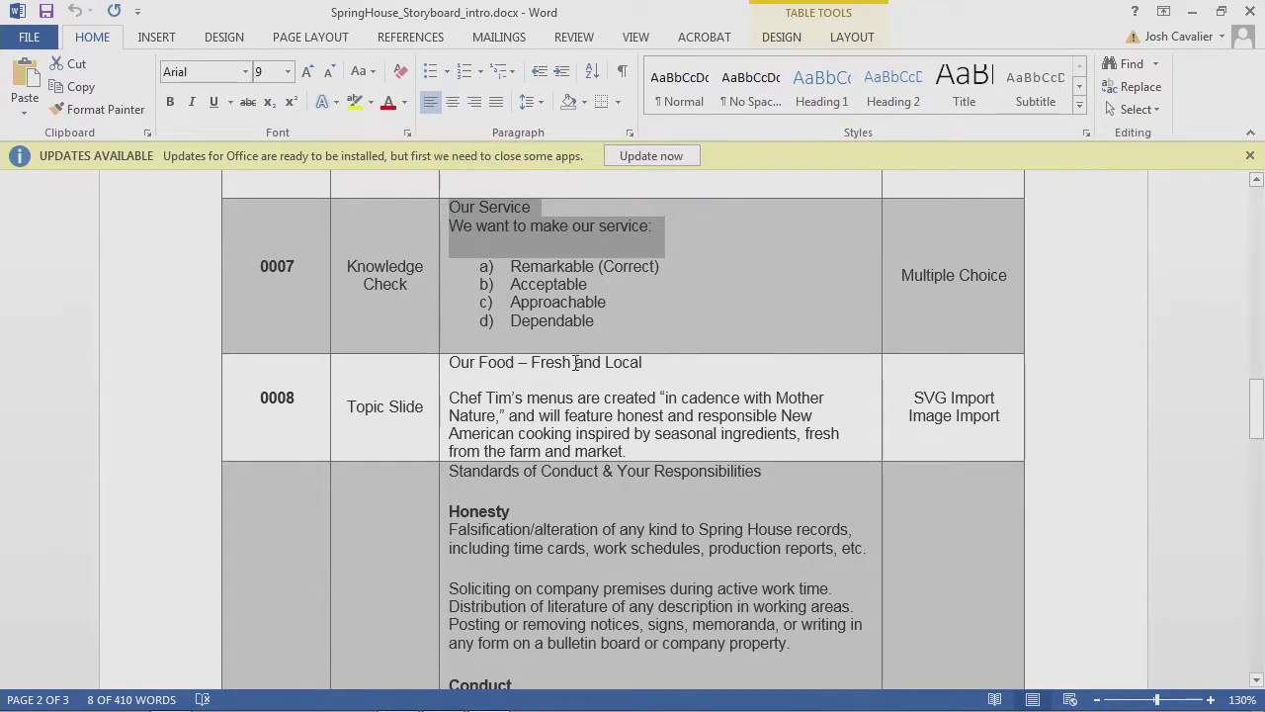
key(alt+Tab)
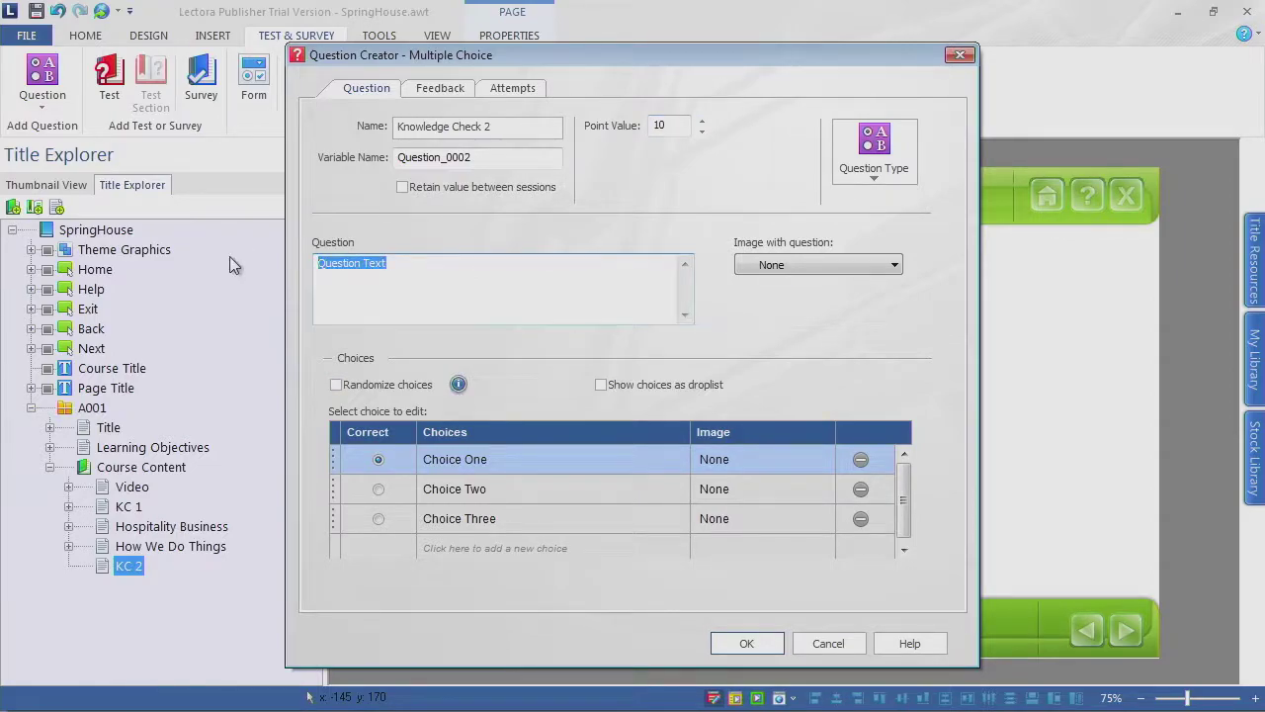
key(ctrl+v)
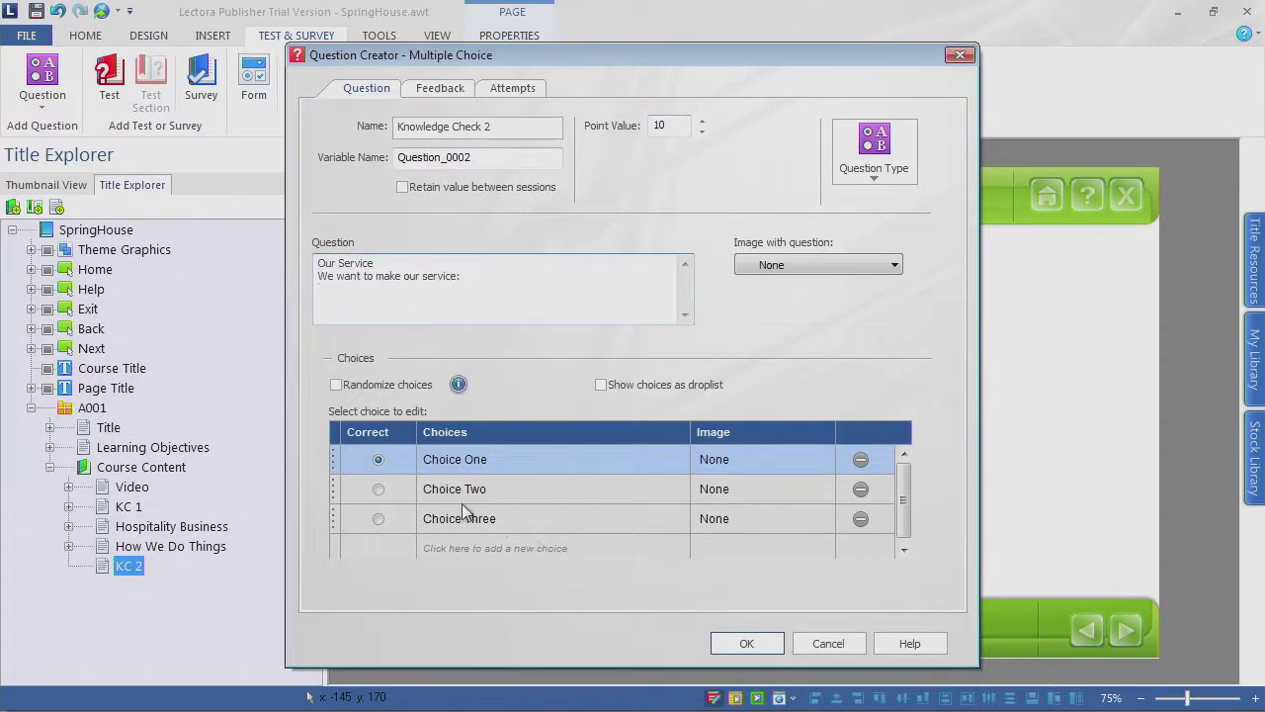
click(356, 384)
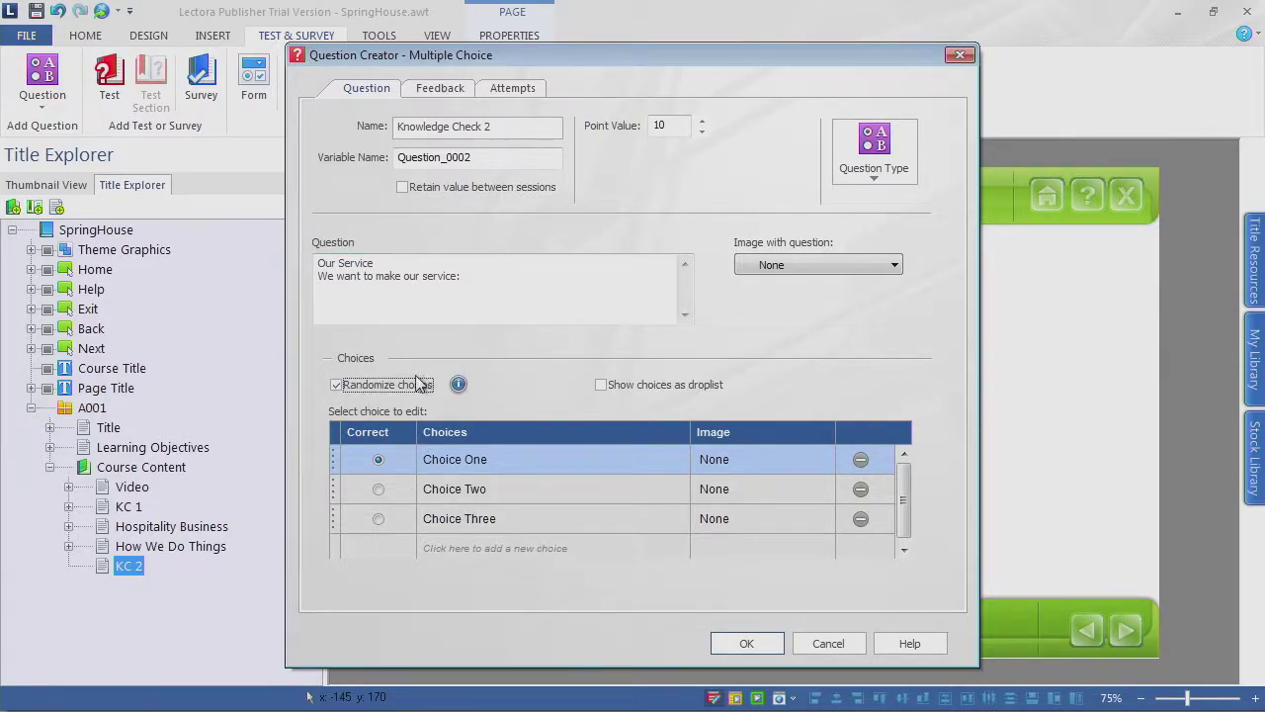
Step: Copy the correct answer from the Word storyboard into the first choice and trim it to "Remarkable"
key(alt+Tab)
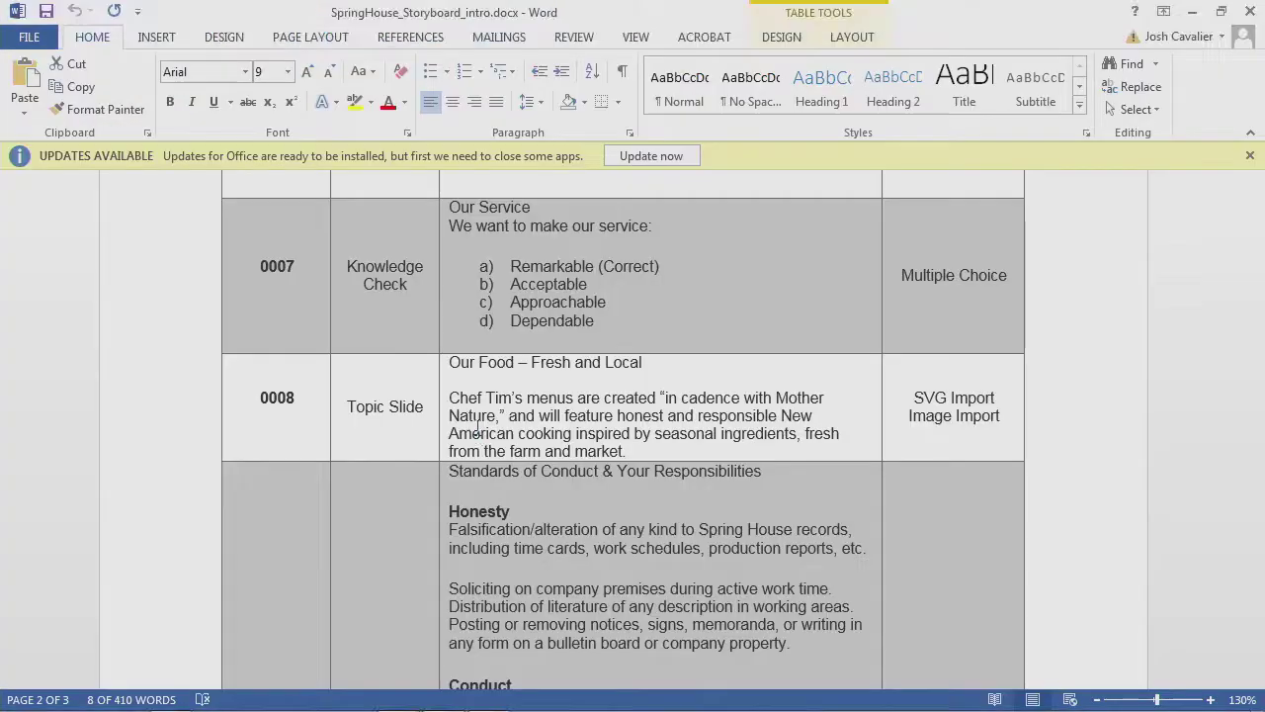
drag(660, 266, 535, 266)
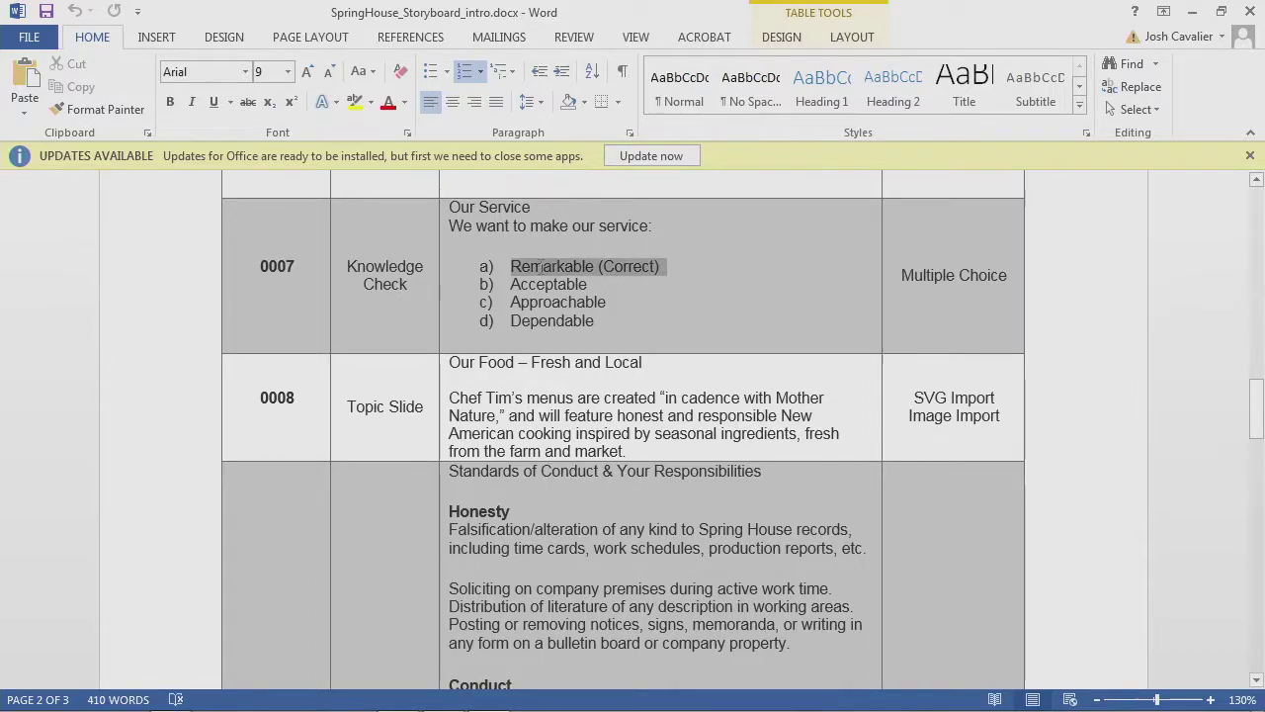
key(alt+Tab)
click(513, 462)
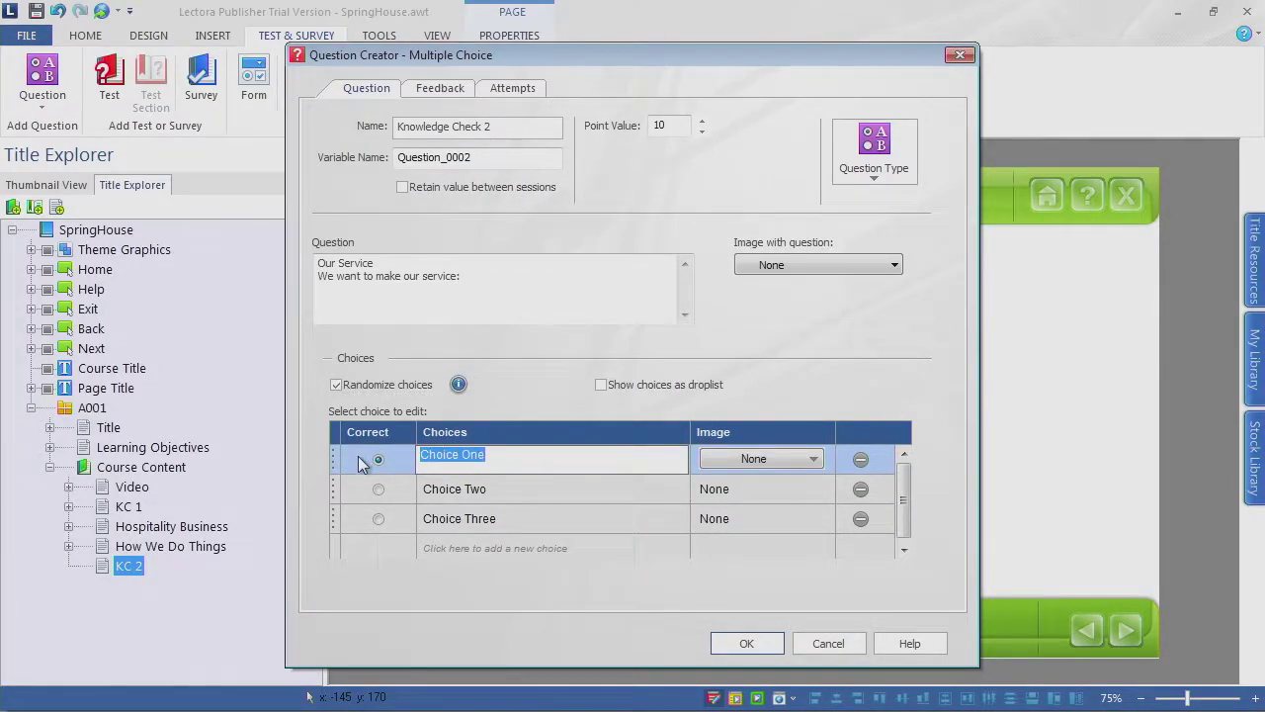
text(a)	Remarkable (Correct))
key(BackSpace)
key(BackSpace)
key(BackSpace)
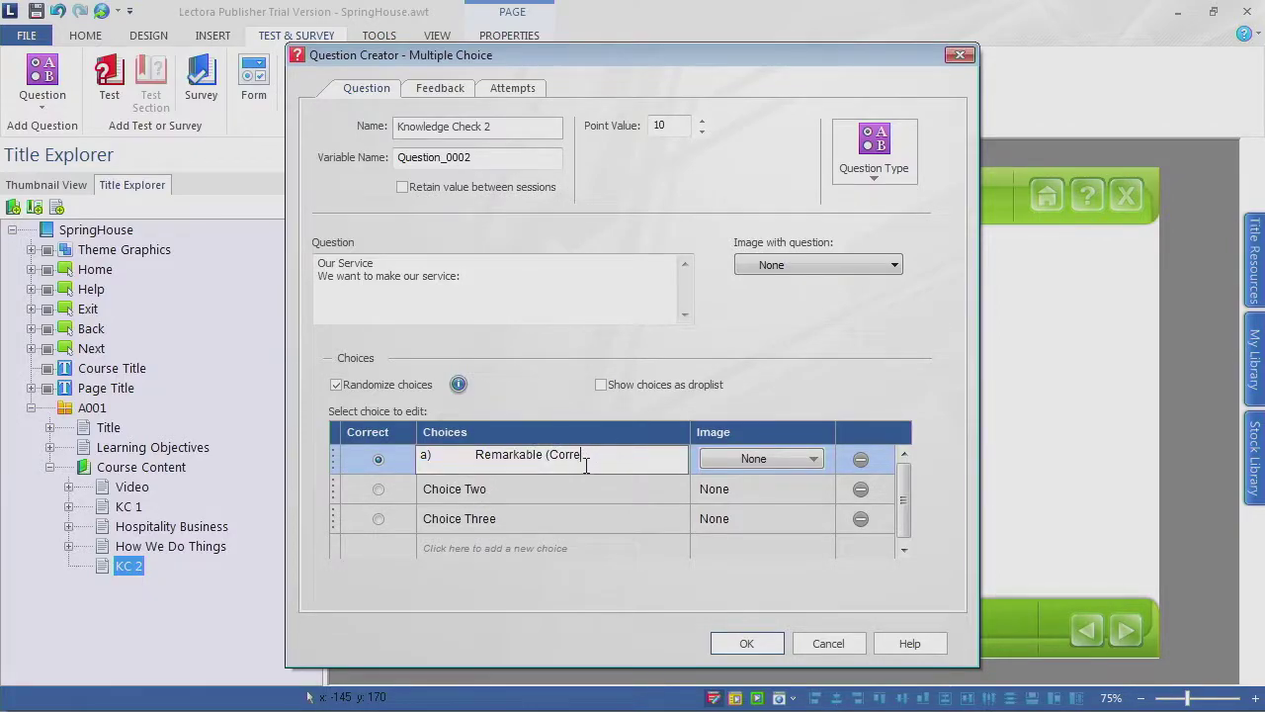
key(BackSpace)
key(BackSpace)
key(BackSpace)
drag(476, 456, 399, 457)
key(BackSpace)
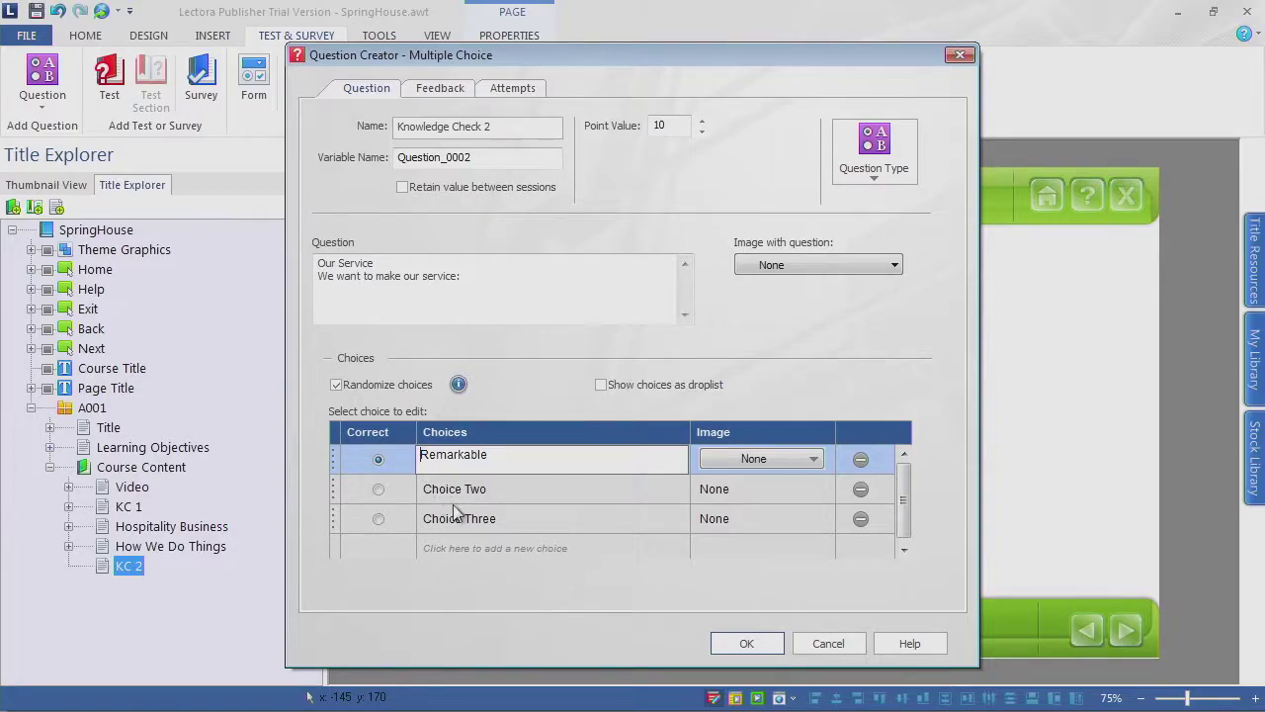
Step: Replace the text of the second choice with the "b) Acceptable" answer copied from the Word storyboard
key(alt+Tab)
drag(591, 285, 515, 284)
key(ctrl+c)
key(alt+Tab)
click(503, 473)
click(494, 482)
click(470, 483)
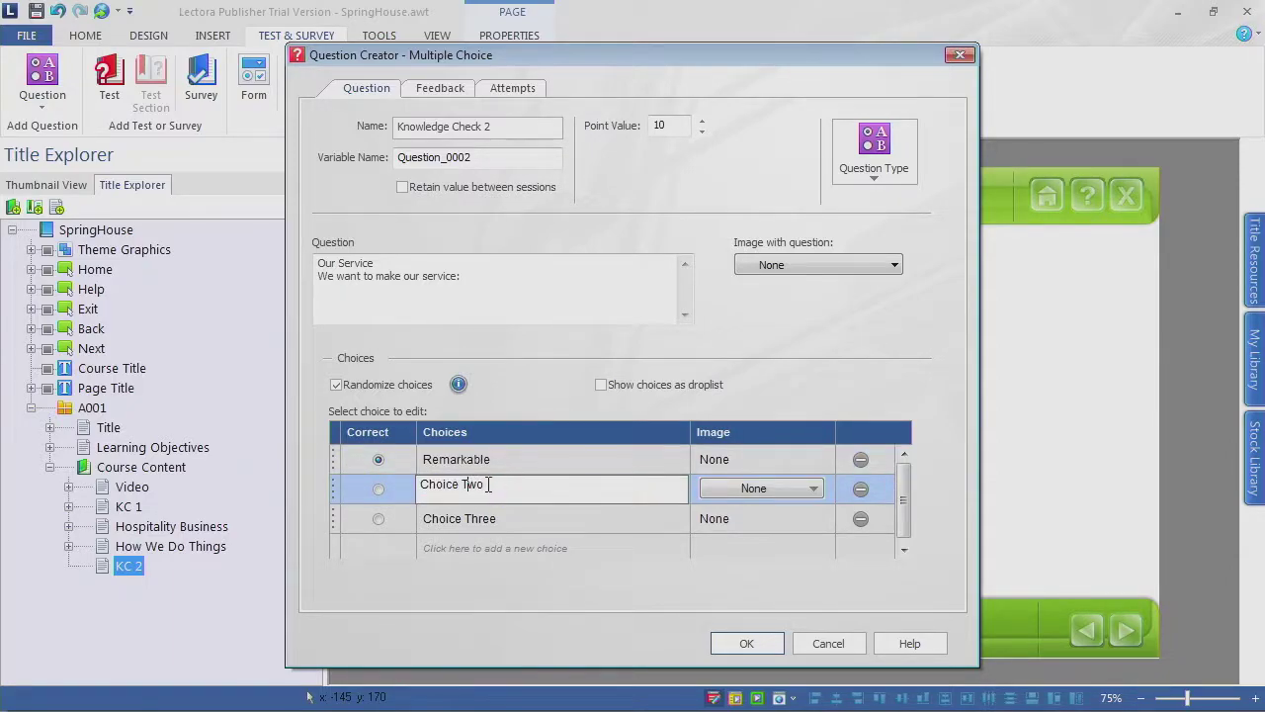
key(ctrl+v)
Step: Replace the text of the third choice with the "c) Approachable" answer copied from the Word storyboard
key(alt+Tab)
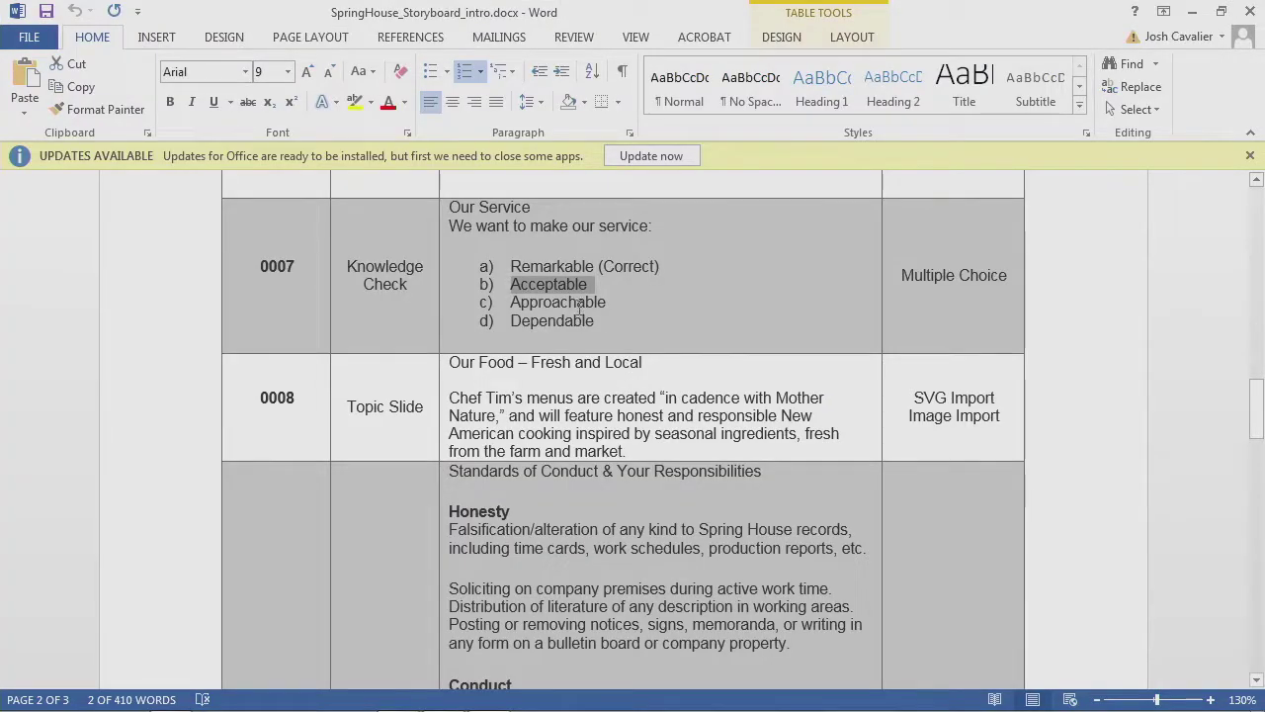
click(613, 302)
drag(612, 302, 510, 302)
key(ctrl+c)
key(alt+Tab)
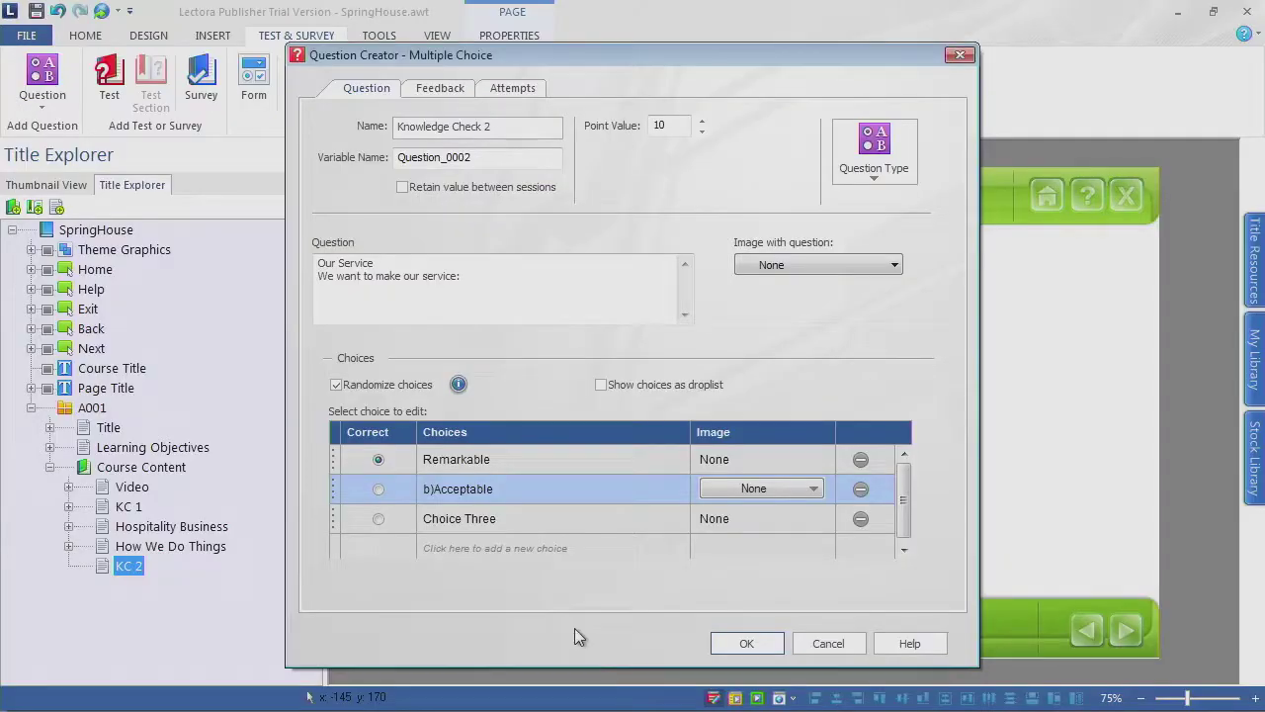
click(537, 519)
click(532, 516)
drag(532, 514, 400, 522)
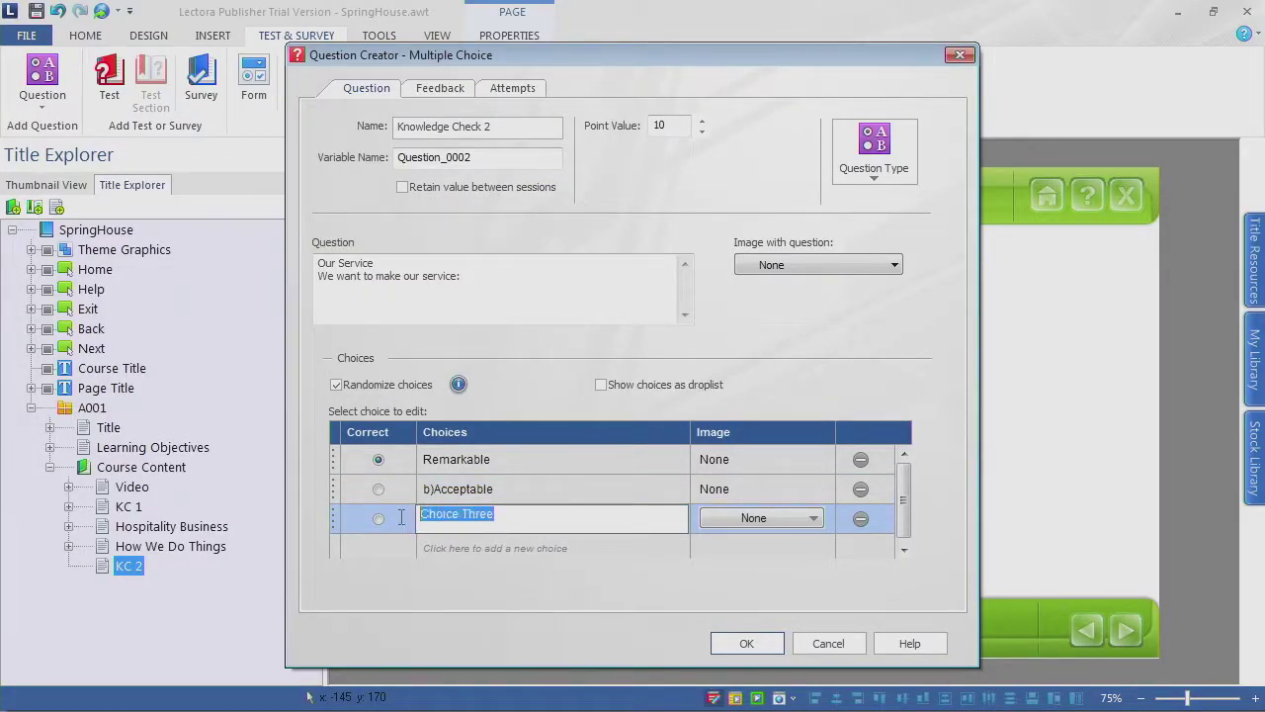
key(ctrl+v)
Step: Add a fourth choice with the "d) Dependable" answer copied from the Word storyboard
key(alt+Tab)
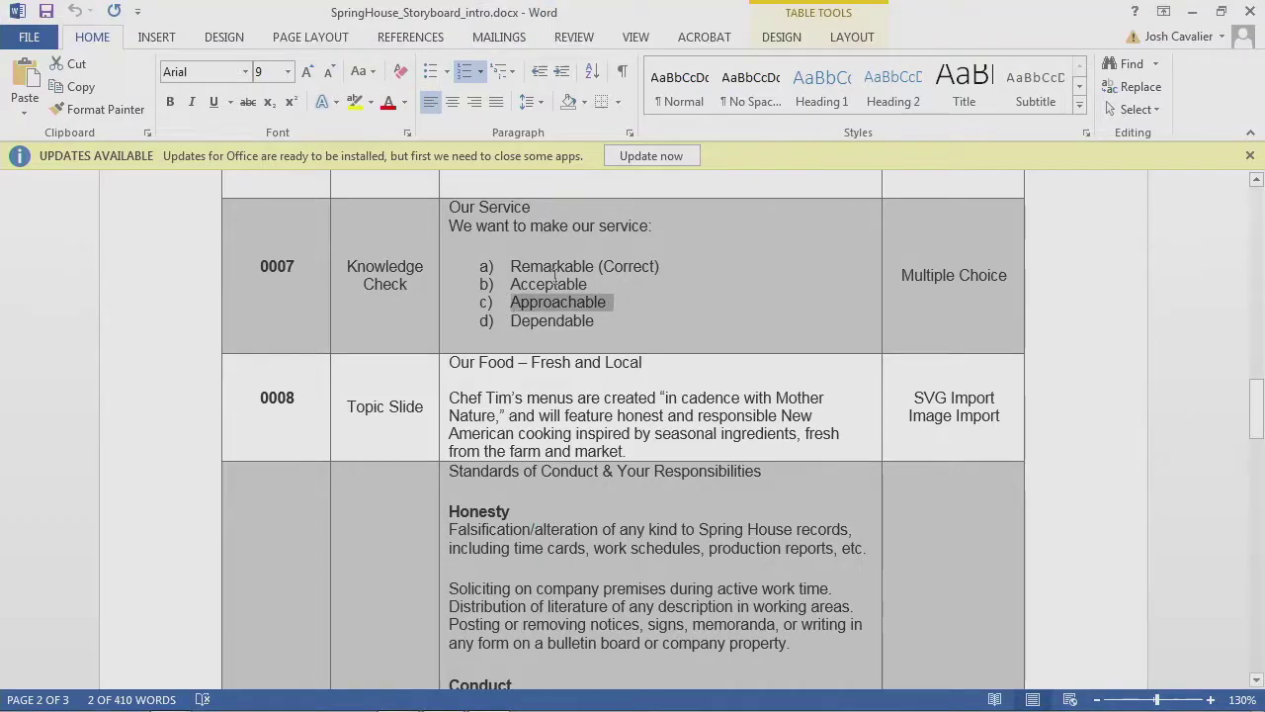
drag(603, 320, 508, 322)
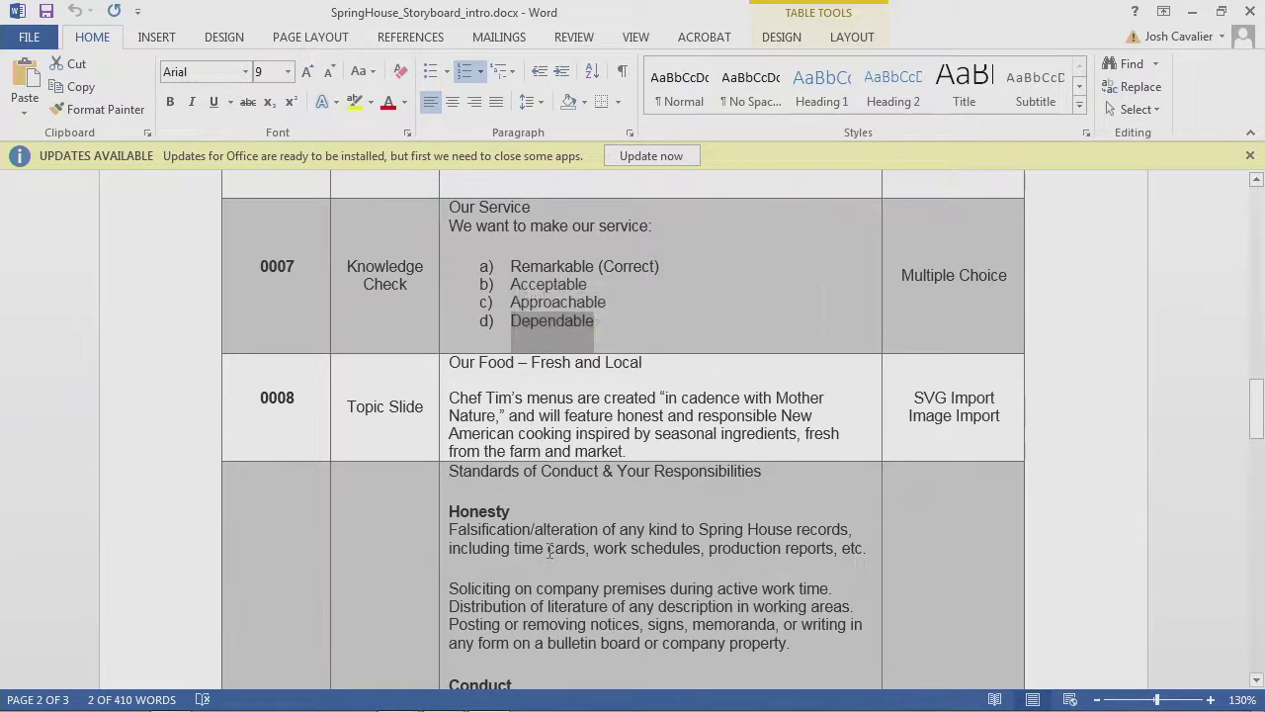
key(alt+Tab)
click(507, 548)
text(d)	Dependable)
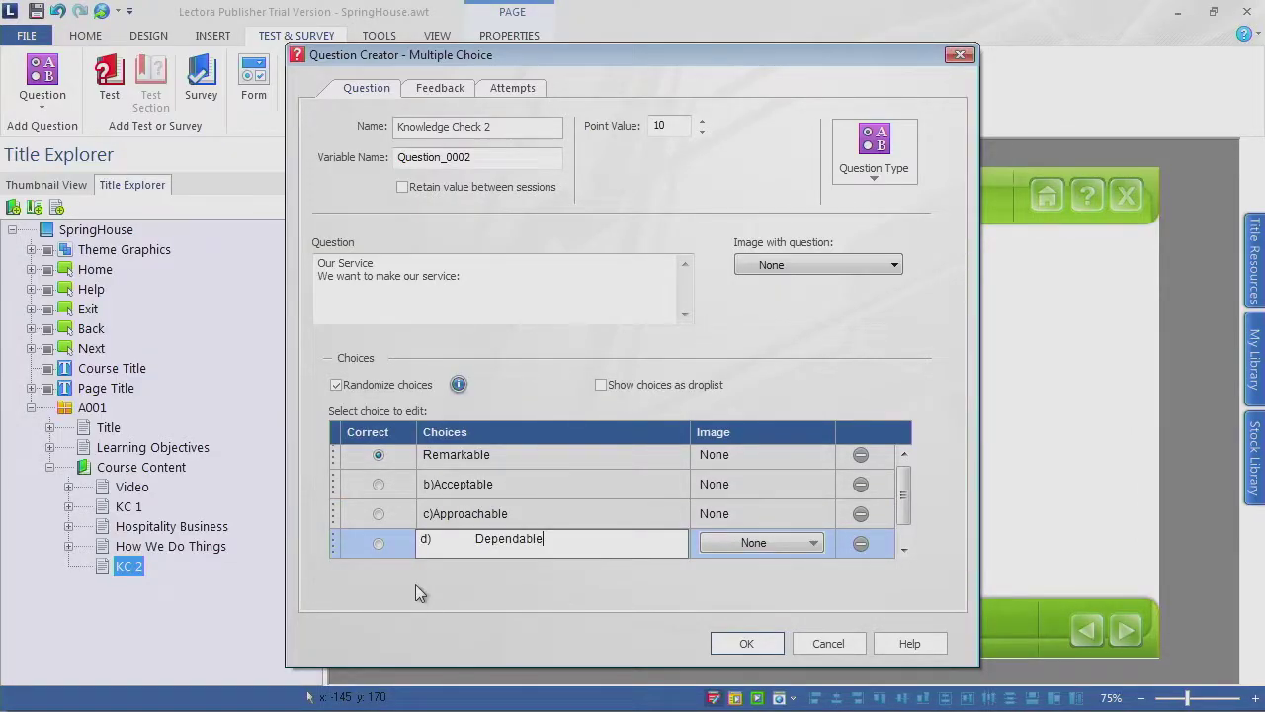
Step: Remove the letter prefixes from the last three choices so they read Acceptable, Approachable and Dependable
drag(479, 543, 386, 543)
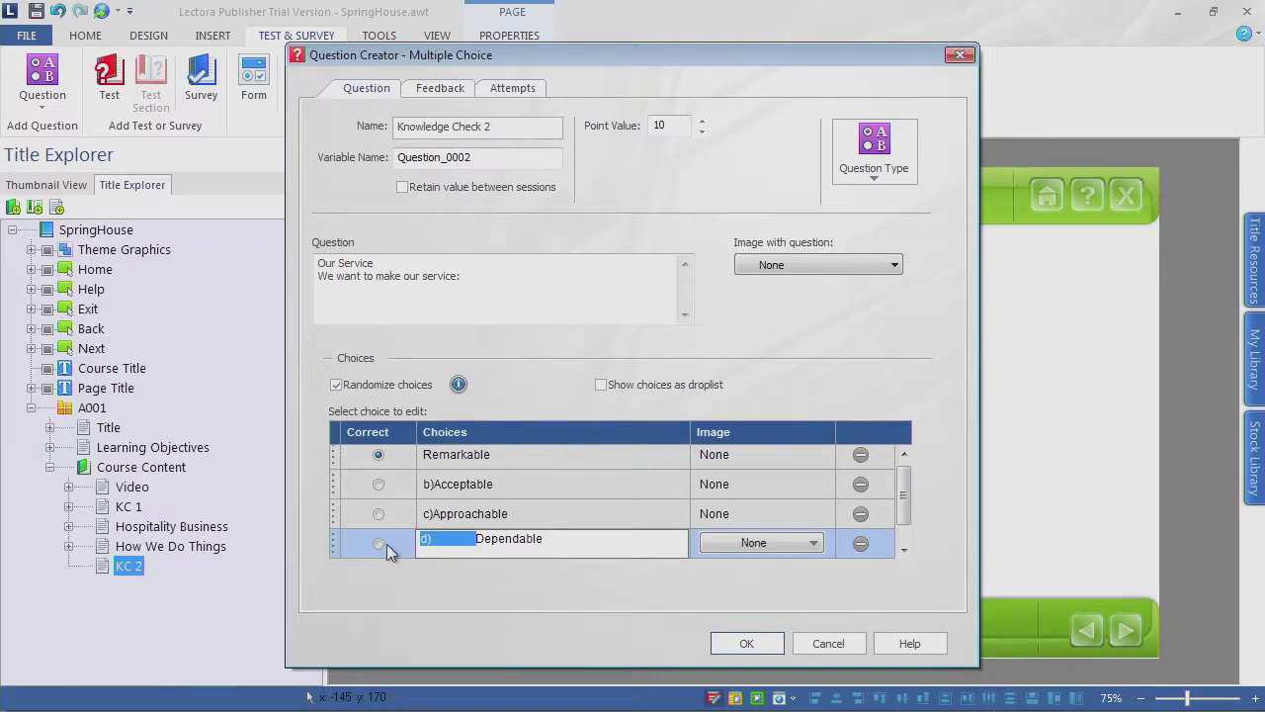
key(BackSpace)
click(435, 516)
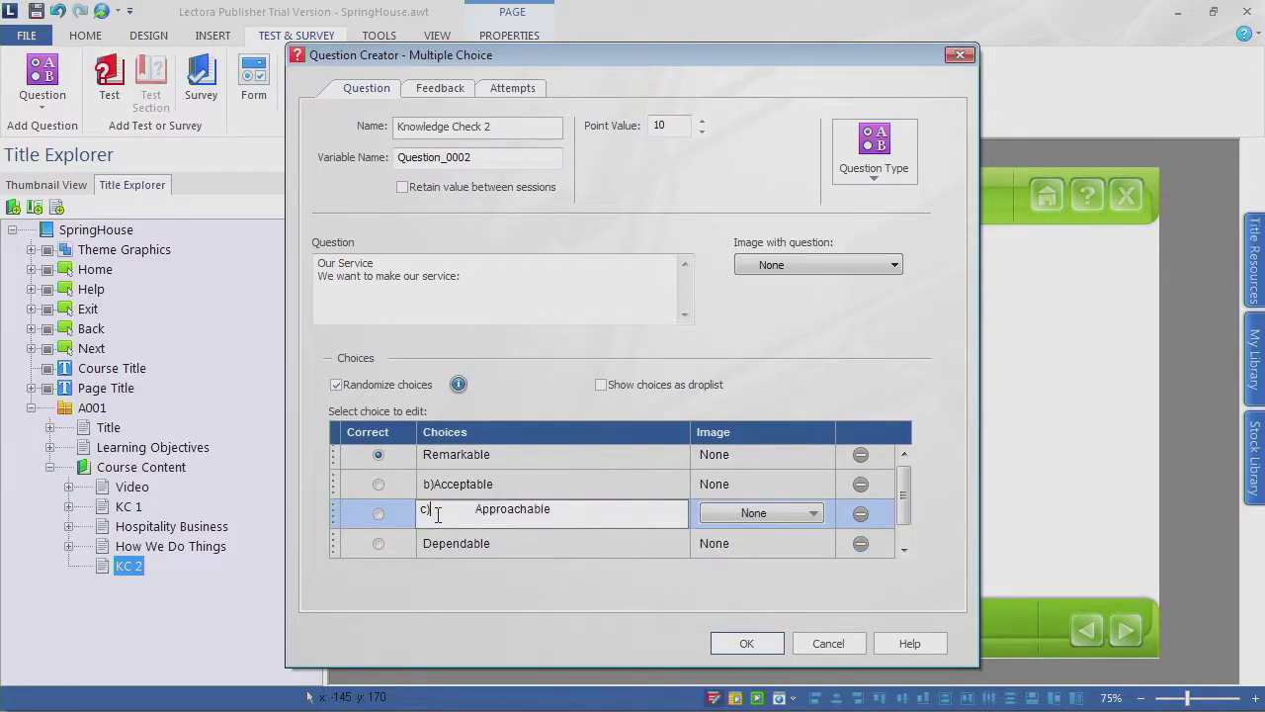
drag(478, 508, 391, 512)
key(BackSpace)
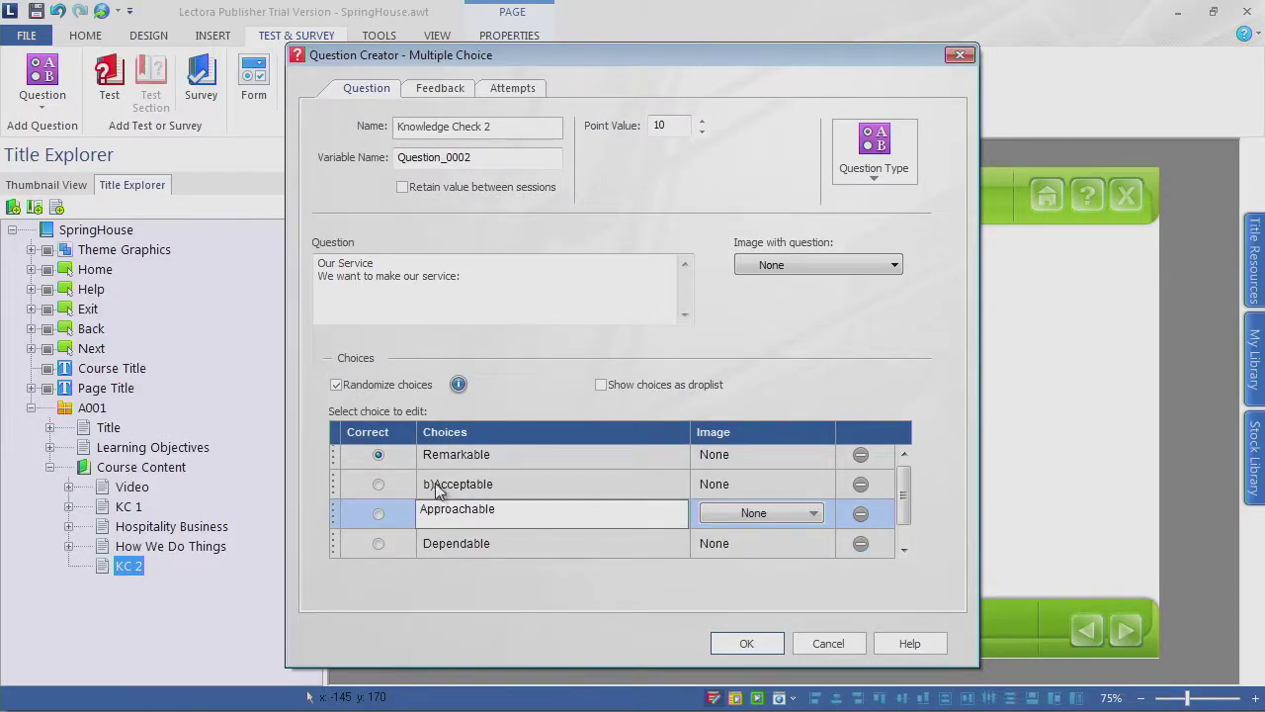
click(444, 483)
drag(483, 481, 407, 484)
key(BackSpace)
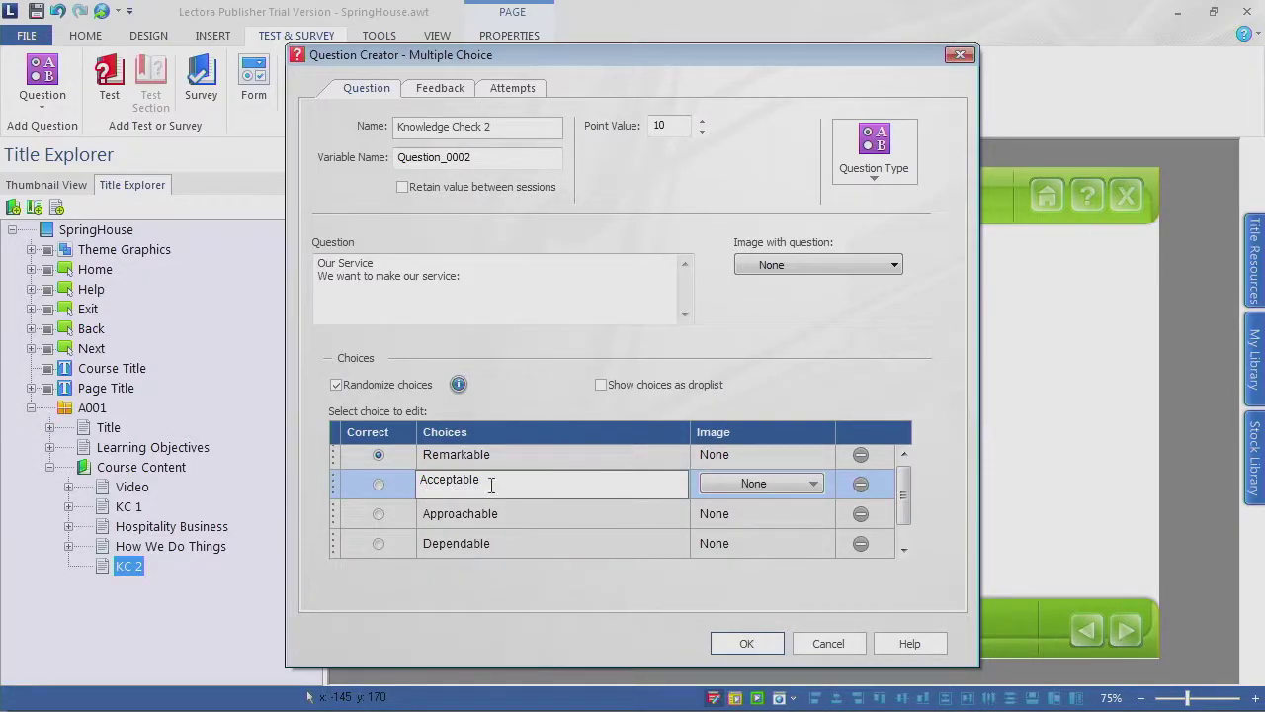
click(553, 557)
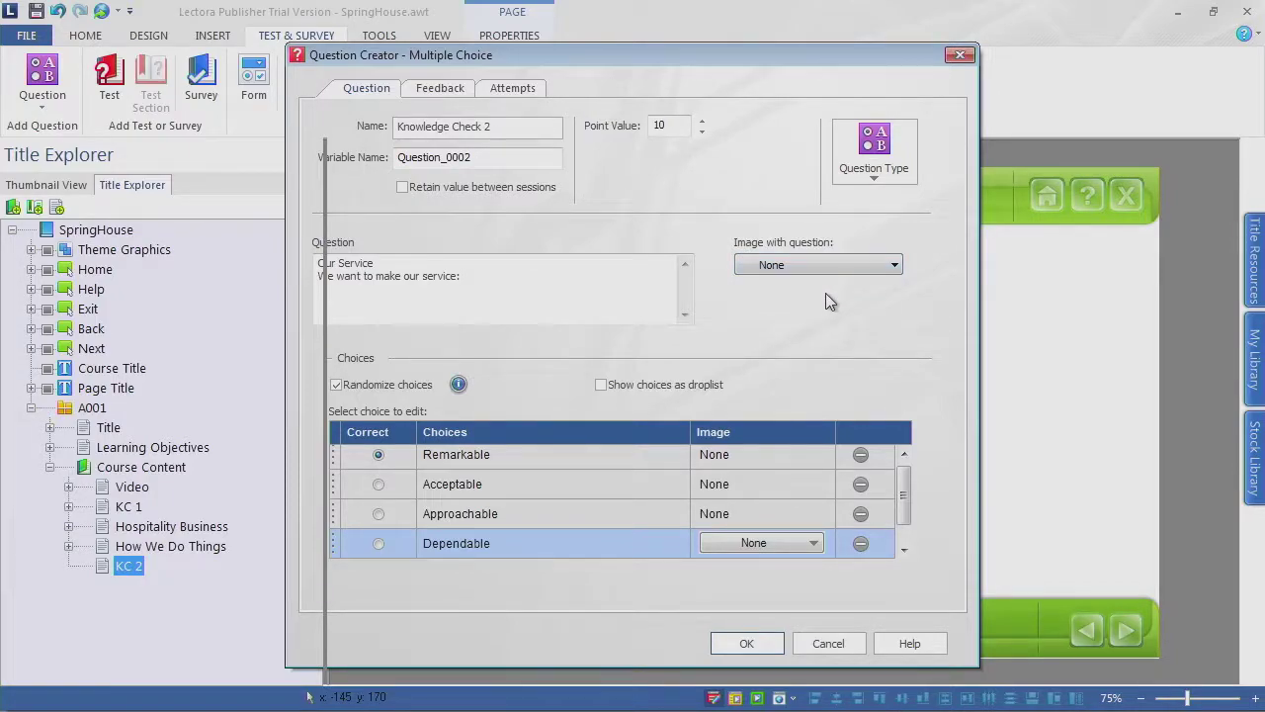
Step: Enable feedback for the question and check its correct and incorrect feedback items
click(445, 90)
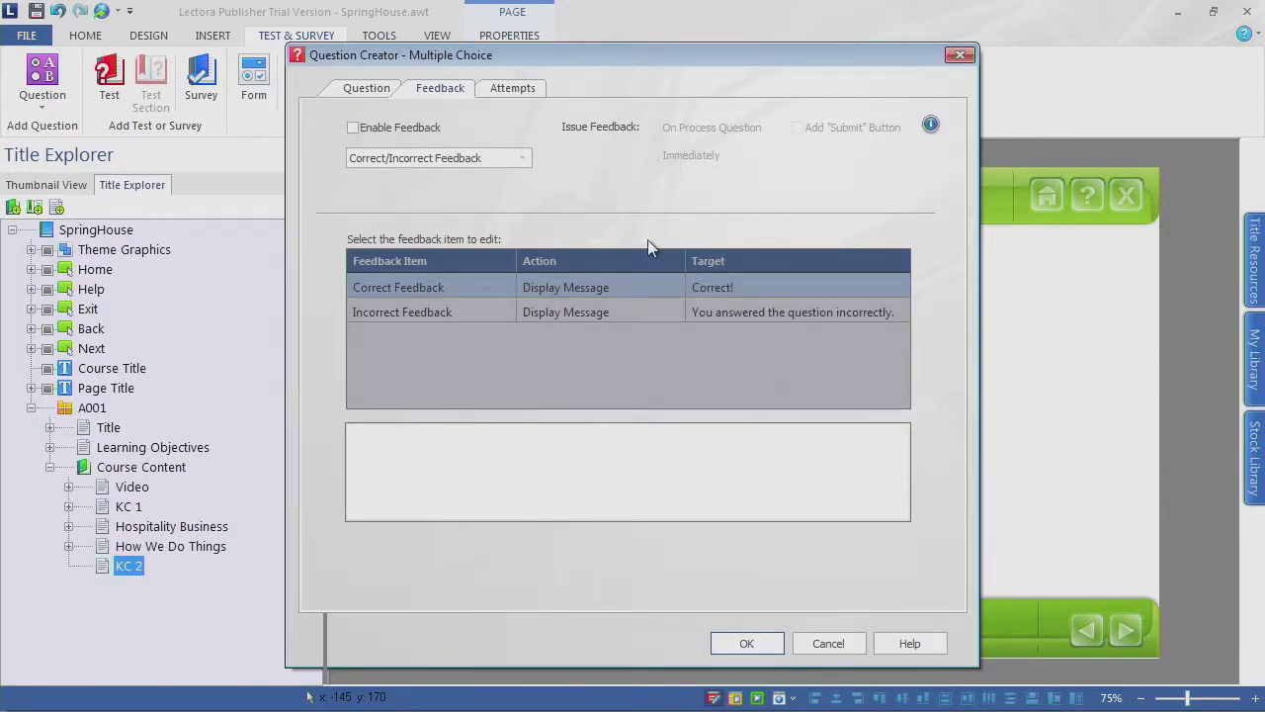
click(354, 129)
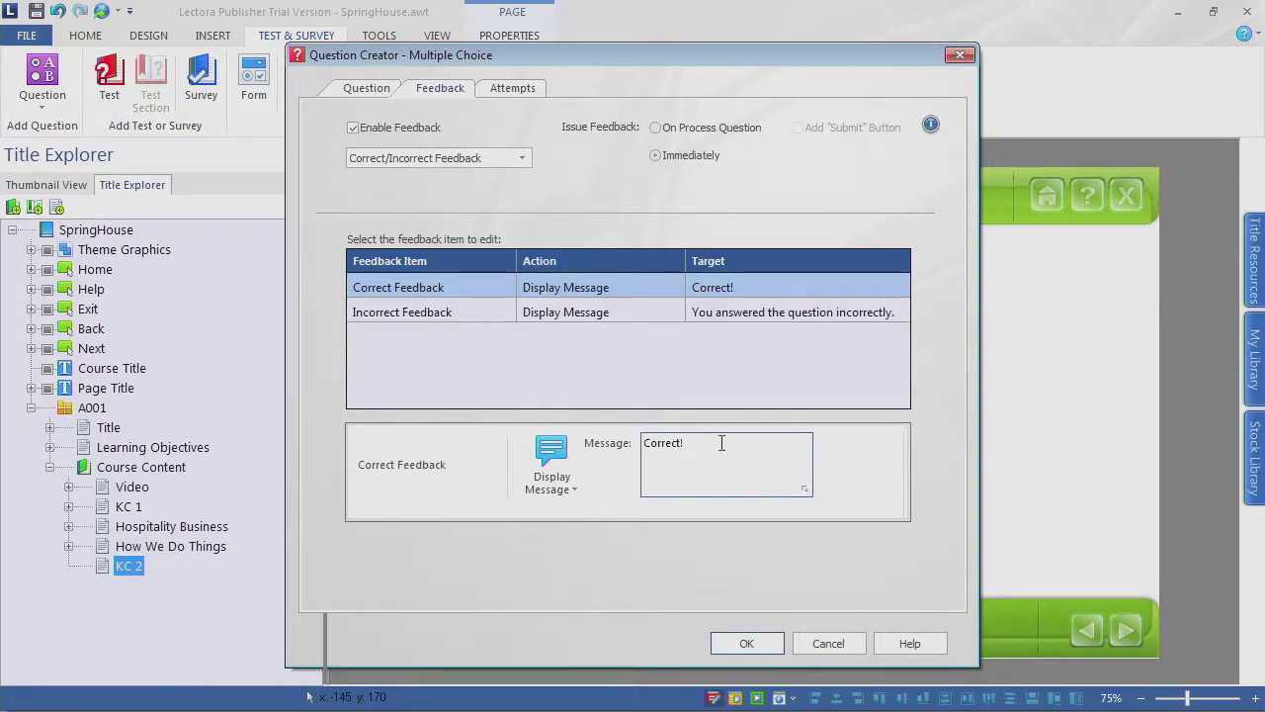
click(730, 314)
click(725, 285)
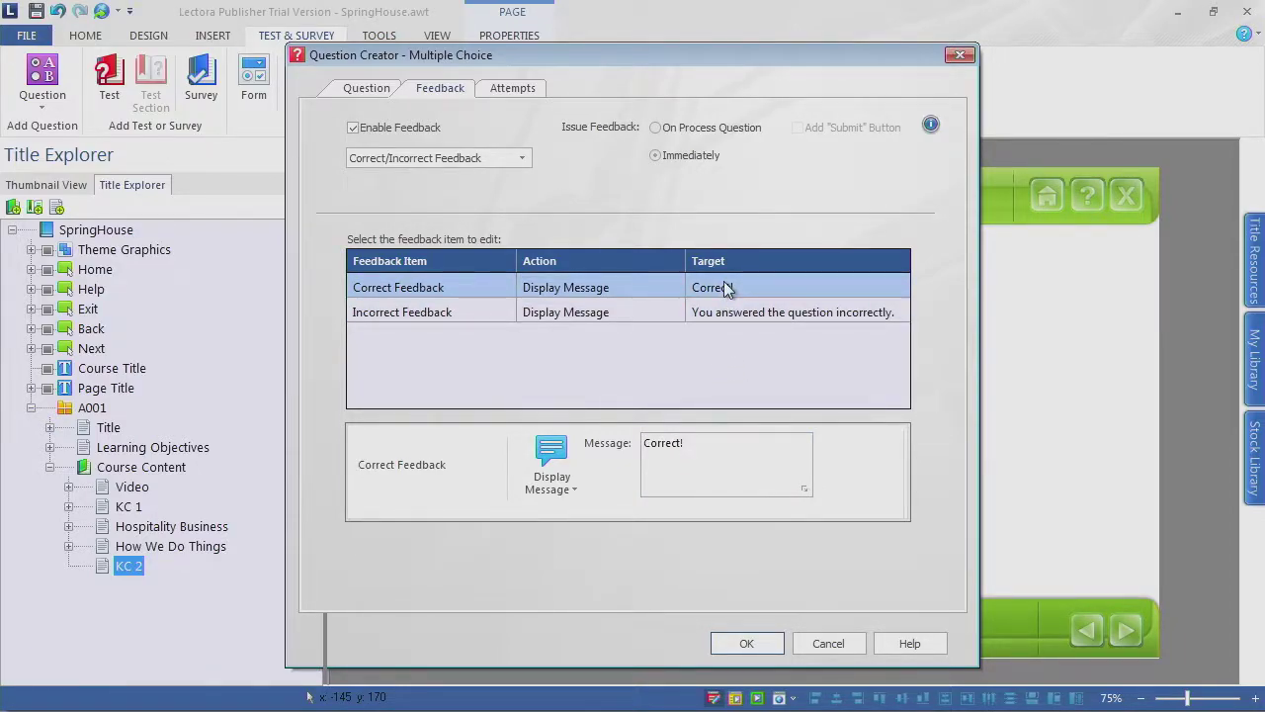
Step: Limit the question to a maximum of 2 attempts and create it on the page
click(533, 90)
click(326, 128)
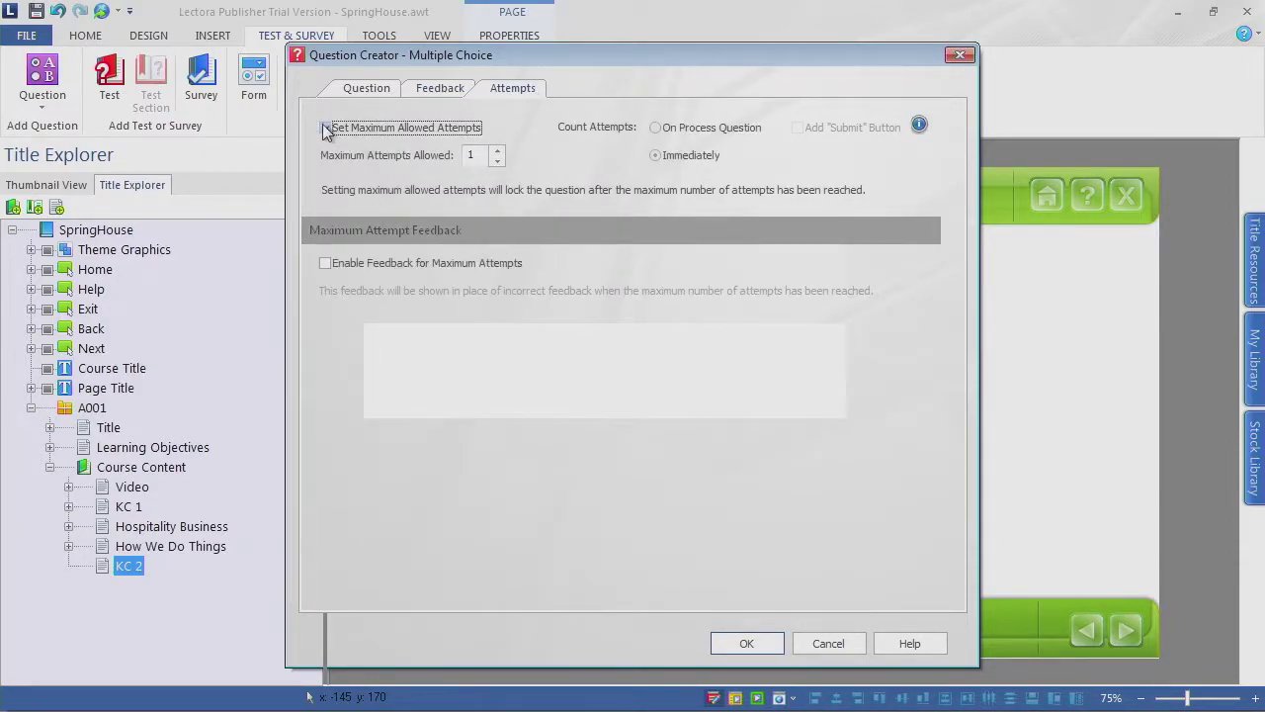
click(497, 151)
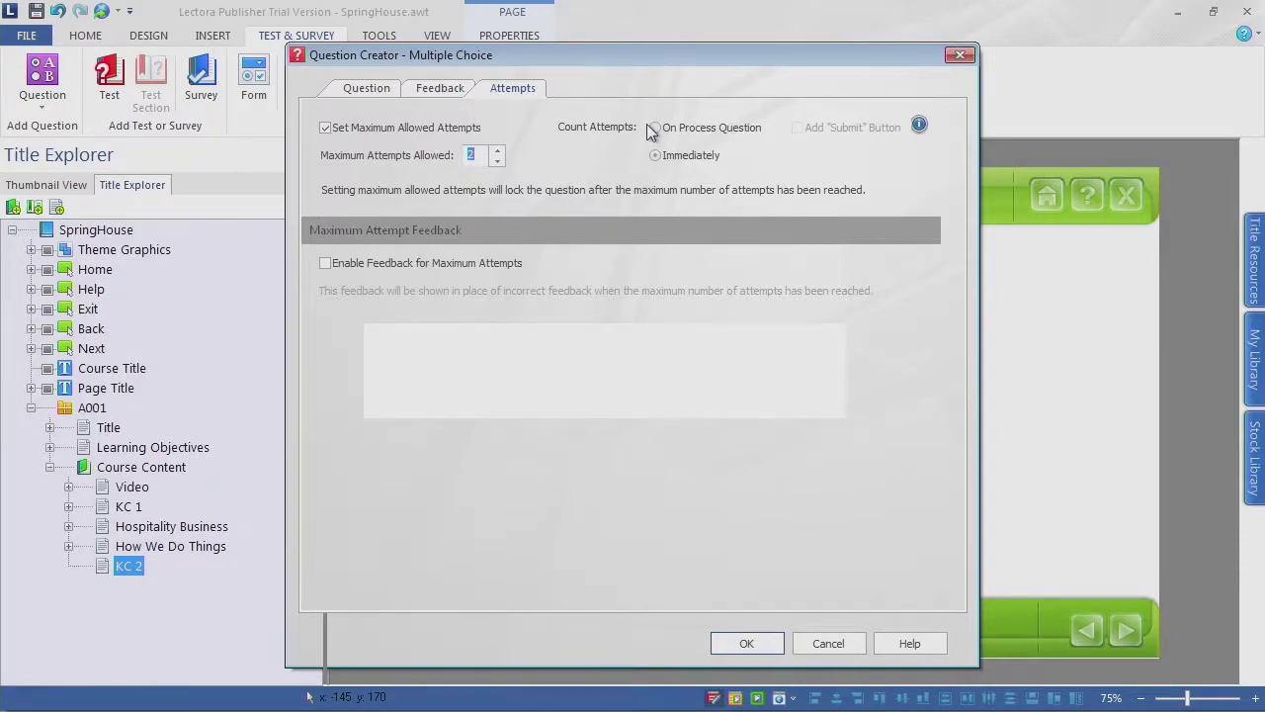
click(747, 643)
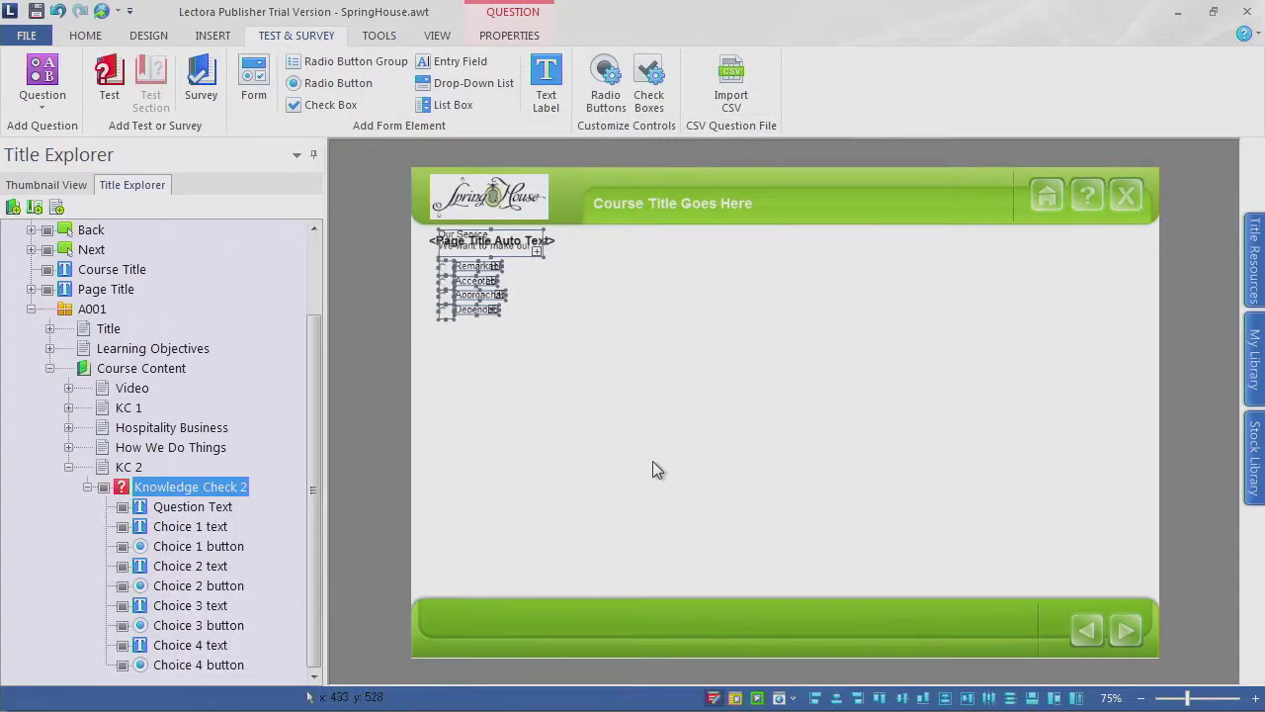
Step: Move the whole question clear of the page title, then widen its question text to about 723 px and raise it slightly
drag(492, 243, 587, 294)
click(615, 432)
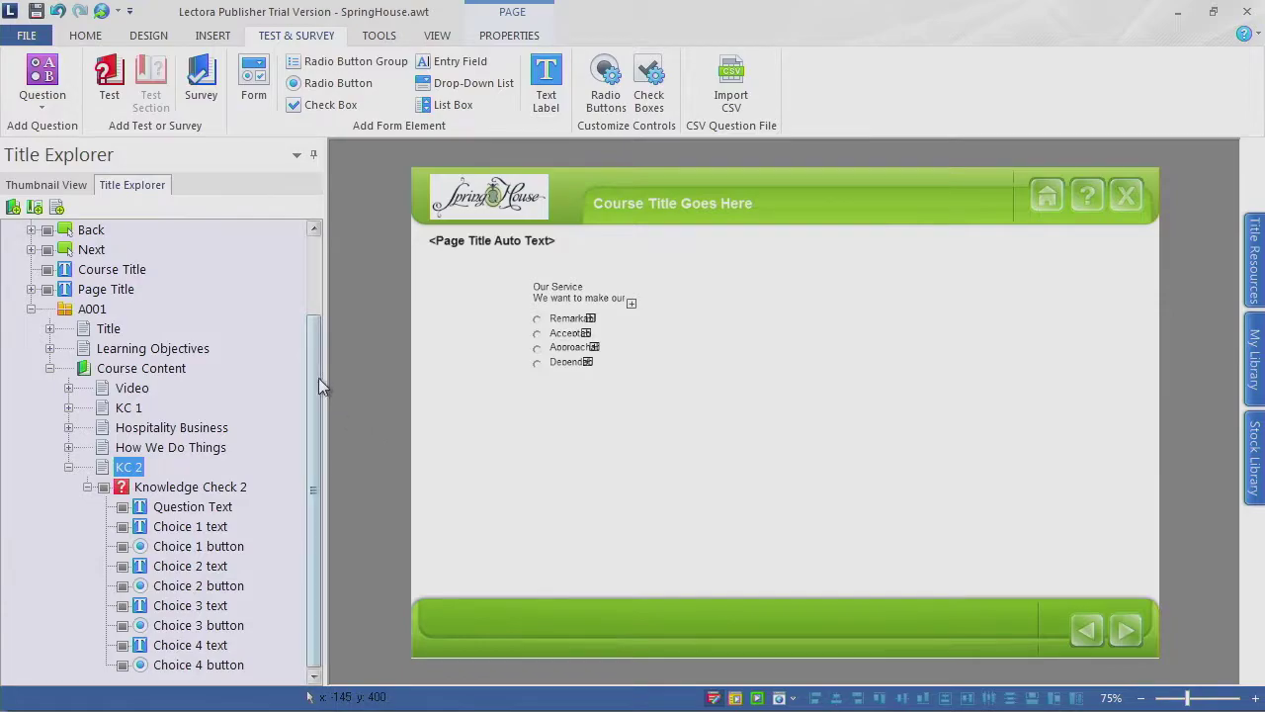
click(556, 284)
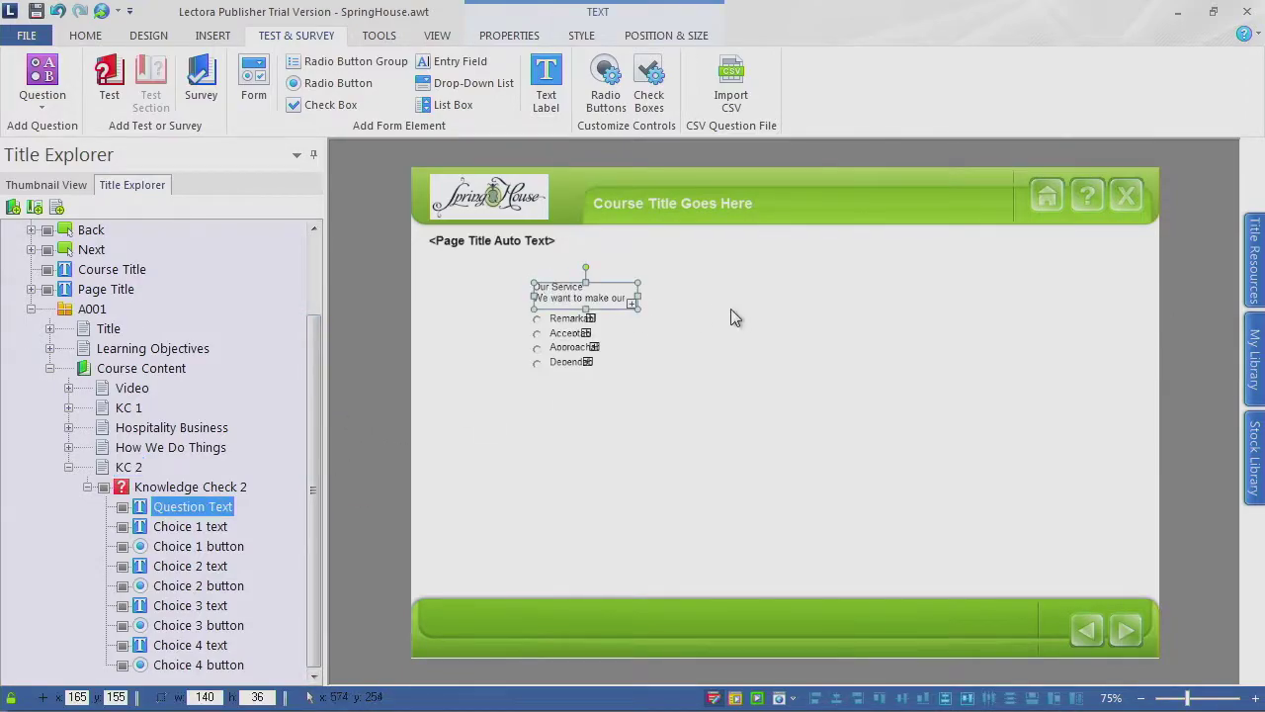
drag(639, 296, 1070, 296)
drag(711, 305, 709, 291)
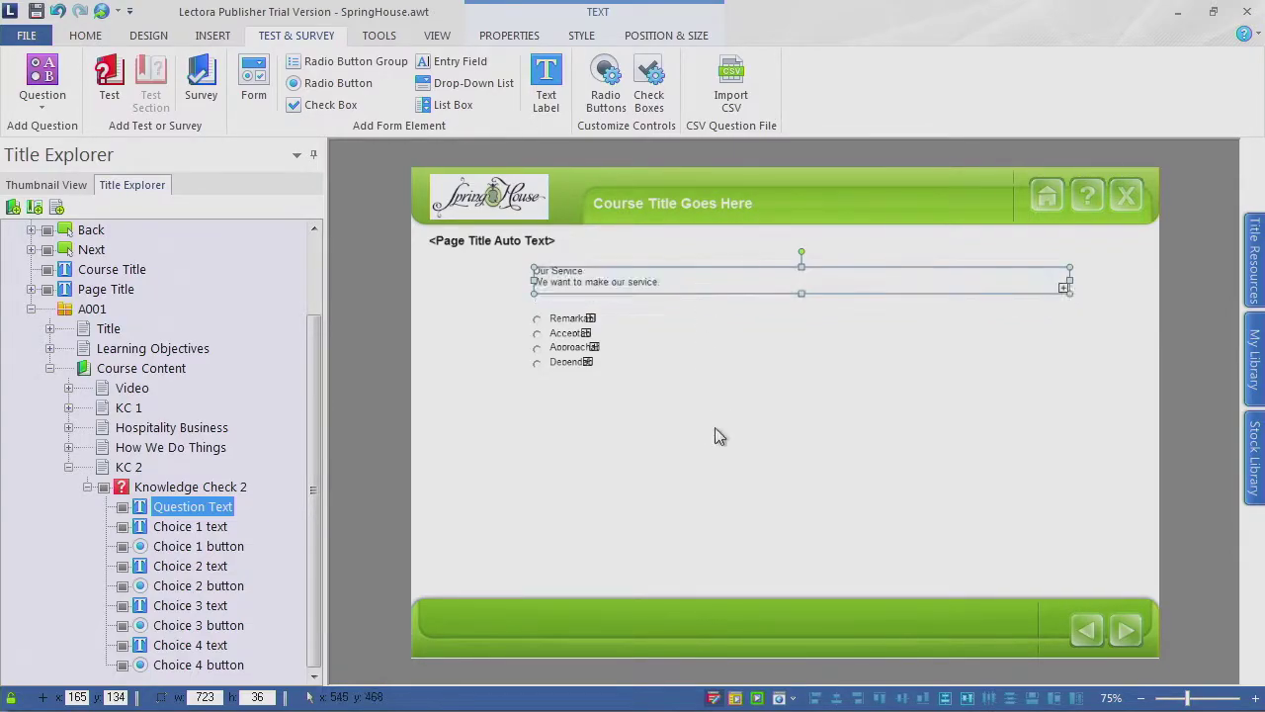
Step: Move the Remarkable choice text and its radio button up, closer to the question text
click(569, 318)
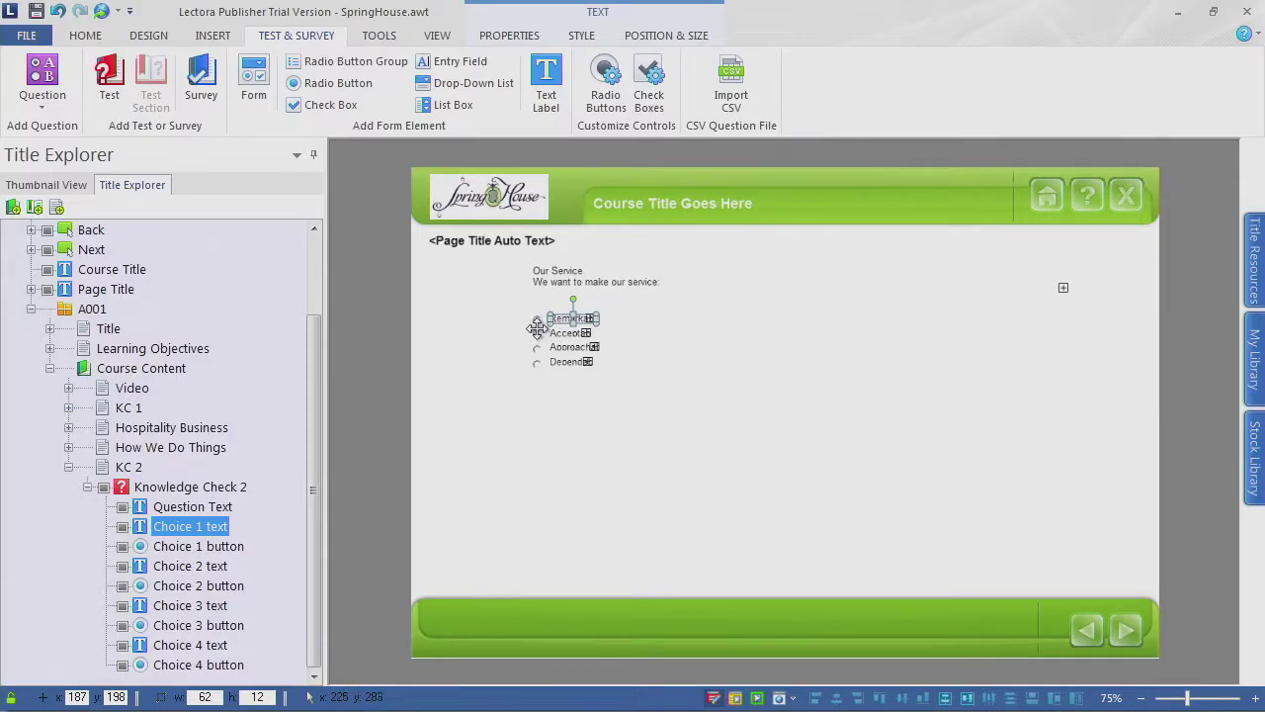
shift+click(537, 318)
drag(560, 318, 556, 304)
Step: Move the Acceptable, Approachable and Dependable choices with their radio buttons down as a group, leaving a gap below Remarkable
shift+click(569, 332)
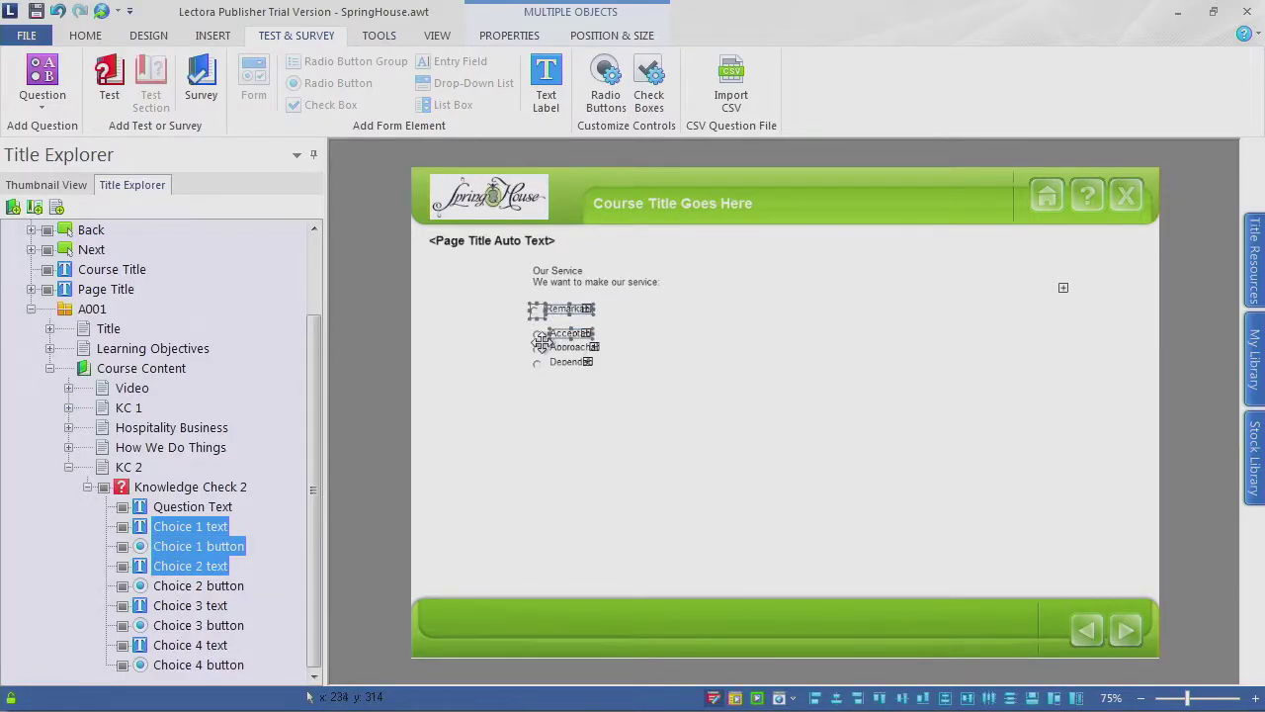
shift+click(571, 347)
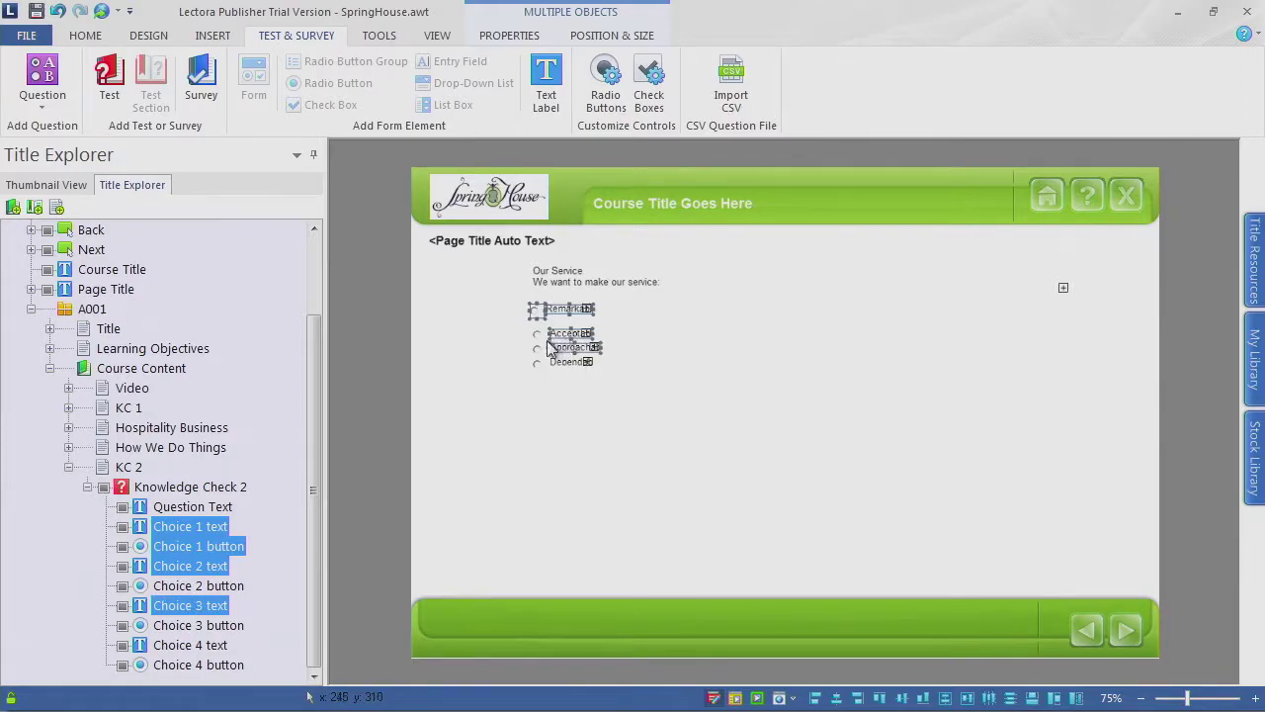
shift+click(571, 361)
shift+click(538, 335)
shift+click(538, 349)
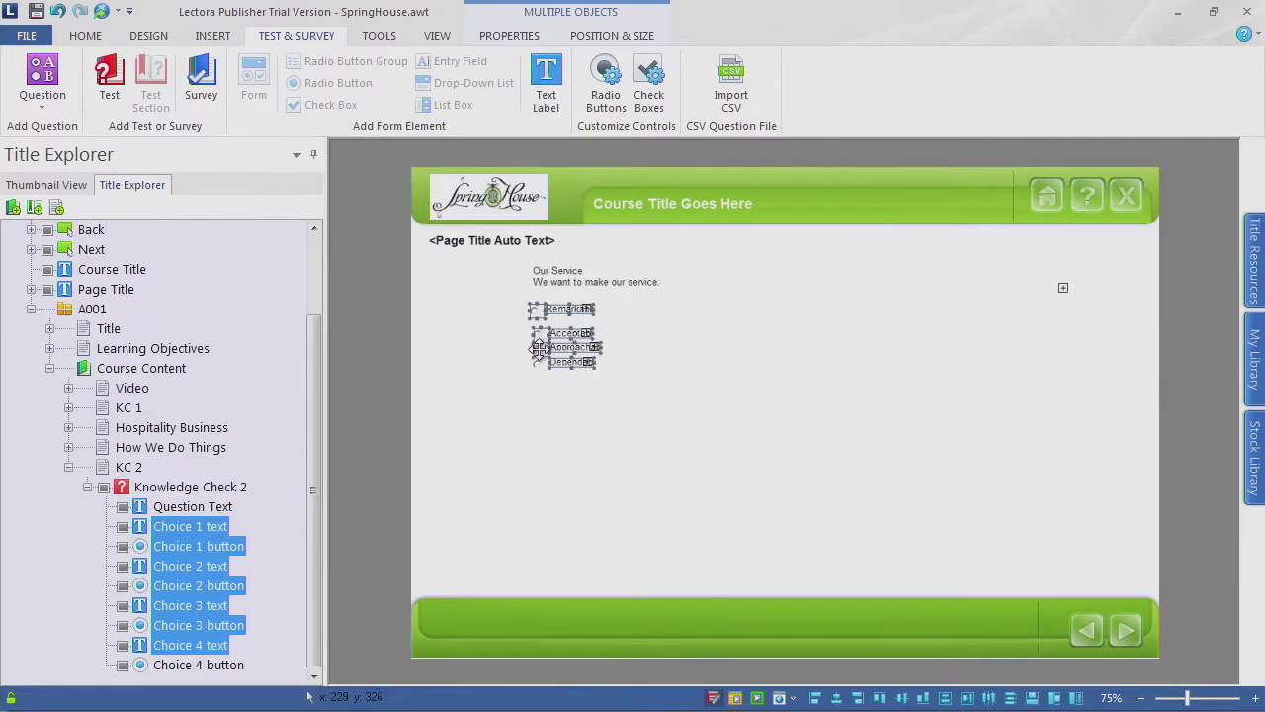
shift+click(538, 363)
drag(571, 346, 573, 342)
shift+click(560, 307)
shift+click(537, 308)
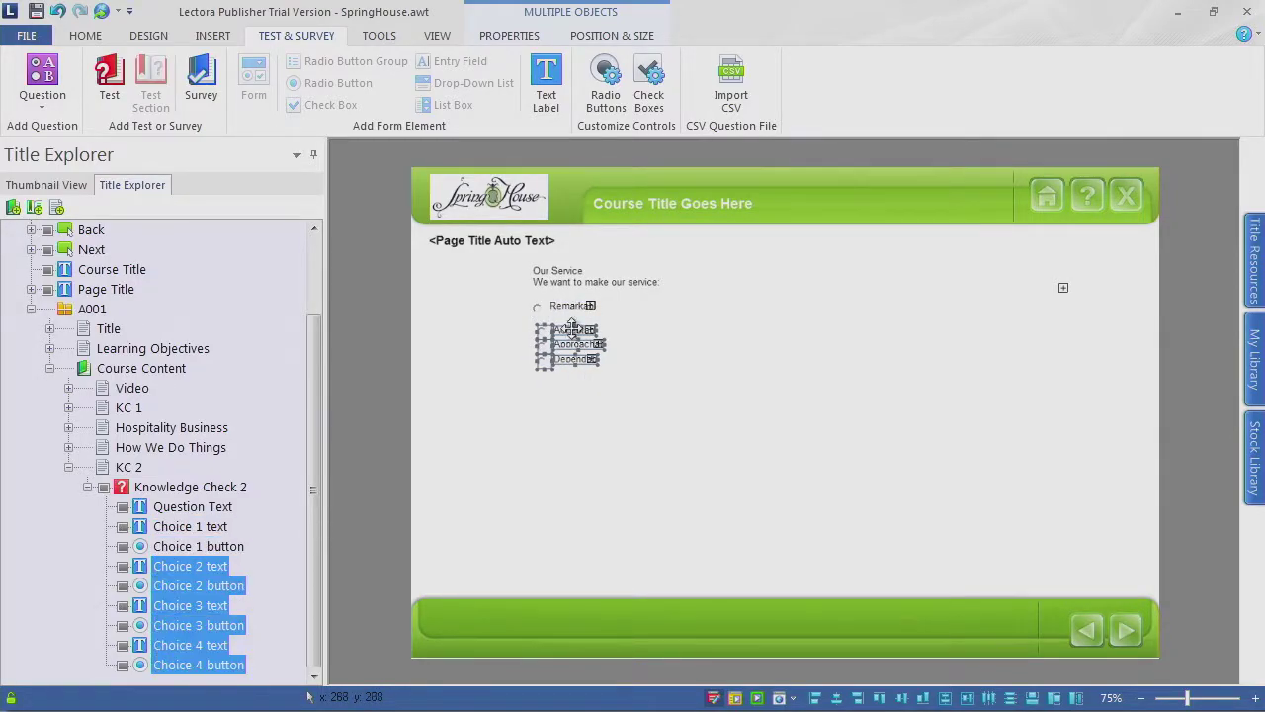
drag(574, 325, 569, 343)
click(584, 399)
Step: Move the Approachable and Dependable choices with their radio buttons down together, leaving a gap below Acceptable
click(573, 360)
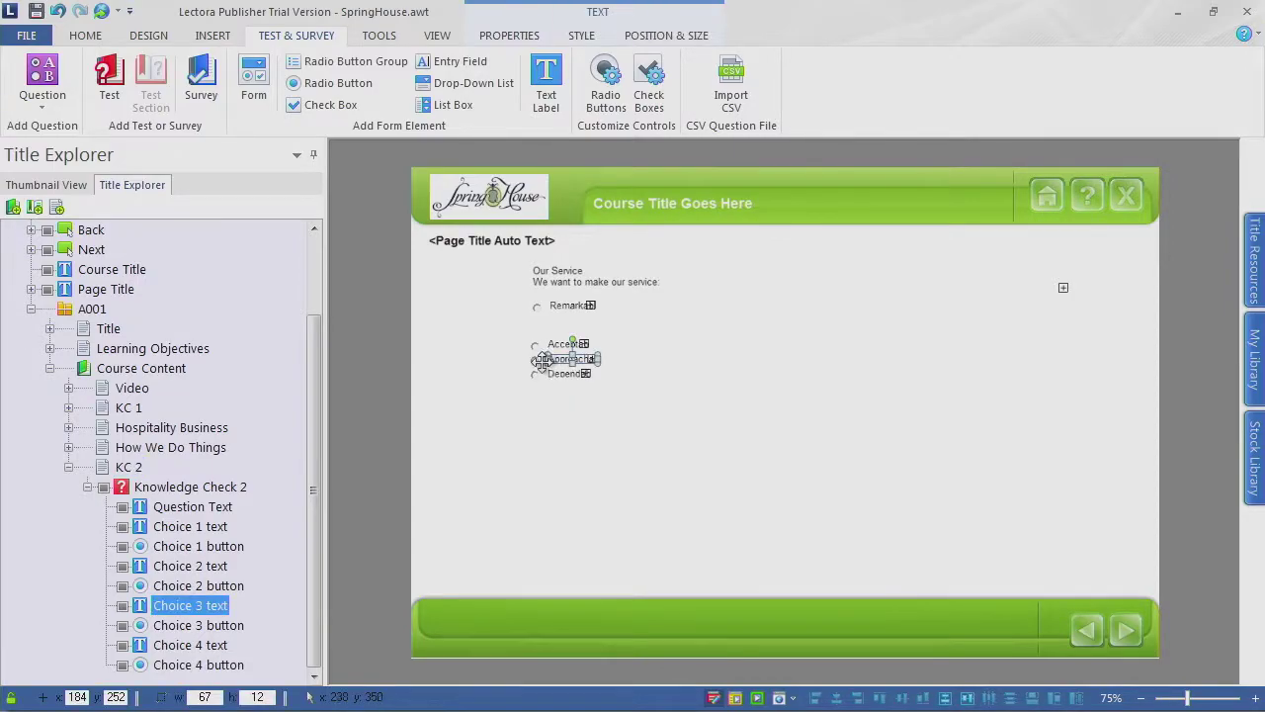
shift+click(534, 360)
shift+click(565, 373)
drag(533, 375, 534, 376)
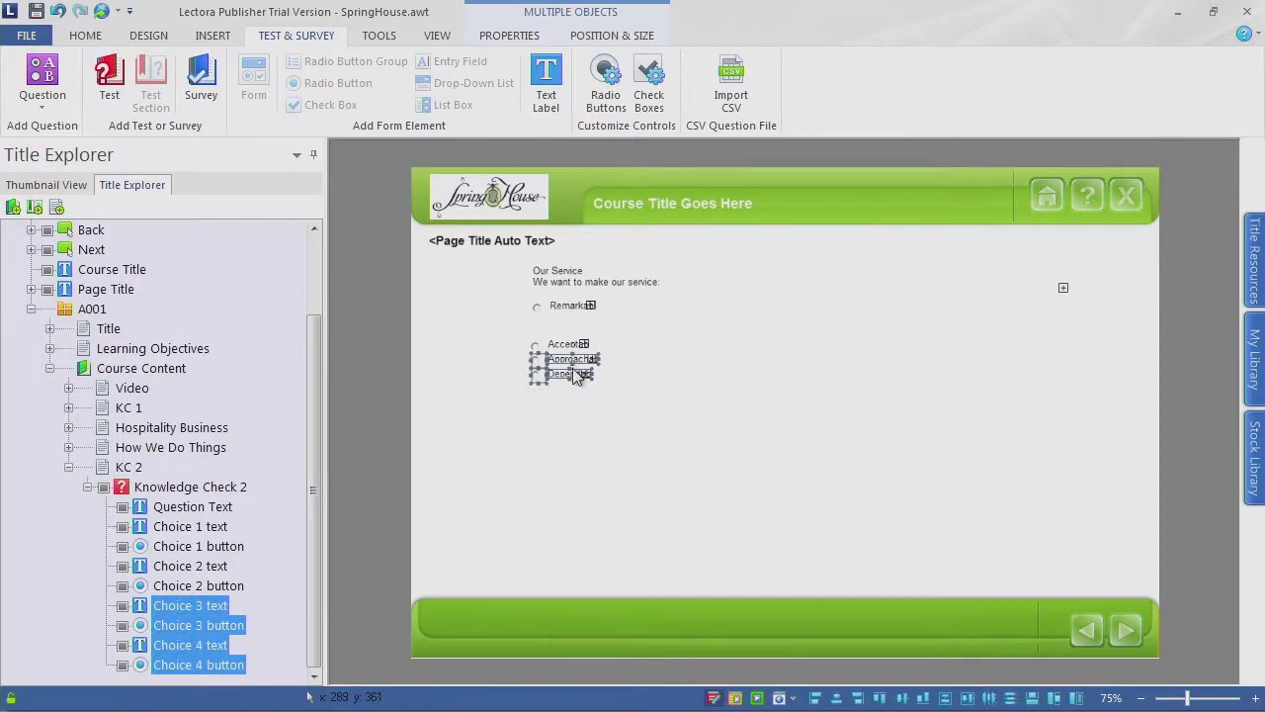
click(568, 374)
shift+click(571, 359)
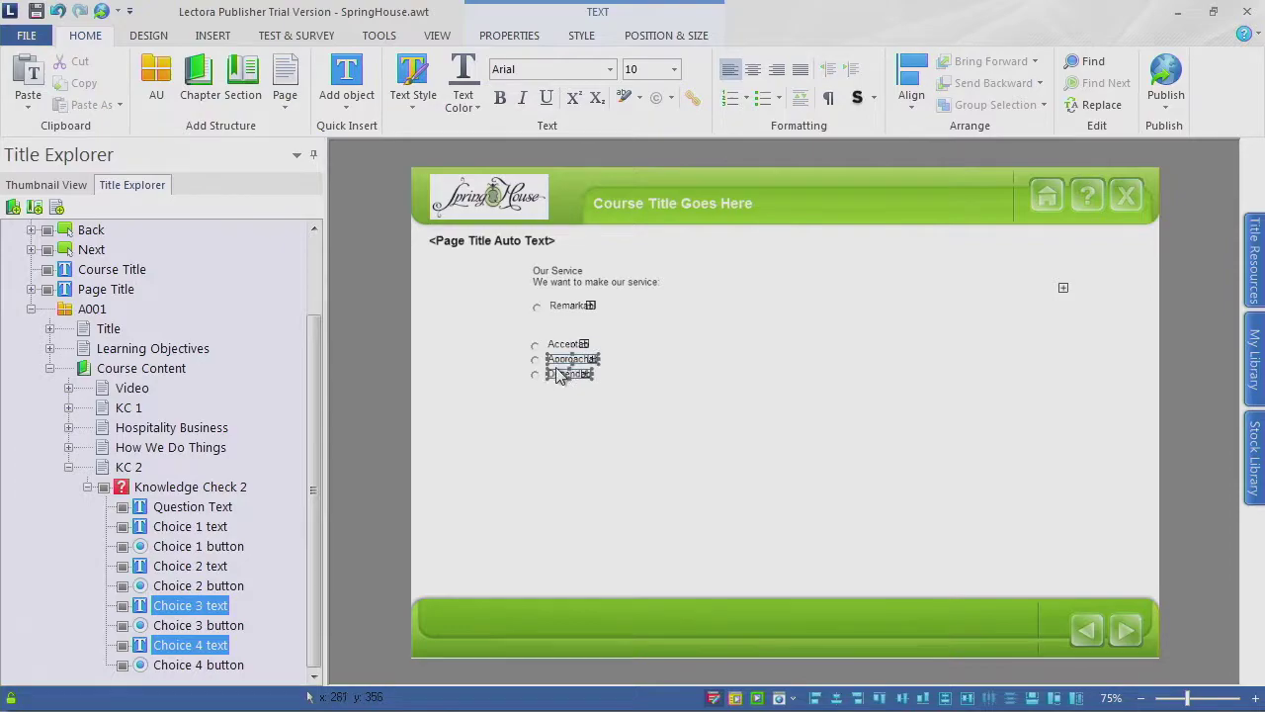
shift+click(537, 360)
shift+click(537, 375)
drag(559, 375, 560, 402)
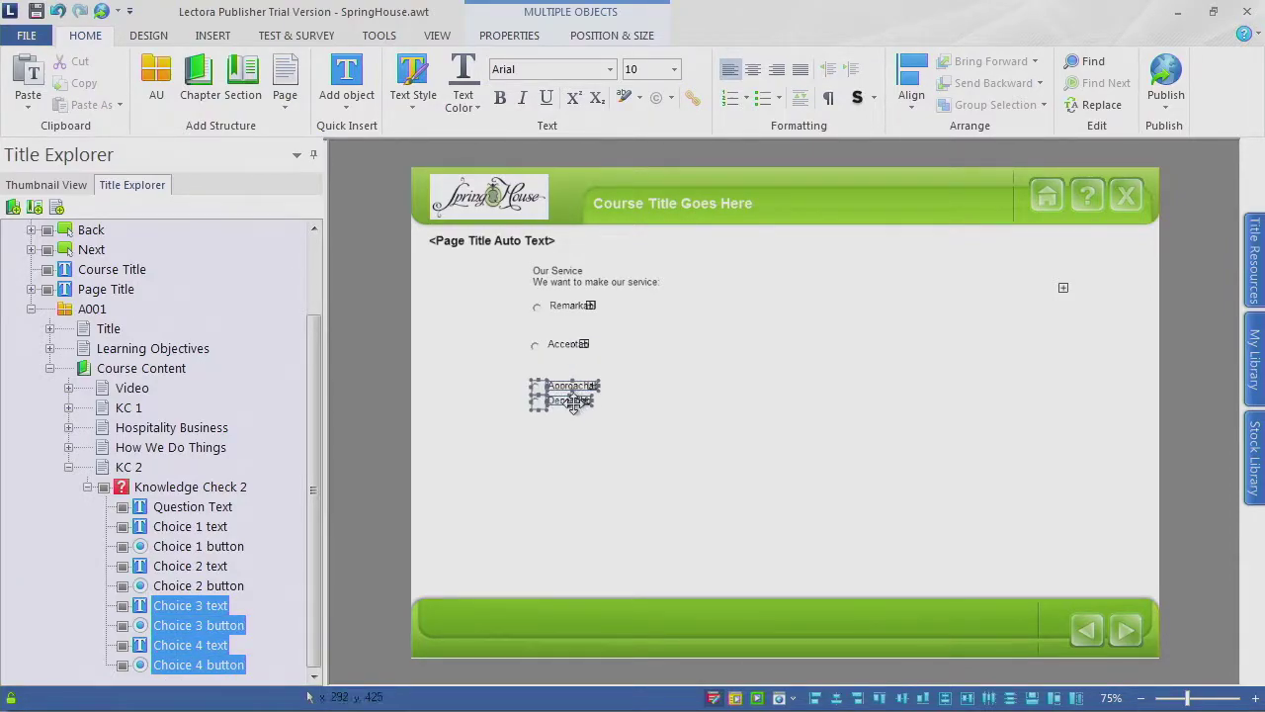
Step: Move the Dependable choice and its radio button down to match the spacing of the other choices
click(653, 383)
click(571, 400)
shift+click(535, 400)
drag(567, 402, 570, 428)
Step: Set the question text's font size to 18
click(591, 276)
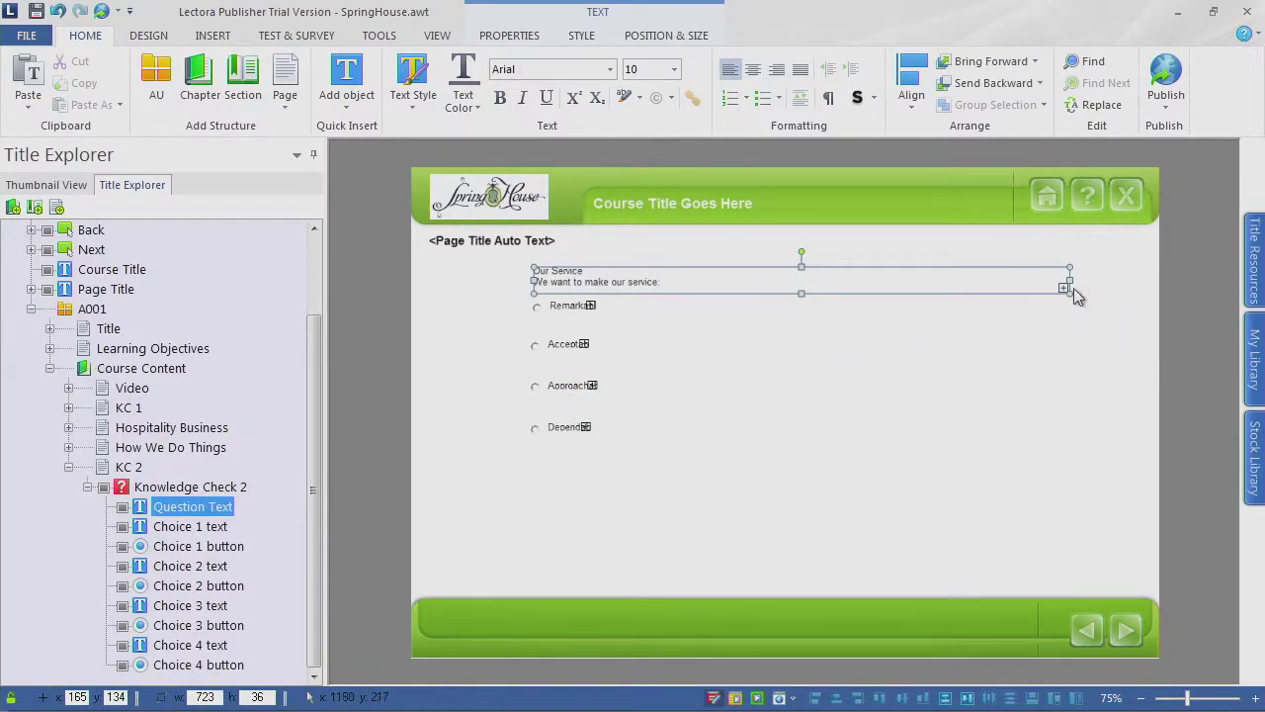
drag(1069, 293, 1067, 294)
click(677, 73)
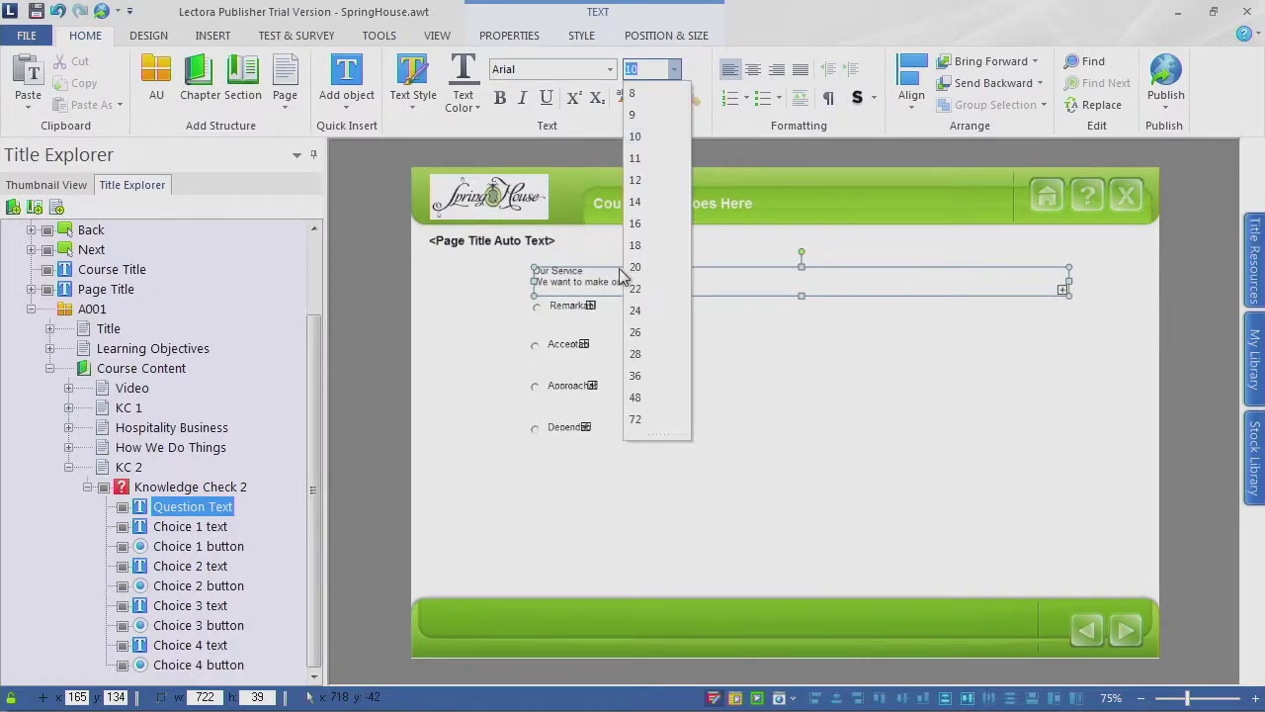
click(639, 247)
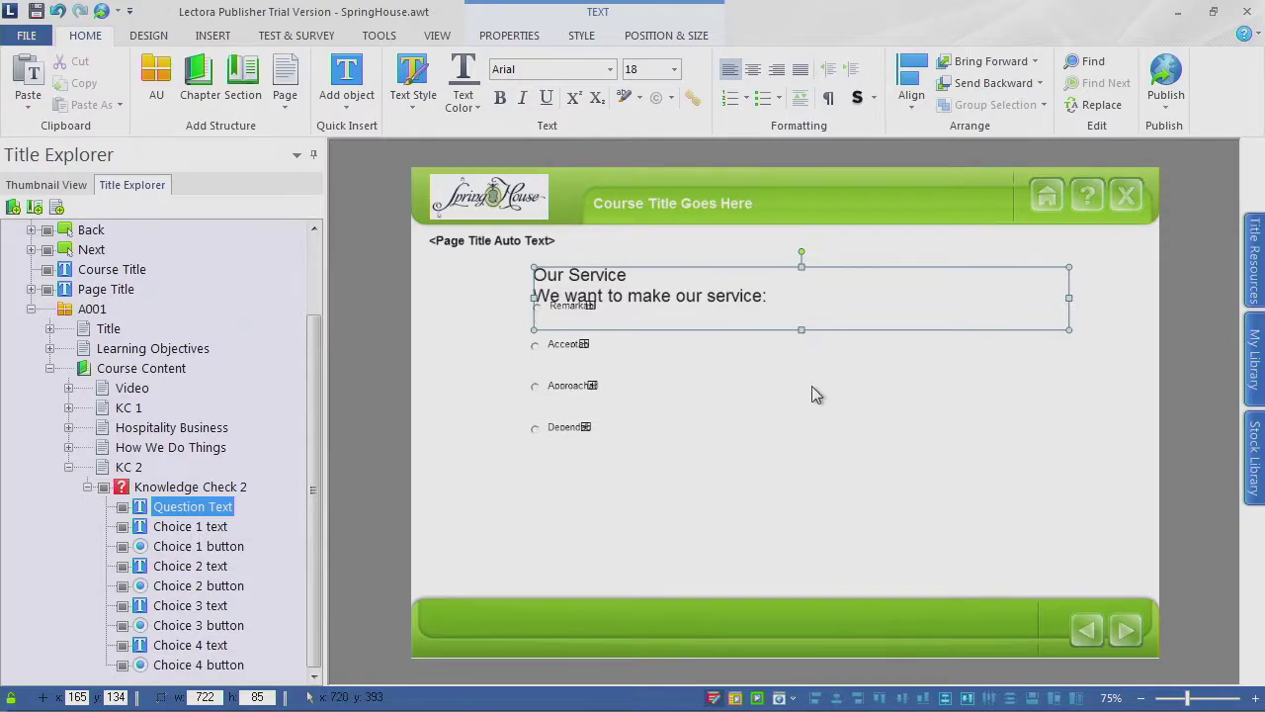
Step: Move the question text block up slightly and delete its "Our Service" line
drag(659, 297, 659, 284)
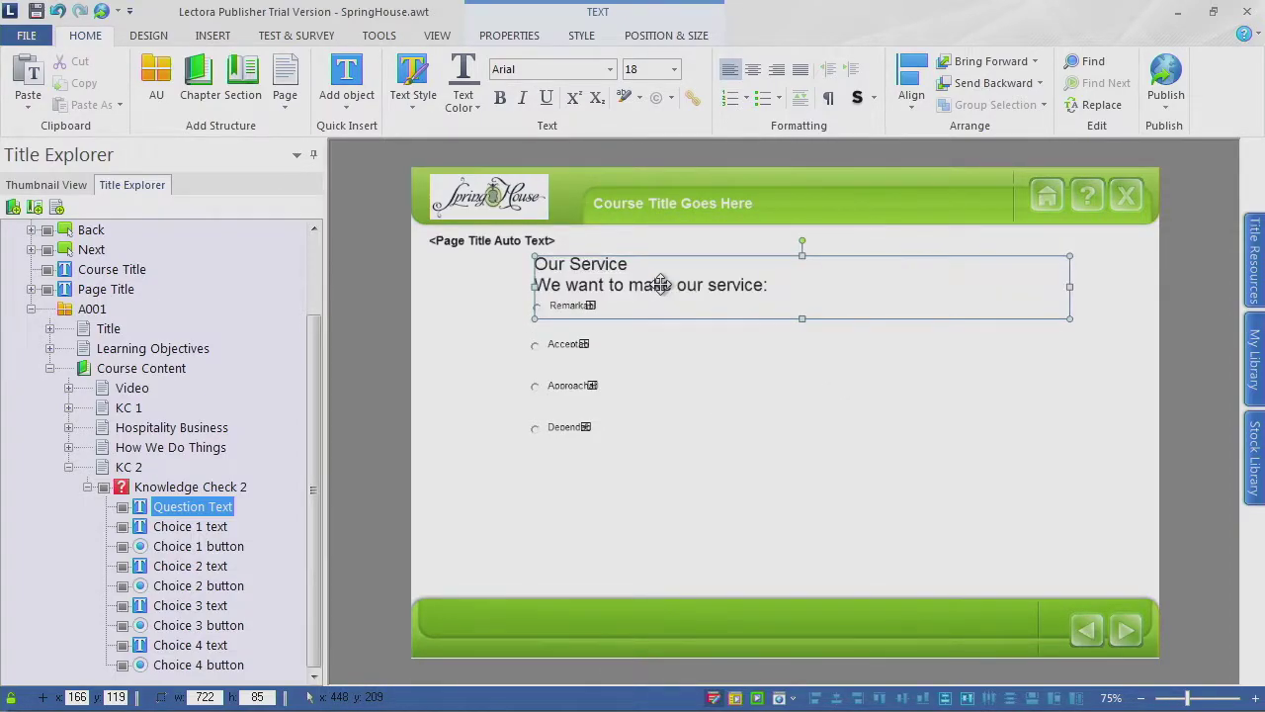
click(542, 286)
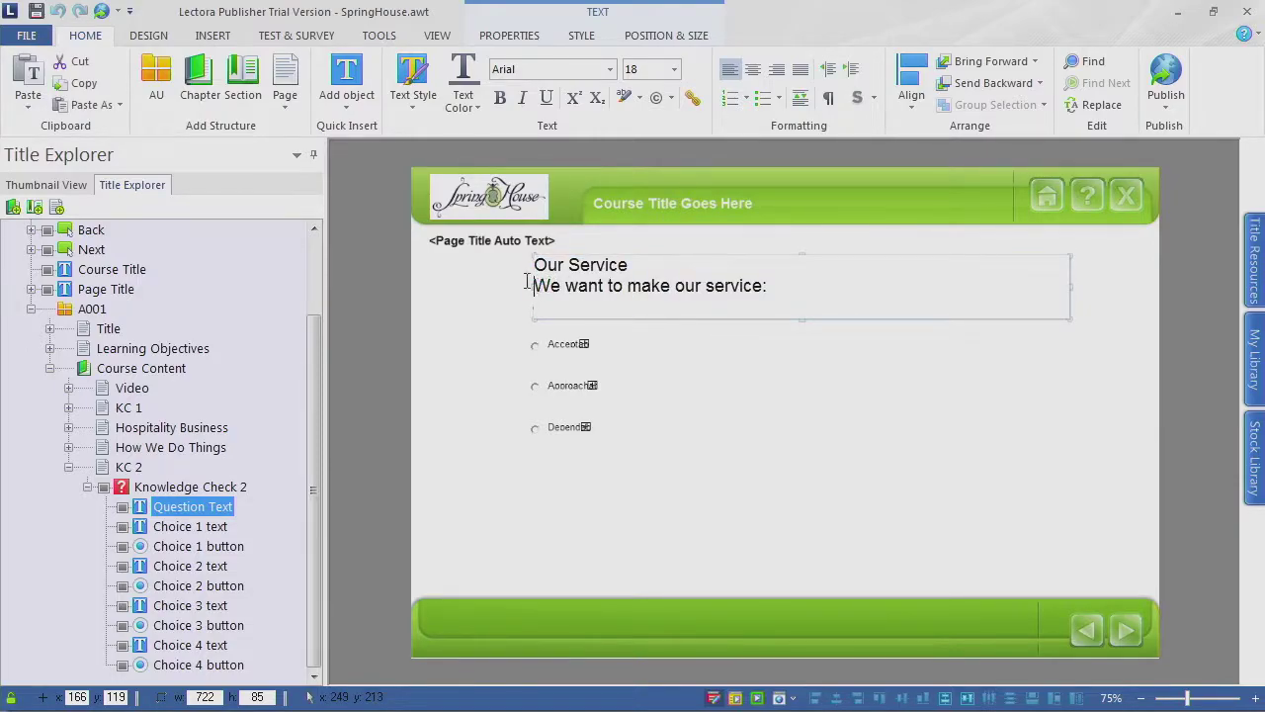
drag(525, 284, 522, 265)
key(BackSpace)
click(777, 408)
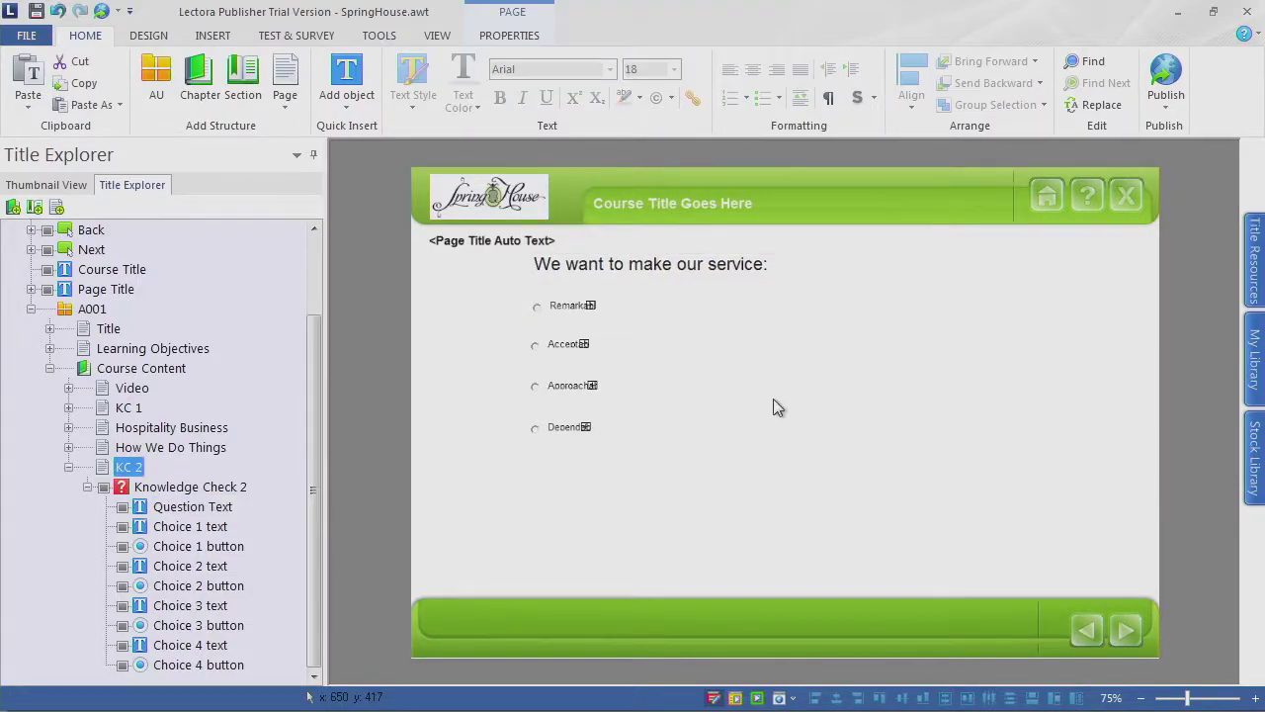
Step: Set the font size of all four answer choice texts to 14
click(587, 309)
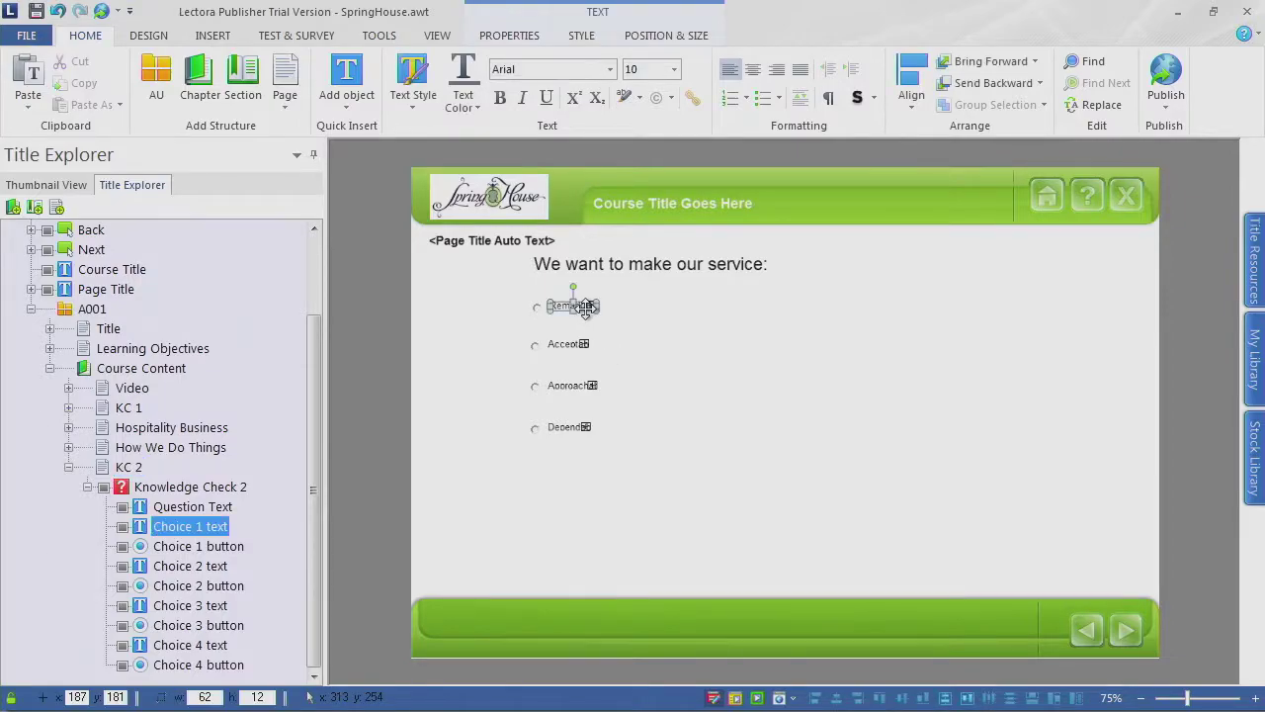
click(674, 69)
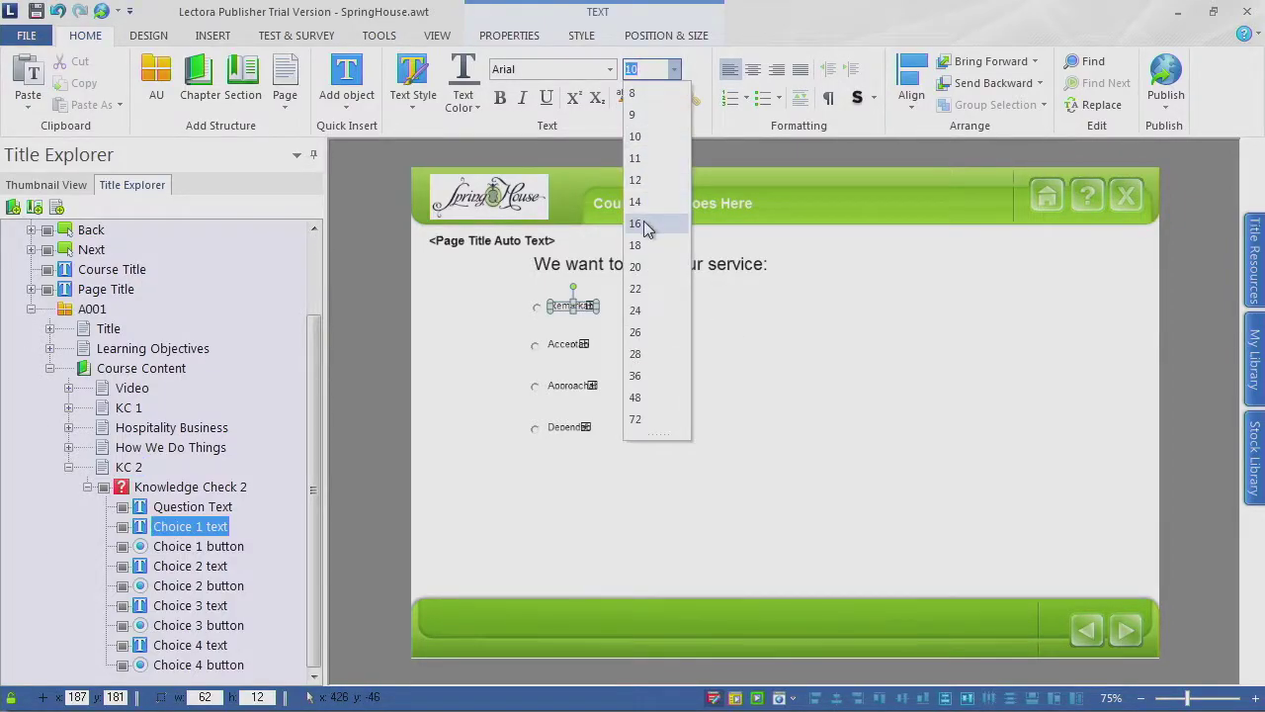
click(706, 376)
ctrl+click(566, 345)
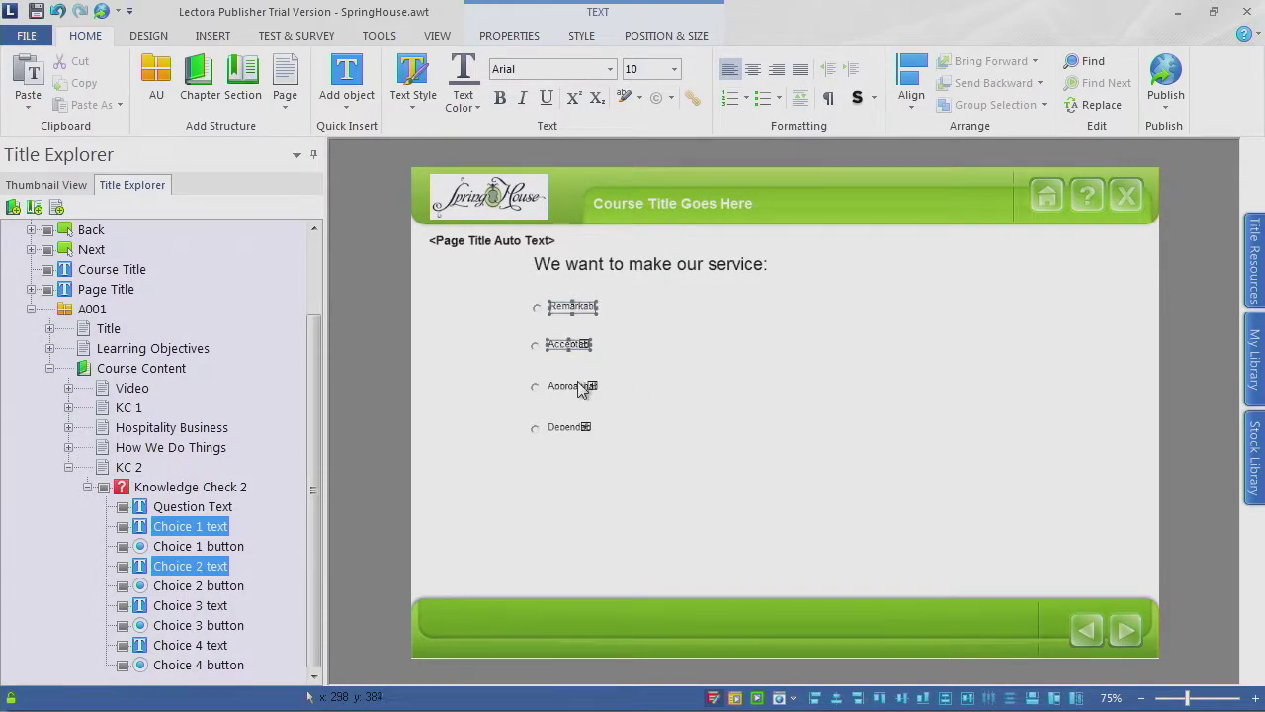
ctrl+click(578, 386)
ctrl+click(571, 427)
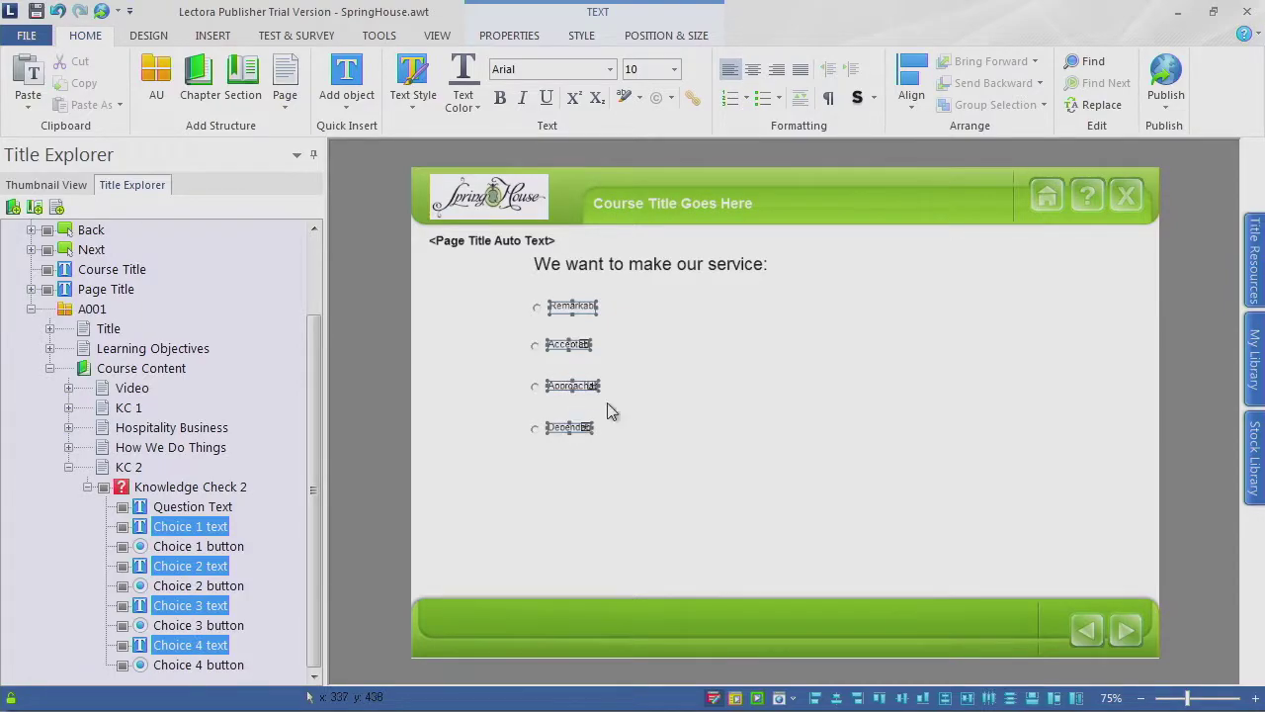
click(675, 69)
click(661, 202)
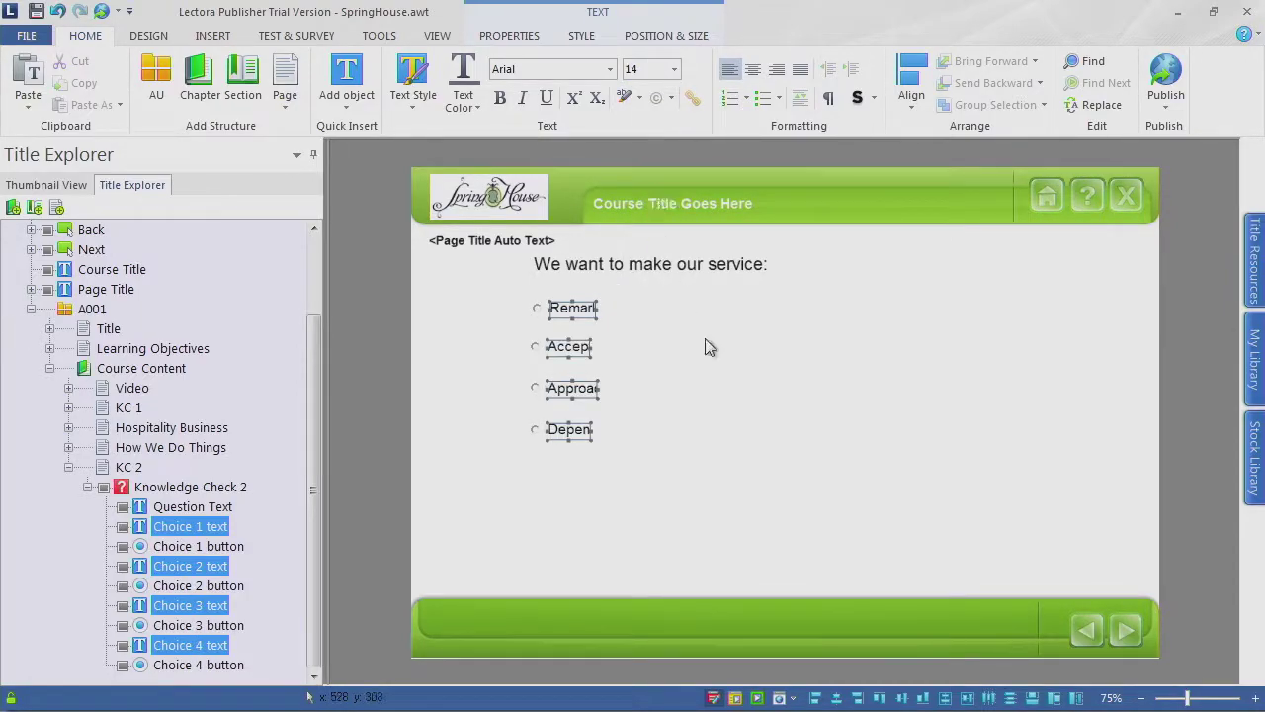
Step: Widen the text boxes of all four choices so that Remarkable, Acceptable, Approachable and Dependable each fit in full on one line
click(619, 325)
click(590, 308)
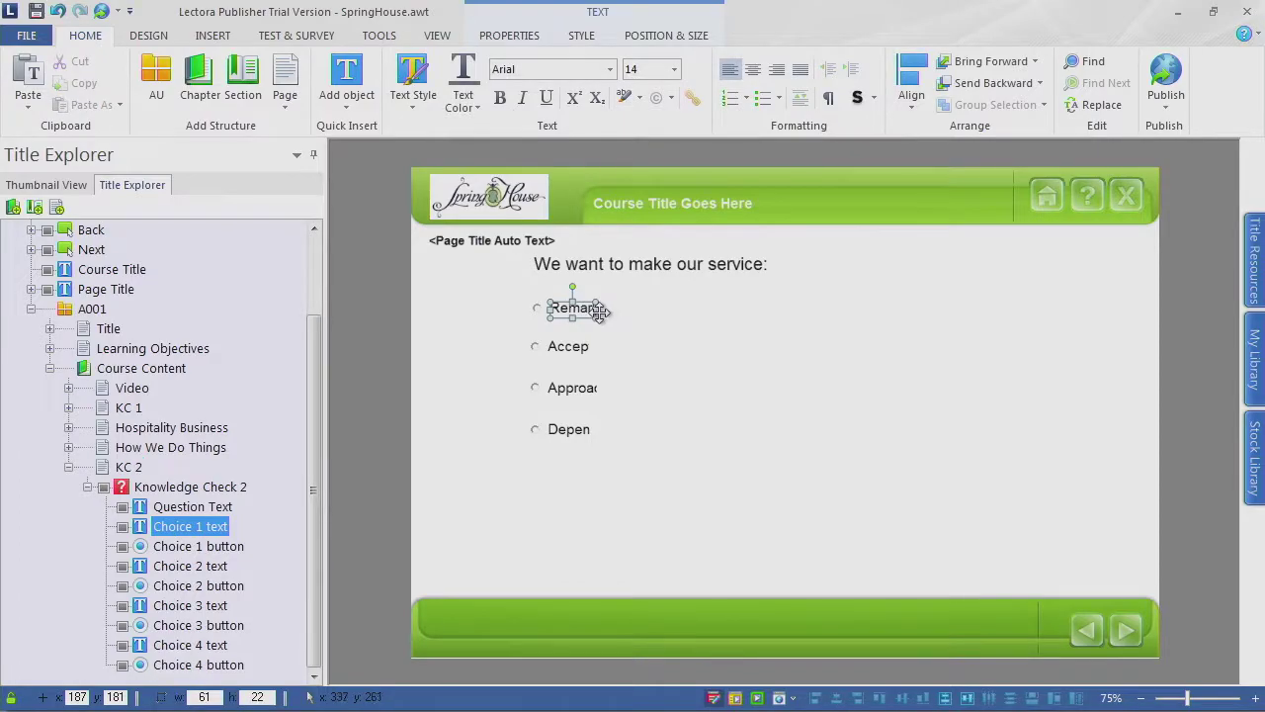
drag(599, 308, 658, 309)
click(583, 351)
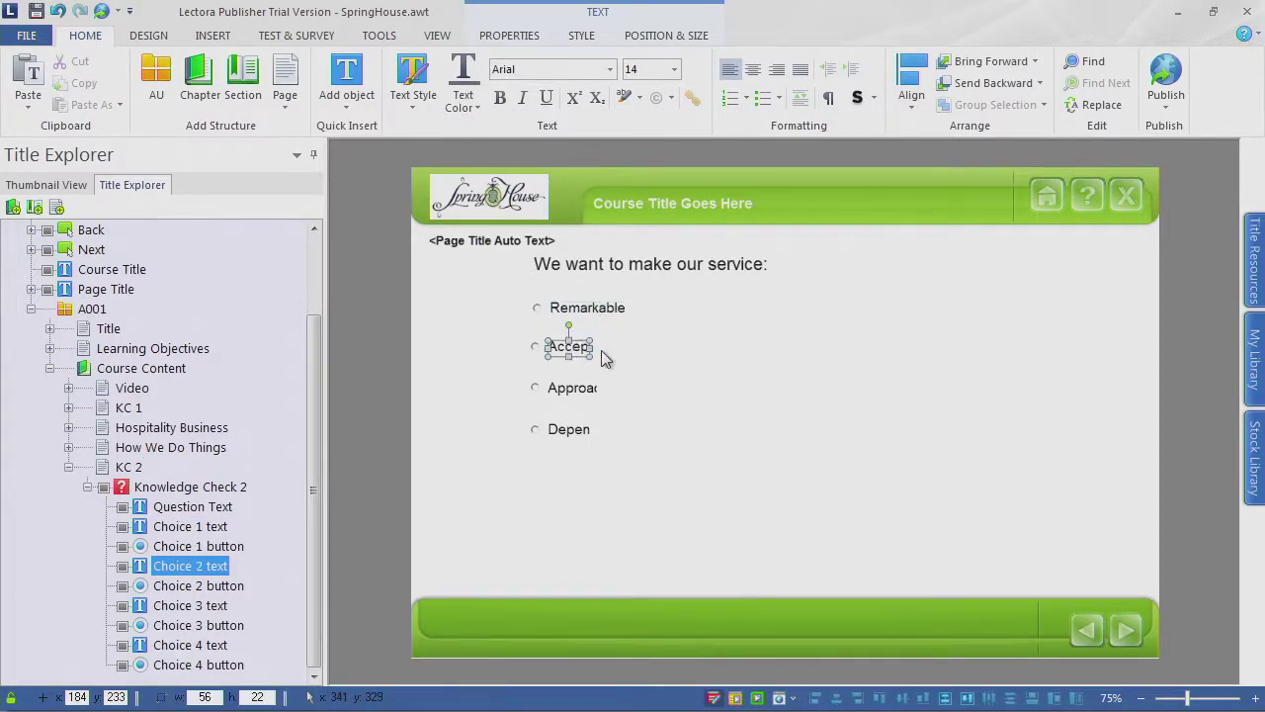
drag(599, 347, 657, 348)
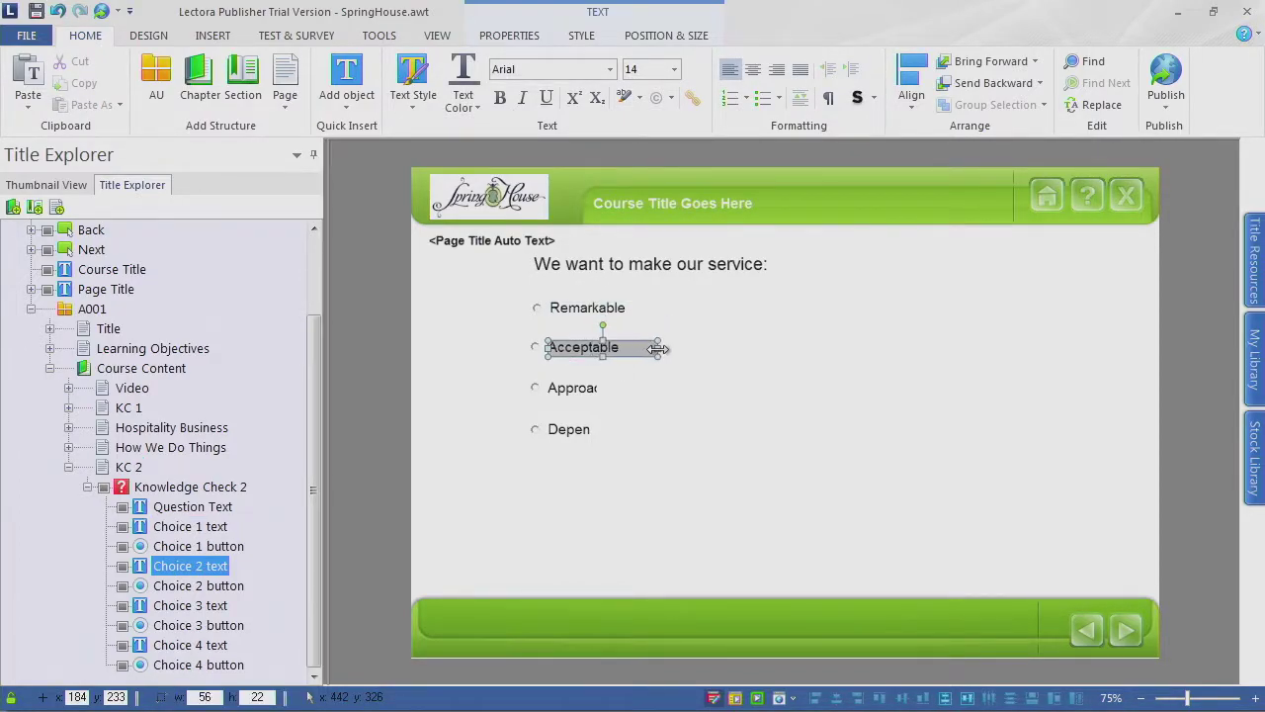
click(578, 388)
drag(598, 387, 649, 388)
click(587, 430)
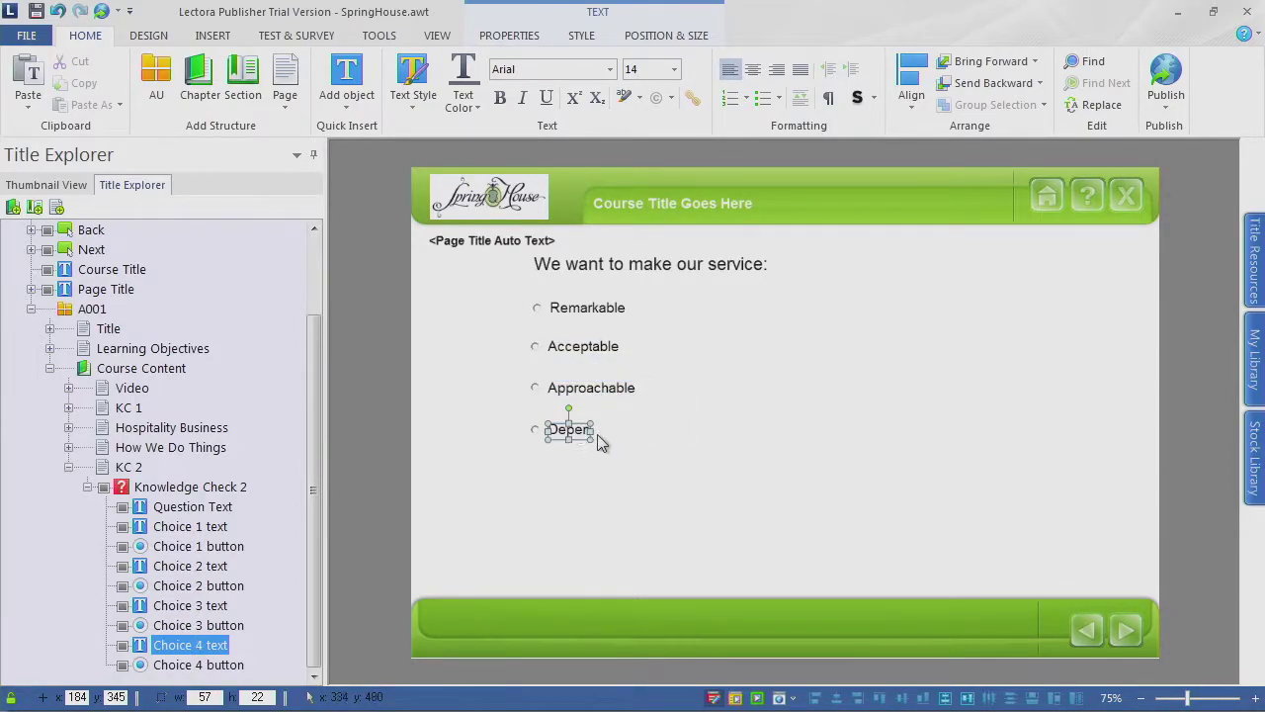
drag(599, 431, 644, 432)
click(660, 467)
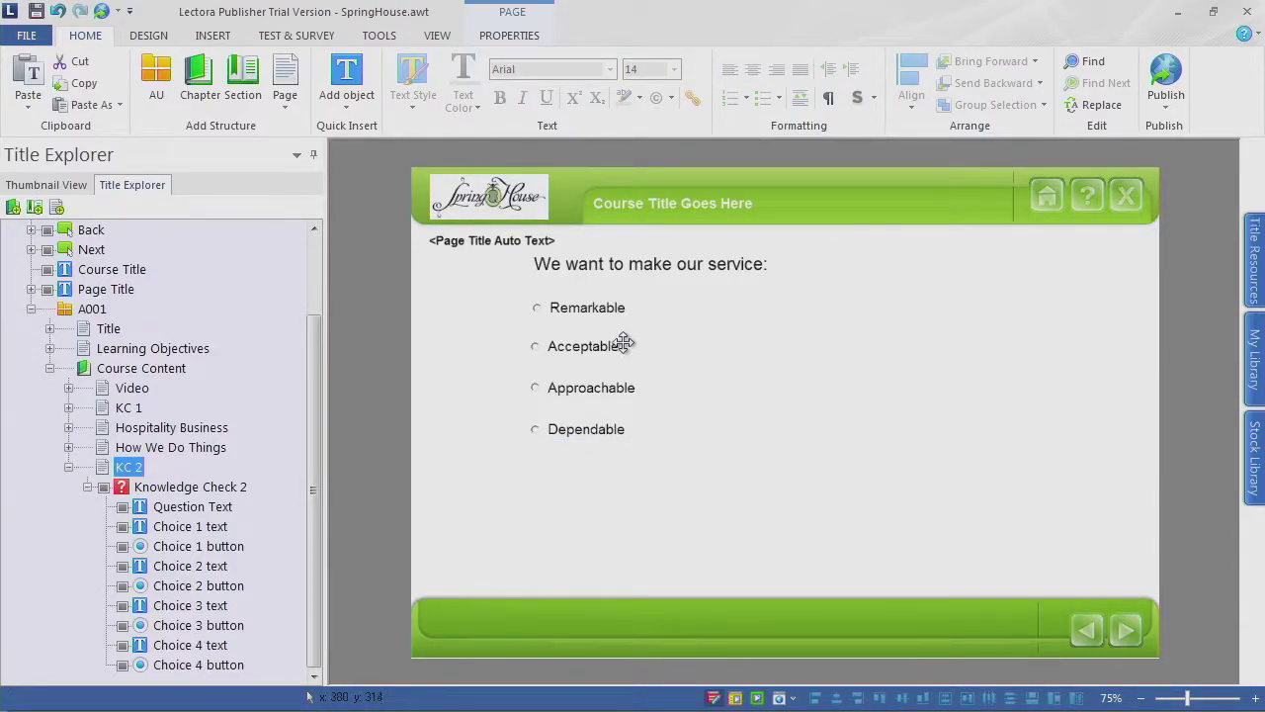
Step: Preview the KC 2 page and test the question by answering Dependable first and Remarkable second, dismissing each feedback message
key(F10)
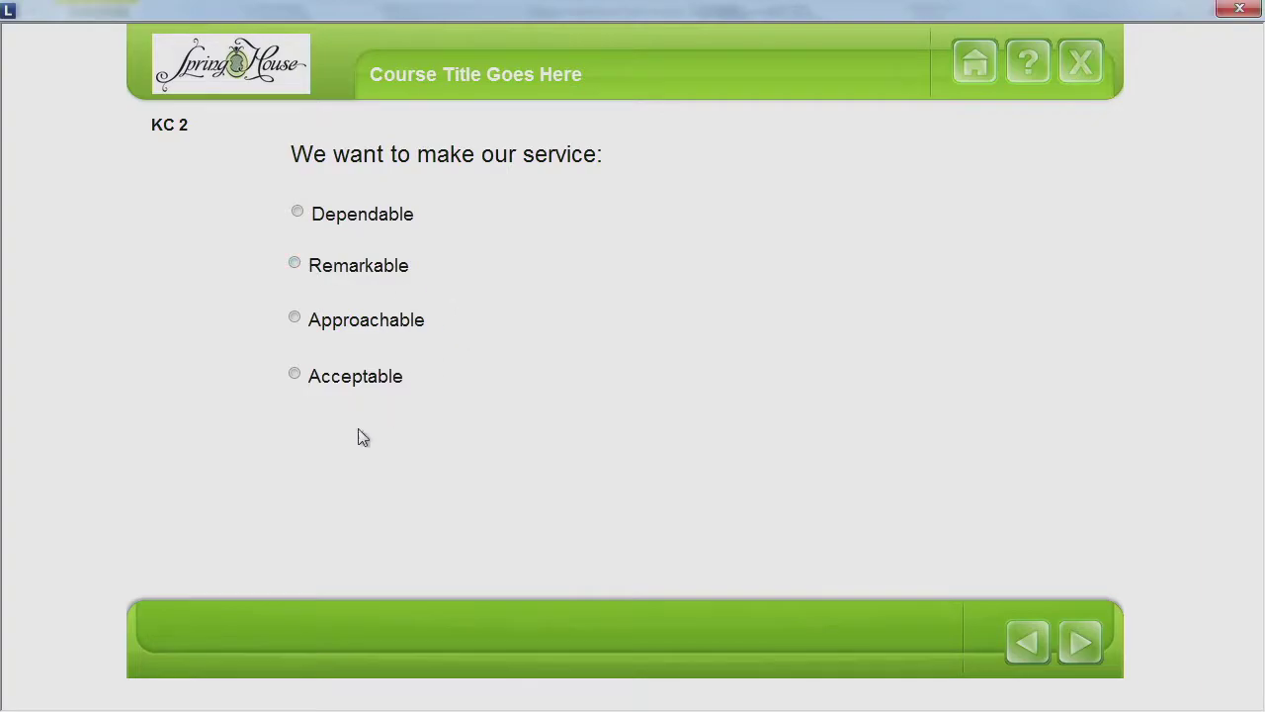
click(296, 214)
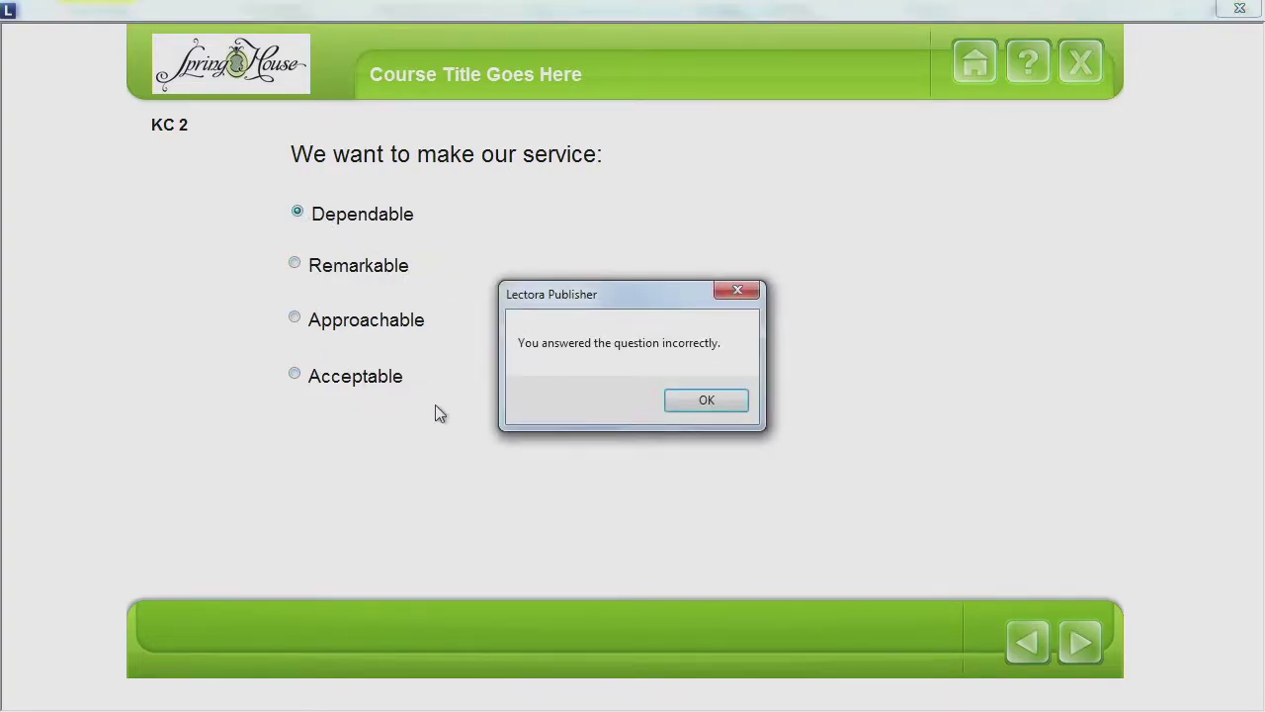
click(727, 404)
click(295, 264)
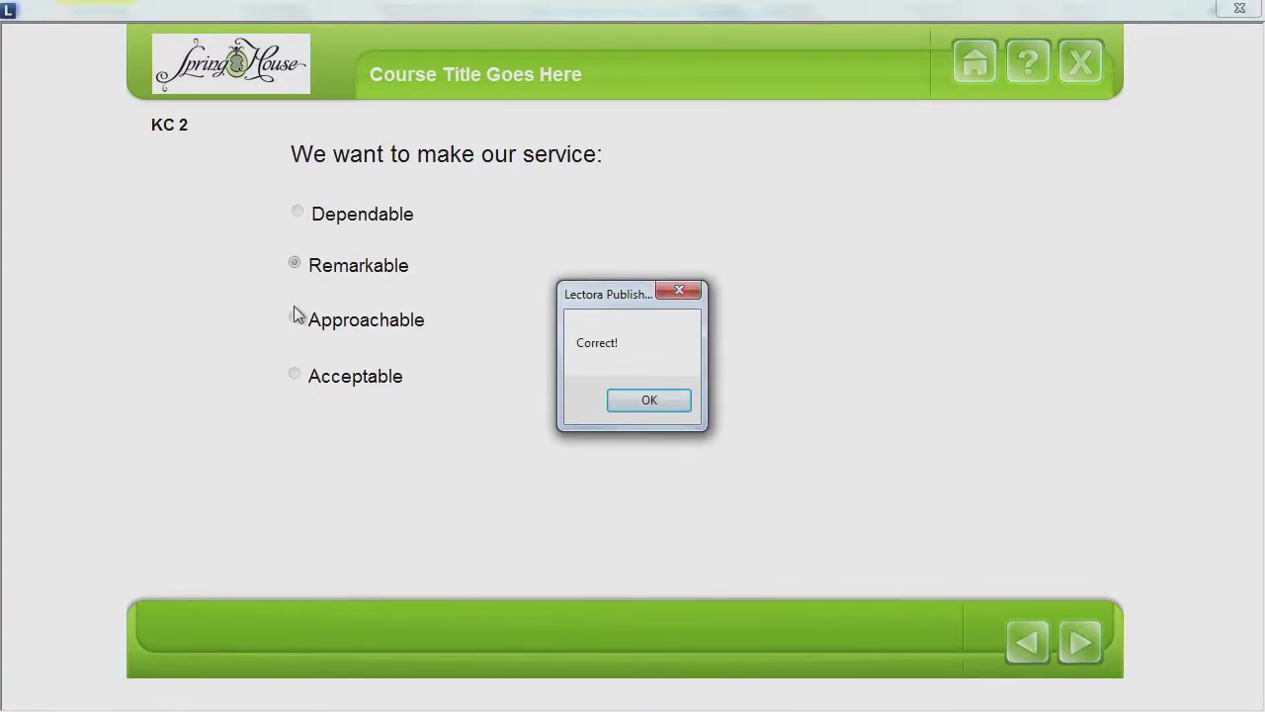
click(649, 402)
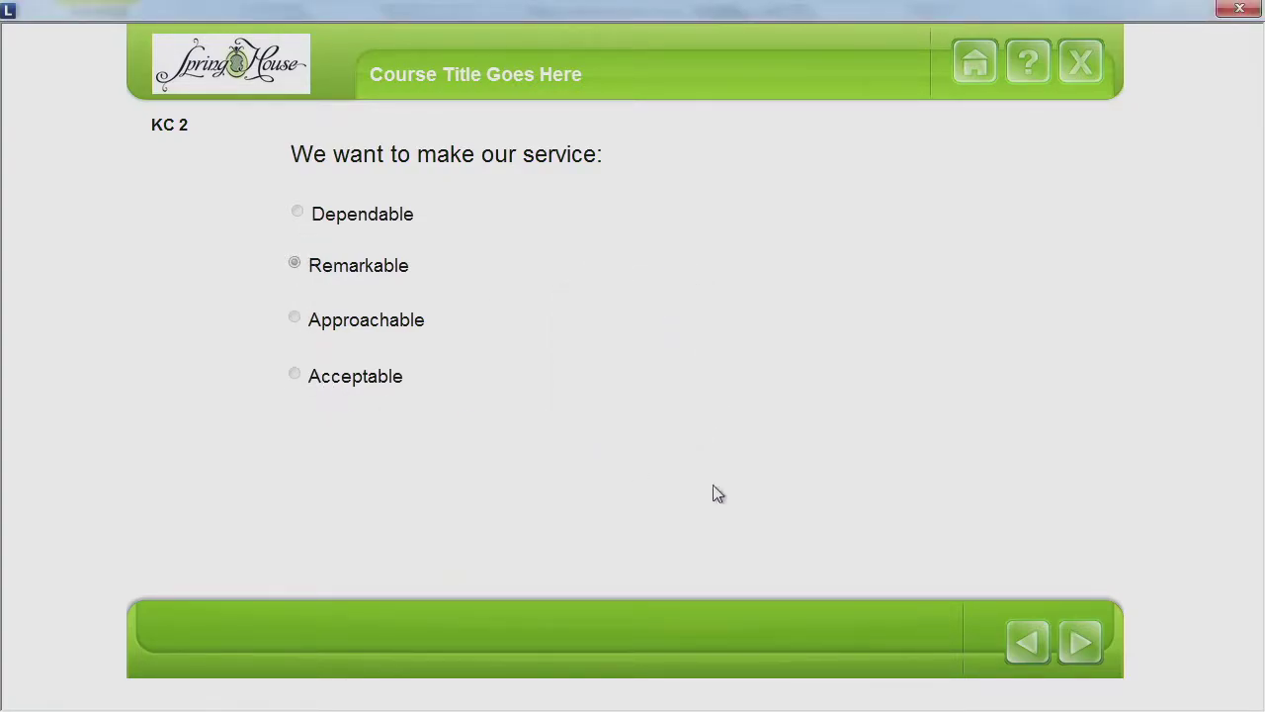
Step: Go back to How We Do Things and return to KC 2 in the preview to examine the choice order, and close the preview
click(1026, 648)
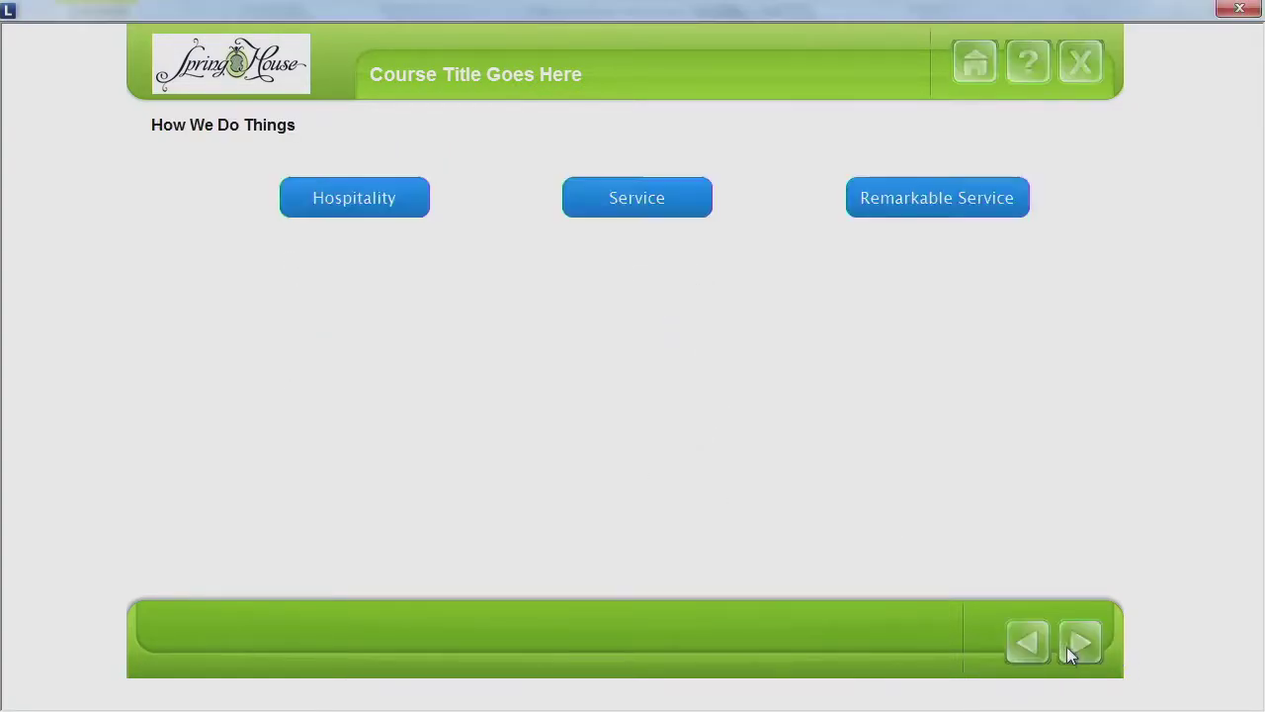
click(1078, 645)
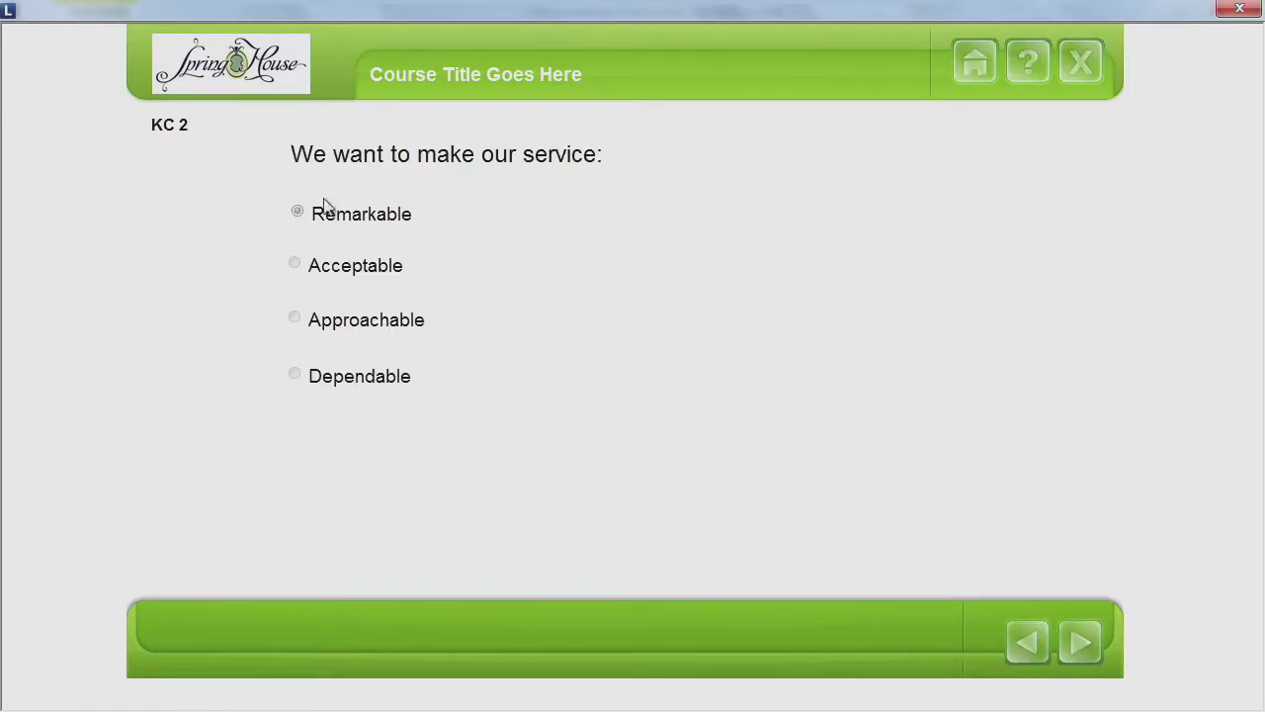
drag(412, 376, 293, 350)
click(305, 390)
click(1077, 643)
click(1077, 644)
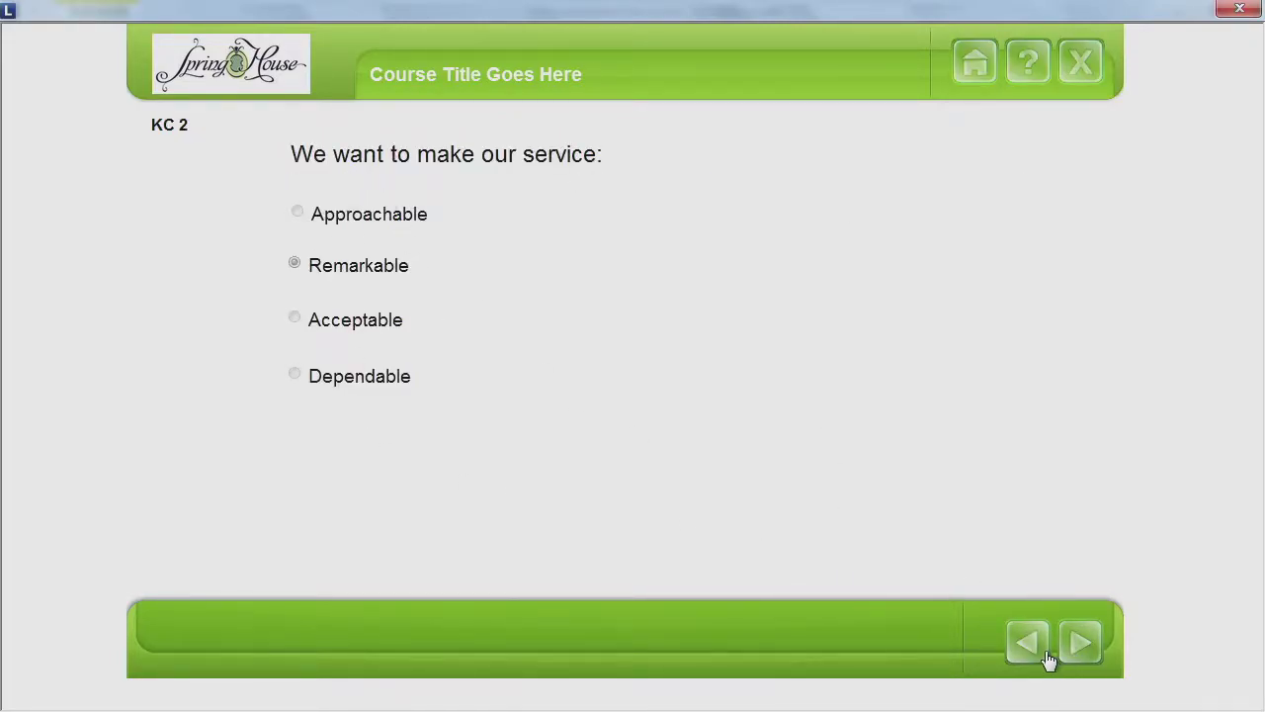
click(1239, 8)
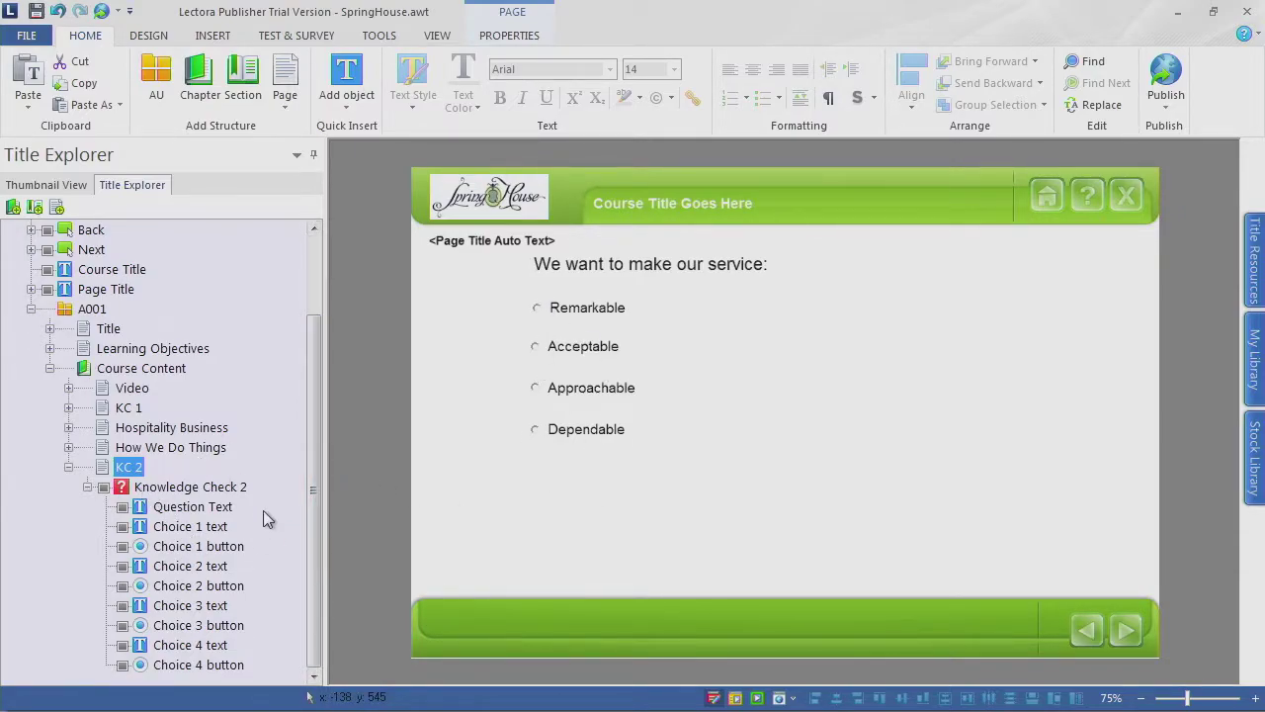
Step: Check row 0008 of the Word storyboard and add a page after KC 2 in Lectora using the Image and text column layout
click(87, 486)
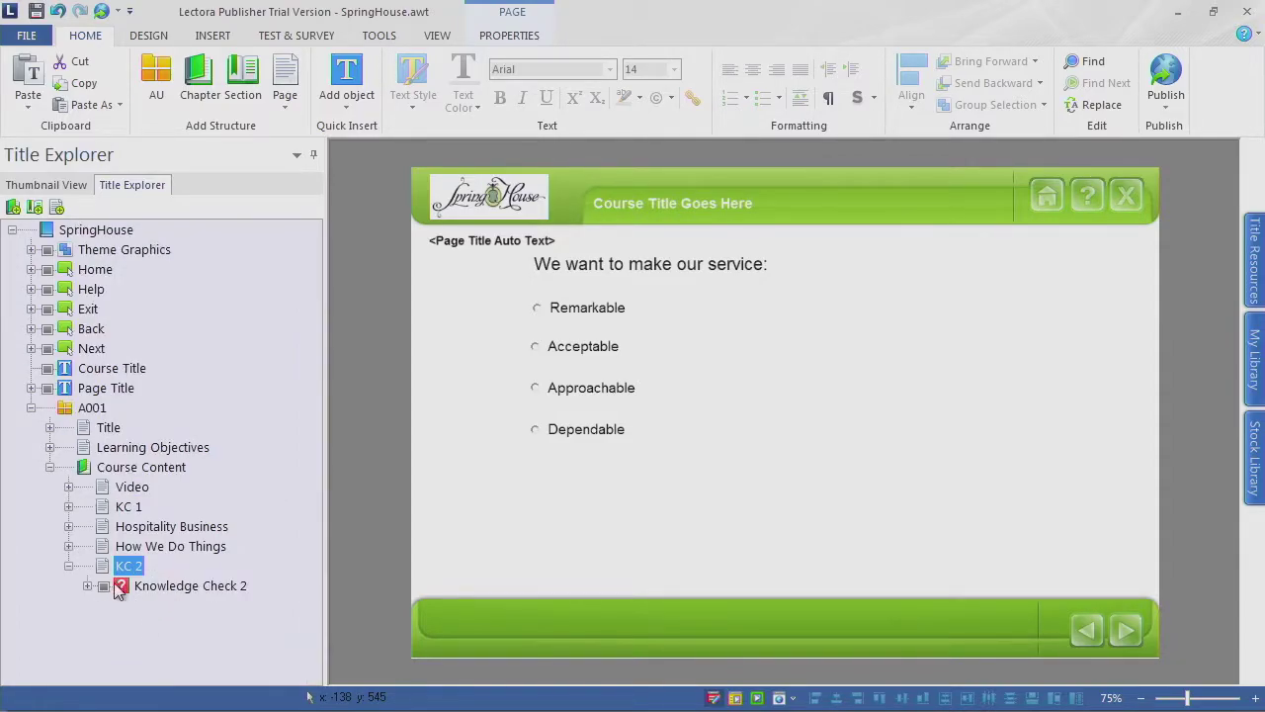
click(68, 566)
key(alt+Tab)
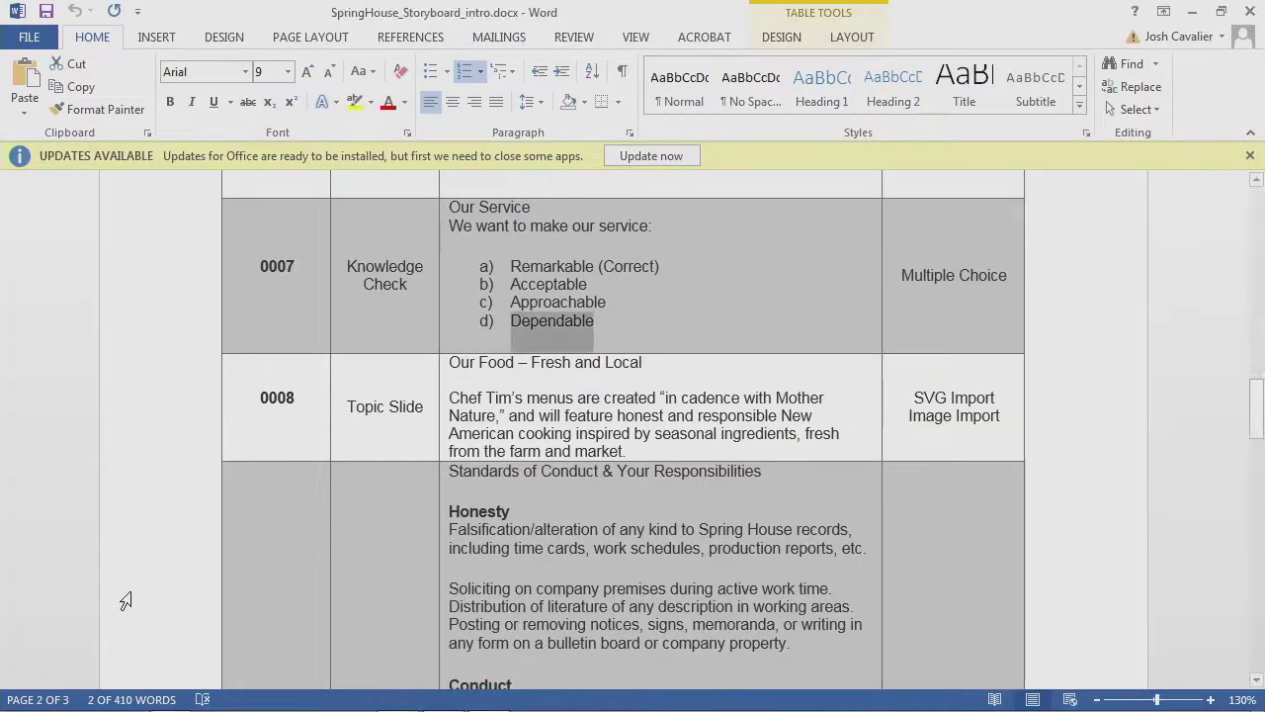
scroll(553, 526, down, 2)
scroll(553, 526, down, 1)
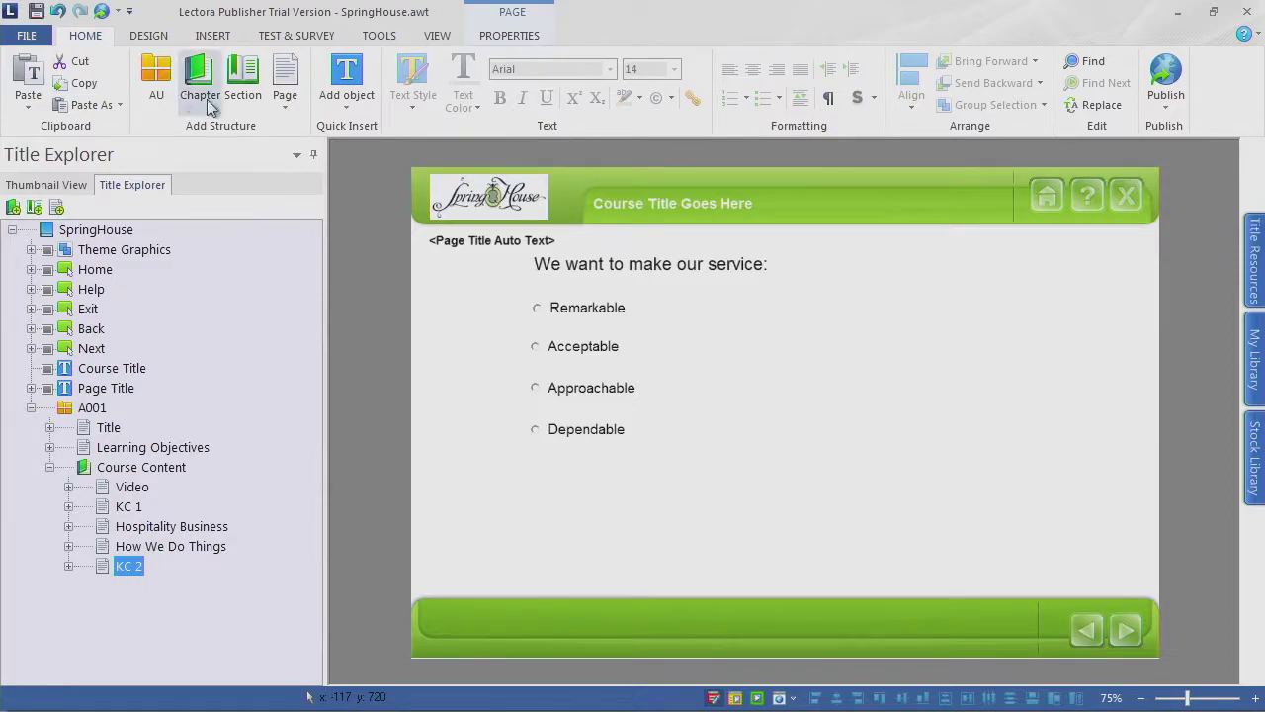
click(293, 113)
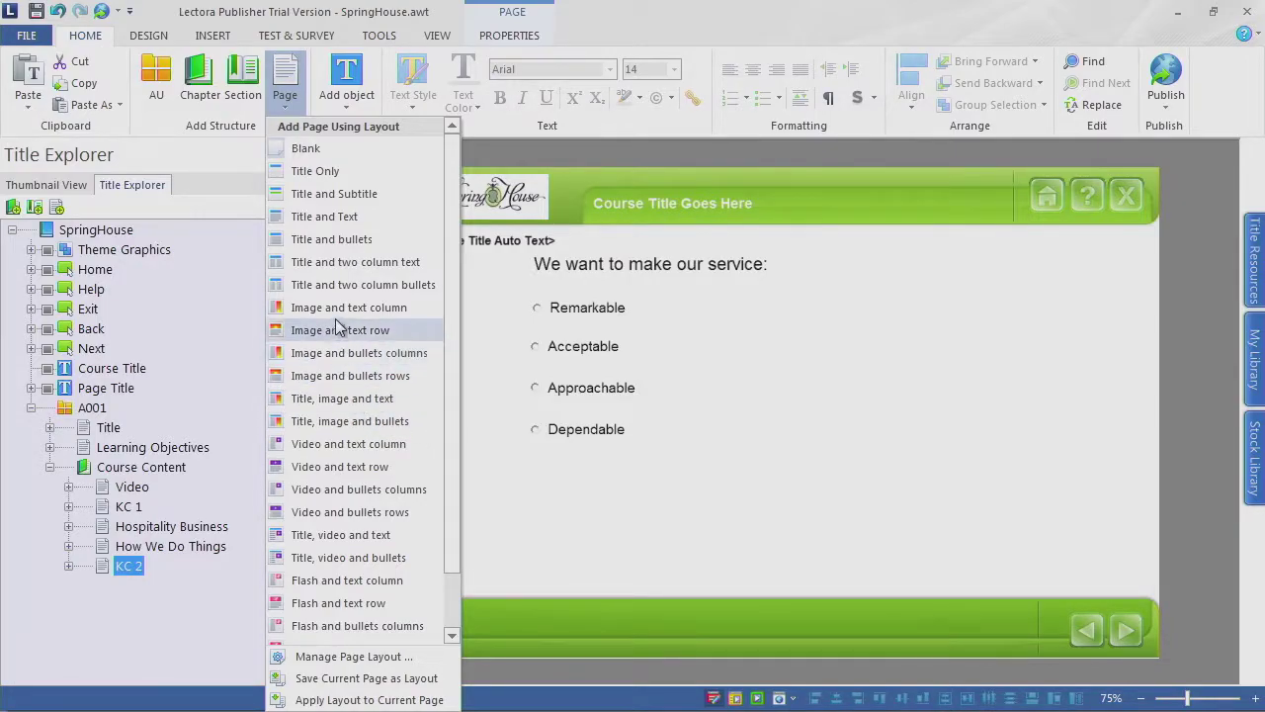
click(412, 309)
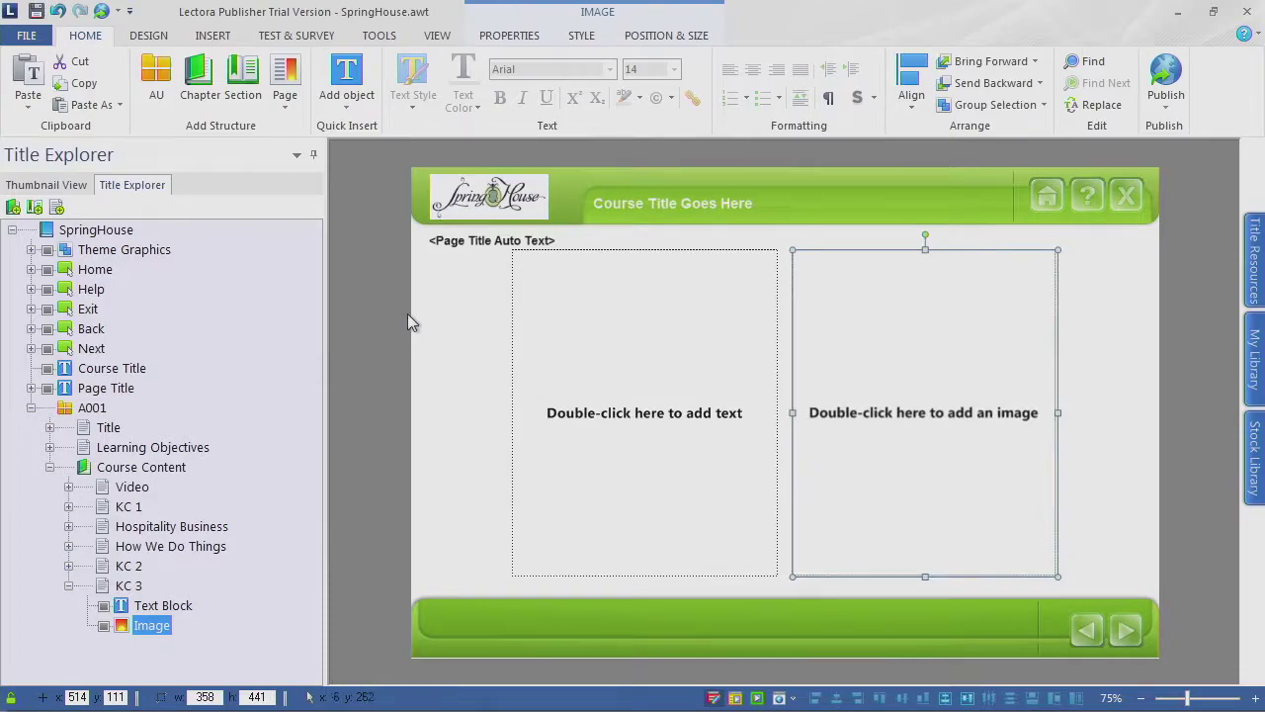
Step: Copy the row 0008 title from the Word storyboard and rename the new Lectora page "Our Food – Fresh and Local"
key(alt+Tab)
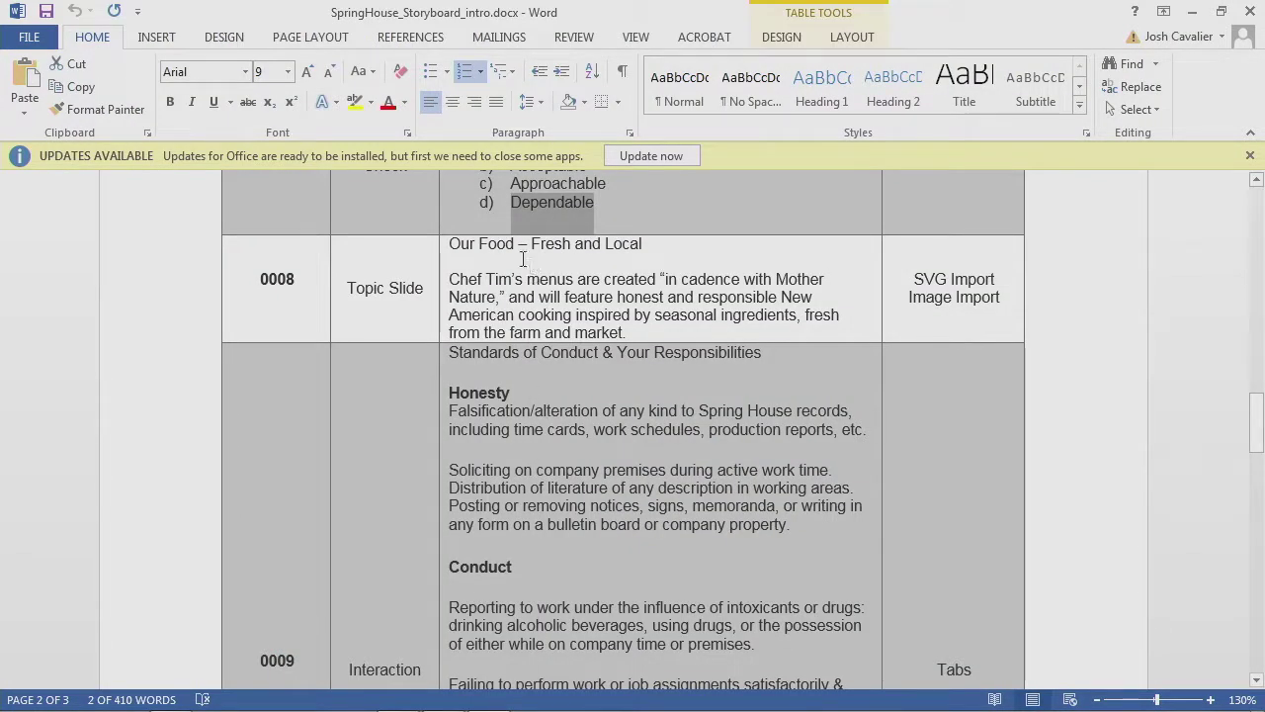
drag(642, 245, 462, 247)
key(ctrl+c)
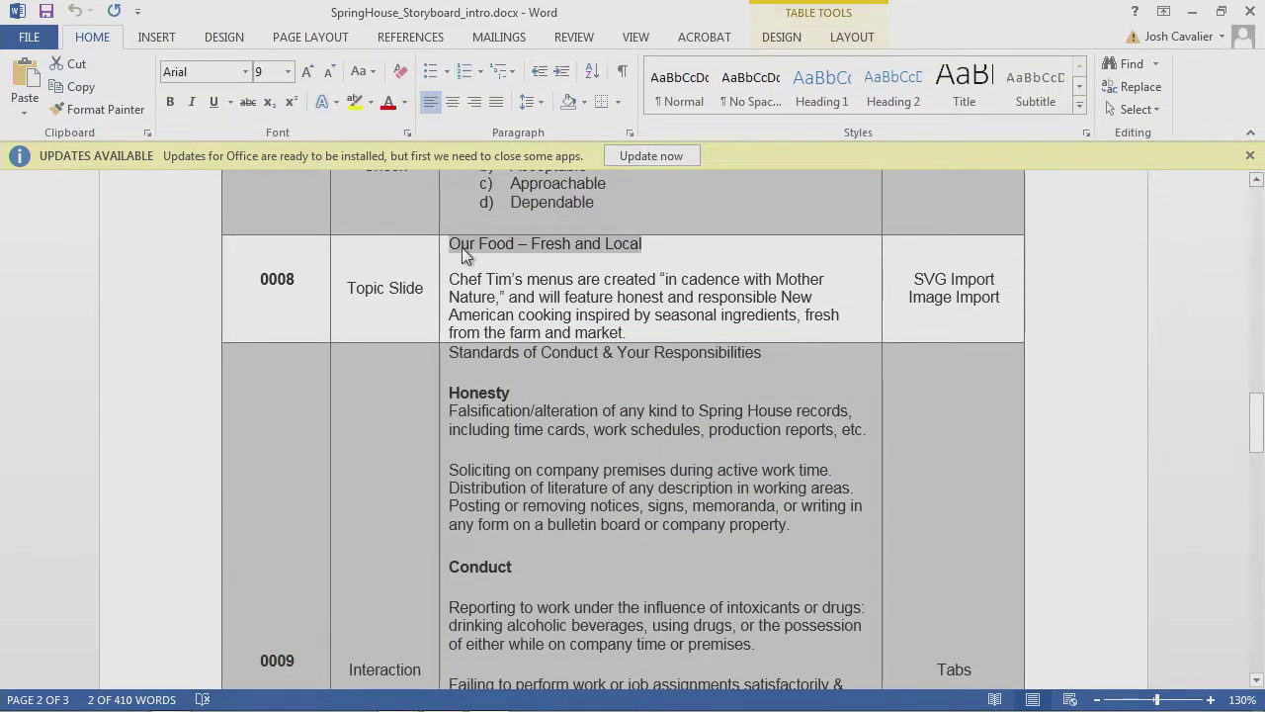
key(alt+Tab)
click(130, 586)
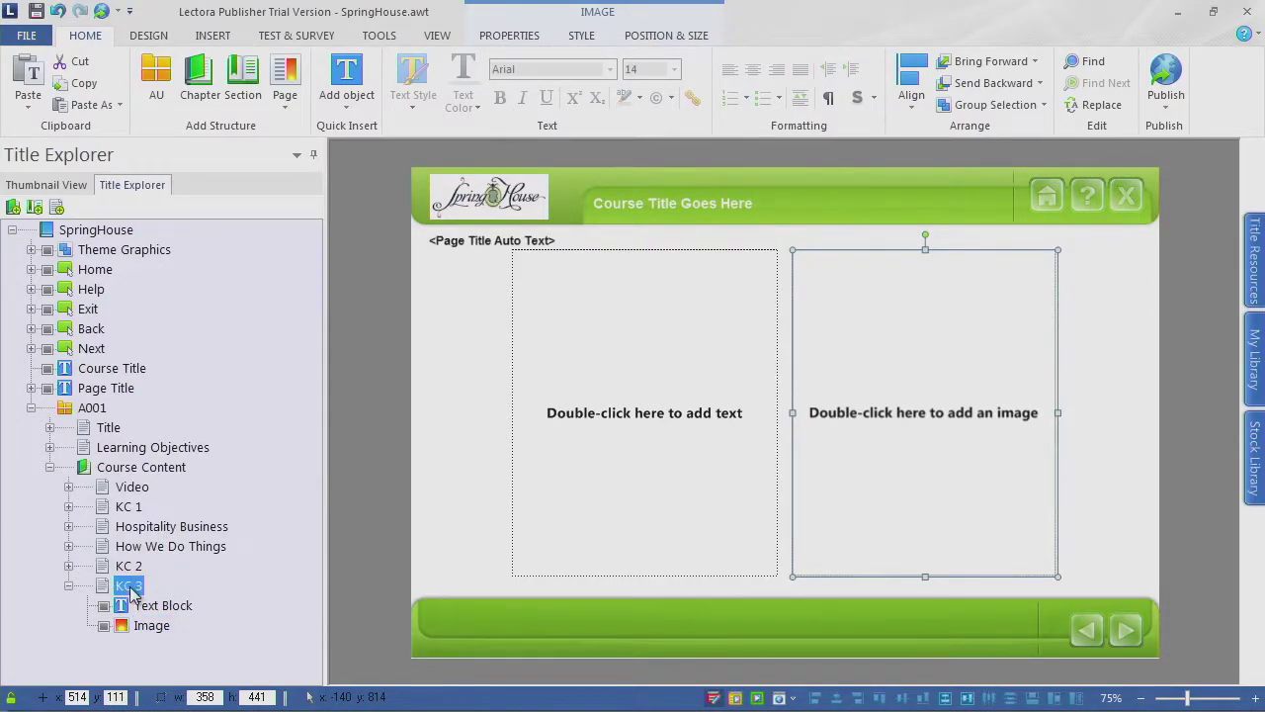
click(130, 586)
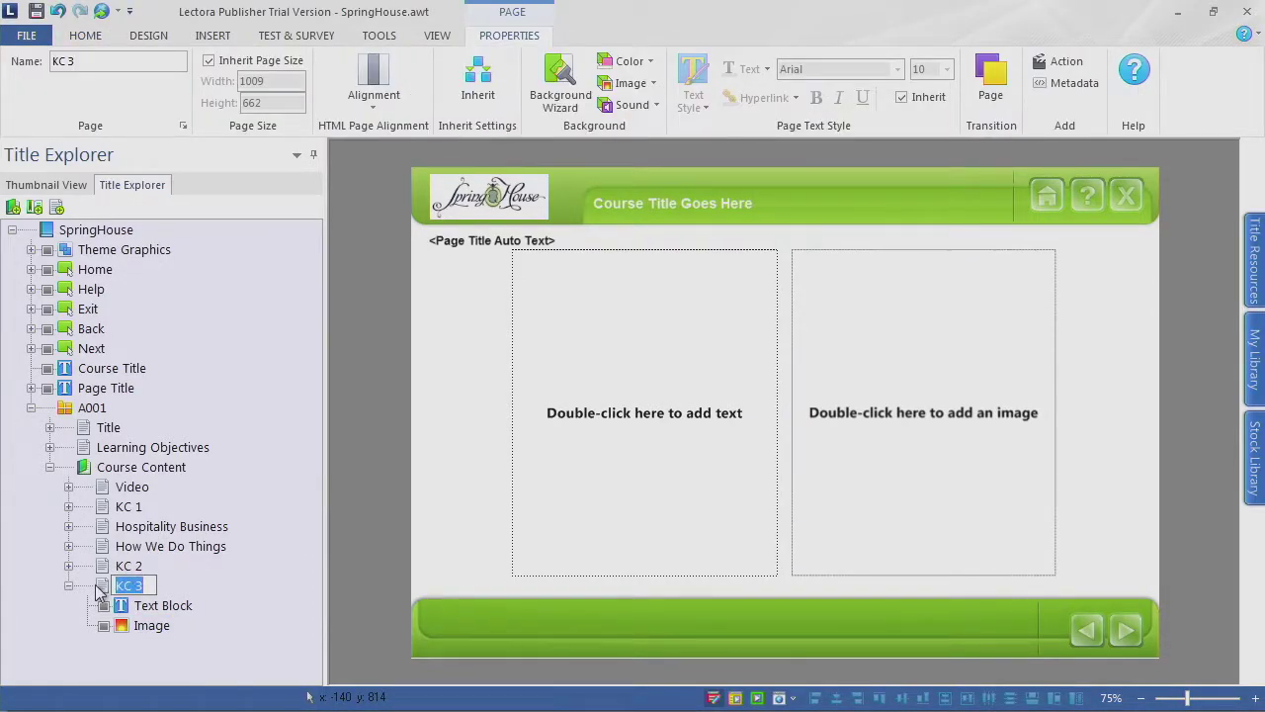
key(ctrl+v)
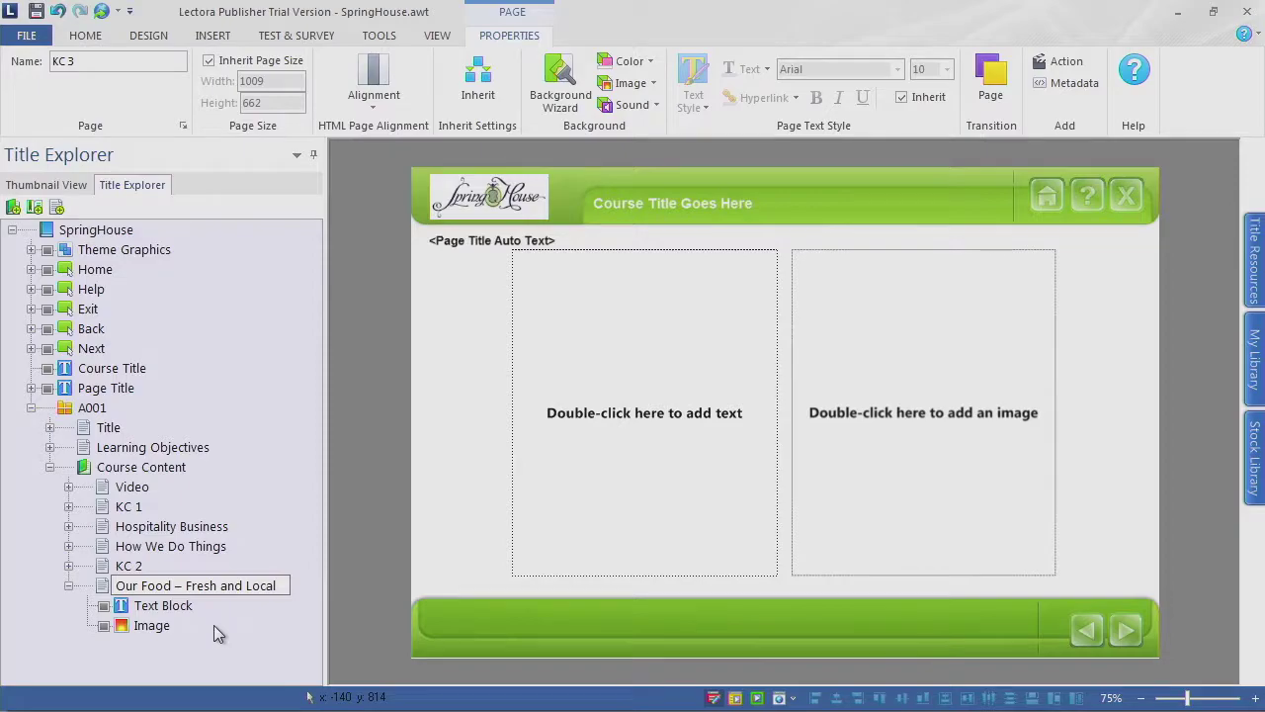
Step: Copy the row 0008 body paragraph about the chef's menus from the Word storyboard into the text placeholder of the new Lectora page
key(alt+Tab)
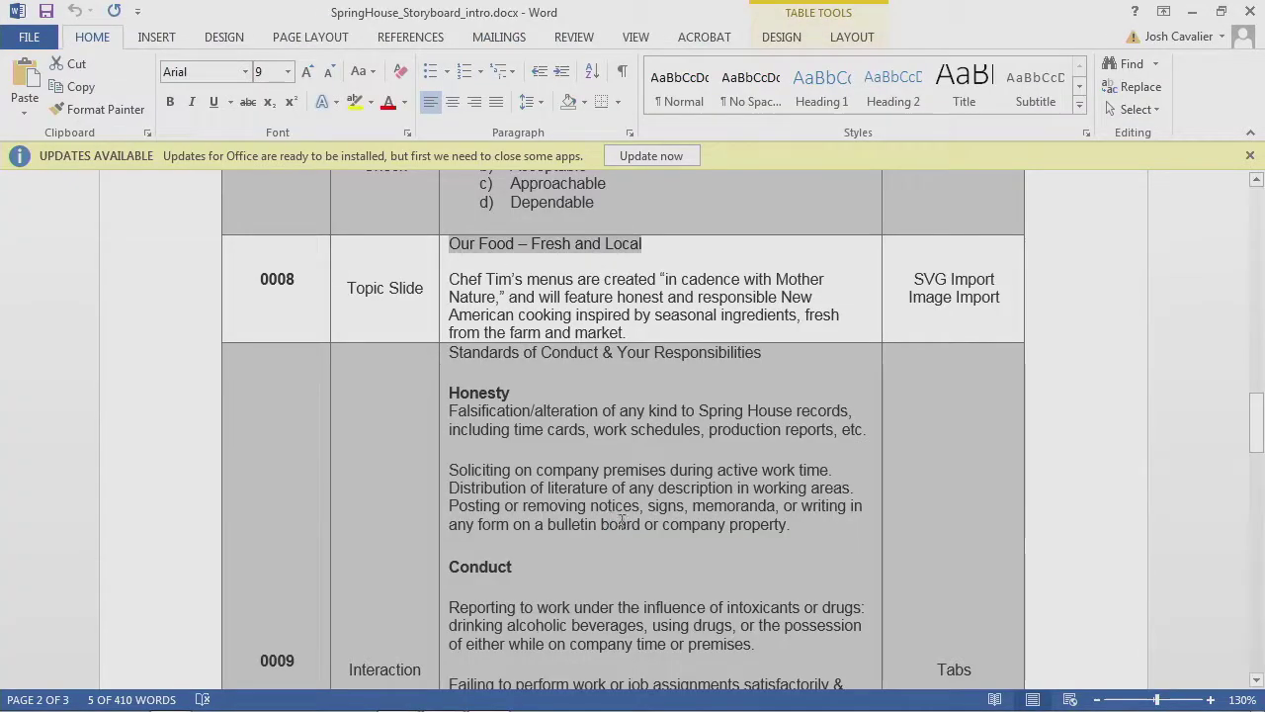
drag(625, 333, 451, 280)
key(ctrl+c)
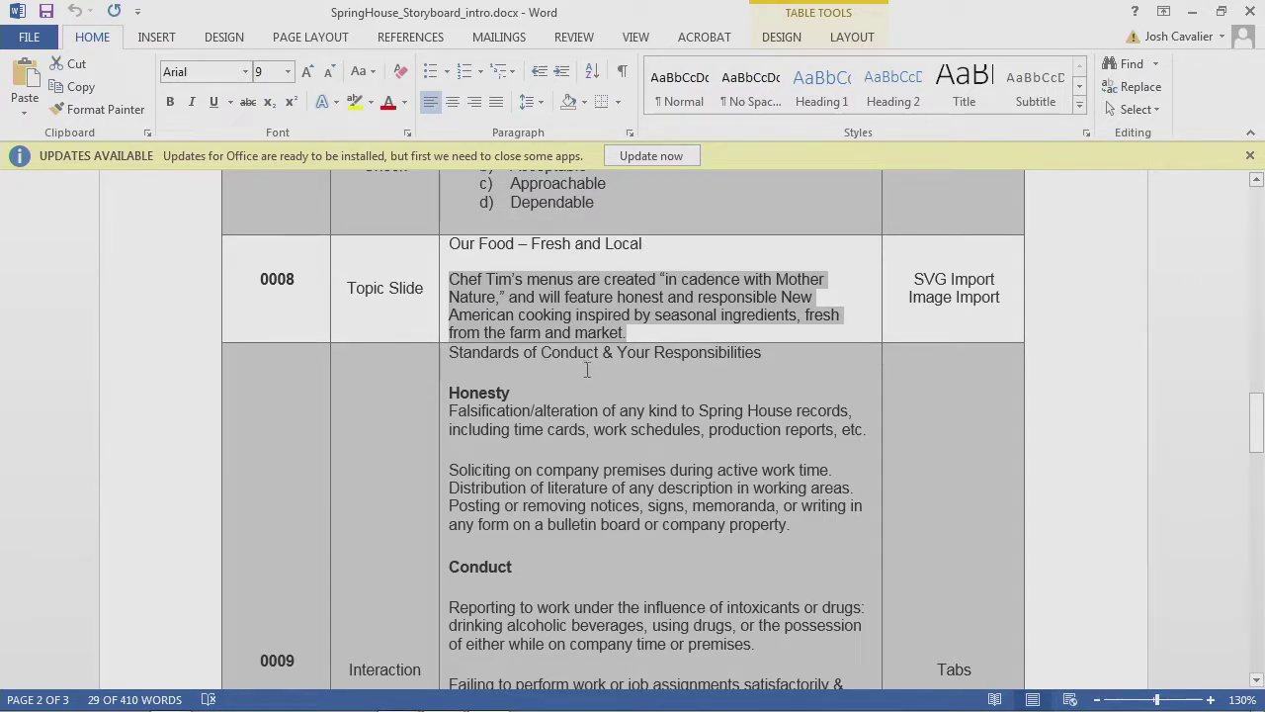
key(alt+Tab)
double_click(626, 435)
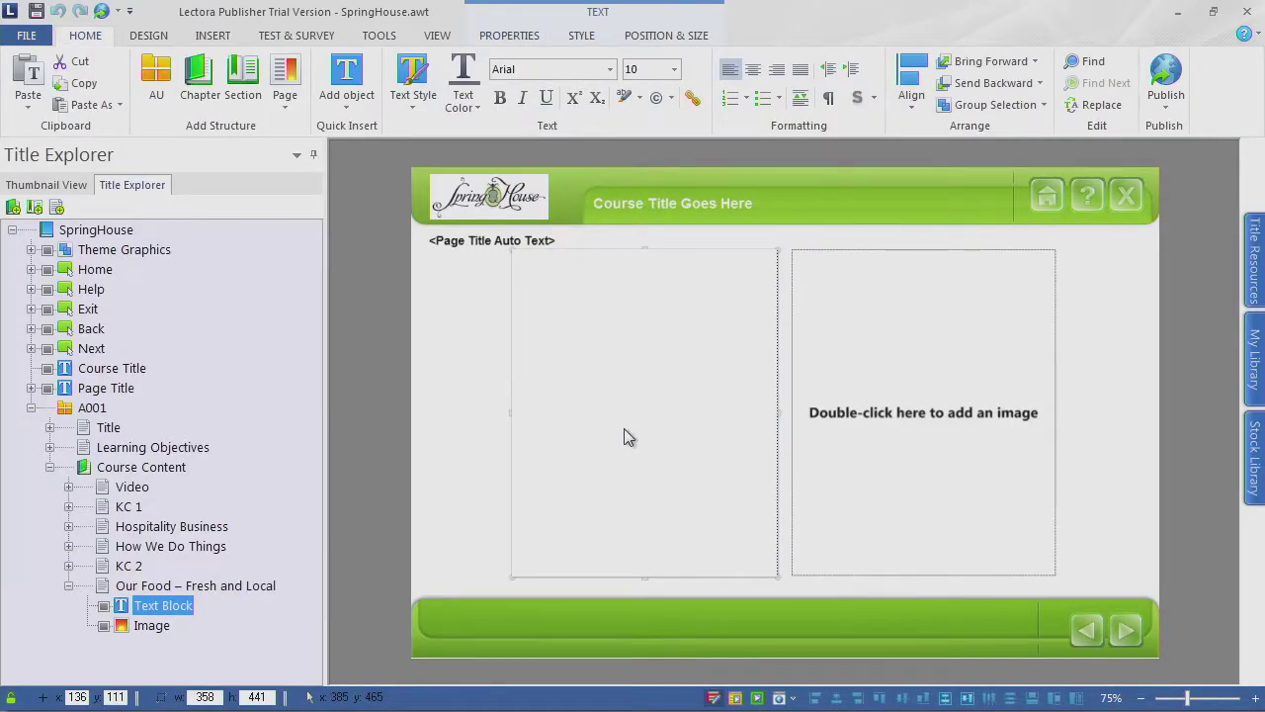
key(ctrl+v)
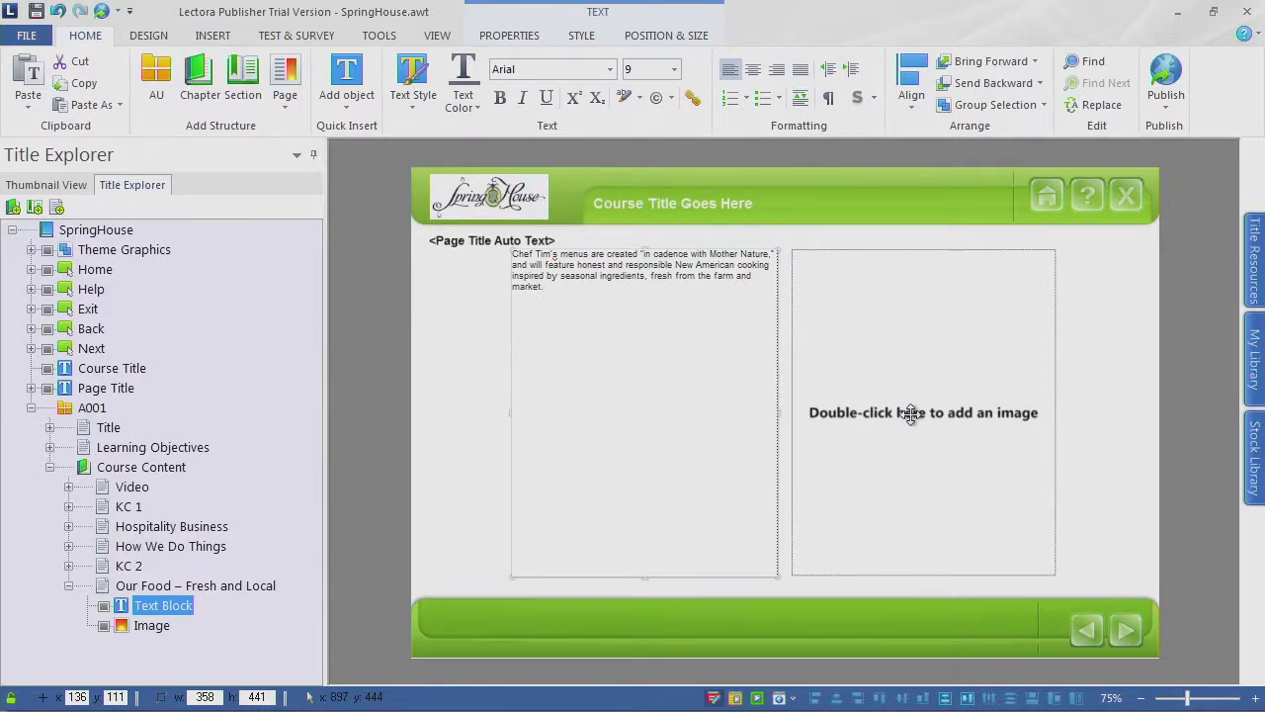
Step: Try to fill the page's image placeholder with plate1_small.jpg from the Lesson 4 images folder
double_click(892, 384)
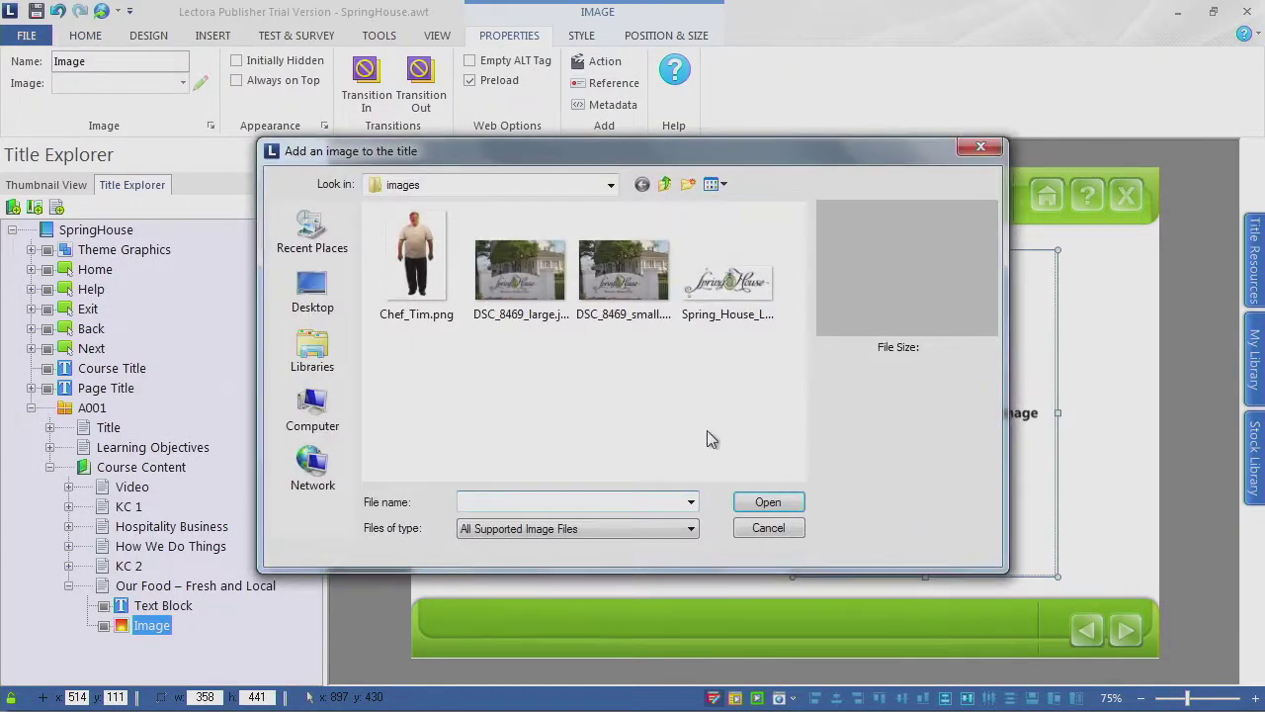
click(670, 184)
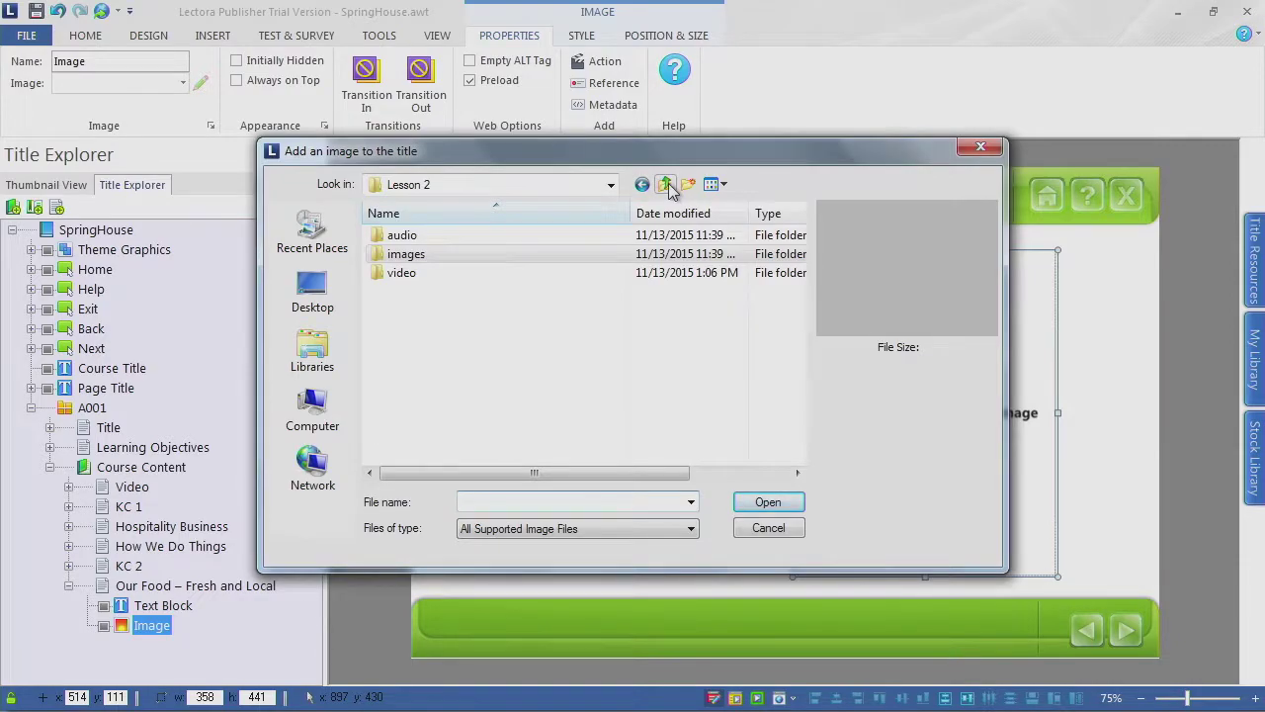
click(669, 185)
double_click(420, 275)
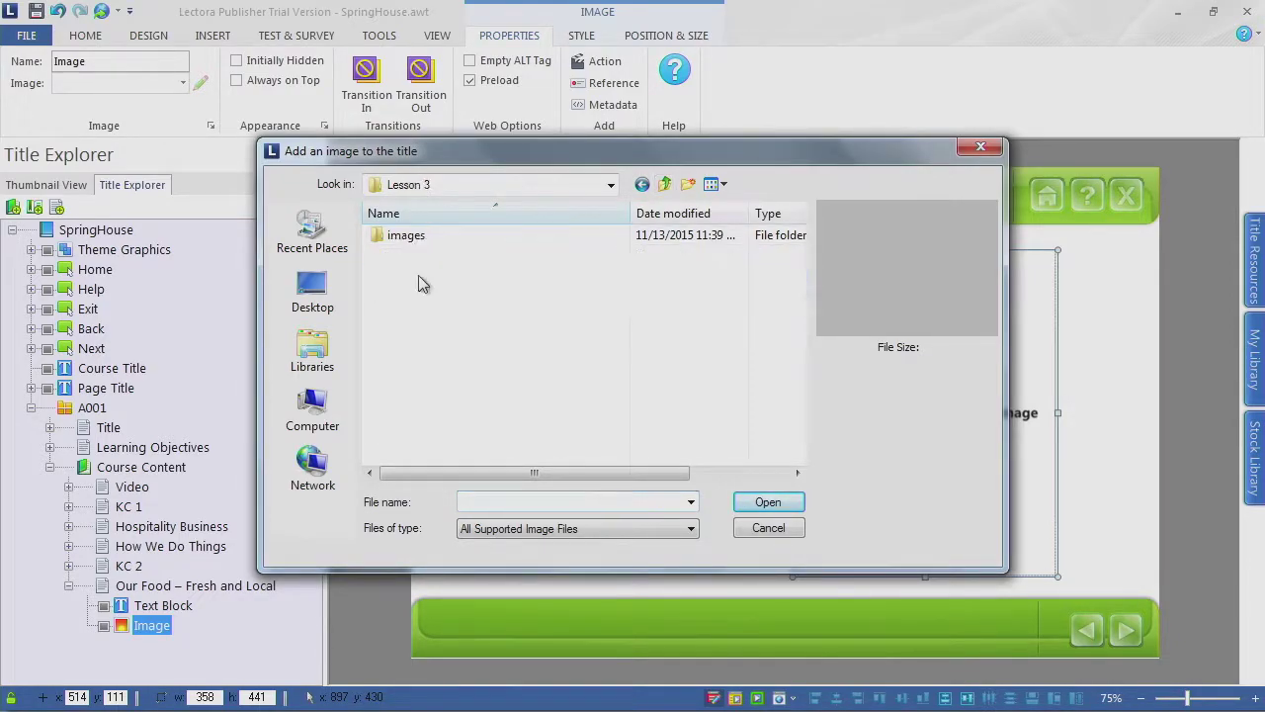
double_click(417, 242)
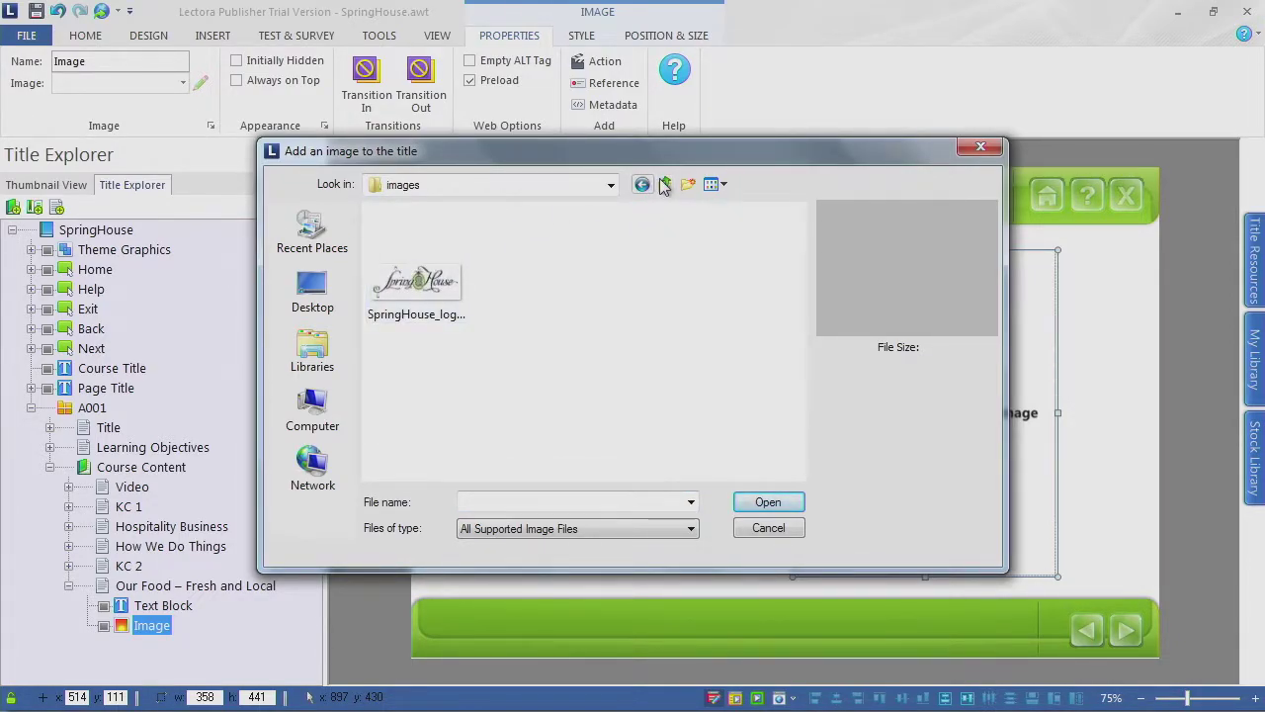
click(664, 185)
click(664, 185)
double_click(437, 299)
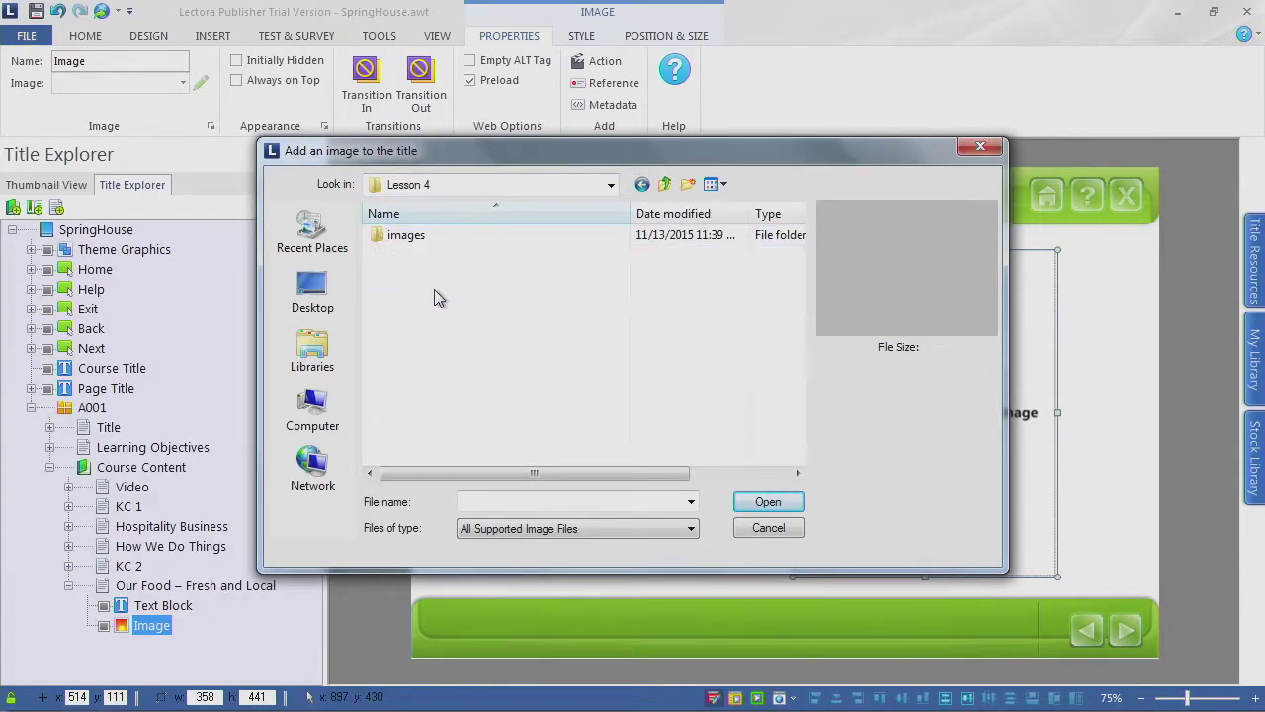
double_click(423, 240)
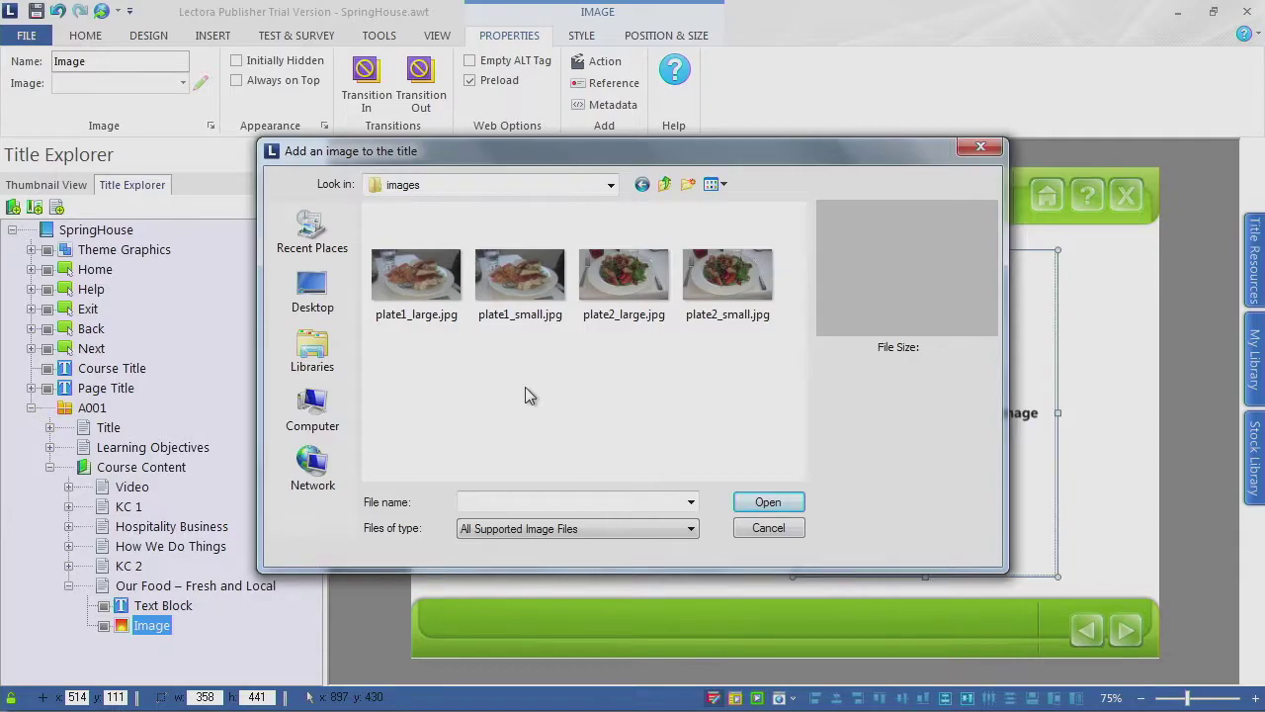
click(524, 283)
click(762, 506)
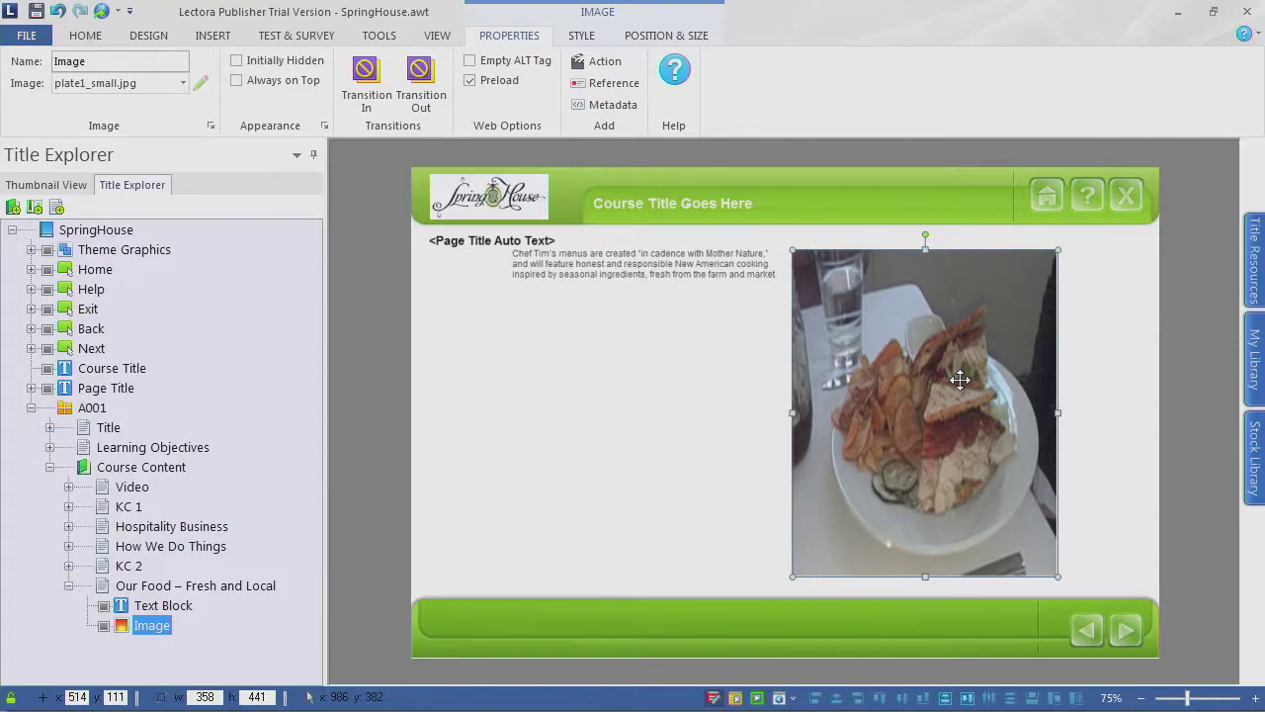
Step: Undo the image placement and delete the empty image placeholder from the "Our Food – Fresh and Local" page
click(60, 12)
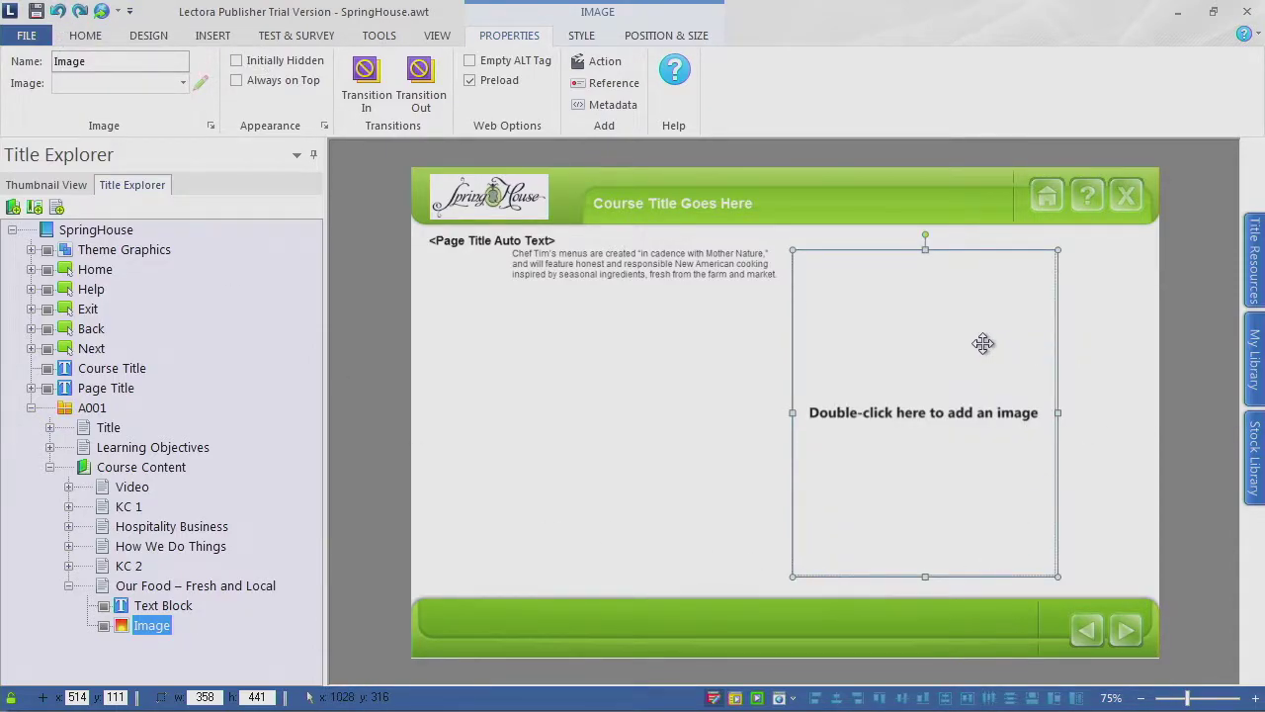
key(Delete)
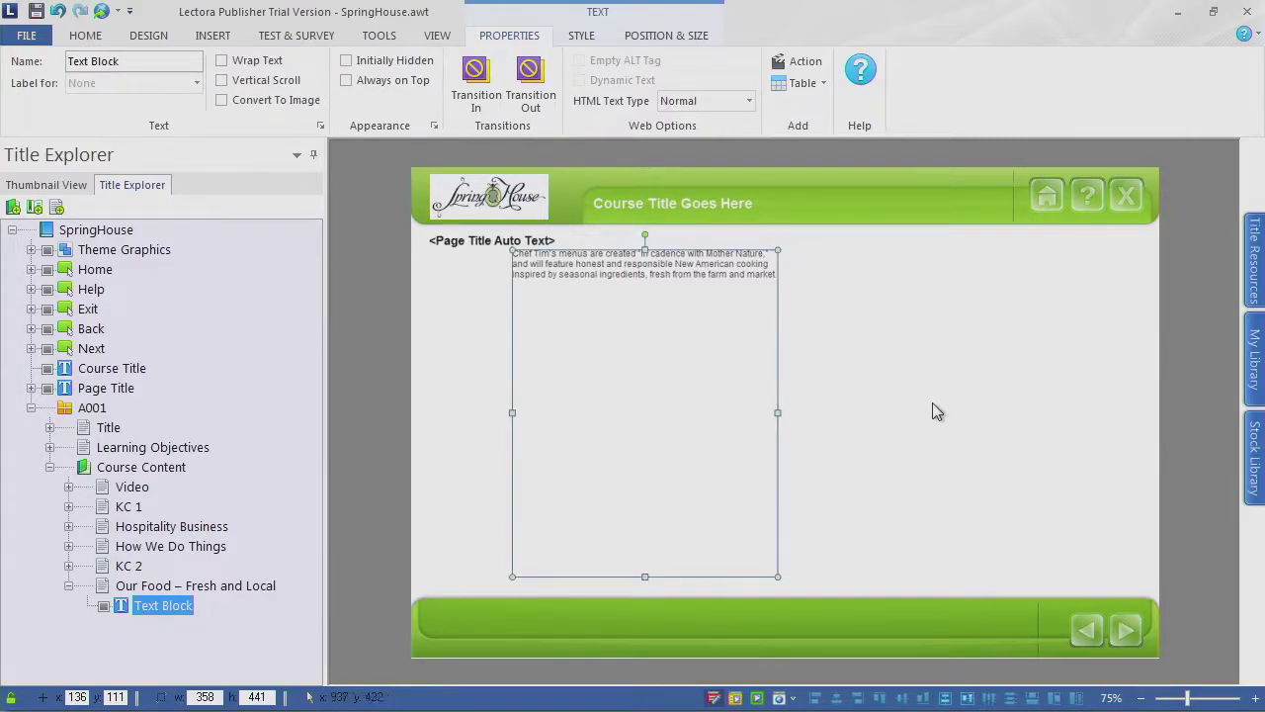
click(829, 333)
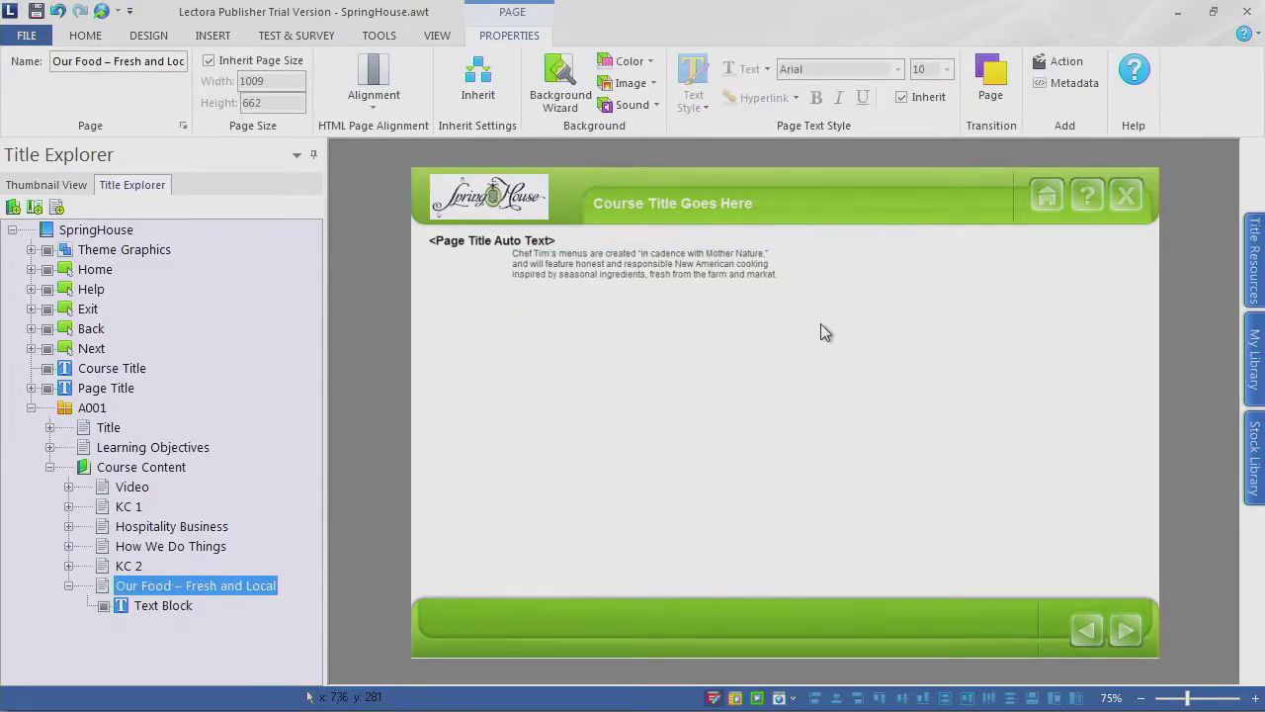
Step: Insert plate1_small.jpg from the Lesson 4 images folder onto the "Our Food – Fresh and Local" page as a separate image
click(211, 40)
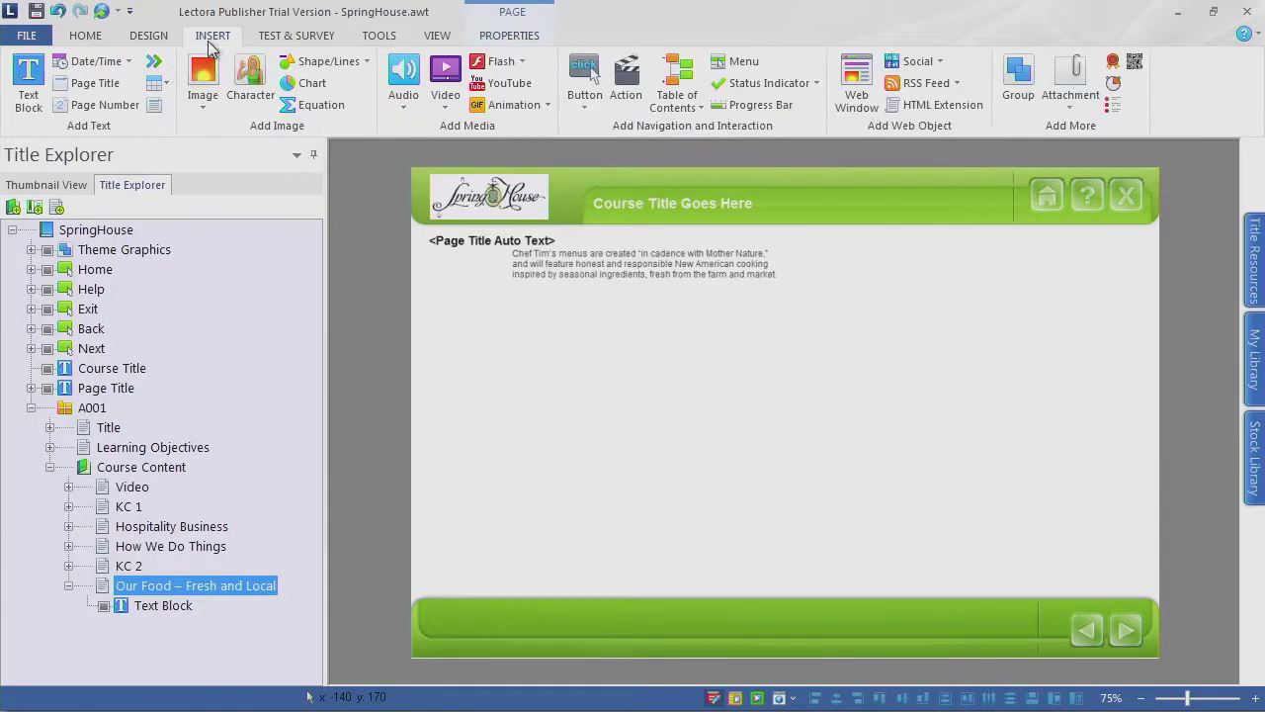
click(201, 104)
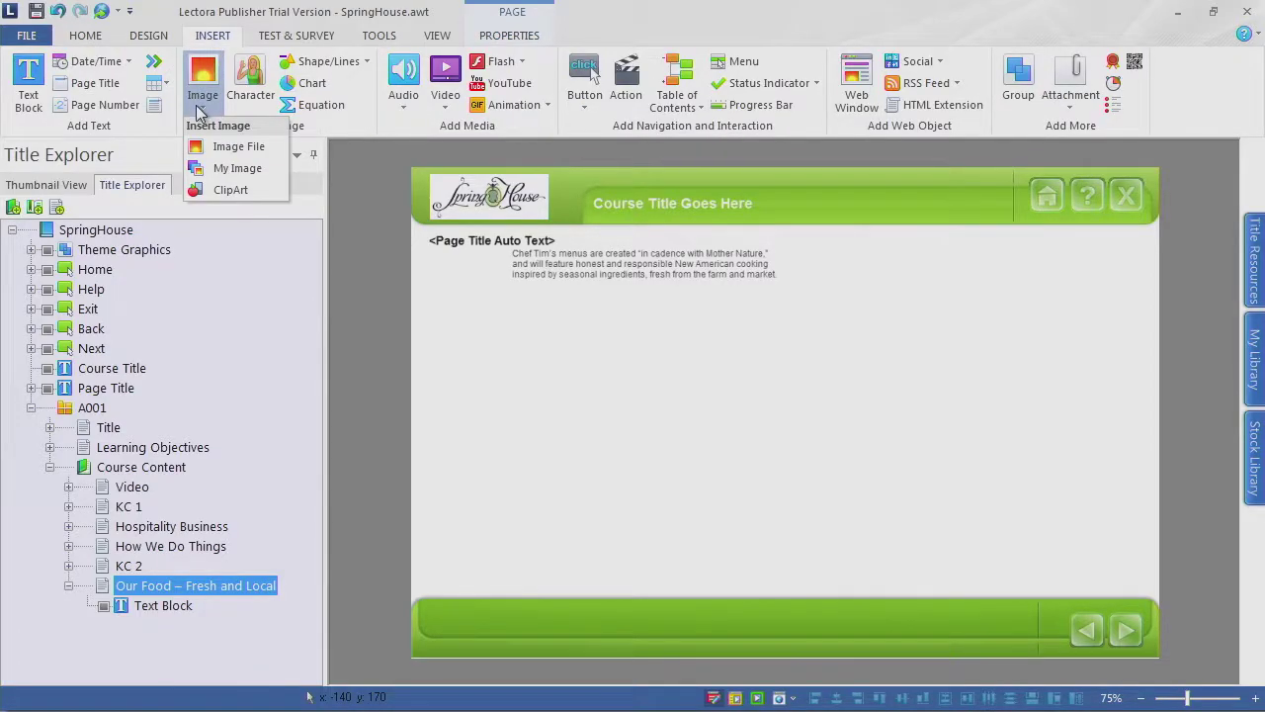
click(230, 147)
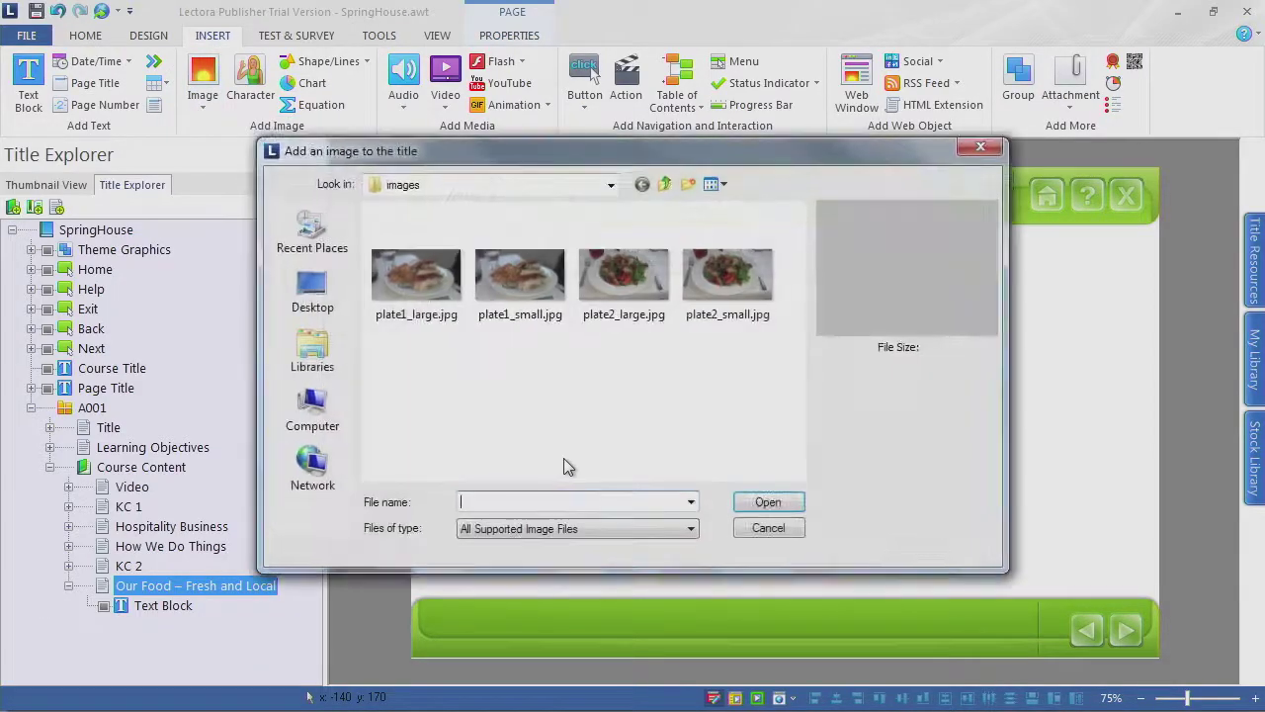
click(515, 288)
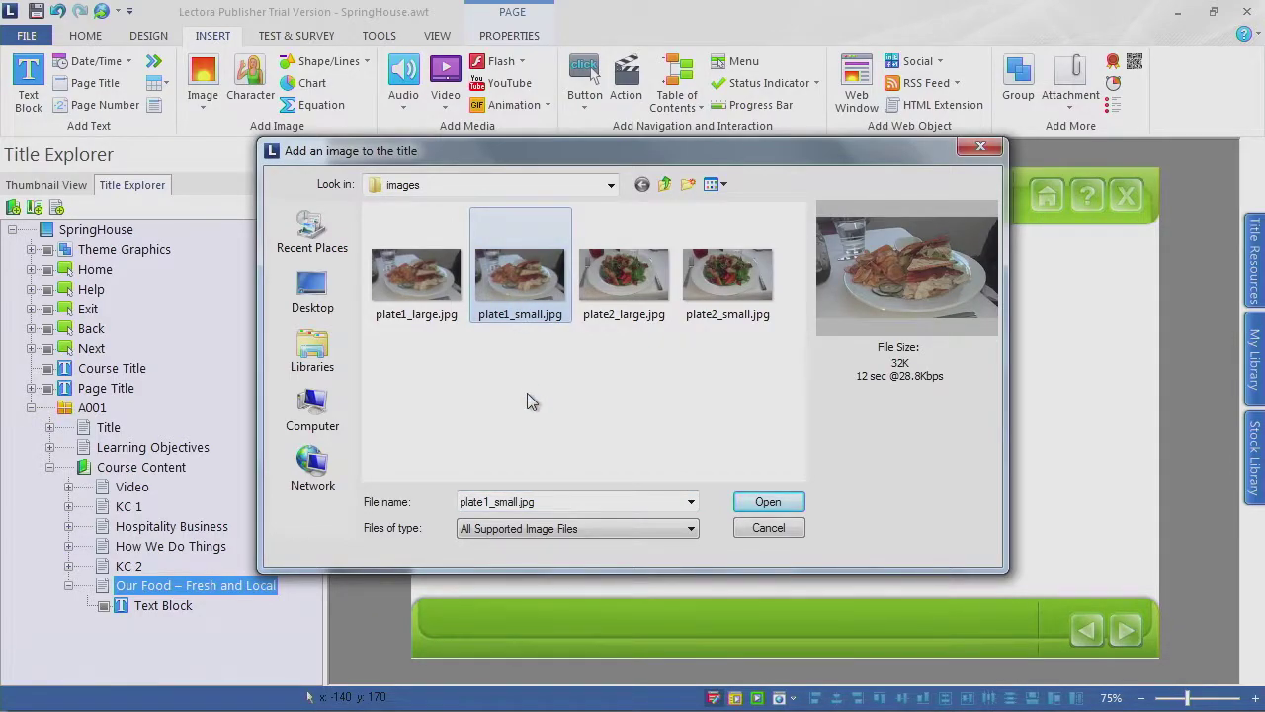
click(737, 279)
click(557, 286)
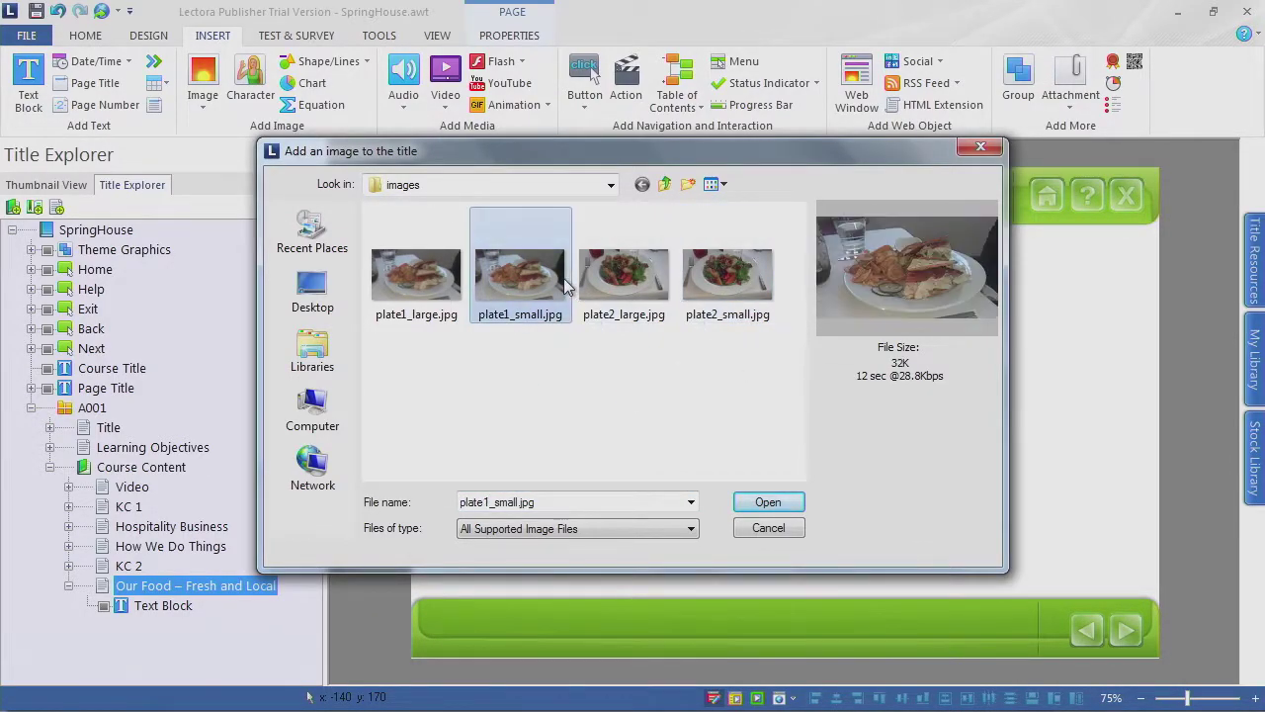
click(776, 502)
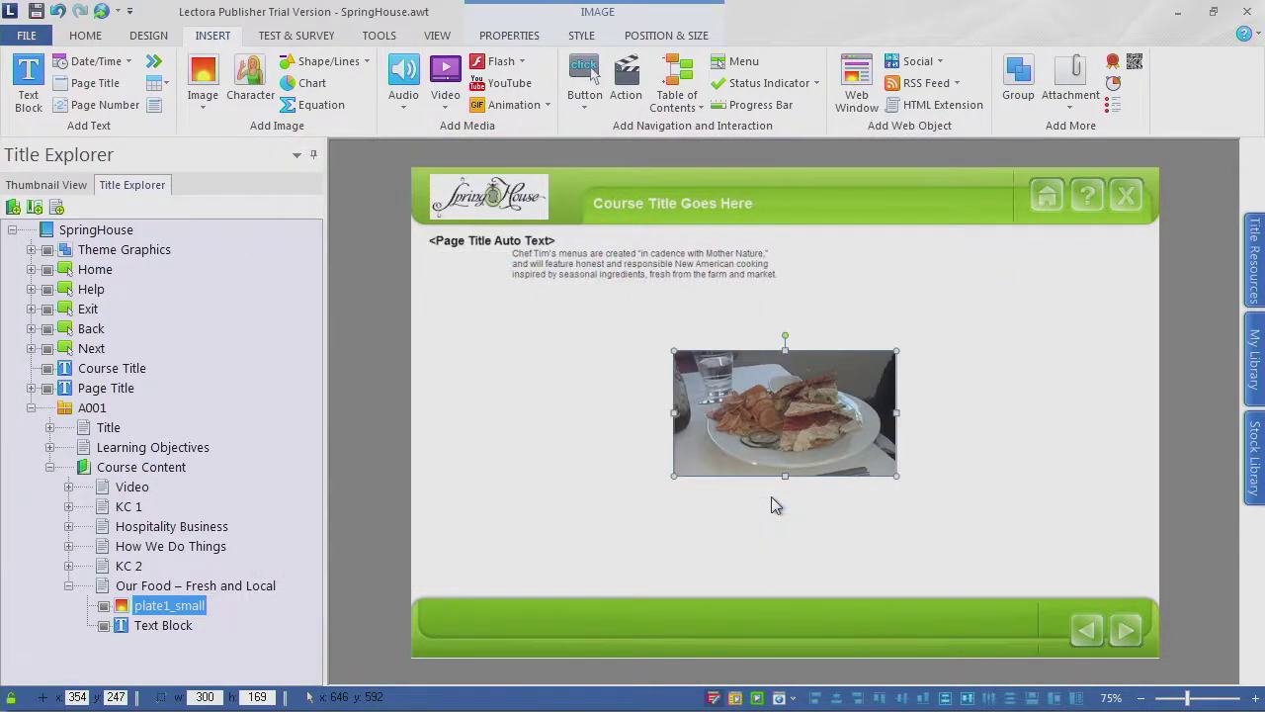
Step: Move the plate image to the right half of the page and enlarge it proportionally beside the text
drag(772, 424, 984, 341)
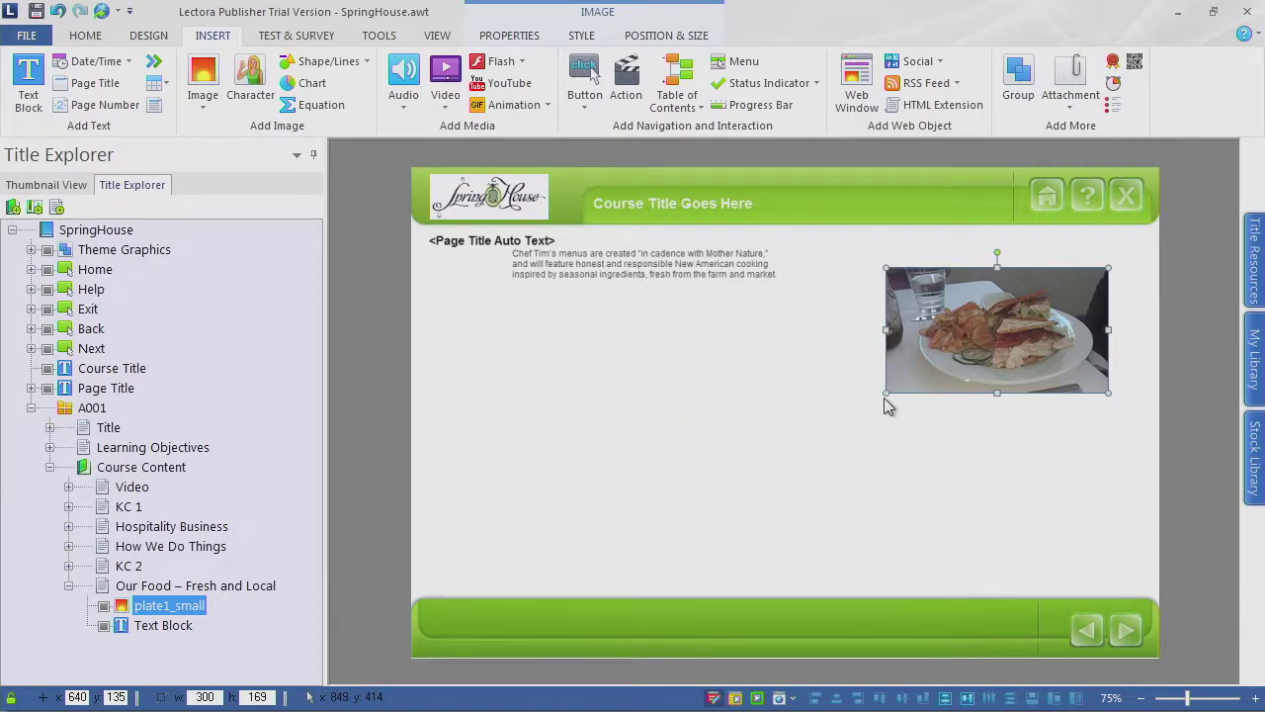
drag(886, 392, 785, 494)
drag(810, 435, 839, 474)
Step: Move the text block to the left of the image at about x 40, y 193, and shorten it to about 303 high
click(629, 286)
drag(676, 280, 603, 292)
drag(574, 599, 575, 535)
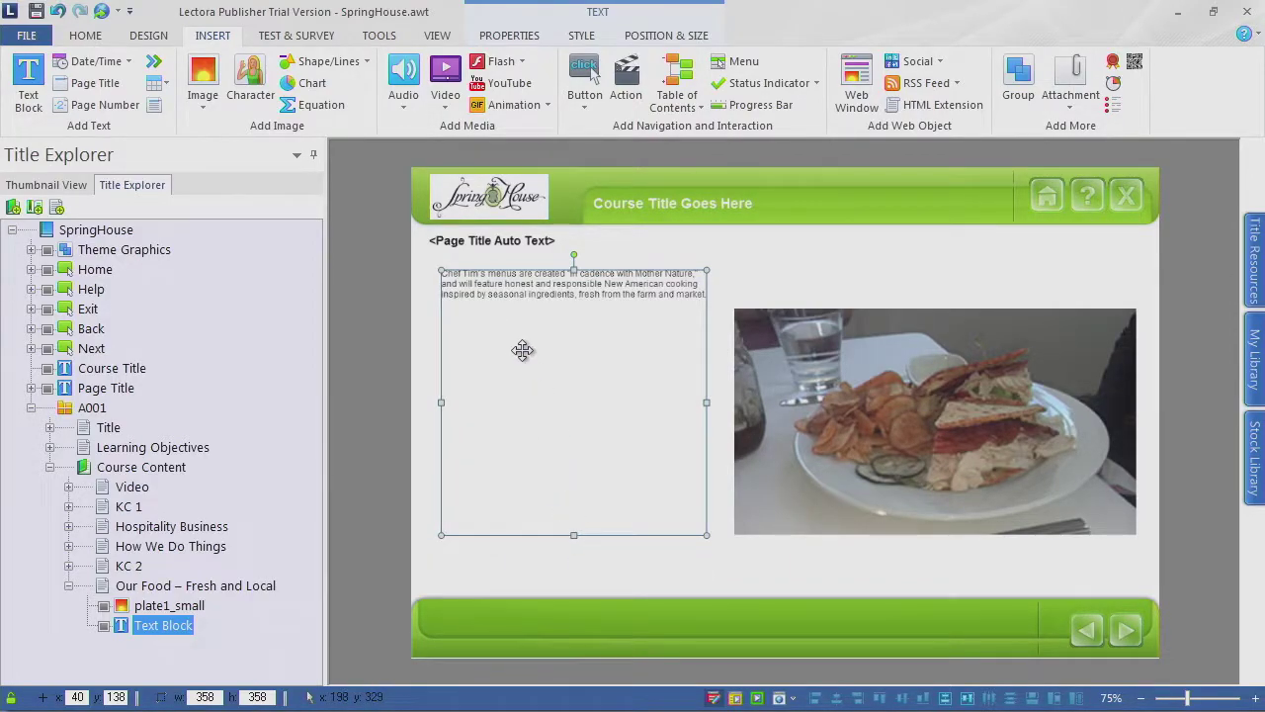
drag(573, 267, 573, 310)
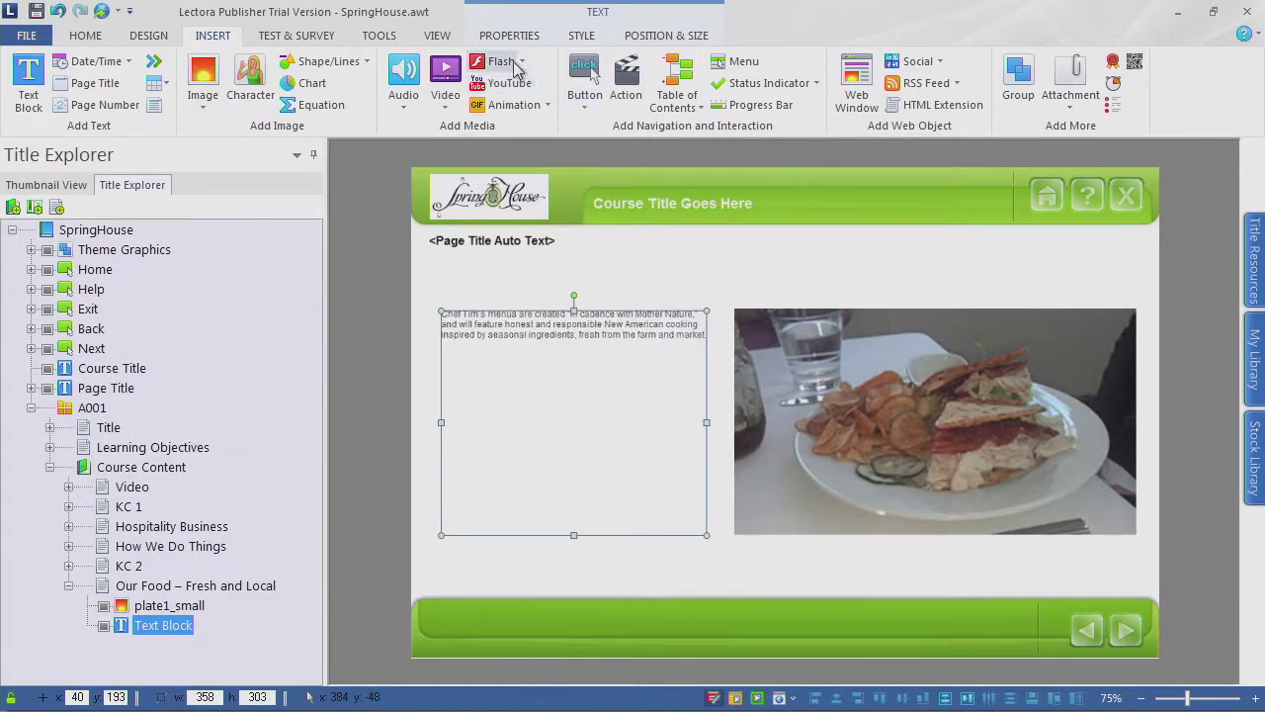
Step: Set the text block's font size to 16, shift it right to about x 55, and collapse the page's contents in the outline
click(85, 35)
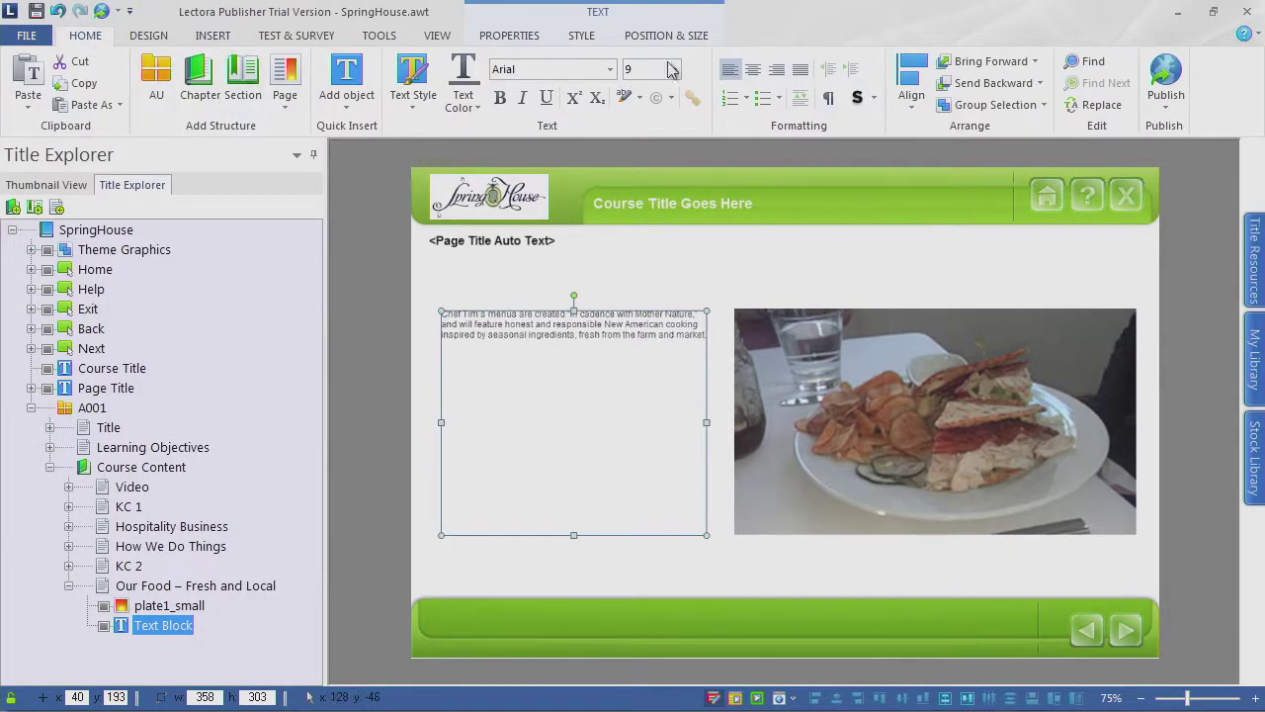
click(674, 69)
click(650, 224)
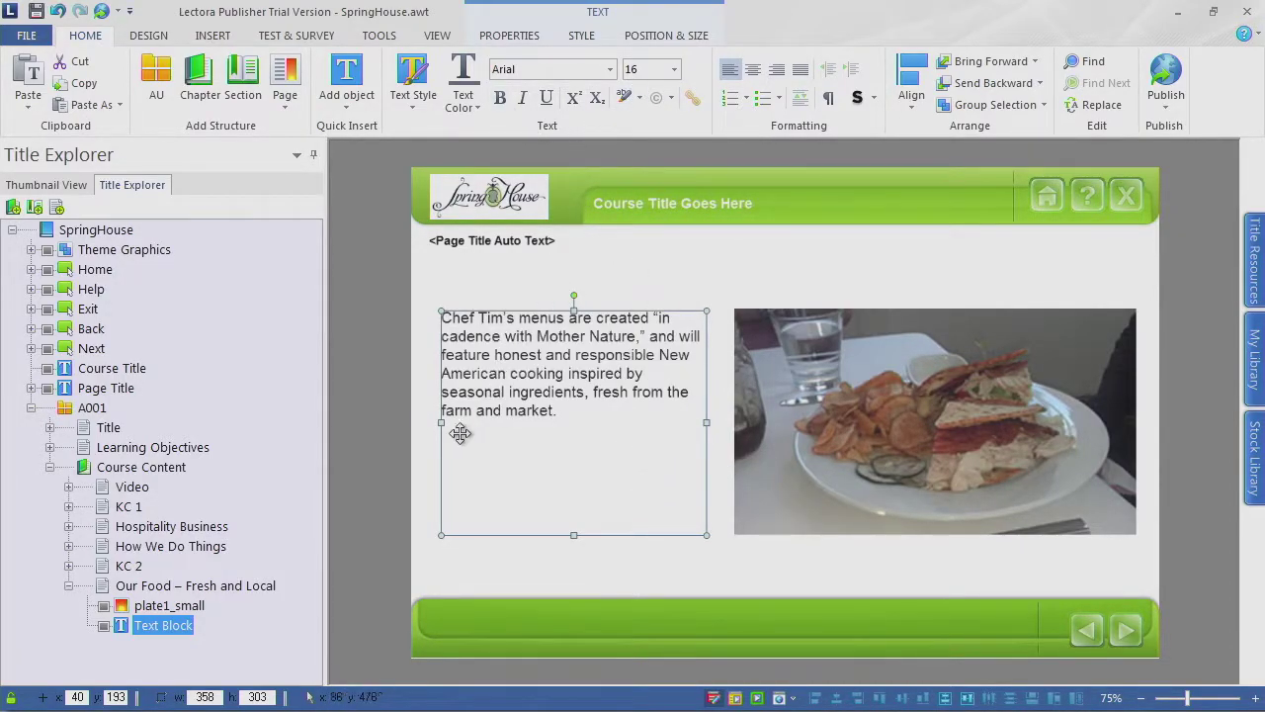
click(424, 396)
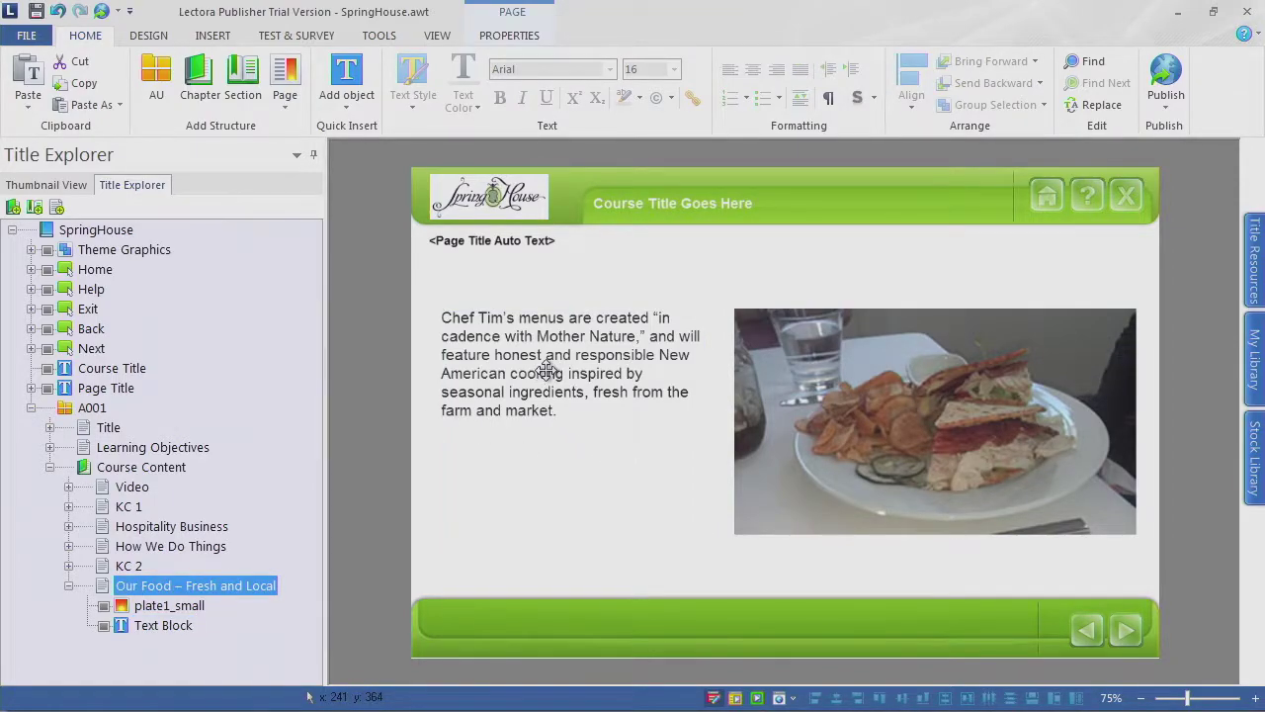
drag(565, 372, 577, 369)
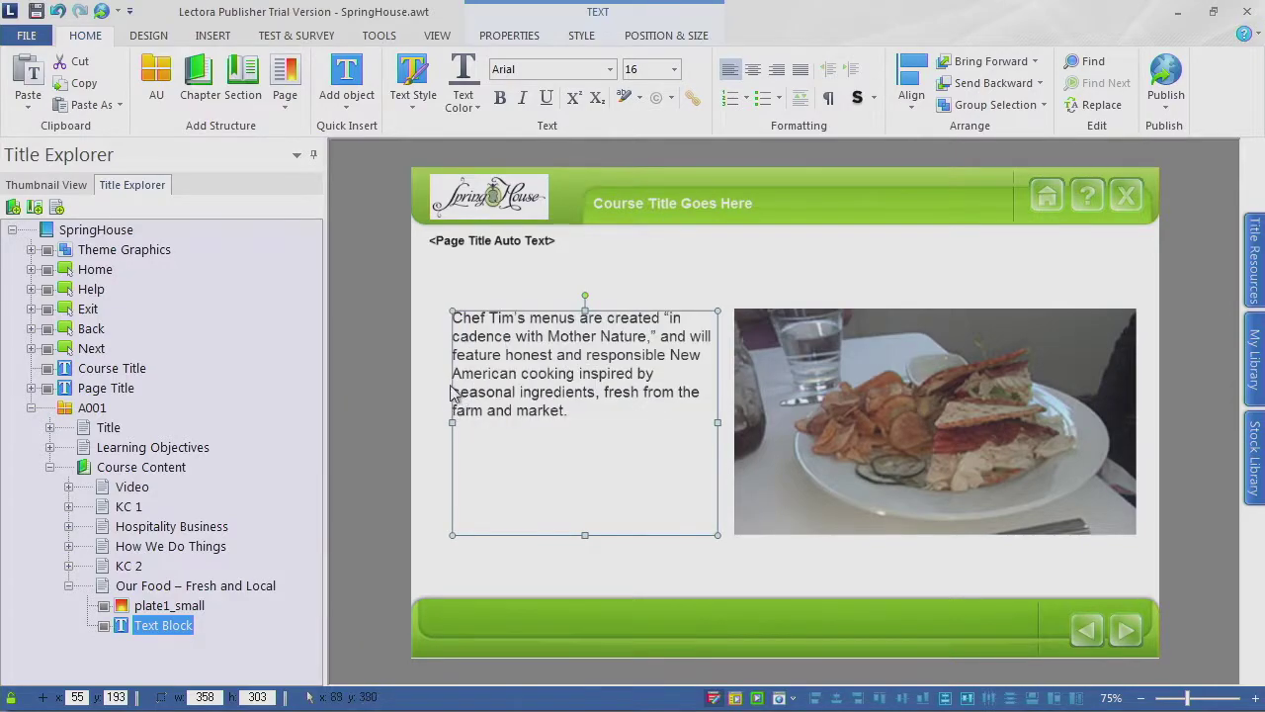
click(453, 401)
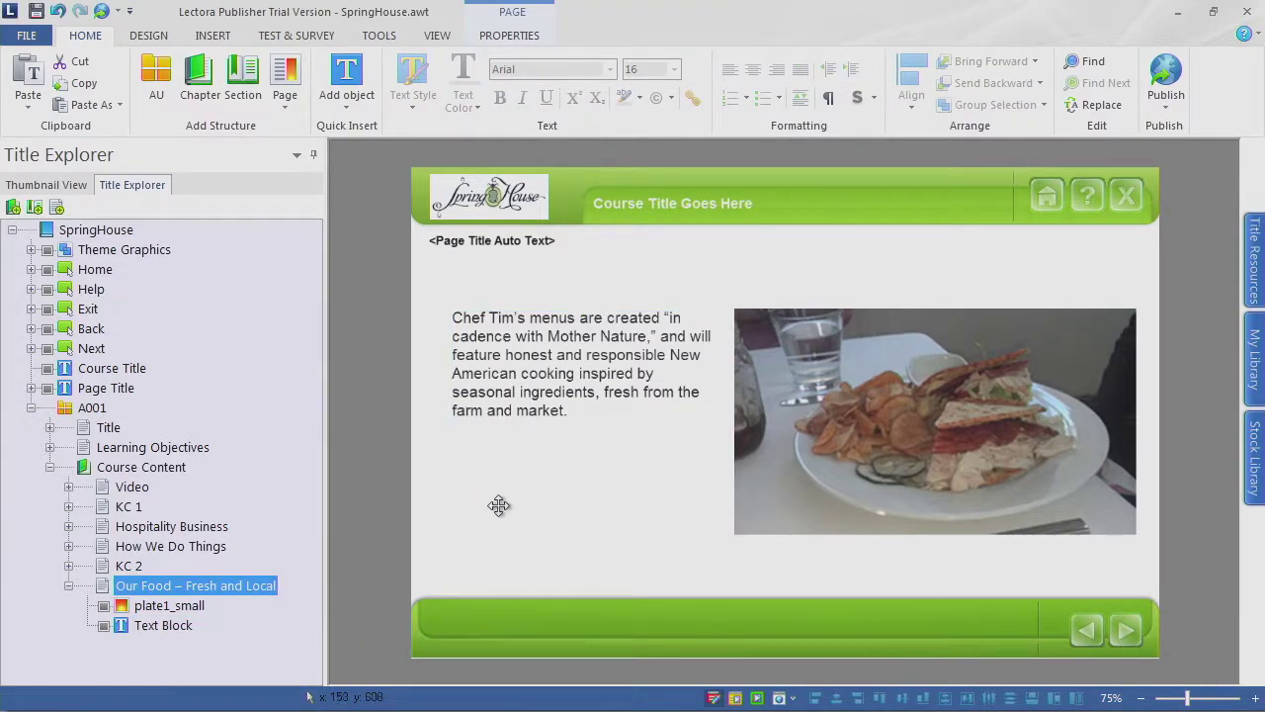
click(68, 586)
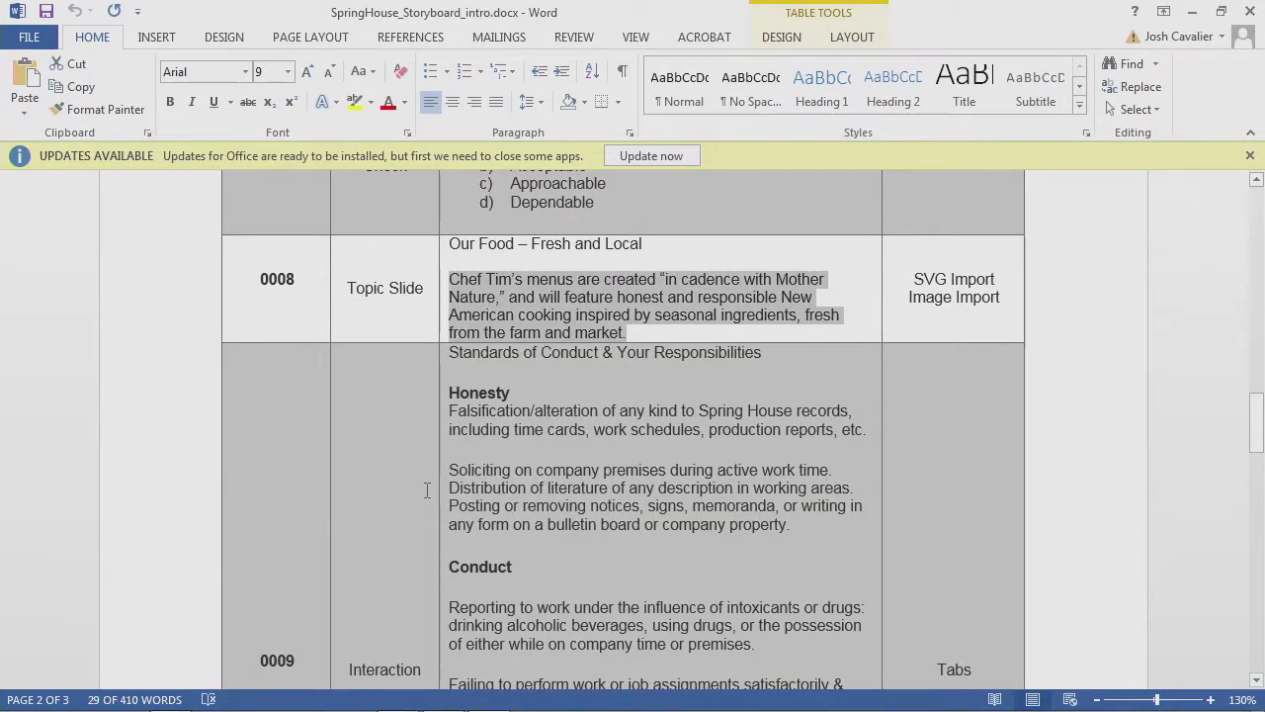
Step: Switch to the Word storyboard and examine the row 0009 tabs interaction and the final quiz and resources rows
scroll(427, 494, down, 5)
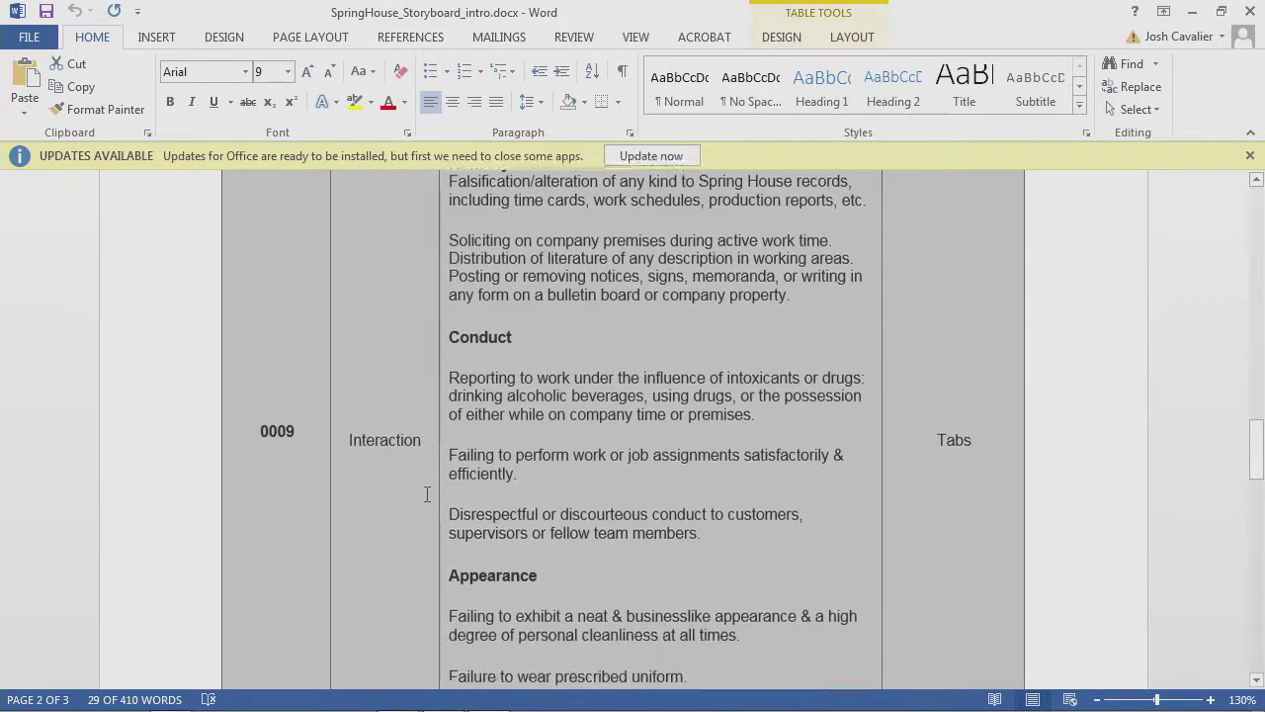
scroll(429, 491, down, 2)
scroll(436, 500, up, 2)
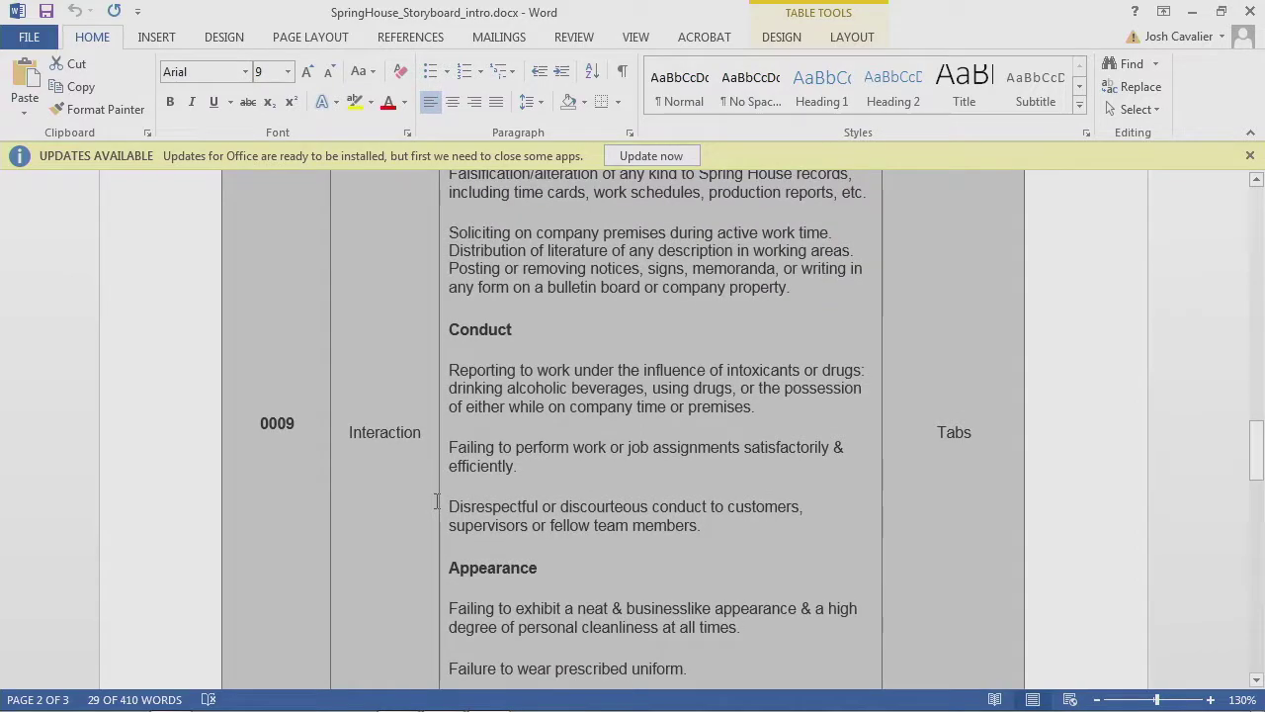
scroll(436, 499, up, 3)
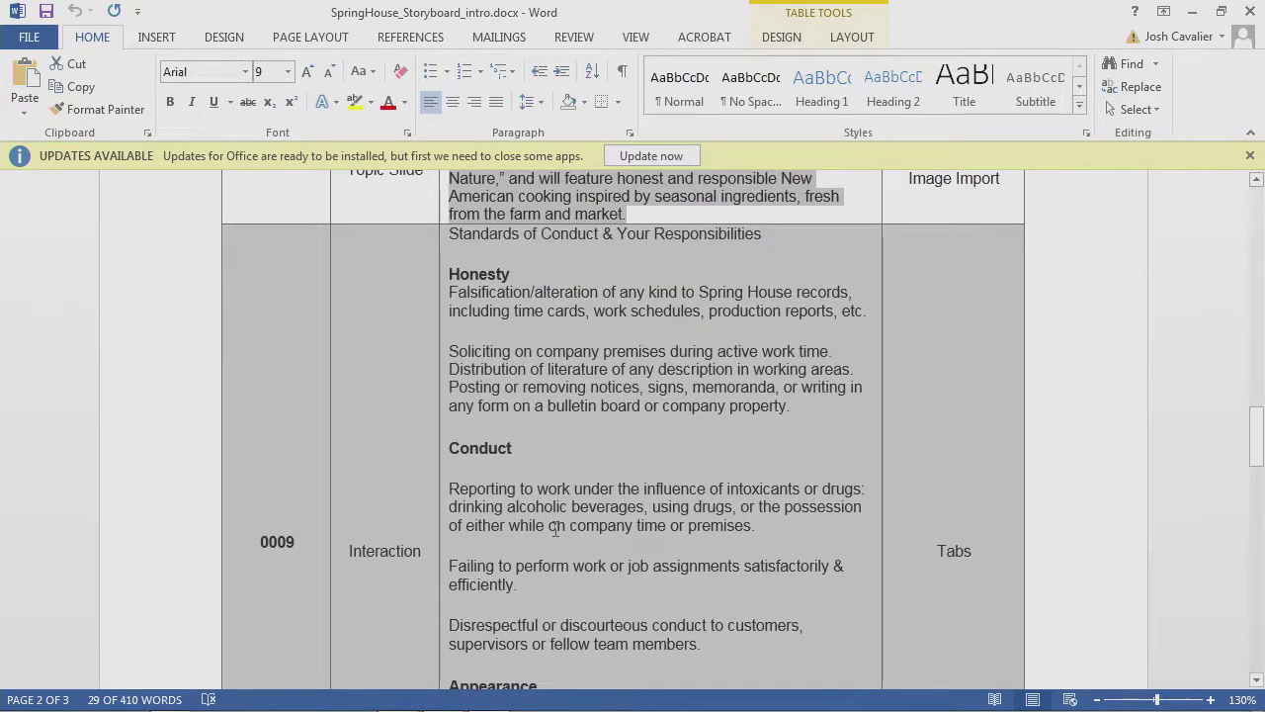
scroll(555, 530, down, 4)
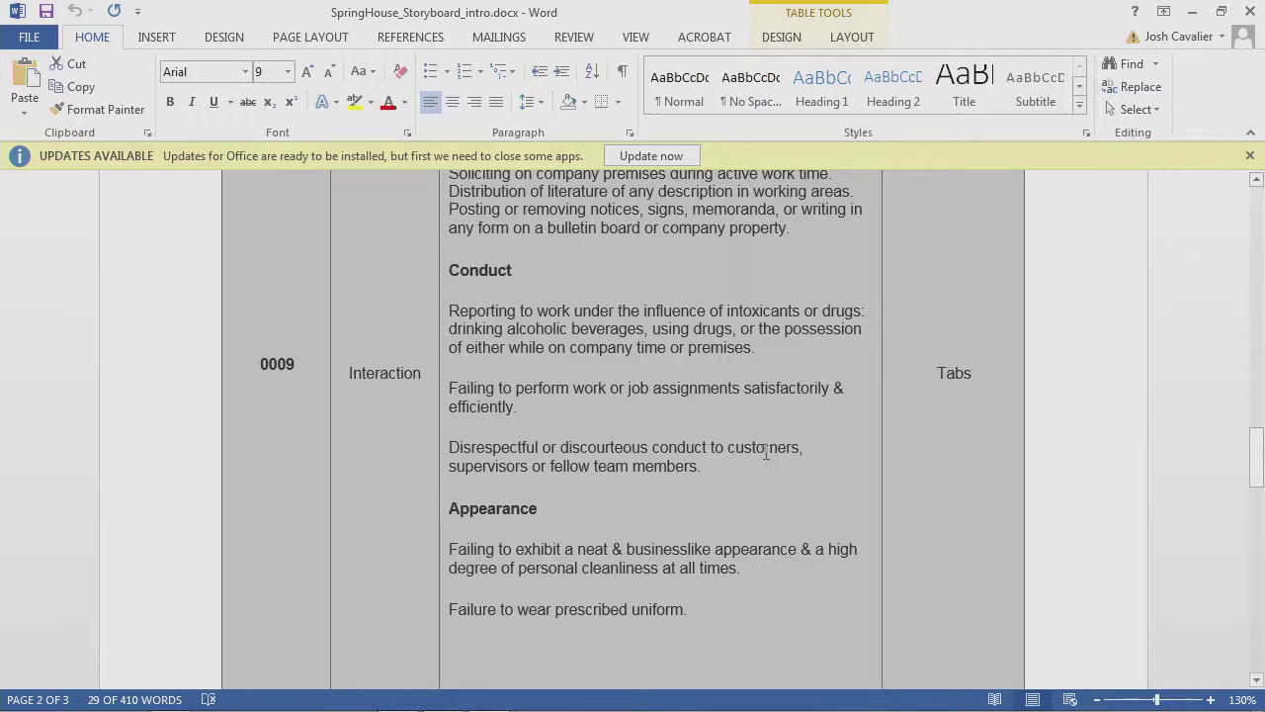
scroll(646, 423, down, 2)
scroll(646, 423, down, 10)
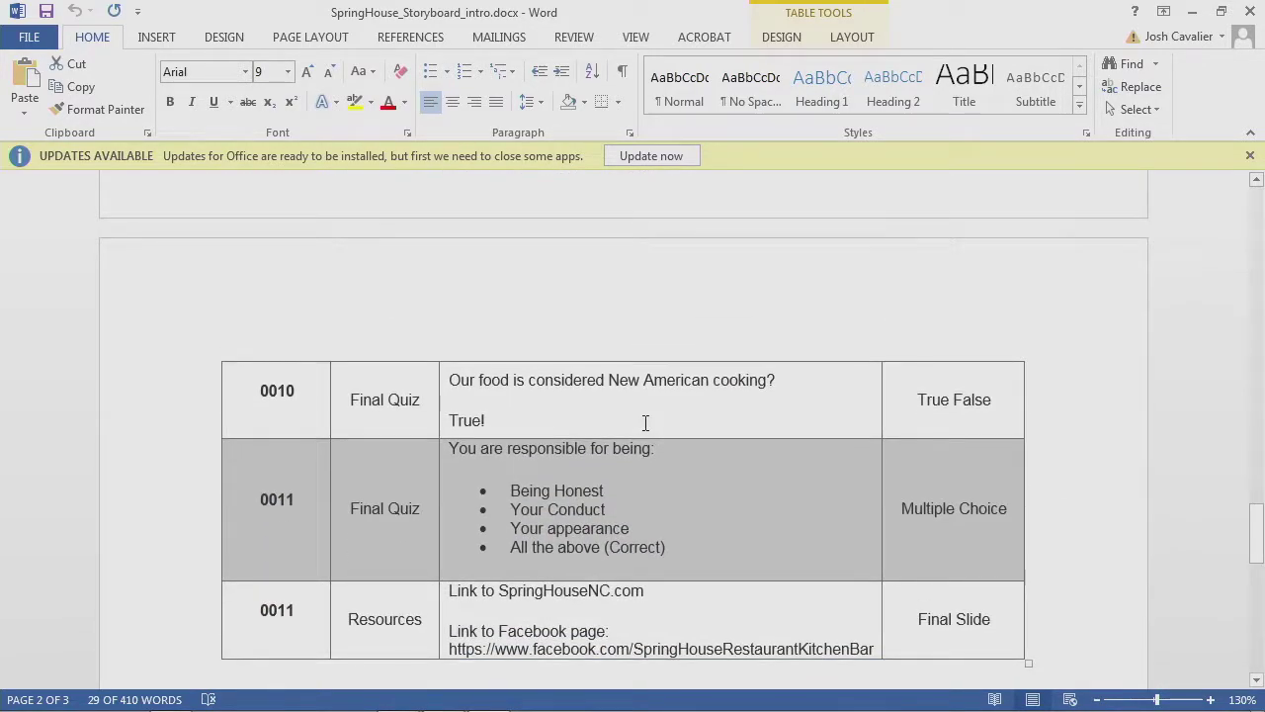
scroll(647, 422, up, 8)
scroll(646, 423, up, 9)
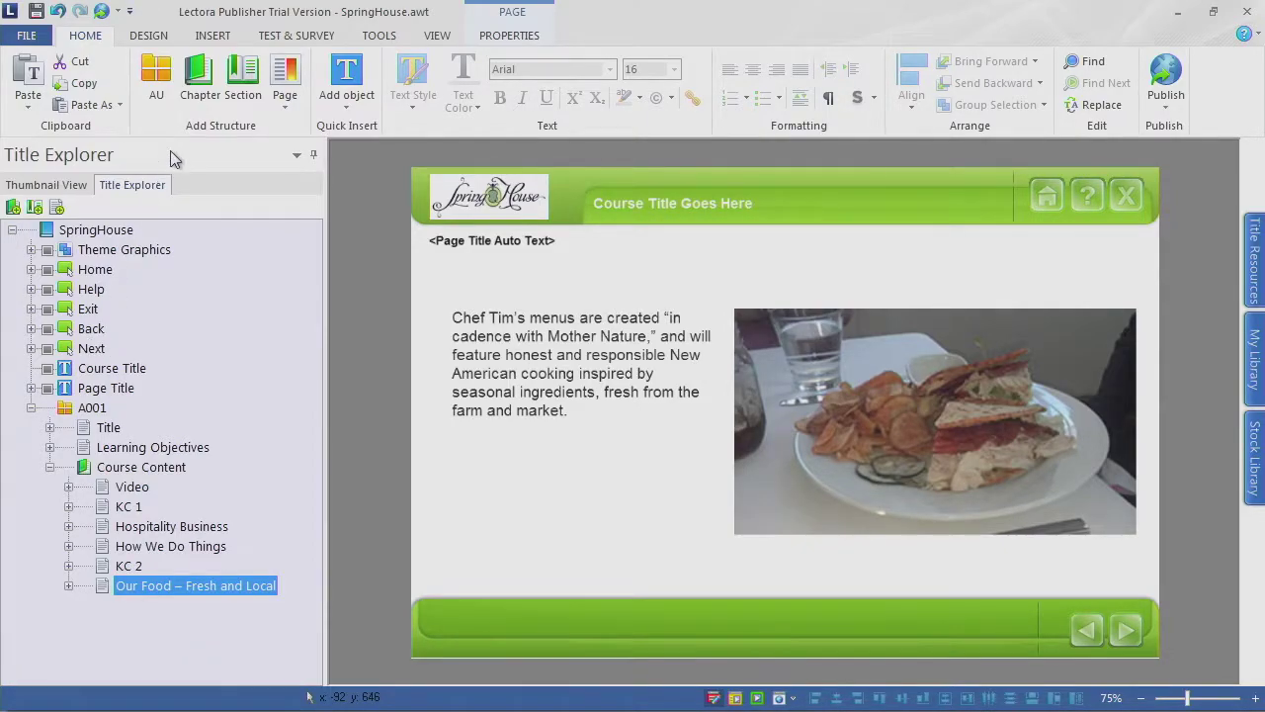
Step: Add a page with the Blank layout after "Our Food – Fresh and Local" in Lectora
click(286, 110)
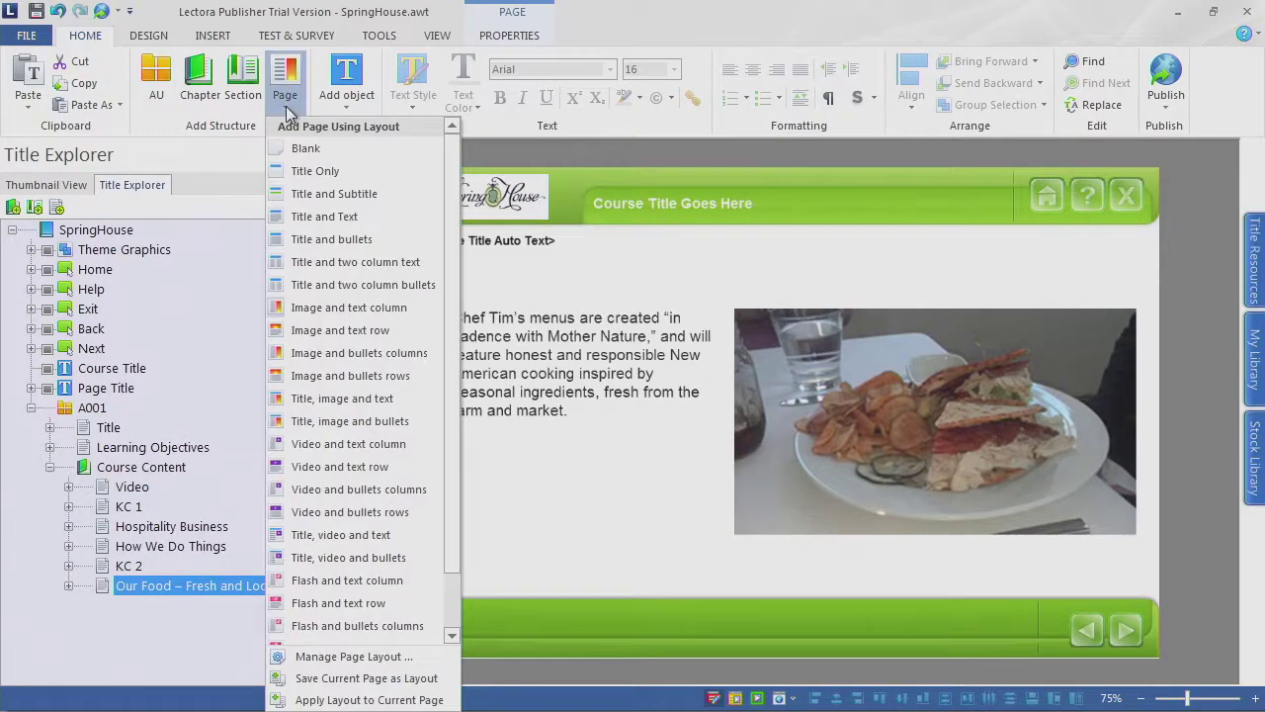
click(296, 149)
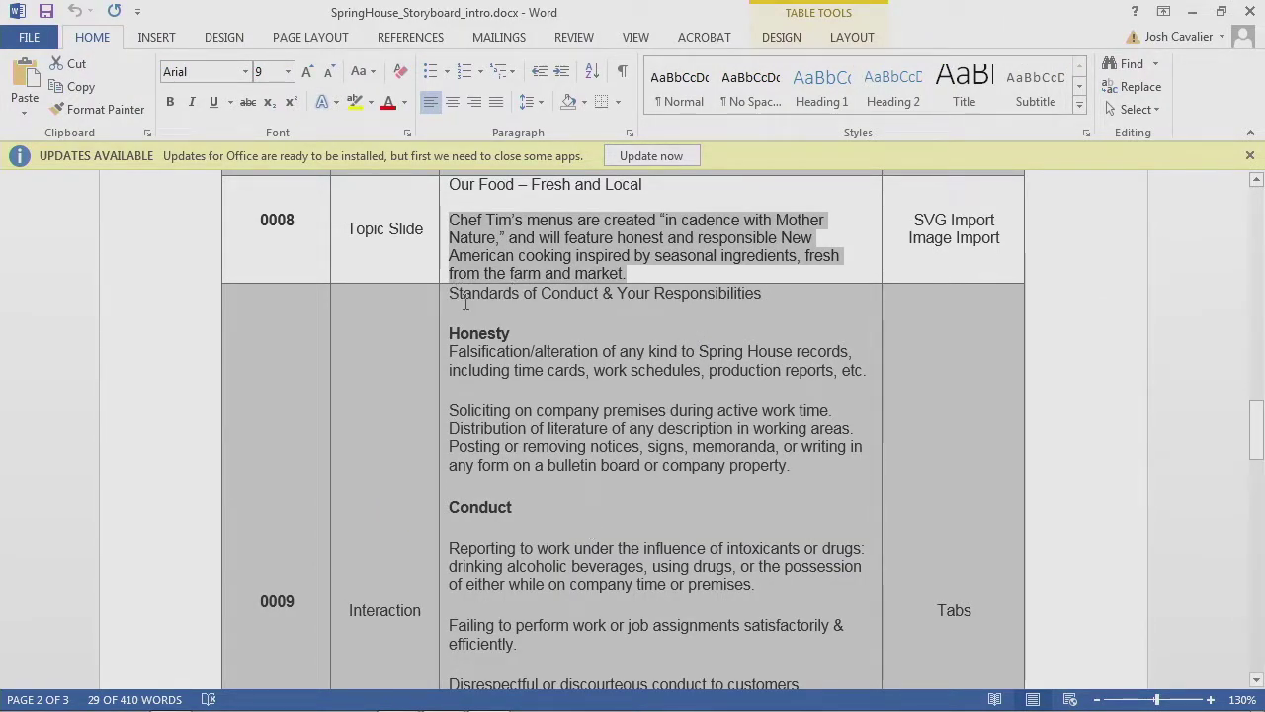
Step: Copy the "Standards of Conduct" heading from row 0009 of the Word storyboard and rename Page 7 with it in Lectora
drag(461, 296, 549, 302)
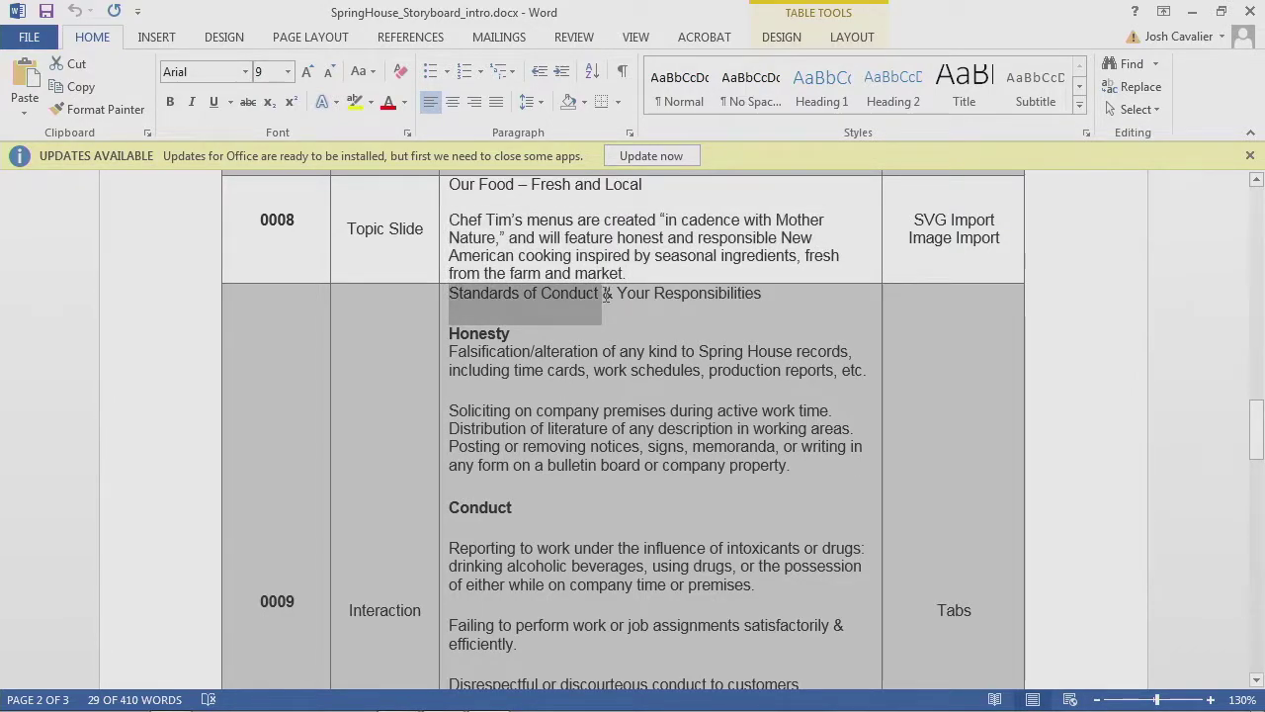
right_click(545, 302)
click(599, 333)
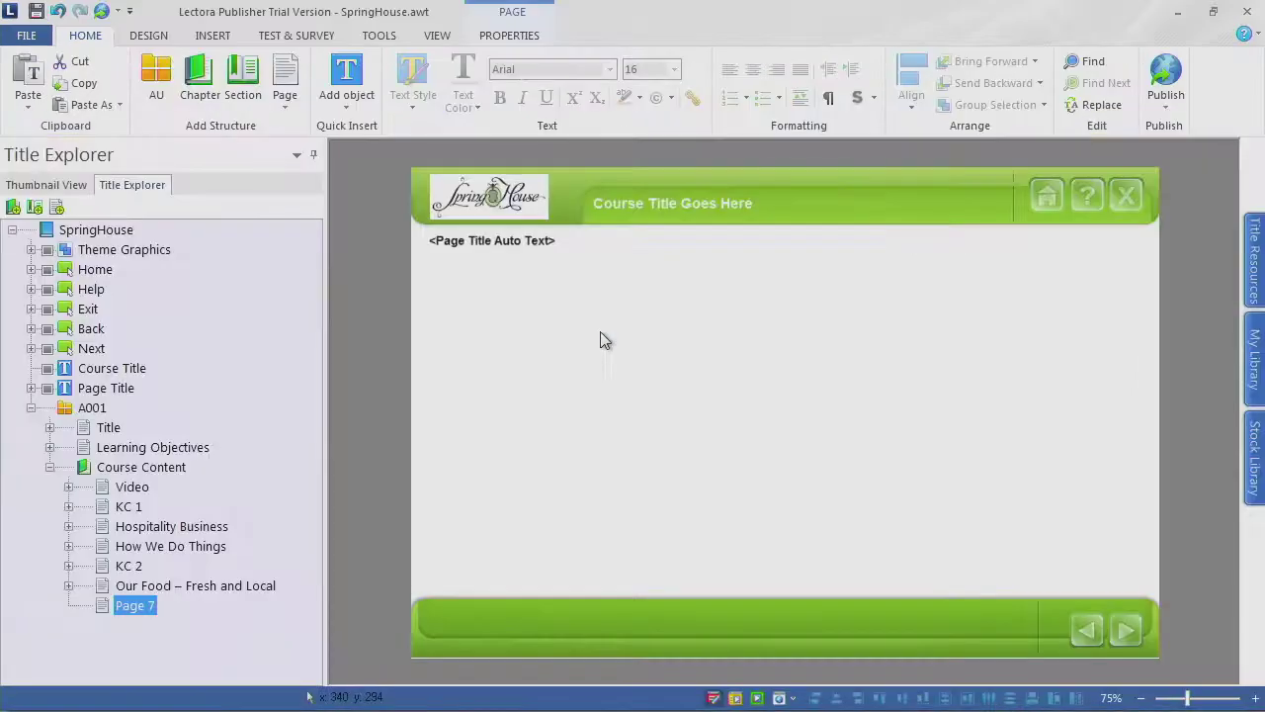
click(129, 605)
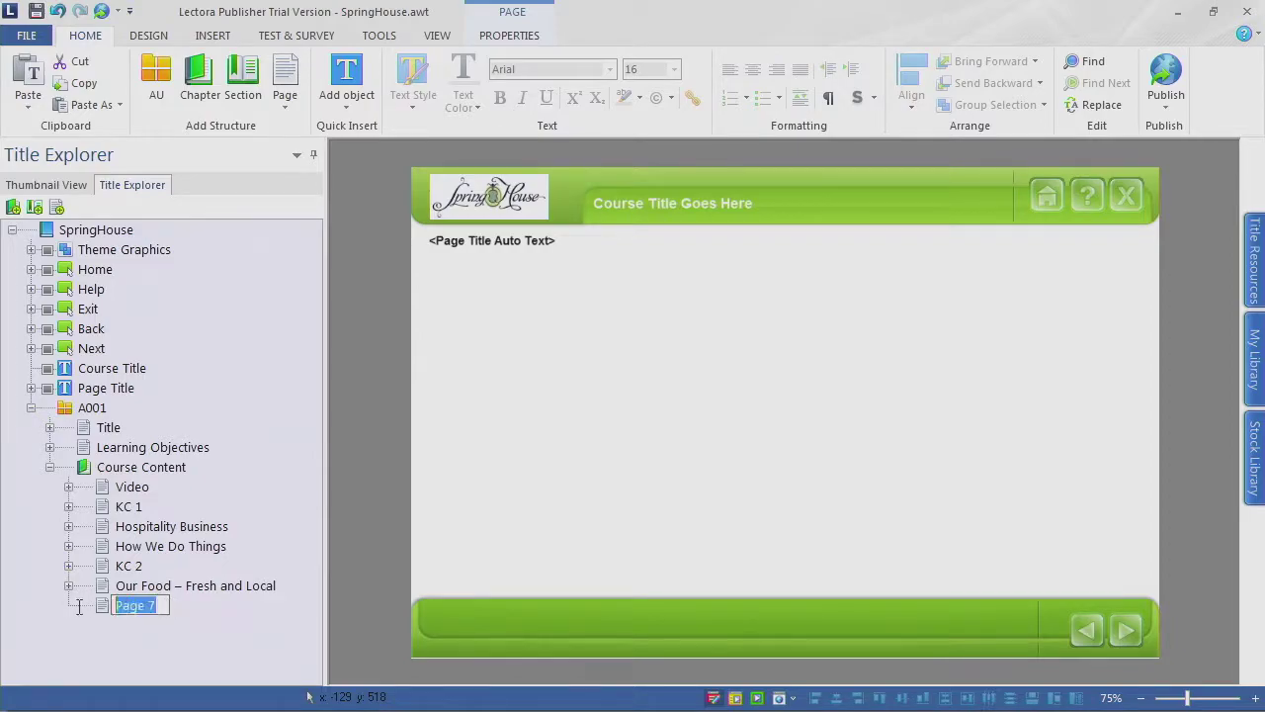
key(ctrl+v)
key(Return)
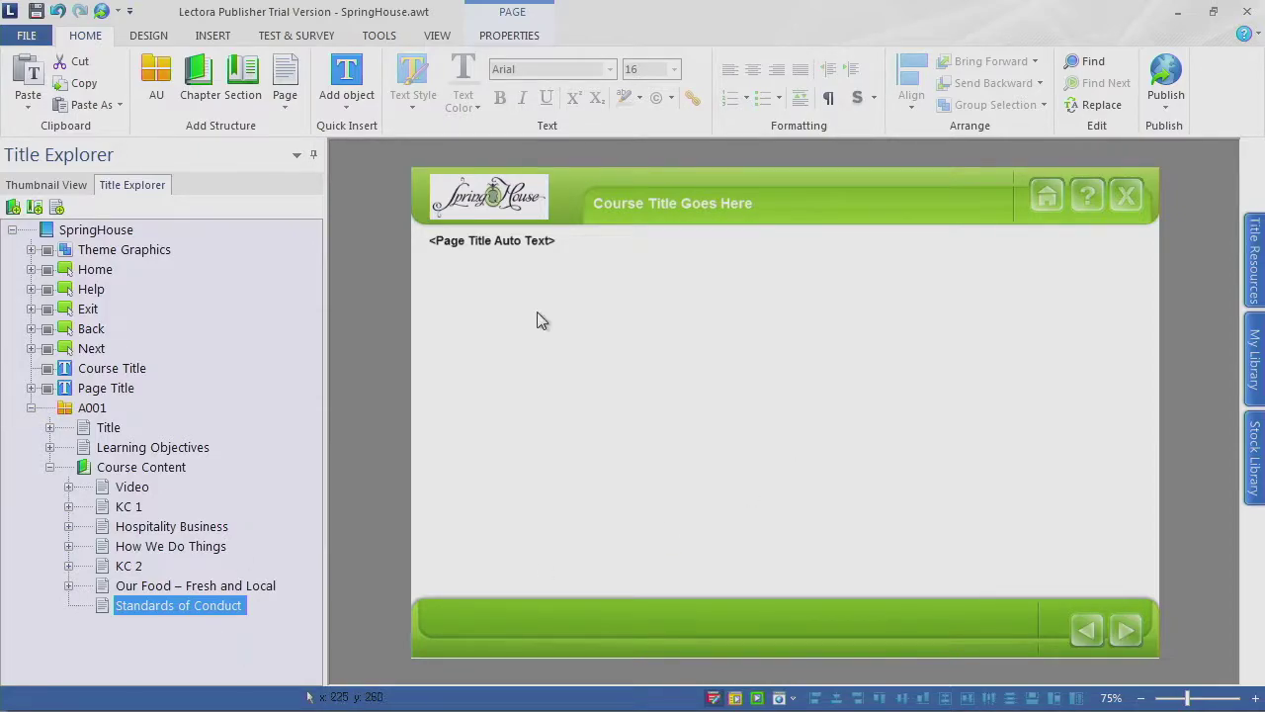
Step: Draw an upward trapezoid about 180 wide and 44 high at about x 171, y 180 on the page
click(210, 38)
click(329, 61)
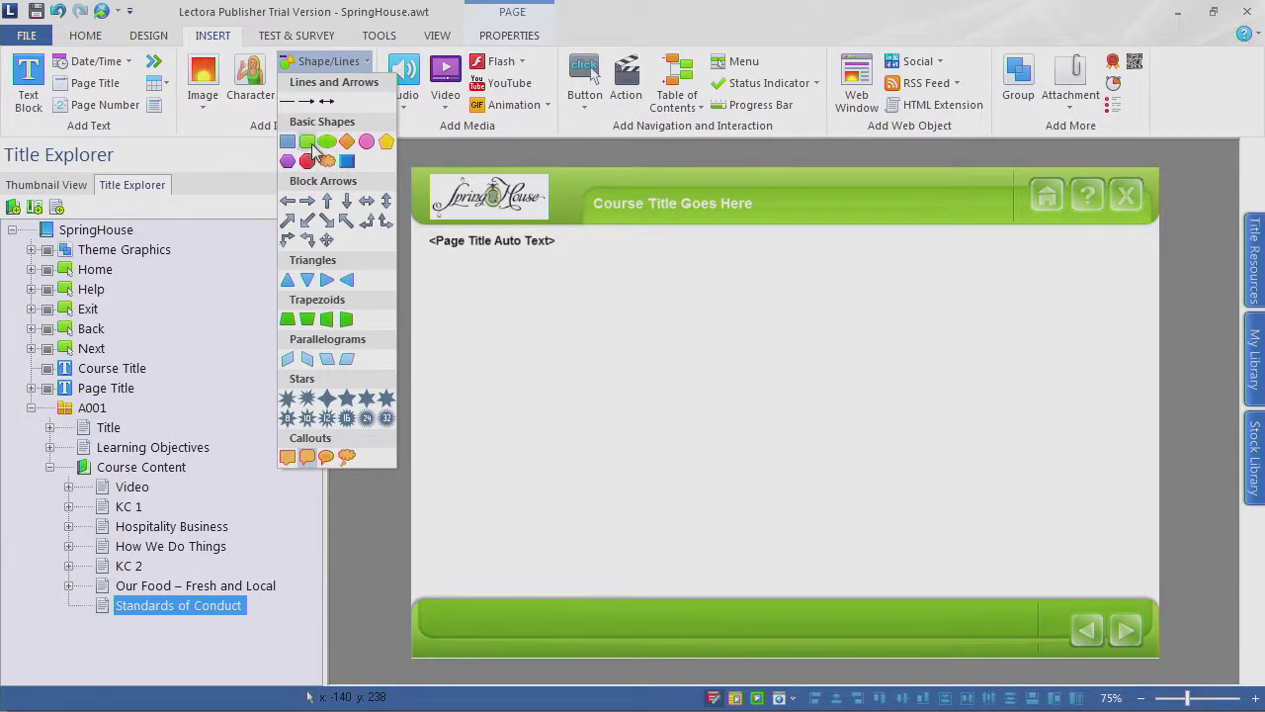
click(287, 318)
drag(540, 301, 672, 333)
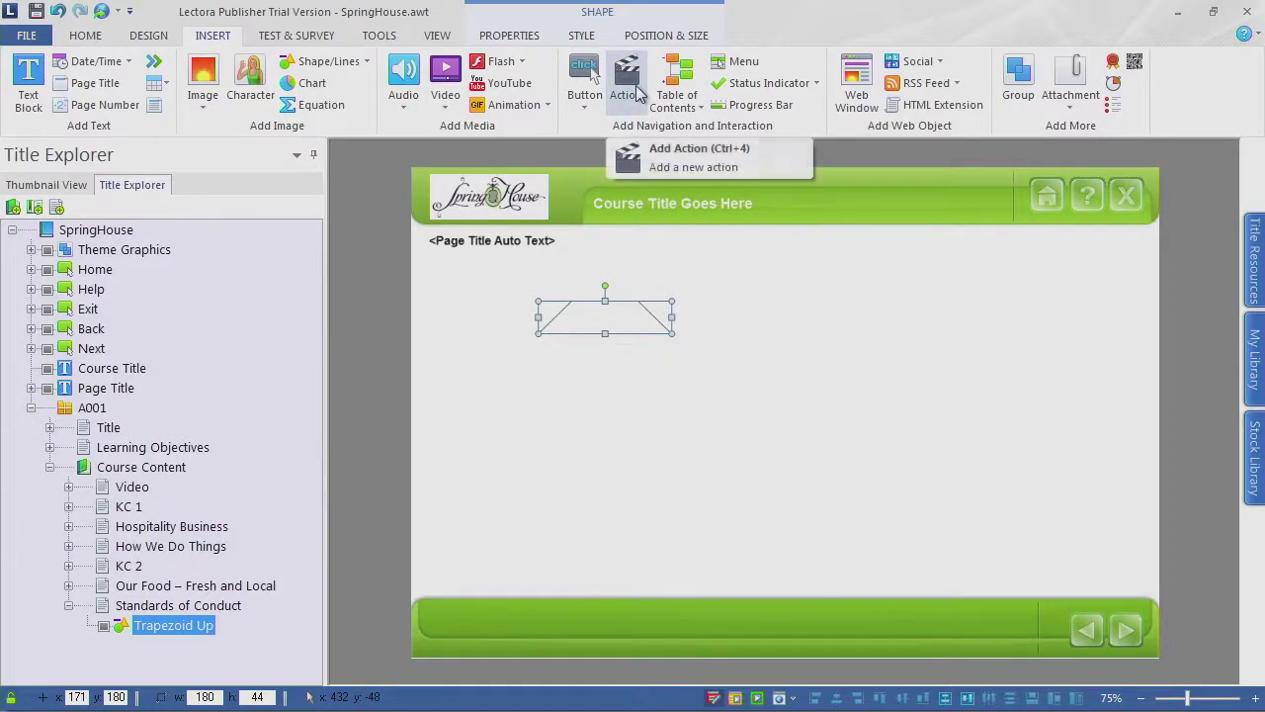
Step: Add a mouse-click action without a target to the trapezoid, and move the shape to about x 208, y 145
click(639, 97)
click(235, 115)
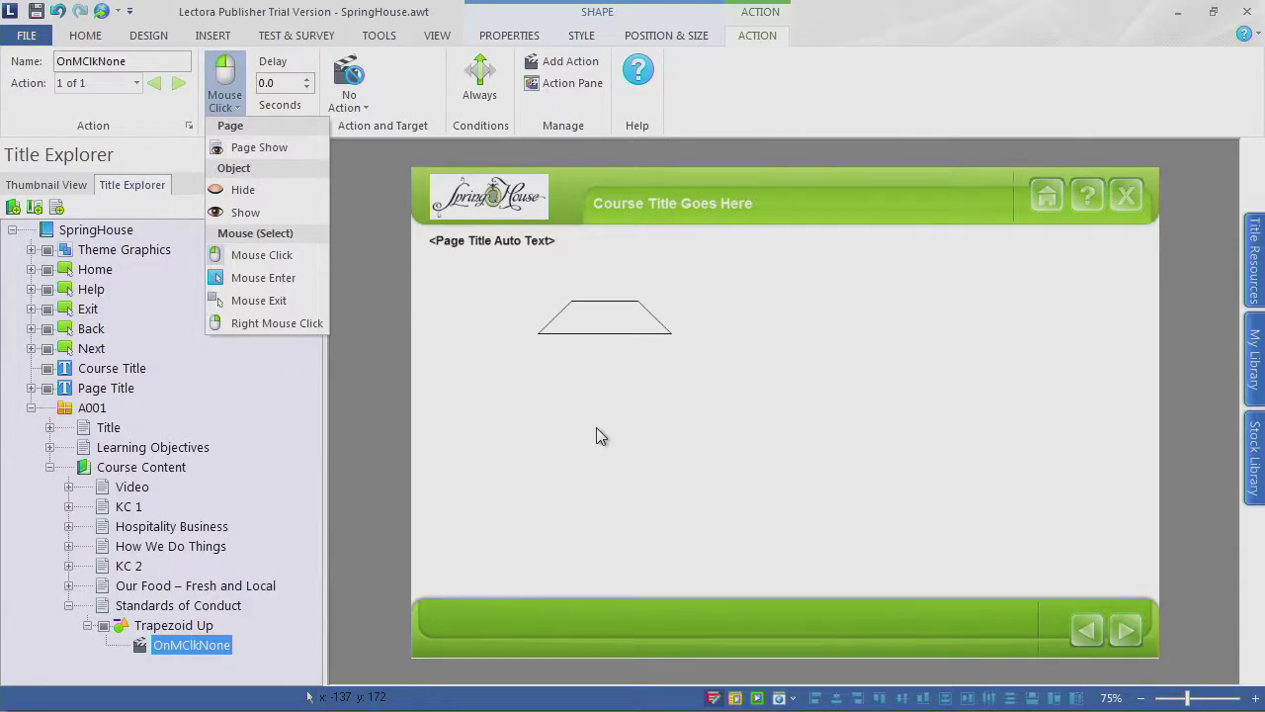
click(626, 324)
drag(627, 323, 628, 296)
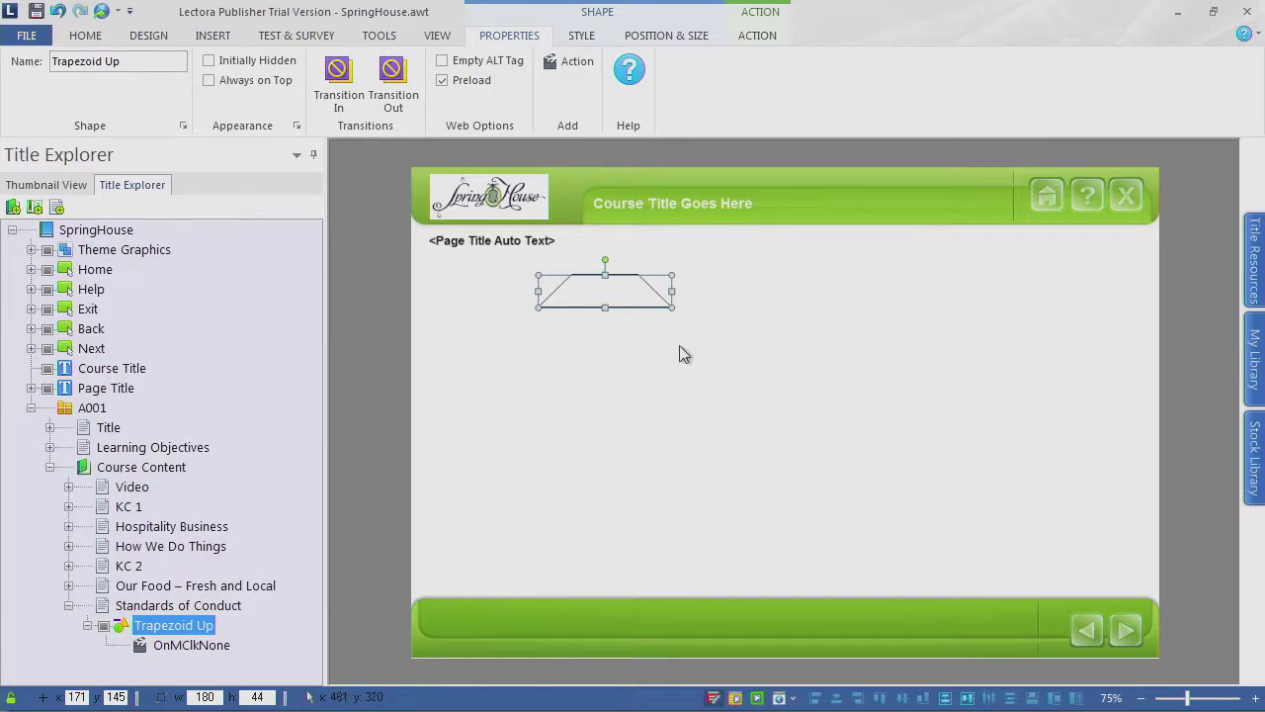
drag(650, 286, 672, 288)
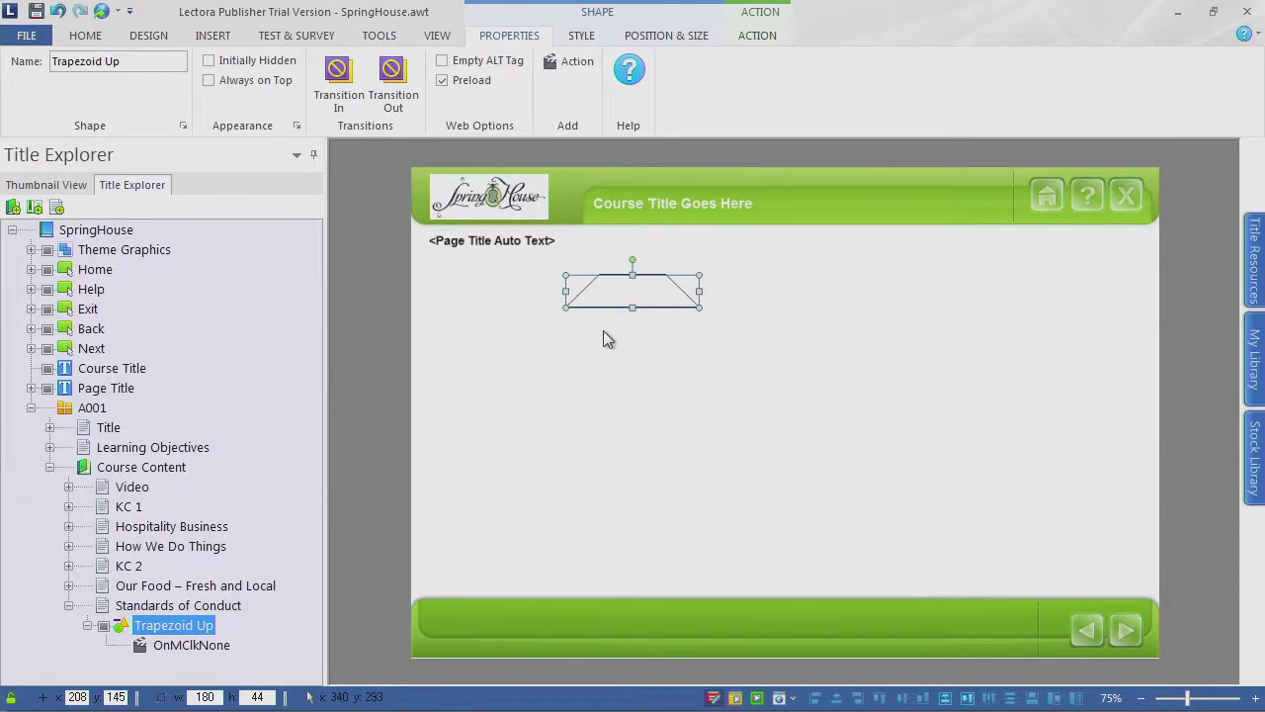
Step: Open the trapezoid's text for editing and examine the tab headings of row 0009 in the Word storyboard
double_click(643, 292)
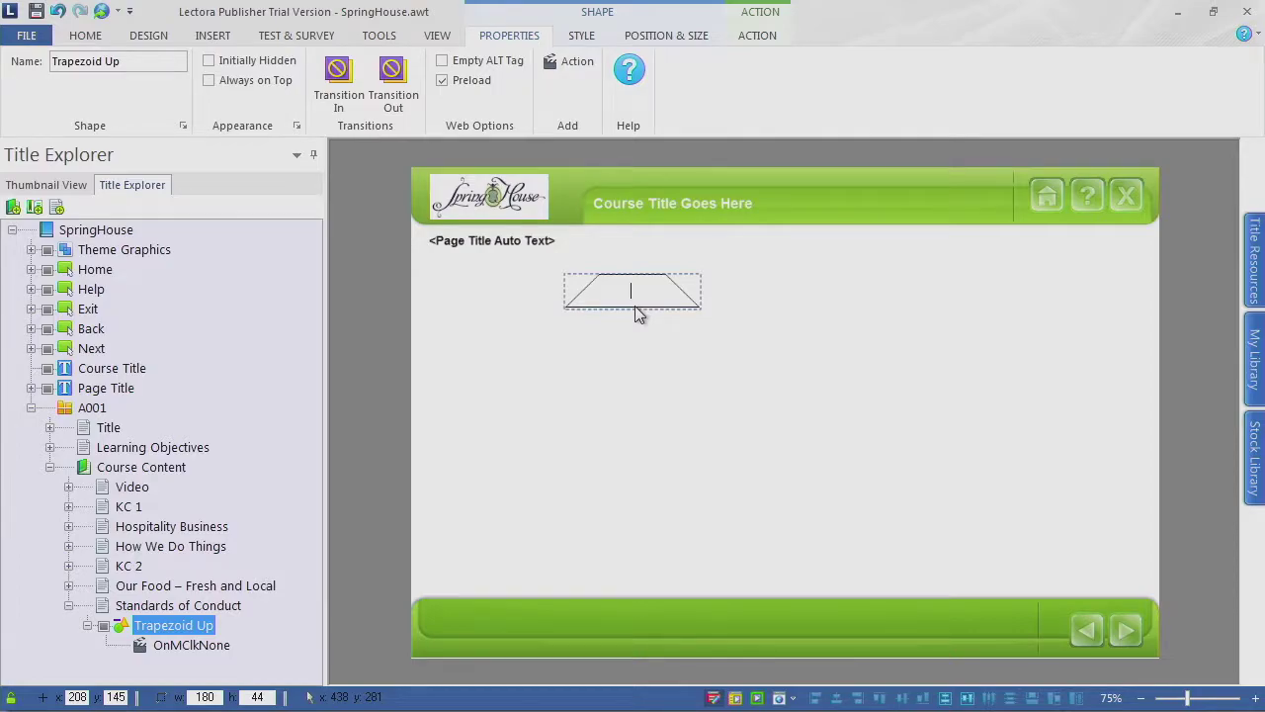
key(alt+Tab)
scroll(642, 348, down, 1)
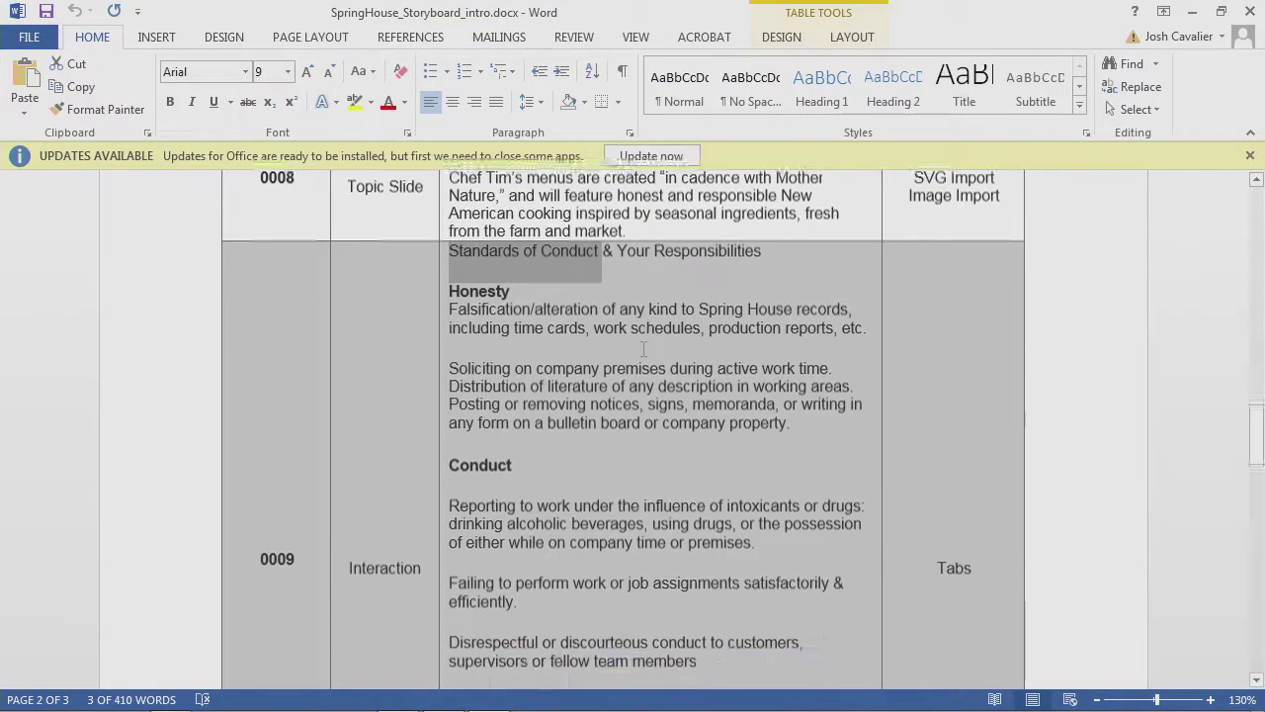
scroll(642, 348, down, 2)
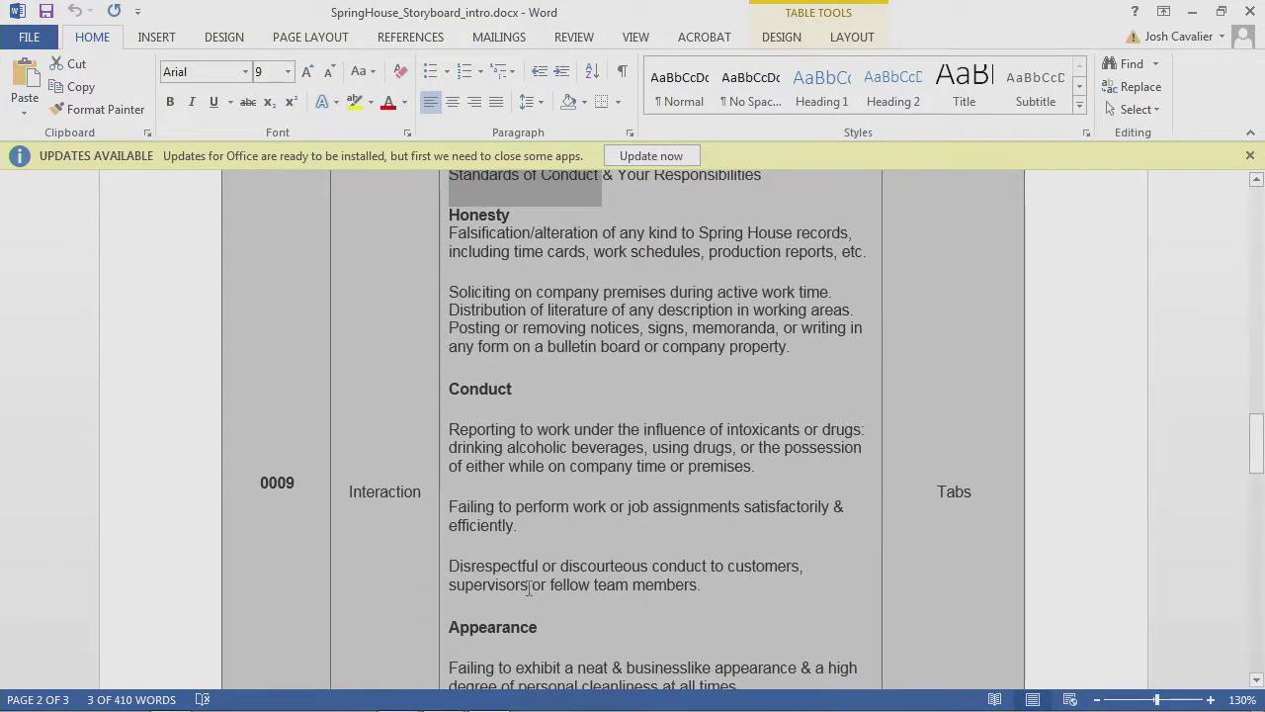
key(alt+Tab)
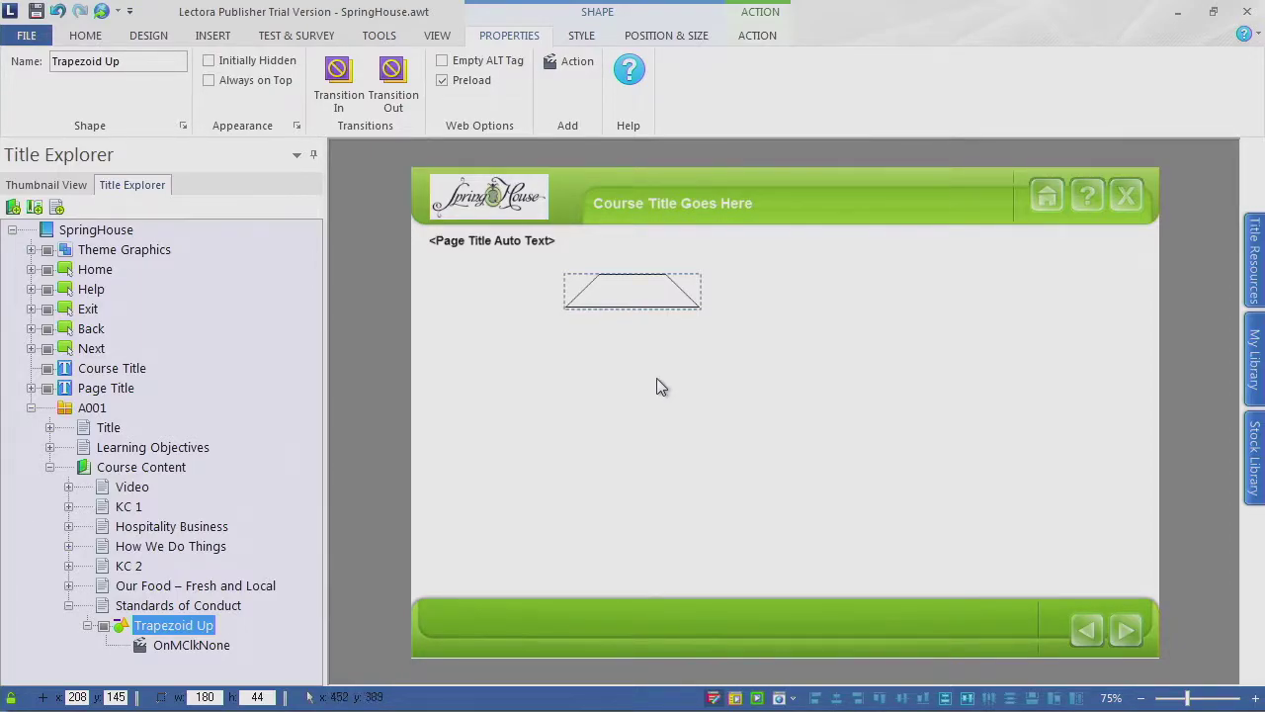
click(211, 36)
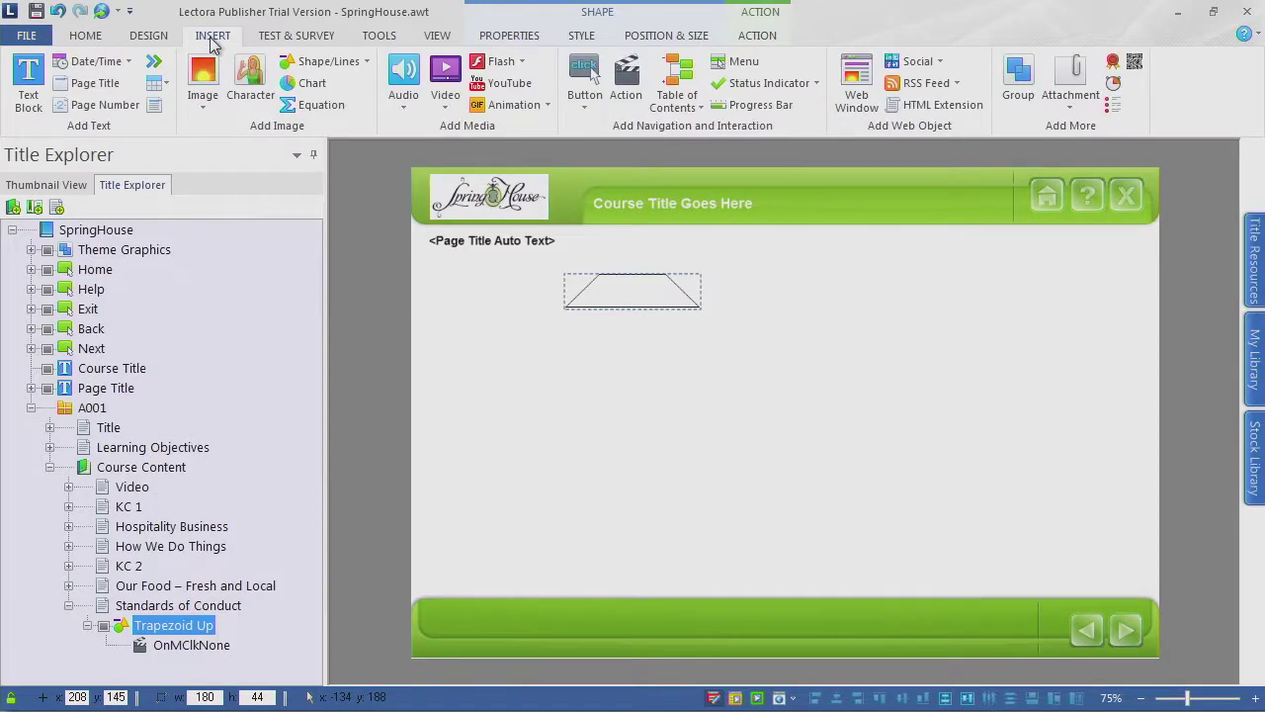
click(360, 62)
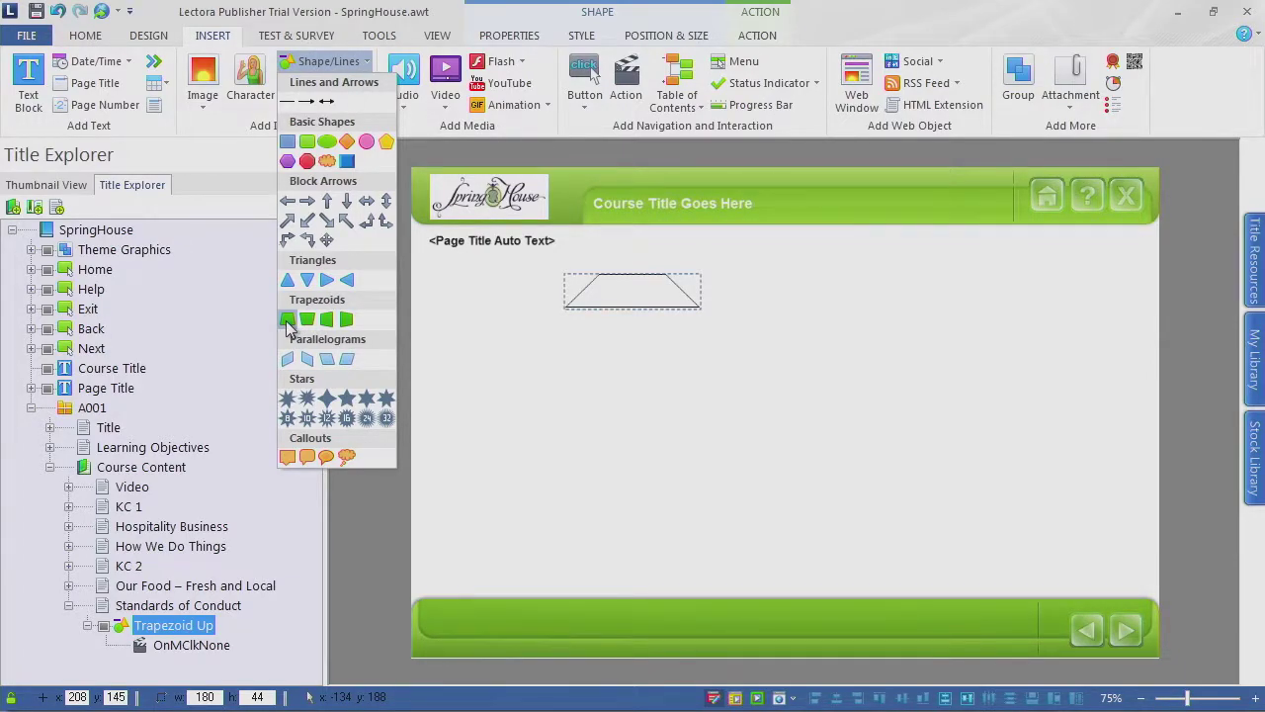
click(620, 351)
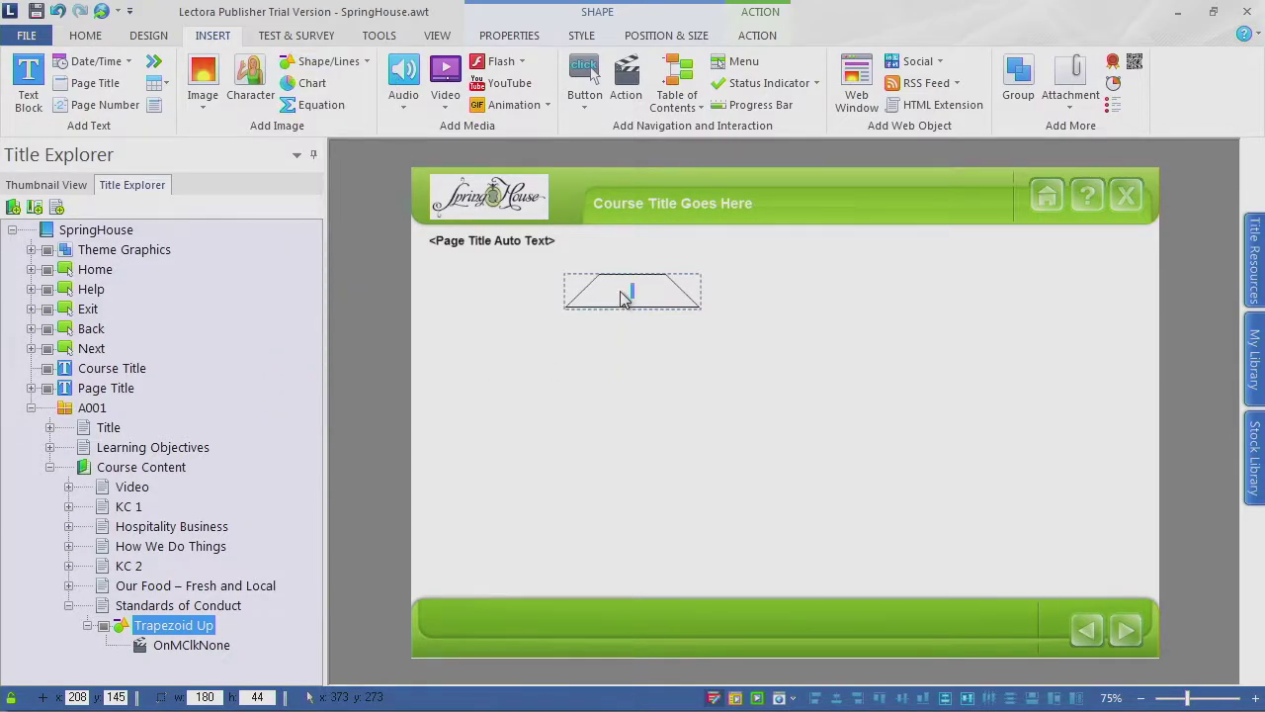
Step: Fill the trapezoid with a light yellow-tan colour and set its outline weight to 0
click(509, 37)
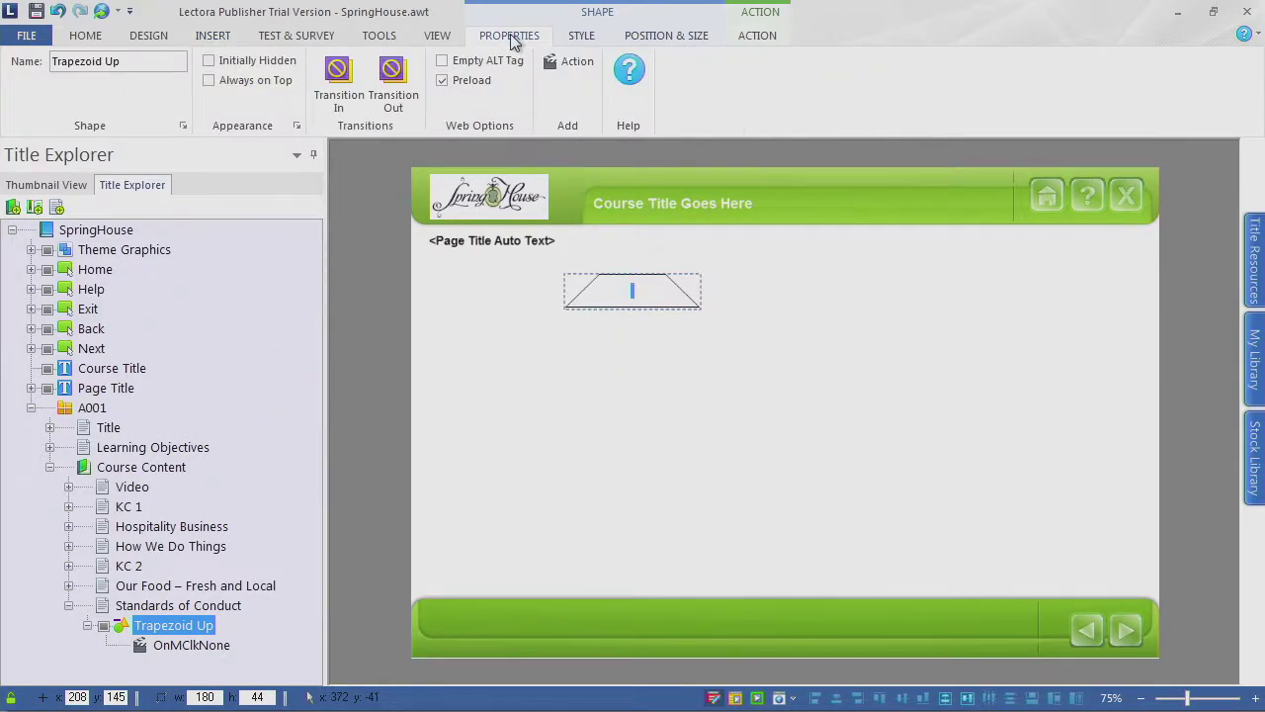
click(585, 42)
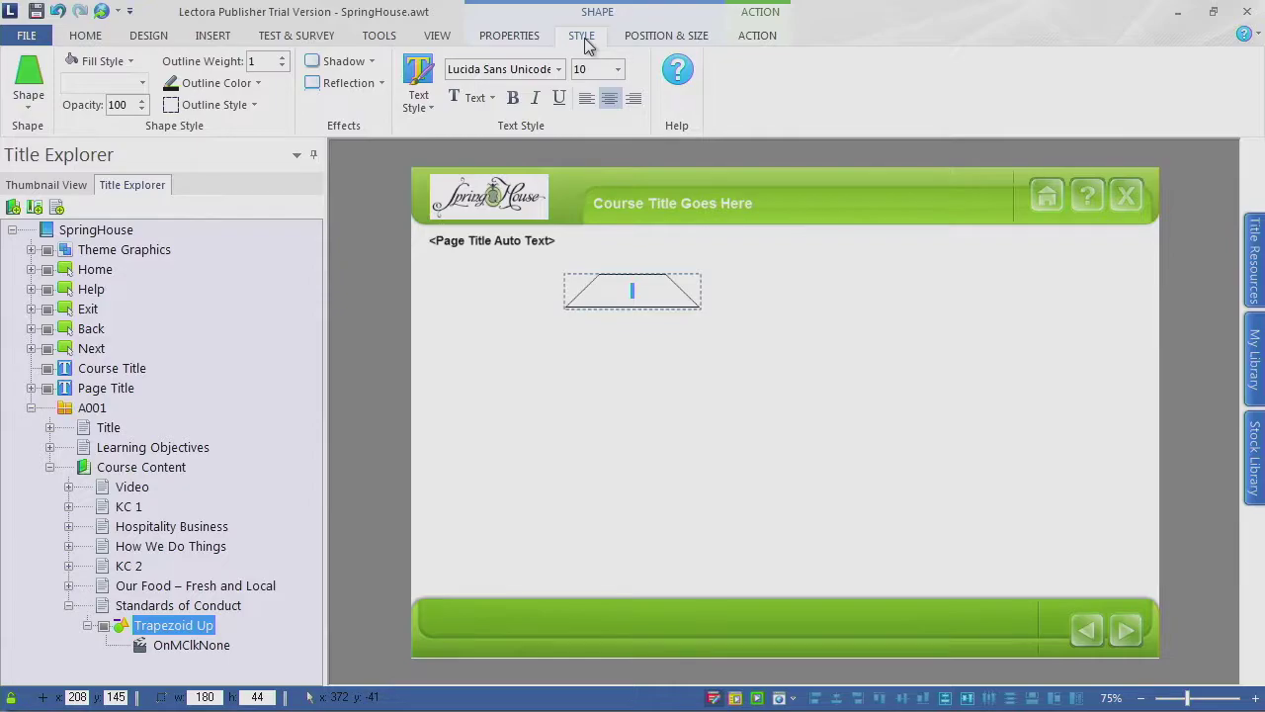
click(134, 61)
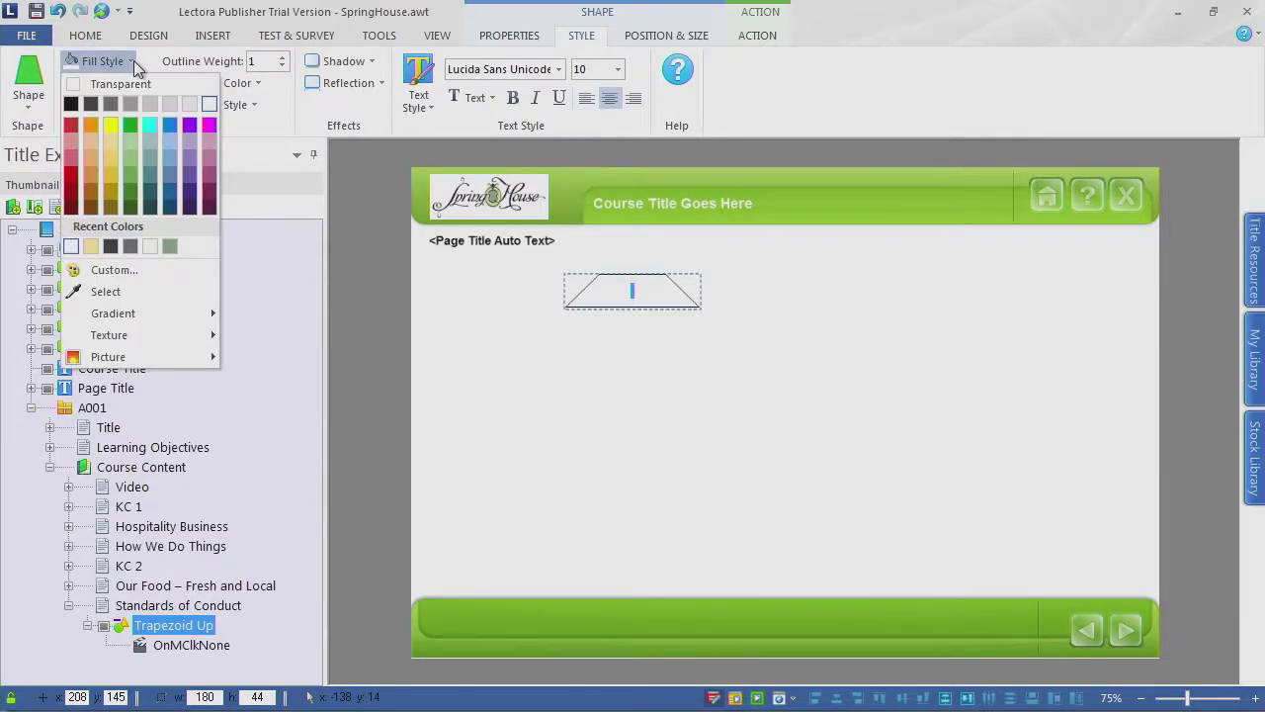
click(115, 141)
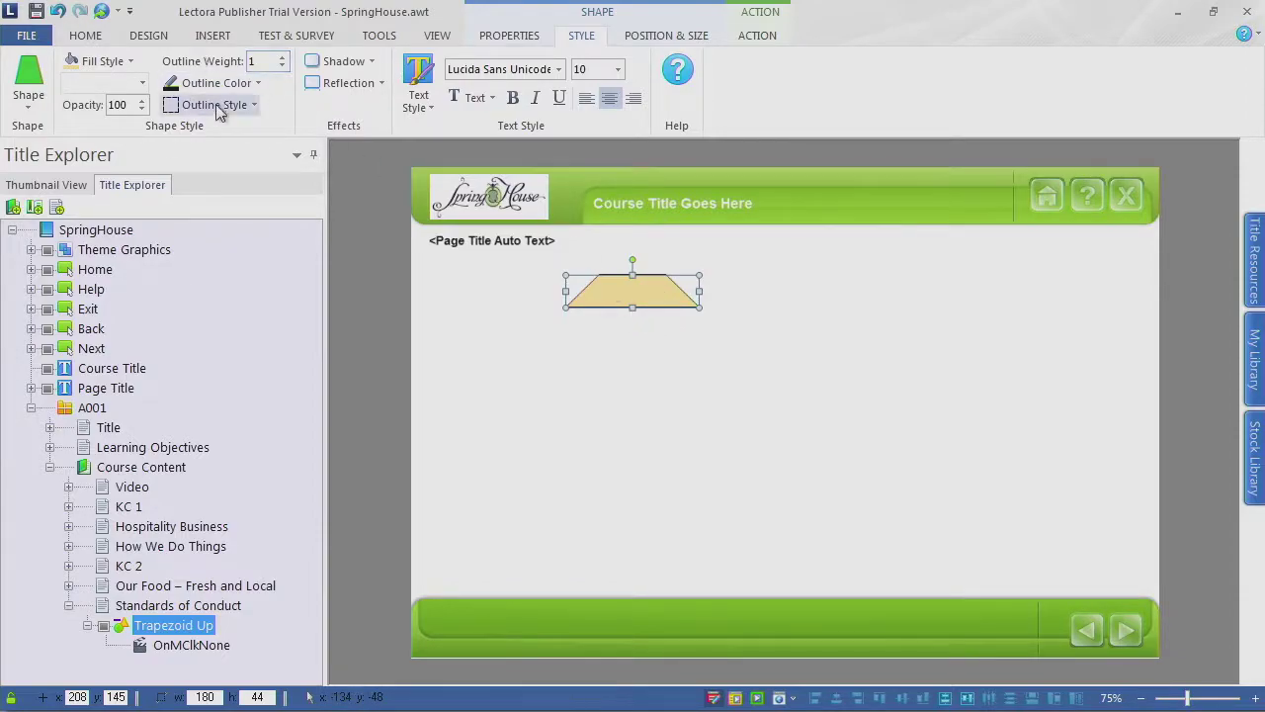
click(282, 65)
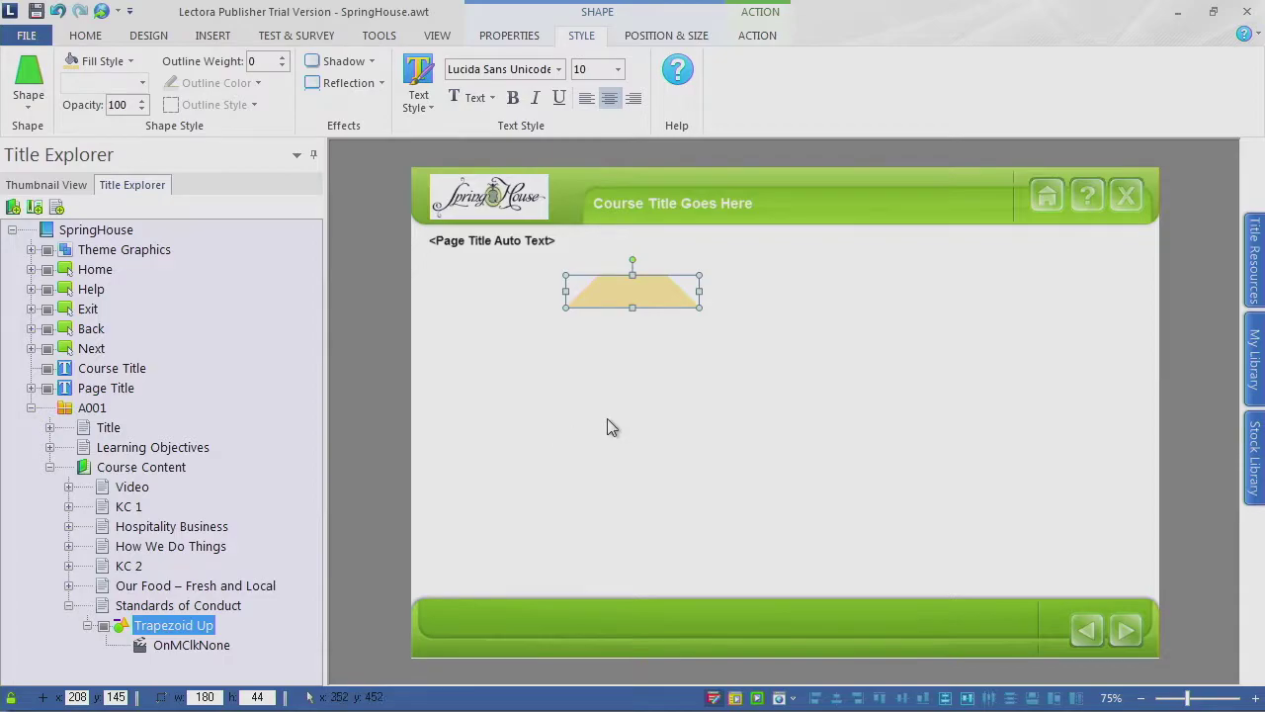
Step: Move the trapezoid to about x 141, y 152 and enter "Honesty" as its label
drag(627, 294, 578, 301)
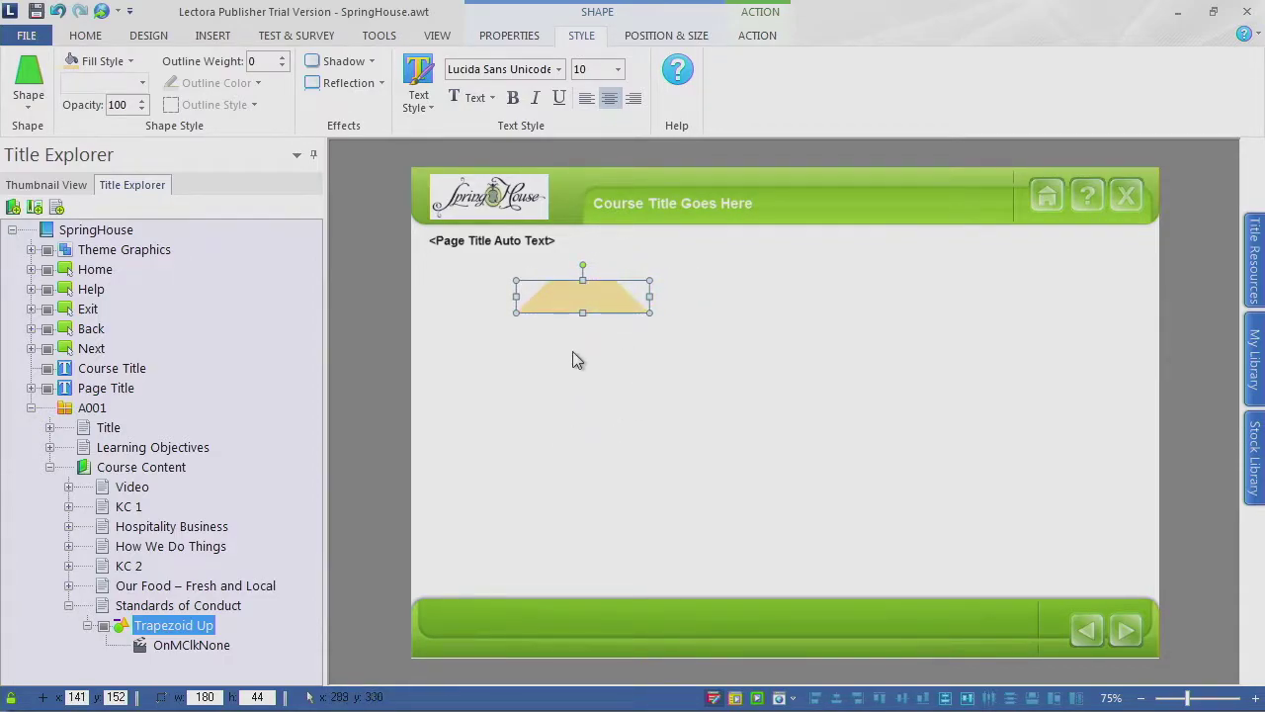
double_click(583, 293)
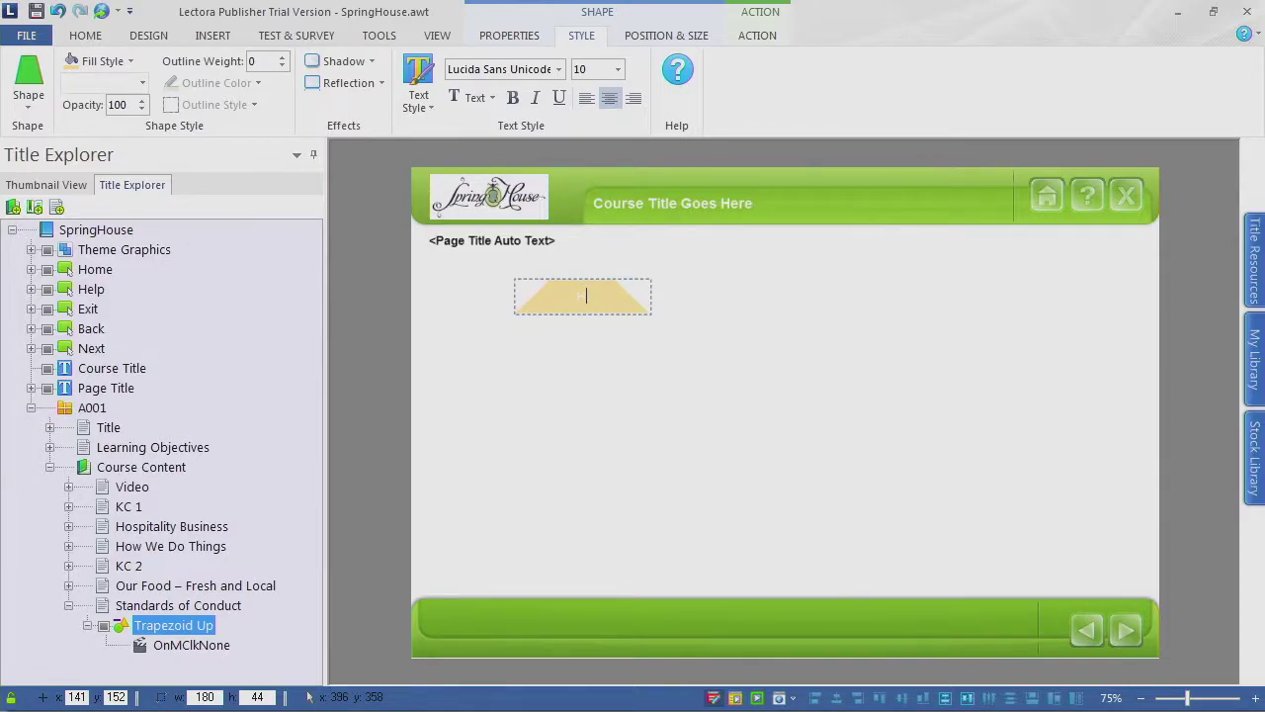
text(Honest)
key(alt+Tab)
key(alt+Tab)
Step: Set the "Honesty" label's text colour to black and its font size to 12
click(486, 99)
click(454, 118)
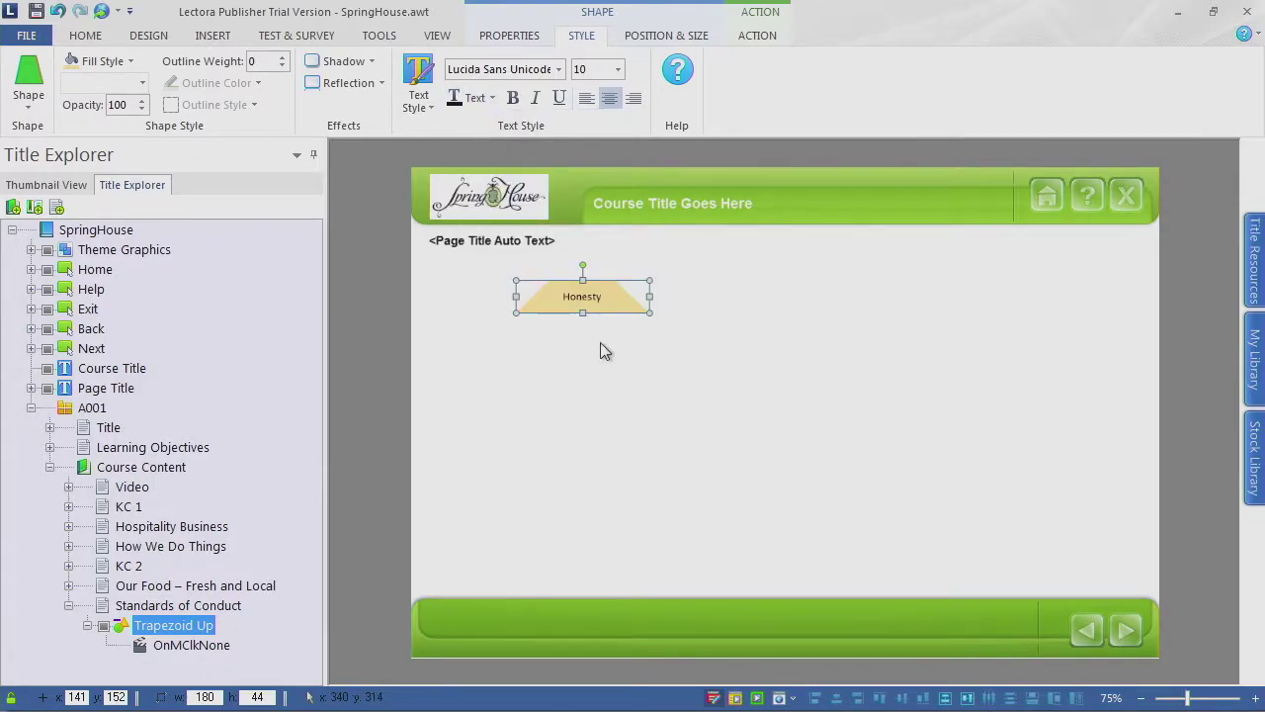
click(618, 69)
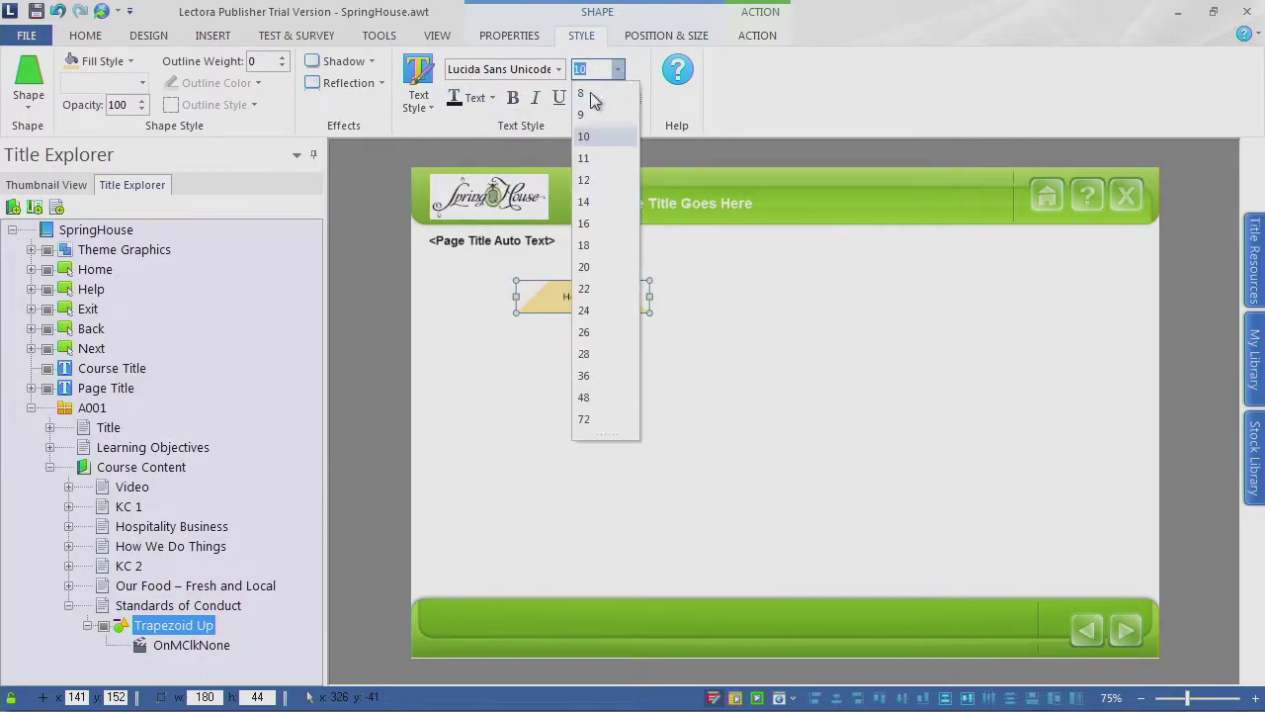
click(595, 179)
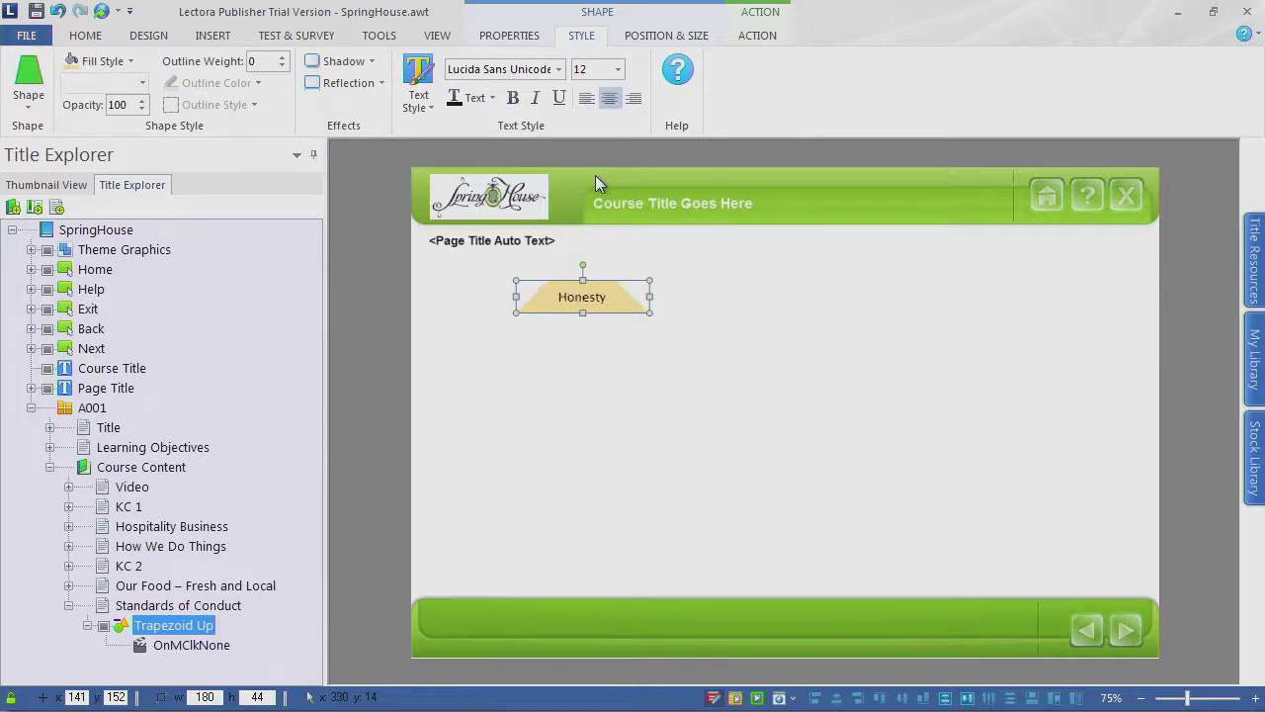
click(619, 392)
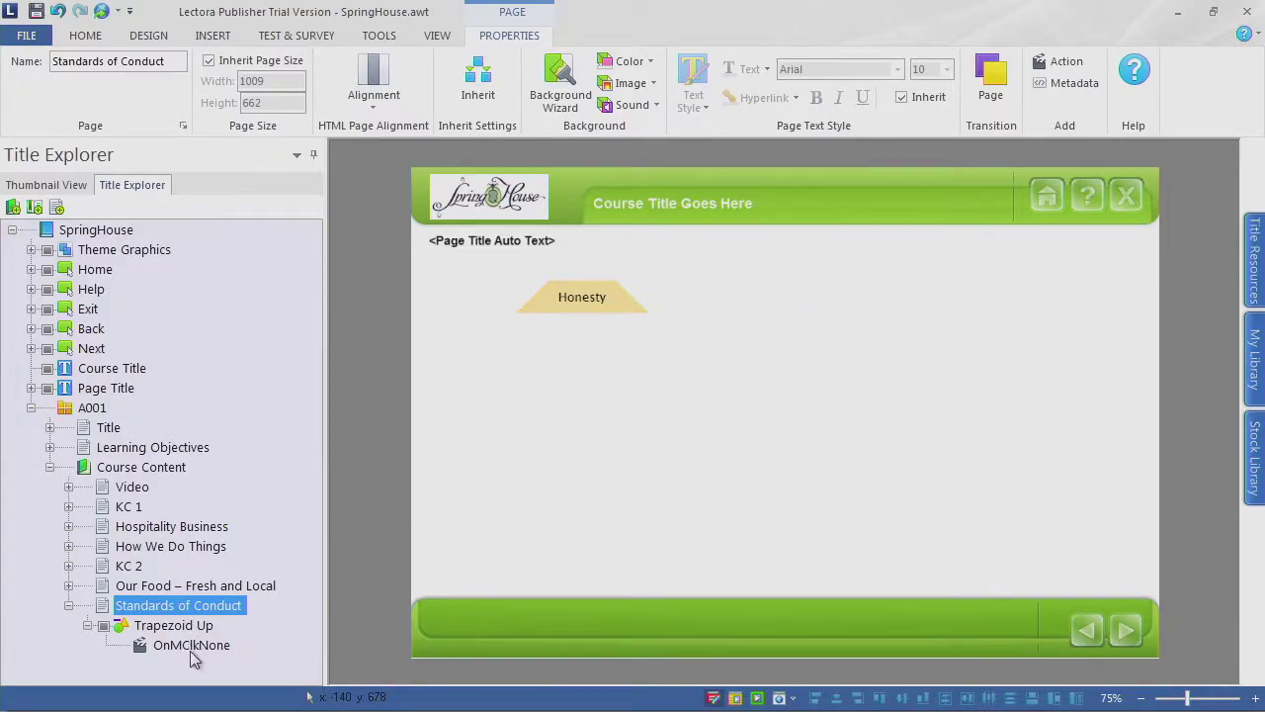
Step: Rename the trapezoid object in the outline as "Honesty Tab"
click(156, 627)
click(156, 626)
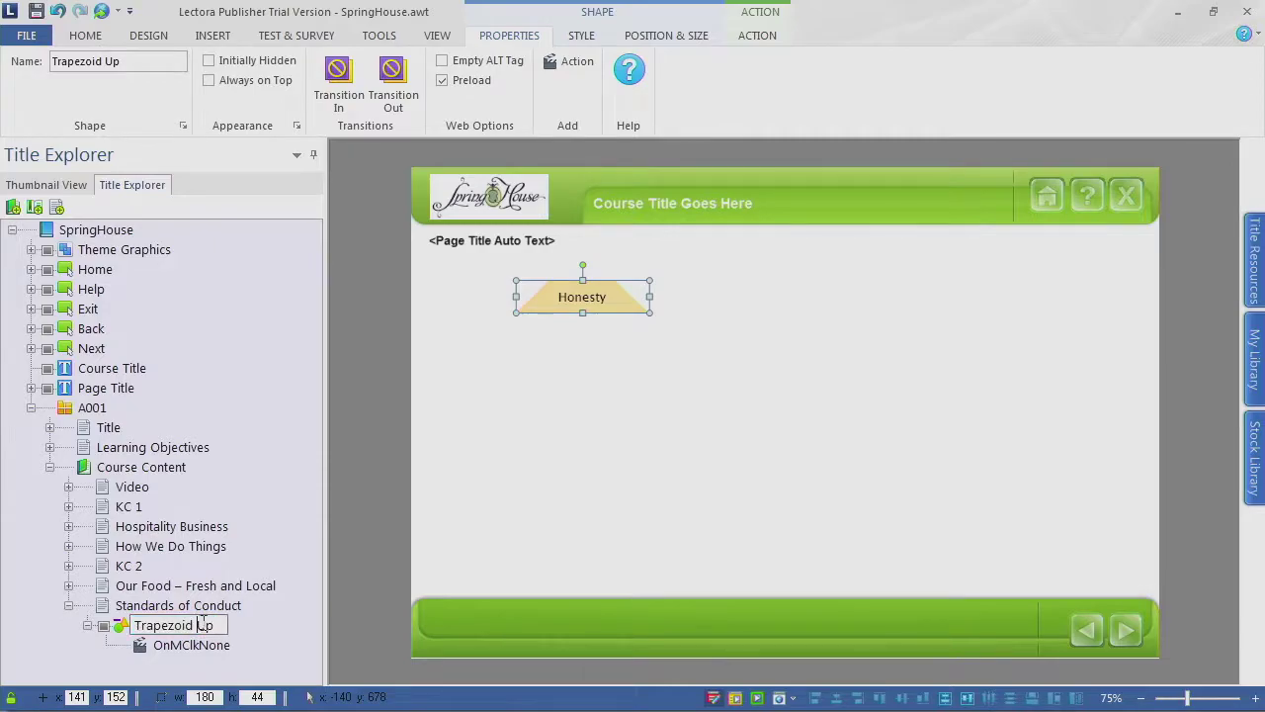
text(Ho)
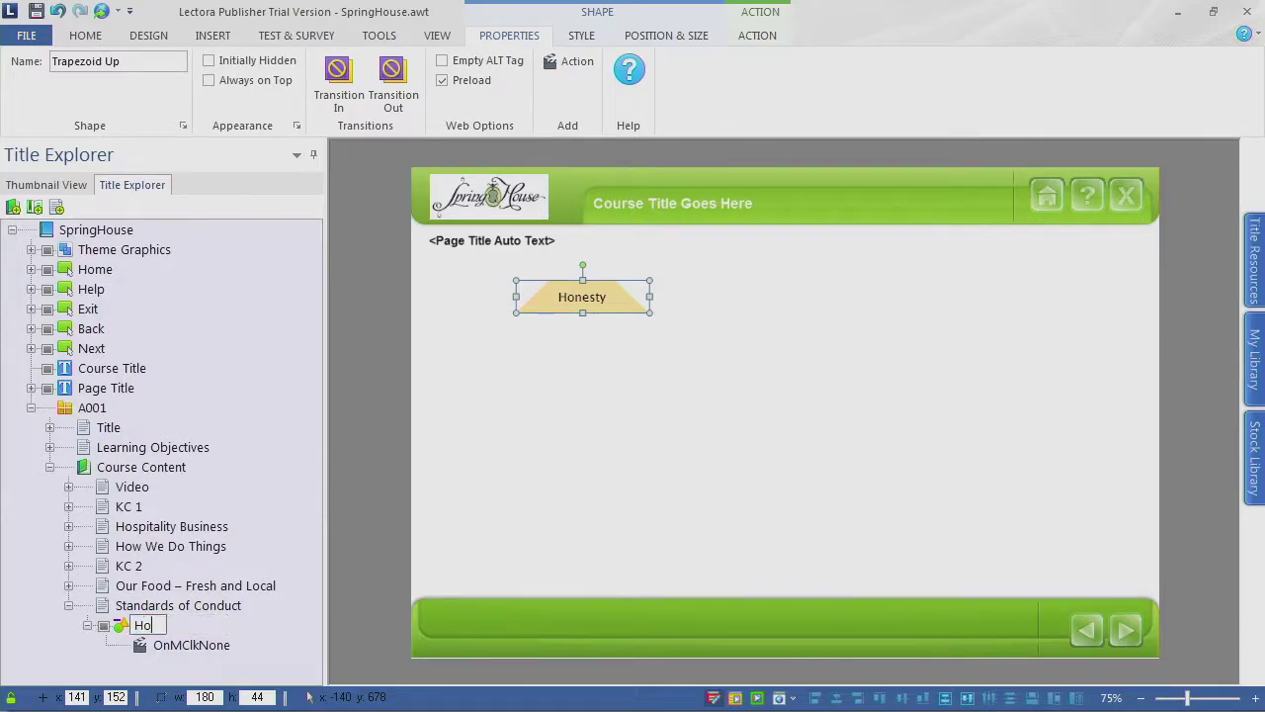
text(nesty Tab)
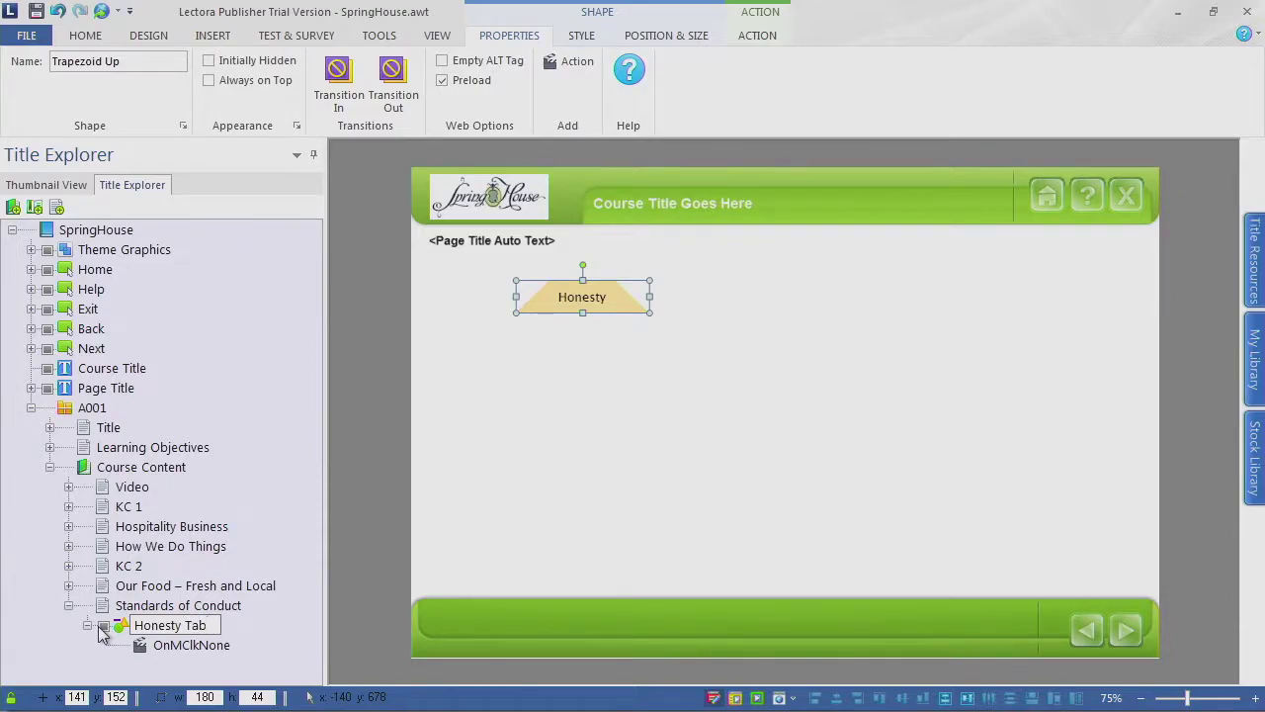
key(Return)
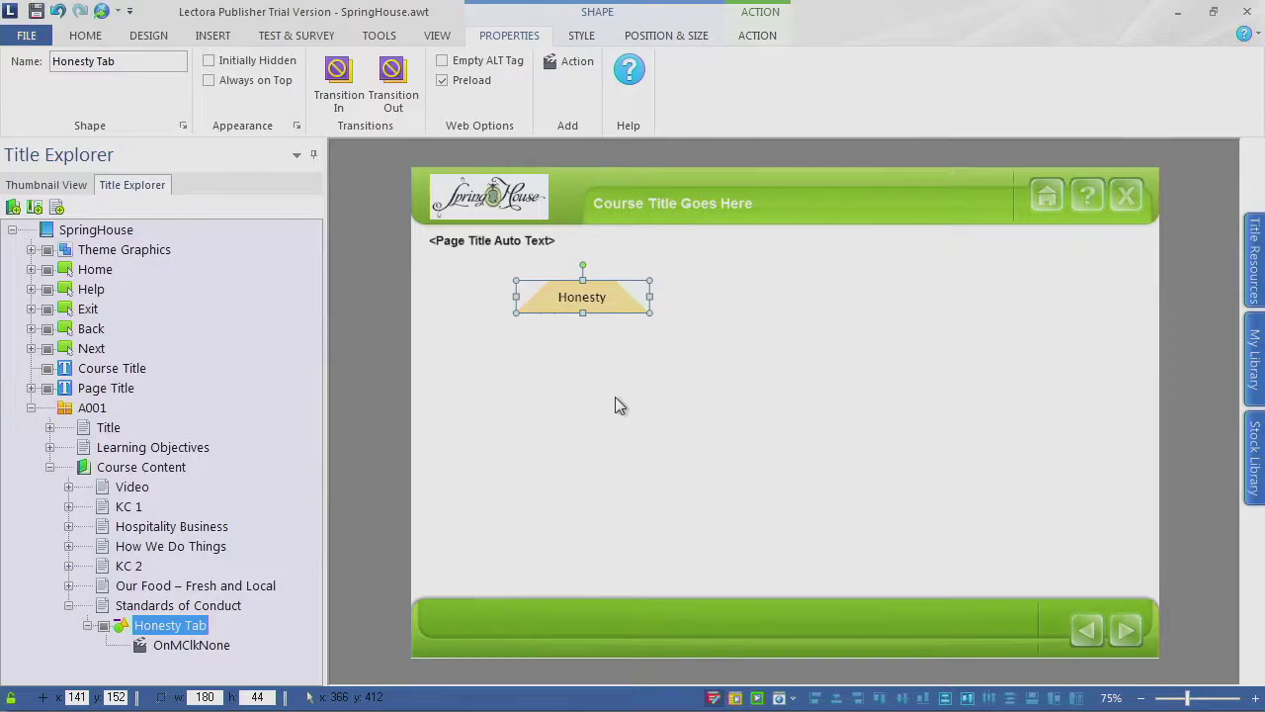
Step: Duplicate the Honesty tab on the page and place the copy beside the original at about x 322, y 154
right_click(619, 297)
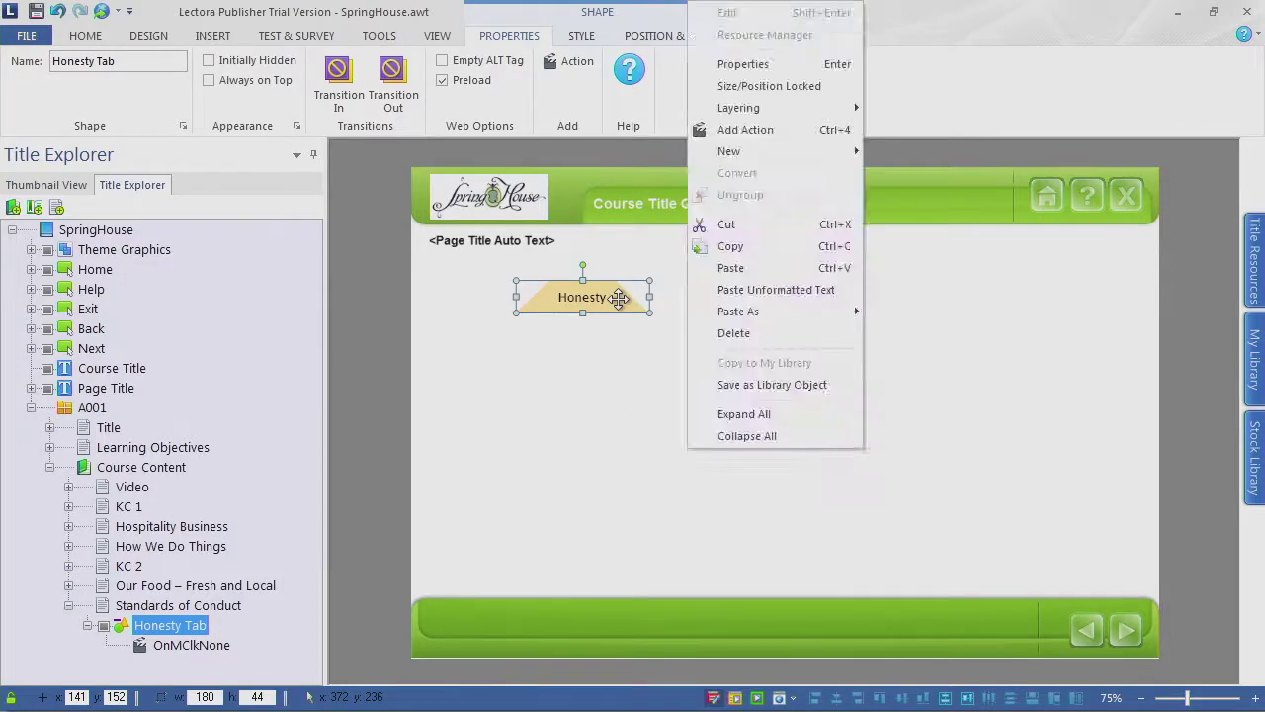
click(731, 246)
right_click(607, 307)
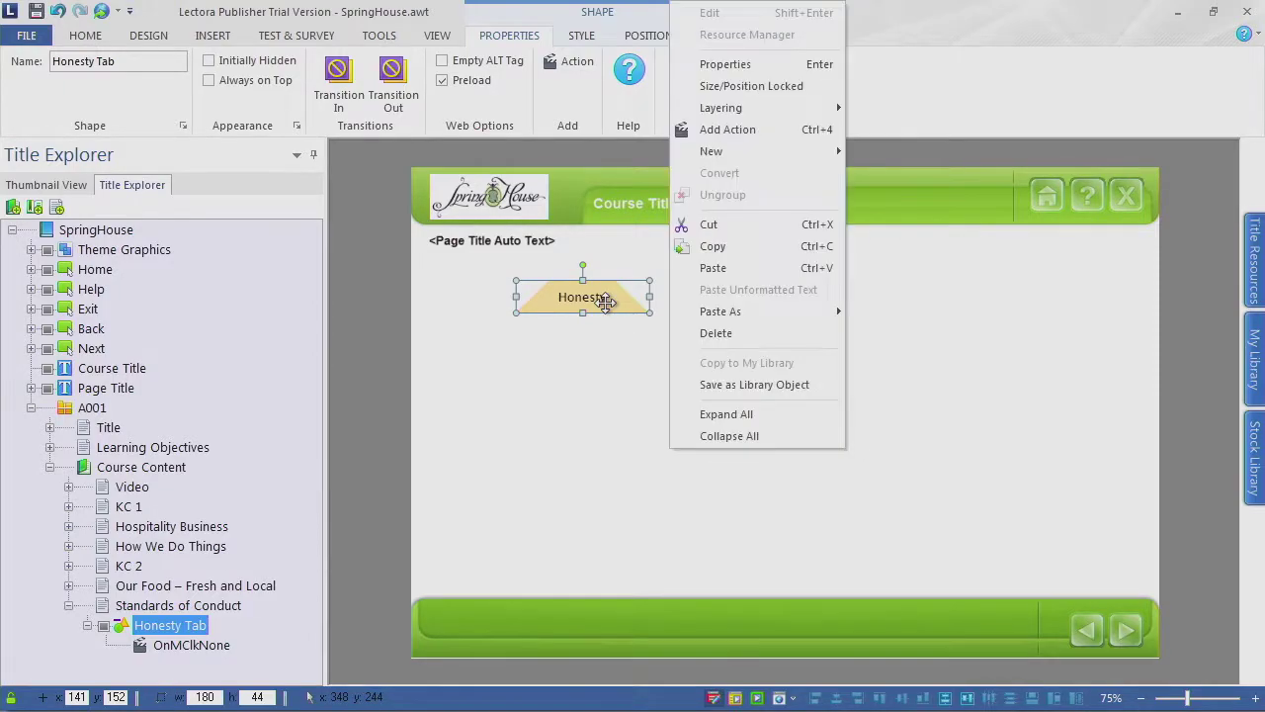
click(722, 265)
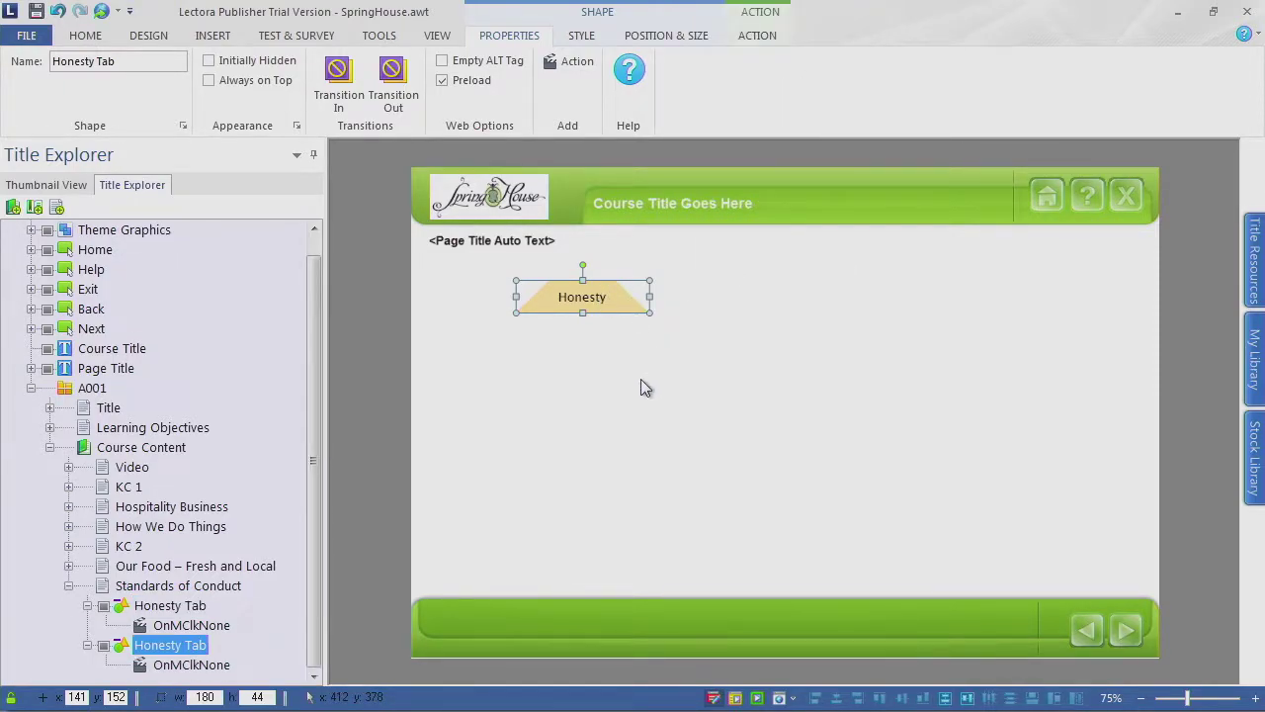
drag(607, 300, 743, 301)
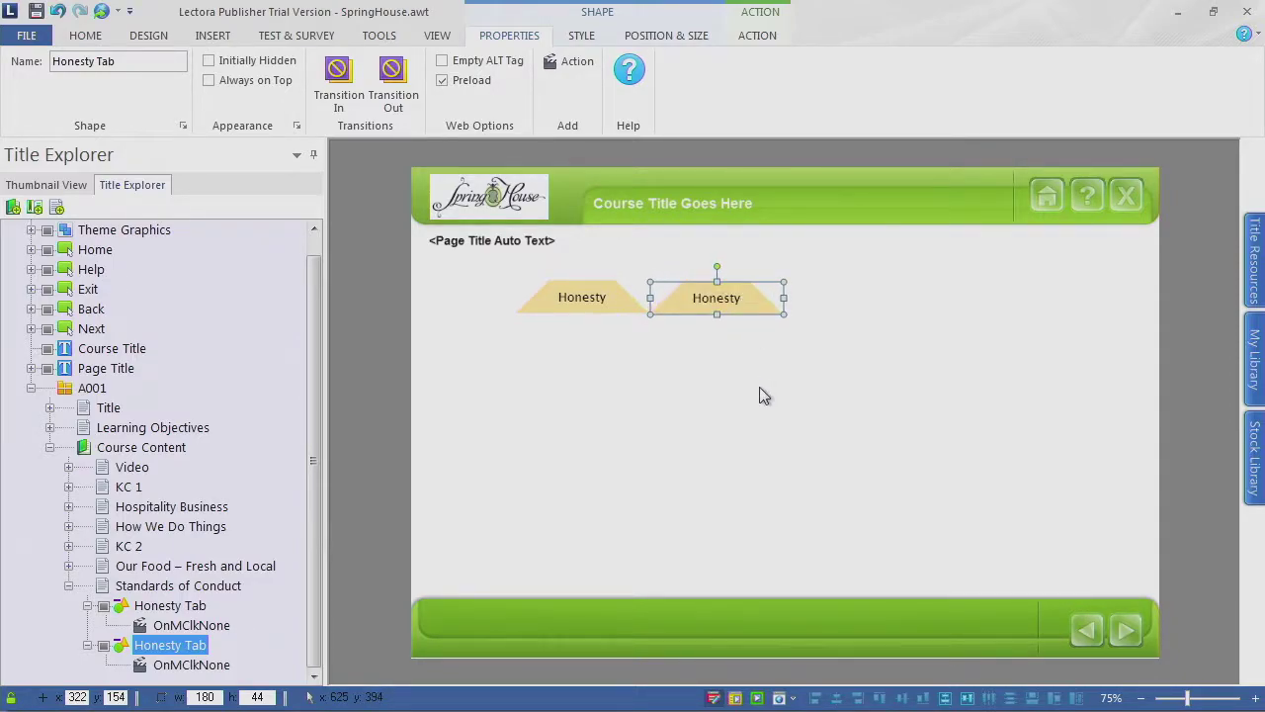
Step: Replace the label text on the copied trapezoid tab with "Conduct"
key(alt+Tab)
key(alt+Tab)
double_click(732, 301)
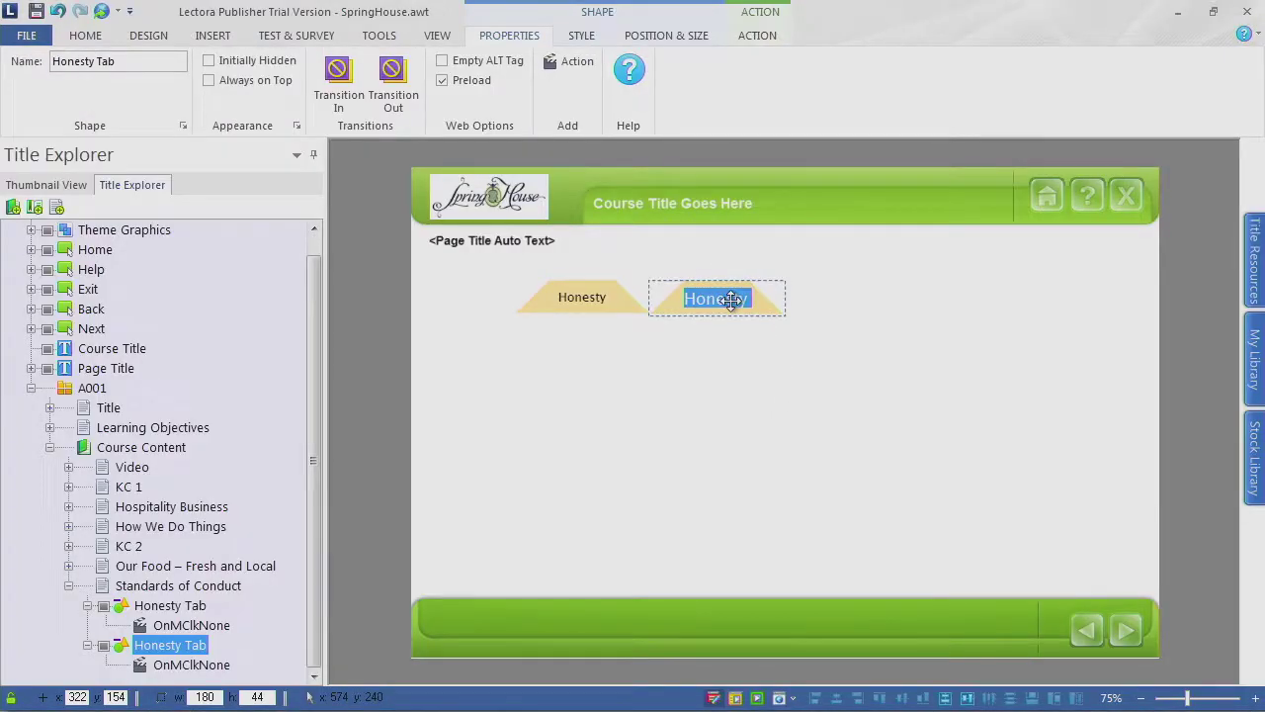
text(Conduct)
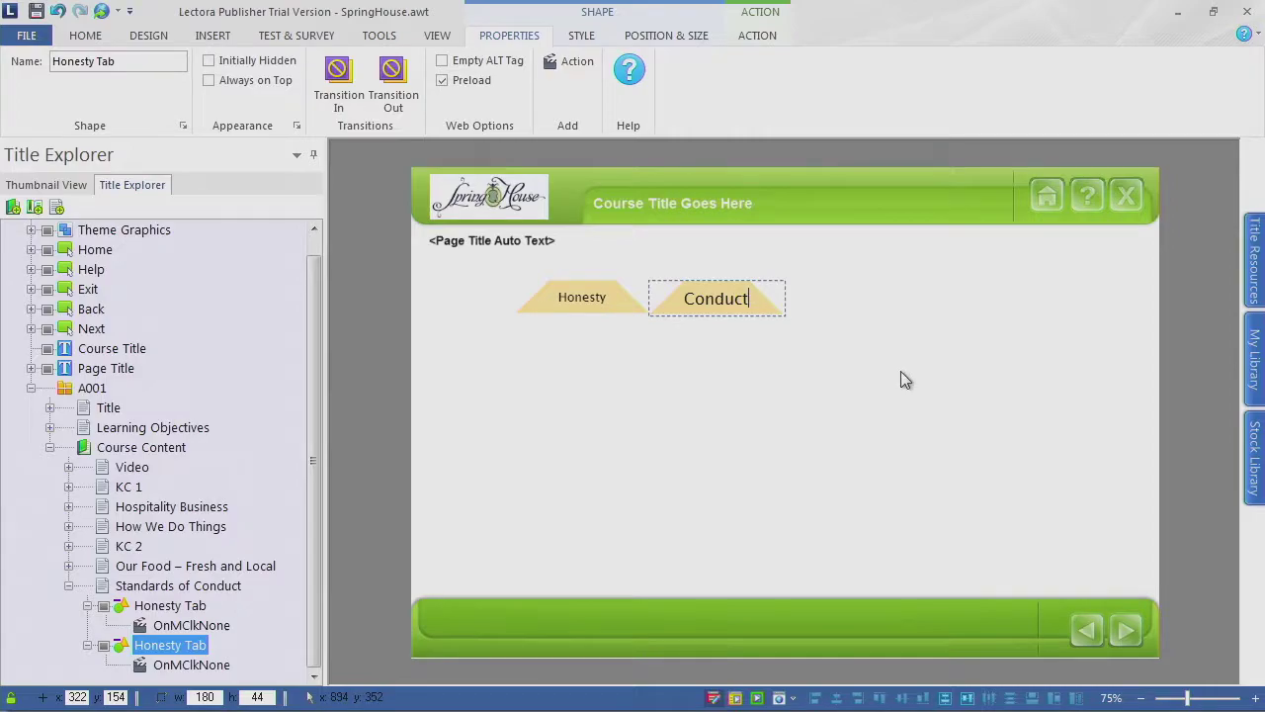
Step: Rename the second Honesty Tab object in the outline as "Conduct Tab"
click(203, 643)
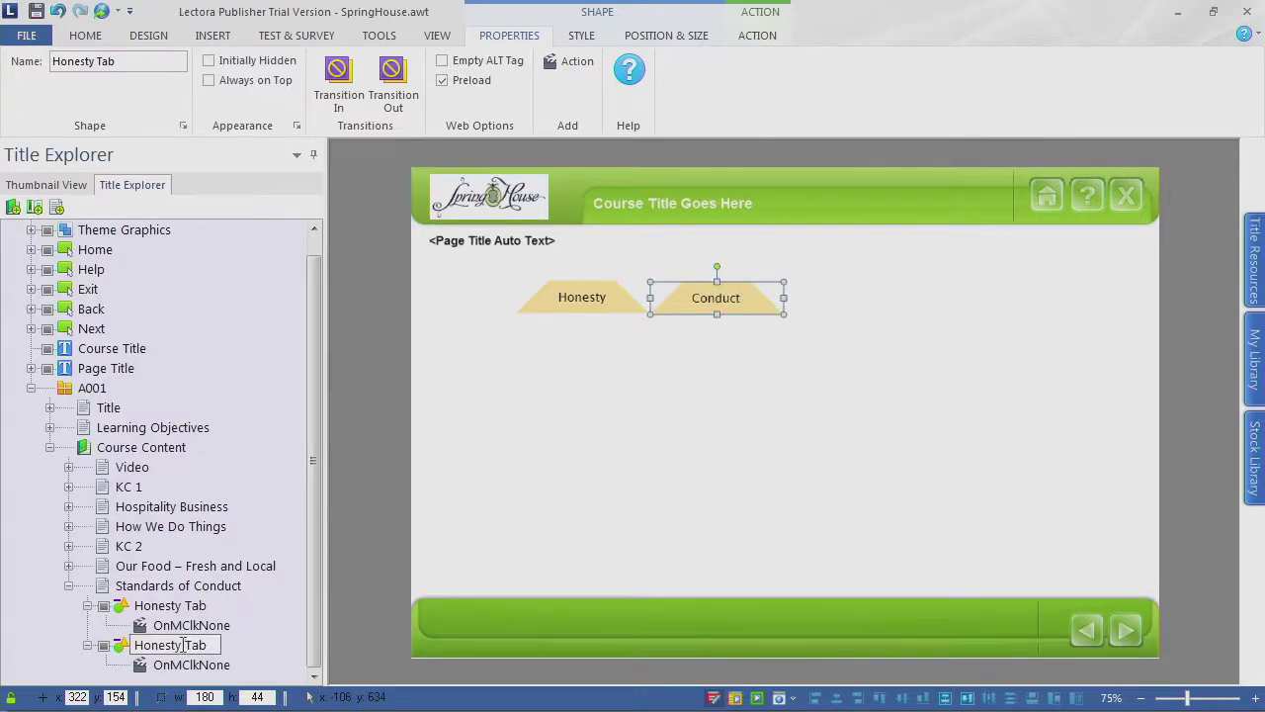
drag(184, 647, 132, 646)
text(Con)
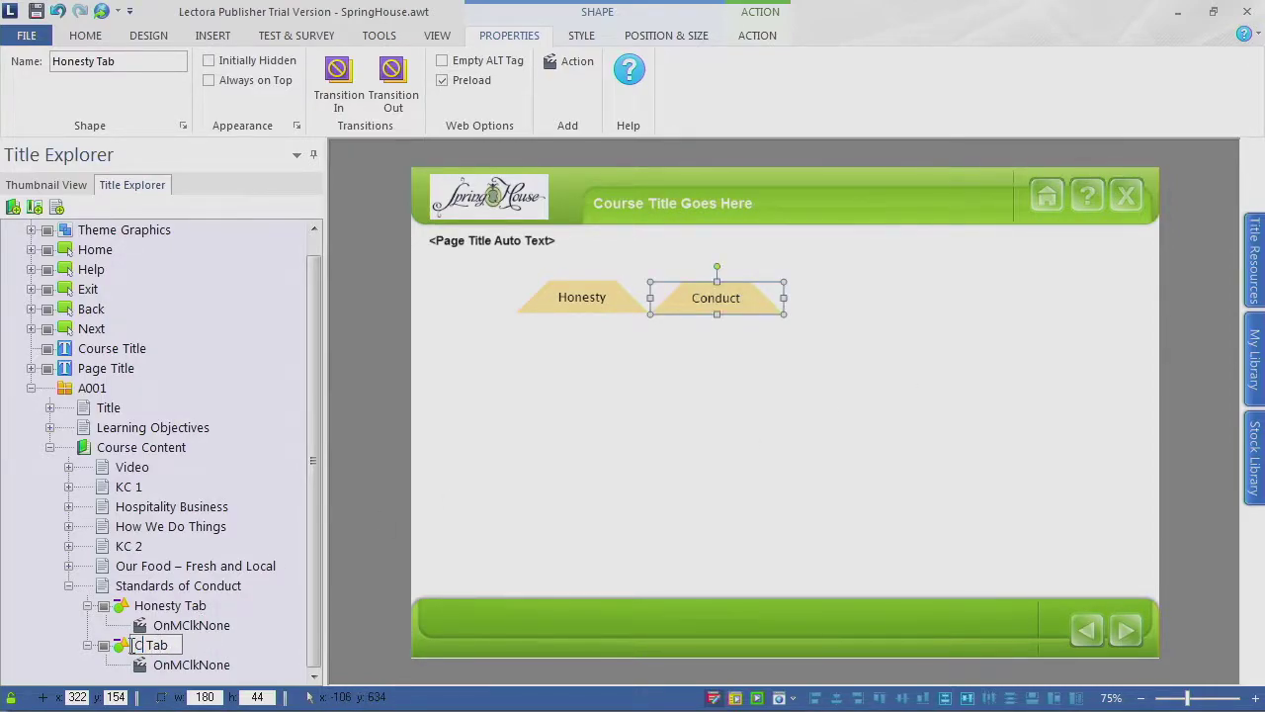
text(duct)
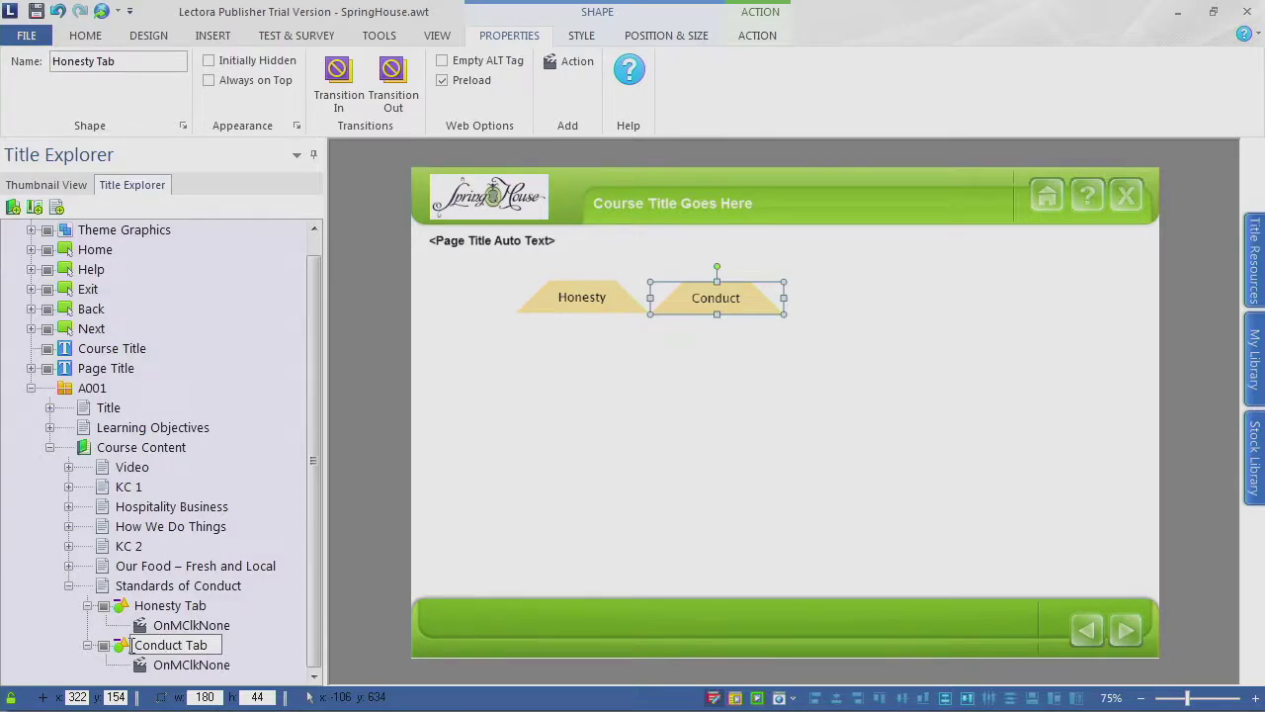
key(Return)
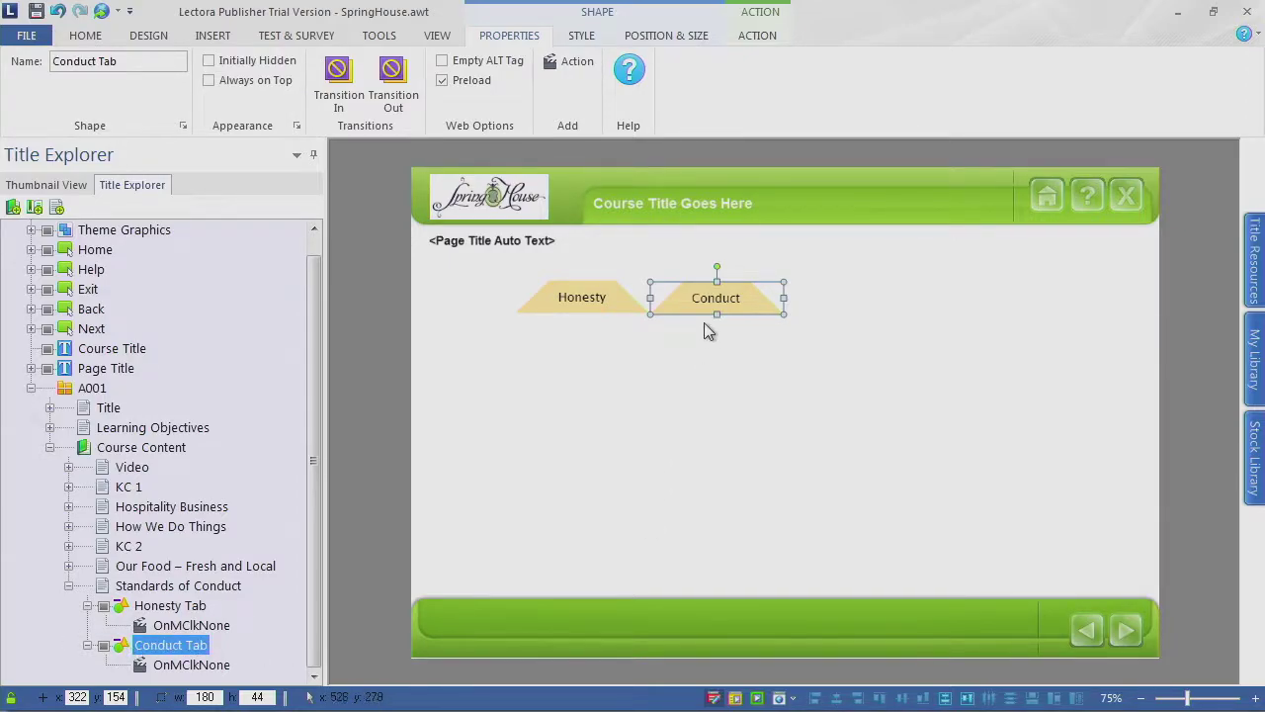
Step: Nudge the Conduct tab to x 318, y 152 and place a duplicate beside it at about x 500, y 151
drag(696, 304, 697, 305)
key(Up)
key(Up)
key(Right)
key(Right)
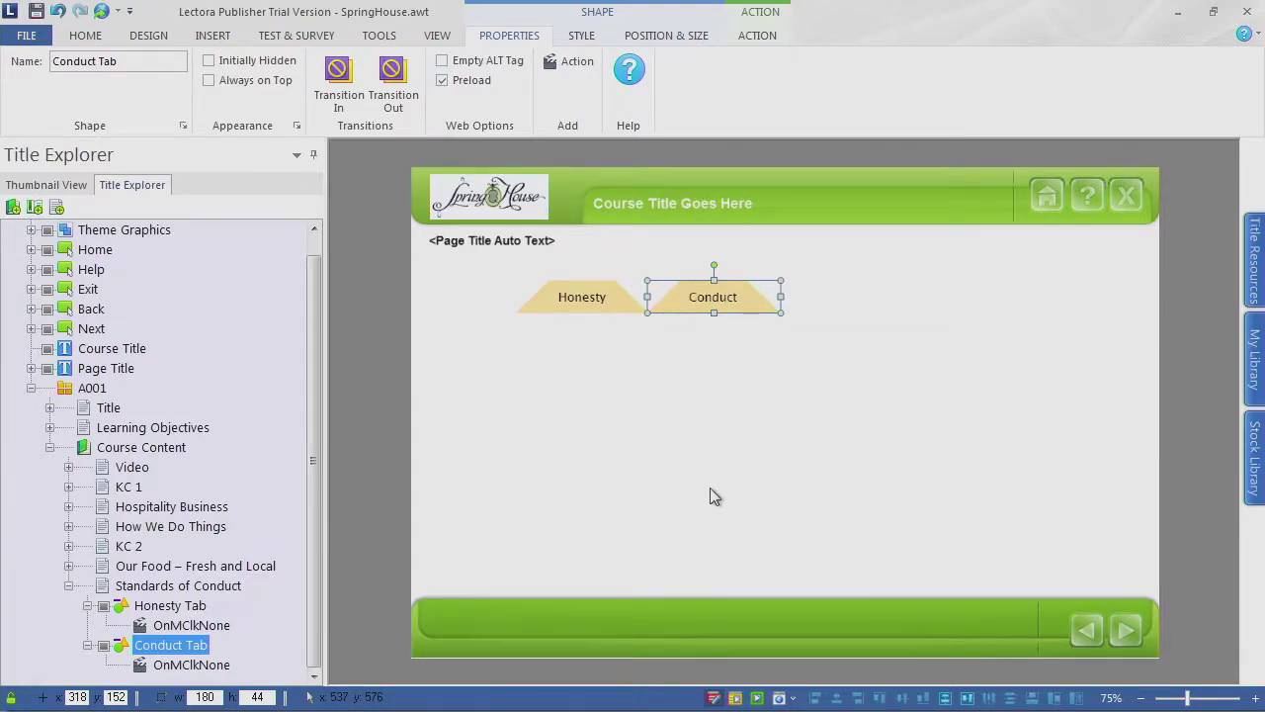
key(ctrl+v)
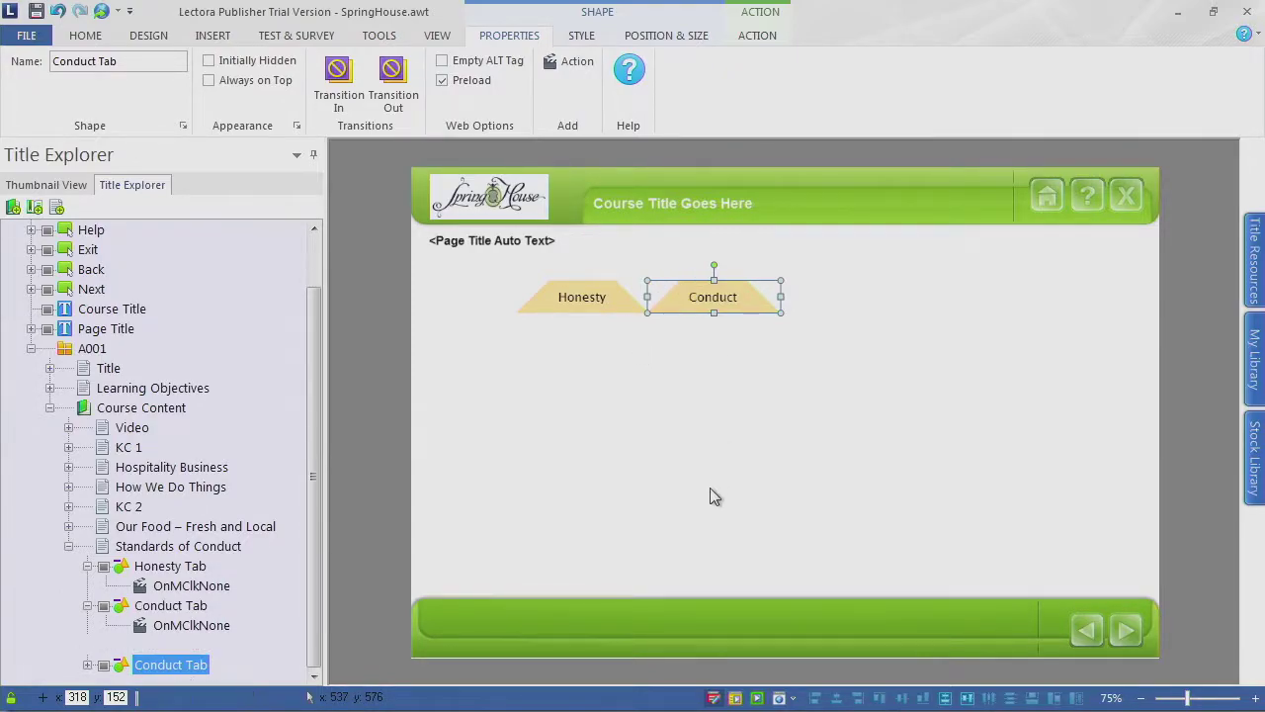
drag(689, 298, 823, 294)
Step: Copy the heading "Appearance" from the Word storyboard and paste it over the third tab's label in Lectora
key(alt+Tab)
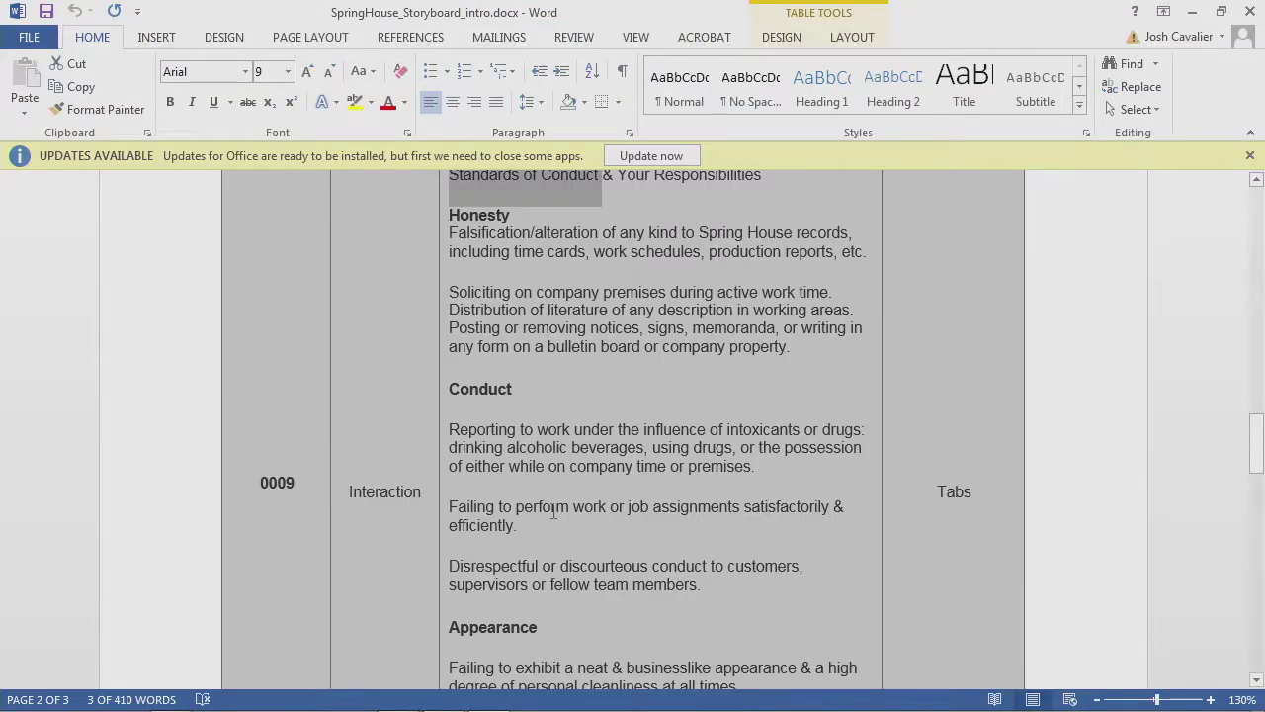
scroll(549, 509, down, 3)
drag(549, 509, 448, 509)
key(ctrl+c)
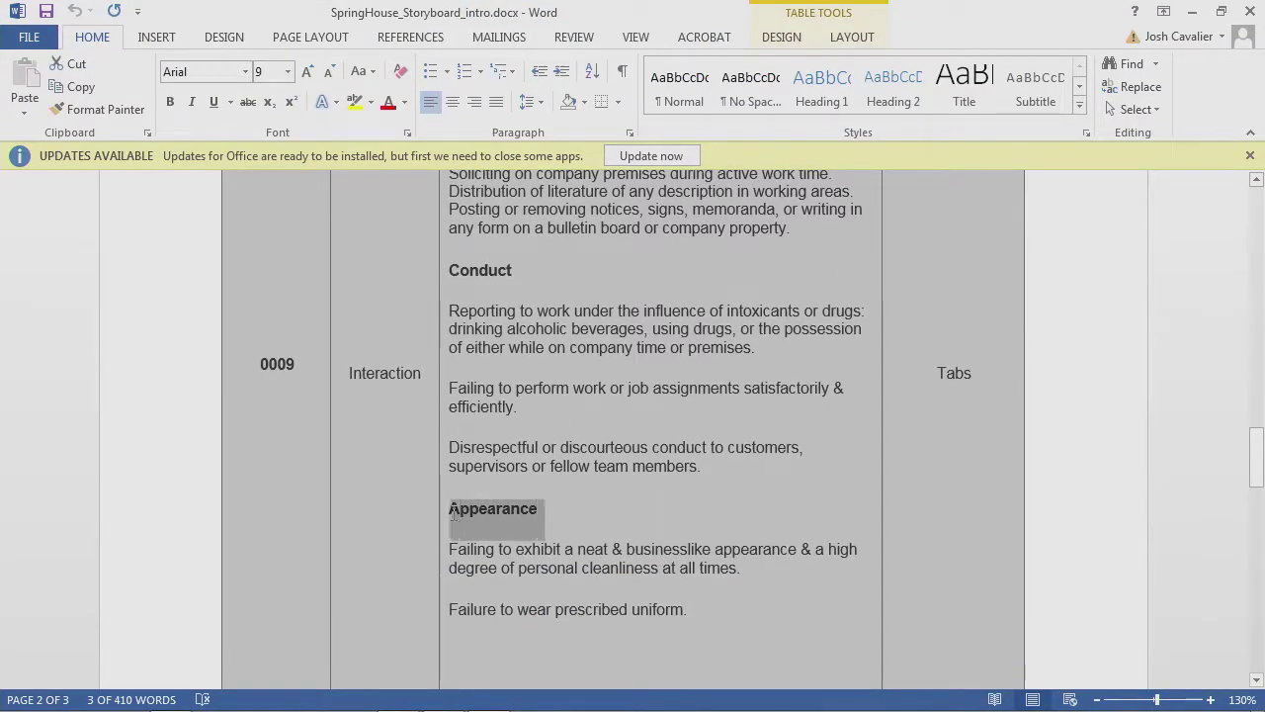
right_click(463, 508)
click(534, 149)
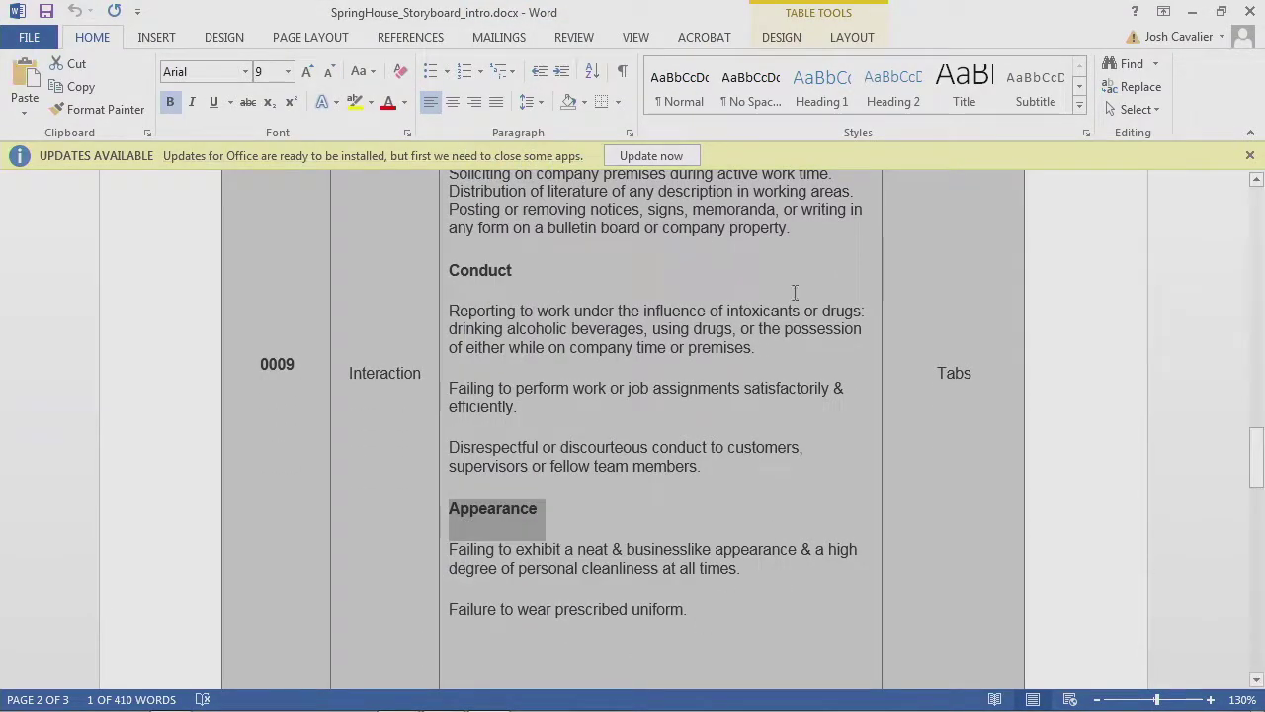
key(alt+Tab)
double_click(848, 298)
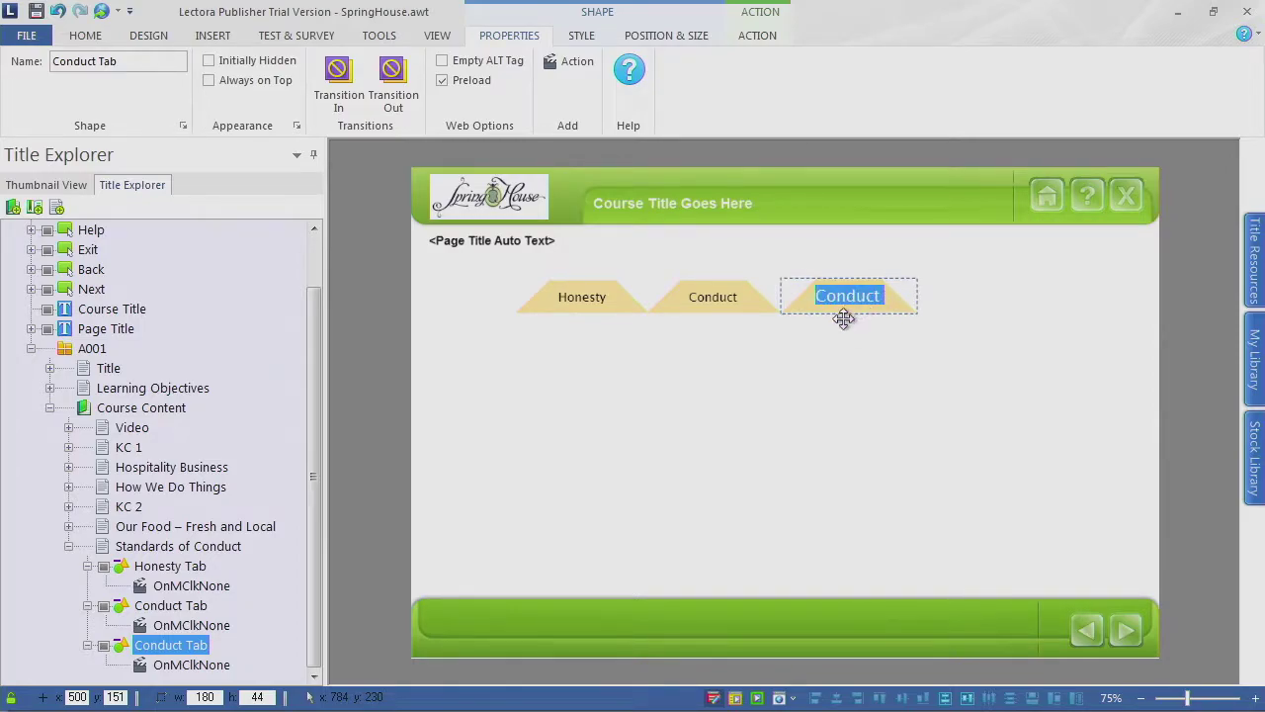
key(ctrl+v)
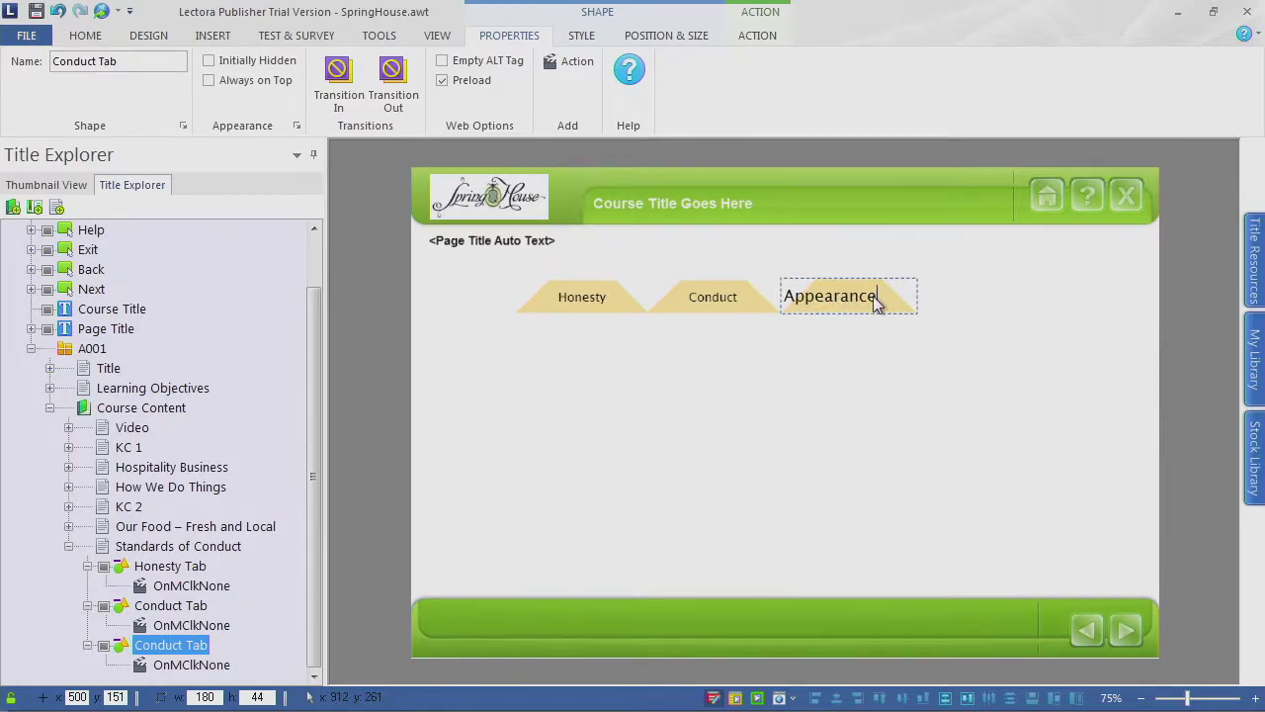
click(743, 348)
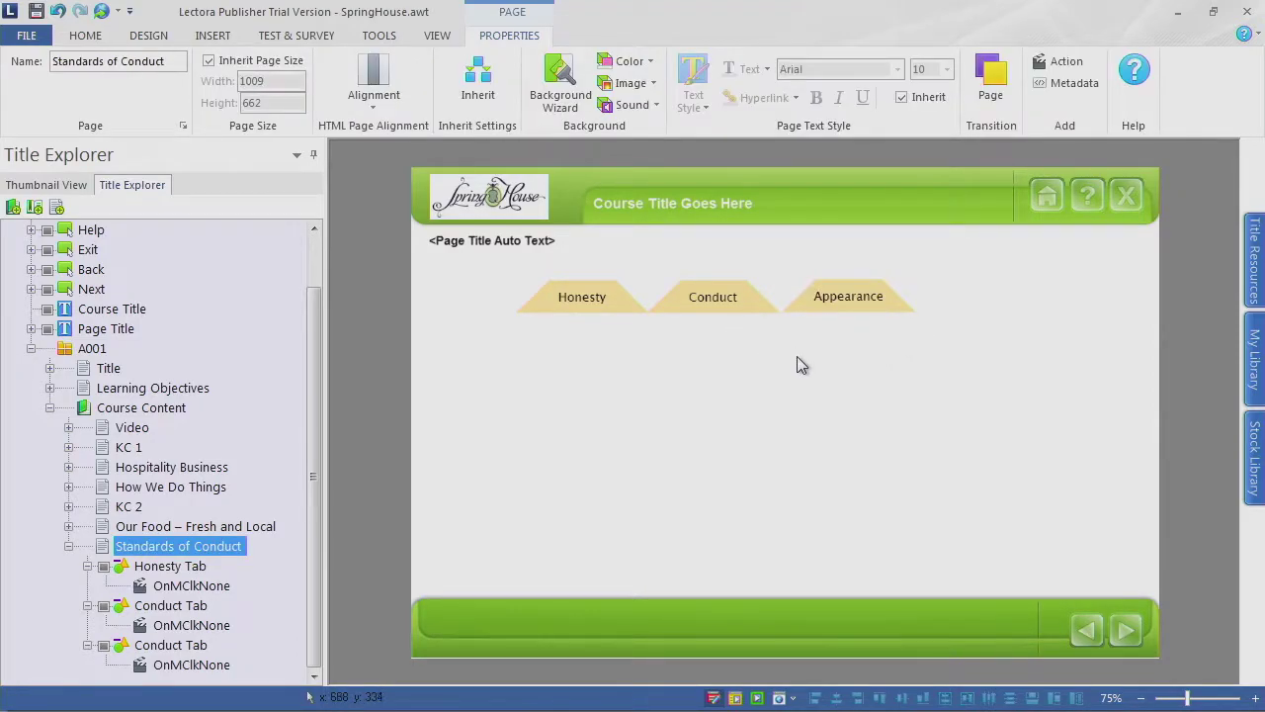
Step: Try bold formatting on the "Appearance" tab label
double_click(848, 295)
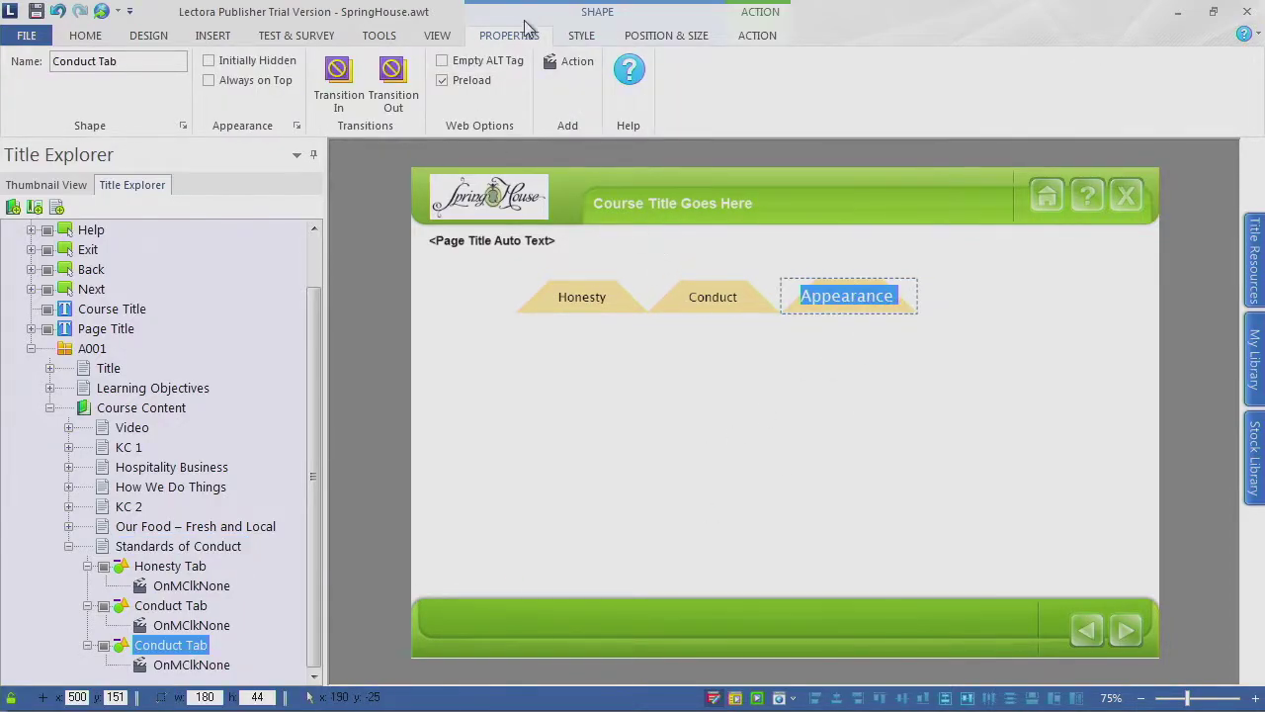
click(591, 36)
click(513, 98)
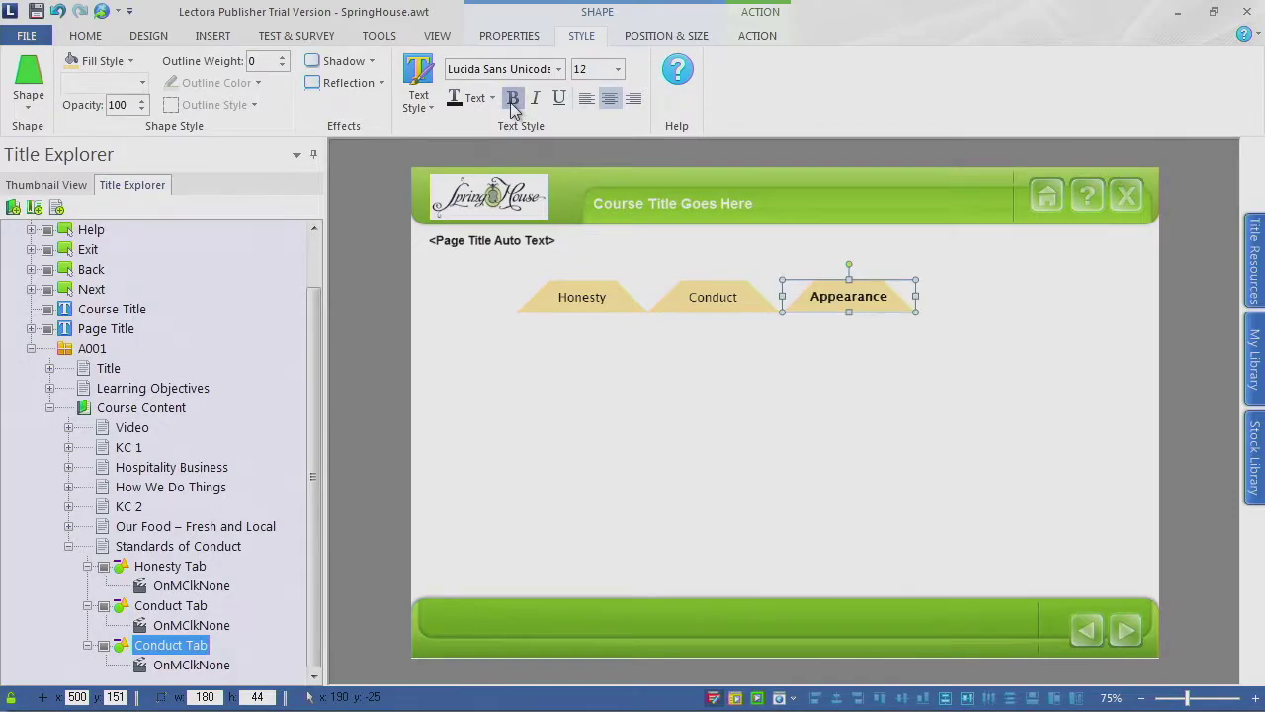
click(700, 378)
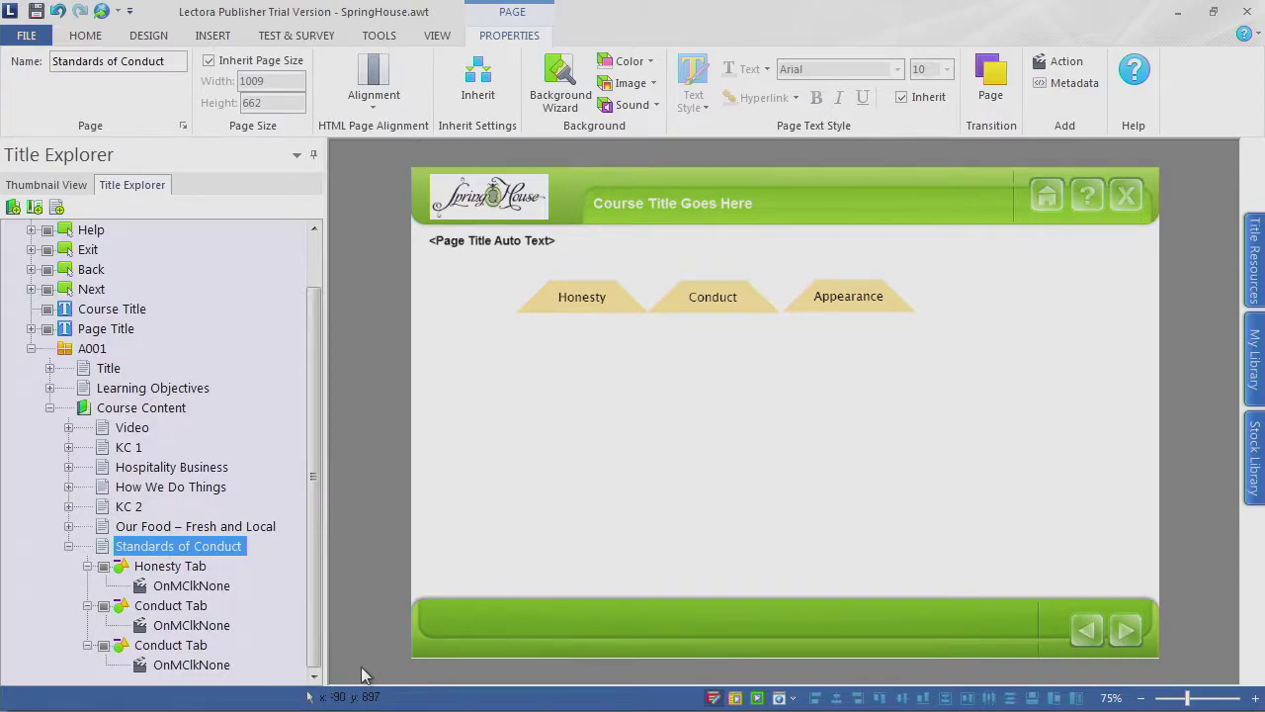
Step: Rename the third tab object in the outline as "Appearance Tab"
click(183, 646)
click(185, 646)
drag(184, 646, 61, 647)
text(Appear)
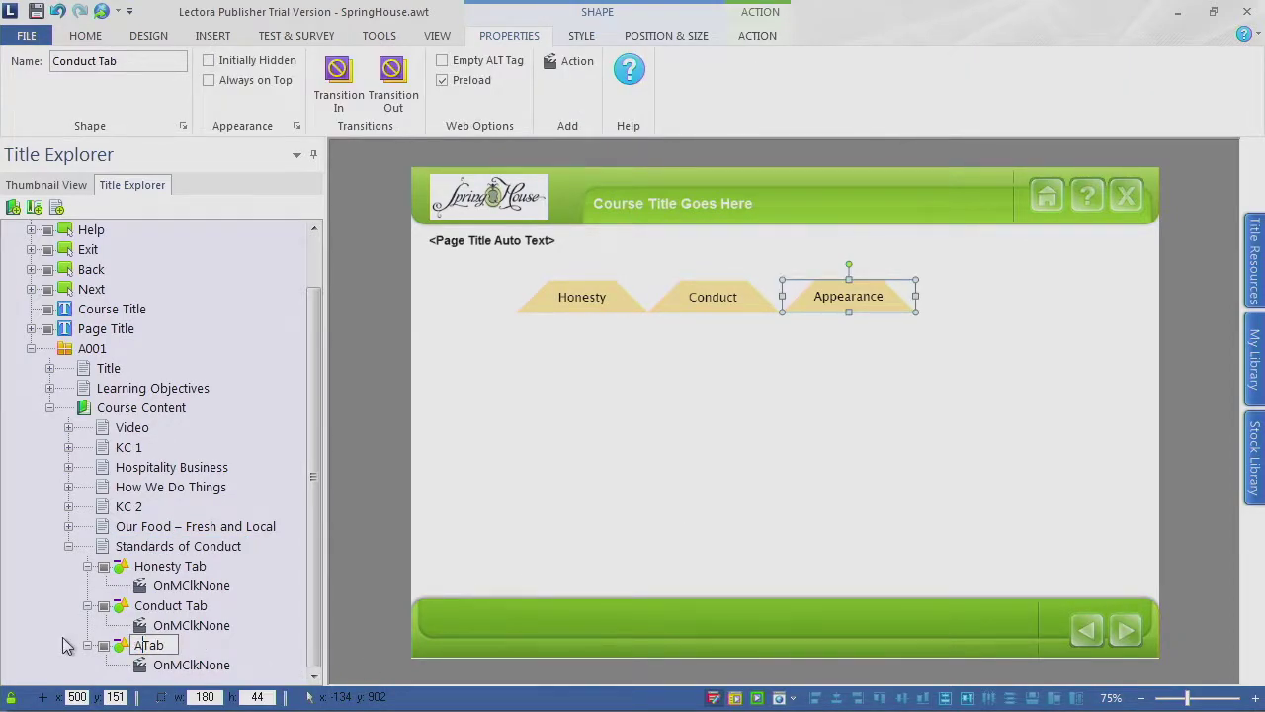
text(ance)
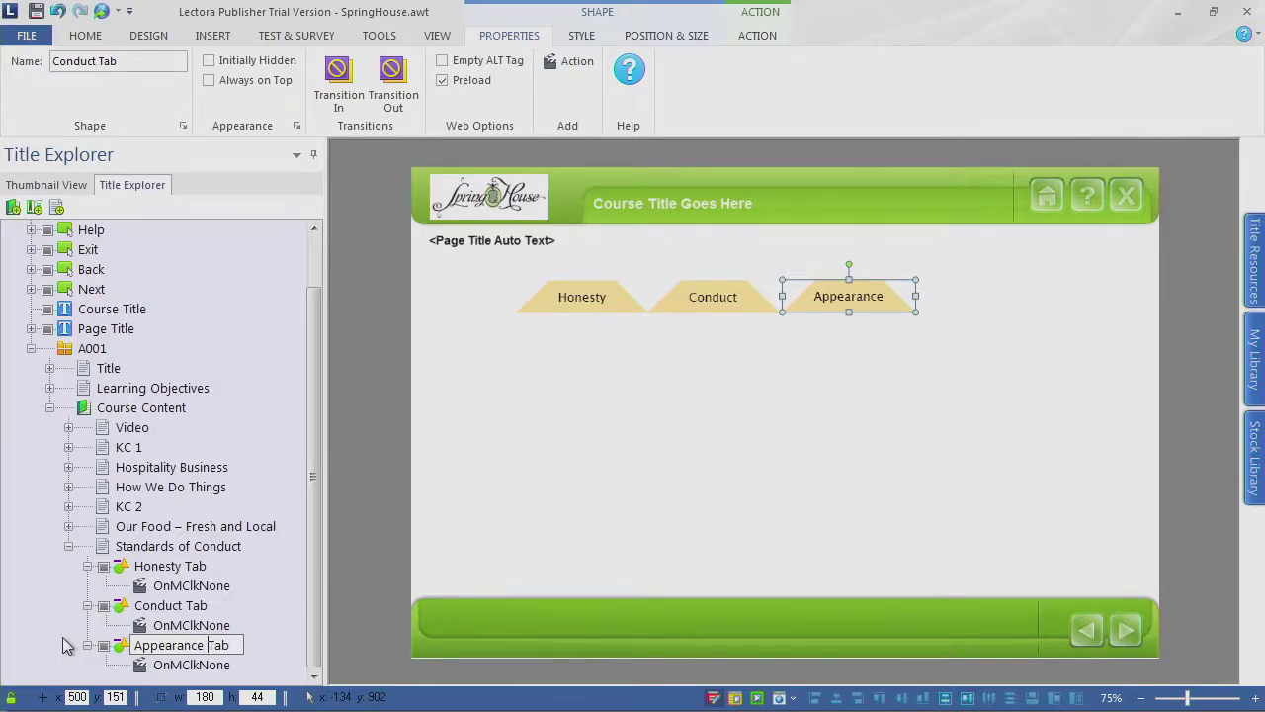
key(Return)
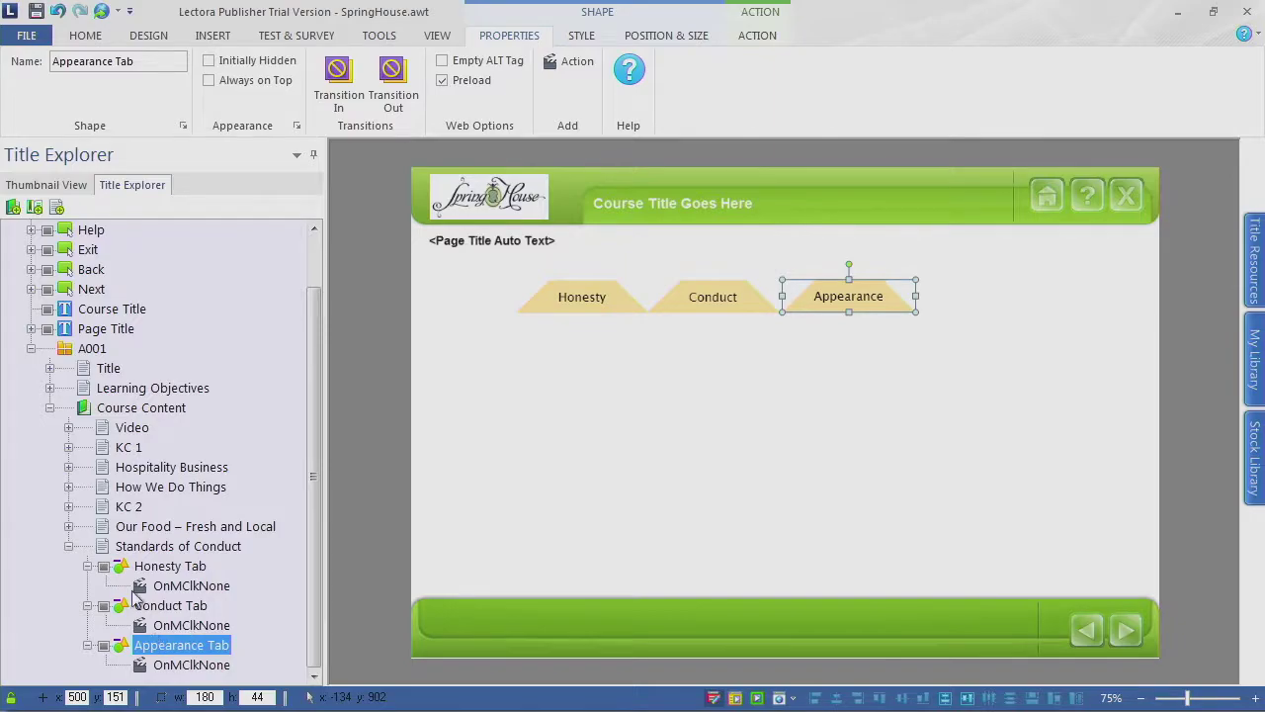
Step: Collapse the Honesty, Conduct and Appearance tab entries in the outline
click(87, 566)
click(87, 605)
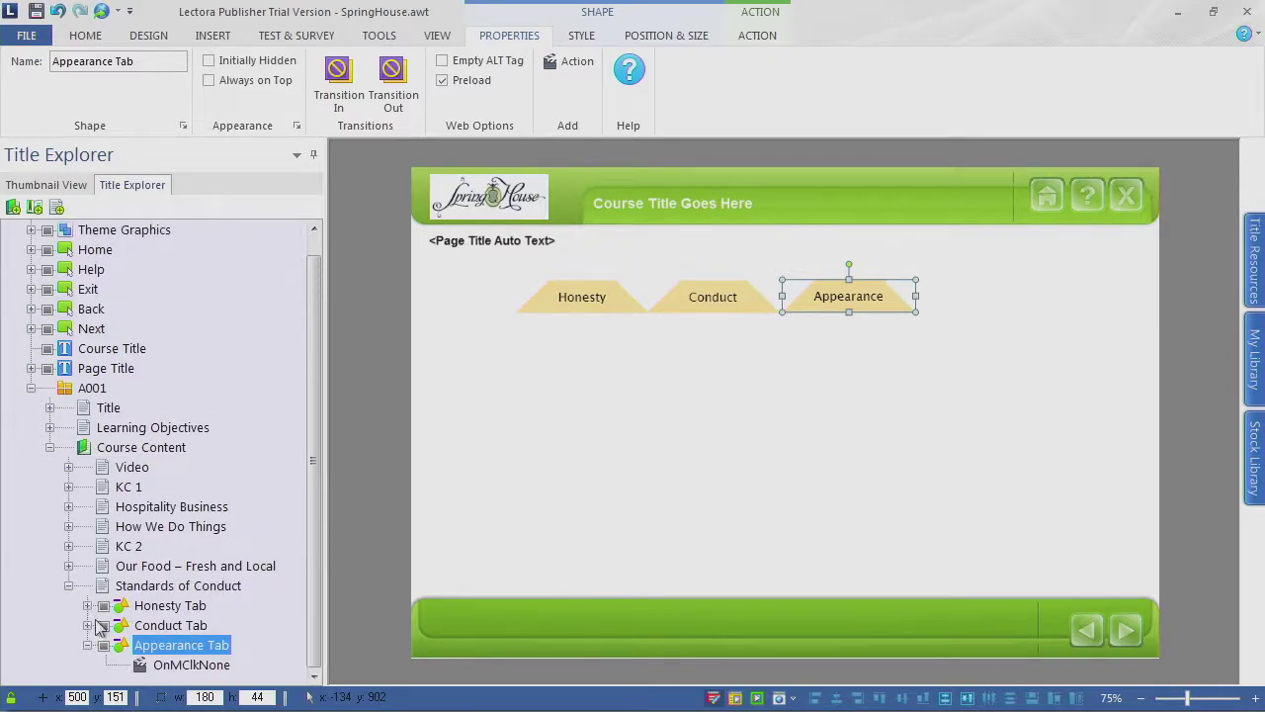
click(87, 645)
Step: Move the Appearance tab to x 498, y 153 so it lines up with the Conduct tab
click(718, 387)
click(827, 302)
drag(820, 302, 819, 303)
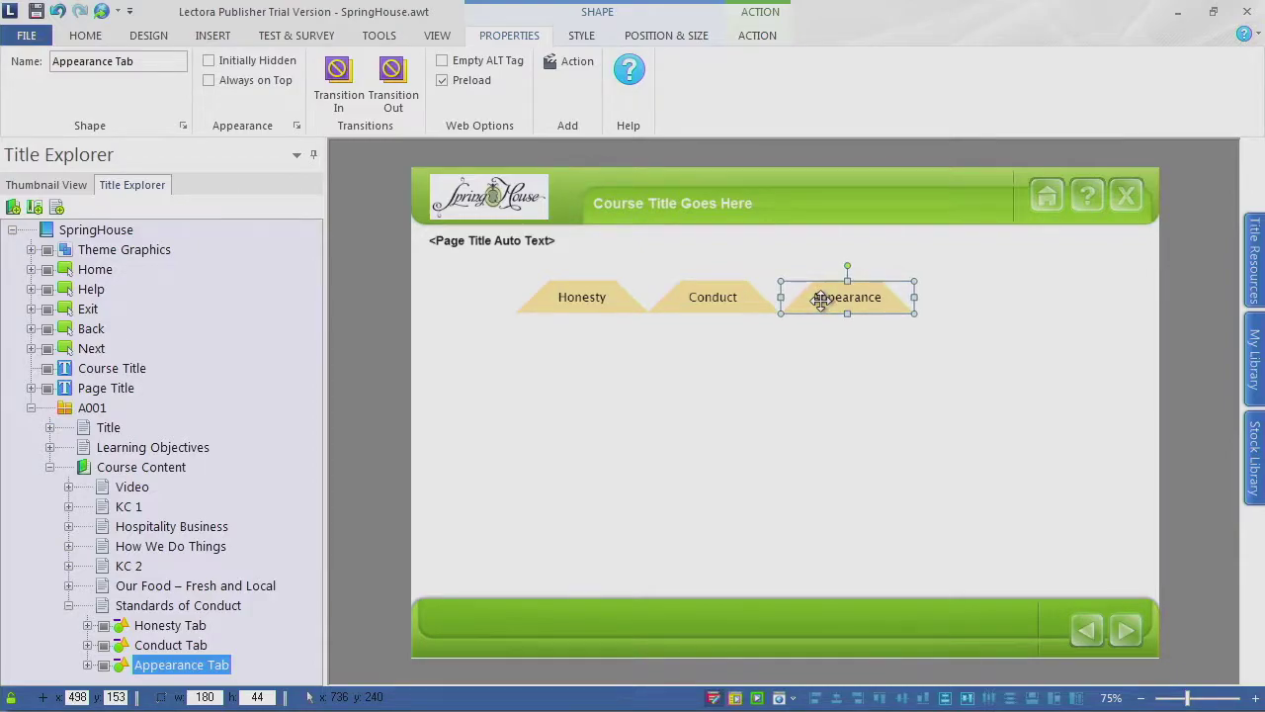
click(689, 492)
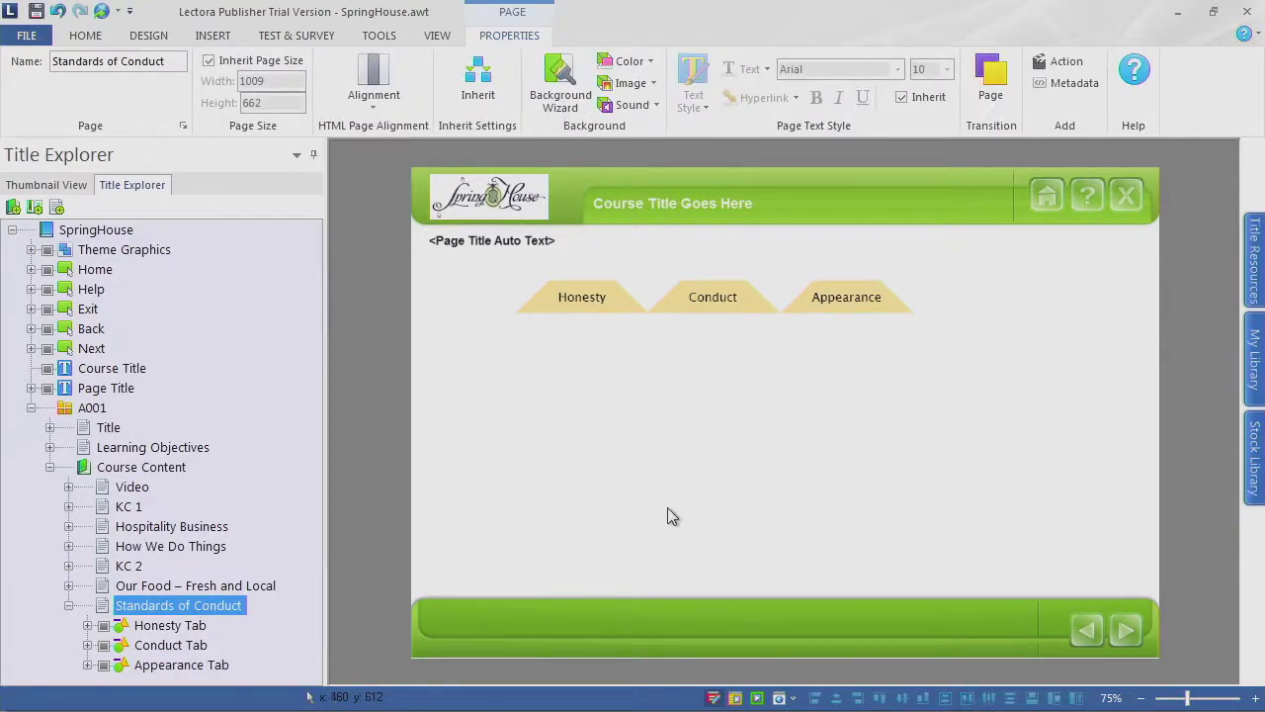
Step: Draw a rectangle about 784 wide and 356 high beneath the tabs, at about x 119, y 199
click(212, 35)
click(367, 63)
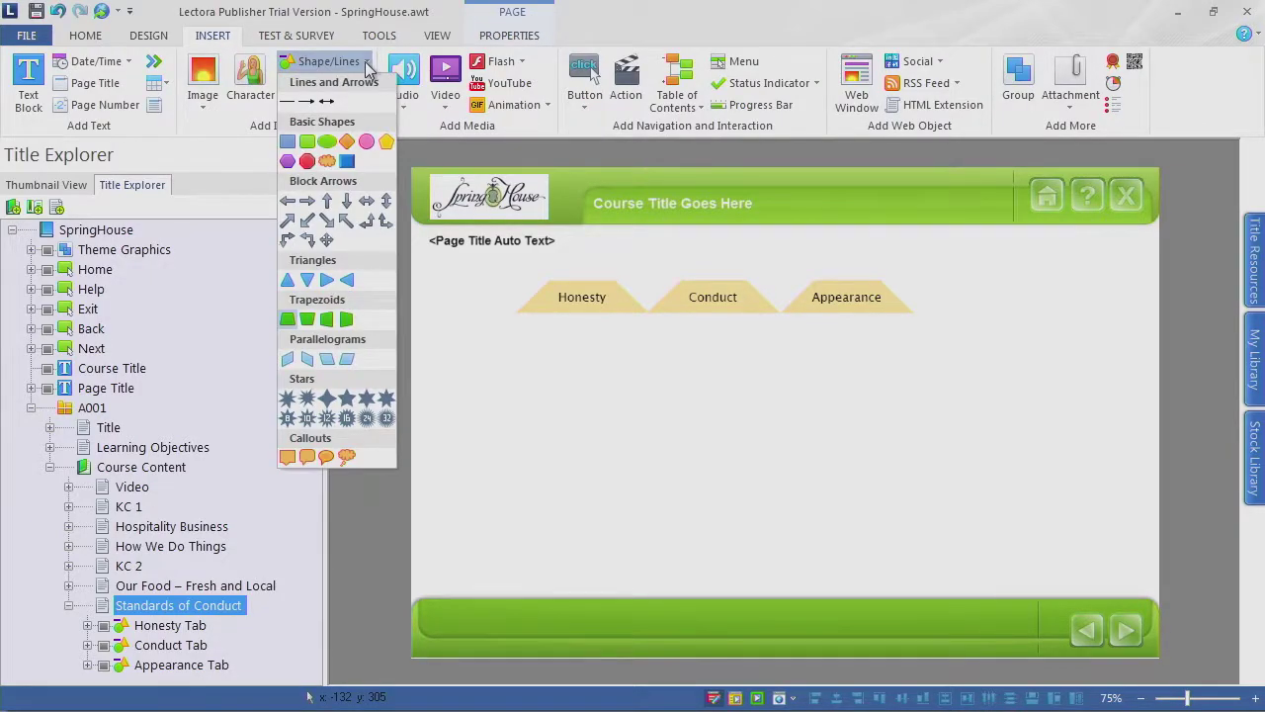
click(288, 142)
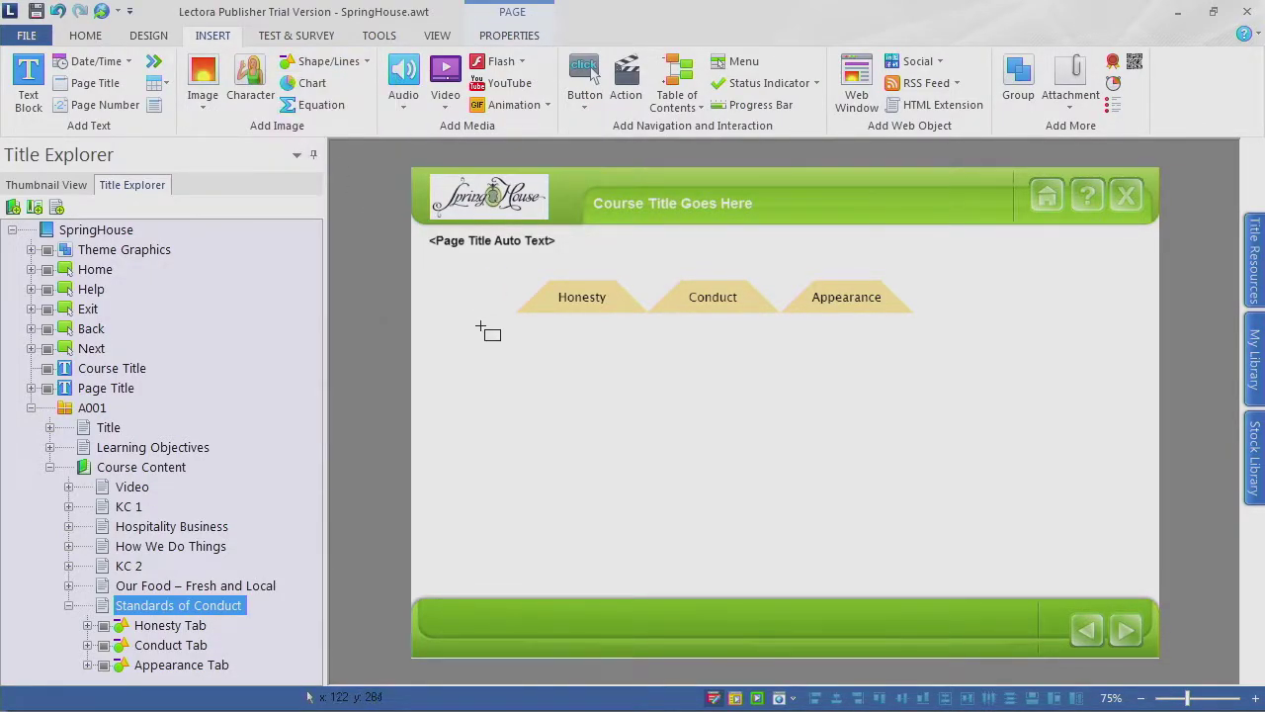
mouse_move(499, 316)
mouse_down()
mouse_move(629, 450)
mouse_move(1006, 555)
mouse_move(988, 577)
mouse_move(1080, 578)
mouse_up()
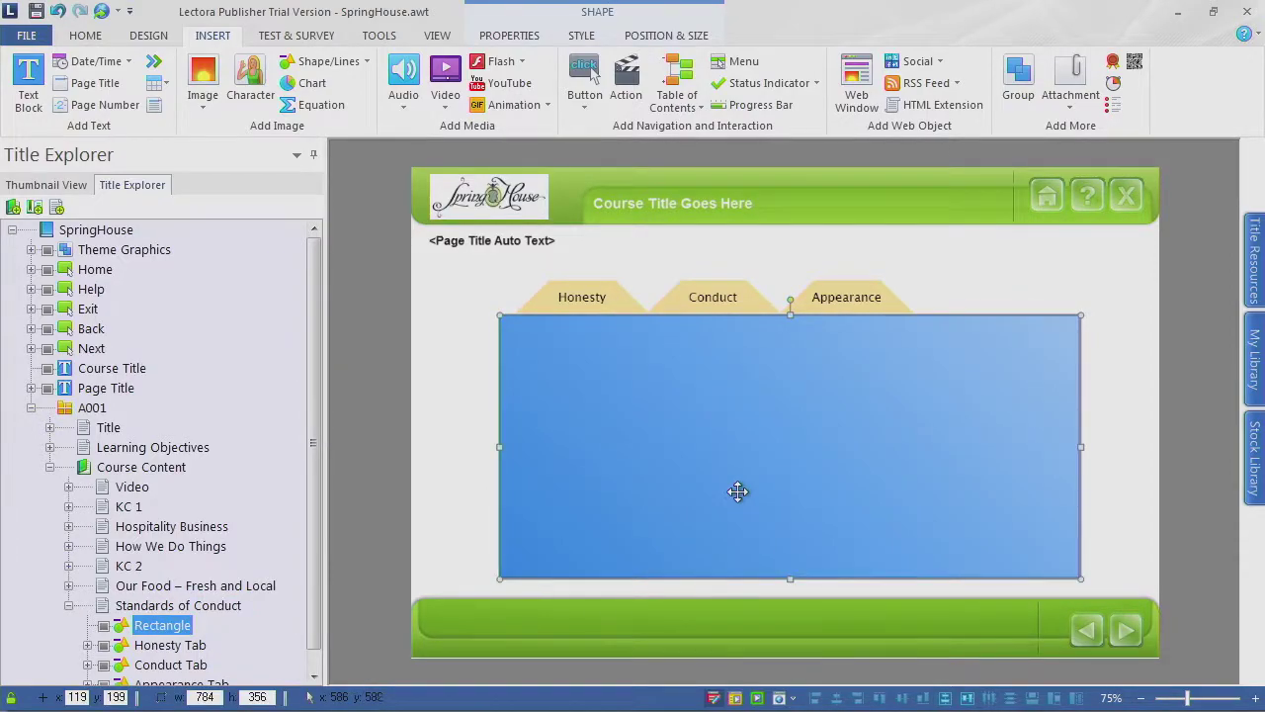
Step: Give the rectangle the same tan fill as the tabs and an outline weight of 0
click(520, 38)
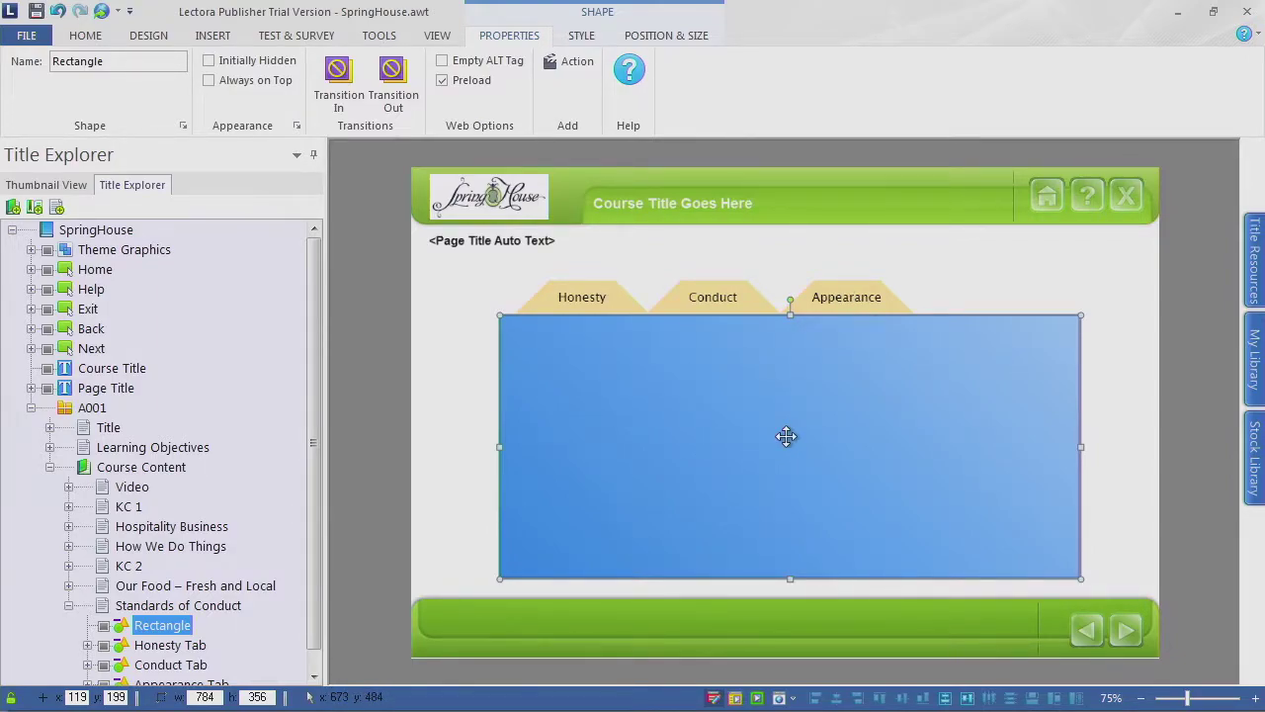
click(583, 35)
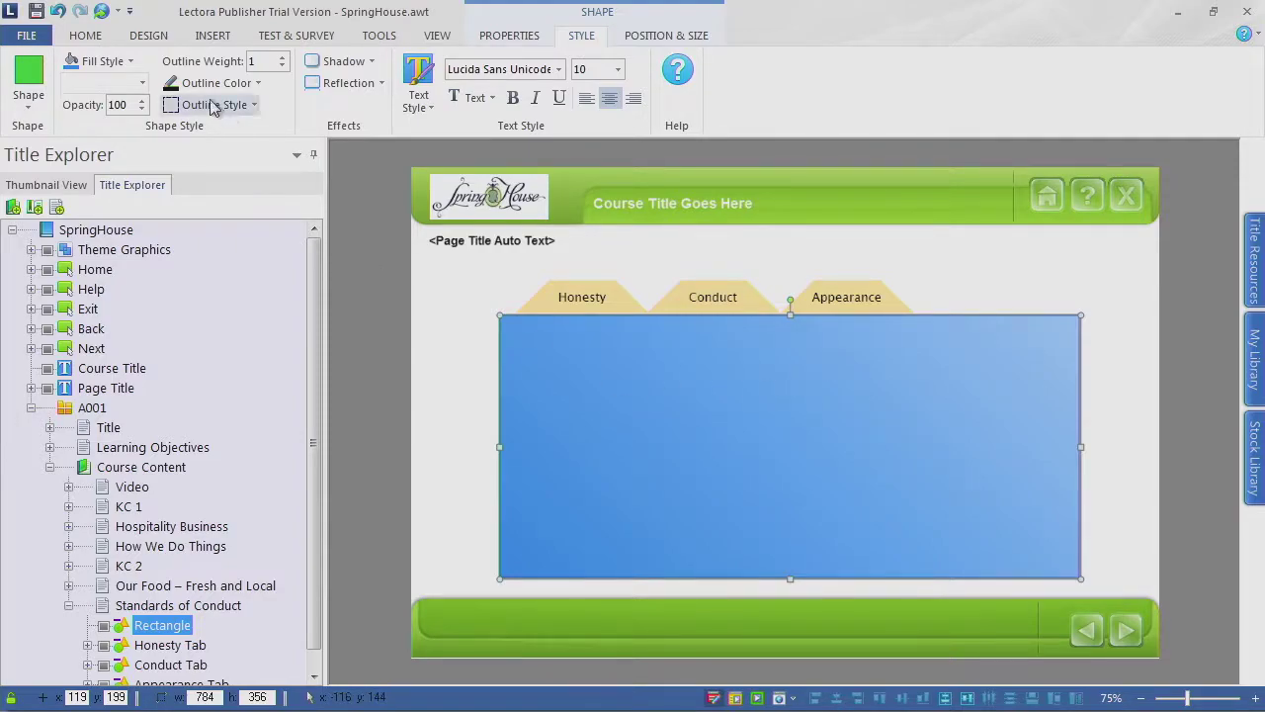
click(130, 61)
click(113, 163)
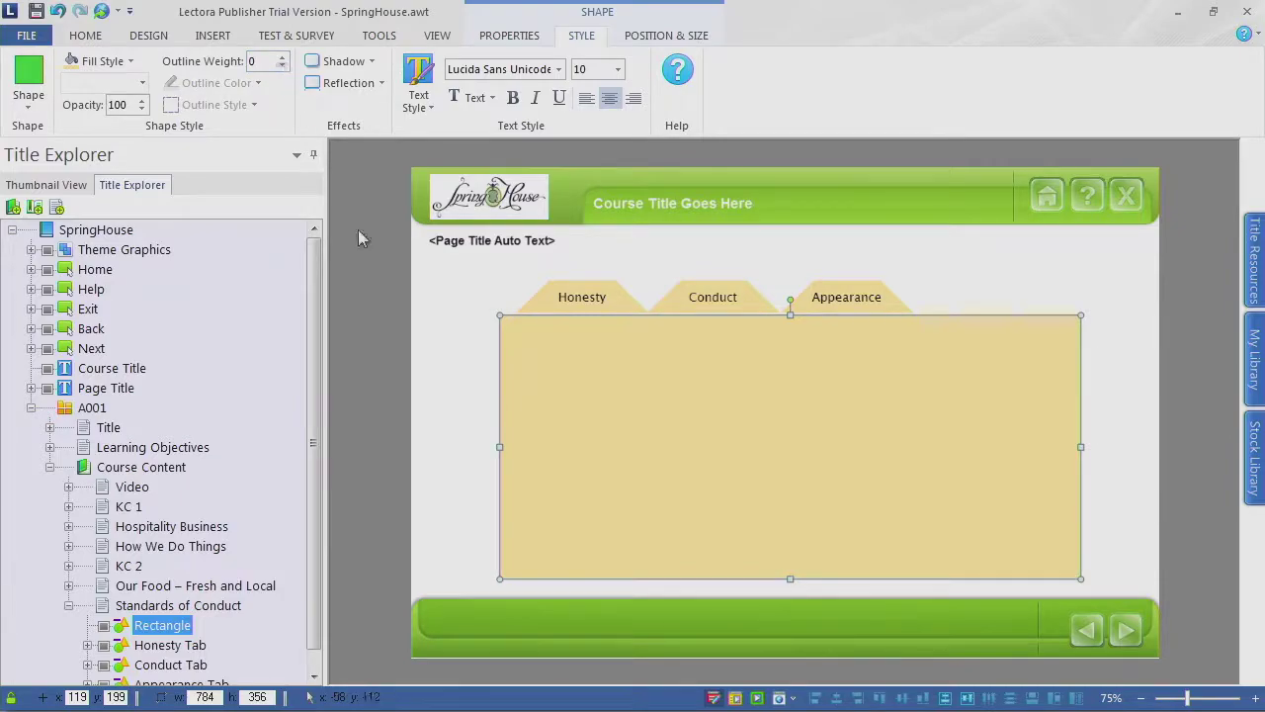
click(472, 417)
Step: Nudge the rectangle to x 129, y 197 so it meets the bottom of the tabs
click(657, 446)
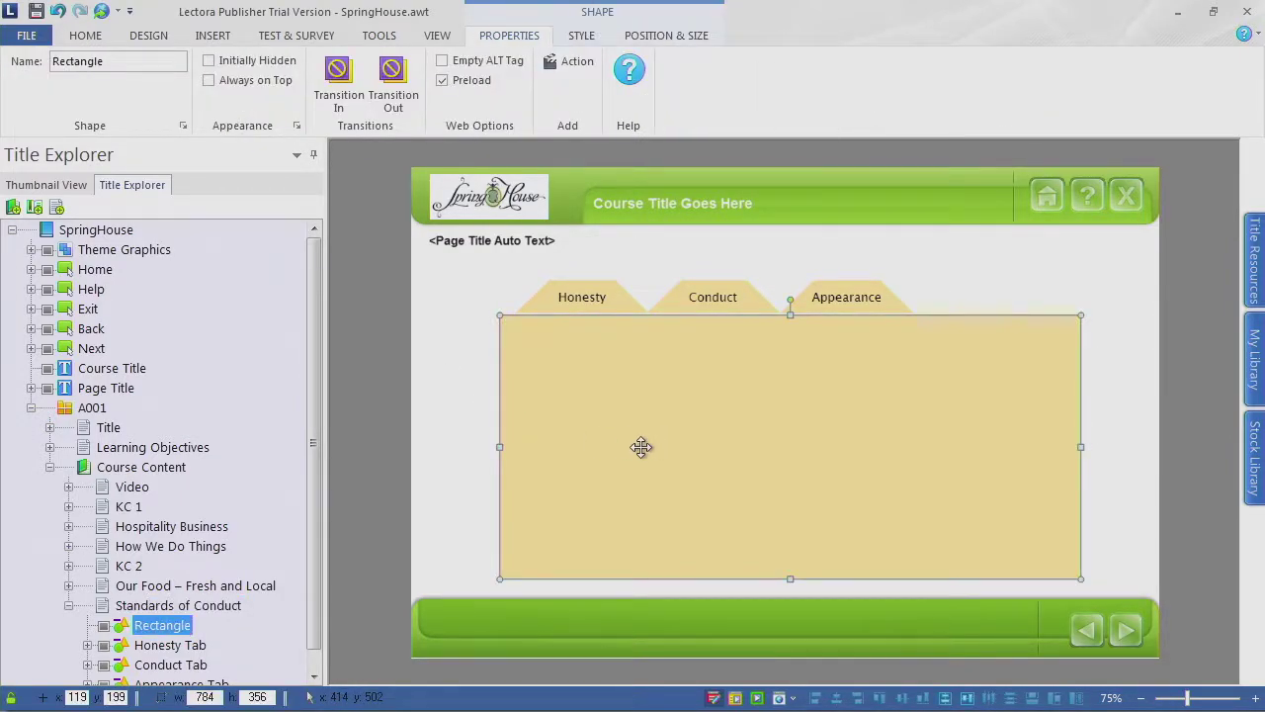
key(Right)
key(Right)
key(Right)
key(Right)
key(Right)
key(Right)
key(Right)
key(Right)
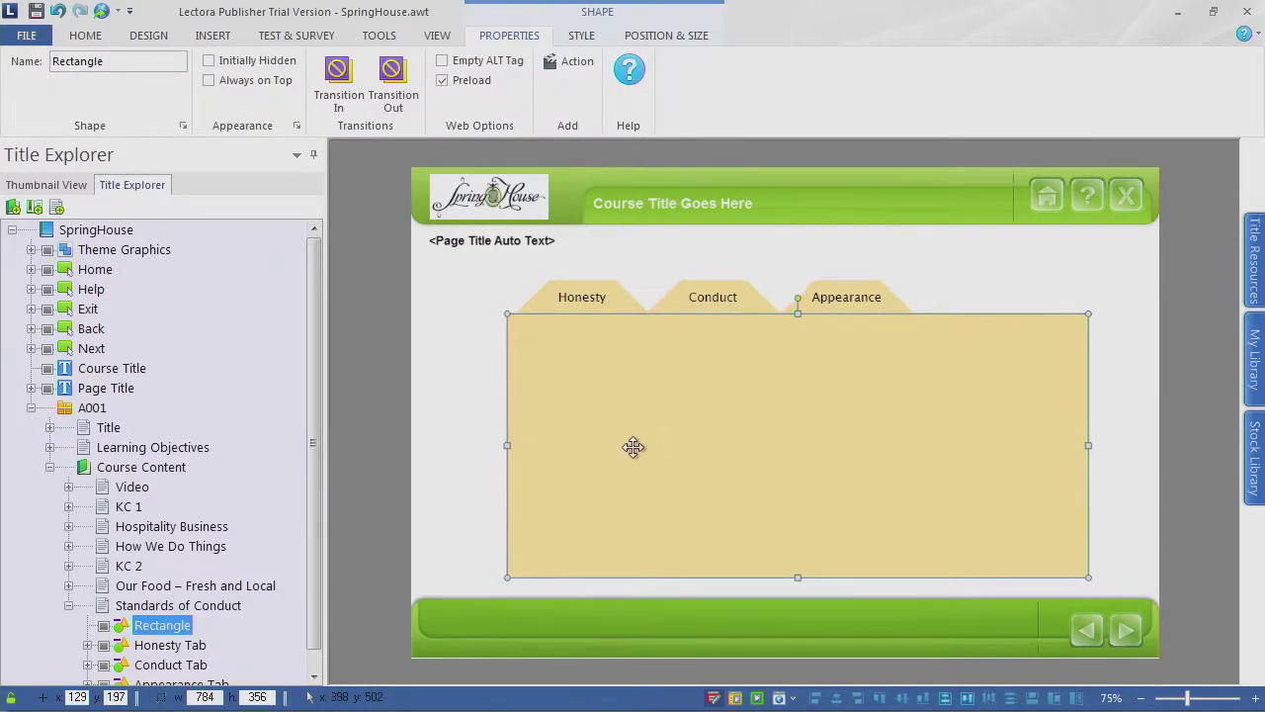
Step: Narrow the rectangle from its right side to a width of about 718
click(411, 462)
click(1018, 458)
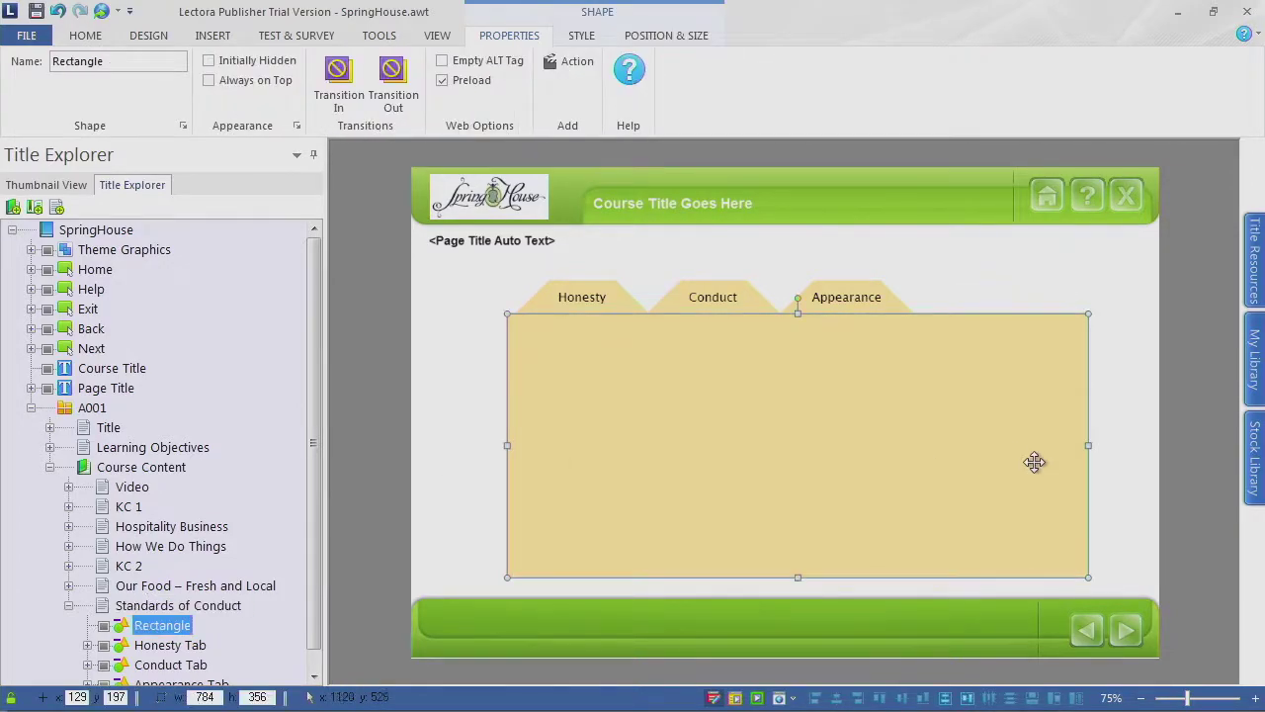
drag(1088, 445, 1039, 451)
click(447, 442)
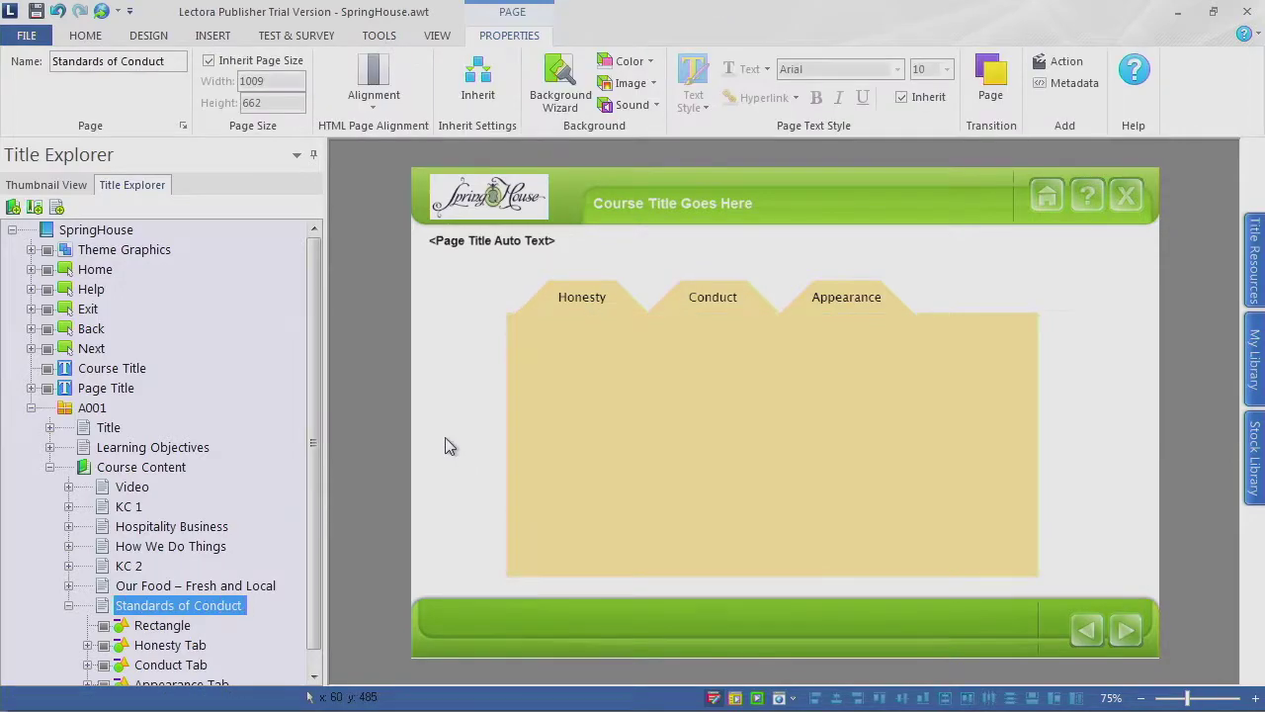
Step: Extend the rectangle's bottom edge slightly toward the footer and its top edge slightly up against the tabs
click(711, 548)
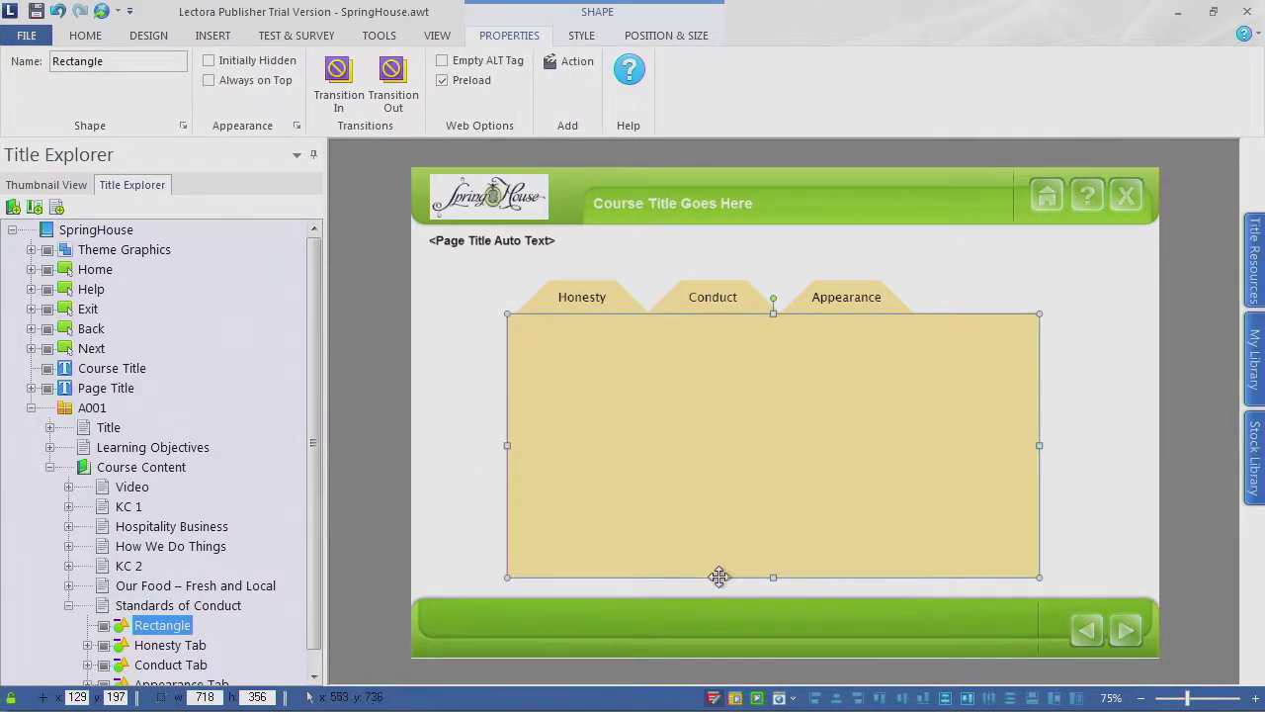
drag(776, 573, 777, 584)
drag(775, 326, 775, 312)
click(422, 404)
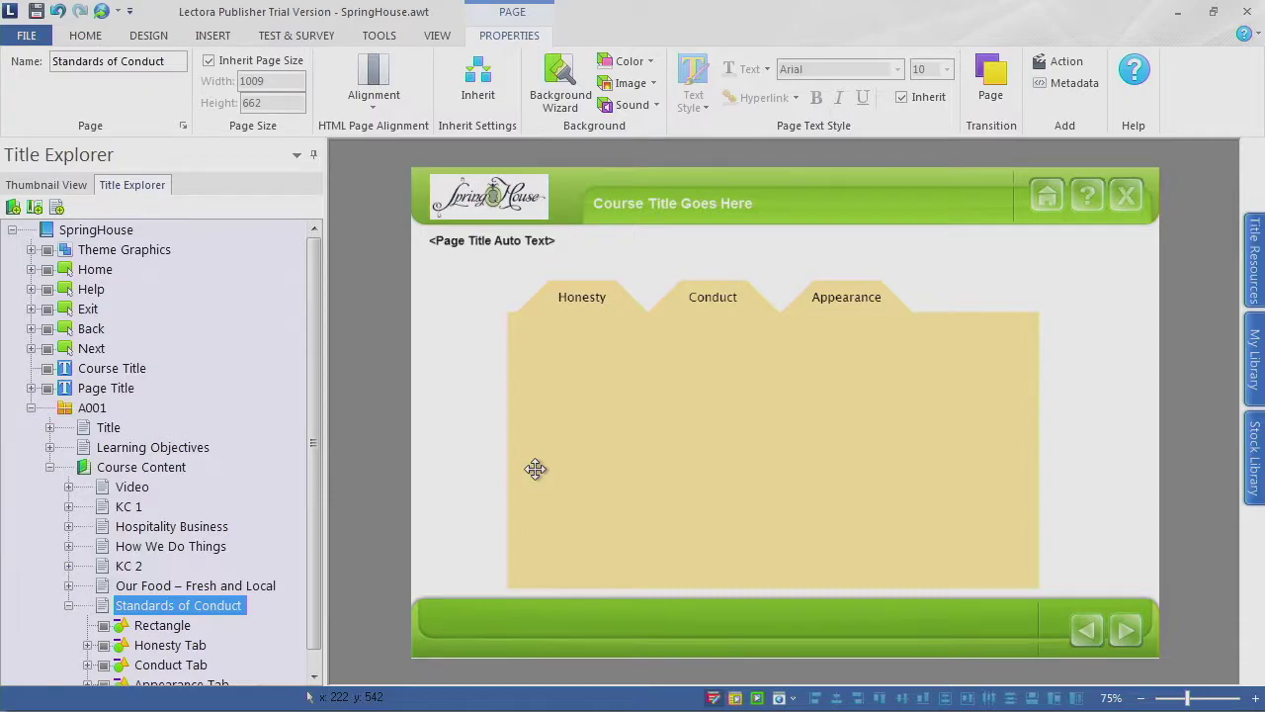
Step: Lower the rectangle's top edge slightly to y 196, giving the rectangle a height of 373
click(705, 410)
drag(775, 312, 775, 315)
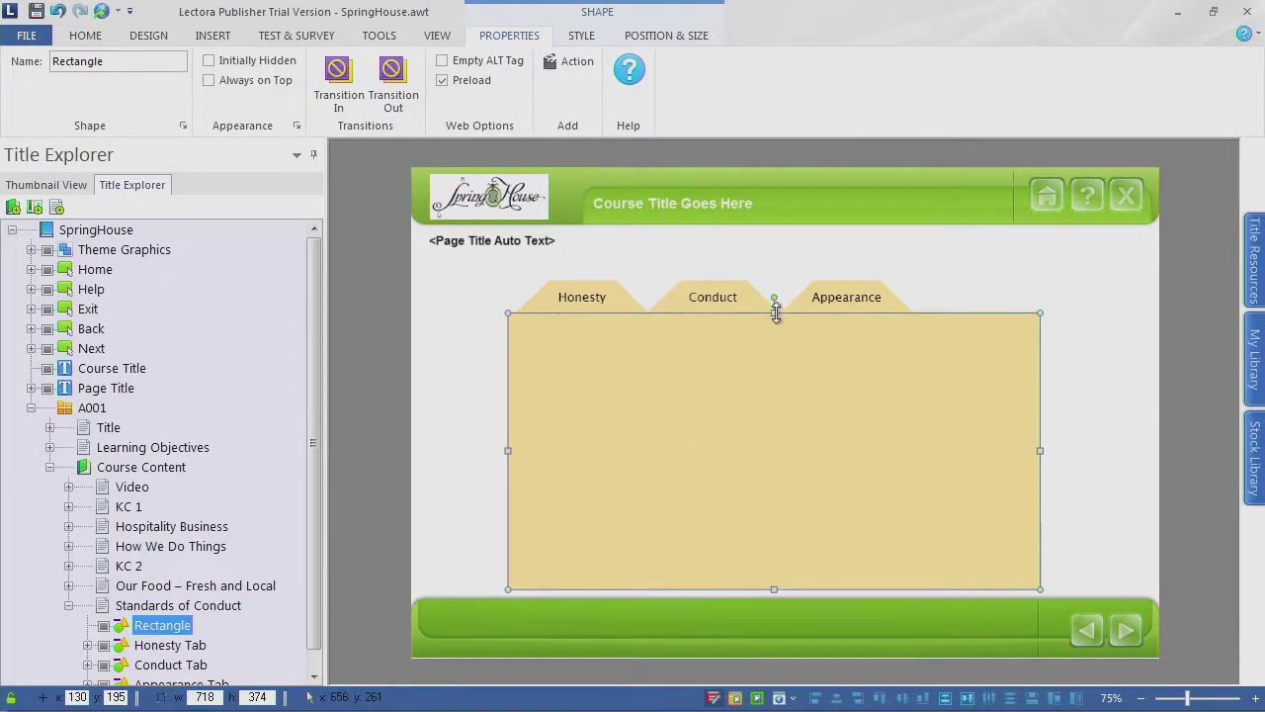
click(443, 429)
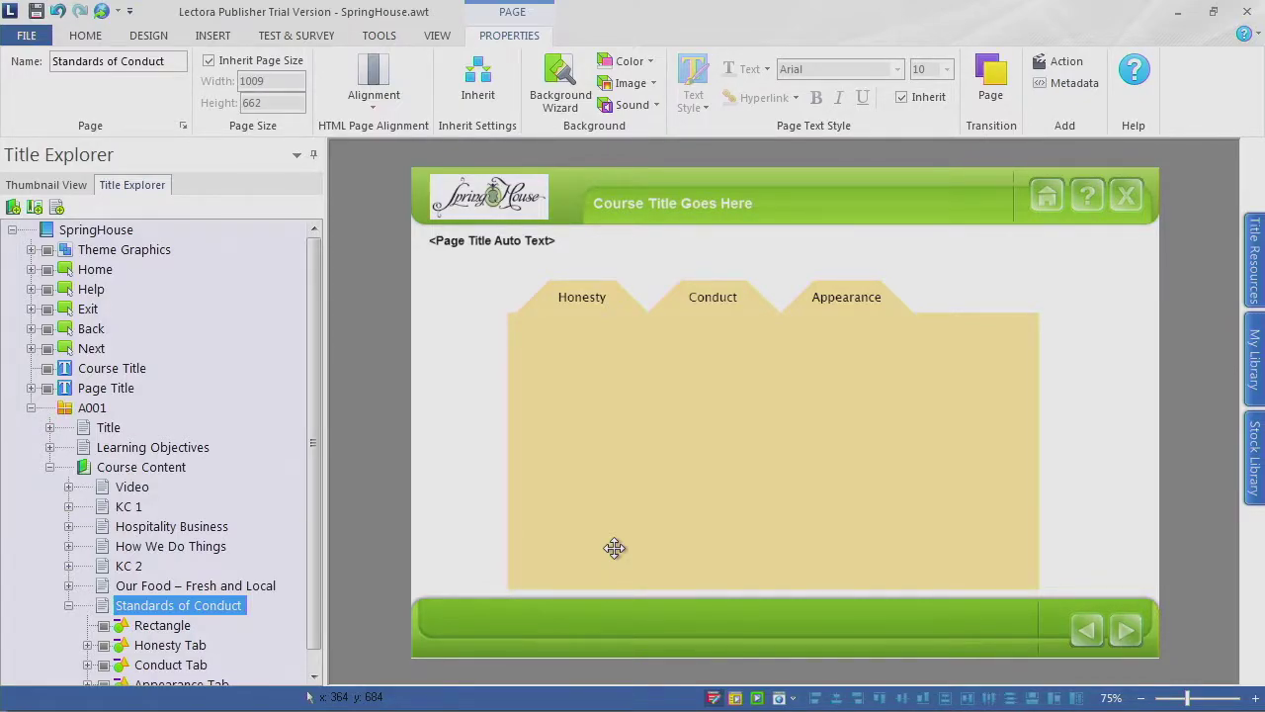
Step: Nudge the rectangle and the Honesty, Conduct and Appearance tabs together to the right until the rectangle sits at x 150
click(615, 545)
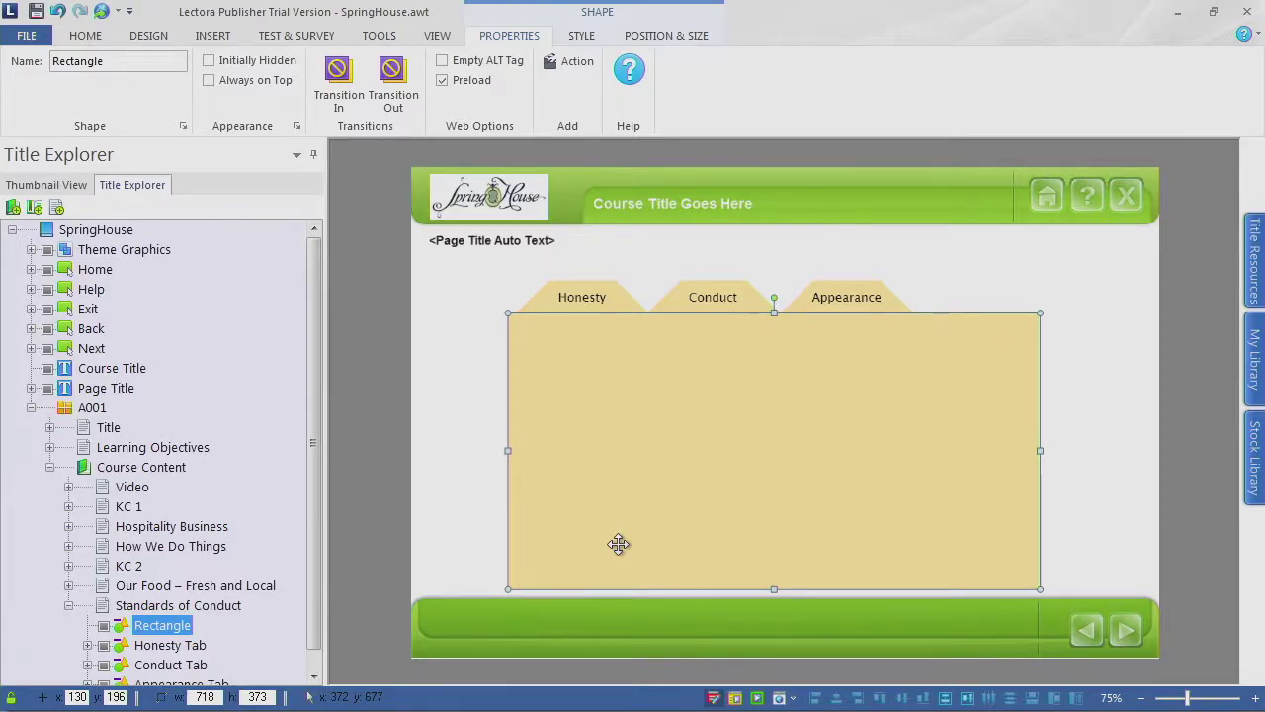
shift+click(556, 302)
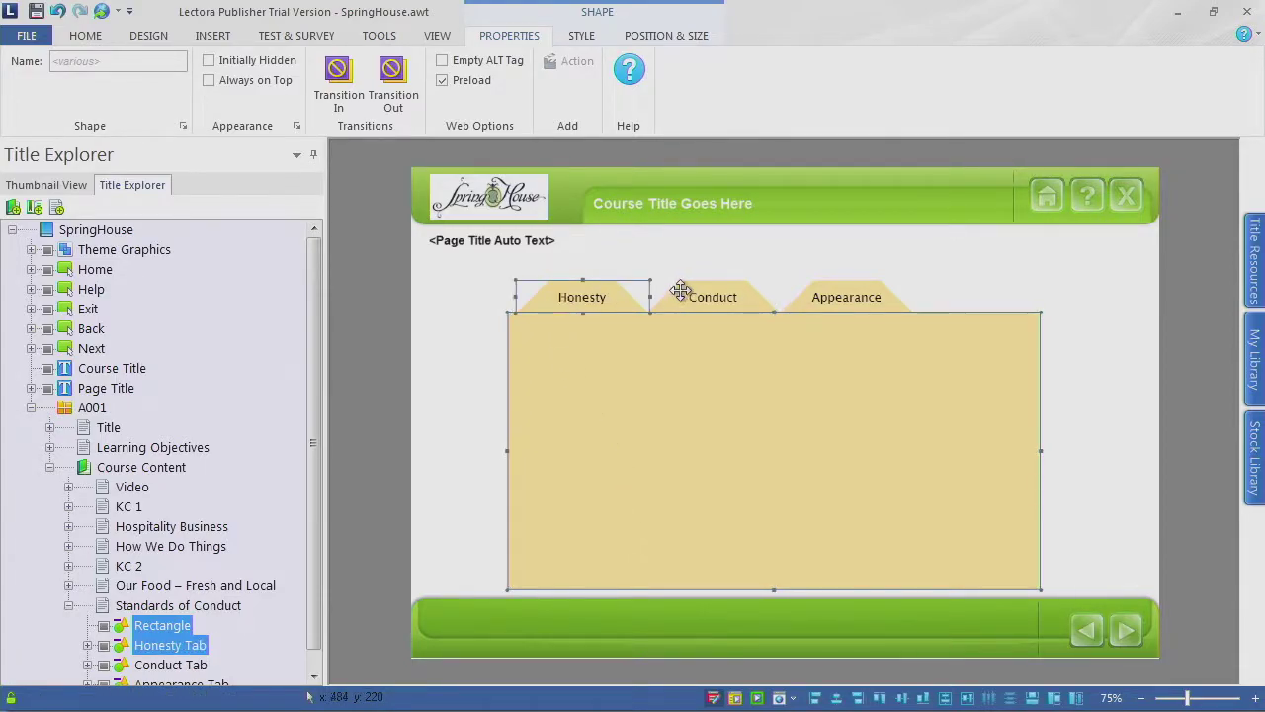
shift+click(740, 291)
shift+click(838, 298)
key(Right)
key(Right)
key(Right)
key(Right)
key(Right)
key(Right)
key(Right)
key(Right)
key(Left)
key(Left)
click(494, 354)
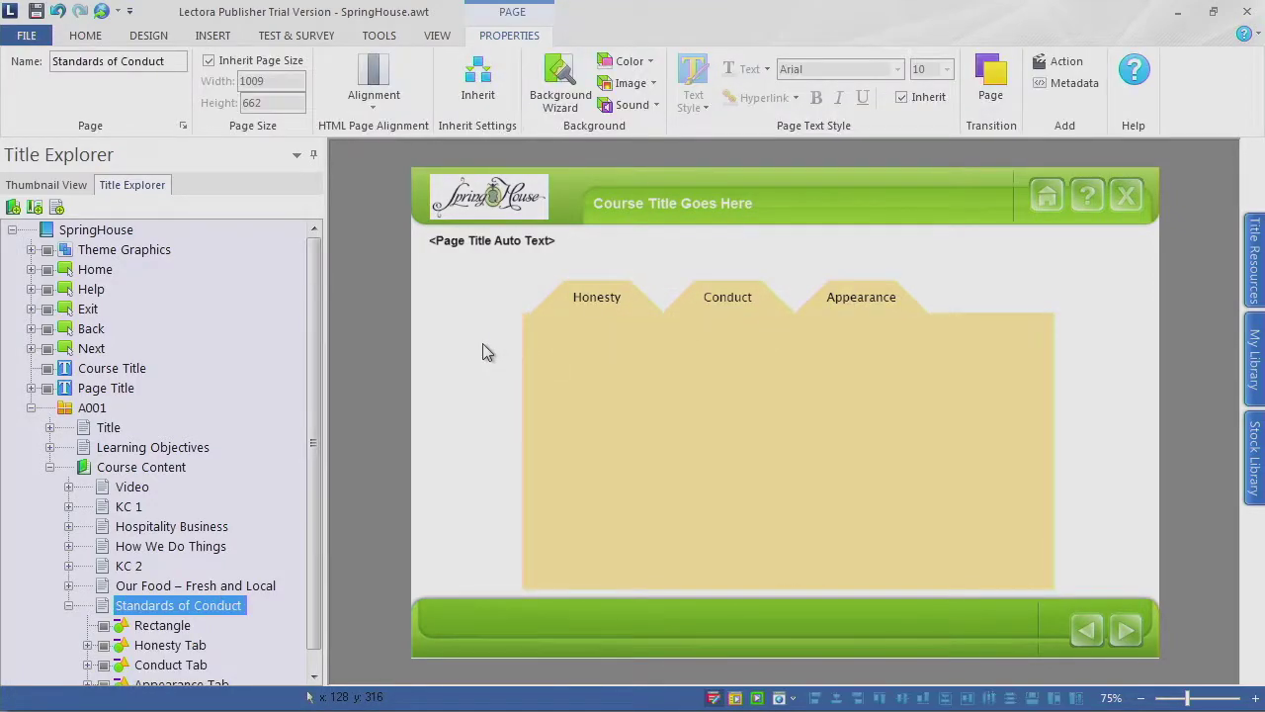
Step: Lock the position and size of the tan rectangle below the tabs
click(730, 395)
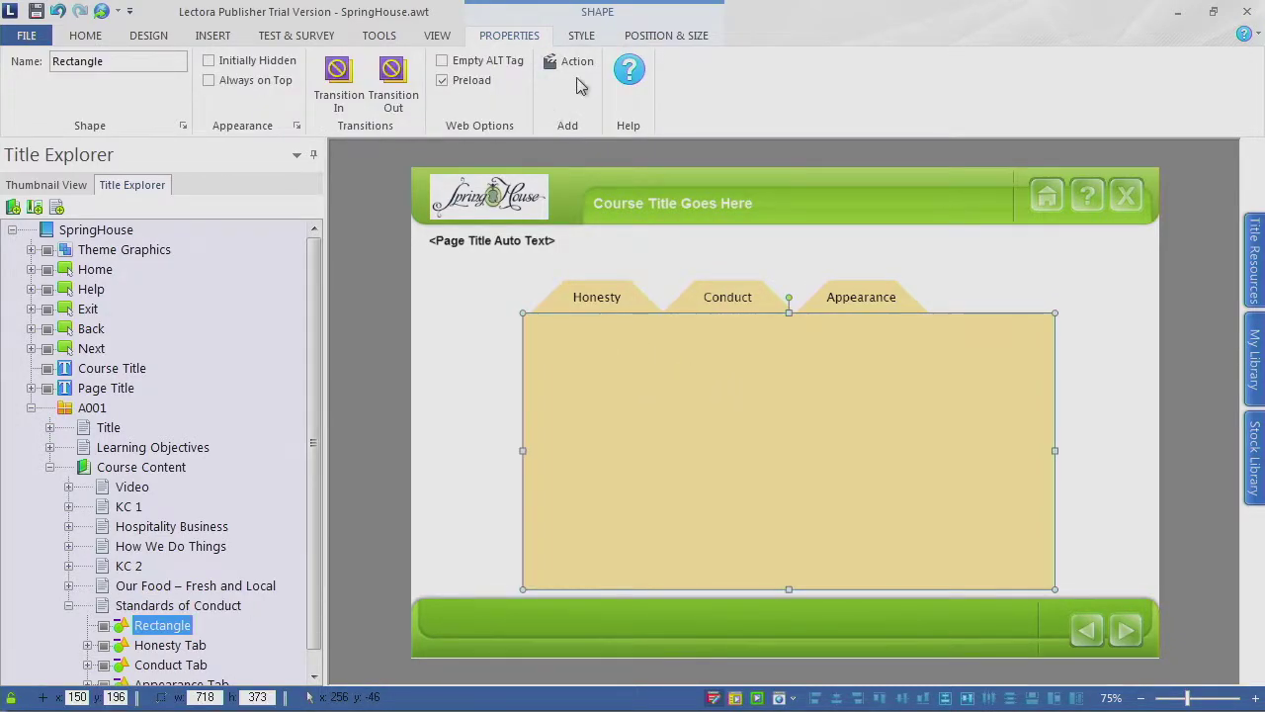
click(668, 38)
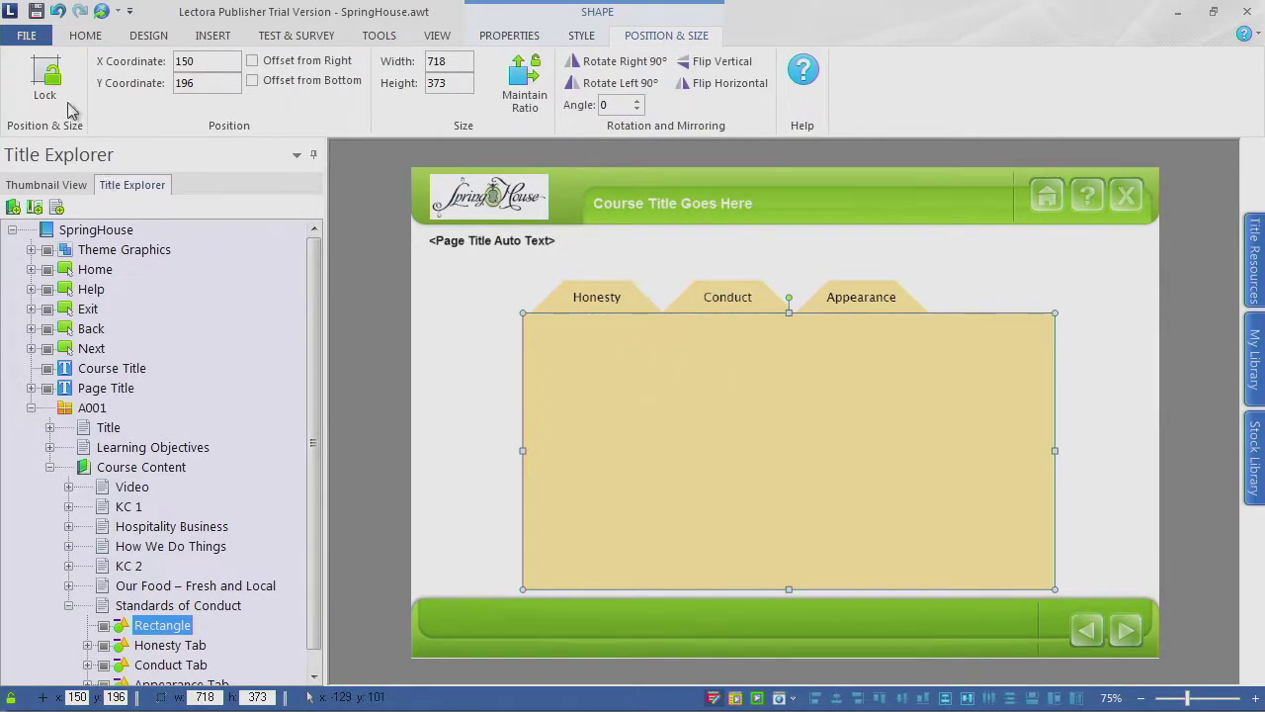
click(46, 79)
Step: Select the Honesty, Conduct and Appearance tab shapes together
click(613, 296)
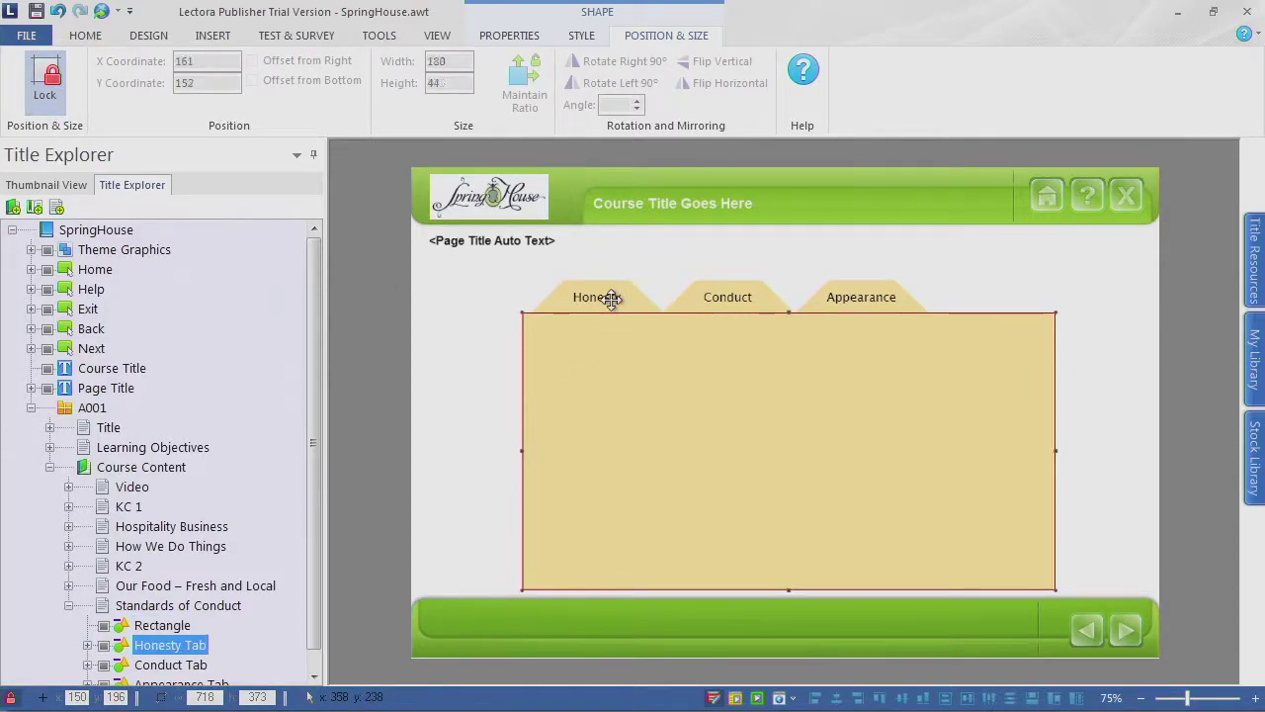
ctrl+click(712, 297)
ctrl+click(880, 289)
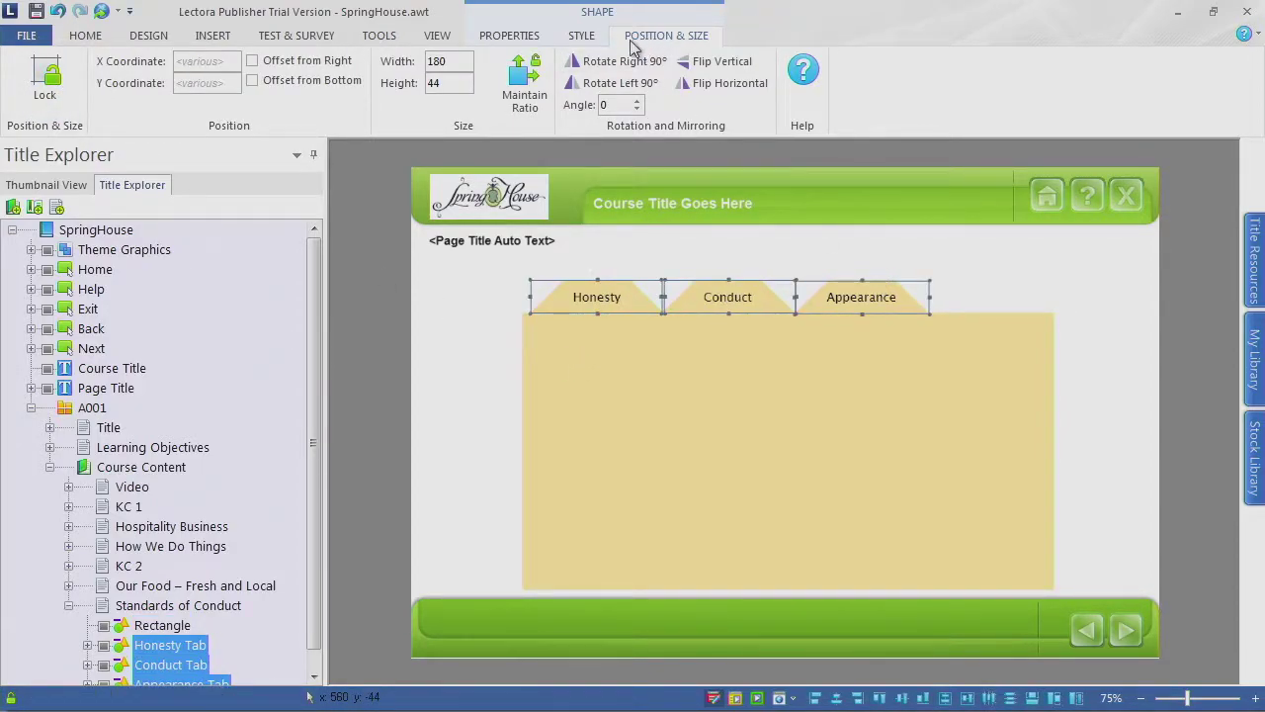
Step: Lock the position and size of the Honesty, Conduct and Appearance tabs, and select each tab and the rectangle to check the lock
click(44, 74)
click(506, 320)
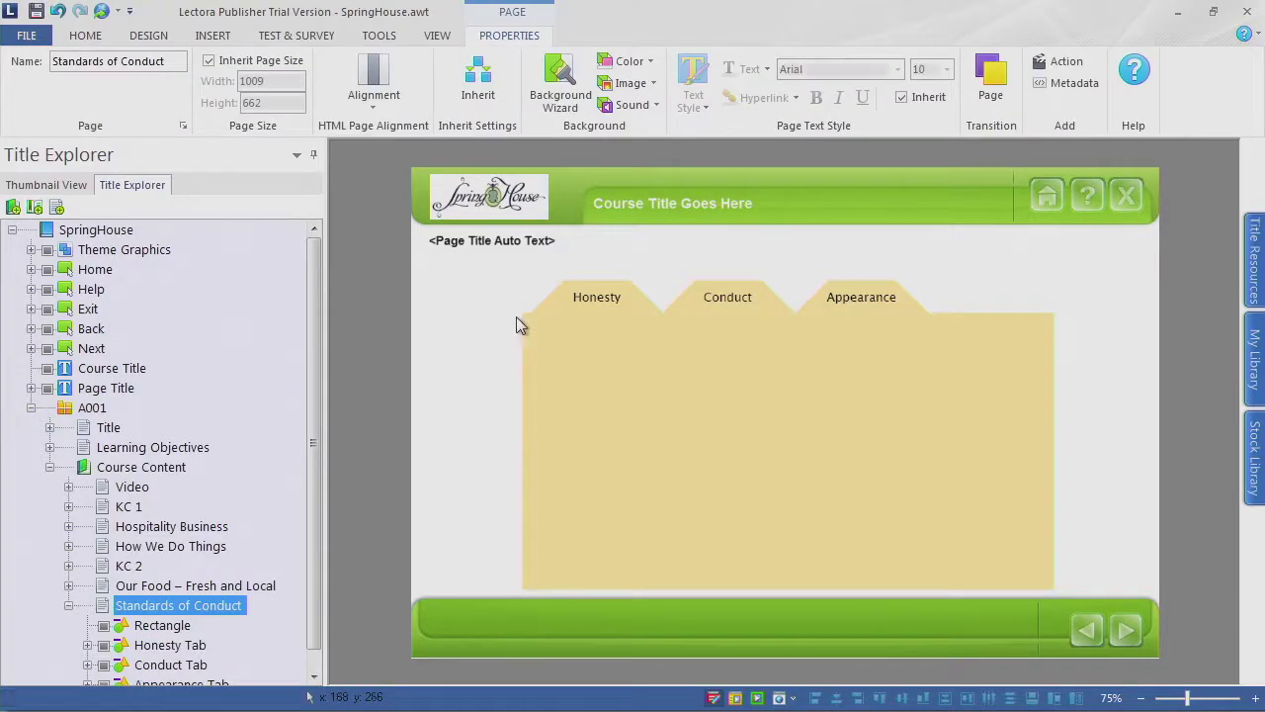
click(623, 307)
click(707, 313)
click(874, 297)
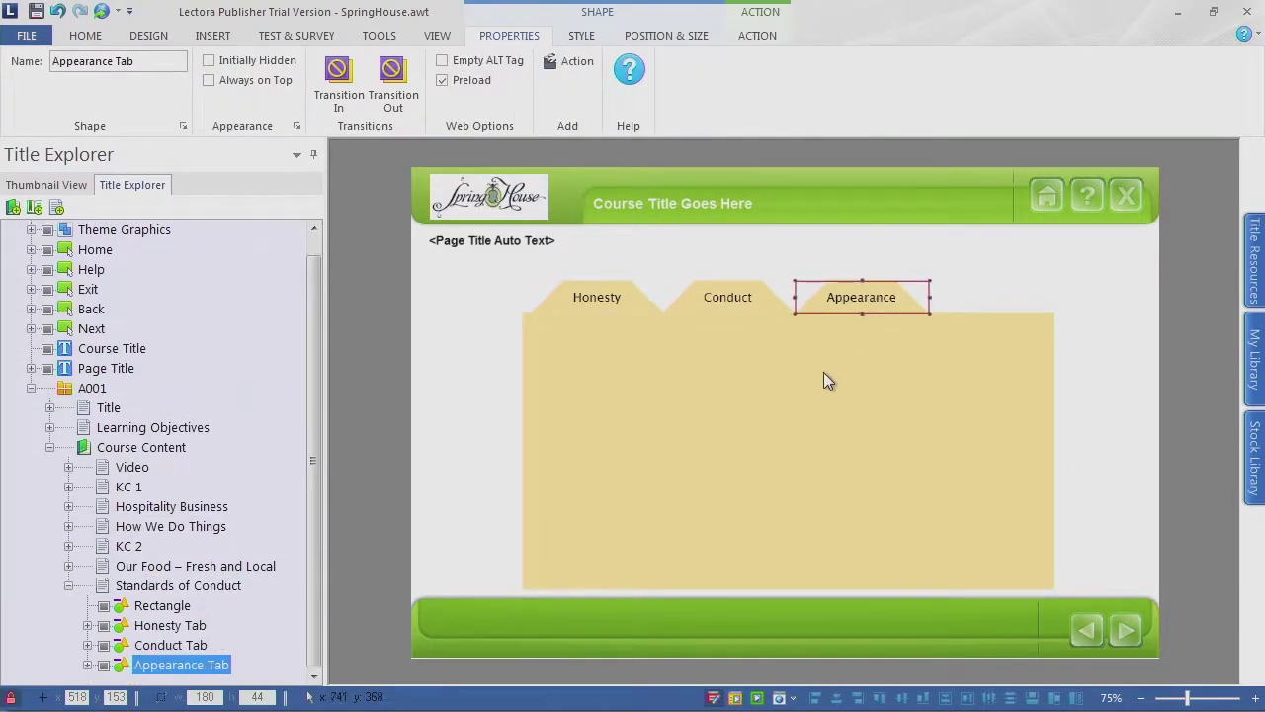
click(808, 453)
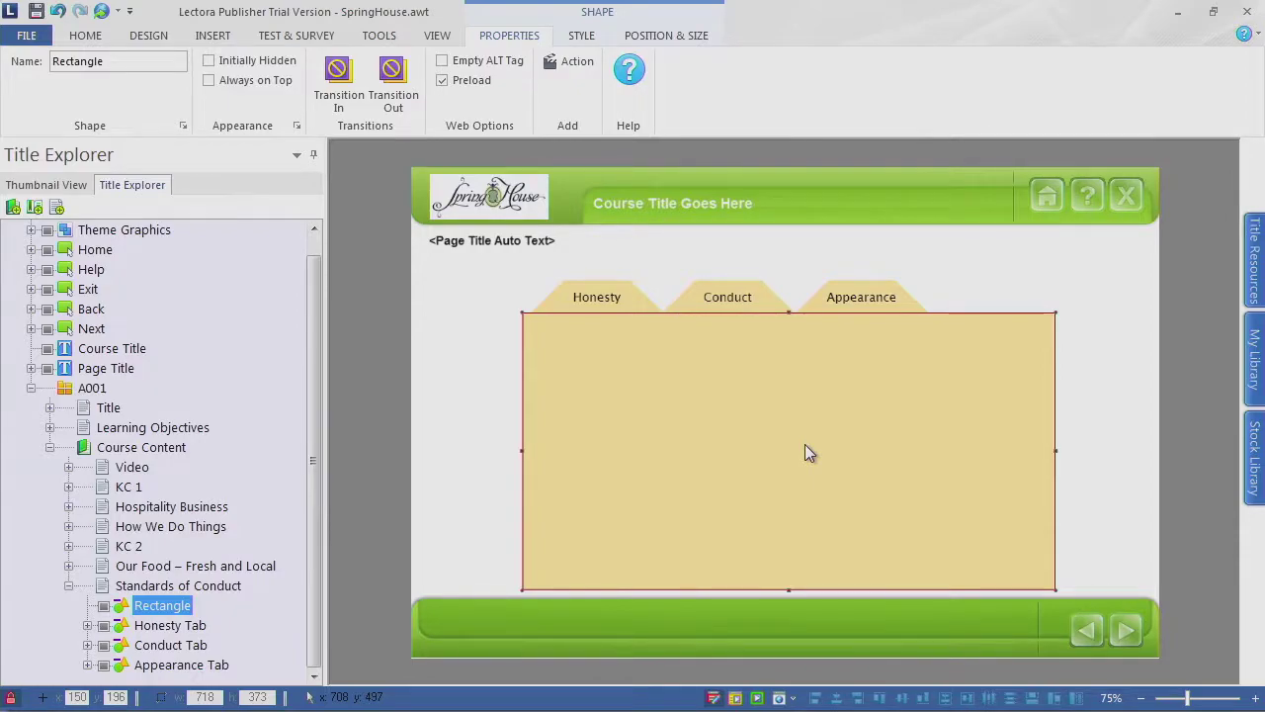
click(517, 360)
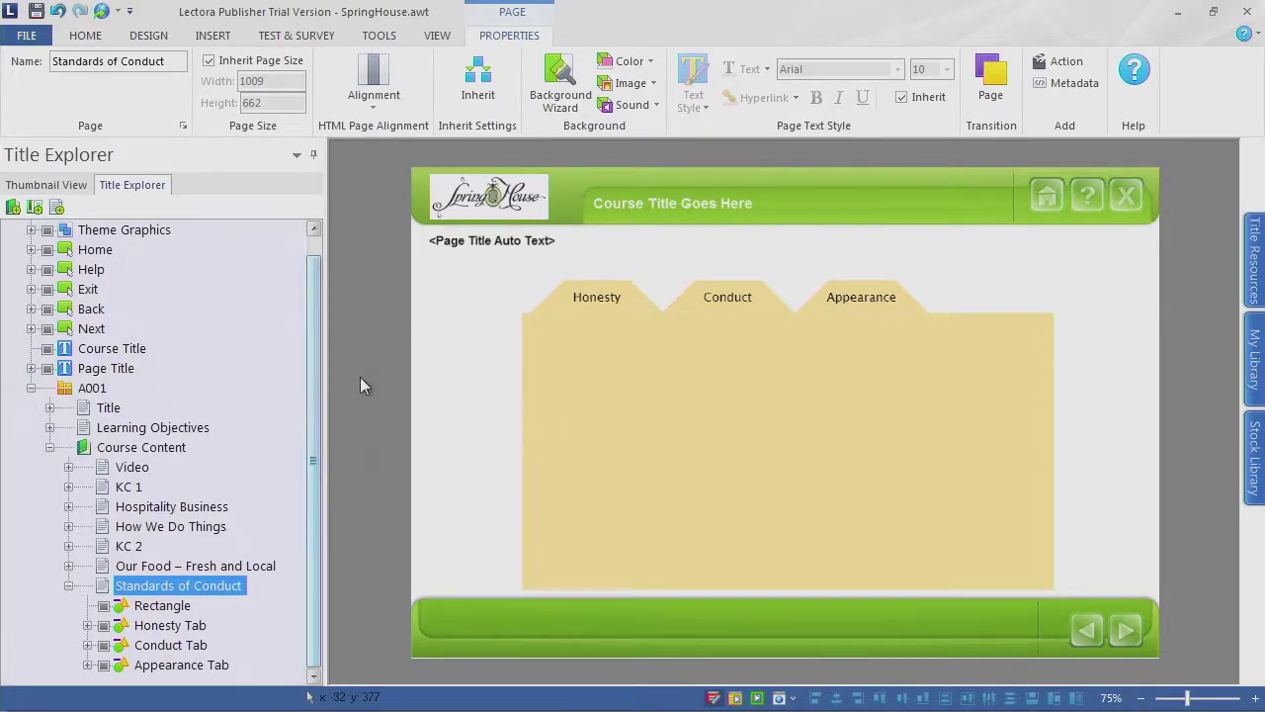
Step: Insert a text block and place it on the large rectangle below the Honesty tab, at about X 177, Y 225
click(213, 36)
click(27, 86)
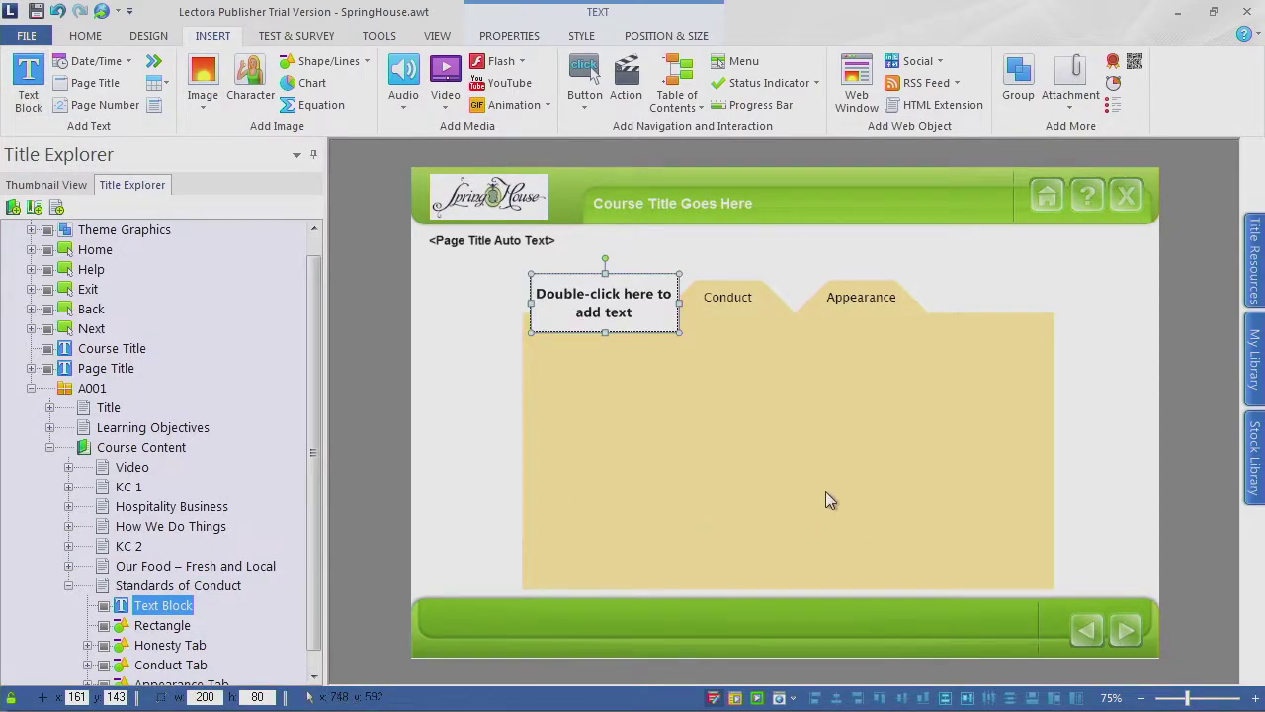
drag(654, 334, 665, 395)
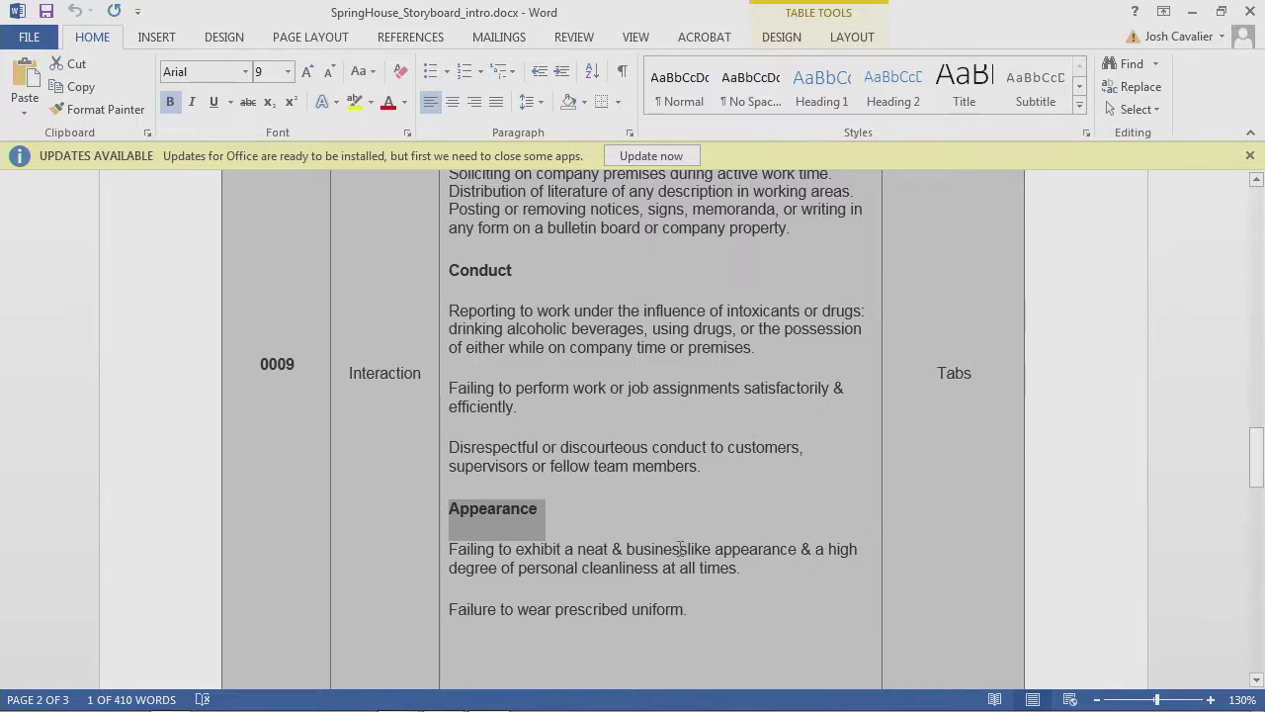
Step: Copy the paragraphs under Honesty from the Word storyboard and paste them over the placeholder in the Lectora text block
scroll(623, 457, up, 2)
drag(796, 351, 449, 233)
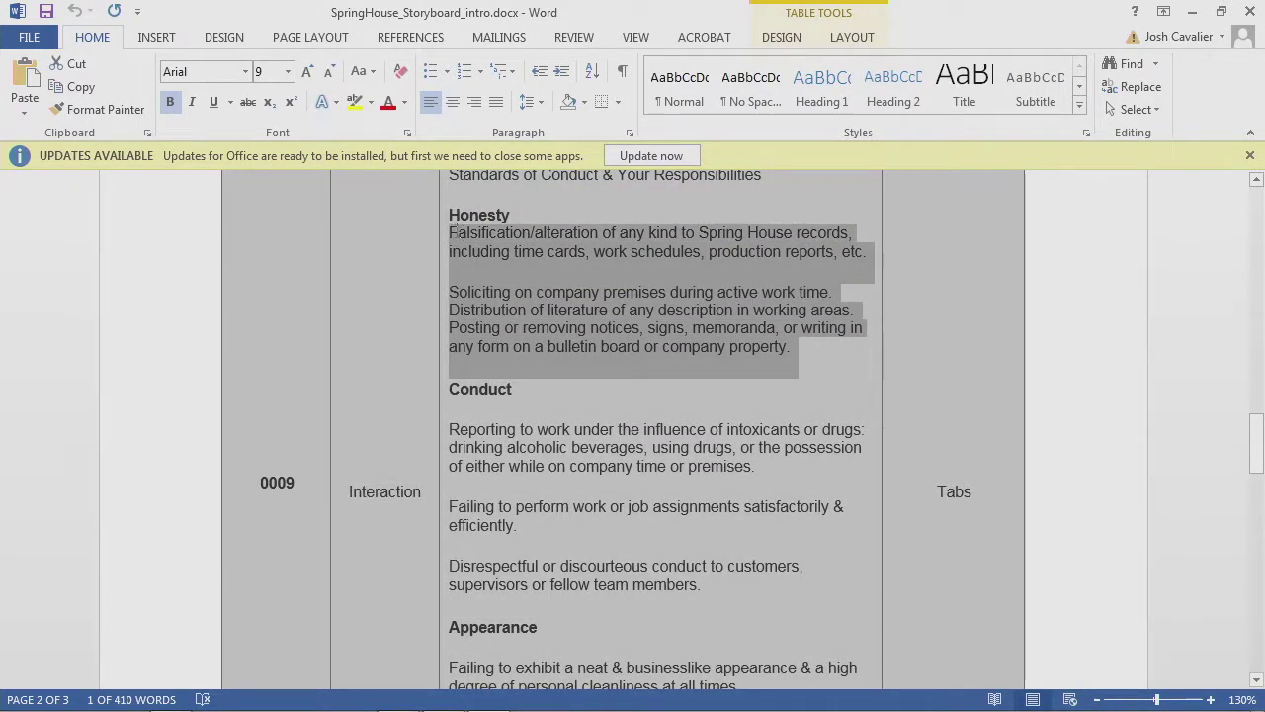
right_click(527, 263)
click(606, 297)
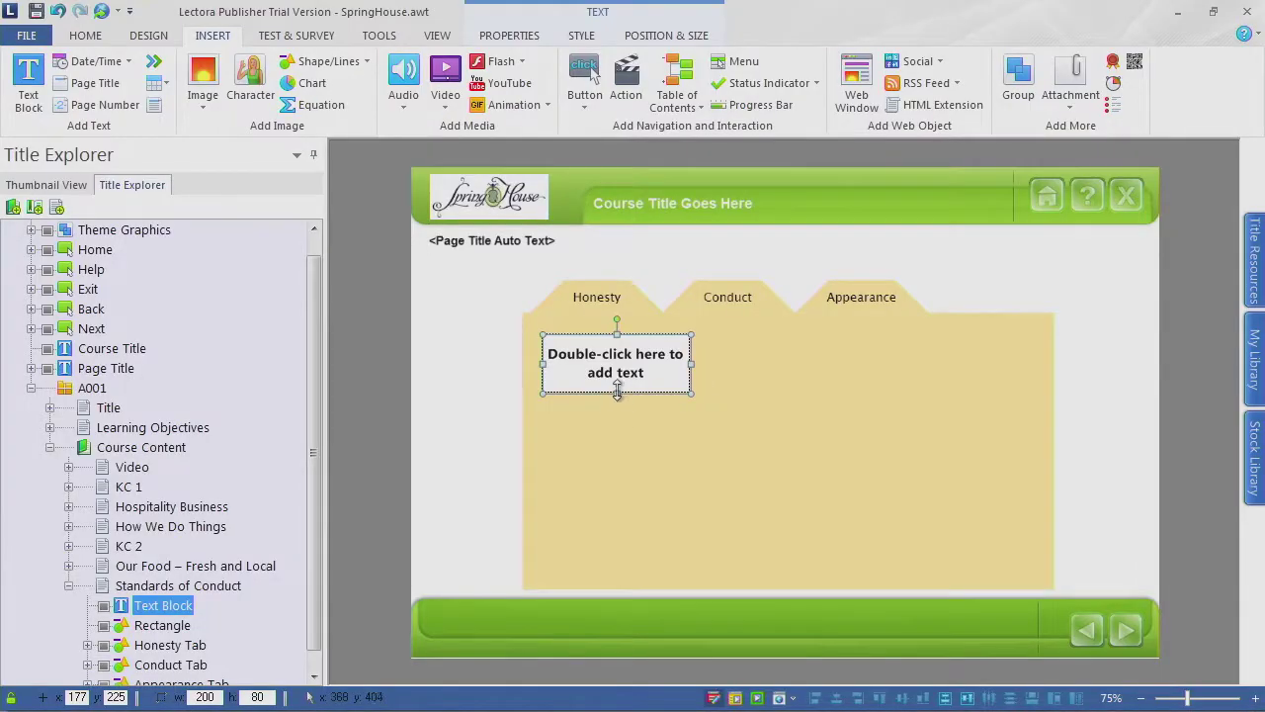
double_click(634, 381)
key(ctrl+v)
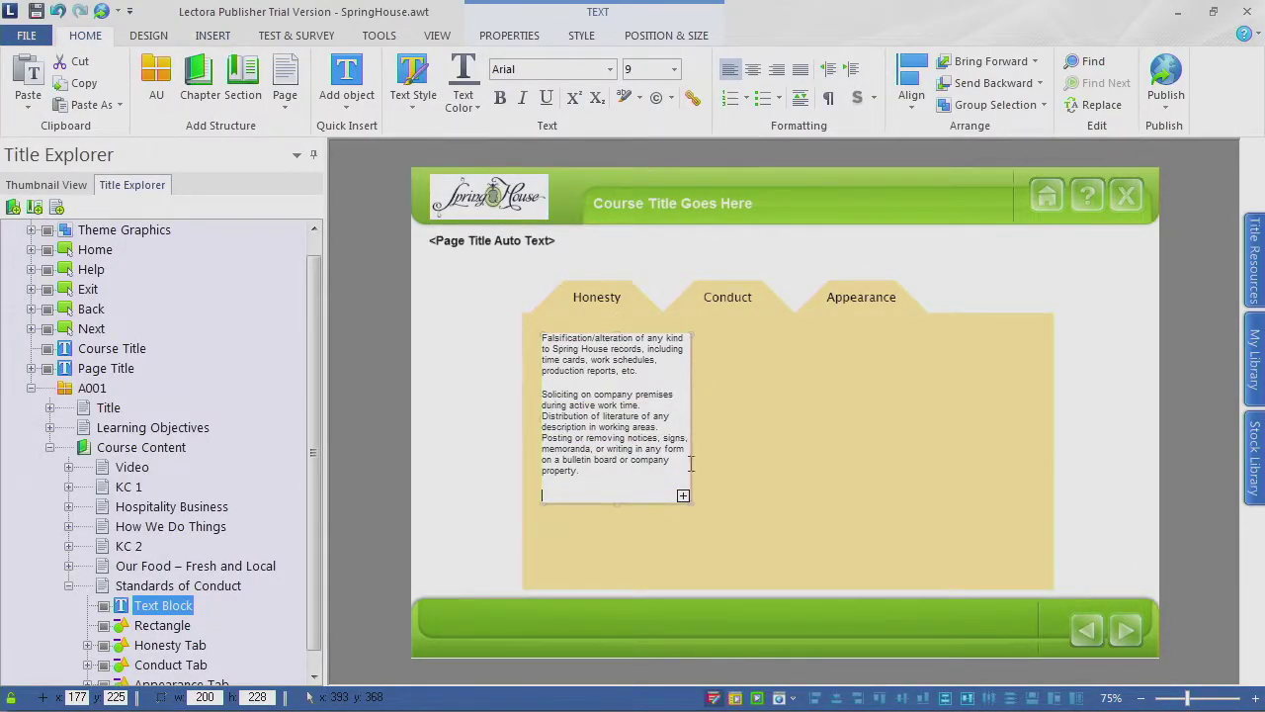
Step: Enlarge the Honesty text block to about 504 by 315 and set its font size to 16
drag(683, 496, 916, 567)
click(676, 71)
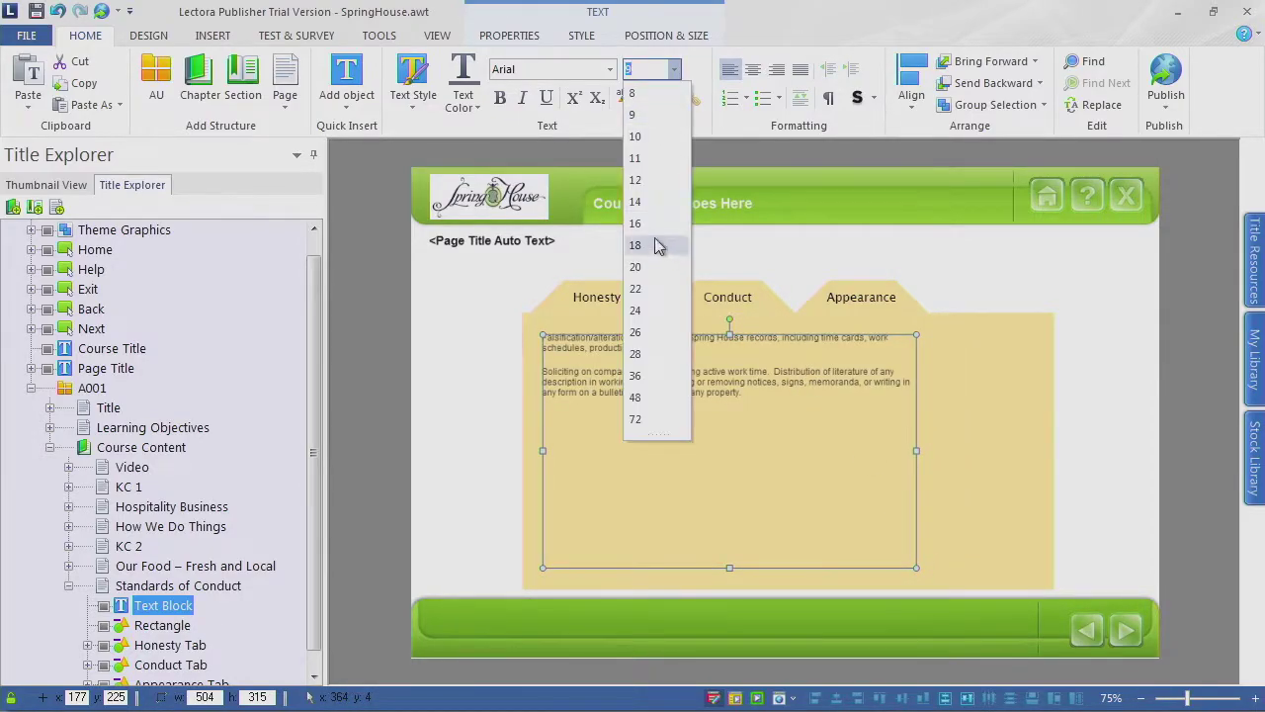
click(655, 226)
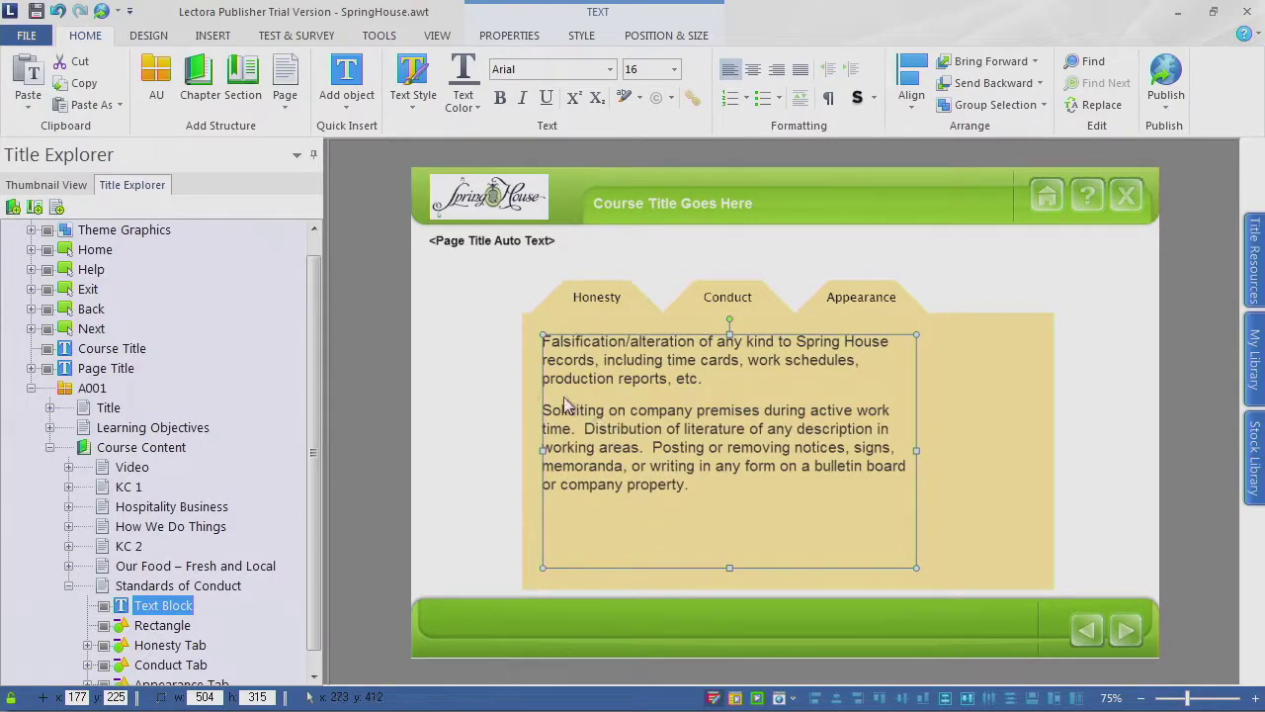
click(492, 394)
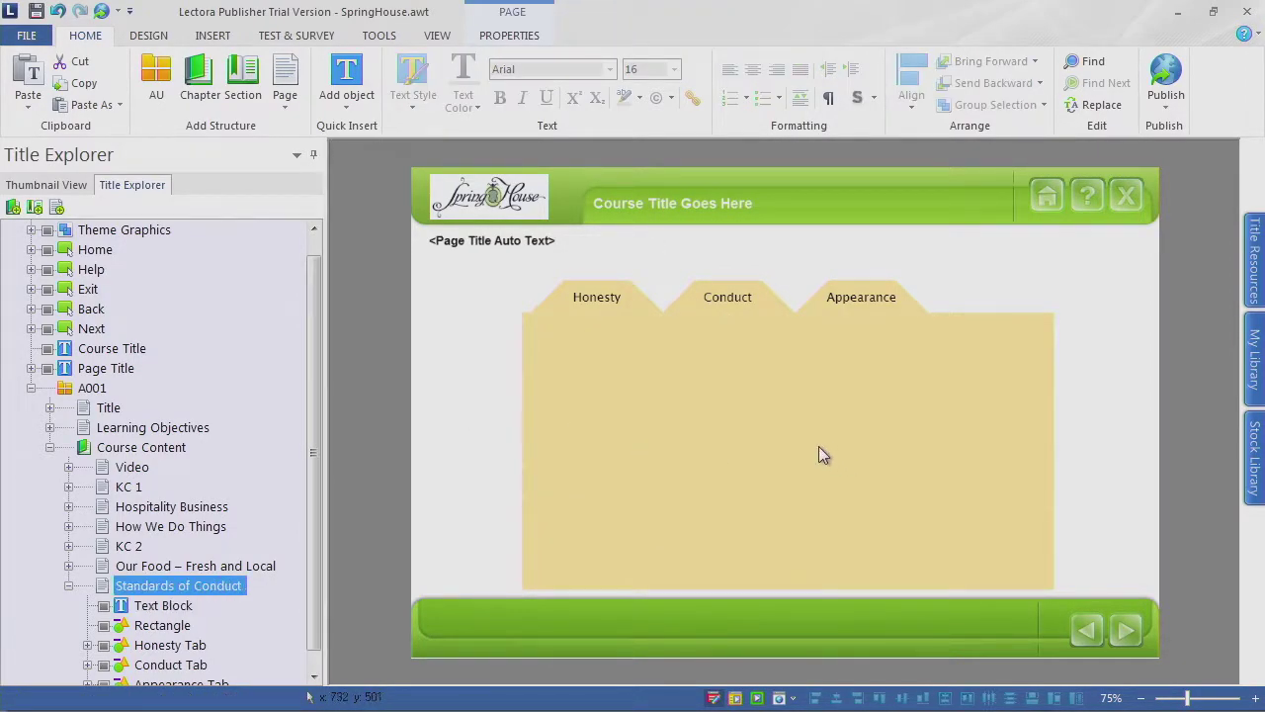
Step: Reorder the Standards of Conduct page objects so the rectangle comes before the text block and sits behind it
click(691, 361)
scroll(316, 554, down, 1)
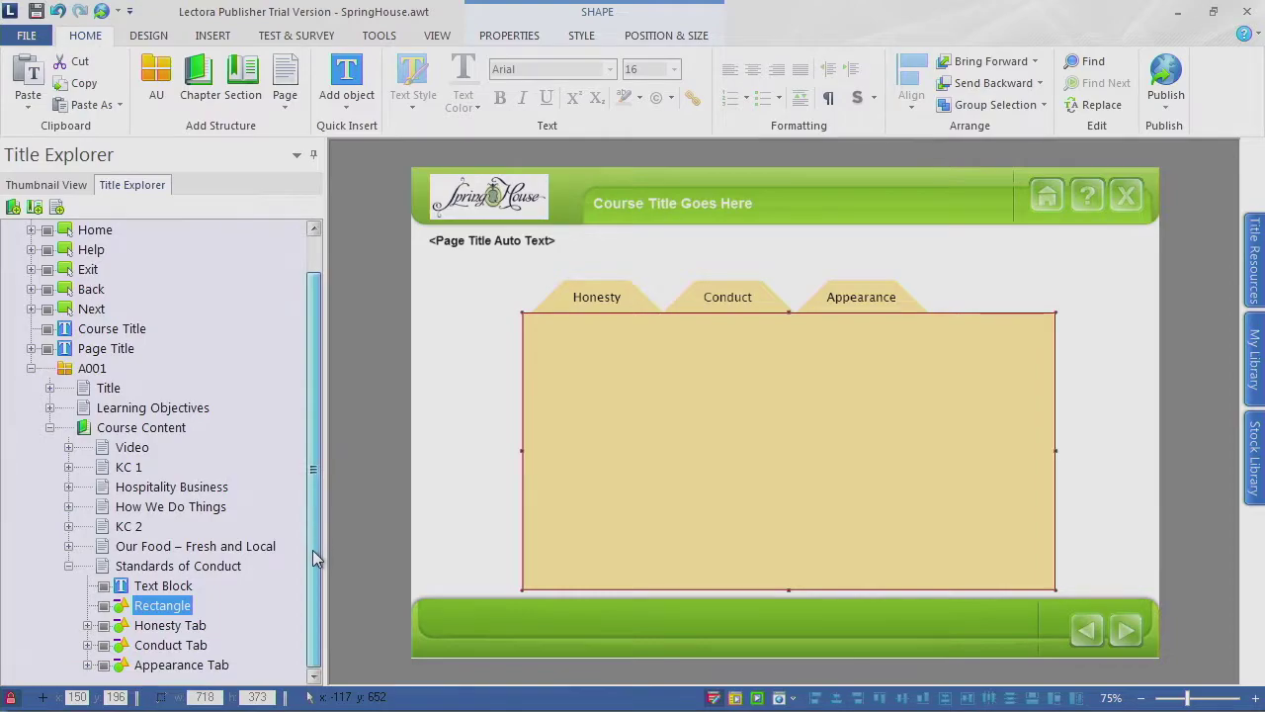
click(168, 587)
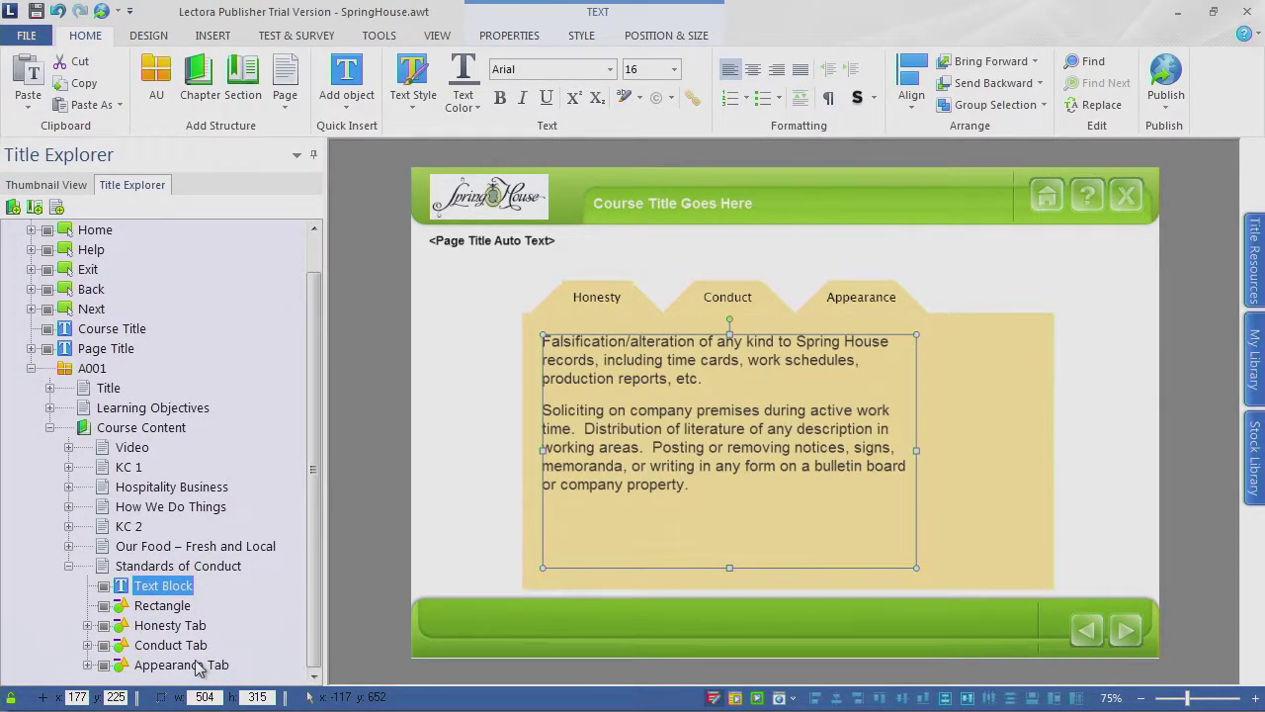
click(161, 606)
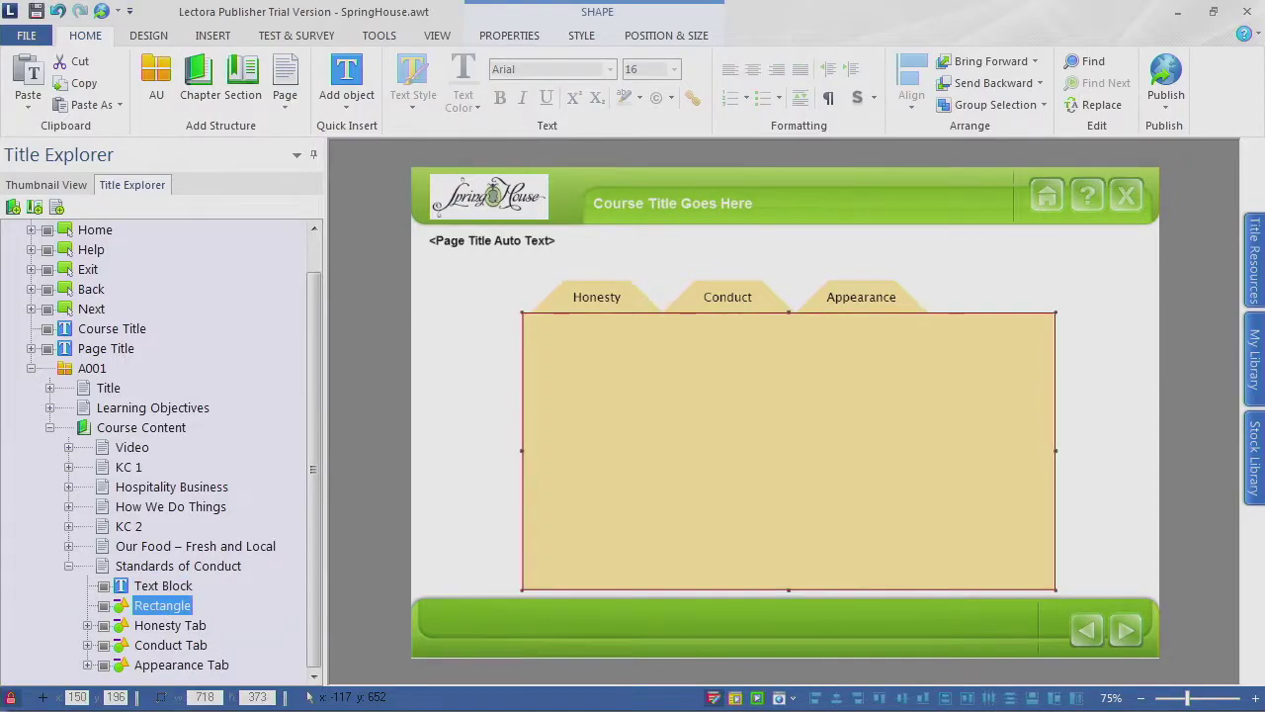
drag(163, 608, 163, 573)
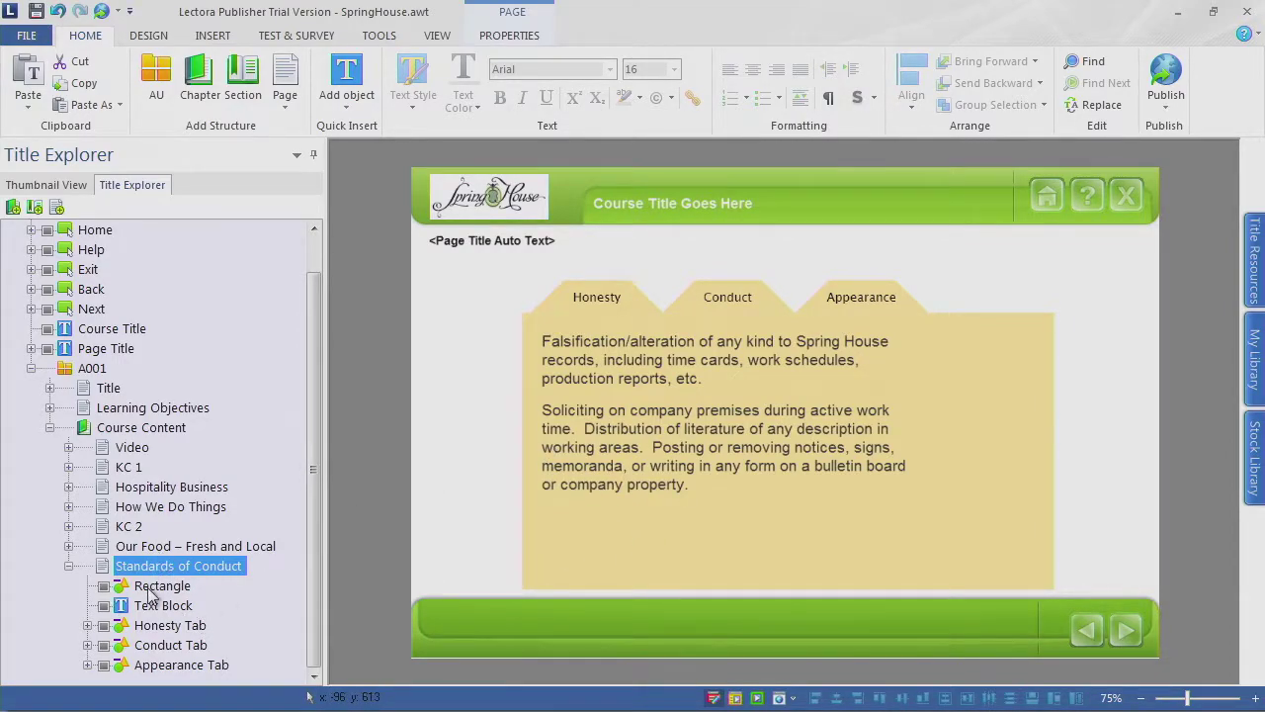
Step: Shift the text block to about X 200, Y 230 and paste two copies of it on the same page
click(163, 605)
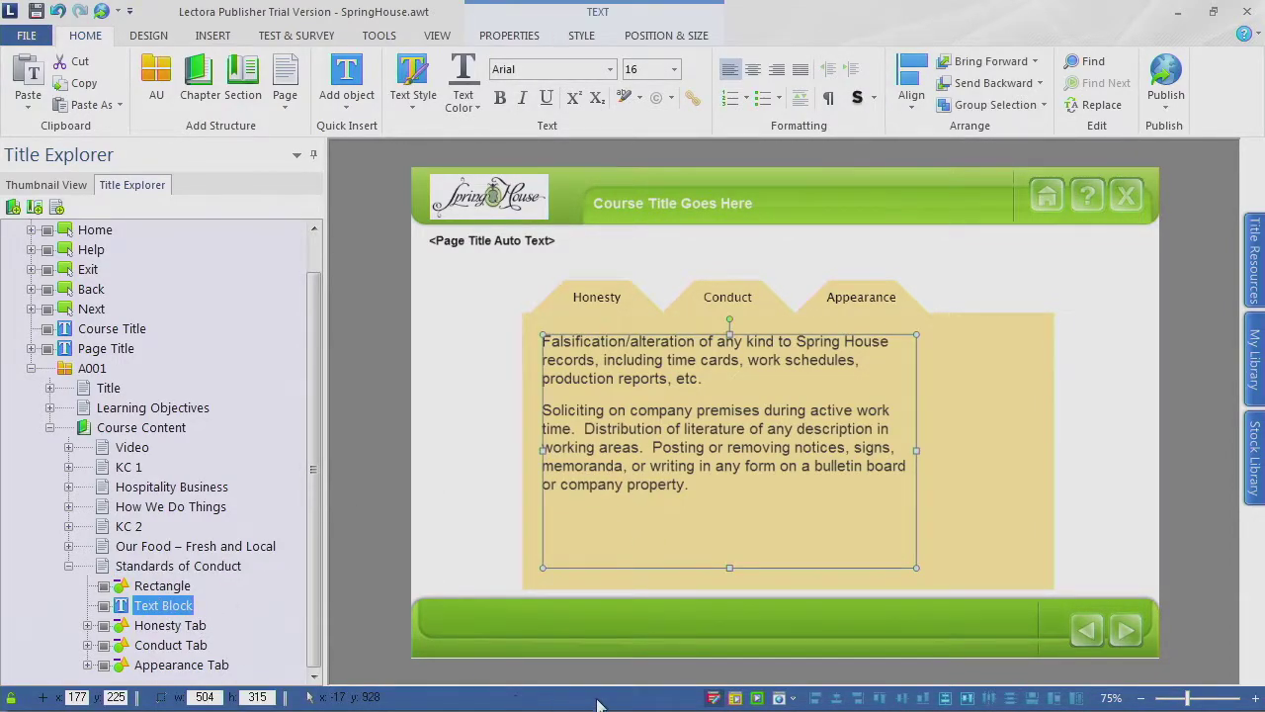
drag(677, 484, 695, 488)
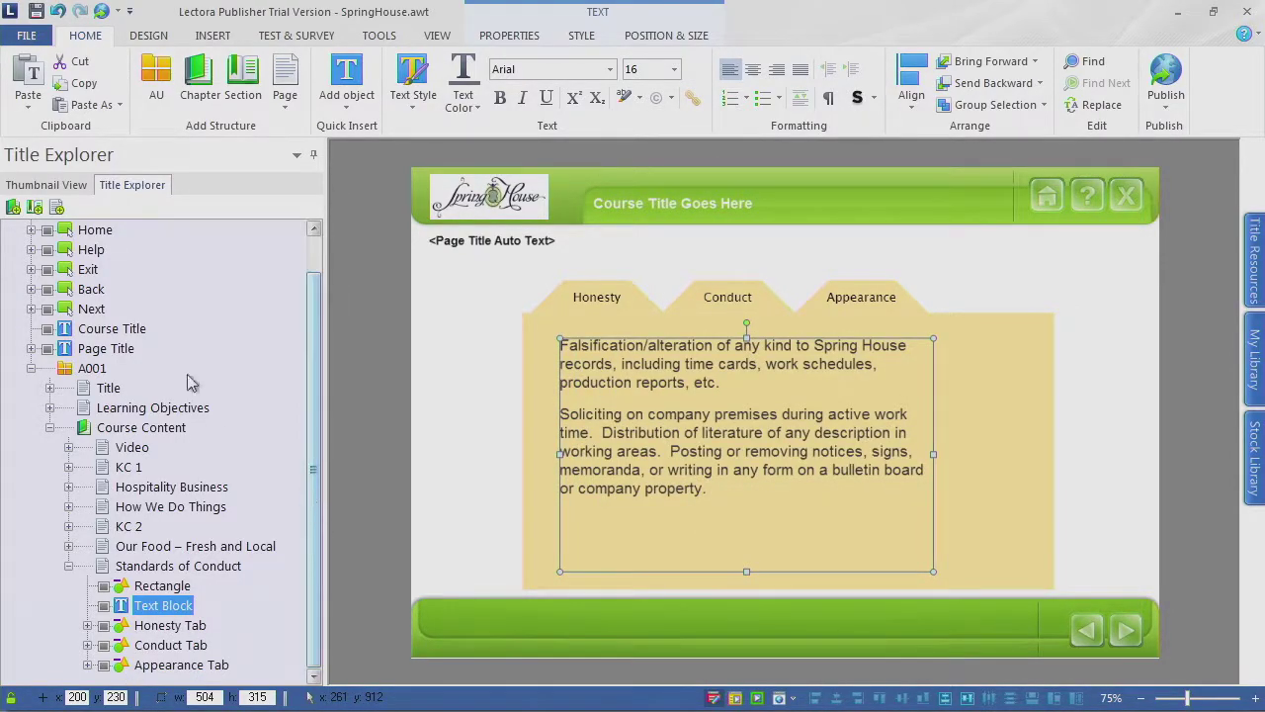
right_click(167, 607)
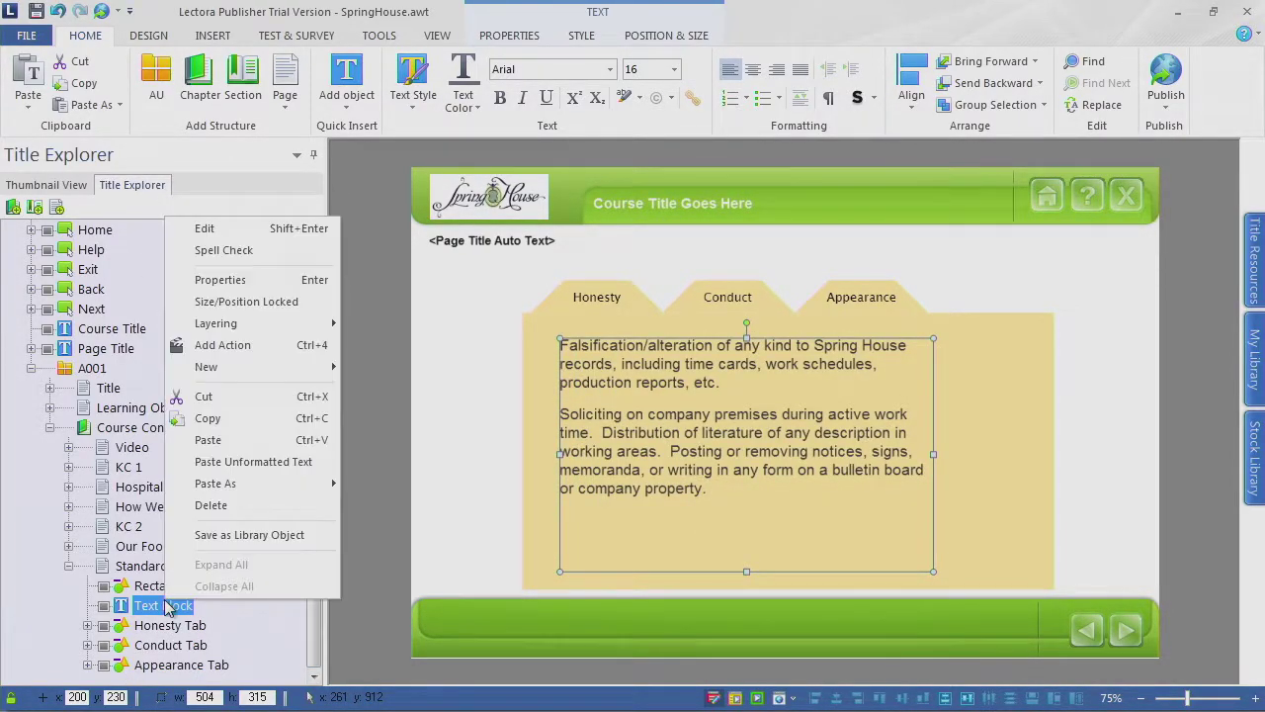
click(259, 419)
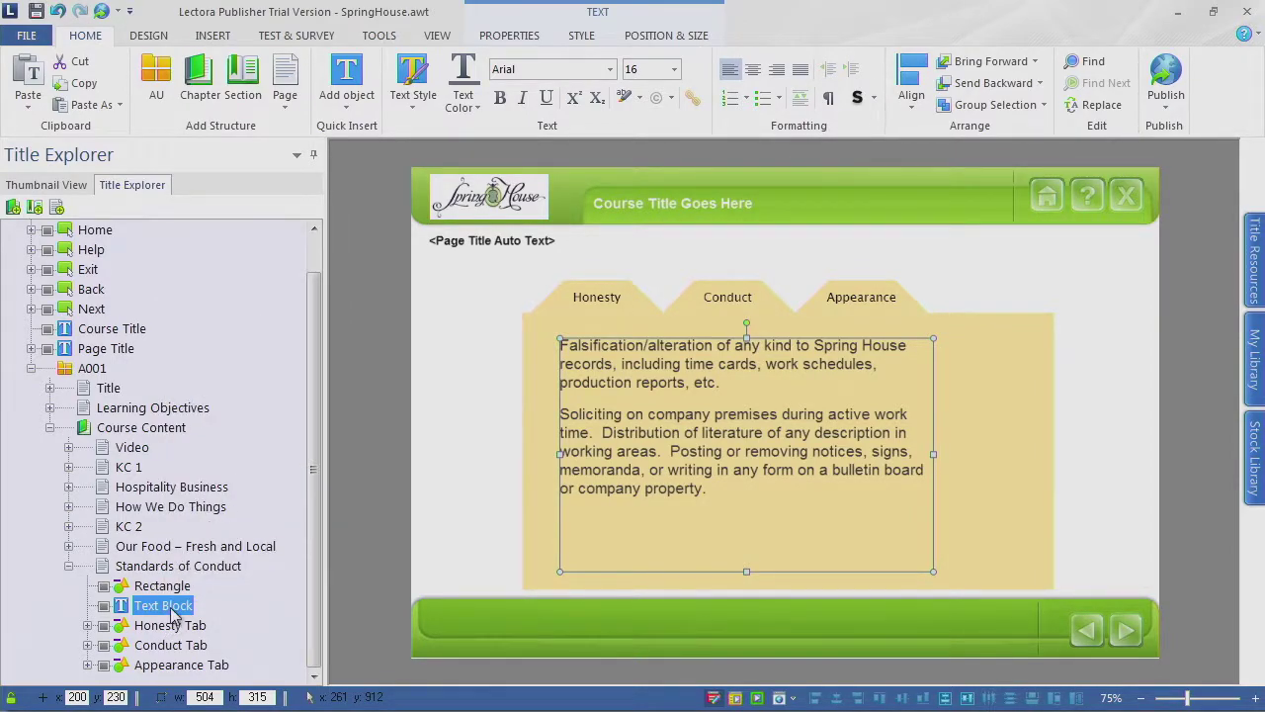
right_click(172, 611)
click(239, 441)
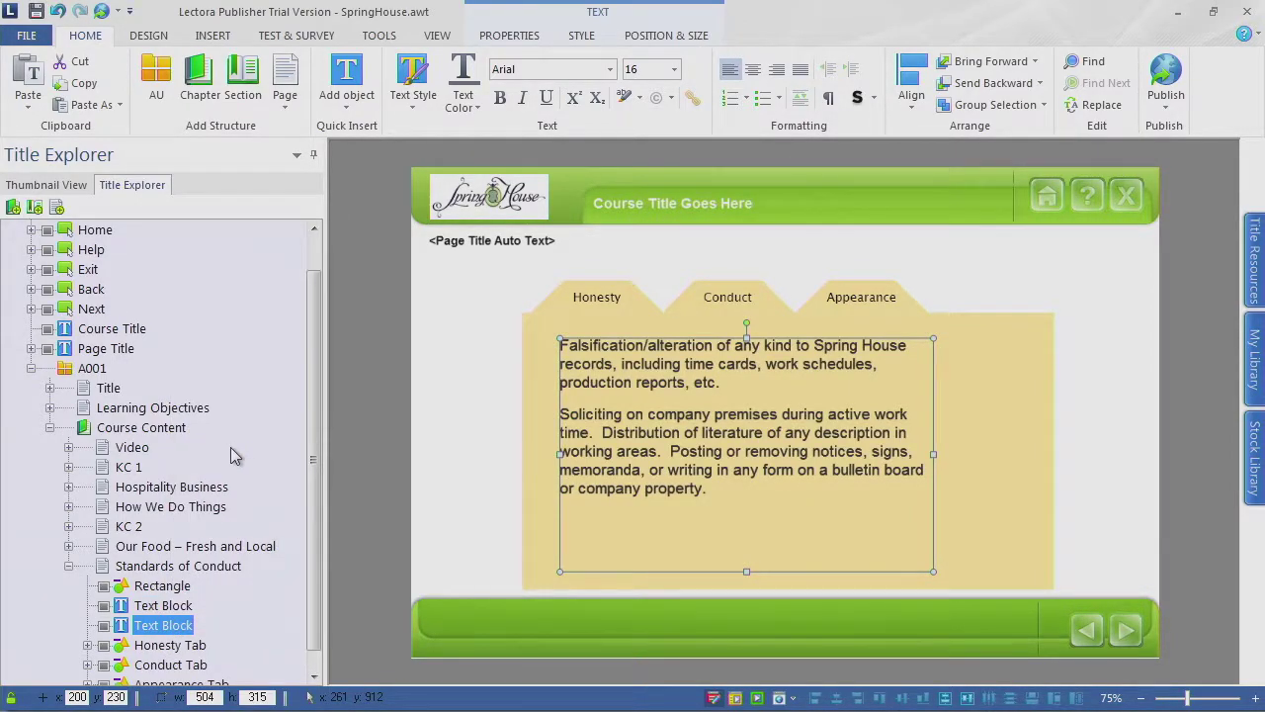
right_click(168, 629)
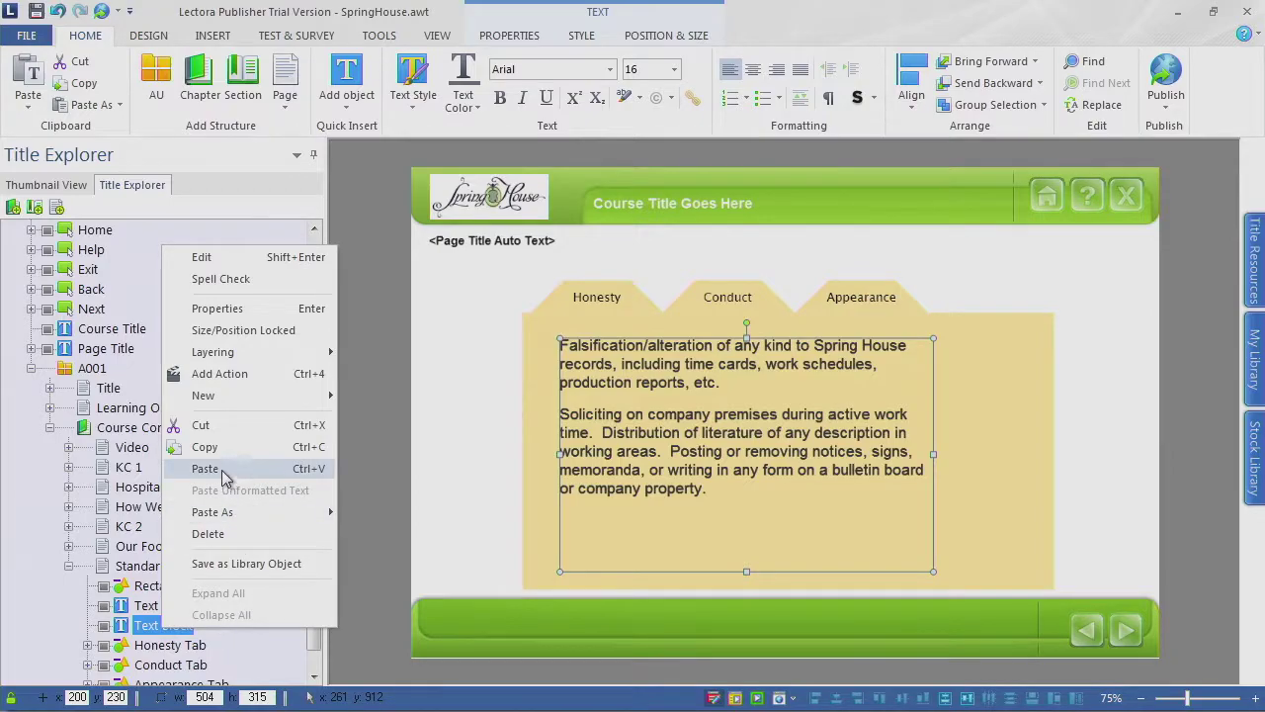
click(217, 463)
Step: Rename the first text block under Standards of Conduct as Honesty Text
click(190, 607)
click(185, 608)
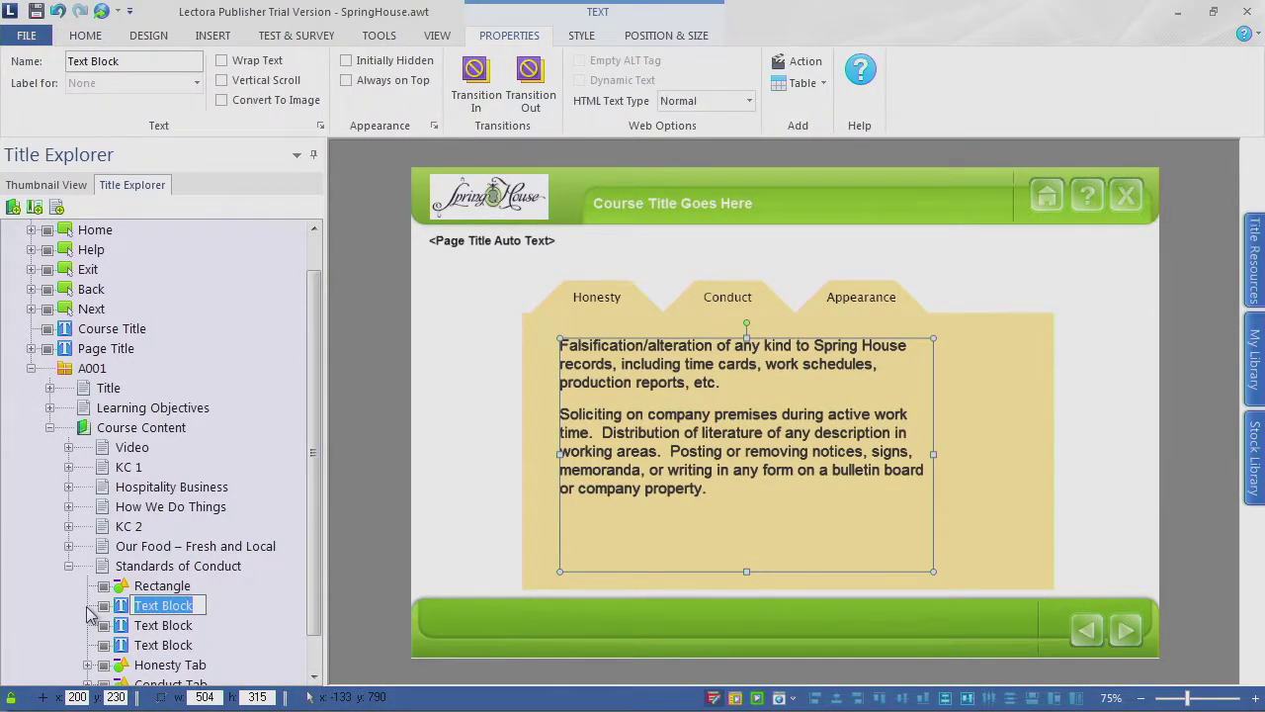
text(Honesty)
key(Return)
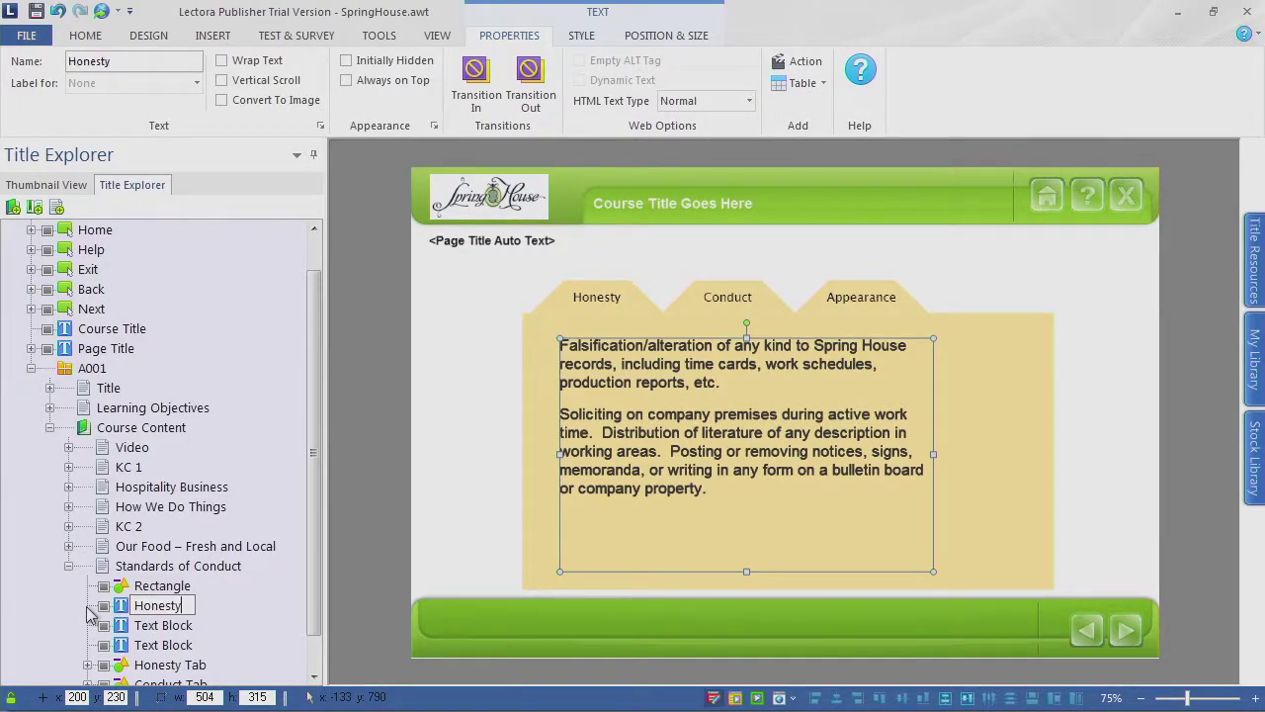
click(187, 609)
text(Text)
key(Return)
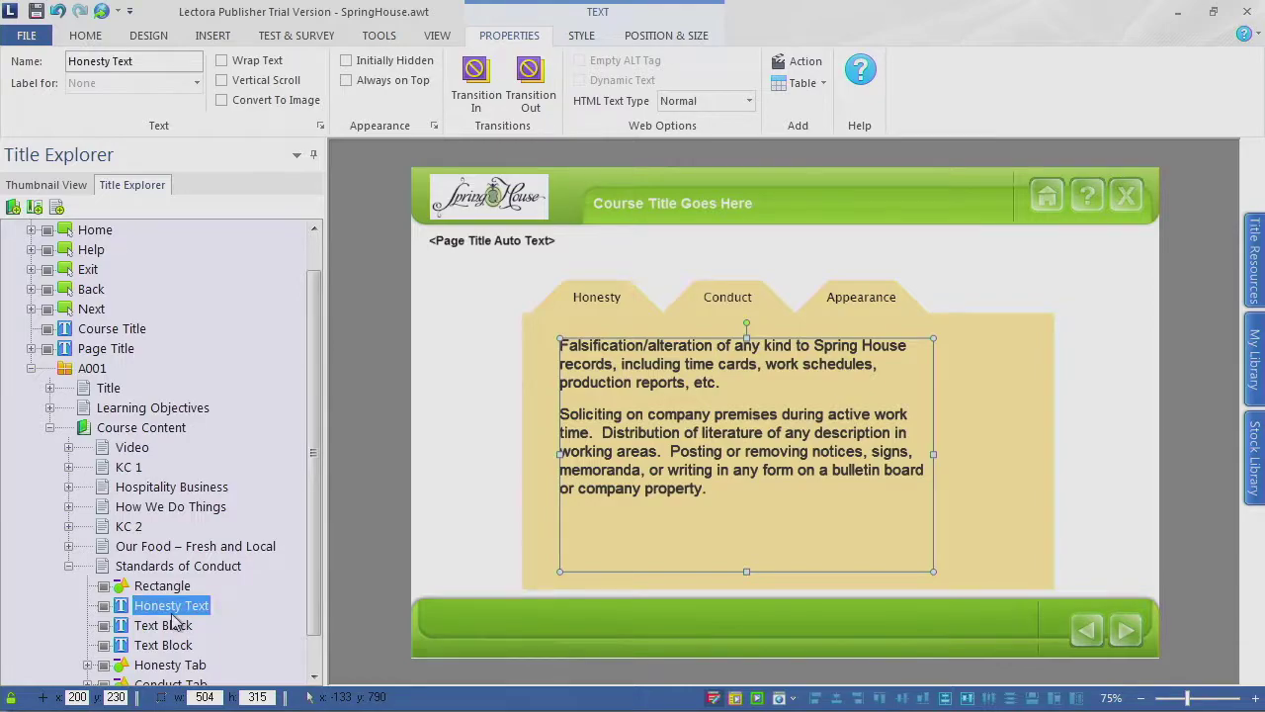
Step: Rename the second text block under Standards of Conduct as Conduct Text
click(155, 627)
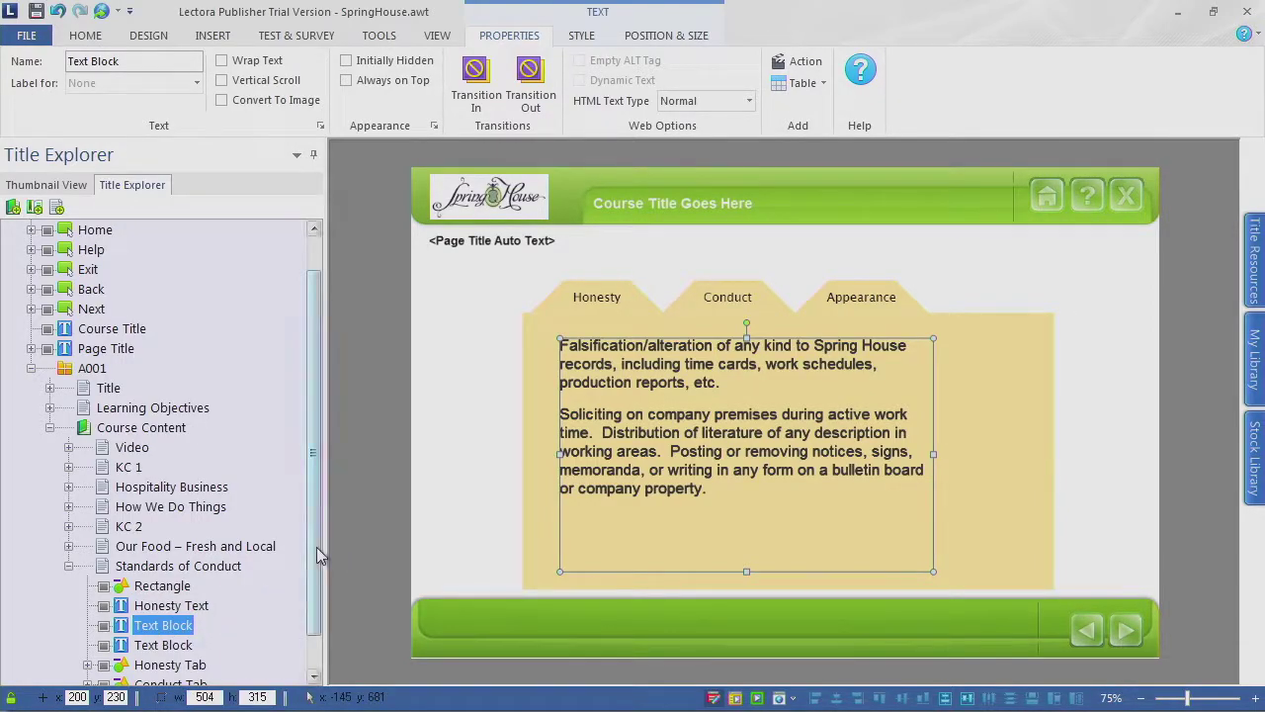
scroll(319, 560, down, 2)
click(173, 589)
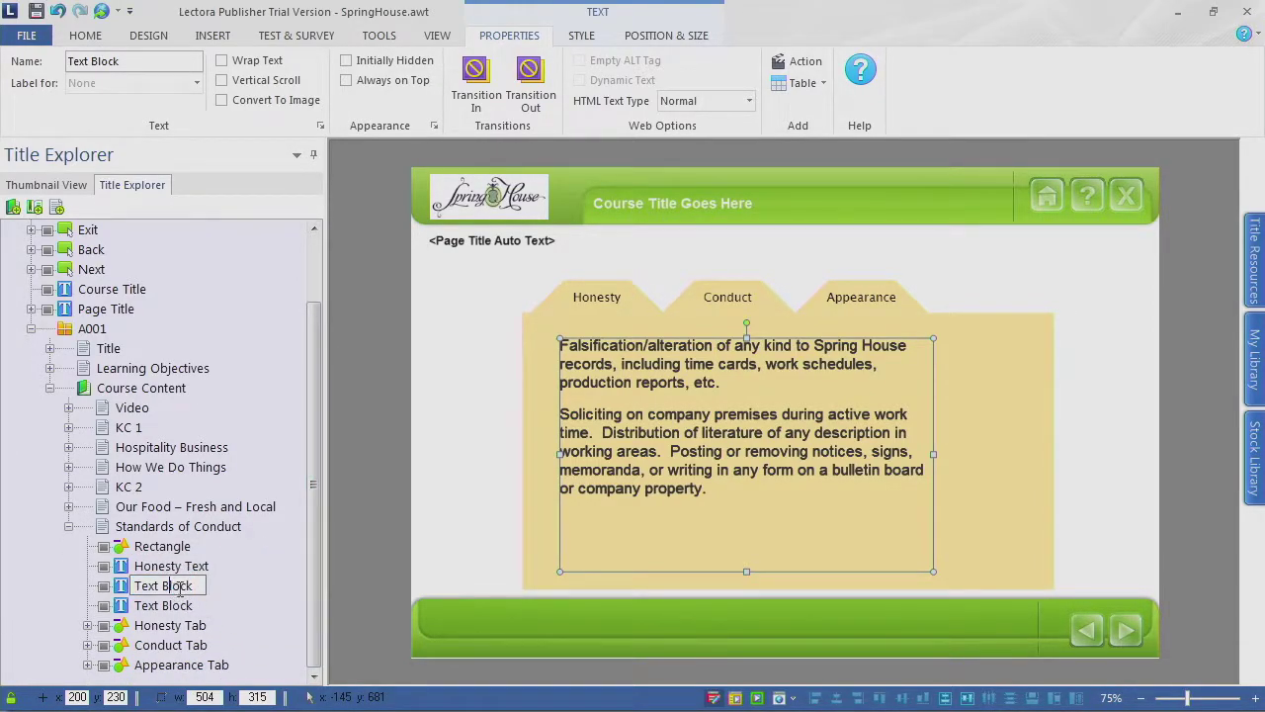
drag(195, 586, 69, 587)
text(Con)
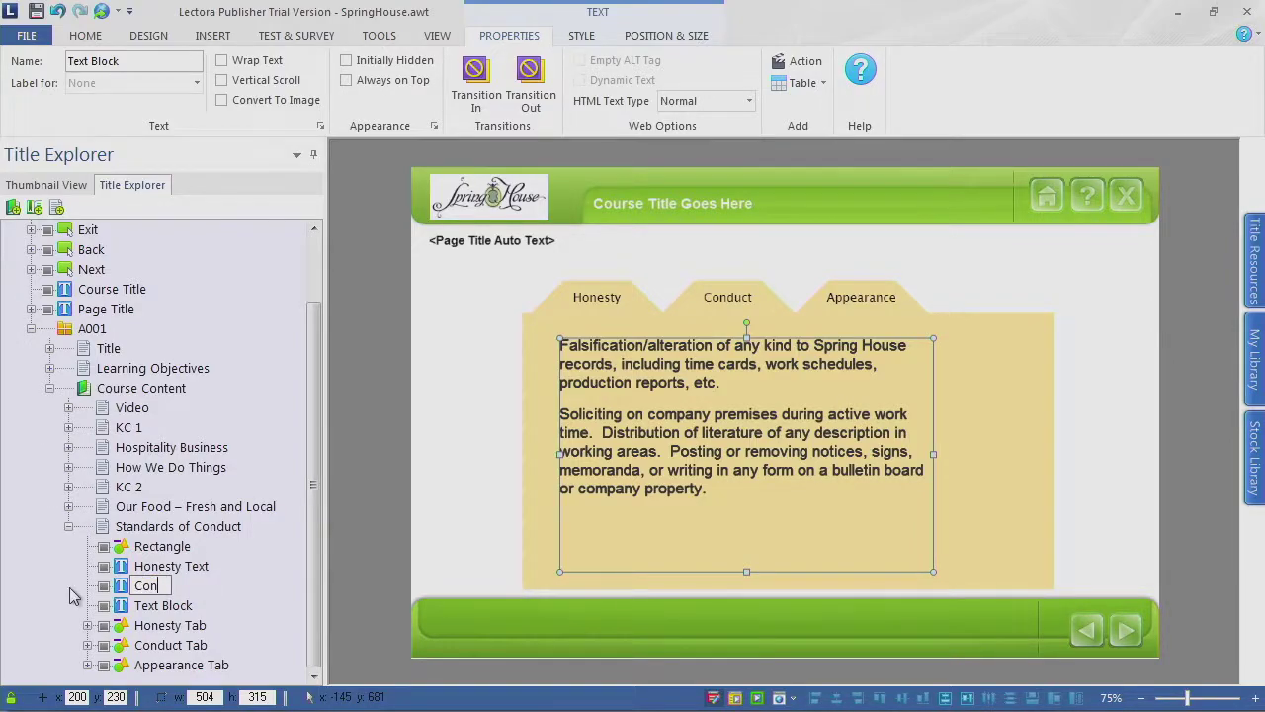
text(duct Text)
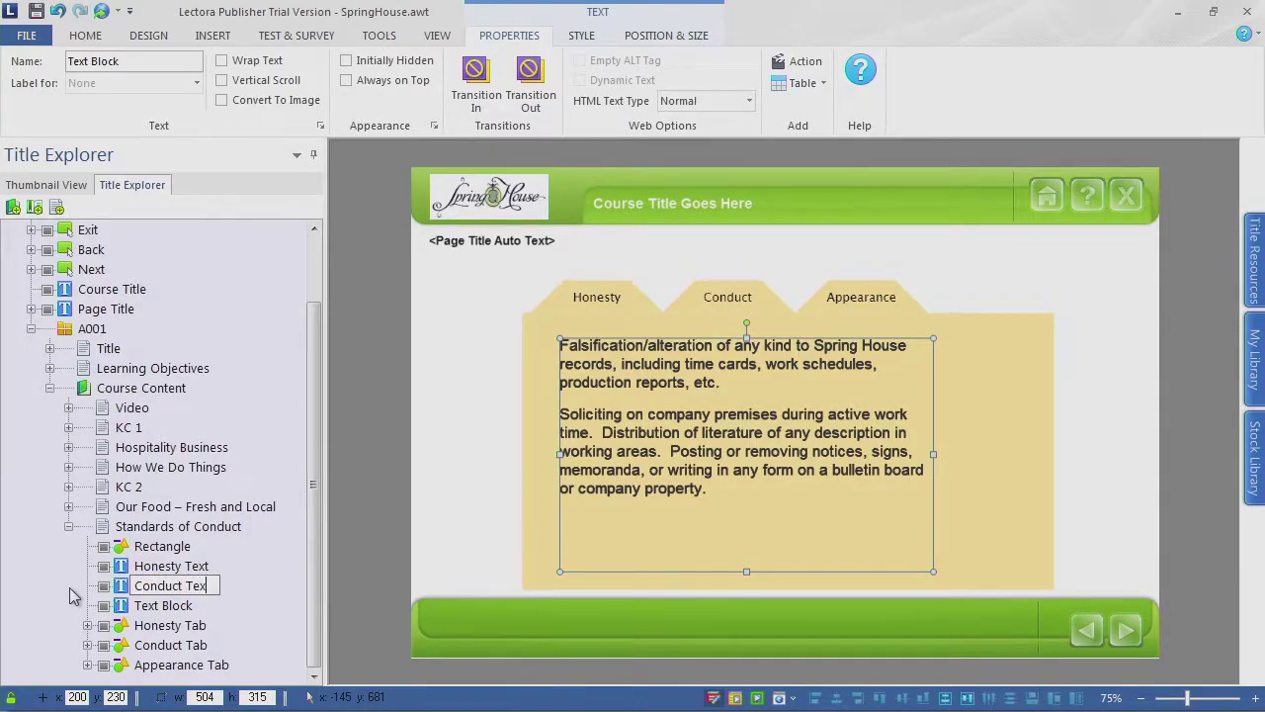
key(Return)
Step: Rename the third text block under Standards of Conduct as Appearance Text
click(163, 605)
click(170, 605)
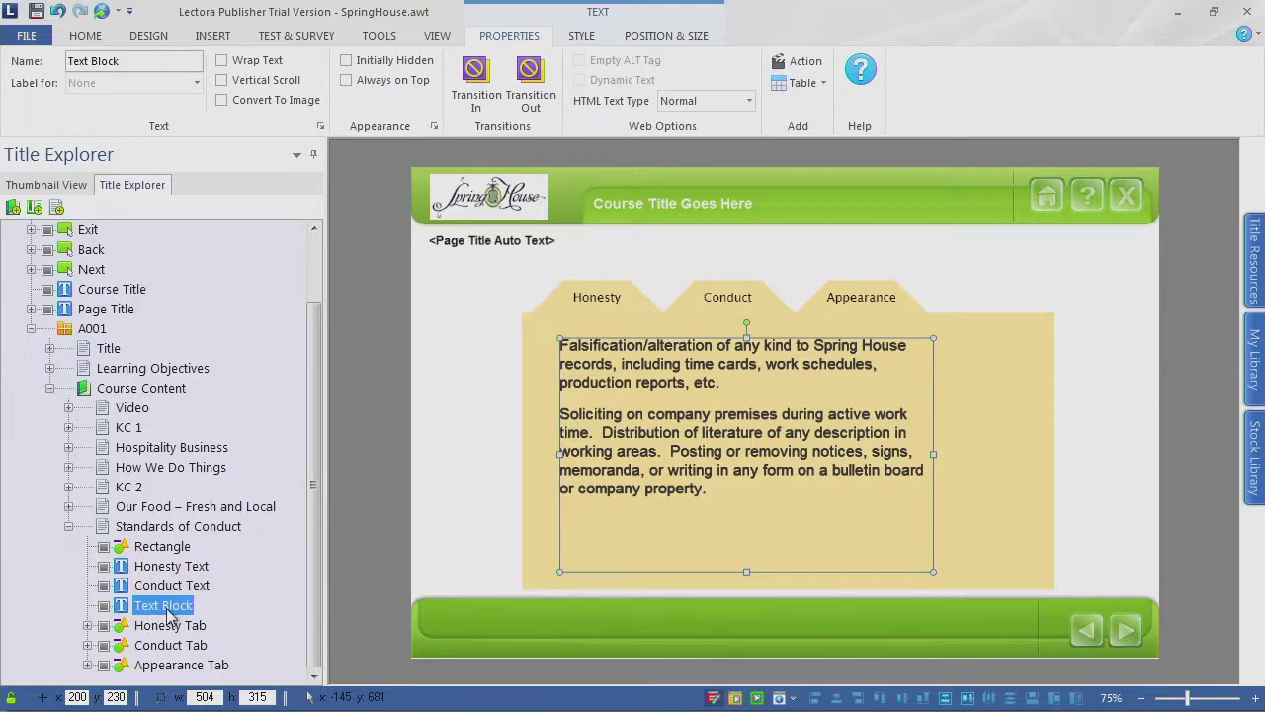
drag(194, 605, 89, 611)
text(Appearanc)
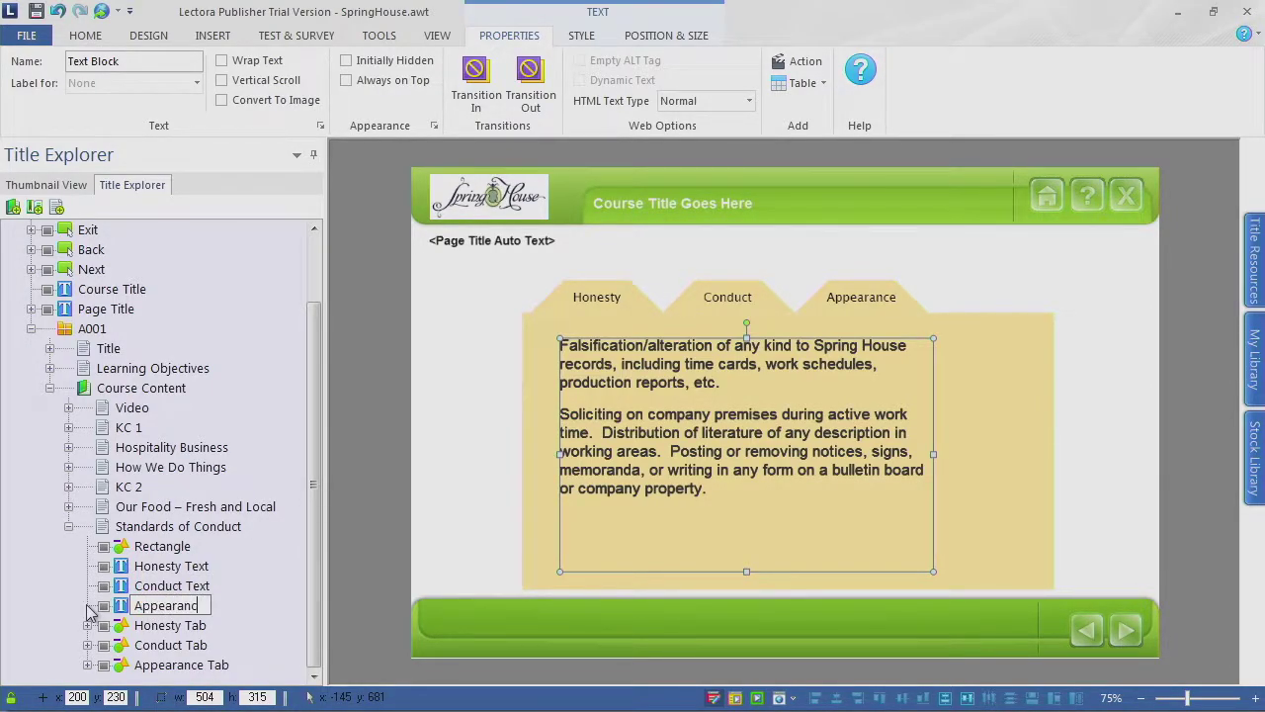
text(Text)
key(Return)
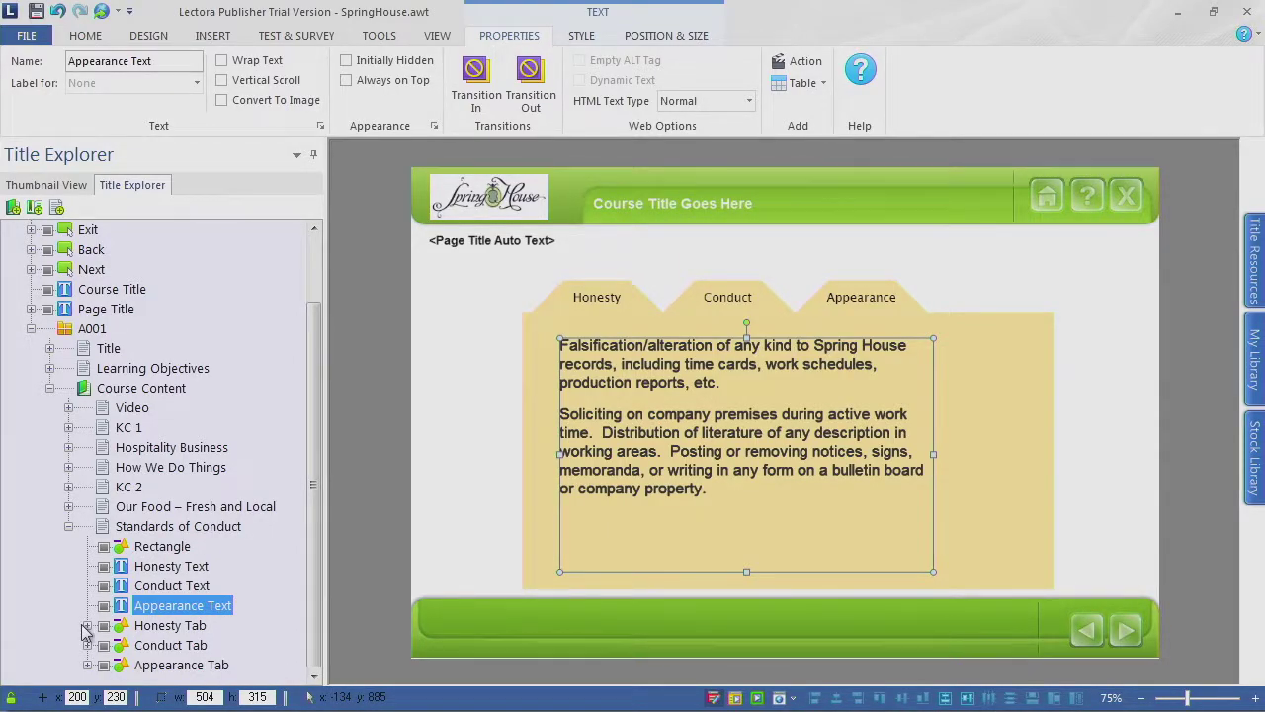
Step: Hide the Honesty Text and Appearance Text blocks in the editor, keeping only Conduct Text shown
click(104, 566)
click(104, 586)
click(104, 606)
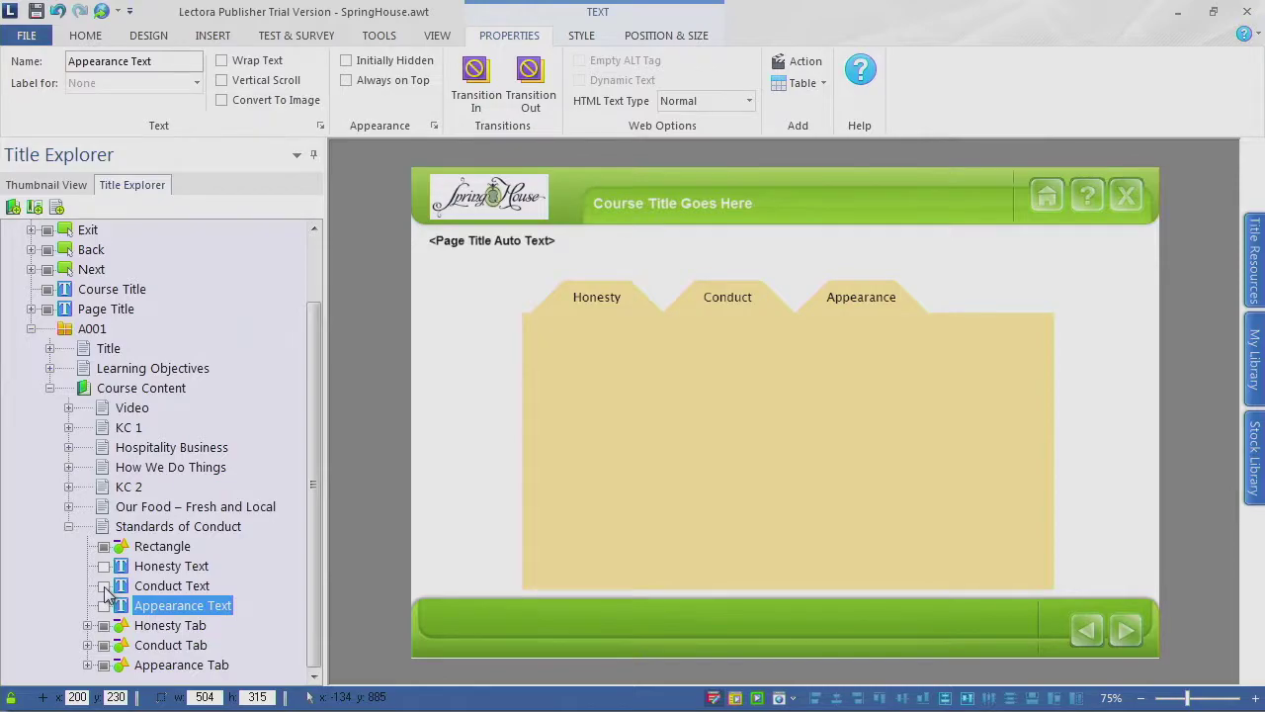
click(104, 586)
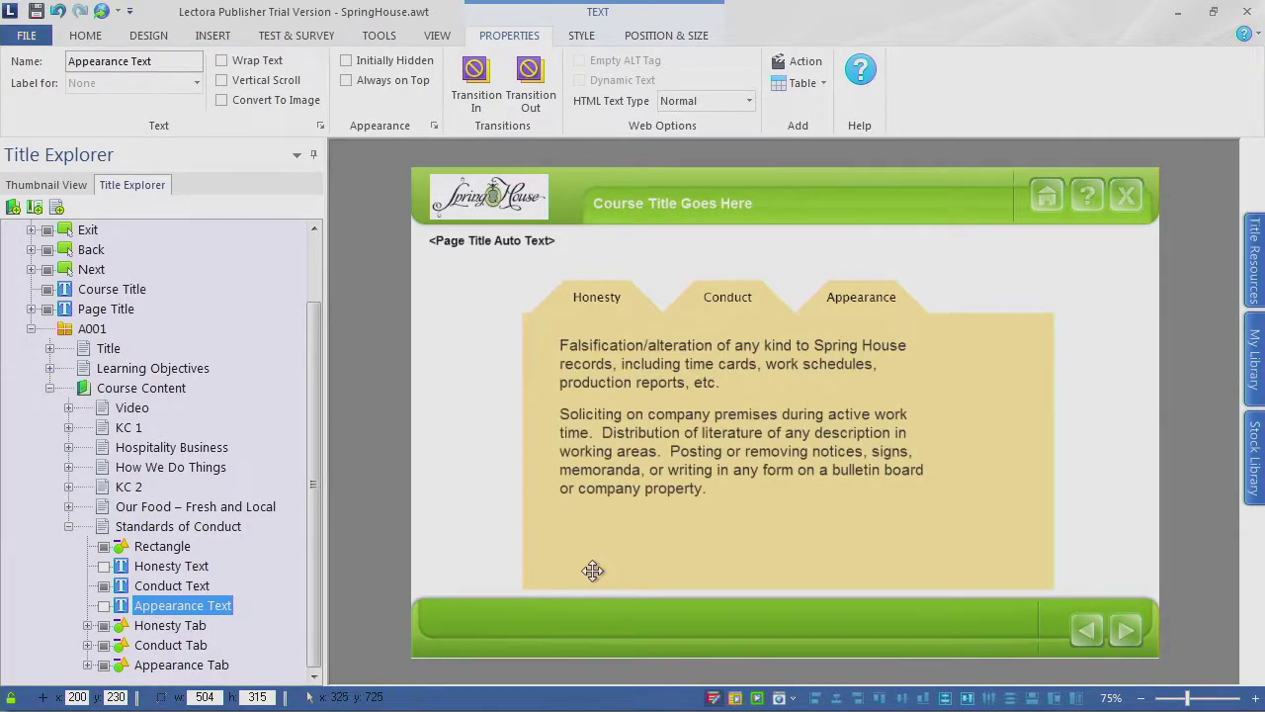
Step: Copy the three paragraphs under Conduct from the SpringHouse_Storyboard_intro.docx storyboard in Word, and return to Lectora
key(alt+Tab)
drag(707, 585, 496, 435)
key(ctrl+c)
right_click(515, 443)
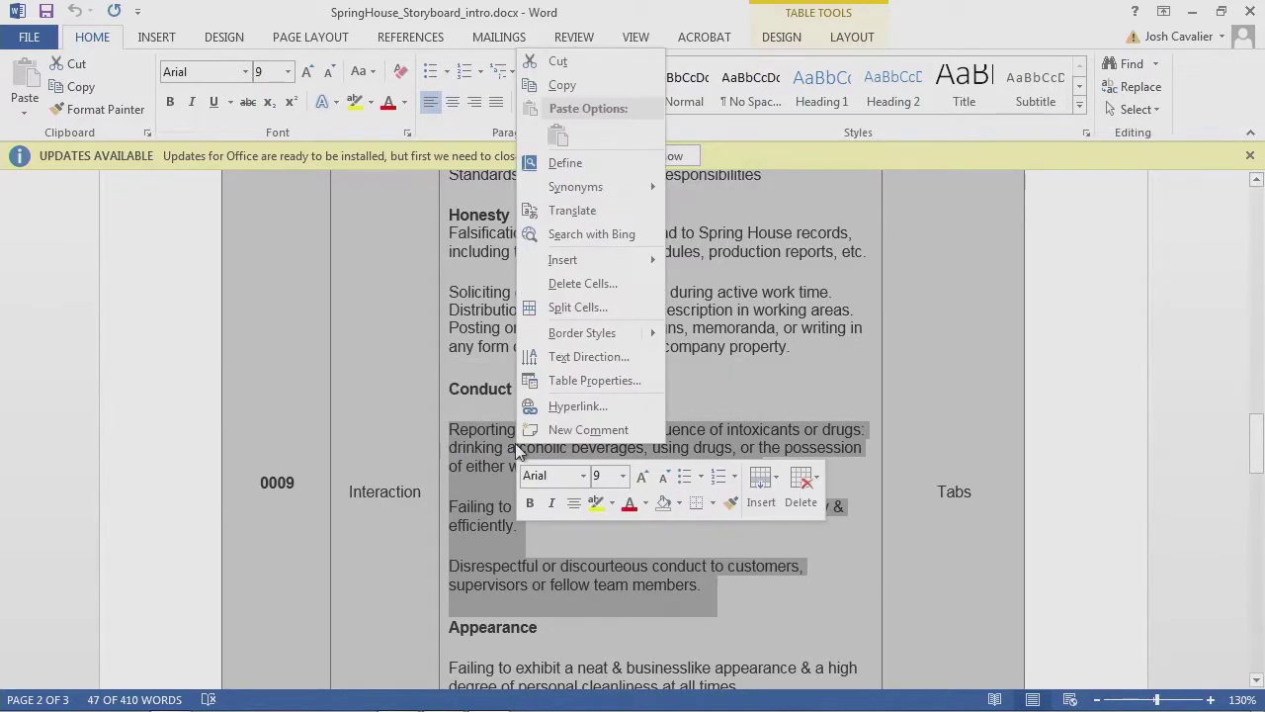
click(559, 85)
key(alt+Tab)
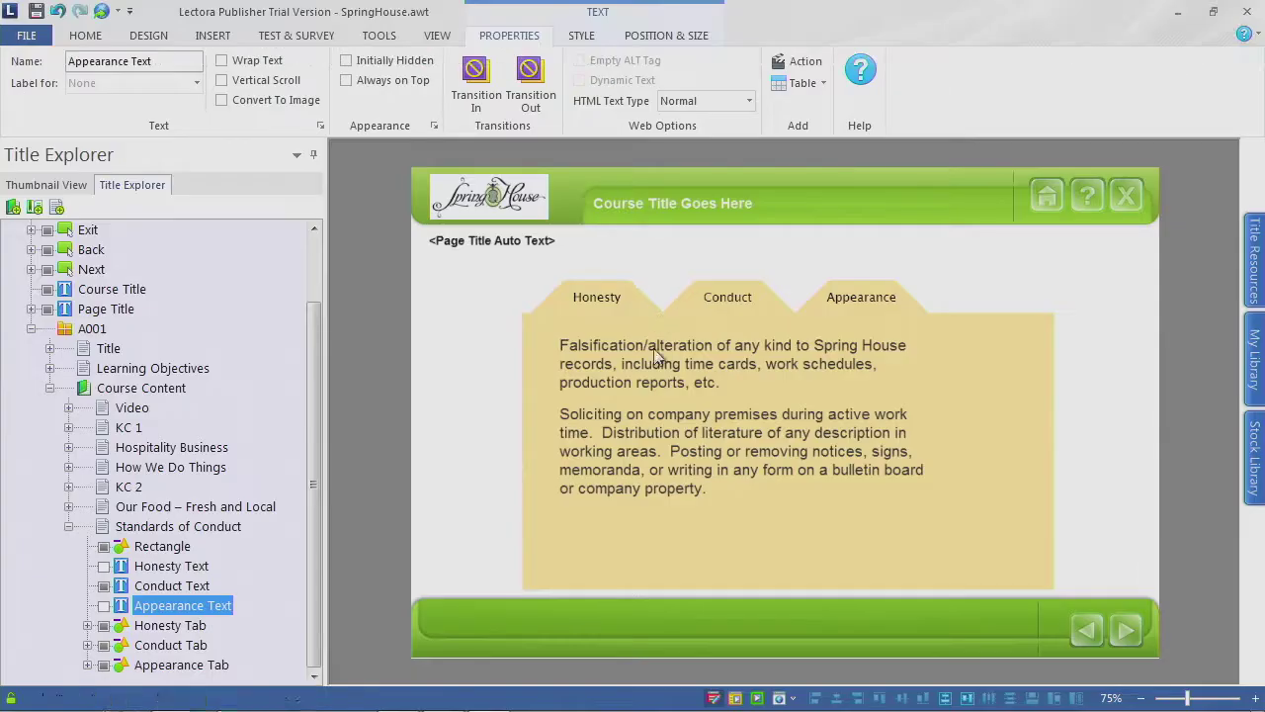
Step: Replace the Conduct Text block's content with the copied Conduct paragraphs and set their font size to 16
double_click(635, 458)
drag(750, 494, 464, 353)
key(ctrl+v)
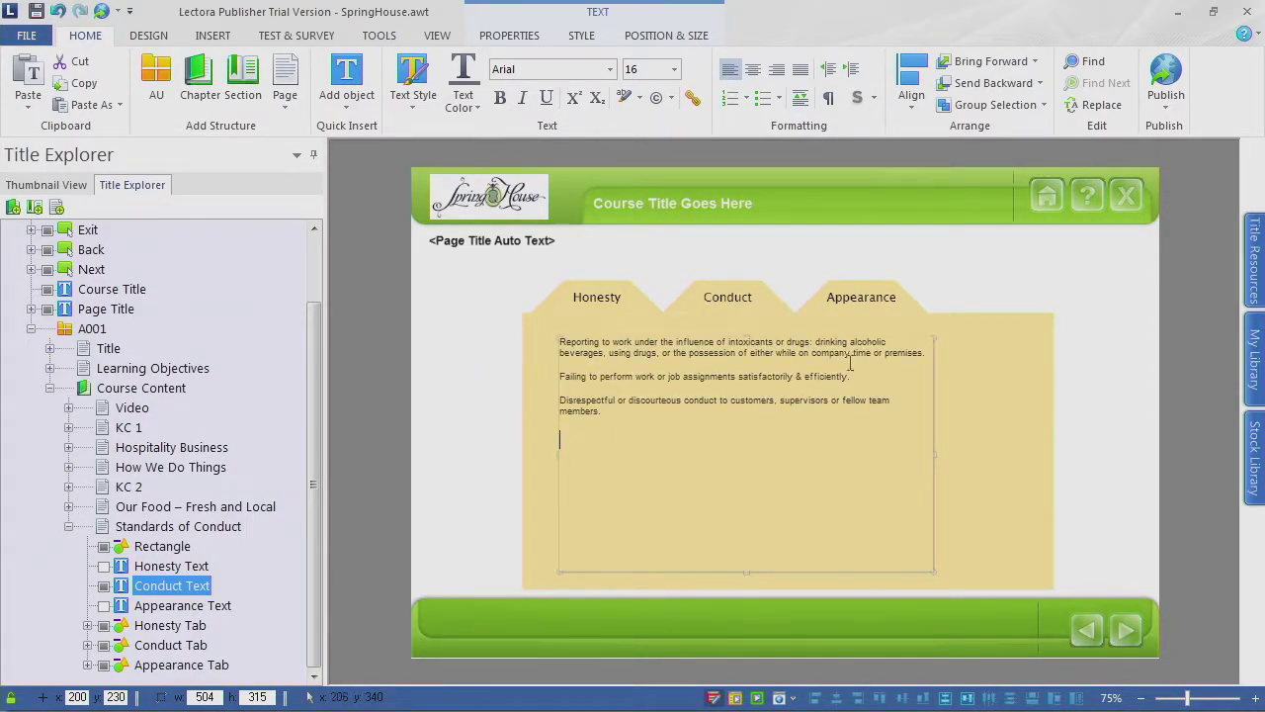
key(ctrl+a)
click(674, 69)
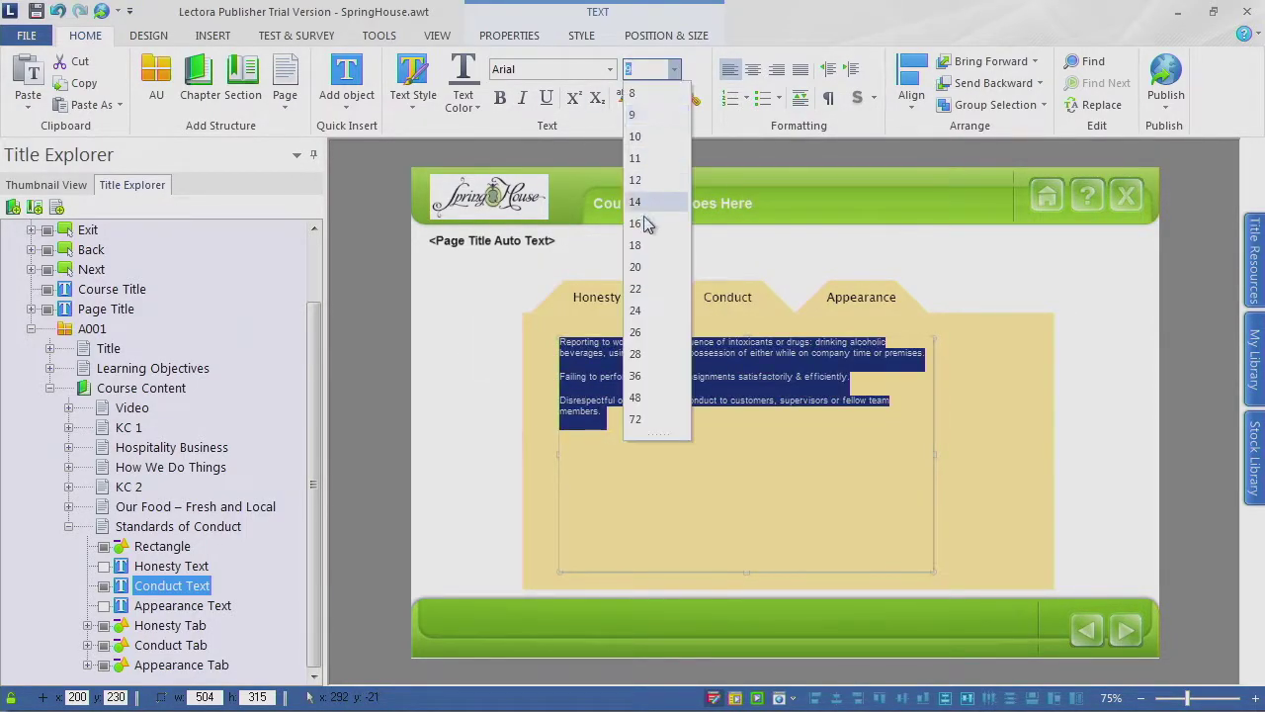
click(637, 224)
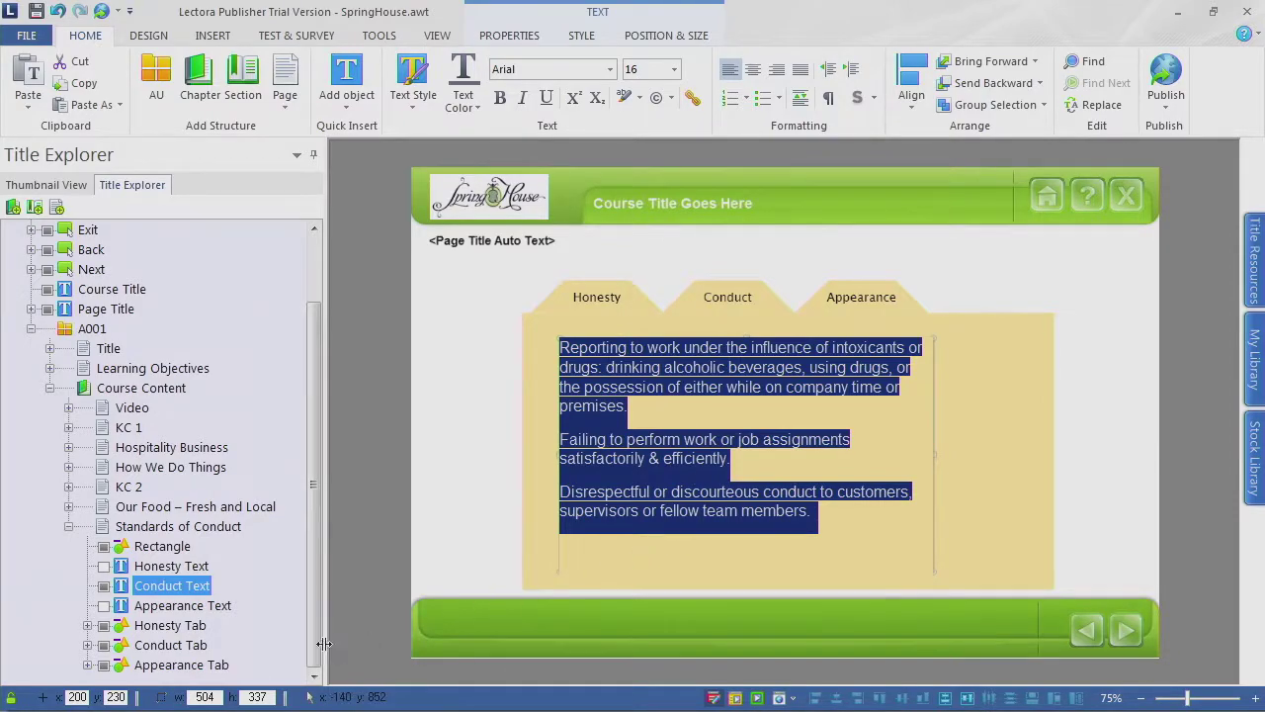
click(544, 537)
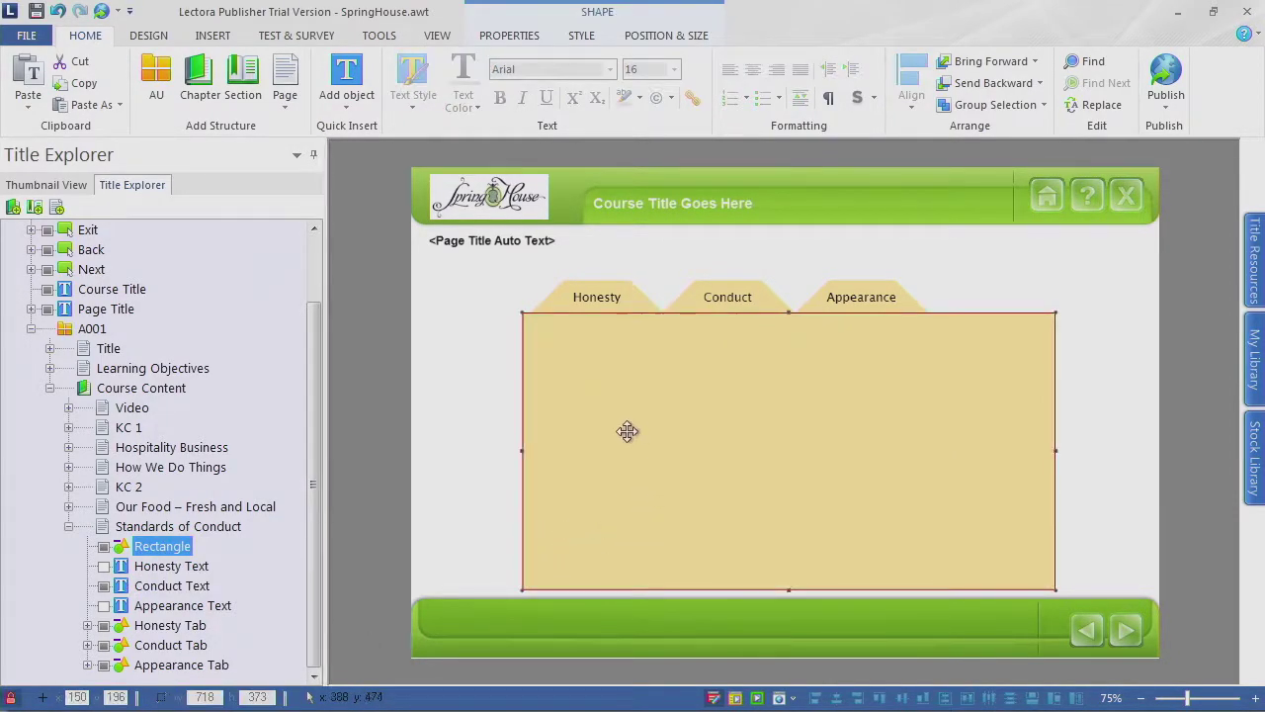
click(173, 587)
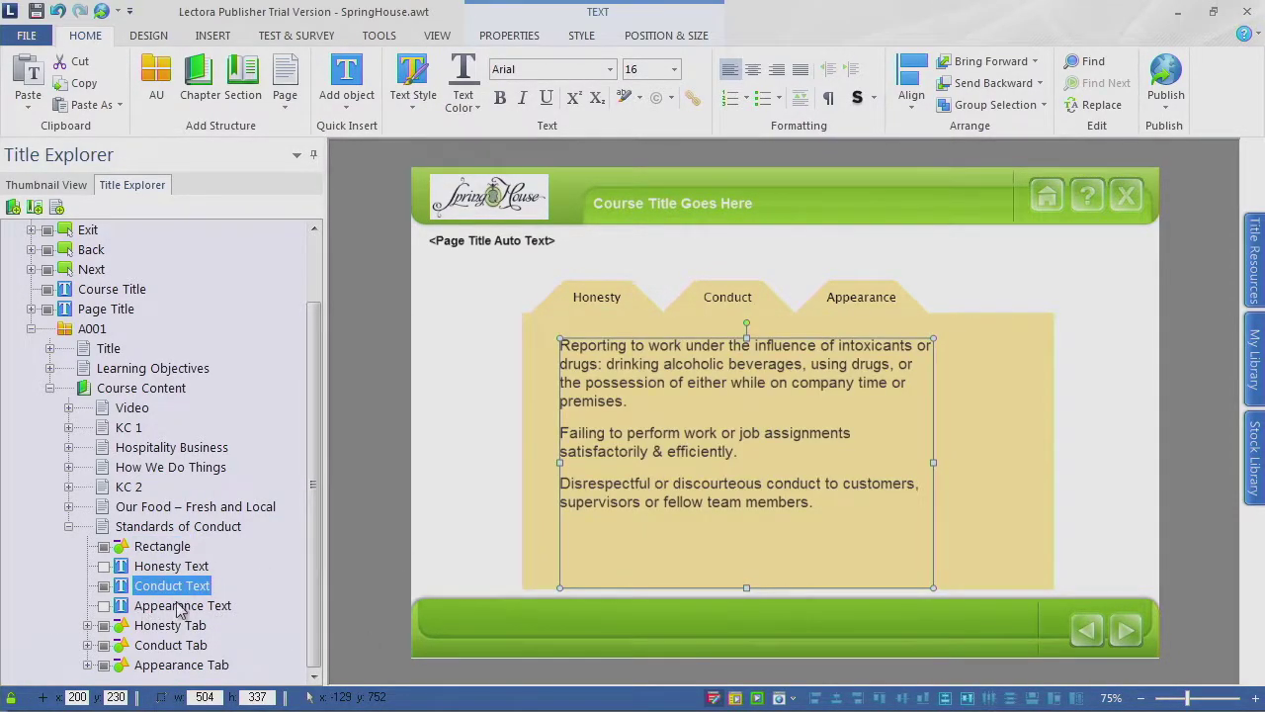
Step: Compare the Honesty Text and Conduct Text blocks by toggling their visibility in the editor
click(104, 566)
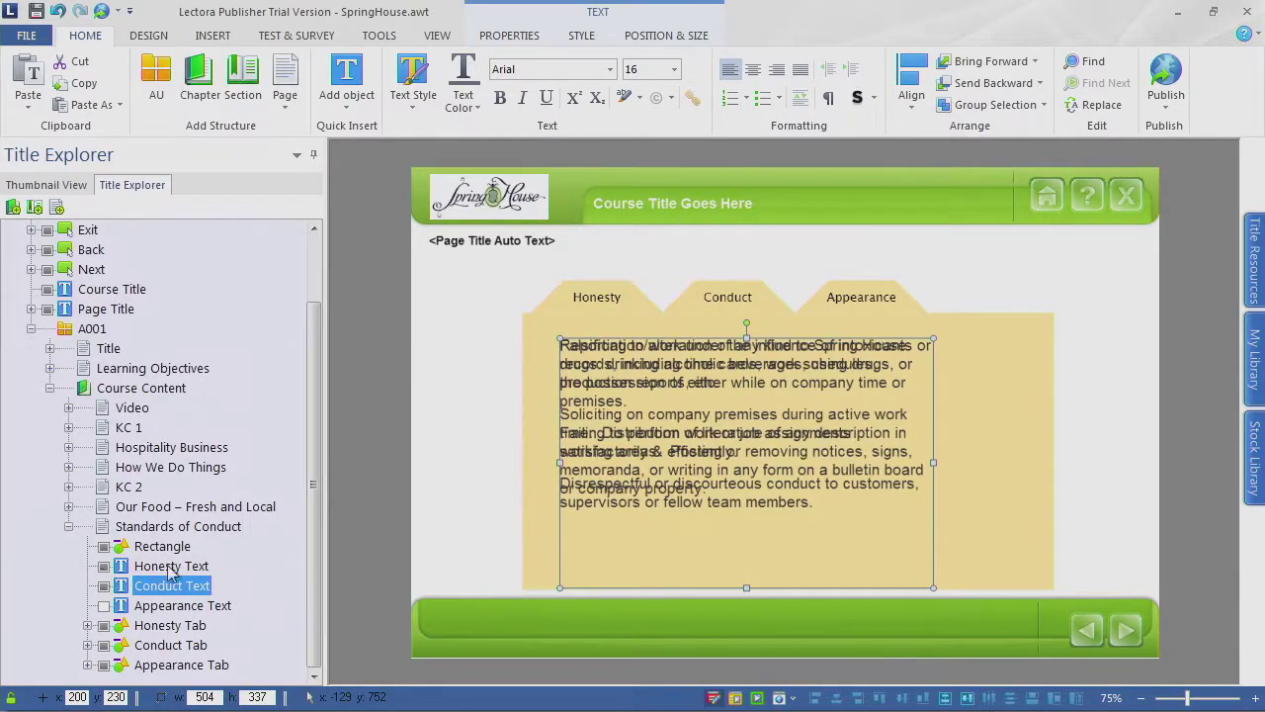
click(104, 585)
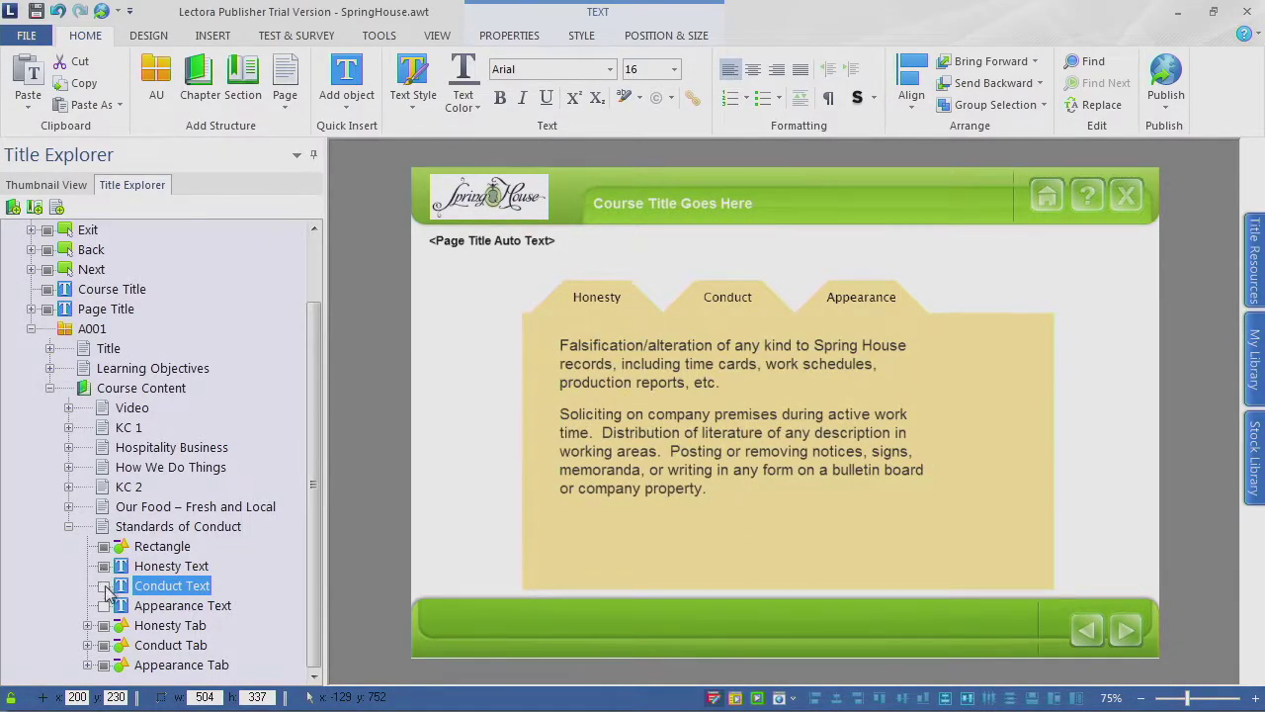
click(104, 586)
click(104, 566)
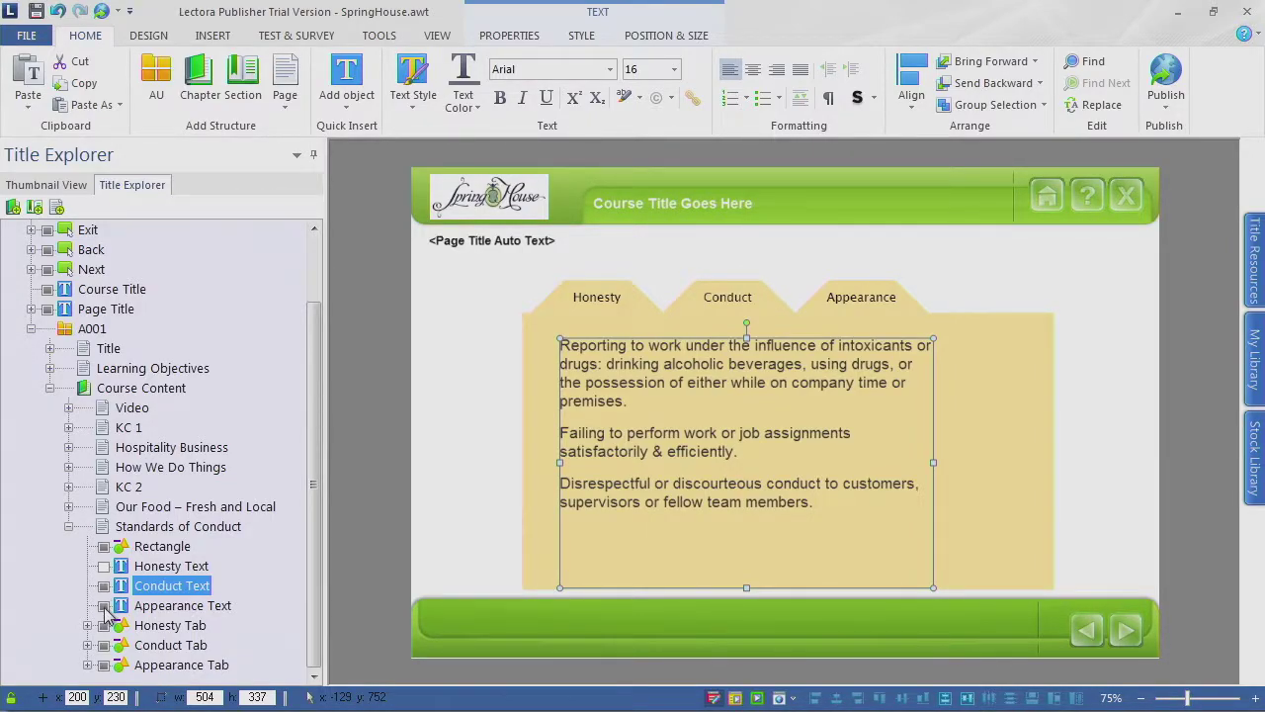
Step: Show the Appearance Text block in the editor, hide Conduct Text, and select the Appearance Text block on the page
click(104, 604)
click(104, 585)
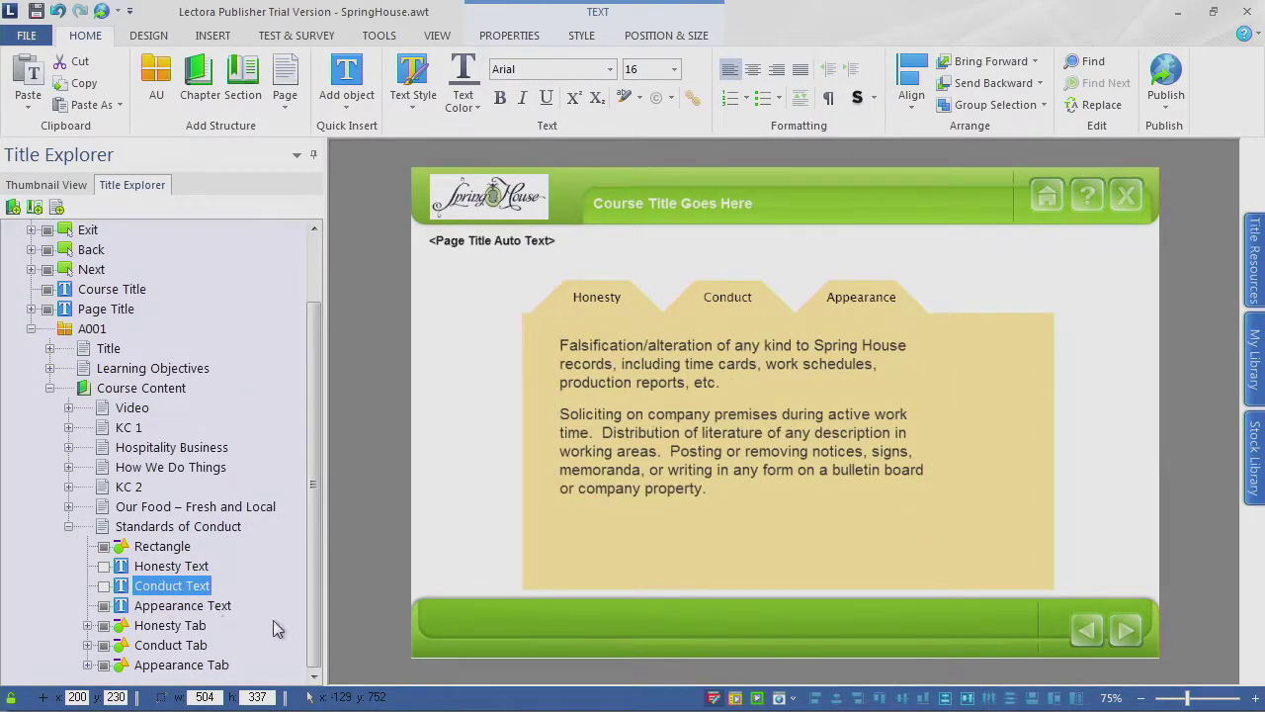
click(688, 378)
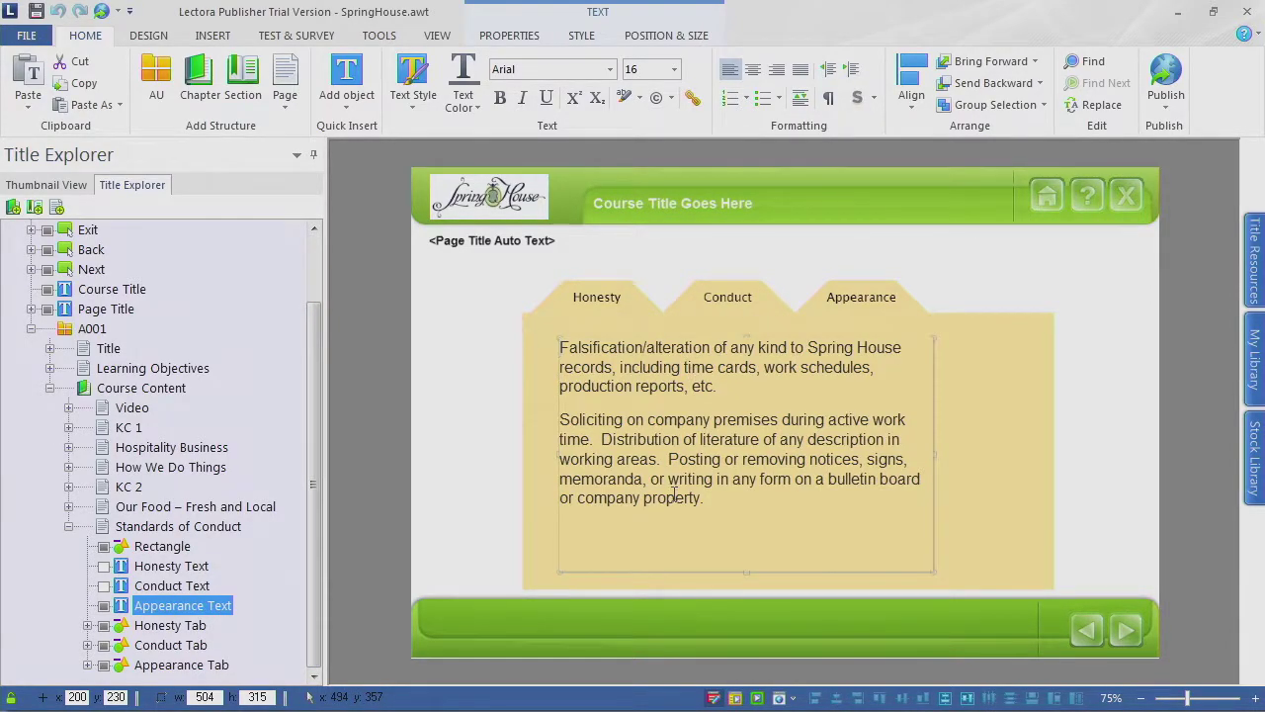
Step: Copy the two paragraphs under Appearance from the Word storyboard, and return to Lectora
key(alt+Tab)
scroll(587, 551, down, 4)
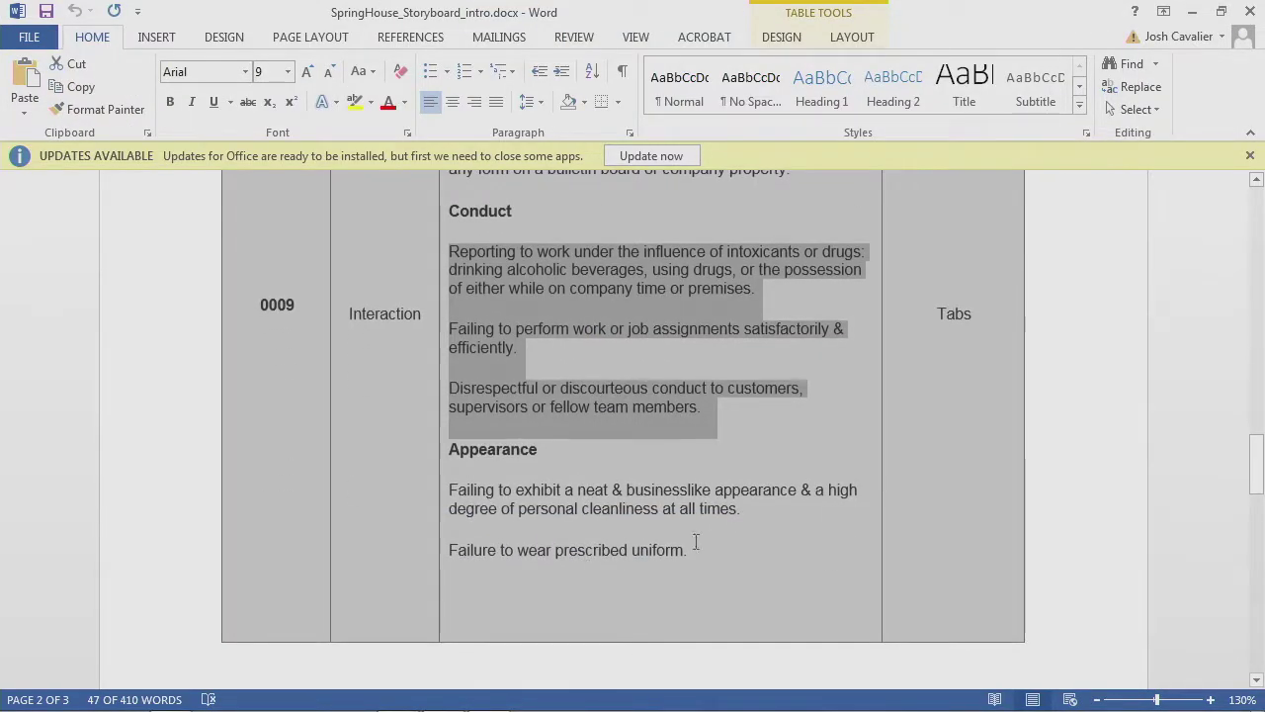
drag(587, 572, 449, 489)
key(ctrl+c)
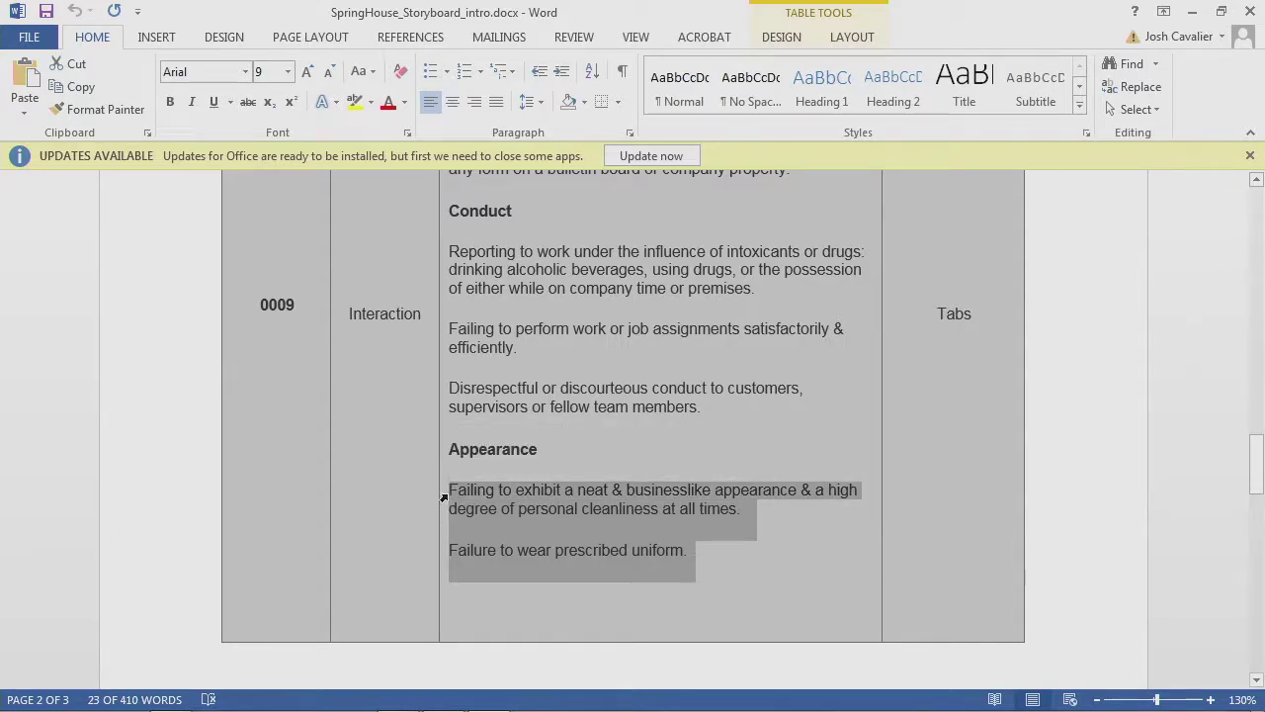
key(alt+Tab)
Step: Replace the Appearance Text block's content with the copied Appearance paragraphs and set their font size to 16
double_click(605, 483)
drag(708, 499, 487, 350)
key(ctrl+v)
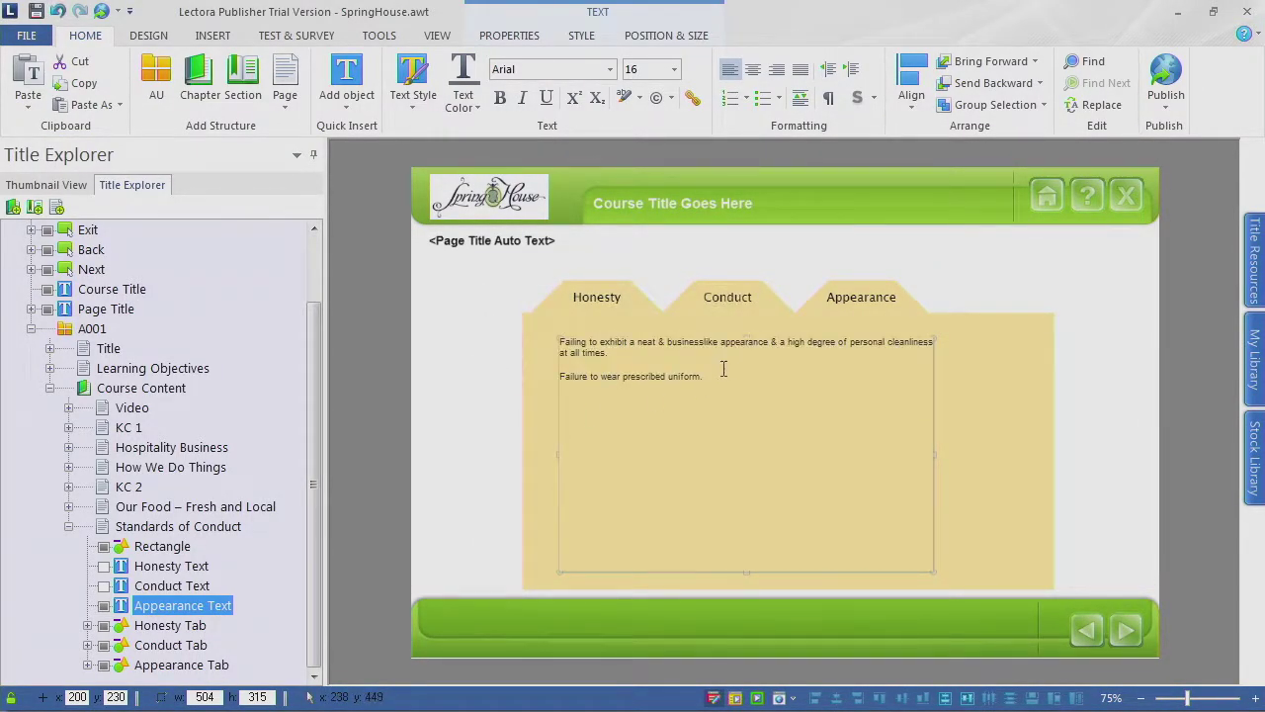
drag(725, 368, 529, 317)
click(674, 69)
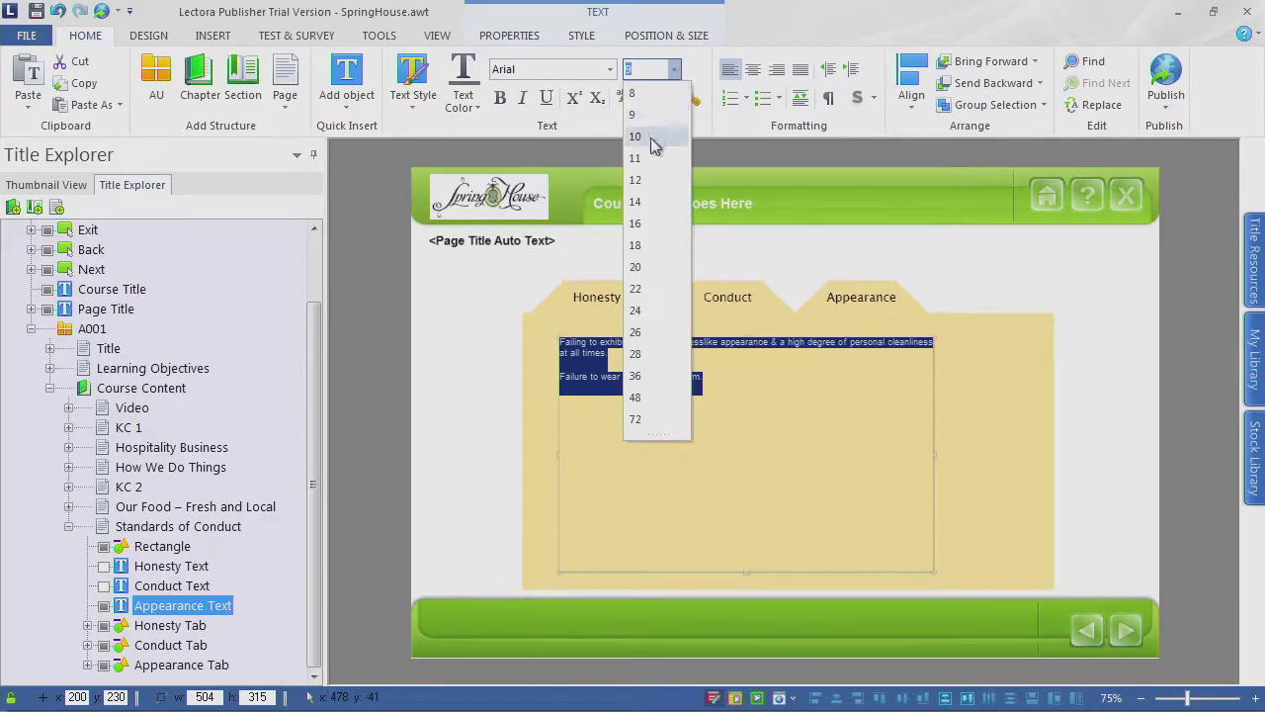
click(652, 226)
click(514, 453)
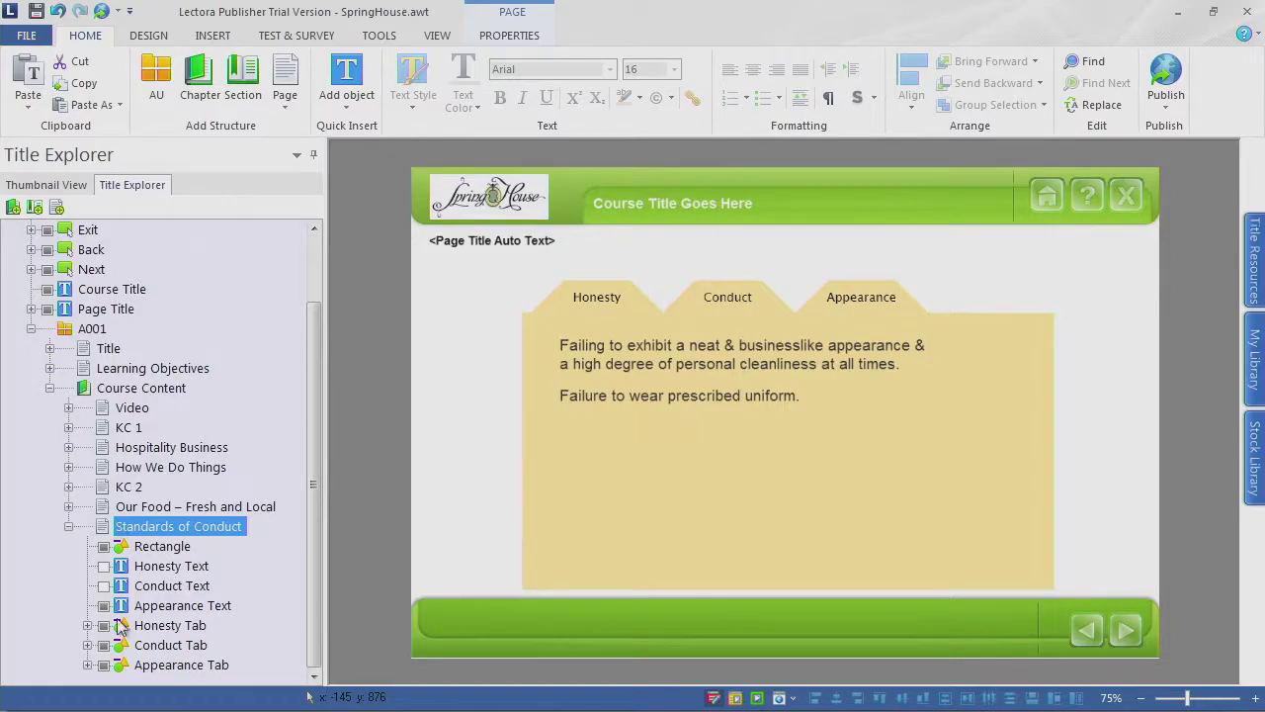
Step: Show all three text blocks together in the editor, and hide all of them again
click(104, 566)
click(104, 585)
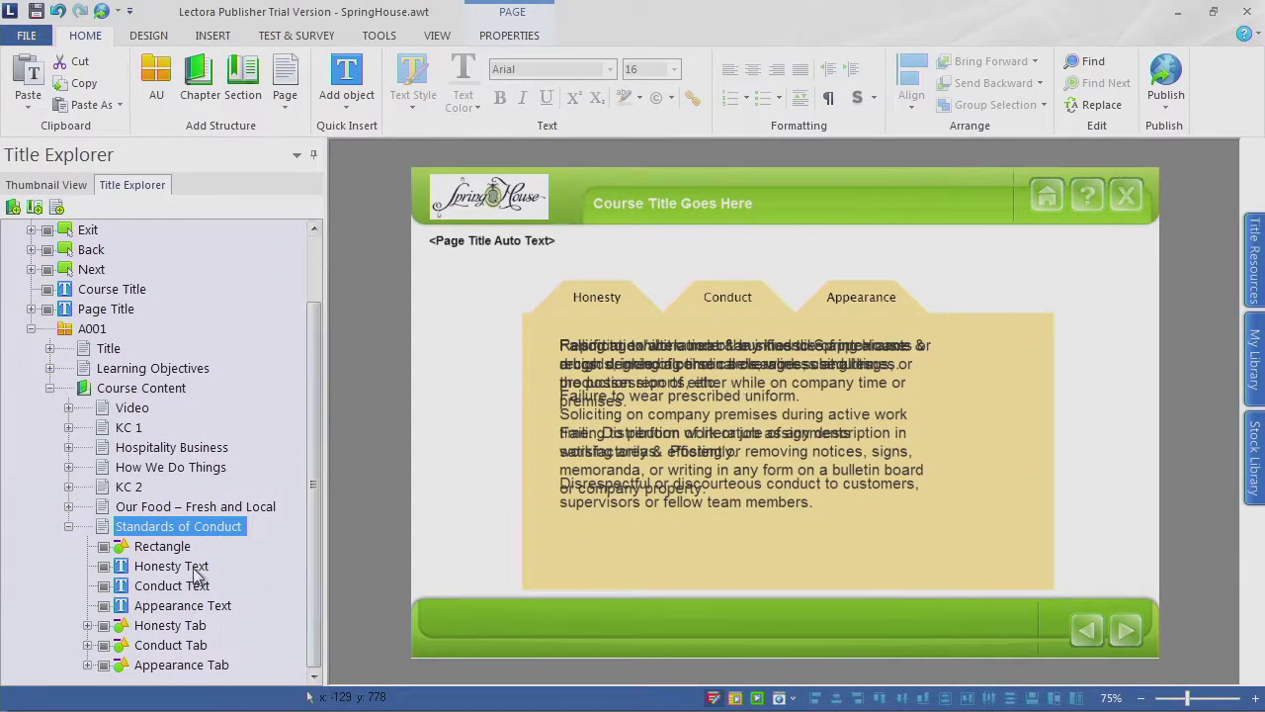
click(105, 567)
click(104, 585)
click(105, 604)
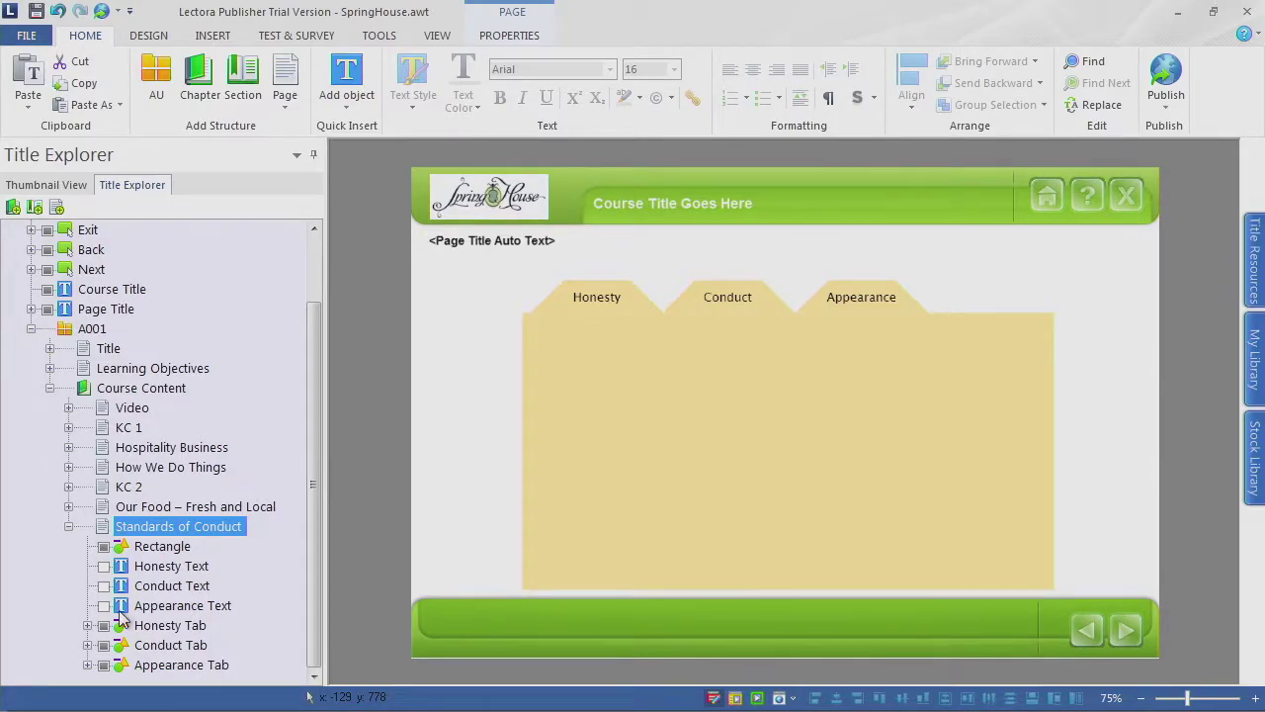
Step: Select the Honesty Text block and show Honesty Text, Conduct Text and Appearance Text in the editor
click(188, 568)
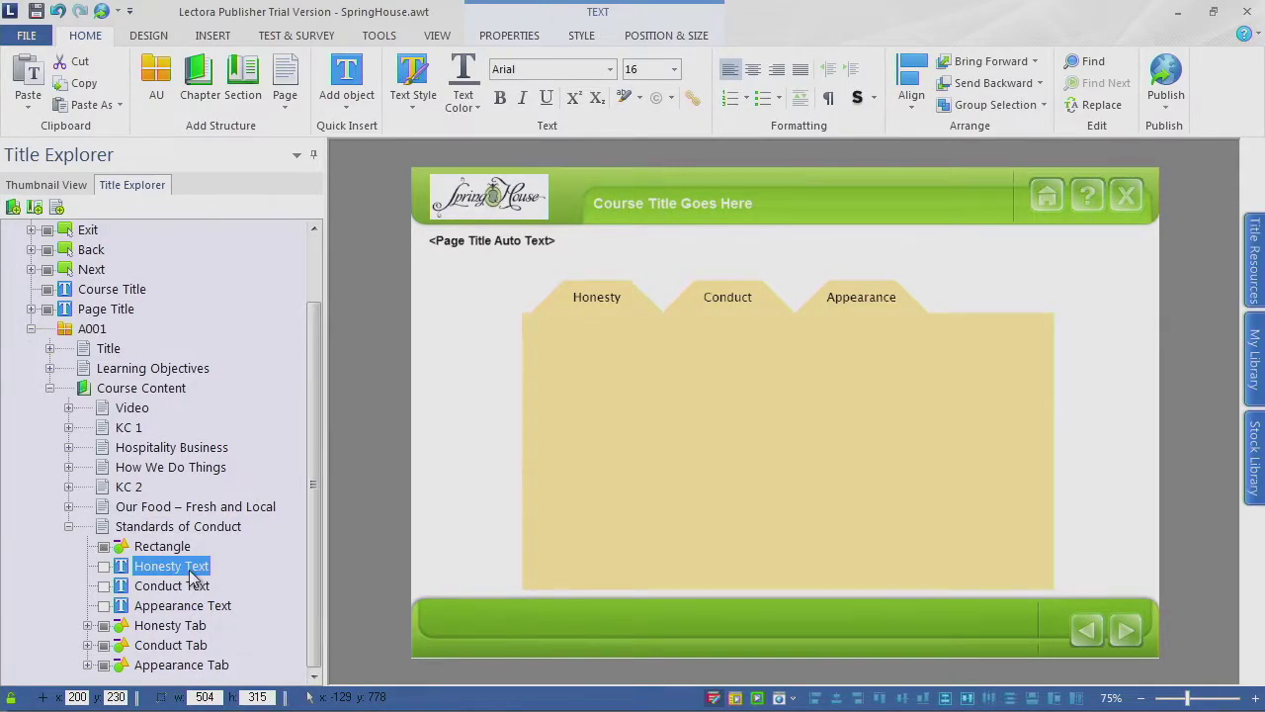
click(103, 566)
click(104, 585)
click(105, 605)
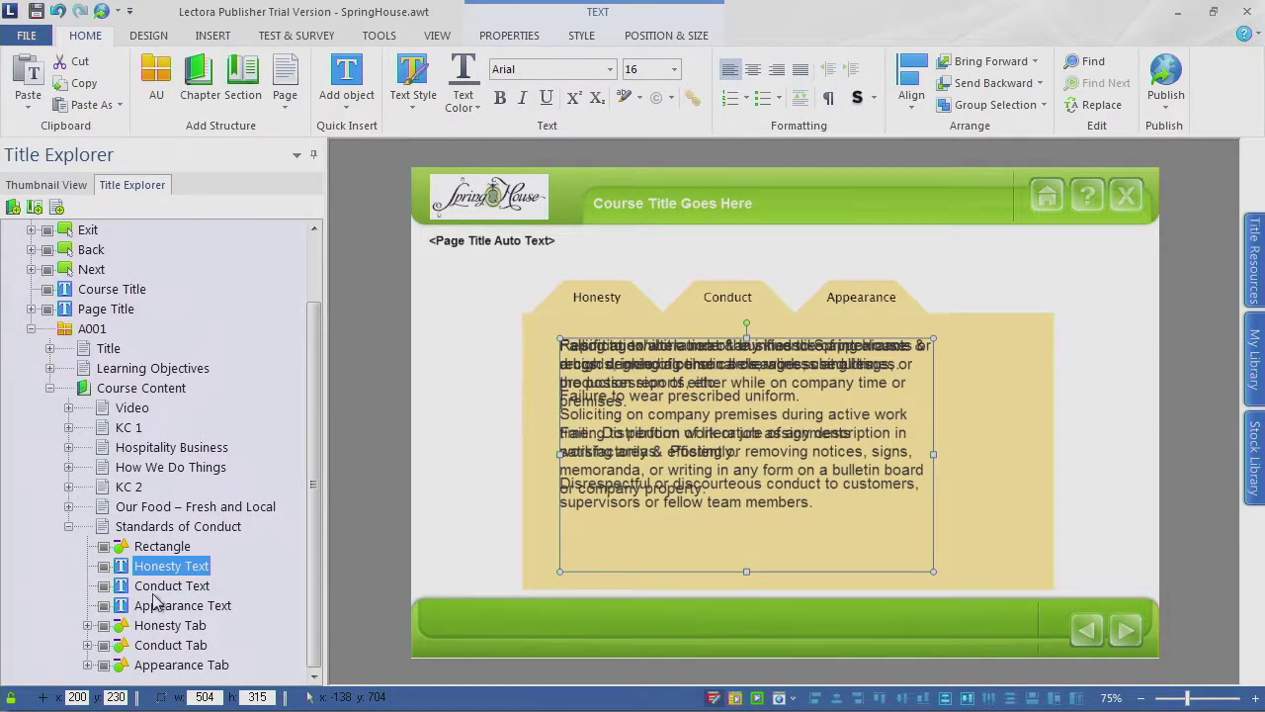
Step: Set the Honesty Text, Conduct Text and Appearance Text blocks to Initially Hidden
click(504, 36)
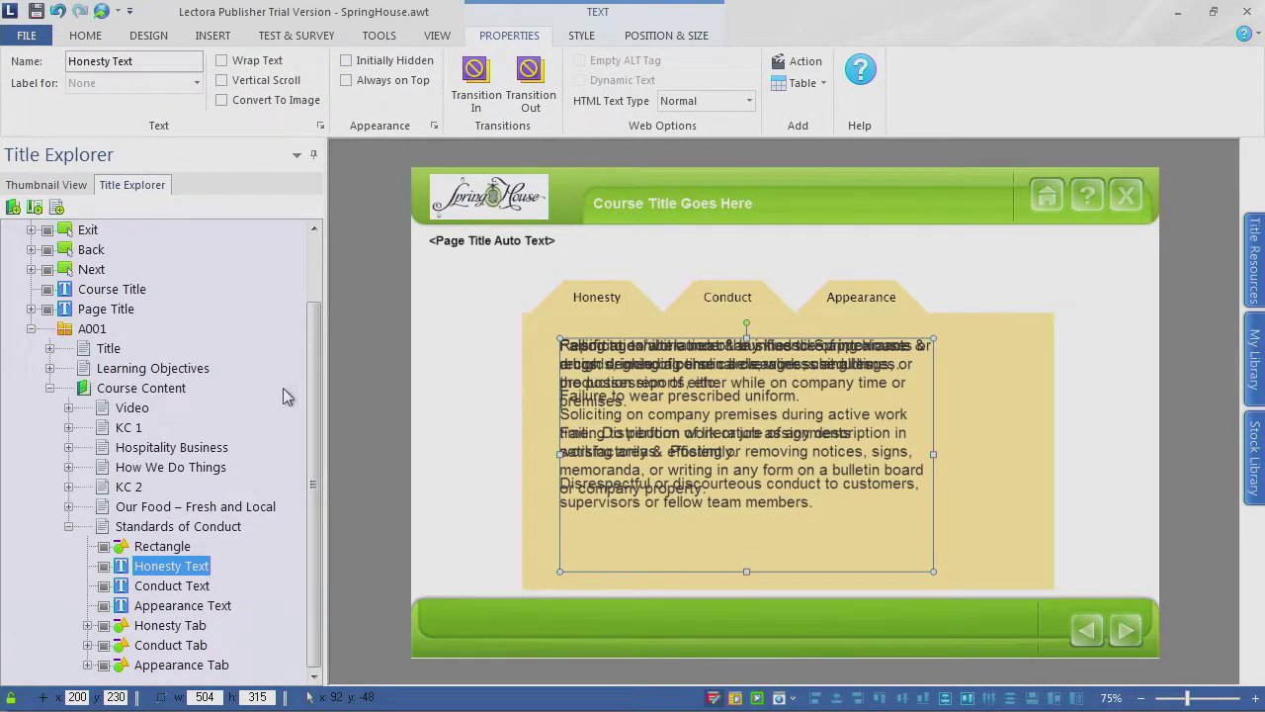
shift+click(183, 605)
click(346, 61)
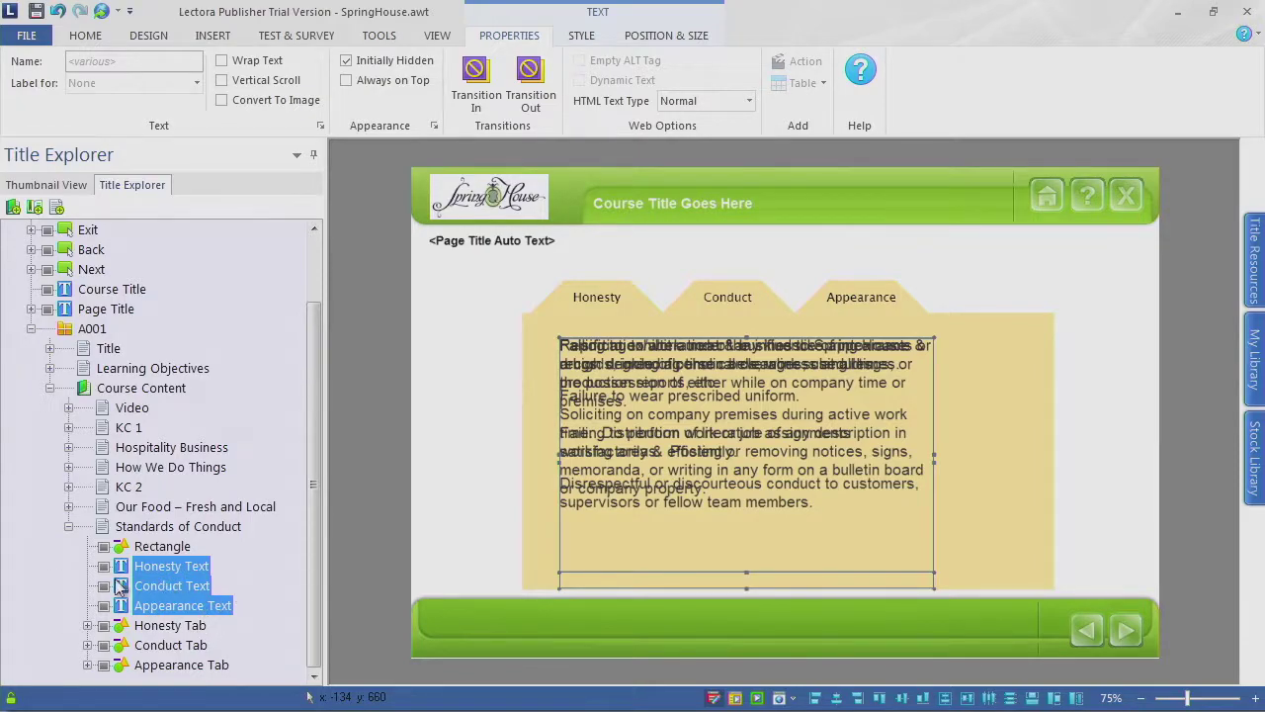
Step: Check the Initially Hidden setting of each text block and preview the Standards of Conduct page
click(140, 605)
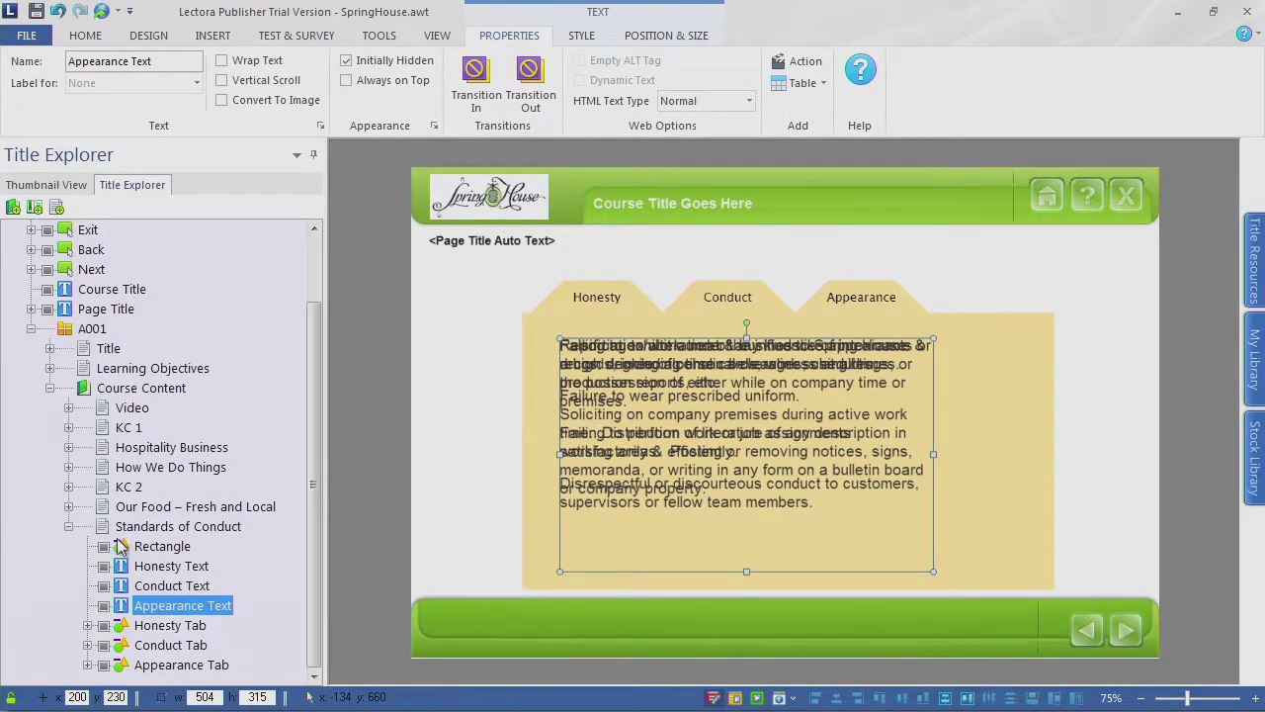
click(176, 585)
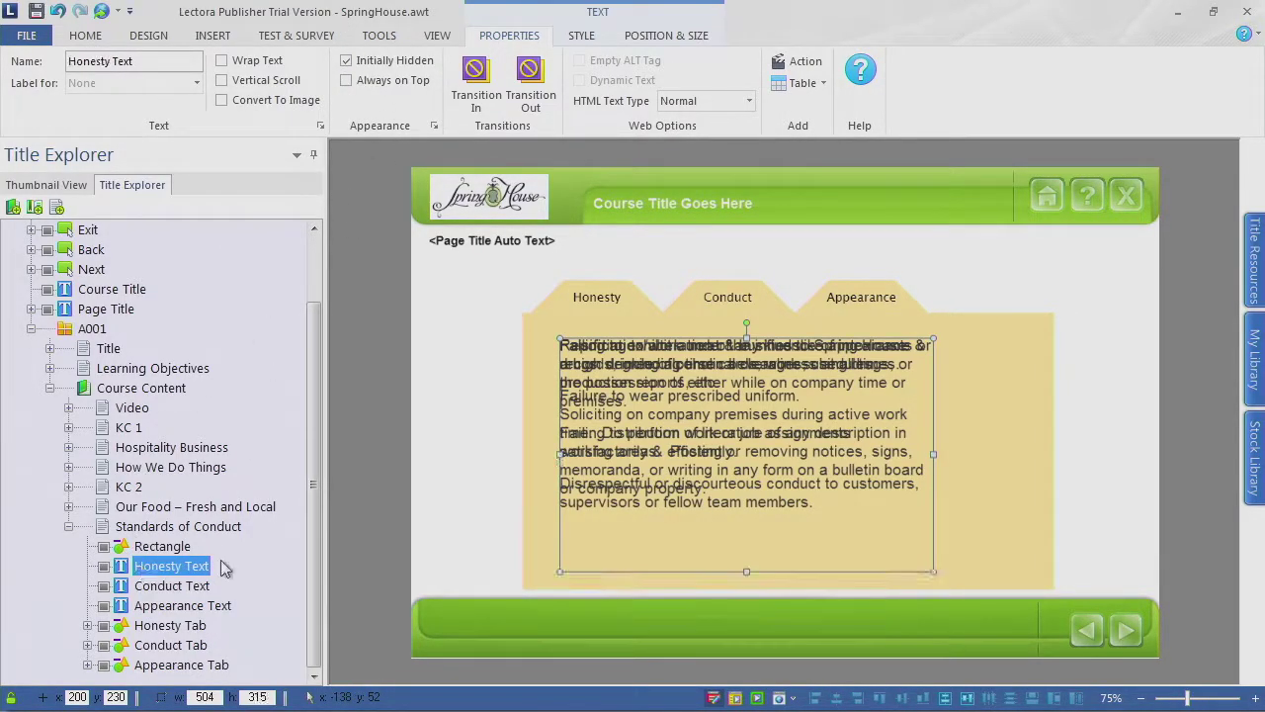
click(140, 565)
key(F10)
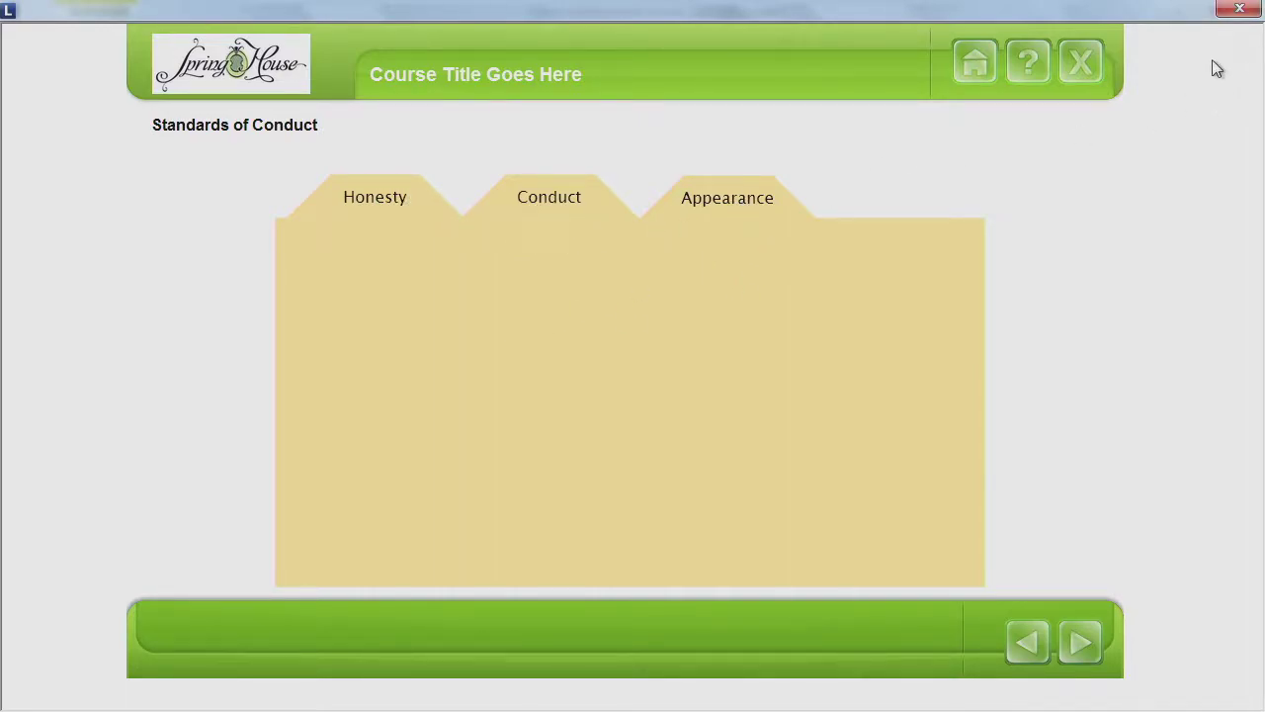
click(1239, 8)
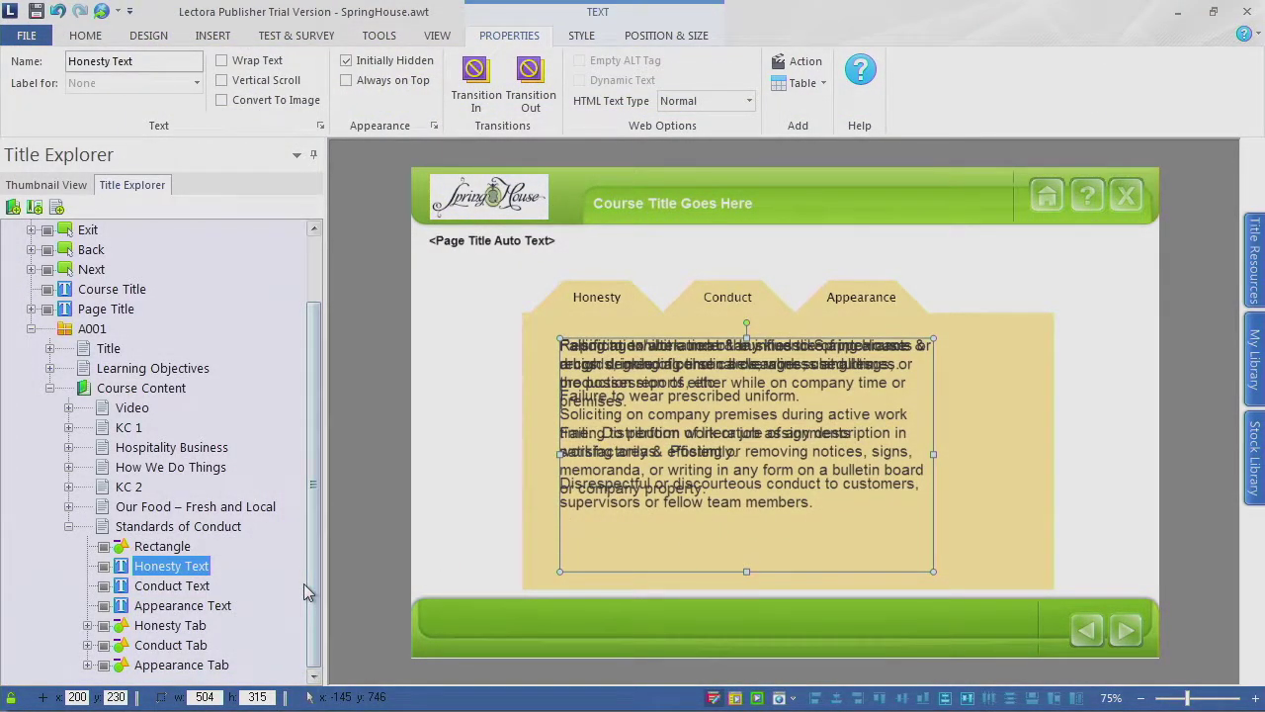
Step: Set the Honesty Tab's mouse-click action to Show with Honesty Text as its target
click(87, 625)
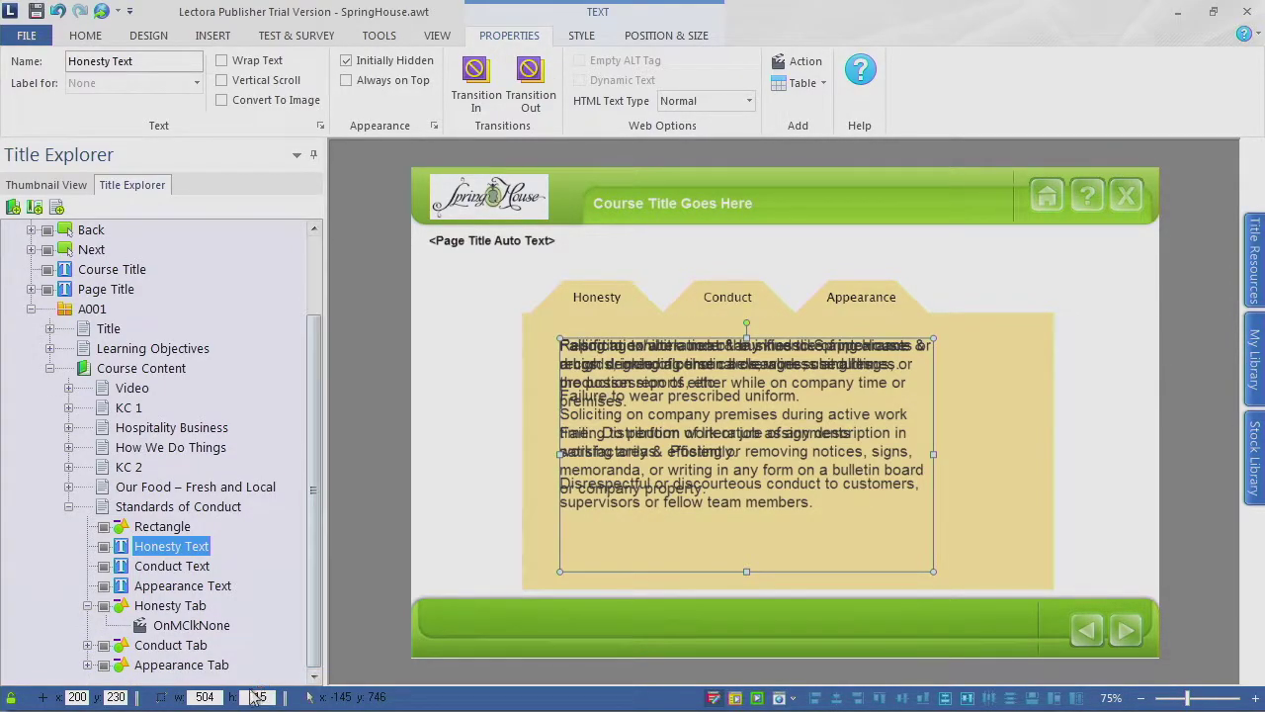
click(172, 610)
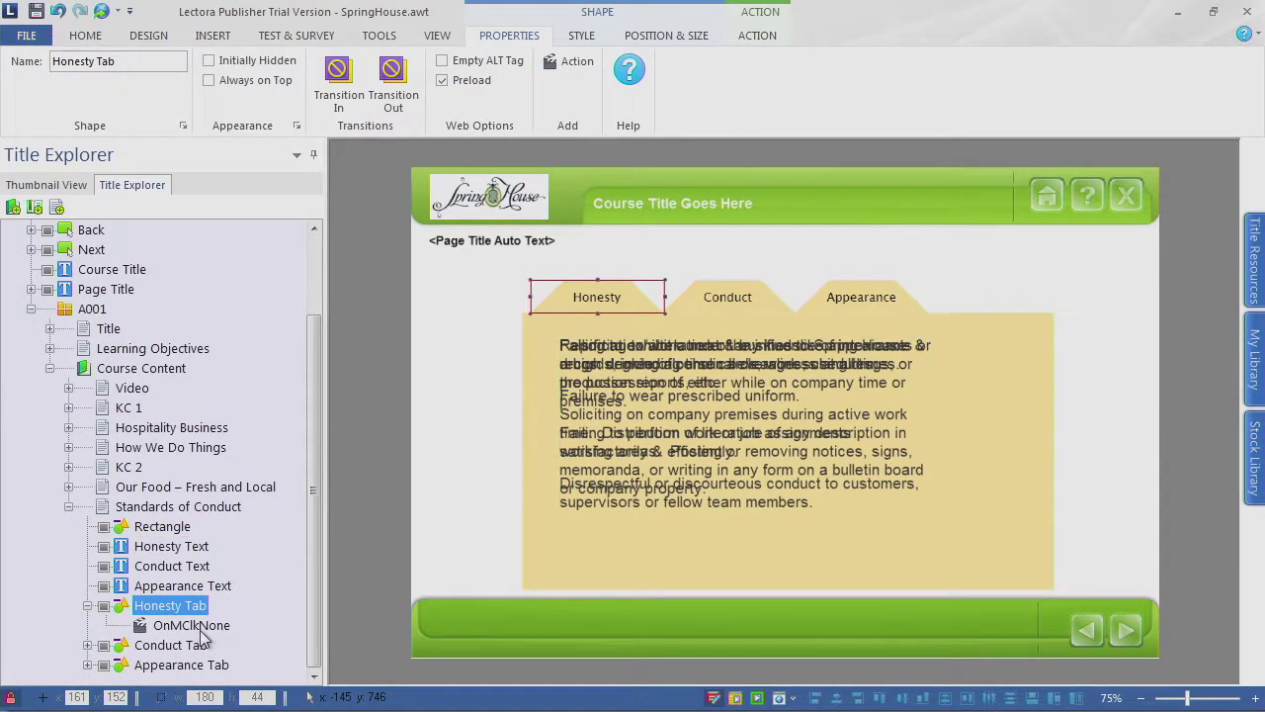
click(200, 627)
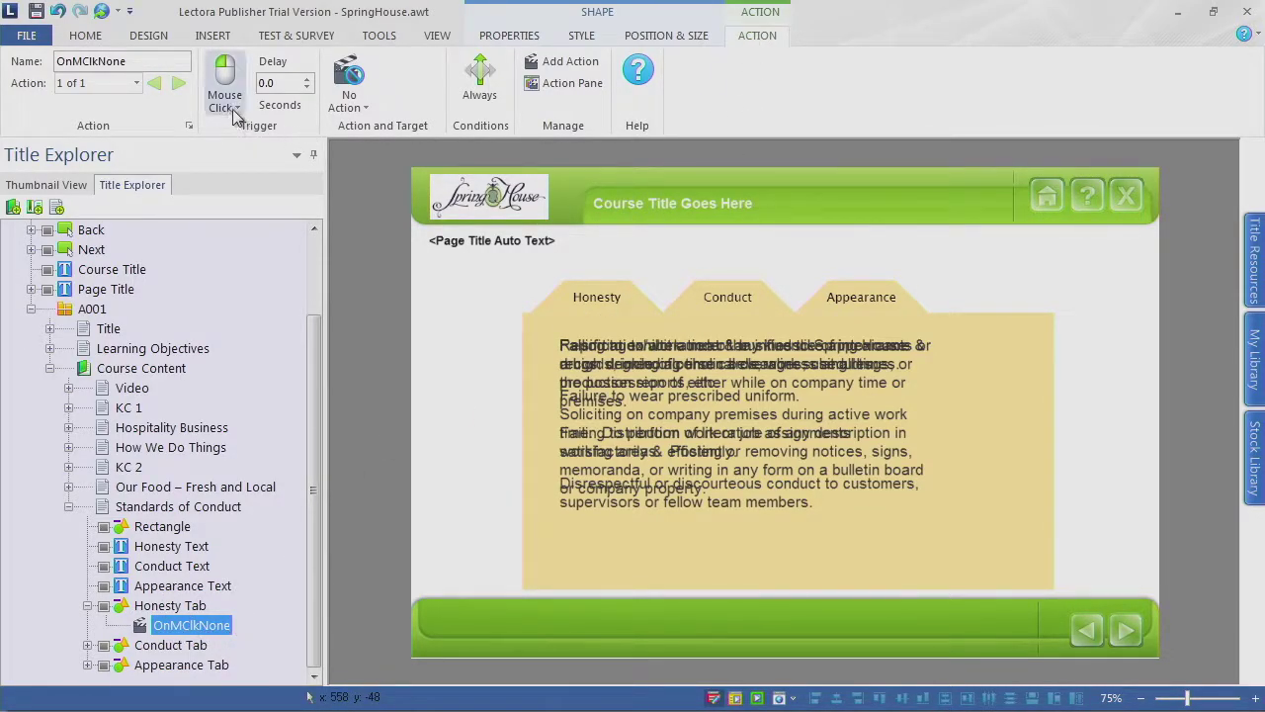
click(351, 107)
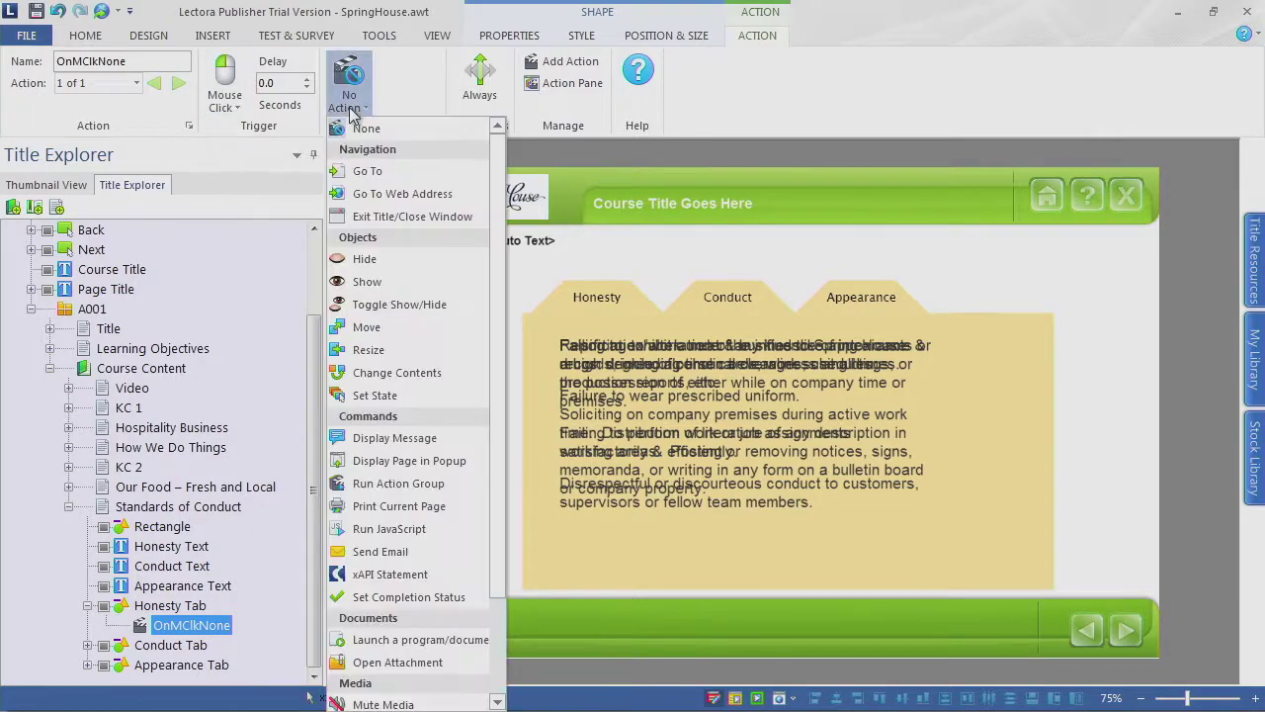
click(386, 286)
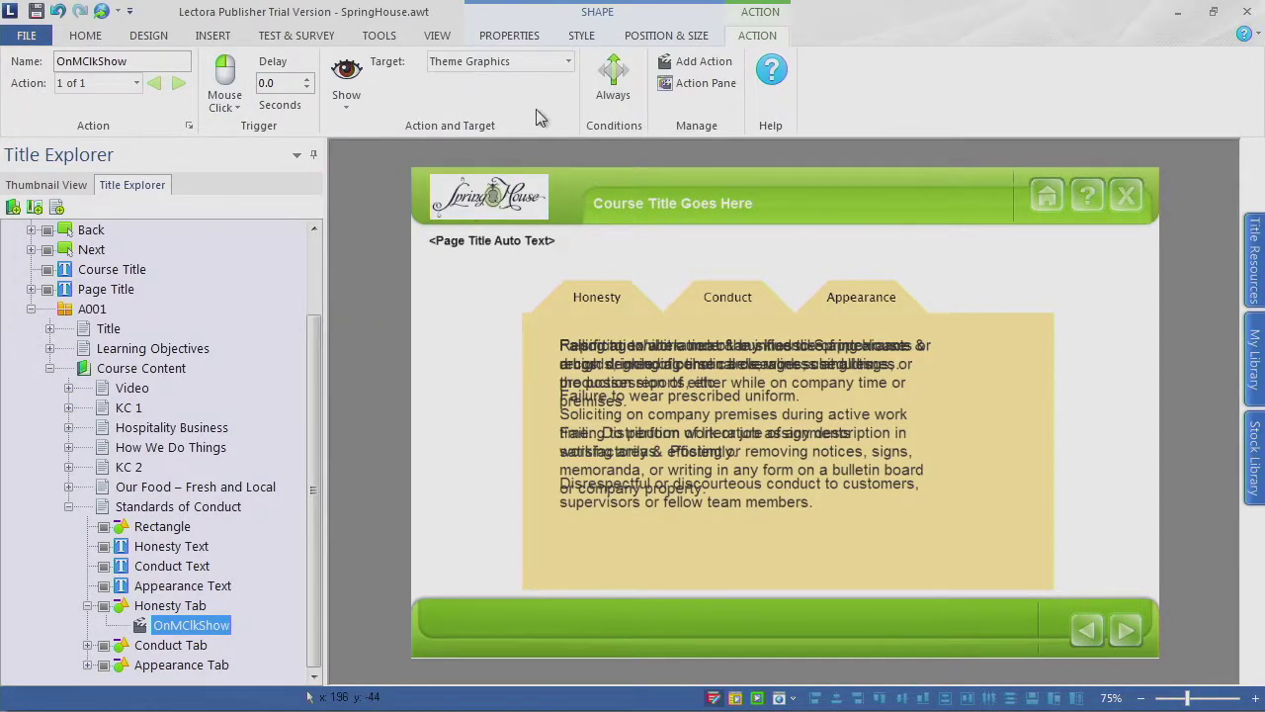
click(570, 62)
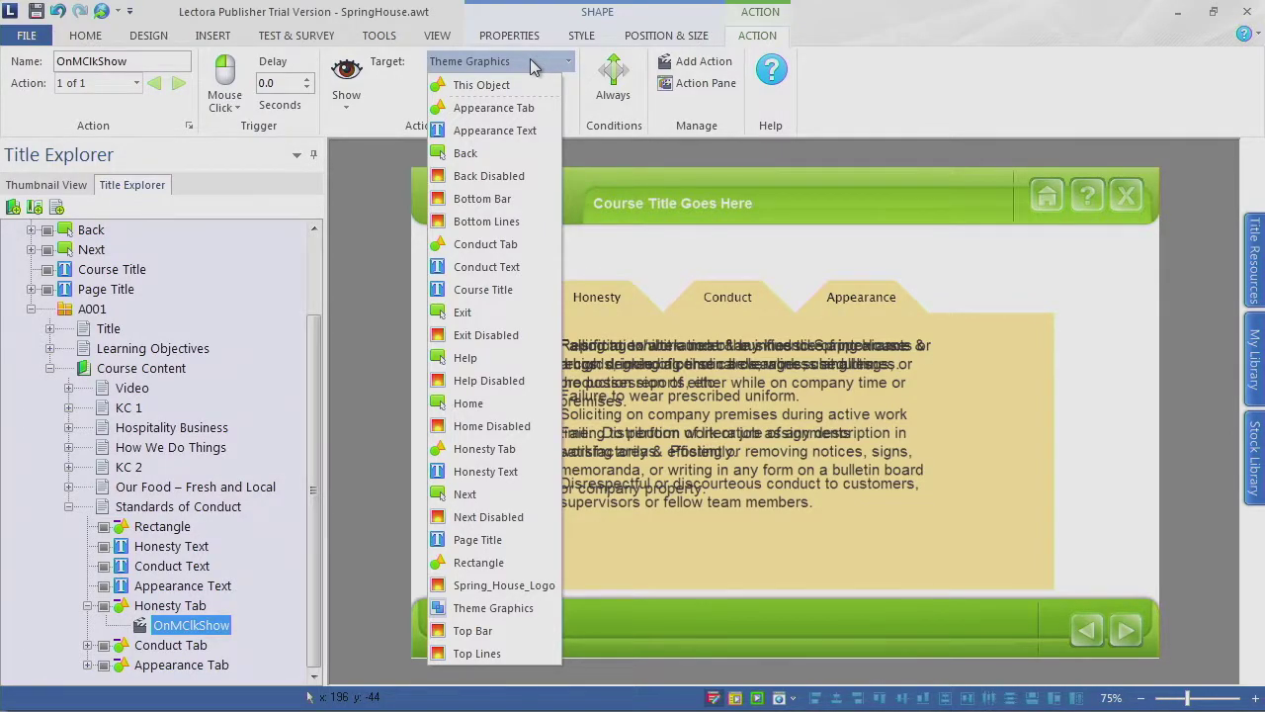
click(522, 472)
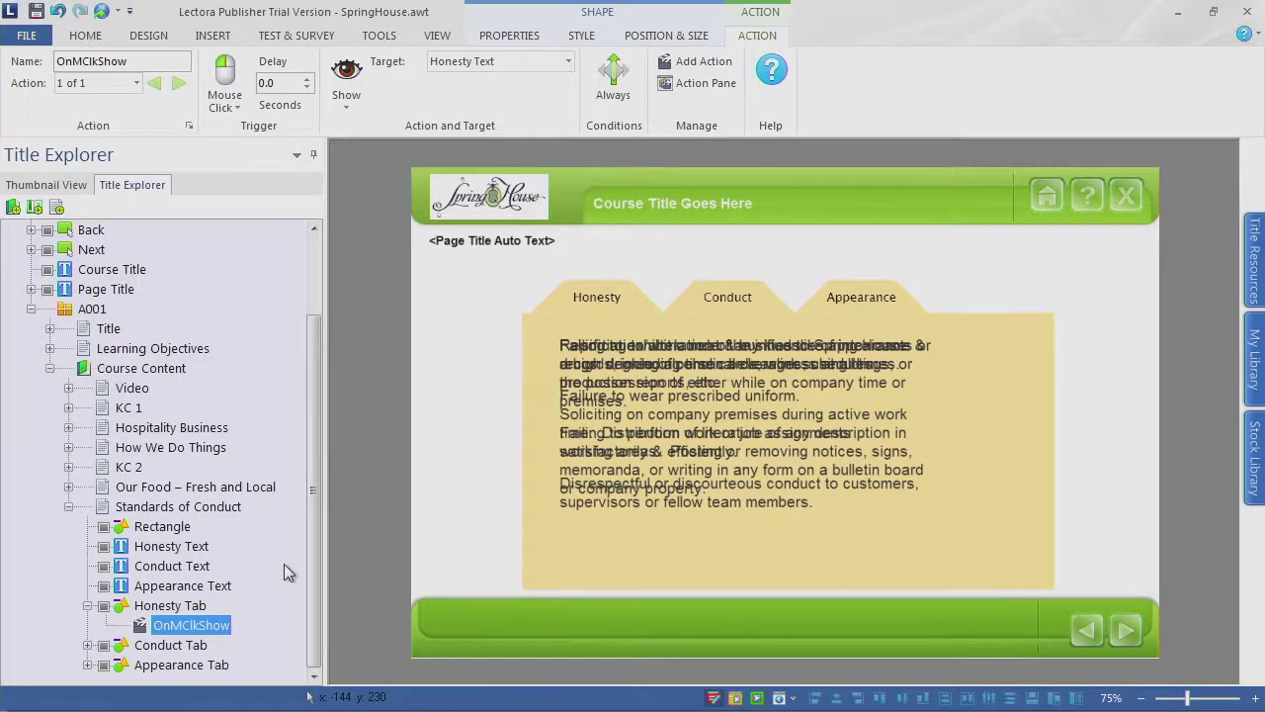
Step: Rename the Honesty Tab's show action as Show Honesty Text
click(198, 631)
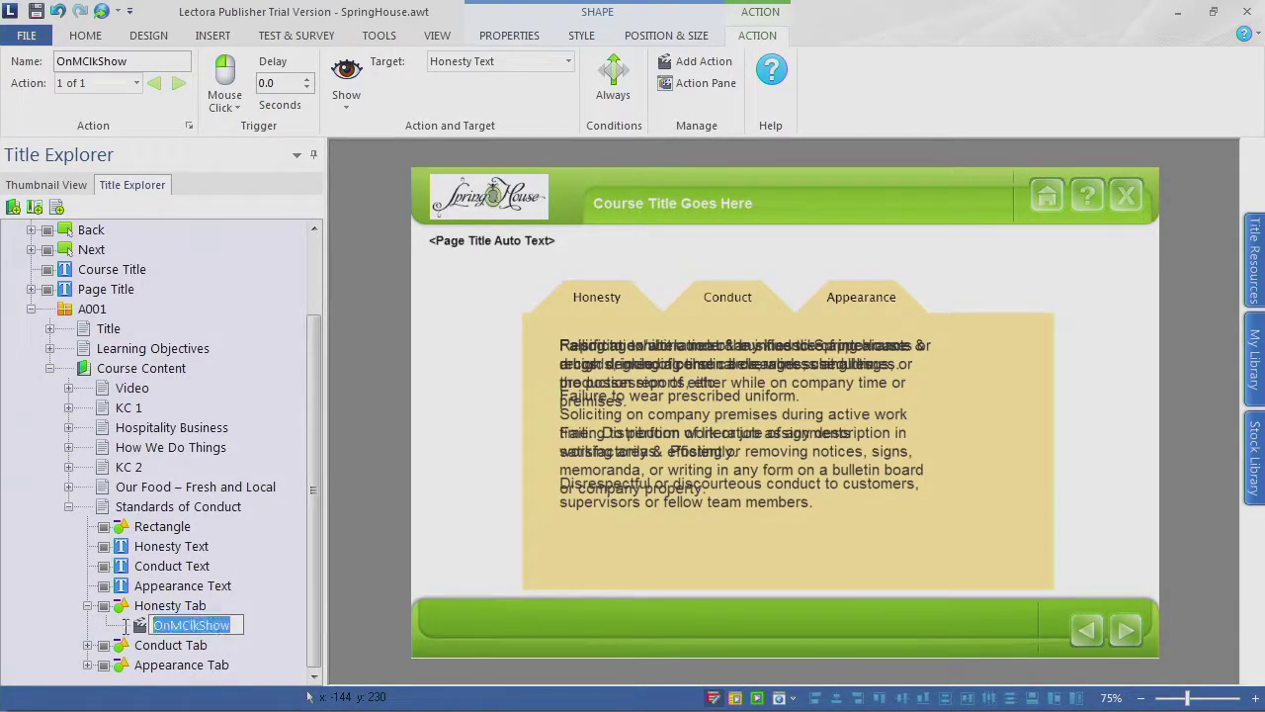
text(Show Honesty Tex)
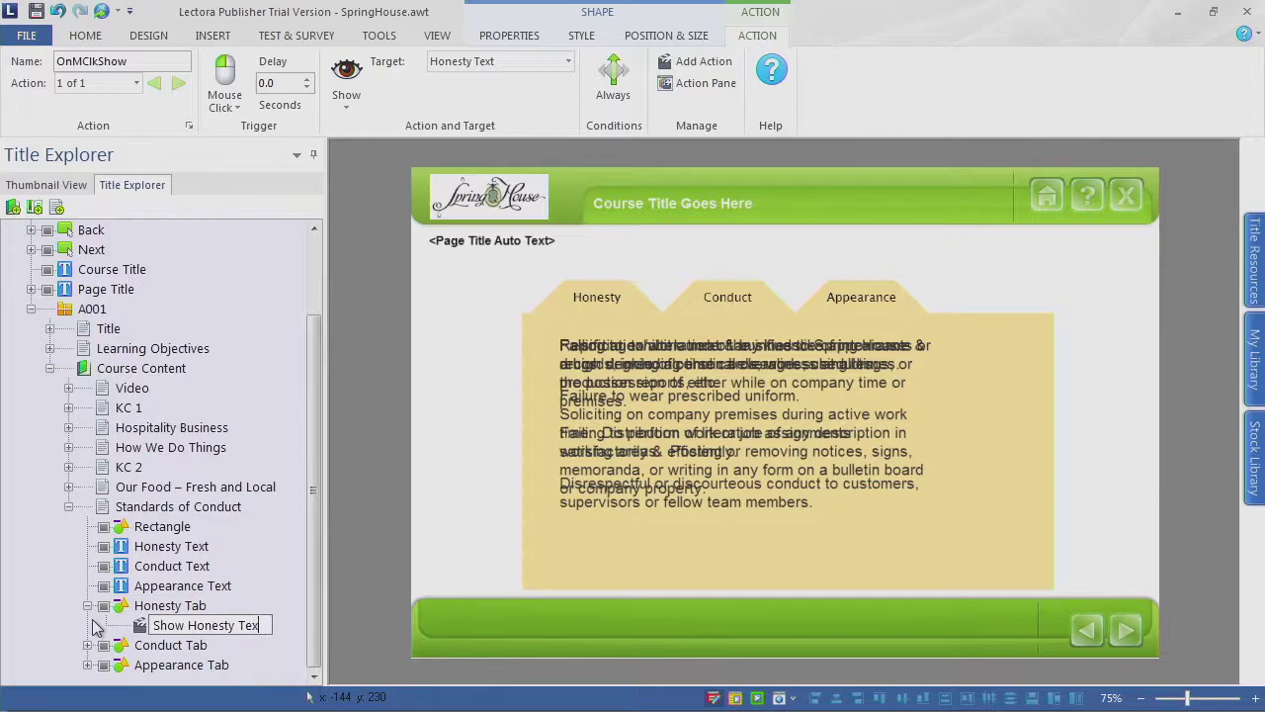
text(t)
key(Return)
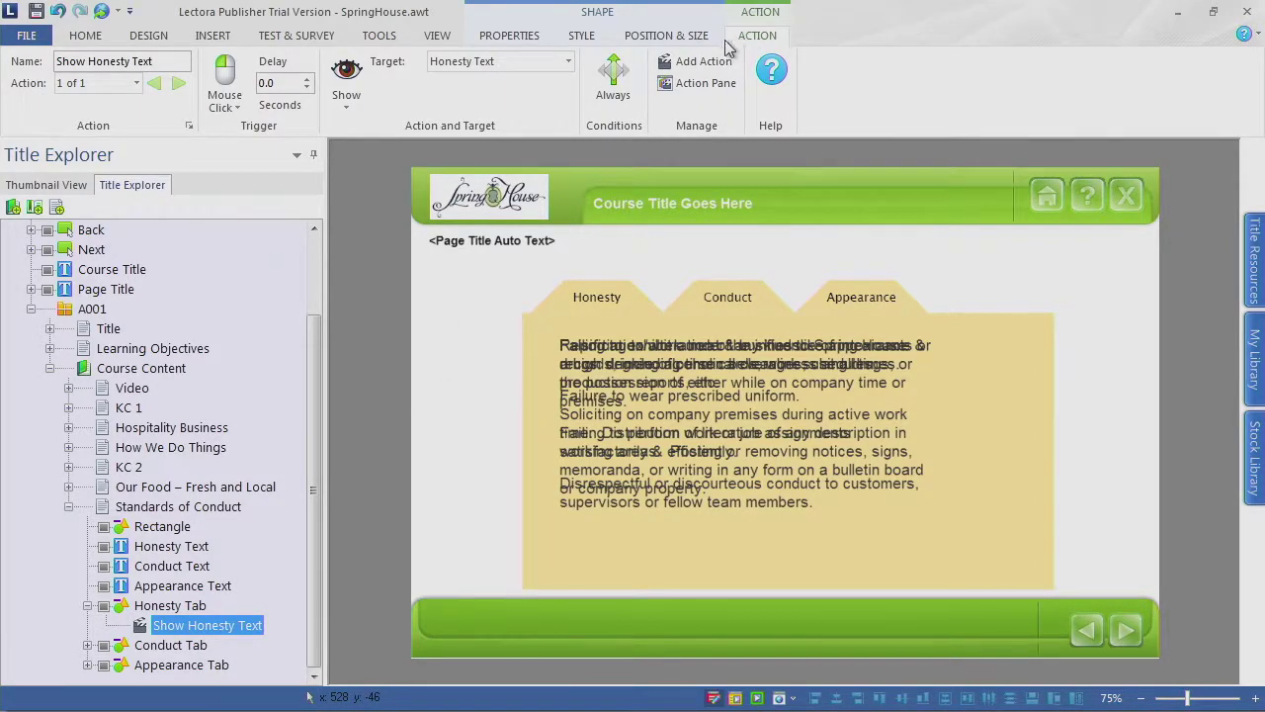
Step: Add a second mouse-click action to the Honesty Tab that hides Conduct Text
click(702, 62)
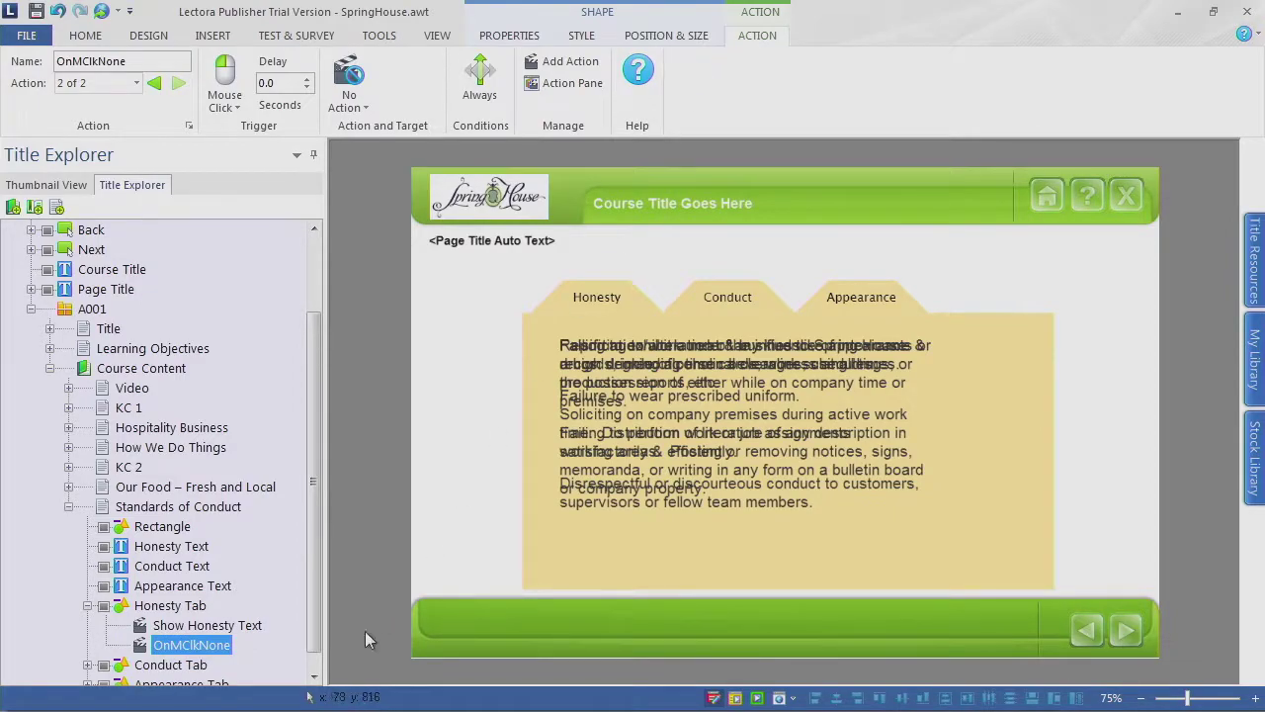
click(233, 109)
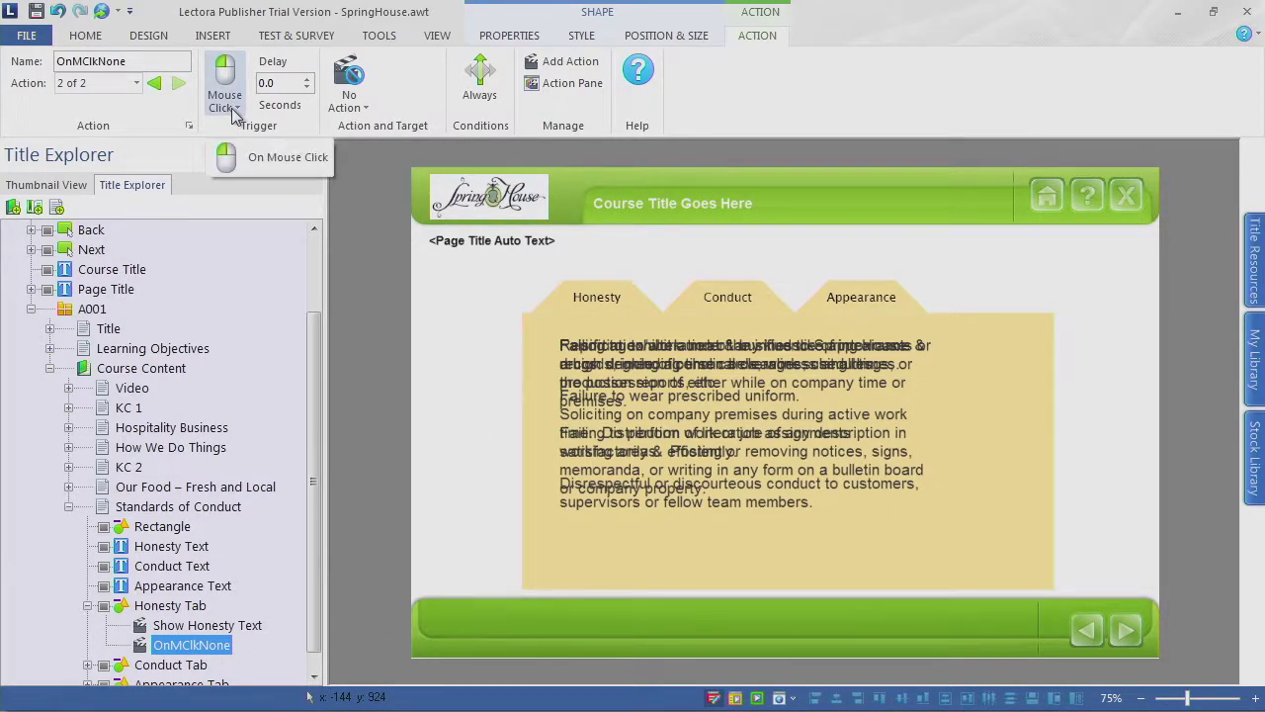
click(364, 107)
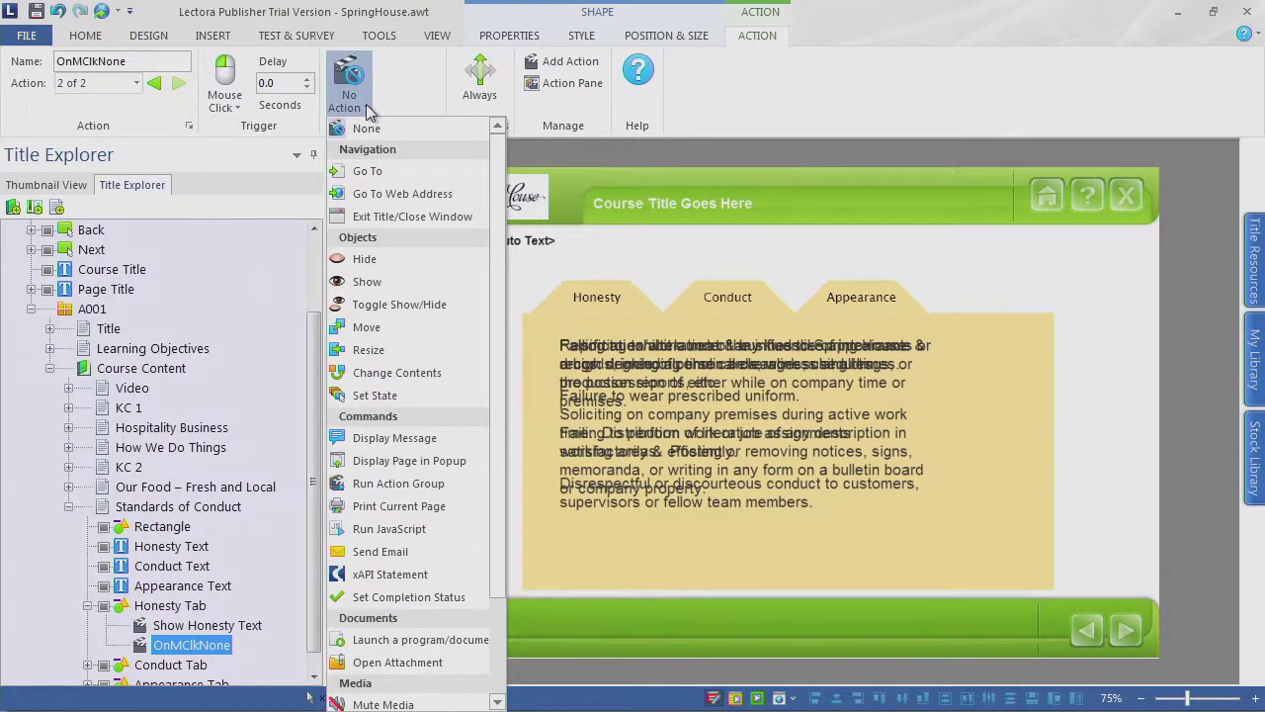
click(363, 255)
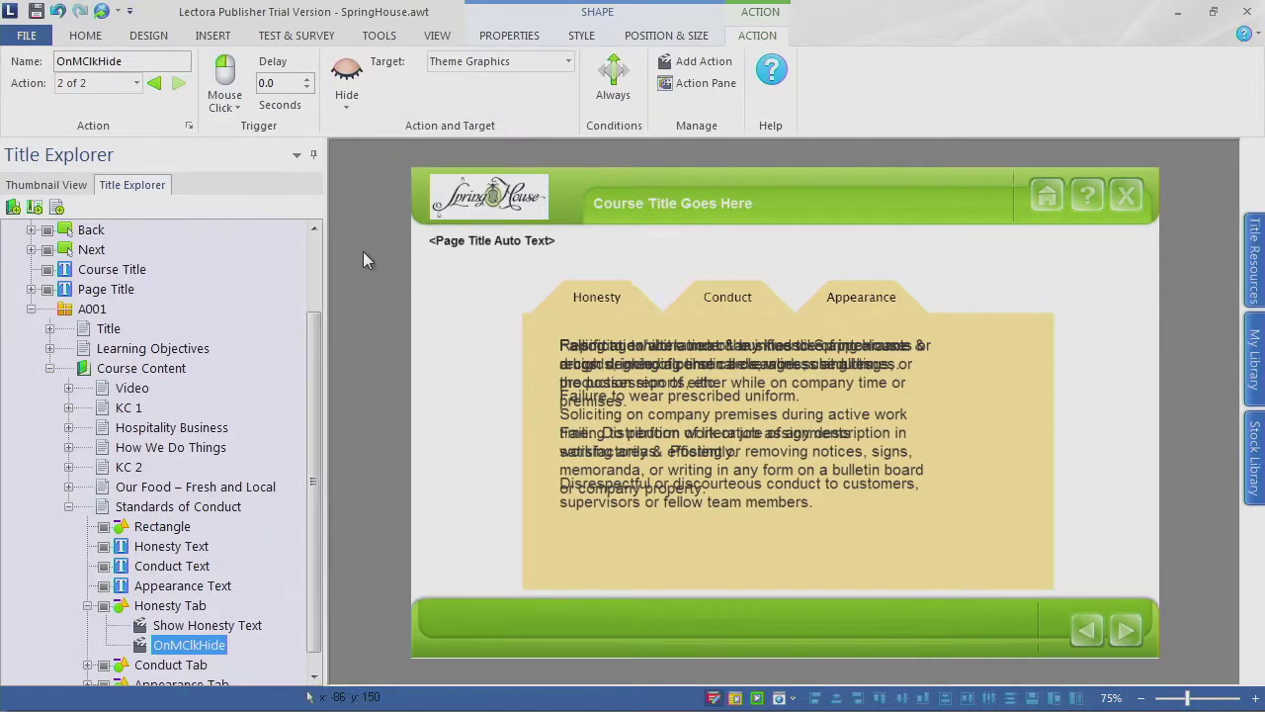
click(565, 62)
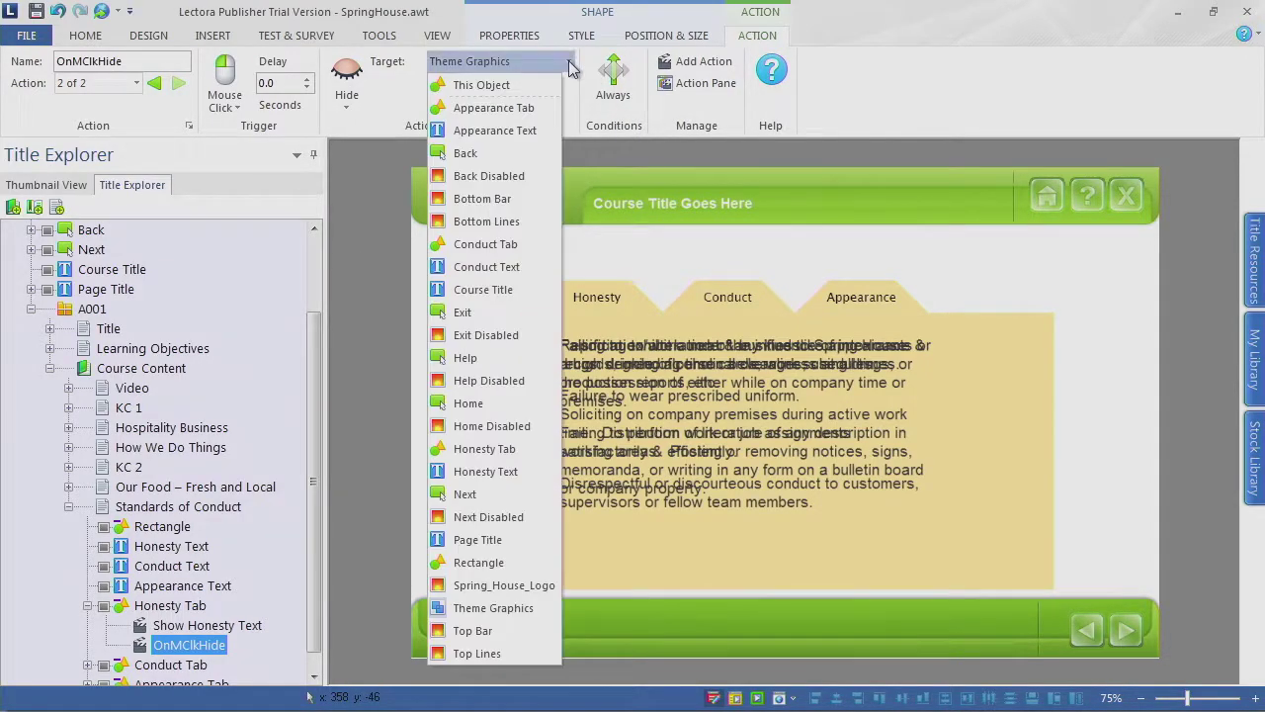
click(510, 268)
Step: Rename the Honesty Tab's second action as Hide Conduct Text
click(200, 644)
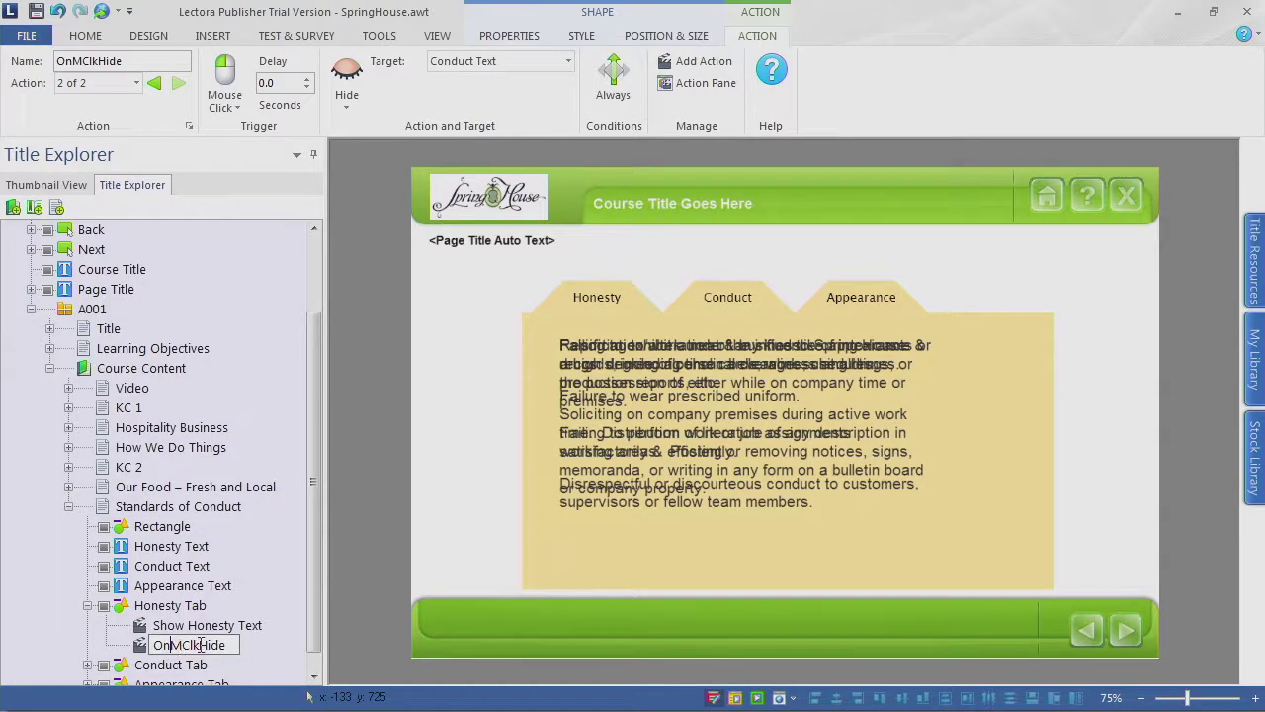
drag(233, 648, 108, 642)
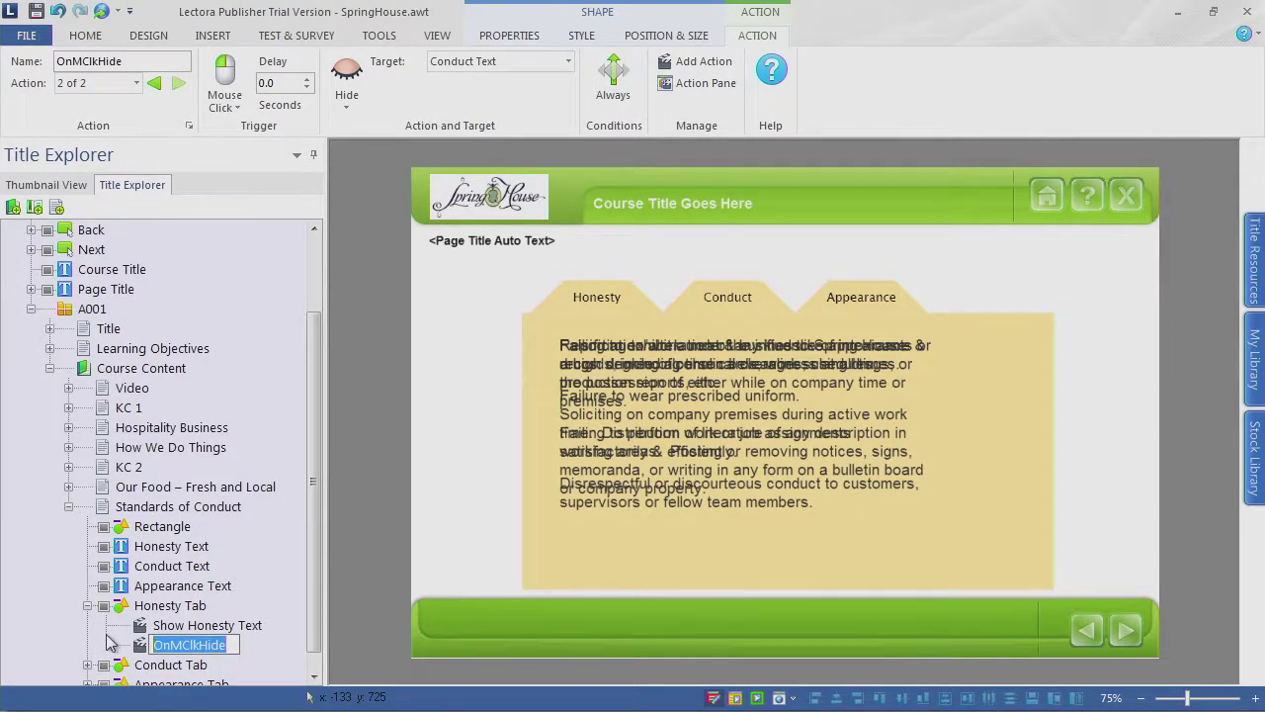
text(Hide Con)
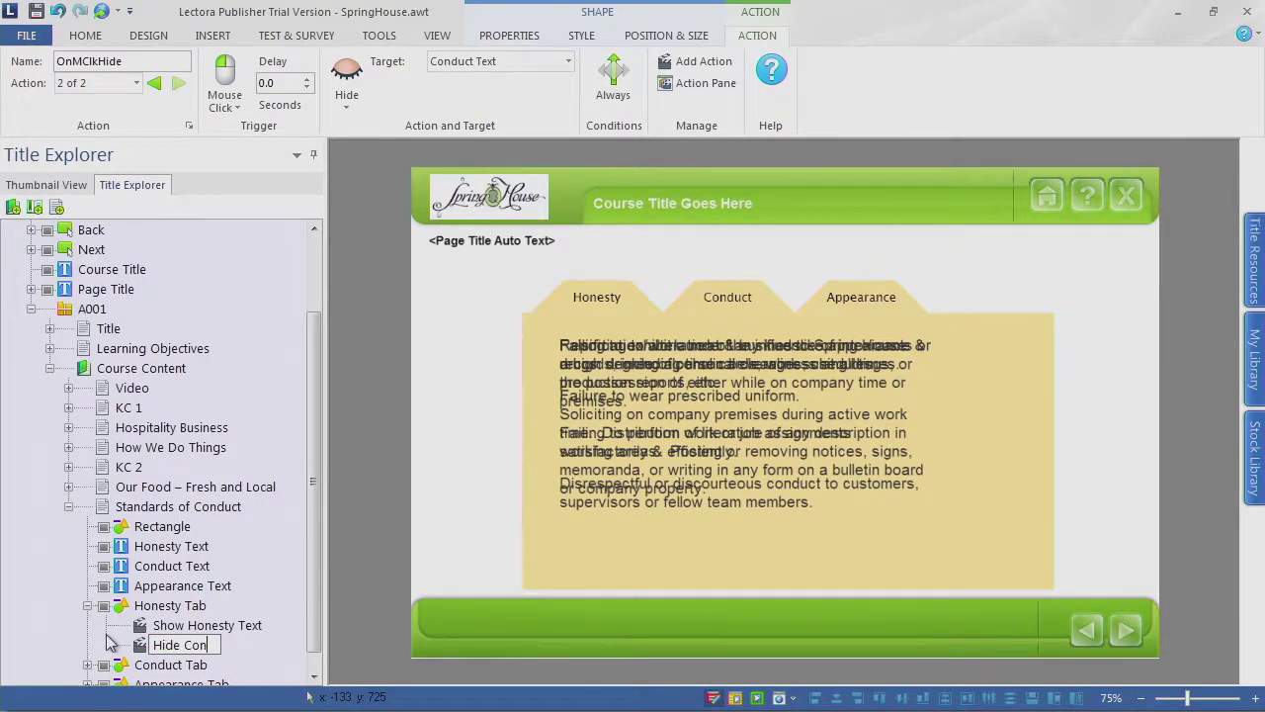
text(duct Tex)
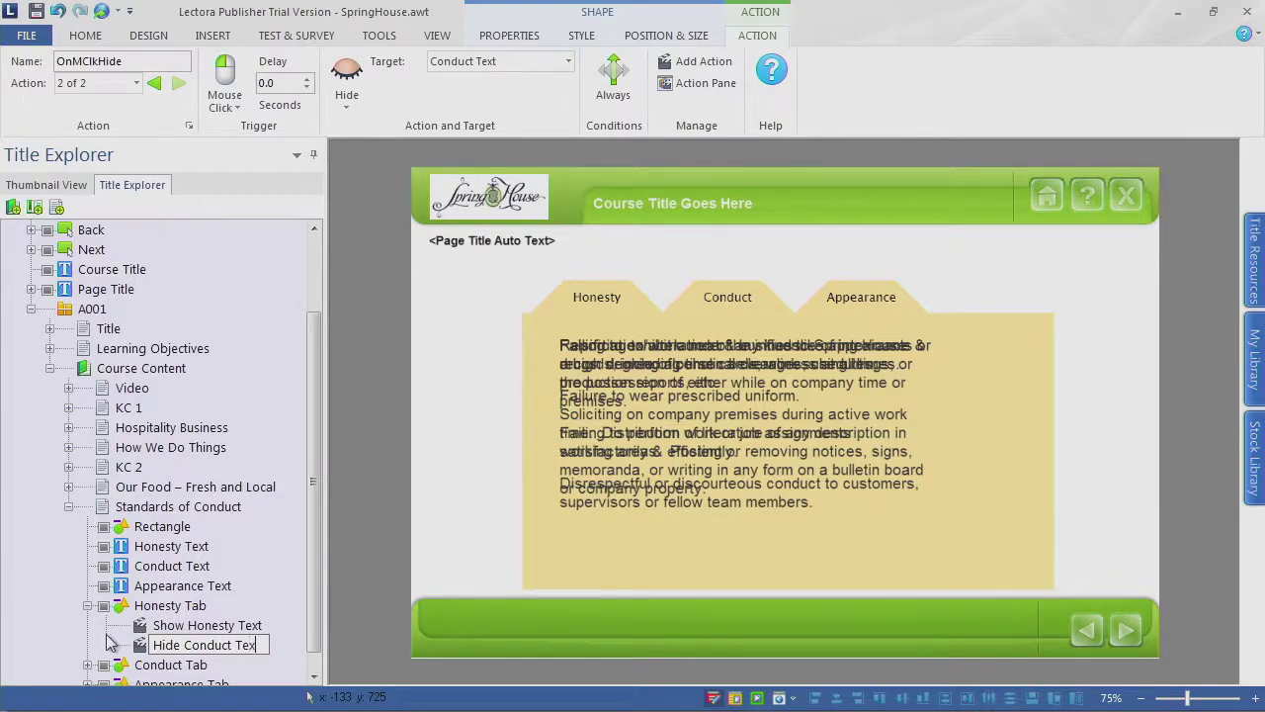
text(t)
key(Return)
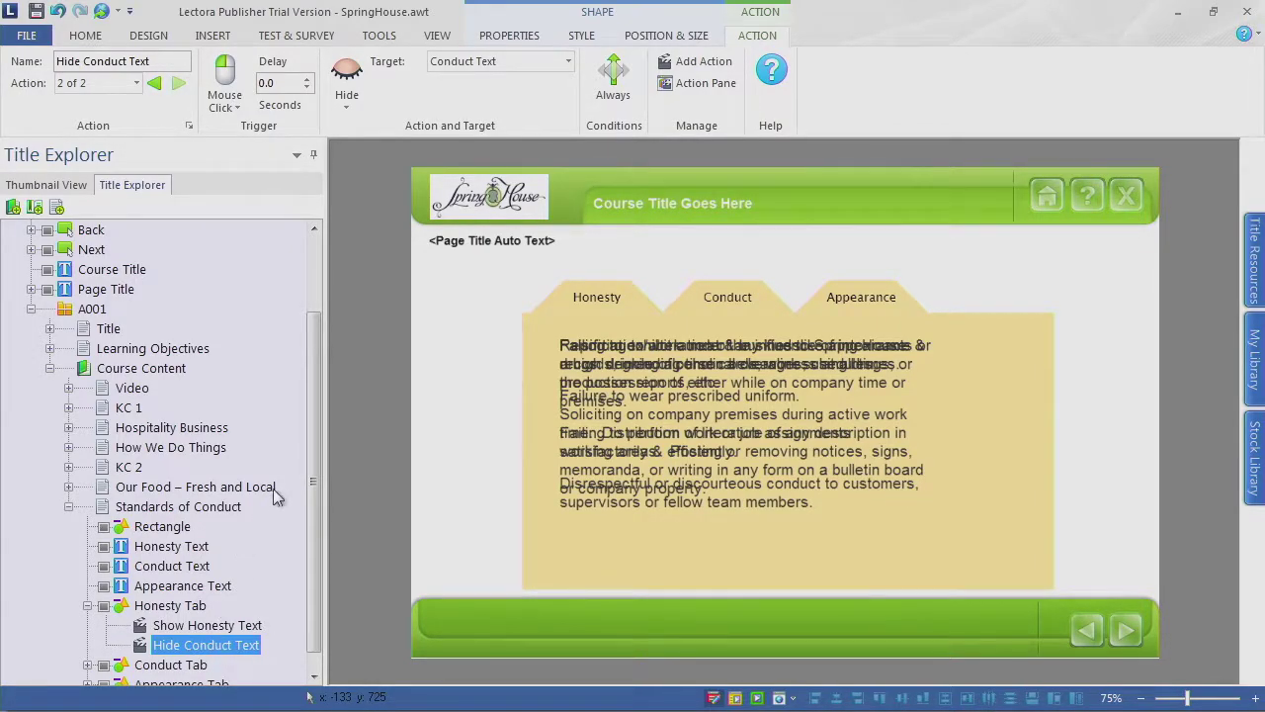
Step: Add a third mouse-click action to the Honesty Tab that hides Appearance Text
scroll(314, 500, down, 1)
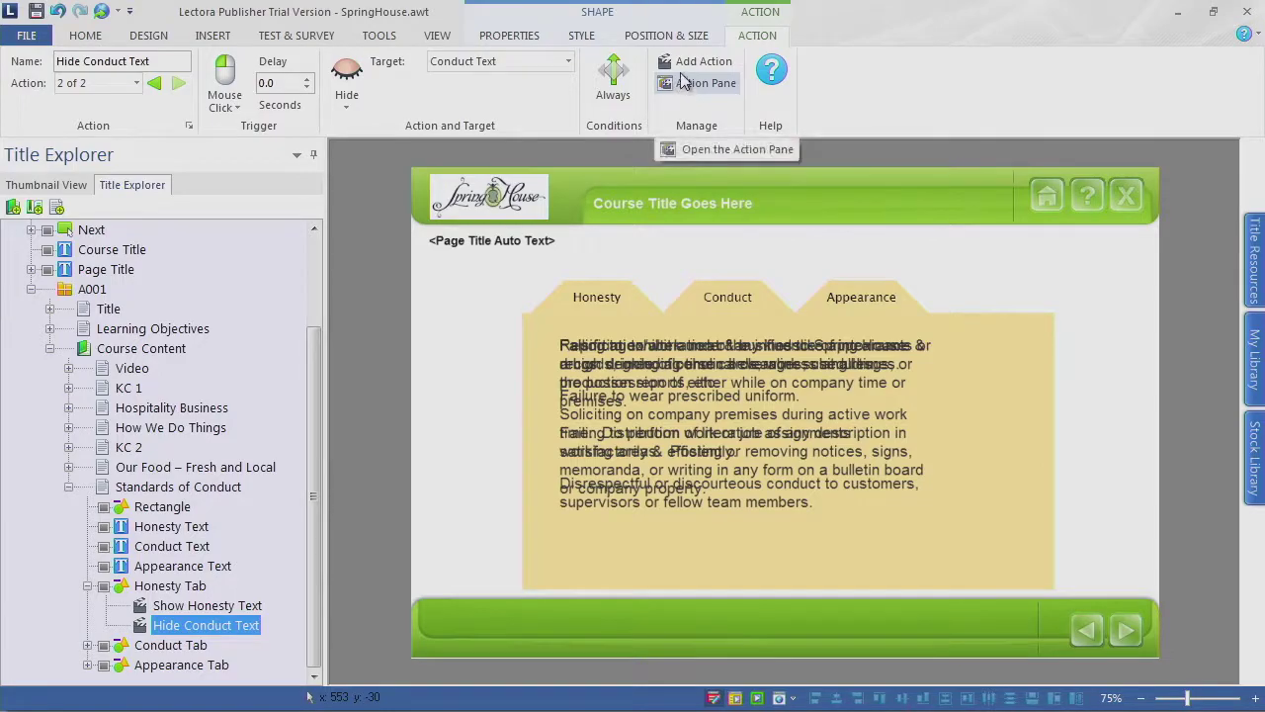
click(689, 66)
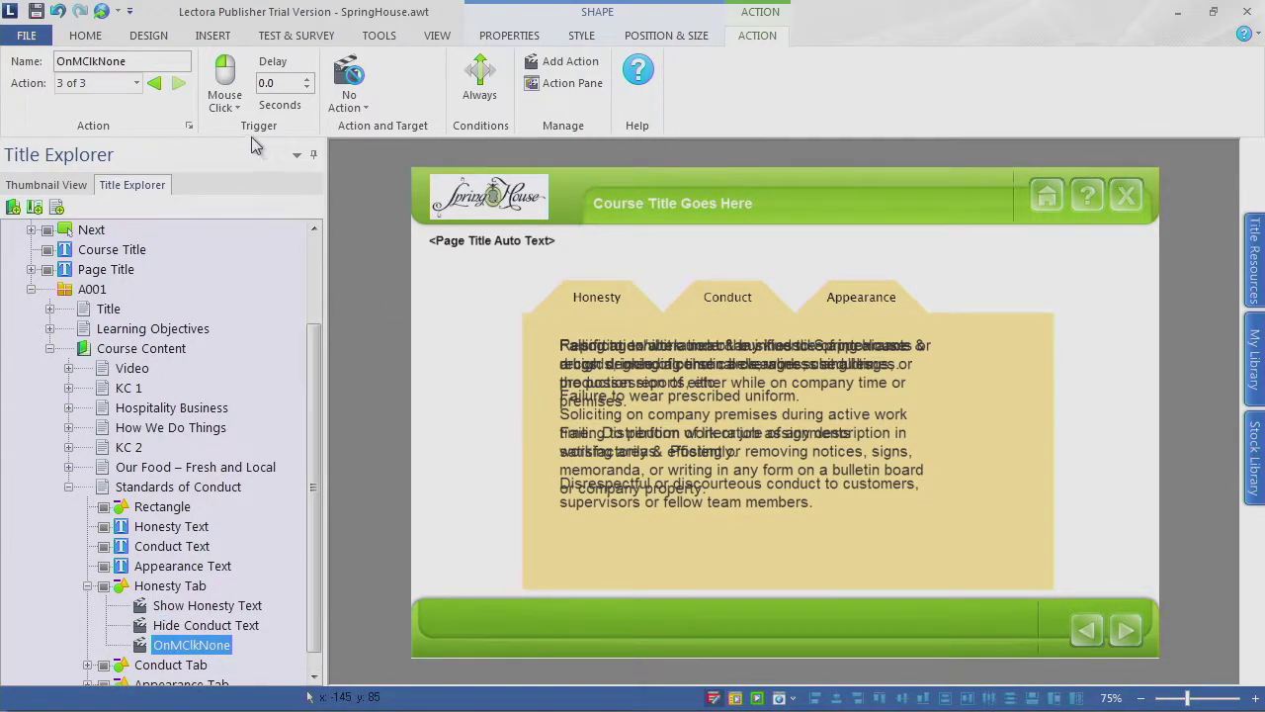
click(350, 99)
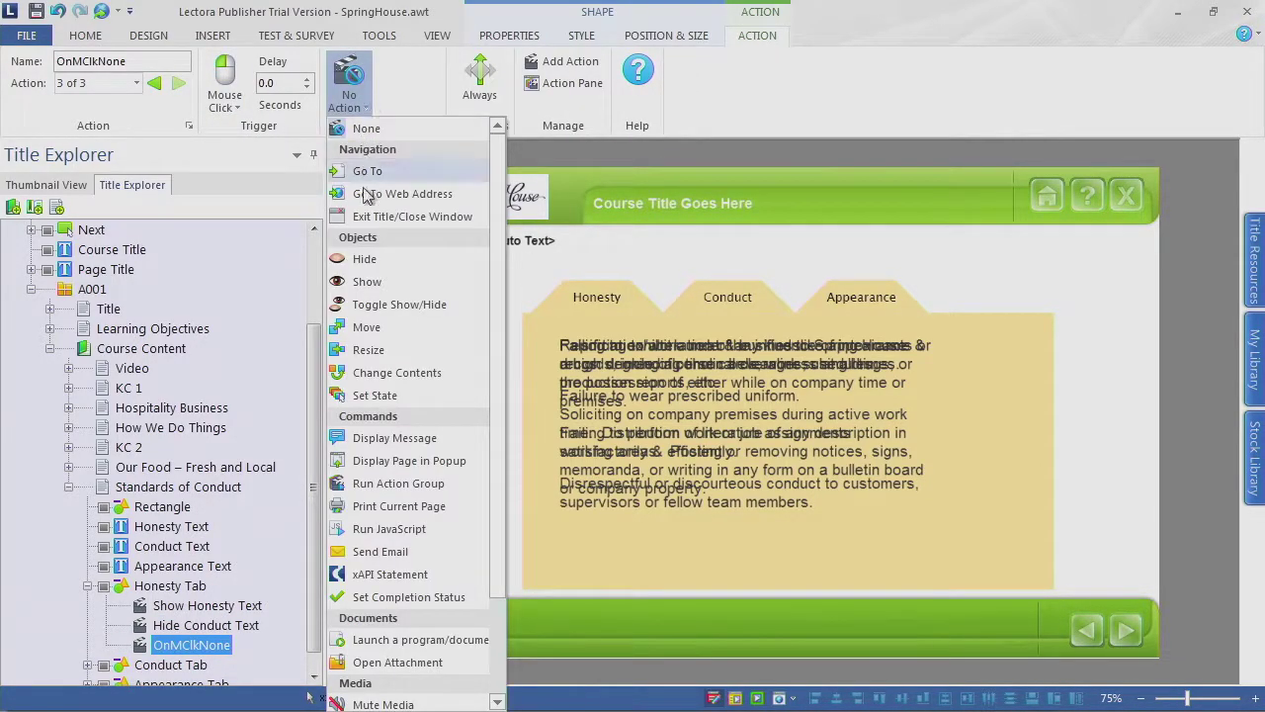
click(368, 255)
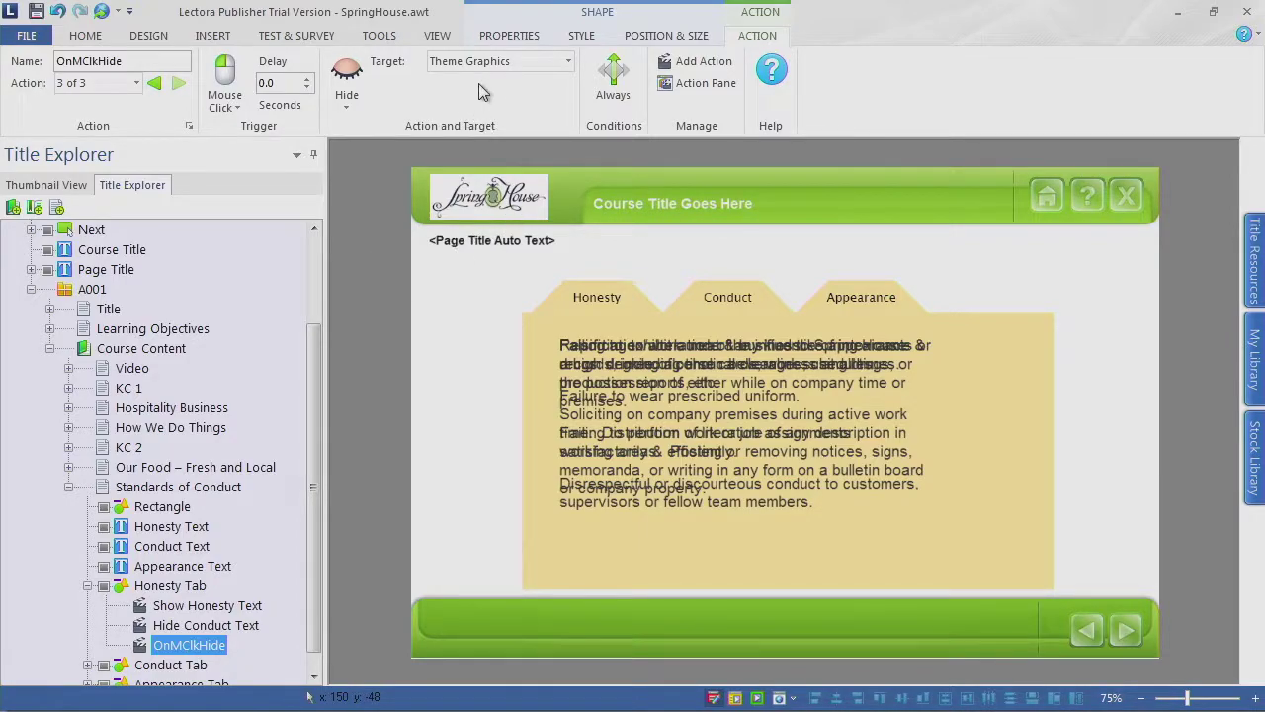
click(551, 61)
click(499, 130)
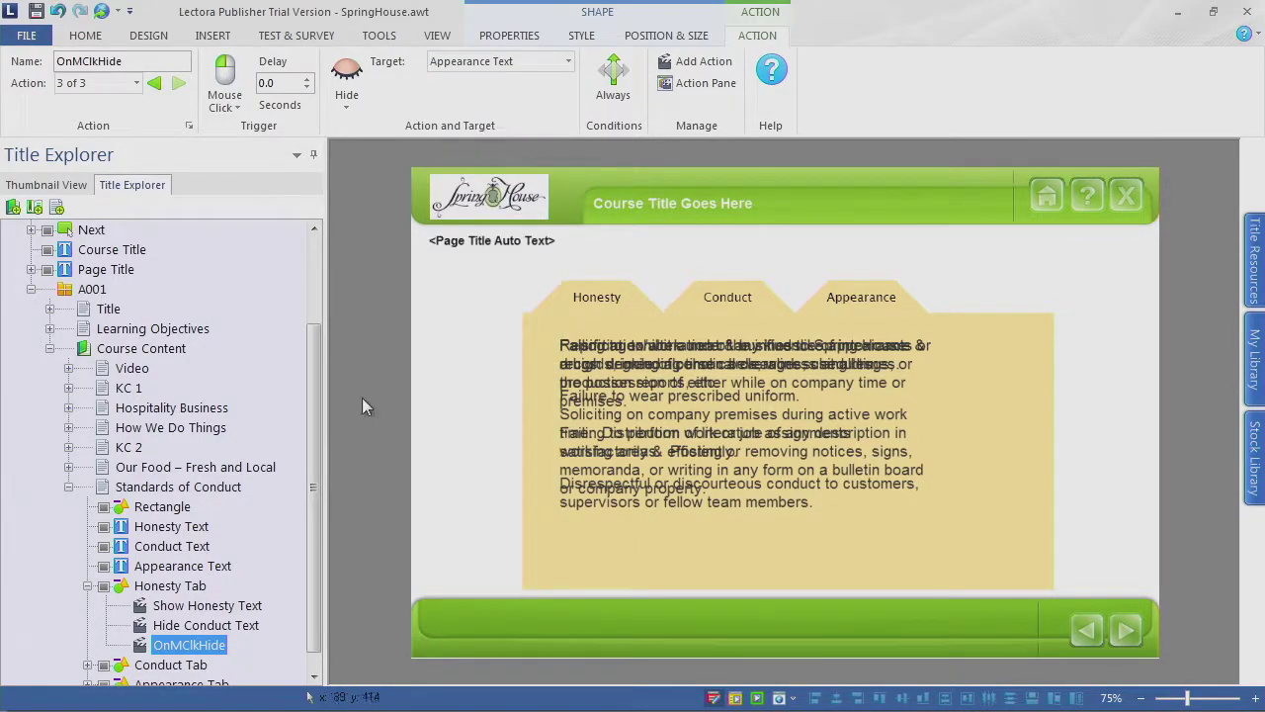
Step: Rename the Honesty Tab's third action as Hide Appearance Text
click(212, 644)
drag(226, 645, 109, 644)
text(Hide A)
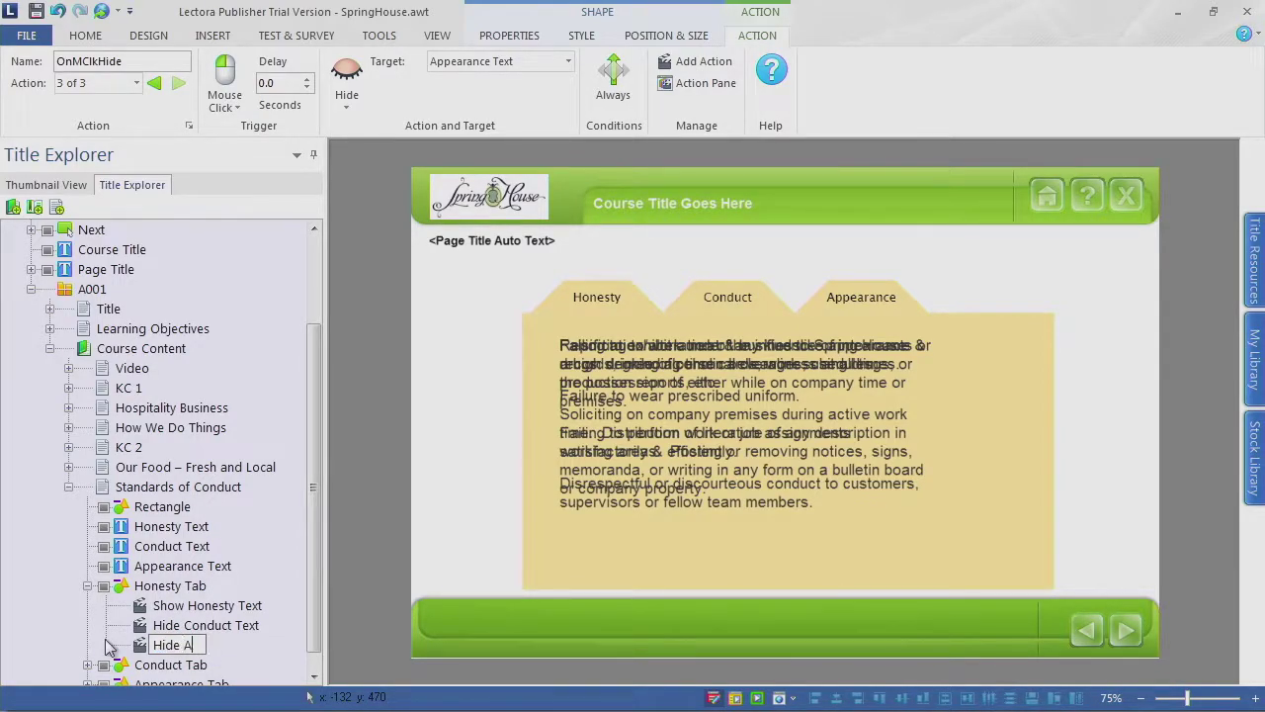
text(ppearance TRex)
key(BackSpace)
key(BackSpace)
key(BackSpace)
key(Return)
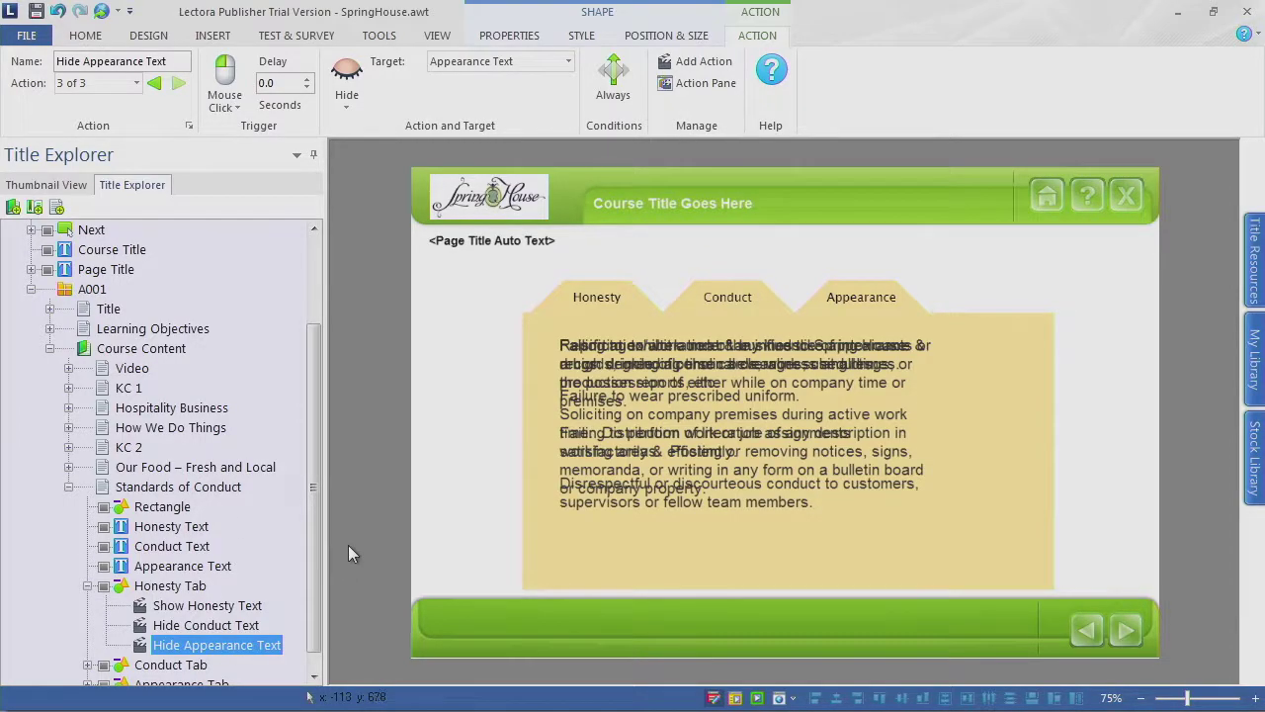
Step: Delete the empty OnMClkNone actions under the Conduct Tab and the Appearance Tab
scroll(319, 514, down, 1)
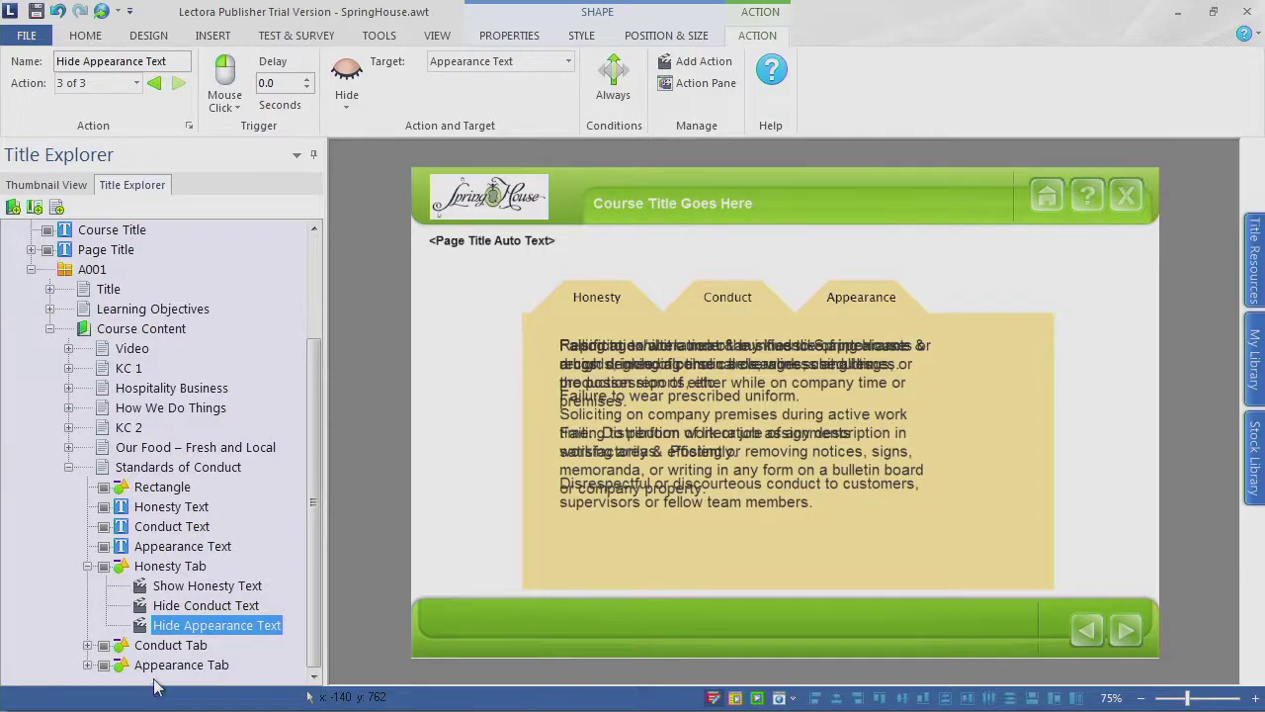
click(88, 645)
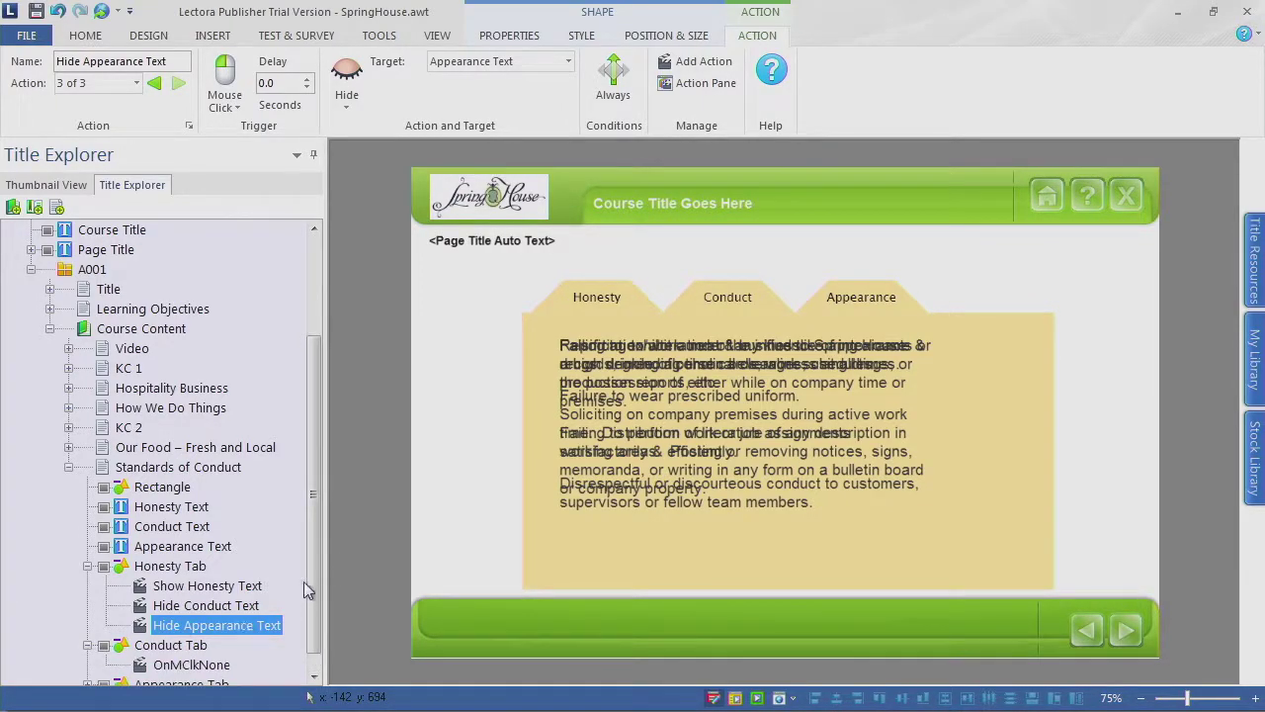
scroll(306, 589, down, 1)
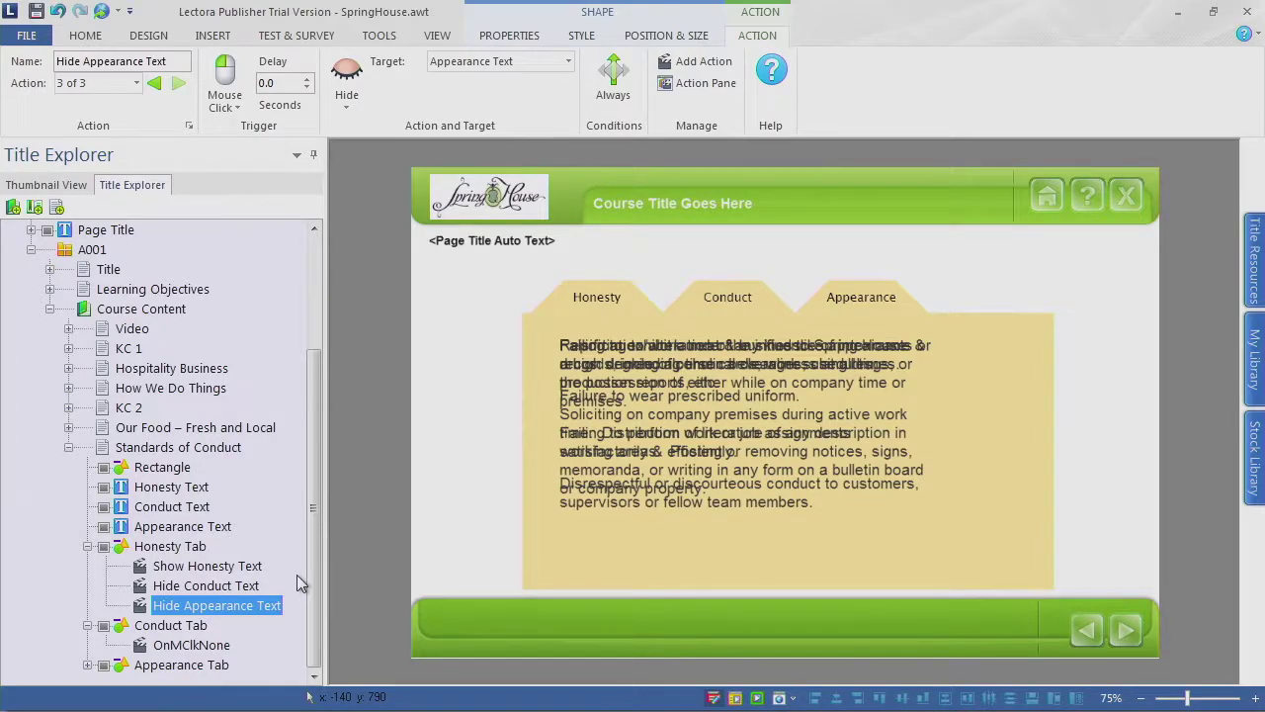
click(220, 648)
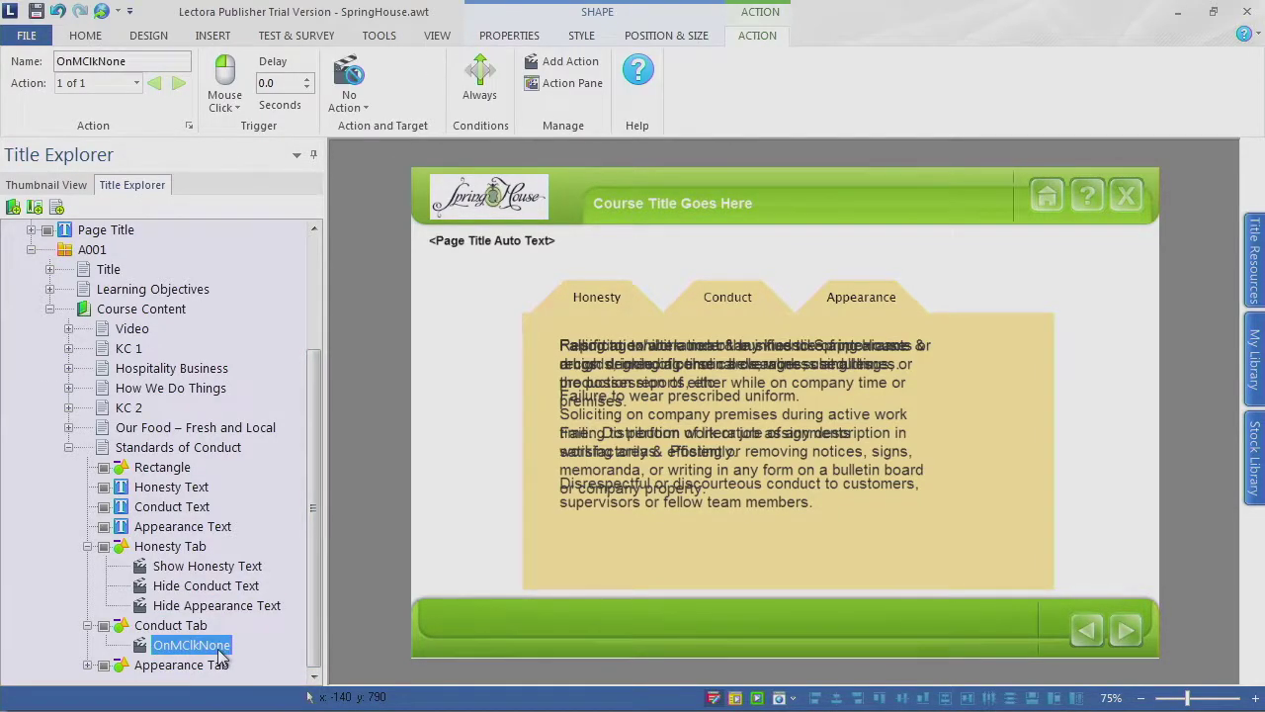
key(Delete)
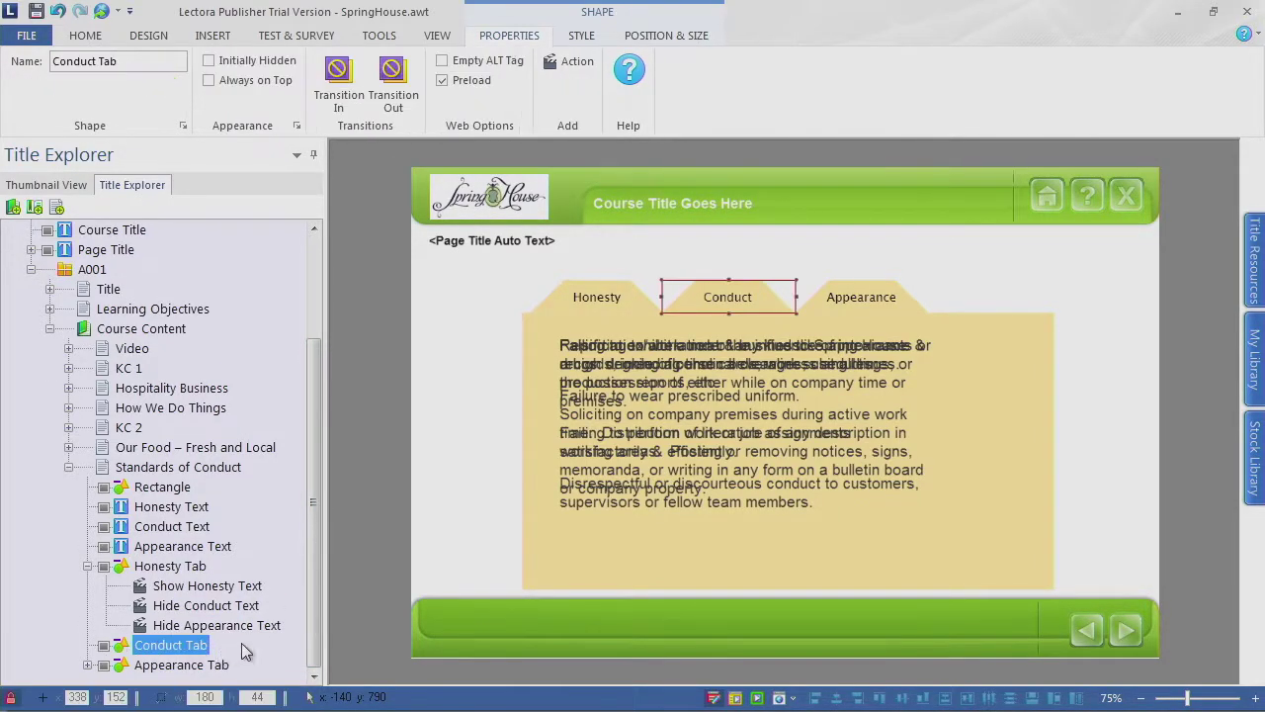
click(88, 665)
click(184, 667)
key(Delete)
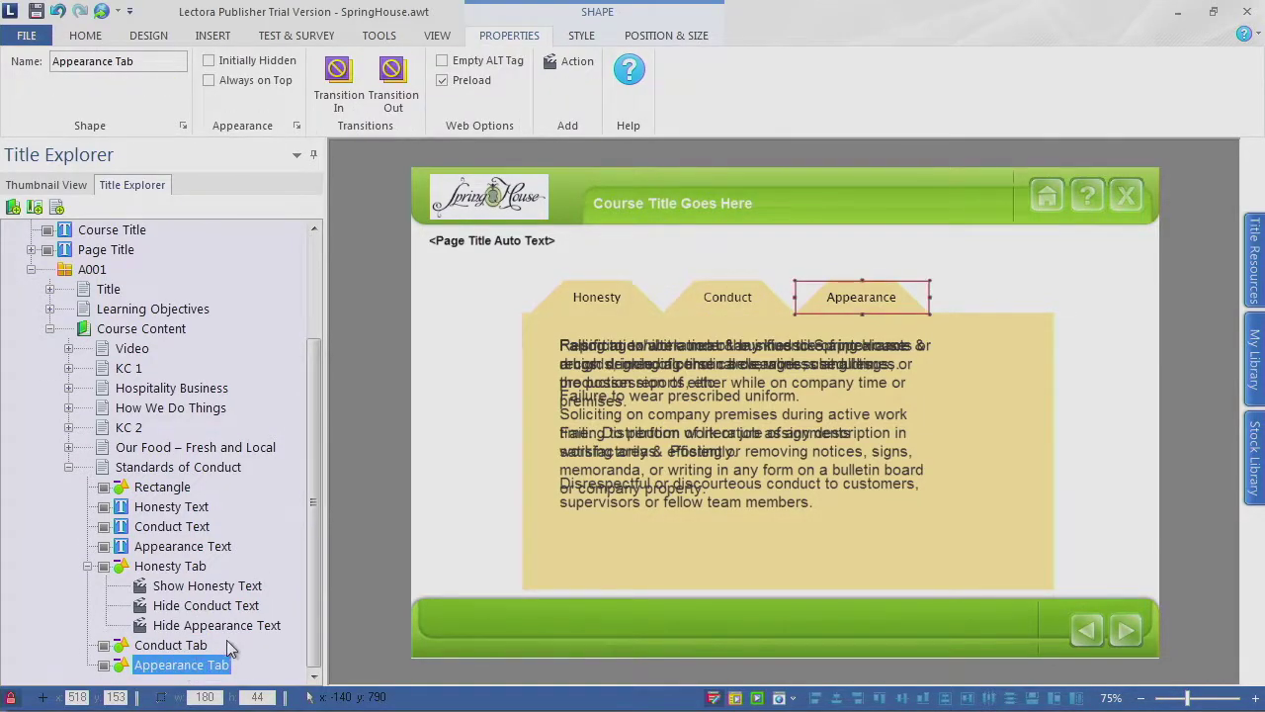
Step: Copy the Honesty Tab's Show Honesty Text, Hide Conduct Text and Hide Appearance Text actions and paste them into the Conduct Tab
click(196, 587)
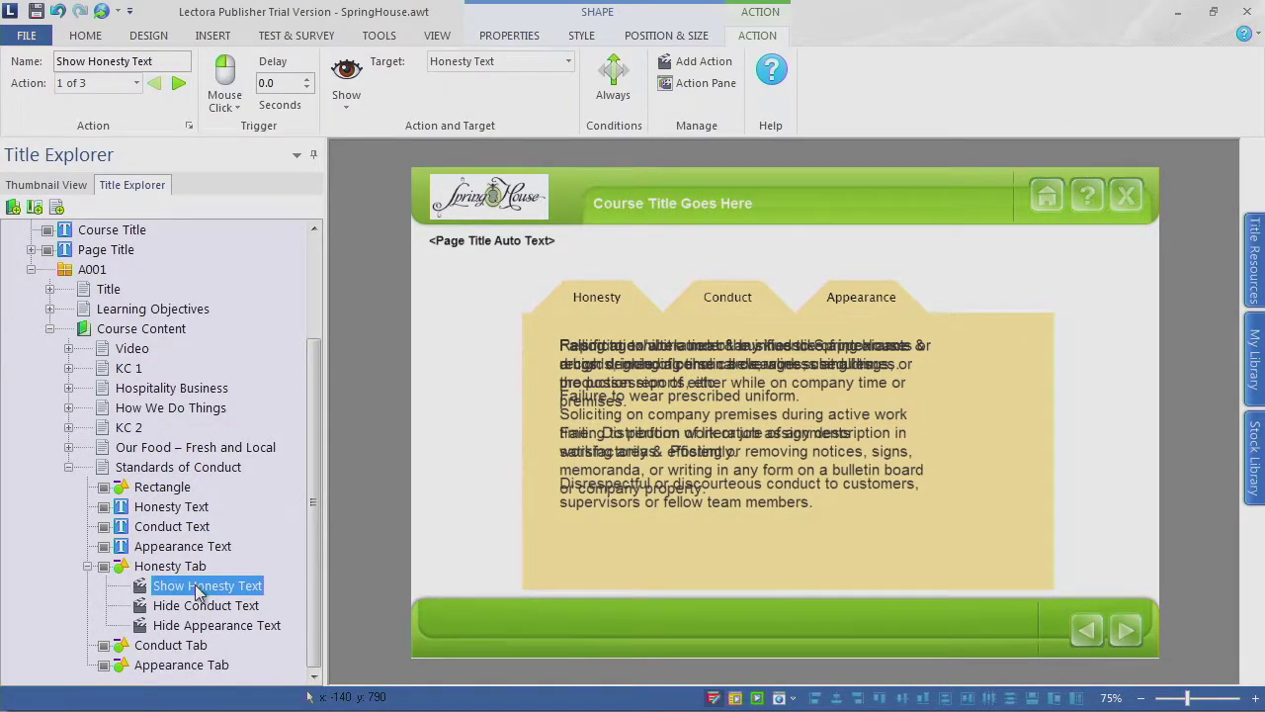
ctrl+click(204, 606)
ctrl+click(204, 625)
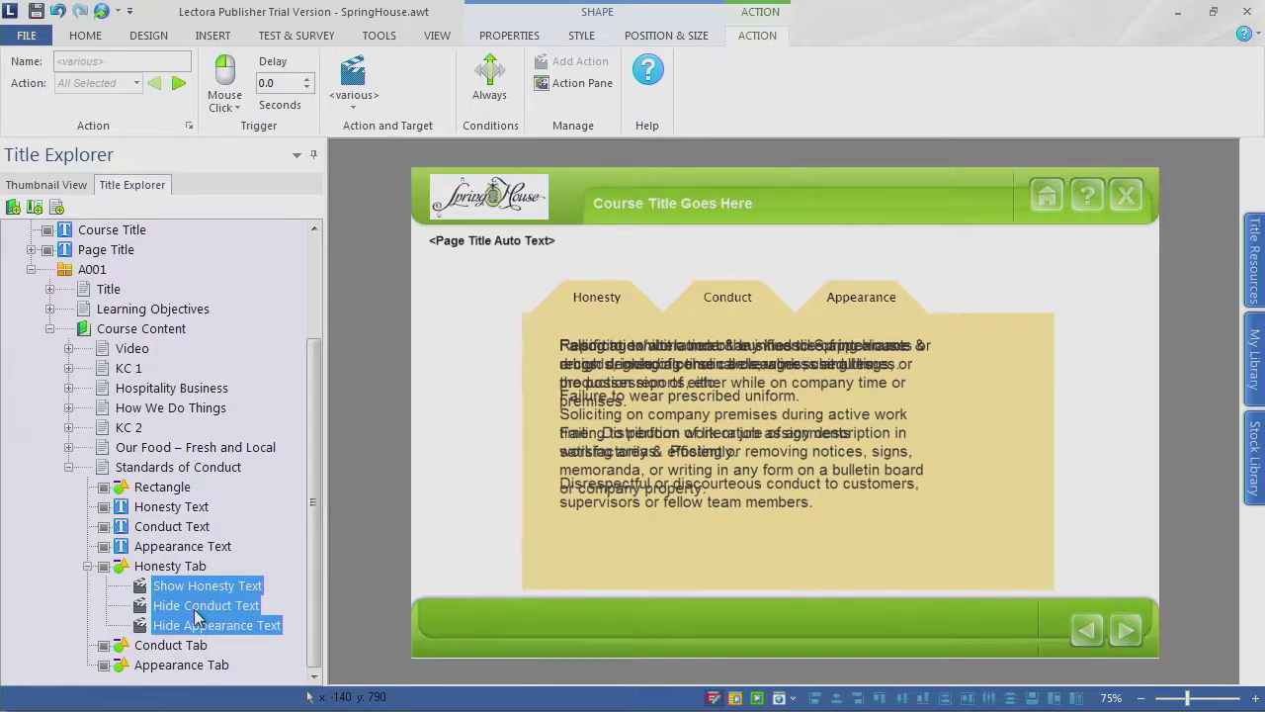
right_click(197, 619)
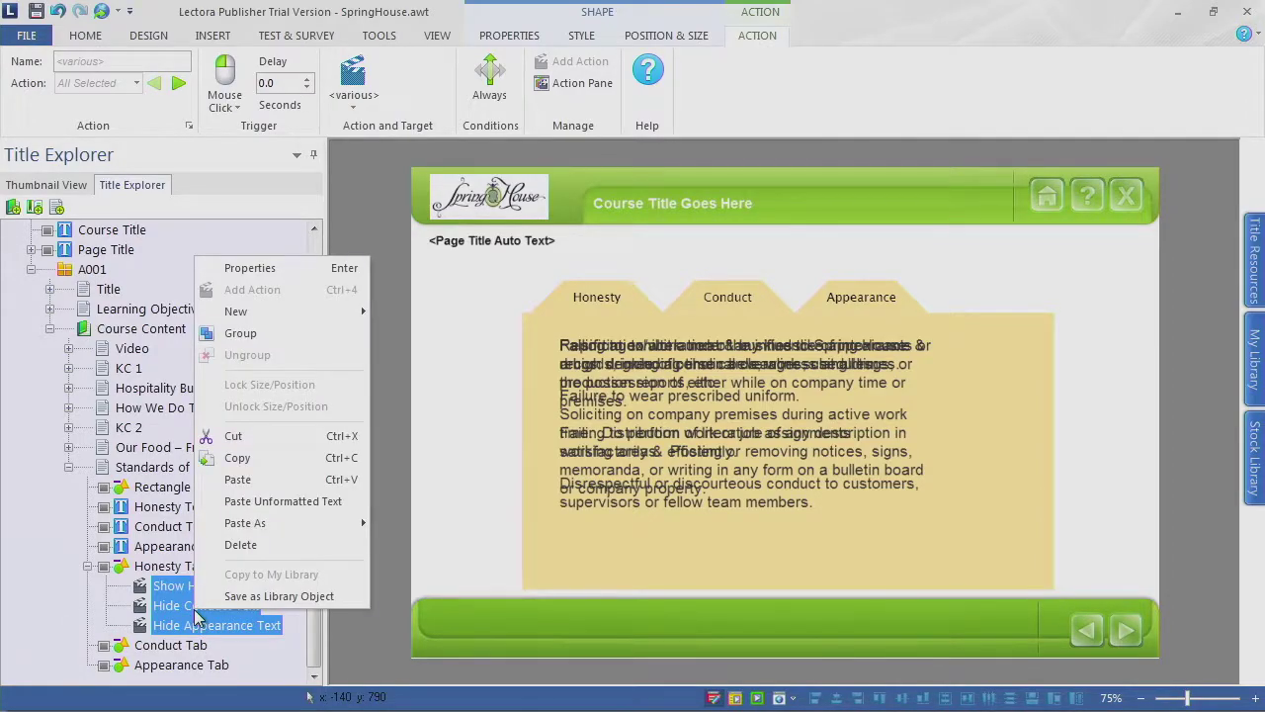
click(287, 463)
click(184, 646)
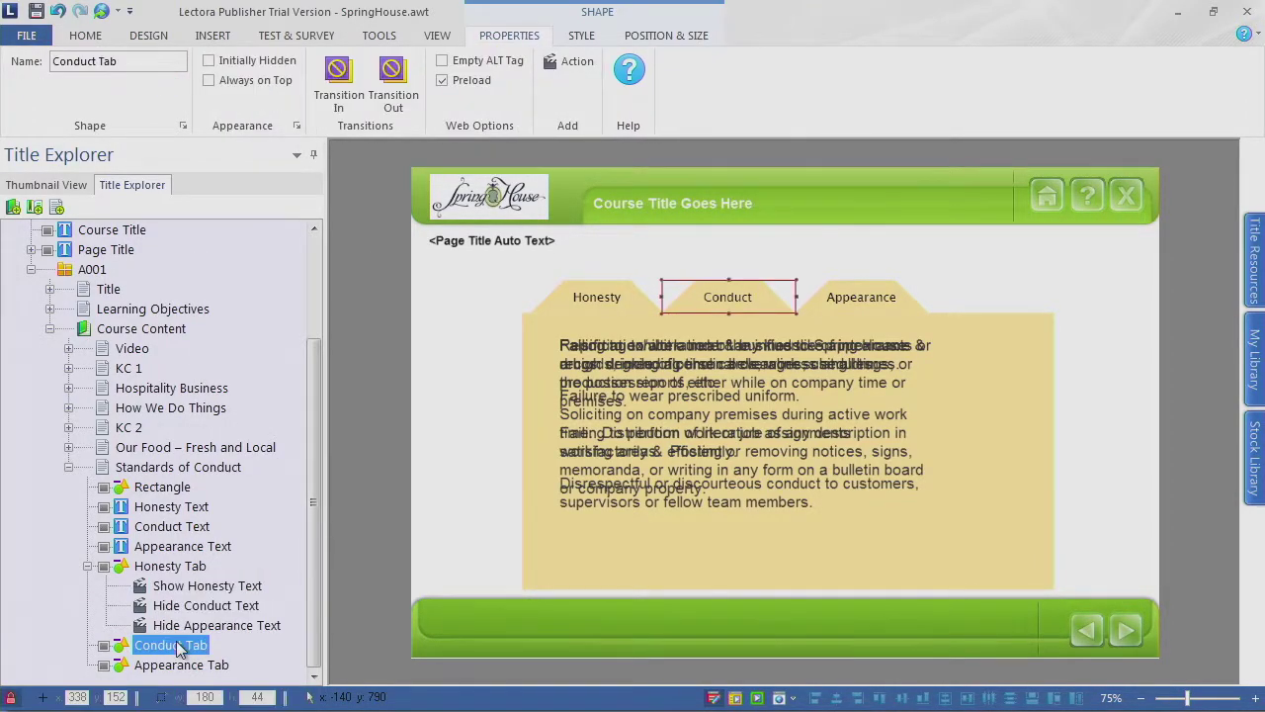
right_click(180, 646)
click(236, 461)
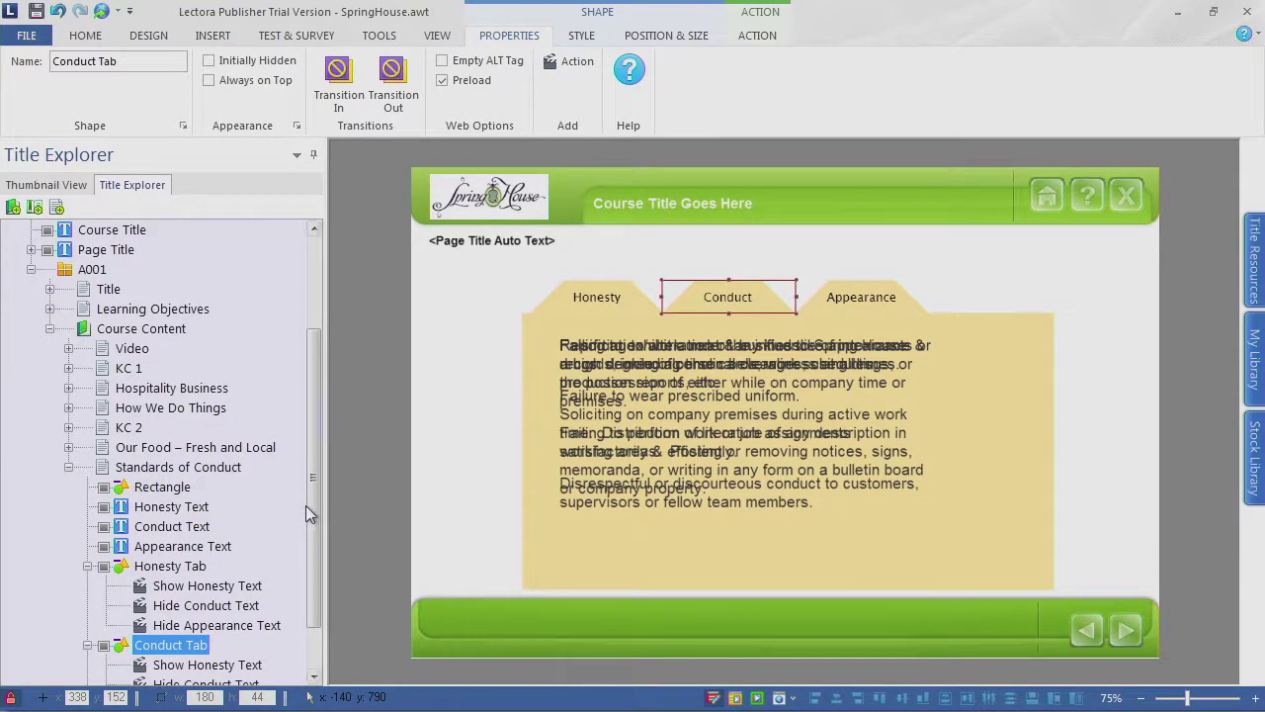
Step: Copy the Honesty Tab's Show Honesty Text, Hide Conduct Text and Hide Appearance Text actions and paste them into the Appearance Tab
drag(311, 505, 318, 623)
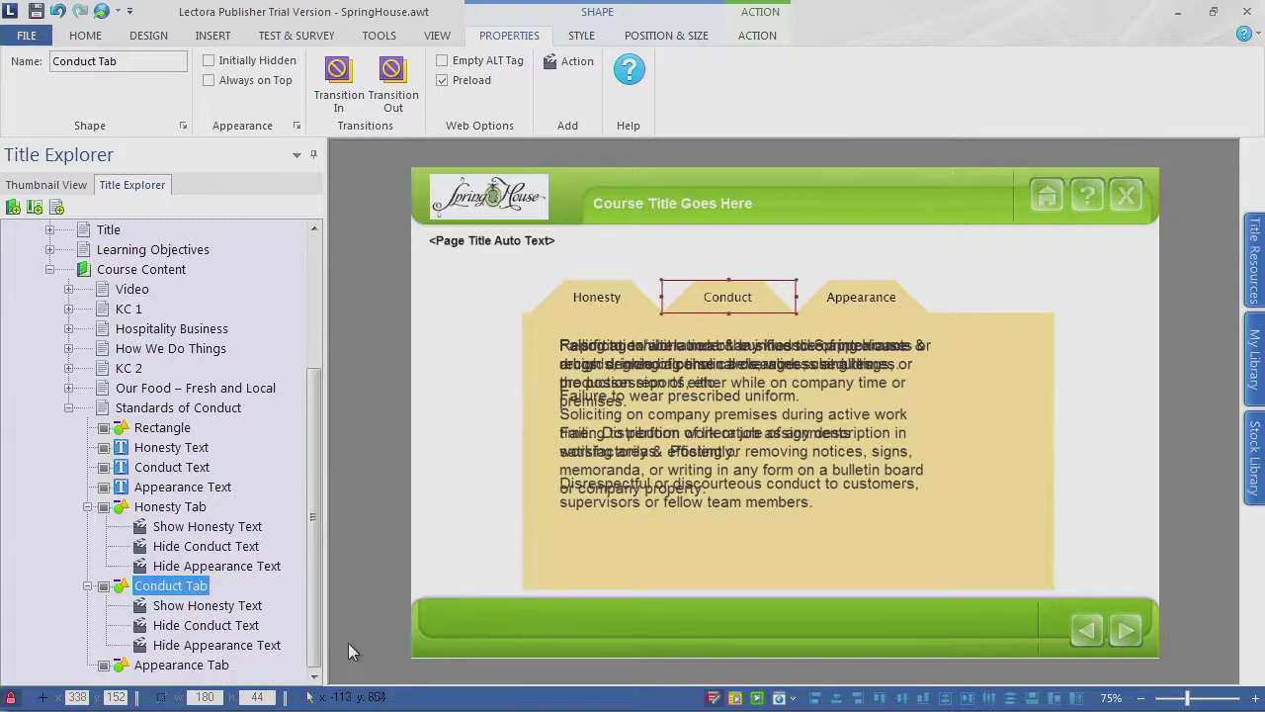
click(249, 532)
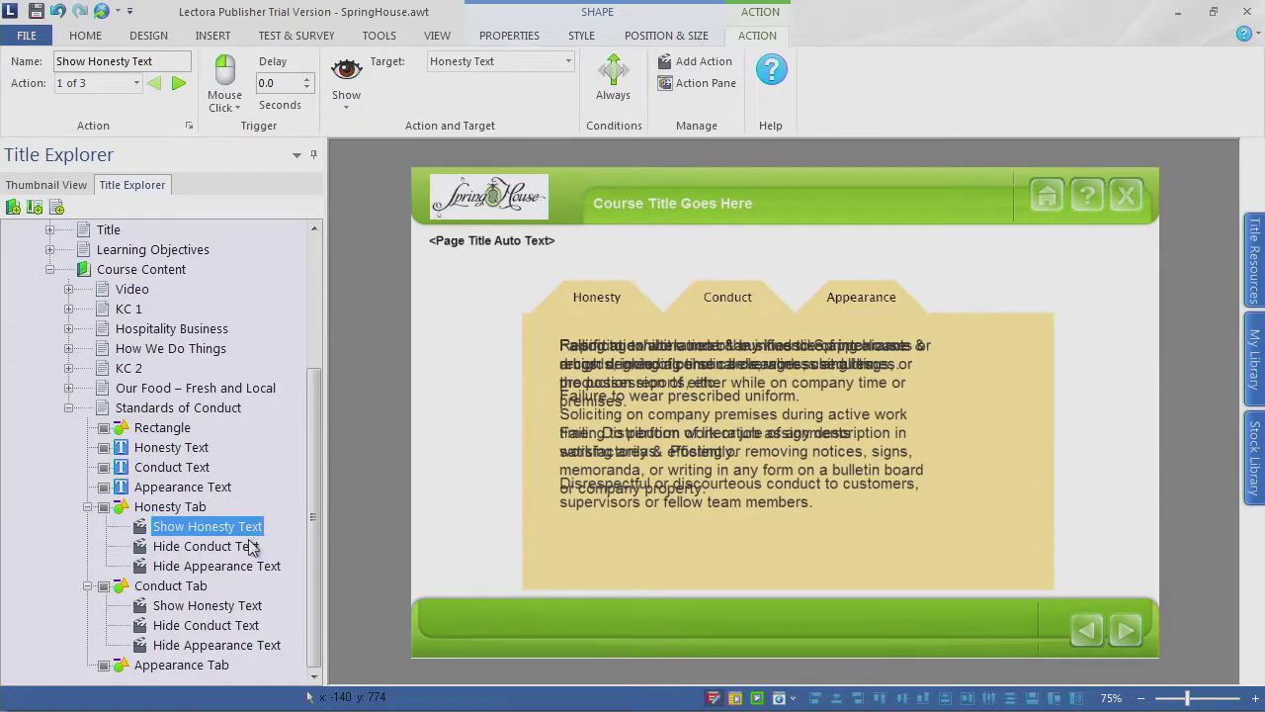
ctrl+click(249, 547)
ctrl+click(252, 565)
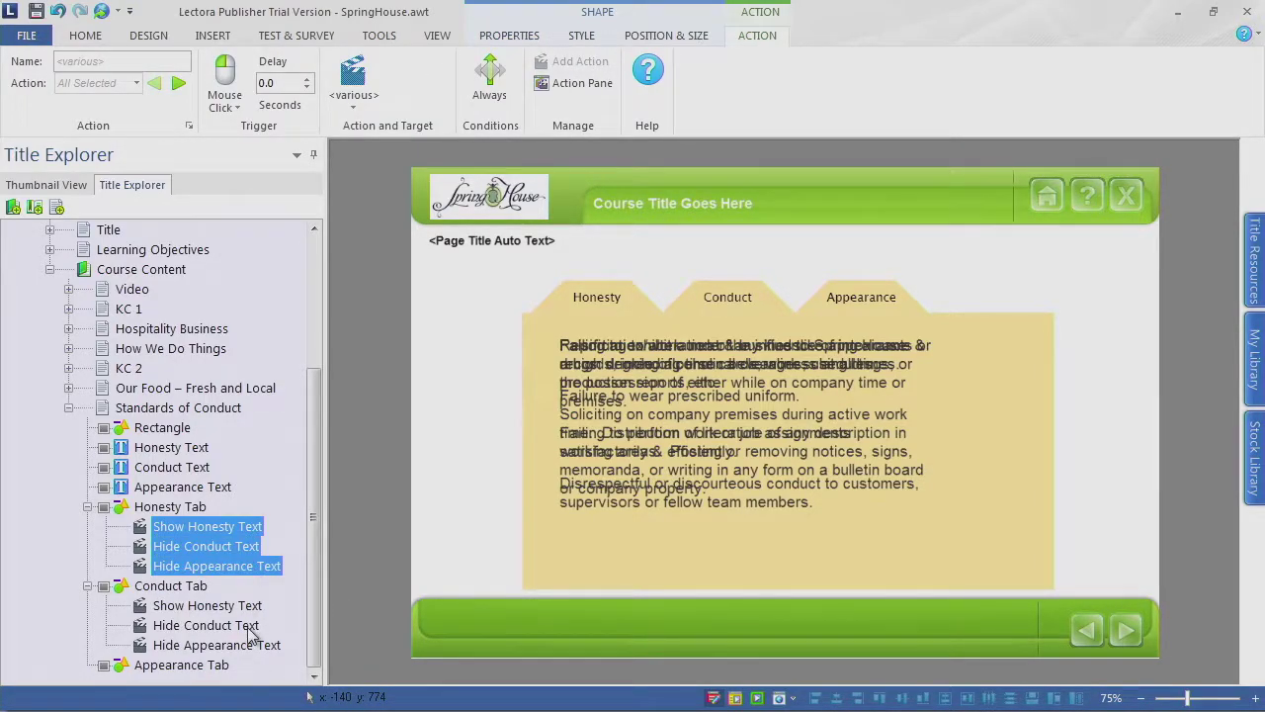
right_click(219, 564)
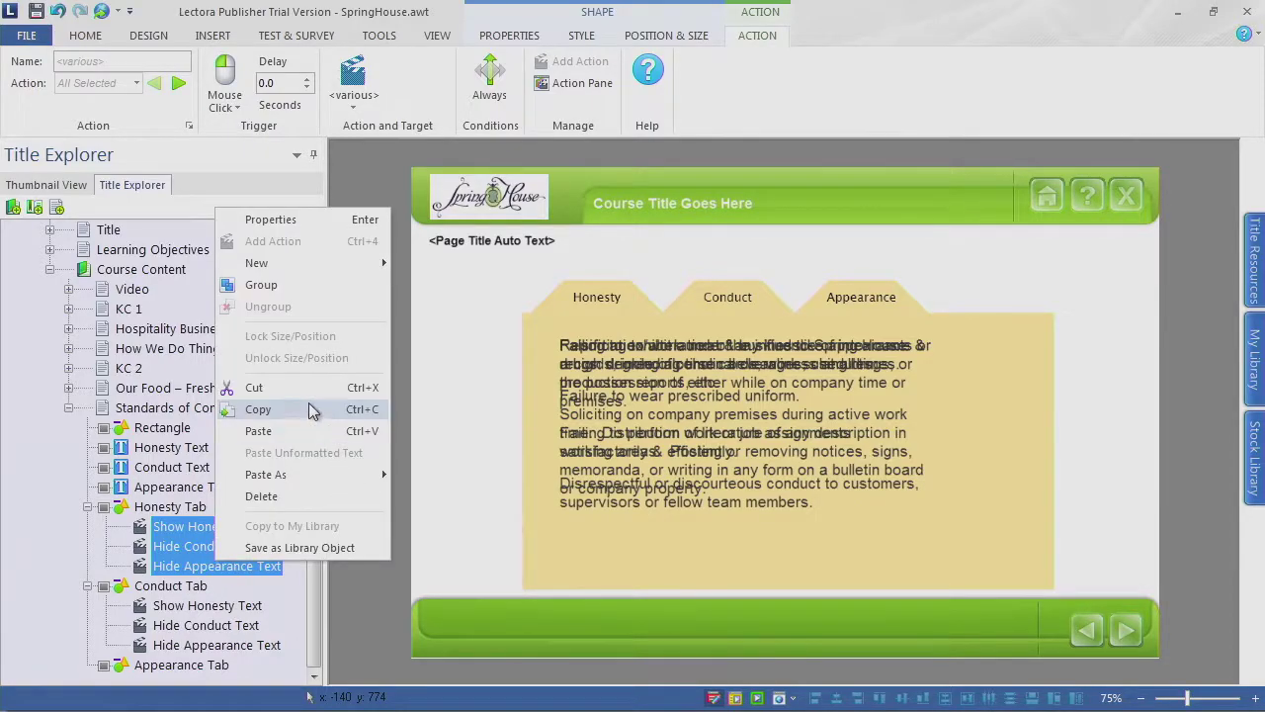
click(258, 409)
click(216, 664)
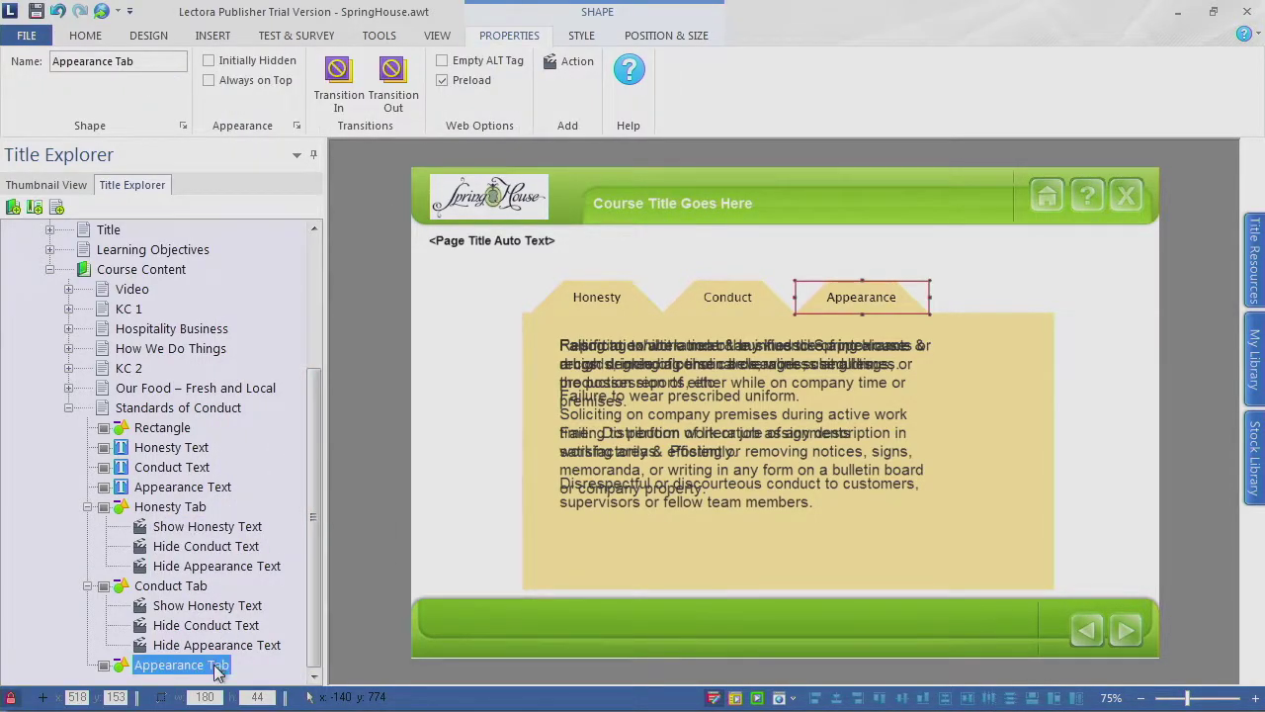
right_click(217, 667)
click(259, 485)
Step: Rename the Conduct Tab's first action, Show Honesty Text, as Show Conduct Text
drag(312, 570, 312, 670)
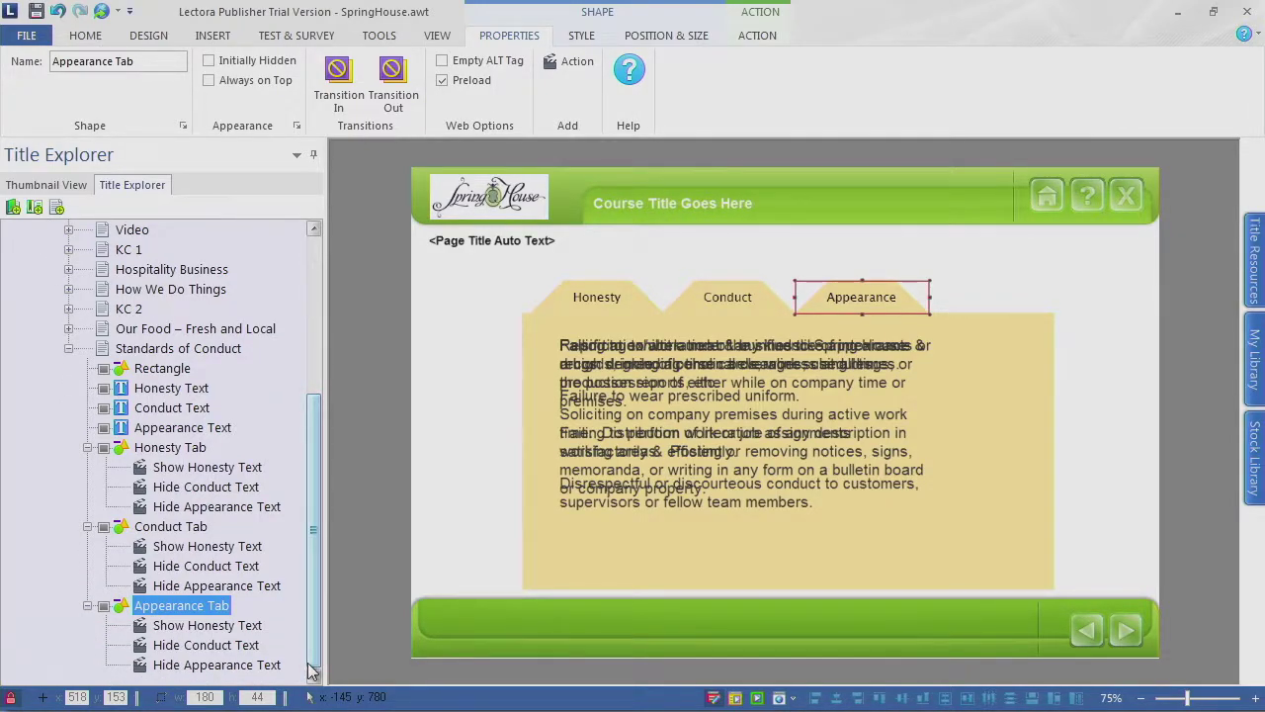
click(227, 554)
click(227, 556)
drag(238, 547, 211, 549)
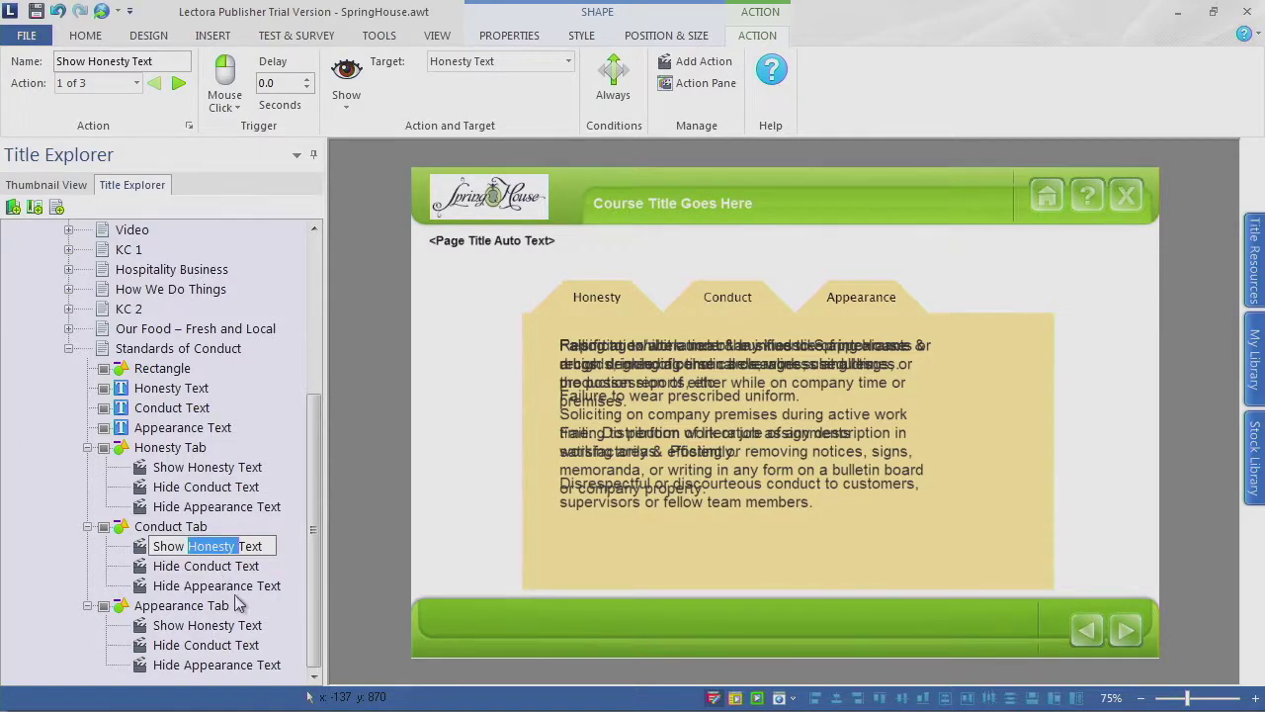
text(Conduct)
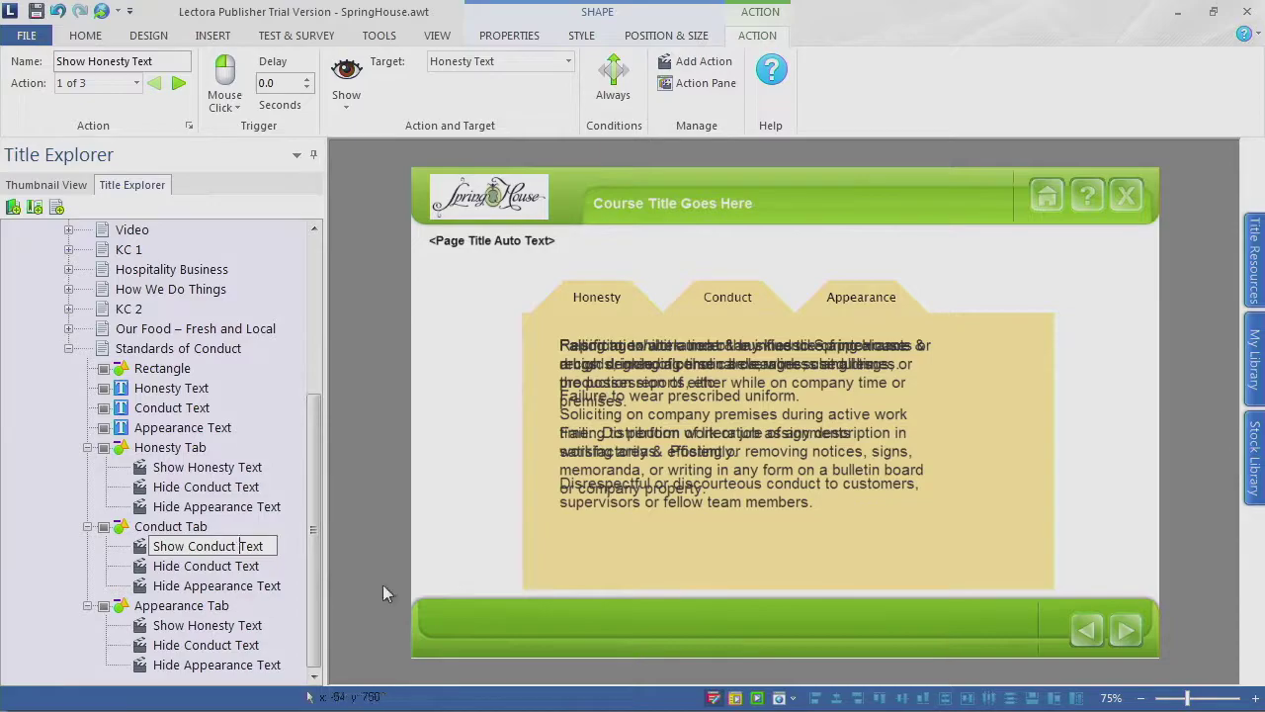
Step: Rename the Conduct Tab's second action, Hide Conduct Text, as Hide Honesty Text
click(231, 568)
click(230, 565)
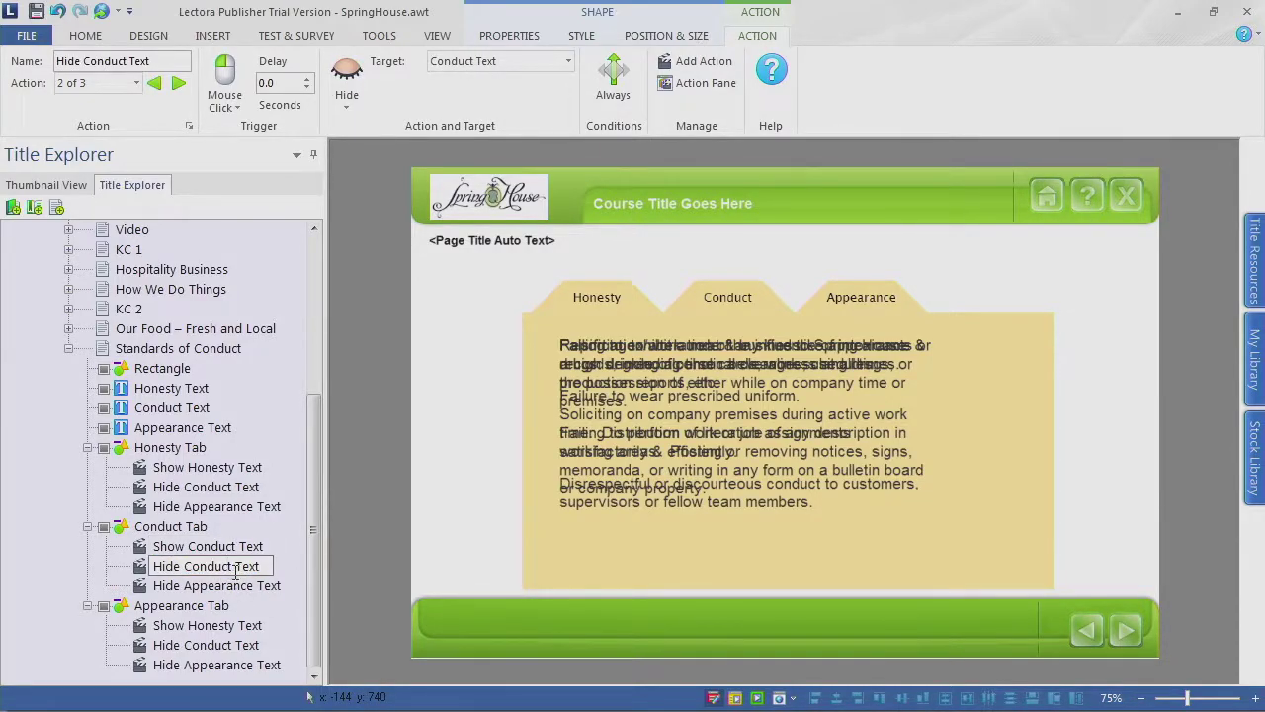
drag(235, 572, 191, 572)
text(Hones)
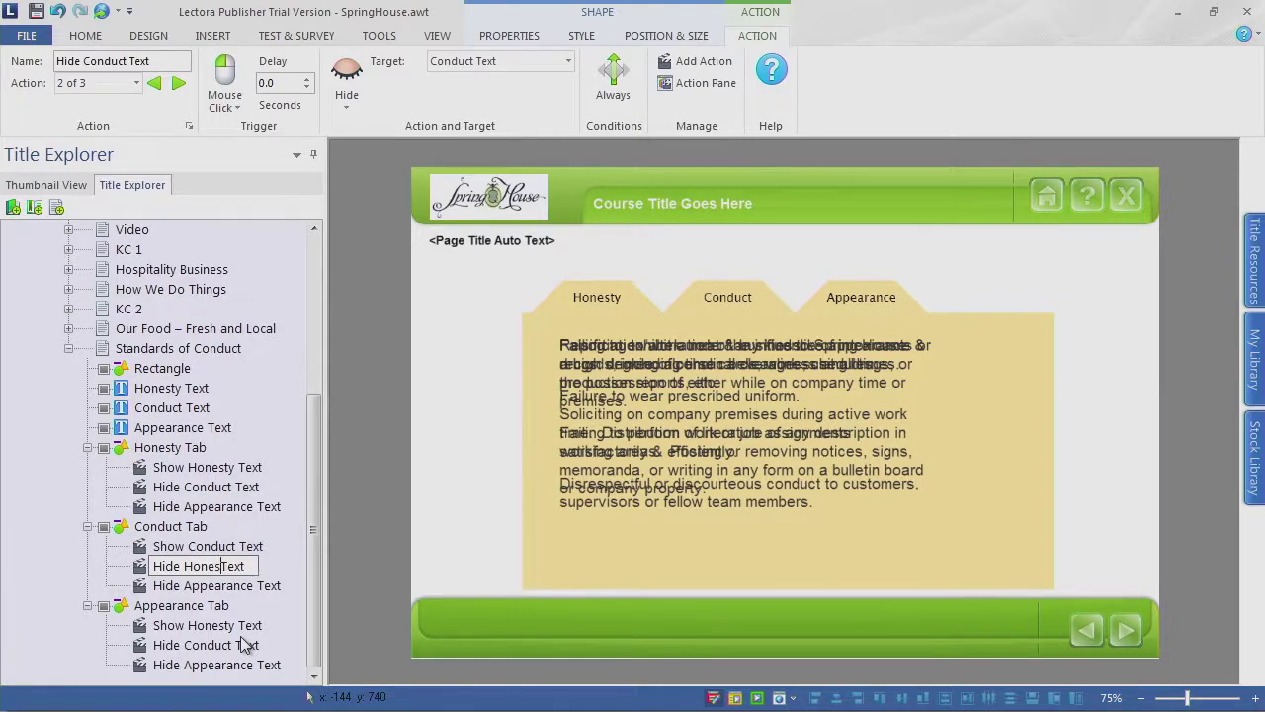
text(ty)
key(Return)
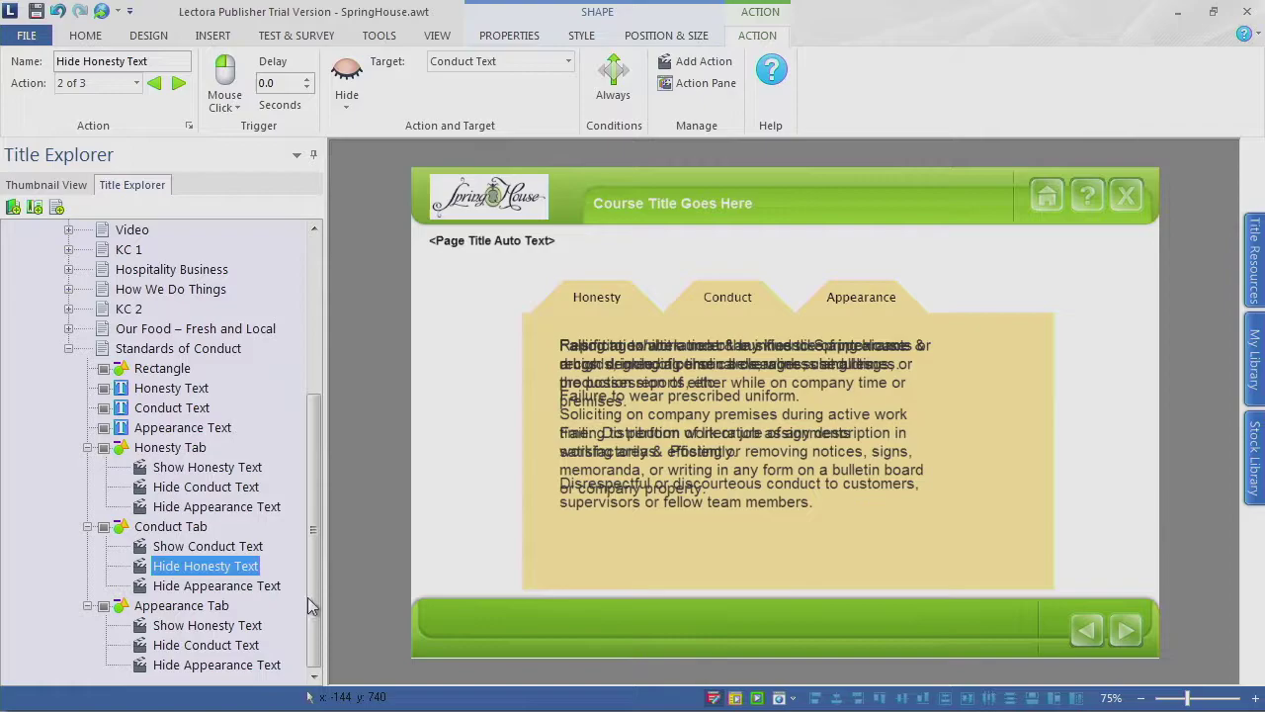
Step: Rename the Appearance Tab's first action, Show Honesty Text, as Show Appearance Text
click(224, 631)
click(234, 630)
drag(222, 628, 188, 629)
text(Appea)
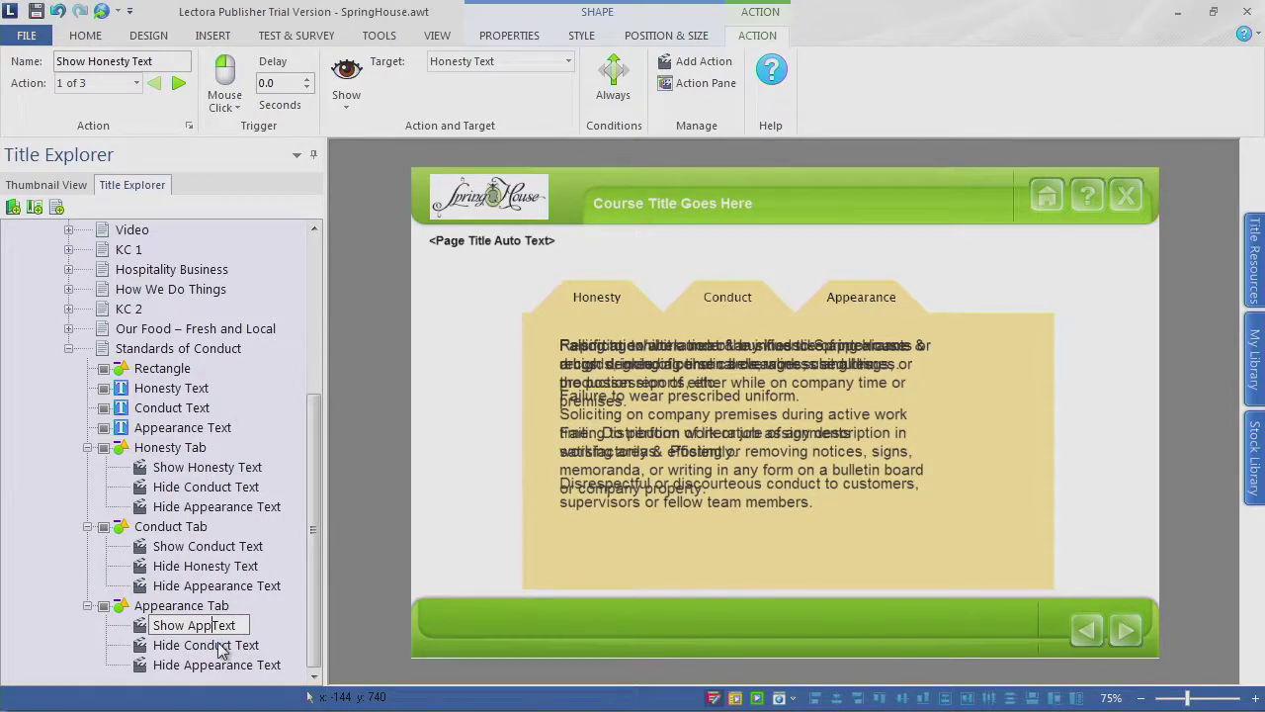
text(rance)
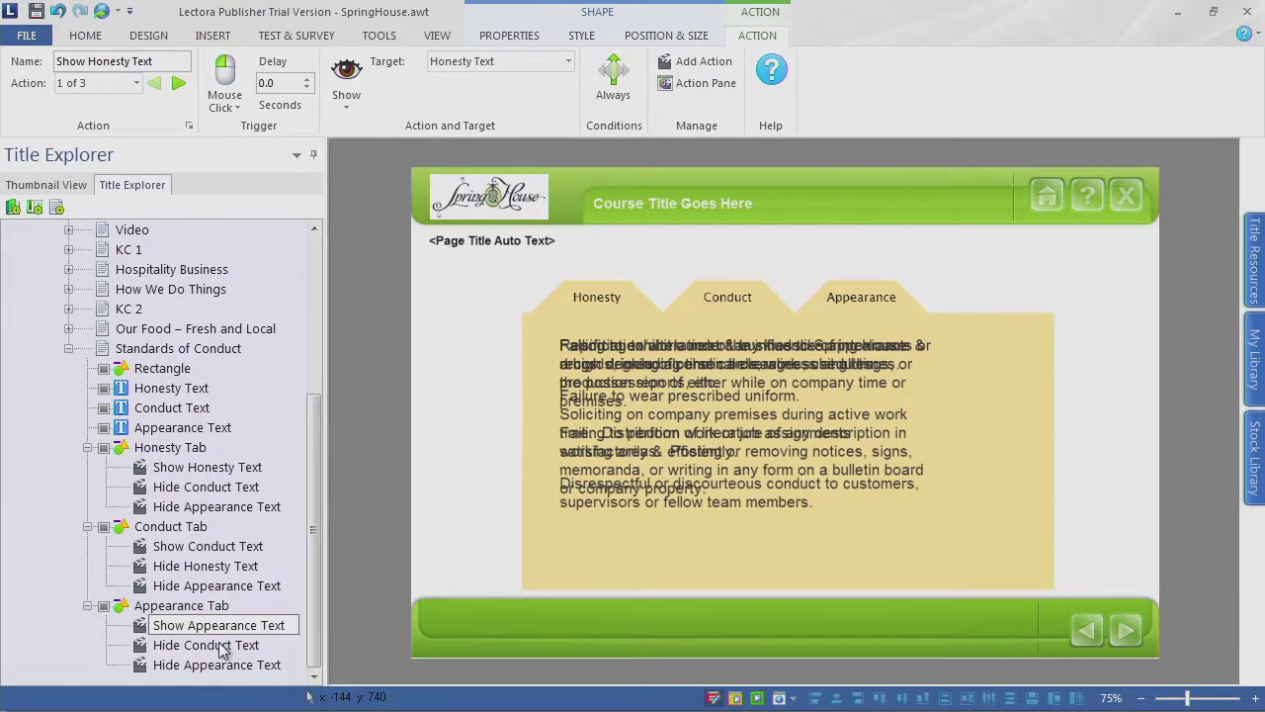
key(Return)
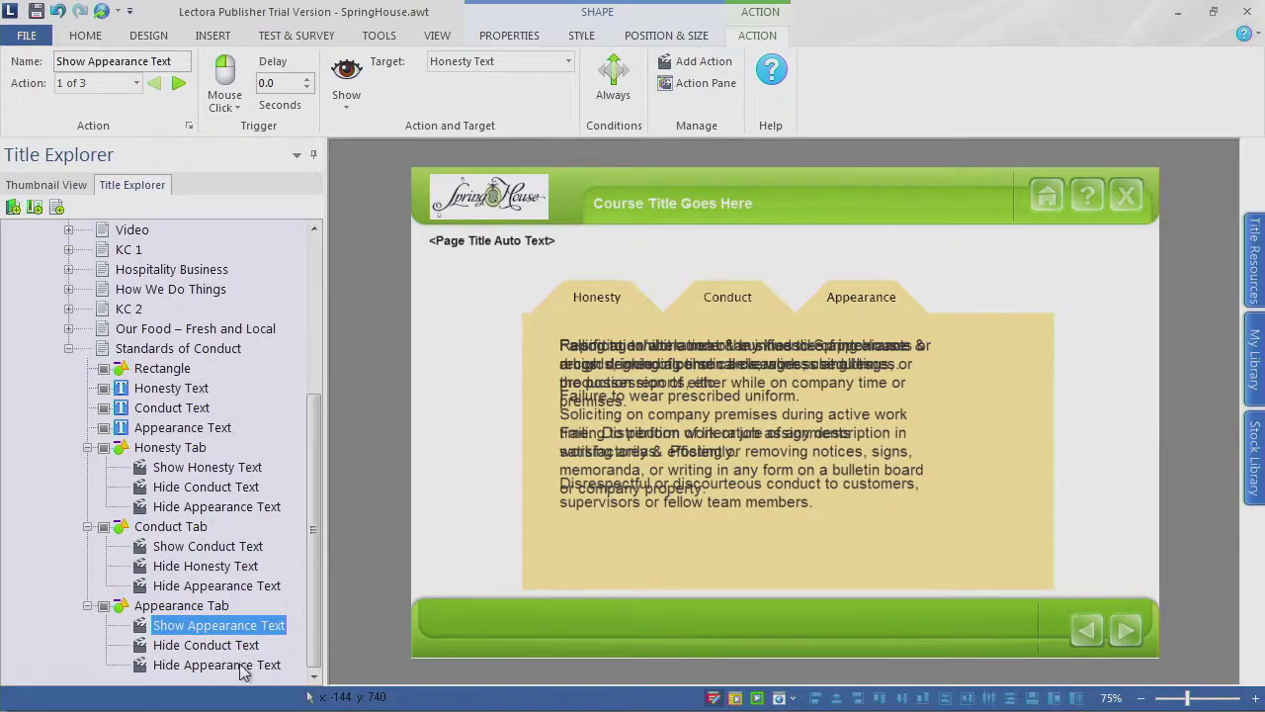
Step: Rename the Appearance Tab's third action, Hide Appearance Text, as Hide Honesty Text
click(241, 666)
click(248, 664)
drag(254, 665, 192, 666)
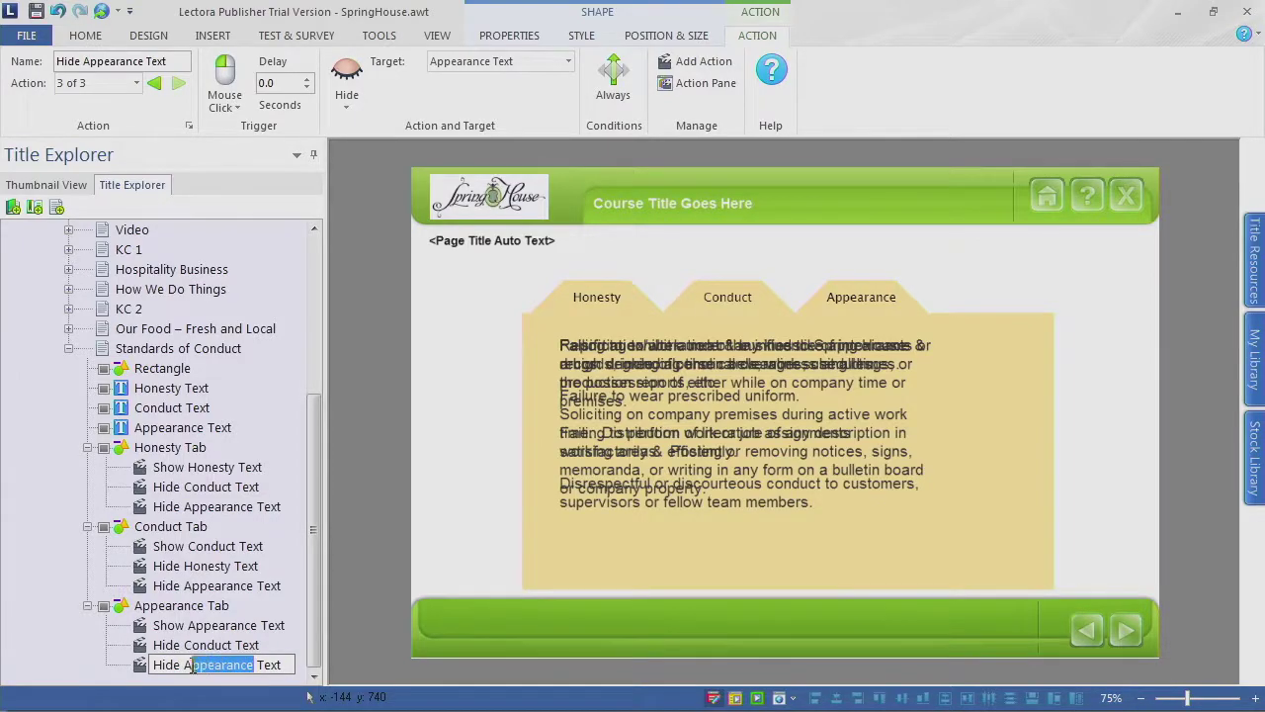
text(Honesty)
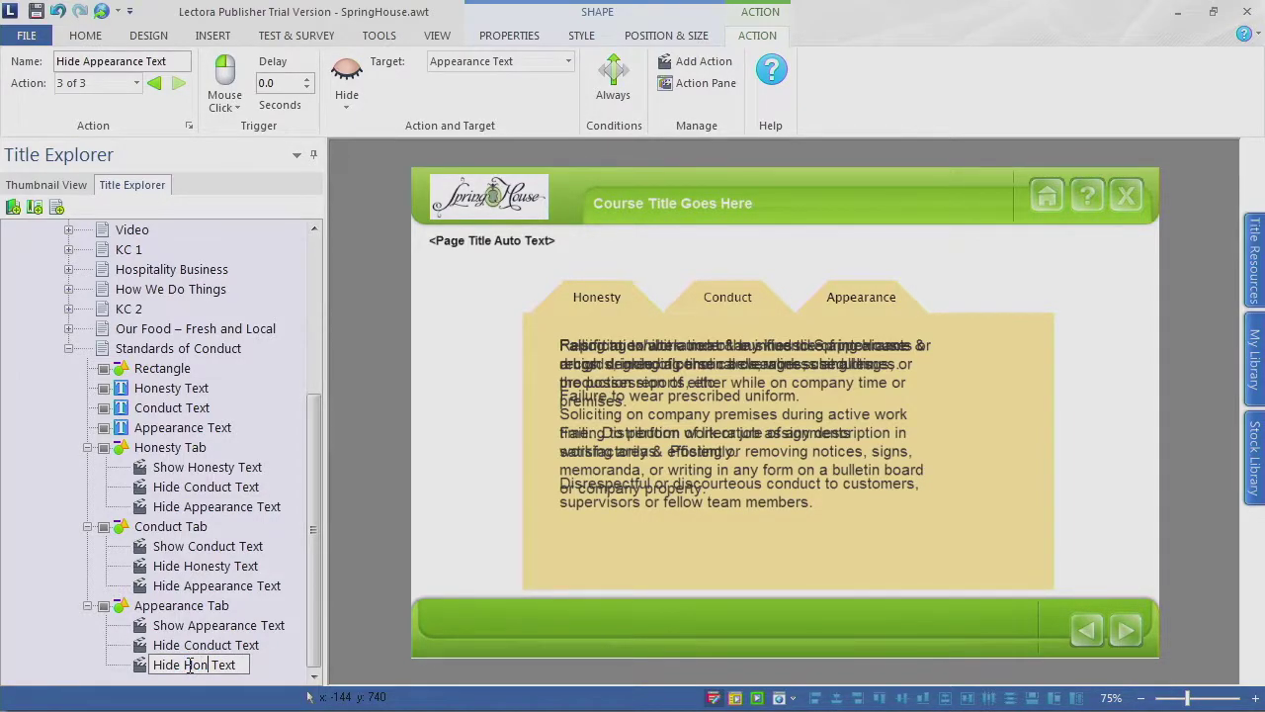
key(Return)
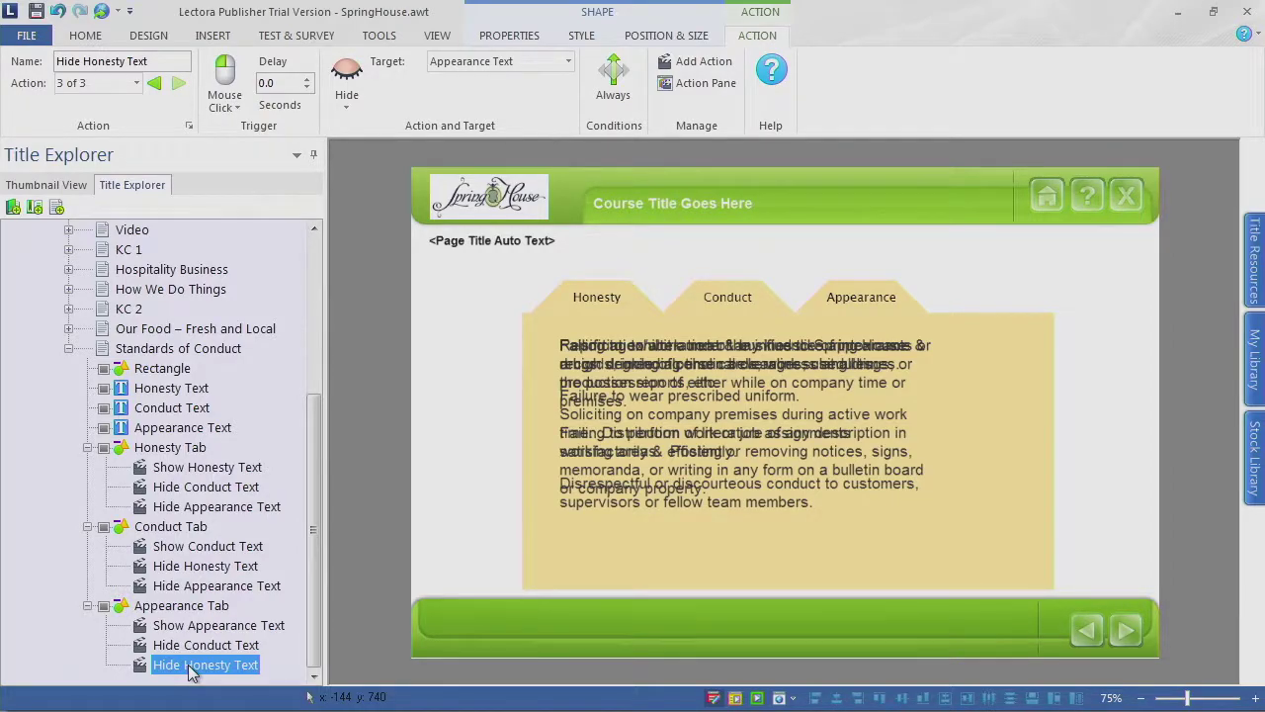
Step: Under the Conduct Tab, set the target of Show Conduct Text to Conduct Text and of Hide Honesty Text to Honesty Text
click(239, 550)
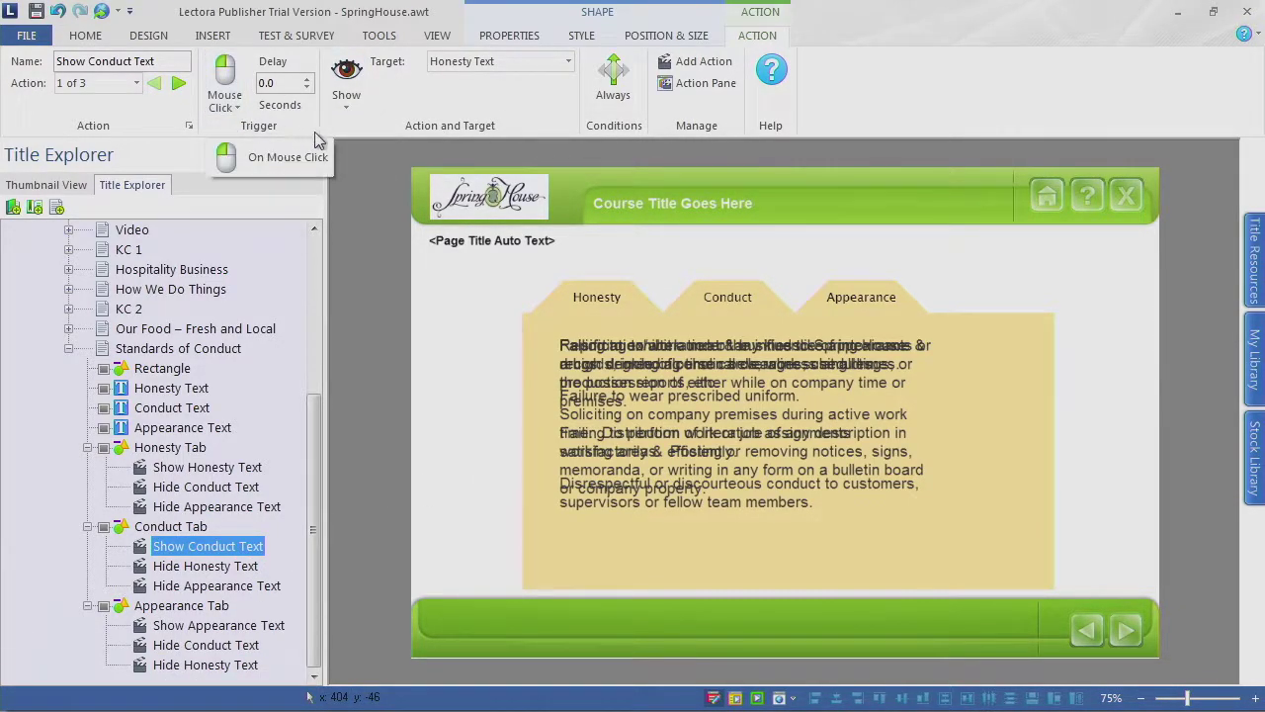
click(568, 63)
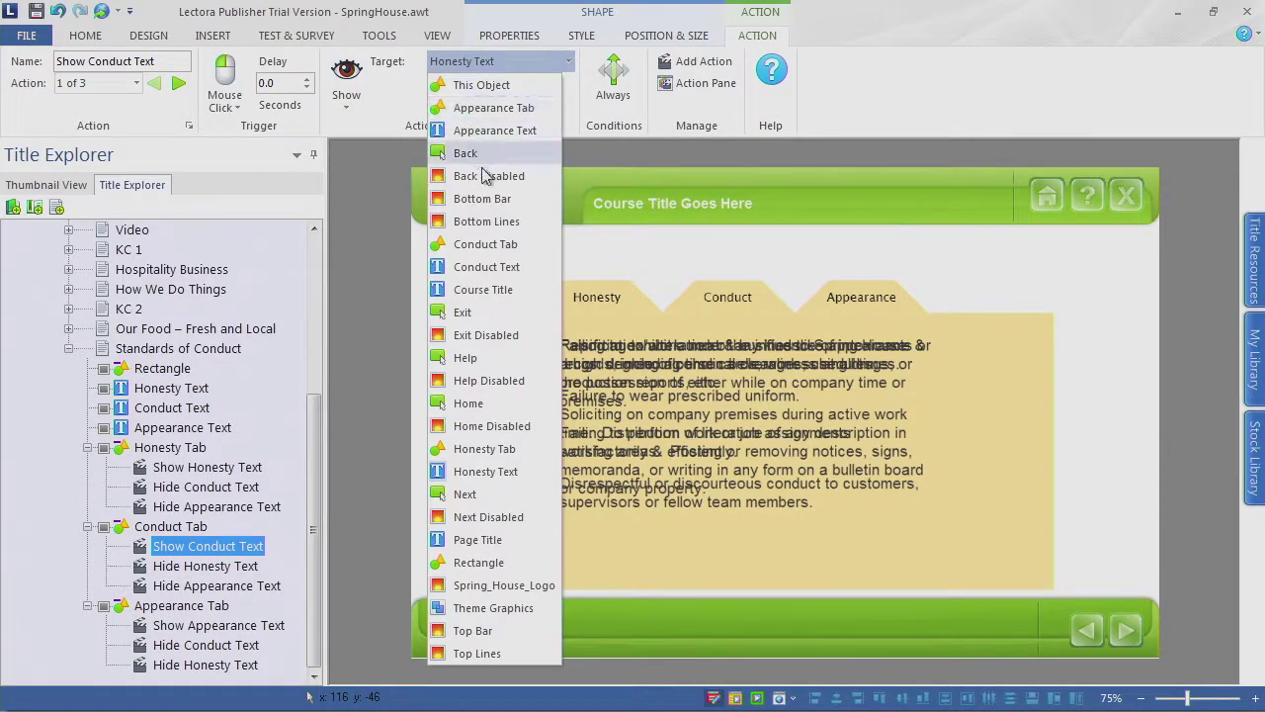
click(505, 270)
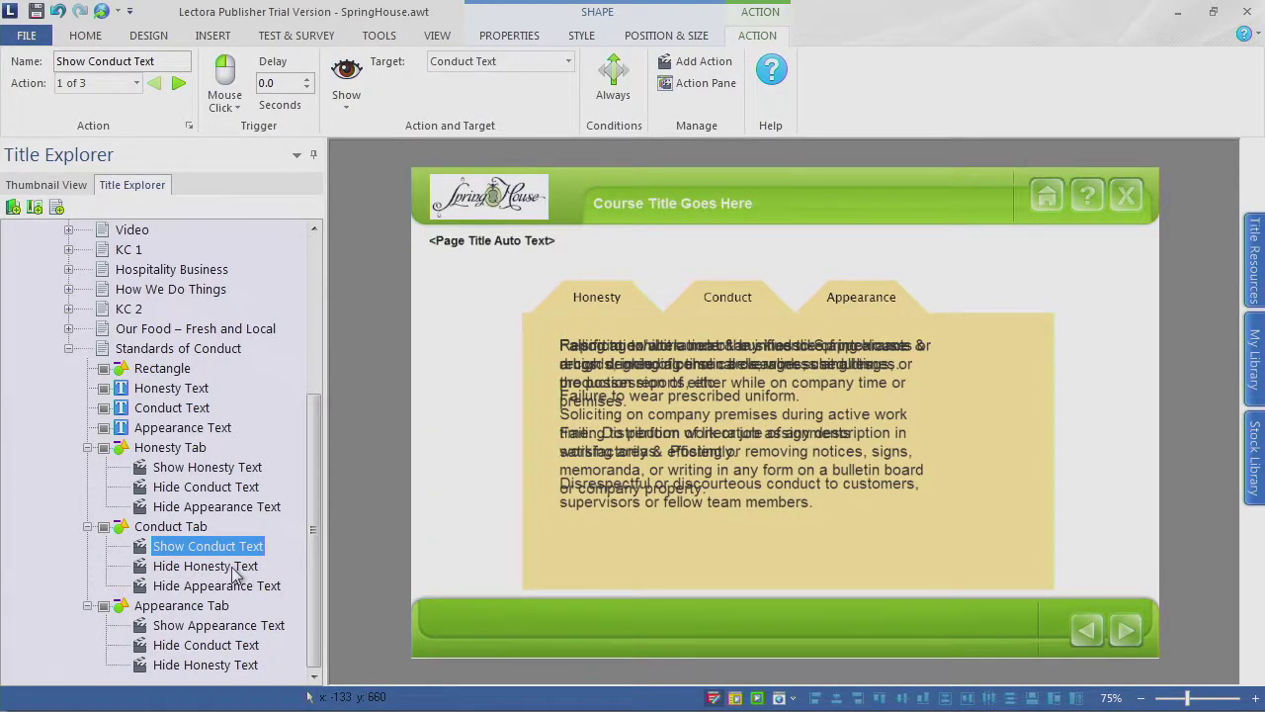
click(235, 568)
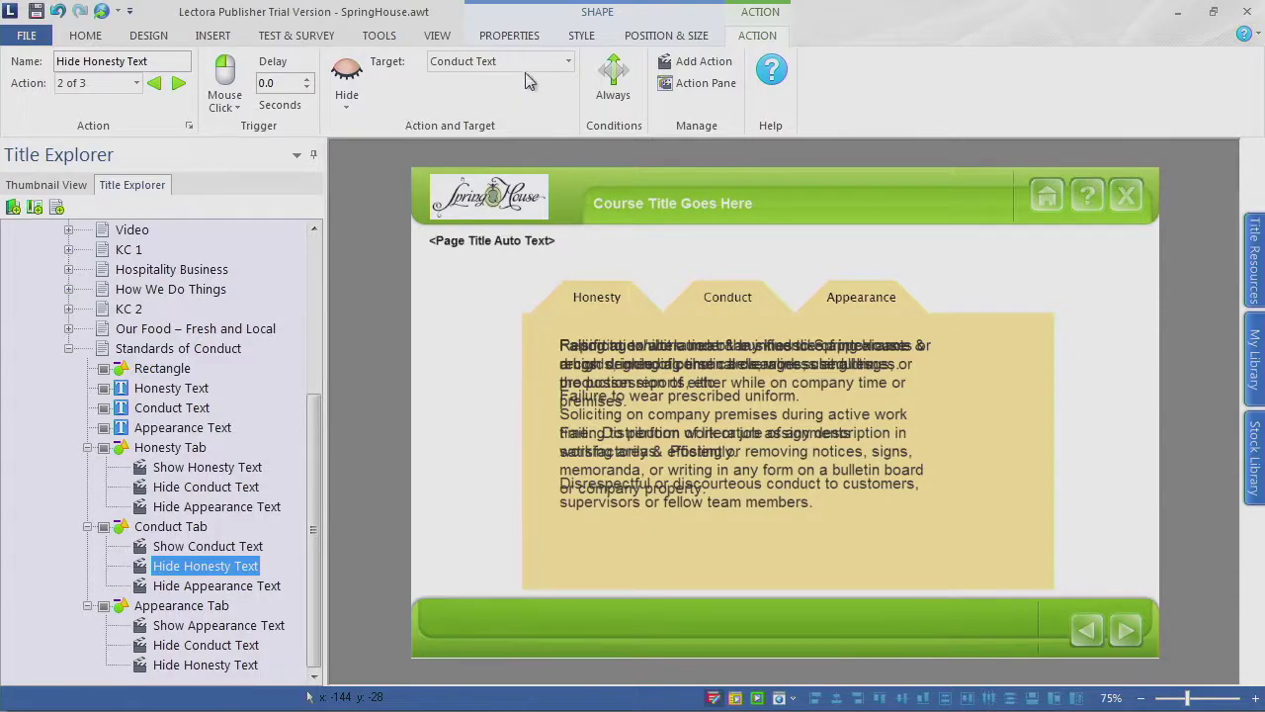
click(570, 65)
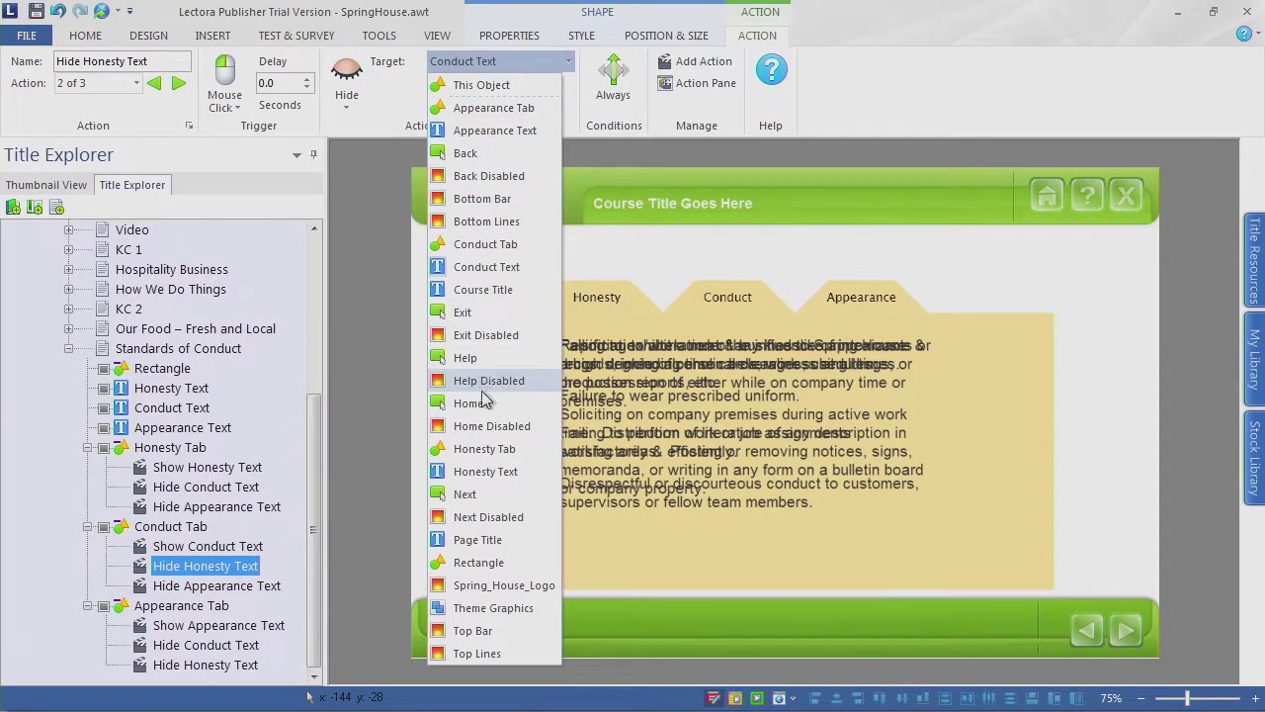
click(487, 472)
click(273, 587)
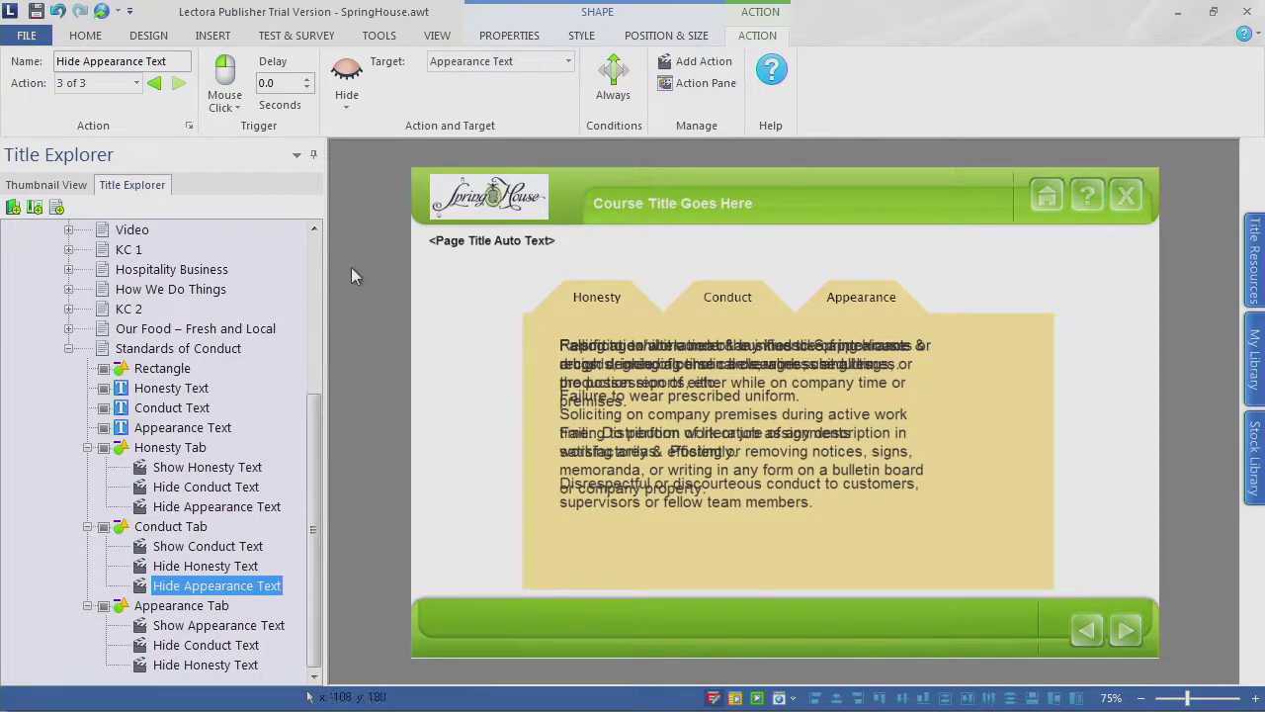
Step: Under the Appearance Tab, set the target of Show Appearance Text to Appearance Text and of Hide Honesty Text to Honesty Text
click(271, 626)
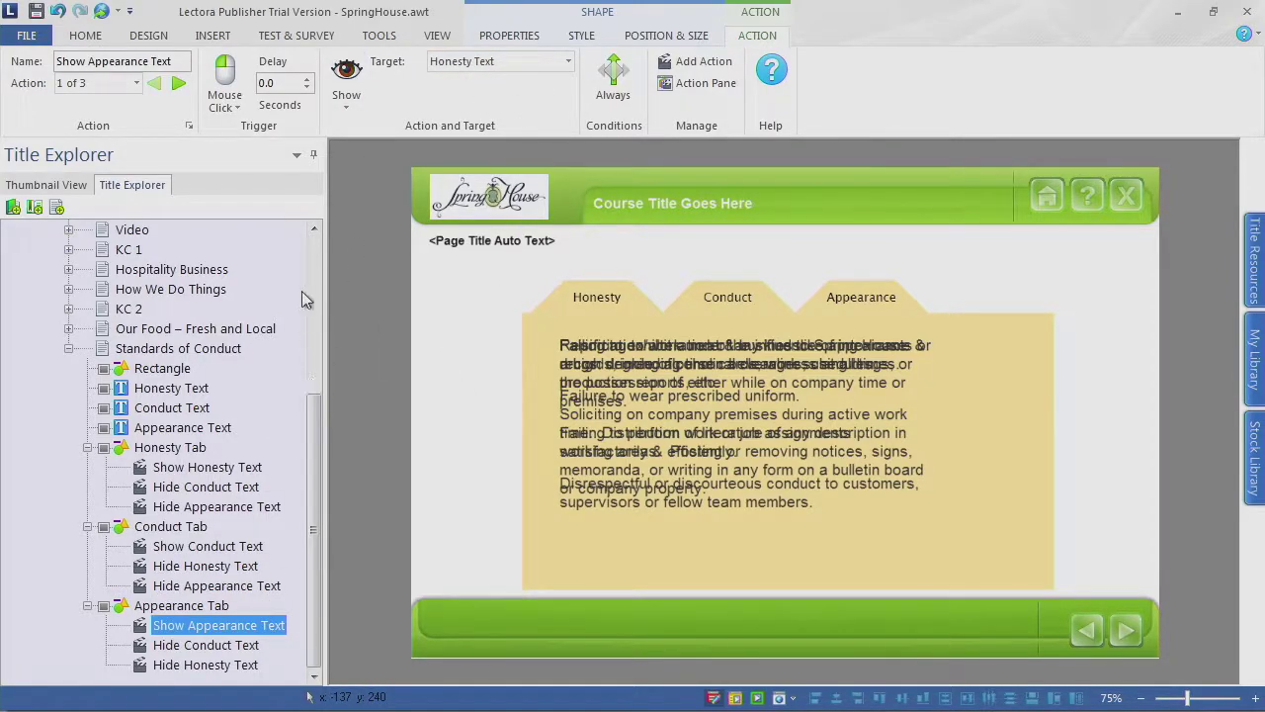
click(568, 62)
click(483, 109)
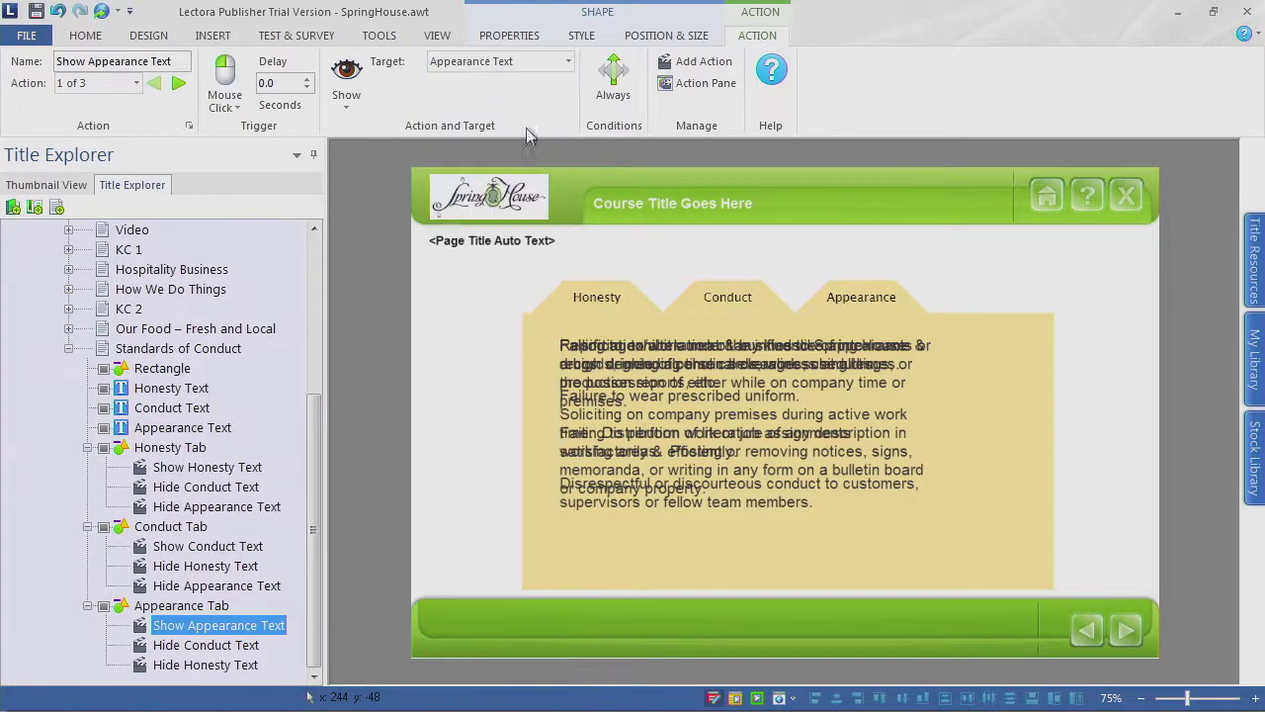
click(238, 645)
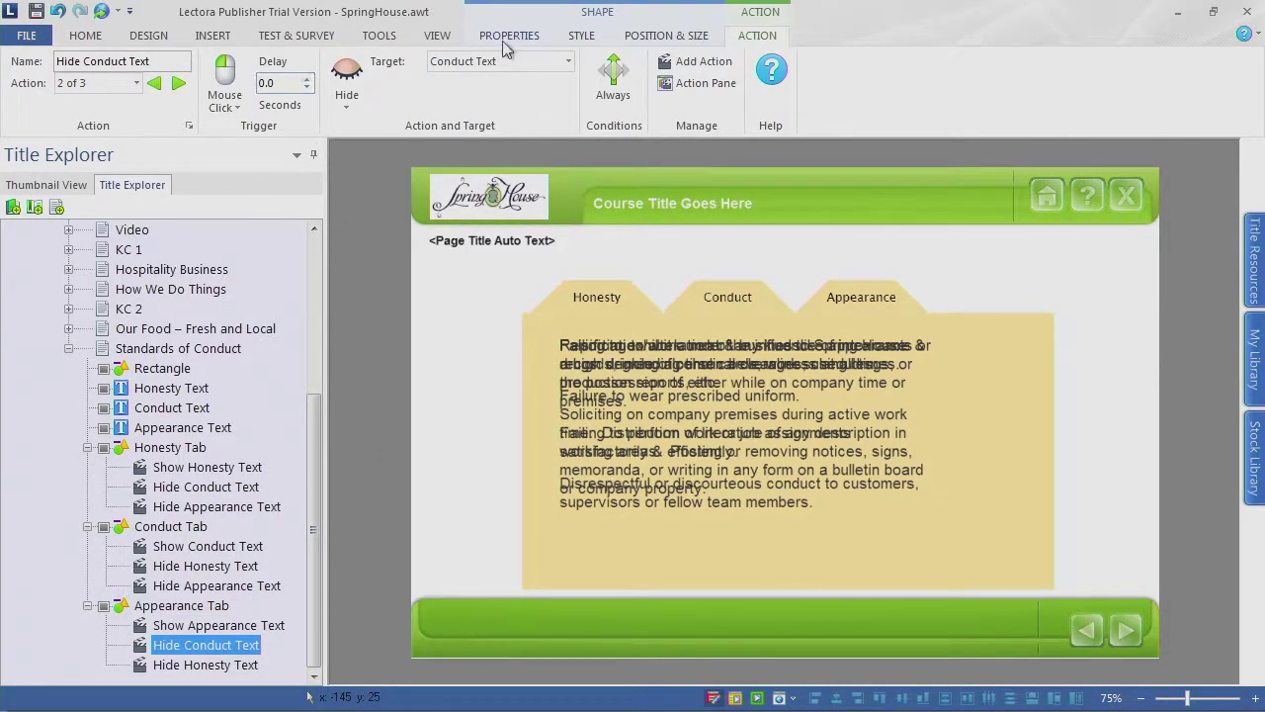
click(205, 664)
click(568, 61)
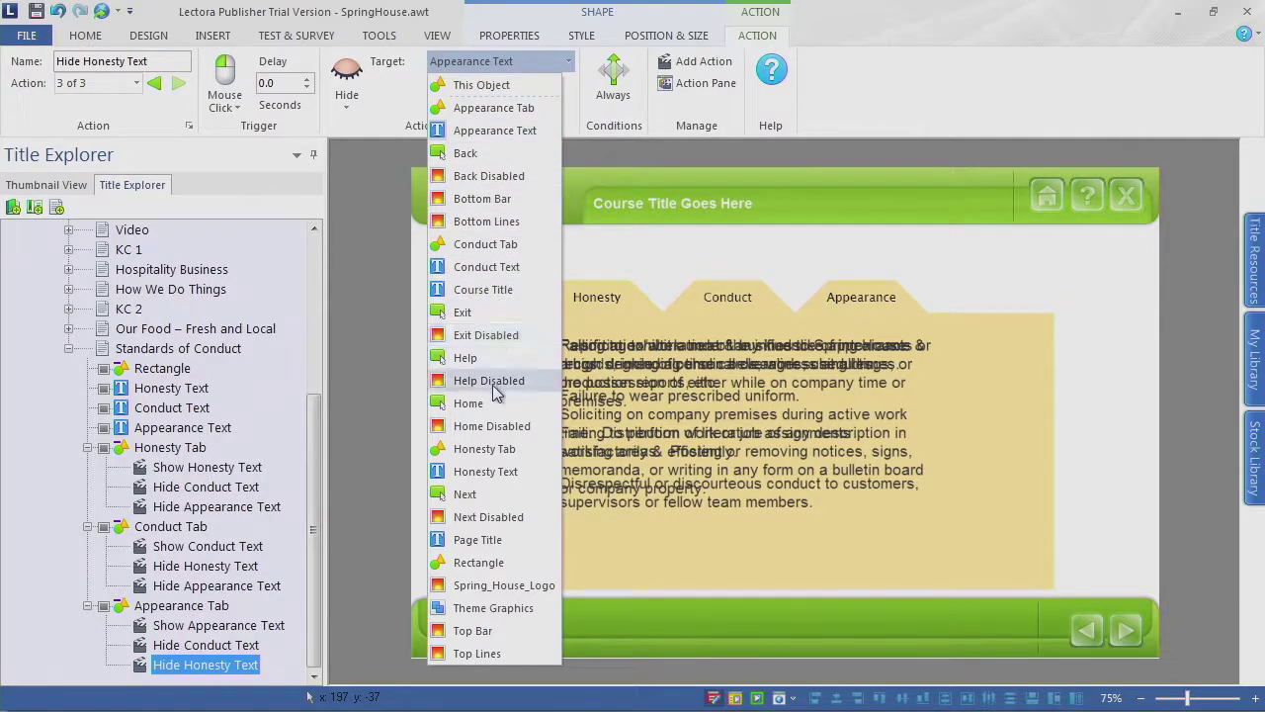
click(490, 471)
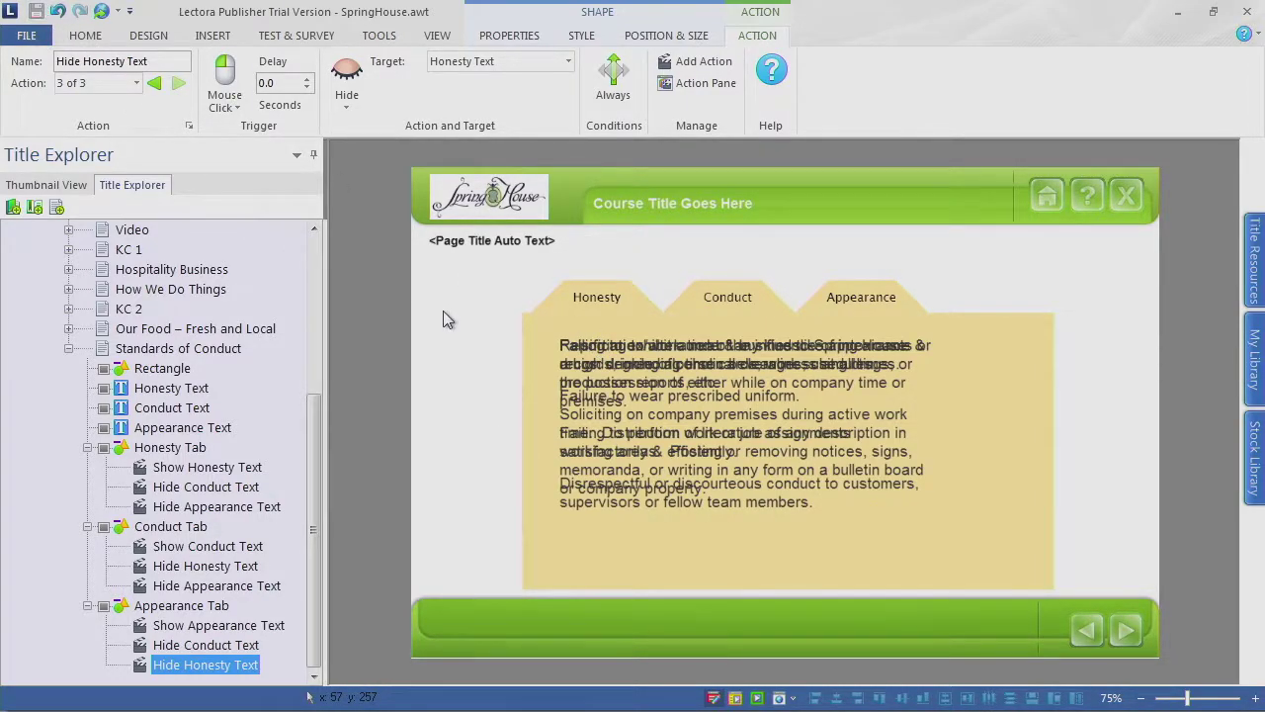
Step: Preview the Standards of Conduct page and test the text switching by going repeatedly through the Honesty, Conduct and Appearance tabs
key(F10)
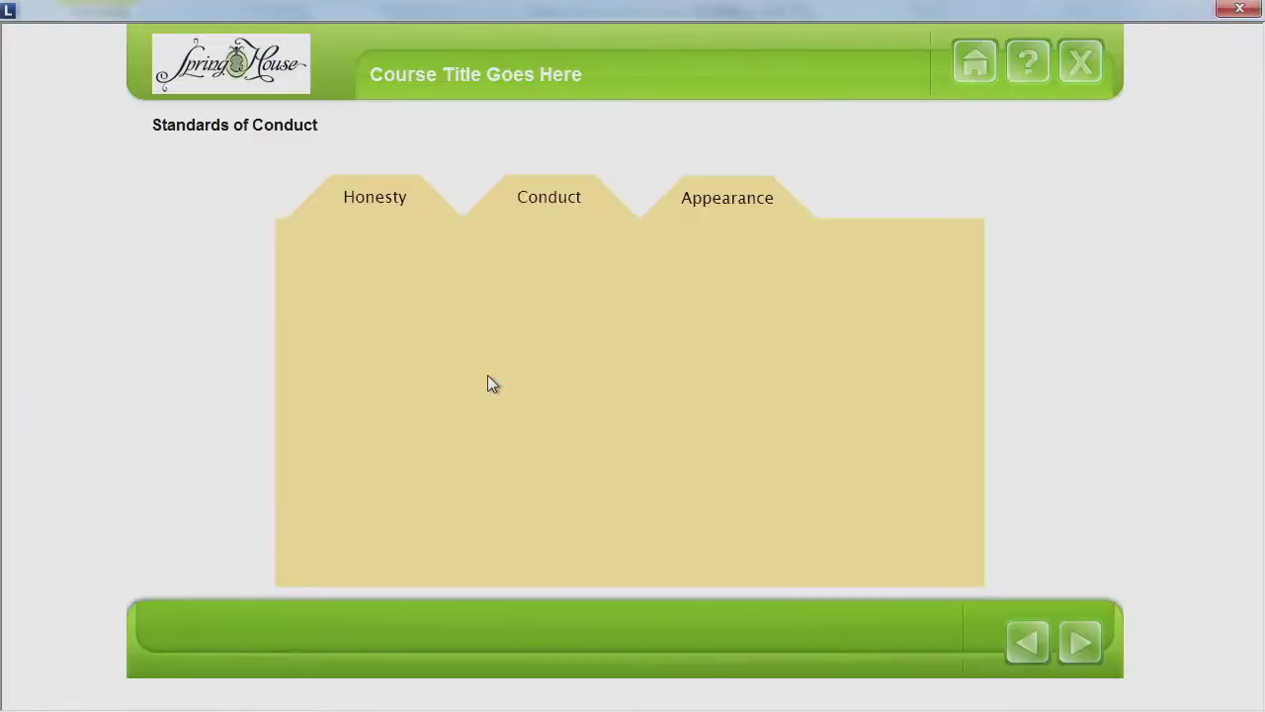
click(390, 200)
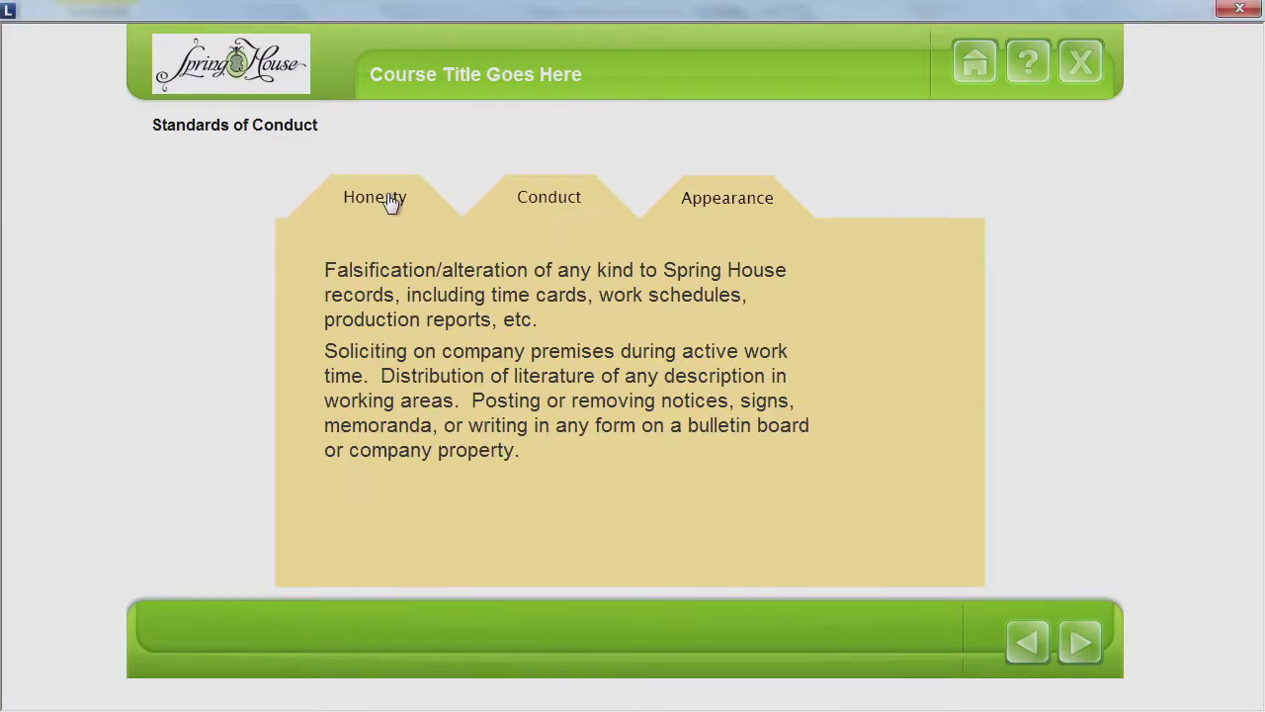
click(562, 214)
click(726, 208)
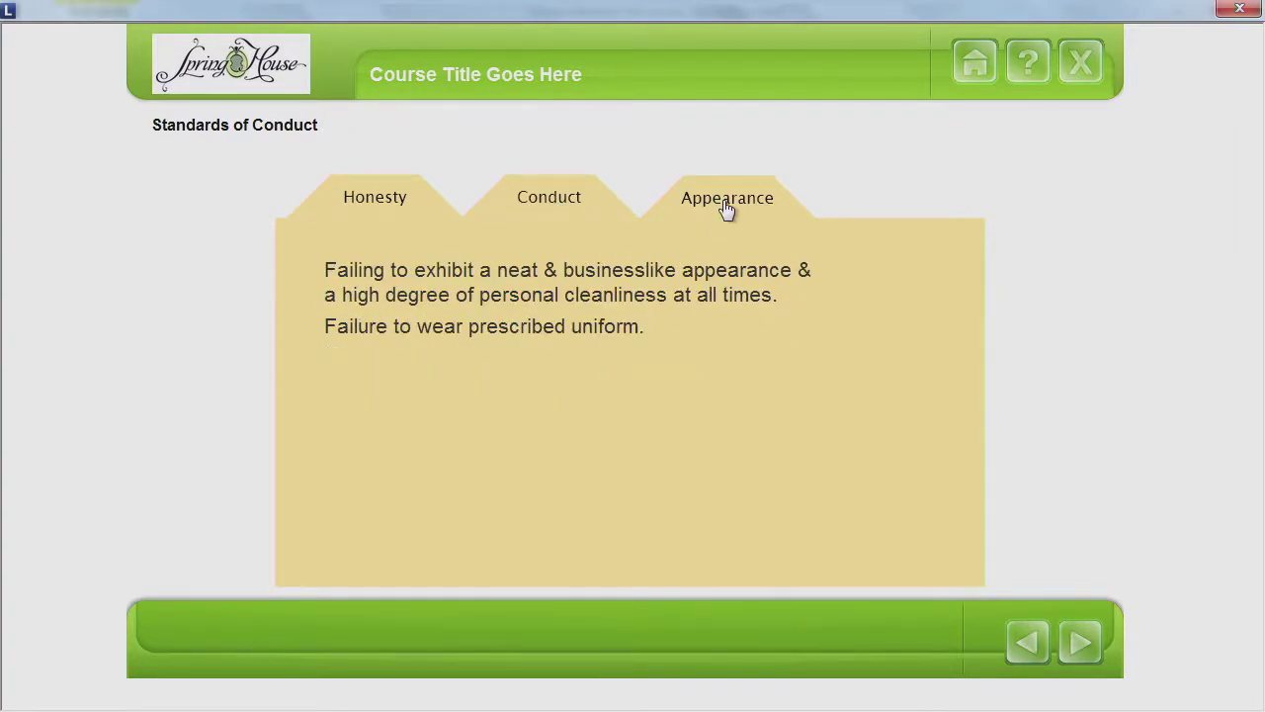
click(568, 208)
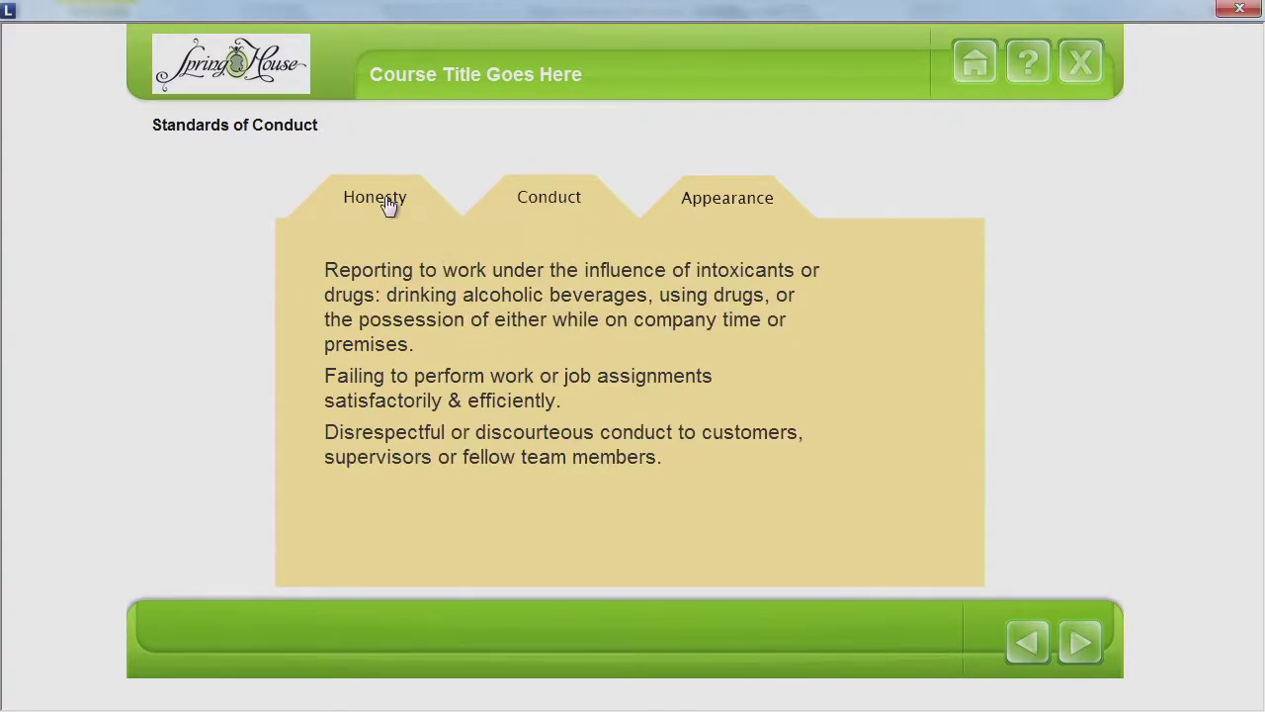
click(388, 202)
click(546, 220)
click(712, 213)
click(561, 209)
click(405, 205)
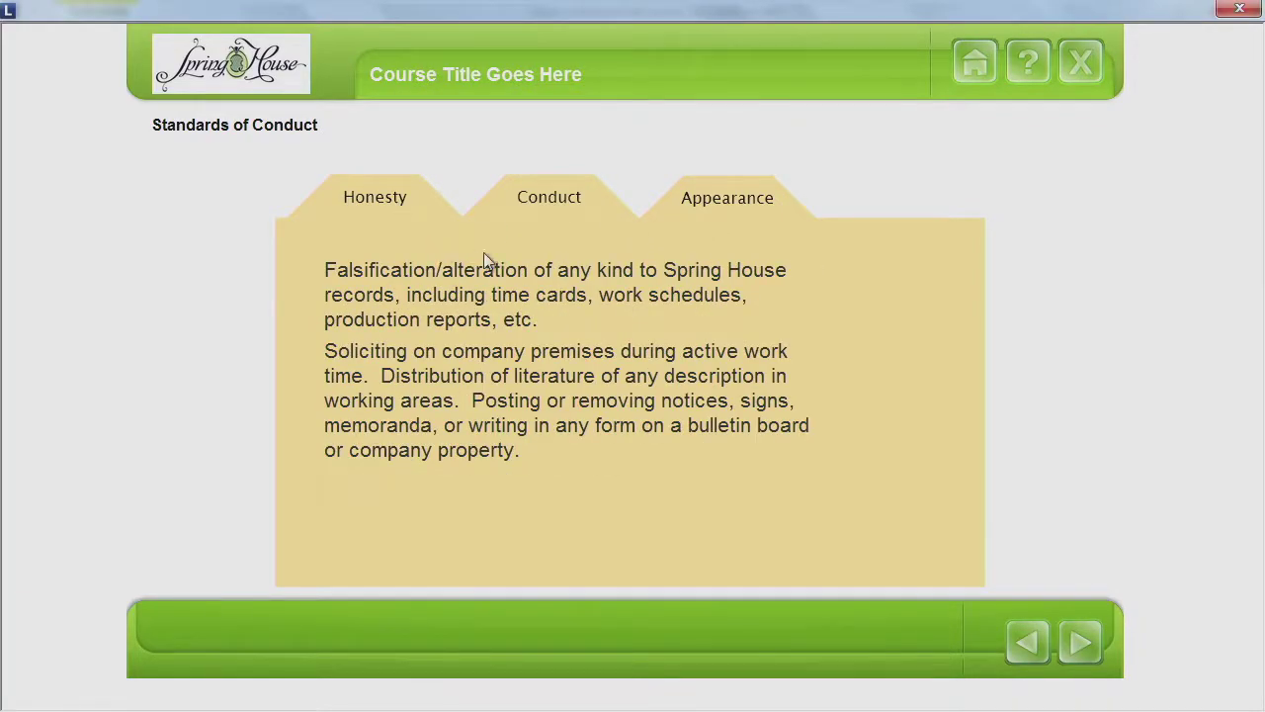
click(586, 221)
click(757, 215)
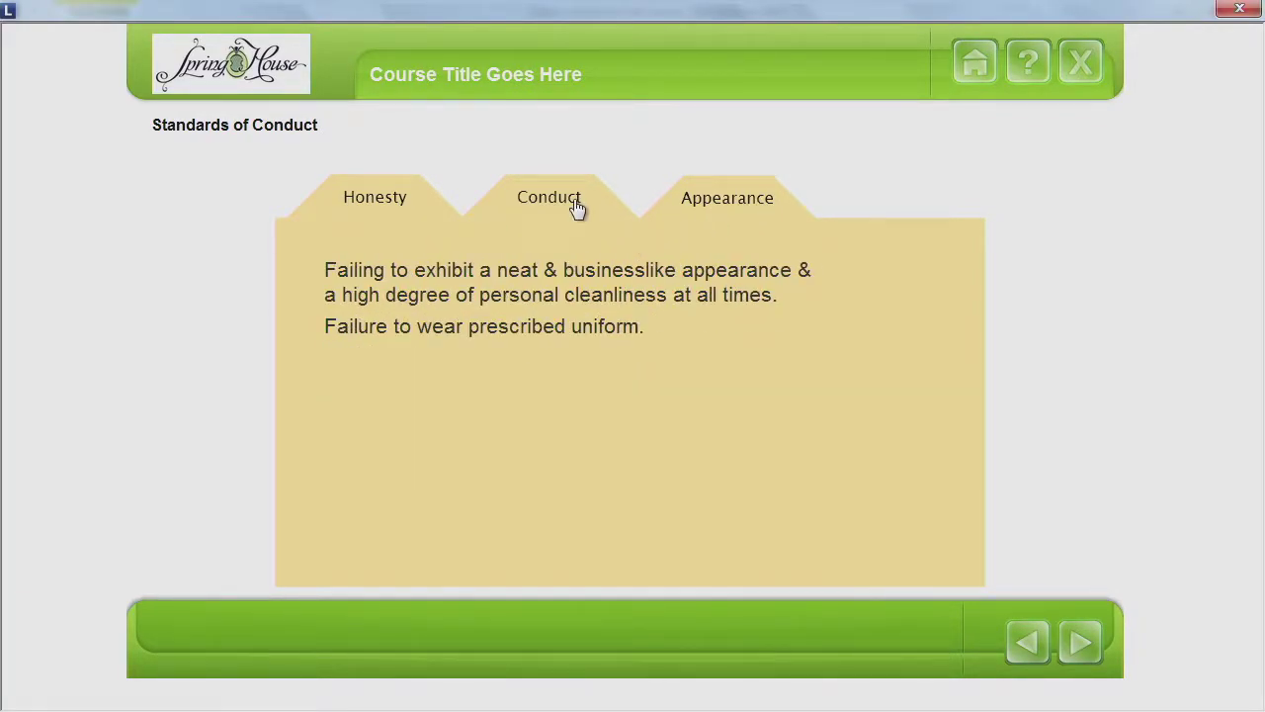
click(578, 208)
click(410, 201)
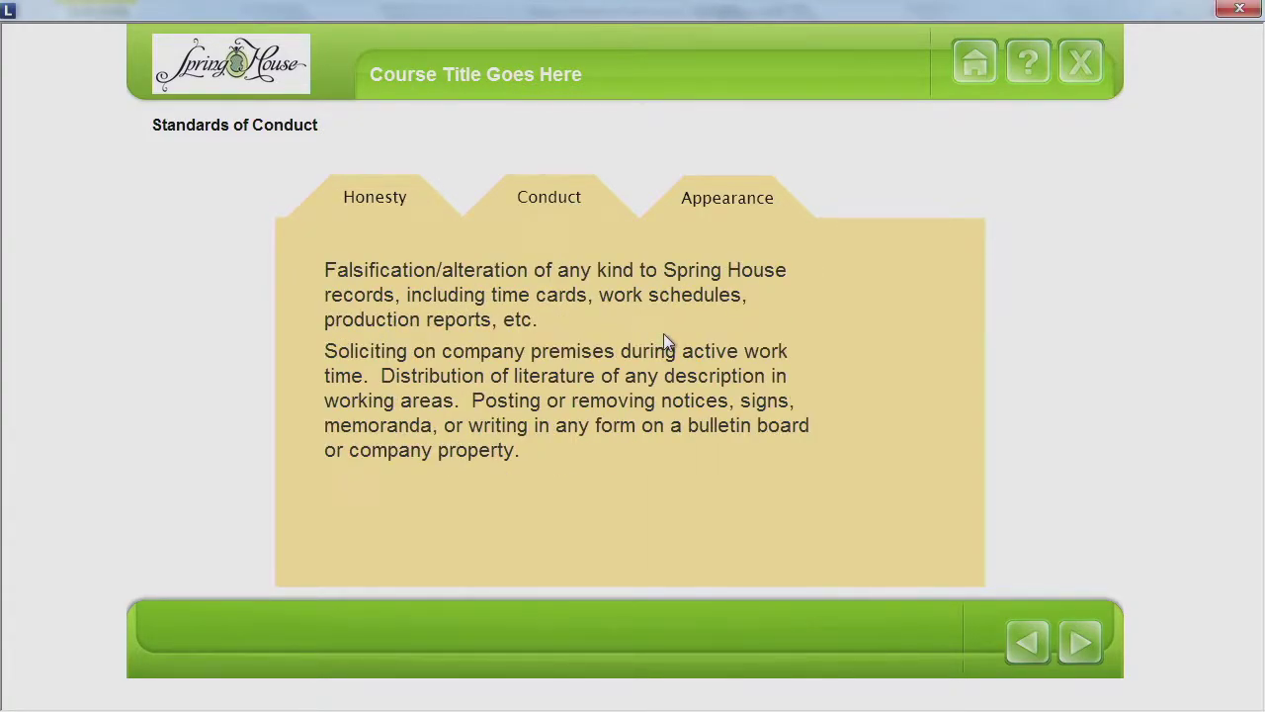
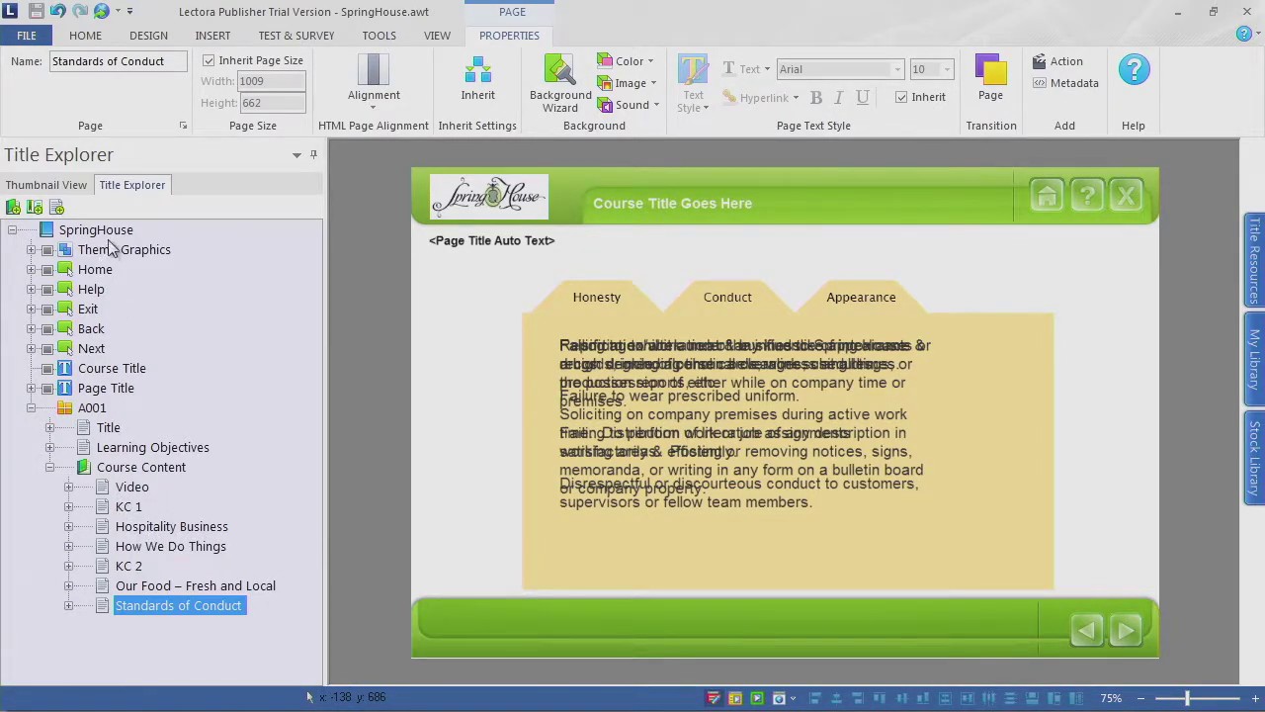
Step: Add a new test after the Course Content chapter and name it Final Quiz
click(293, 38)
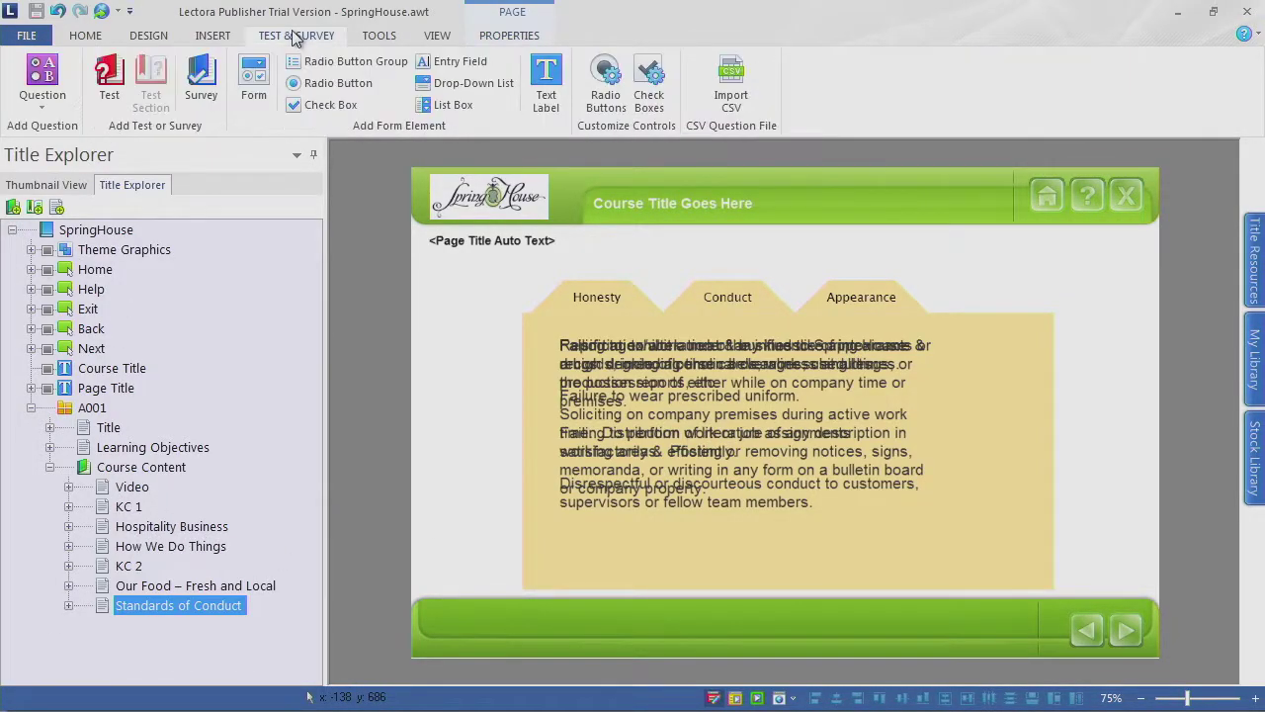
click(111, 80)
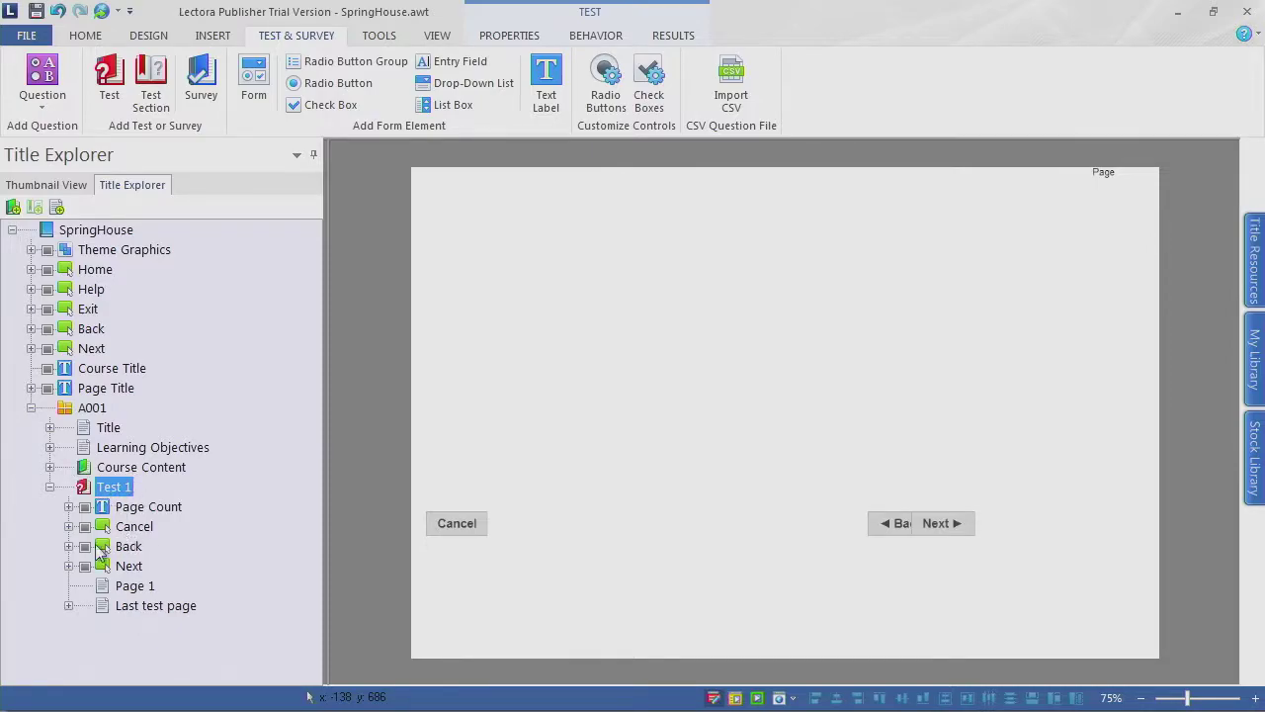
click(51, 467)
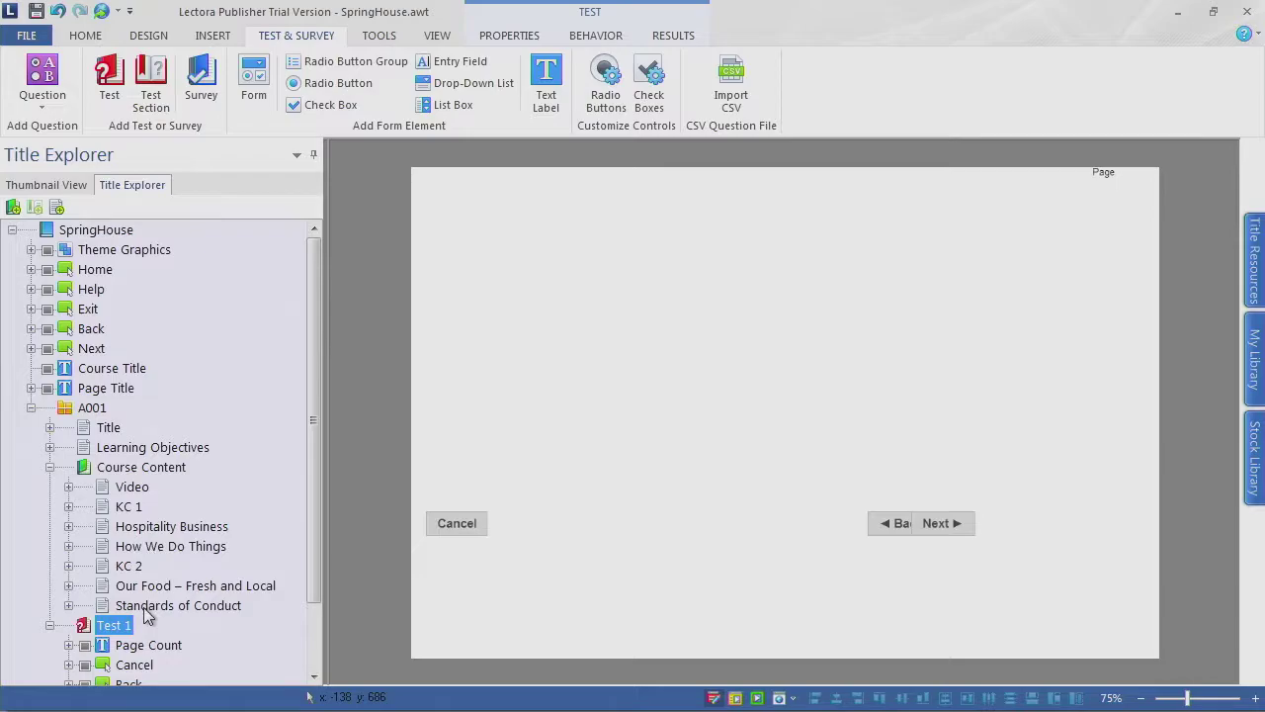
click(50, 467)
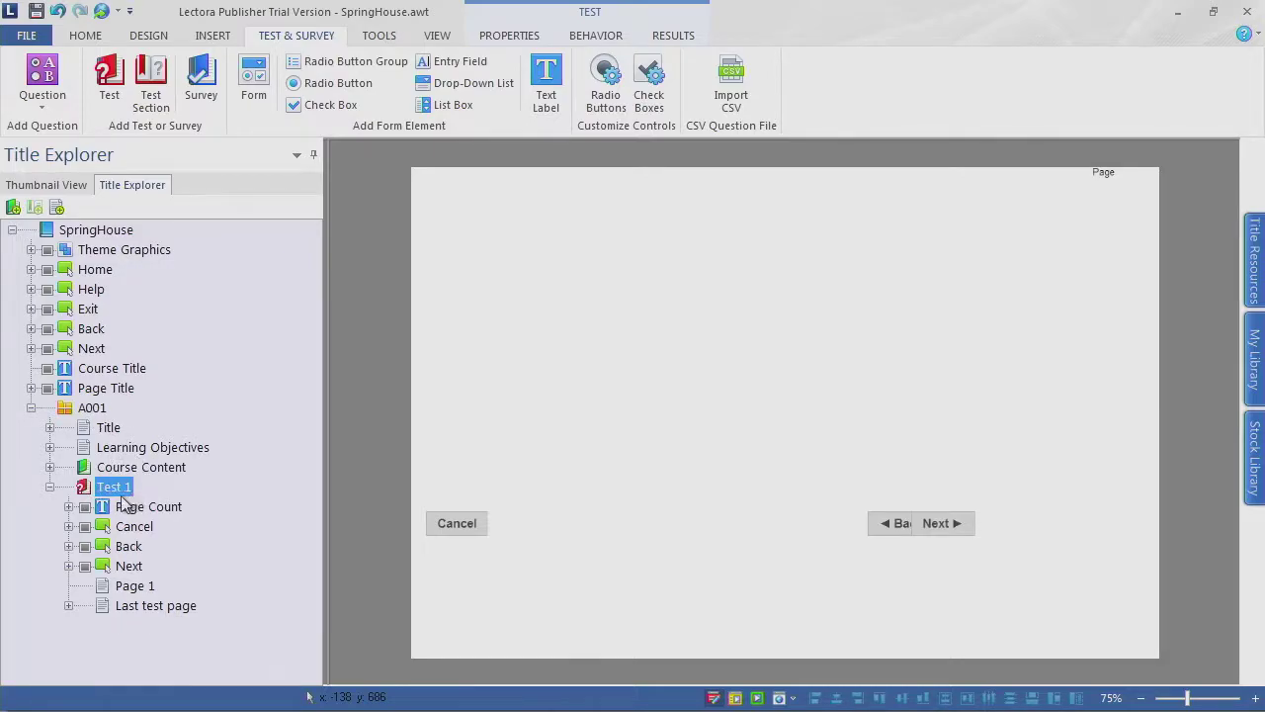
click(49, 467)
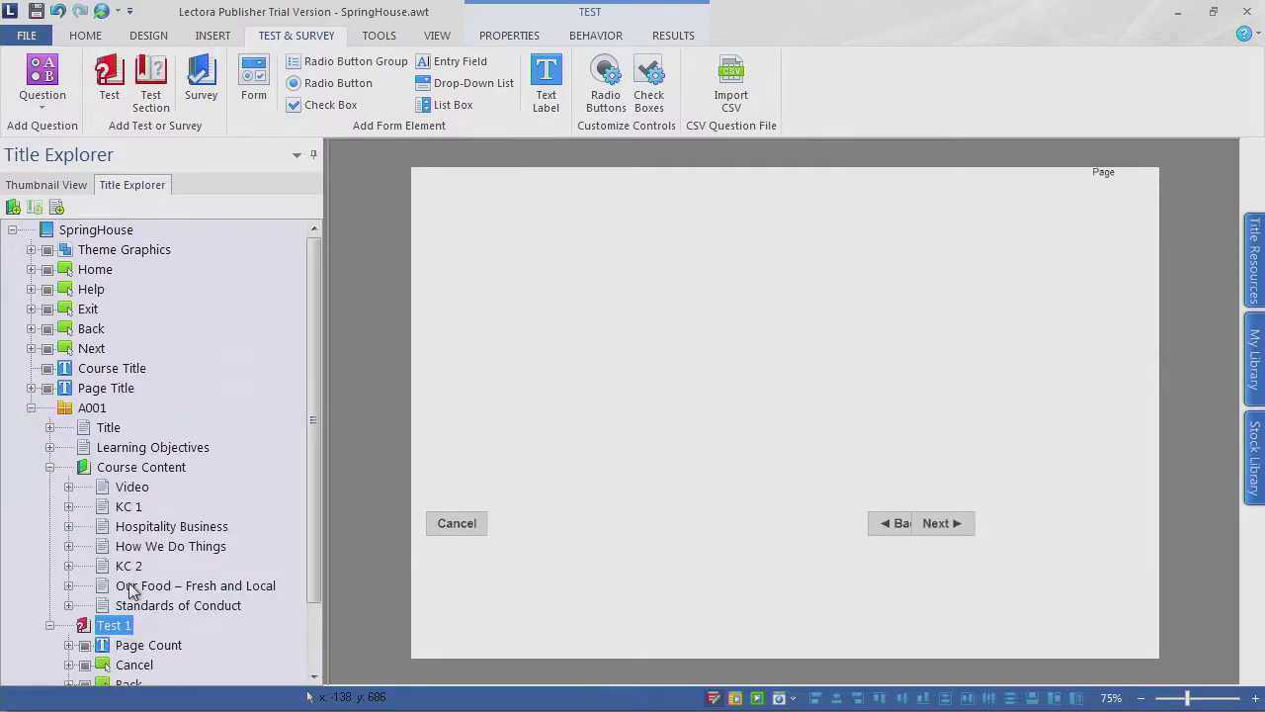
click(50, 467)
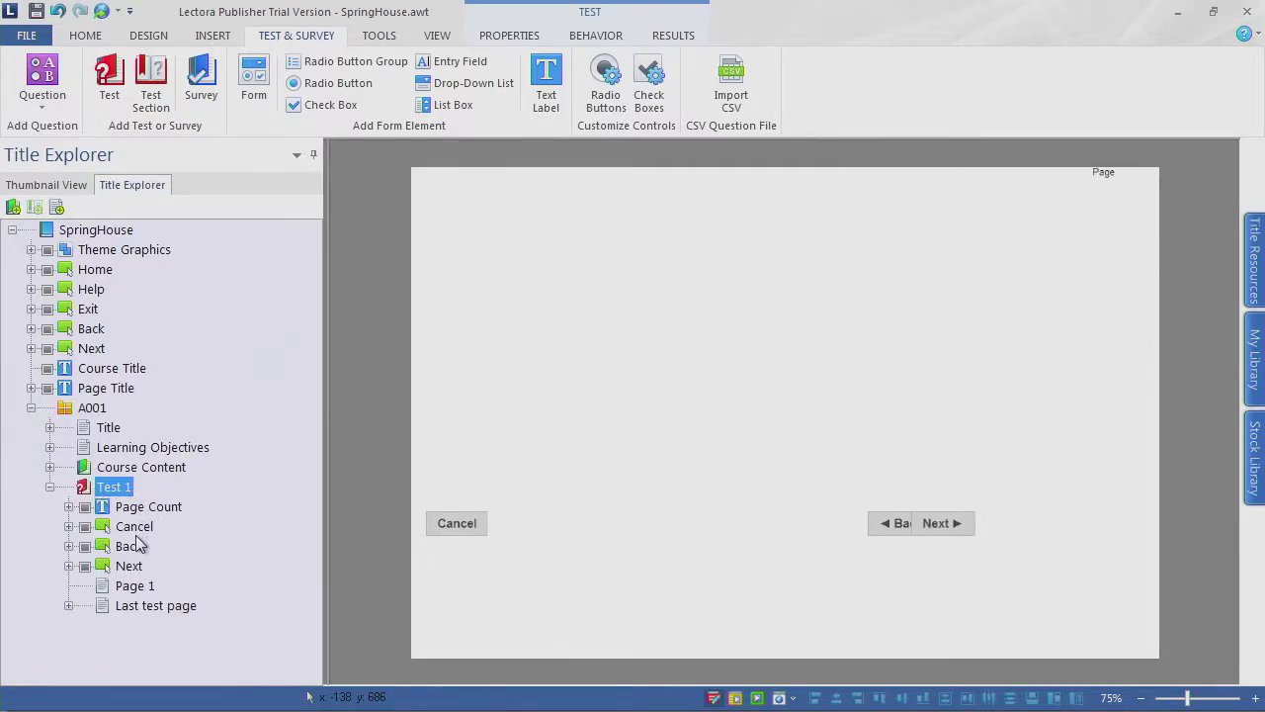
click(124, 489)
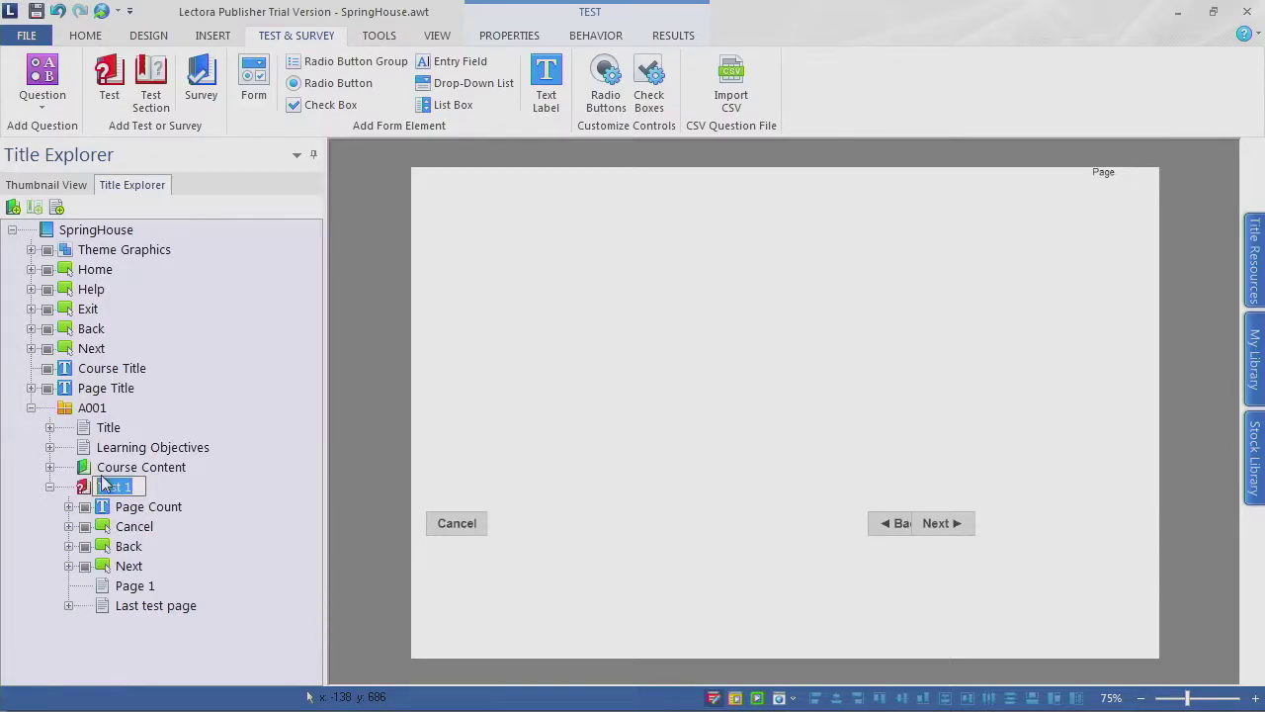
text(Final Quiz)
key(Return)
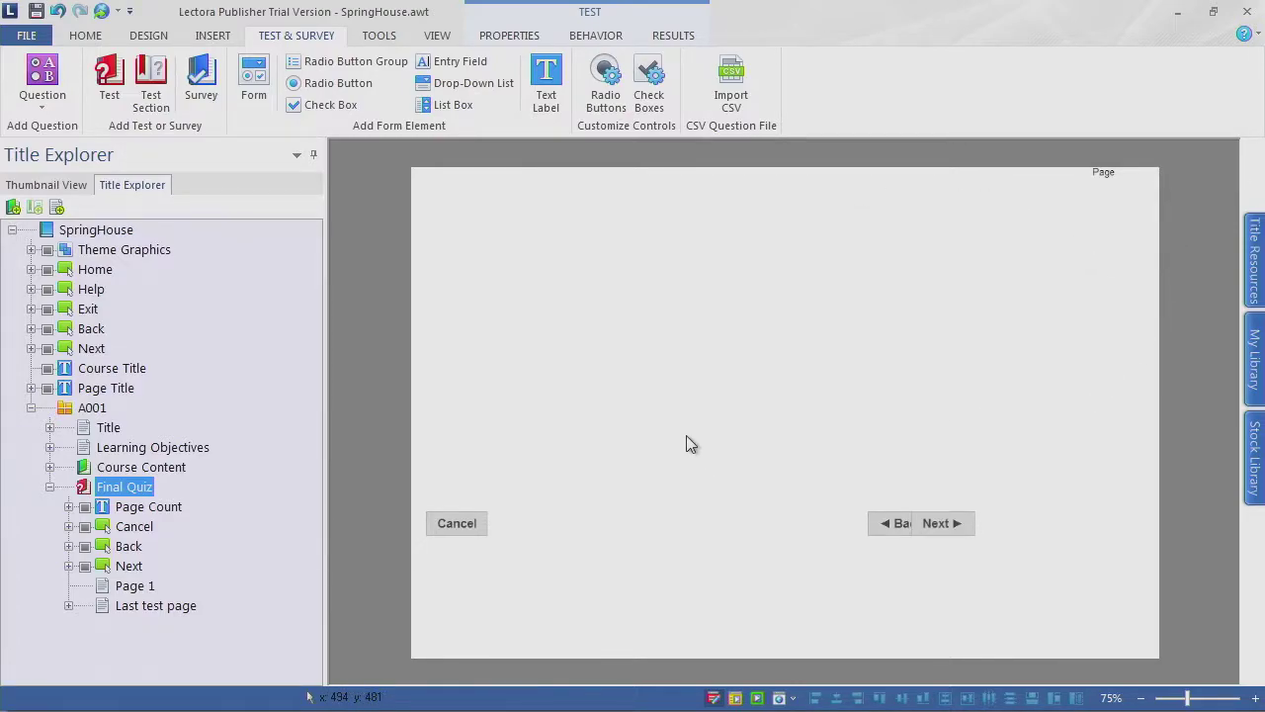
Step: Examine the Final Quiz's default objects: Page Count, Cancel, Back and Next buttons, Page 1, and the last test page with its Done button's action
click(150, 508)
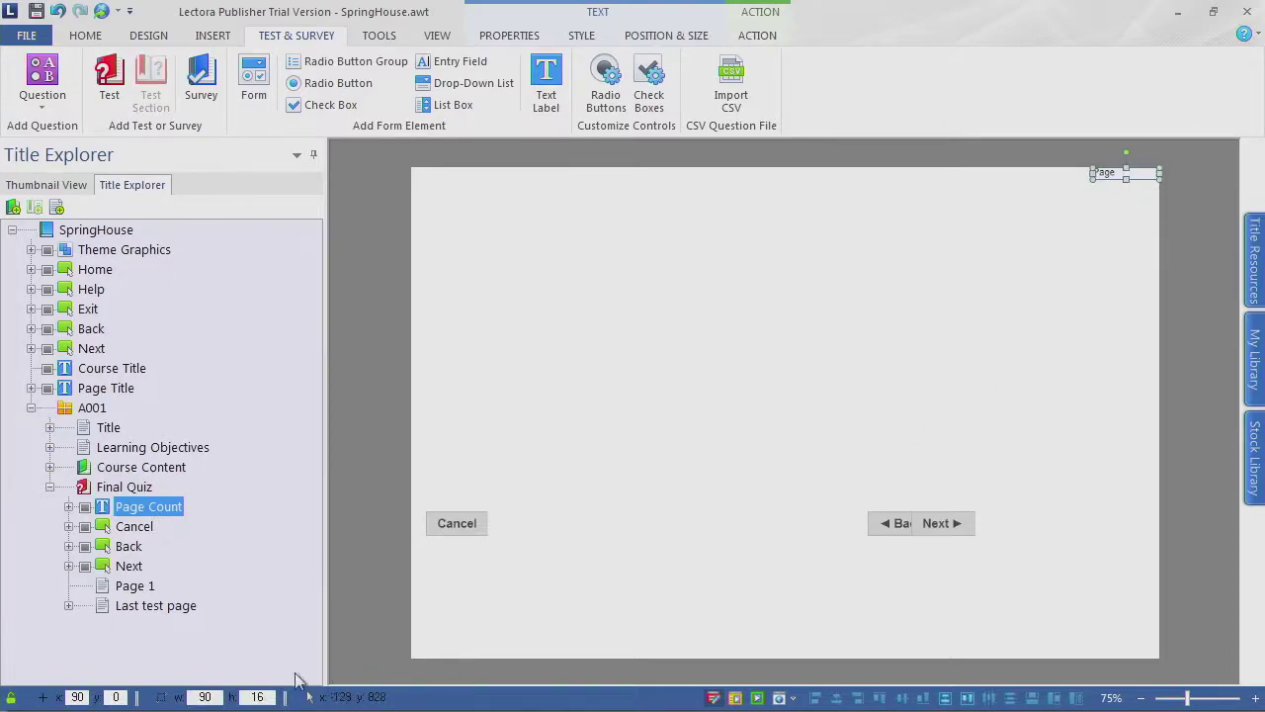
click(138, 526)
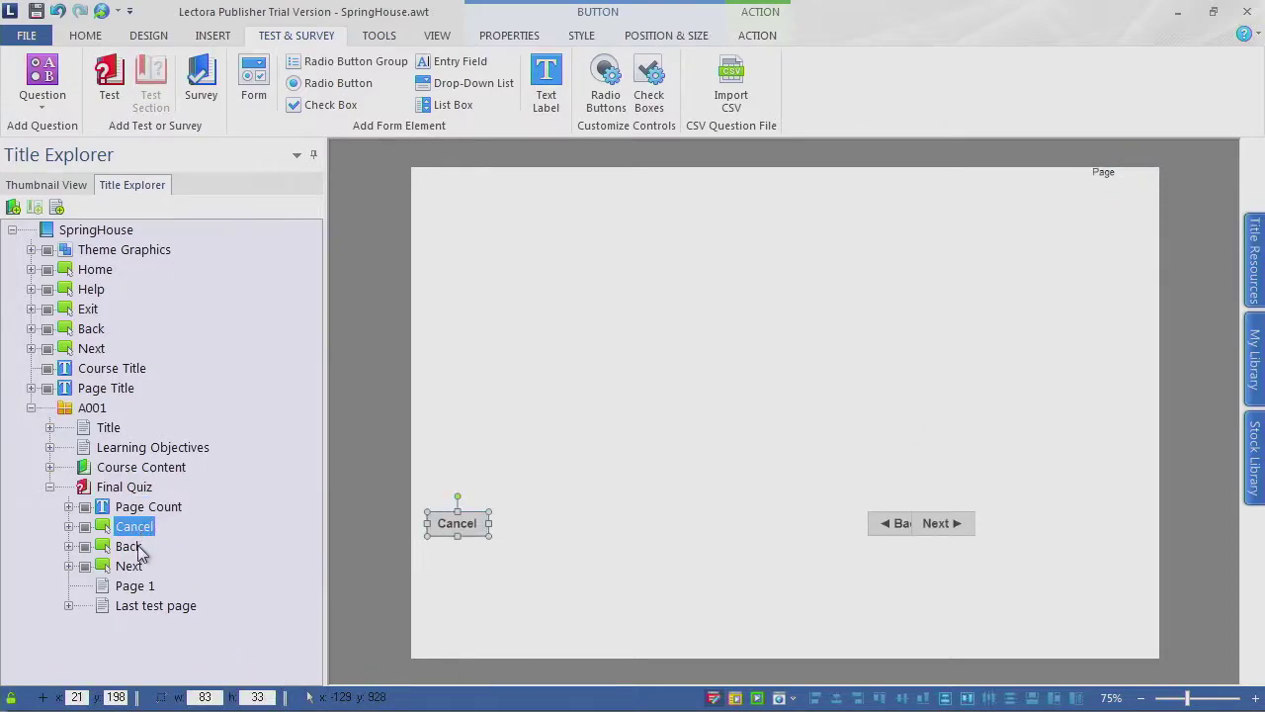
click(138, 550)
click(133, 571)
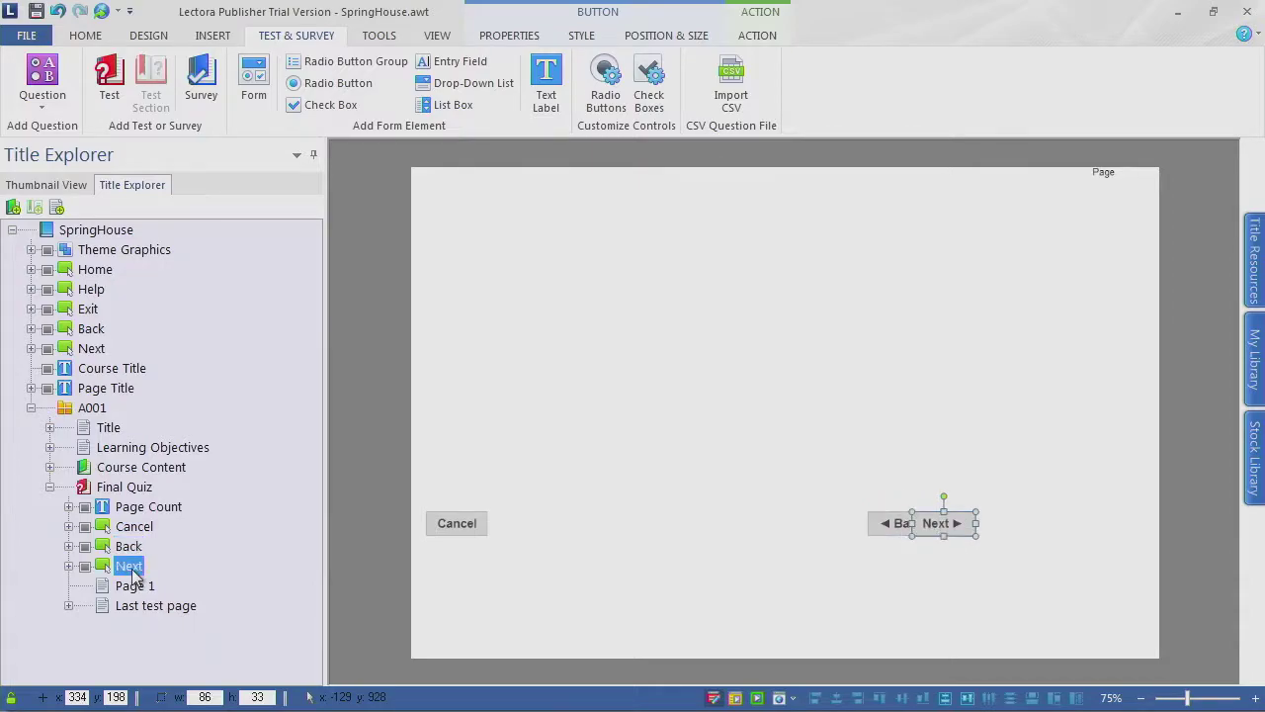
click(134, 587)
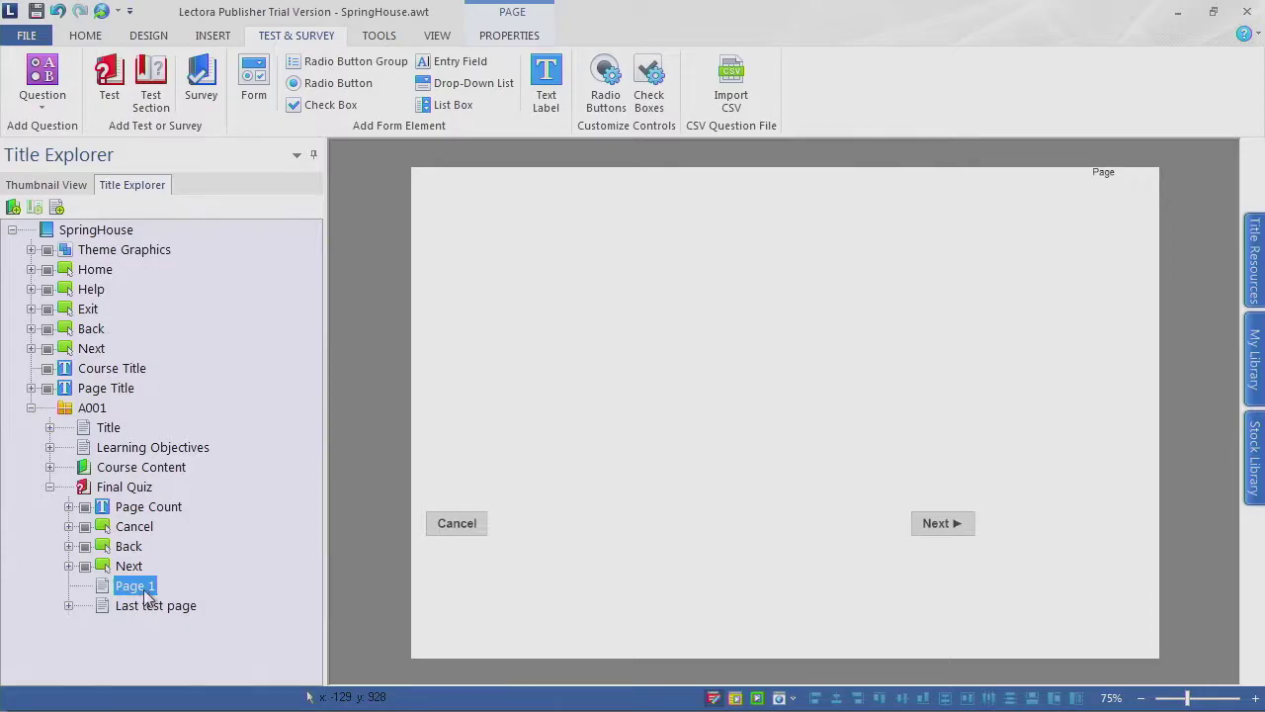
click(68, 606)
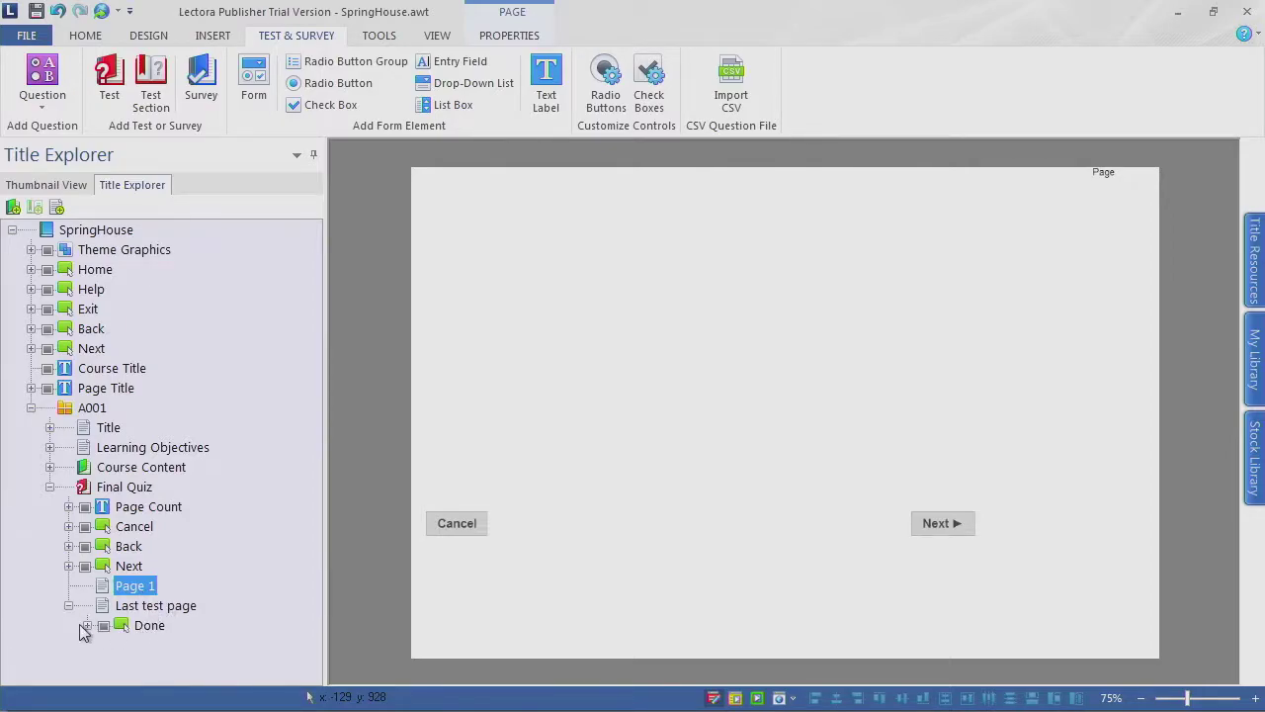
click(88, 626)
click(163, 607)
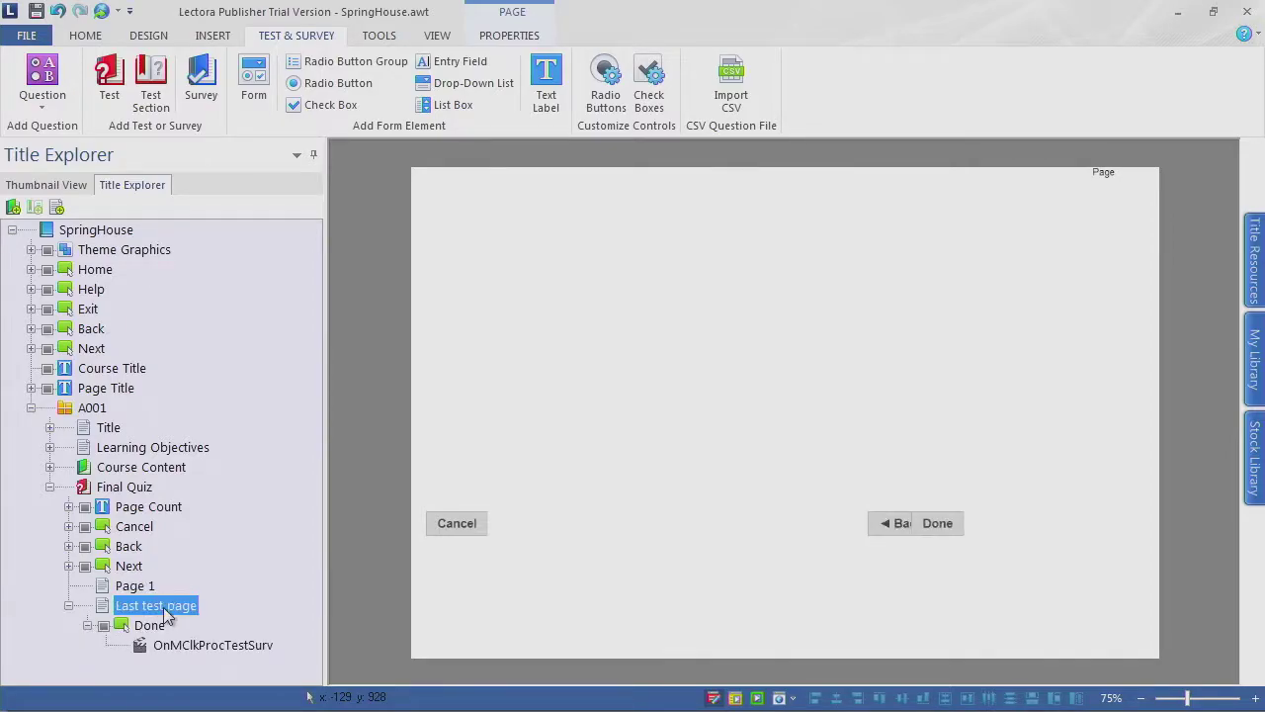
click(69, 606)
Step: Set the Final Quiz to inherit specific objects from parents, including only Theme Graphics
click(134, 492)
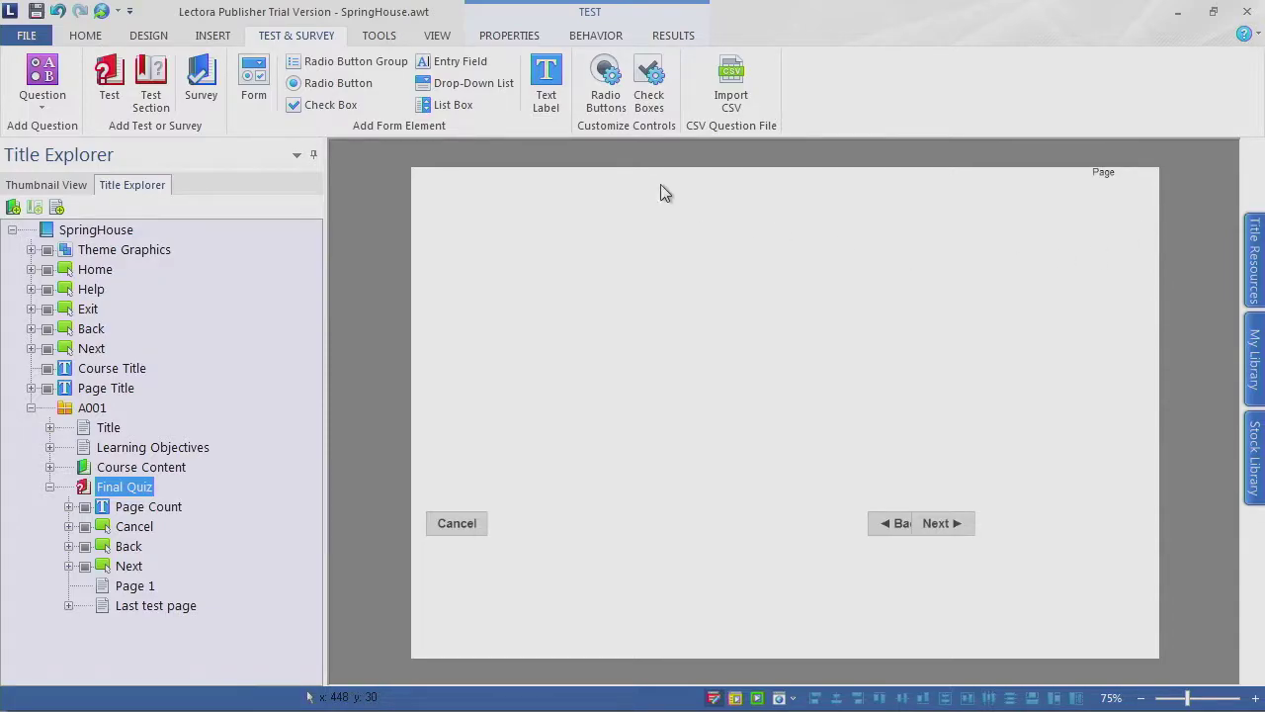
click(505, 42)
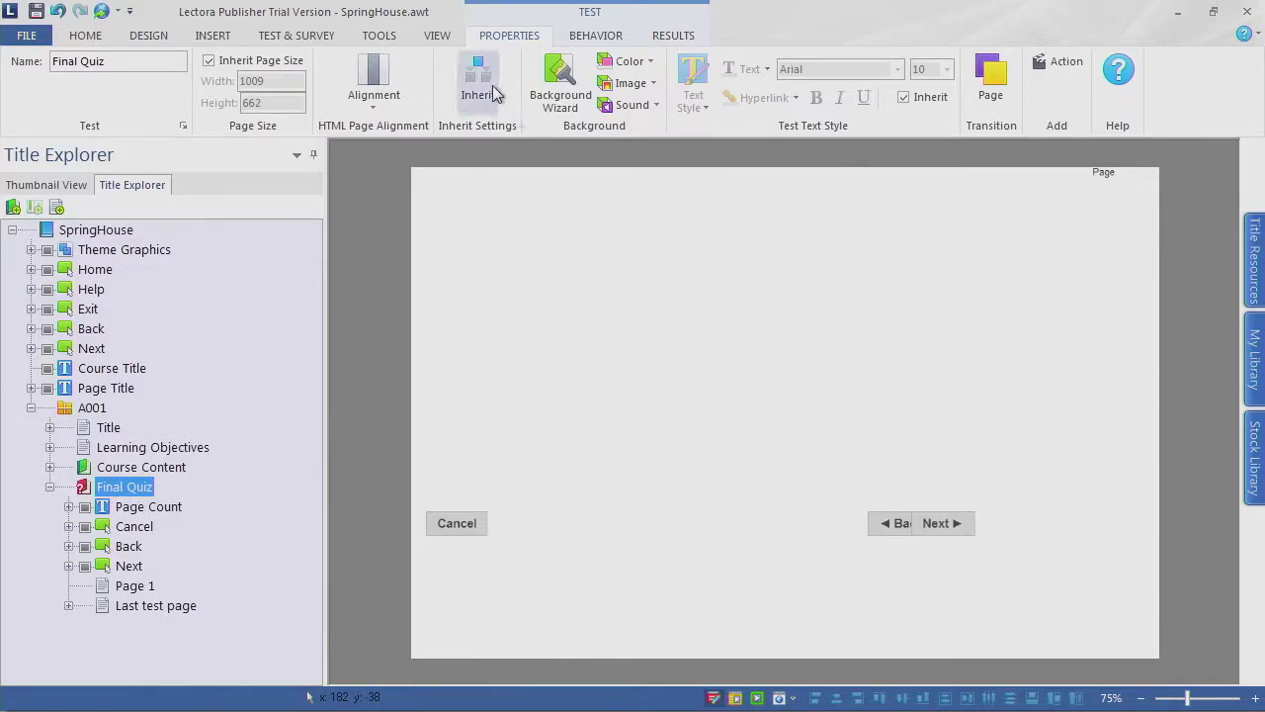
click(482, 84)
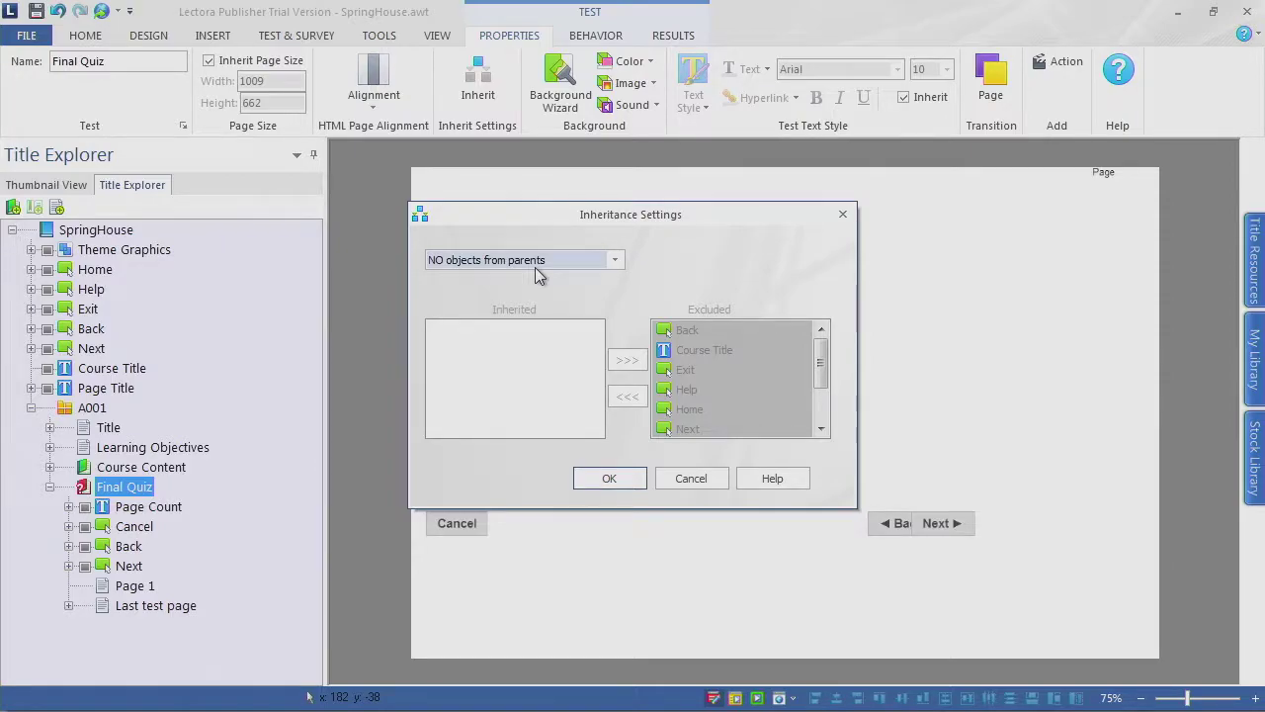
click(614, 263)
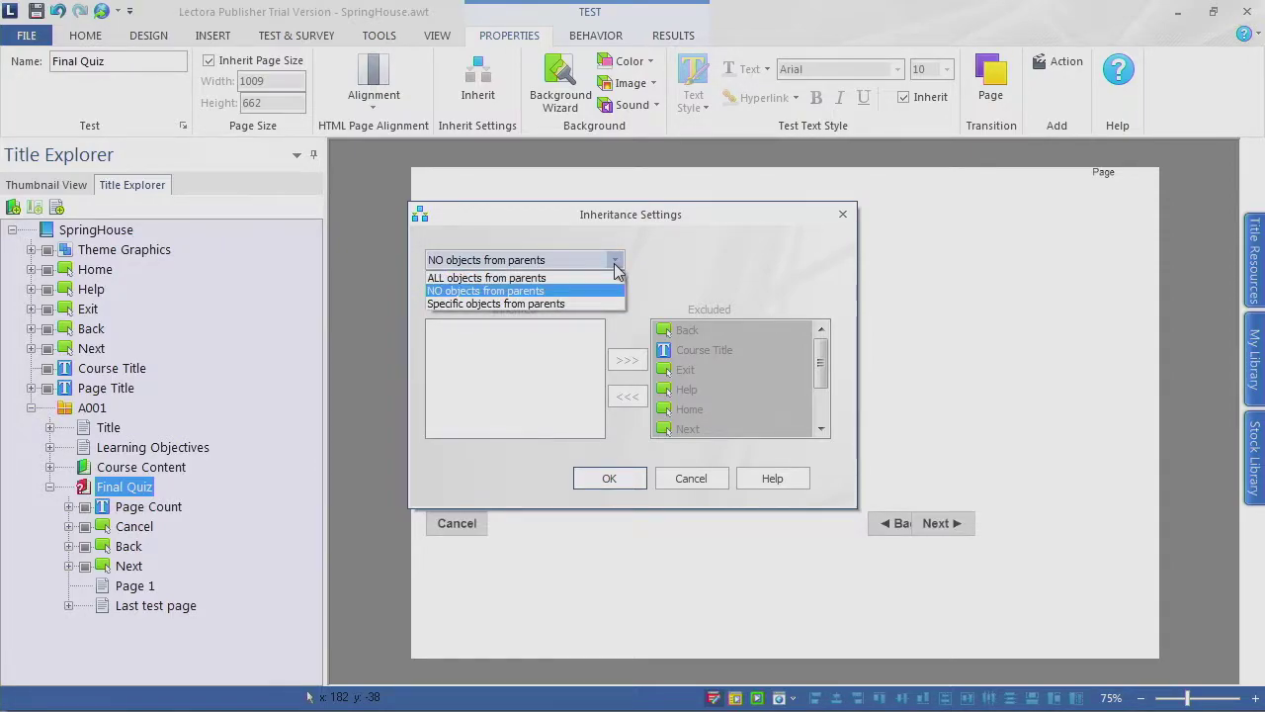
click(583, 304)
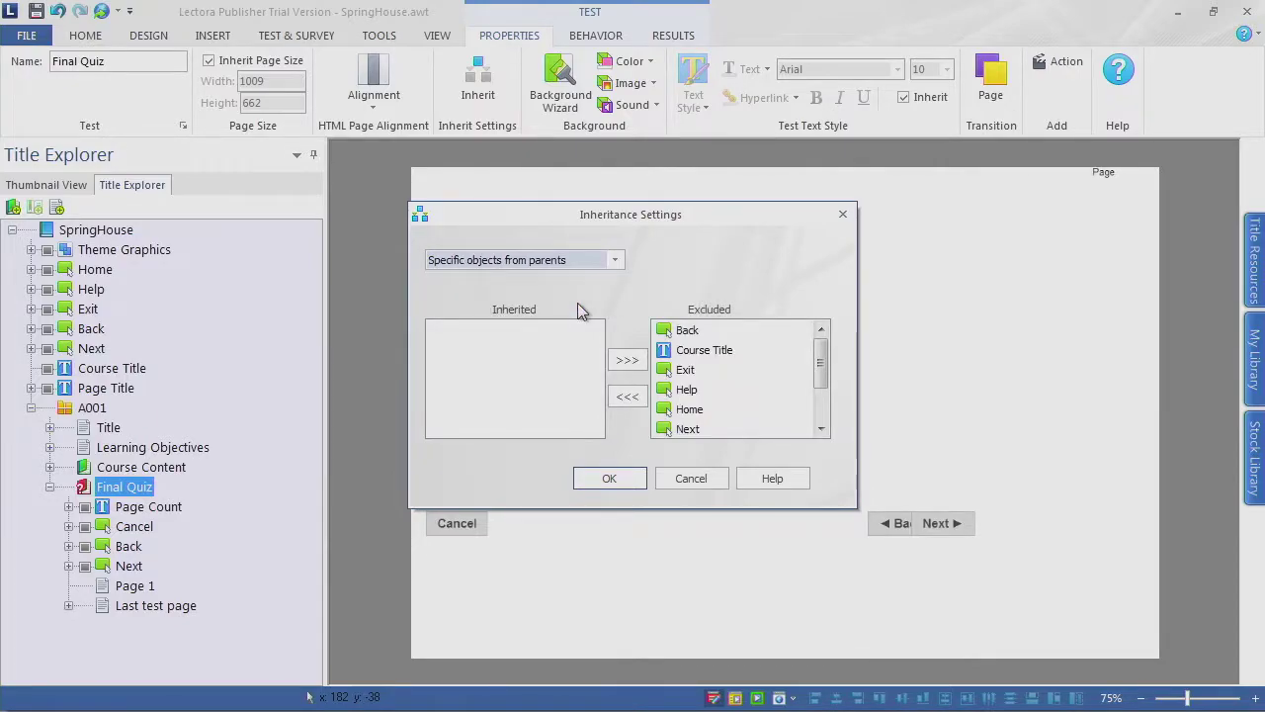
drag(822, 369, 824, 428)
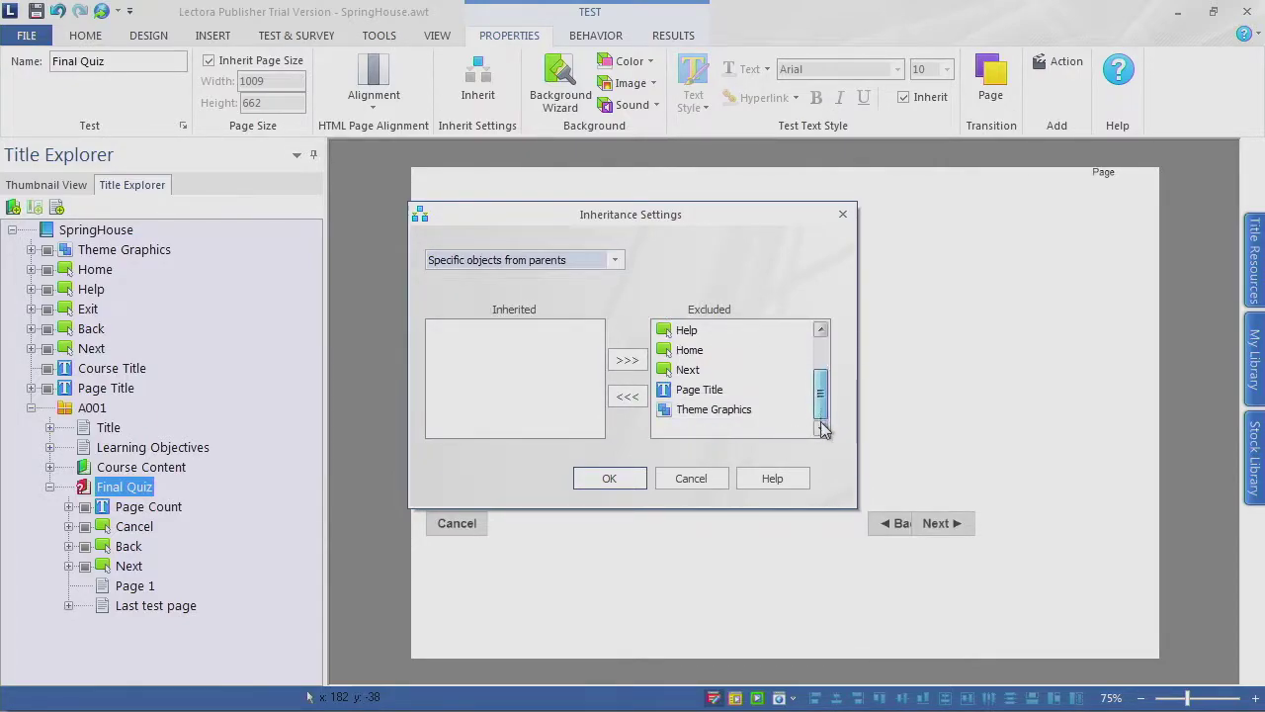
click(720, 413)
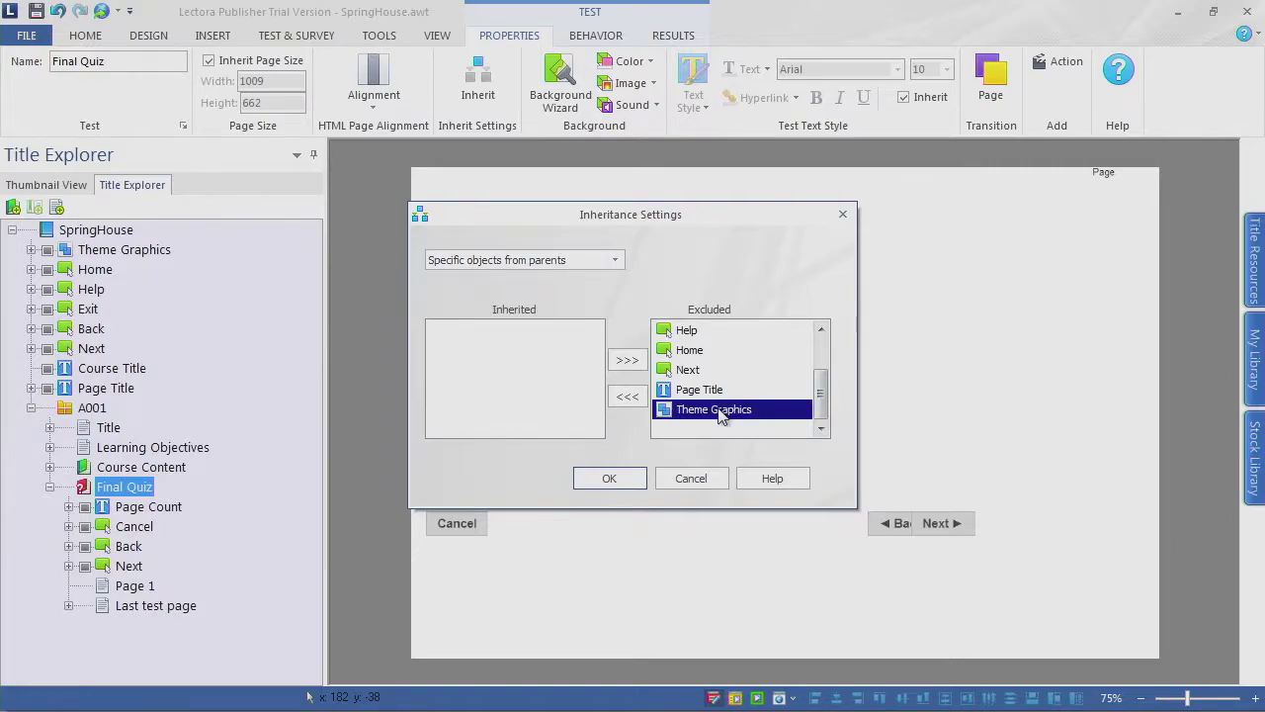
click(641, 396)
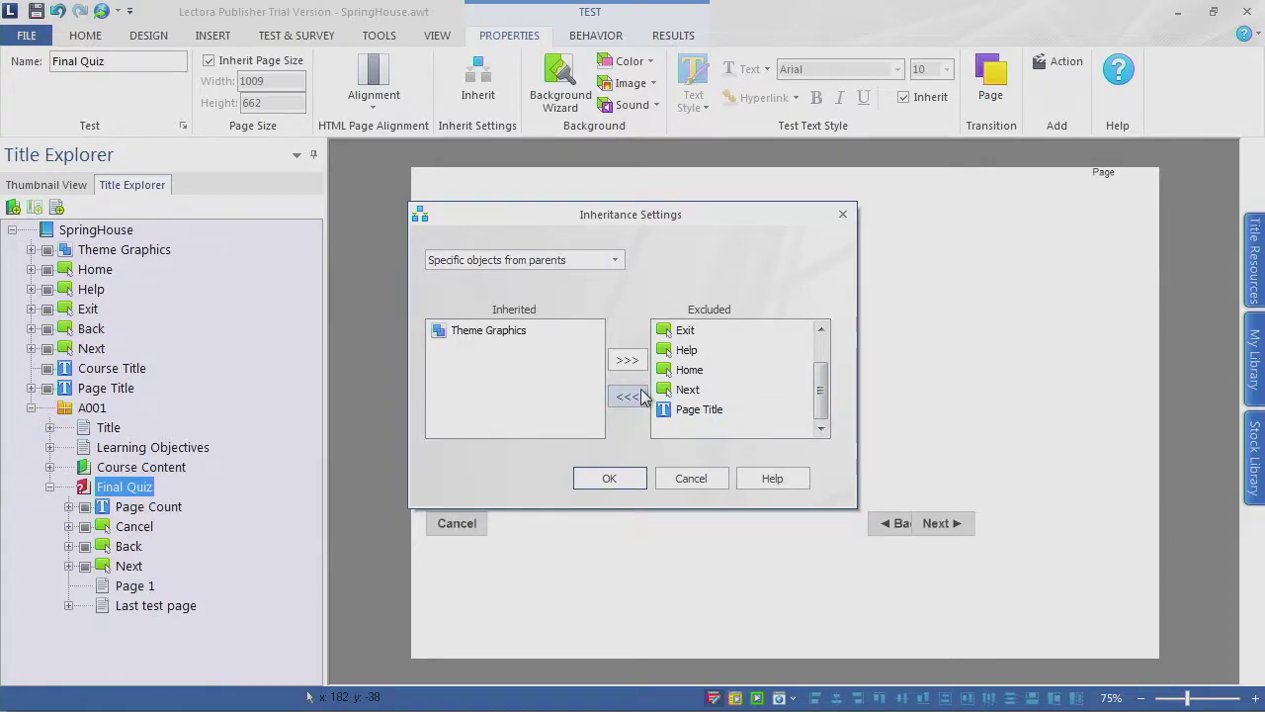
click(605, 477)
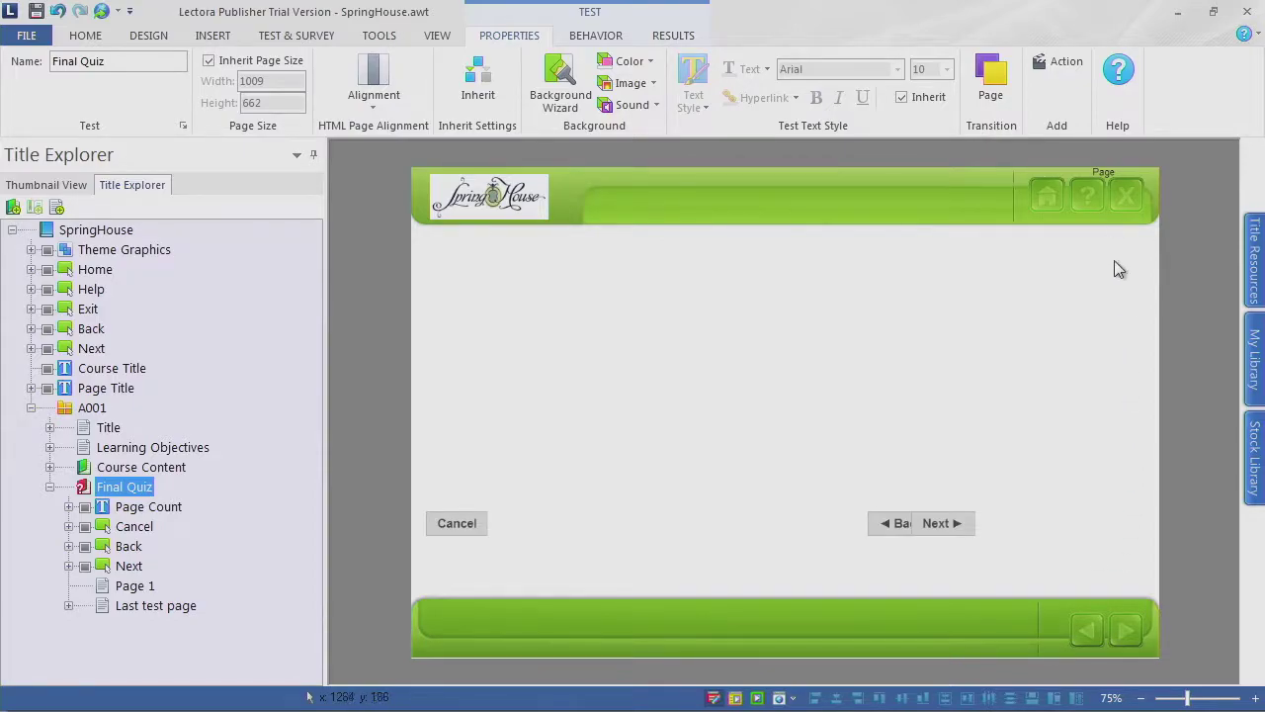
Step: Move the Final Quiz's Page Count just below the green header and its Cancel, Next and Back buttons just above the footer
click(1104, 174)
drag(1104, 174, 1082, 239)
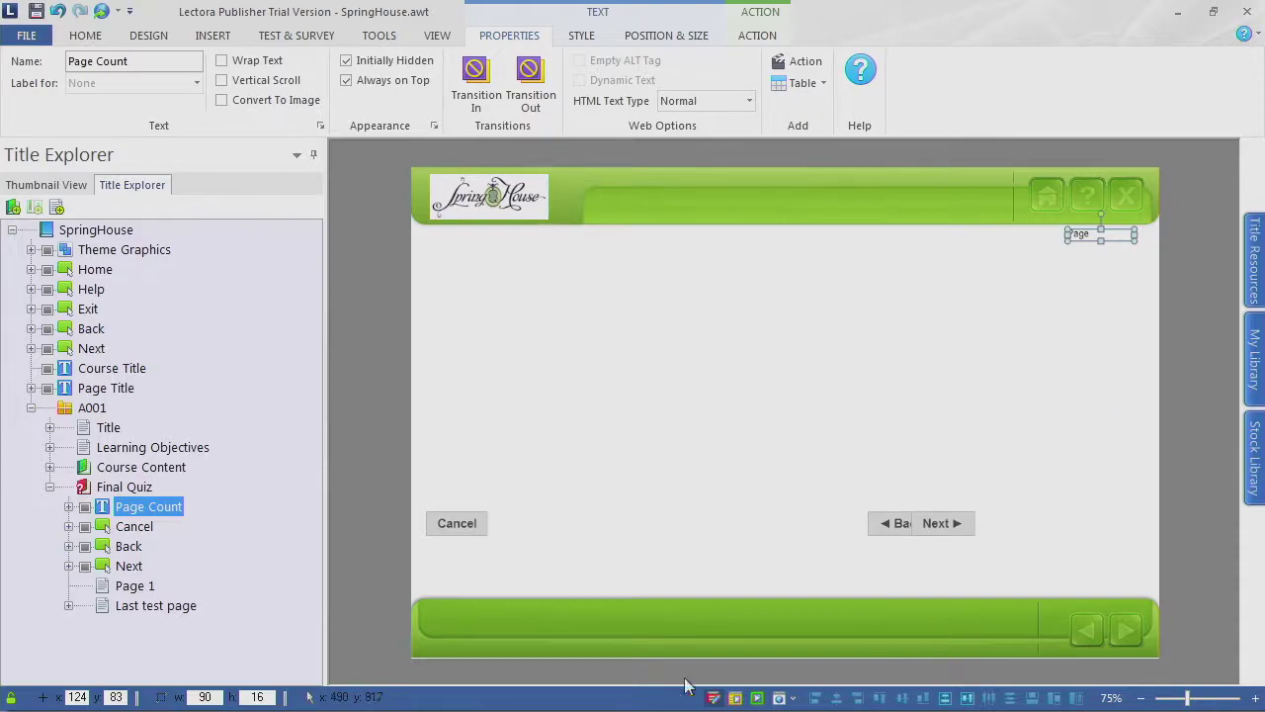
drag(457, 524, 530, 582)
drag(944, 523, 1078, 583)
drag(895, 522, 994, 574)
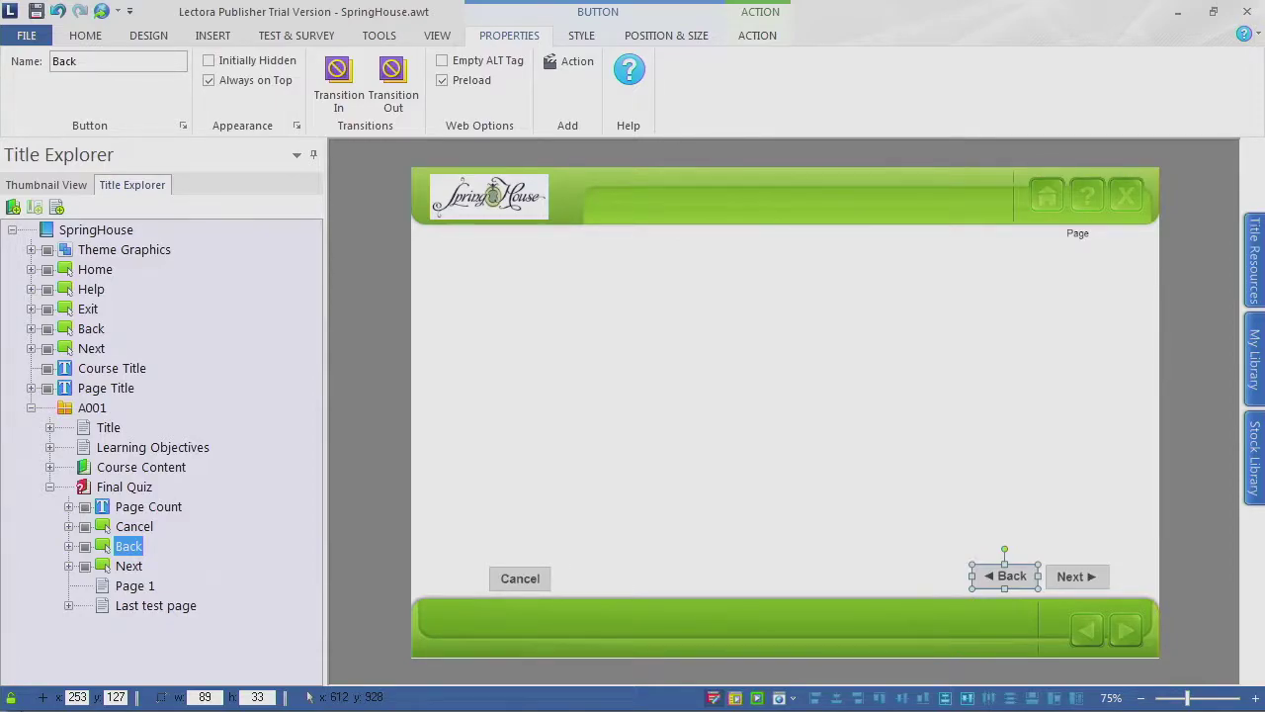
Step: Rename the Final Quiz's Page 1 as Question 1
click(143, 589)
click(138, 586)
text(QUestion 1)
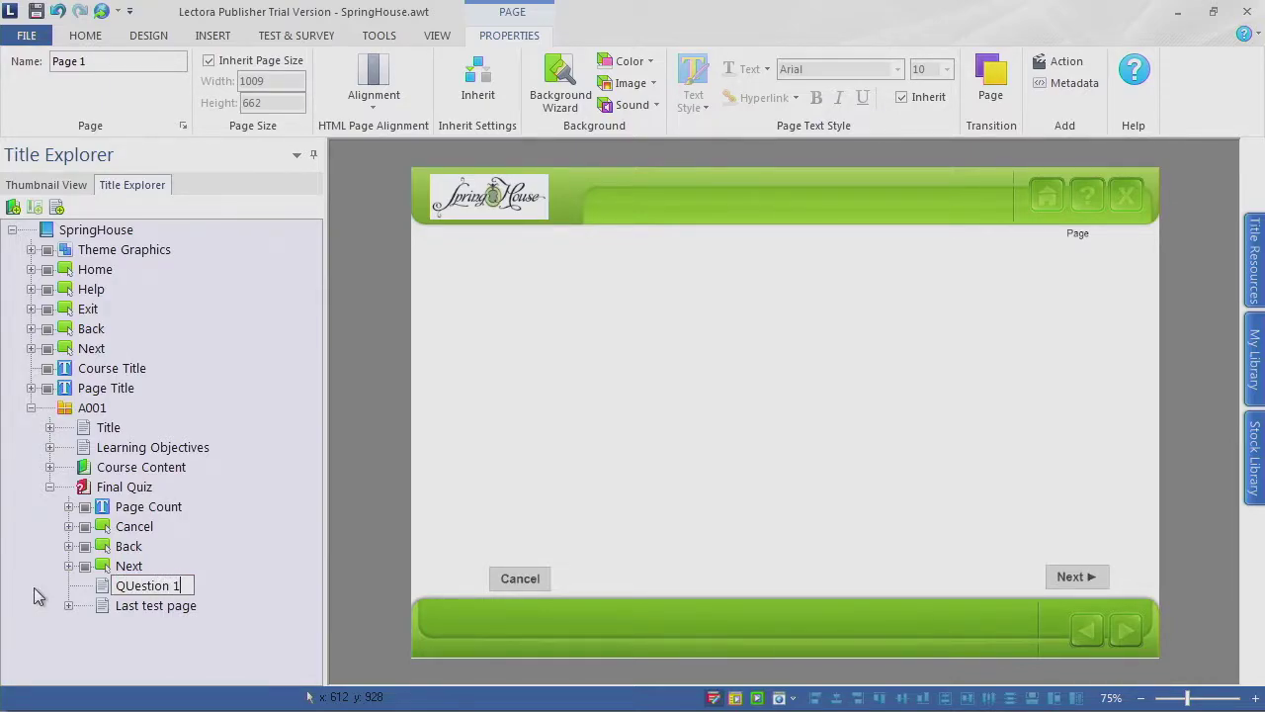
key(BackSpace)
key(BackSpace)
key(BackSpace)
key(BackSpace)
key(BackSpace)
key(BackSpace)
key(BackSpace)
key(BackSpace)
key(BackSpace)
text(uestion 1)
key(Return)
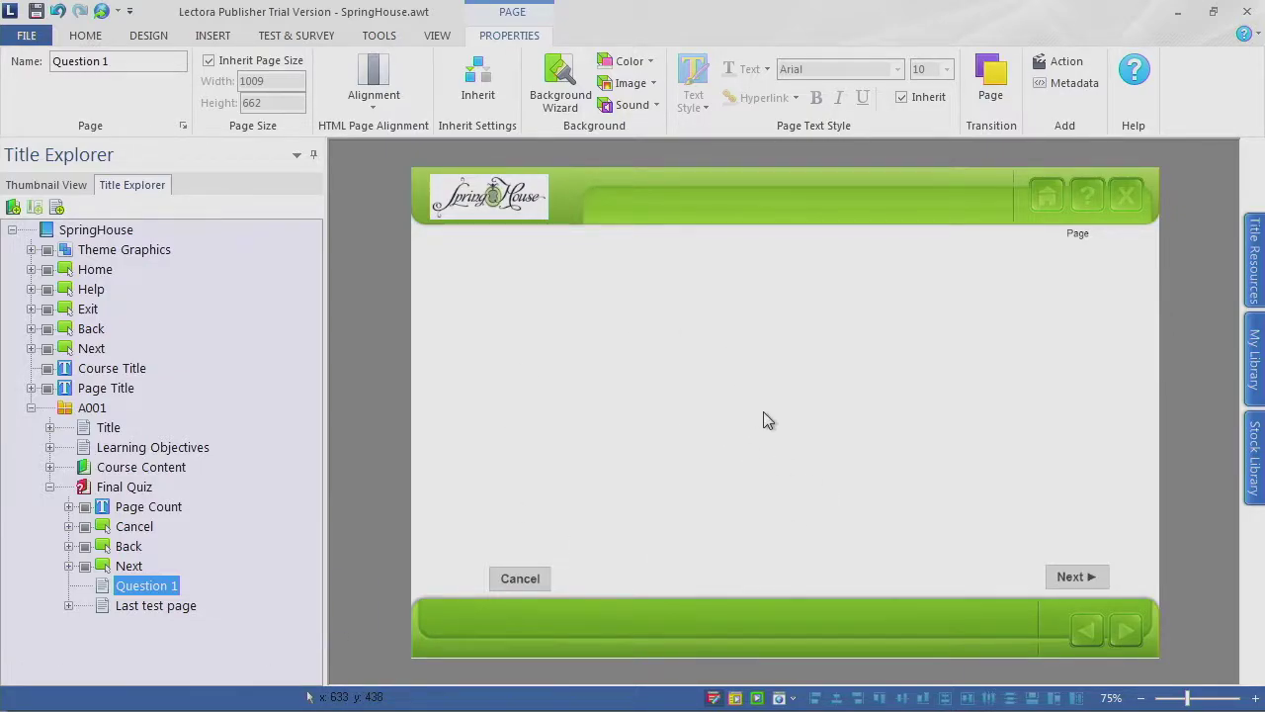
Step: Start a Multiple Choice question on the Question 1 page, naming it Question 1 with a point value of 10
click(308, 36)
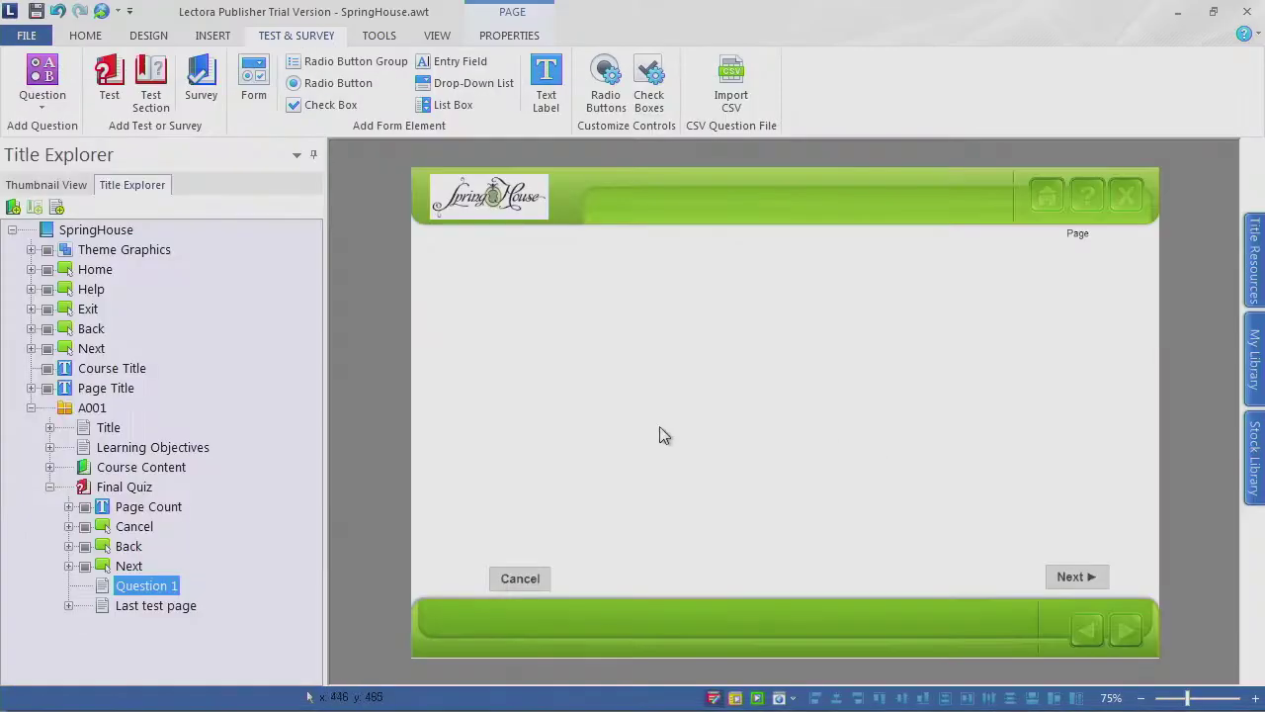
click(50, 104)
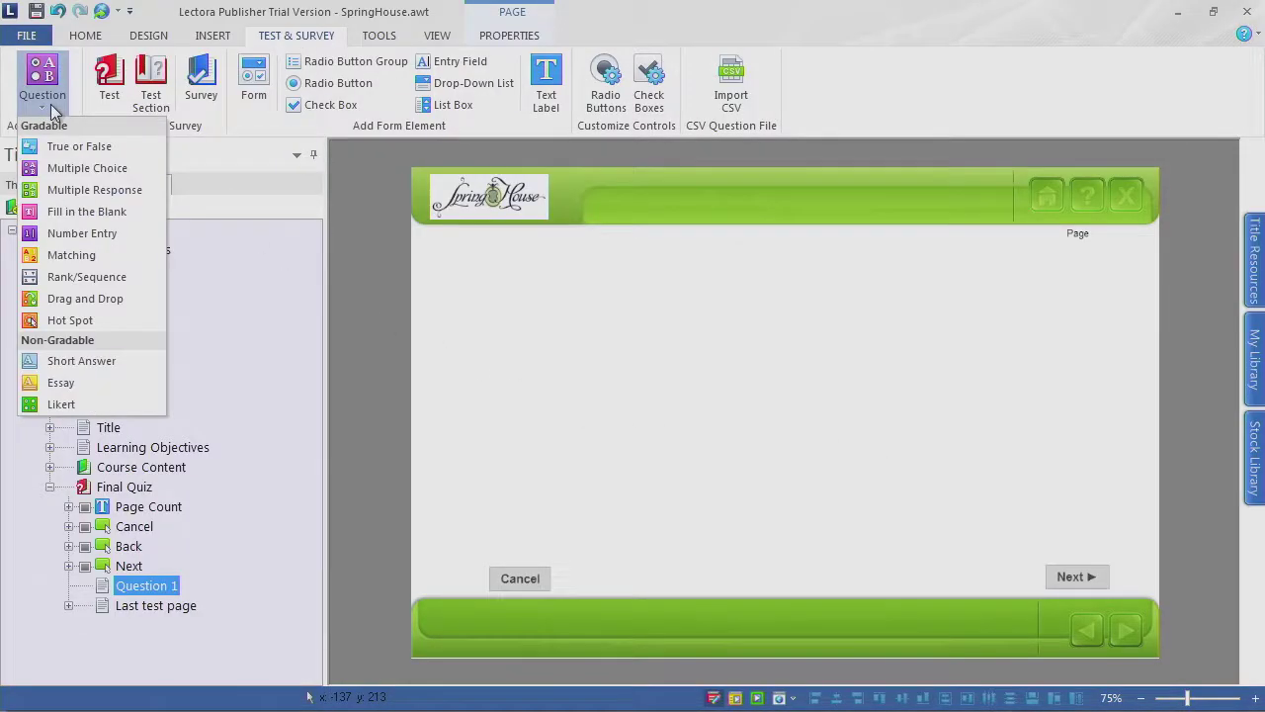
click(77, 166)
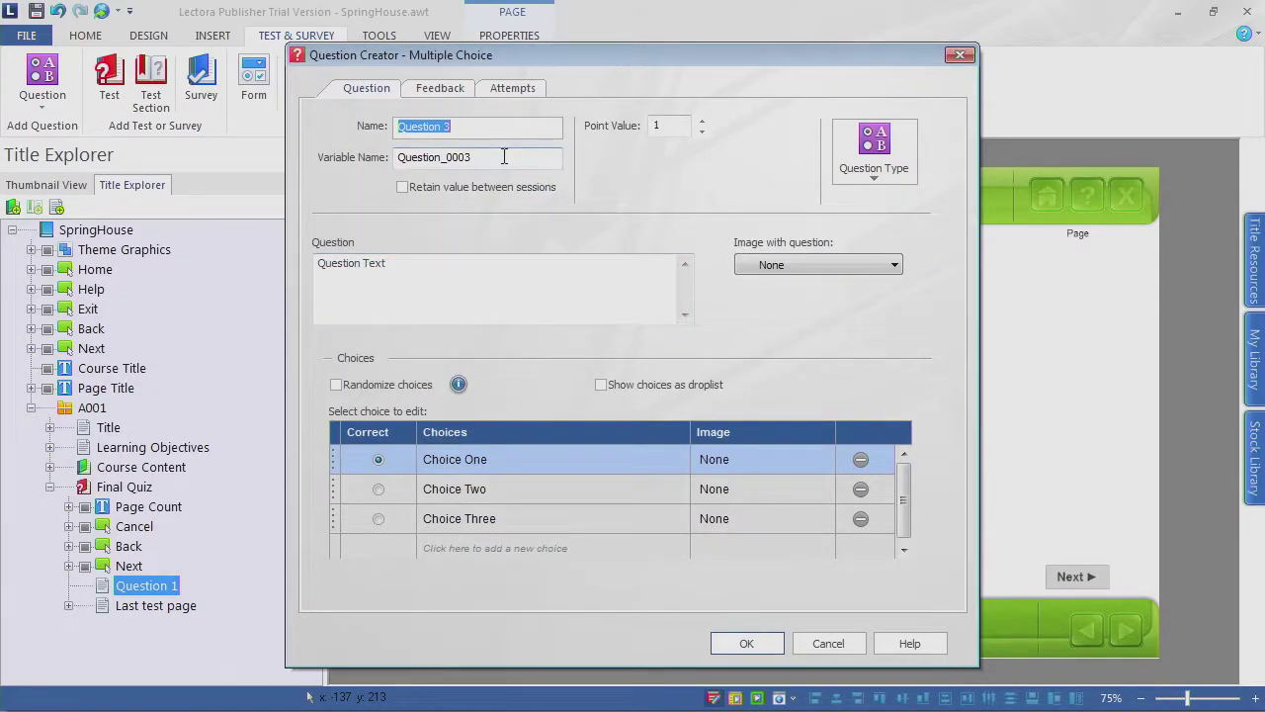
click(464, 129)
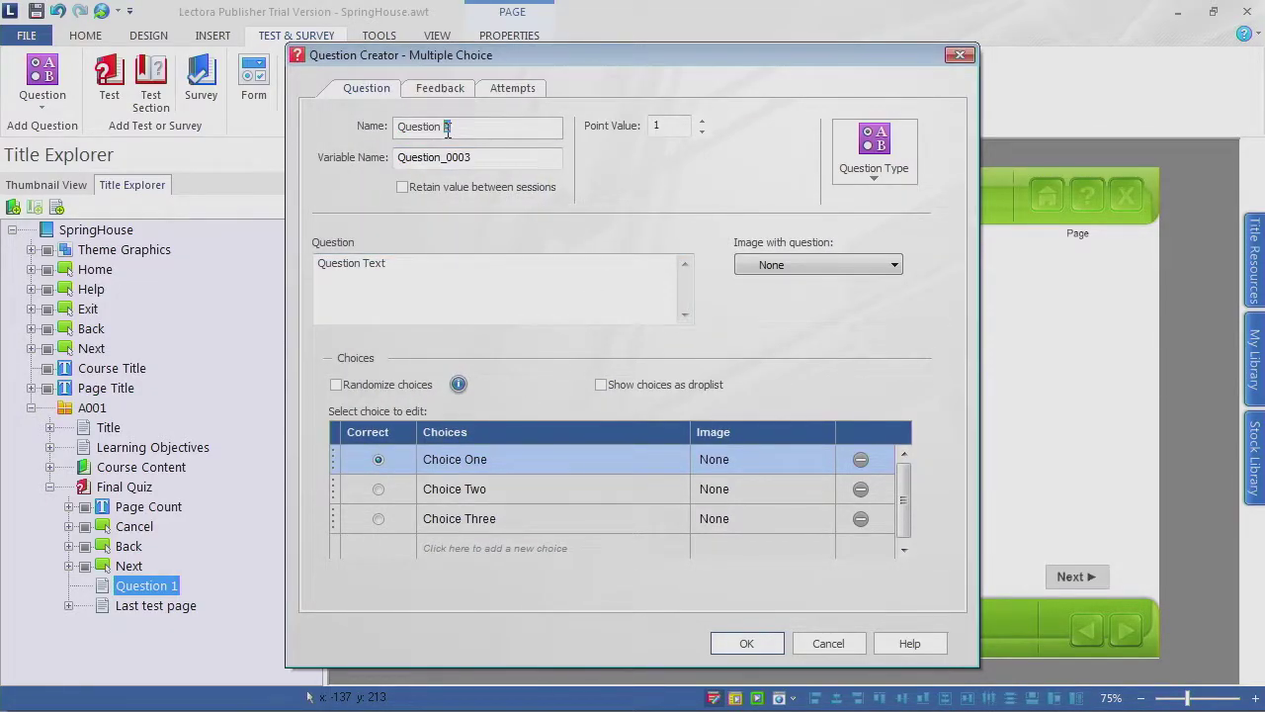
text(1)
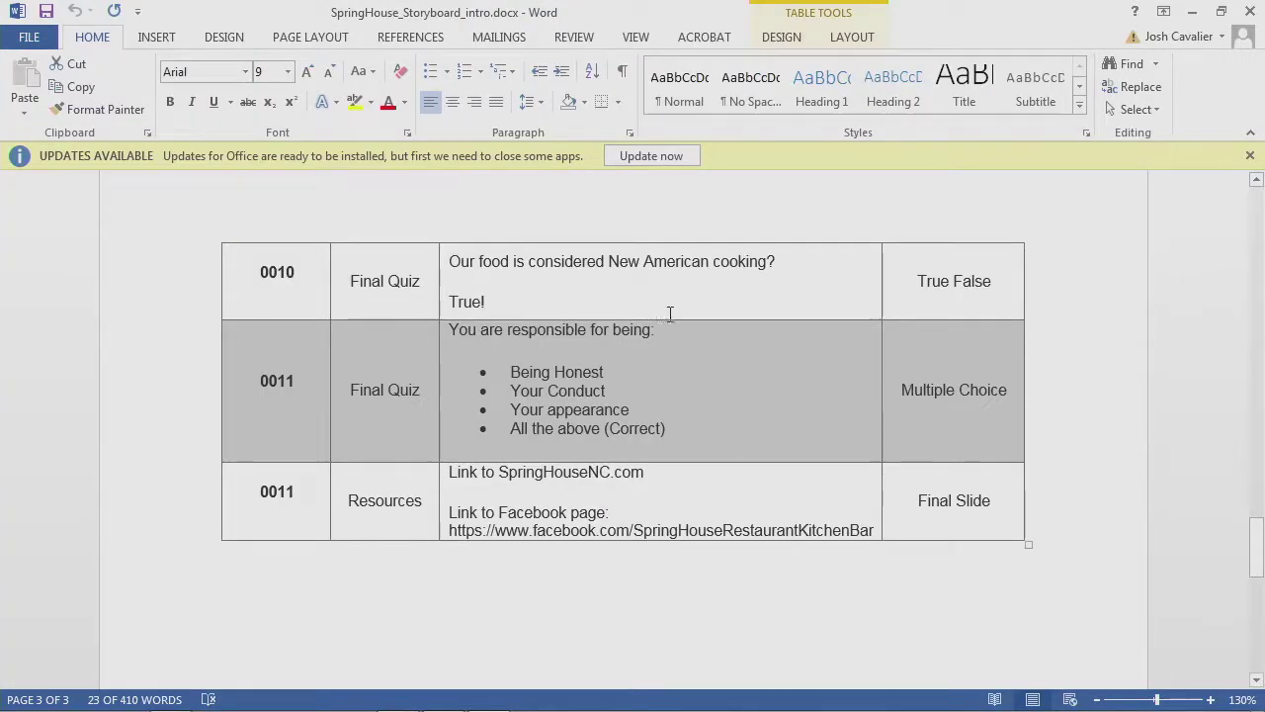
Step: Copy "You are responsible for being:" from the Word storyboard into the multiple choice question's text
drag(667, 355, 453, 333)
key(ctrl+c)
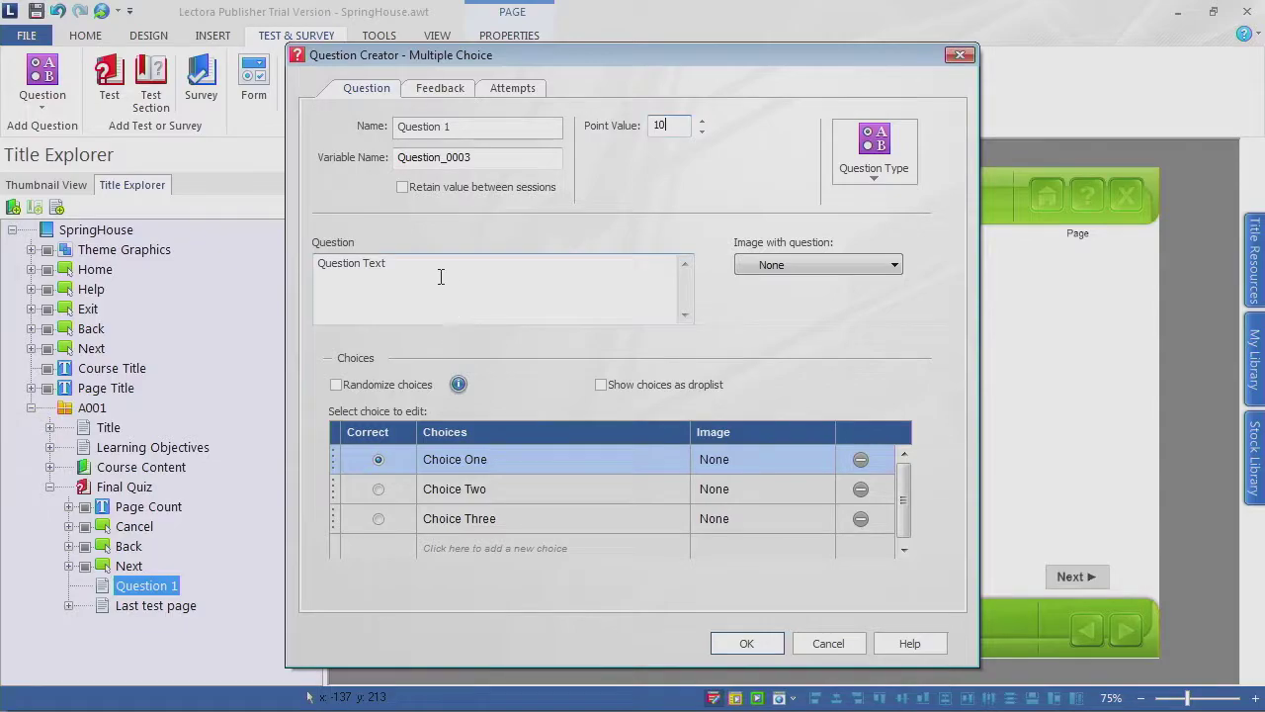
triple_click(440, 277)
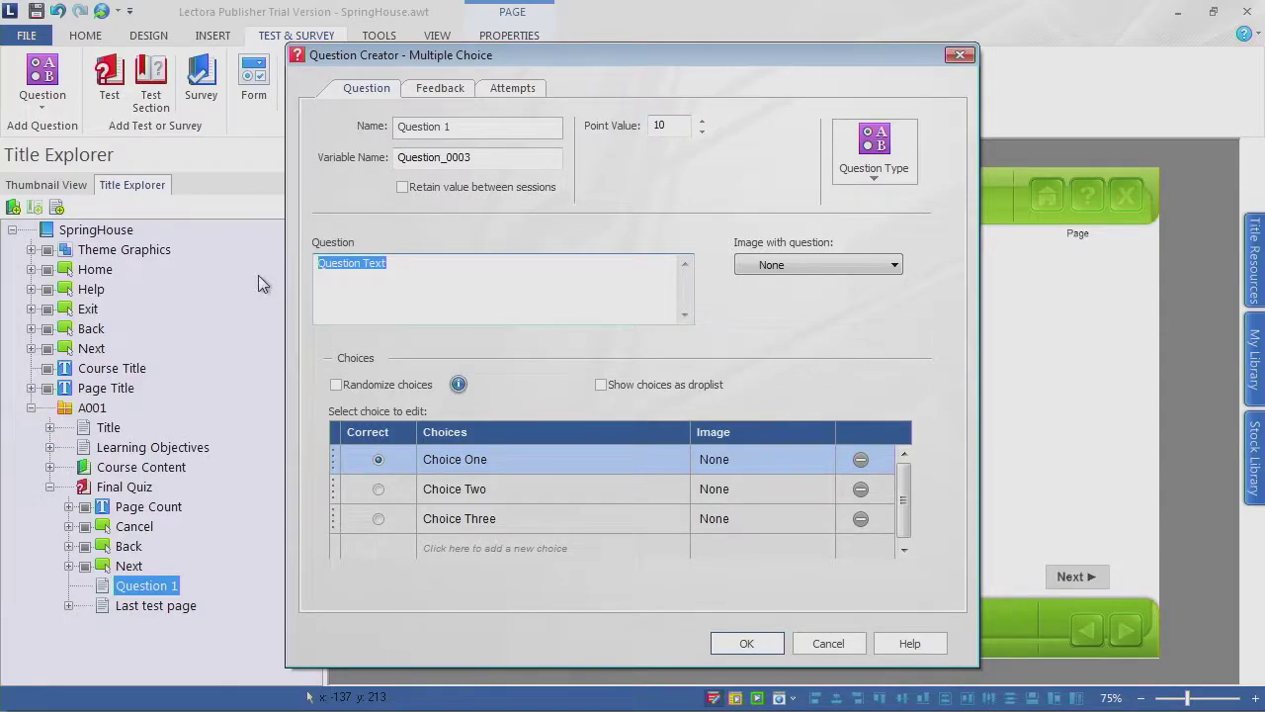
key(ctrl+v)
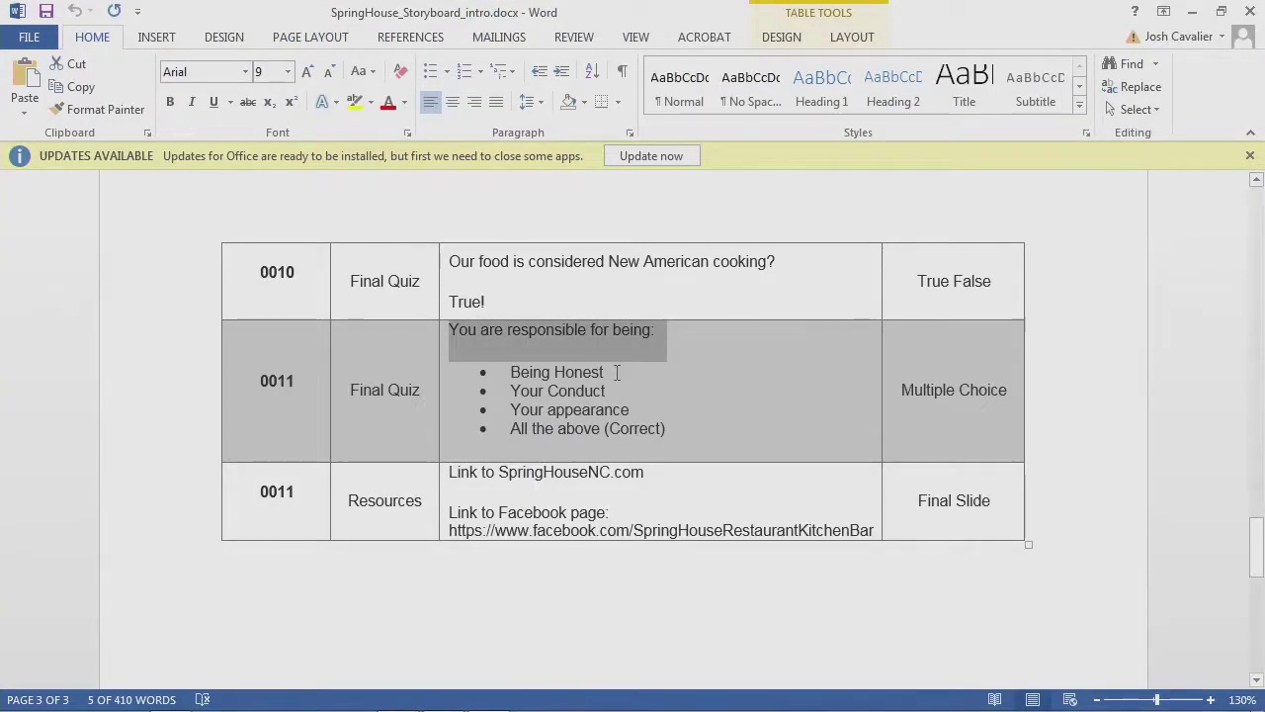
Step: Copy "Being Honest" and "Your Conduct" from the Word storyboard into the question's first and second choices
drag(611, 373, 510, 372)
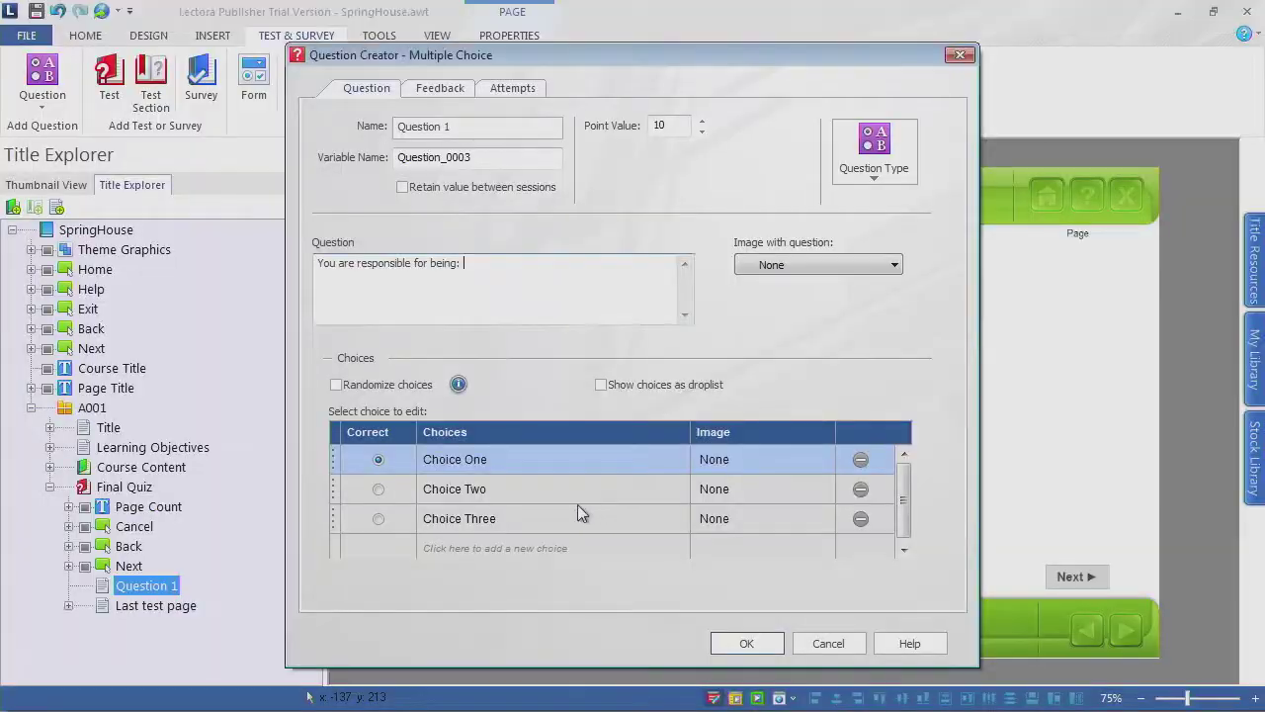
click(465, 447)
key(ctrl+shift+Left)
key(ctrl+shift+Left)
key(ctrl+v)
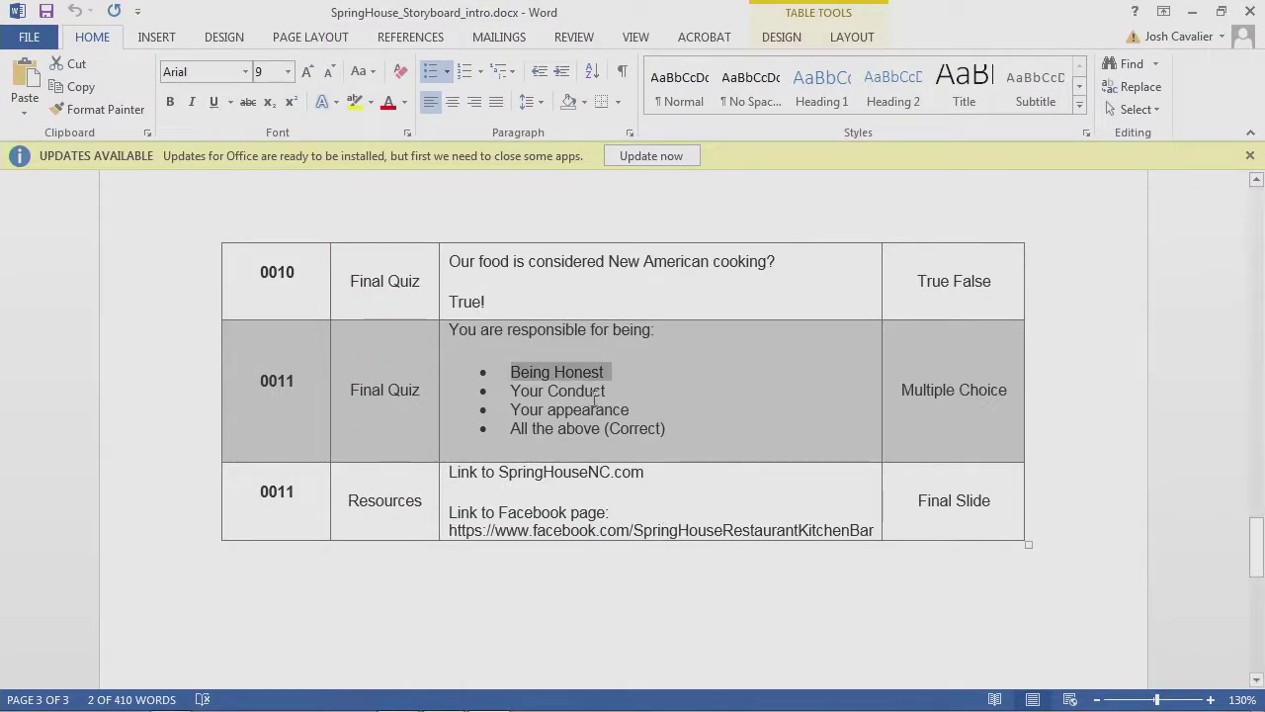
drag(546, 390, 606, 390)
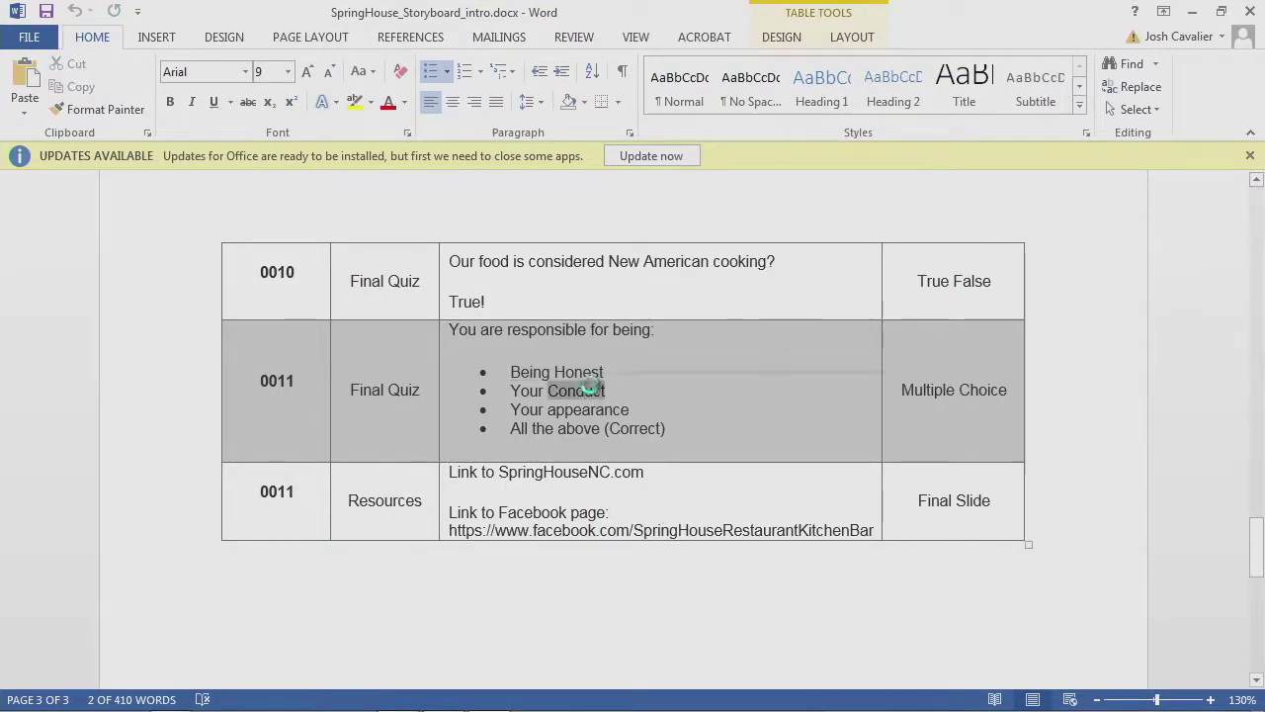
click(603, 392)
shift+click(514, 391)
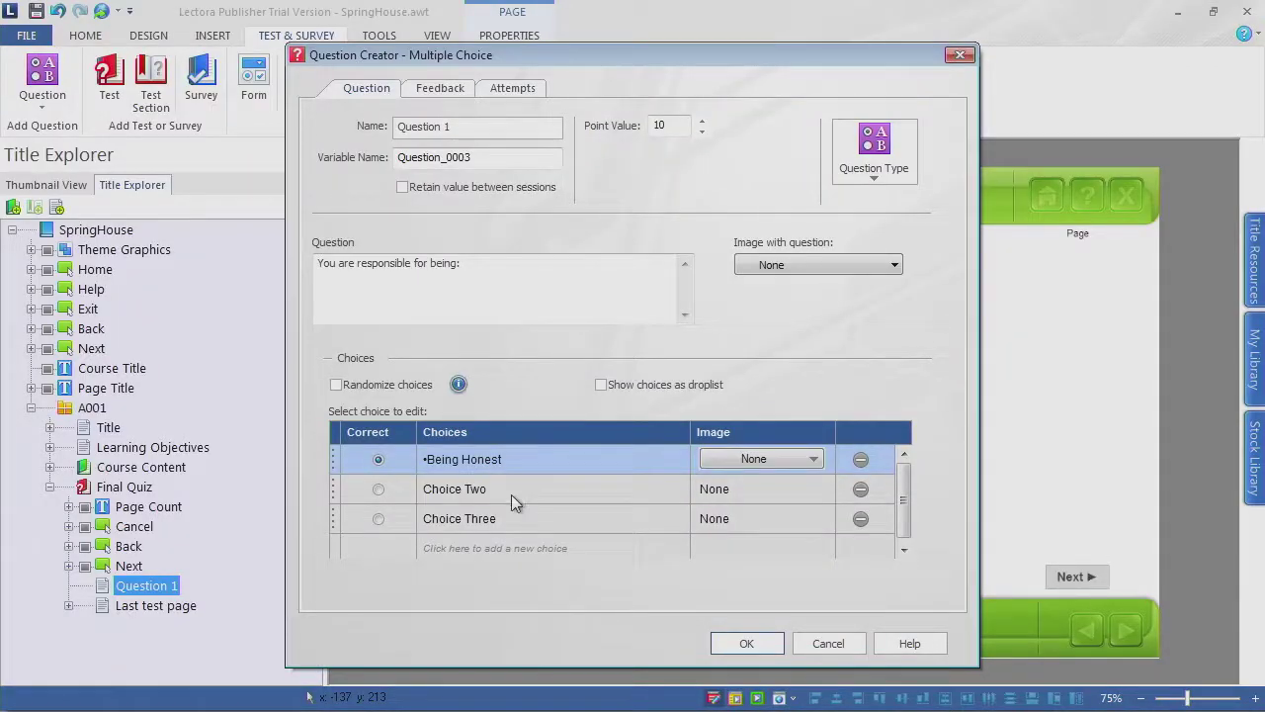
click(511, 494)
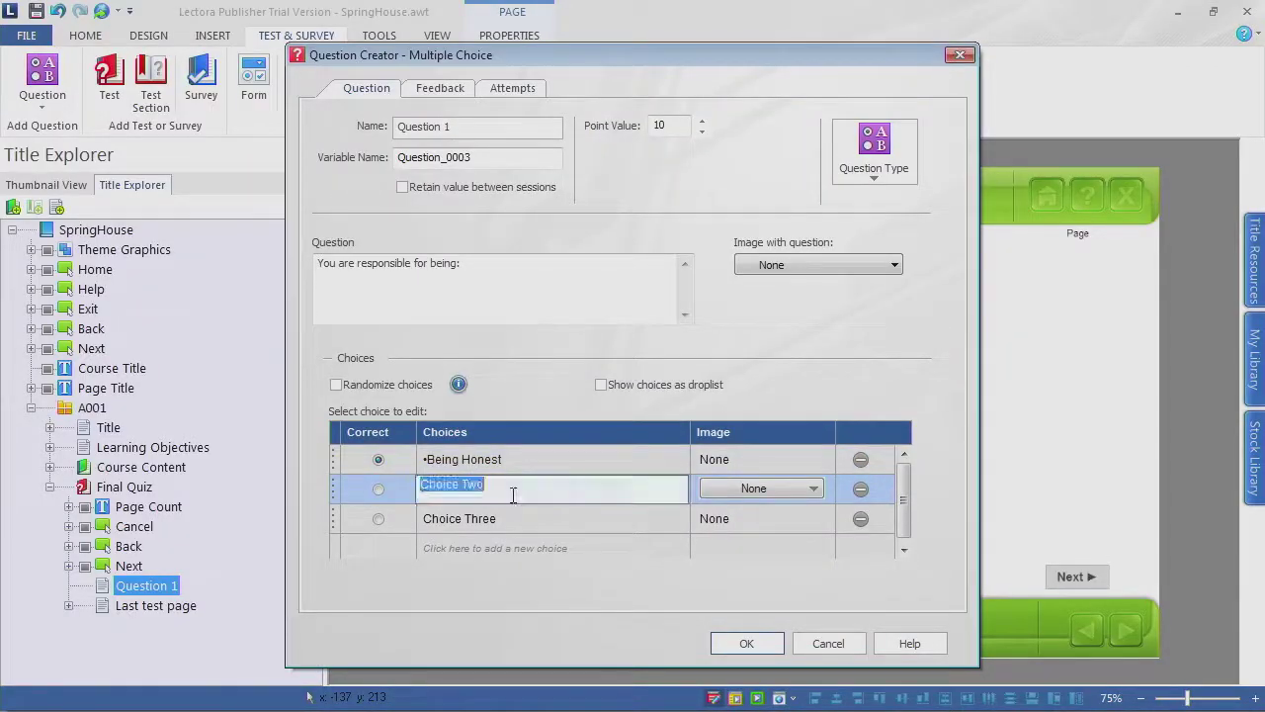
key(ctrl+v)
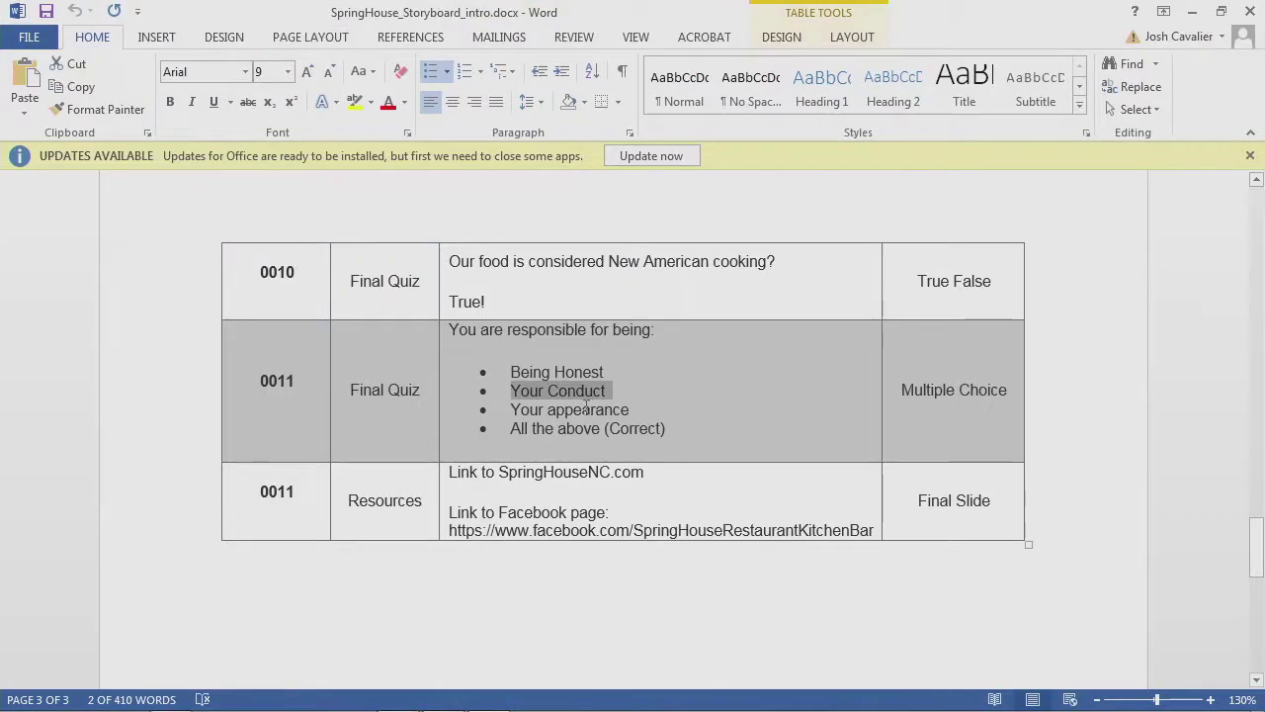
Step: Copy "Your appearance" from the storyboard into the third choice and "All the above (Correct)" into a new fourth choice
drag(630, 409, 521, 406)
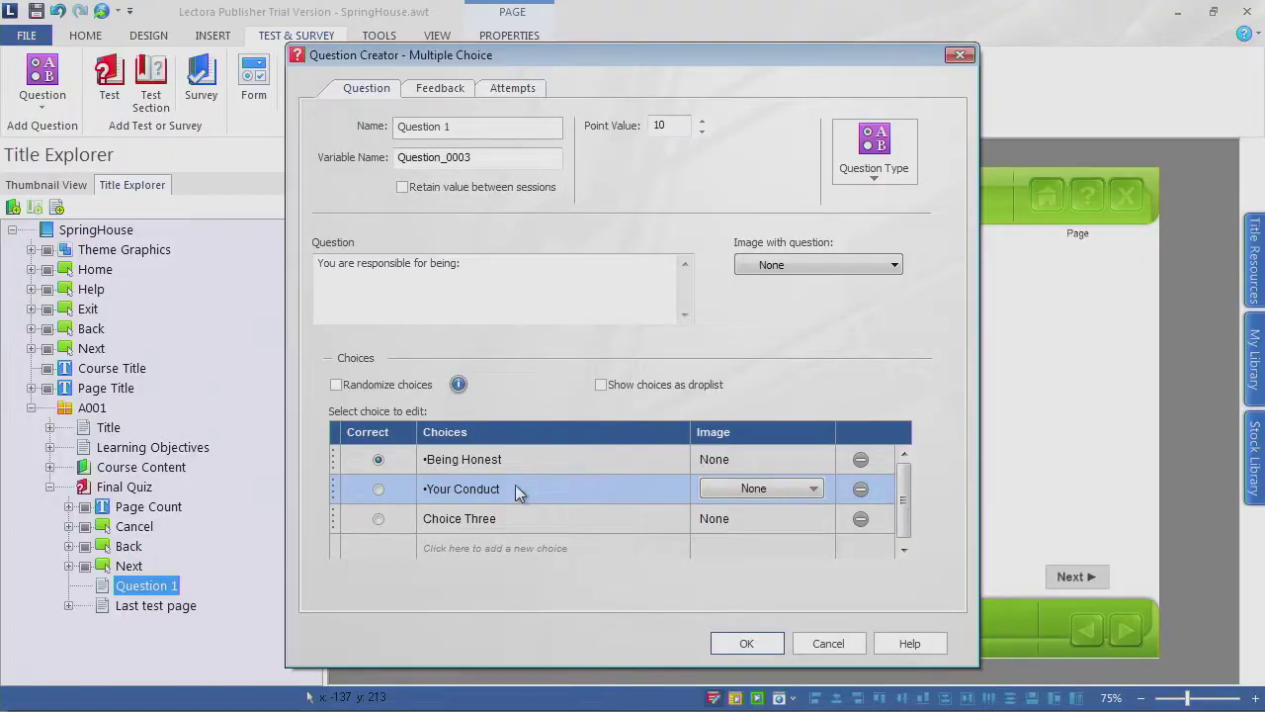
click(515, 485)
click(510, 524)
click(510, 524)
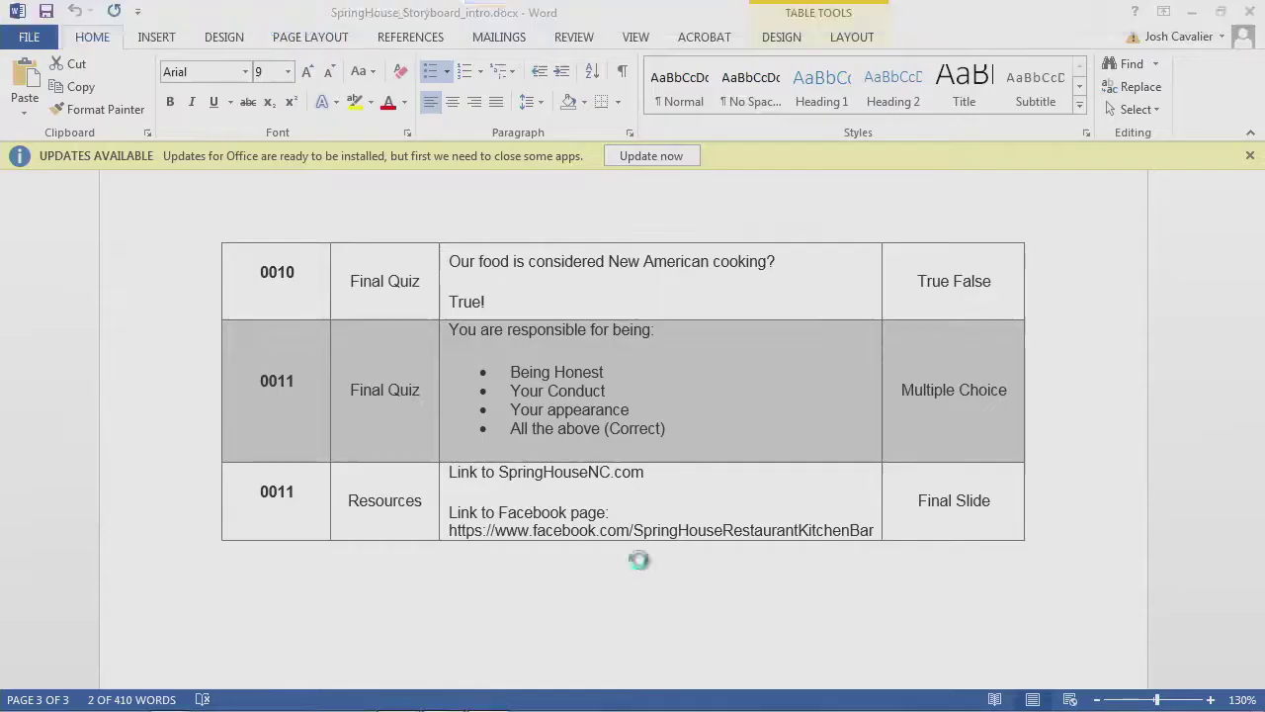
drag(669, 430, 501, 430)
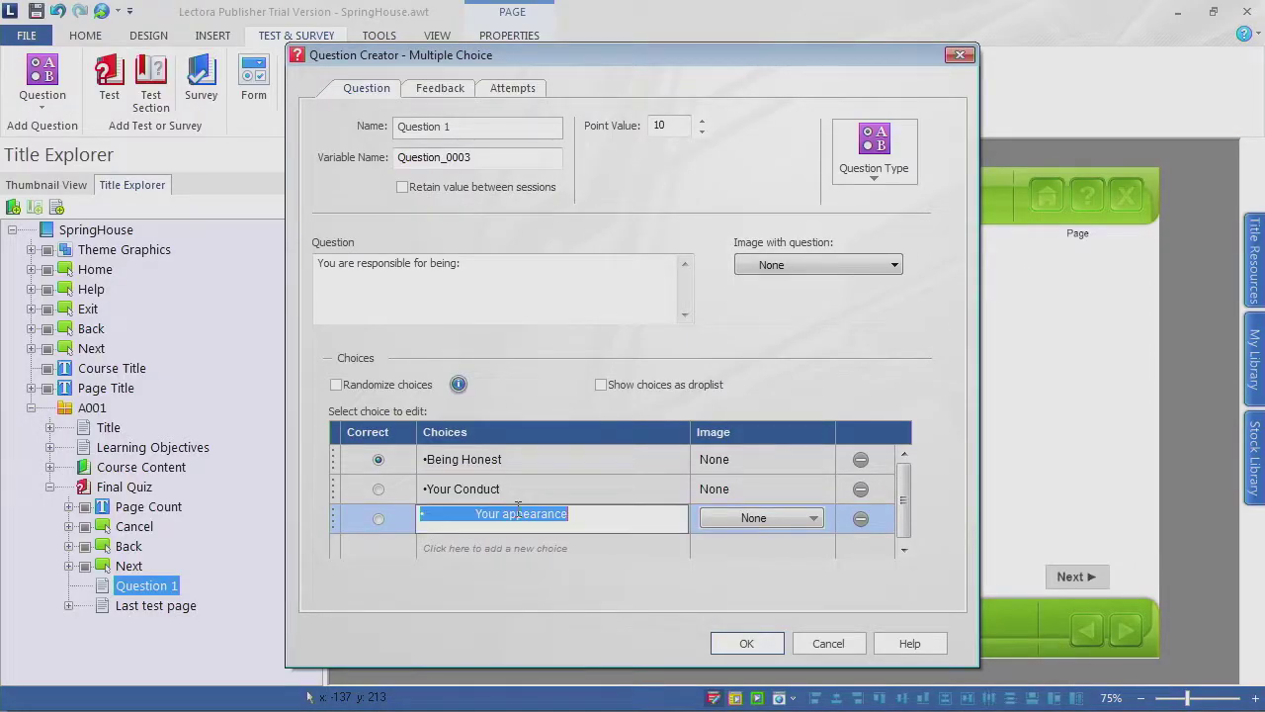
click(527, 548)
key(ctrl+v)
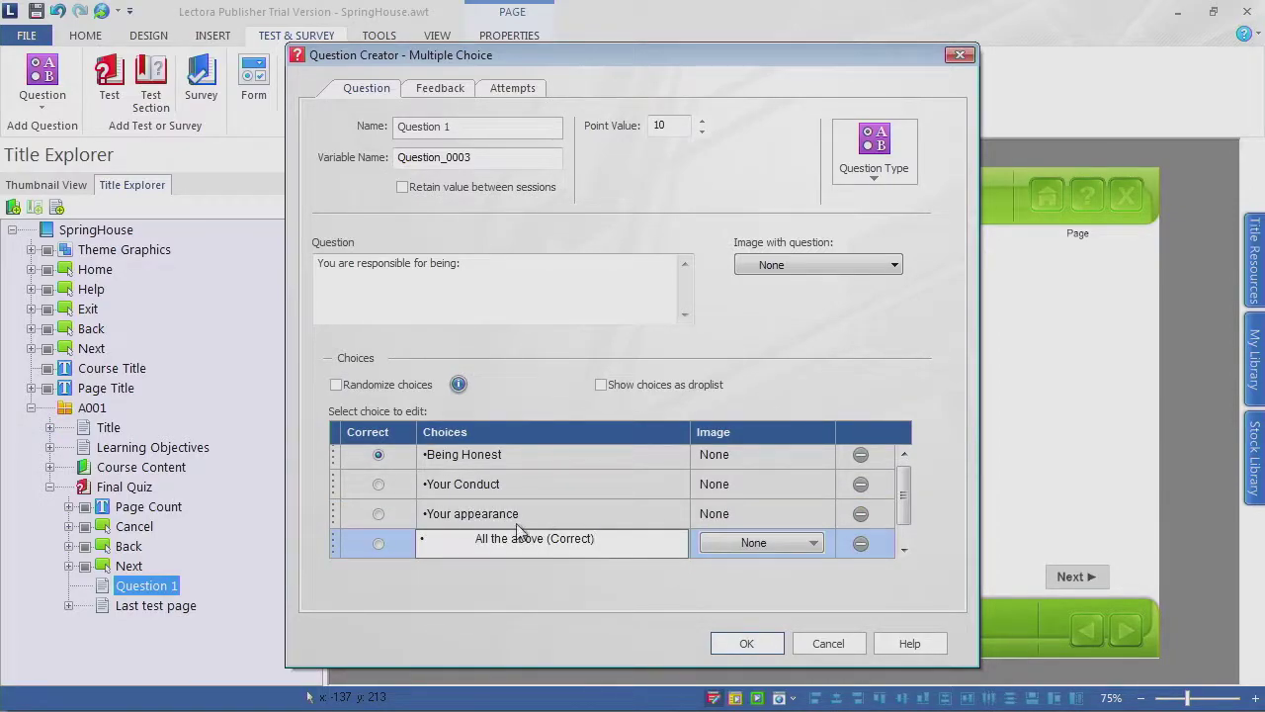
Step: Remove the pasted bullet characters and leading spaces from all four answer choices
drag(476, 538, 417, 539)
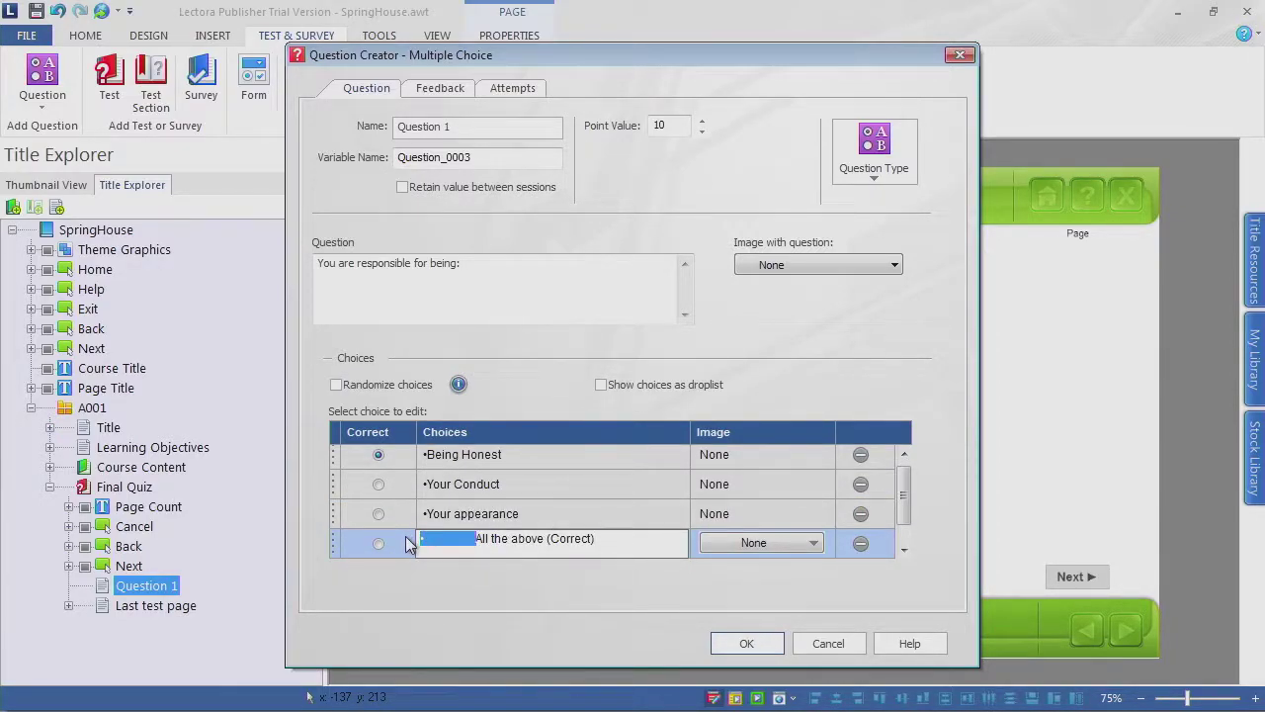
key(BackSpace)
click(430, 522)
click(451, 514)
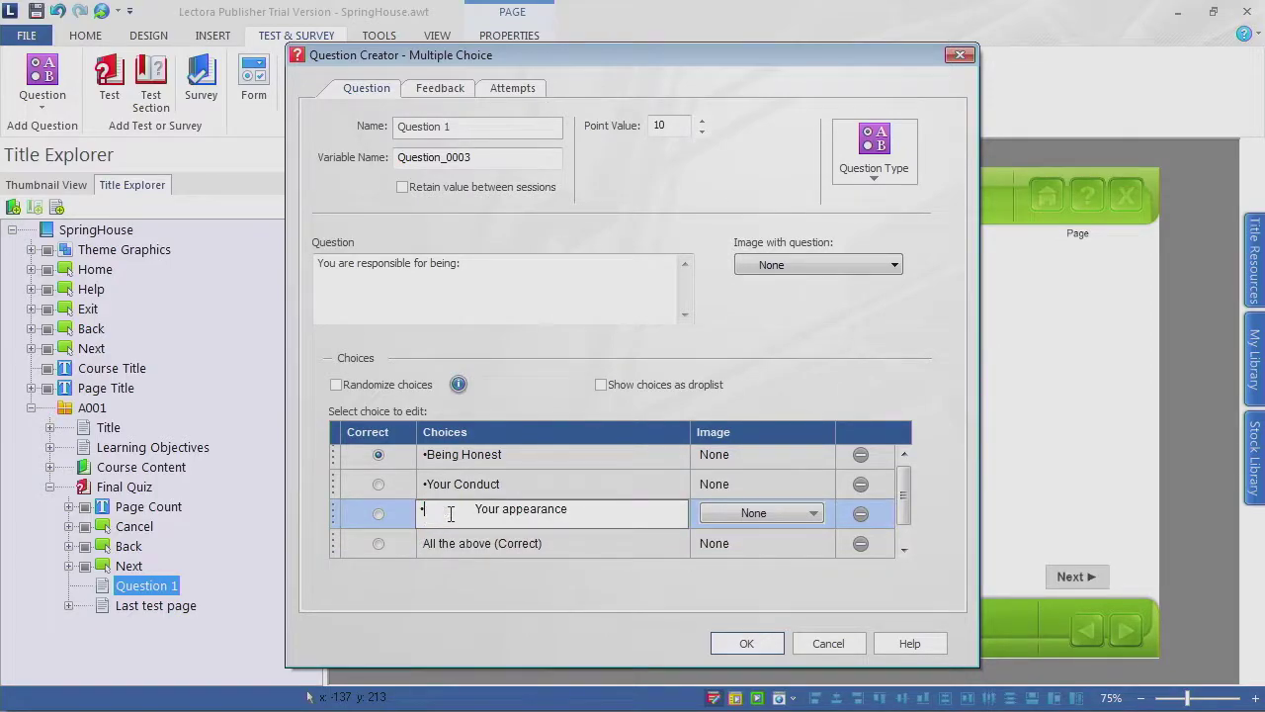
drag(480, 511, 419, 509)
key(BackSpace)
click(440, 484)
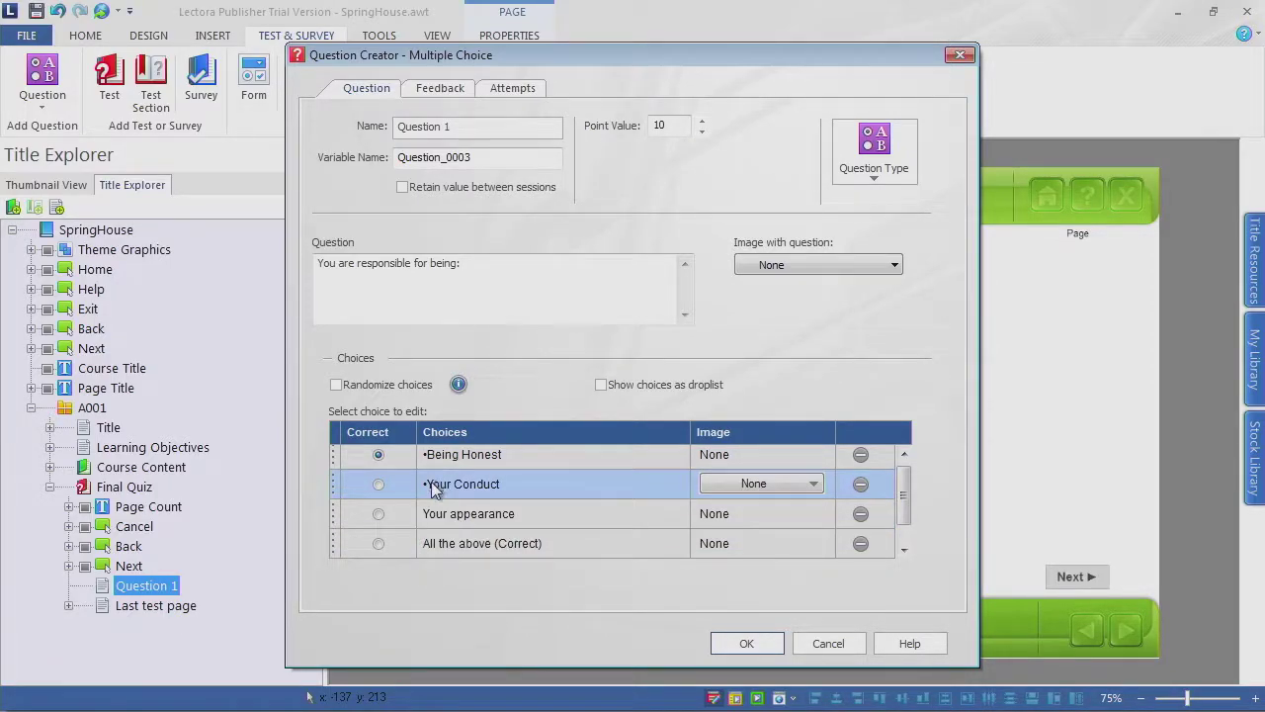
click(432, 482)
key(BackSpace)
drag(477, 481, 420, 455)
click(440, 456)
click(442, 455)
key(BackSpace)
Step: Mark the fourth choice as the correct answer and shorten its text to "All the above"
click(523, 552)
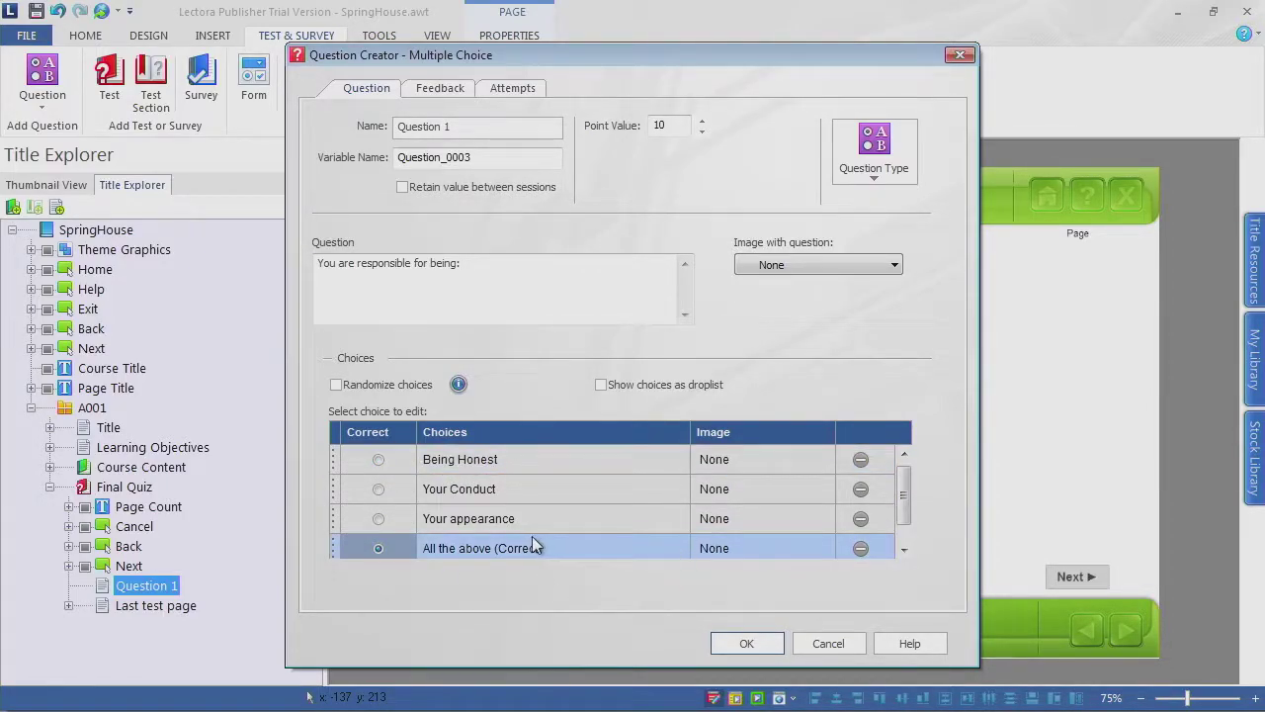
click(546, 548)
click(556, 546)
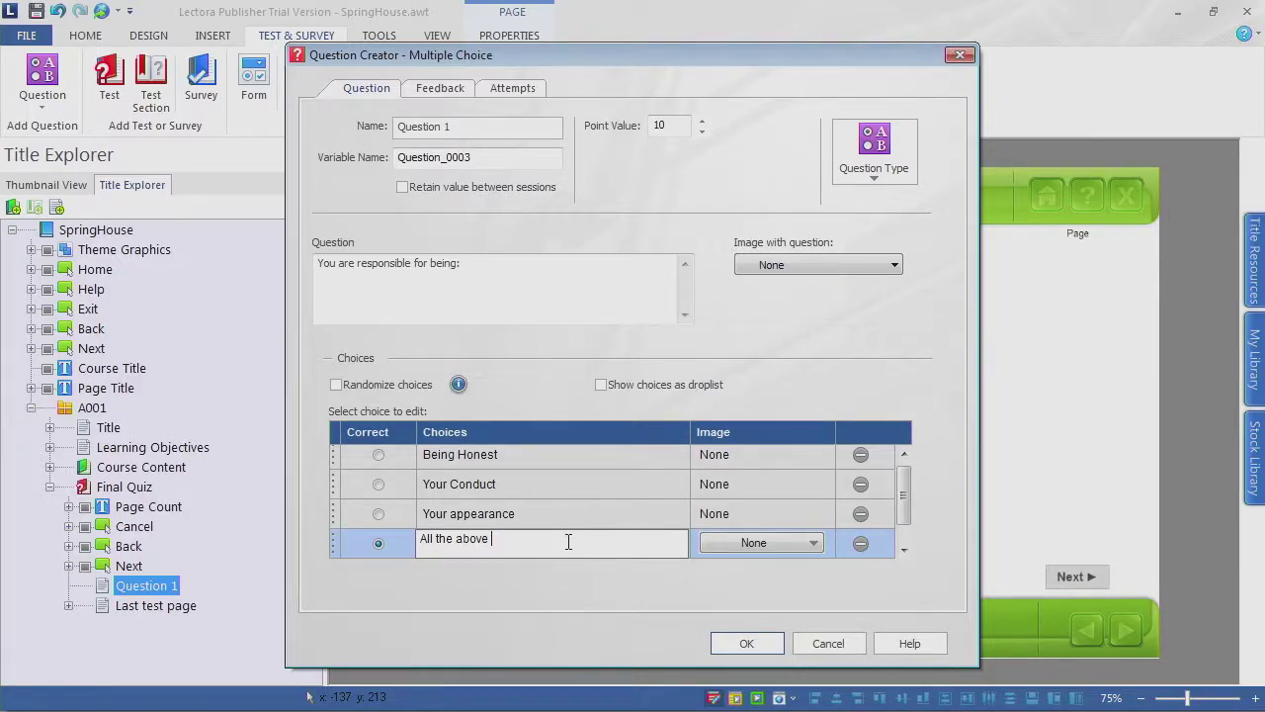
Step: Capitalize the third choice so that it reads "Your Appearance"
click(454, 514)
click(453, 512)
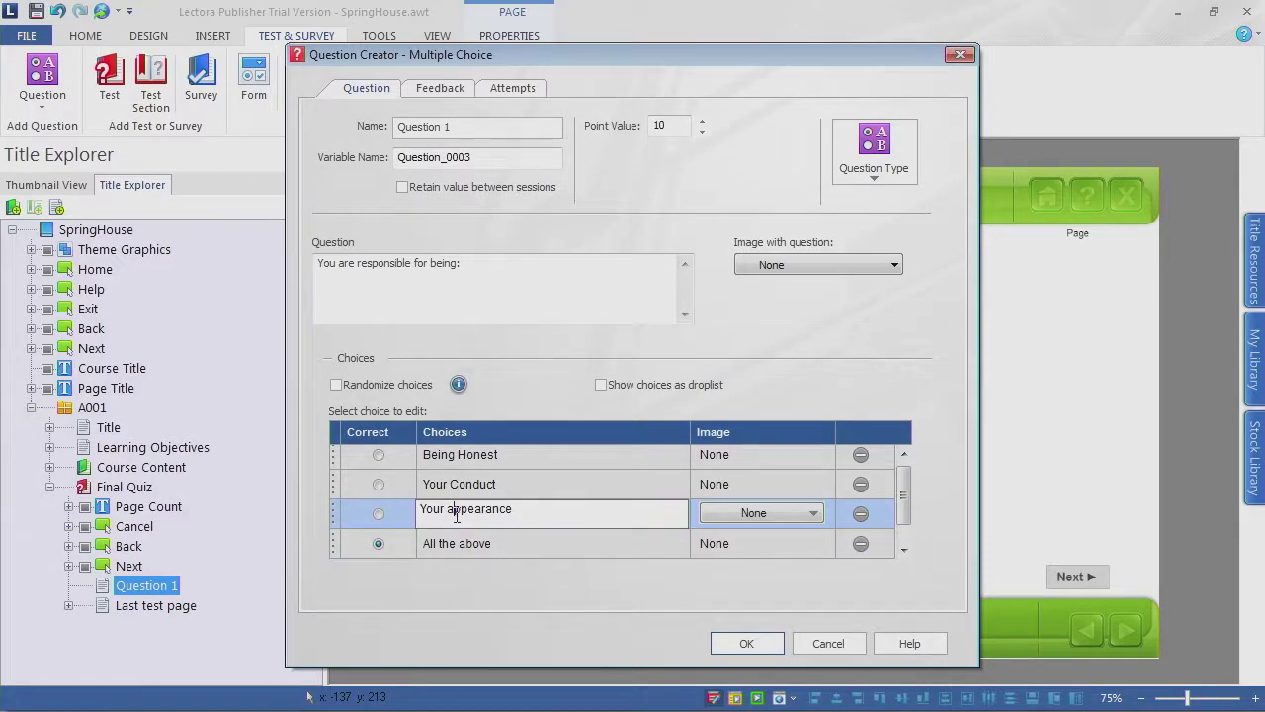
text(A)
click(466, 547)
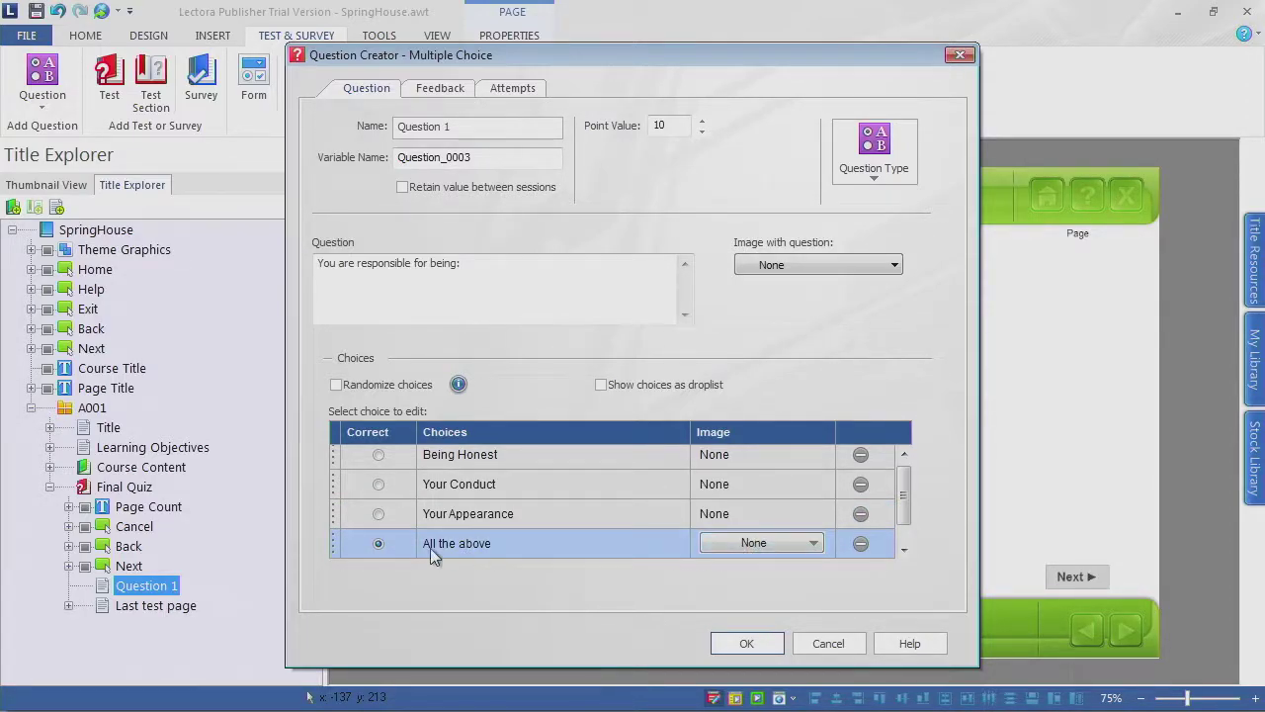
Step: Limit the question to a maximum of 1 allowed attempt, leaving feedback disabled, and create the question
click(442, 88)
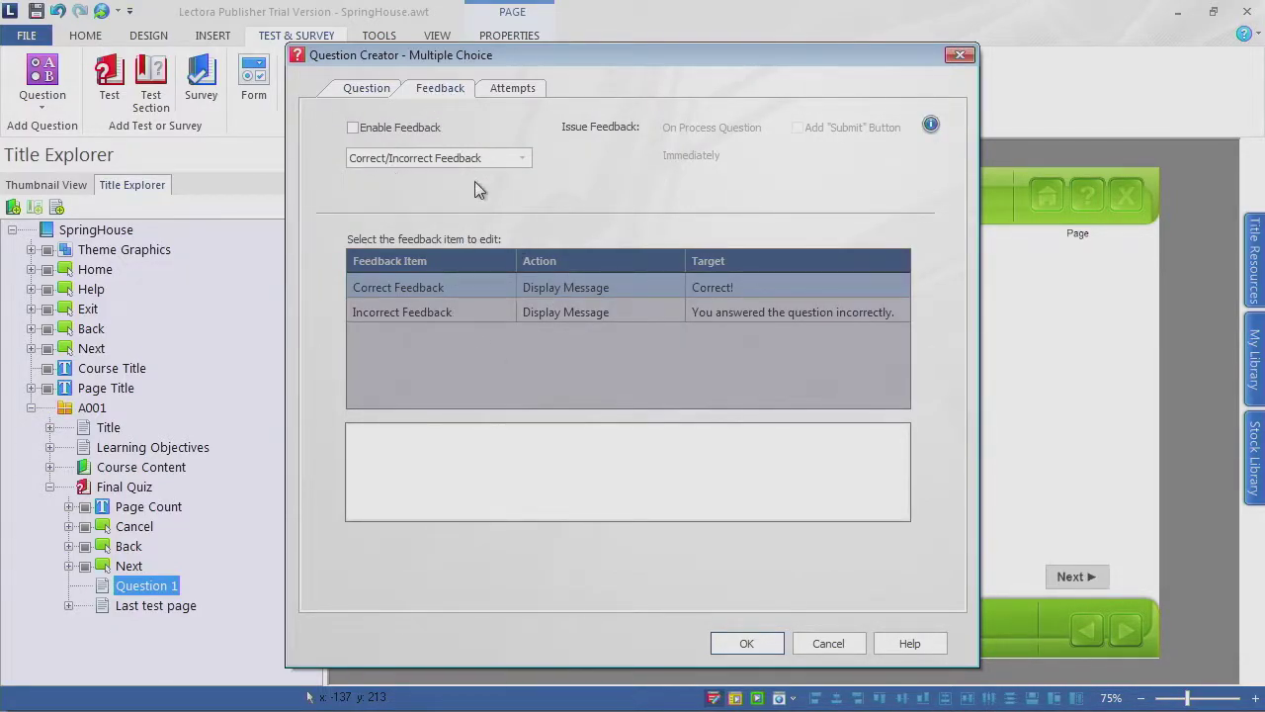
click(532, 90)
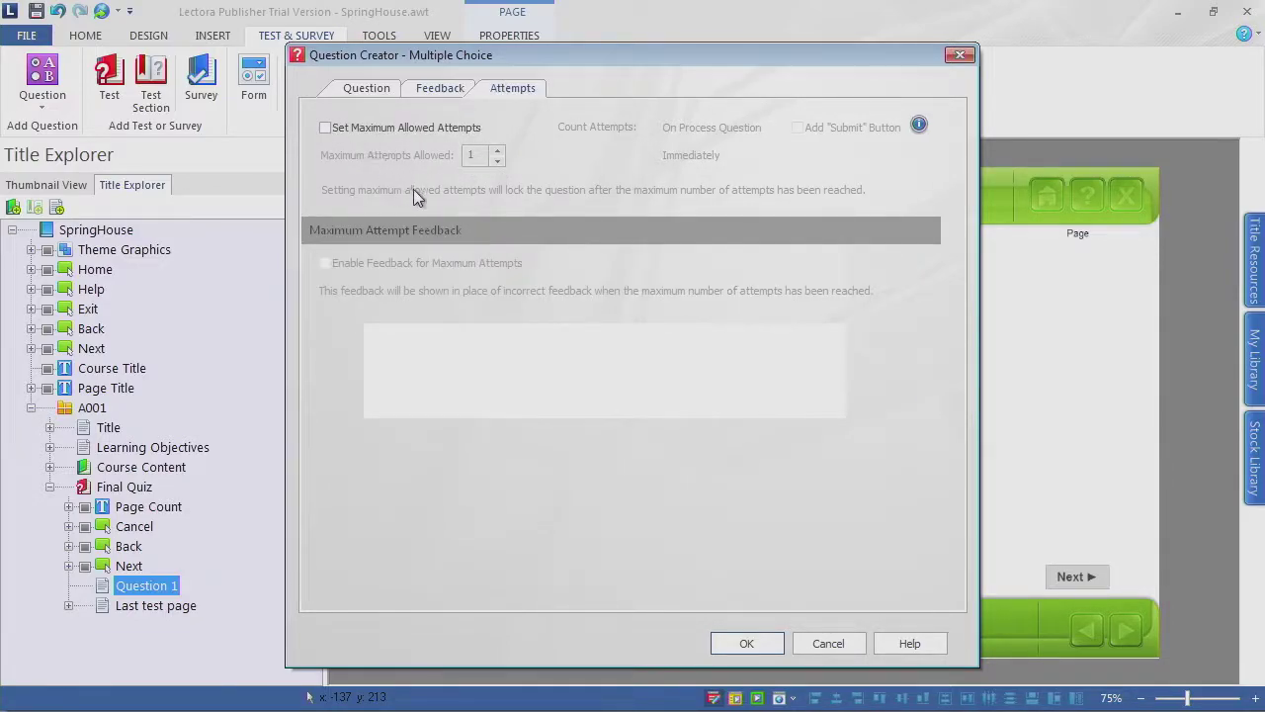
click(358, 130)
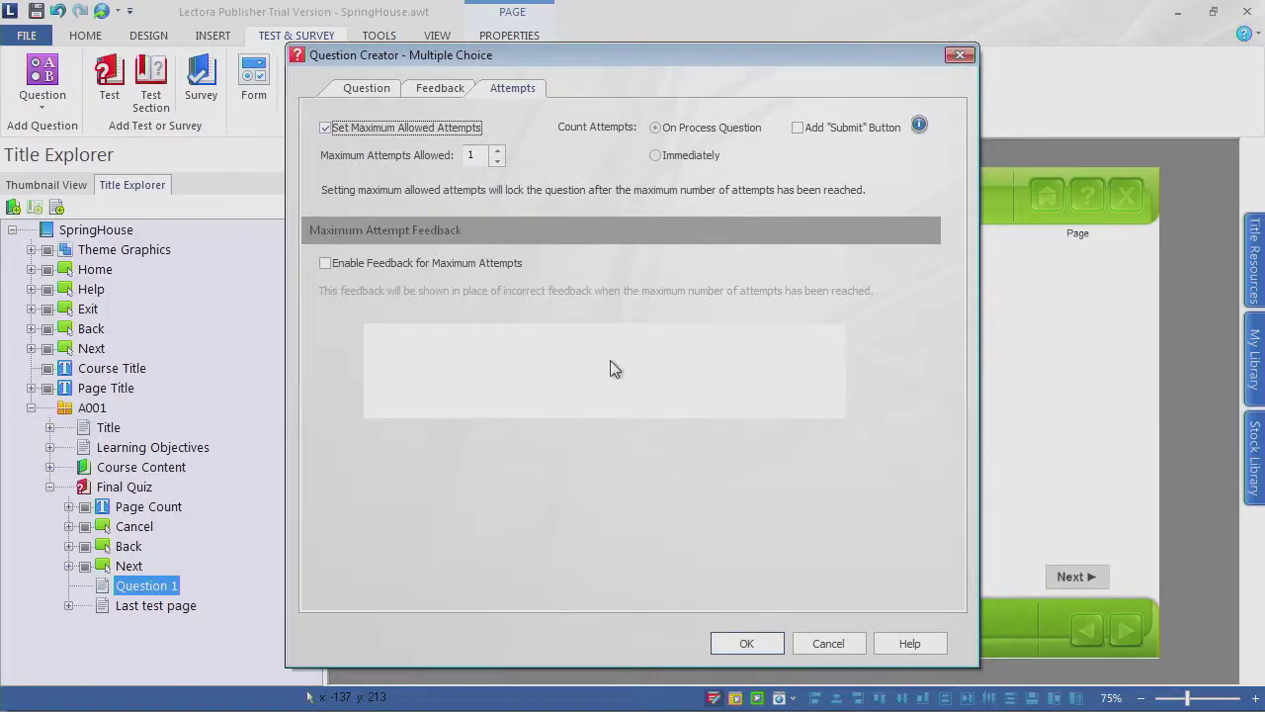
click(743, 642)
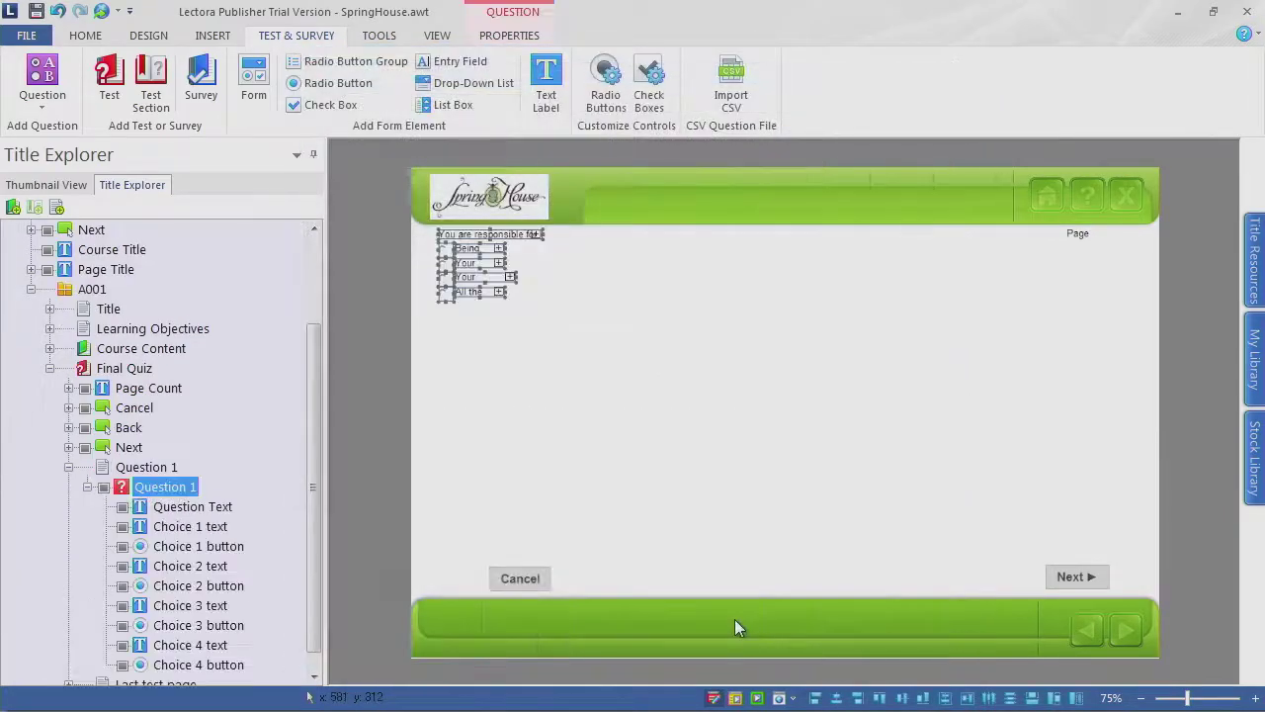
Step: Move the whole question block right and slightly down, away from the page's upper-left corner
drag(480, 234, 629, 267)
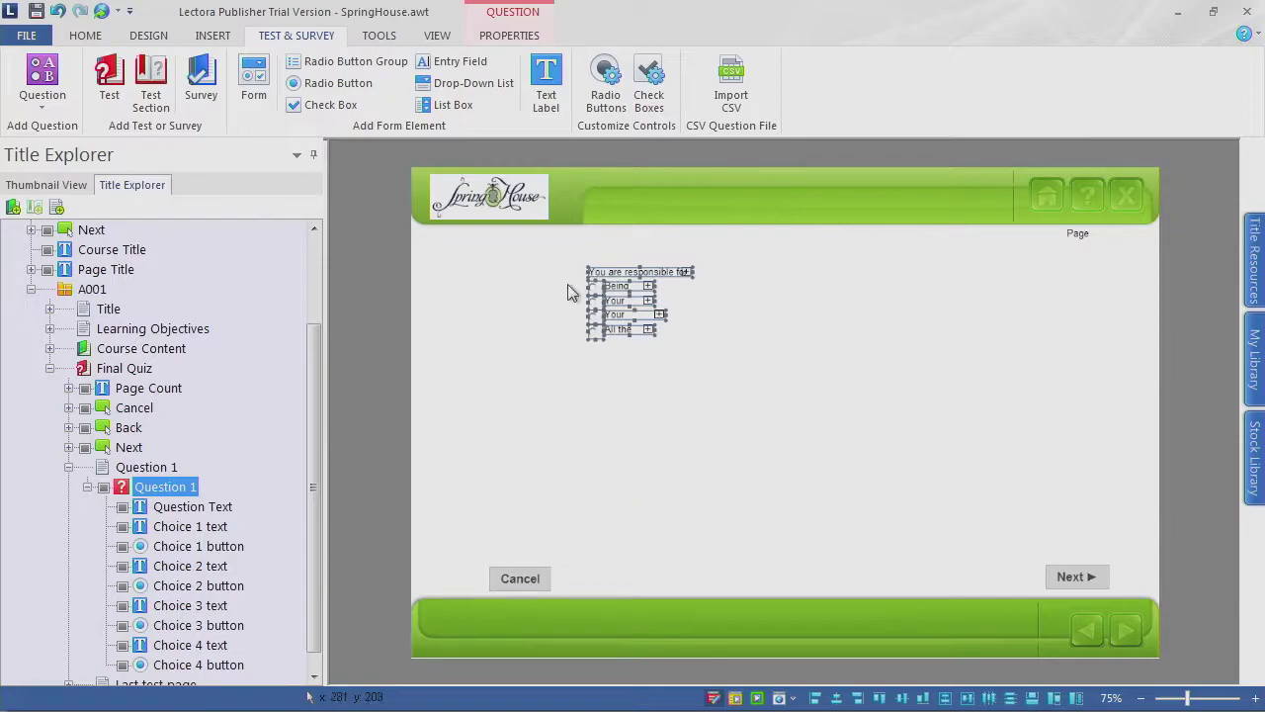
click(509, 36)
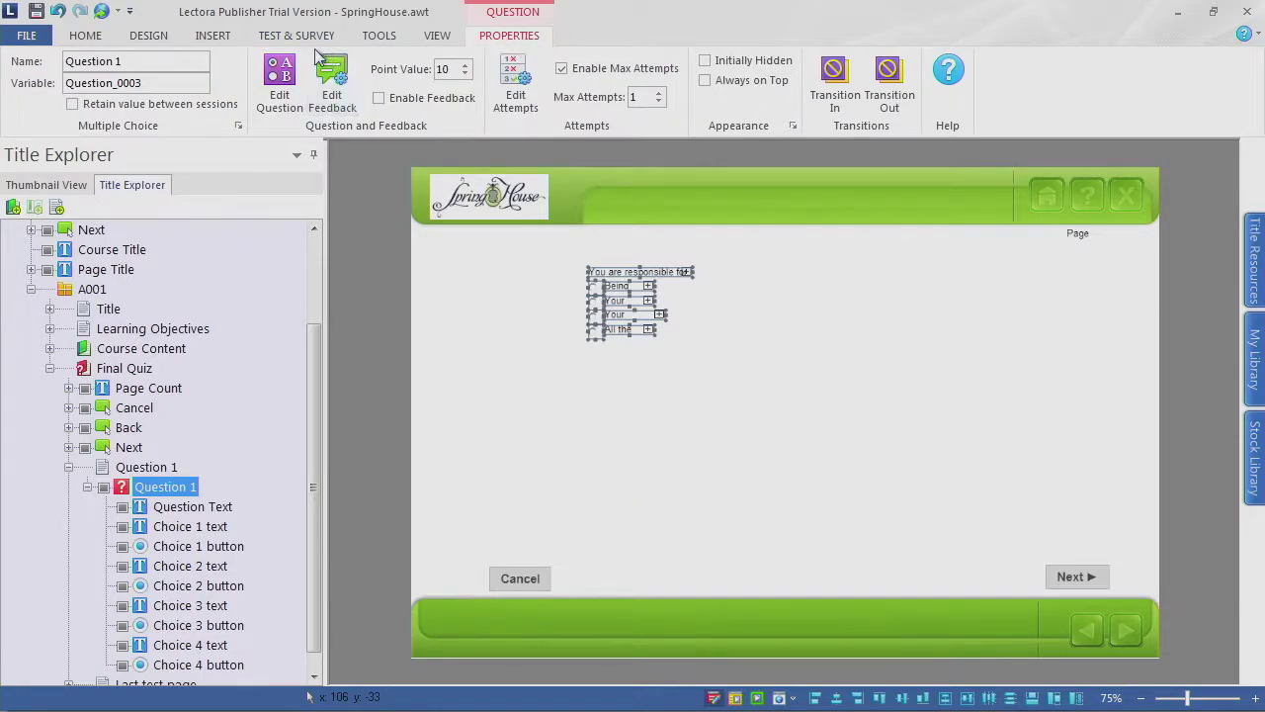
click(89, 41)
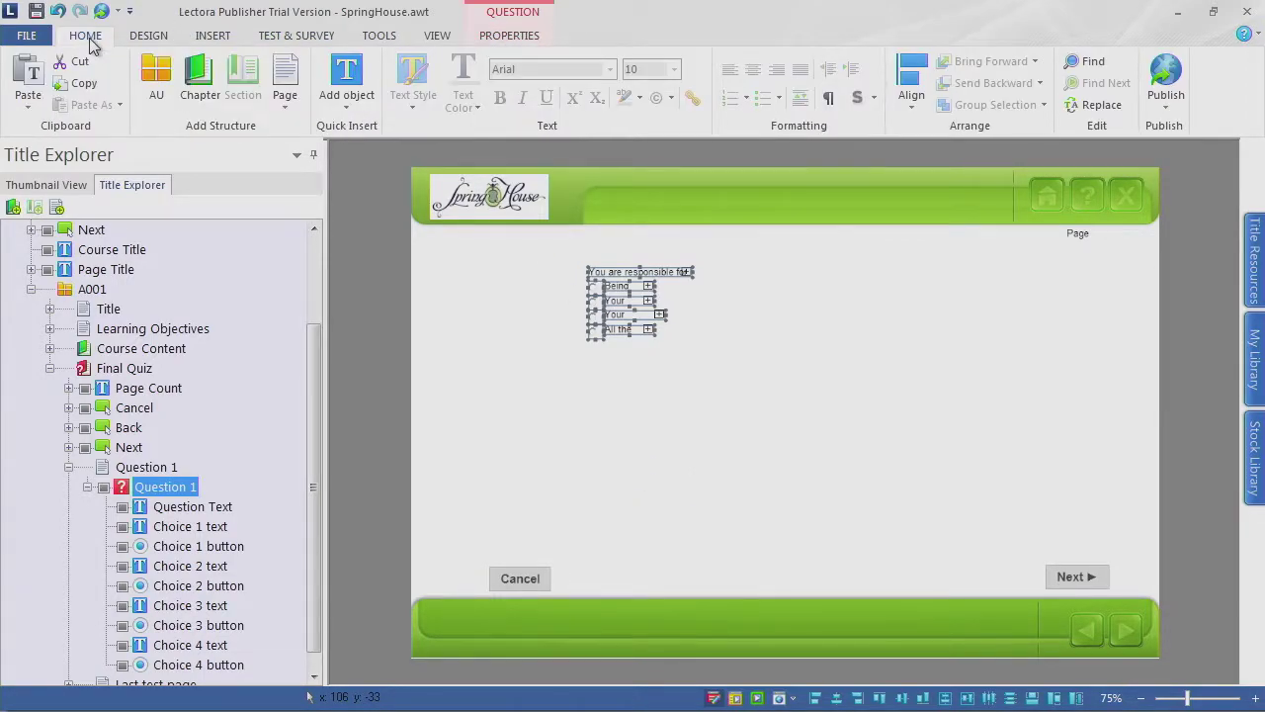
Step: Enlarge the Question Text box to about 612 by 26 and set its font size to 14
click(684, 466)
click(680, 274)
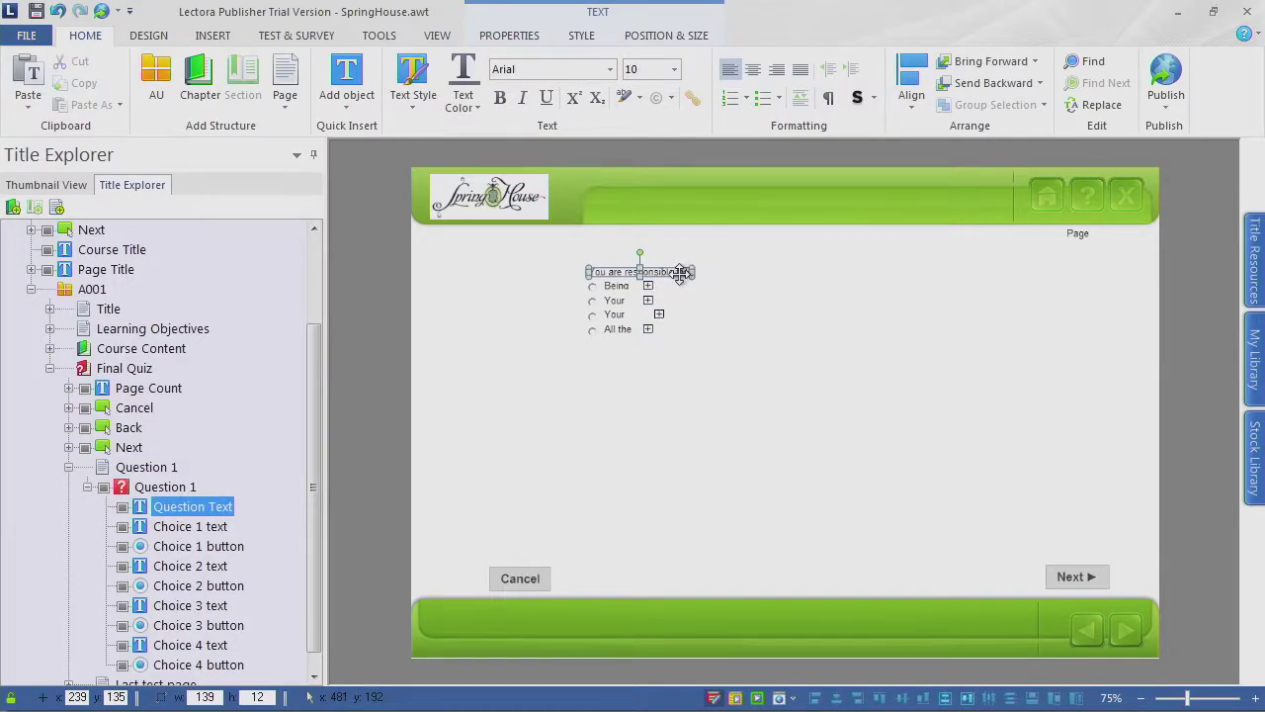
drag(680, 273, 1040, 278)
click(674, 69)
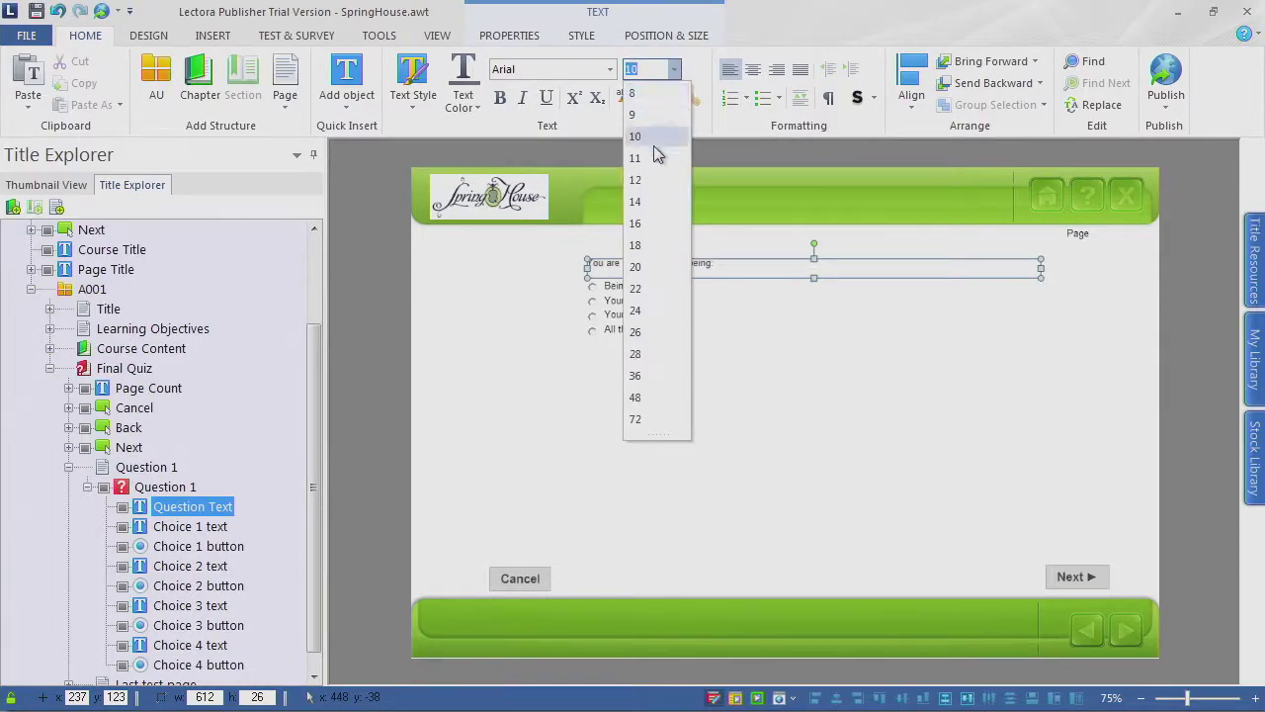
click(653, 204)
click(728, 373)
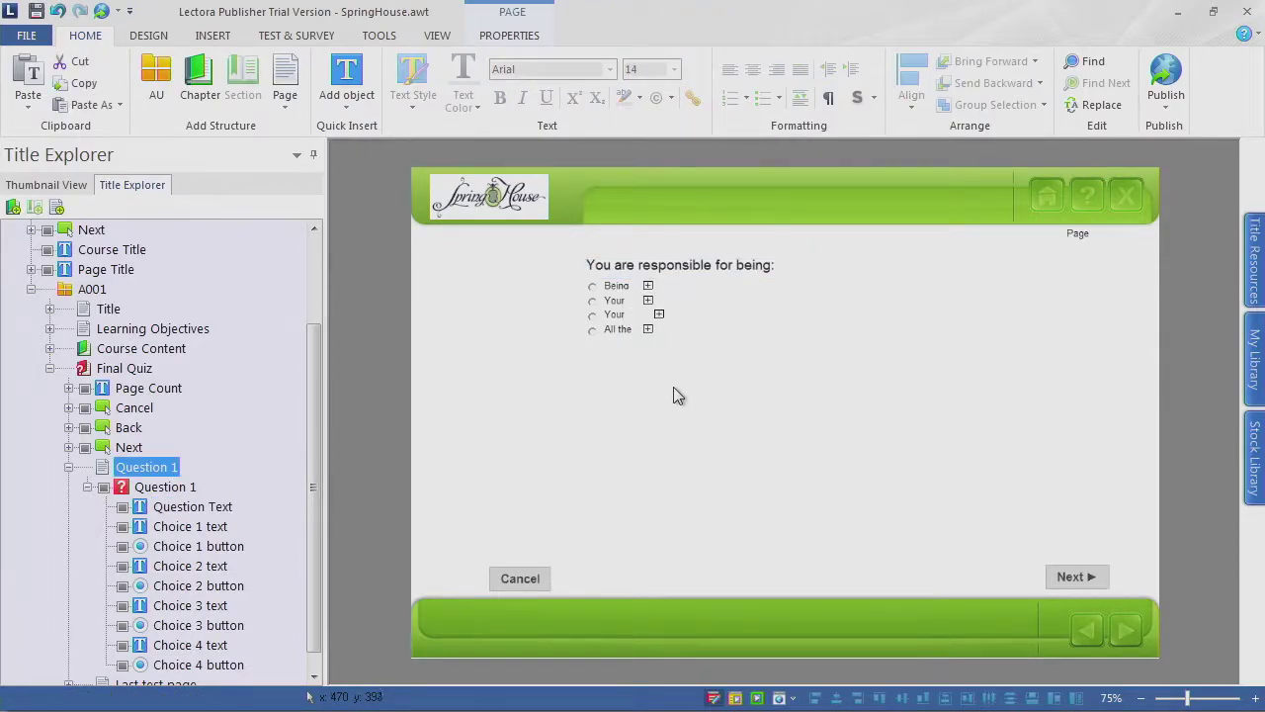
Step: Move choices 4, 3 and 2 down with their radio buttons to spread the answers vertically
click(612, 330)
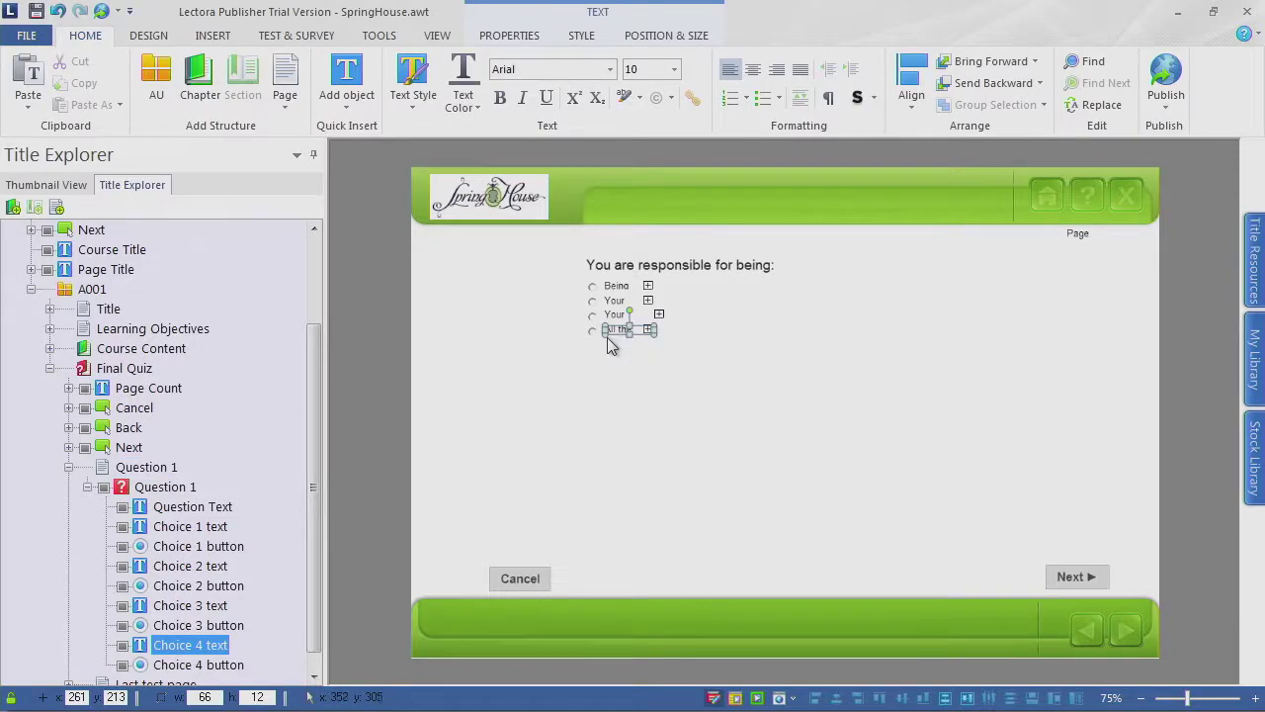
ctrl+click(596, 331)
drag(612, 330, 619, 349)
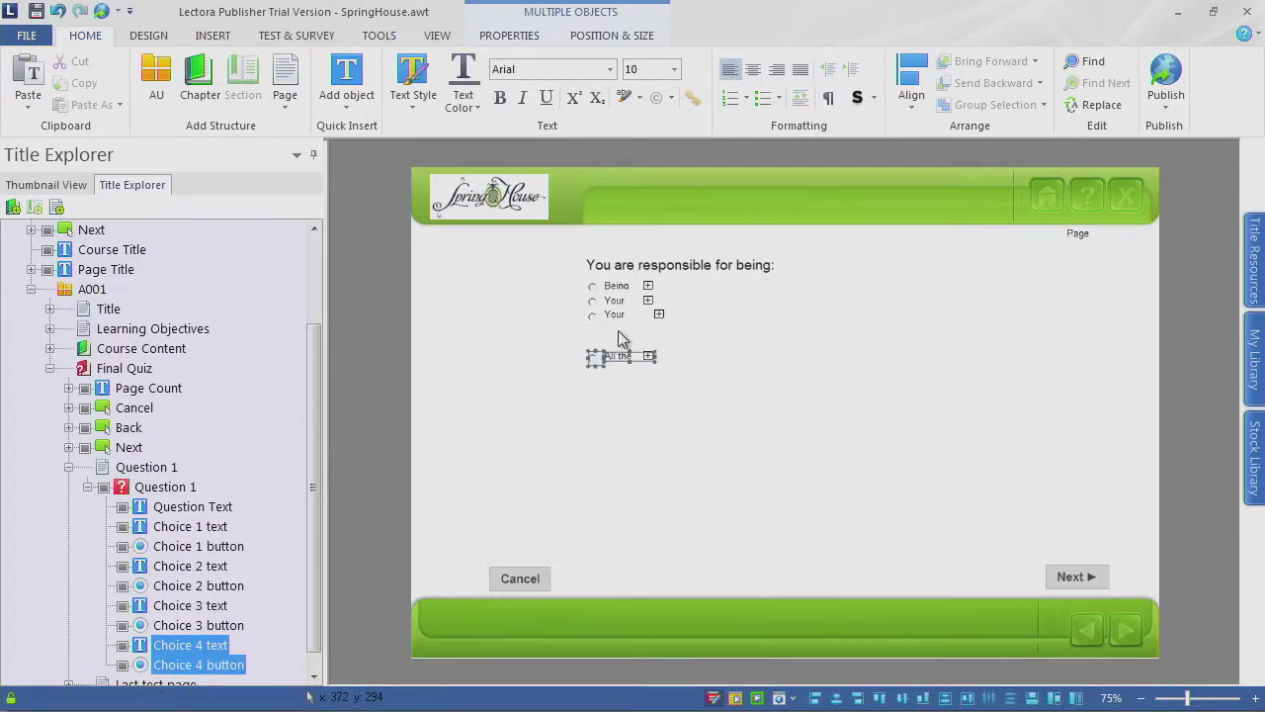
click(614, 314)
ctrl+click(593, 315)
drag(623, 312, 624, 328)
click(619, 305)
click(616, 300)
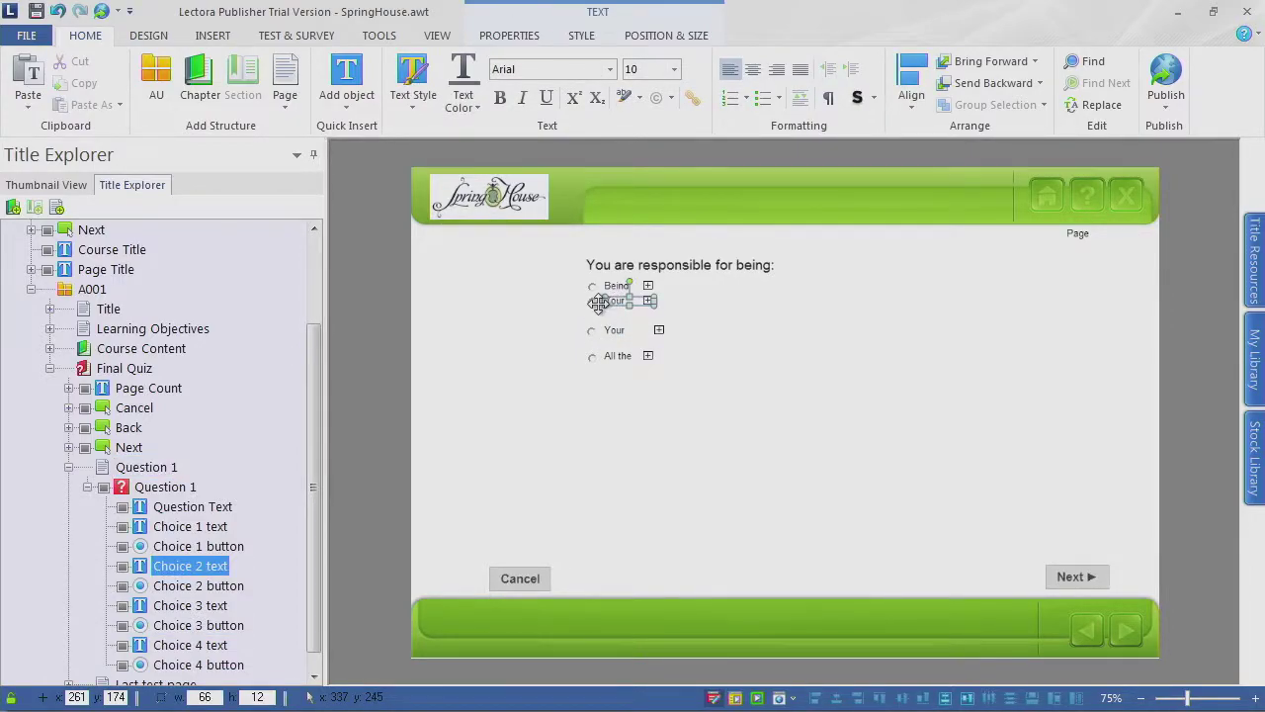
ctrl+click(592, 301)
drag(625, 301, 625, 314)
Step: Set the font size of all four answer choice texts in Question 1 to 12
click(623, 355)
ctrl+click(629, 329)
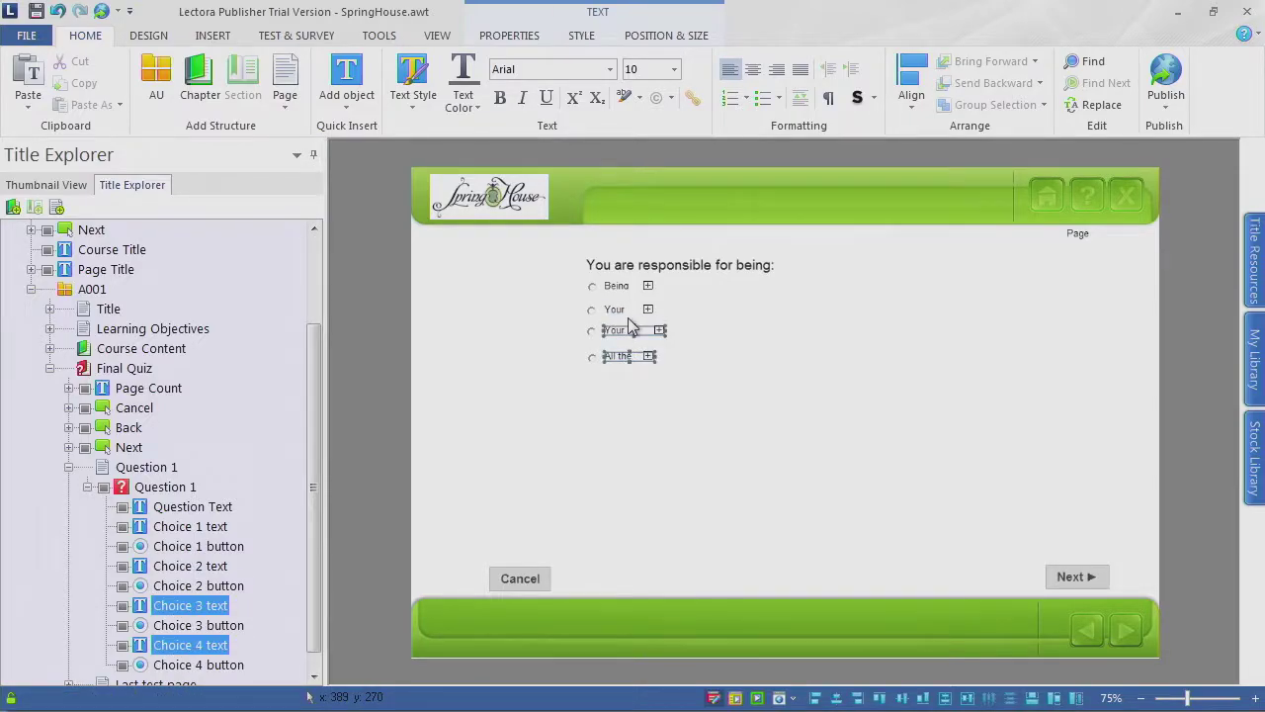
ctrl+click(617, 309)
ctrl+click(617, 286)
click(675, 71)
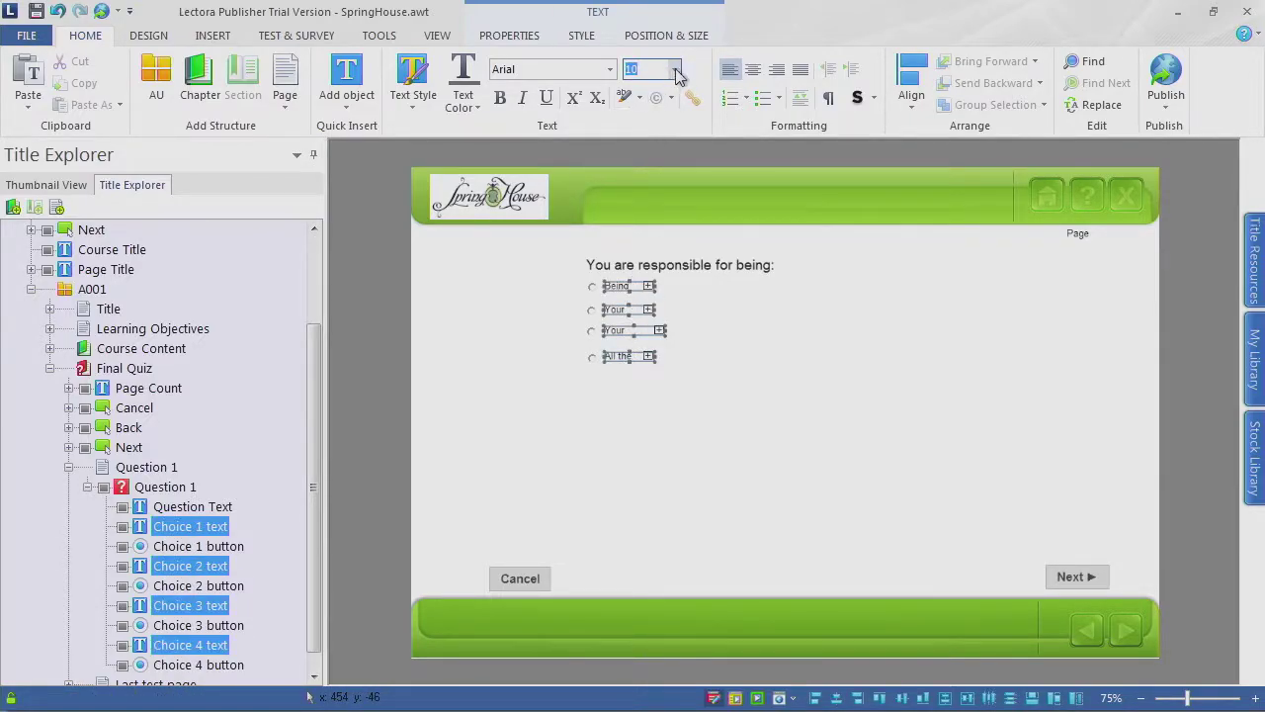
click(678, 77)
click(659, 181)
click(703, 322)
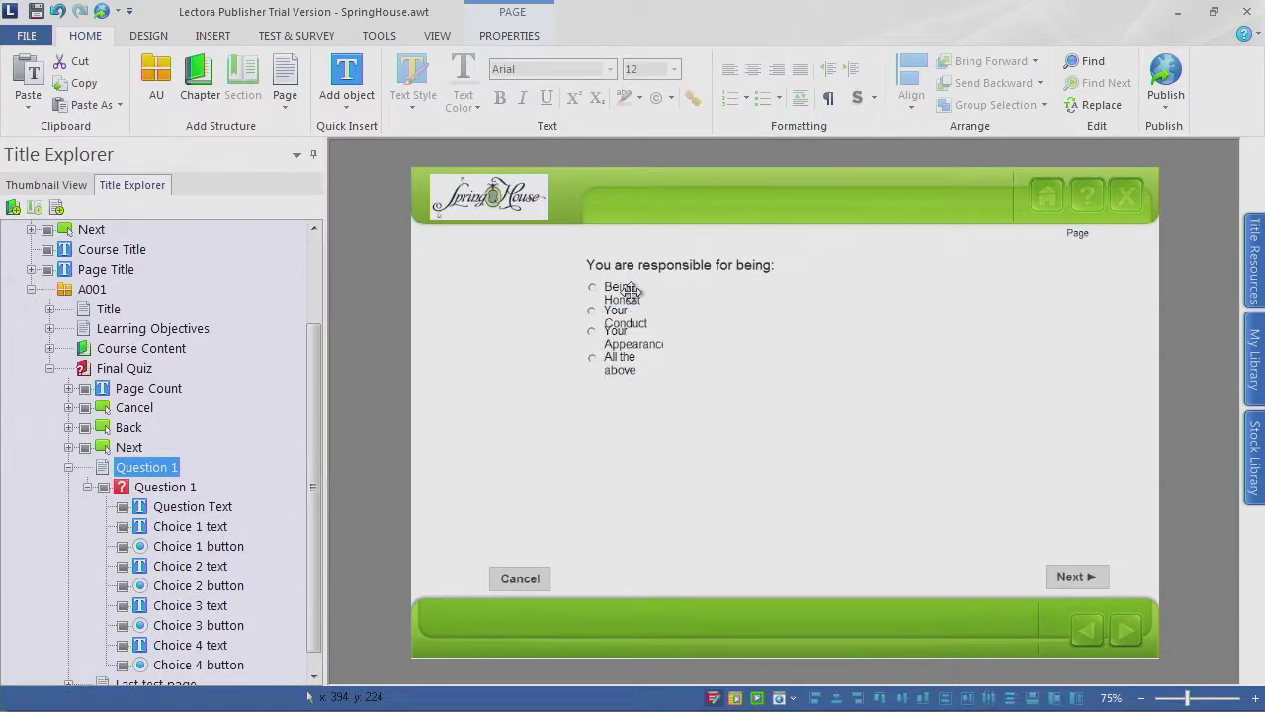
Step: Widen the four choice text boxes so that each answer of Question 1 fits on a single line
click(630, 291)
drag(642, 292, 713, 293)
click(655, 323)
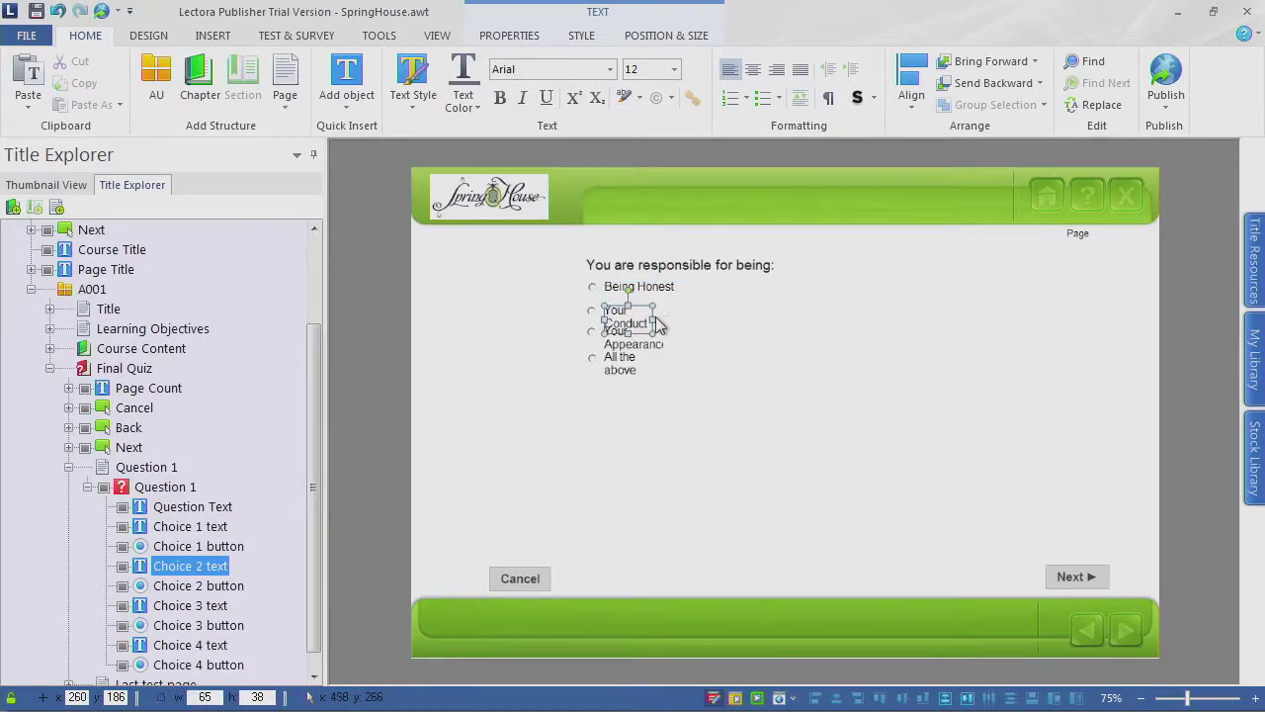
drag(659, 323, 721, 366)
click(625, 343)
click(648, 367)
click(674, 473)
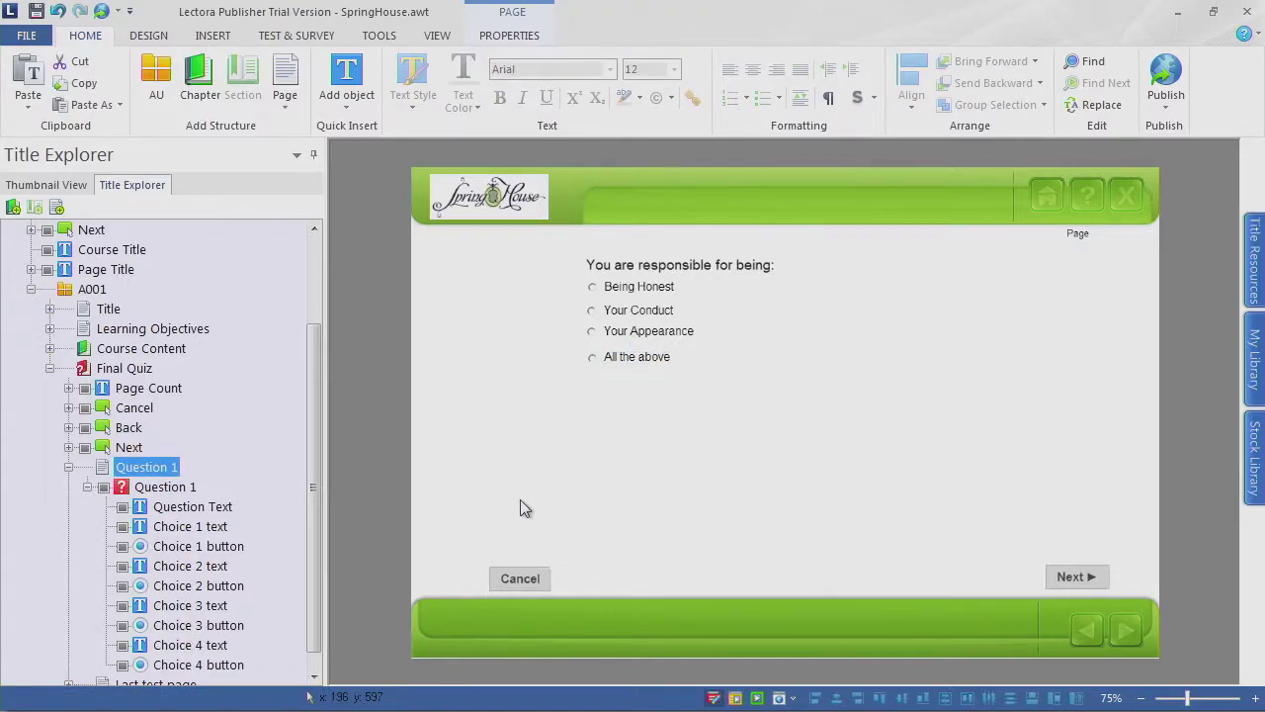
Step: Collapse the Question 1 object in the title structure and add a blank page after the Question 1 page
click(87, 487)
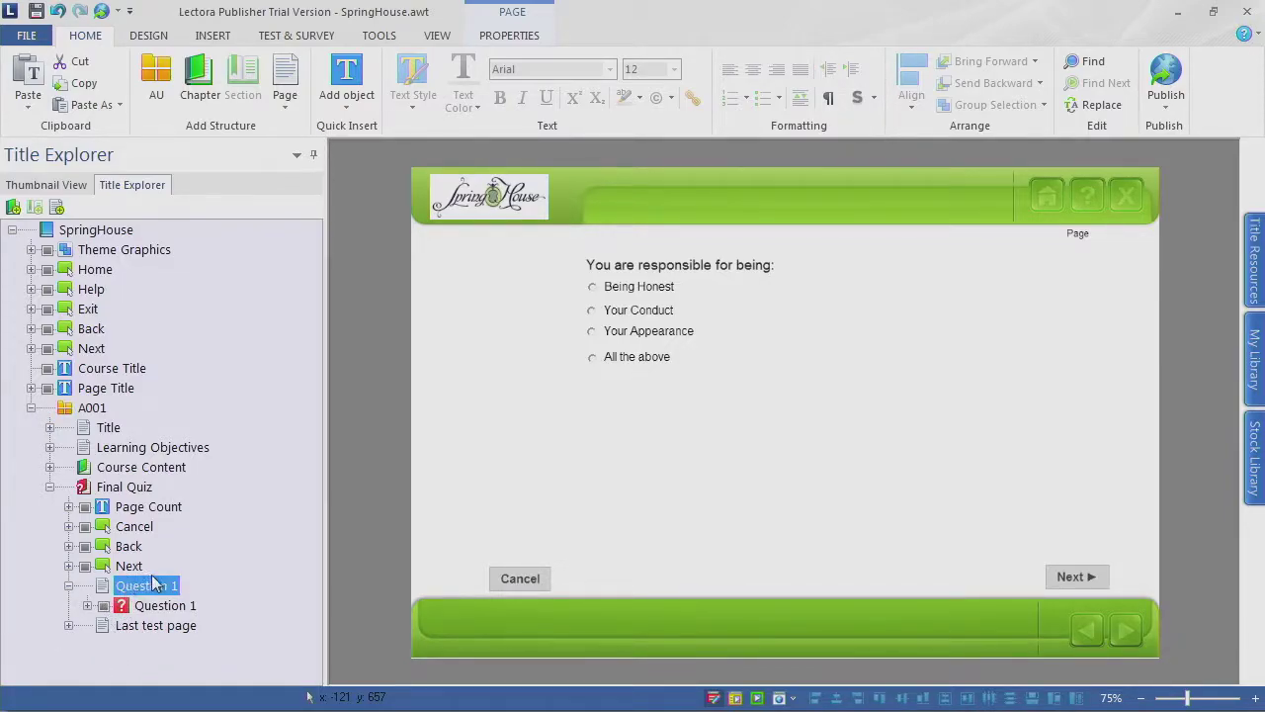
click(285, 96)
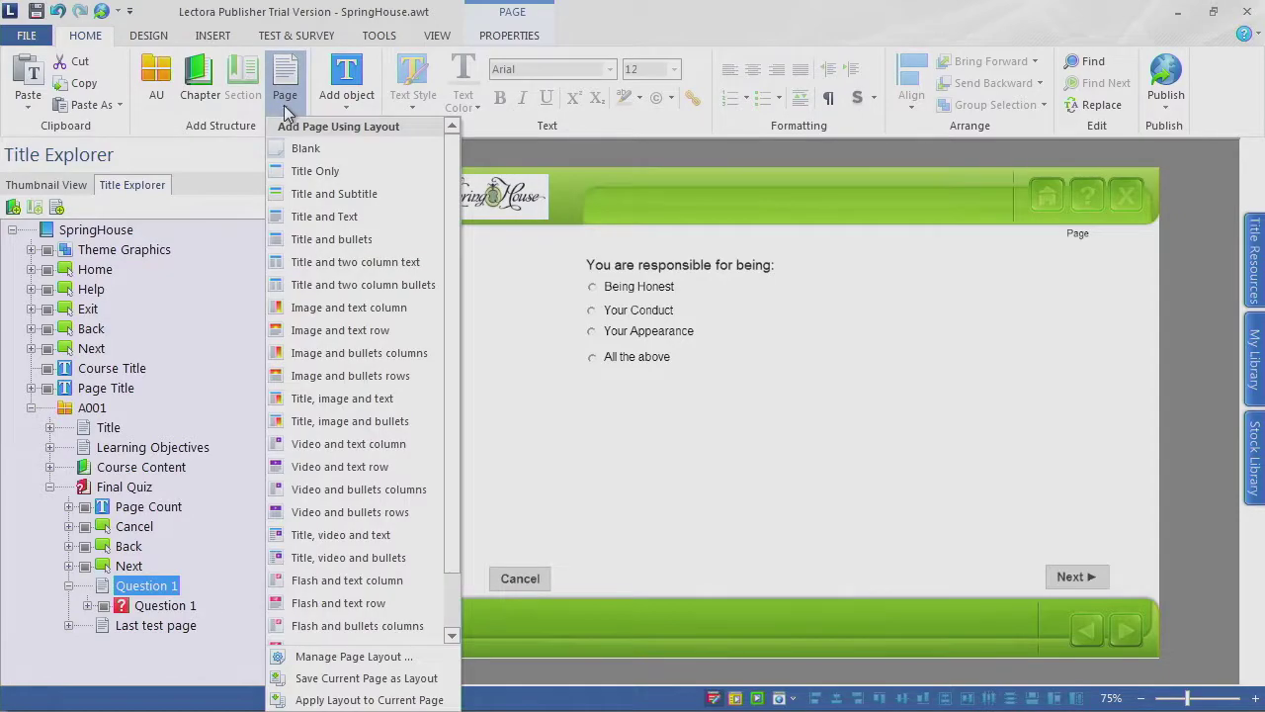
click(299, 147)
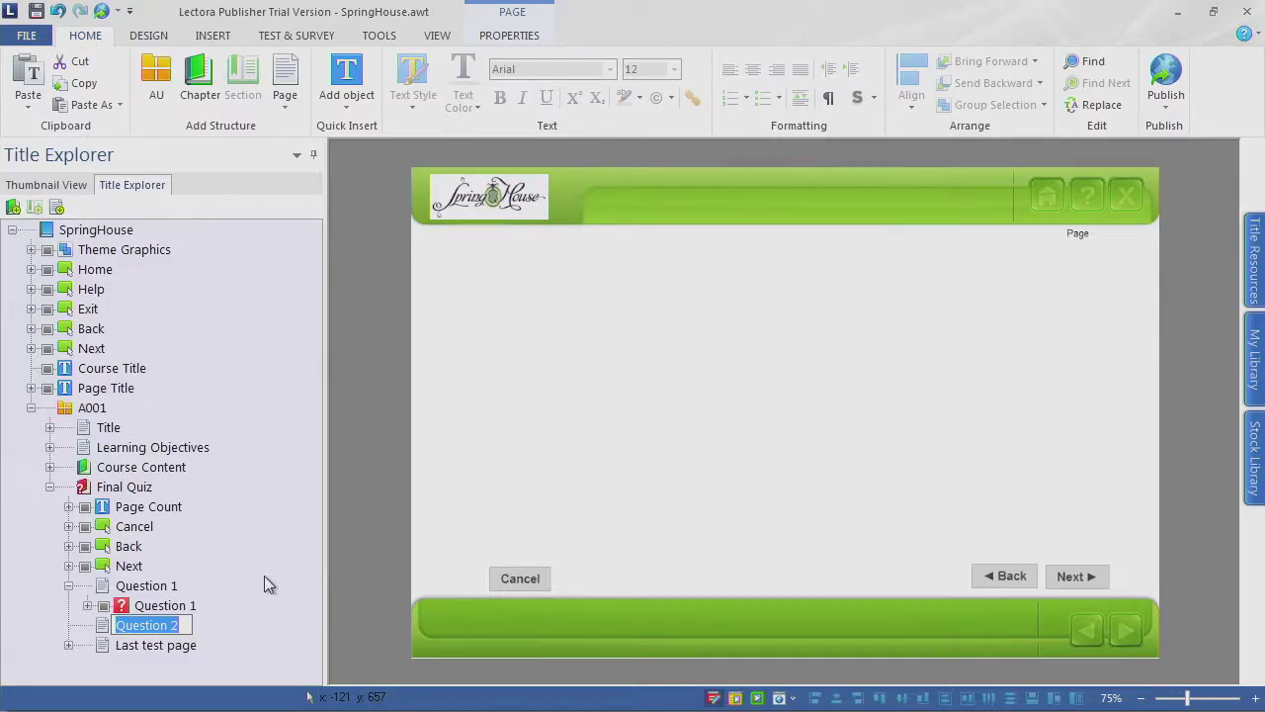
Step: Start a True or False question on the new page, named Question 2 with a point value of 10
click(289, 36)
click(43, 99)
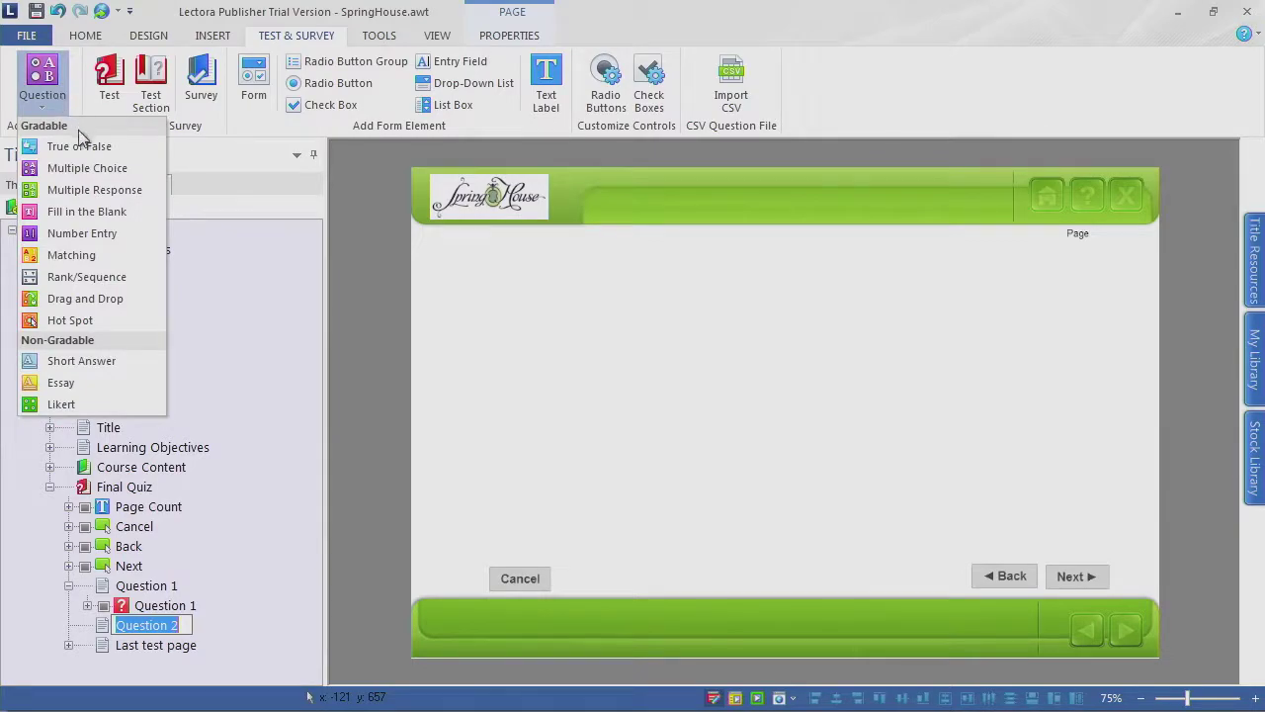
click(83, 147)
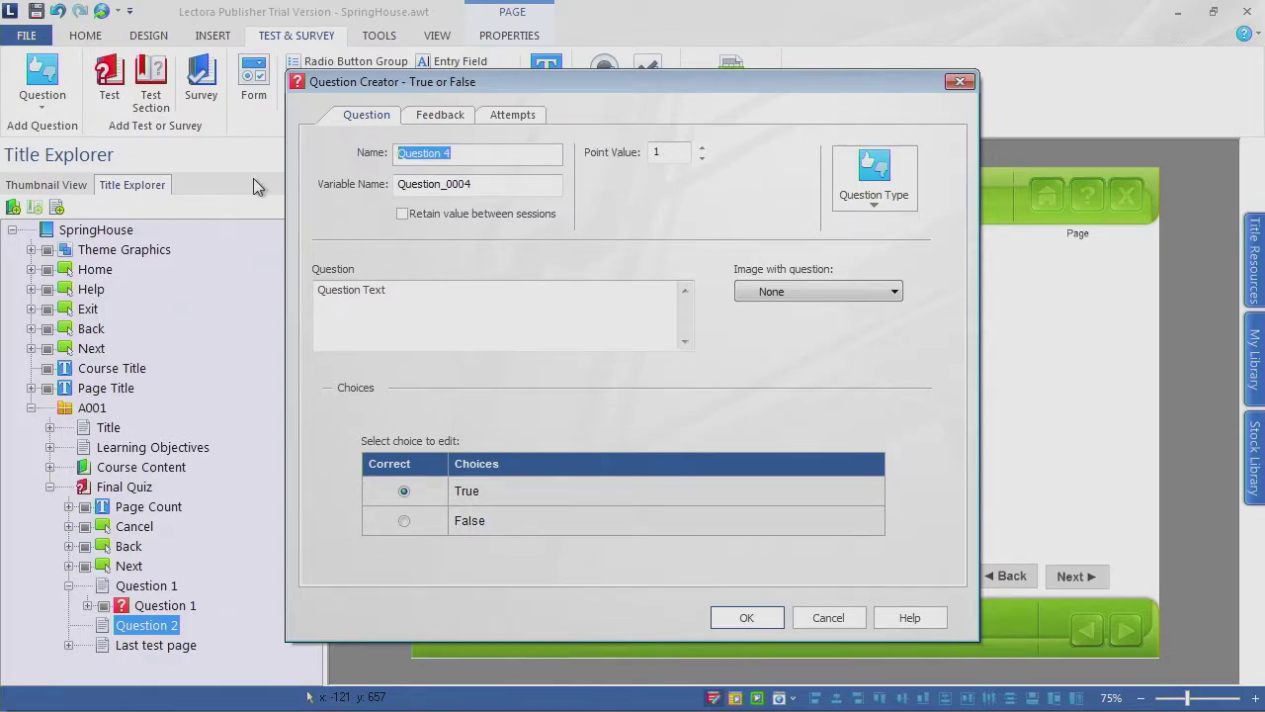
text(Question 2)
Step: Copy "Our food is considered New American cooking?" from the Word storyboard and paste it as the question text in Lectora
key(alt+Tab)
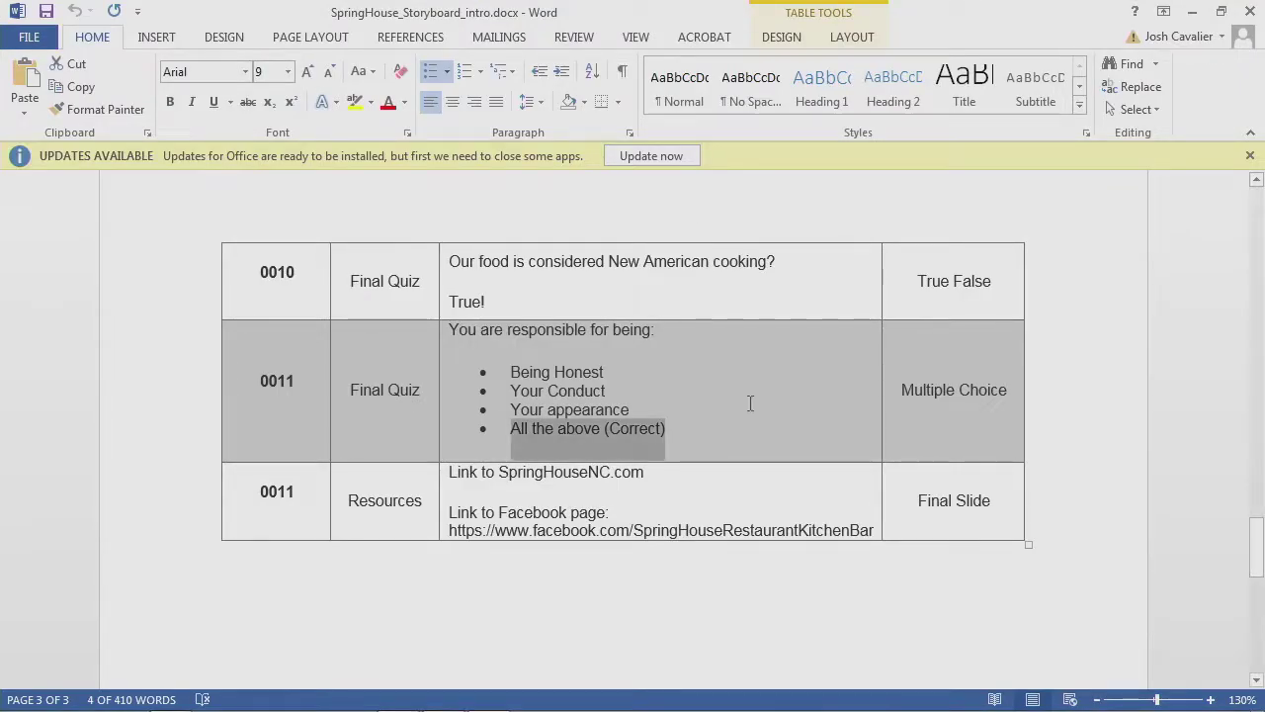
drag(804, 263, 441, 263)
key(ctrl+c)
key(alt+Tab)
drag(435, 327, 109, 288)
key(ctrl+v)
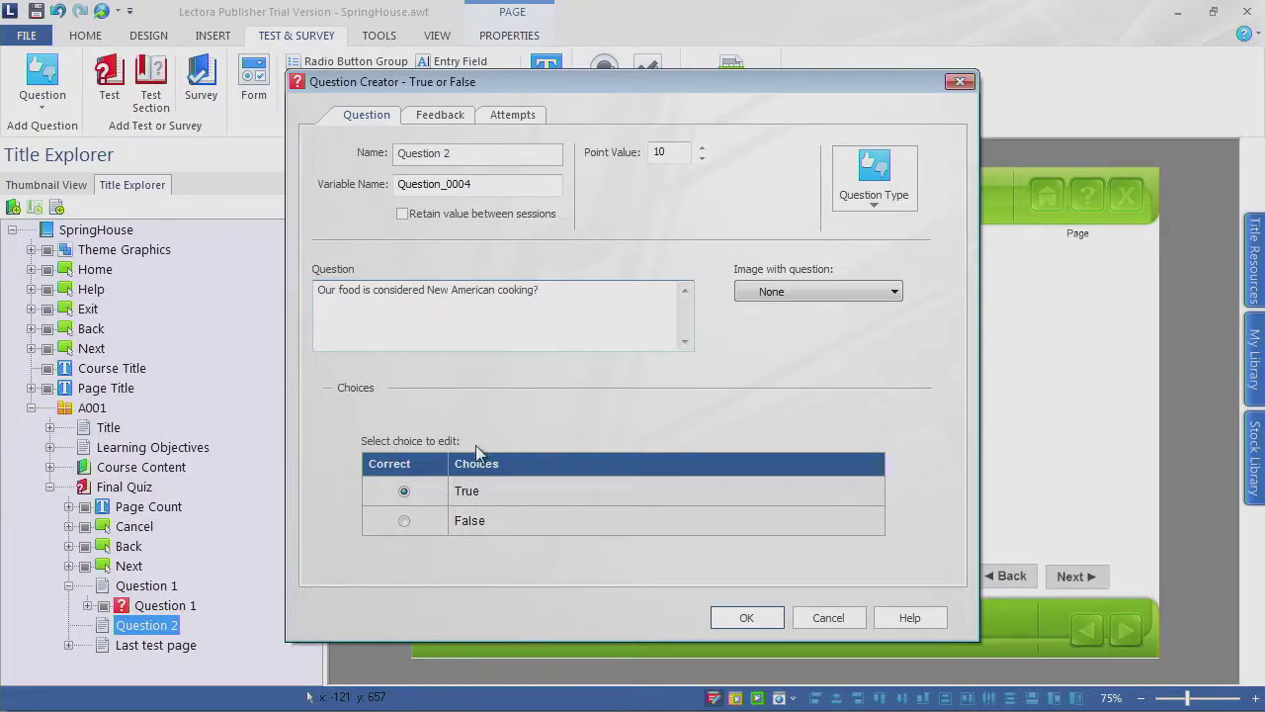
Step: Leave feedback disabled, limit the question to a maximum of 1 allowed attempt, and create it
click(441, 115)
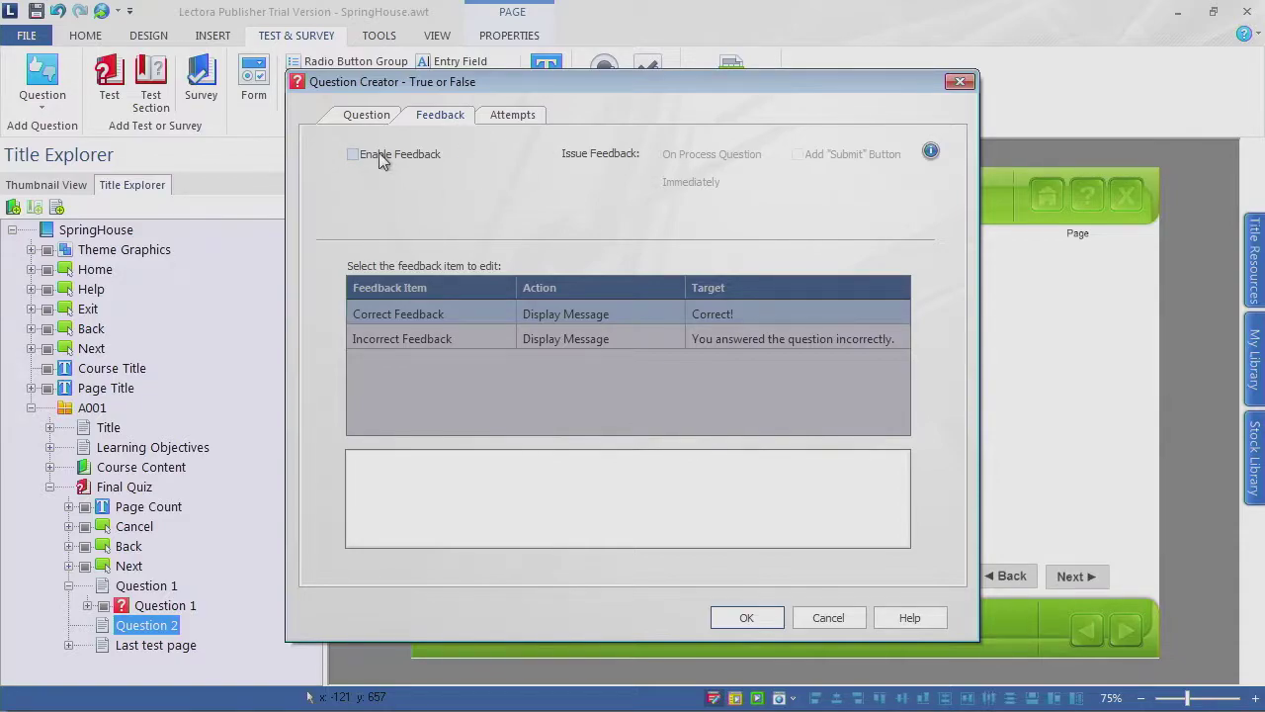
click(506, 118)
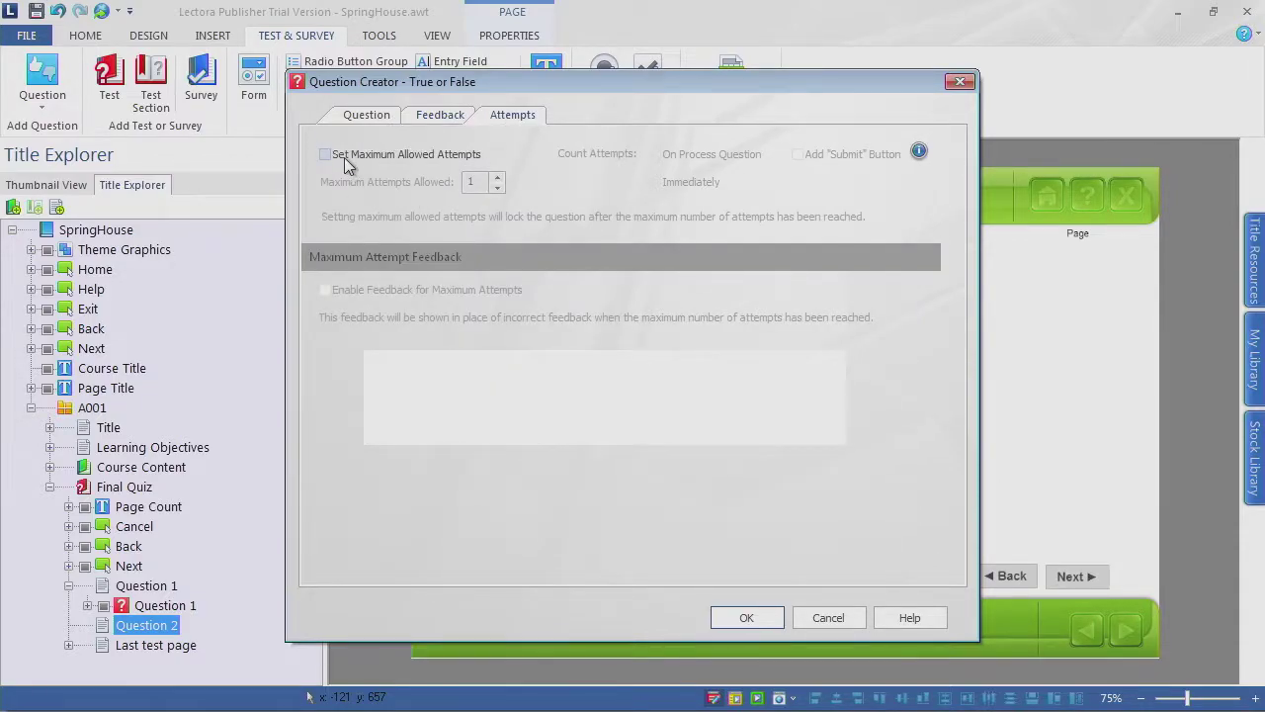
click(342, 155)
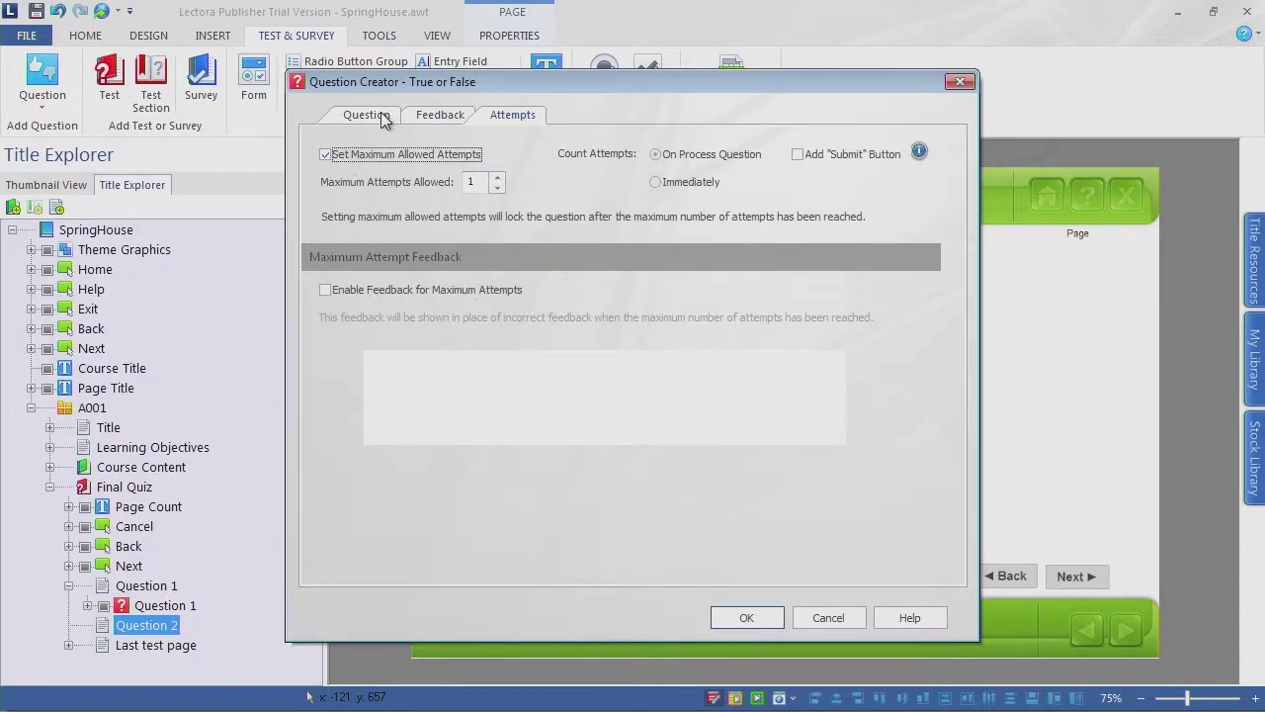
click(747, 617)
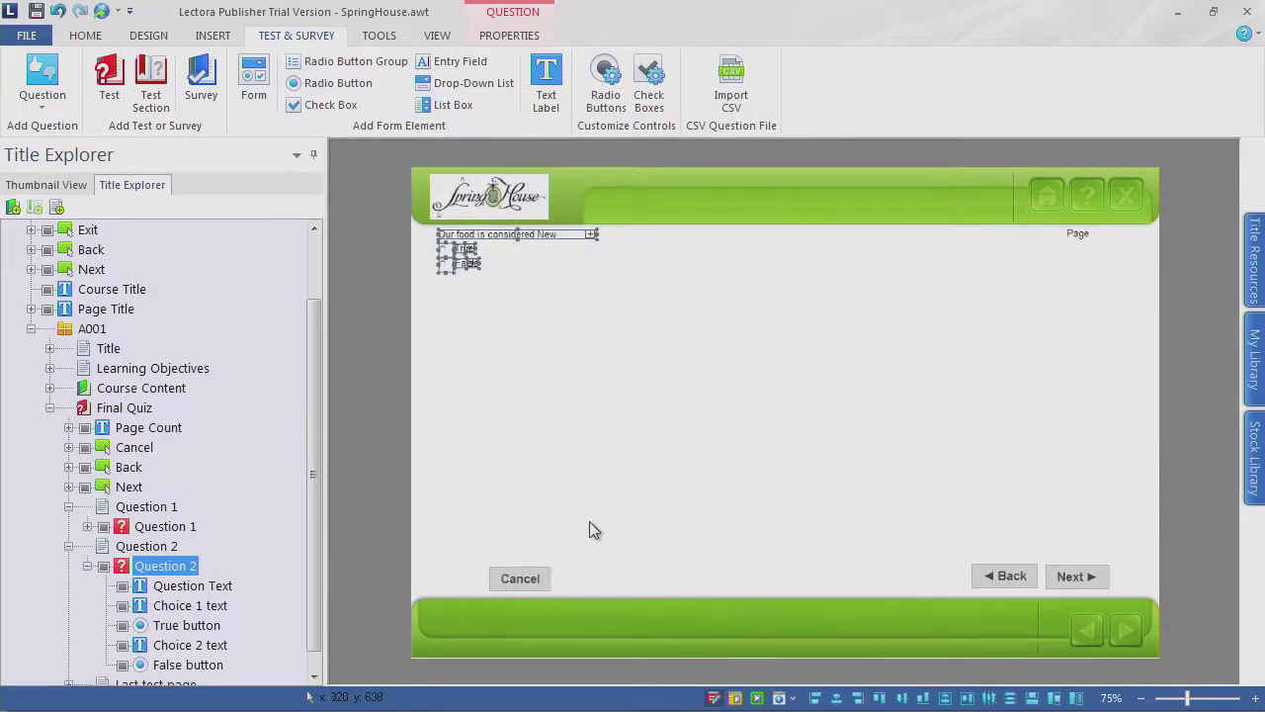
Step: Move the question text and the True and False labels together right and slightly down, away from the page's upper-left corner
click(527, 275)
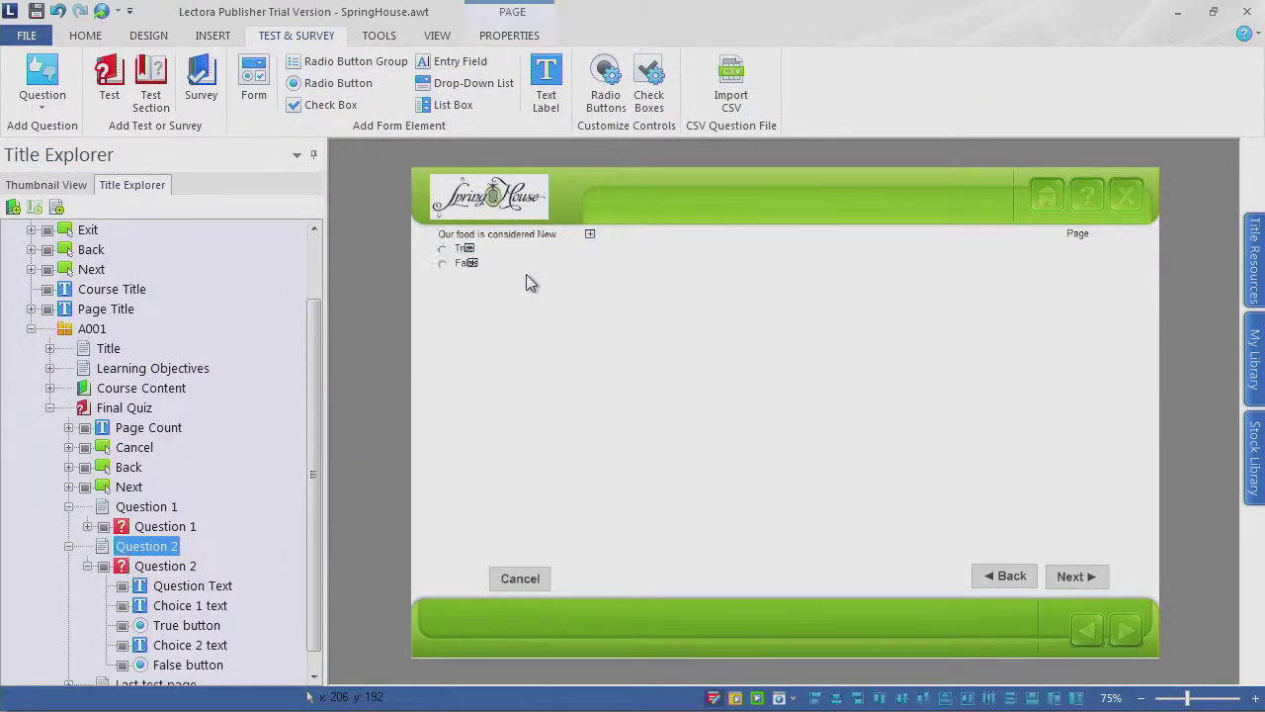
click(479, 233)
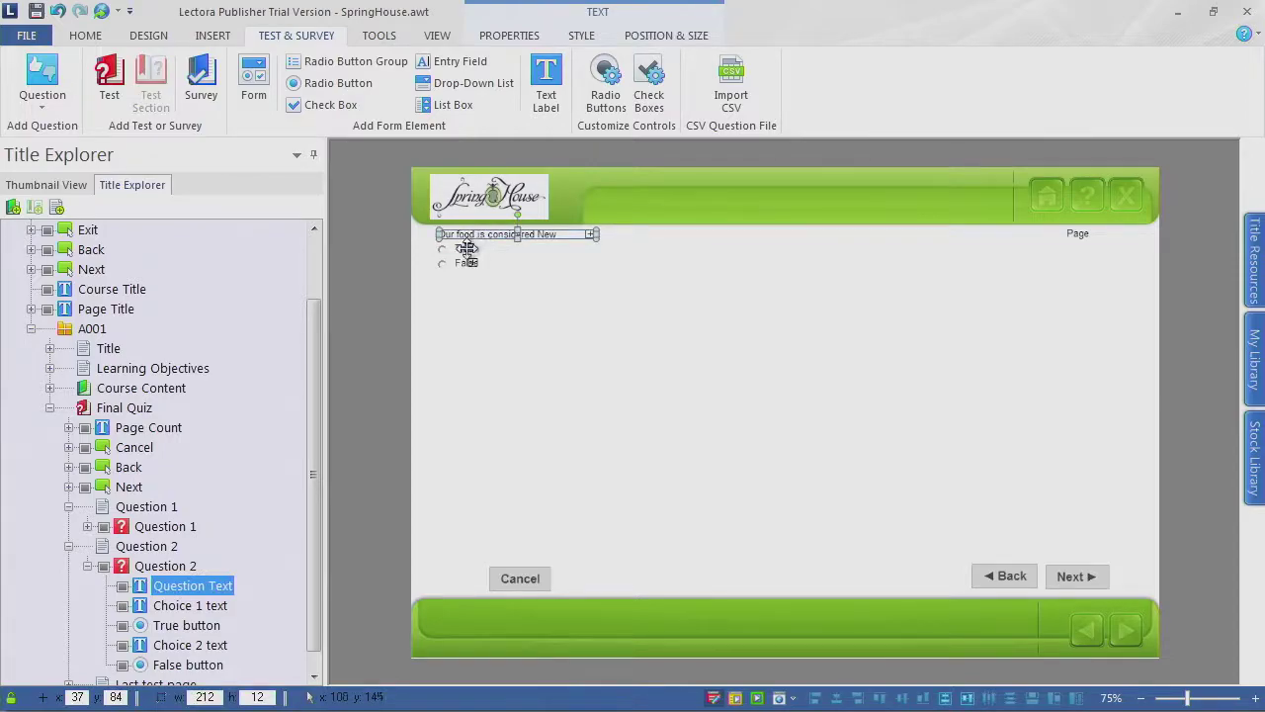
ctrl+click(463, 248)
ctrl+click(462, 262)
drag(468, 234, 609, 262)
click(658, 379)
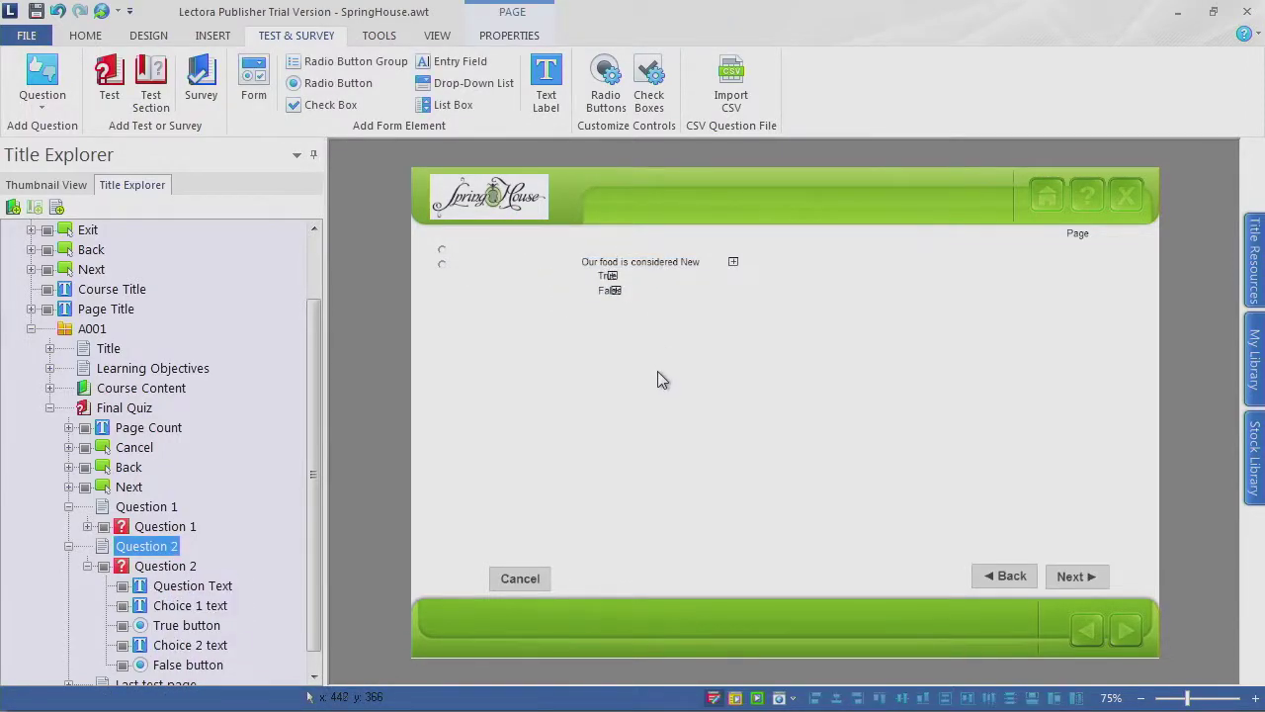
Step: Move the True and False radio buttons next to their matching choice labels
drag(445, 250, 588, 277)
click(443, 271)
click(441, 264)
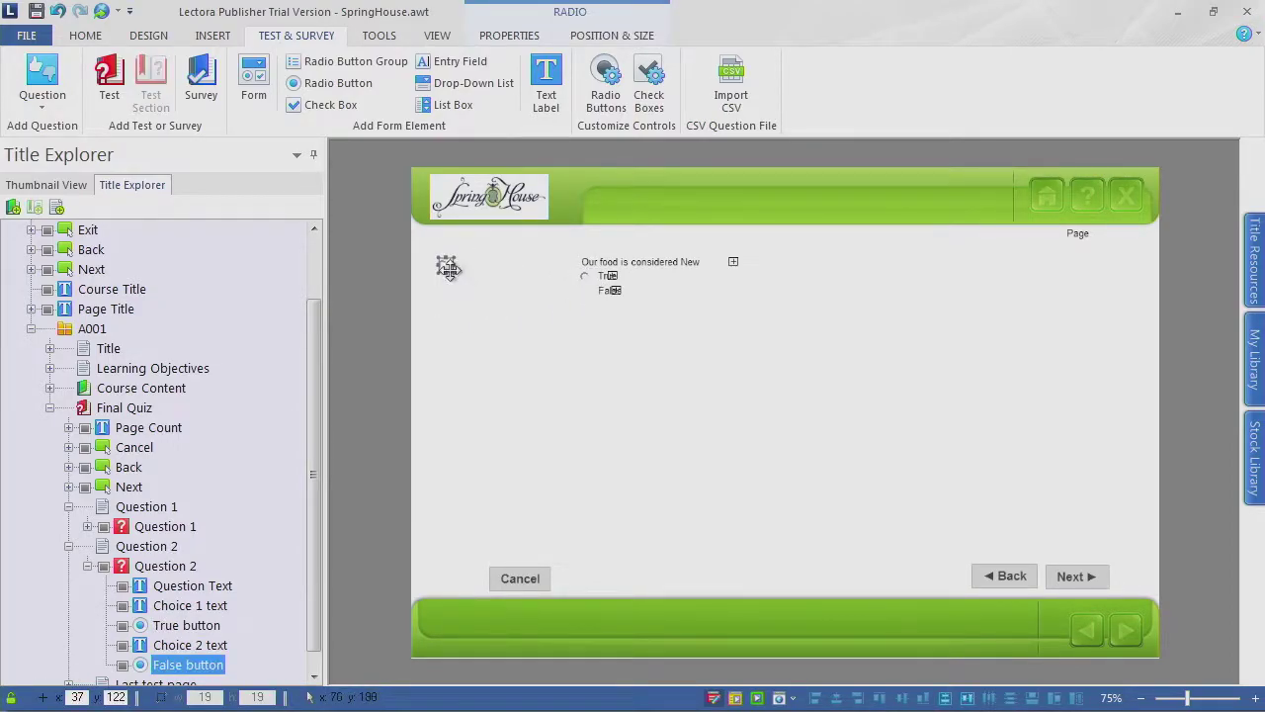
drag(447, 266, 588, 287)
Step: Move the question text slightly up, enlarge its box to about 541 by 21, and set its font size to 14
click(658, 259)
drag(658, 259, 653, 251)
click(731, 254)
click(734, 255)
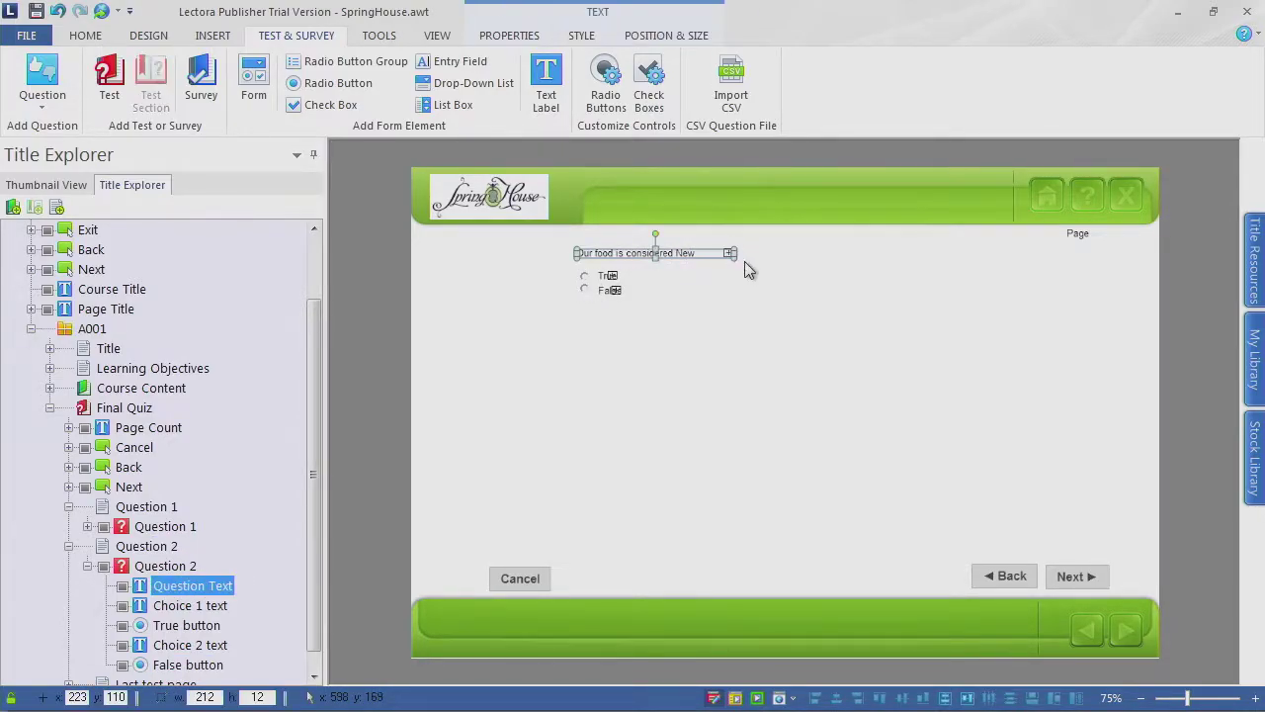
drag(731, 255, 978, 257)
click(89, 35)
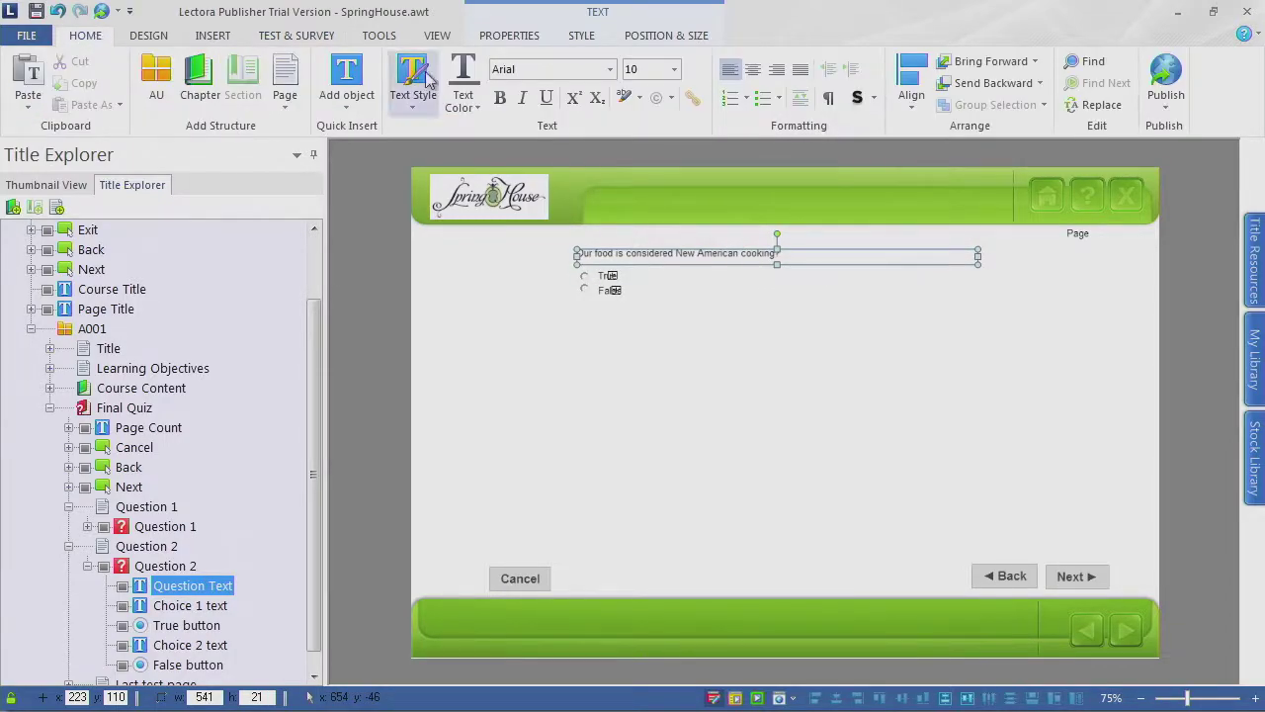
click(674, 71)
click(636, 201)
click(668, 417)
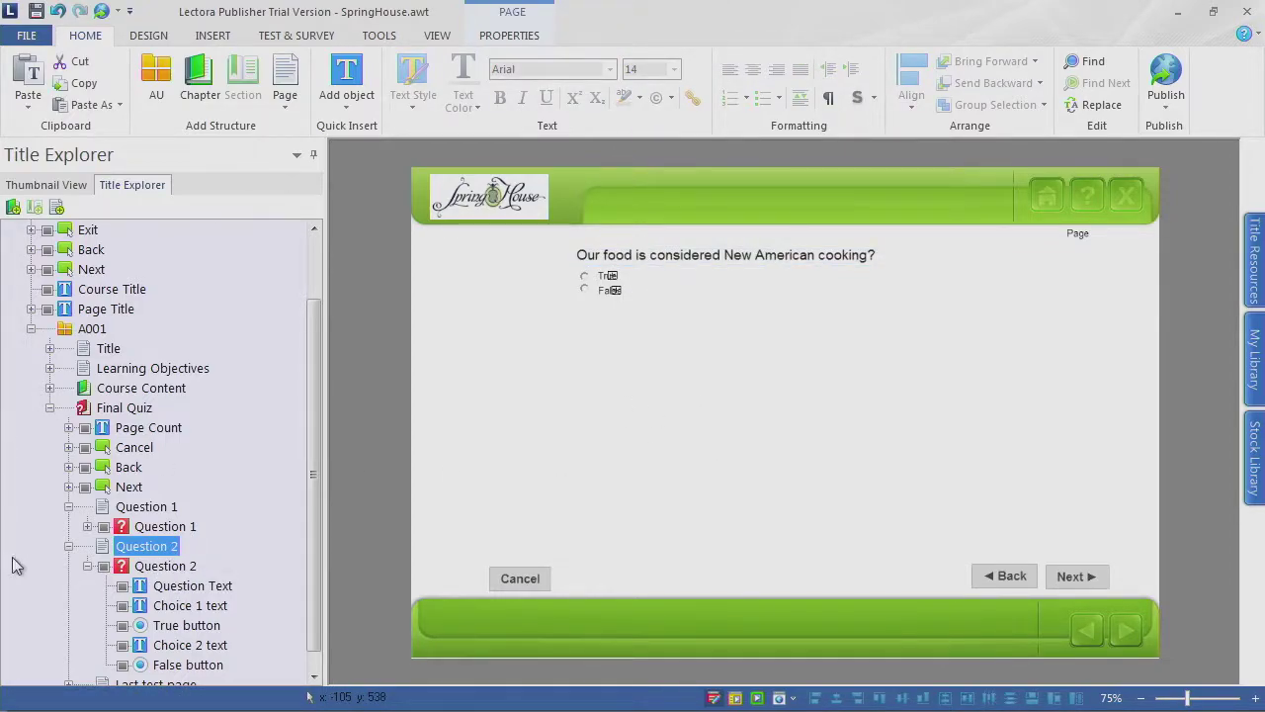
Step: Collapse both question pages in the title structure and move the Done button on Last test page beside the Back button
click(68, 545)
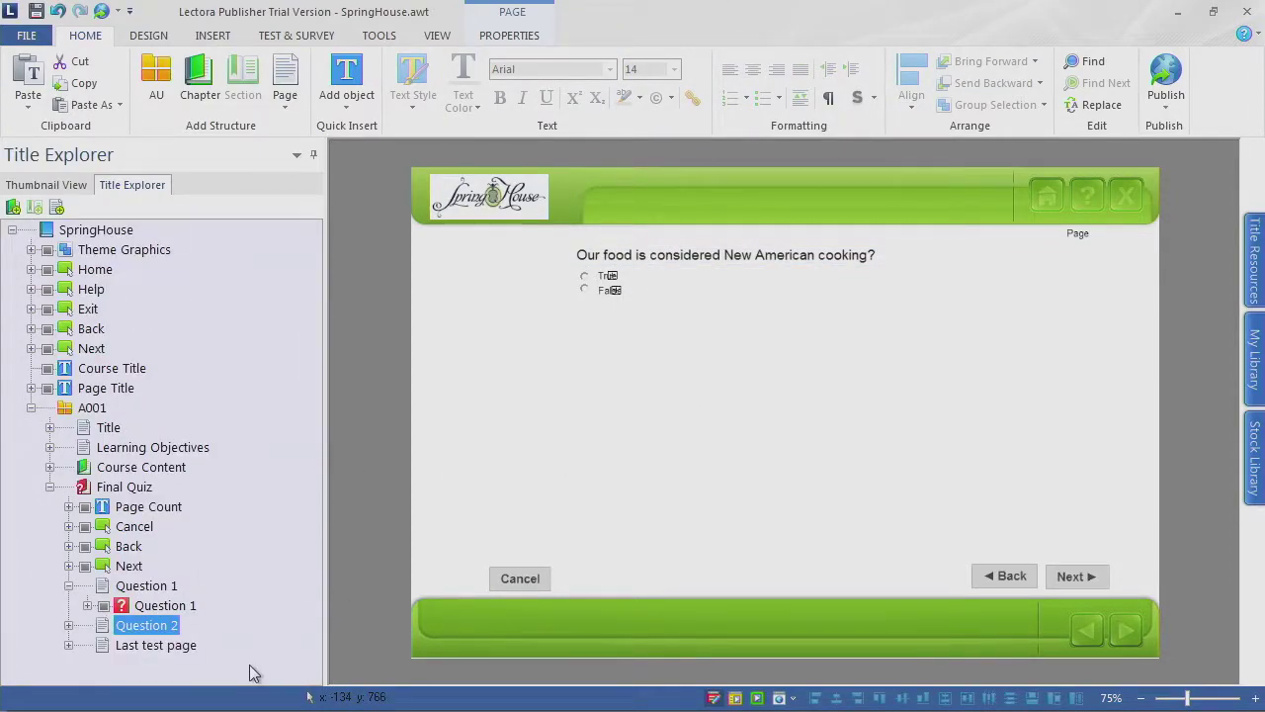
click(68, 585)
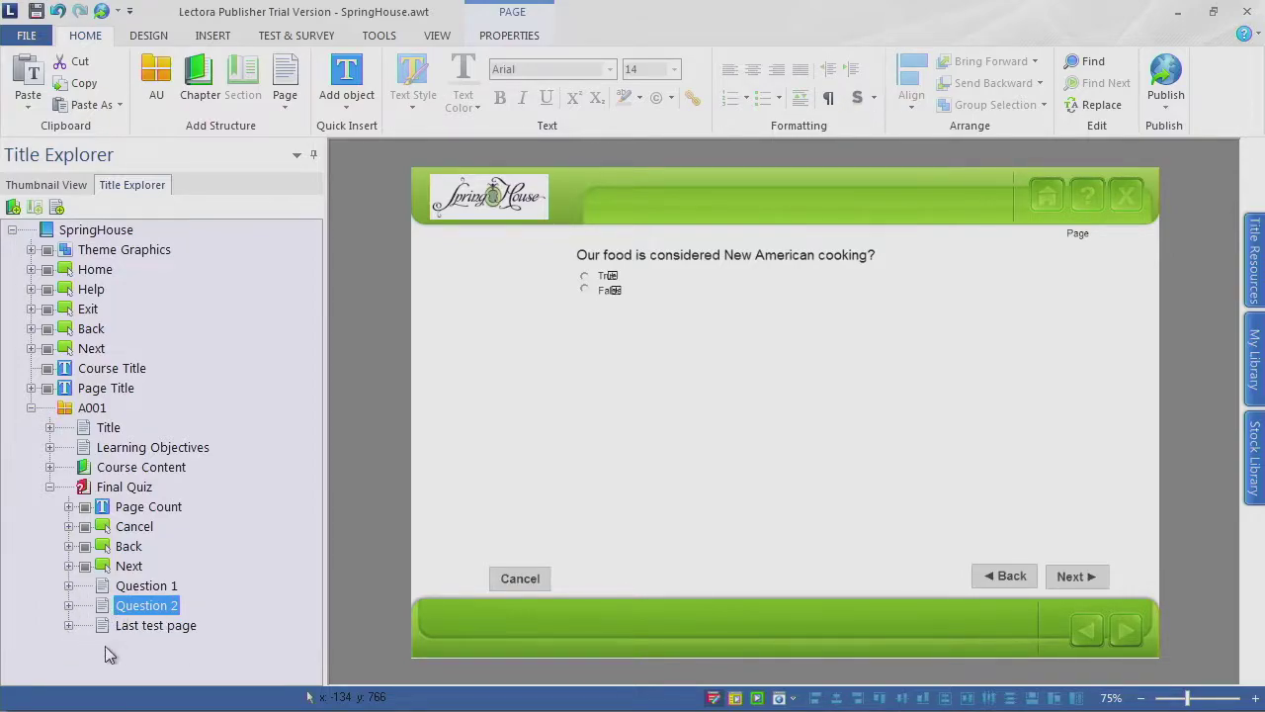
click(155, 626)
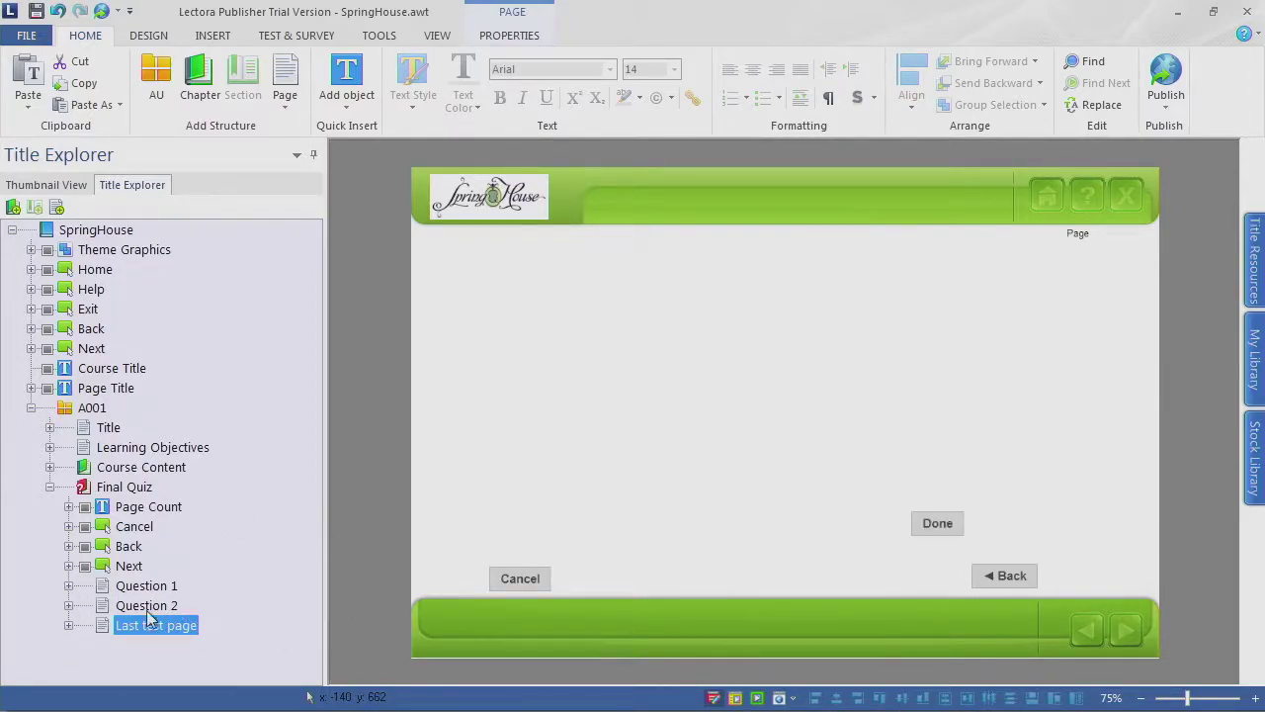
click(944, 525)
drag(949, 528, 933, 577)
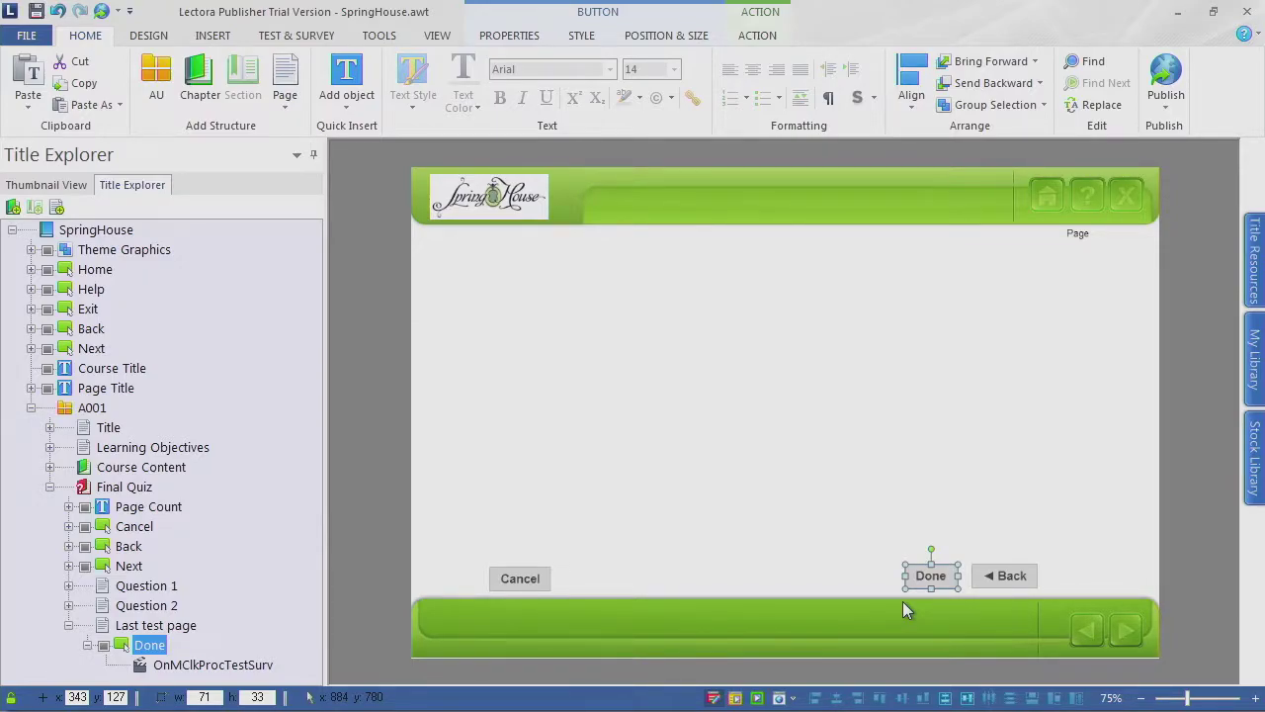
Step: Examine the Final Quiz's properties, behavior and results settings, including the available targets for when the test is completed or passed
click(141, 488)
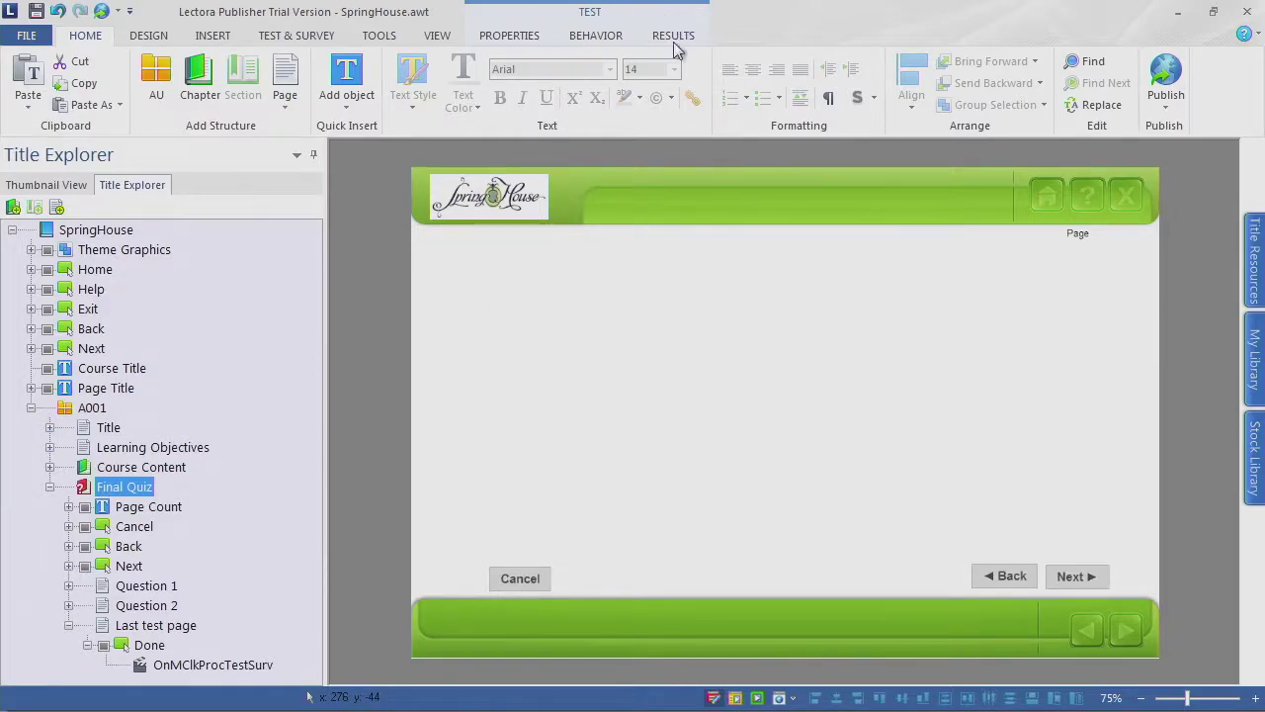
click(519, 44)
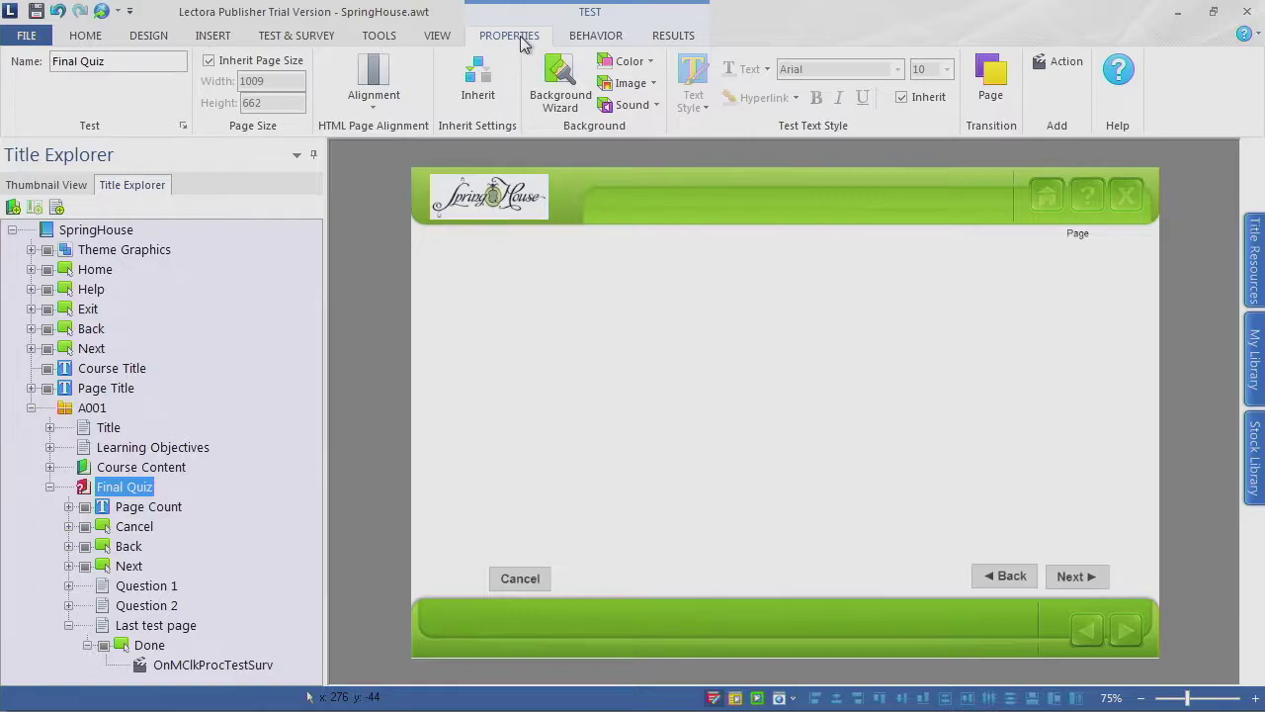
click(591, 39)
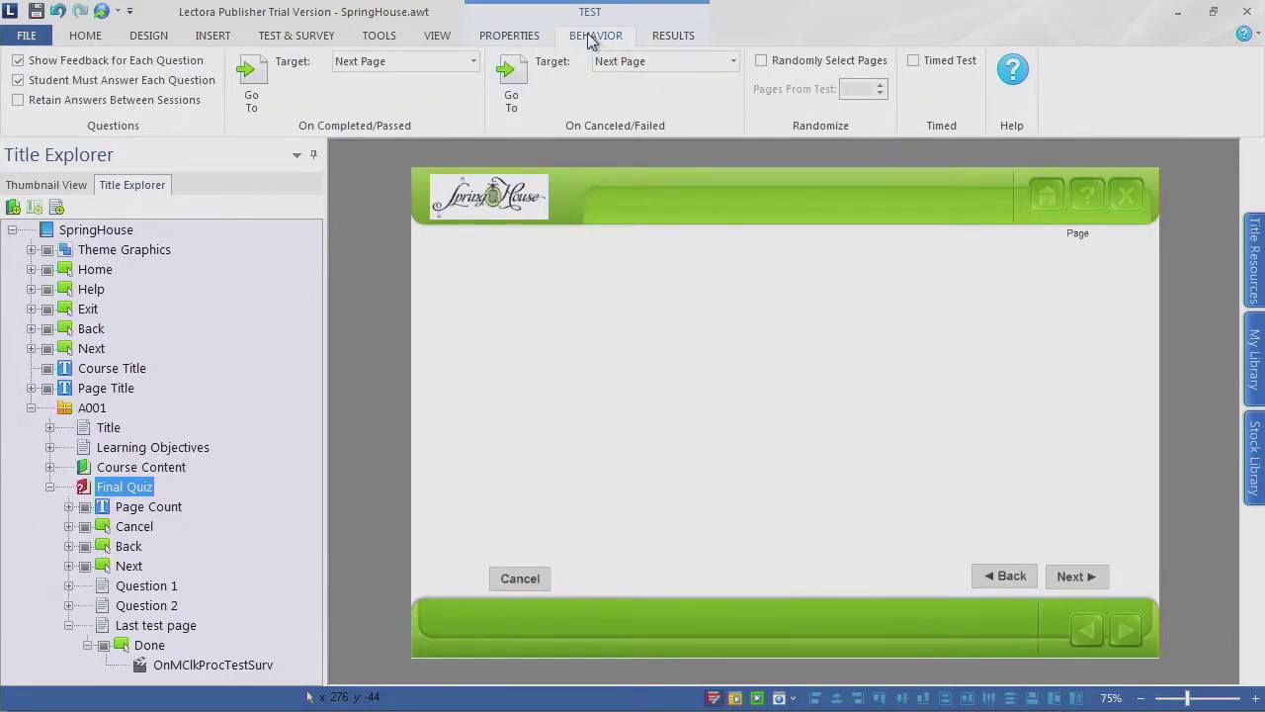
click(686, 38)
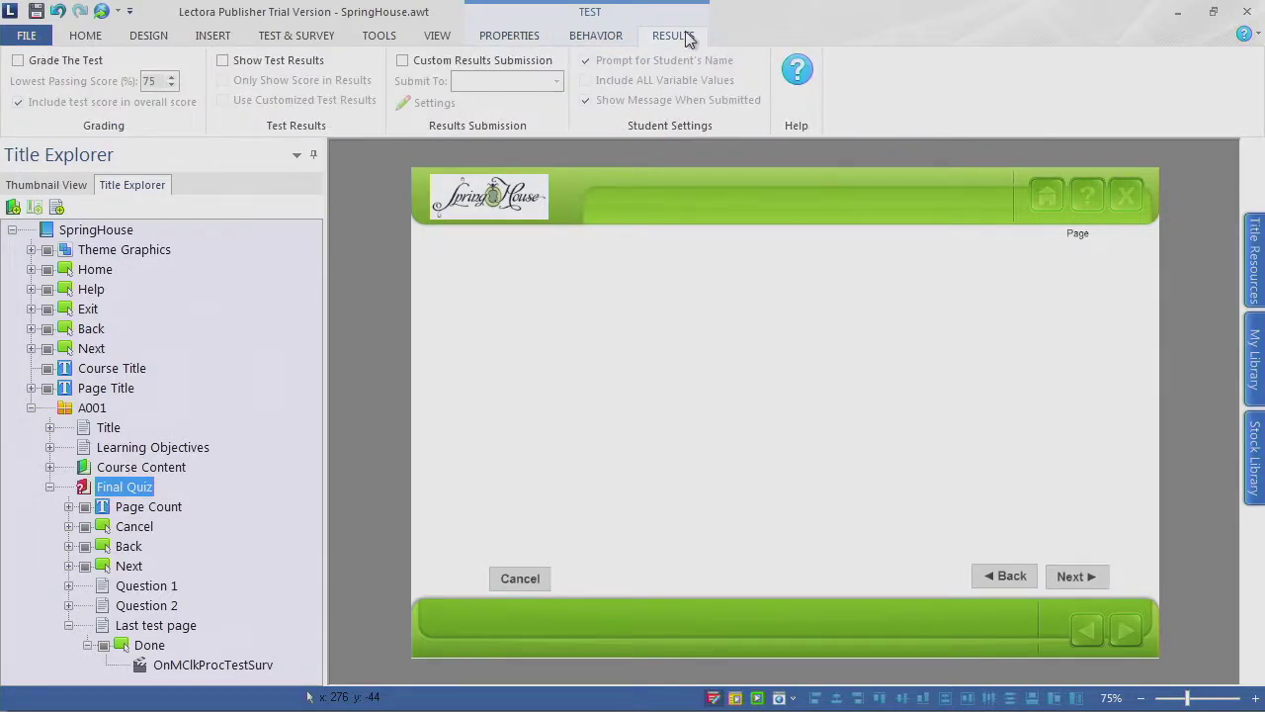
click(521, 42)
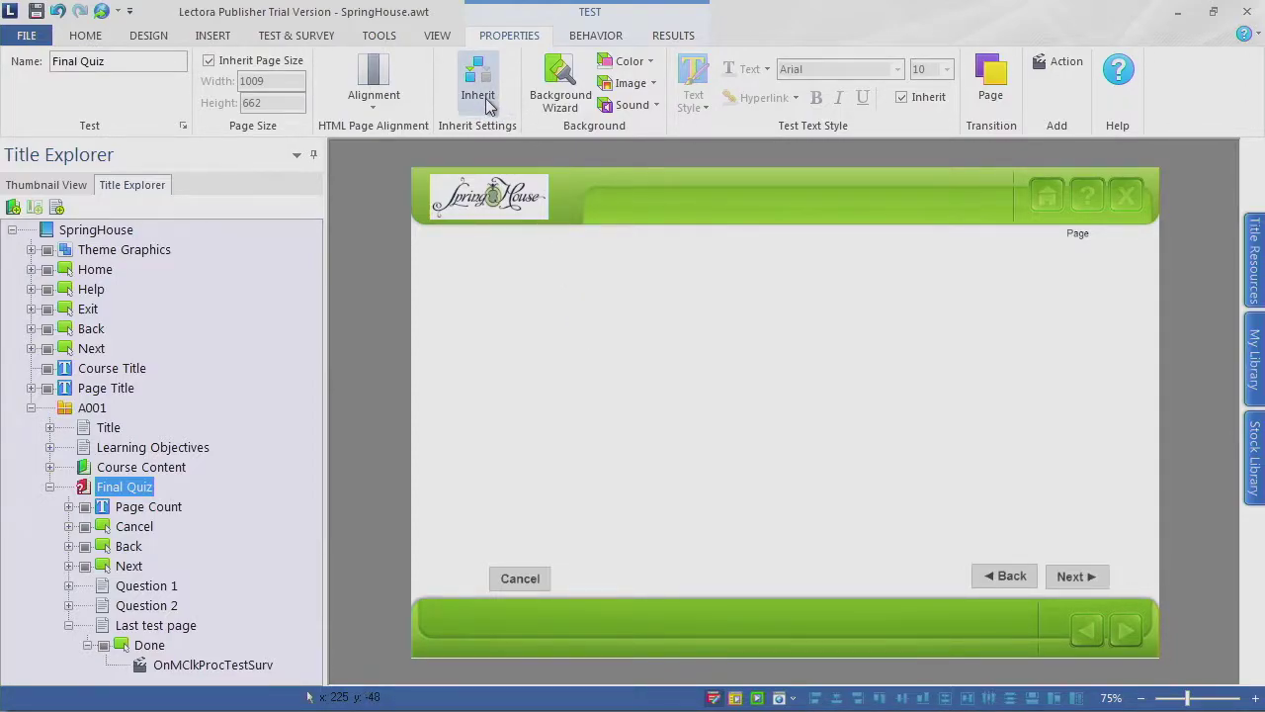
click(596, 36)
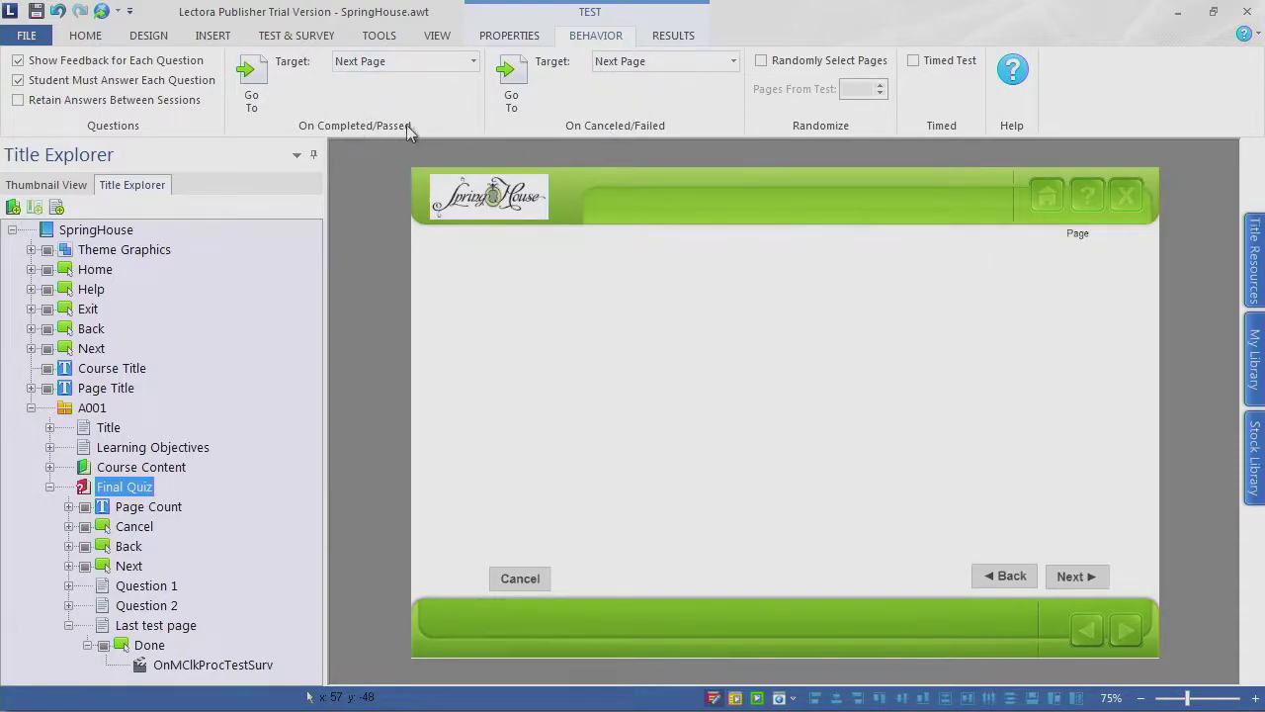
click(471, 60)
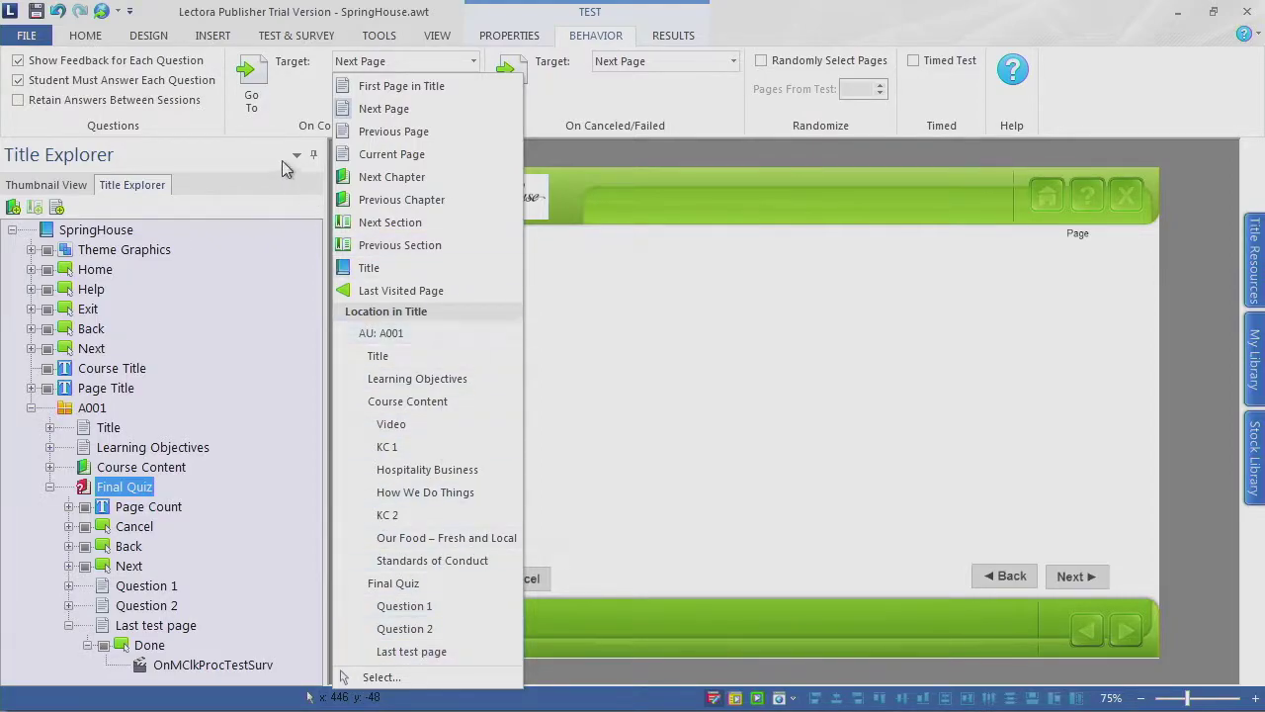
click(289, 99)
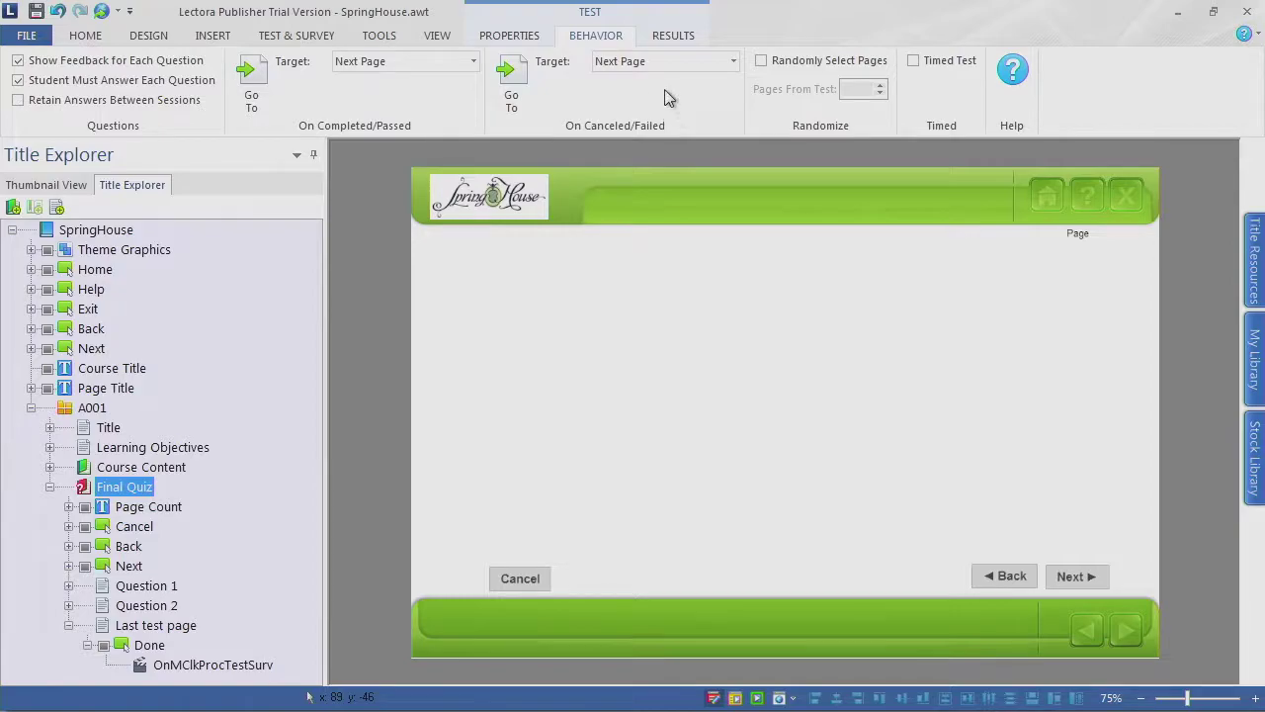
Step: Grade the Final Quiz with a lowest passing score of 100% and show test results with only the score
click(682, 37)
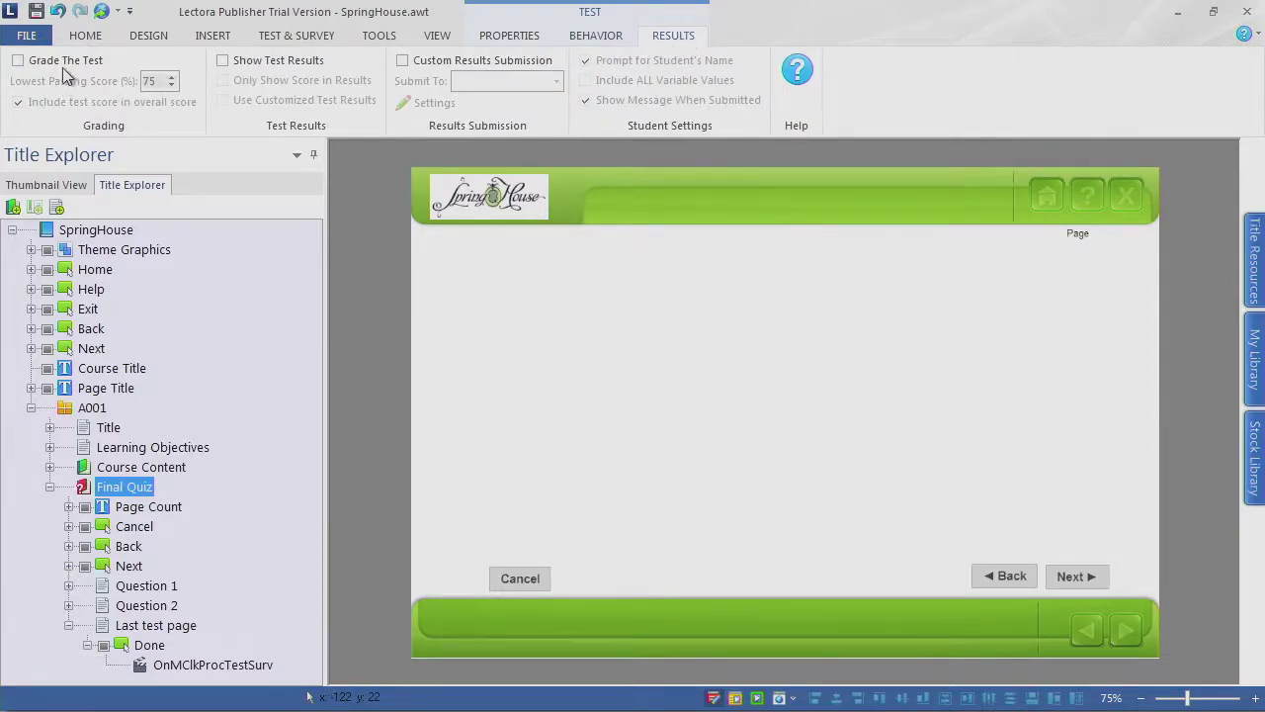
click(18, 61)
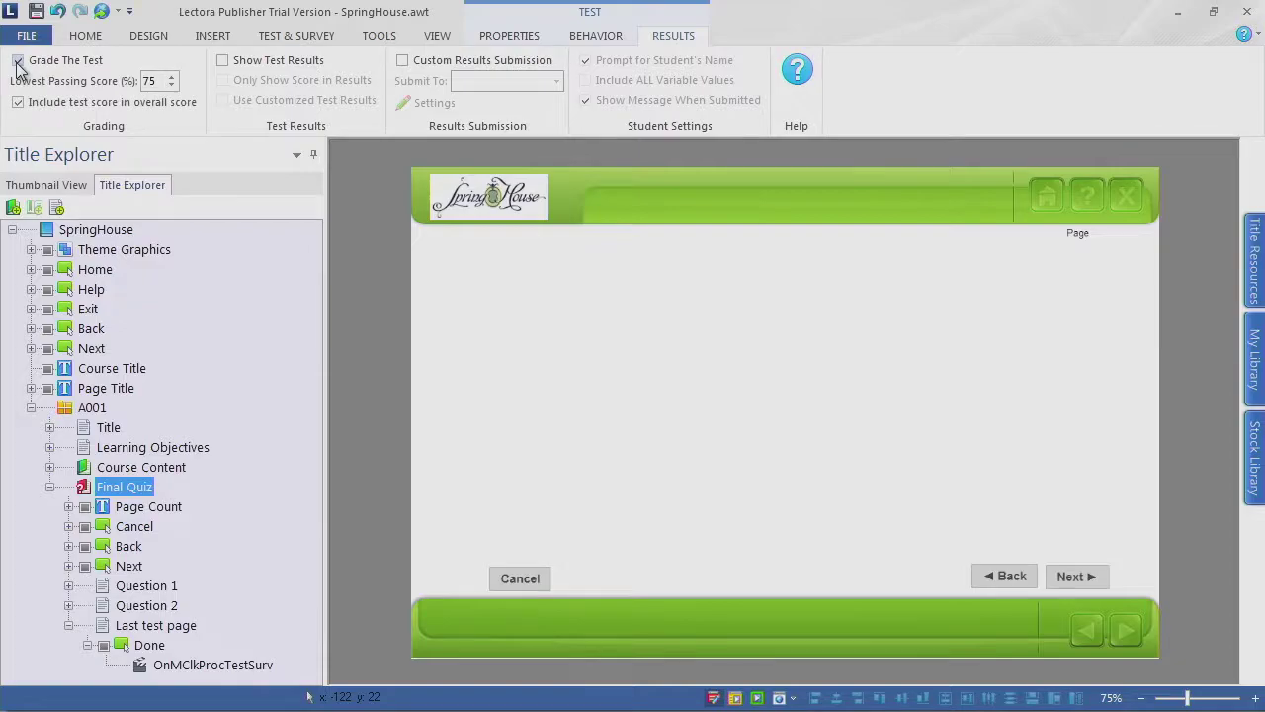
double_click(150, 81)
text(100)
click(223, 61)
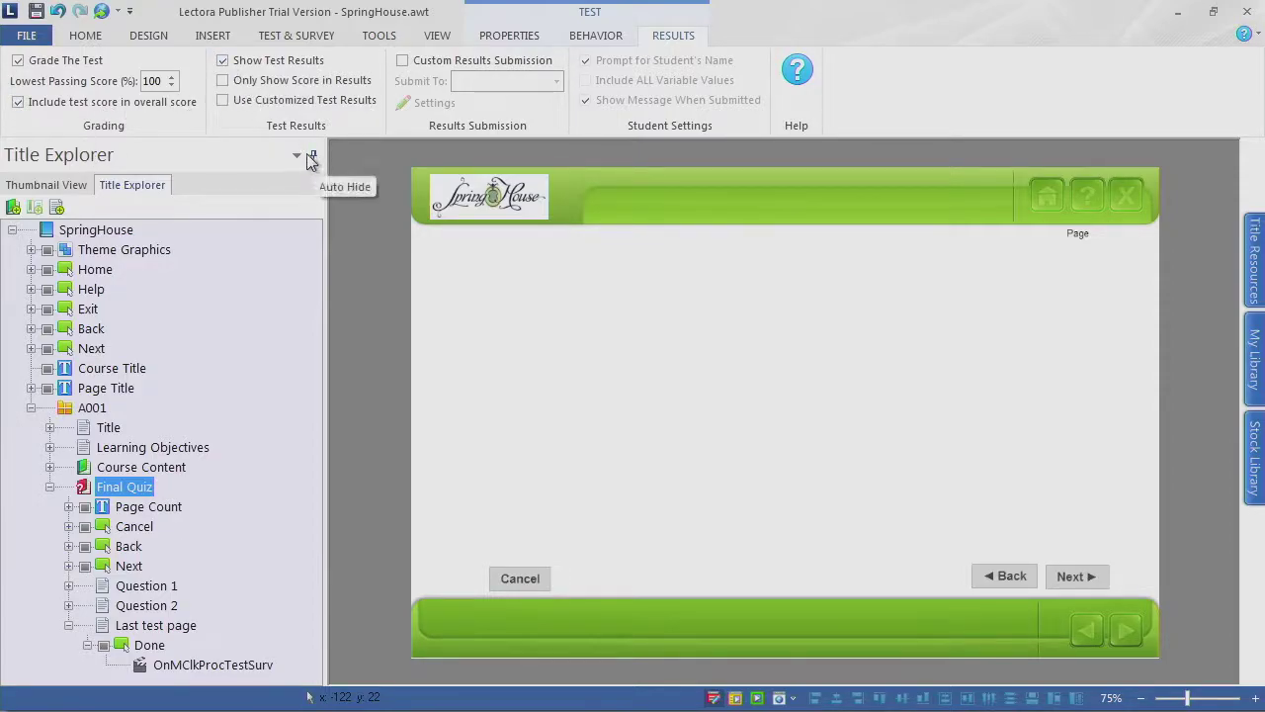
click(222, 80)
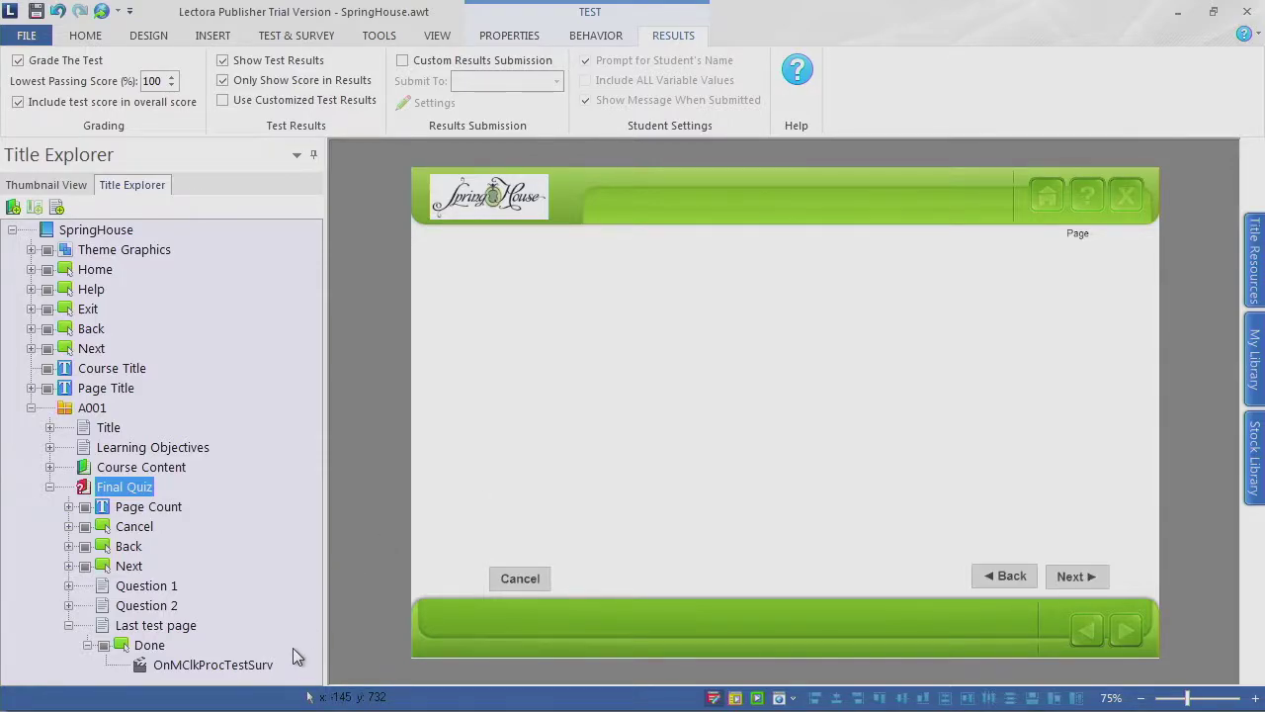
Step: Run the Final Quiz answering Being Honest and True, submit it, and open the results' print dialog without printing
click(138, 607)
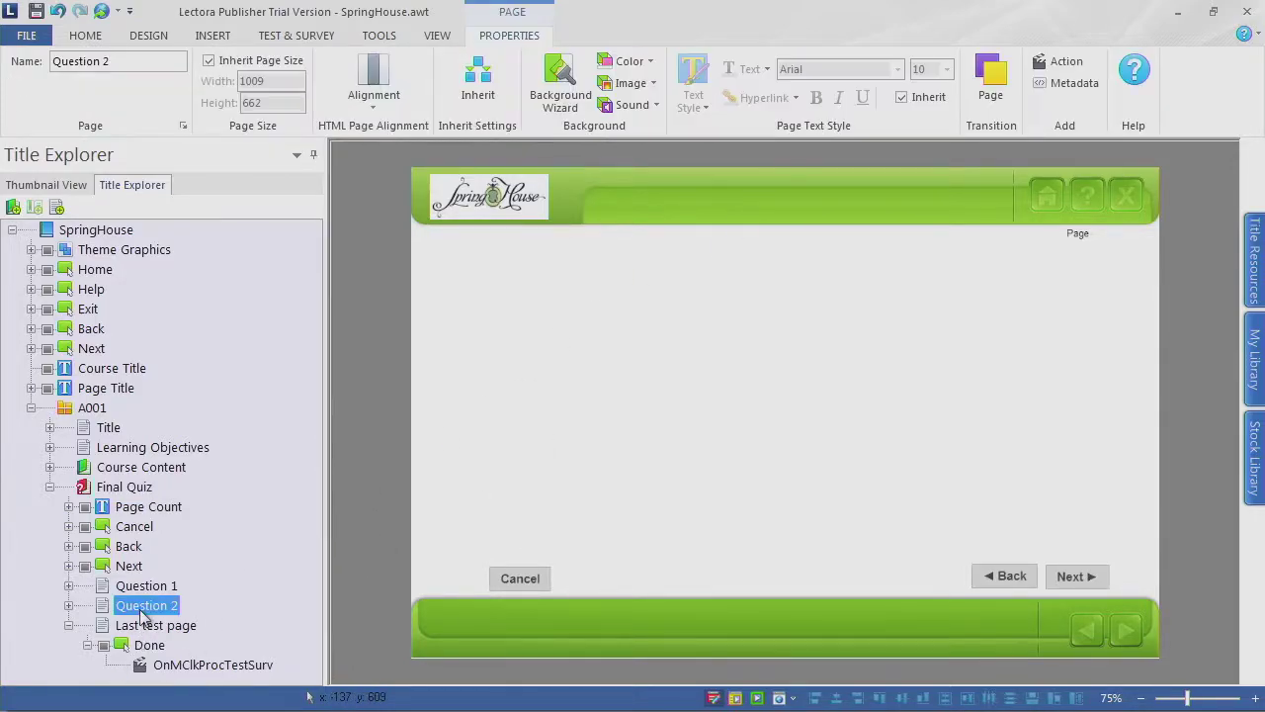
click(169, 625)
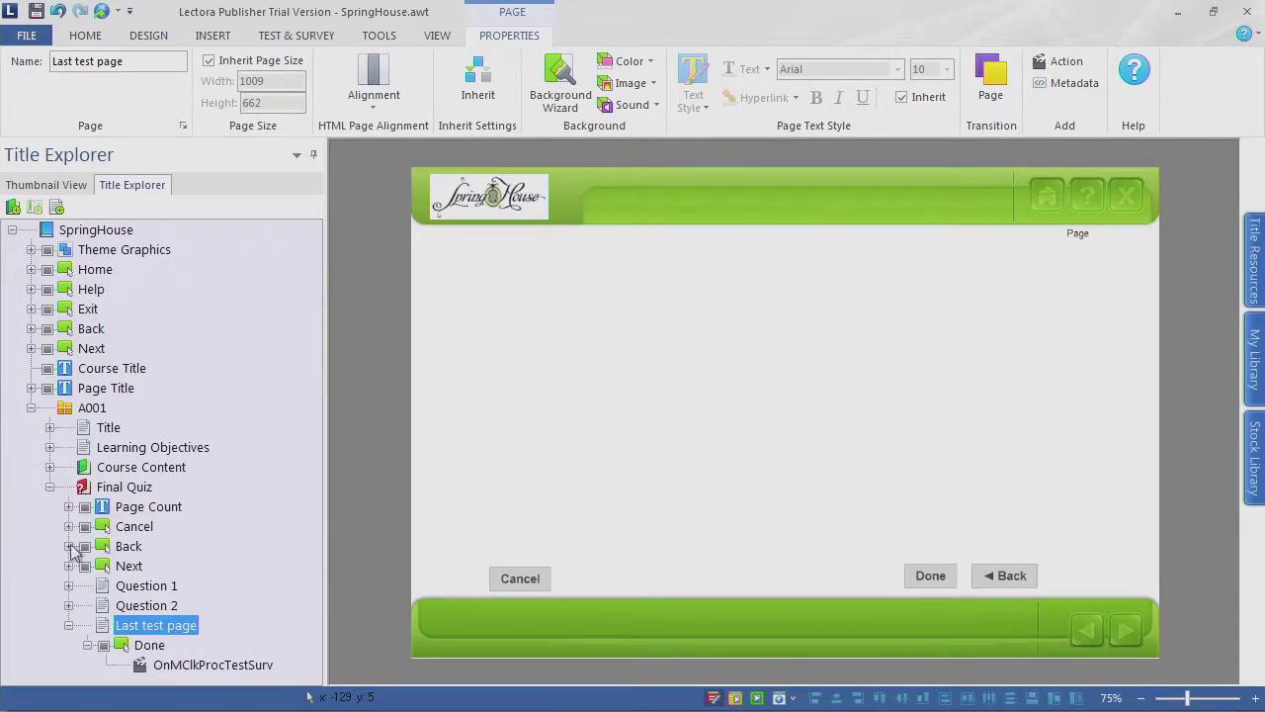
click(109, 487)
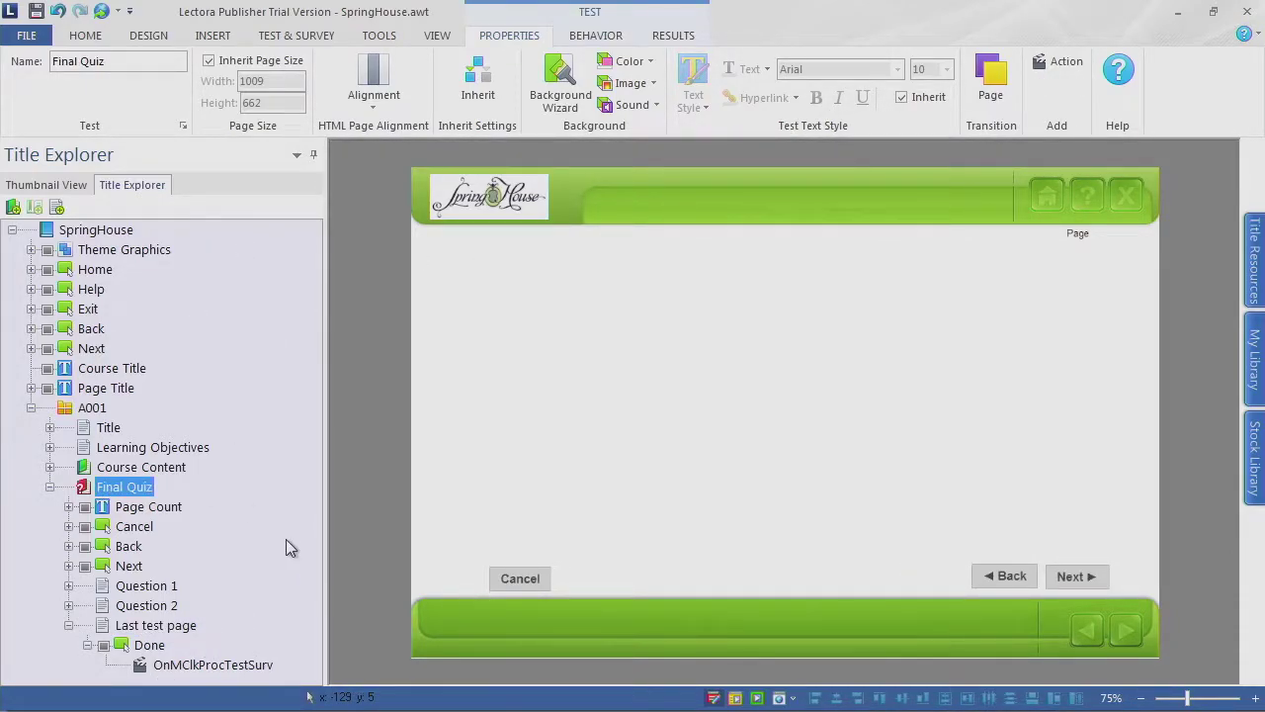
key(F11)
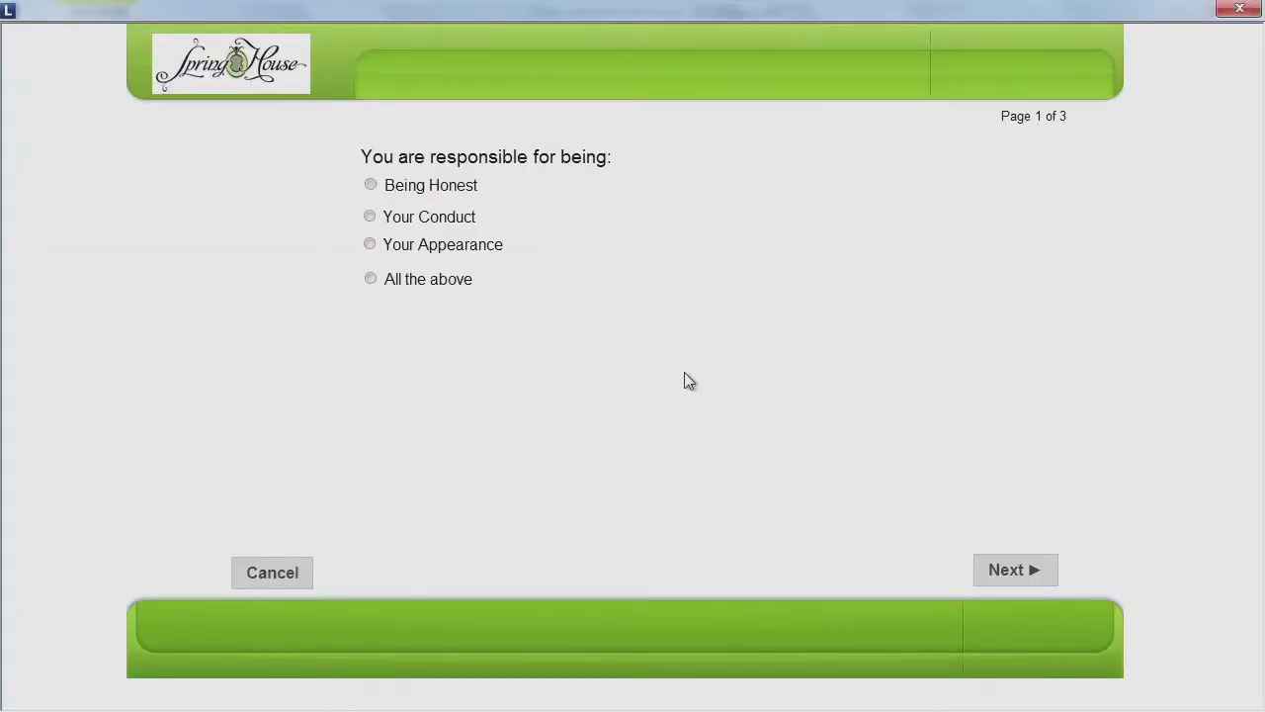
click(448, 187)
click(1010, 571)
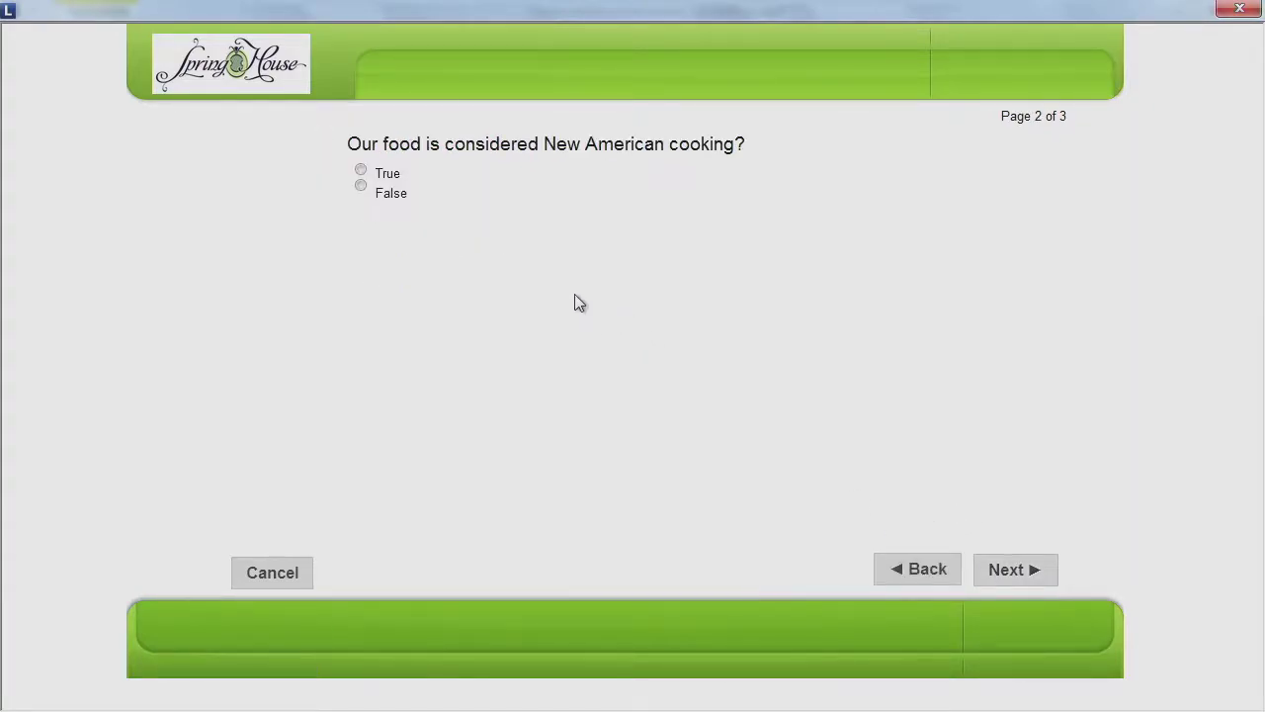
click(376, 175)
click(1014, 571)
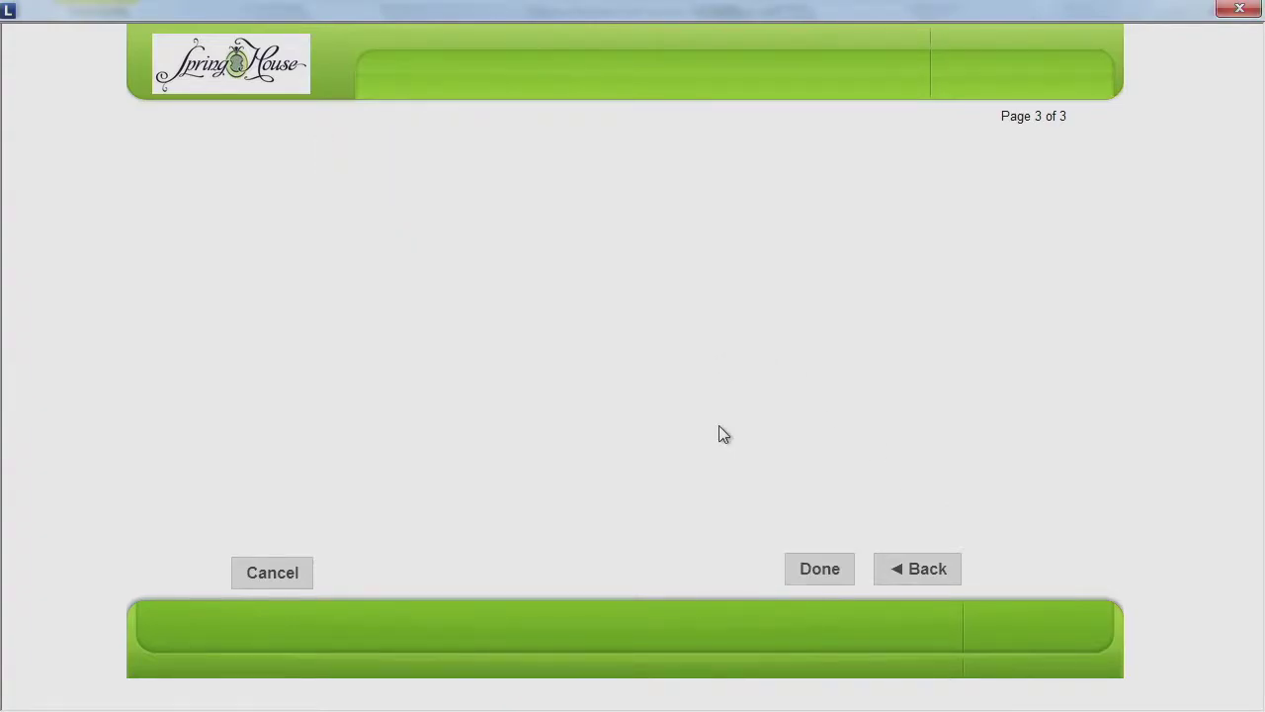
click(820, 570)
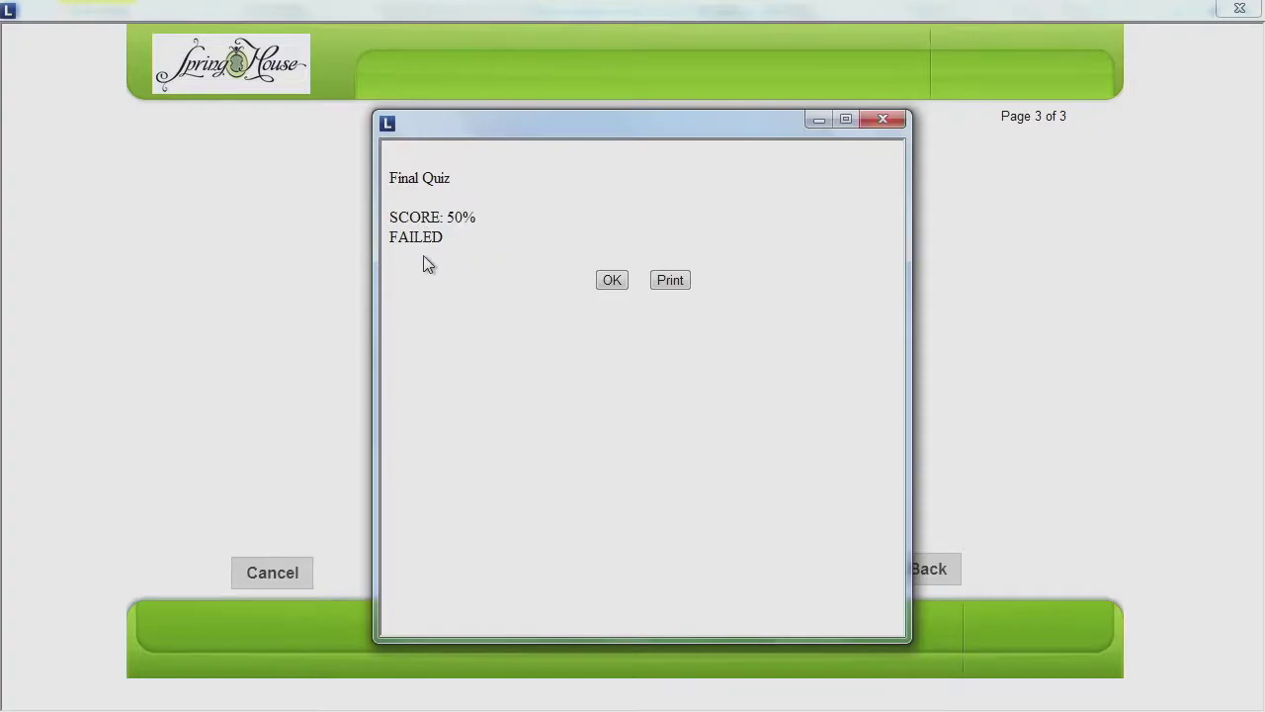
click(669, 282)
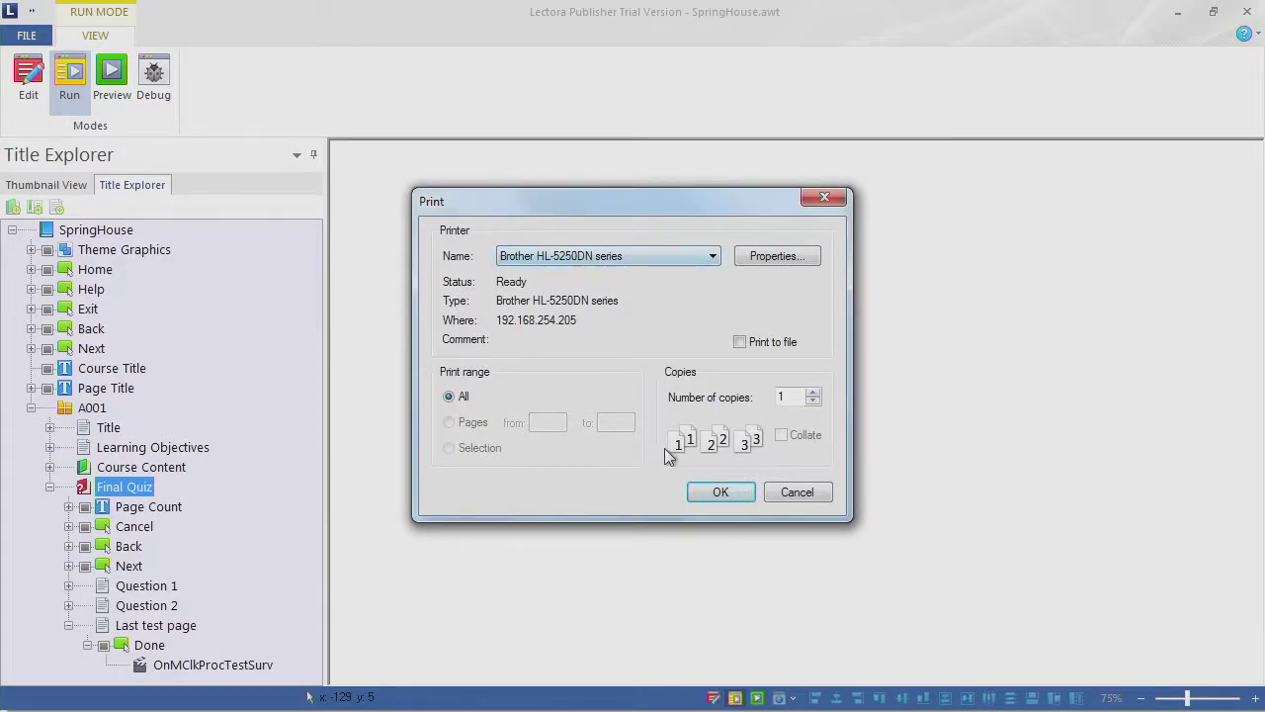
click(807, 494)
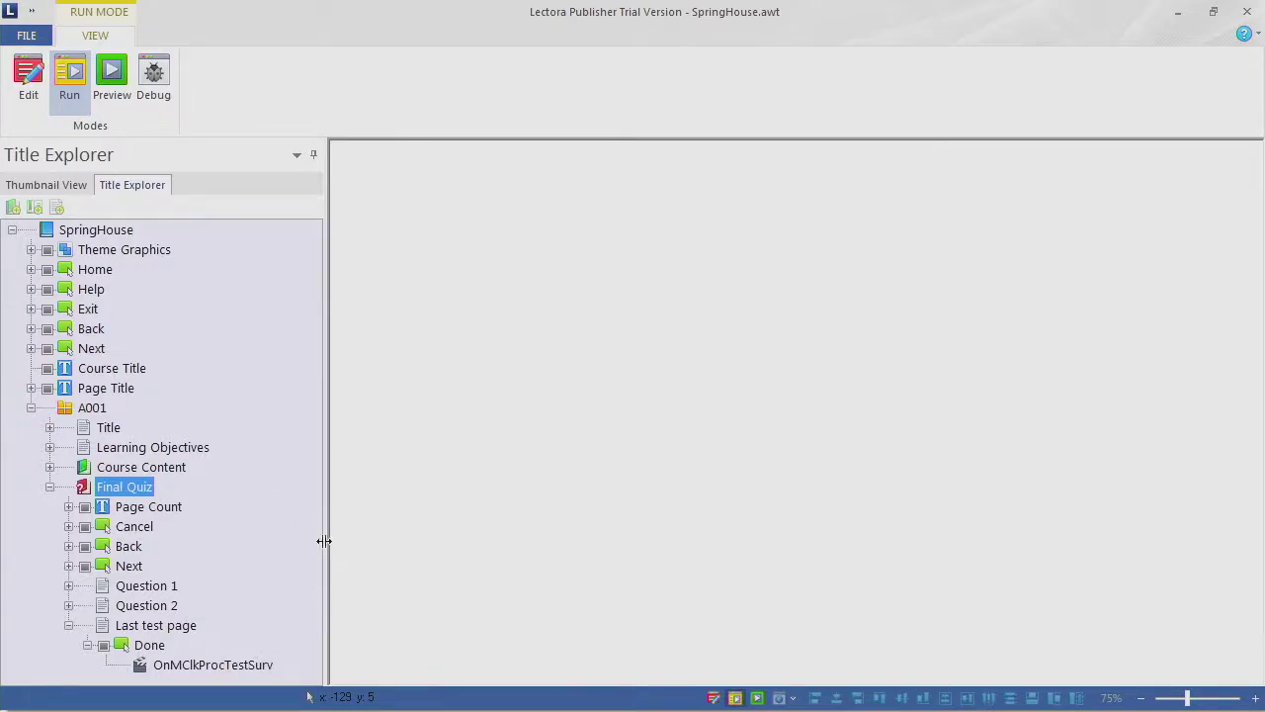
Step: Return to edit mode with the Final Quiz expanded and collapse Last test page in the title structure
click(49, 486)
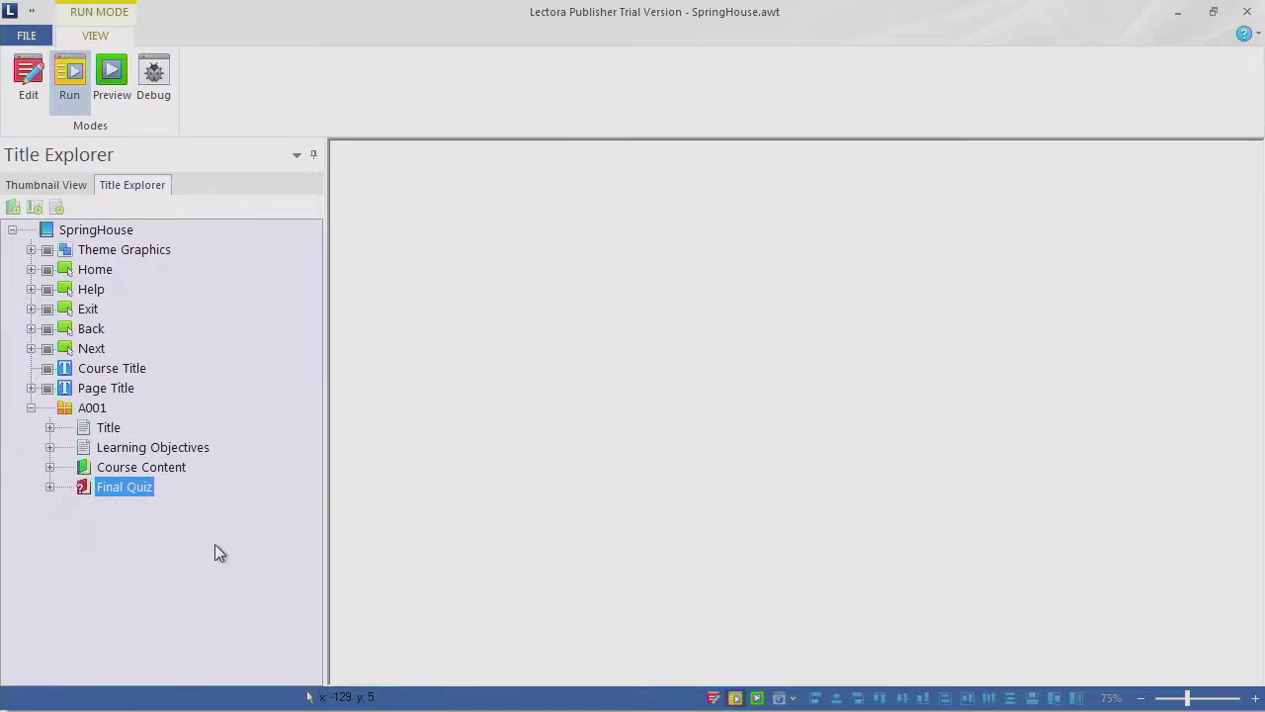
click(50, 486)
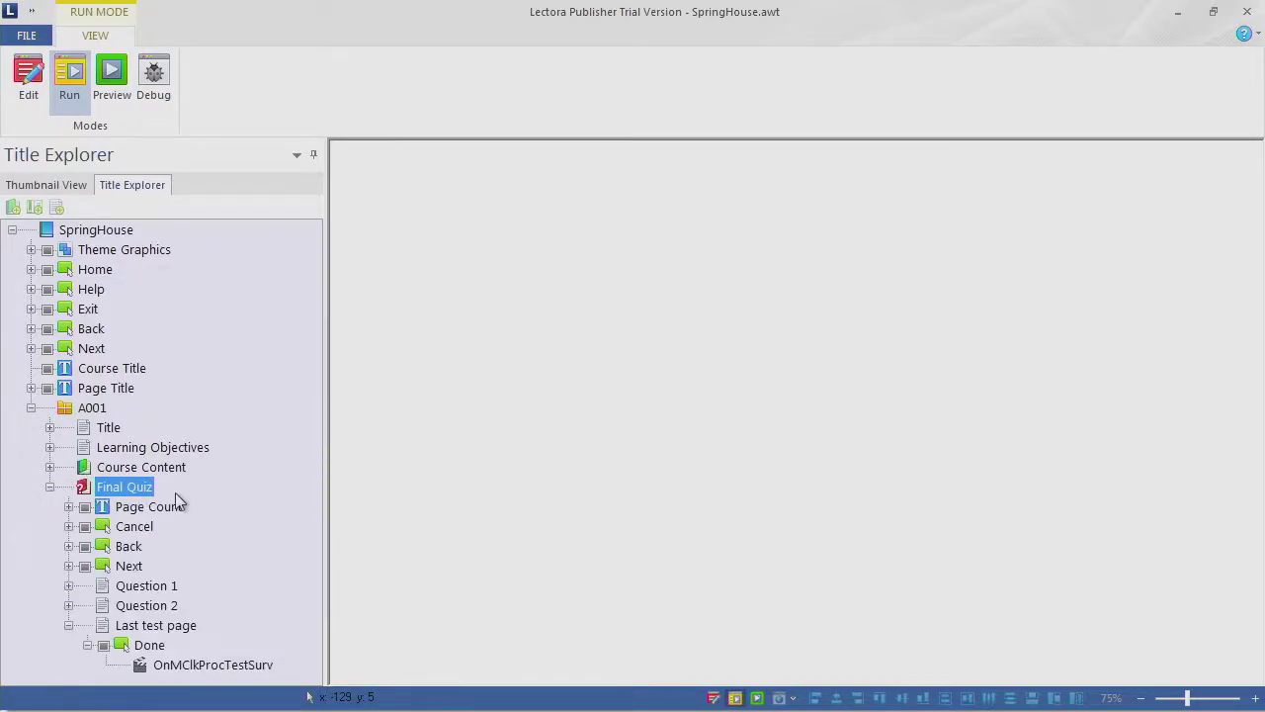
click(69, 624)
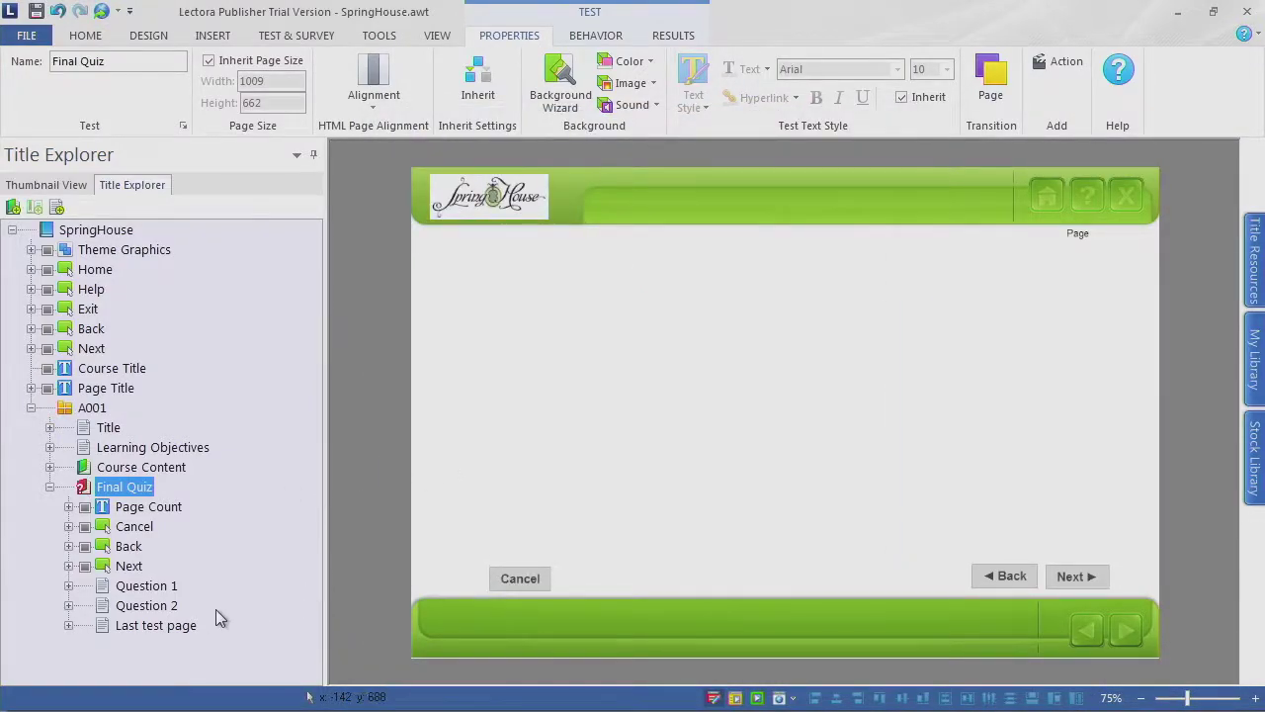
Step: Switch to the Word storyboard to read what follows the Final Quiz, and return to Lectora
key(alt+Tab)
key(alt+Tab)
key(alt+Tab)
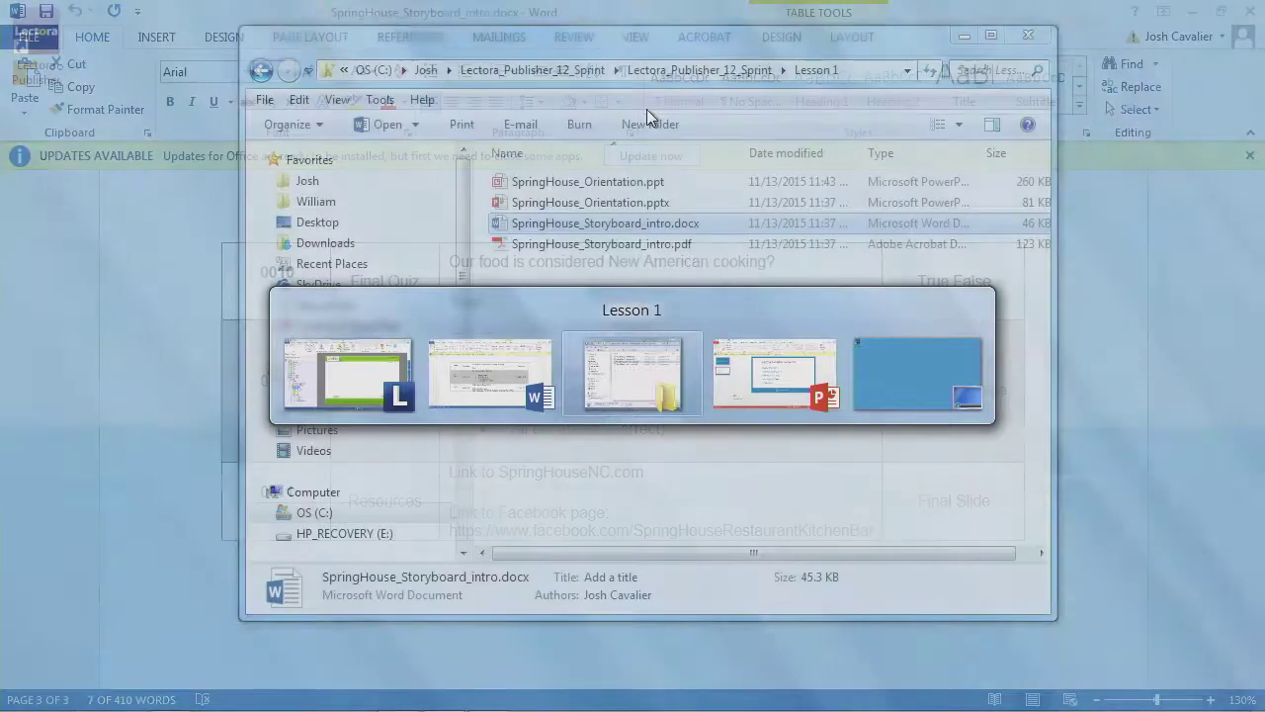
key(alt+Tab)
key(alt+Tab)
key(alt+Tab)
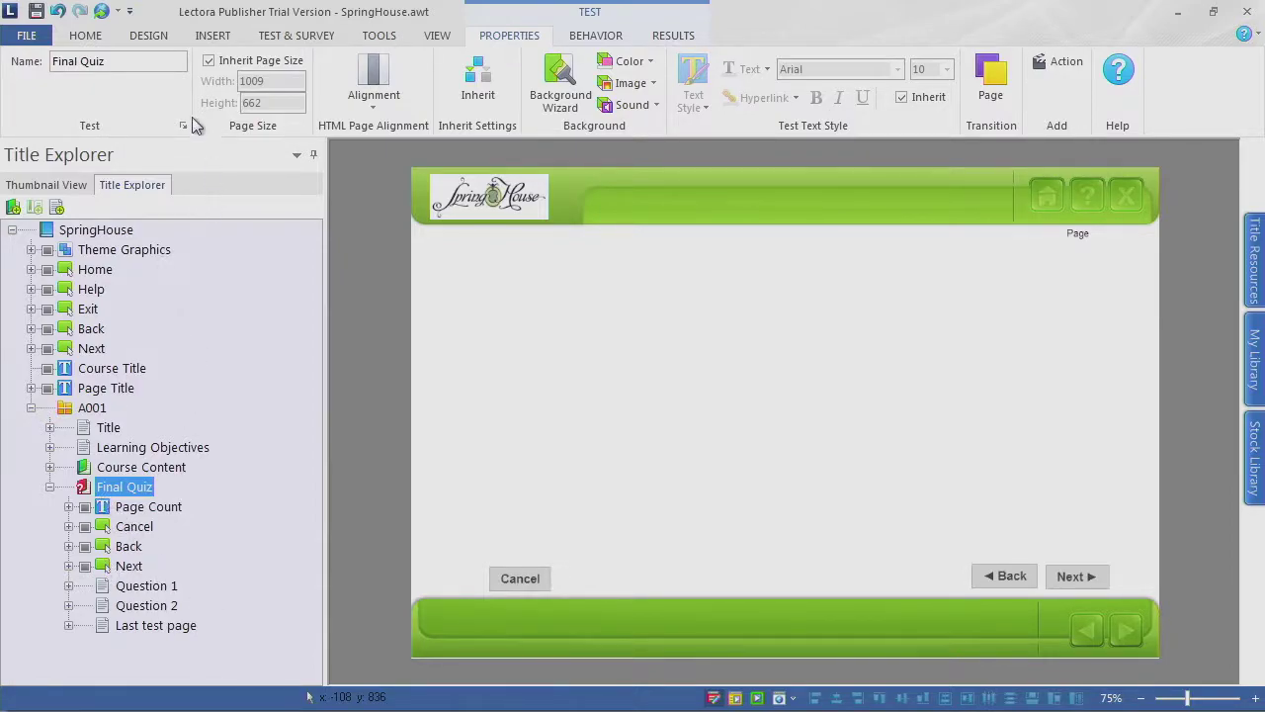
Step: Add a new page to A001 and name it Resources
click(214, 39)
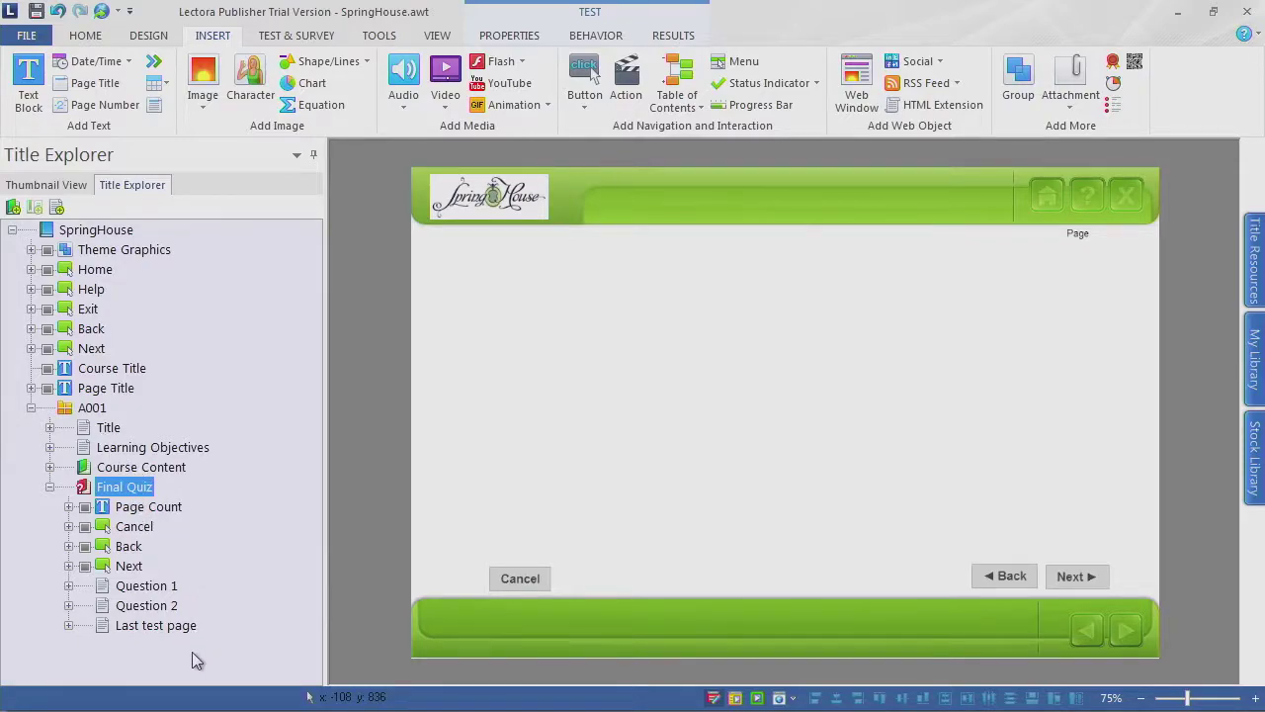
click(91, 408)
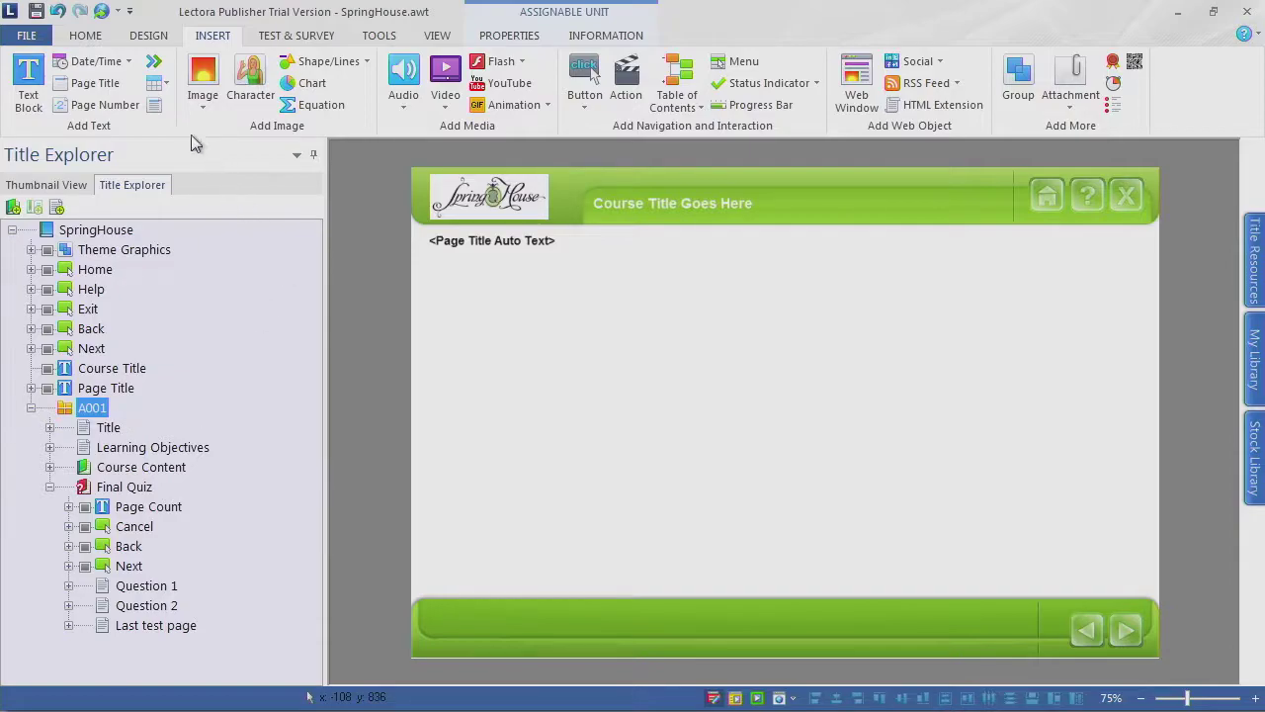
click(93, 37)
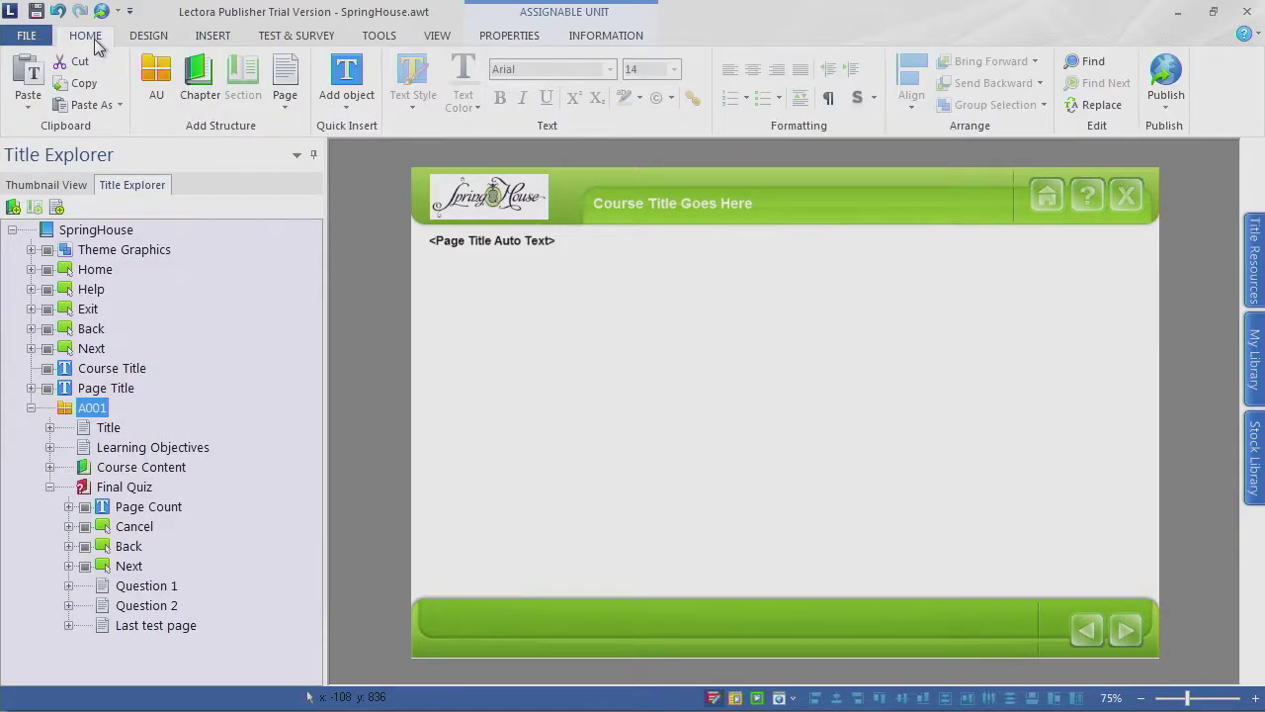
click(290, 117)
click(297, 148)
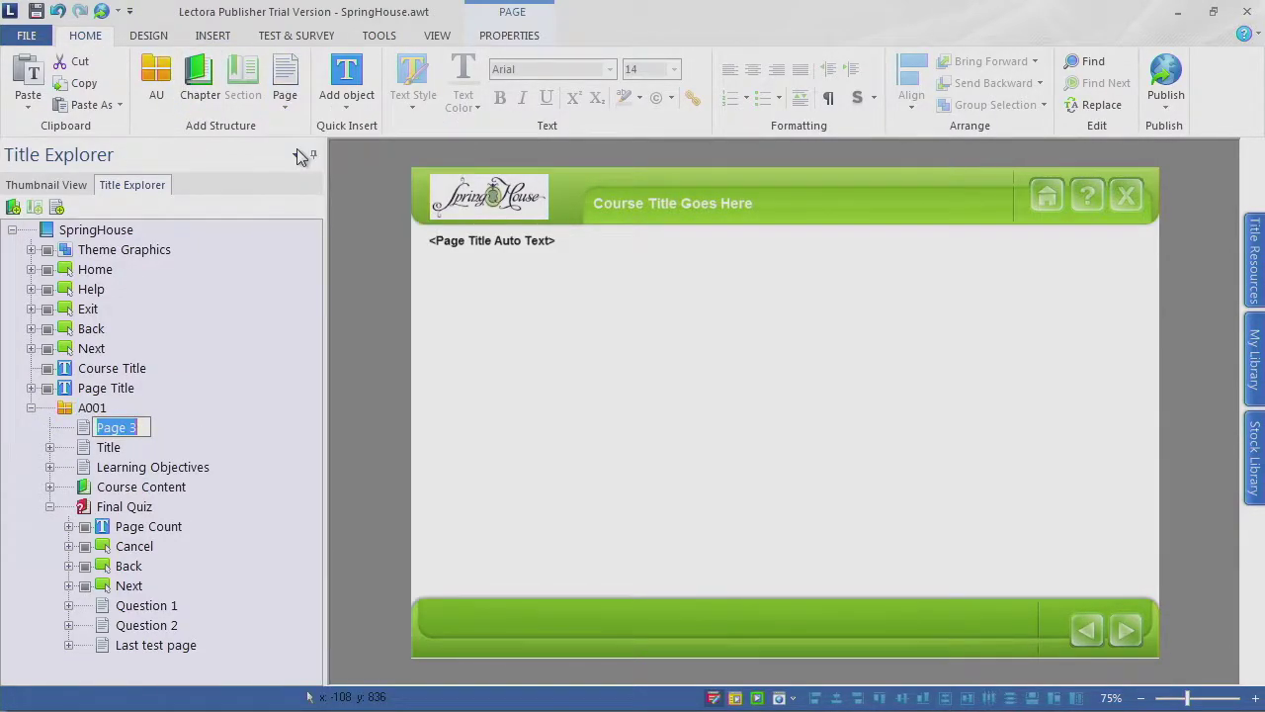
text(Resources)
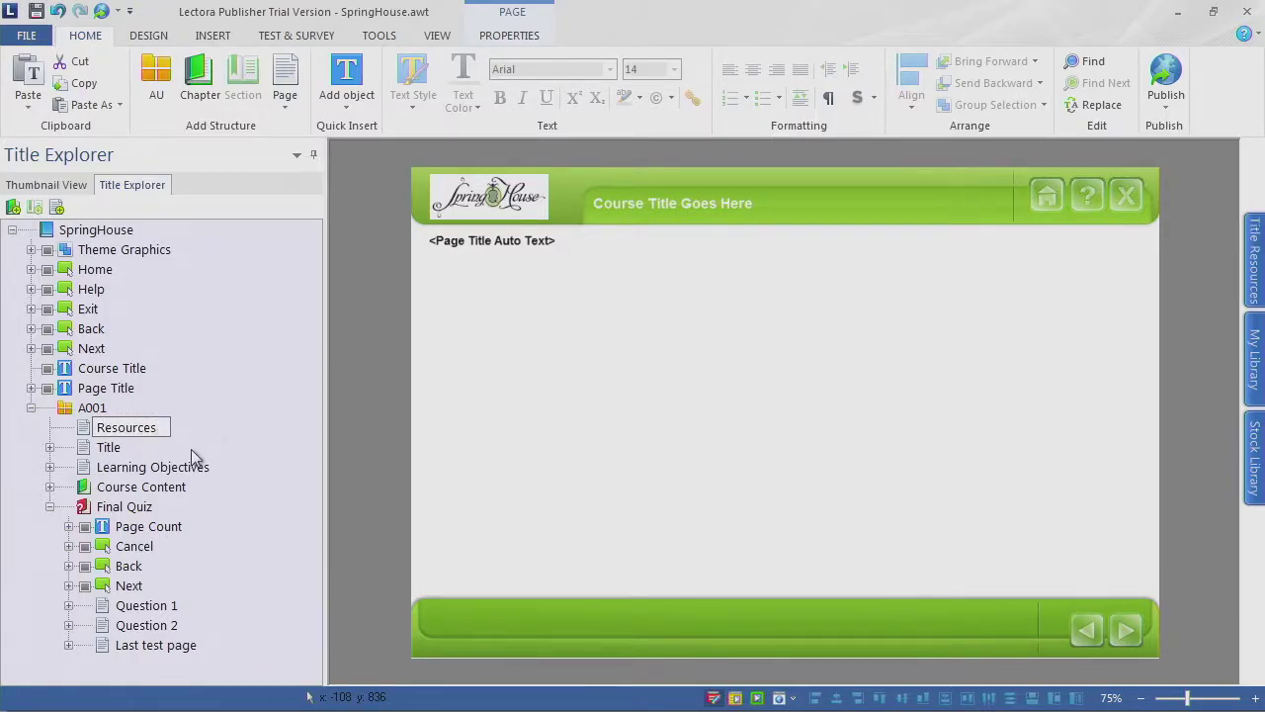
key(Return)
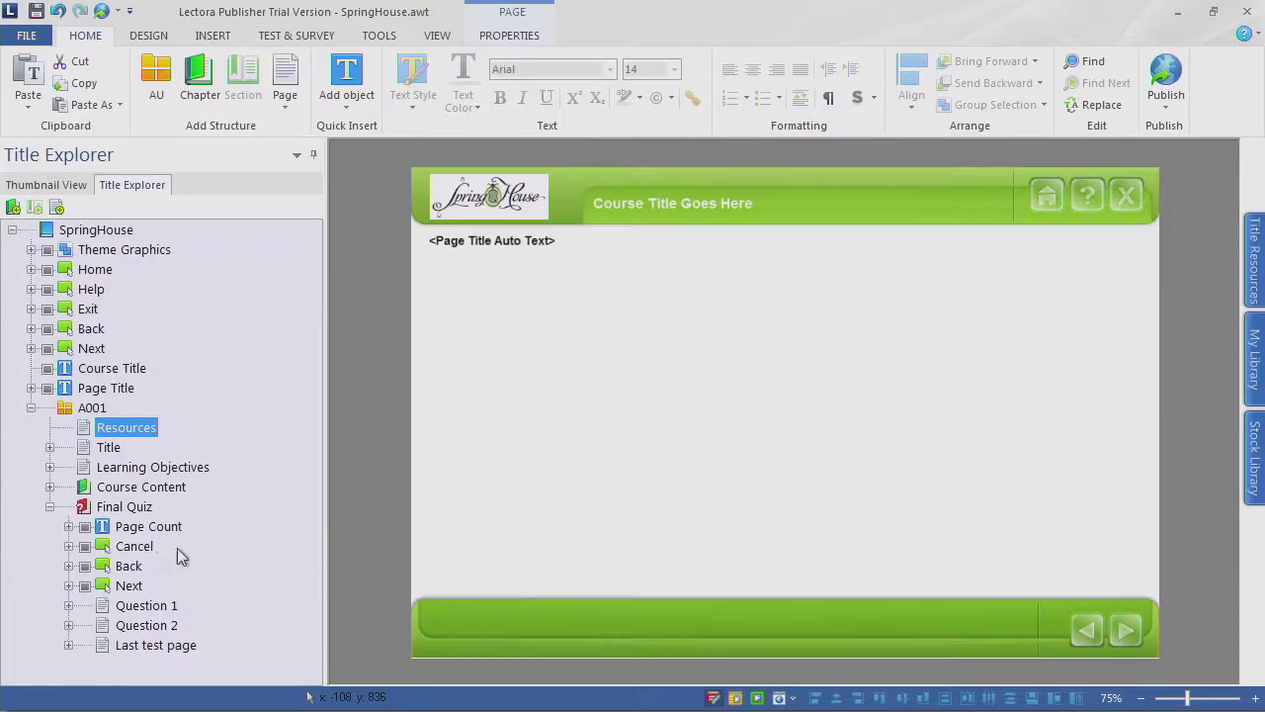
Step: Move the Resources page to the end of A001, directly after the Final Quiz and outside it, collapsing the quiz
drag(84, 430, 42, 638)
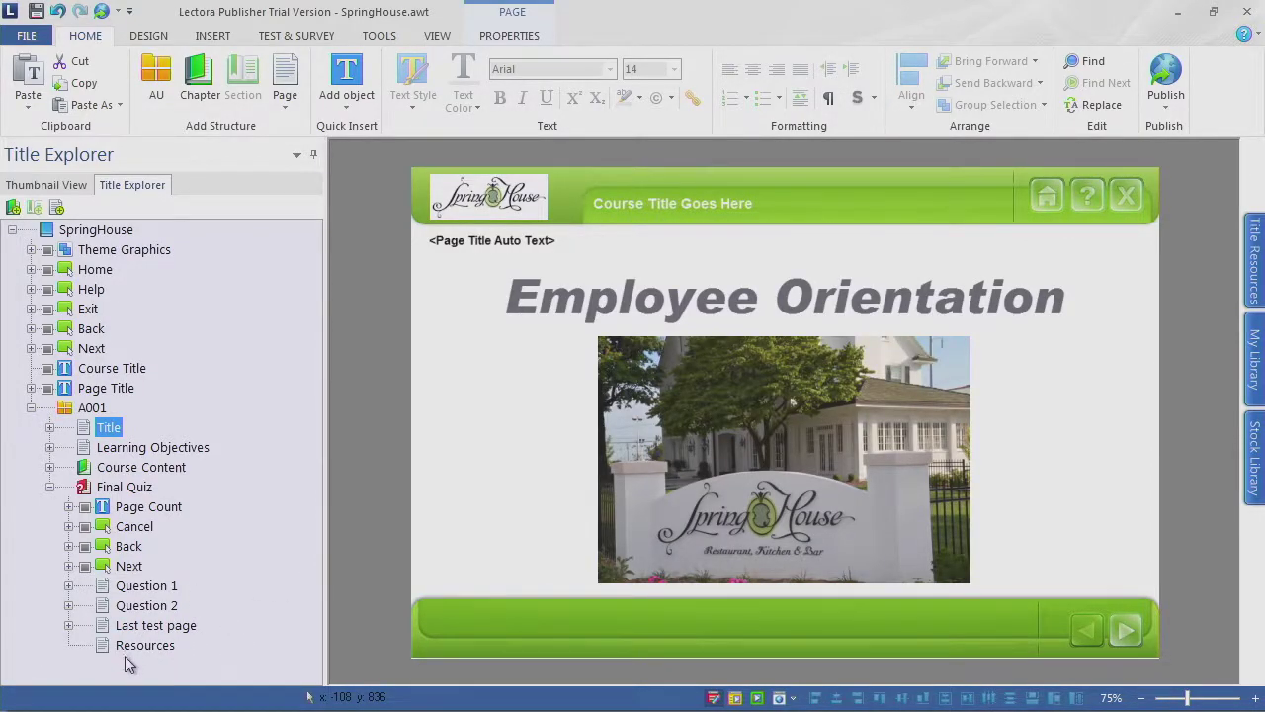
click(116, 648)
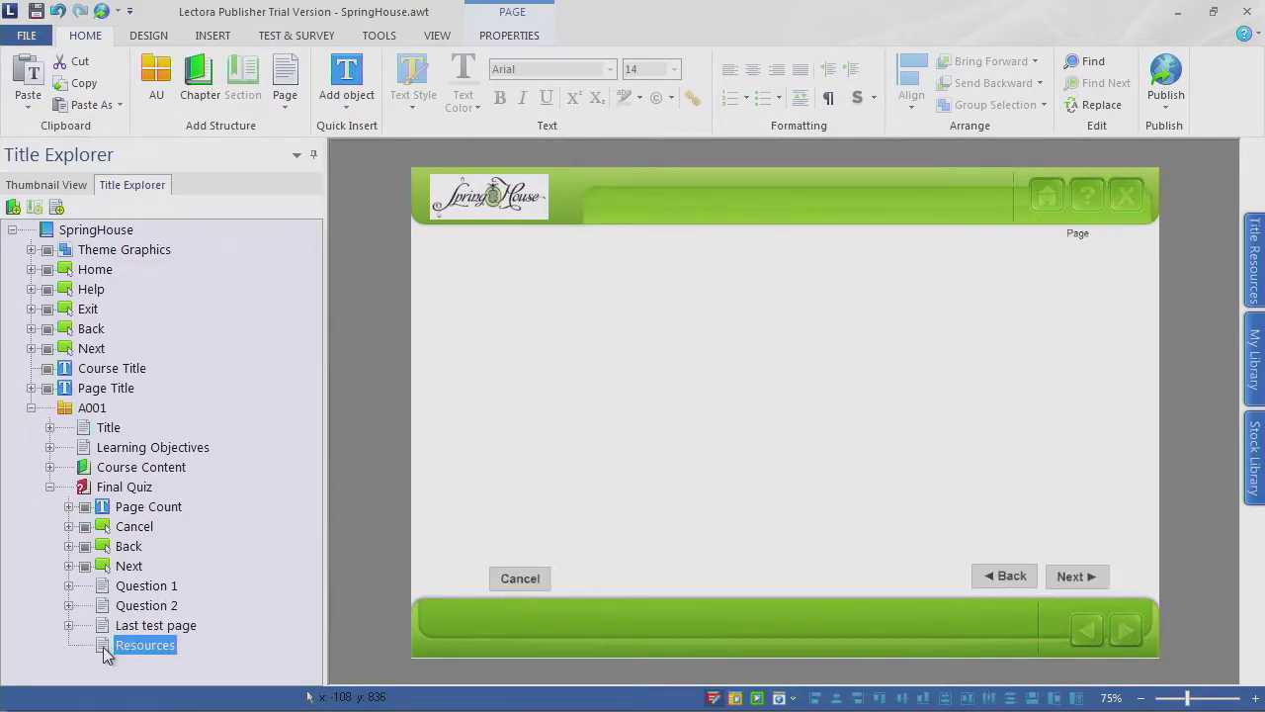
drag(98, 644, 79, 485)
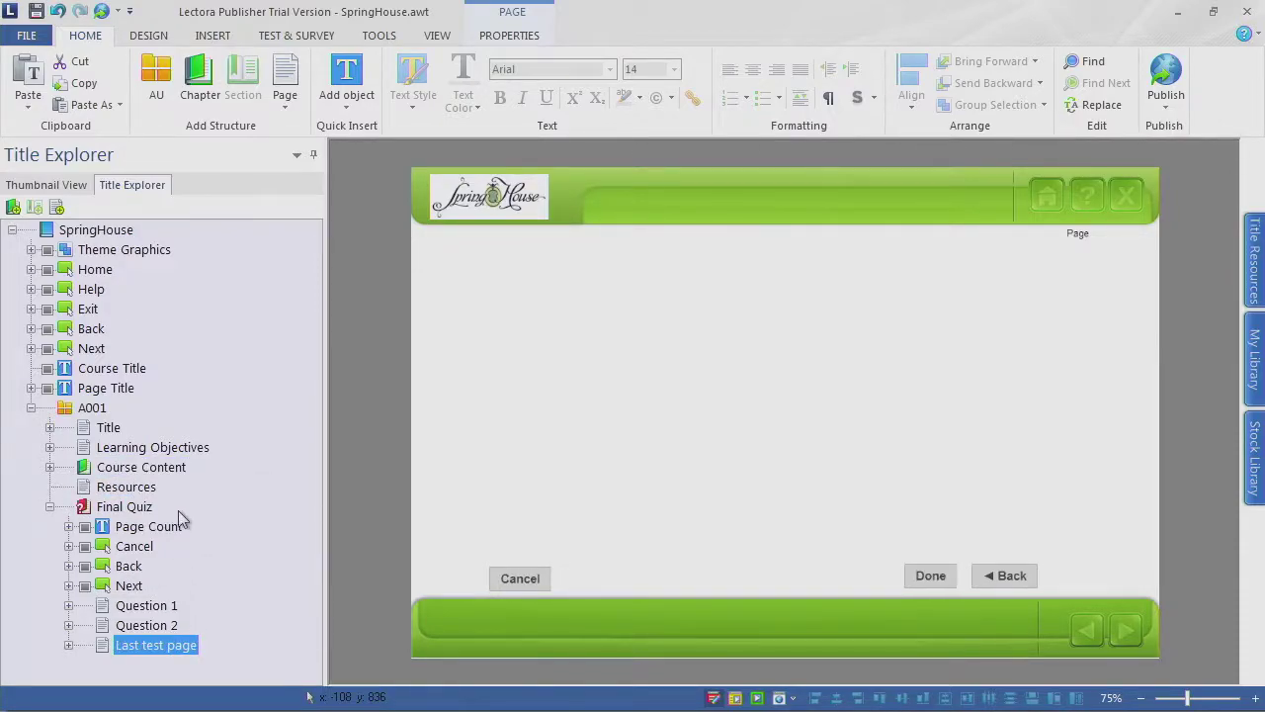
click(50, 506)
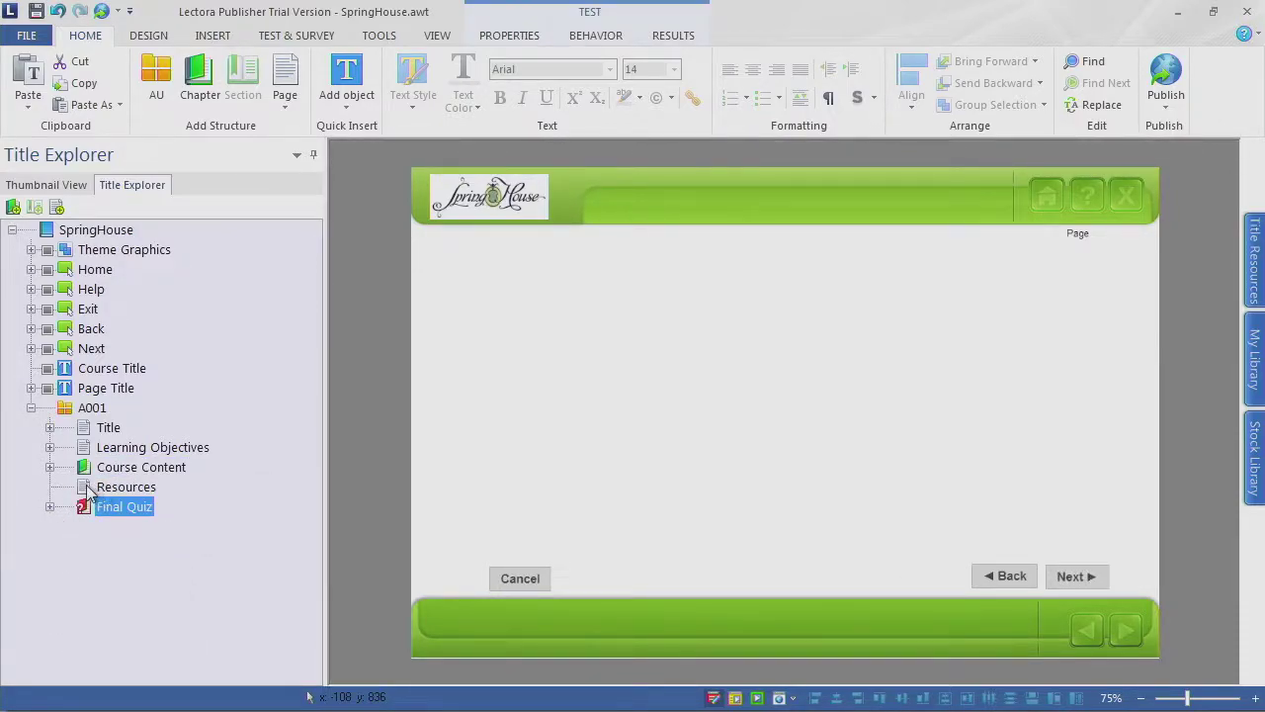
click(91, 486)
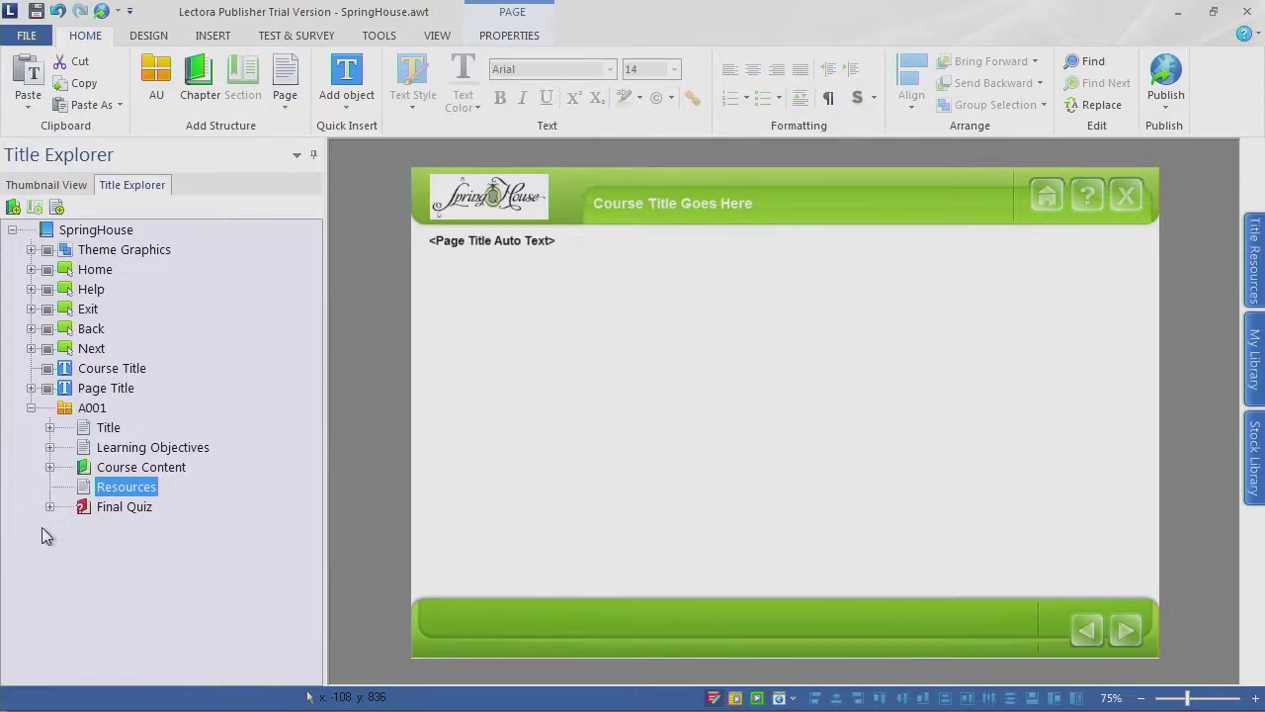
ctrl+click(99, 504)
drag(57, 539, 41, 544)
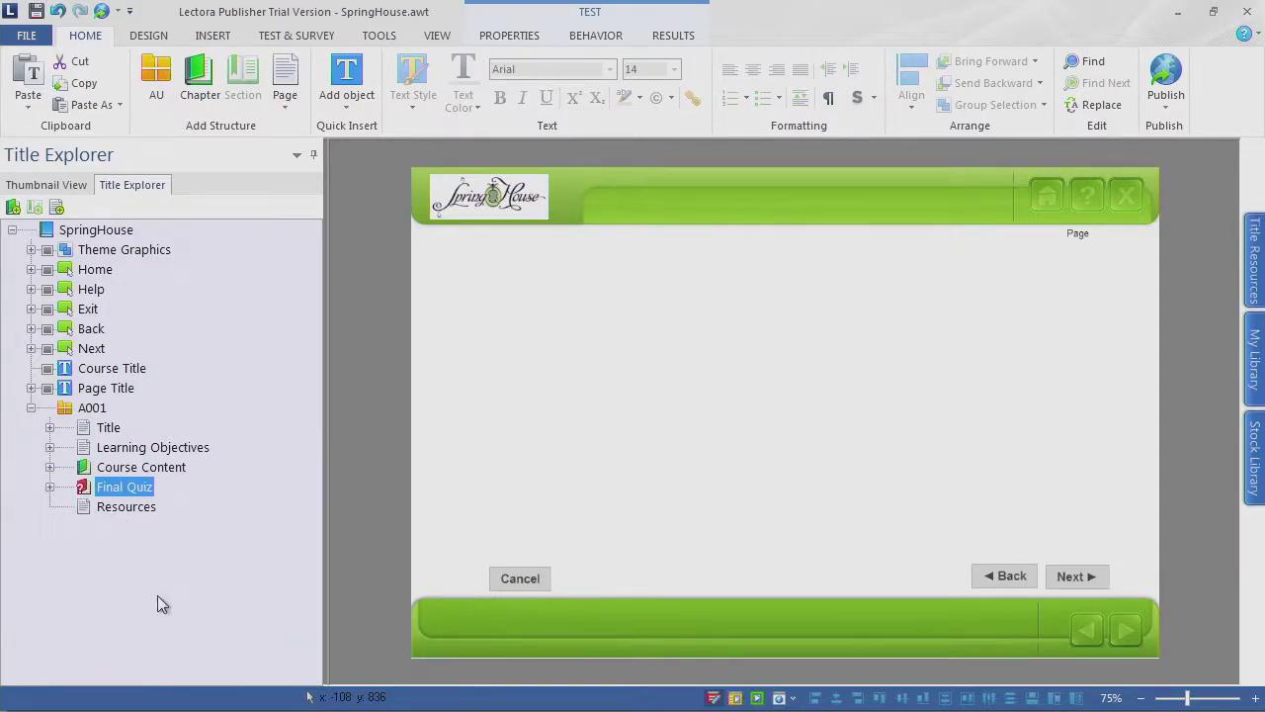
Step: Insert a text block on the Resources page
click(87, 510)
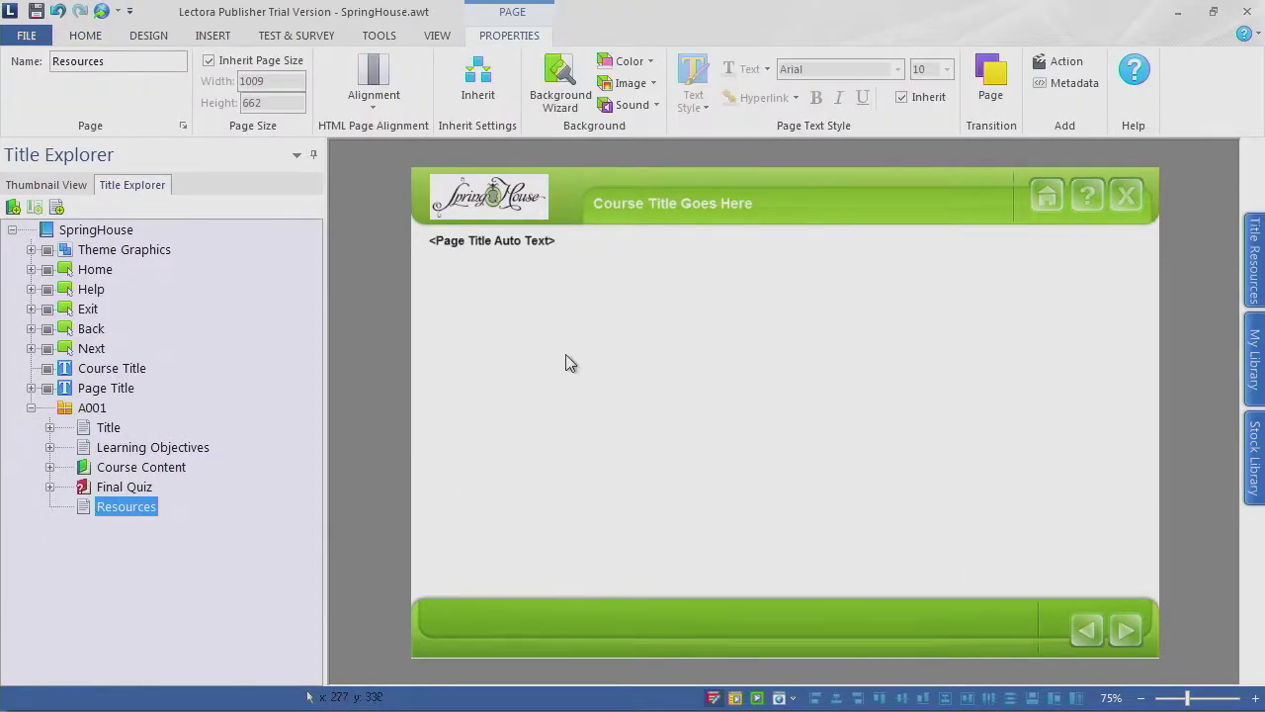
click(210, 38)
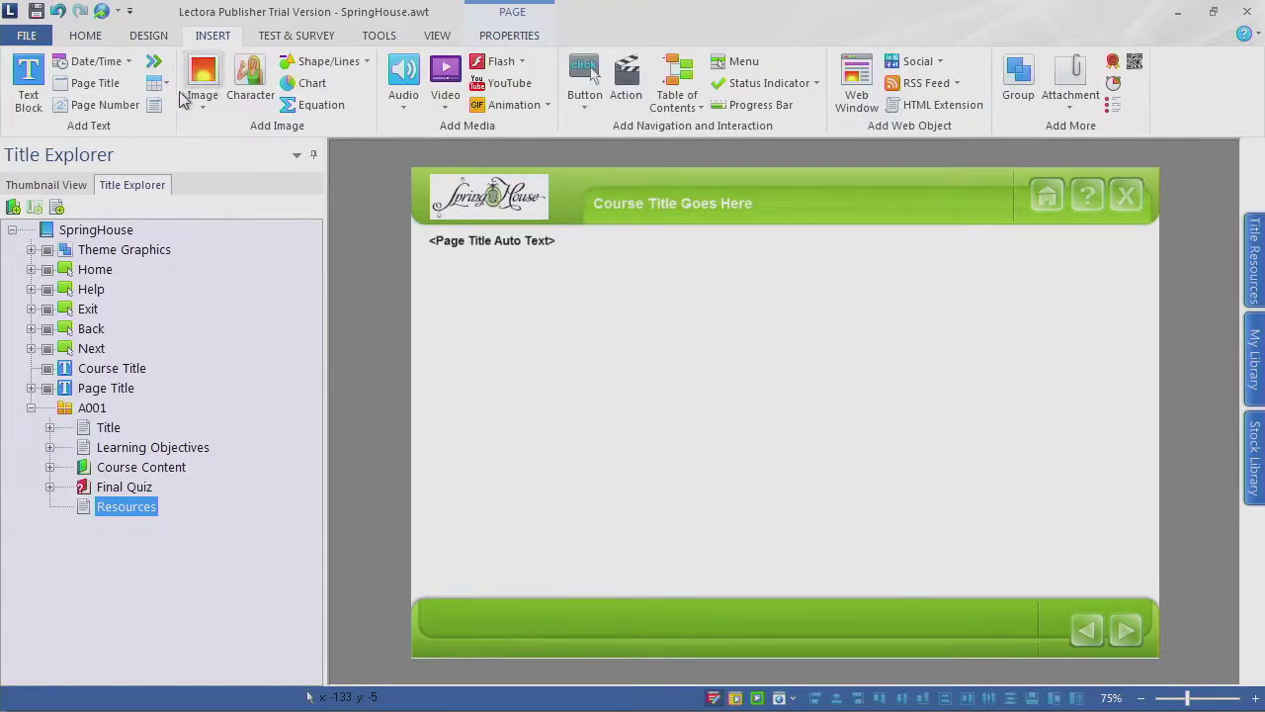
click(28, 79)
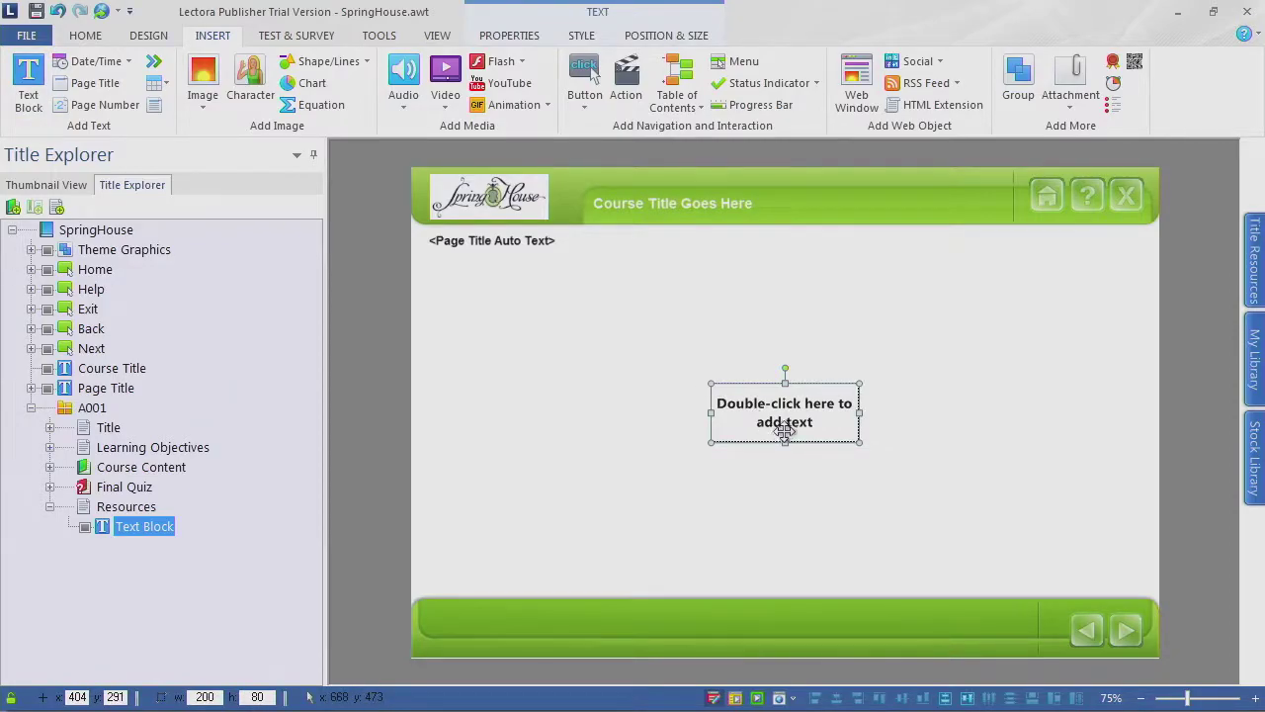
Step: Copy the Resources row's link text from the Word storyboard and paste it into the Resources page's text block in Lectora
key(alt+Tab)
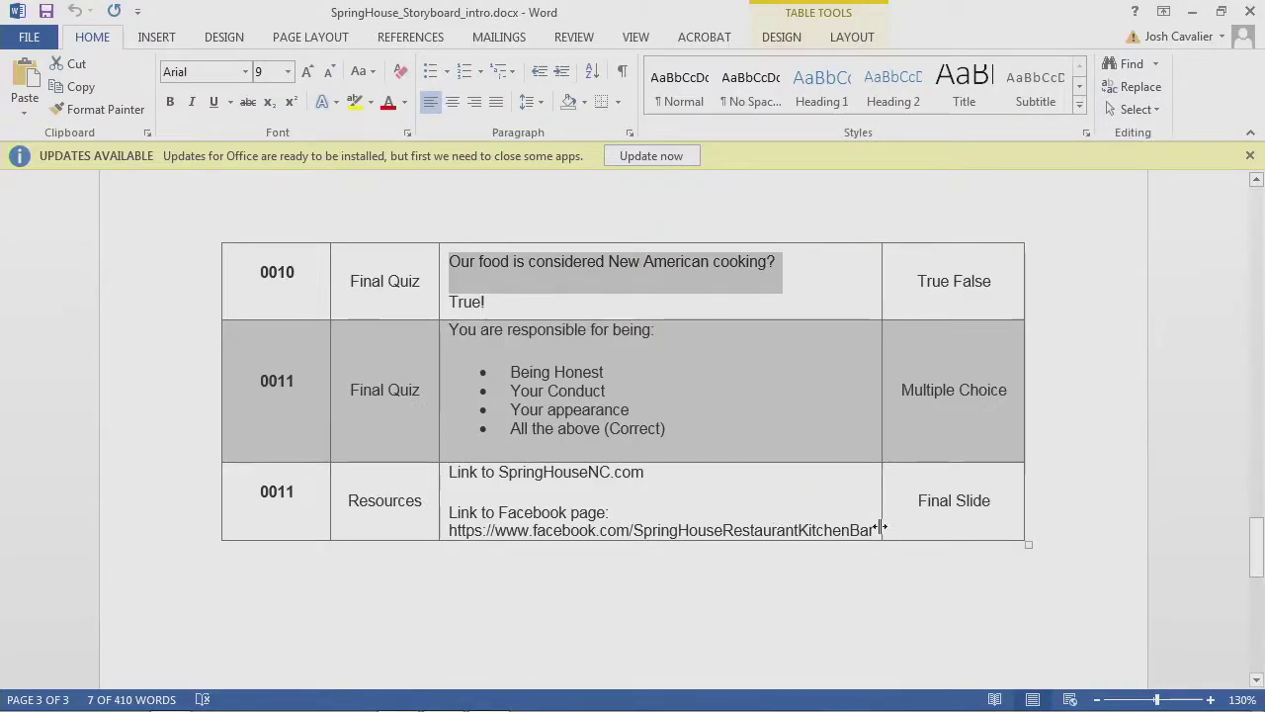
drag(875, 530, 452, 473)
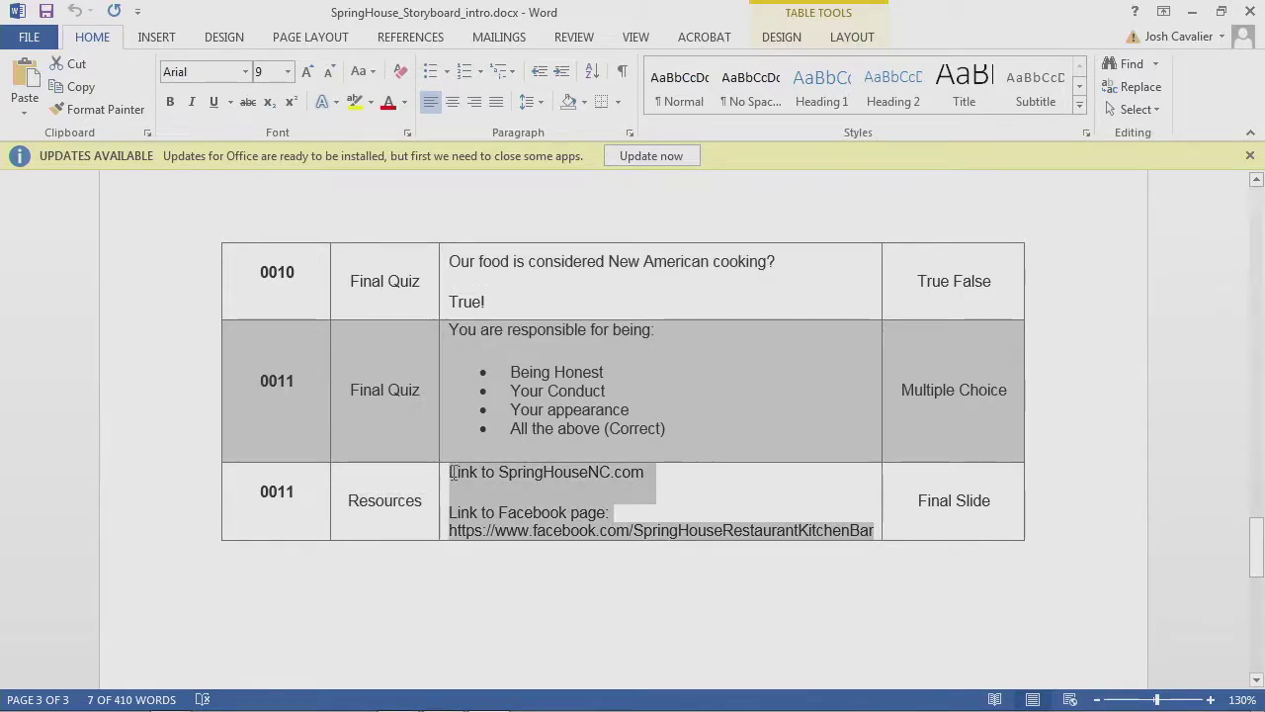
key(alt+Tab)
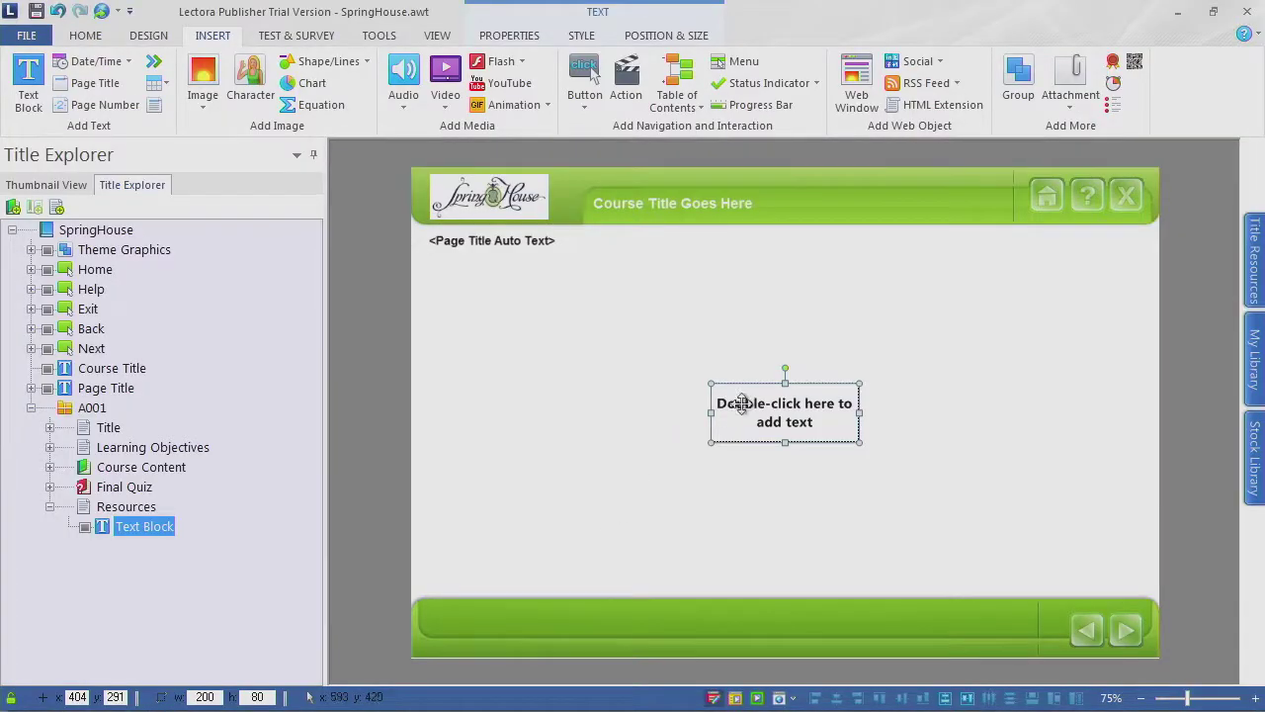
double_click(771, 409)
key(ctrl+v)
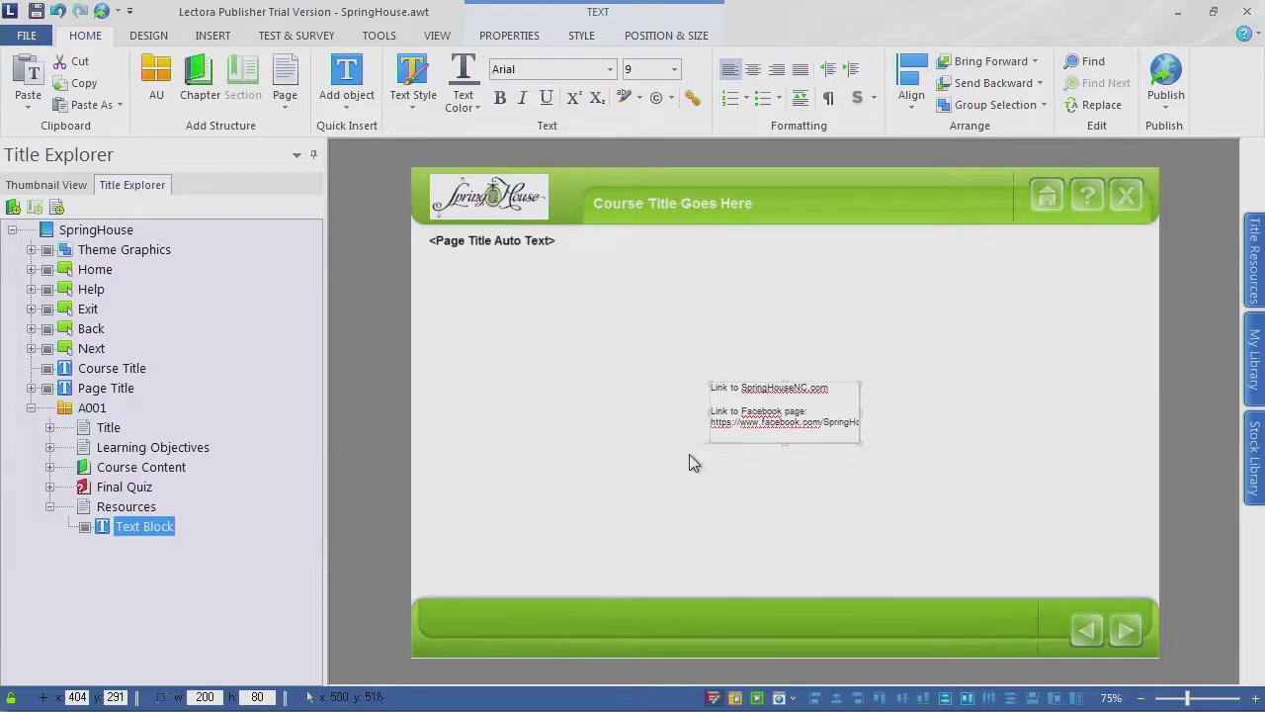
Step: Enlarge the text block to about 376 by 133 and move it up to about x 148, y 159
drag(711, 443, 591, 481)
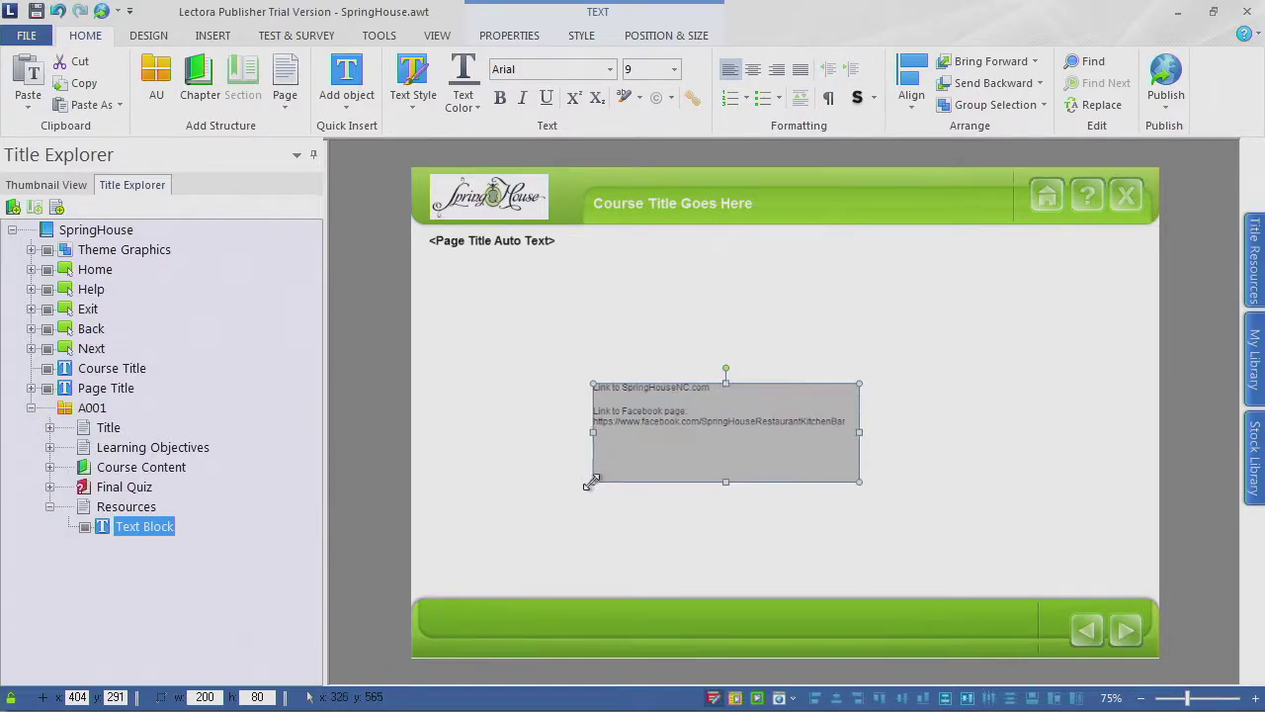
drag(647, 398, 575, 301)
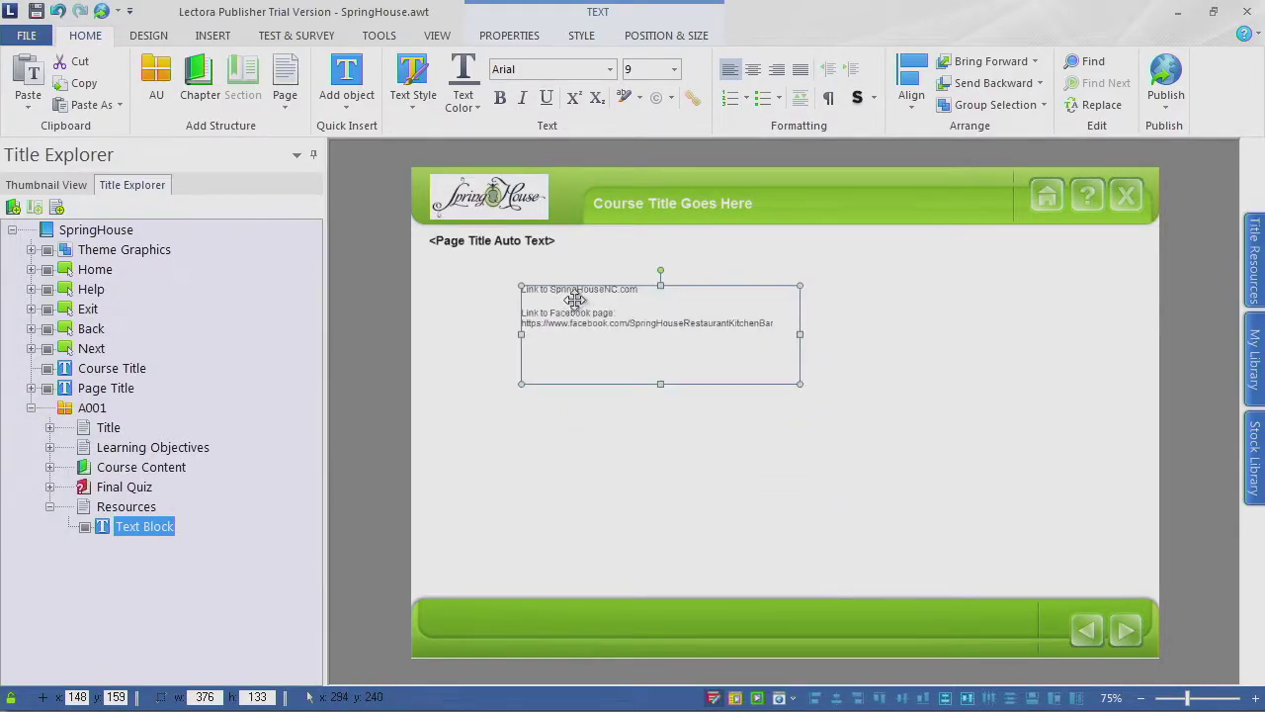
Step: Add the lines "Websites:", "Homepage" and "Facebook" above the pasted link text, separated by blank lines
double_click(534, 292)
text(WebsitesP)
key(BackSpace)
key(Return)
key(Return)
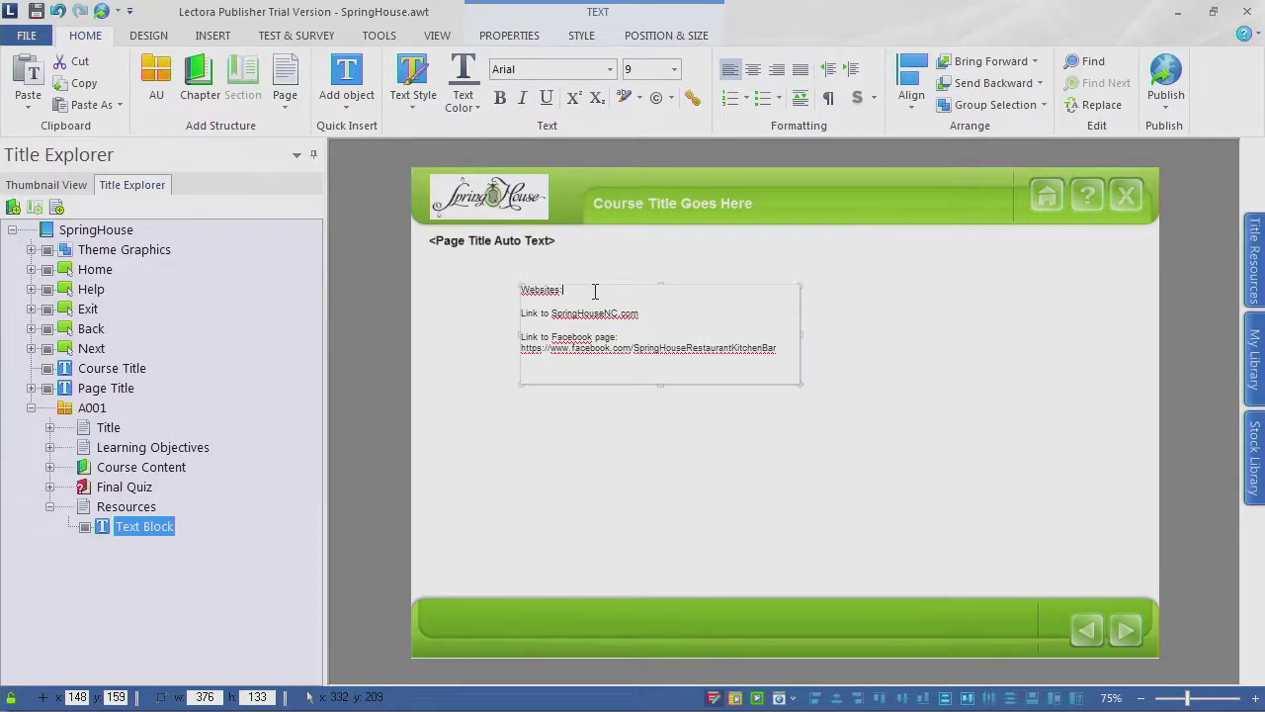
key(Return)
key(Return)
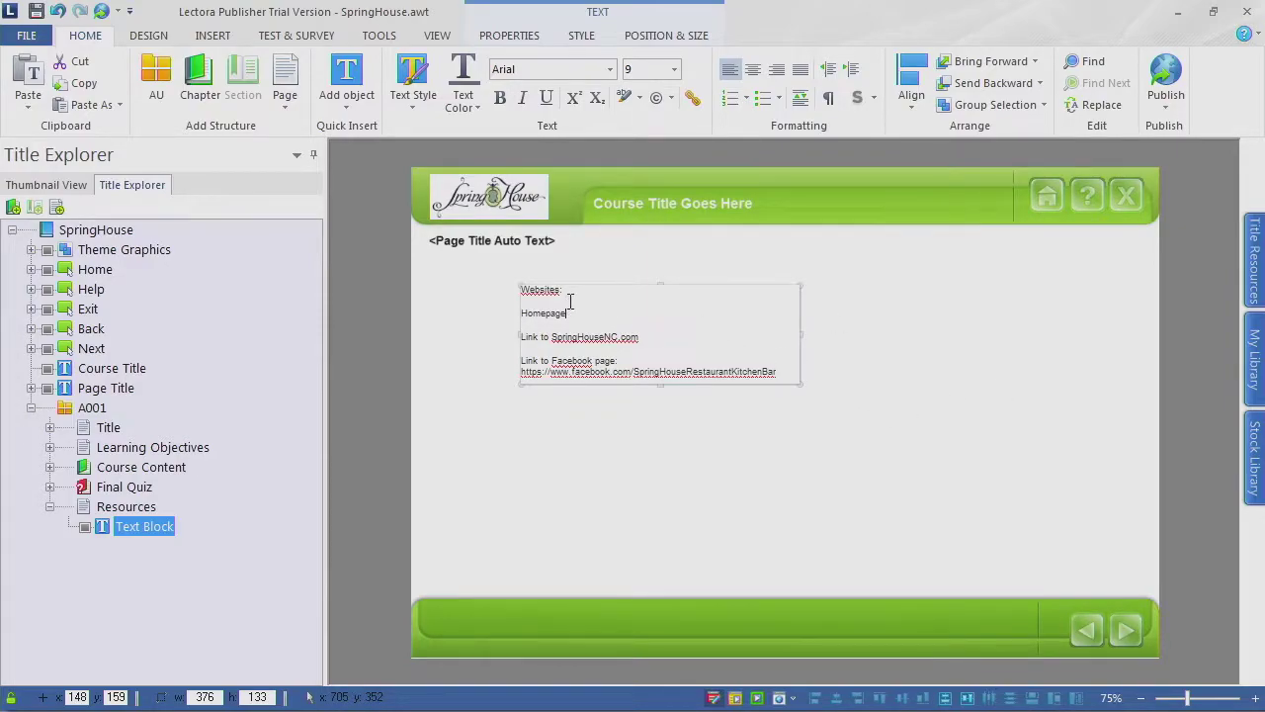
key(Return)
key(Return)
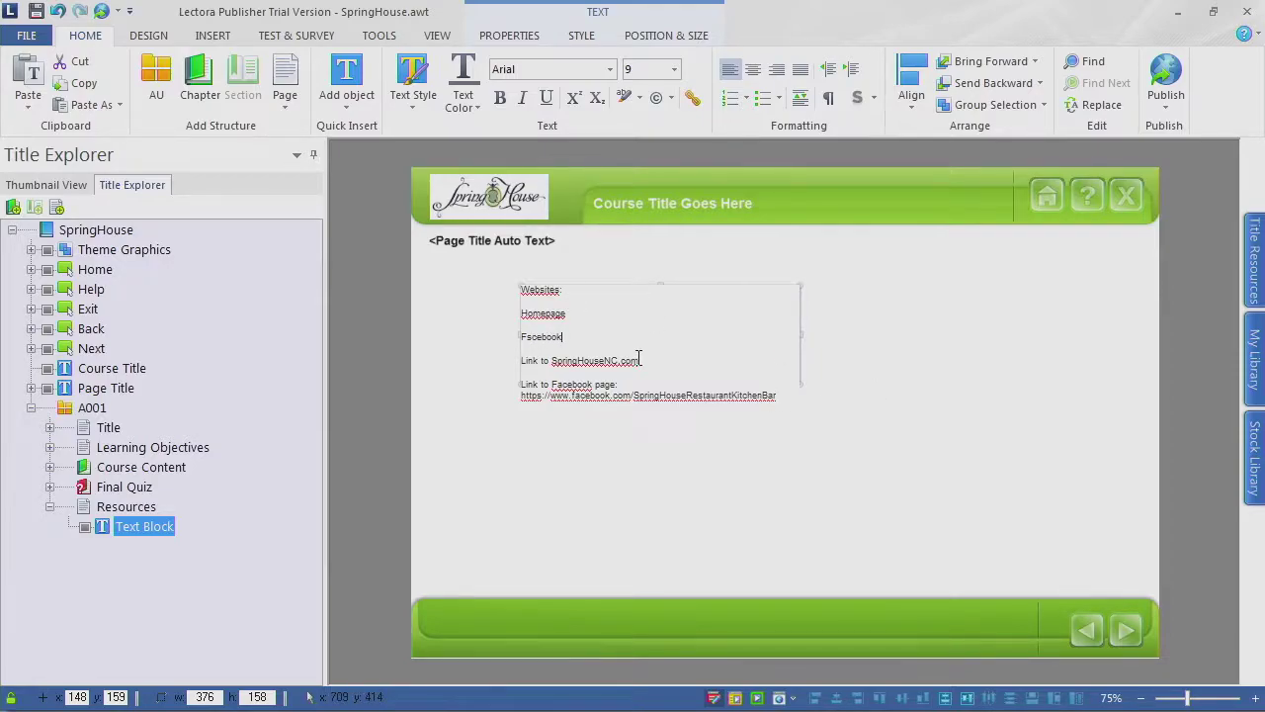
Step: Set the font size of all text in the Resources text block to 16
click(531, 336)
shift+click(781, 394)
click(504, 280)
click(669, 362)
click(575, 315)
drag(784, 395, 522, 284)
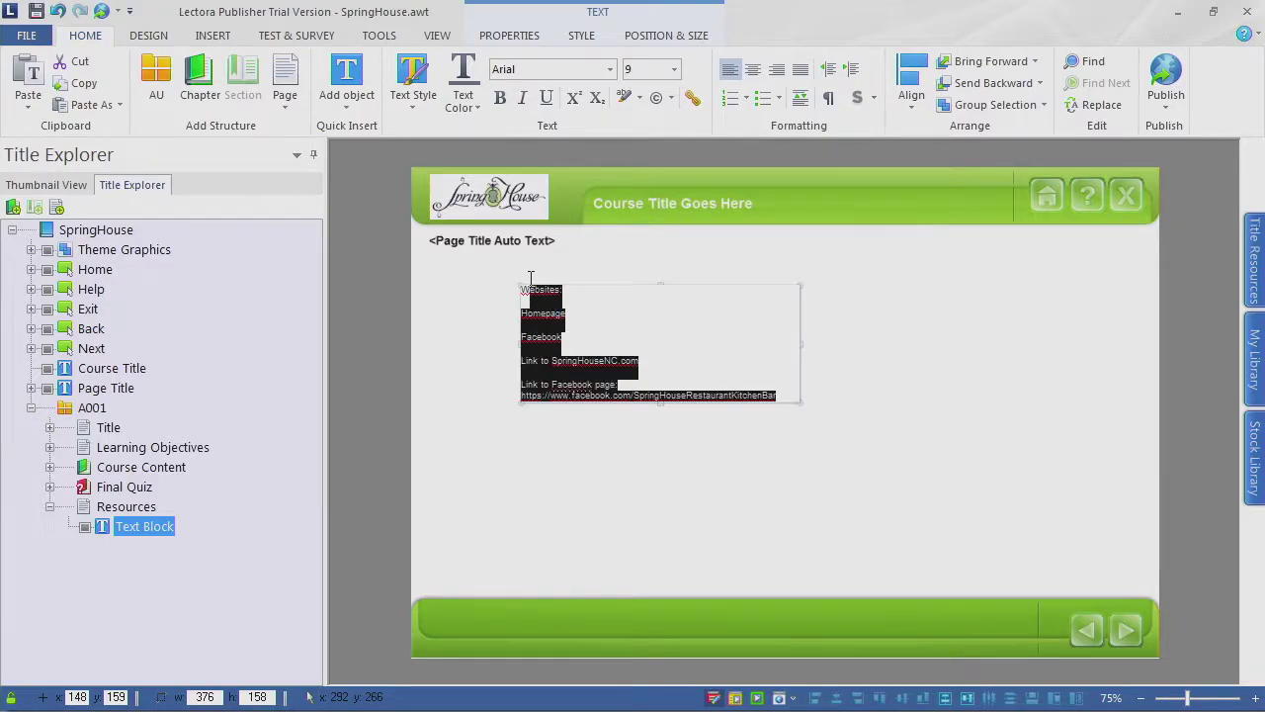
click(674, 69)
click(648, 229)
click(853, 519)
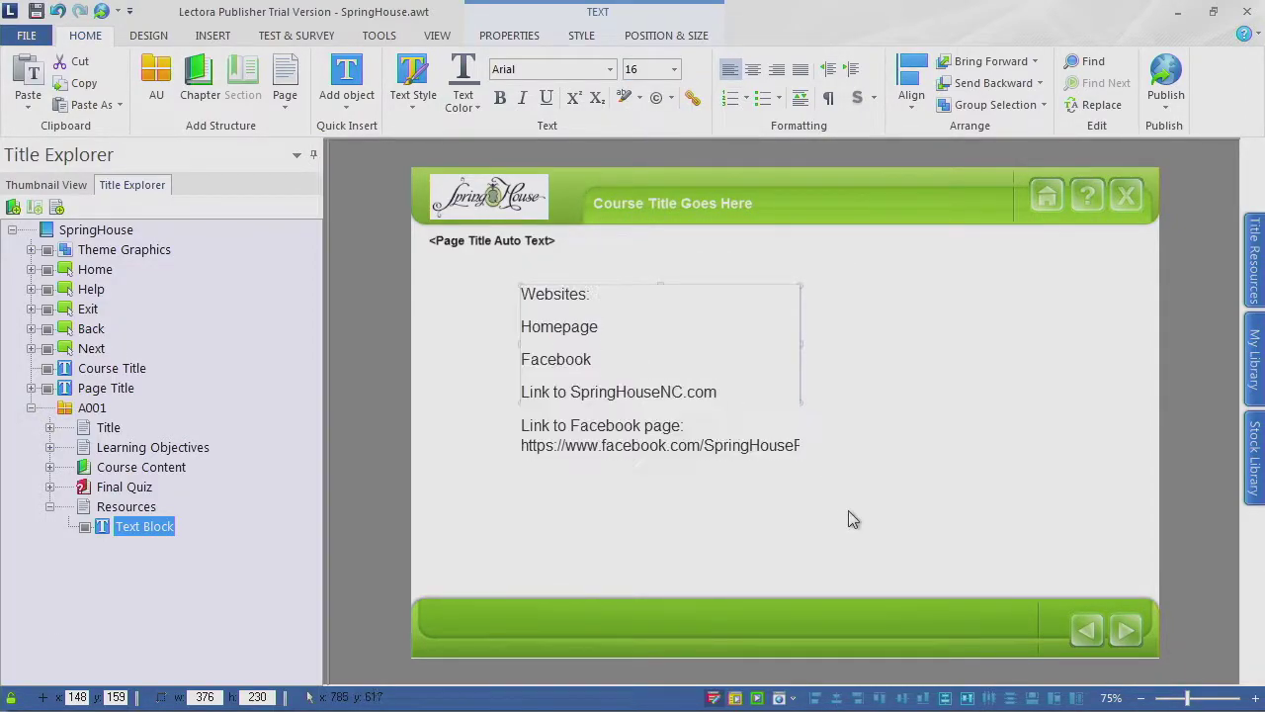
Step: Start a hyperlink on the word "Homepage" and set its action to Go To Web Address
click(603, 392)
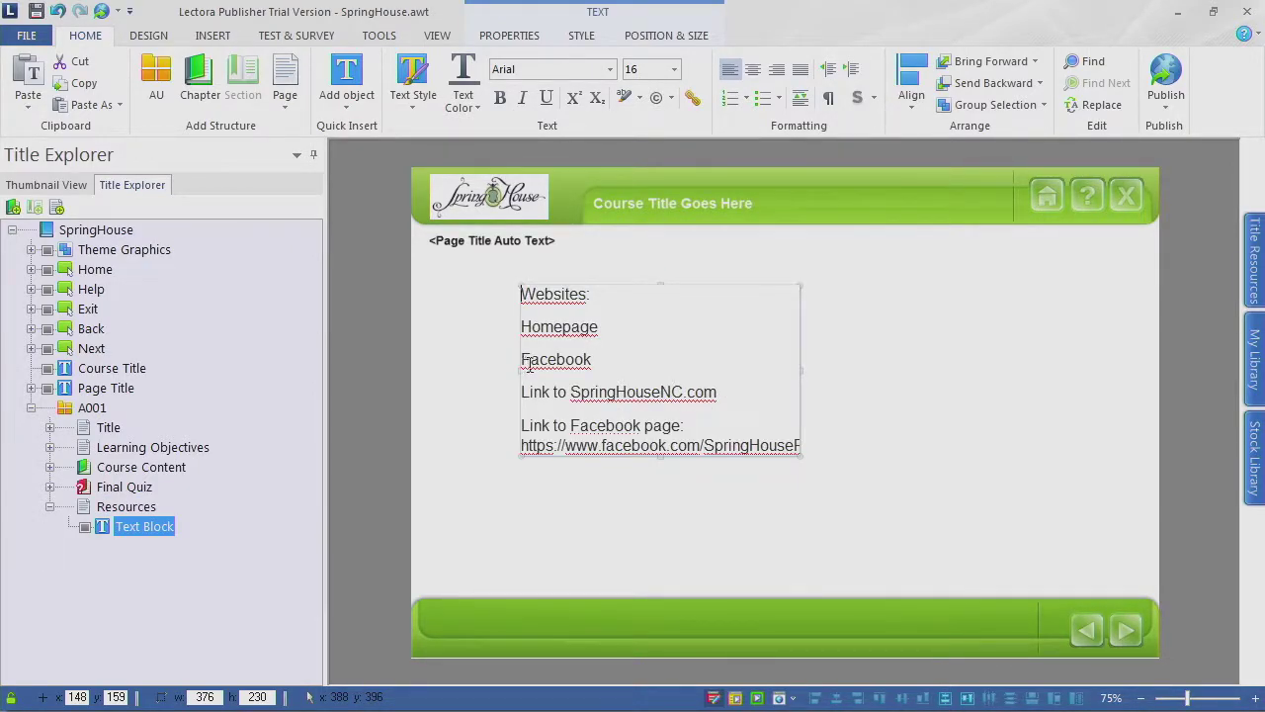
drag(607, 327, 525, 325)
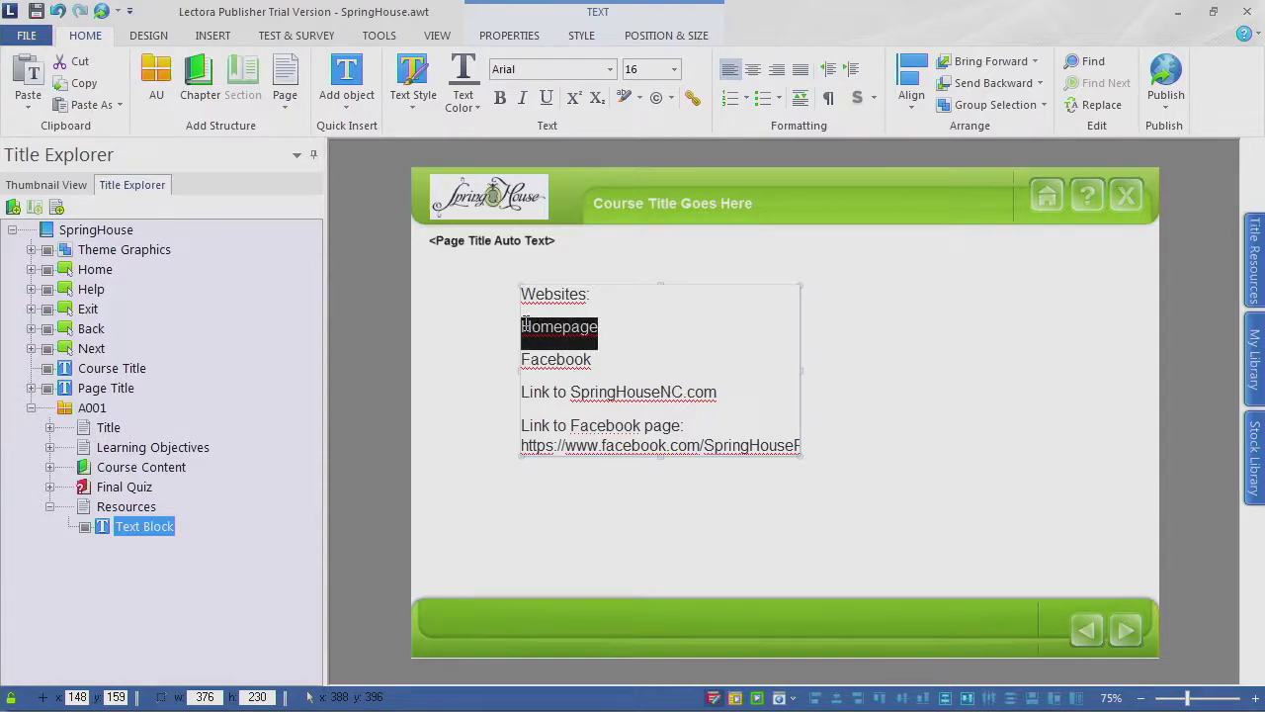
click(693, 104)
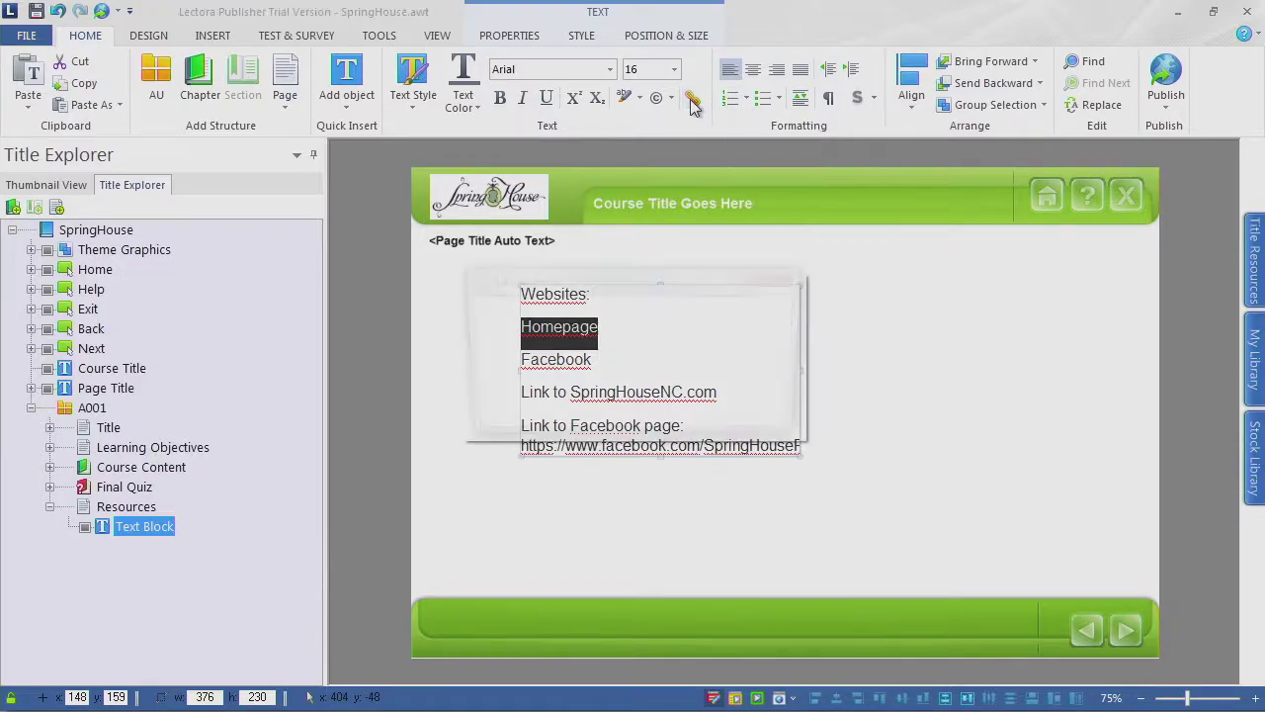
drag(704, 296, 964, 154)
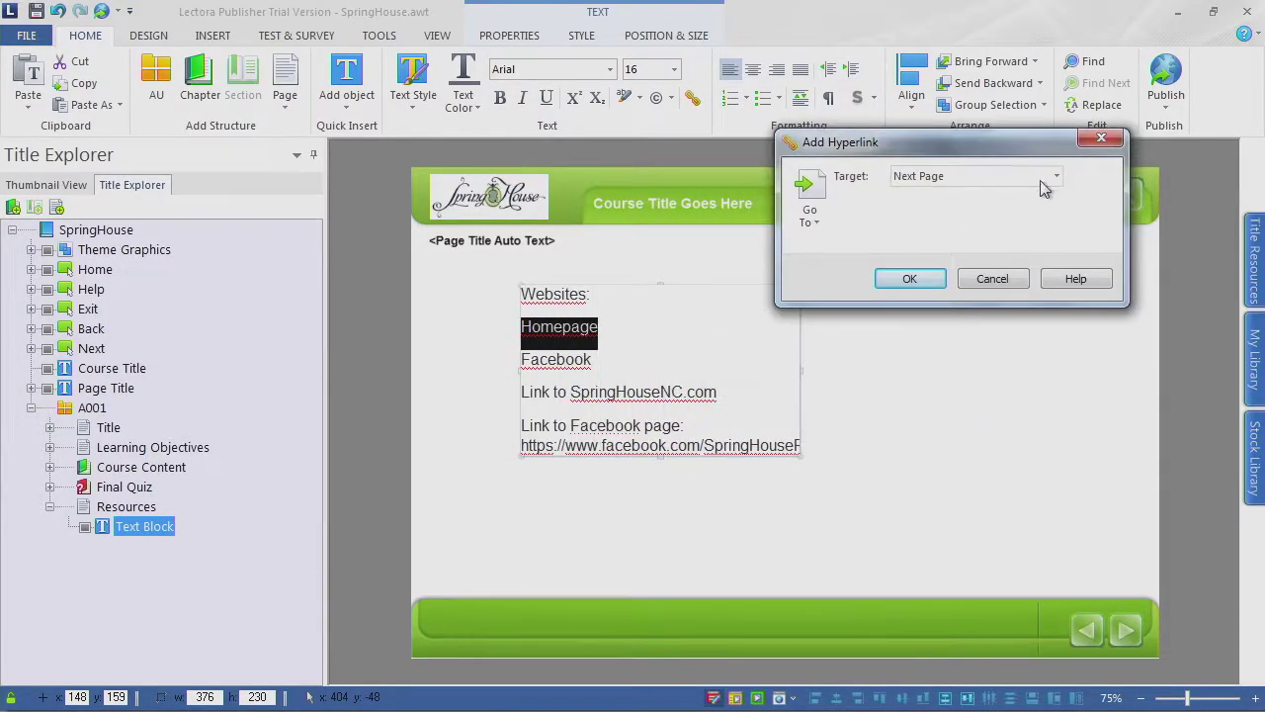
click(1053, 178)
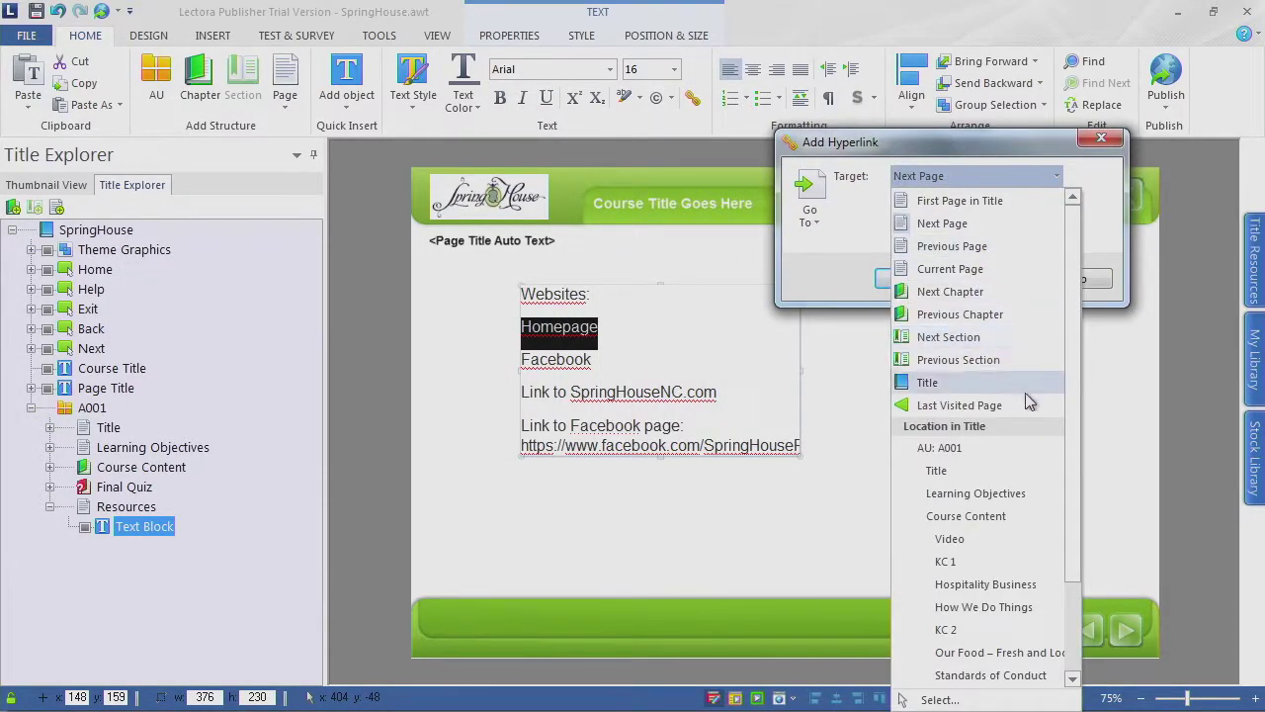
drag(1071, 461, 1067, 425)
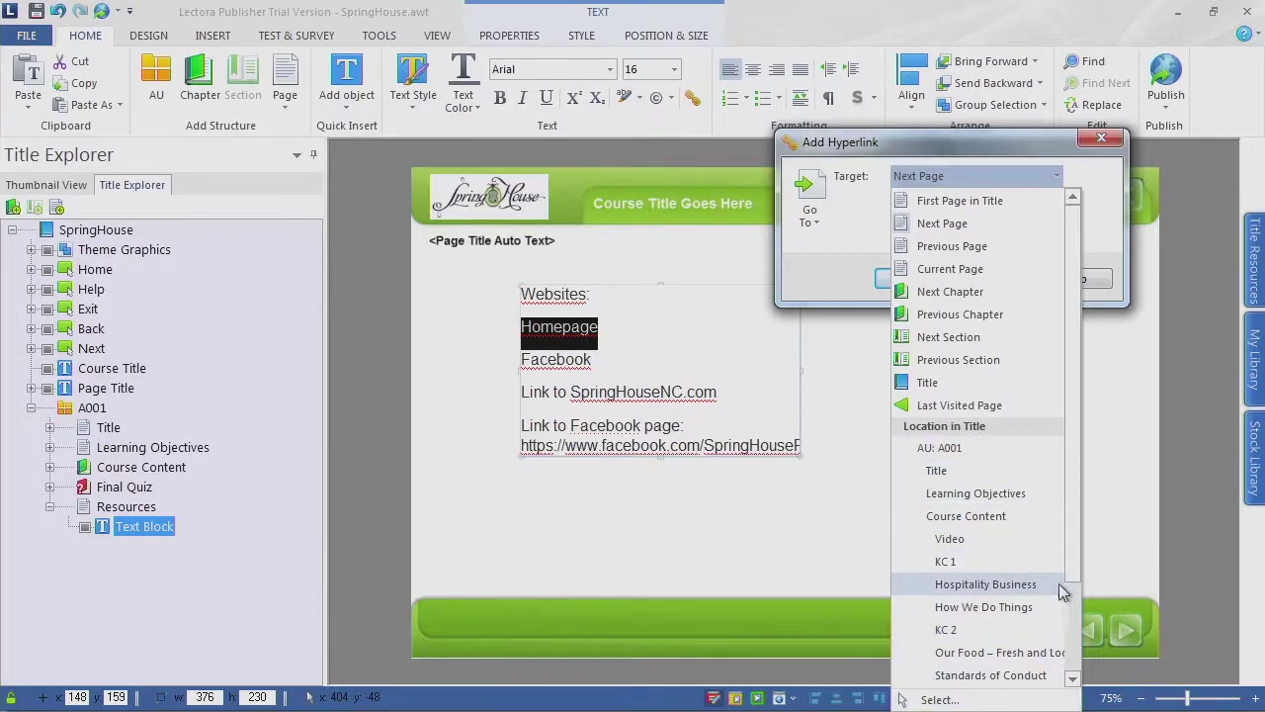
scroll(1064, 587, down, 2)
scroll(1046, 502, up, 2)
click(808, 202)
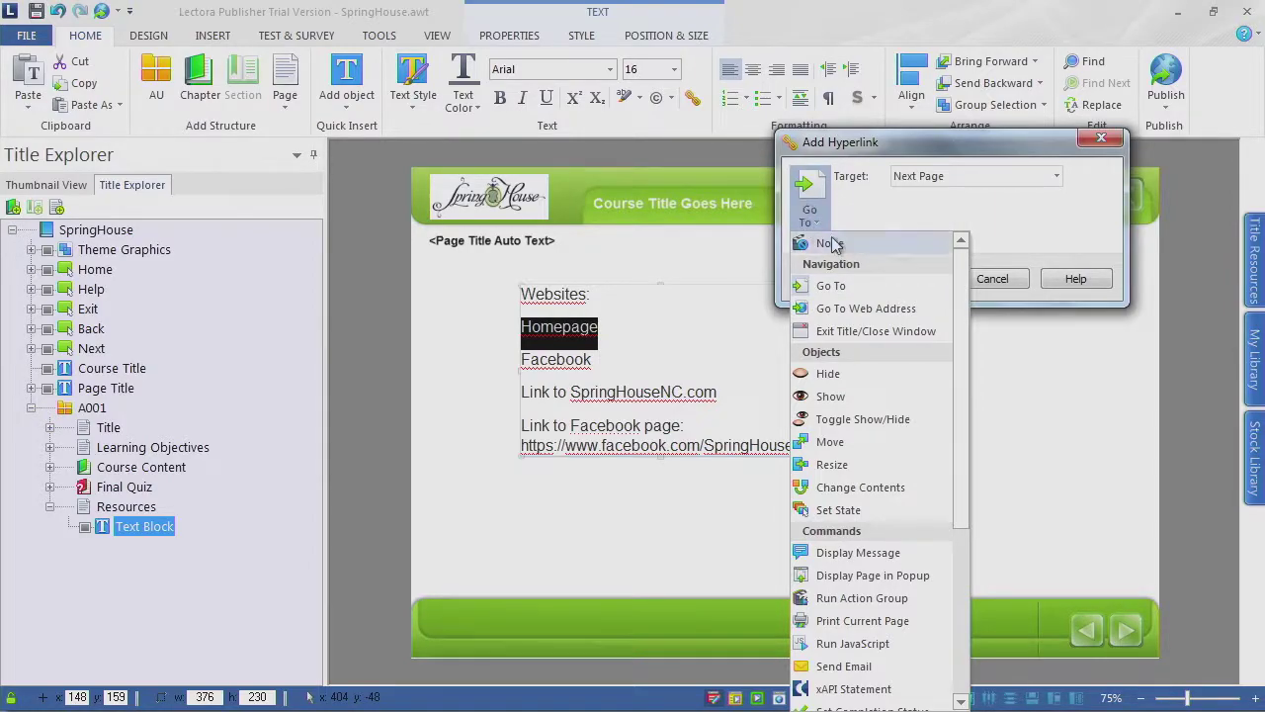
click(838, 310)
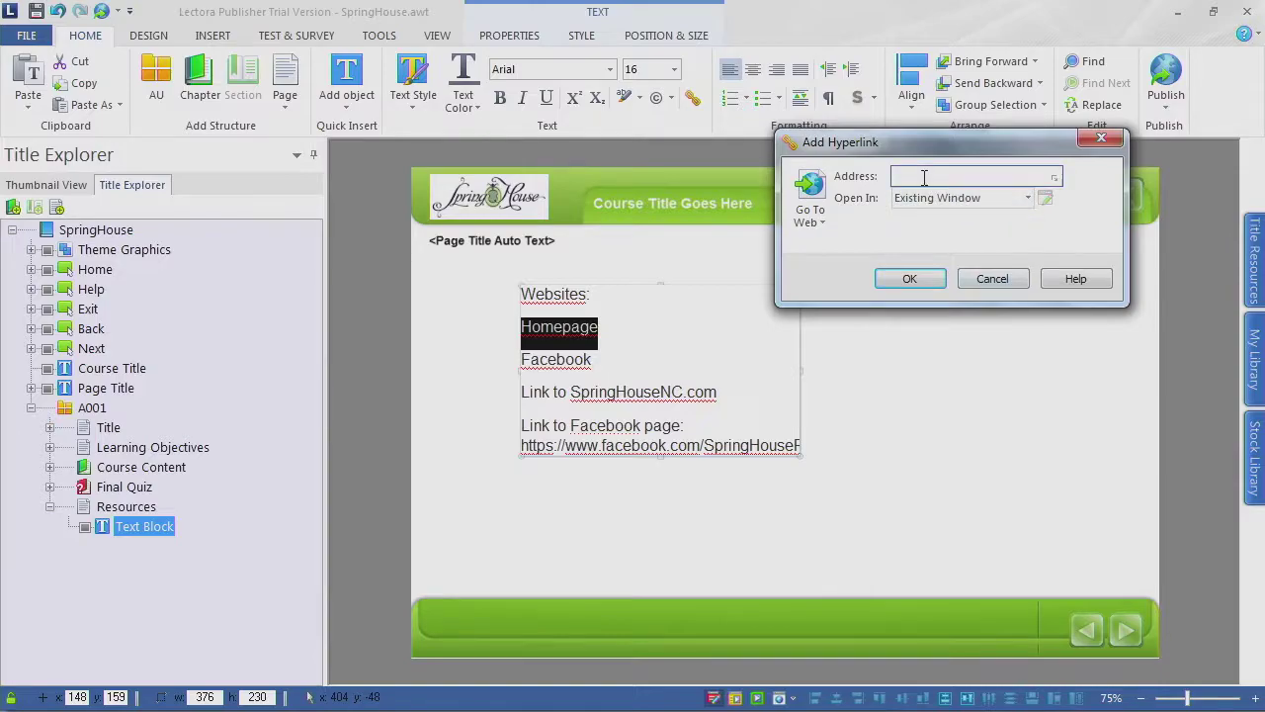
click(716, 395)
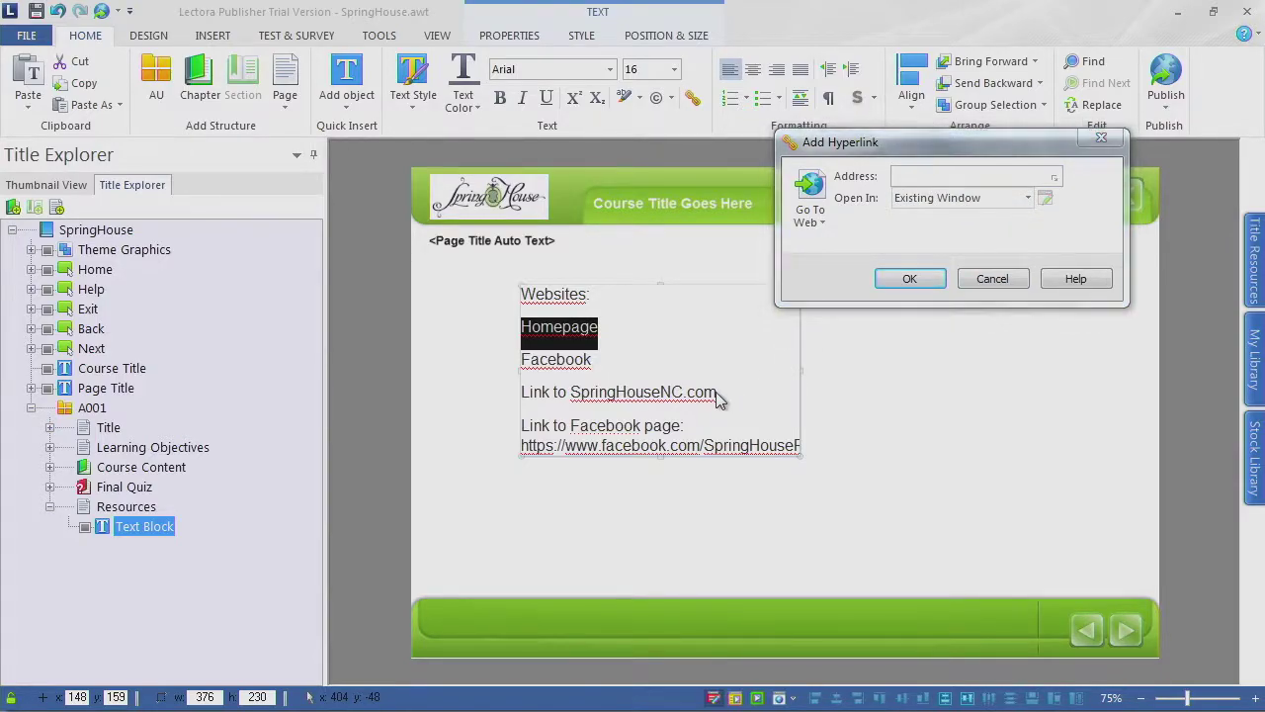
click(915, 179)
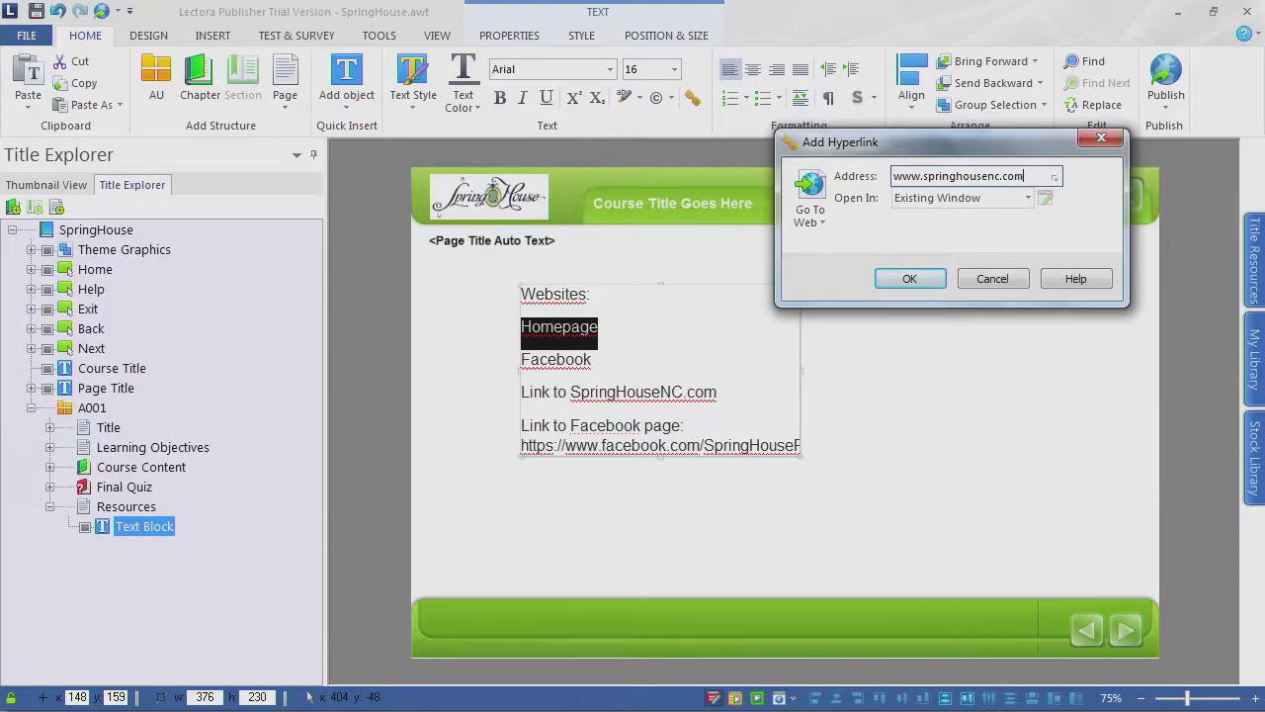
click(1026, 198)
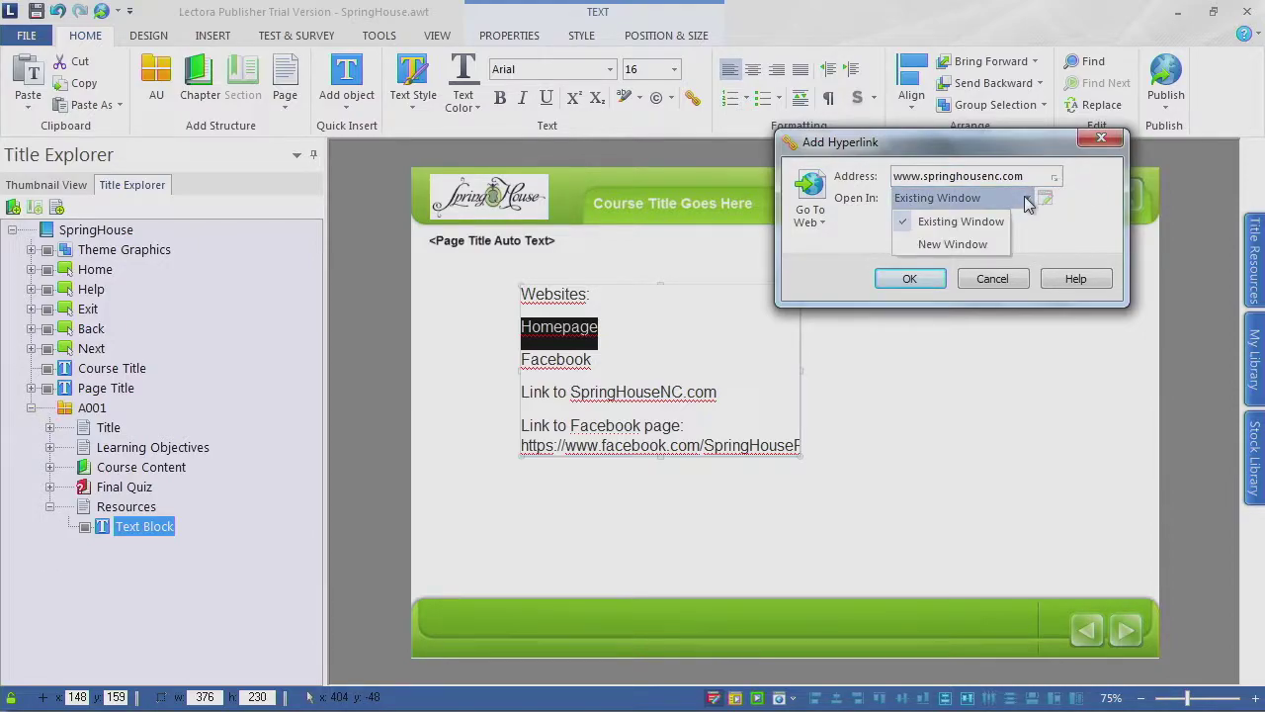
click(972, 246)
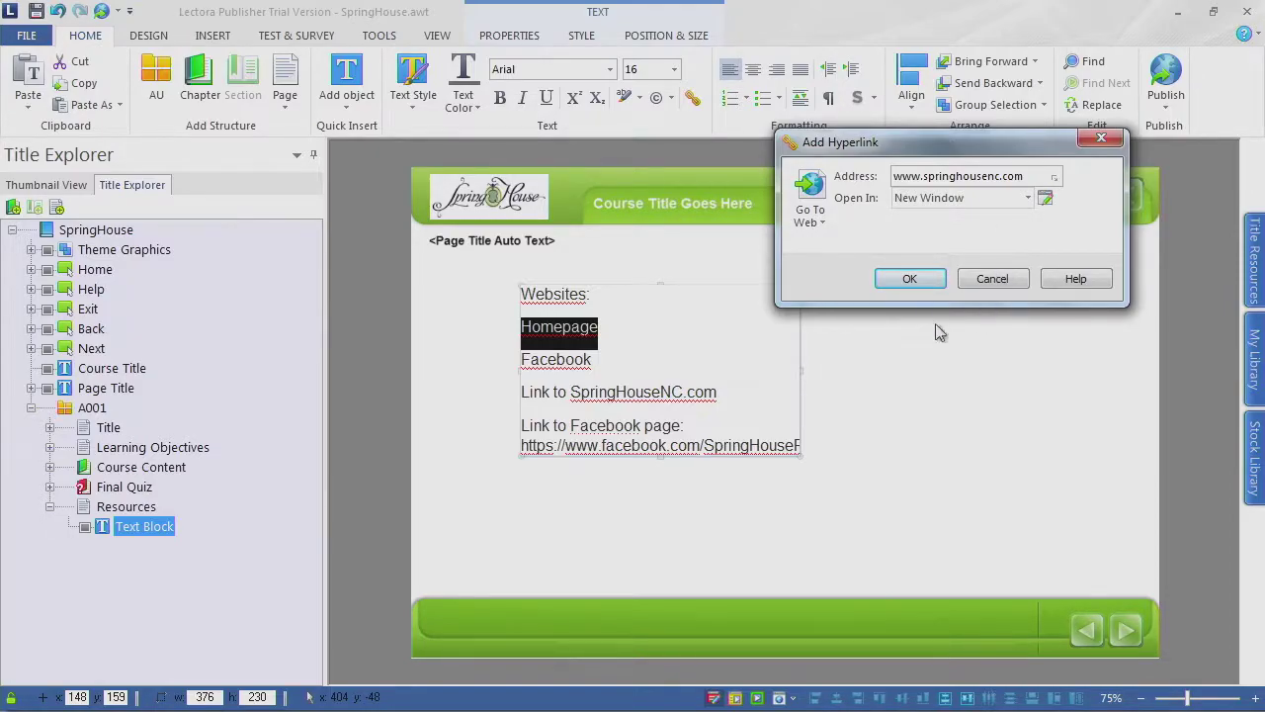
click(910, 280)
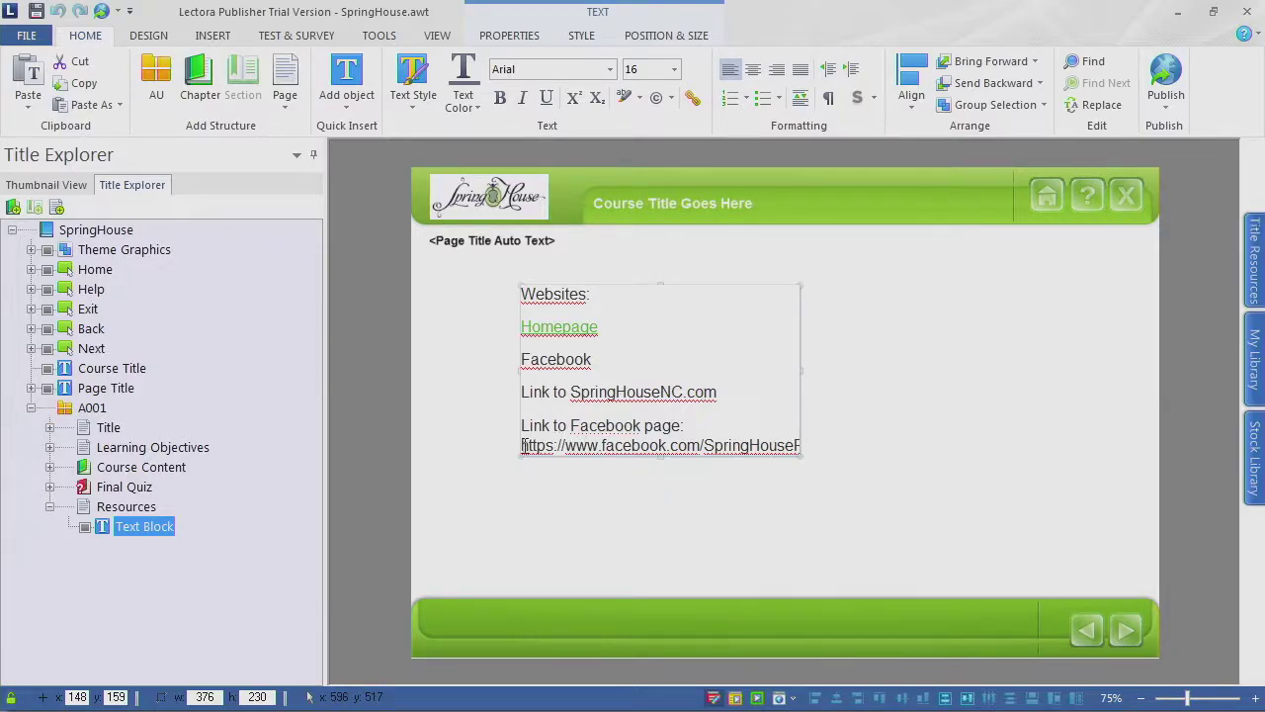
Step: Widen the text block to about 743 so the full Facebook URL fits, and copy that URL
drag(520, 445, 933, 441)
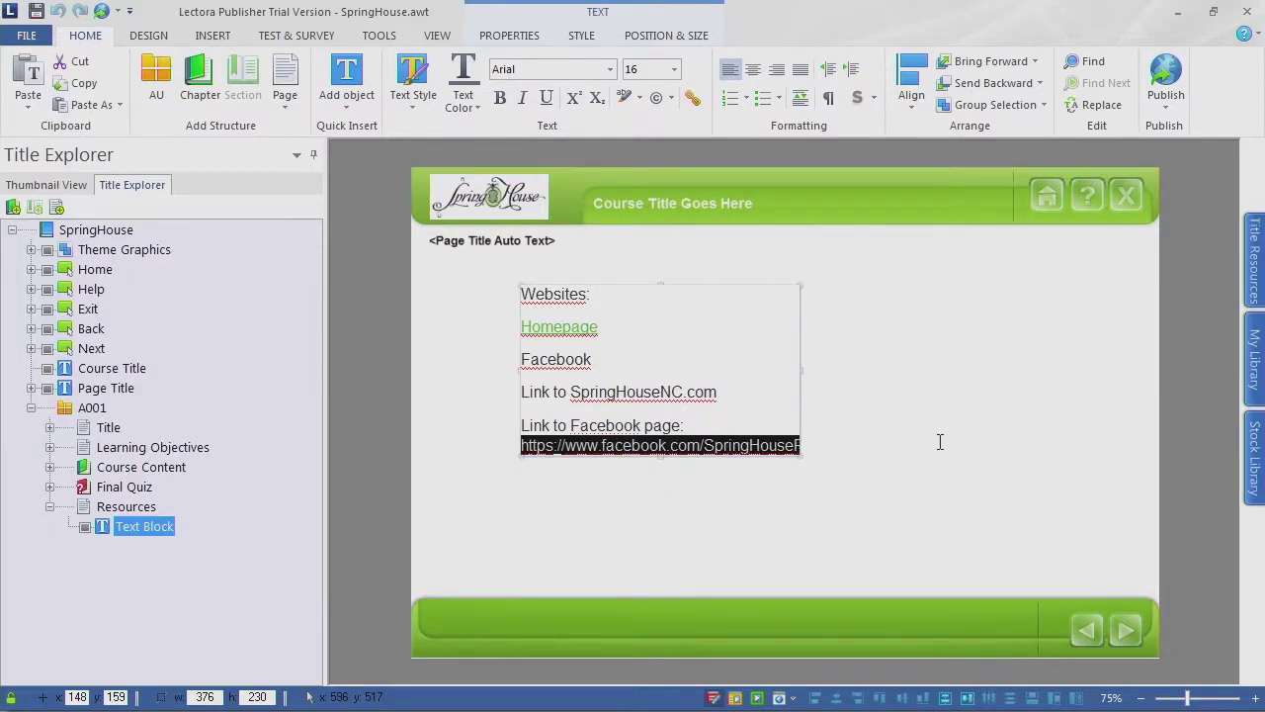
click(795, 373)
drag(800, 370, 1072, 369)
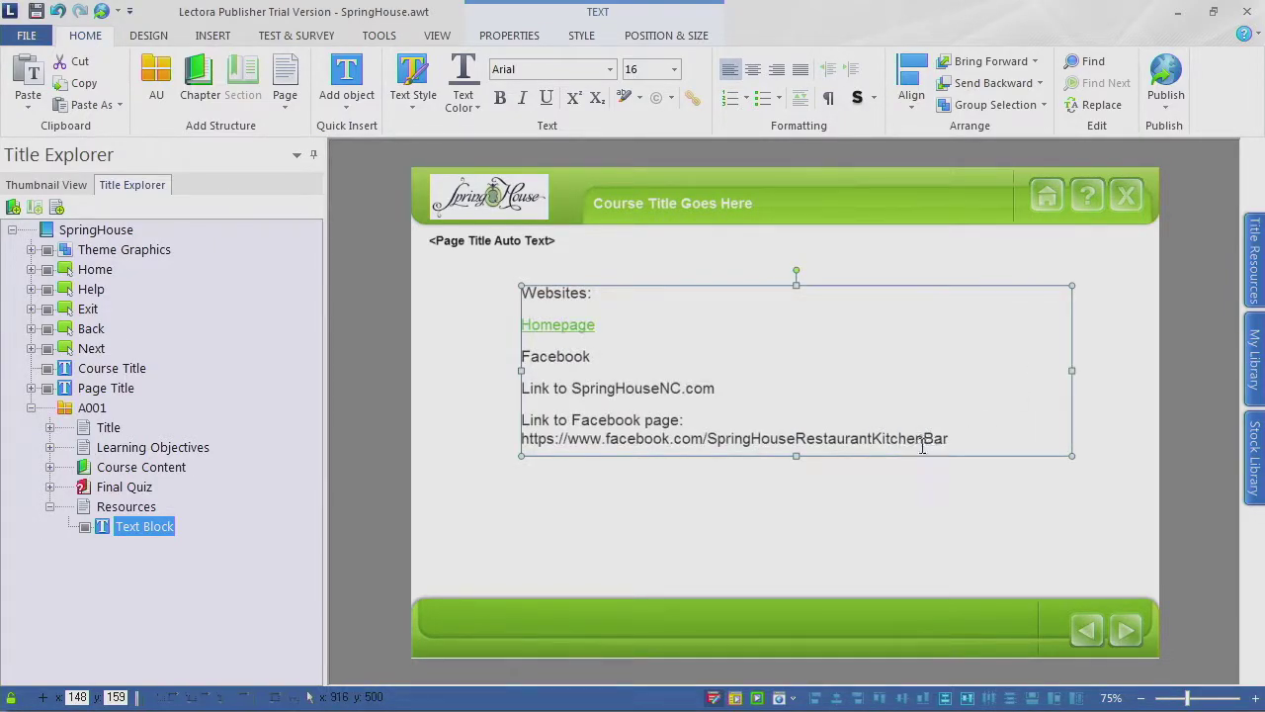
click(955, 446)
drag(955, 446, 526, 451)
key(ctrl+c)
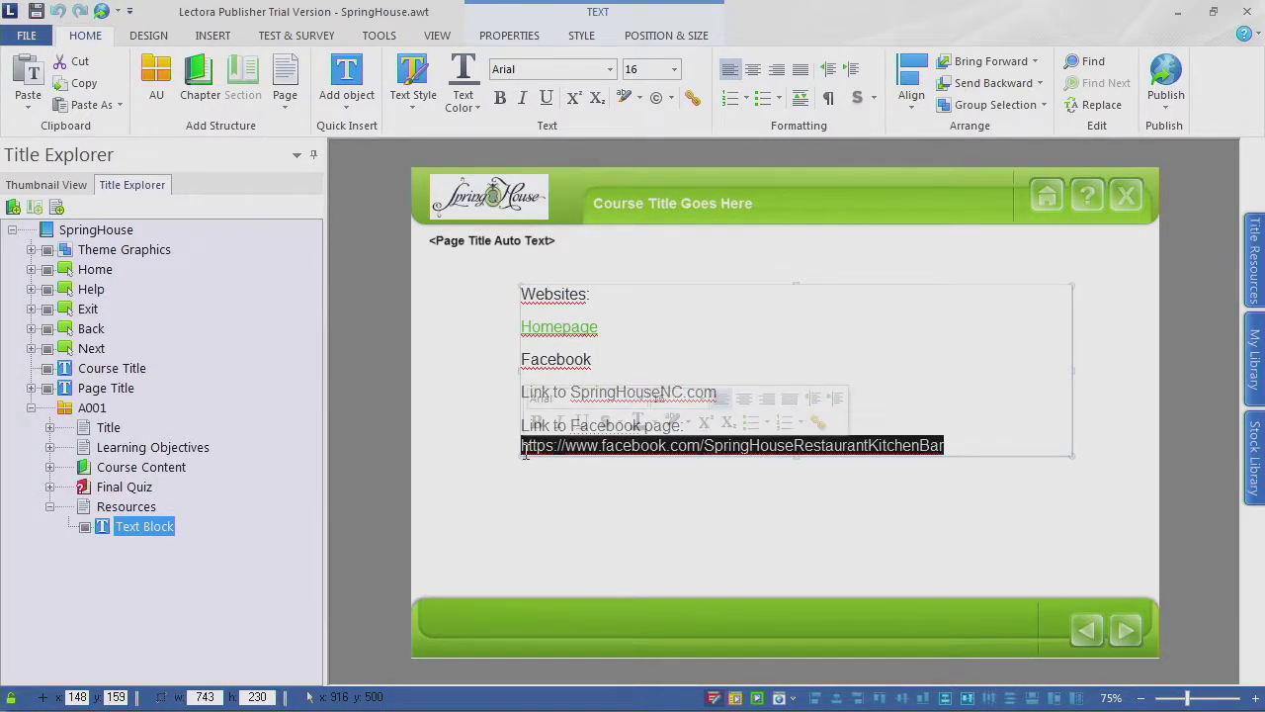
Step: Hyperlink the word "Facebook" to the copied SpringHouseRestaurantKitchenBar web address, opening in a New Window
click(578, 356)
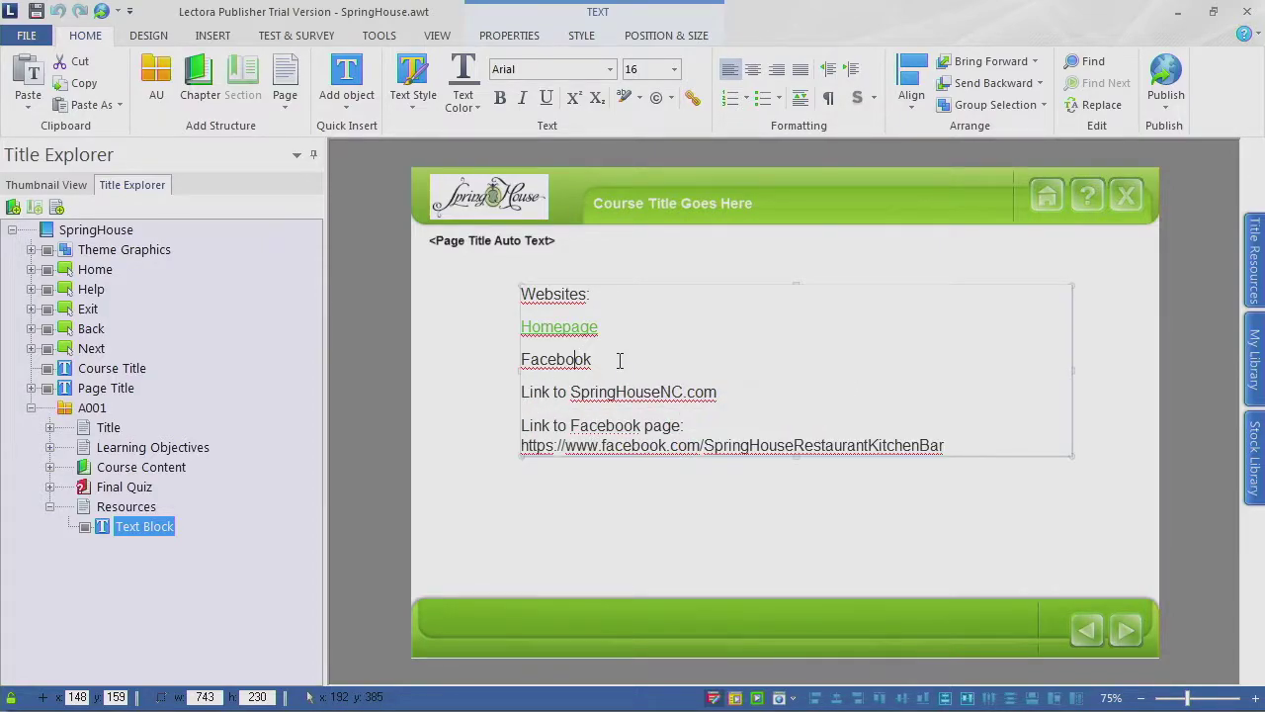
double_click(568, 357)
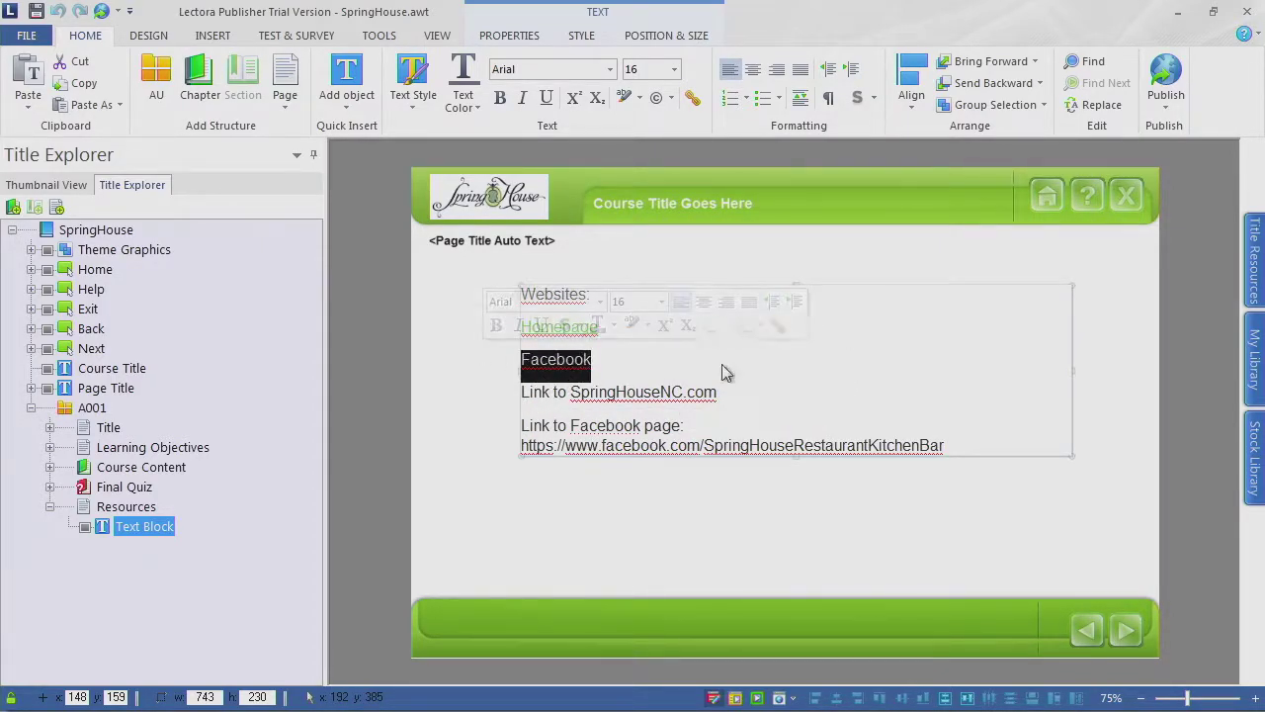
click(693, 97)
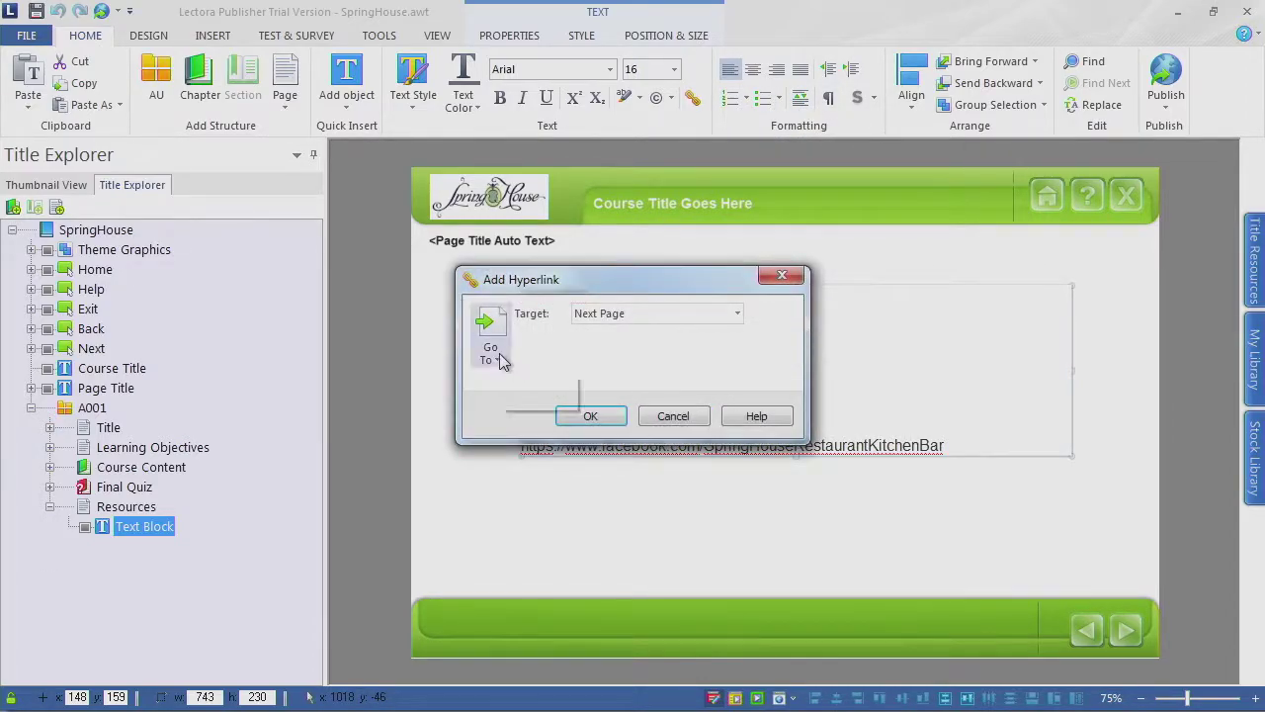
click(492, 346)
click(547, 446)
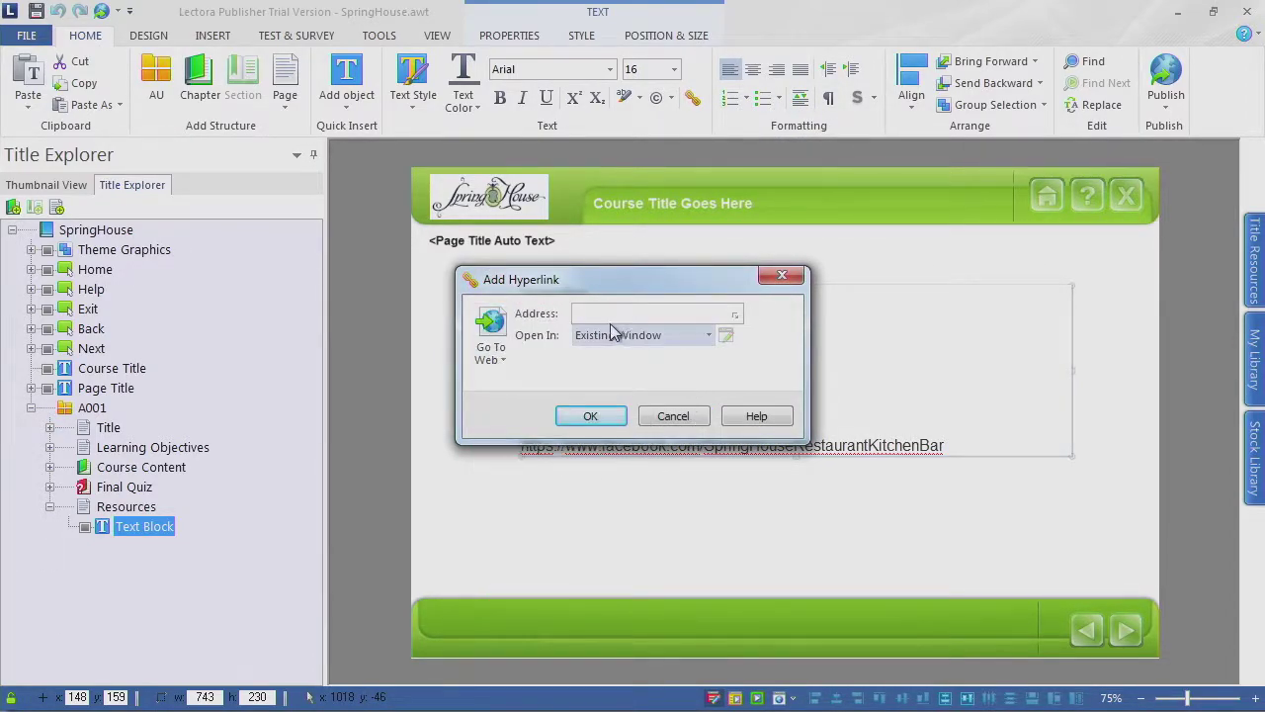
key(ctrl+v)
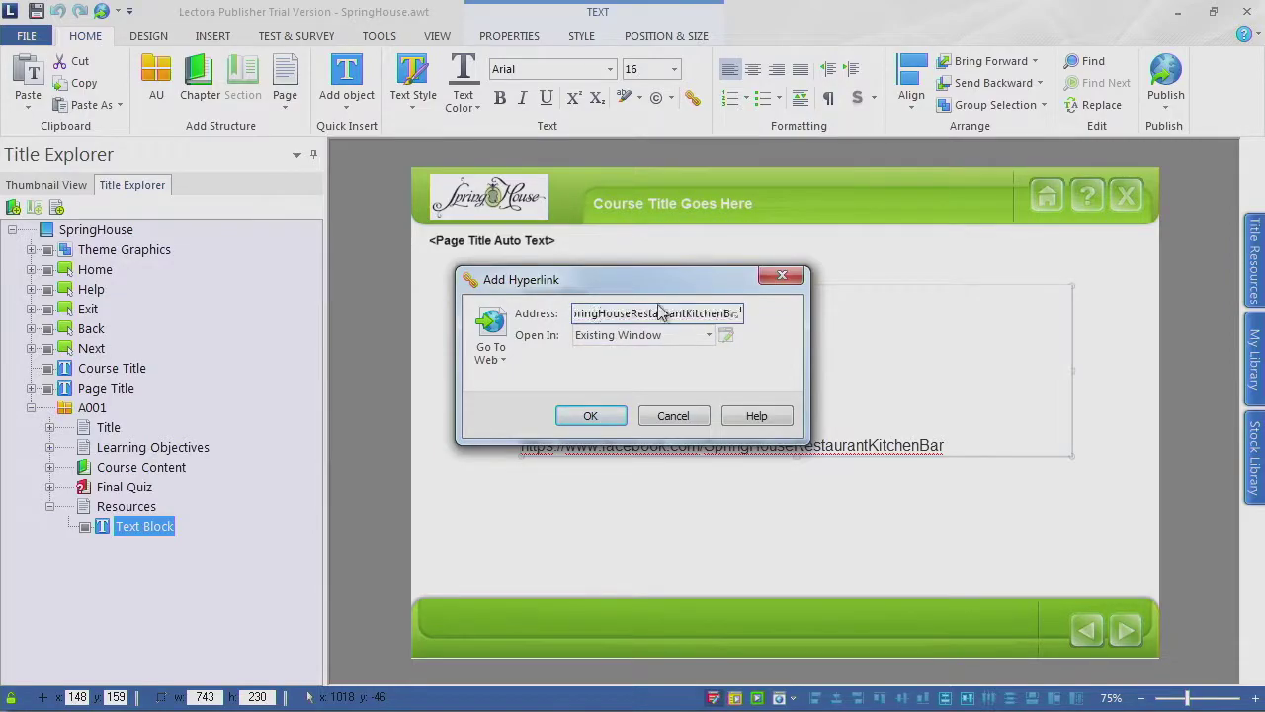
click(707, 336)
click(652, 382)
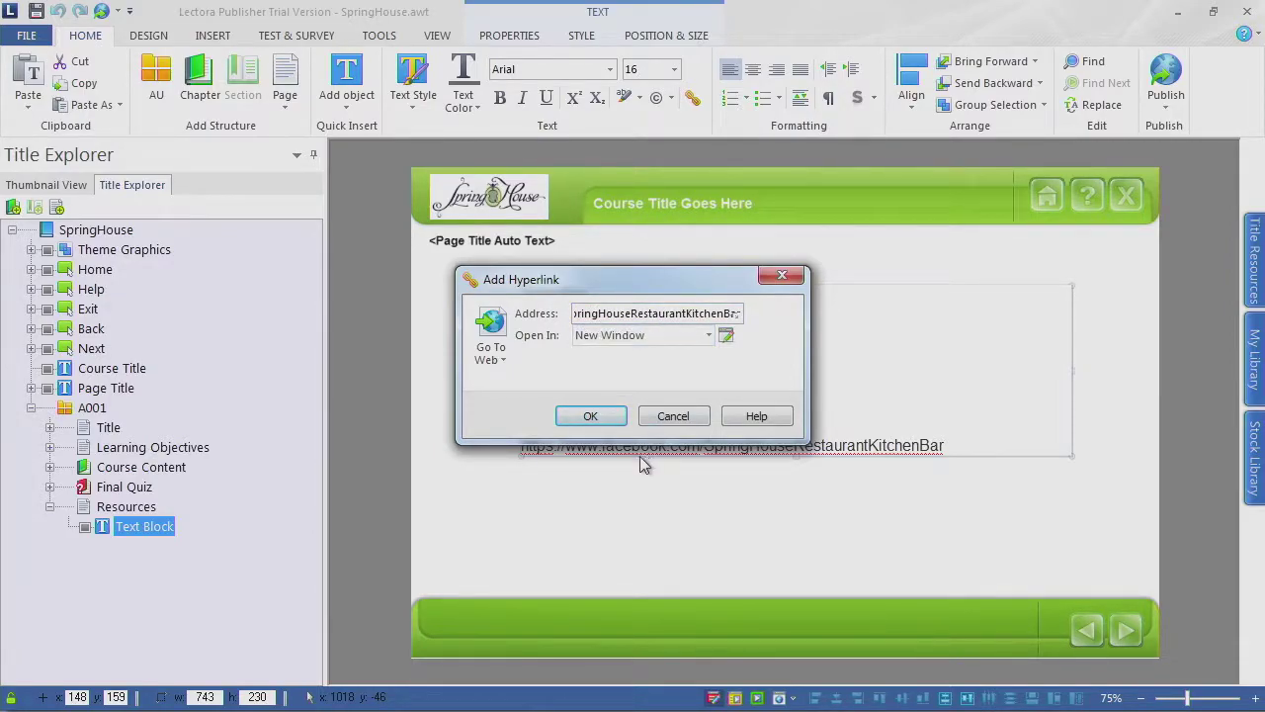
click(593, 418)
Step: Delete the leftover pasted link lines below "Facebook" and finish editing the text block
drag(956, 450, 466, 409)
key(Delete)
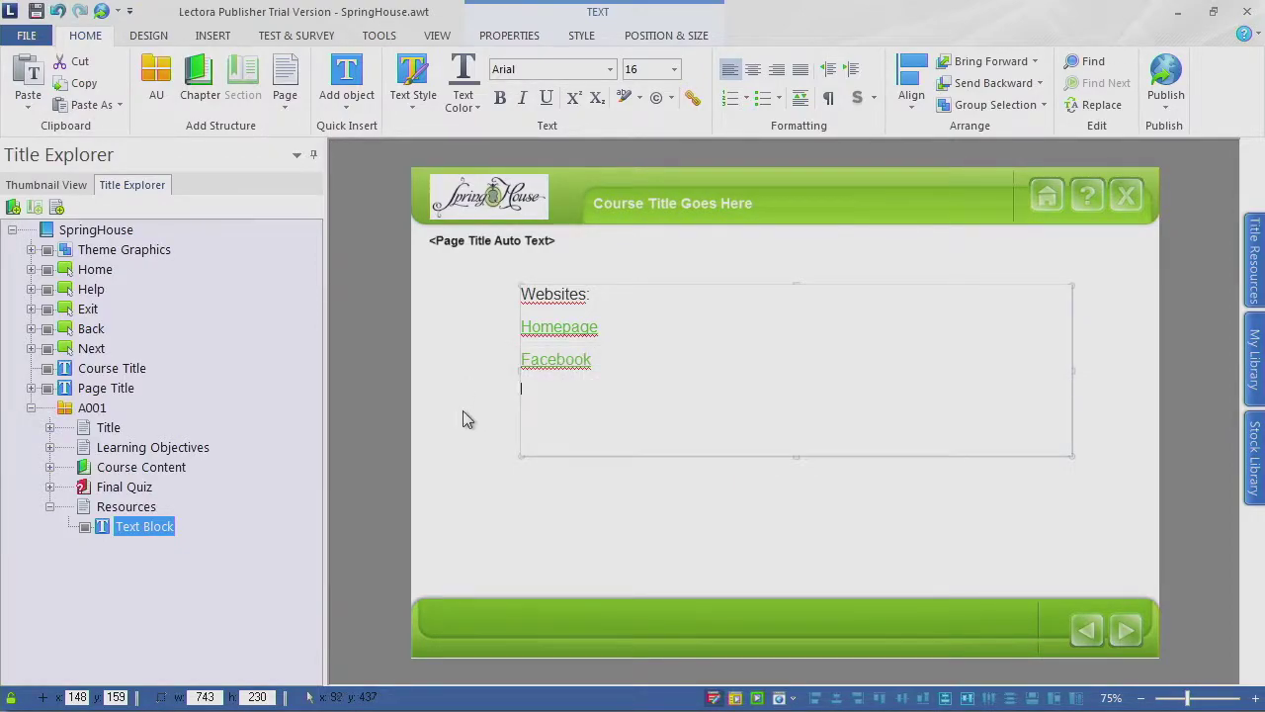
click(614, 484)
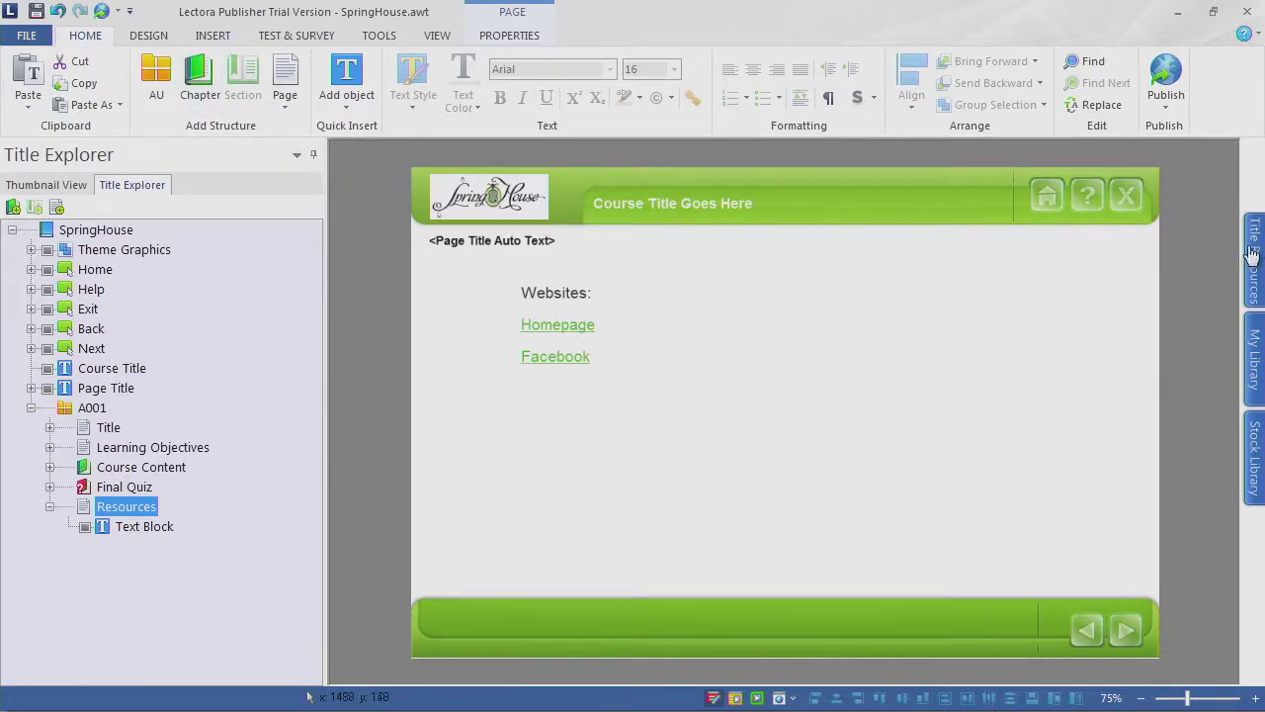
Step: Add the full-length chef image to the Resources page, scaled to about 295 by 444 and placed beside the website links
mouse_move(1249, 255)
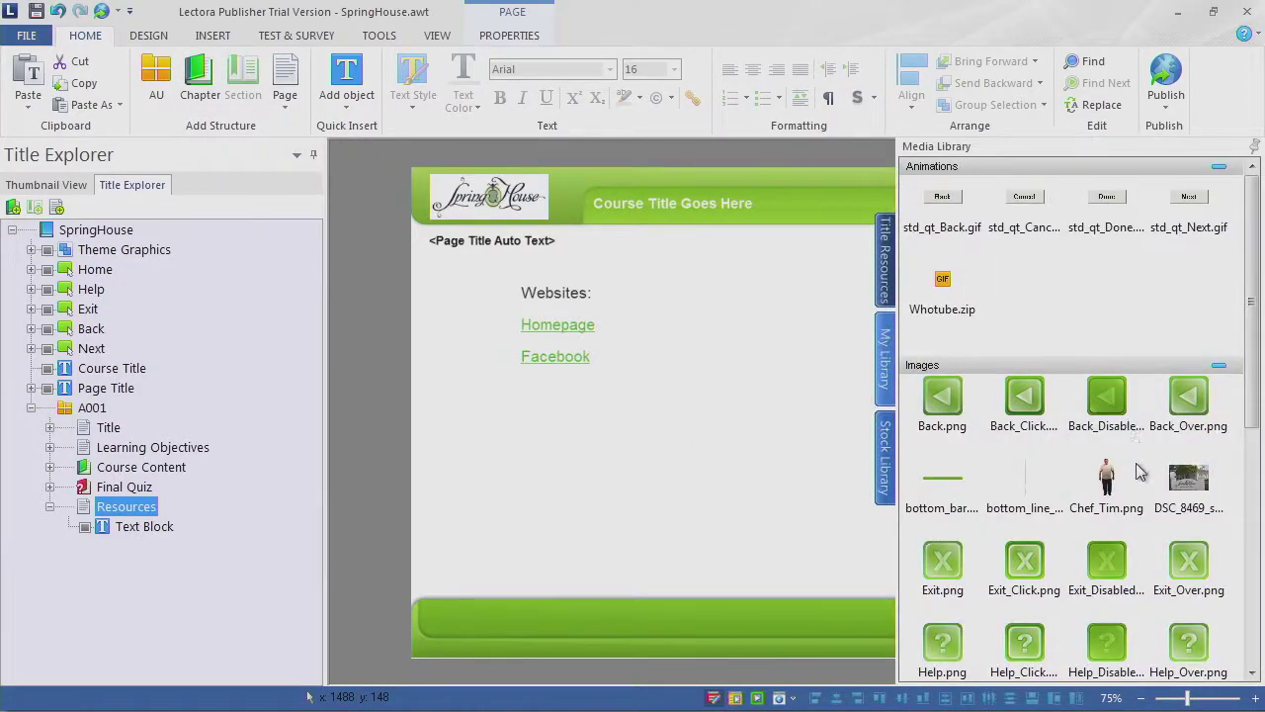
drag(1112, 500, 731, 386)
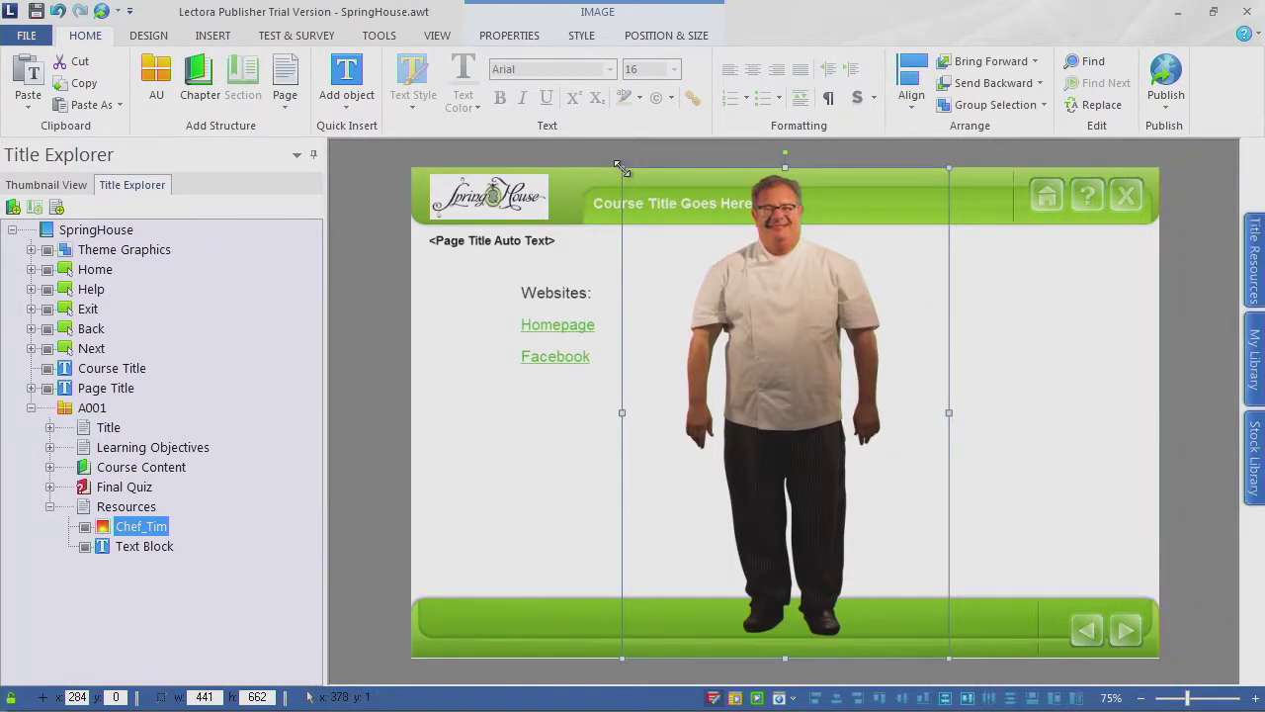
drag(621, 166, 686, 261)
drag(820, 425, 754, 393)
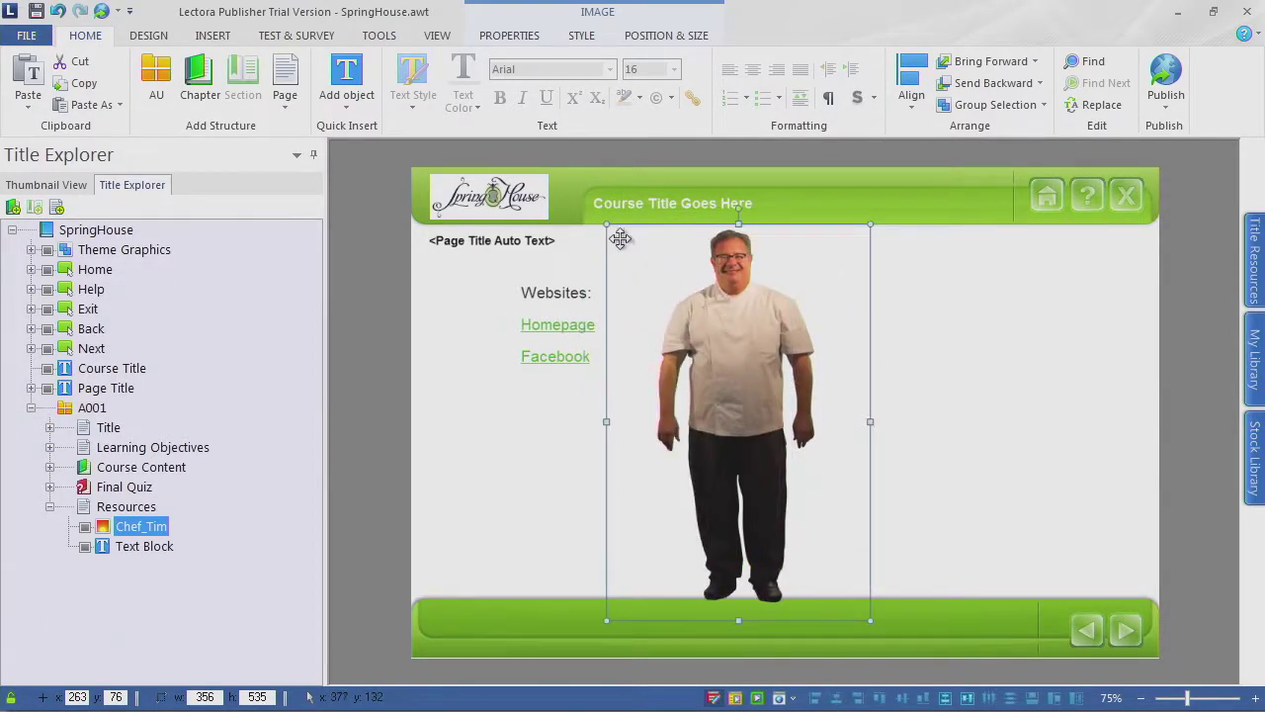
drag(606, 225, 650, 283)
drag(764, 385, 718, 353)
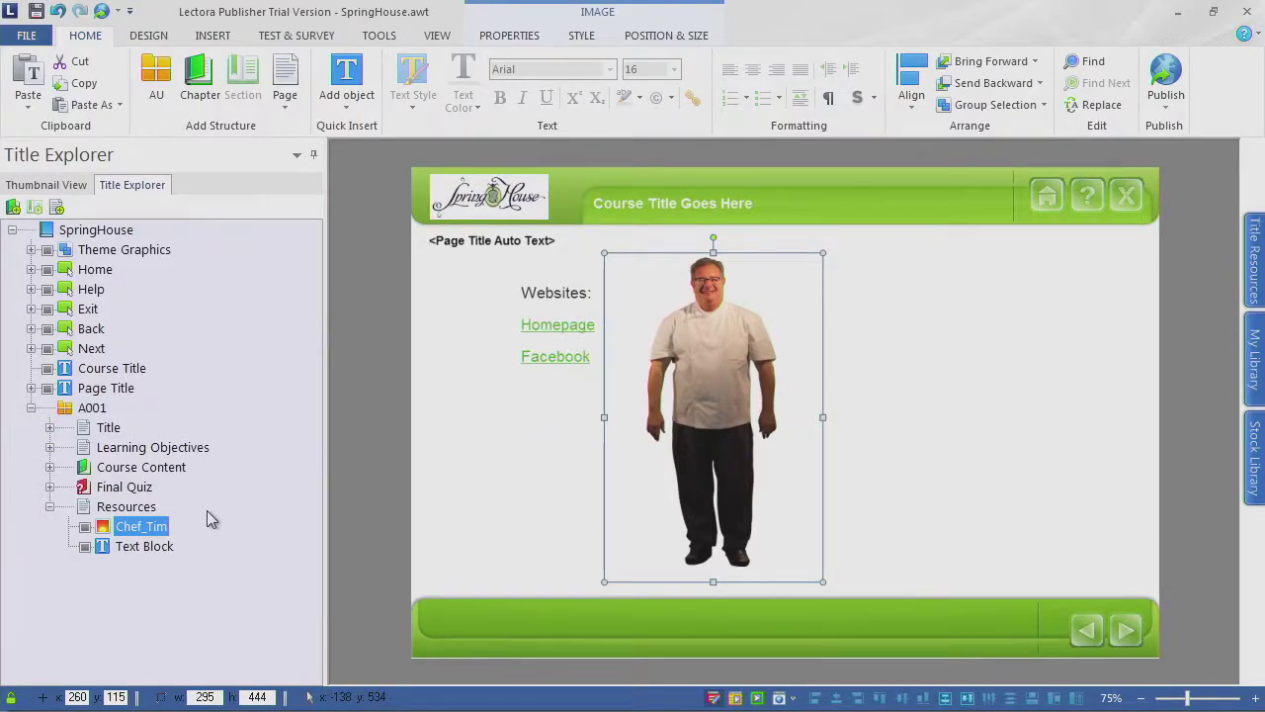
Step: Set the Help button's Help Action to Go To the Resources page
click(91, 289)
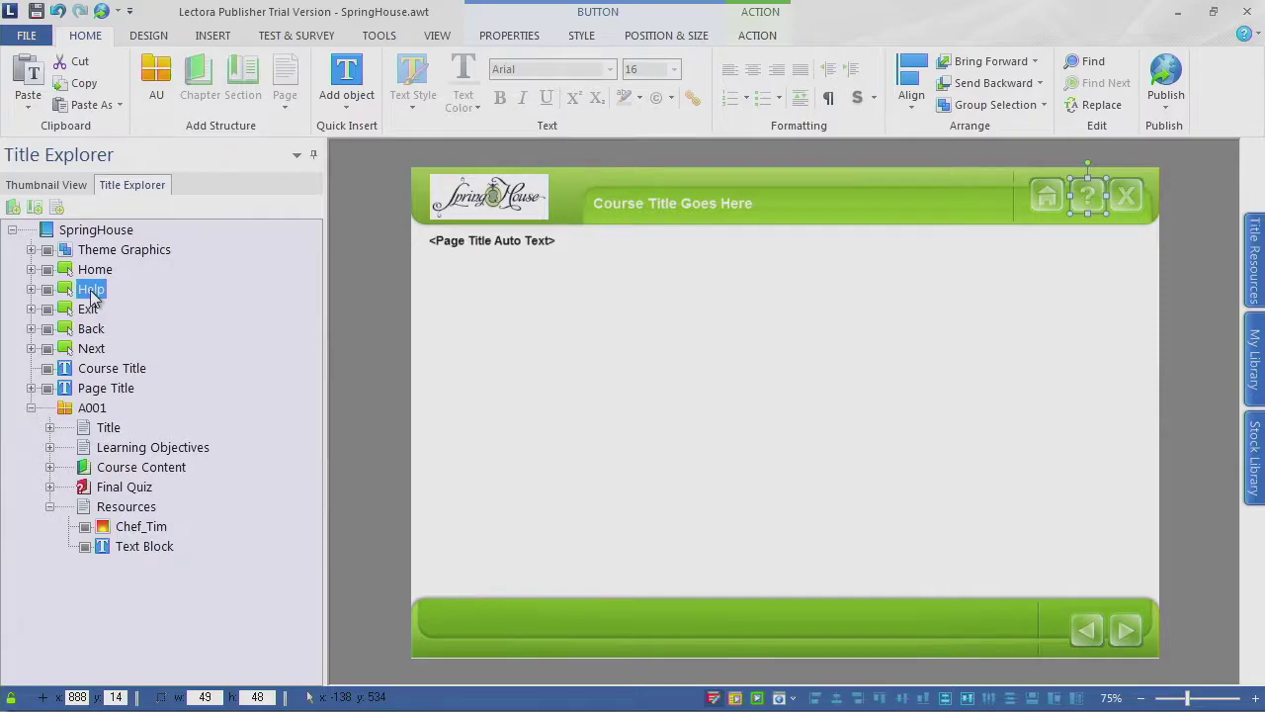
click(31, 289)
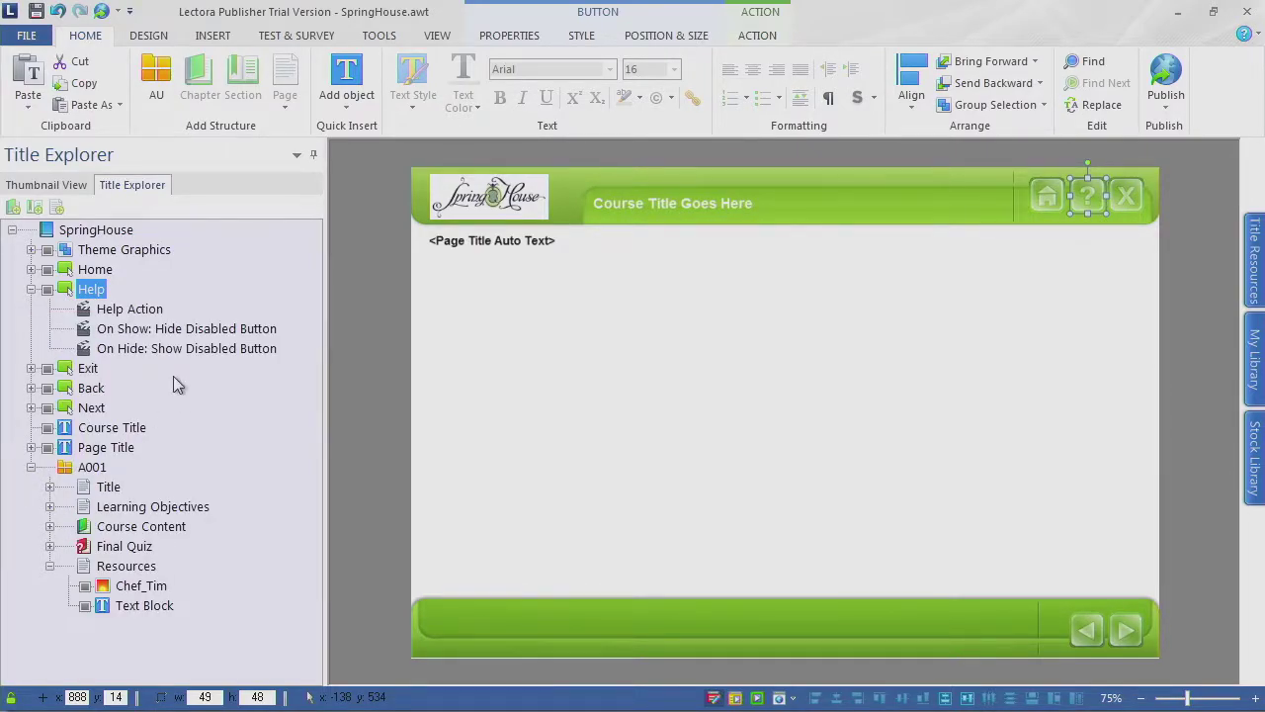
click(141, 309)
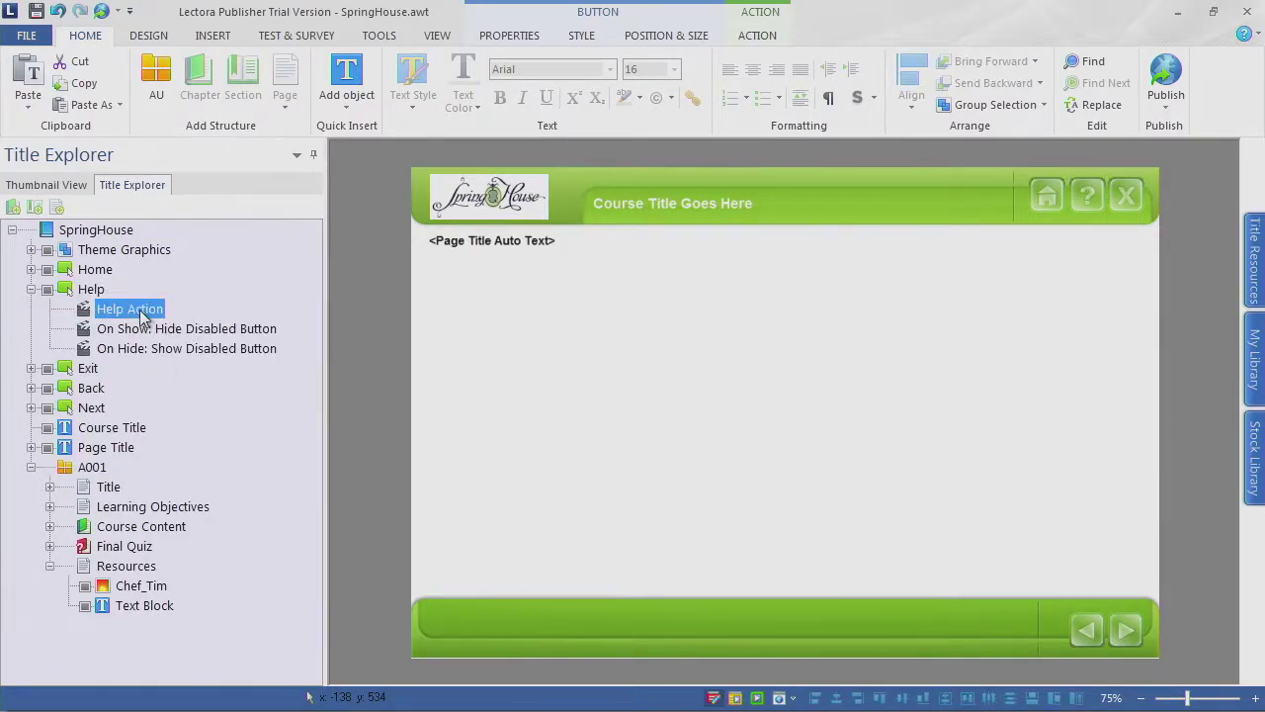
click(757, 36)
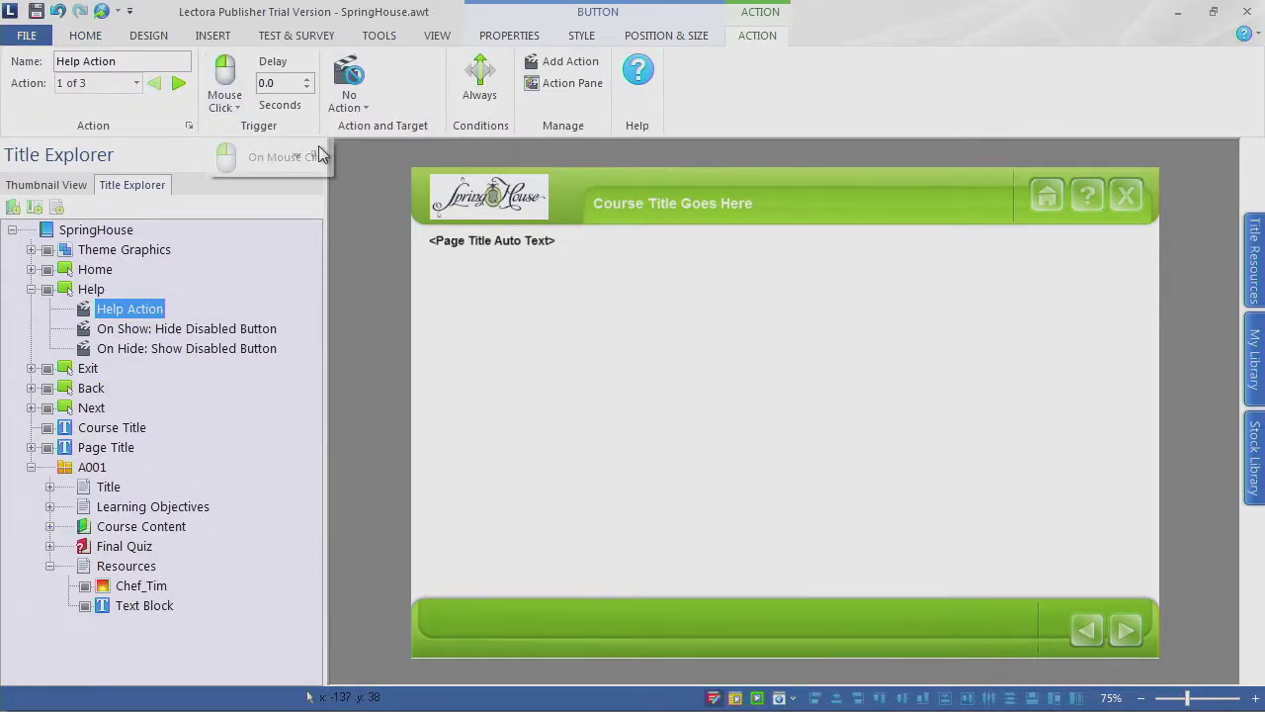
click(354, 97)
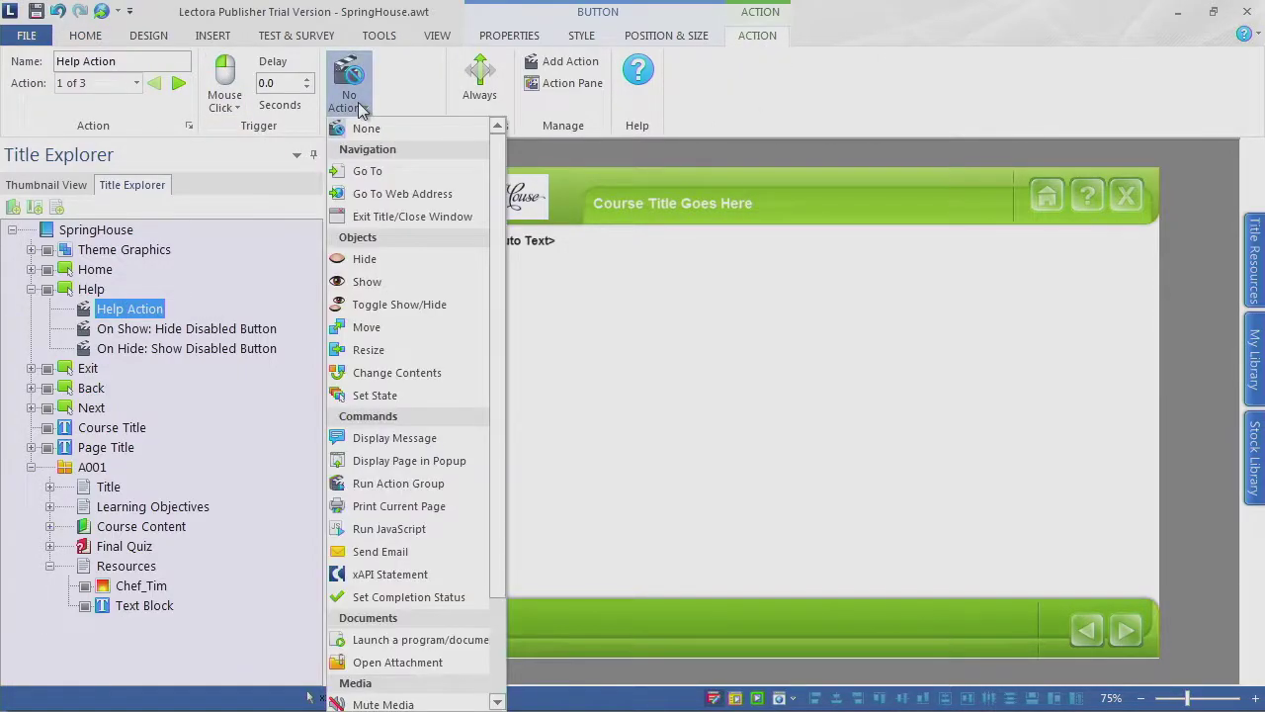
click(361, 173)
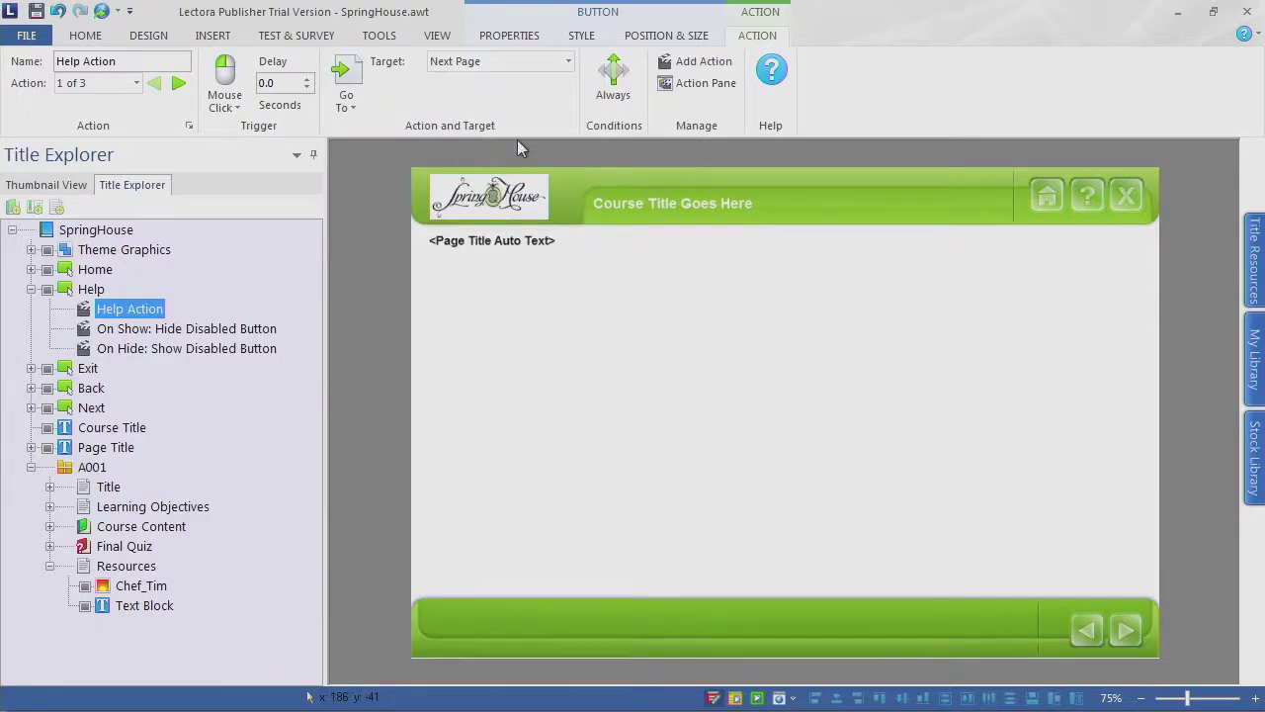
click(569, 62)
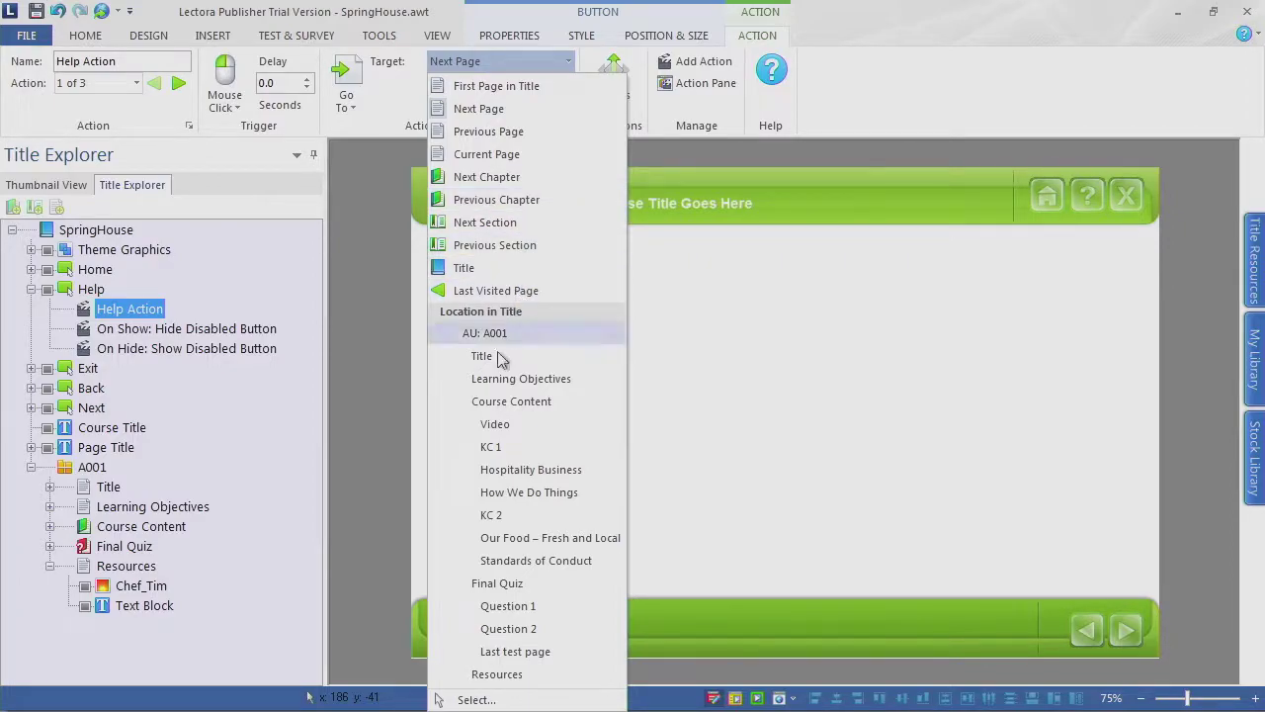
click(512, 676)
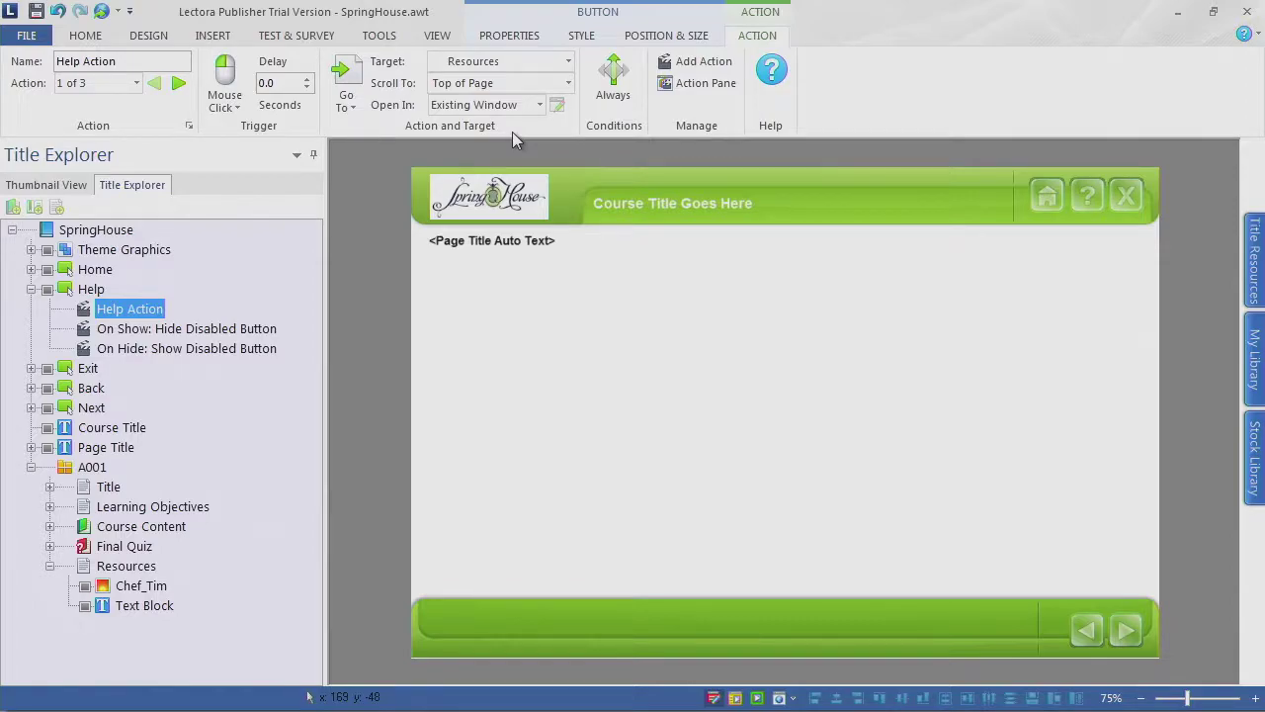
click(49, 567)
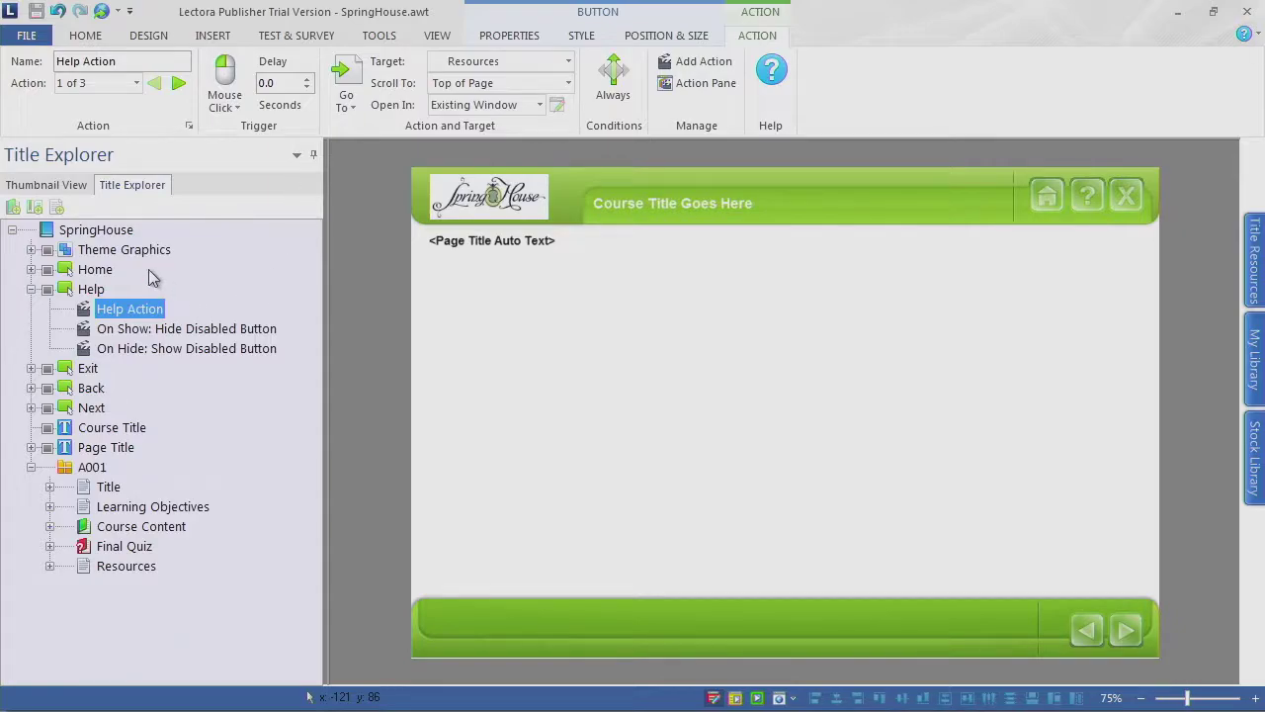
Step: Preview the course from the title level, testing the Help button, the Homepage and Facebook links, and the Home button
click(95, 229)
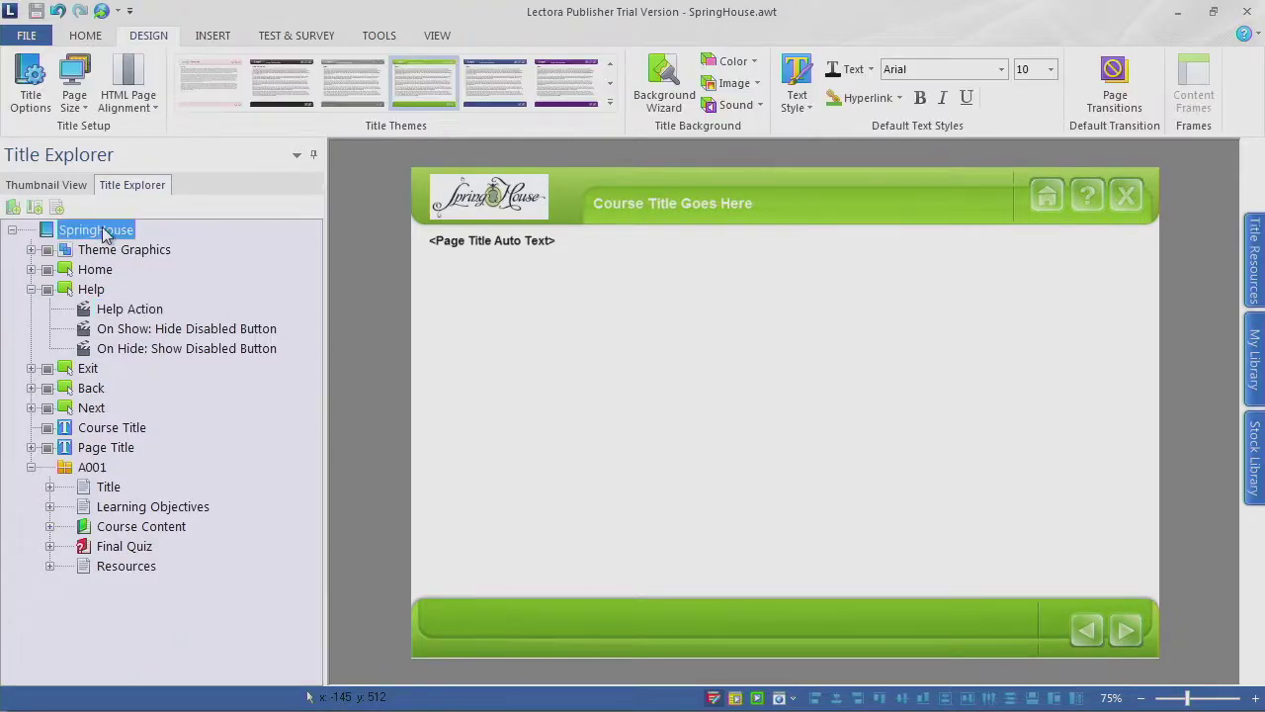
key(F11)
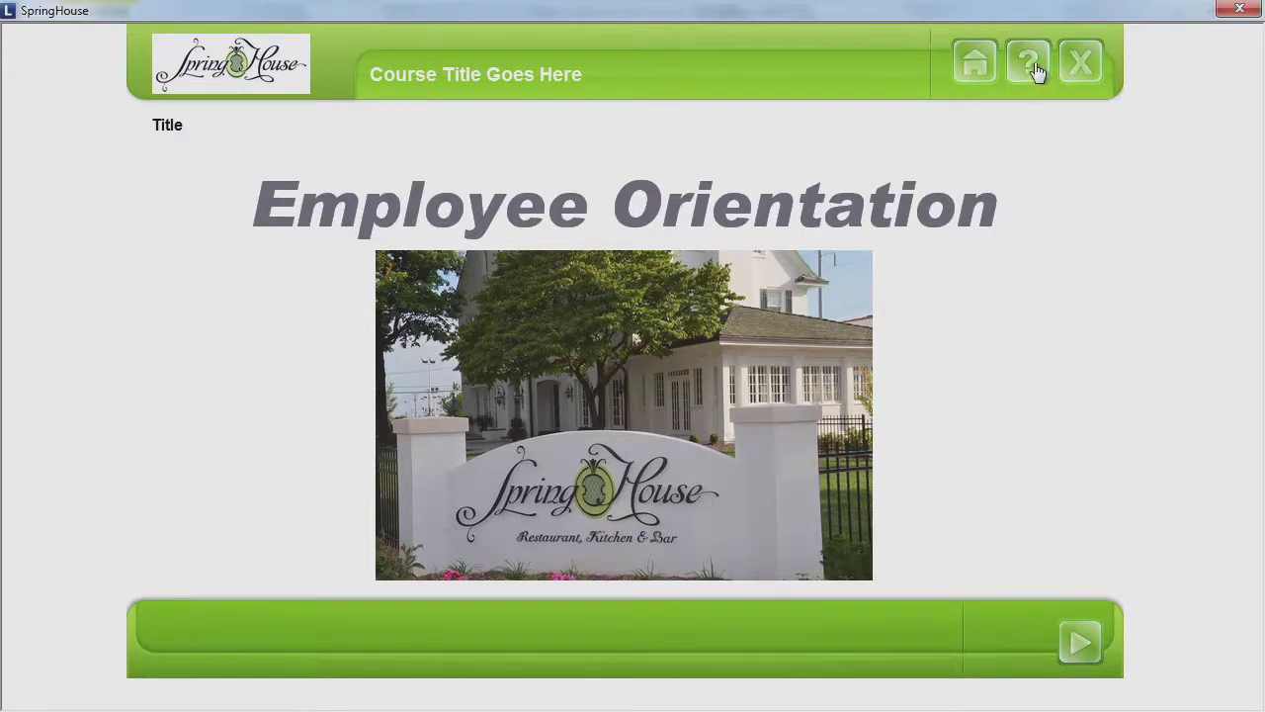
click(1035, 61)
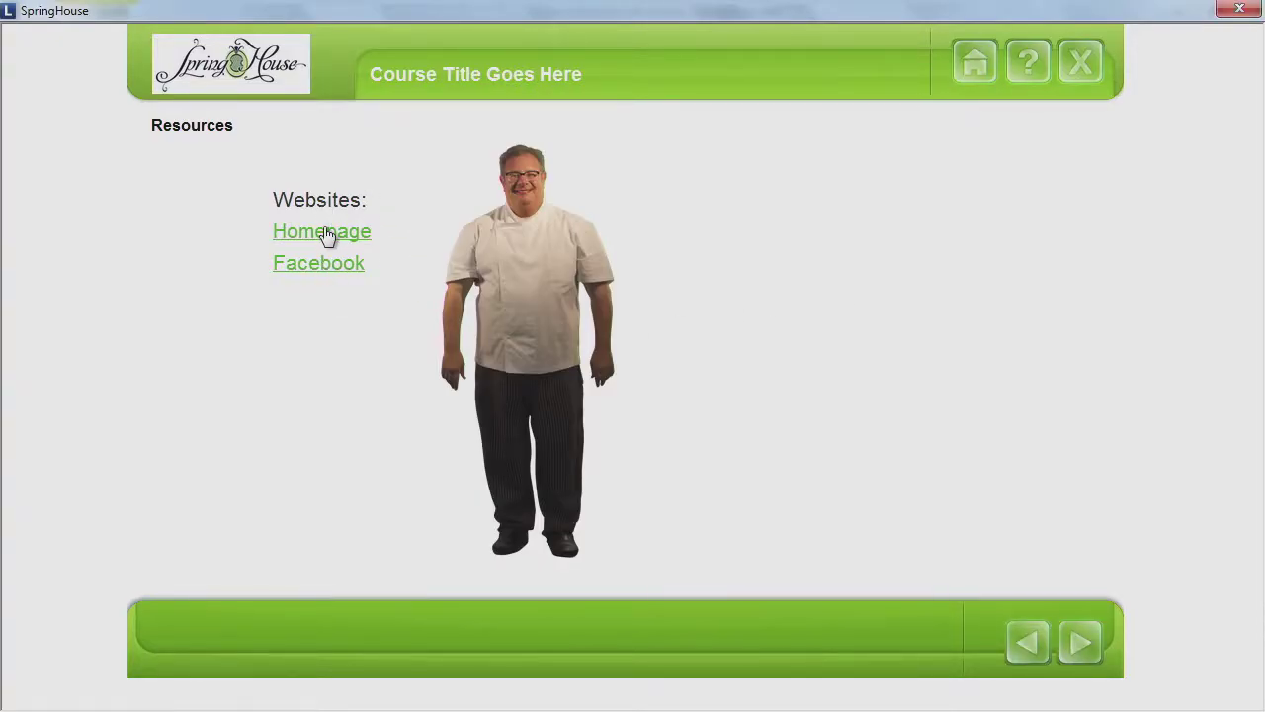
click(336, 238)
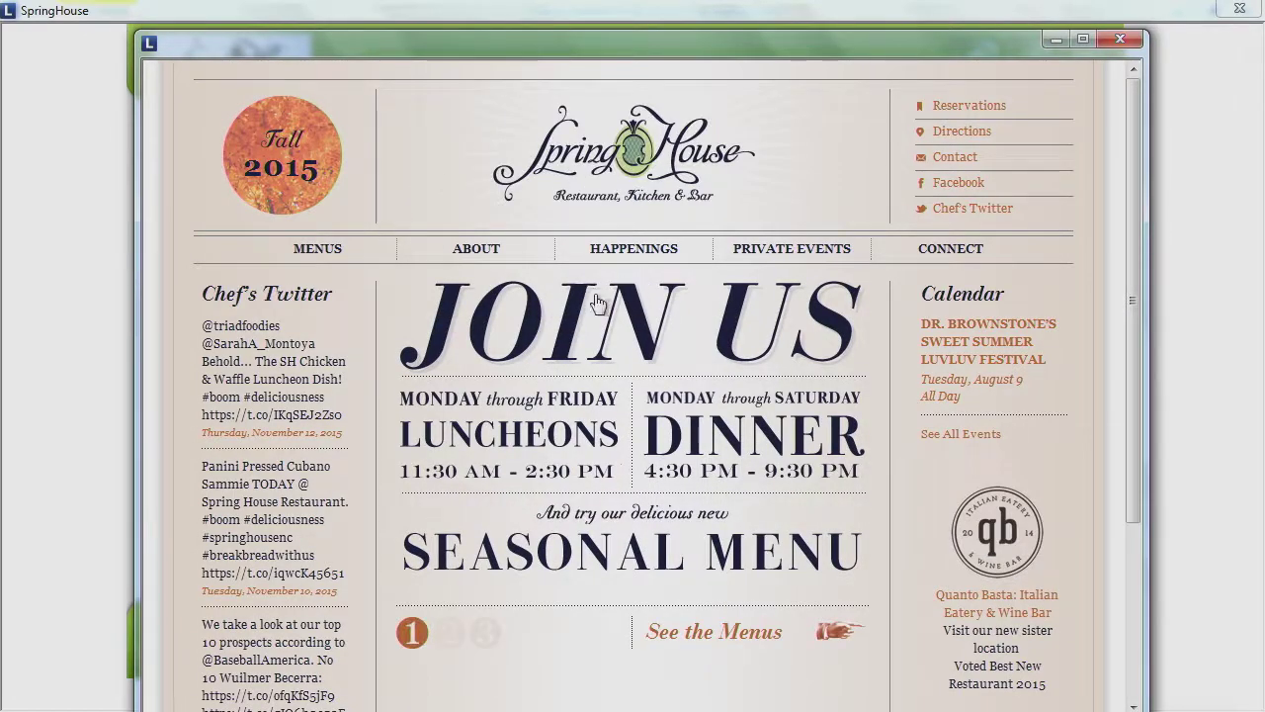
click(1119, 39)
click(318, 263)
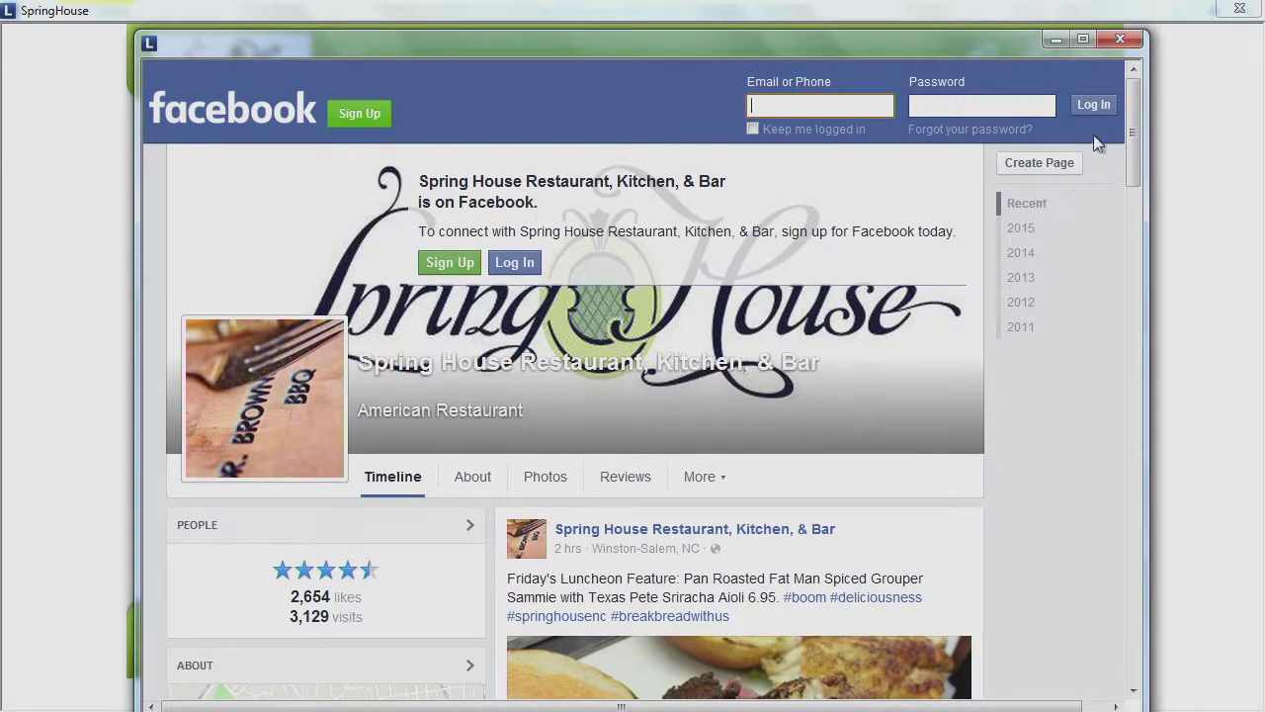
click(1120, 40)
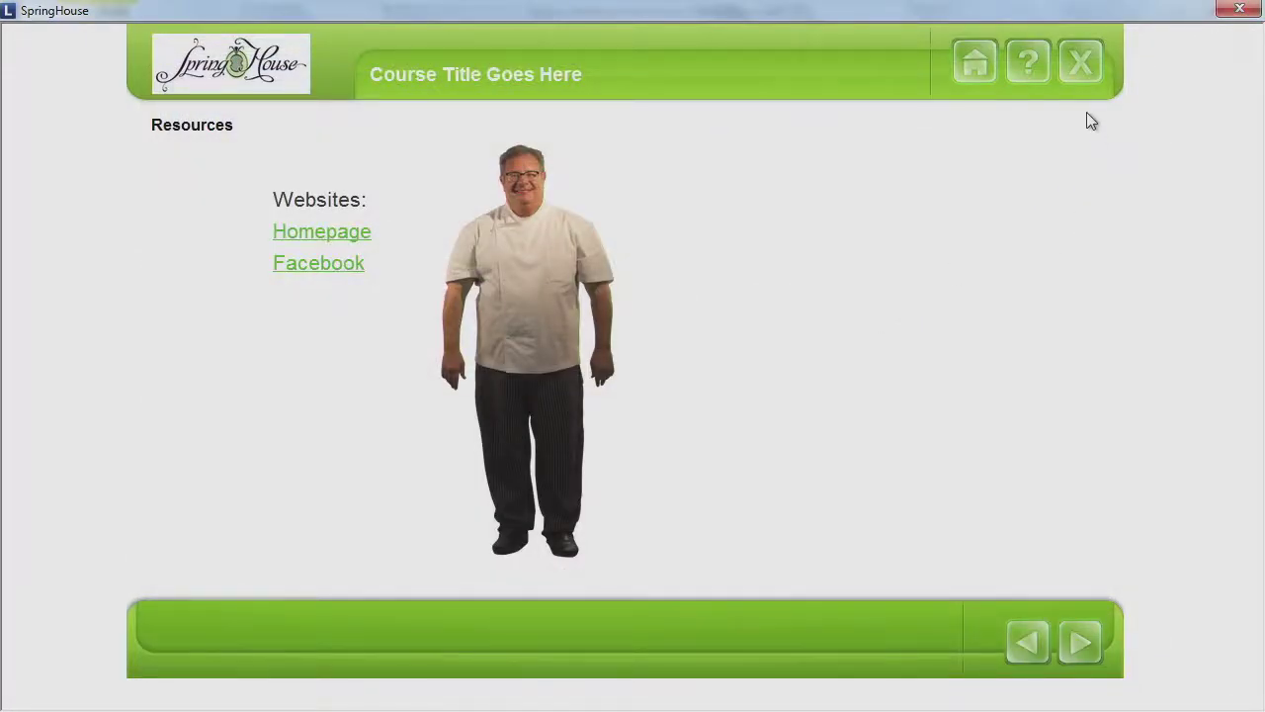
click(981, 64)
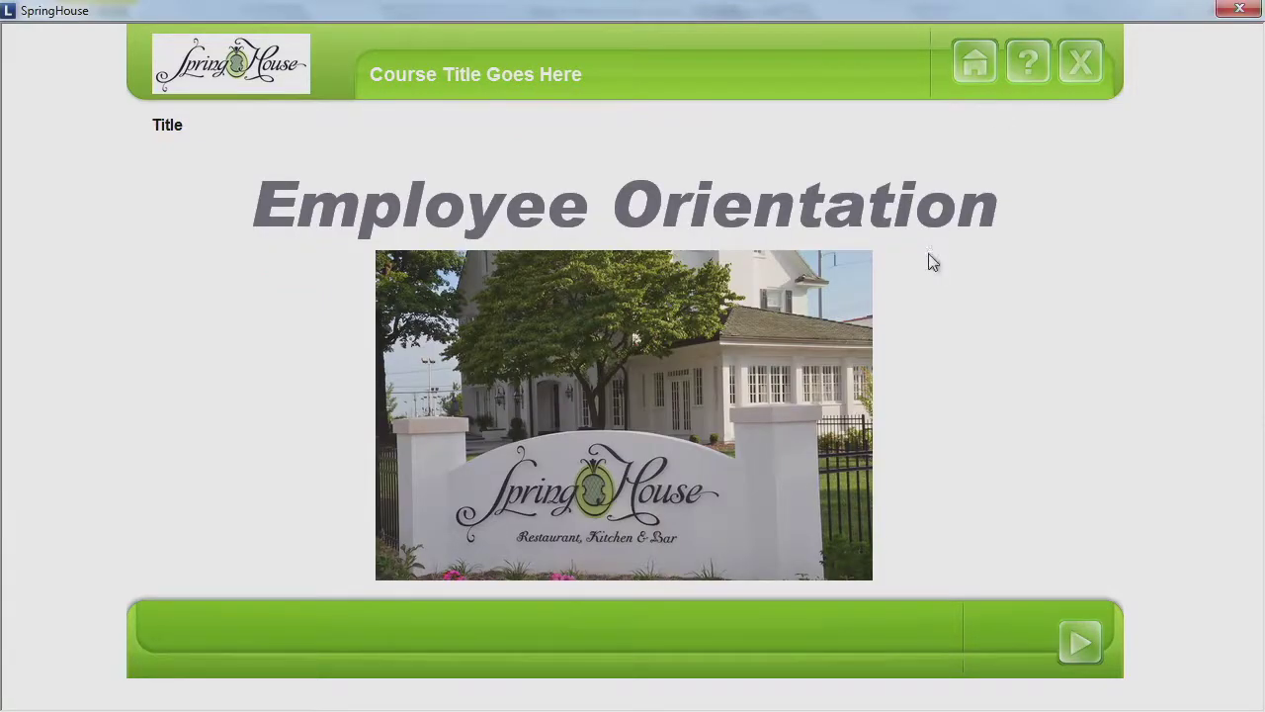
Step: Check forward navigation from the title page through Learning Objectives to the Video page, and close the preview
click(1080, 642)
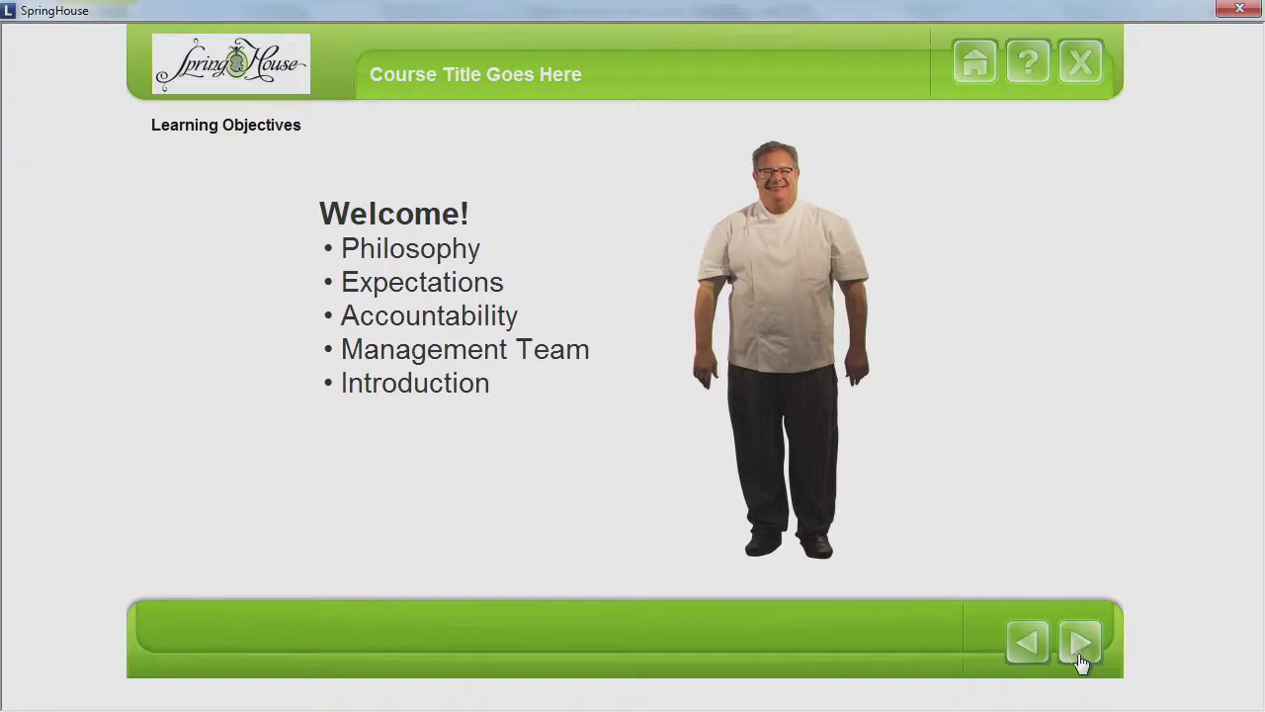
click(1080, 652)
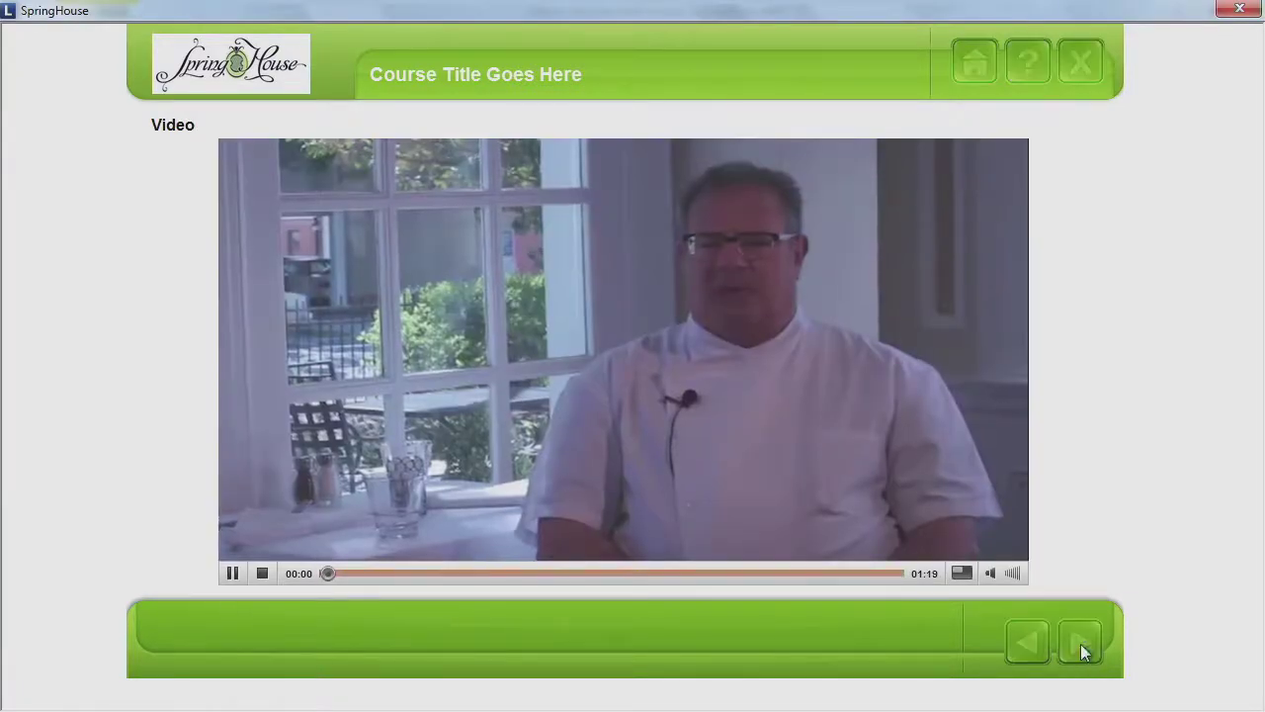
click(1080, 643)
click(1240, 9)
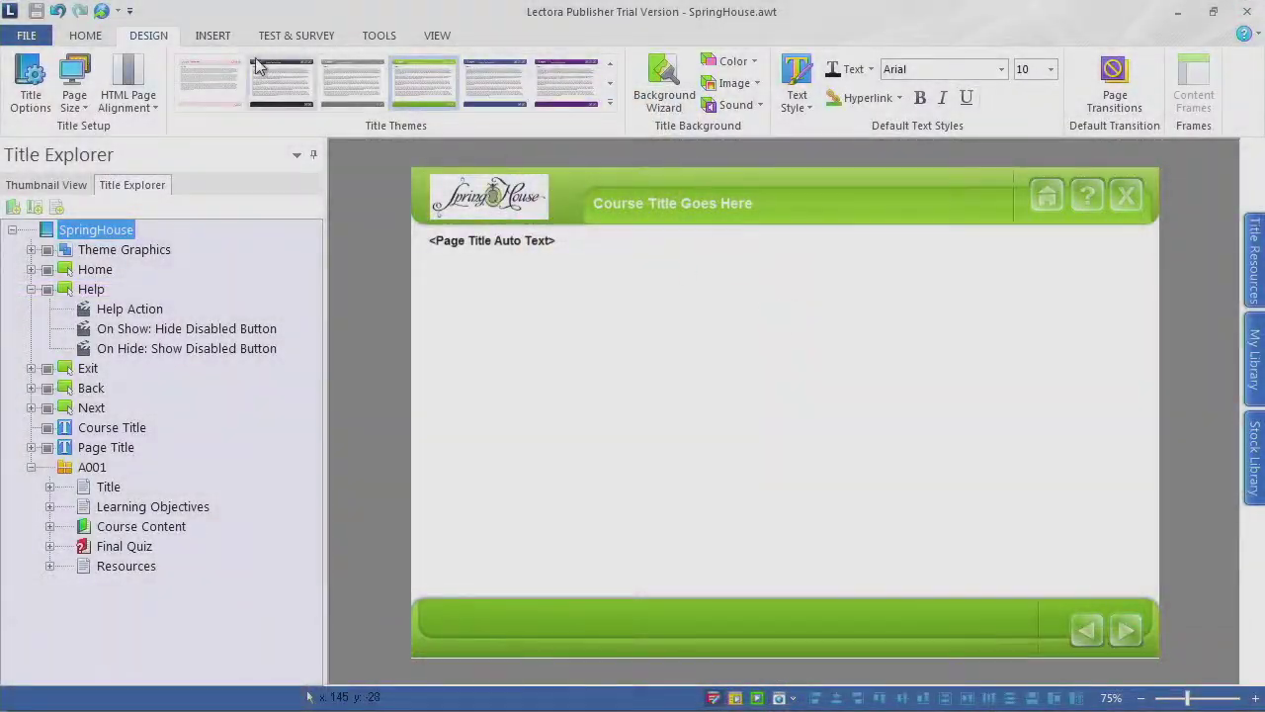
Step: Run the SCORM publish error check on the title, review the full report in a widened window, and close it
click(90, 40)
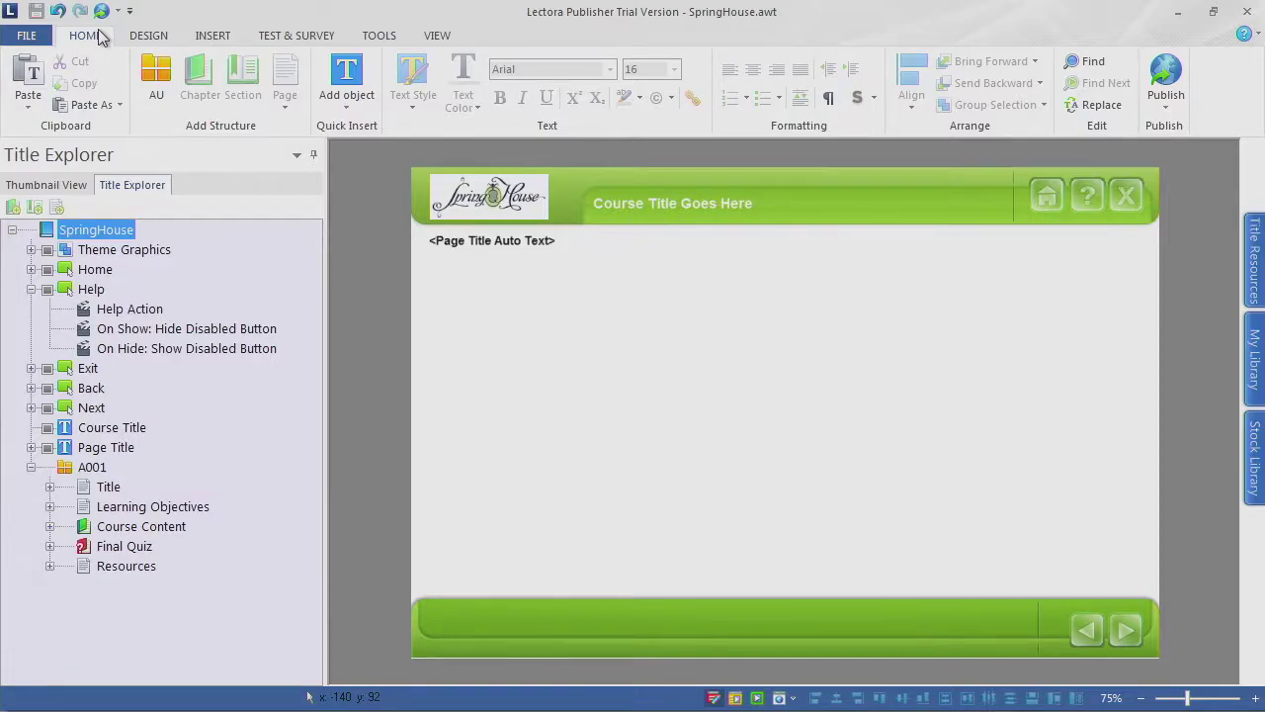
click(1176, 104)
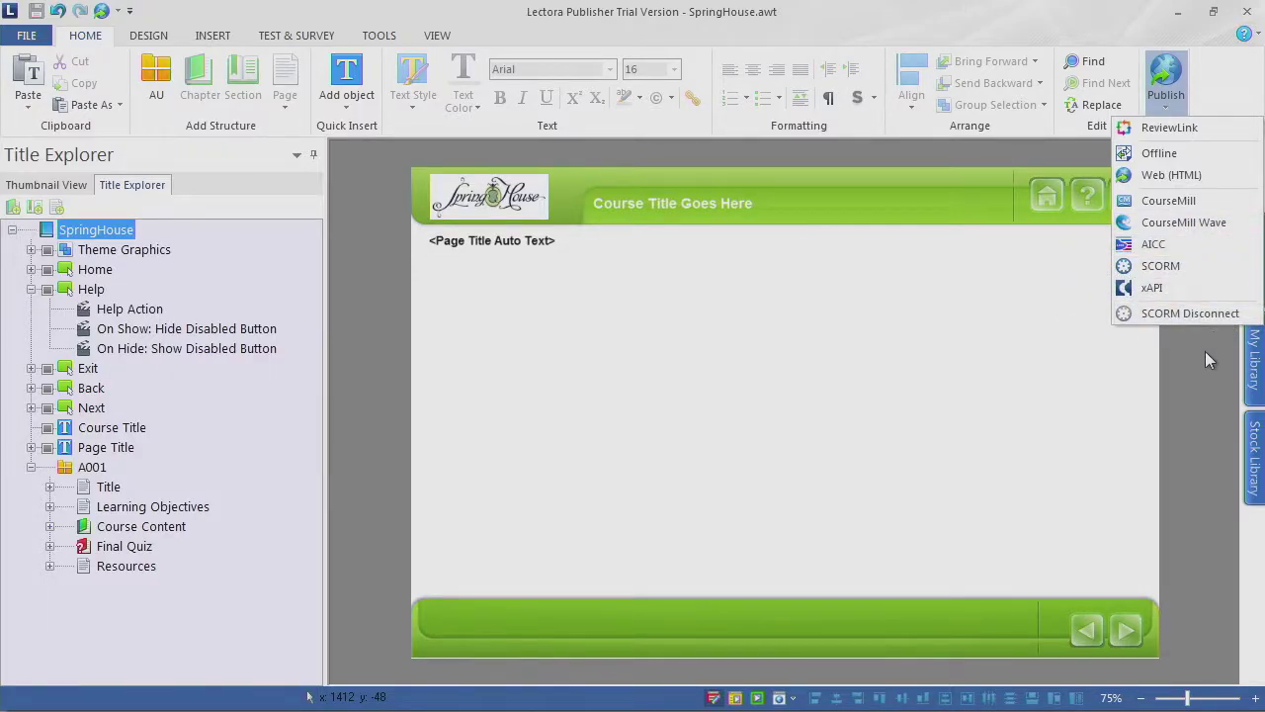
click(1176, 267)
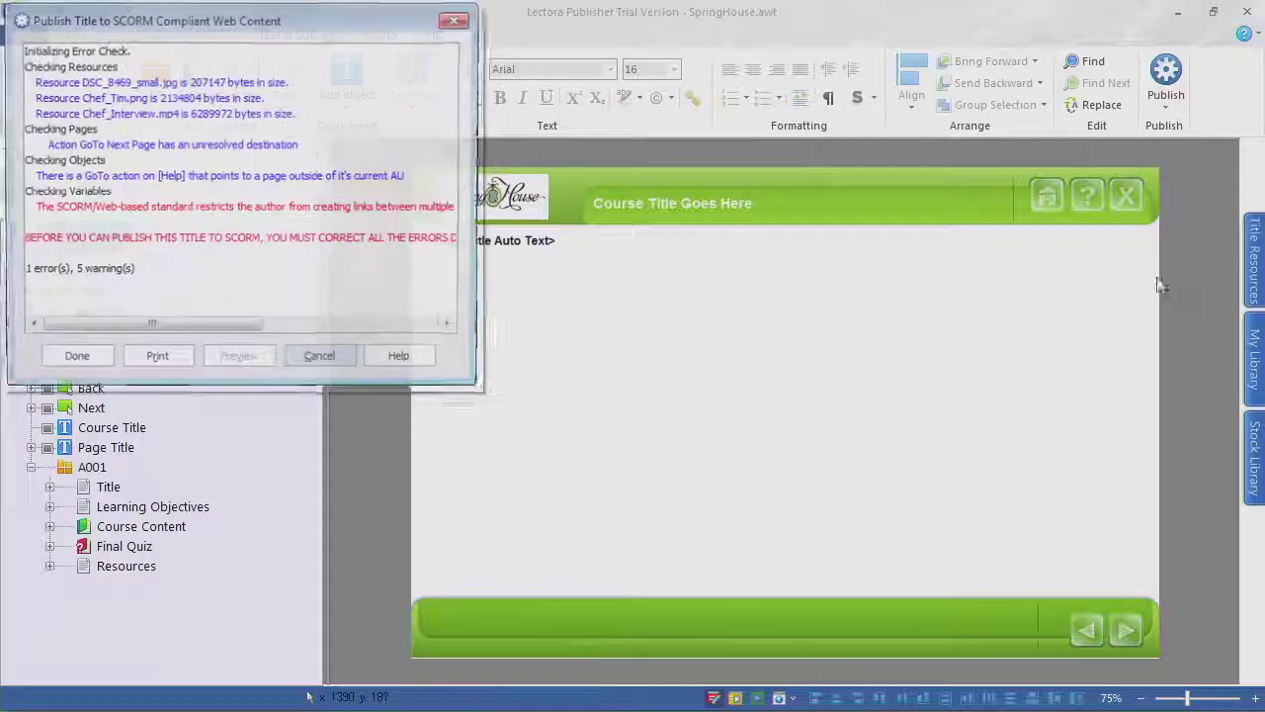
drag(277, 18, 596, 36)
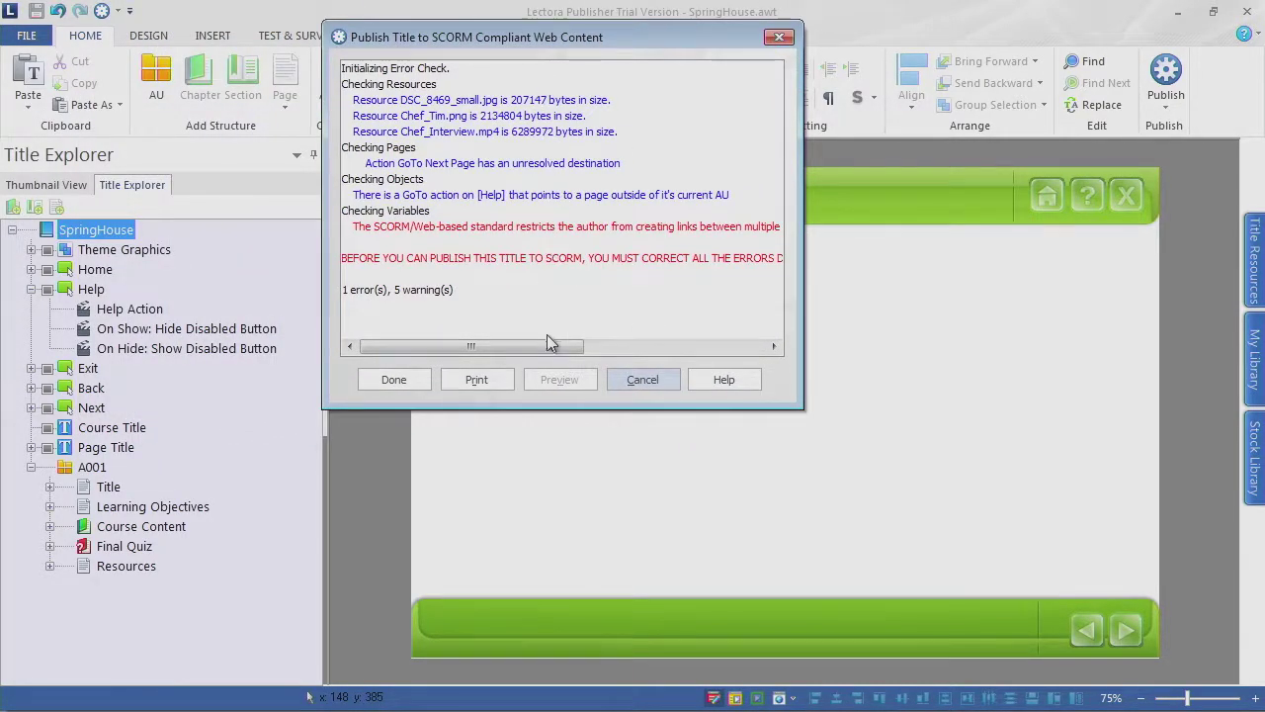
drag(797, 407, 1240, 410)
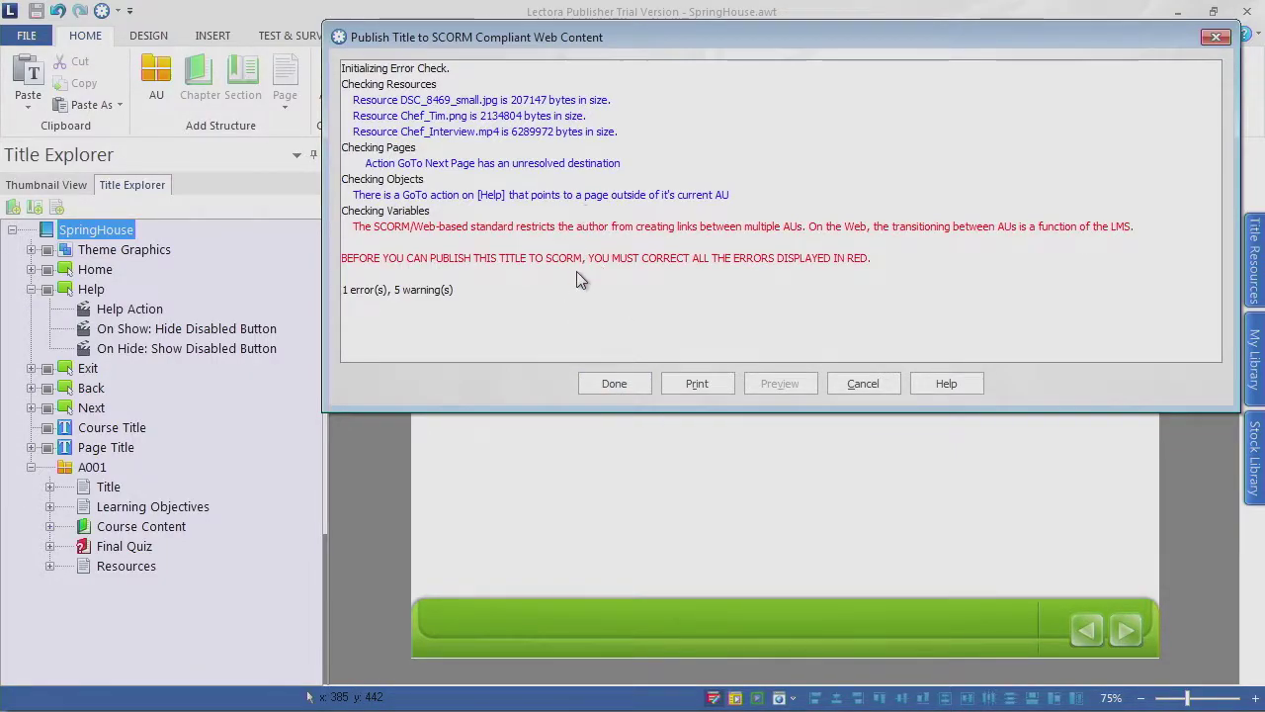
click(621, 386)
Step: Run the Web (HTML) publish error check on the title and continue to the HTML publish options
click(1166, 94)
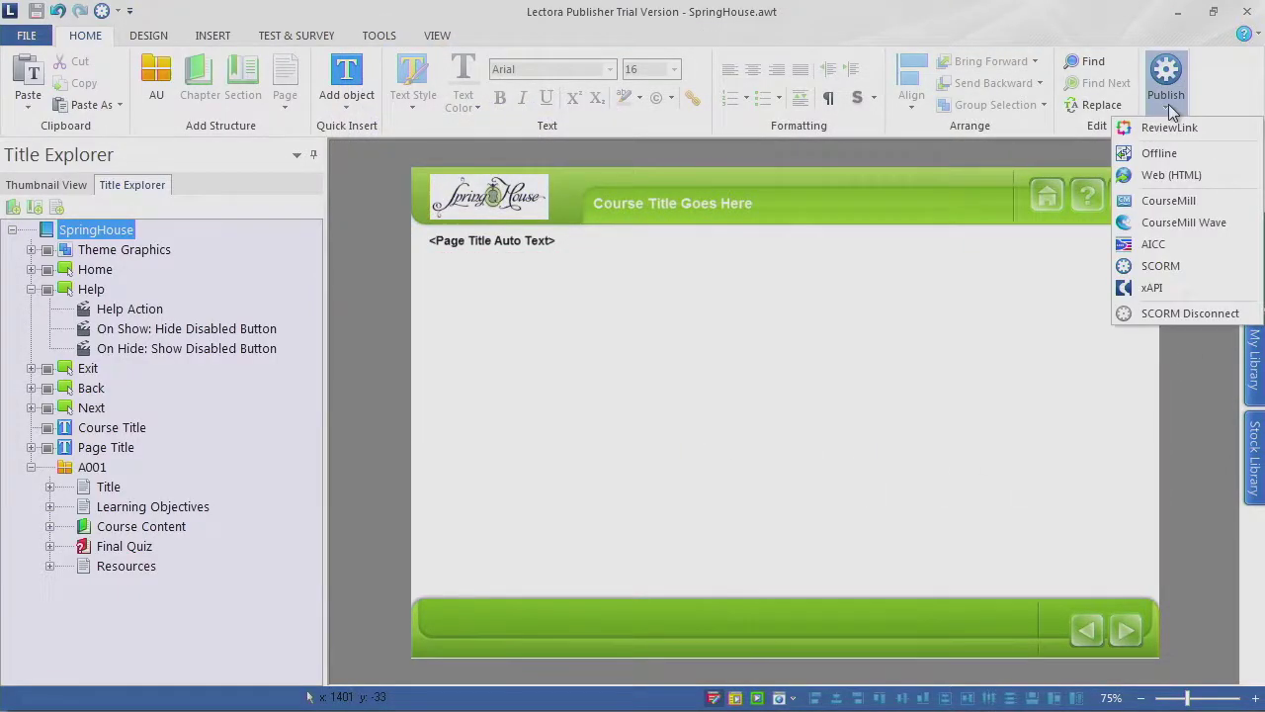
click(1172, 190)
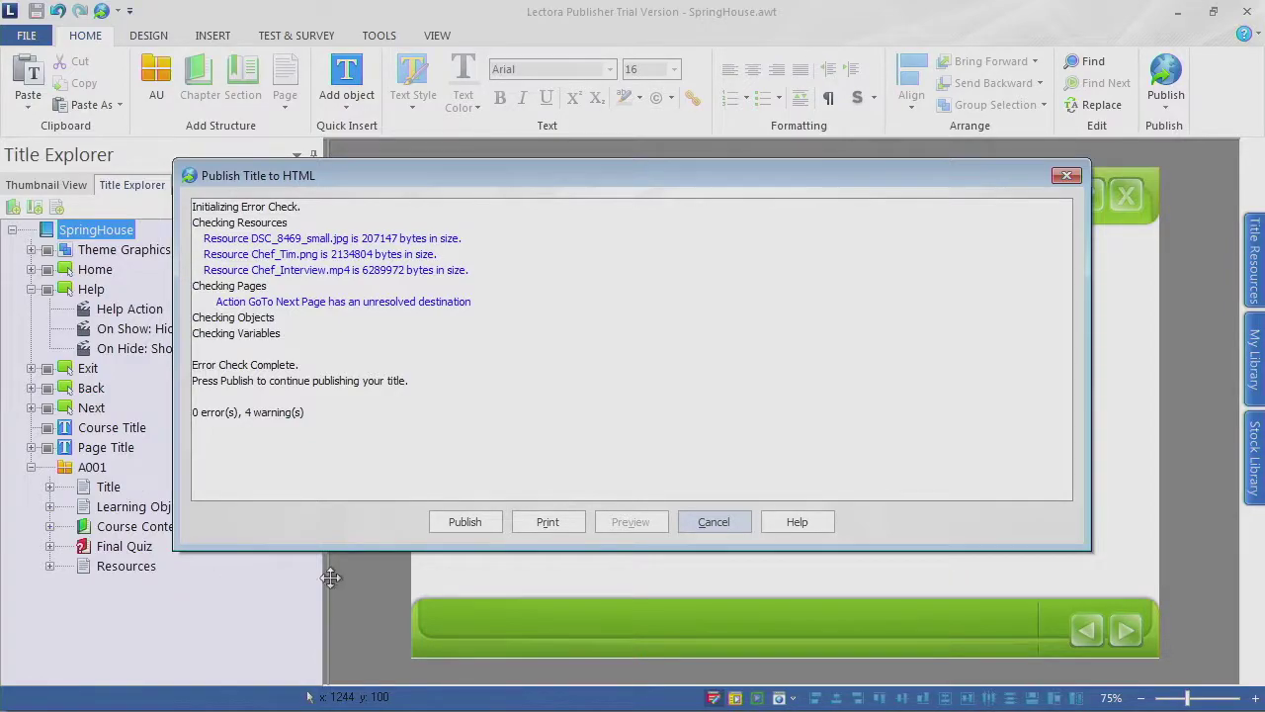
drag(388, 180, 392, 126)
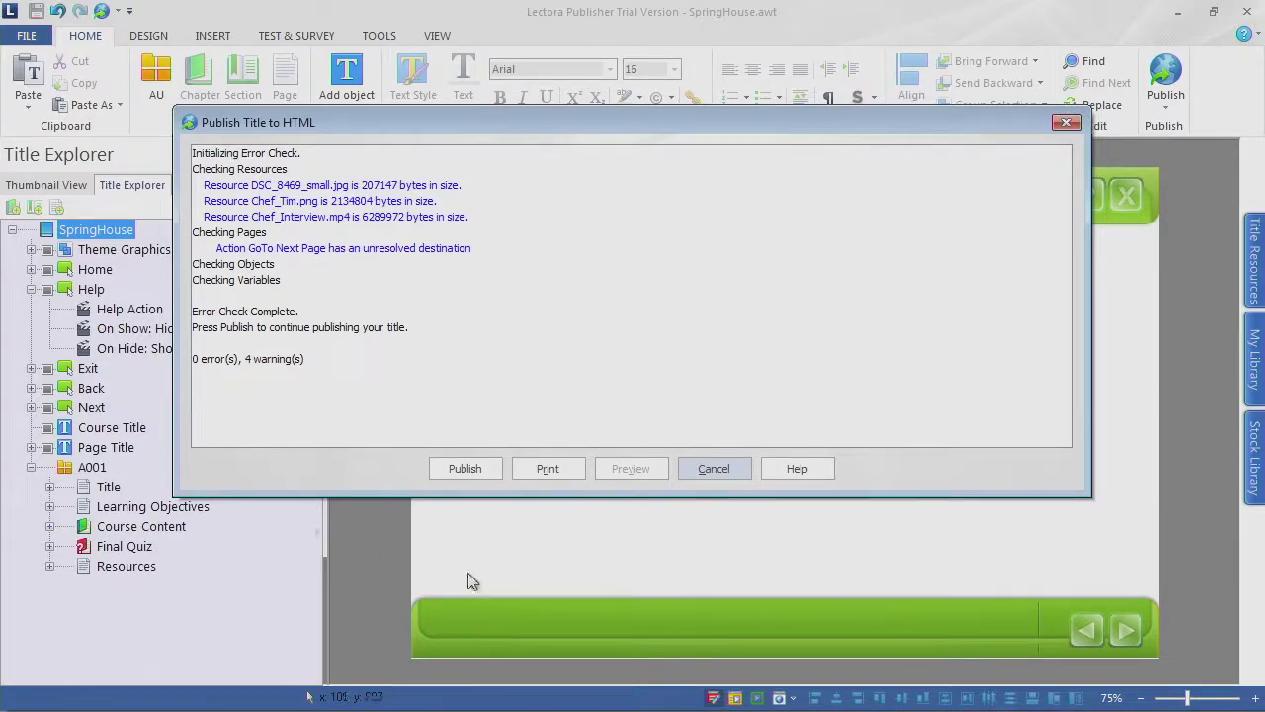
click(483, 470)
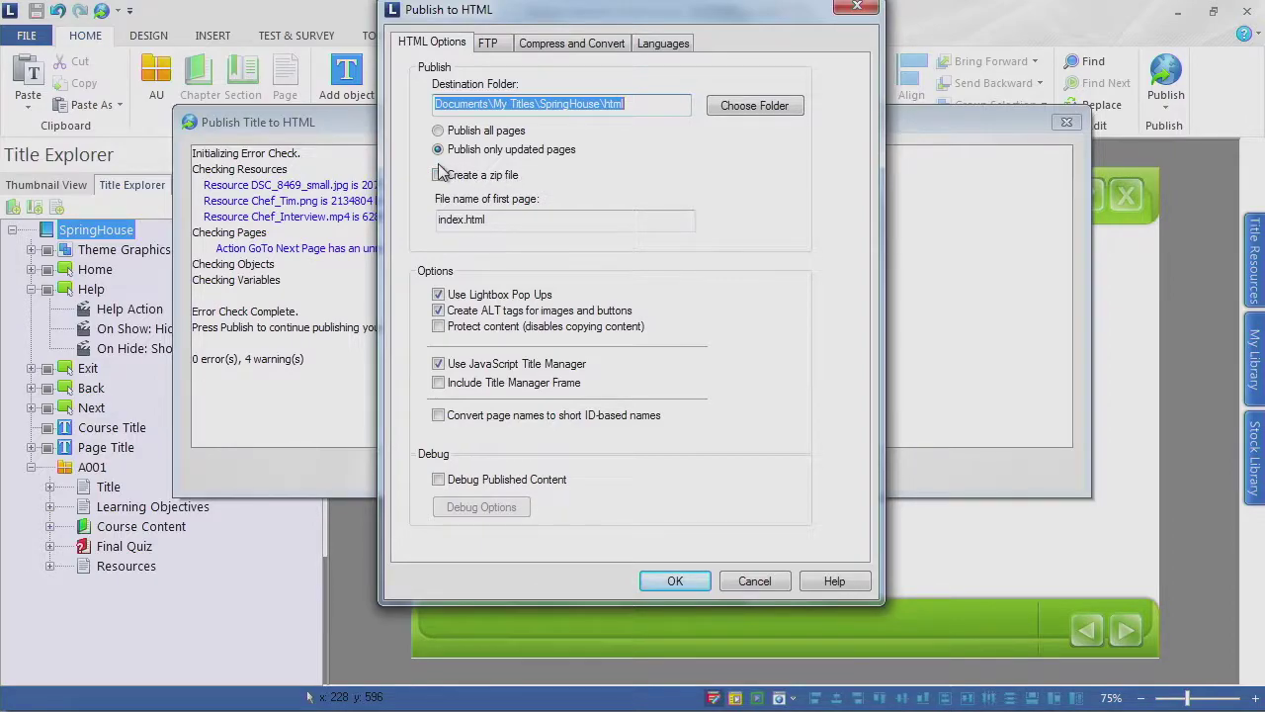
Step: Set the HTML publish to all pages, review the FTP, compression and language options, and publish the title
click(444, 134)
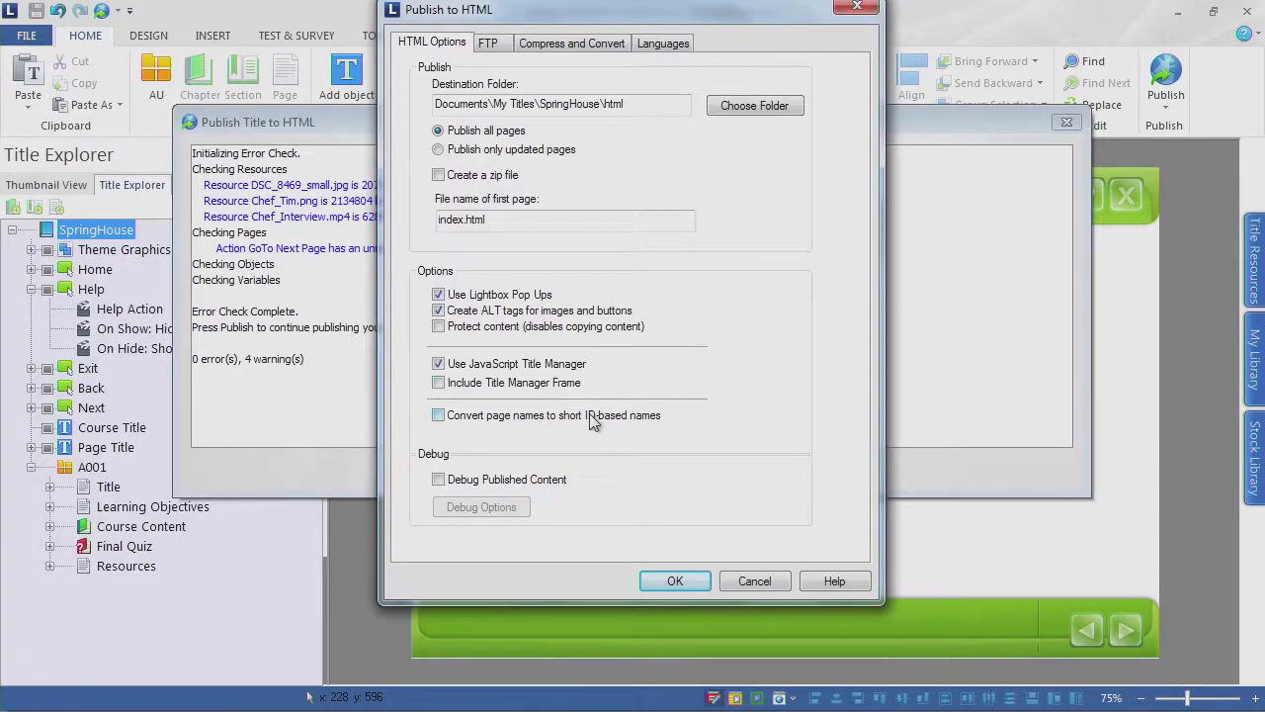
click(495, 48)
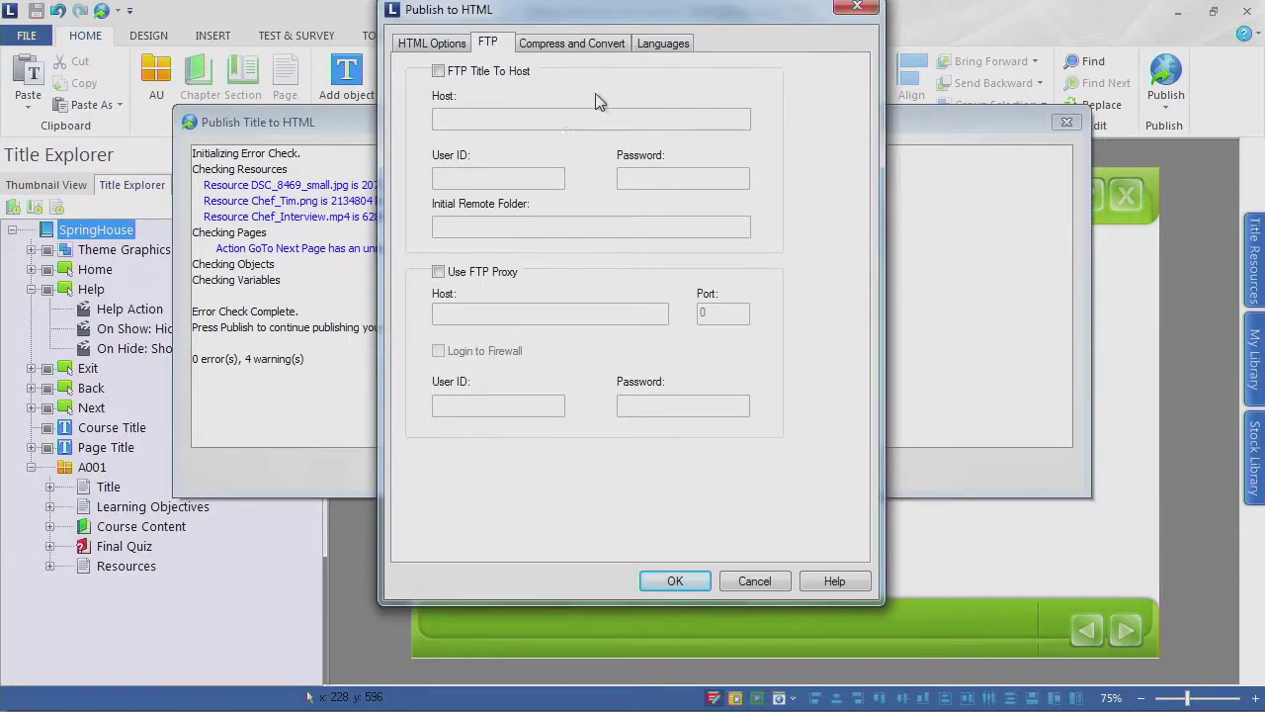
click(598, 48)
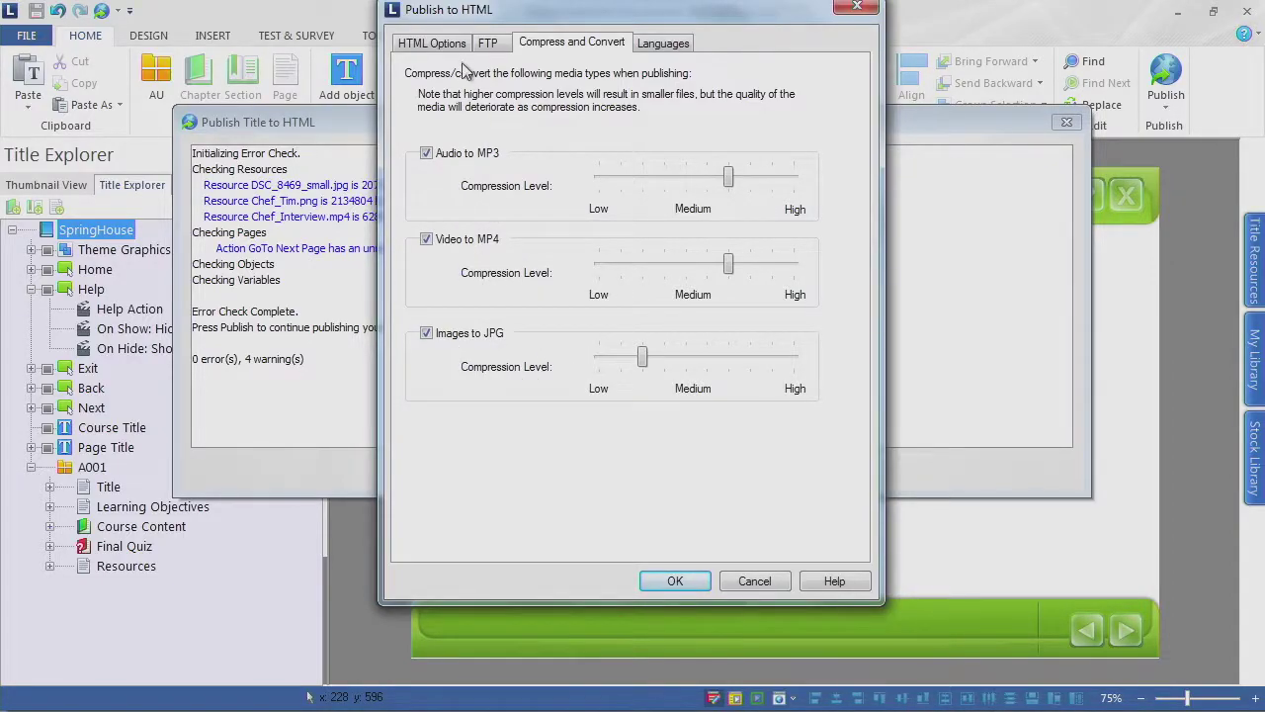
click(663, 48)
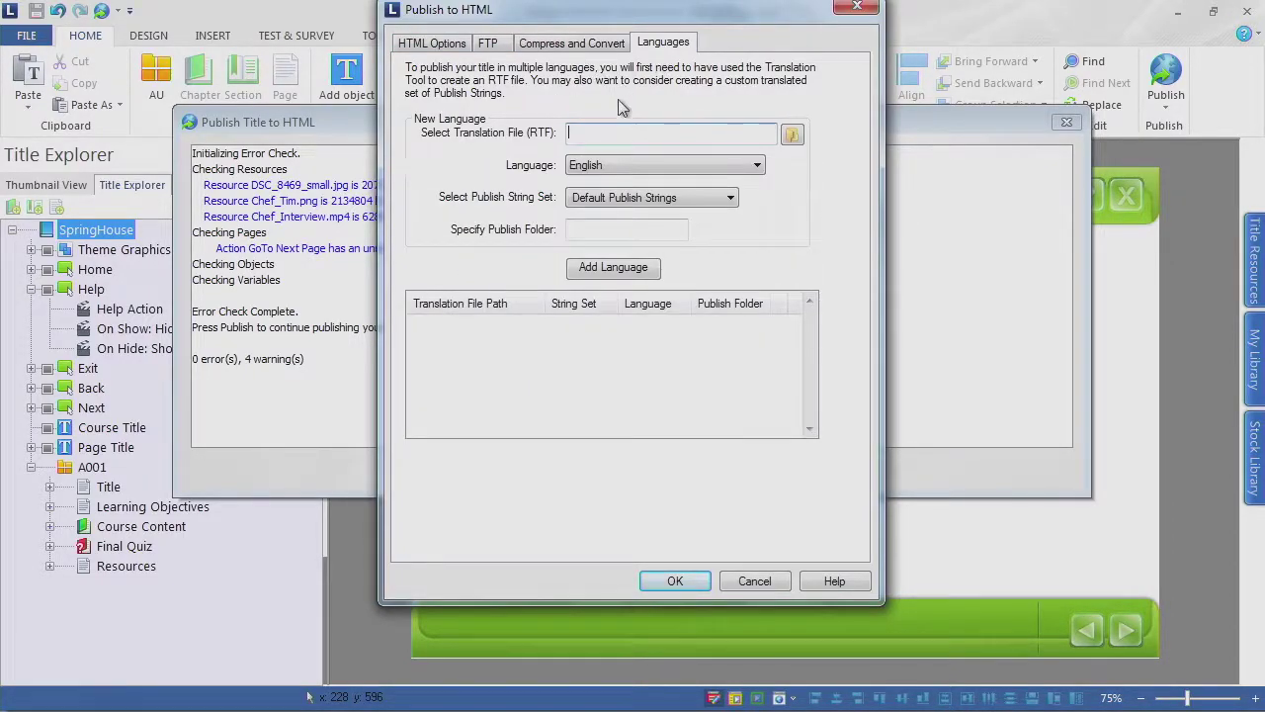
click(445, 44)
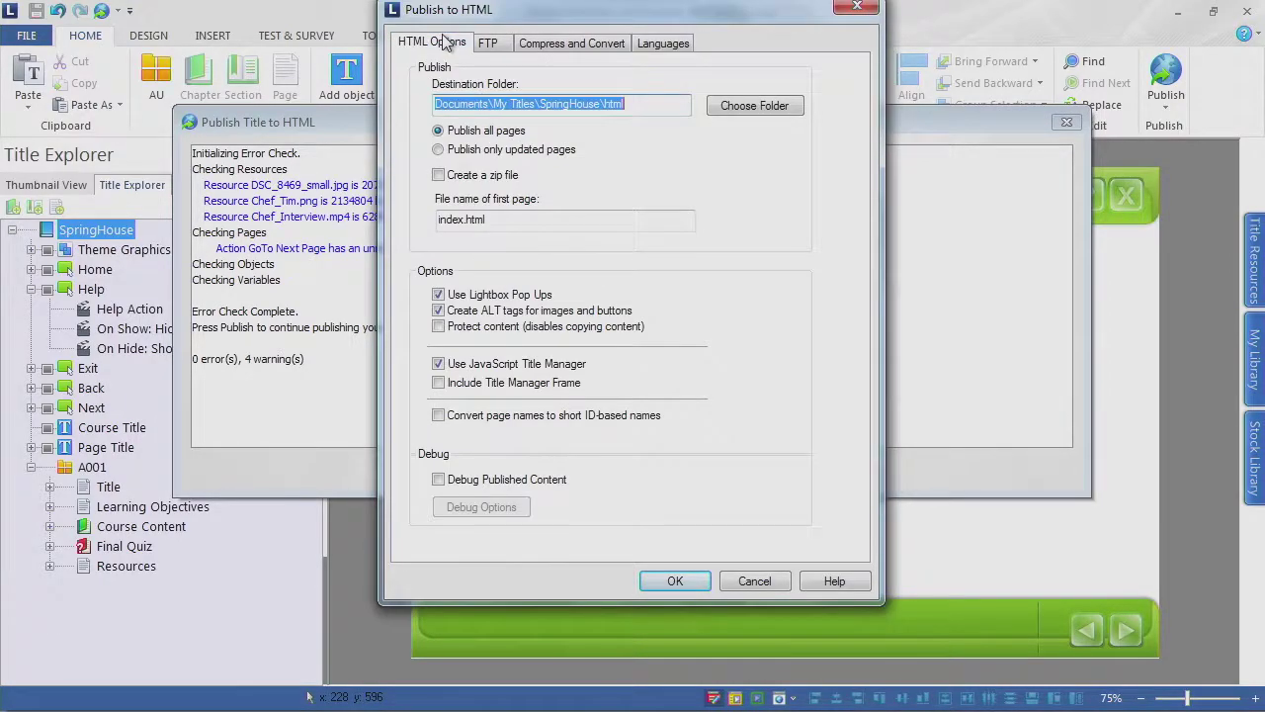
click(669, 580)
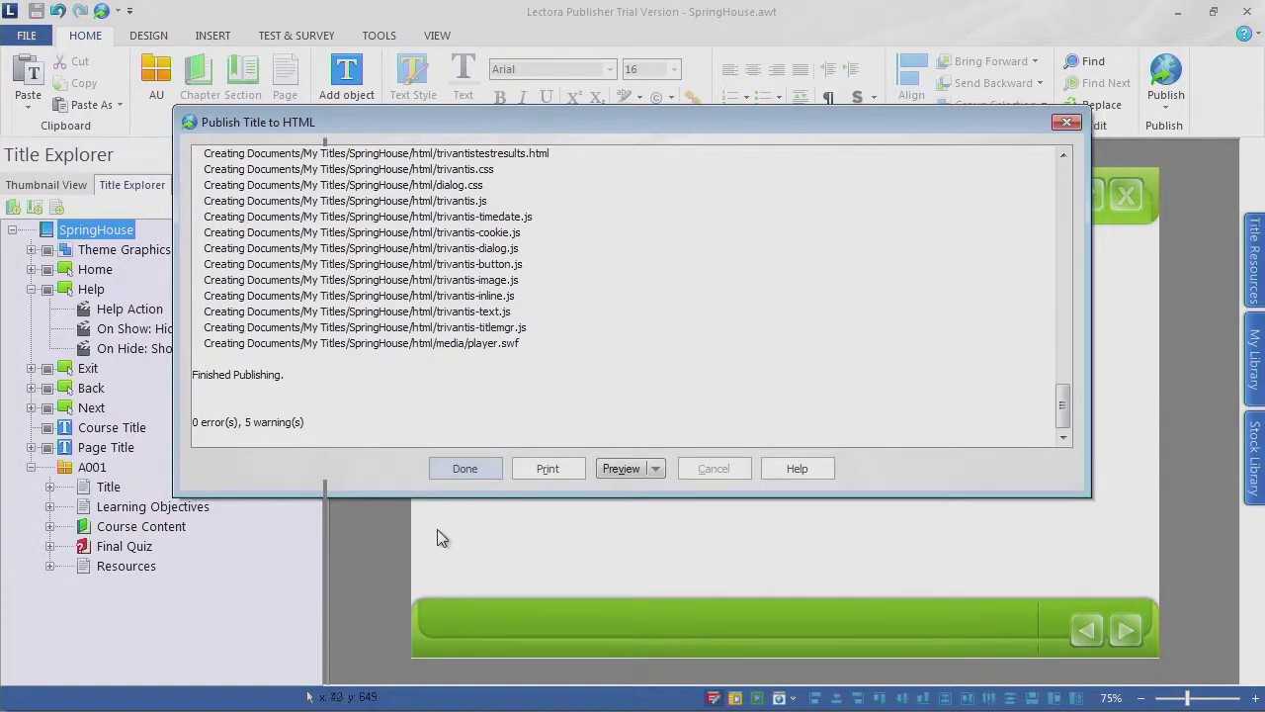
Step: View the preview choices for the published title without opening any of them, and close the publishing report
click(660, 469)
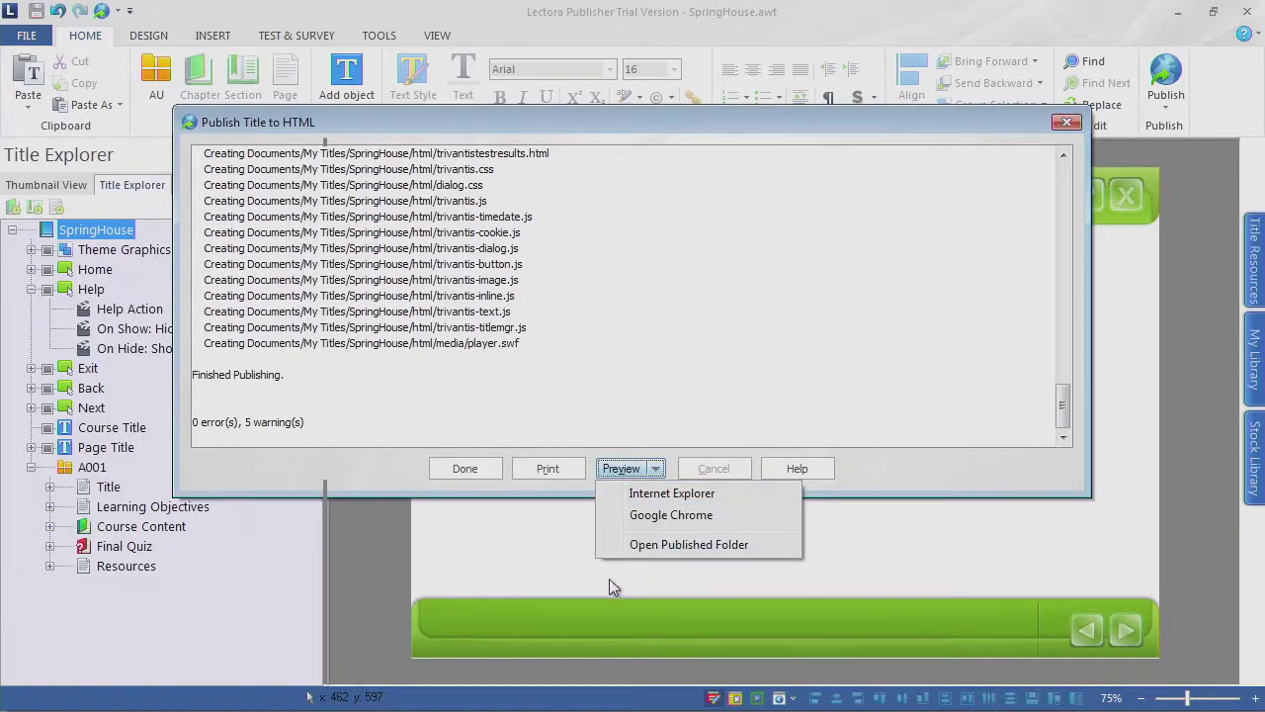
click(368, 486)
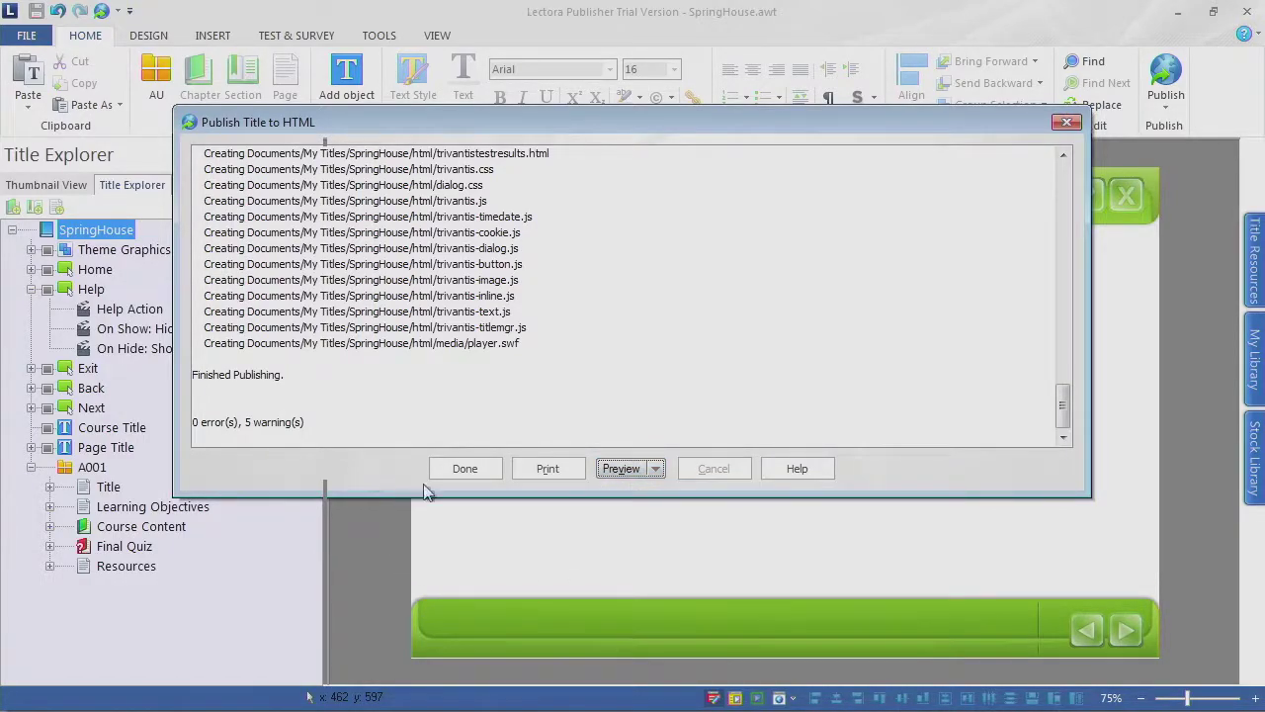
click(1066, 122)
Step: Run the AICC publish error check on the title, review its report, and close it
click(1165, 87)
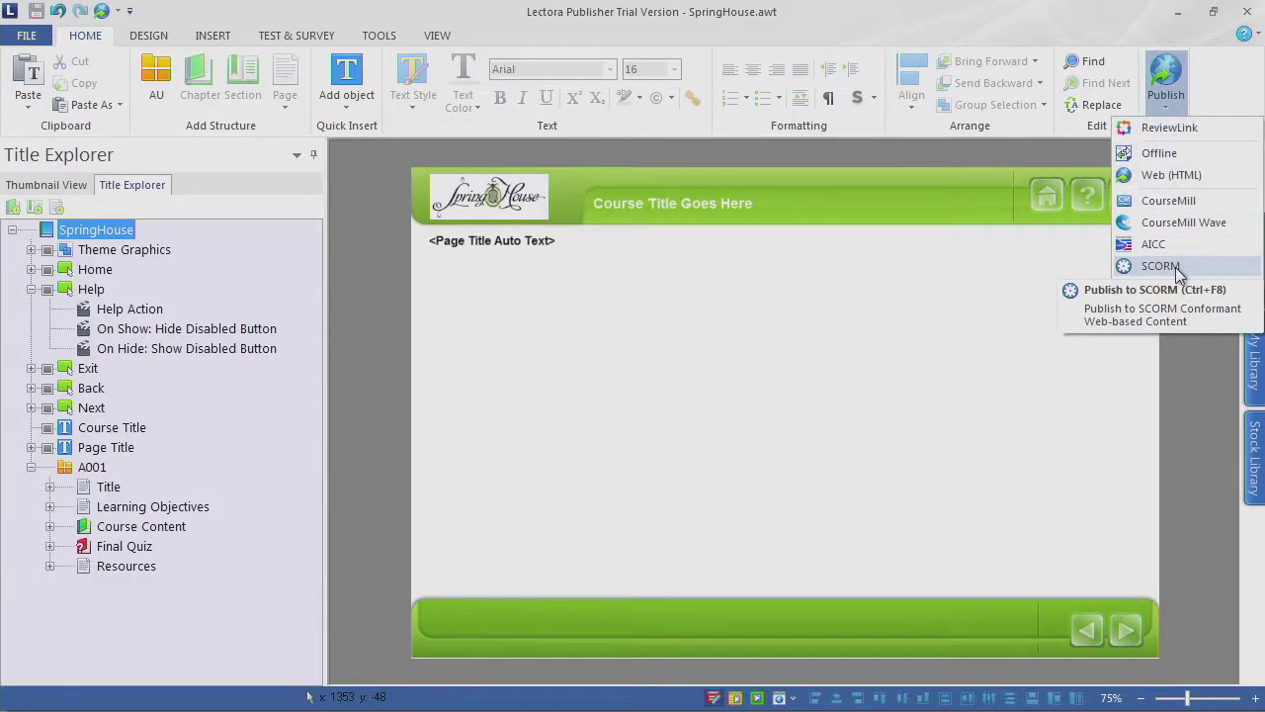
click(1154, 245)
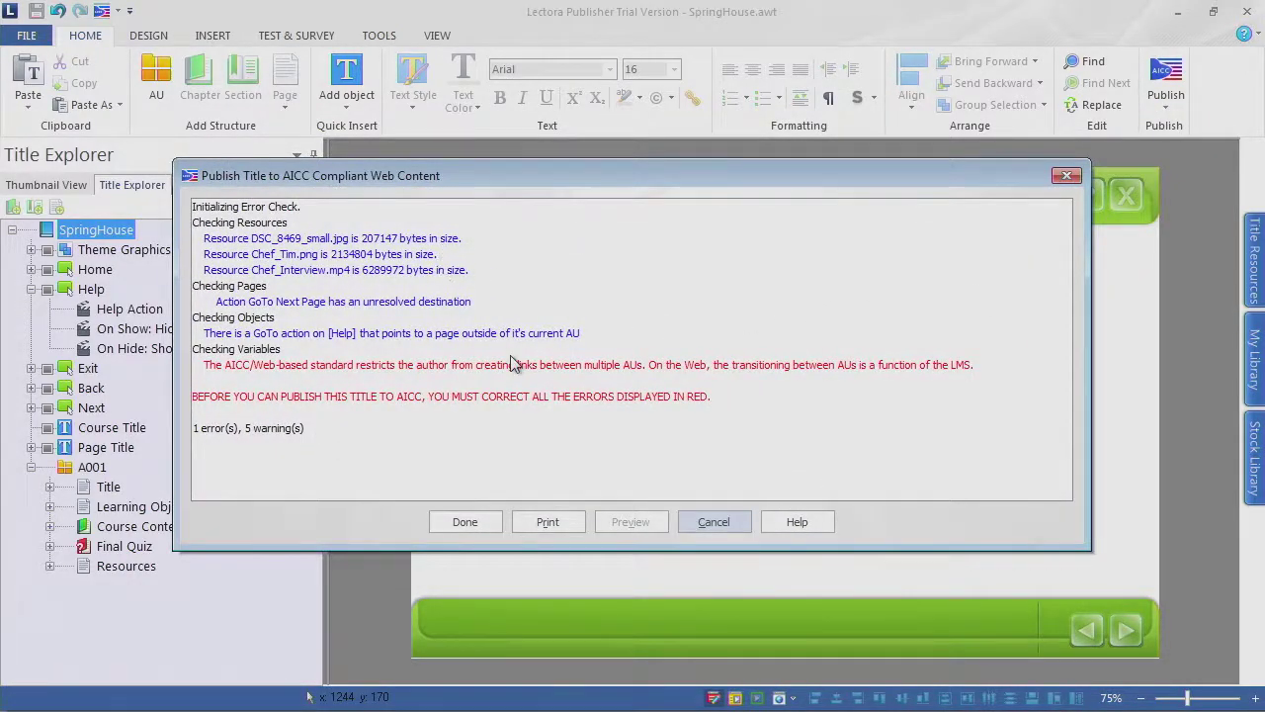
click(1067, 176)
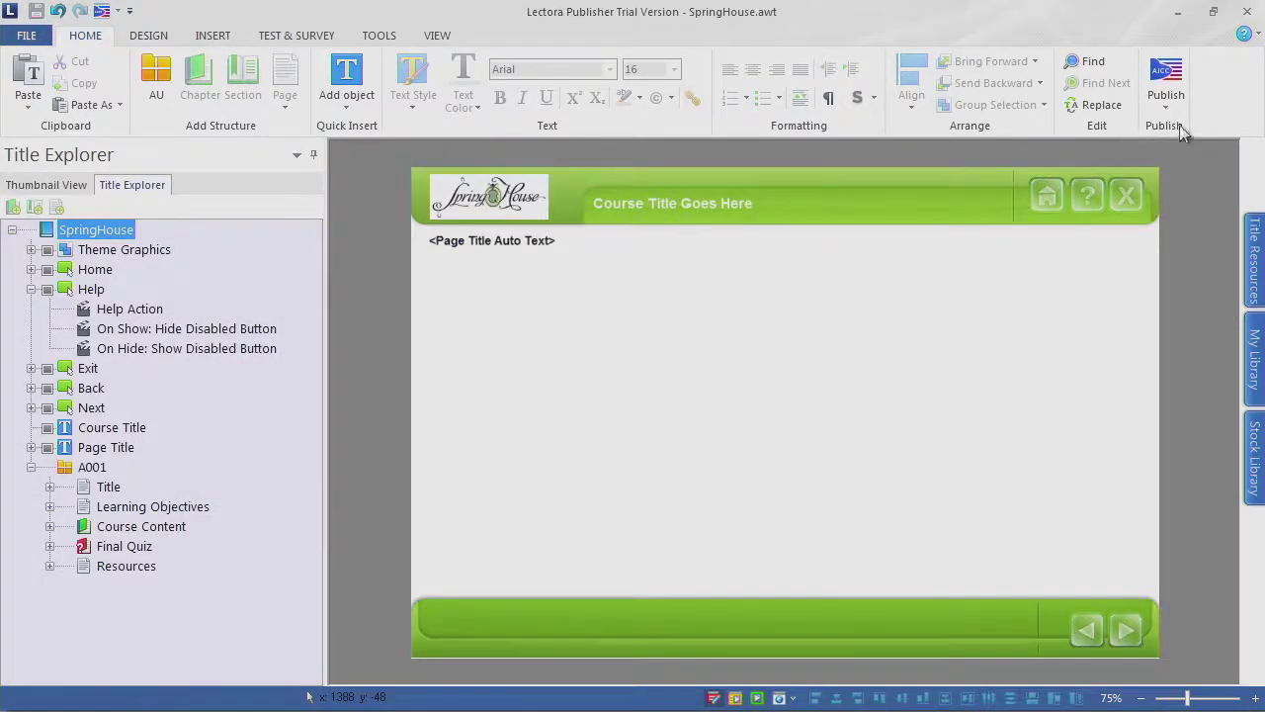
Step: Run the SCORM publish error check on the title, close its report, and collapse the A001 unit in the title structure
click(1166, 105)
click(1168, 265)
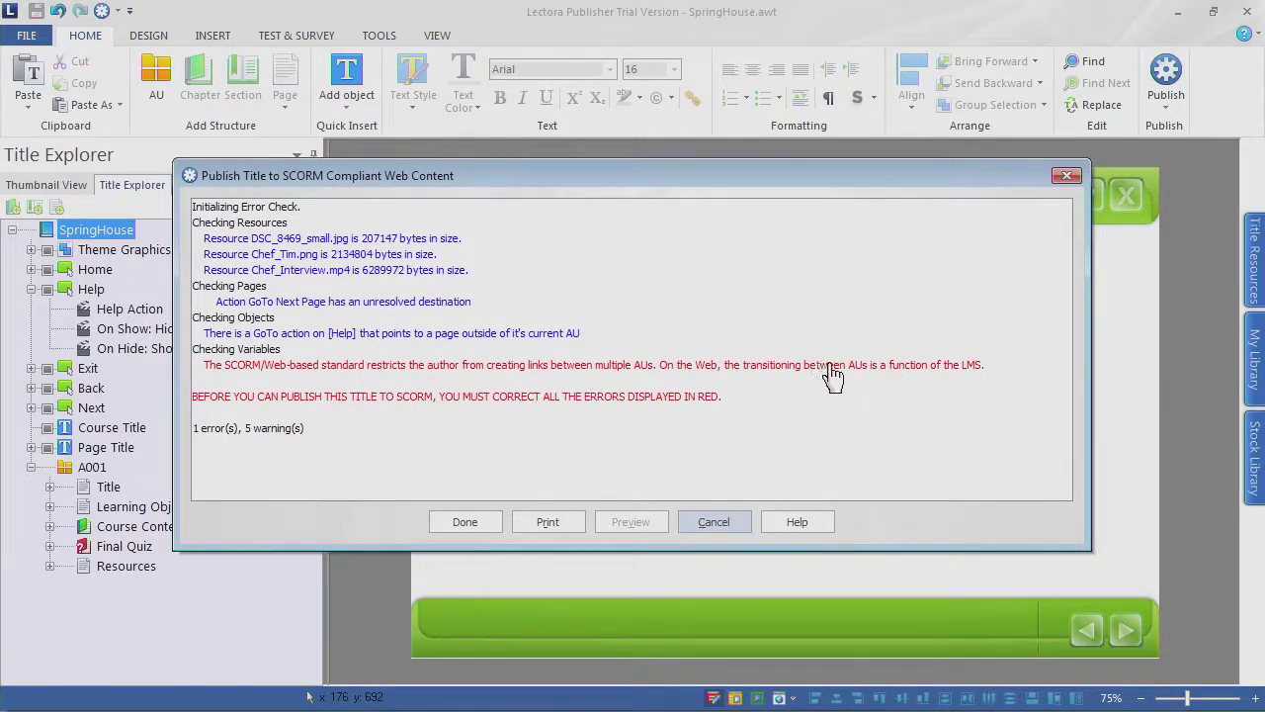
click(453, 521)
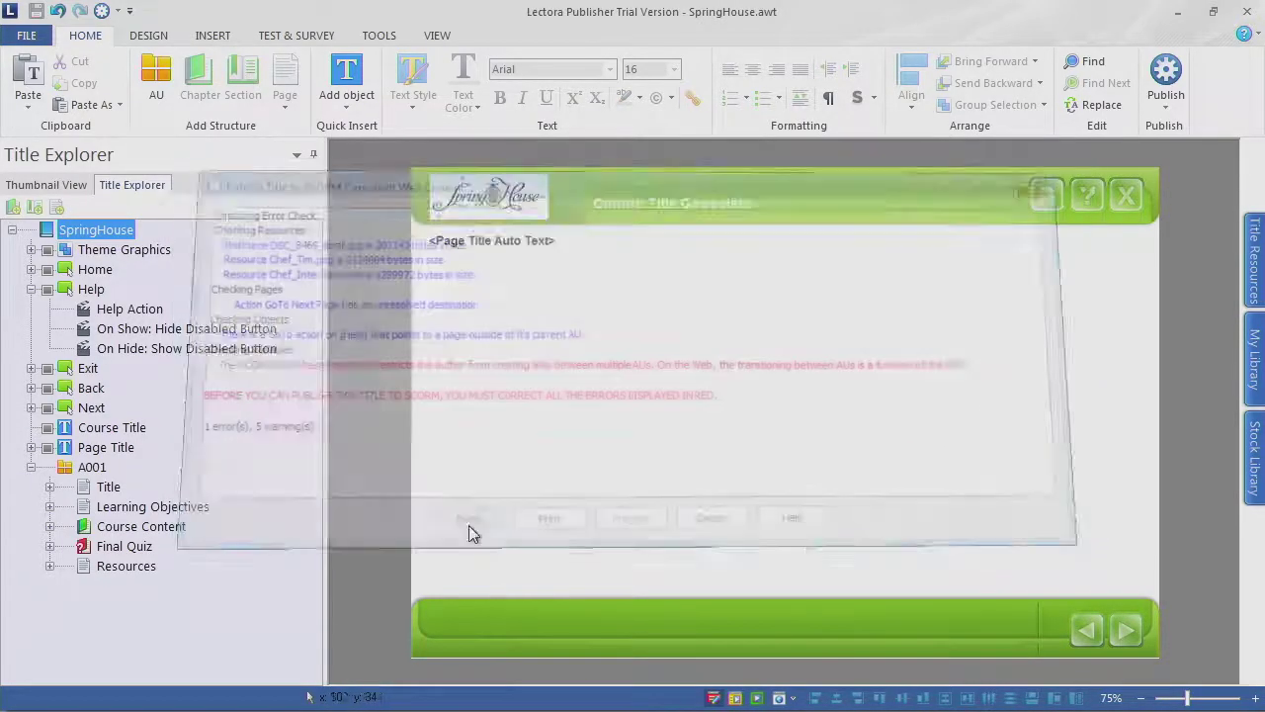
click(30, 467)
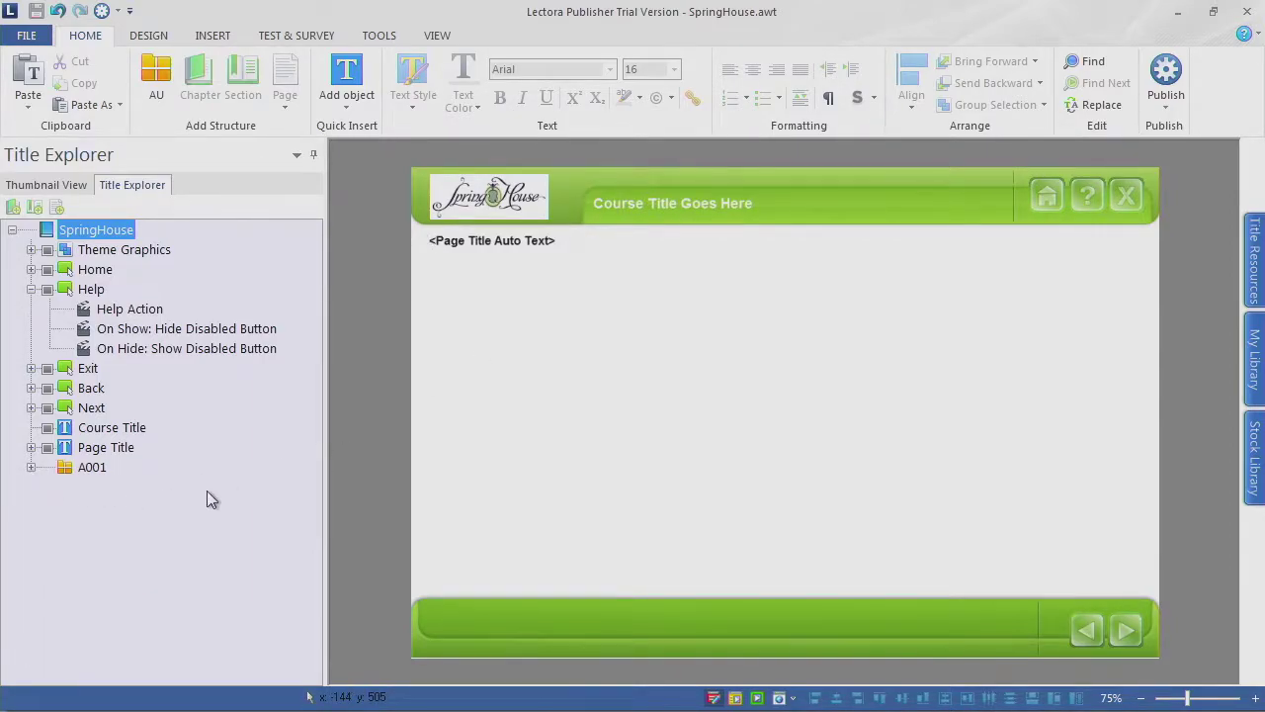